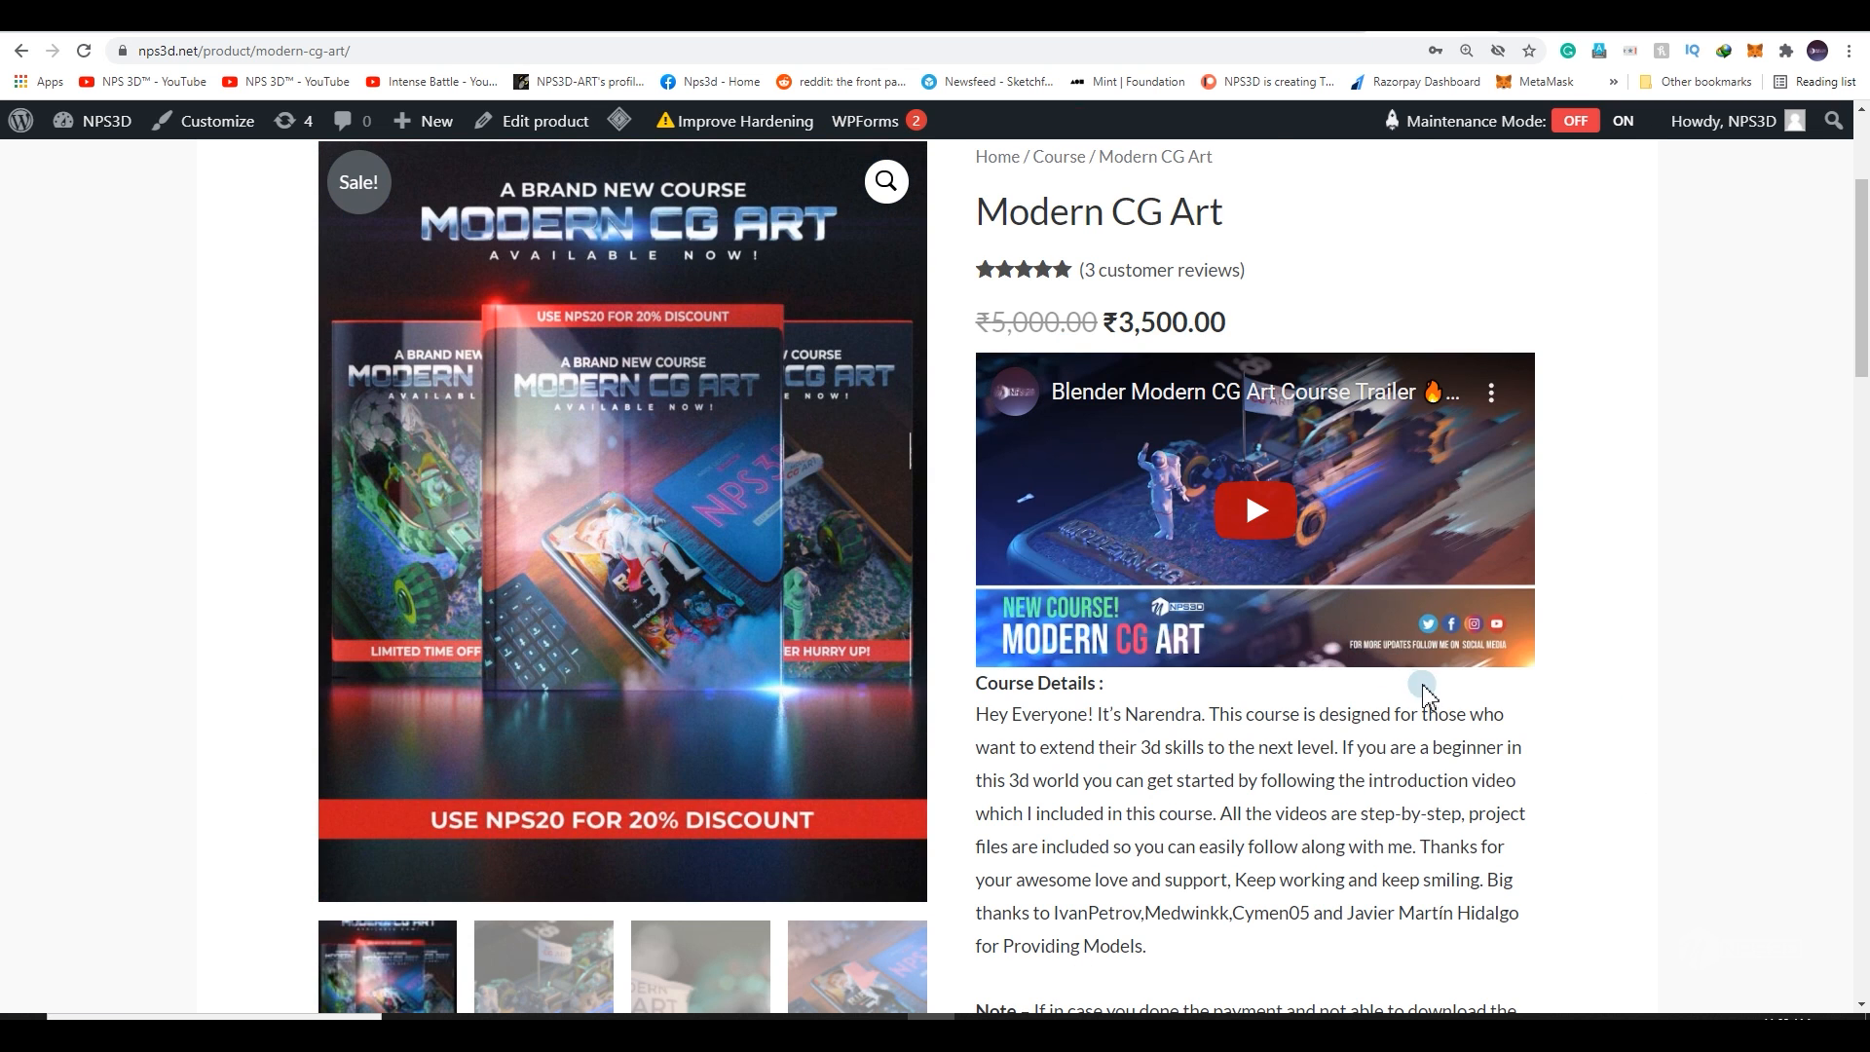
Step: Read the Modern CG Art course page, including its details, key features and the purchase offer for buyers outside India
{"action": "scroll", "coordinate": [1711, 708], "scroll_direction": "up", "scroll_amount": 1}
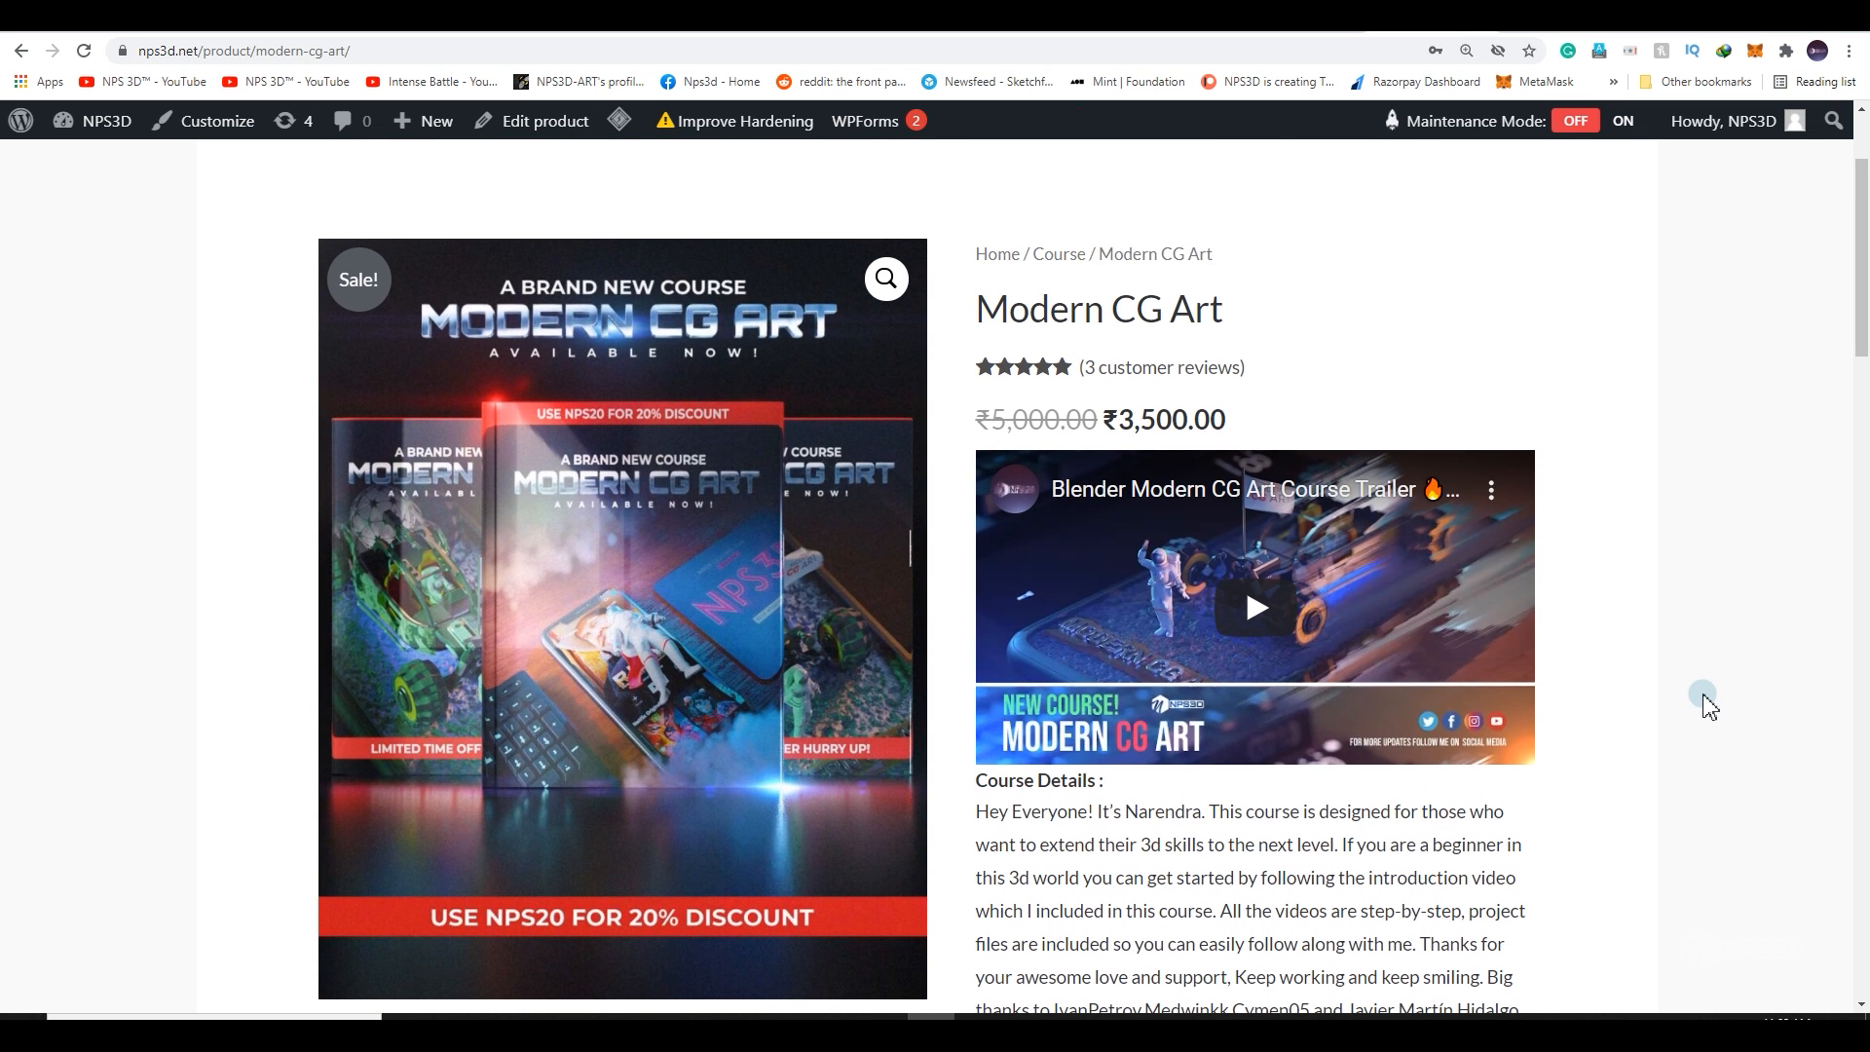
{"action": "scroll", "coordinate": [1711, 708], "scroll_direction": "down", "scroll_amount": 1}
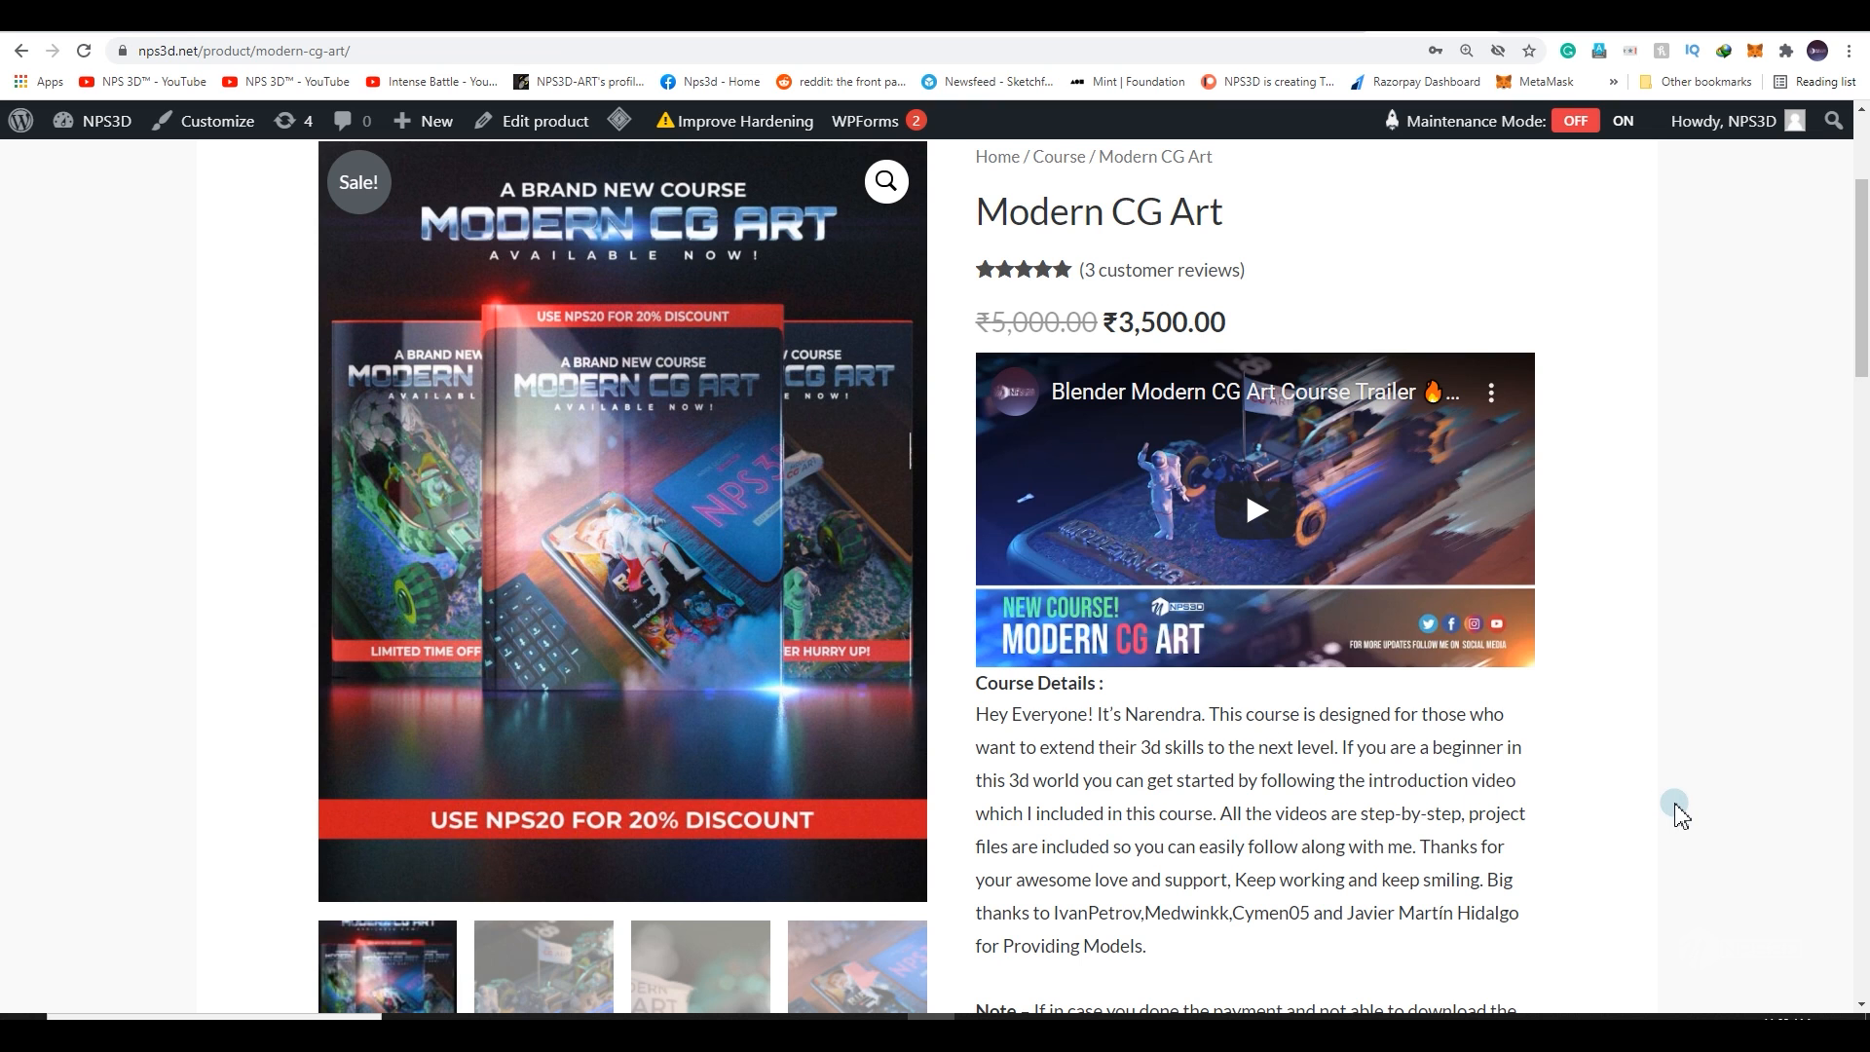
{"action": "scroll", "coordinate": [1682, 816], "scroll_direction": "down", "scroll_amount": 4}
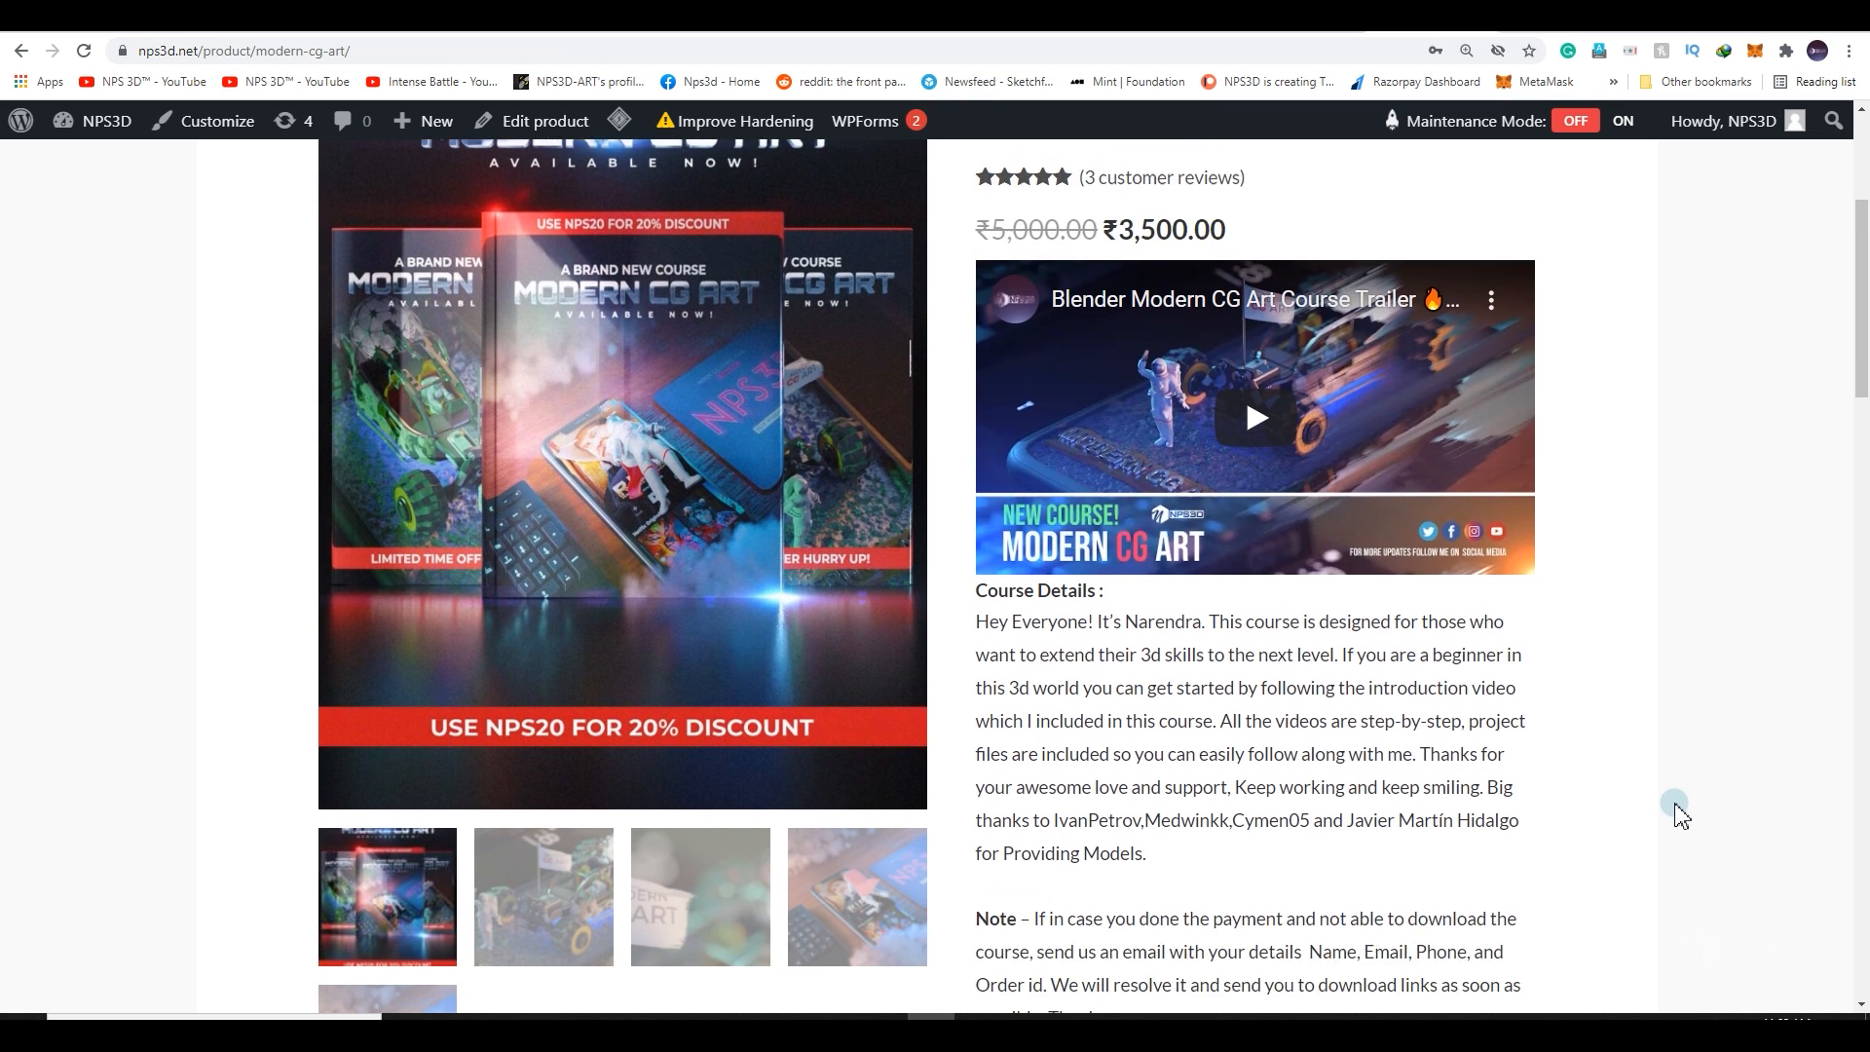
{"action": "scroll", "coordinate": [1678, 808], "scroll_direction": "down", "scroll_amount": 1}
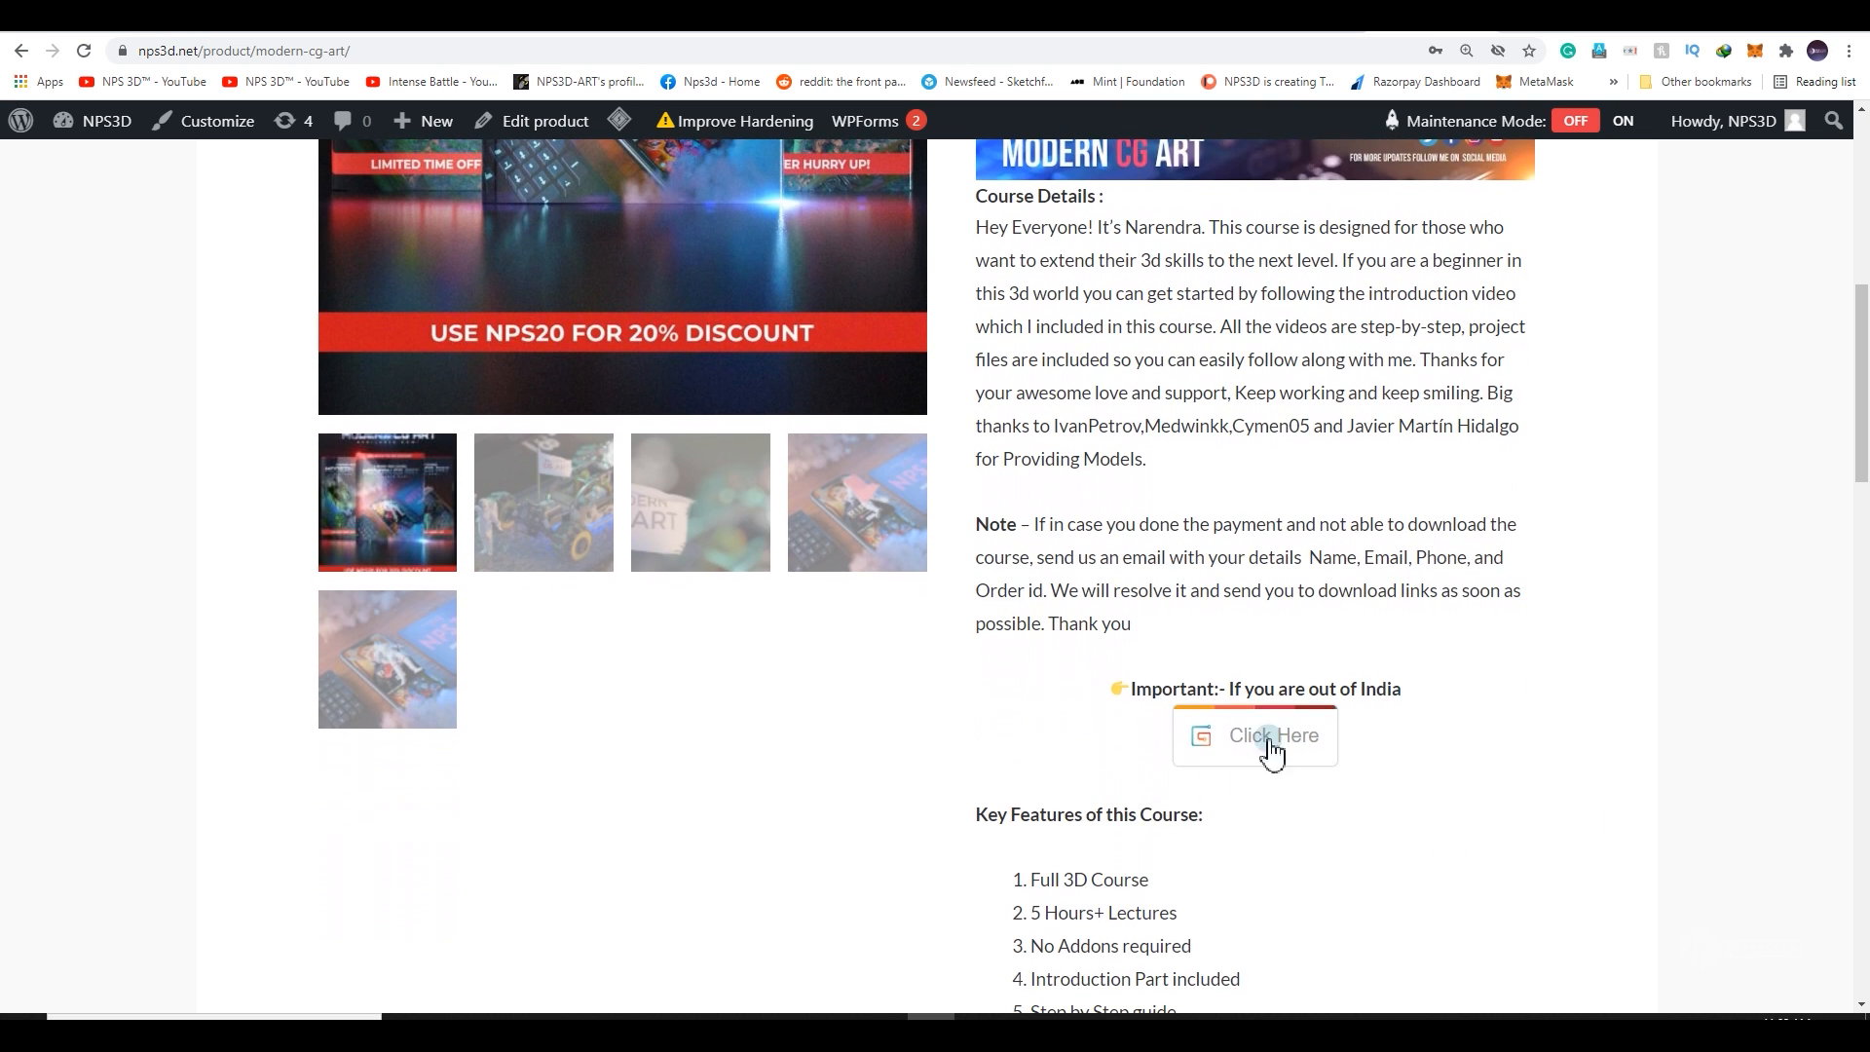
{"action": "left_click", "coordinate": [1293, 731]}
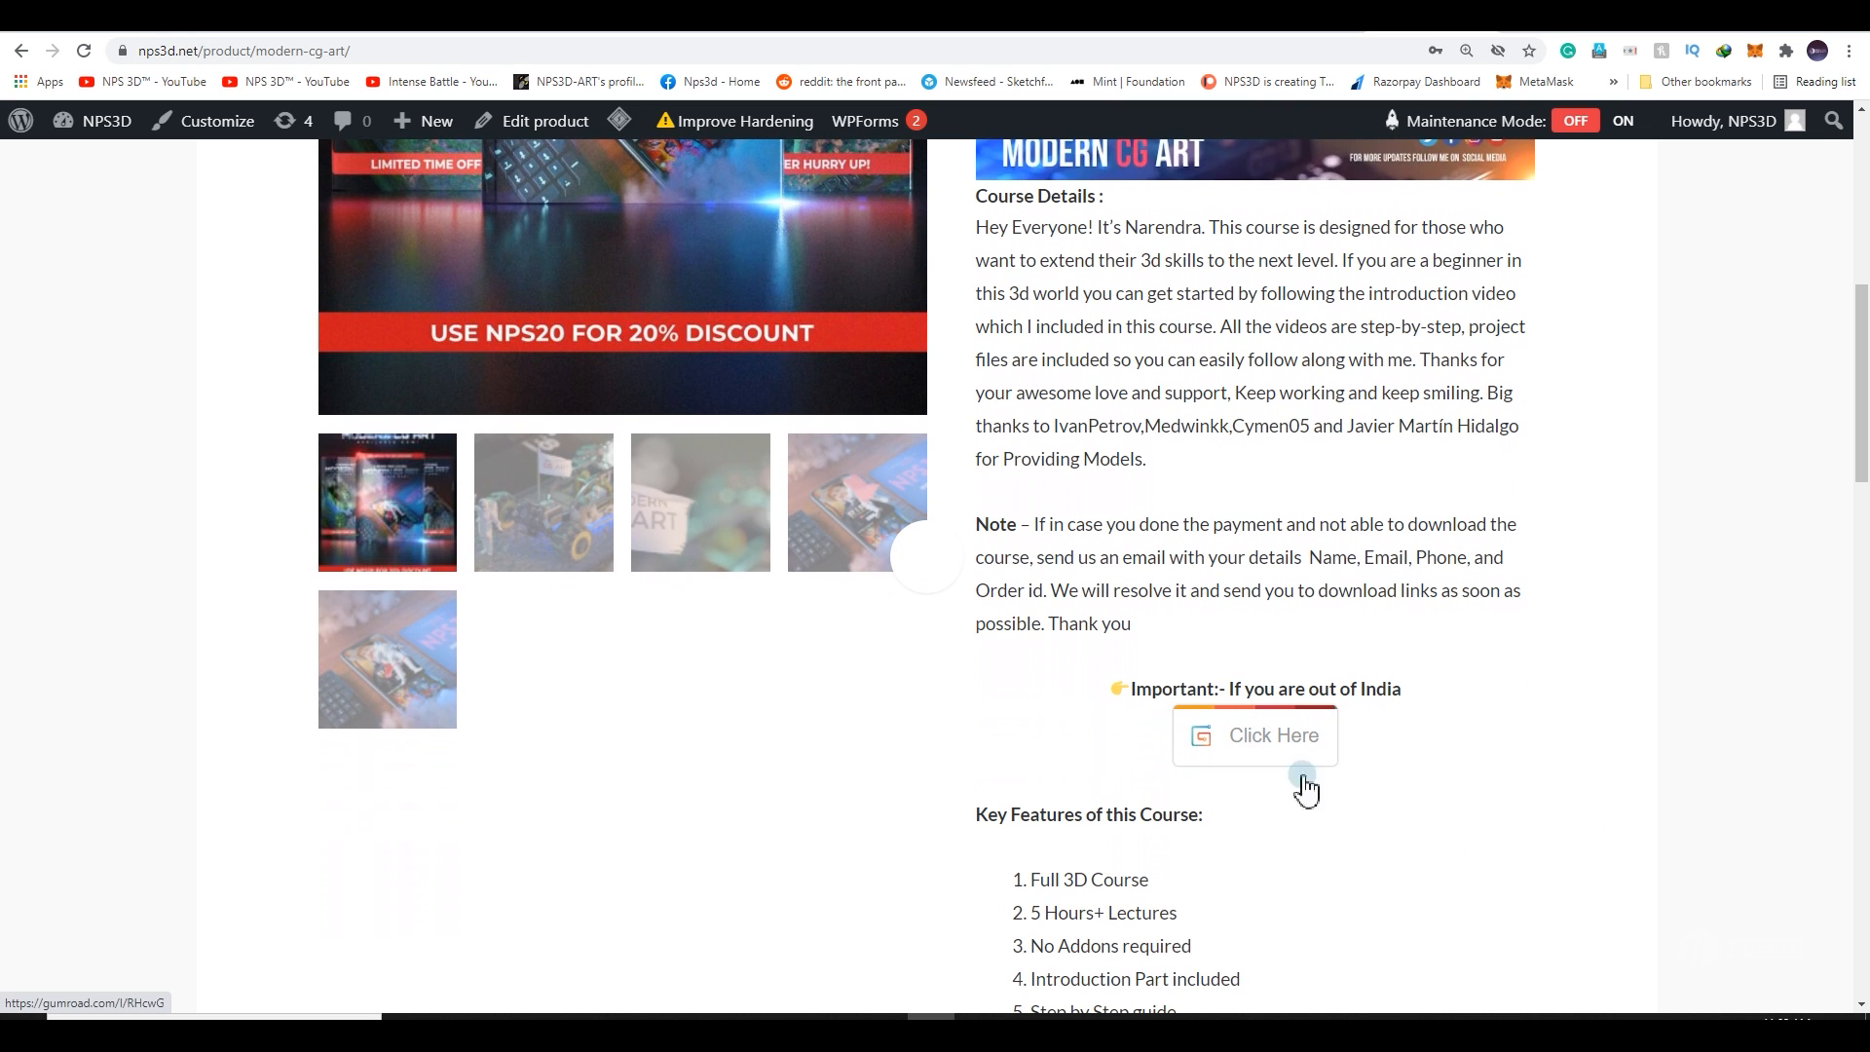
{"action": "scroll", "coordinate": [843, 760], "scroll_direction": "down", "scroll_amount": 6}
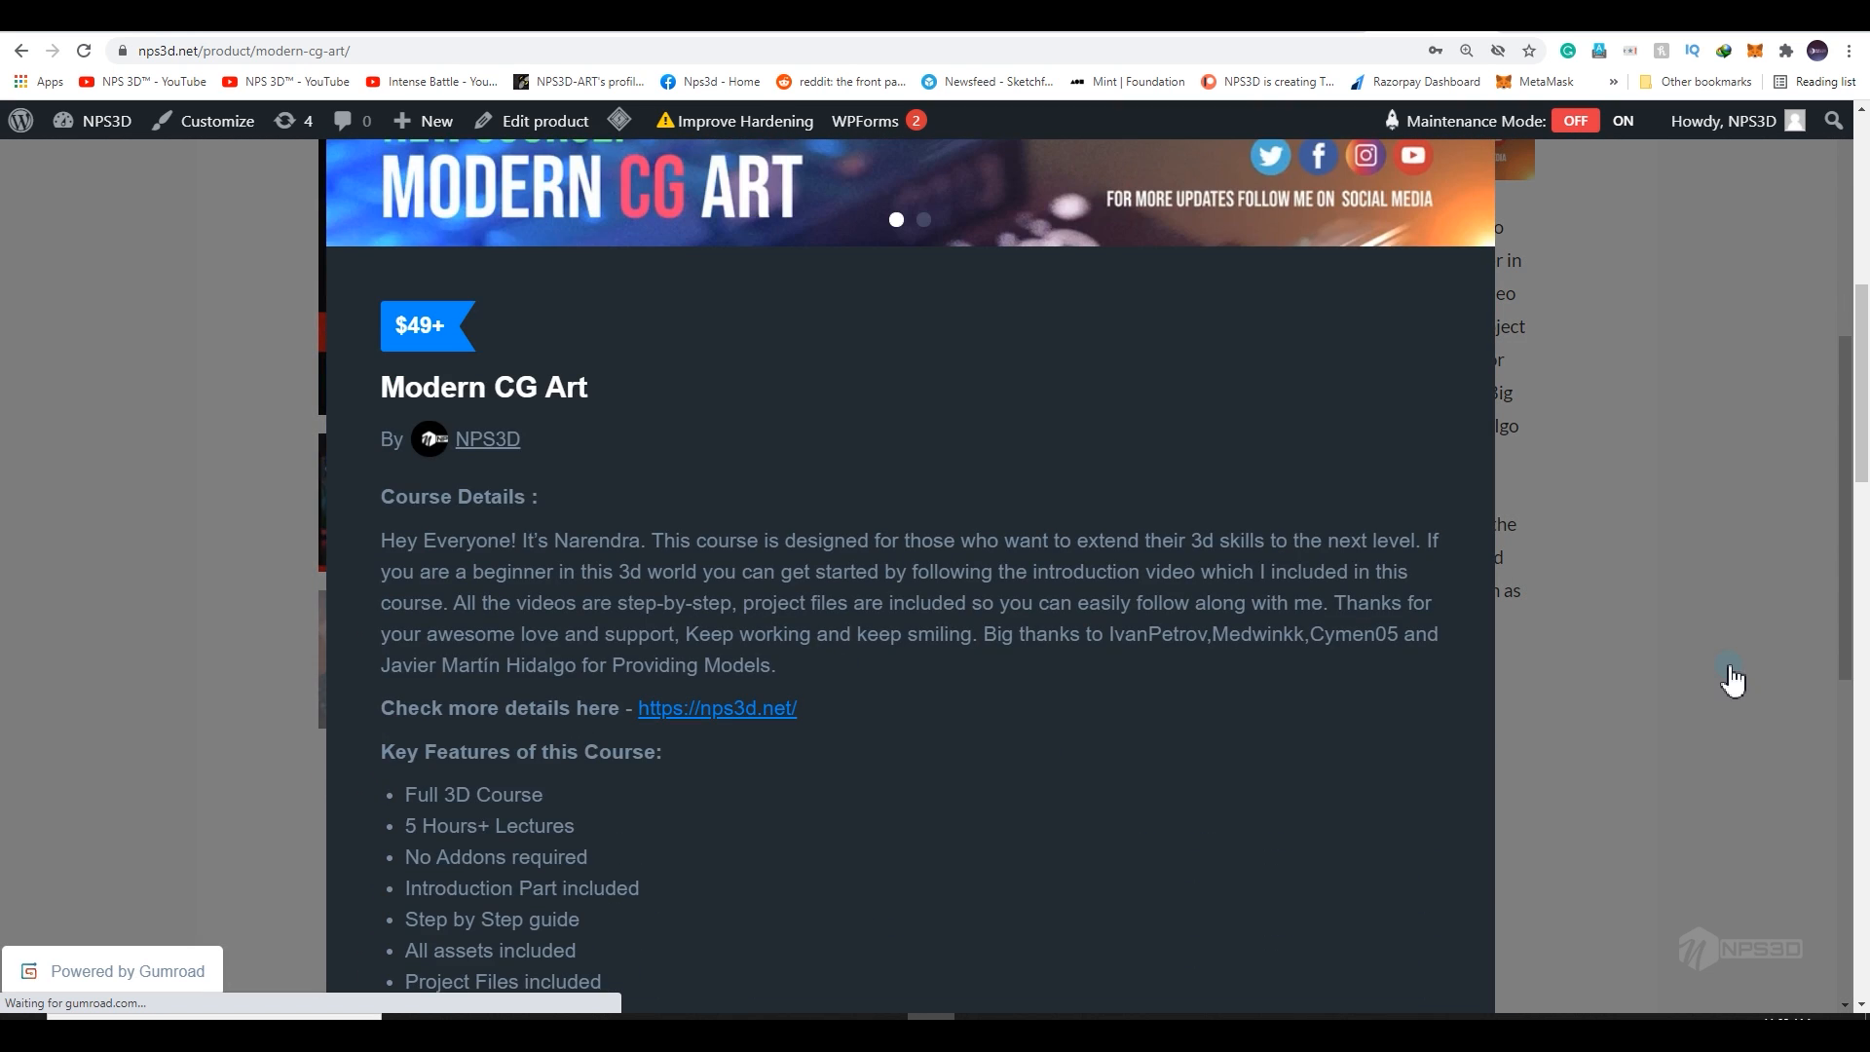
{"action": "left_click", "coordinate": [1733, 672]}
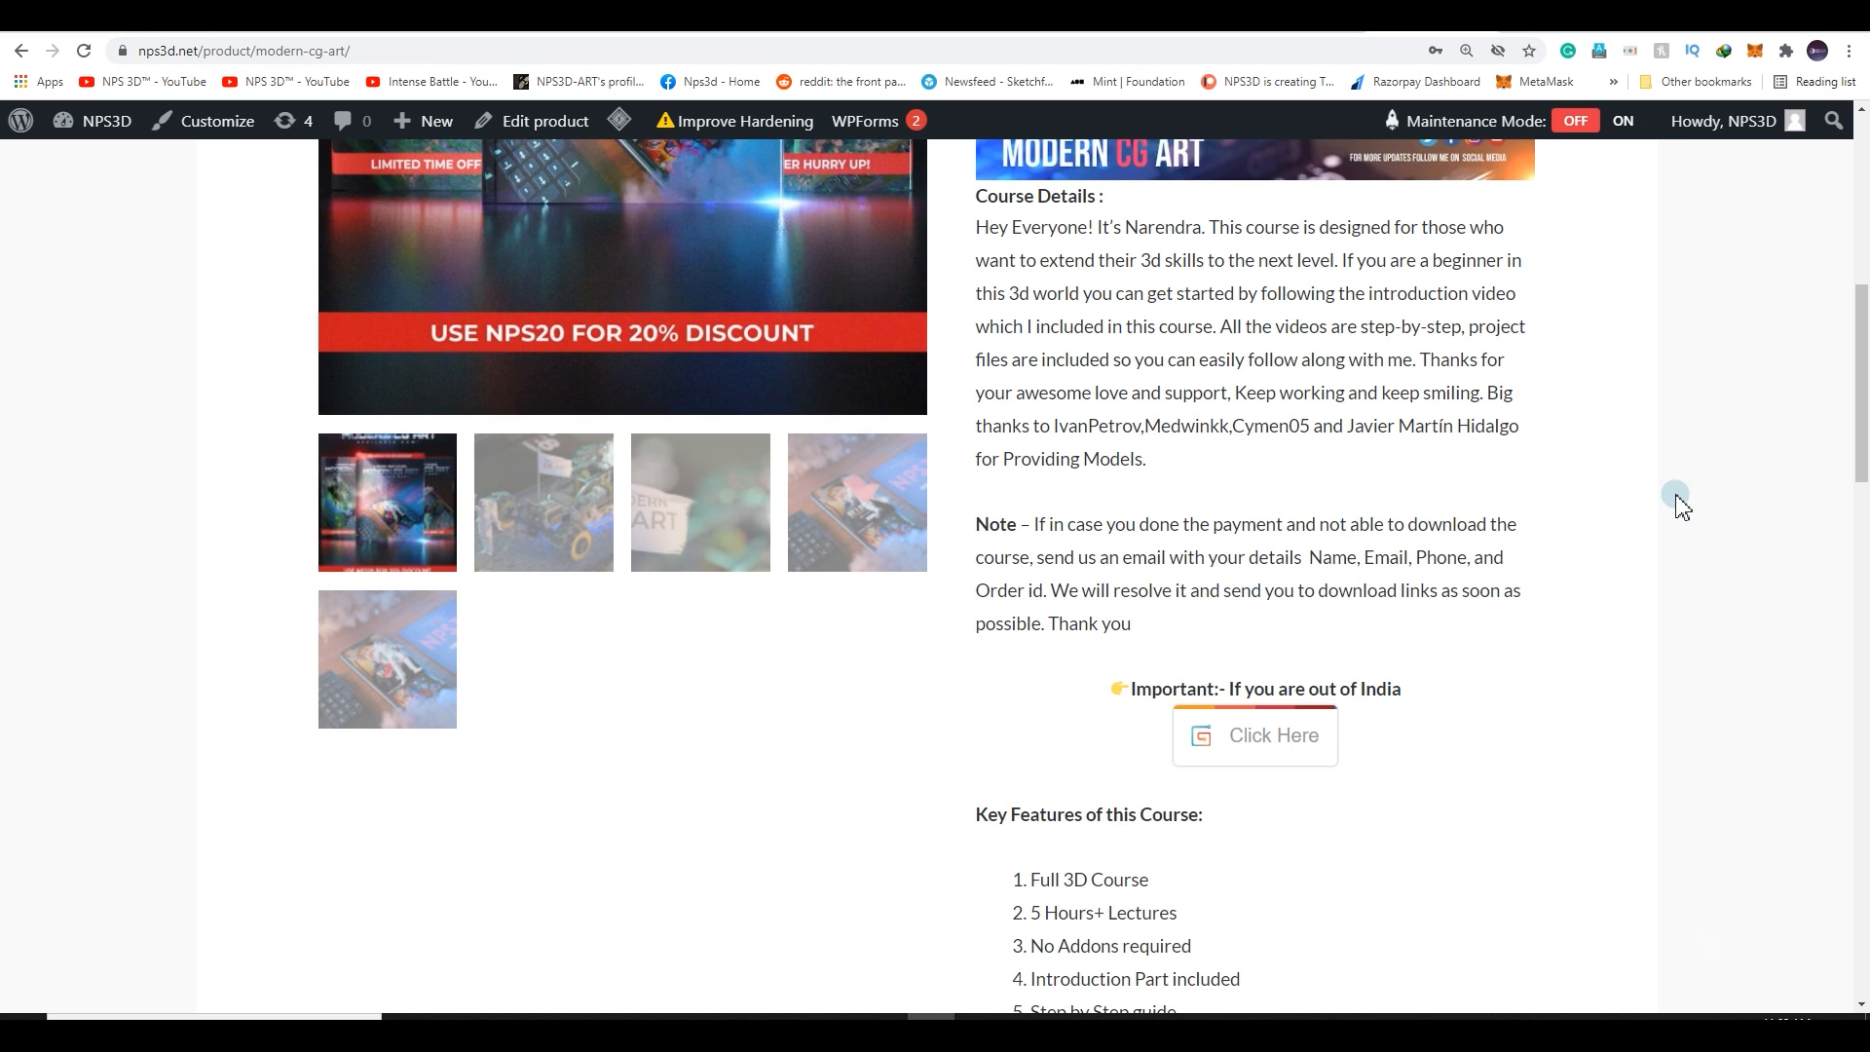
{"action": "scroll", "coordinate": [1682, 504], "scroll_direction": "down", "scroll_amount": 1}
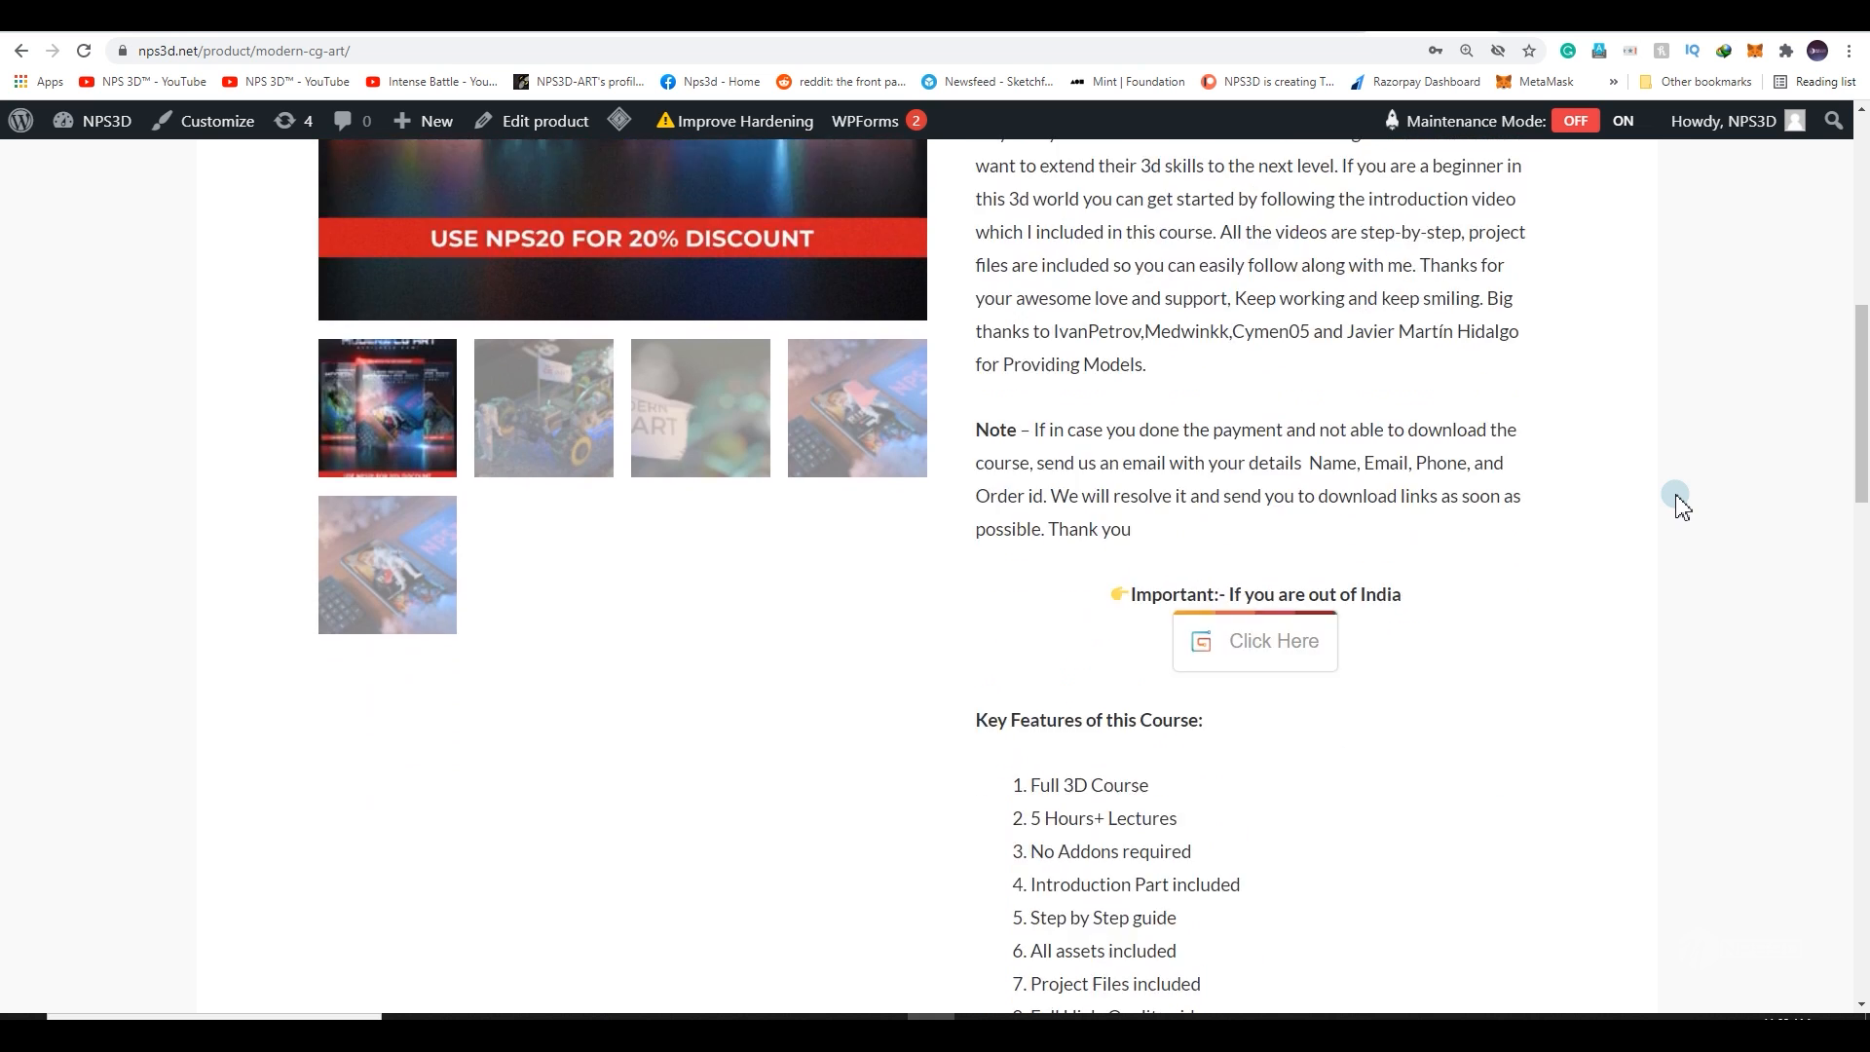
{"action": "scroll", "coordinate": [1682, 503], "scroll_direction": "up", "scroll_amount": 4}
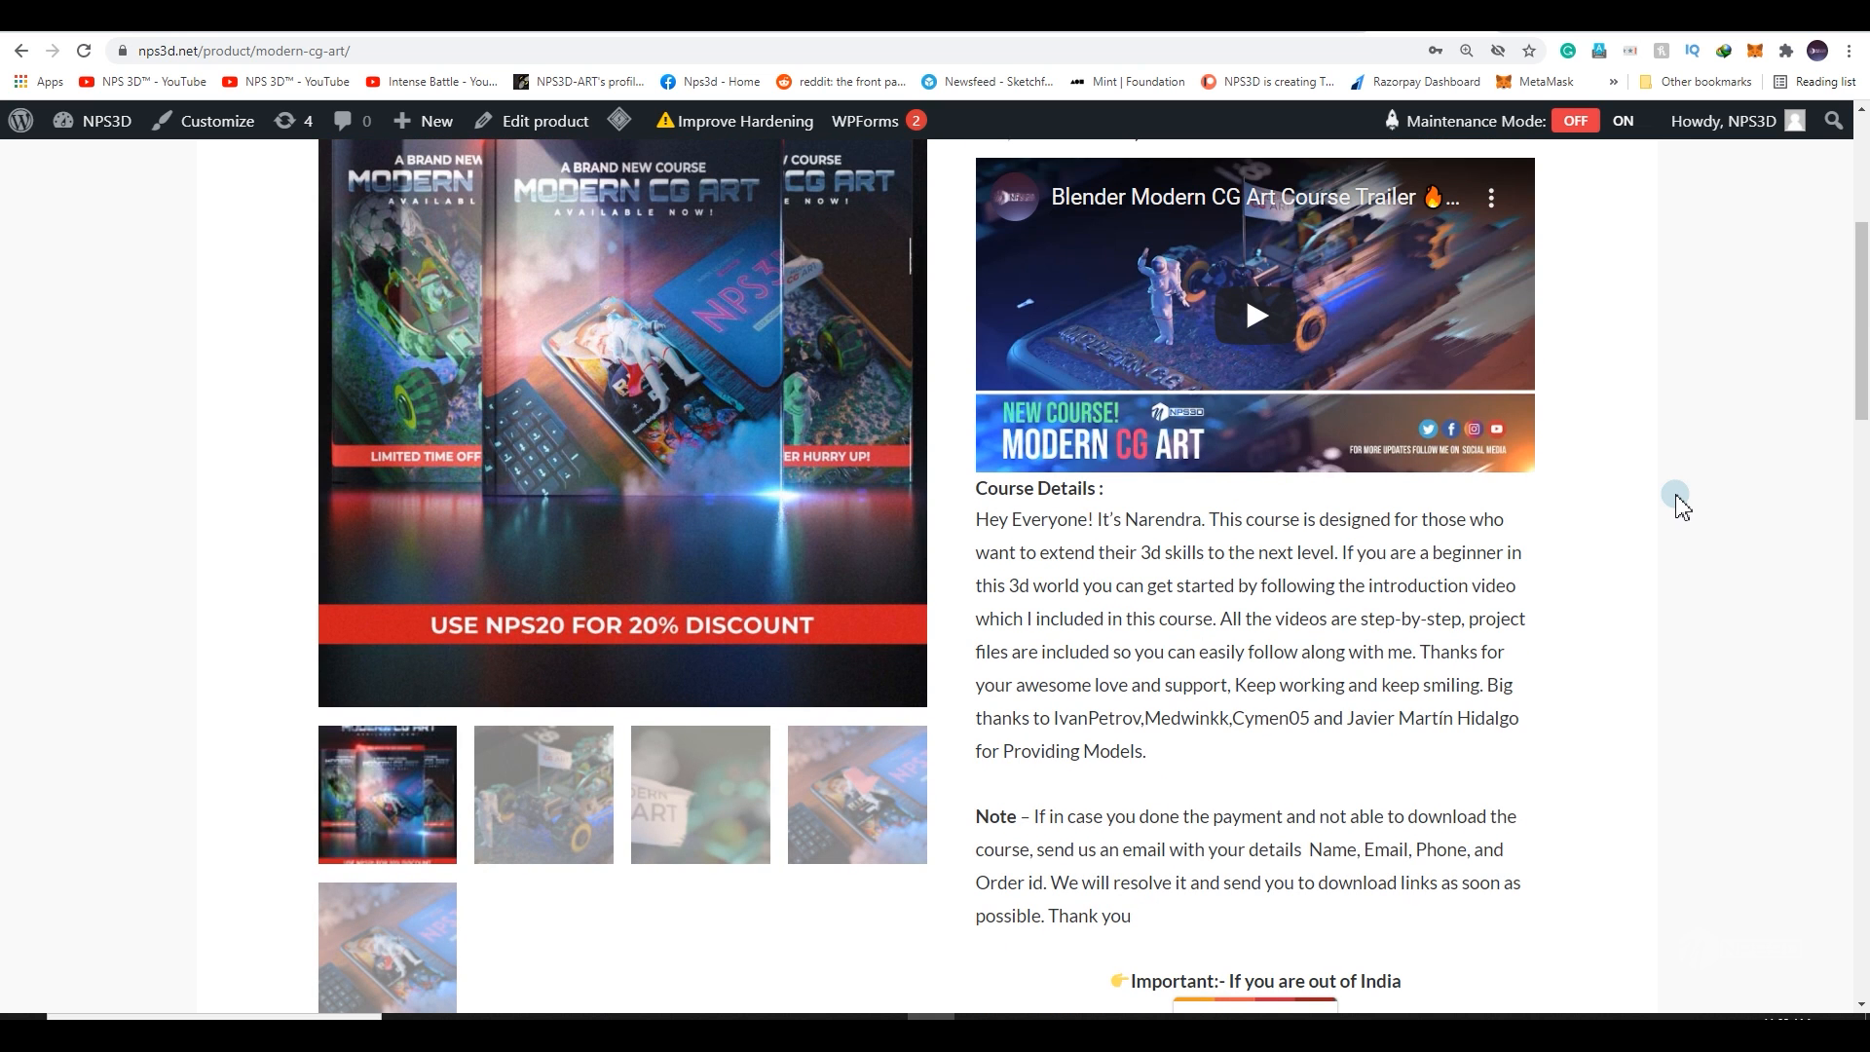
{"action": "scroll", "coordinate": [1682, 503], "scroll_direction": "up", "scroll_amount": 4}
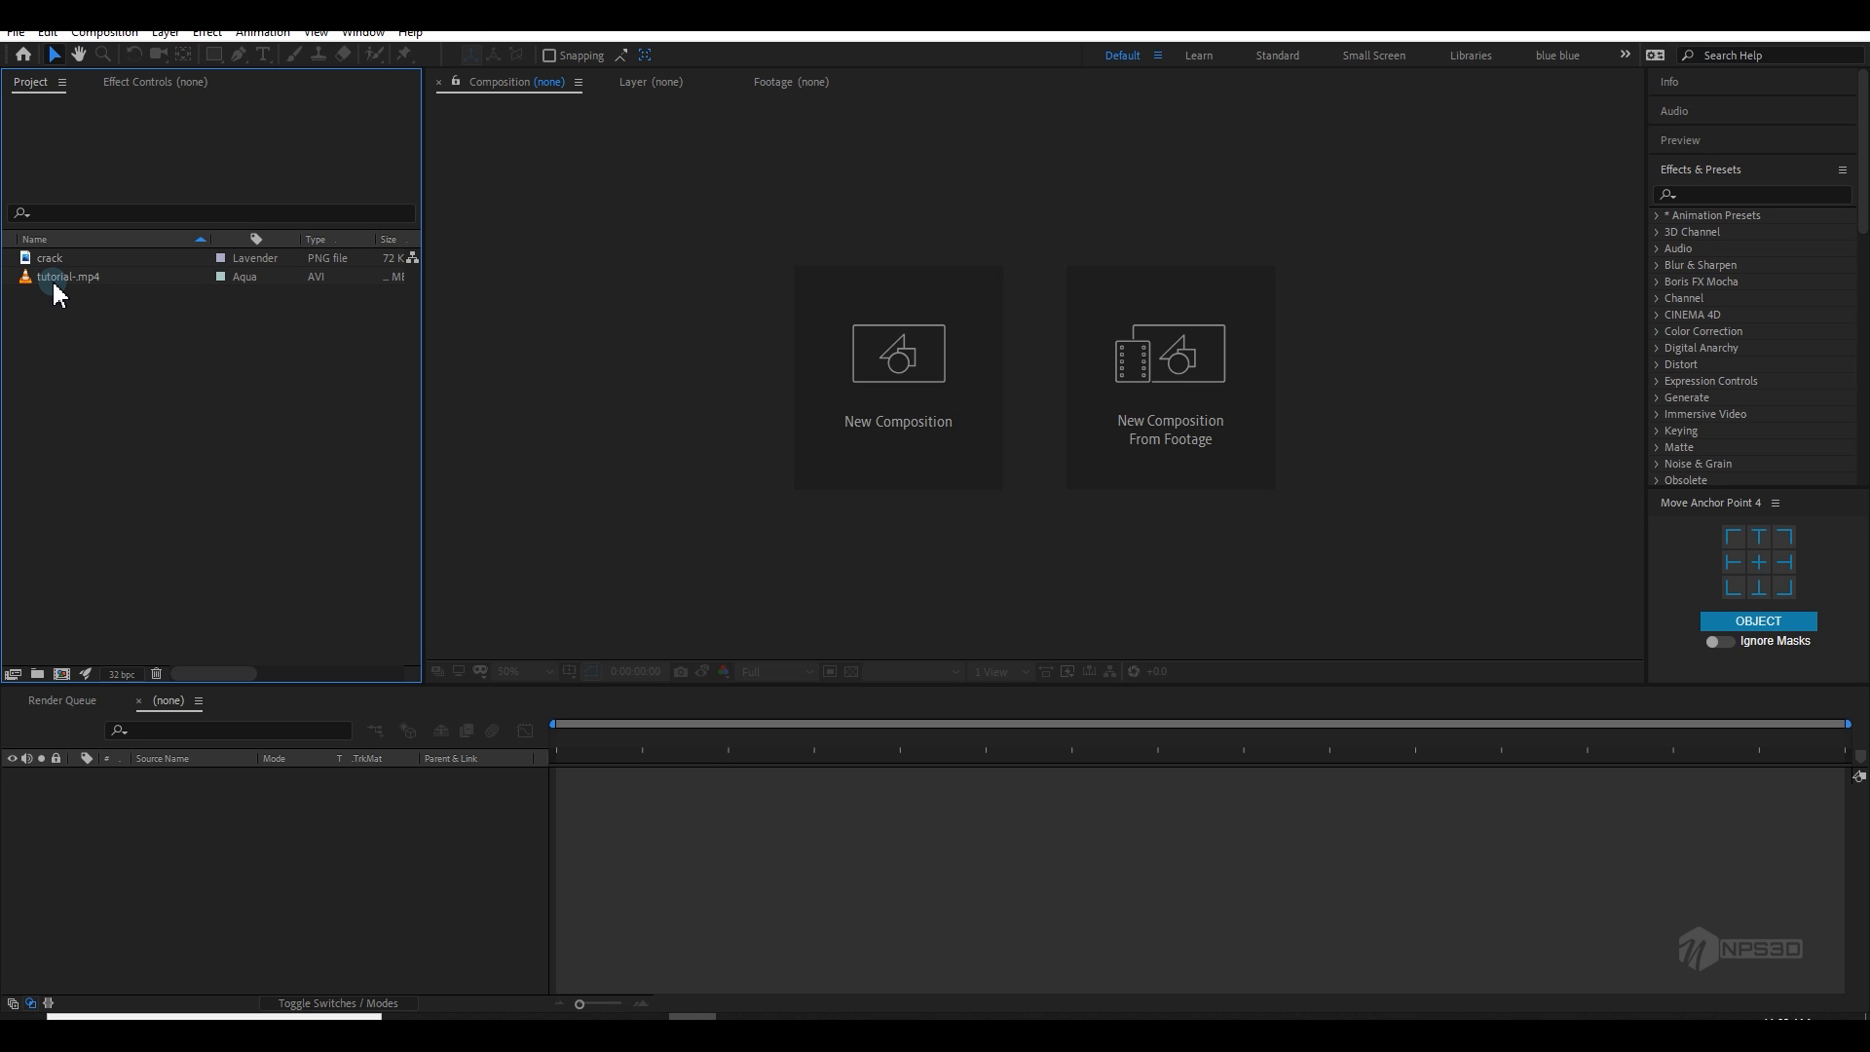
Step: Create a composition from the tutorial-.mp4 footage and preview the clip along the timeline
{"action": "left_click_drag", "start_coordinate": [55, 285], "coordinate": [61, 674]}
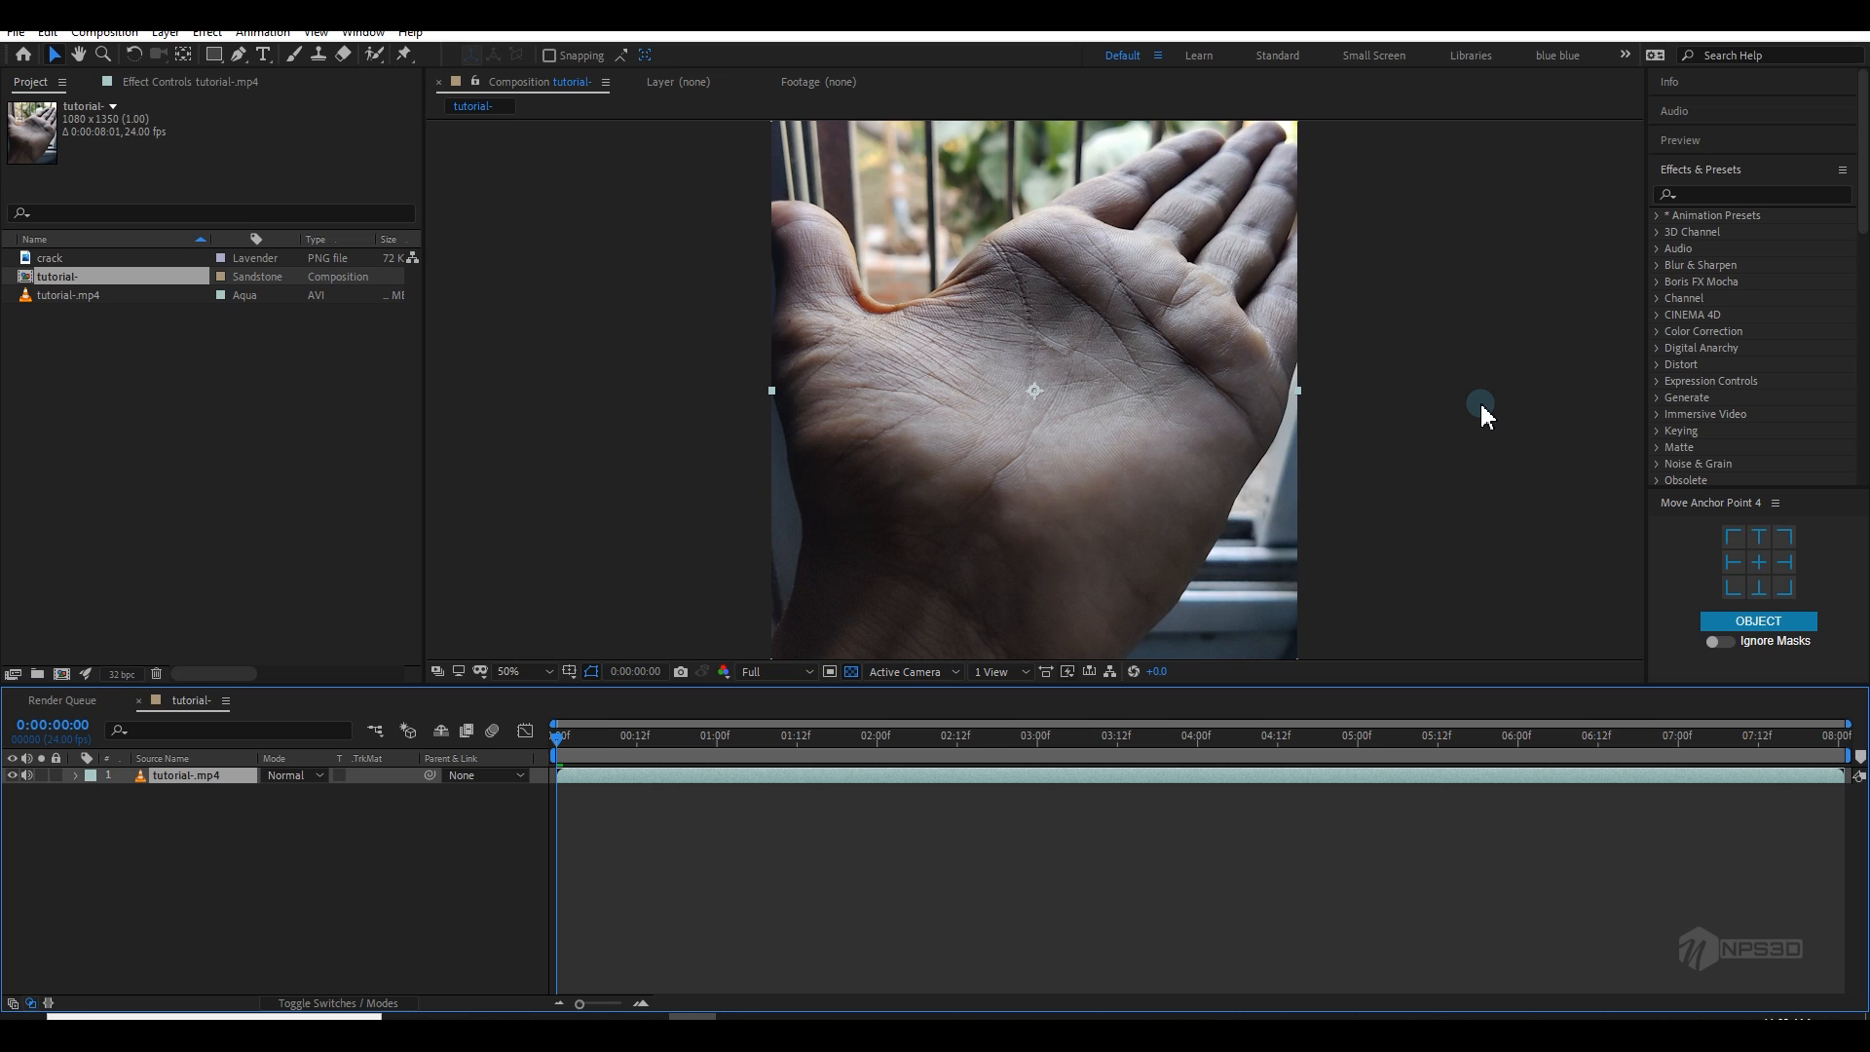
{"action": "left_click", "coordinate": [165, 454]}
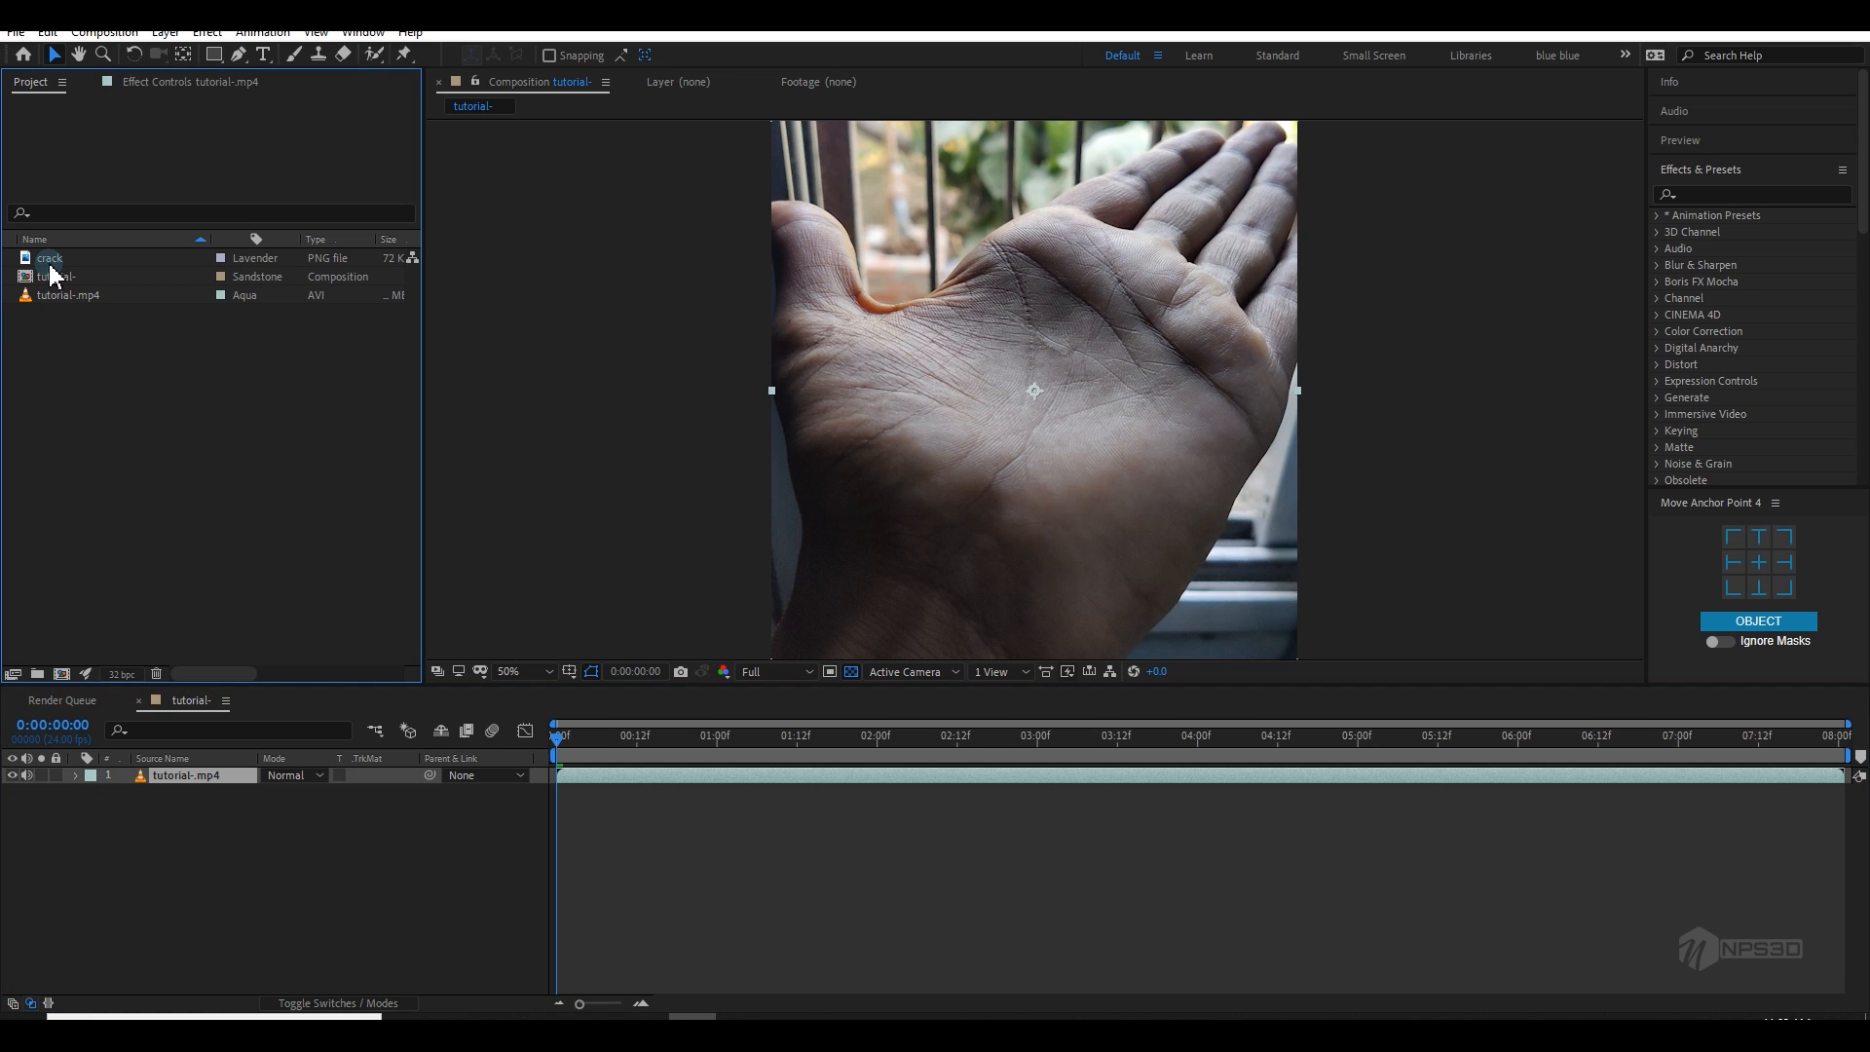
{"action": "left_click_drag", "start_coordinate": [631, 740], "coordinate": [1839, 744]}
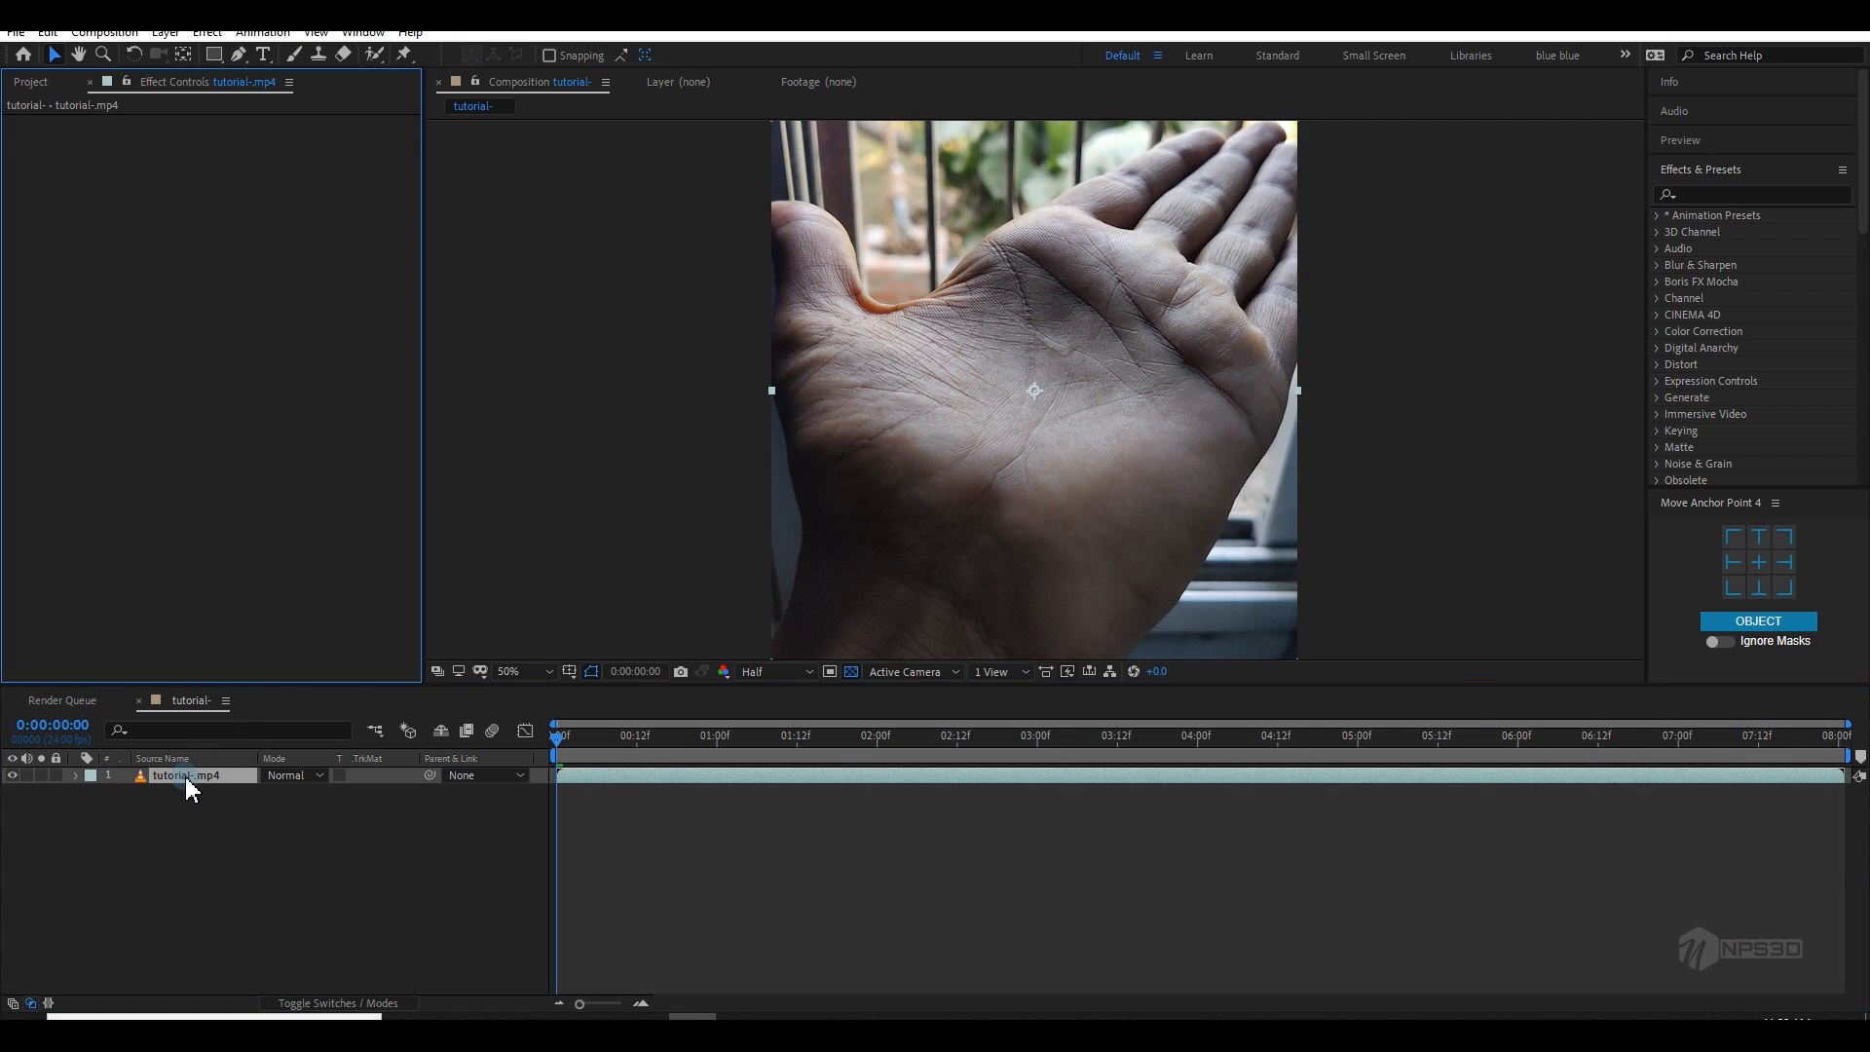
Step: Pre-compose the tutorial-.mp4 layer as "tutorial-.mp4 Comp 1", moving all attributes into the new composition
{"action": "right_click", "coordinate": [188, 787]}
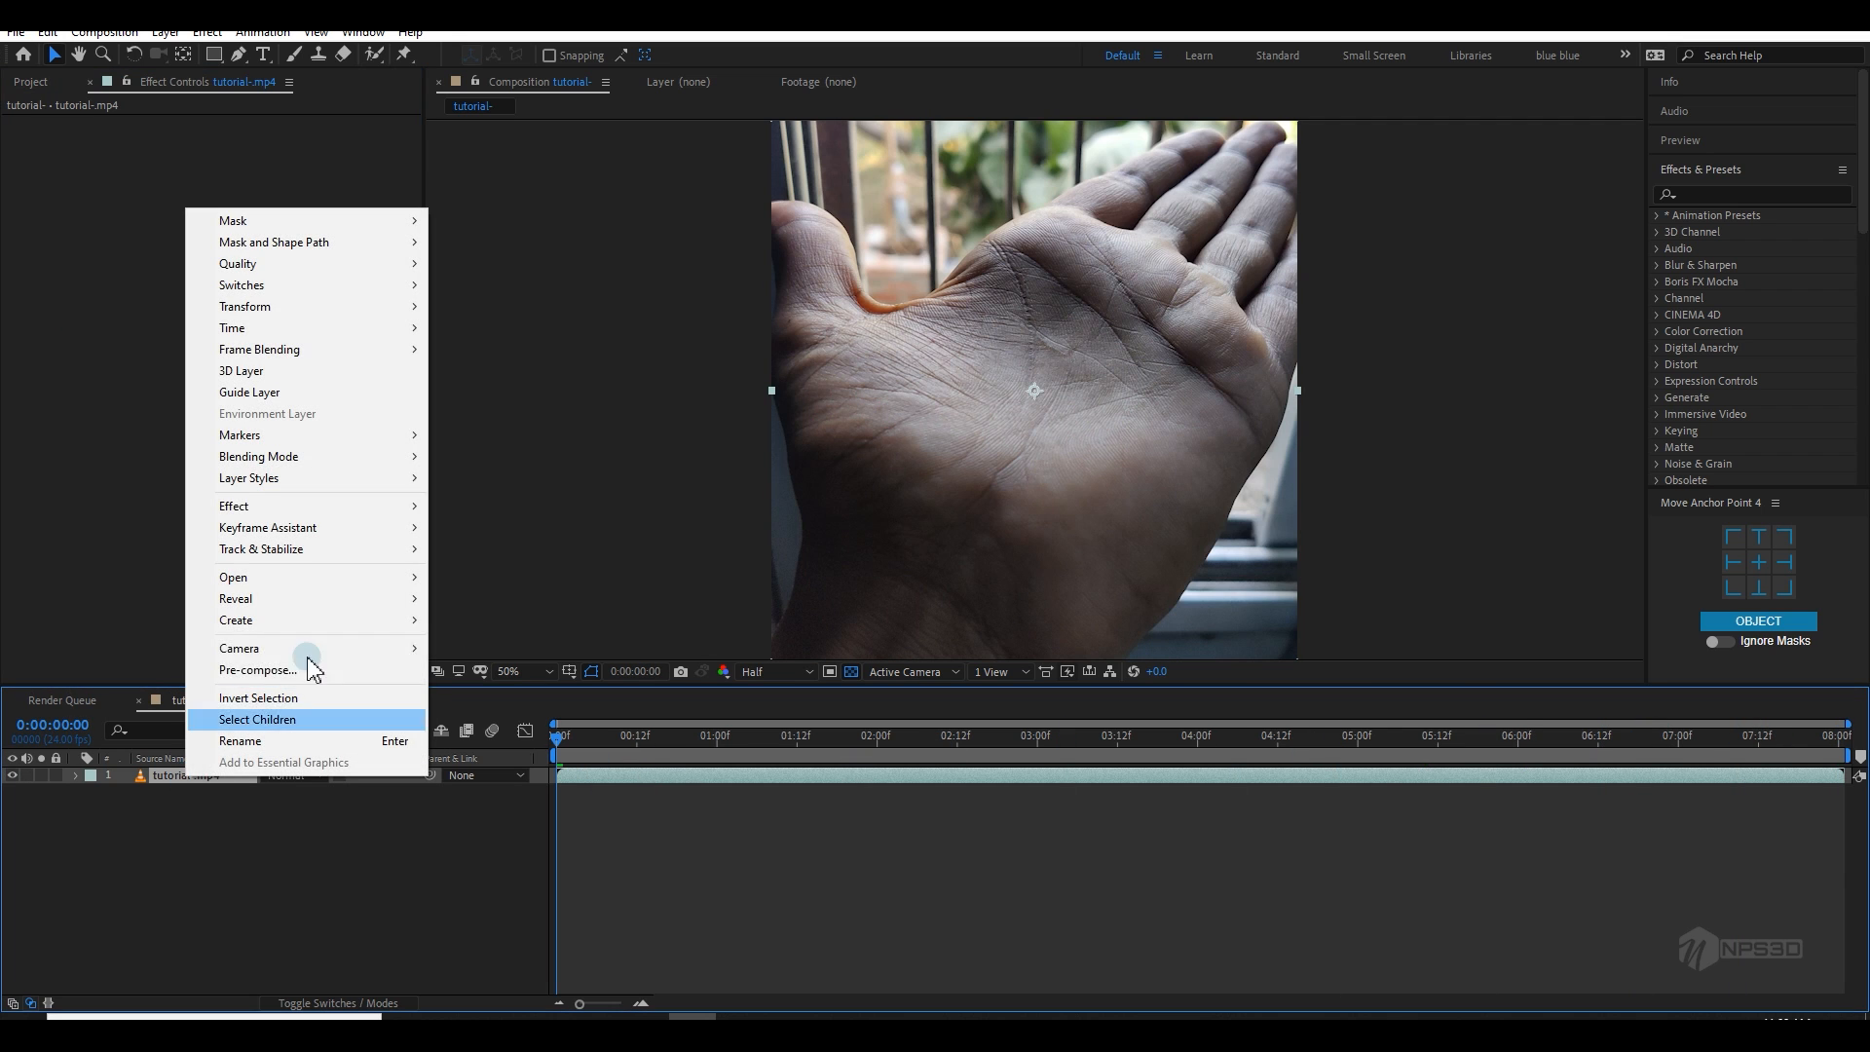
{"action": "left_click", "coordinate": [395, 665]}
{"action": "left_click", "coordinate": [859, 526]}
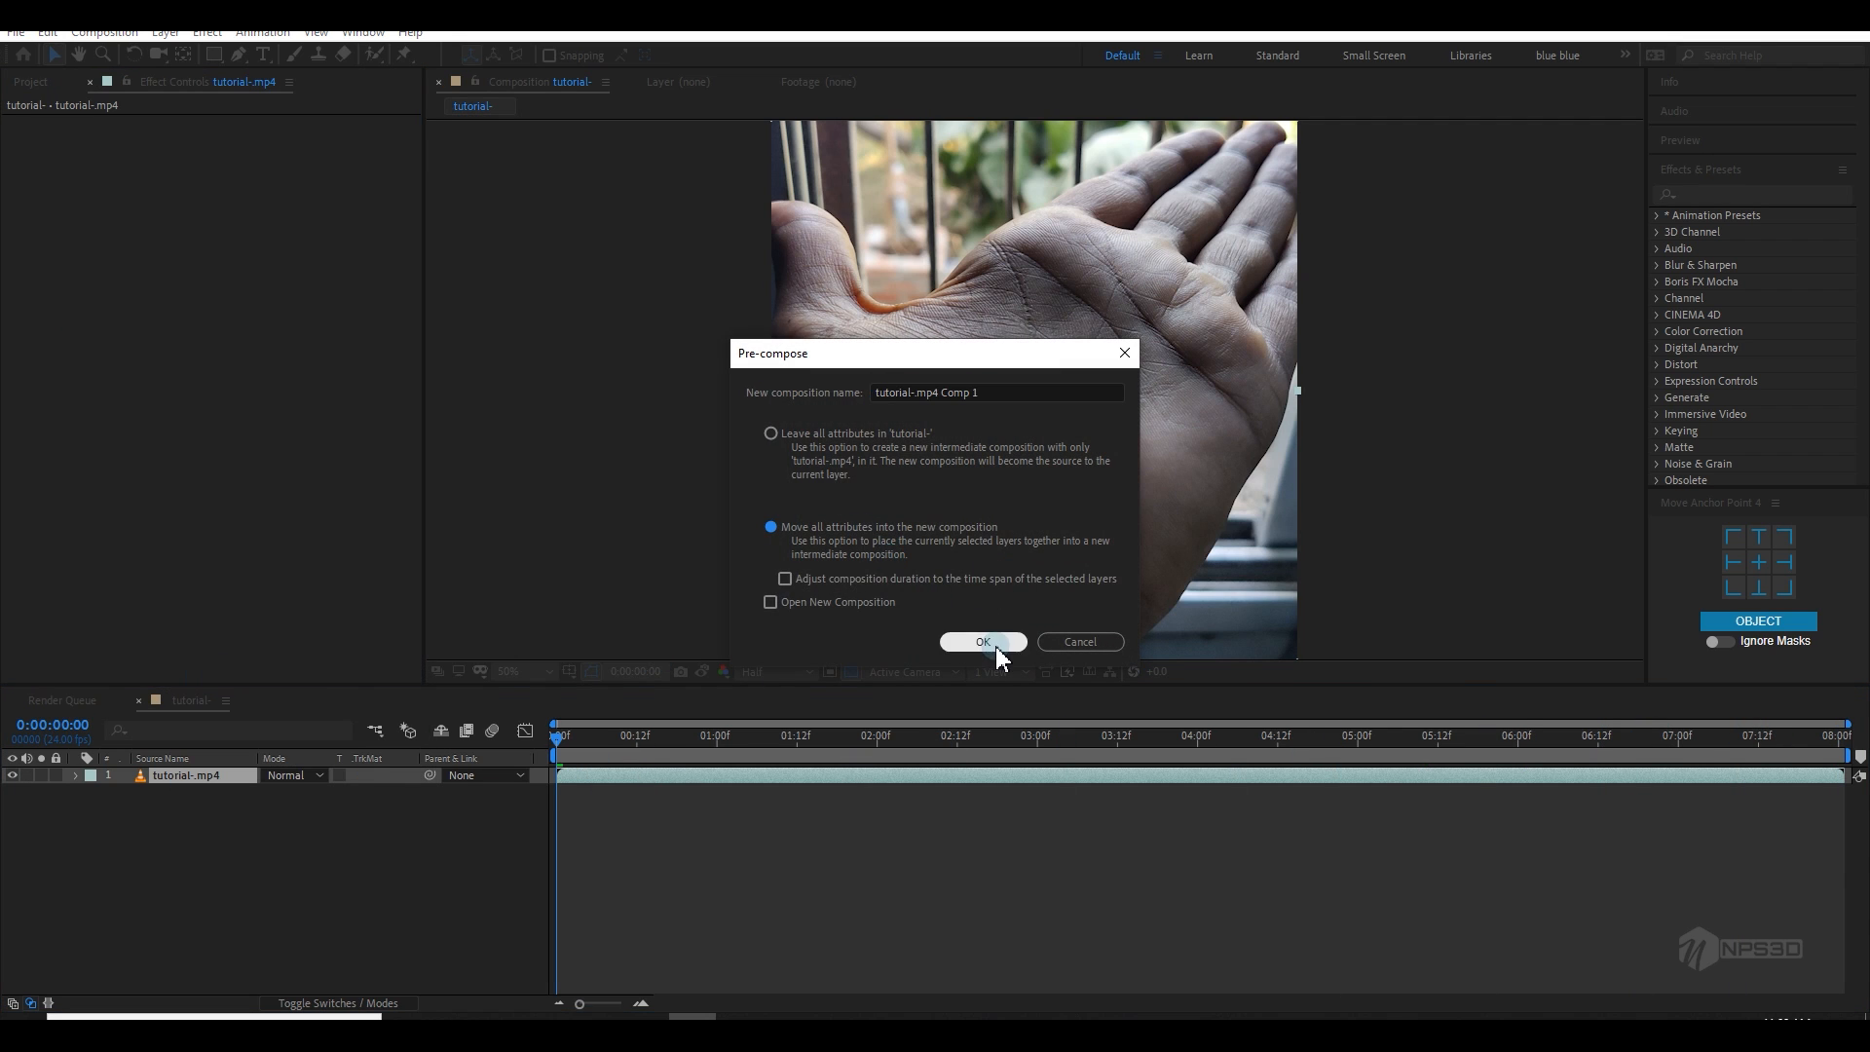
{"action": "left_click", "coordinate": [983, 641]}
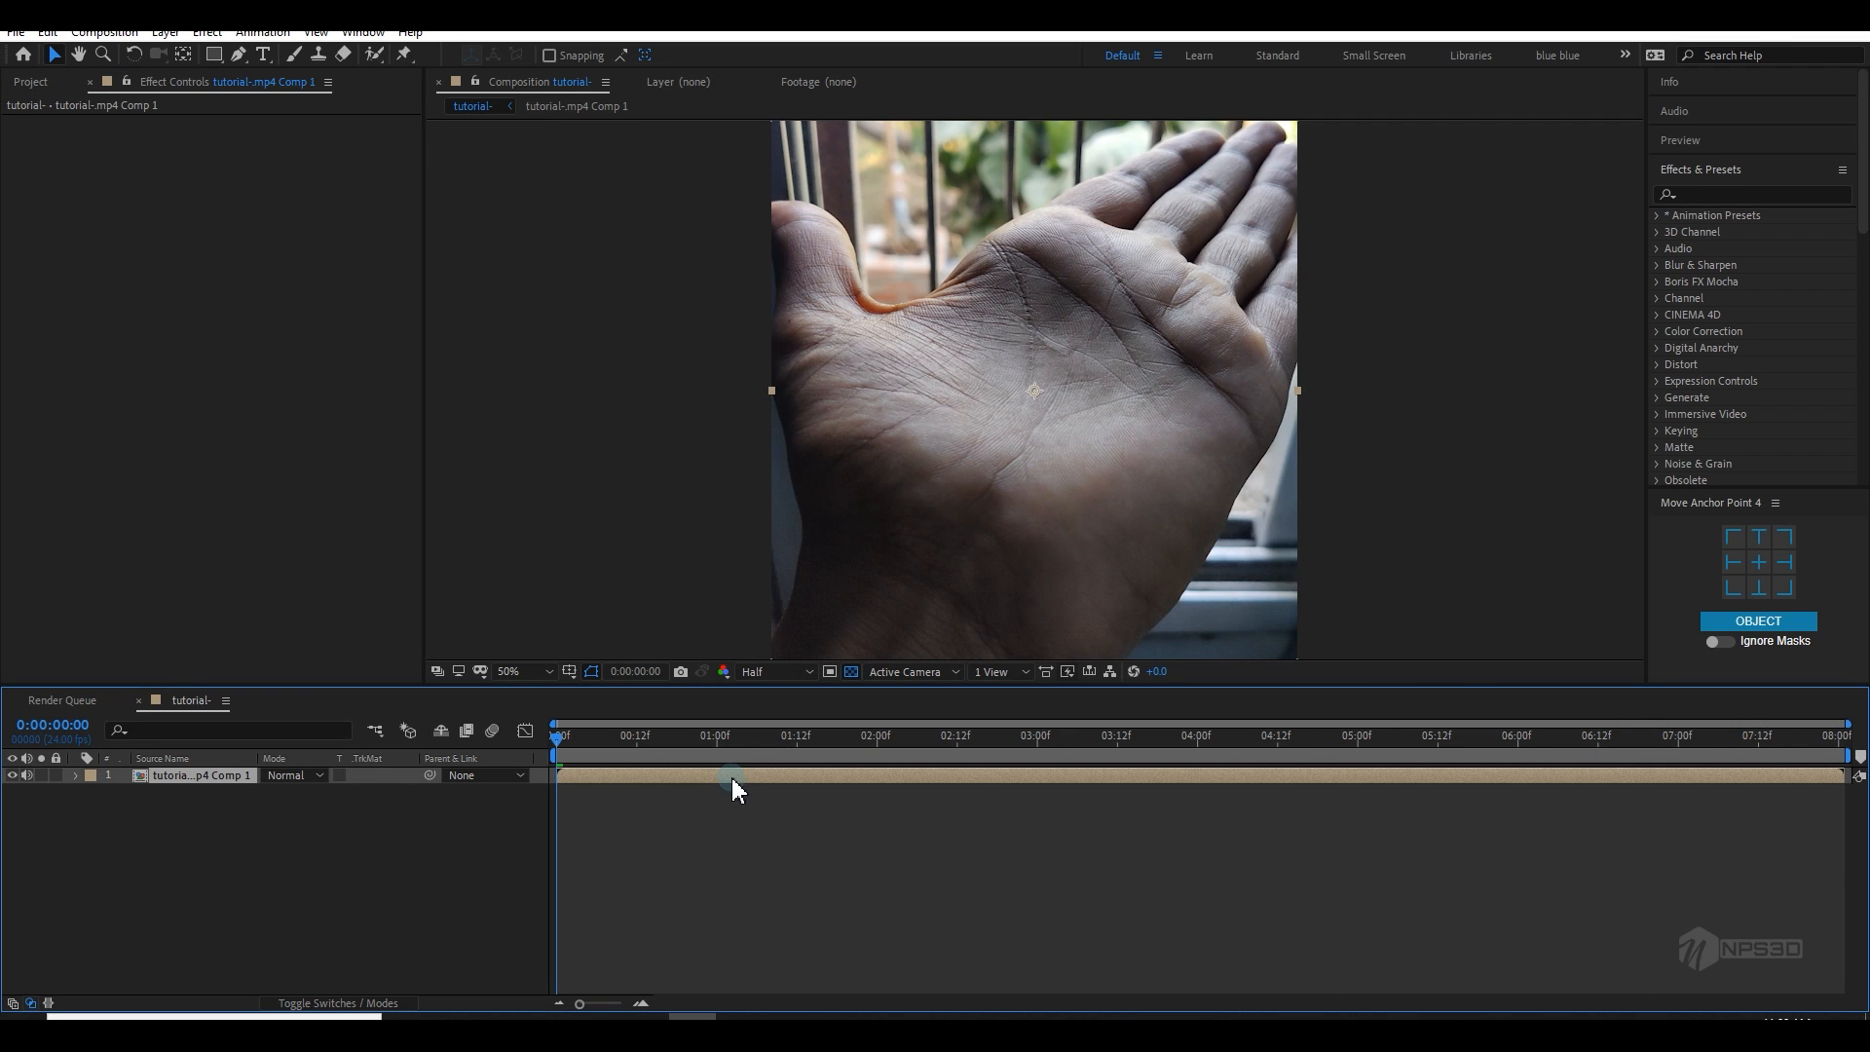
Step: Inside the pre-composition, draw a closed Pen mask on the footage layer around the palm, leaving out the thumb and most of the fingers
{"action": "double_click", "coordinate": [238, 781]}
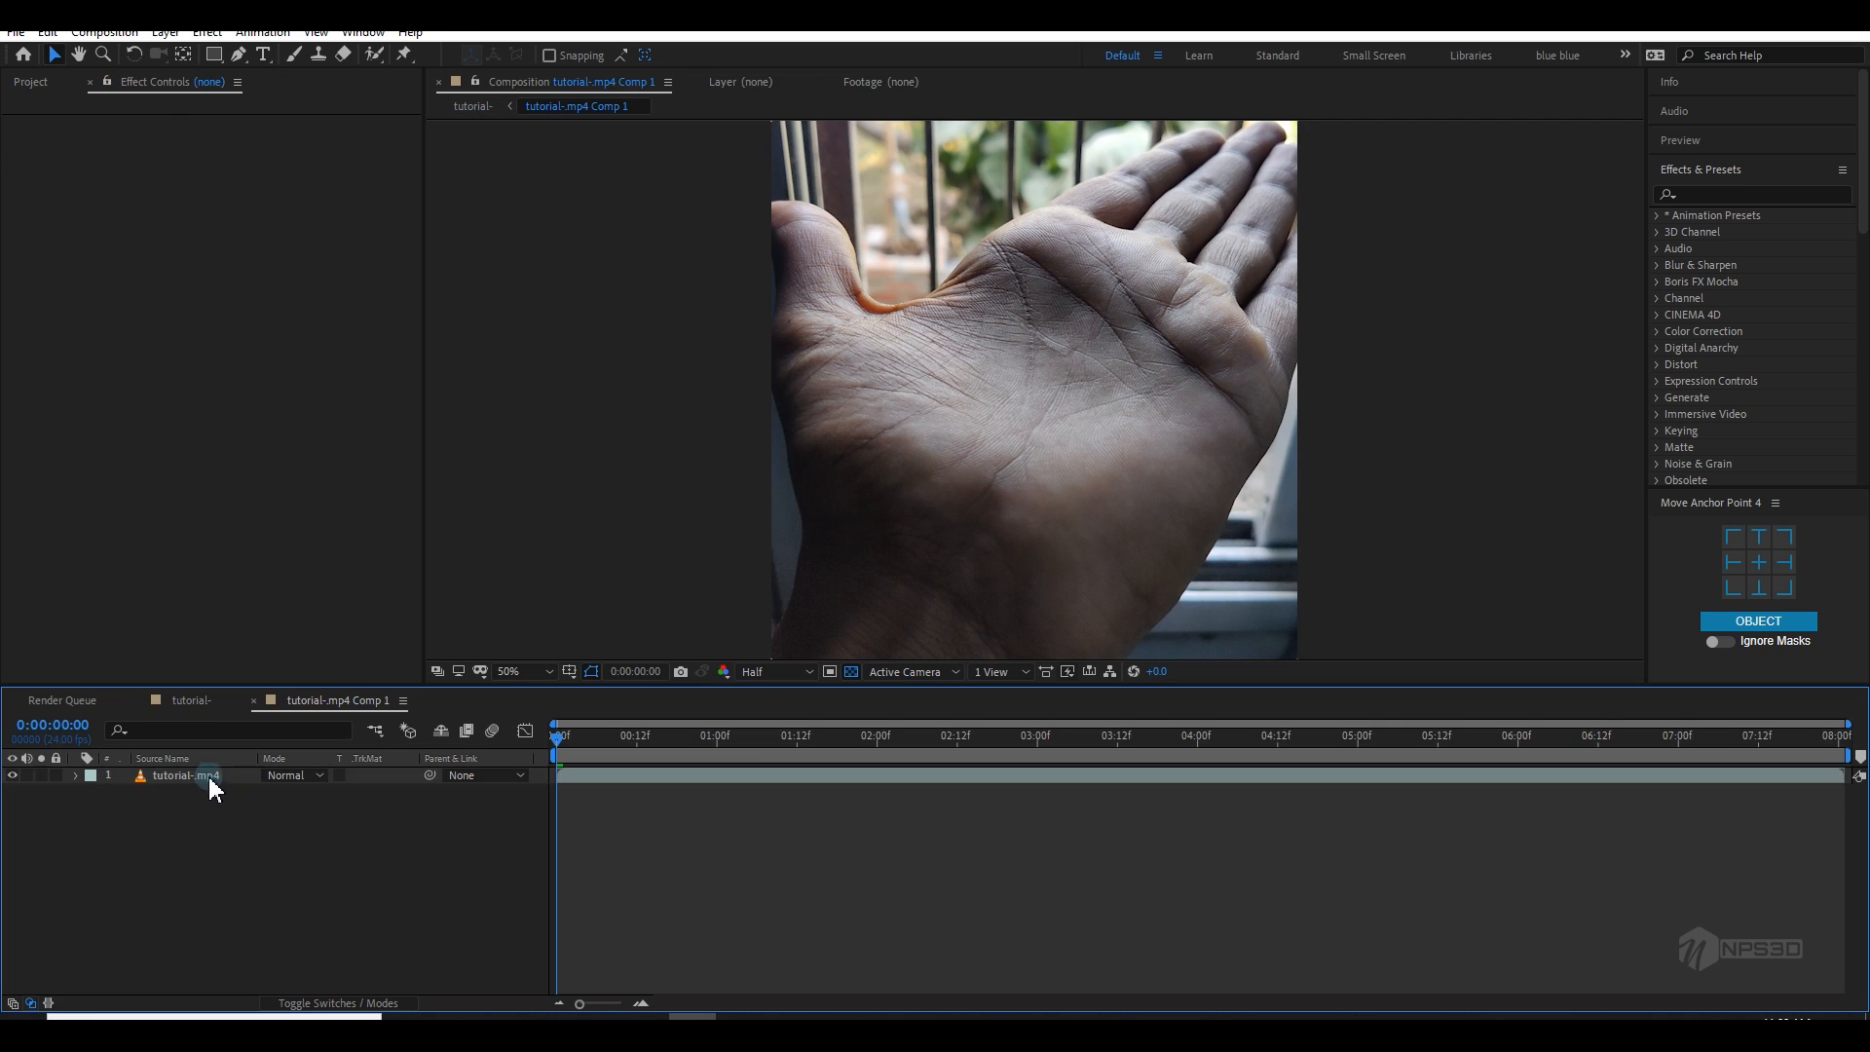
{"action": "left_click", "coordinate": [238, 55]}
{"action": "left_click", "coordinate": [808, 565]}
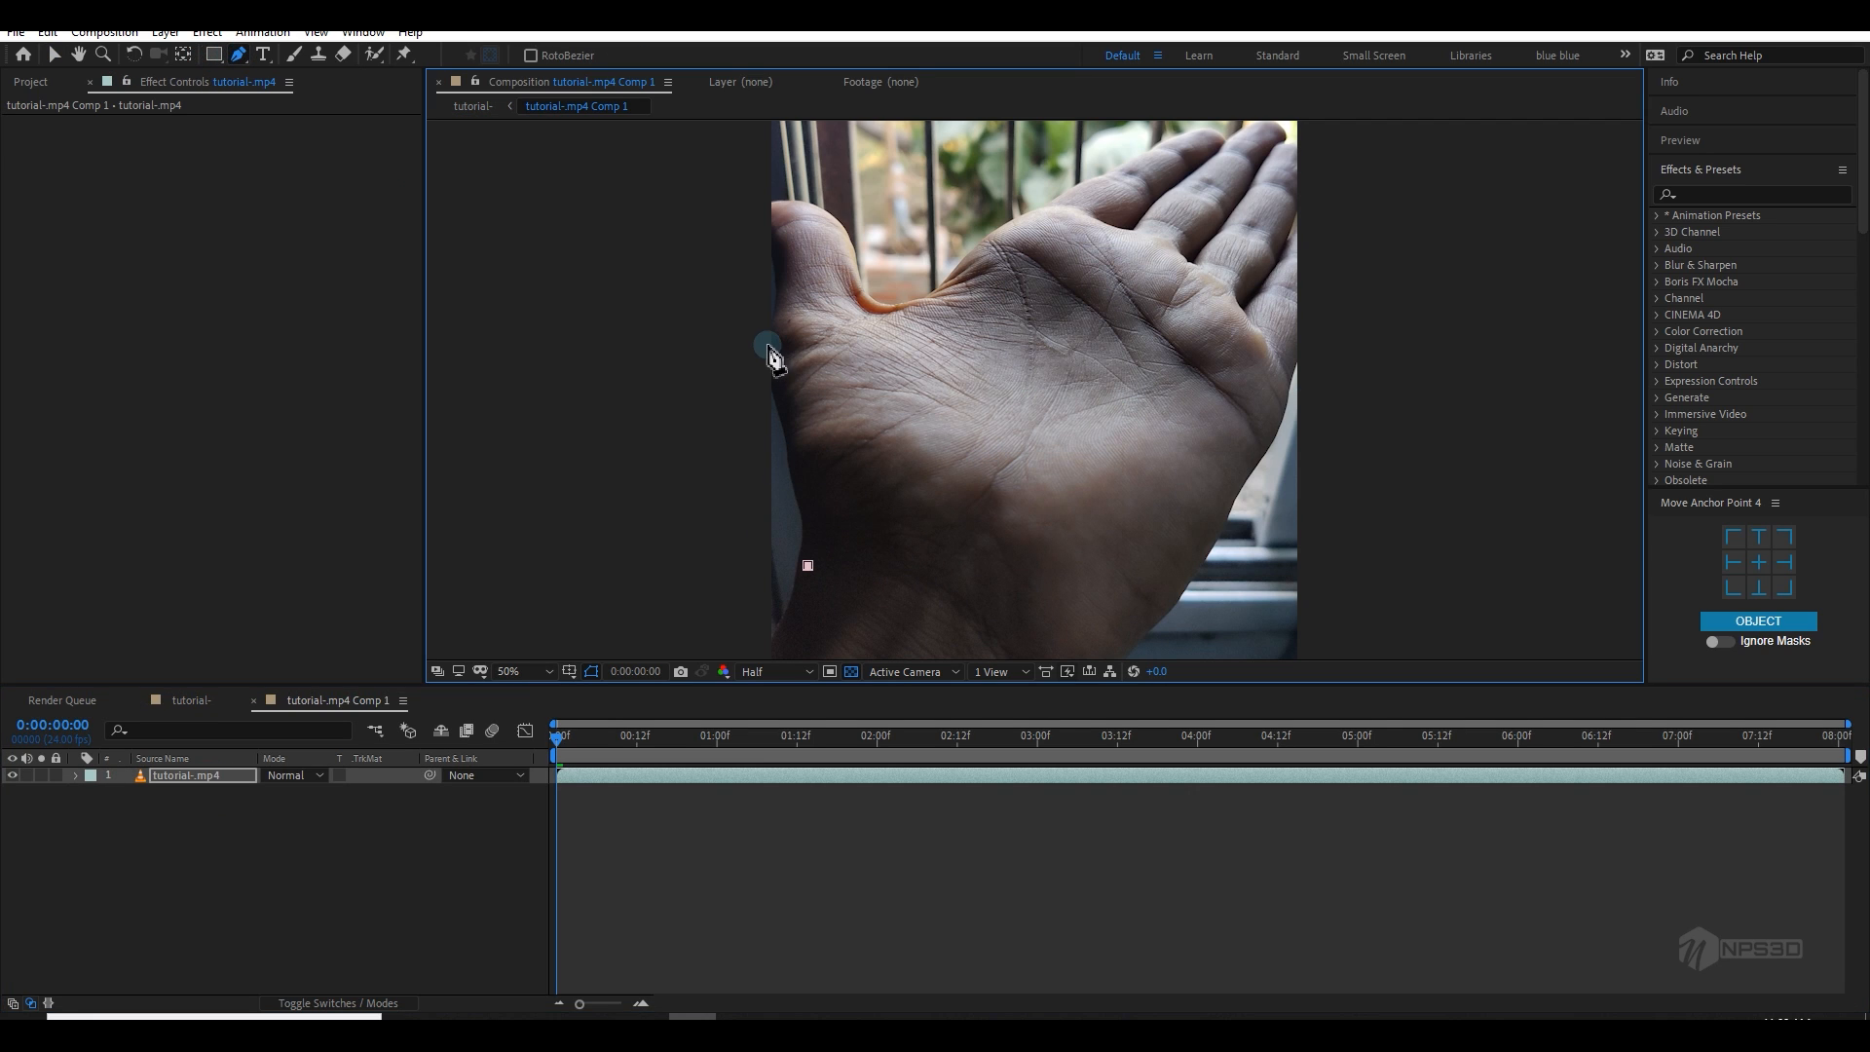
{"action": "left_click", "coordinate": [767, 343]}
{"action": "left_click", "coordinate": [886, 302]}
{"action": "left_click", "coordinate": [964, 260]}
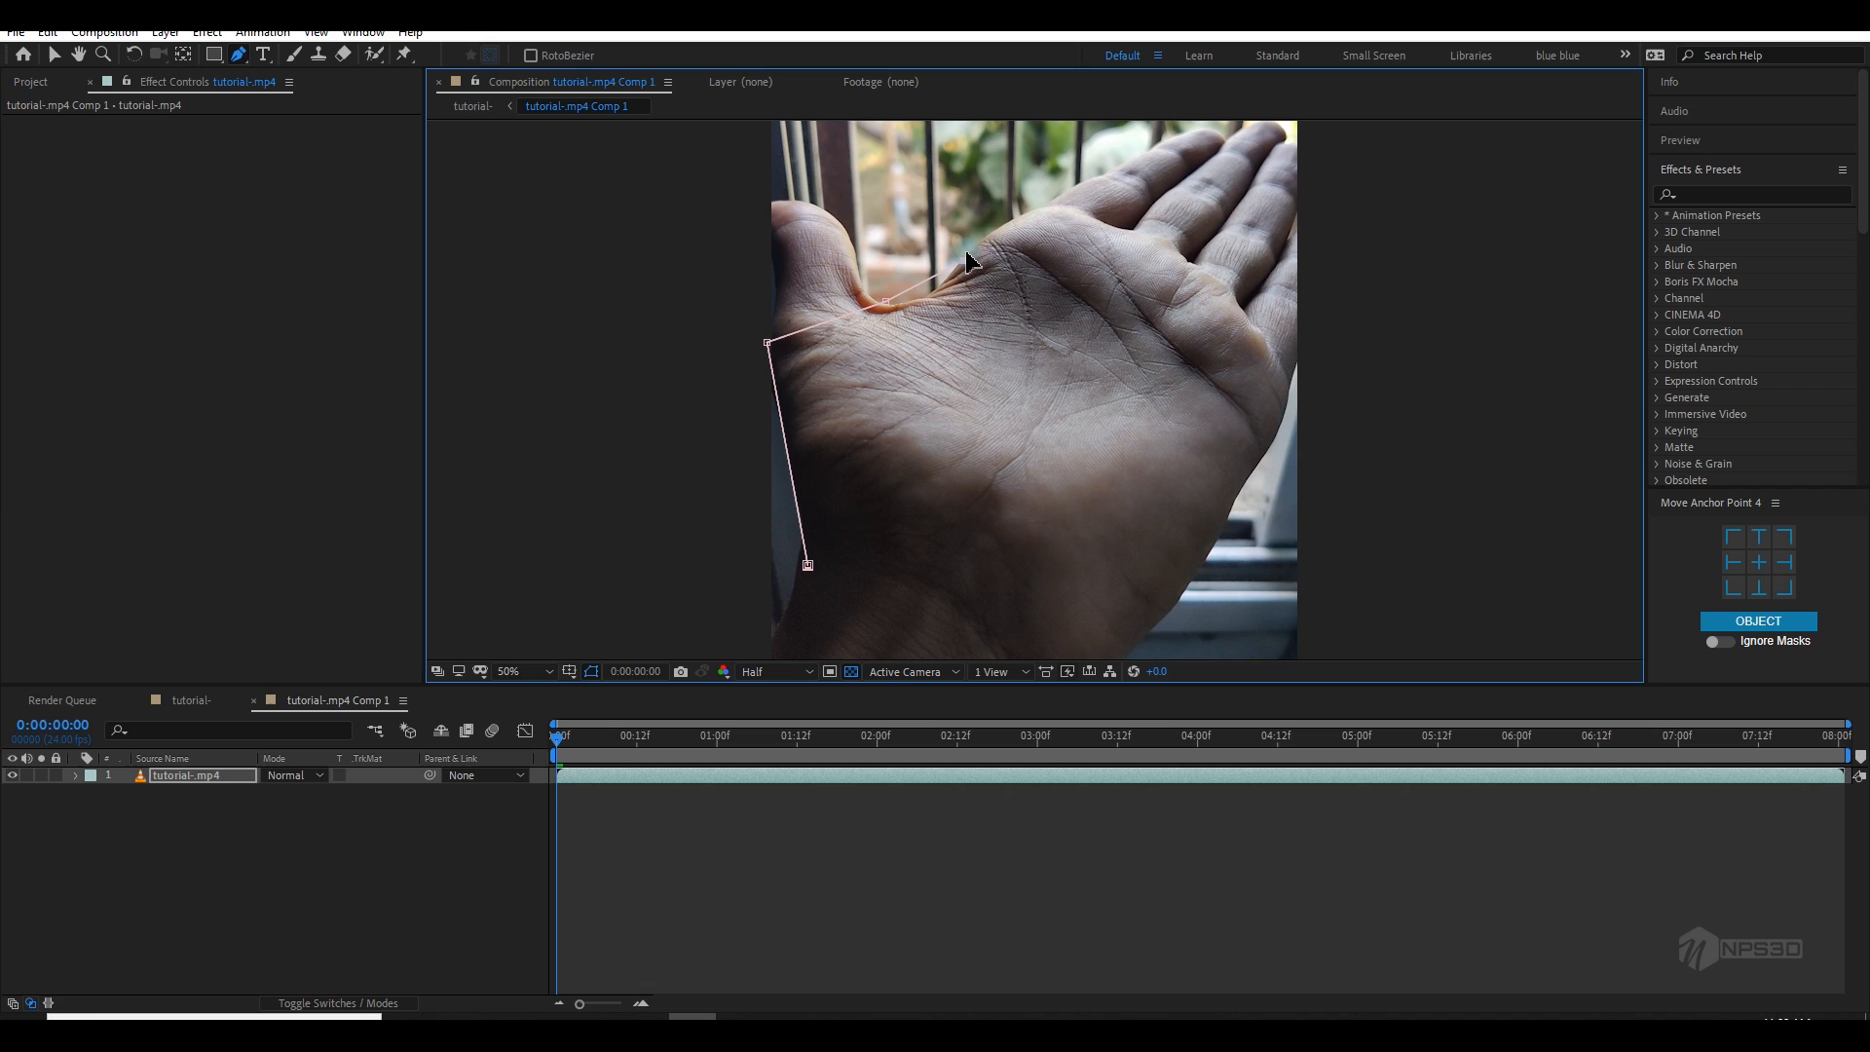
{"action": "left_click", "coordinate": [1021, 214]}
{"action": "left_click", "coordinate": [1090, 193]}
{"action": "left_click", "coordinate": [1240, 250]}
{"action": "left_click", "coordinate": [1324, 324]}
{"action": "left_click", "coordinate": [1232, 516]}
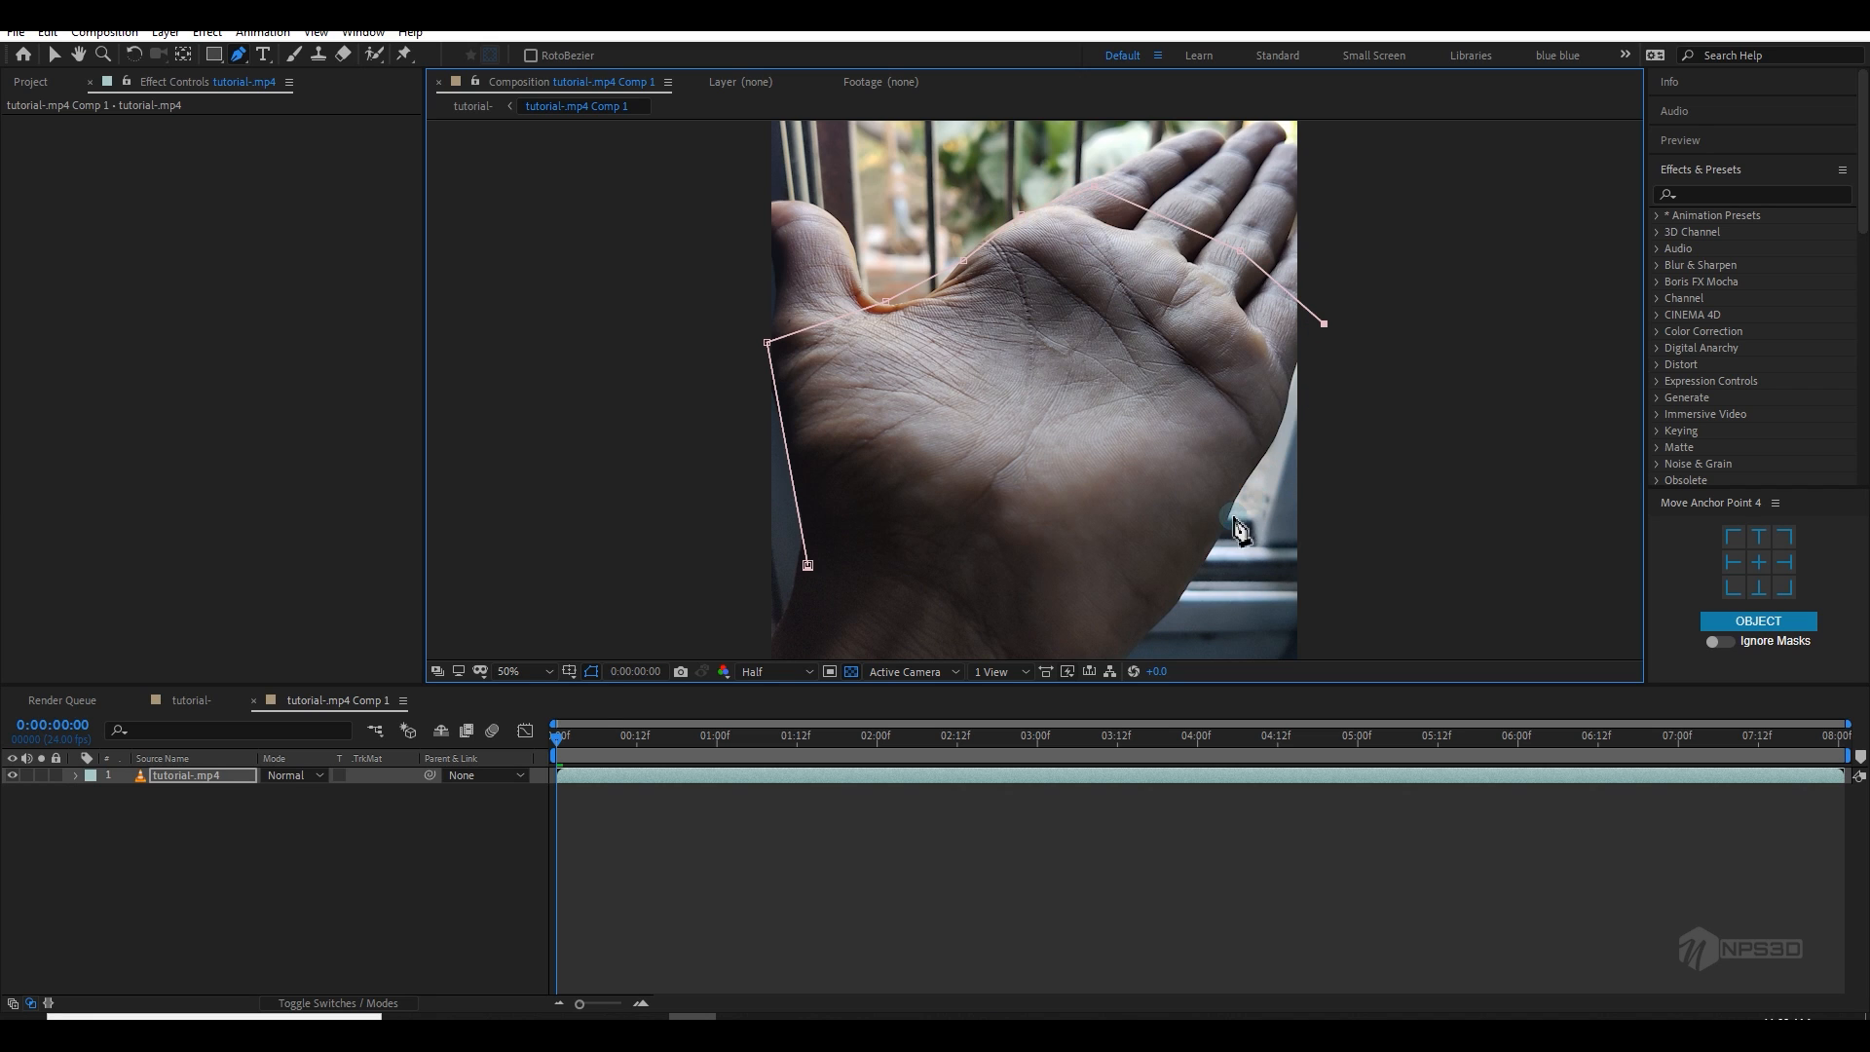
{"action": "left_click", "coordinate": [1145, 639]}
{"action": "left_click", "coordinate": [995, 655]}
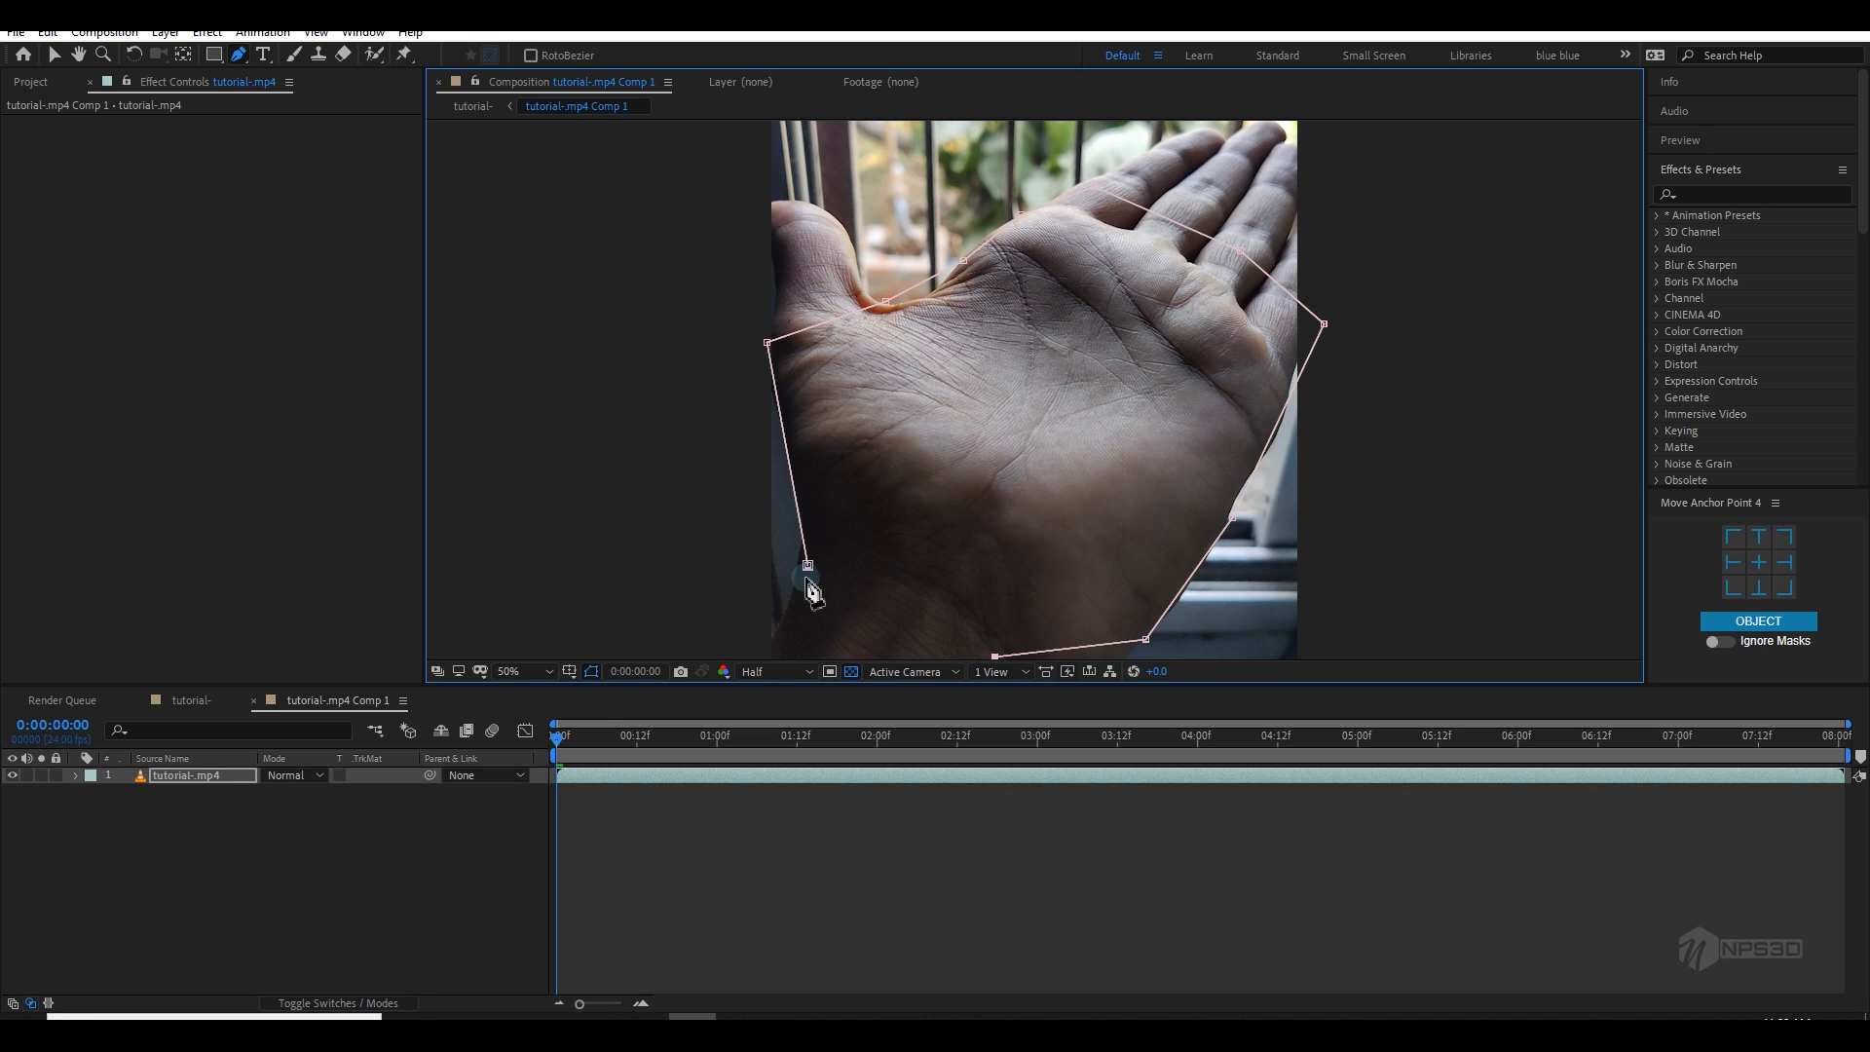
{"action": "left_click", "coordinate": [808, 565]}
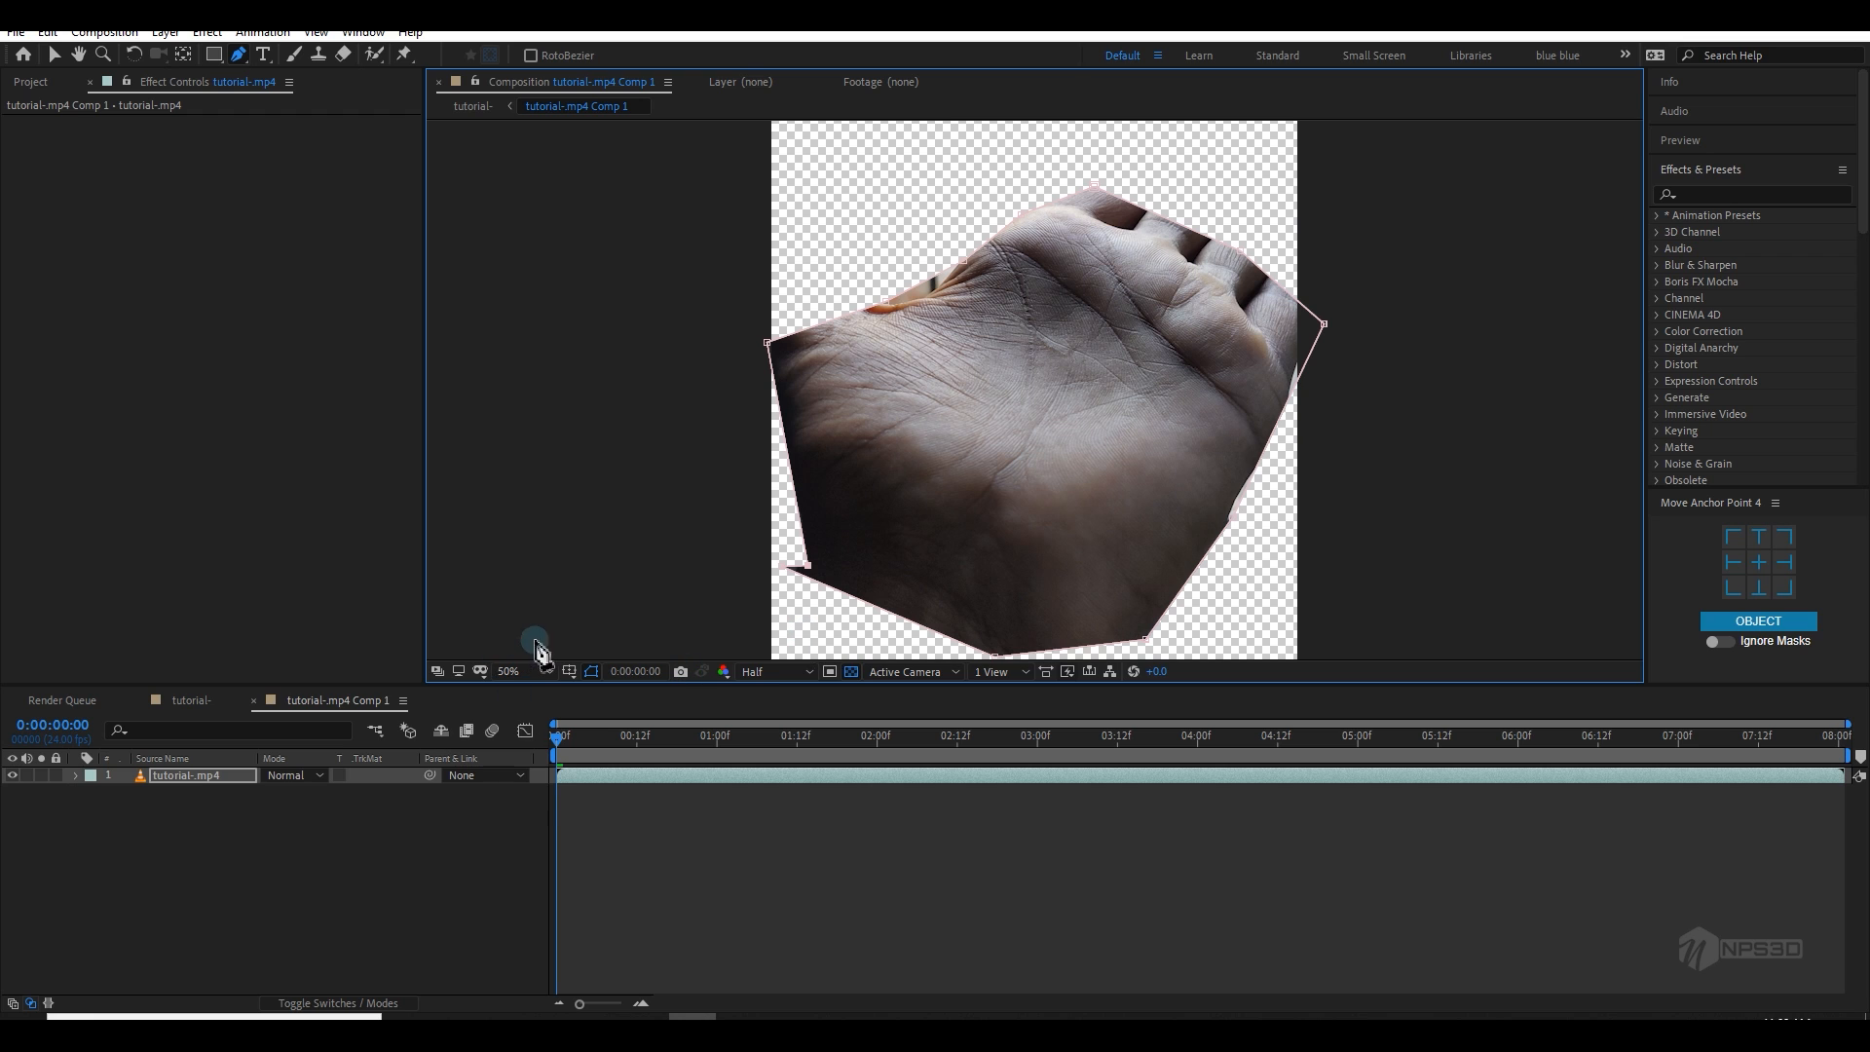
Step: Set the palm mask's mode to None and start keyframing its Mask Path at 0:00:00:00
{"action": "key", "text": "m"}
{"action": "left_click", "coordinate": [292, 792]}
{"action": "left_click", "coordinate": [309, 813]}
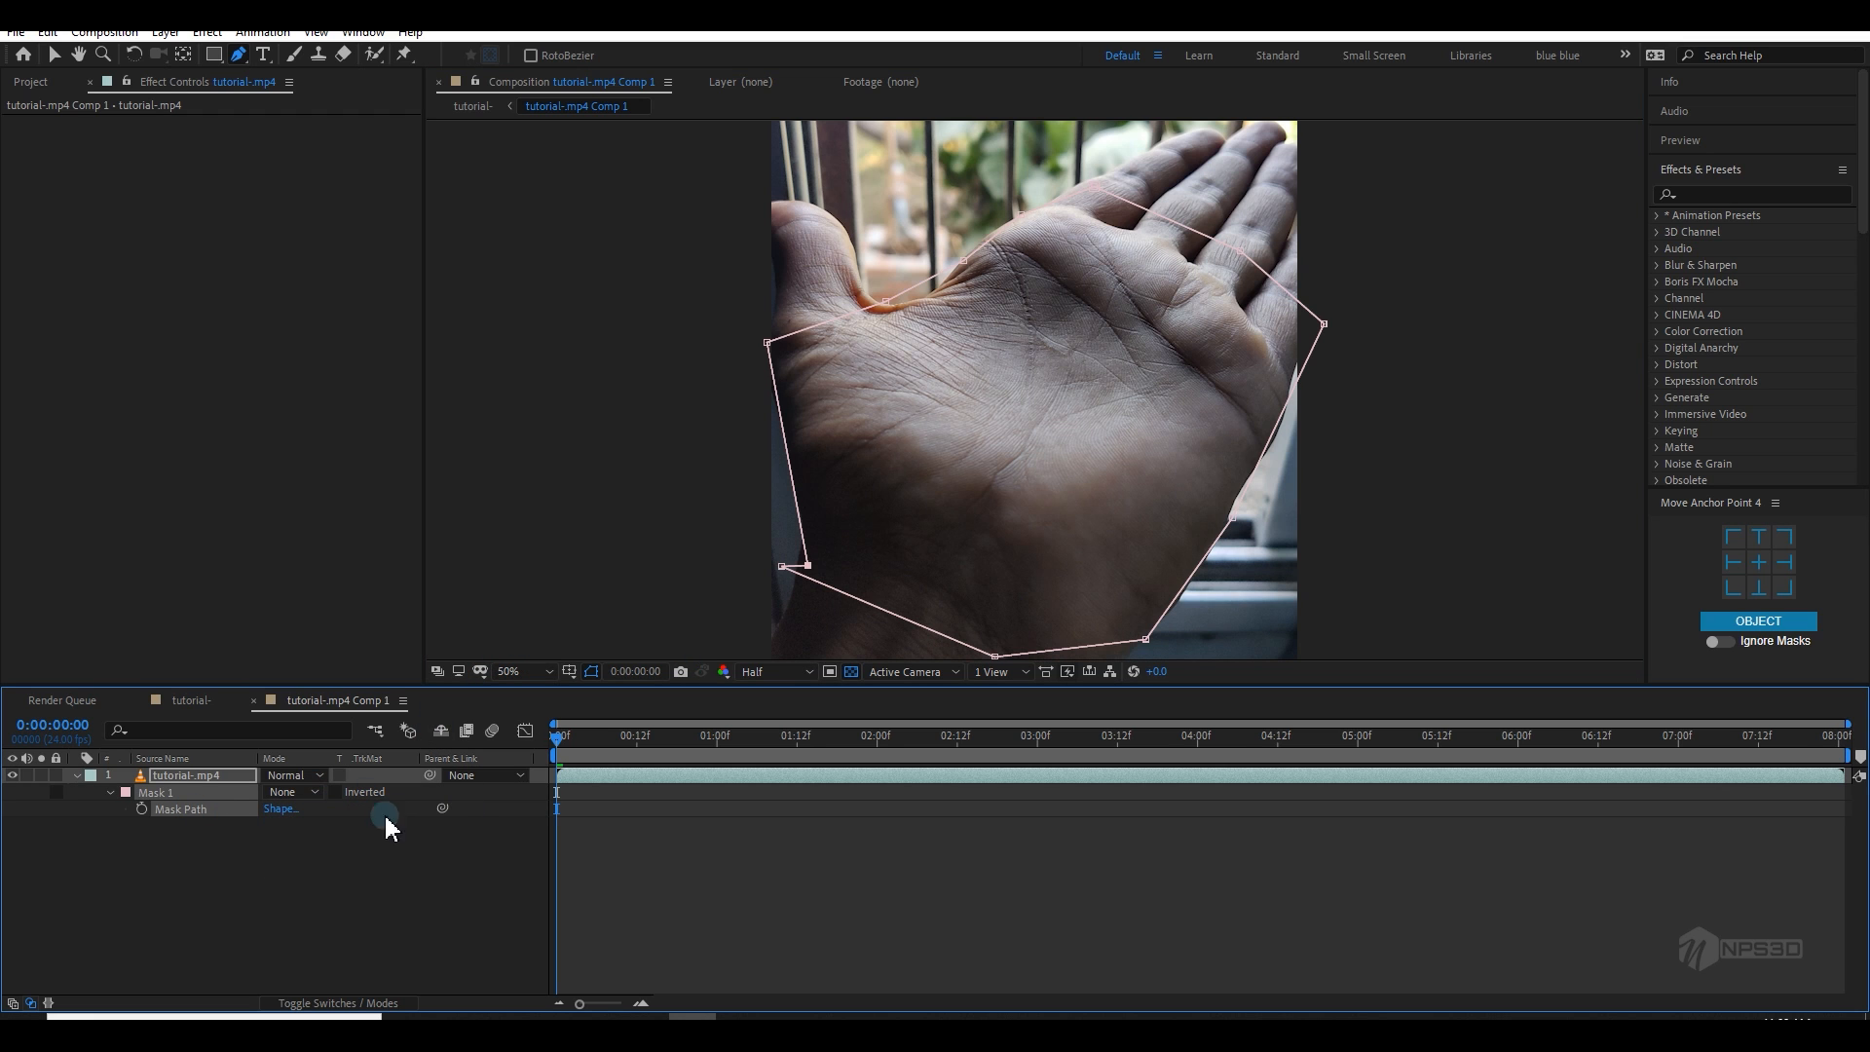
{"action": "left_click", "coordinate": [142, 809]}
Step: Keyframe the mask shape at 0:00:01:12 and further frames up to 0:00:08:00 so that it follows the palm
{"action": "left_click_drag", "start_coordinate": [618, 755], "coordinate": [796, 748]}
{"action": "key", "text": "v"}
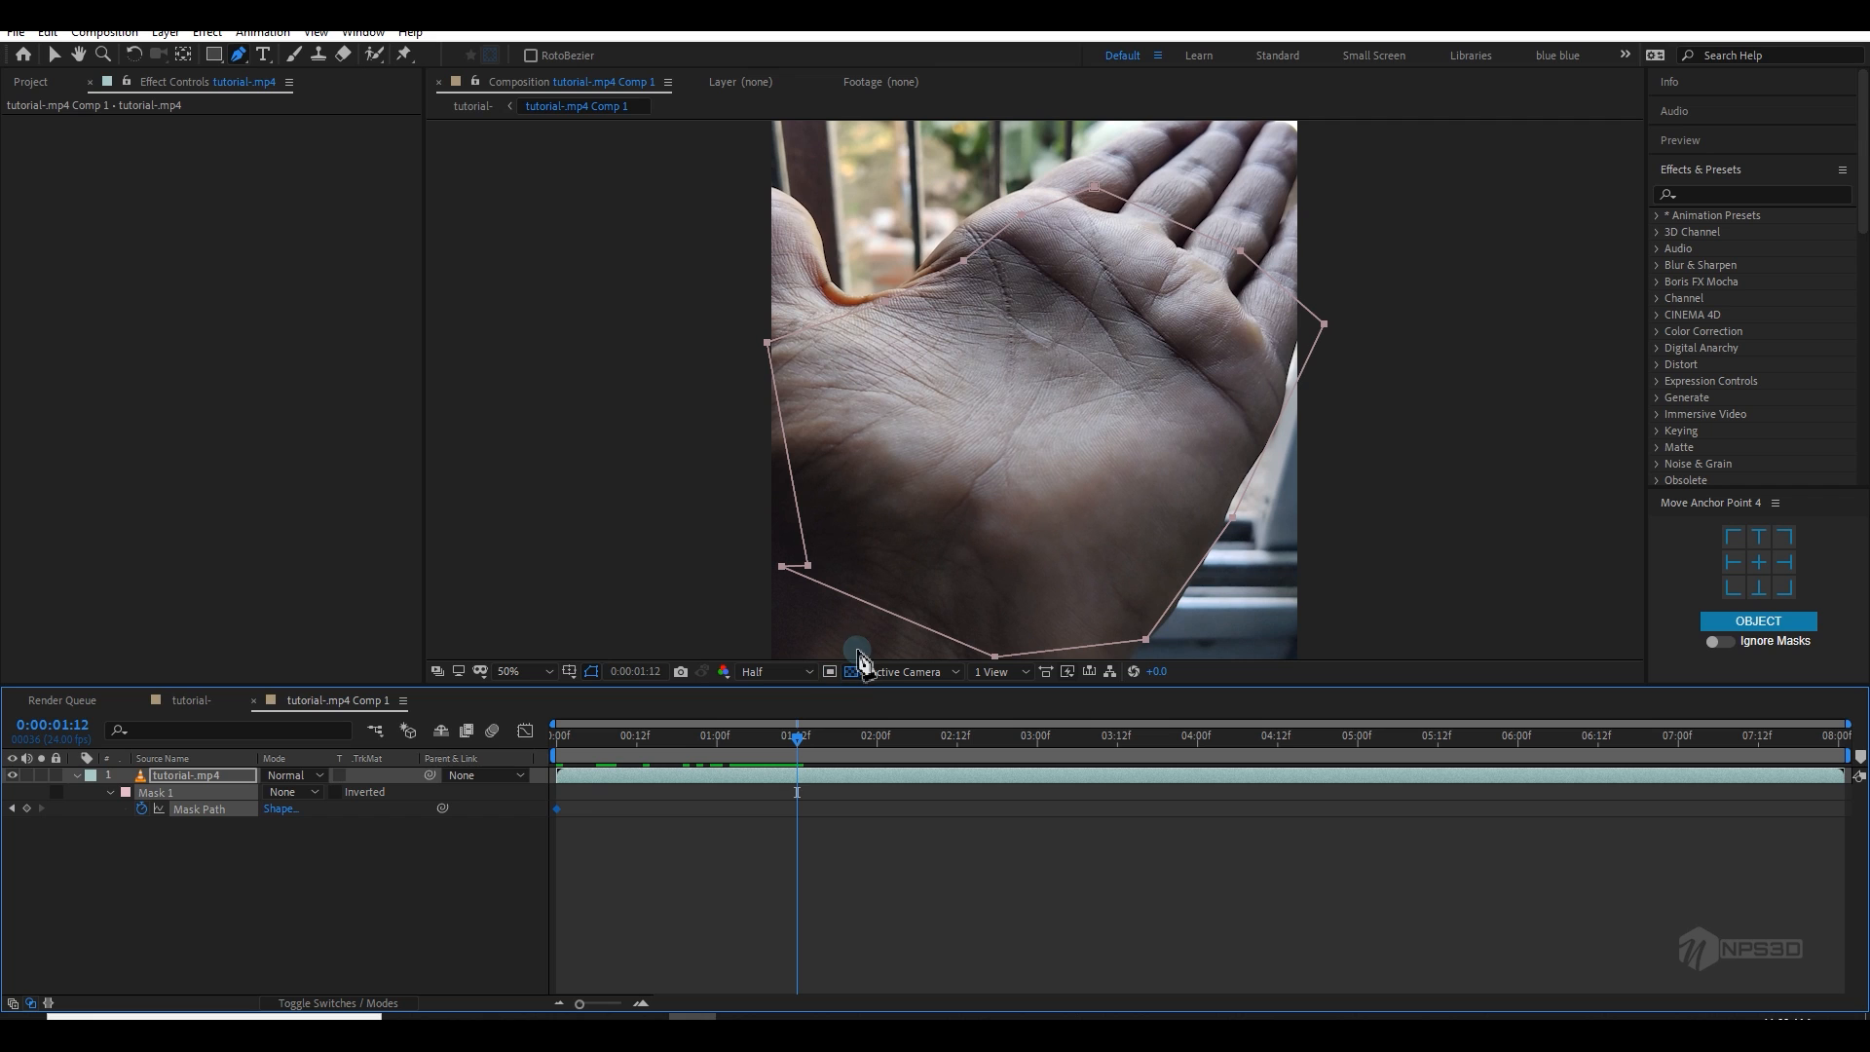
{"action": "left_click_drag", "start_coordinate": [963, 260], "coordinate": [886, 301]}
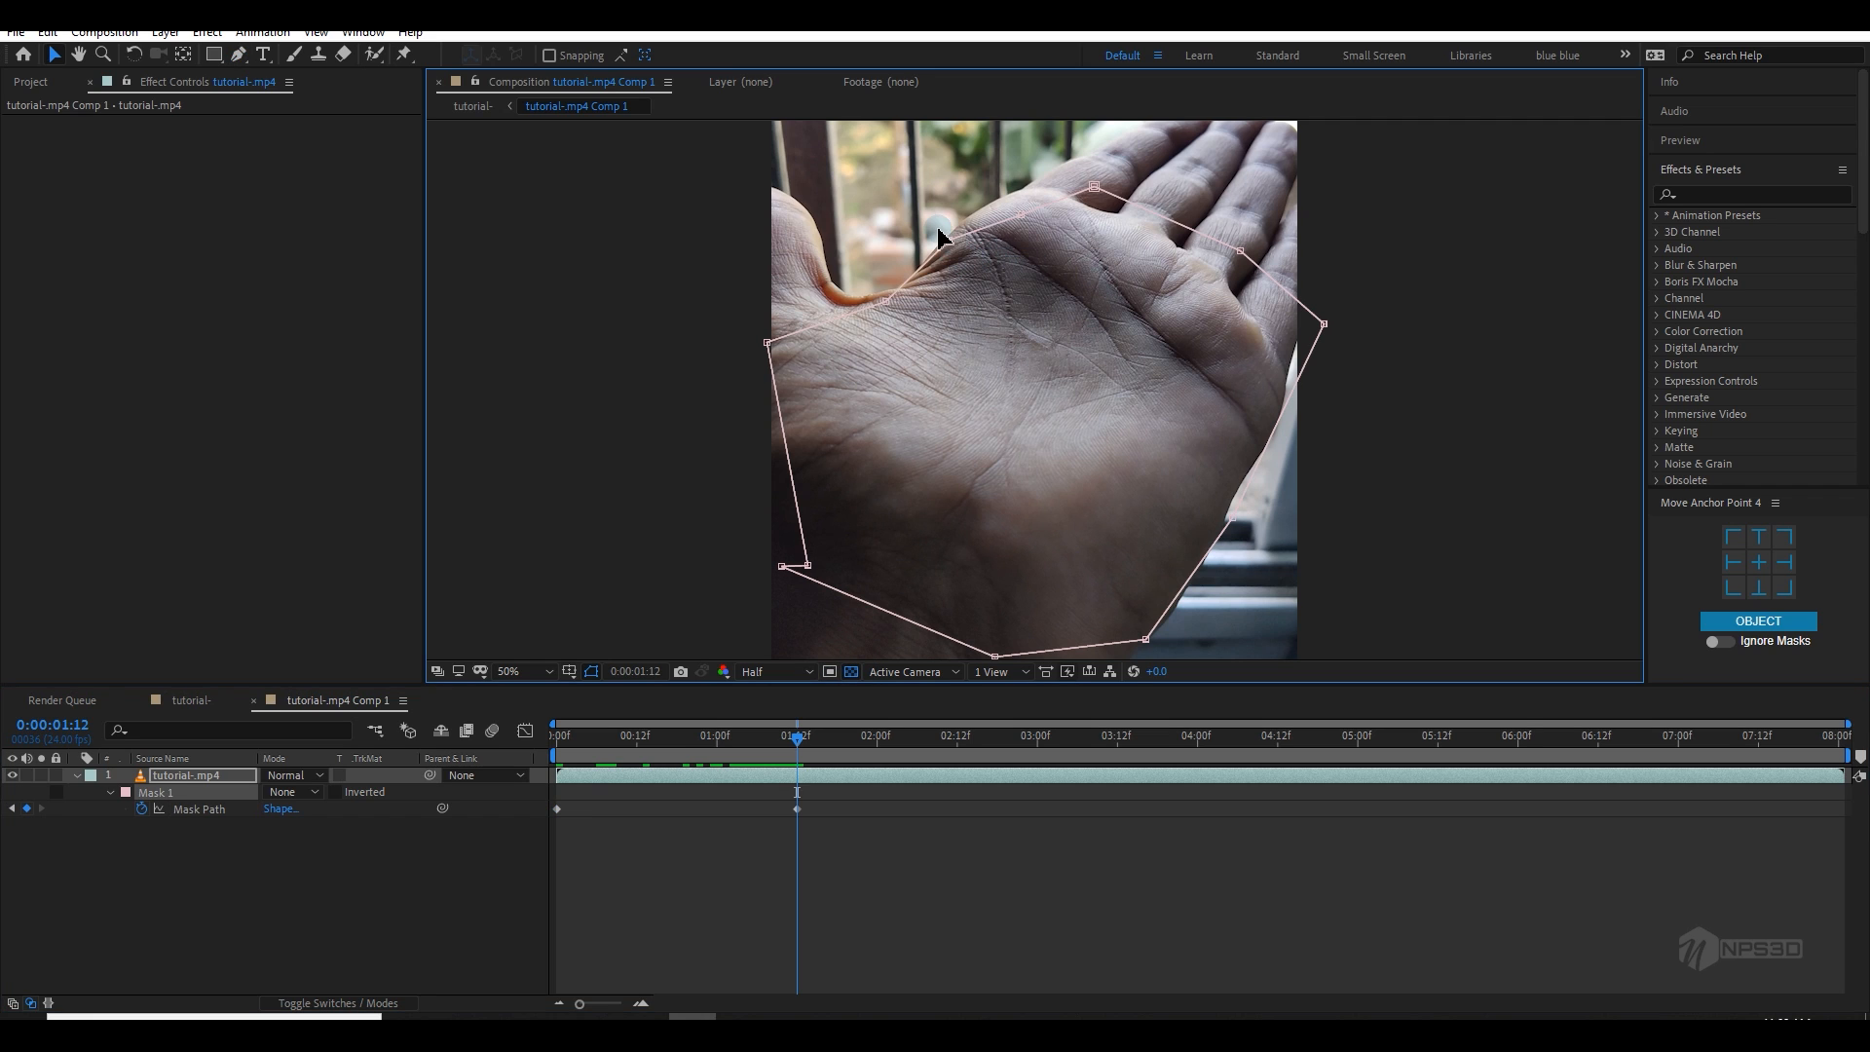
{"action": "left_click_drag", "start_coordinate": [1020, 214], "coordinate": [1063, 166]}
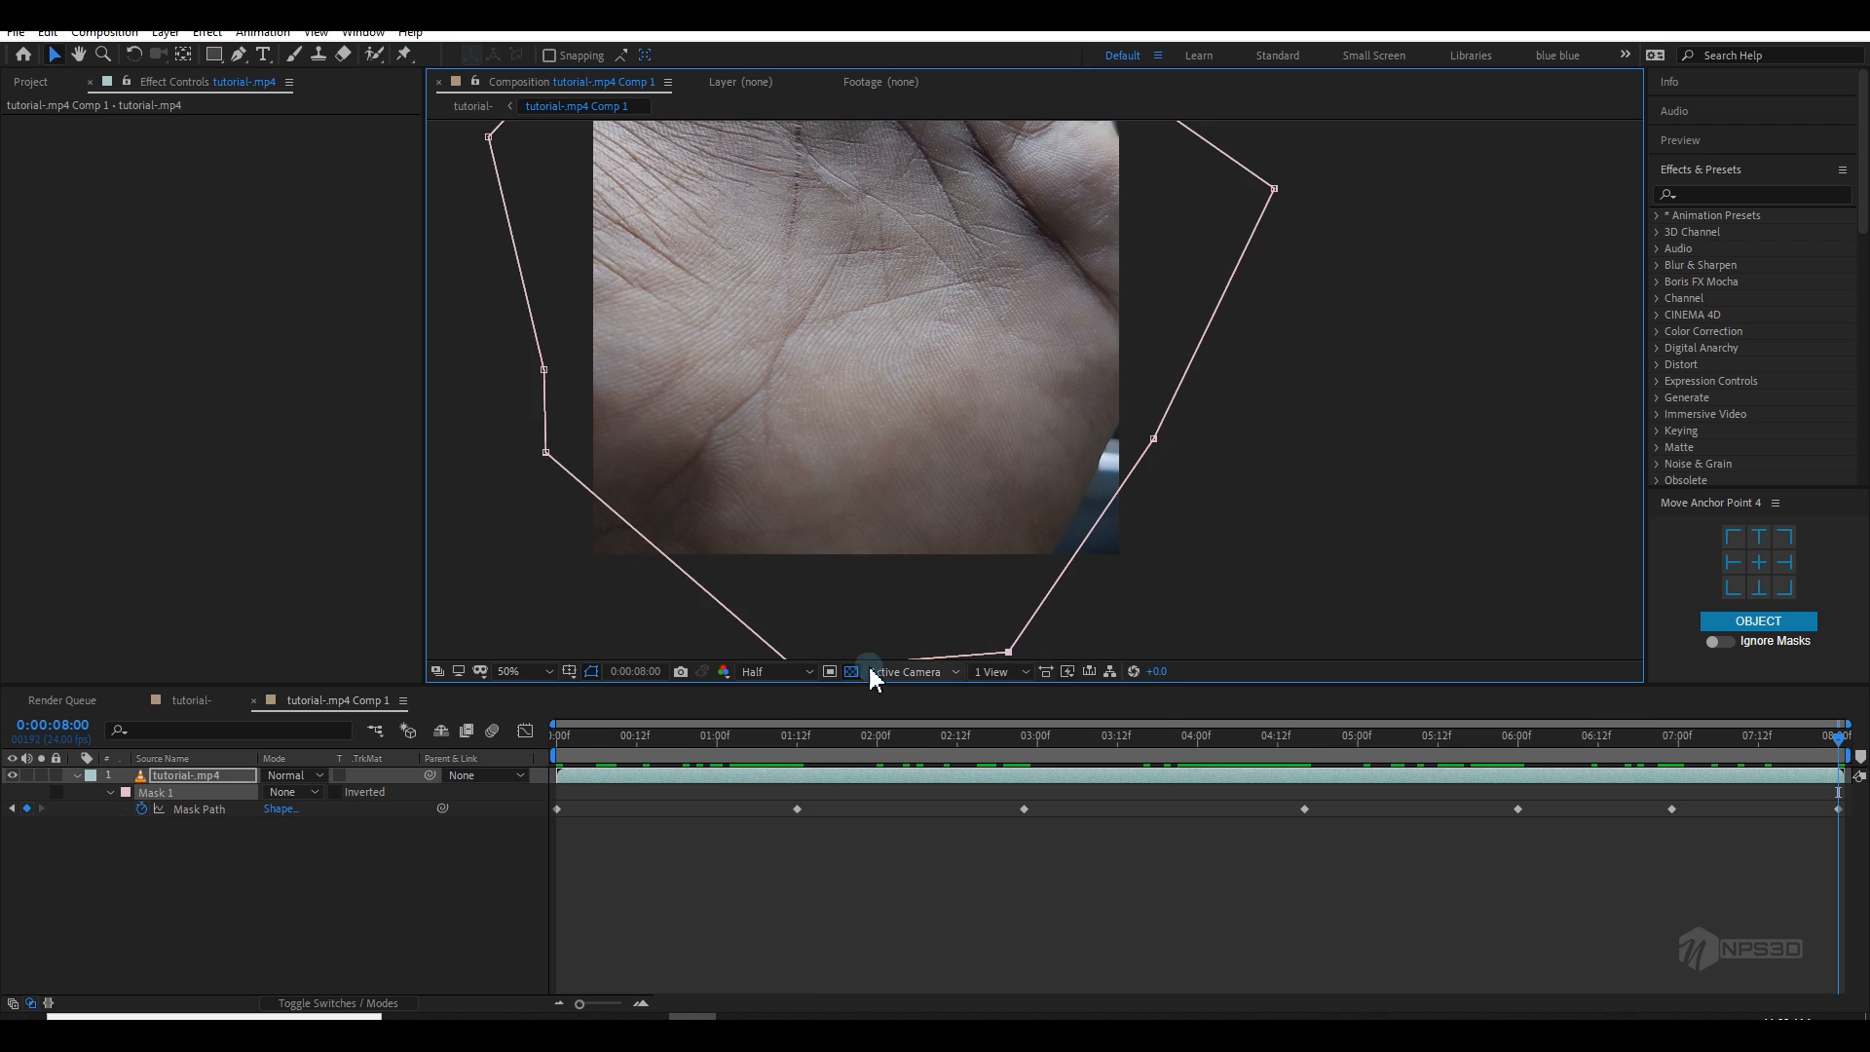
Step: Check the mask animation along the timeline, return to the first frame and set the mask's mode to Add
{"action": "left_click_drag", "start_coordinate": [1597, 744], "coordinate": [970, 780]}
{"action": "scroll", "coordinate": [1036, 510], "scroll_direction": "down", "scroll_amount": 2}
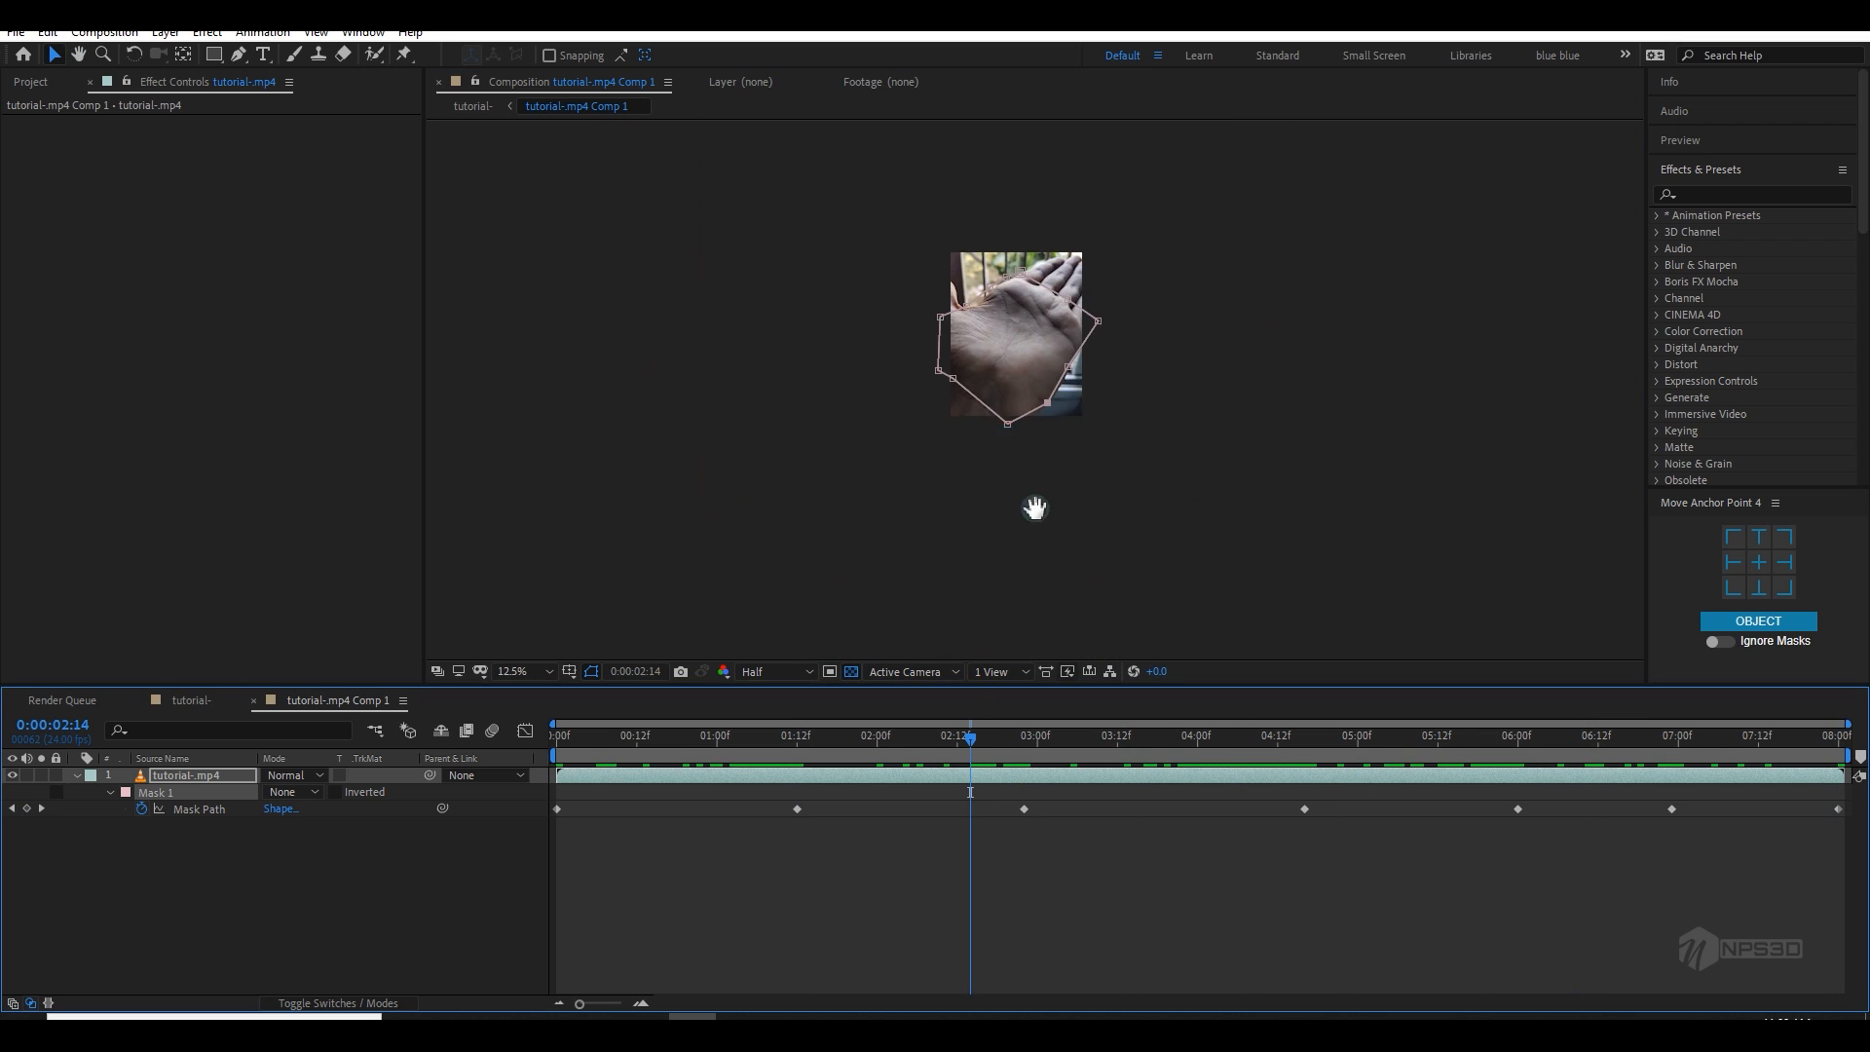
{"action": "left_click_drag", "start_coordinate": [1035, 510], "coordinate": [1052, 632]}
{"action": "scroll", "coordinate": [1095, 571], "scroll_direction": "up", "scroll_amount": 2}
{"action": "left_click_drag", "start_coordinate": [1115, 575], "coordinate": [1057, 428]}
{"action": "left_click_drag", "start_coordinate": [970, 741], "coordinate": [163, 785]}
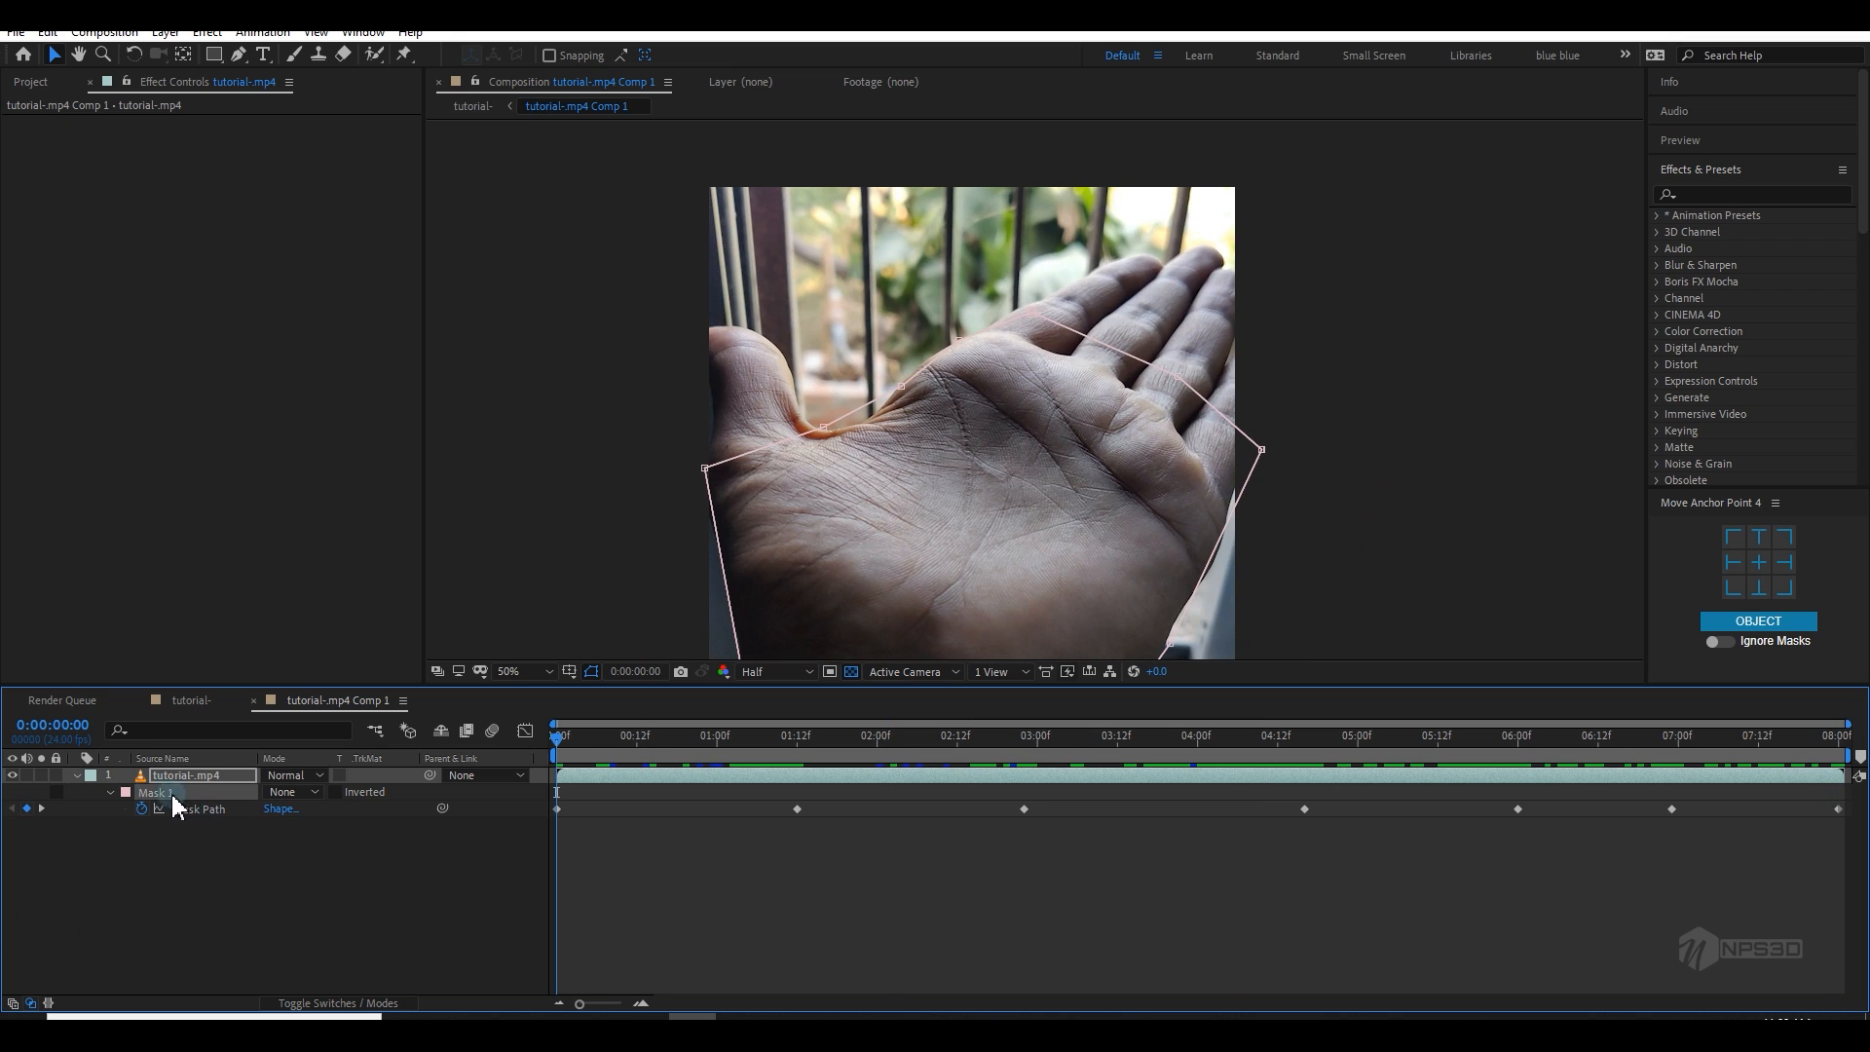
{"action": "left_click", "coordinate": [292, 792]}
{"action": "left_click", "coordinate": [306, 834]}
Step: Apply the 3D Camera Tracker effect to the pre-composed layer in the tutorial- composition and turn off the transparency grid
{"action": "left_click", "coordinate": [191, 701]}
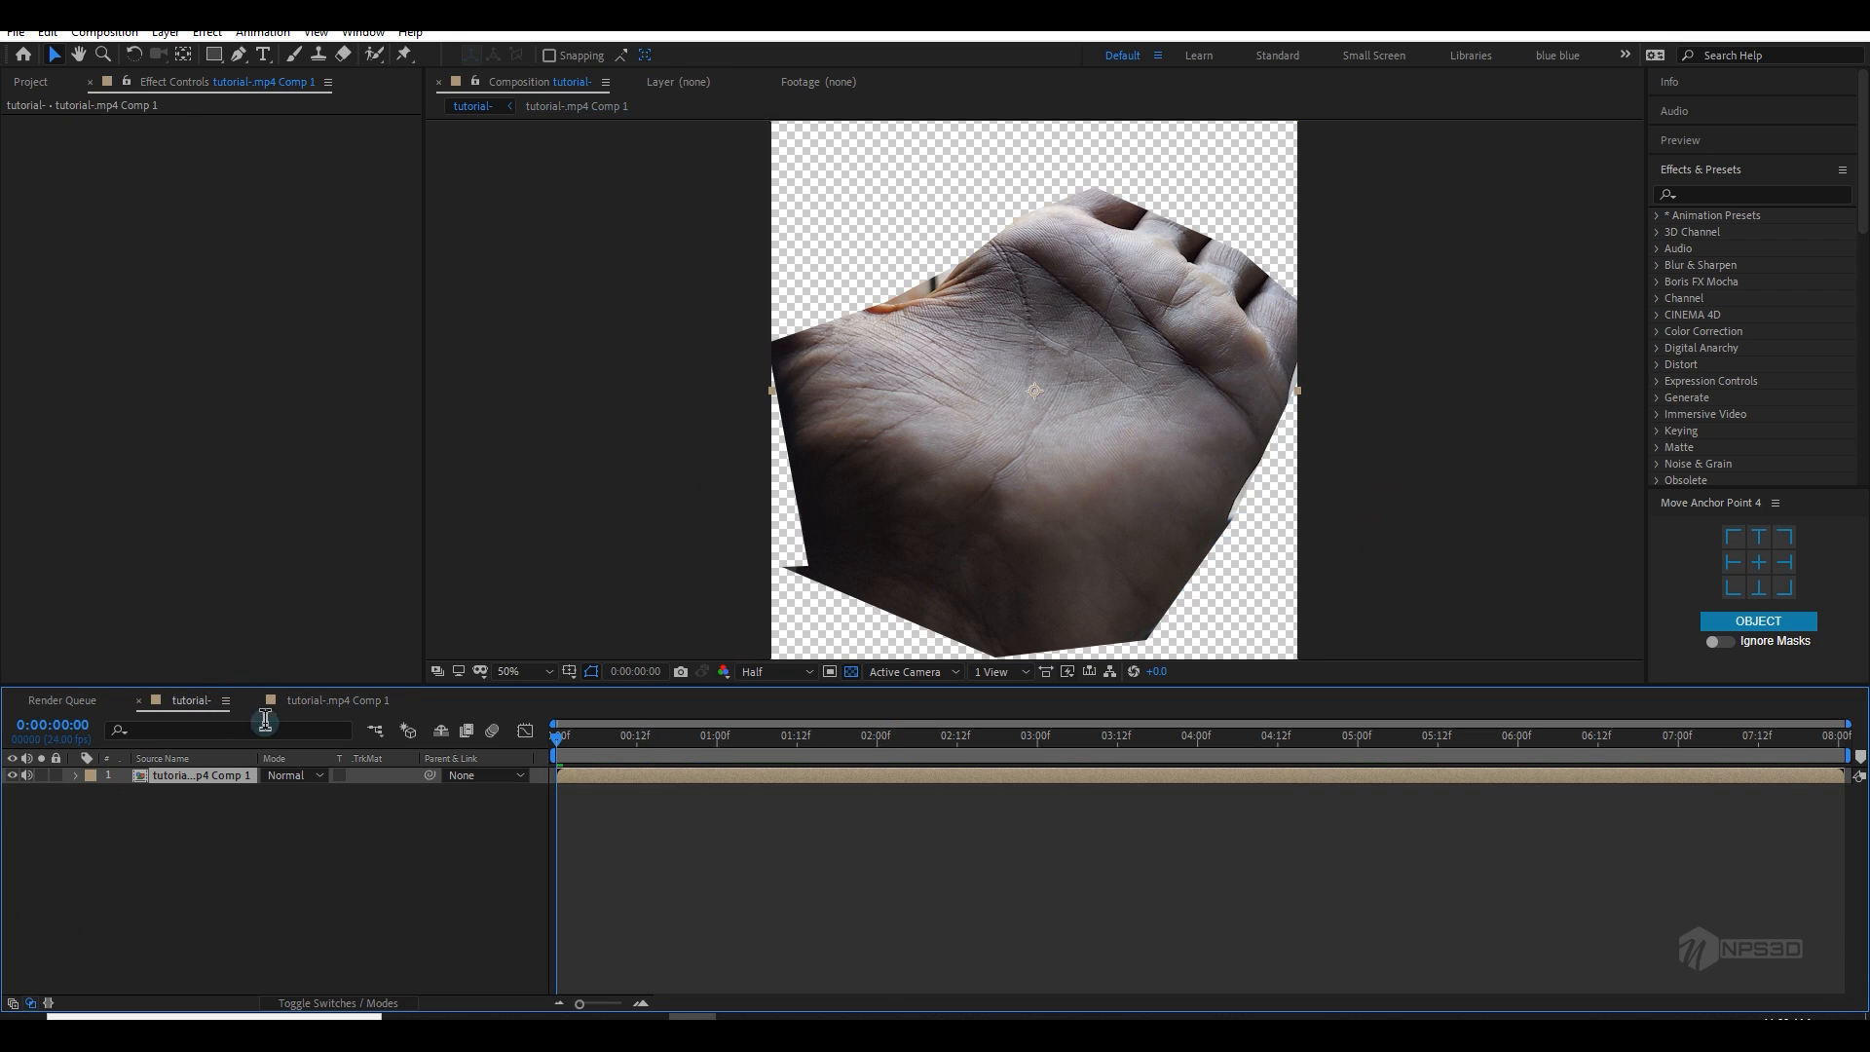
{"action": "key", "text": "ctrl+space"}
{"action": "type", "text": "3d"}
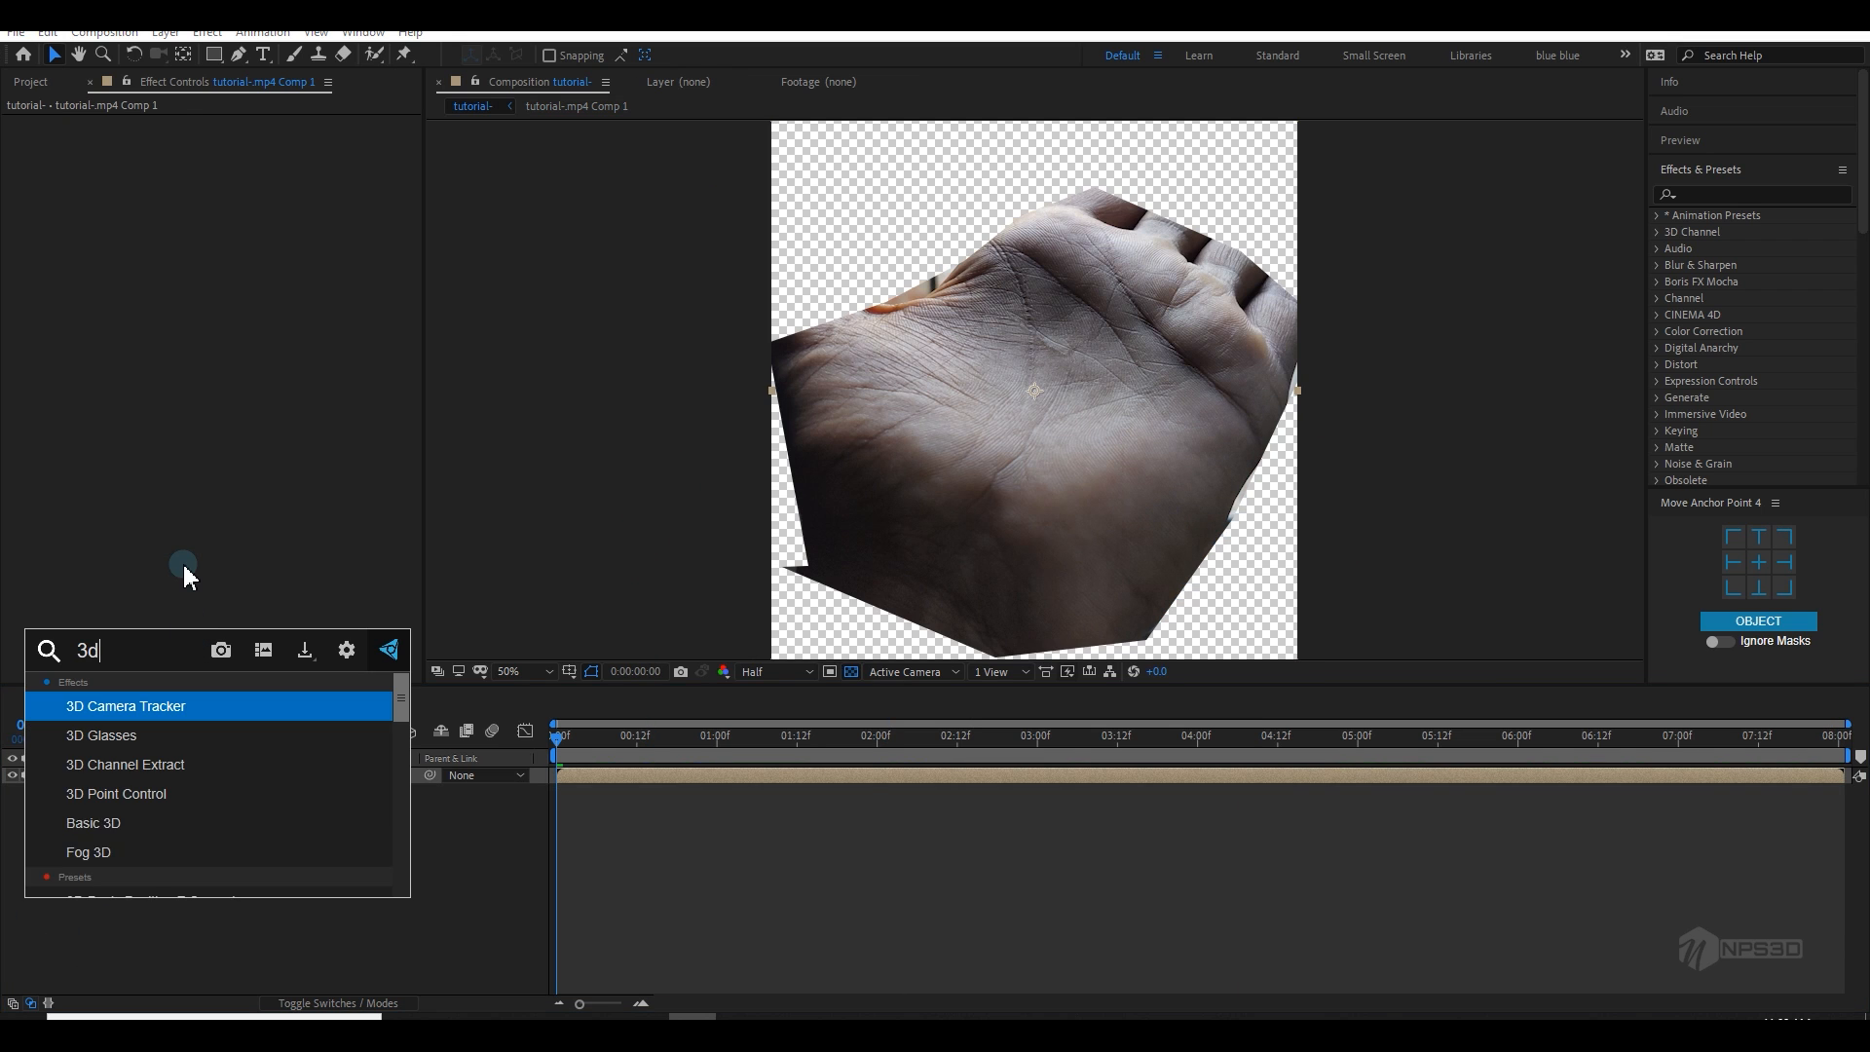
{"action": "left_click", "coordinate": [179, 721]}
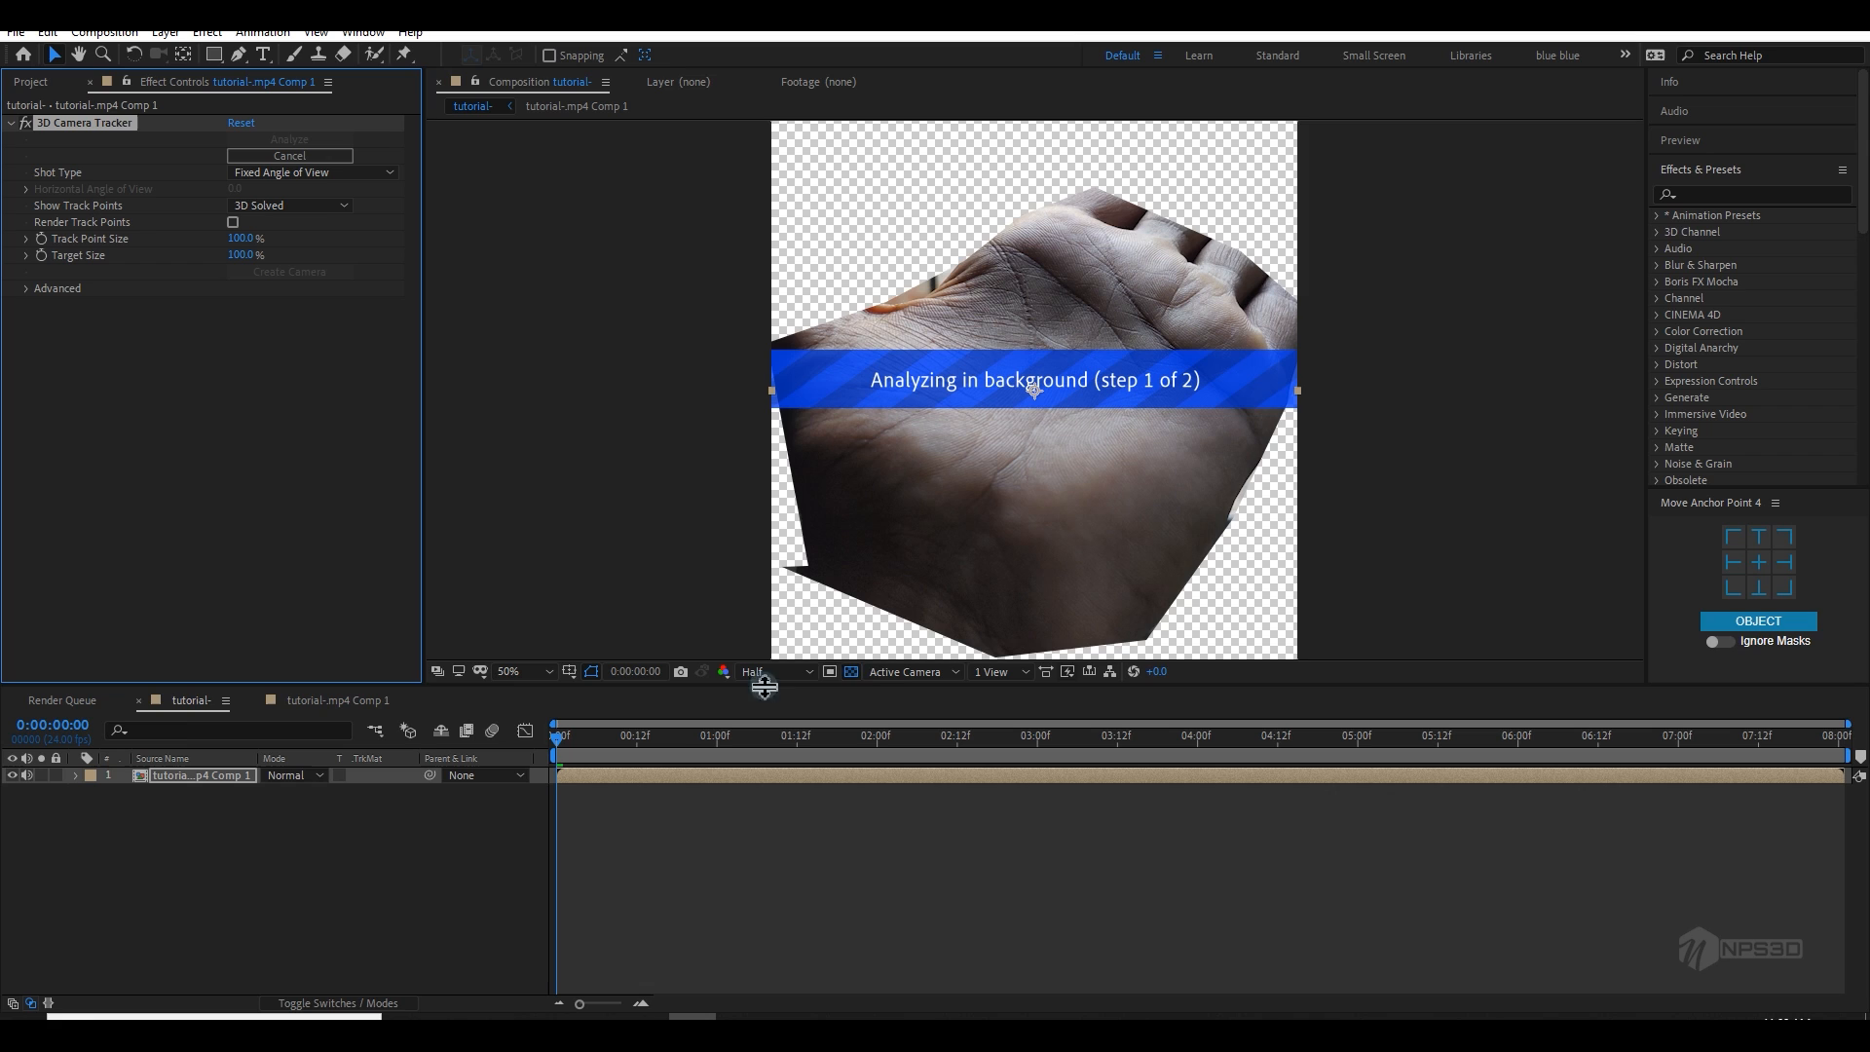
{"action": "left_click", "coordinate": [851, 671]}
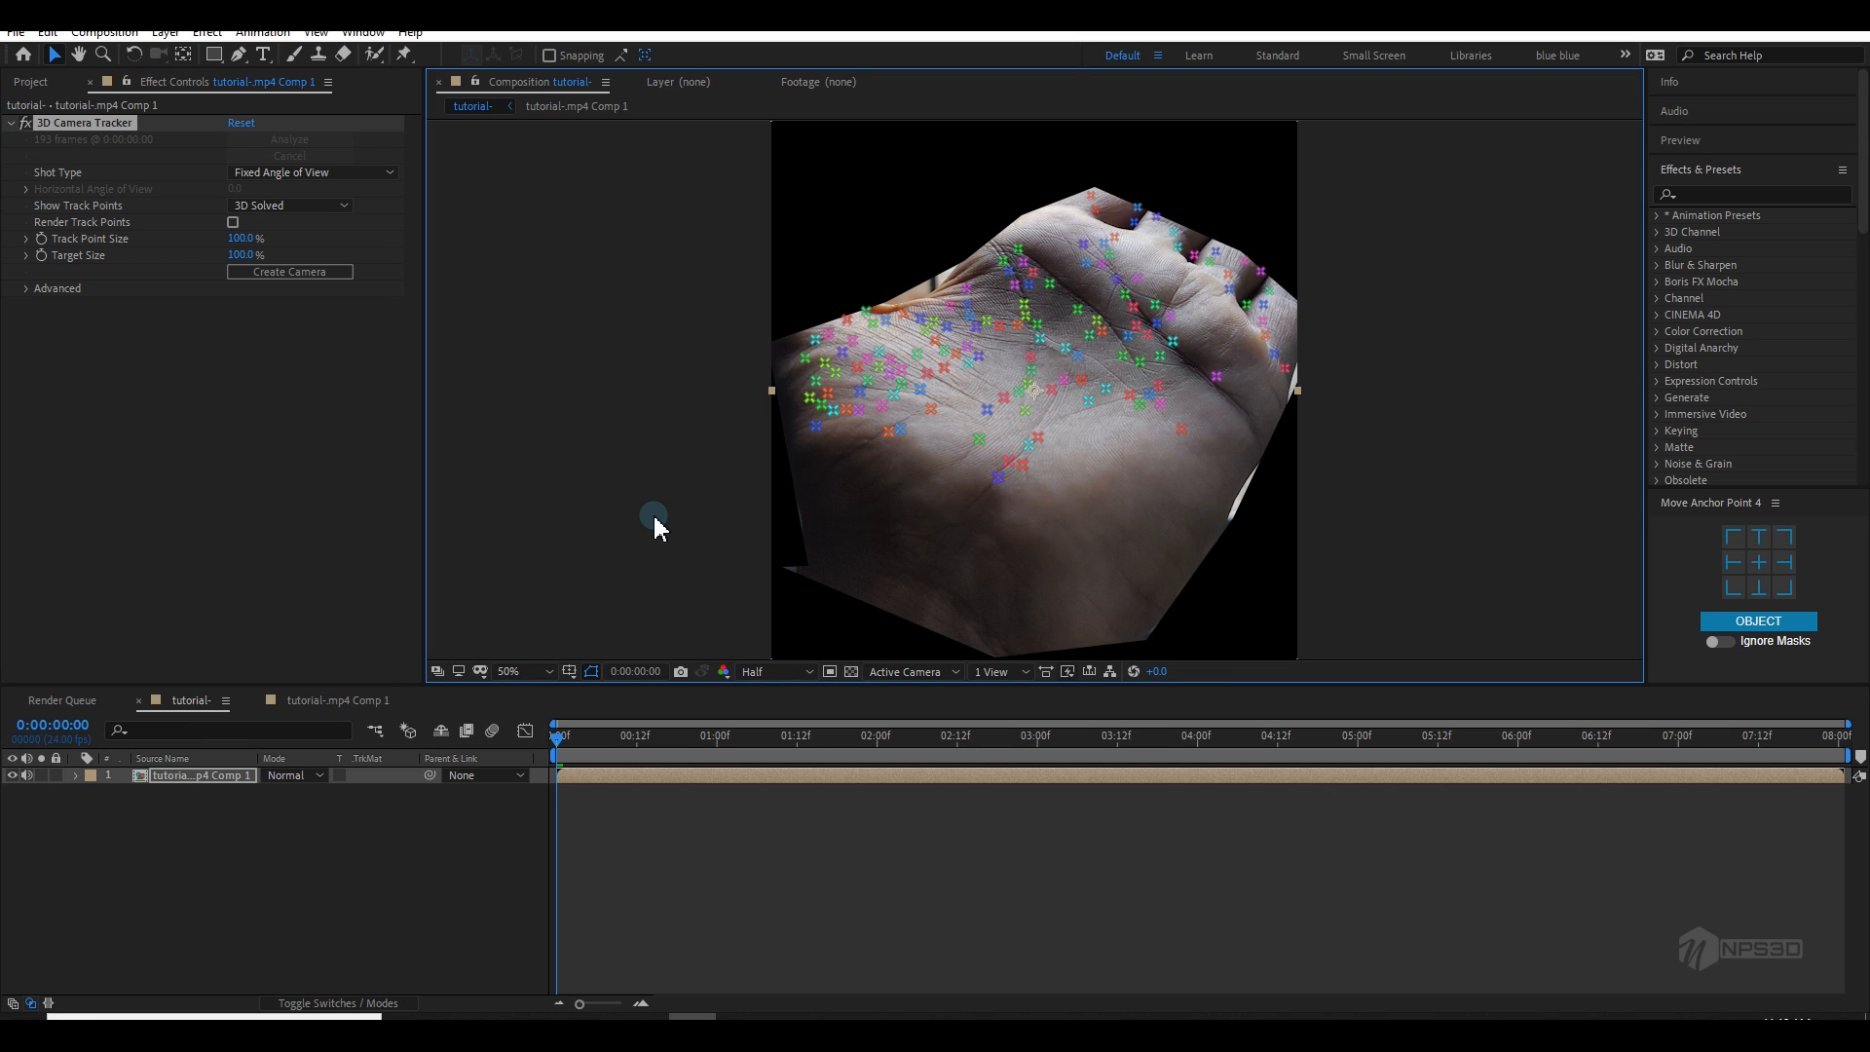
Step: Review the 3D Camera Tracker's Advanced details and inspect the solved track points and their target plane across the palm
{"action": "left_click", "coordinate": [26, 289]}
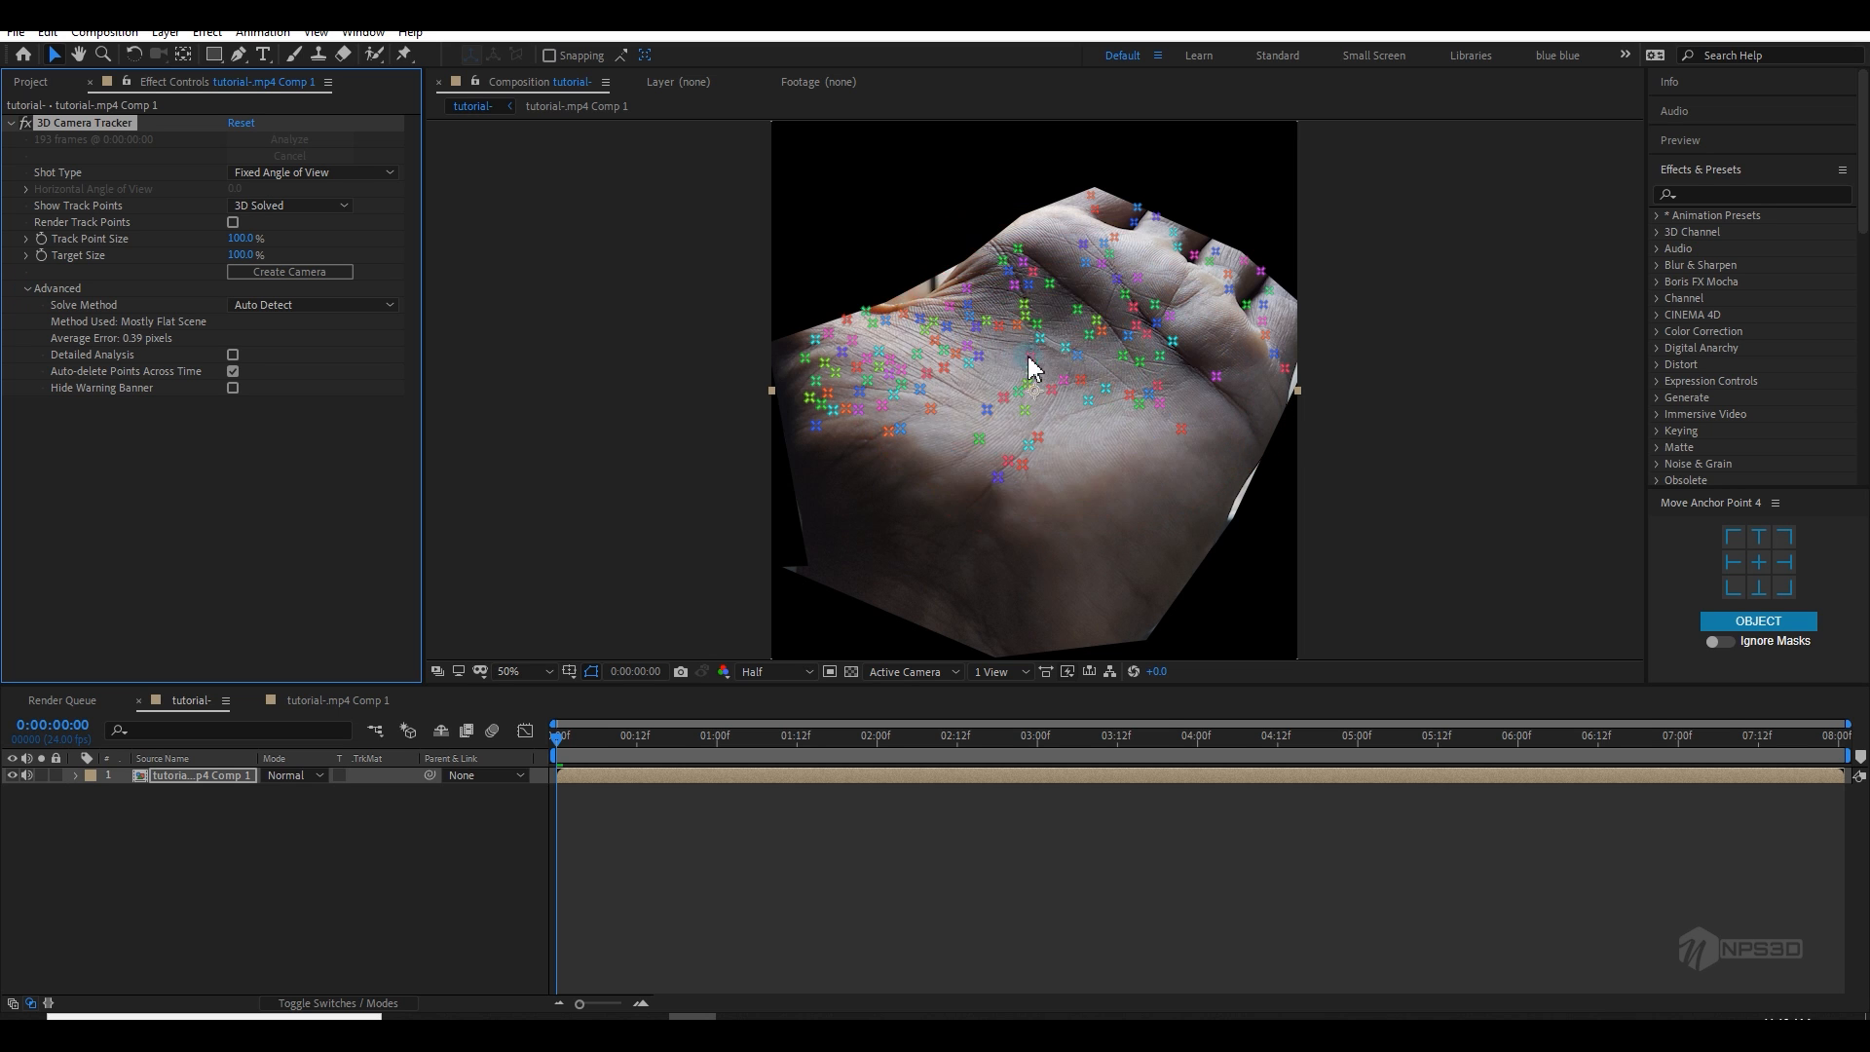
{"action": "mouse_move", "coordinate": [916, 385]}
{"action": "left_mouse_down"}
{"action": "mouse_move", "coordinate": [1033, 287]}
{"action": "mouse_move", "coordinate": [1183, 328]}
{"action": "mouse_move", "coordinate": [1160, 420]}
{"action": "mouse_move", "coordinate": [1002, 465]}
{"action": "mouse_move", "coordinate": [904, 418]}
{"action": "left_mouse_up"}
{"action": "left_click", "coordinate": [1136, 485]}
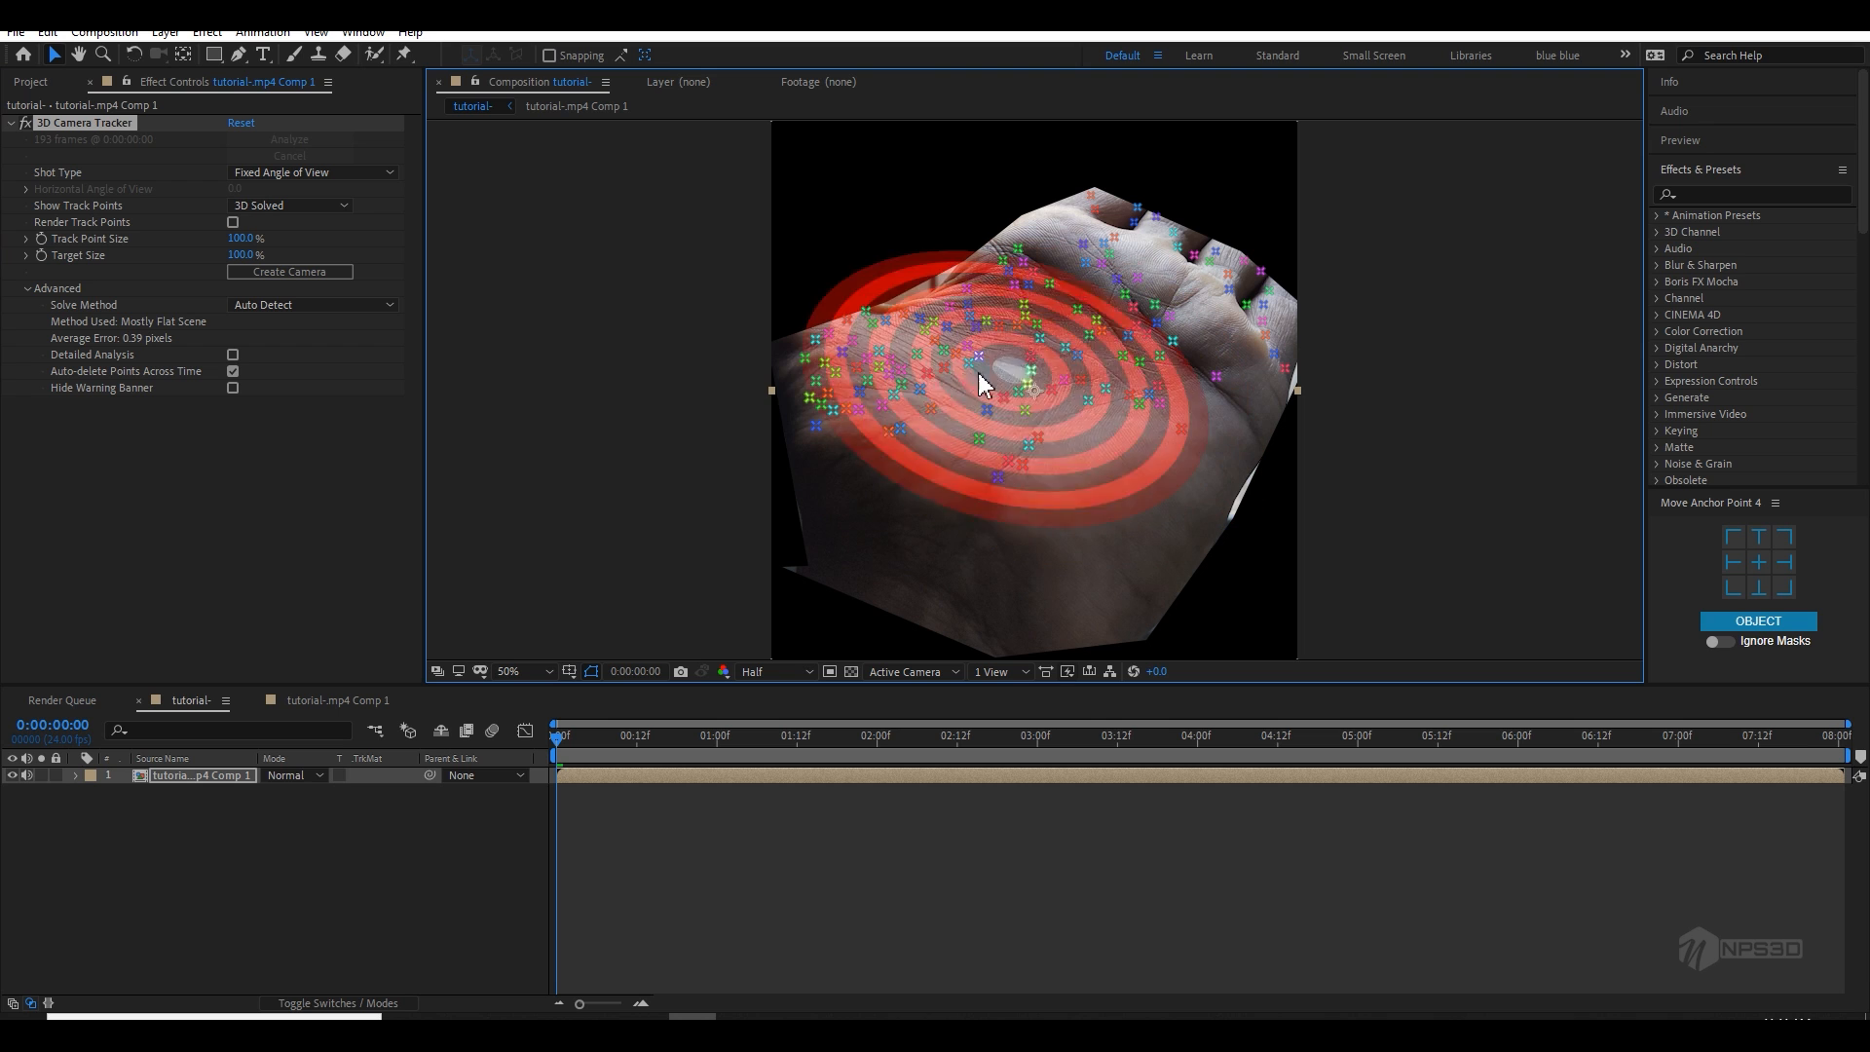
{"action": "mouse_move", "coordinate": [957, 348]}
{"action": "left_mouse_down"}
{"action": "mouse_move", "coordinate": [1063, 407]}
{"action": "mouse_move", "coordinate": [1107, 466]}
{"action": "left_mouse_up"}
{"action": "left_click", "coordinate": [1107, 468]}
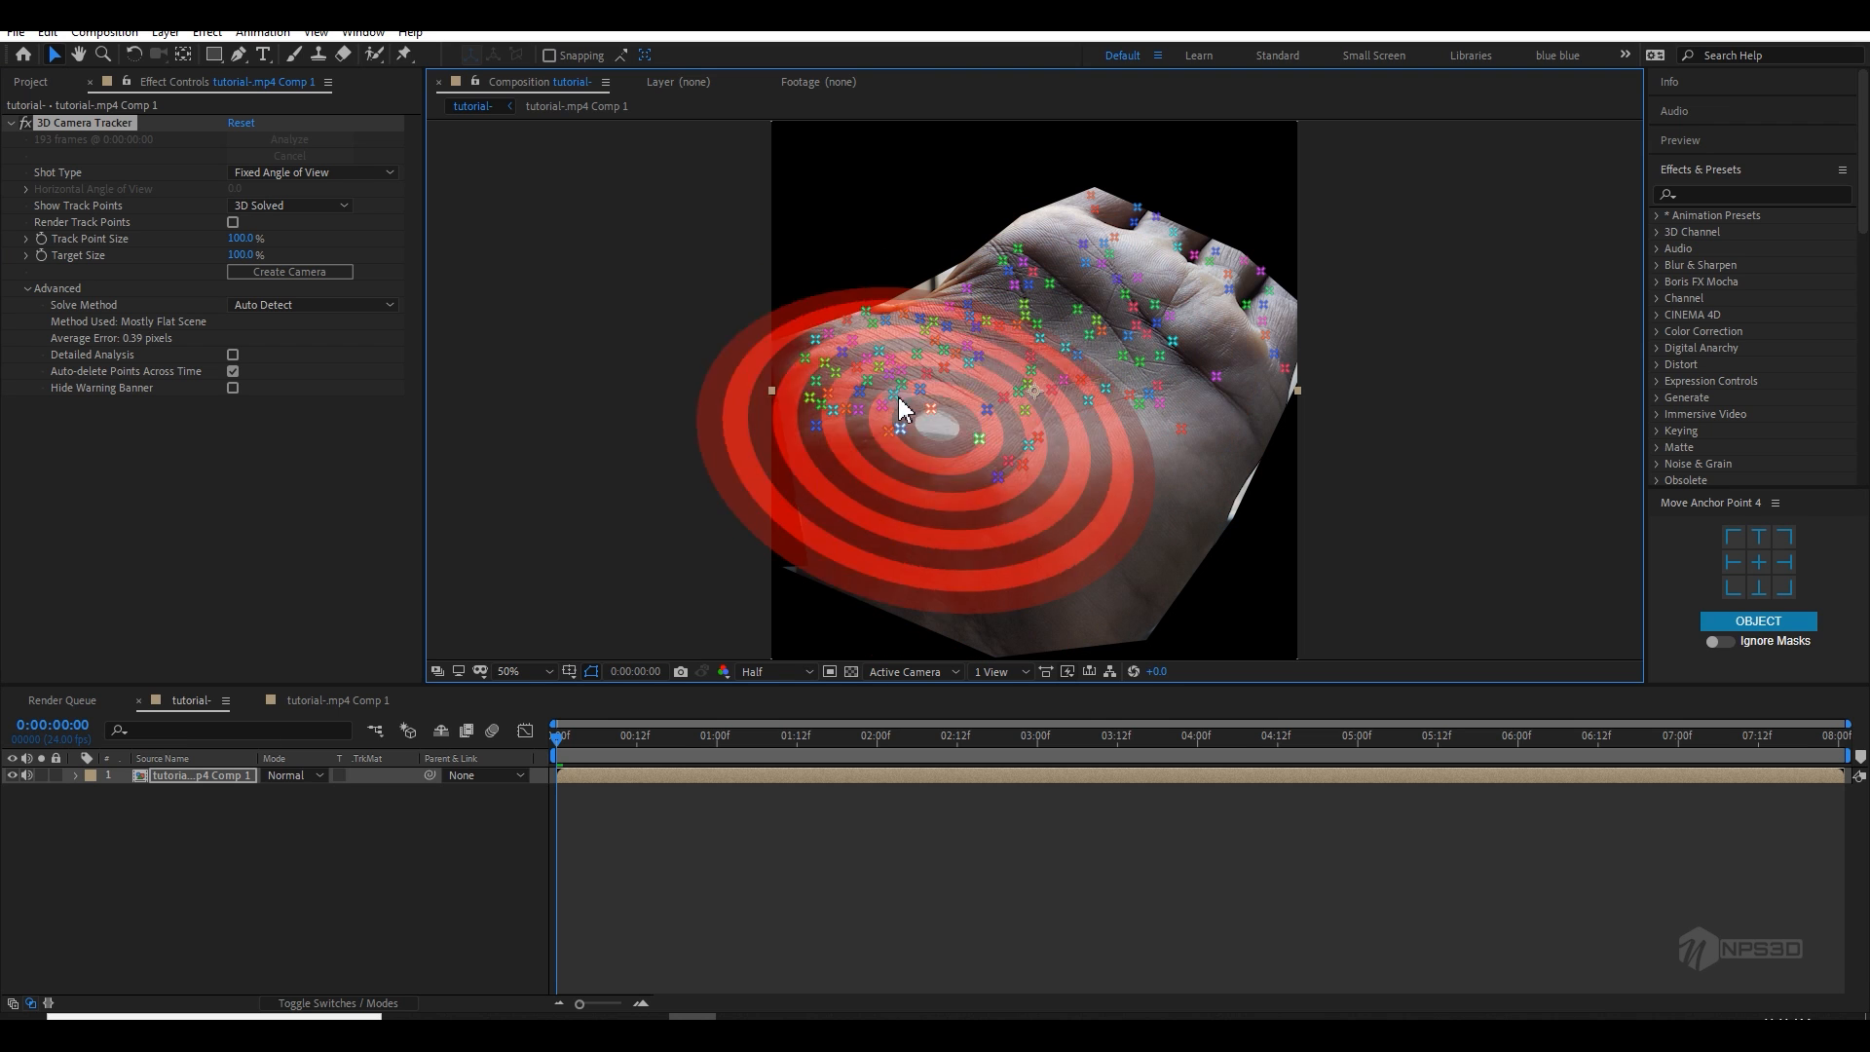
{"action": "mouse_move", "coordinate": [906, 364]}
{"action": "left_mouse_down"}
{"action": "mouse_move", "coordinate": [957, 316]}
{"action": "mouse_move", "coordinate": [1123, 314]}
{"action": "mouse_move", "coordinate": [1135, 420]}
{"action": "mouse_move", "coordinate": [1089, 471]}
{"action": "mouse_move", "coordinate": [1049, 456]}
{"action": "left_mouse_up"}
{"action": "left_click", "coordinate": [733, 892]}
{"action": "left_click", "coordinate": [837, 737]}
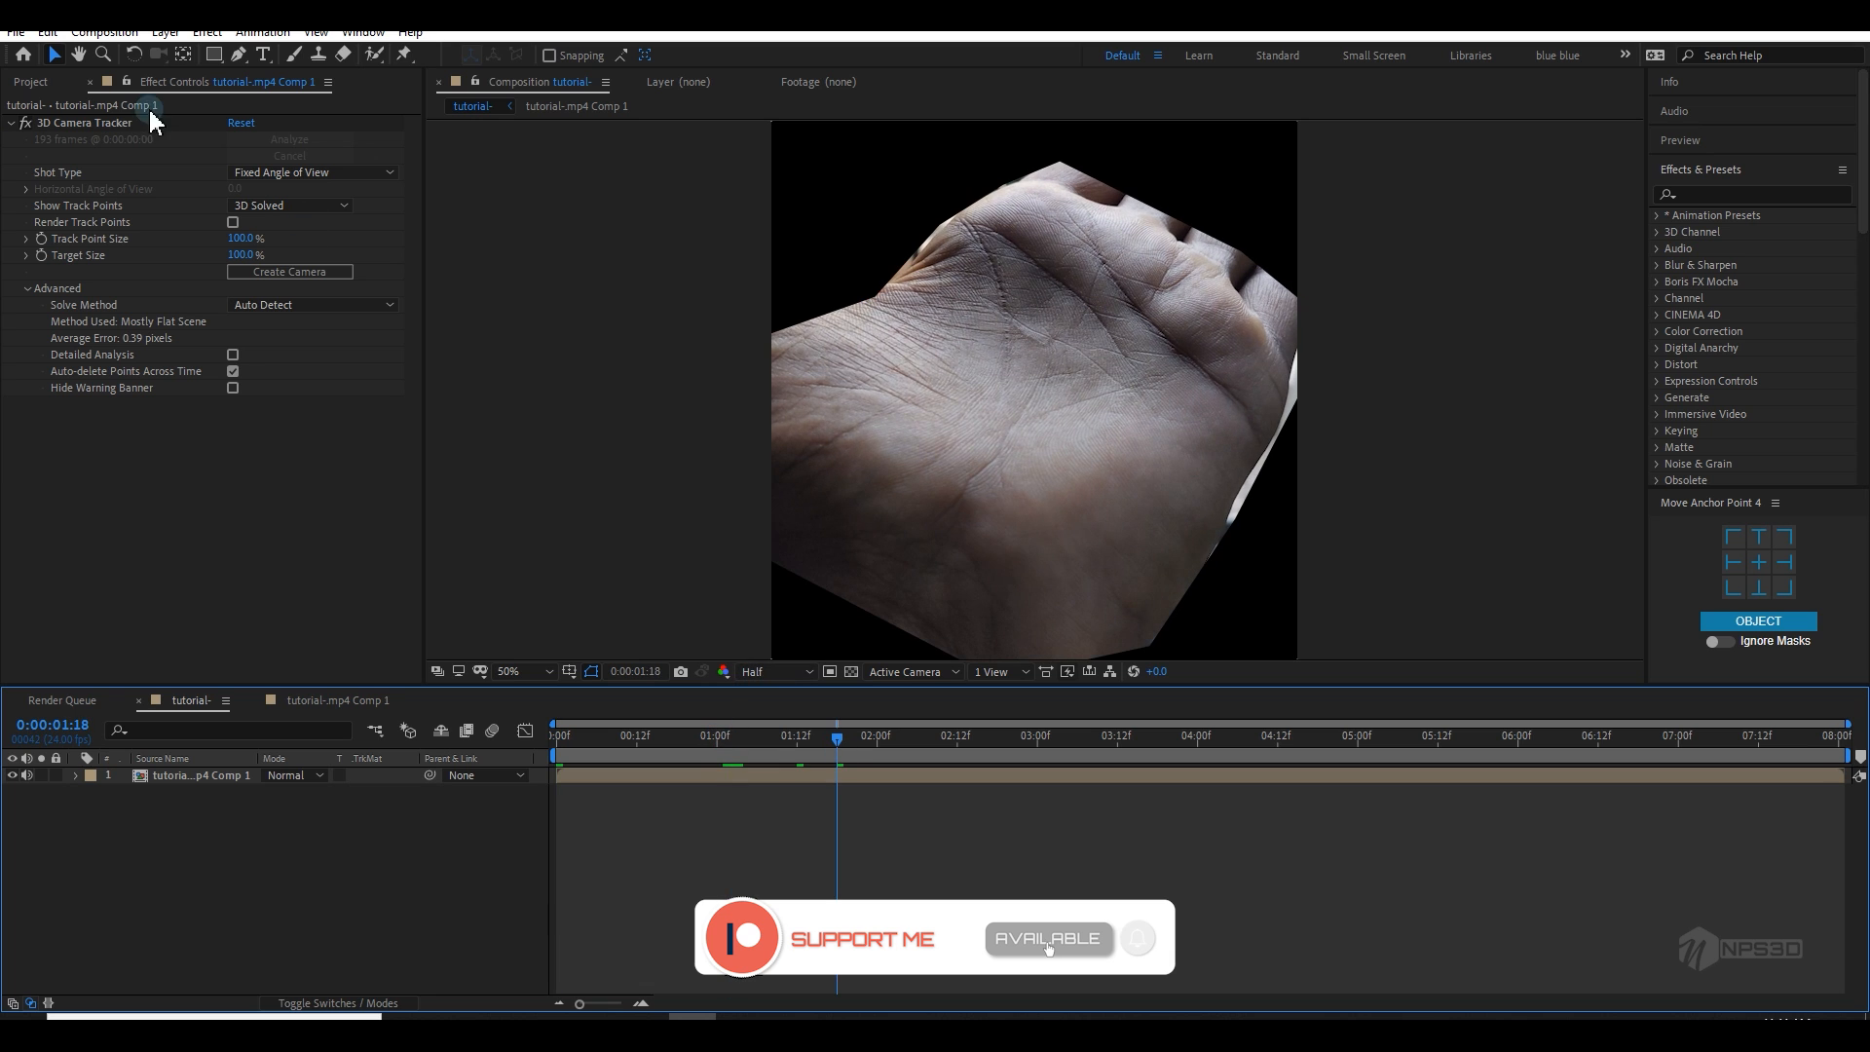
Step: Select the track points in the middle of the palm at 0:00:00:01 and create a track solid and camera from them
{"action": "left_click", "coordinate": [85, 122]}
{"action": "mouse_move", "coordinate": [916, 737]}
{"action": "left_mouse_down"}
{"action": "mouse_move", "coordinate": [1015, 766]}
{"action": "mouse_move", "coordinate": [1190, 769]}
{"action": "left_mouse_up"}
{"action": "mouse_move", "coordinate": [995, 334]}
{"action": "left_mouse_down"}
{"action": "mouse_move", "coordinate": [1167, 398]}
{"action": "mouse_move", "coordinate": [949, 429]}
{"action": "mouse_move", "coordinate": [1013, 318]}
{"action": "left_mouse_up"}
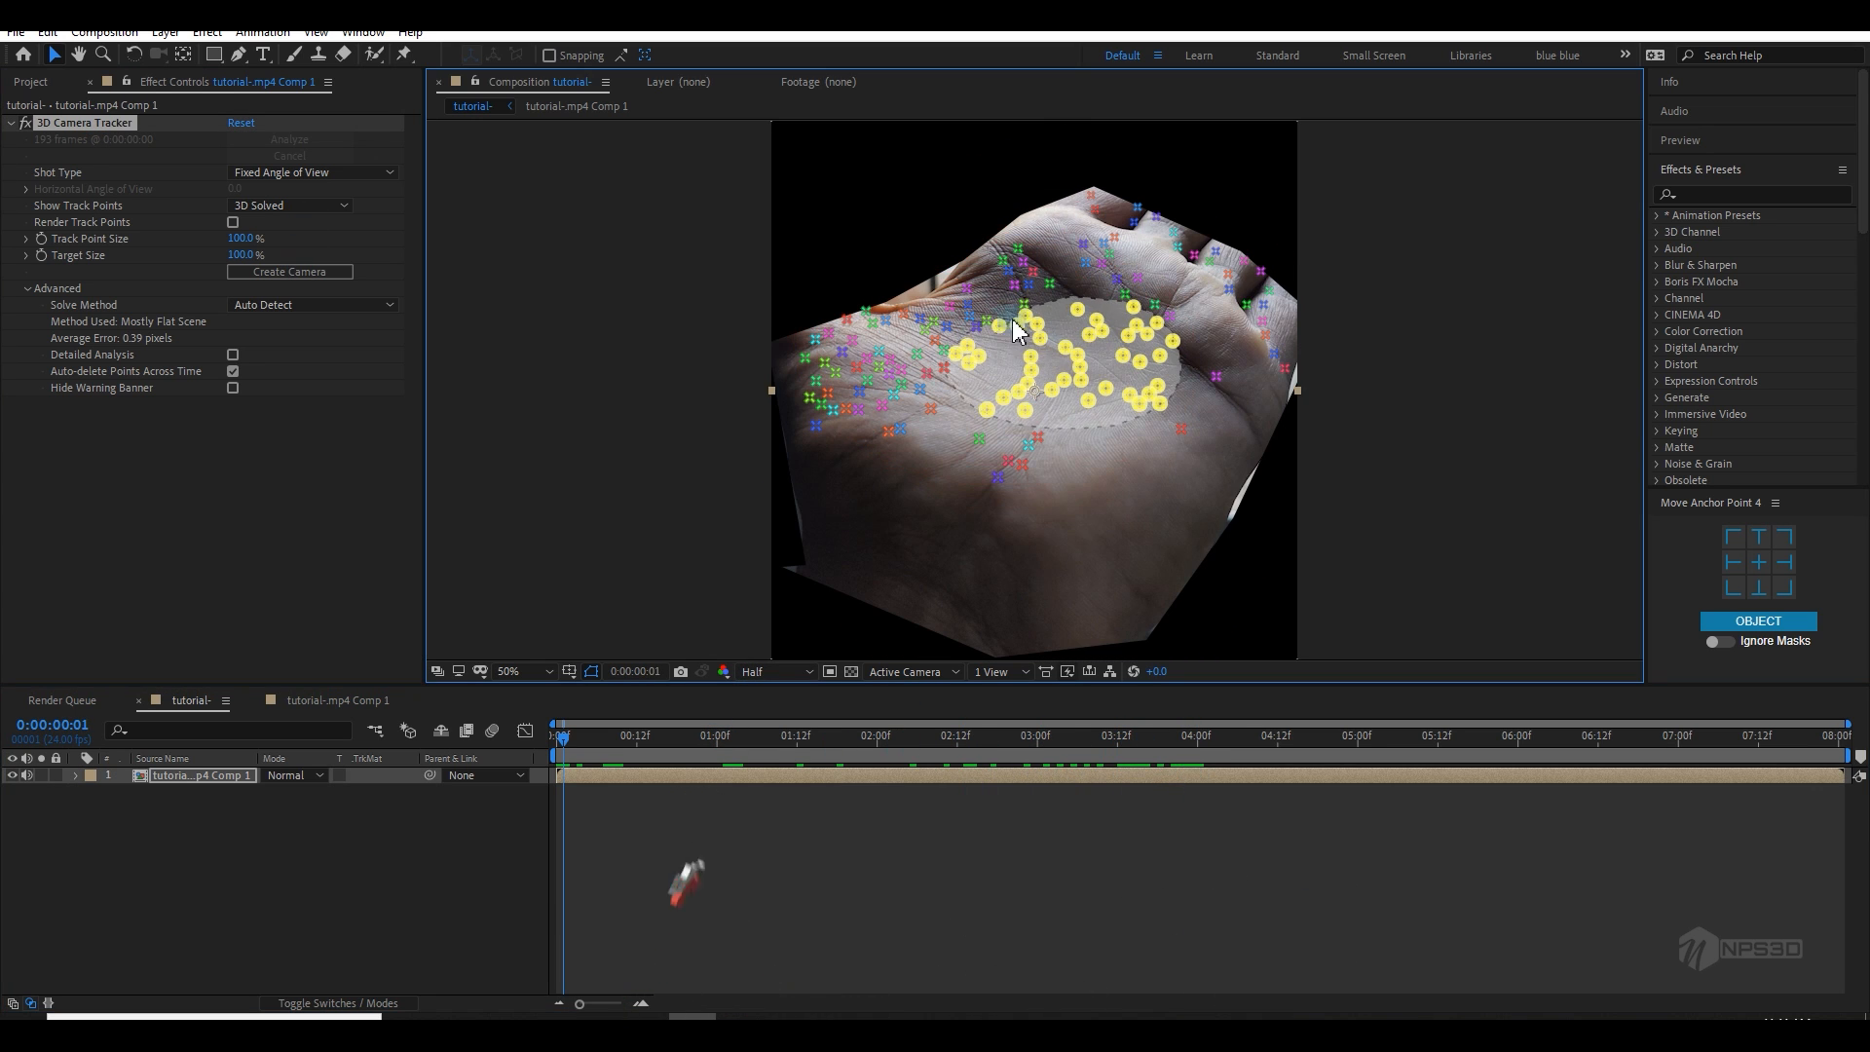
{"action": "right_click", "coordinate": [1065, 348]}
{"action": "left_click", "coordinate": [1139, 389]}
{"action": "left_click", "coordinate": [376, 868]}
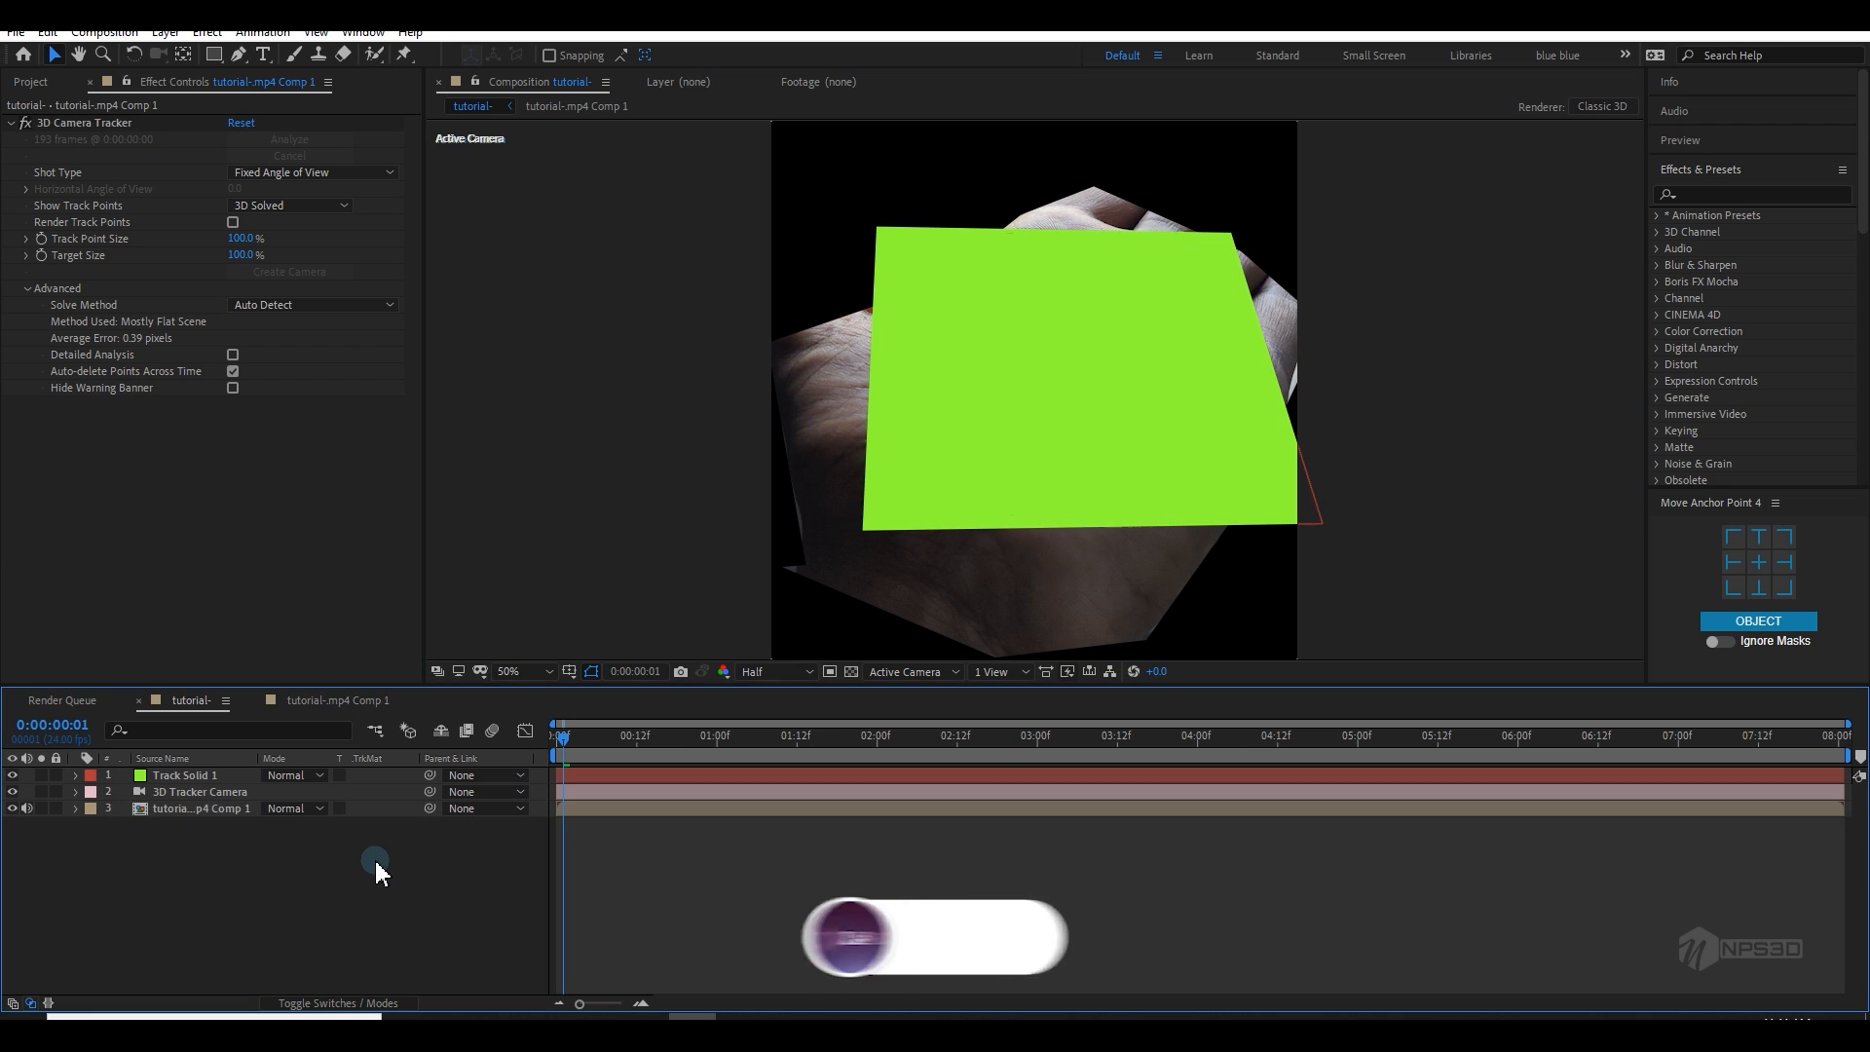
Step: Set Track Solid 1's Y and Z Orientation to 0° and its Z Rotation to 39.1° to align it with the palm
{"action": "left_click", "coordinate": [187, 780]}
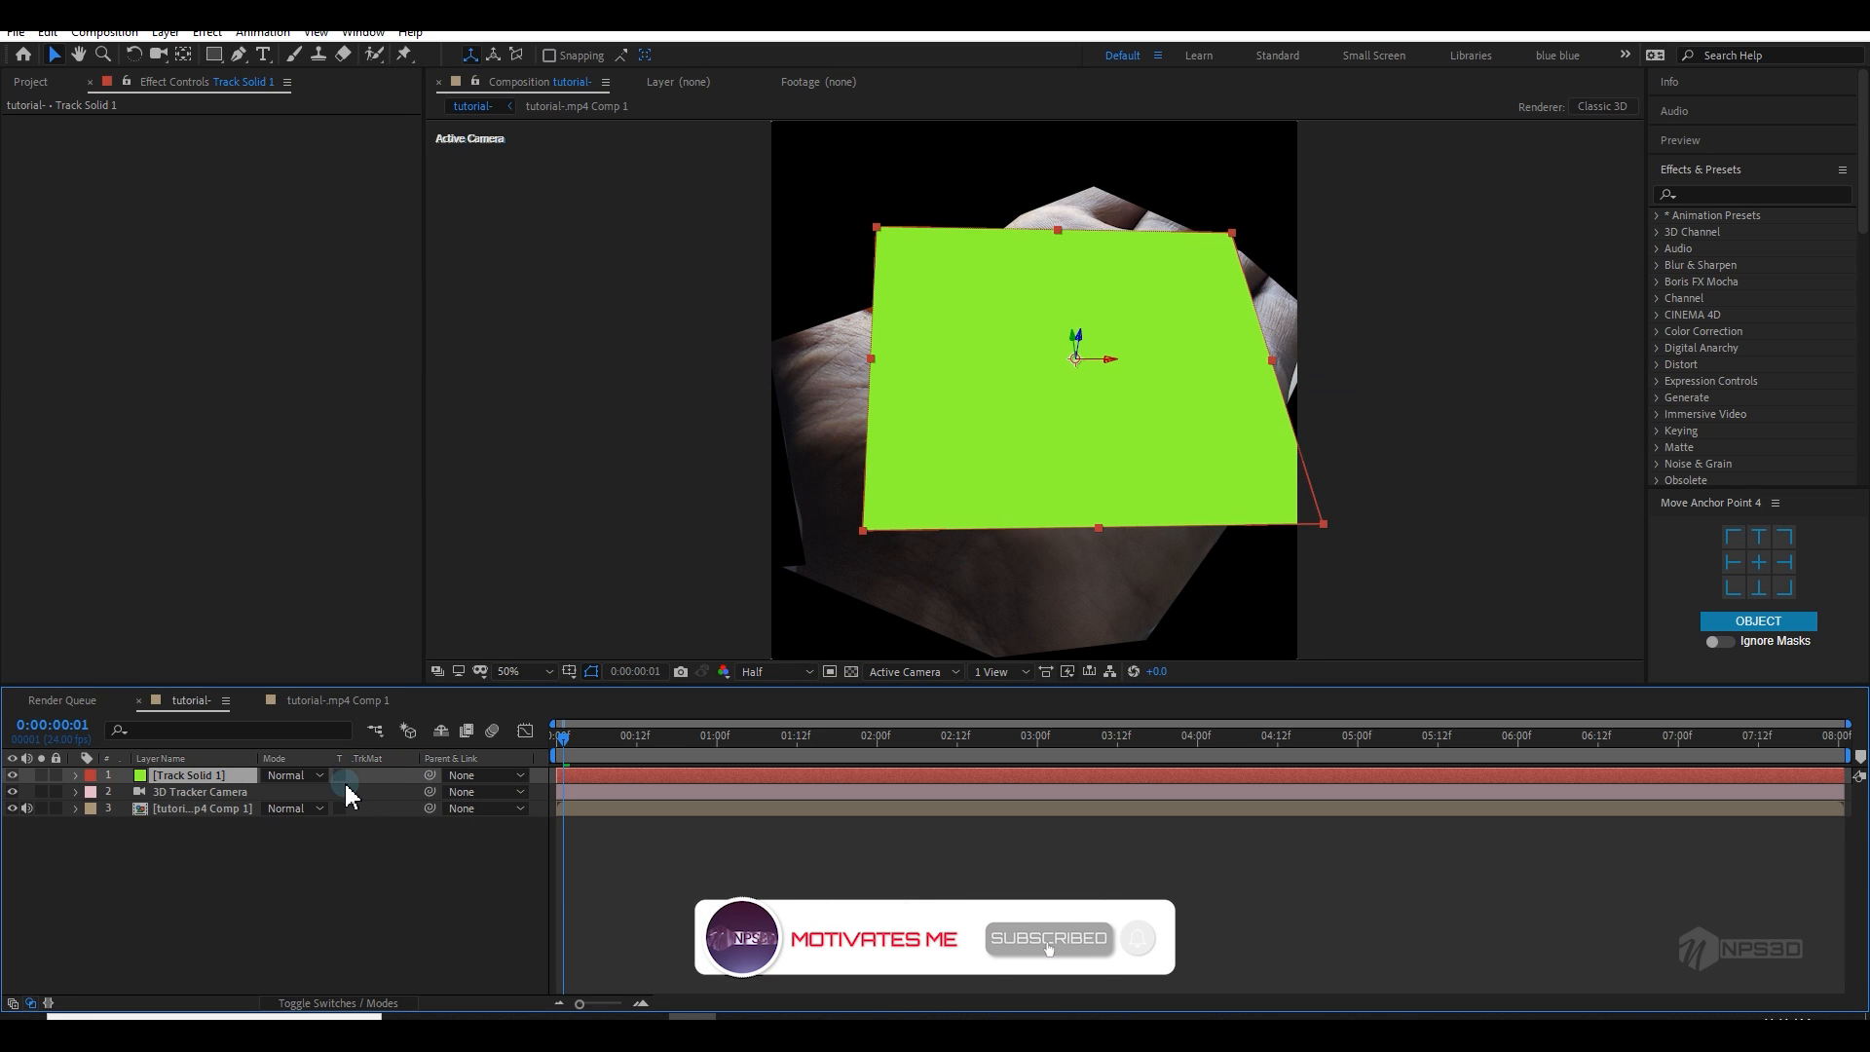
{"action": "key", "text": "r"}
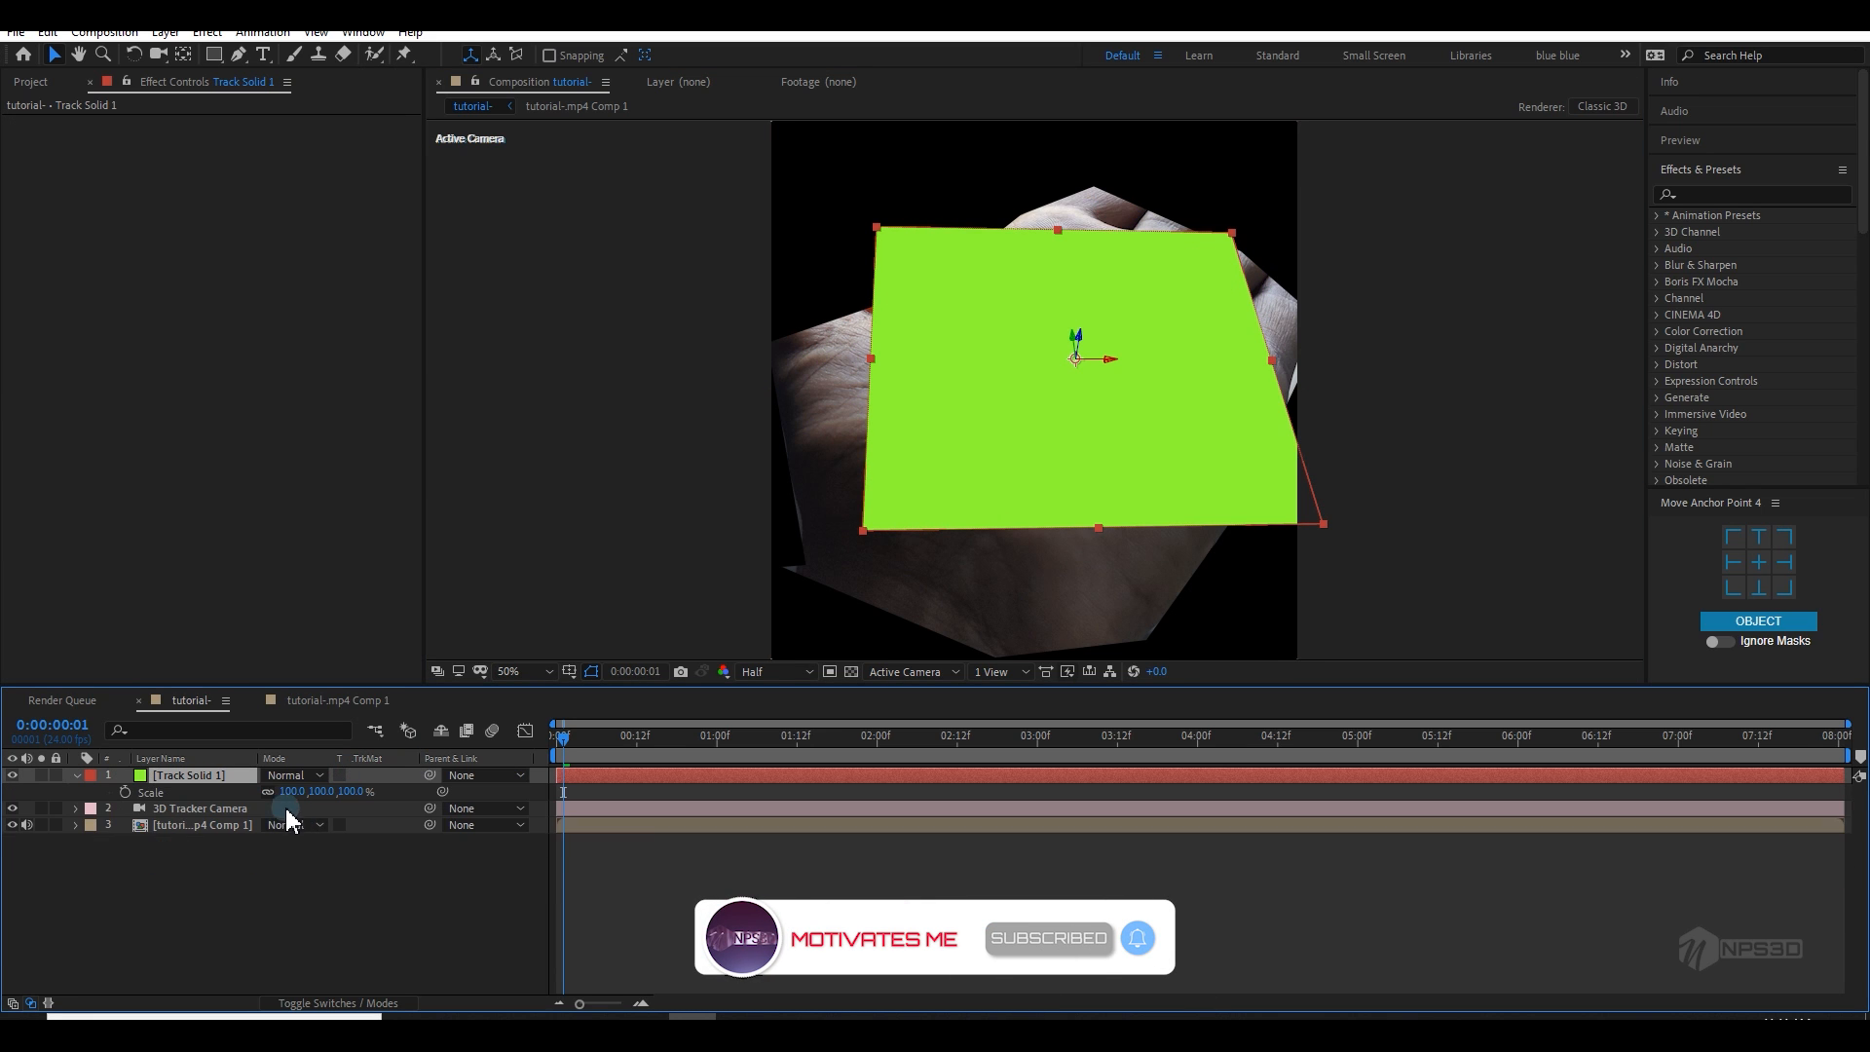
{"action": "left_click", "coordinate": [339, 792]}
{"action": "type", "text": "0"}
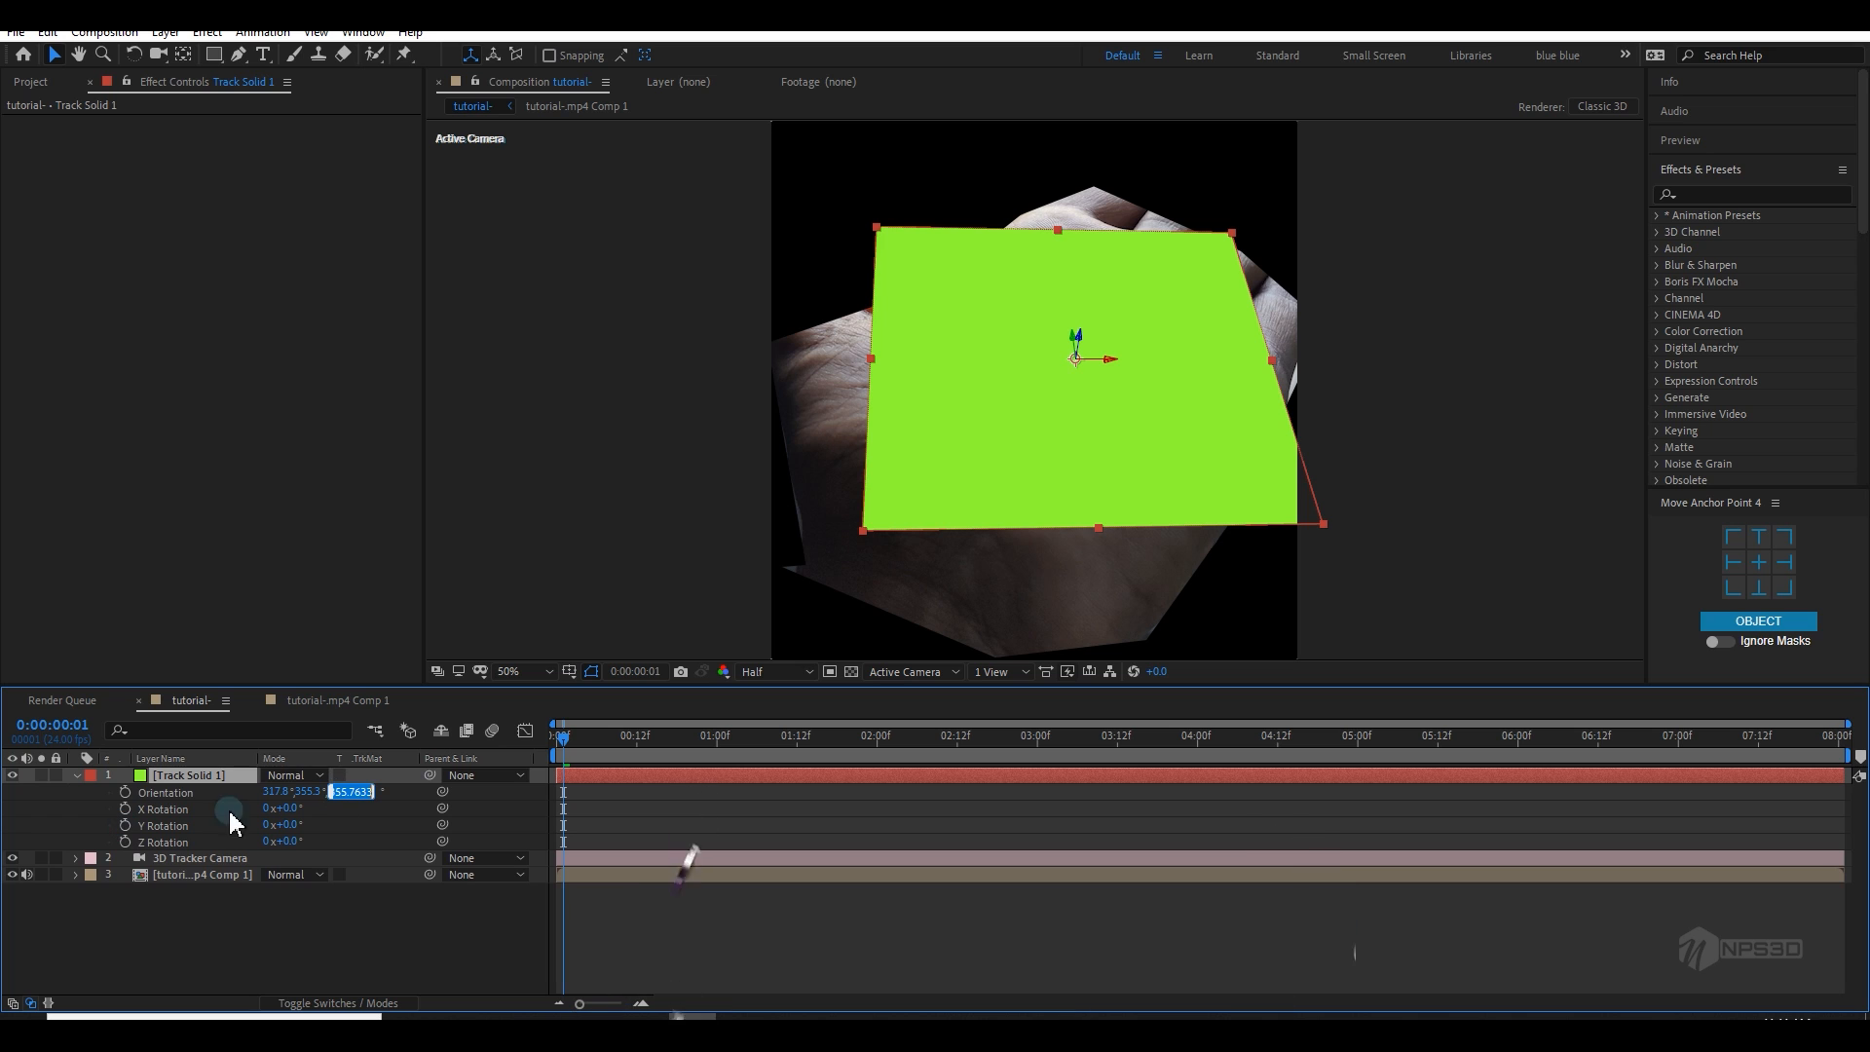
{"action": "left_click", "coordinate": [306, 792]}
{"action": "type", "text": "0"}
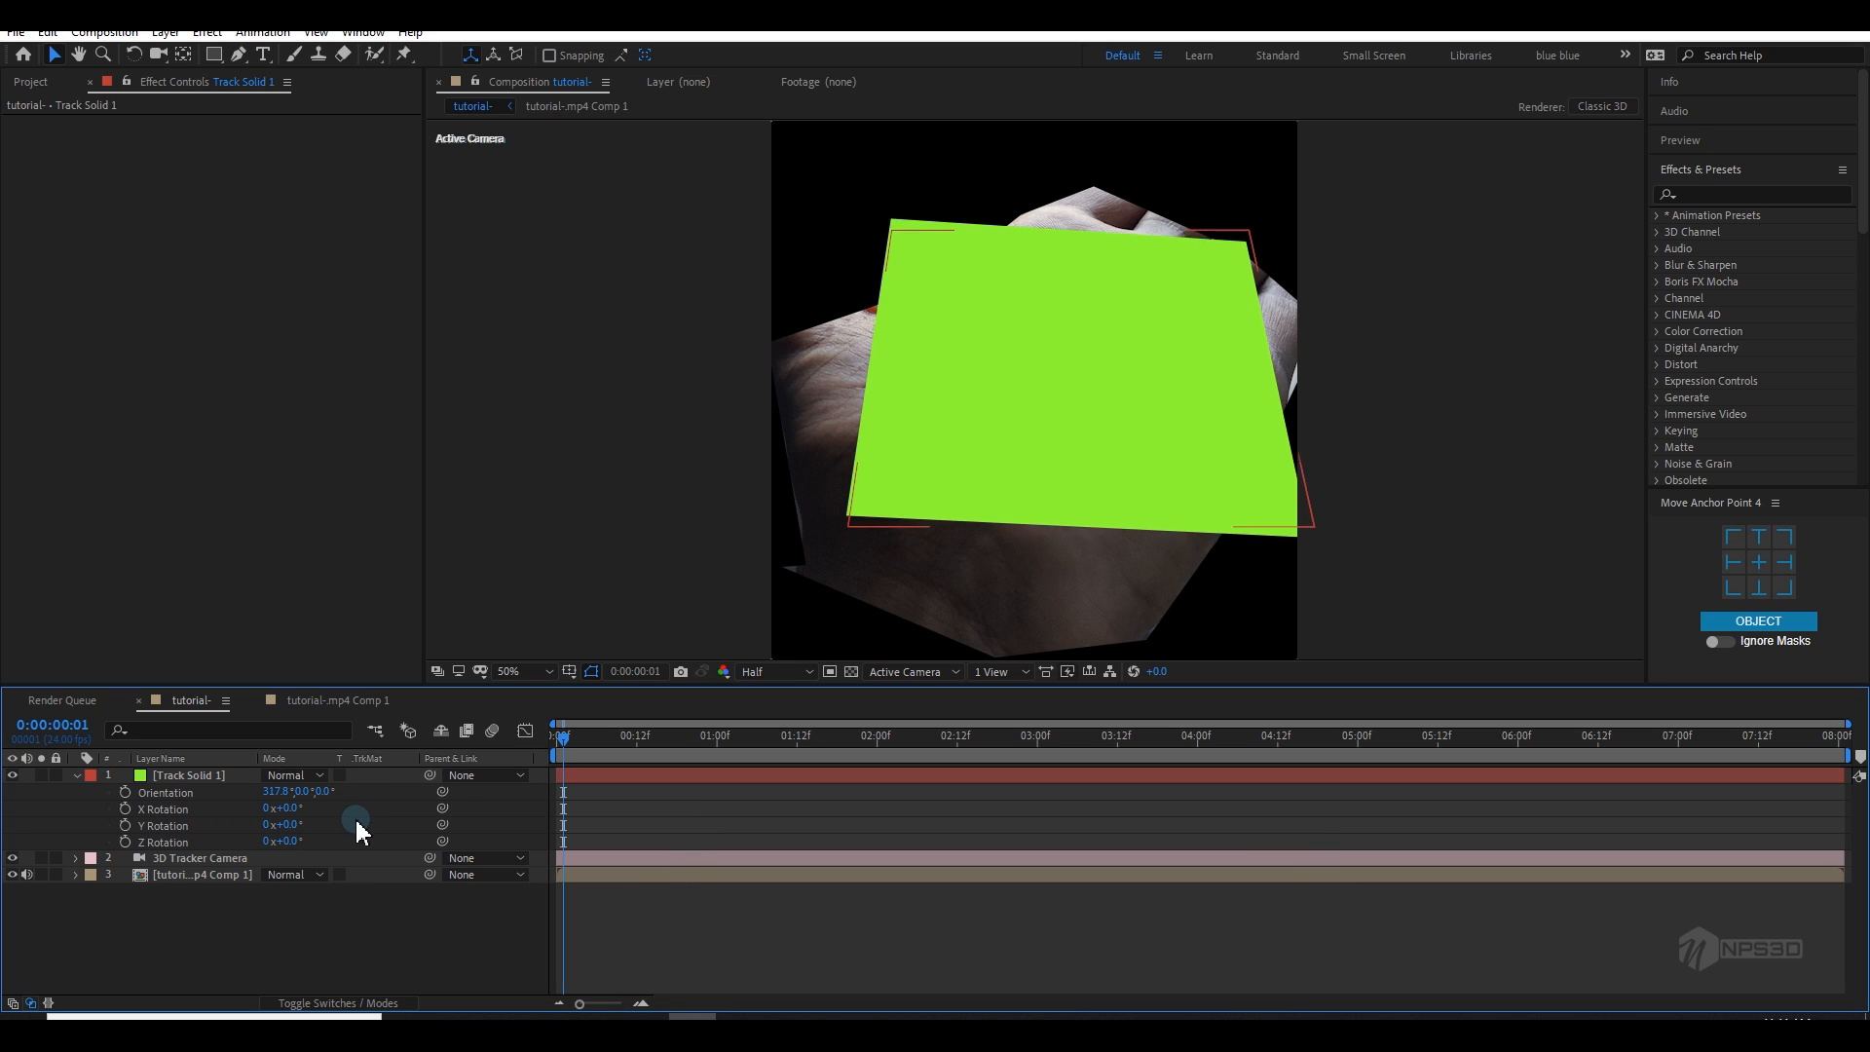
{"action": "left_click", "coordinate": [314, 839]}
{"action": "left_click_drag", "start_coordinate": [293, 844], "coordinate": [633, 814]}
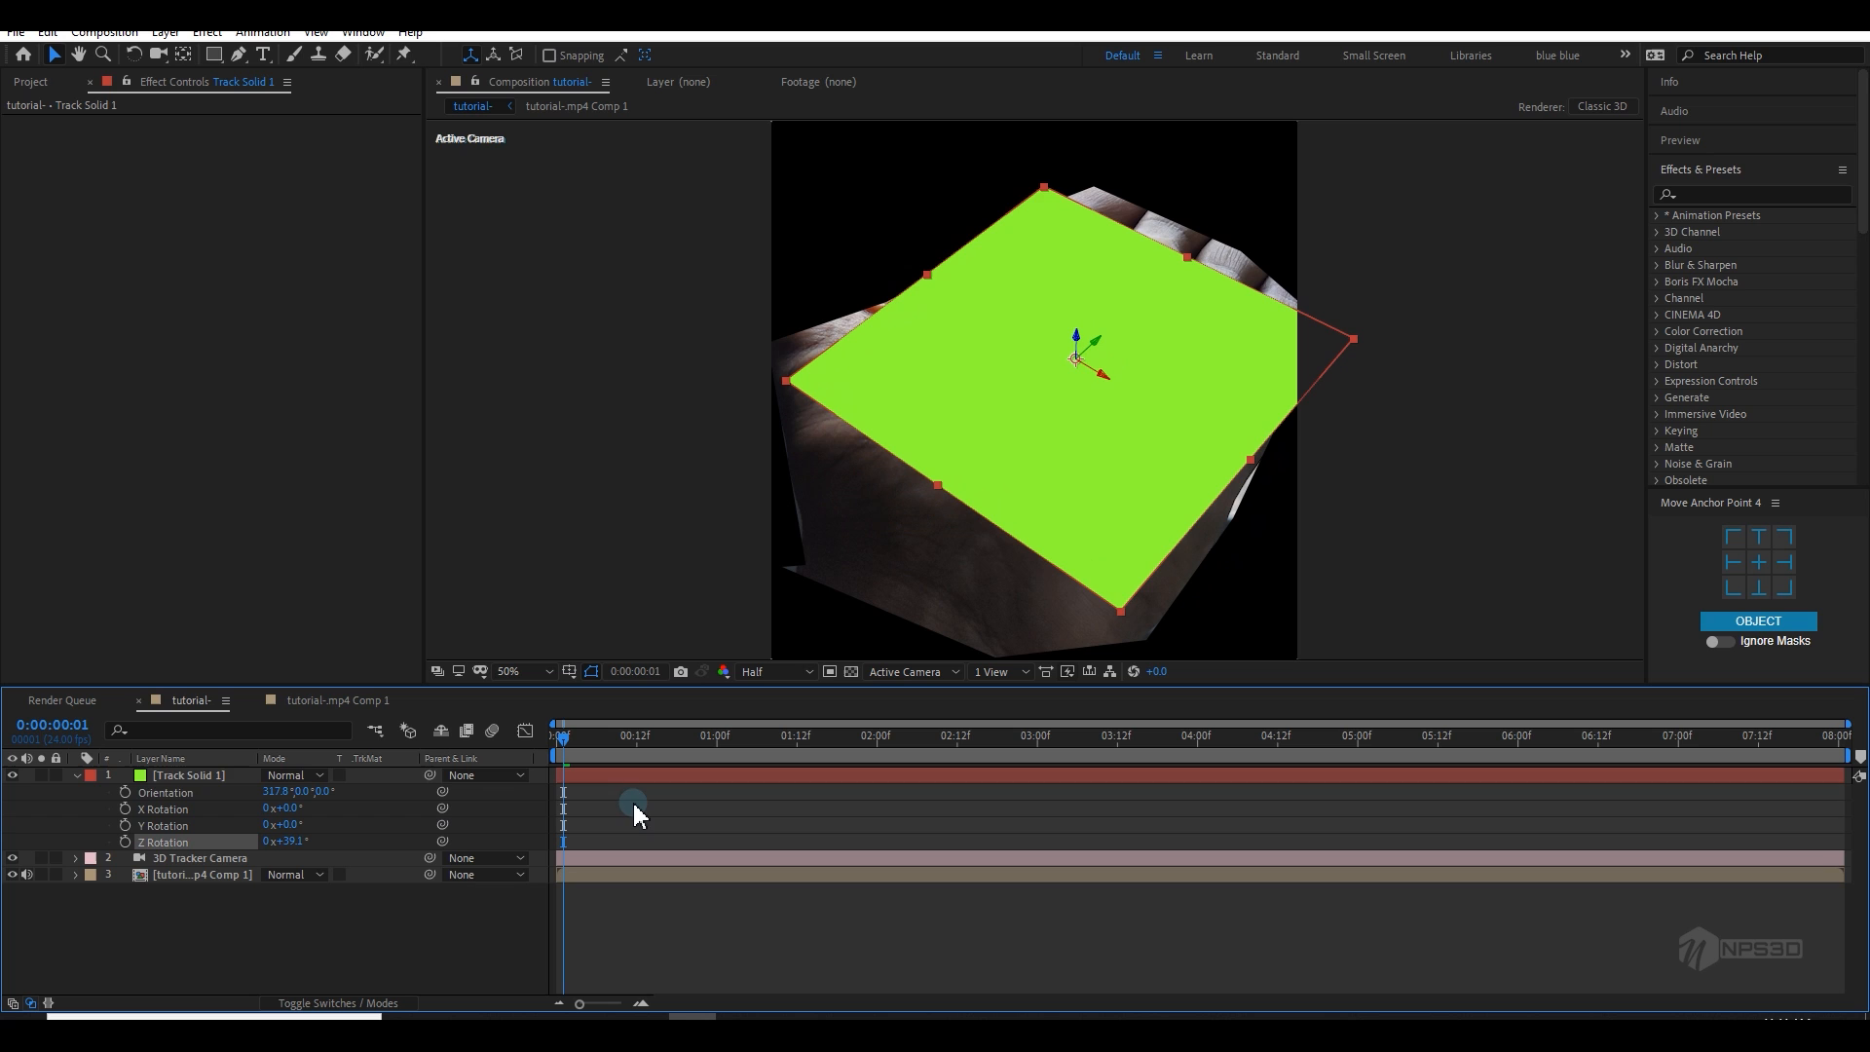
Step: Set the palm mask's mode to None inside tutorial-.mp4 Comp 1 and return to the tutorial- composition
{"action": "left_click", "coordinate": [200, 875]}
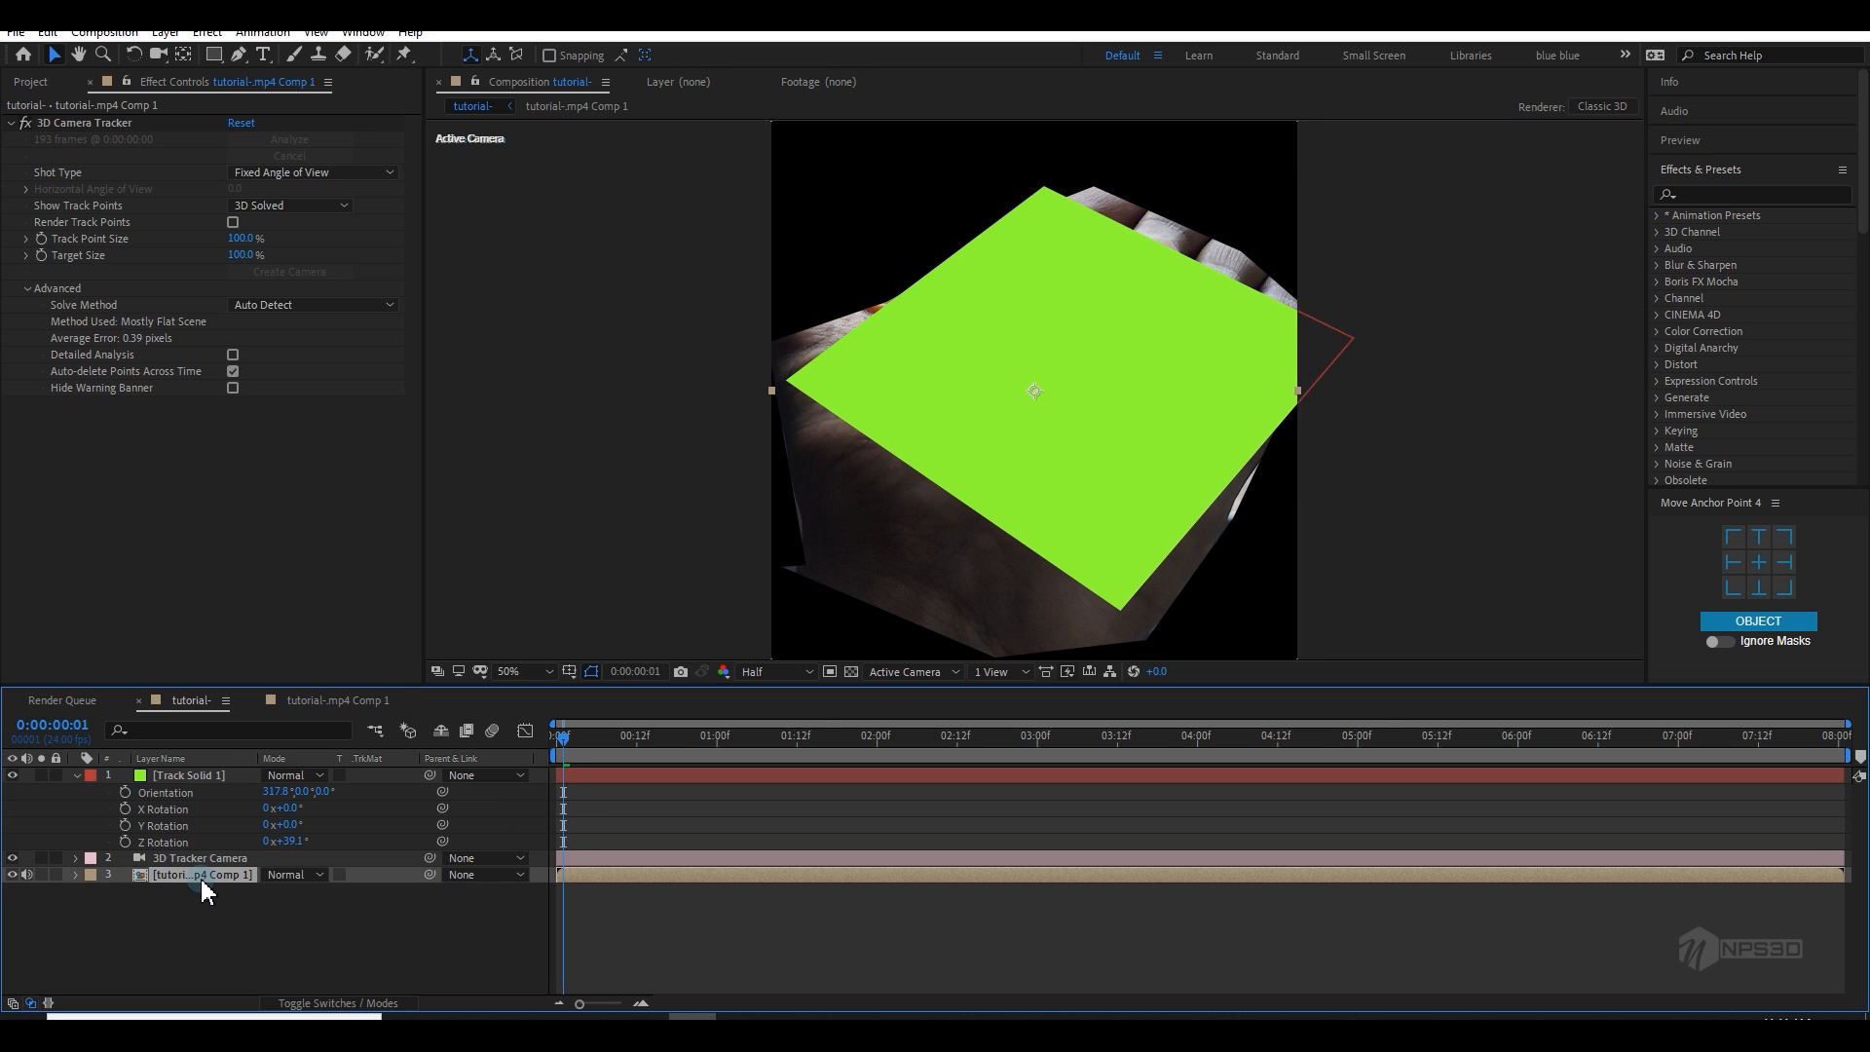
{"action": "double_click", "coordinate": [202, 877]}
{"action": "left_click", "coordinate": [297, 792]}
{"action": "left_click", "coordinate": [292, 776]}
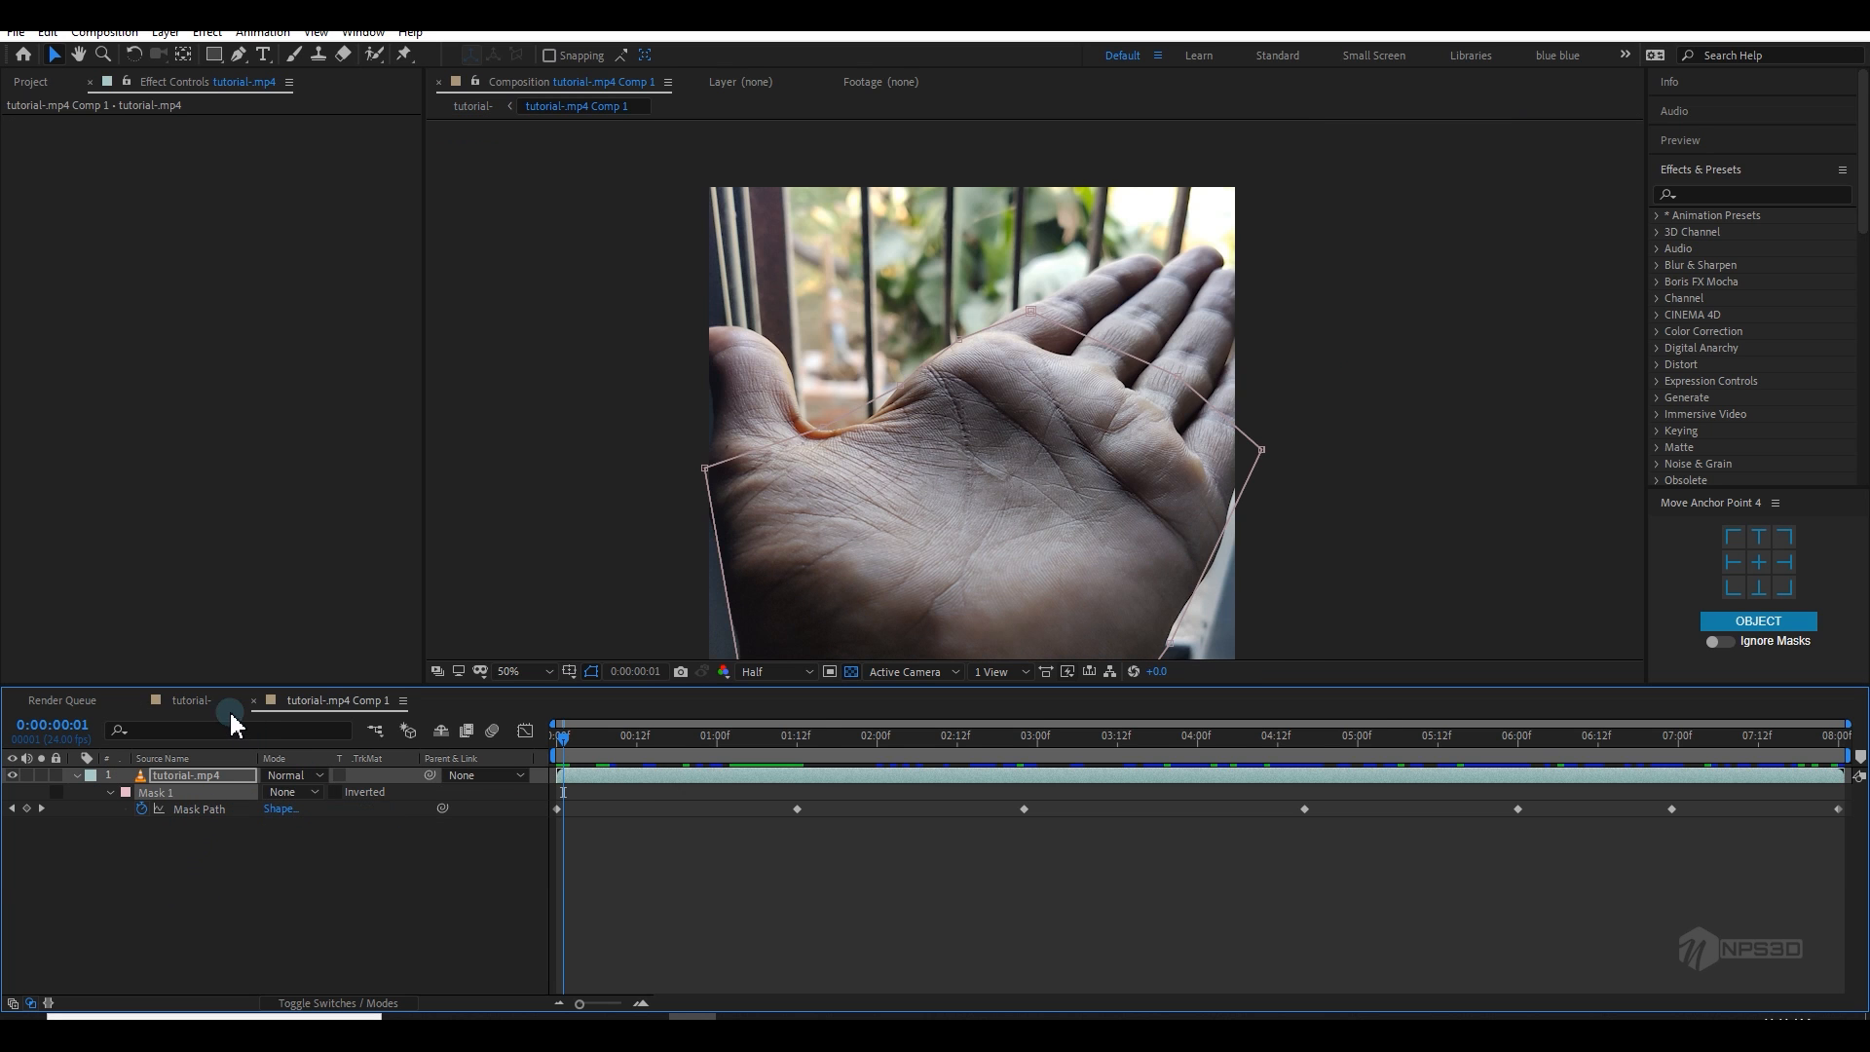
{"action": "left_click", "coordinate": [224, 703]}
Step: Apply the Grid effect to Track Solid 1, preview how it sticks to the palm and return to the first frame
{"action": "left_click", "coordinate": [170, 777]}
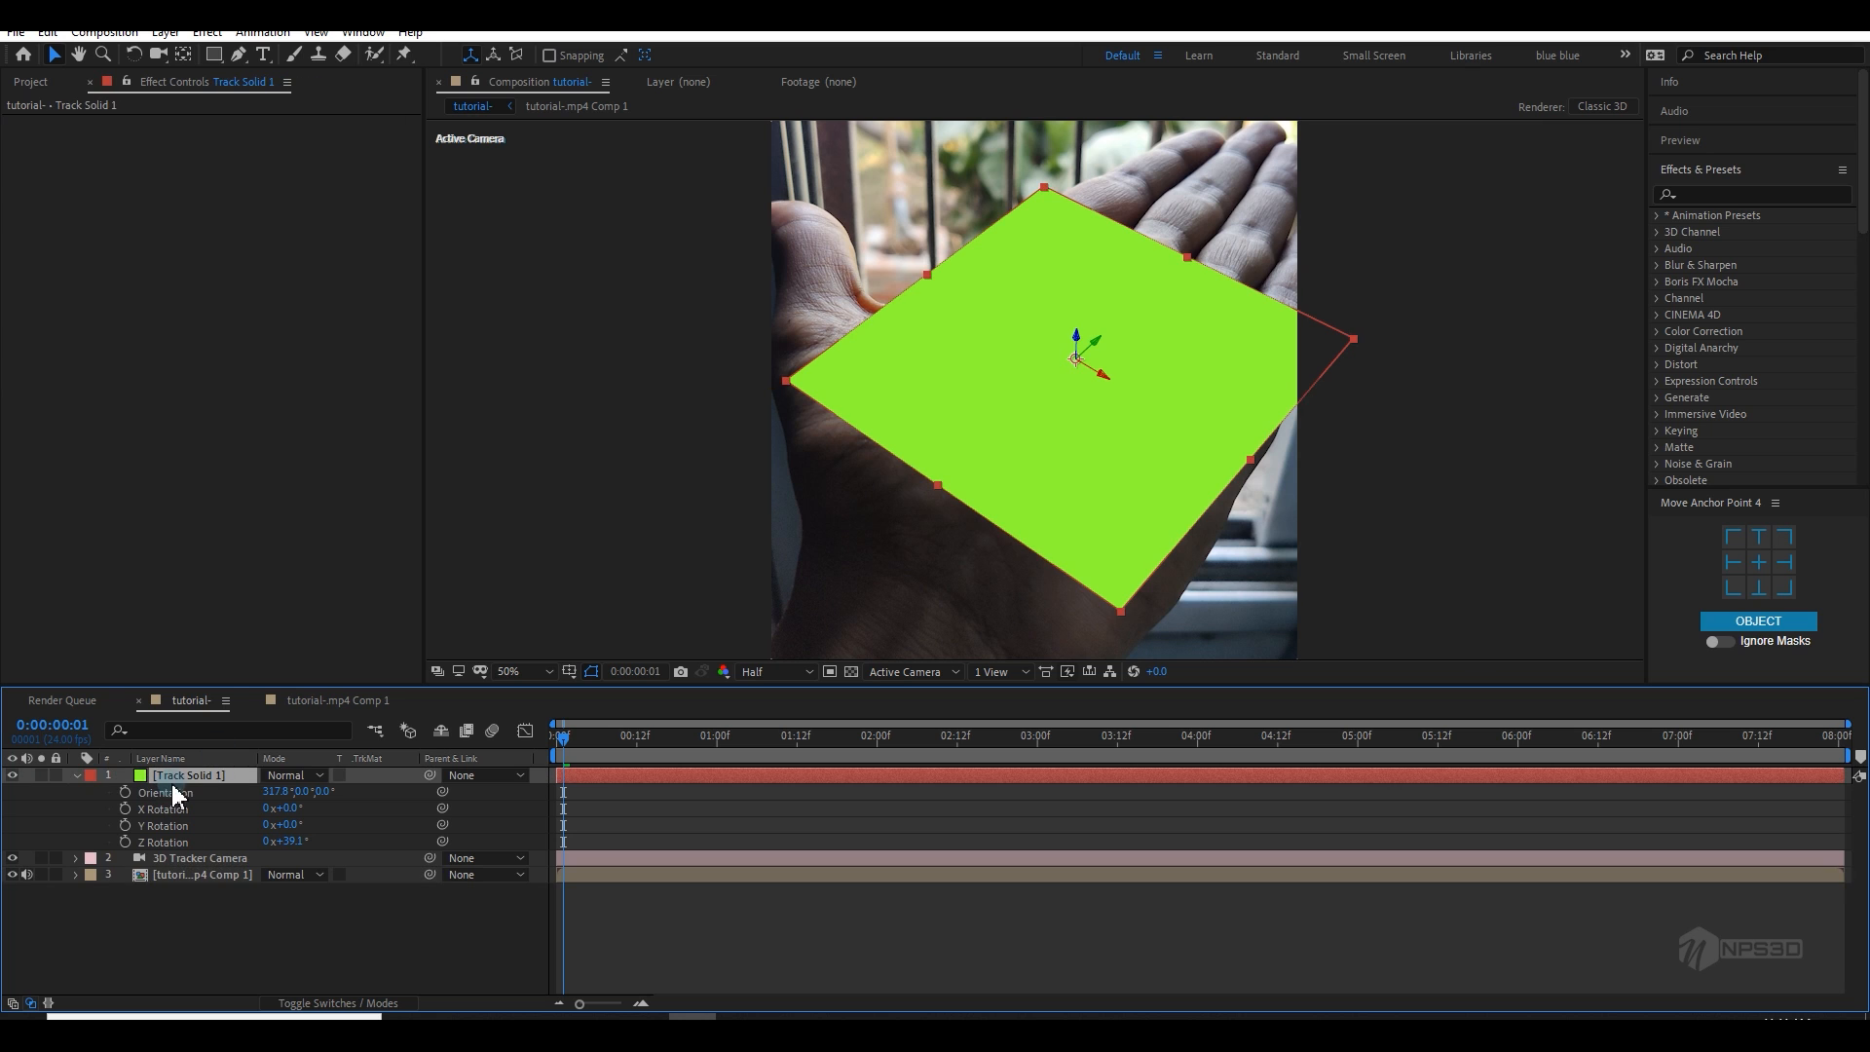
{"action": "key", "text": "ctrl+space"}
{"action": "type", "text": "gr"}
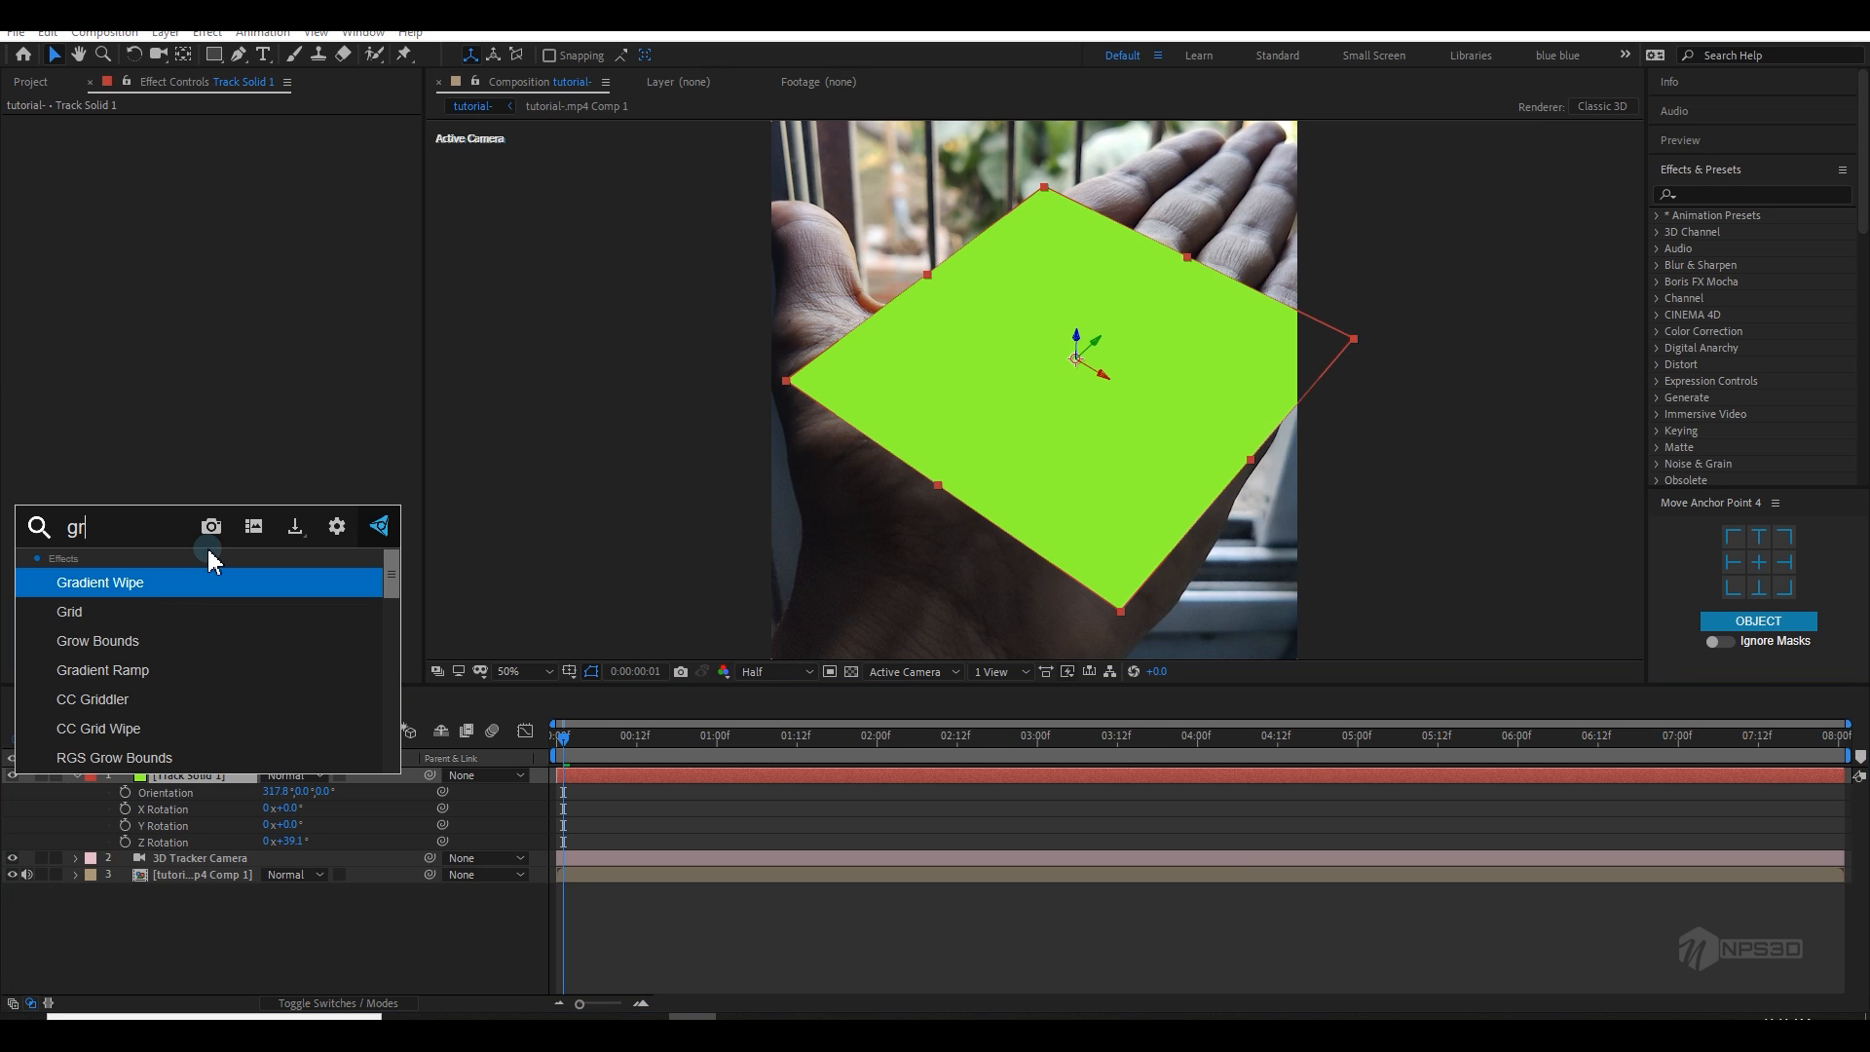
{"action": "left_click", "coordinate": [113, 610]}
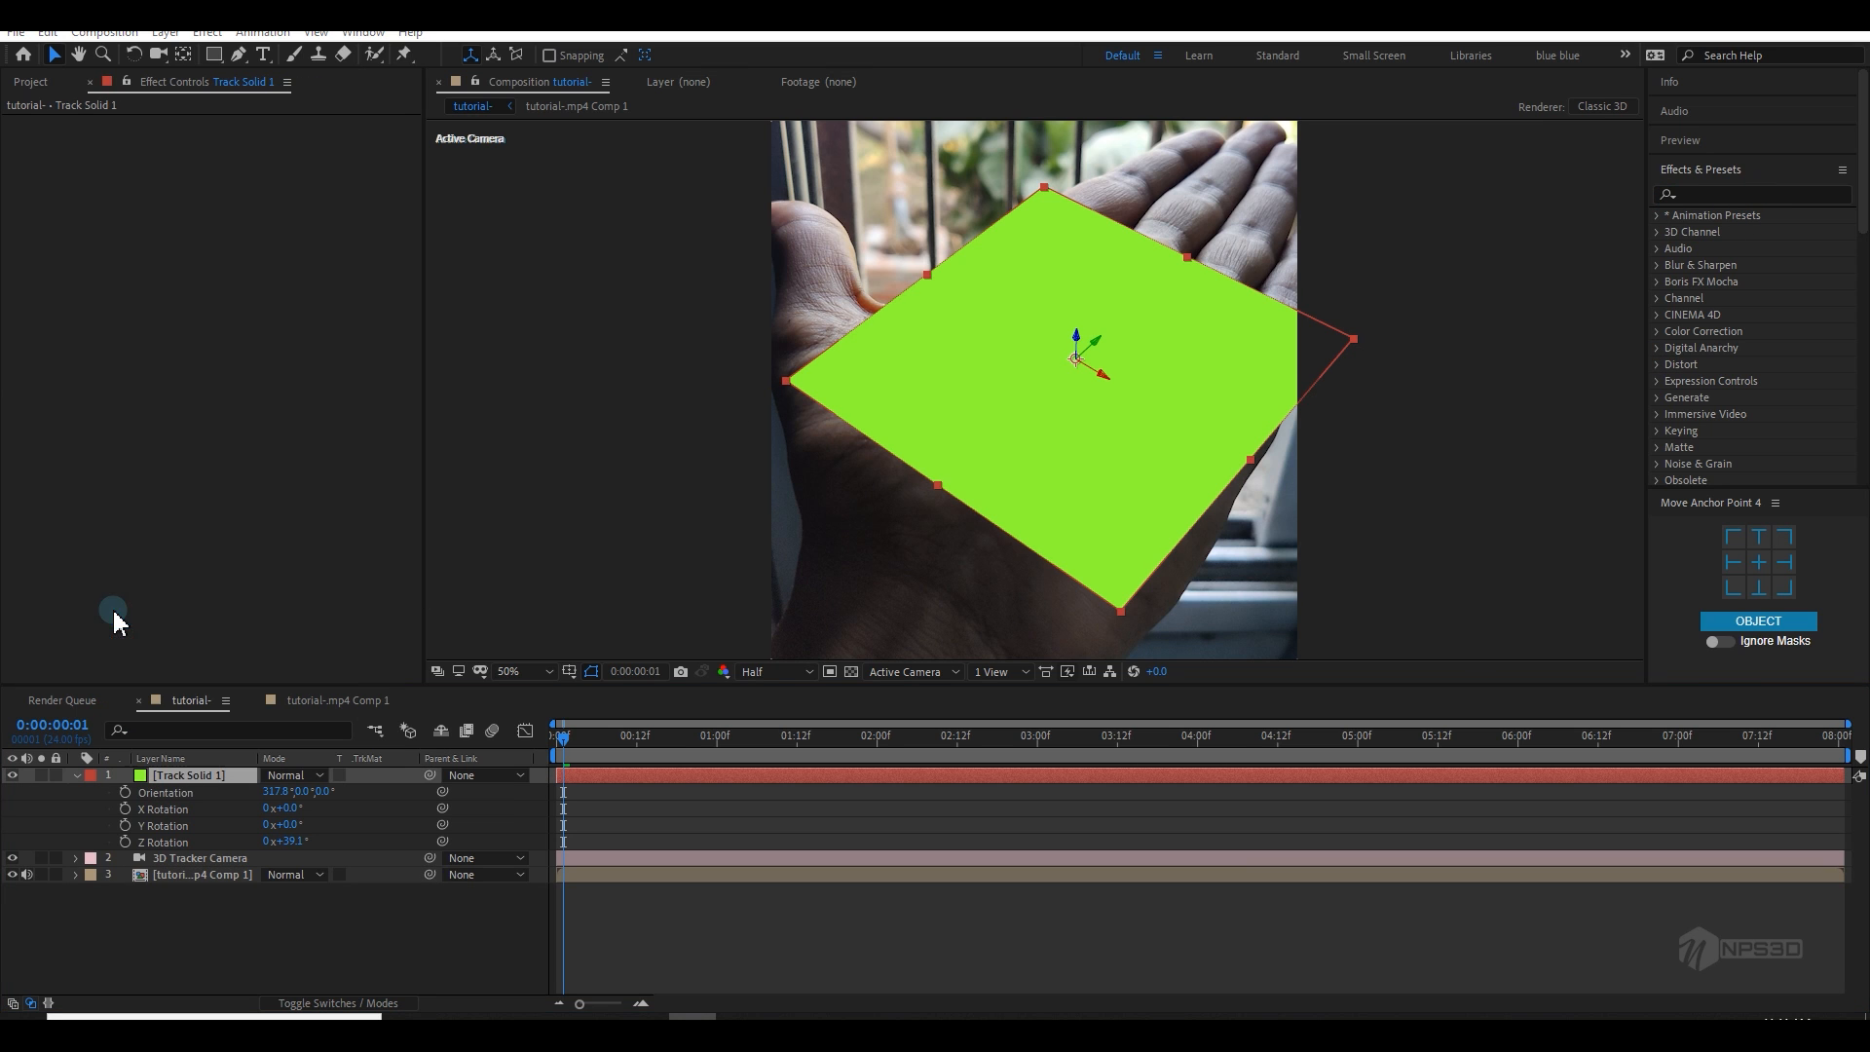
{"action": "left_click", "coordinate": [1085, 739]}
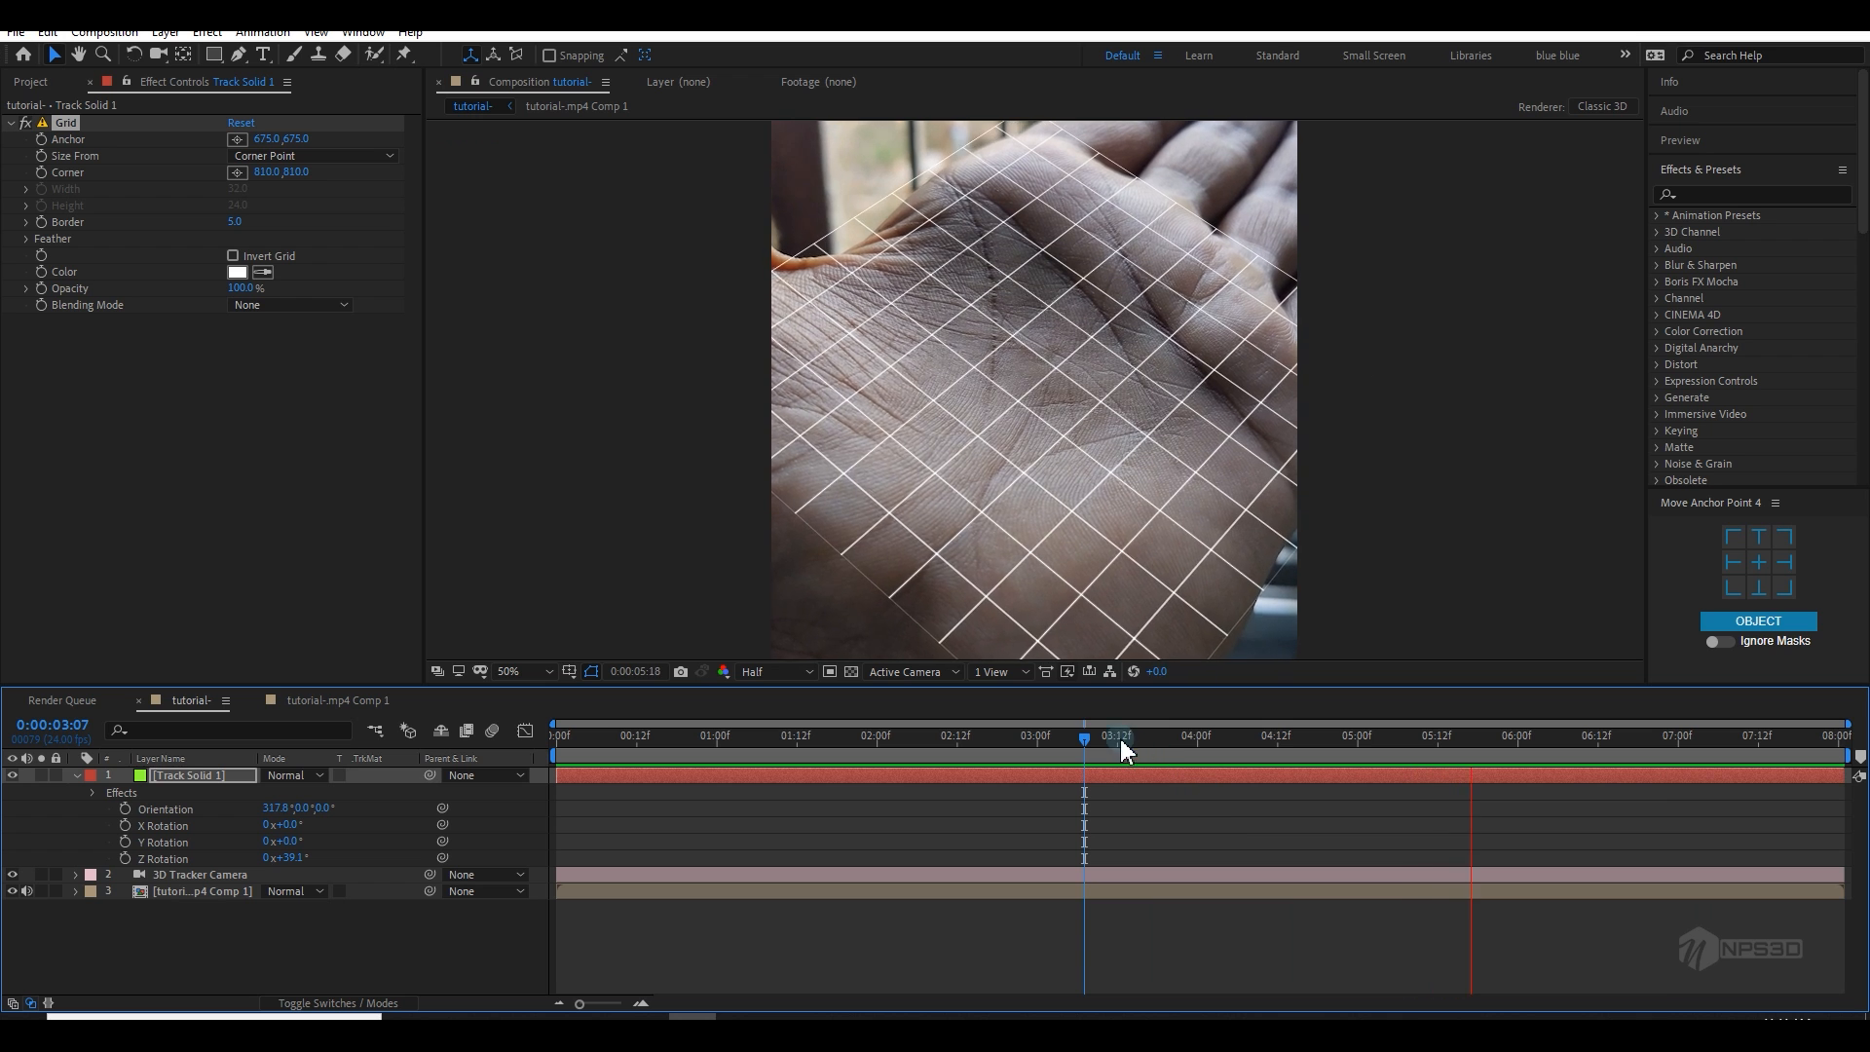
{"action": "left_click_drag", "start_coordinate": [1115, 737], "coordinate": [49, 814]}
{"action": "left_click", "coordinate": [76, 775]}
{"action": "left_click", "coordinate": [104, 885]}
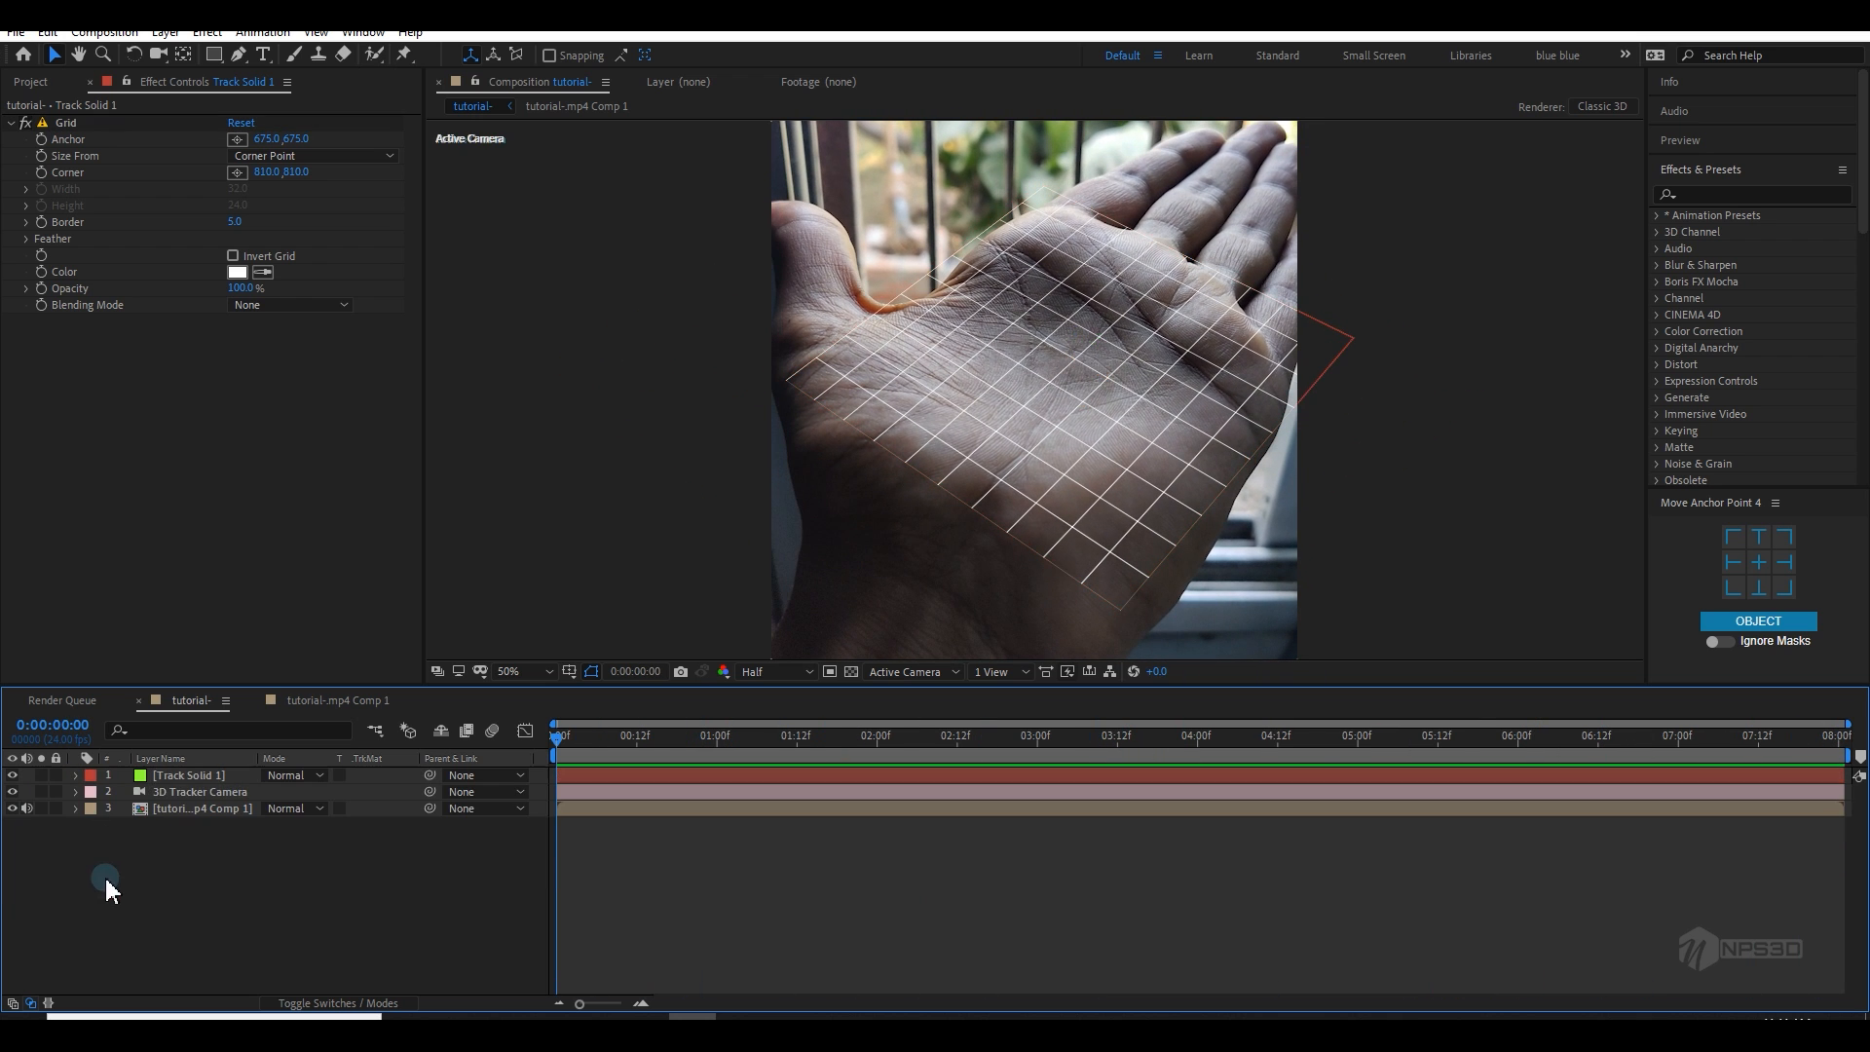
Step: Delete the Grid effect from Track Solid 1 and check the plain solid's motion up to 0:00:05:11
{"action": "left_click", "coordinate": [167, 774]}
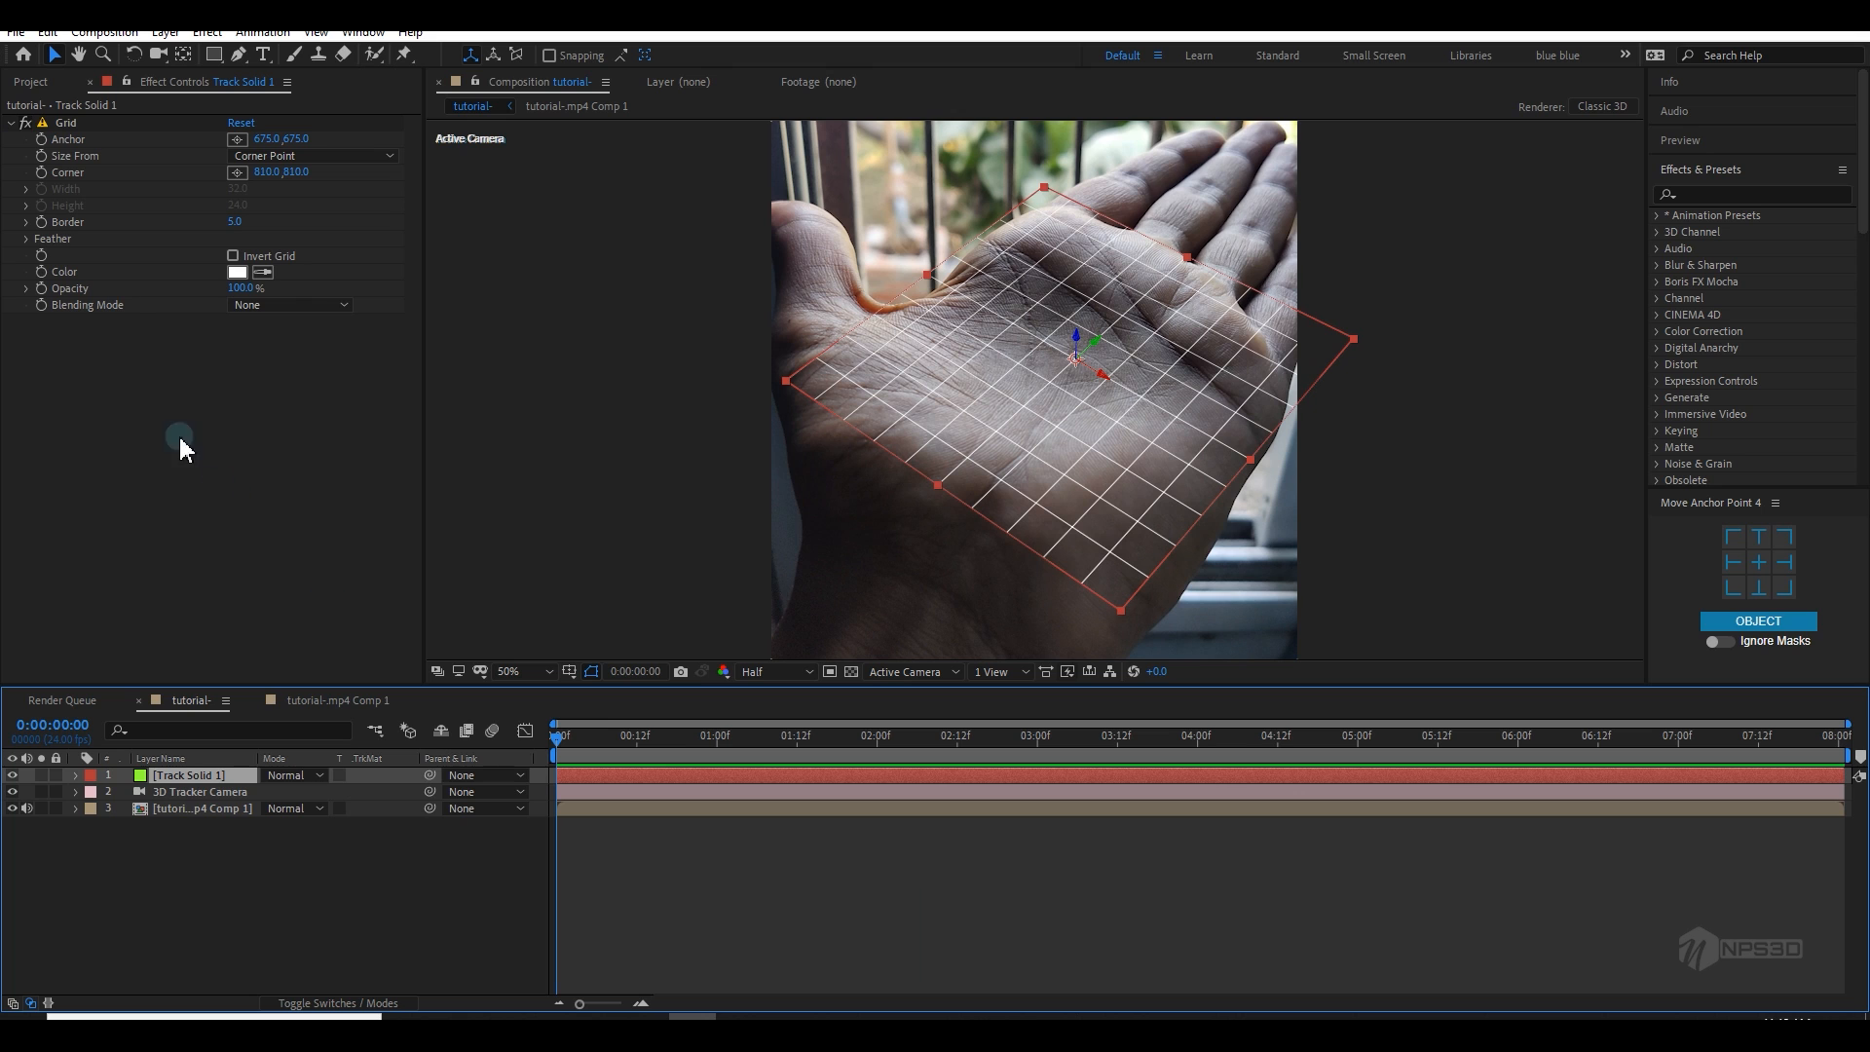
{"action": "left_click", "coordinate": [66, 125]}
{"action": "key", "text": "Delete"}
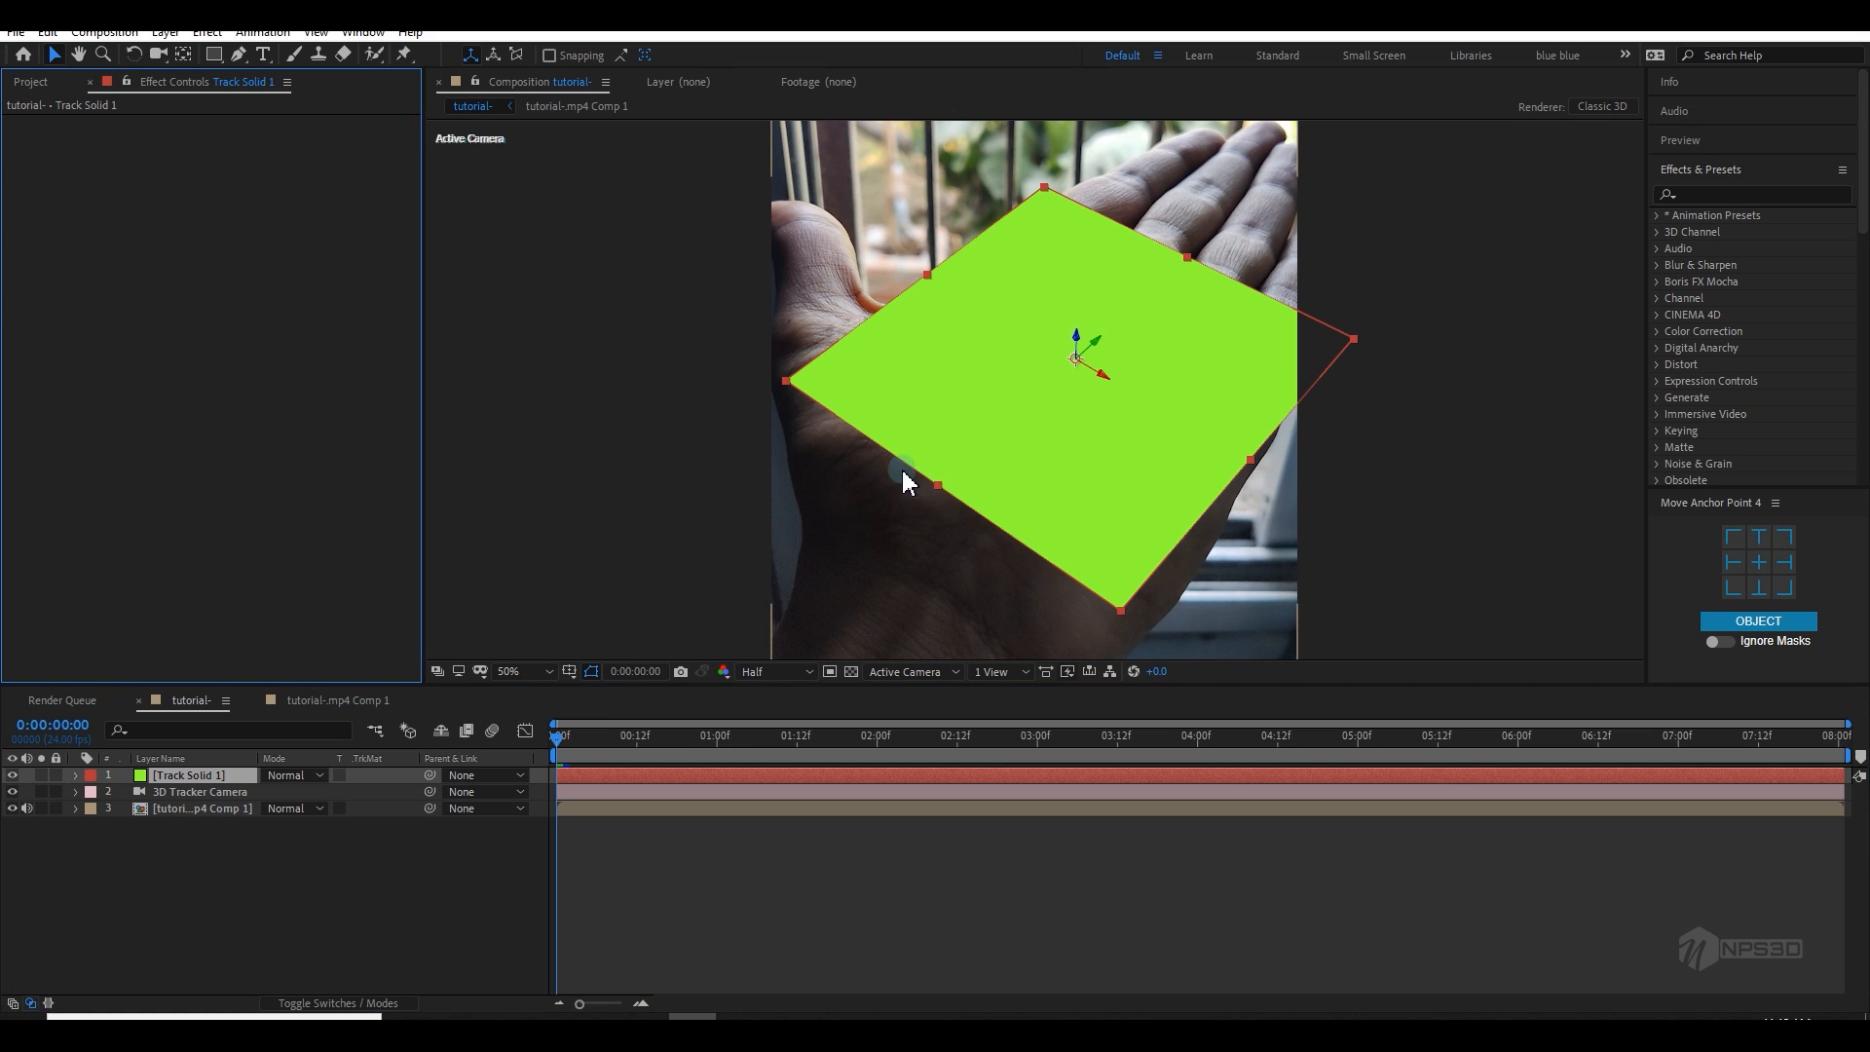
{"action": "left_click_drag", "start_coordinate": [875, 460], "coordinate": [860, 459]}
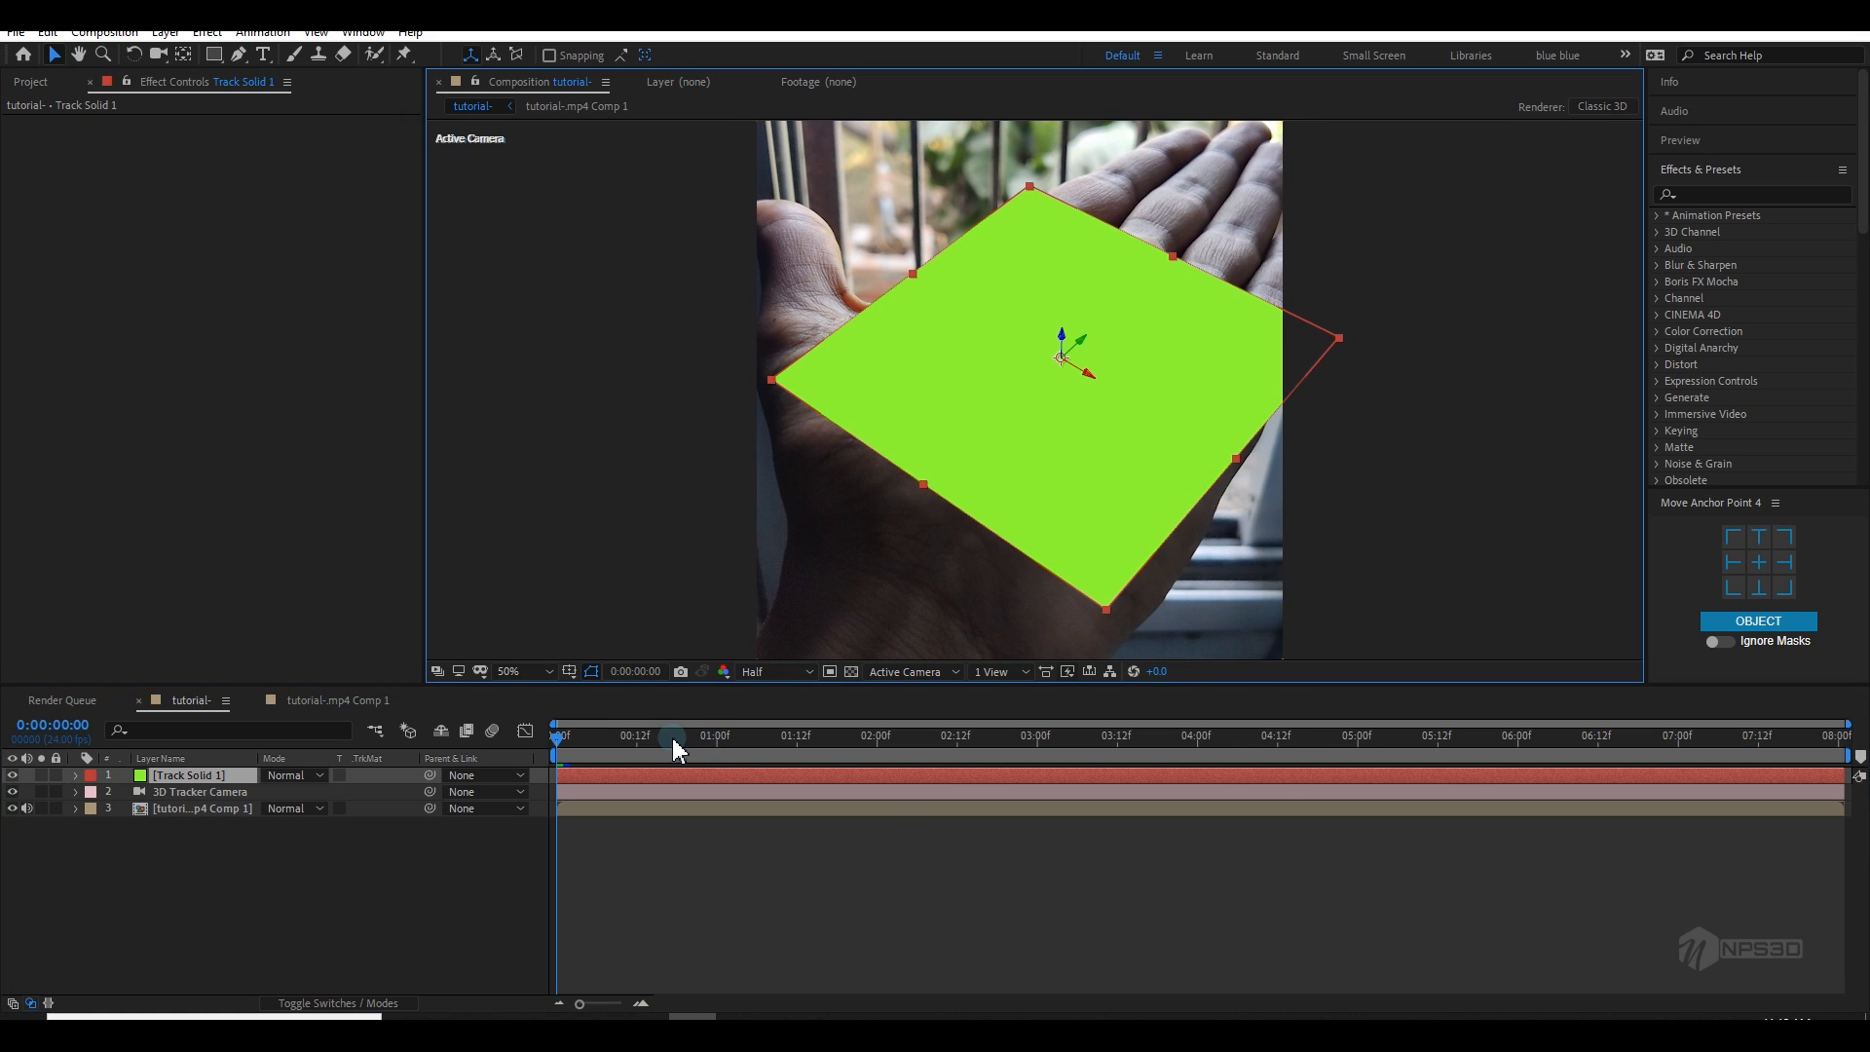
{"action": "left_click_drag", "start_coordinate": [672, 739], "coordinate": [1428, 793]}
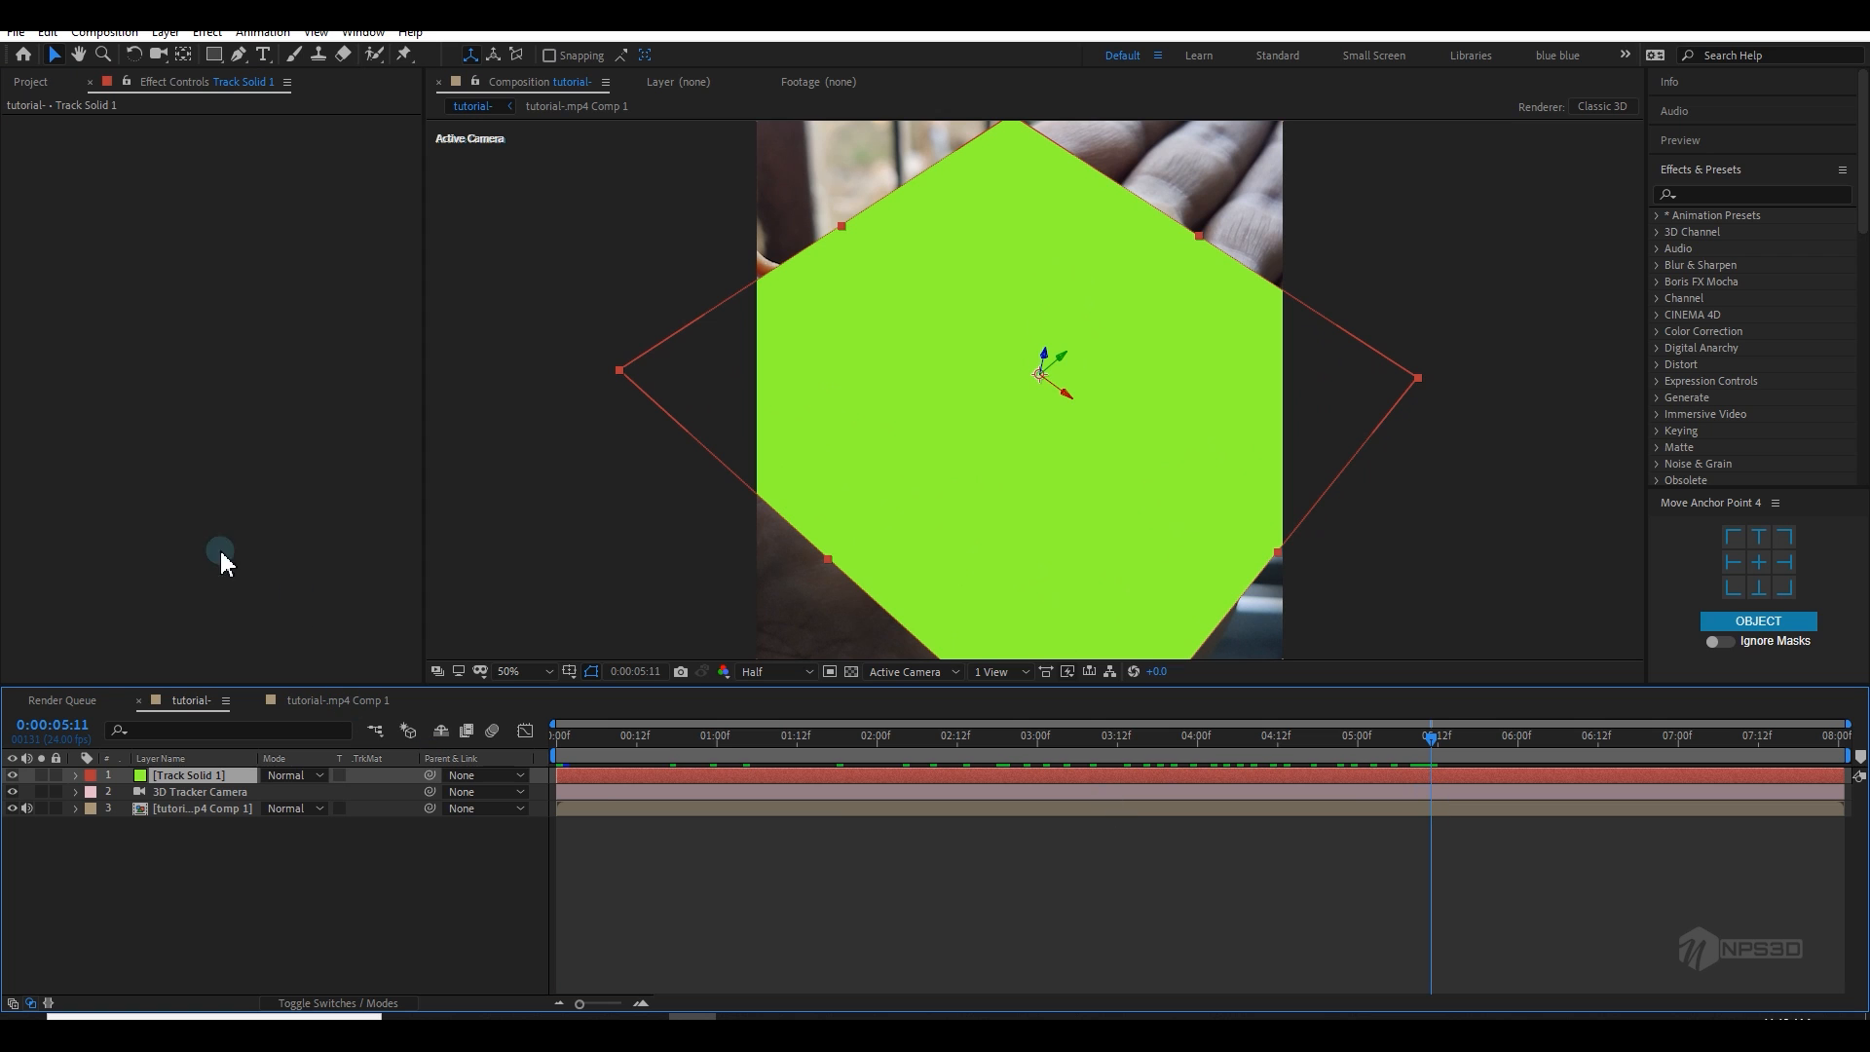
Step: Create a 1080 × 1350 px black solid named e3d and apply the Element effect to it
{"action": "right_click", "coordinate": [171, 950]}
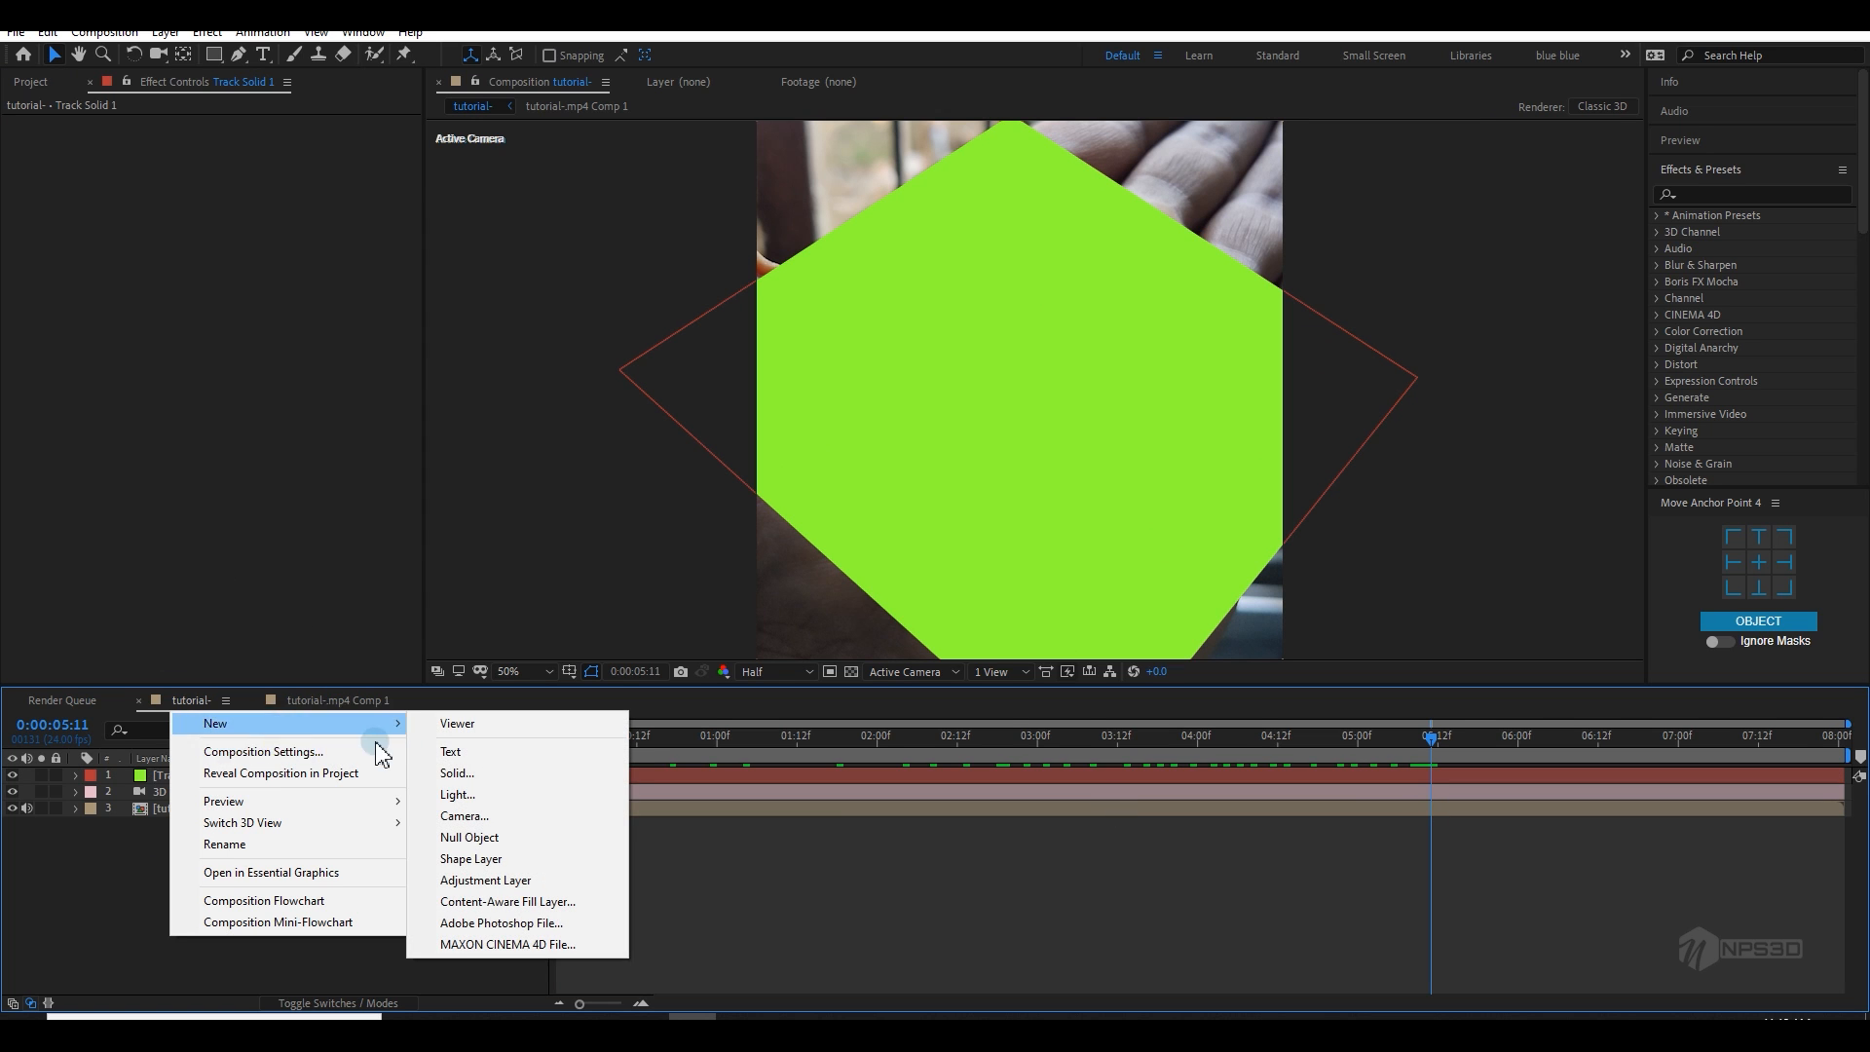
{"action": "left_click", "coordinate": [492, 772]}
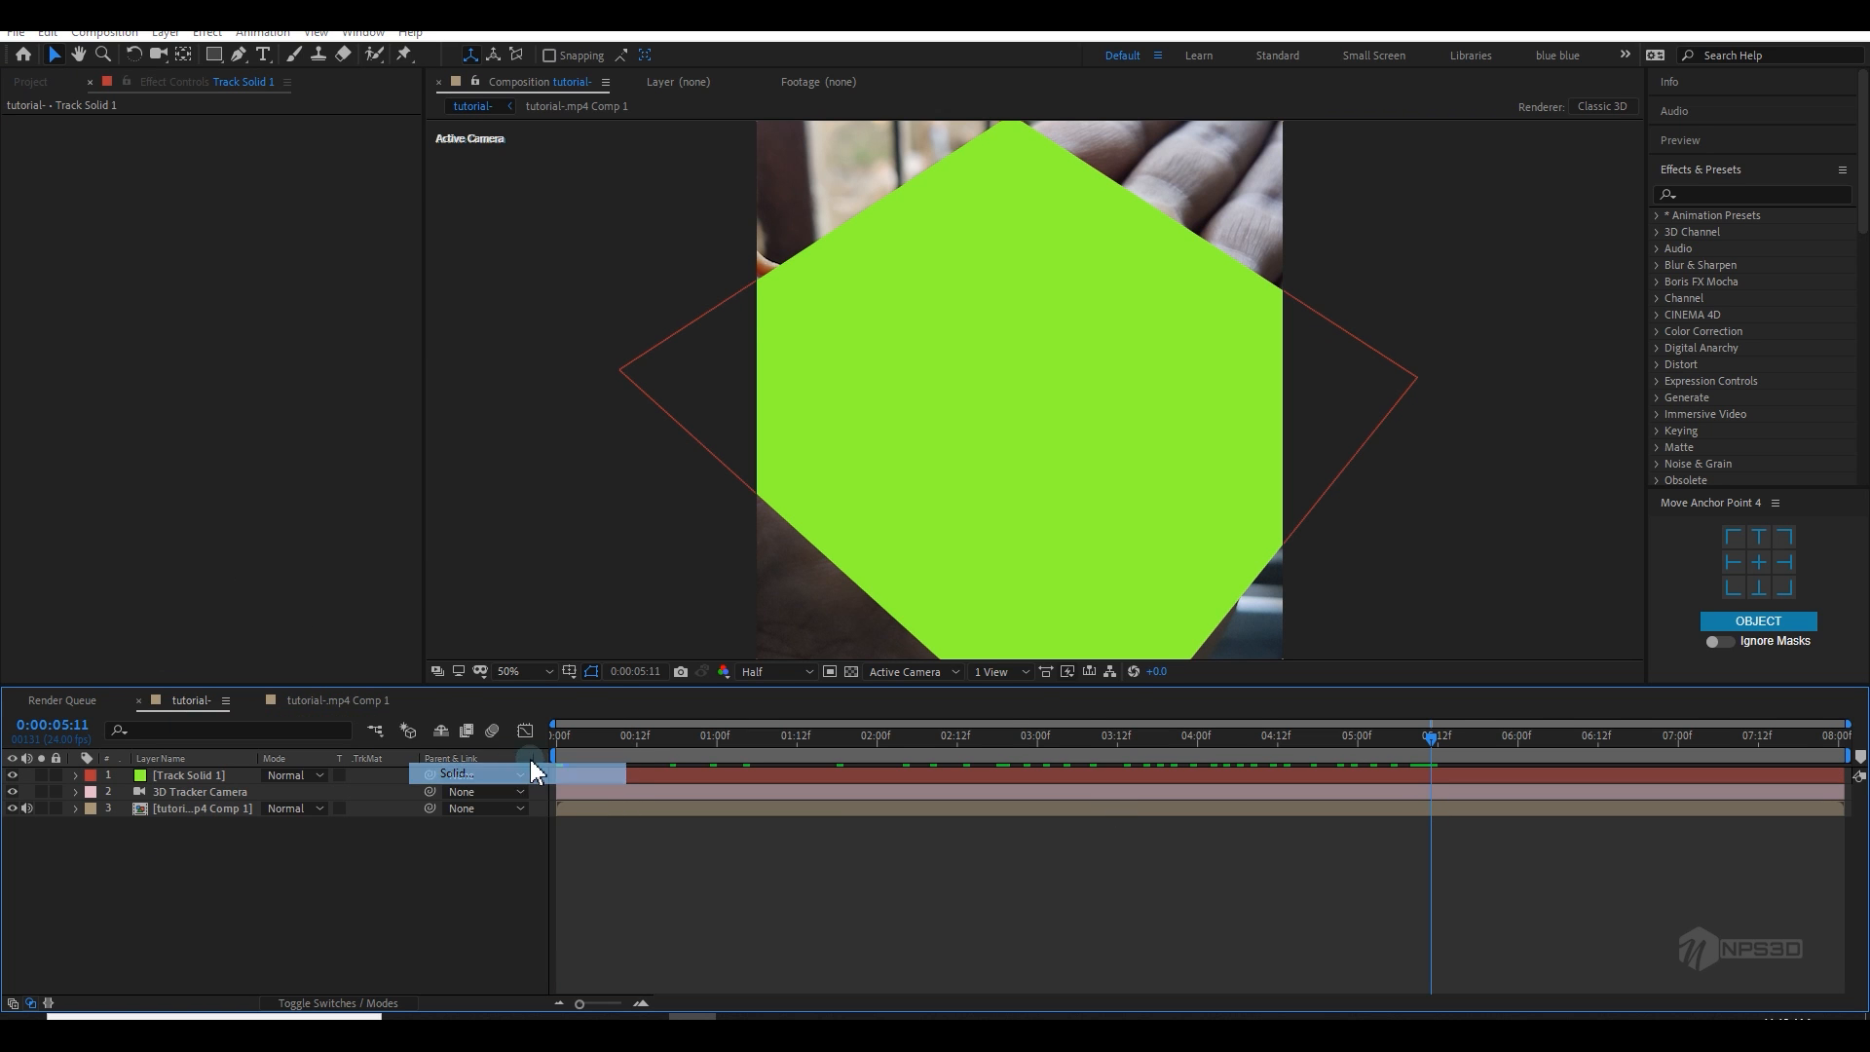
{"action": "type", "text": "e3d"}
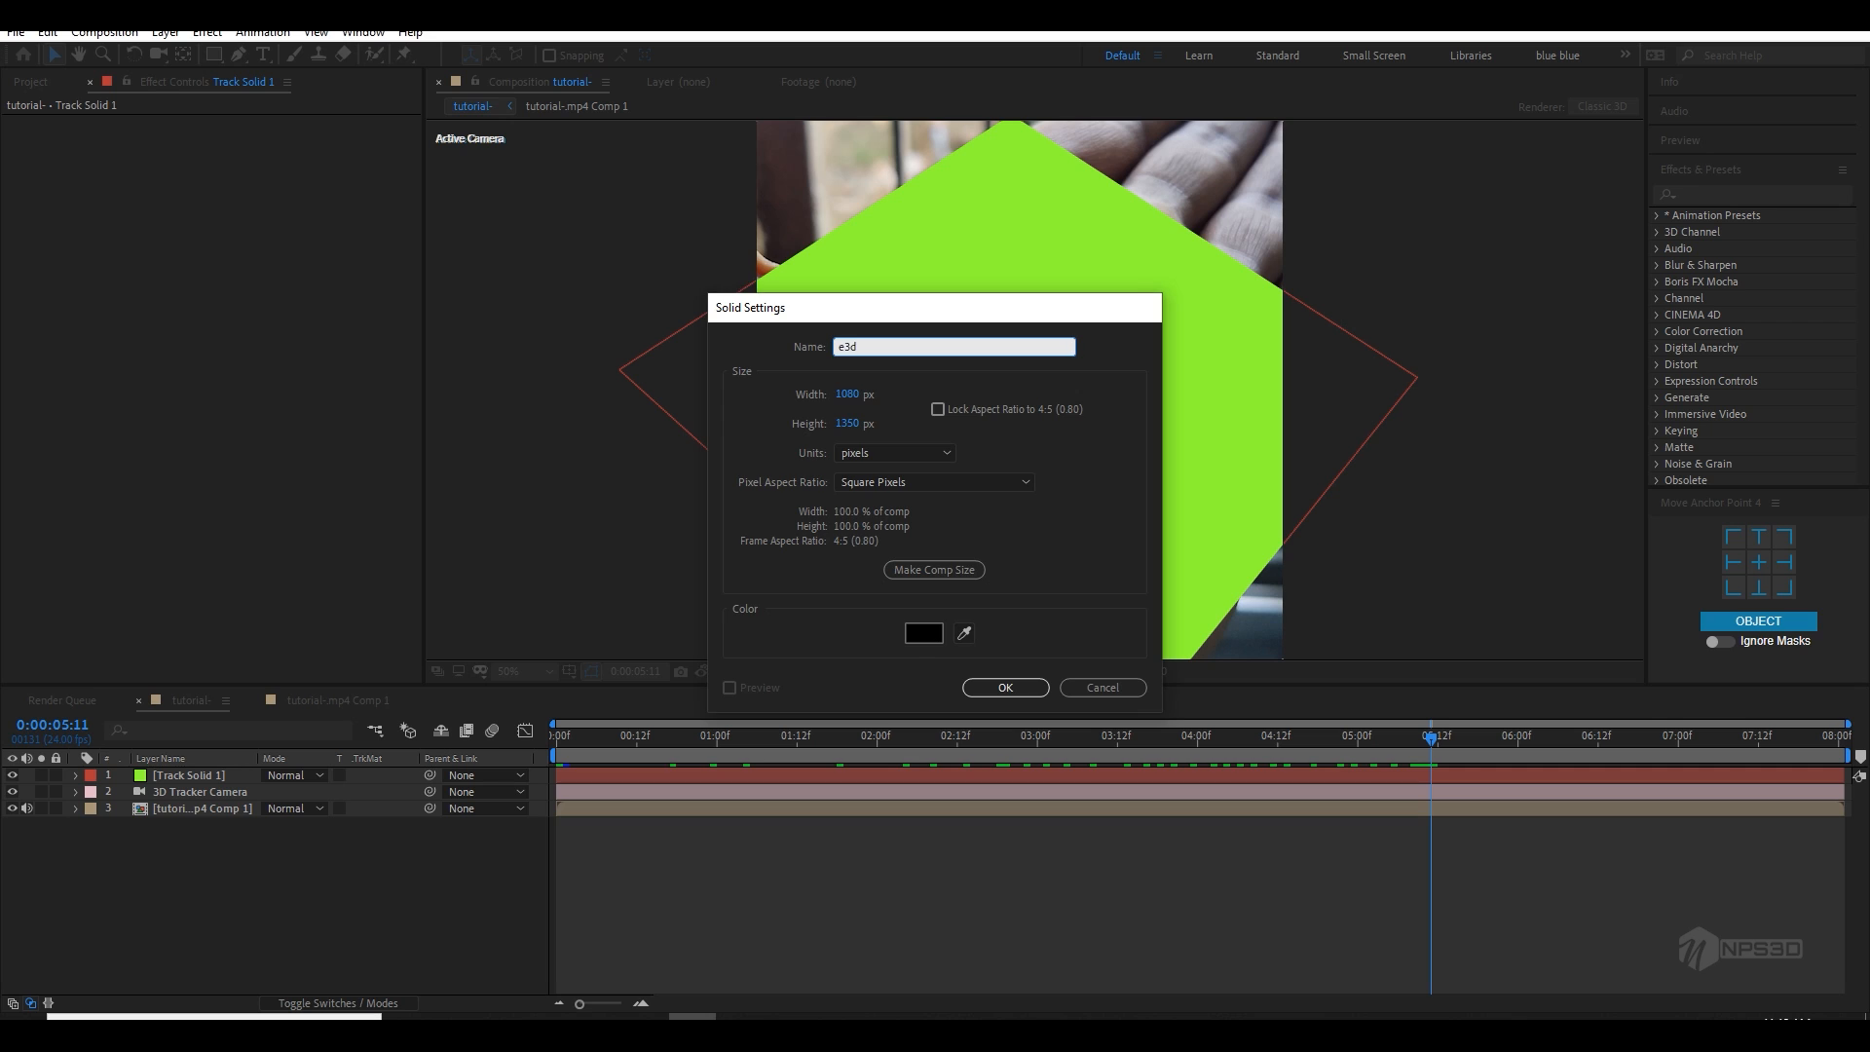
{"action": "key", "text": "Return"}
{"action": "key", "text": "ctrl+space"}
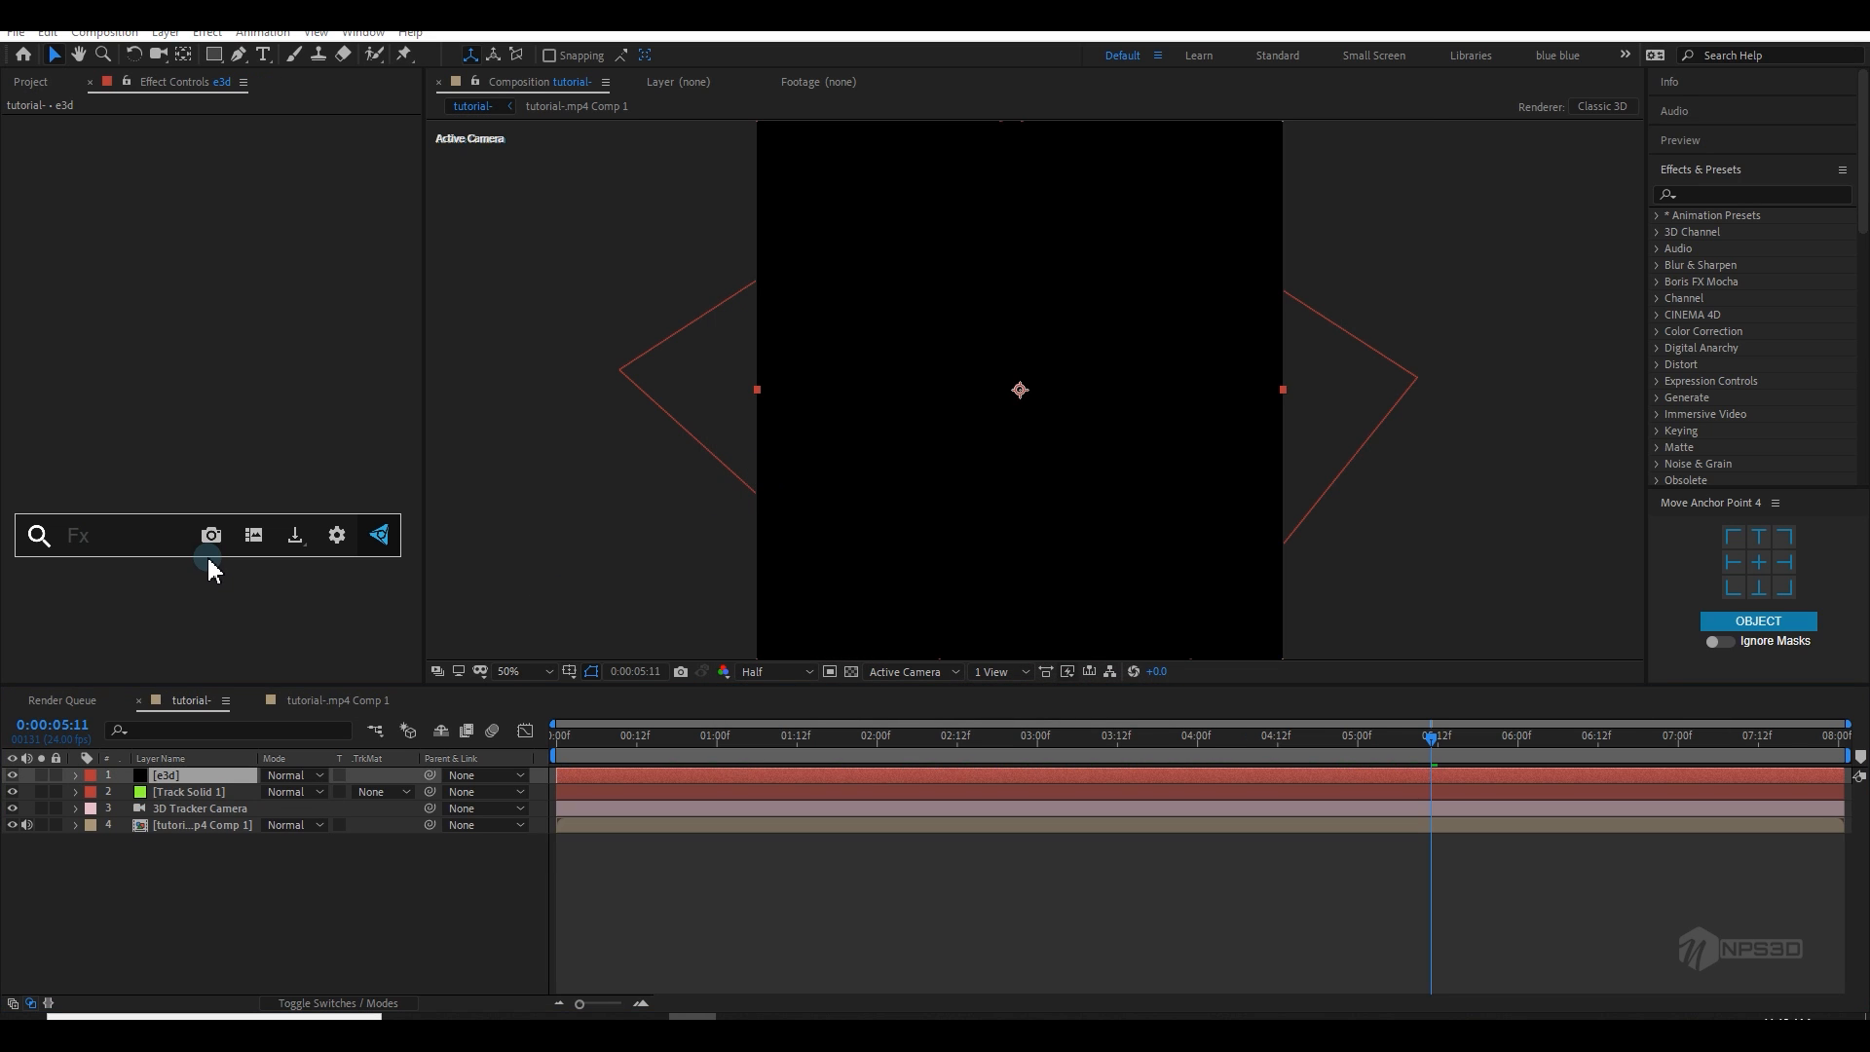
{"action": "type", "text": "ele"}
{"action": "key", "text": "Return"}
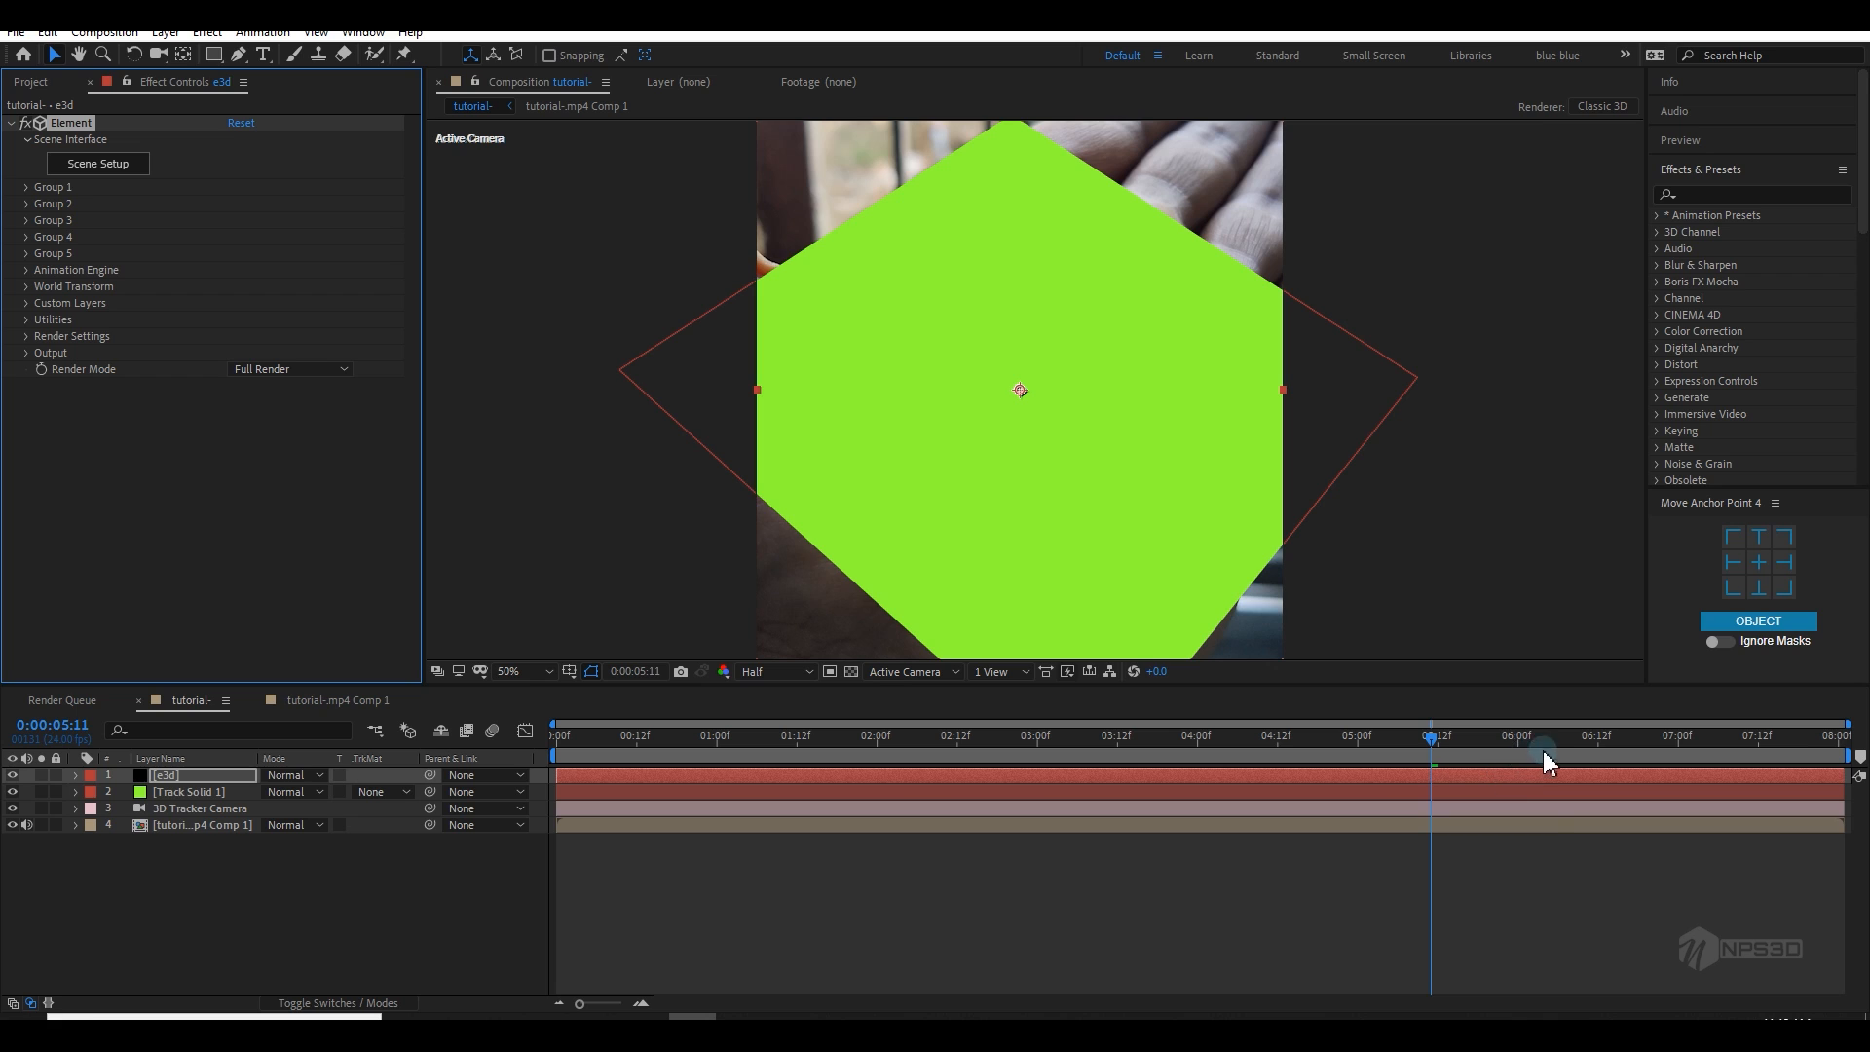
Step: Check how the tracked solid follows the palm at several points along the timeline, ending at 0:00:04:04
{"action": "left_click", "coordinate": [1587, 750]}
{"action": "left_click_drag", "start_coordinate": [1588, 750], "coordinate": [1678, 750]}
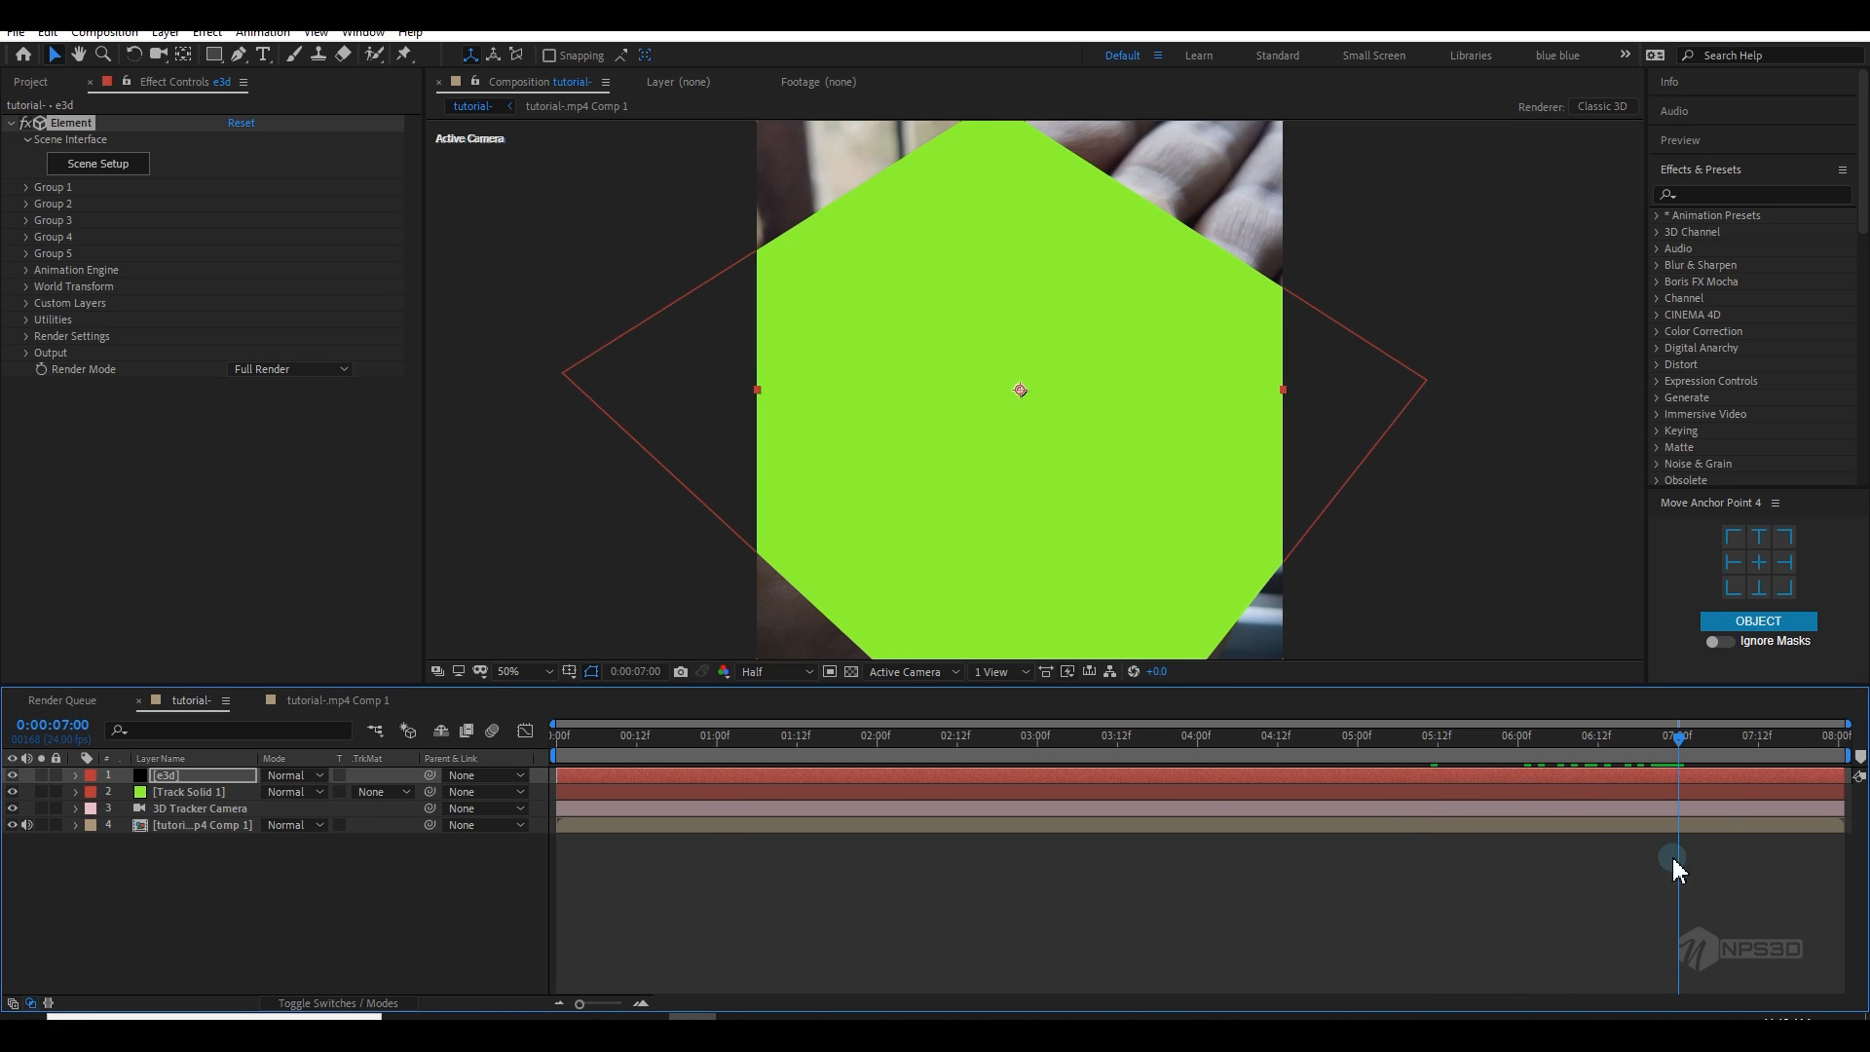
{"action": "left_click_drag", "start_coordinate": [1700, 759], "coordinate": [712, 766]}
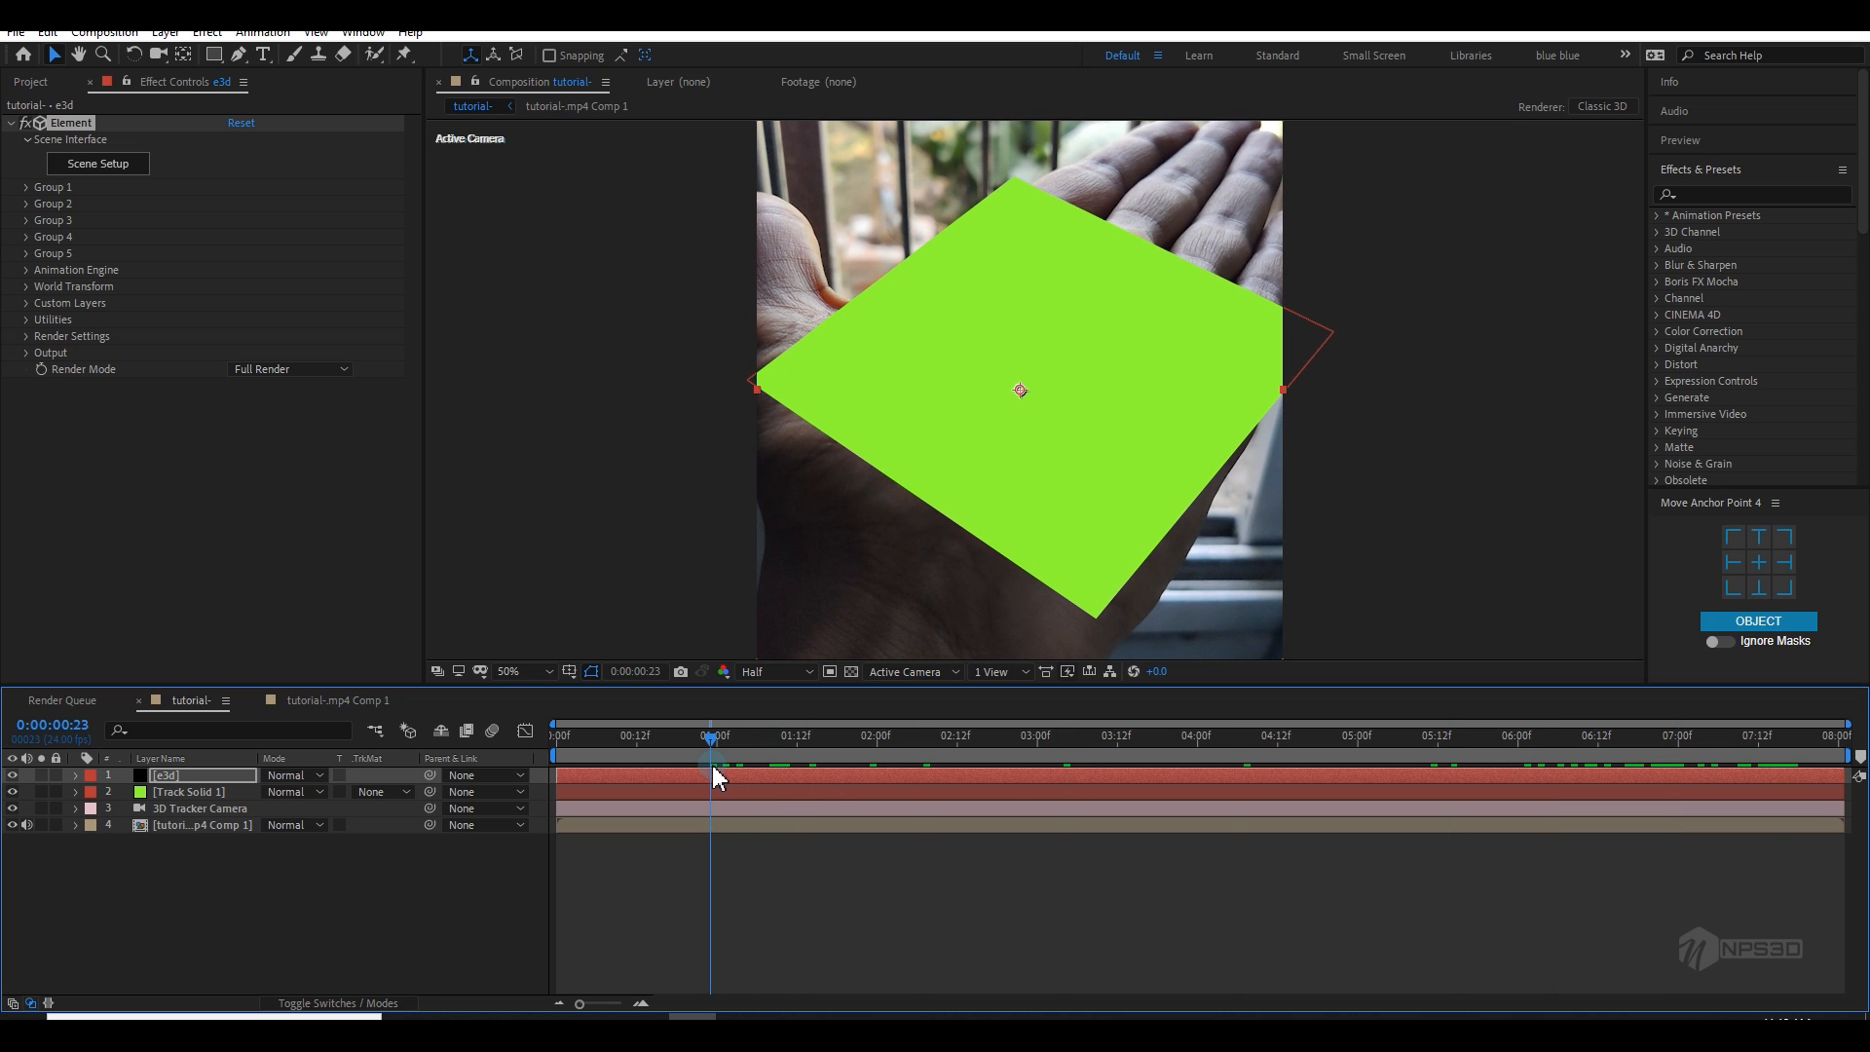
{"action": "left_click_drag", "start_coordinate": [711, 763], "coordinate": [717, 762]}
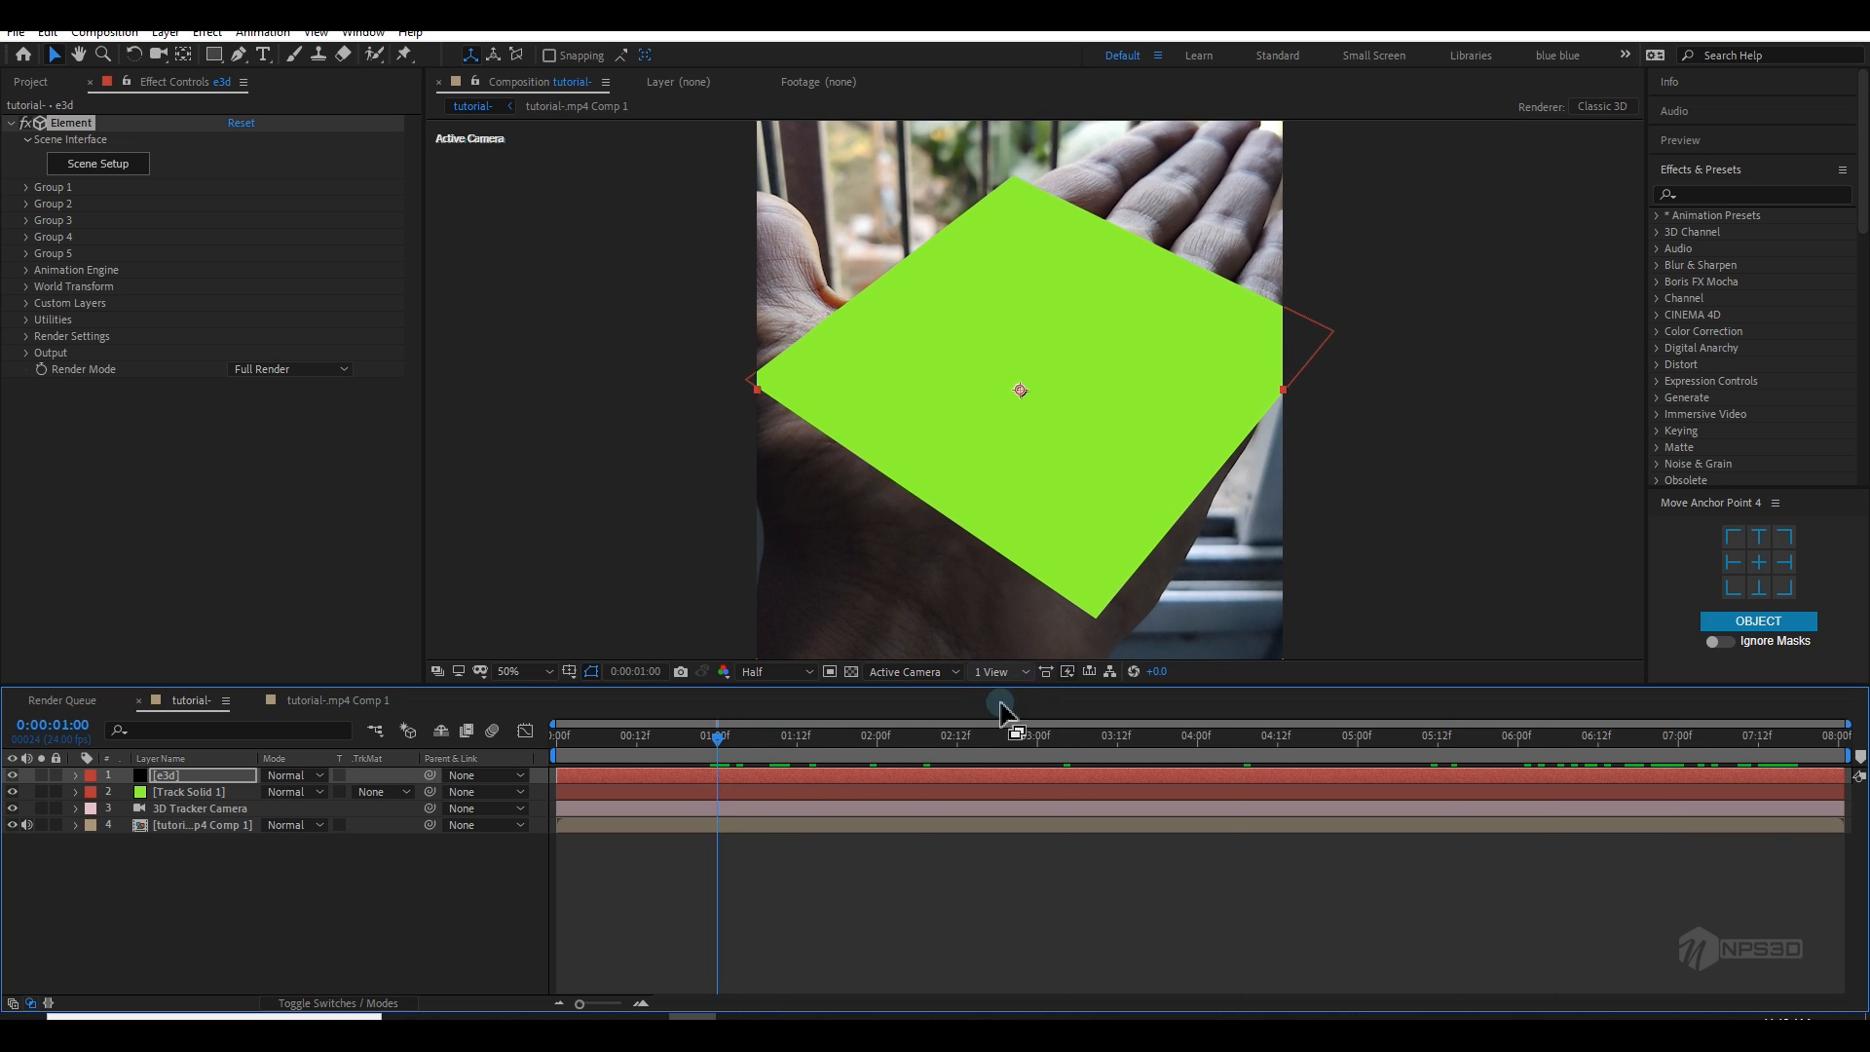
{"action": "left_click_drag", "start_coordinate": [850, 747], "coordinate": [750, 752]}
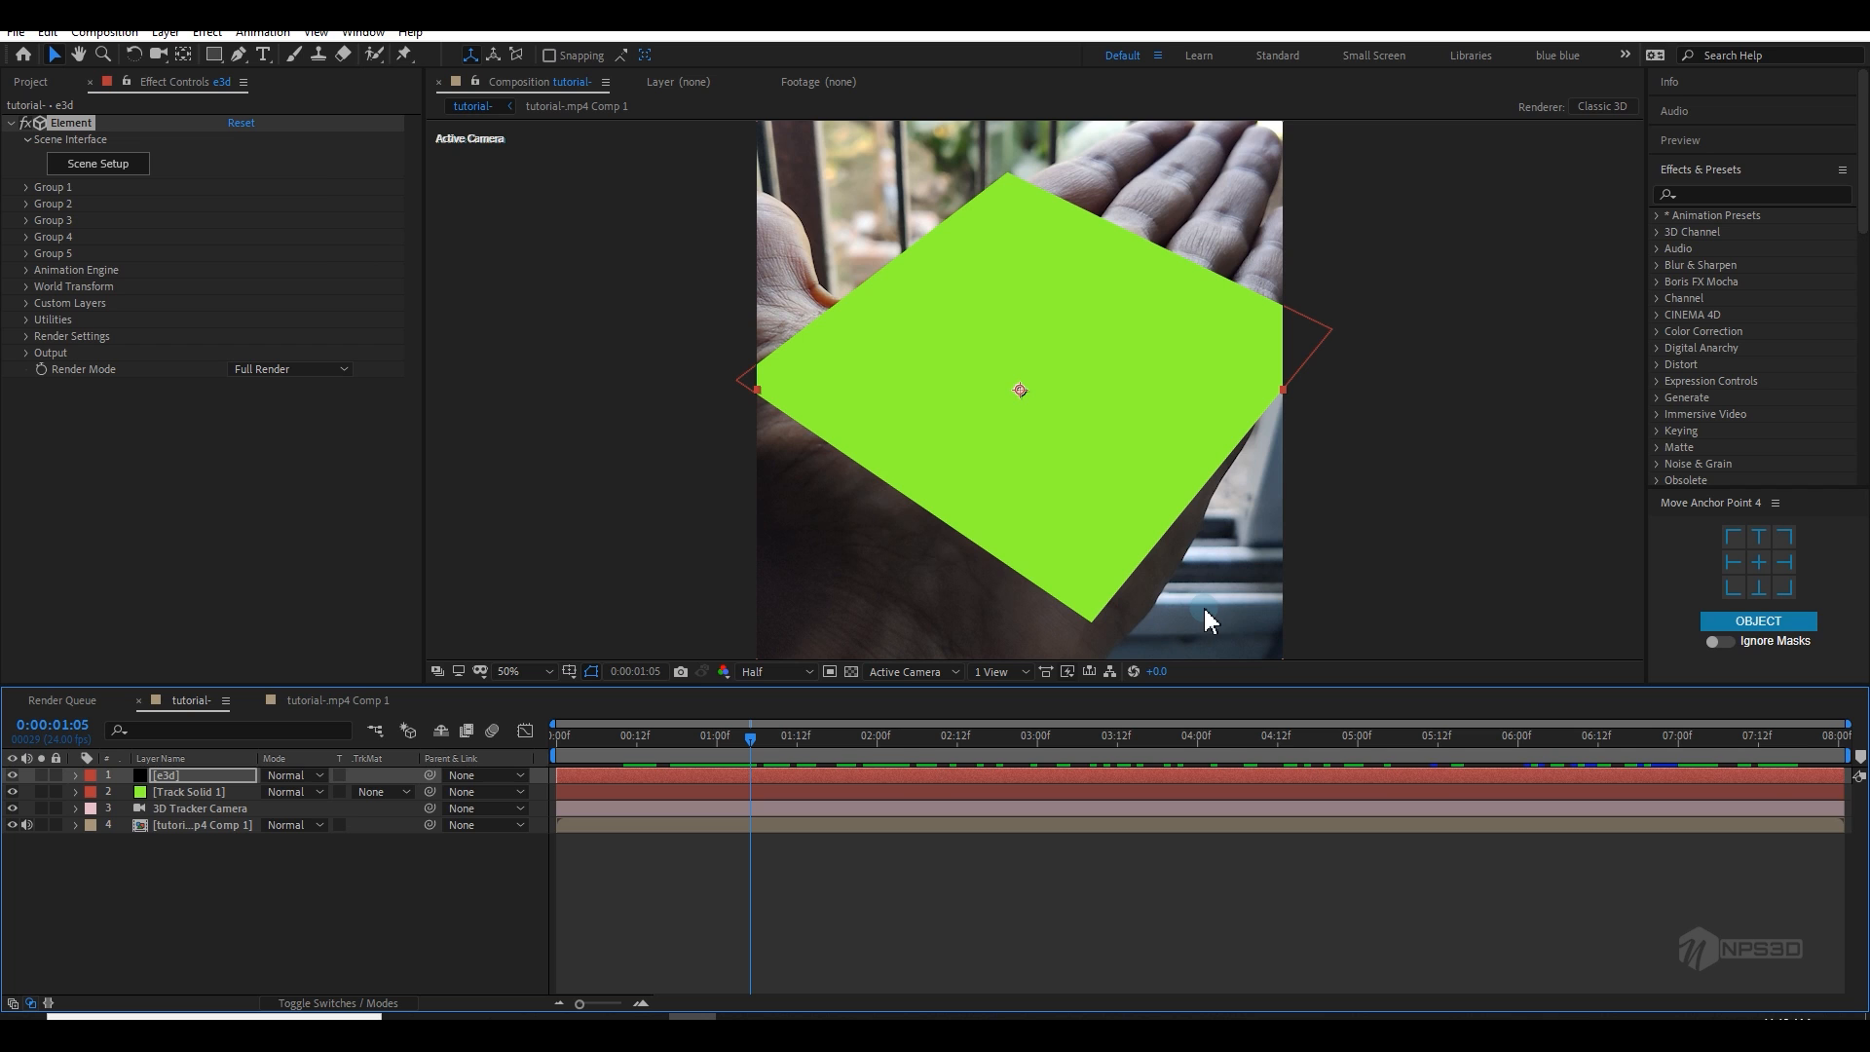
{"action": "left_click_drag", "start_coordinate": [828, 744], "coordinate": [1037, 751]}
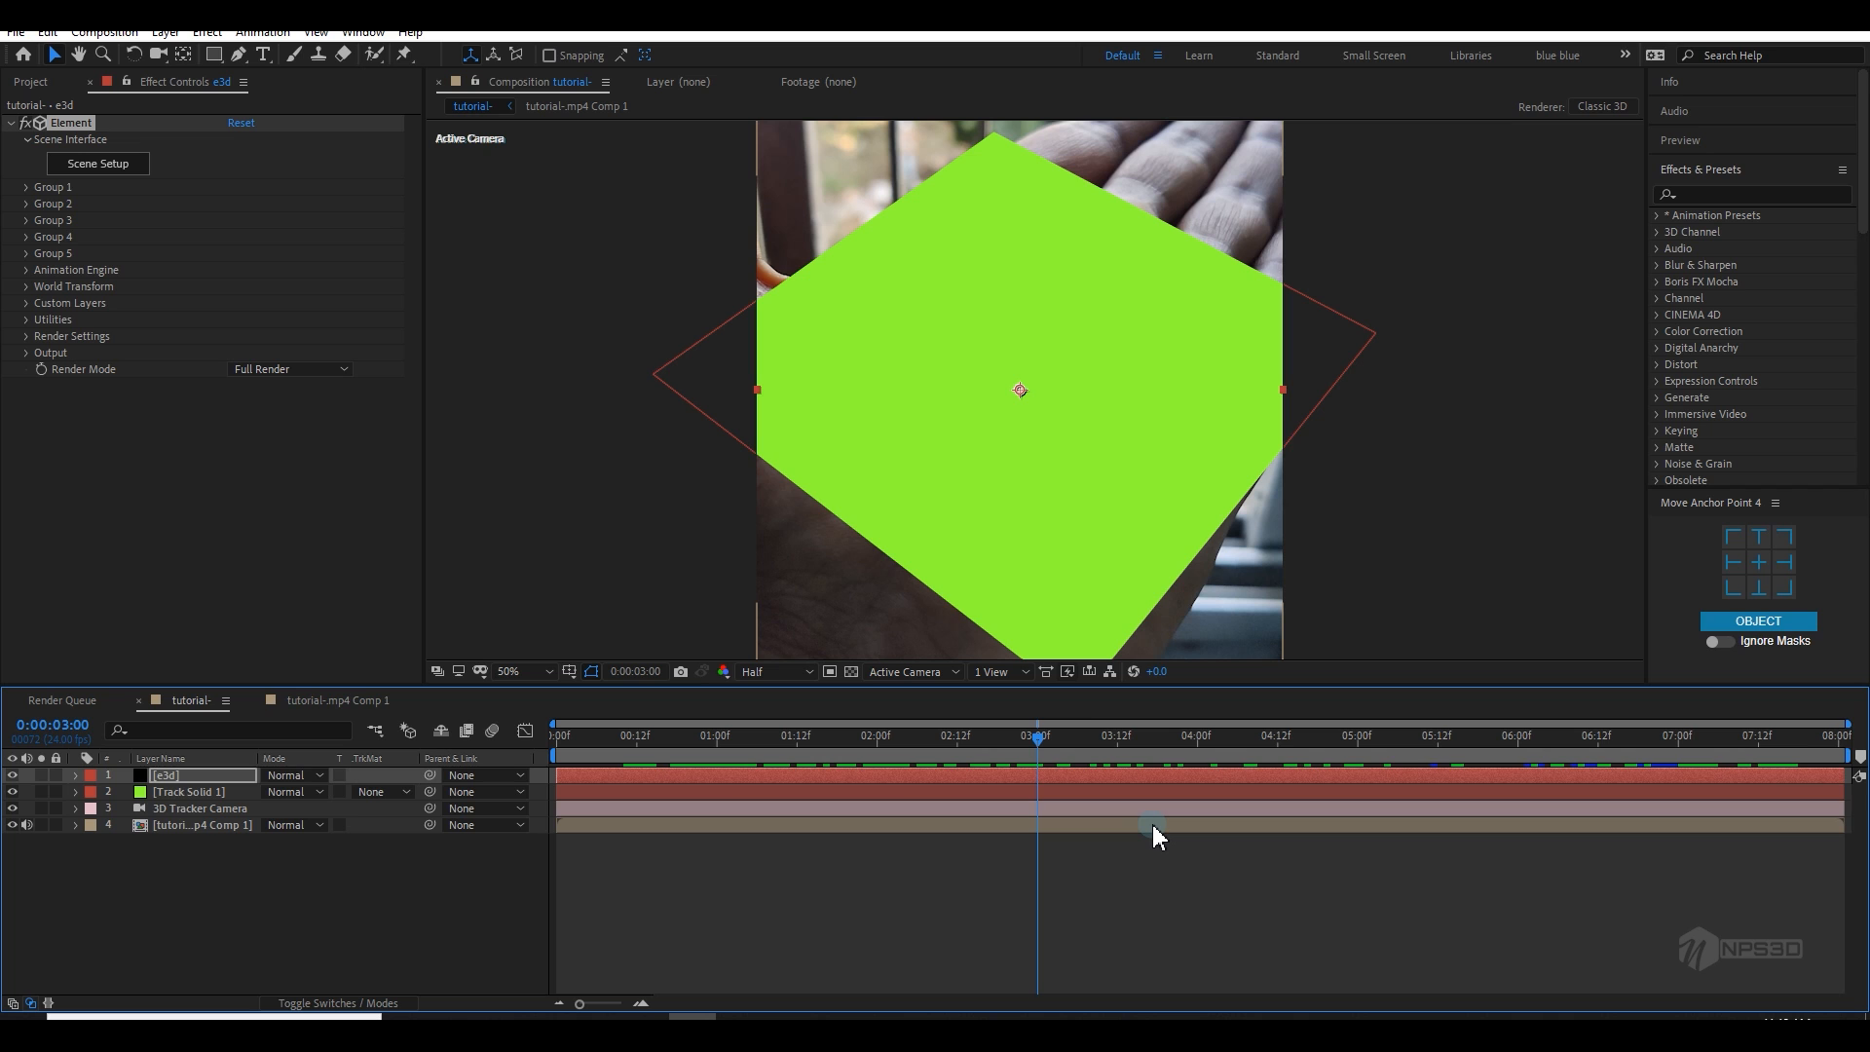
{"action": "left_click_drag", "start_coordinate": [1069, 750], "coordinate": [1225, 769]}
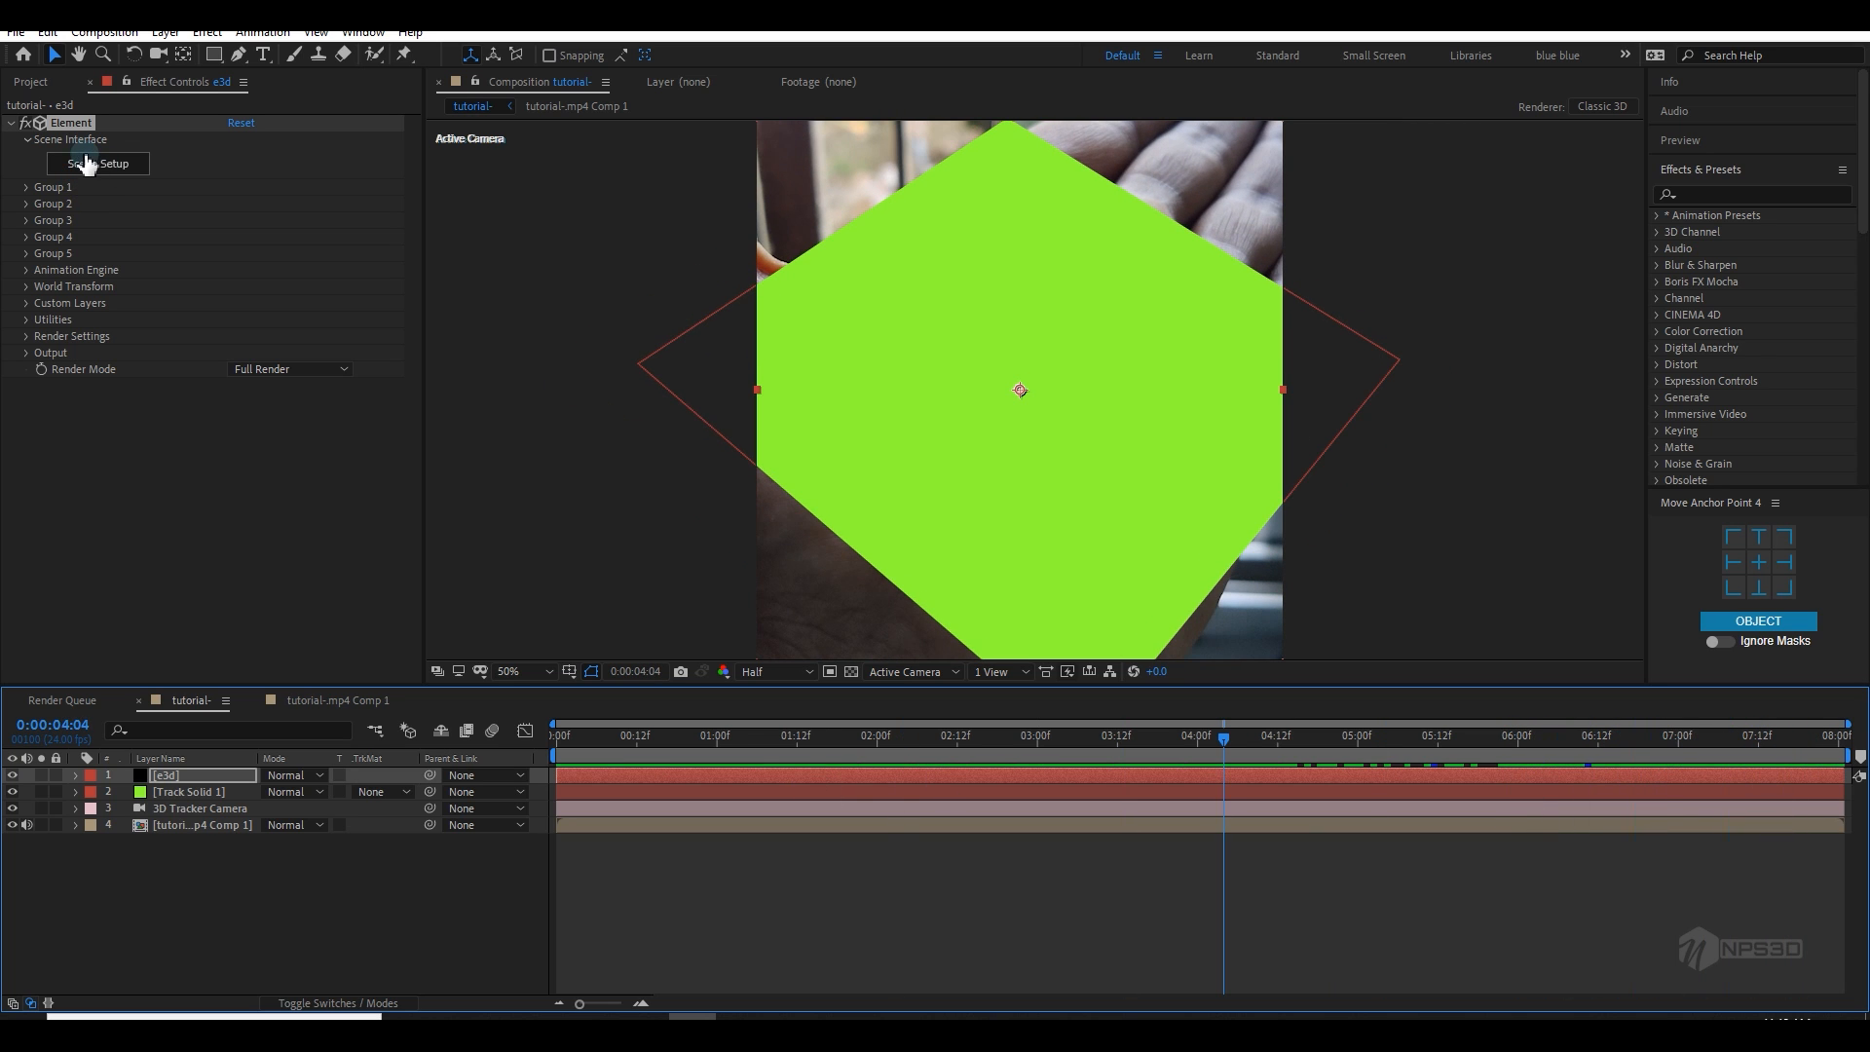
Step: Show the project's items and hide the Track Solid 1 layer
{"action": "left_click", "coordinate": [56, 88]}
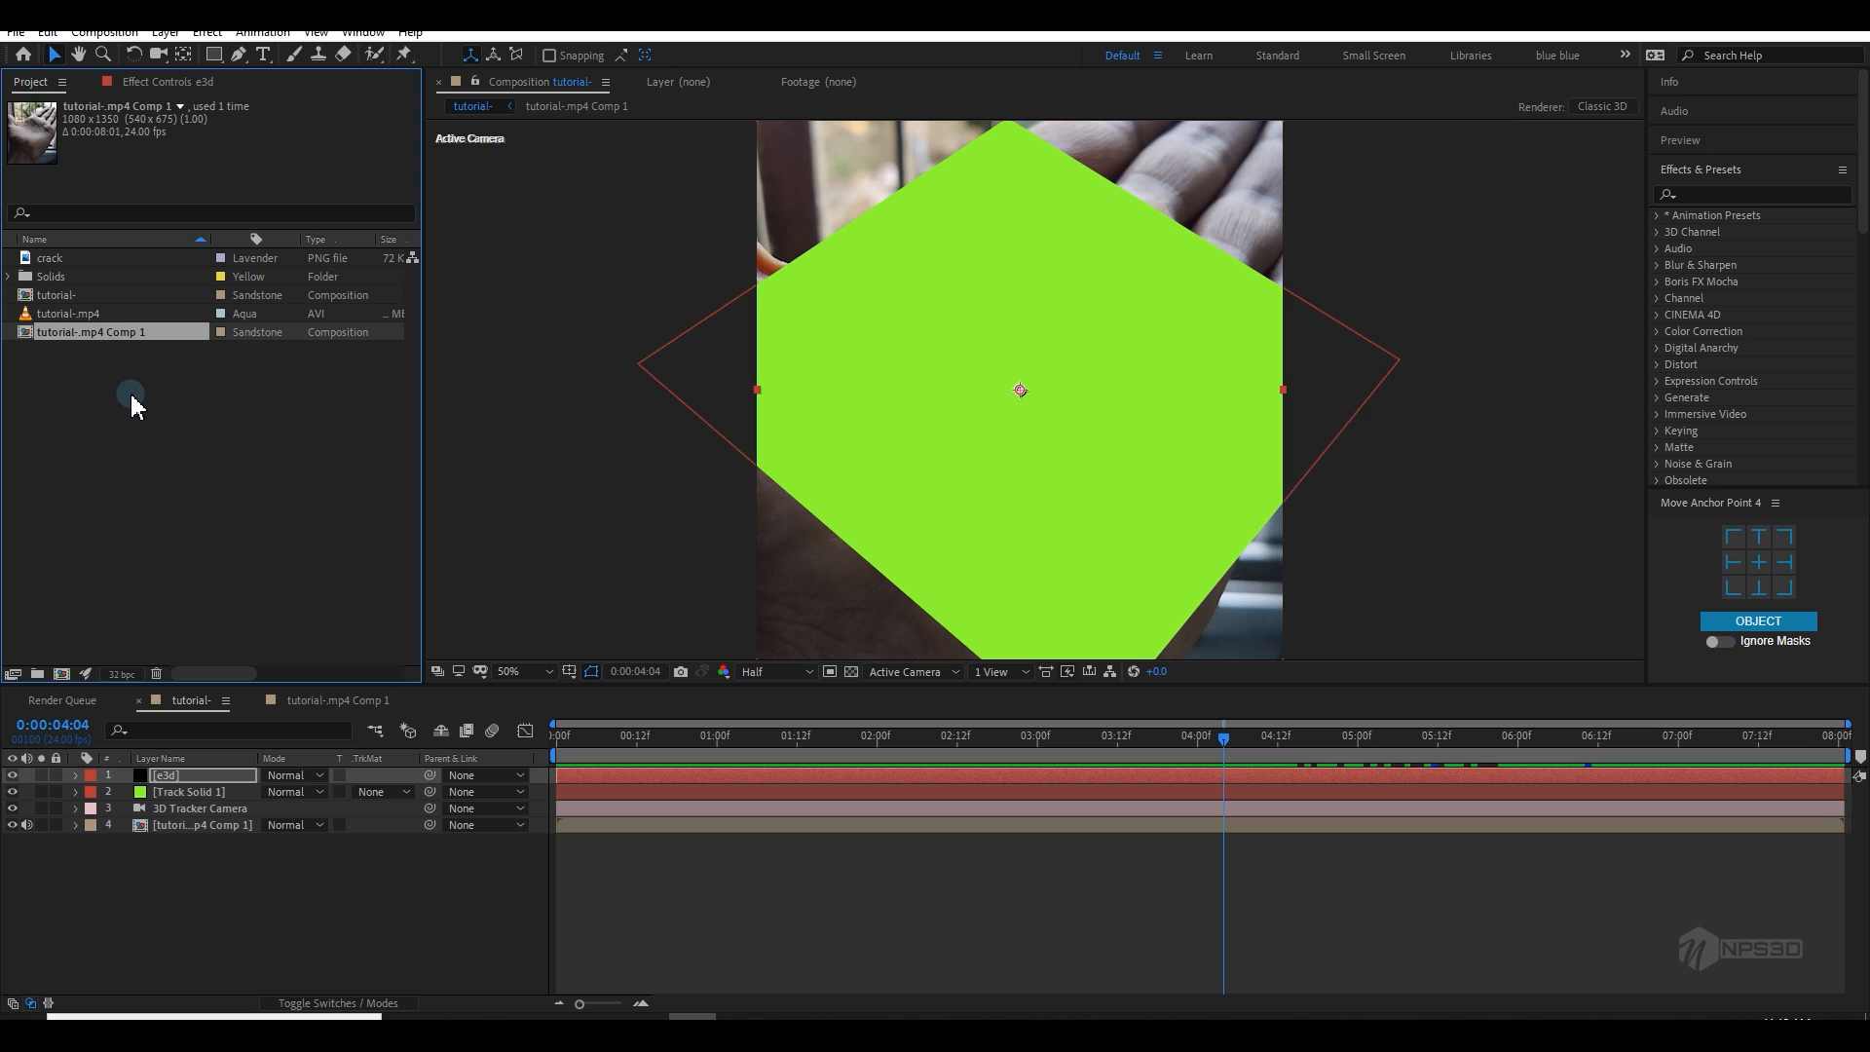
{"action": "left_click", "coordinate": [12, 792]}
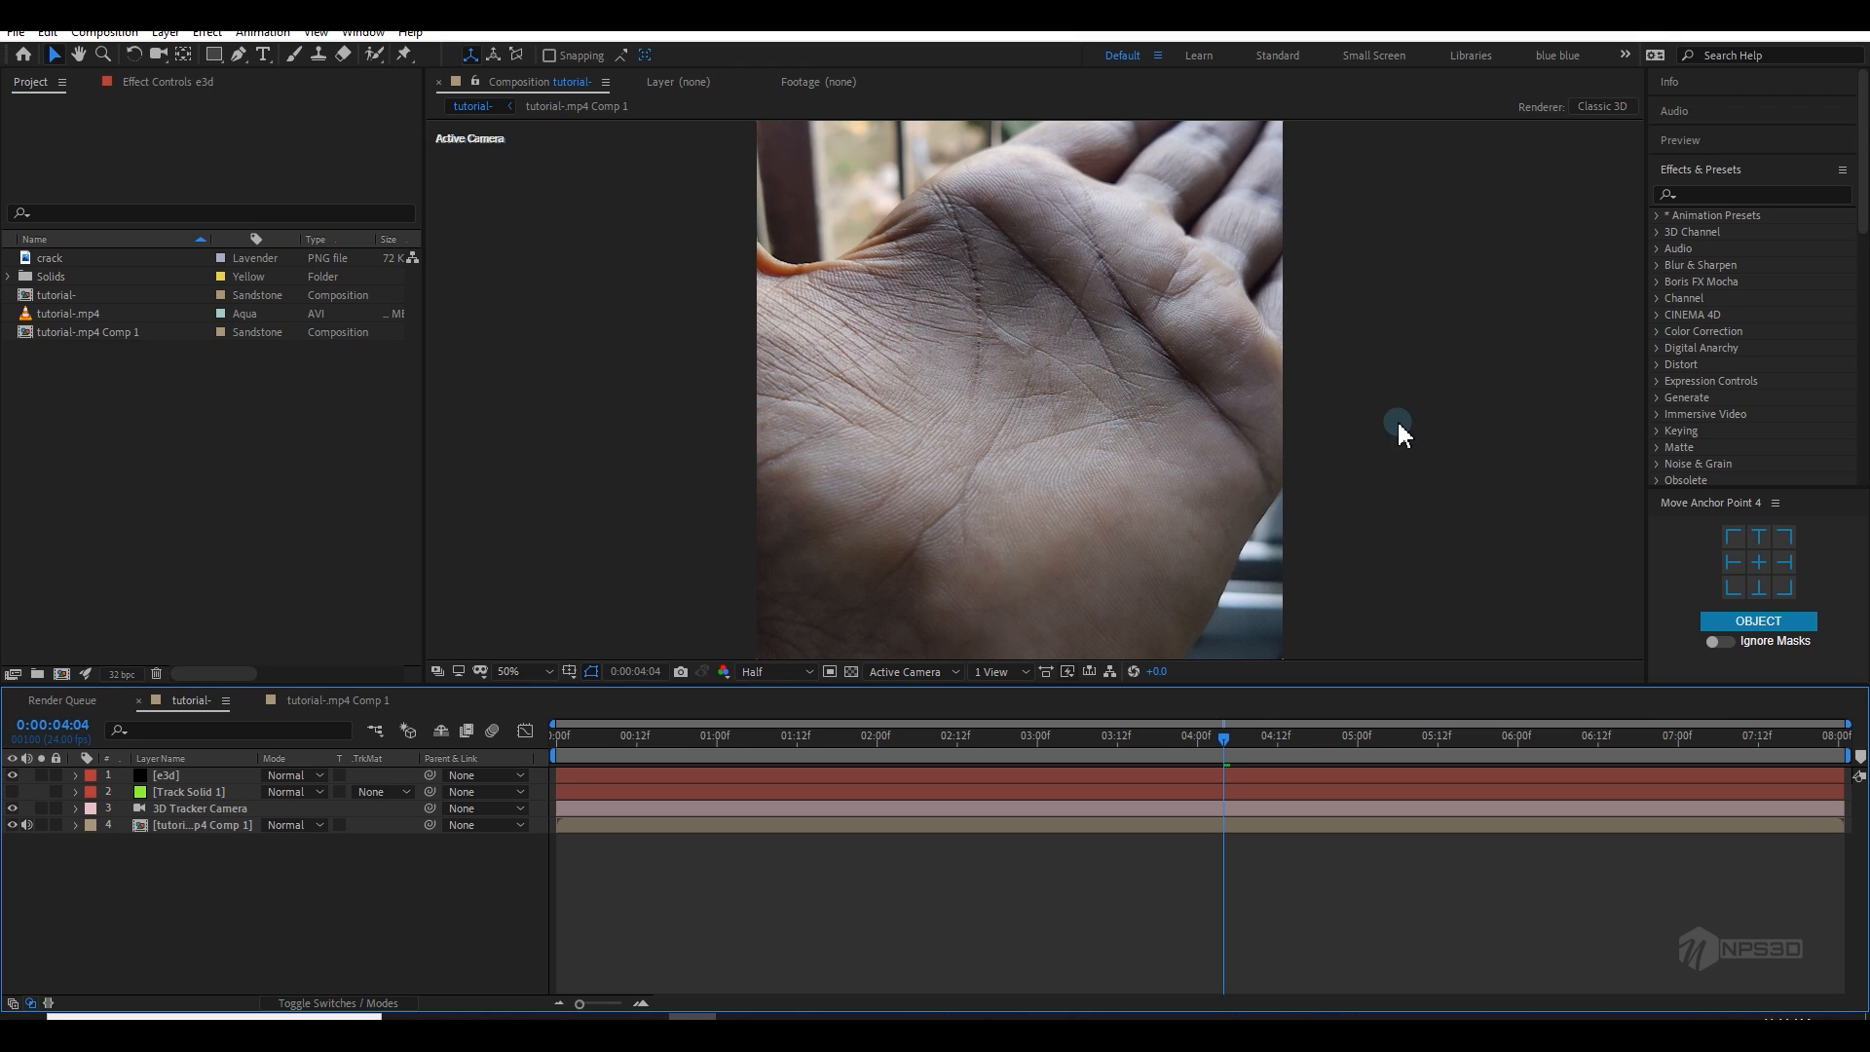
Step: Switch to the nps3d Instagram page in the browser and look through its posts for earlier hand and crack effect examples
{"action": "left_click", "coordinate": [1056, 405]}
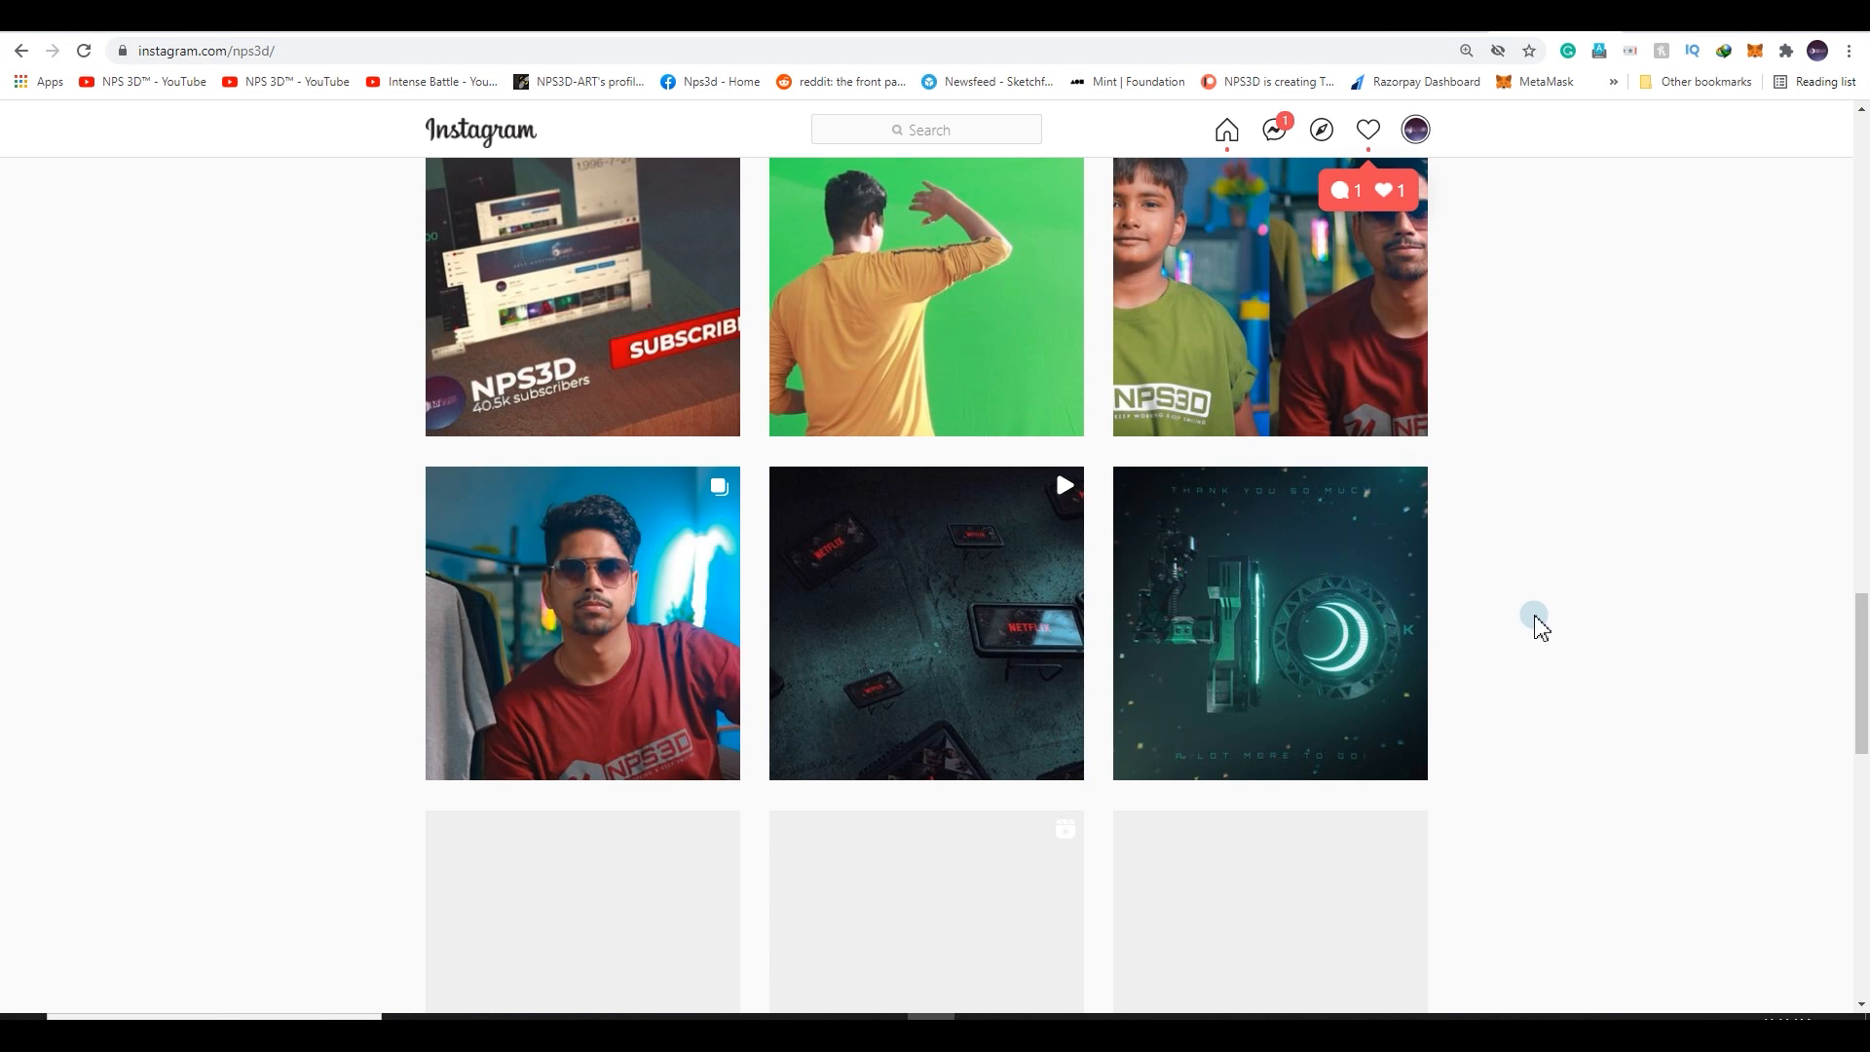
{"action": "scroll", "coordinate": [1548, 624], "scroll_direction": "down", "scroll_amount": 10}
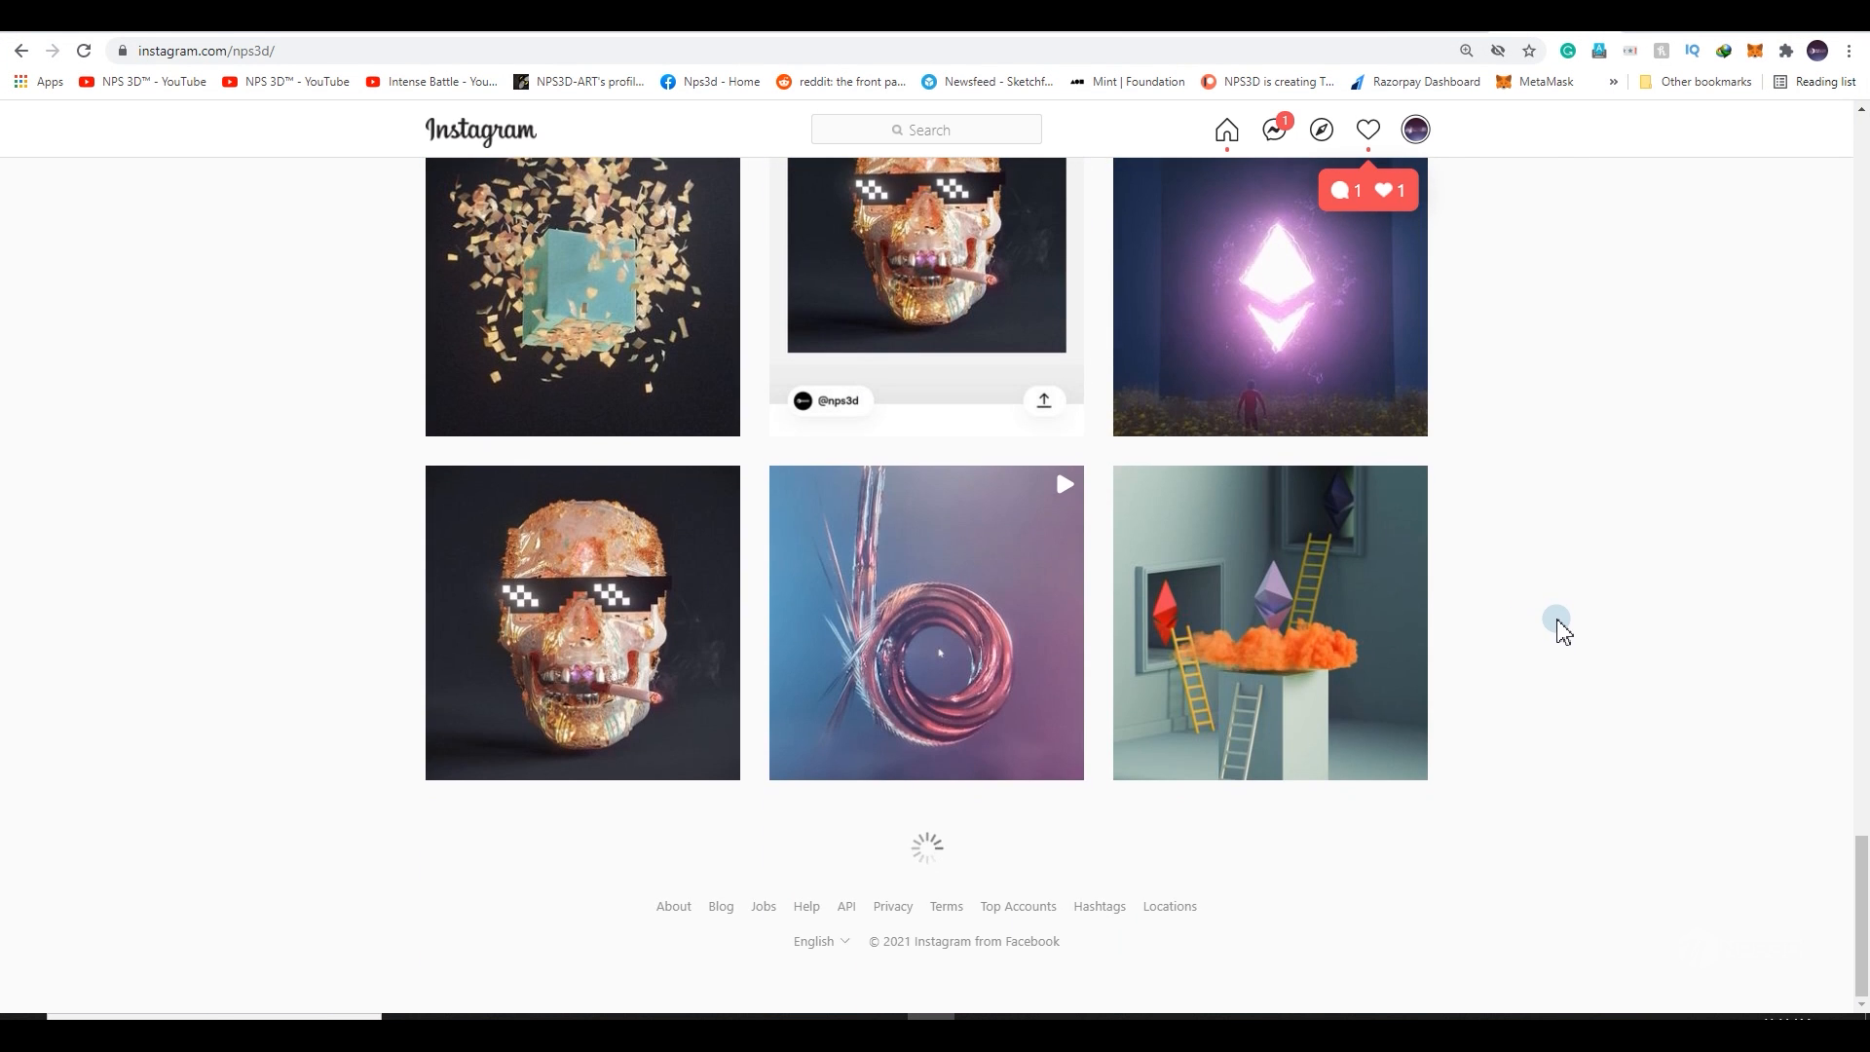
{"action": "scroll", "coordinate": [1564, 628], "scroll_direction": "down", "scroll_amount": 15}
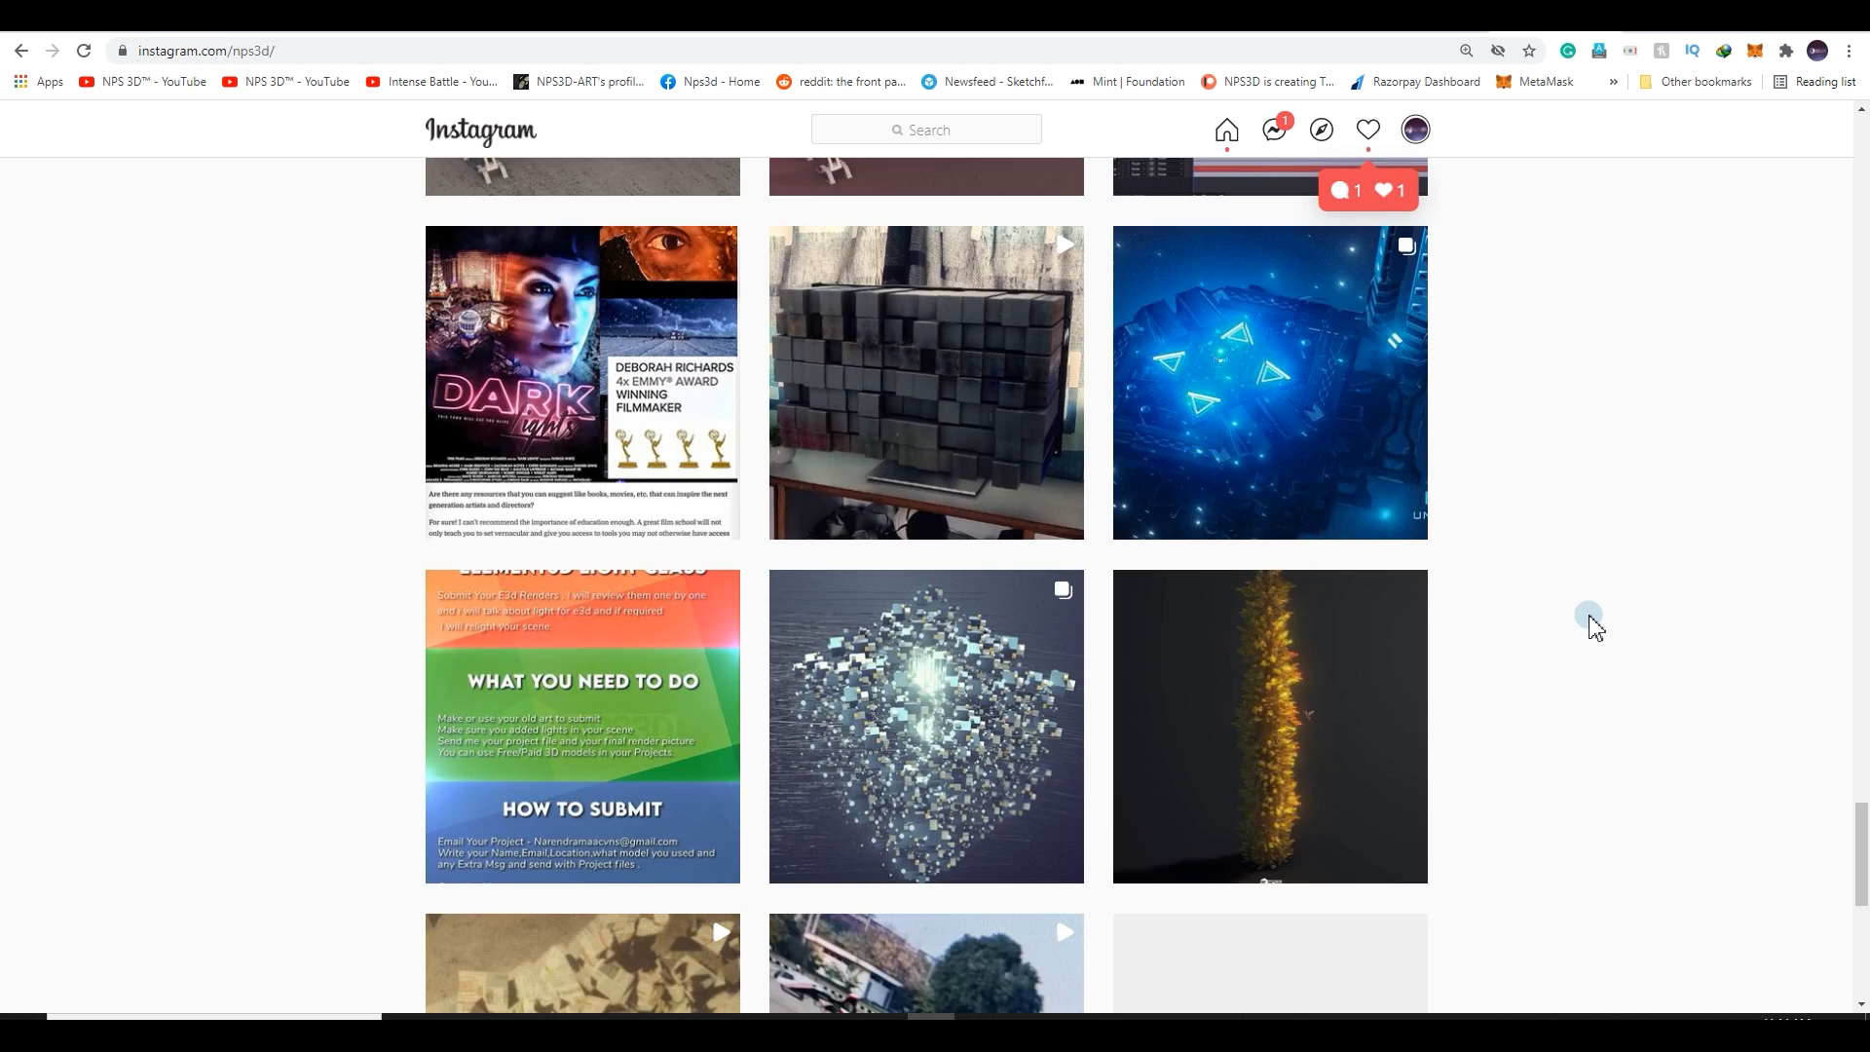
{"action": "scroll", "coordinate": [1603, 618], "scroll_direction": "down", "scroll_amount": 15}
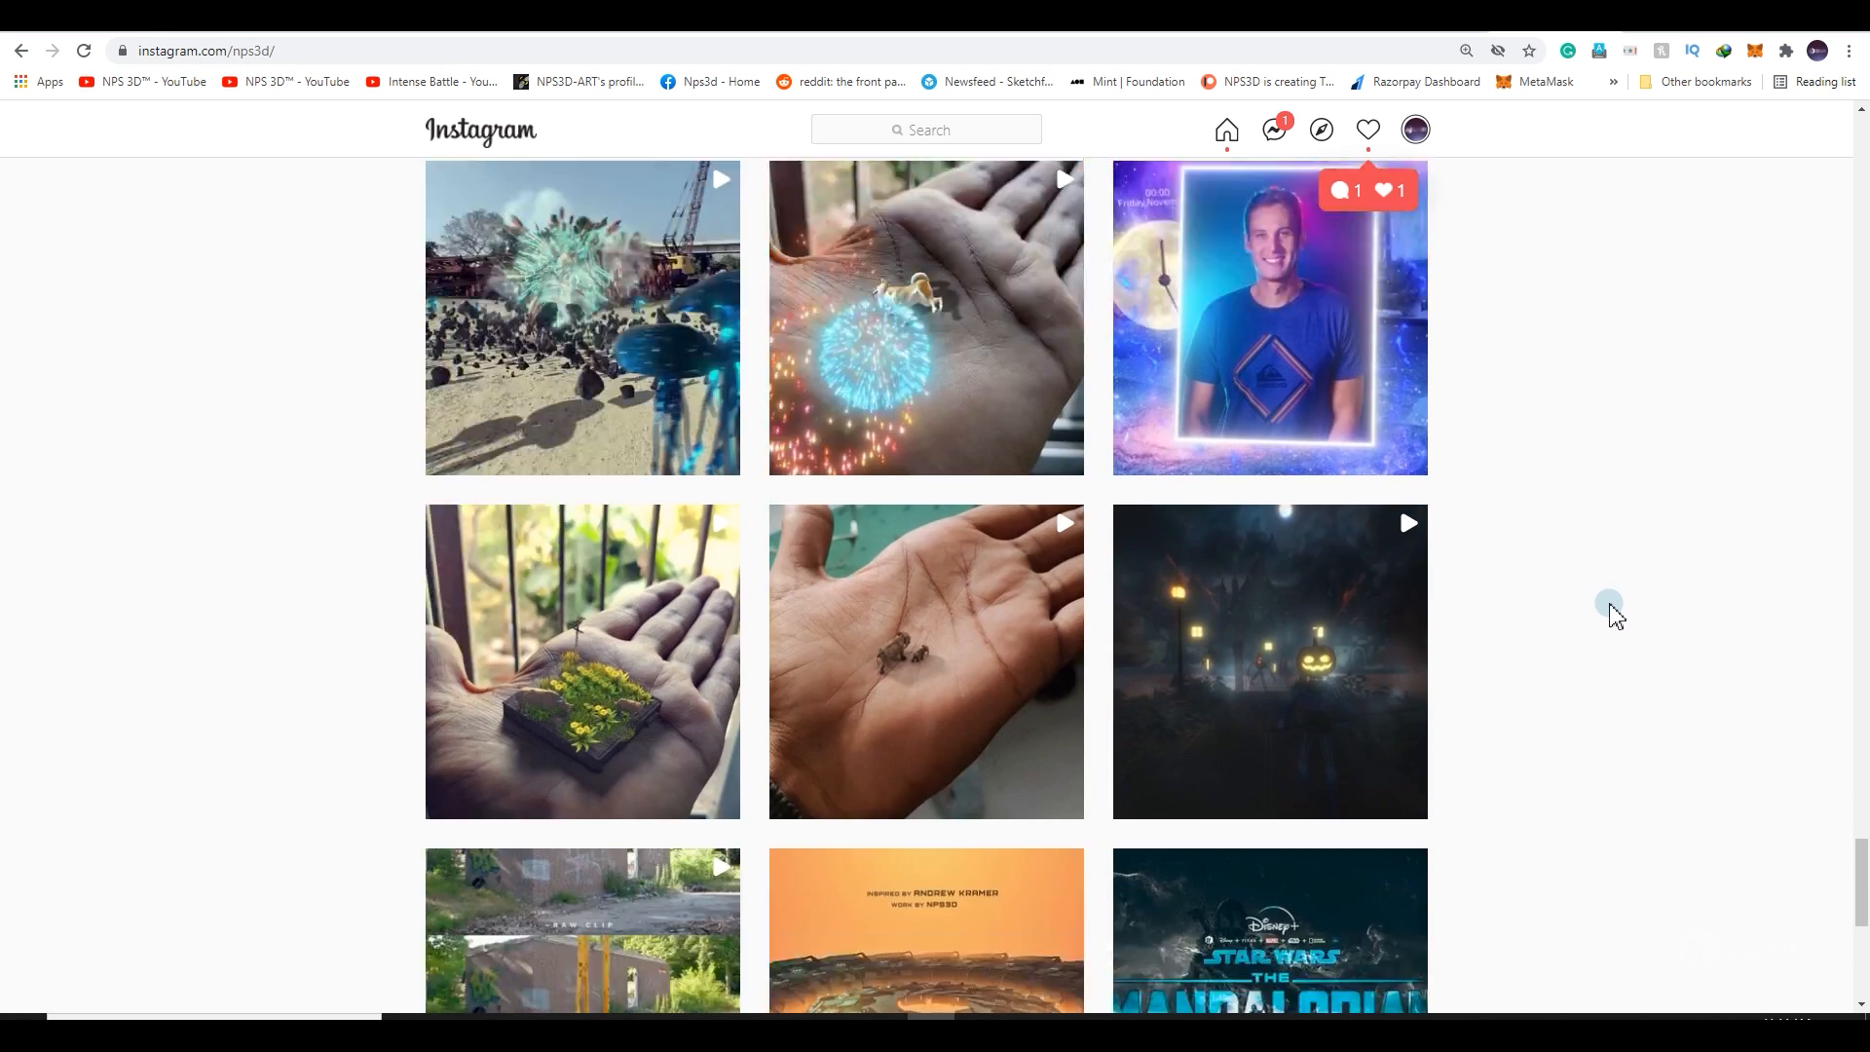
{"action": "scroll", "coordinate": [1612, 614], "scroll_direction": "down", "scroll_amount": 15}
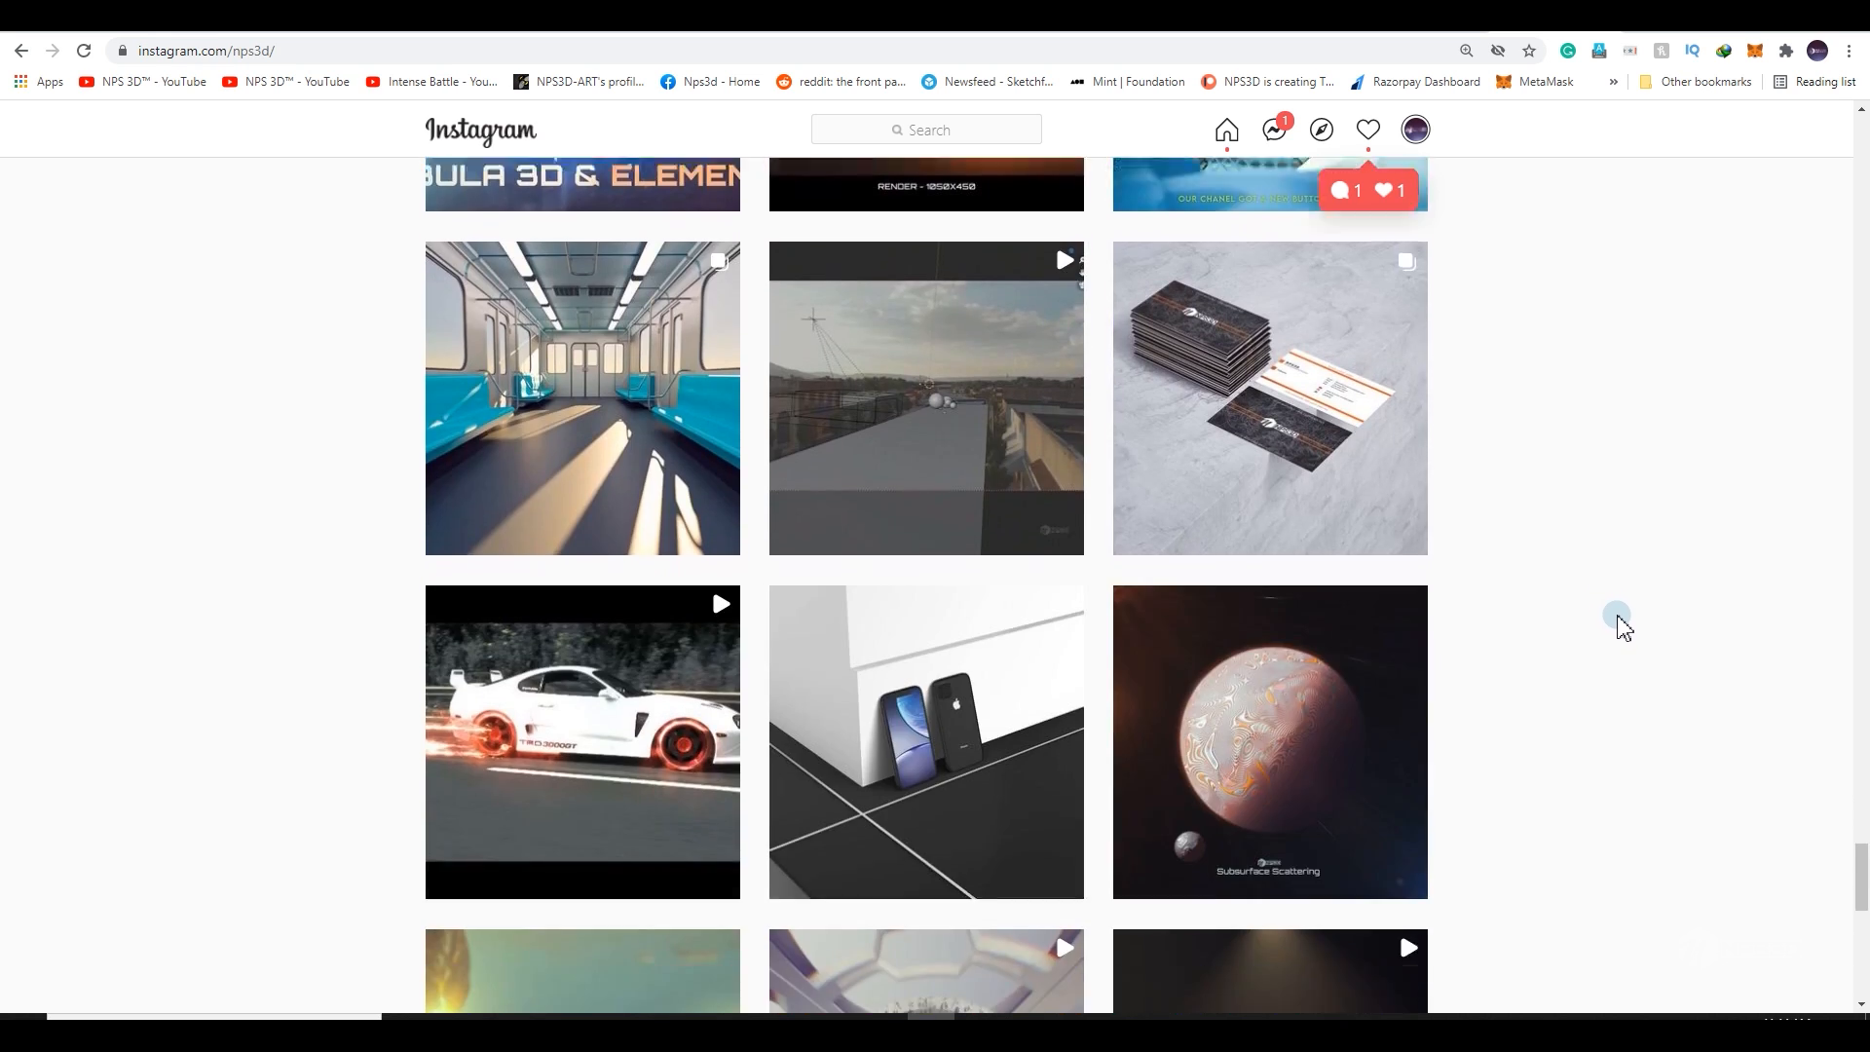
{"action": "scroll", "coordinate": [1619, 623], "scroll_direction": "down", "scroll_amount": 13}
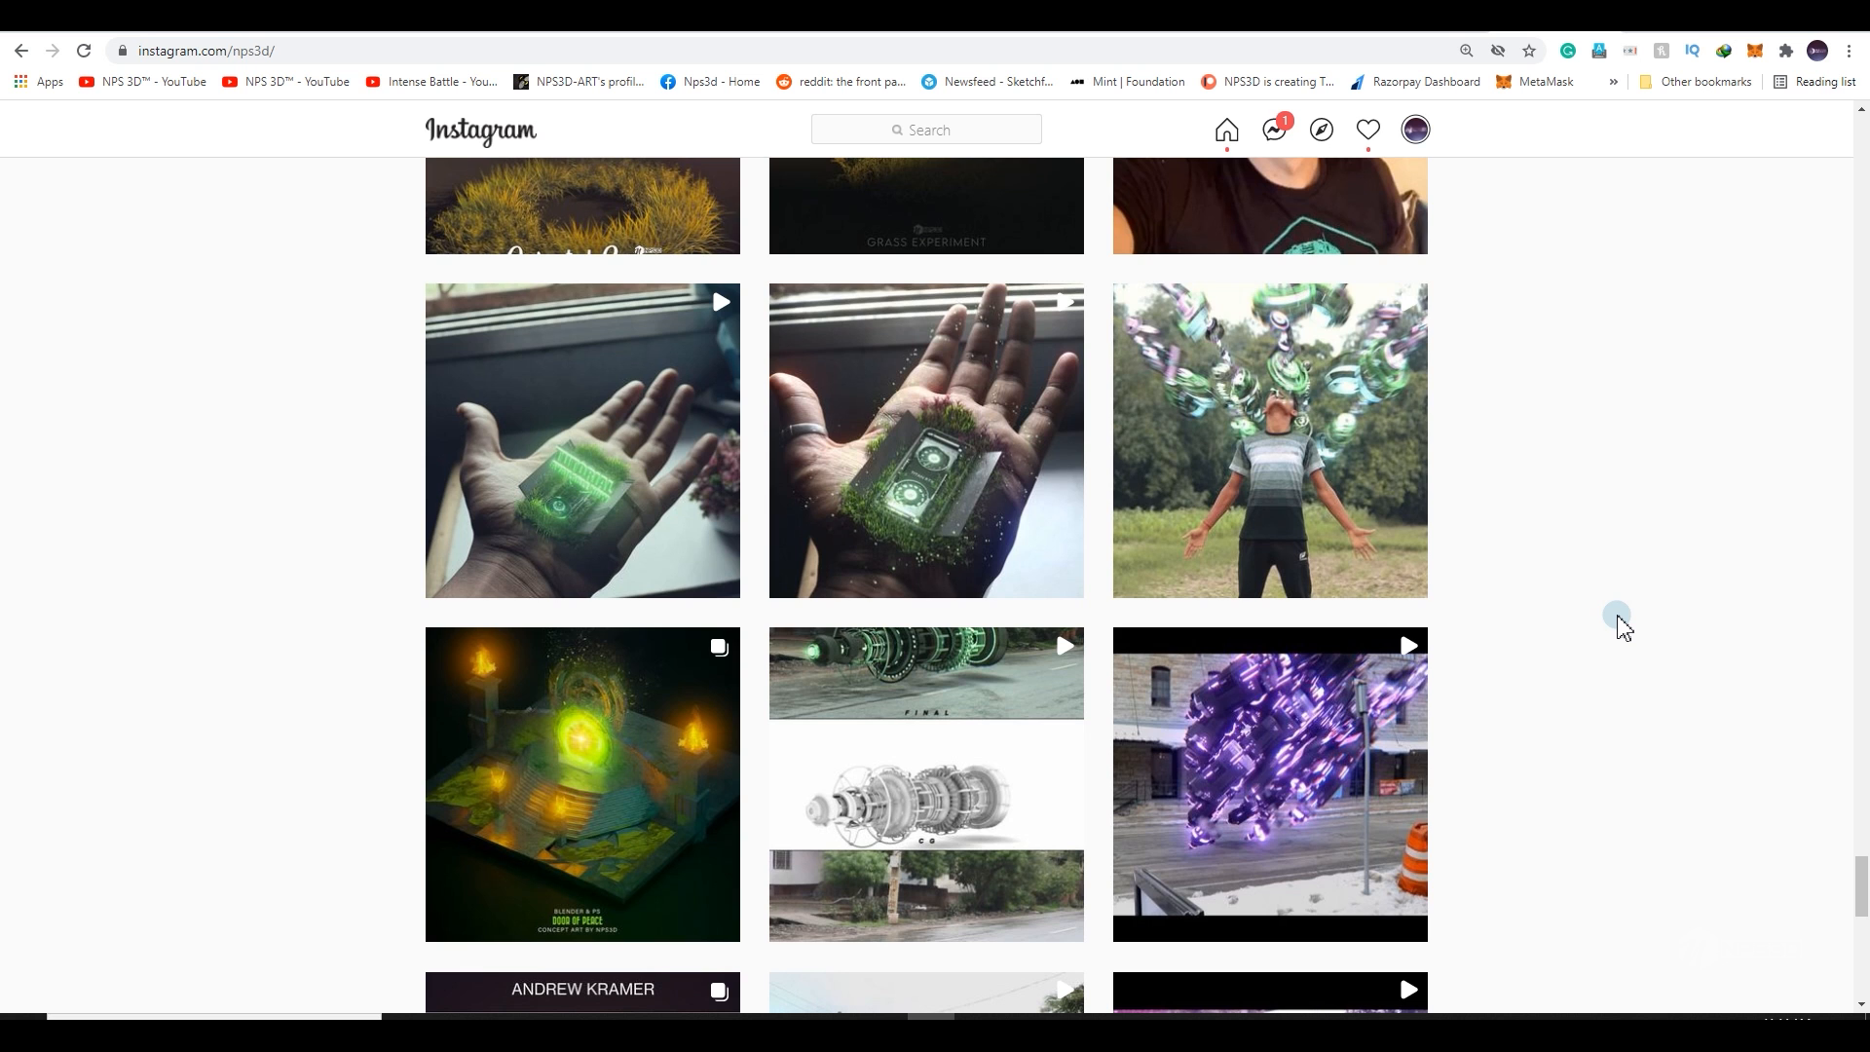
{"action": "scroll", "coordinate": [1619, 623], "scroll_direction": "down", "scroll_amount": 12}
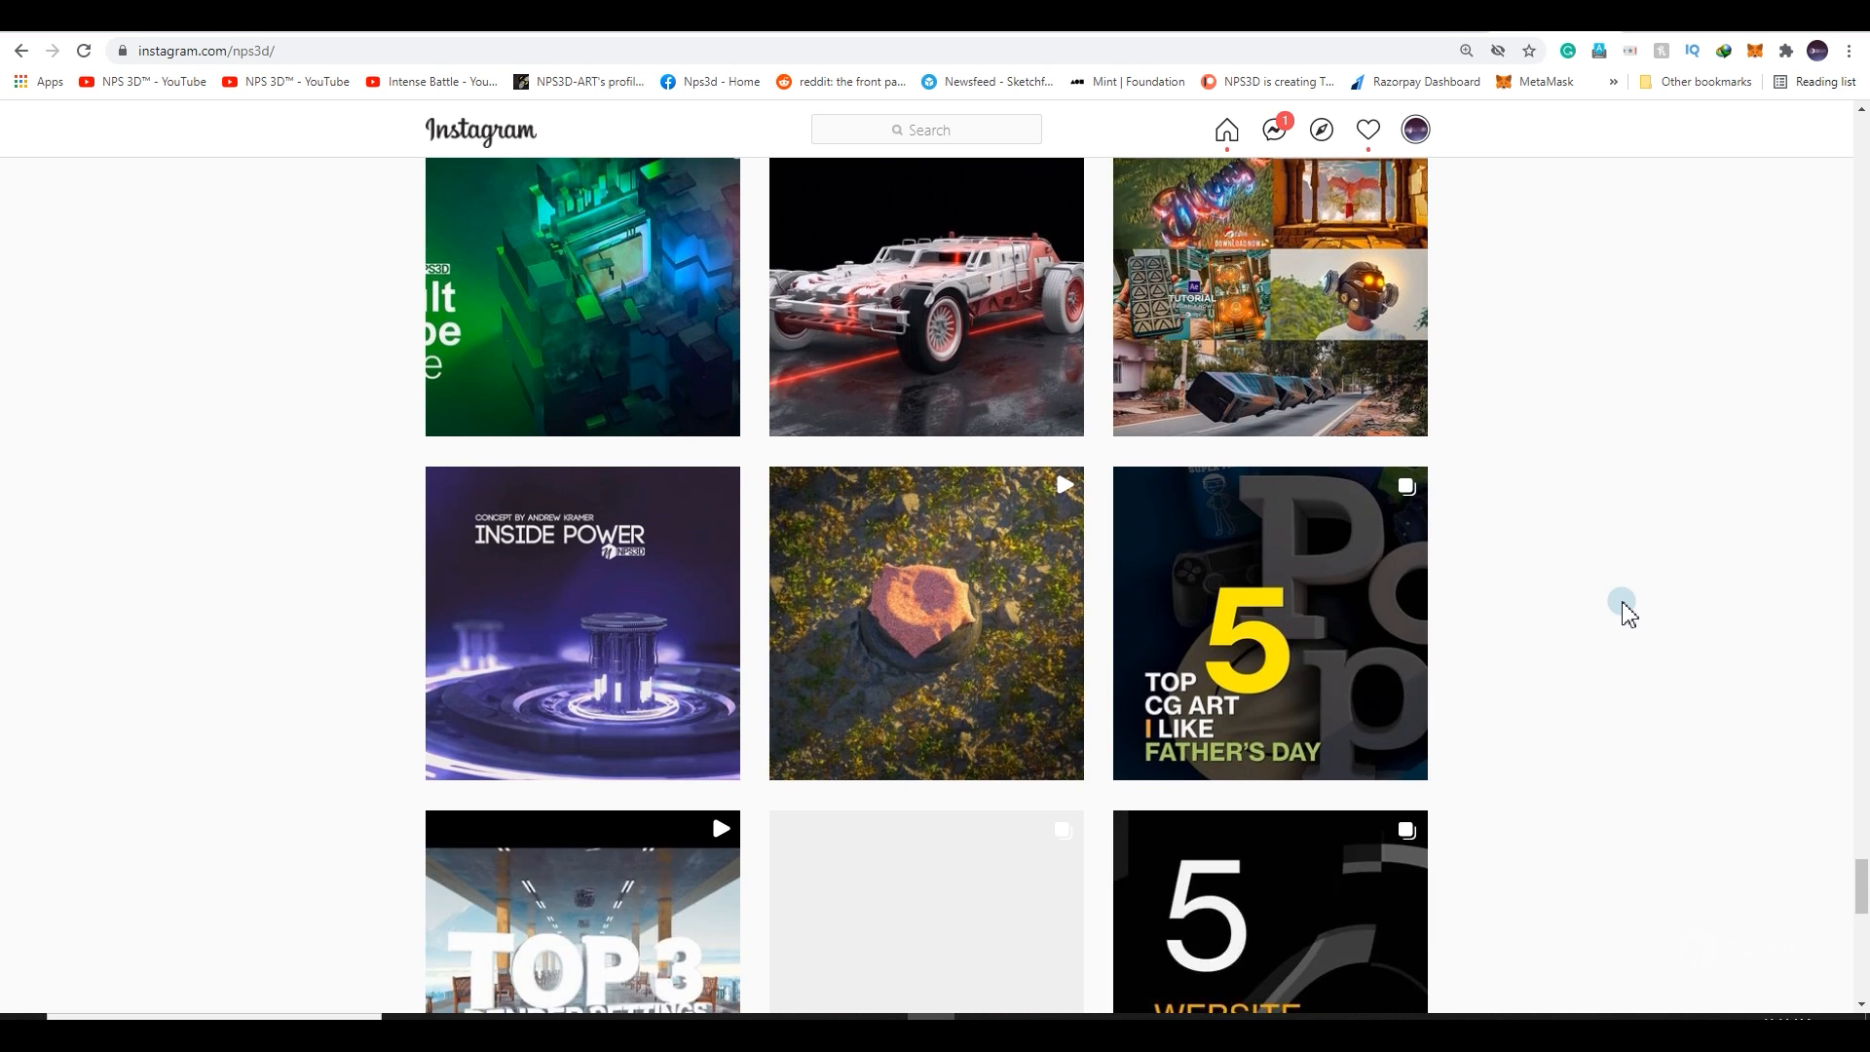
{"action": "scroll", "coordinate": [1628, 613], "scroll_direction": "down", "scroll_amount": 20}
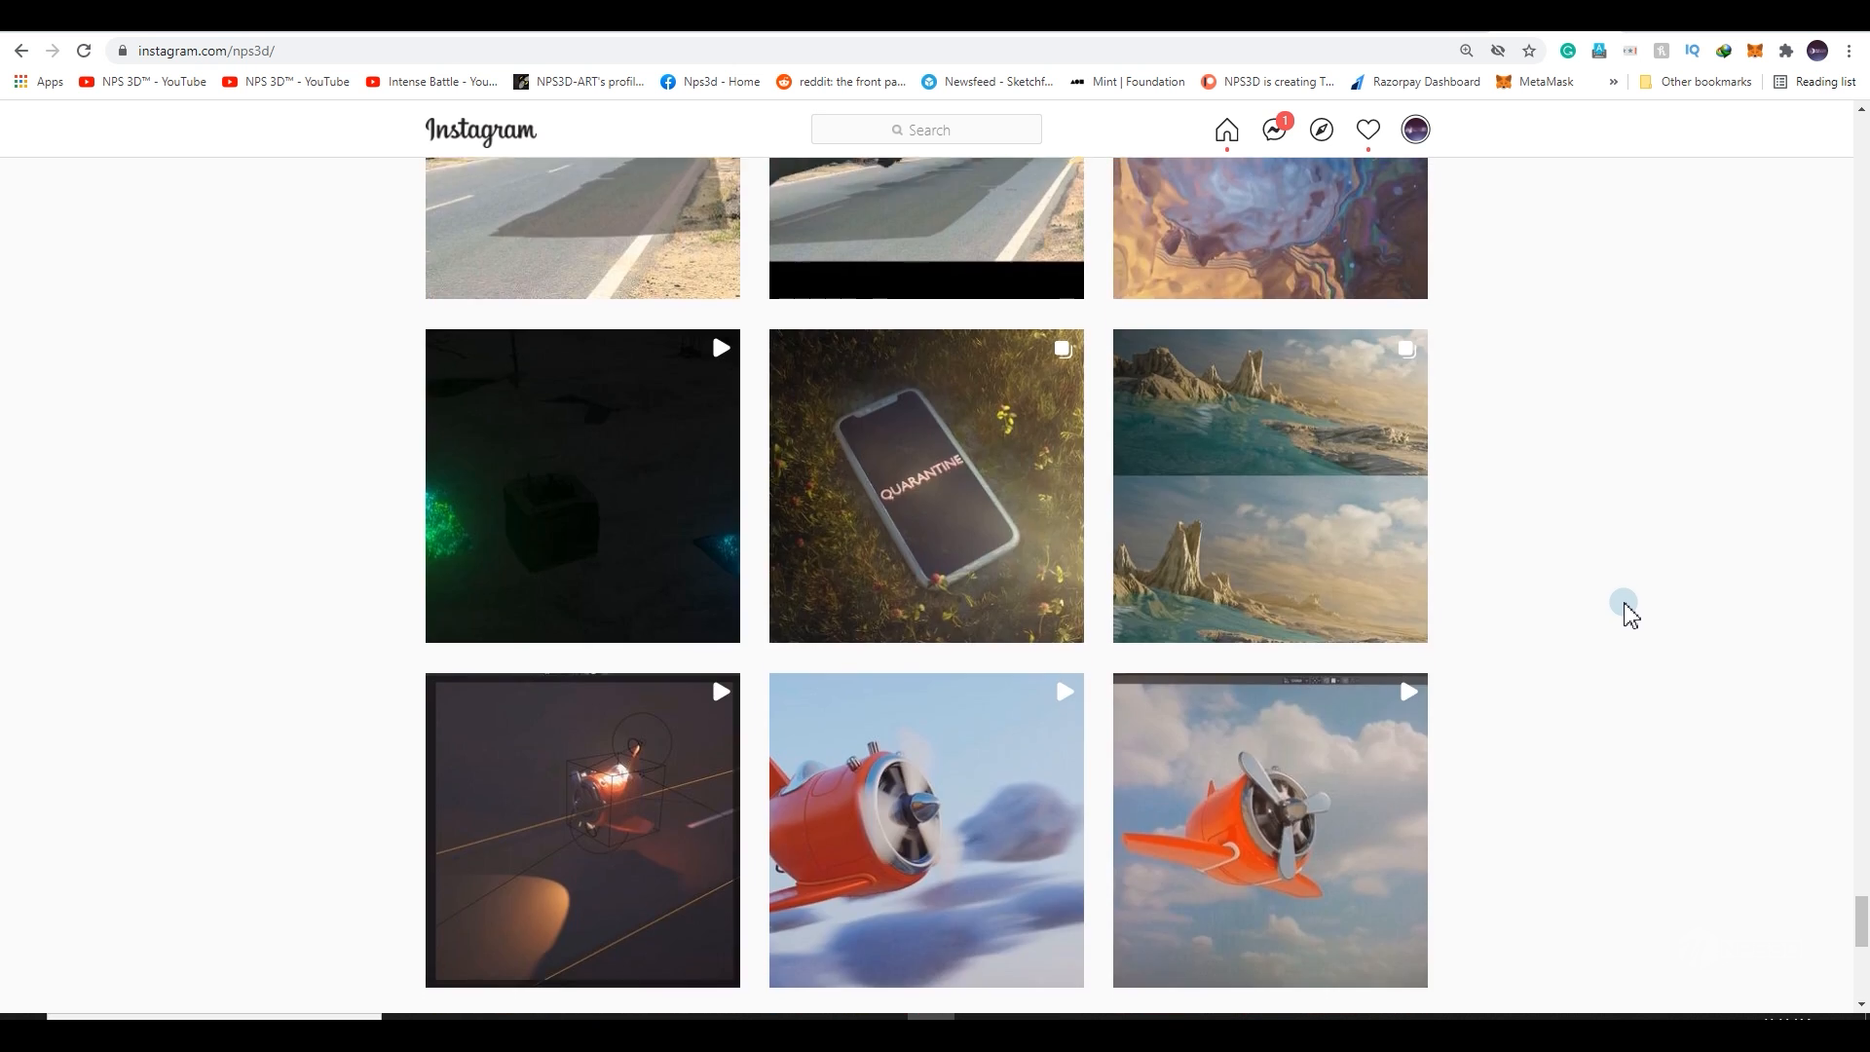
{"action": "scroll", "coordinate": [1628, 614], "scroll_direction": "down", "scroll_amount": 16}
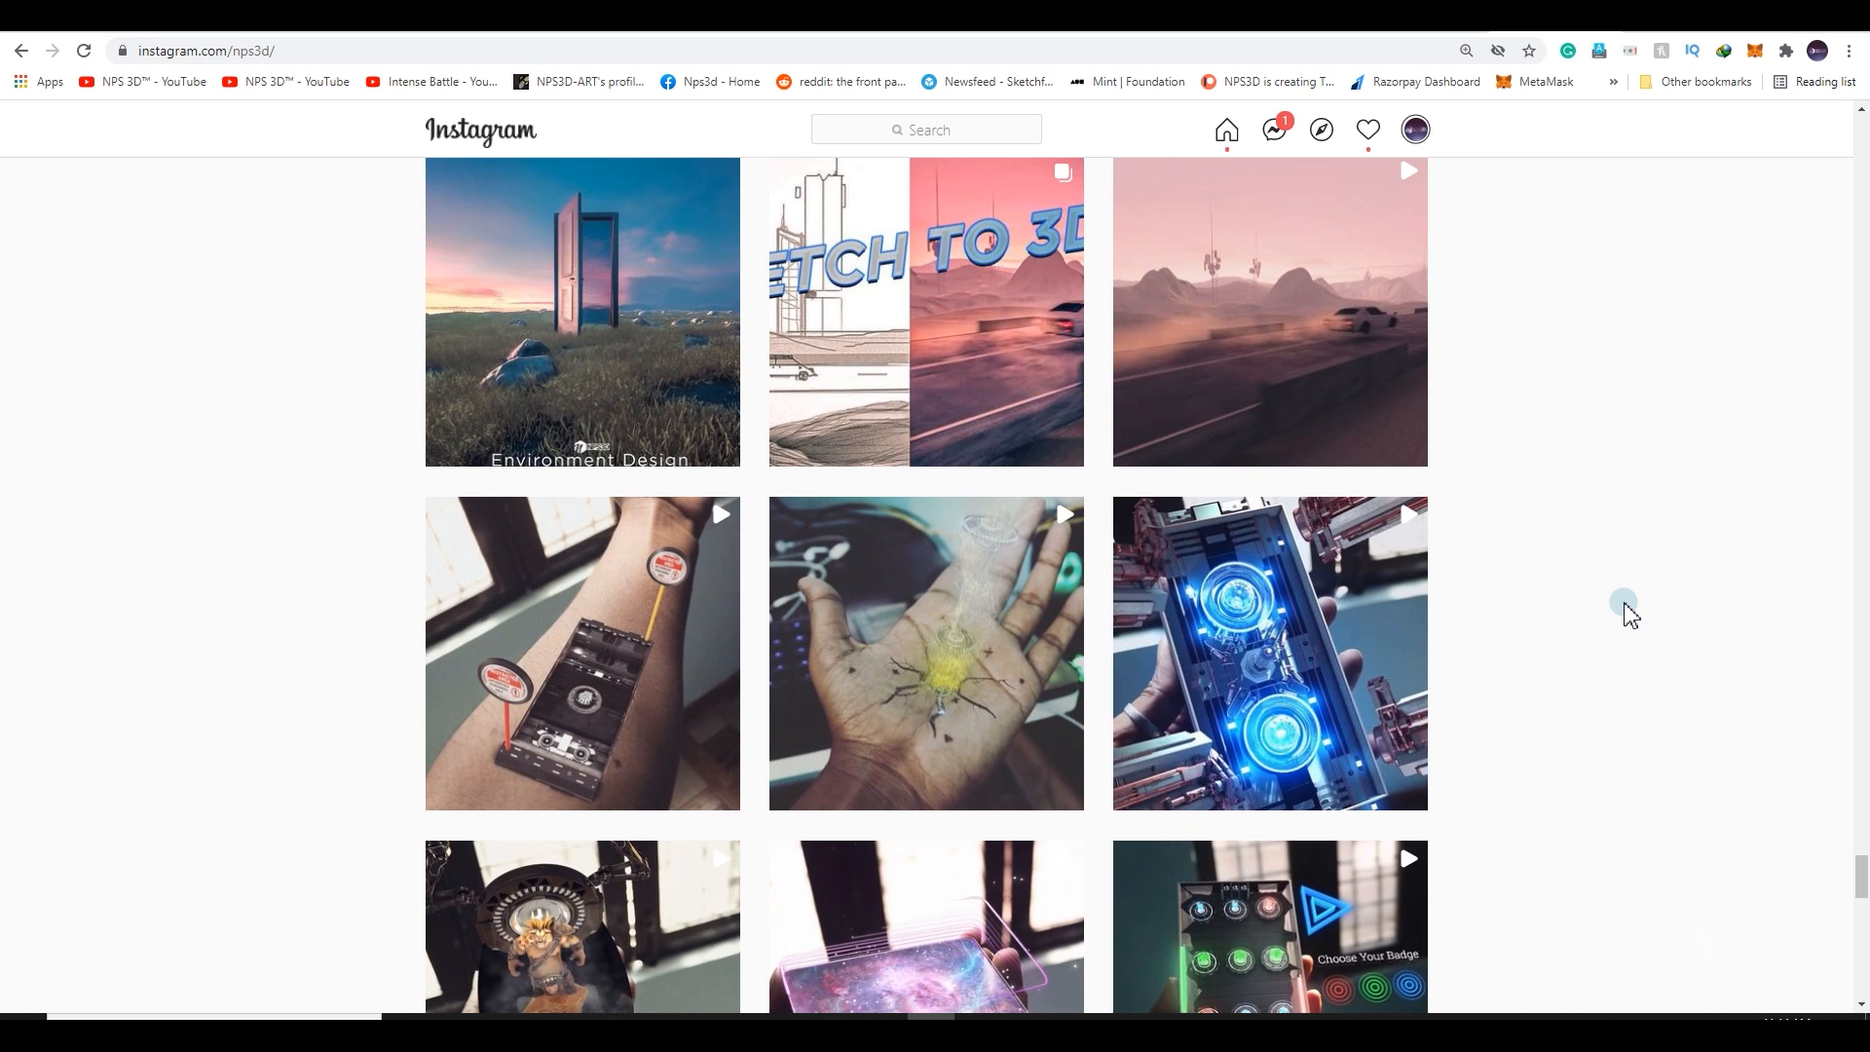
{"action": "scroll", "coordinate": [1629, 613], "scroll_direction": "down", "scroll_amount": 2}
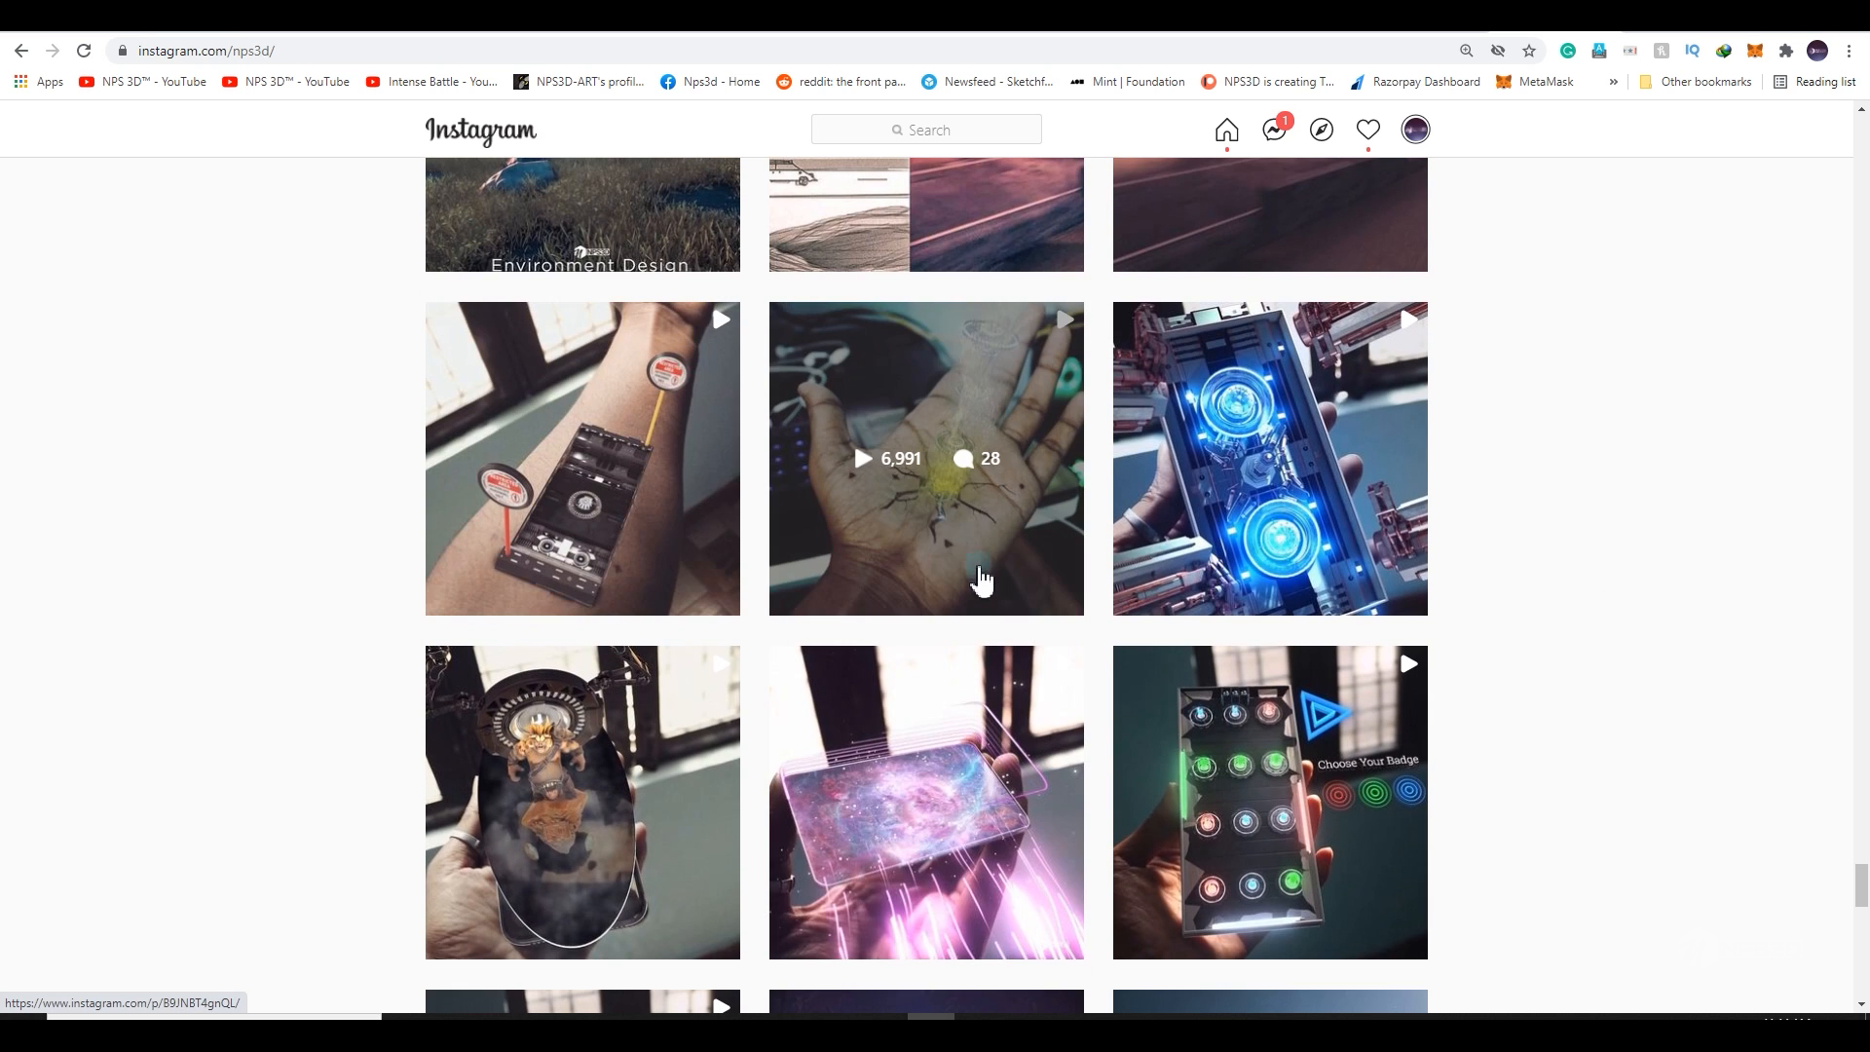
Step: Watch the "Particles Factory" video post with the cracked palm effect and close it
{"action": "left_click", "coordinate": [953, 555]}
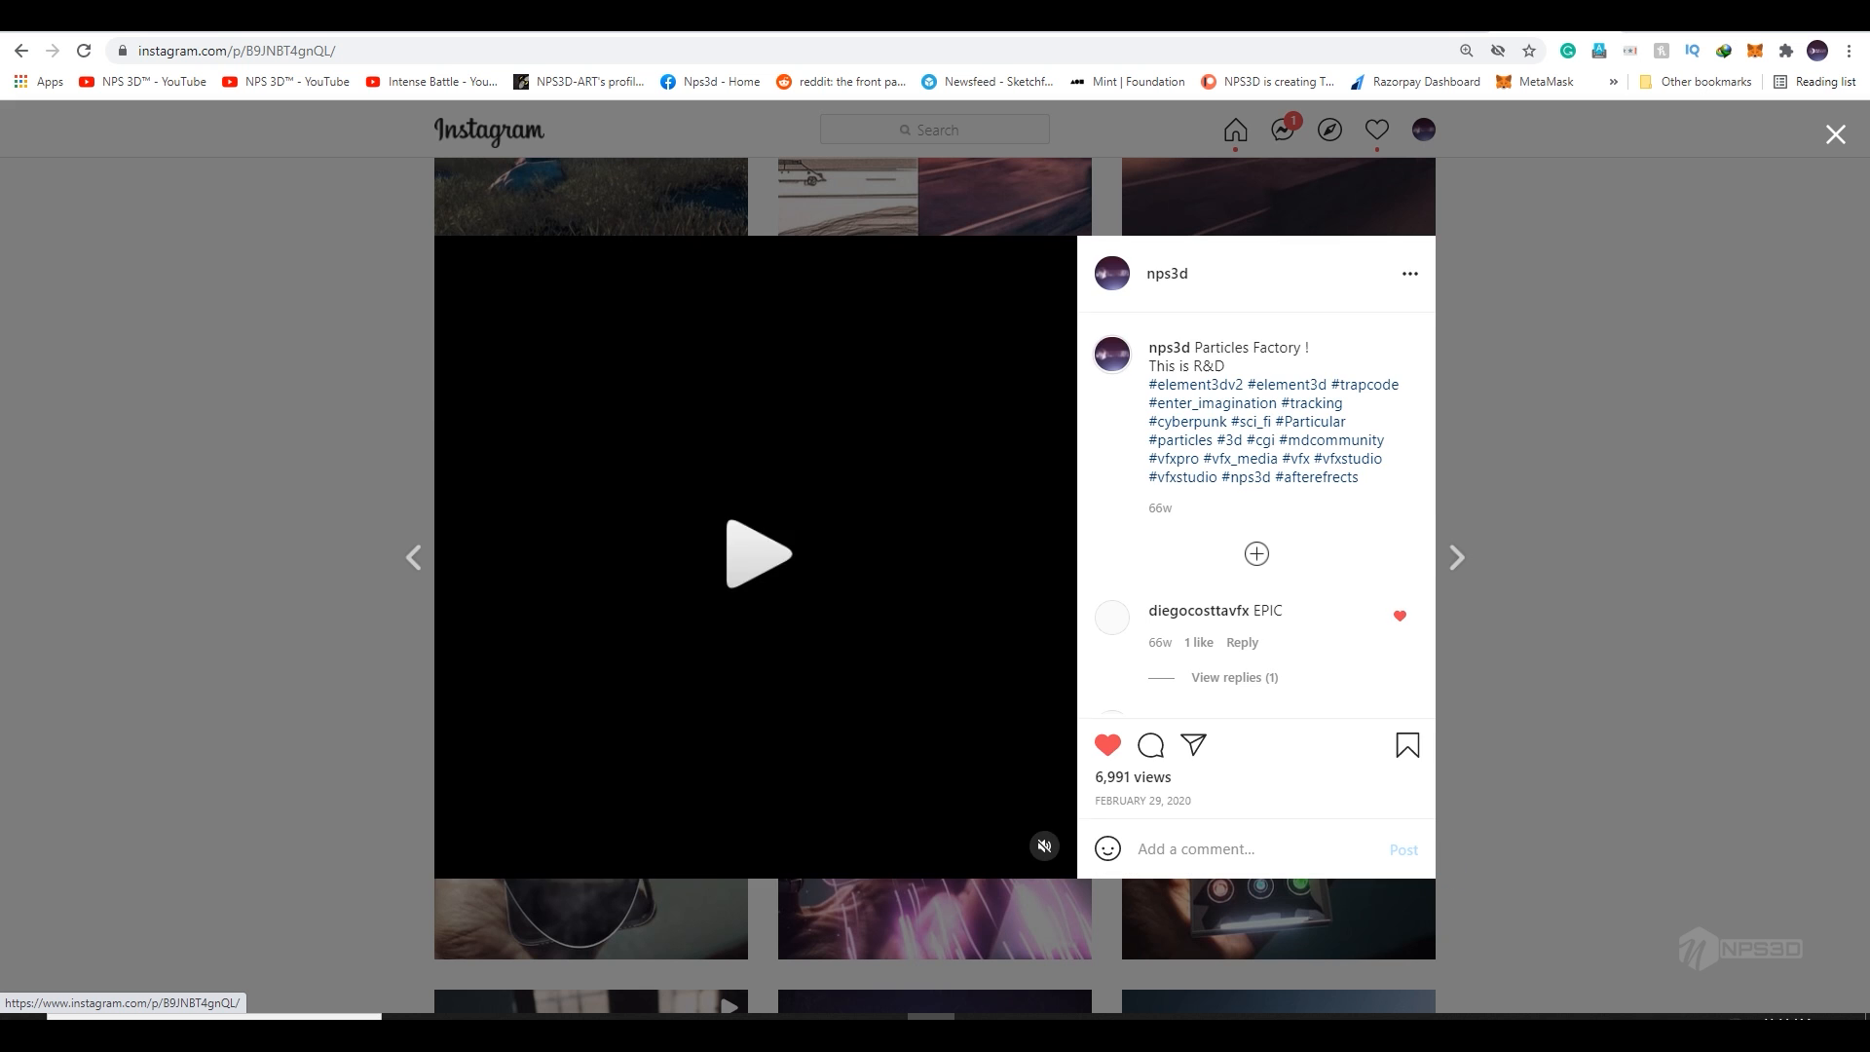
{"action": "left_click", "coordinate": [1744, 1022]}
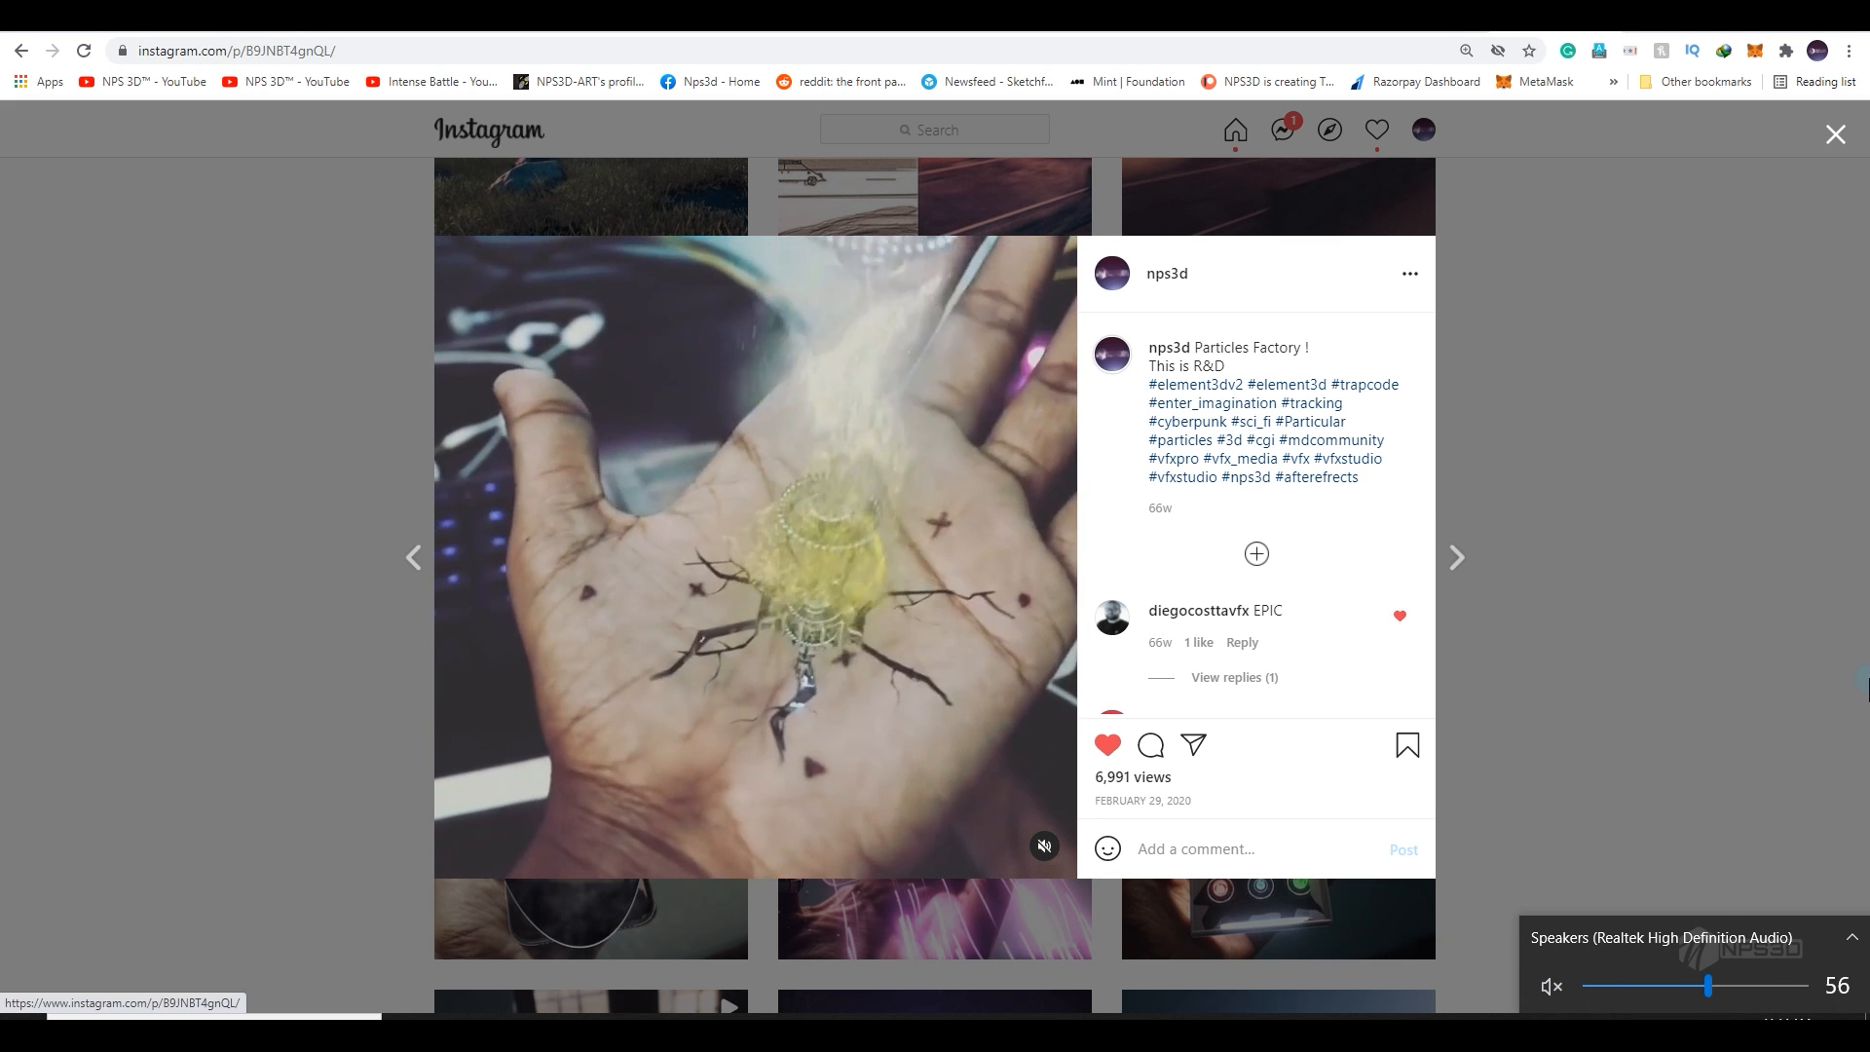
{"action": "left_click", "coordinate": [1586, 722]}
{"action": "left_click", "coordinate": [990, 522]}
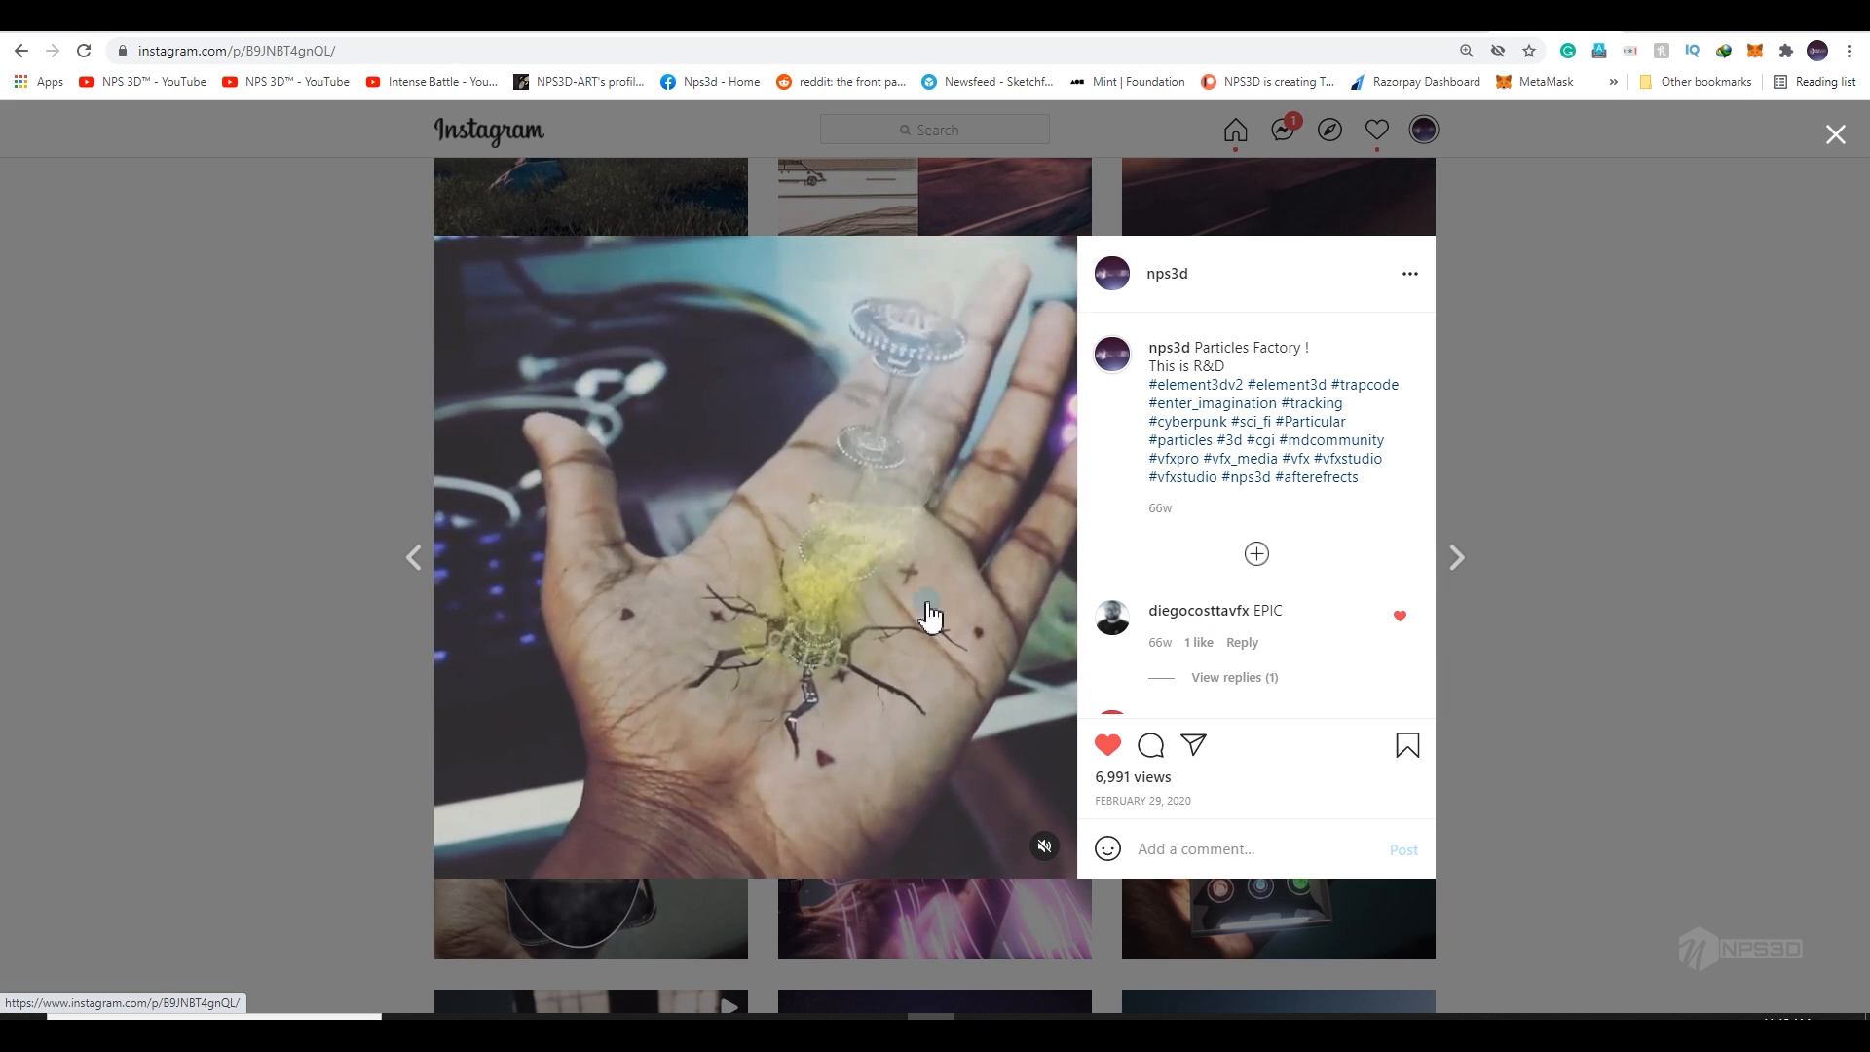
{"action": "left_click", "coordinate": [1758, 609]}
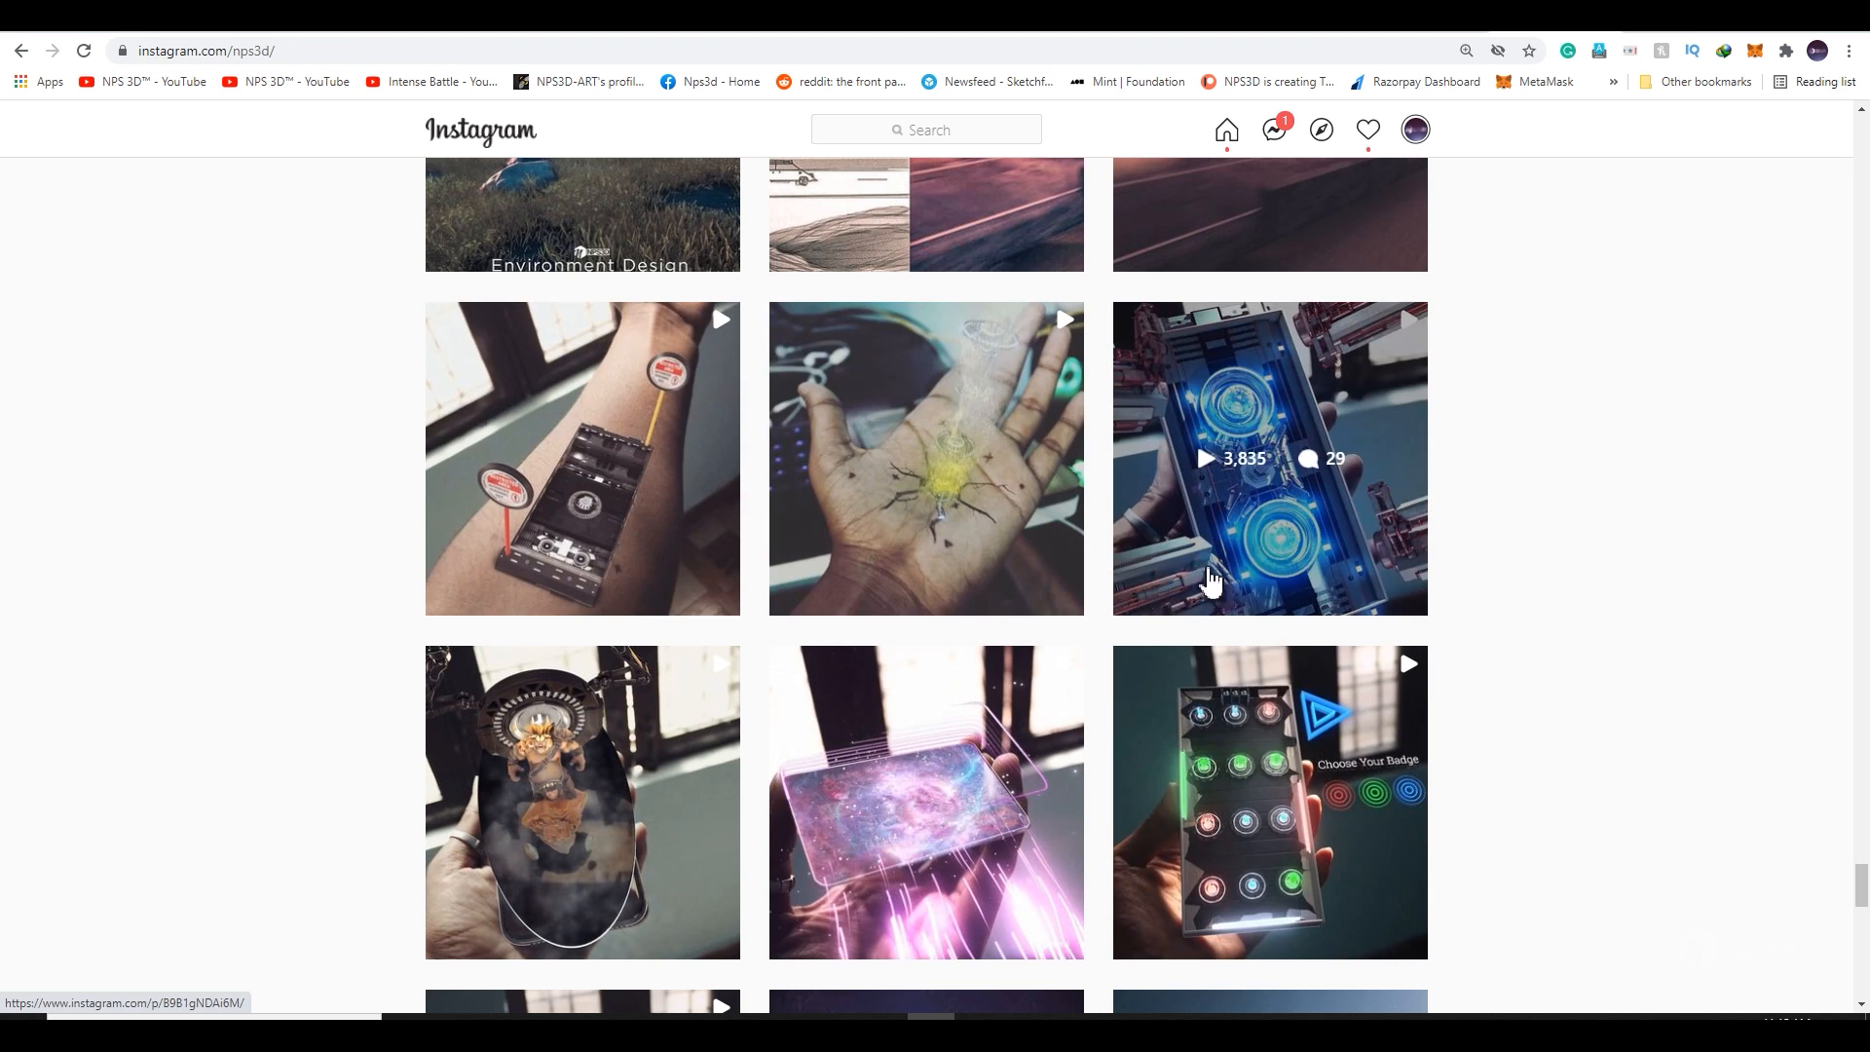
Step: Browse the older posts and watch the "Fire inside me" video with burning holes in the ground
{"action": "scroll", "coordinate": [1711, 555], "scroll_direction": "down", "scroll_amount": 5}
{"action": "scroll", "coordinate": [1656, 555], "scroll_direction": "down", "scroll_amount": 15}
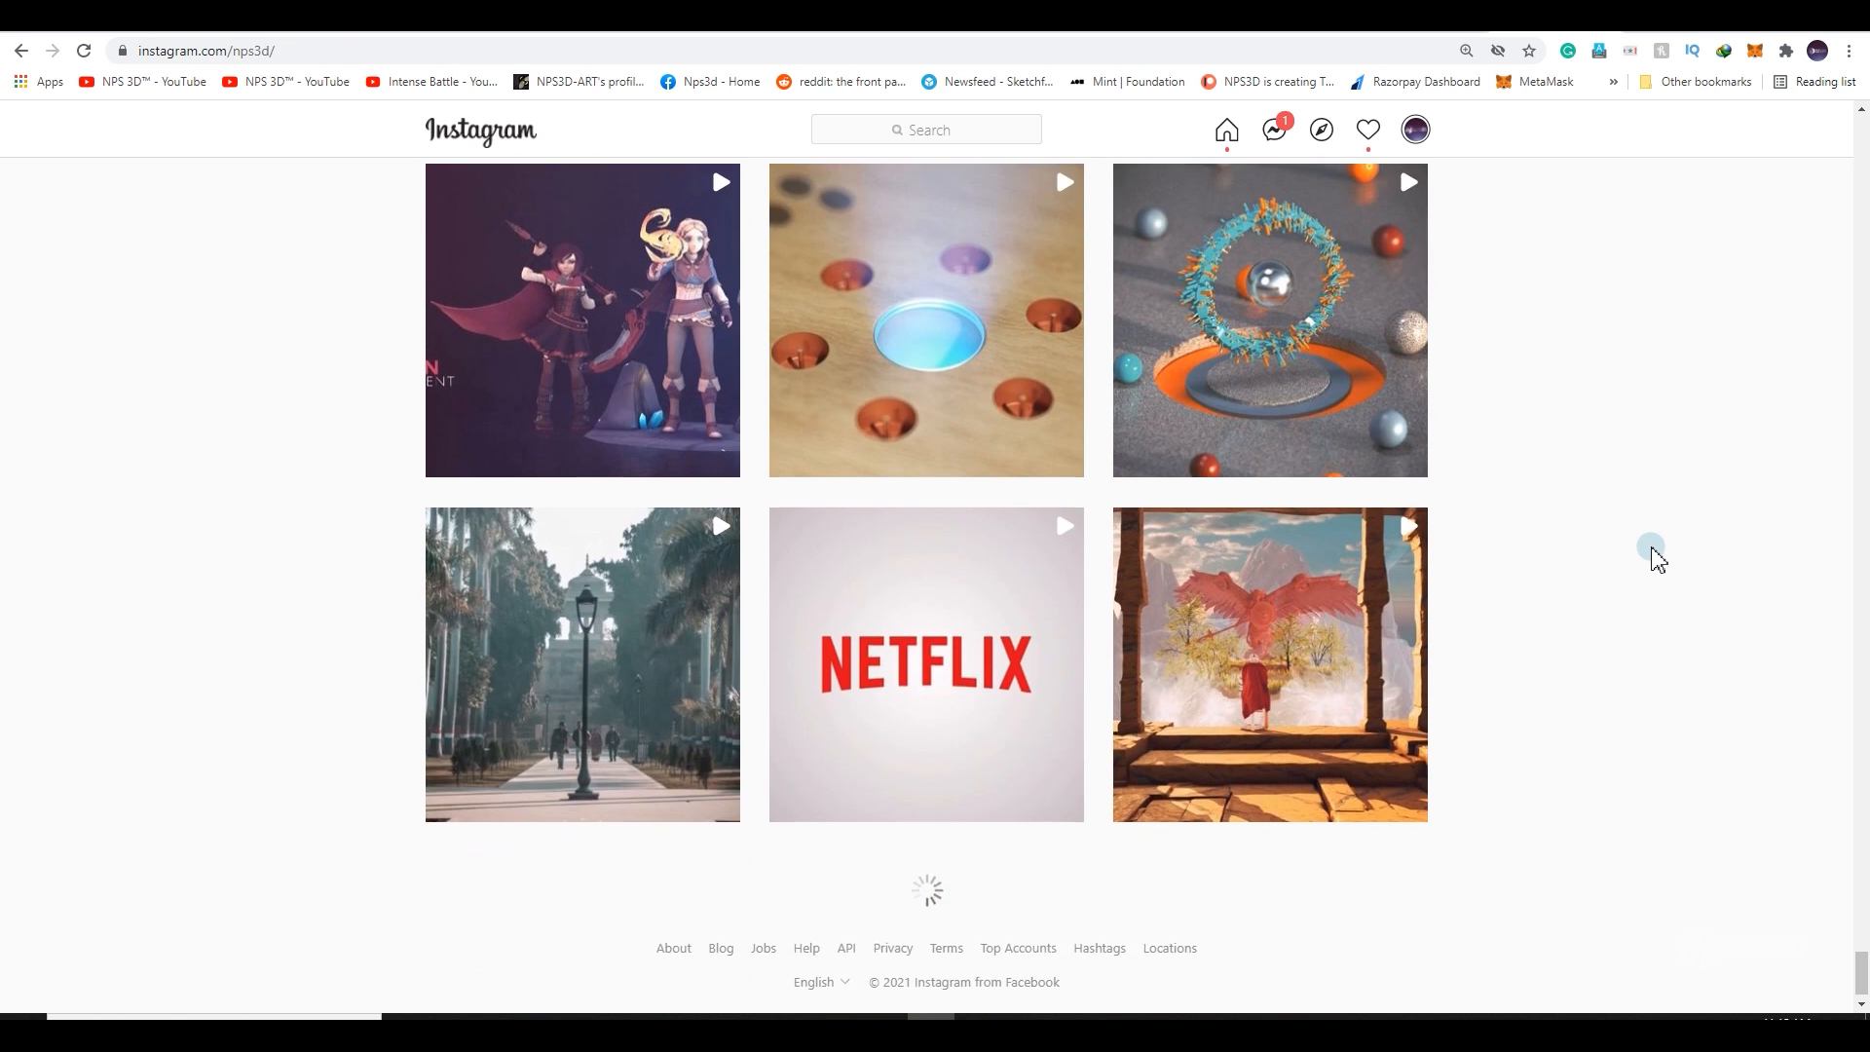
{"action": "scroll", "coordinate": [1656, 557], "scroll_direction": "down", "scroll_amount": 18}
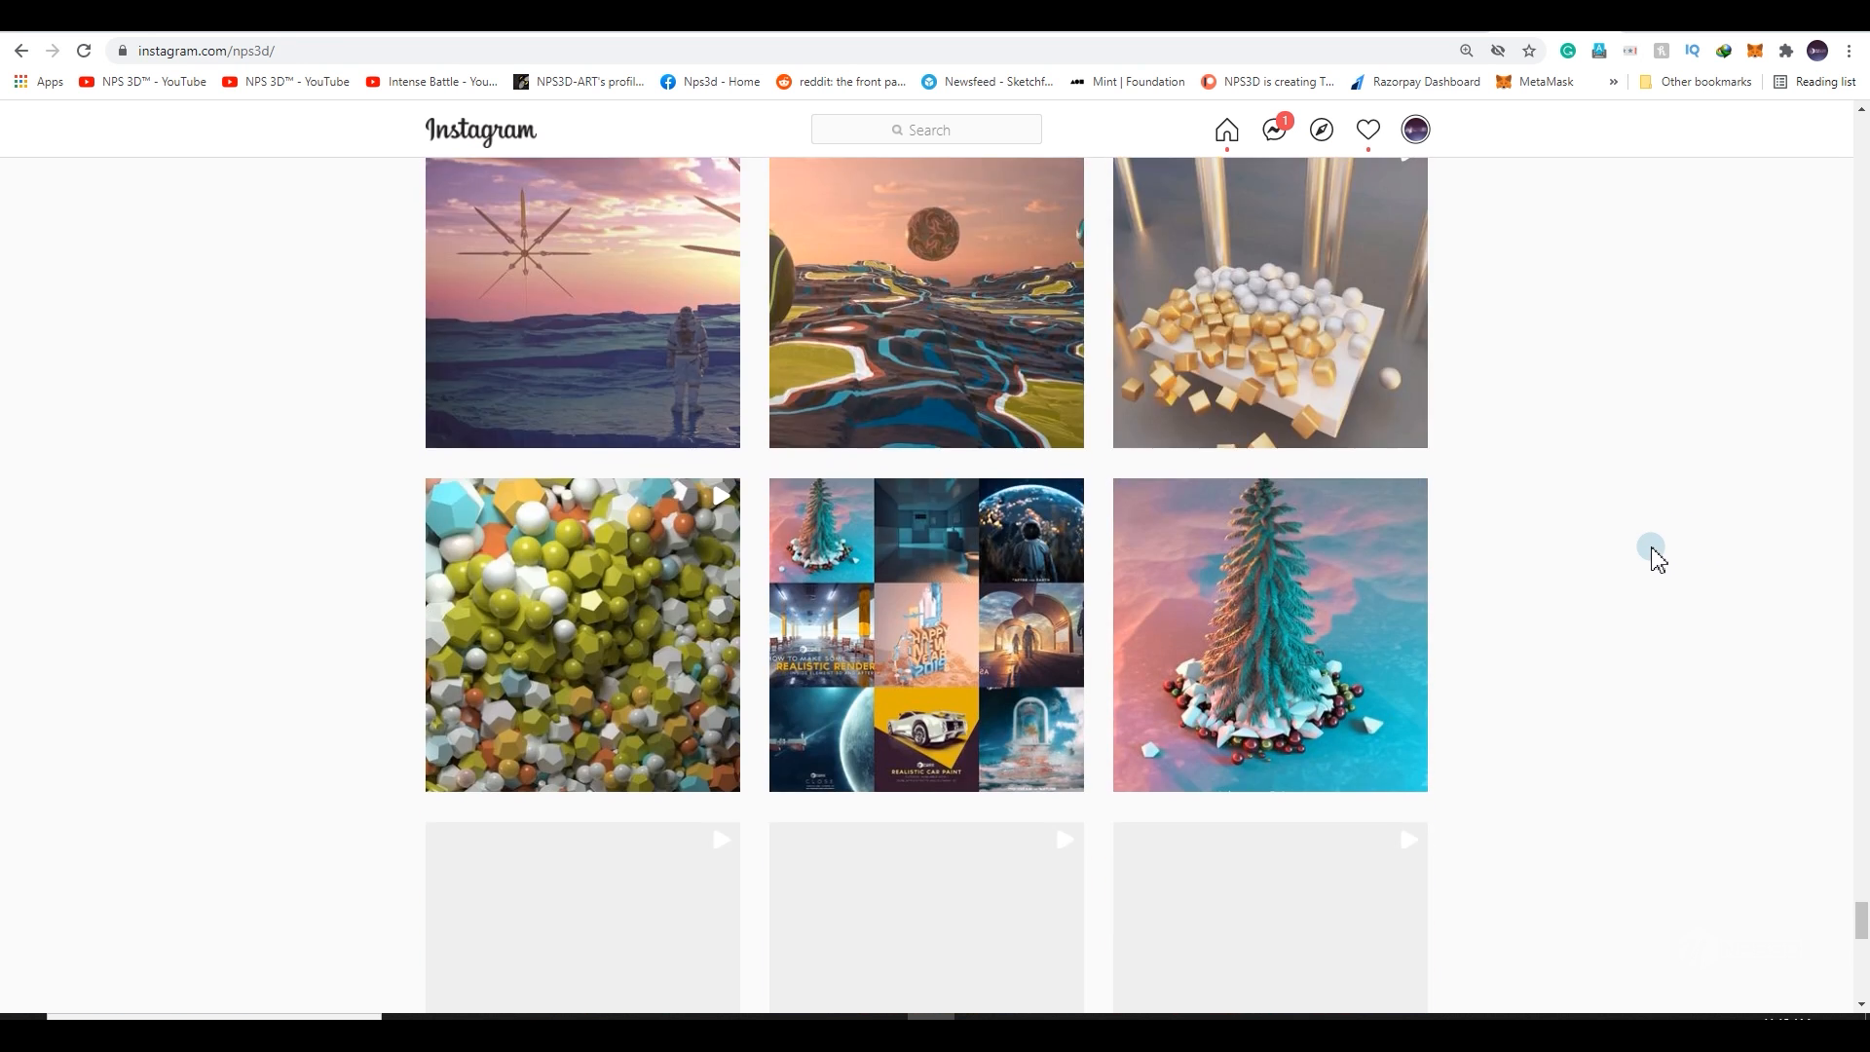
{"action": "scroll", "coordinate": [1656, 560], "scroll_direction": "down", "scroll_amount": 18}
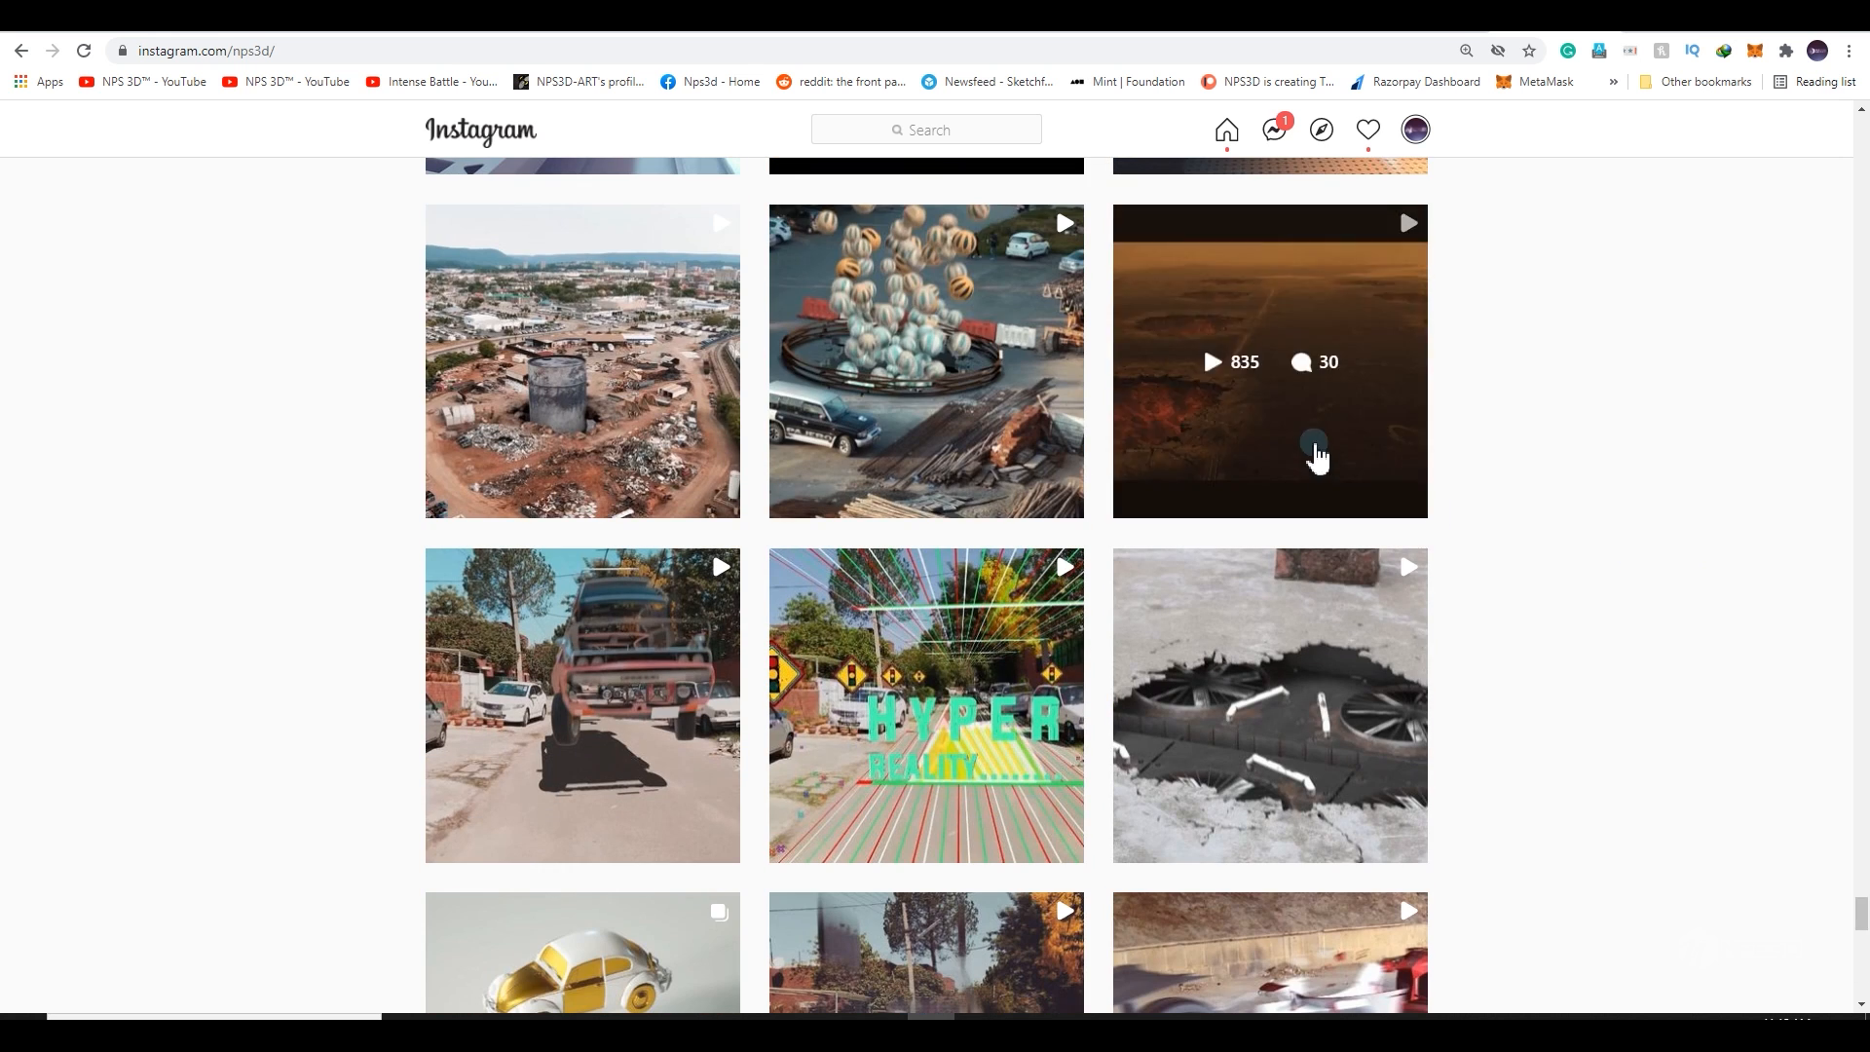
{"action": "left_click", "coordinate": [1310, 448]}
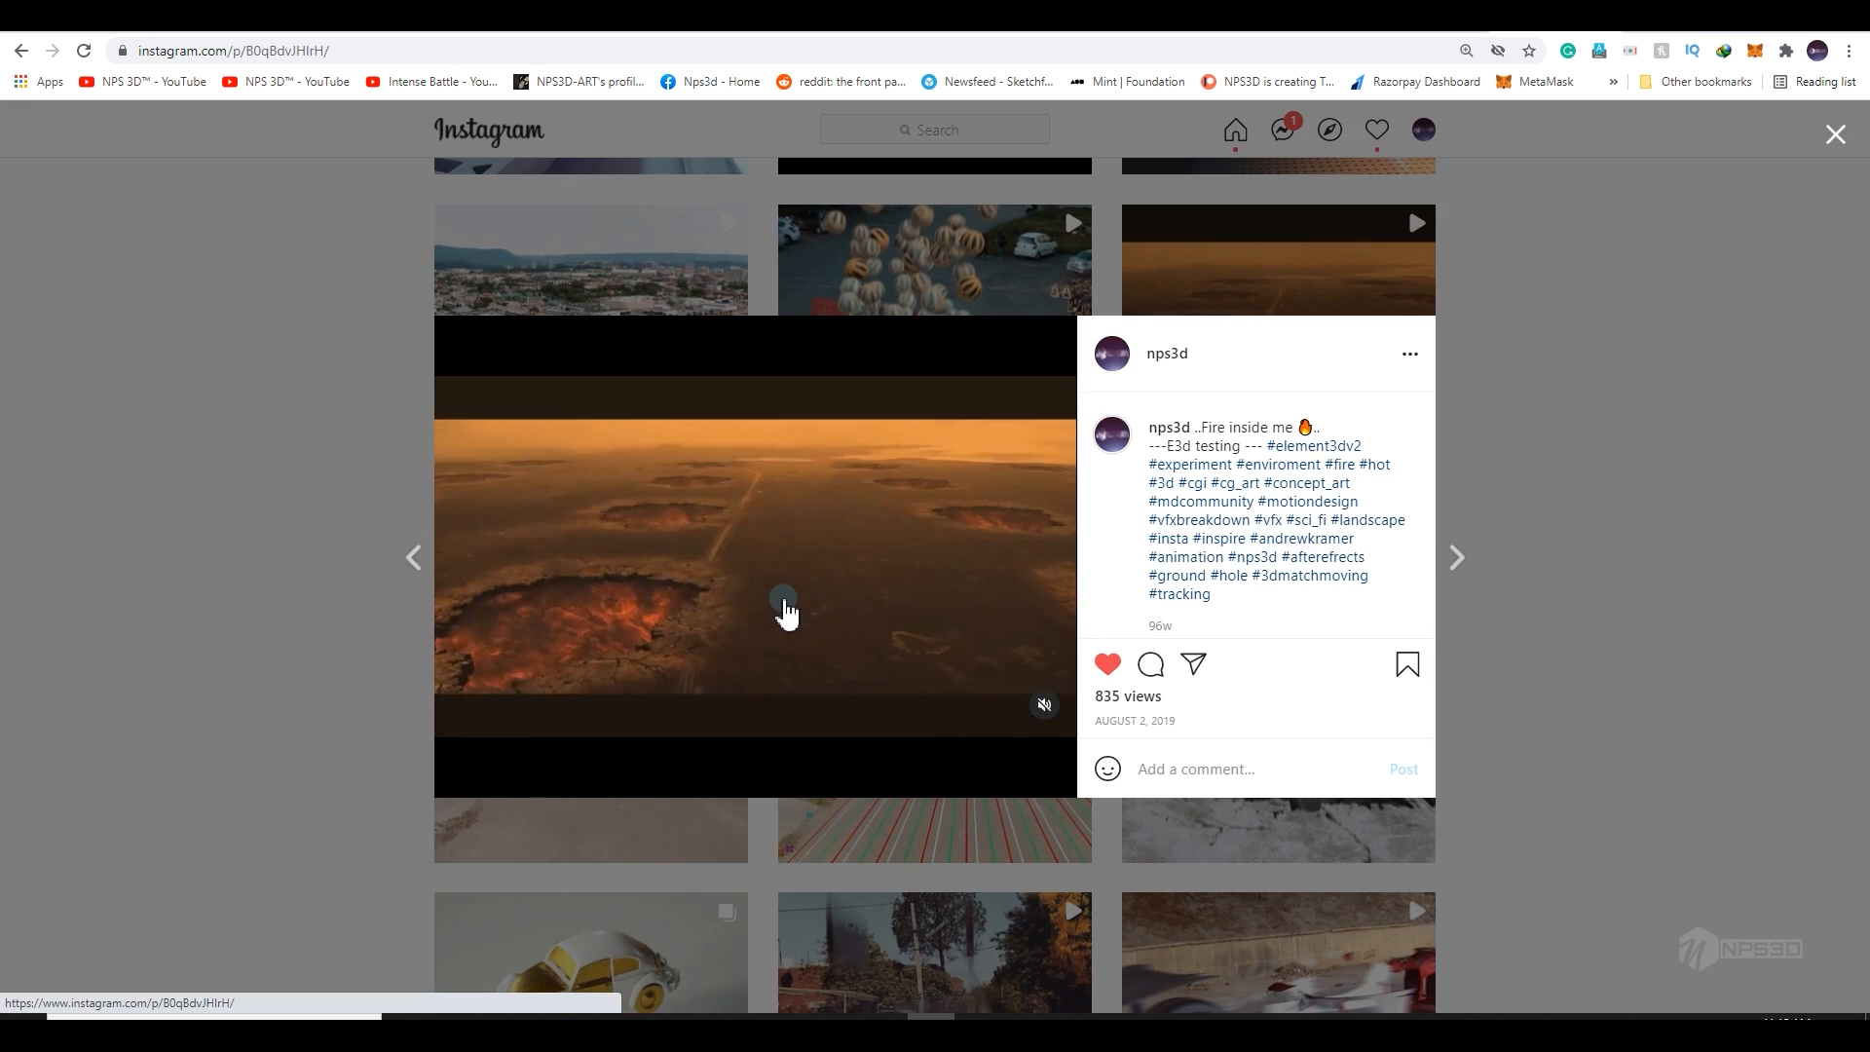
{"action": "left_click", "coordinate": [1700, 638]}
Step: Watch the "From Soul" and "CGI Vfx Composting v.2" video posts as further tracking and compositing references
{"action": "left_click", "coordinate": [972, 384]}
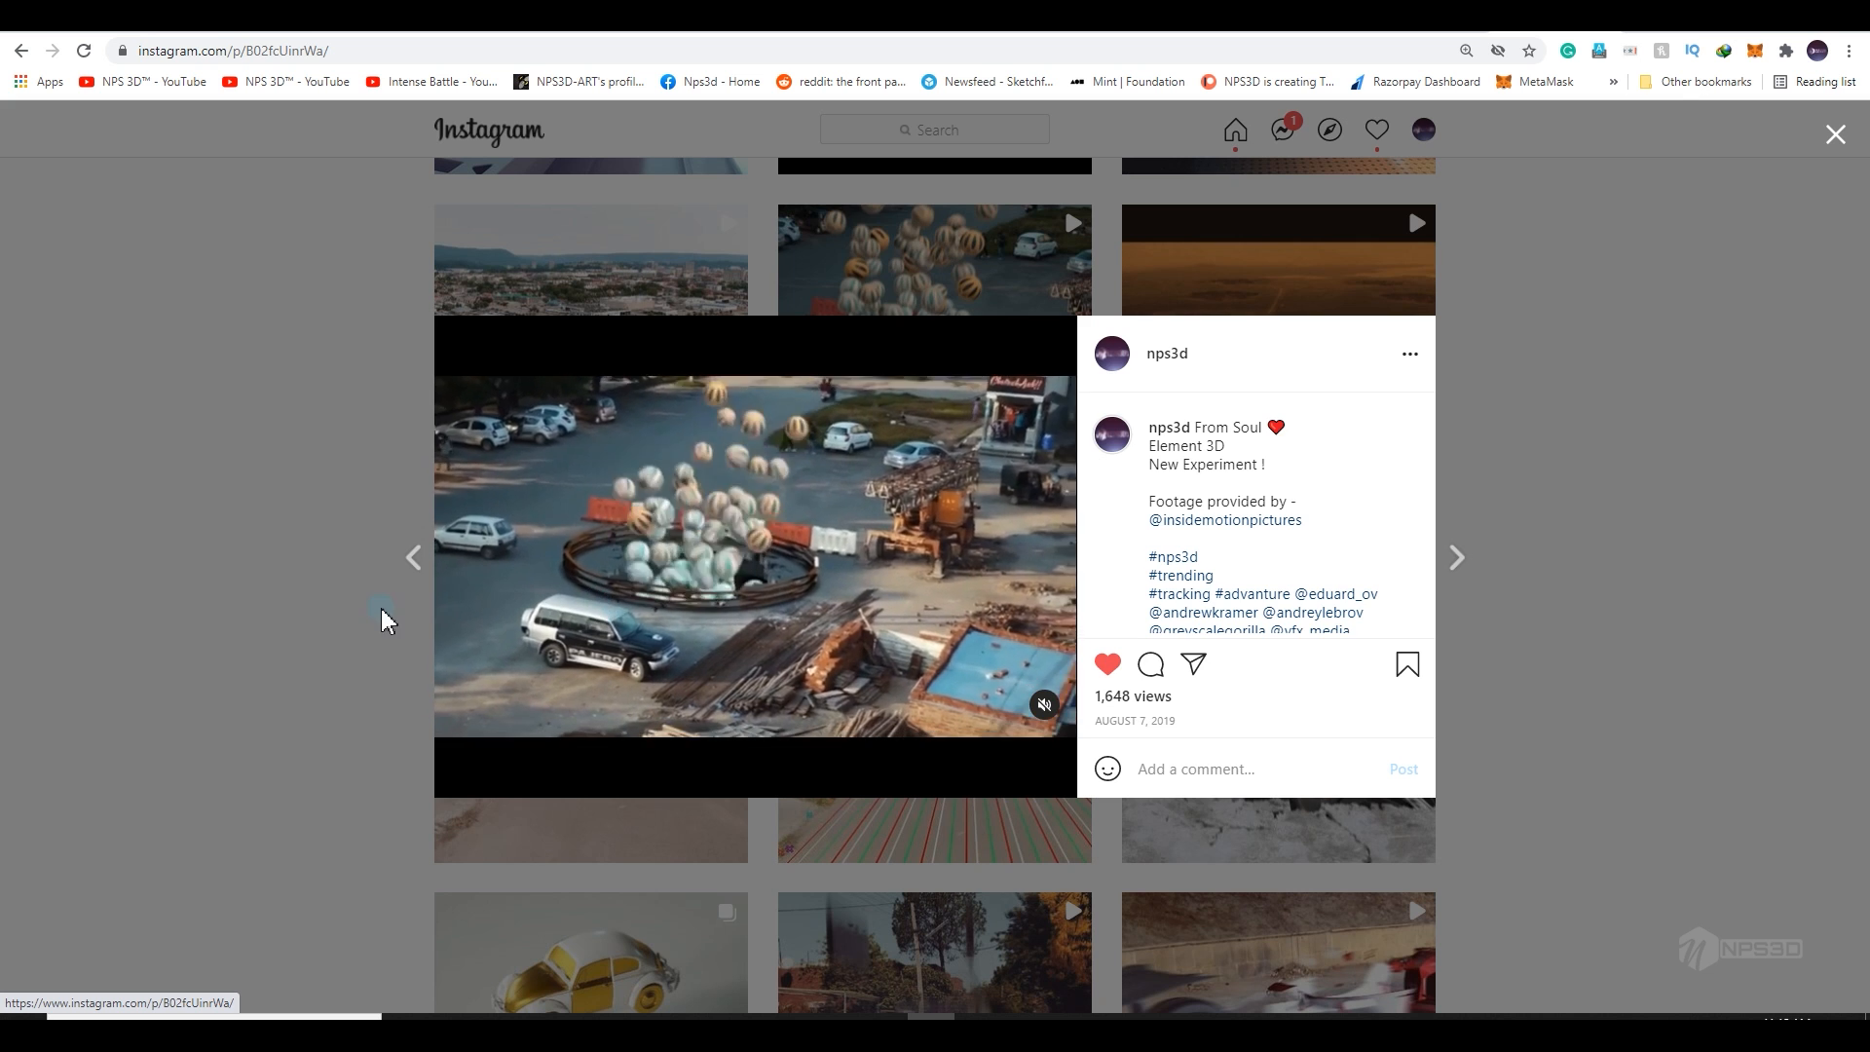
{"action": "left_click", "coordinate": [329, 590]}
{"action": "left_click", "coordinate": [616, 443]}
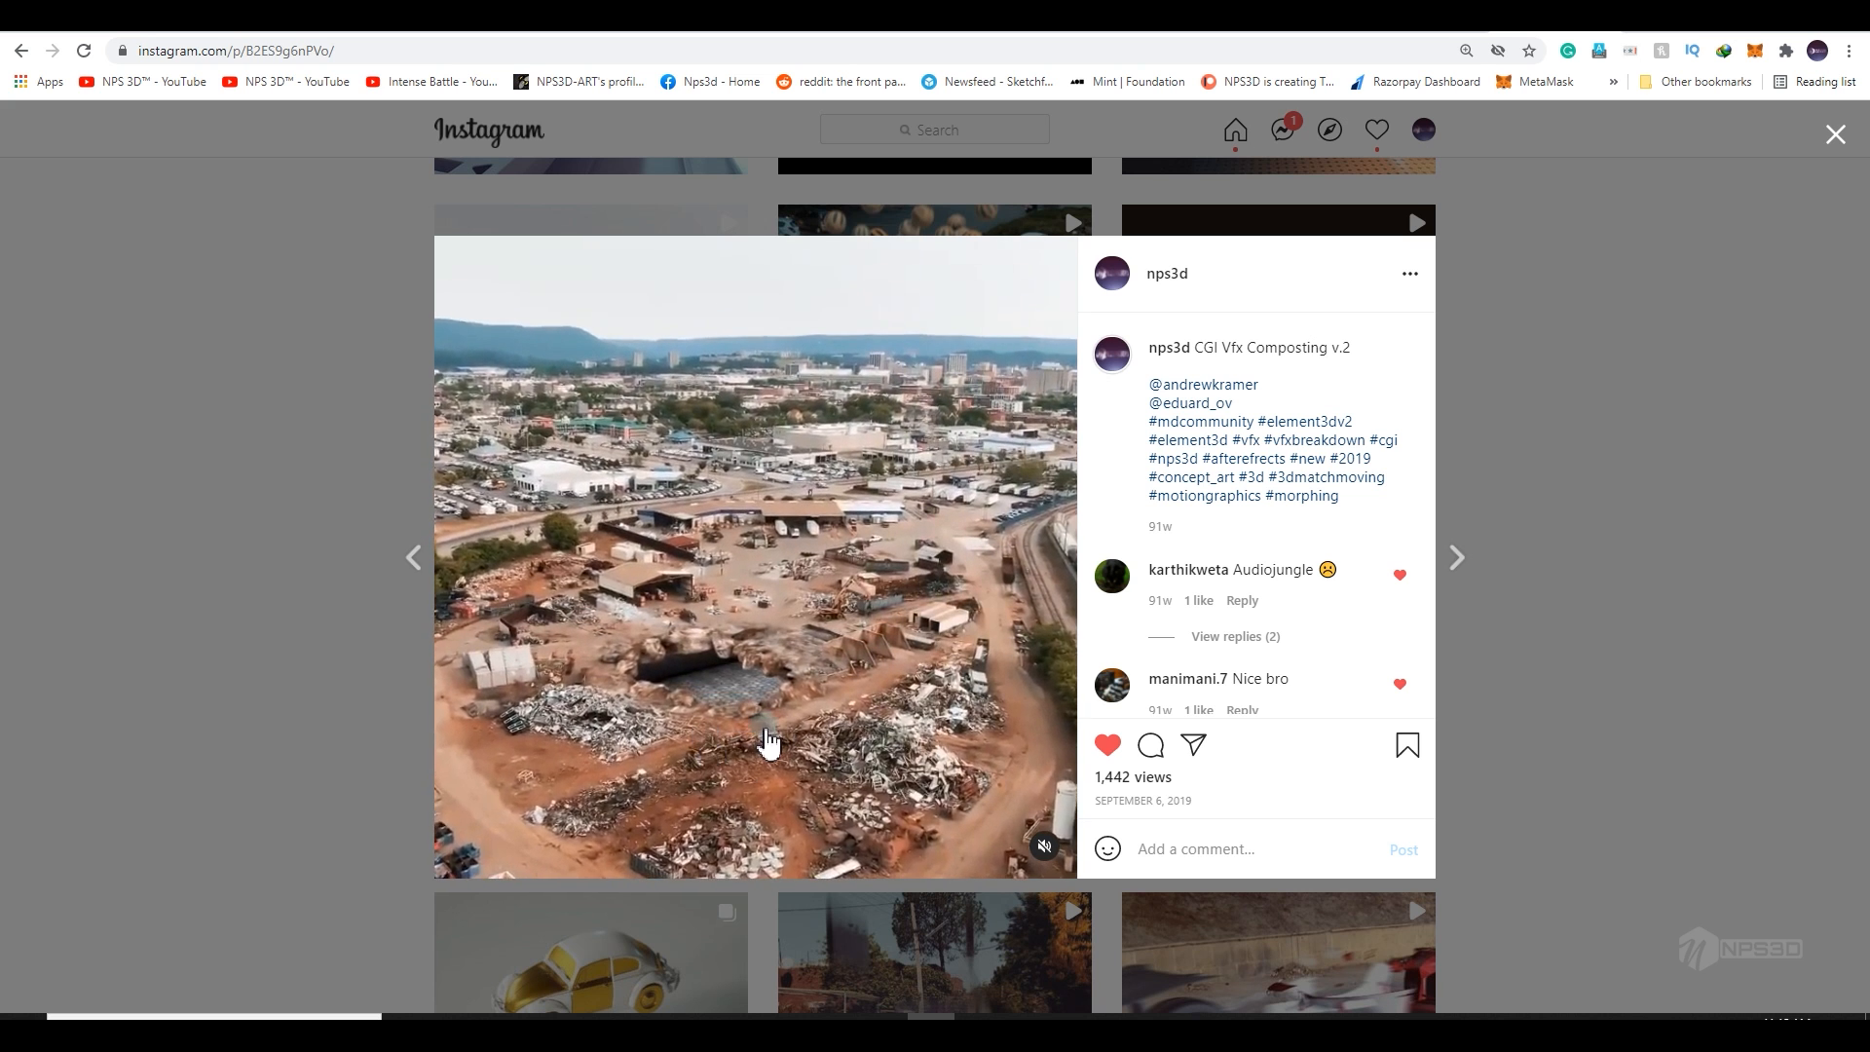
{"action": "left_click", "coordinate": [1624, 702]}
Step: Watch the "Random test" video post with the cracked concrete hole and close it
{"action": "left_click", "coordinate": [1273, 779]}
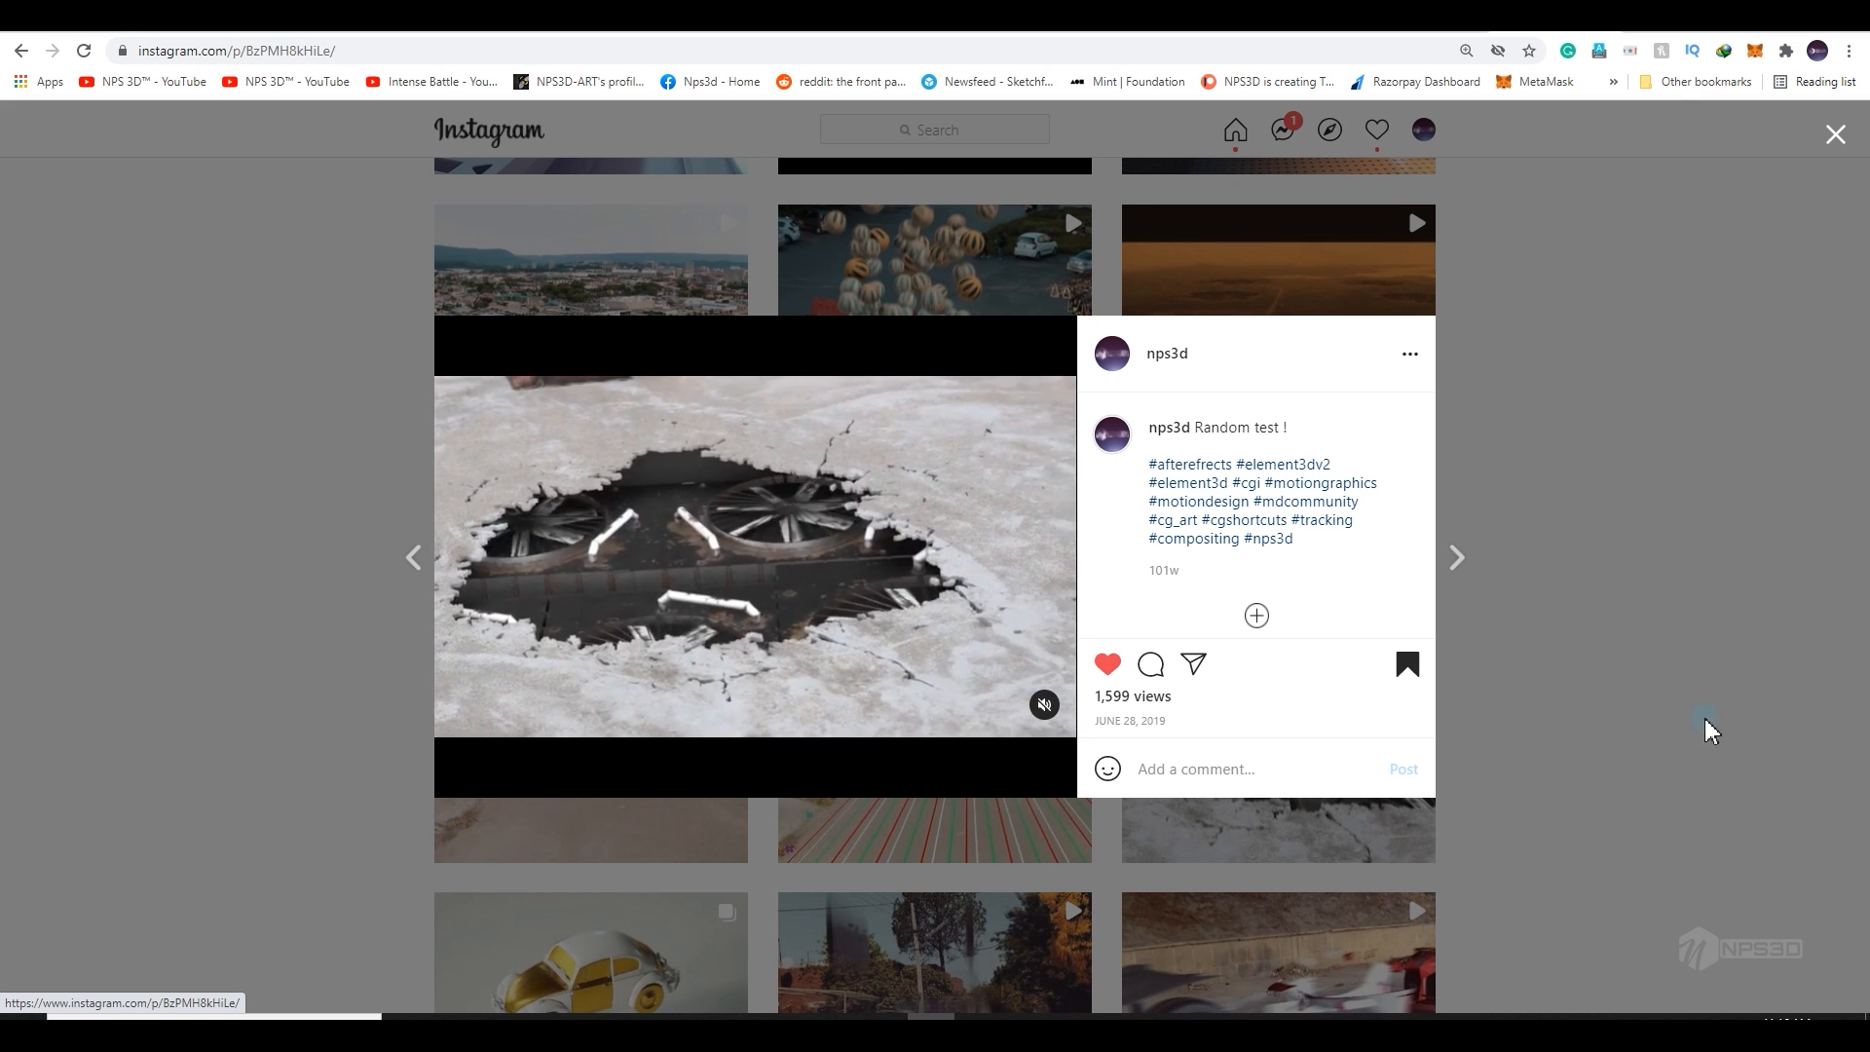
{"action": "left_click", "coordinate": [1609, 663]}
{"action": "left_click", "coordinate": [1282, 627]}
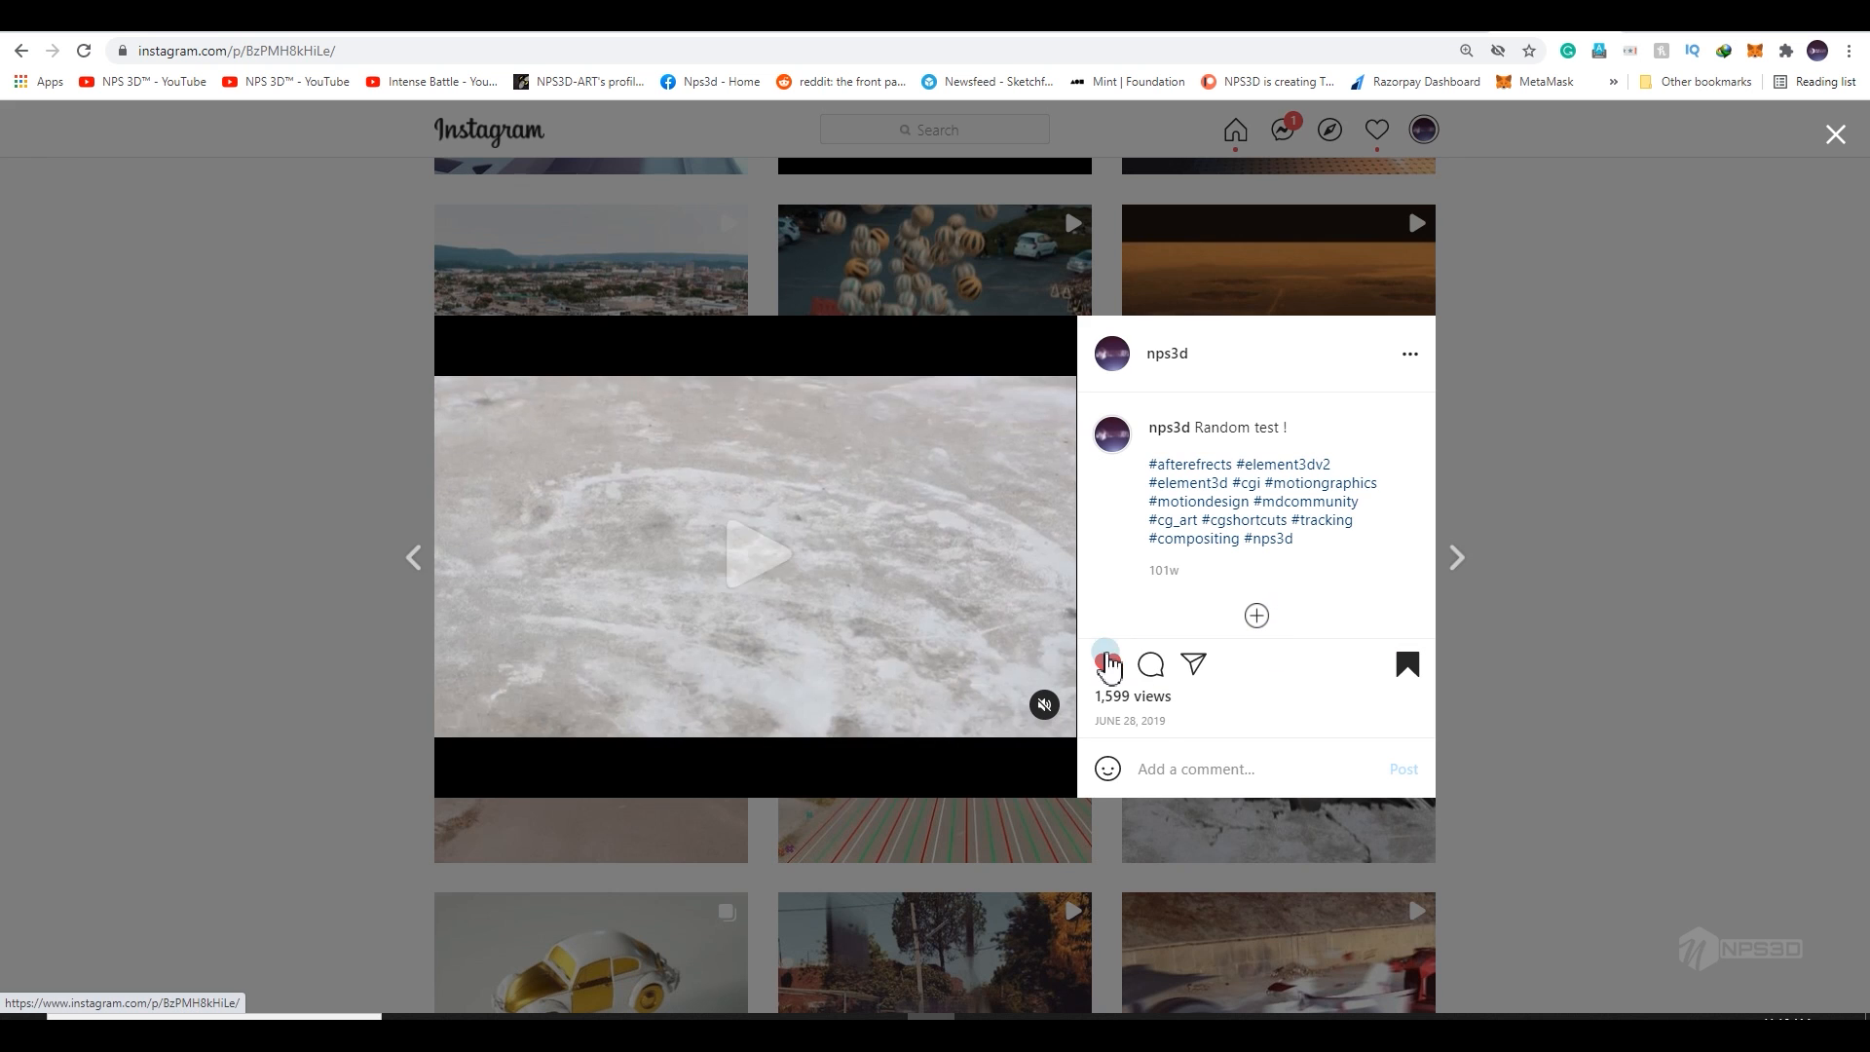
{"action": "left_click", "coordinate": [1686, 734]}
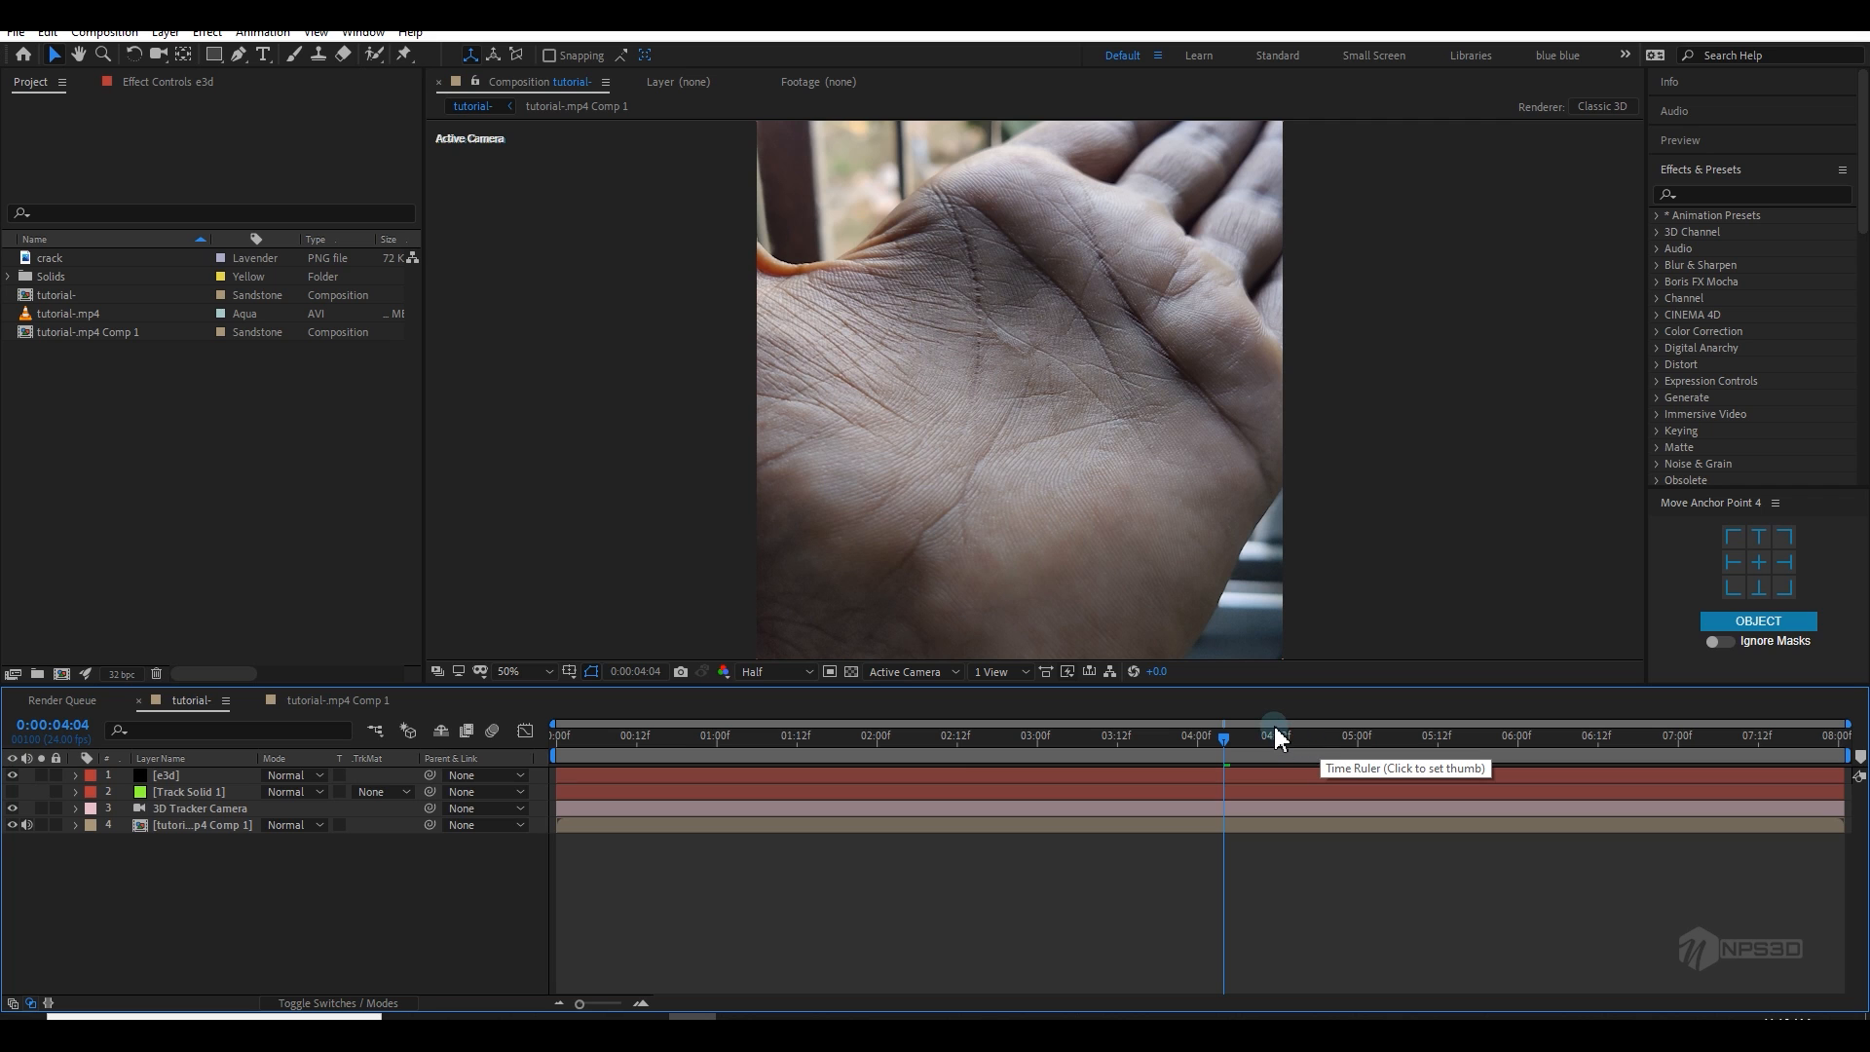
Step: Switch back to After Effects and create a 1080 × 1080 px composition named crack
{"action": "left_click_drag", "start_coordinate": [1231, 745], "coordinate": [1158, 758]}
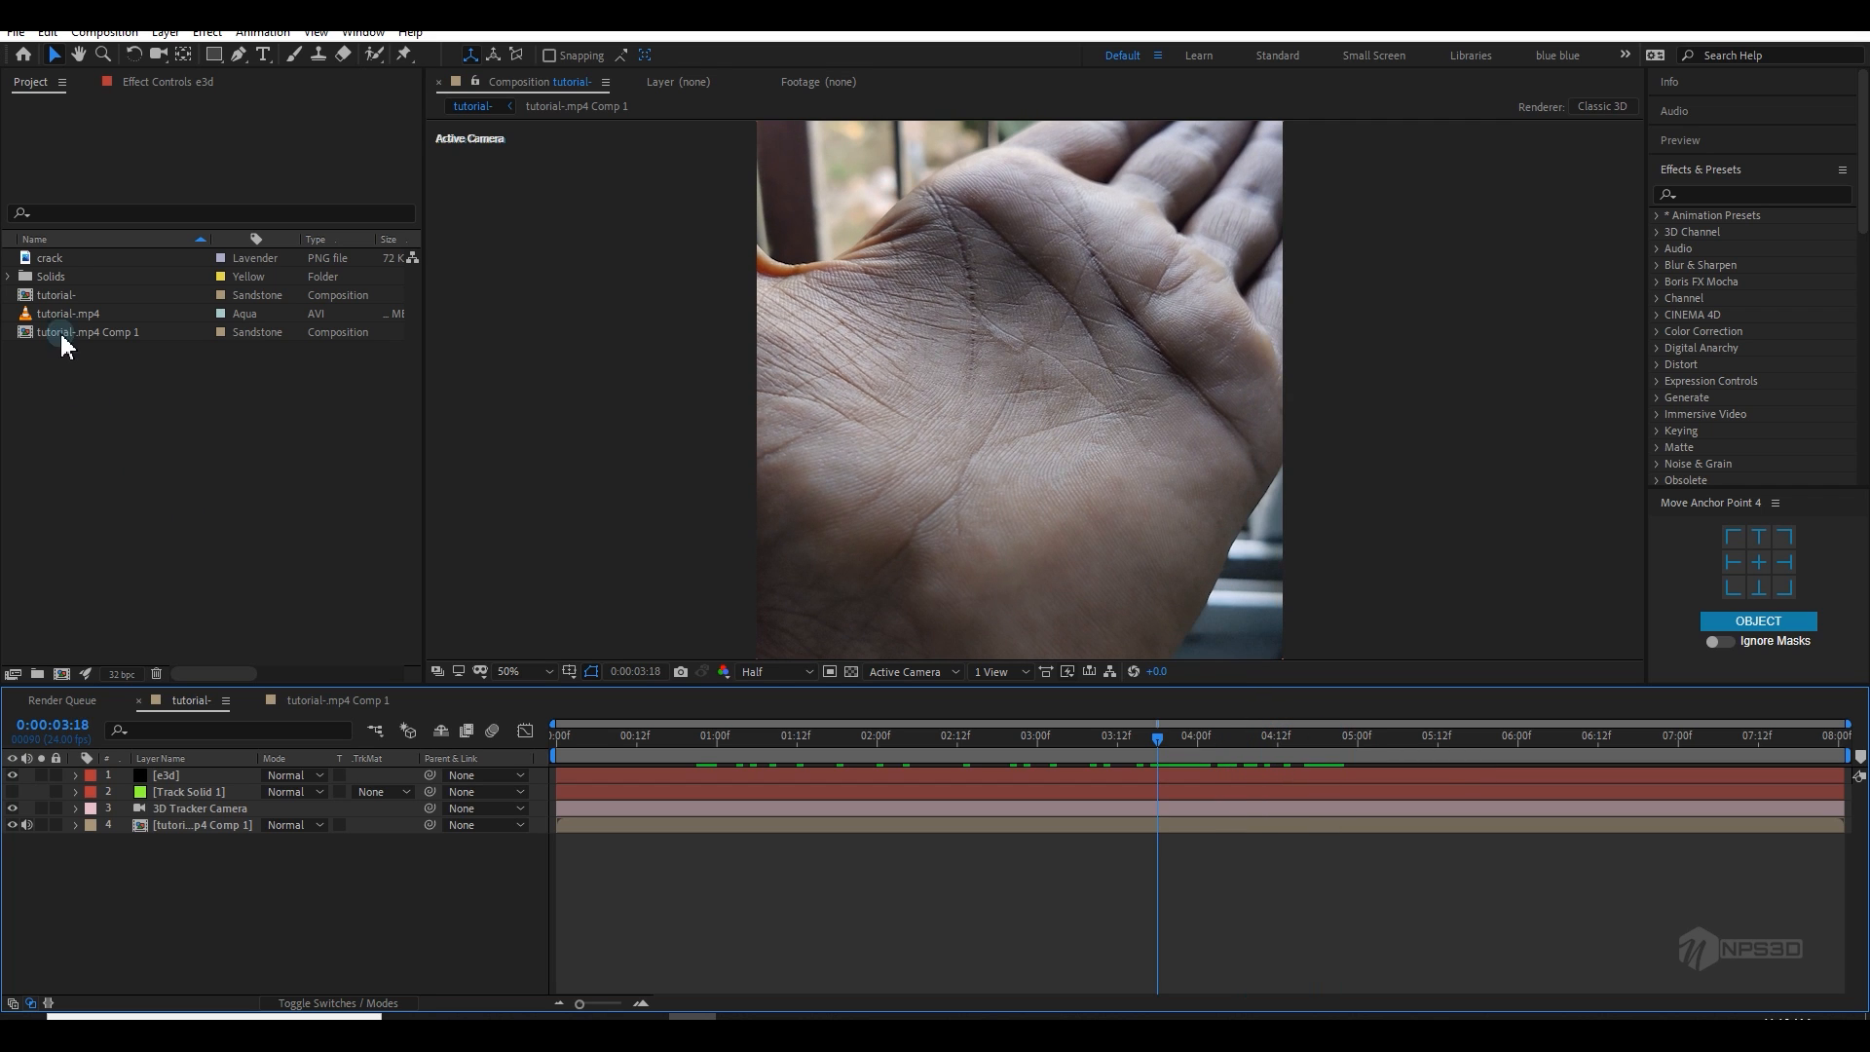
{"action": "left_click_drag", "start_coordinate": [64, 257], "coordinate": [62, 681]}
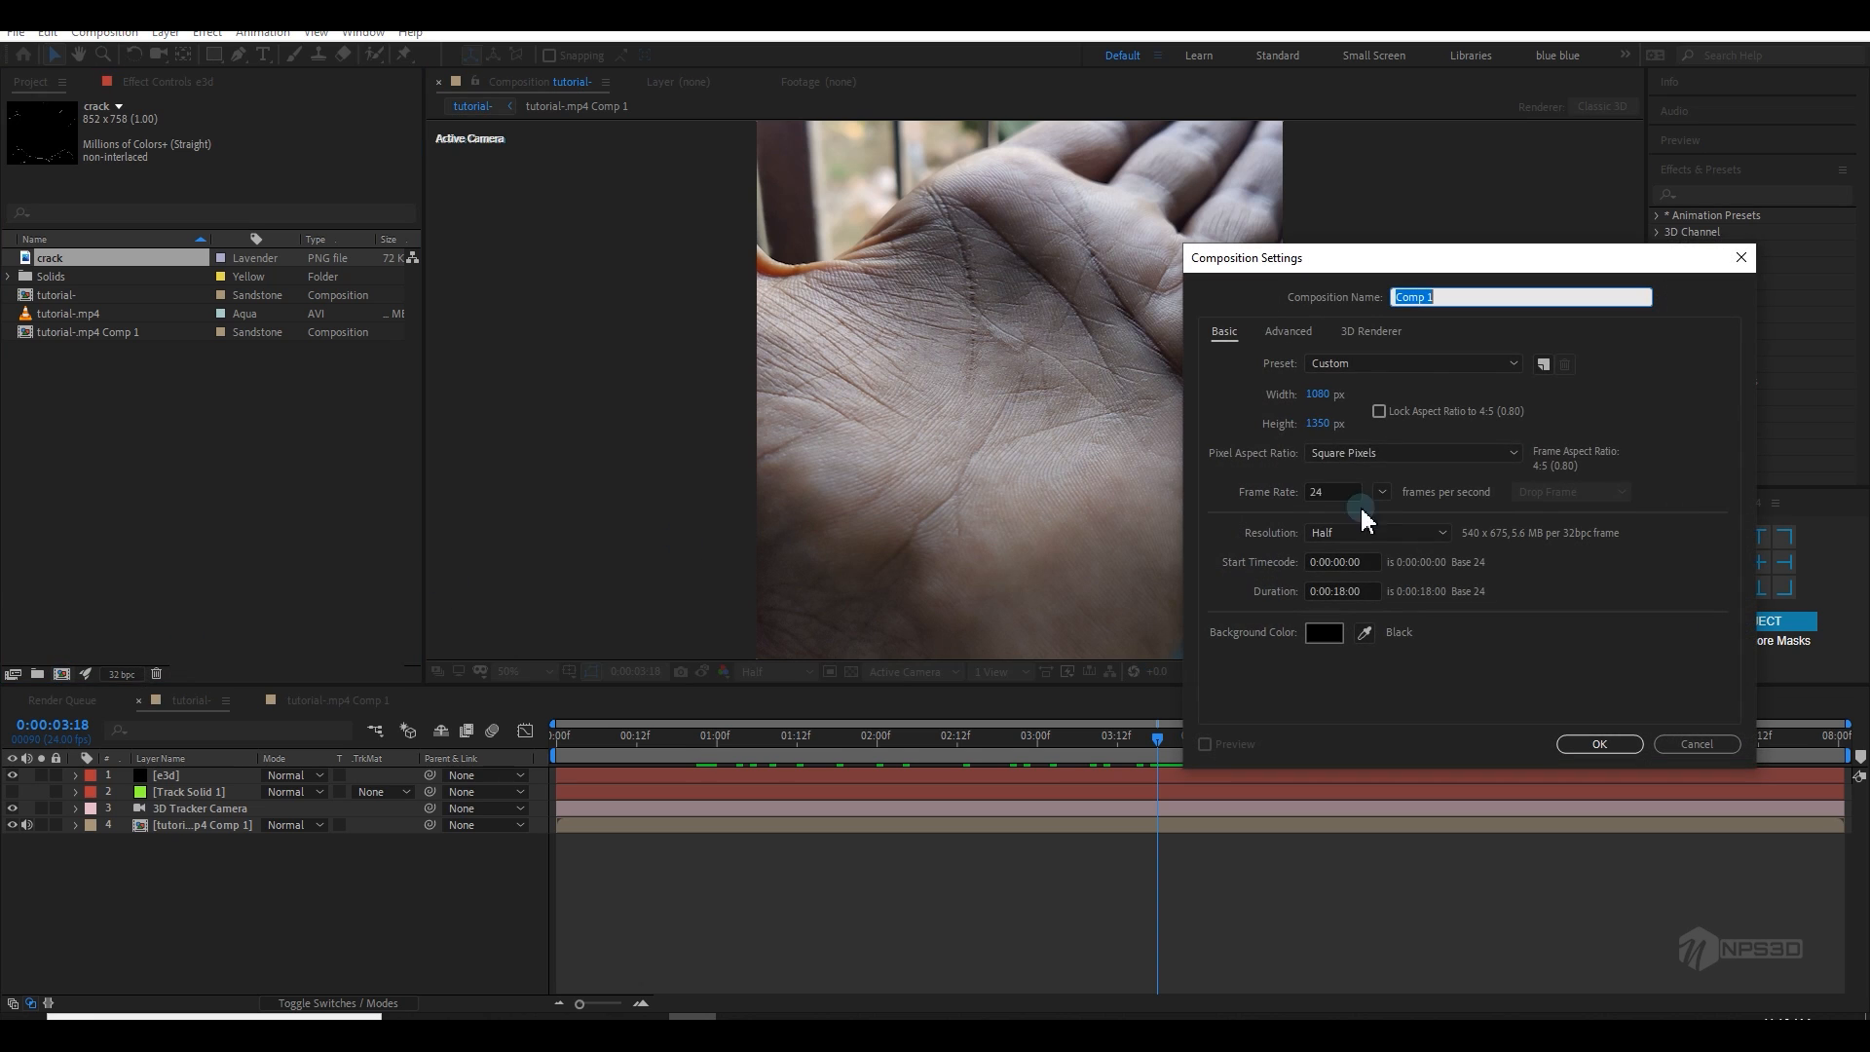
{"action": "left_click", "coordinate": [1332, 423]}
{"action": "type", "text": "1080"}
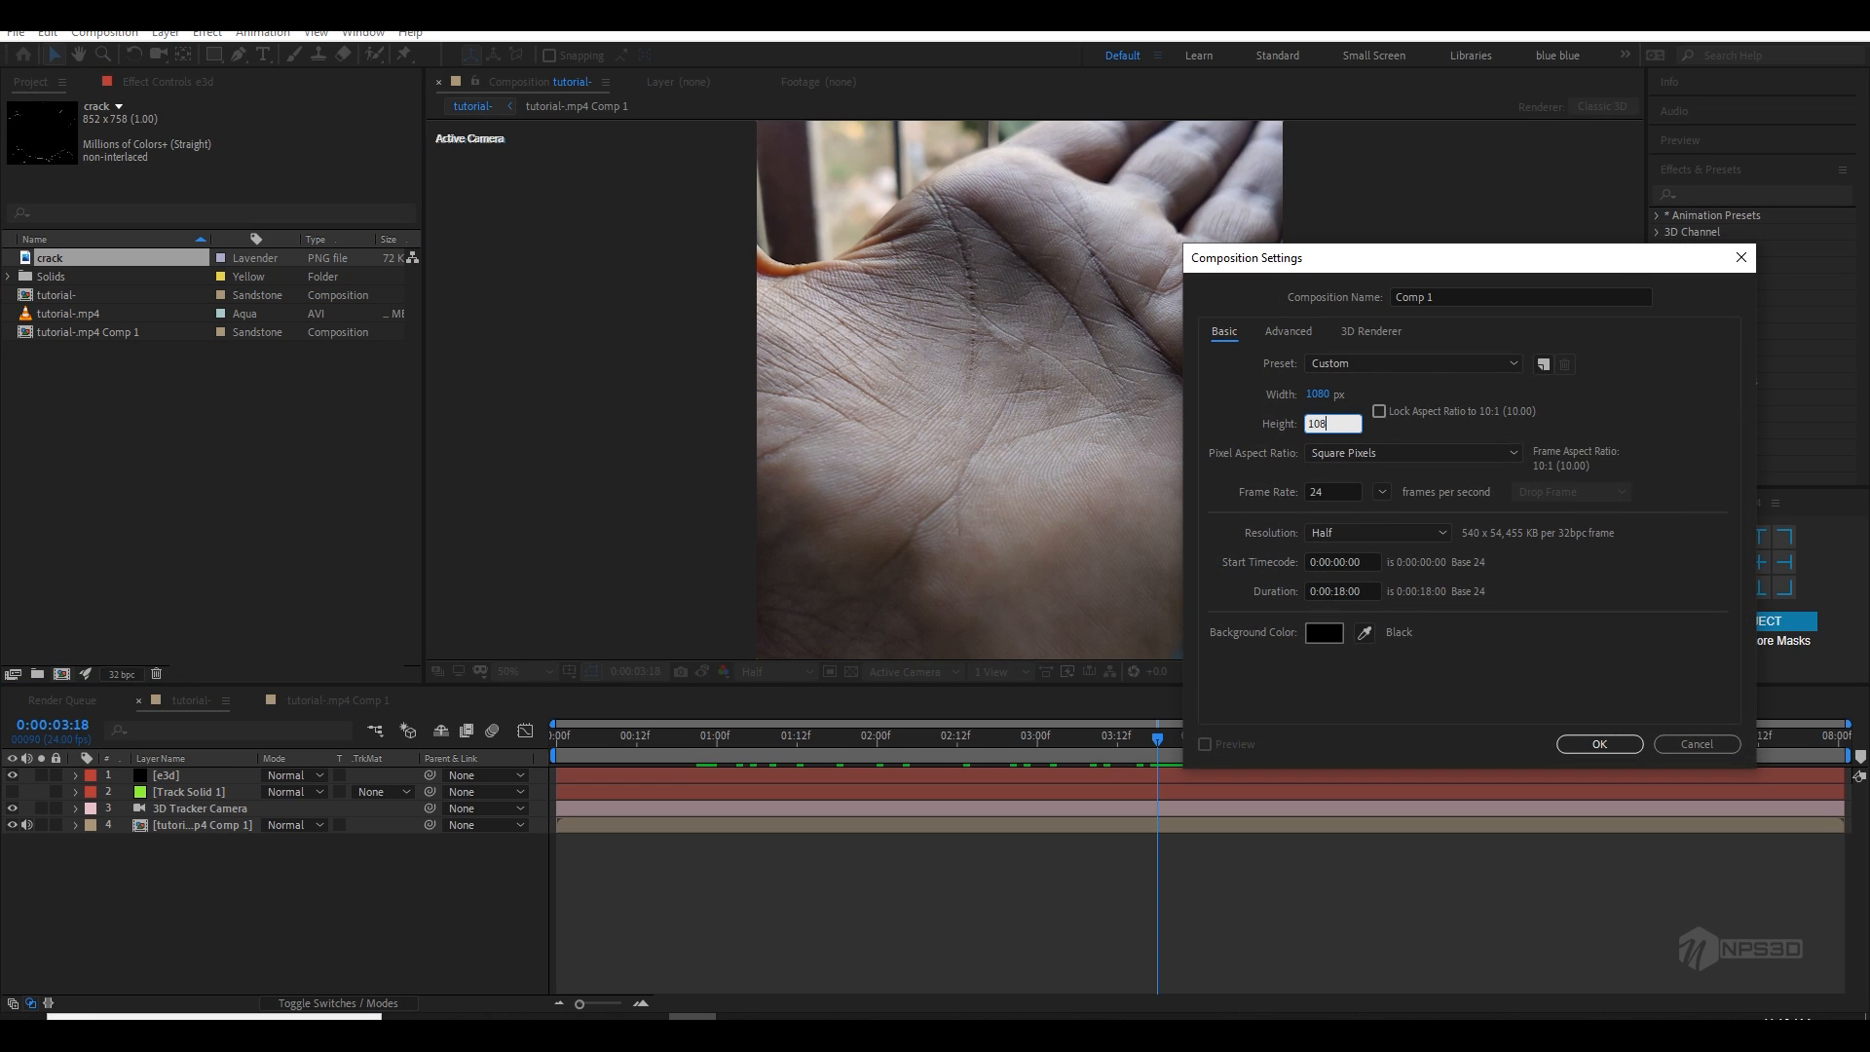
{"action": "left_click", "coordinate": [1462, 297]}
{"action": "type", "text": "crack"}
{"action": "key", "text": "Return"}
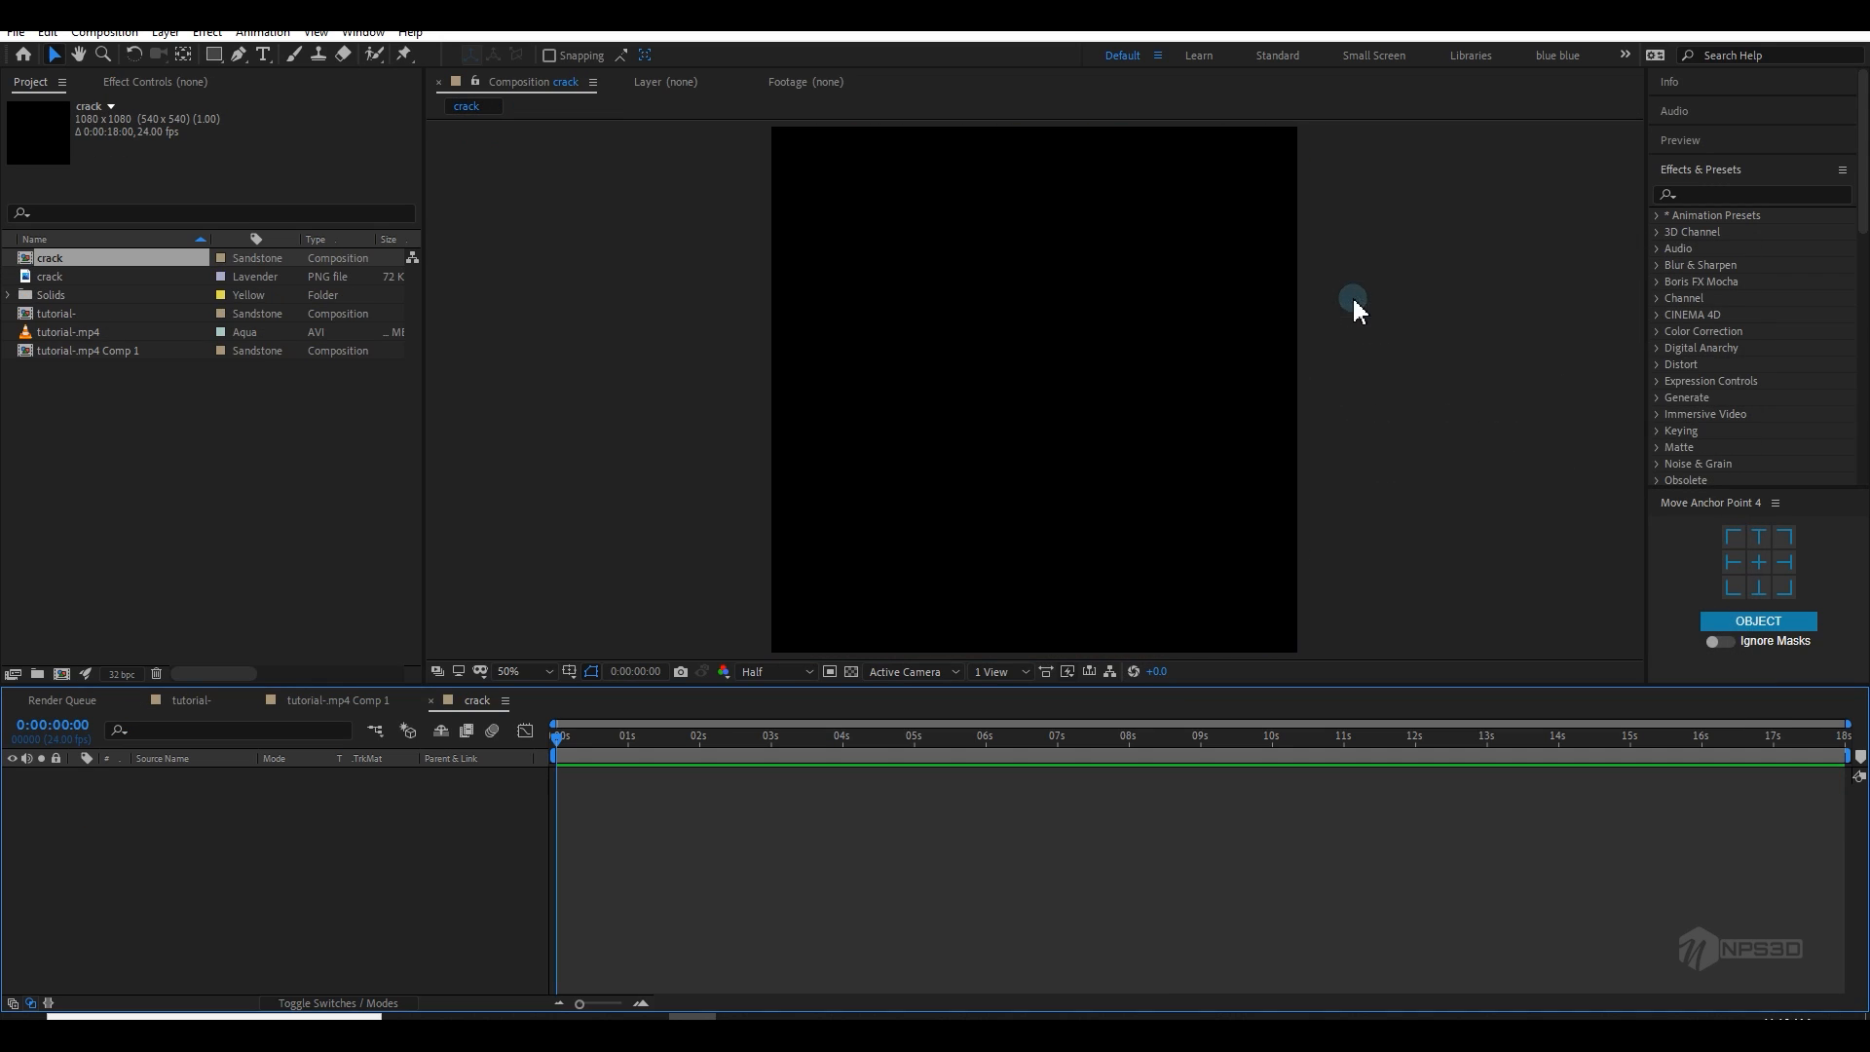
Step: Add the crack PNG image to the crack composition and show the transparency grid behind it
{"action": "left_click_drag", "start_coordinate": [44, 277], "coordinate": [221, 779]}
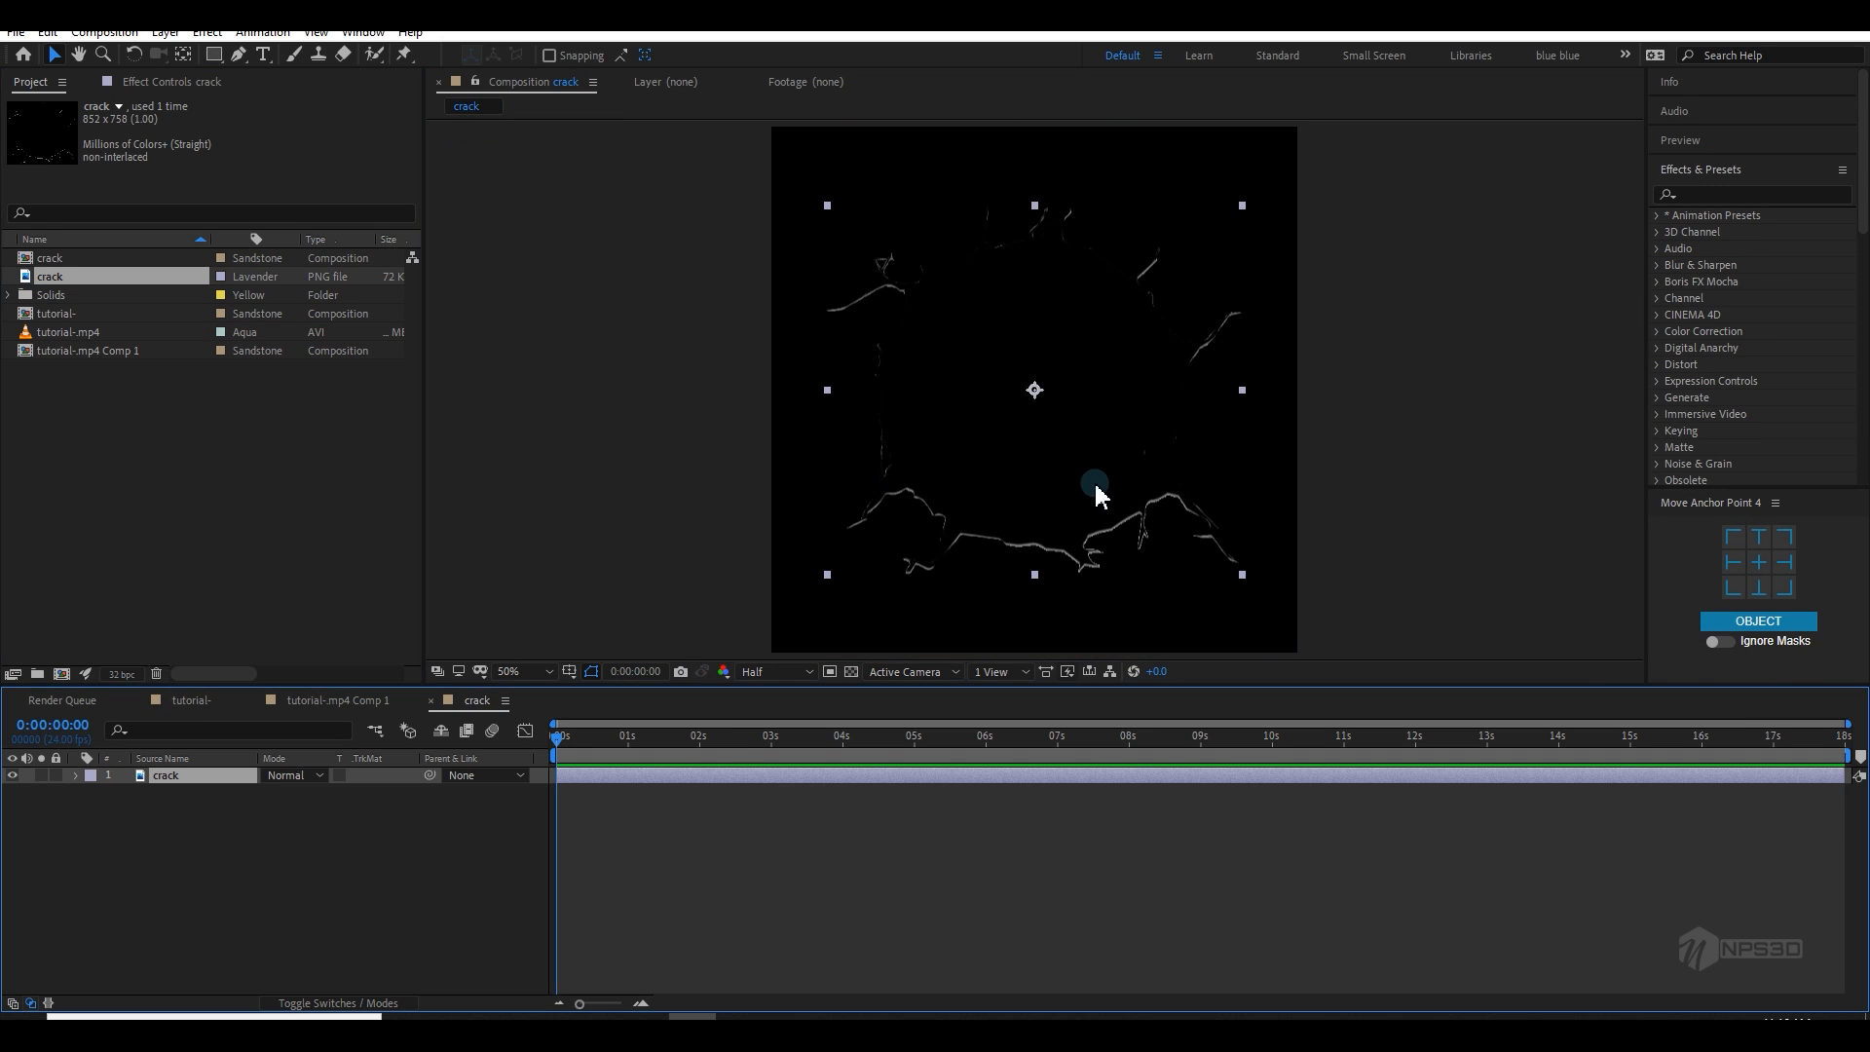
{"action": "left_click", "coordinate": [850, 672]}
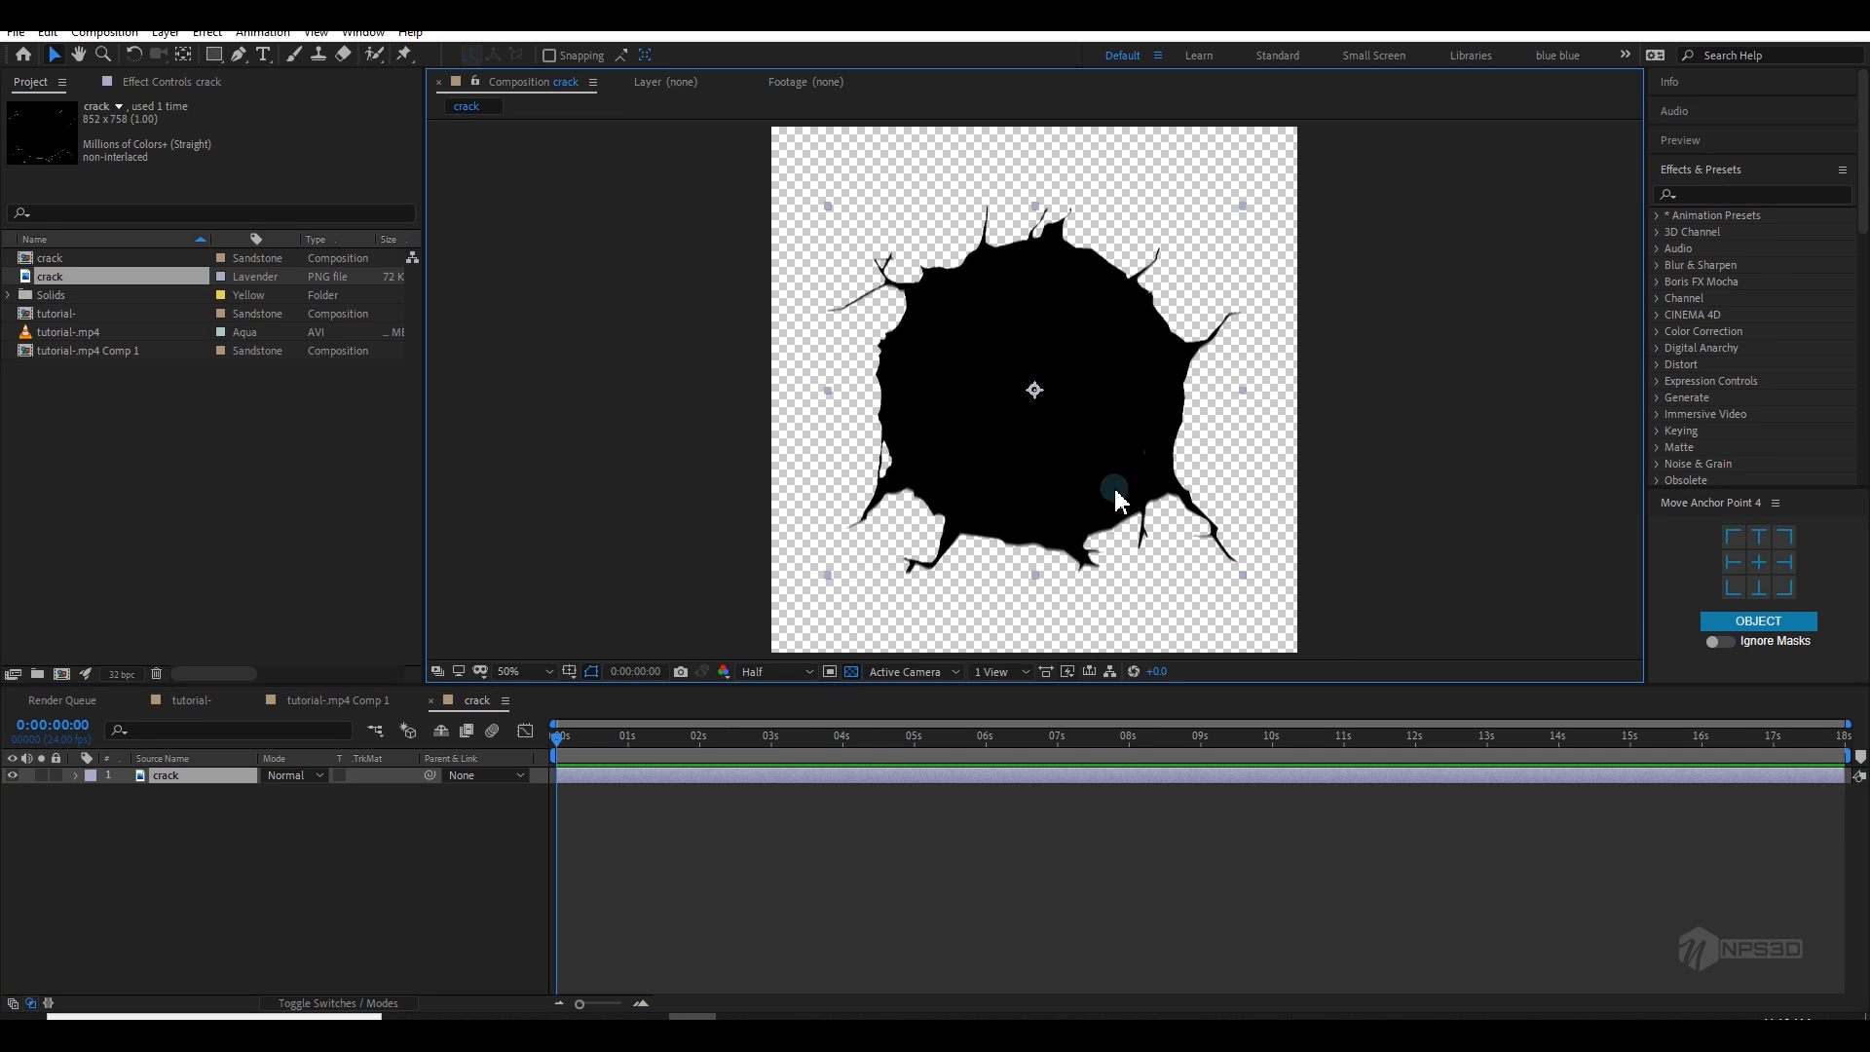
{"action": "left_click_drag", "start_coordinate": [1054, 446], "coordinate": [1049, 441]}
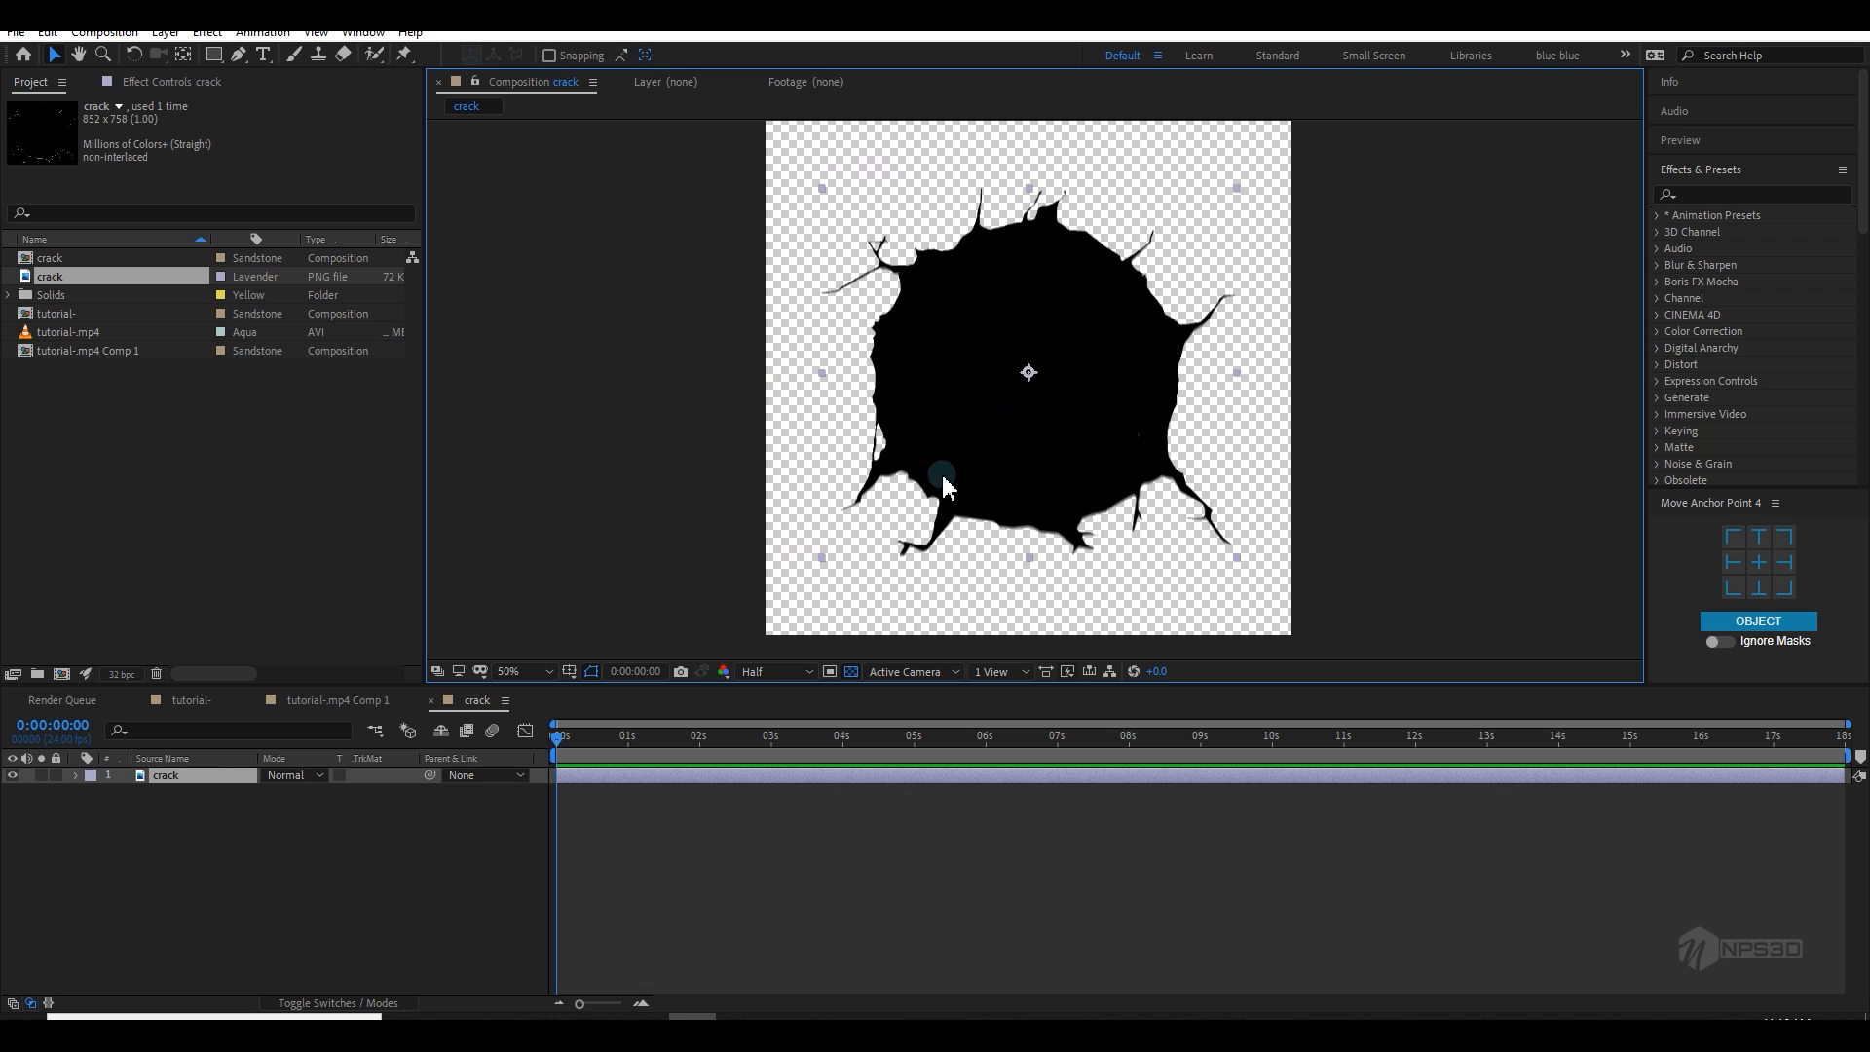
{"action": "left_click", "coordinate": [1084, 514]}
{"action": "left_click", "coordinate": [364, 822]}
{"action": "left_click", "coordinate": [185, 779]}
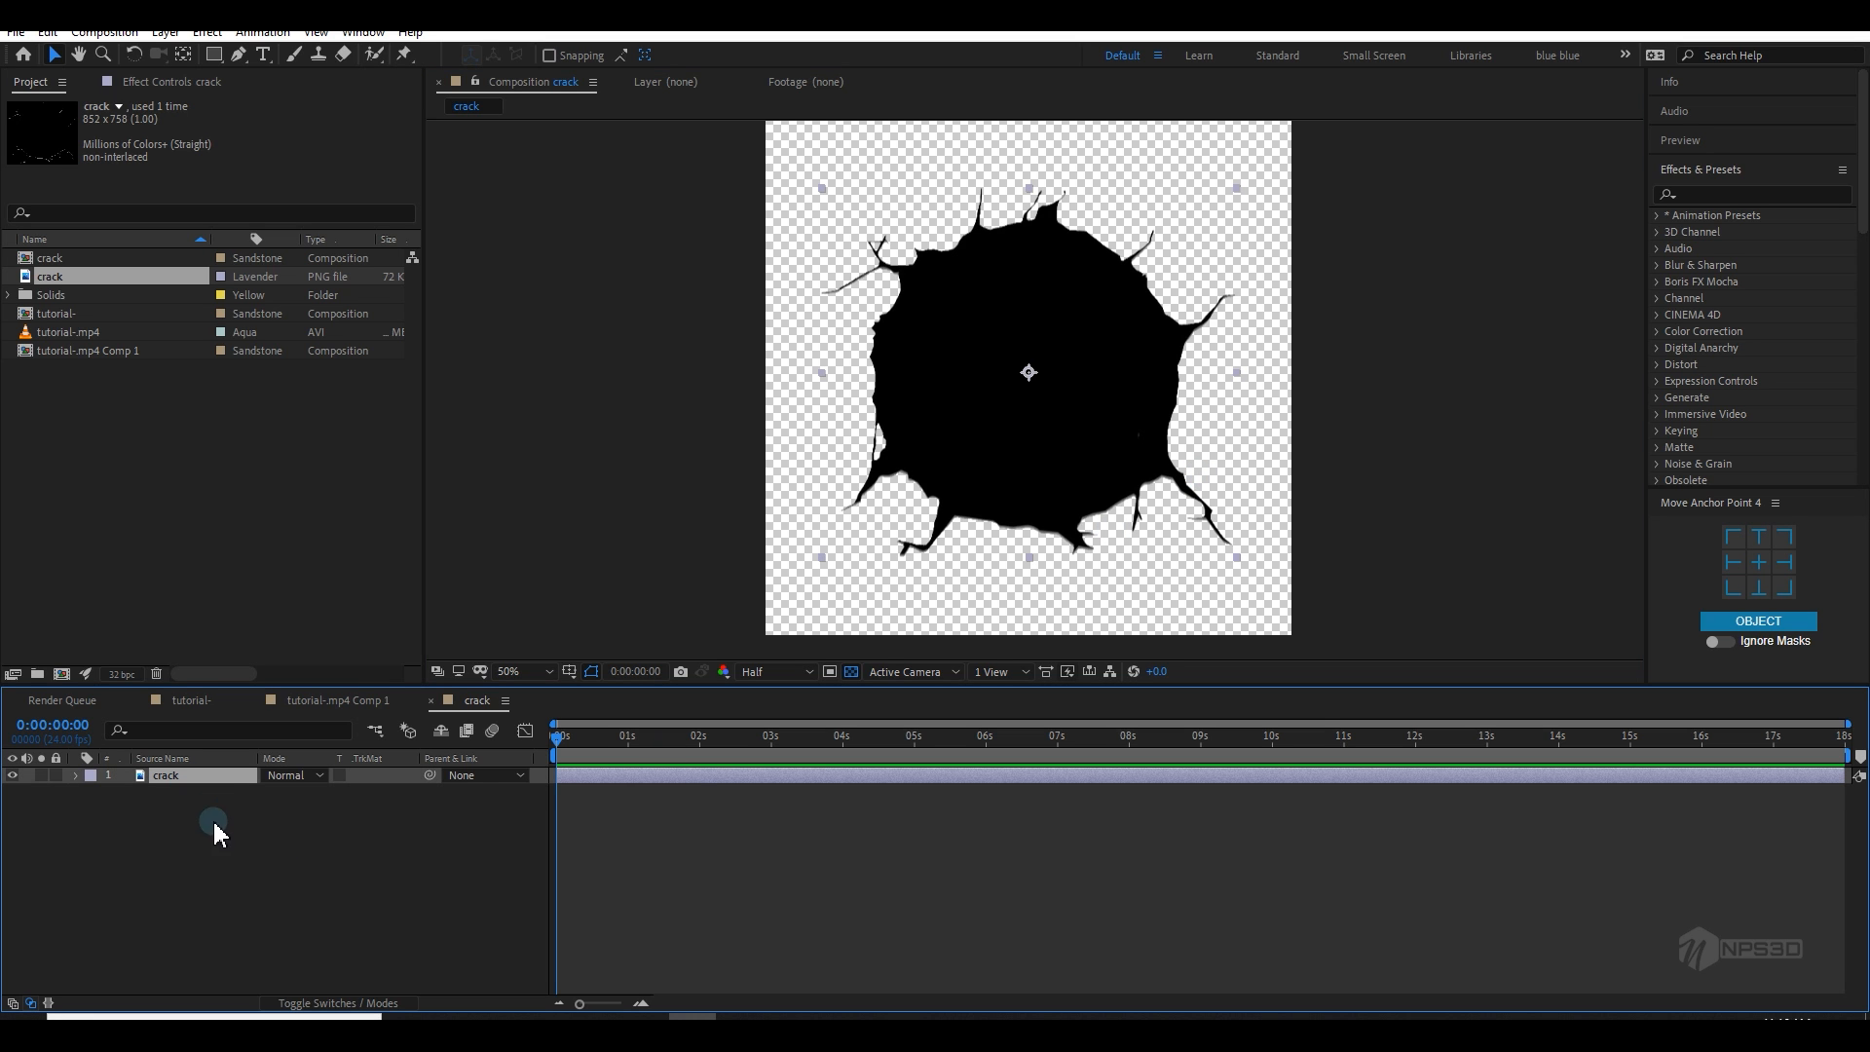
Step: Apply the Invert effect to the crack image layer
{"action": "right_click", "coordinate": [243, 836]}
{"action": "mouse_move", "coordinate": [370, 628]}
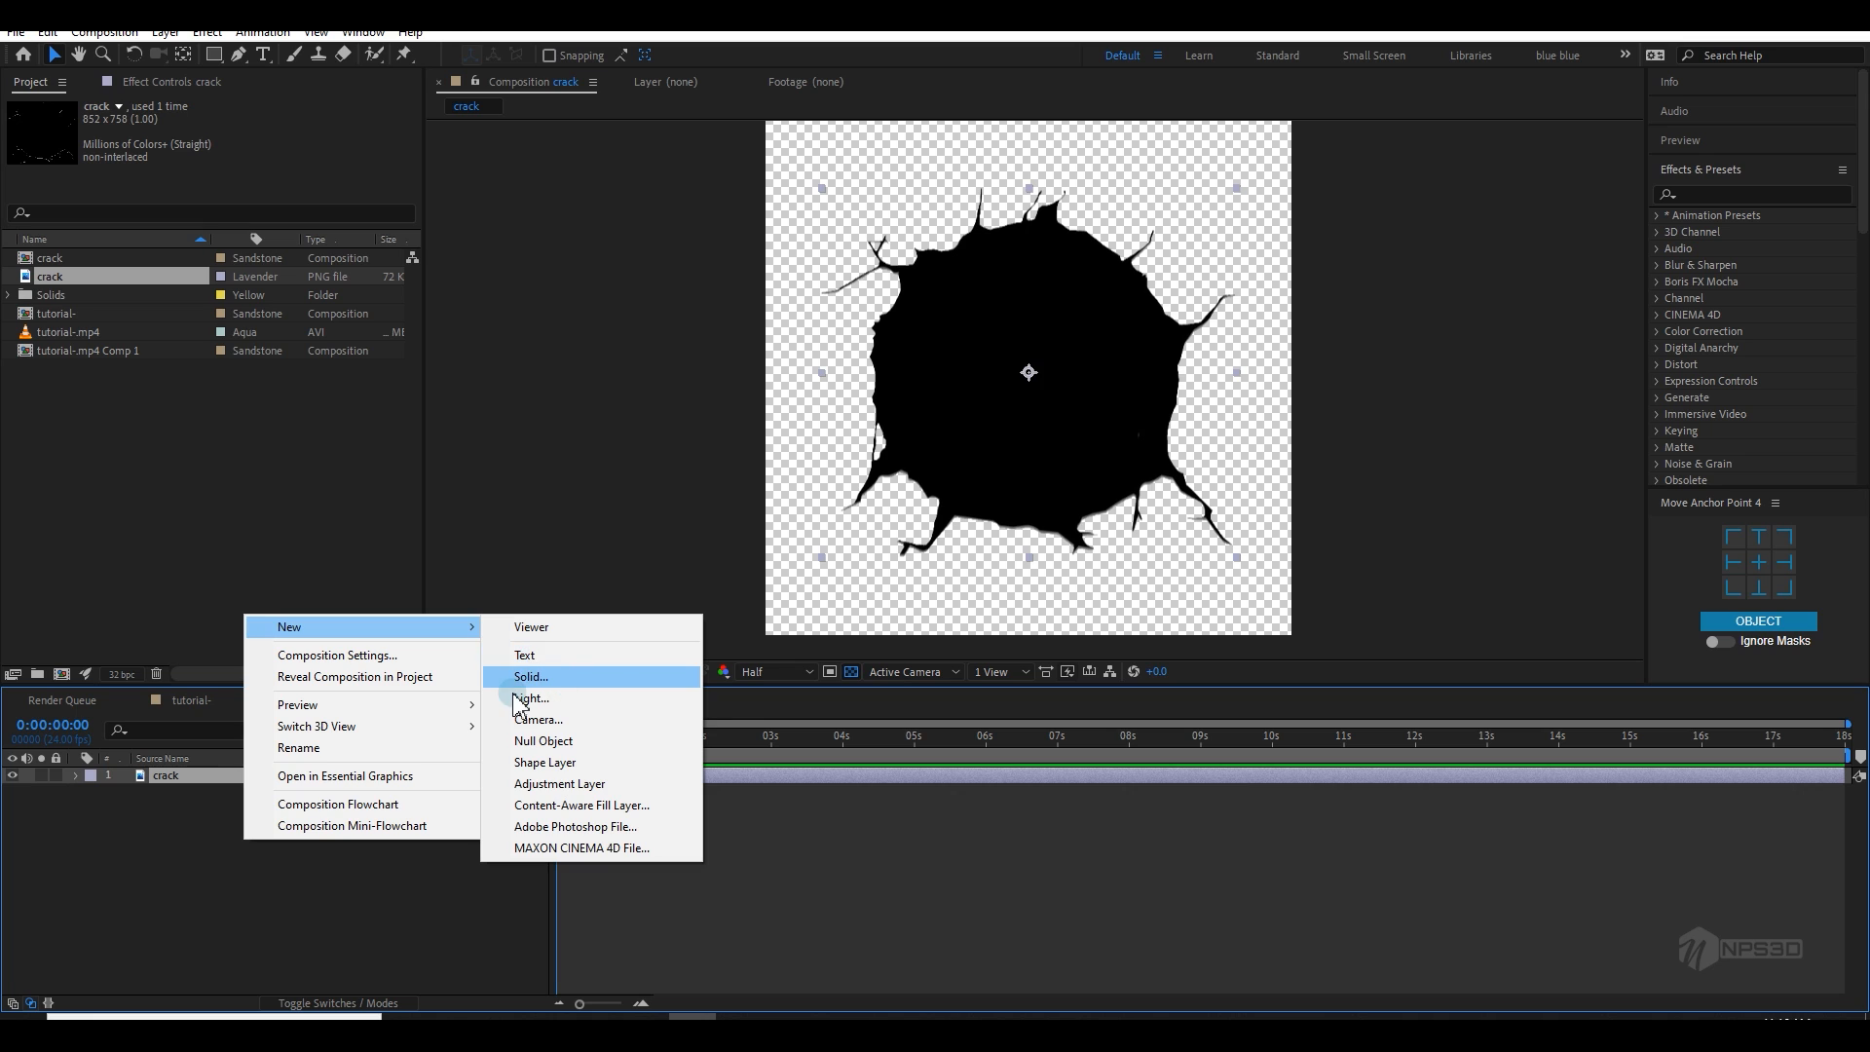
{"action": "left_click", "coordinate": [175, 780]}
{"action": "left_click", "coordinate": [190, 82]}
{"action": "key", "text": "ctrl+space"}
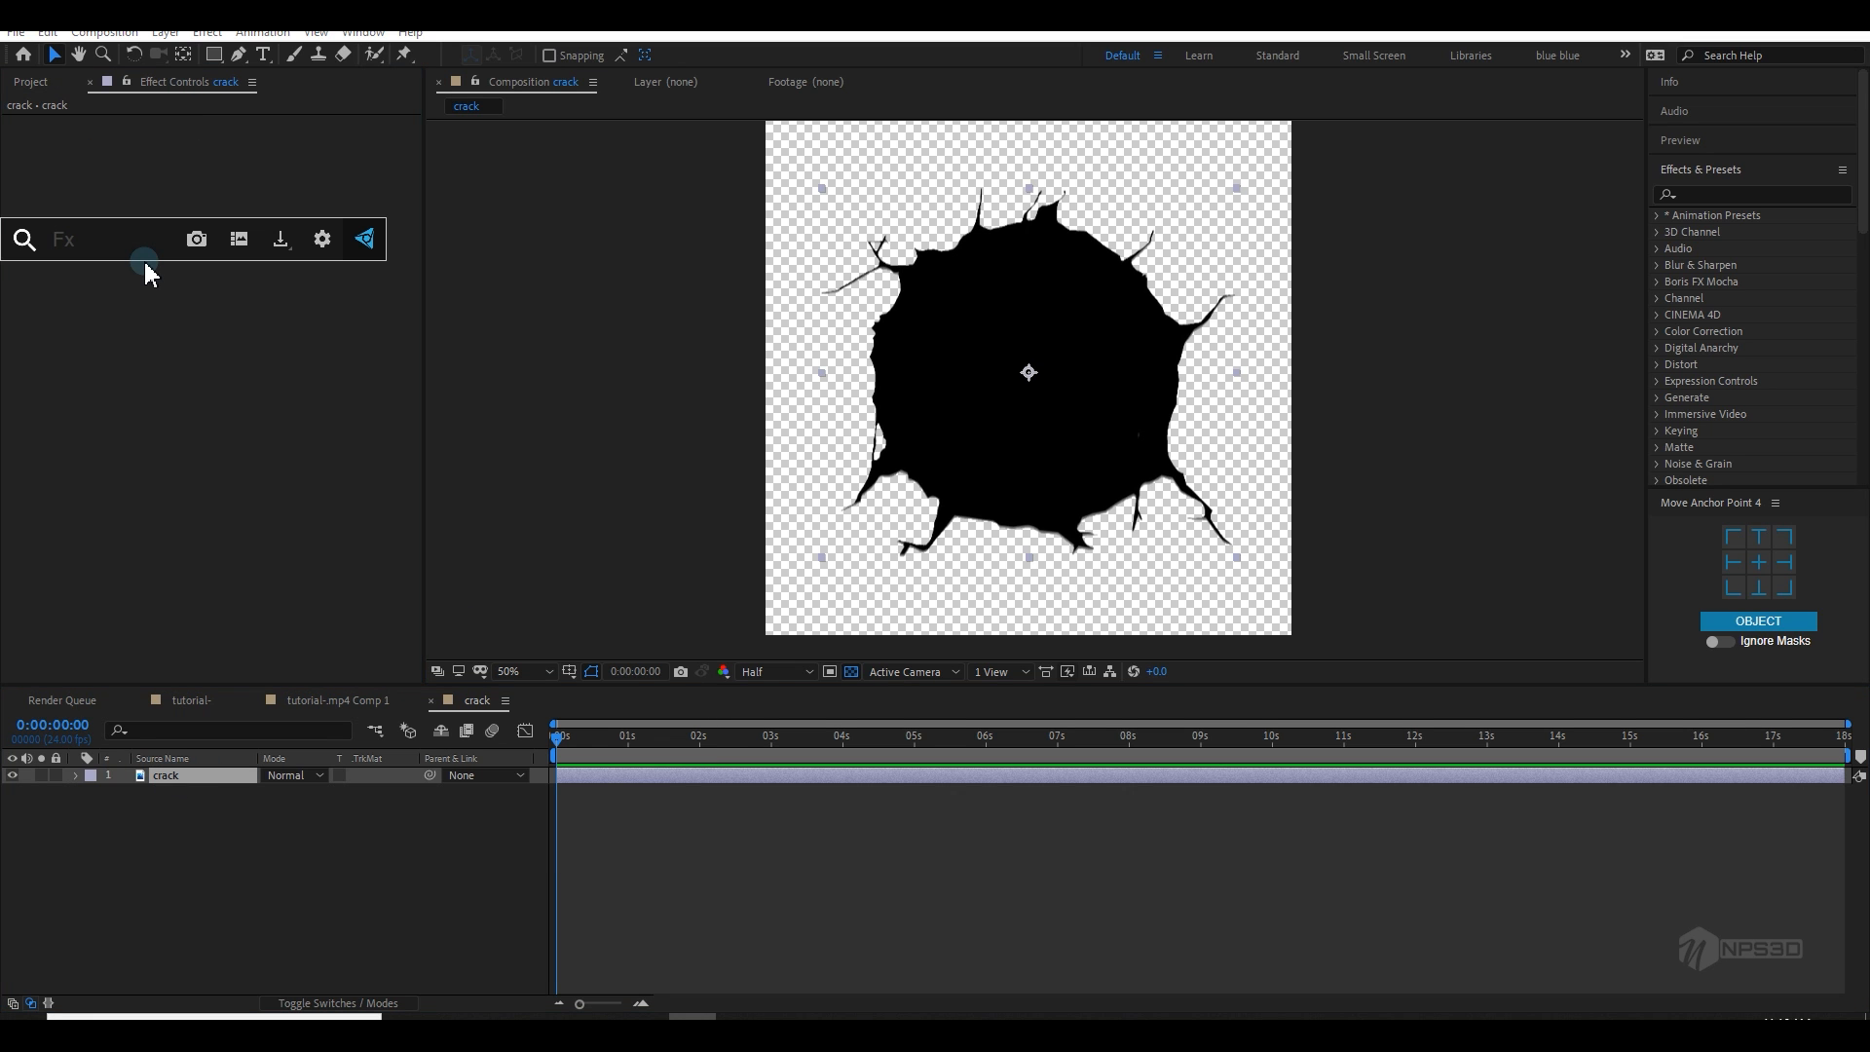
{"action": "type", "text": "invert"}
{"action": "key", "text": "Return"}
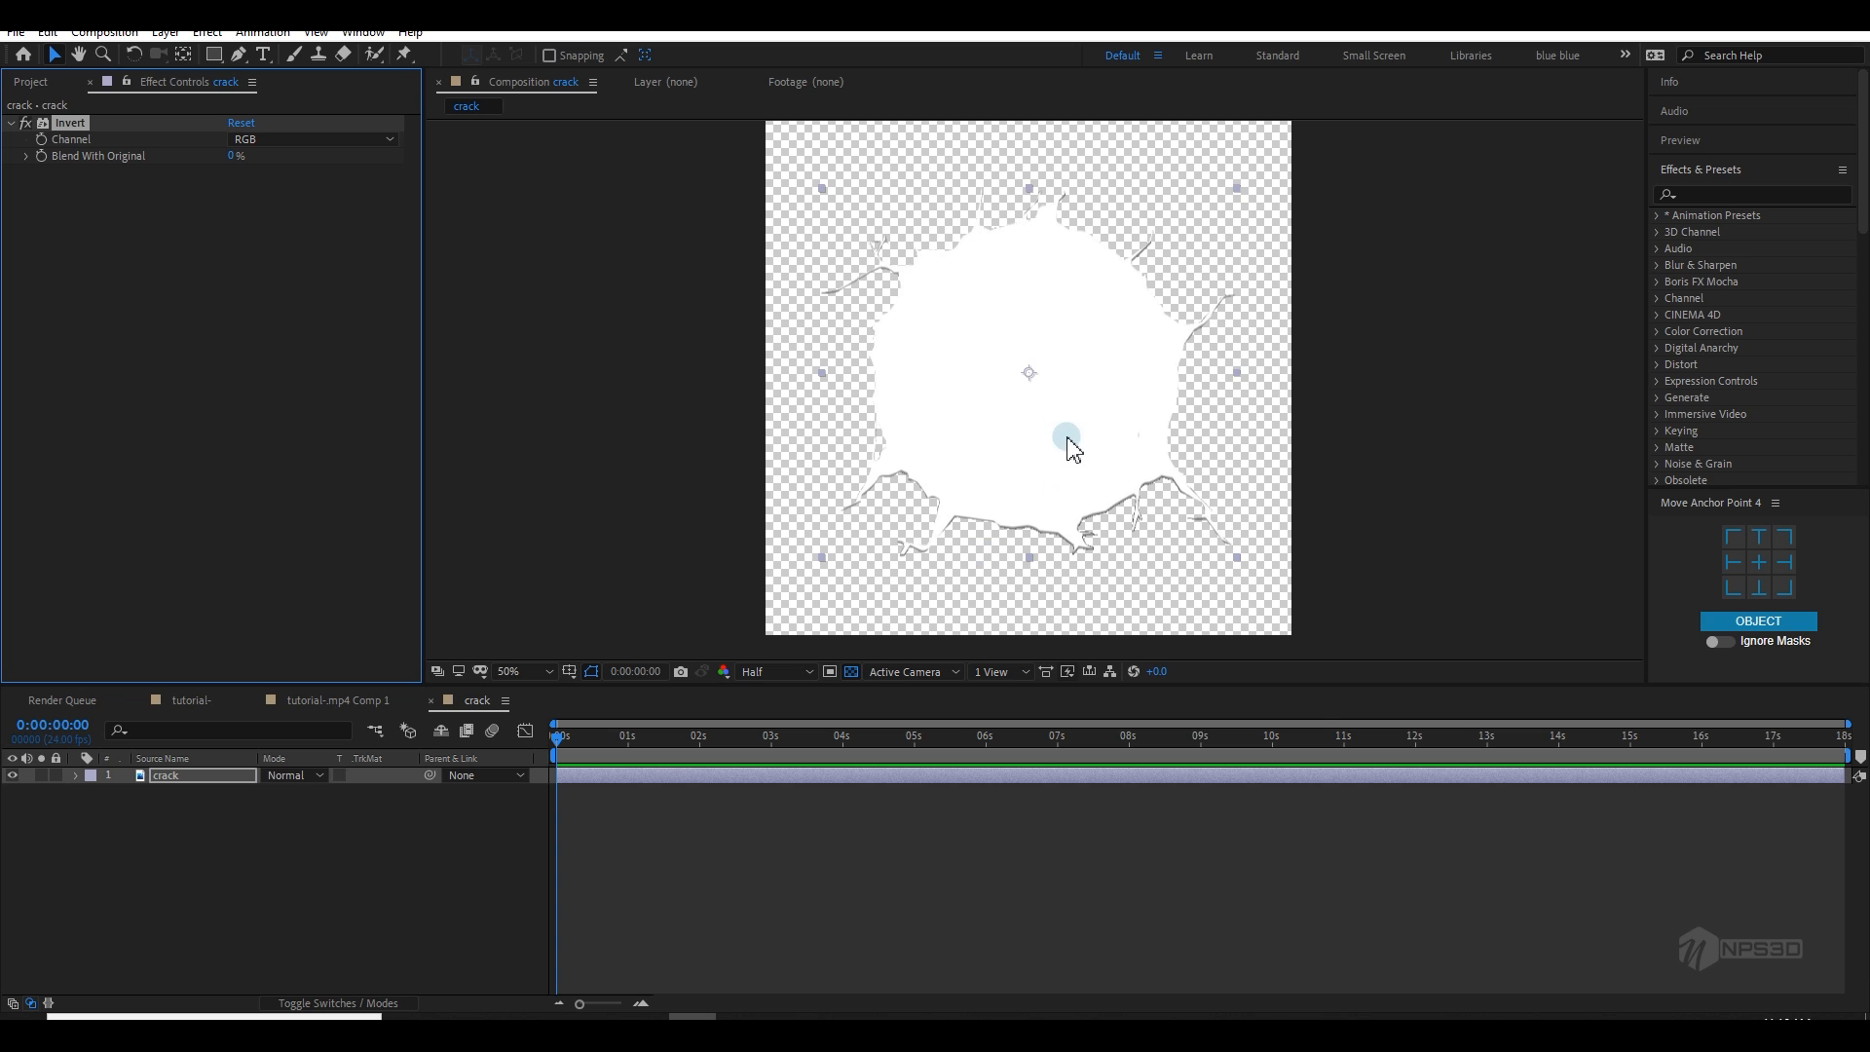
Step: Add a black 1080 × 1080 px solid named bg beneath the crack image and set its track matte to Alpha Inverted Matte "crack"
{"action": "right_click", "coordinate": [216, 830]}
{"action": "mouse_move", "coordinate": [302, 623]}
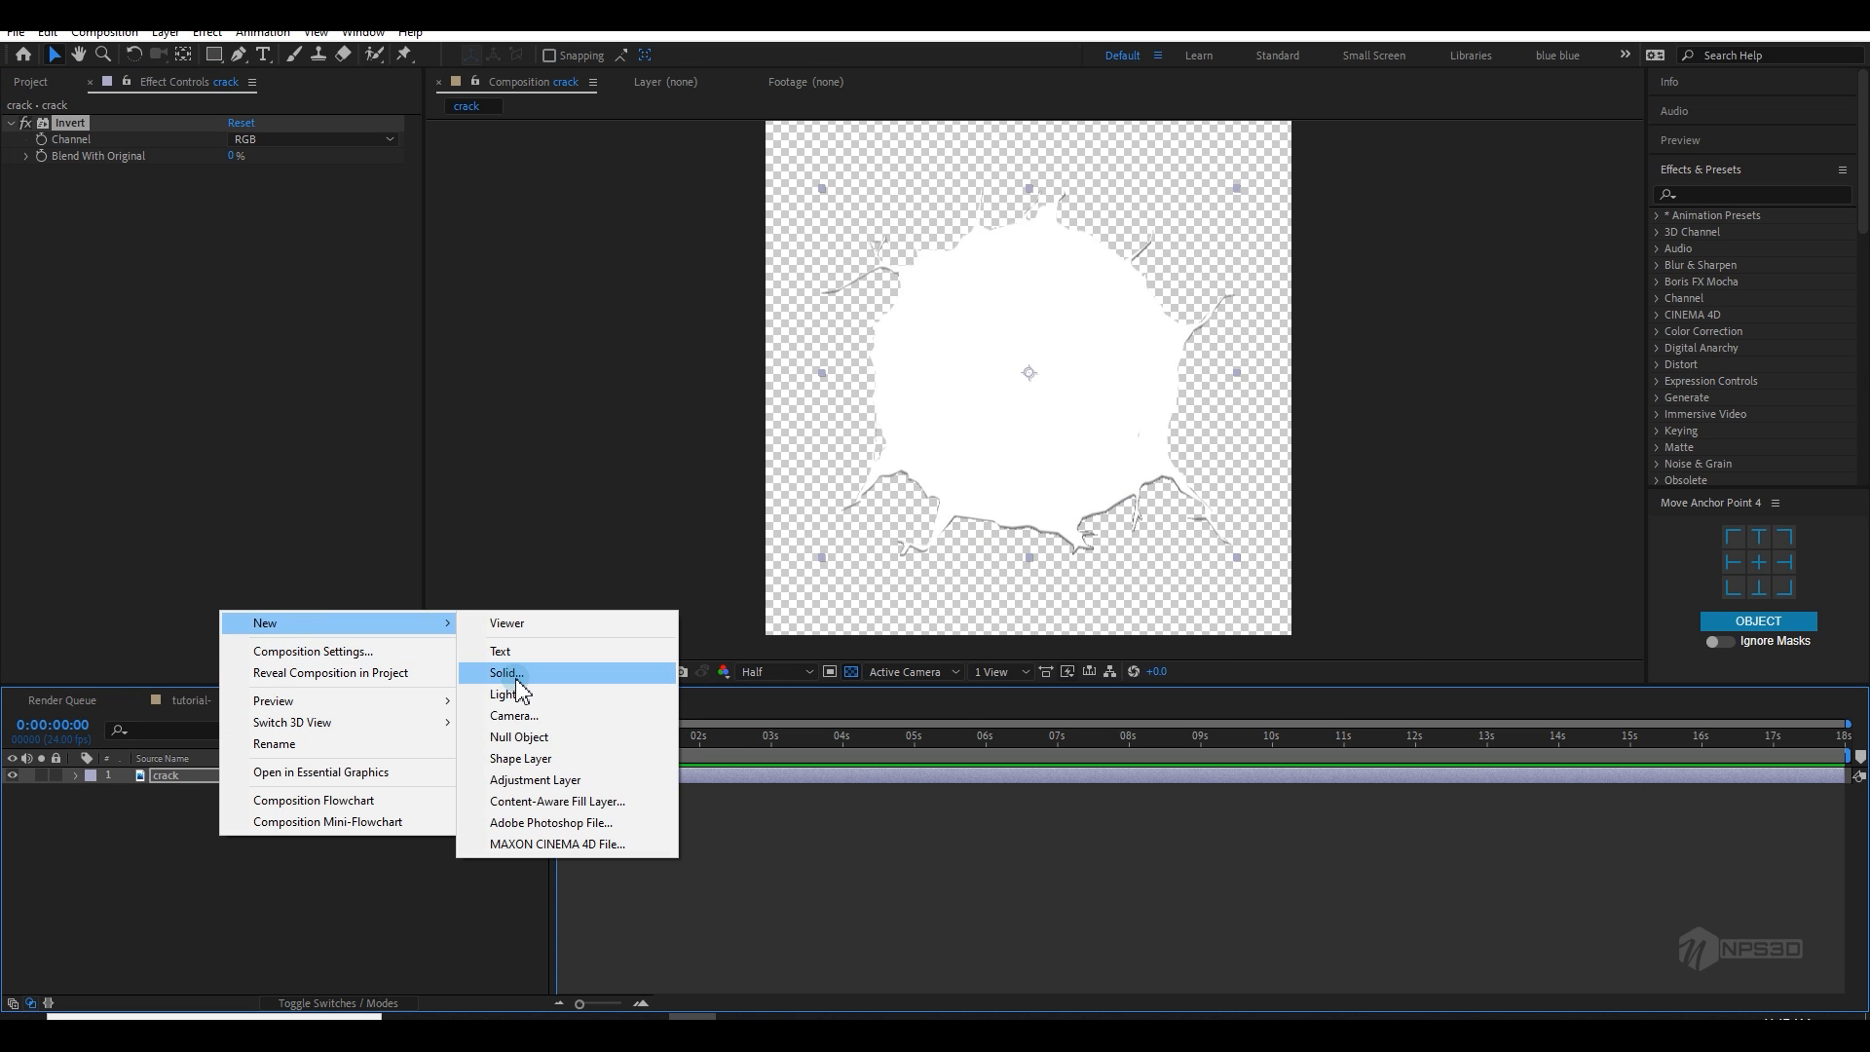
{"action": "left_click", "coordinate": [516, 667]}
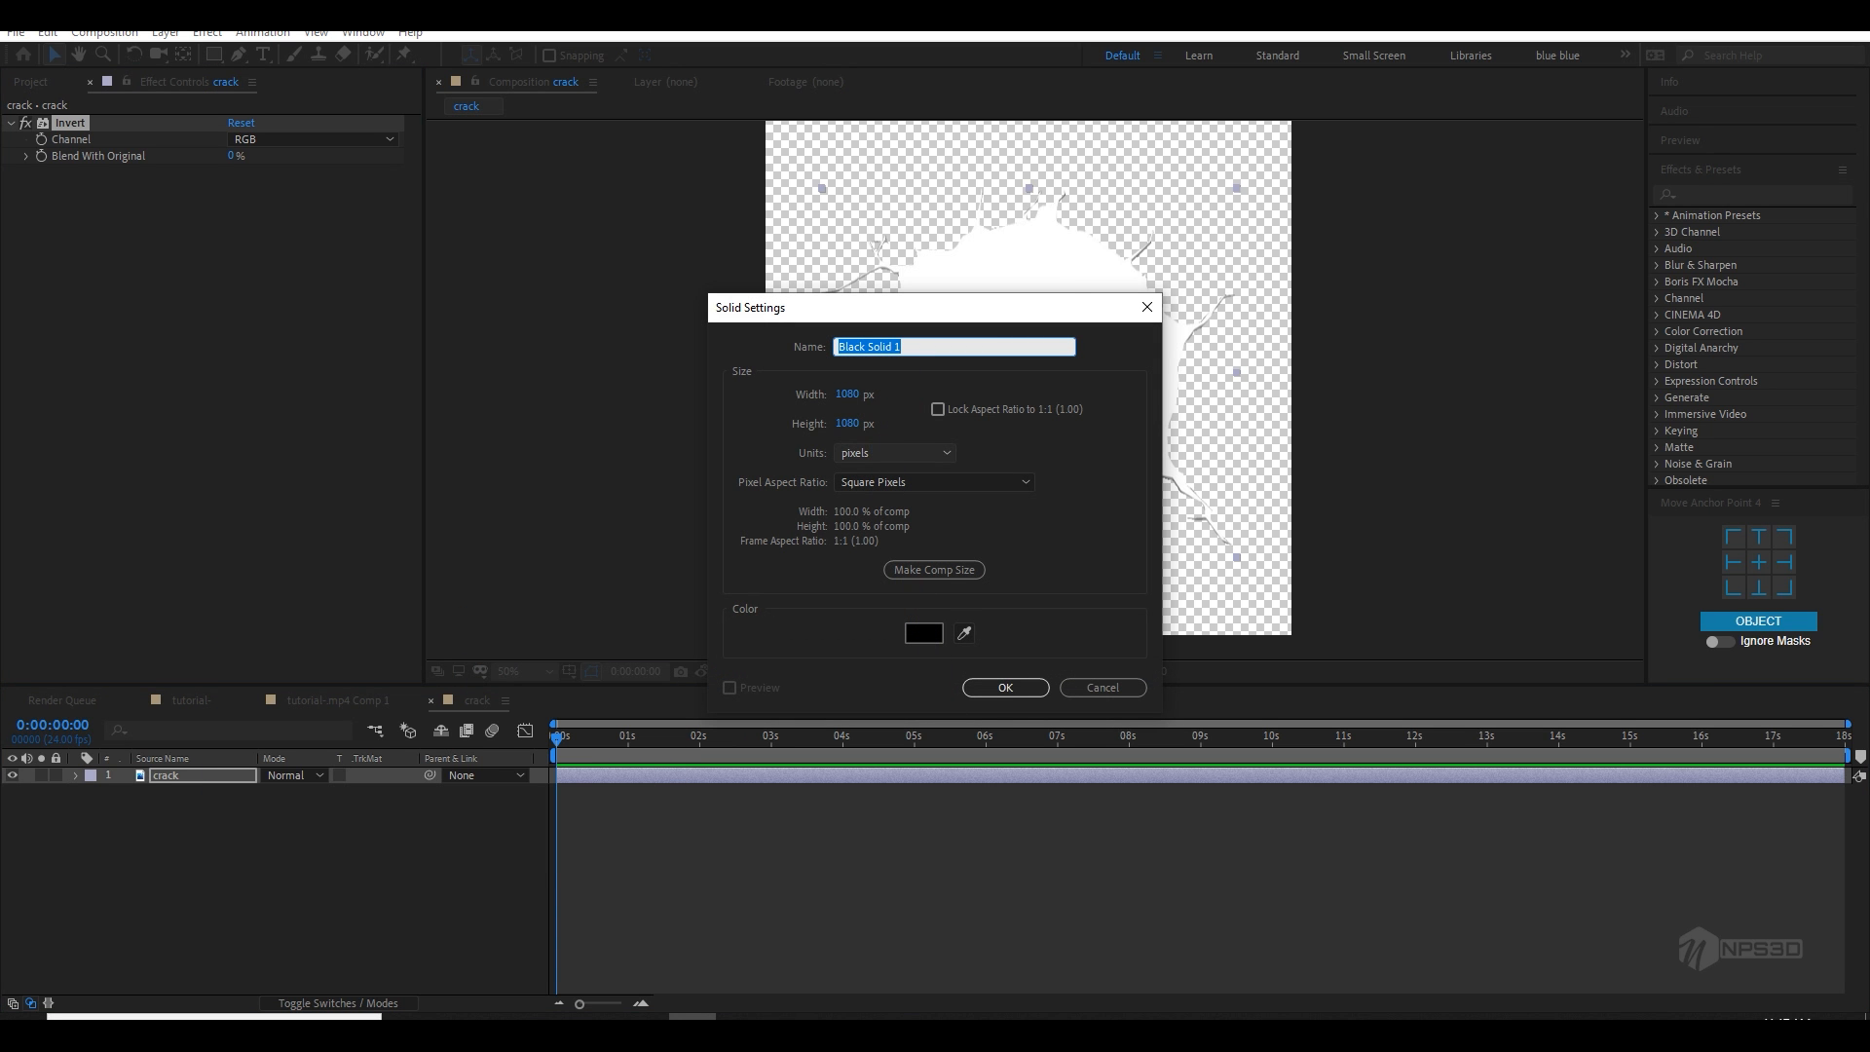
{"action": "type", "text": "bg"}
{"action": "left_click", "coordinate": [1005, 688]}
{"action": "mouse_move", "coordinate": [231, 791]}
{"action": "left_mouse_down"}
{"action": "mouse_move", "coordinate": [250, 832]}
{"action": "mouse_move", "coordinate": [195, 792]}
{"action": "left_mouse_up"}
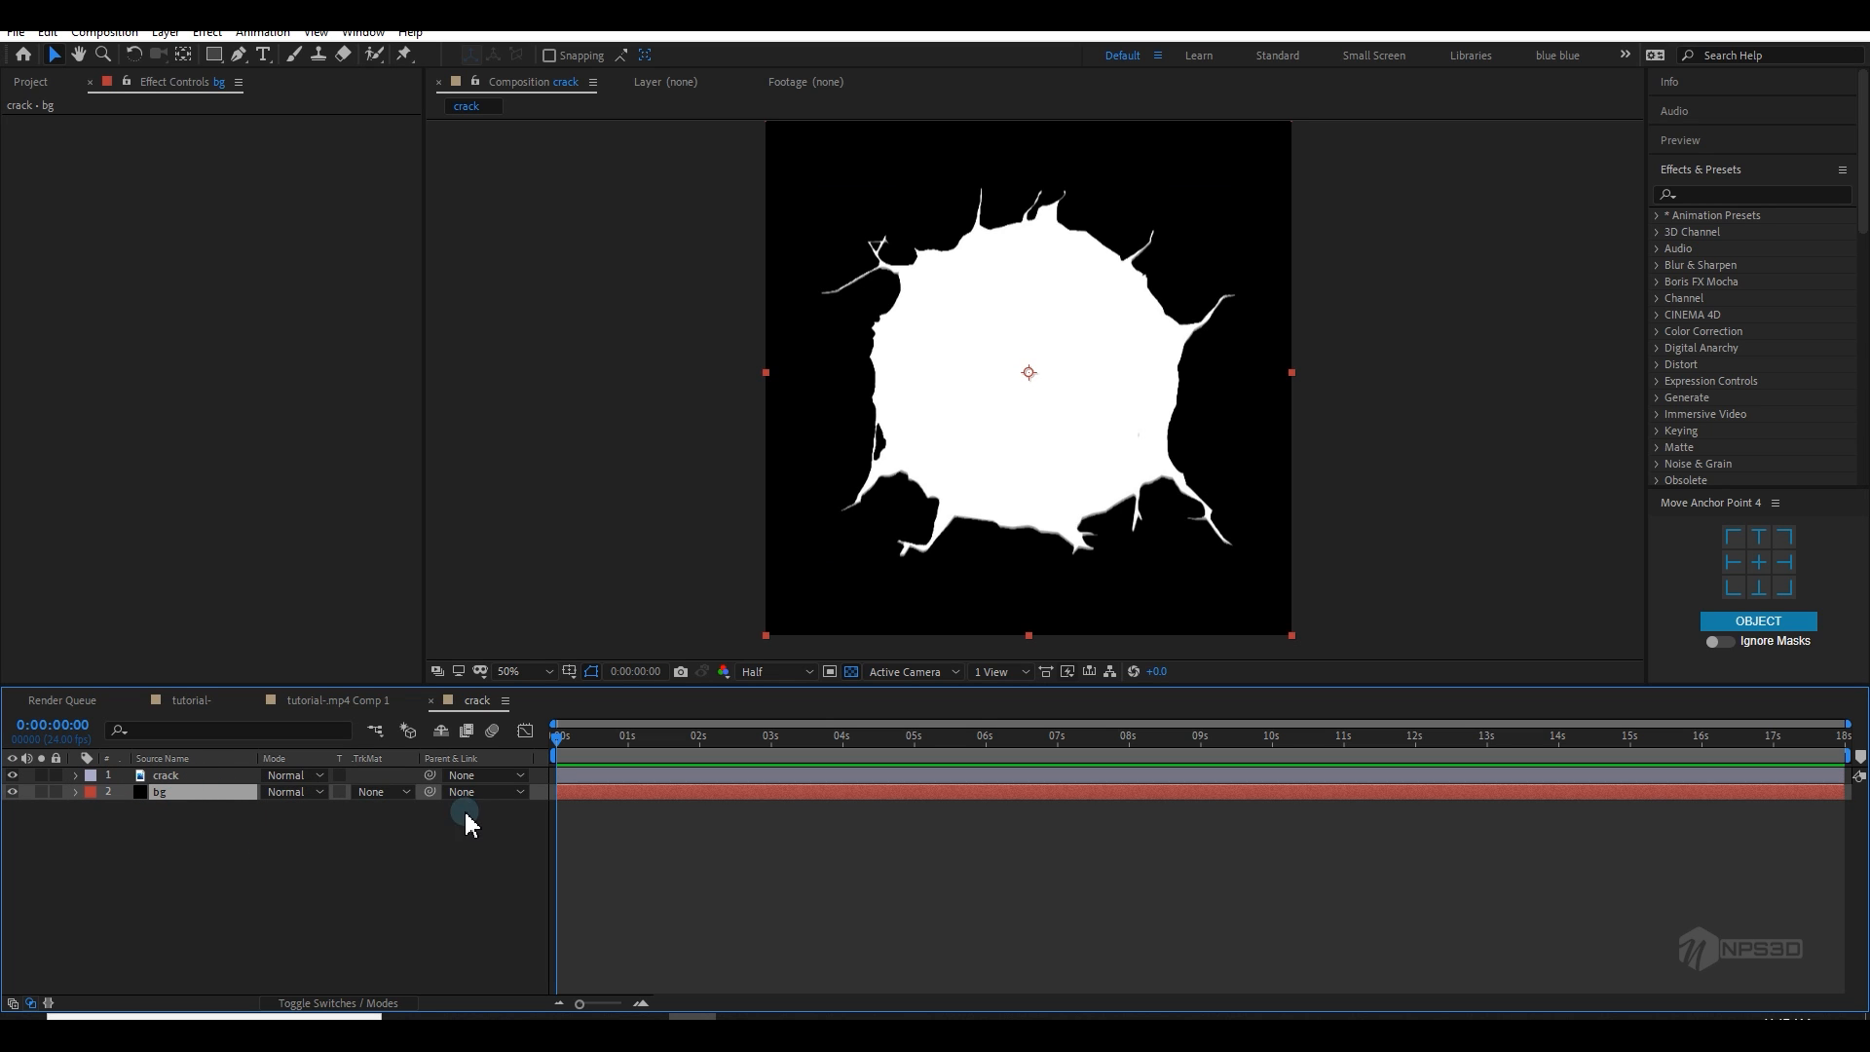
{"action": "left_click", "coordinate": [382, 793]}
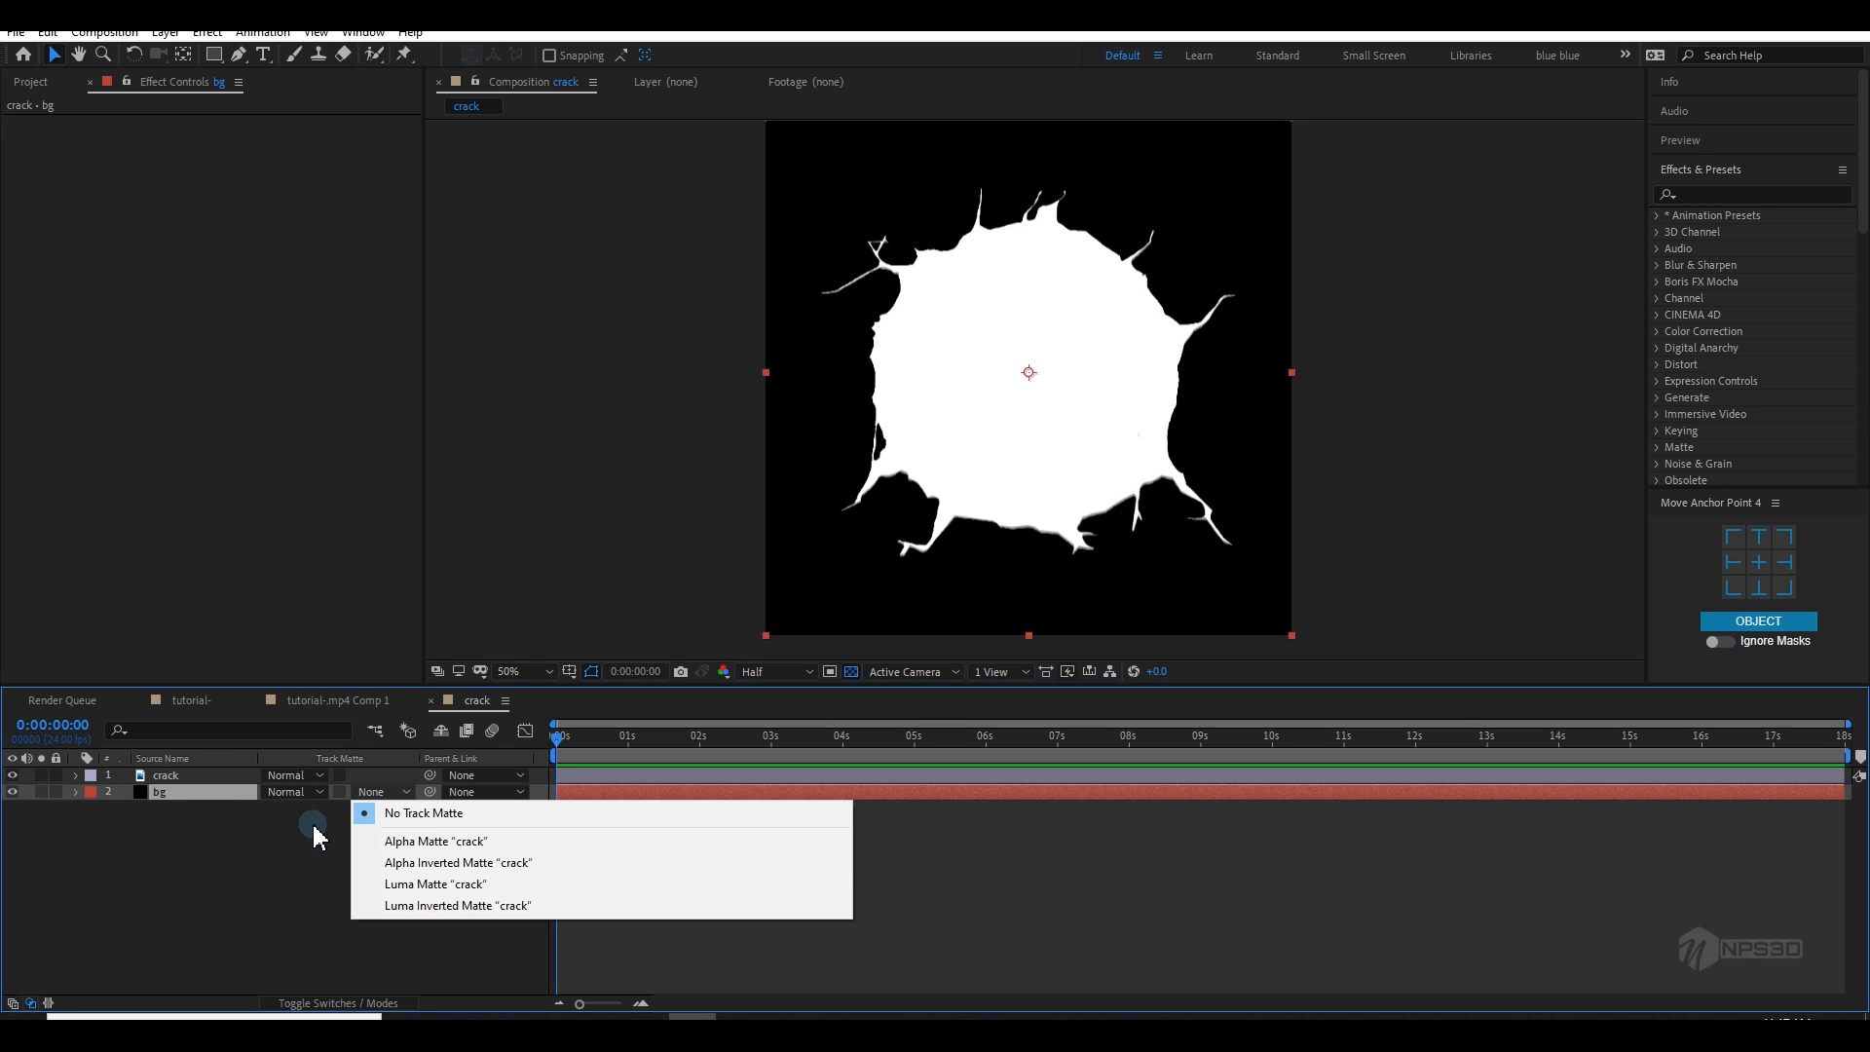
{"action": "left_click", "coordinate": [461, 865]}
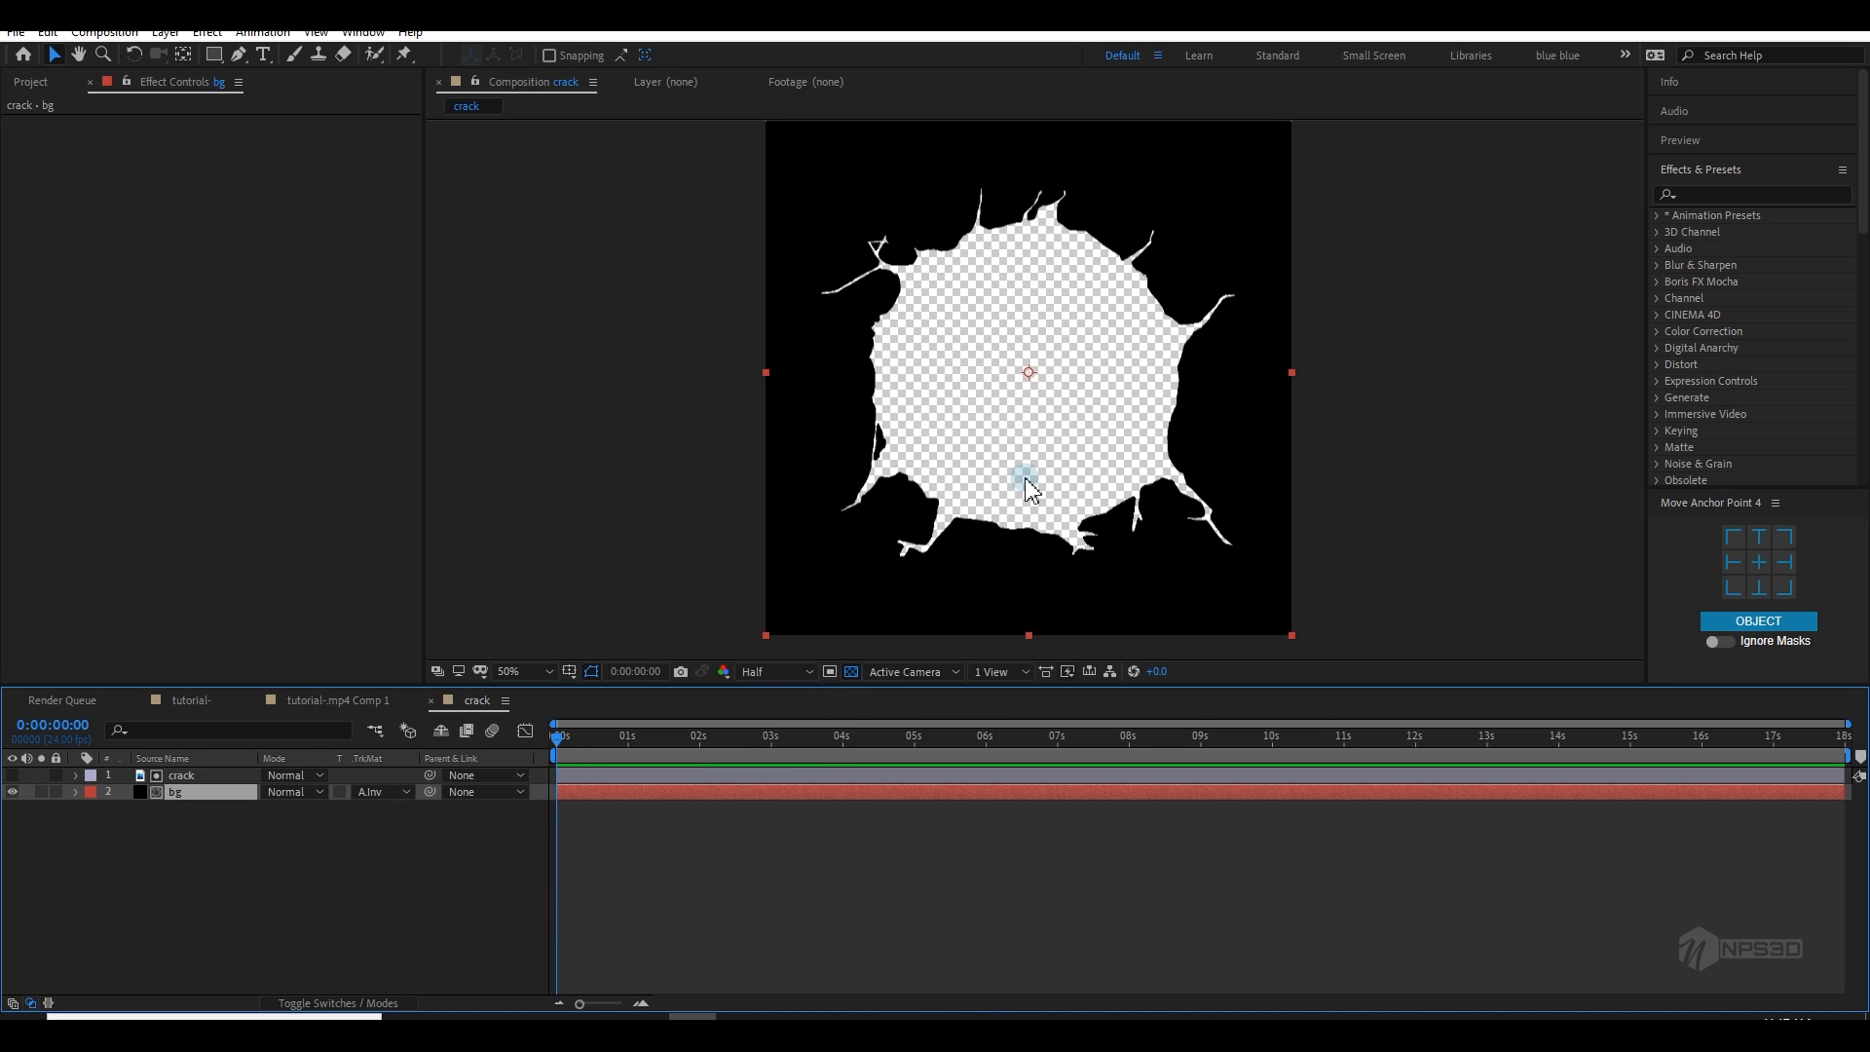
Step: Add the crack composition as the top layer of the tutorial- composition and solo it
{"action": "left_click", "coordinate": [376, 701]}
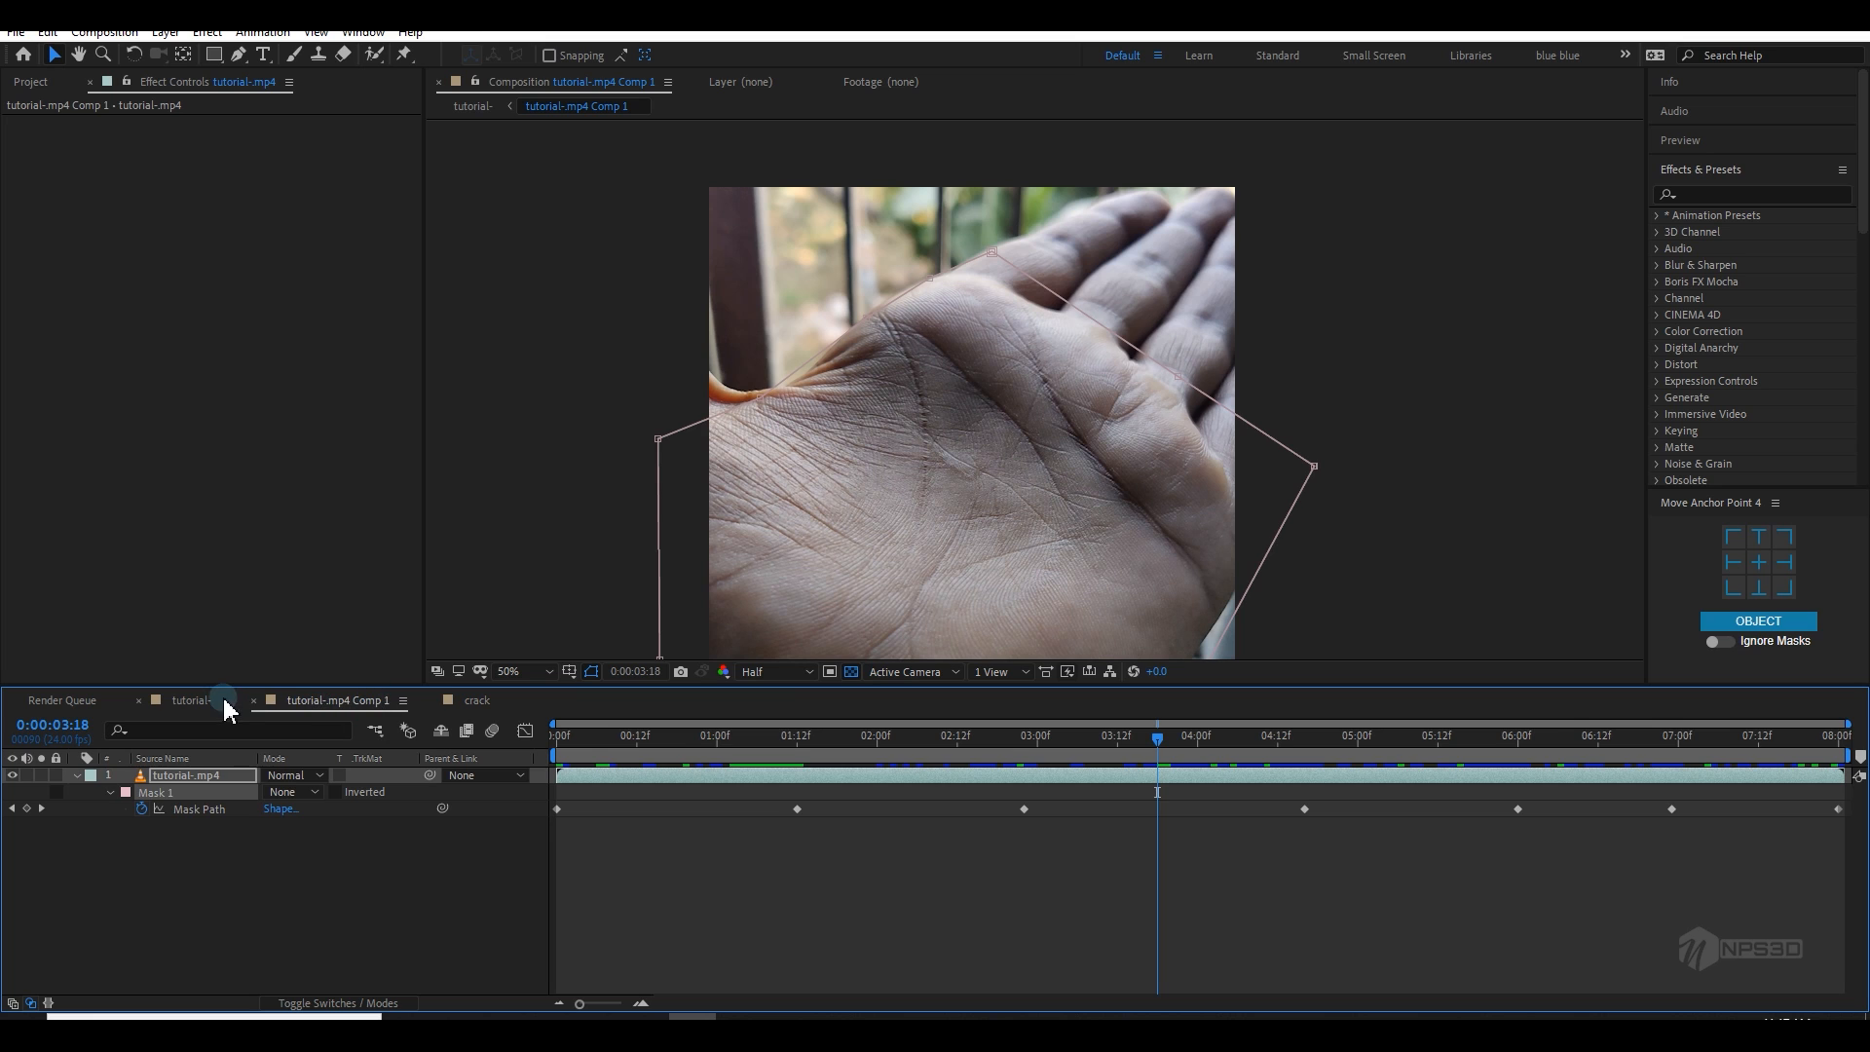
{"action": "left_click", "coordinate": [193, 702]}
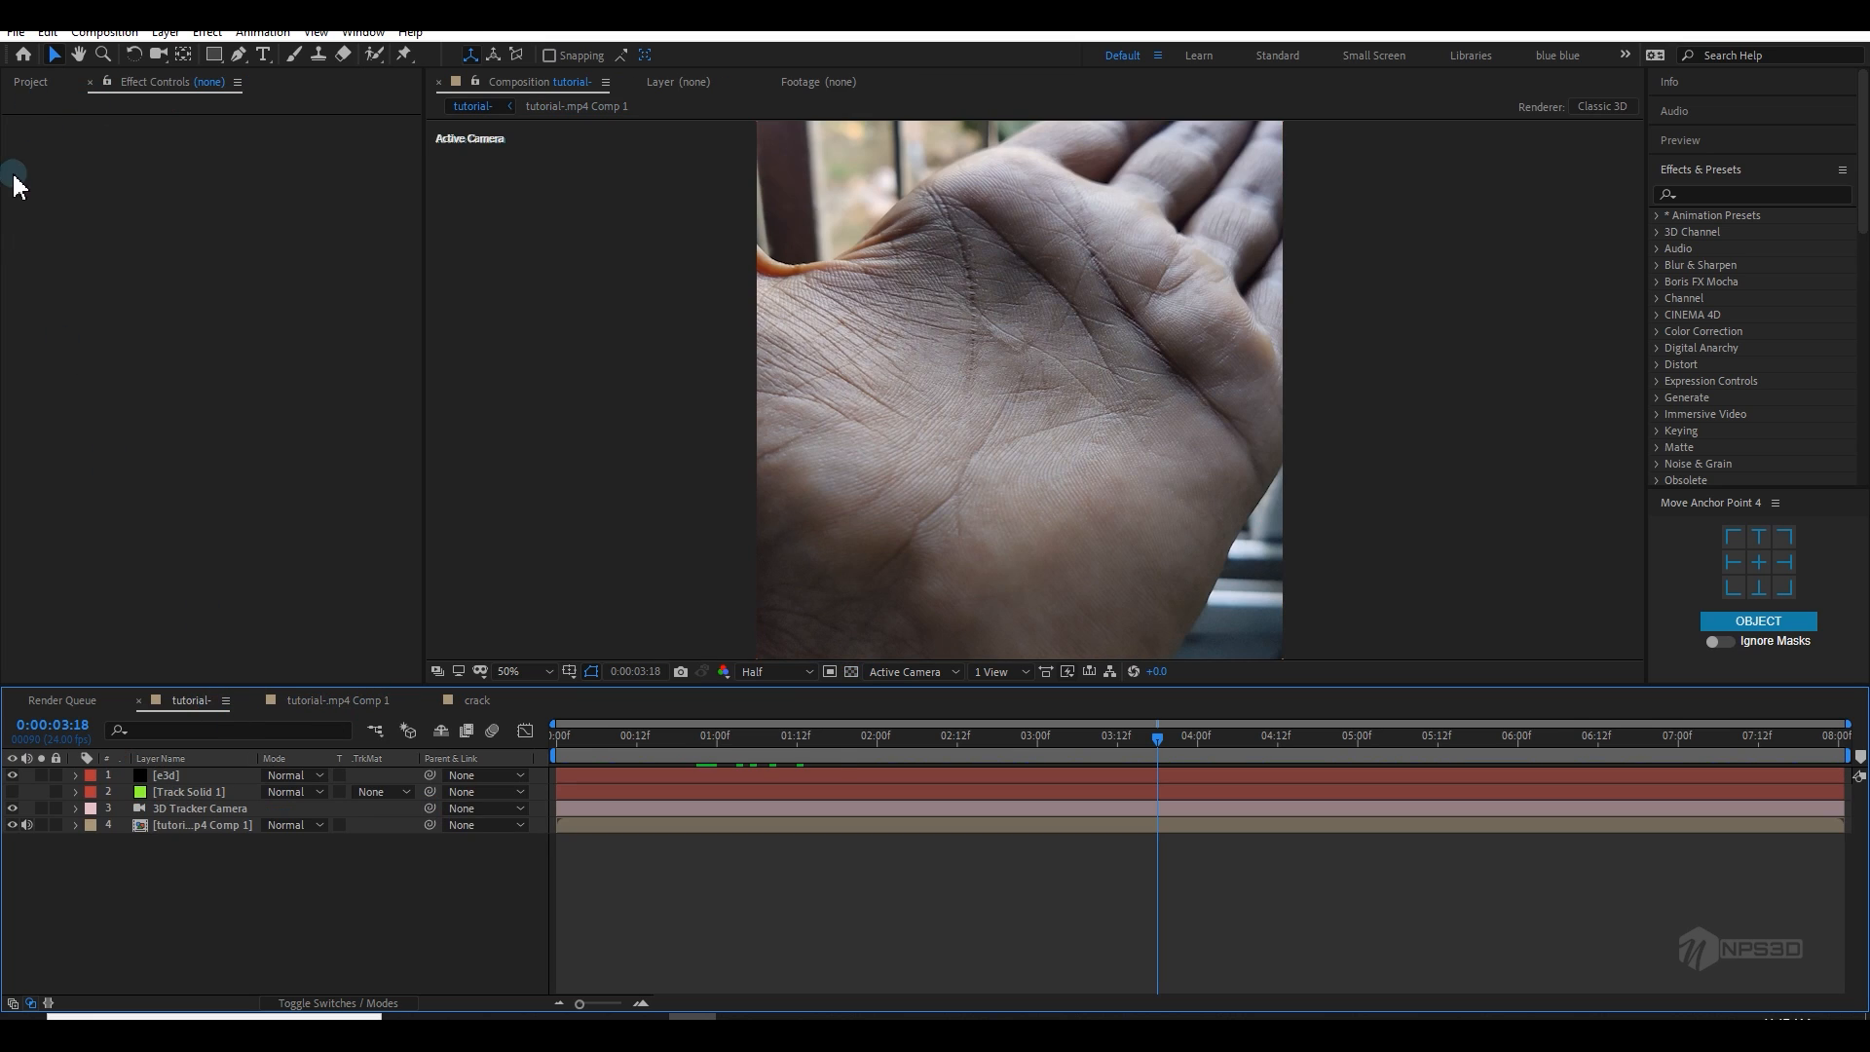
{"action": "left_click", "coordinate": [21, 95]}
{"action": "left_click", "coordinate": [88, 212]}
{"action": "left_click_drag", "start_coordinate": [60, 259], "coordinate": [191, 781]}
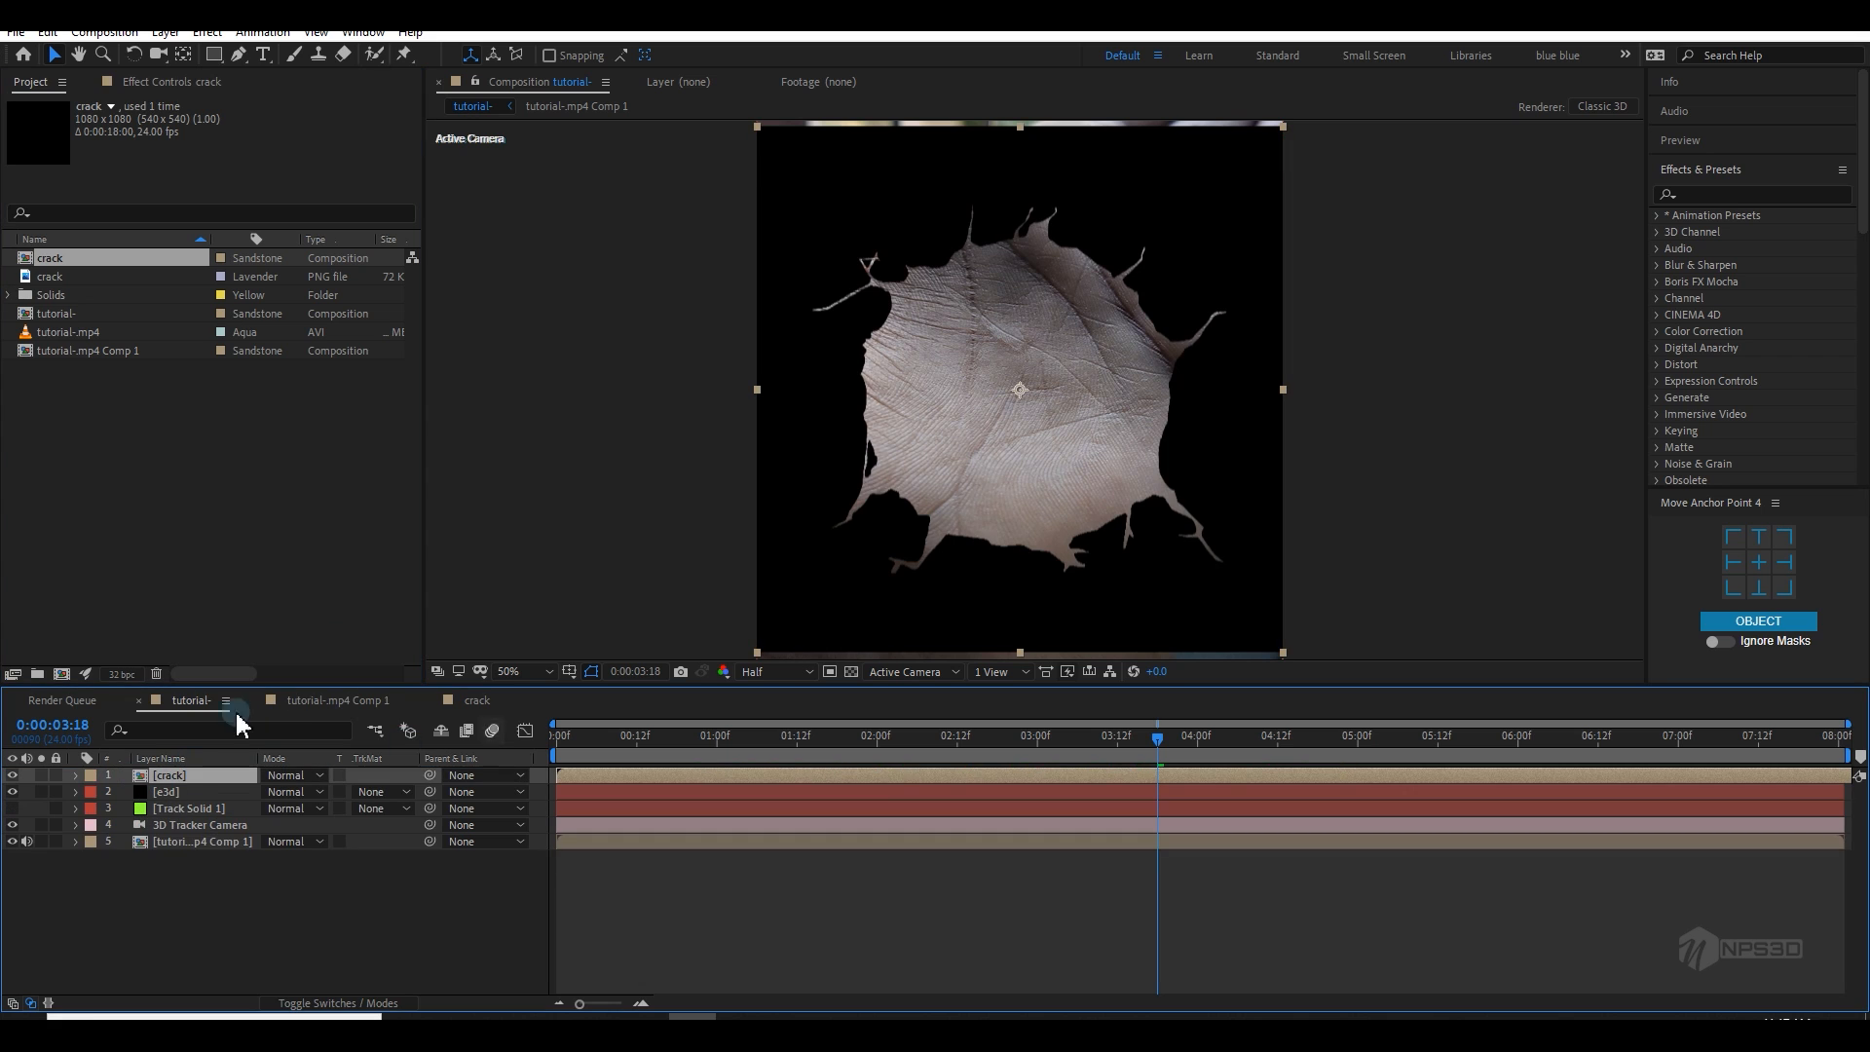
{"action": "left_click", "coordinate": [41, 776]}
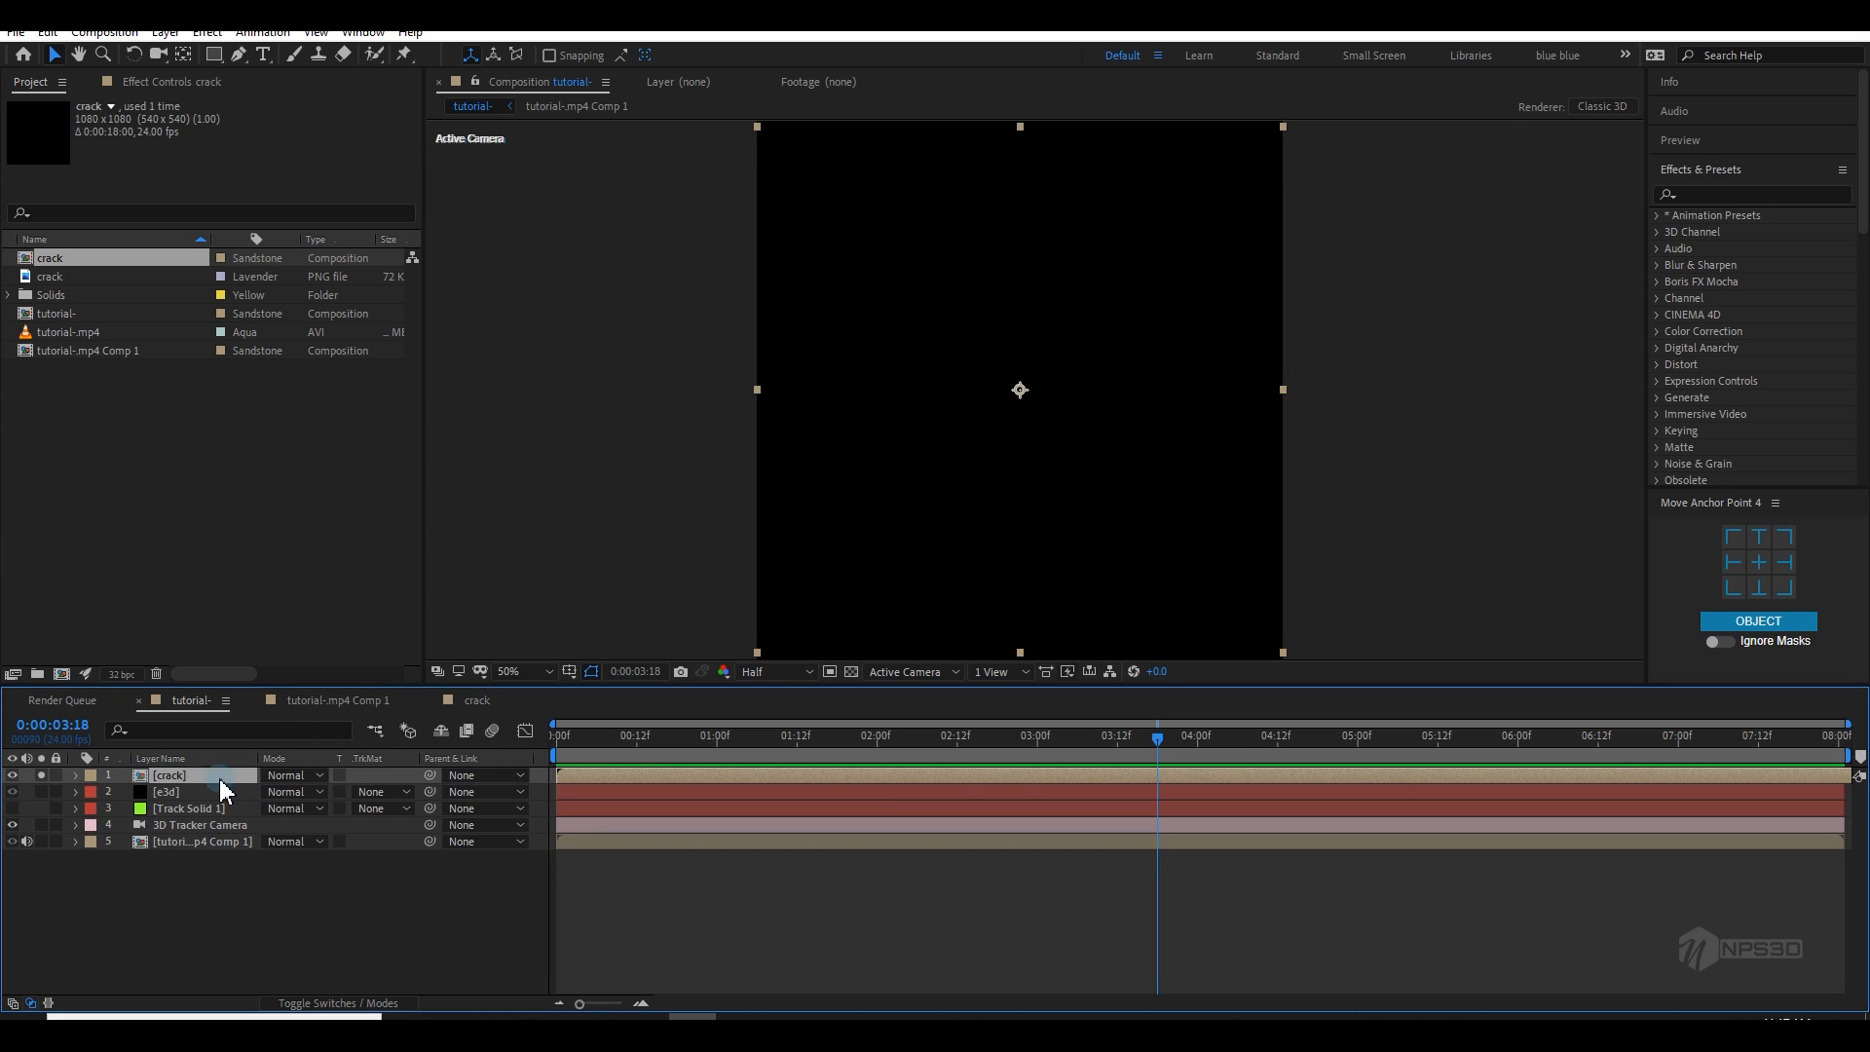
{"action": "left_click", "coordinate": [163, 32]}
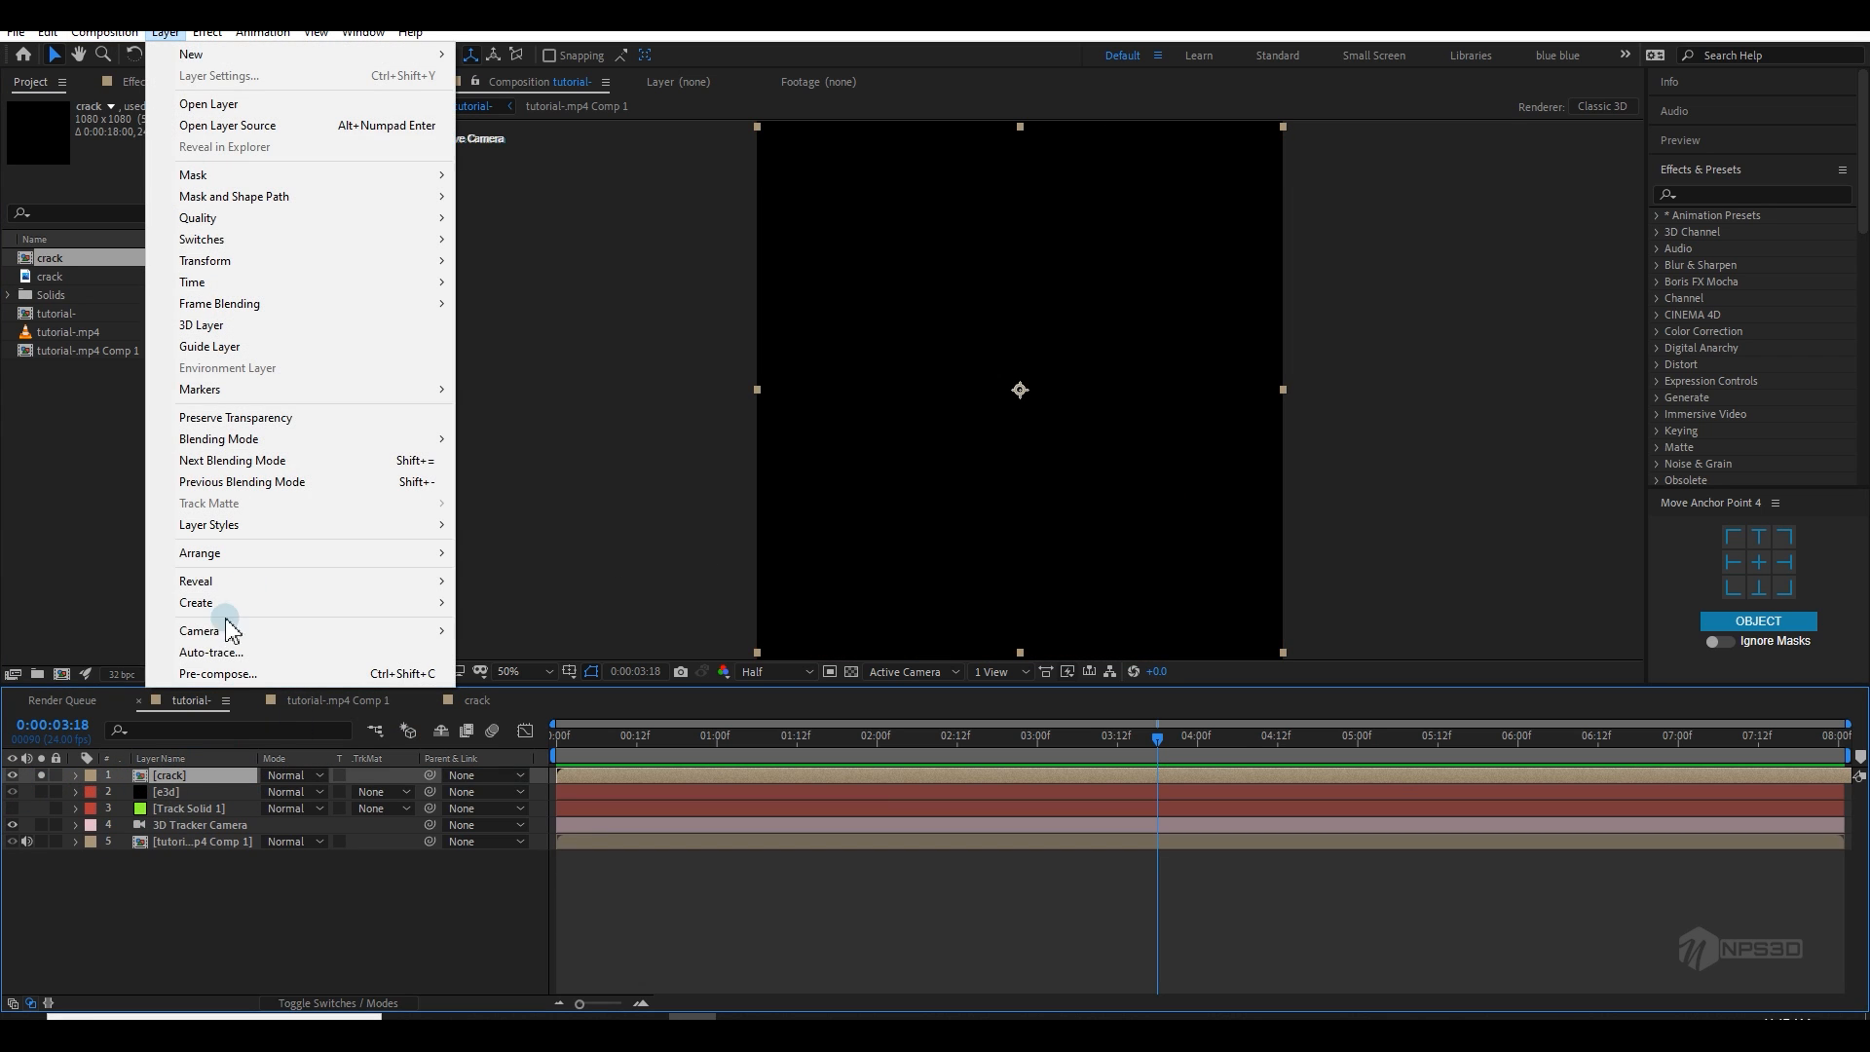
{"action": "left_click", "coordinate": [244, 673]}
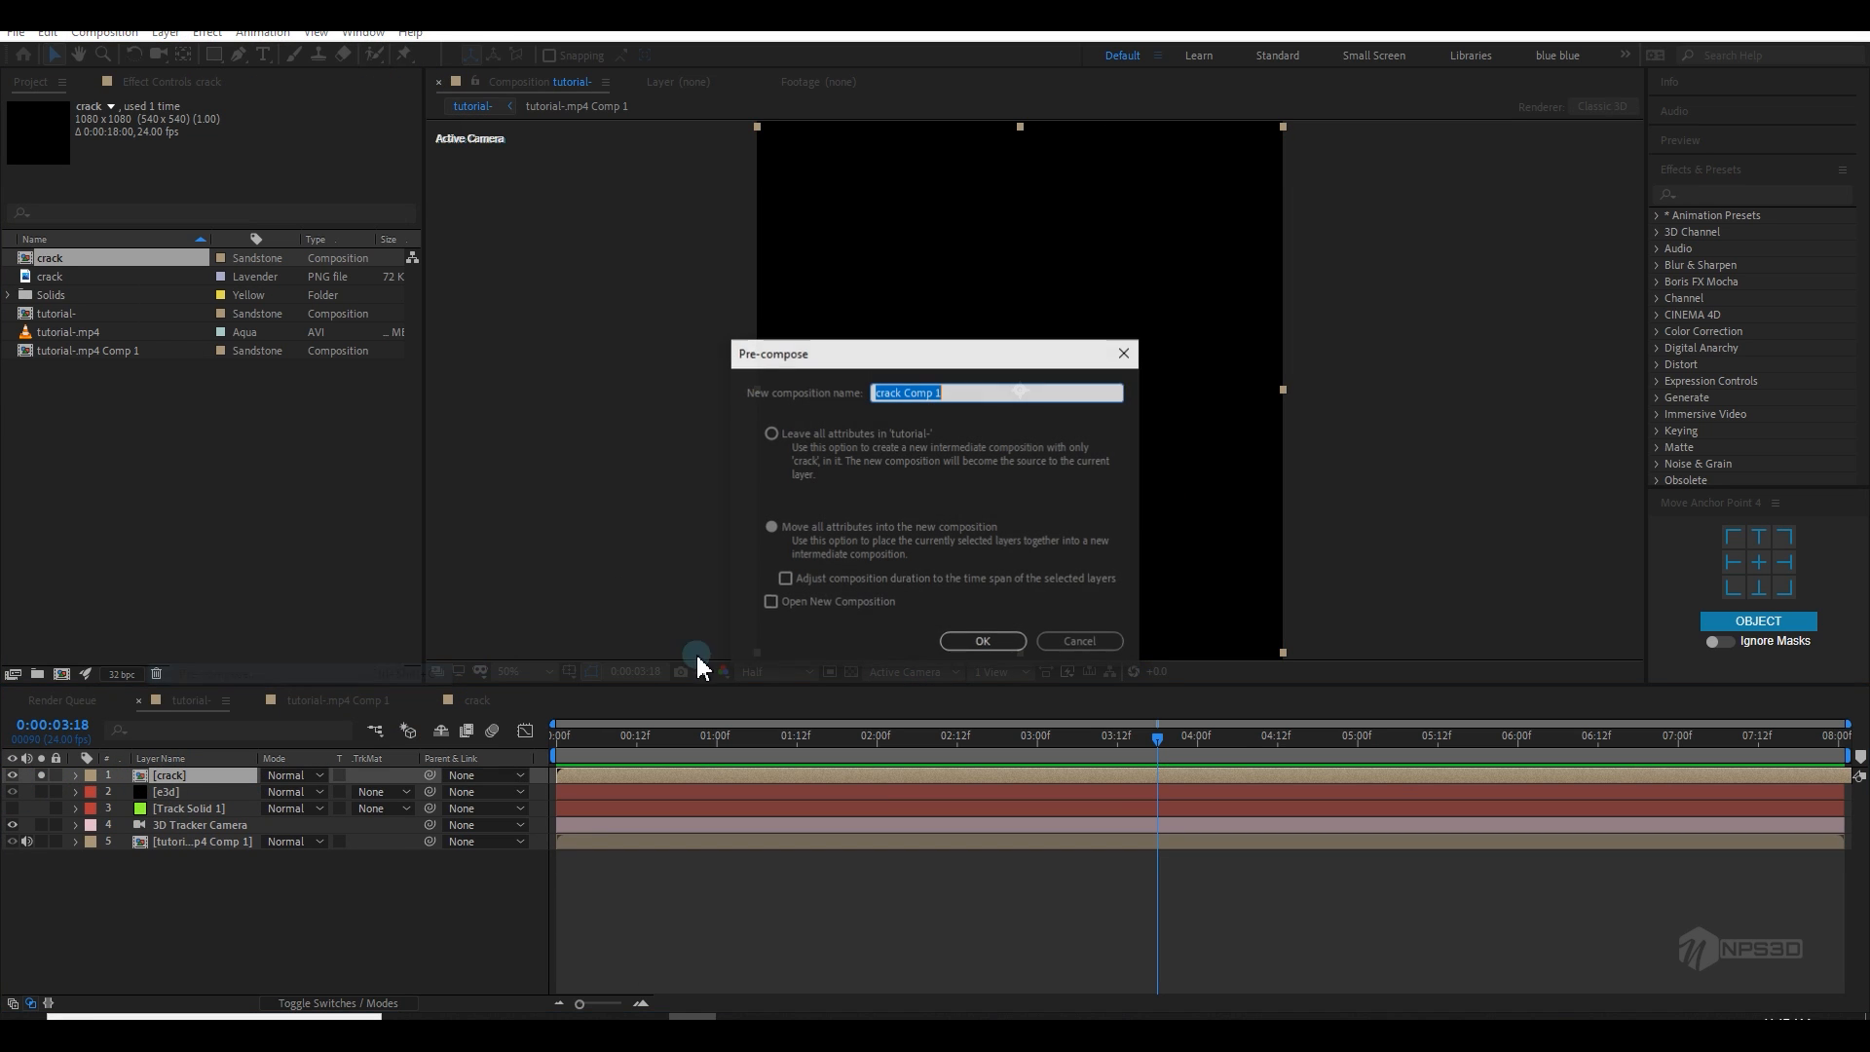
{"action": "left_click", "coordinate": [1079, 641]}
Step: Auto-trace the crack layer's Alpha channel at the current frame, applying the masks to a new layer
{"action": "left_click", "coordinate": [156, 33]}
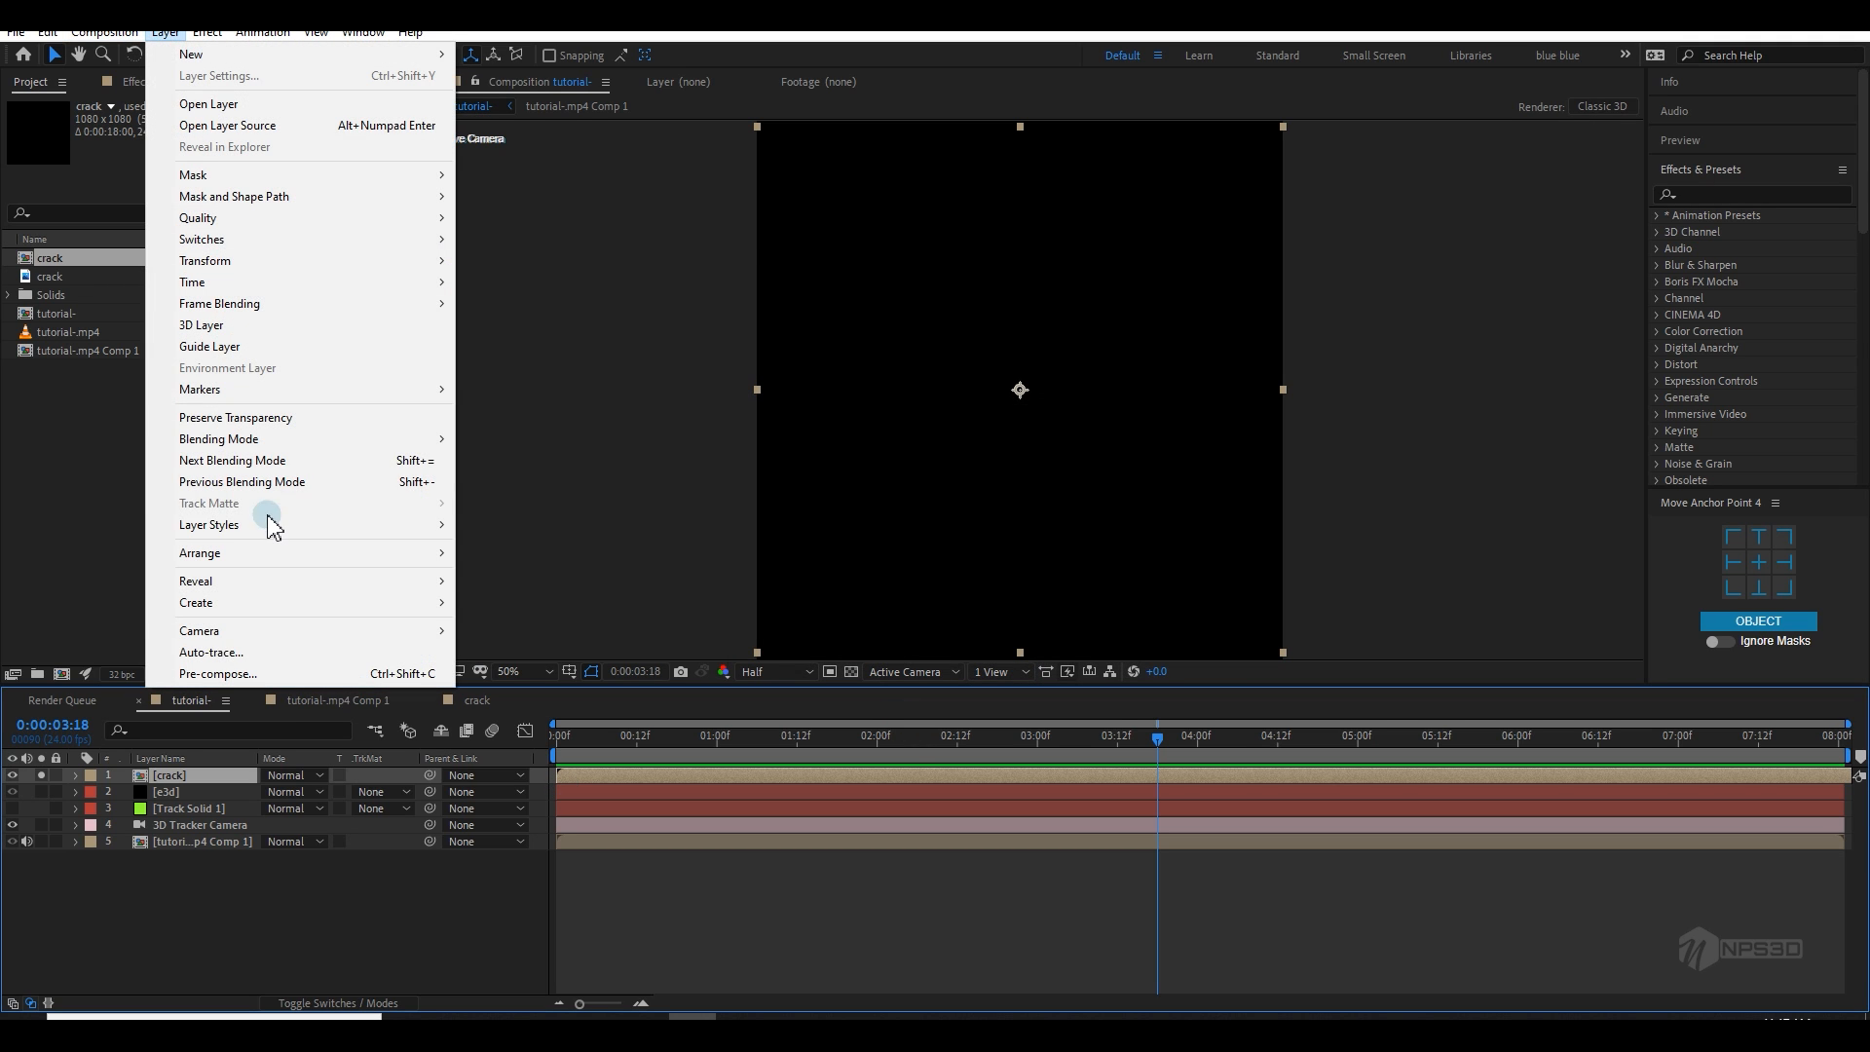
{"action": "left_click", "coordinate": [230, 655]}
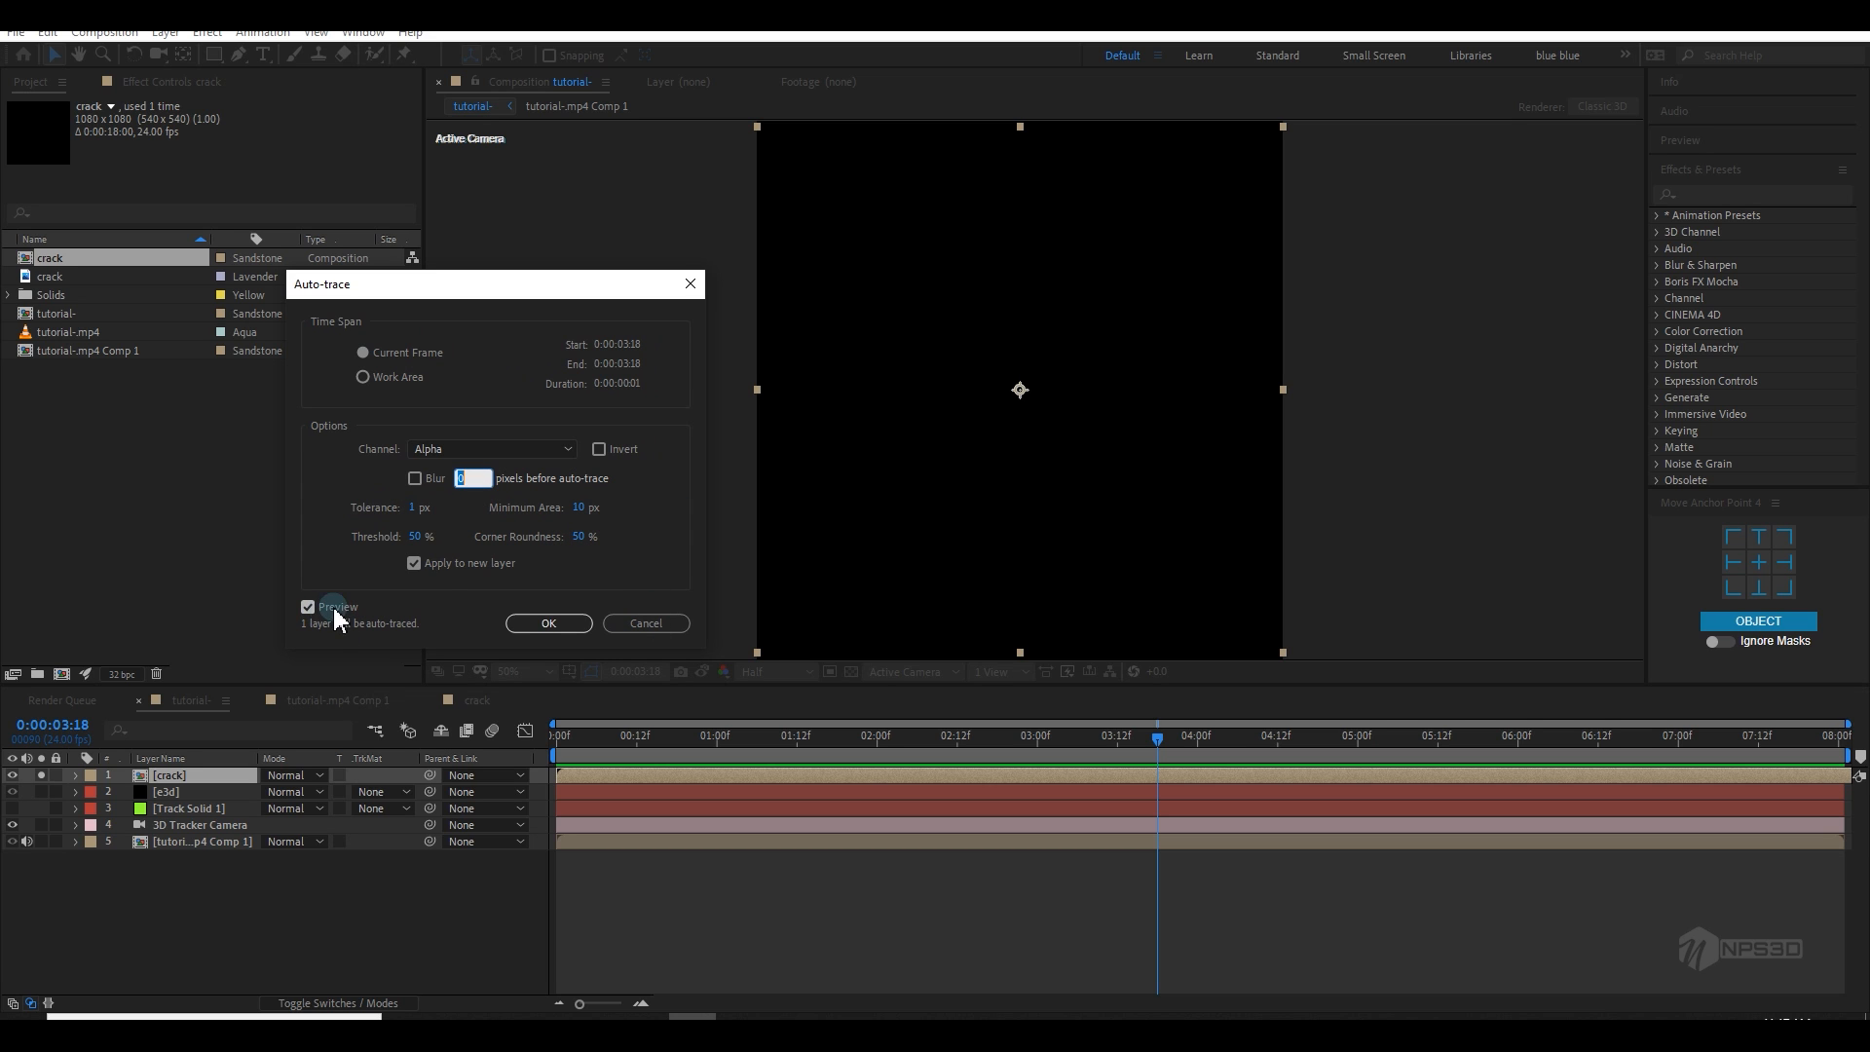
{"action": "left_click", "coordinate": [549, 623]}
{"action": "left_click", "coordinate": [150, 950]}
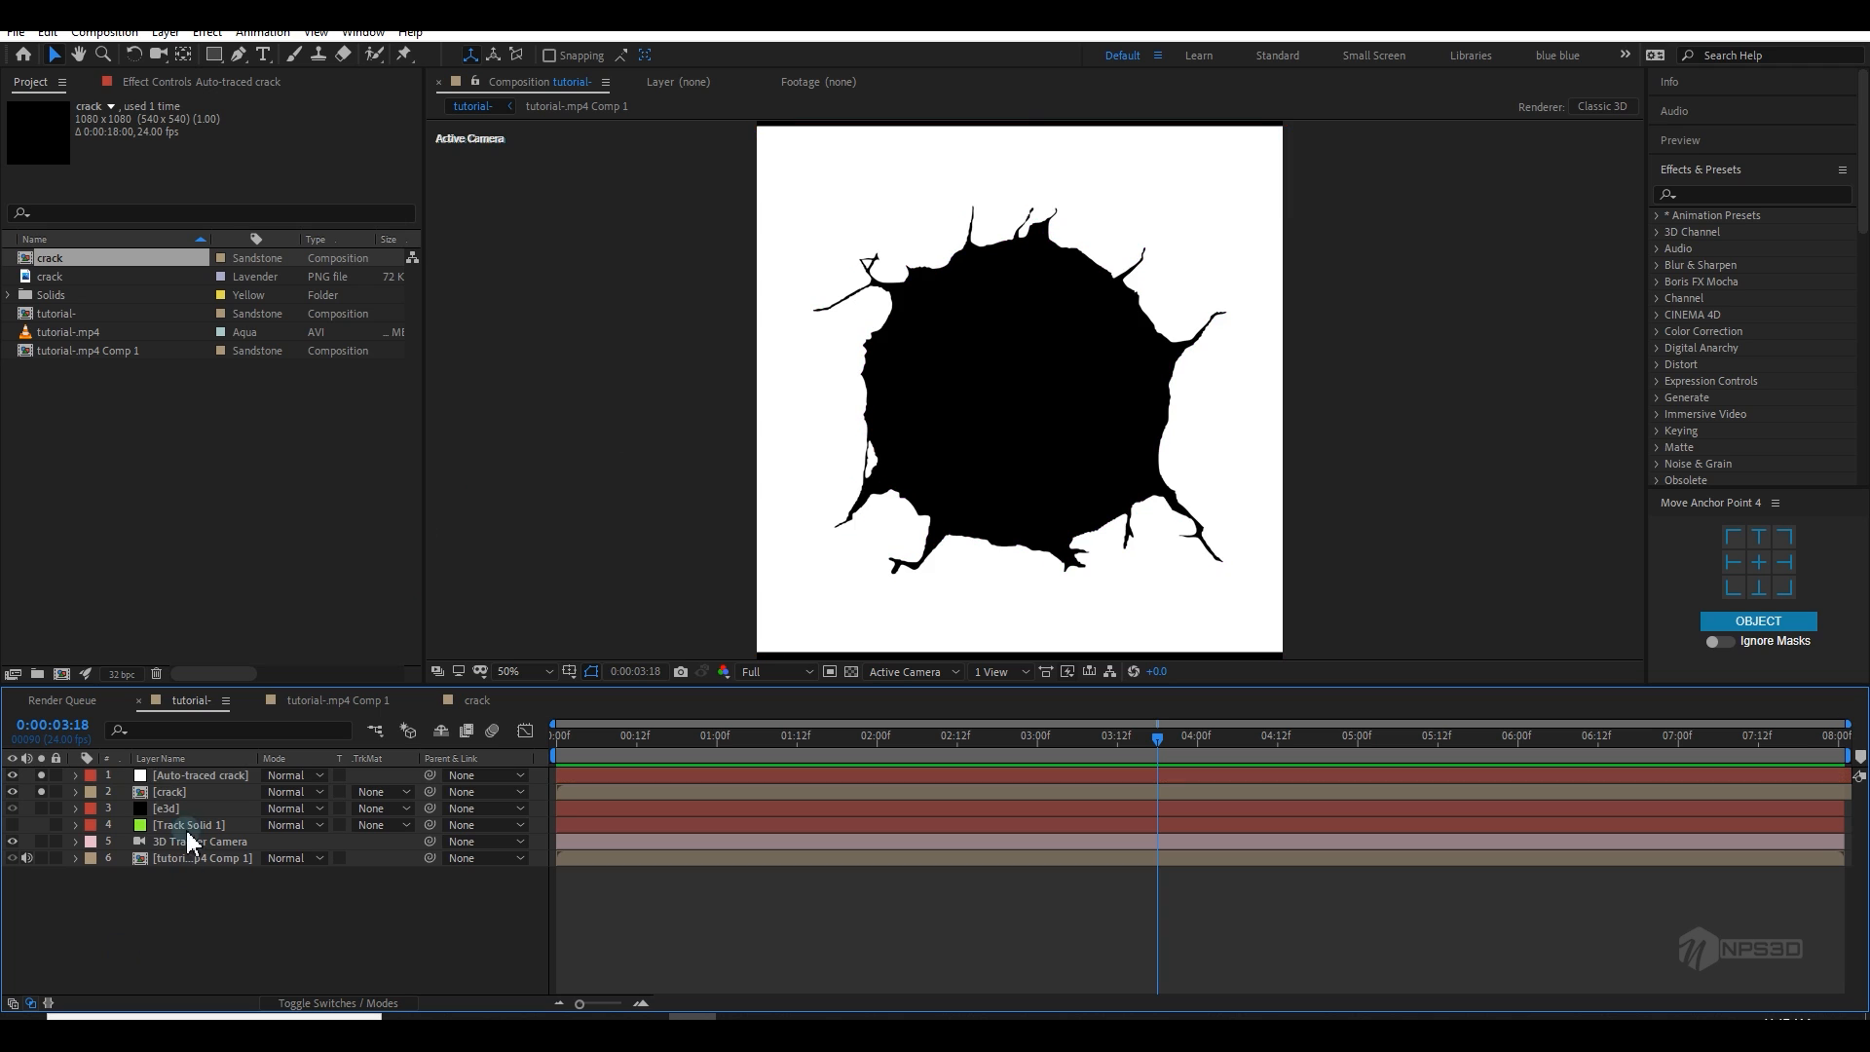
Step: Check the mask paths of the auto-traced crack layer and hide both it and the crack composition layer
{"action": "left_click", "coordinate": [8, 794]}
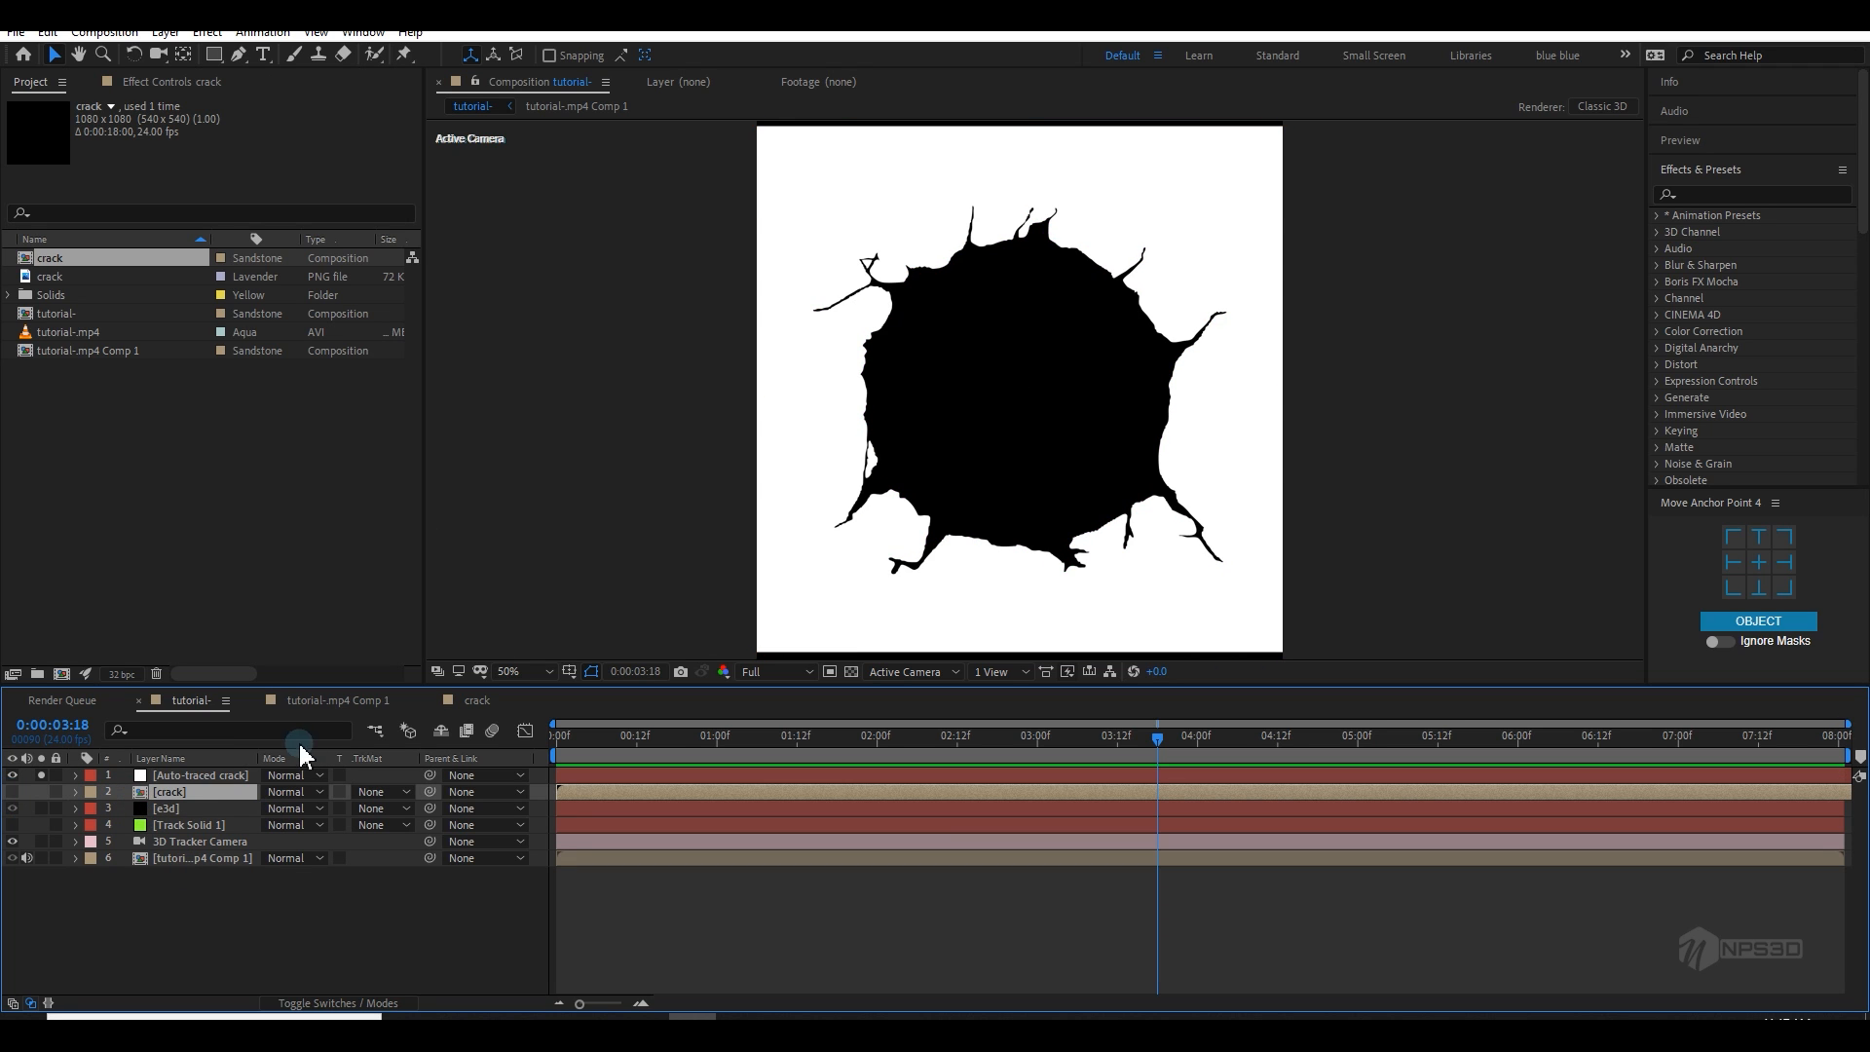
{"action": "left_click", "coordinate": [991, 418]}
{"action": "left_click", "coordinate": [203, 775]}
{"action": "key", "text": "m"}
{"action": "left_click", "coordinate": [180, 810]}
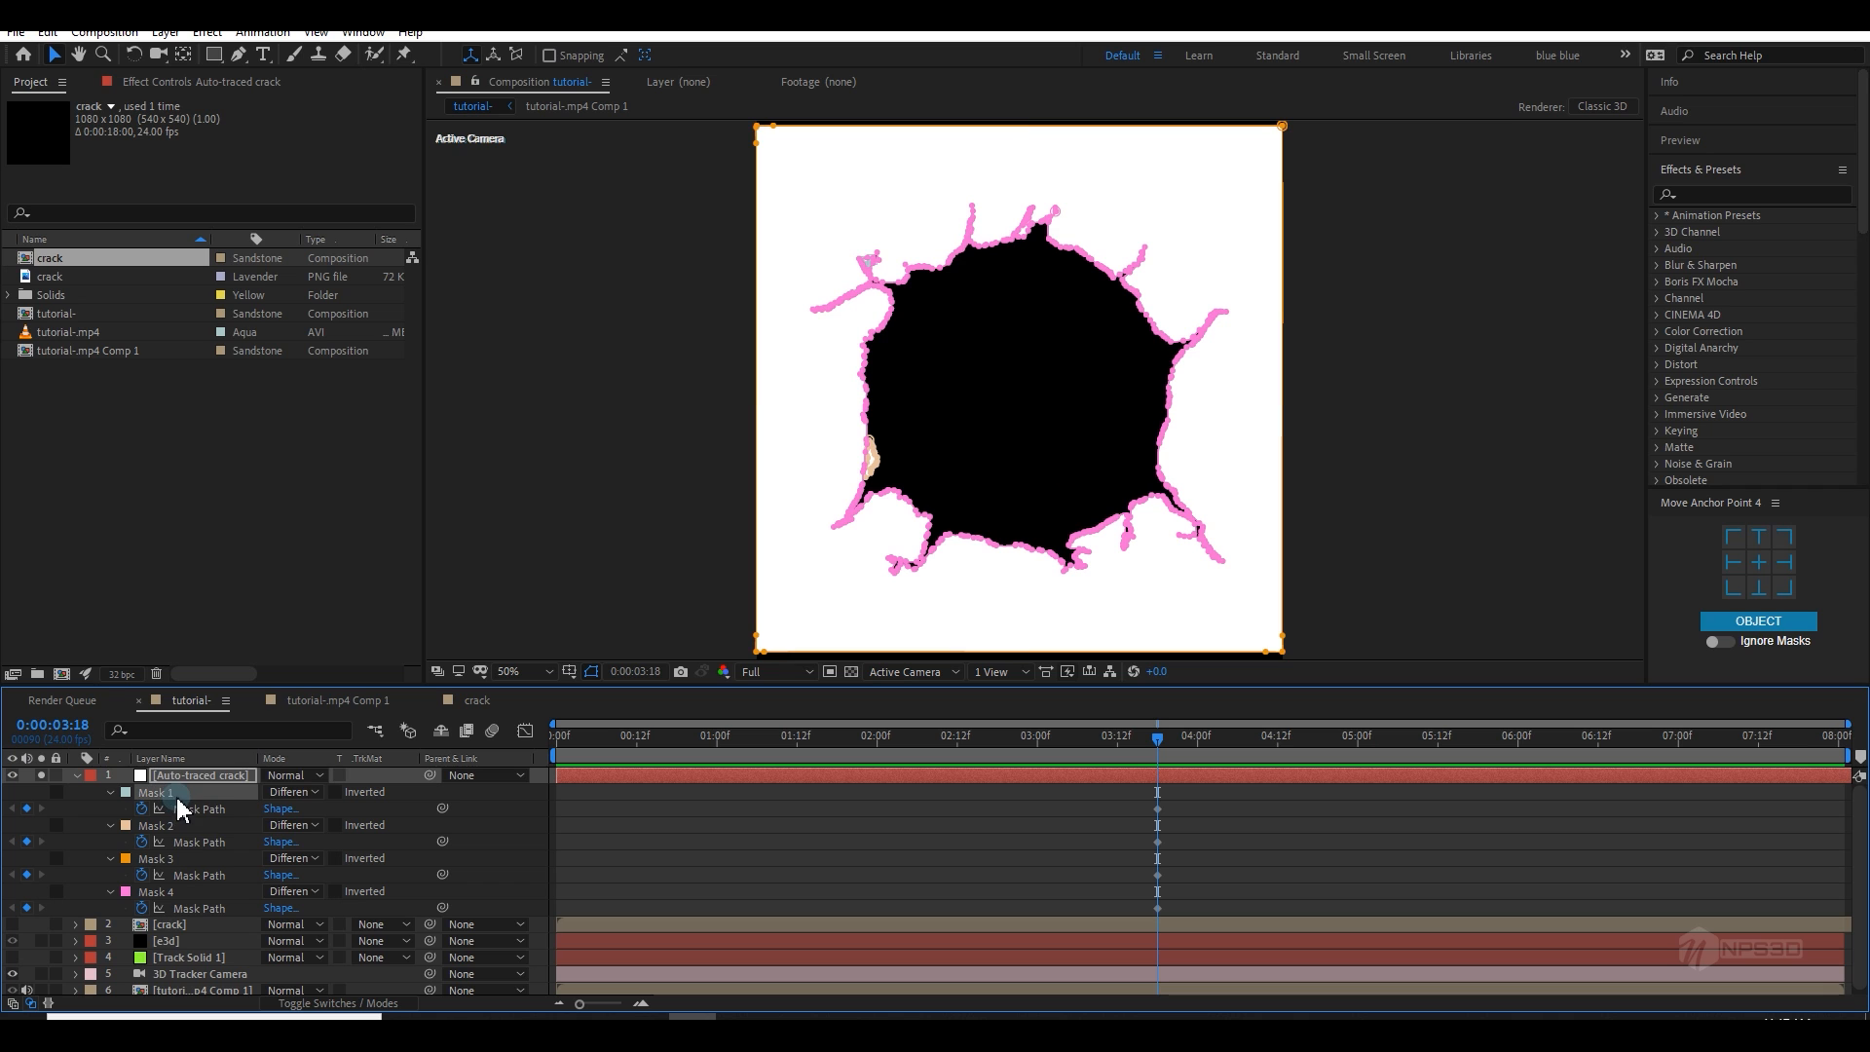
{"action": "left_click", "coordinate": [76, 776]}
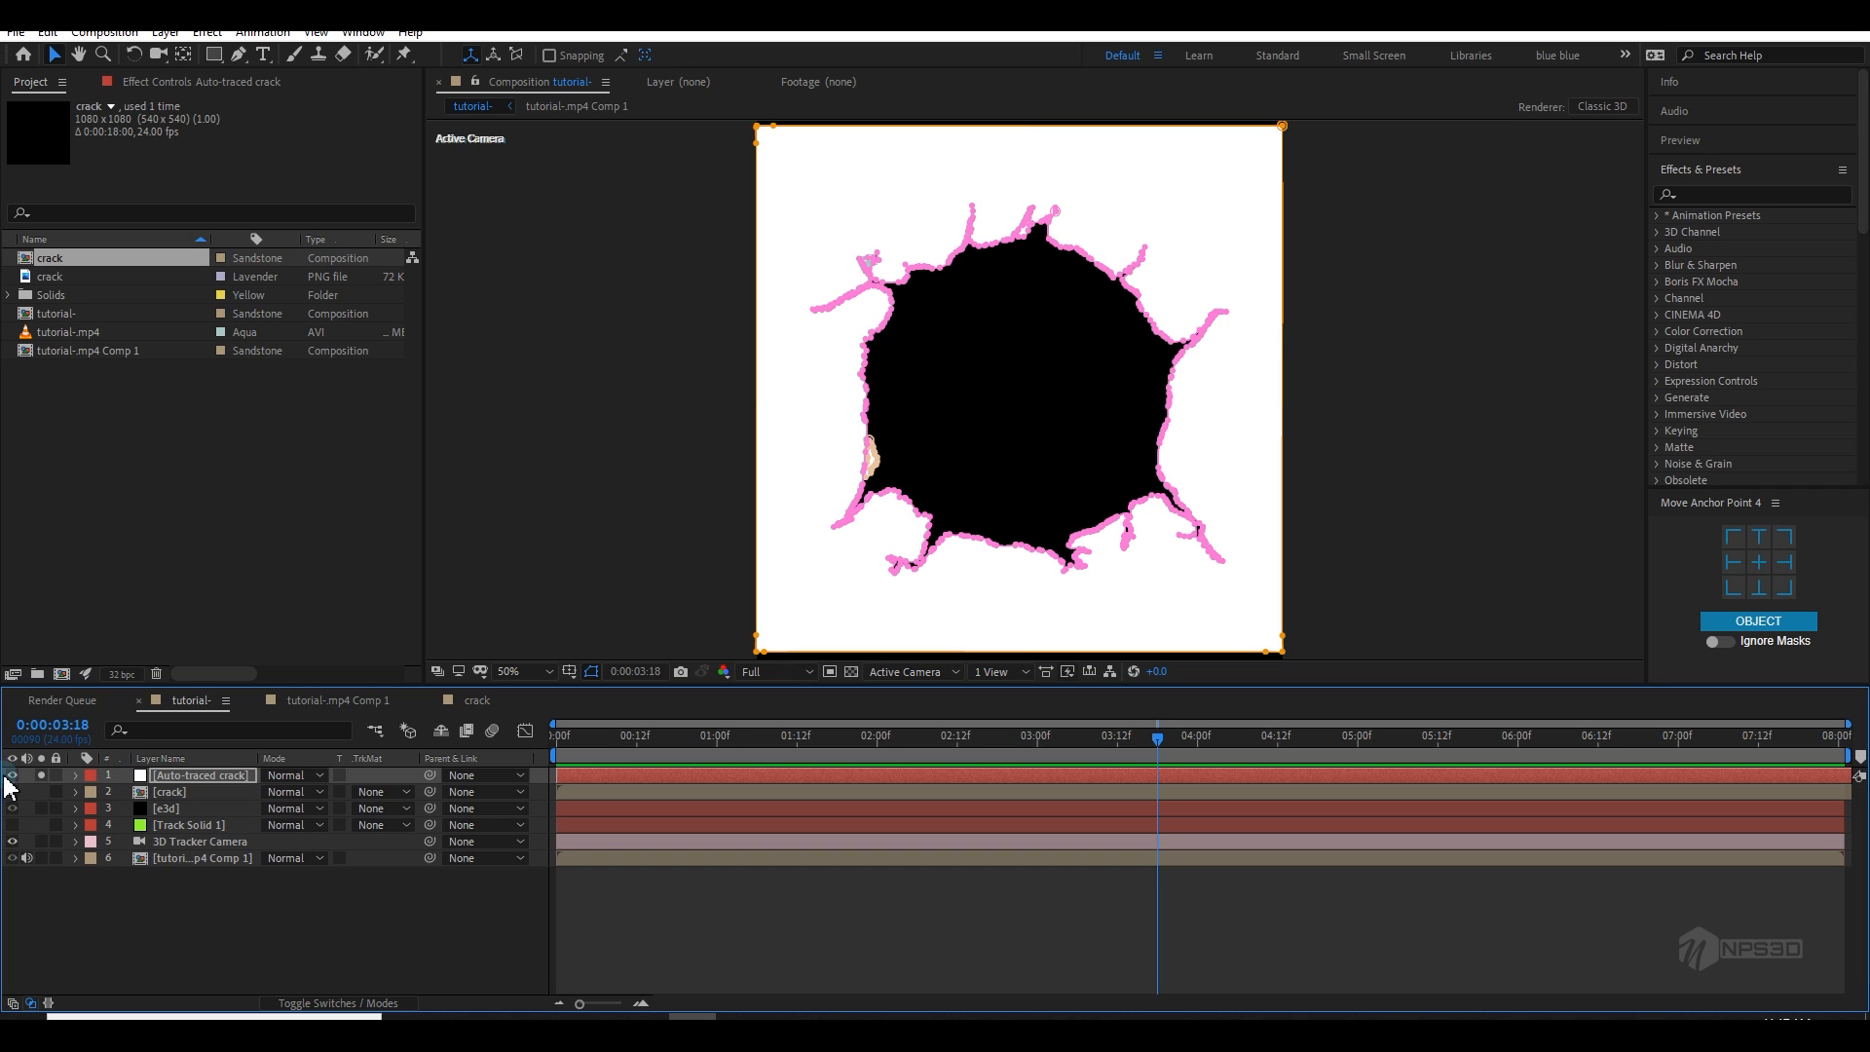
Step: Set Path Layer 1 in the e3d layer's Element custom text and masks to the Auto-traced crack layer
{"action": "left_click", "coordinate": [175, 809]}
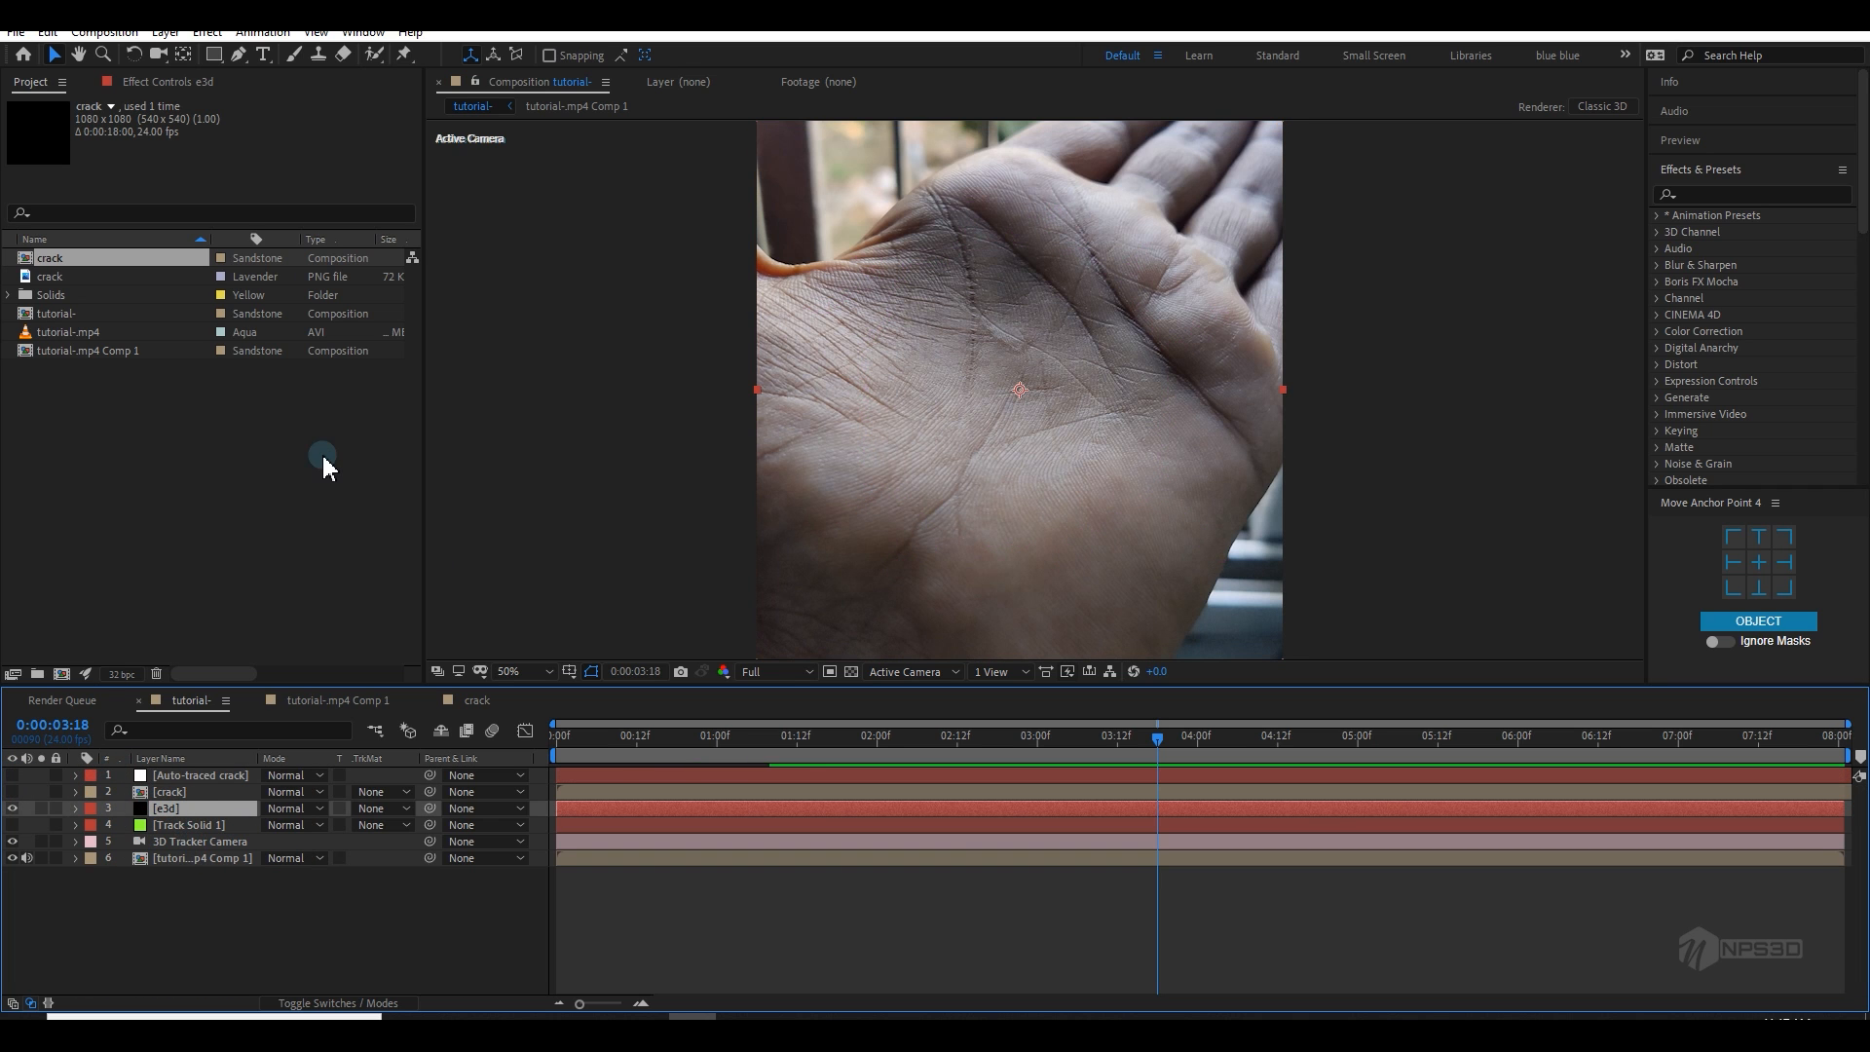
{"action": "left_click", "coordinate": [191, 83]}
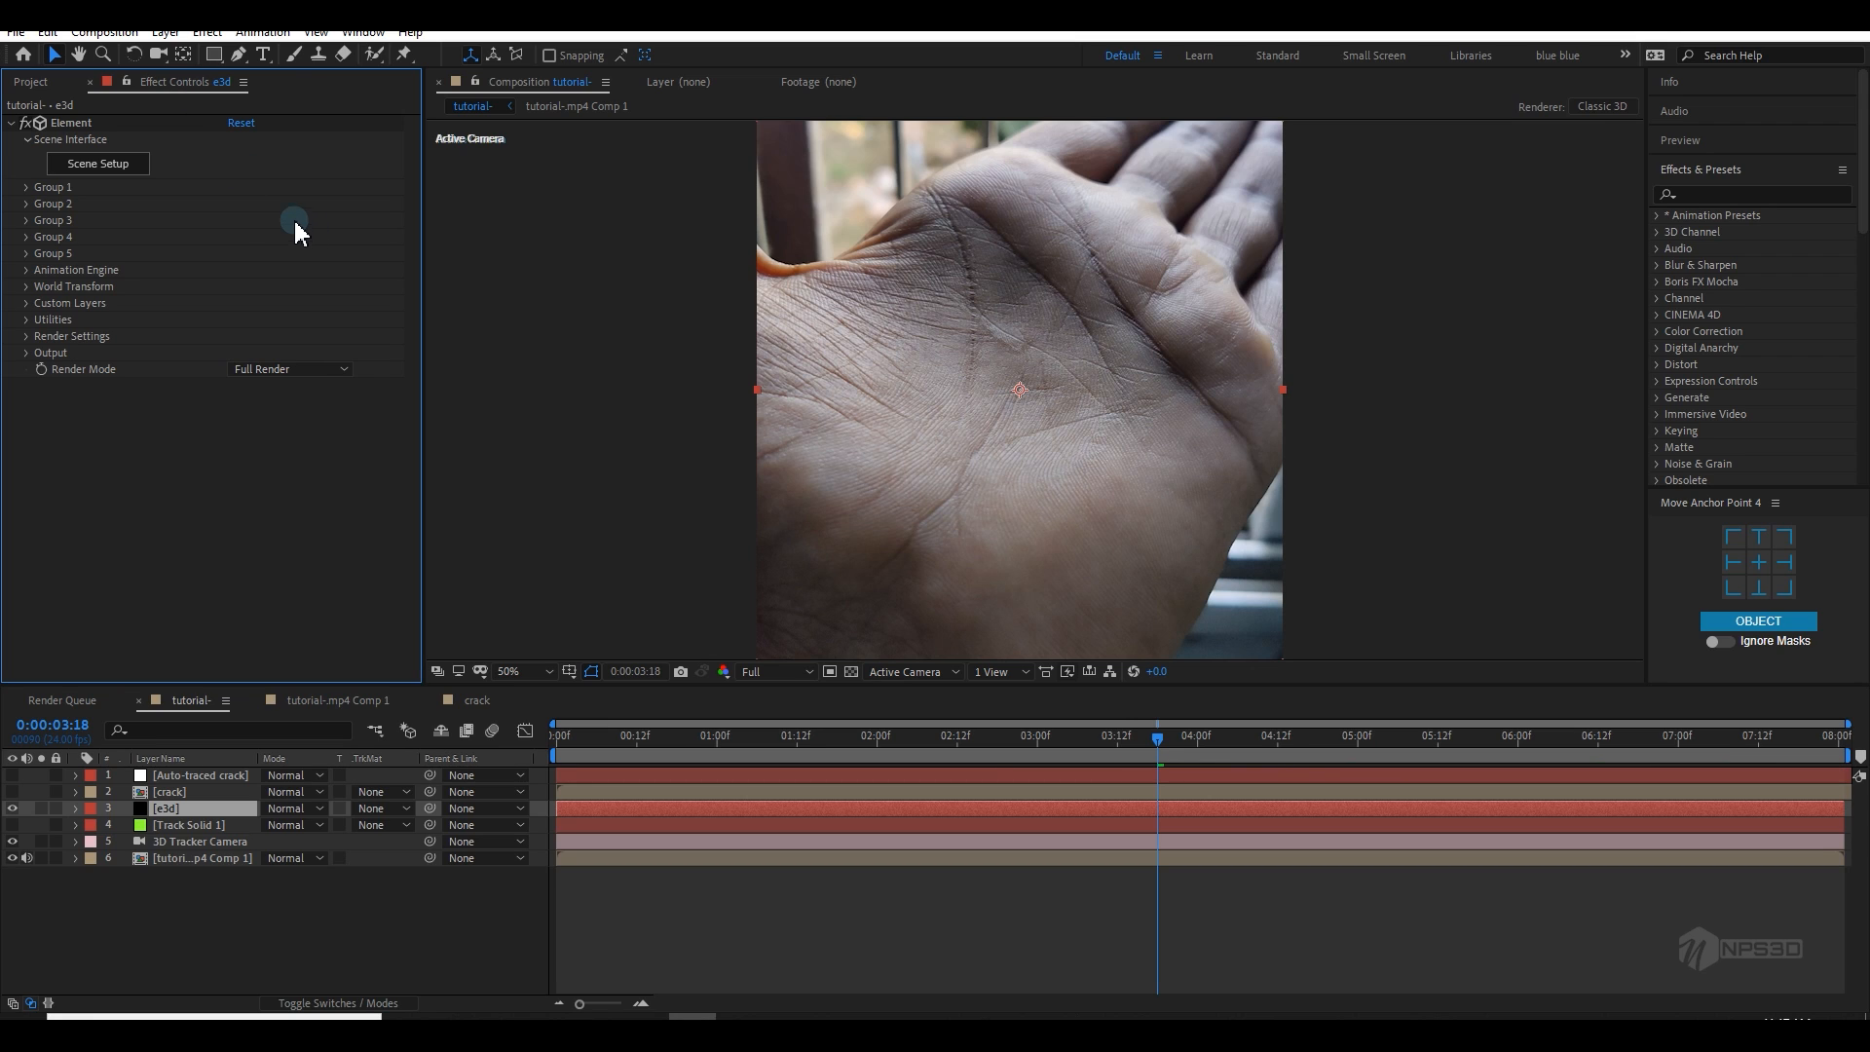
{"action": "left_click", "coordinate": [26, 304]}
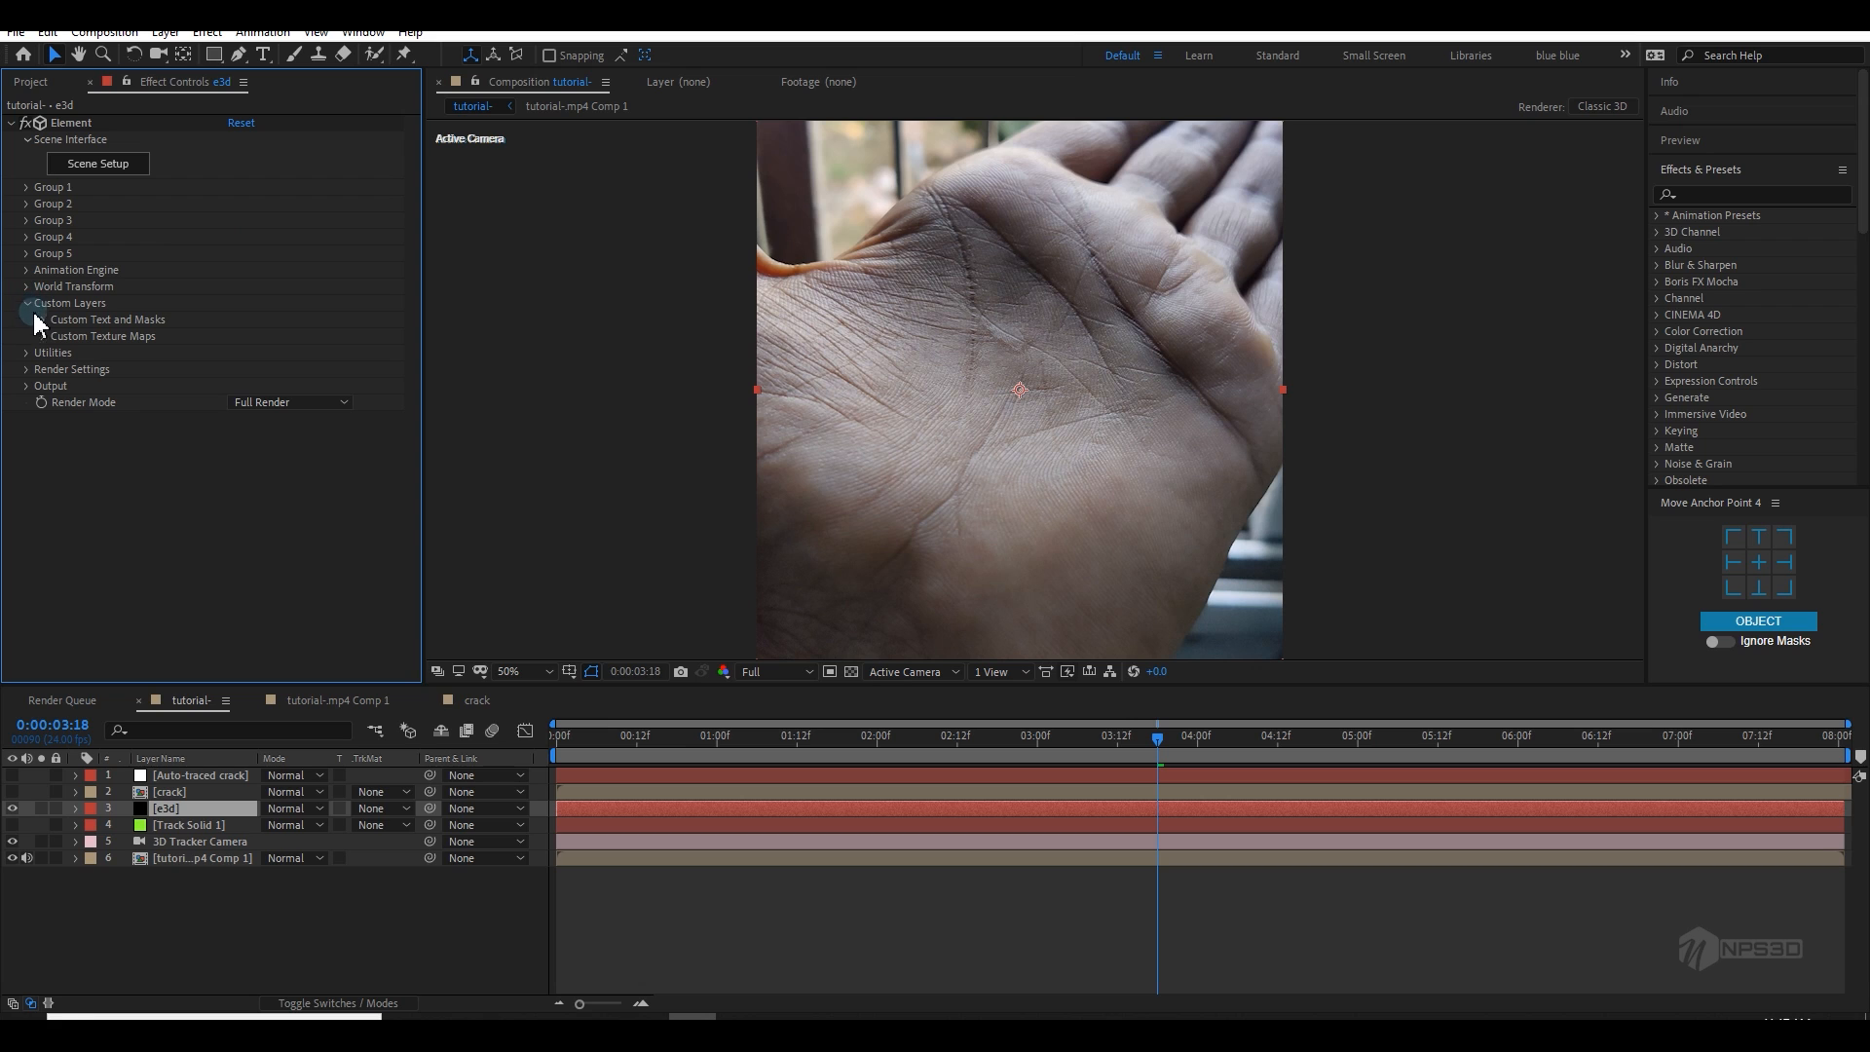
{"action": "left_click", "coordinate": [42, 319]}
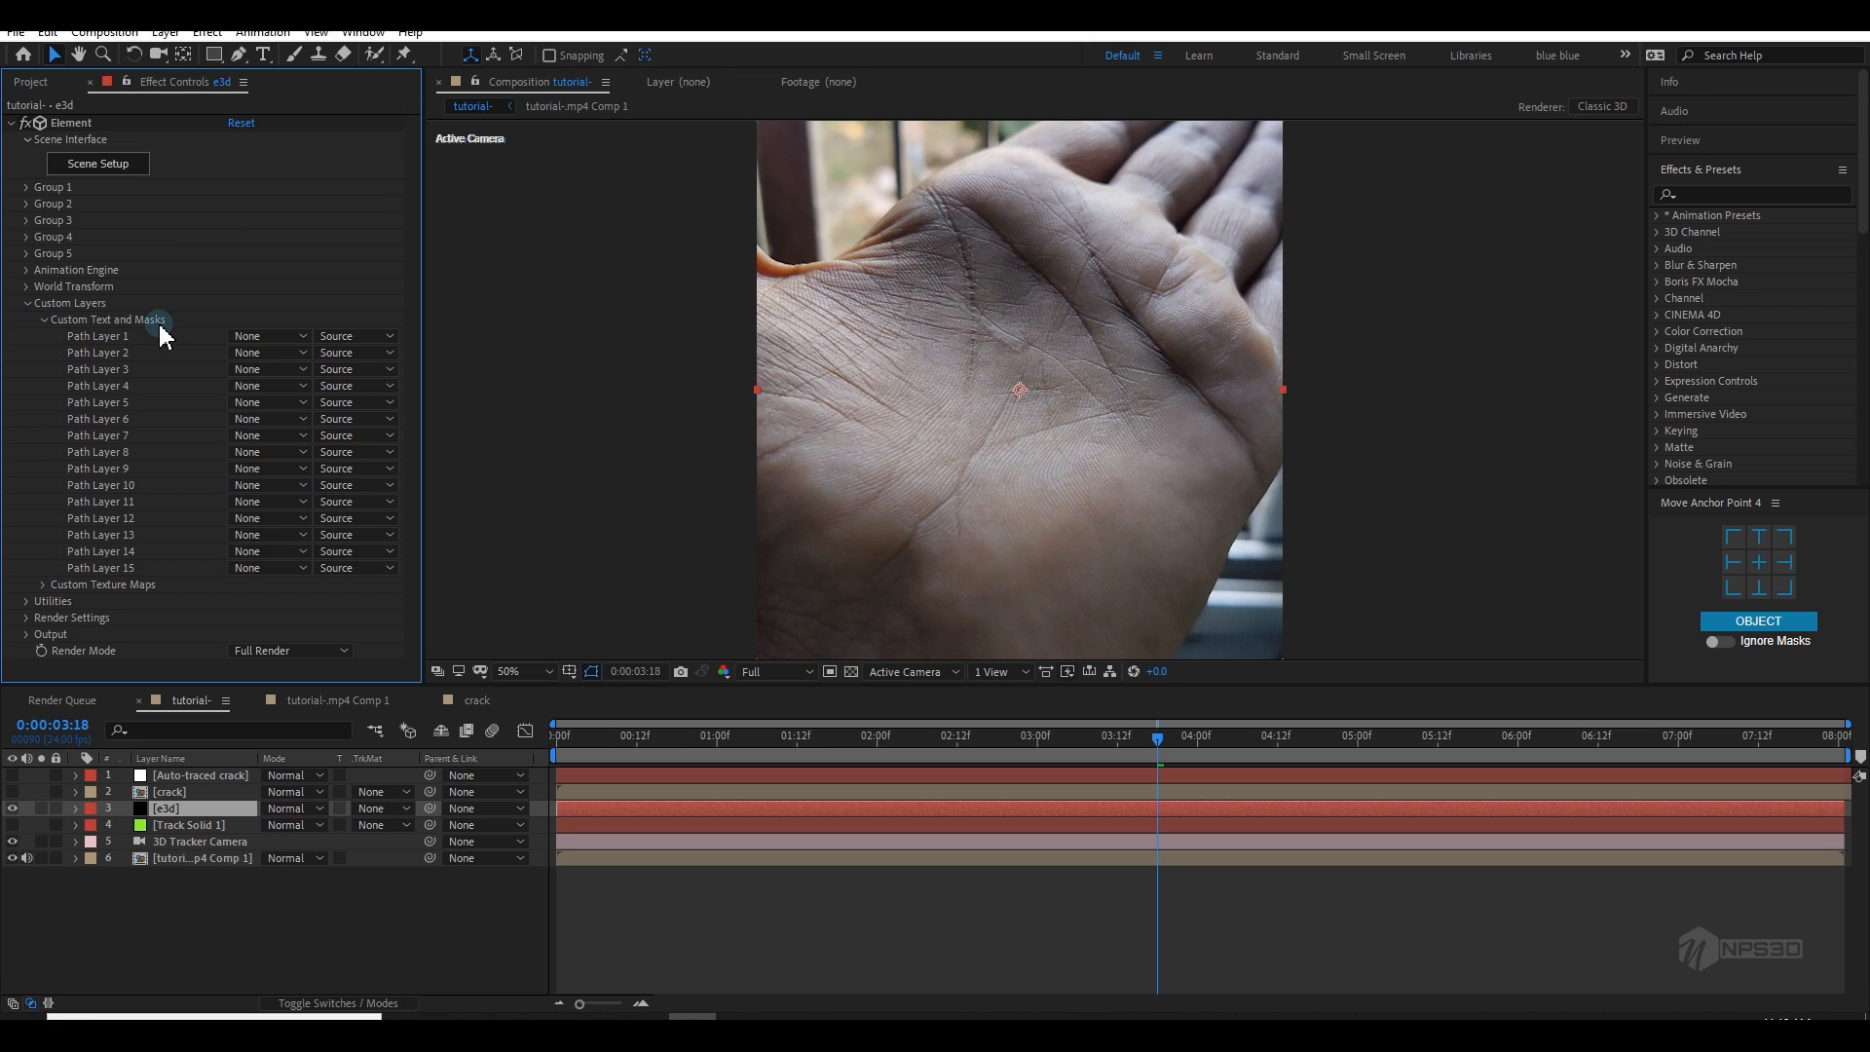
{"action": "left_click", "coordinate": [280, 336]}
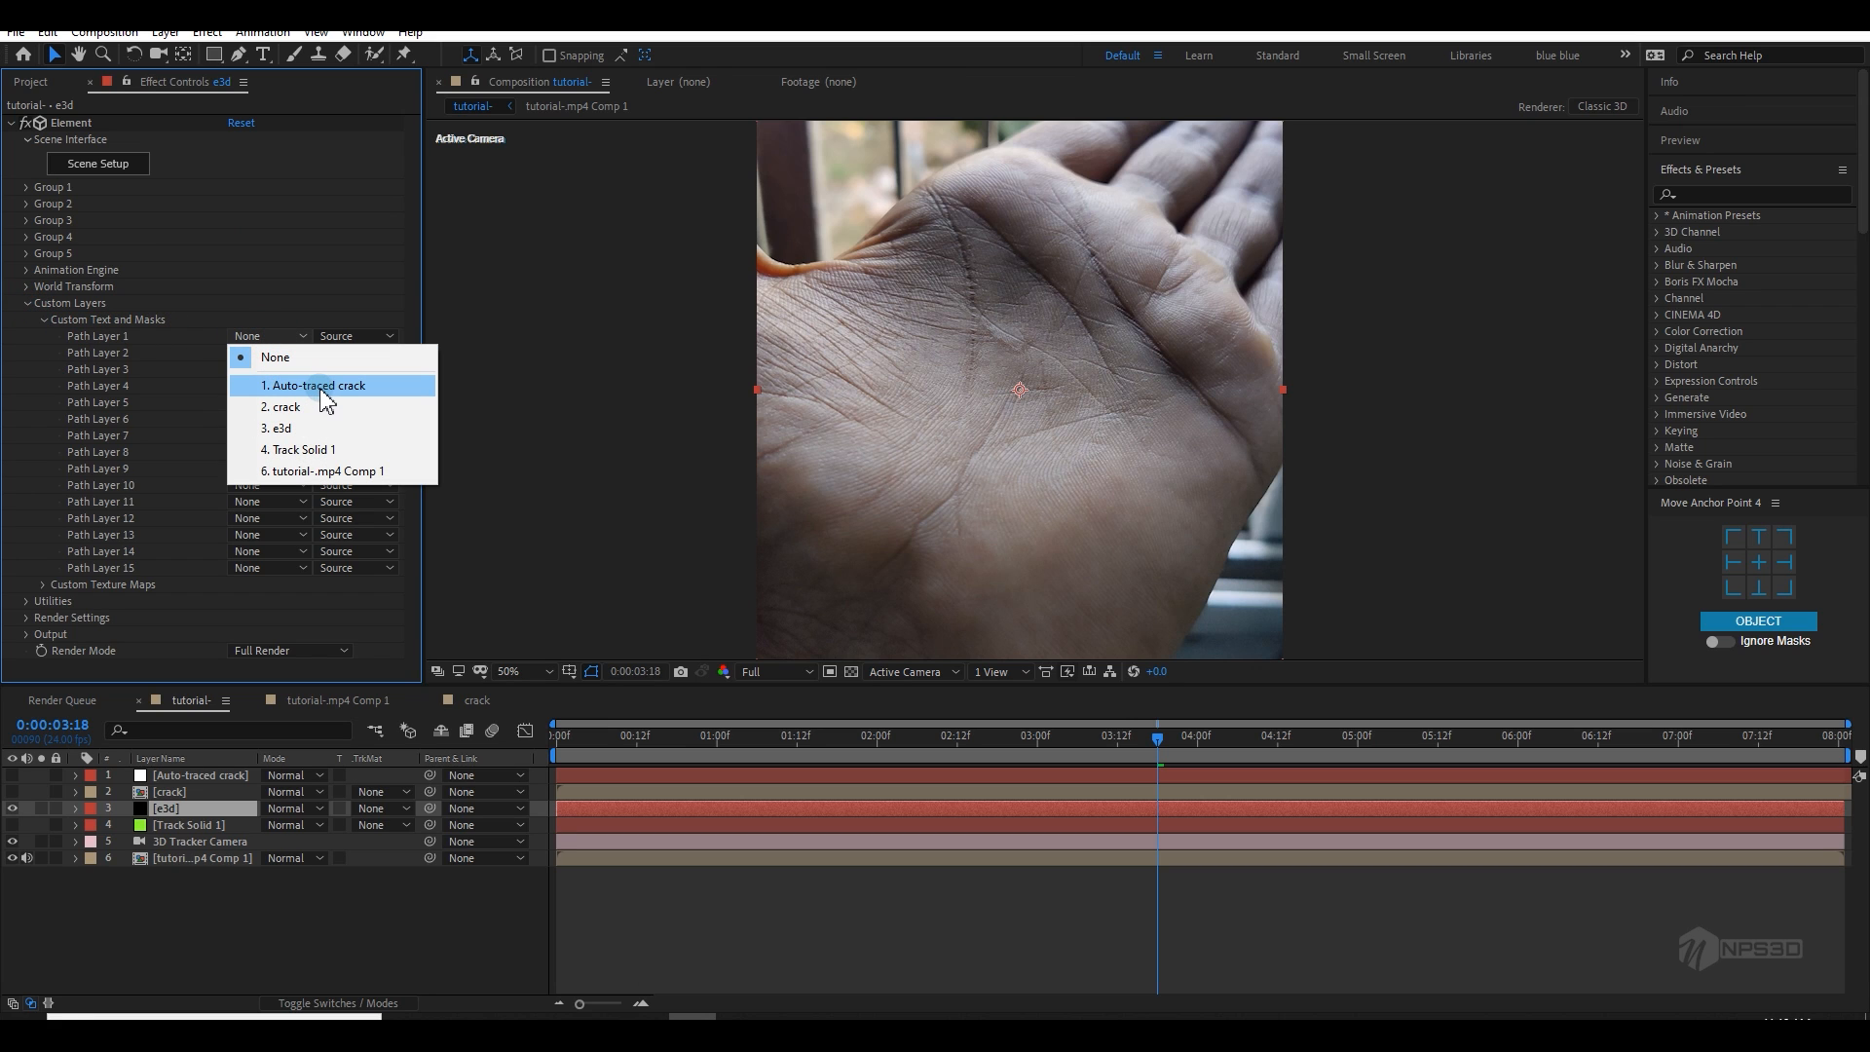
{"action": "left_click", "coordinate": [321, 387]}
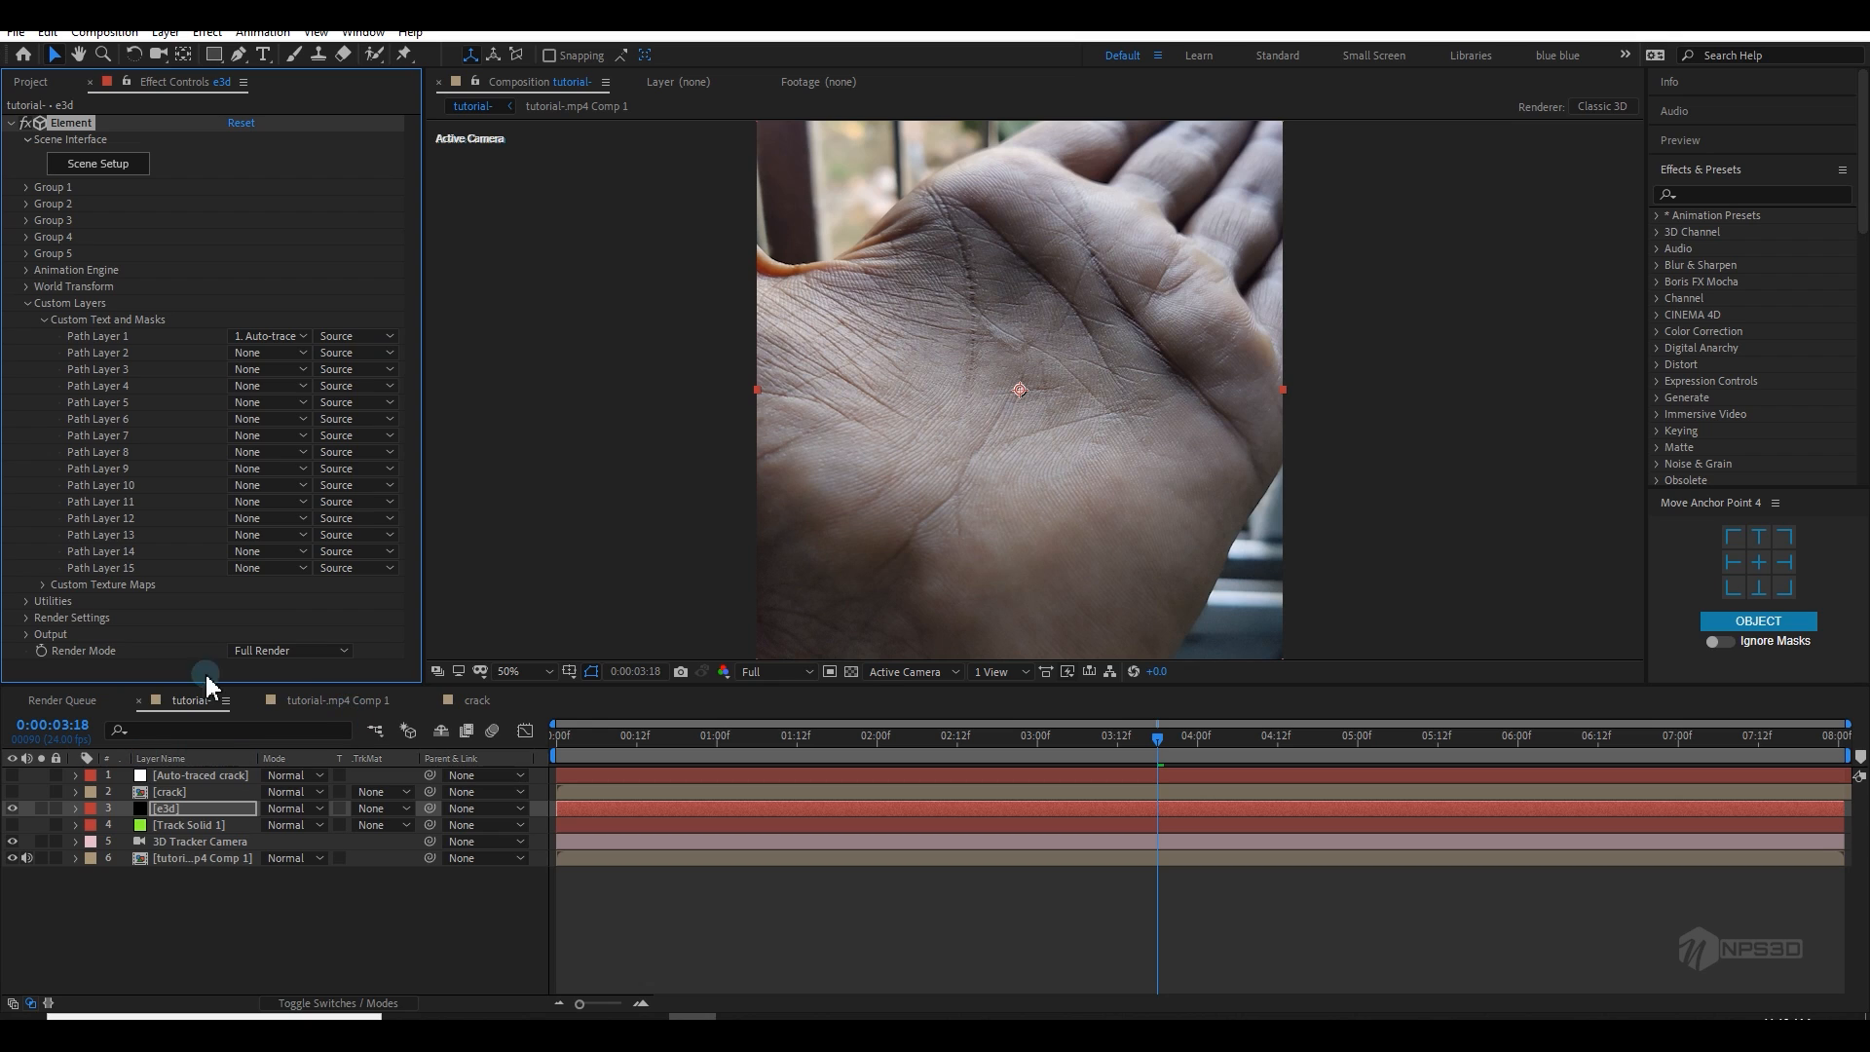
Step: Open Element's Scene Setup and extrude the auto-traced crack path into a 3D model
{"action": "left_click", "coordinate": [27, 304]}
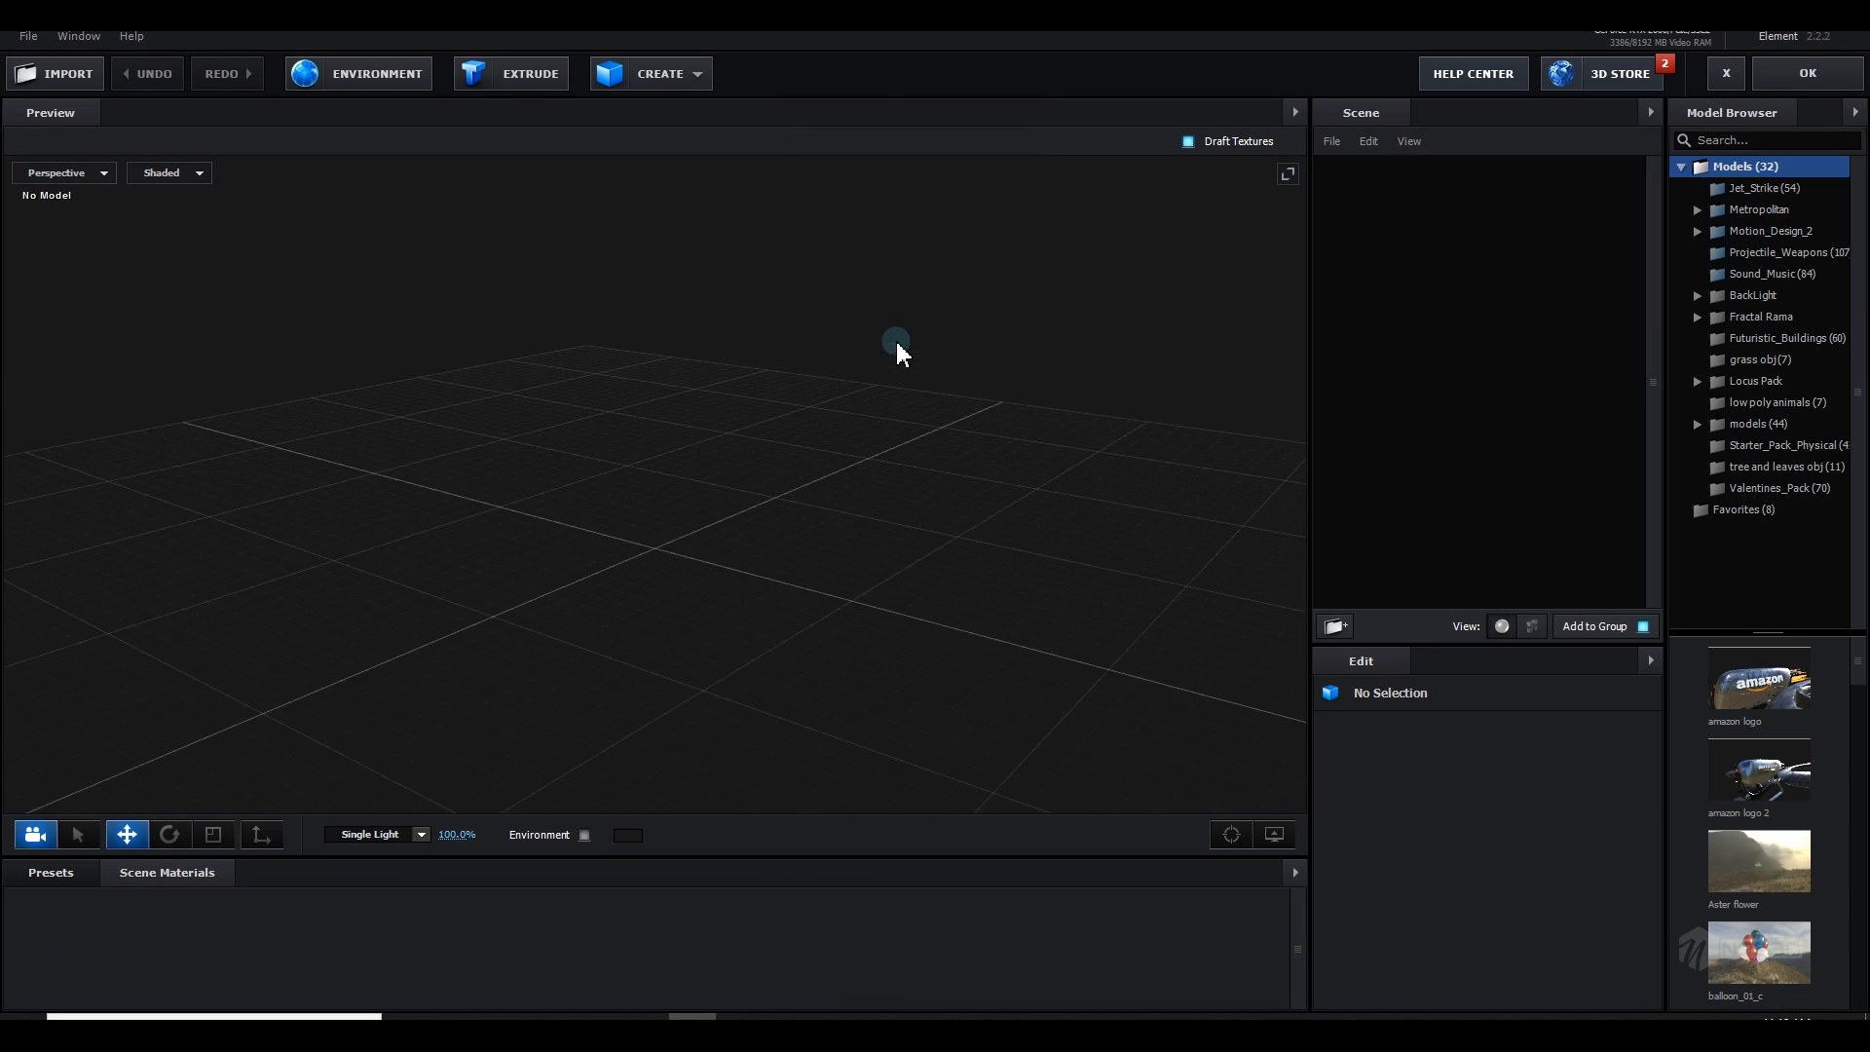
{"action": "left_click", "coordinate": [518, 72]}
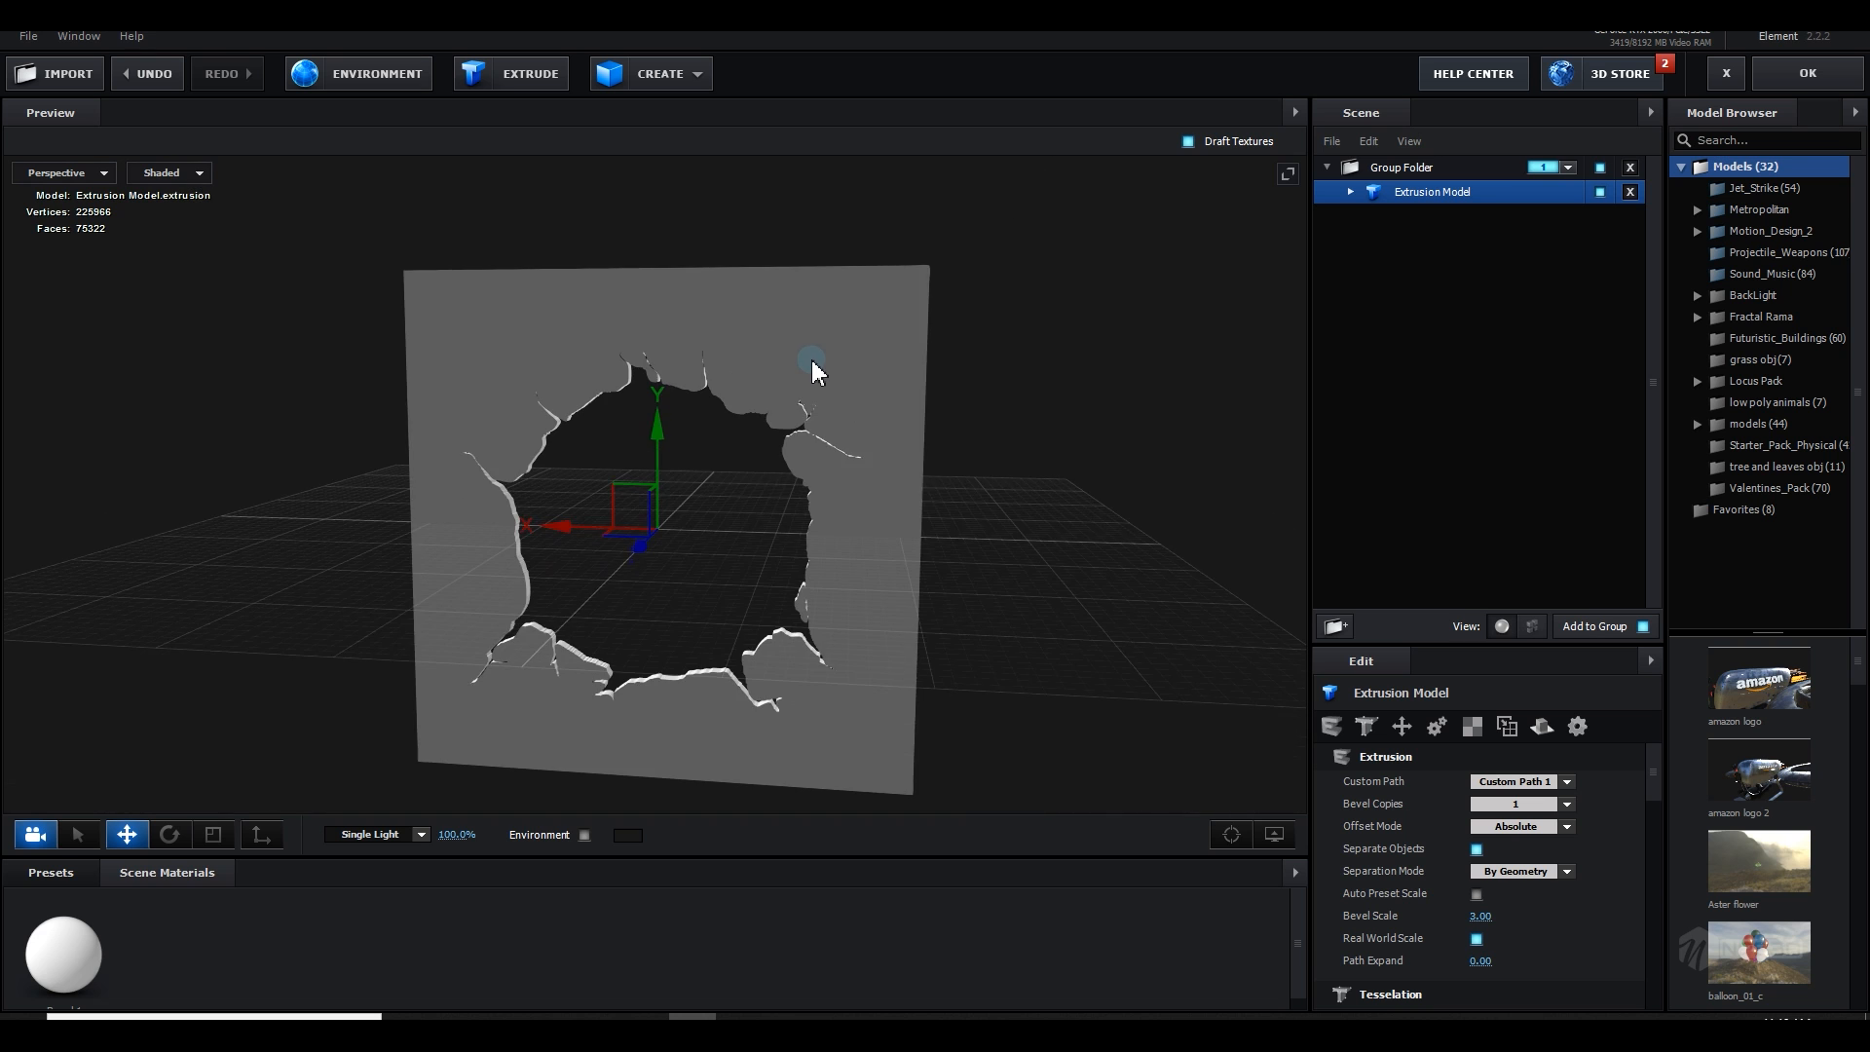
{"action": "left_click_drag", "start_coordinate": [855, 312], "coordinate": [801, 483]}
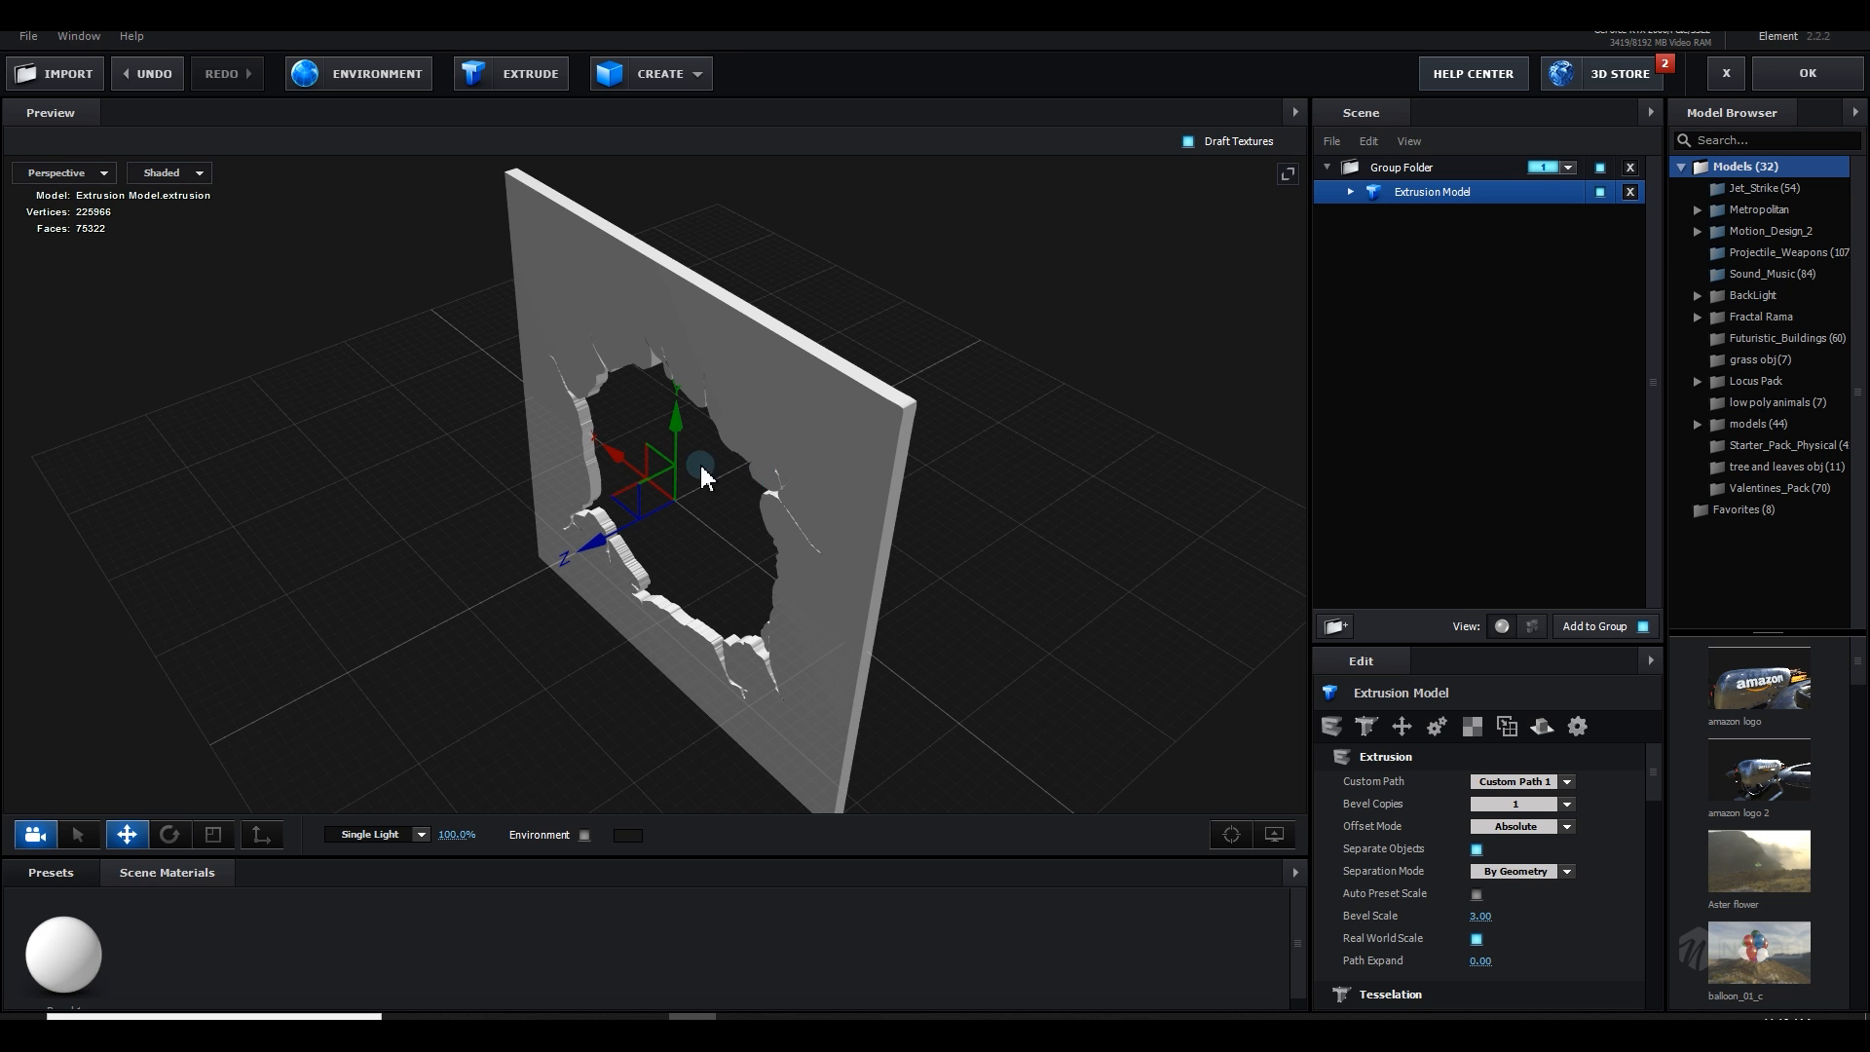
Step: Rotate the extrusion model to an X orientation of 270° so it lies flat on the grid
{"action": "key", "text": "e"}
{"action": "left_click_drag", "start_coordinate": [695, 438], "coordinate": [898, 341]}
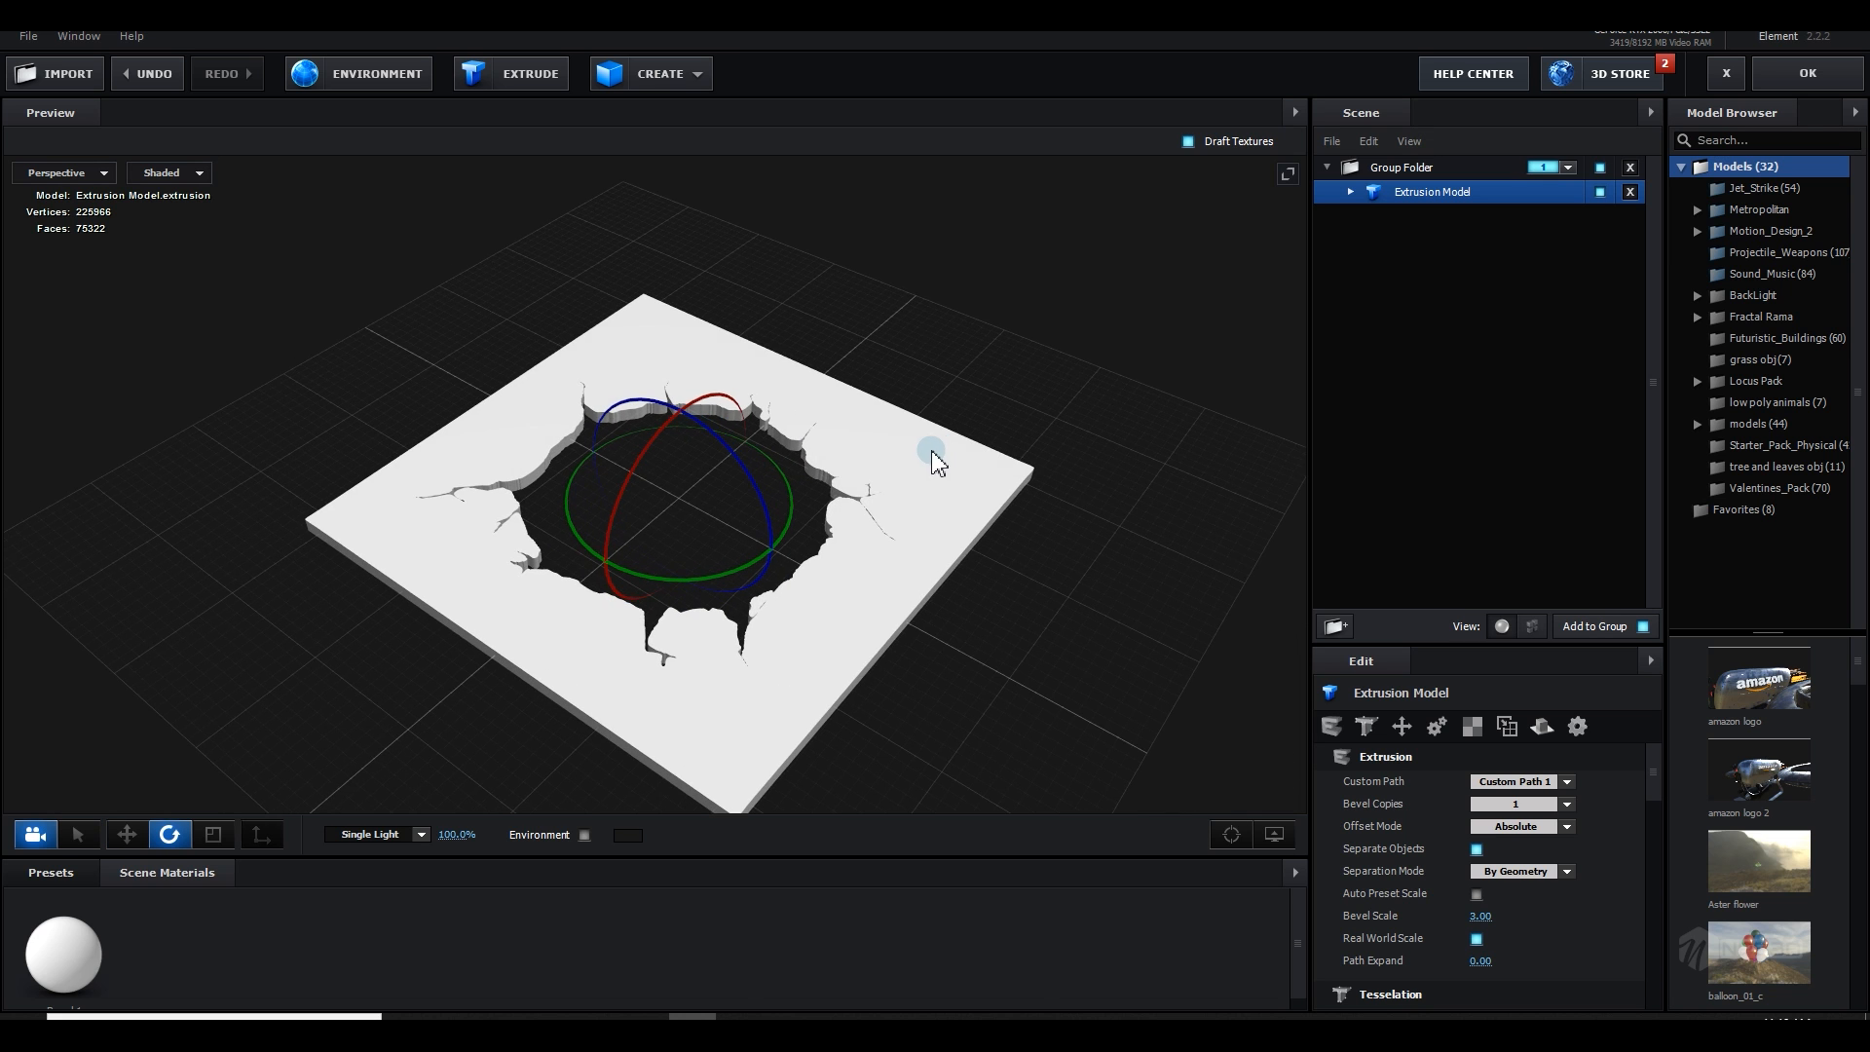
{"action": "mouse_move", "coordinate": [935, 451]}
{"action": "left_mouse_down"}
{"action": "mouse_move", "coordinate": [979, 410]}
{"action": "mouse_move", "coordinate": [881, 469]}
{"action": "mouse_move", "coordinate": [941, 465]}
{"action": "left_mouse_up"}
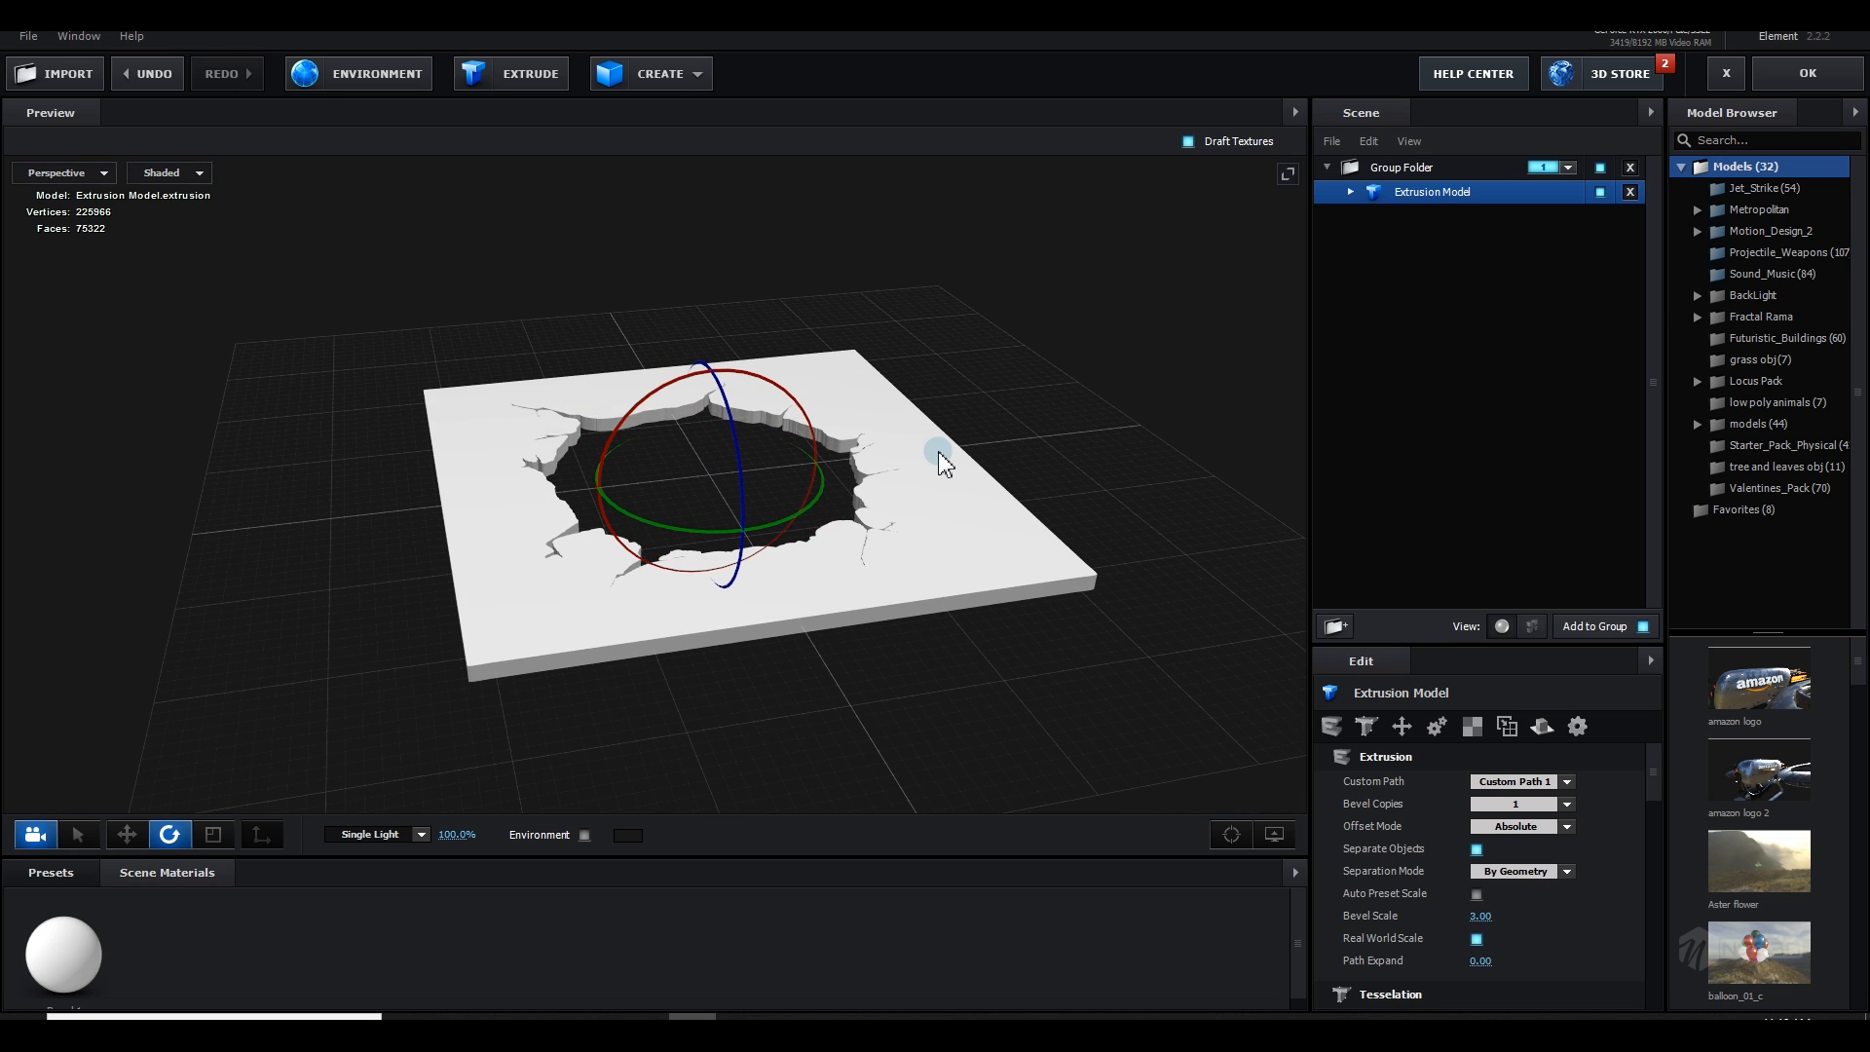
{"action": "left_click_drag", "start_coordinate": [938, 452], "coordinate": [926, 470]}
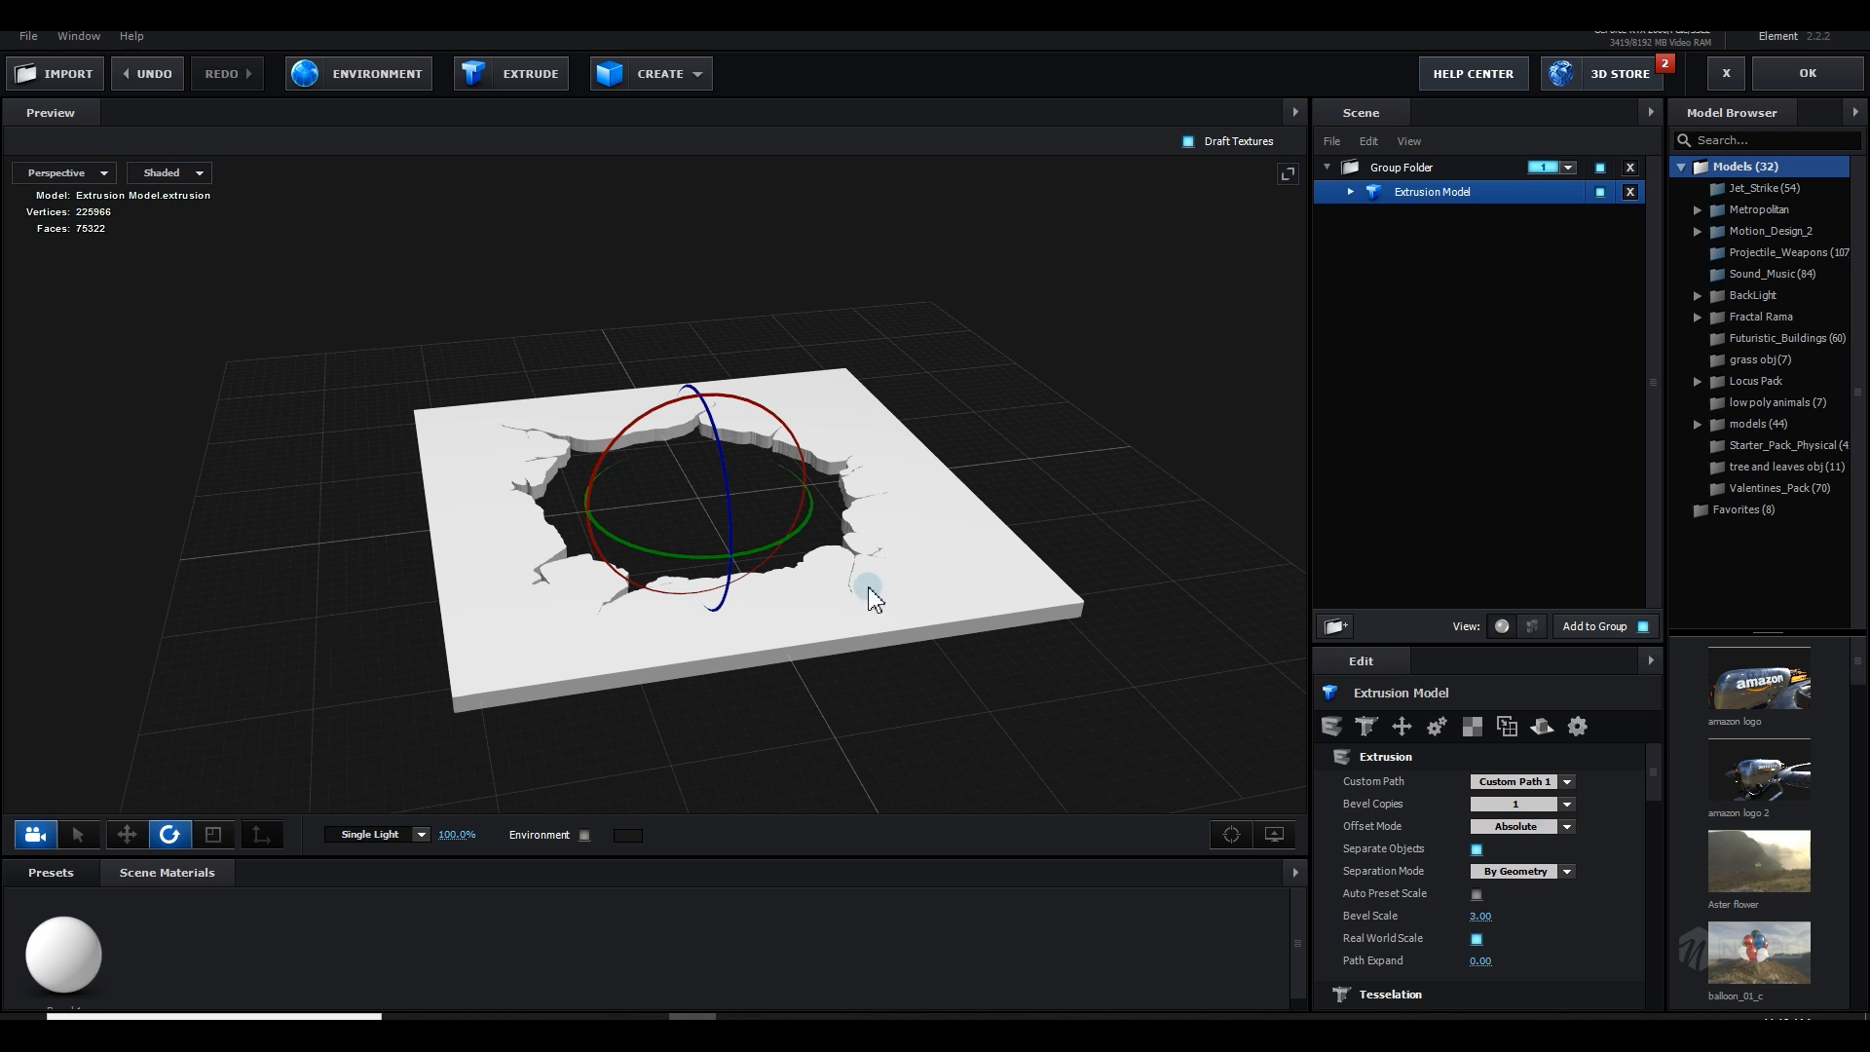
Step: Enable Optimize Mesh in the extrusion model's surface options
{"action": "scroll", "coordinate": [1598, 900], "scroll_direction": "down", "scroll_amount": 6}
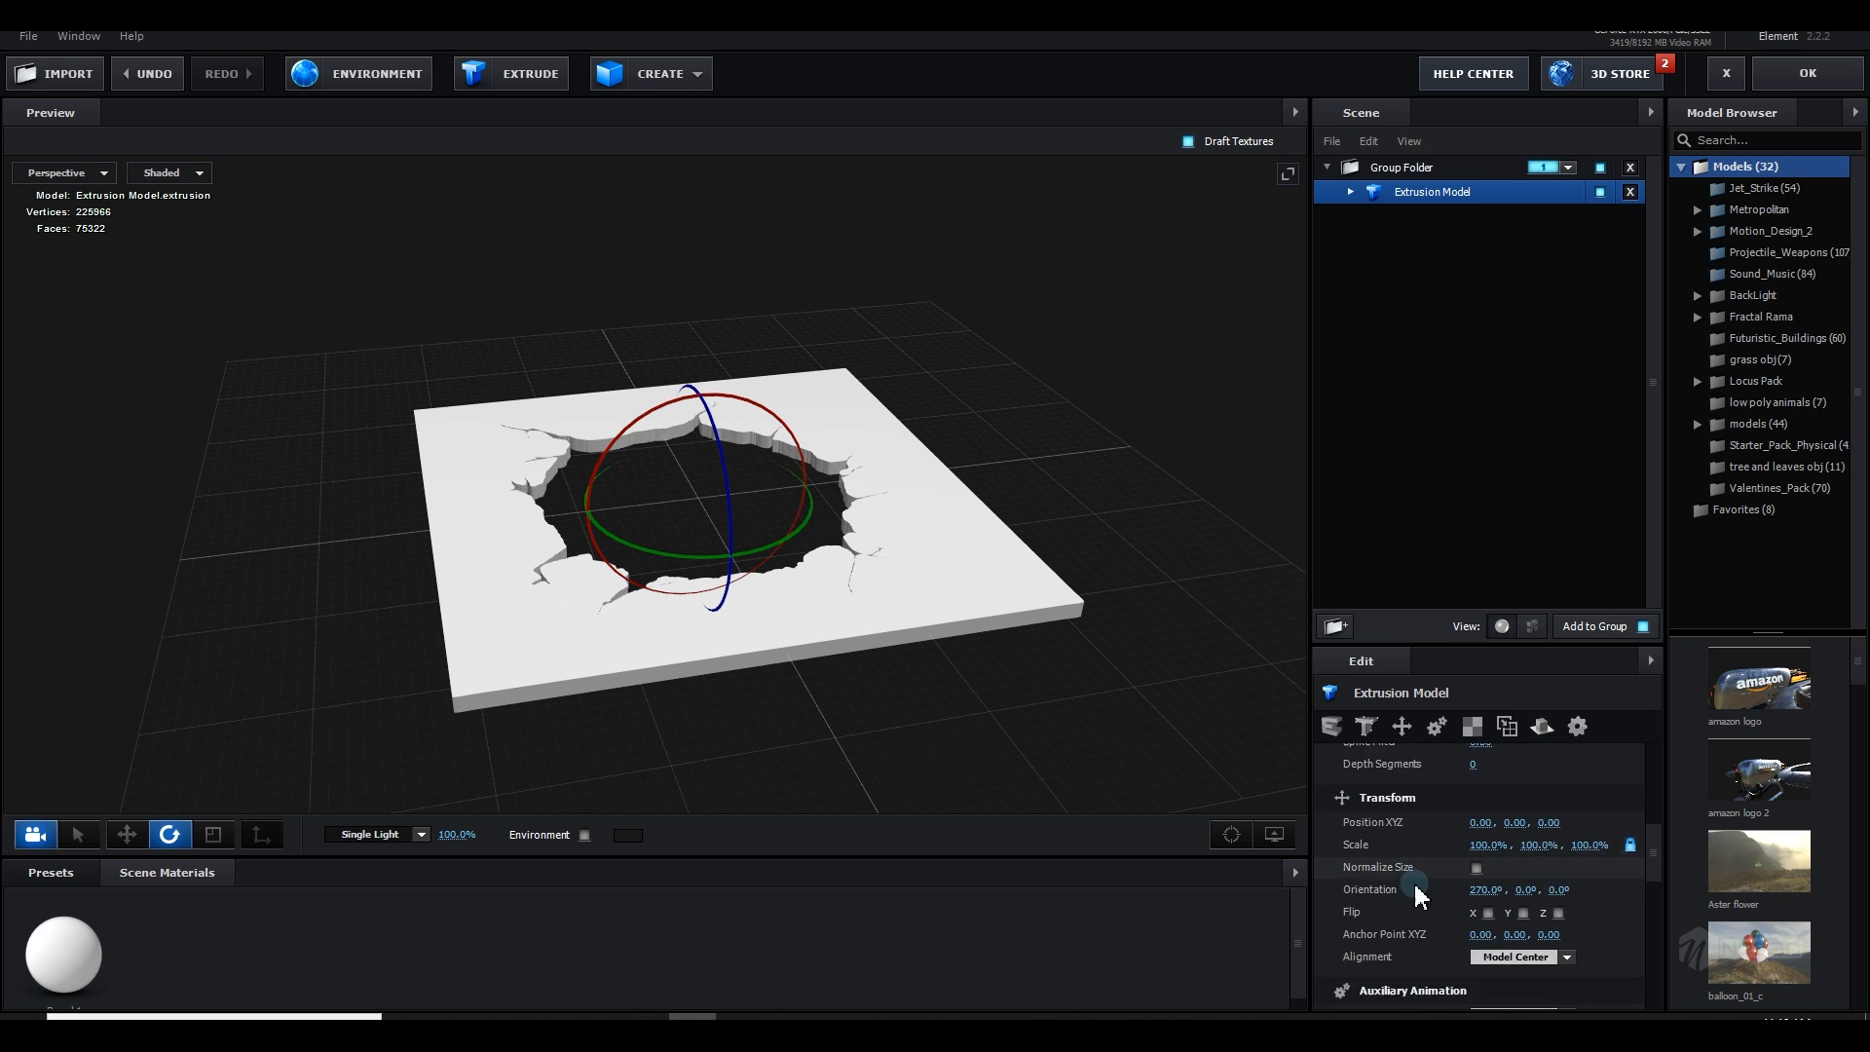
{"action": "scroll", "coordinate": [1417, 894], "scroll_direction": "down", "scroll_amount": 5}
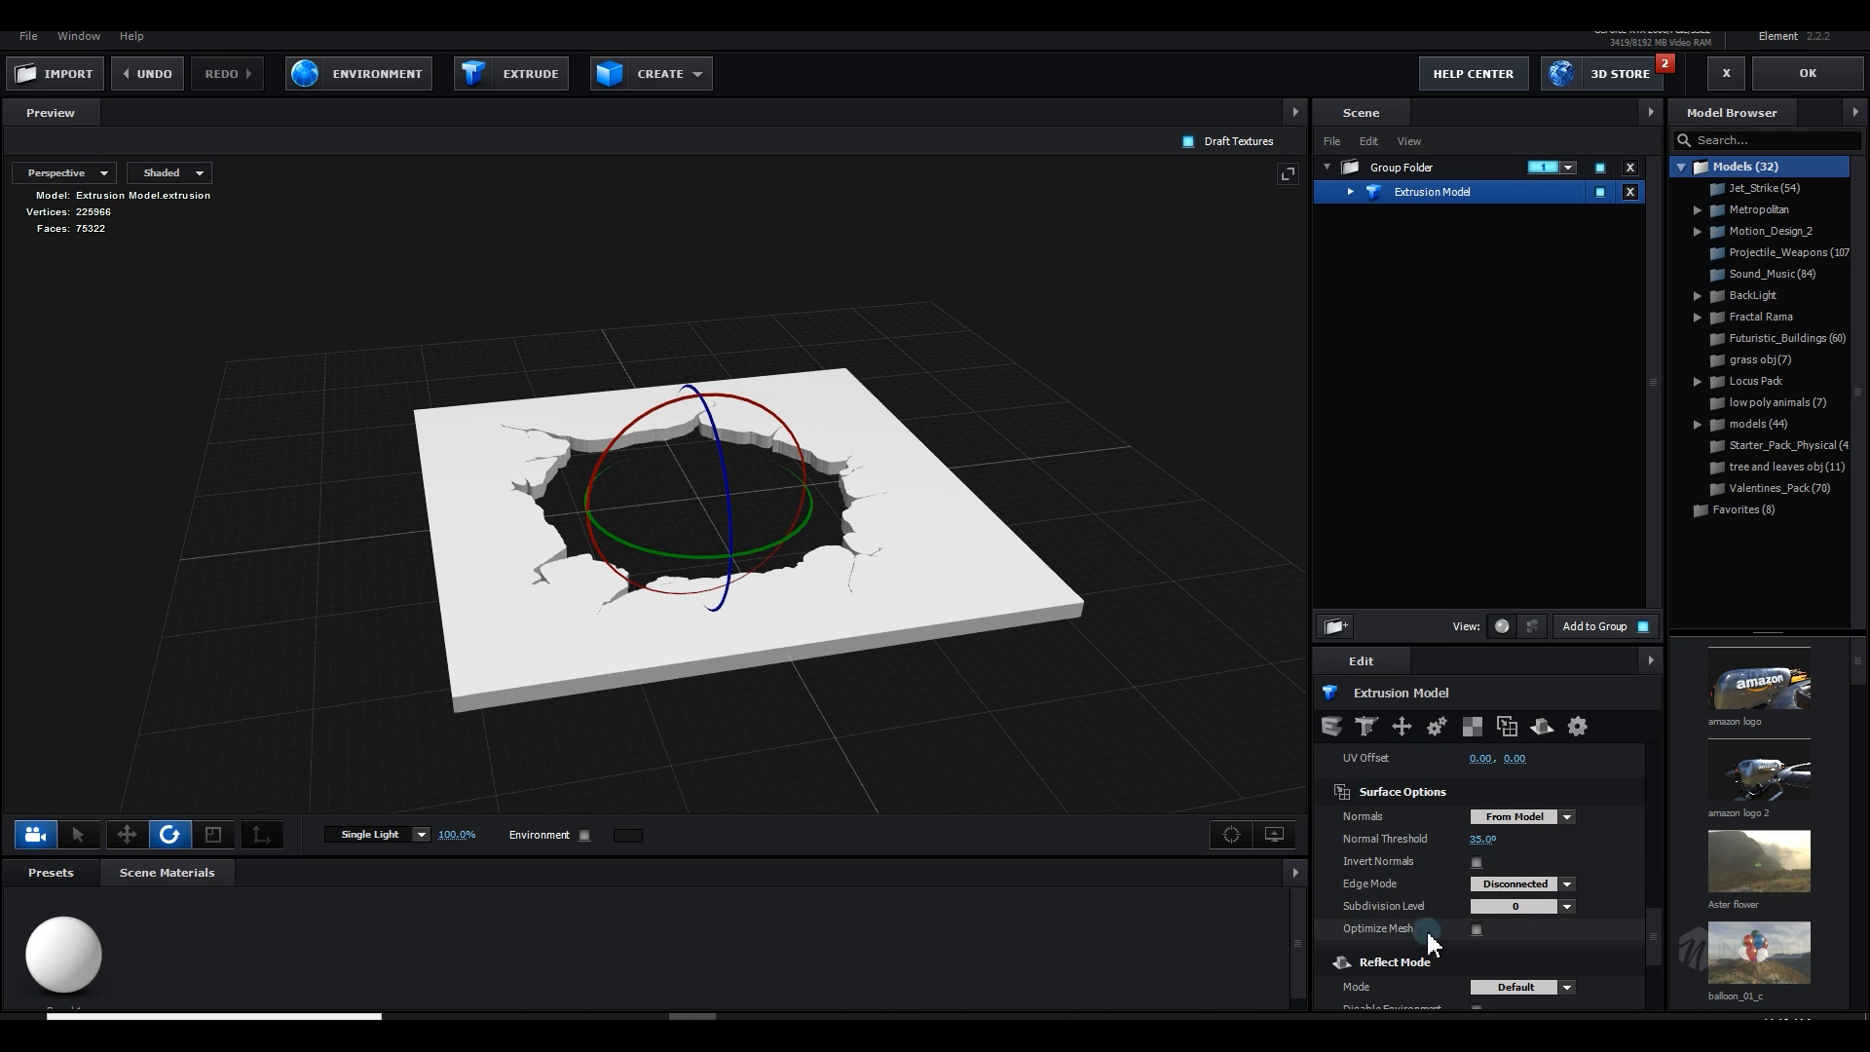
{"action": "left_click", "coordinate": [1477, 929]}
{"action": "left_click_drag", "start_coordinate": [875, 713], "coordinate": [945, 641]}
{"action": "scroll", "coordinate": [945, 660], "scroll_direction": "up", "scroll_amount": 3}
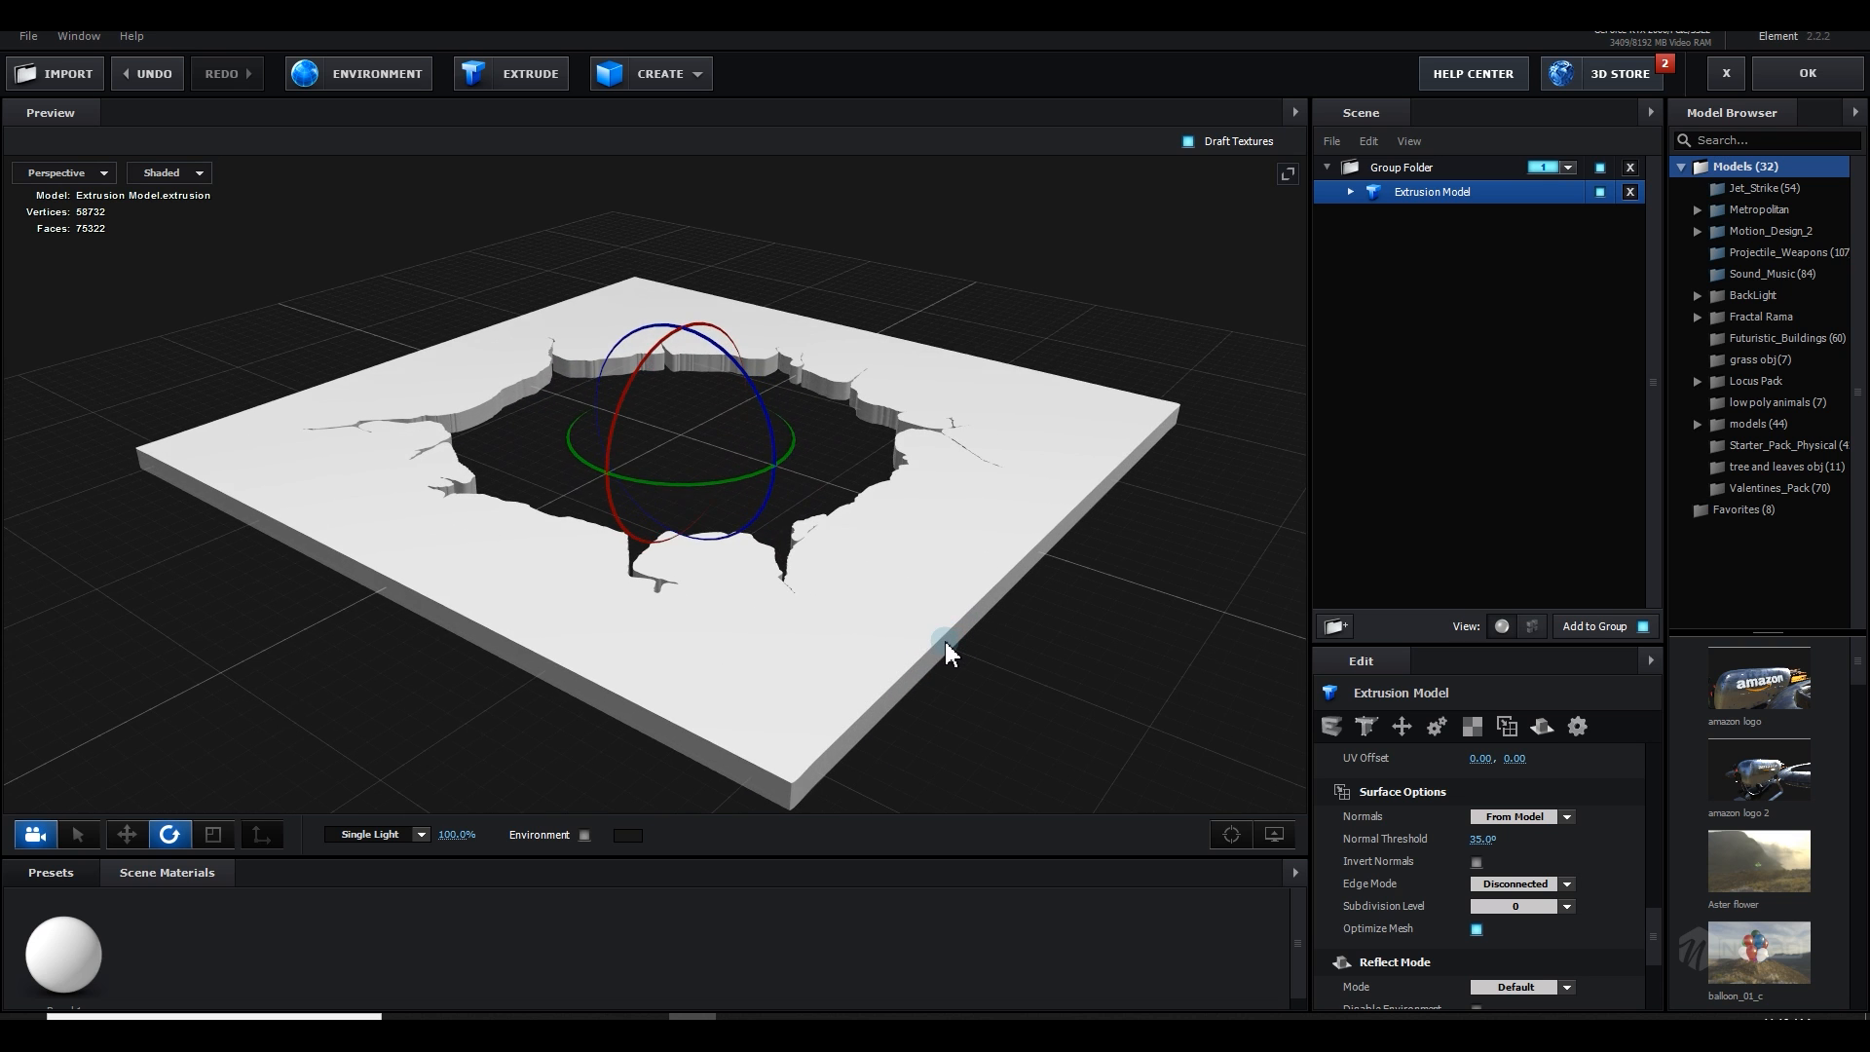
Step: Scale the extrusion model down along its Z axis into a thinner slab
{"action": "key", "text": "r"}
{"action": "left_click_drag", "start_coordinate": [682, 329], "coordinate": [685, 351]}
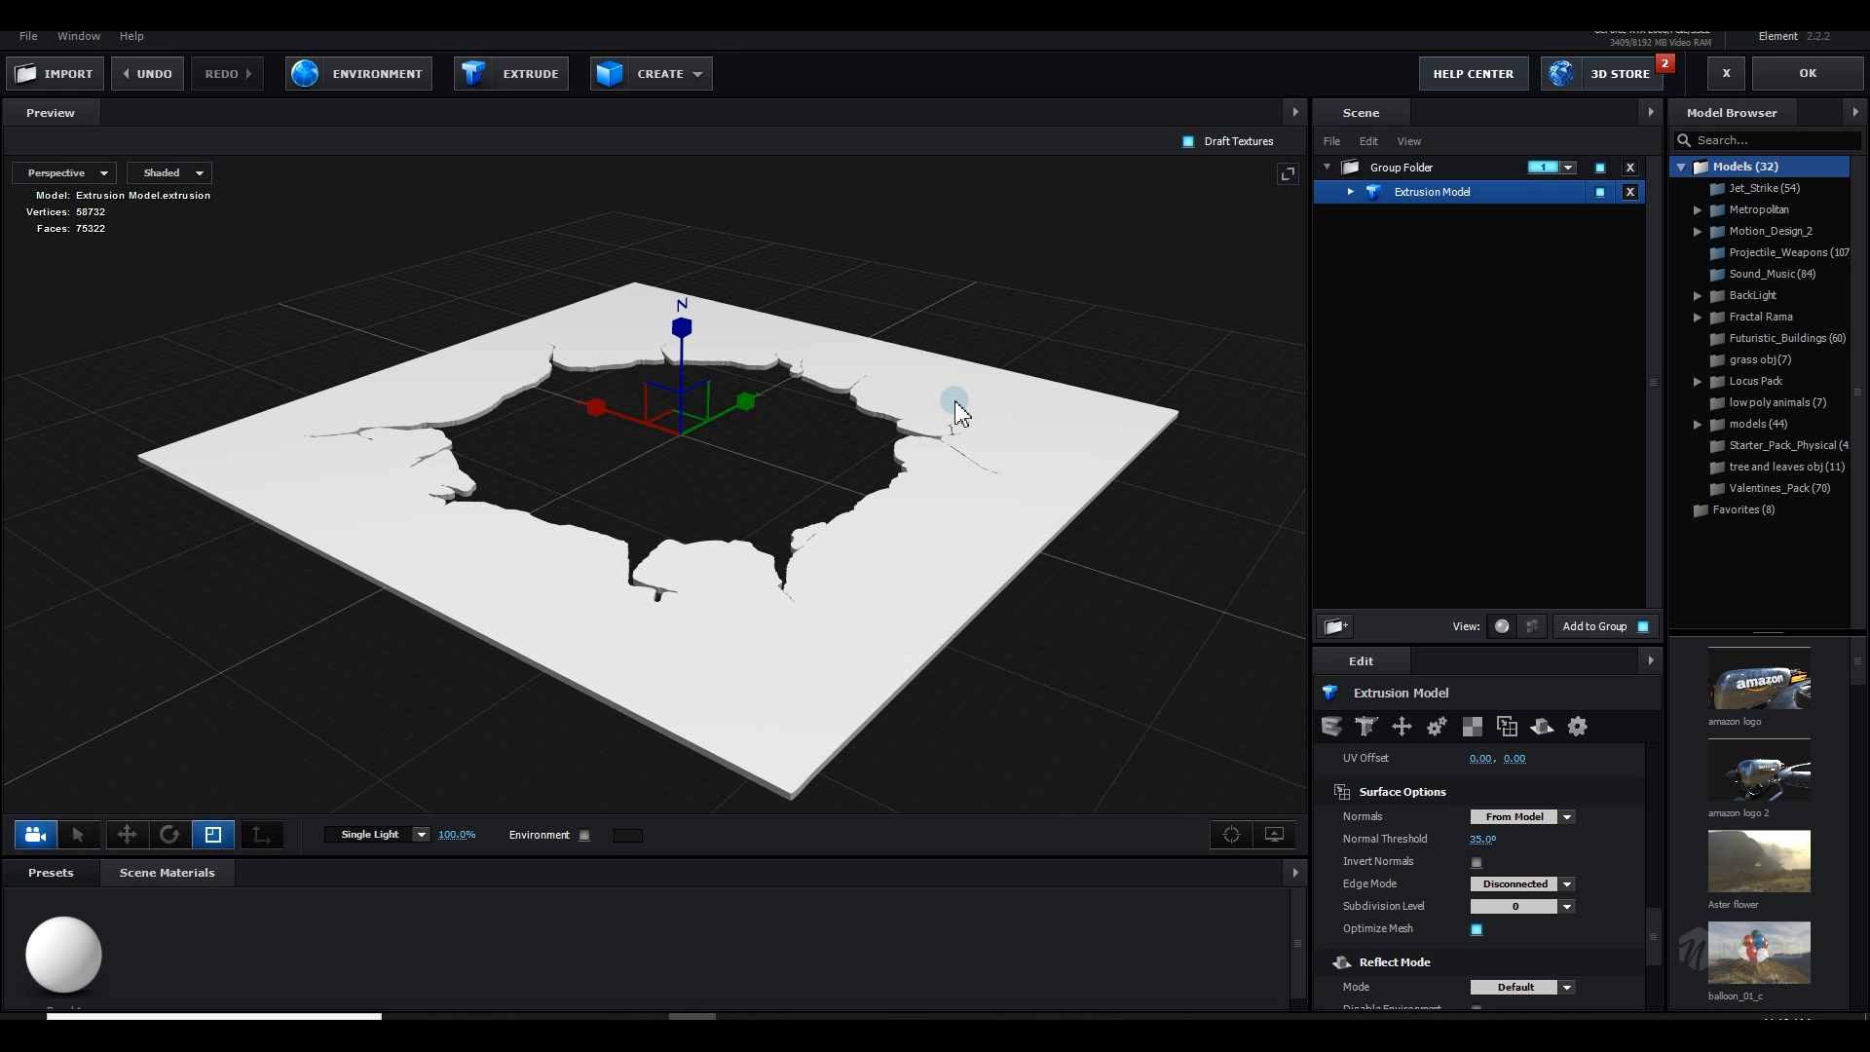
{"action": "left_click_drag", "start_coordinate": [965, 409], "coordinate": [800, 376]}
{"action": "scroll", "coordinate": [910, 426], "scroll_direction": "up", "scroll_amount": 3}
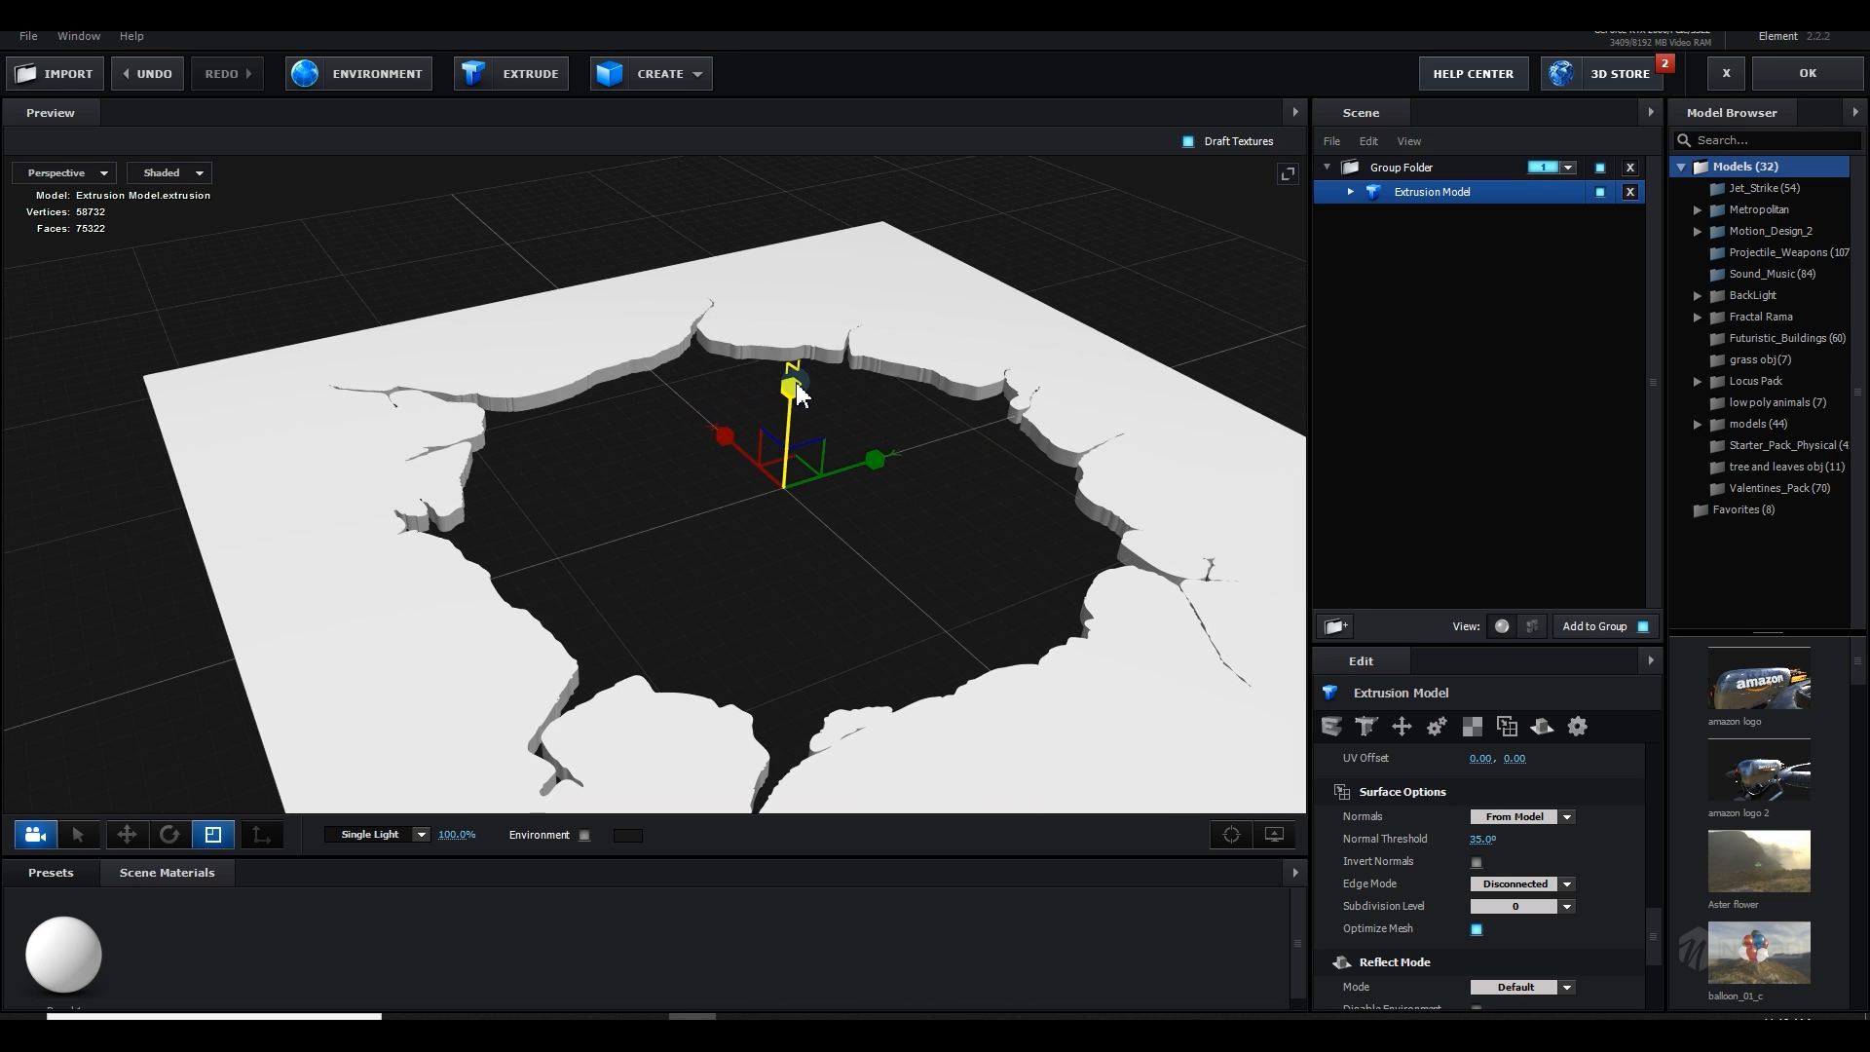
{"action": "left_click_drag", "start_coordinate": [953, 414], "coordinate": [1023, 589]}
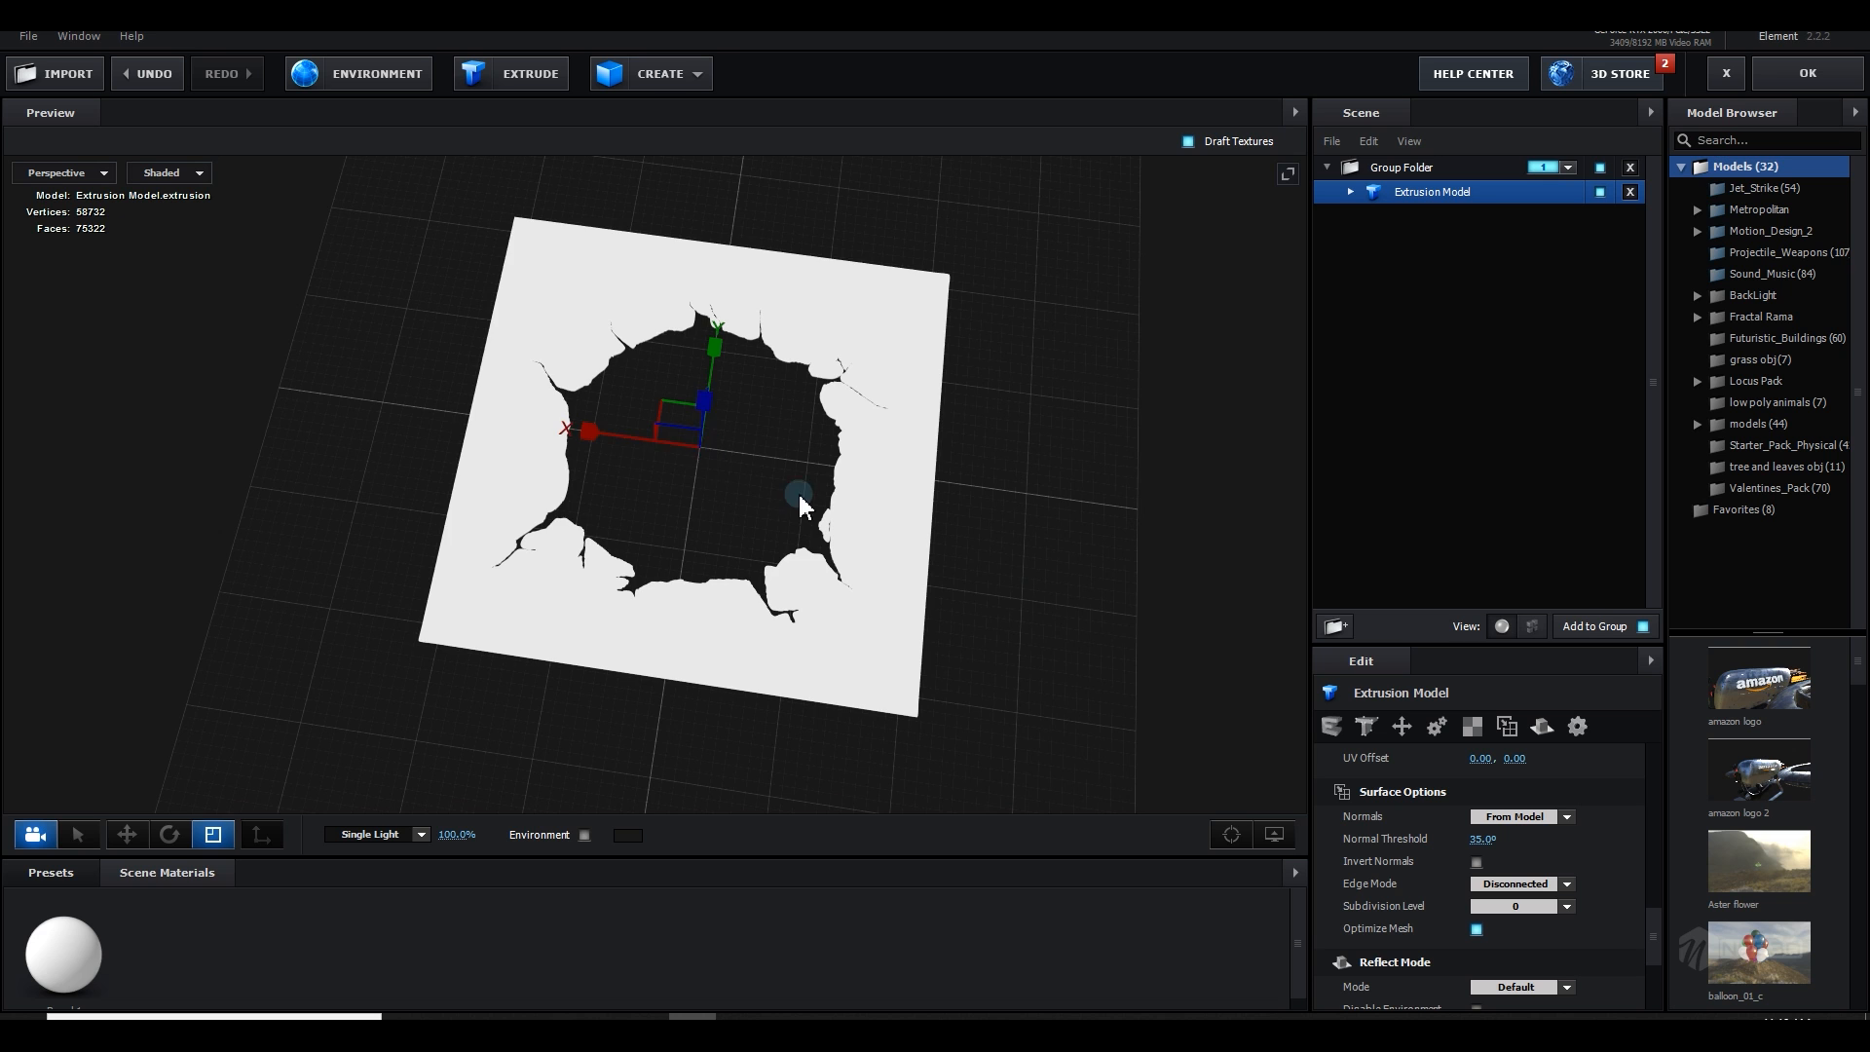
Step: Inspect the thinned crack slab from several angles and apply the Element scene to the composition
{"action": "left_click_drag", "start_coordinate": [791, 492], "coordinate": [1061, 478]}
{"action": "left_click_drag", "start_coordinate": [609, 517], "coordinate": [730, 648]}
{"action": "scroll", "coordinate": [741, 624], "scroll_direction": "up", "scroll_amount": 5}
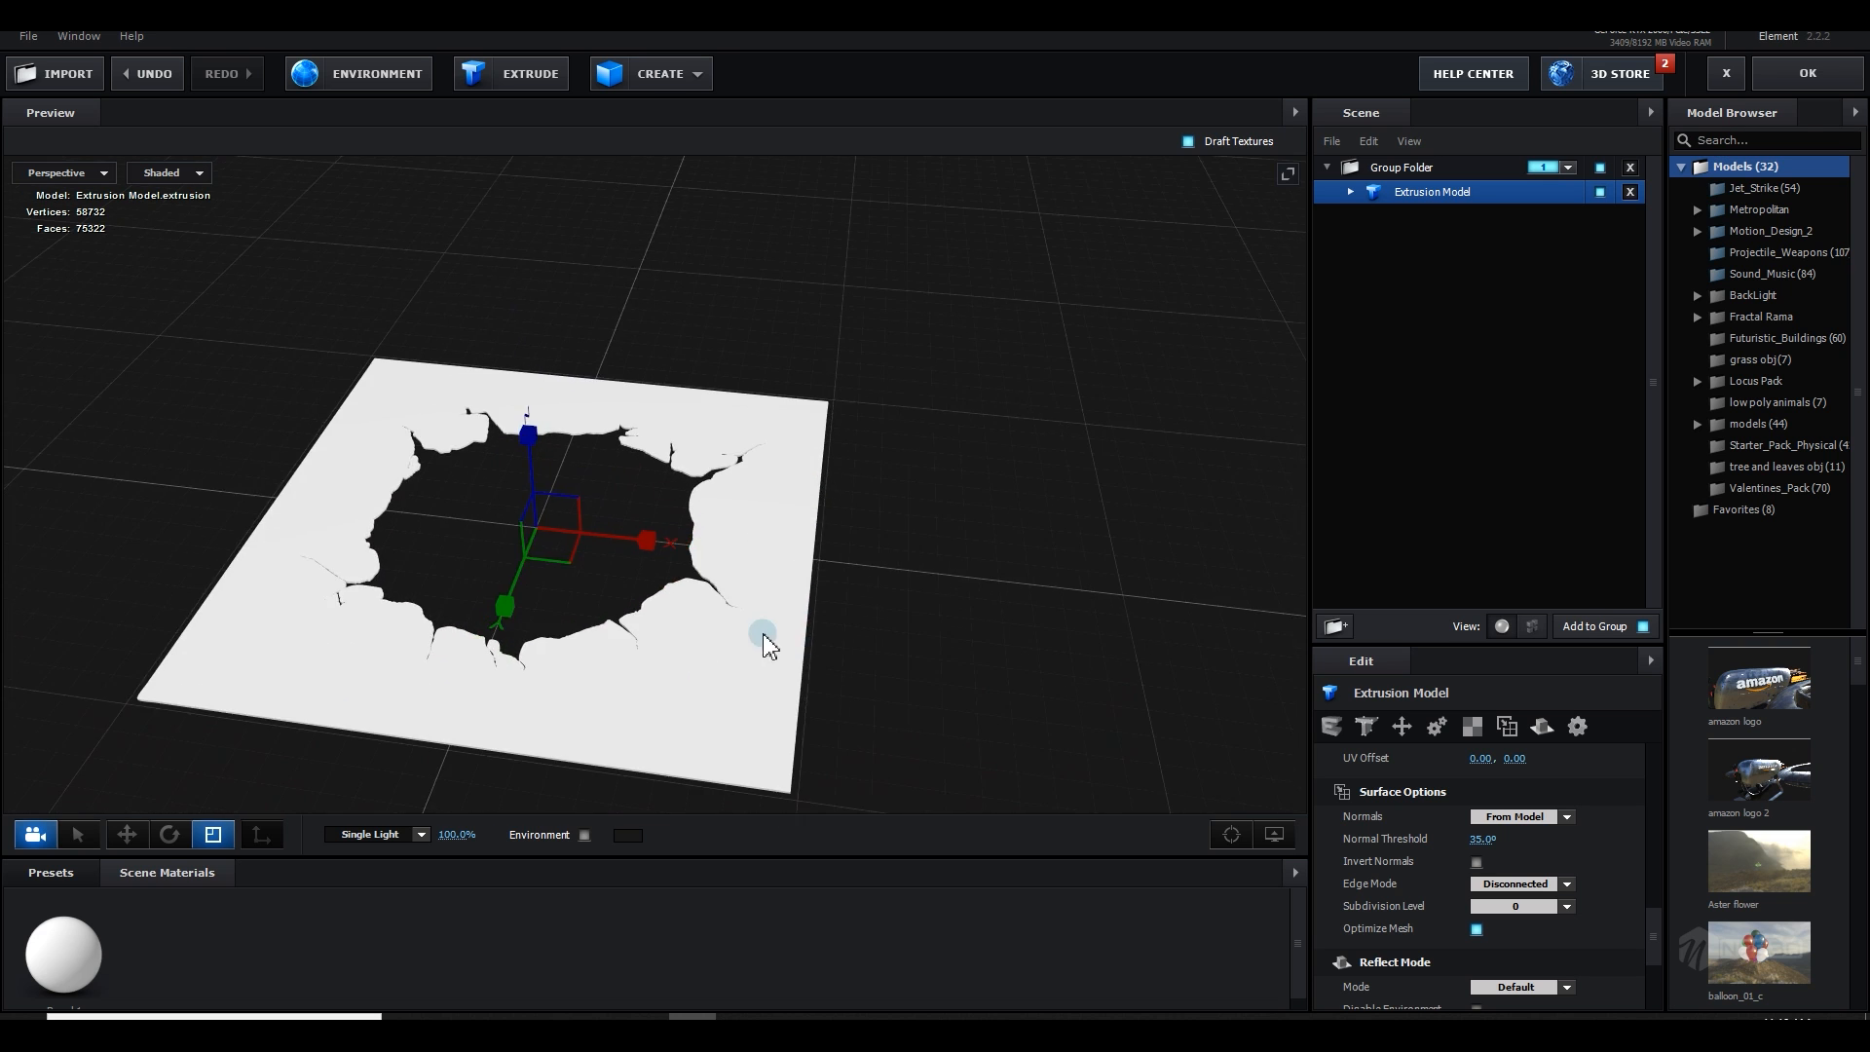
{"action": "key", "text": "w"}
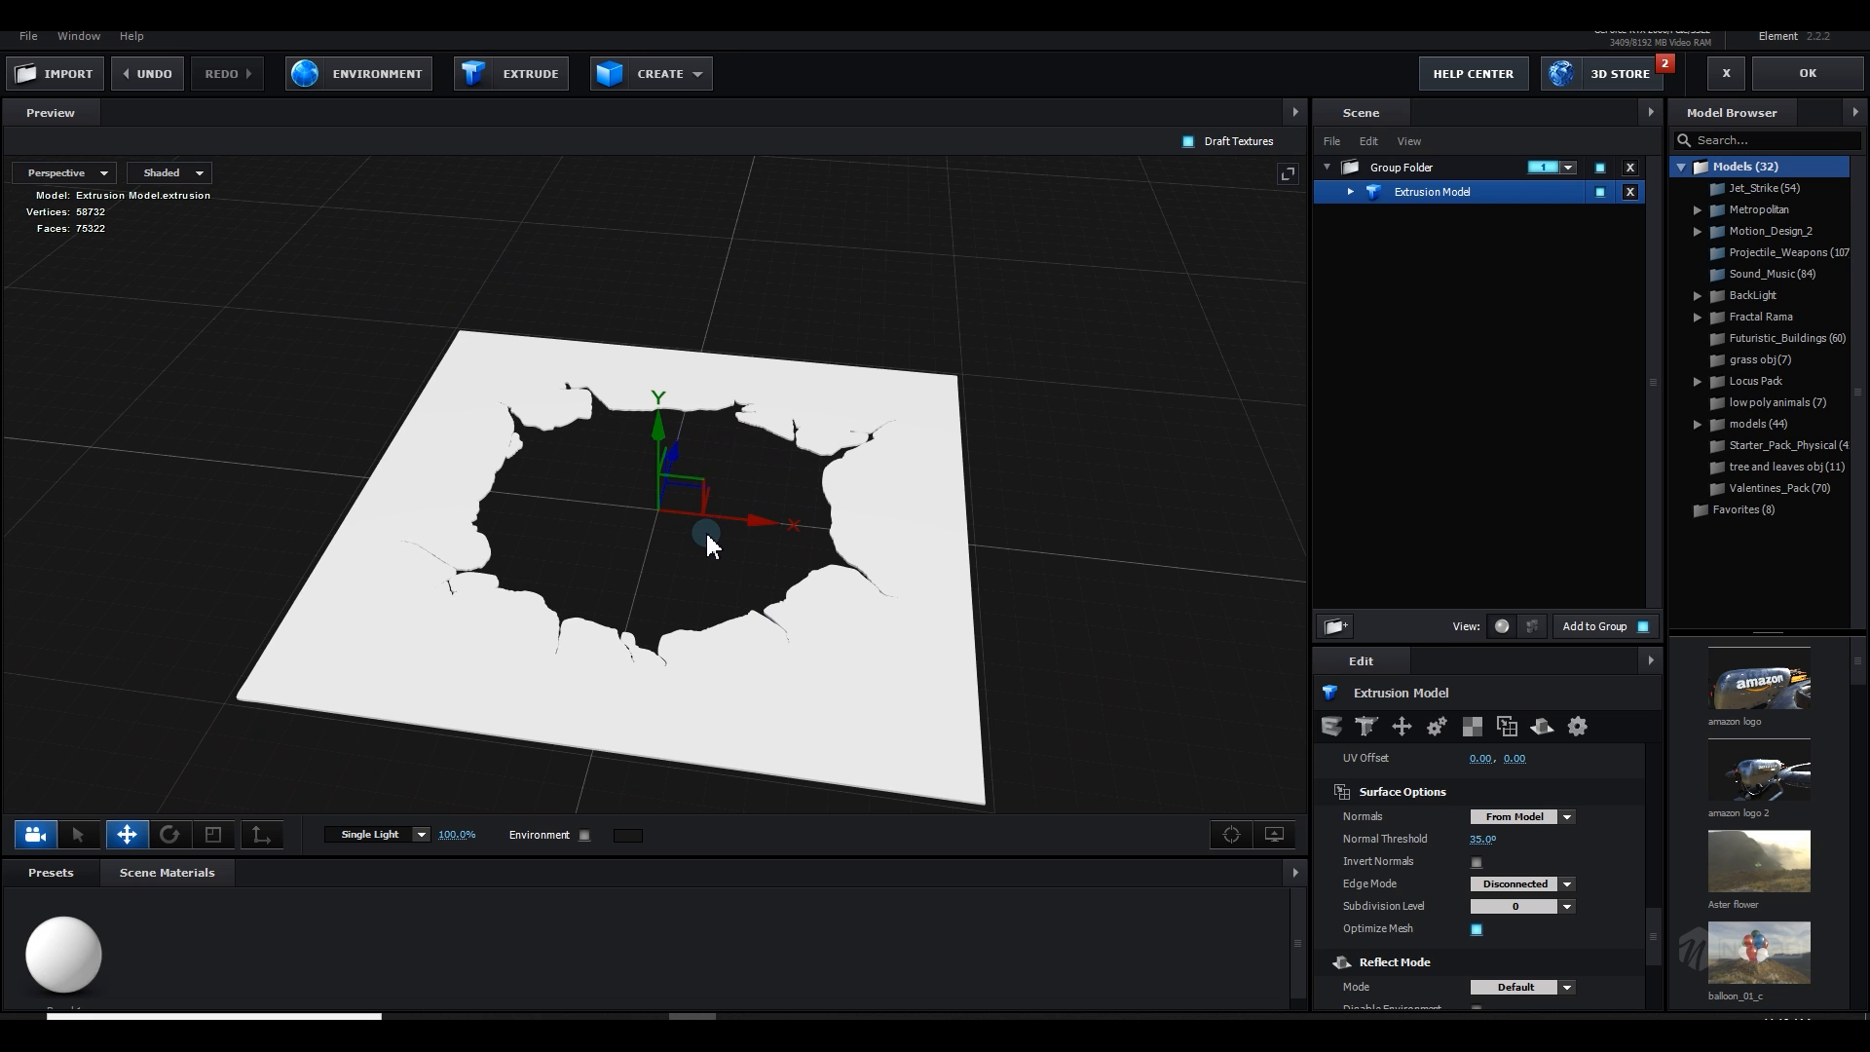
{"action": "left_click", "coordinate": [1786, 78]}
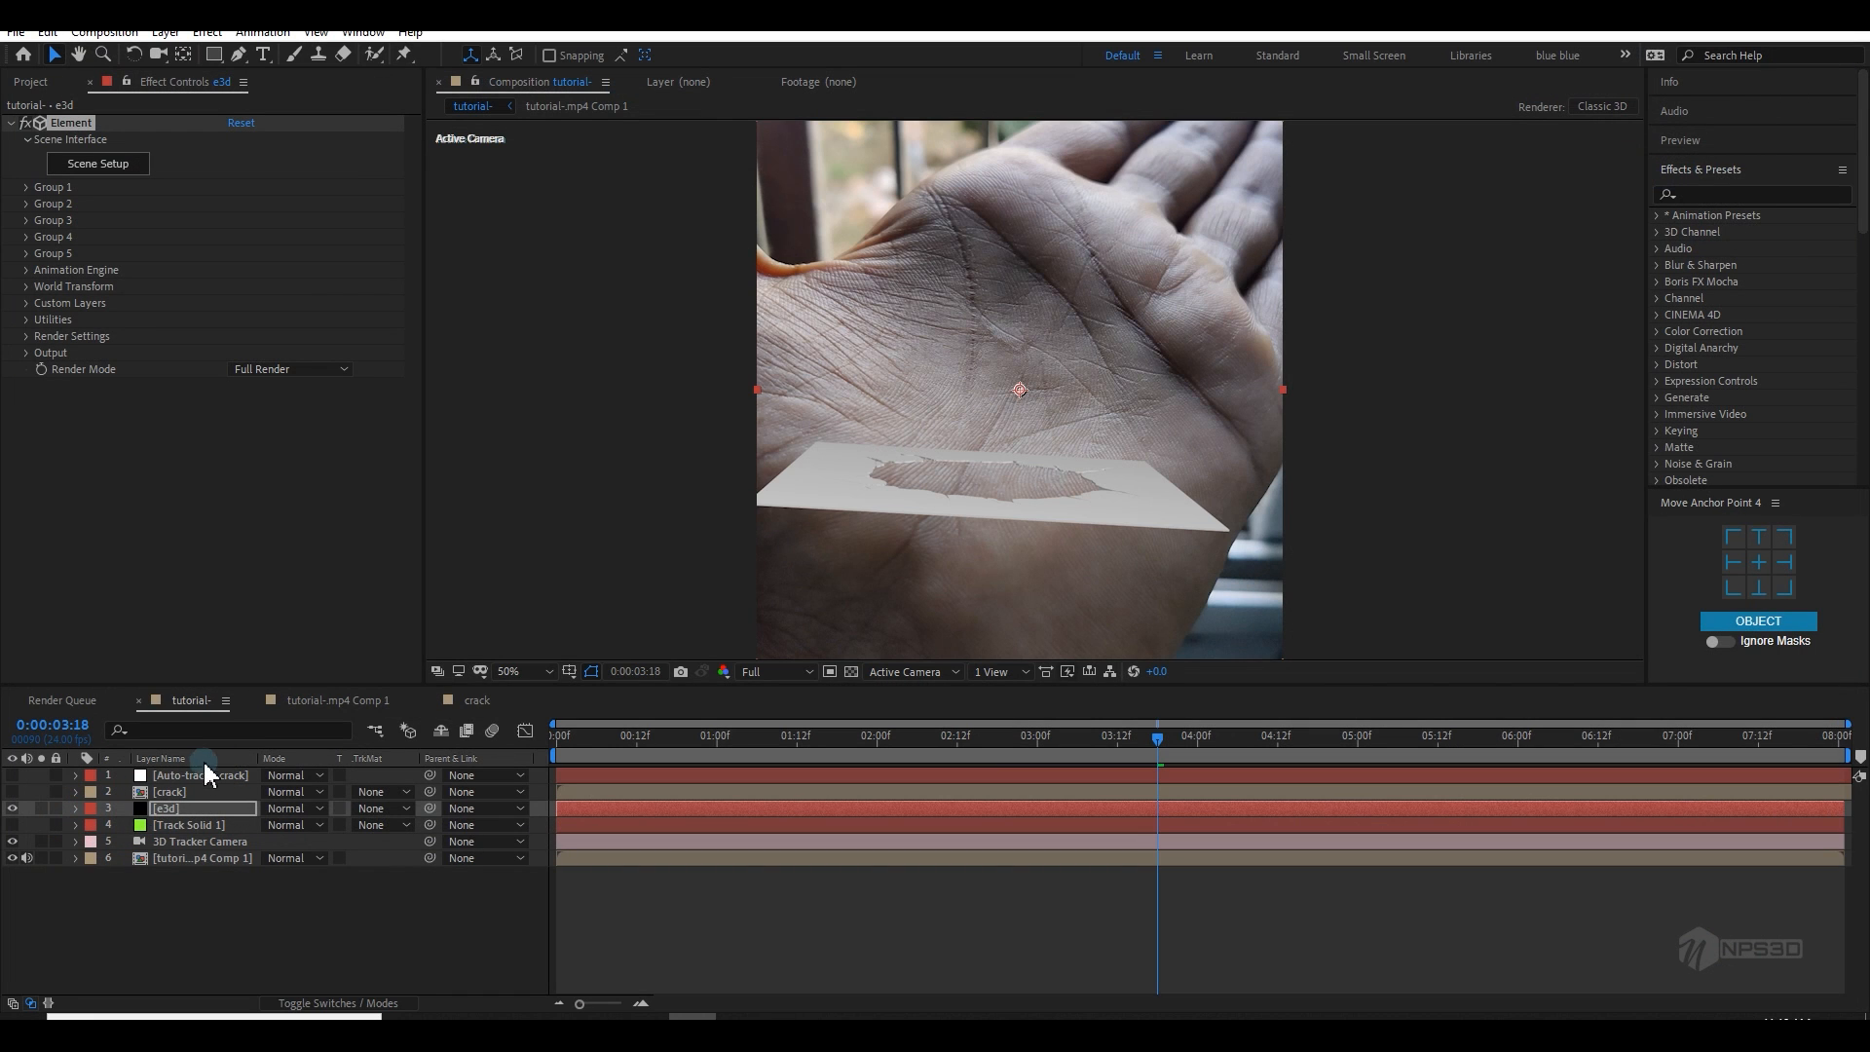
Step: Scale the crack layer inside the crack composition down to 69%
{"action": "left_click", "coordinate": [466, 702]}
{"action": "left_click", "coordinate": [811, 629]}
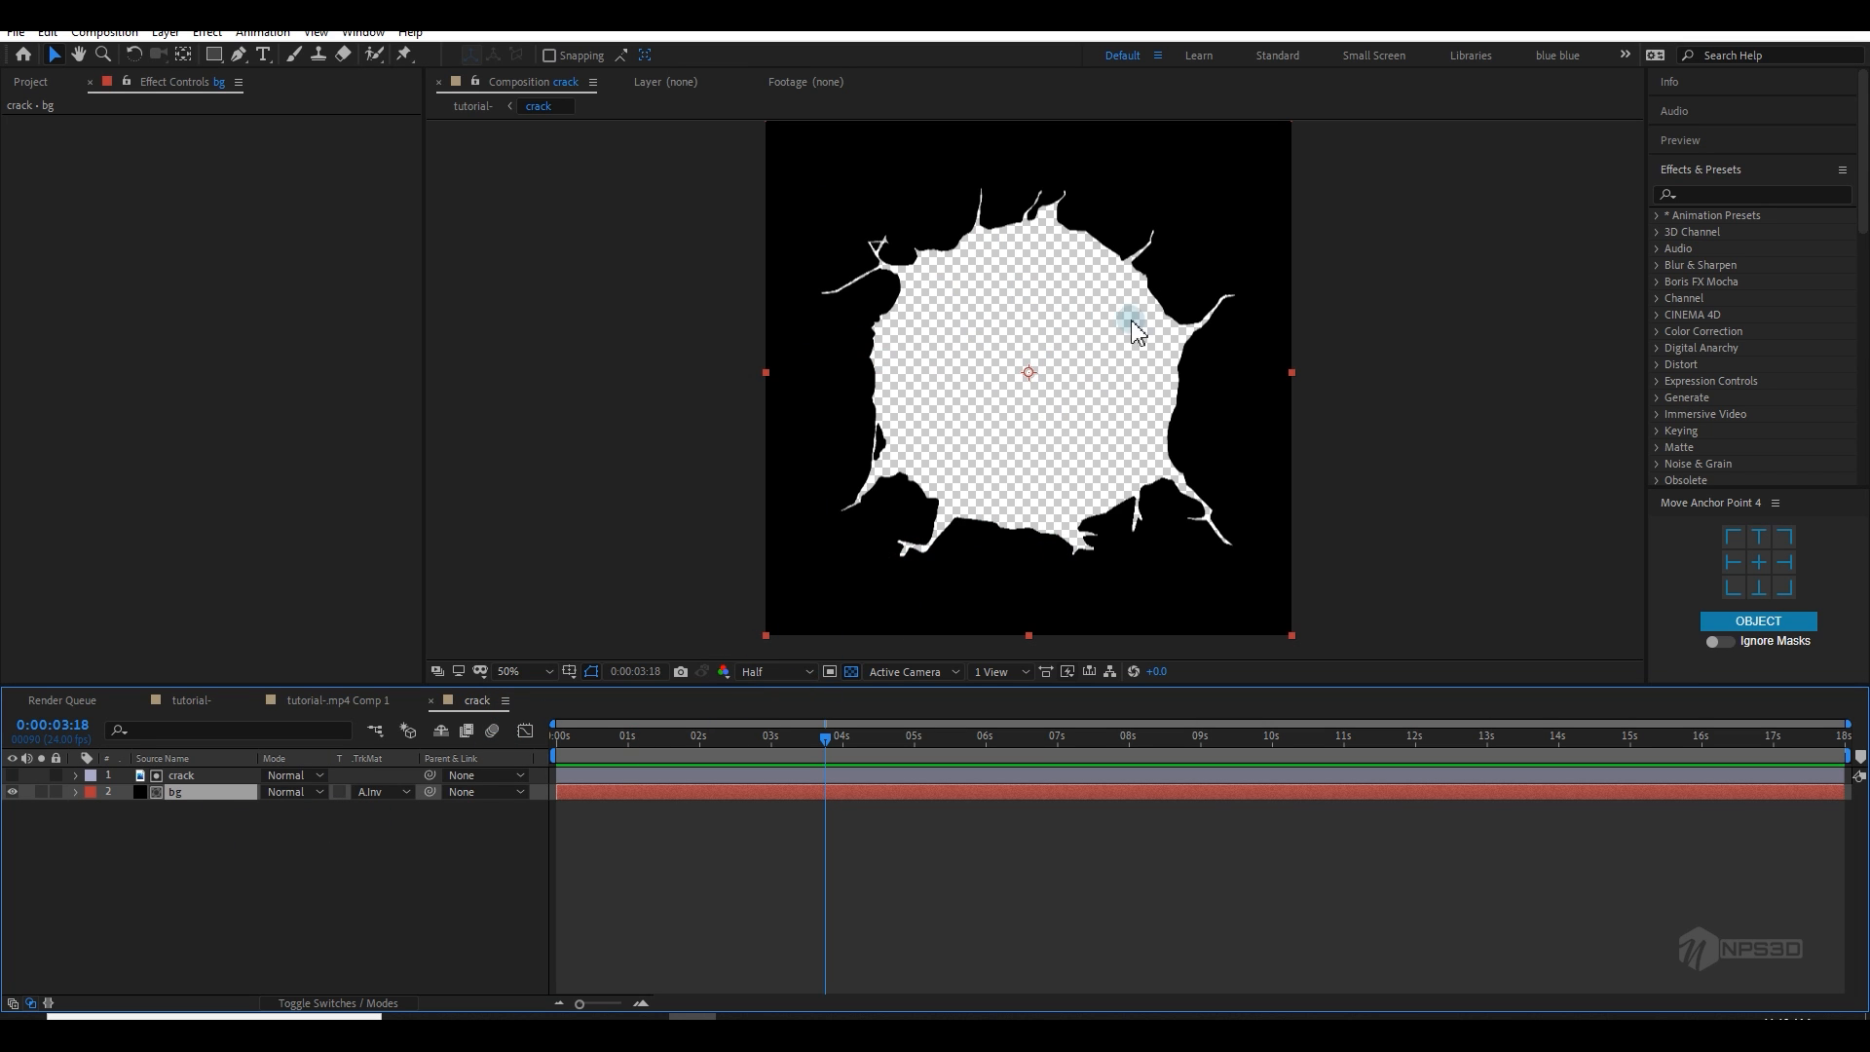
{"action": "left_click", "coordinate": [213, 774]}
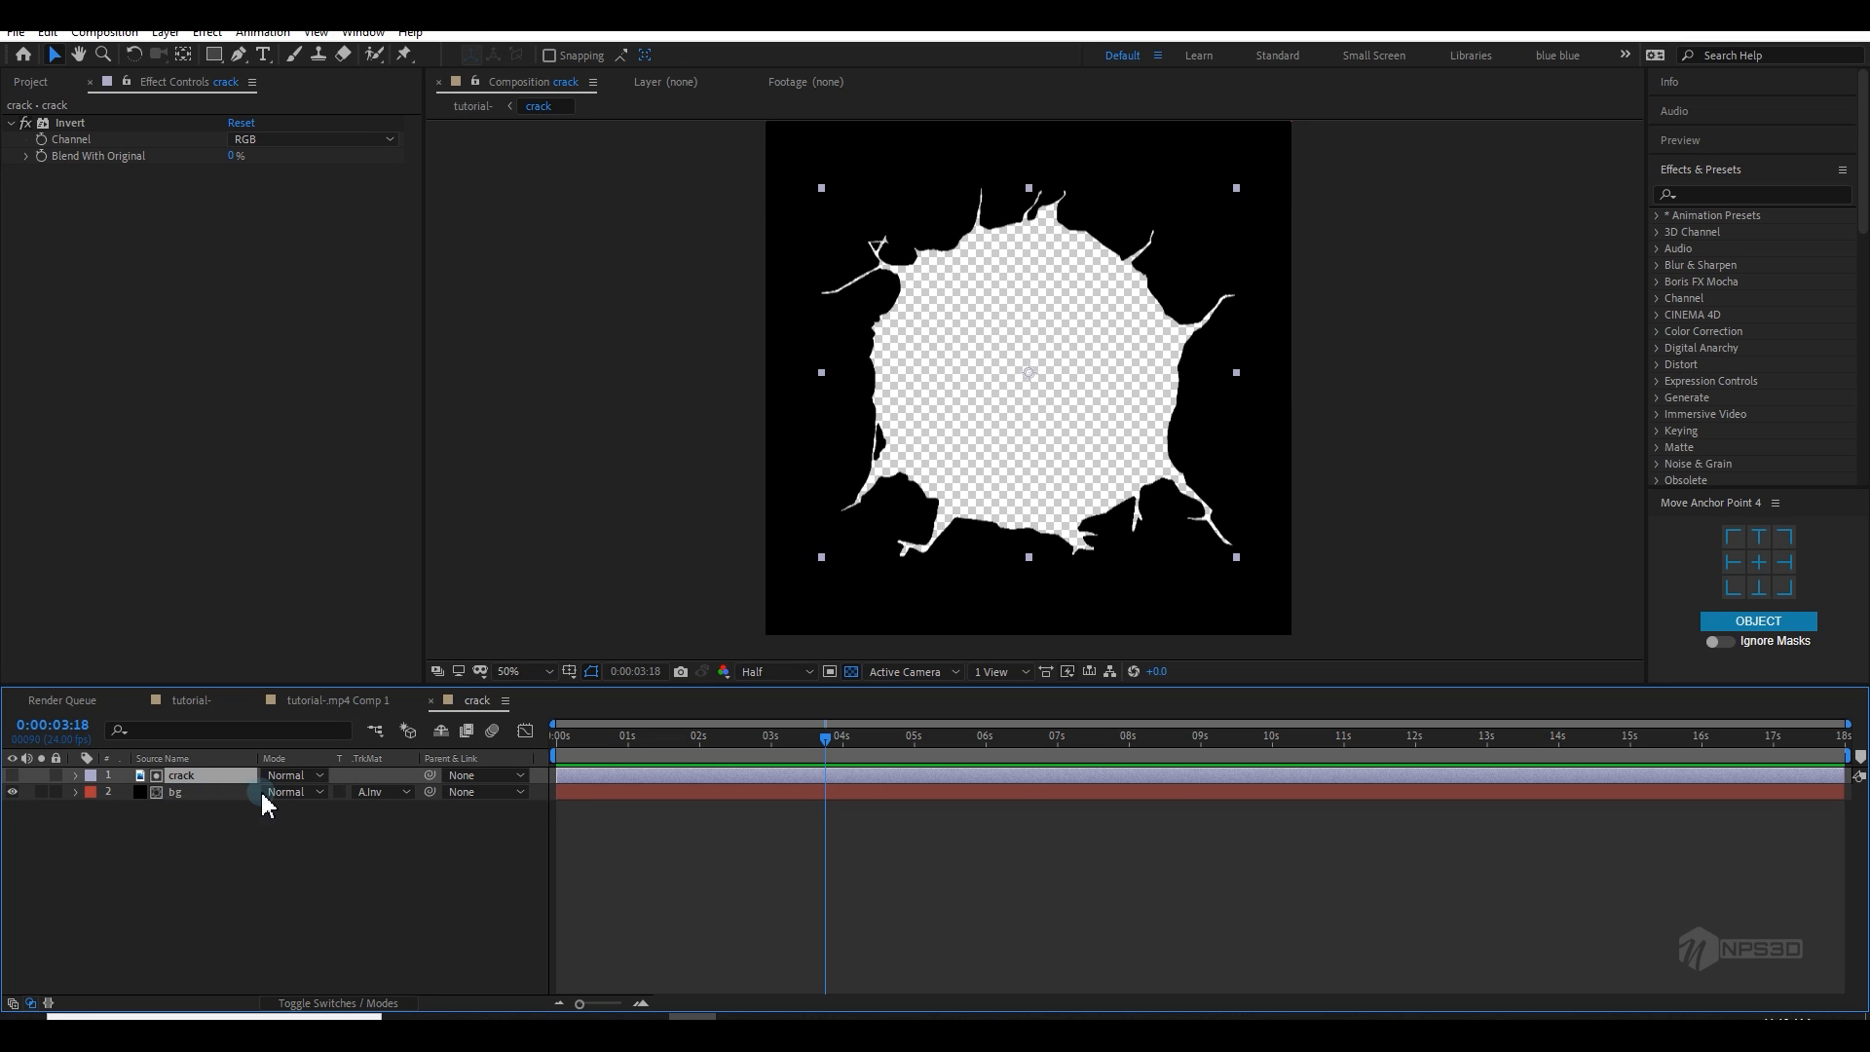
{"action": "key", "text": "s"}
{"action": "left_click_drag", "start_coordinate": [284, 792], "coordinate": [263, 803]}
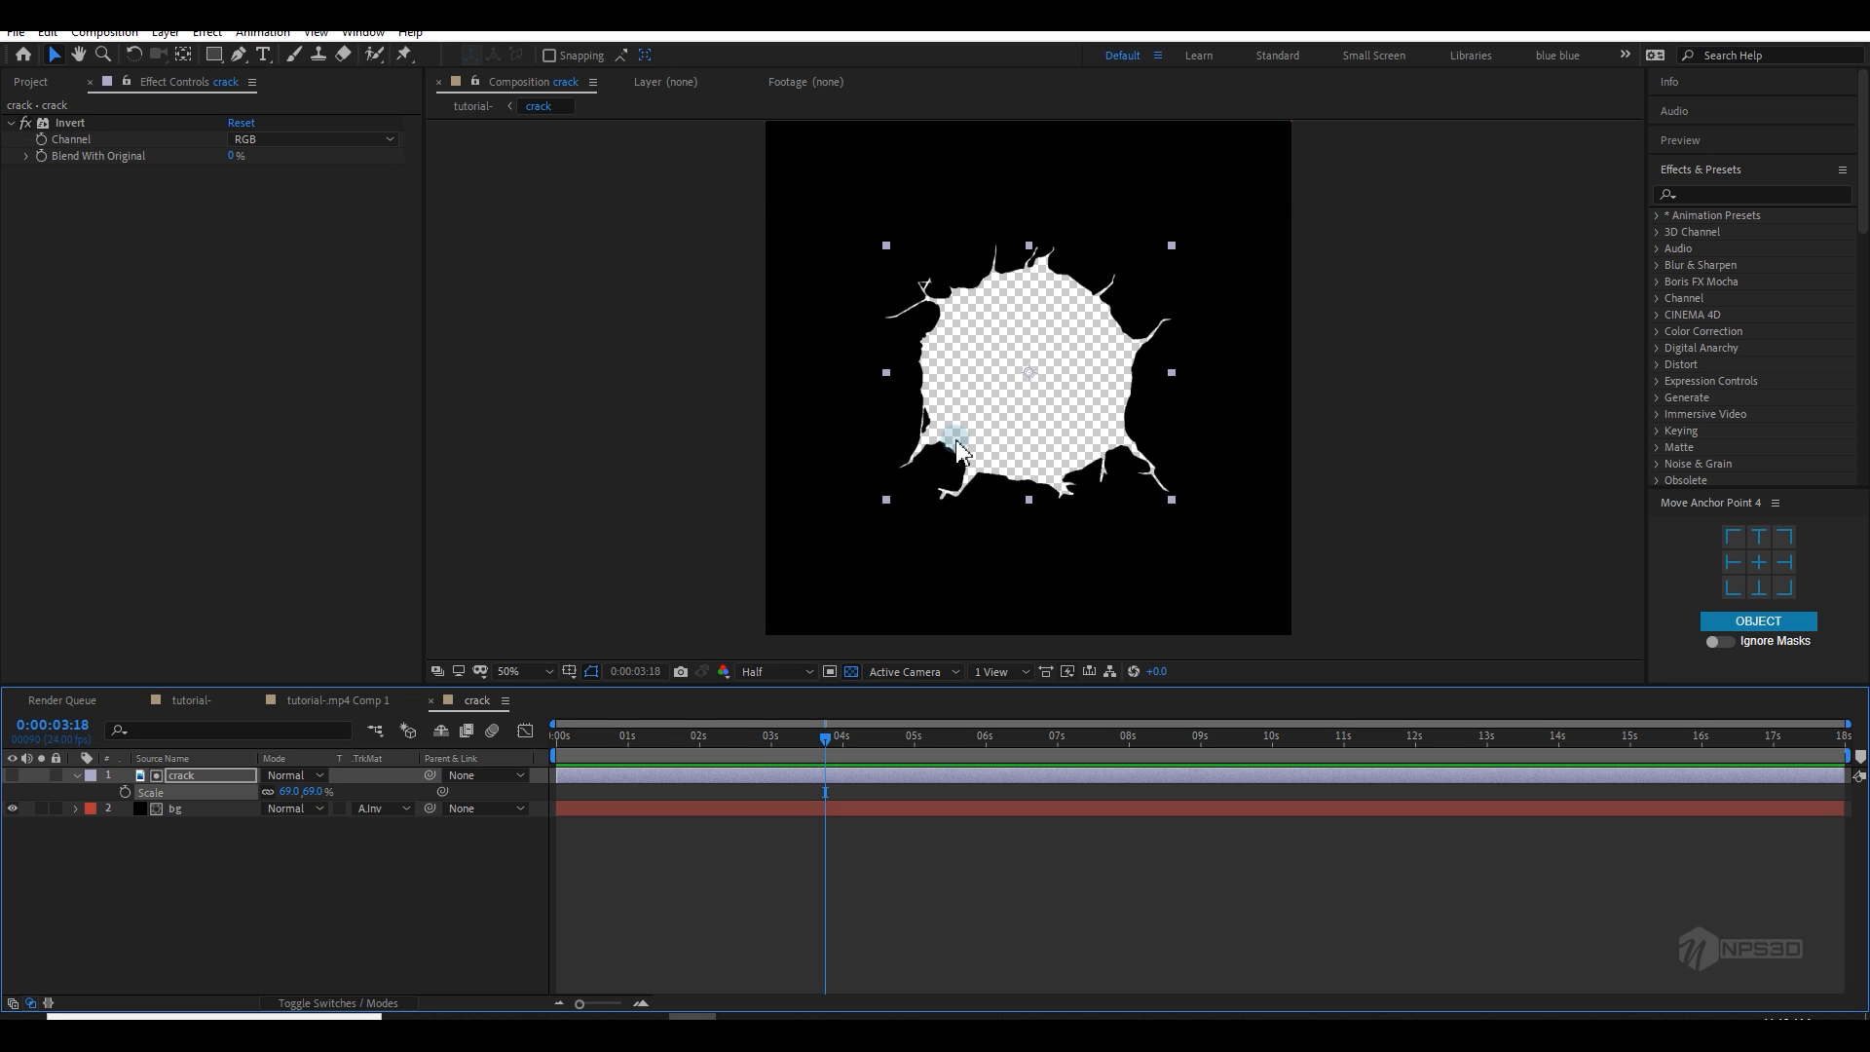
Step: Solo the crack layer in the tutorial composition and auto-trace its alpha channel at the current frame onto a new layer
{"action": "left_click", "coordinate": [187, 700]}
{"action": "left_click", "coordinate": [171, 792]}
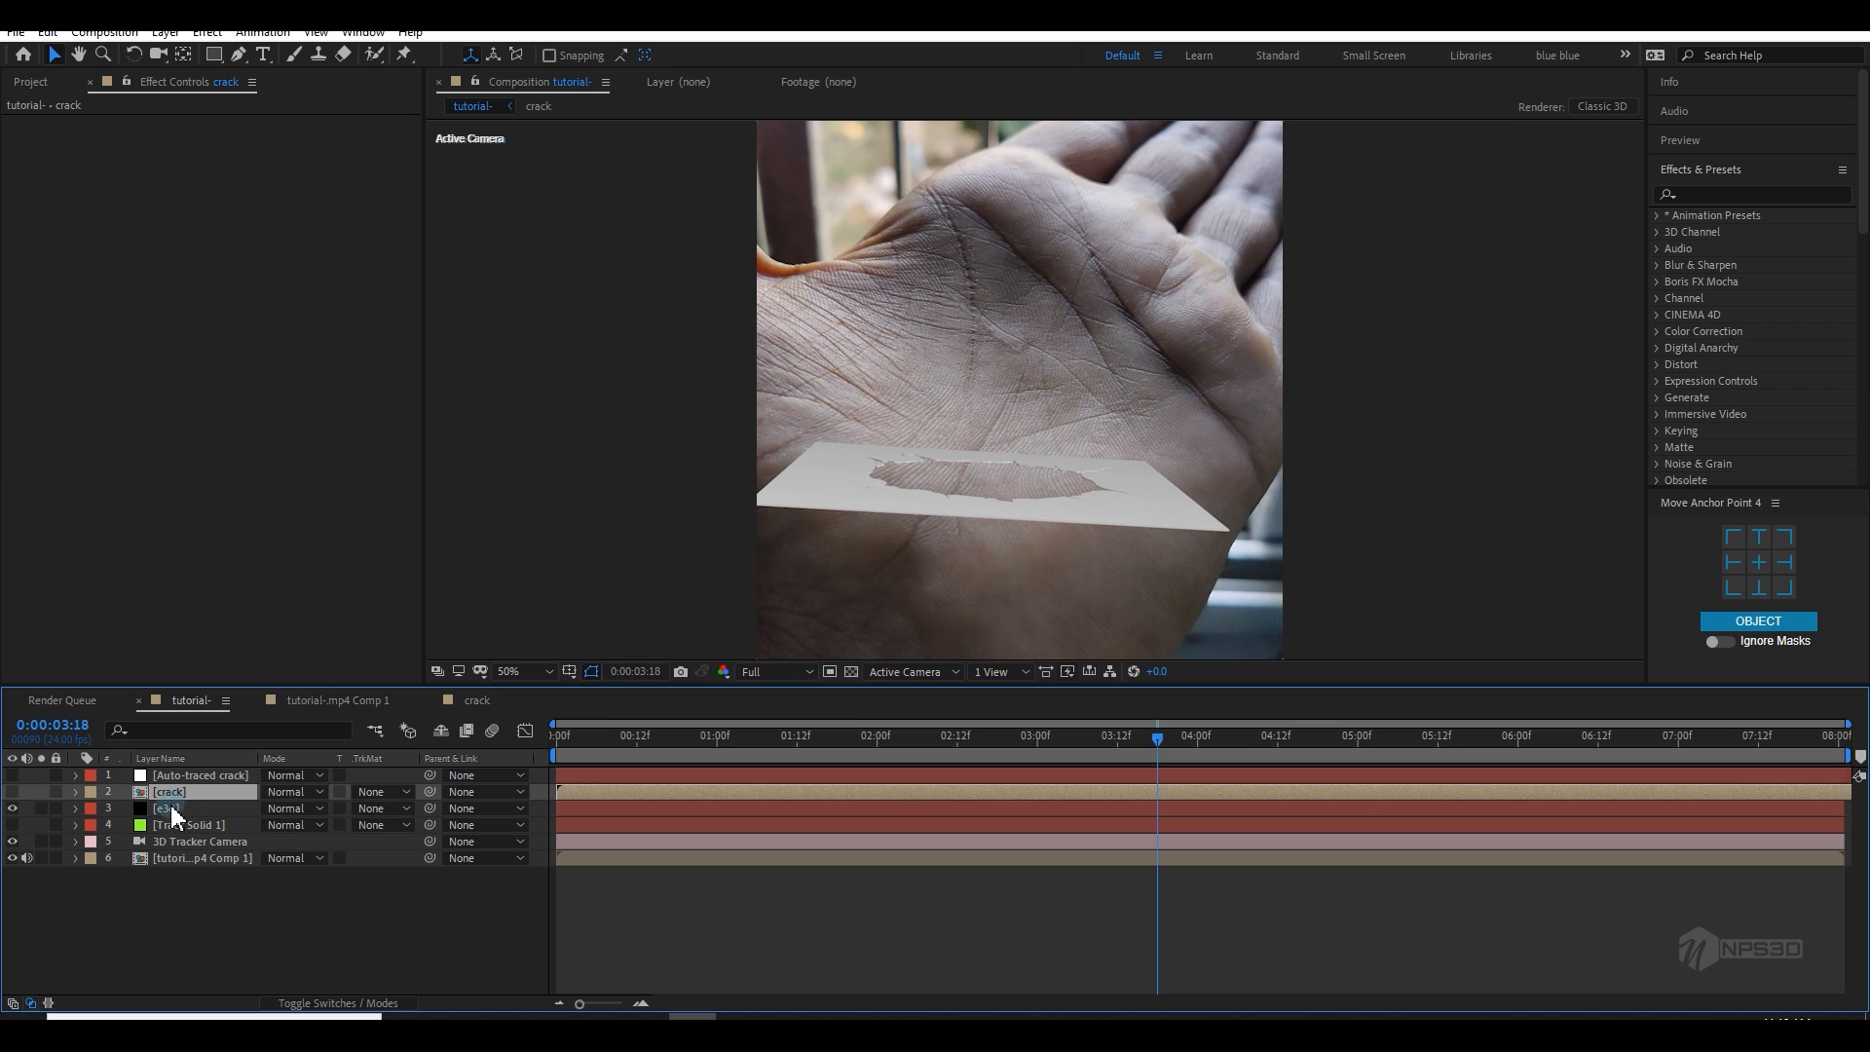
{"action": "left_click", "coordinate": [40, 792]}
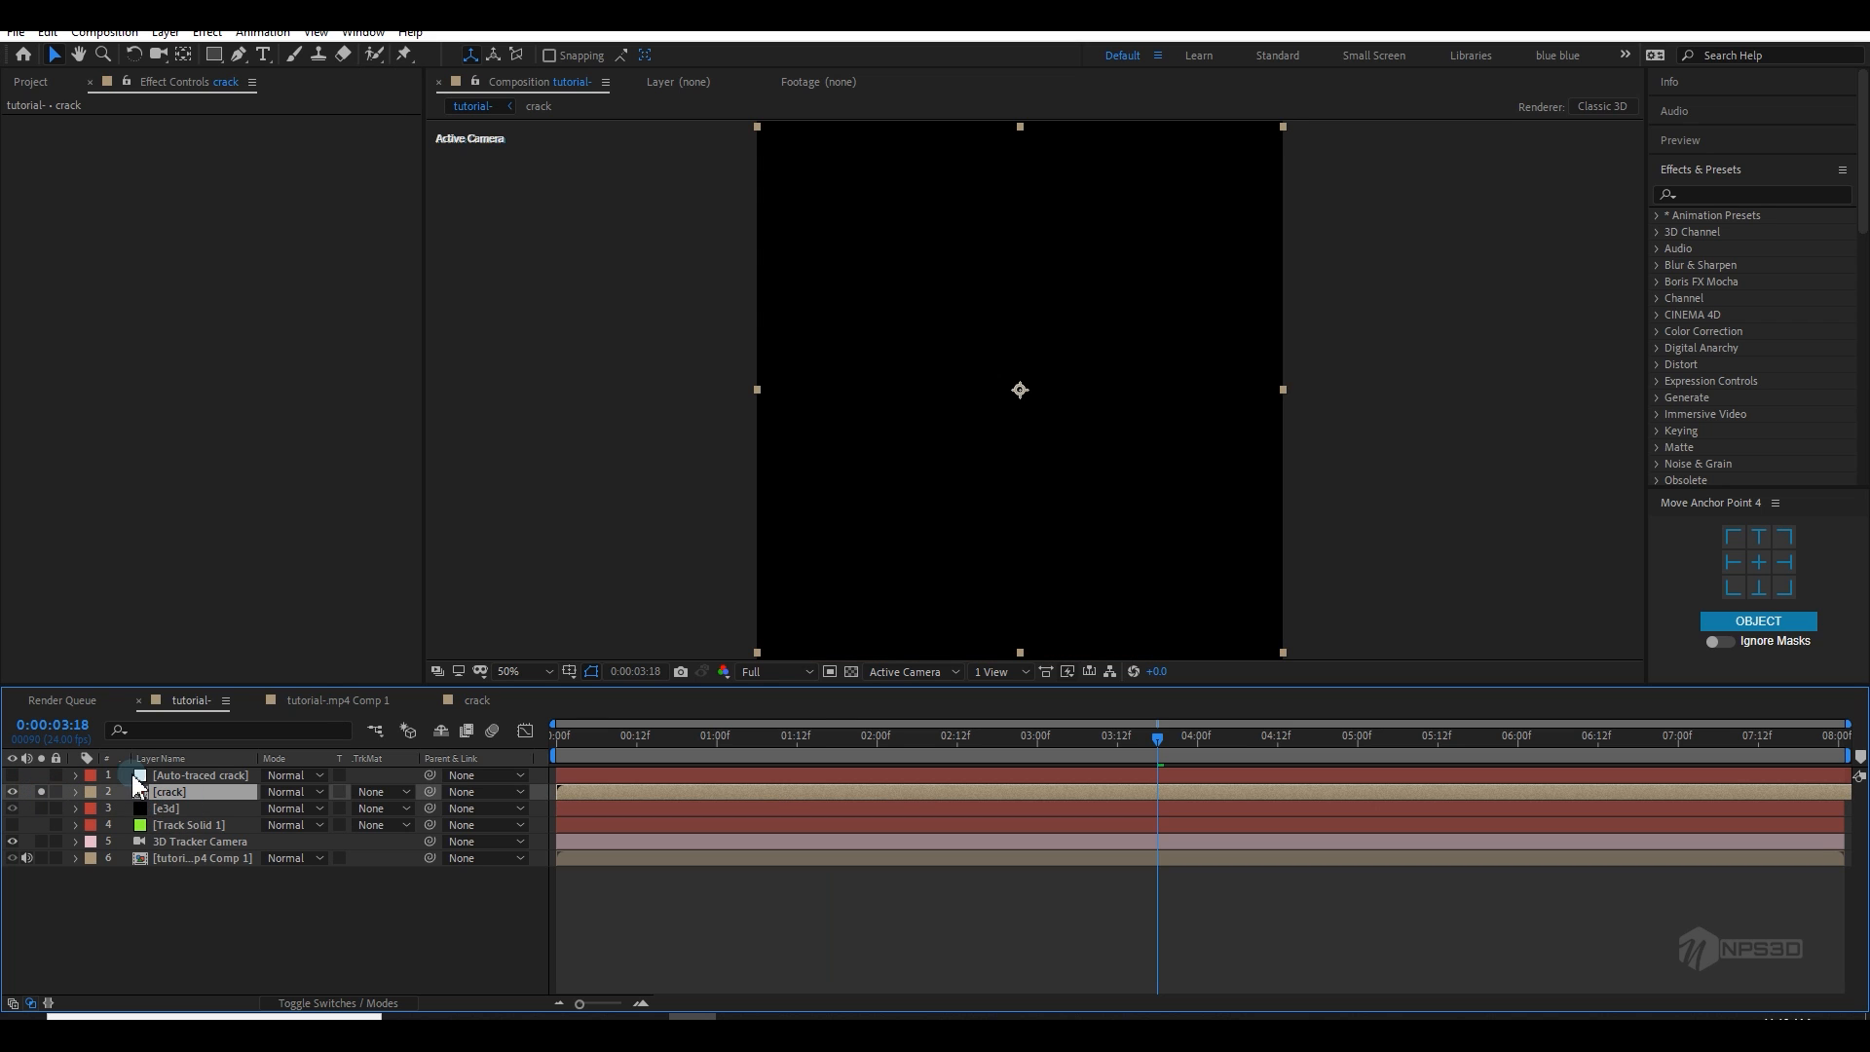
{"action": "left_click", "coordinate": [164, 34]}
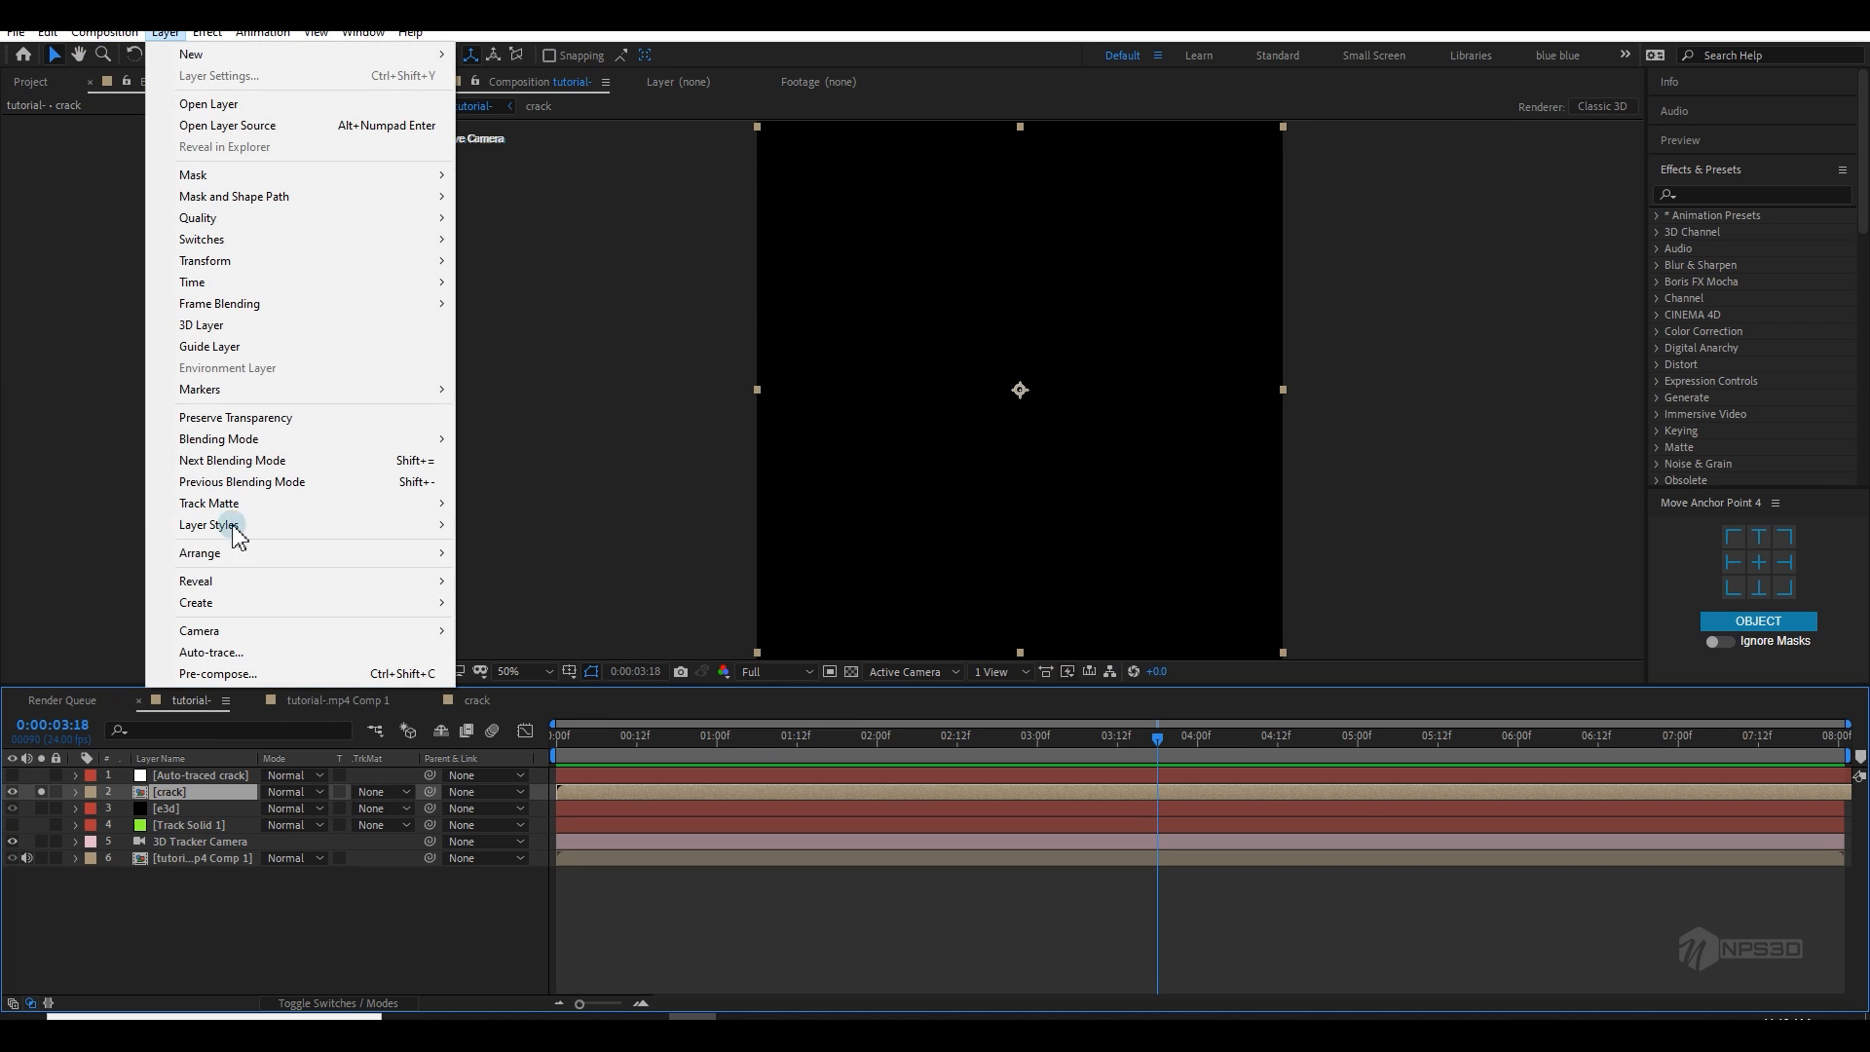
{"action": "left_click", "coordinate": [210, 651]}
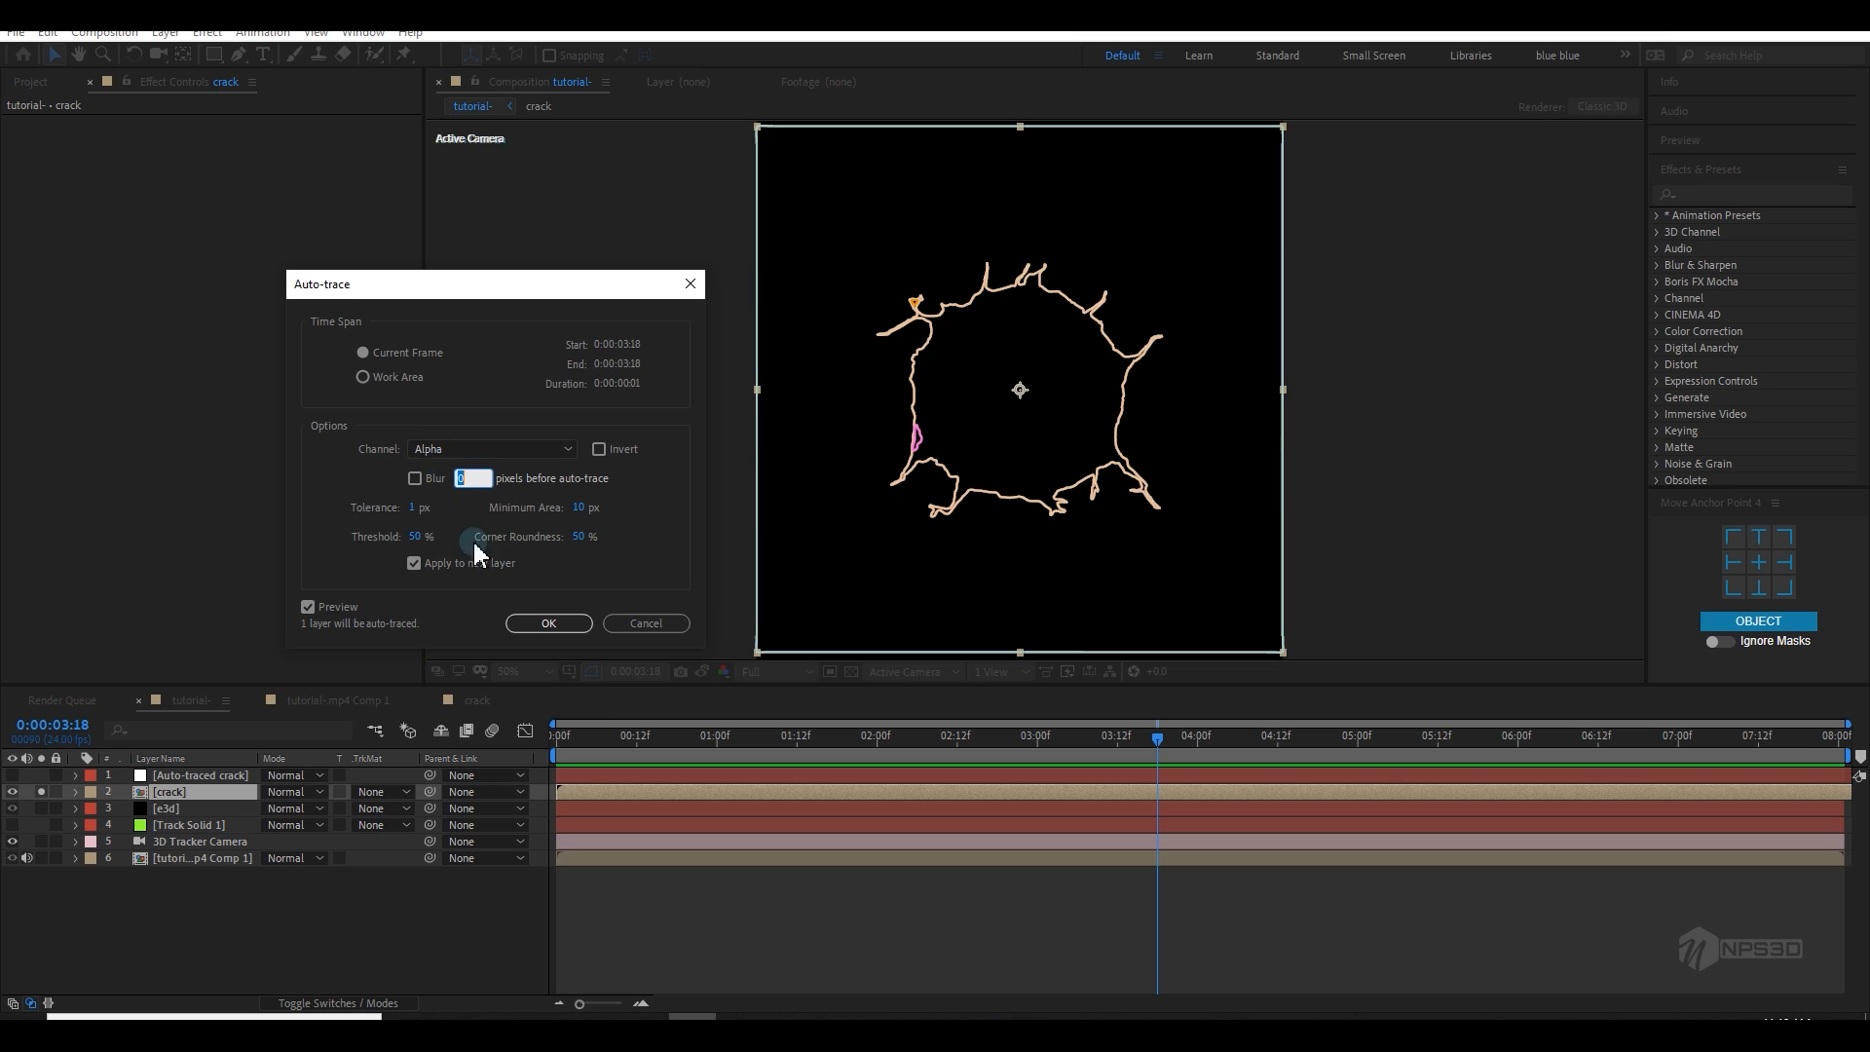
{"action": "left_click", "coordinate": [548, 623]}
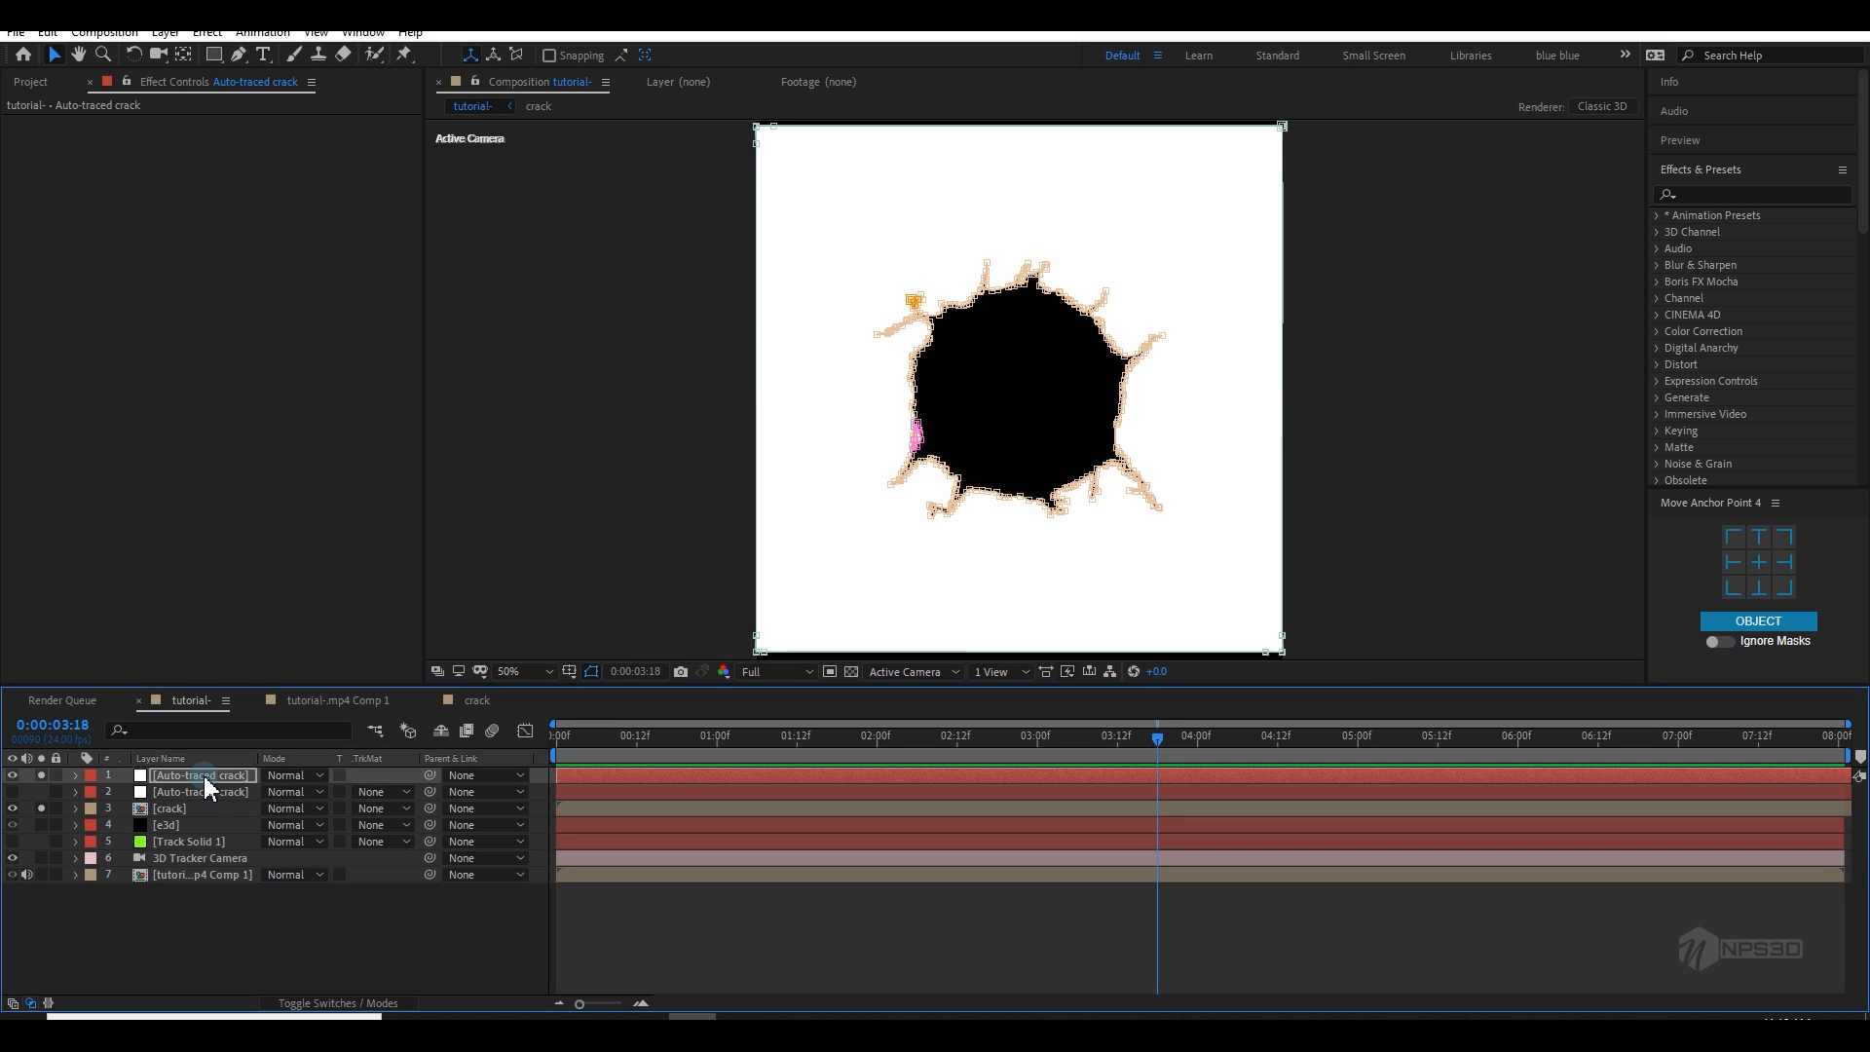
Step: Rename the newly auto-traced layer as new mask and hide it
{"action": "left_click", "coordinate": [204, 776]}
{"action": "key", "text": "Return"}
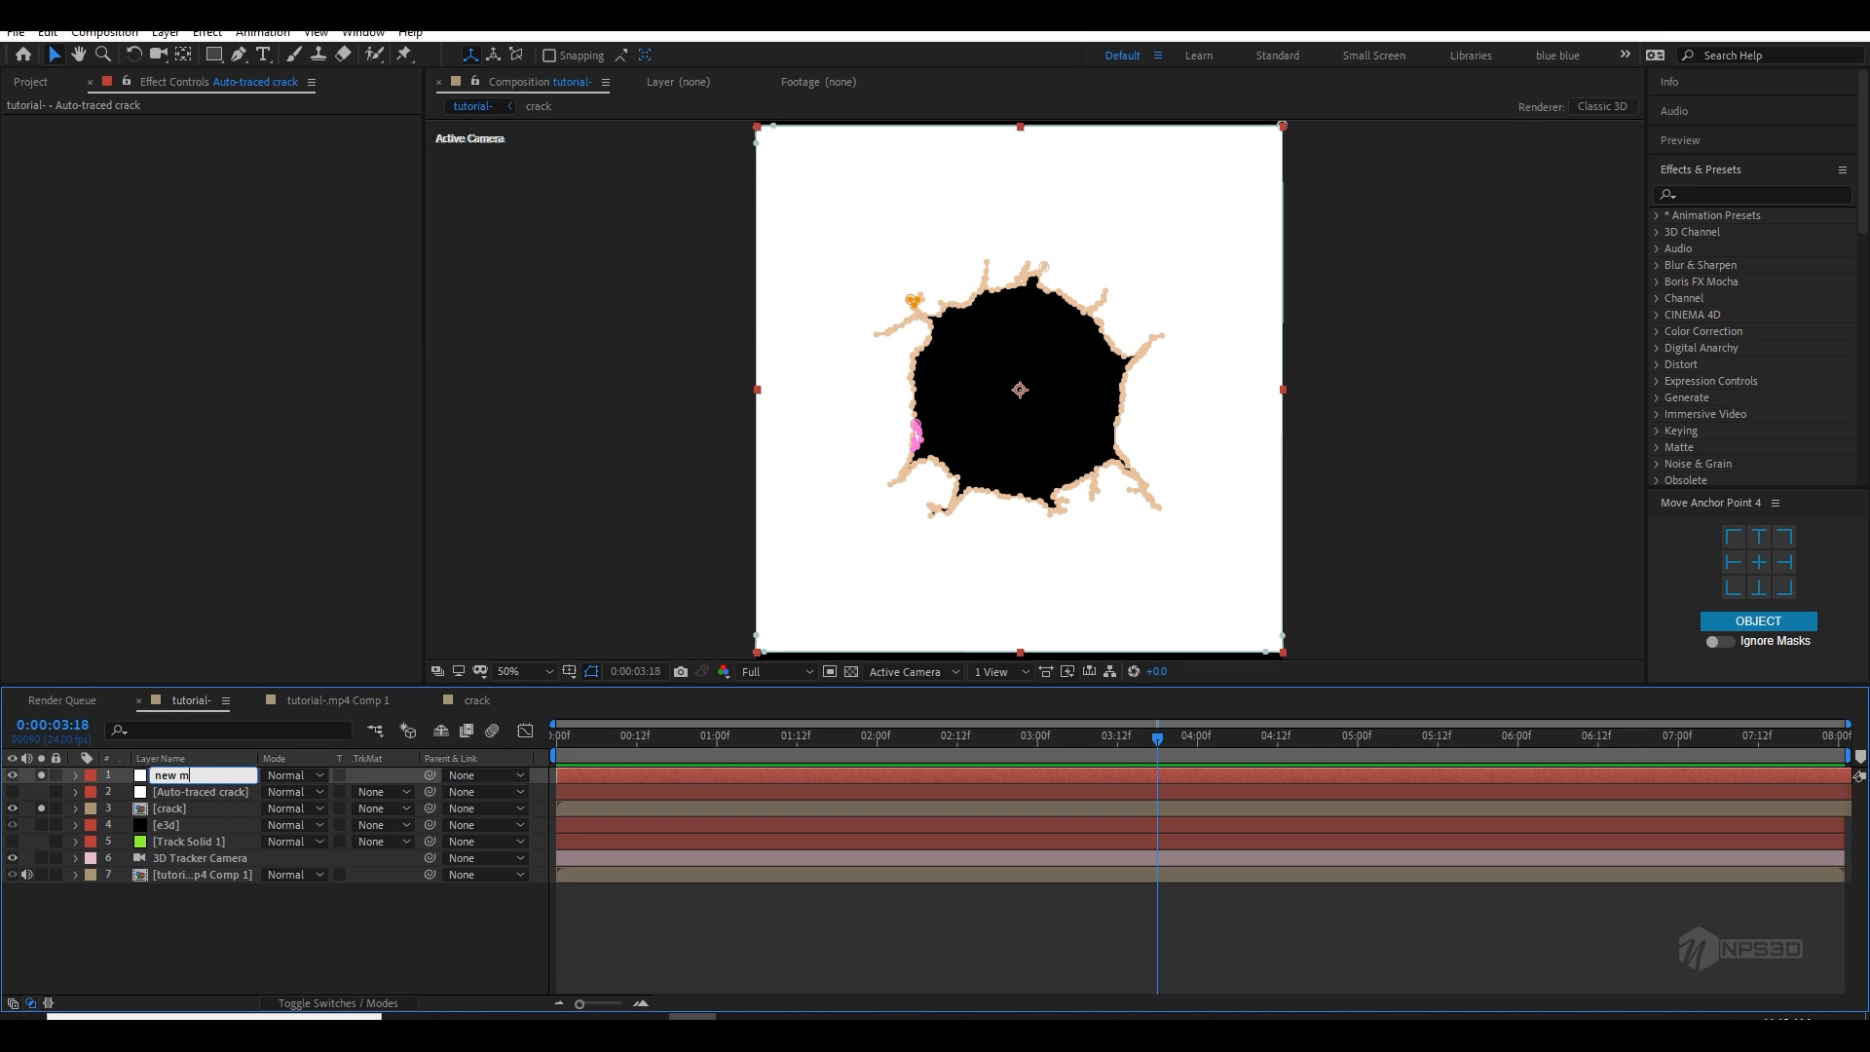
{"action": "key", "text": "Return"}
{"action": "key", "text": "Return"}
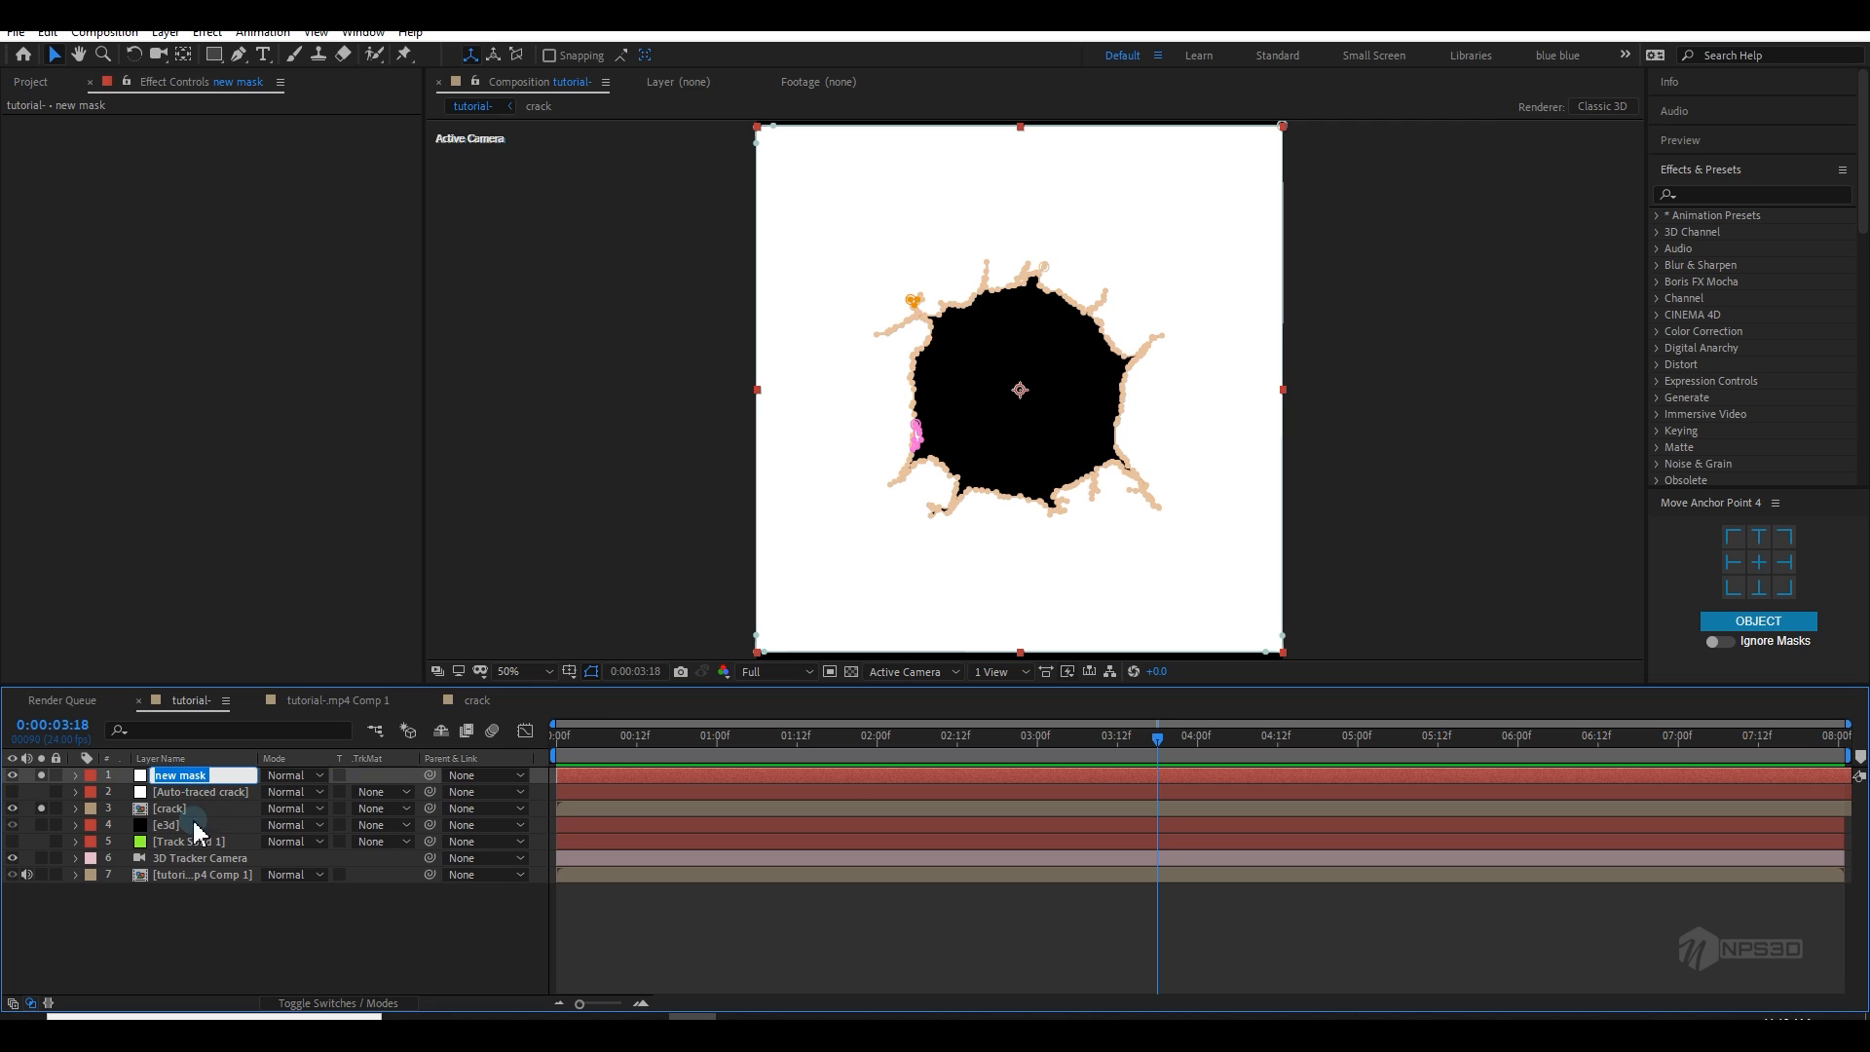
{"action": "left_click", "coordinate": [12, 775]}
Step: Set Path Layer 1 of the Element effect on e3d to new mask, and unsolo and hide the crack layer
{"action": "left_click", "coordinate": [163, 825]}
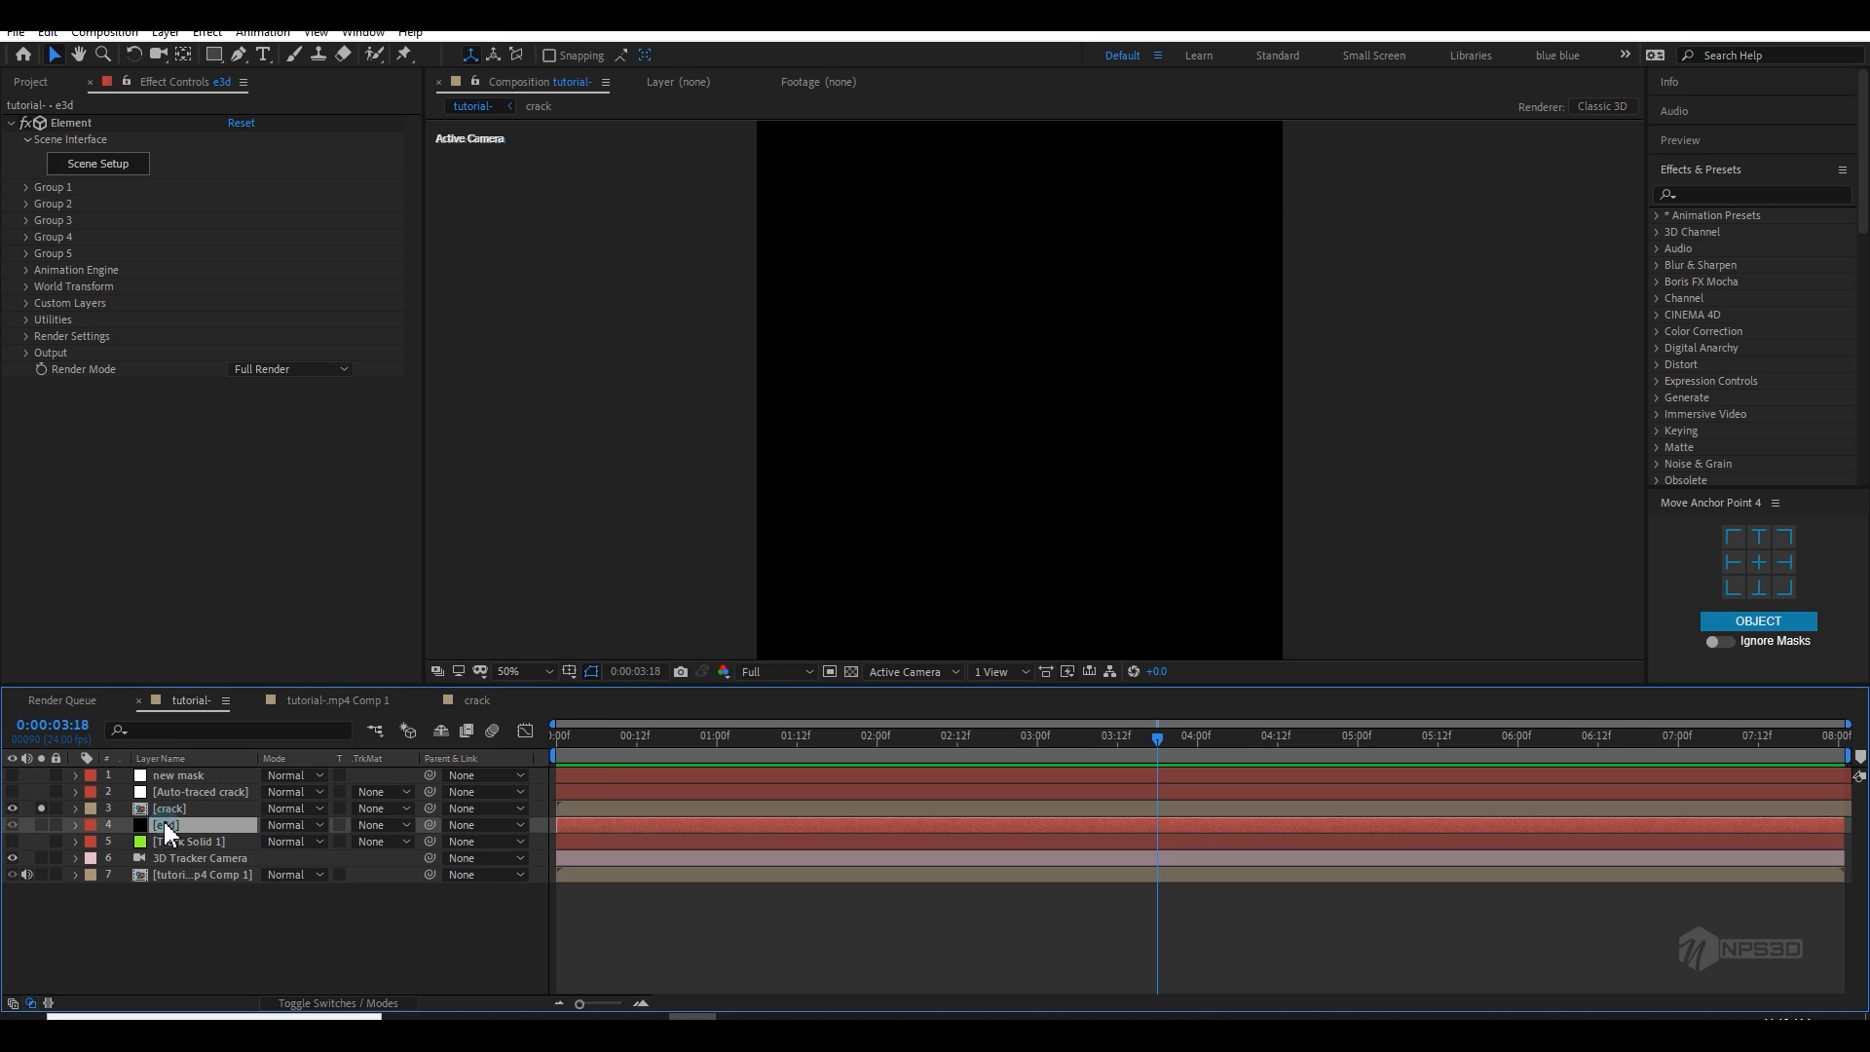
{"action": "left_click", "coordinate": [40, 808]}
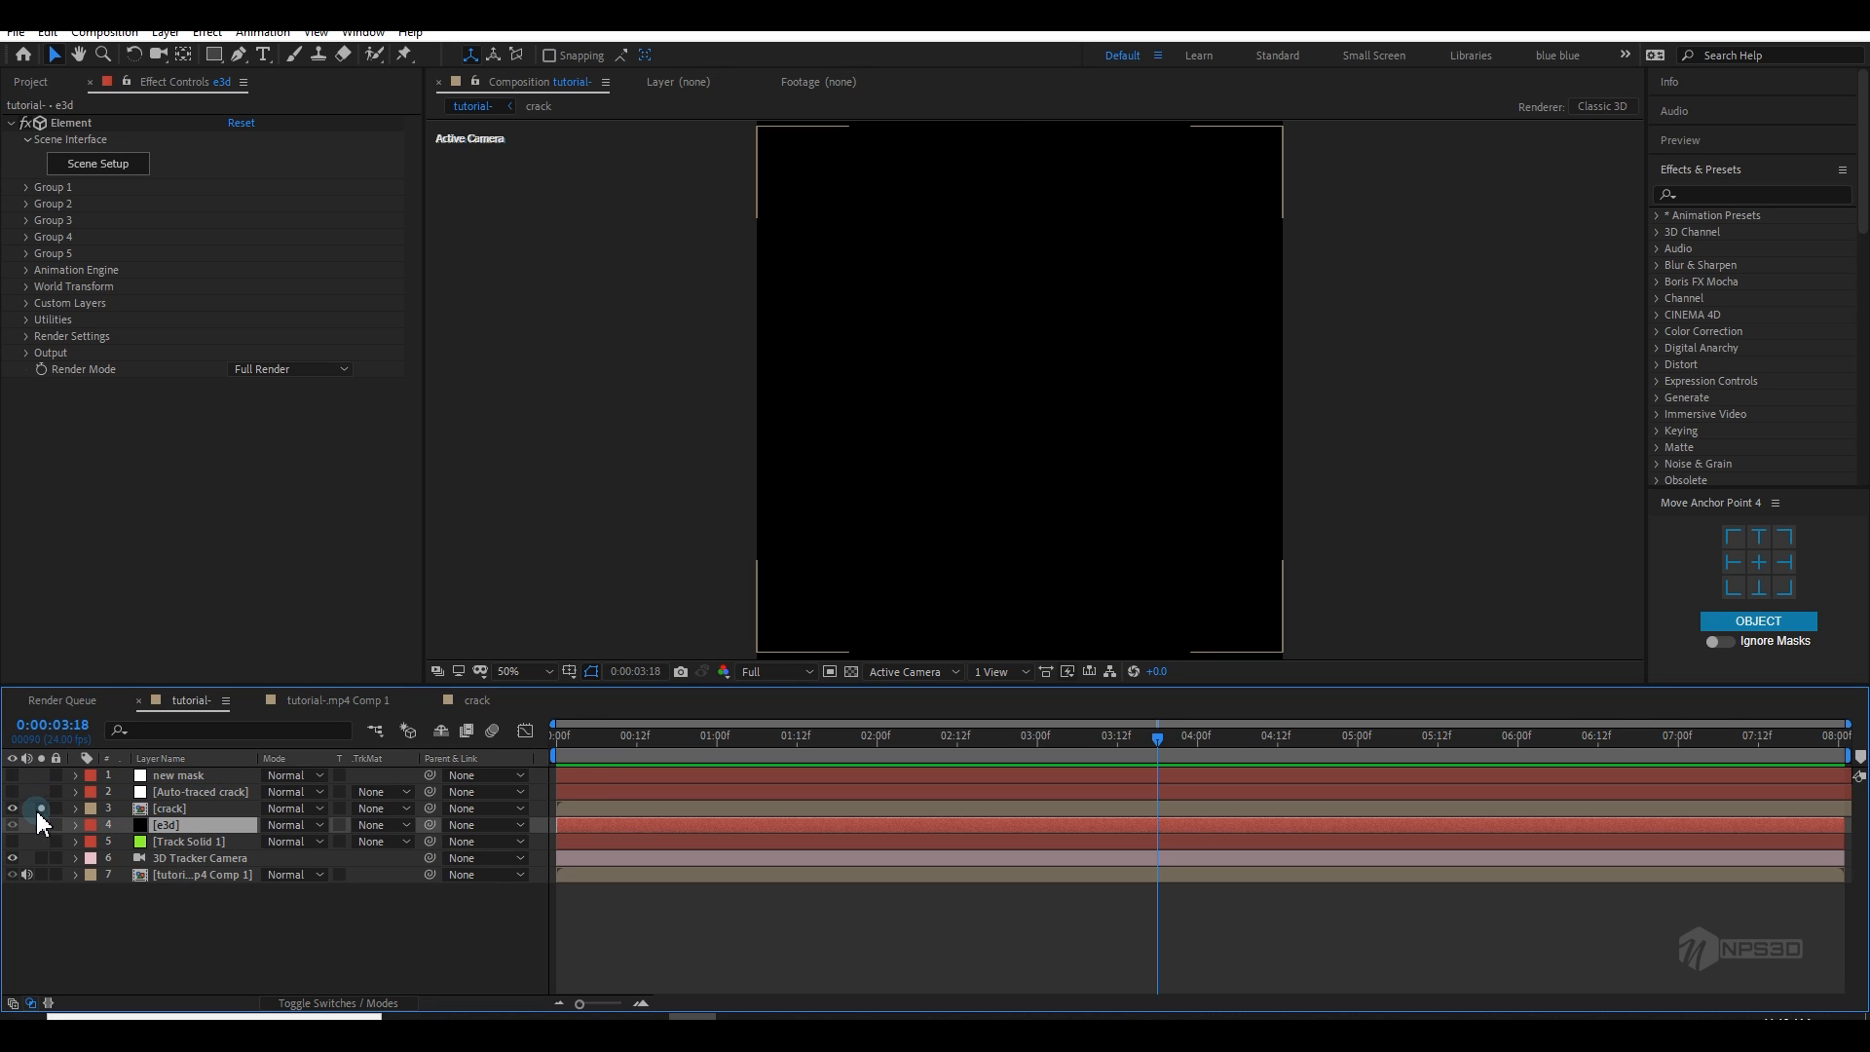
{"action": "left_click", "coordinate": [27, 302]}
{"action": "left_click", "coordinate": [261, 337]}
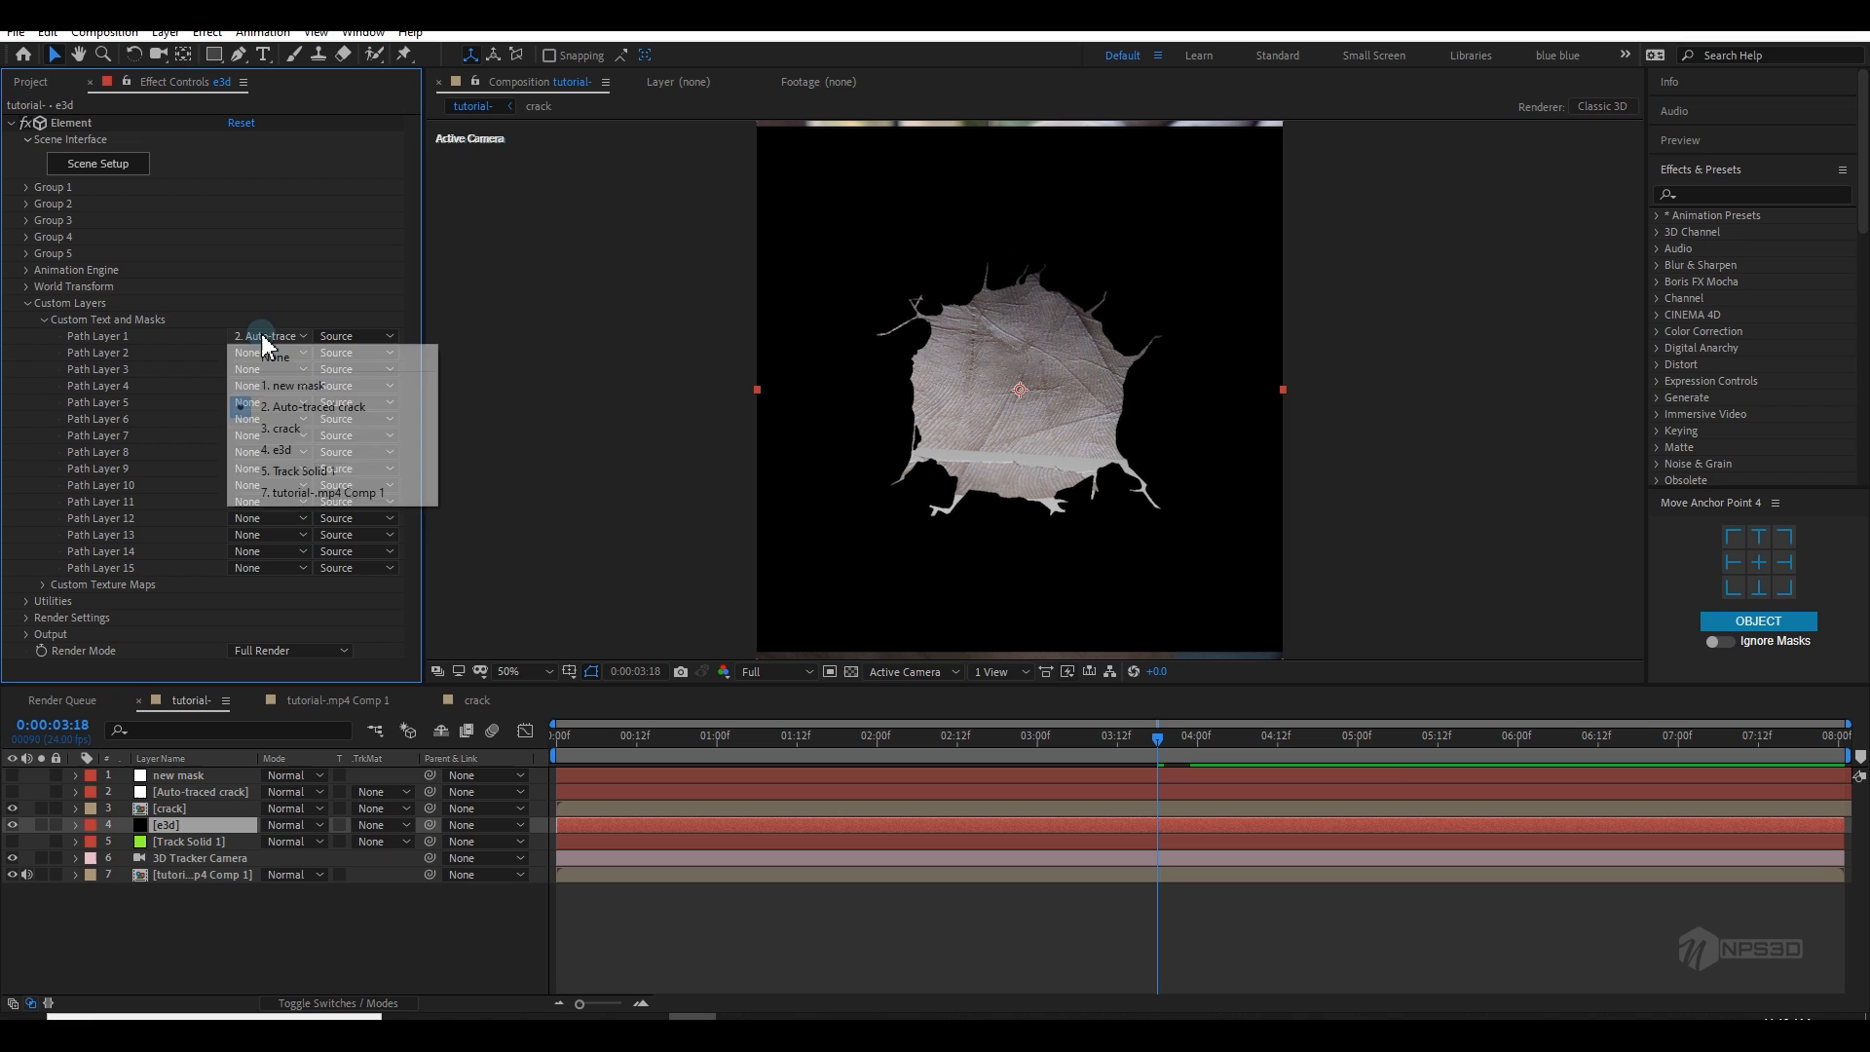
{"action": "left_click", "coordinate": [299, 386]}
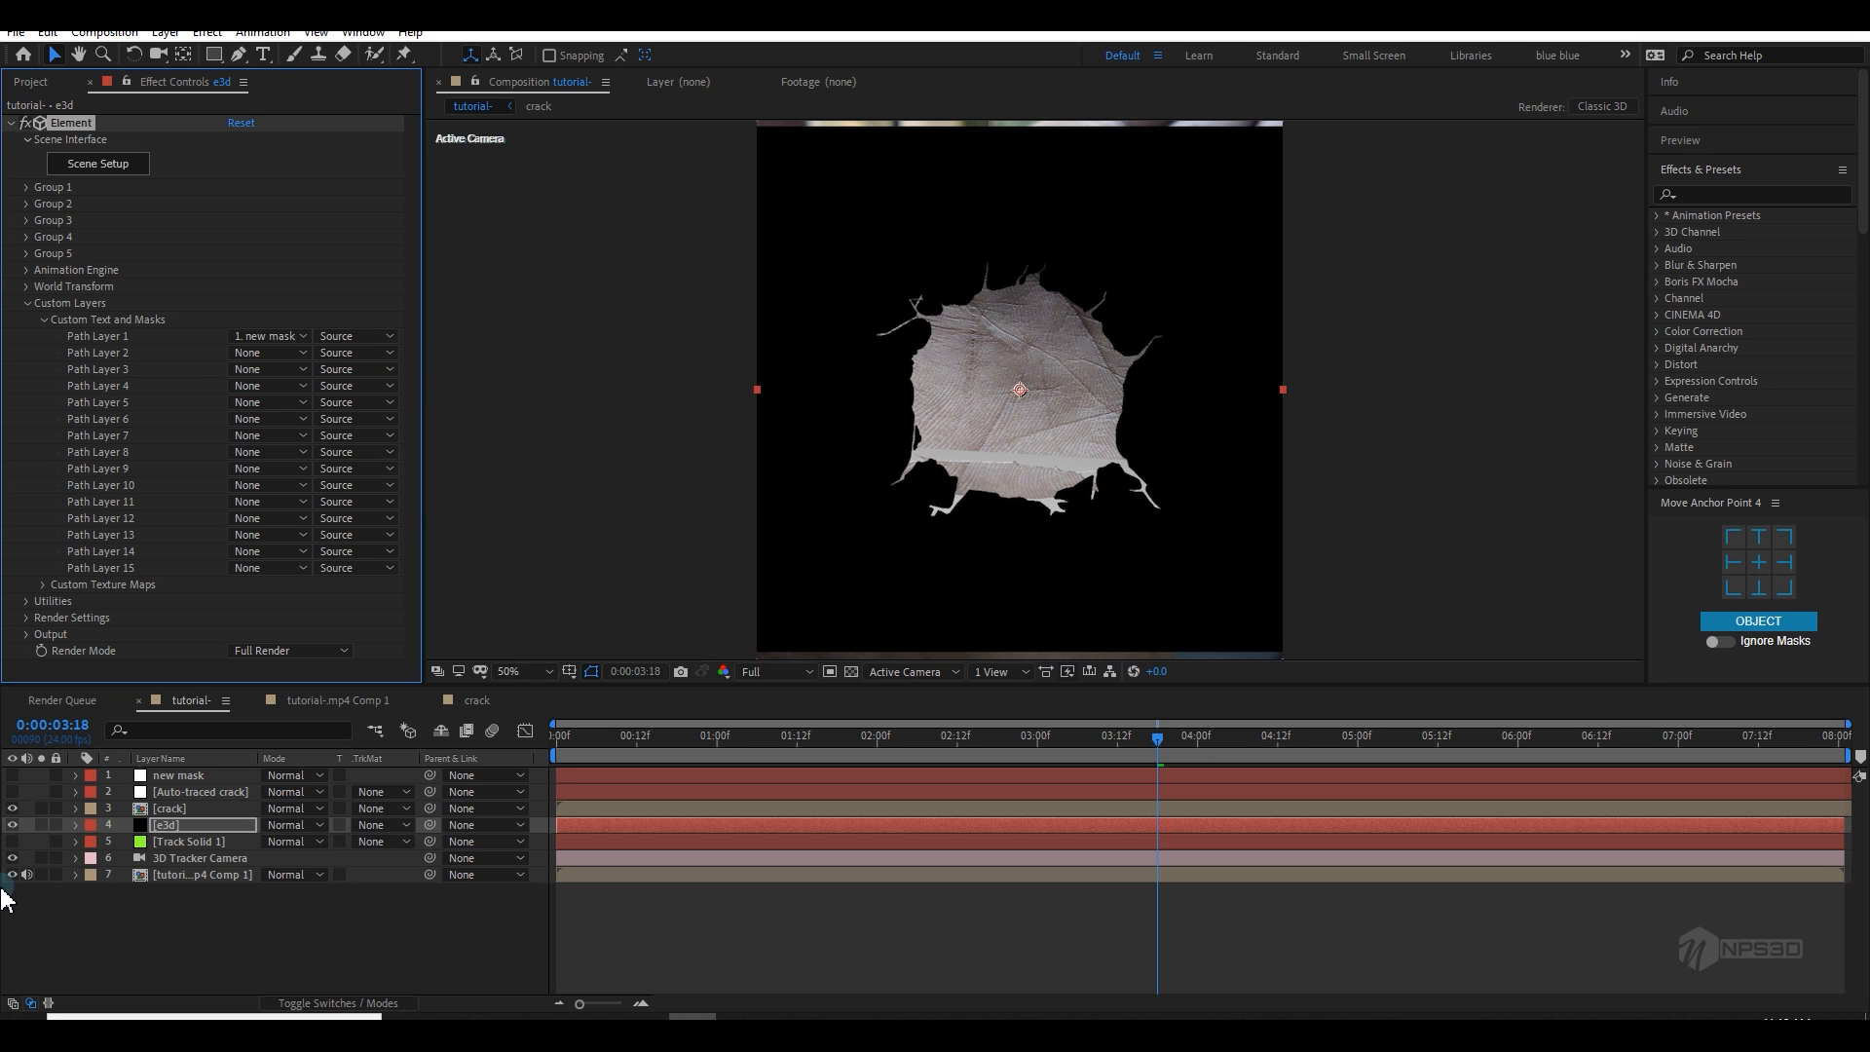
{"action": "left_click", "coordinate": [13, 809]}
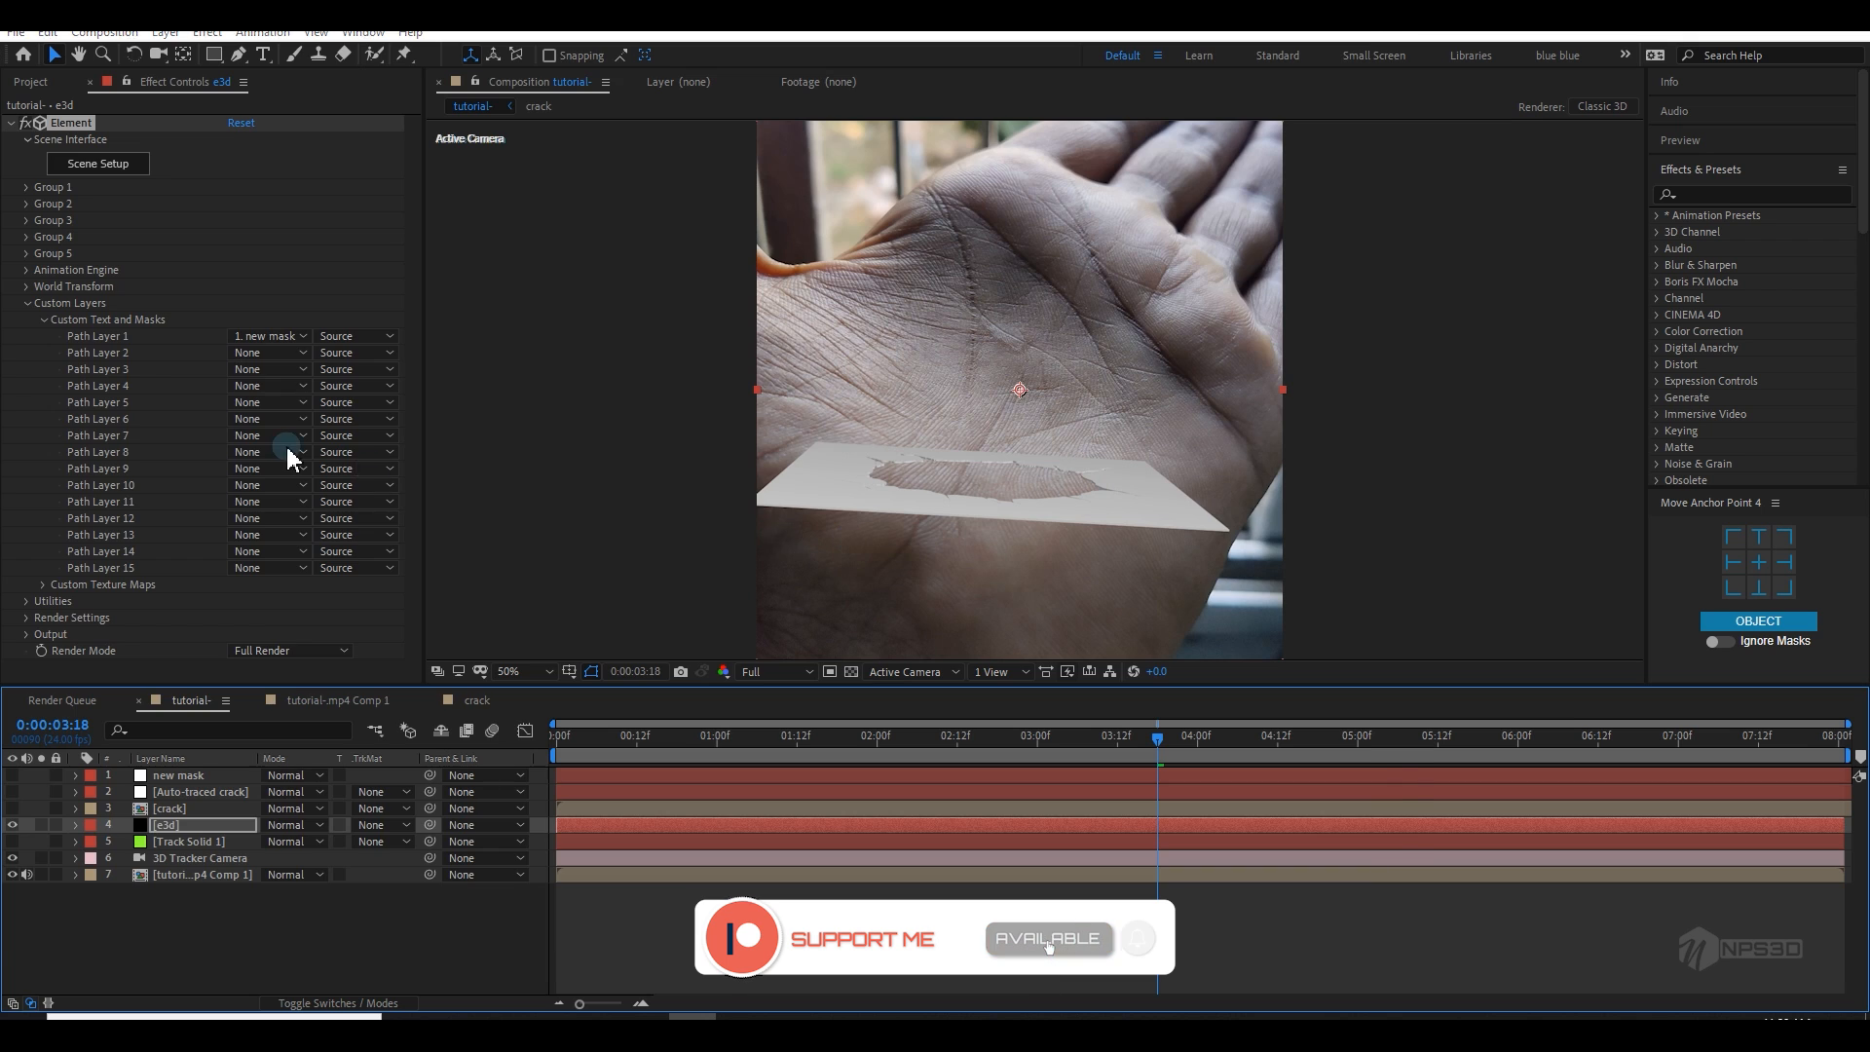
Step: Save the project file in the june folder under AFTER EFFECTS 2021
{"action": "key", "text": "ctrl+s"}
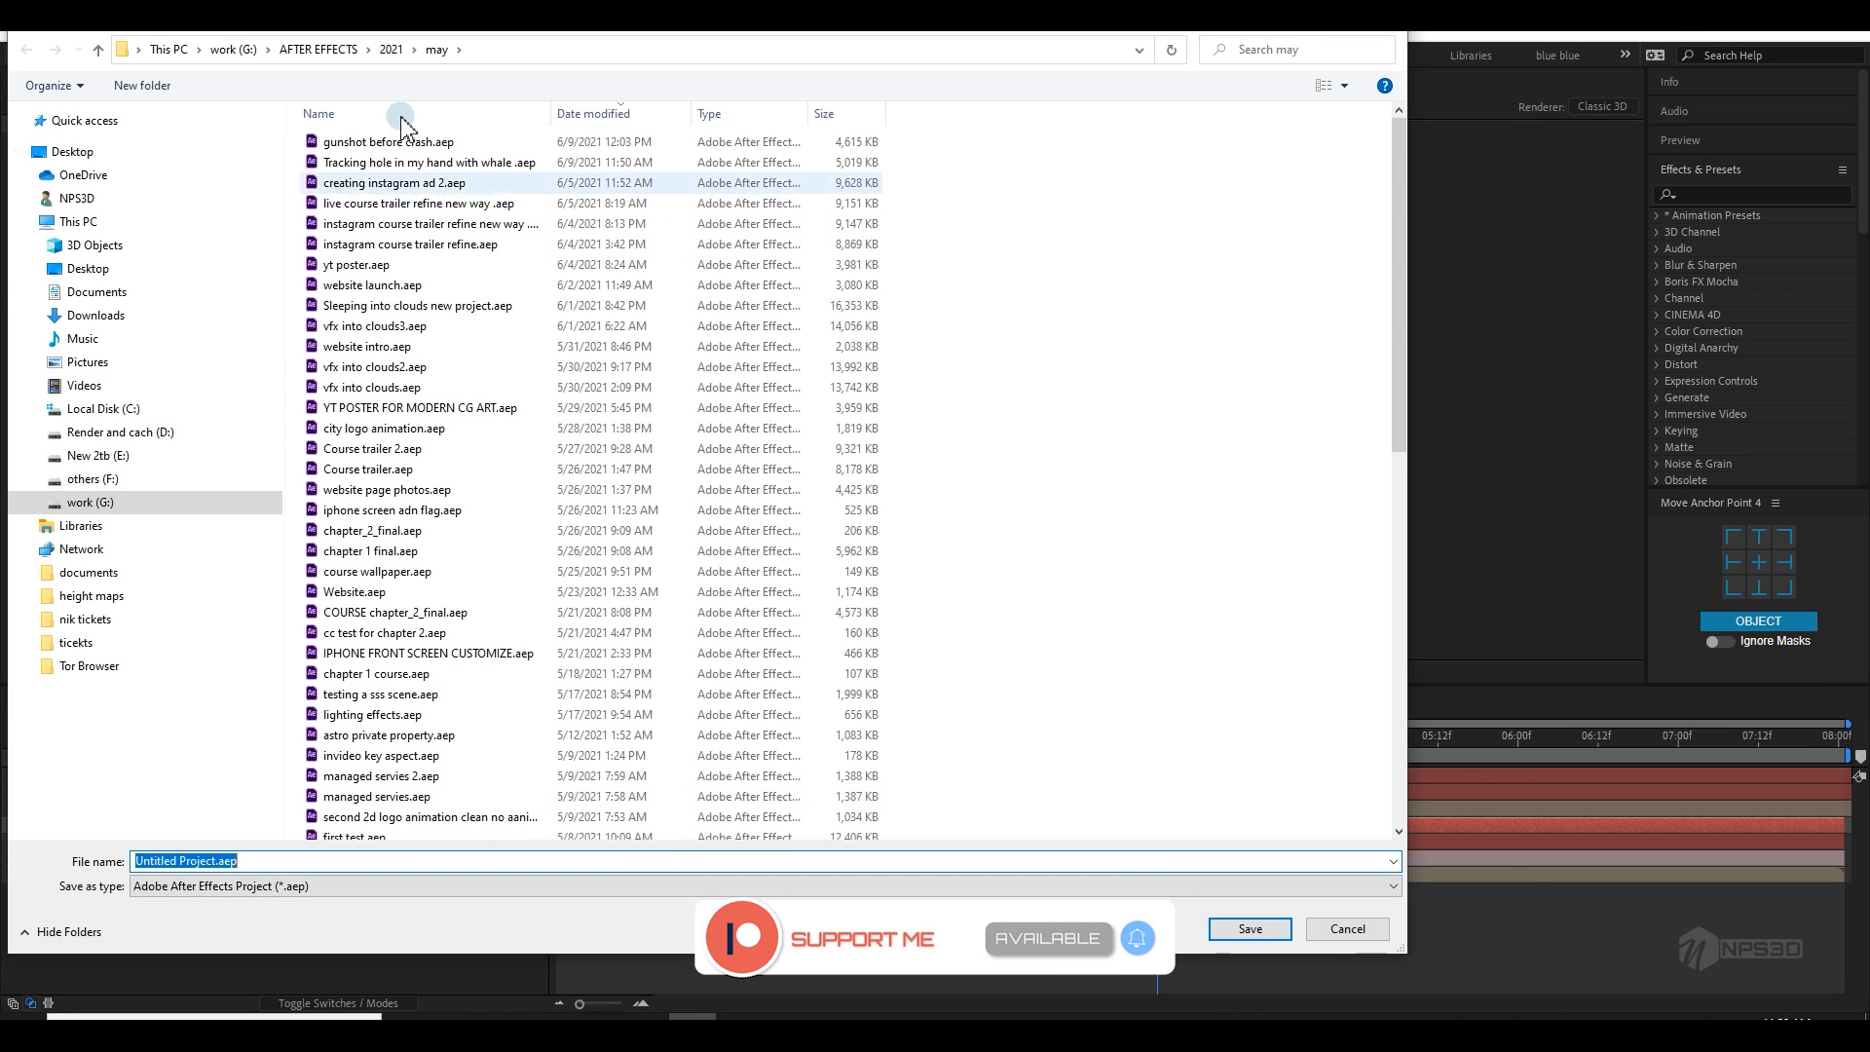
{"action": "left_click", "coordinate": [391, 49]}
{"action": "left_click", "coordinate": [349, 512]}
{"action": "double_click", "coordinate": [350, 529]}
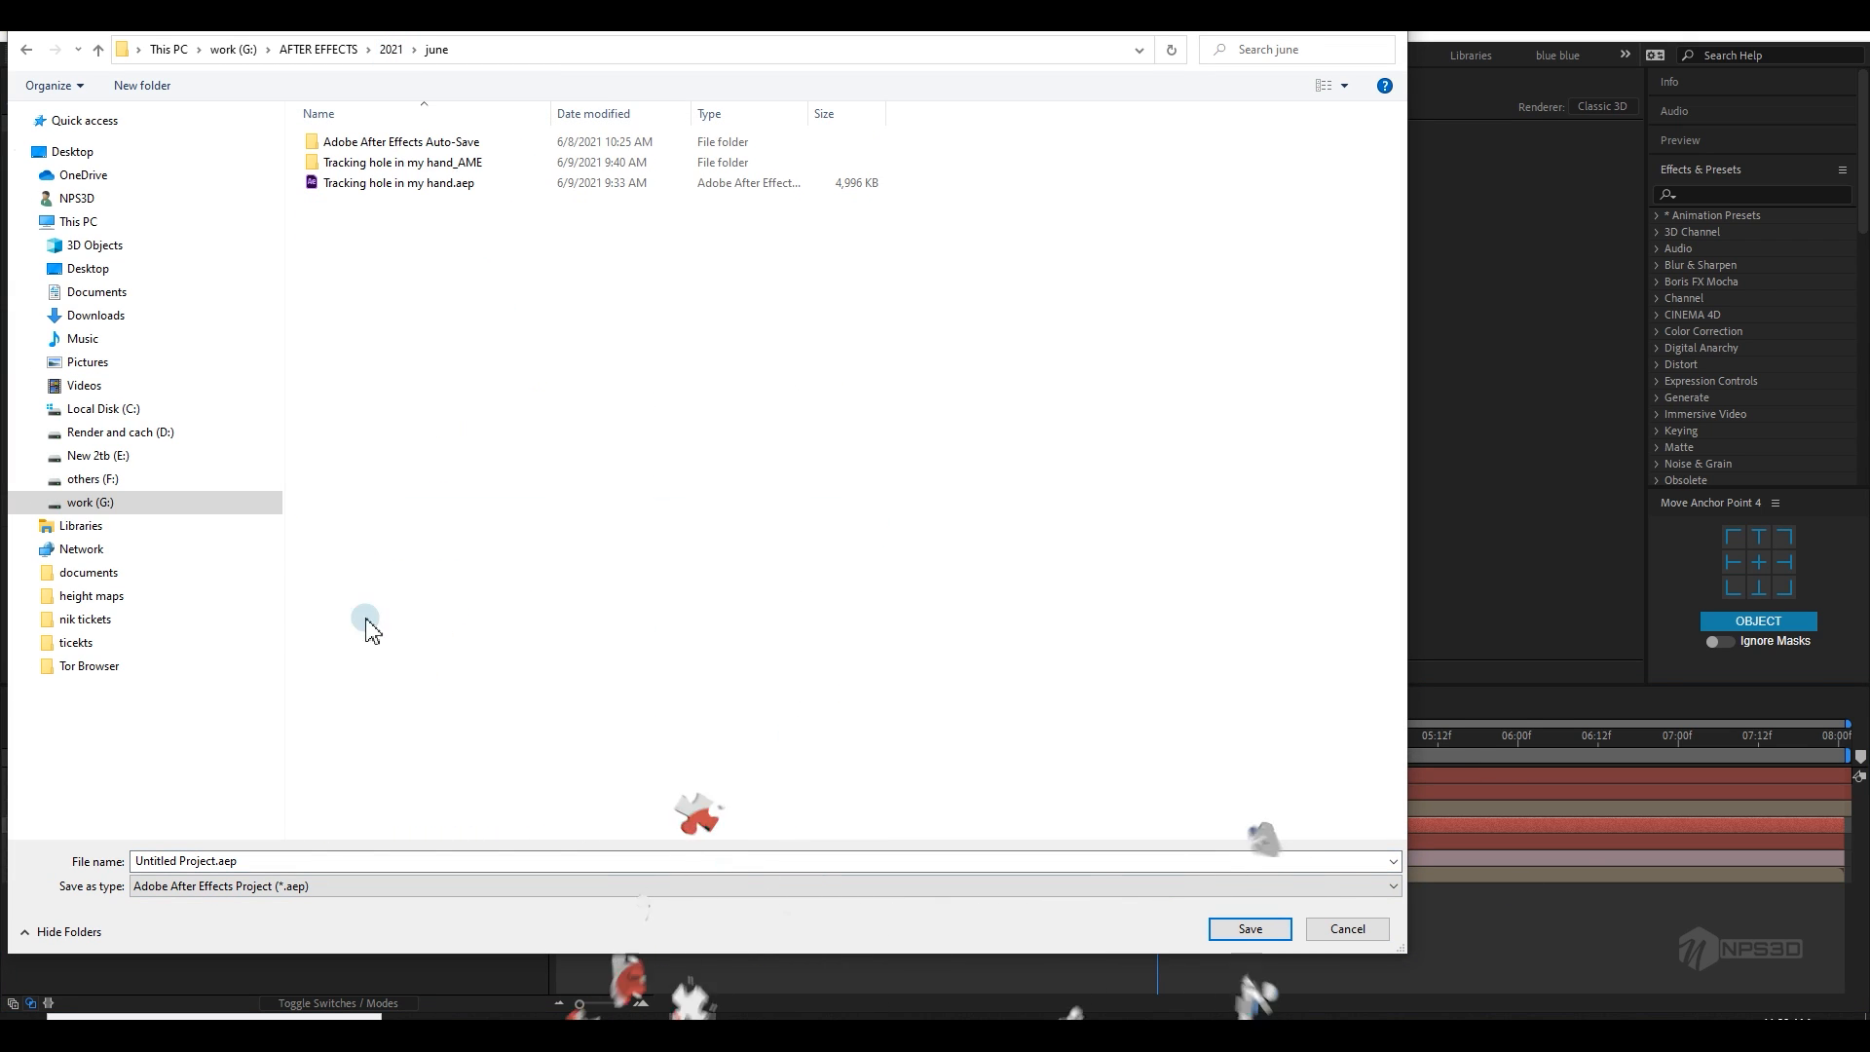
{"action": "left_click", "coordinate": [295, 861]}
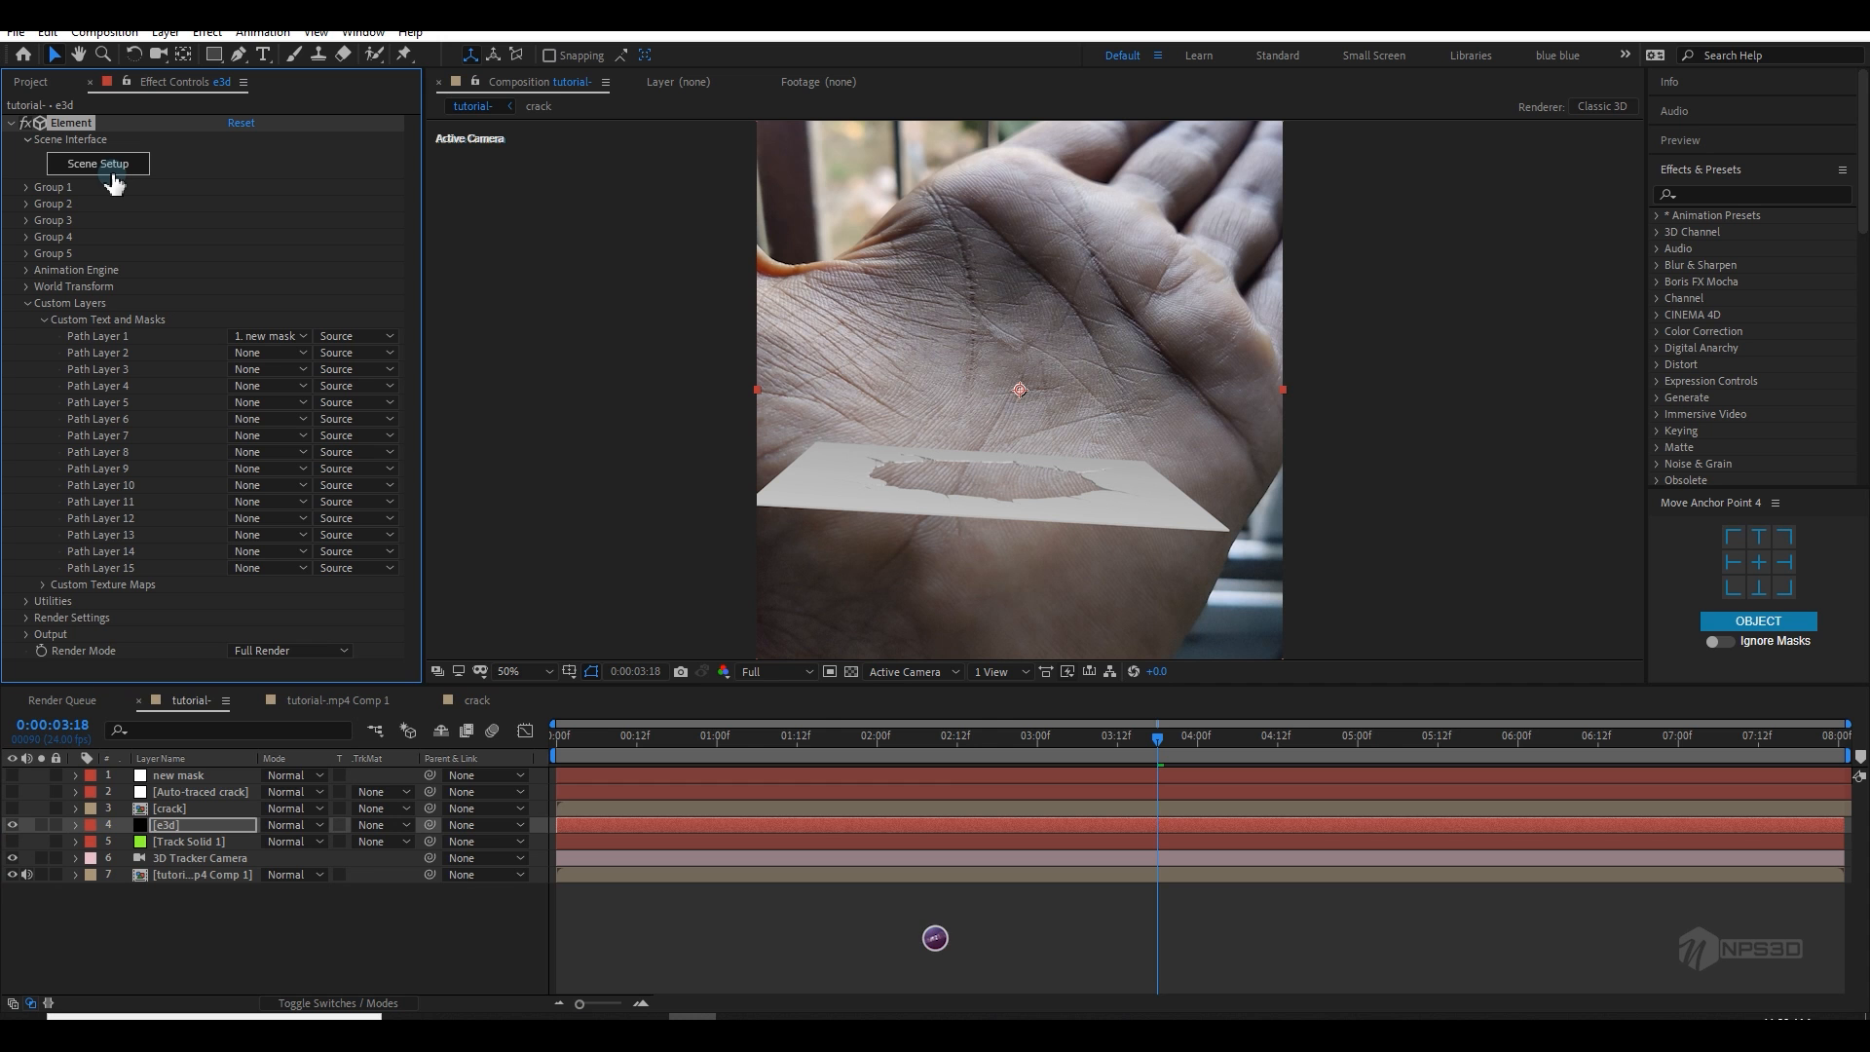
Step: Reopen Element's Scene Setup and inspect the crack extrusion built from the new mask from several angles
{"action": "left_click", "coordinate": [97, 164]}
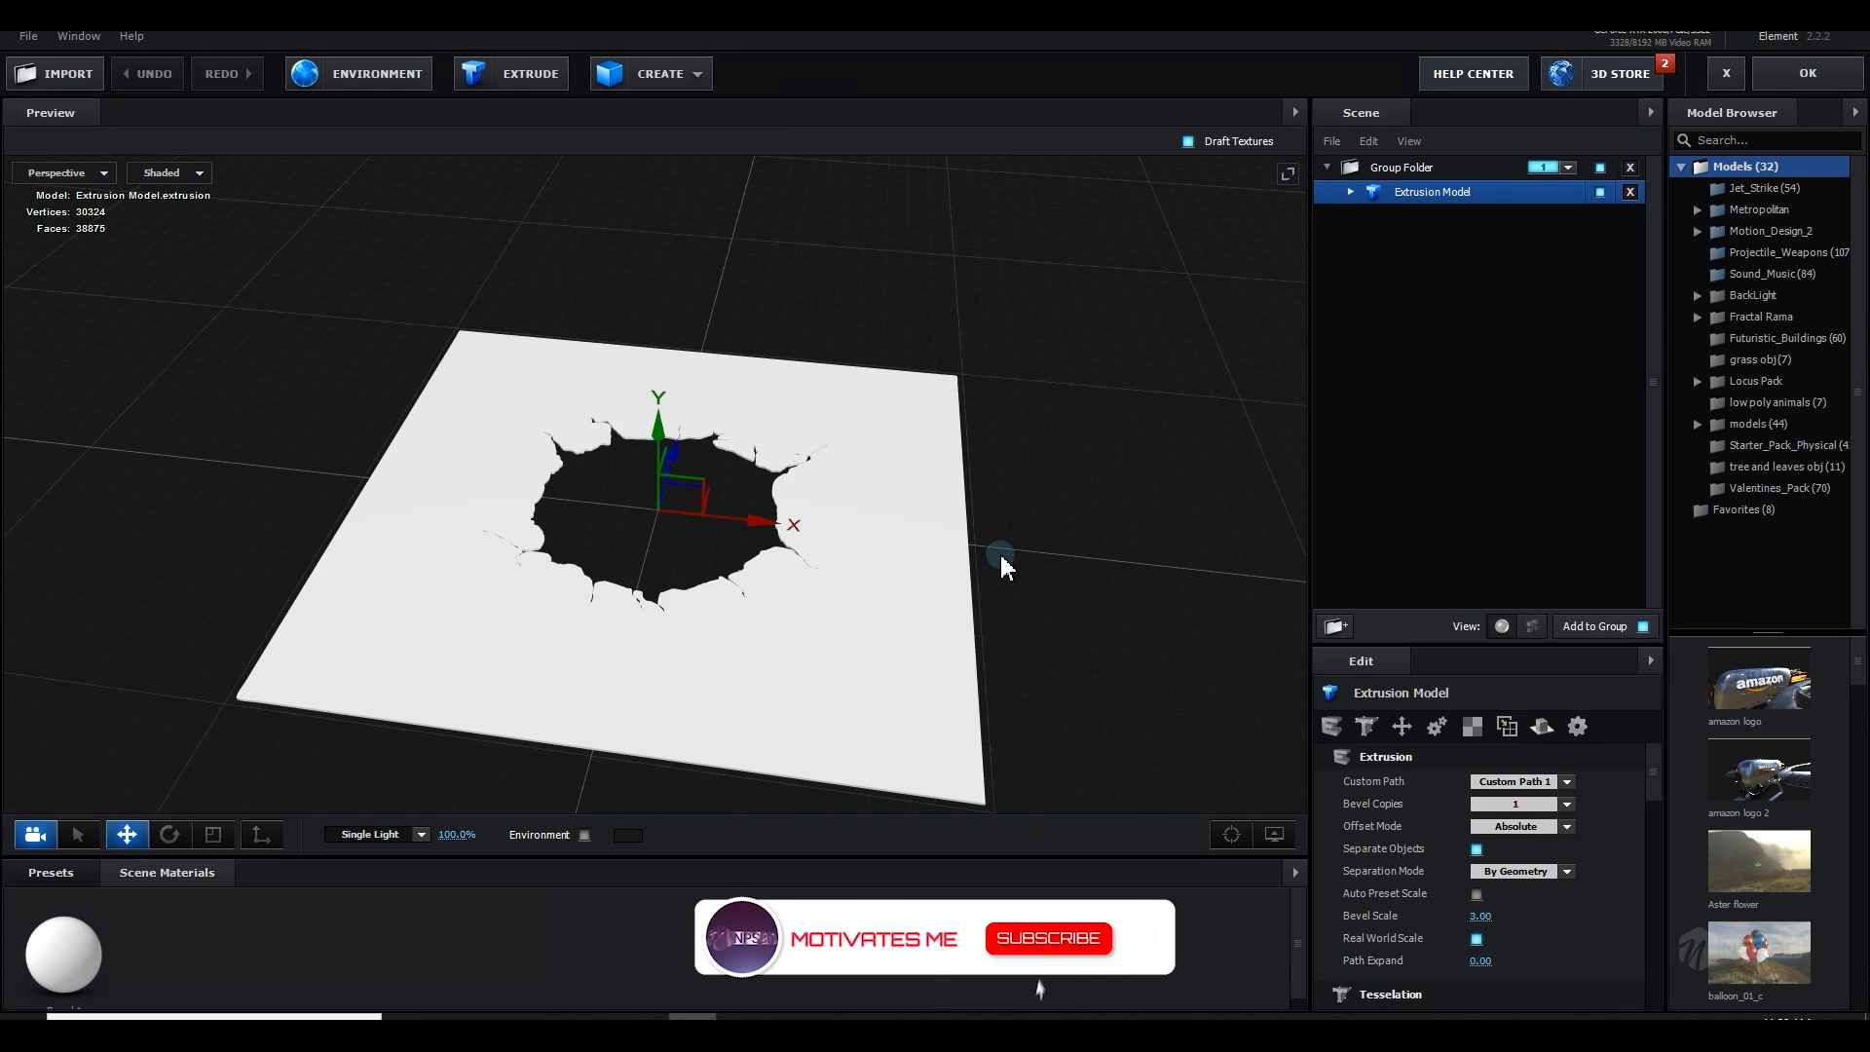
{"action": "left_click_drag", "start_coordinate": [999, 551], "coordinate": [860, 614]}
{"action": "scroll", "coordinate": [944, 625], "scroll_direction": "up", "scroll_amount": 4}
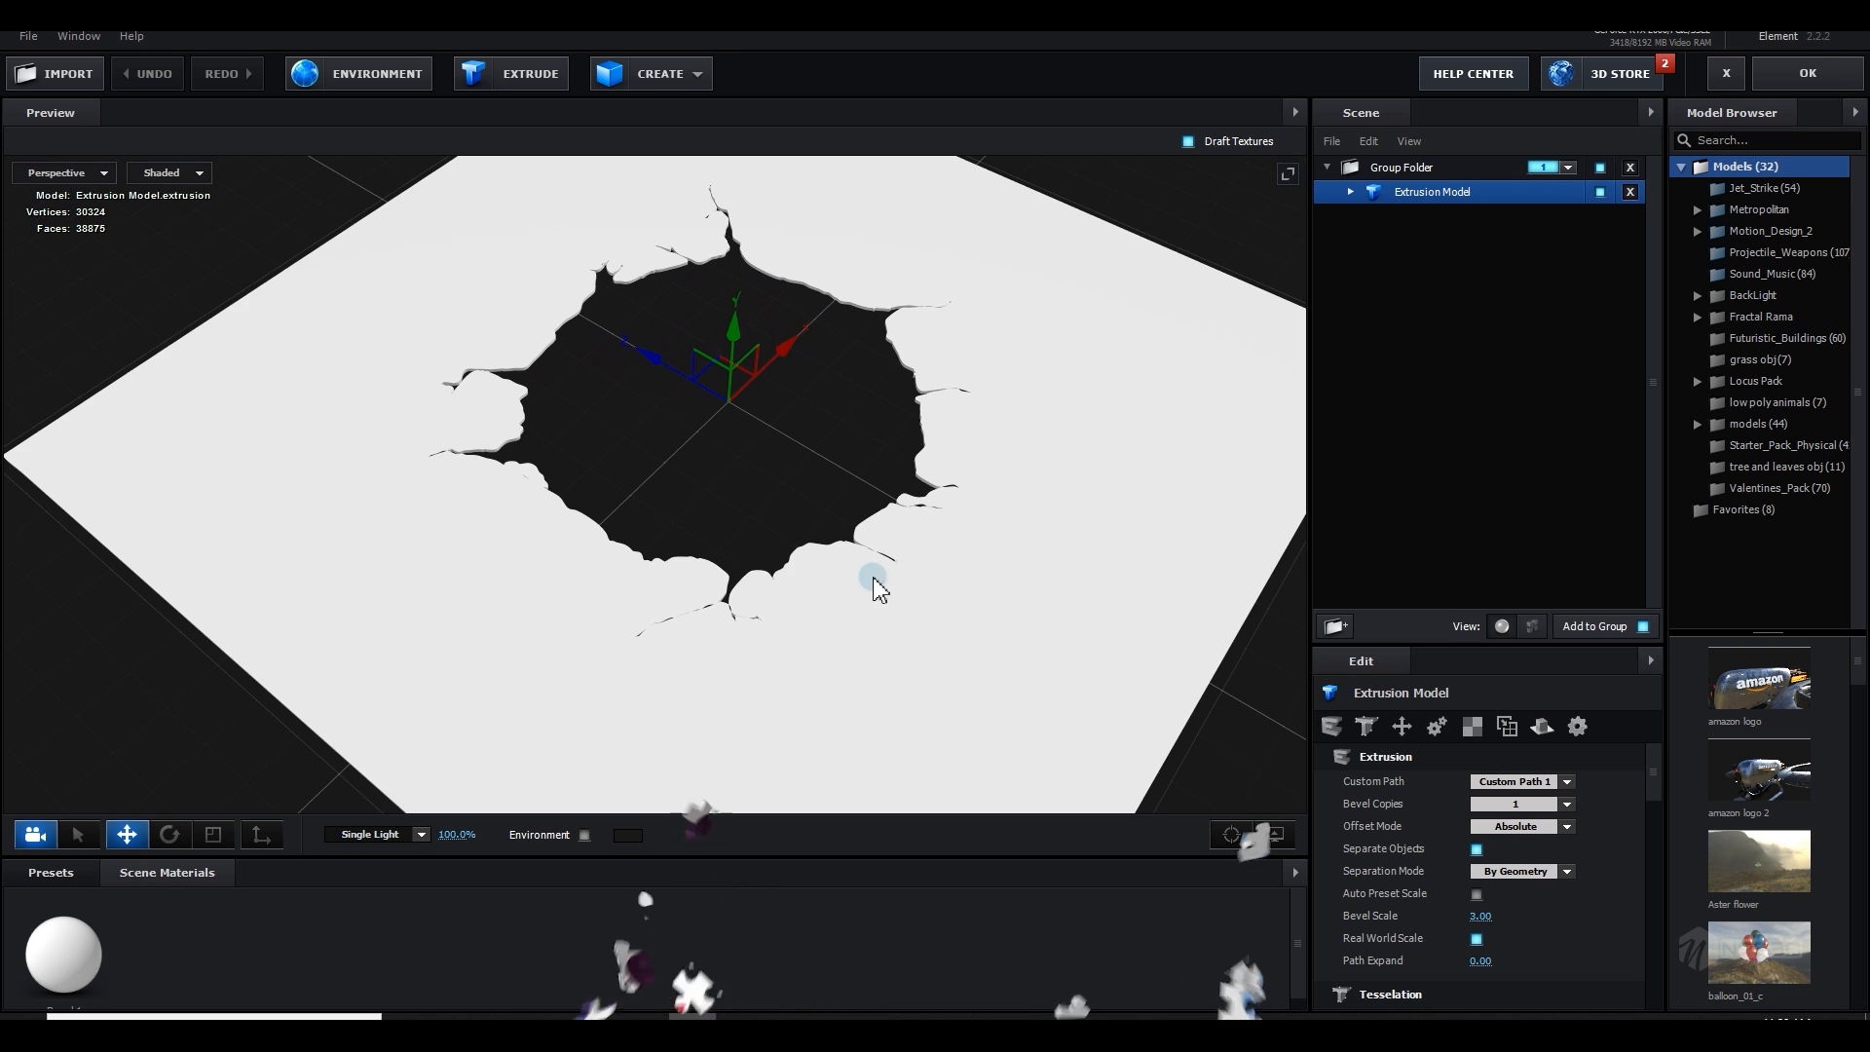
{"action": "scroll", "coordinate": [769, 529], "scroll_direction": "up", "scroll_amount": 3}
{"action": "left_click_drag", "start_coordinate": [770, 529], "coordinate": [1048, 643]}
{"action": "scroll", "coordinate": [964, 597], "scroll_direction": "down", "scroll_amount": 4}
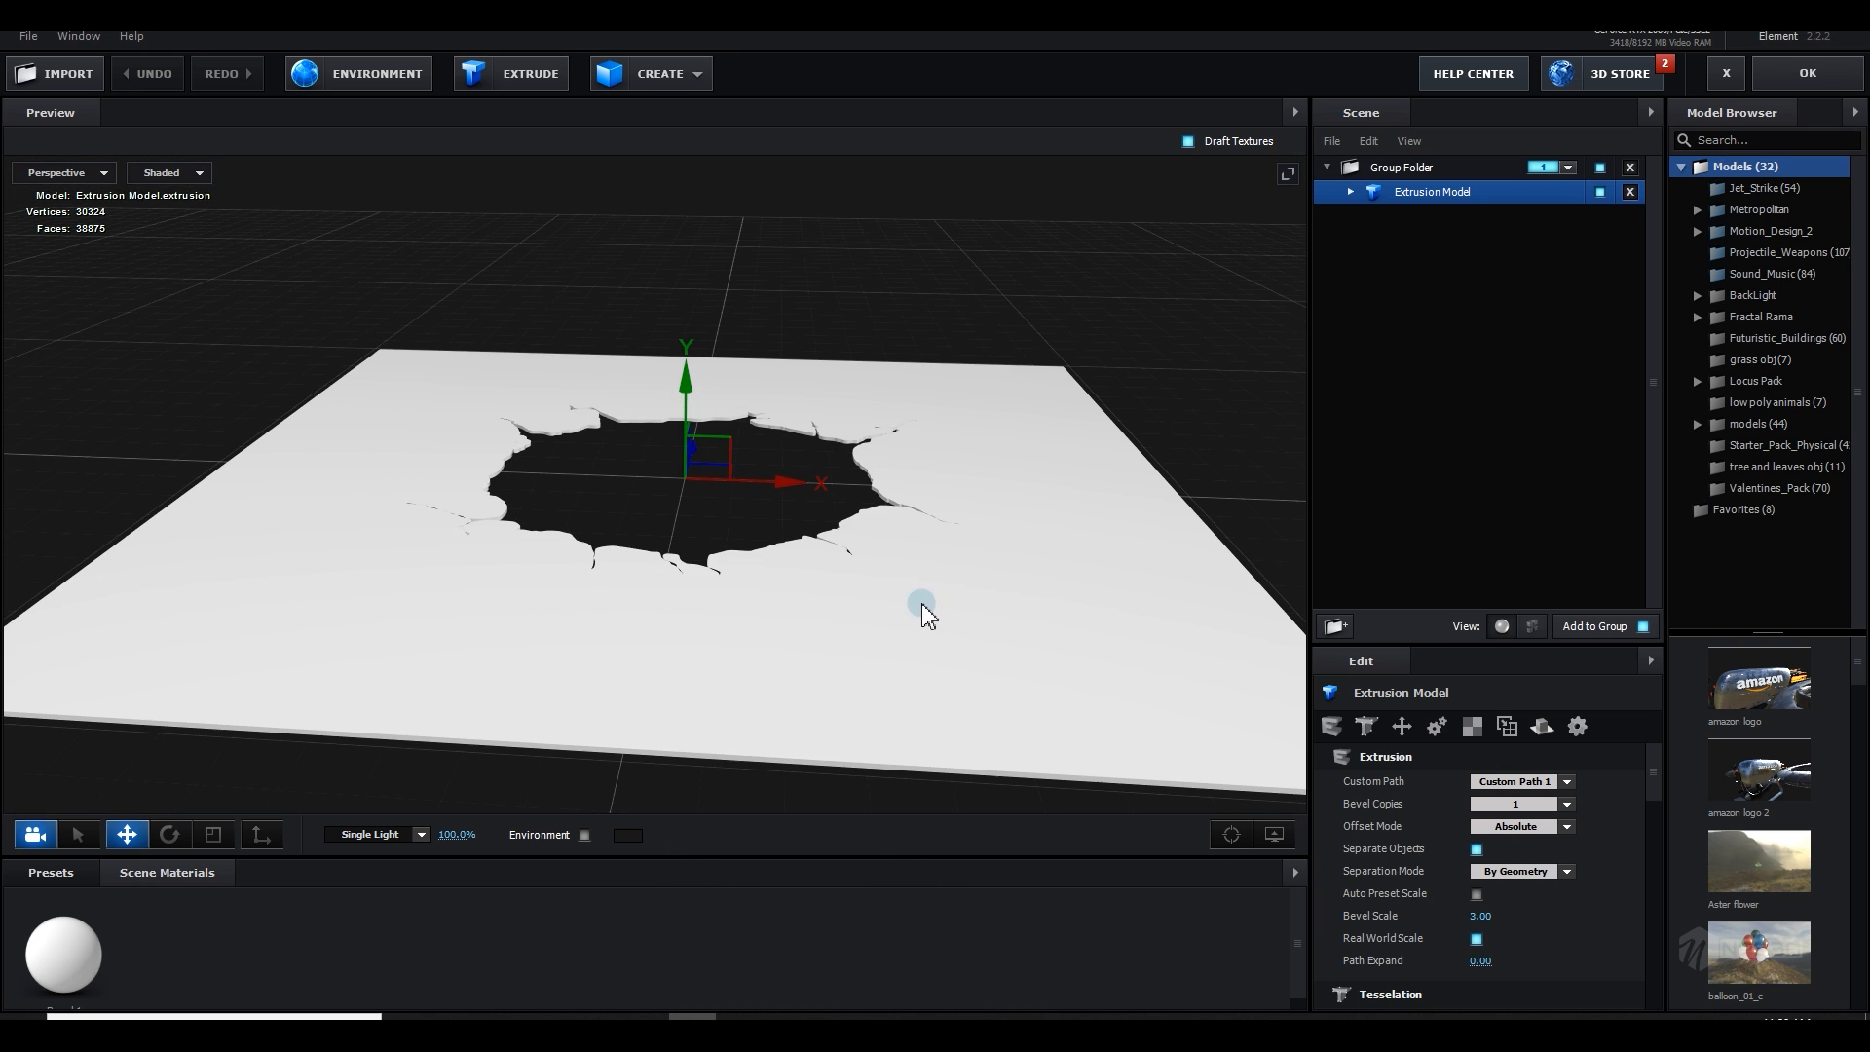
Step: Add a plane model beneath the crack slab at Y position -0.18 and scale it uniformly to 177.9%
{"action": "left_click", "coordinate": [704, 75]}
{"action": "left_click", "coordinate": [904, 122]}
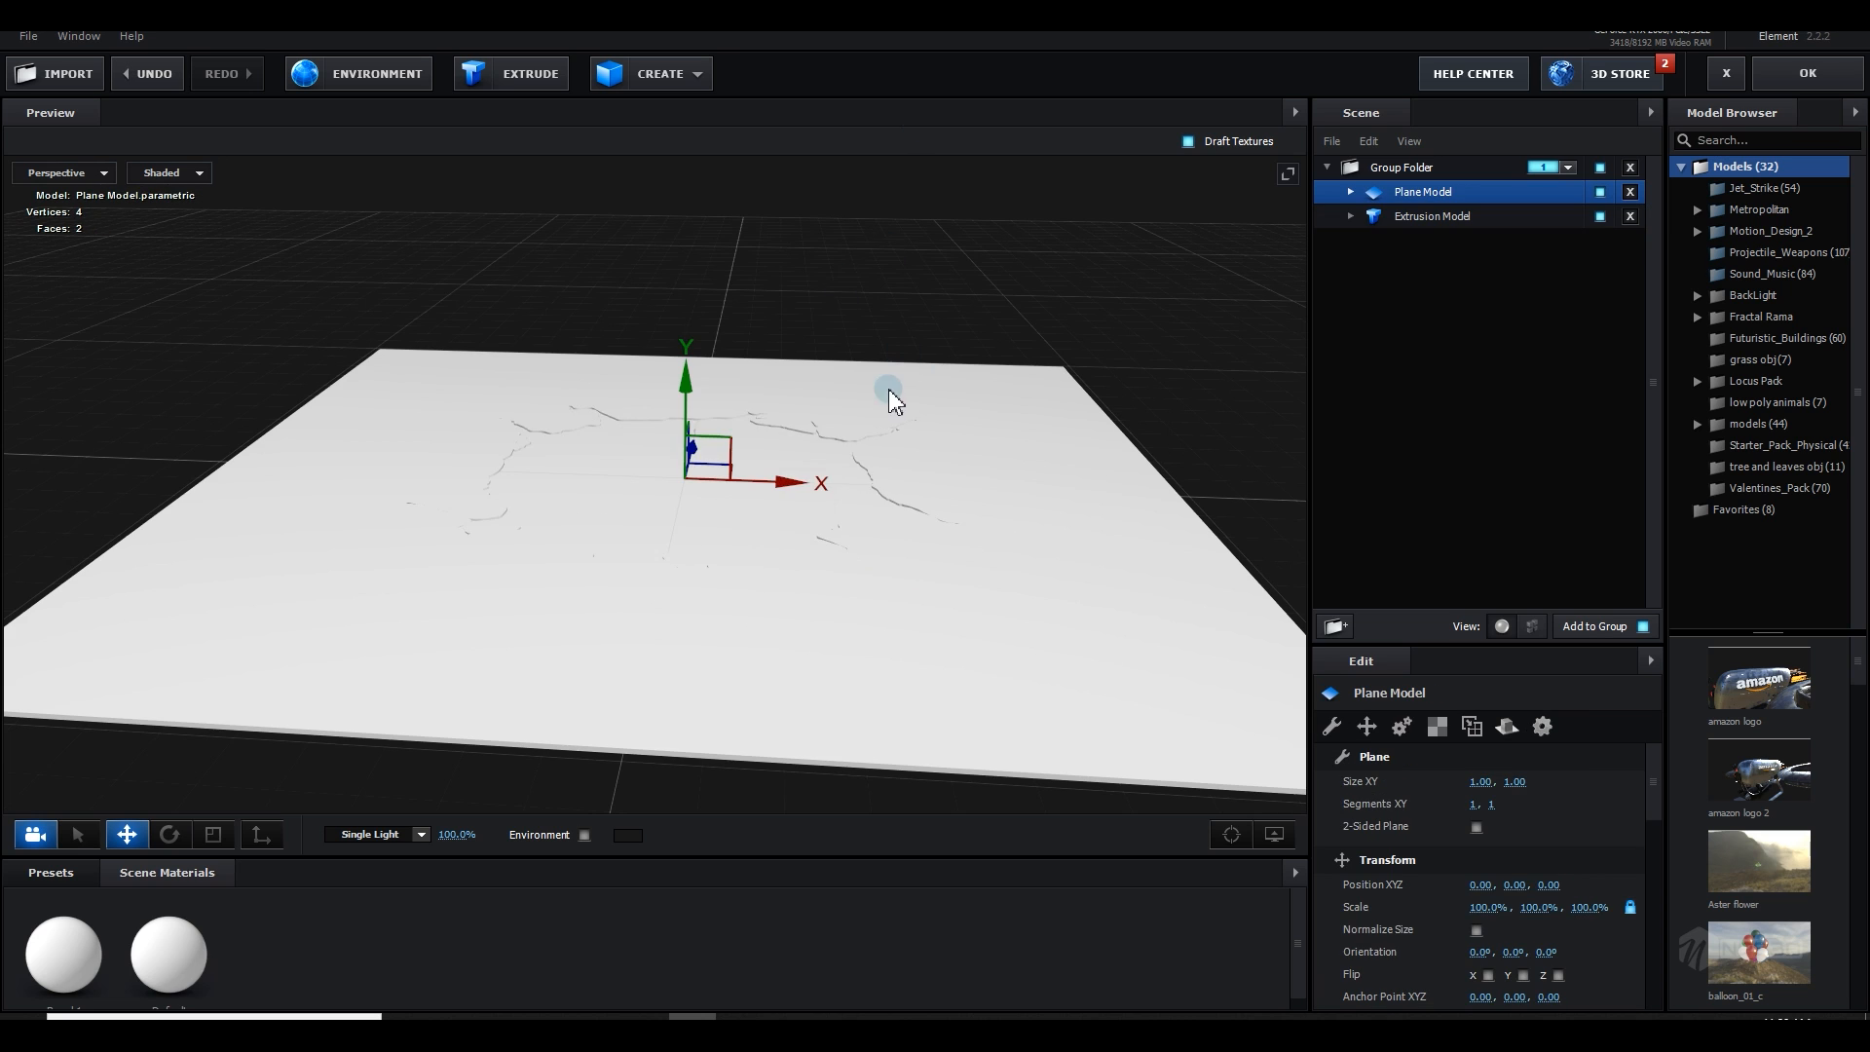
{"action": "left_click_drag", "start_coordinate": [689, 416], "coordinate": [691, 484]}
{"action": "key", "text": "r"}
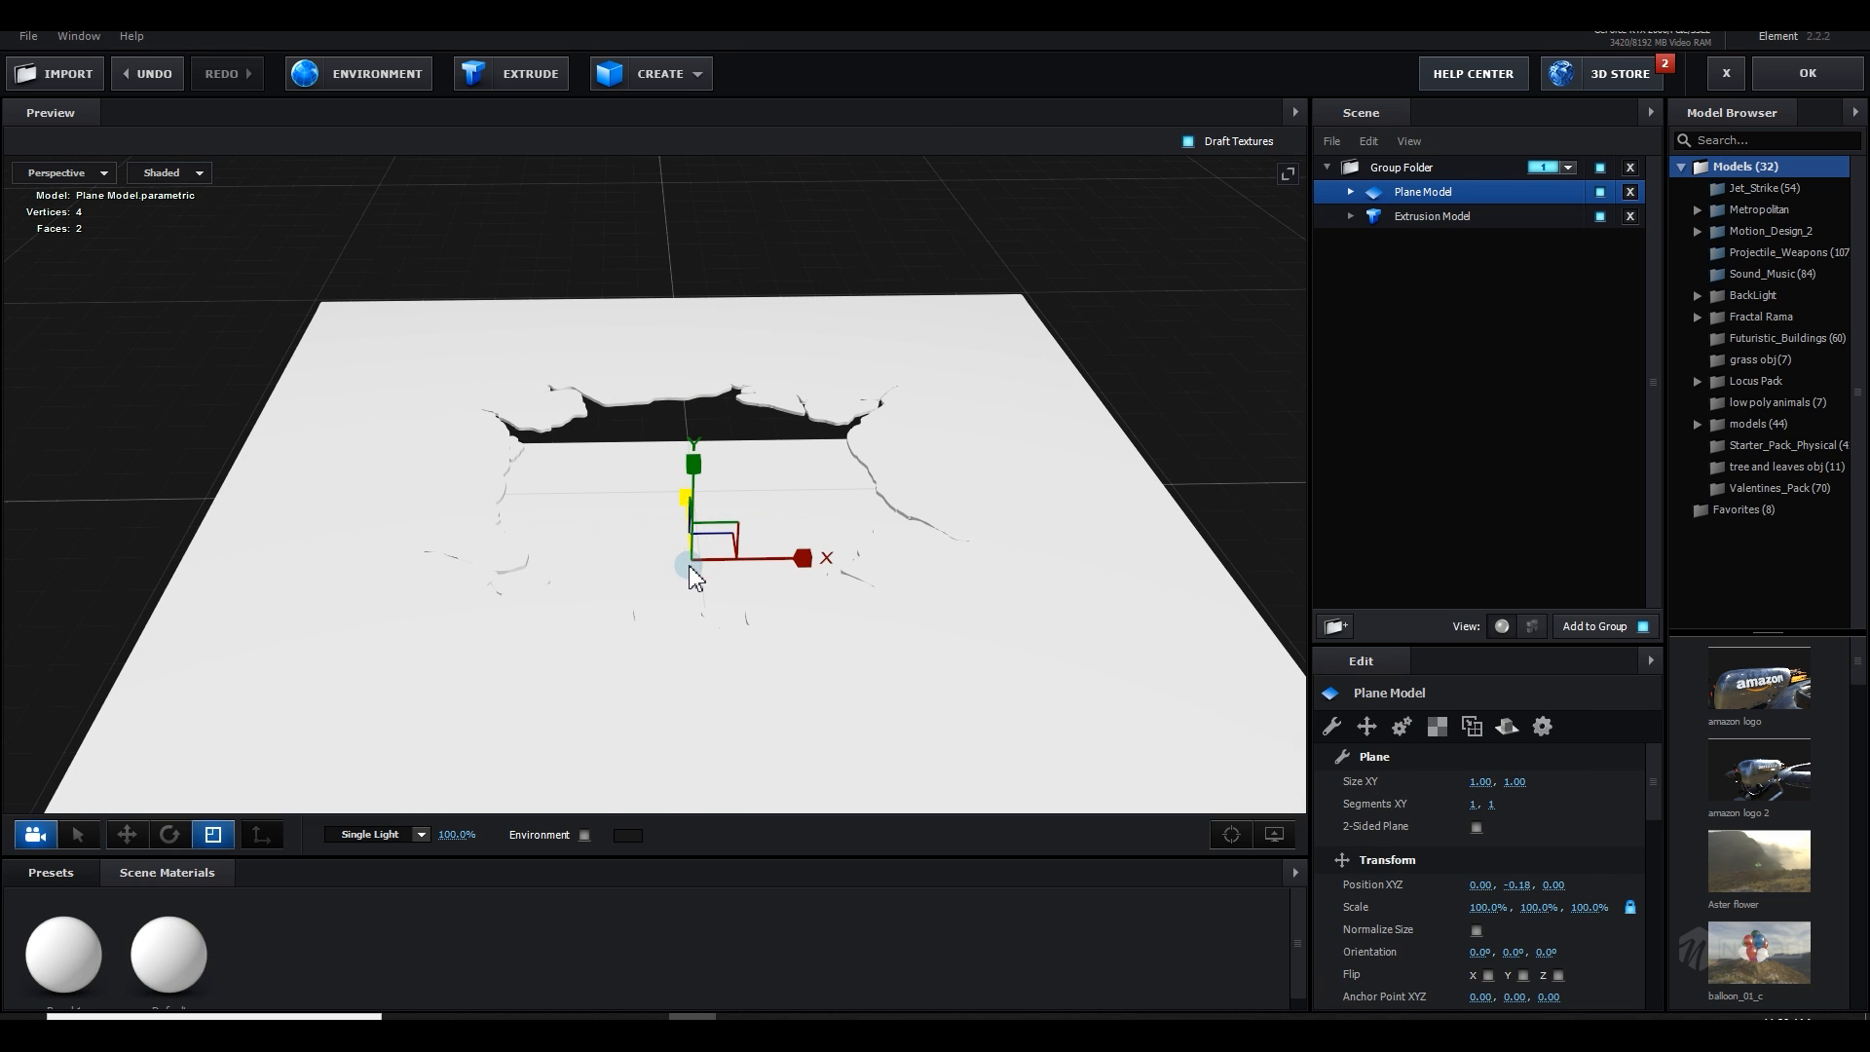
{"action": "left_click_drag", "start_coordinate": [700, 557], "coordinate": [844, 514]}
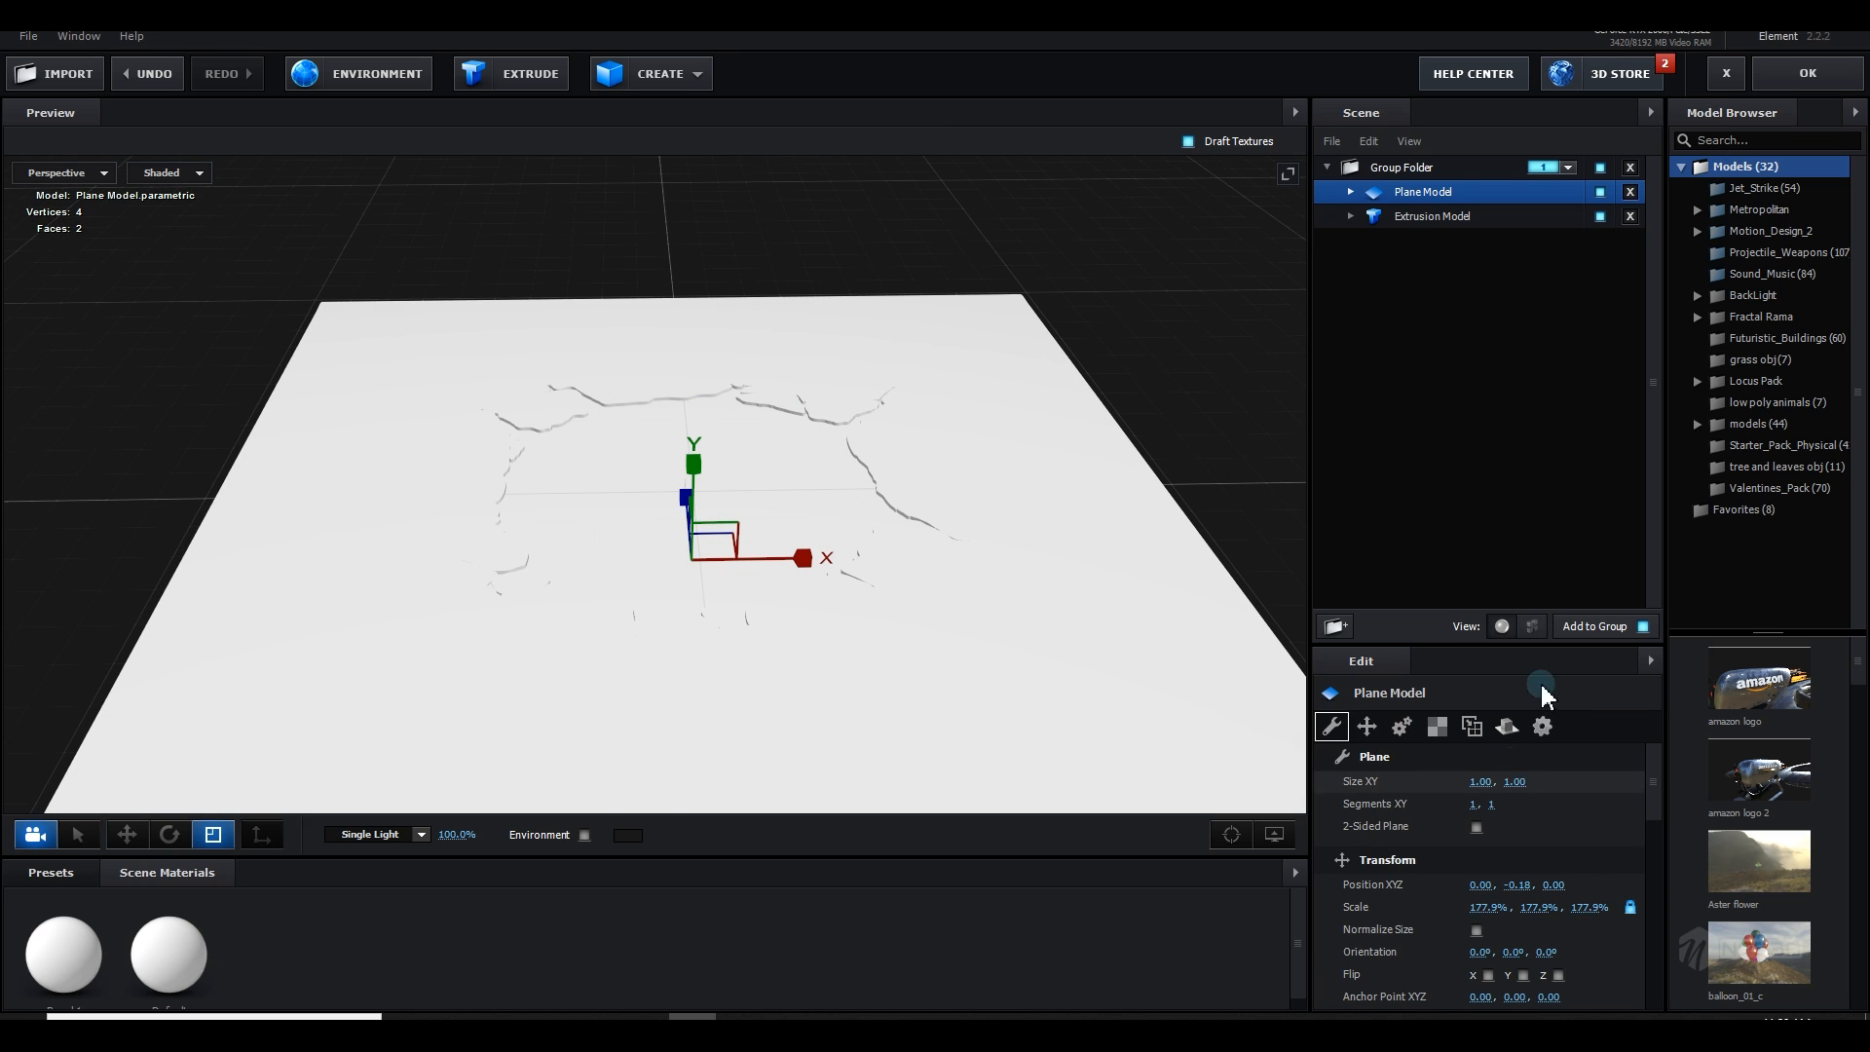
Step: Set the diffuse color of the plane model's Default material to a very dark gray
{"action": "left_click", "coordinate": [1344, 173]}
{"action": "left_click", "coordinate": [1351, 191]}
{"action": "left_click", "coordinate": [1439, 217]}
{"action": "scroll", "coordinate": [1491, 857], "scroll_direction": "down", "scroll_amount": 2}
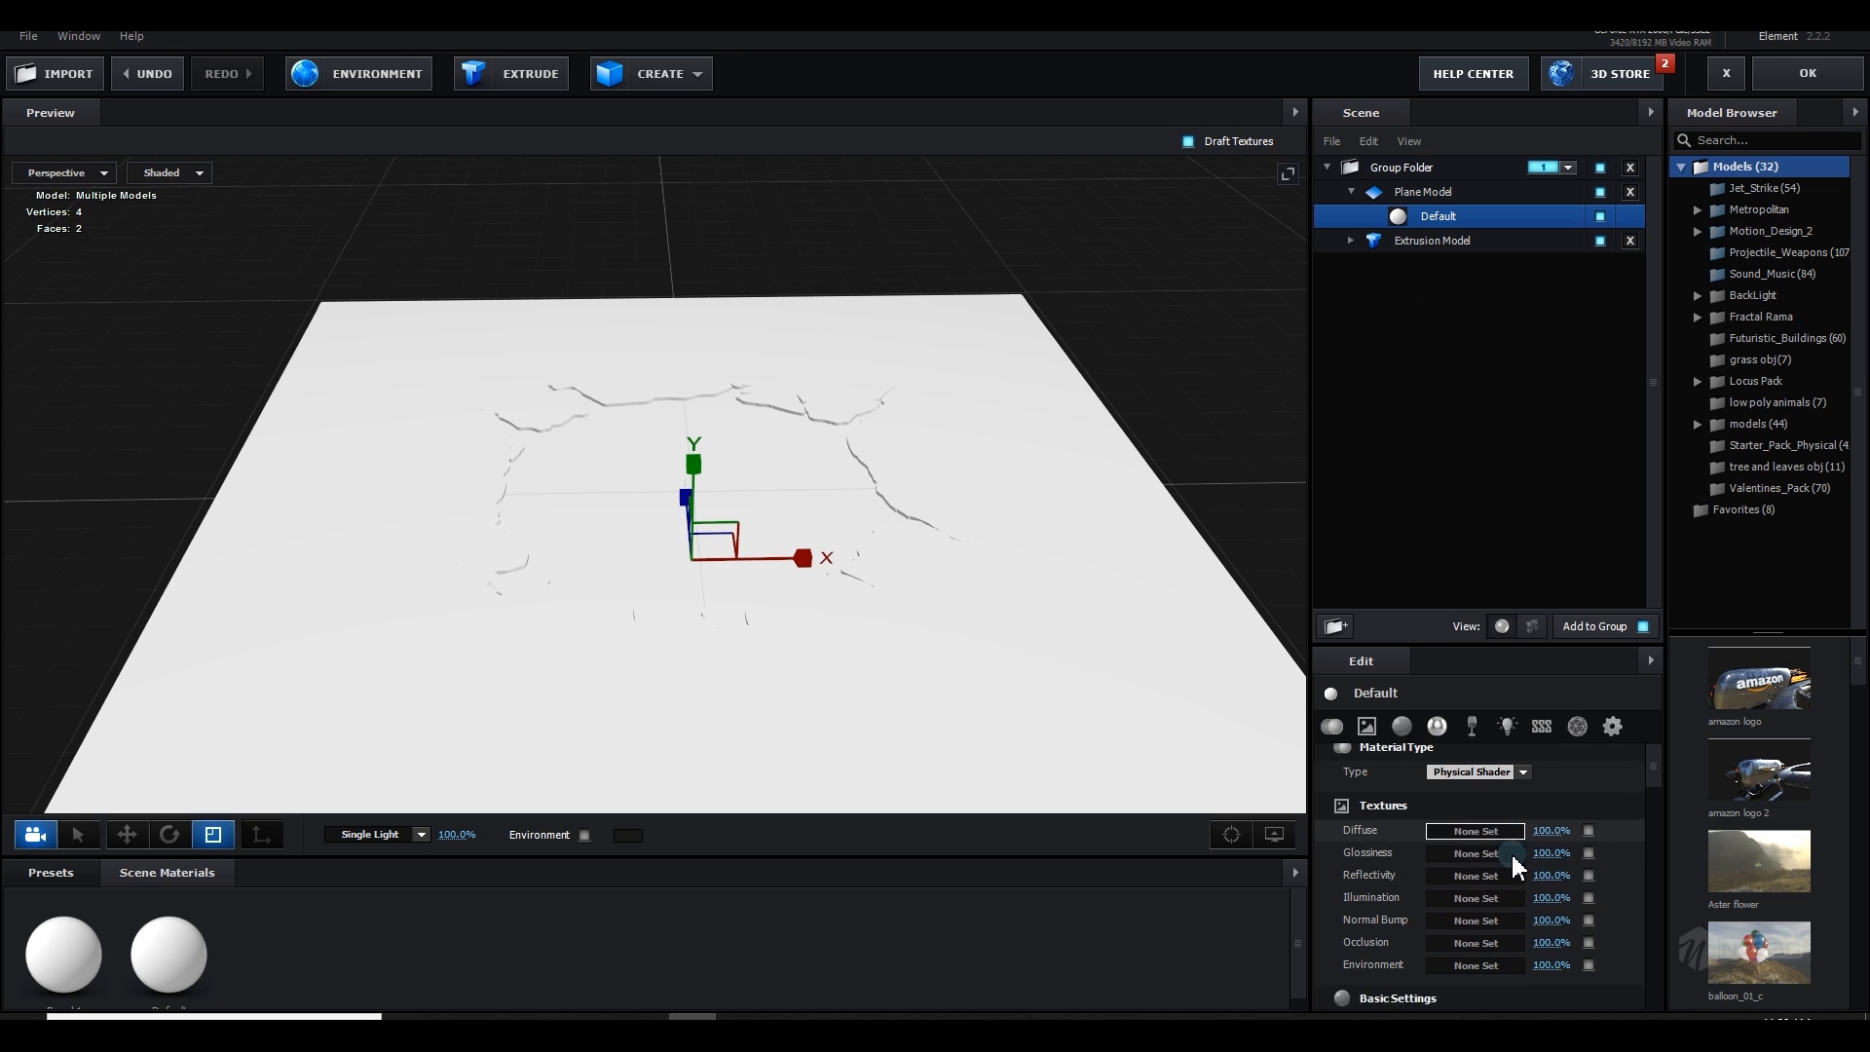
{"action": "scroll", "coordinate": [1512, 858], "scroll_direction": "down", "scroll_amount": 1}
{"action": "scroll", "coordinate": [1516, 860], "scroll_direction": "up", "scroll_amount": 2}
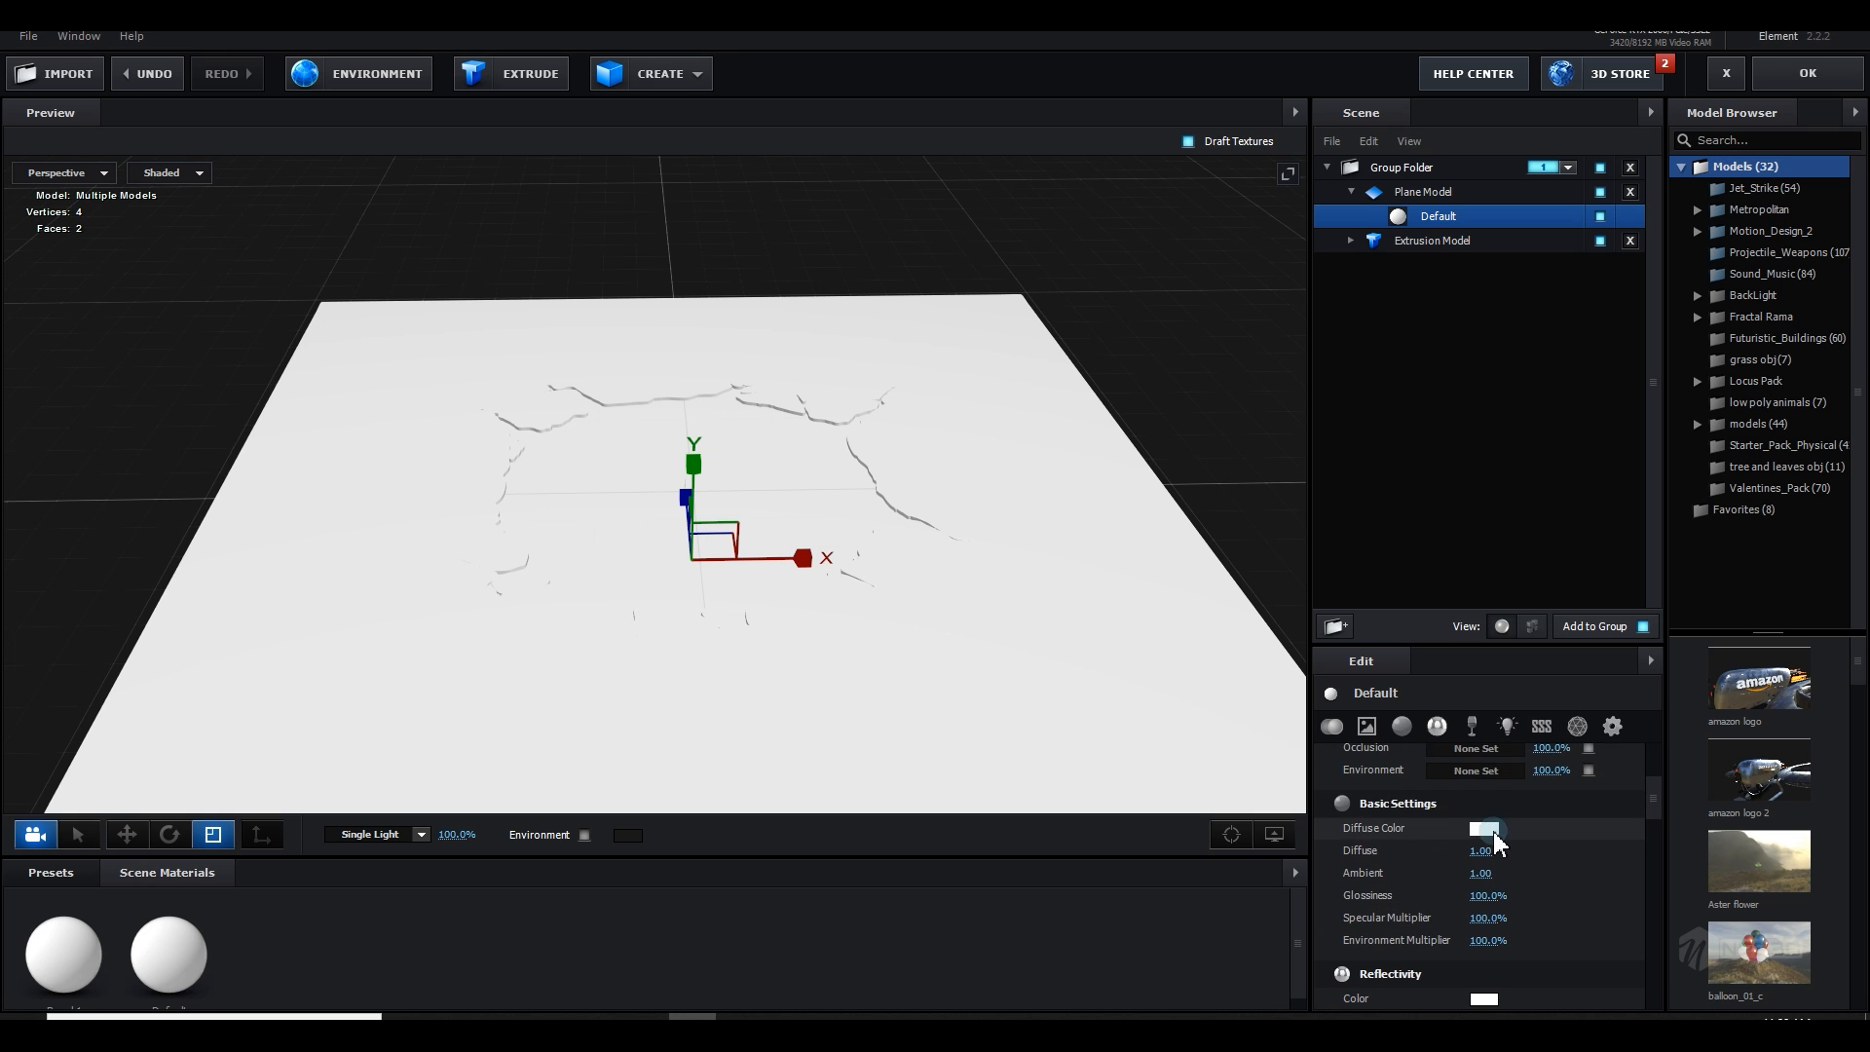
{"action": "left_click", "coordinate": [1490, 828]}
{"action": "left_click_drag", "start_coordinate": [1399, 842], "coordinate": [1269, 949]}
{"action": "left_click", "coordinate": [1636, 968]}
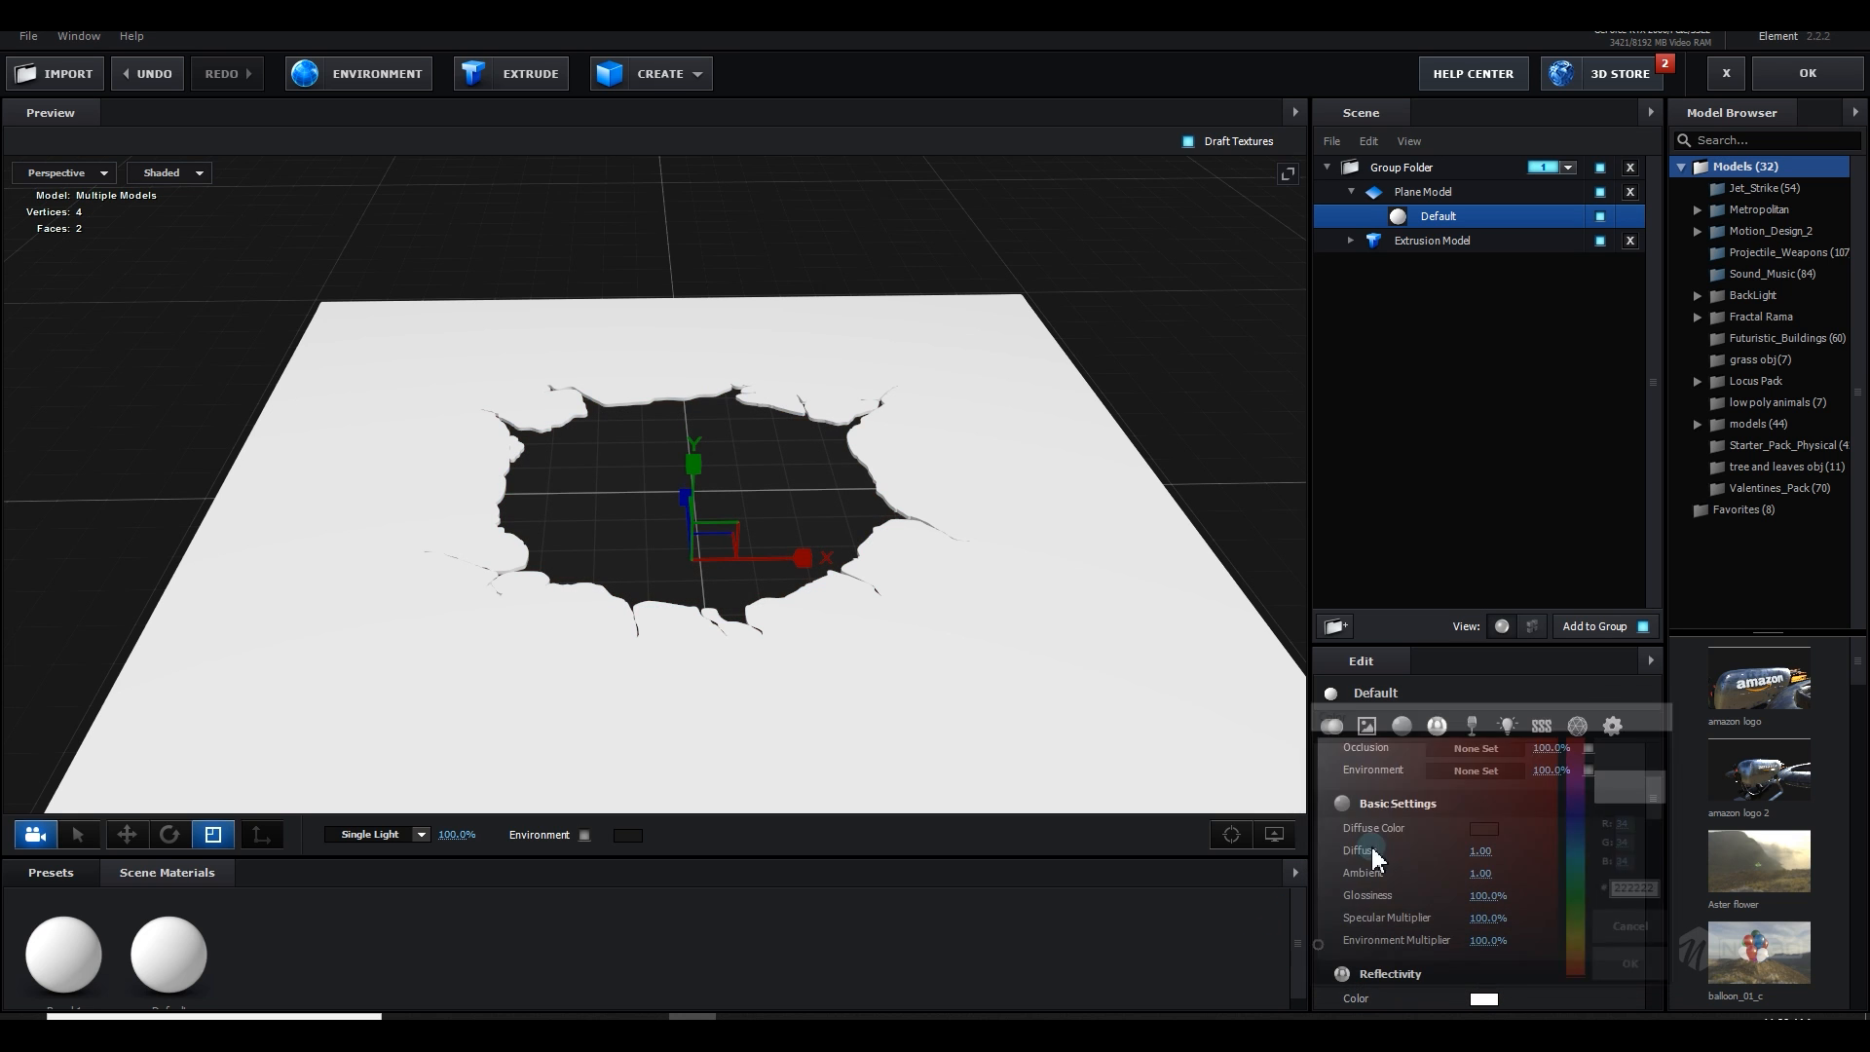
Step: Apply the Element scene and scrub the timeline to 0:00:05:03 to check the models against the palm footage
{"action": "left_click_drag", "start_coordinate": [681, 682], "coordinate": [1190, 575]}
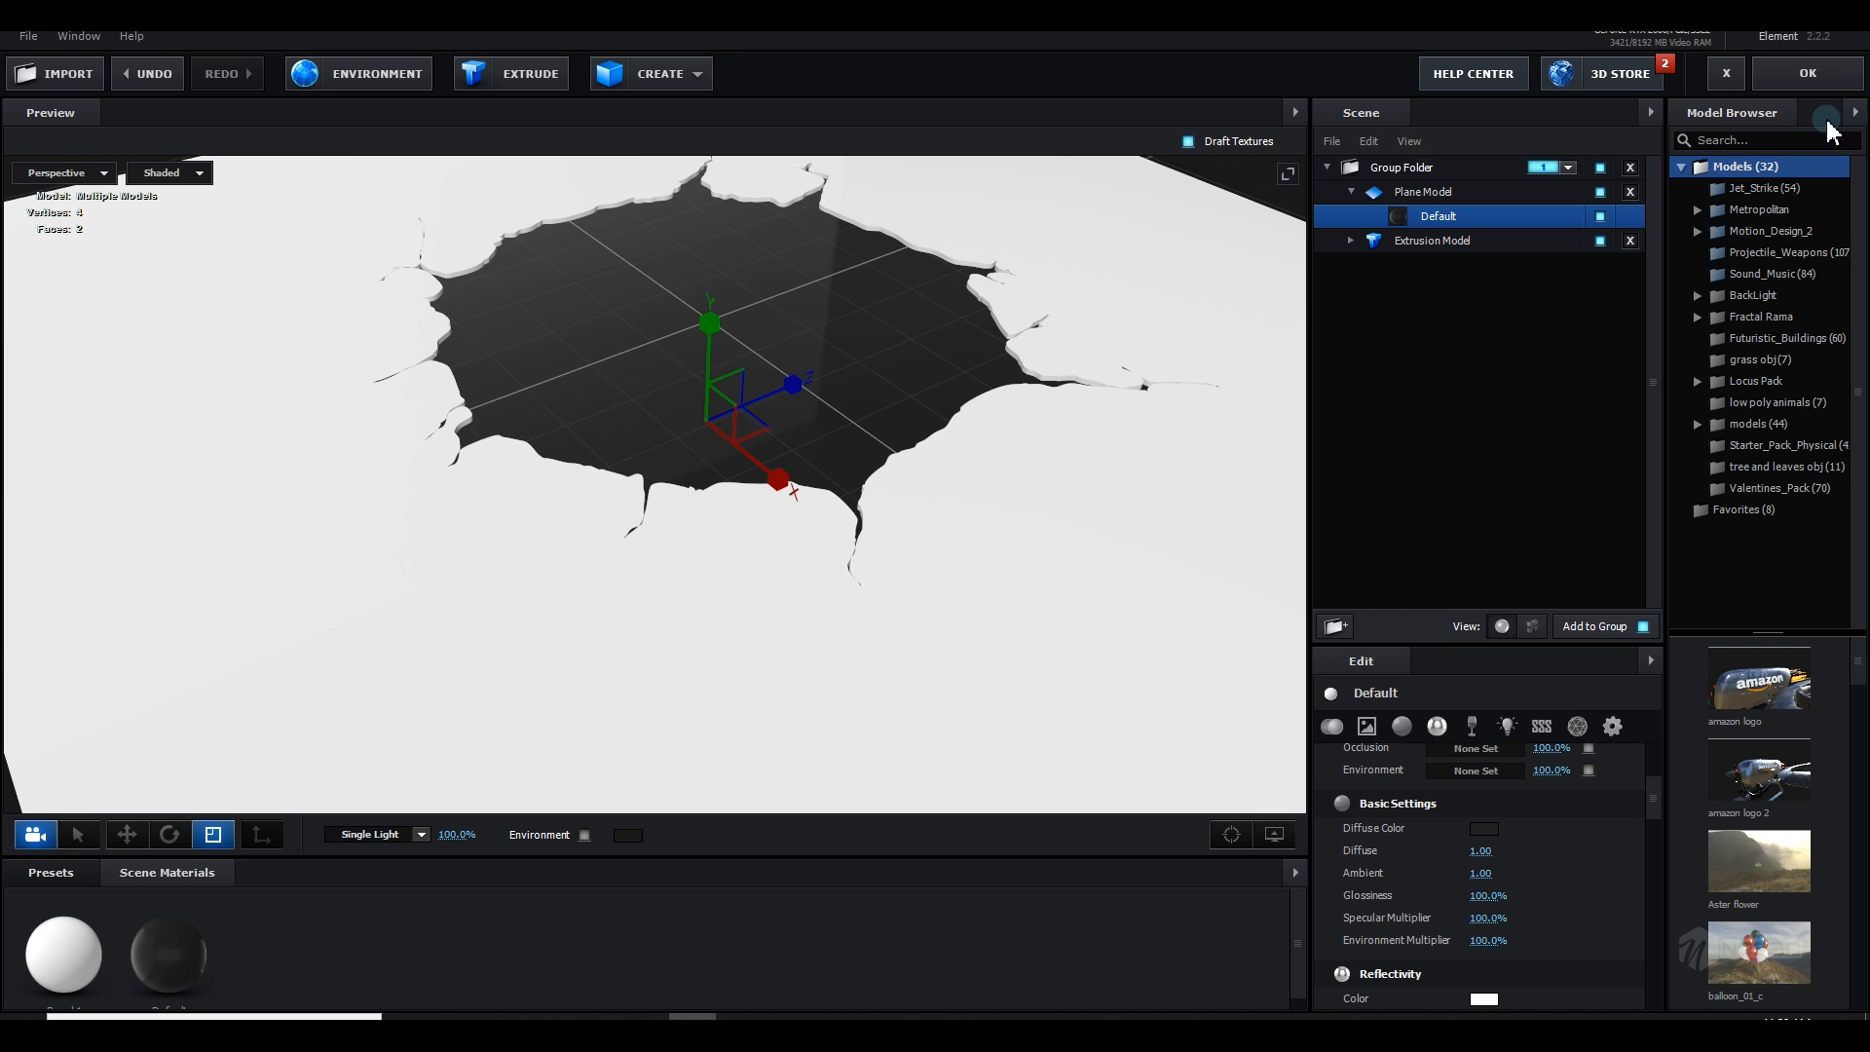
{"action": "left_click", "coordinate": [1814, 74]}
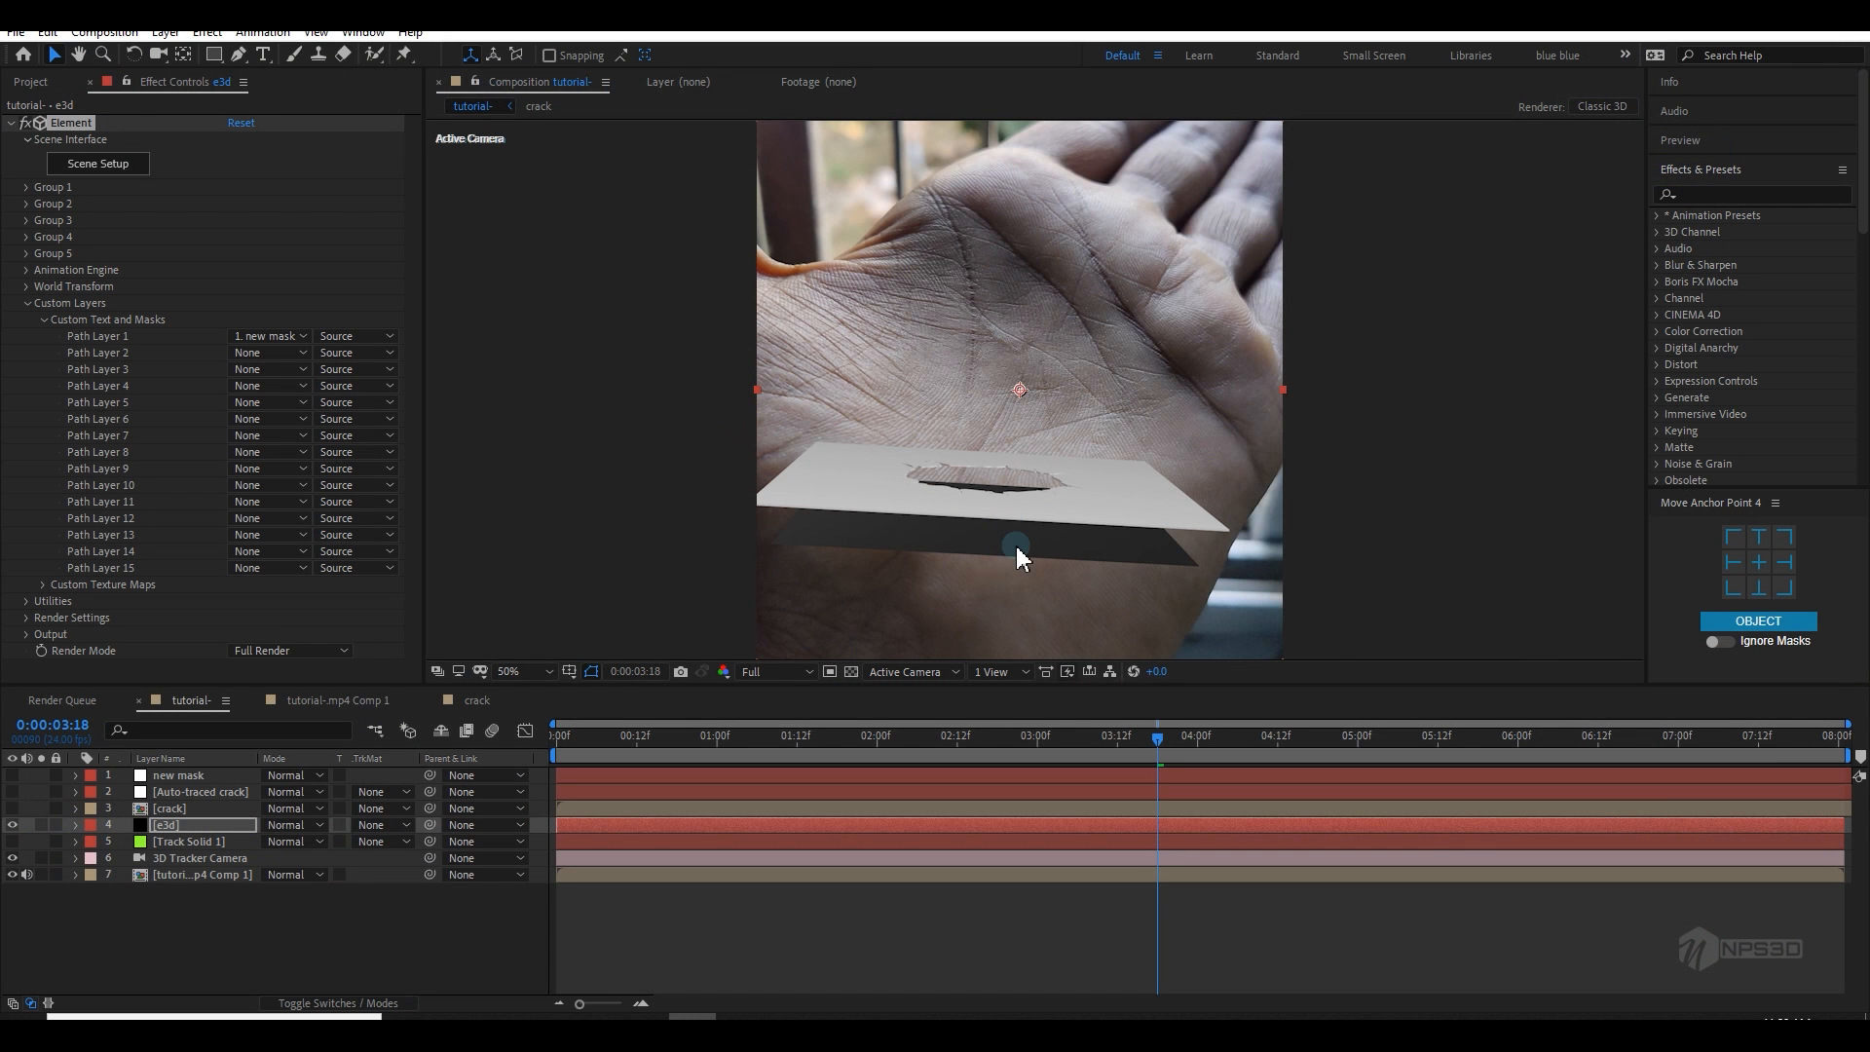
{"action": "left_click", "coordinate": [918, 758]}
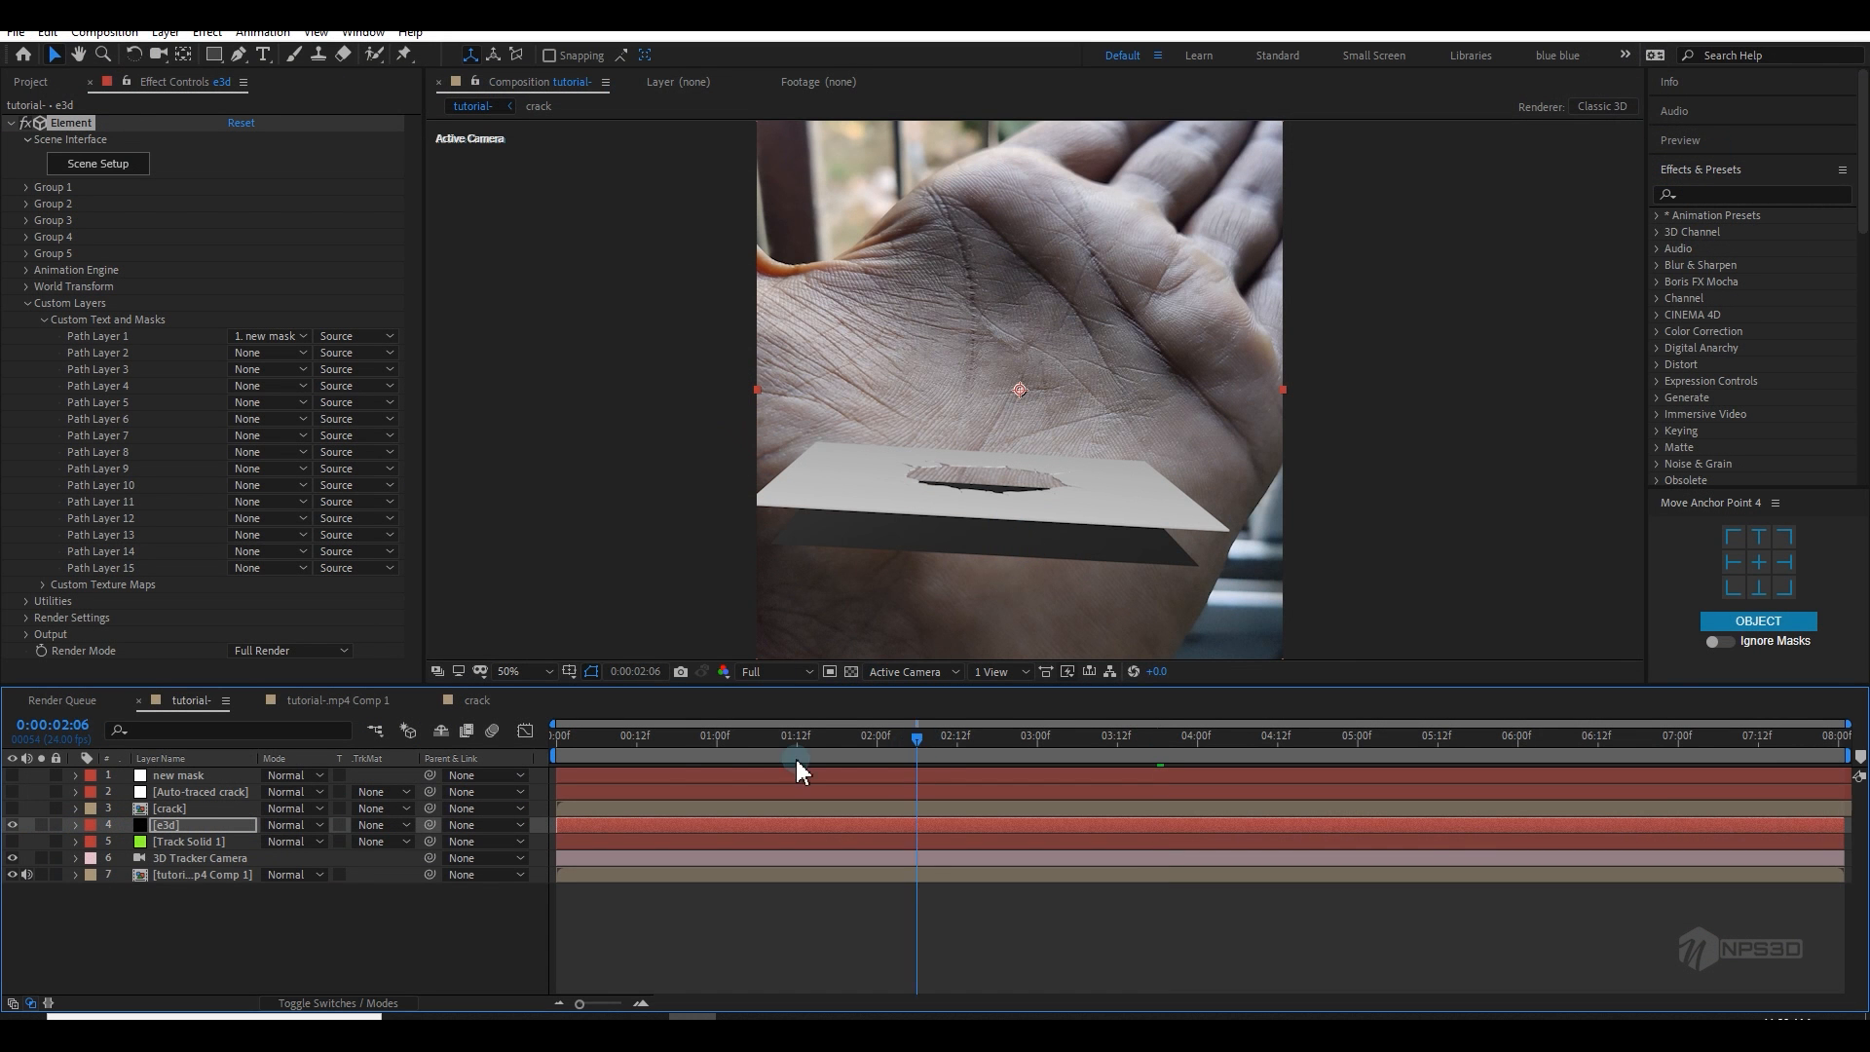
{"action": "left_click_drag", "start_coordinate": [797, 763], "coordinate": [1377, 799]}
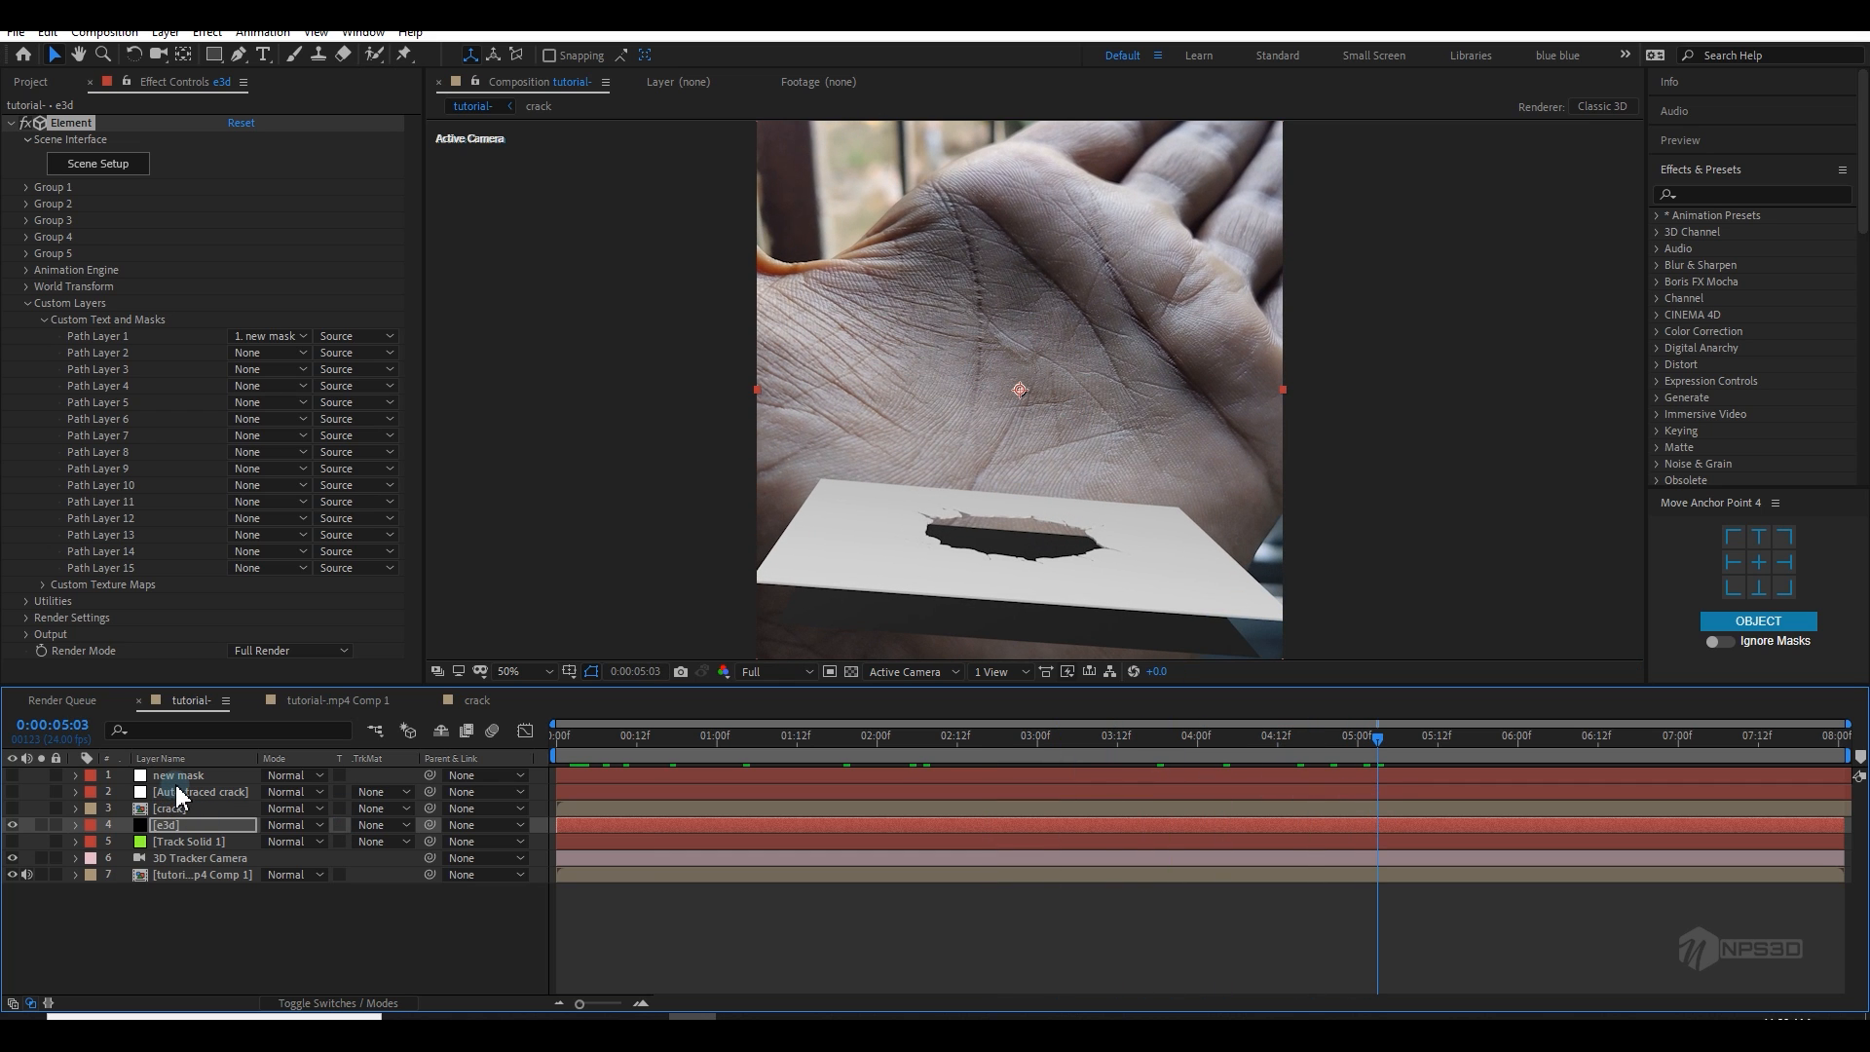
Step: Create a group null for Group 1 from the Group Utilities of the Element effect
{"action": "left_click", "coordinate": [26, 304]}
{"action": "left_click", "coordinate": [28, 187]}
{"action": "left_click", "coordinate": [60, 297]}
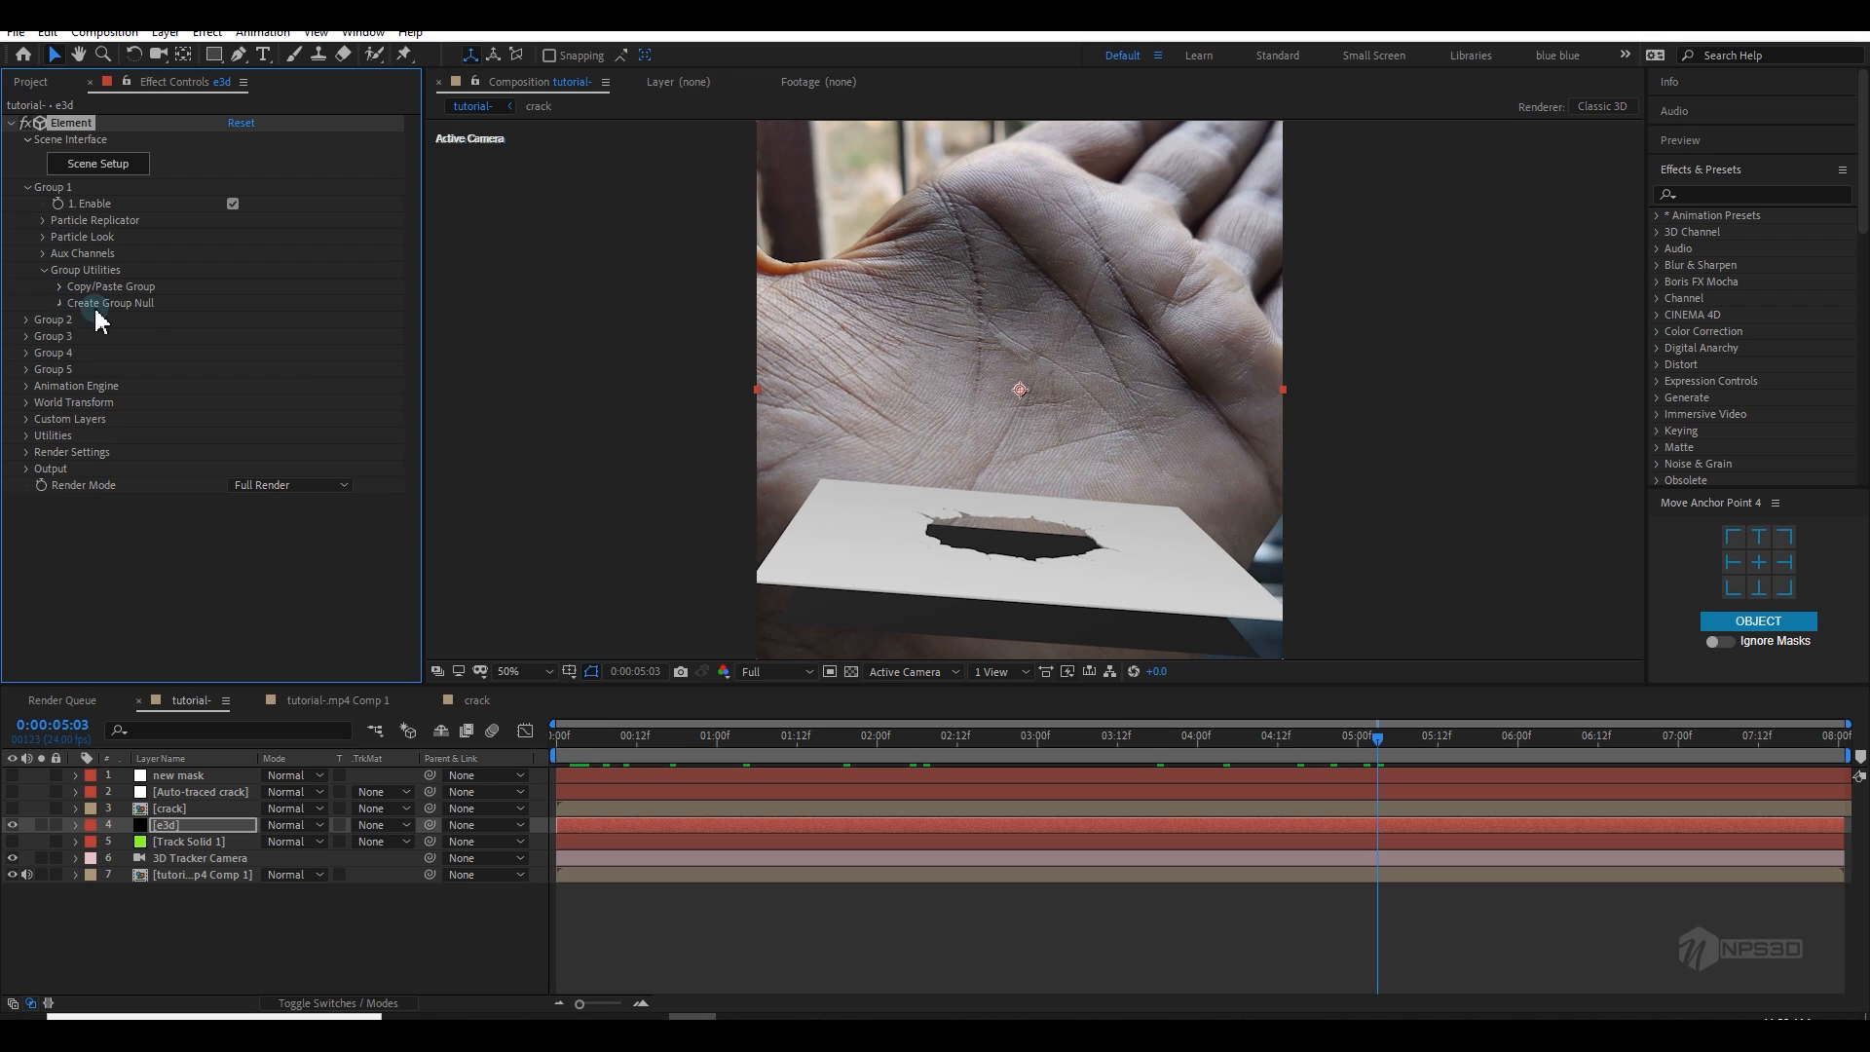
{"action": "left_click", "coordinate": [115, 327]}
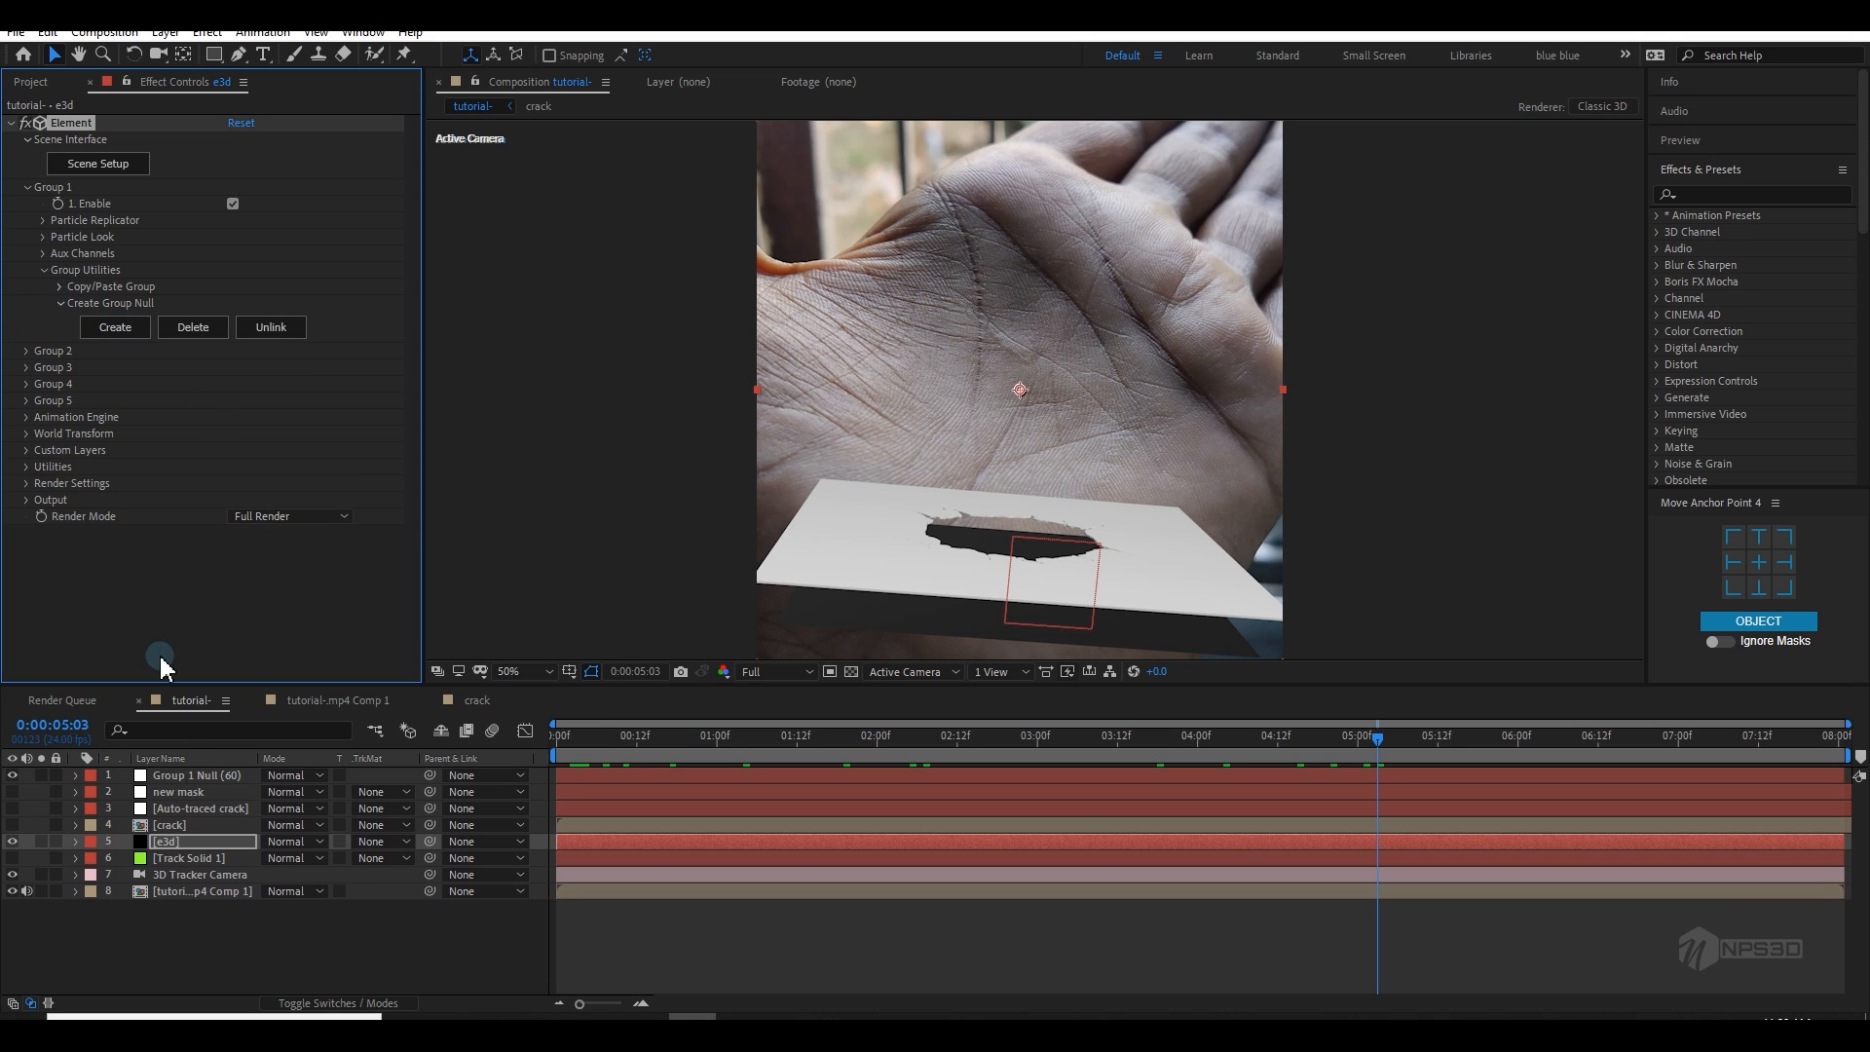
Step: Reveal the position of Group 1 Null, return to the first frame, and briefly show Track Solid 1 to check its placement
{"action": "left_click", "coordinate": [189, 777]}
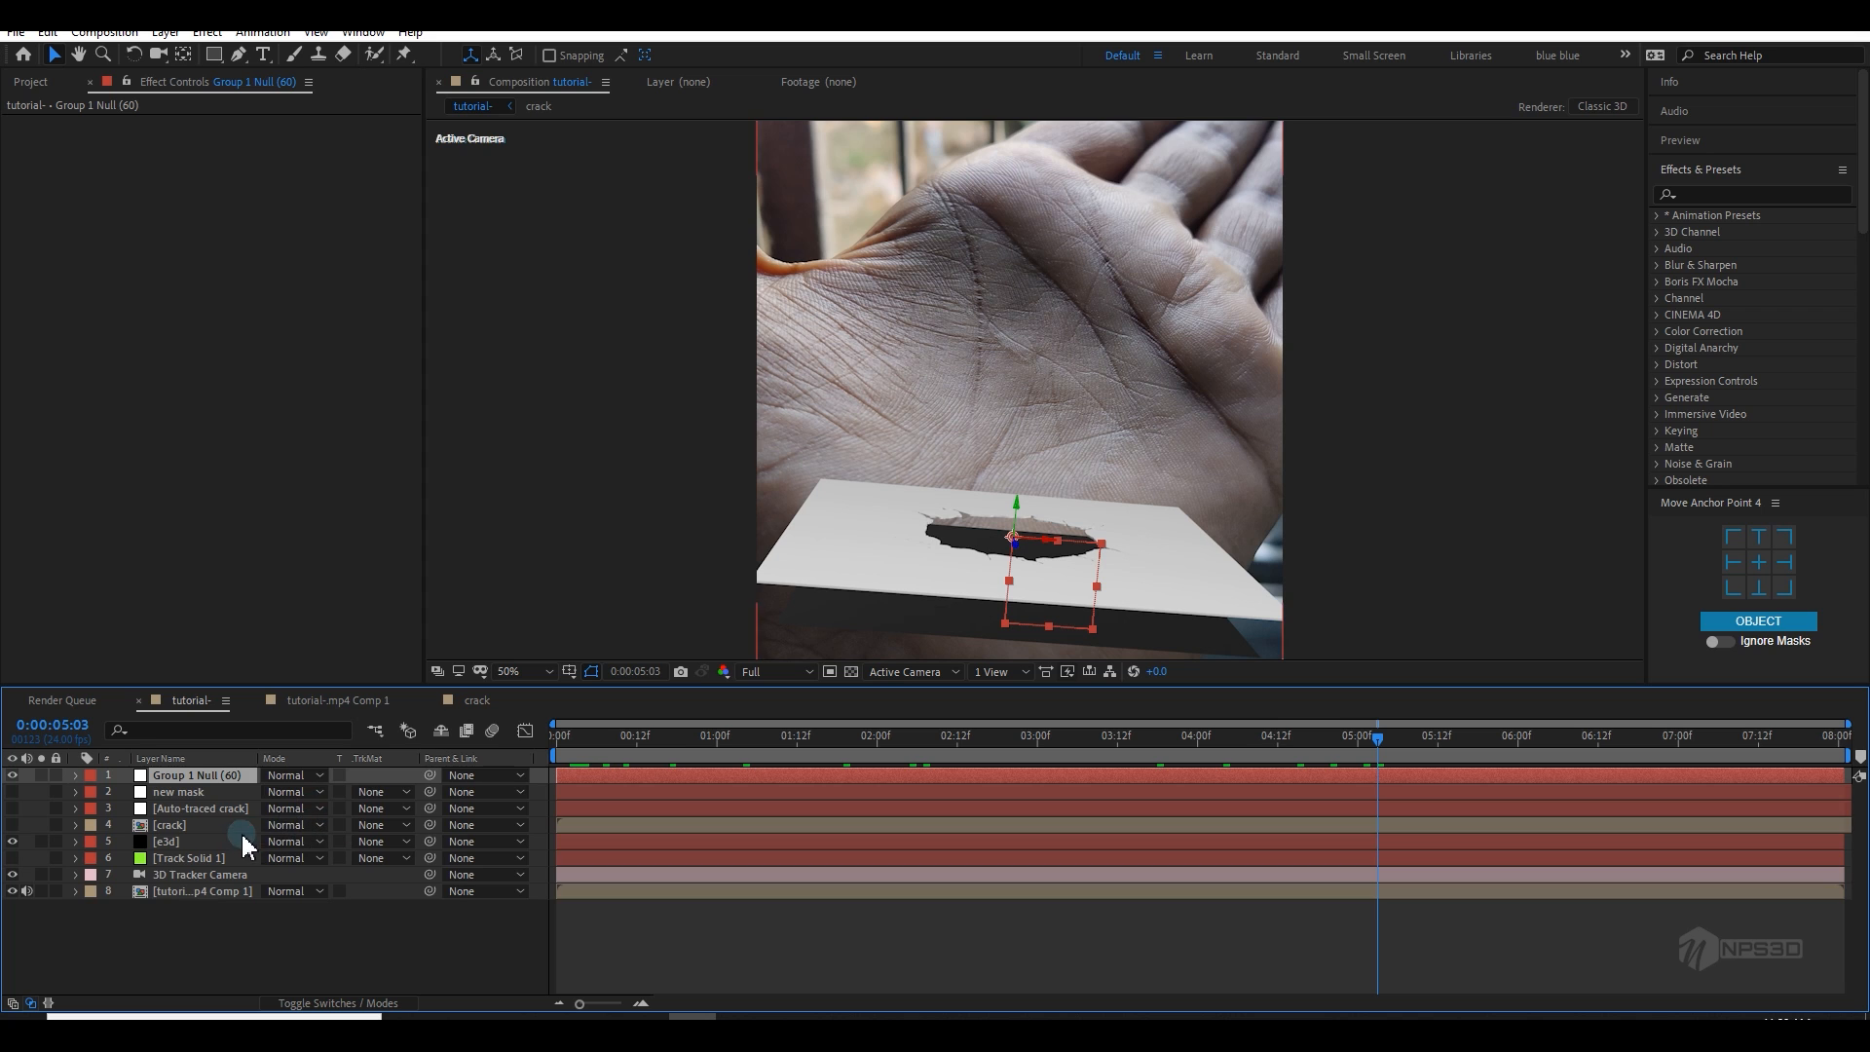
{"action": "key", "text": "p"}
{"action": "key", "text": "Home"}
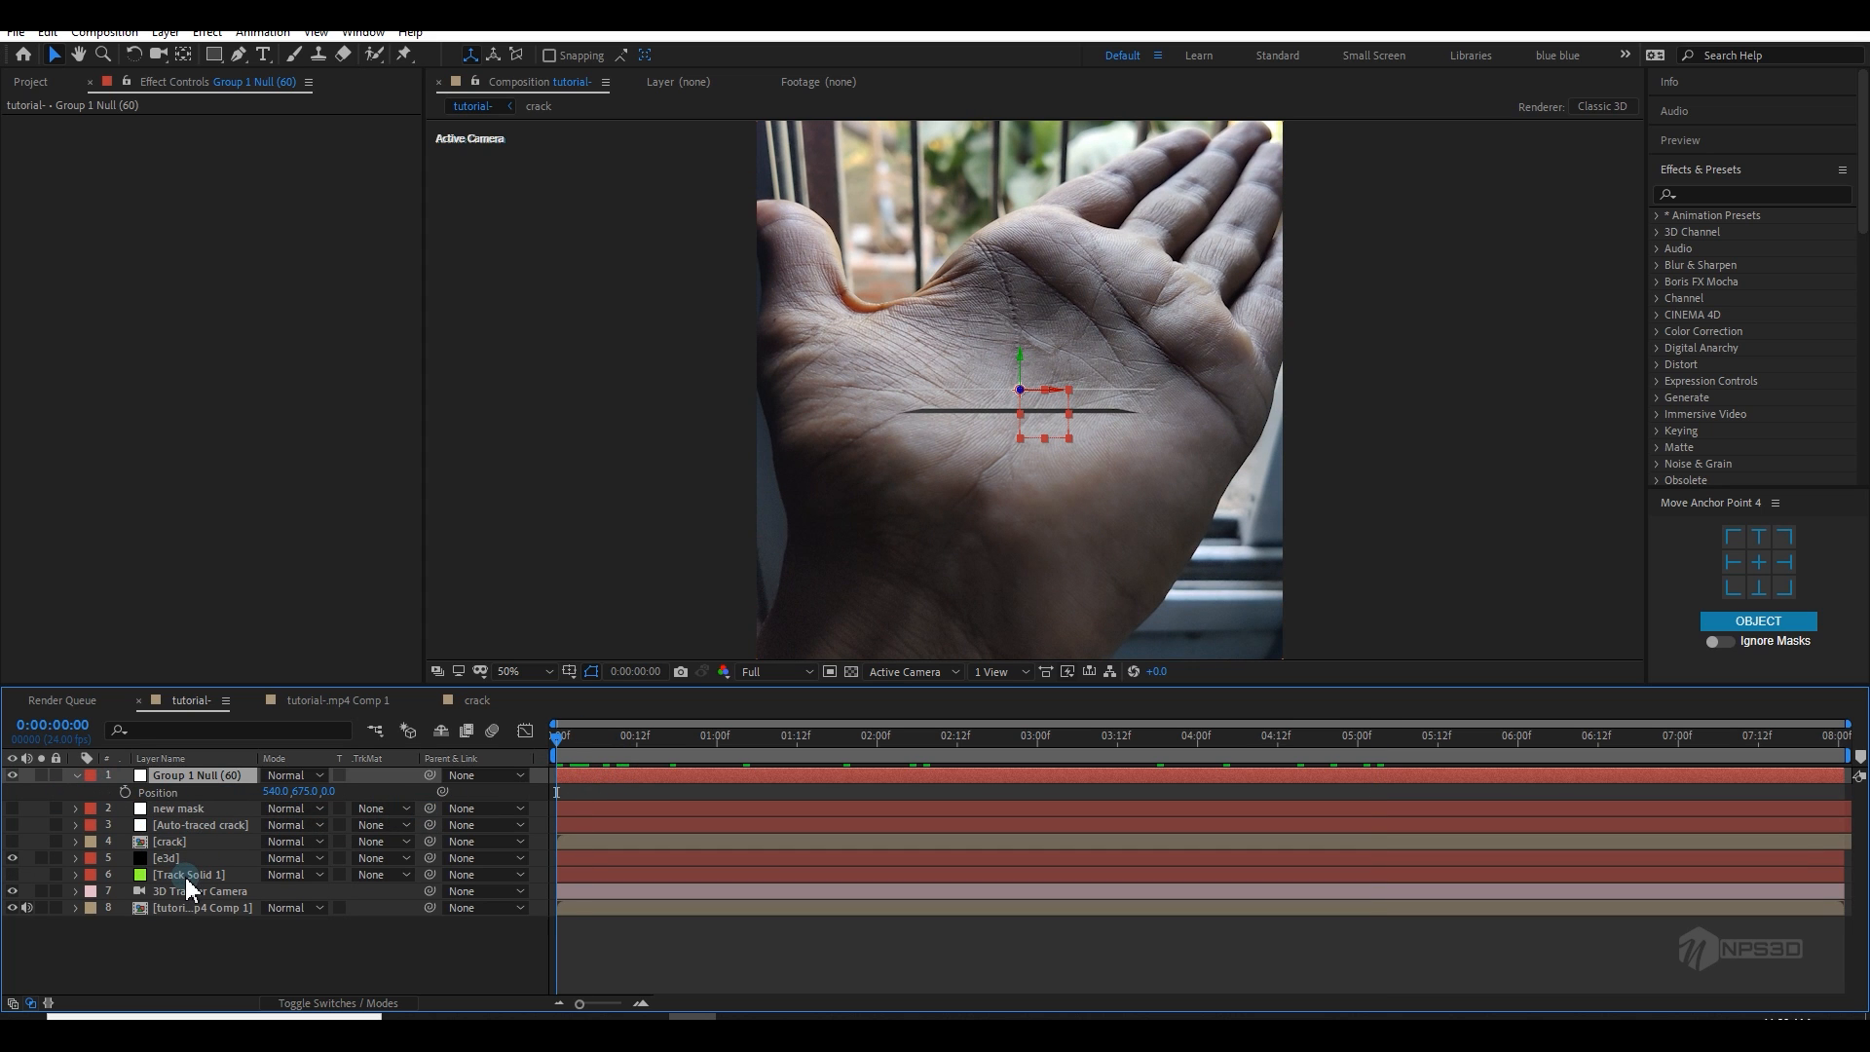
{"action": "left_click", "coordinate": [187, 875]}
{"action": "left_click", "coordinate": [12, 874]}
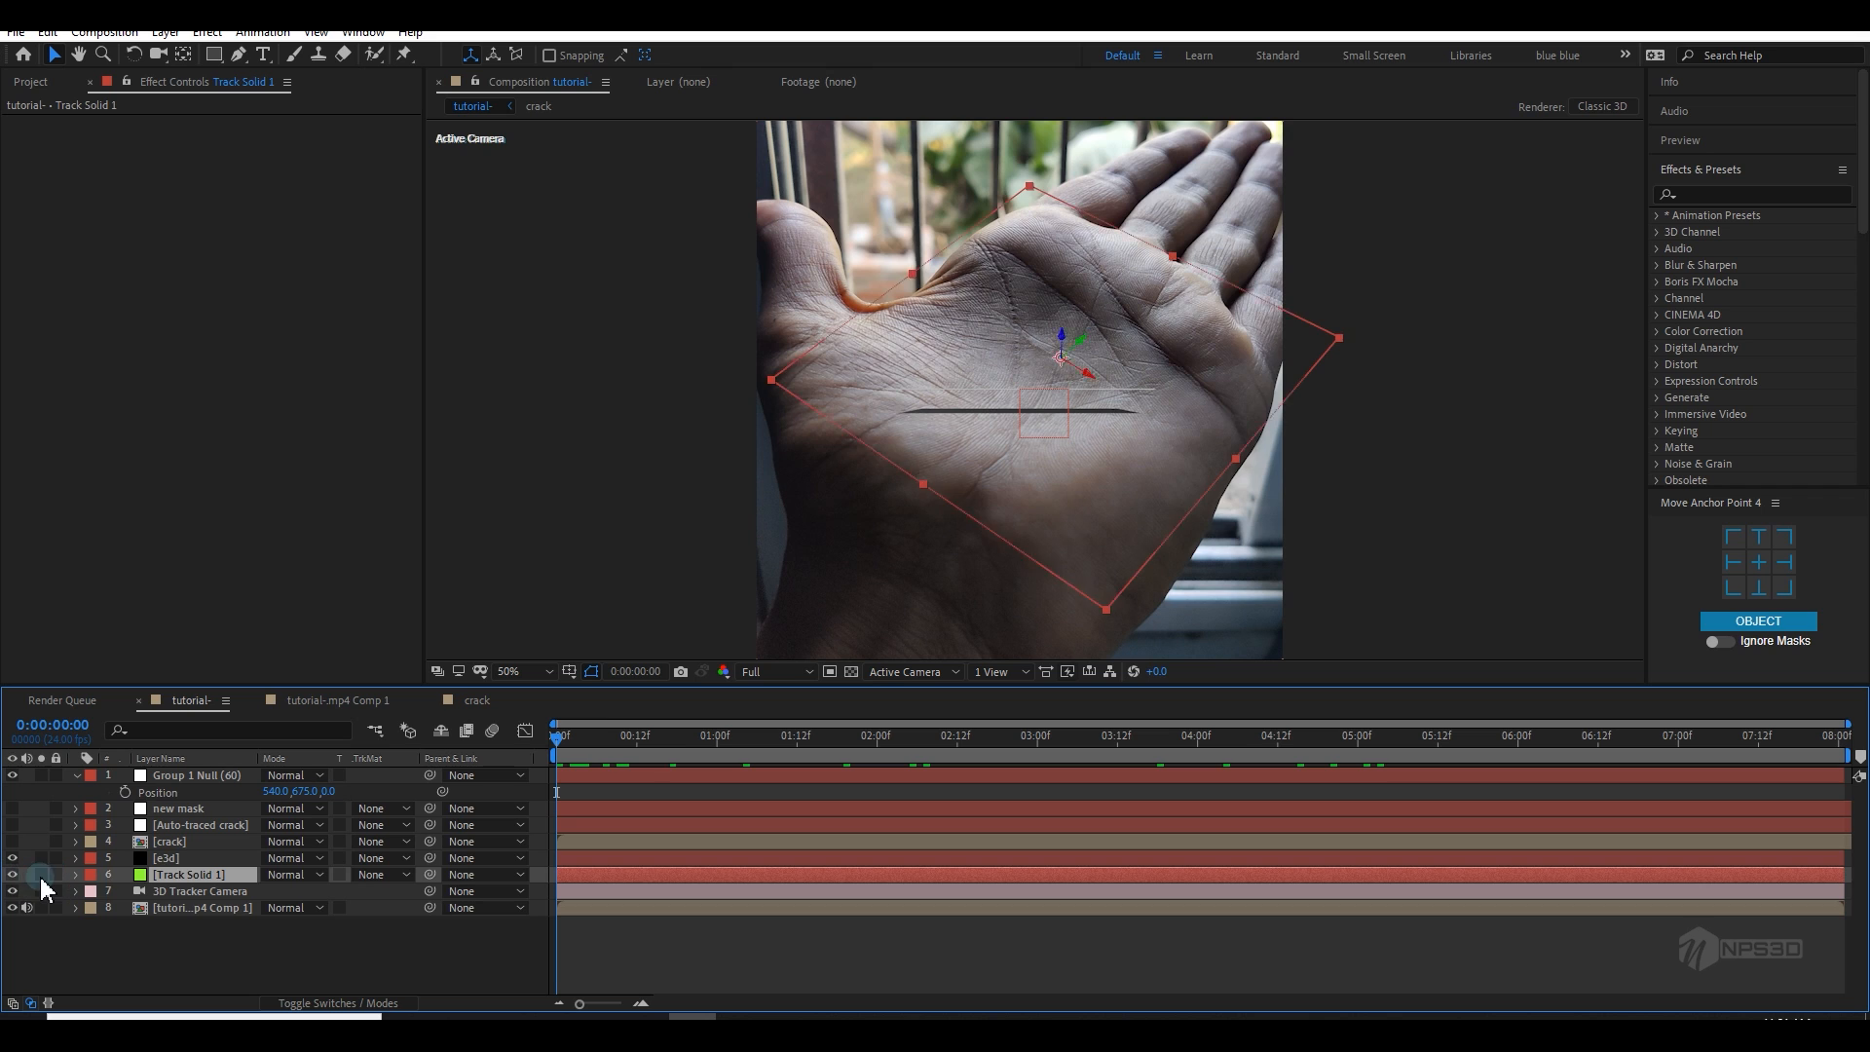
{"action": "left_click", "coordinate": [41, 874]}
{"action": "left_click", "coordinate": [41, 873]}
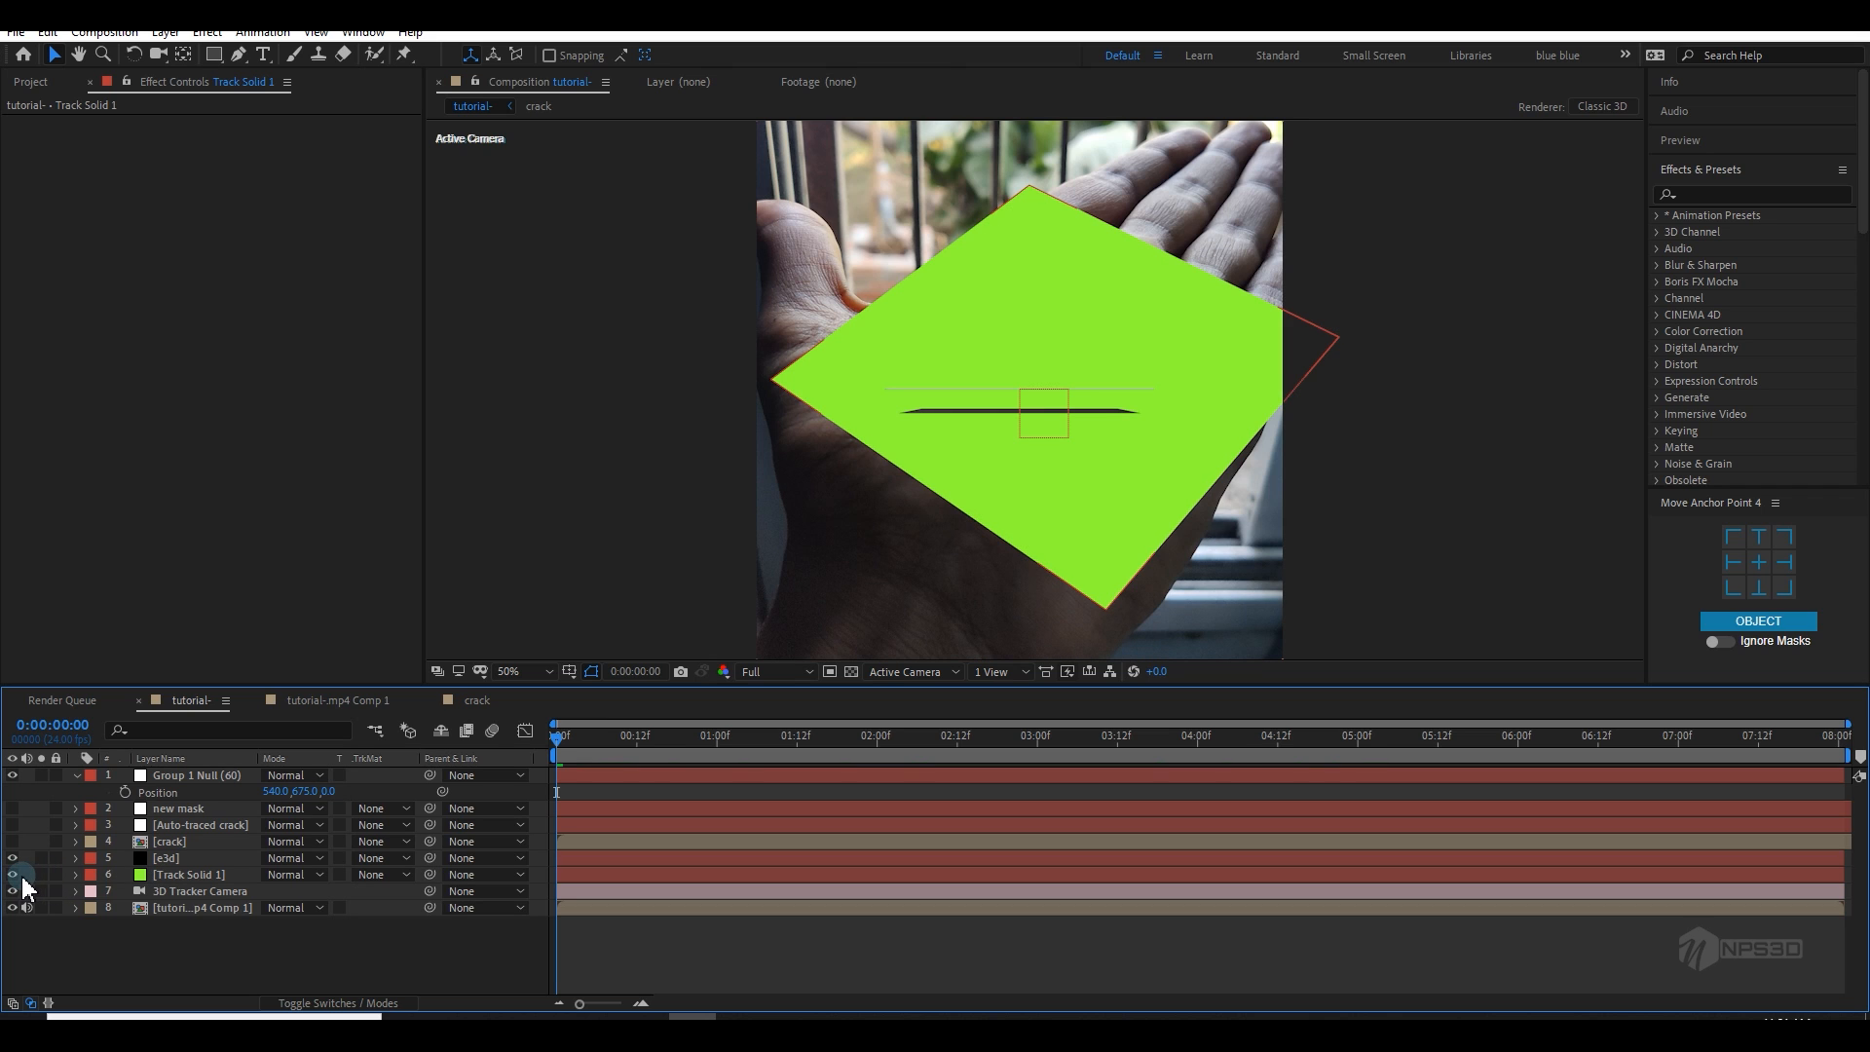
{"action": "left_click", "coordinate": [11, 874]}
Step: Copy the position of Track Solid 1 onto Group 1 Null
{"action": "left_click", "coordinate": [201, 874]}
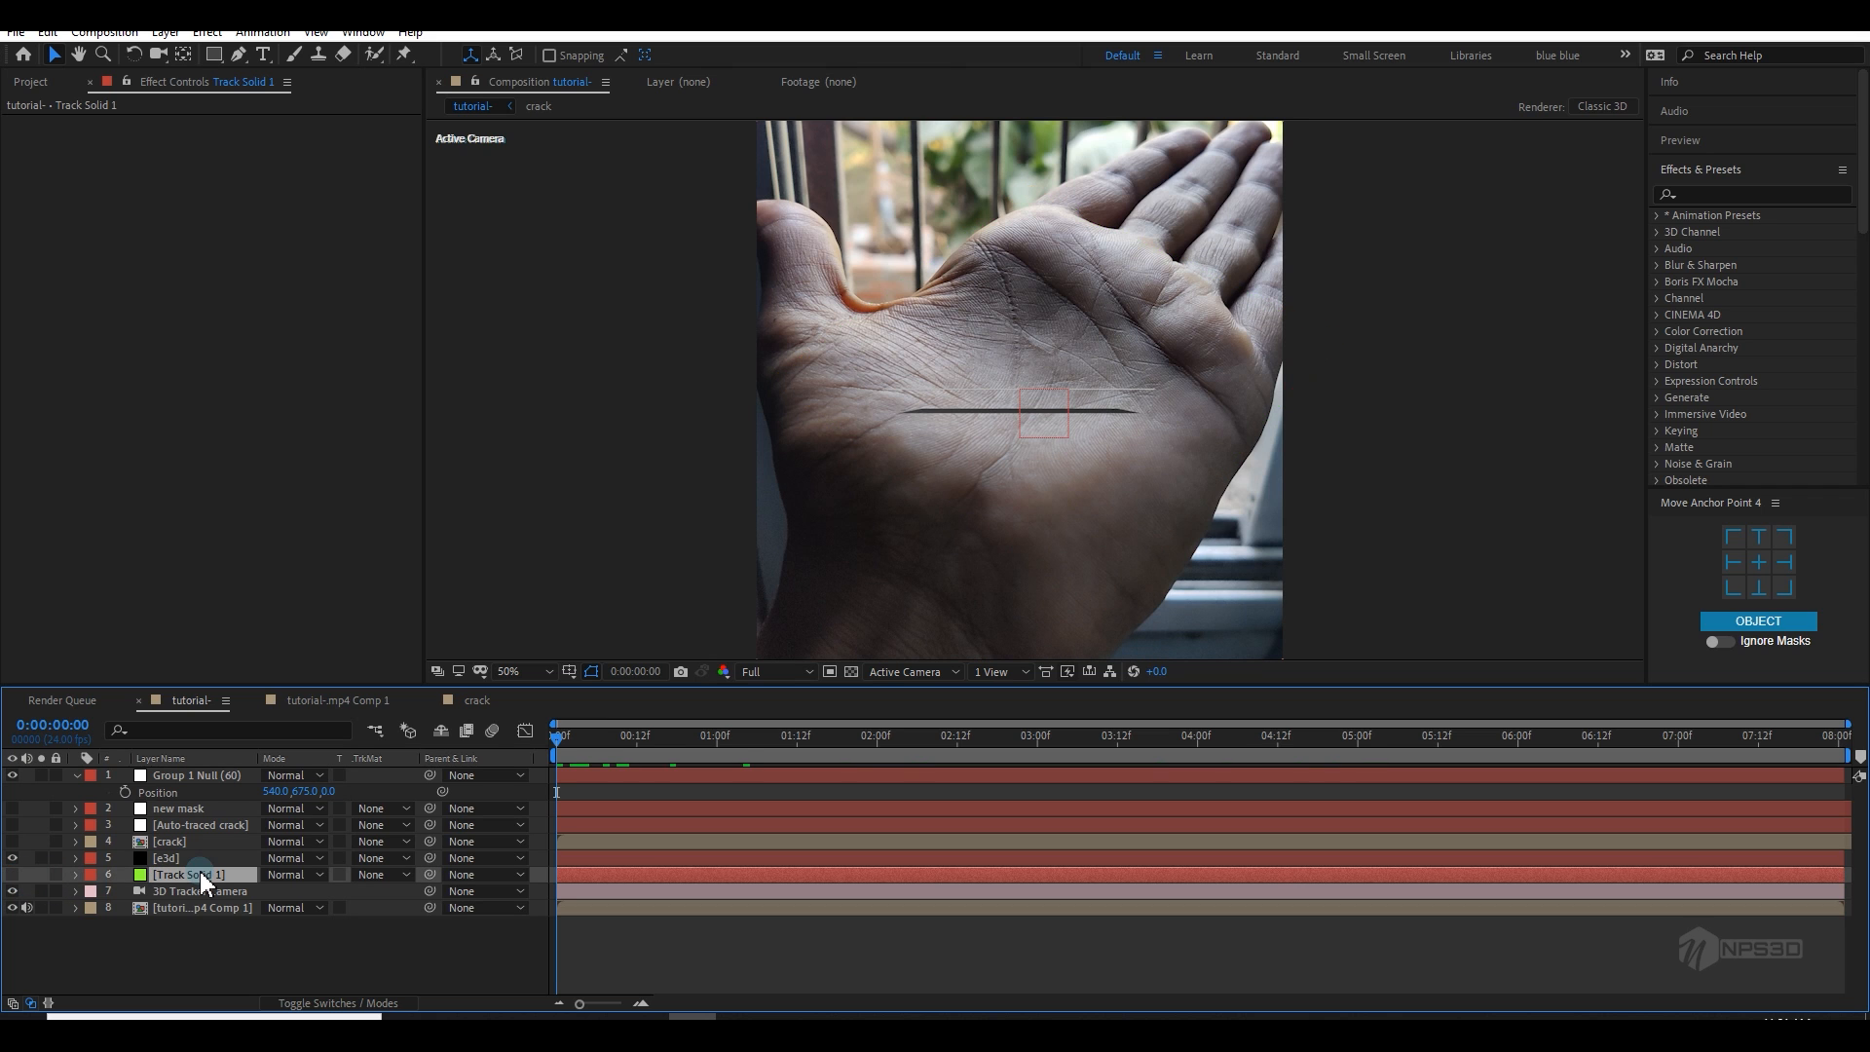
{"action": "key", "text": "p"}
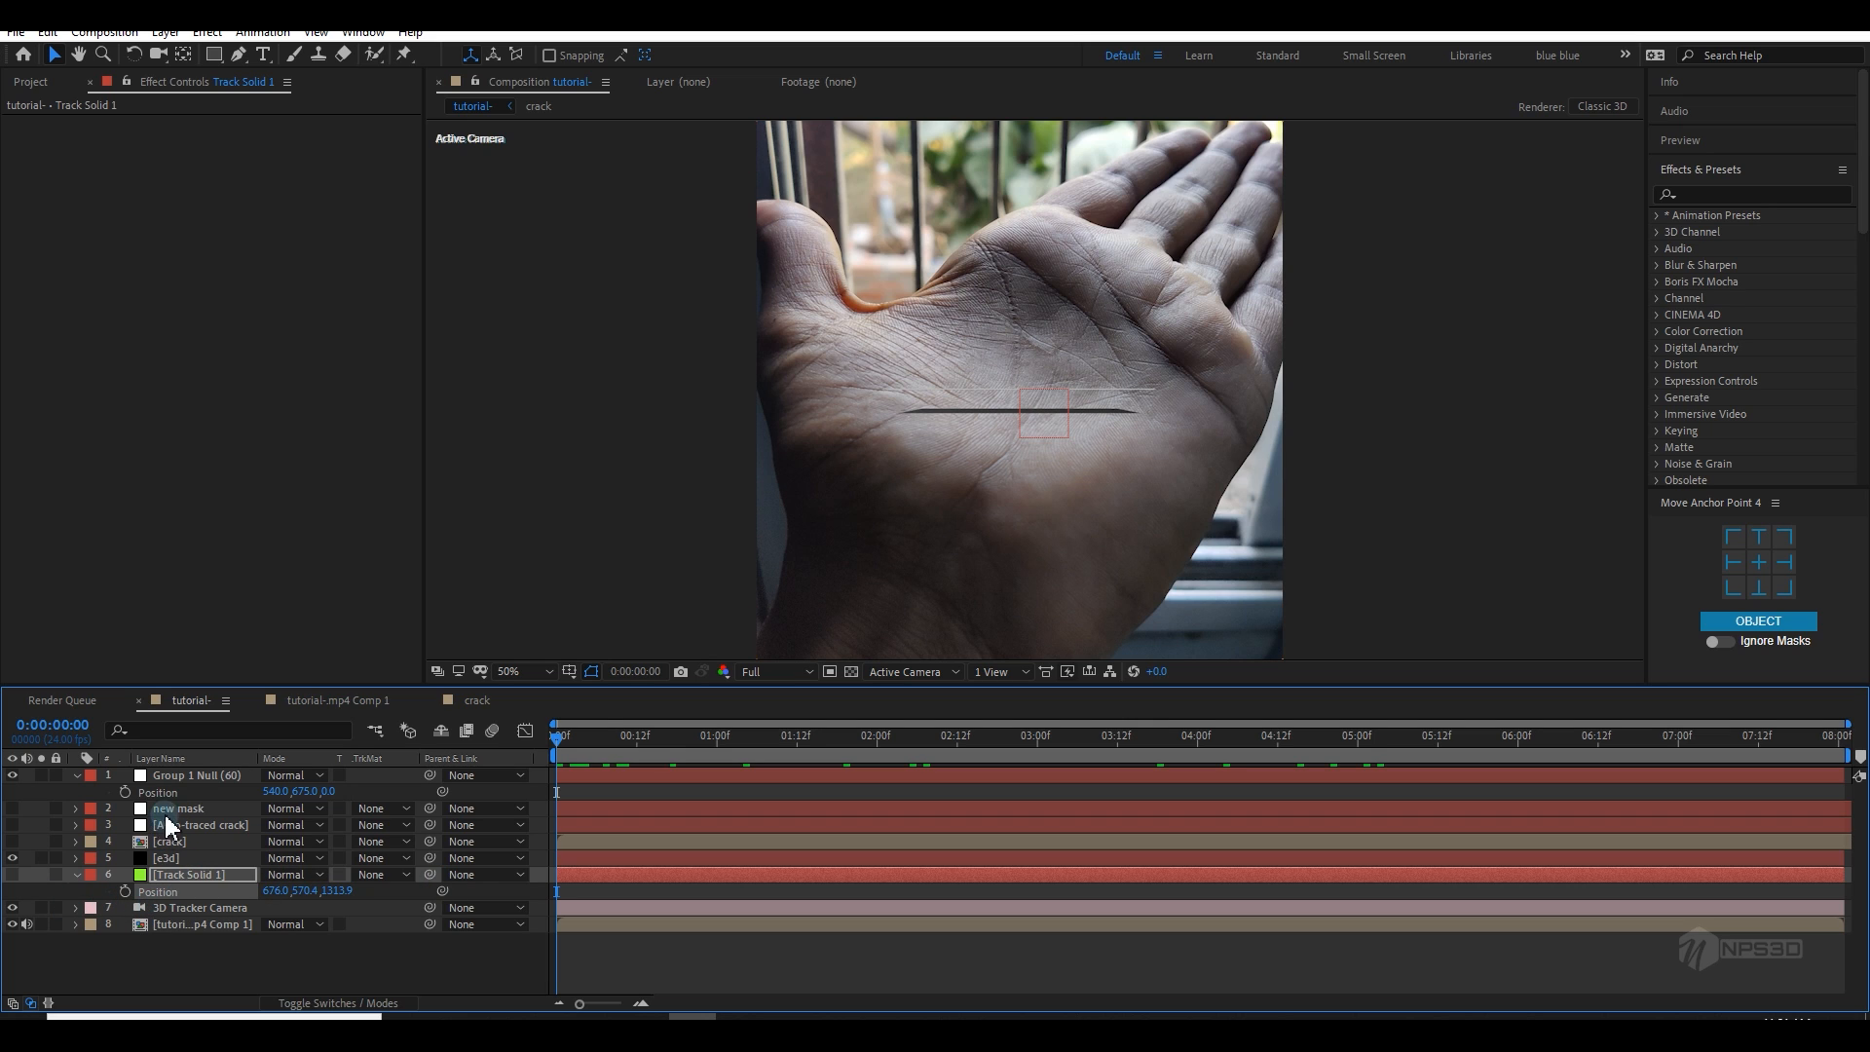
{"action": "left_click", "coordinate": [171, 776]}
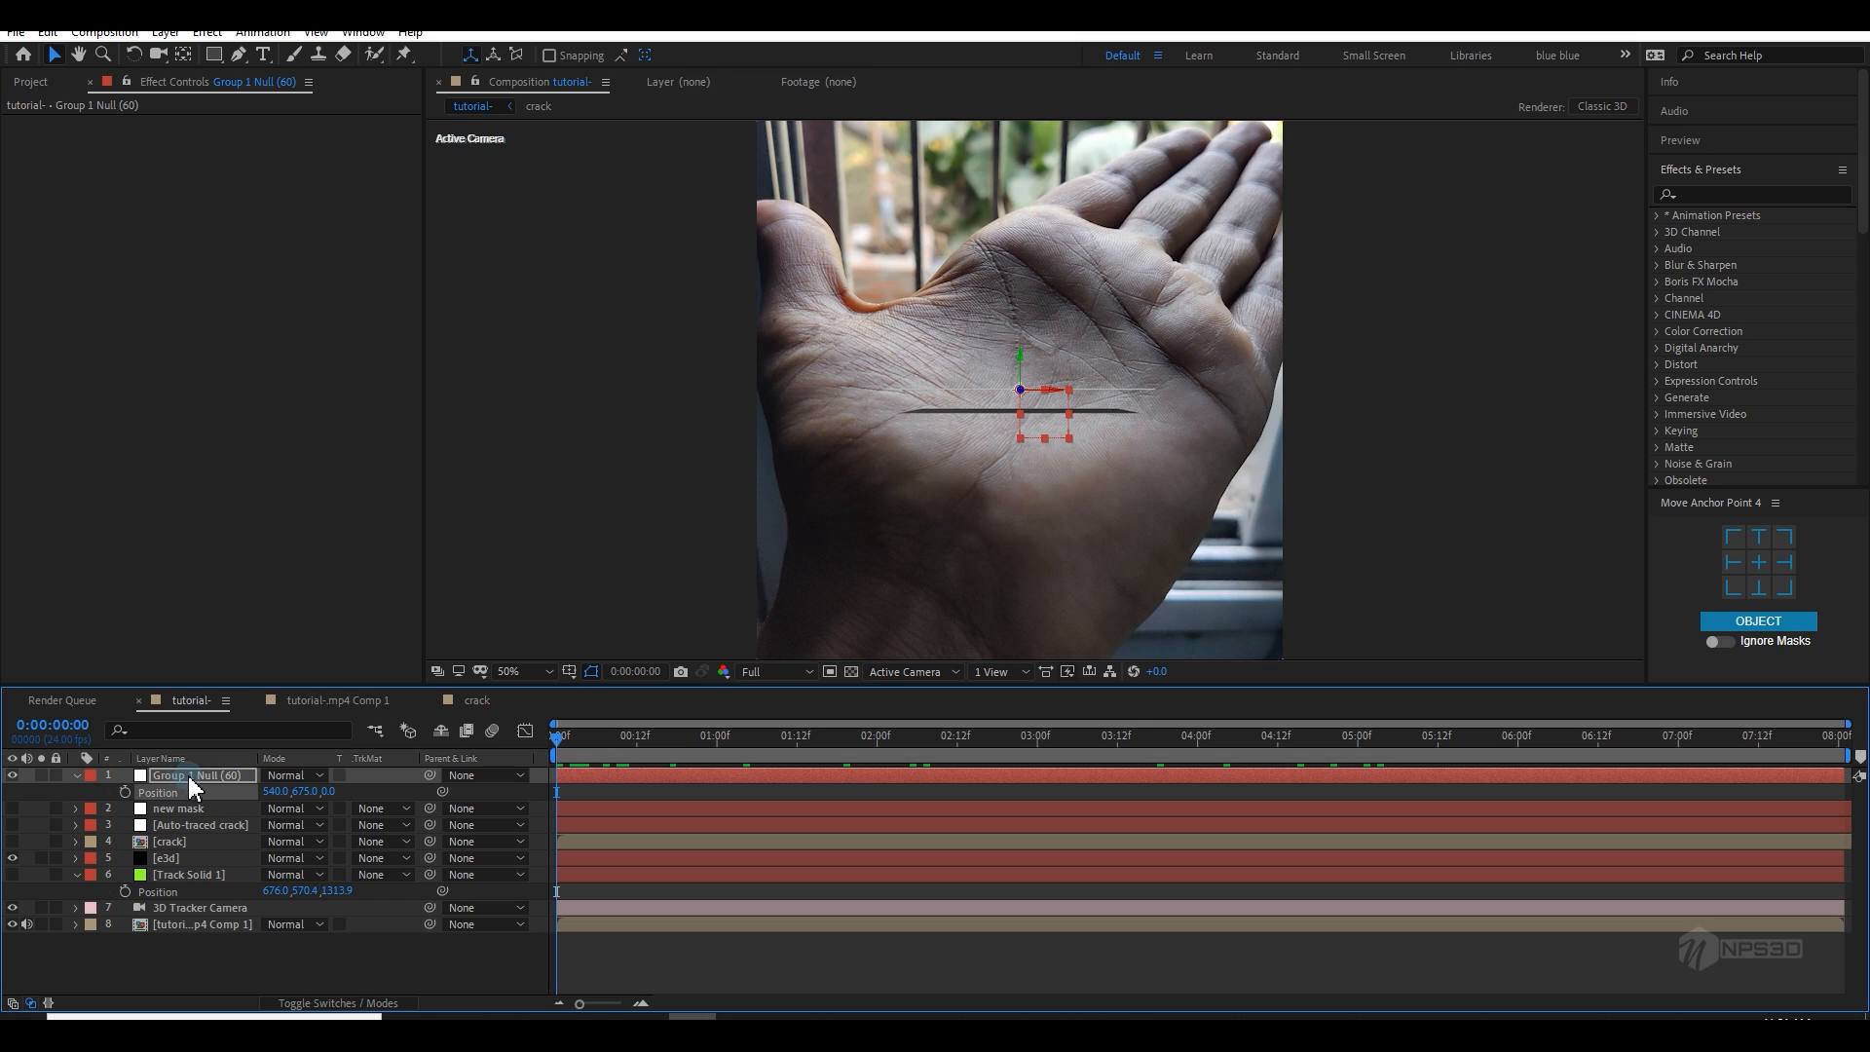
{"action": "key", "text": "ctrl+v"}
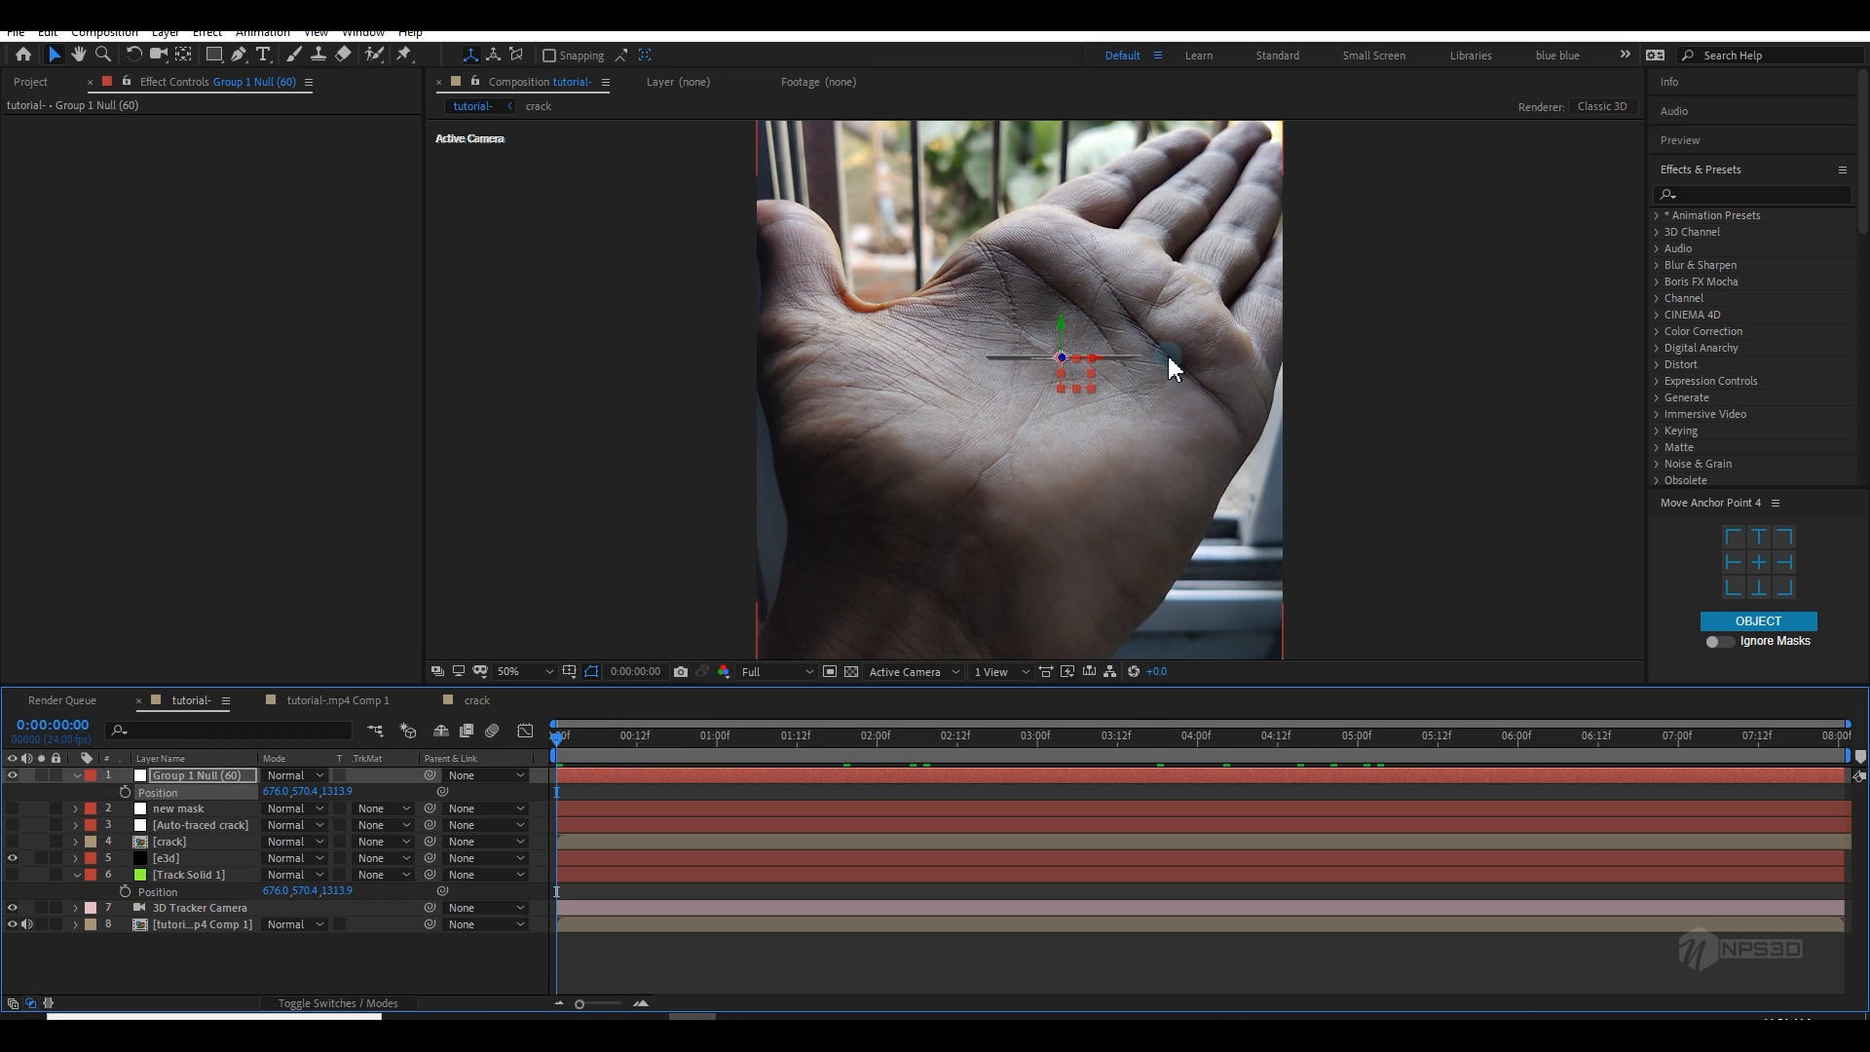
Step: Align Group 1 Null with the palm by setting X orientation to 228° and Y Rotation to 43°, using Track Solid 1's rotation as reference
{"action": "left_click", "coordinate": [213, 879]}
{"action": "key", "text": "r"}
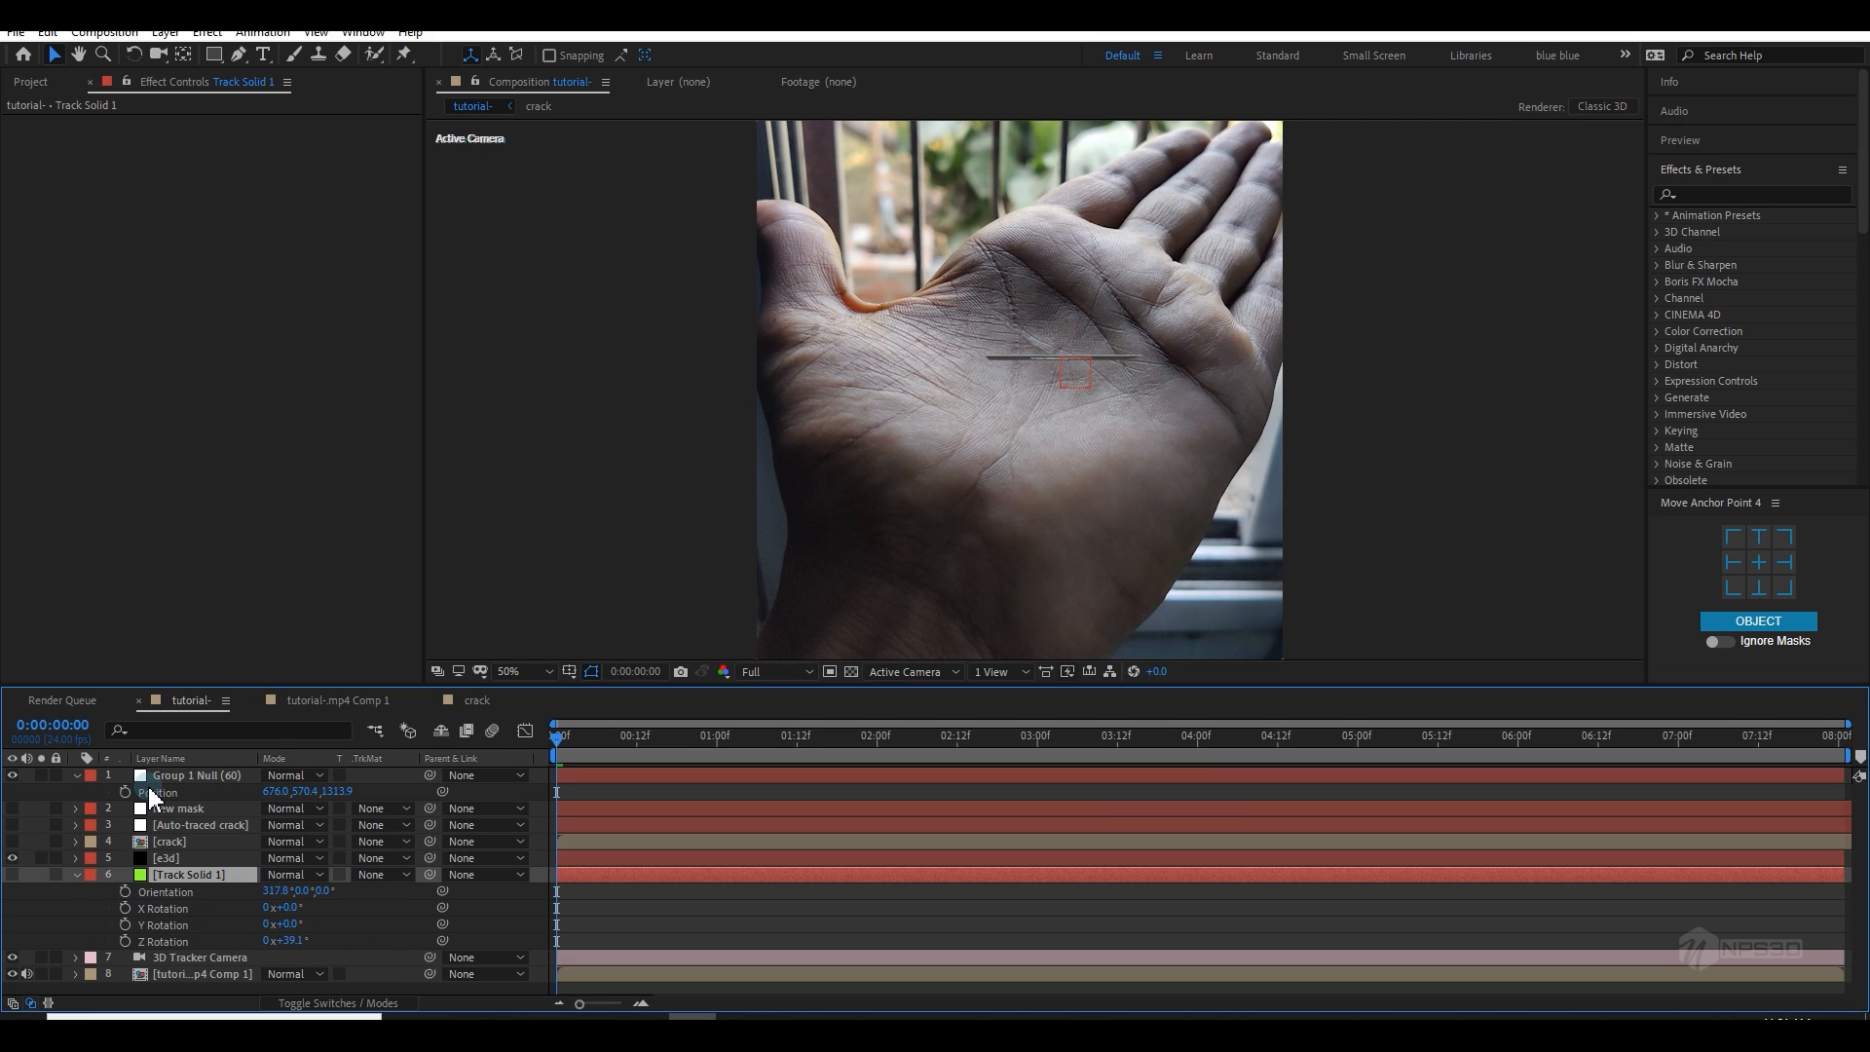
{"action": "left_click", "coordinate": [201, 774]}
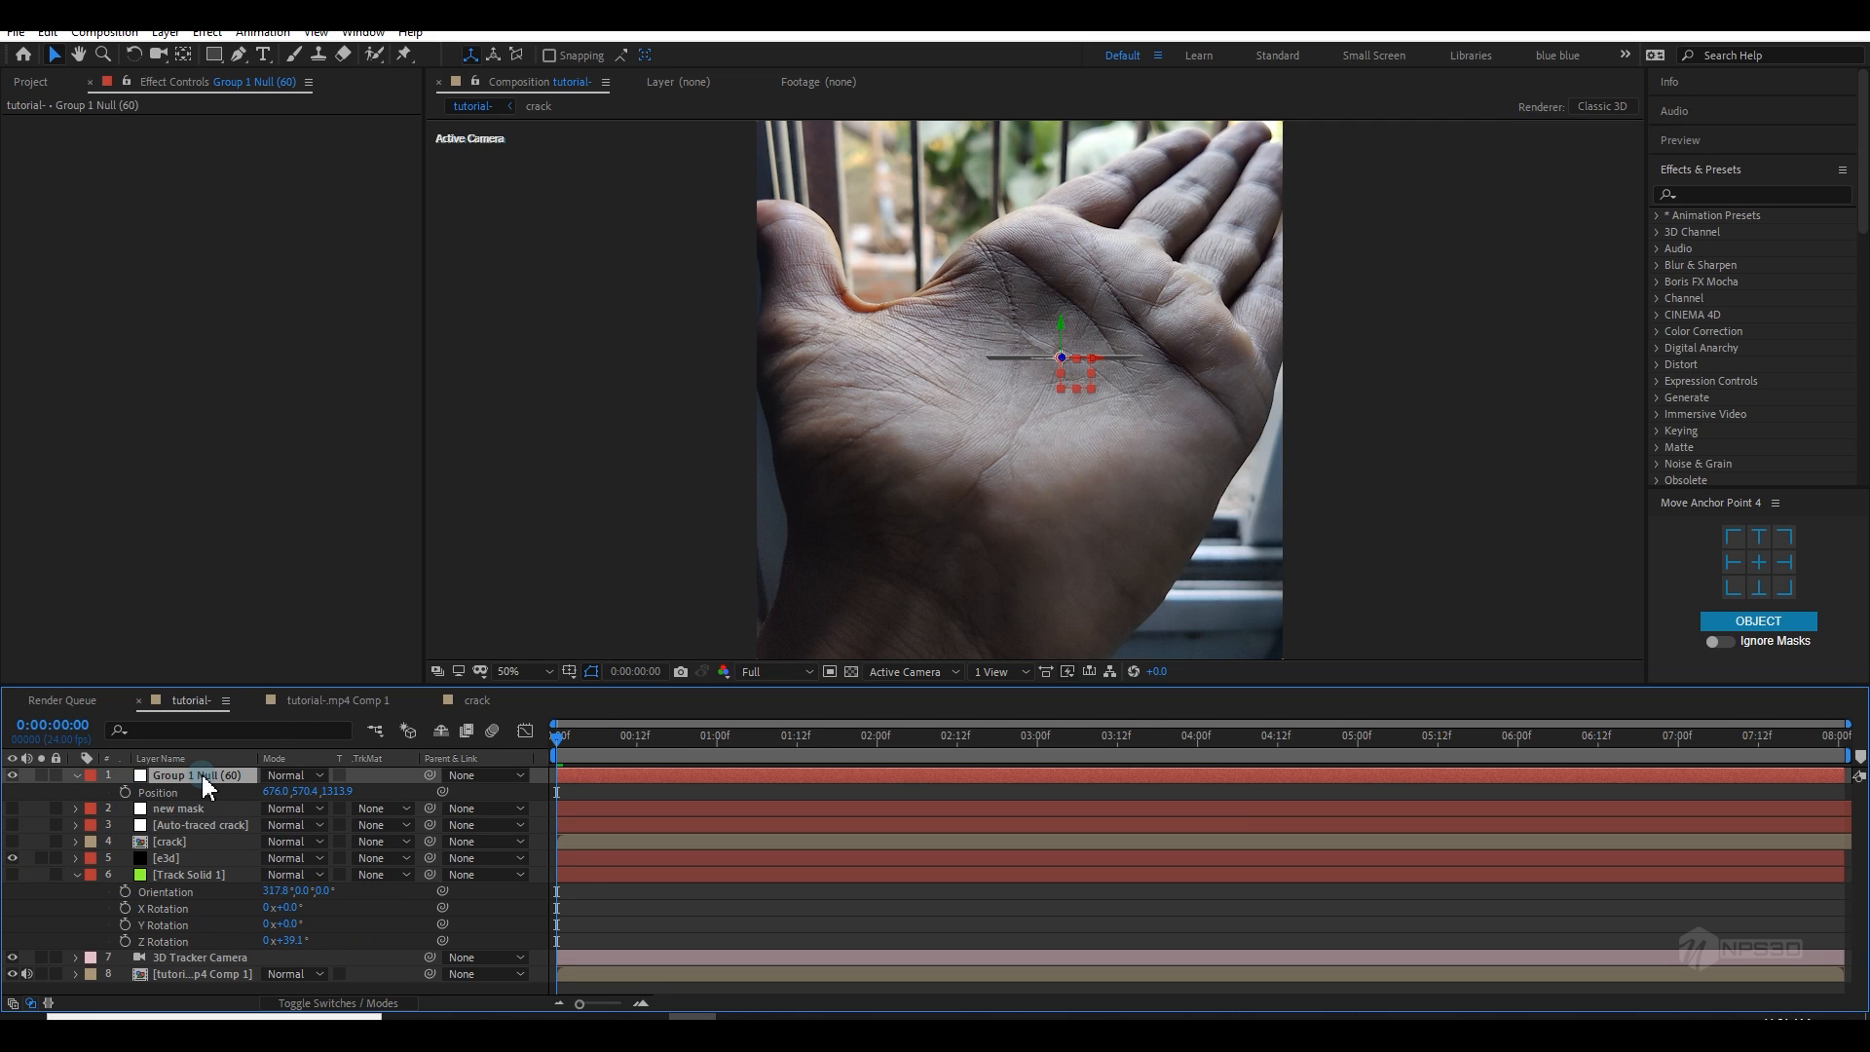
{"action": "key", "text": "r"}
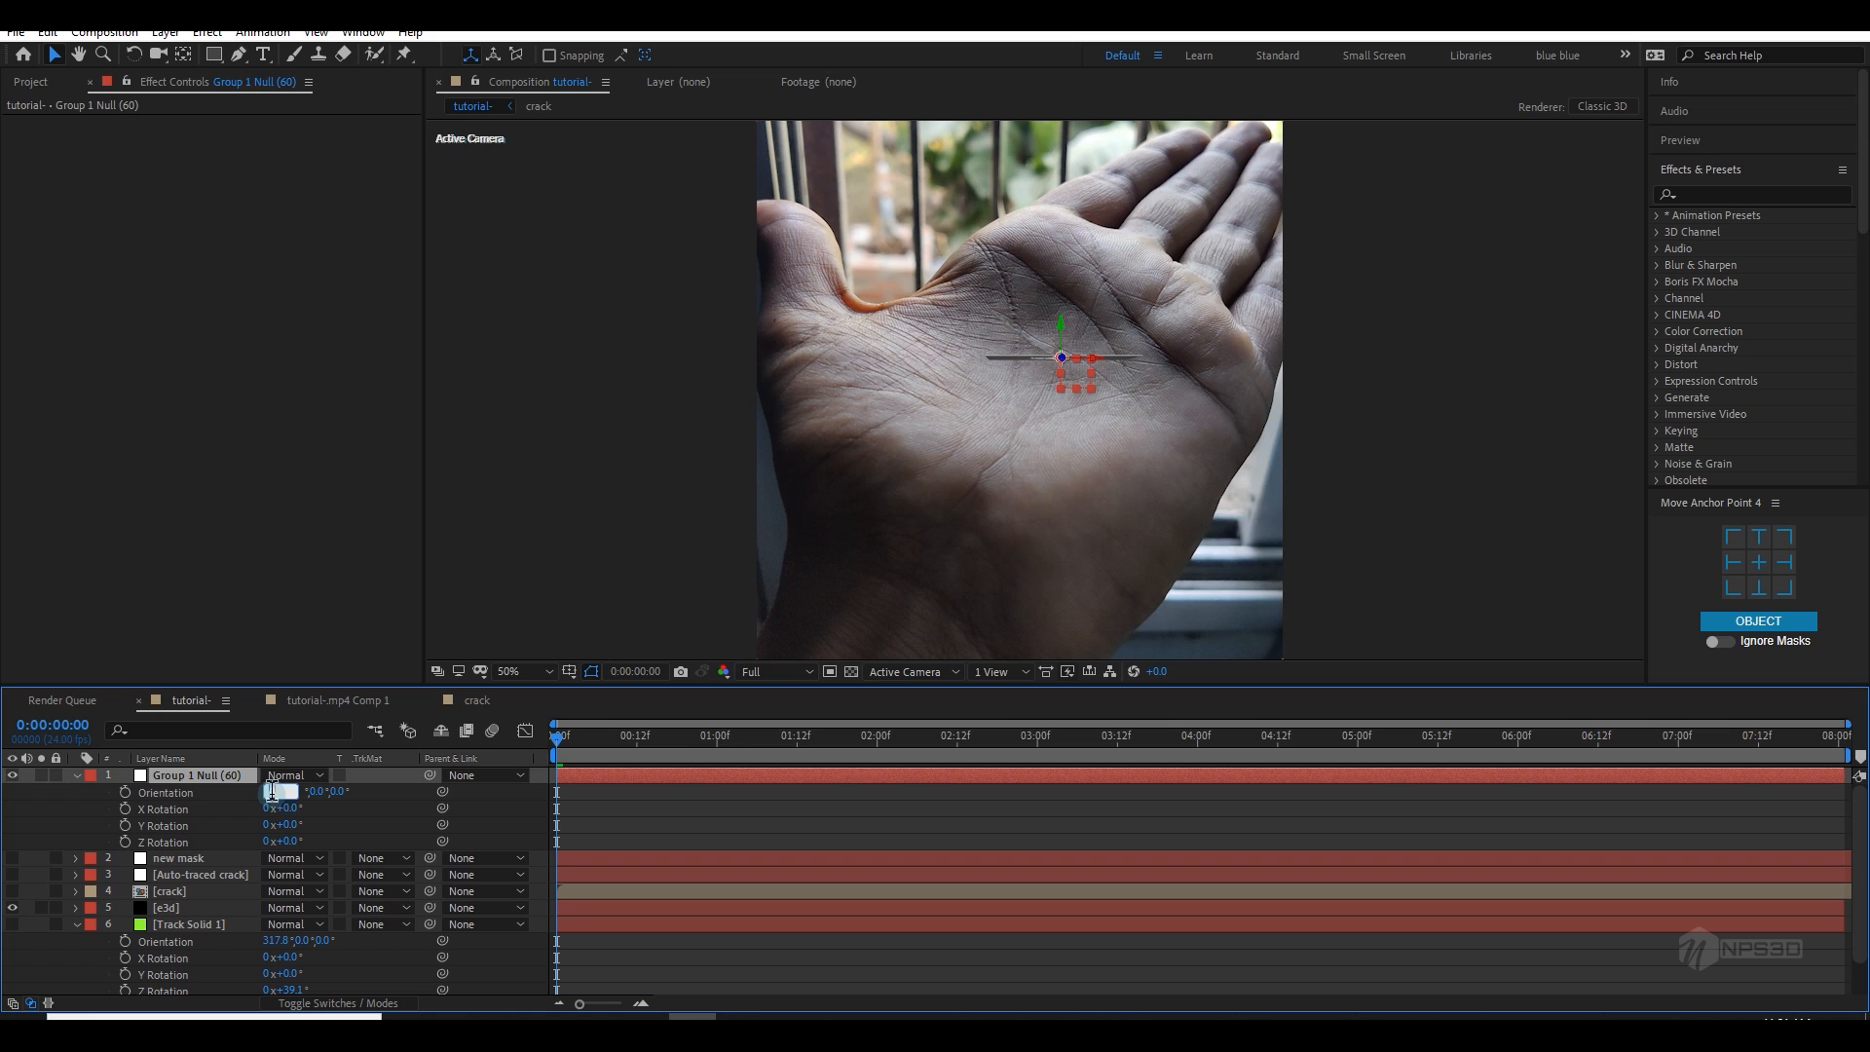
{"action": "left_click", "coordinate": [333, 817]}
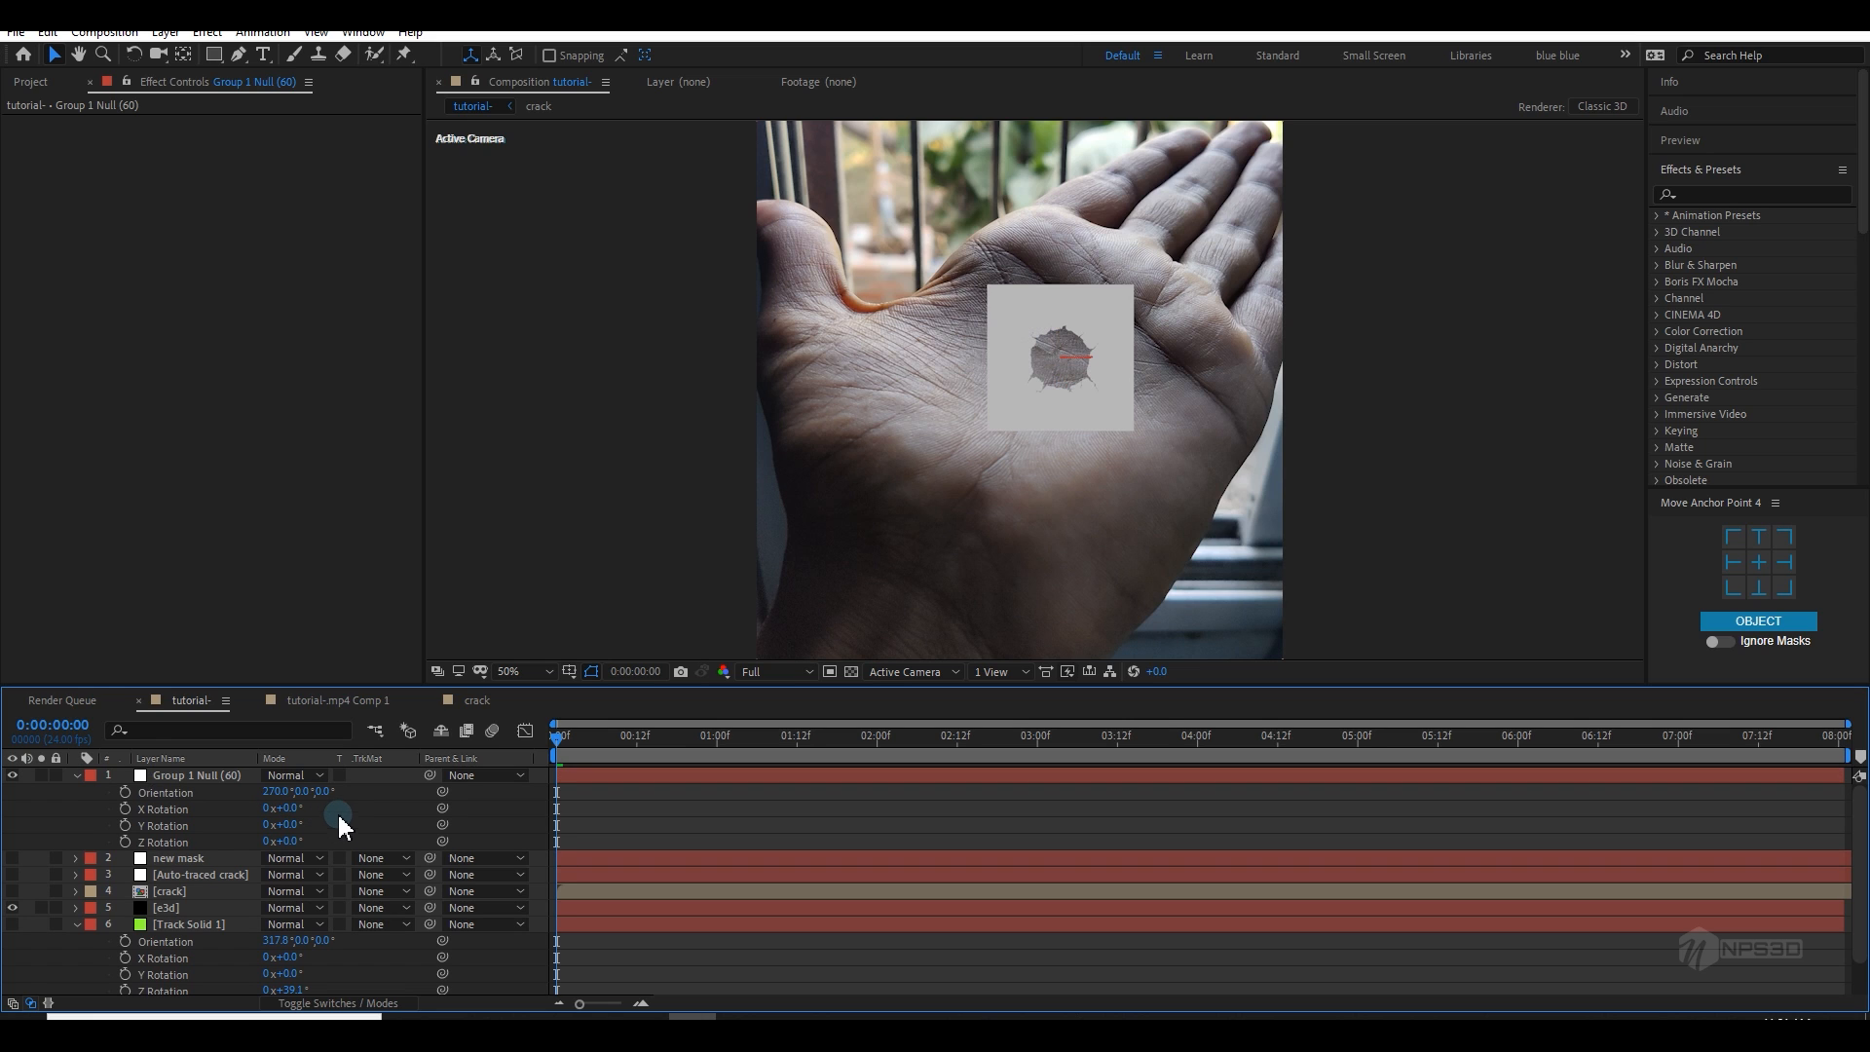
{"action": "left_click_drag", "start_coordinate": [274, 793], "coordinate": [311, 812]}
{"action": "key", "text": "ctrl+z"}
{"action": "key", "text": "ctrl+z"}
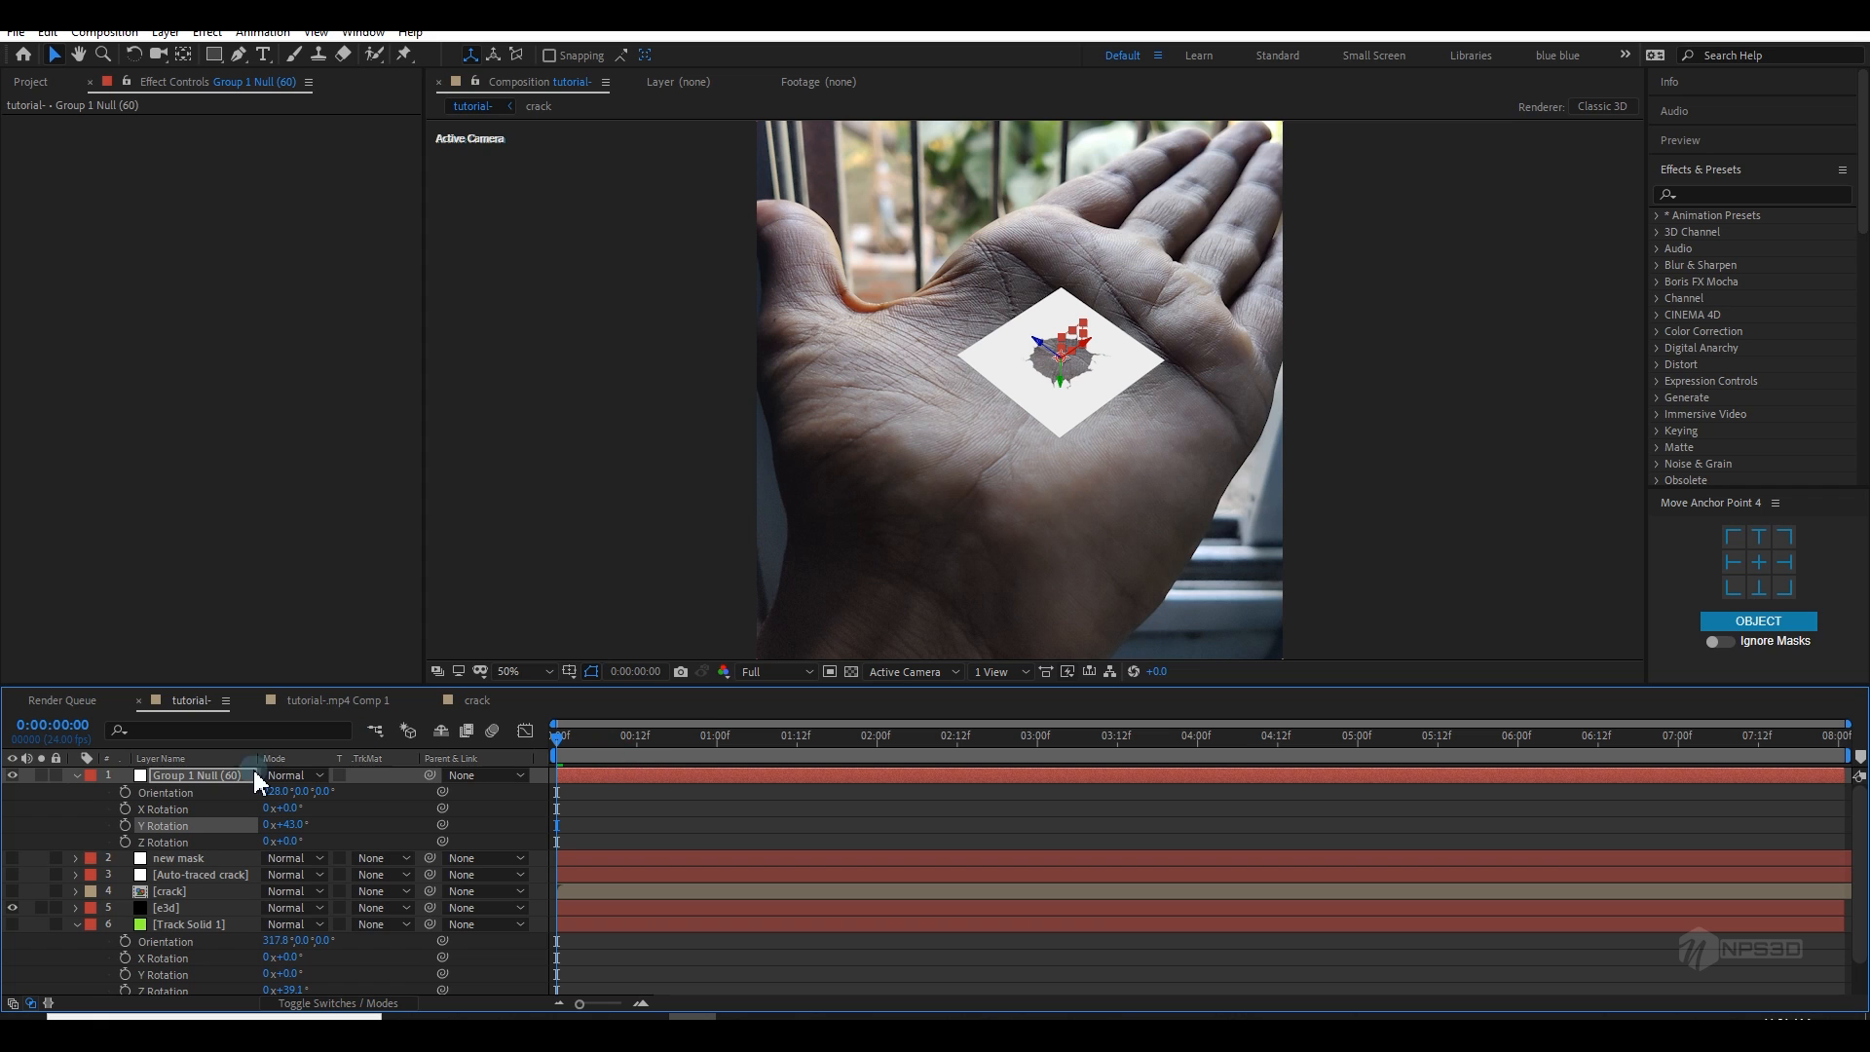
Step: Scale Group 1 Null uniformly to 222% and scrub the timeline to check the slab's size on the palm
{"action": "key", "text": "s"}
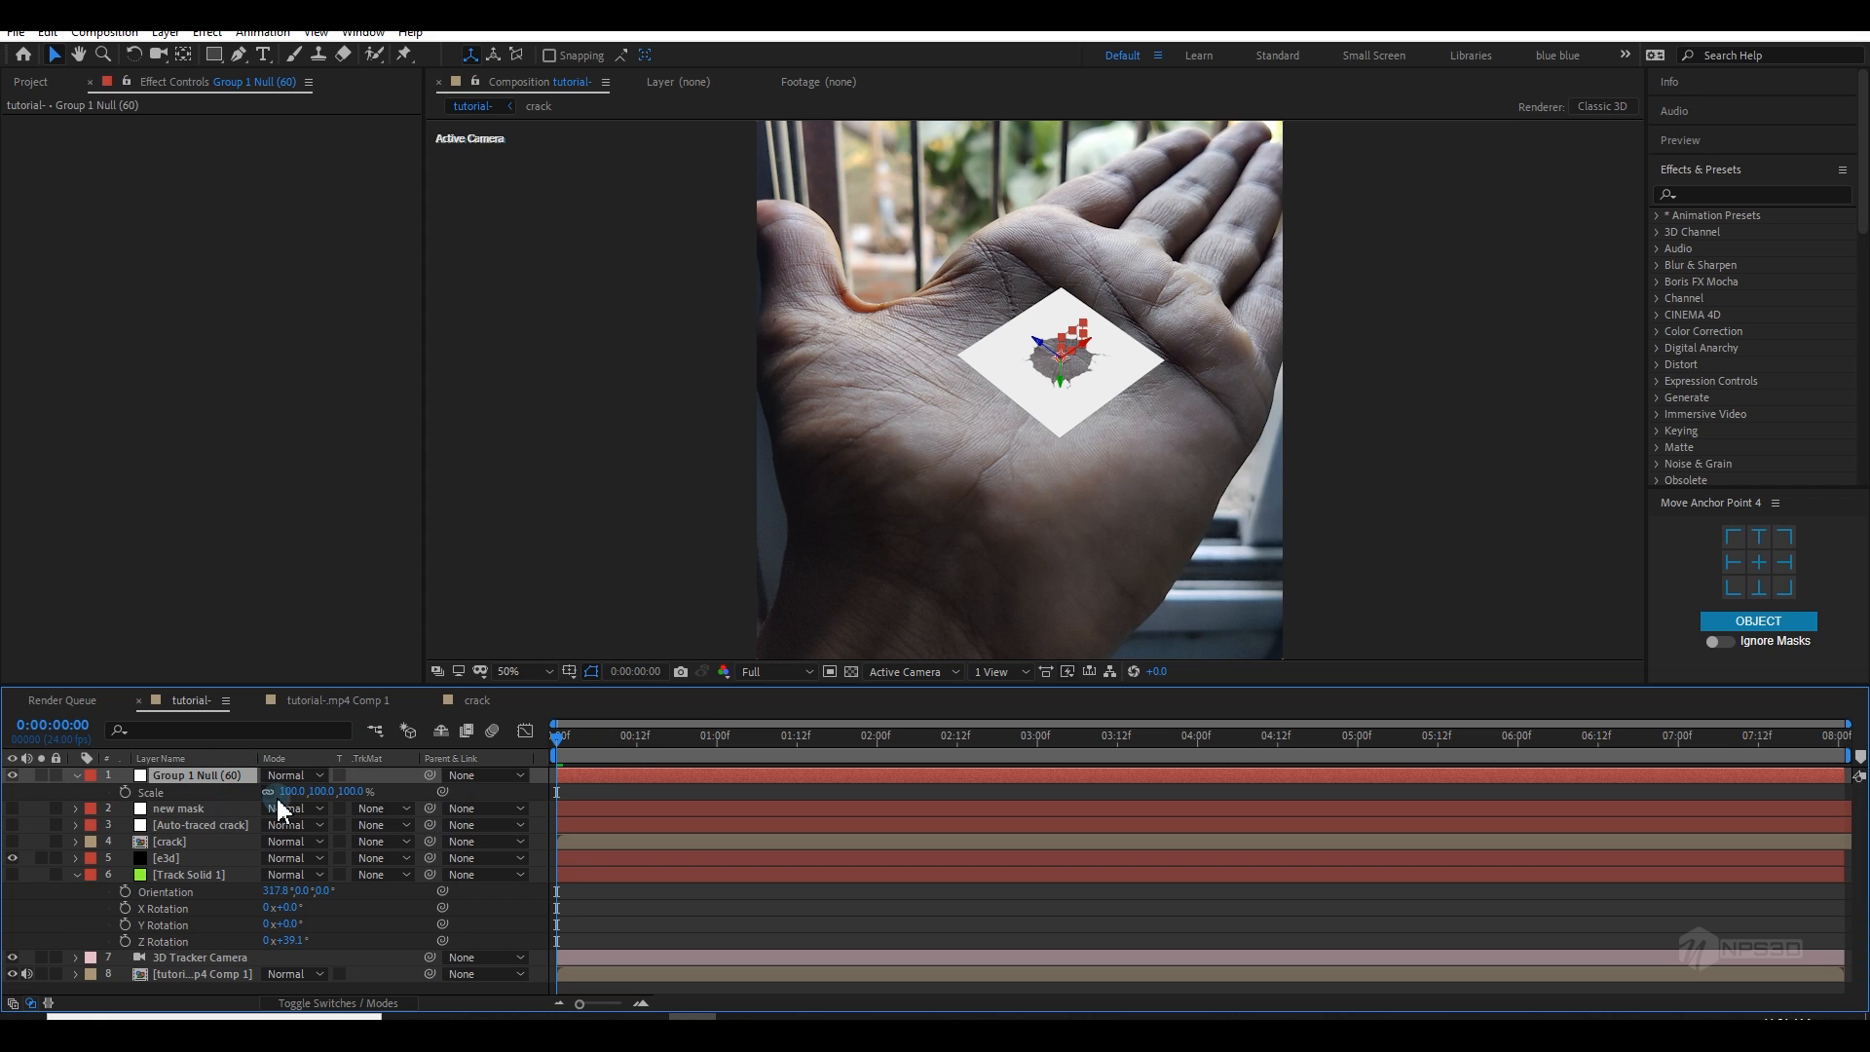
{"action": "left_click_drag", "start_coordinate": [292, 792], "coordinate": [400, 785]}
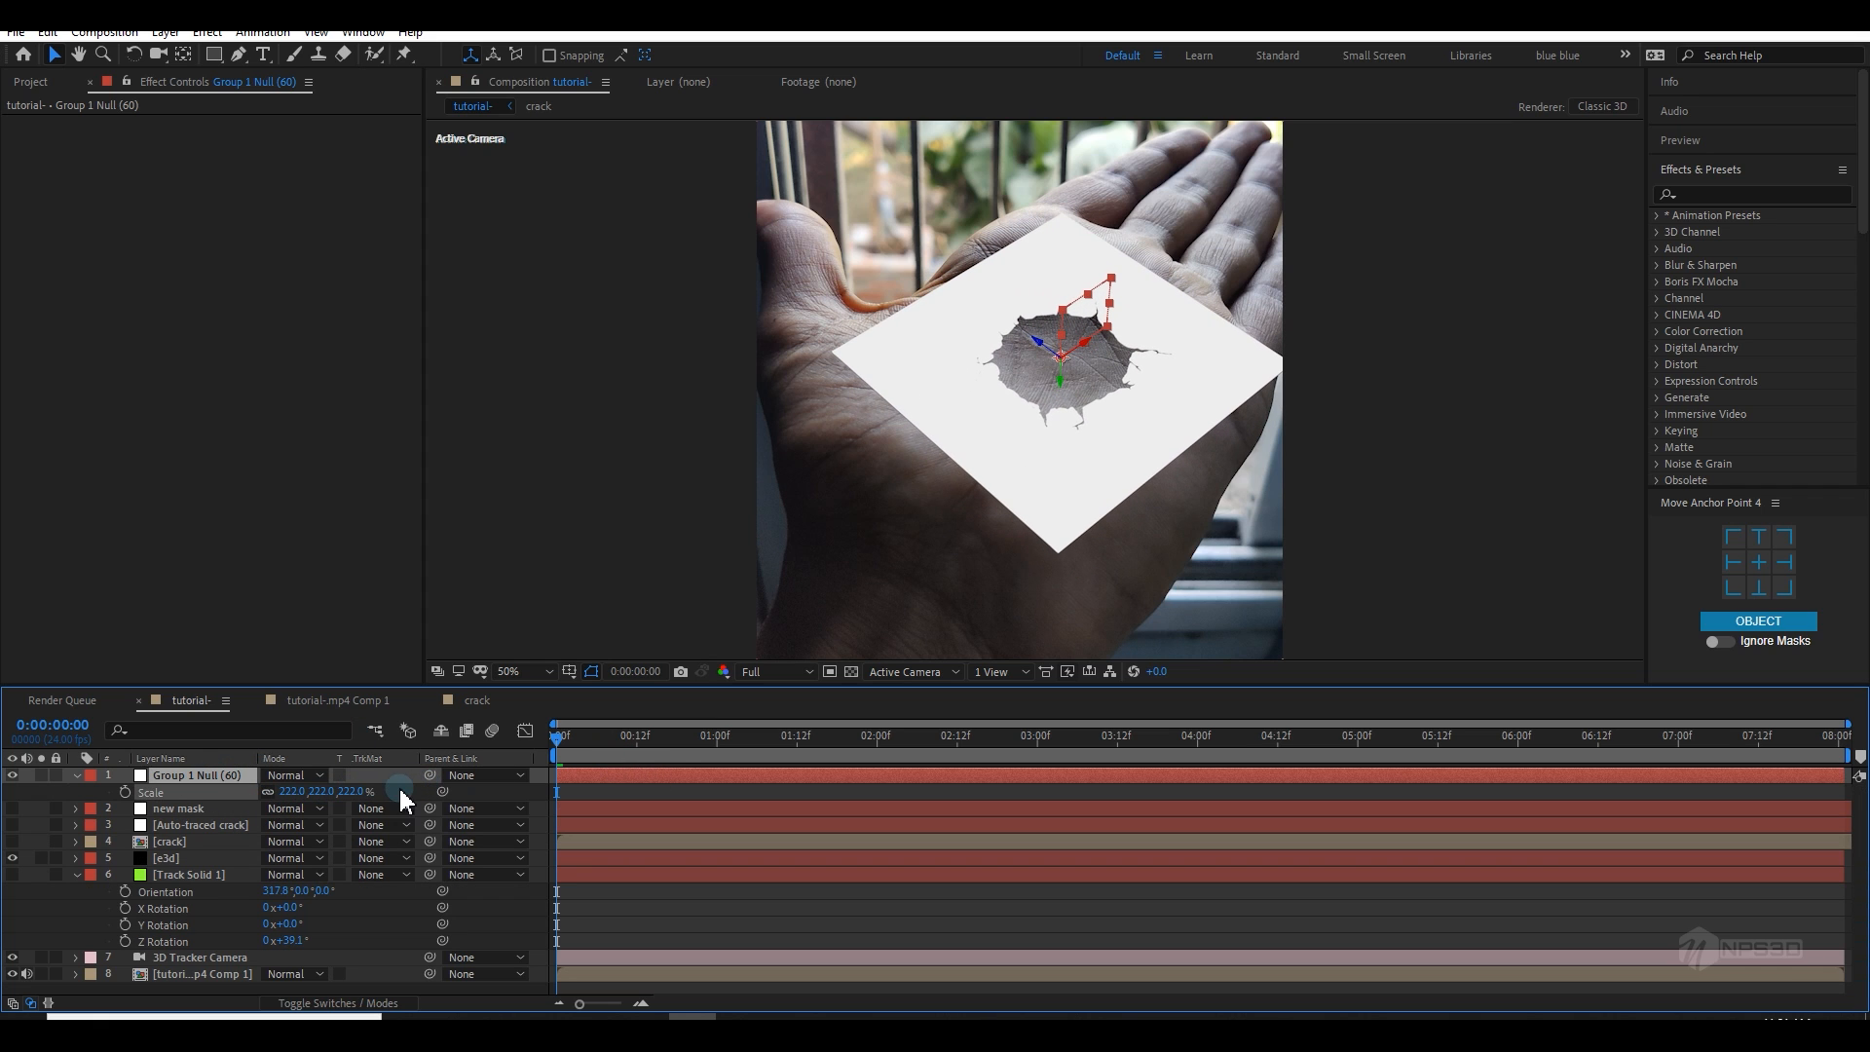
{"action": "left_click_drag", "start_coordinate": [579, 750], "coordinate": [422, 786]}
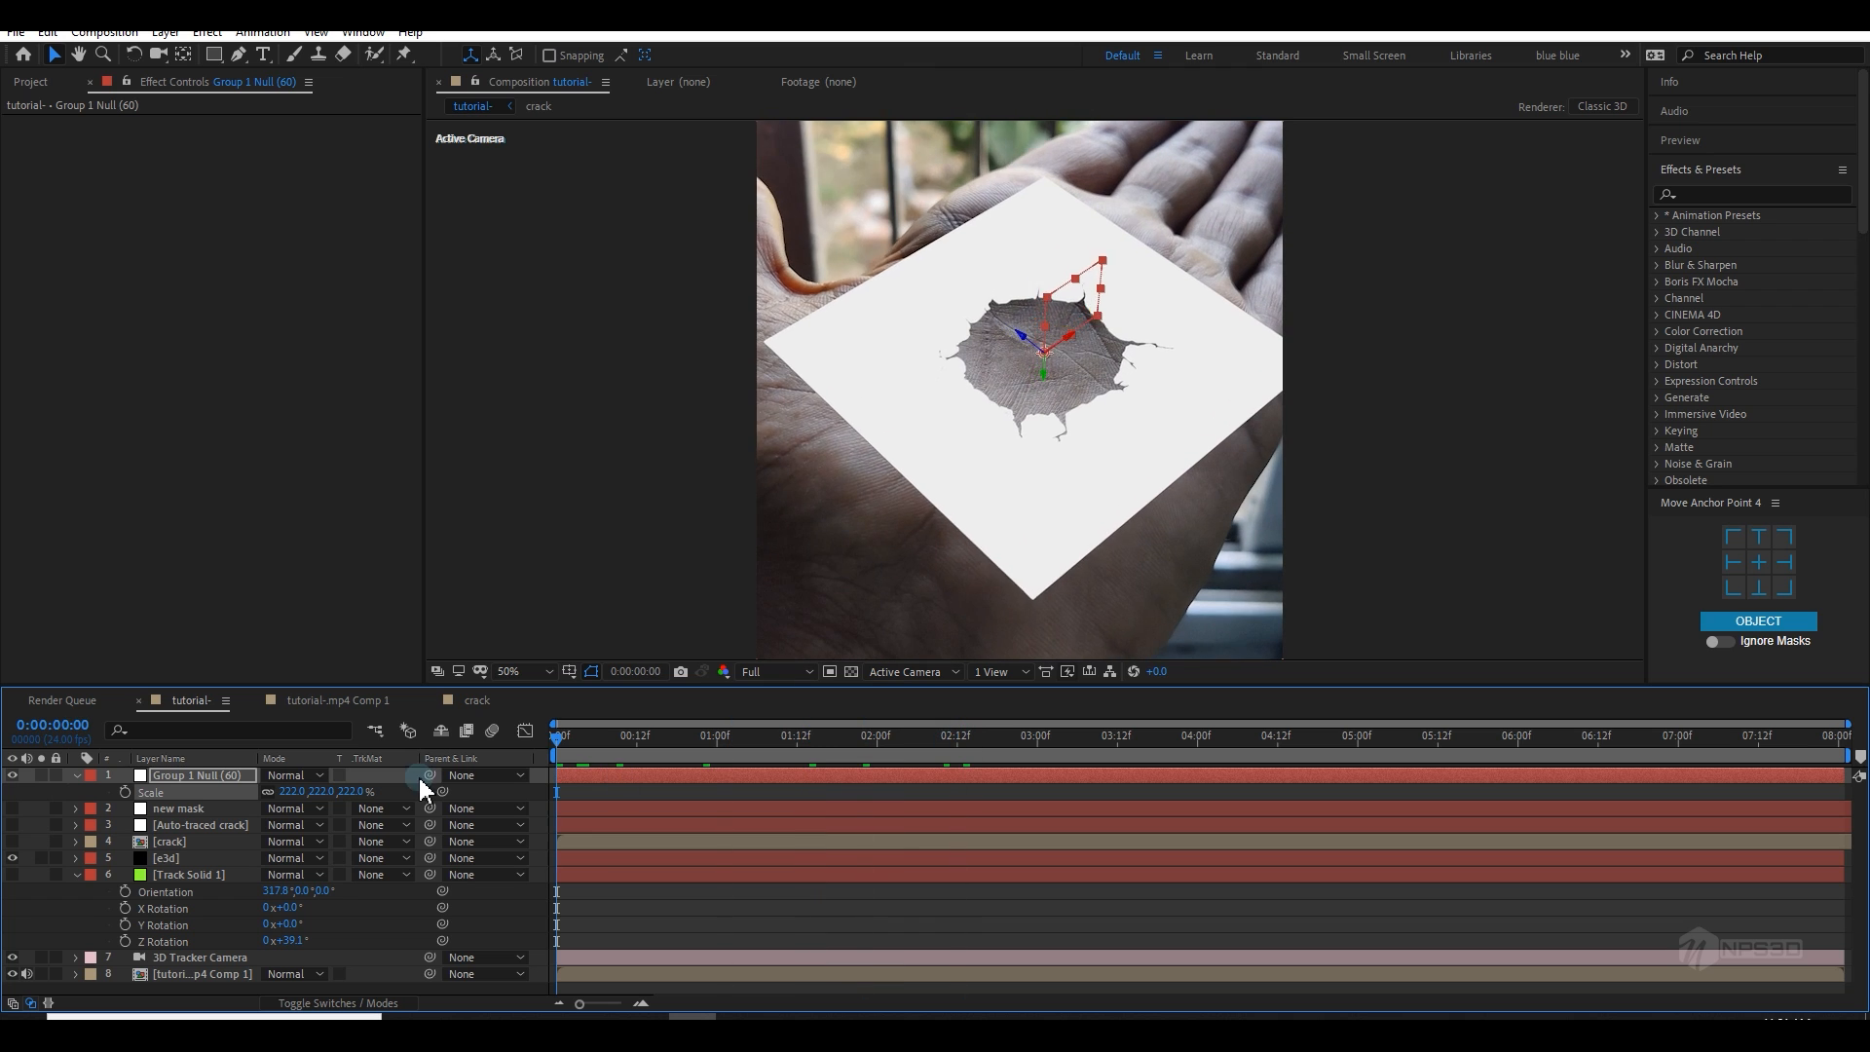
Step: Set the preview resolution to Half, play the composition, and scrub to 0:00:08:00 to check the tracking
{"action": "key", "text": "space"}
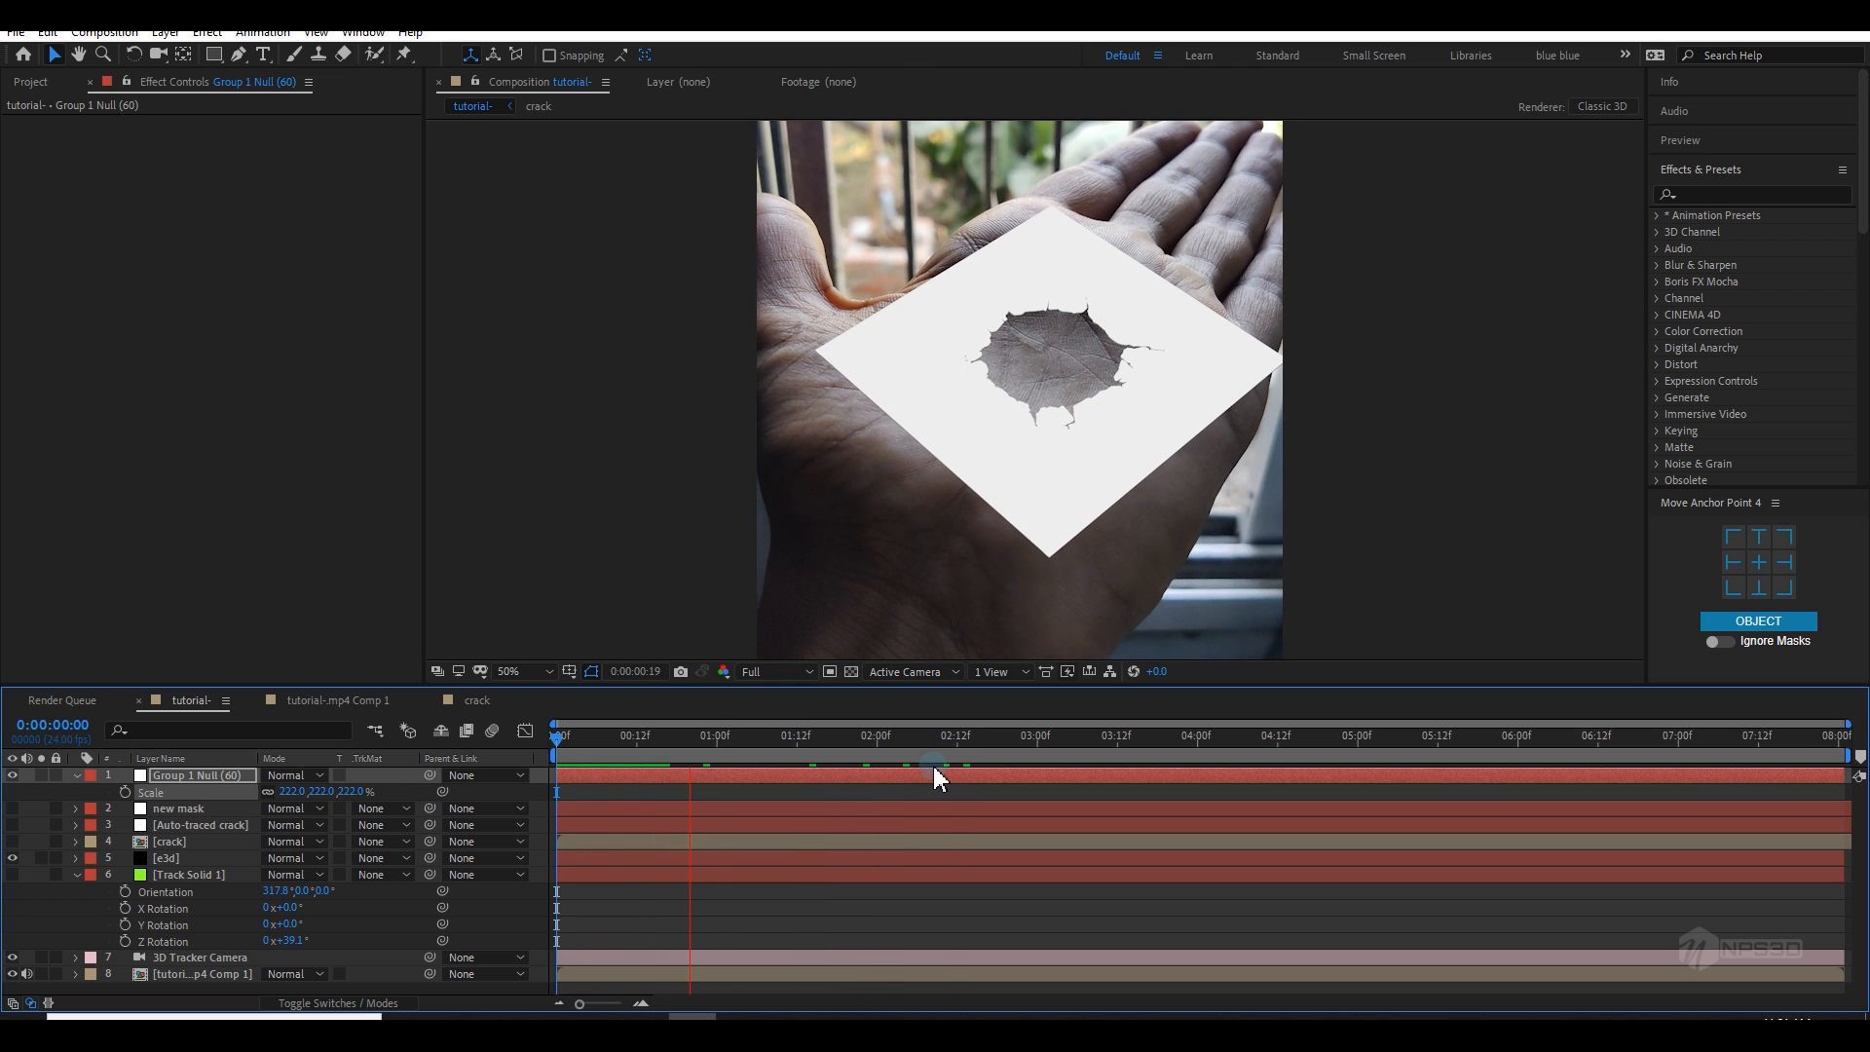
{"action": "left_click", "coordinate": [781, 674]}
{"action": "left_click", "coordinate": [786, 738]}
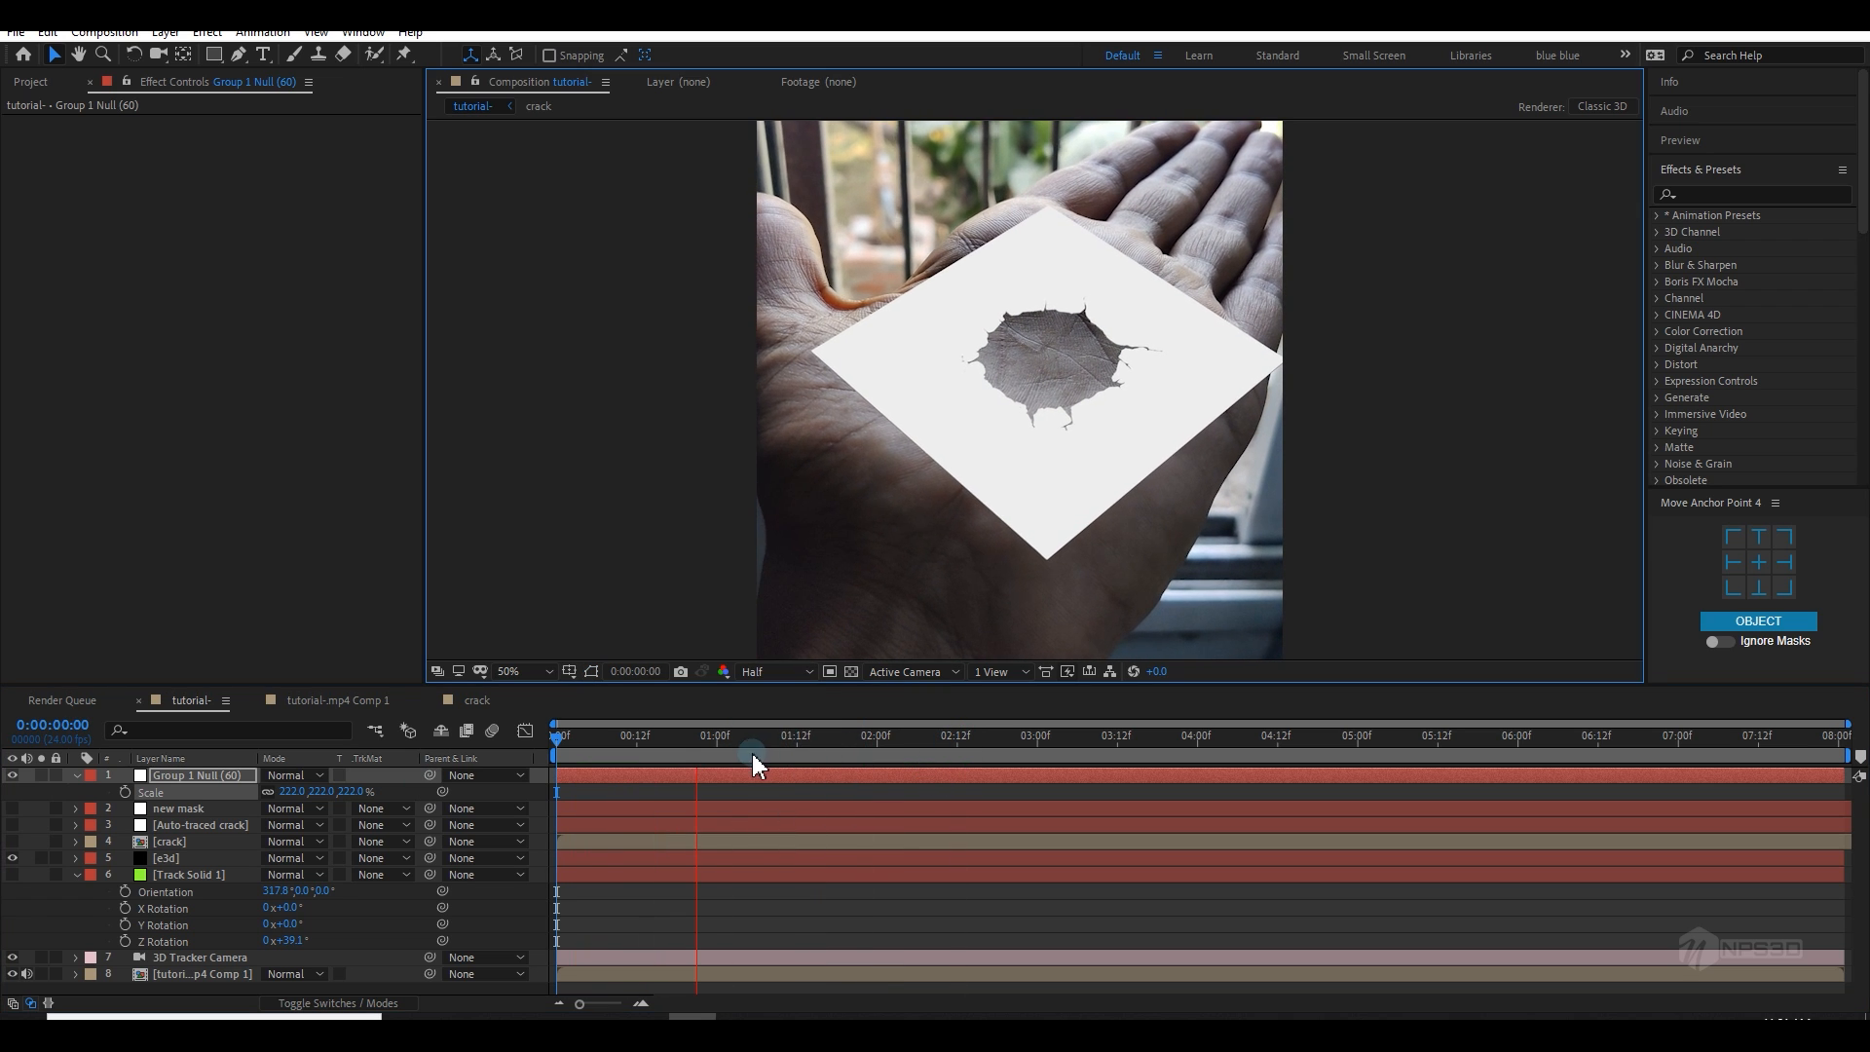
{"action": "key", "text": "space"}
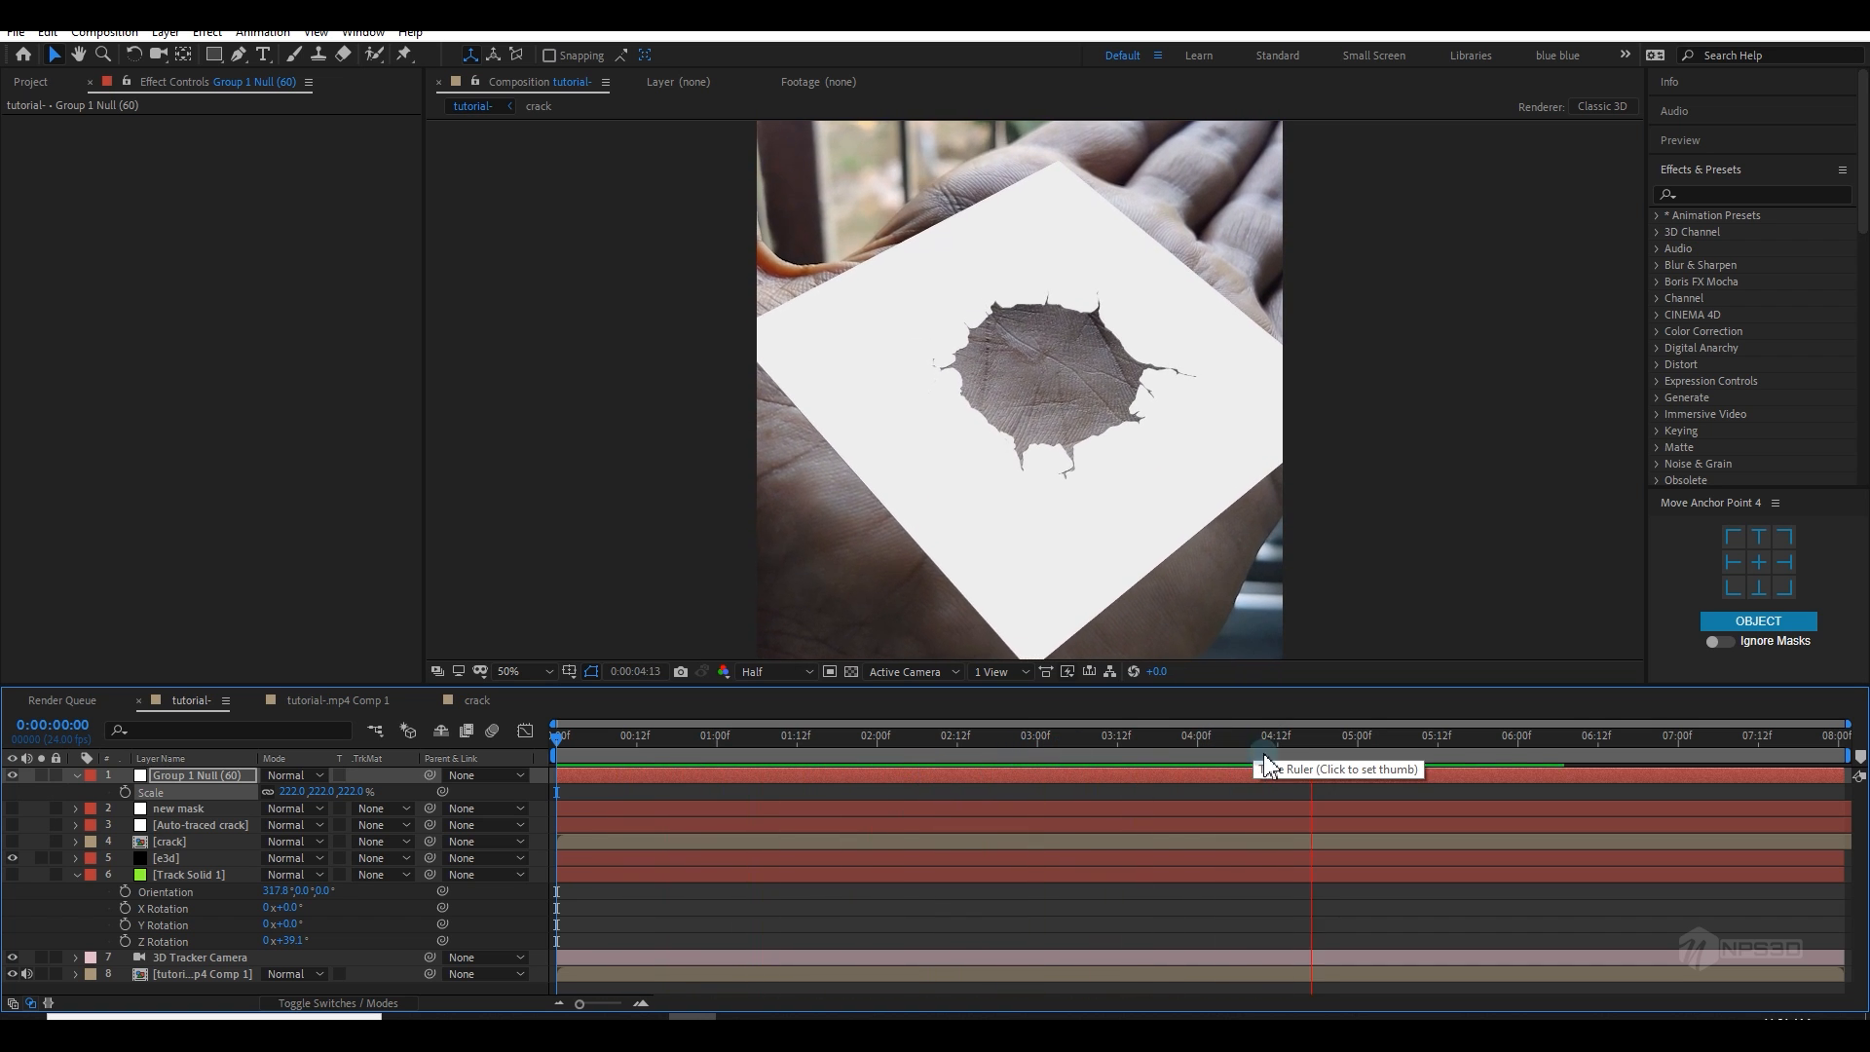
{"action": "left_click_drag", "start_coordinate": [1249, 747], "coordinate": [1840, 770]}
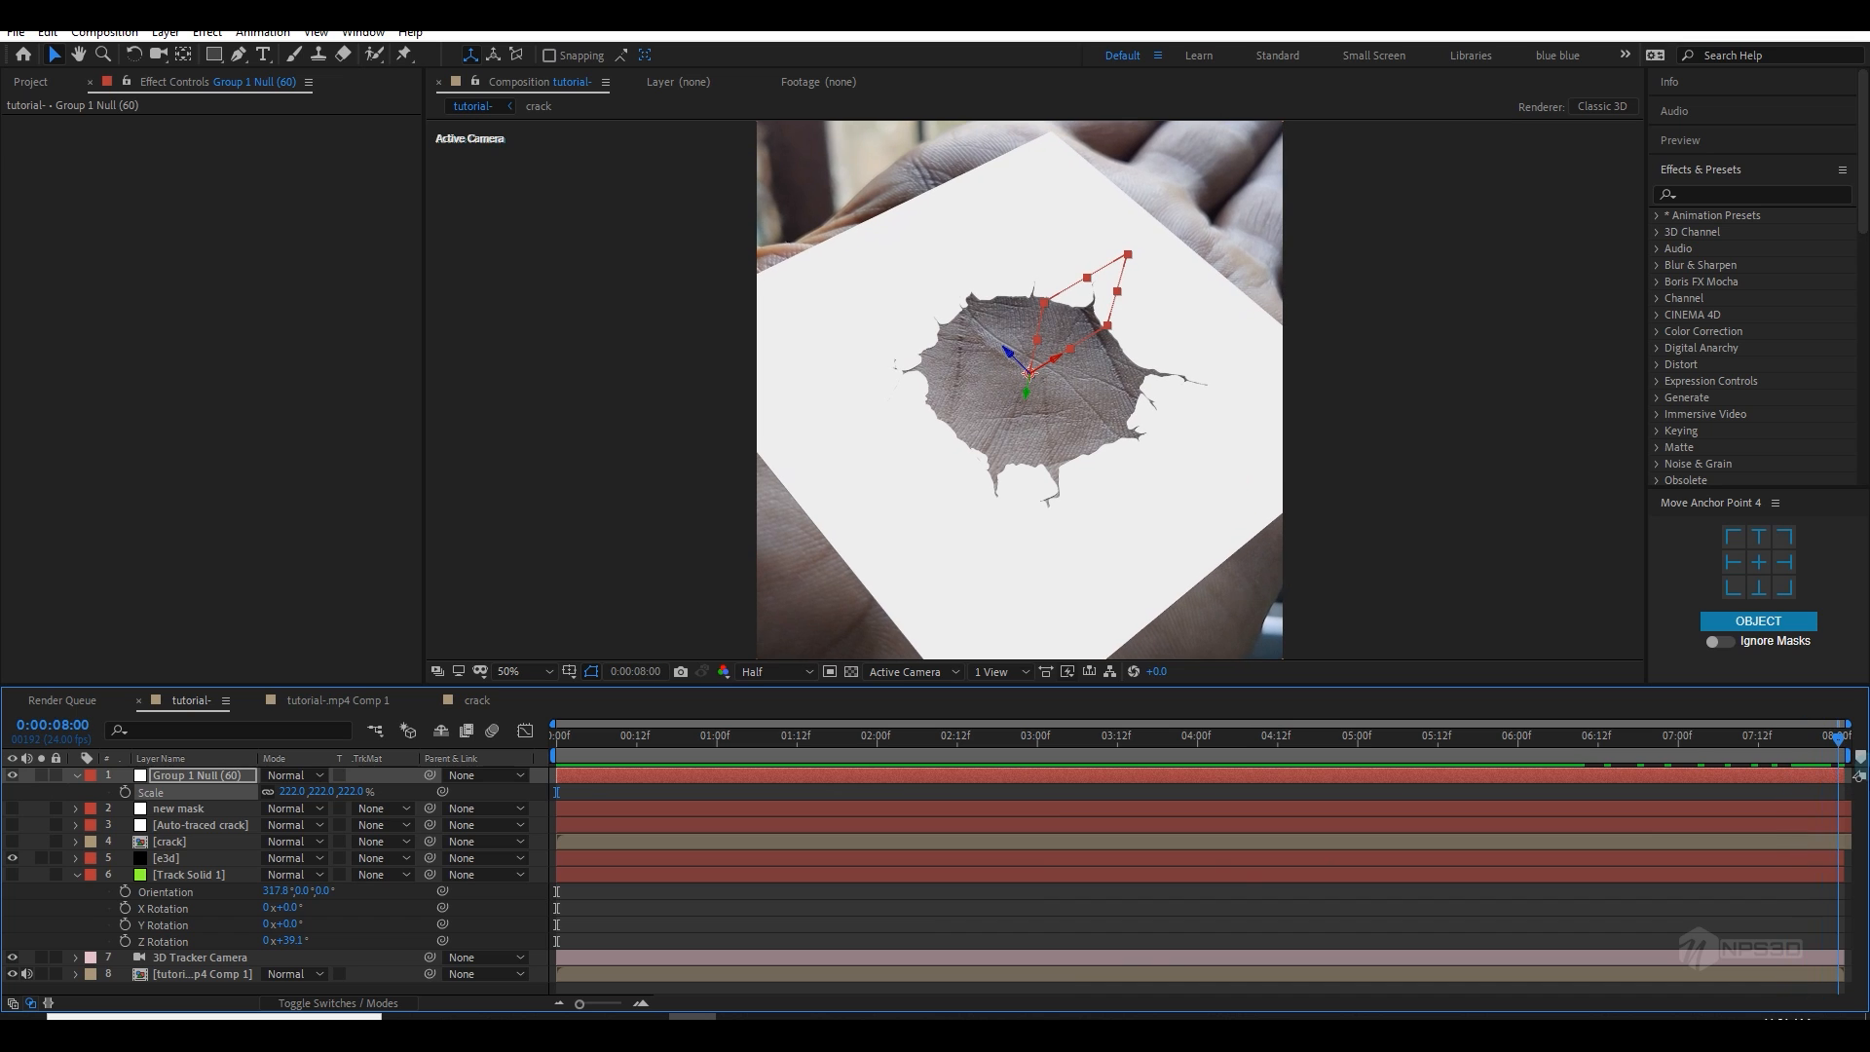
Step: Set the X Rotation of Group 1 Null to 180° and scrub the timeline to check the flipped hole
{"action": "left_click", "coordinate": [1146, 465]}
{"action": "left_click", "coordinate": [163, 843]}
{"action": "left_click", "coordinate": [76, 875]}
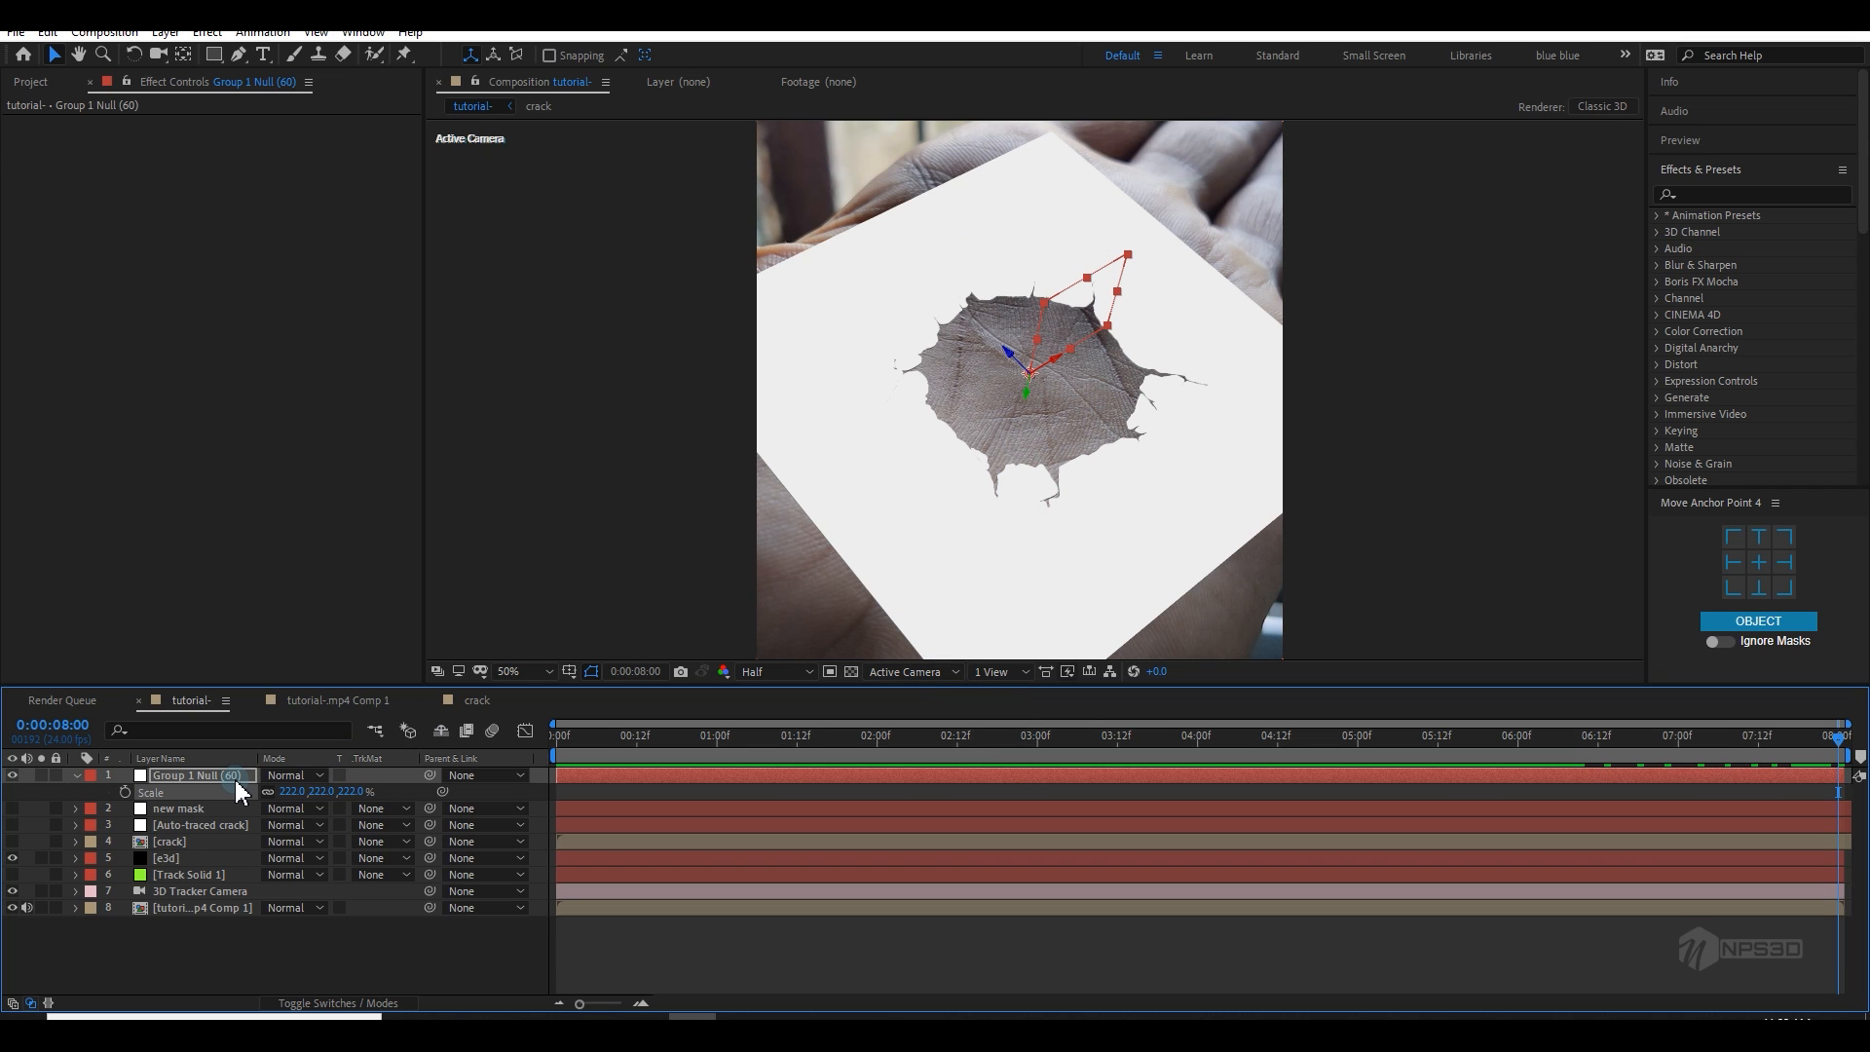
{"action": "key", "text": "r"}
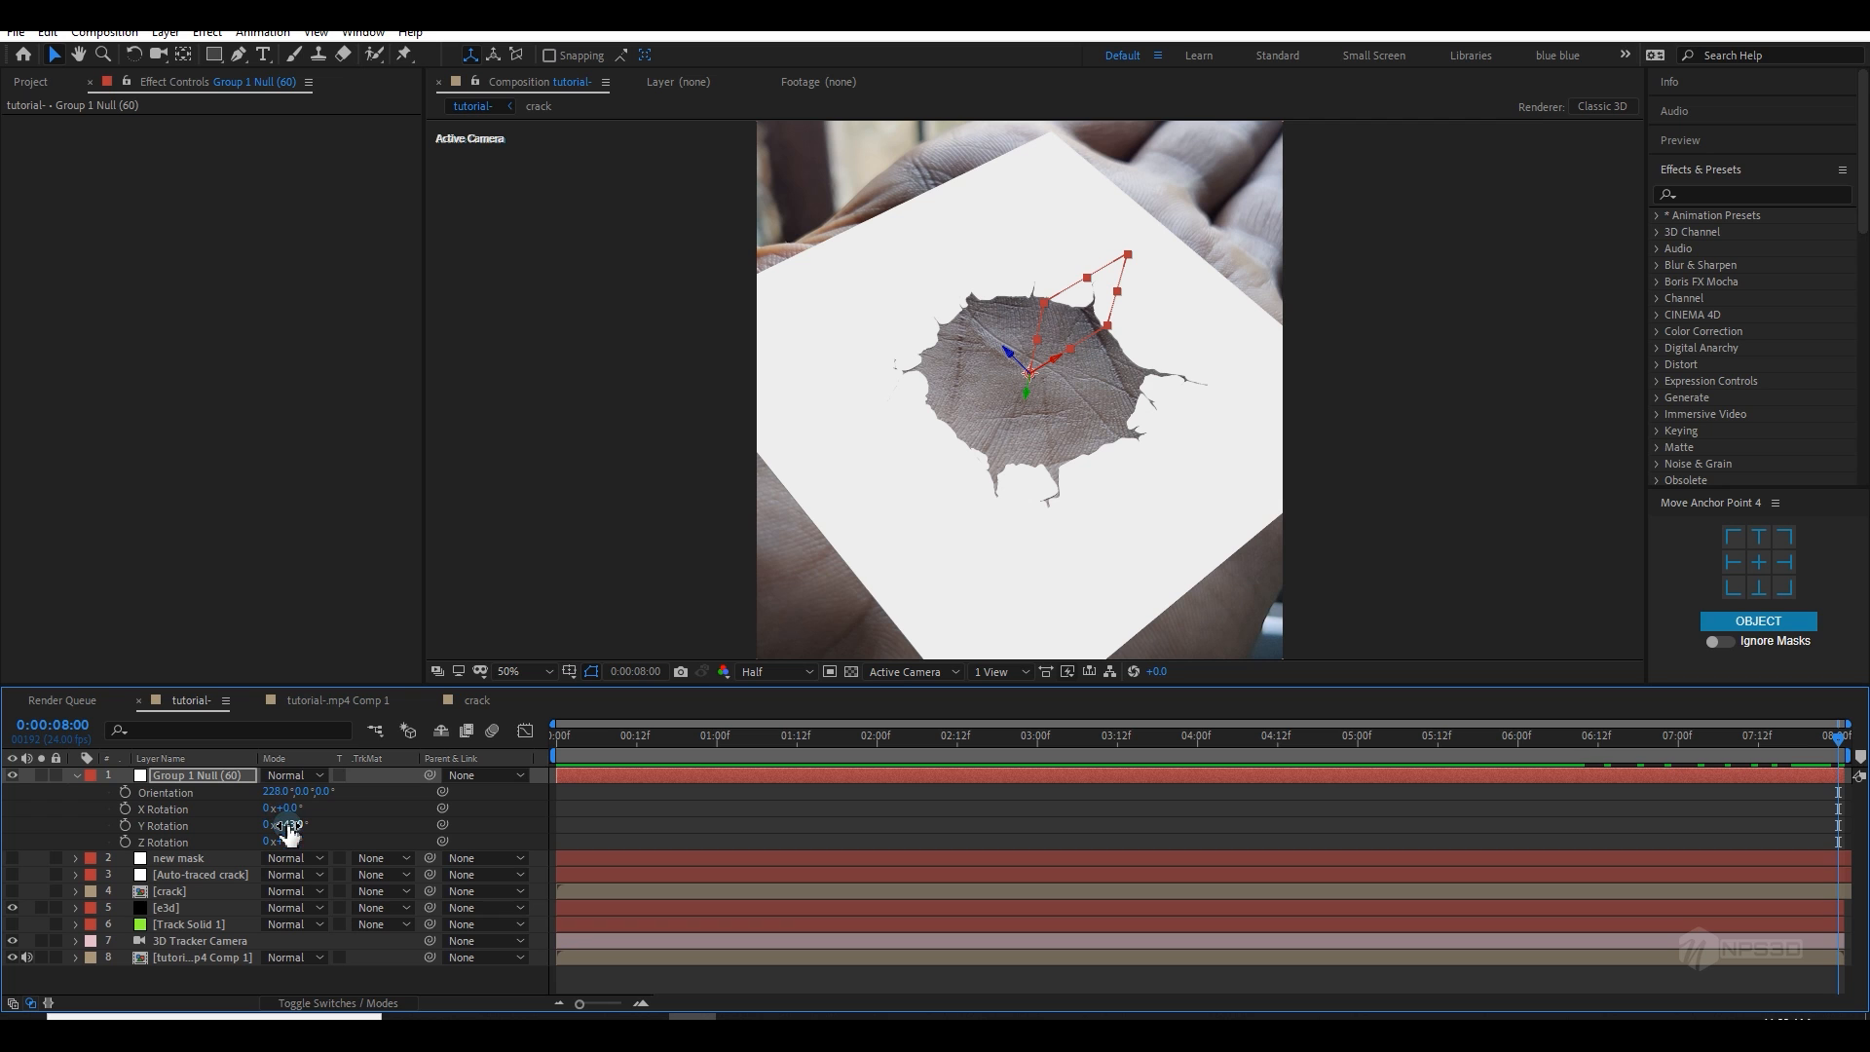
{"action": "left_click_drag", "start_coordinate": [290, 809], "coordinate": [410, 779]}
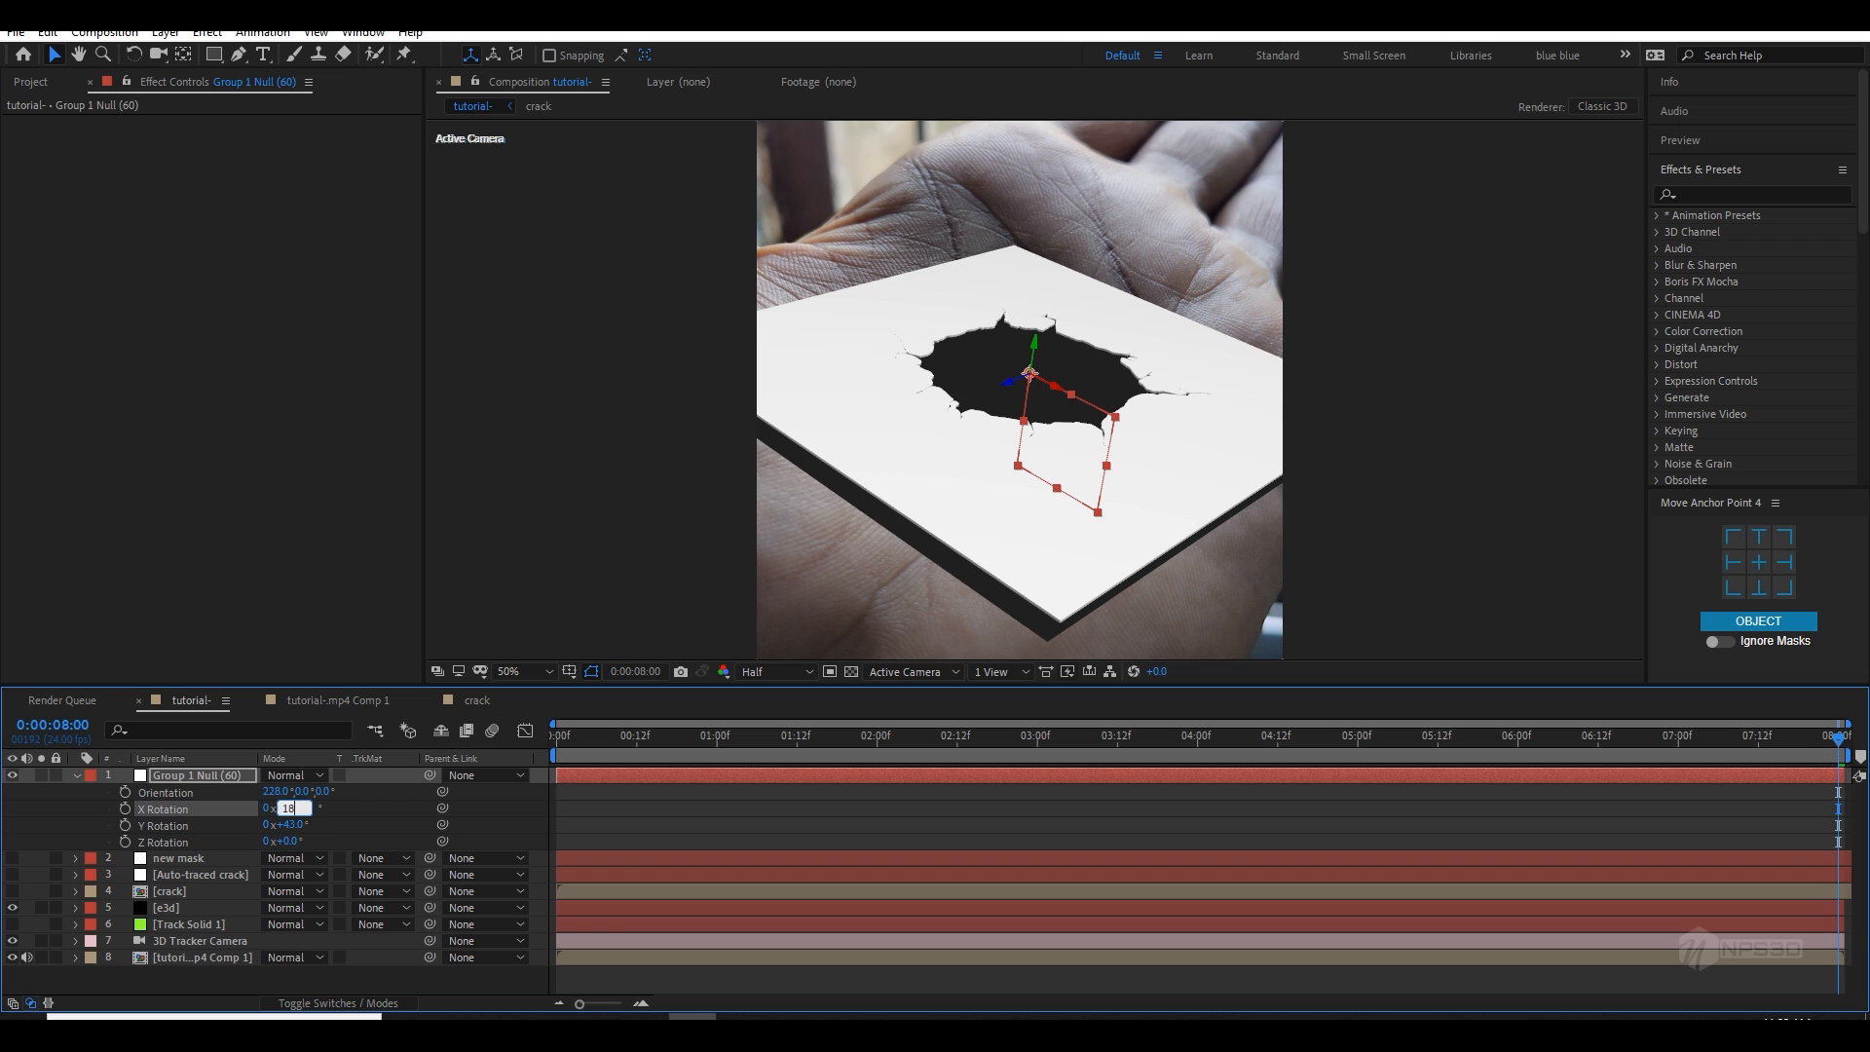
{"action": "type", "text": "0"}
{"action": "key", "text": "Return"}
{"action": "left_click_drag", "start_coordinate": [606, 739], "coordinate": [1841, 769]}
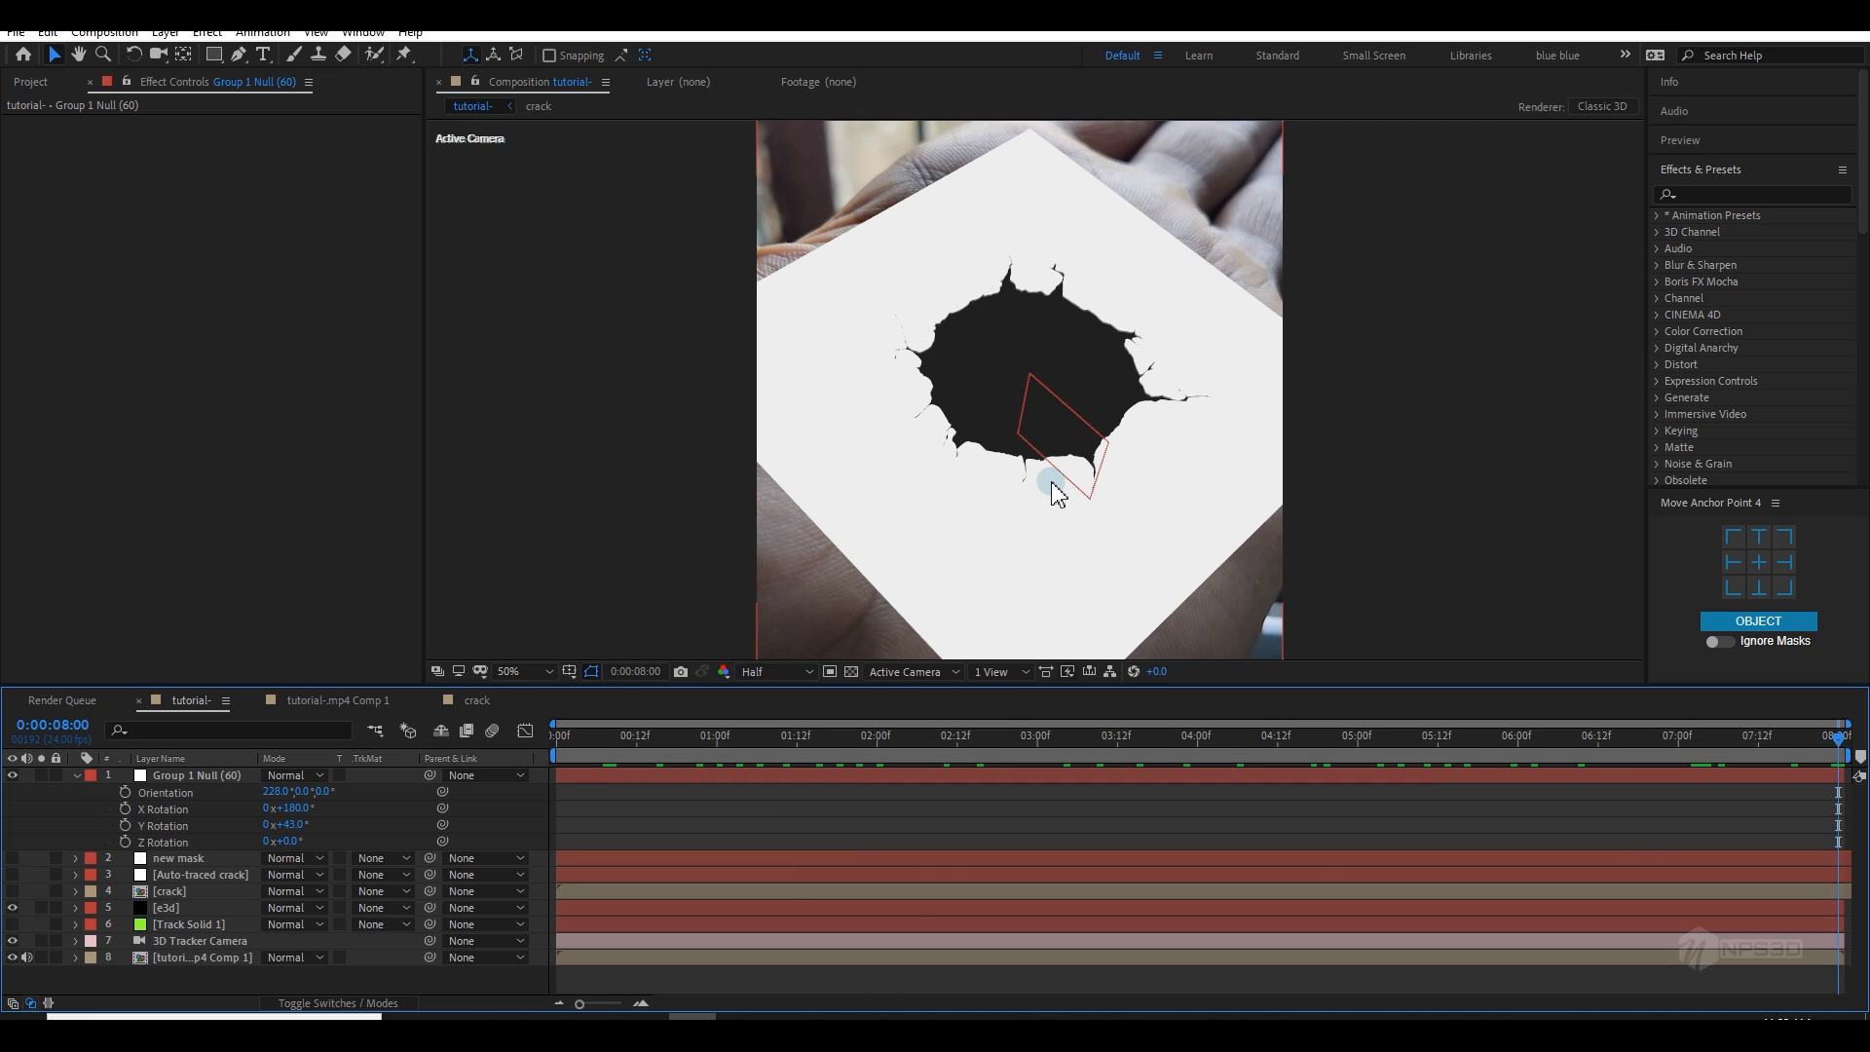
Step: Reopen Element's Scene Setup from the e3d layer and rename the Extrusion Model as "hole"
{"action": "left_click", "coordinate": [75, 776]}
{"action": "left_click", "coordinate": [199, 840]}
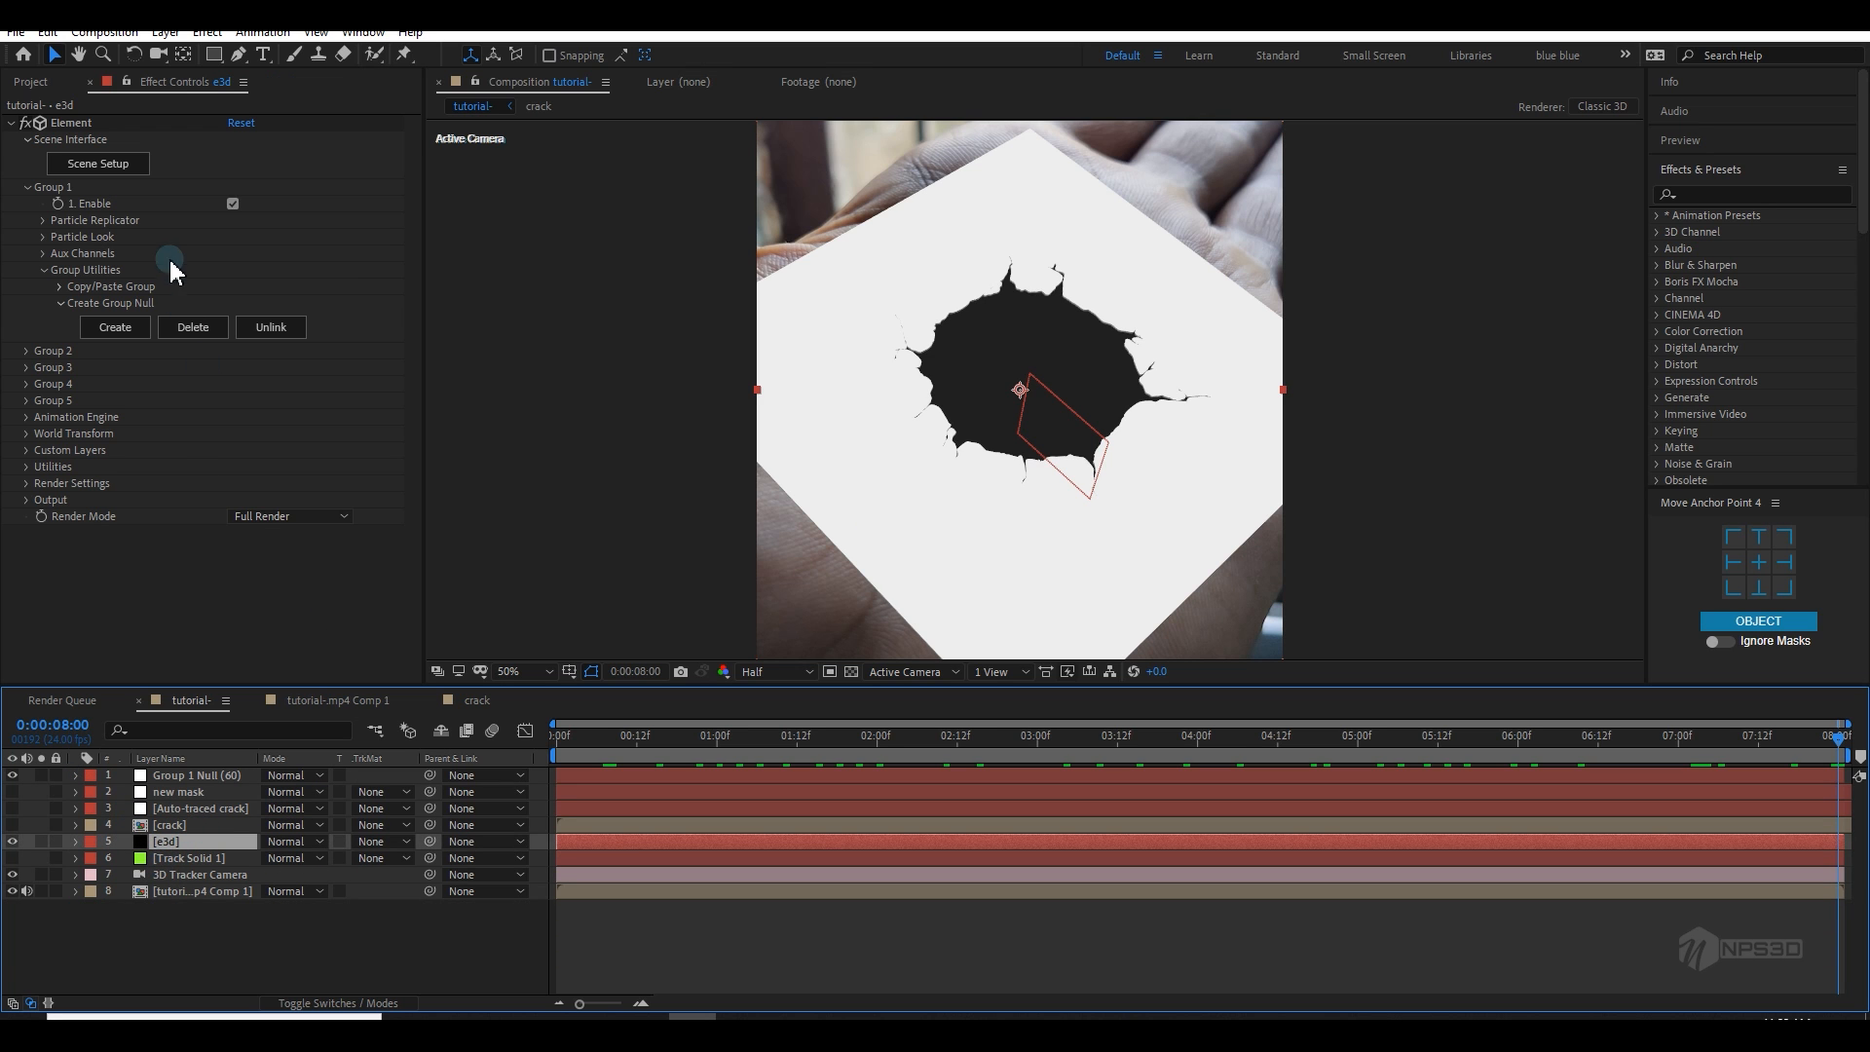
{"action": "left_click", "coordinate": [109, 167]}
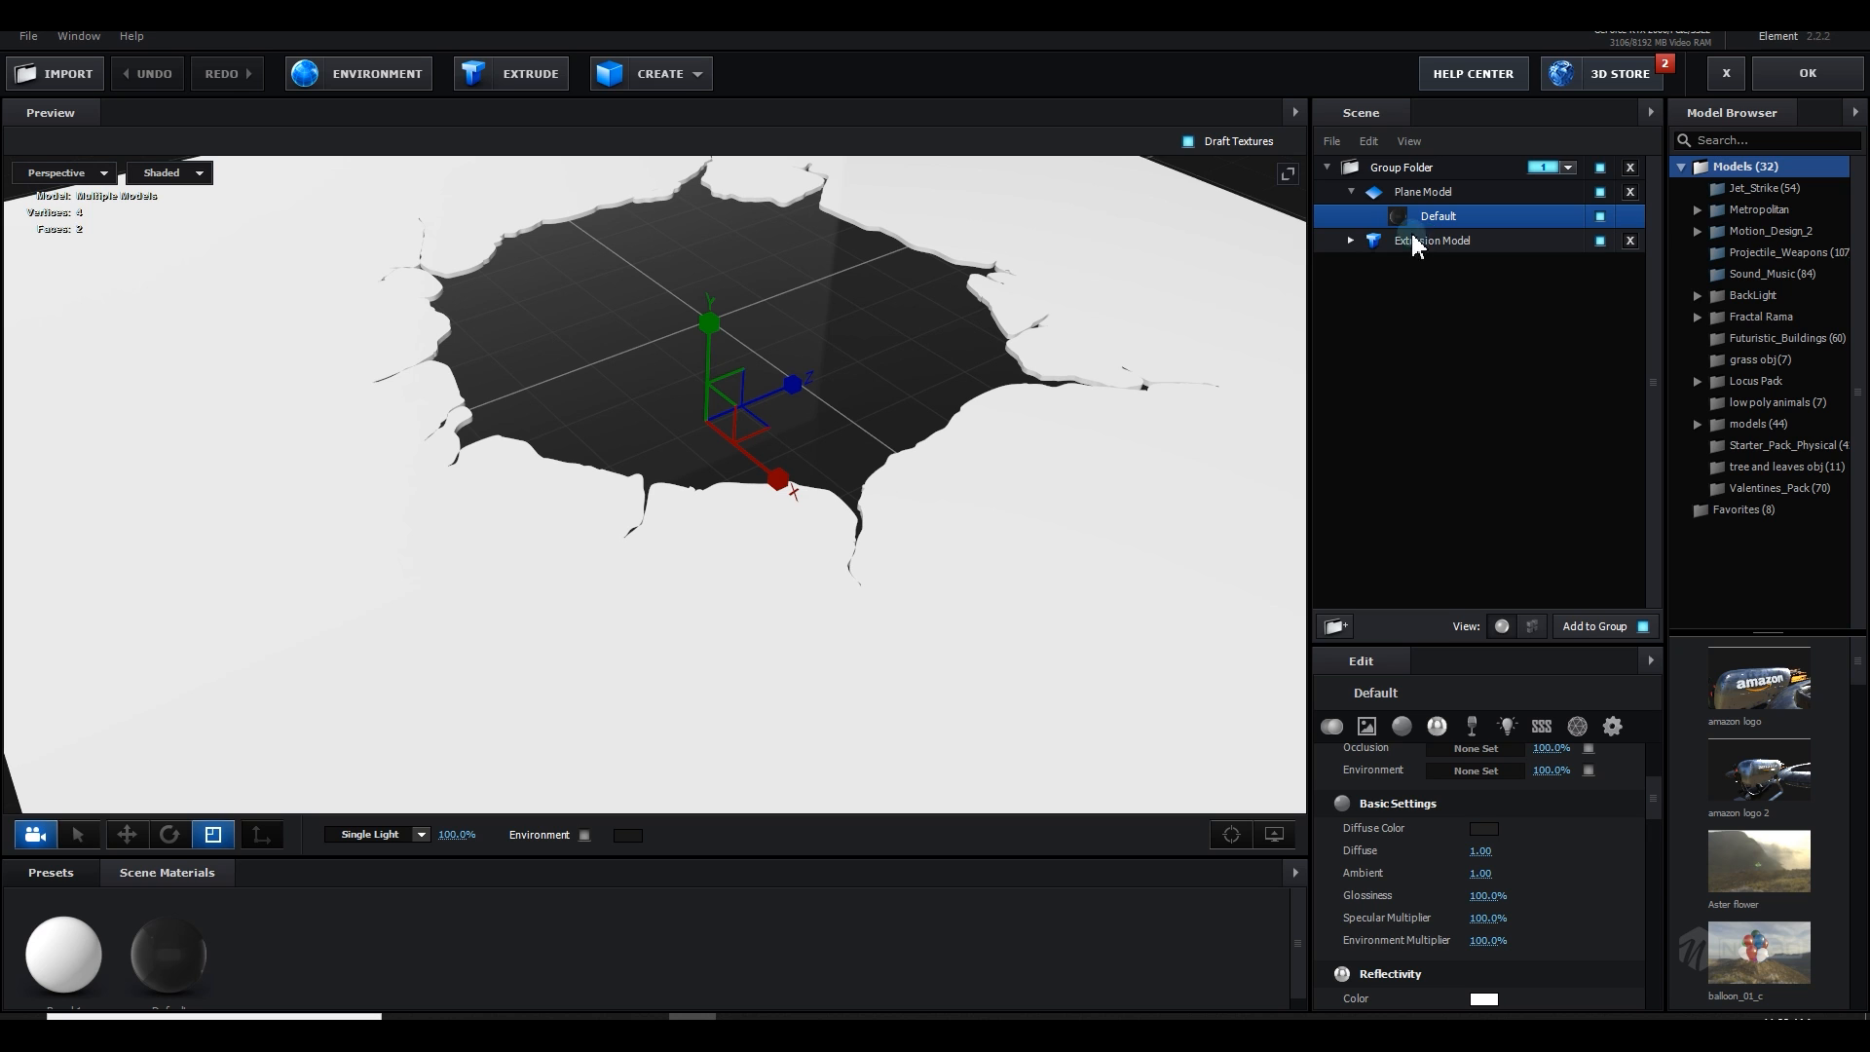
{"action": "scroll", "coordinate": [1010, 472], "scroll_direction": "down", "scroll_amount": 4}
{"action": "left_click", "coordinate": [1421, 245]}
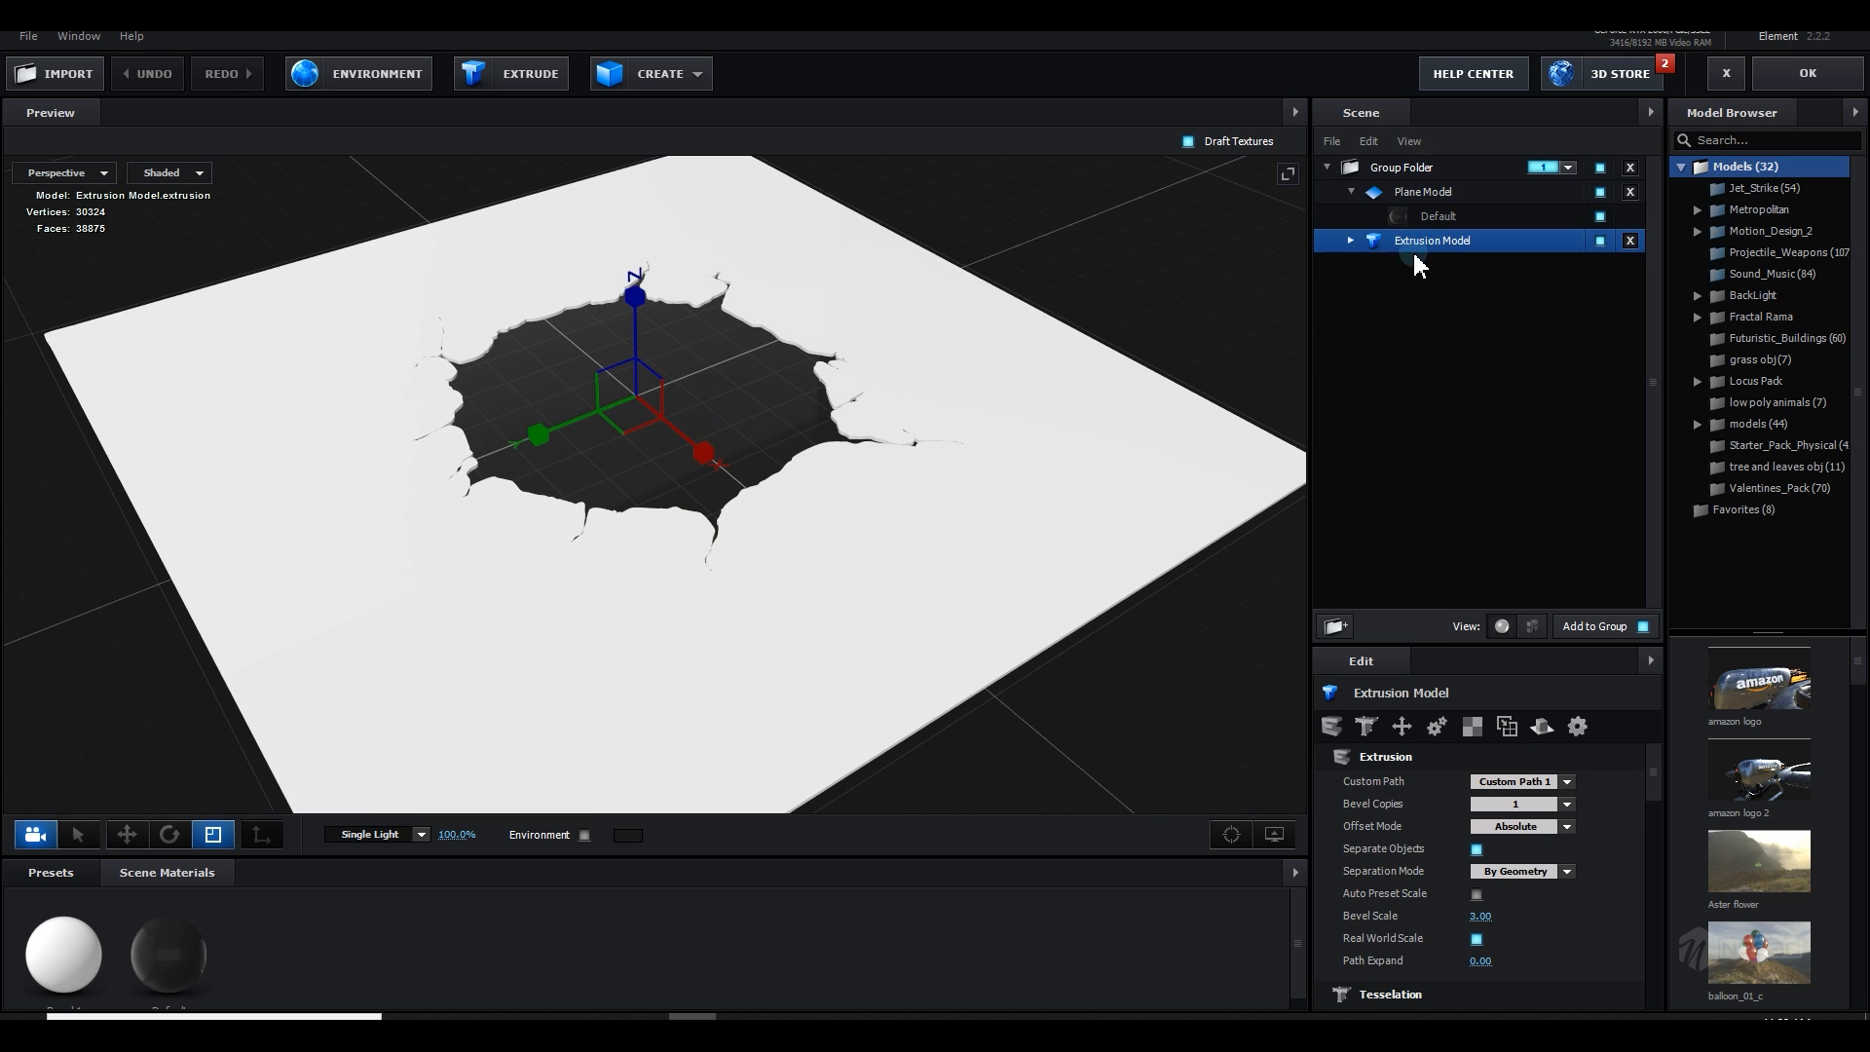
{"action": "double_click", "coordinate": [1408, 249]}
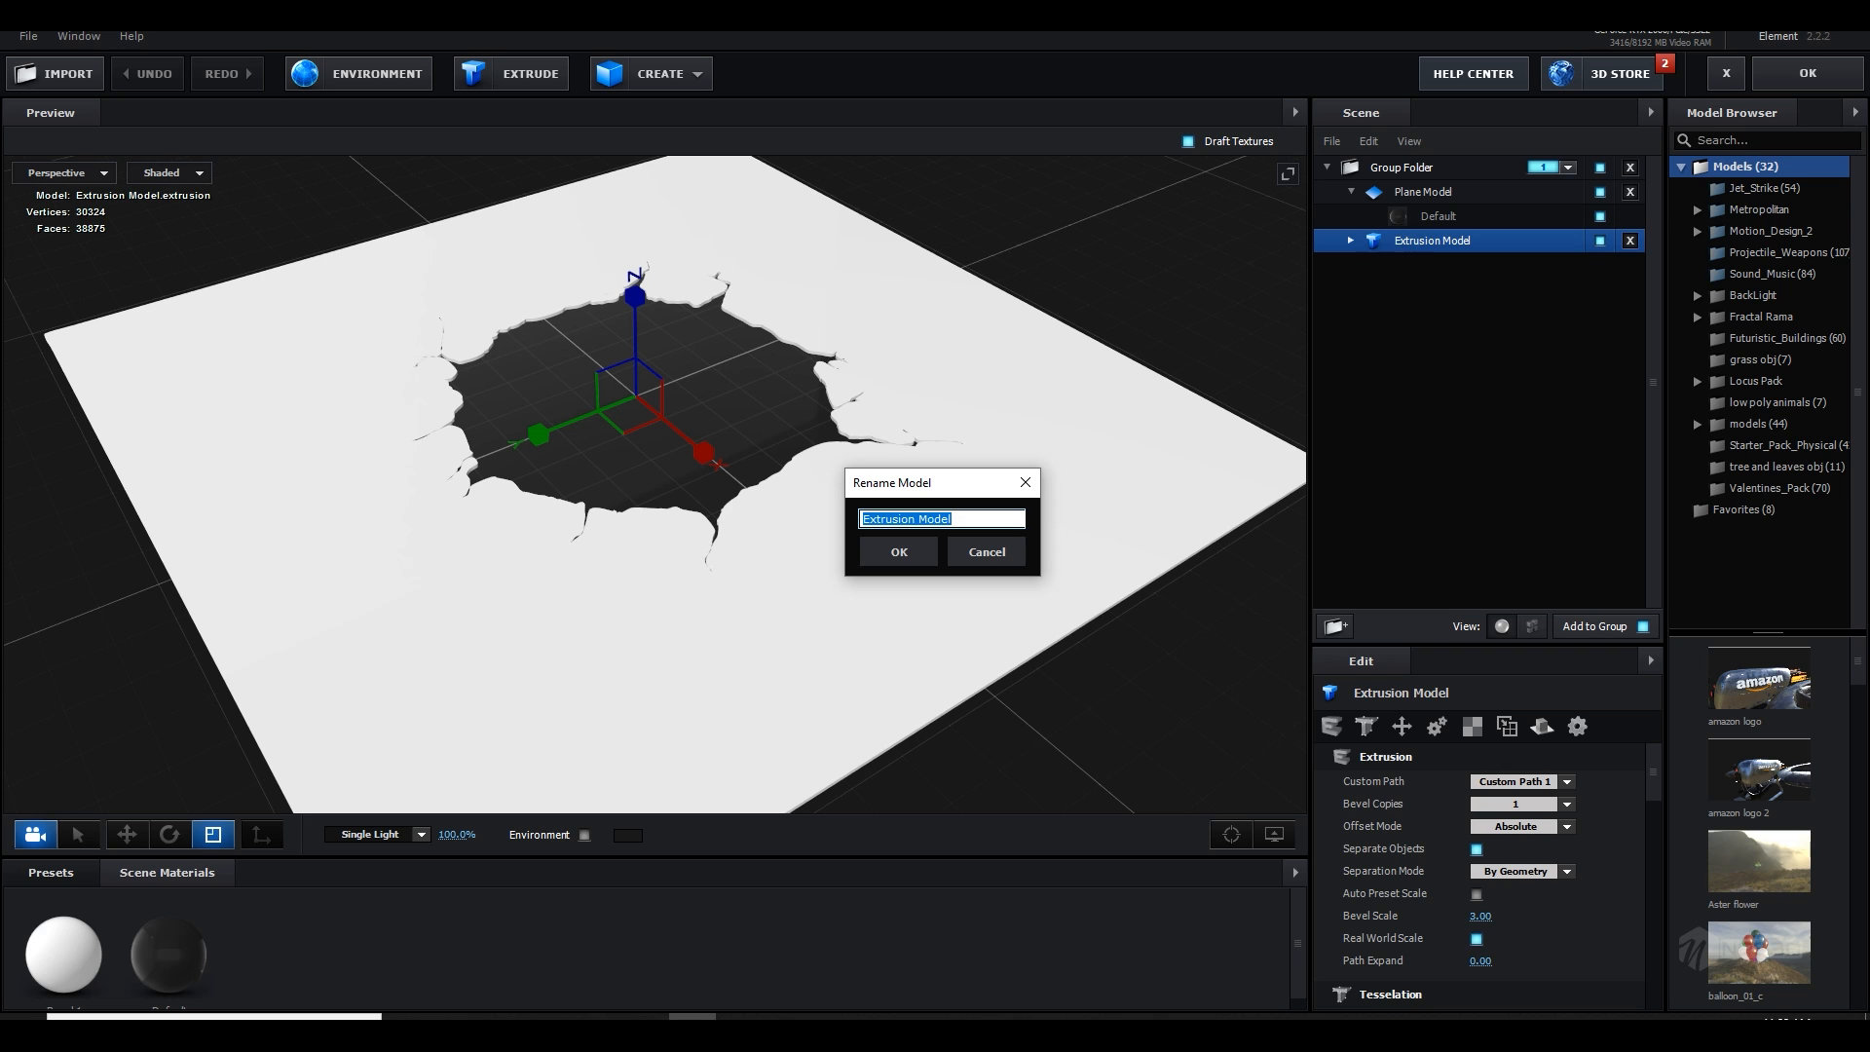
{"action": "type", "text": "hole"}
{"action": "key", "text": "Return"}
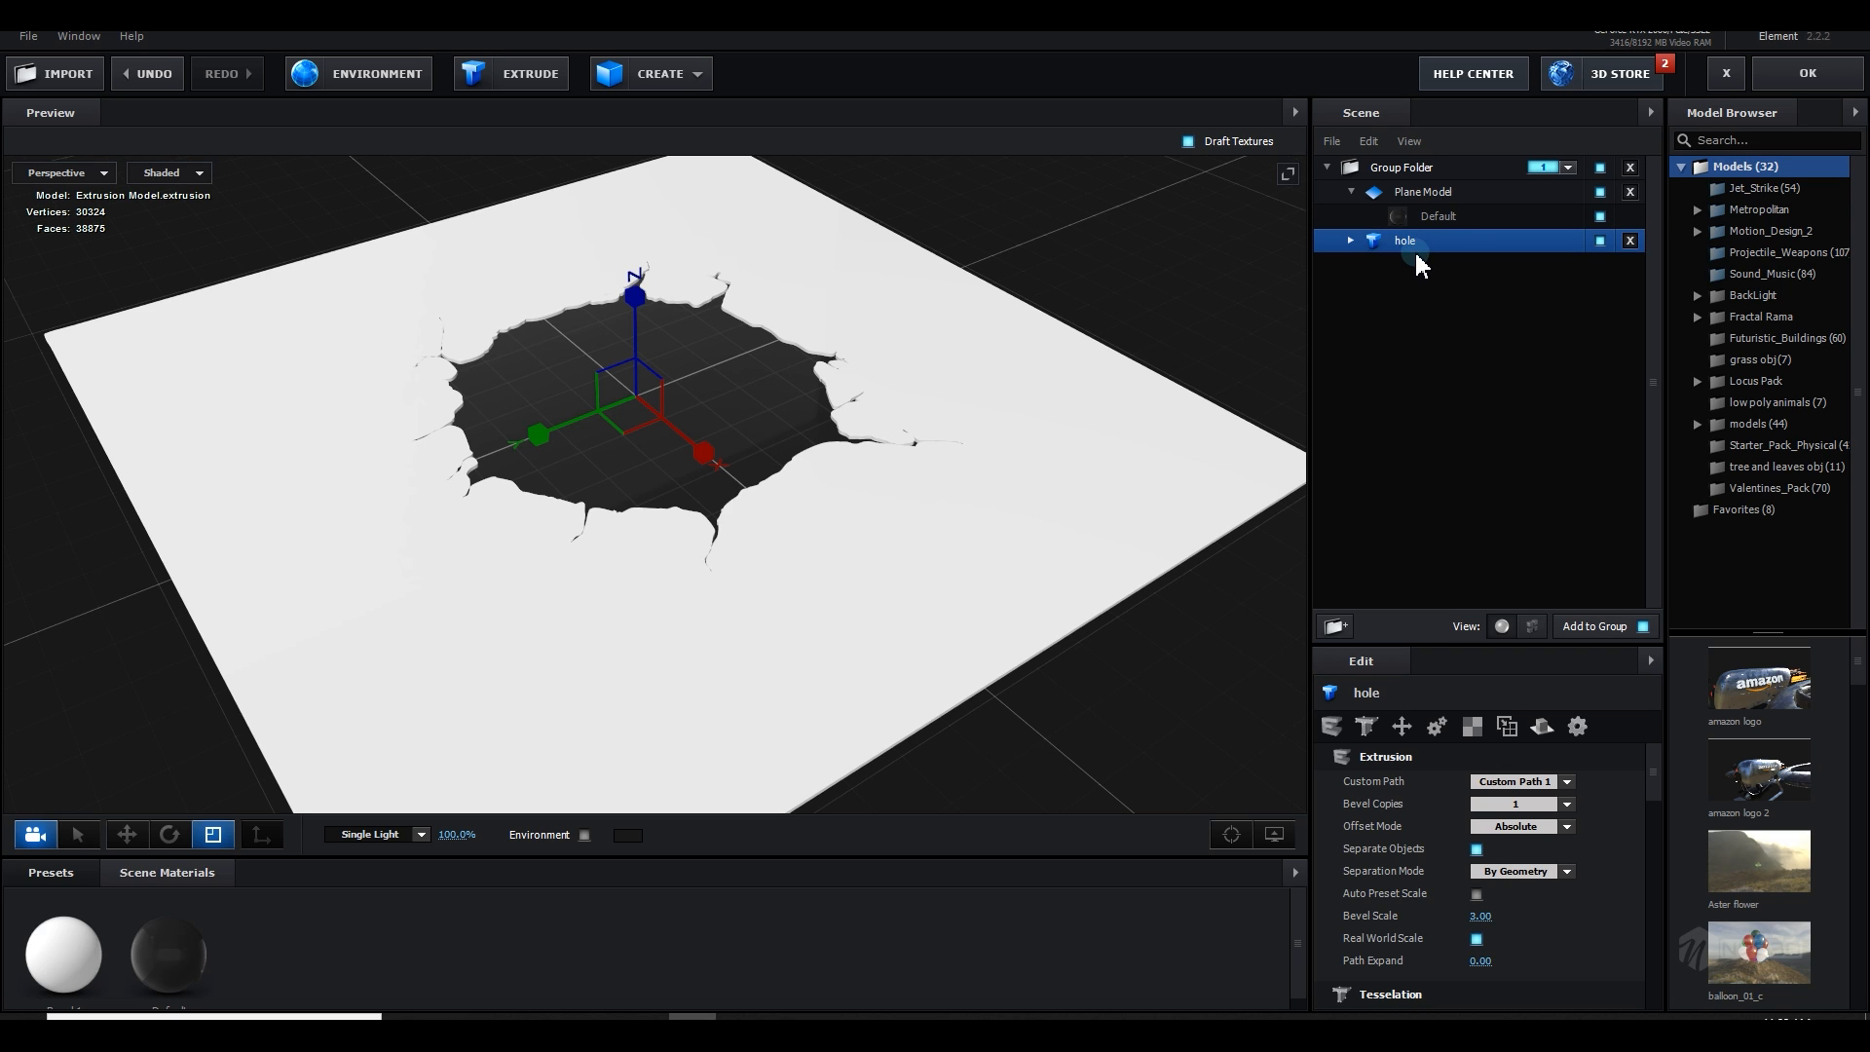
{"action": "double_click", "coordinate": [1408, 246]}
{"action": "left_click", "coordinate": [985, 549]}
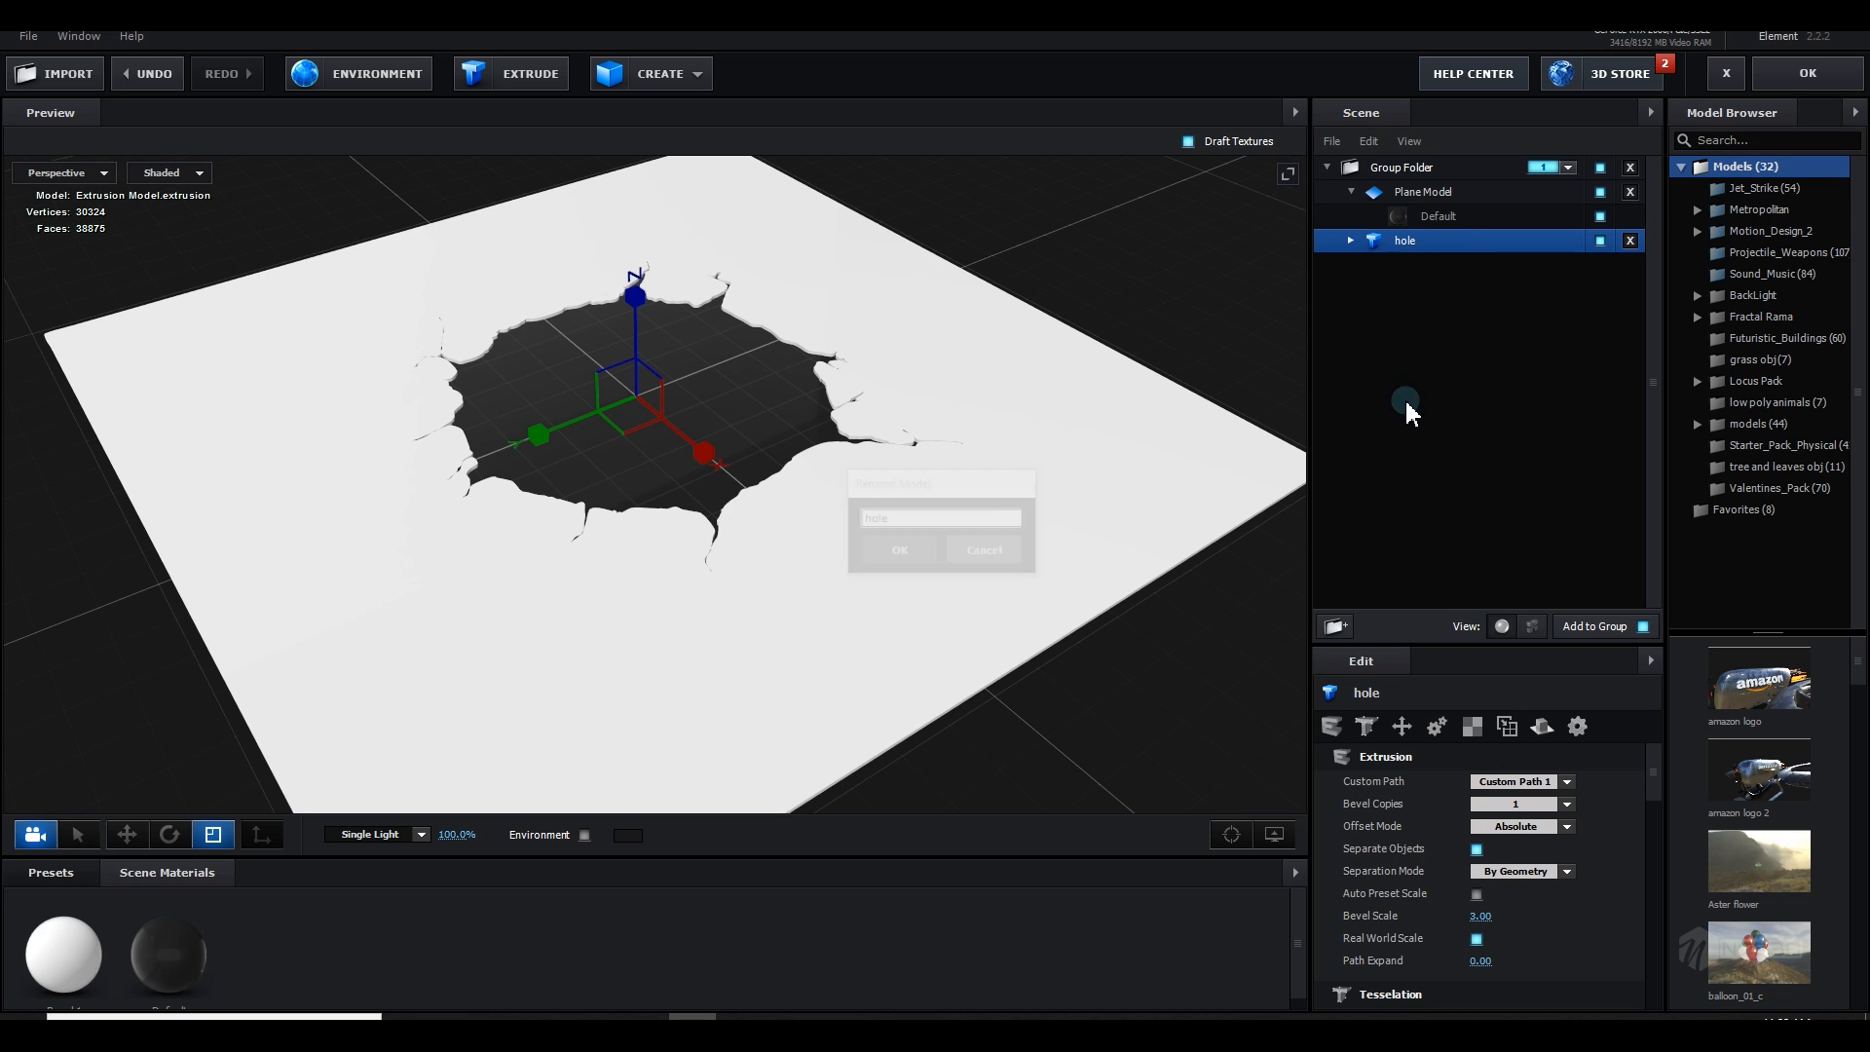
Step: Enable Matte Shadow on the Bevel 1 material of the hole model
{"action": "left_click", "coordinate": [1352, 241]}
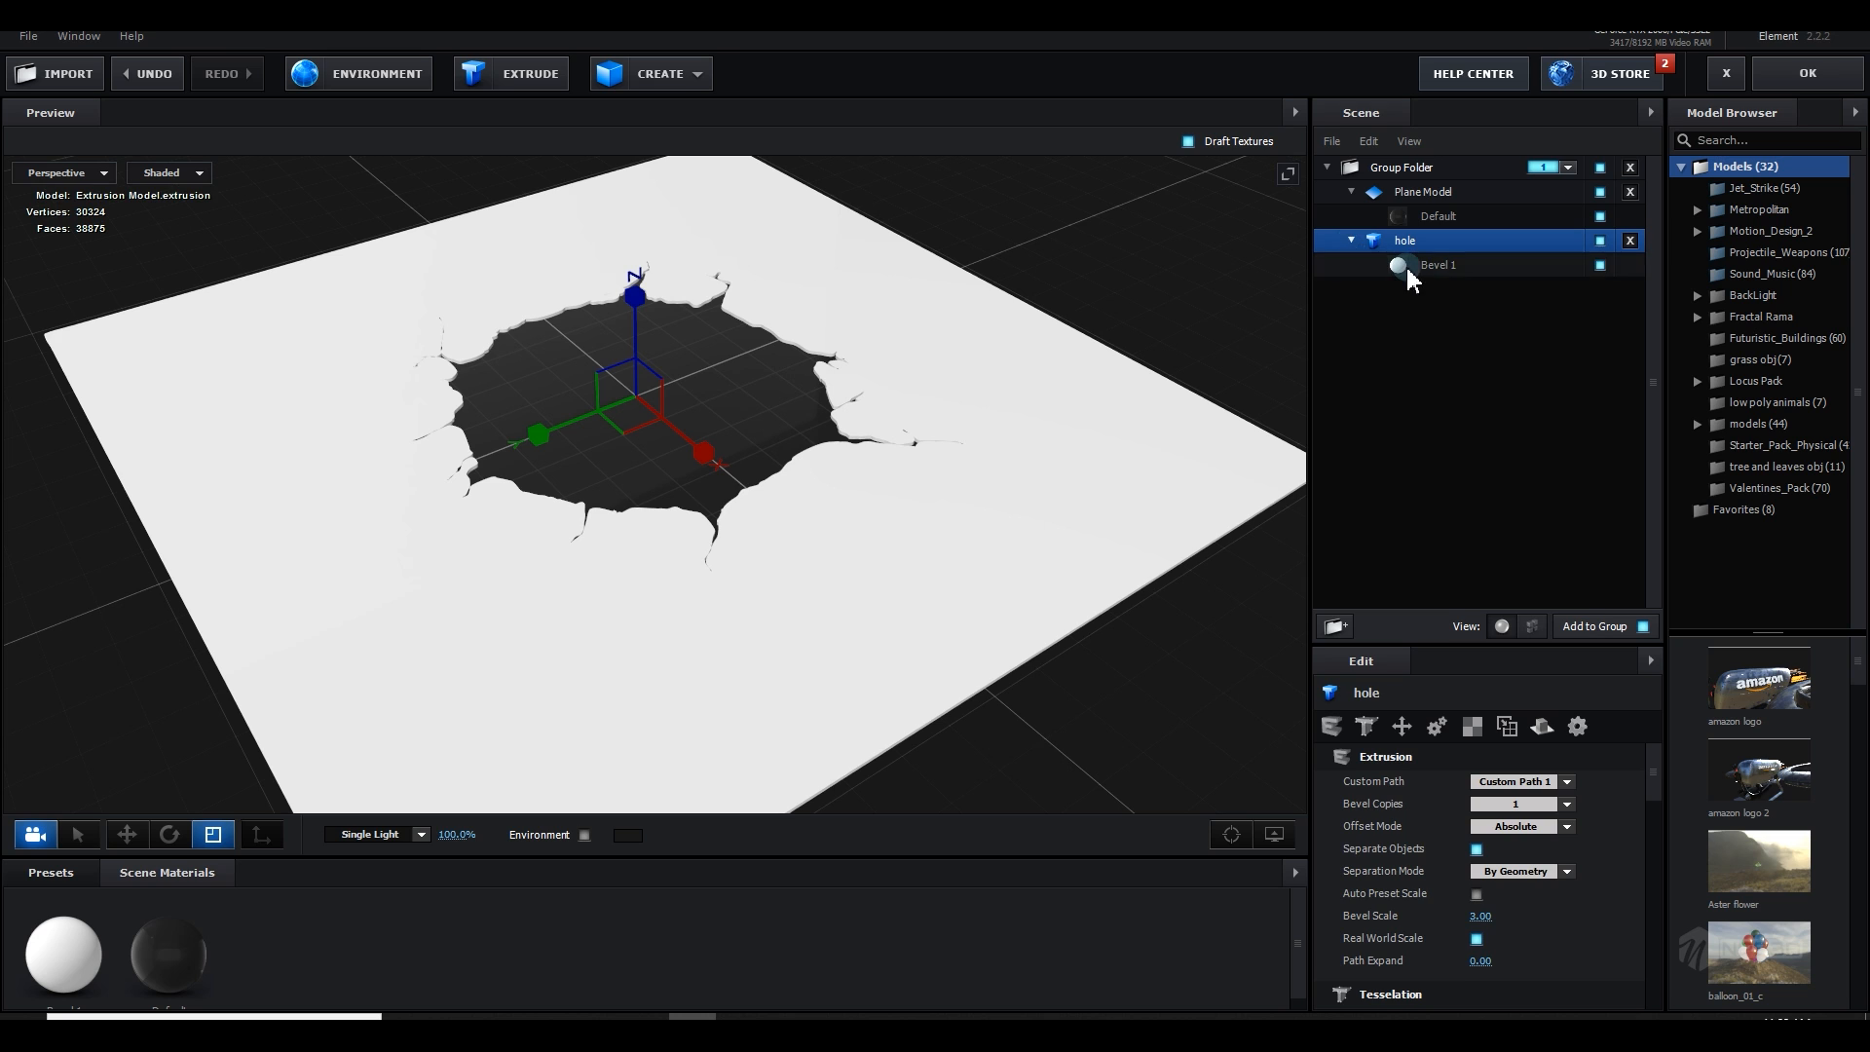
{"action": "left_click", "coordinate": [1418, 265]}
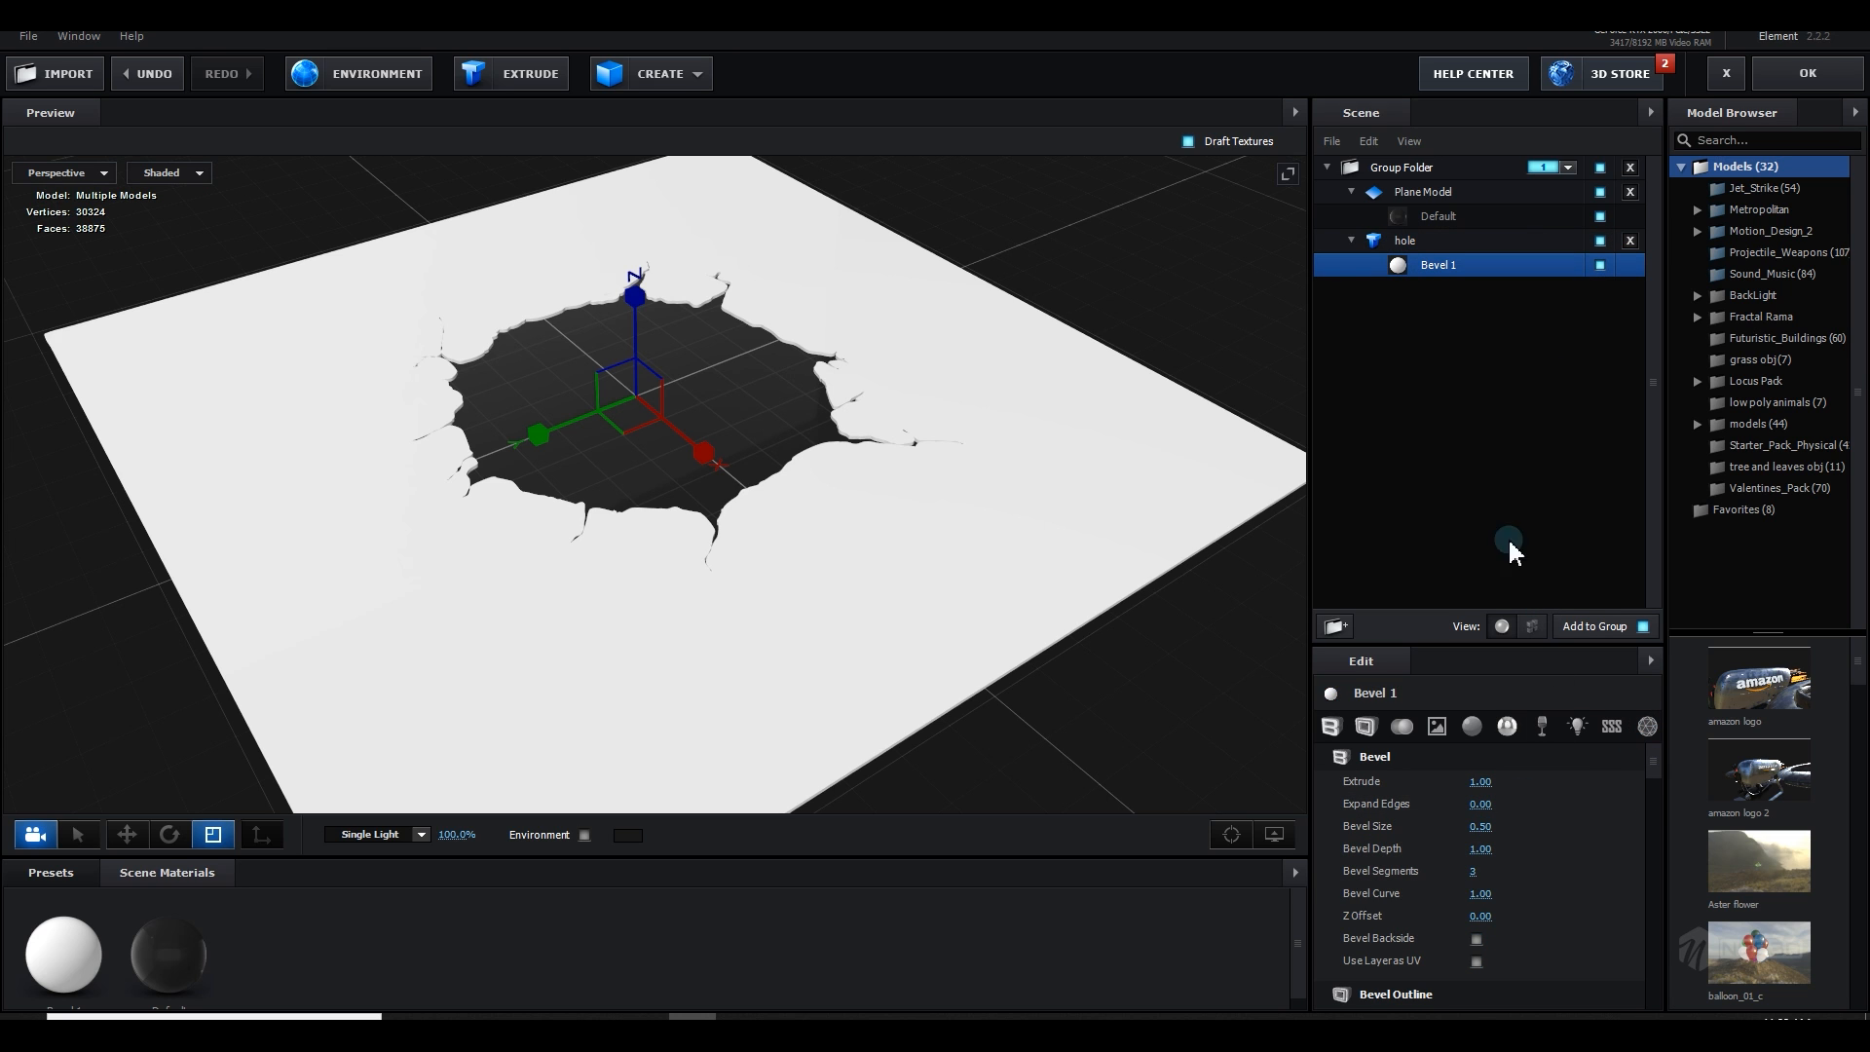
{"action": "scroll", "coordinate": [1591, 779], "scroll_direction": "down", "scroll_amount": 10}
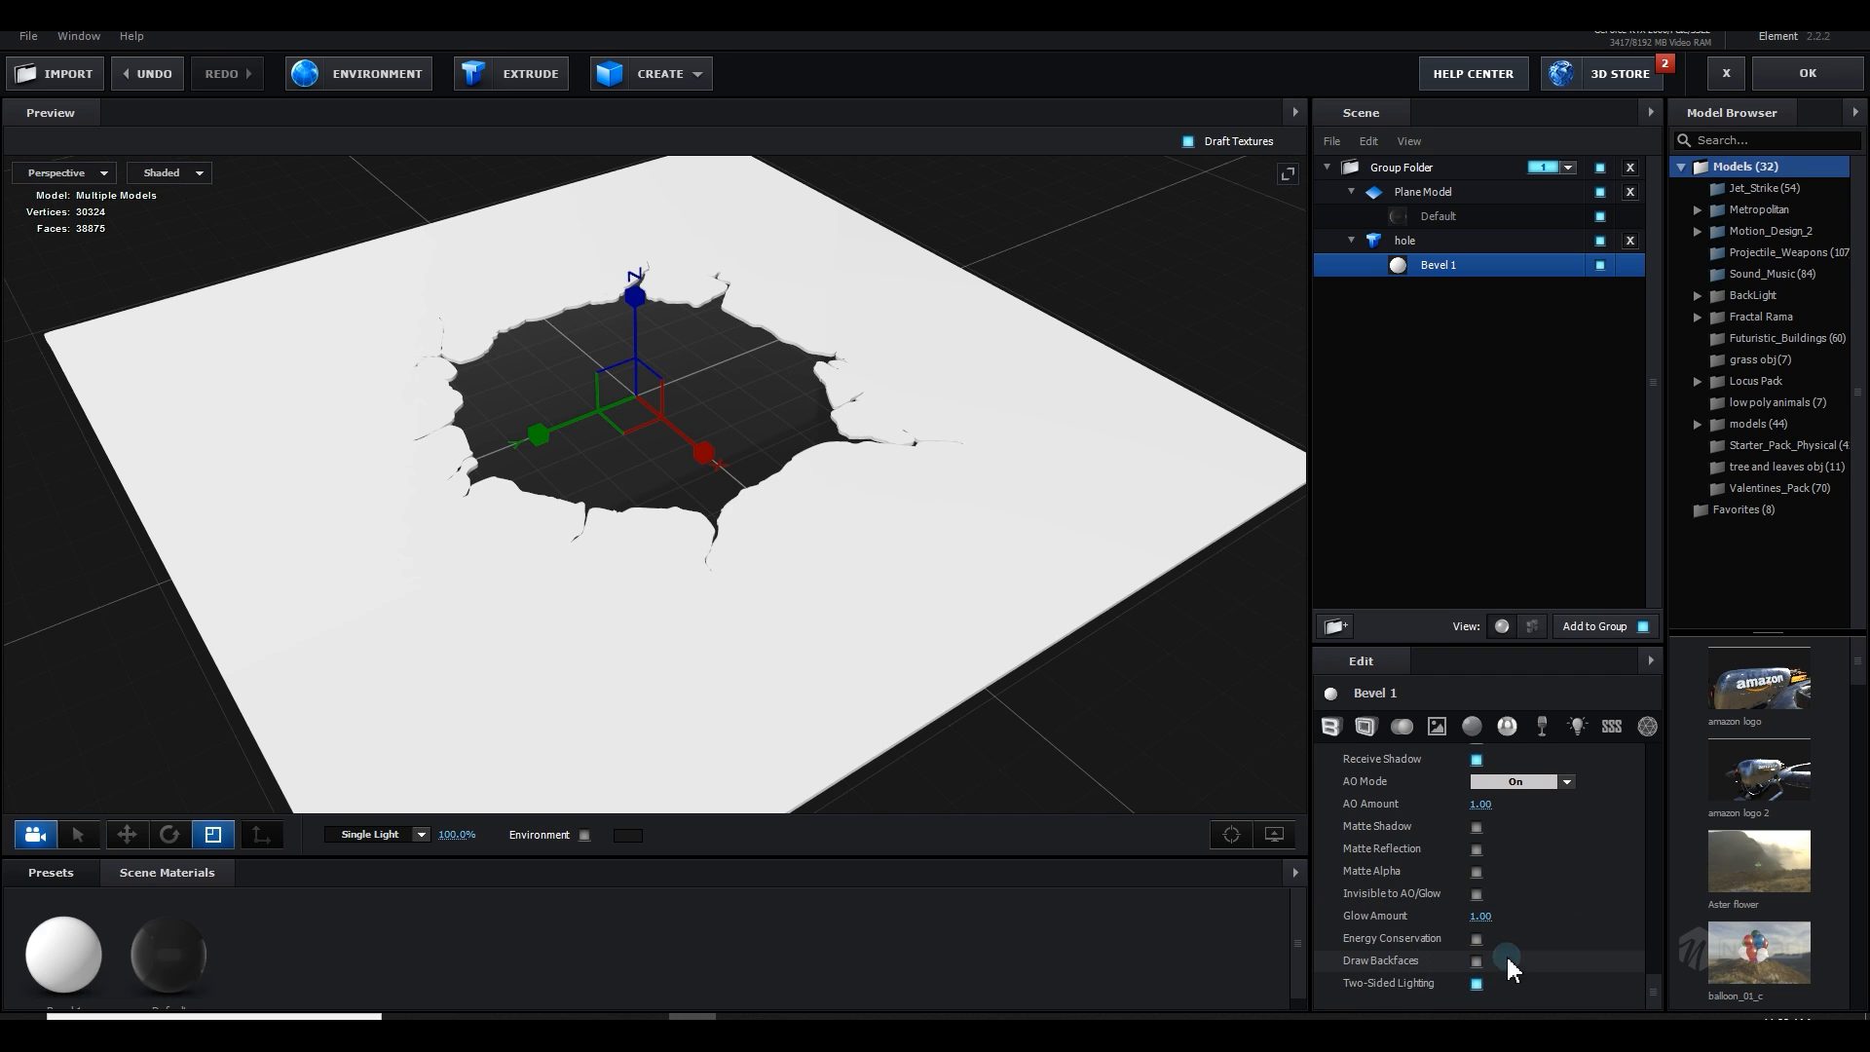
{"action": "left_click", "coordinate": [1478, 962]}
{"action": "scroll", "coordinate": [1529, 862], "scroll_direction": "up", "scroll_amount": 1}
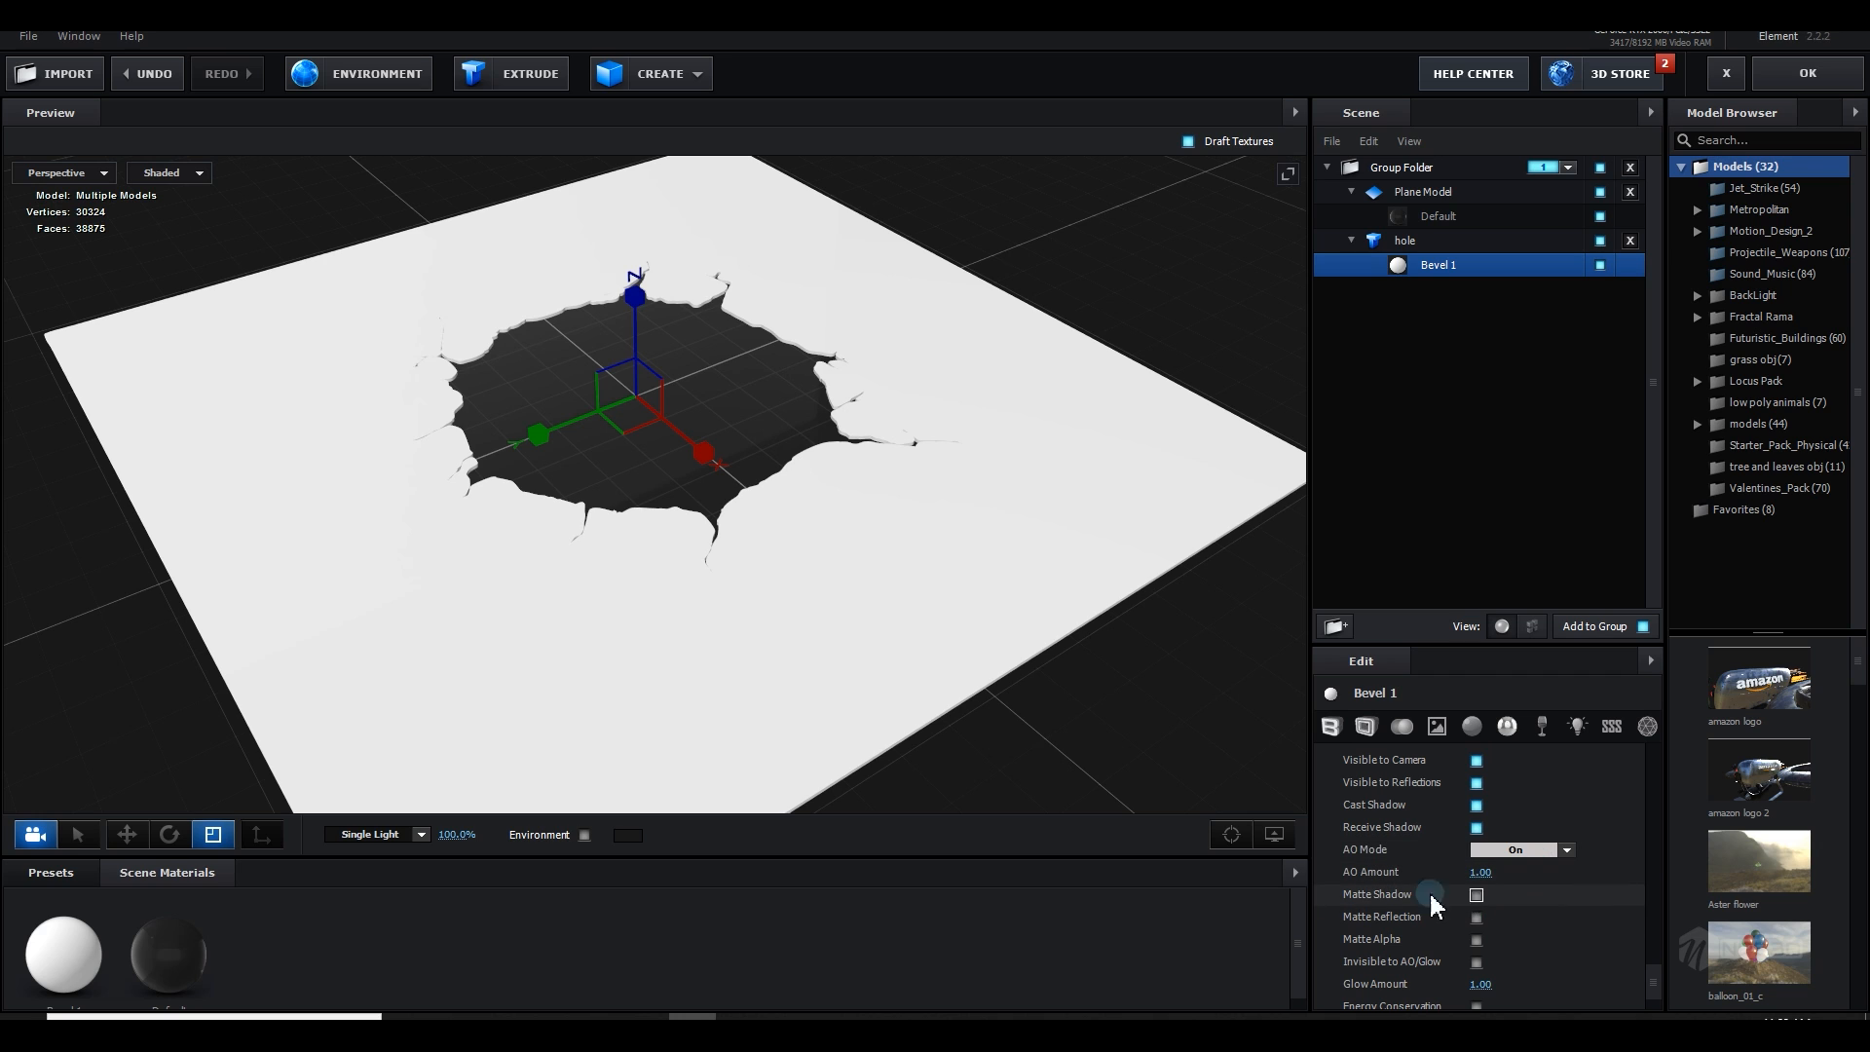
{"action": "left_click", "coordinate": [1477, 894]}
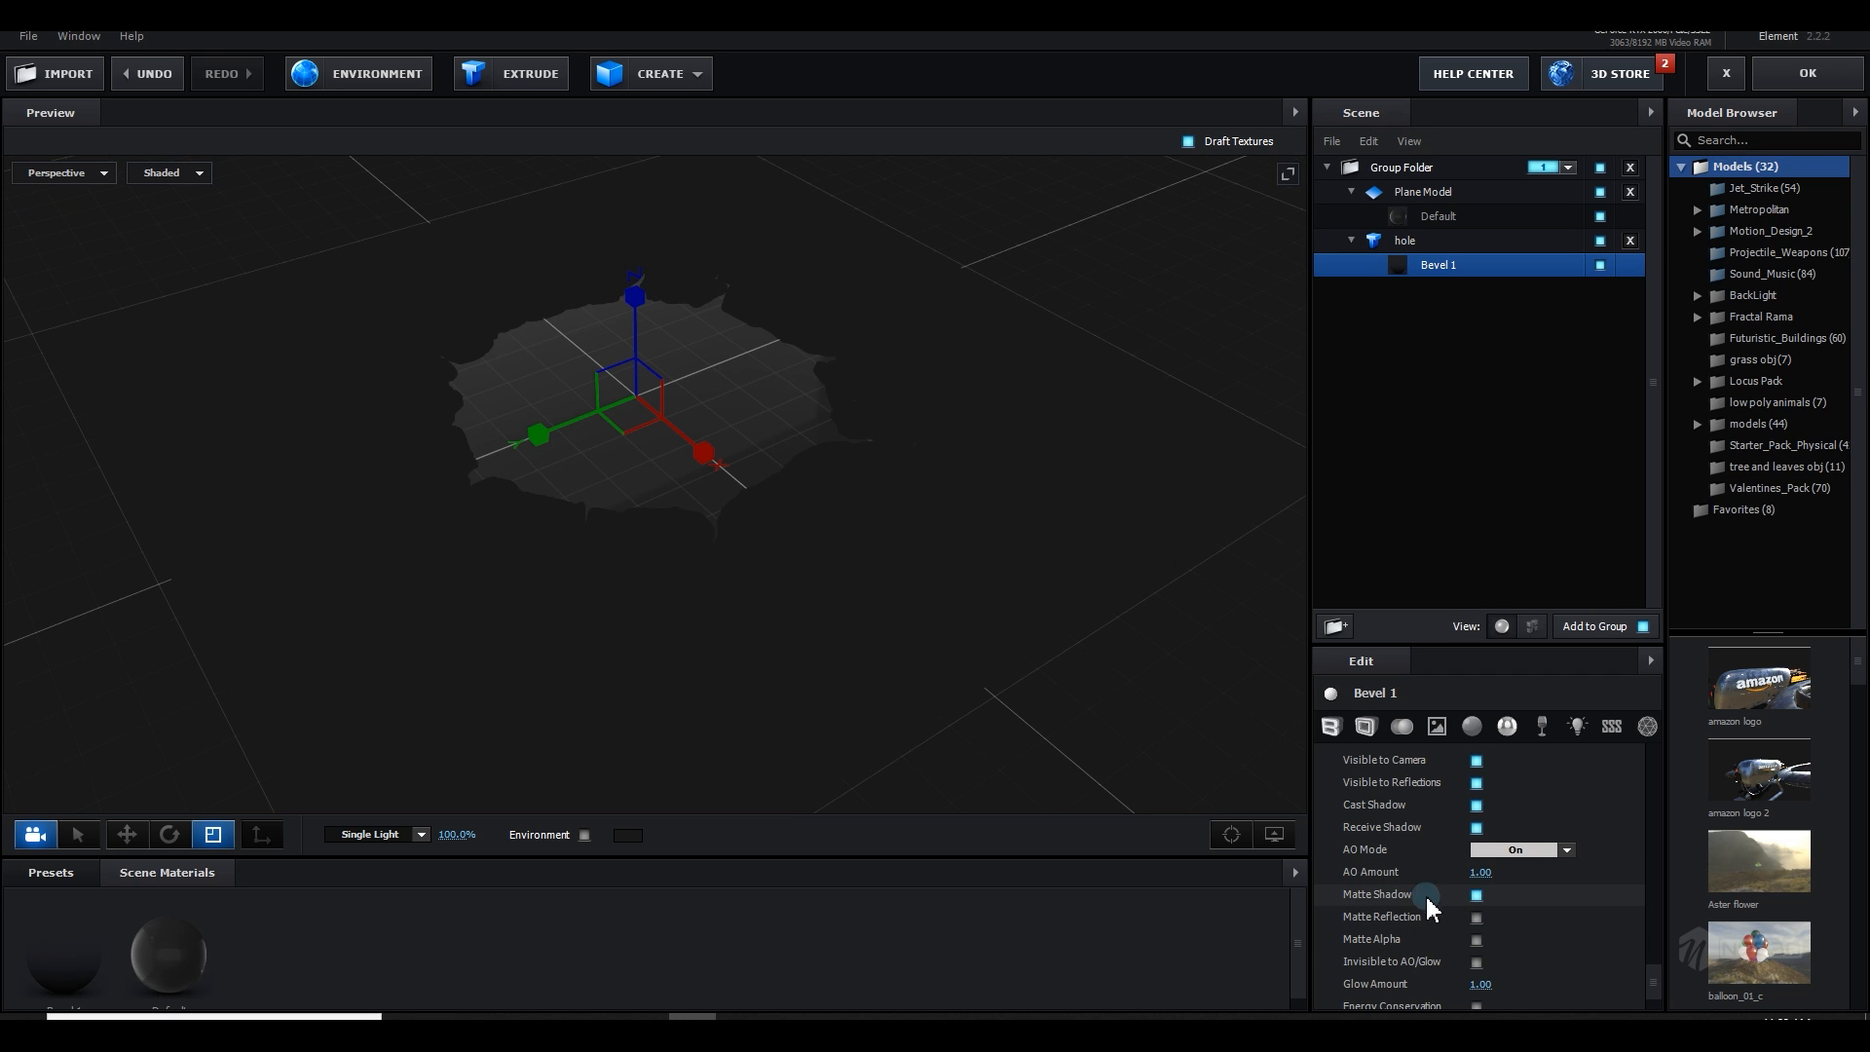
Step: Inspect the matte hole from several angles, select Plane Model, and apply the scene setup to return to the composition
{"action": "left_click_drag", "start_coordinate": [1060, 826], "coordinate": [760, 655]}
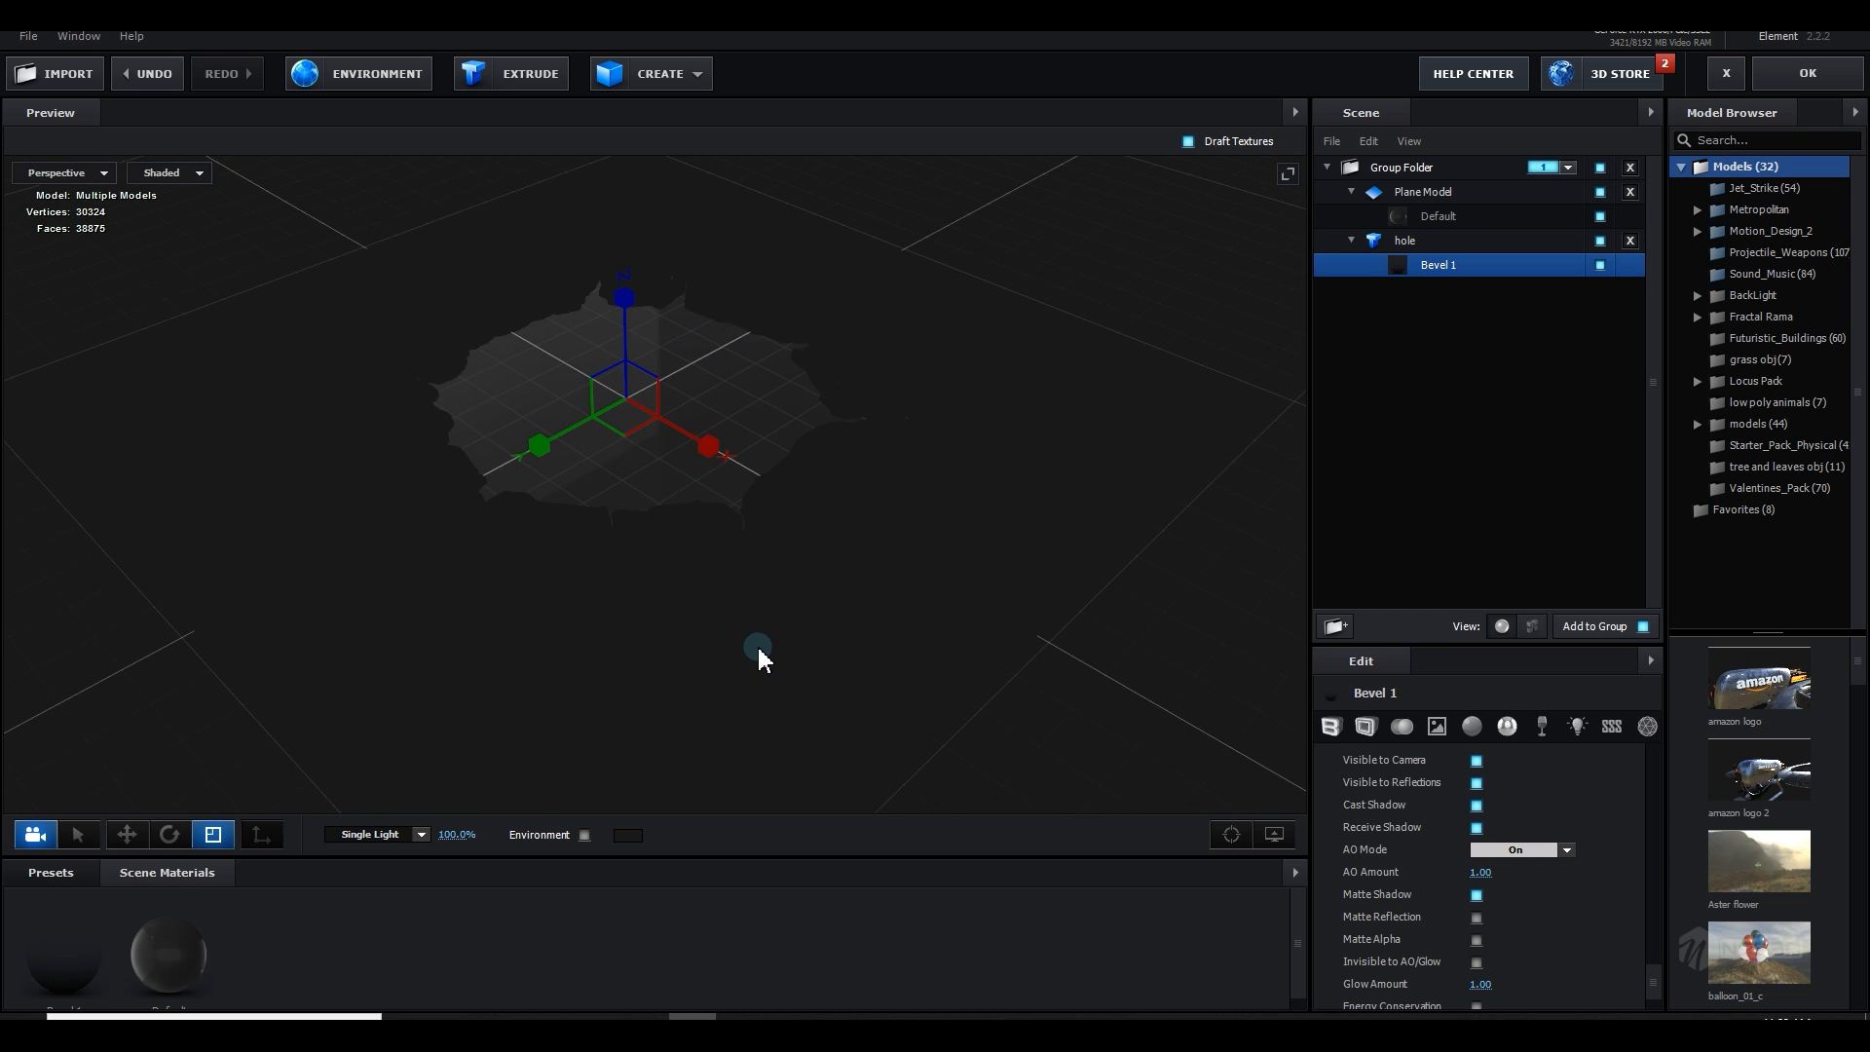
{"action": "left_click_drag", "start_coordinate": [755, 649], "coordinate": [803, 606]}
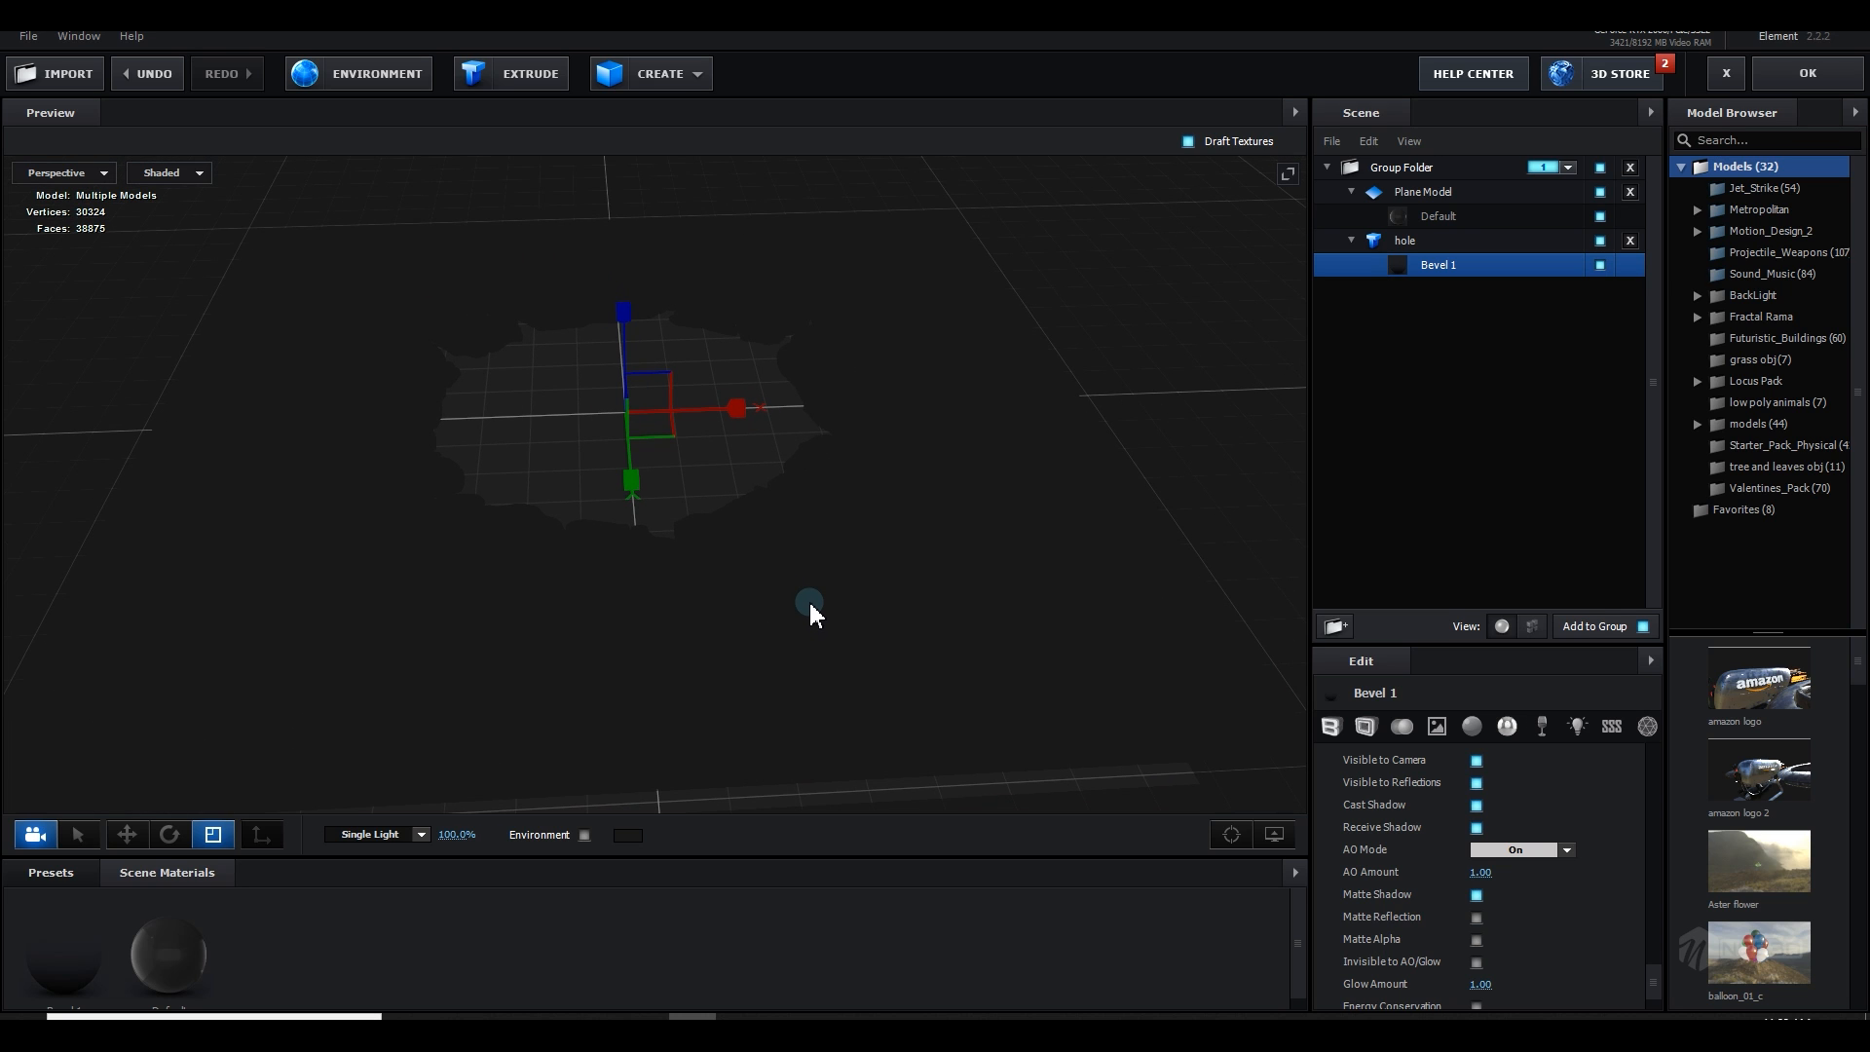
{"action": "left_click_drag", "start_coordinate": [810, 604], "coordinate": [801, 642]}
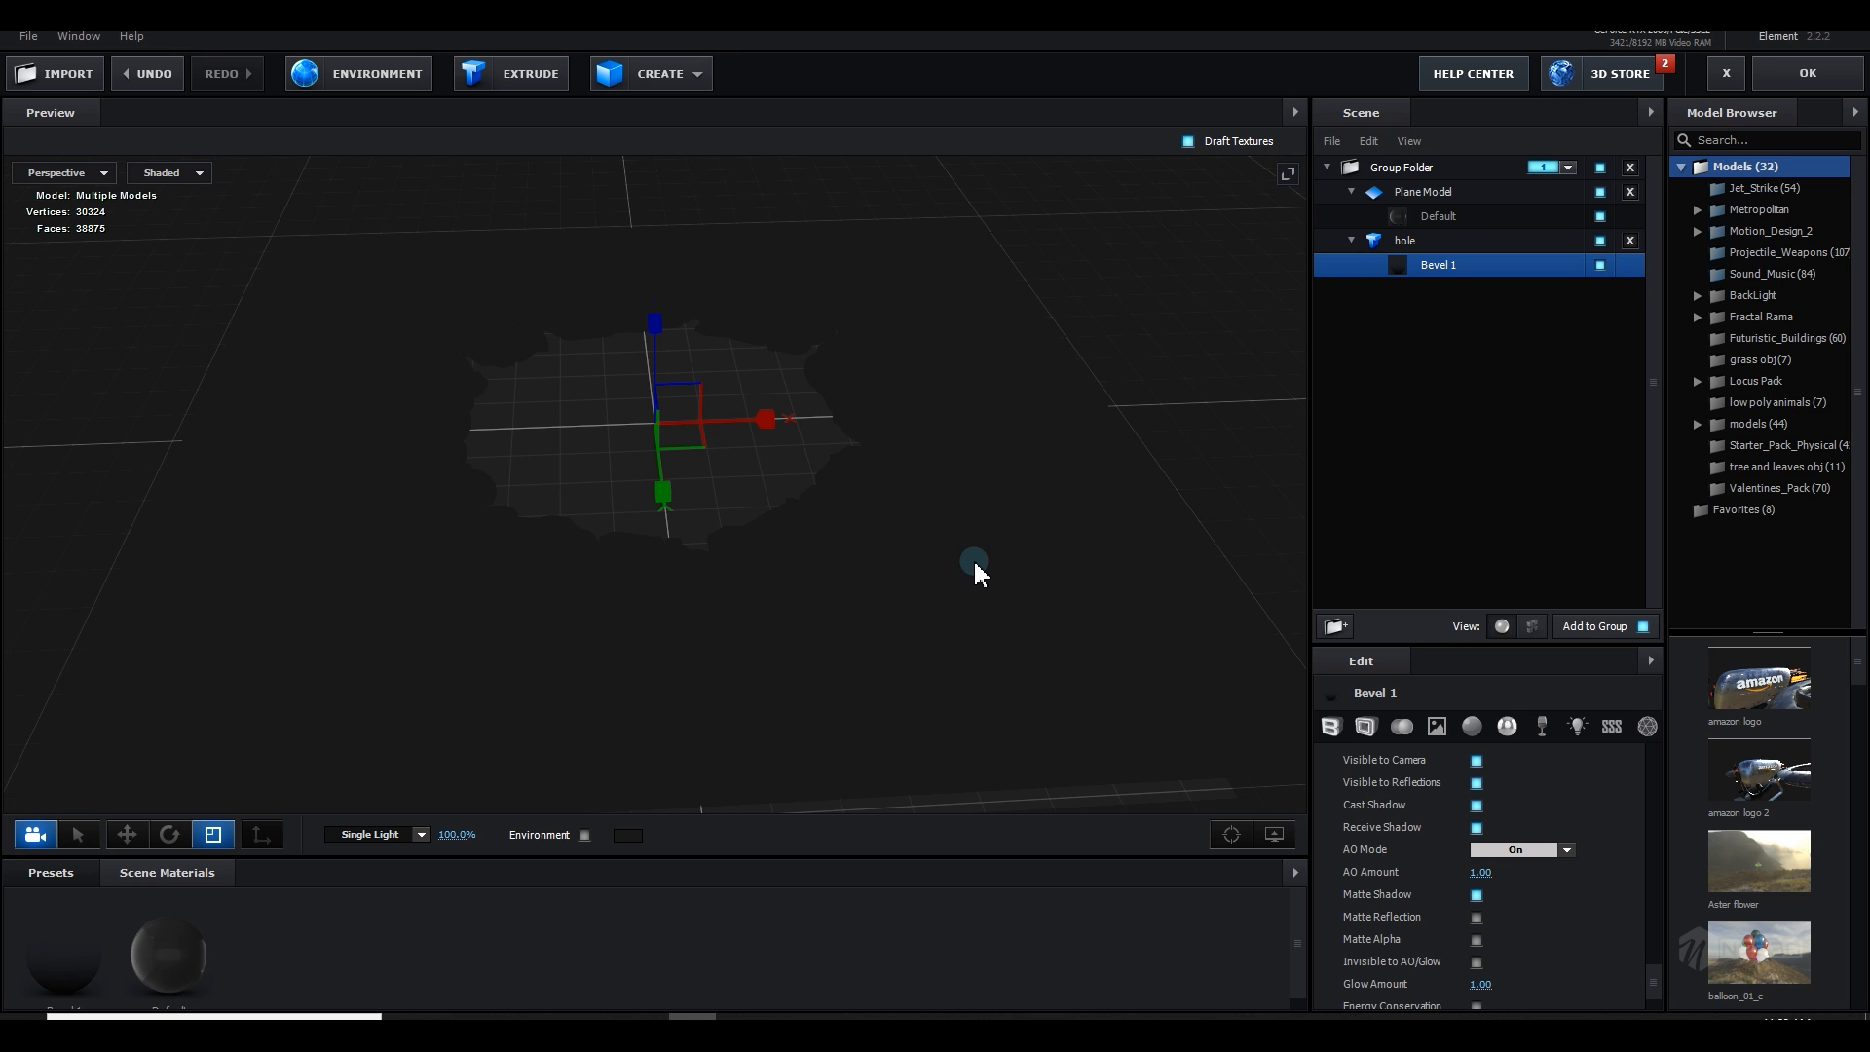
{"action": "left_click_drag", "start_coordinate": [976, 565], "coordinate": [924, 562]}
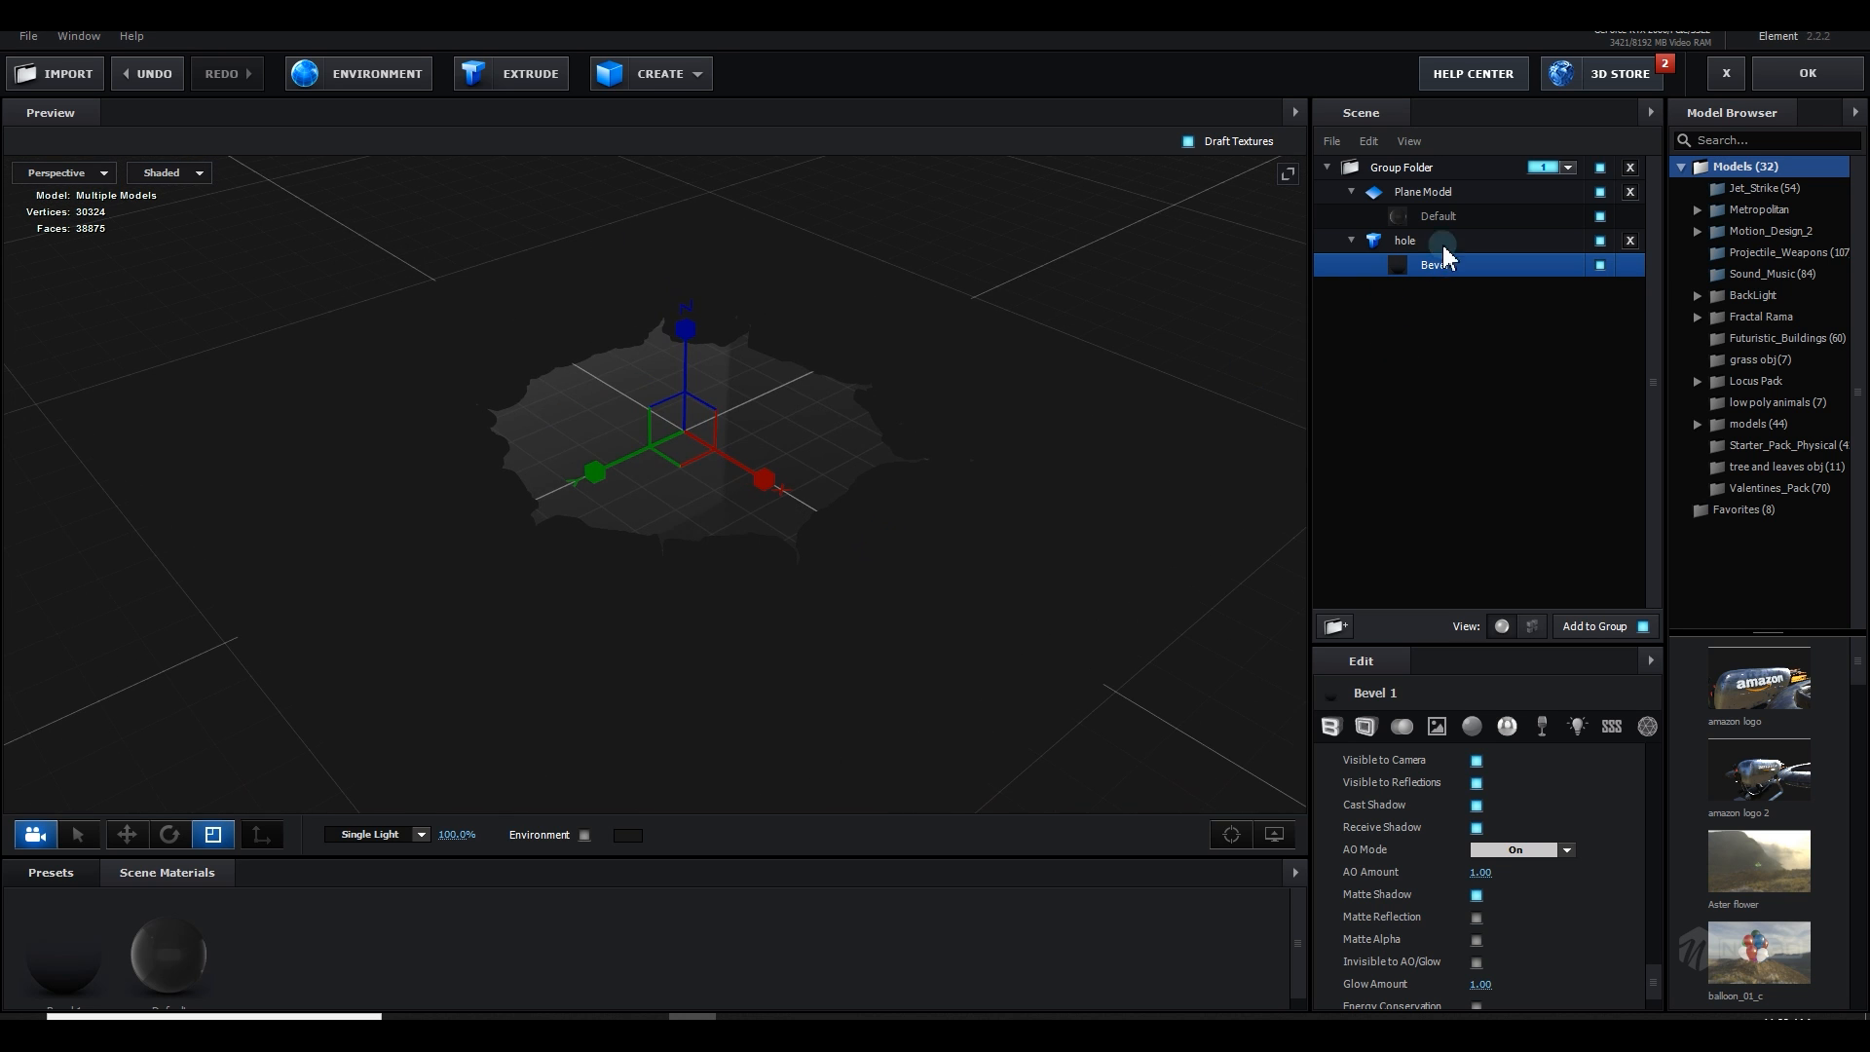
{"action": "left_click", "coordinate": [1450, 192]}
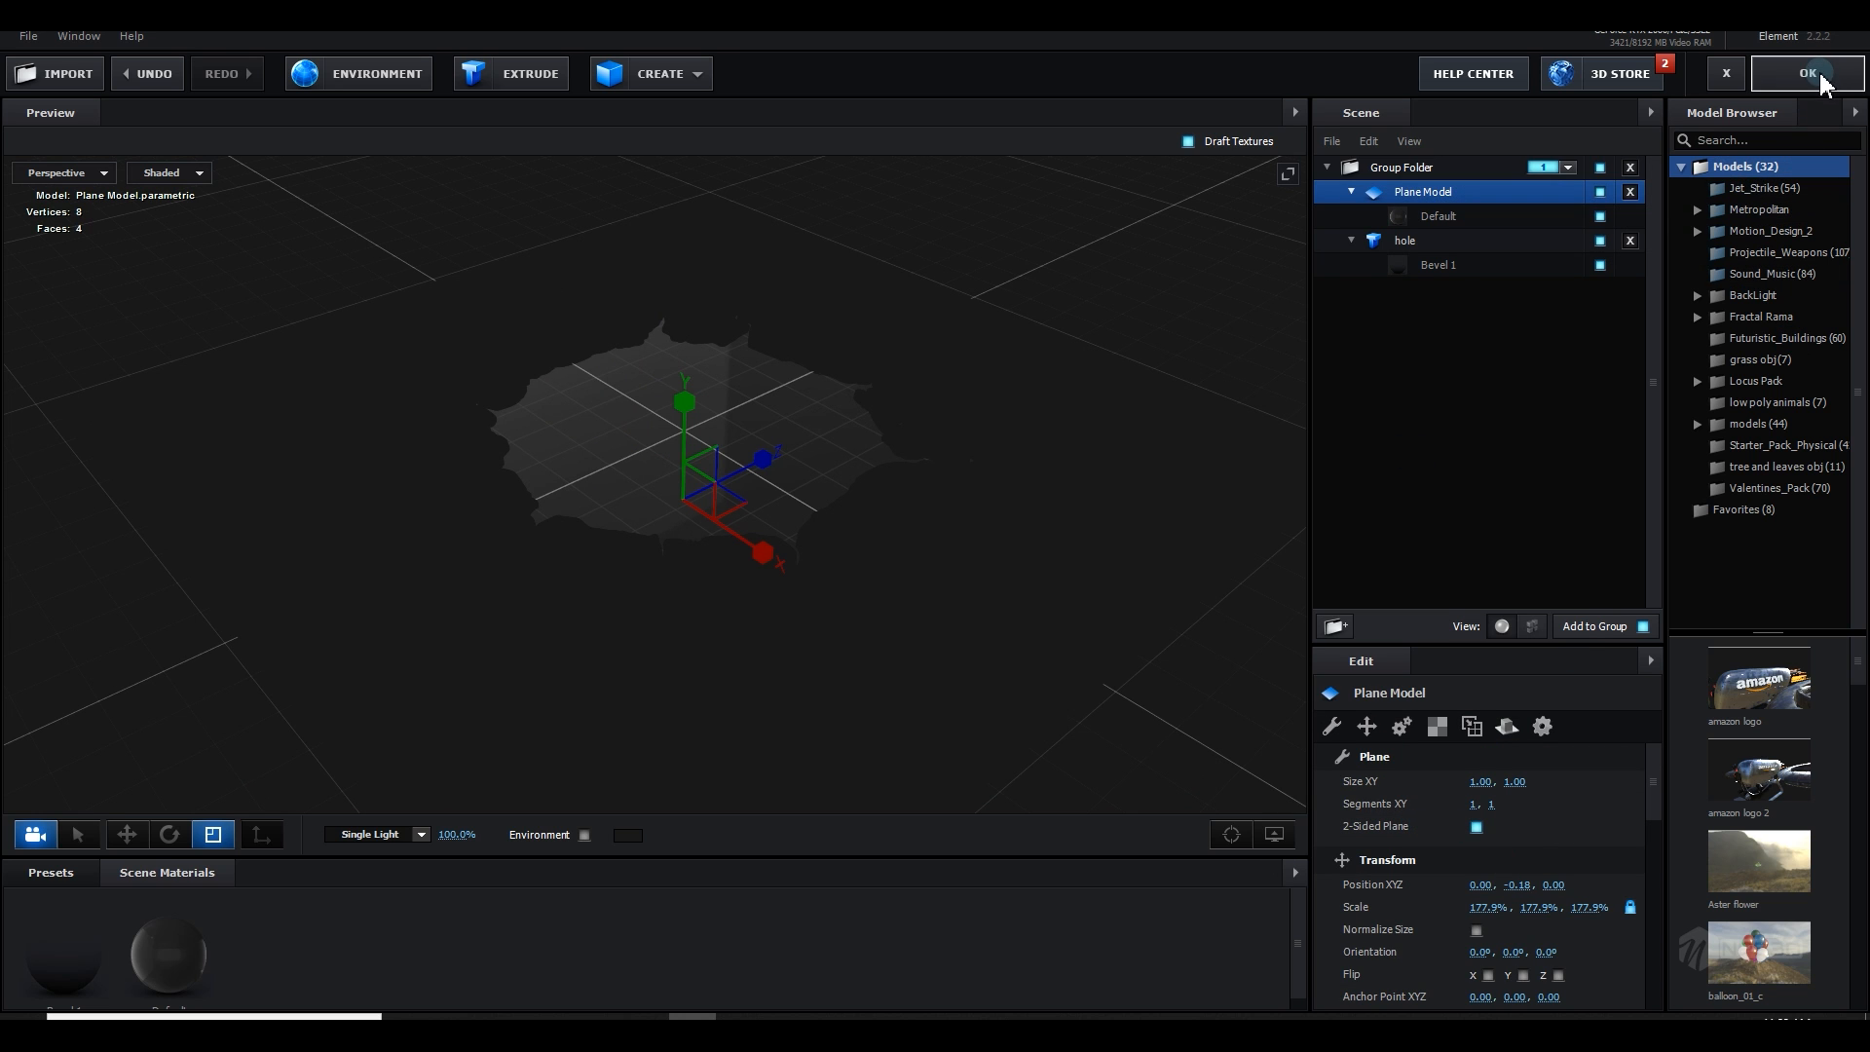
{"action": "left_click", "coordinate": [1817, 76]}
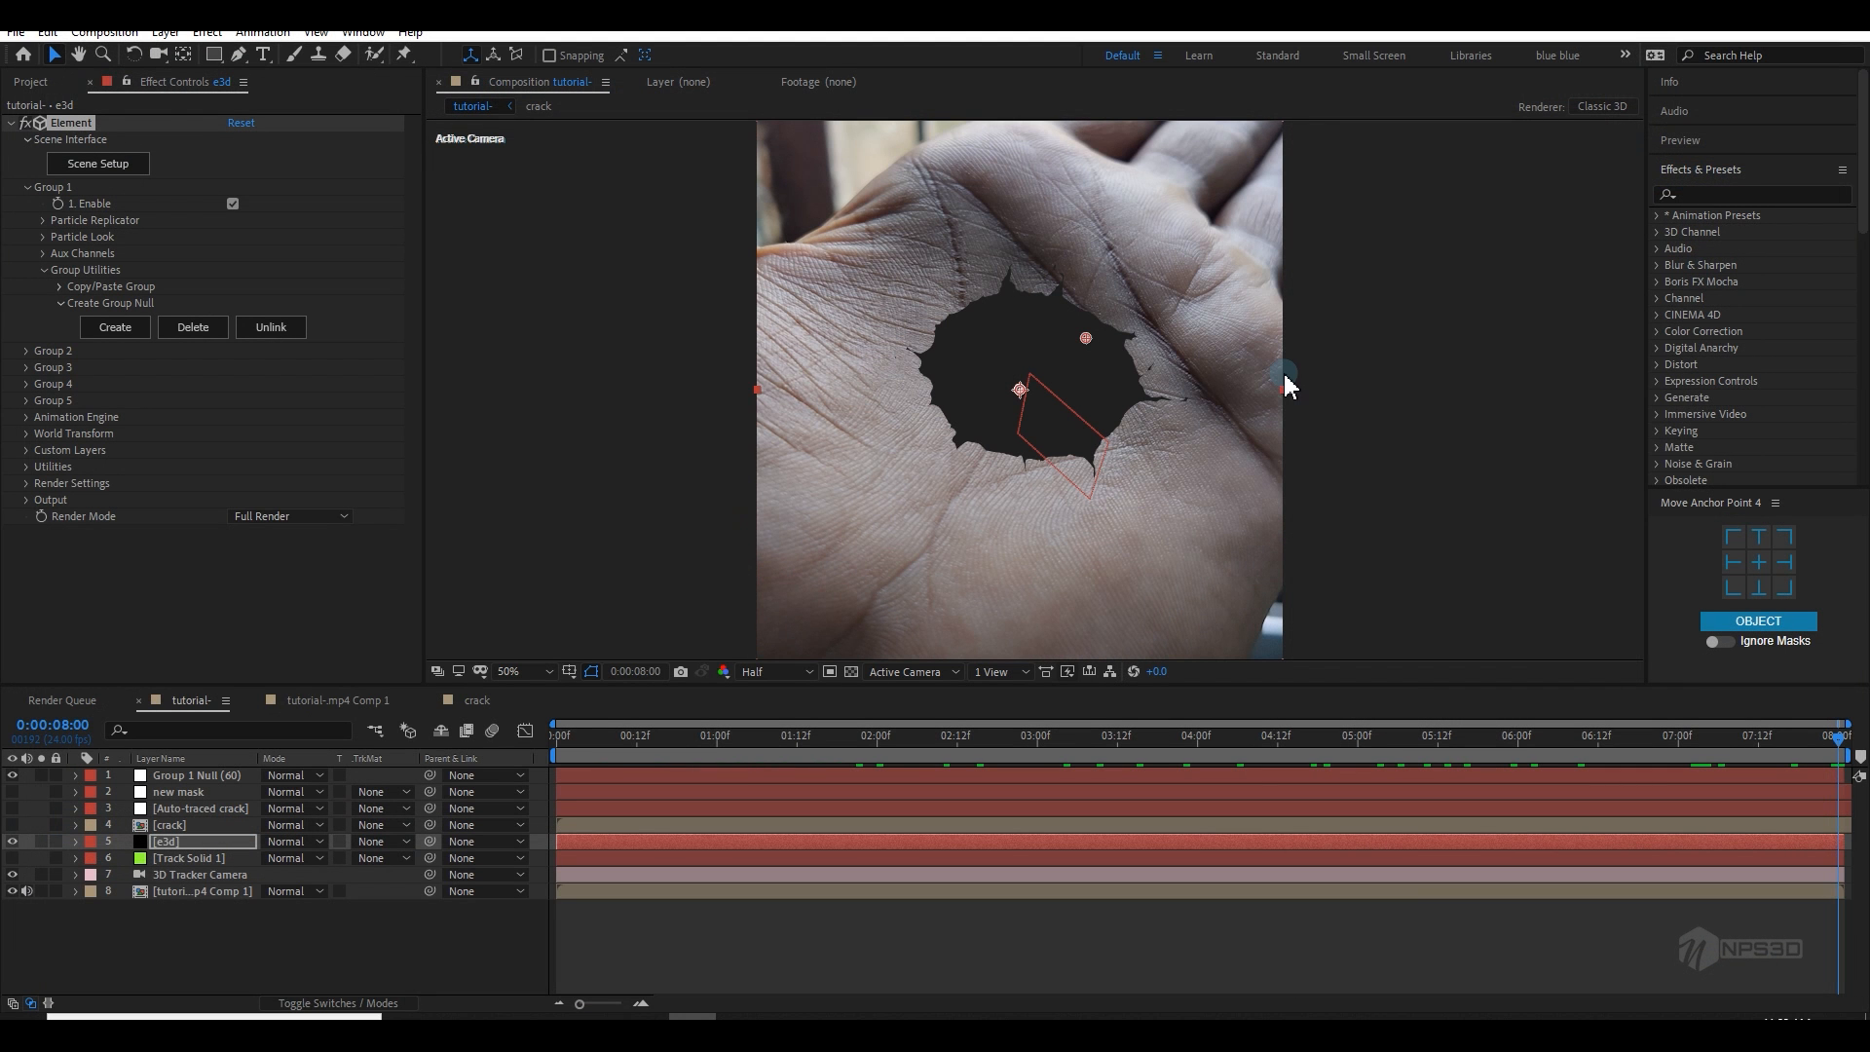
Step: At 0:00:05:11, shift Group 1 Null slightly down and left on the palm, and play the composition to check the hole's placement
{"action": "left_click_drag", "start_coordinate": [604, 750], "coordinate": [1432, 770]}
{"action": "left_click", "coordinate": [228, 777]}
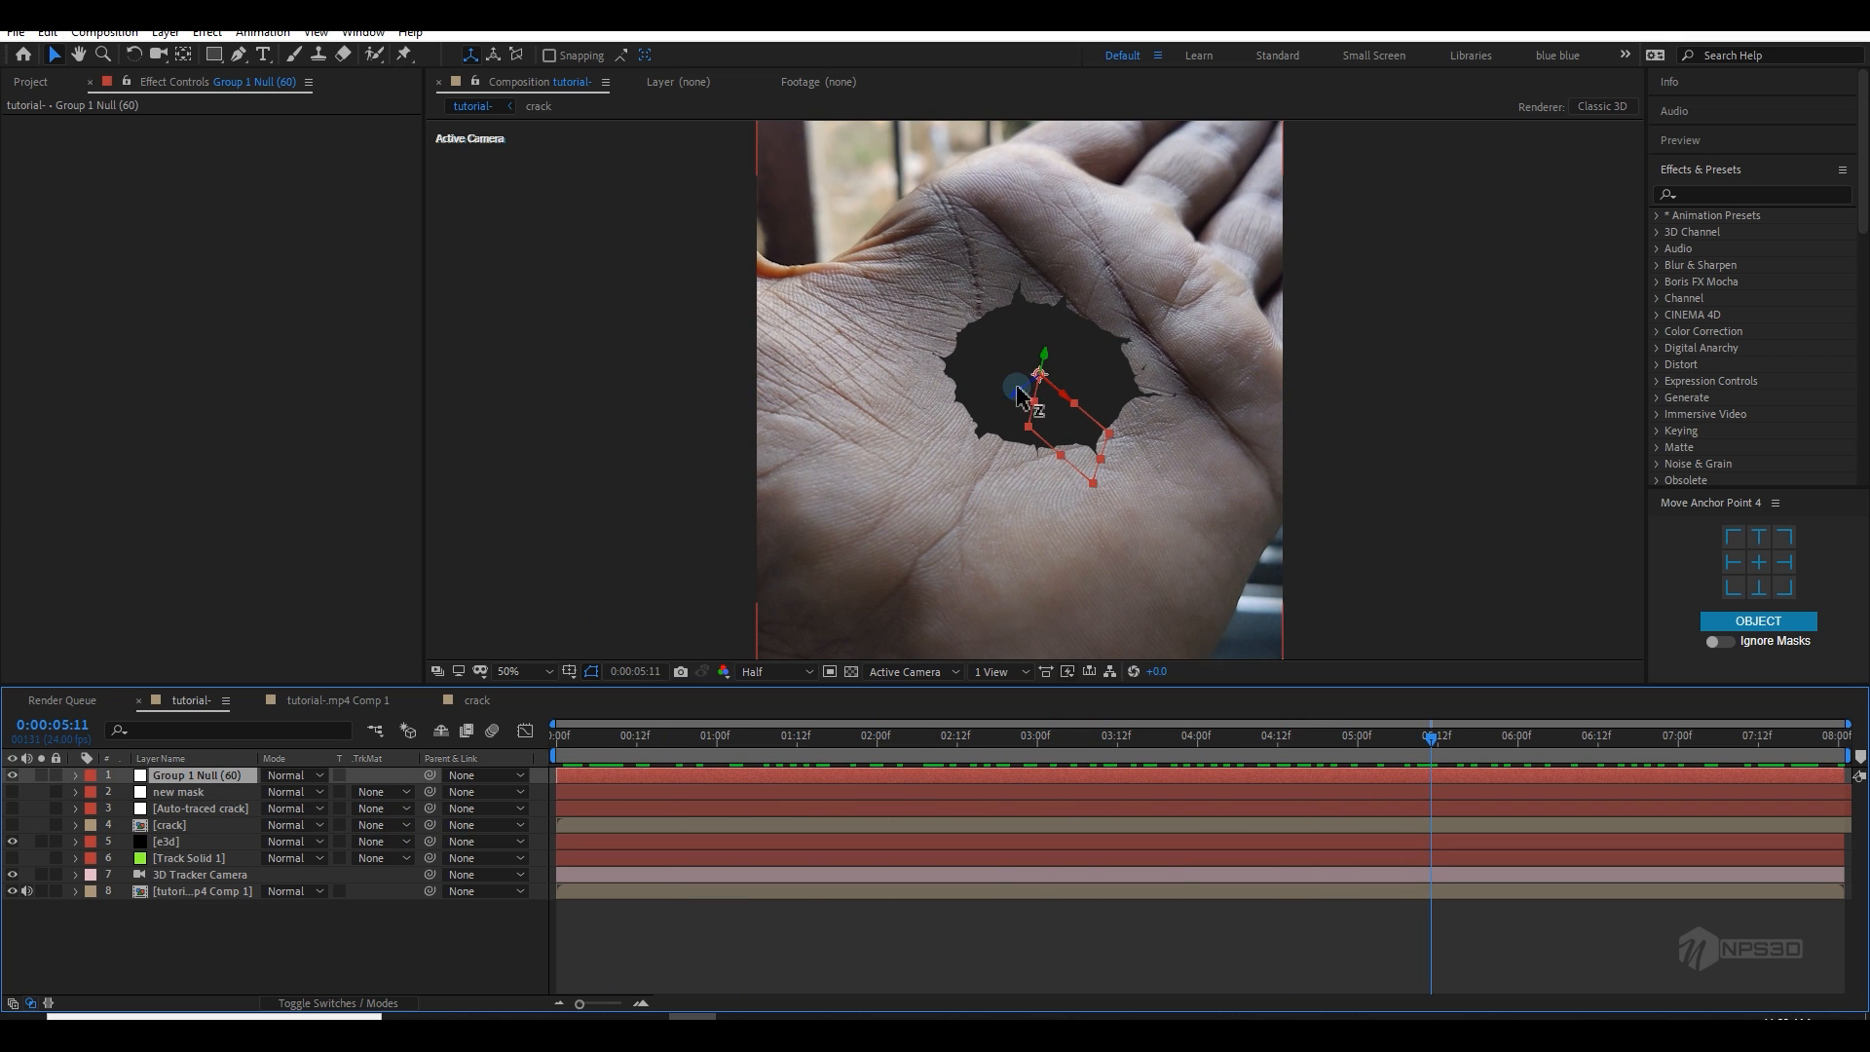
{"action": "left_click_drag", "start_coordinate": [1017, 395], "coordinate": [998, 419]}
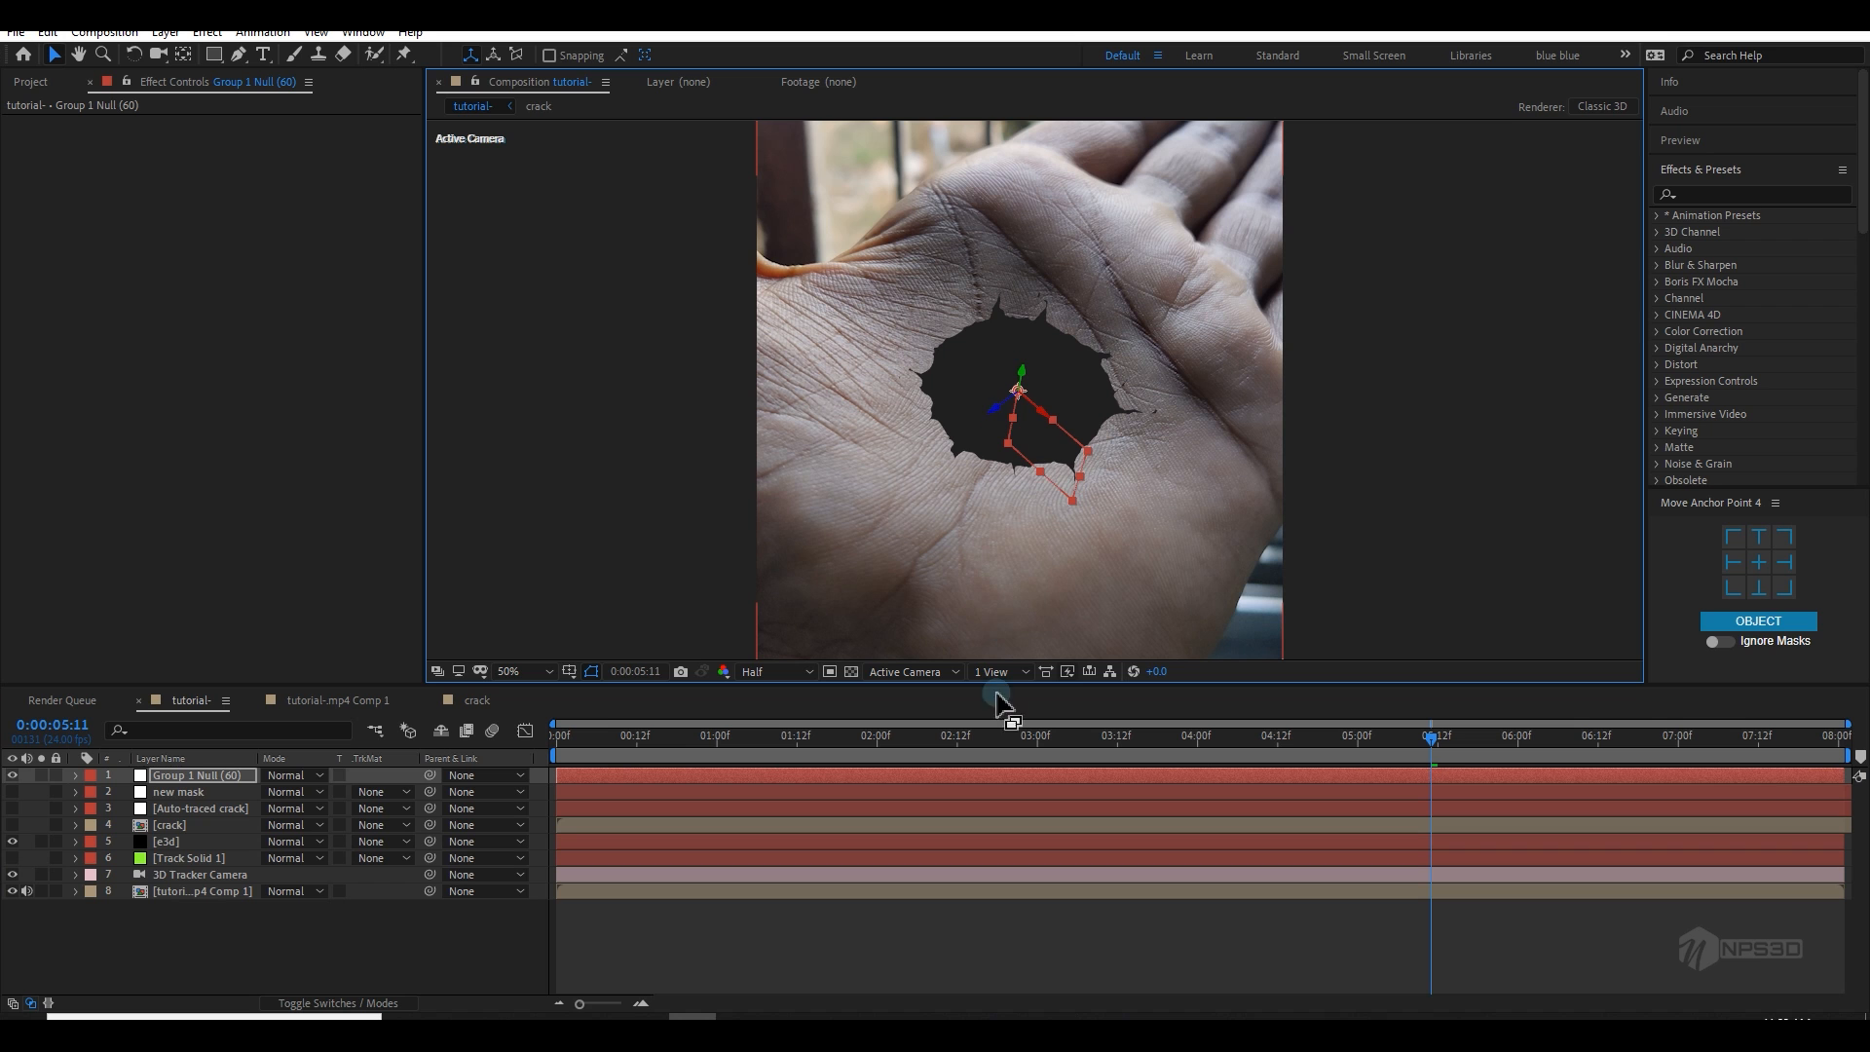
{"action": "left_click", "coordinate": [1035, 750]}
{"action": "key", "text": "space"}
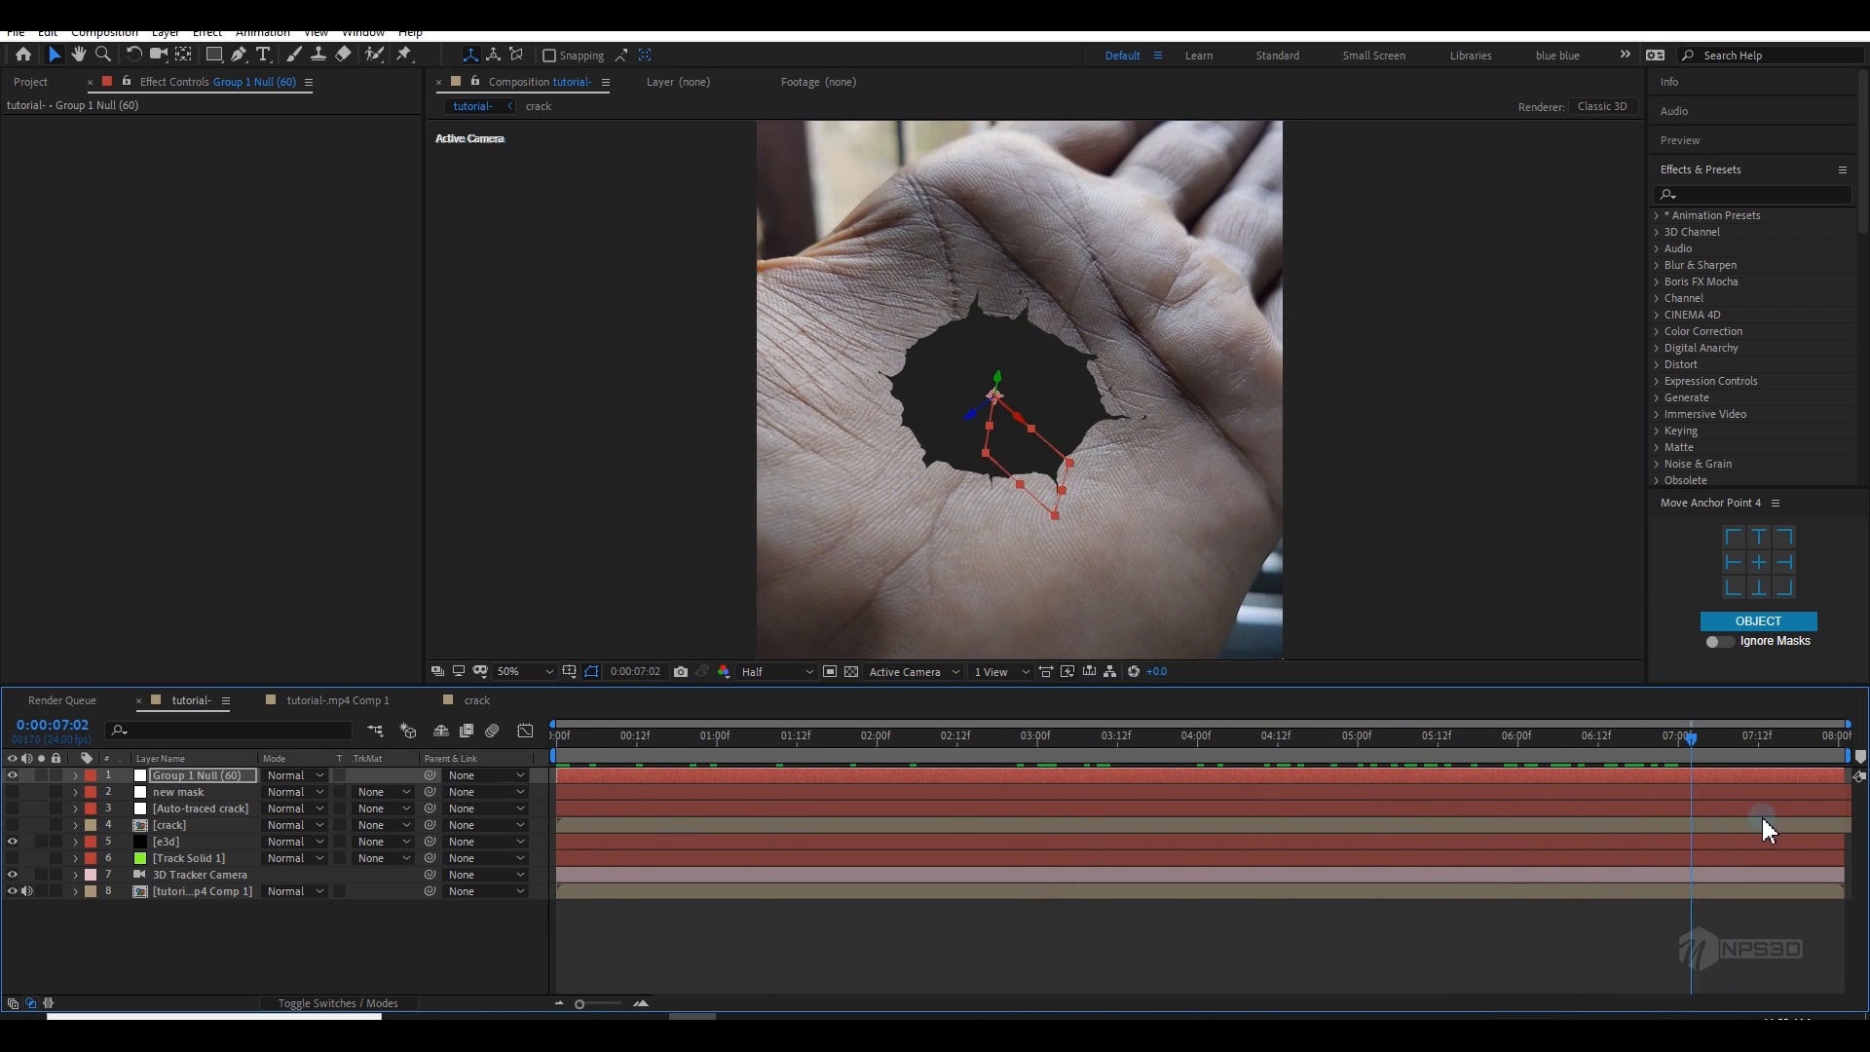
Step: Reopen Element's Scene Setup from the e3d layer to review the plane and hole models, and return to the composition
{"action": "left_click", "coordinate": [166, 842]}
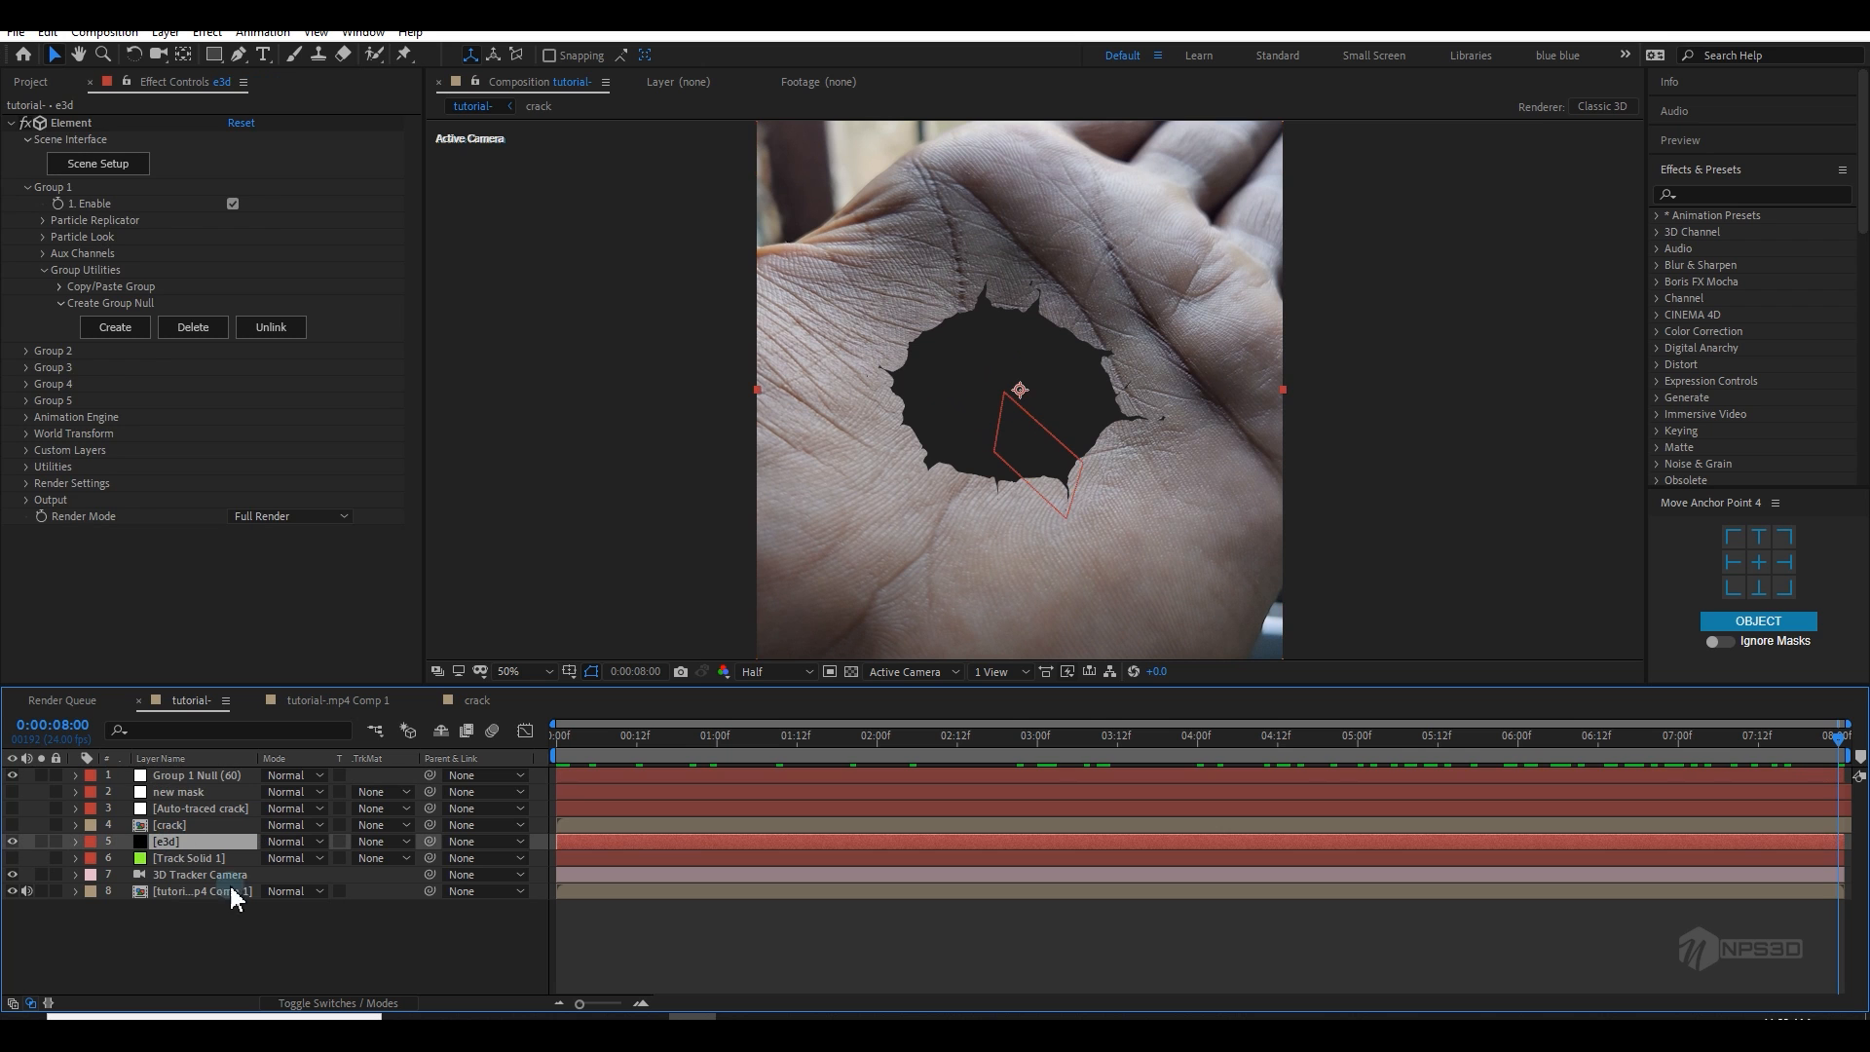
{"action": "left_click", "coordinate": [119, 167]}
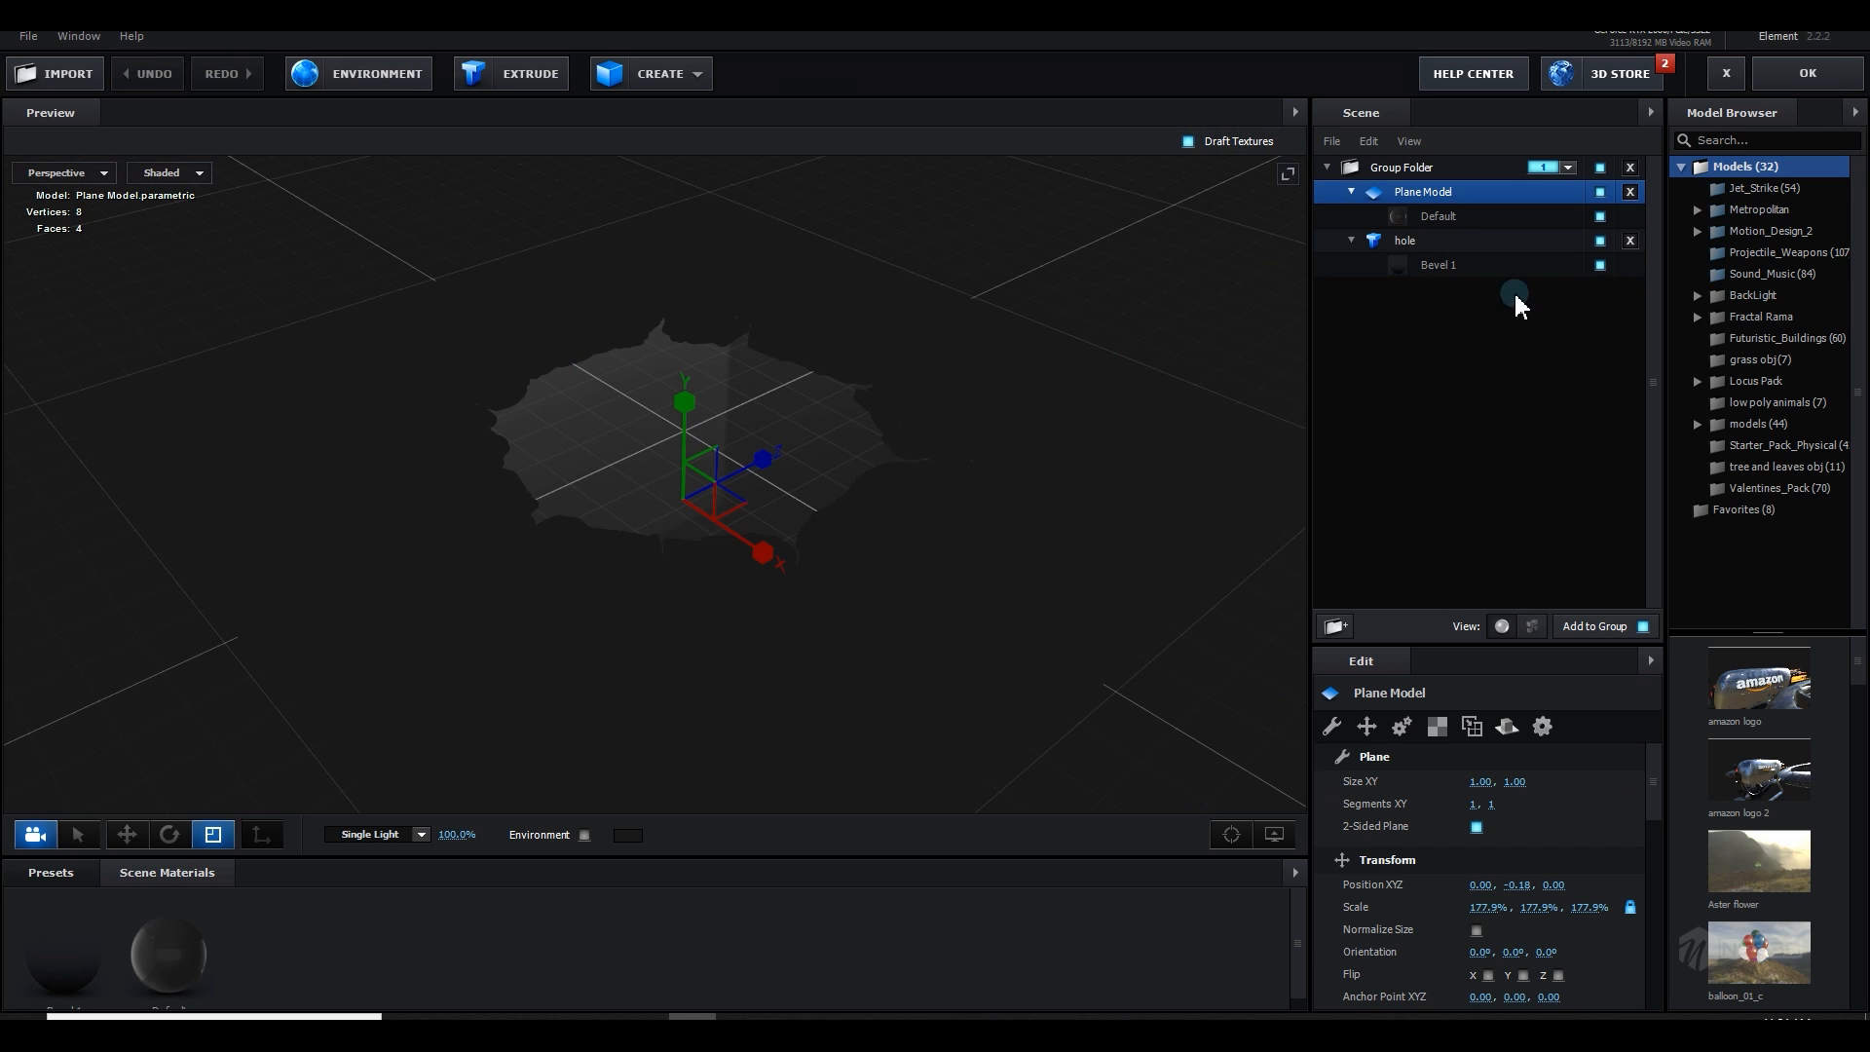
{"action": "left_click", "coordinate": [1814, 74]}
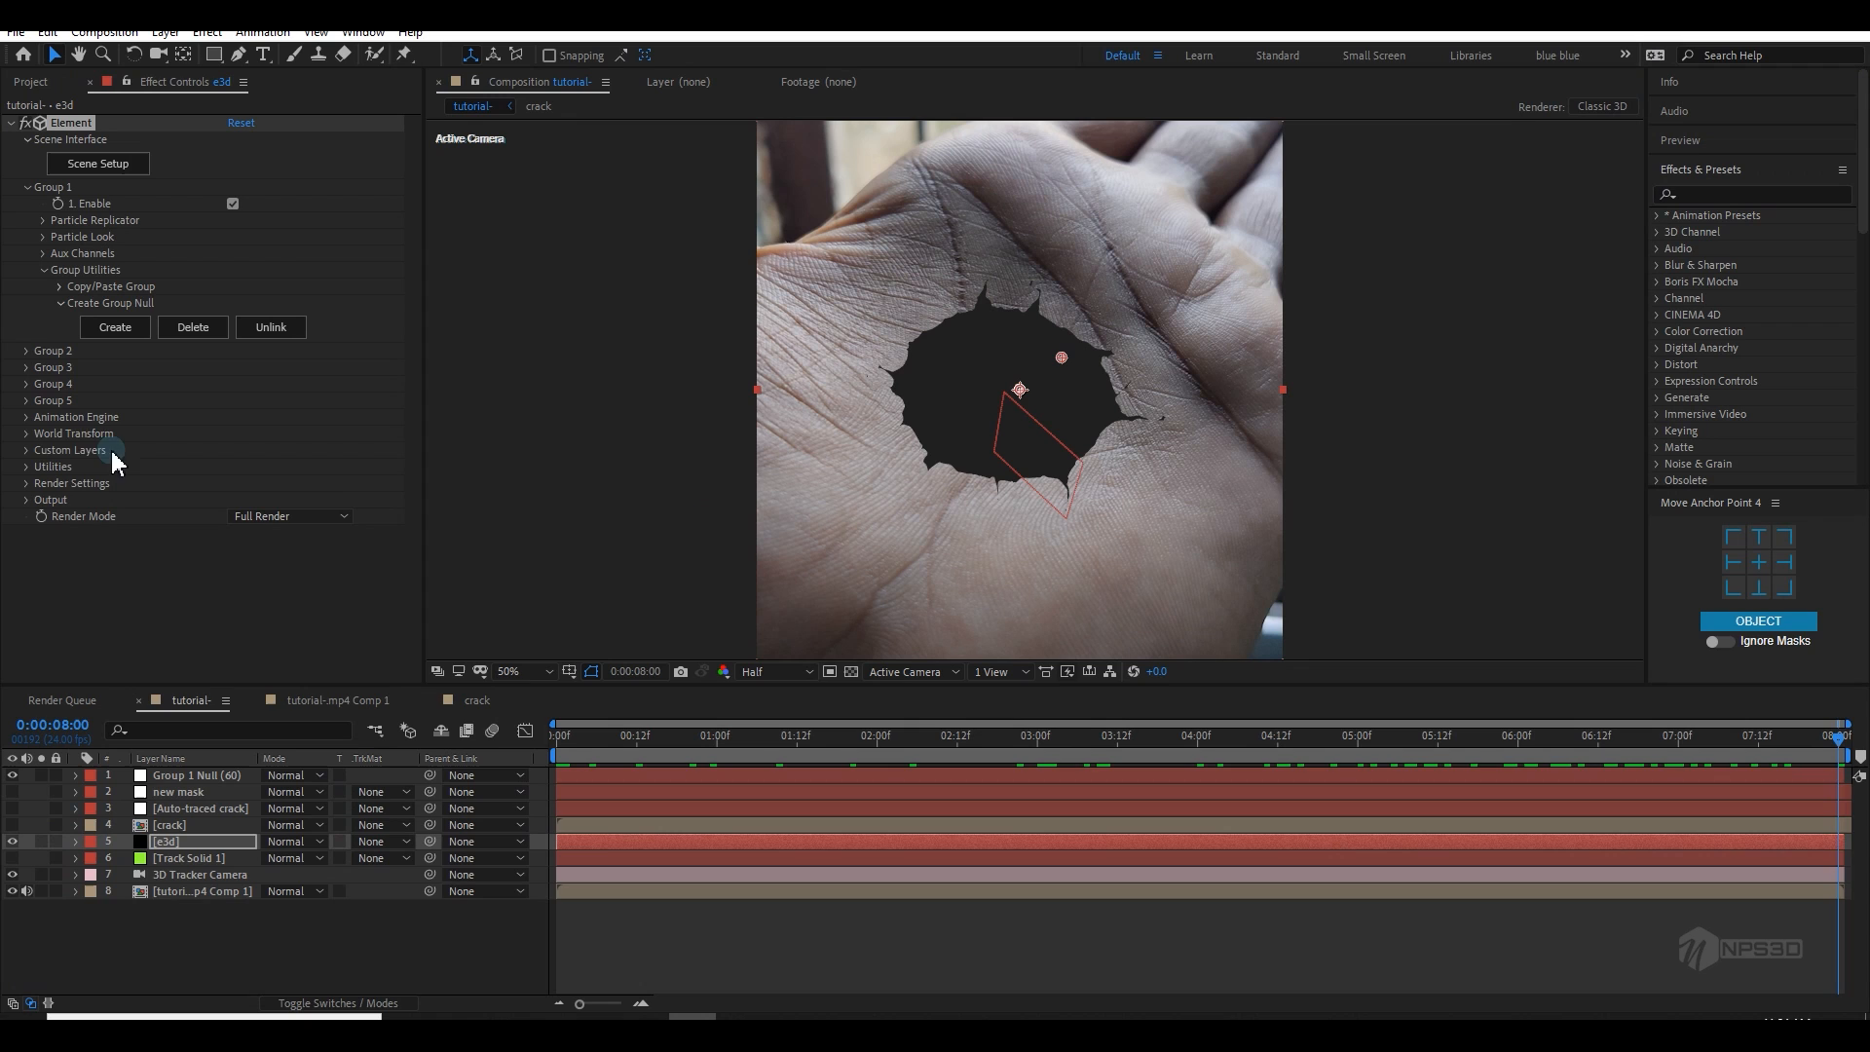
Step: Enable Ambient Occlusion in Element's Render Settings and set the AO Mode to Ray-Traced
{"action": "left_click", "coordinate": [26, 417]}
{"action": "left_click", "coordinate": [29, 393]}
{"action": "left_click", "coordinate": [28, 494]}
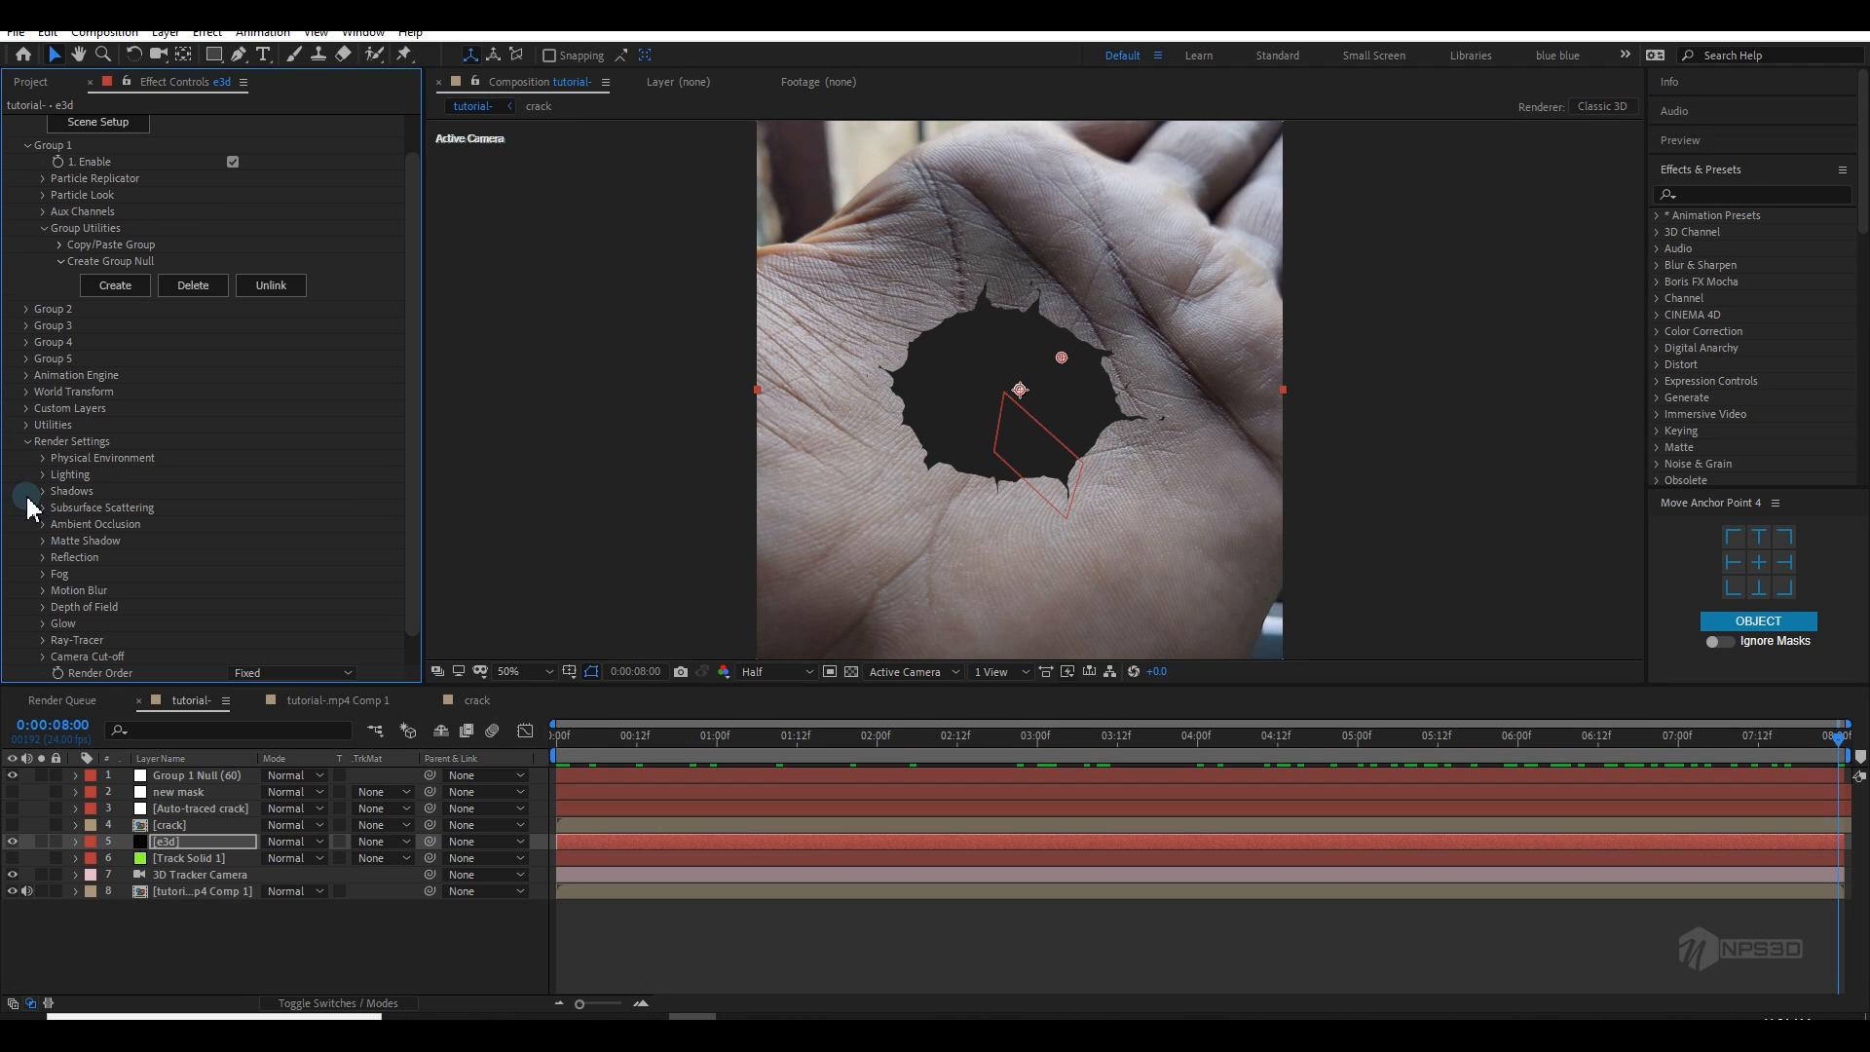
{"action": "left_click", "coordinate": [43, 524]}
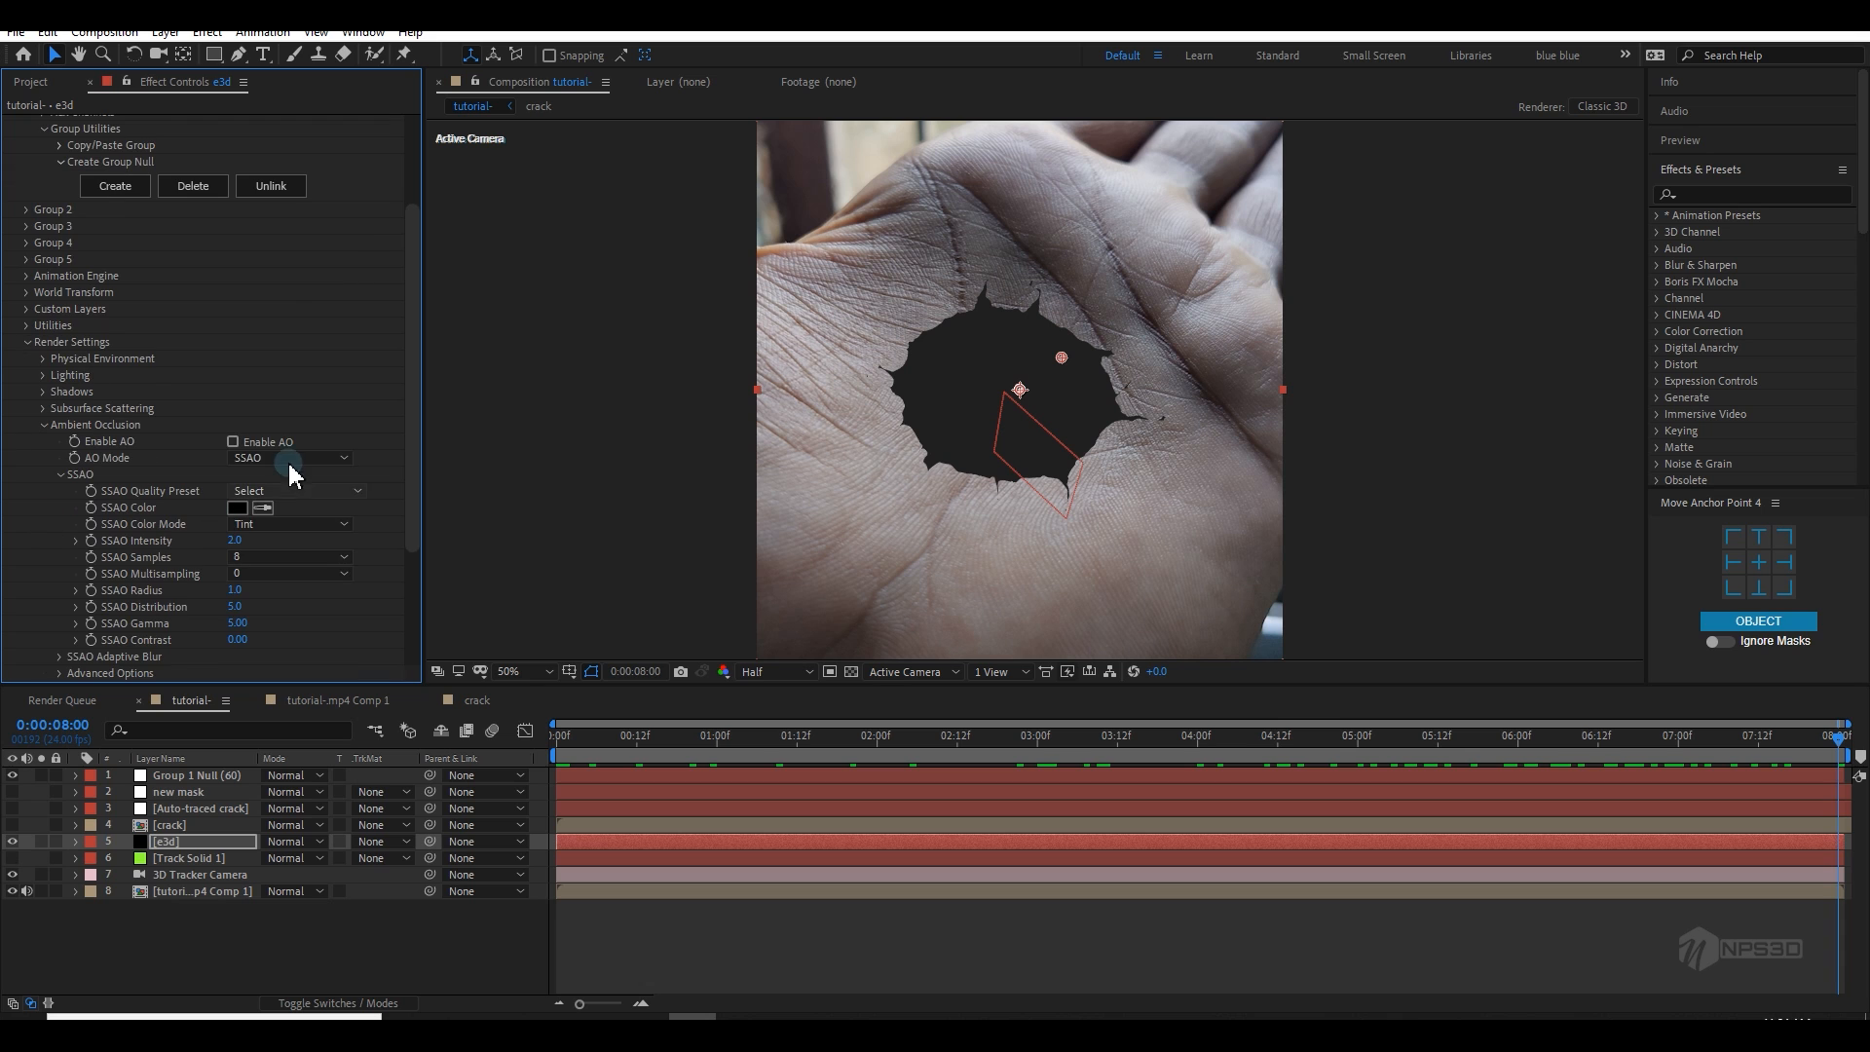
{"action": "left_click", "coordinate": [287, 443]}
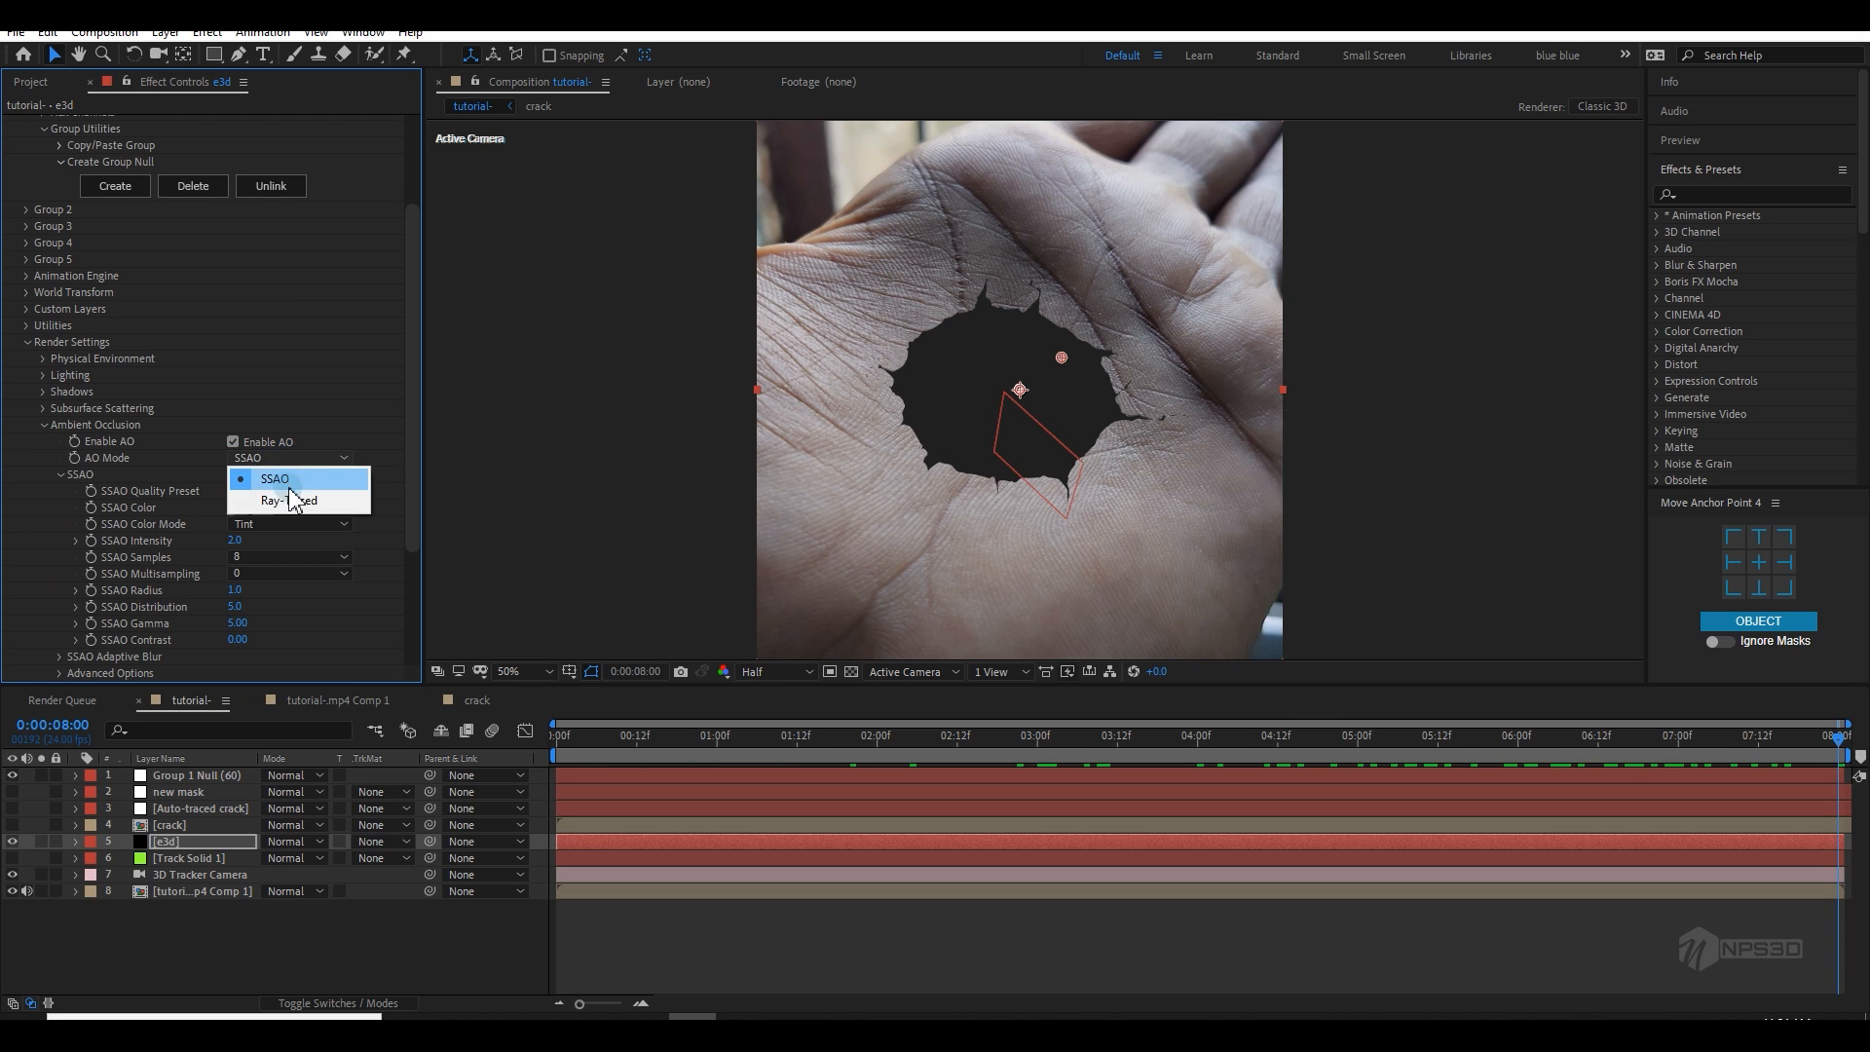
{"action": "left_click", "coordinate": [292, 501]}
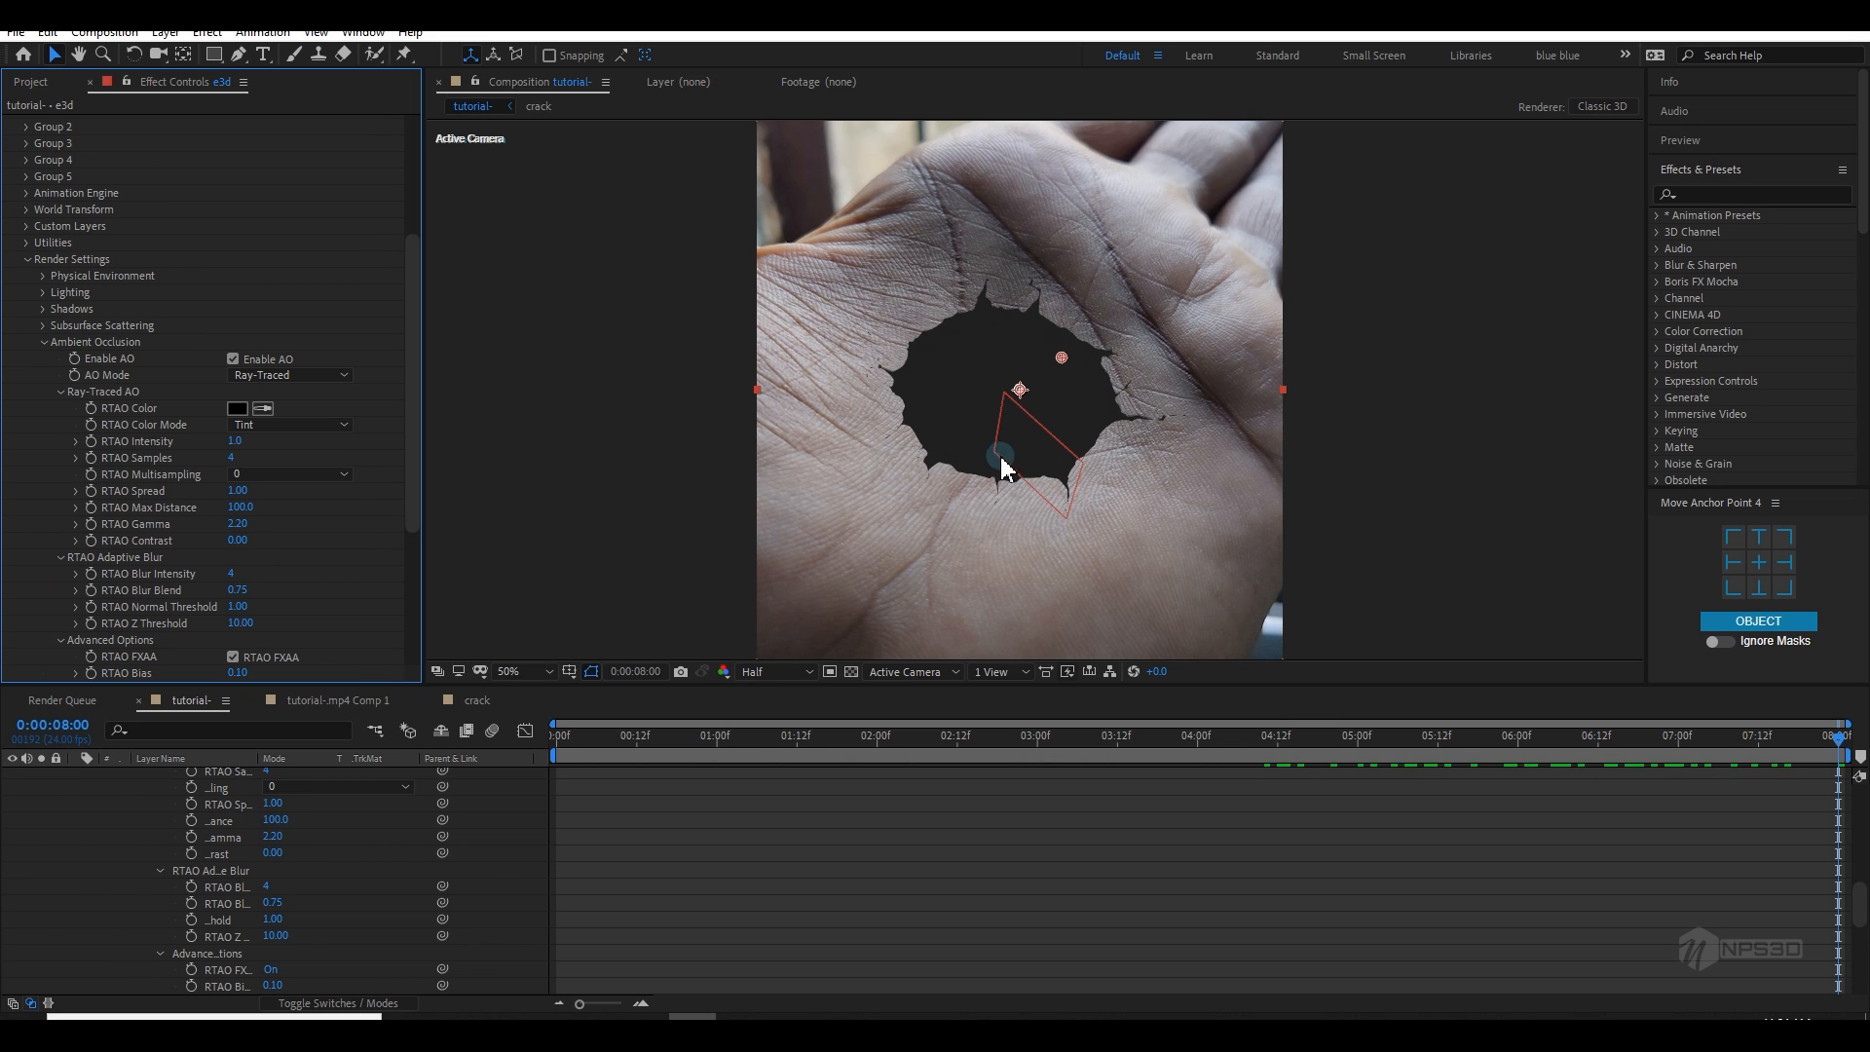
Step: Compare the crack edges up close with ambient occlusion off and on, leaving it enabled
{"action": "scroll", "coordinate": [1000, 456], "scroll_direction": "up", "scroll_amount": 4}
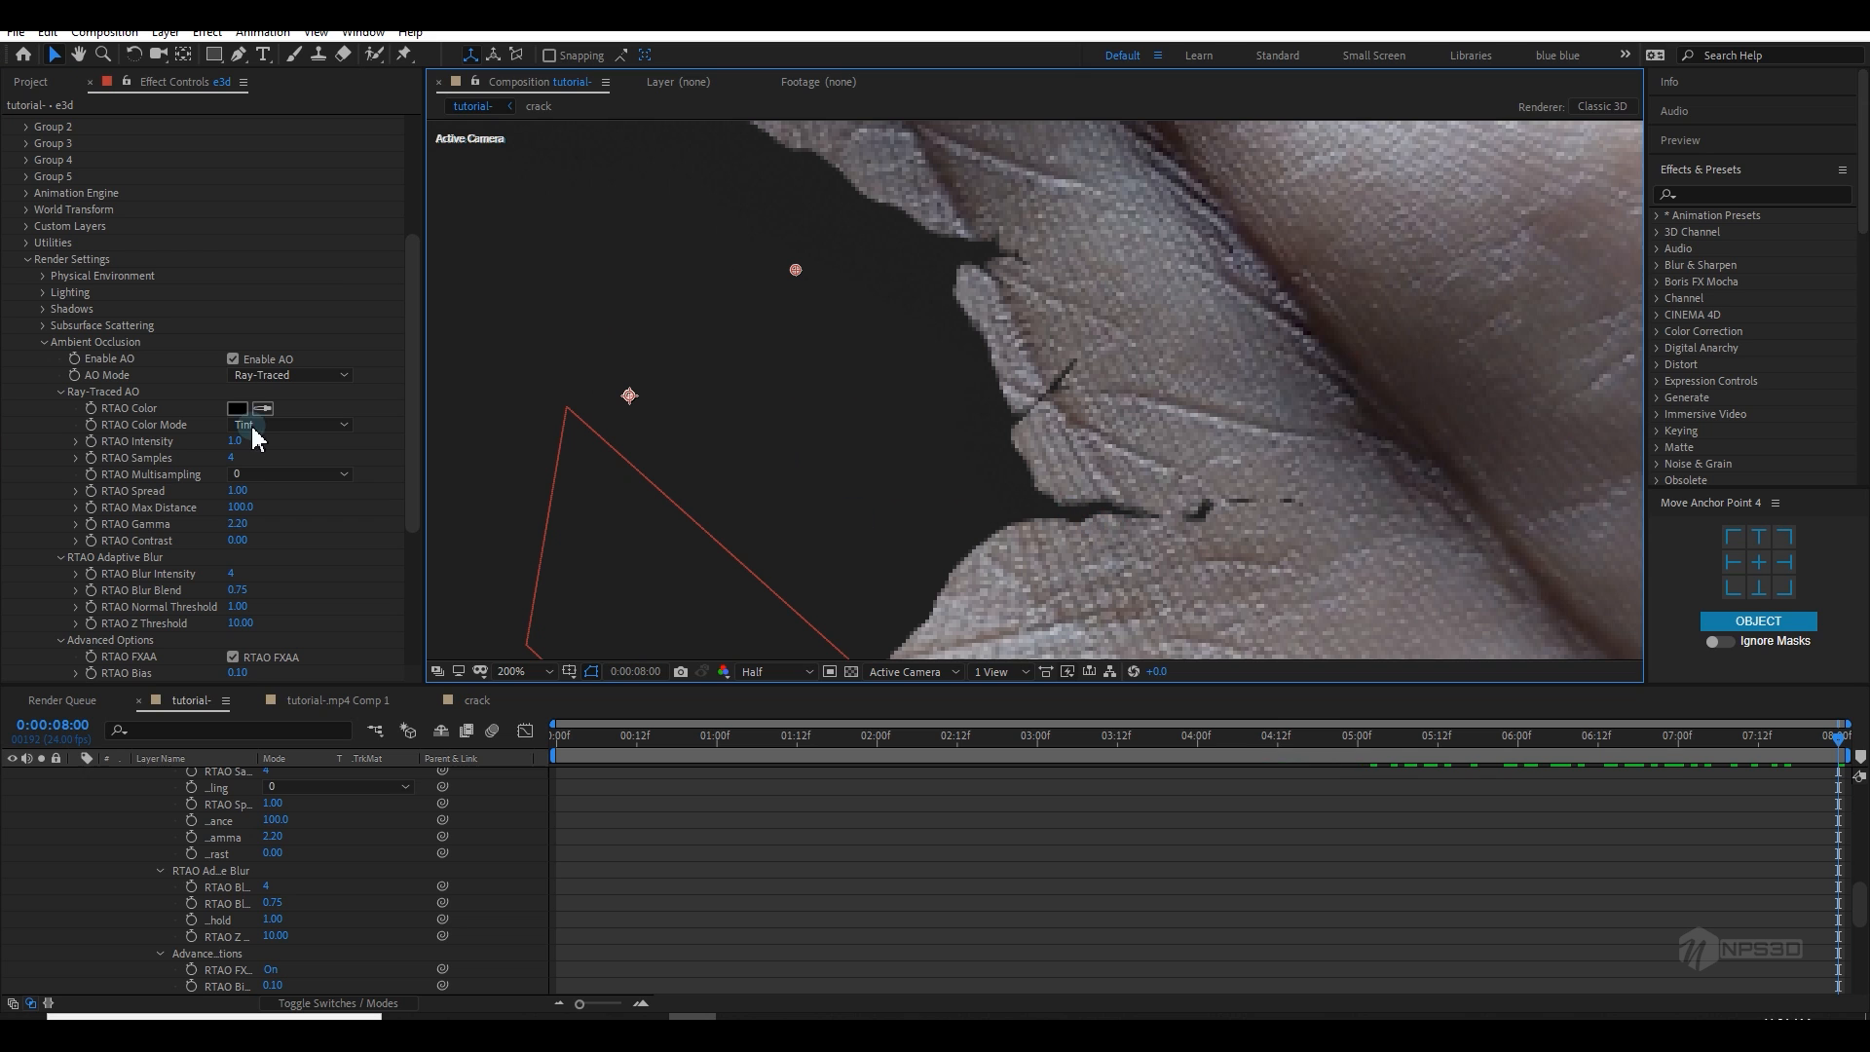
{"action": "left_click", "coordinate": [245, 360]}
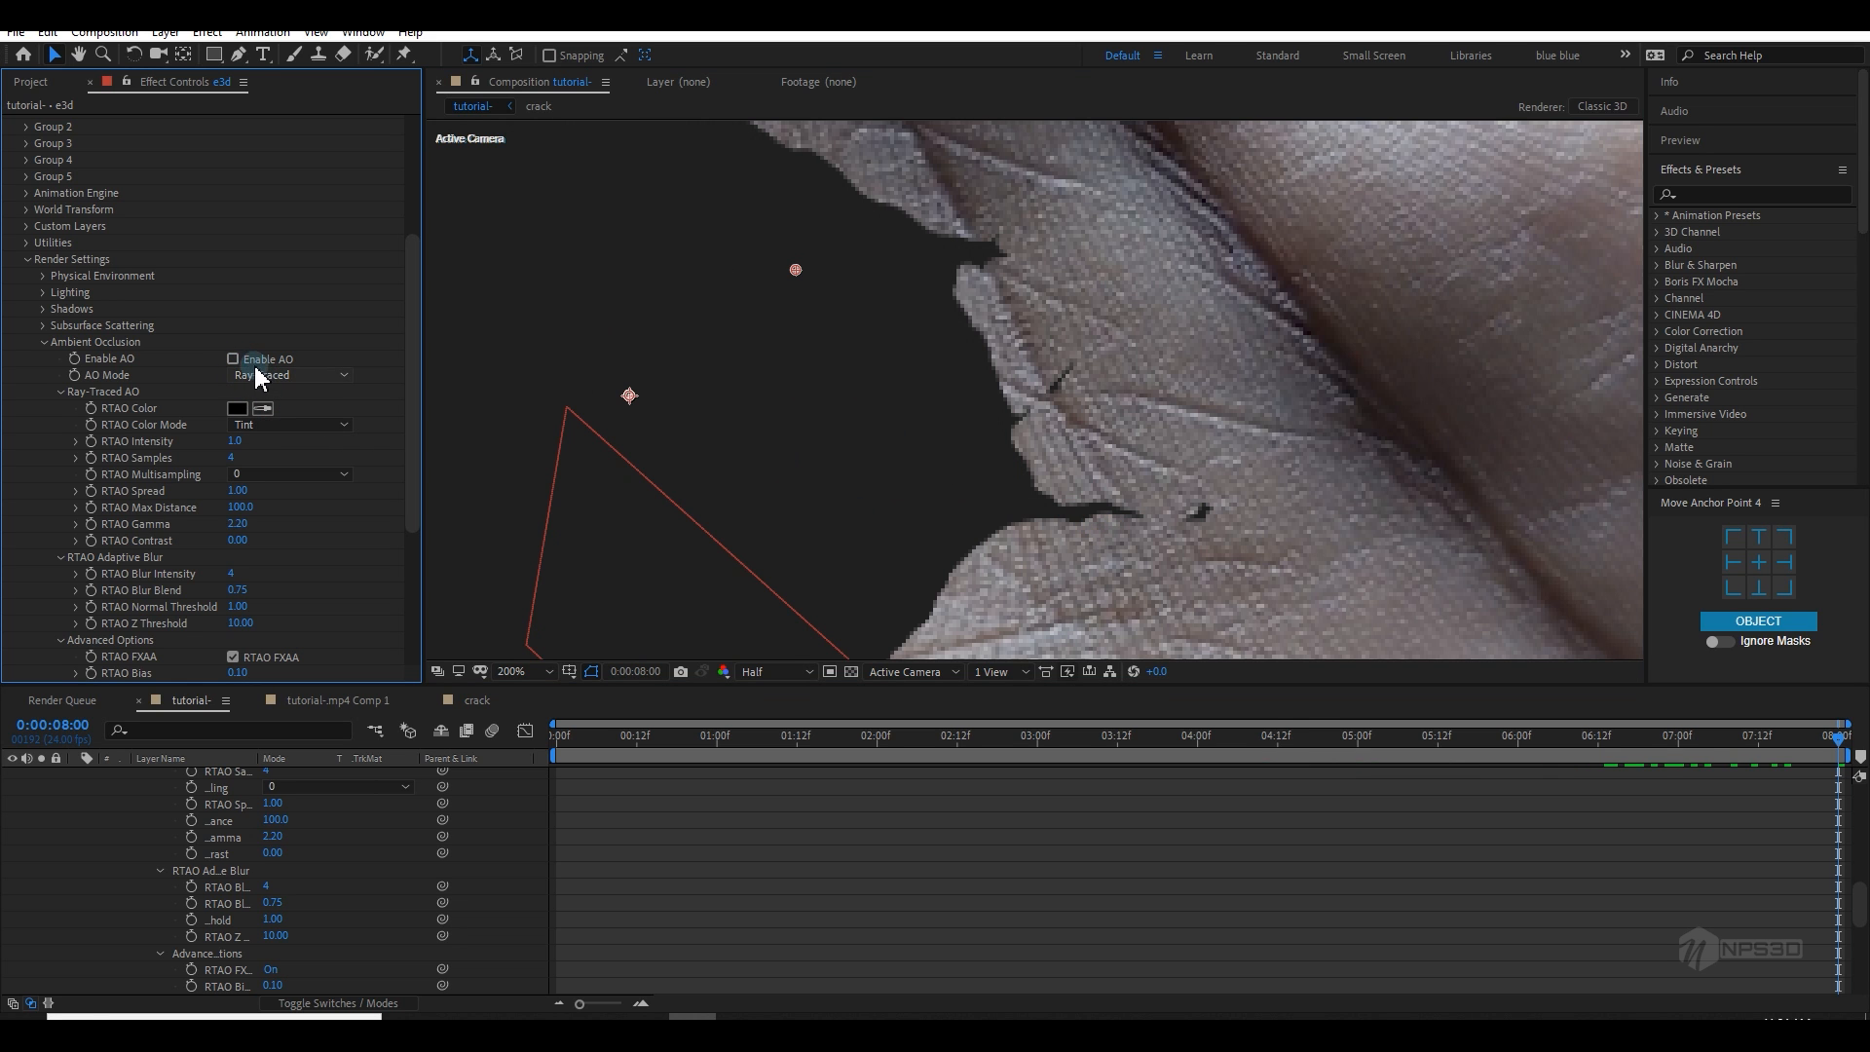
{"action": "left_click", "coordinate": [255, 363]}
{"action": "scroll", "coordinate": [1081, 506], "scroll_direction": "down", "scroll_amount": 2}
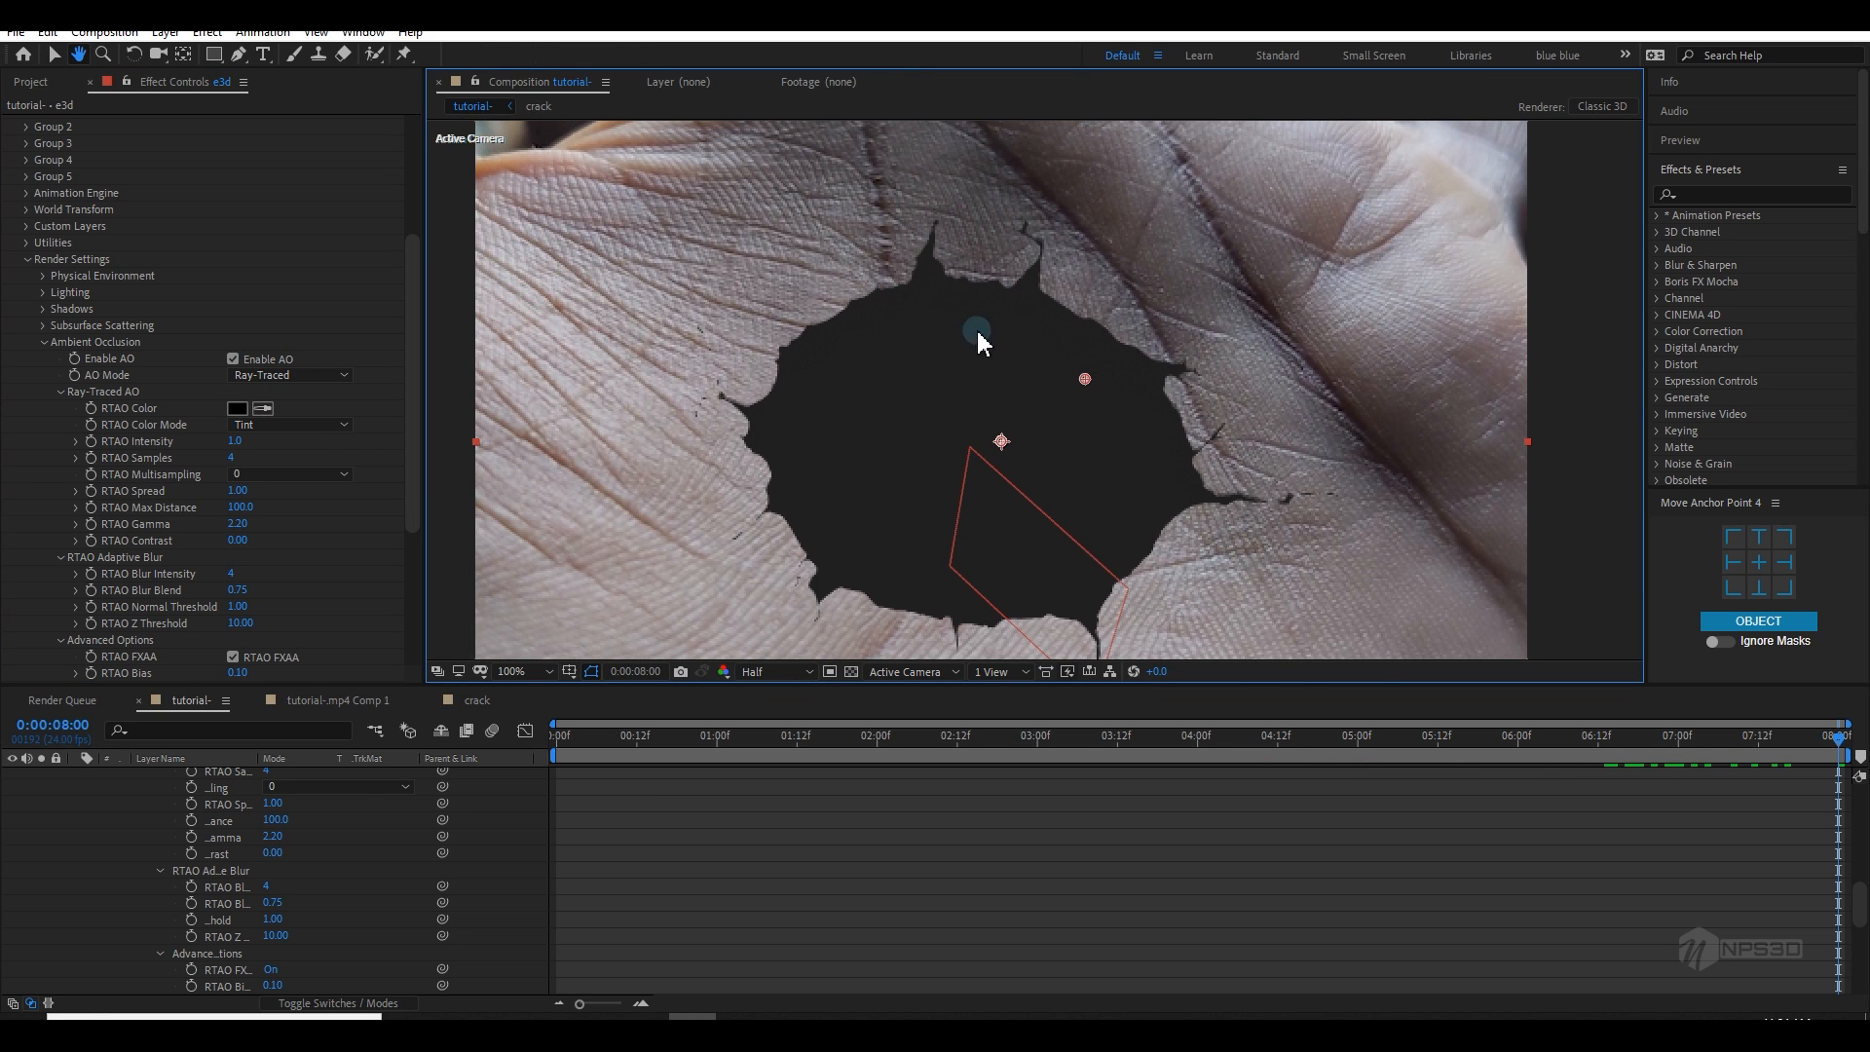
{"action": "key", "text": "v"}
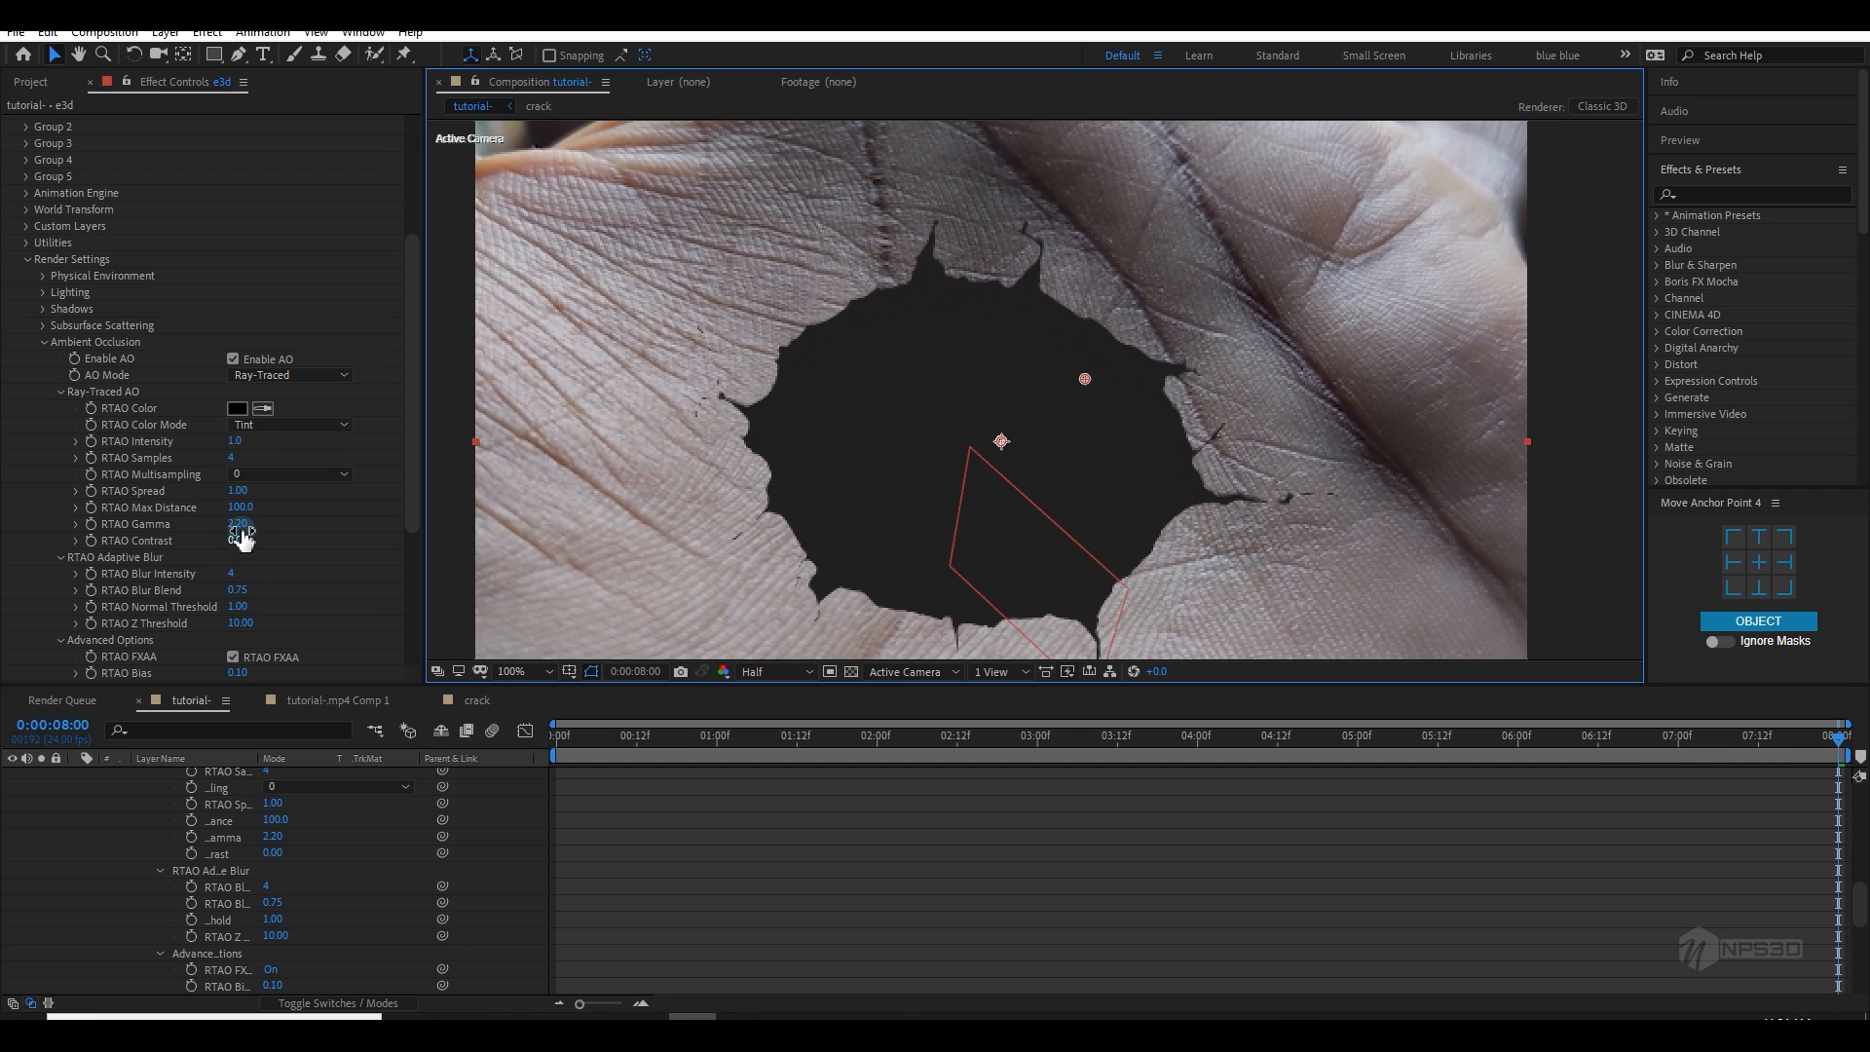
Step: Set RTAO Max Distance to 181, RTAO Gamma to 1.5 and RTAO Contrast to 0.93, and collapse the e3d layer's properties
{"action": "mouse_move", "coordinate": [237, 519]}
{"action": "left_mouse_down"}
{"action": "mouse_move", "coordinate": [445, 503]}
{"action": "mouse_move", "coordinate": [274, 526]}
{"action": "mouse_move", "coordinate": [366, 502]}
{"action": "left_mouse_up"}
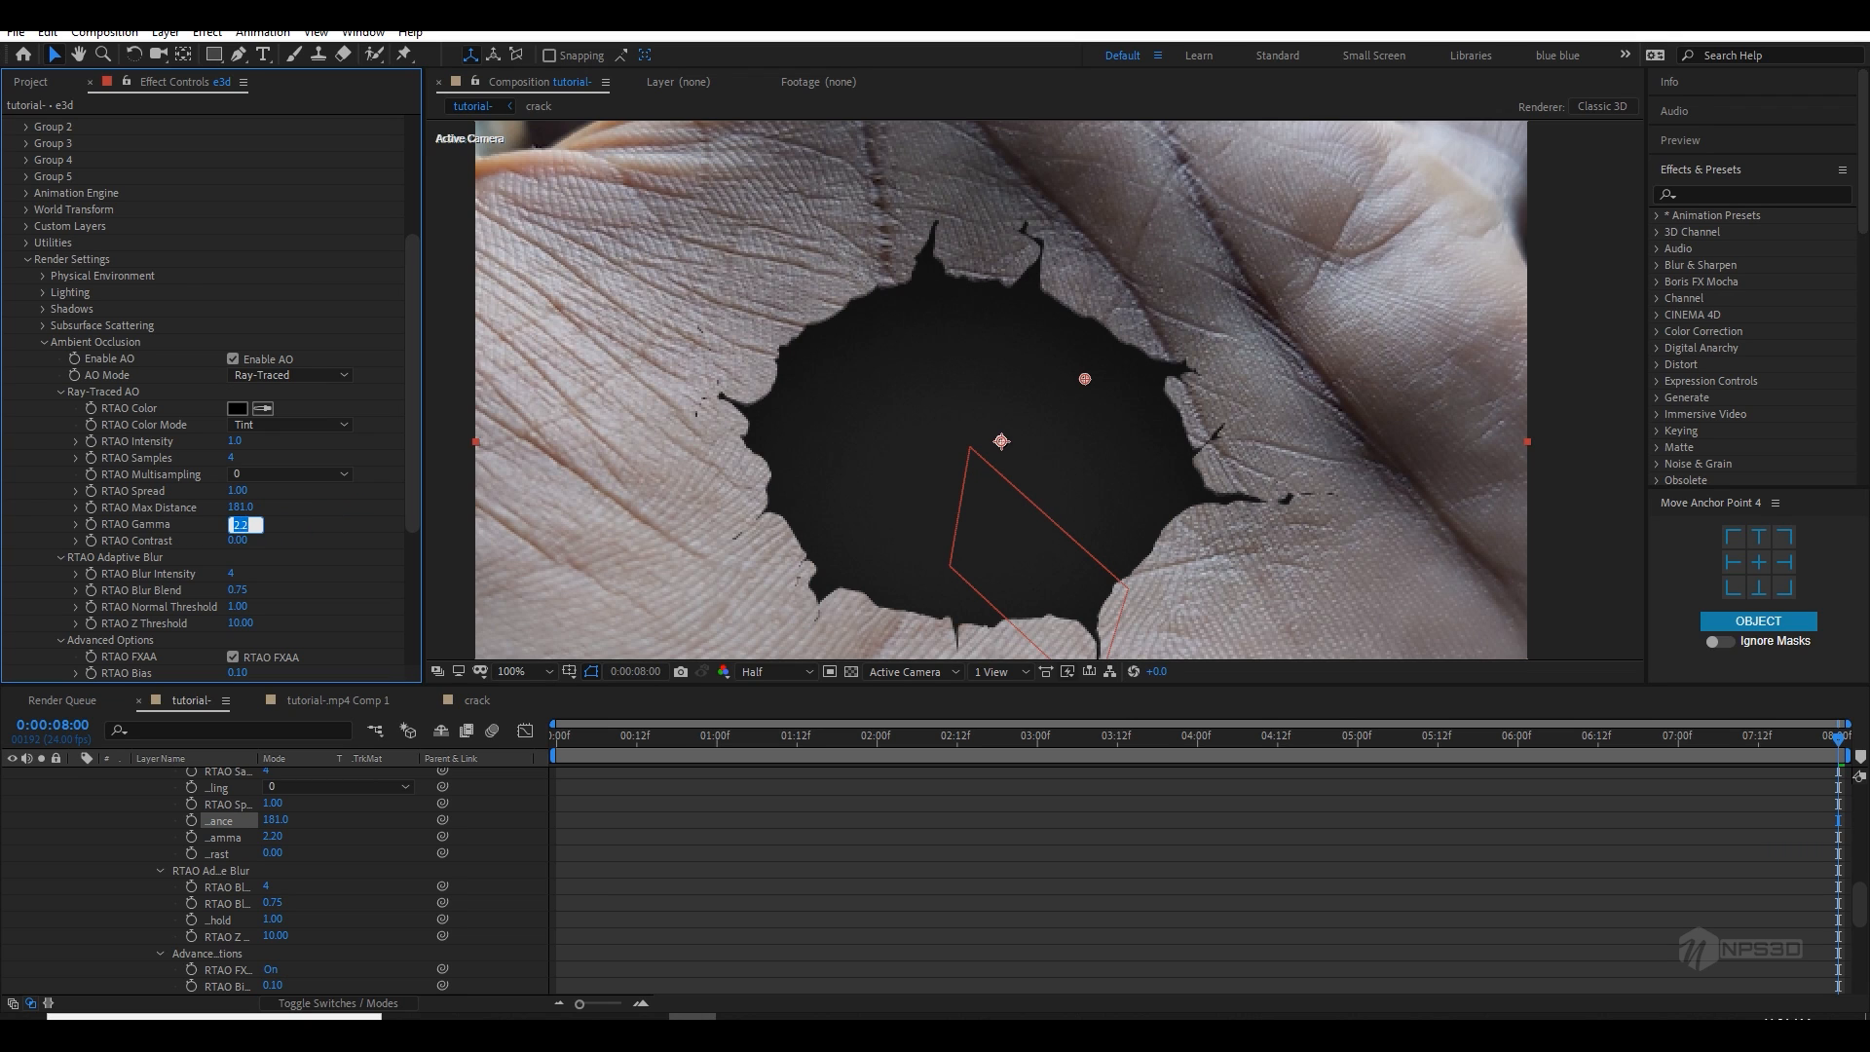
{"action": "left_click", "coordinate": [267, 523]}
{"action": "type", "text": "1.5"}
{"action": "left_click", "coordinate": [301, 535]}
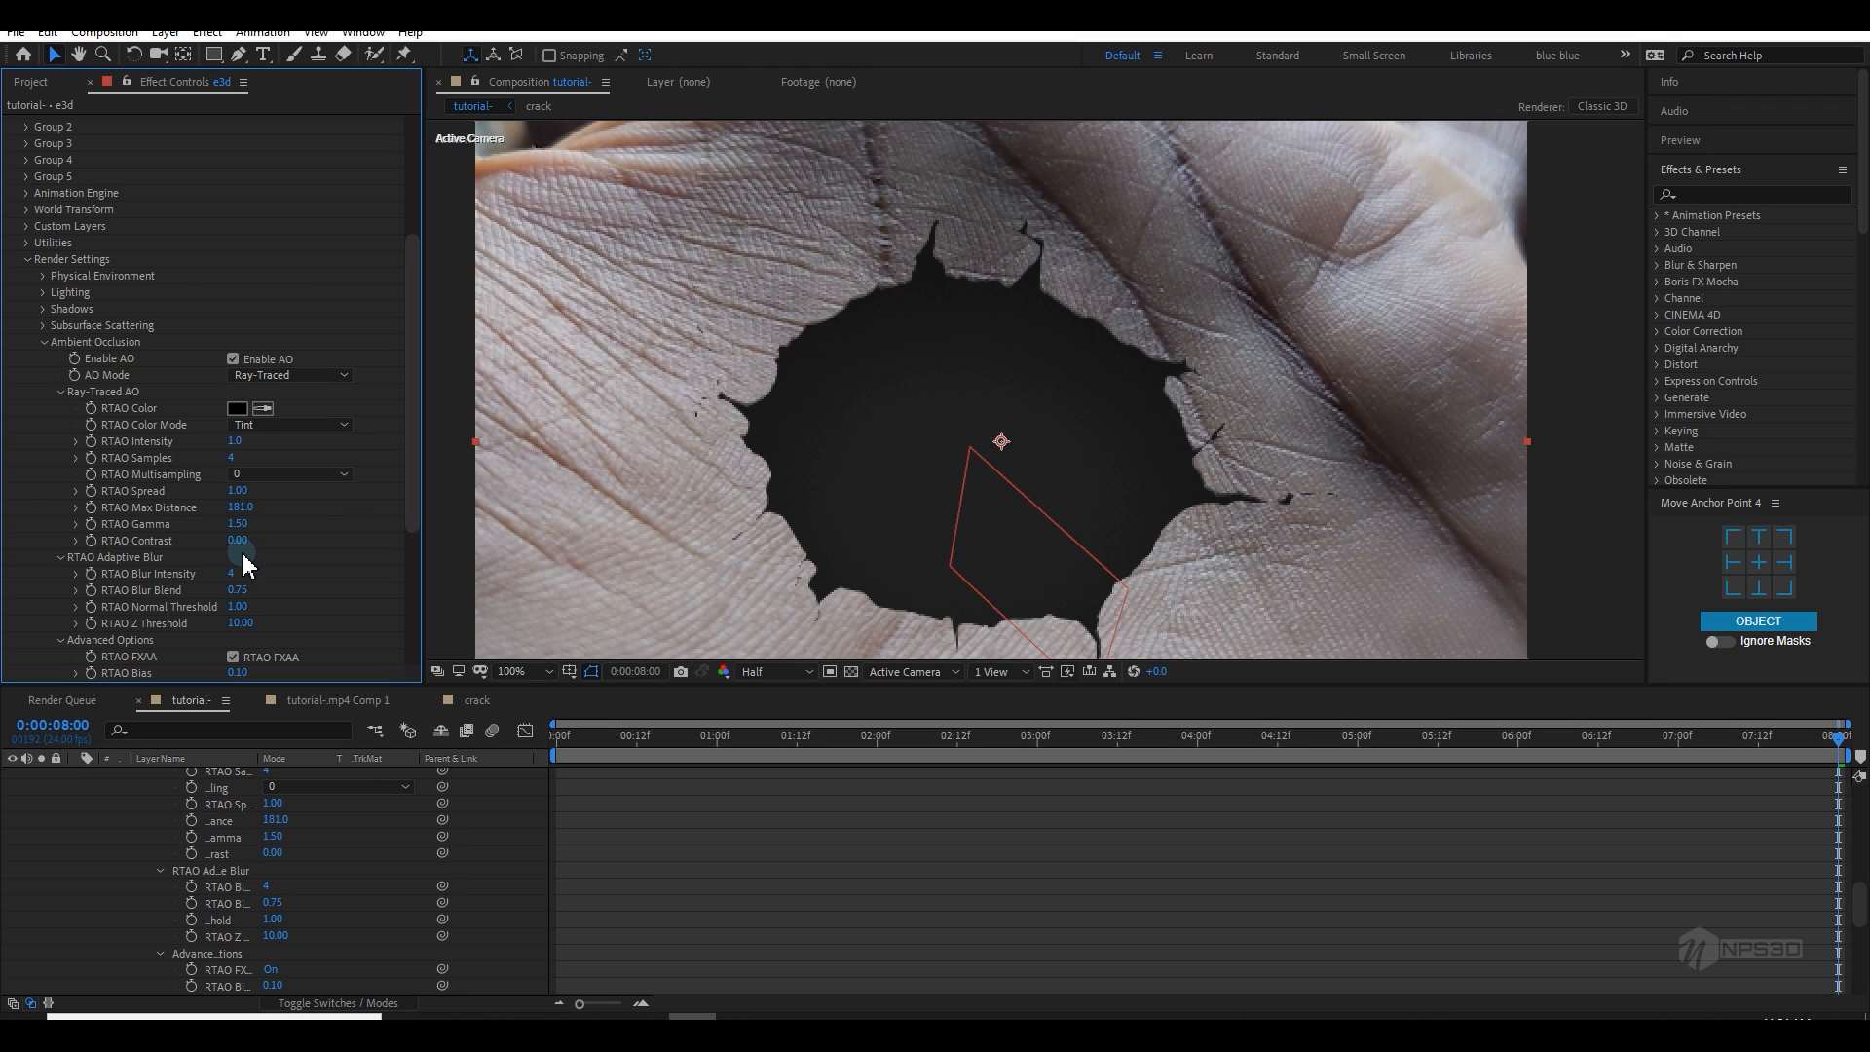
{"action": "left_click_drag", "start_coordinate": [238, 541], "coordinate": [341, 524]}
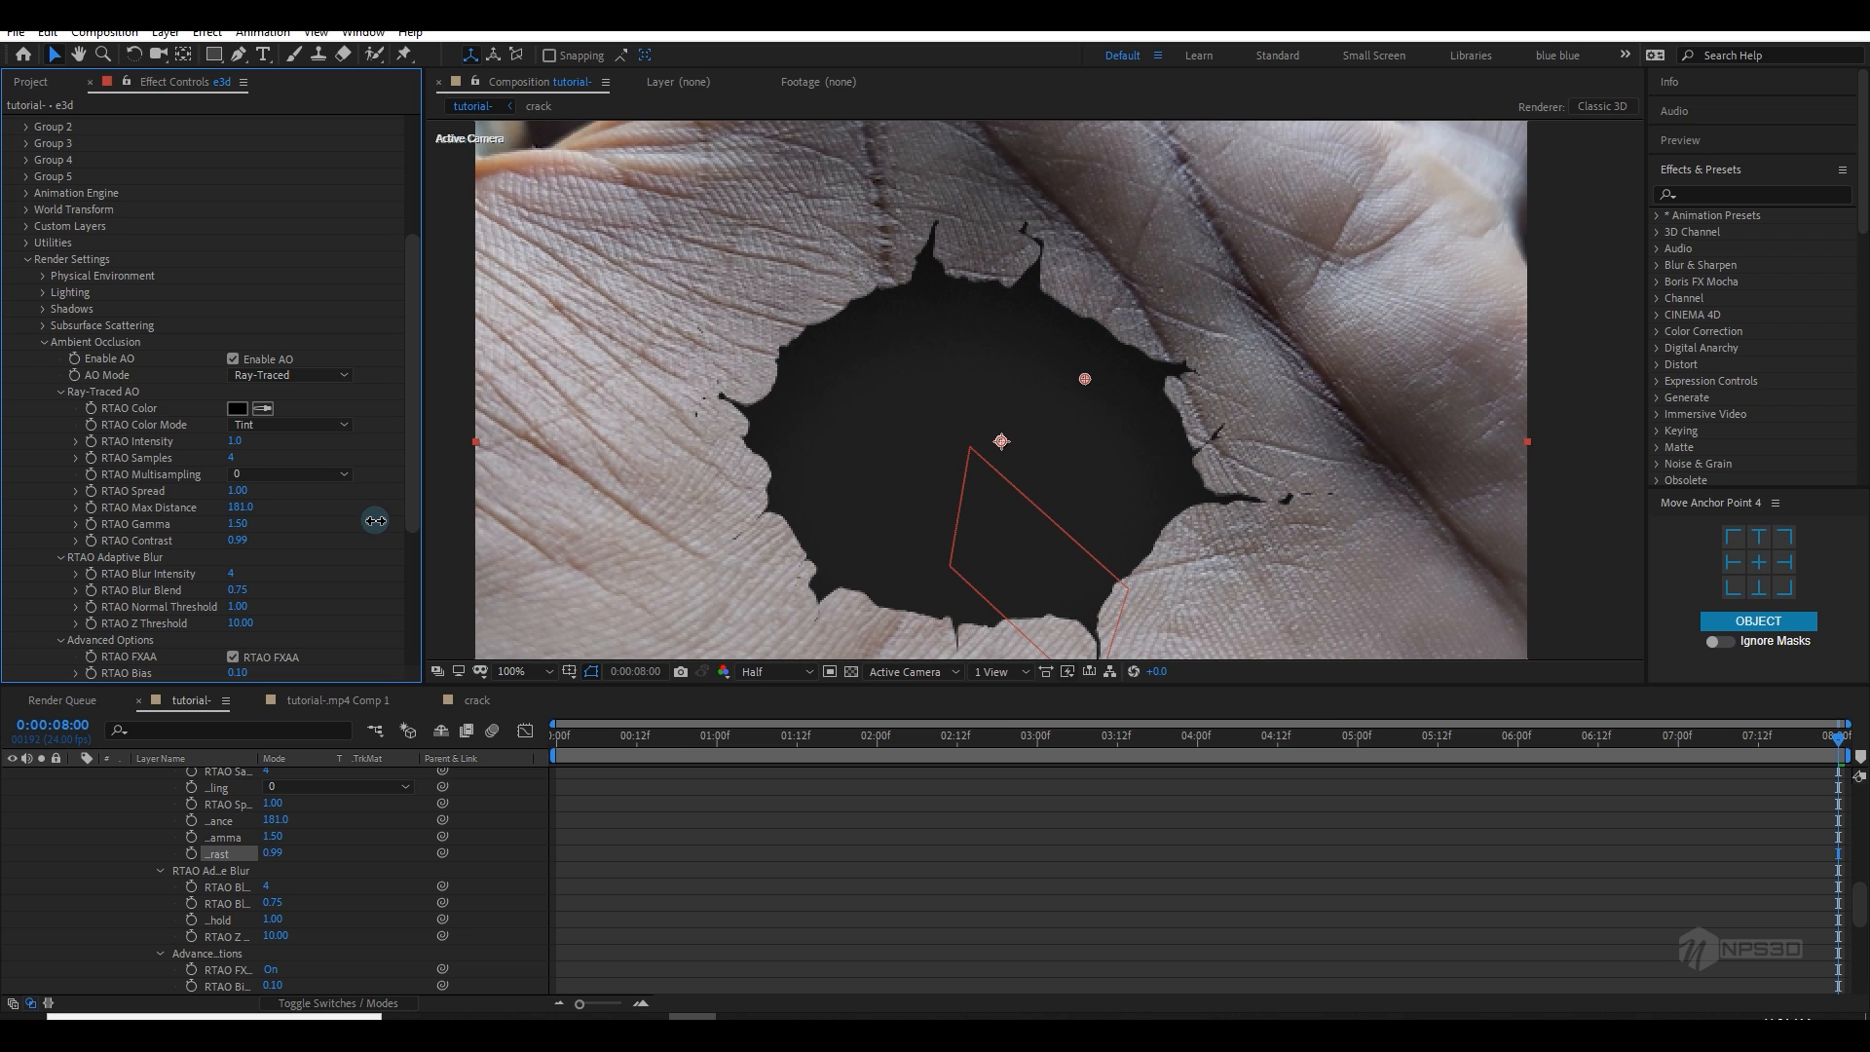
{"action": "scroll", "coordinate": [91, 862], "scroll_direction": "up", "scroll_amount": 8}
{"action": "left_click", "coordinate": [76, 842]}
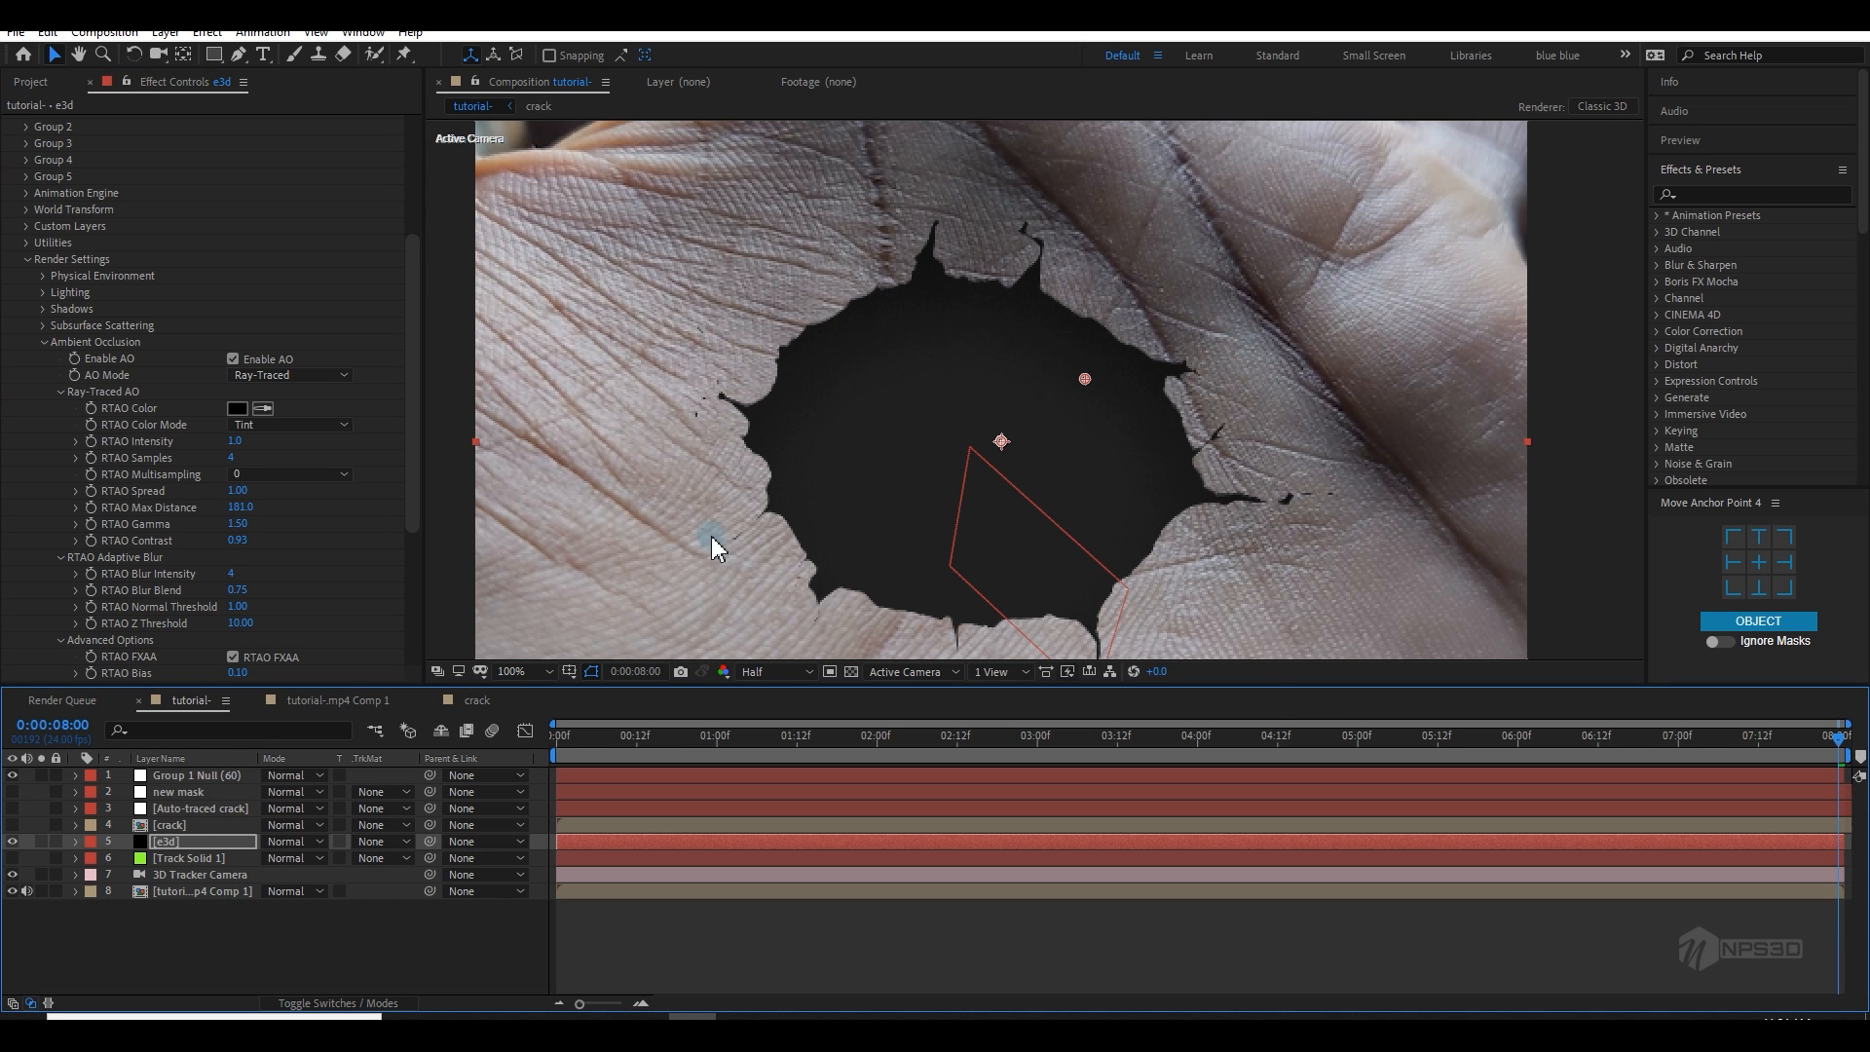
Step: Play the composition from 0:00:00:00 to check the shaded hole up close and in full view, stopping at 0:00:04:04
{"action": "scroll", "coordinate": [720, 531], "scroll_direction": "down", "scroll_amount": 3}
{"action": "scroll", "coordinate": [727, 525], "scroll_direction": "up", "scroll_amount": 3}
{"action": "left_click_drag", "start_coordinate": [639, 741], "coordinate": [531, 735]}
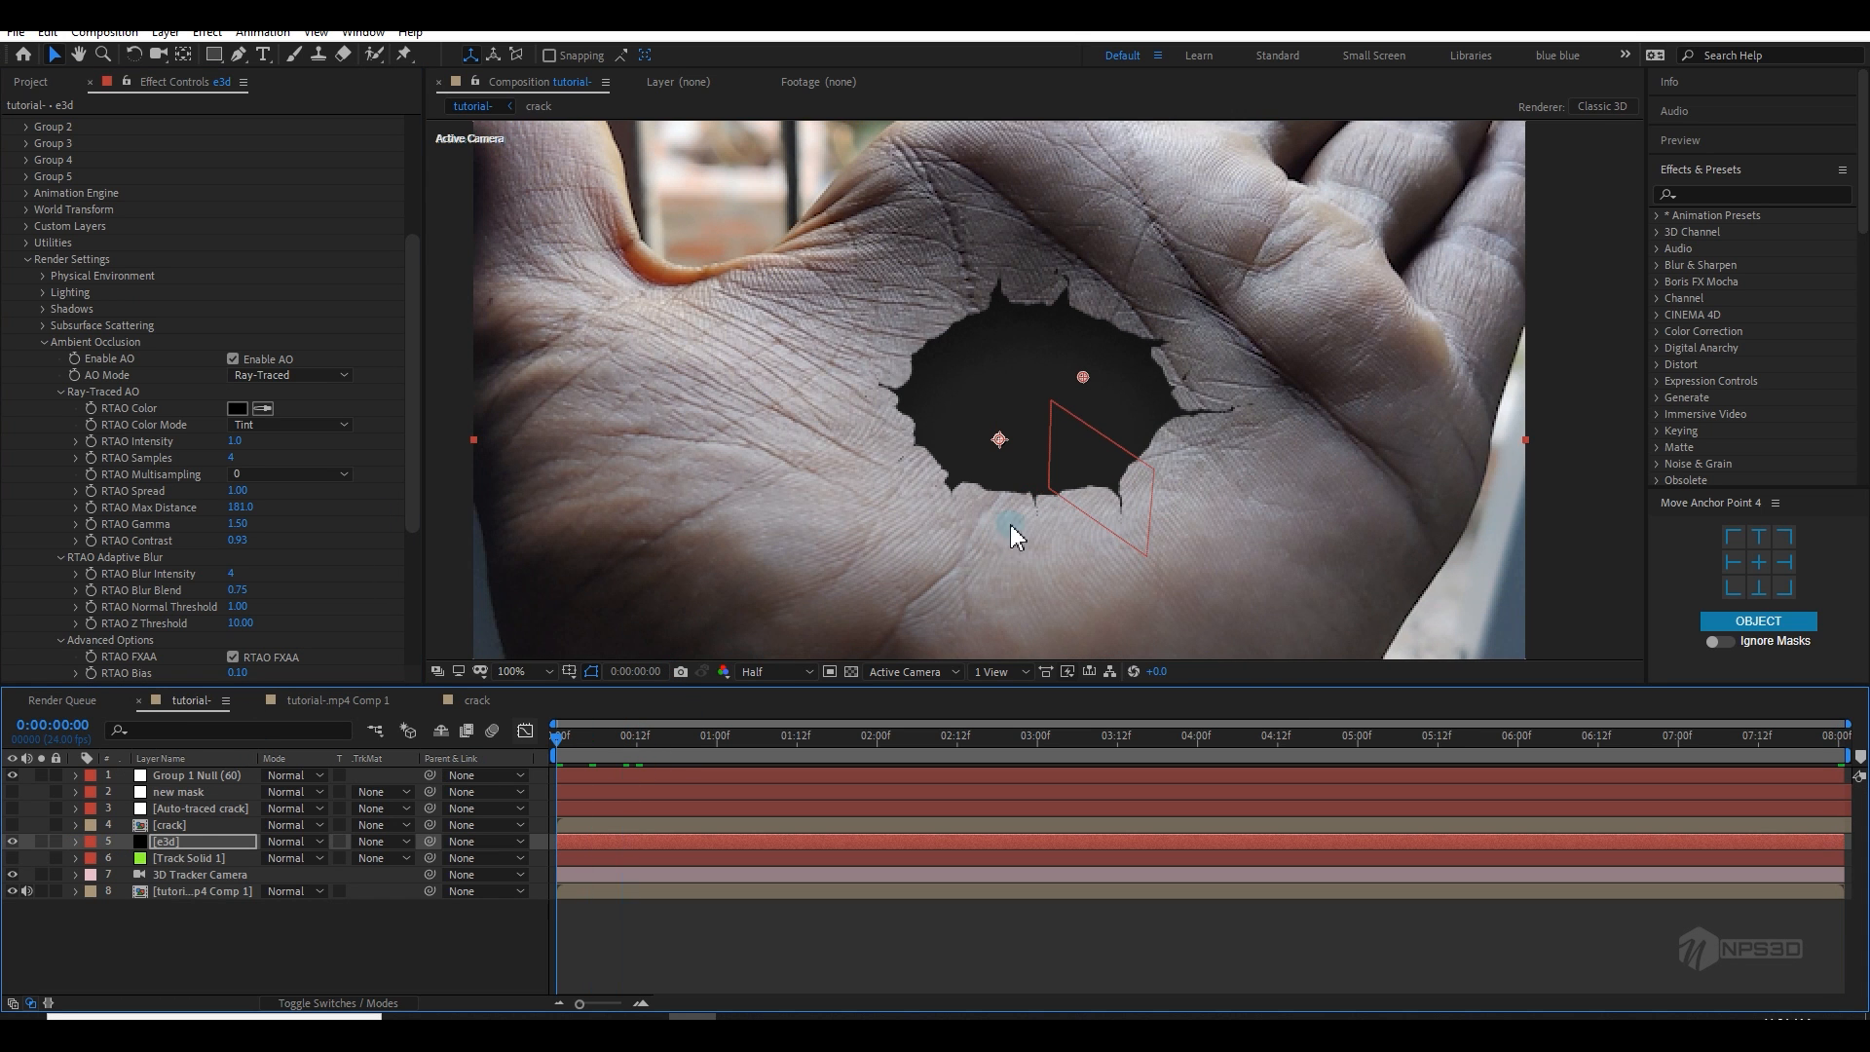
{"action": "key", "text": "space"}
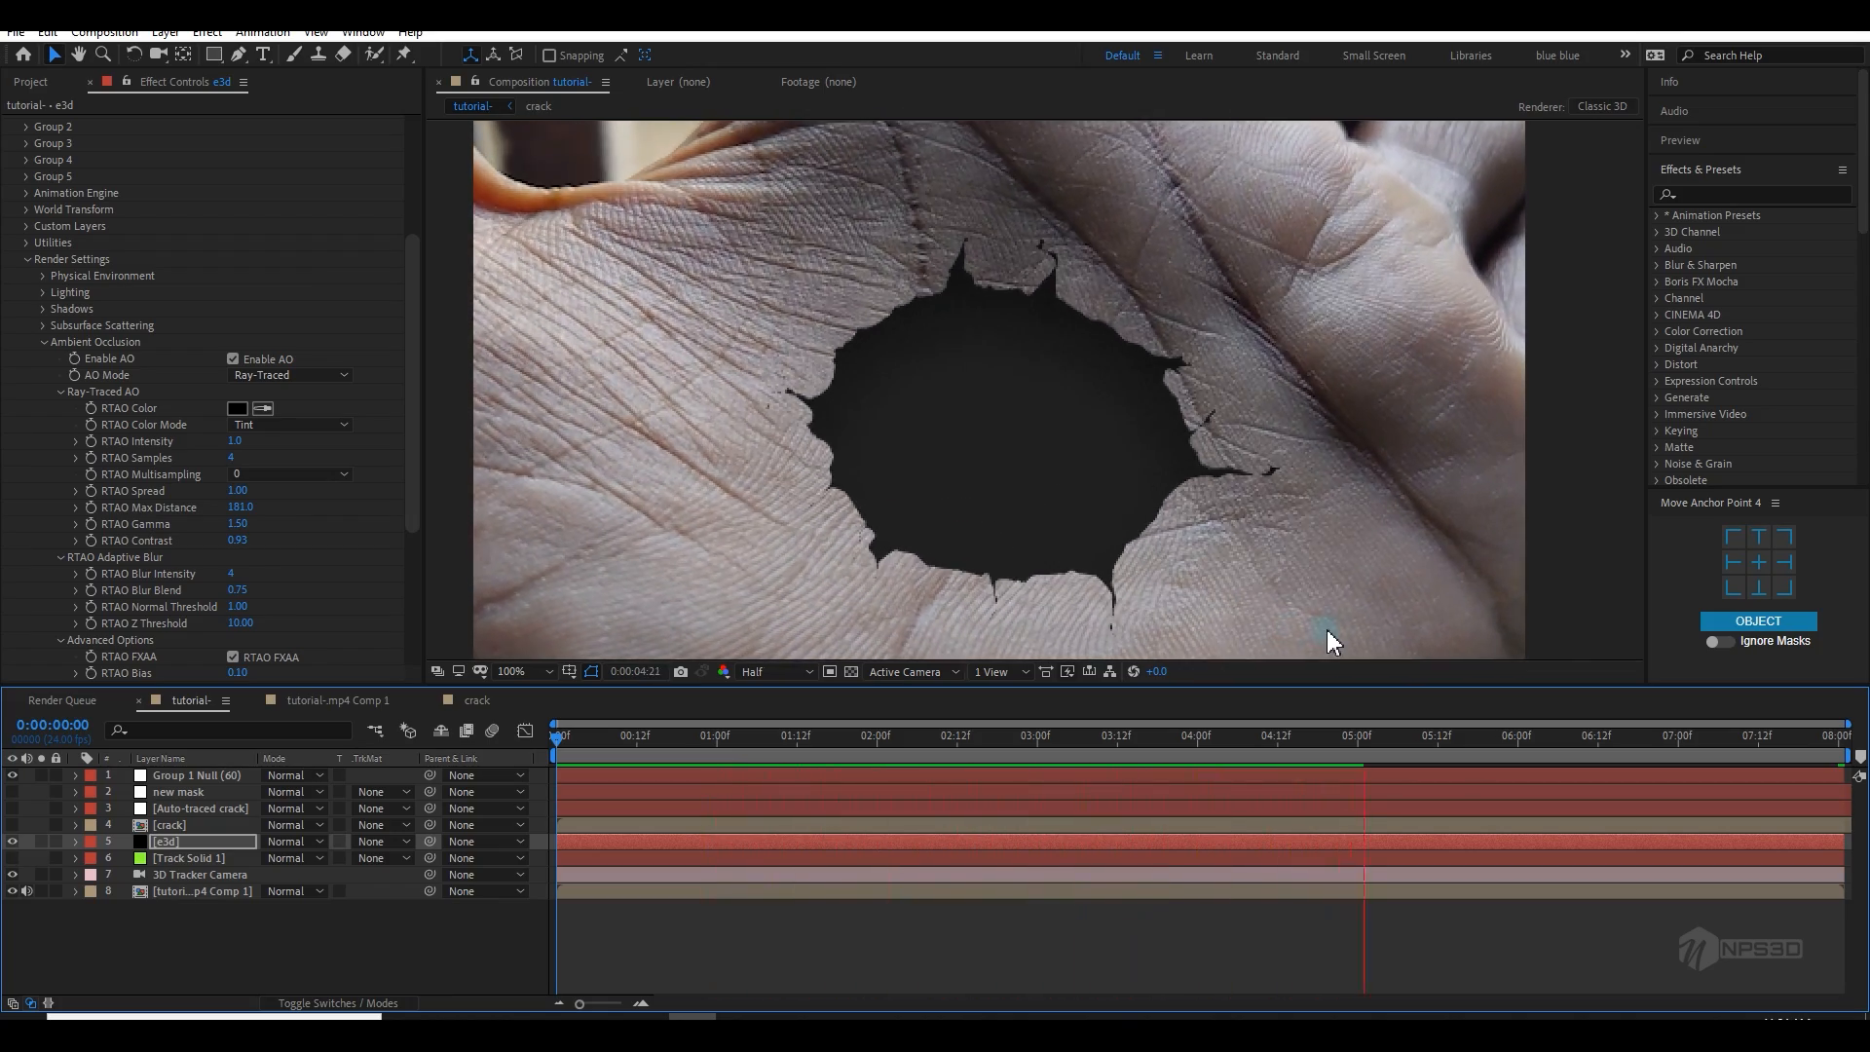
{"action": "scroll", "coordinate": [1177, 513], "scroll_direction": "down", "scroll_amount": 4}
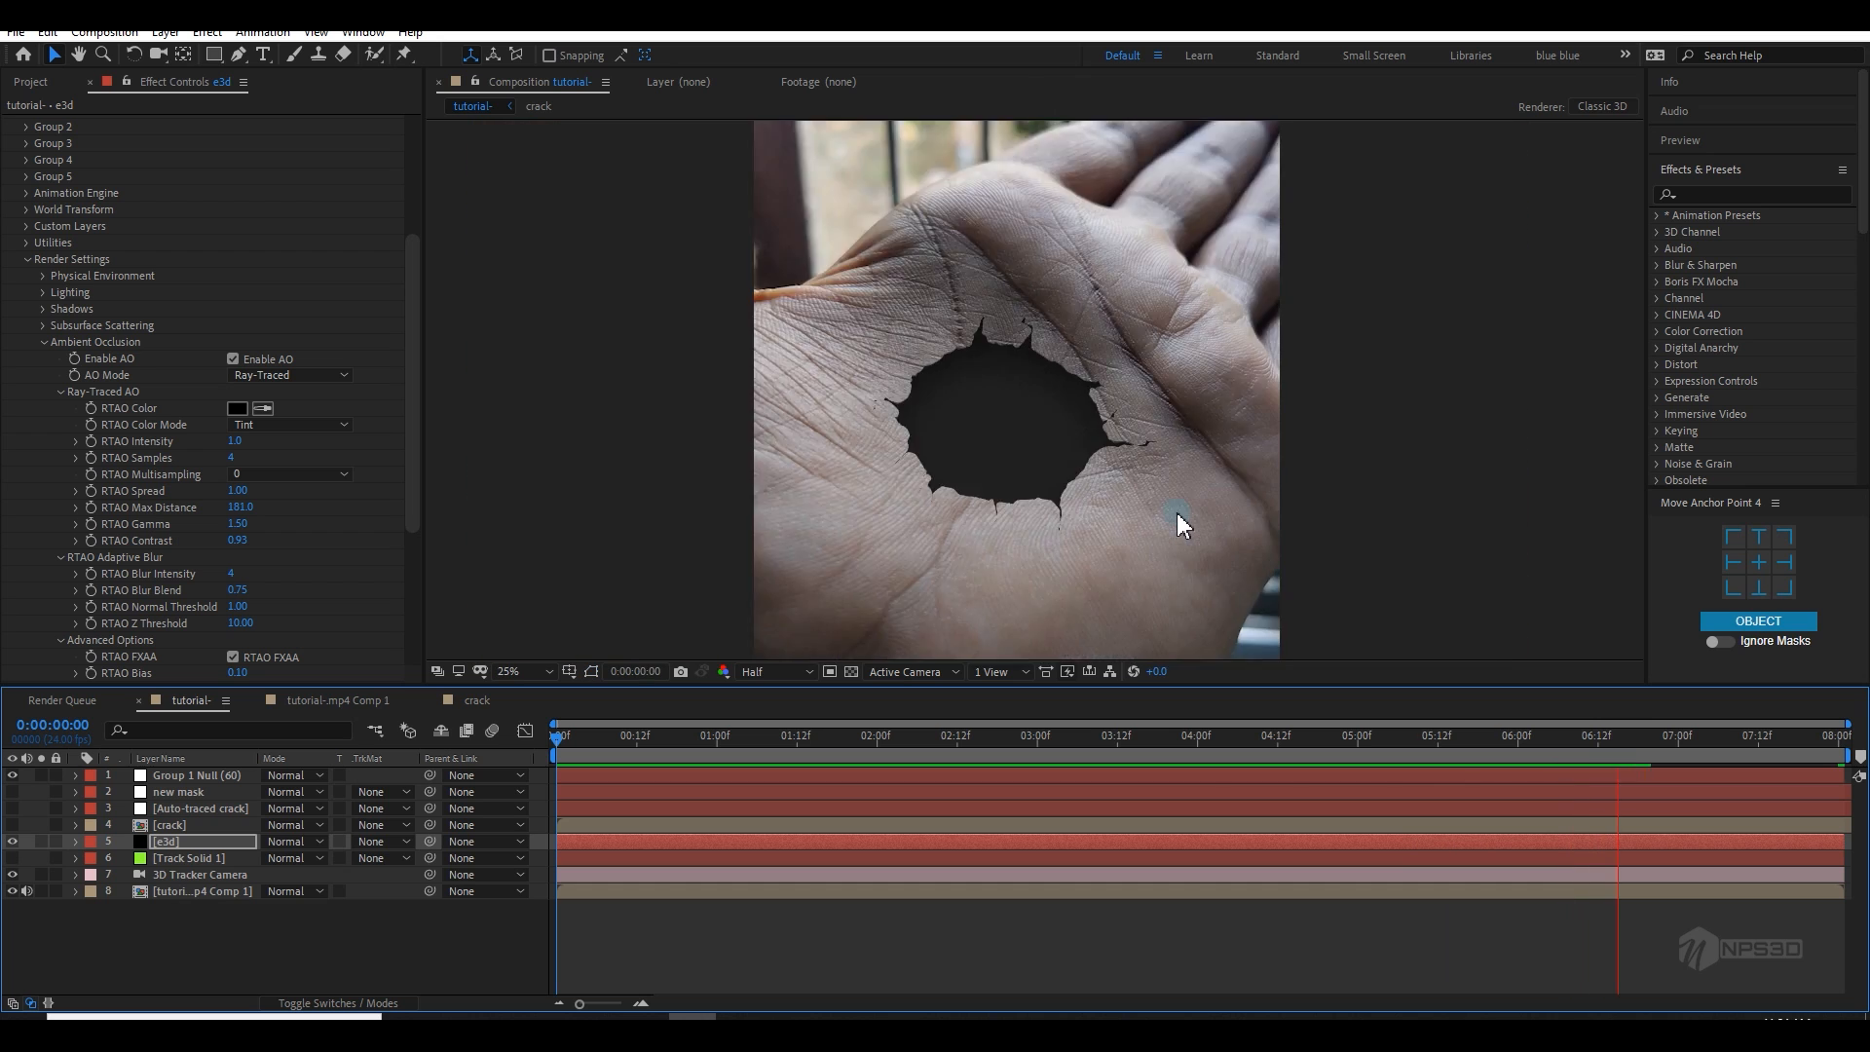
{"action": "scroll", "coordinate": [1177, 511], "scroll_direction": "up", "scroll_amount": 4}
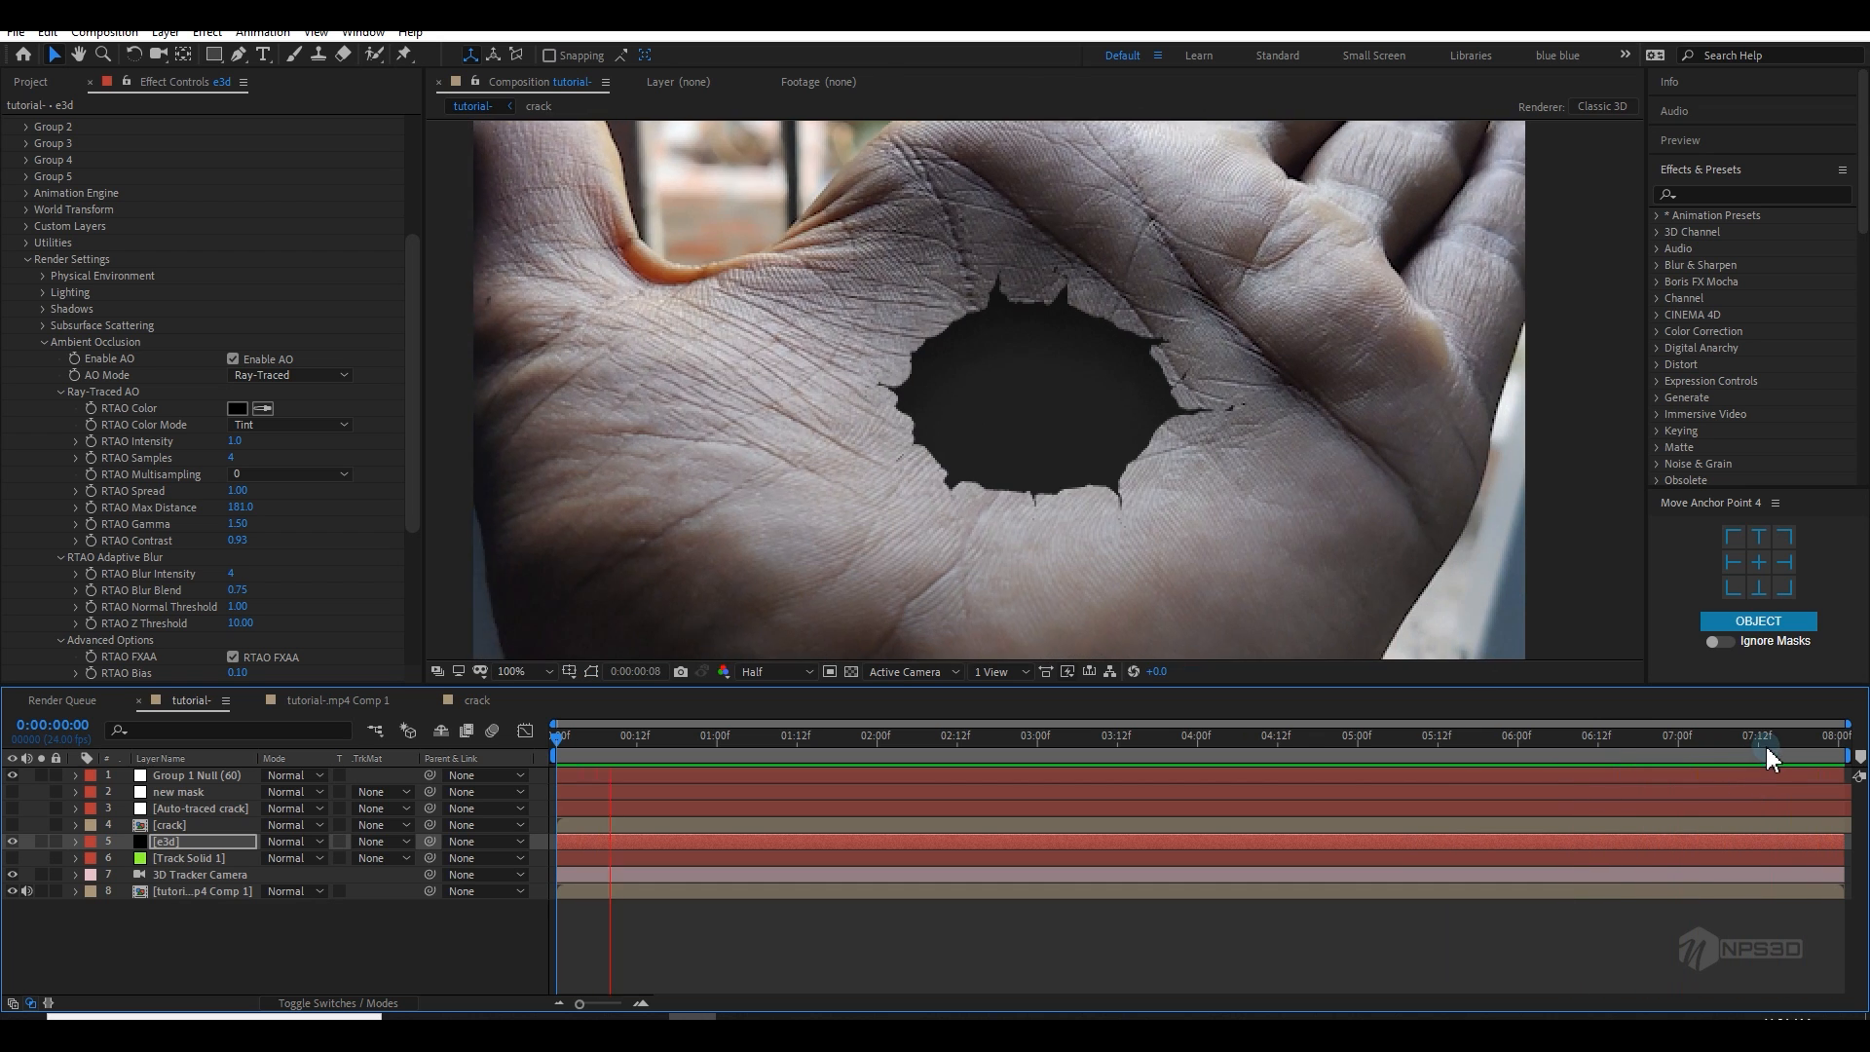
{"action": "scroll", "coordinate": [1148, 503], "scroll_direction": "down", "scroll_amount": 2}
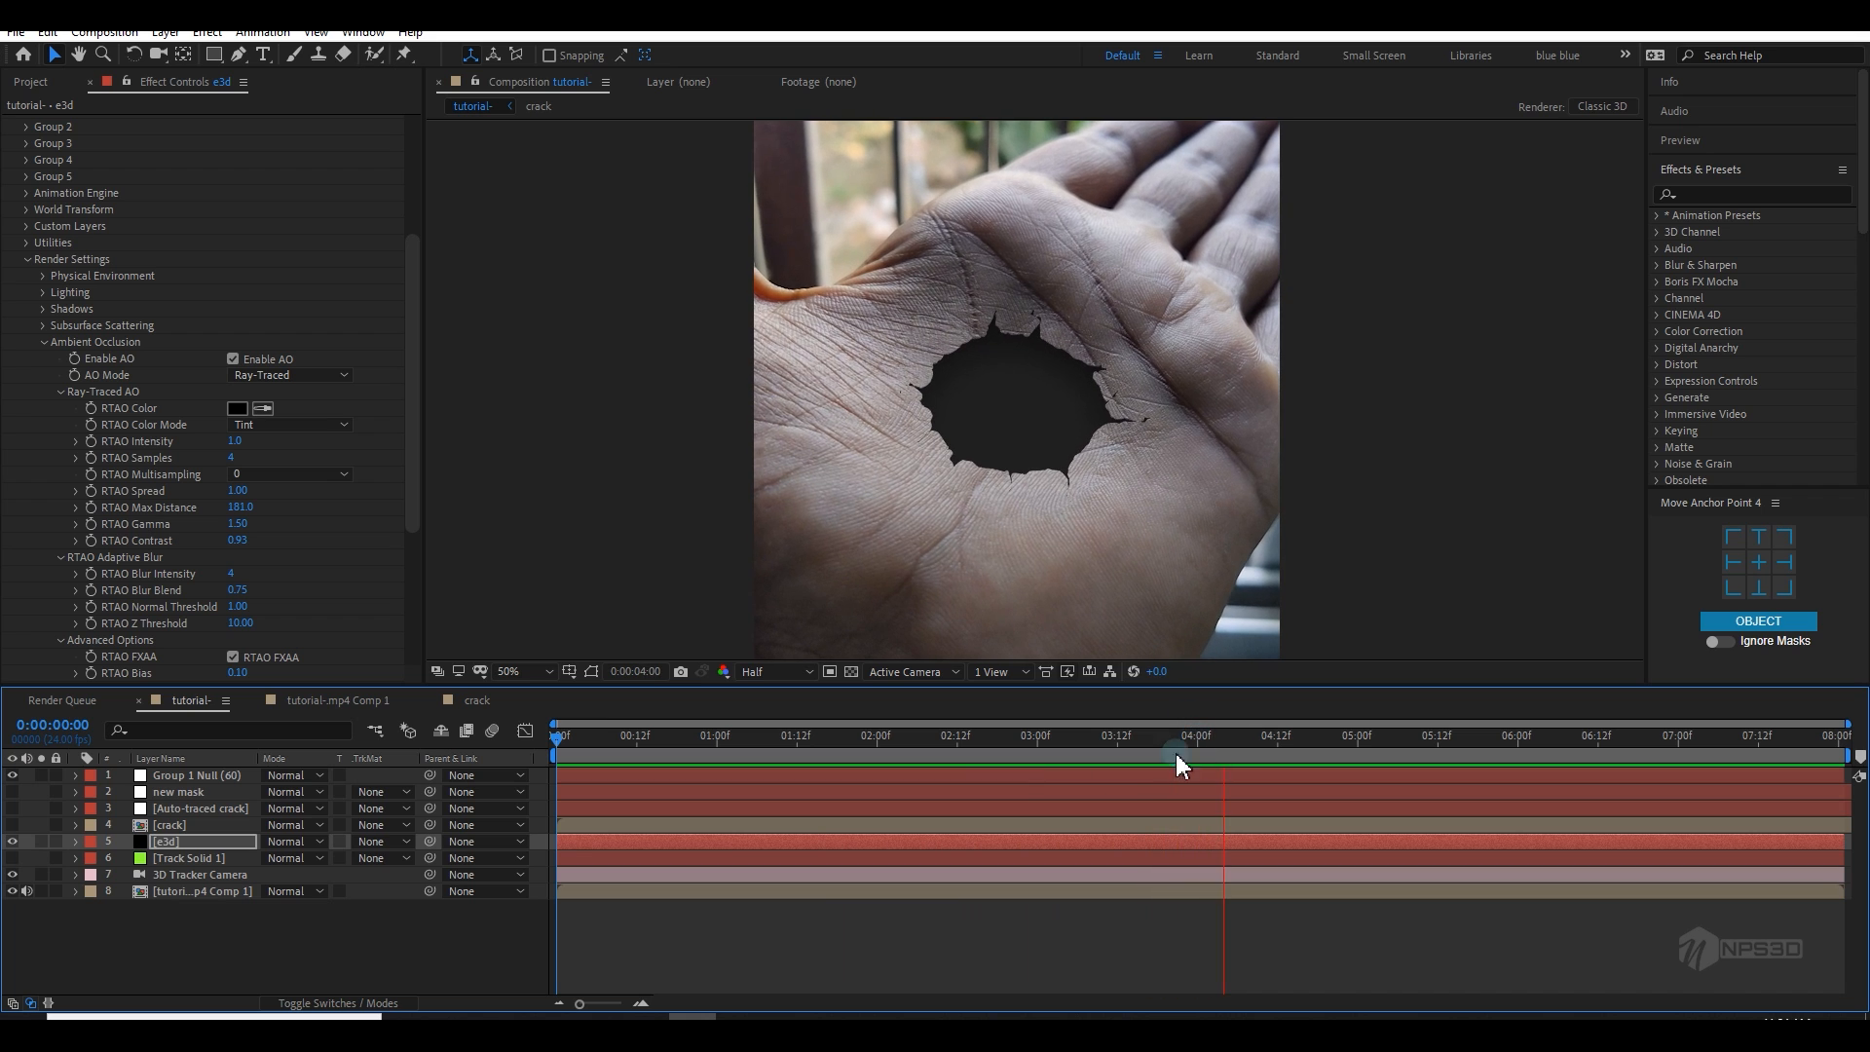
{"action": "key", "text": "space"}
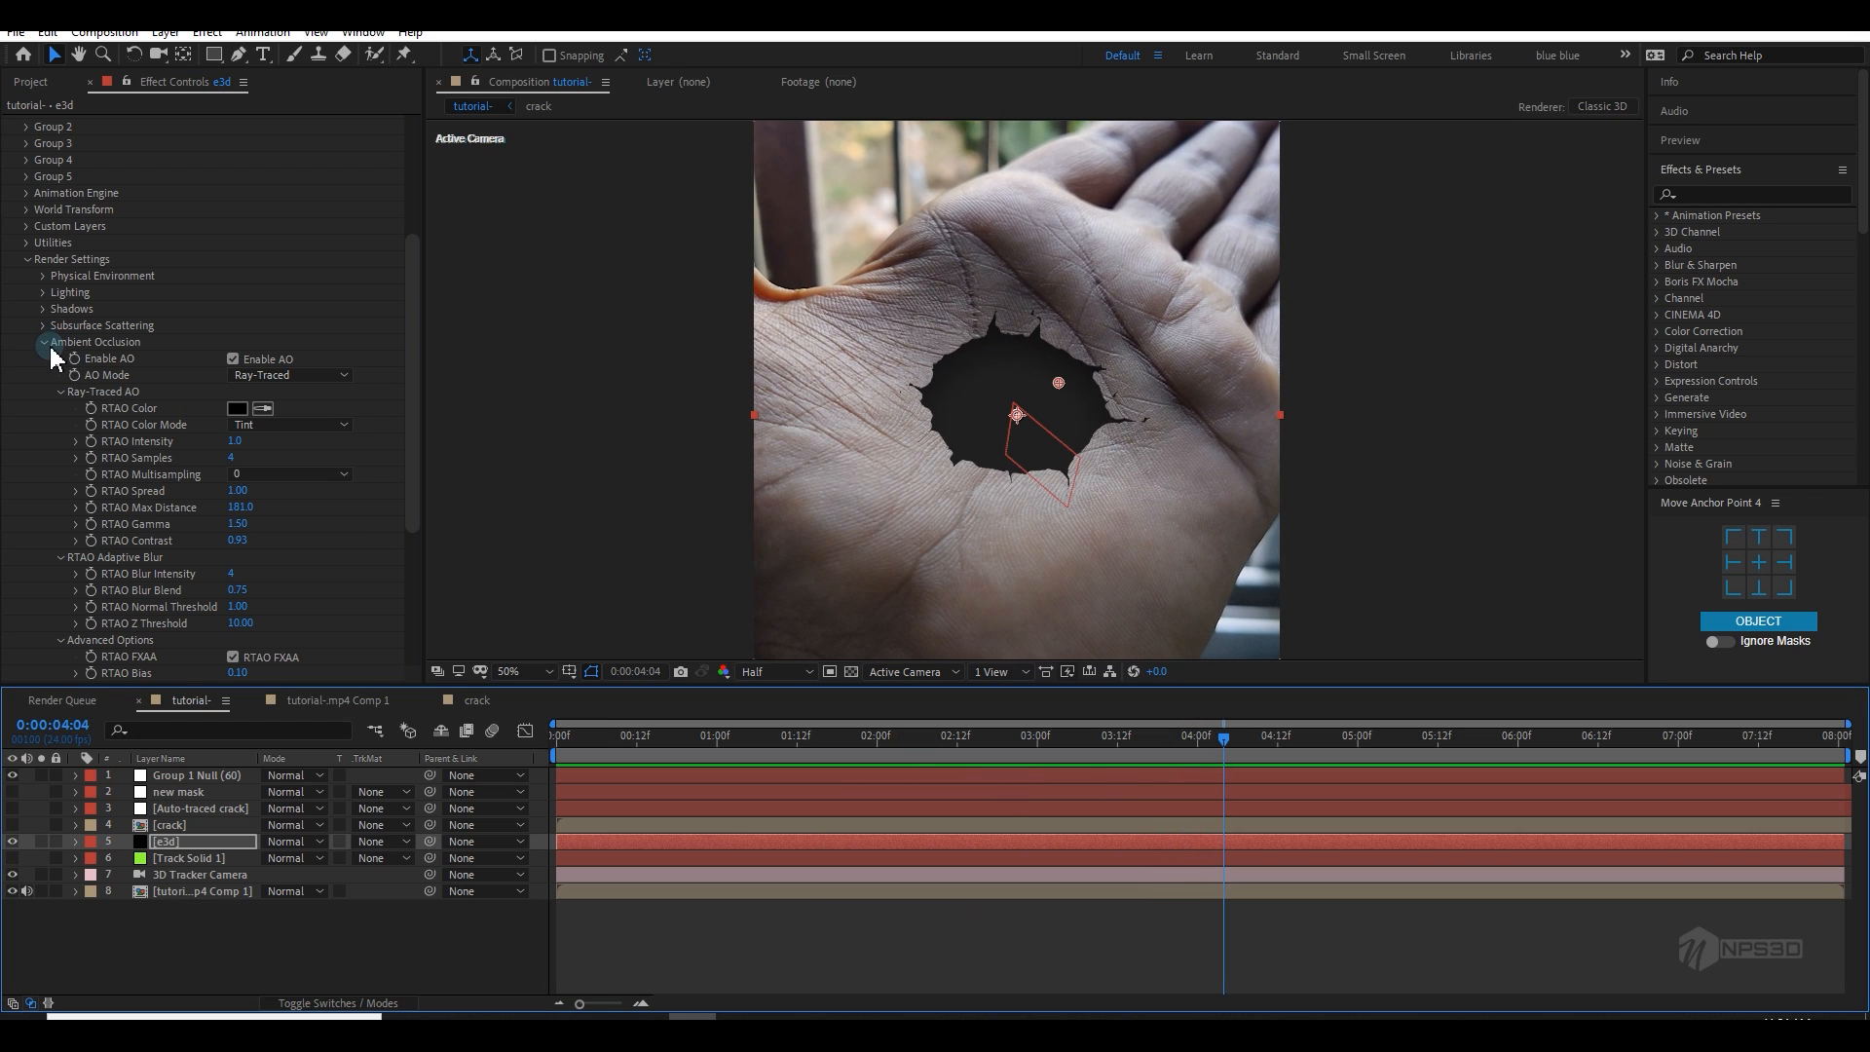
Step: Collapse the render settings, open Element's scene setup, and create a new white material on the hole model
{"action": "left_click", "coordinate": [44, 342]}
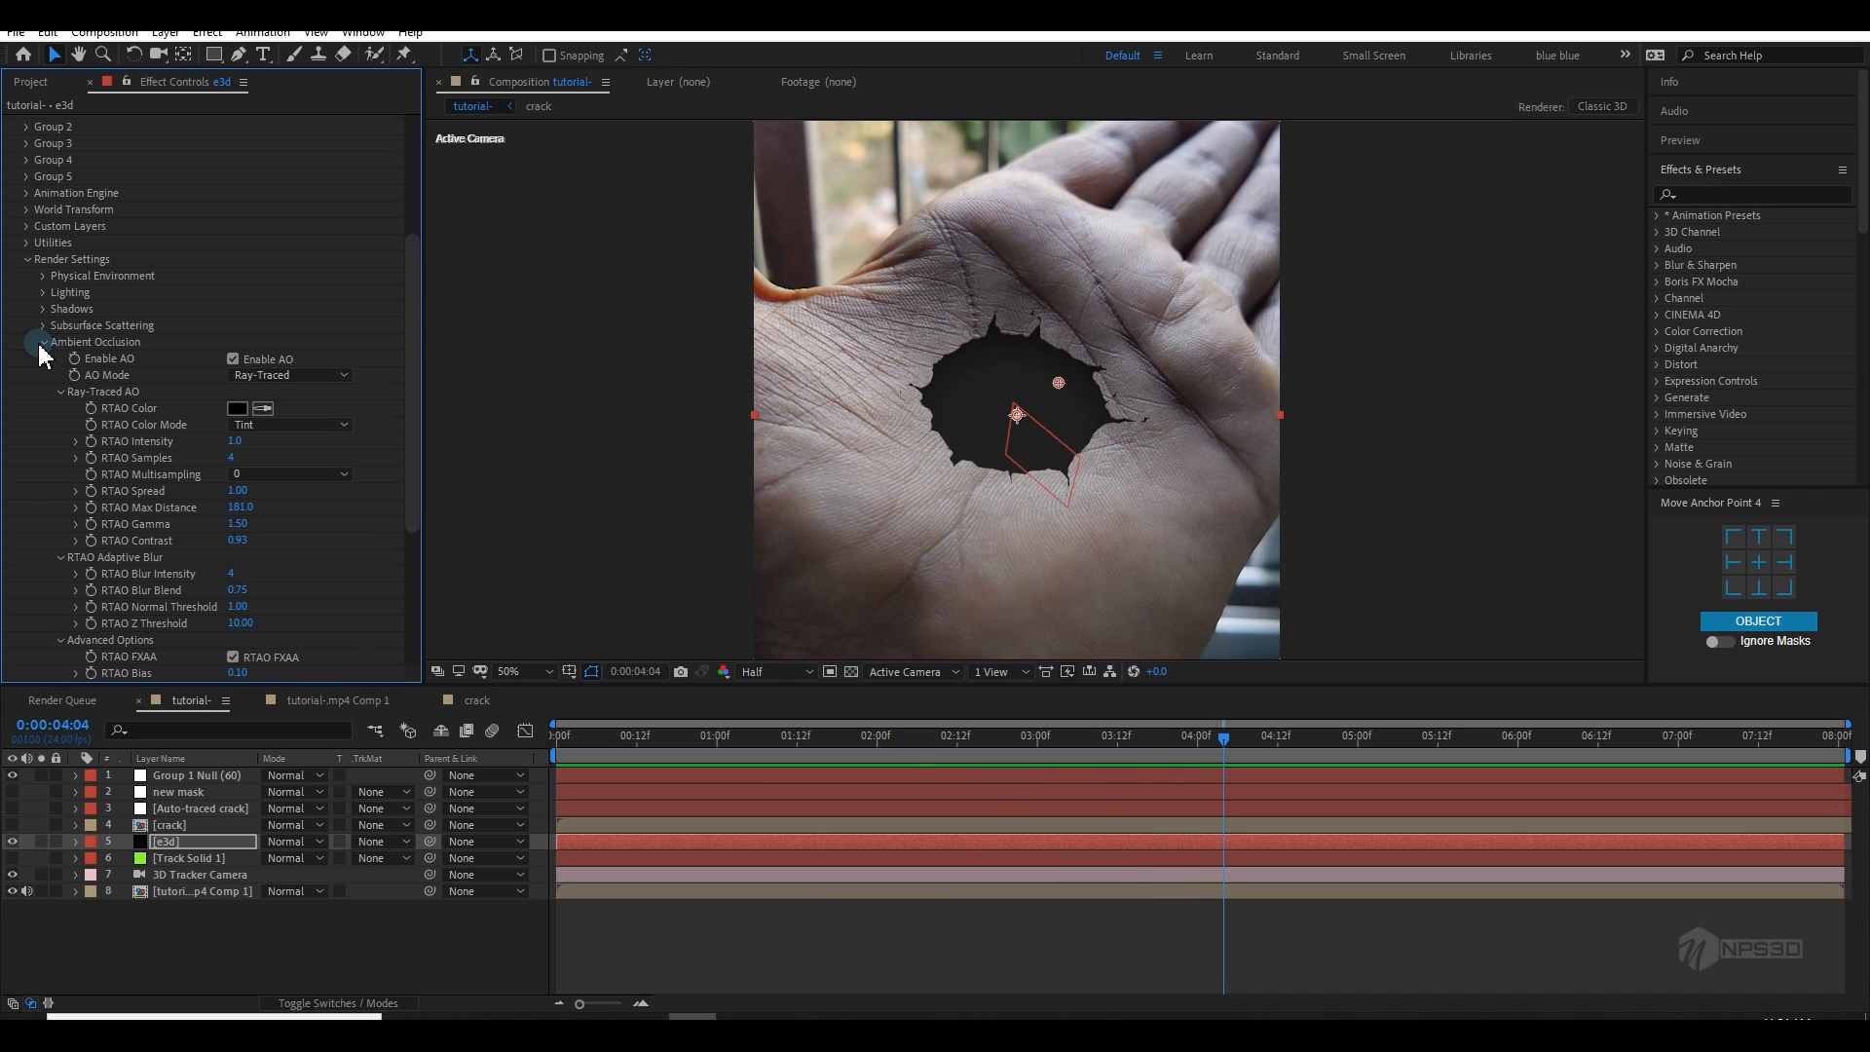
{"action": "left_click", "coordinate": [27, 408]}
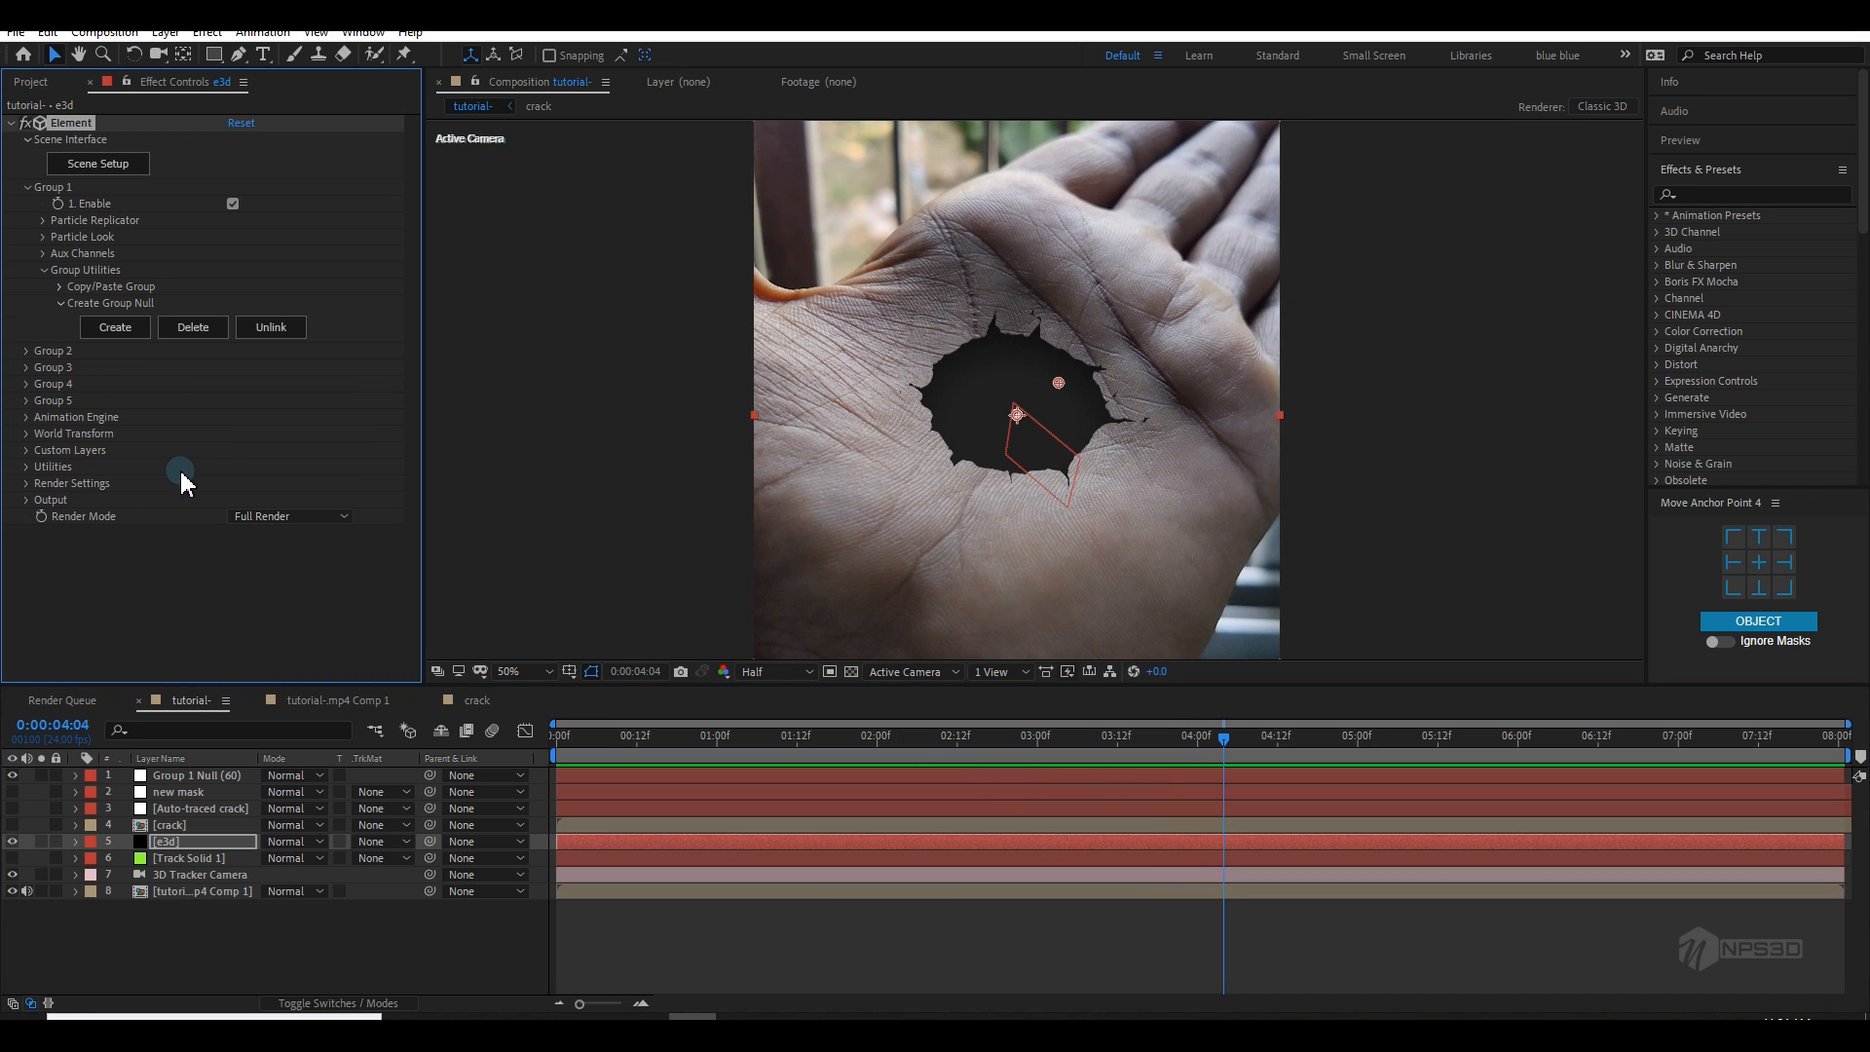
{"action": "left_click", "coordinate": [107, 166]}
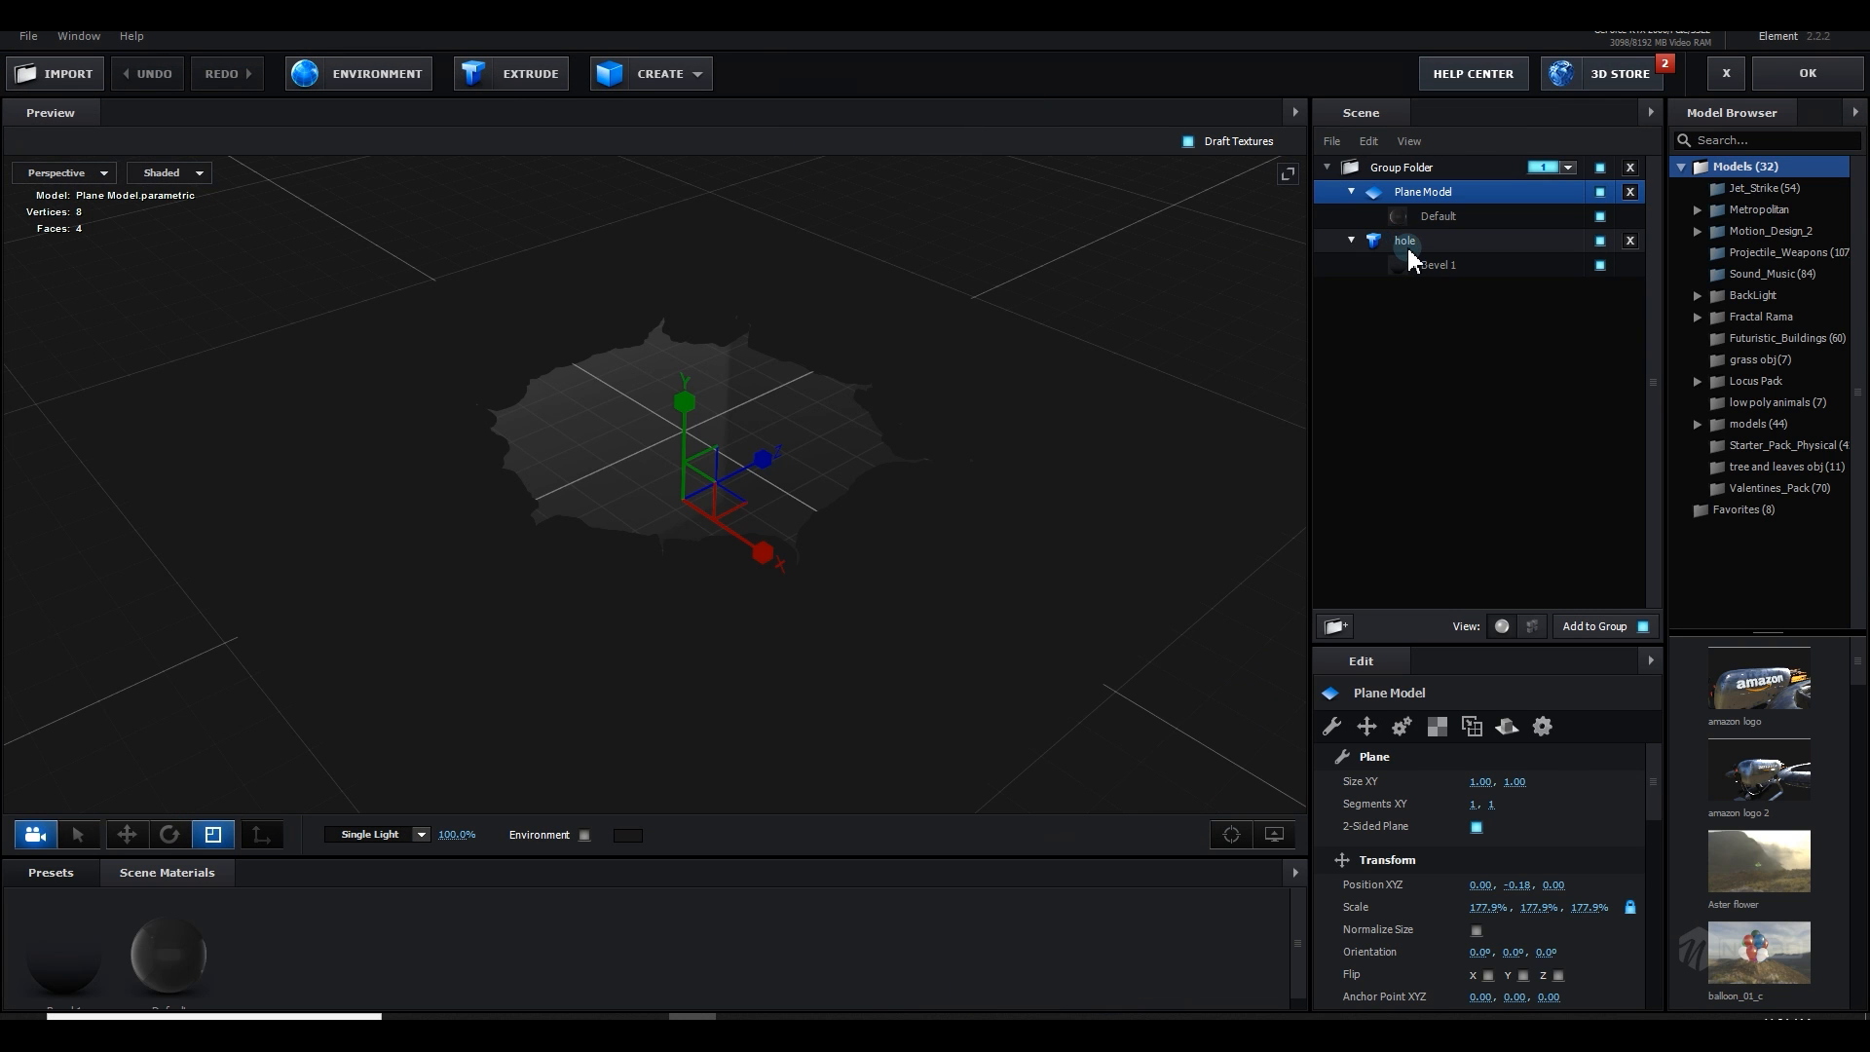
{"action": "left_click", "coordinate": [1410, 253]}
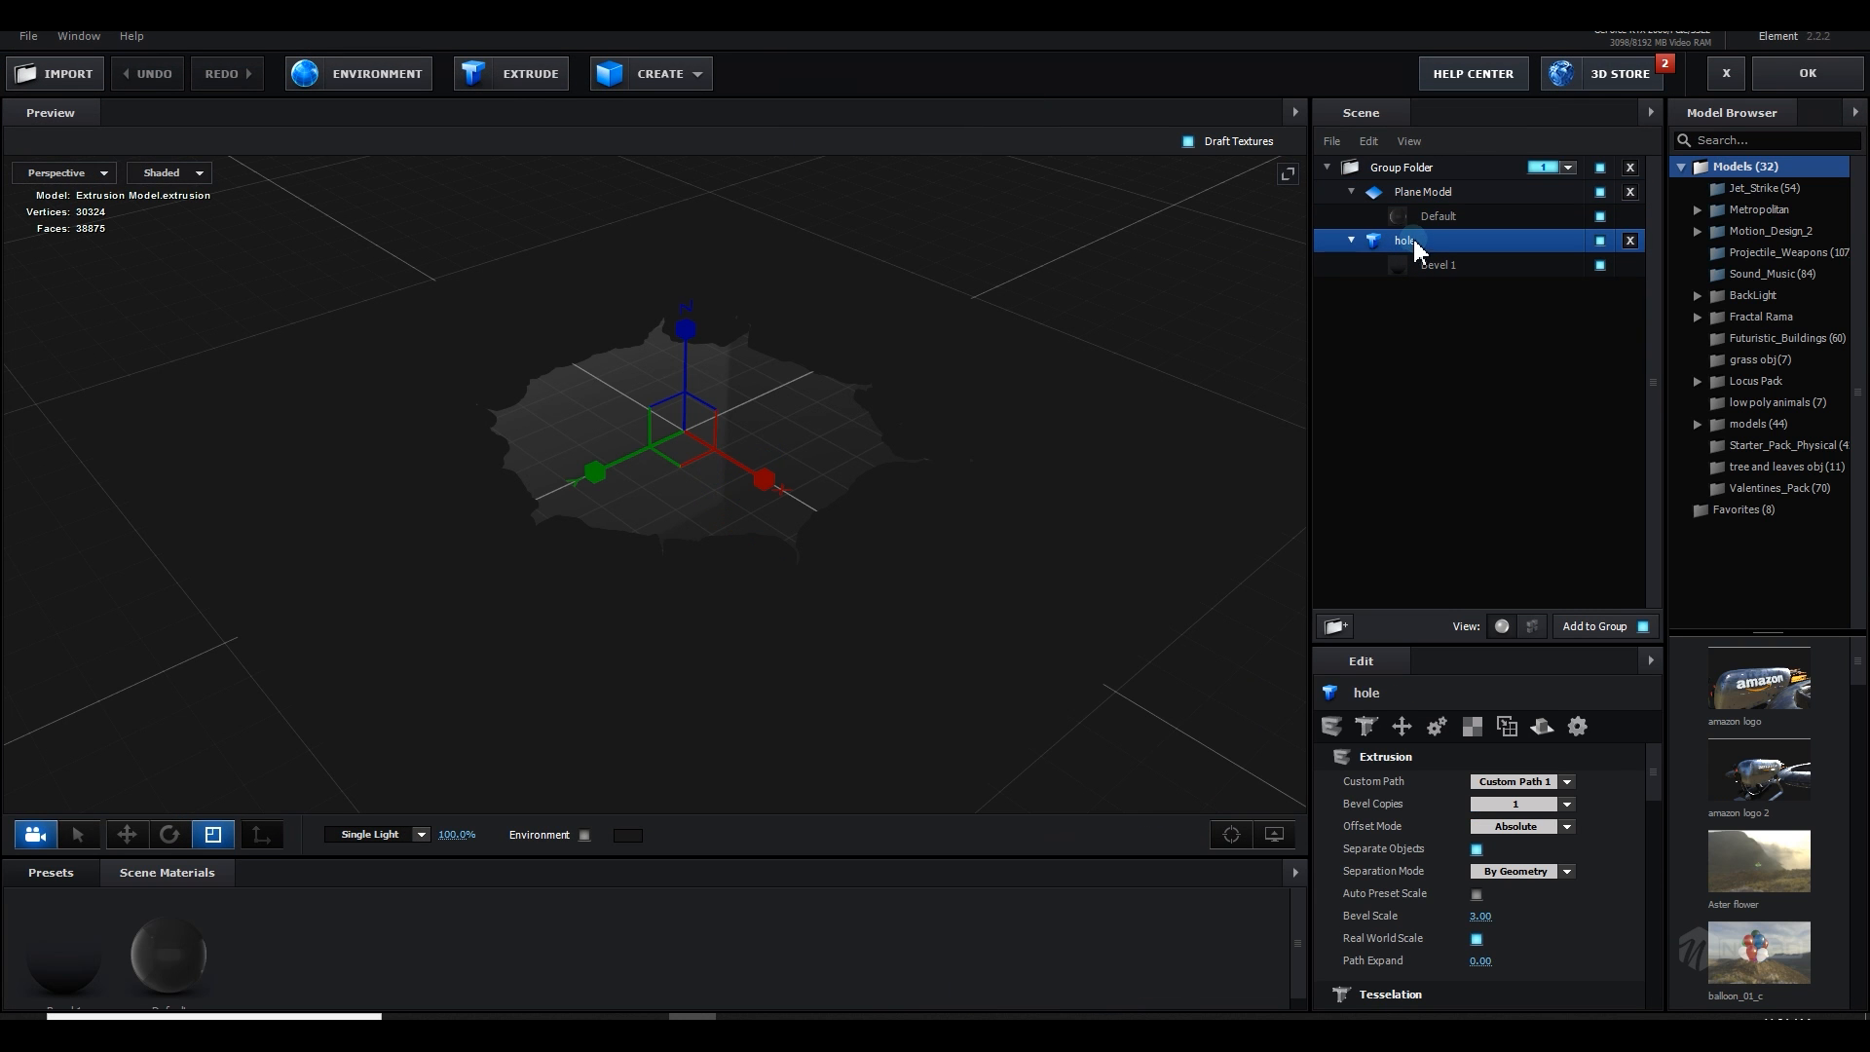
{"action": "right_click", "coordinate": [478, 947]}
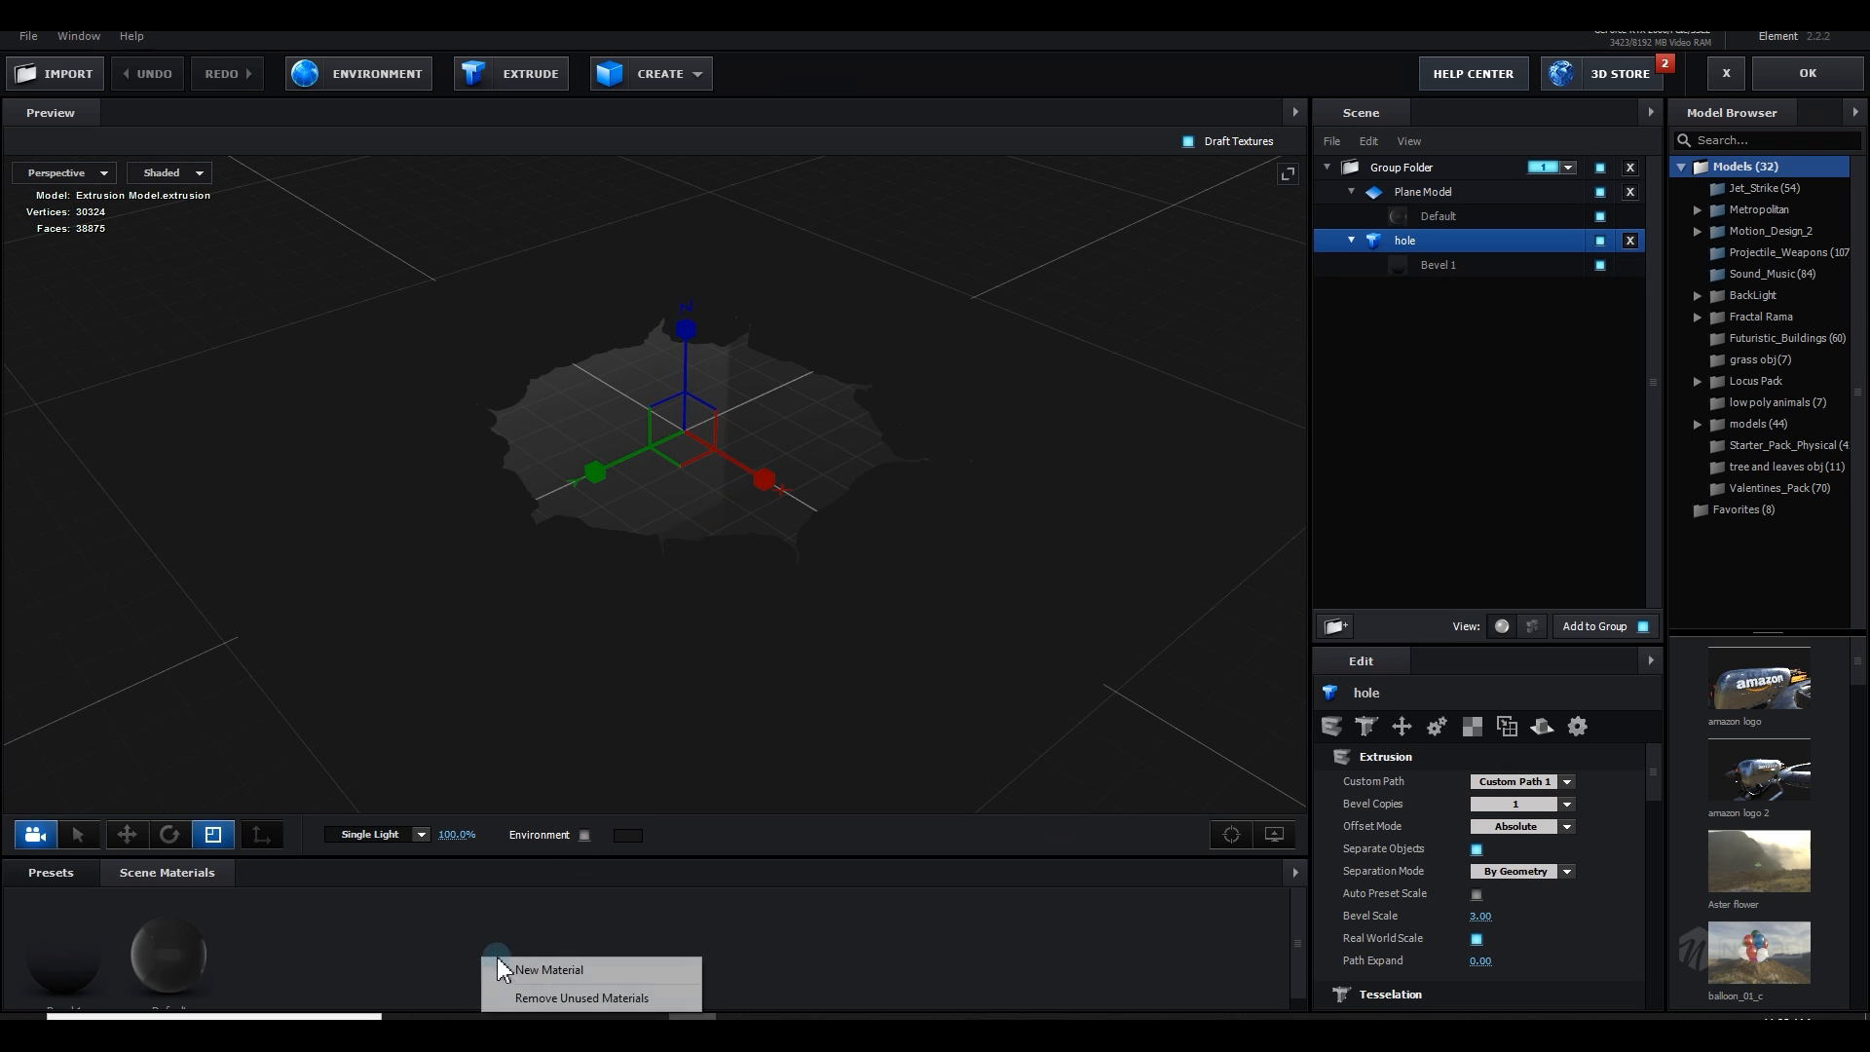
{"action": "left_click", "coordinate": [492, 964]}
{"action": "left_click_drag", "start_coordinate": [1397, 273], "coordinate": [1401, 261]}
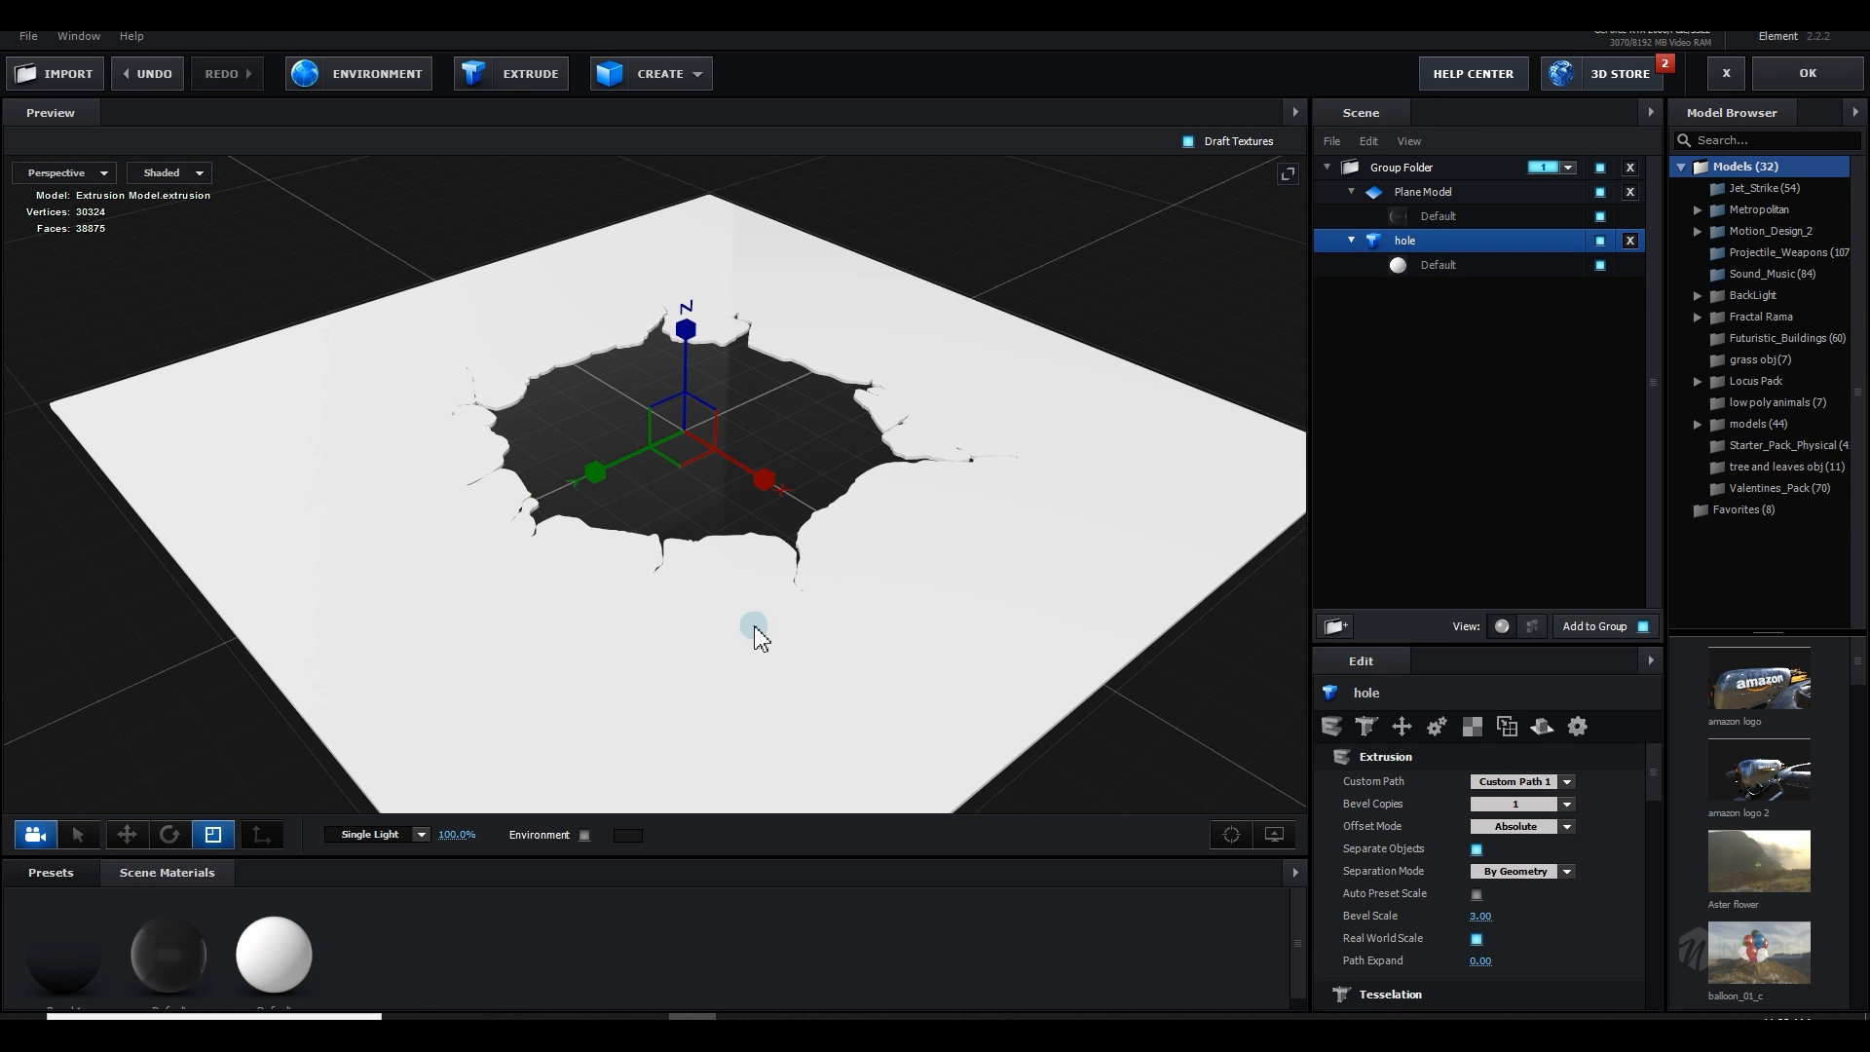
Step: Duplicate the hole model and raise the copy slightly above the original
{"action": "right_click", "coordinate": [1415, 251]}
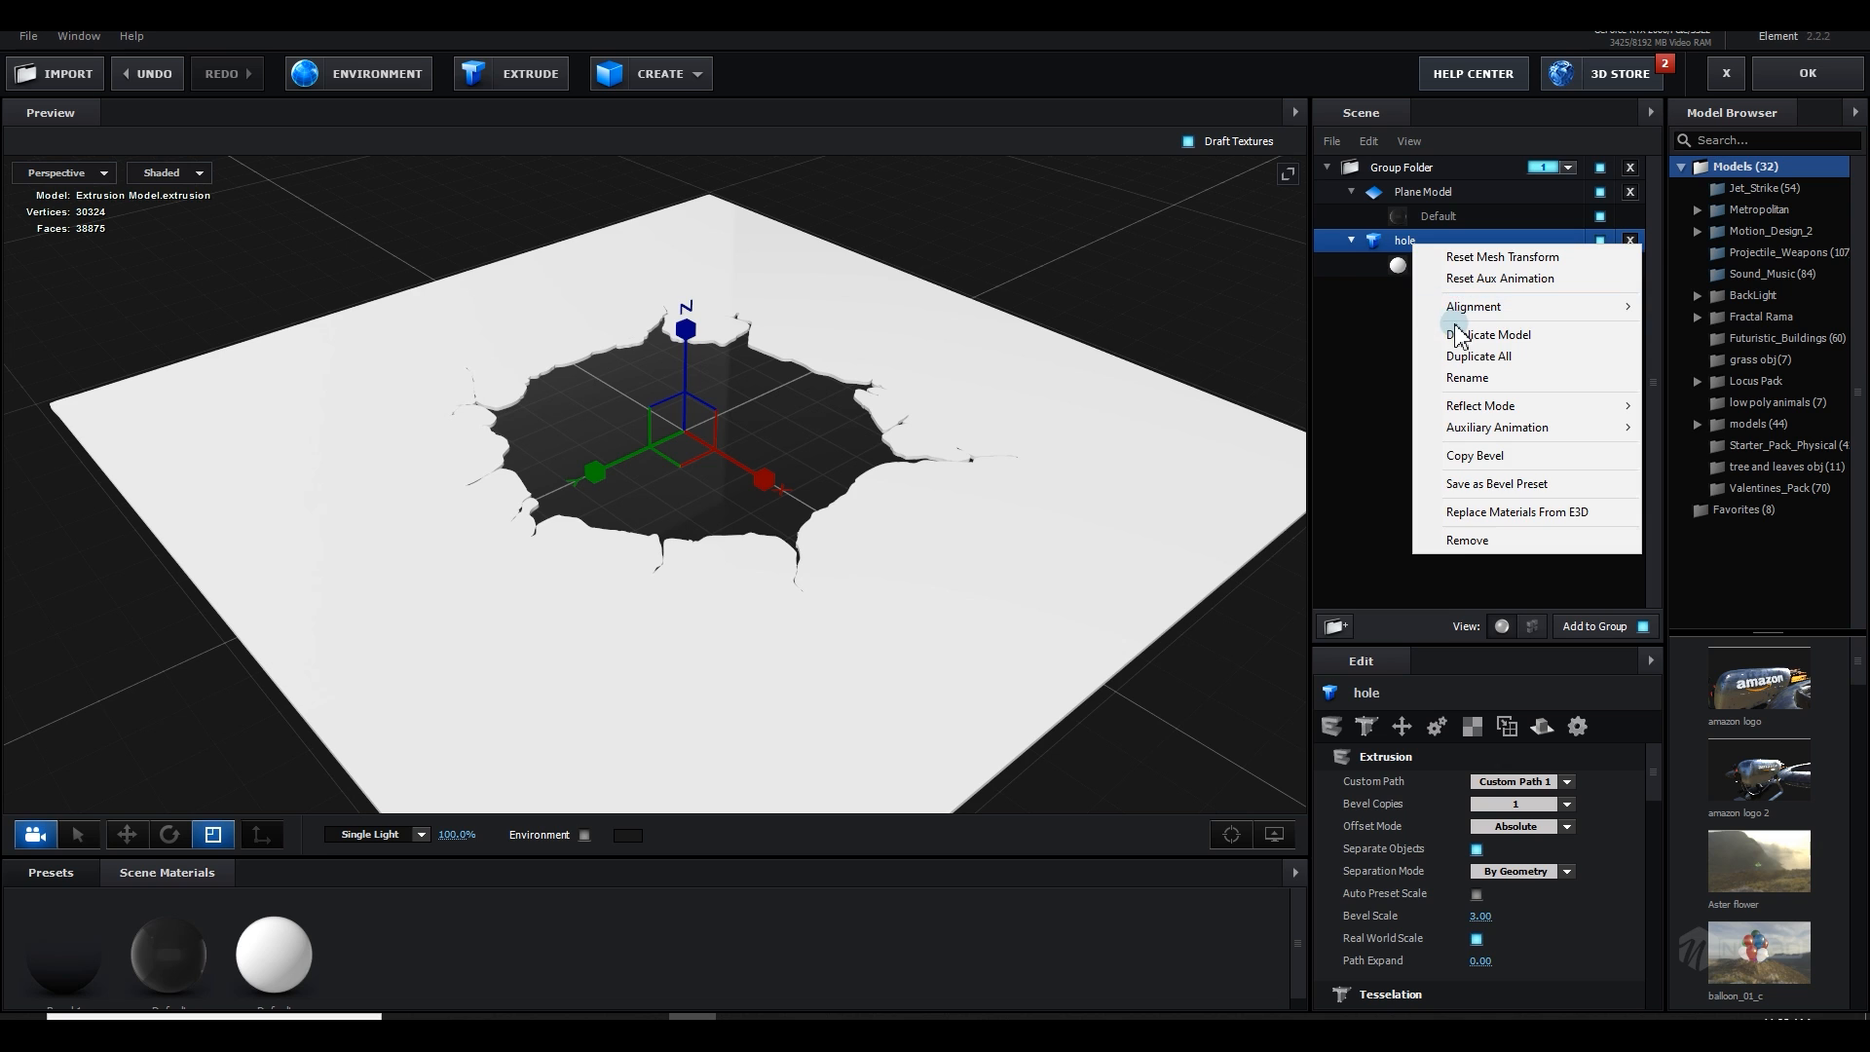
{"action": "left_click", "coordinate": [1457, 304]}
{"action": "key", "text": "w"}
{"action": "left_click_drag", "start_coordinate": [685, 394], "coordinate": [705, 451]}
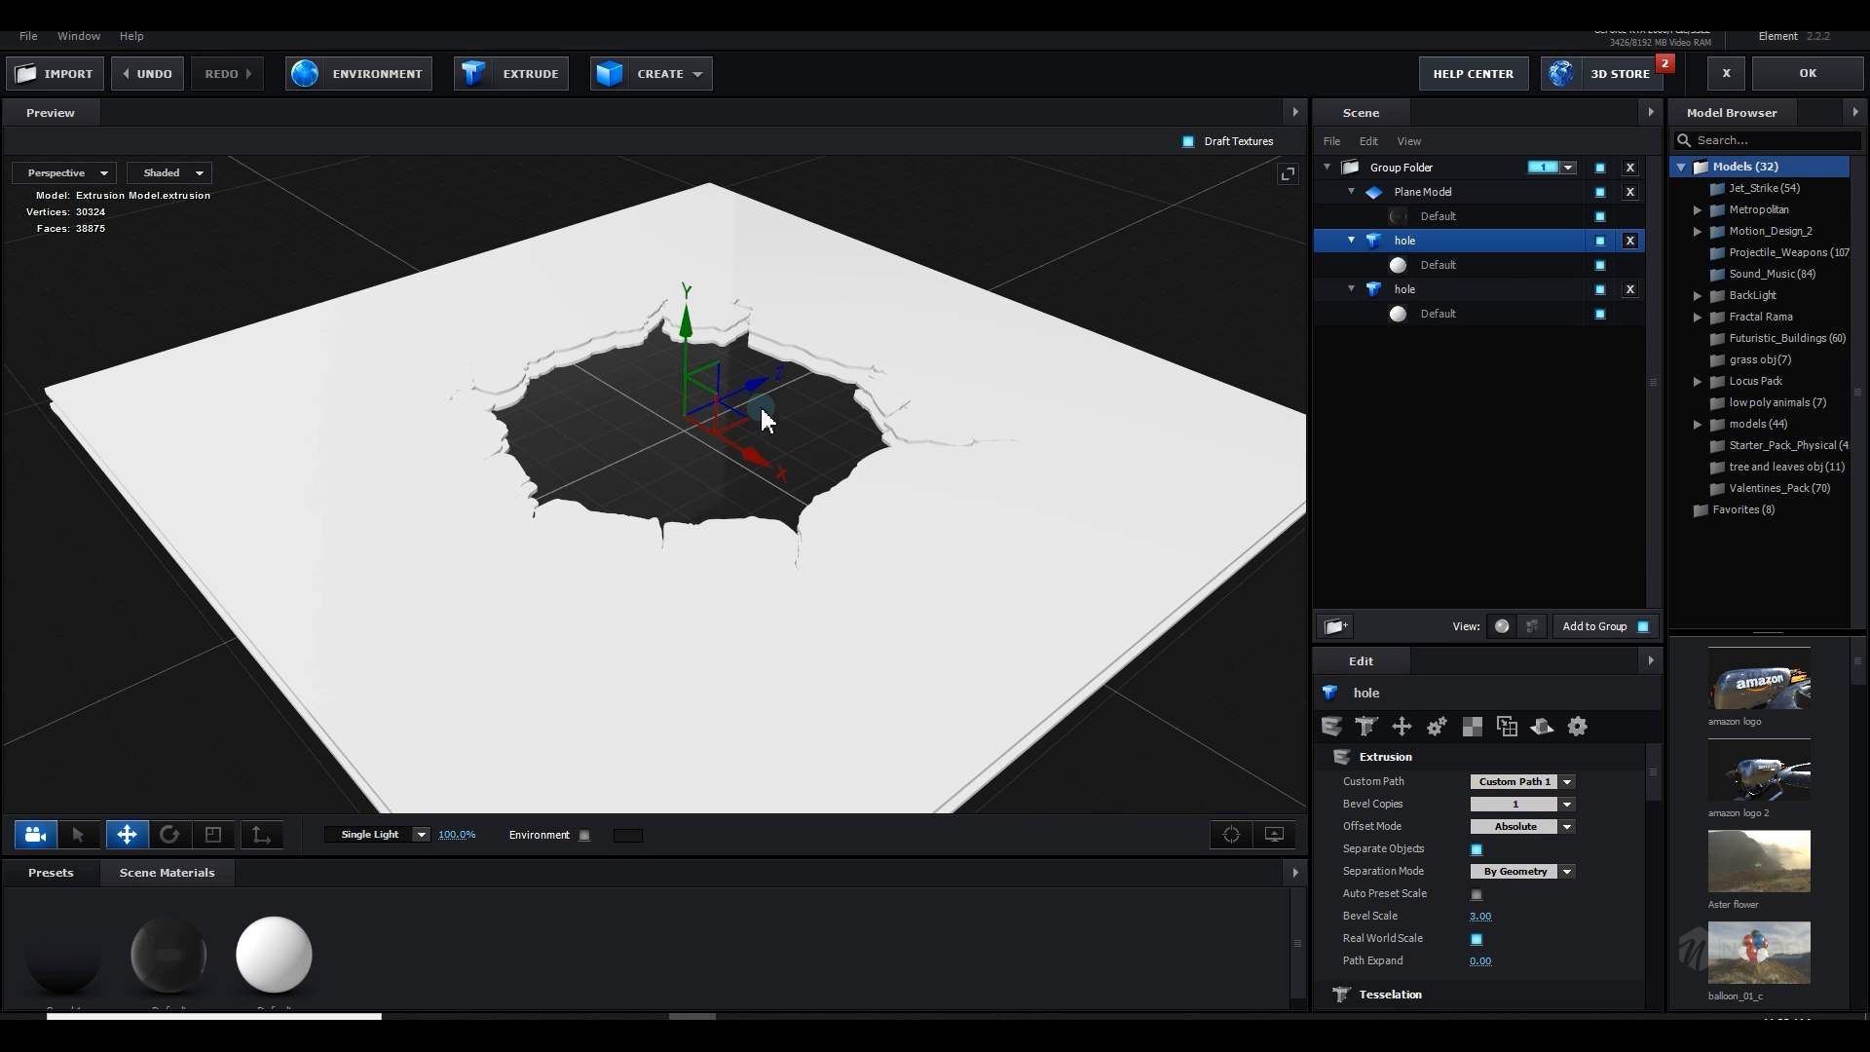
Step: Scale the upper hole copy up uniformly so its opening is wider, and lower it slightly toward the original
{"action": "key", "text": "r"}
{"action": "left_click_drag", "start_coordinate": [694, 421], "coordinate": [782, 407]}
{"action": "key", "text": "w"}
{"action": "left_click_drag", "start_coordinate": [687, 333], "coordinate": [688, 343]}
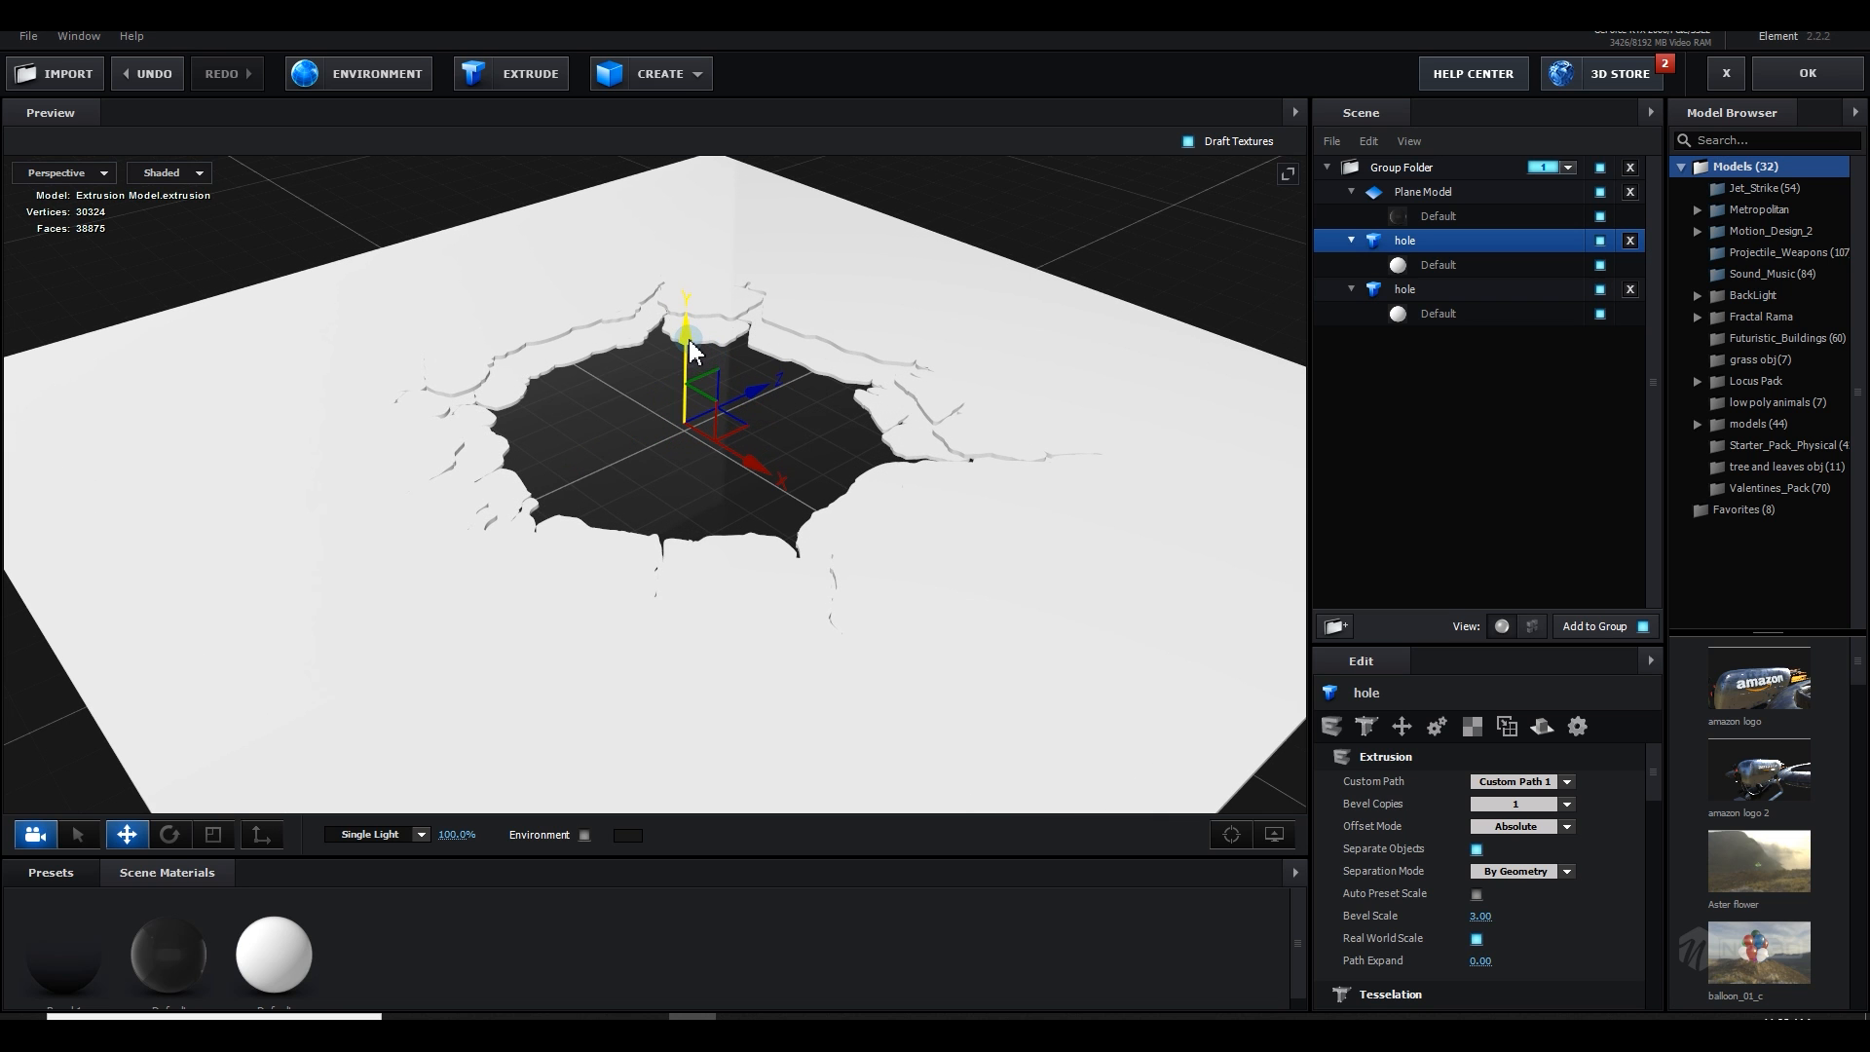
Step: Increase the upper hole copy's thickness by scaling it along its vertical axis
{"action": "key", "text": "r"}
{"action": "left_click_drag", "start_coordinate": [879, 394], "coordinate": [897, 526]}
{"action": "scroll", "coordinate": [897, 526], "scroll_direction": "up", "scroll_amount": 3}
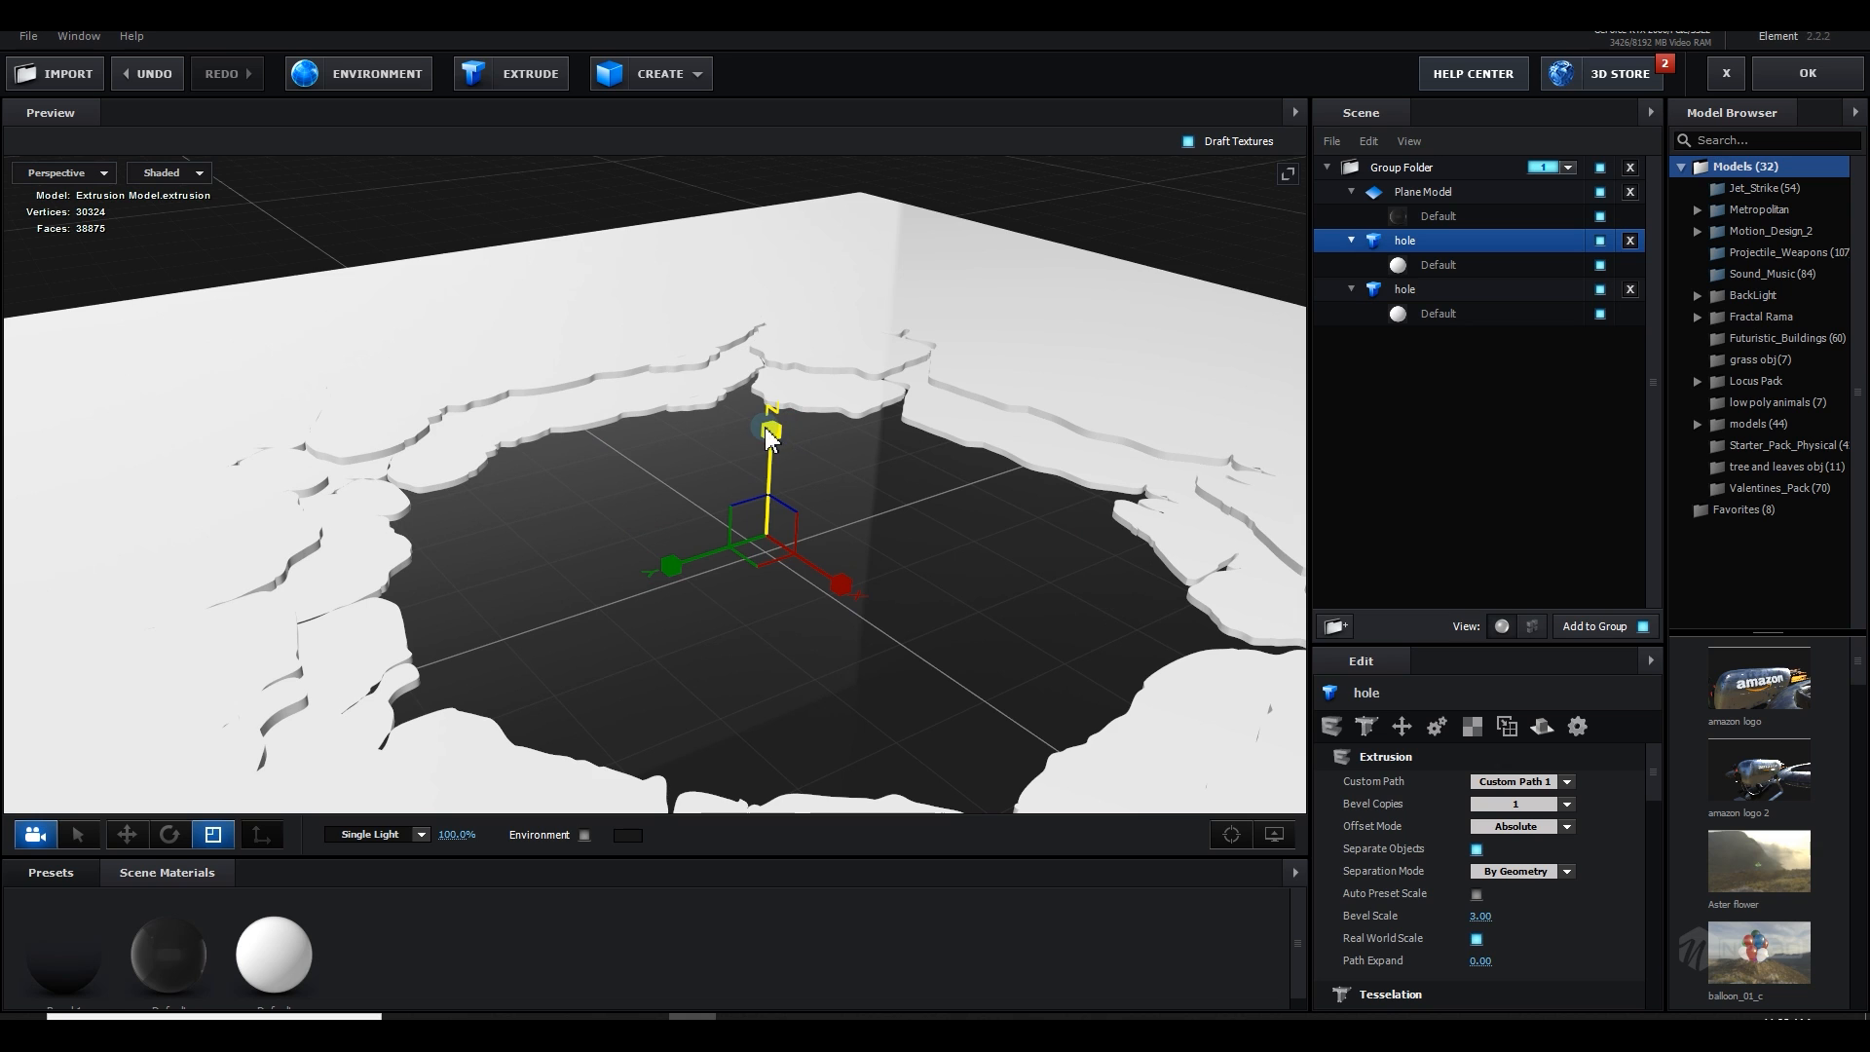
{"action": "left_click_drag", "start_coordinate": [765, 428], "coordinate": [767, 420]}
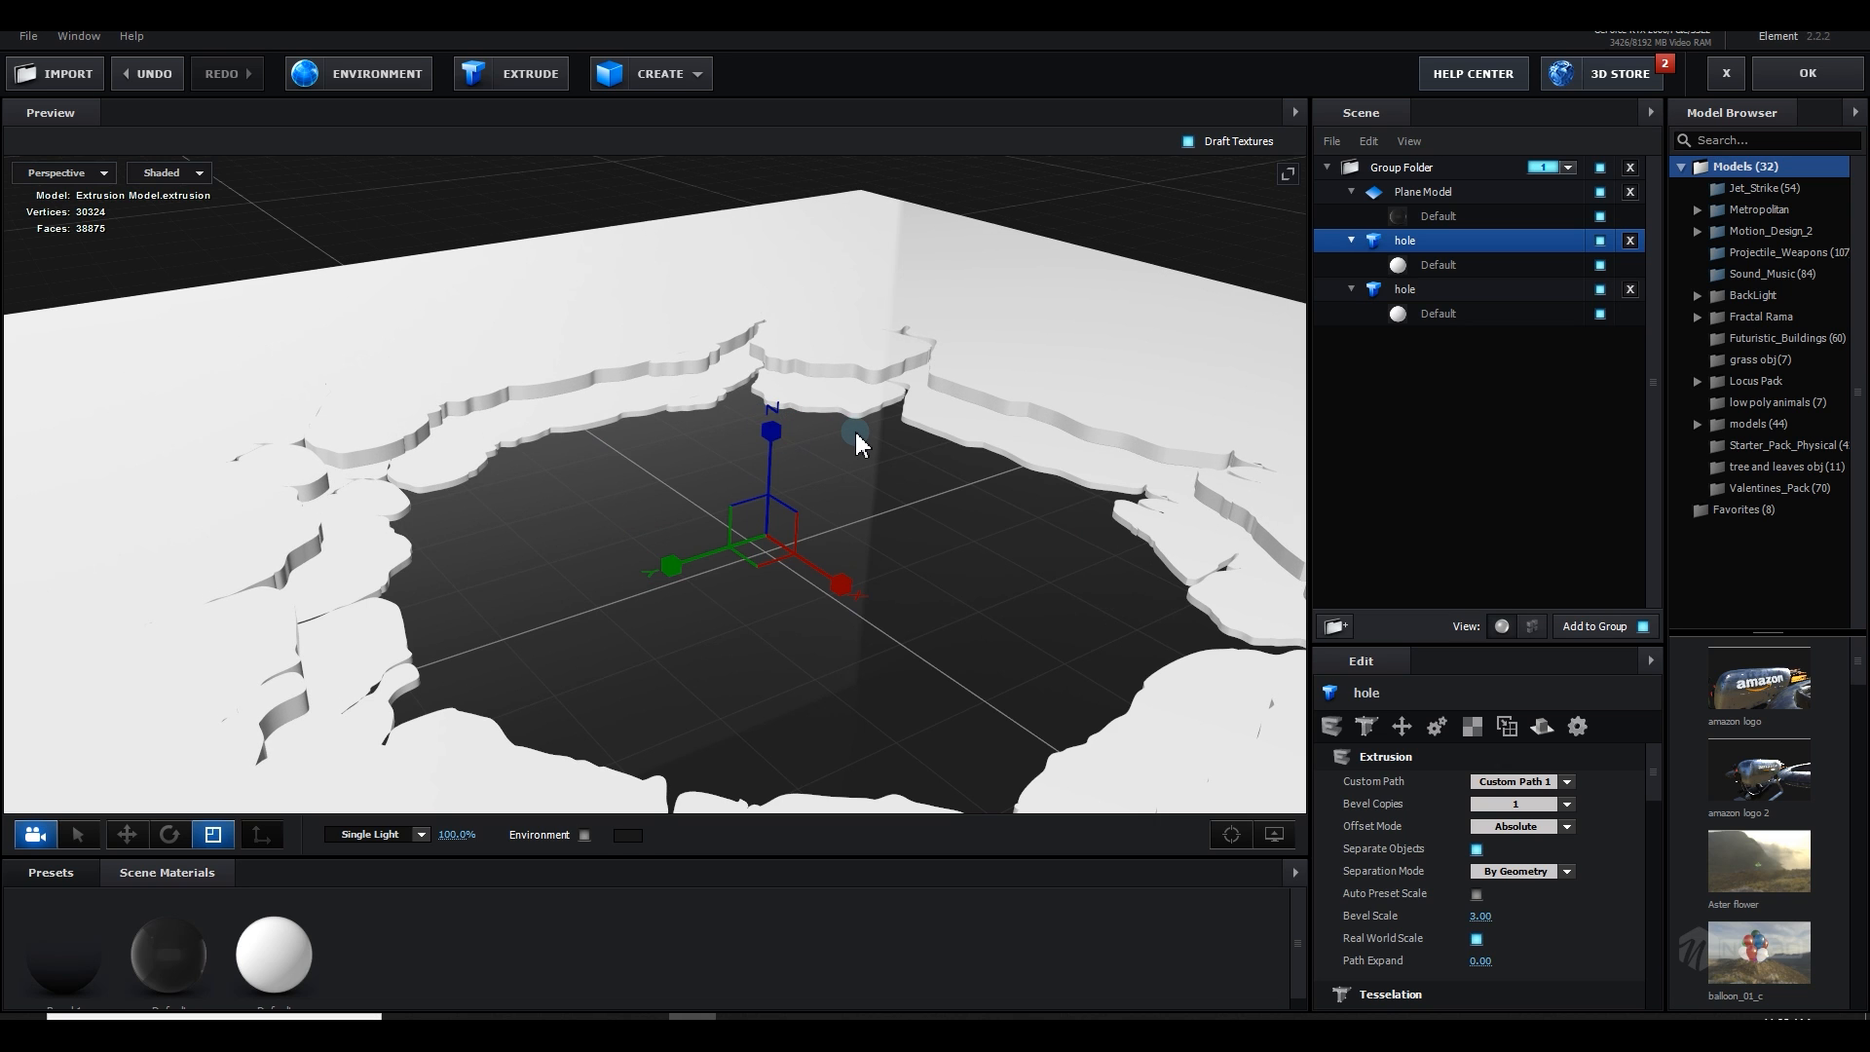
{"action": "left_click", "coordinate": [1449, 269]}
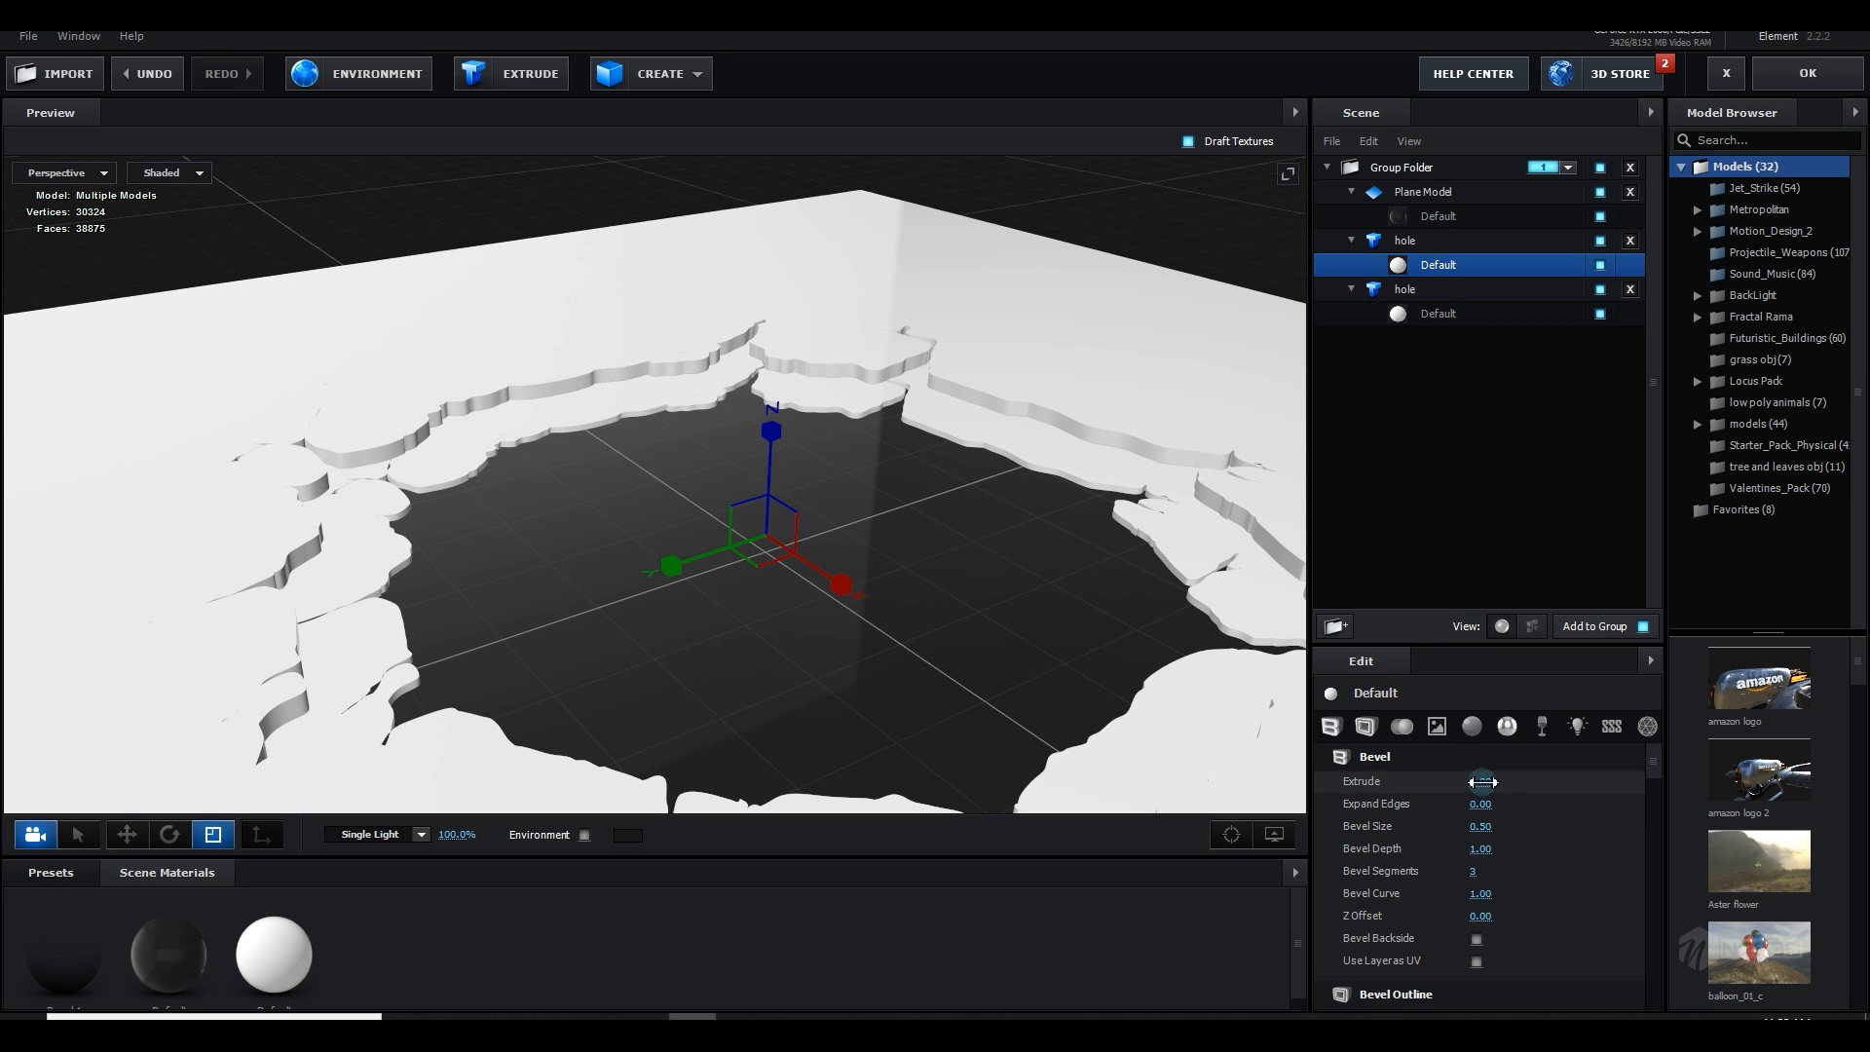
{"action": "mouse_move", "coordinate": [1481, 781]}
{"action": "left_mouse_down"}
{"action": "mouse_move", "coordinate": [1436, 781]}
{"action": "mouse_move", "coordinate": [1519, 765]}
{"action": "mouse_move", "coordinate": [1466, 767]}
{"action": "left_mouse_up"}
{"action": "key", "text": "ctrl+z"}
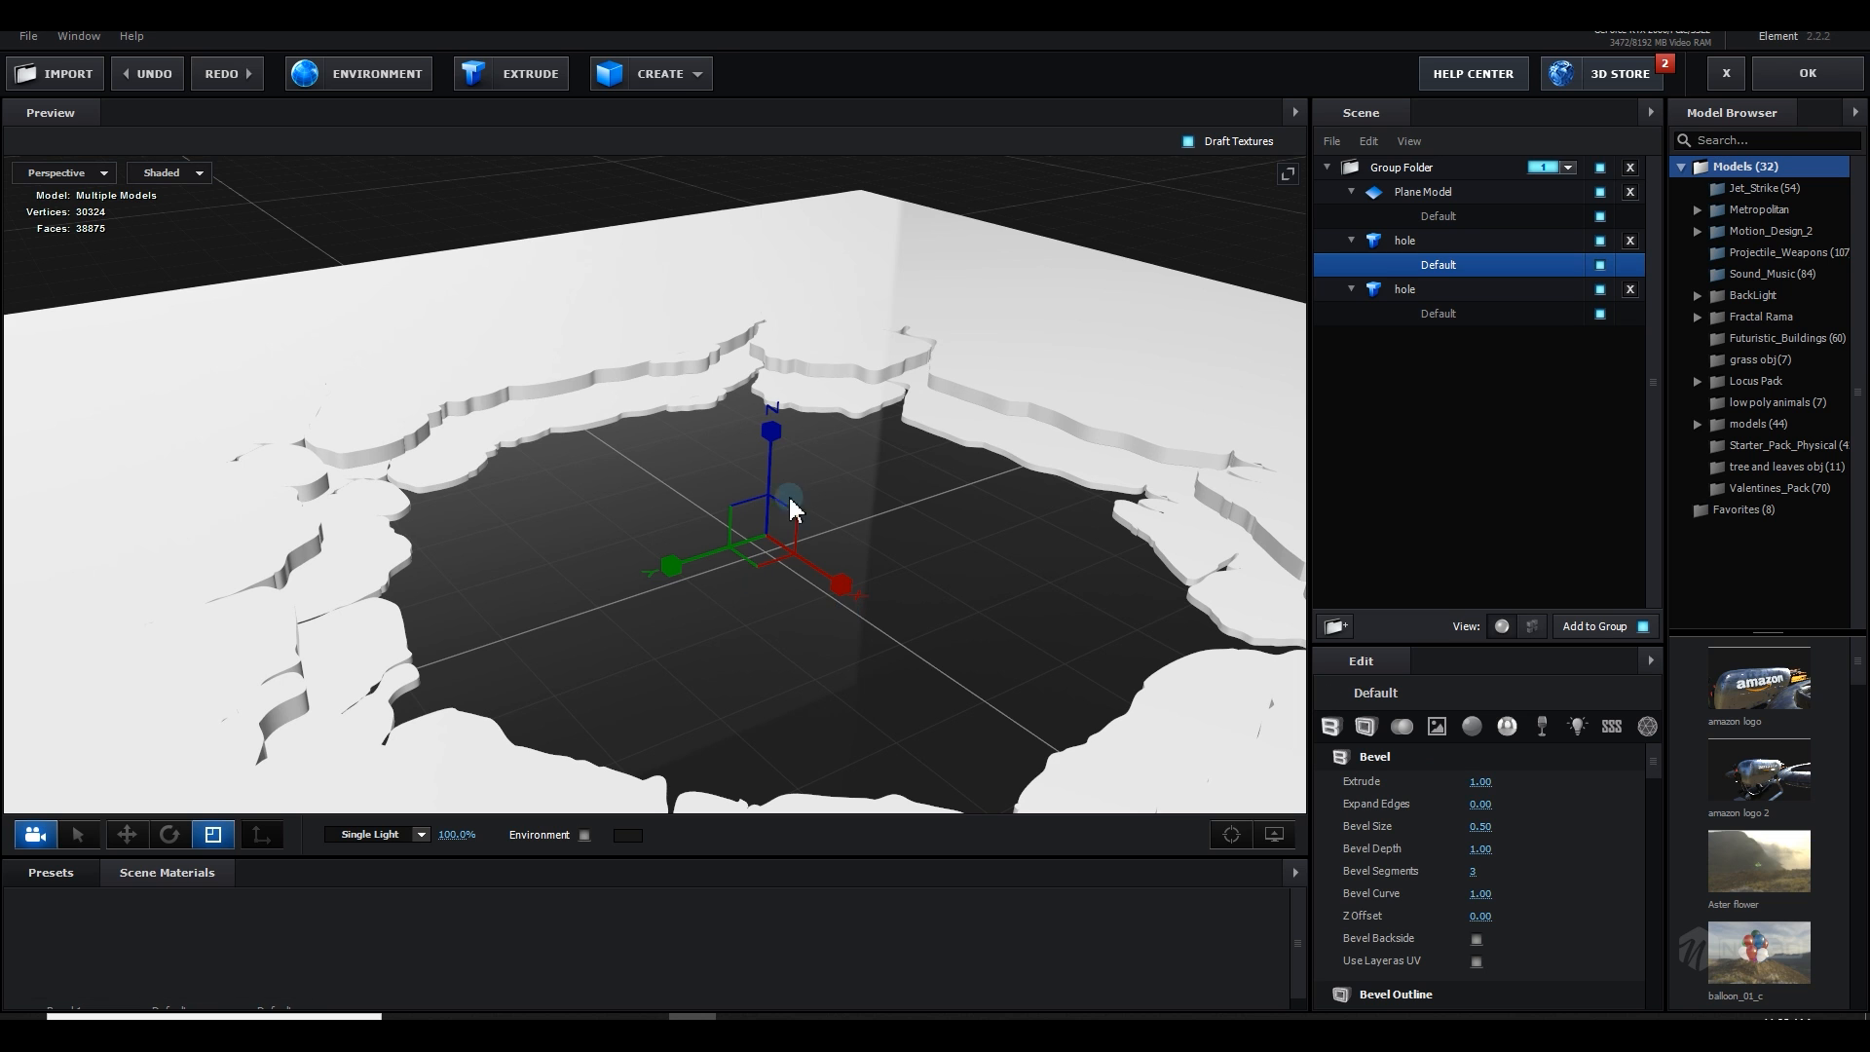
Step: Thicken and slightly raise the upper hole copy, and put the dark Bevel 1 material back on both holes, accepting the scene
{"action": "left_click_drag", "start_coordinate": [773, 441], "coordinate": [775, 435]}
{"action": "key", "text": "w"}
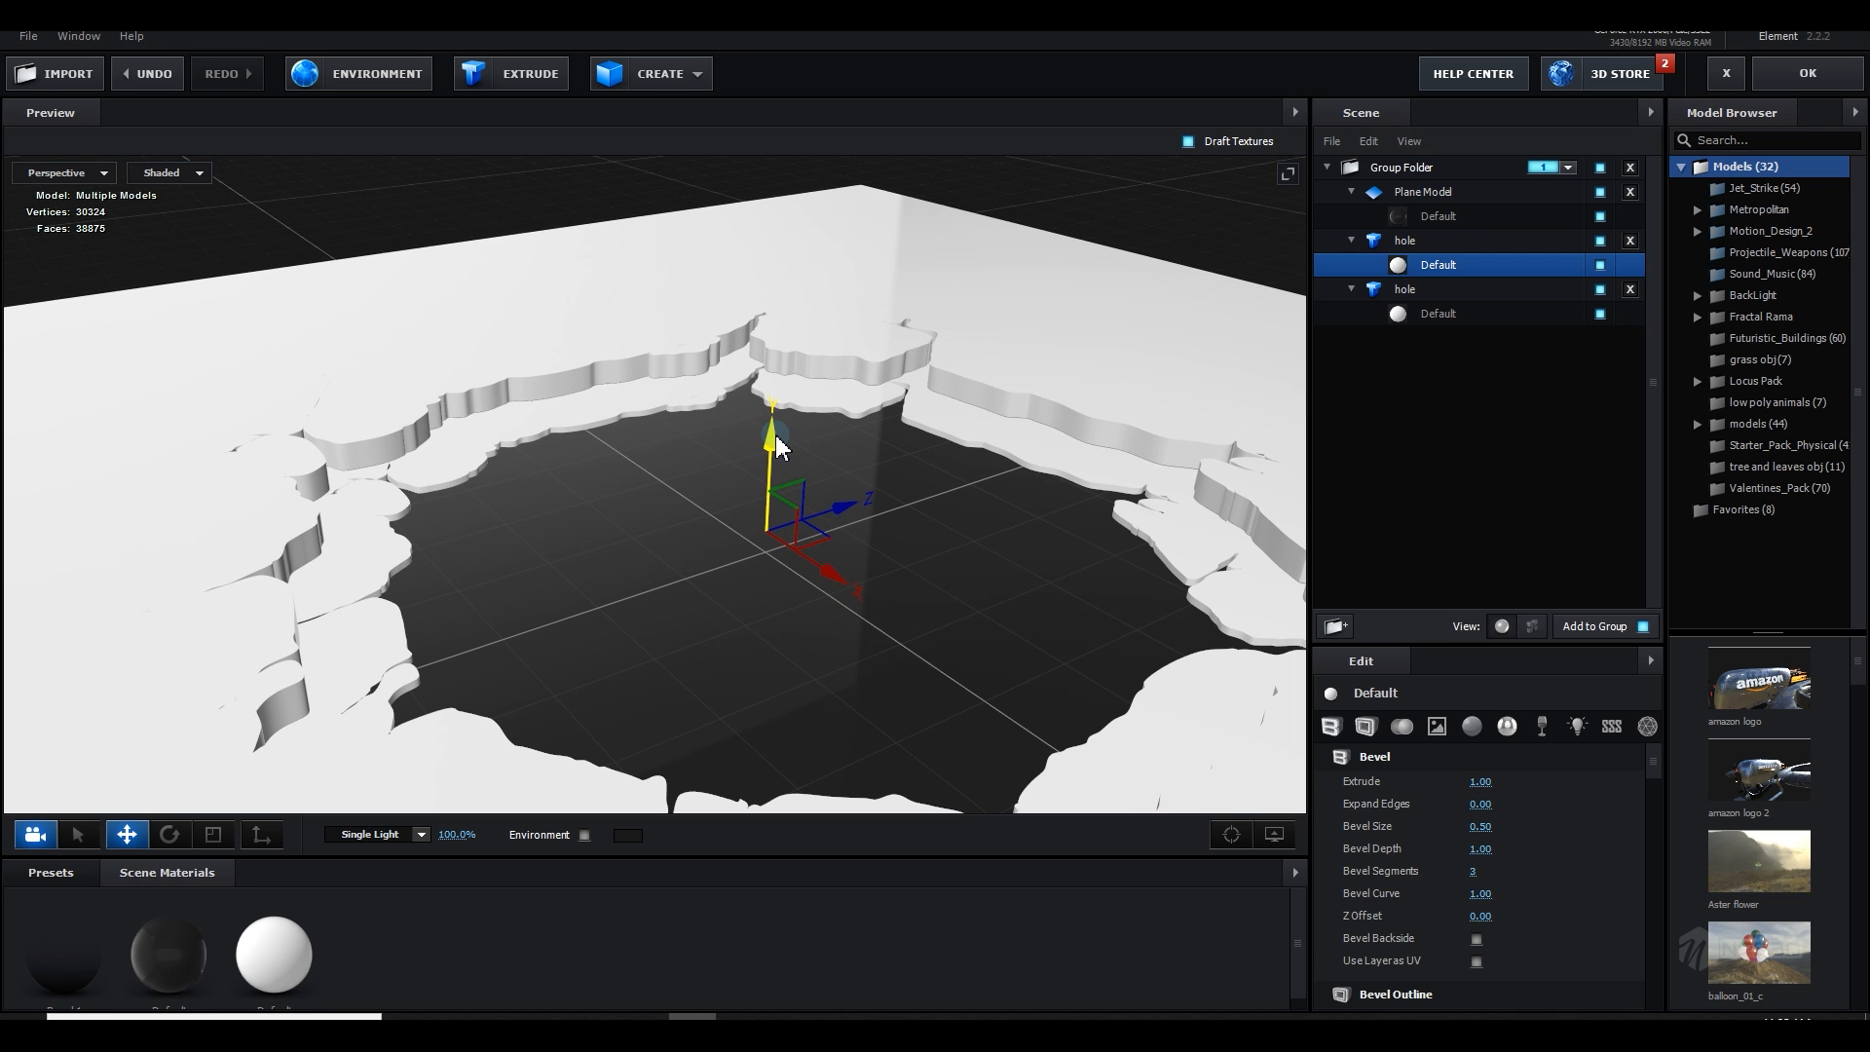
{"action": "left_click_drag", "start_coordinate": [878, 479], "coordinate": [926, 643]}
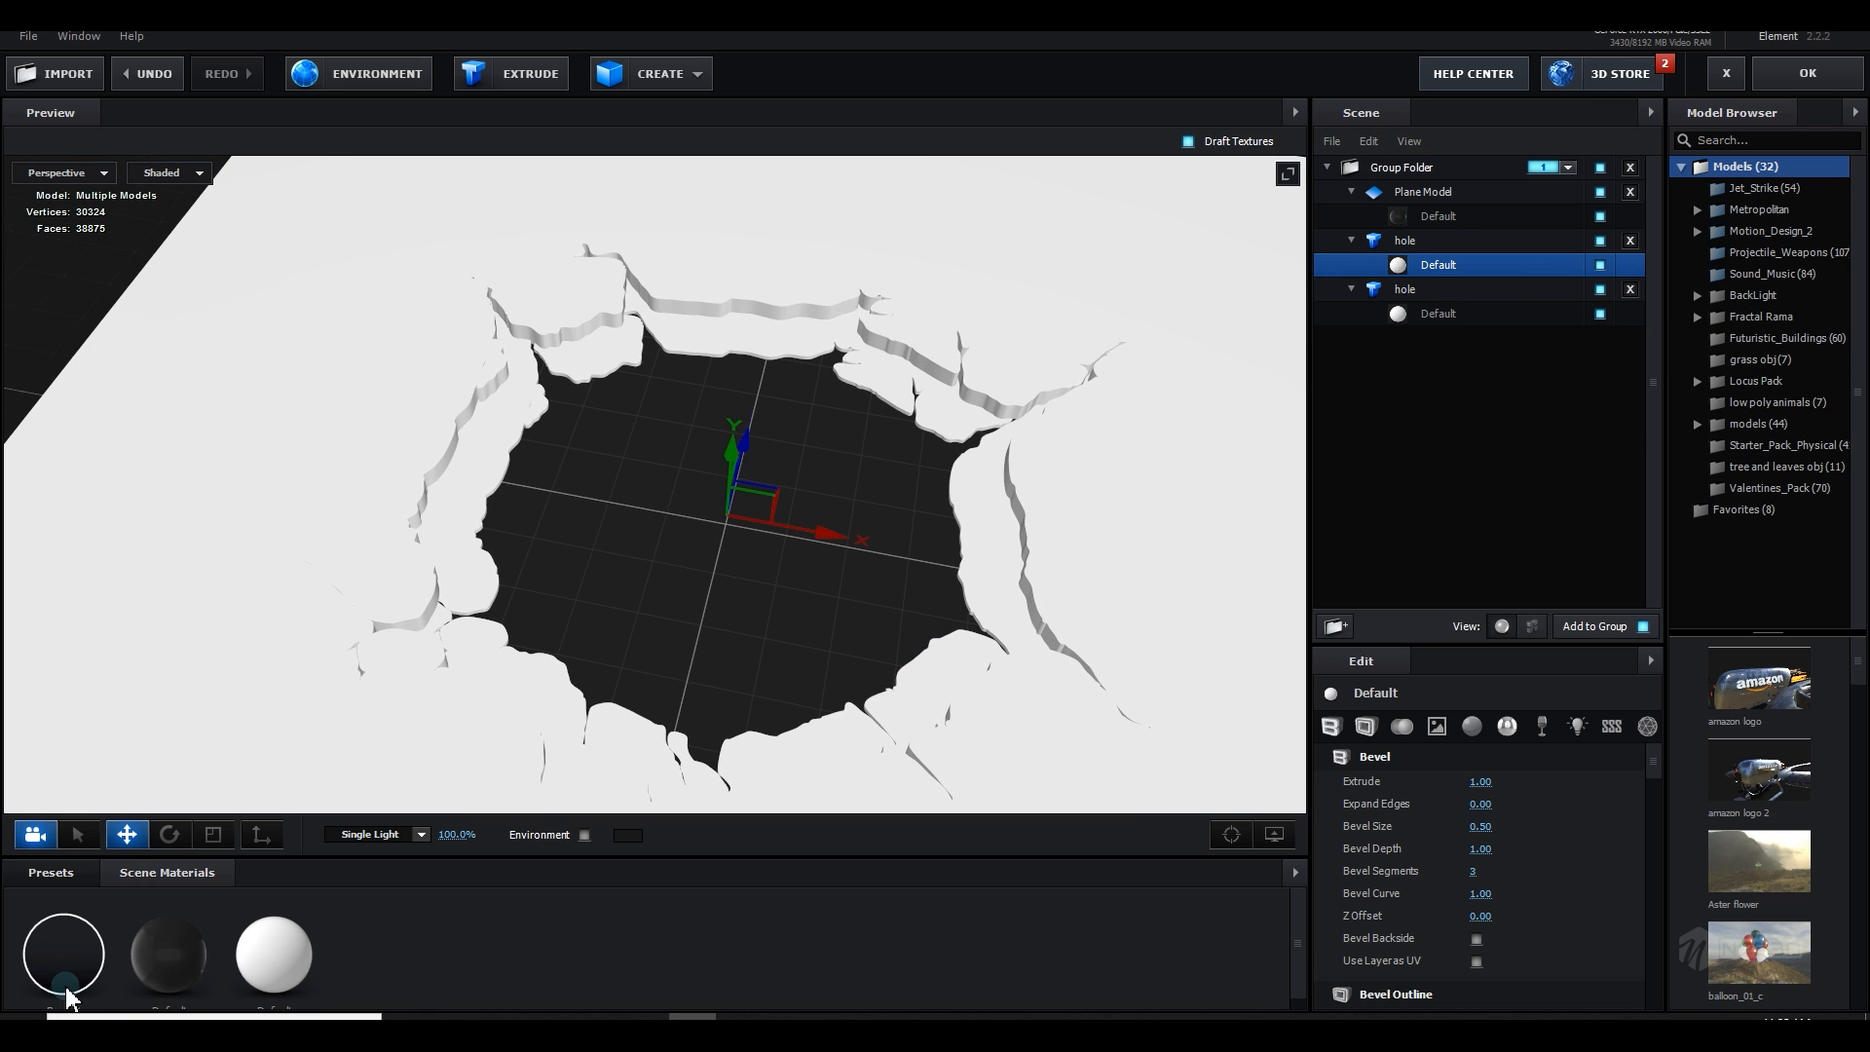
{"action": "left_click_drag", "start_coordinate": [59, 951], "coordinate": [1381, 351]}
{"action": "left_click", "coordinate": [1812, 73]}
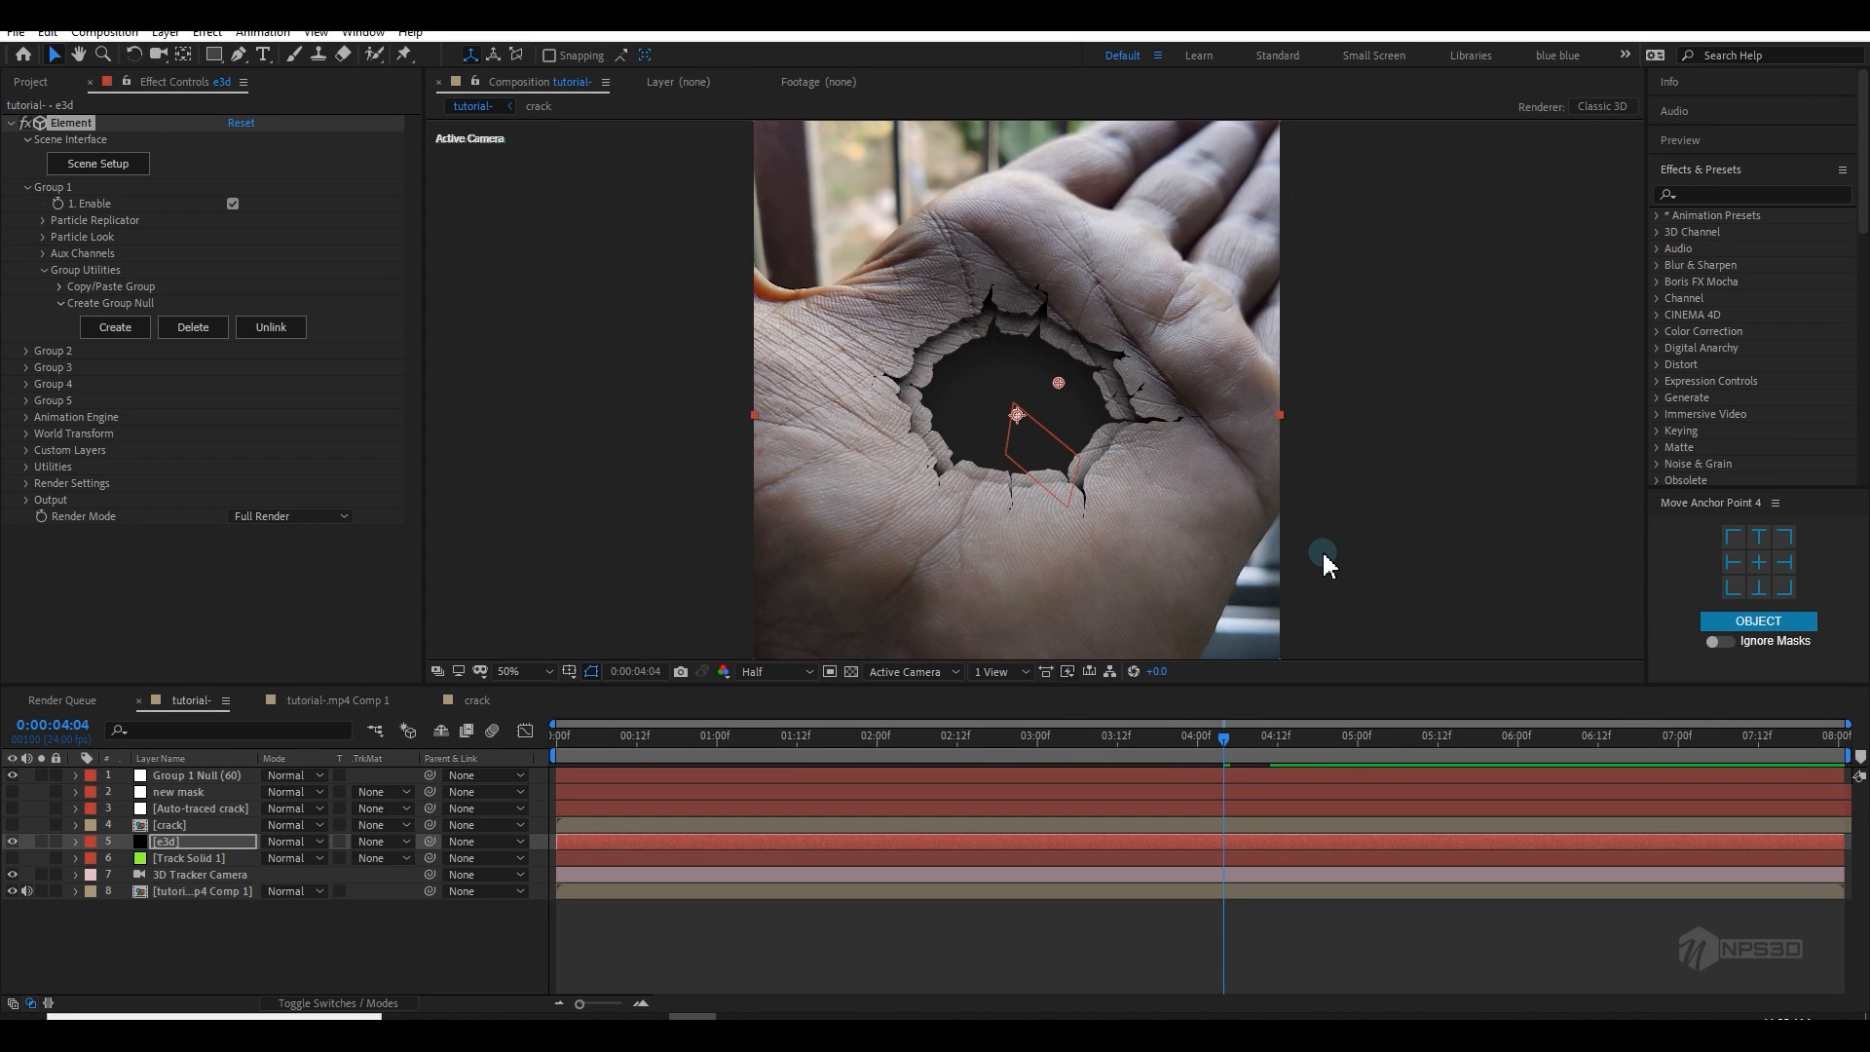
Step: Reopen the scene setup and apply the white material to both hole models so their layers are easy to see
{"action": "left_click", "coordinate": [106, 173]}
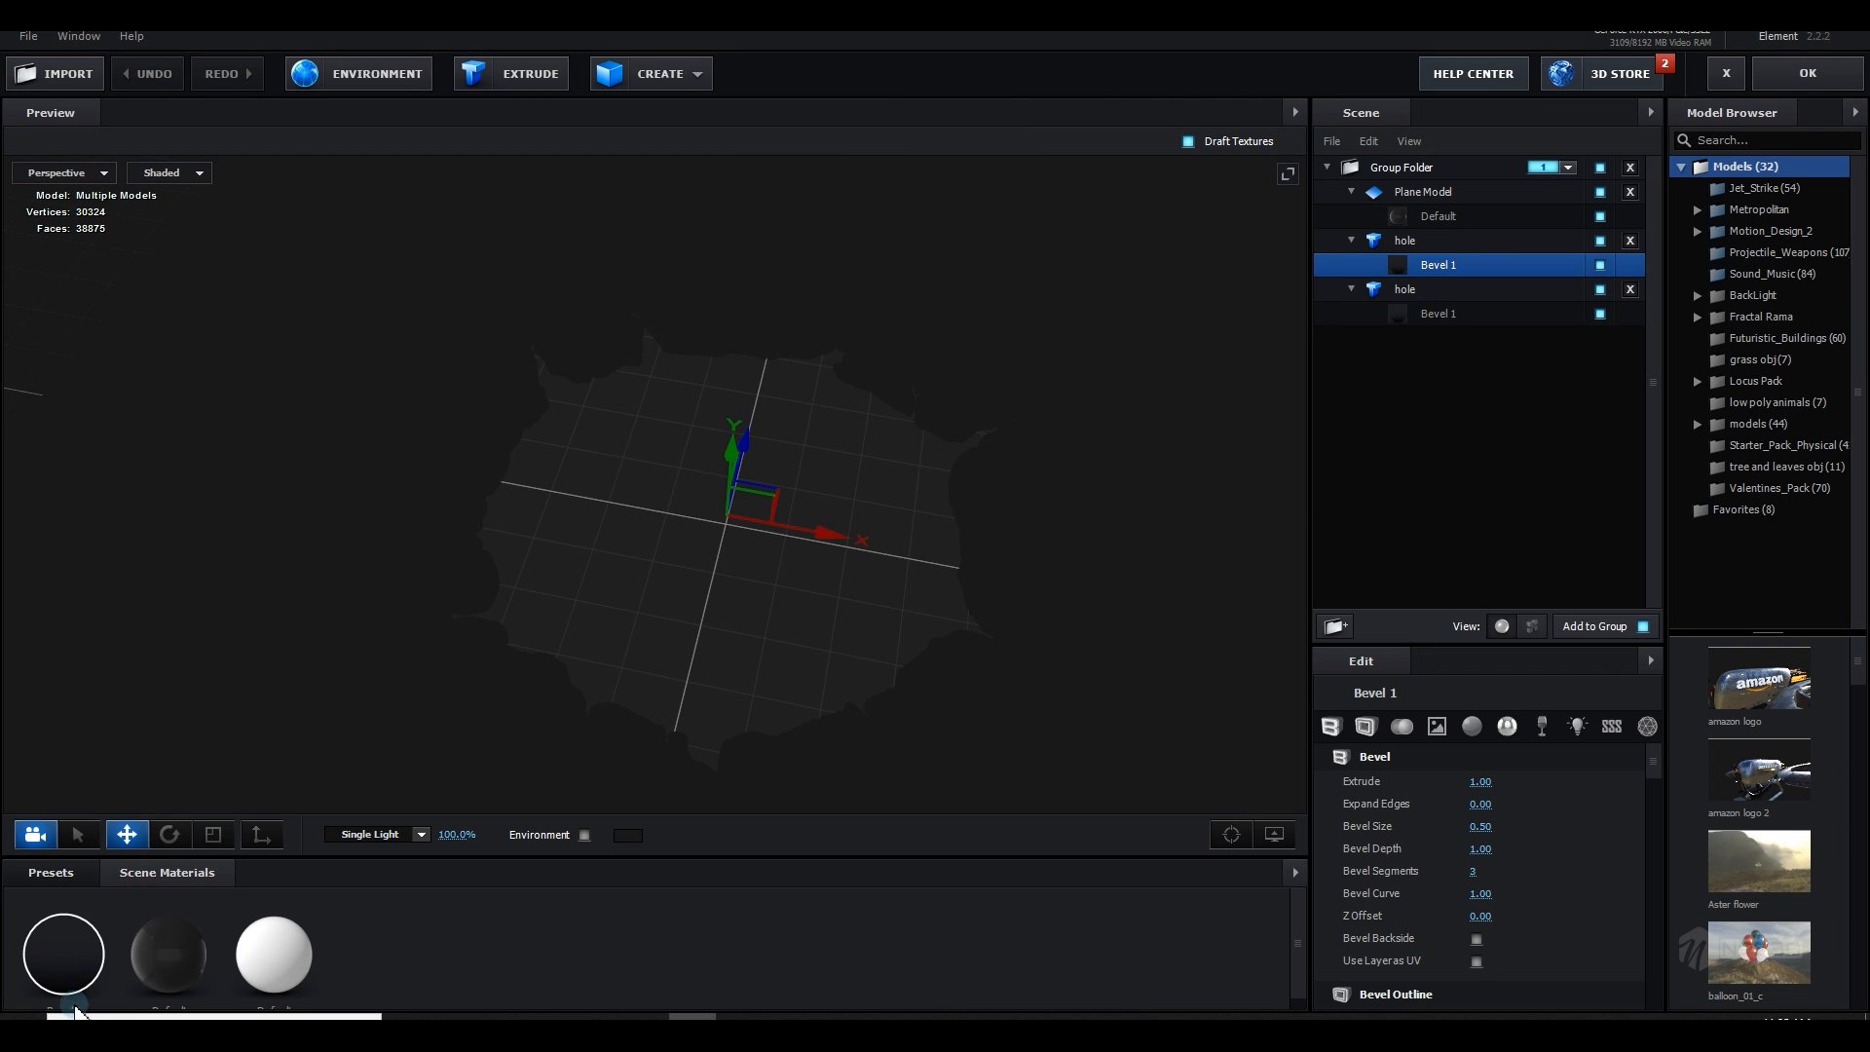
{"action": "left_click_drag", "start_coordinate": [285, 950], "coordinate": [342, 535]}
{"action": "left_click_drag", "start_coordinate": [554, 662], "coordinate": [515, 666]}
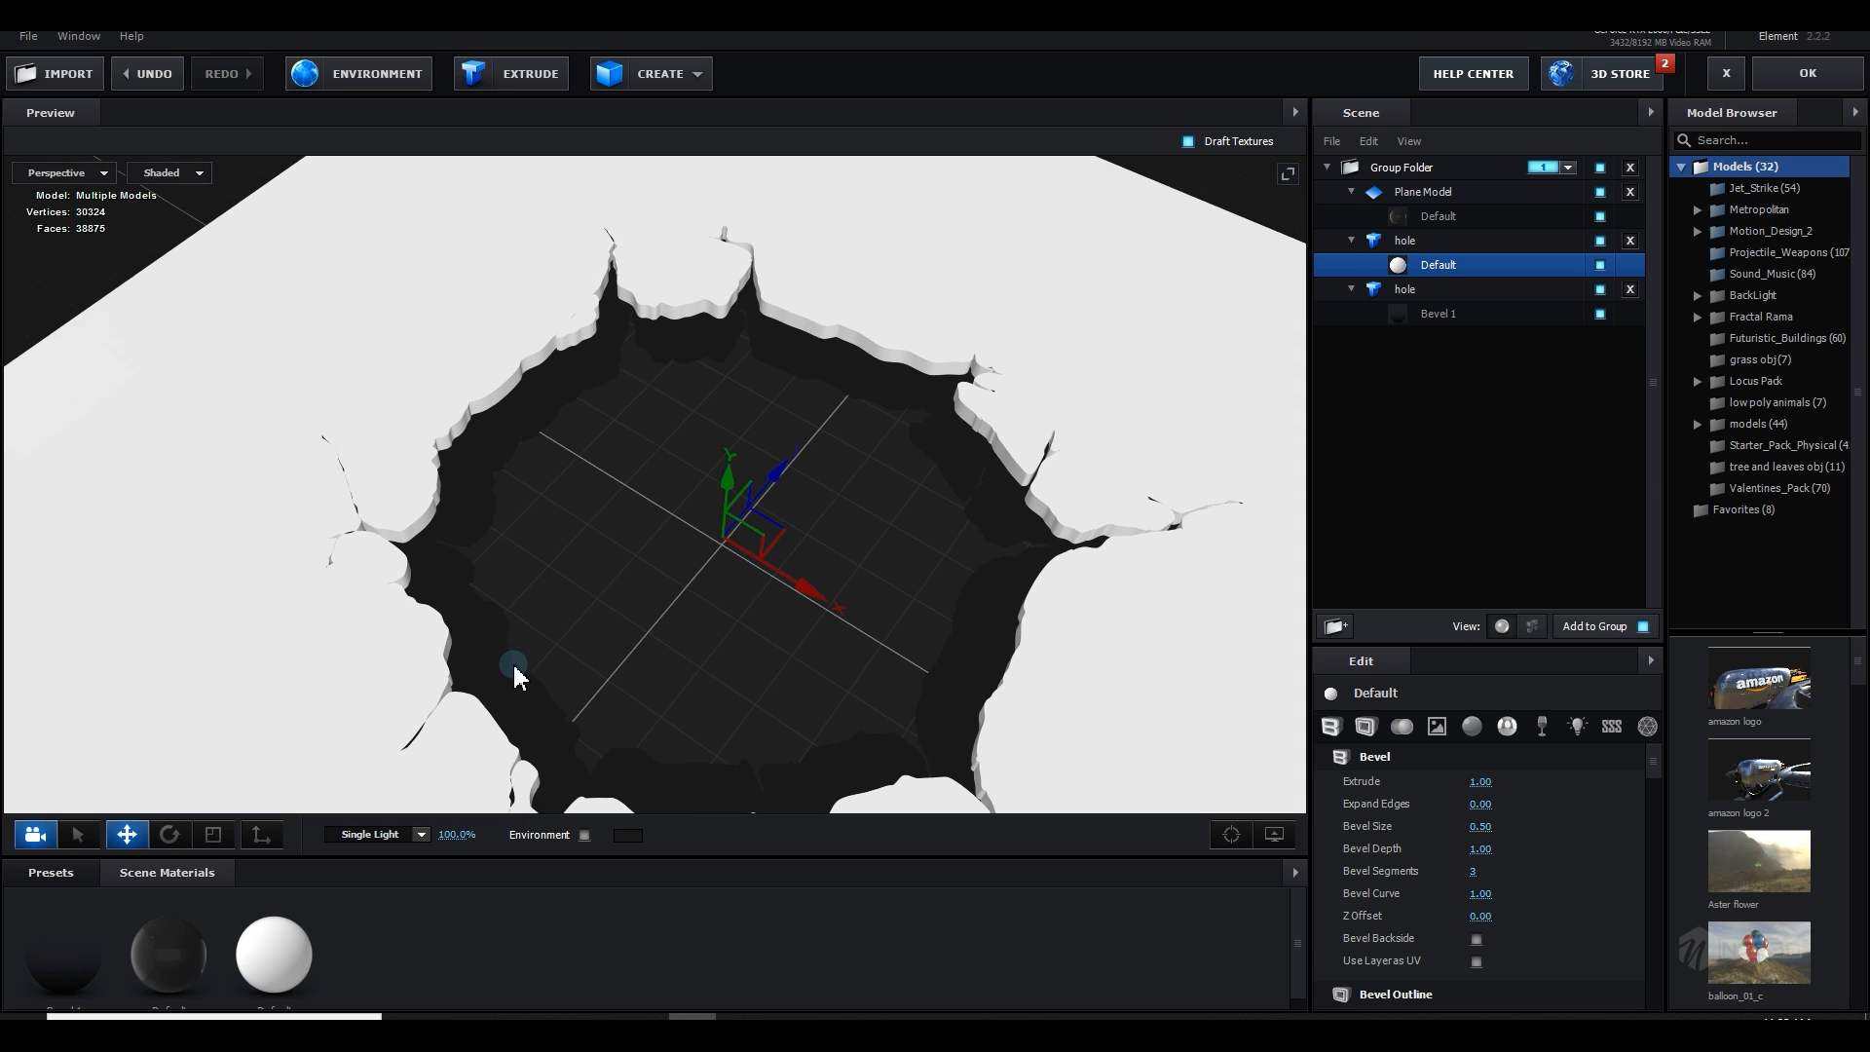
{"action": "left_click_drag", "start_coordinate": [332, 921], "coordinate": [606, 365]}
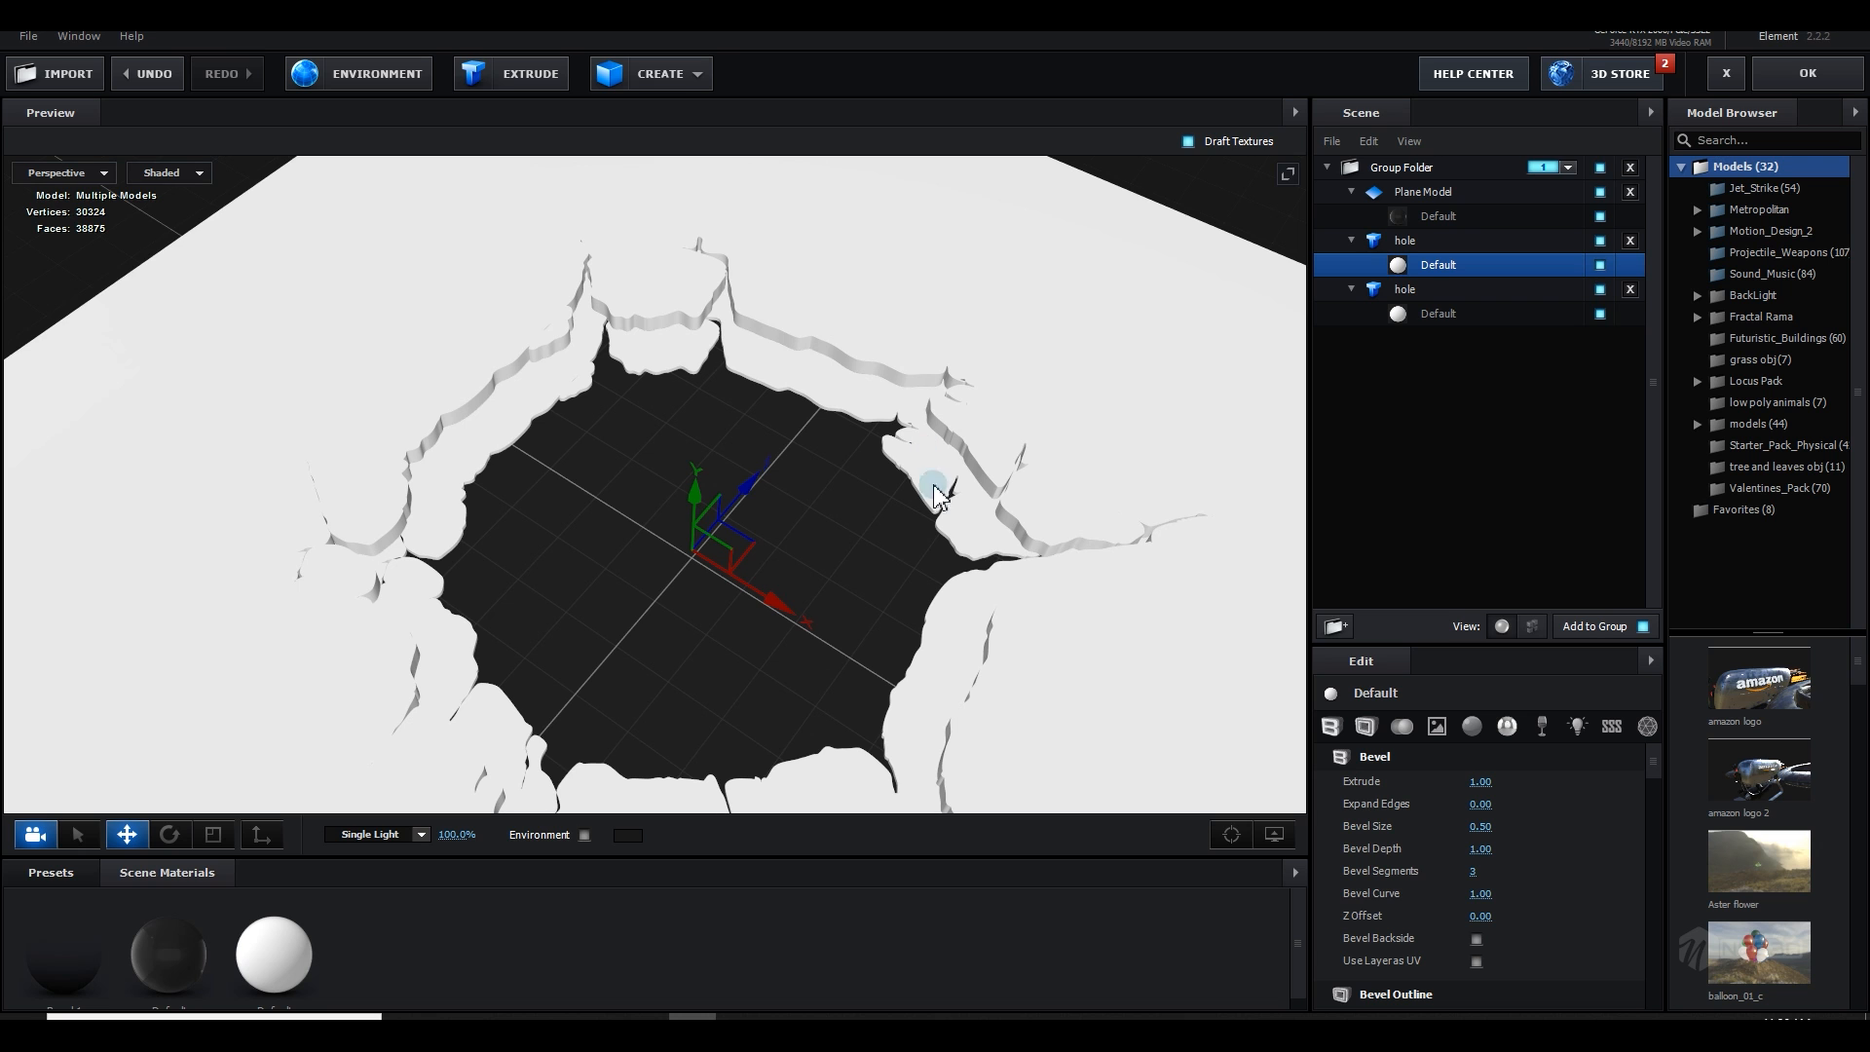
Step: Rotate the upper hole copy about the vertical axis to offset its cracks, and restore Bevel 1 on both holes, accepting the scene
{"action": "key", "text": "e"}
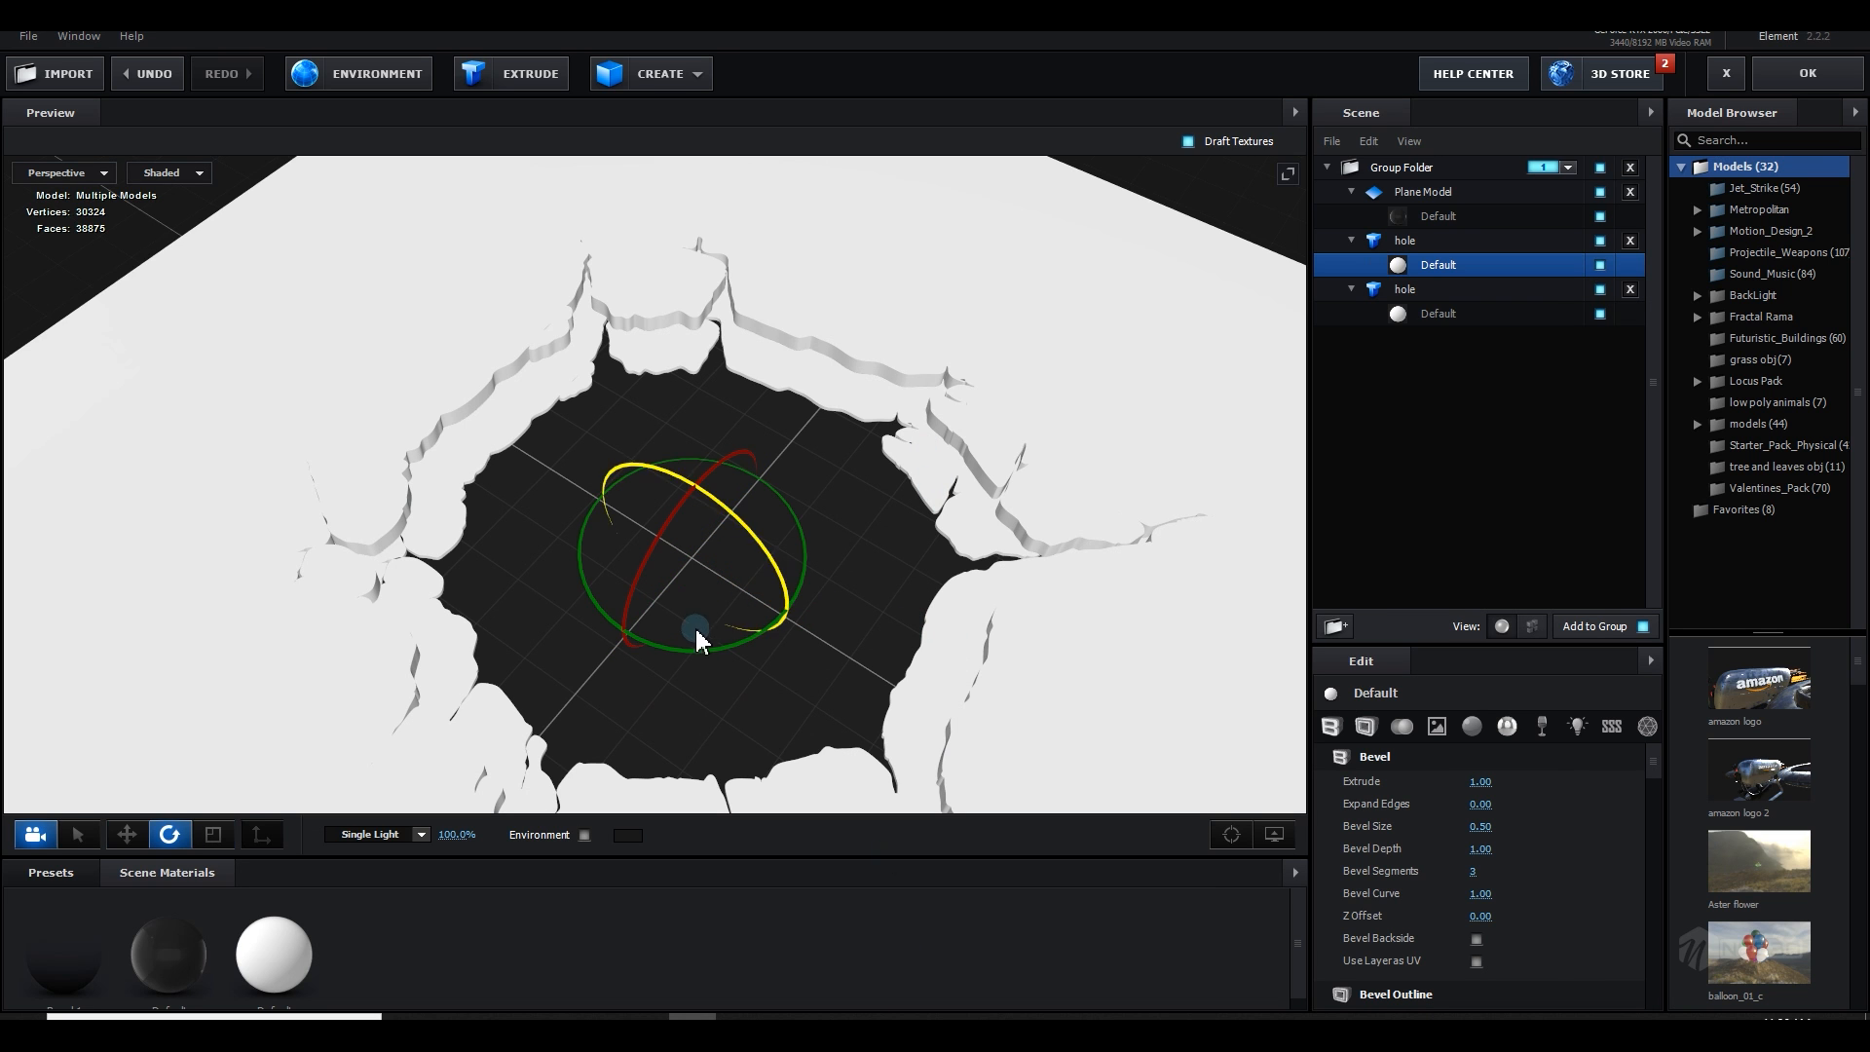
{"action": "left_click_drag", "start_coordinate": [722, 643], "coordinate": [637, 647]}
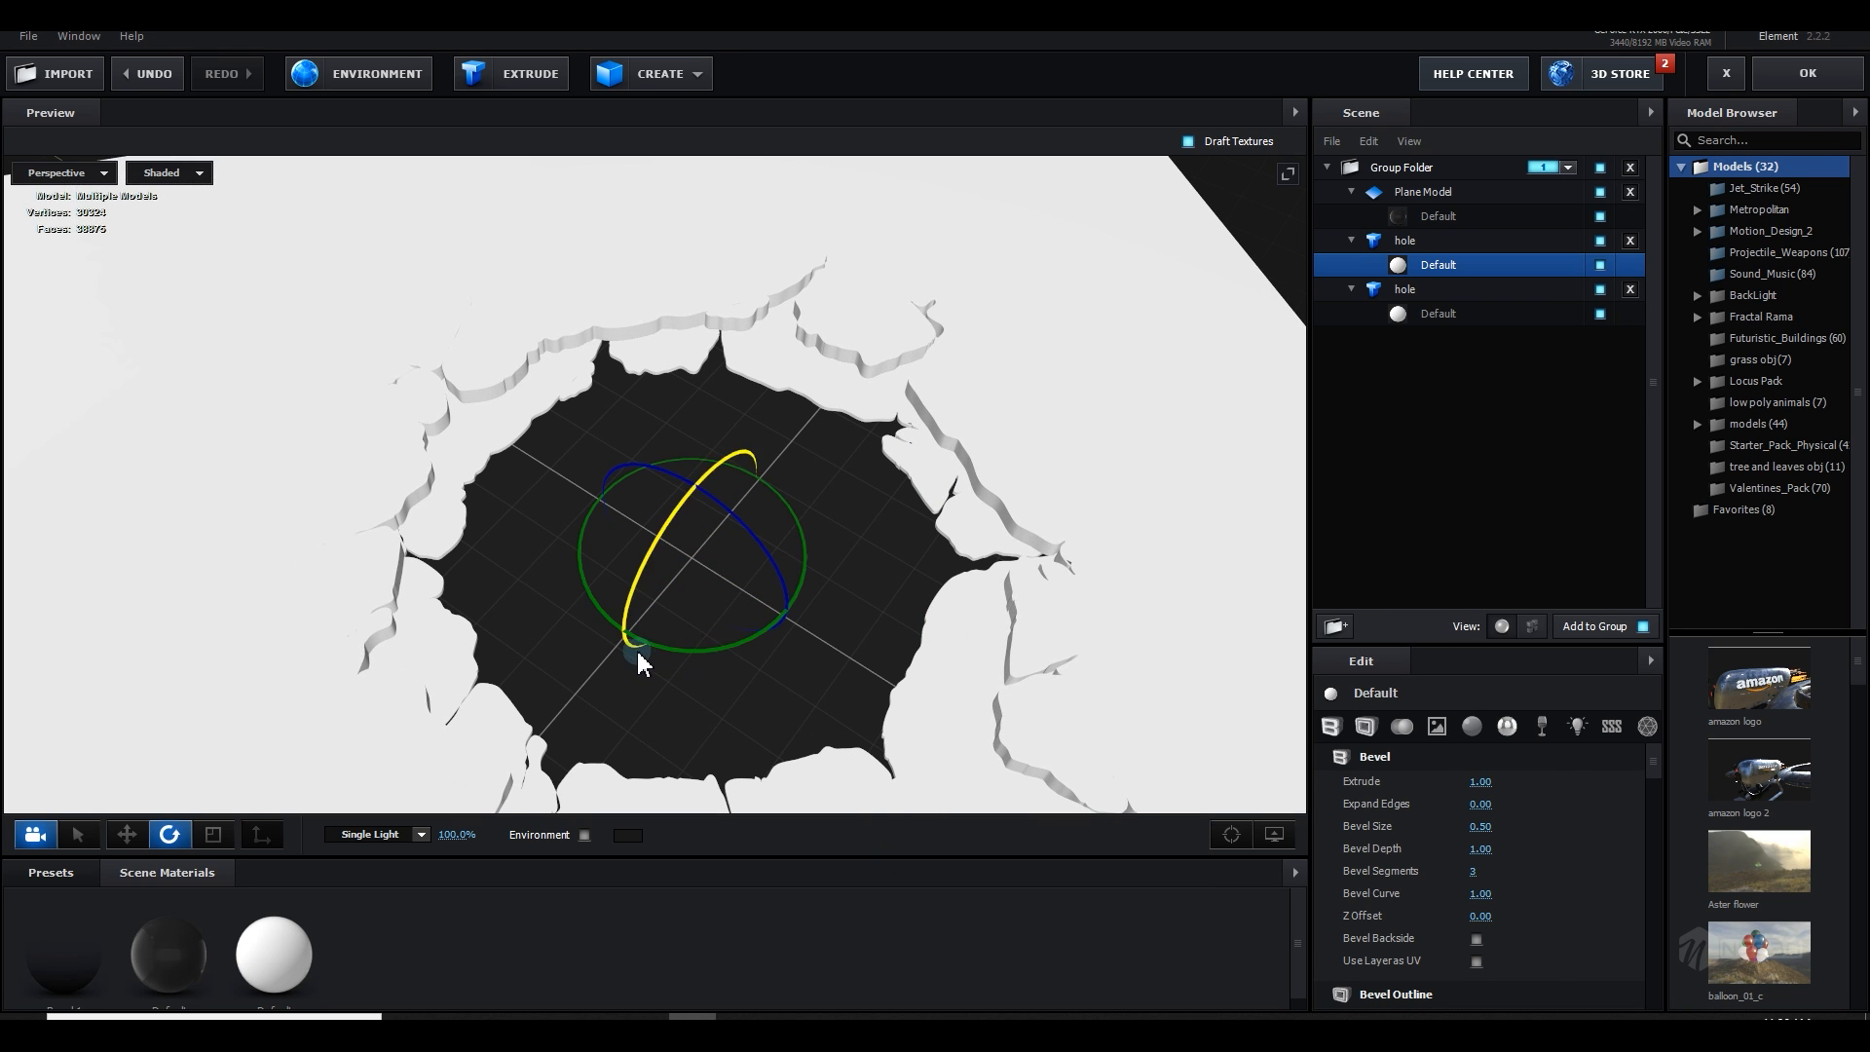
{"action": "key", "text": "ctrl+z"}
{"action": "scroll", "coordinate": [816, 539], "scroll_direction": "down", "scroll_amount": 4}
{"action": "left_click_drag", "start_coordinate": [731, 606], "coordinate": [493, 599]}
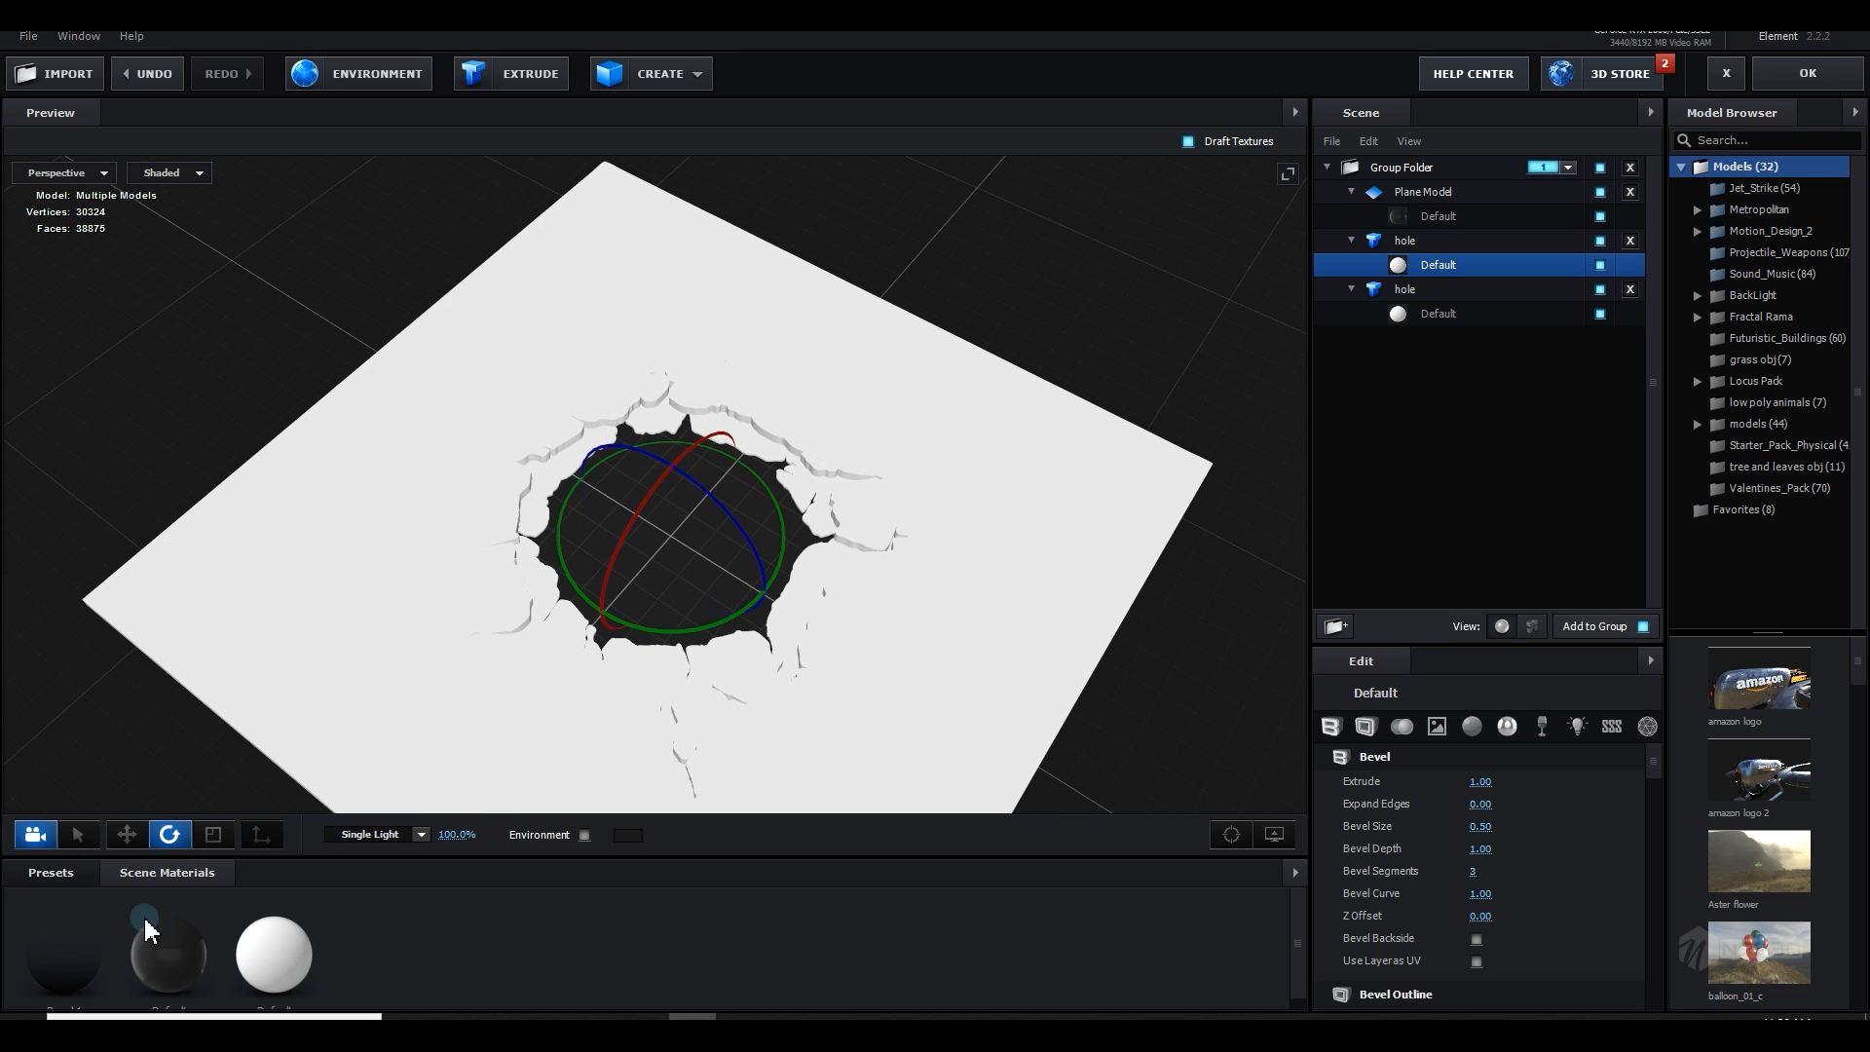
{"action": "left_click_drag", "start_coordinate": [327, 578], "coordinate": [326, 578]}
{"action": "left_click_drag", "start_coordinate": [71, 954], "coordinate": [686, 682]}
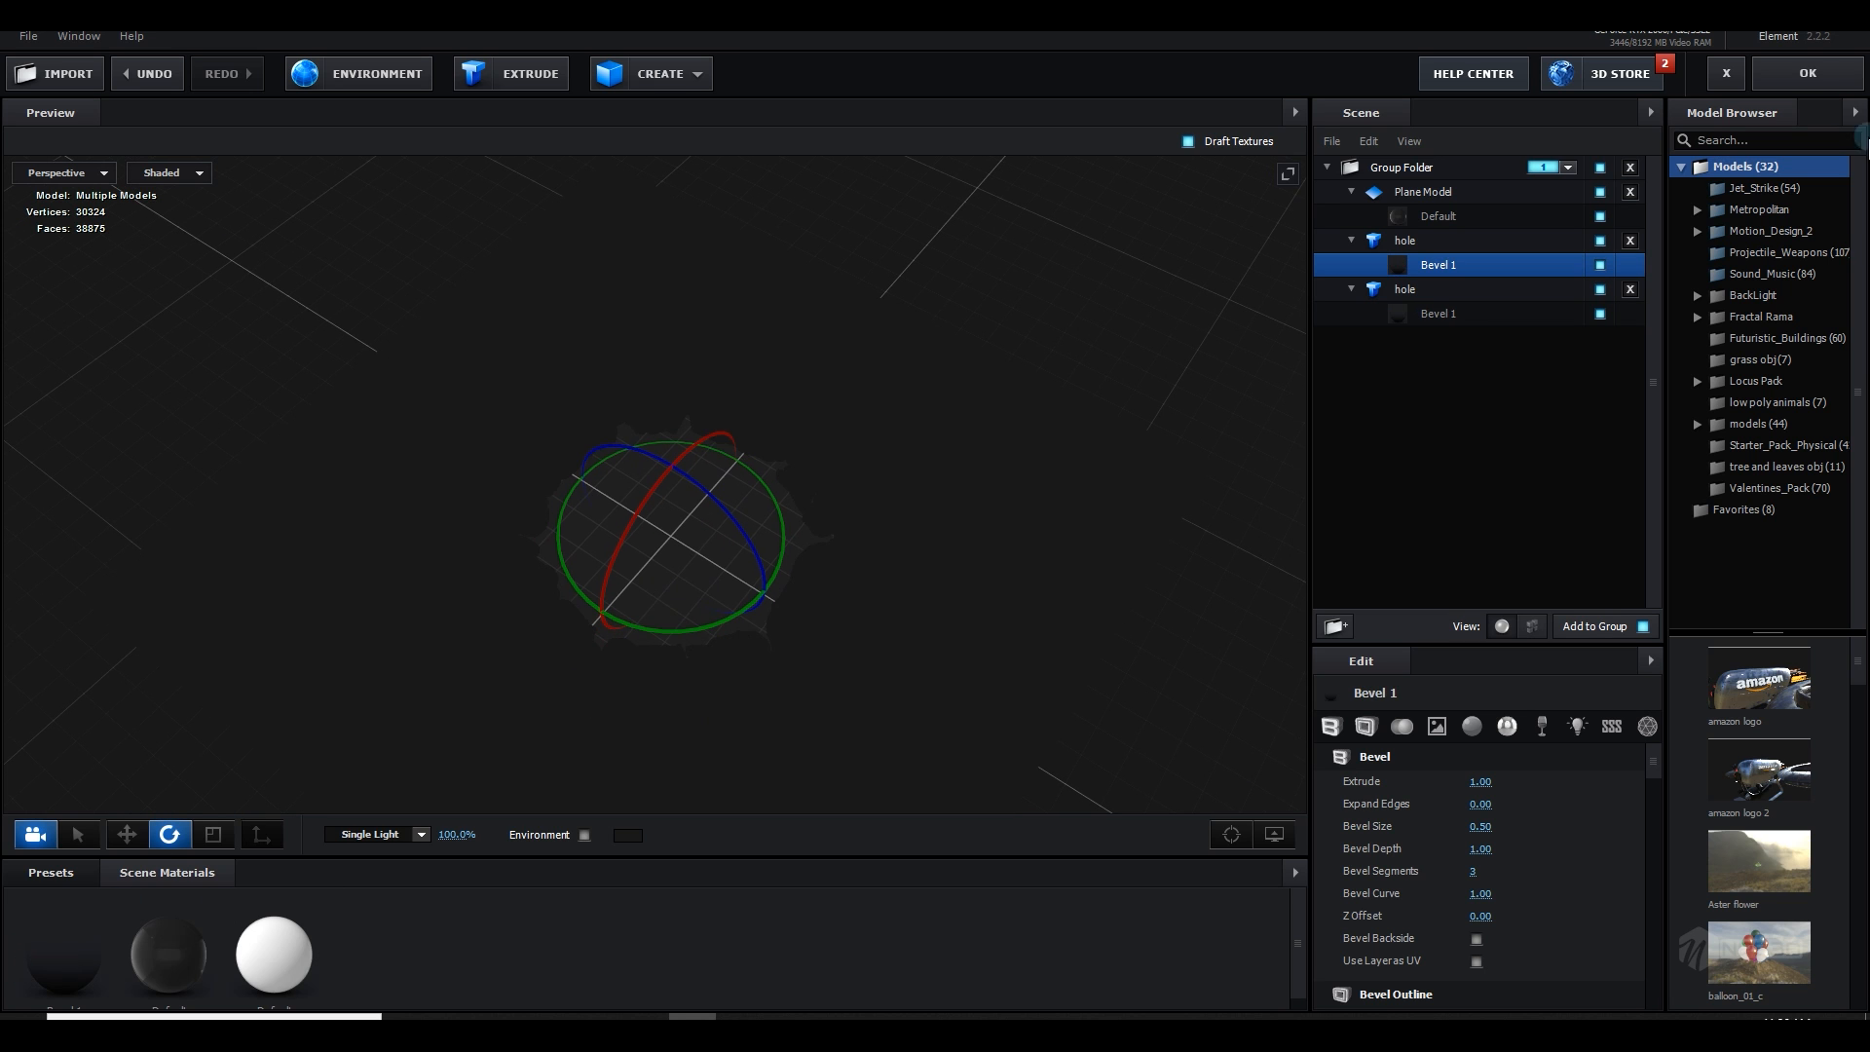
{"action": "left_click", "coordinate": [1808, 74]}
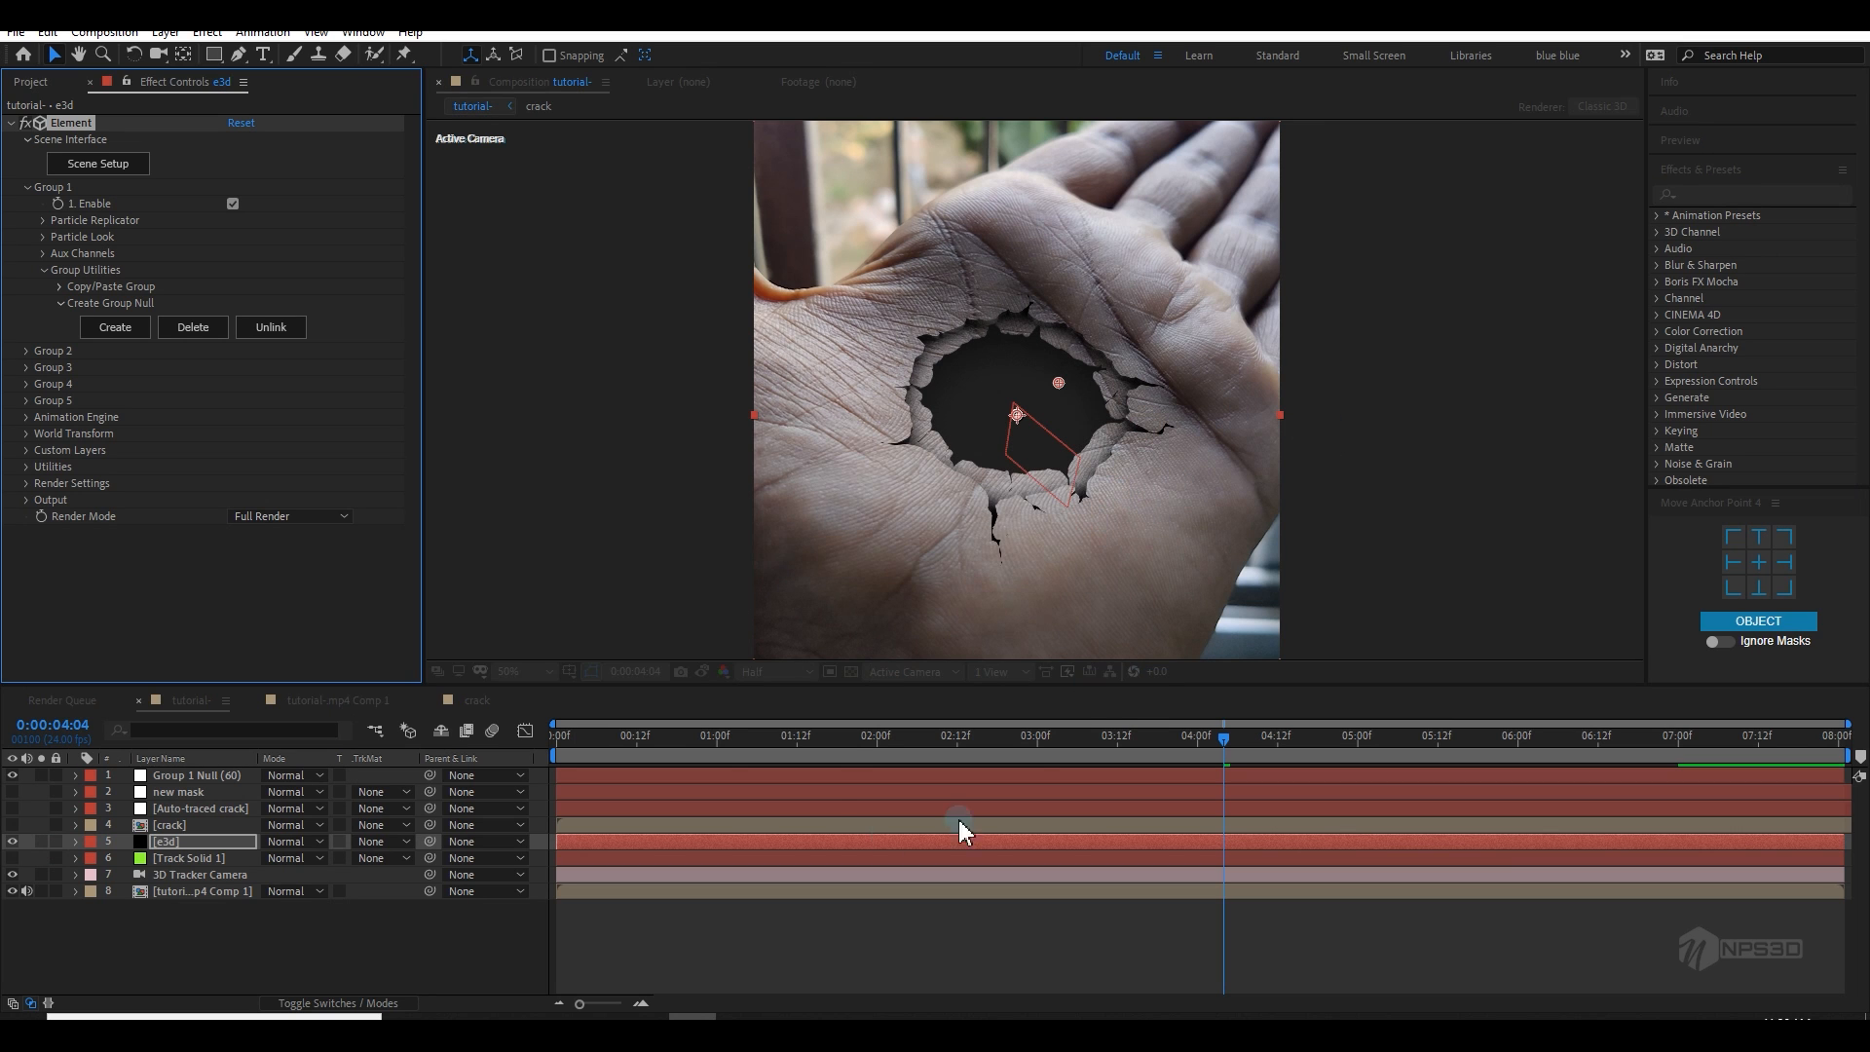
Step: Play the composition from the start to check the layered crack in full view and up close, stopping at 0:00:07:17
{"action": "left_click_drag", "start_coordinate": [835, 743], "coordinate": [546, 810]}
{"action": "key", "text": "space"}
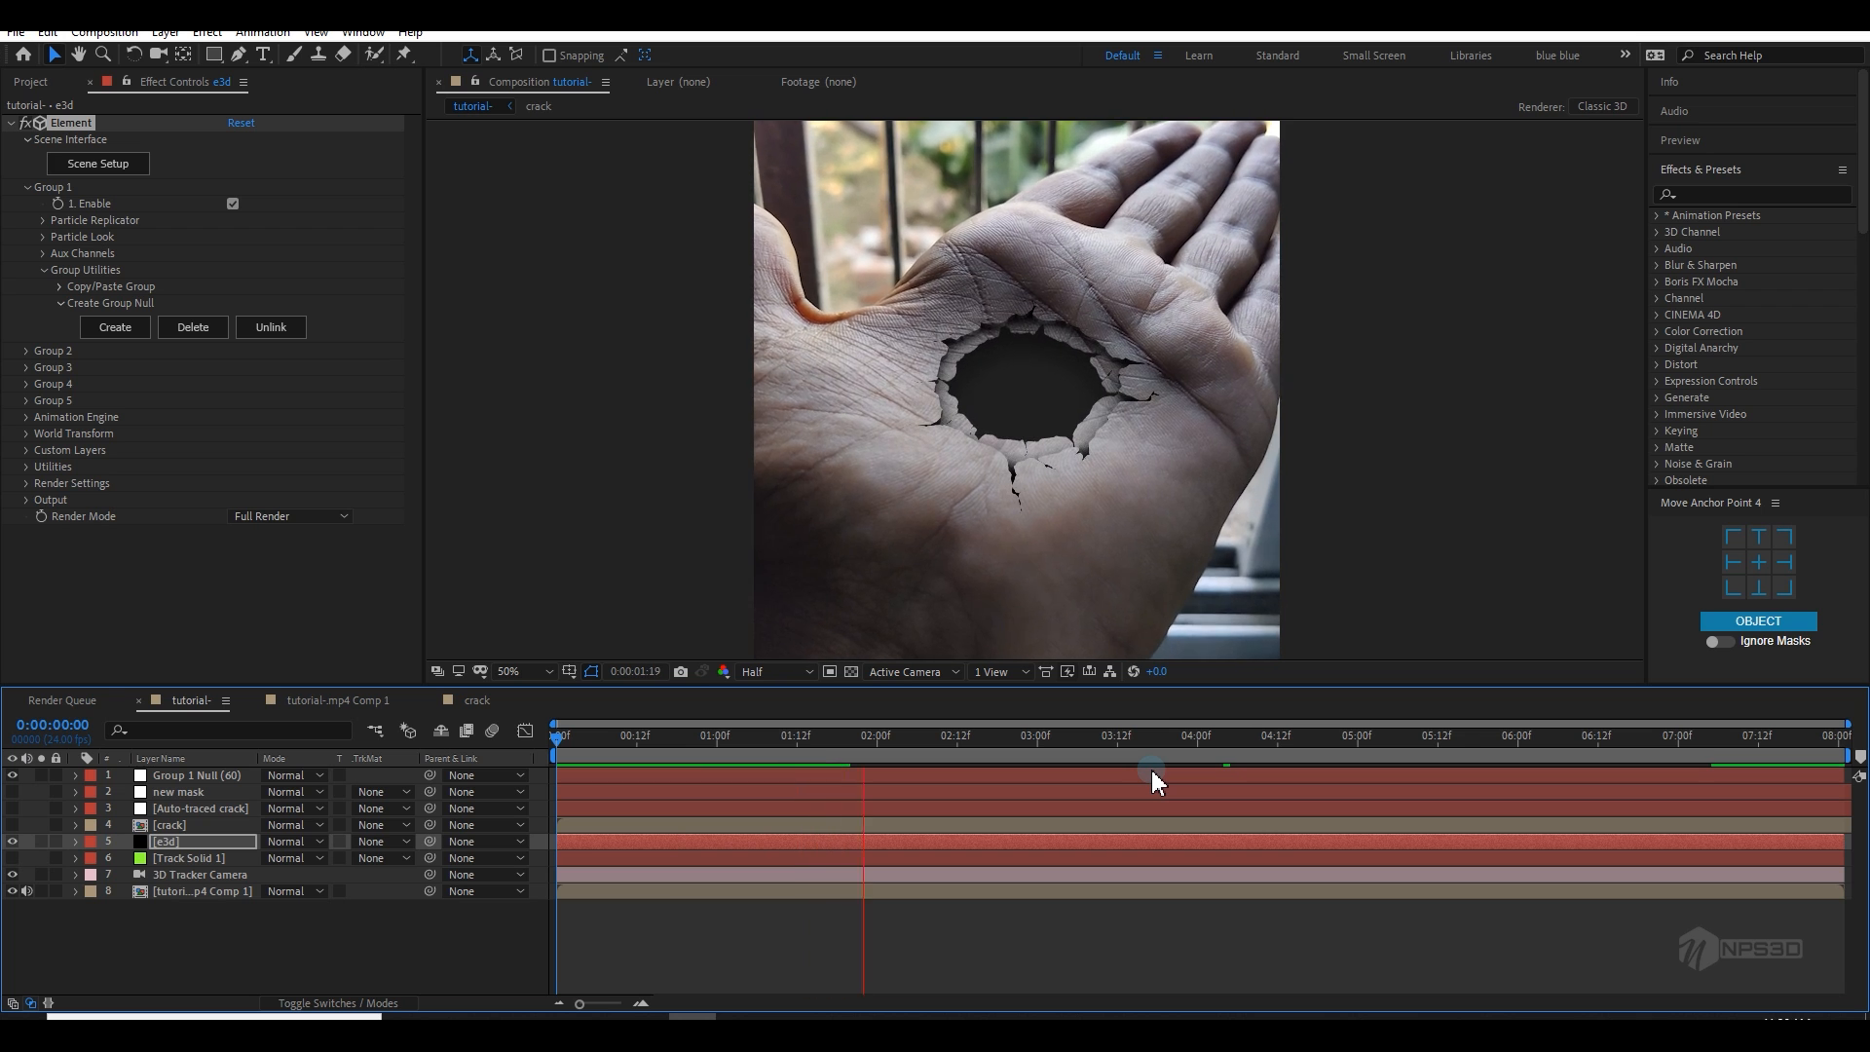
{"action": "scroll", "coordinate": [1218, 530], "scroll_direction": "down", "scroll_amount": 2}
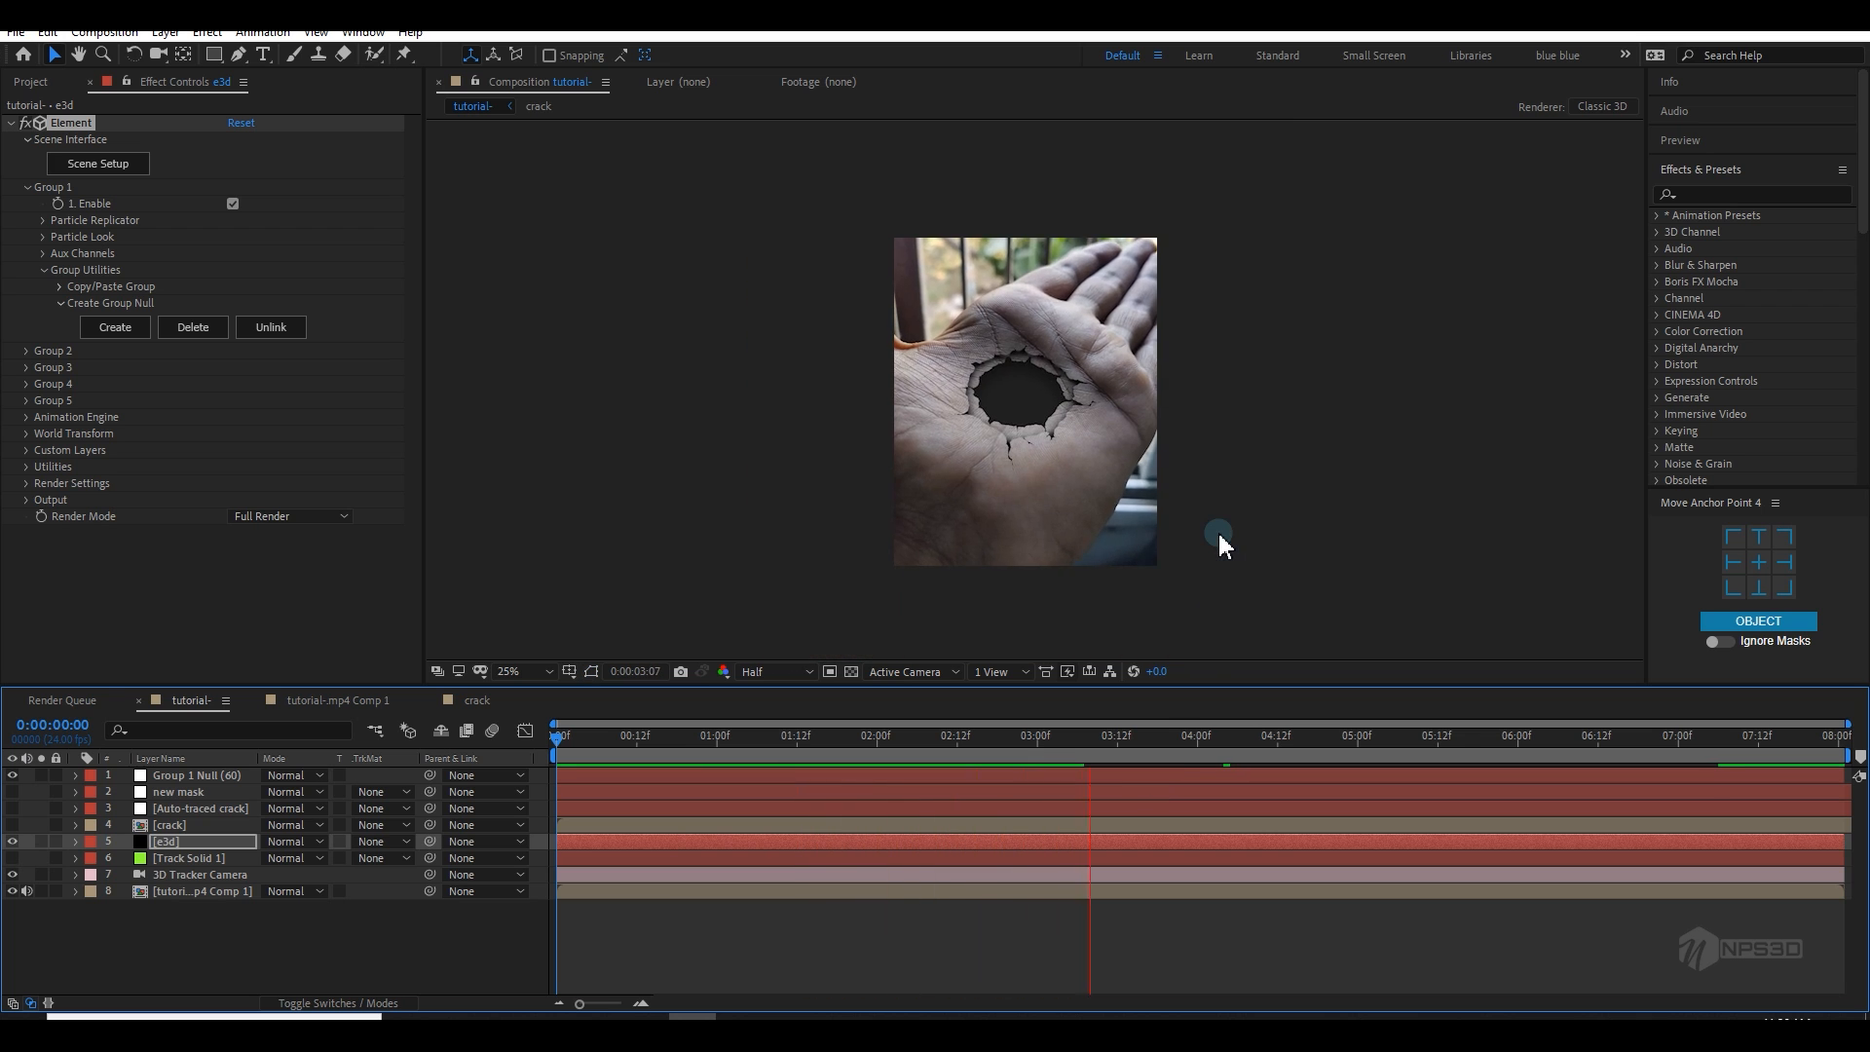
{"action": "scroll", "coordinate": [1218, 530], "scroll_direction": "up", "scroll_amount": 2}
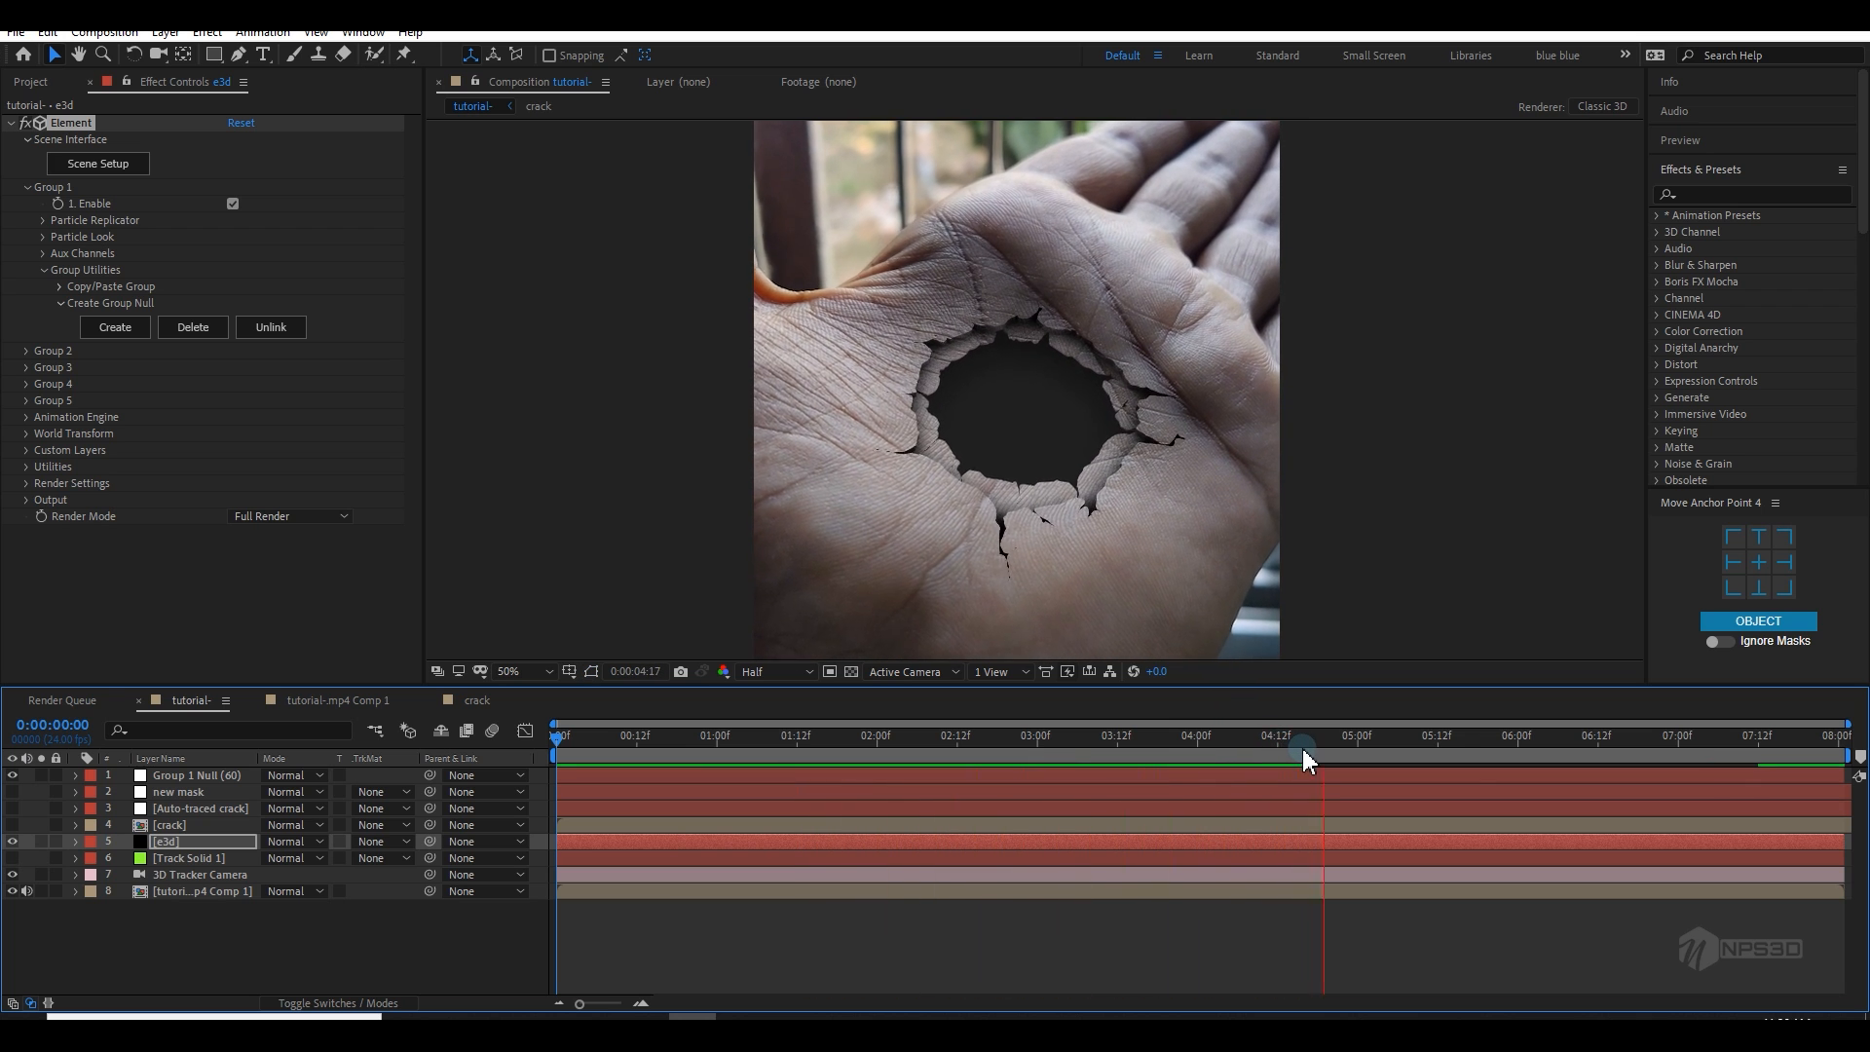
{"action": "left_click_drag", "start_coordinate": [1329, 744], "coordinate": [1791, 740]}
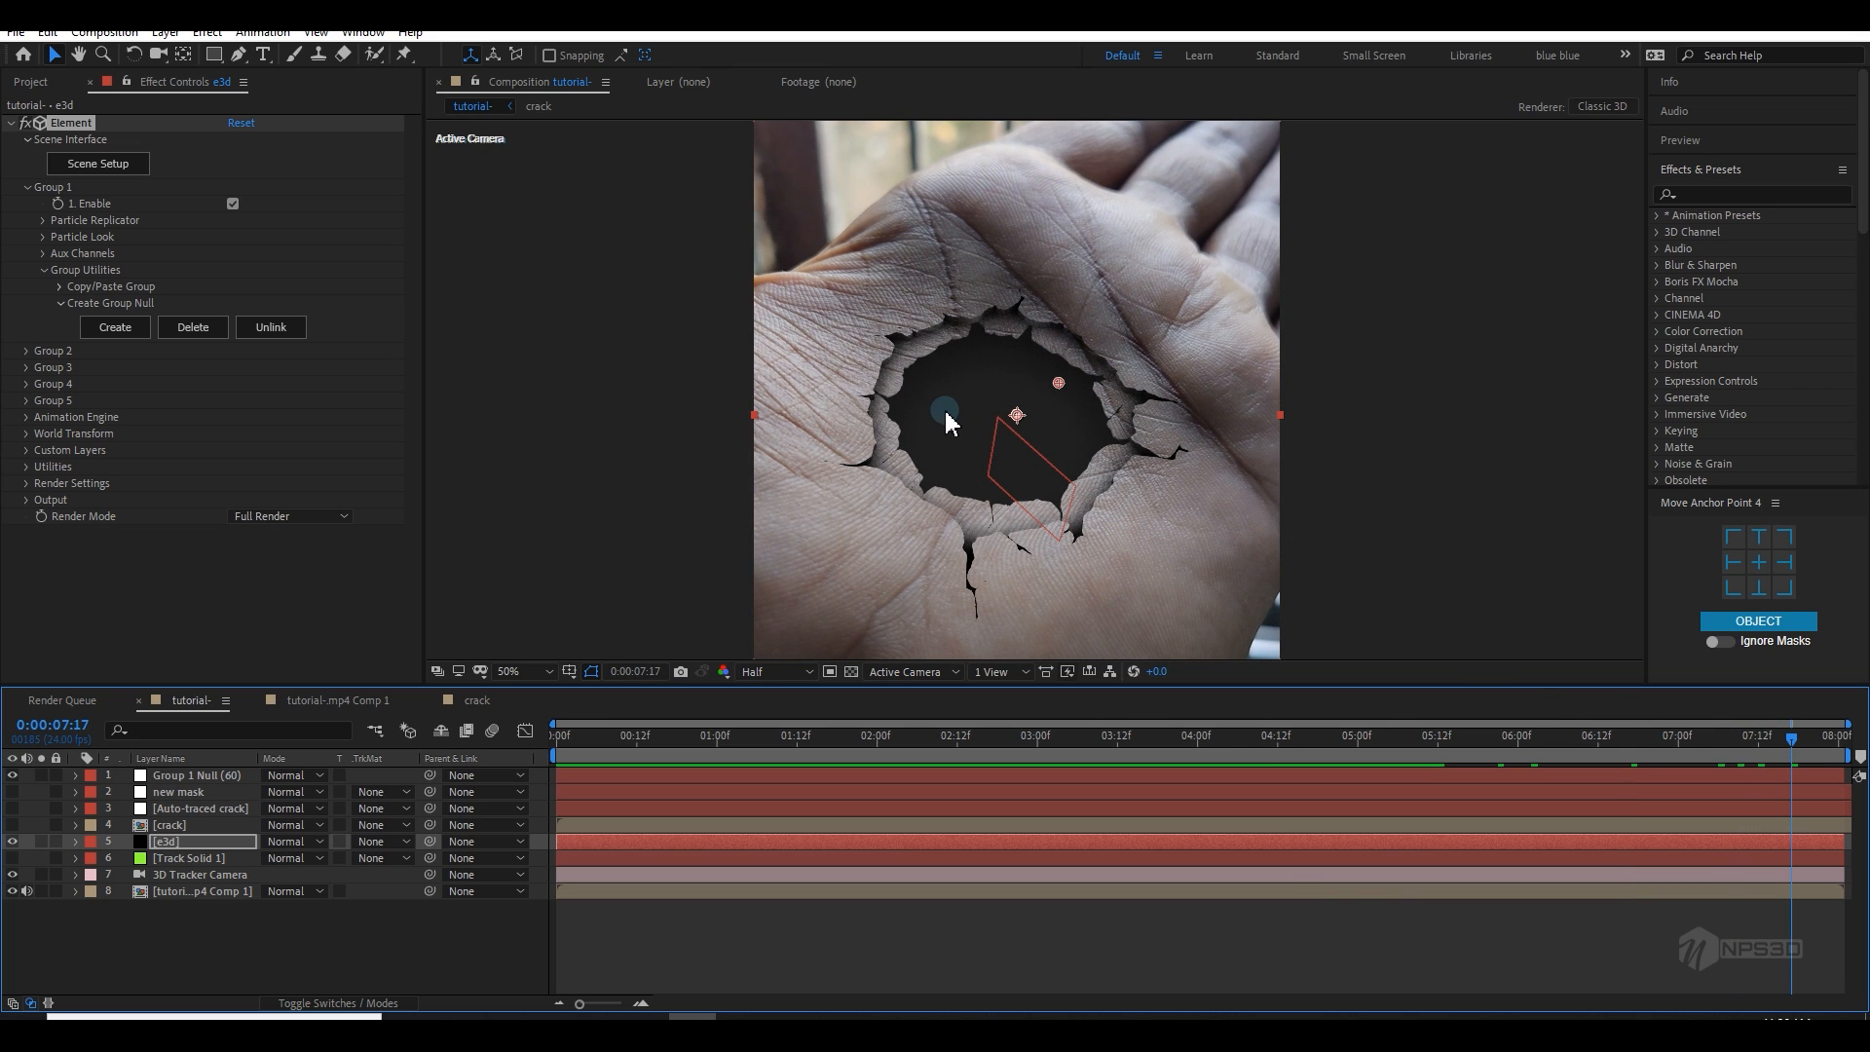
Step: Reopen the scene setup, put the white material on the upper hole copy and rename that model out'
{"action": "left_click", "coordinate": [128, 168]}
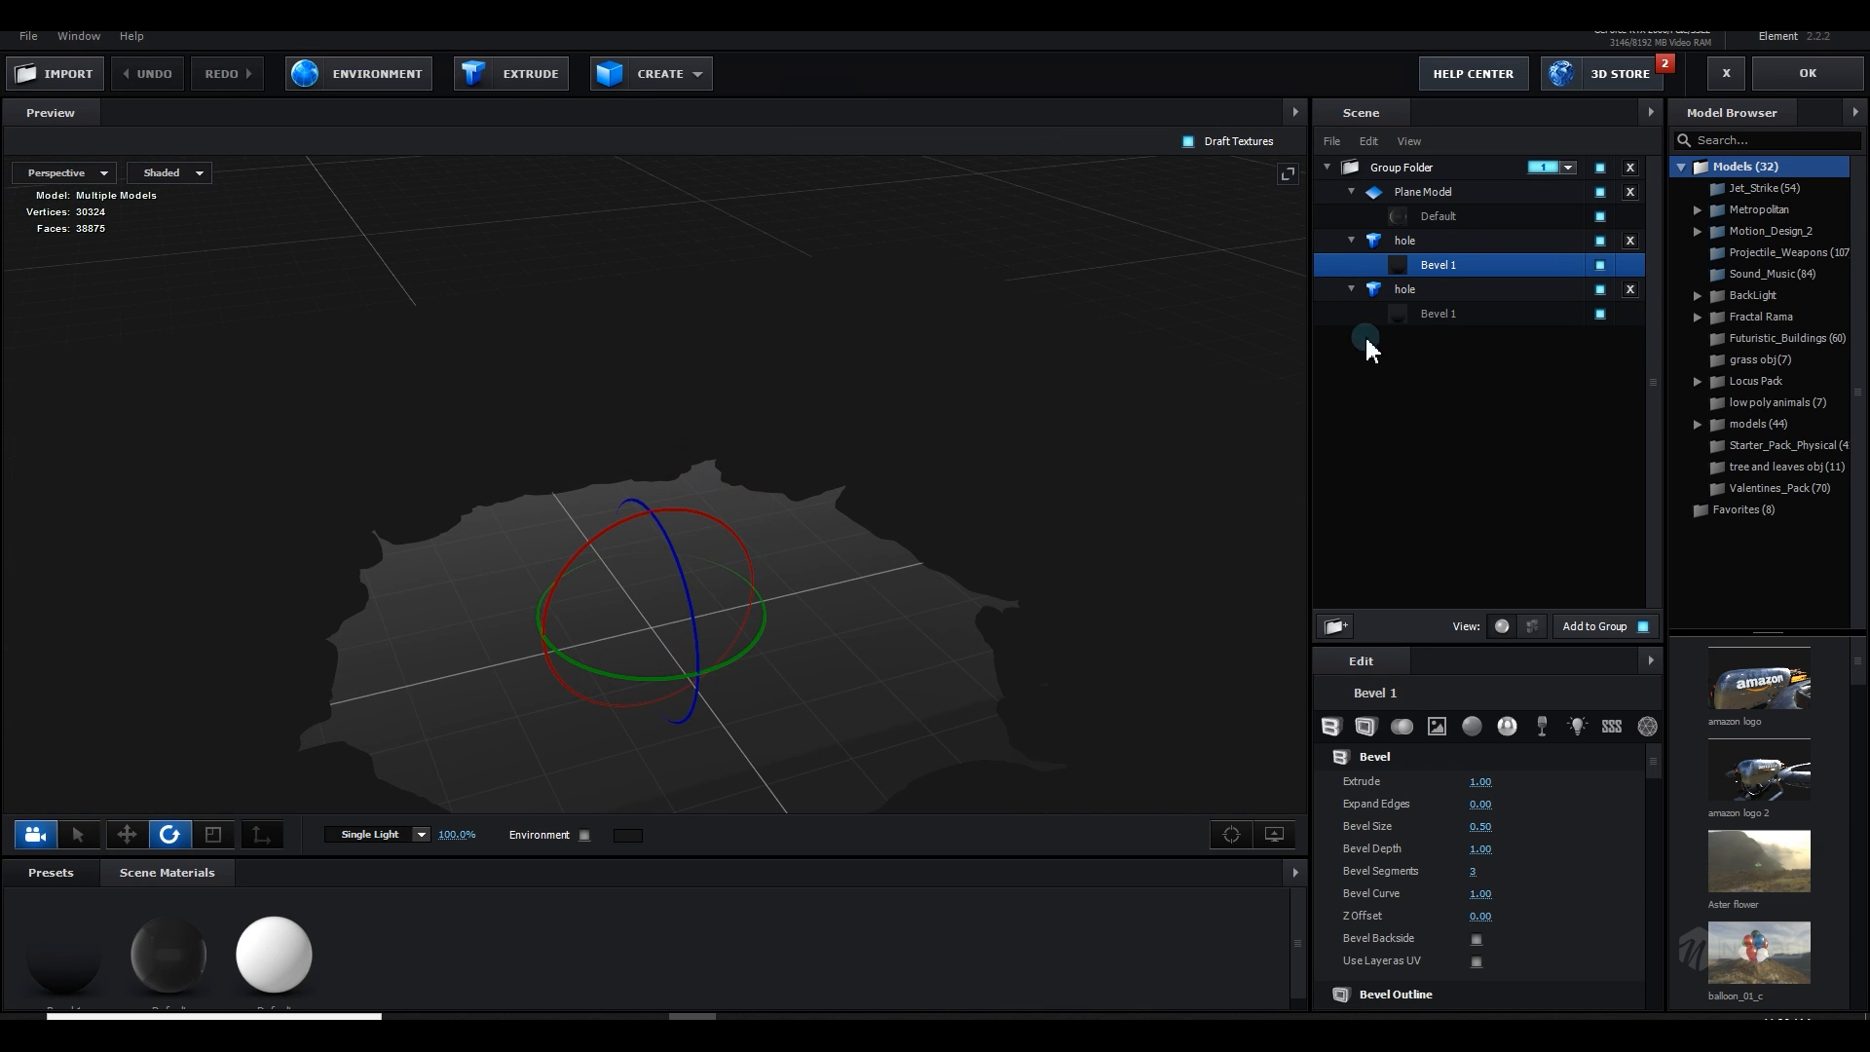
{"action": "left_click_drag", "start_coordinate": [253, 923], "coordinate": [297, 594]}
{"action": "double_click", "coordinate": [1405, 241]}
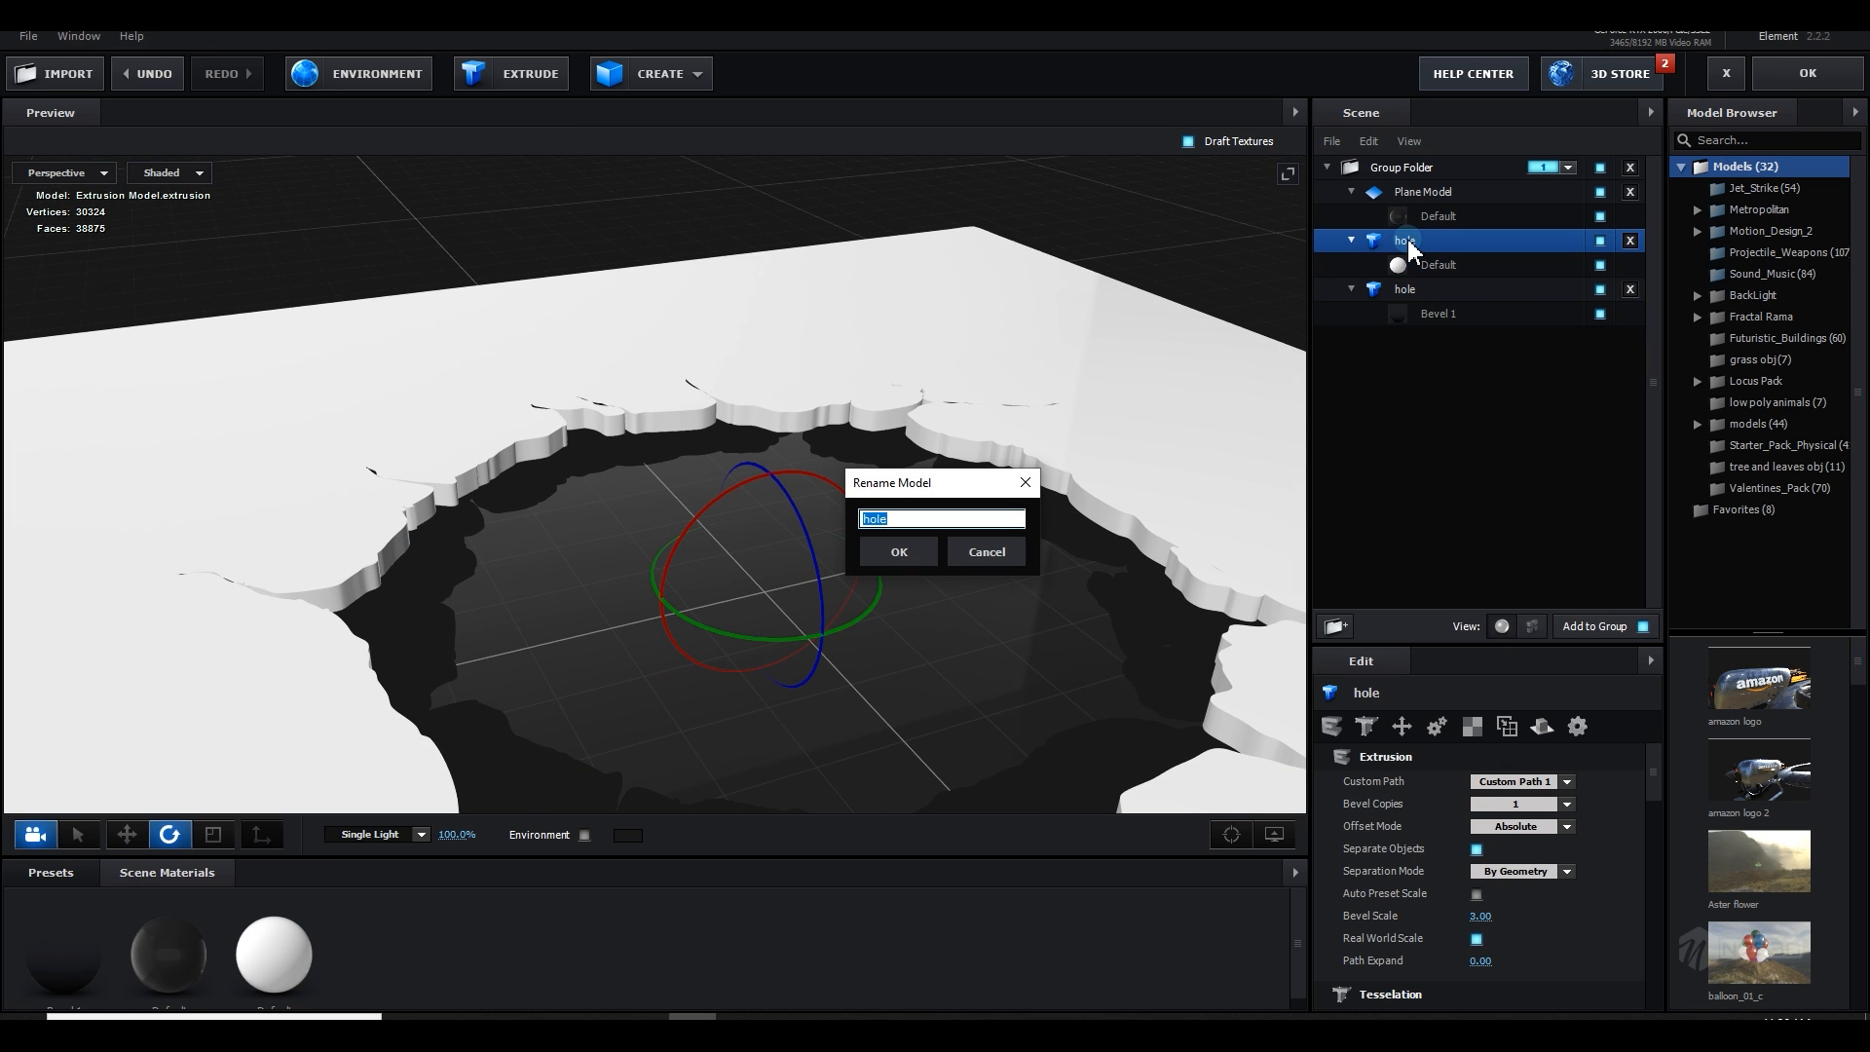
{"action": "type", "text": "out'"}
{"action": "key", "text": "Return"}
{"action": "double_click", "coordinate": [1407, 241]}
{"action": "left_click", "coordinate": [898, 546]}
Step: Reduce the out' model's thickness along its vertical axis and accept the scene
{"action": "key", "text": "r"}
{"action": "left_click_drag", "start_coordinate": [769, 484], "coordinate": [773, 501]}
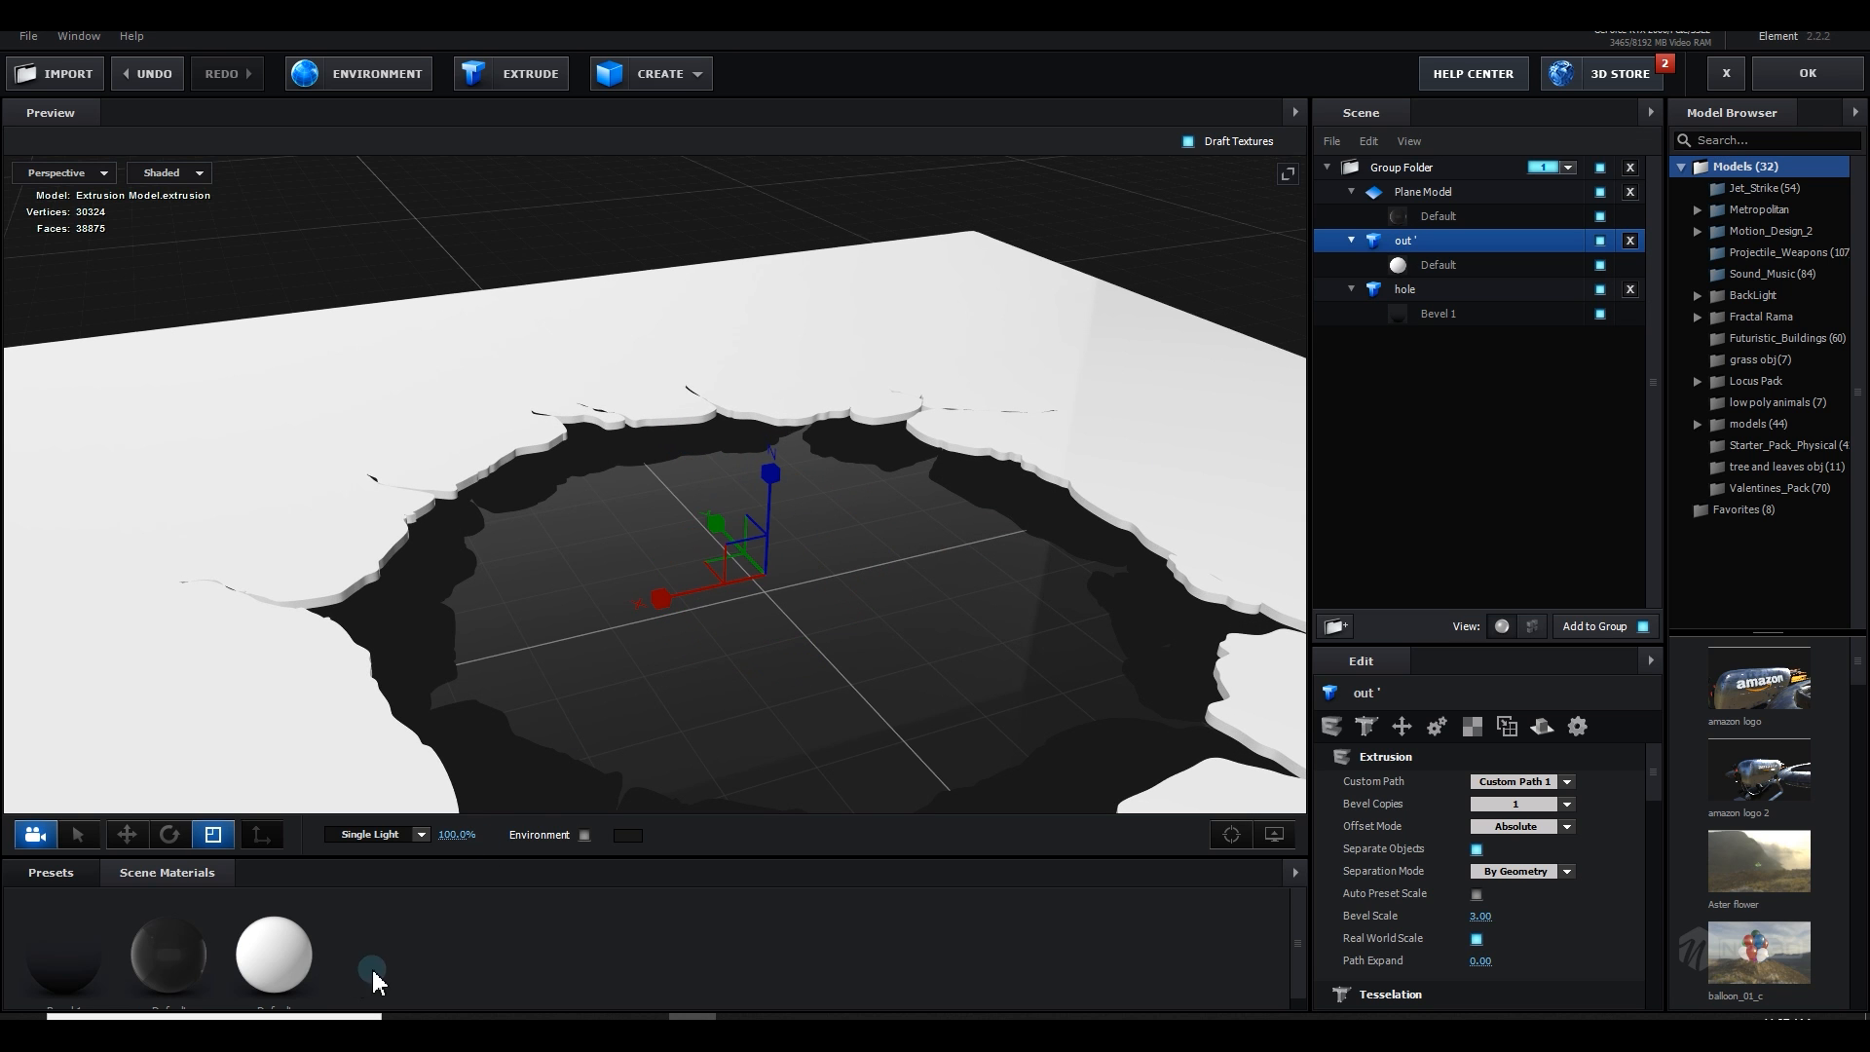
{"action": "left_click", "coordinate": [1807, 73]}
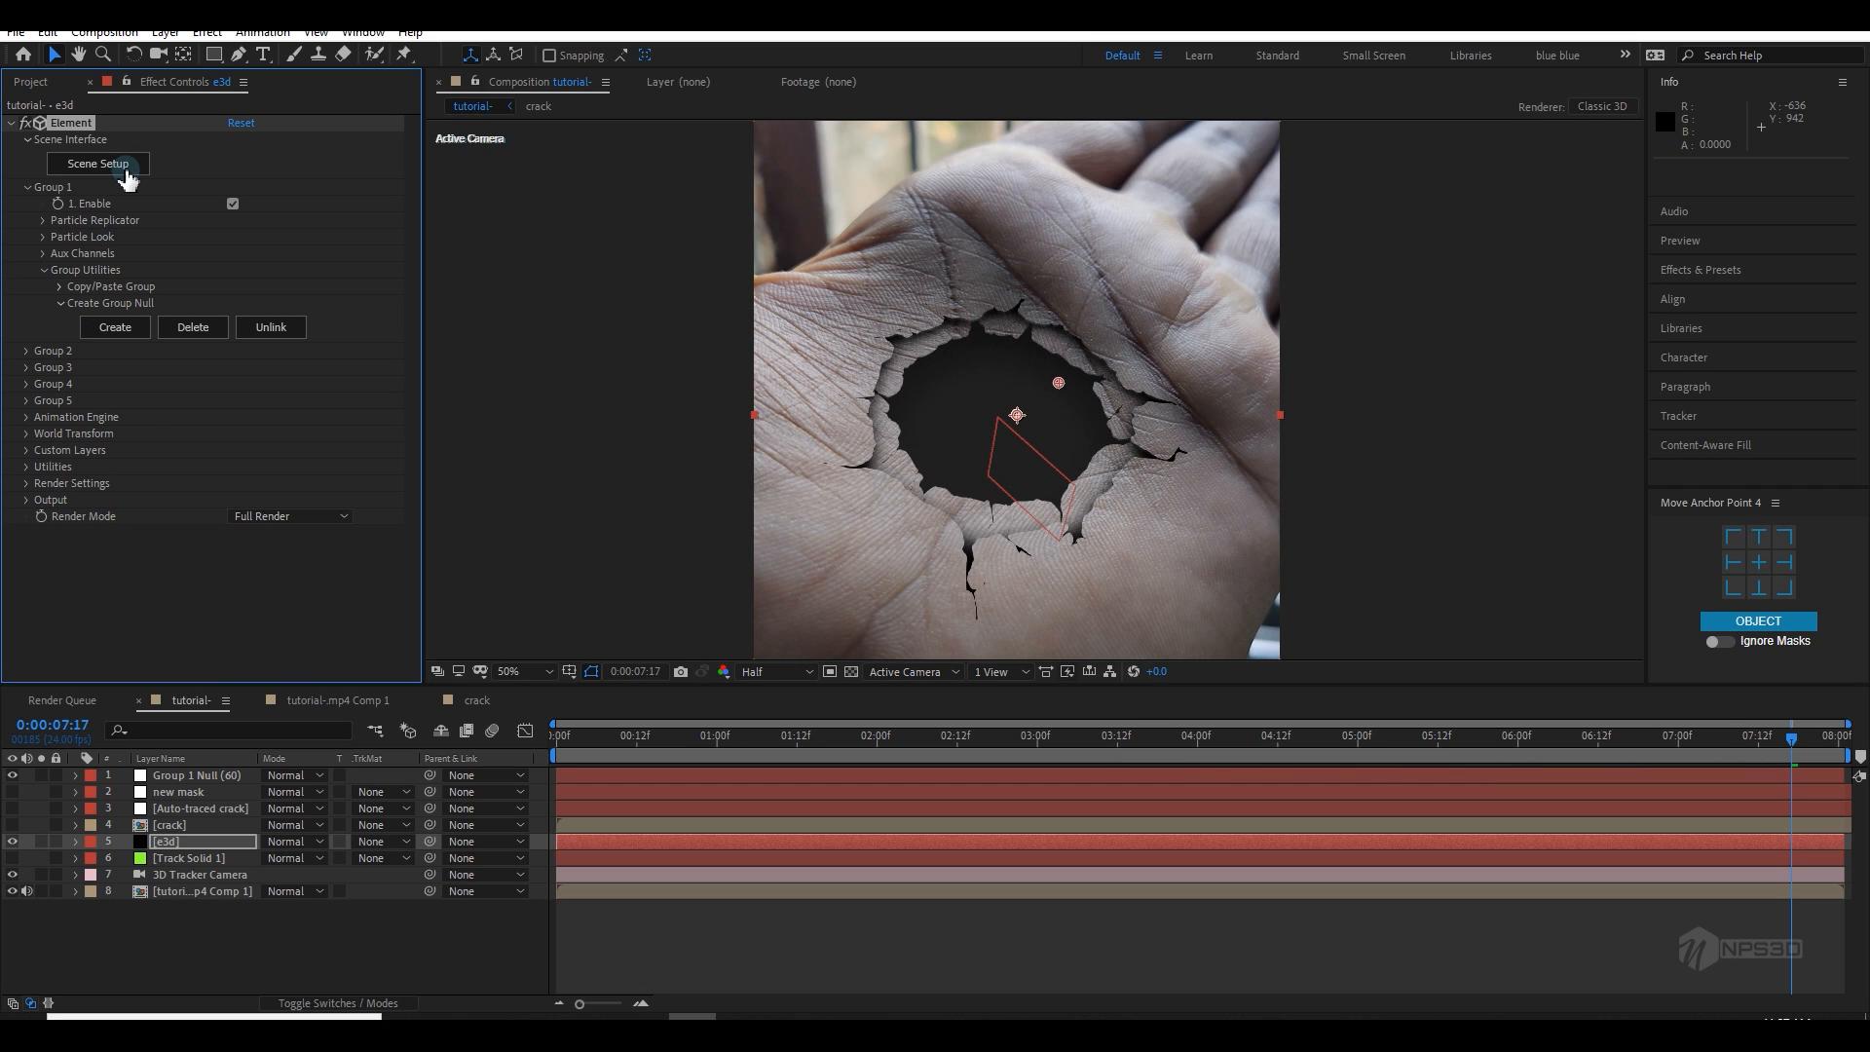
Step: Reopen the scene setup and add the Bionic_Core_03 model from the Bionic_Core set of Motion_Design_2
{"action": "left_click", "coordinate": [138, 173]}
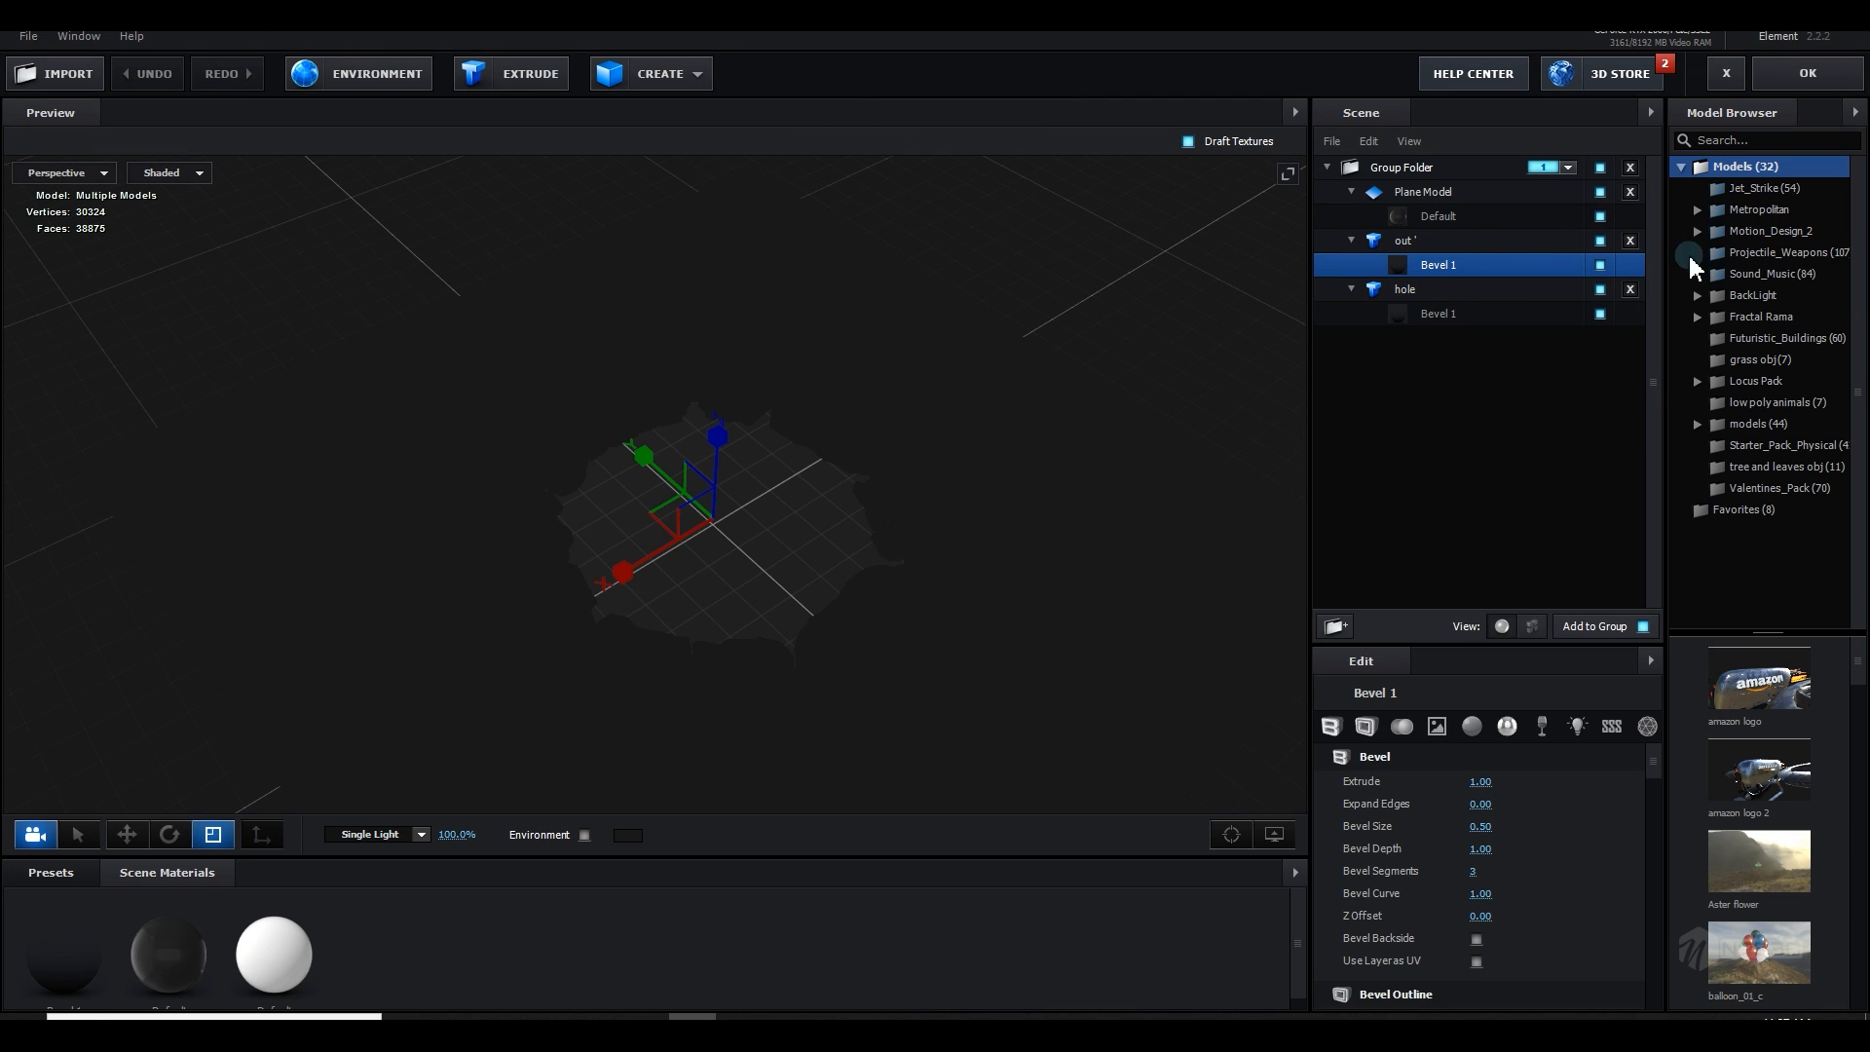
{"action": "double_click", "coordinate": [1792, 233]}
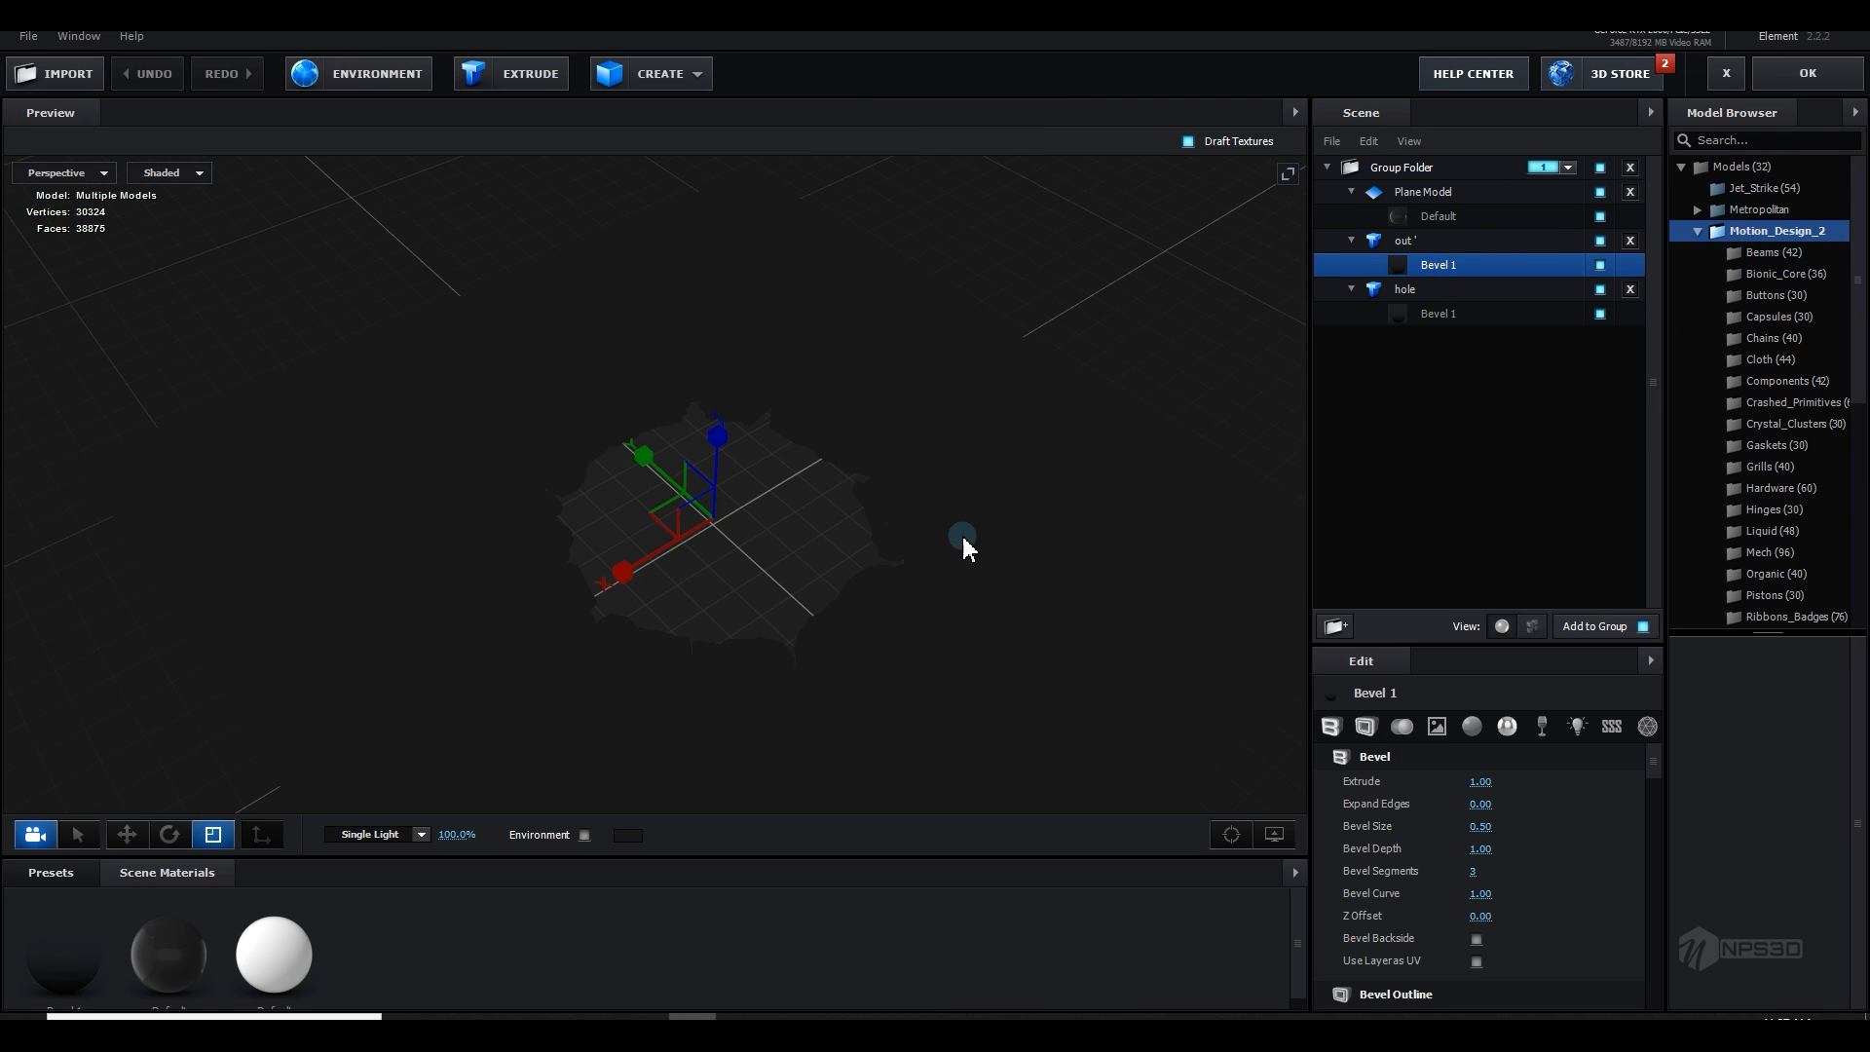
{"action": "left_click_drag", "start_coordinate": [963, 539], "coordinate": [888, 492]}
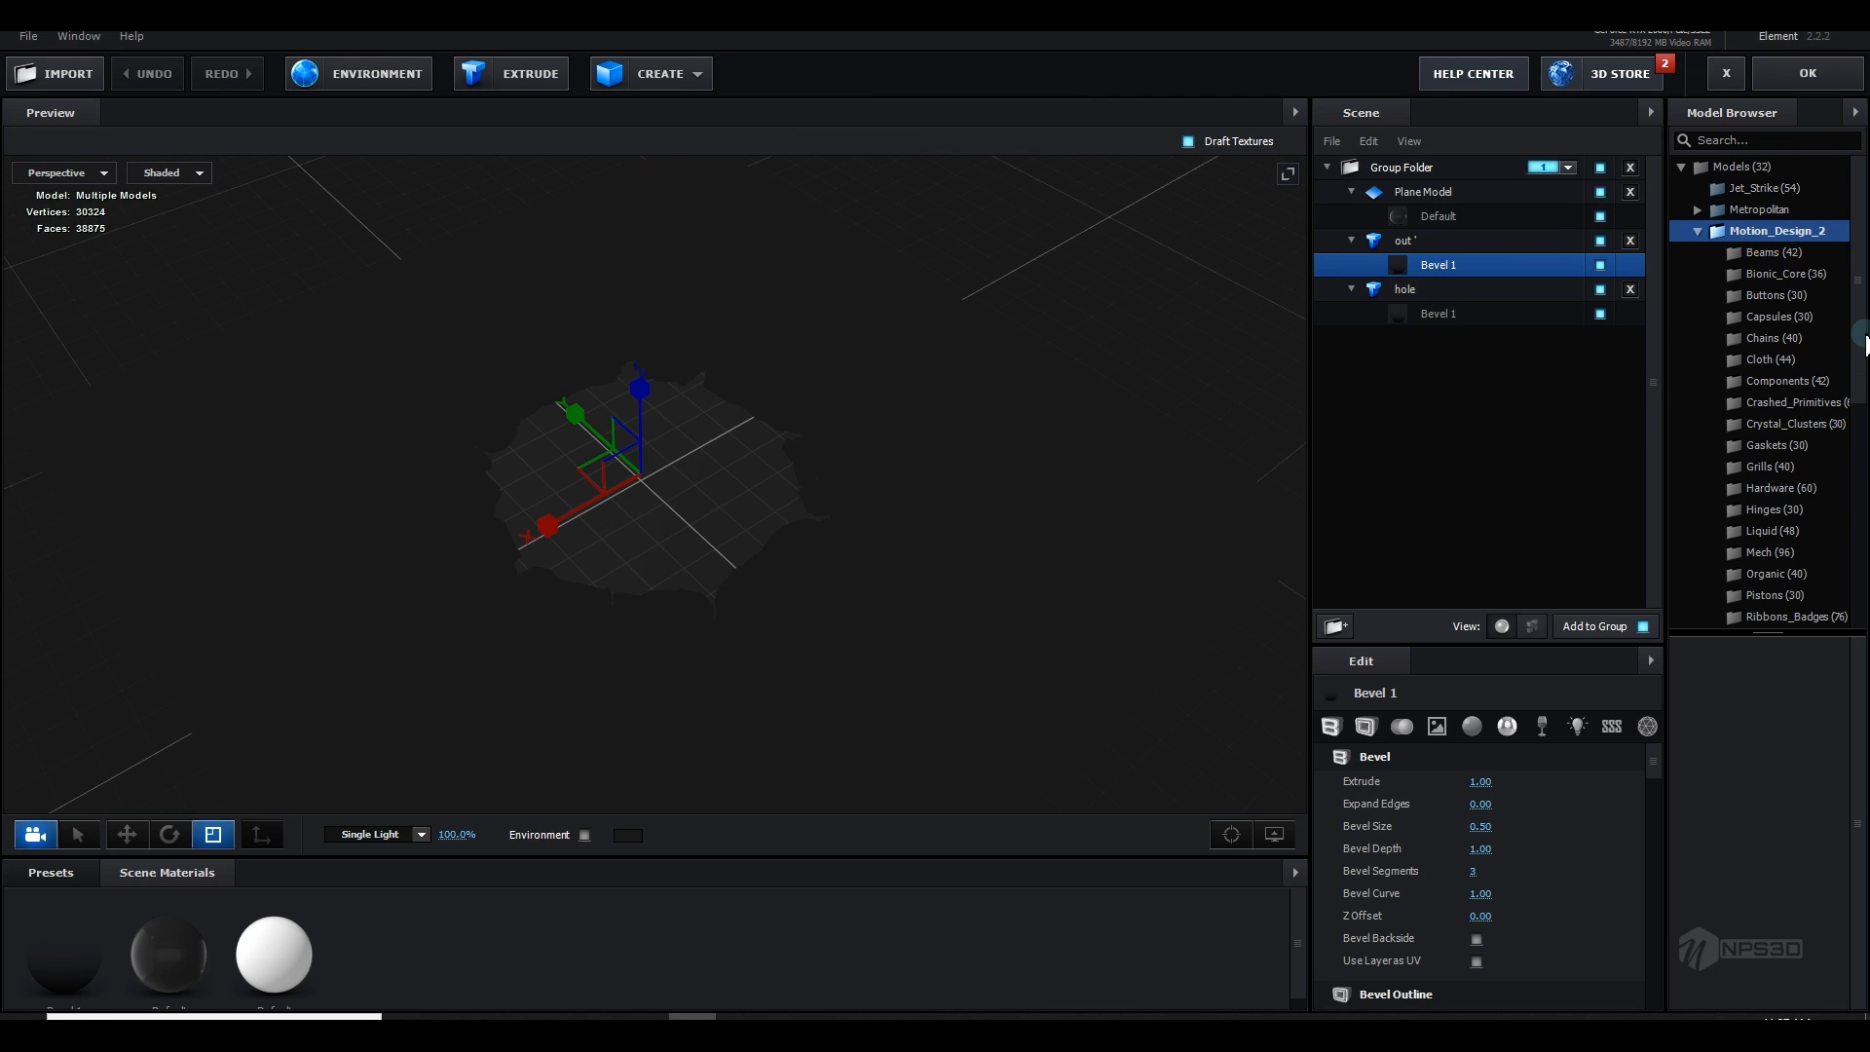
{"action": "left_click", "coordinate": [1796, 277]}
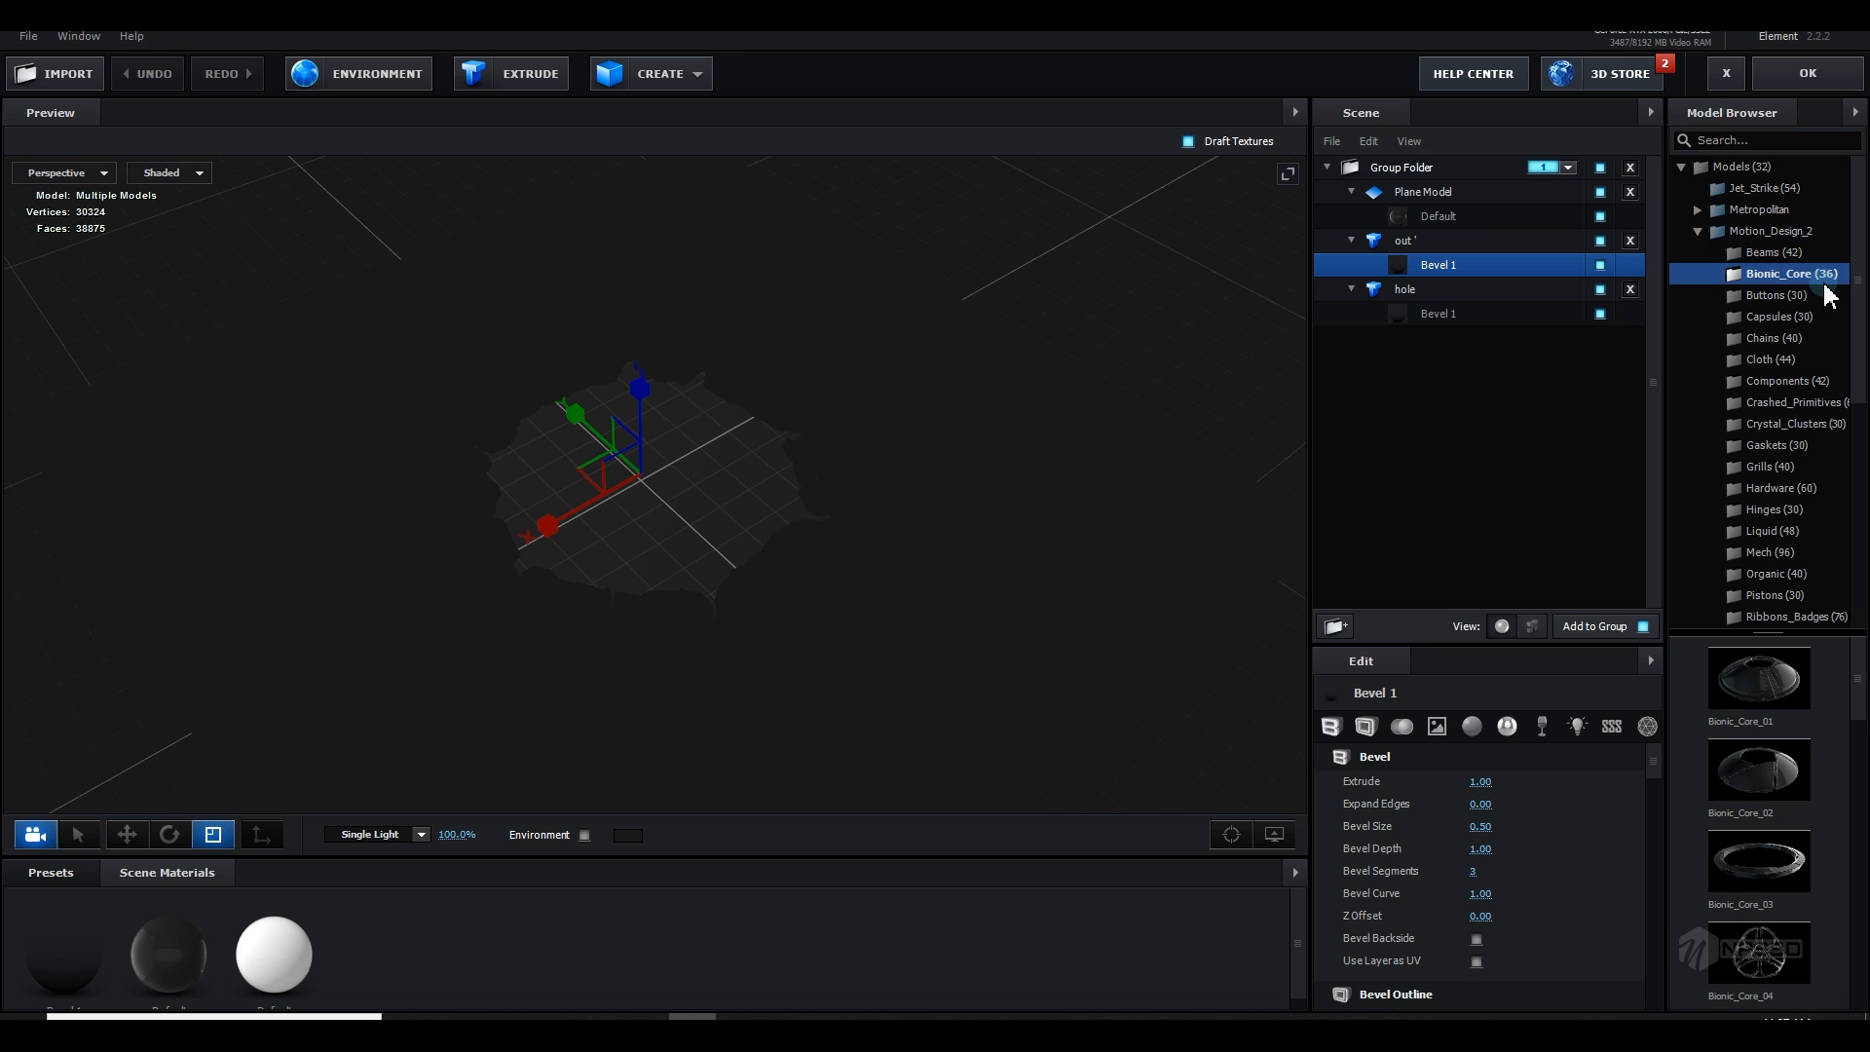
{"action": "left_click", "coordinate": [1795, 879]}
Step: Scale the Bionic_Core_03 ring uniformly to about 131.4% to fit the hole and accept the scene
{"action": "left_click_drag", "start_coordinate": [860, 647], "coordinate": [658, 501]}
{"action": "left_click_drag", "start_coordinate": [662, 489], "coordinate": [736, 536]}
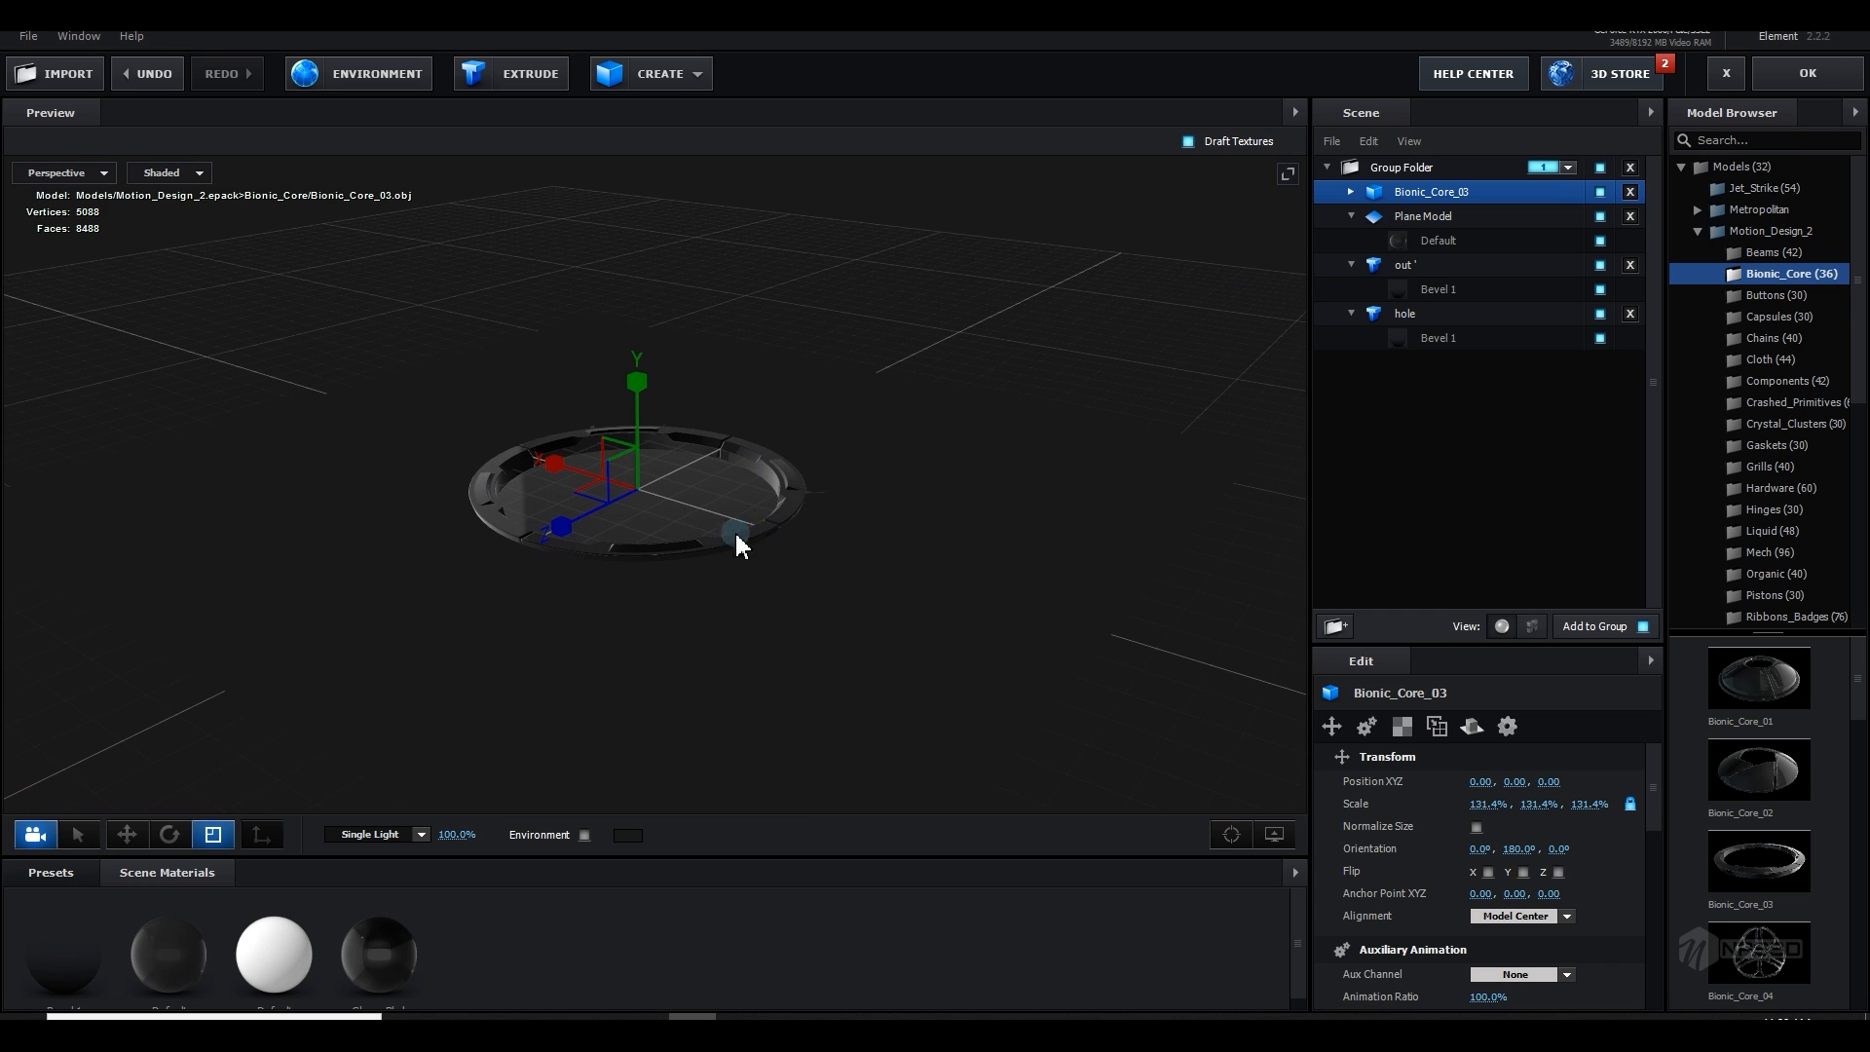
{"action": "scroll", "coordinate": [1476, 867], "scroll_direction": "down", "scroll_amount": 5}
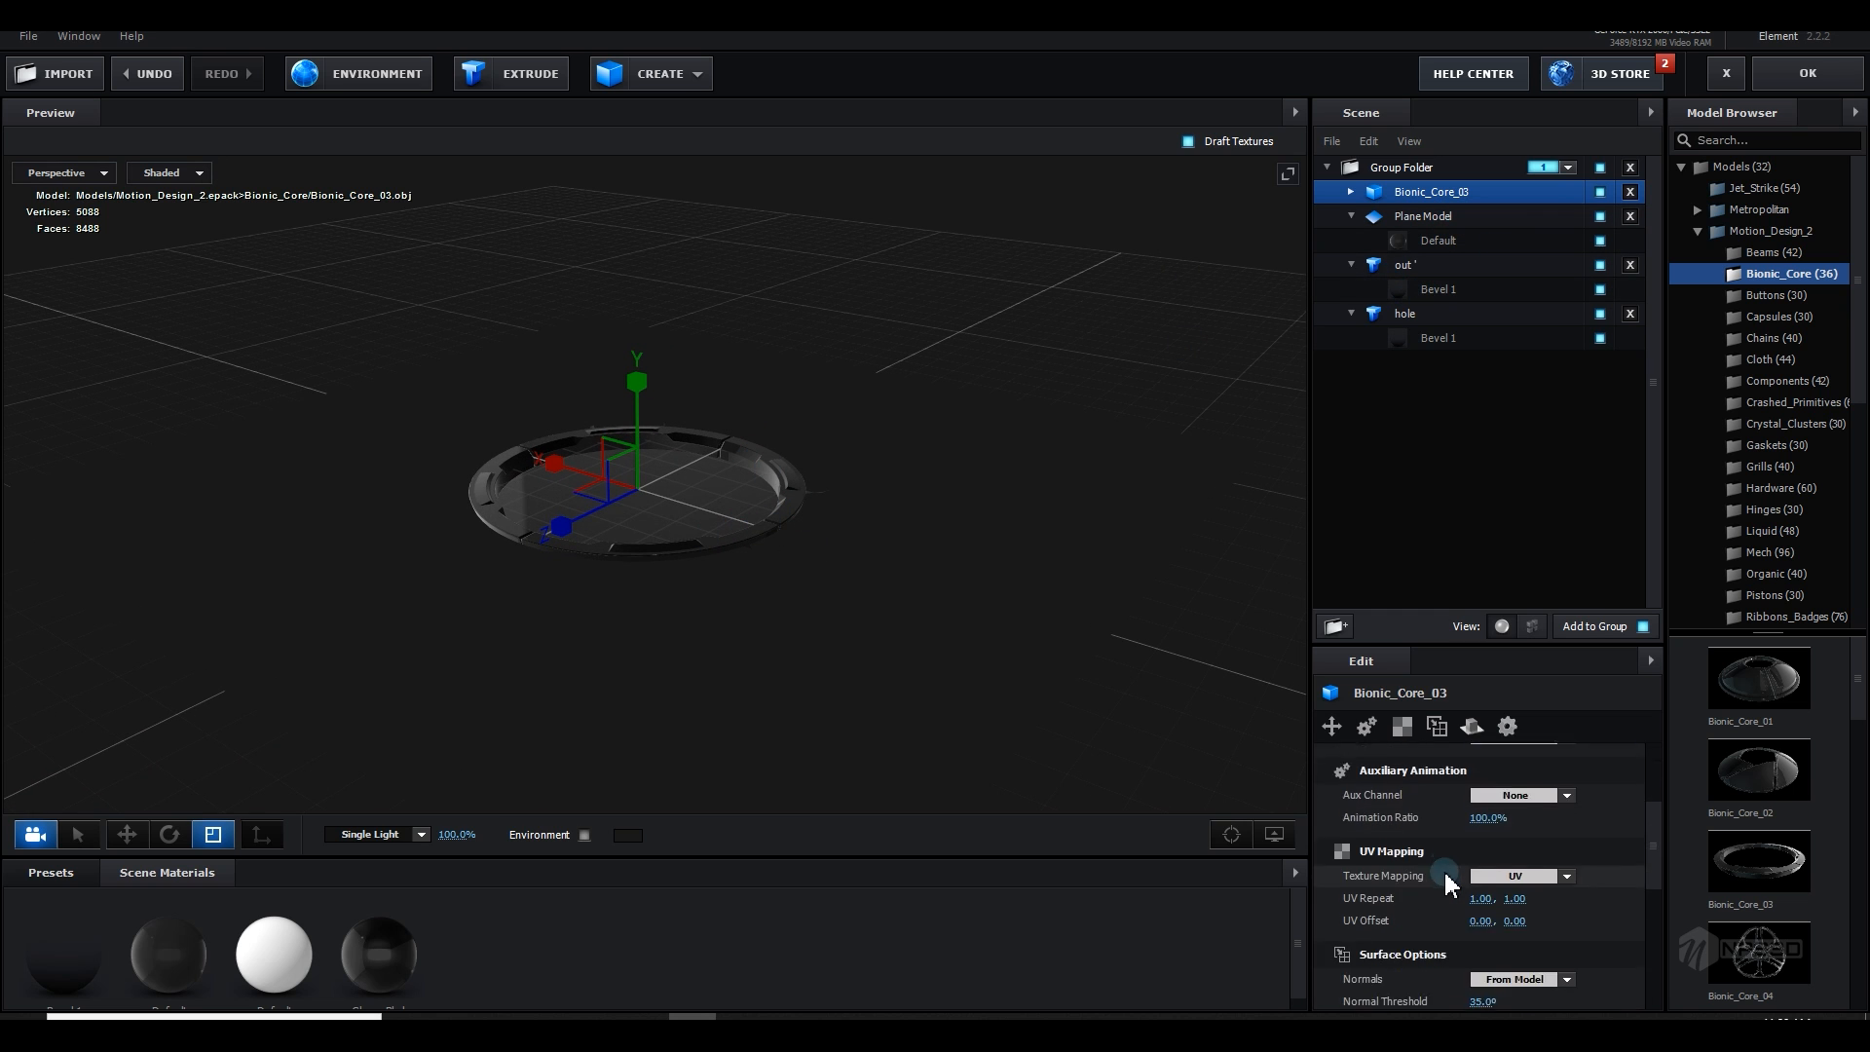
{"action": "left_click", "coordinate": [1477, 862]}
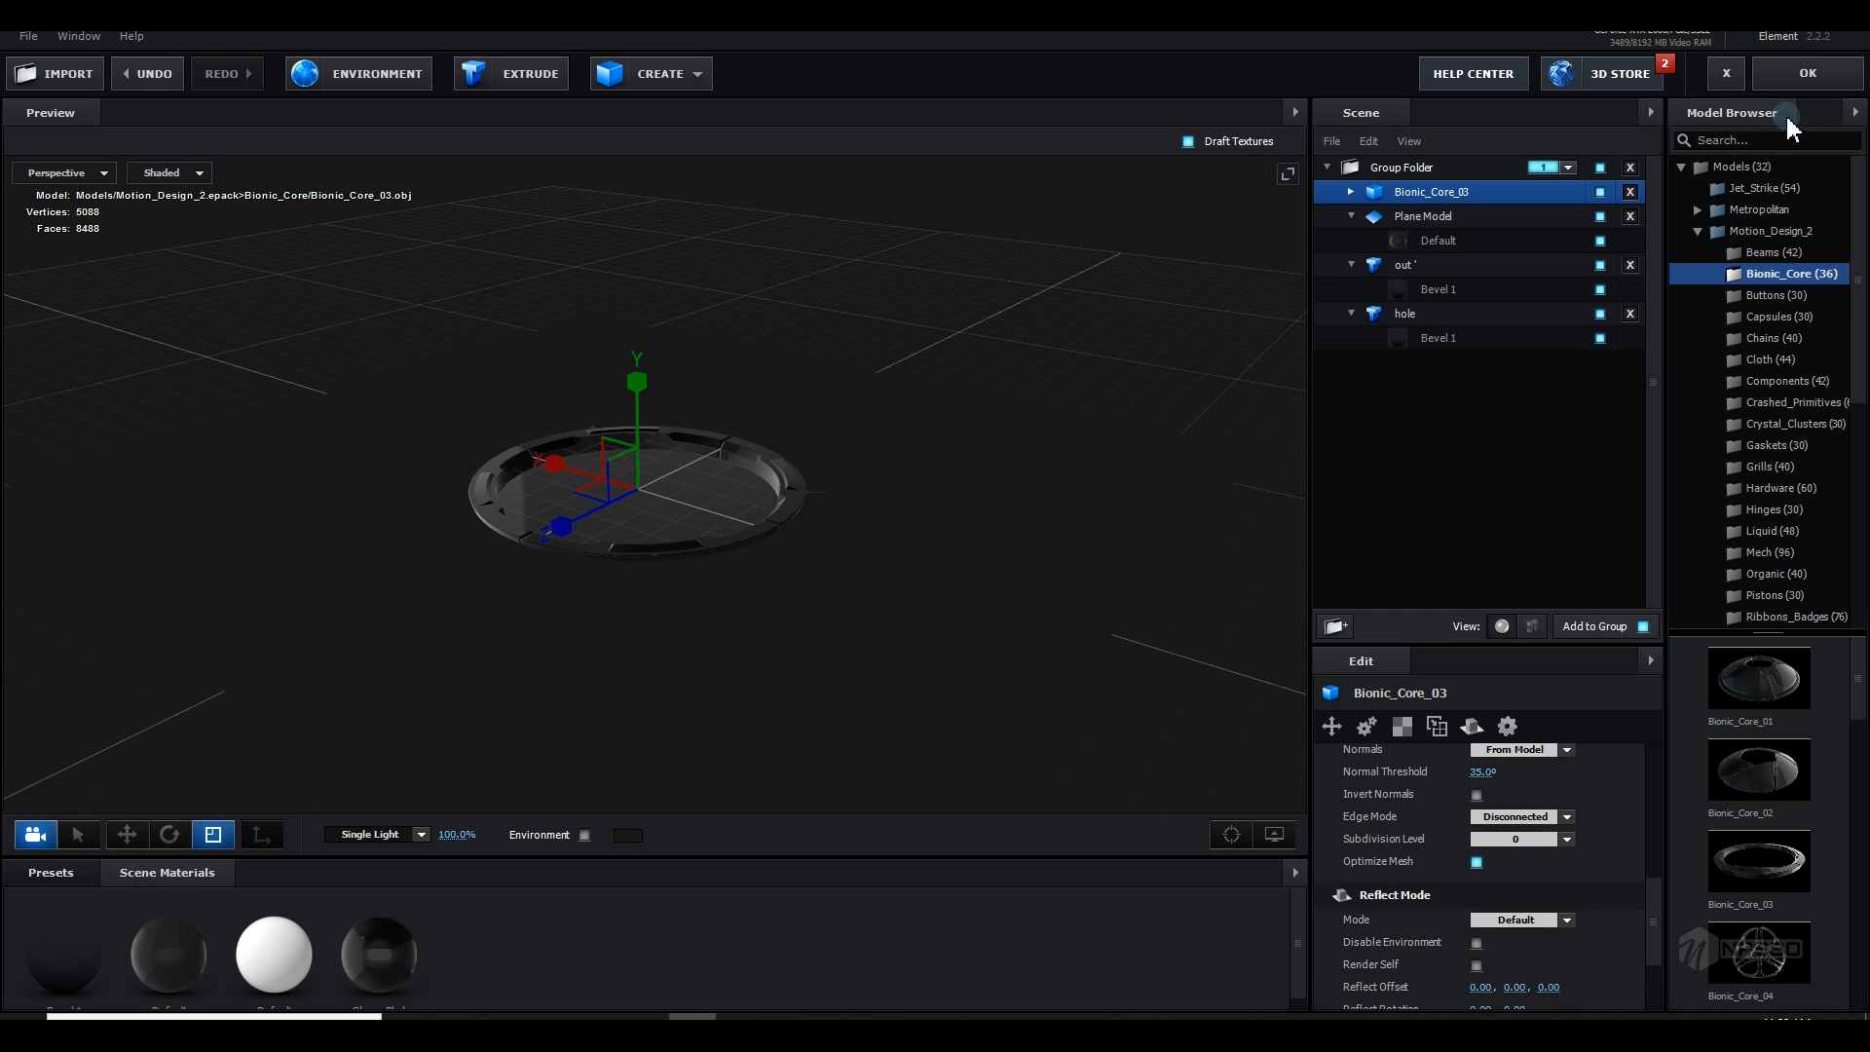
{"action": "left_click", "coordinate": [1817, 74]}
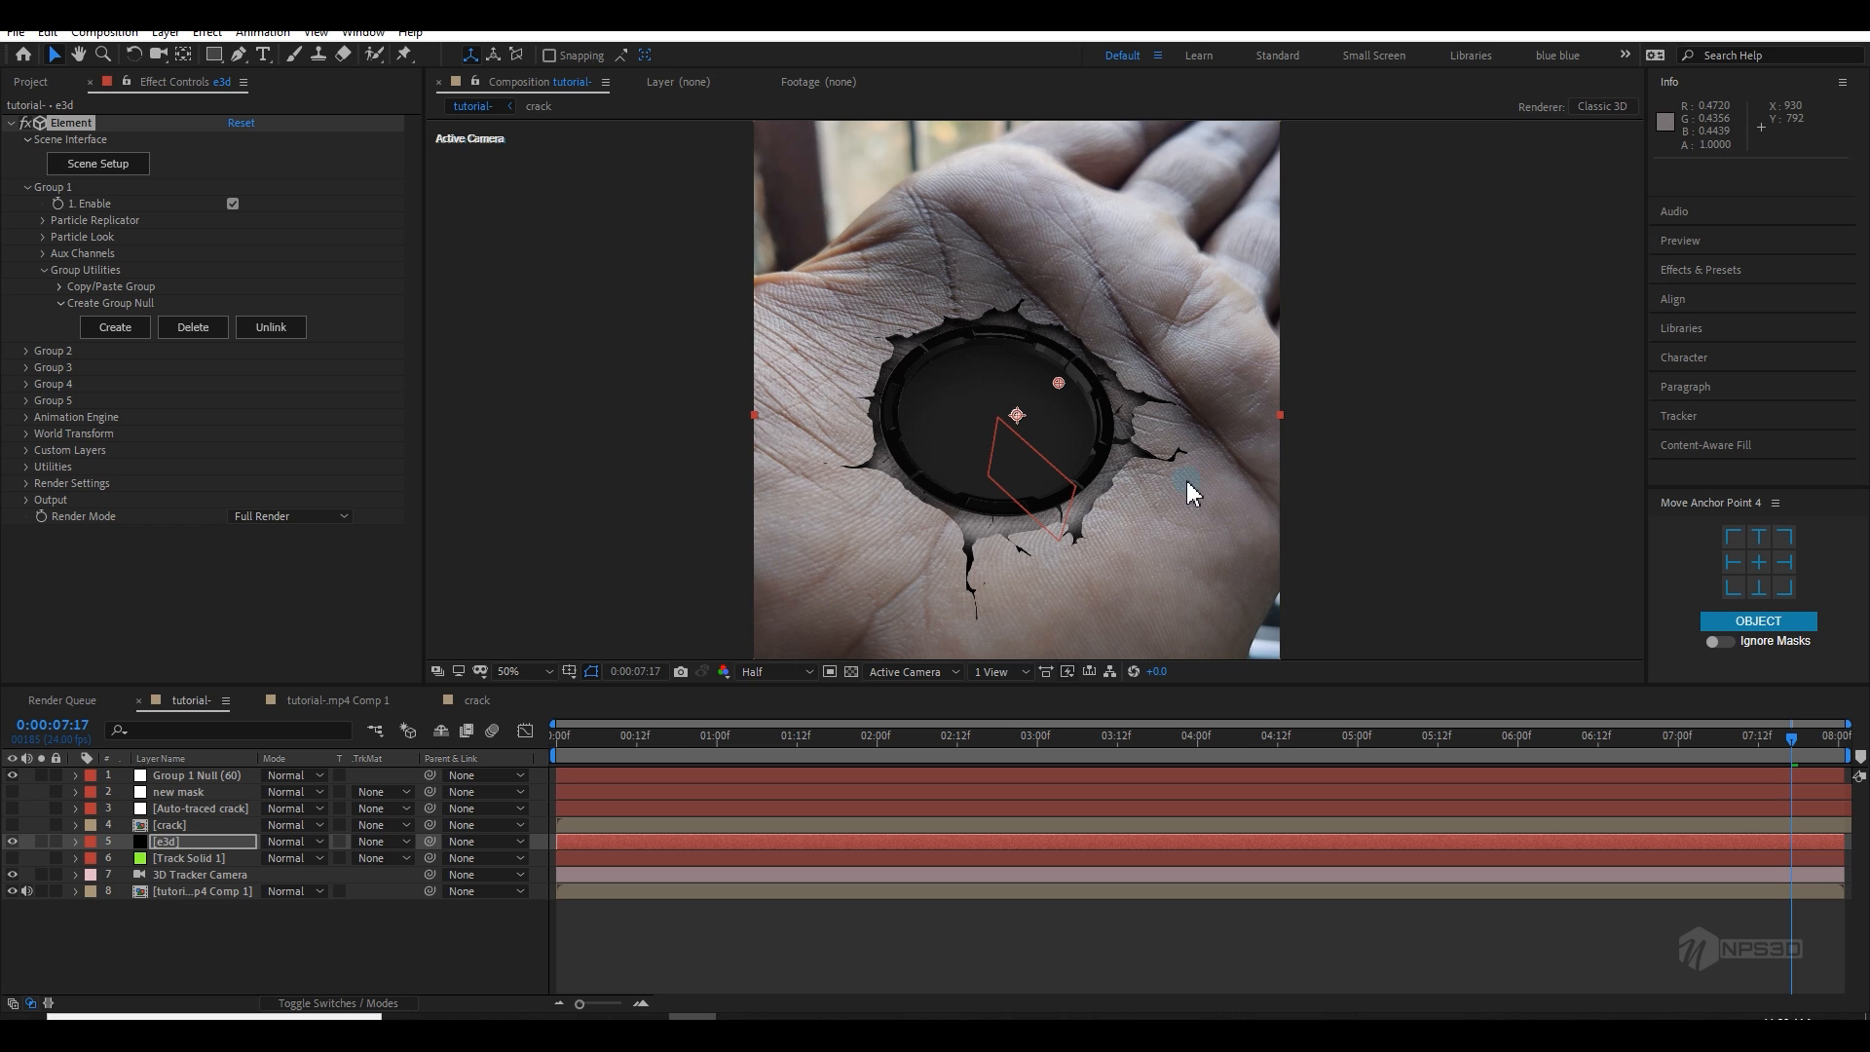
Step: Reopen the scene setup, scale the Bionic_Core_03 ring to about 123.6% and lower it to about -0.01 vertically
{"action": "left_click", "coordinate": [119, 165]}
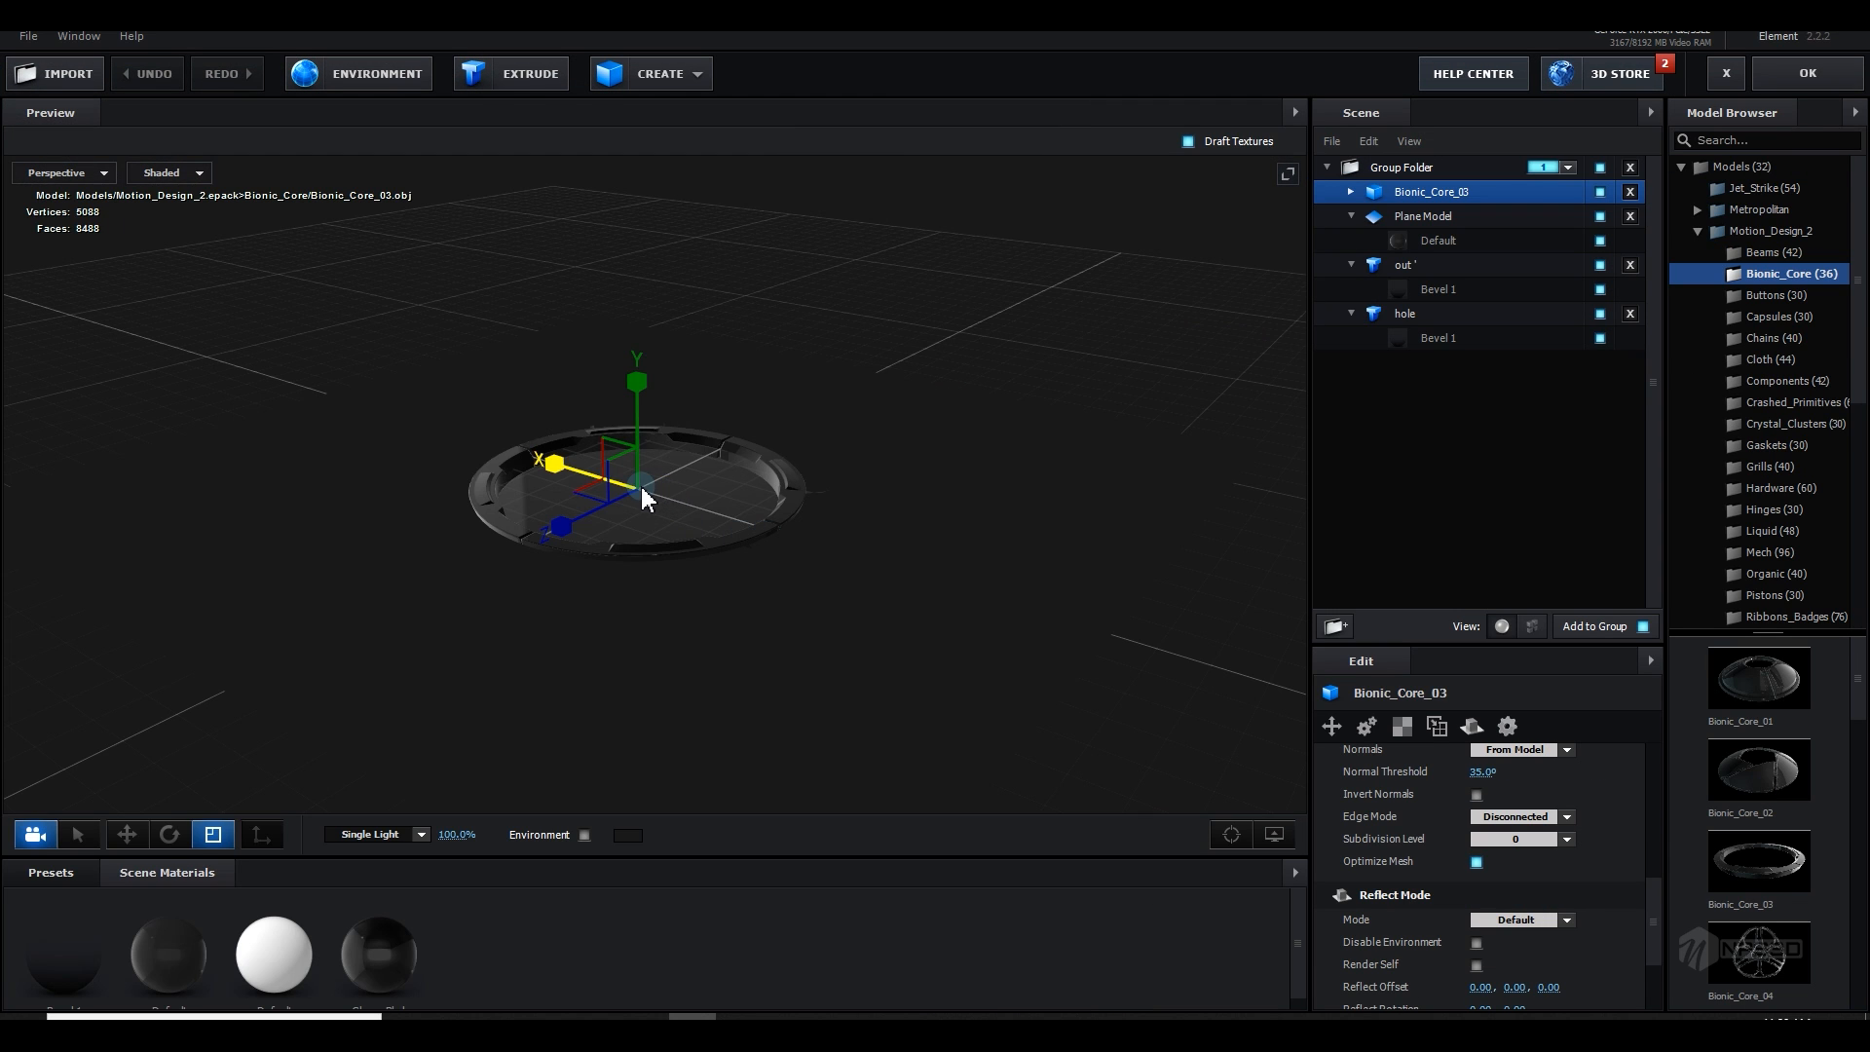
{"action": "left_click_drag", "start_coordinate": [752, 543], "coordinate": [639, 508]}
{"action": "key", "text": "w"}
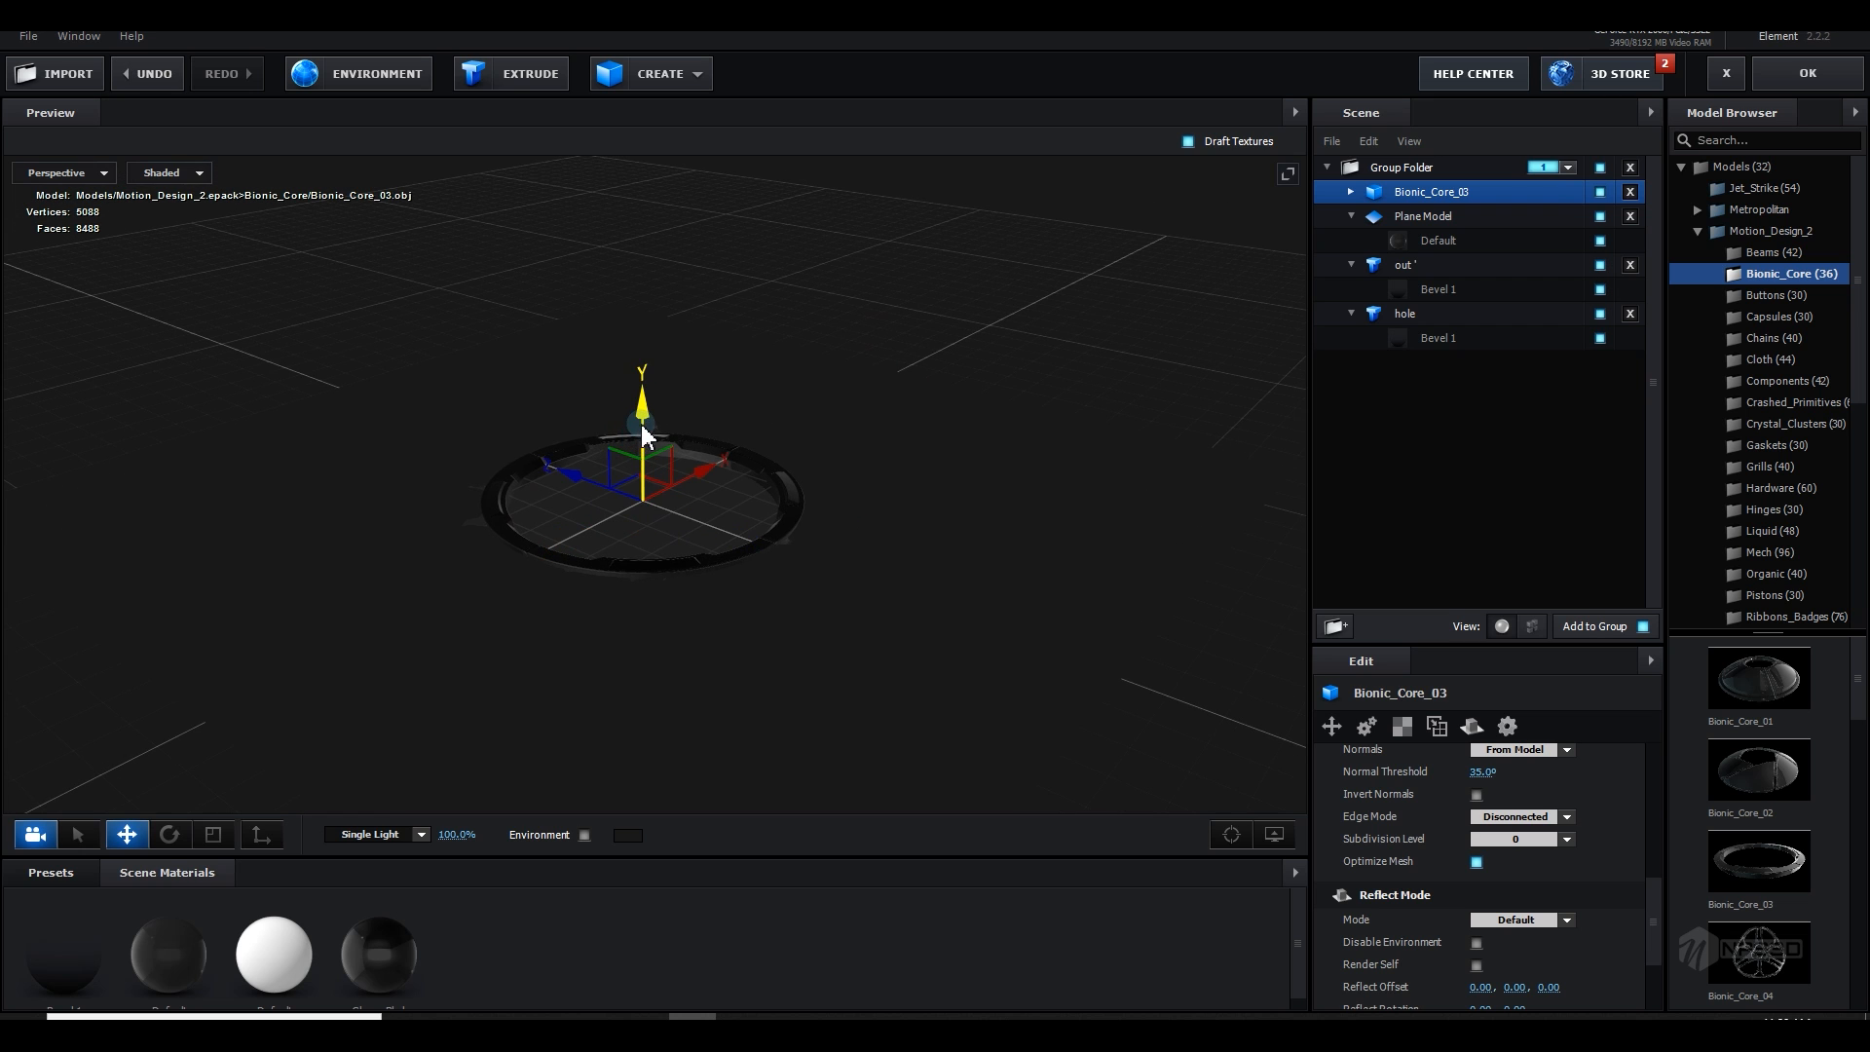
{"action": "left_click_drag", "start_coordinate": [643, 435], "coordinate": [645, 426]}
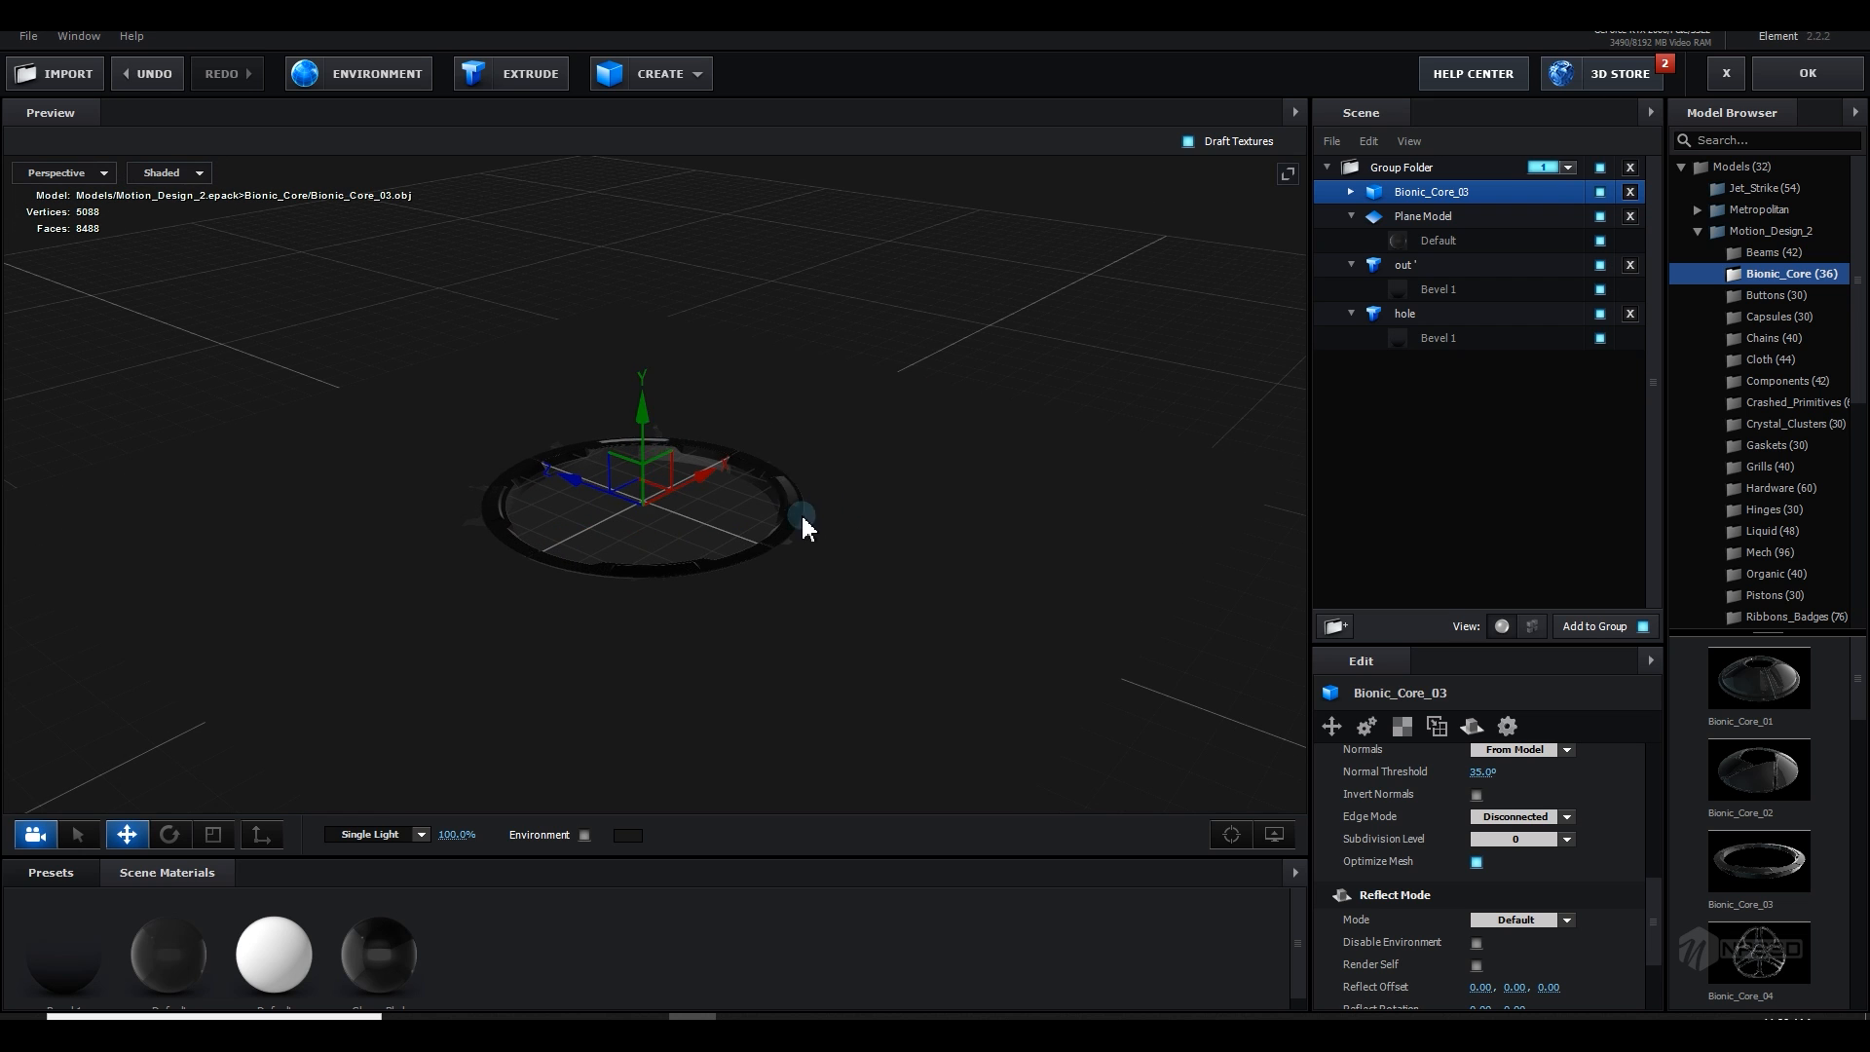
{"action": "left_click_drag", "start_coordinate": [800, 513], "coordinate": [800, 582]}
{"action": "scroll", "coordinate": [800, 582], "scroll_direction": "up", "scroll_amount": 3}
Step: Create a new scene material and apply it to the Bionic_Core_03 ring
{"action": "right_click", "coordinate": [497, 936]}
{"action": "left_click", "coordinate": [541, 943]}
{"action": "left_click_drag", "start_coordinate": [487, 953], "coordinate": [600, 653]}
{"action": "left_click", "coordinate": [676, 938]}
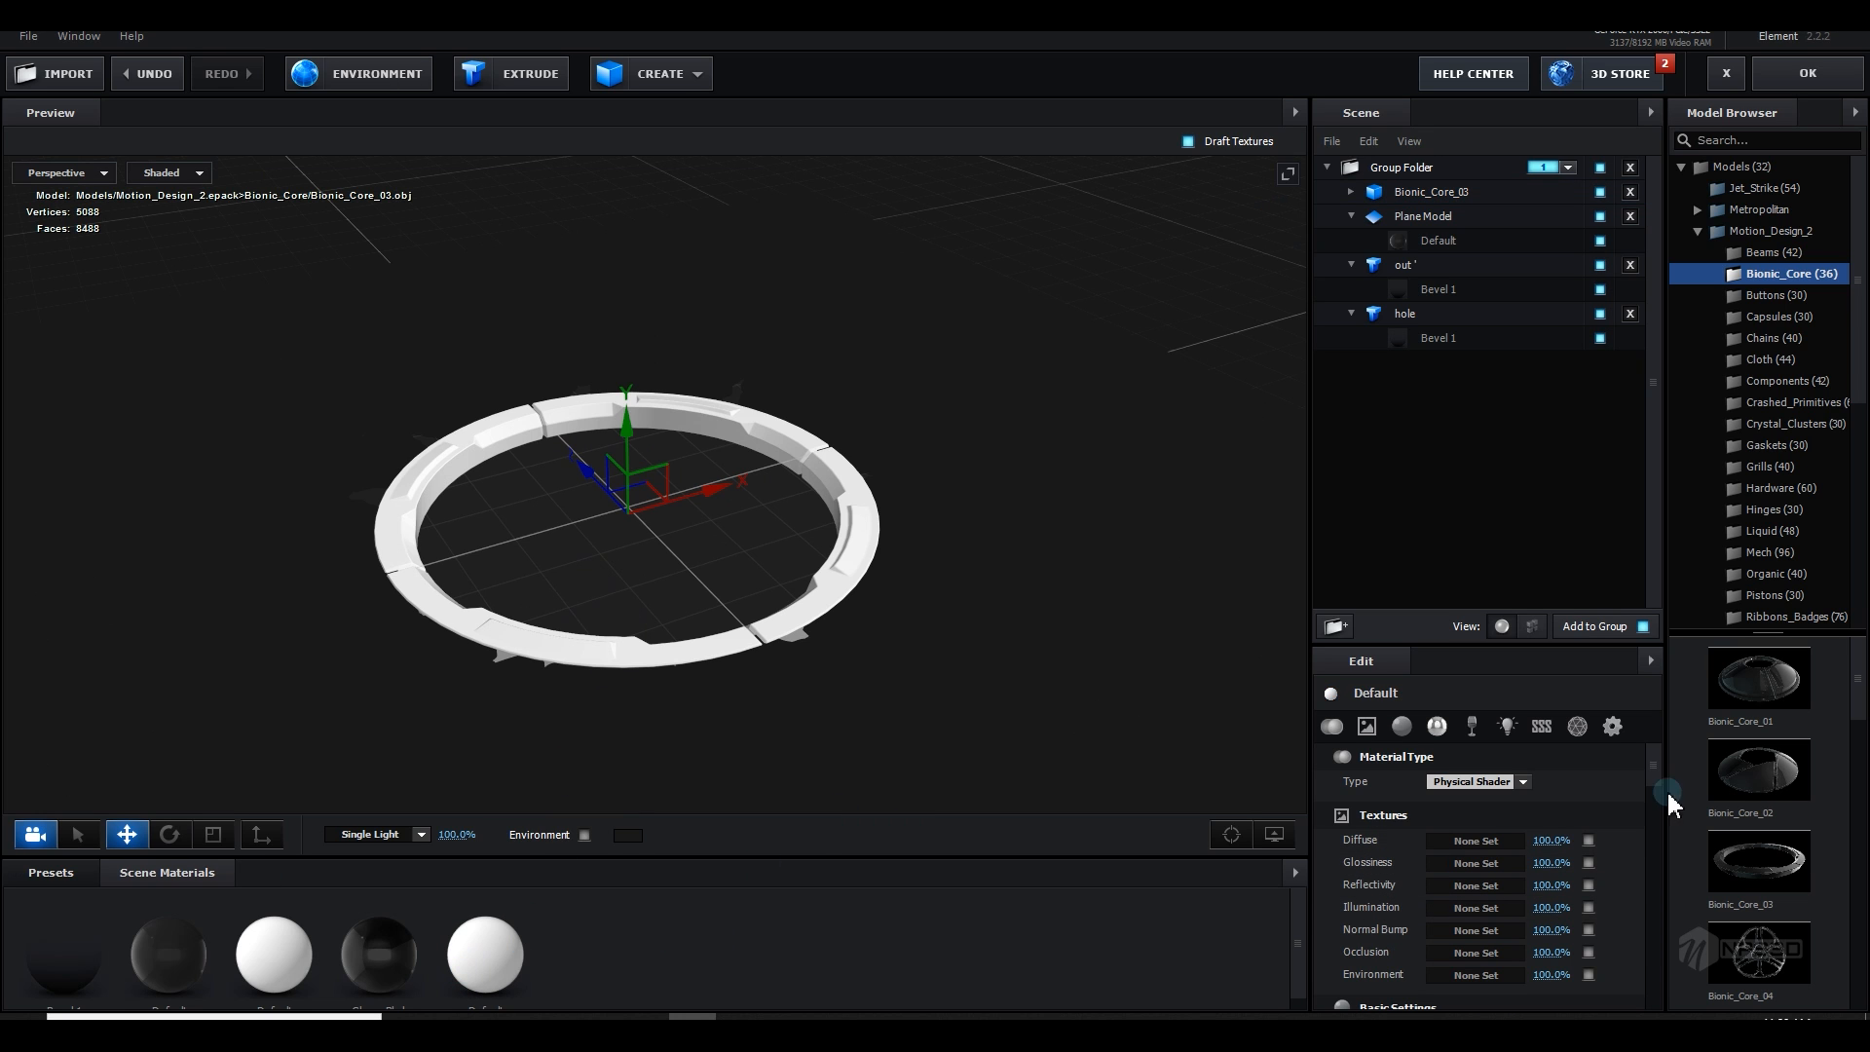
Step: Set the ring material's diffuse color to black (000000) and its reflectivity intensity to 100%, accepting the scene
{"action": "scroll", "coordinate": [1500, 847], "scroll_direction": "down", "scroll_amount": 3}
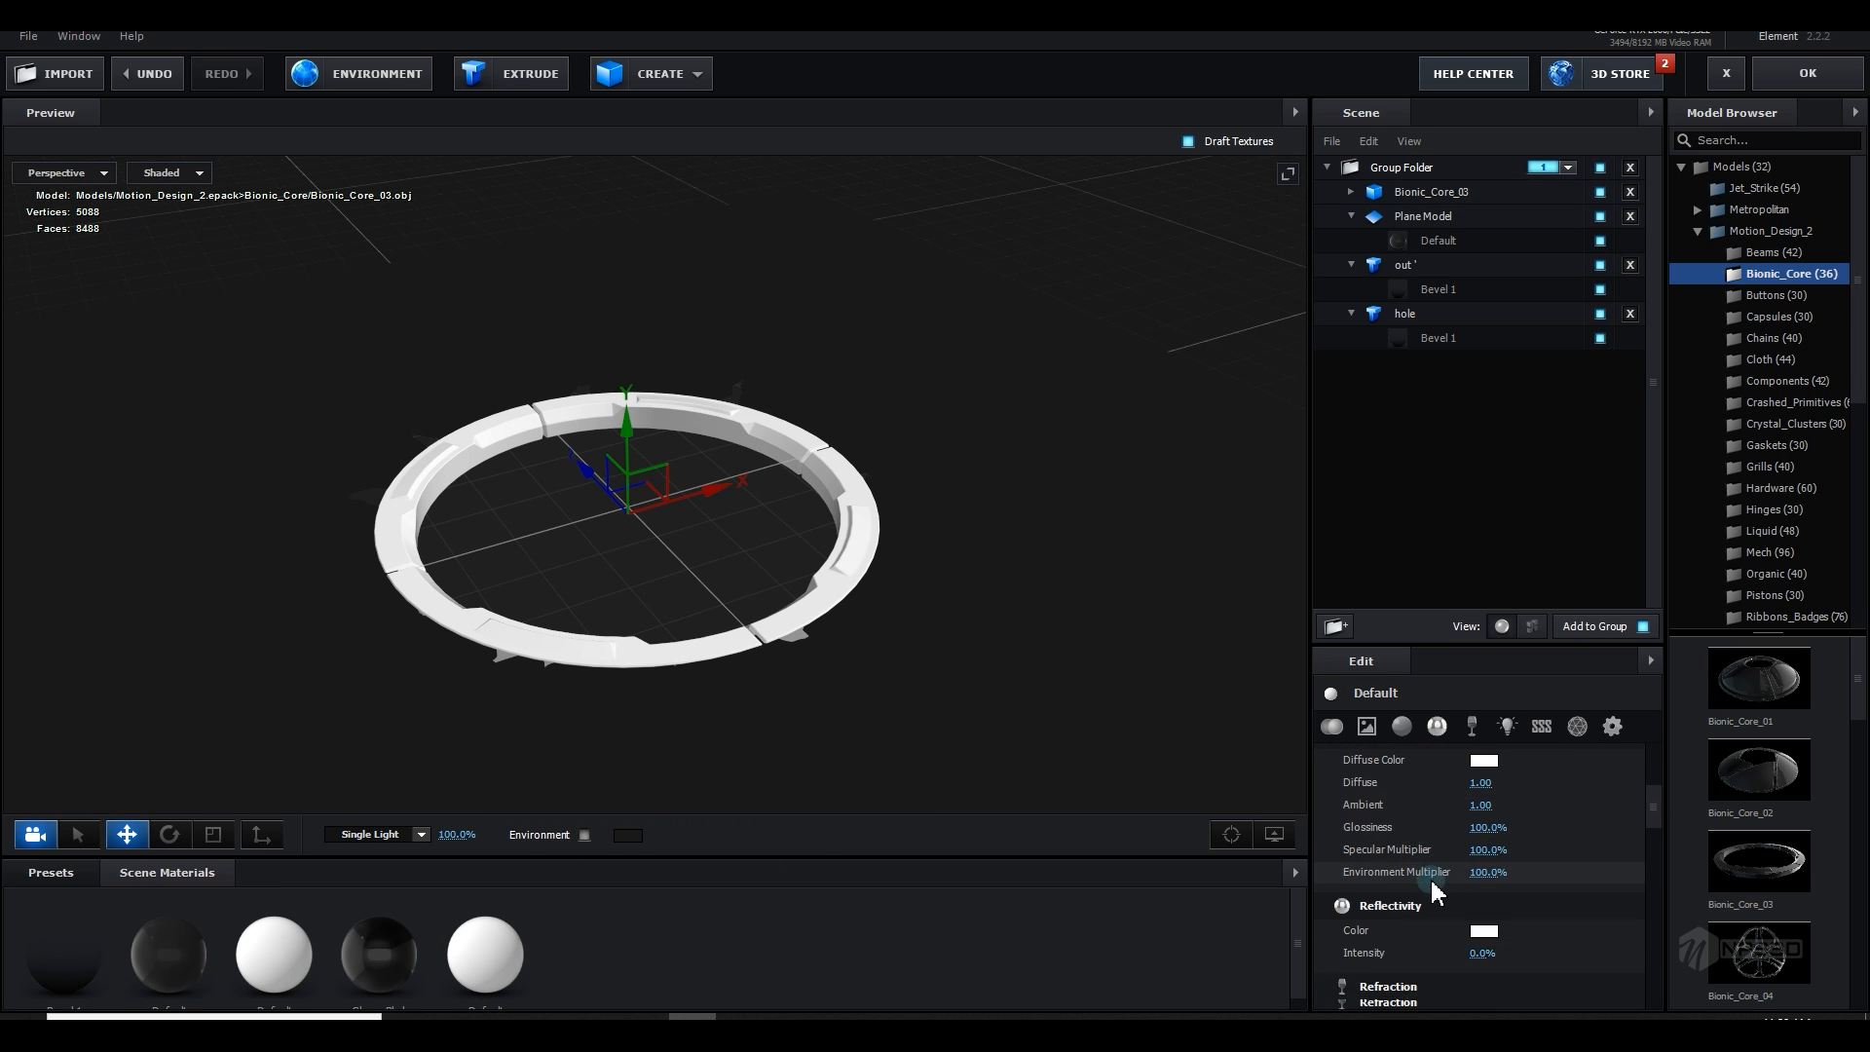
{"action": "left_click", "coordinate": [1484, 828]}
{"action": "left_click_drag", "start_coordinate": [1486, 830], "coordinate": [1510, 972]}
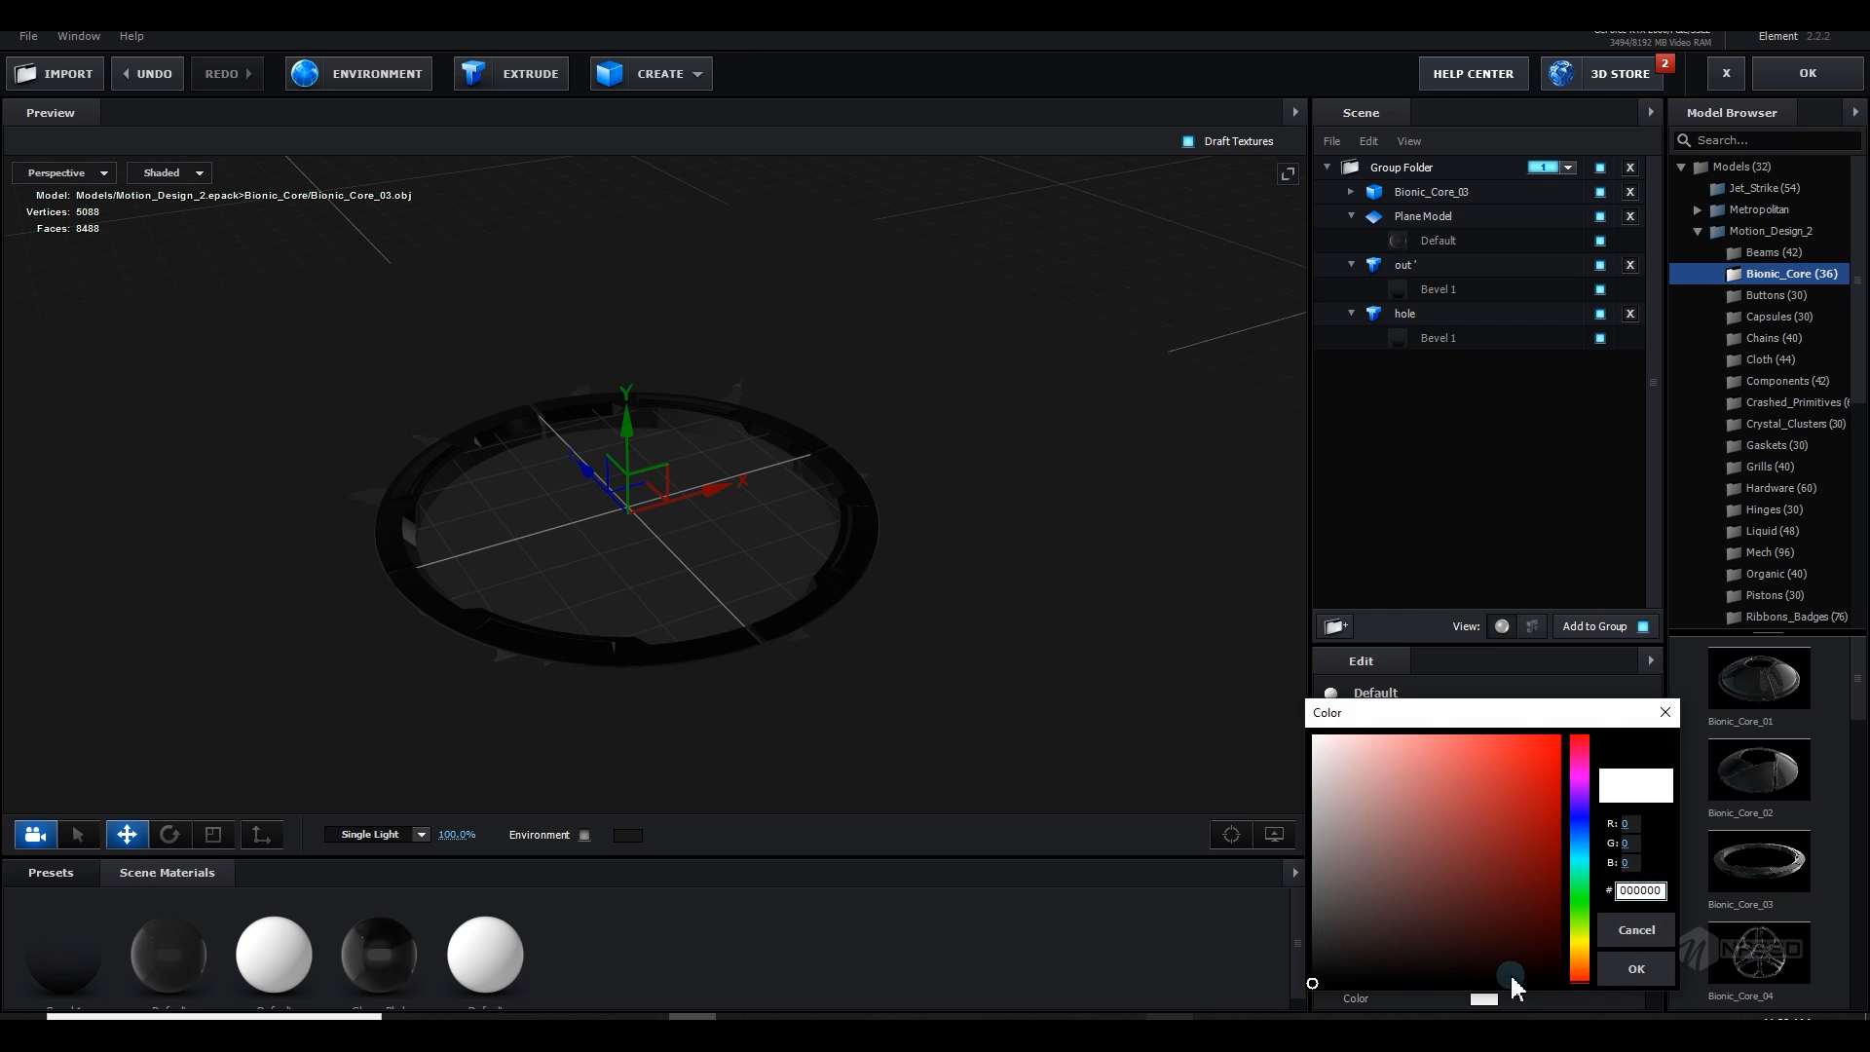
{"action": "scroll", "coordinate": [1559, 965], "scroll_direction": "down", "scroll_amount": 2}
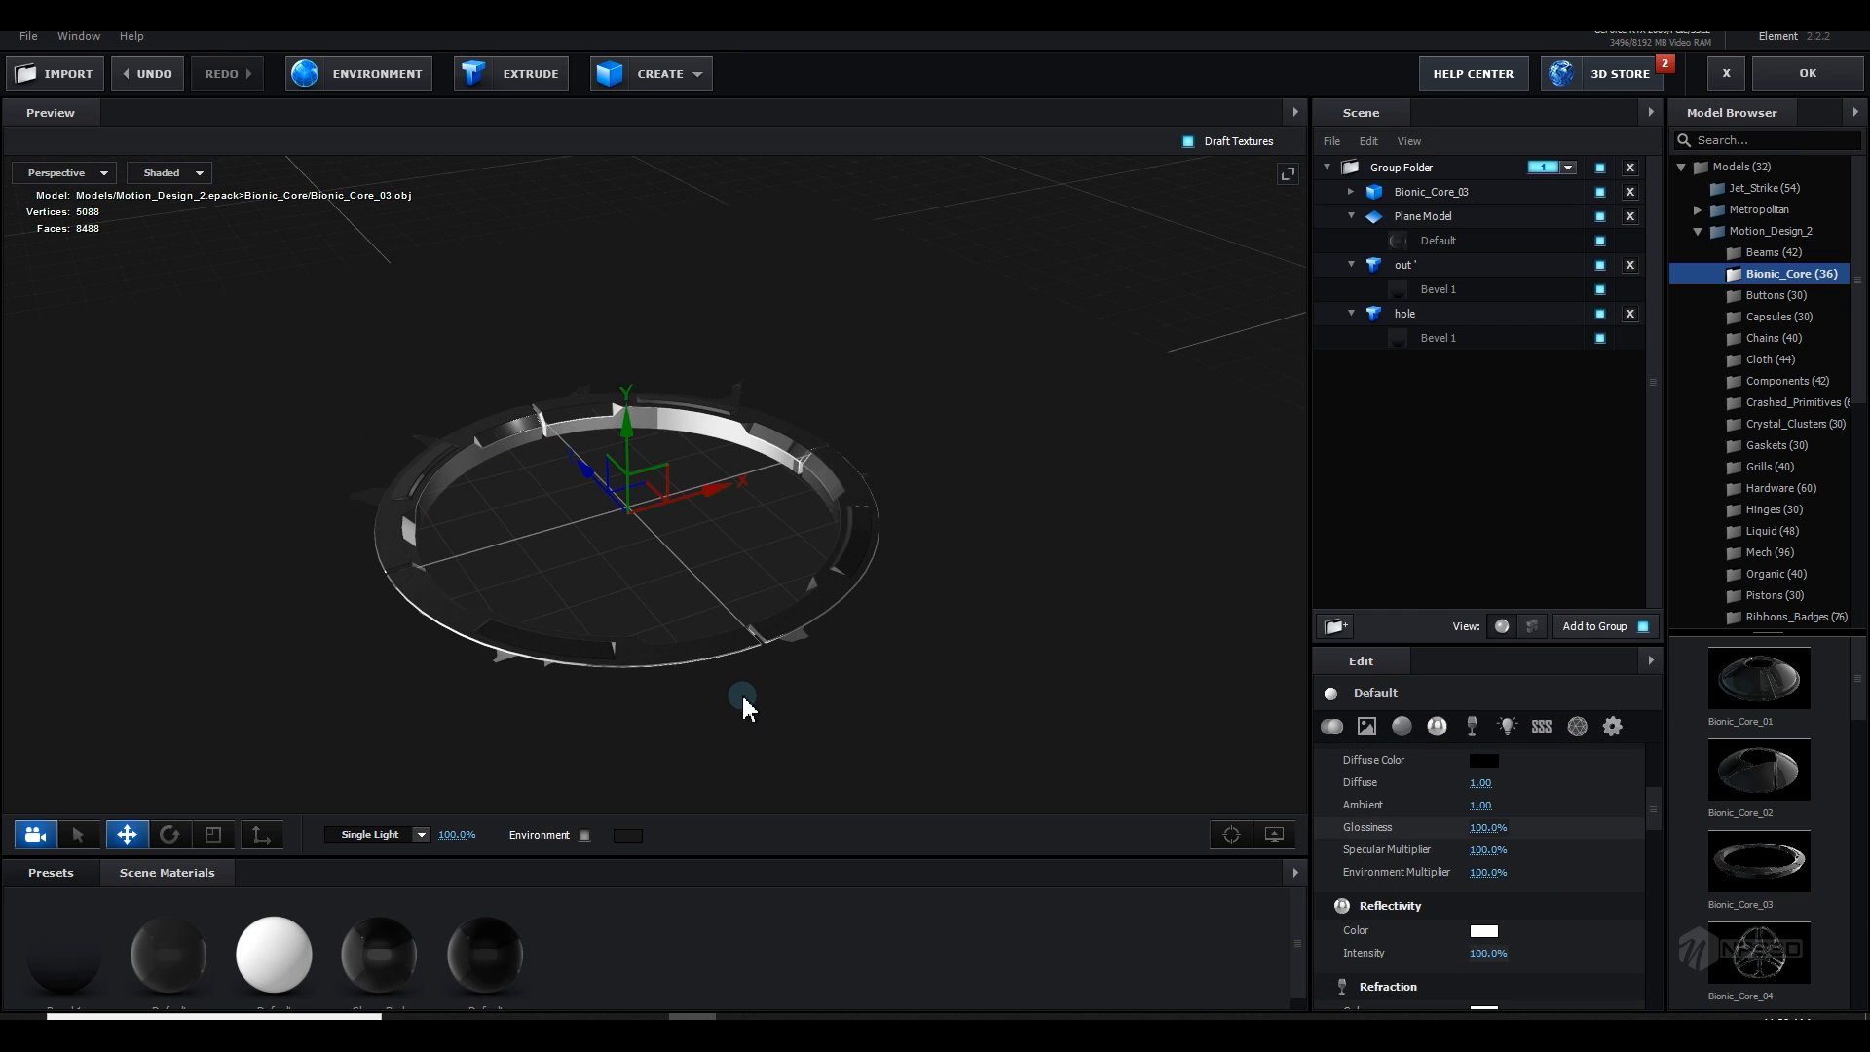
{"action": "left_click_drag", "start_coordinate": [651, 693], "coordinate": [701, 696]}
{"action": "left_click", "coordinate": [1800, 74]}
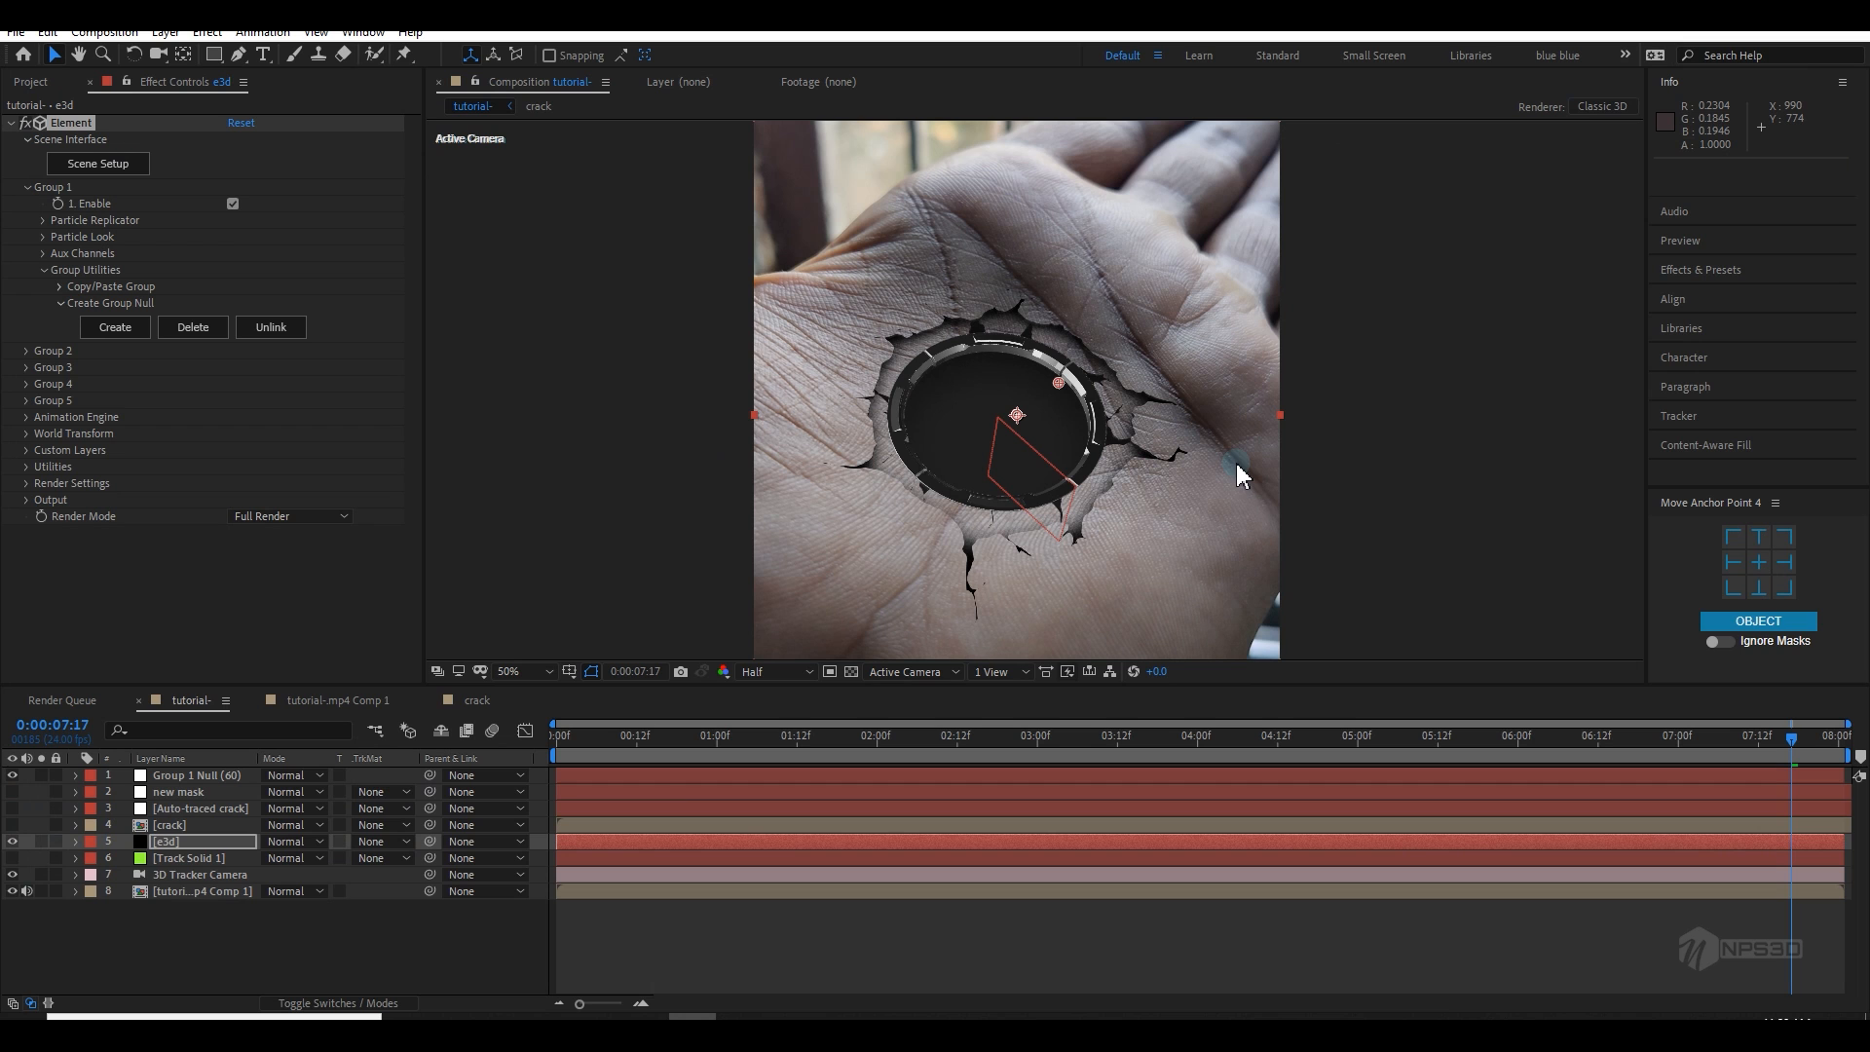
Step: Reopen the scene setup and set the Bionic_Core_03 ring's reflect mode to Spherical
{"action": "left_click", "coordinate": [123, 166]}
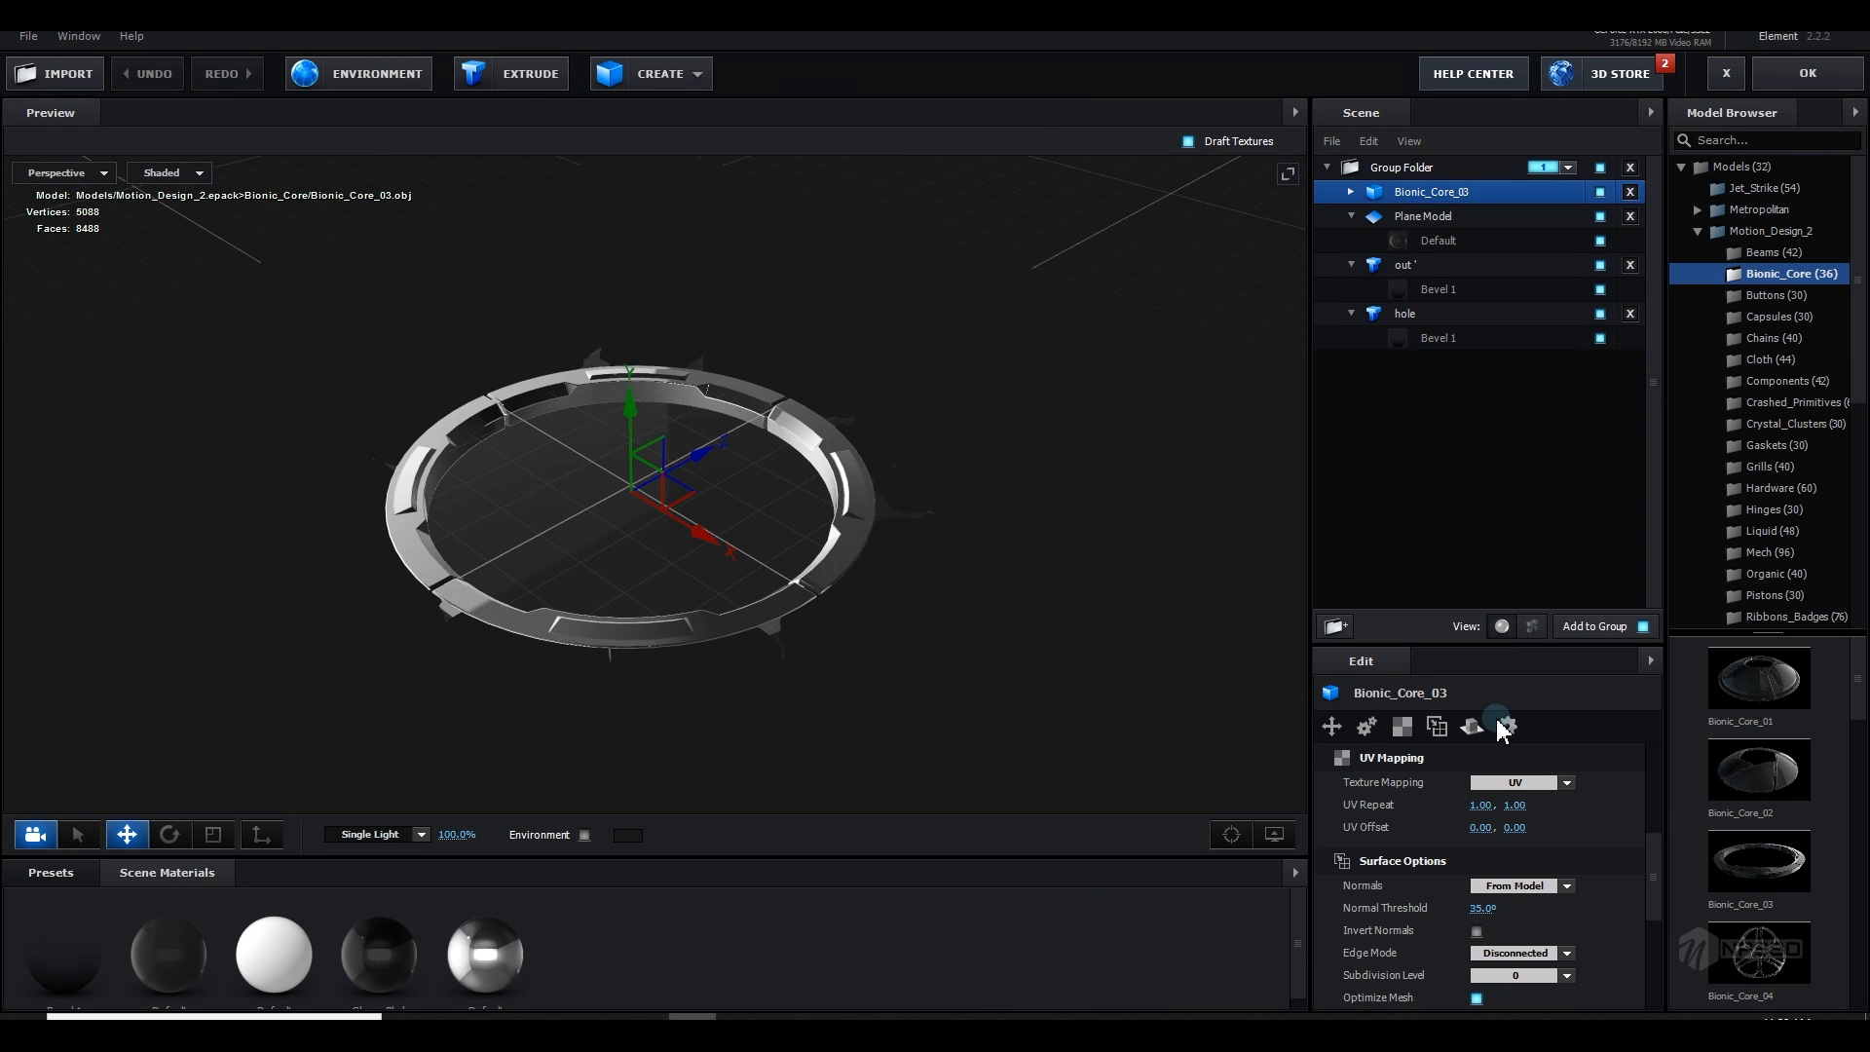
{"action": "left_click", "coordinate": [1472, 726]}
{"action": "left_click", "coordinate": [1551, 787]}
{"action": "left_click", "coordinate": [1534, 858]}
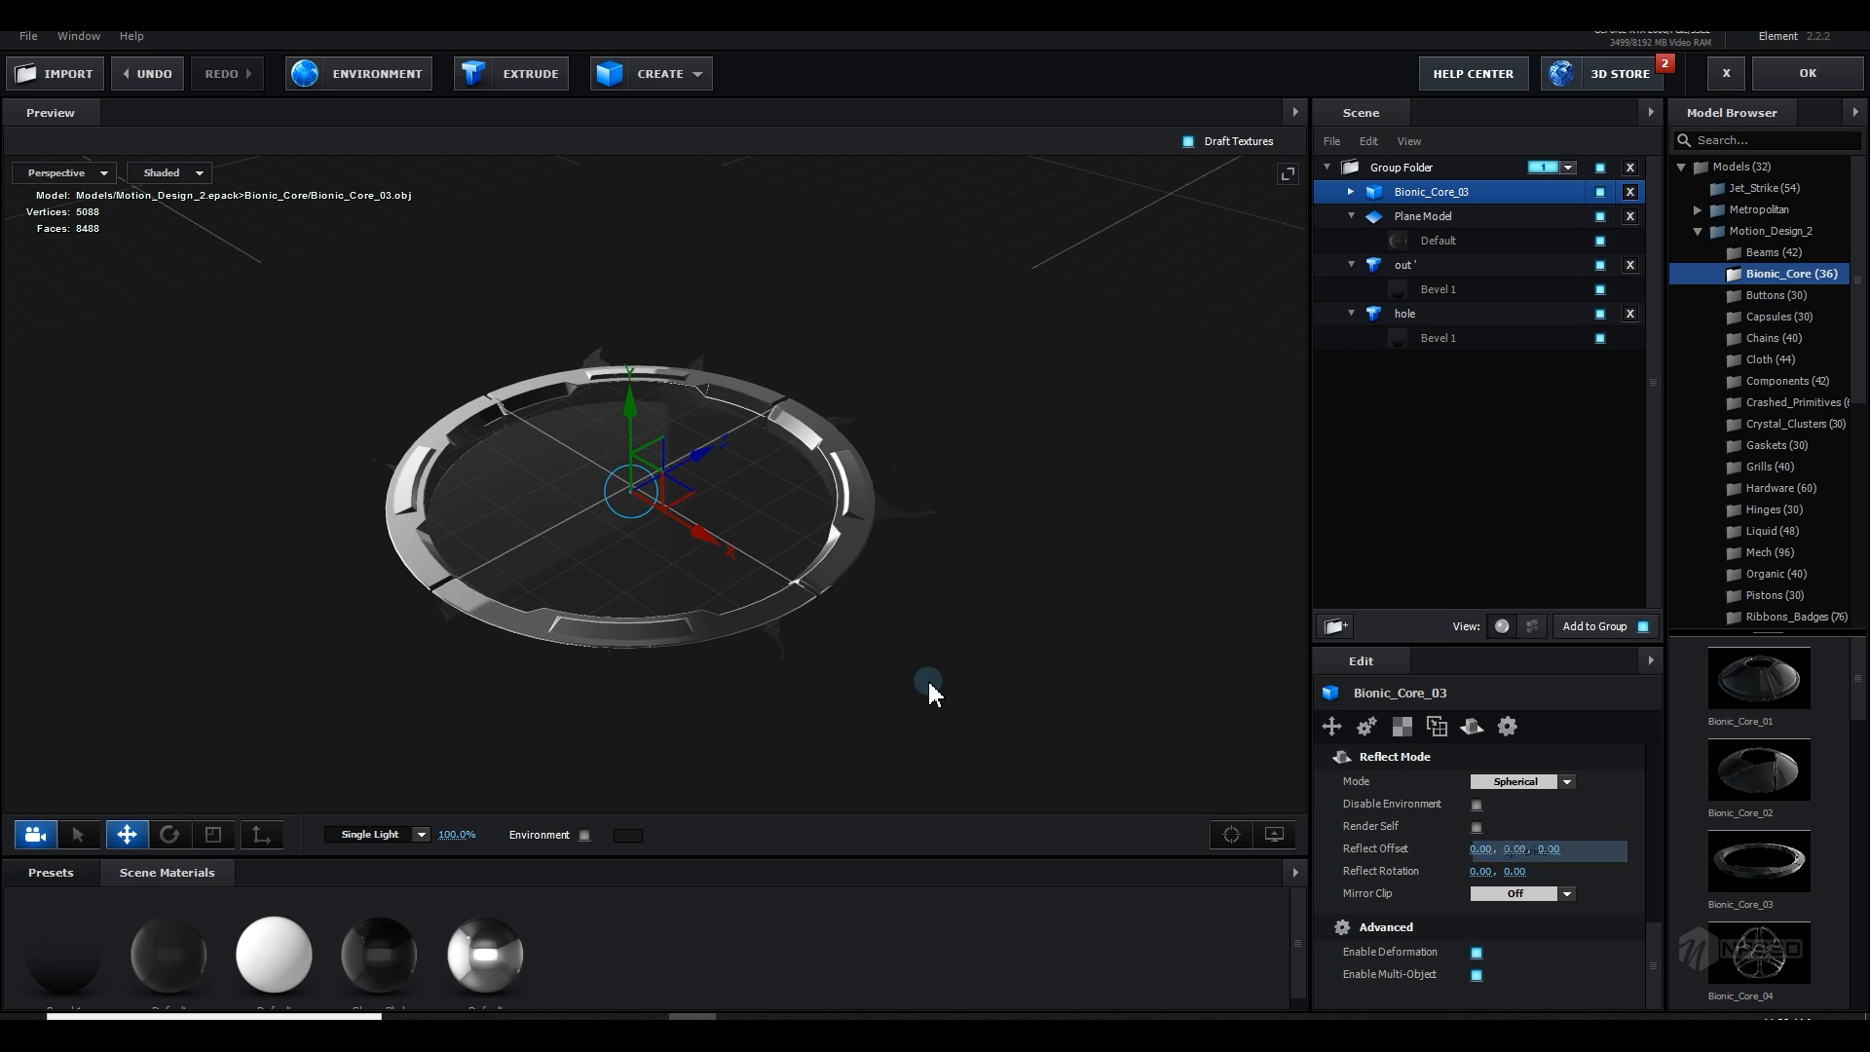
Step: Try the BackLight_2K_00 environment preset on the scene and accept it
{"action": "left_click", "coordinate": [54, 874]}
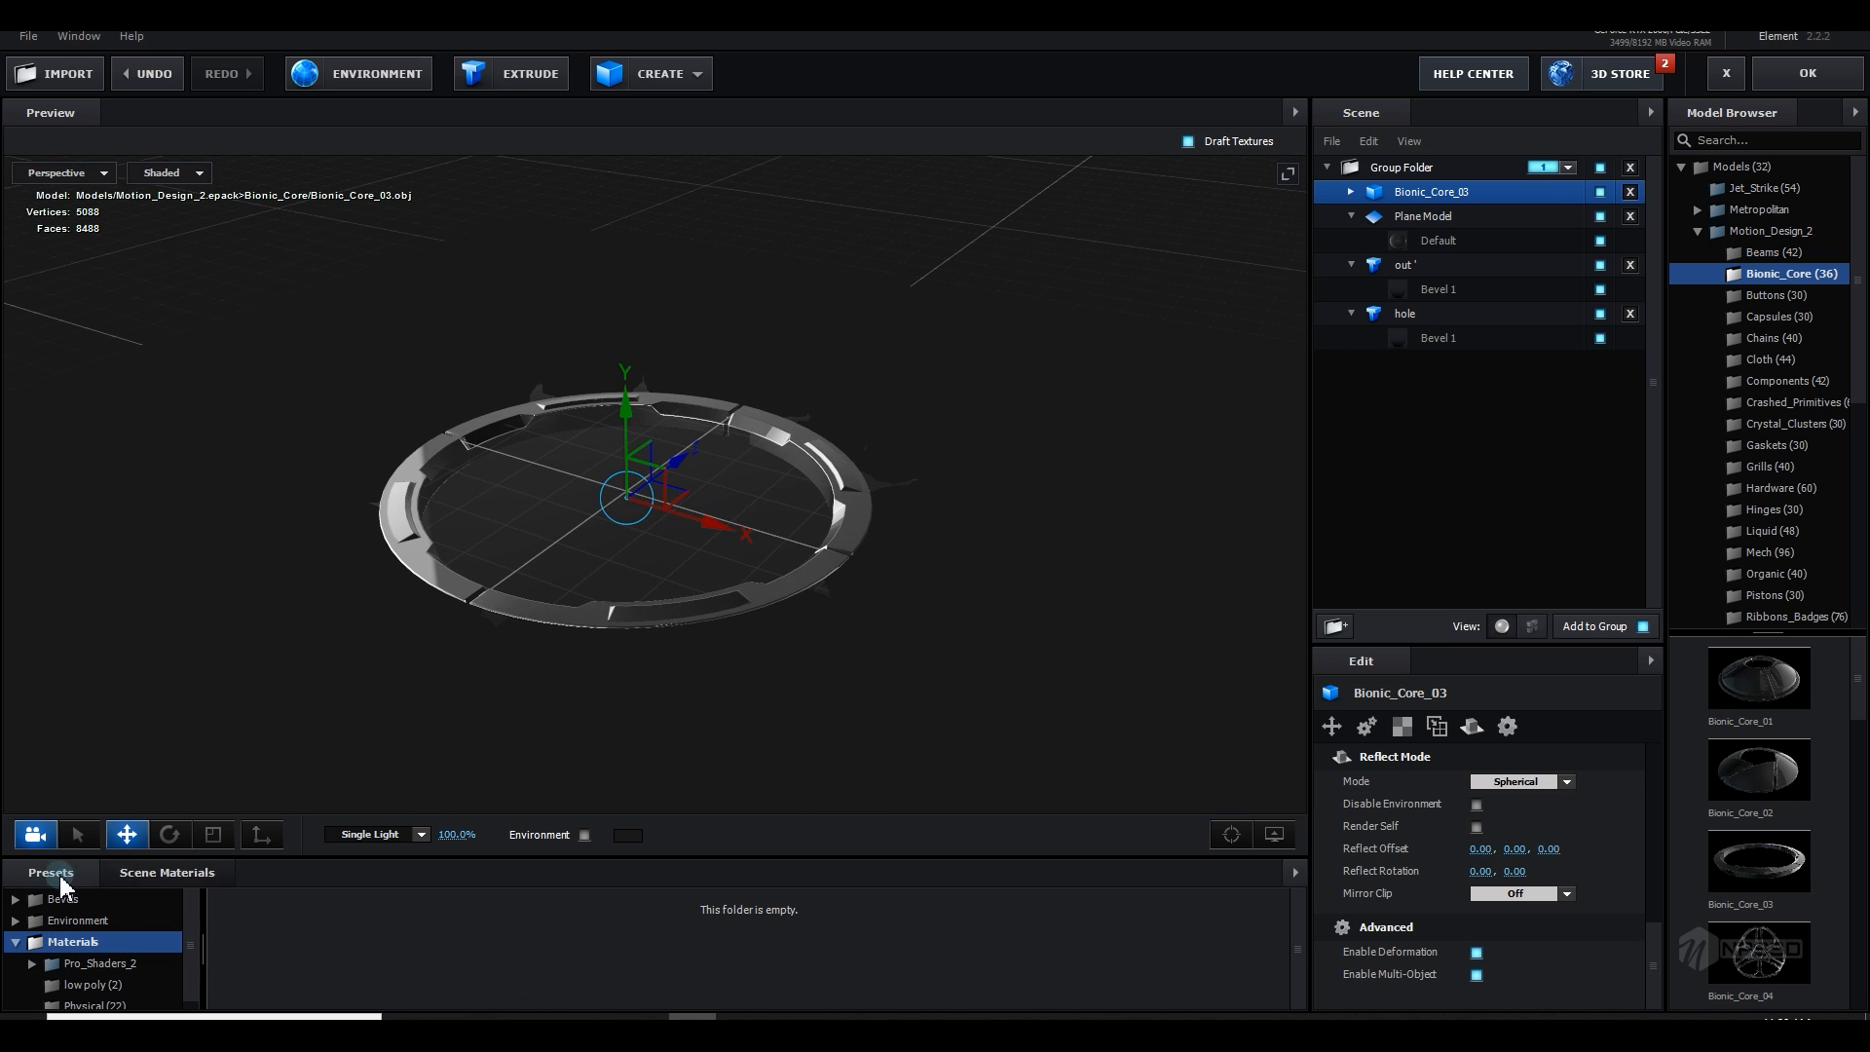
{"action": "left_click", "coordinate": [113, 921]}
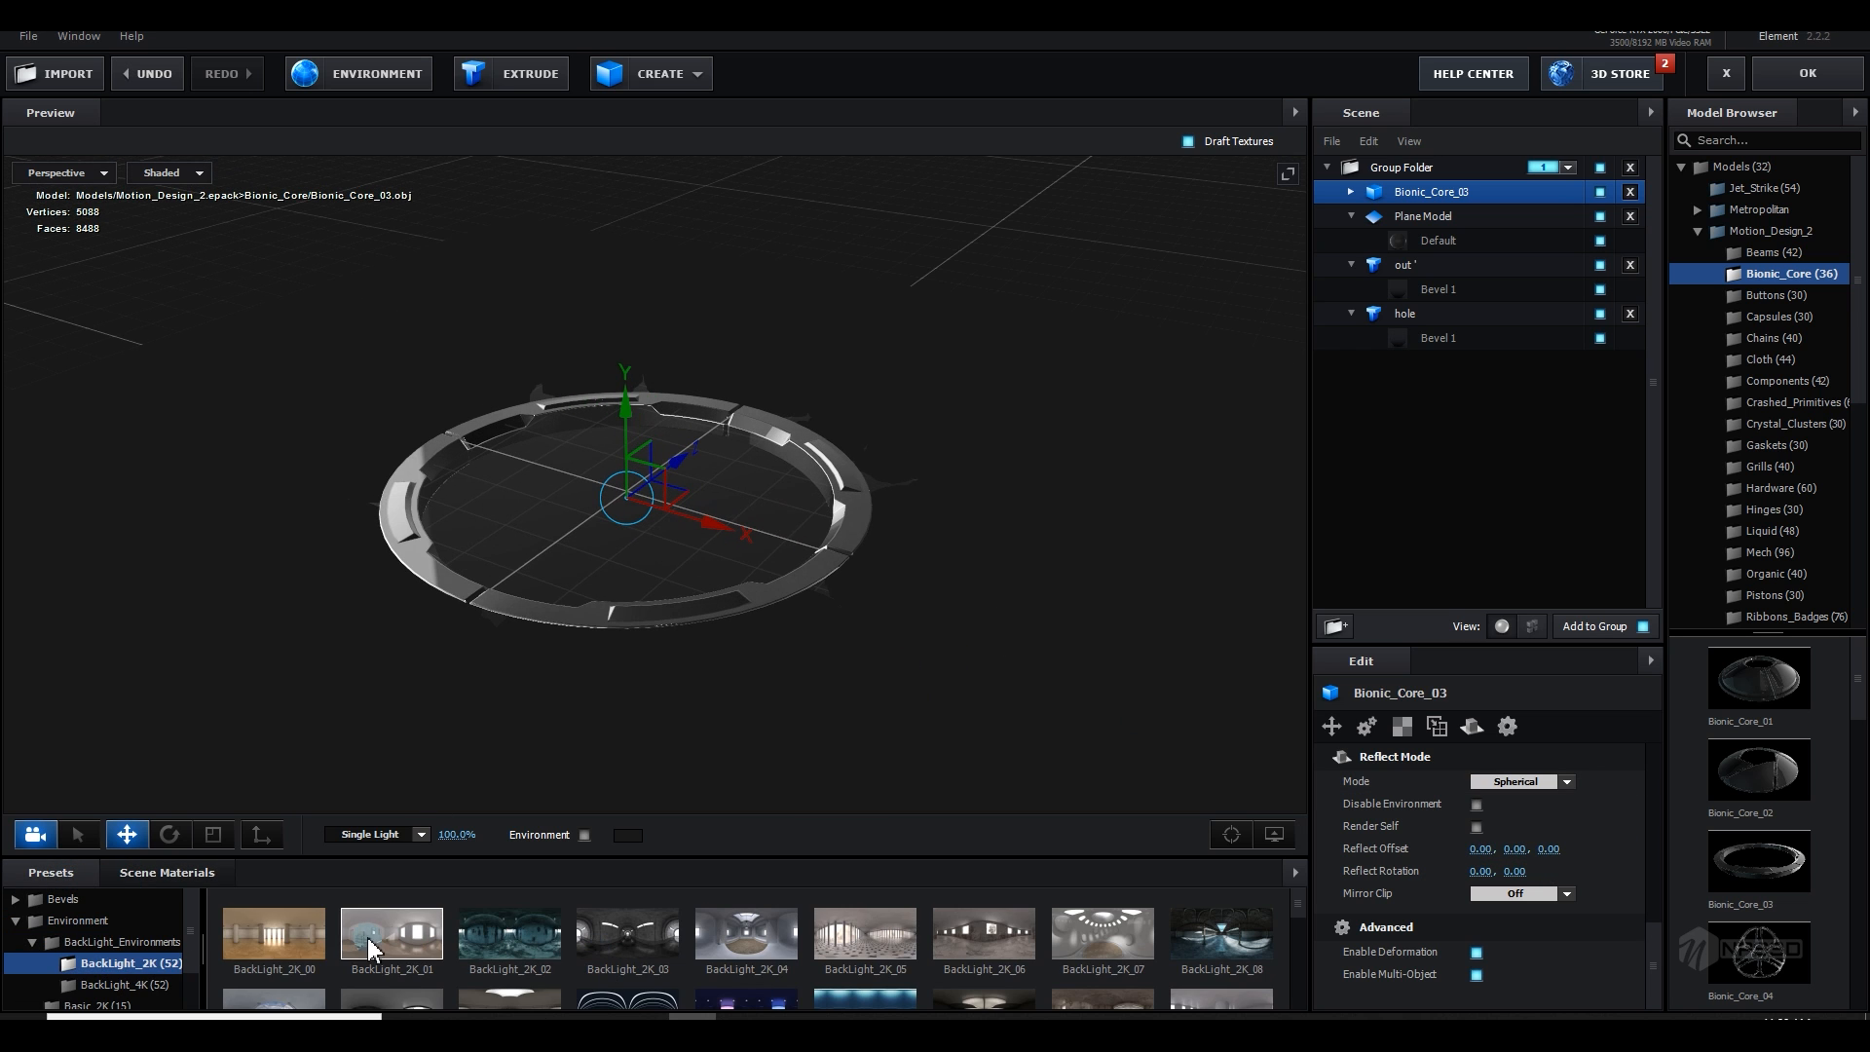
{"action": "left_click", "coordinate": [274, 937]}
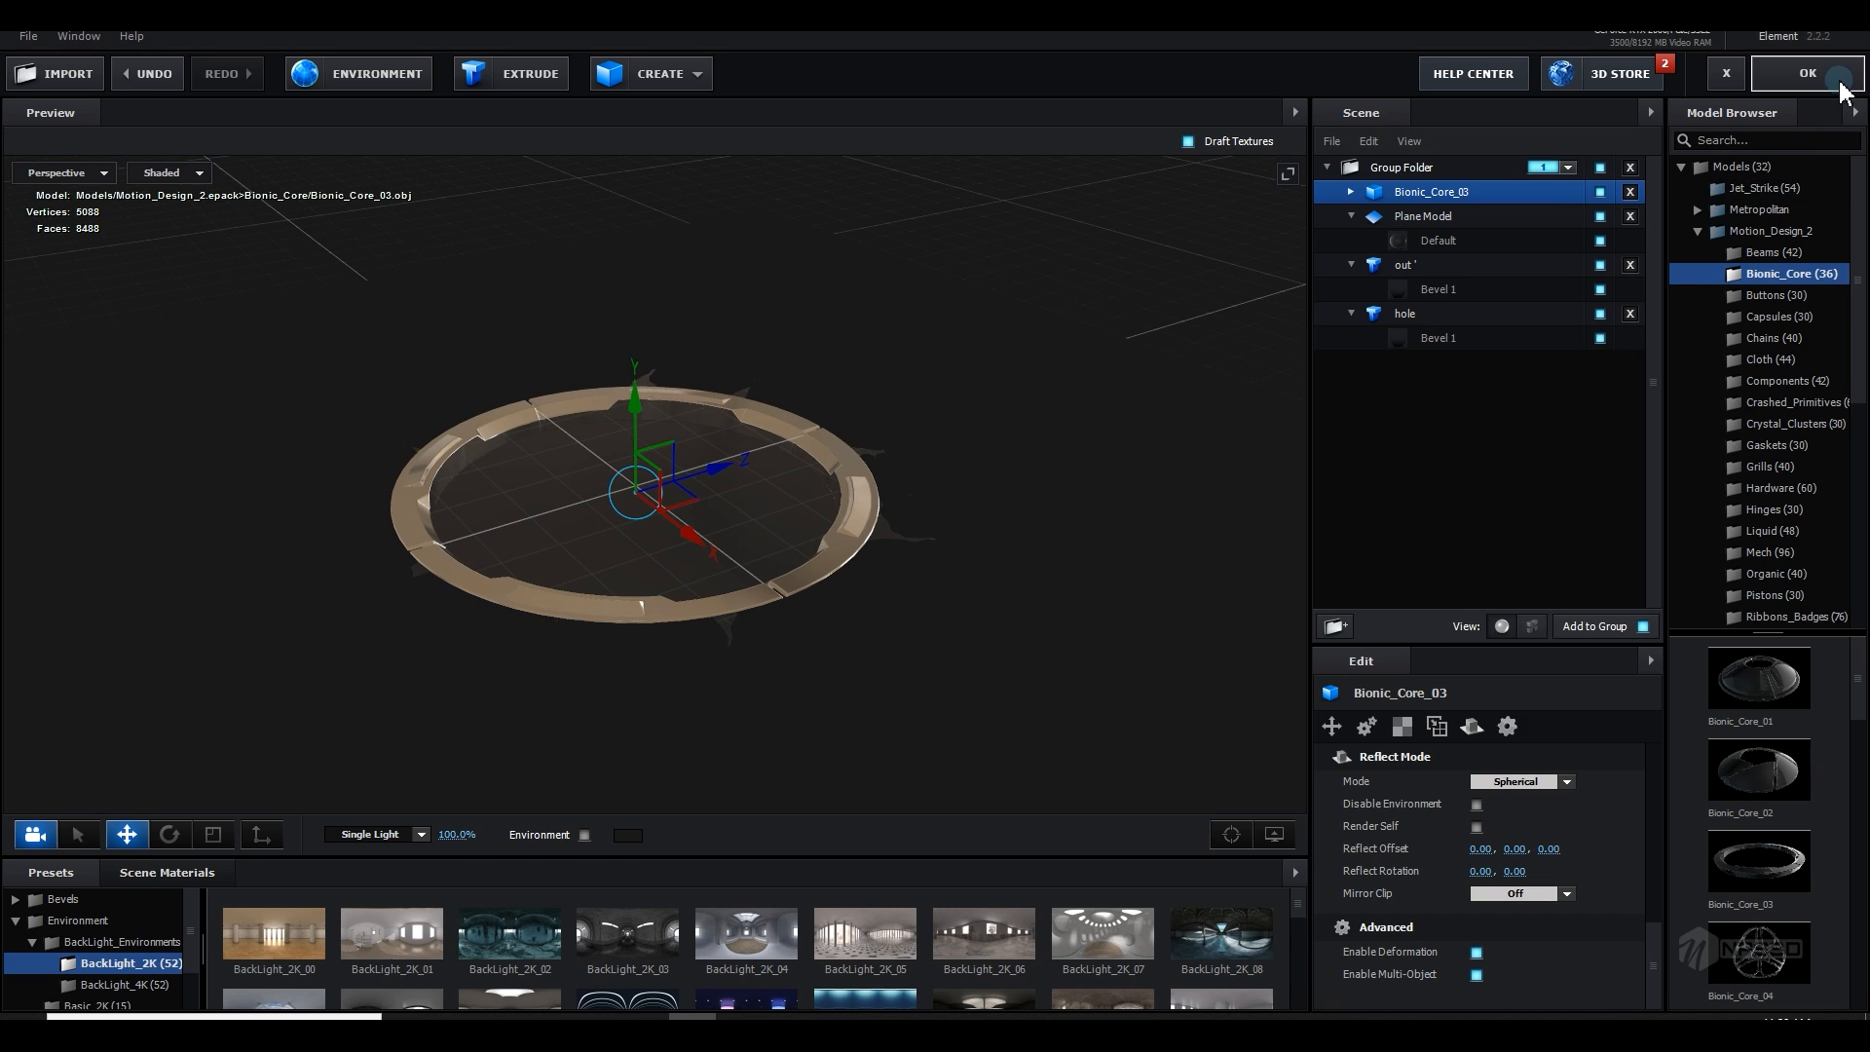
{"action": "left_click", "coordinate": [1841, 77]}
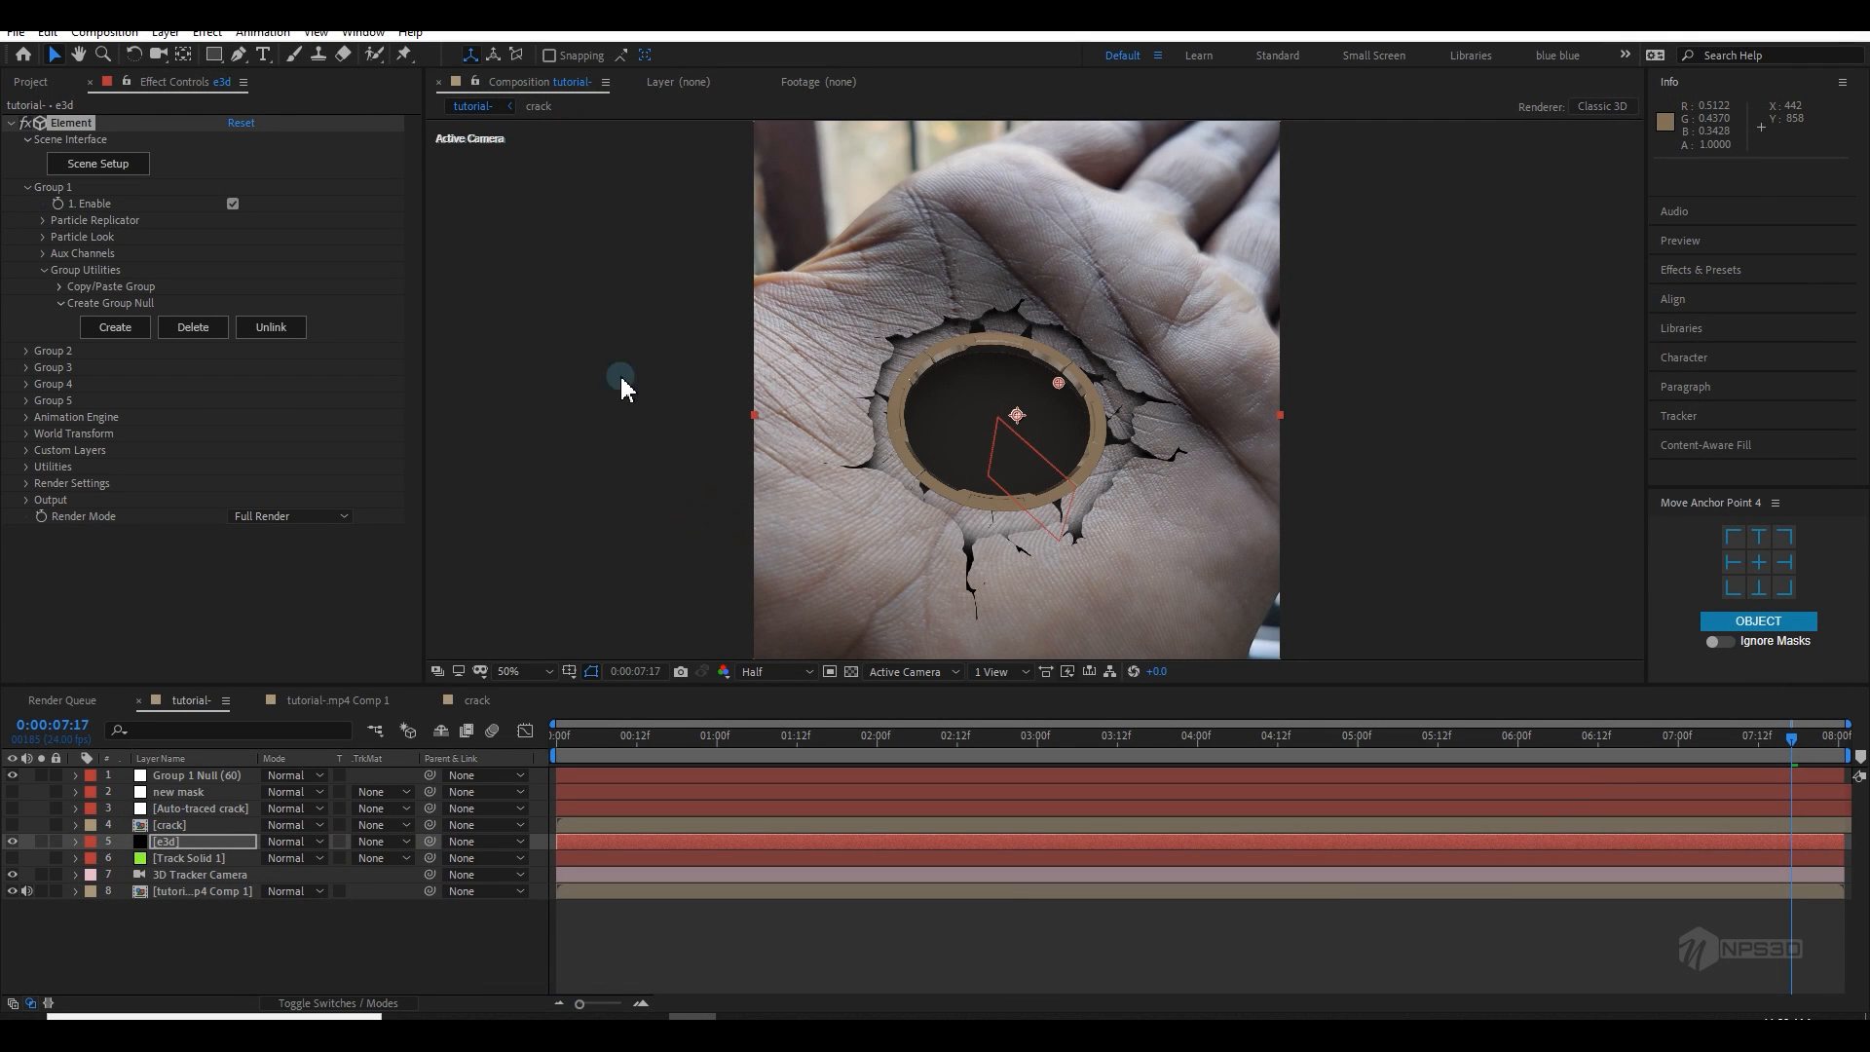
Step: Reopen the scene setup, try BackLight_2K_08, switch the environment to BackLight_2K_06 and accept the scene
{"action": "left_click", "coordinate": [109, 166]}
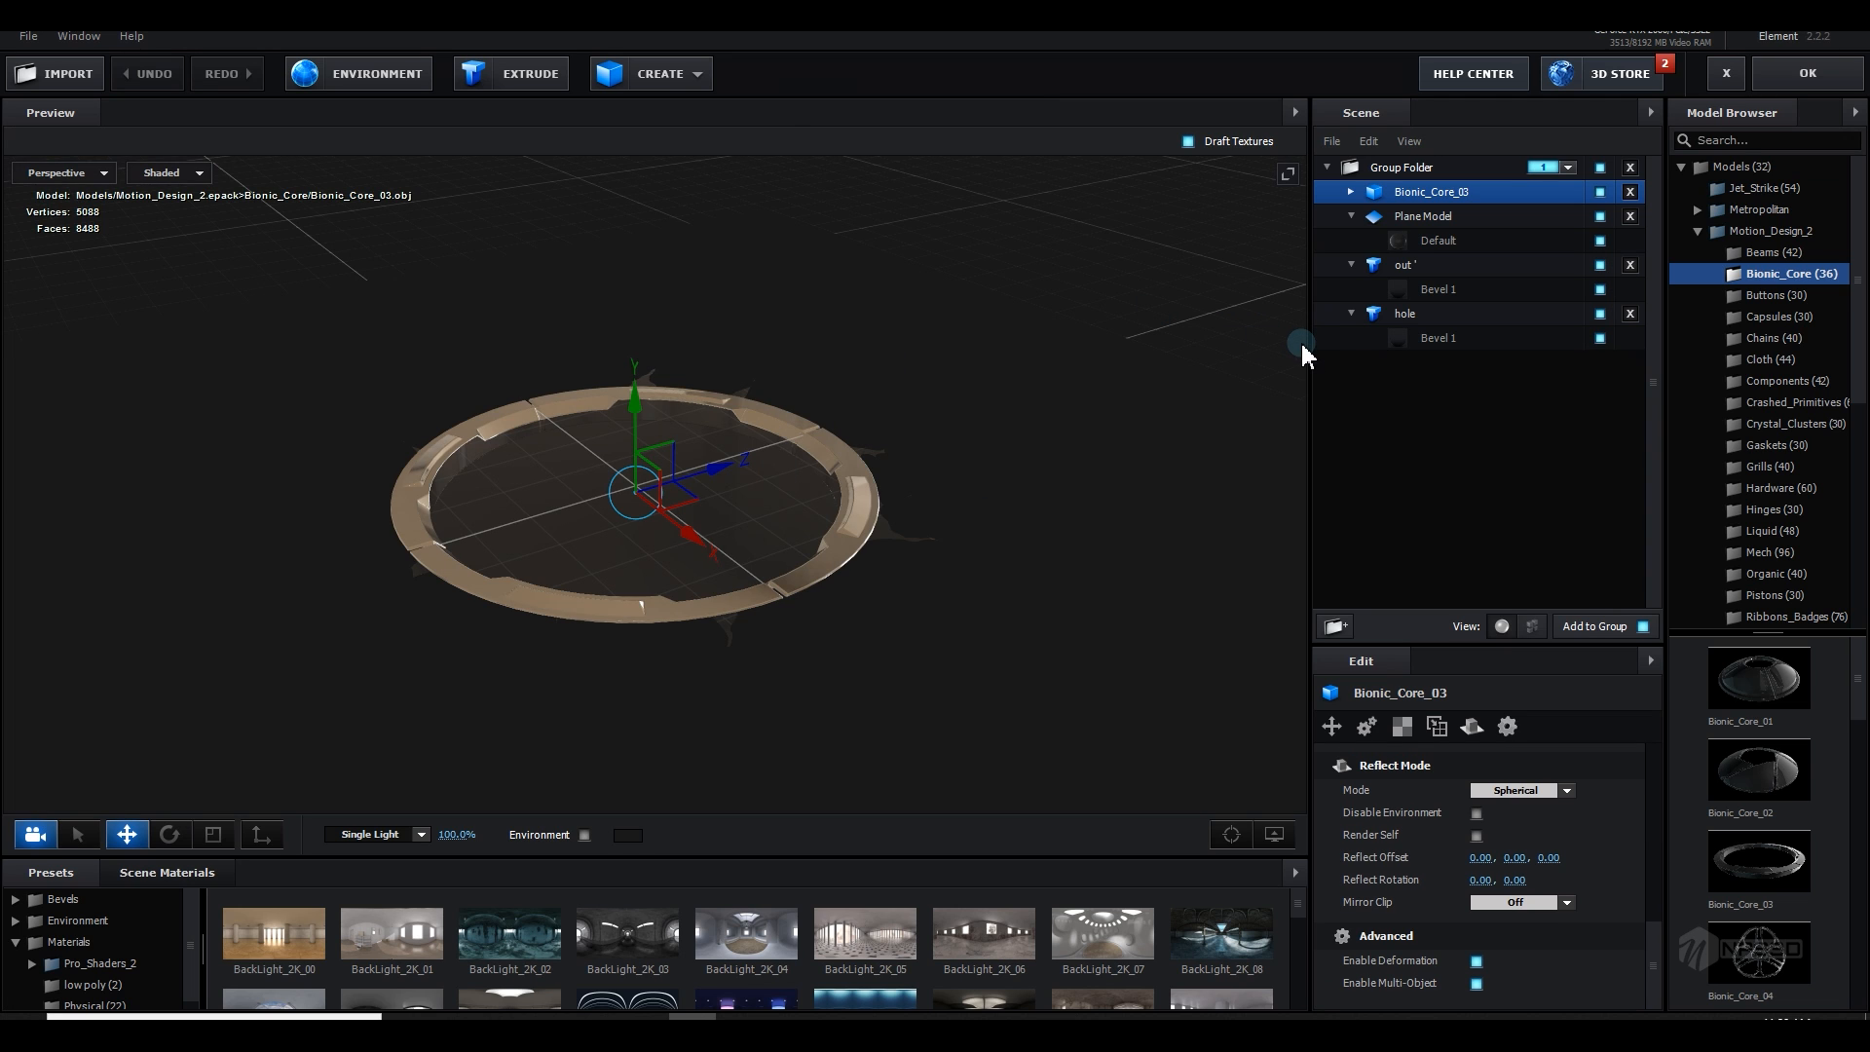
{"action": "left_click", "coordinate": [1231, 944]}
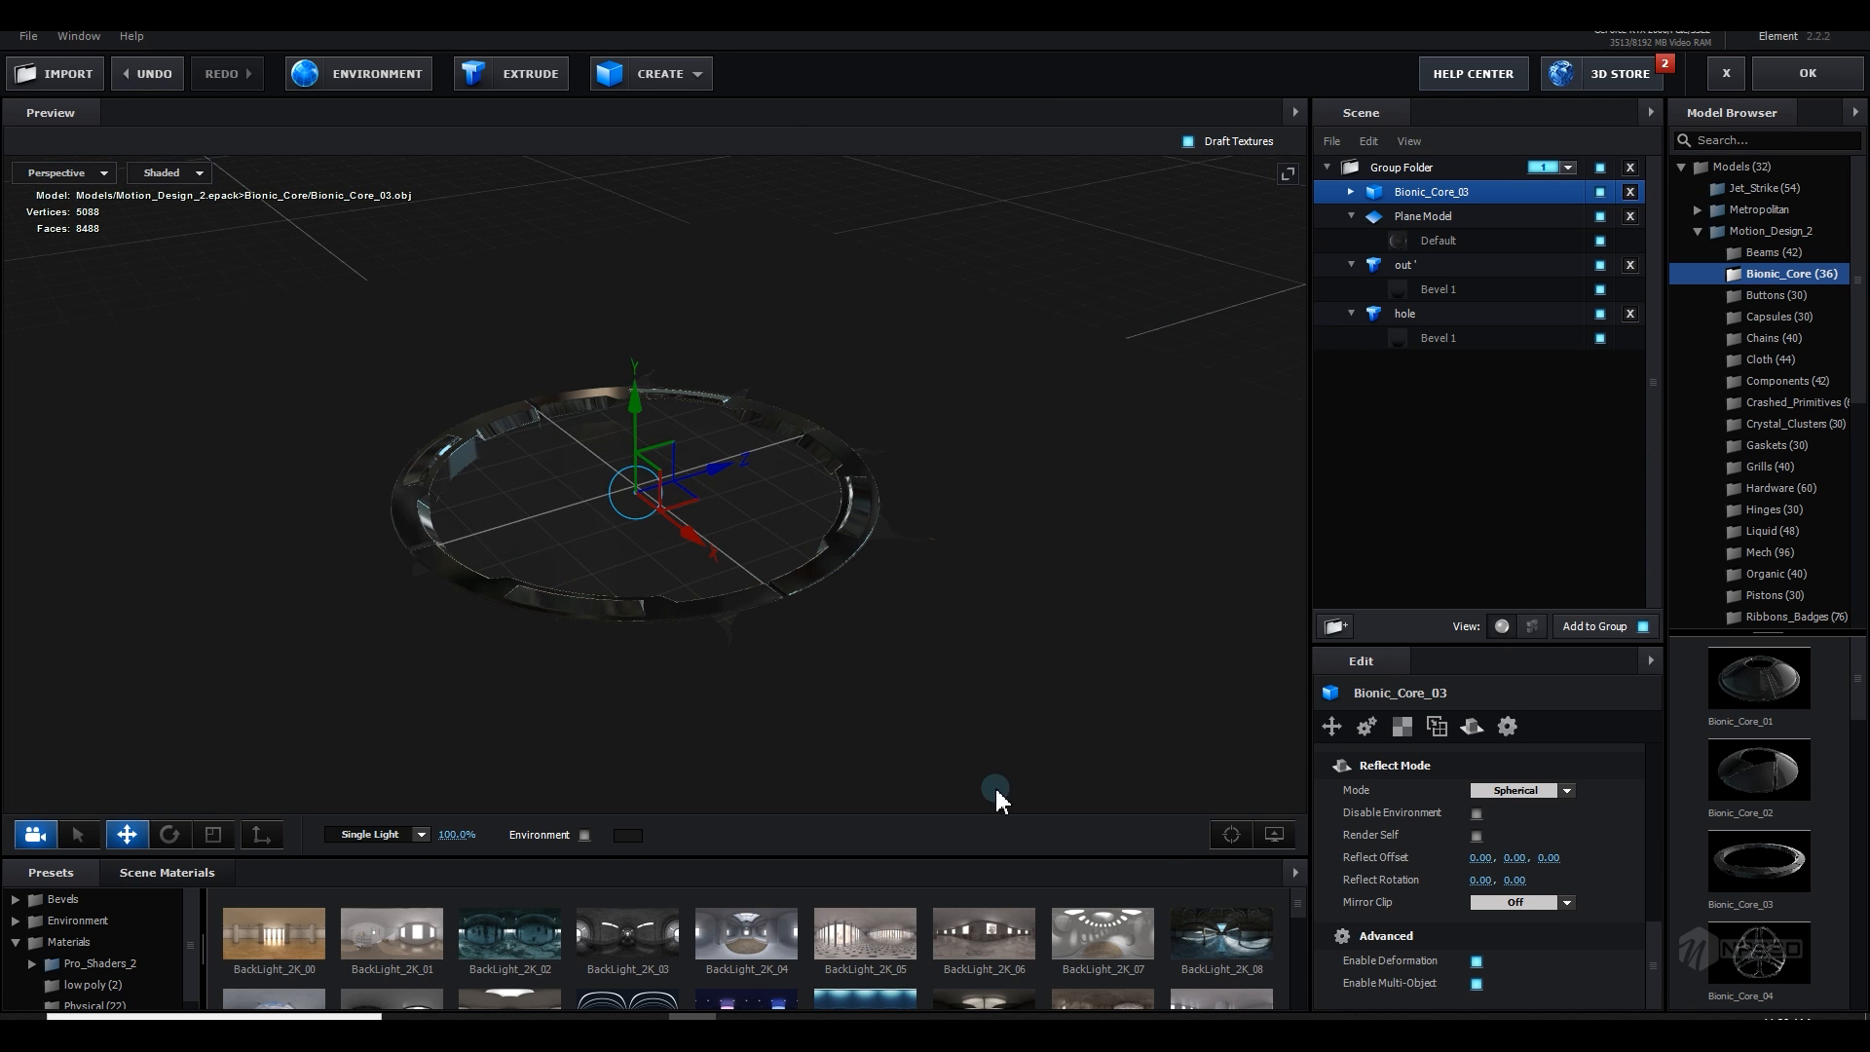
{"action": "left_click", "coordinate": [978, 933]}
{"action": "mouse_move", "coordinate": [933, 682]}
{"action": "left_mouse_down"}
{"action": "mouse_move", "coordinate": [896, 681]}
{"action": "mouse_move", "coordinate": [911, 687]}
{"action": "left_mouse_up"}
{"action": "left_click", "coordinate": [1808, 75]}
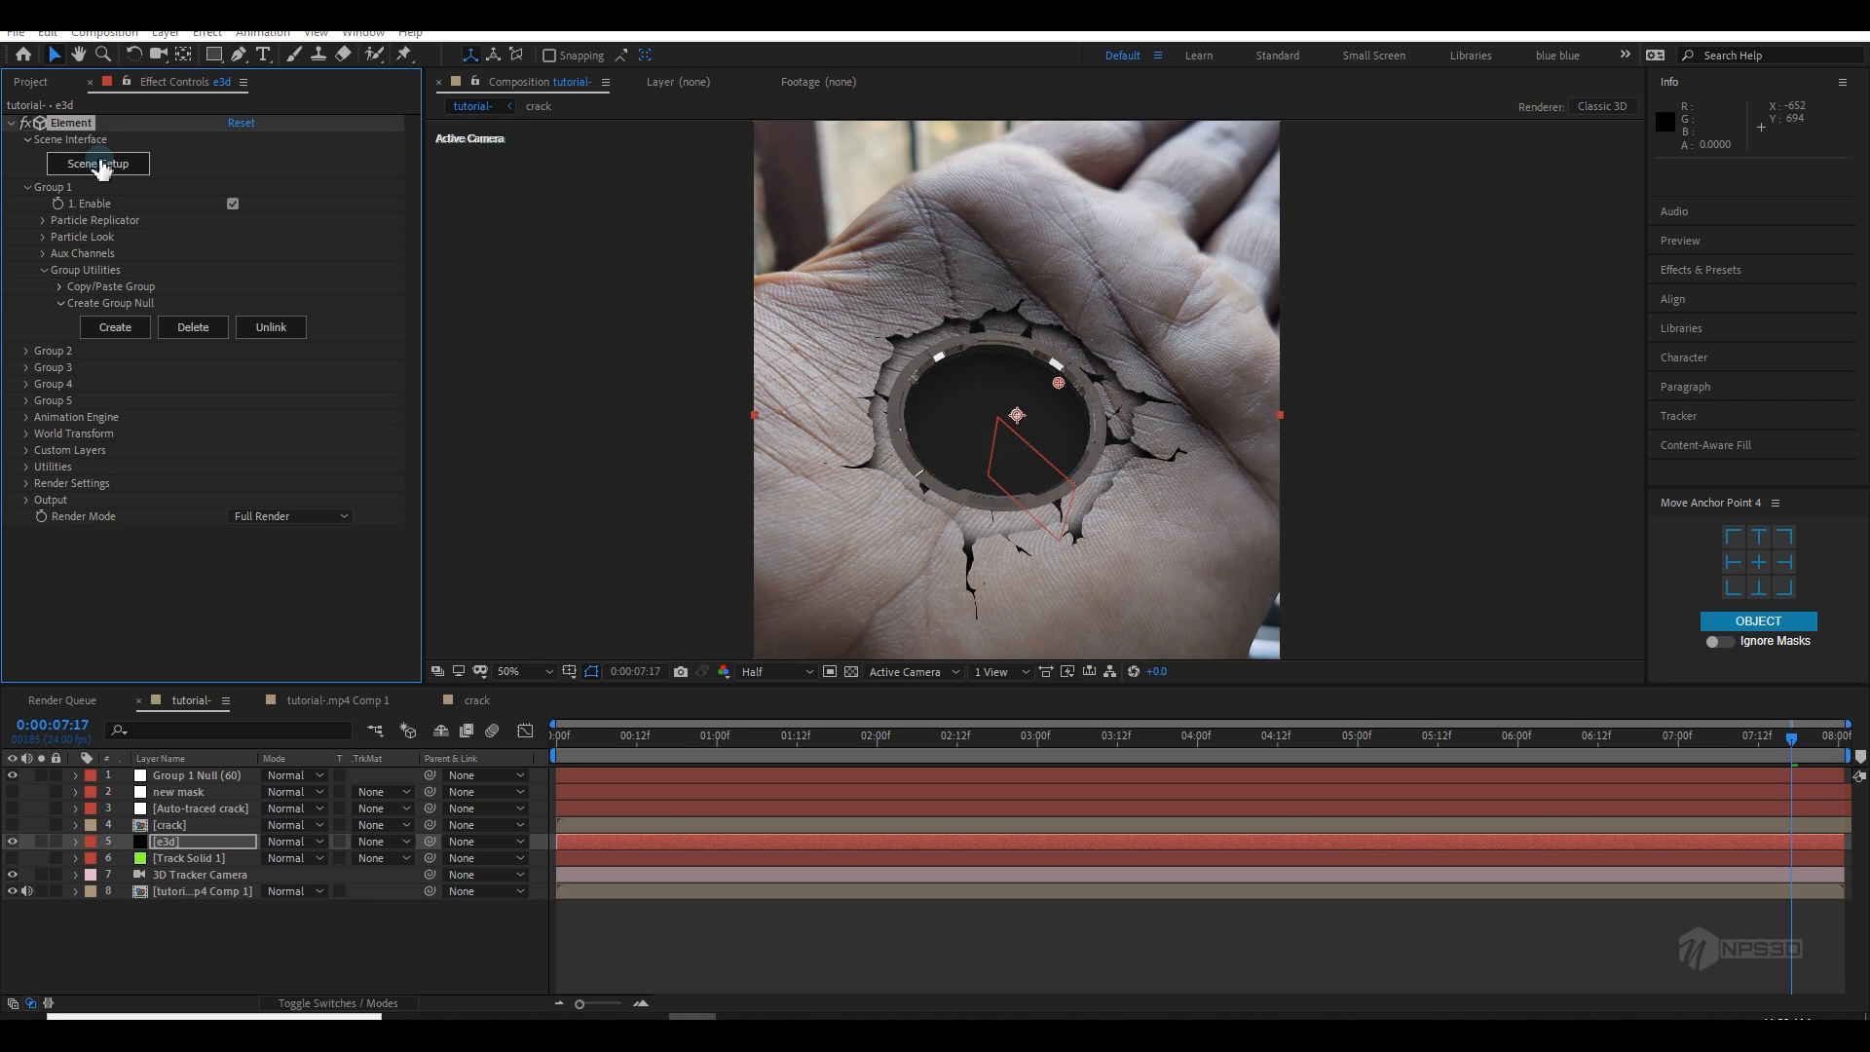
Step: Reopen the scene setup, raise the Bionic_Core_03 ring to about 0.01 on the vertical axis and accept the scene
{"action": "left_click", "coordinate": [99, 164]}
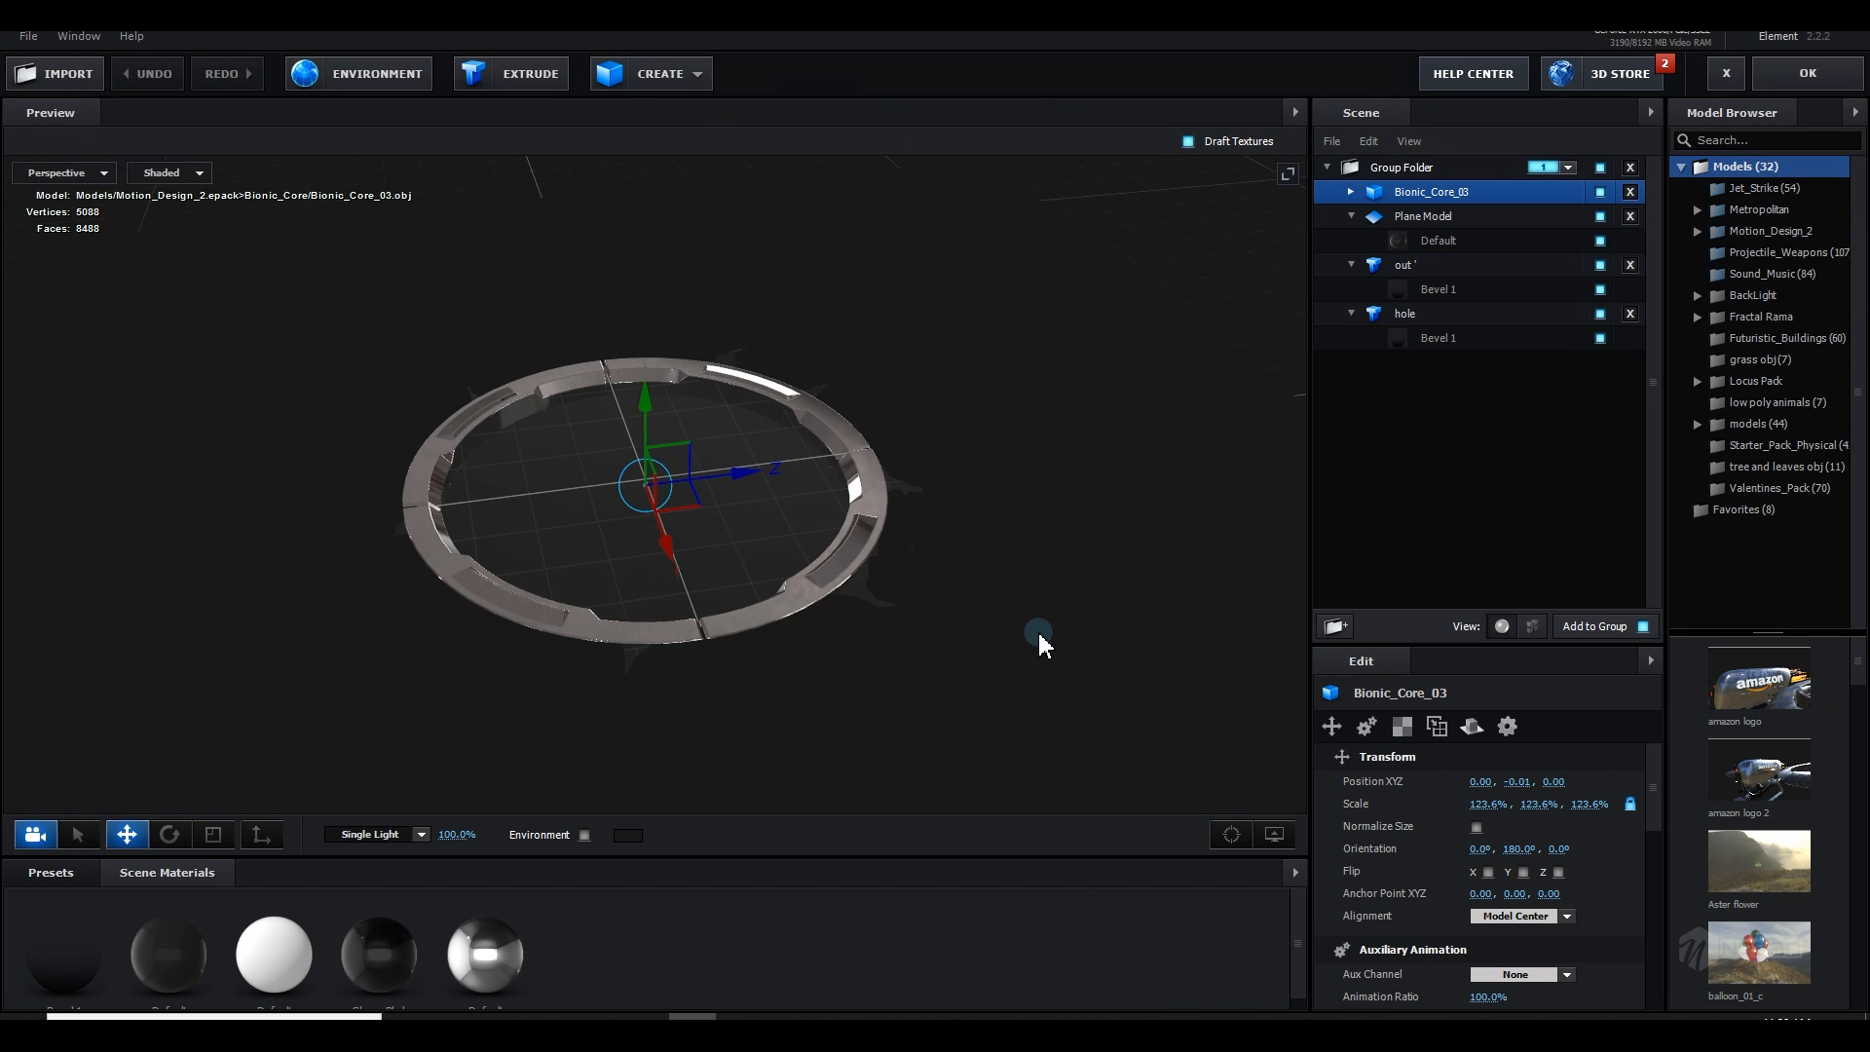
{"action": "left_click_drag", "start_coordinate": [1038, 633], "coordinate": [1229, 857]}
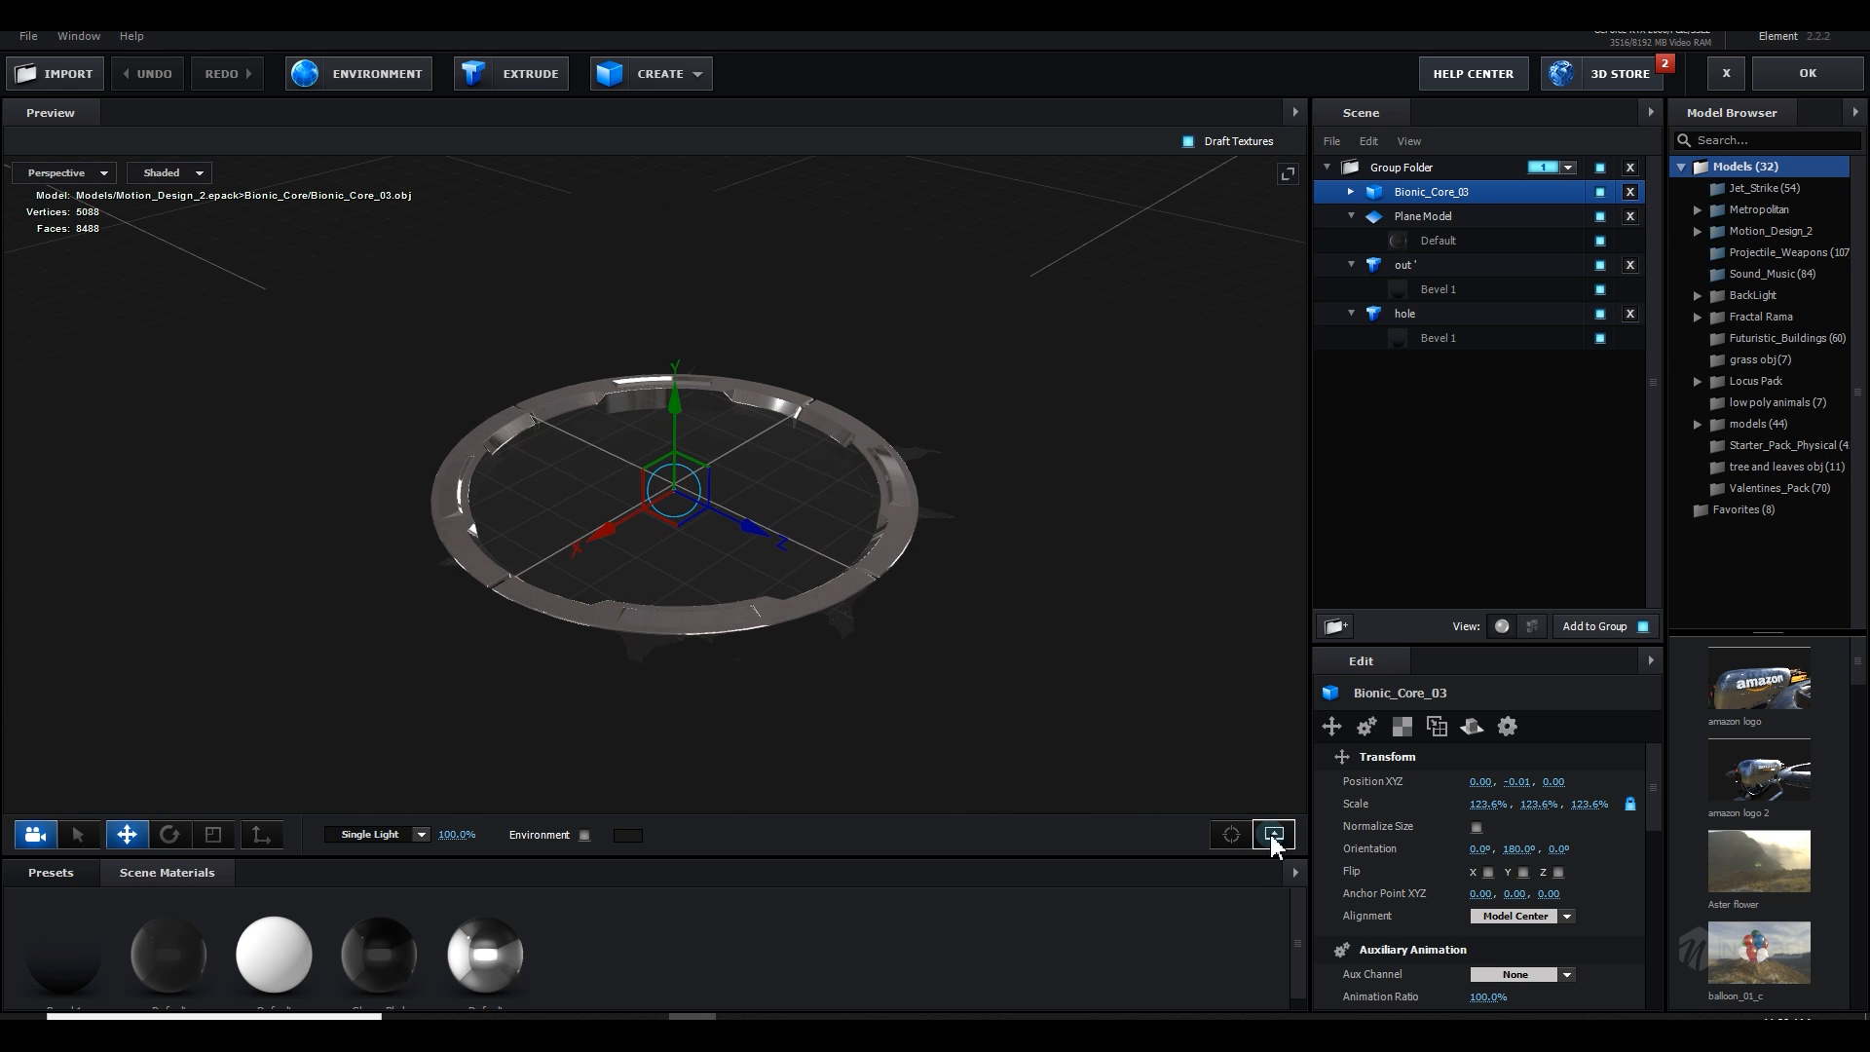
{"action": "left_click", "coordinate": [1272, 836]}
{"action": "left_click", "coordinate": [1123, 770]}
{"action": "left_click_drag", "start_coordinate": [1057, 571], "coordinate": [1039, 612]}
{"action": "mouse_move", "coordinate": [685, 443]}
{"action": "left_mouse_down"}
{"action": "mouse_move", "coordinate": [693, 312]}
{"action": "mouse_move", "coordinate": [682, 506]}
{"action": "mouse_move", "coordinate": [681, 413]}
{"action": "left_mouse_up"}
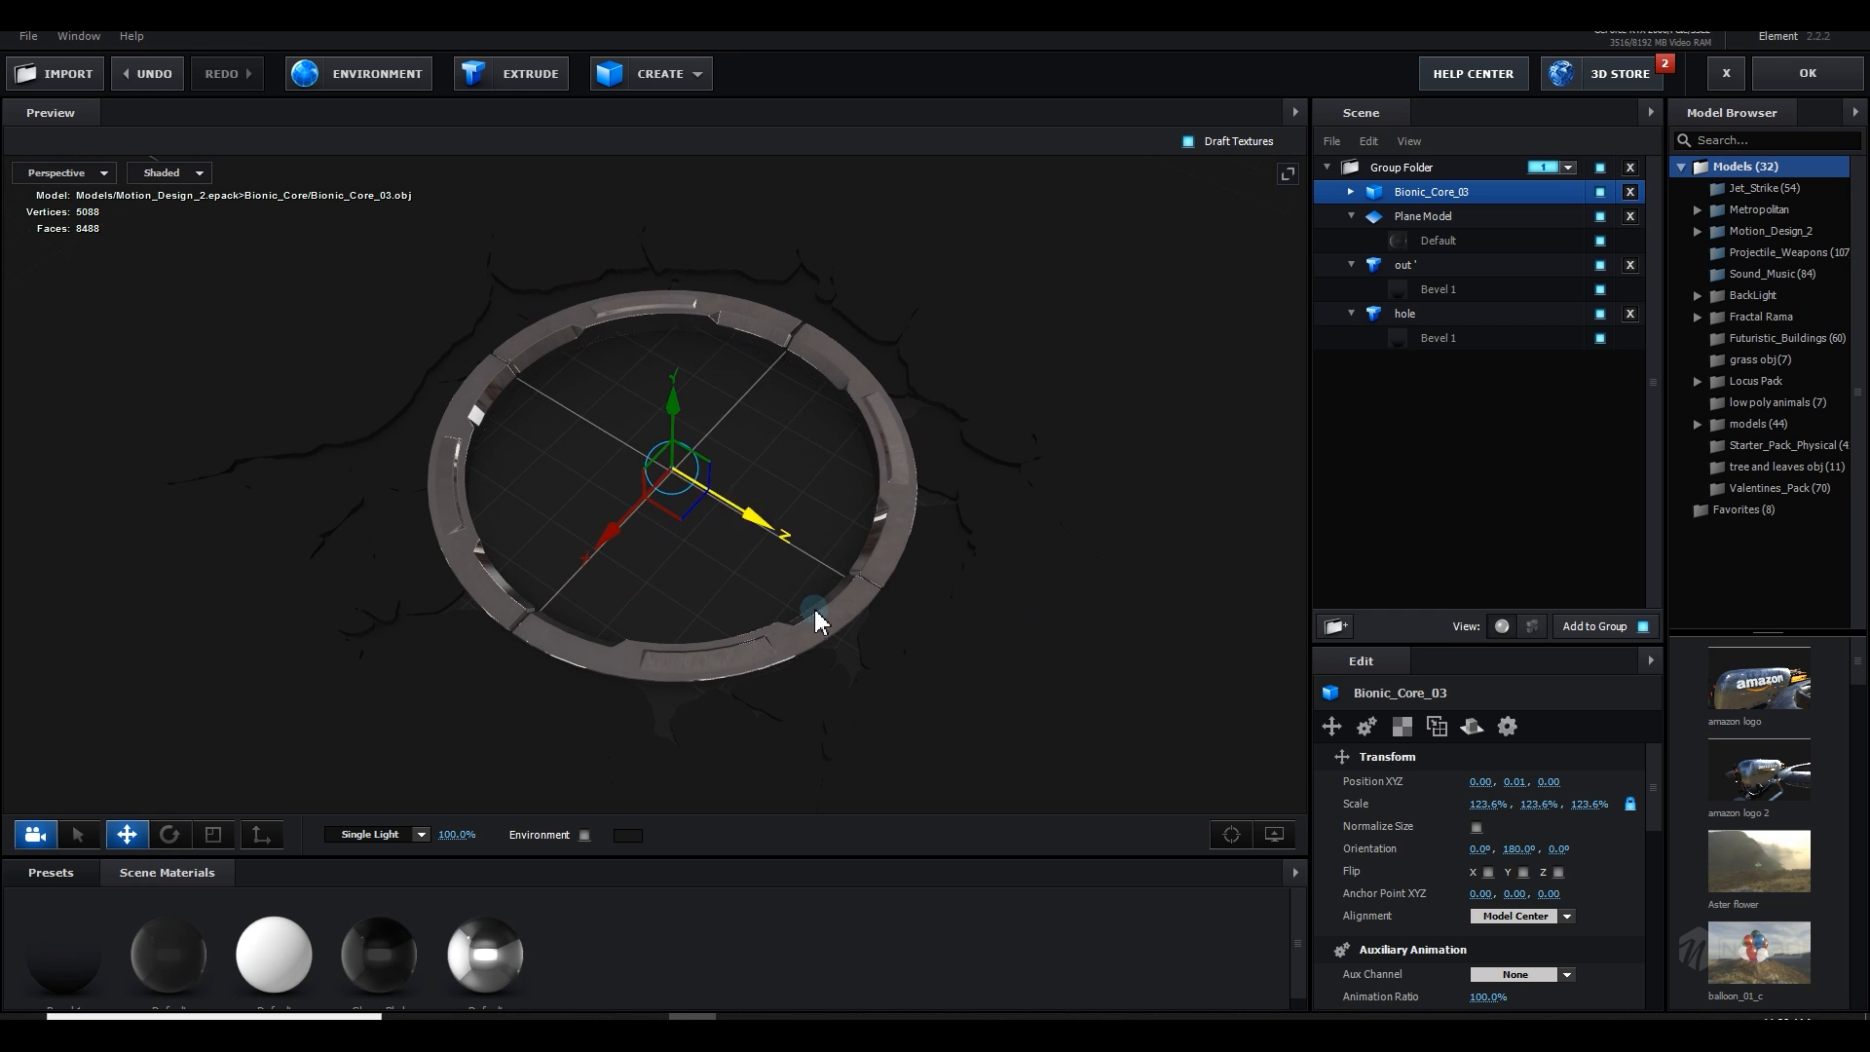
{"action": "left_click_drag", "start_coordinate": [811, 604], "coordinate": [764, 561]}
{"action": "key", "text": "r"}
{"action": "mouse_move", "coordinate": [677, 482]}
{"action": "left_mouse_down"}
{"action": "mouse_move", "coordinate": [705, 454]}
{"action": "mouse_move", "coordinate": [698, 467]}
{"action": "left_mouse_up"}
{"action": "left_click", "coordinate": [1807, 76]}
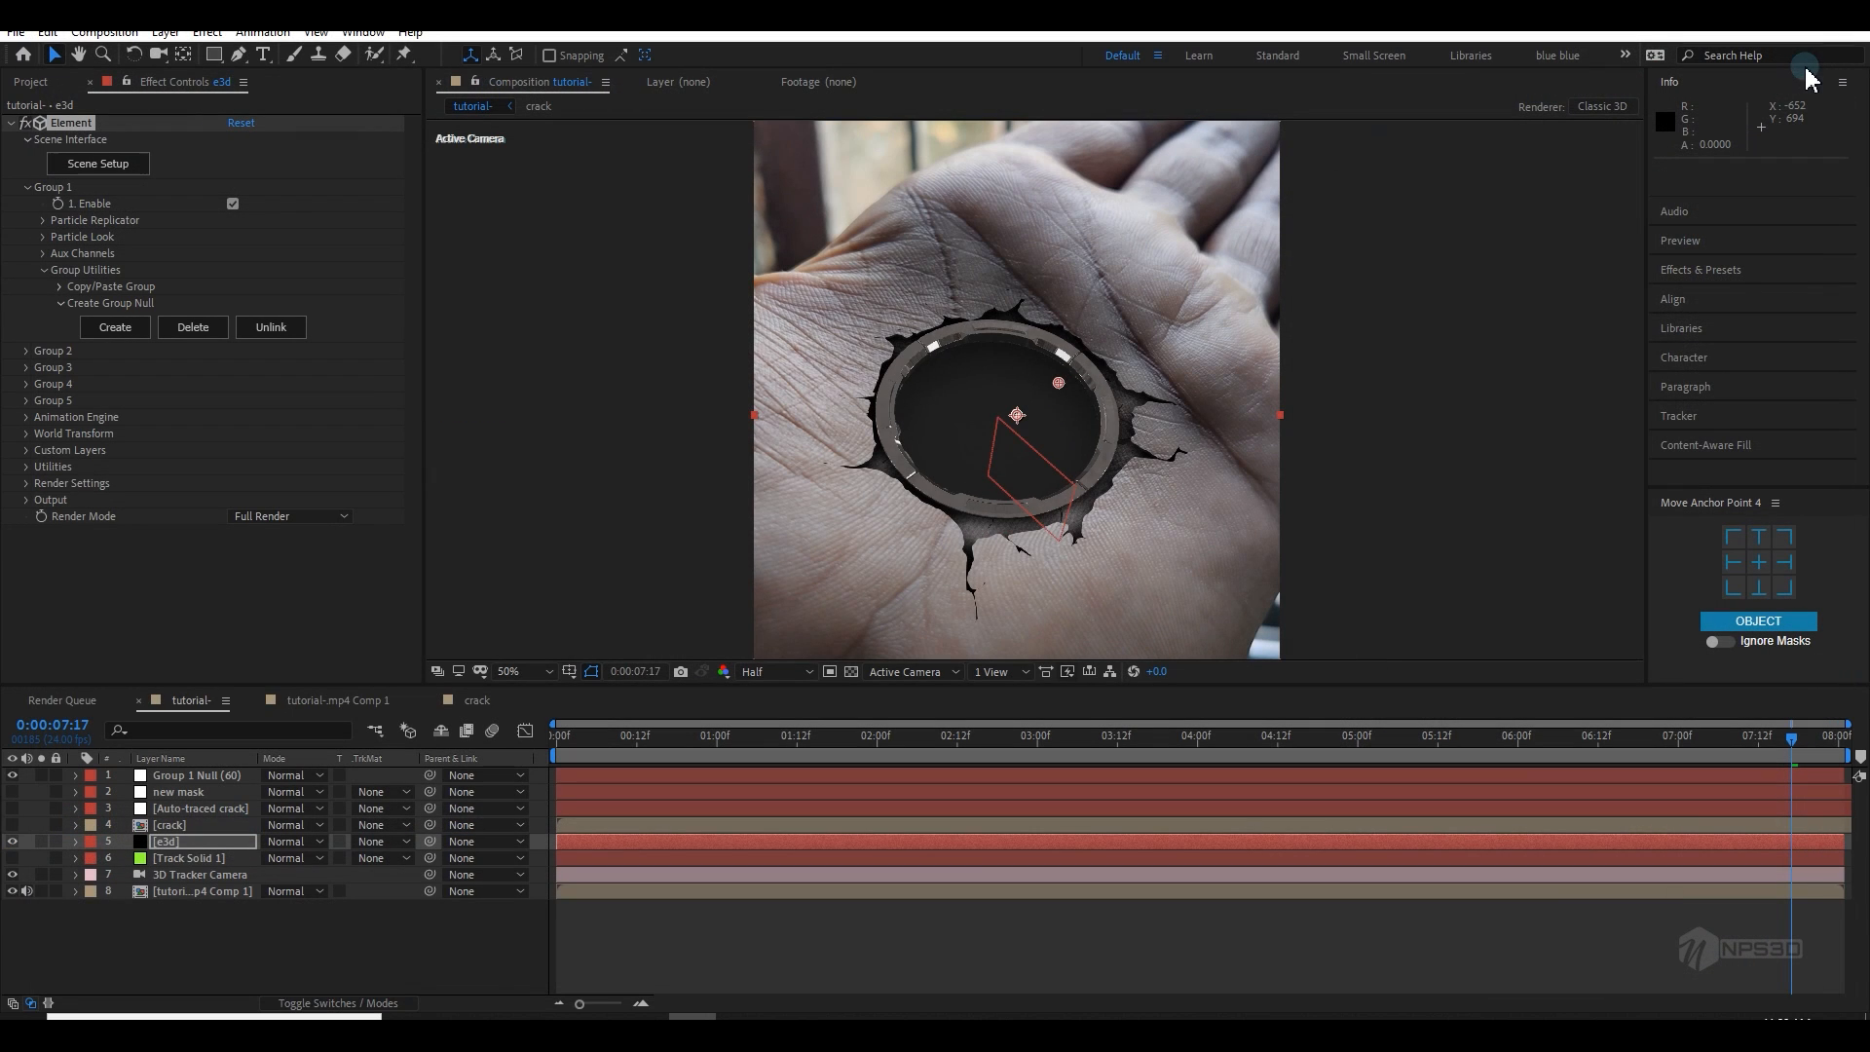
Step: Reopen the scene setup and lower the Bionic_Core_03 ring to a vertical position of about 0.00
{"action": "scroll", "coordinate": [1143, 465], "scroll_direction": "up", "scroll_amount": 1}
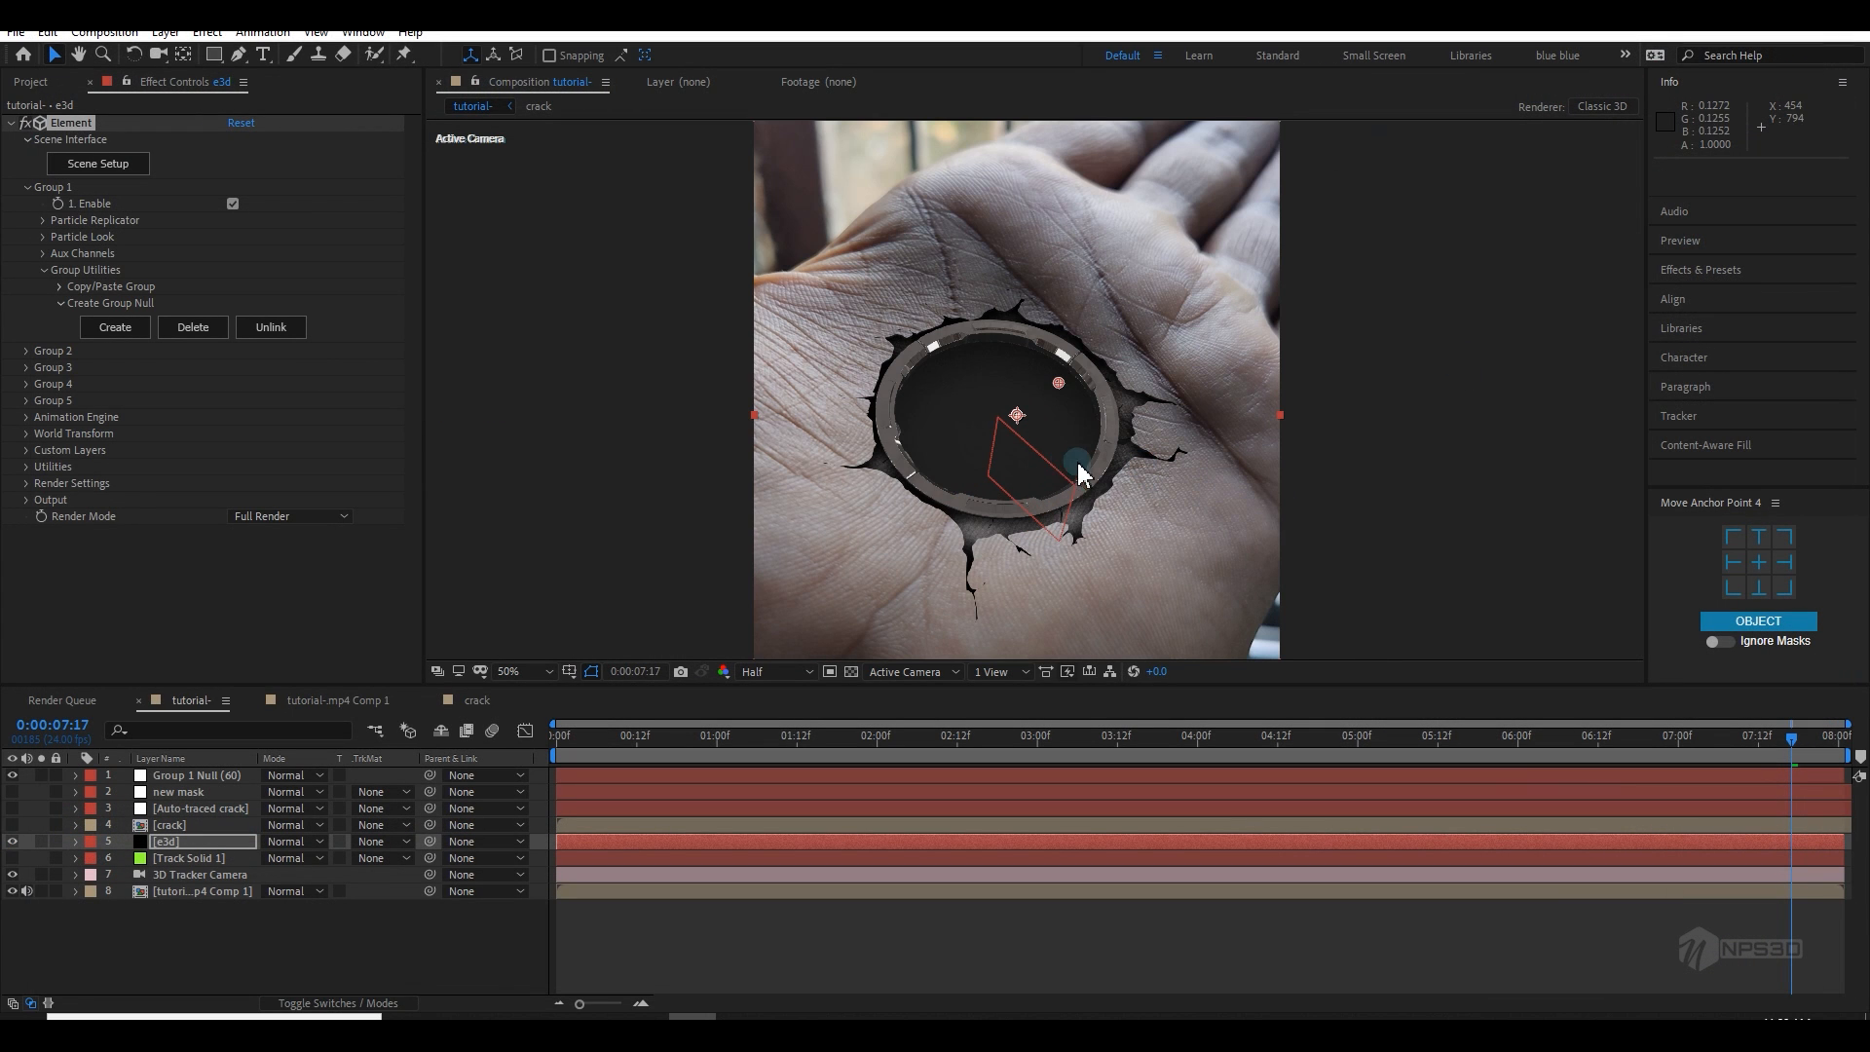
{"action": "left_click", "coordinate": [93, 168]}
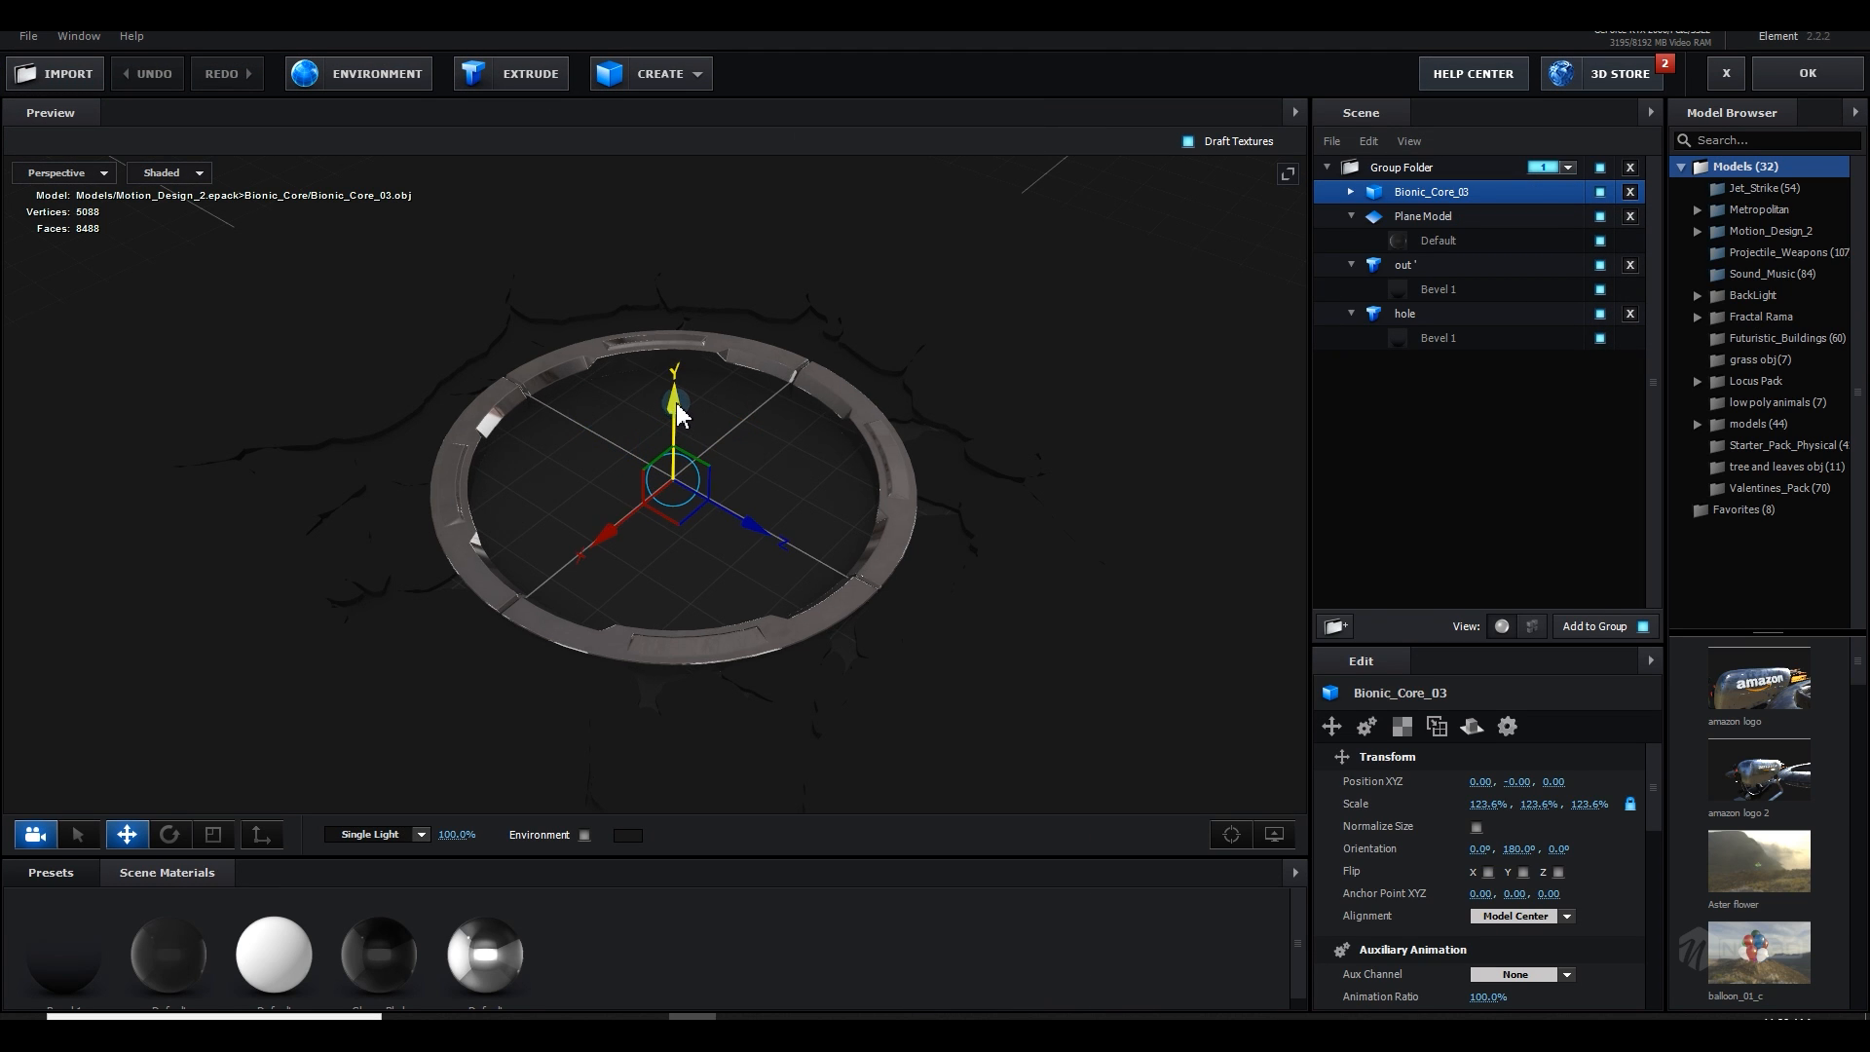
{"action": "left_click_drag", "start_coordinate": [674, 418], "coordinate": [987, 315]}
Step: Open the model options for Bionic_Core_03 in the scene
{"action": "right_click", "coordinate": [1407, 192]}
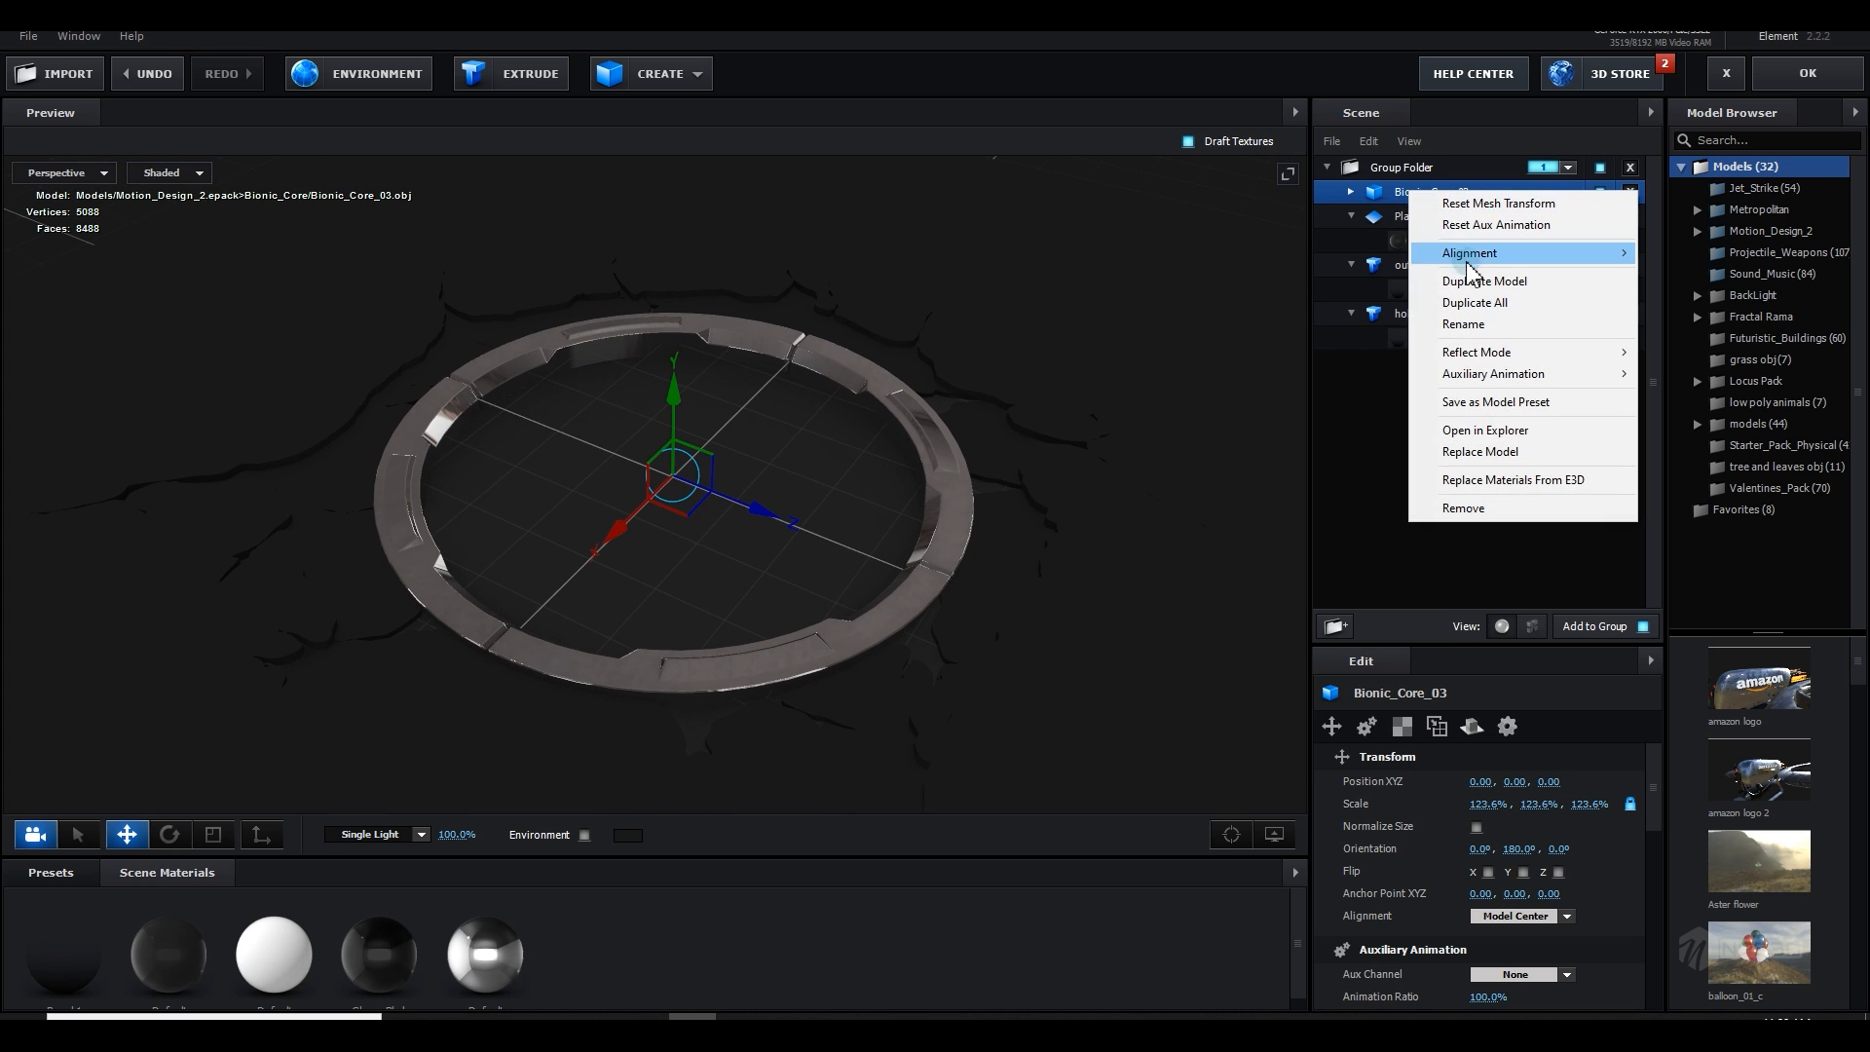
Step: Duplicate the Bionic_Core_03 ring and scale the copy uniformly to about 137.4% as an outer ring
{"action": "left_click", "coordinate": [1471, 277]}
{"action": "key", "text": "r"}
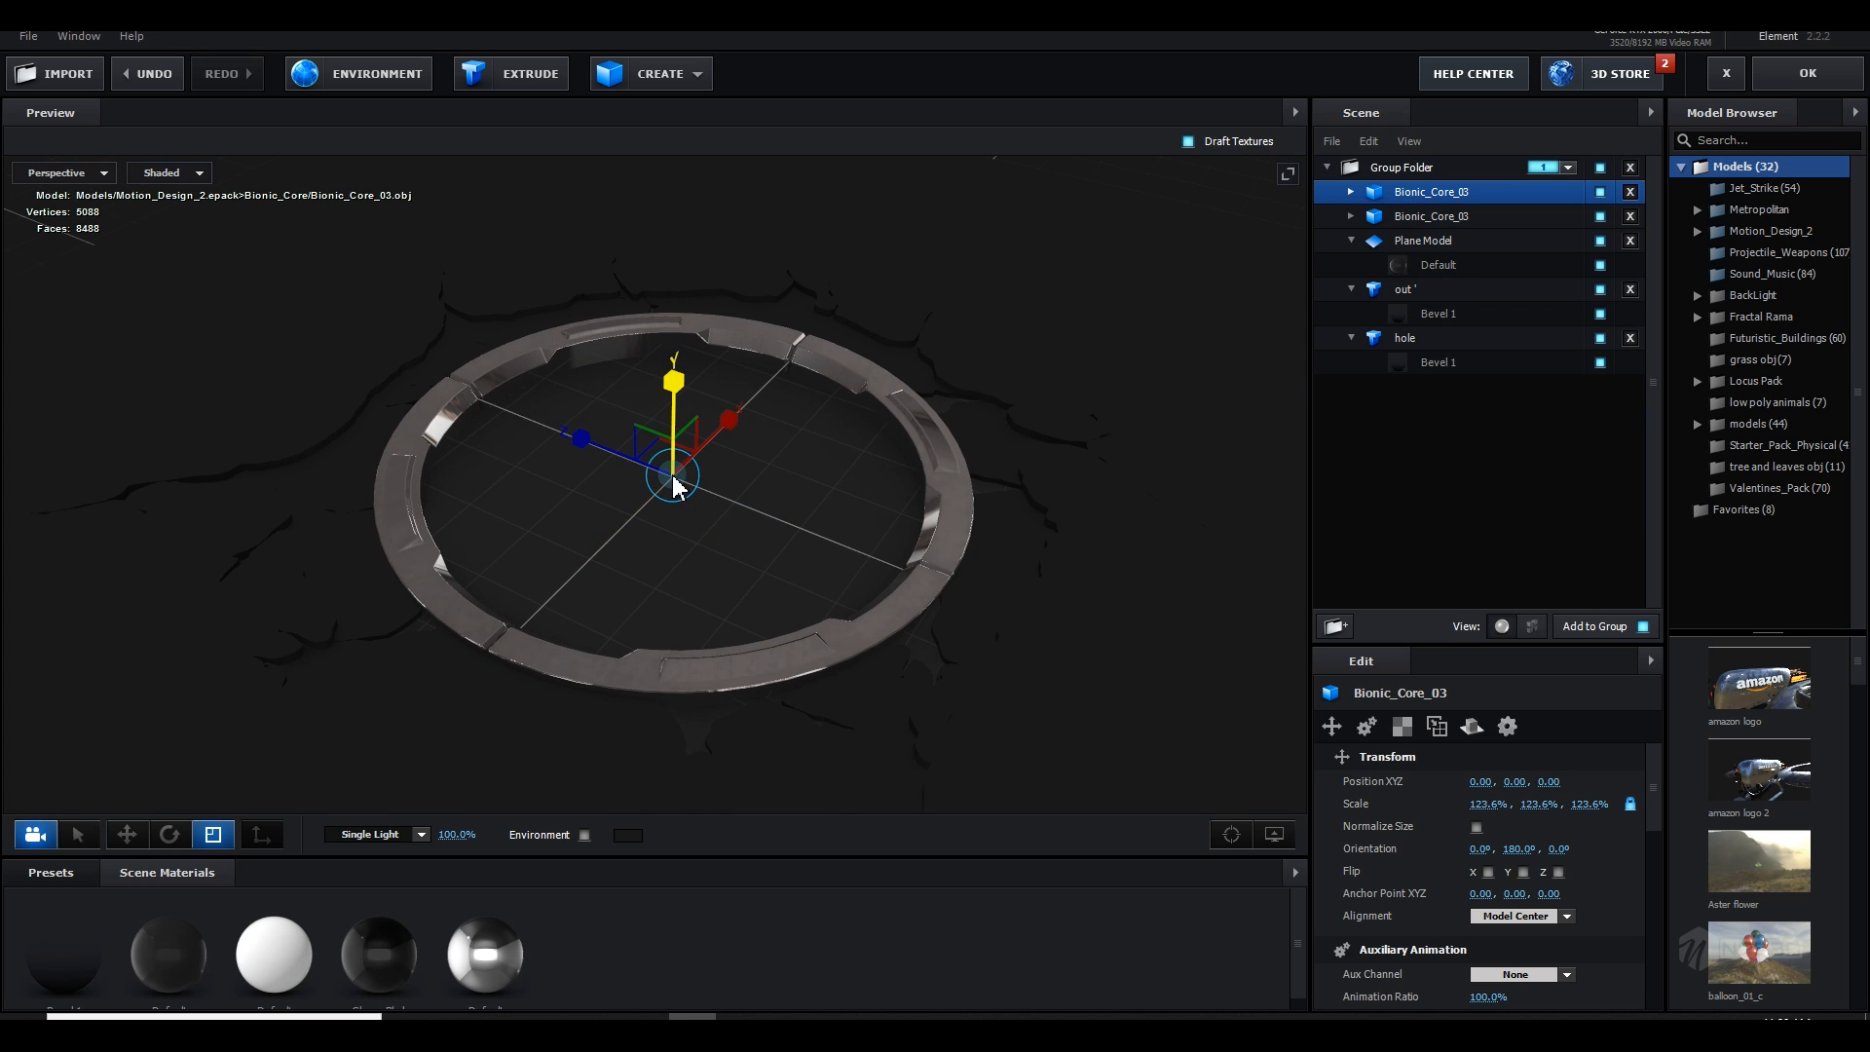
{"action": "left_click_drag", "start_coordinate": [672, 482], "coordinate": [697, 472]}
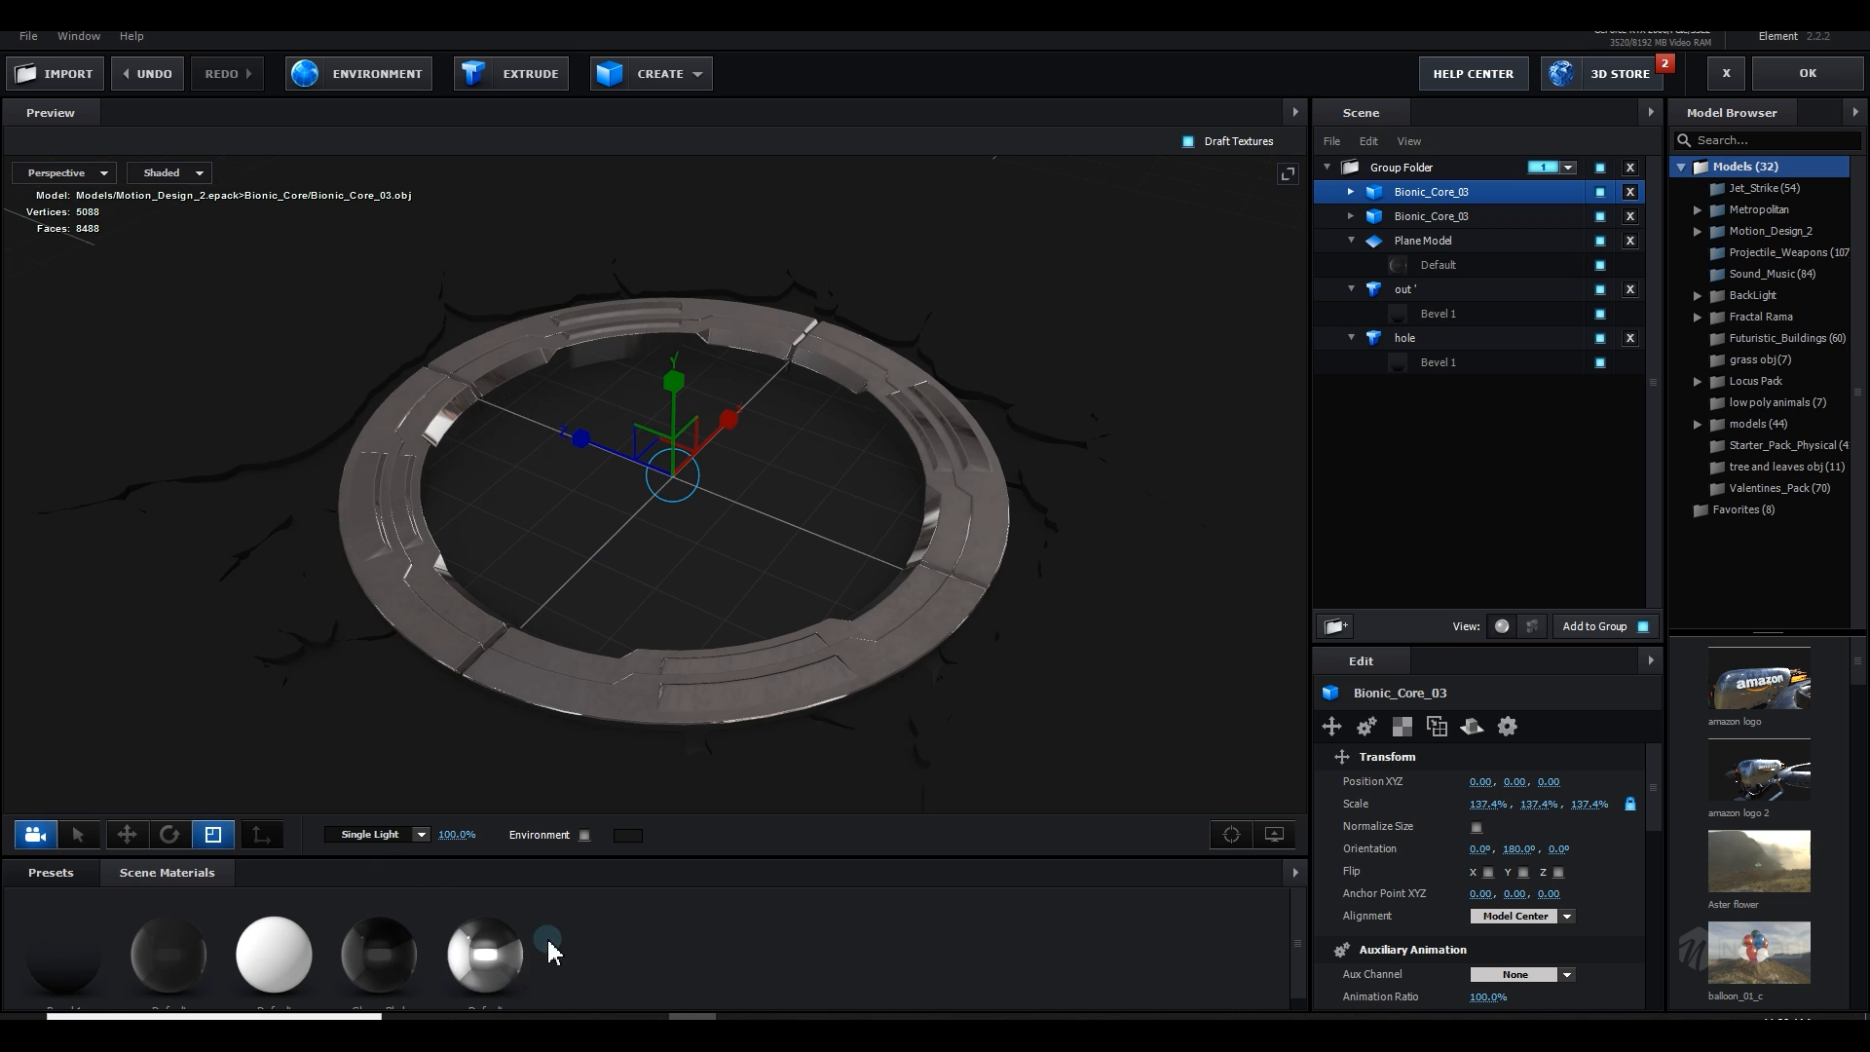
Step: Create a new scene material and assign it to the top surface of the enlarged ring
{"action": "right_click", "coordinate": [621, 944]}
{"action": "left_click", "coordinate": [653, 955]}
{"action": "left_click_drag", "start_coordinate": [589, 960], "coordinate": [404, 634]}
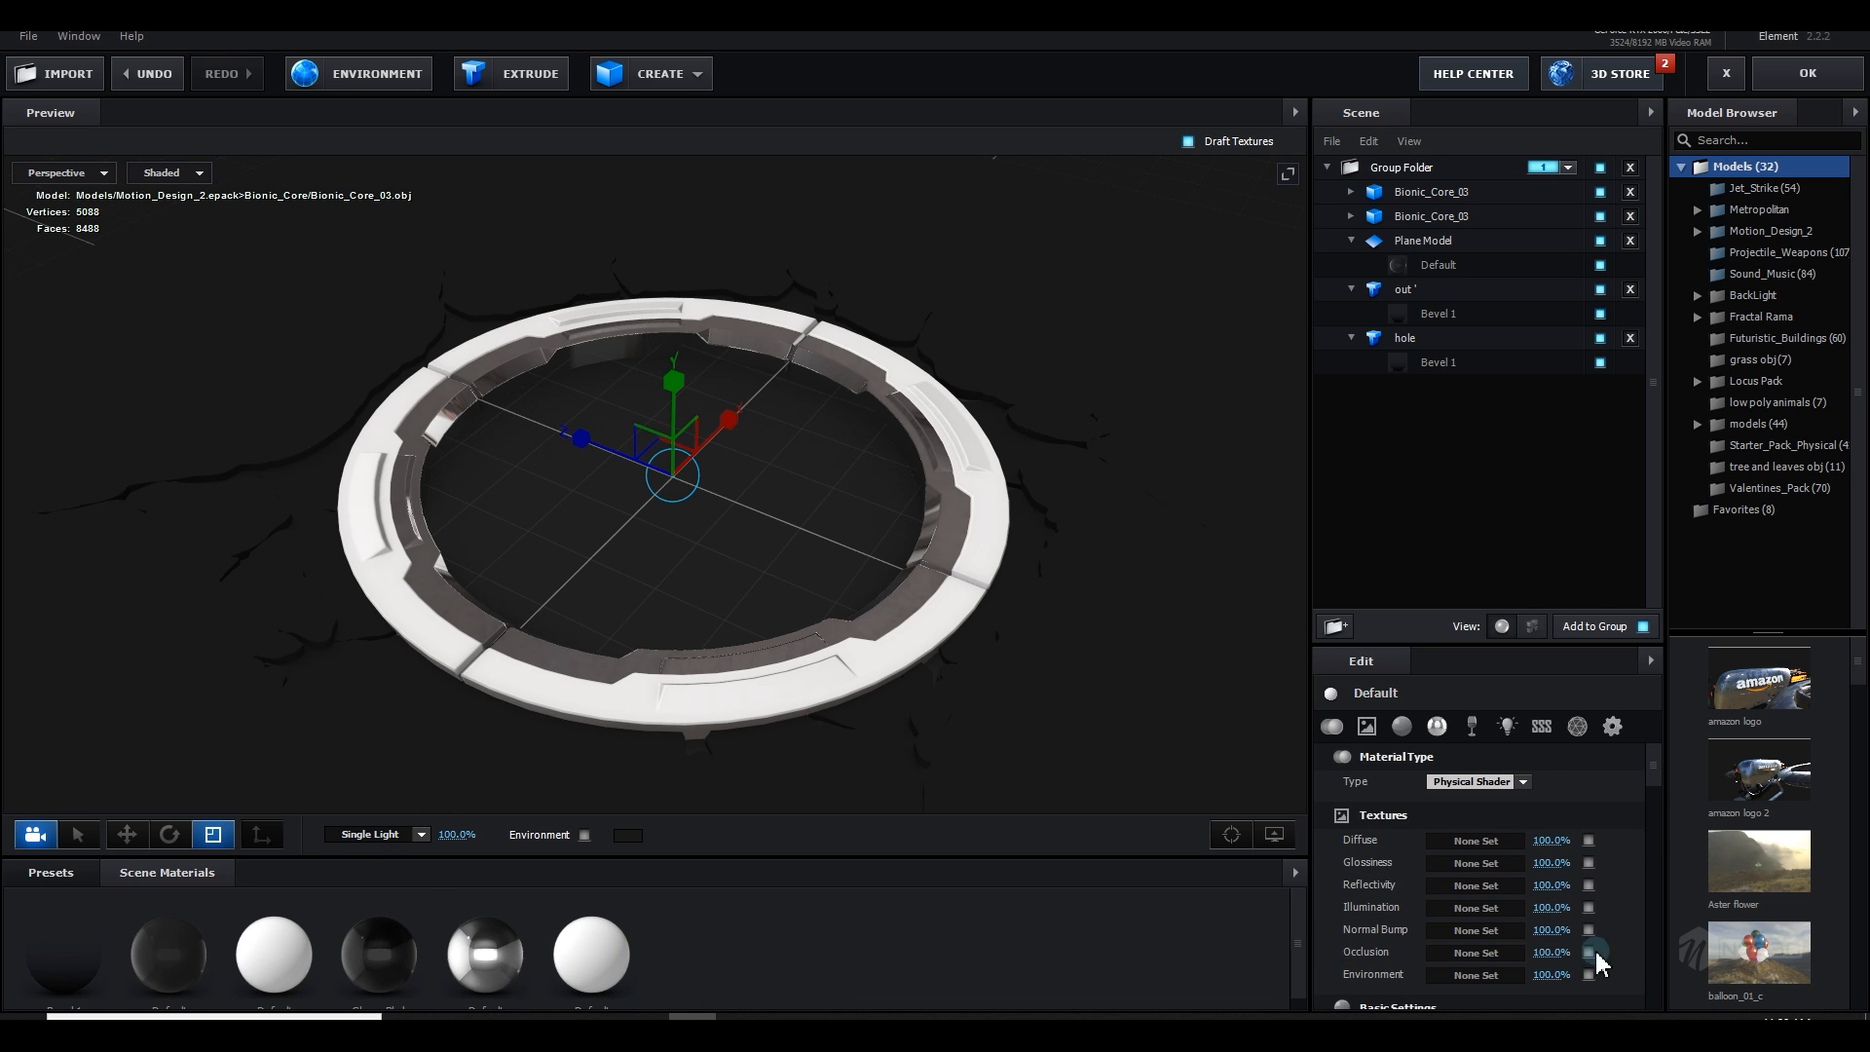
Step: Set the new material's diffuse color to near black and apply the scene setup to the composition
{"action": "scroll", "coordinate": [1597, 960], "scroll_direction": "down", "scroll_amount": 5}
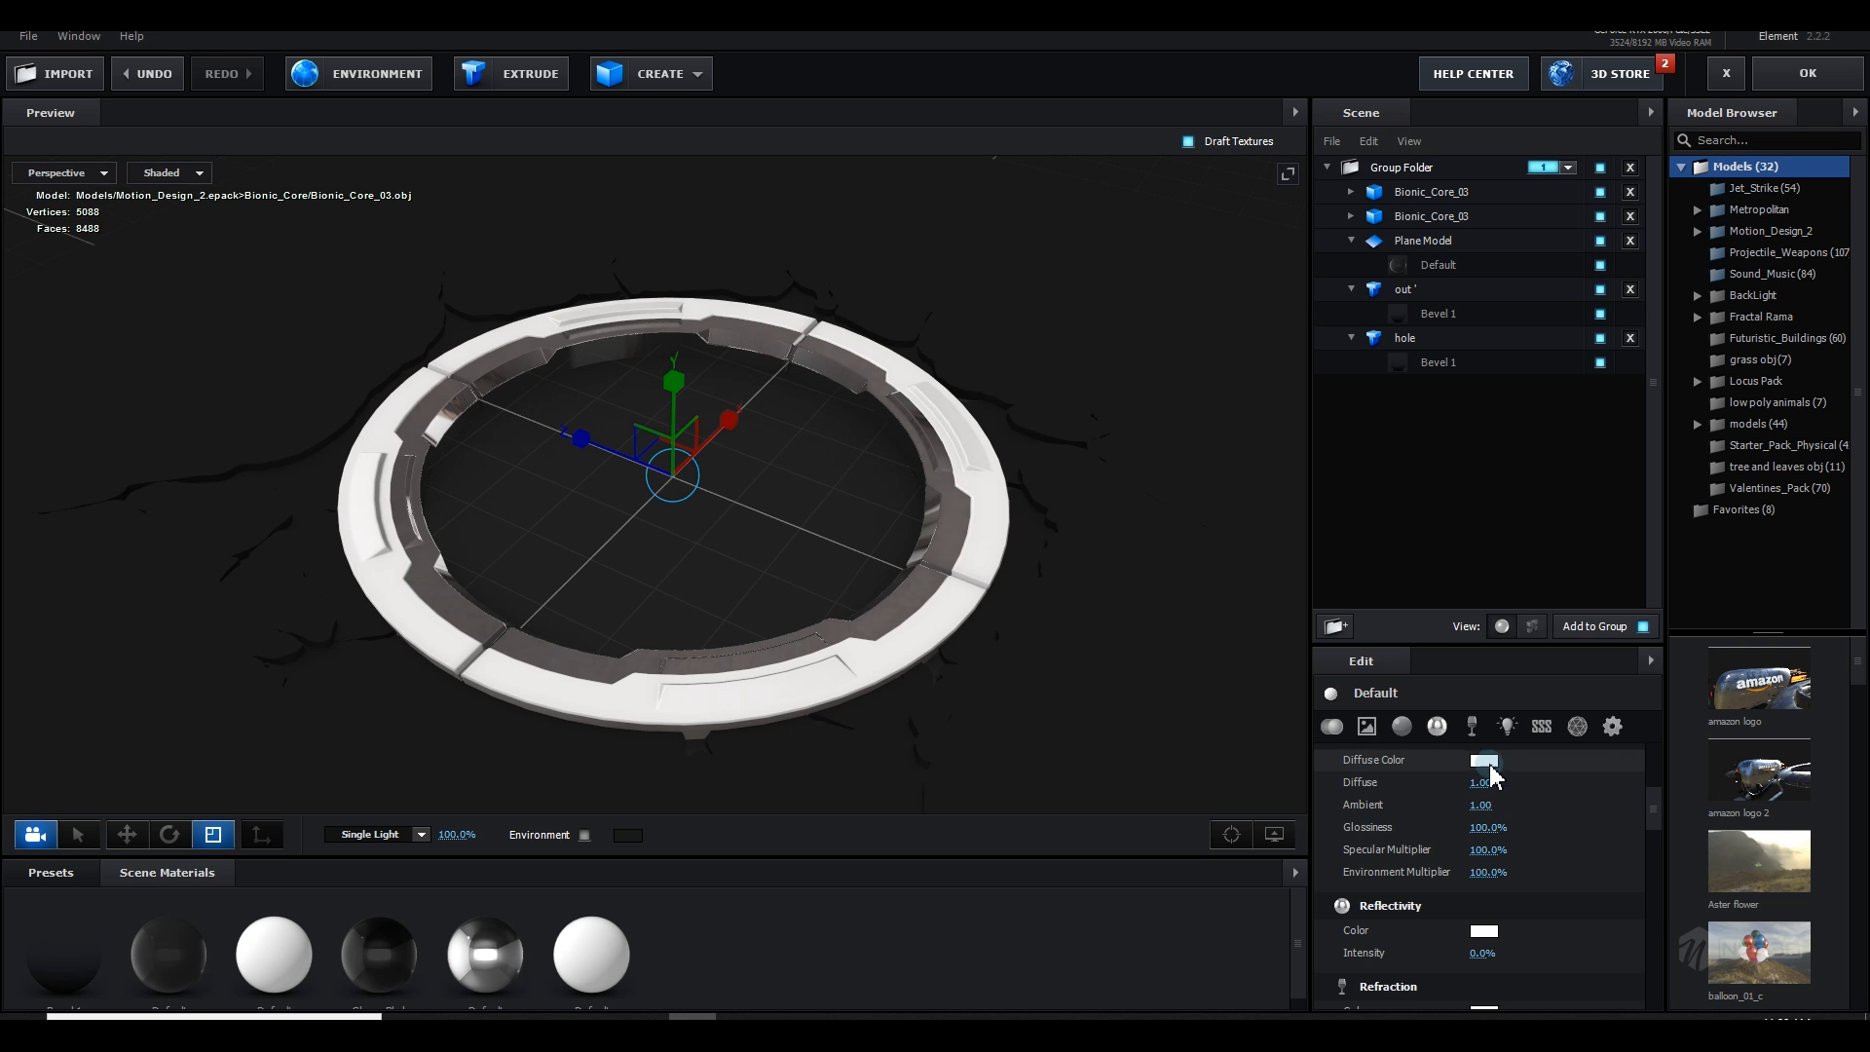
{"action": "left_click", "coordinate": [1485, 760]}
{"action": "left_click_drag", "start_coordinate": [1329, 889], "coordinate": [1286, 920]}
{"action": "left_click", "coordinate": [1668, 900]}
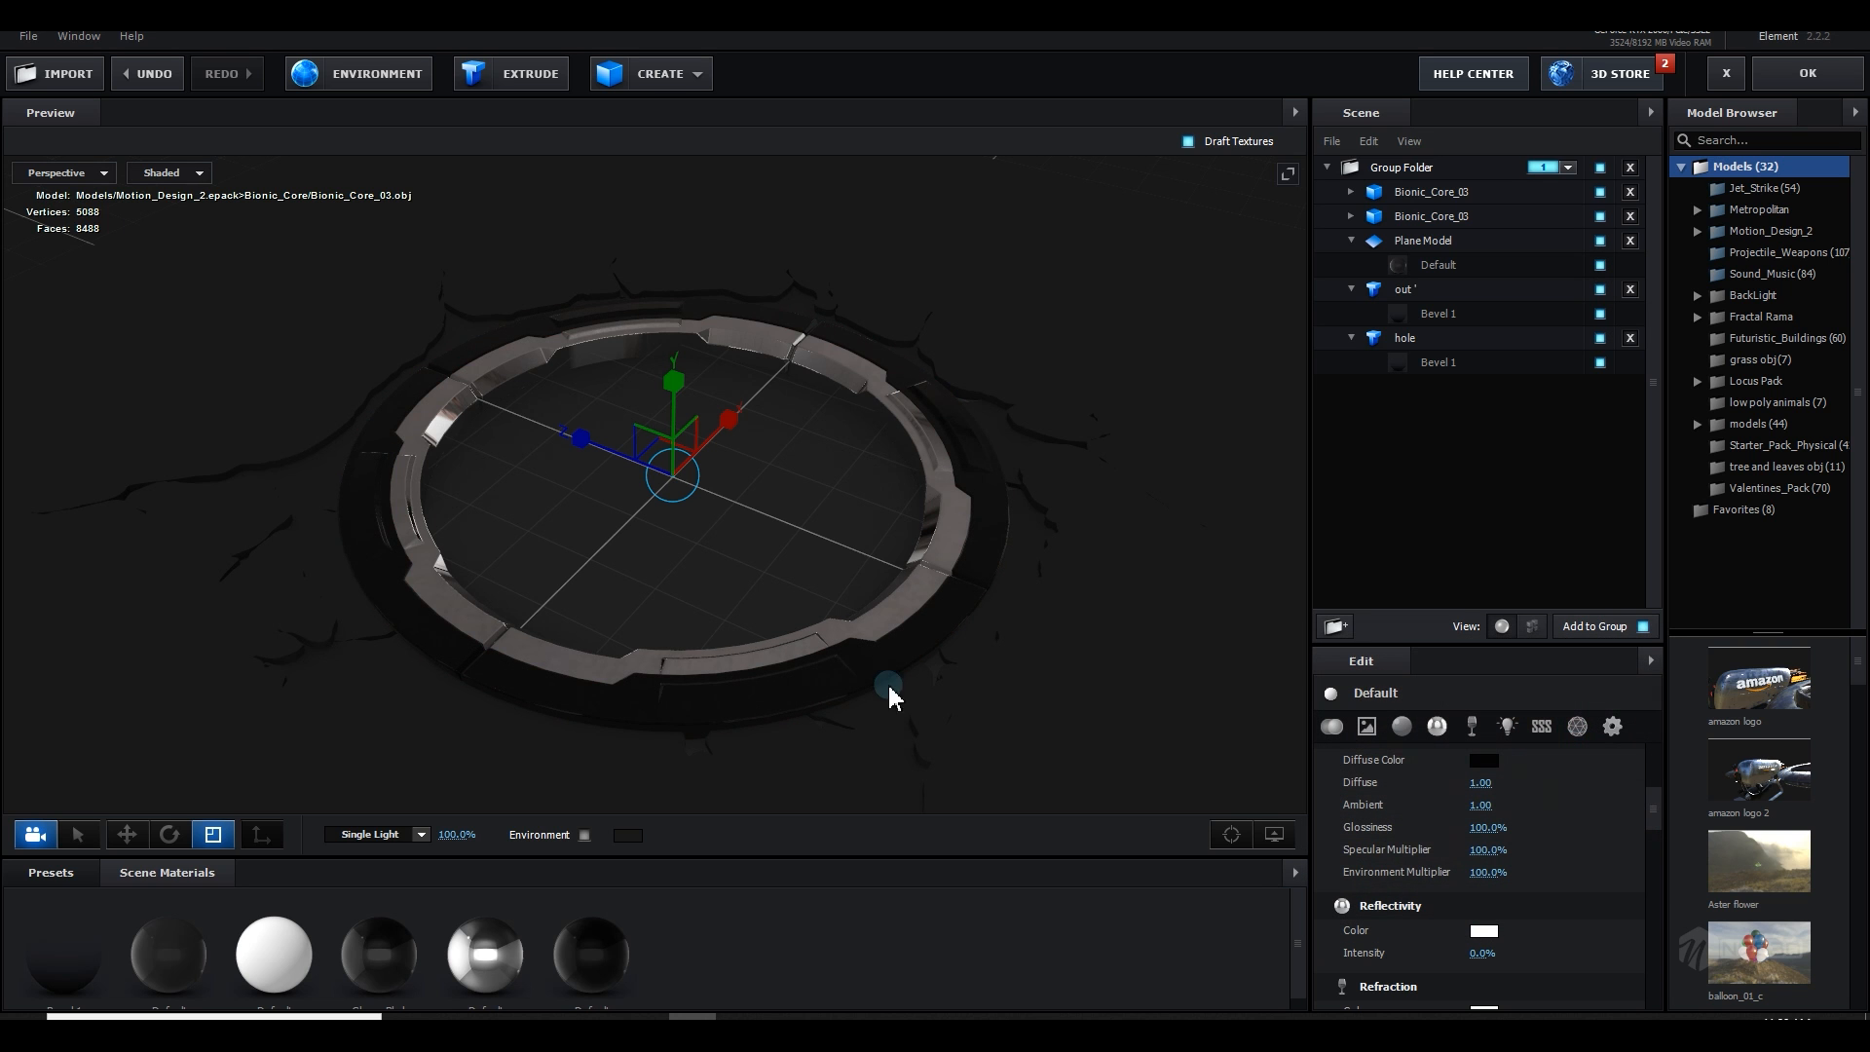
{"action": "left_click_drag", "start_coordinate": [882, 686], "coordinate": [769, 673]}
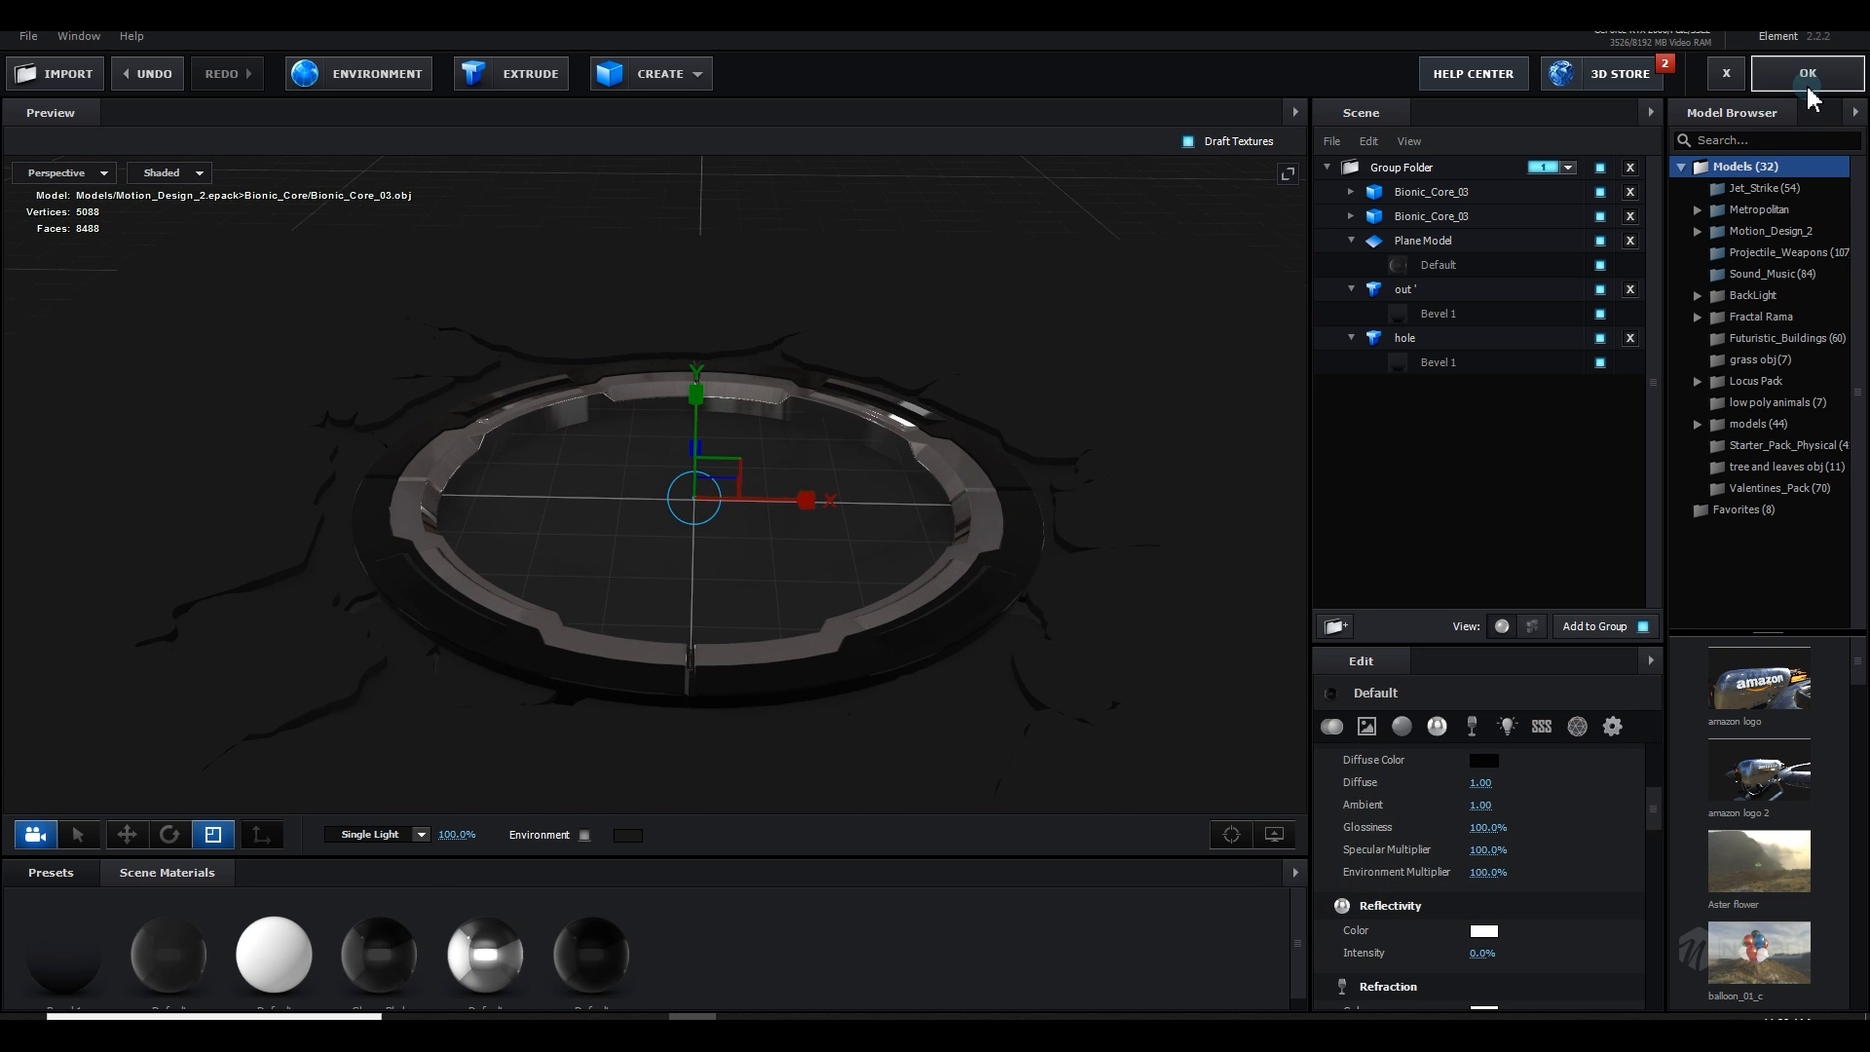
{"action": "left_click", "coordinate": [1808, 82]}
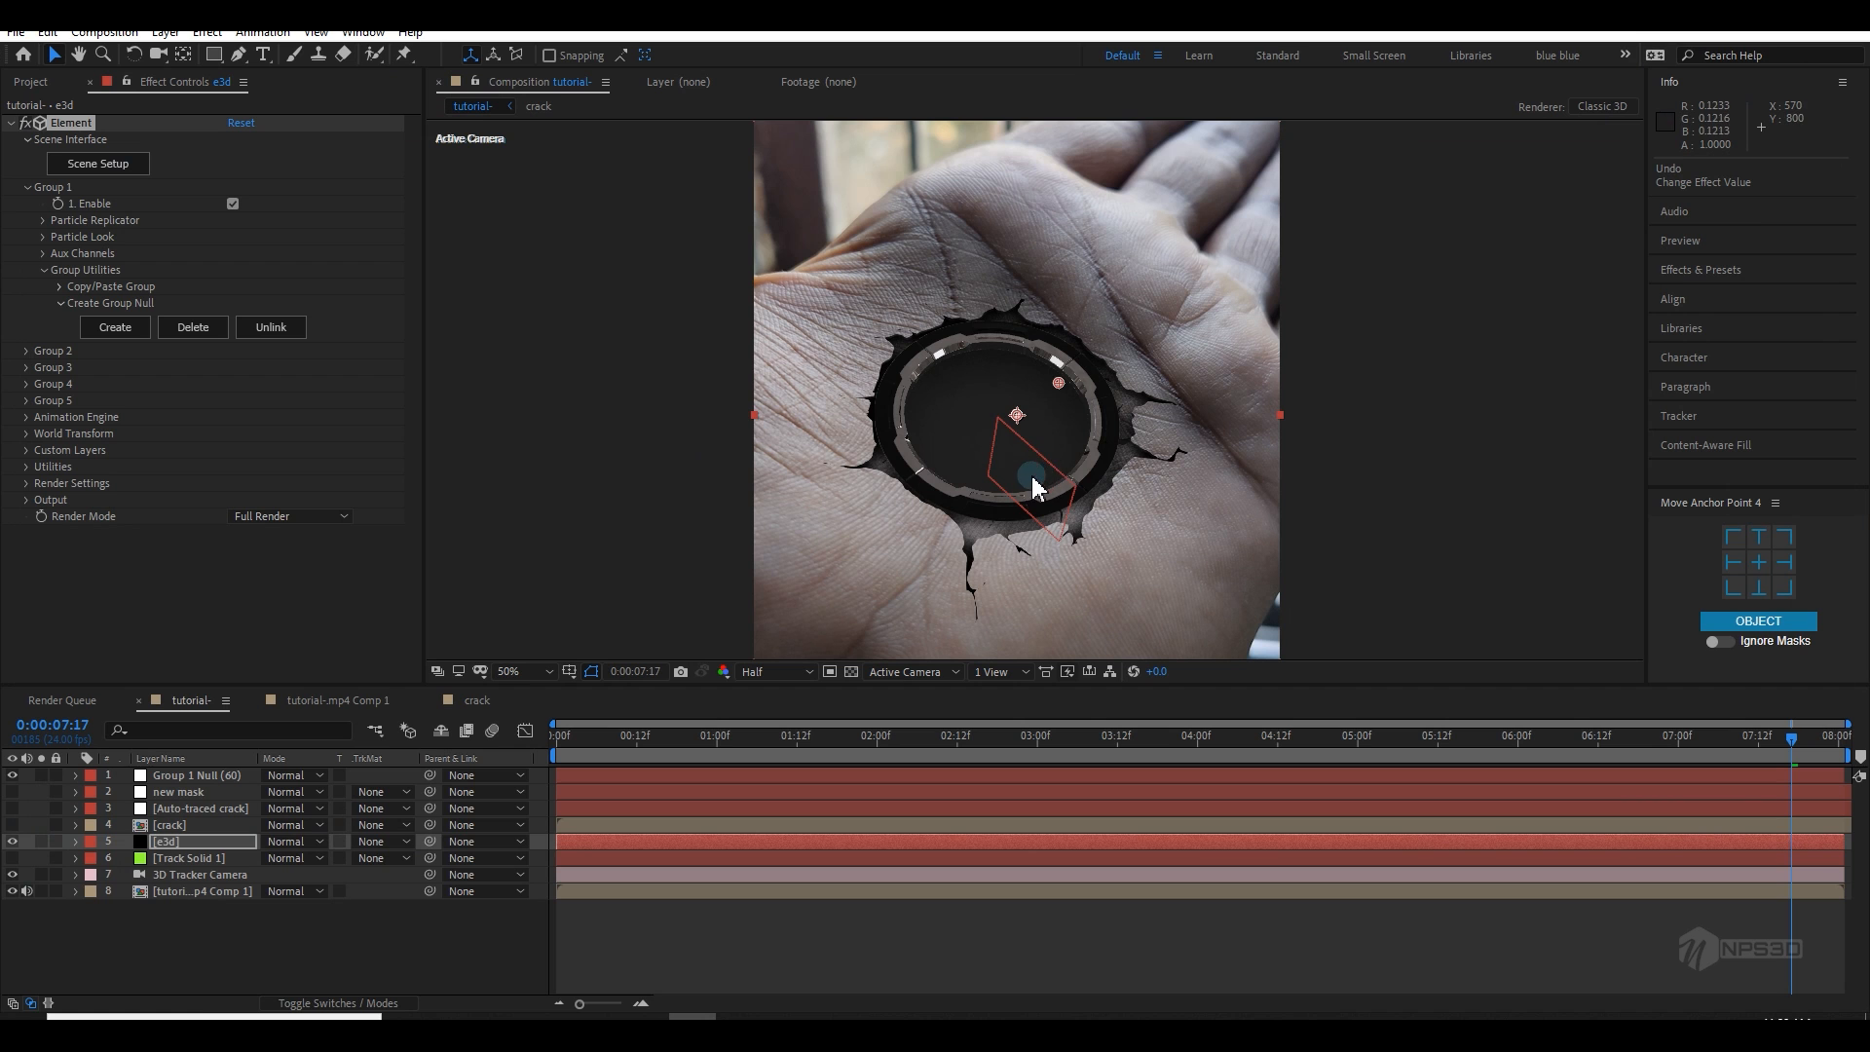
Step: Reopen the Element scene setup and add the compact_handgun model from the Projectile_Weapons collection
{"action": "left_click", "coordinate": [112, 166]}
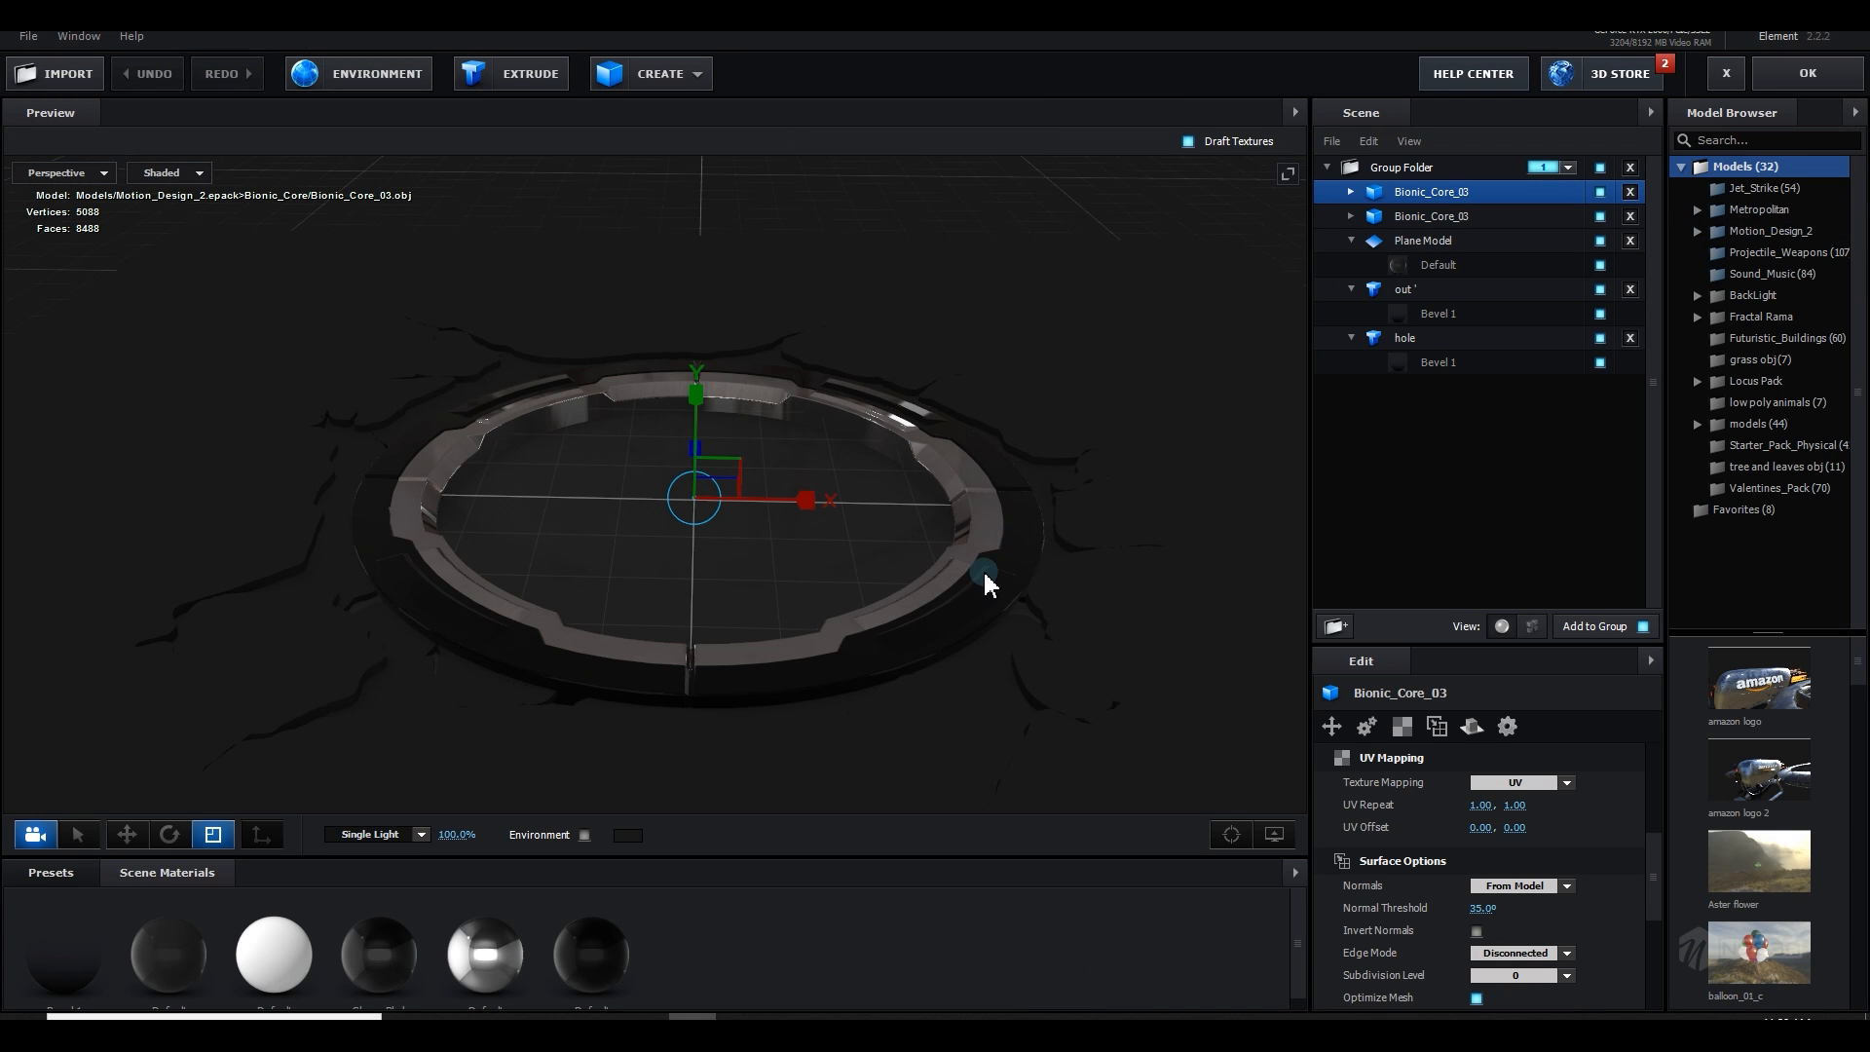
{"action": "left_click_drag", "start_coordinate": [986, 583], "coordinate": [1013, 582]}
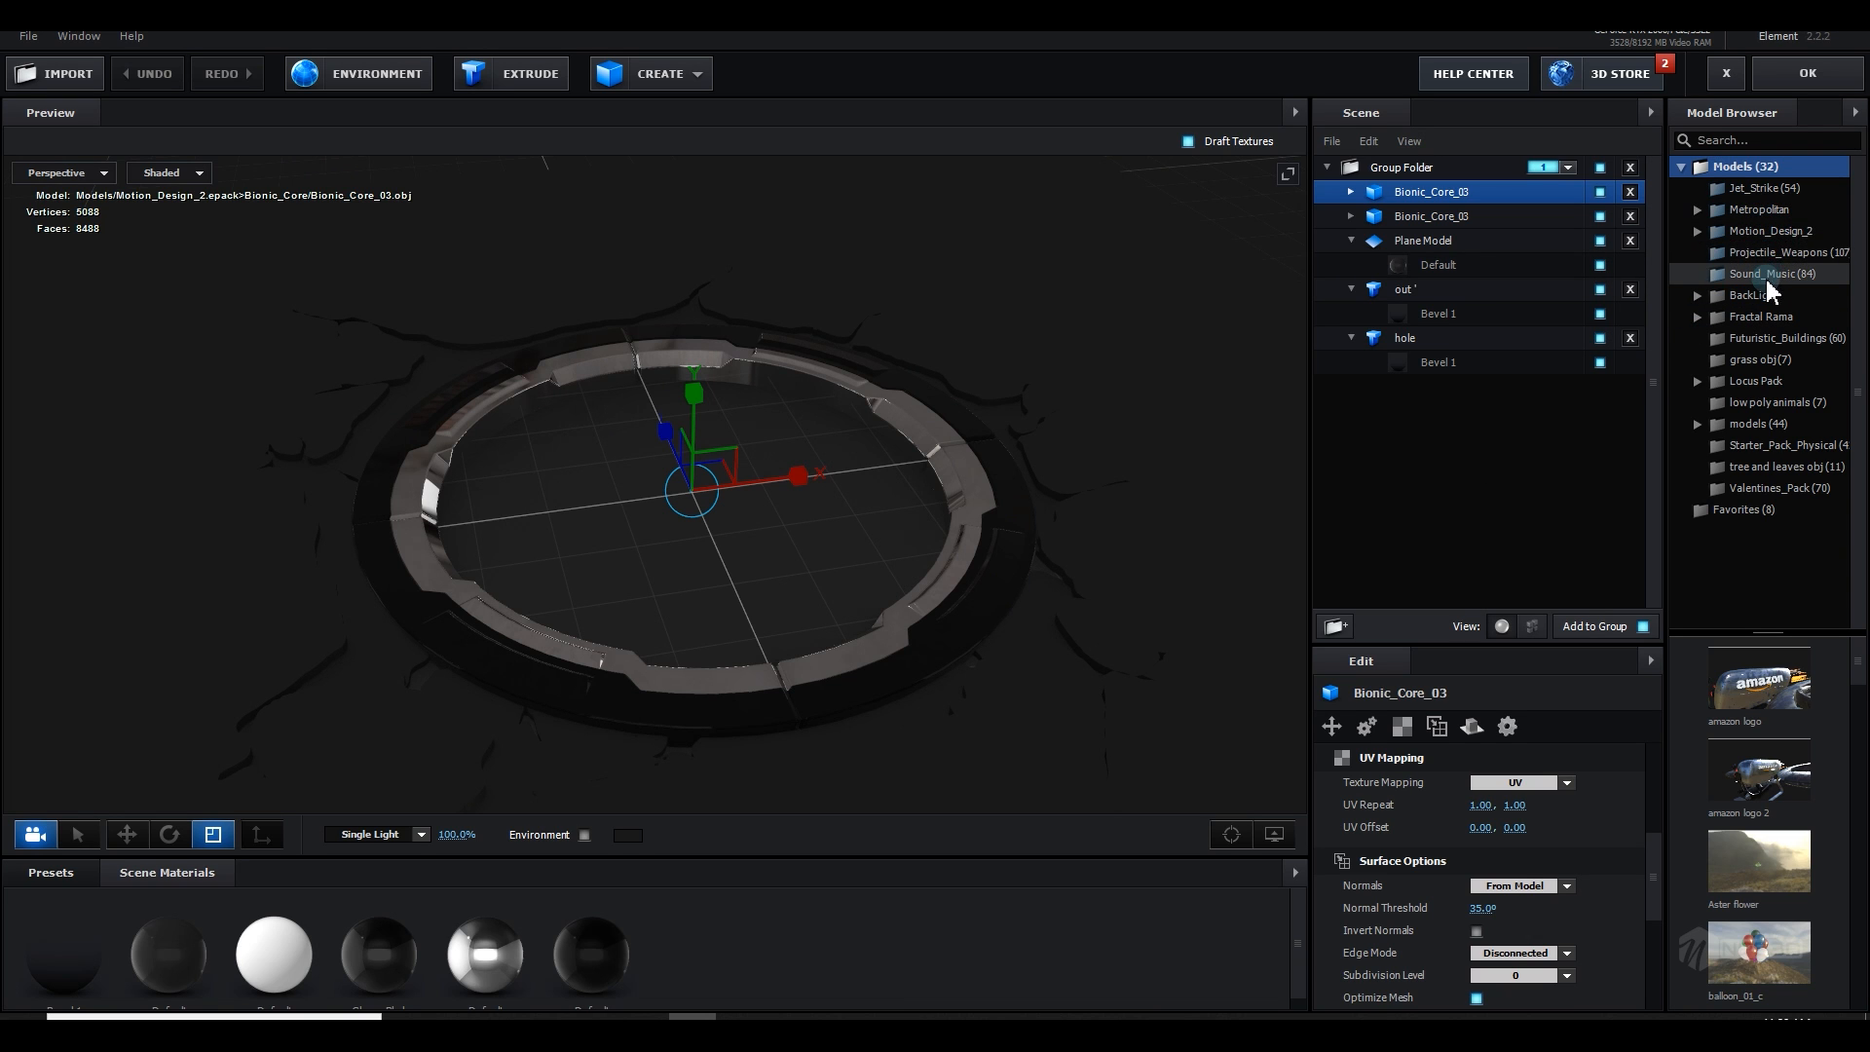
{"action": "left_click", "coordinate": [1783, 255]}
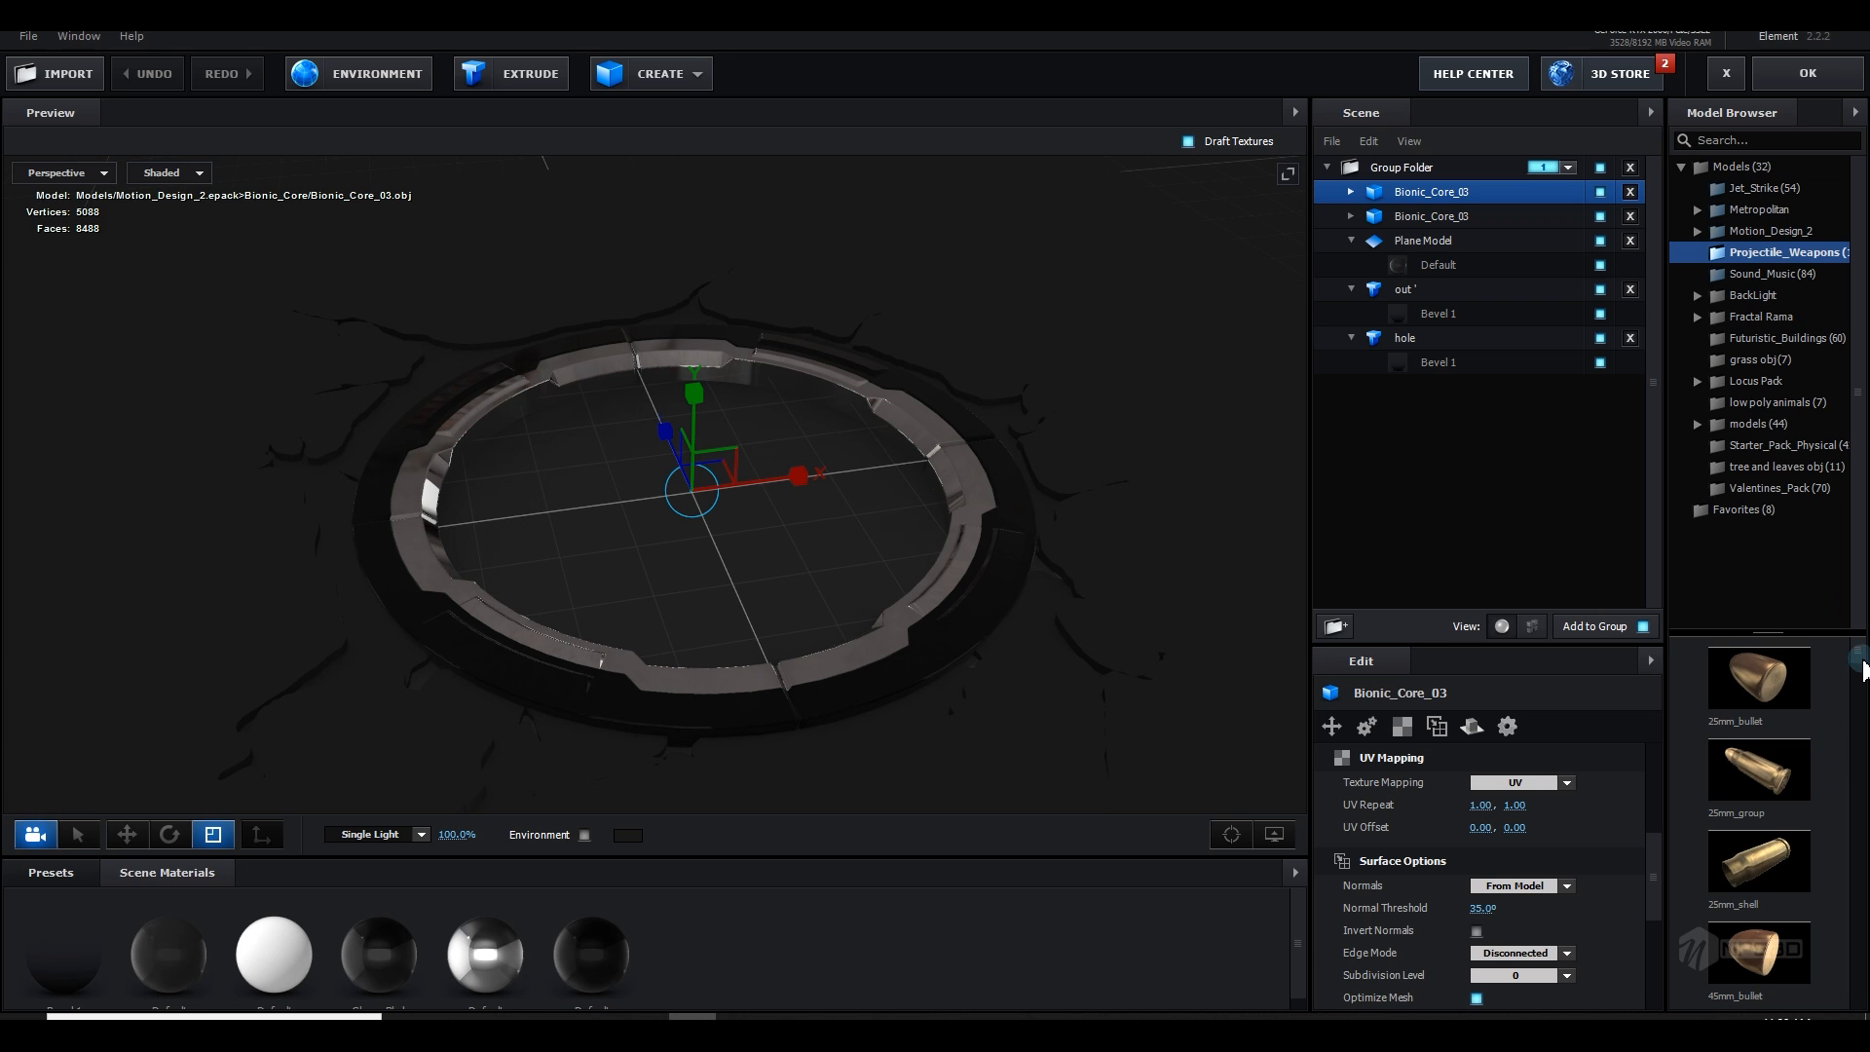
{"action": "left_click_drag", "start_coordinate": [1864, 670], "coordinate": [1863, 687]}
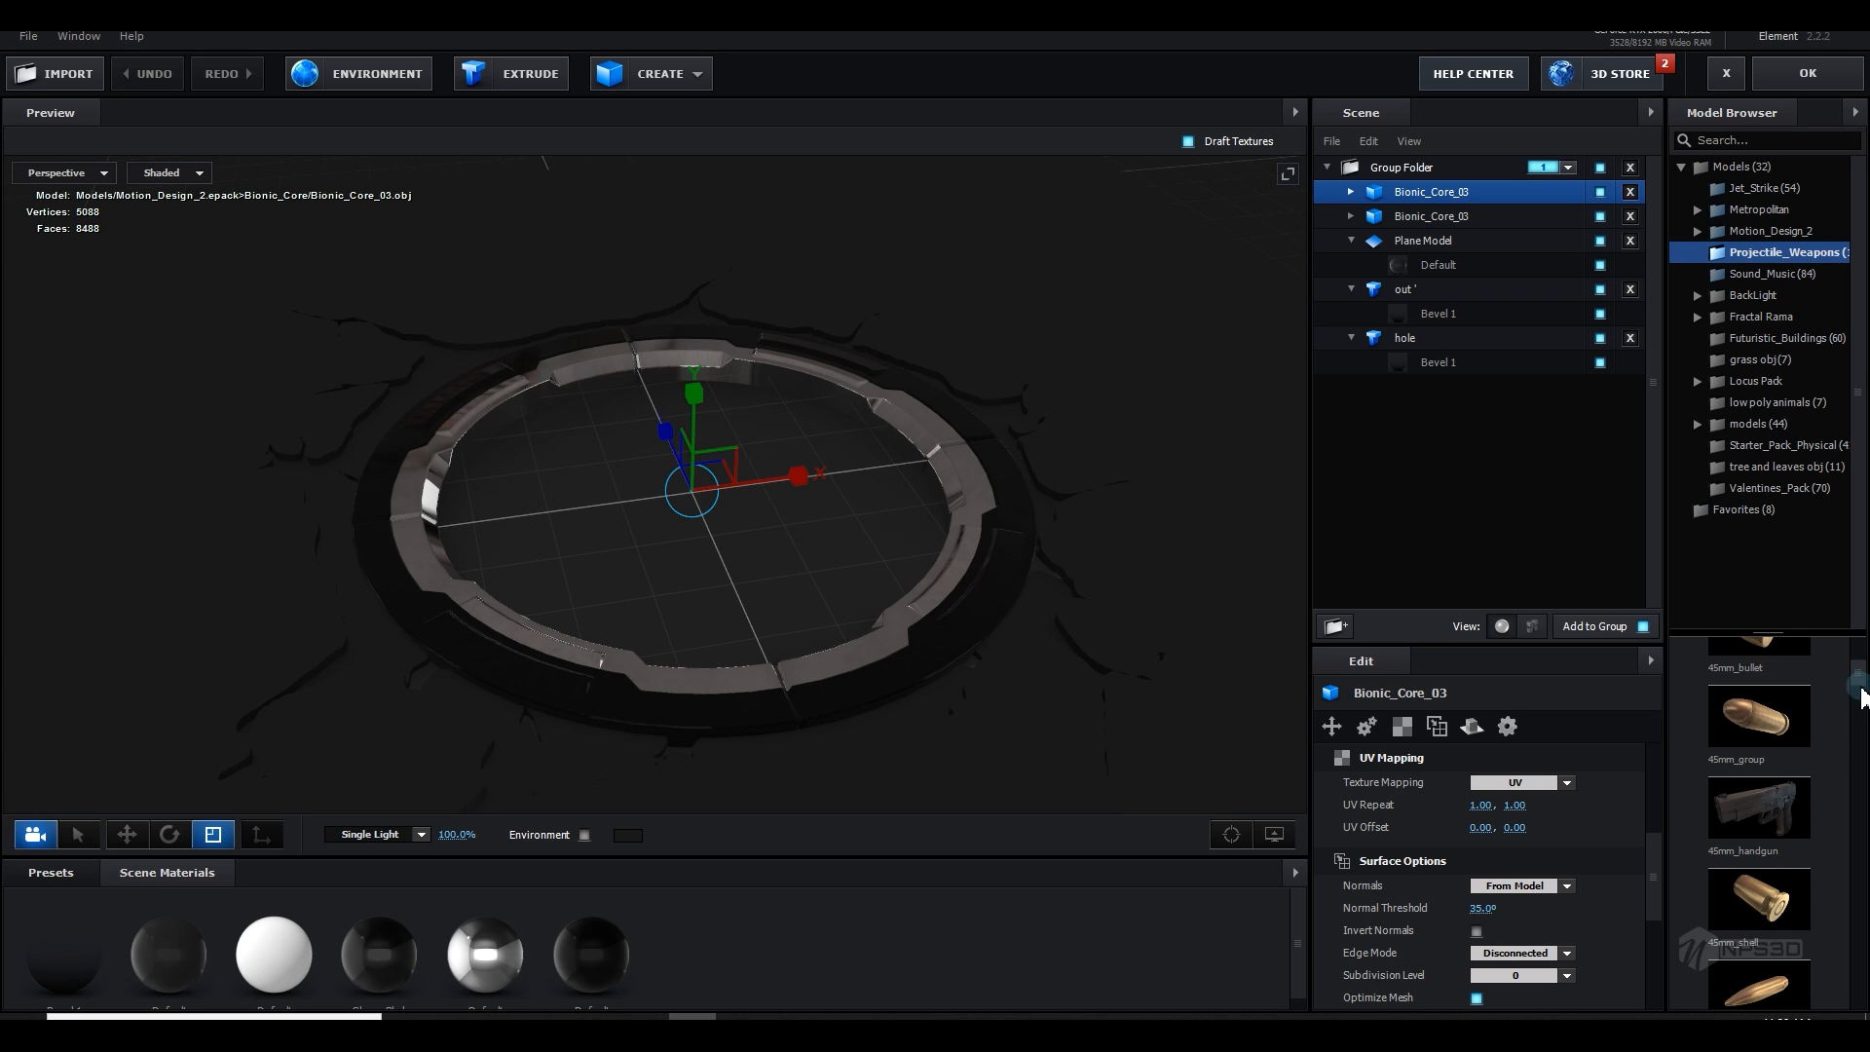
{"action": "scroll", "coordinate": [1797, 859], "scroll_direction": "down", "scroll_amount": 6}
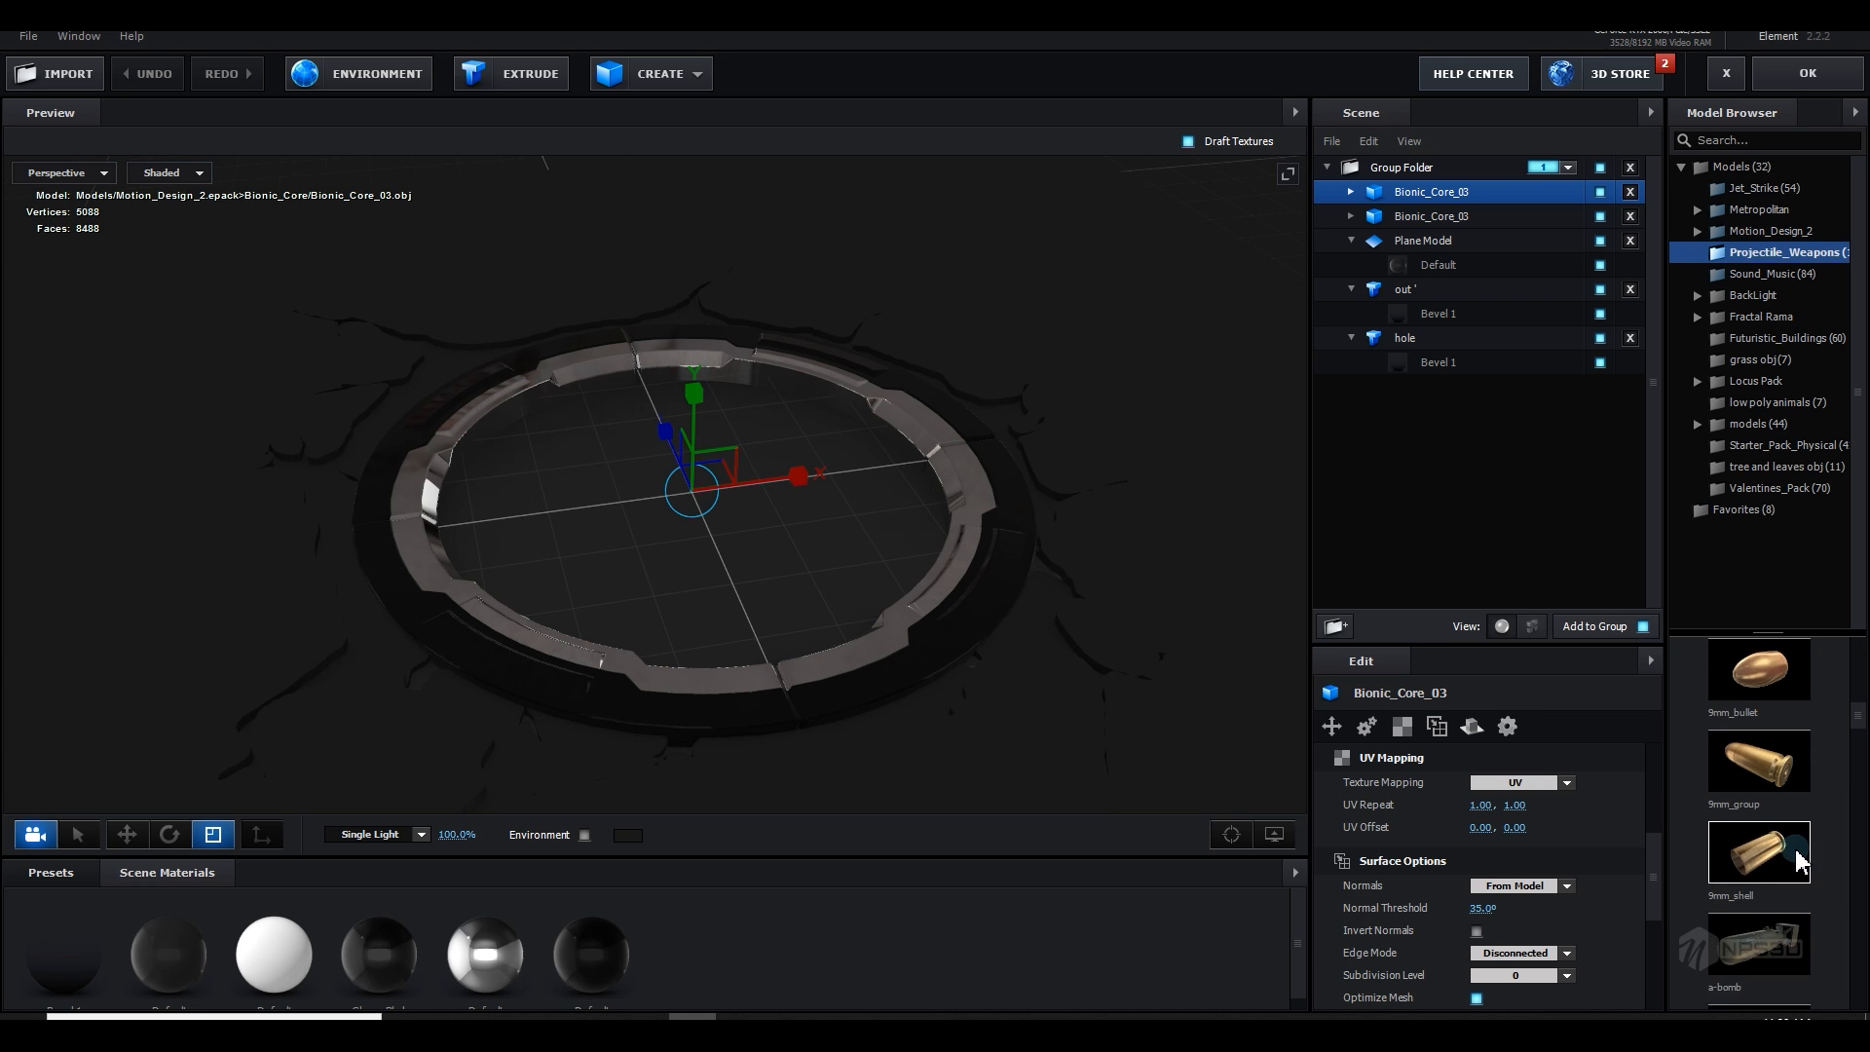
{"action": "scroll", "coordinate": [1798, 859], "scroll_direction": "down", "scroll_amount": 5}
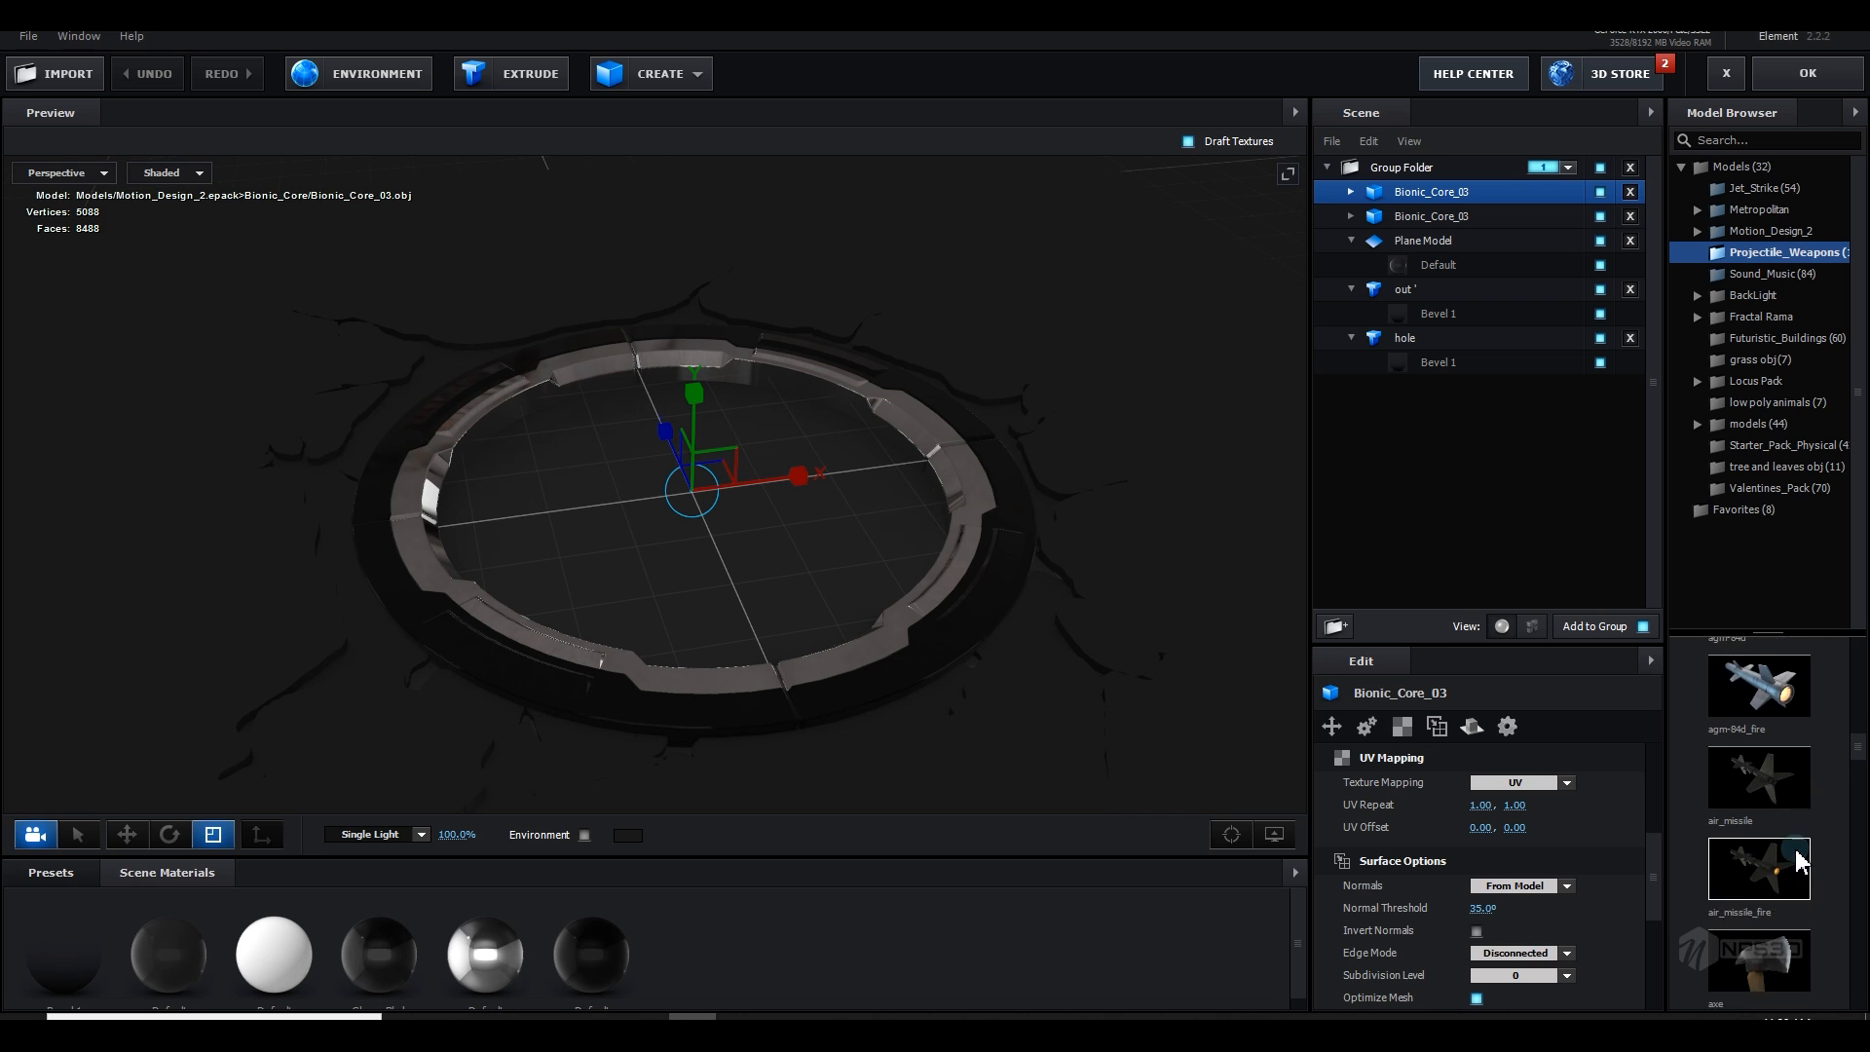
{"action": "scroll", "coordinate": [1797, 860], "scroll_direction": "down", "scroll_amount": 5}
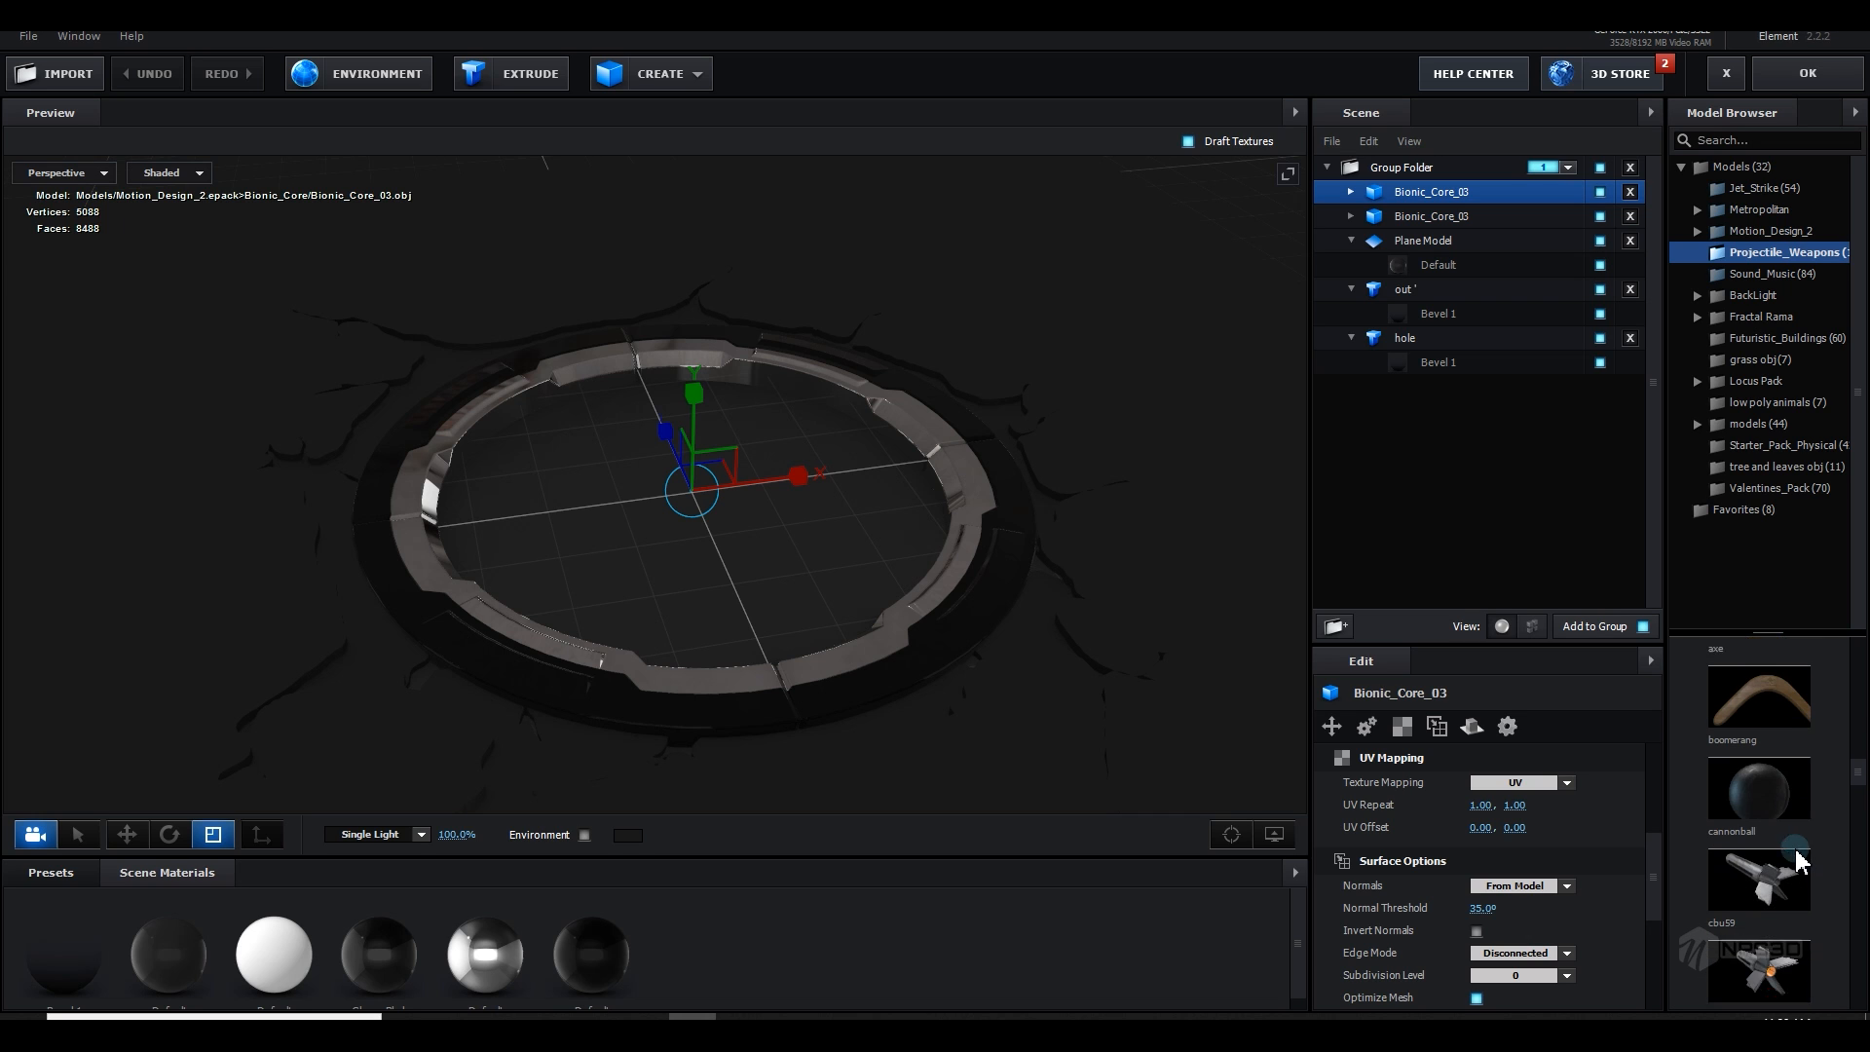
{"action": "scroll", "coordinate": [1797, 859], "scroll_direction": "down", "scroll_amount": 1}
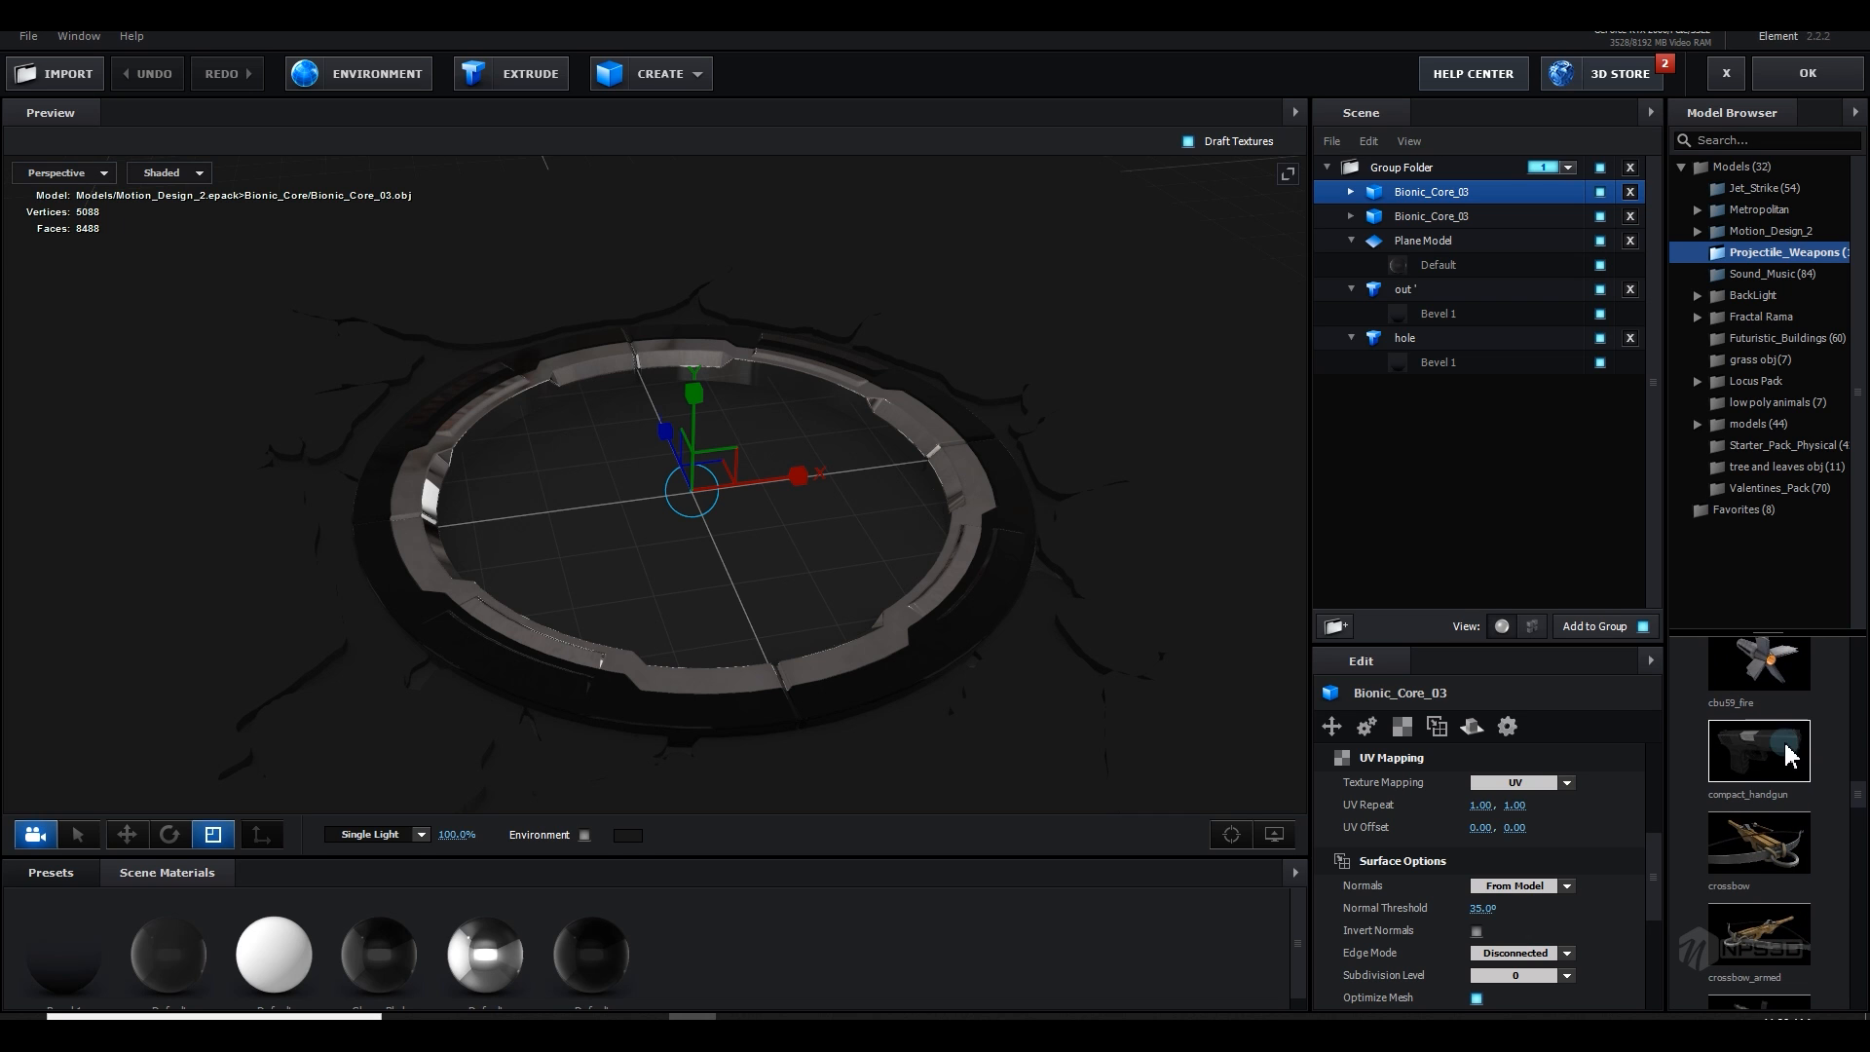
{"action": "left_click", "coordinate": [1737, 771]}
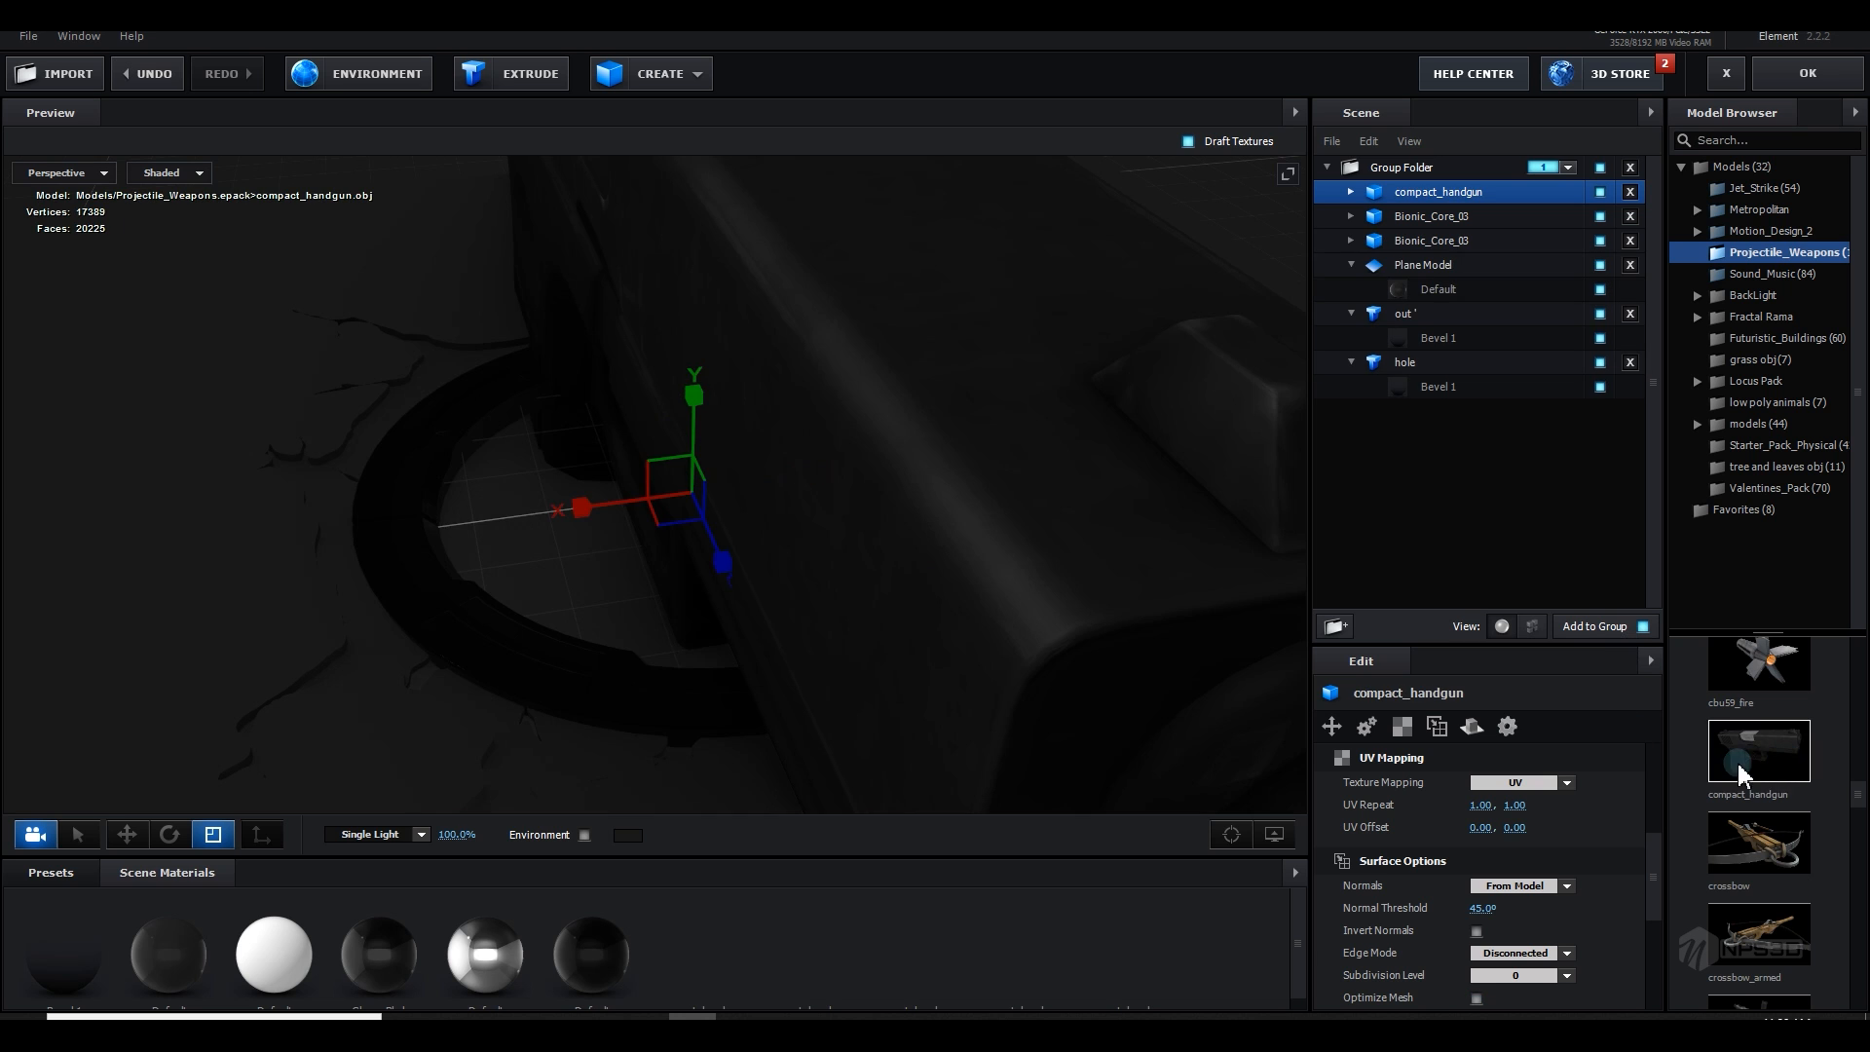
Step: Try moving the handgun's slide backward along the Z axis, and undo the move
{"action": "scroll", "coordinate": [827, 543], "scroll_direction": "down", "scroll_amount": 4}
{"action": "left_click_drag", "start_coordinate": [857, 585], "coordinate": [989, 545]}
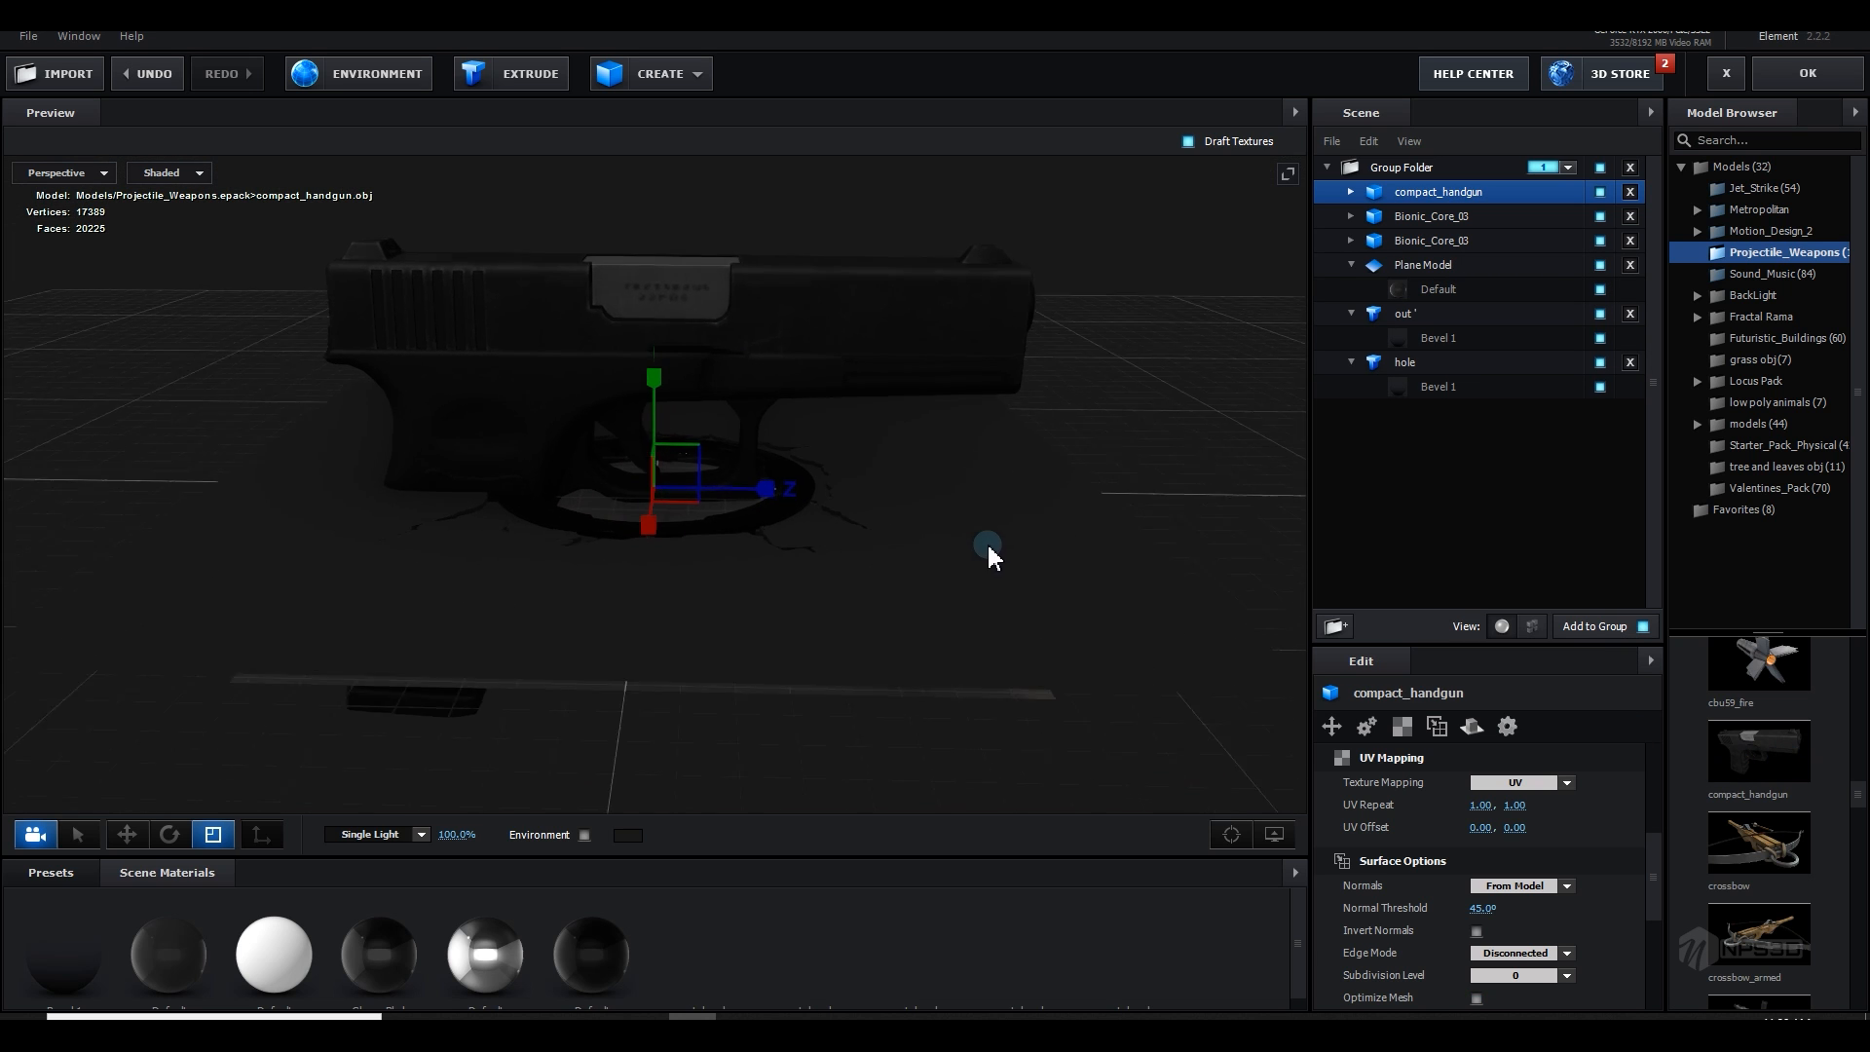
{"action": "left_click", "coordinate": [805, 291]}
{"action": "key", "text": "w"}
{"action": "left_click_drag", "start_coordinate": [772, 316], "coordinate": [601, 314]}
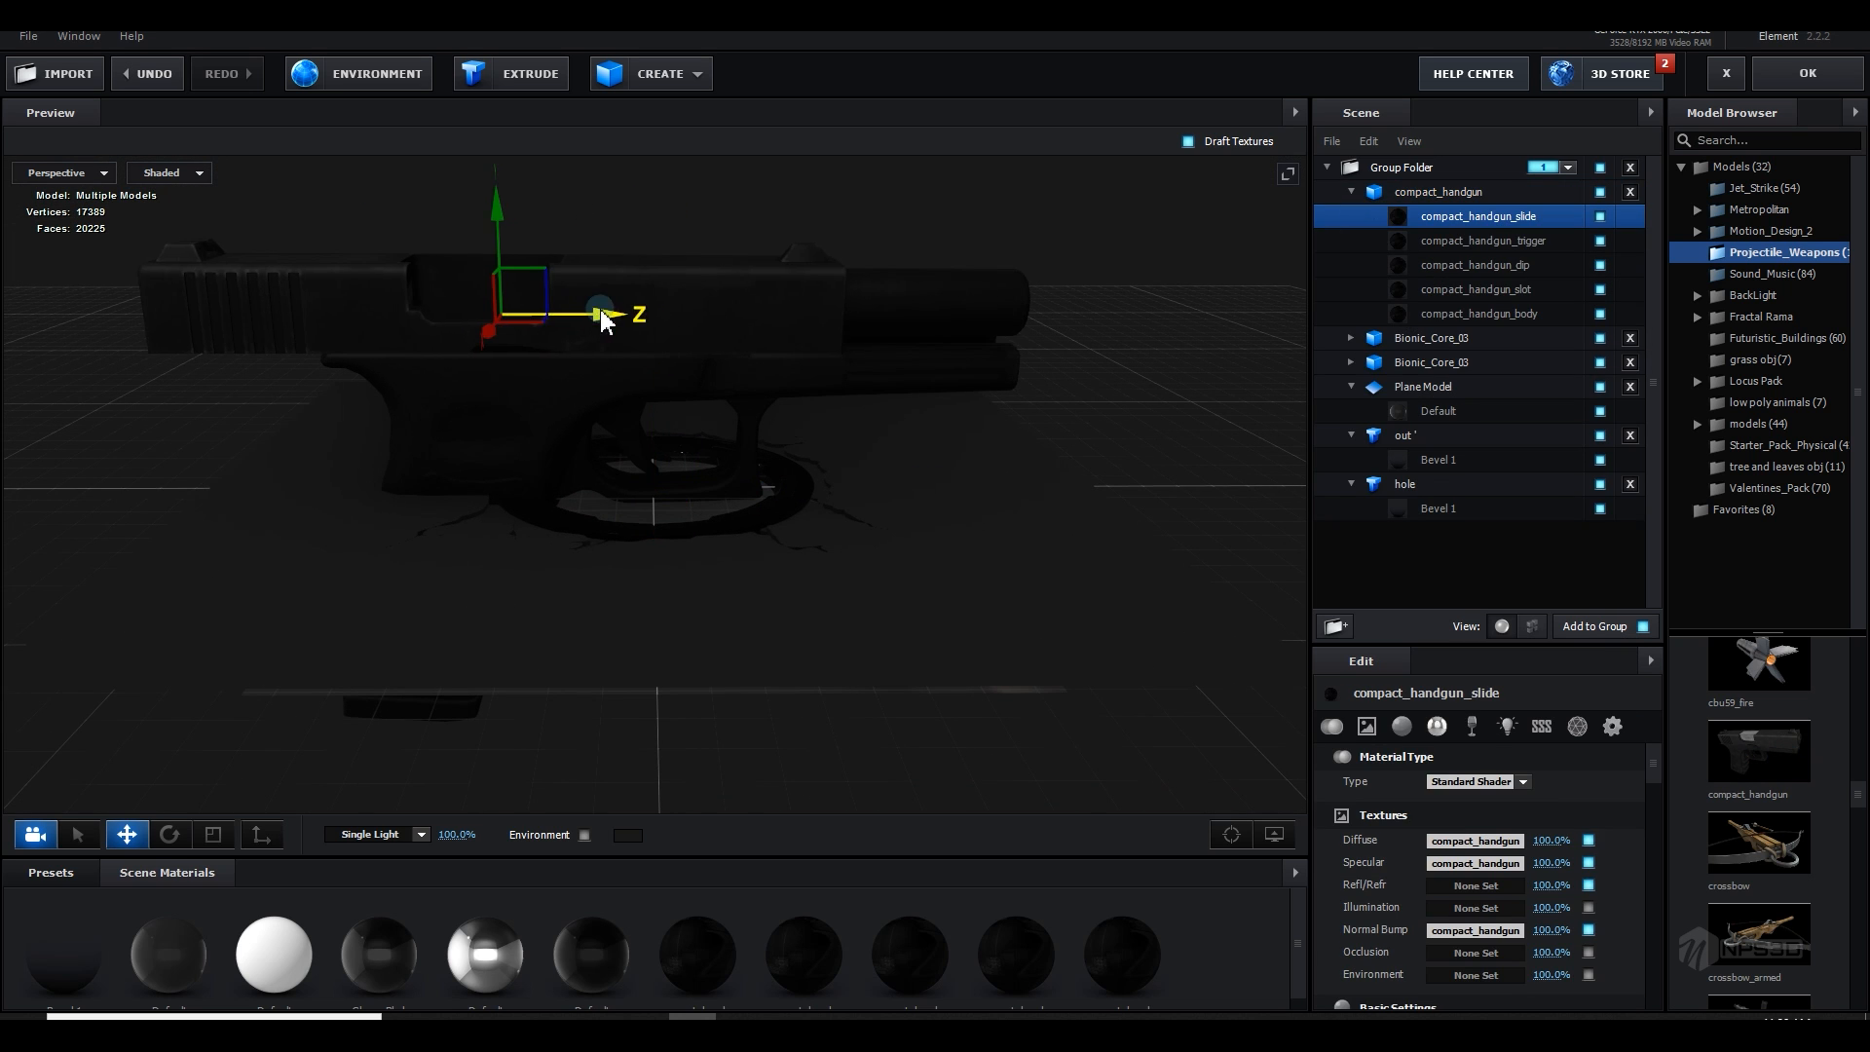
{"action": "key", "text": "ctrl+z"}
{"action": "left_click_drag", "start_coordinate": [939, 389], "coordinate": [1118, 353]}
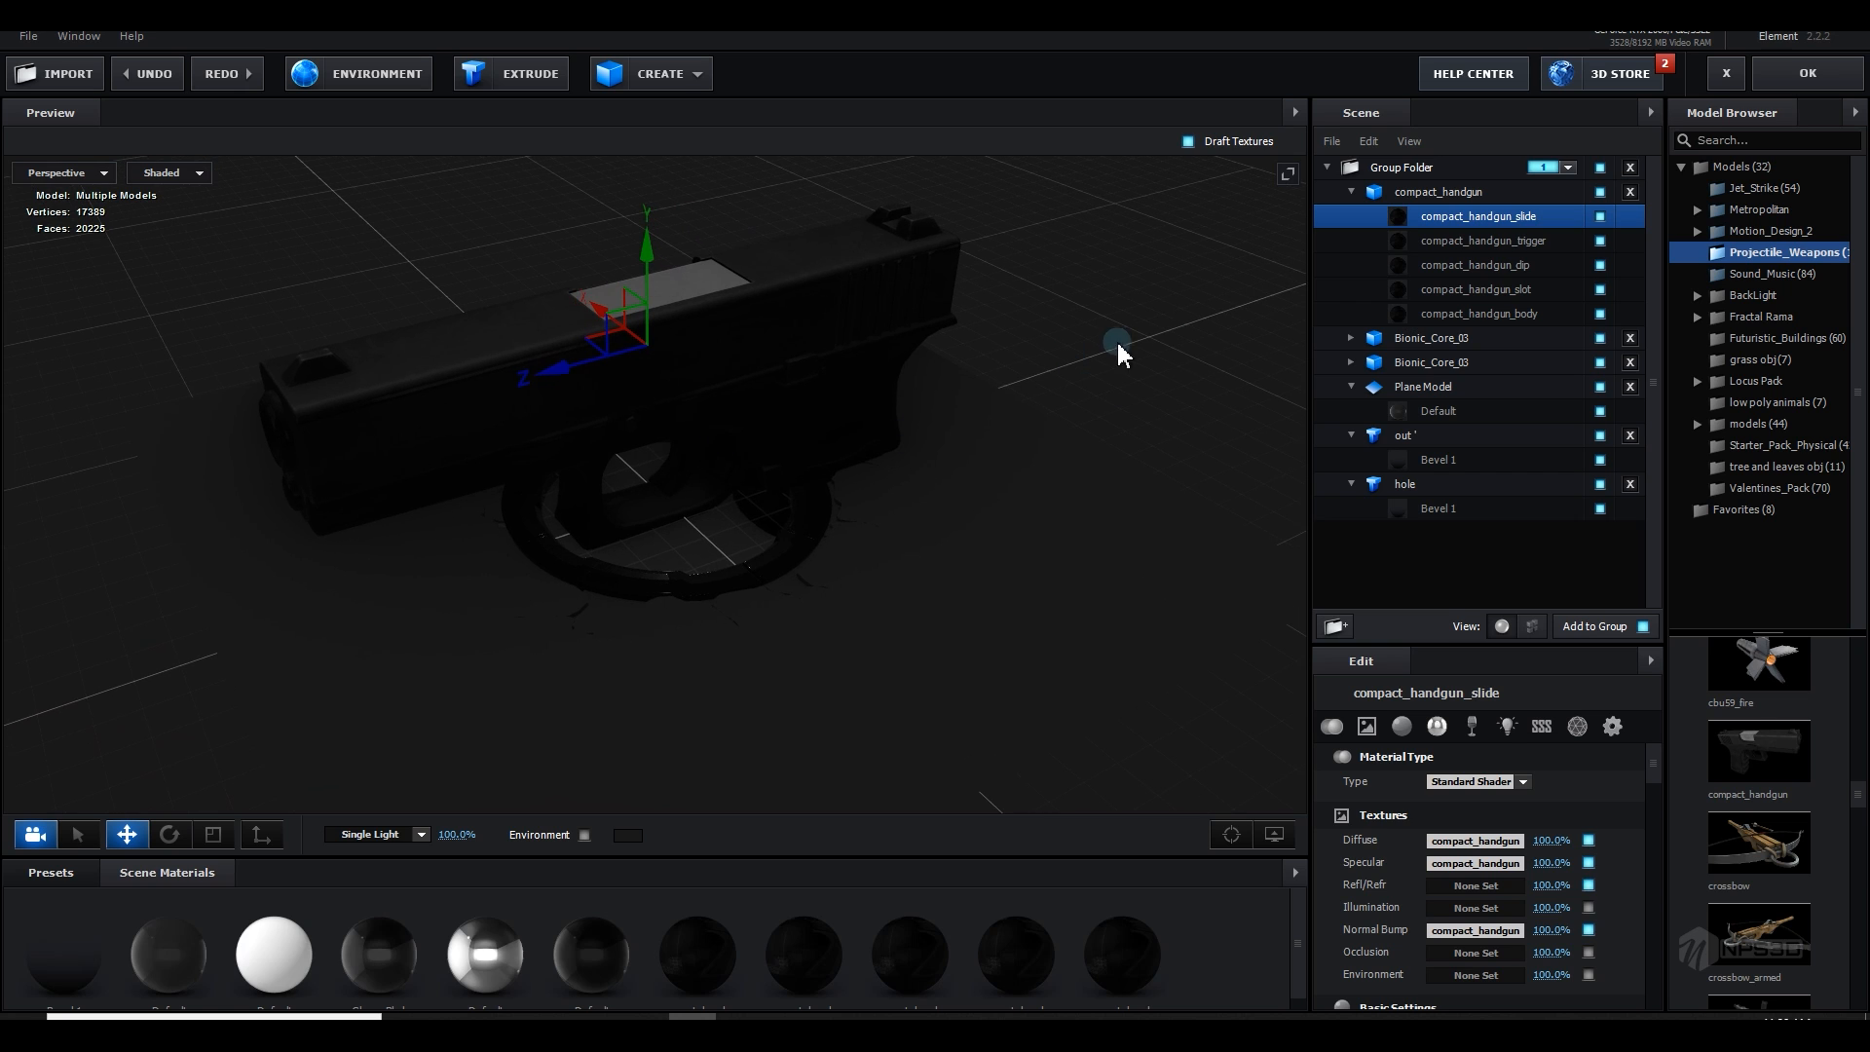
Step: Enable Optimize Mesh on compact_handgun and switch its slide and trigger materials to Physical Shader
{"action": "left_click", "coordinate": [1409, 195]}
{"action": "scroll", "coordinate": [1476, 885], "scroll_direction": "down", "scroll_amount": 3}
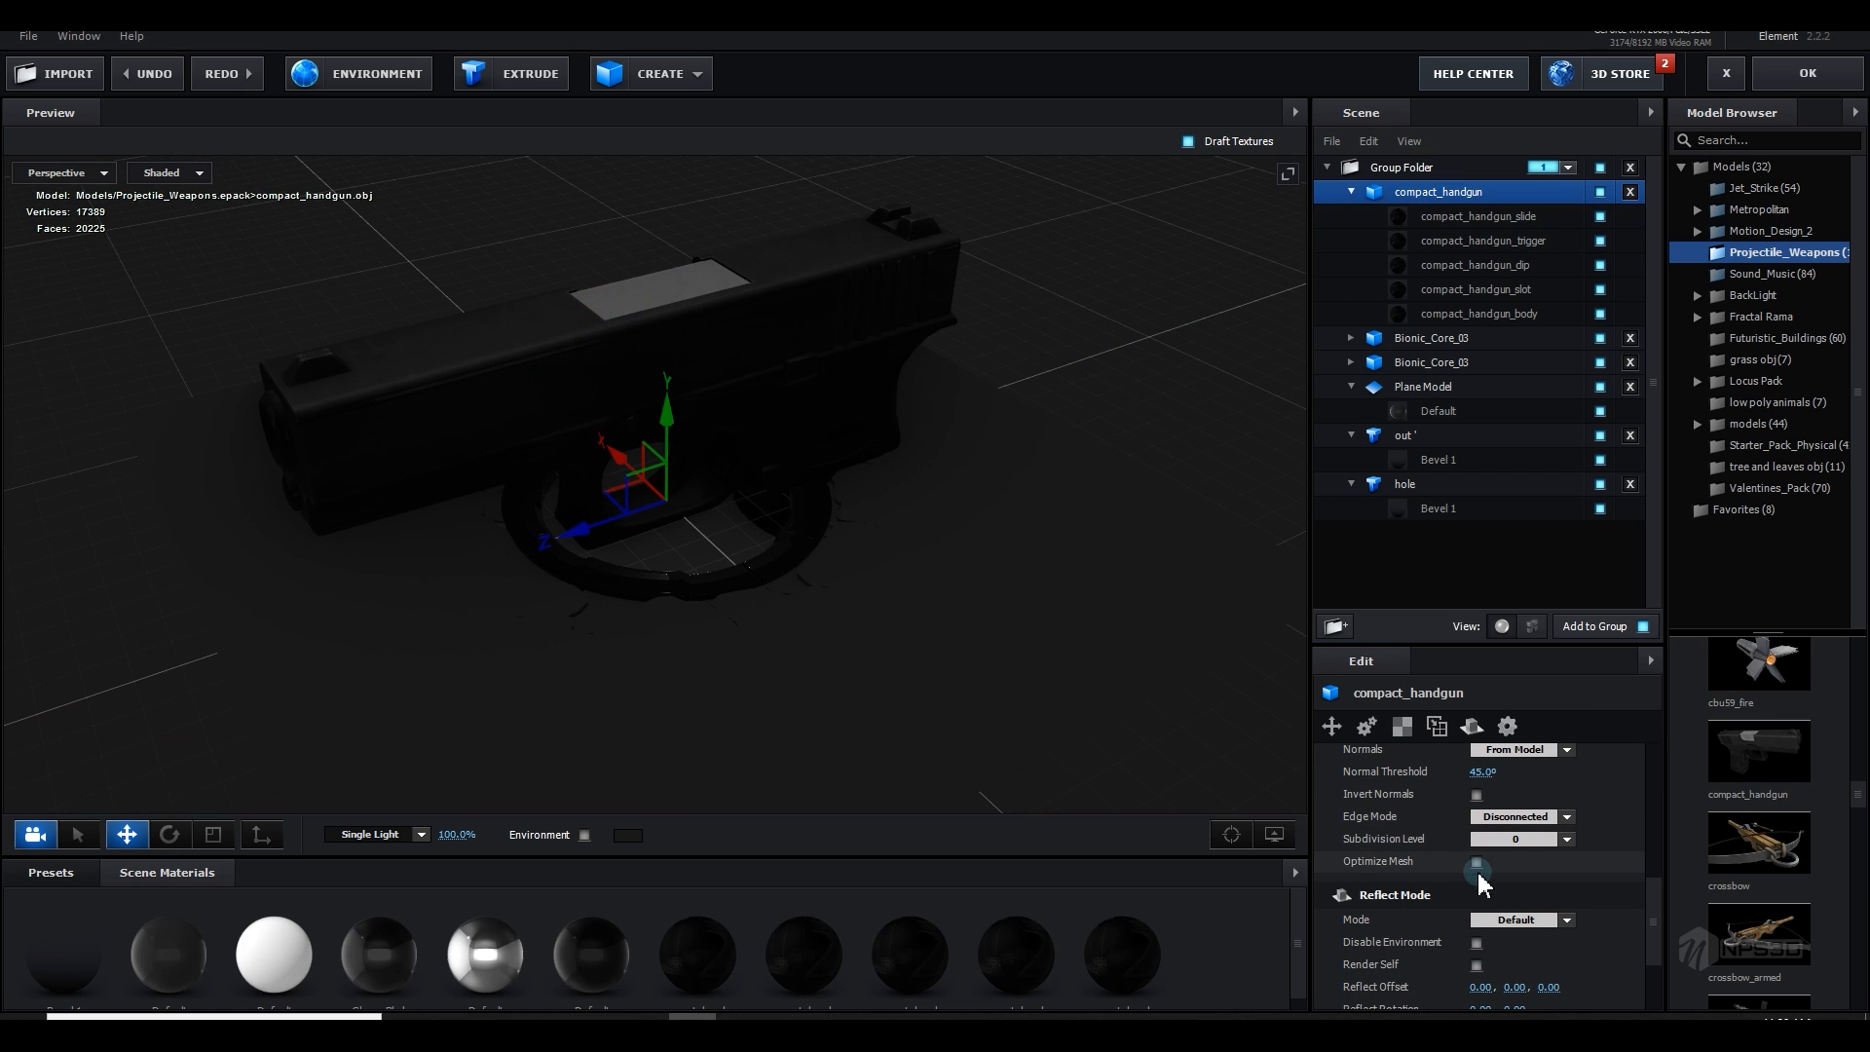
{"action": "left_click", "coordinate": [1441, 216]}
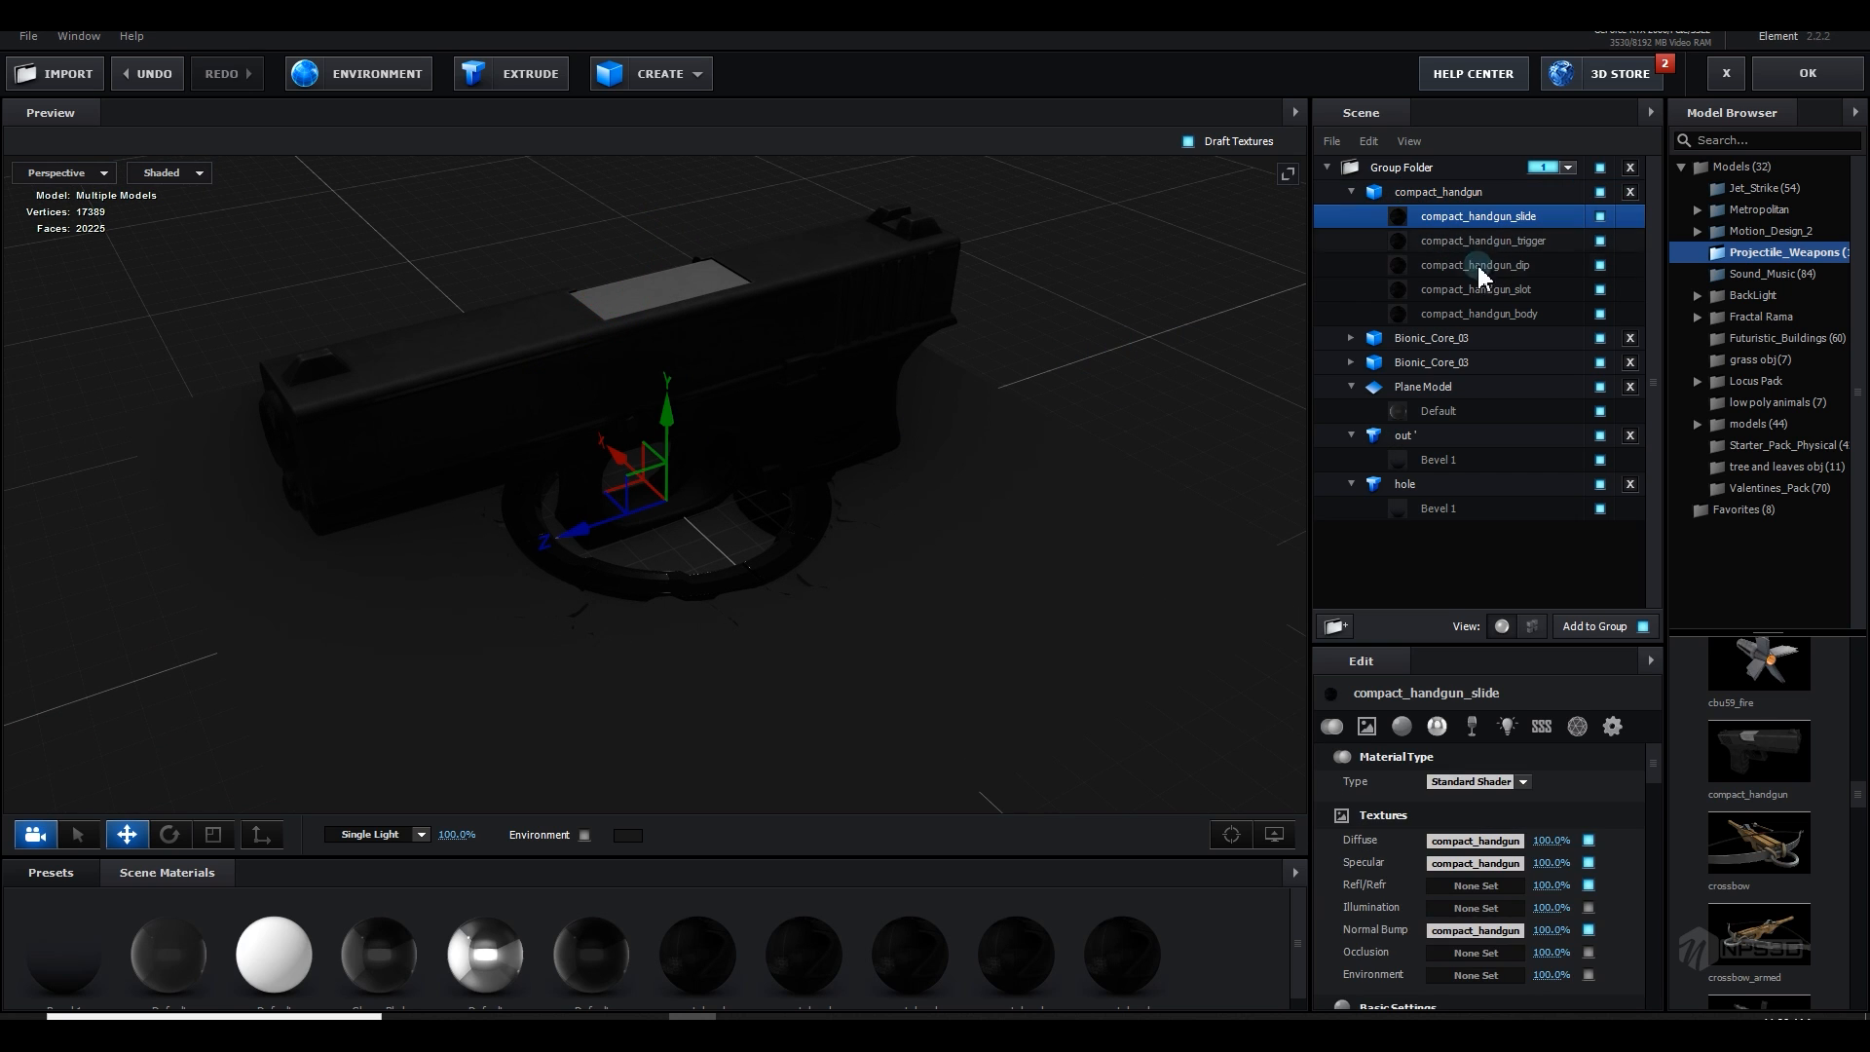
{"action": "left_click", "coordinate": [1490, 782]}
{"action": "left_click", "coordinate": [1500, 808]}
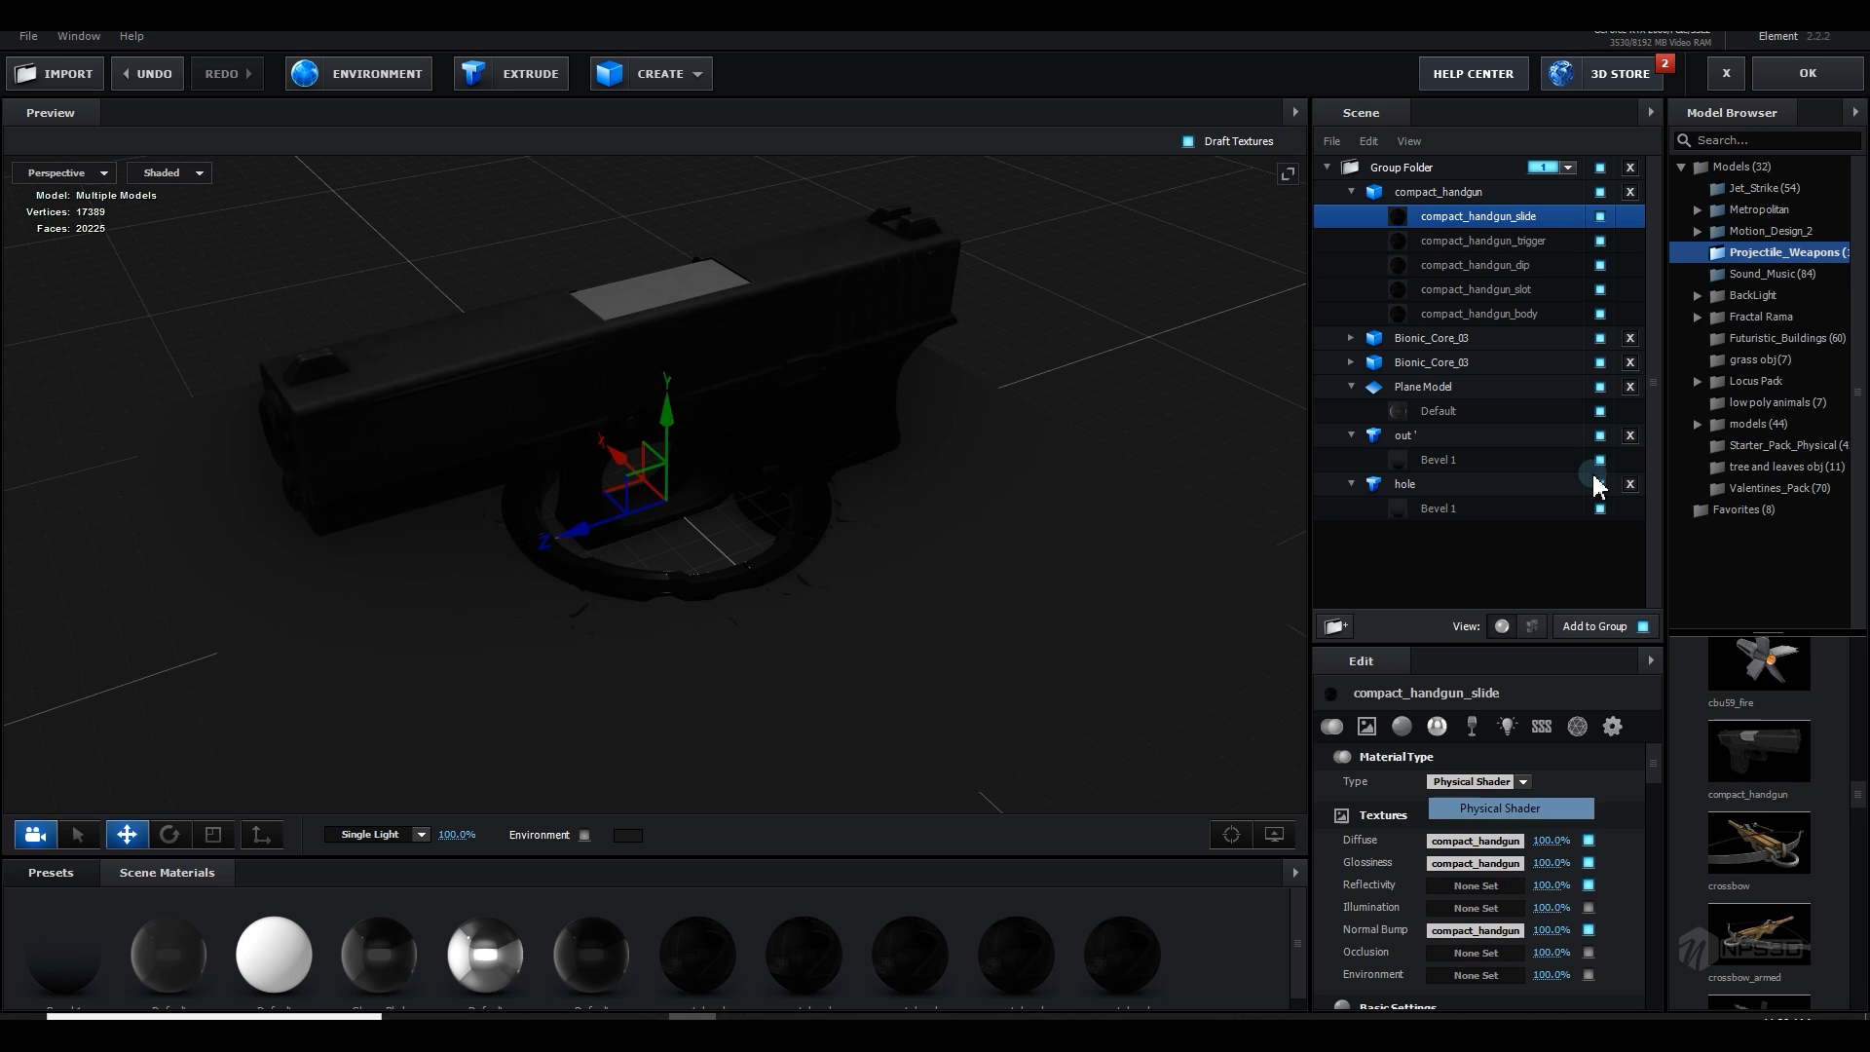
{"action": "left_click", "coordinate": [1515, 241]}
{"action": "left_click", "coordinate": [1500, 783]}
{"action": "left_click", "coordinate": [1500, 809]}
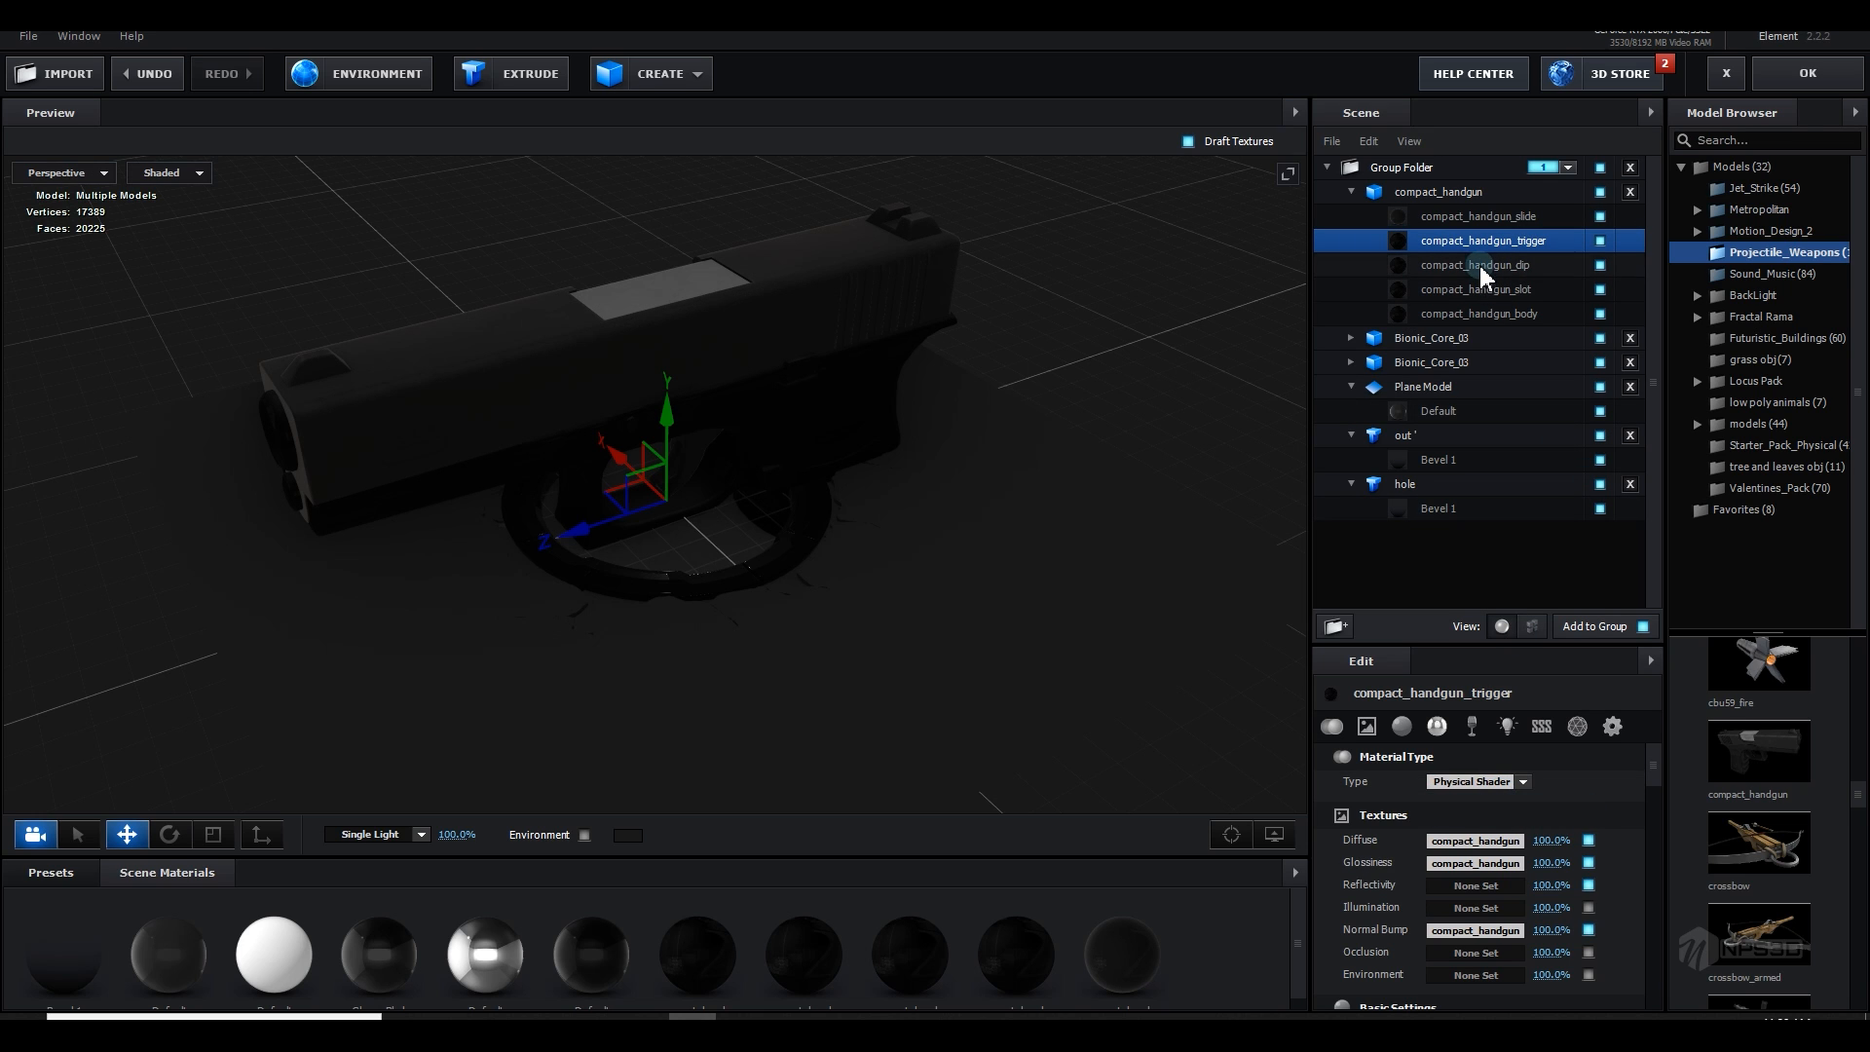
Step: Switch the handgun's clip, slot and body materials to Physical Shader
{"action": "left_click", "coordinate": [1476, 265]}
{"action": "left_click", "coordinate": [1490, 783]}
{"action": "left_click", "coordinate": [1501, 809]}
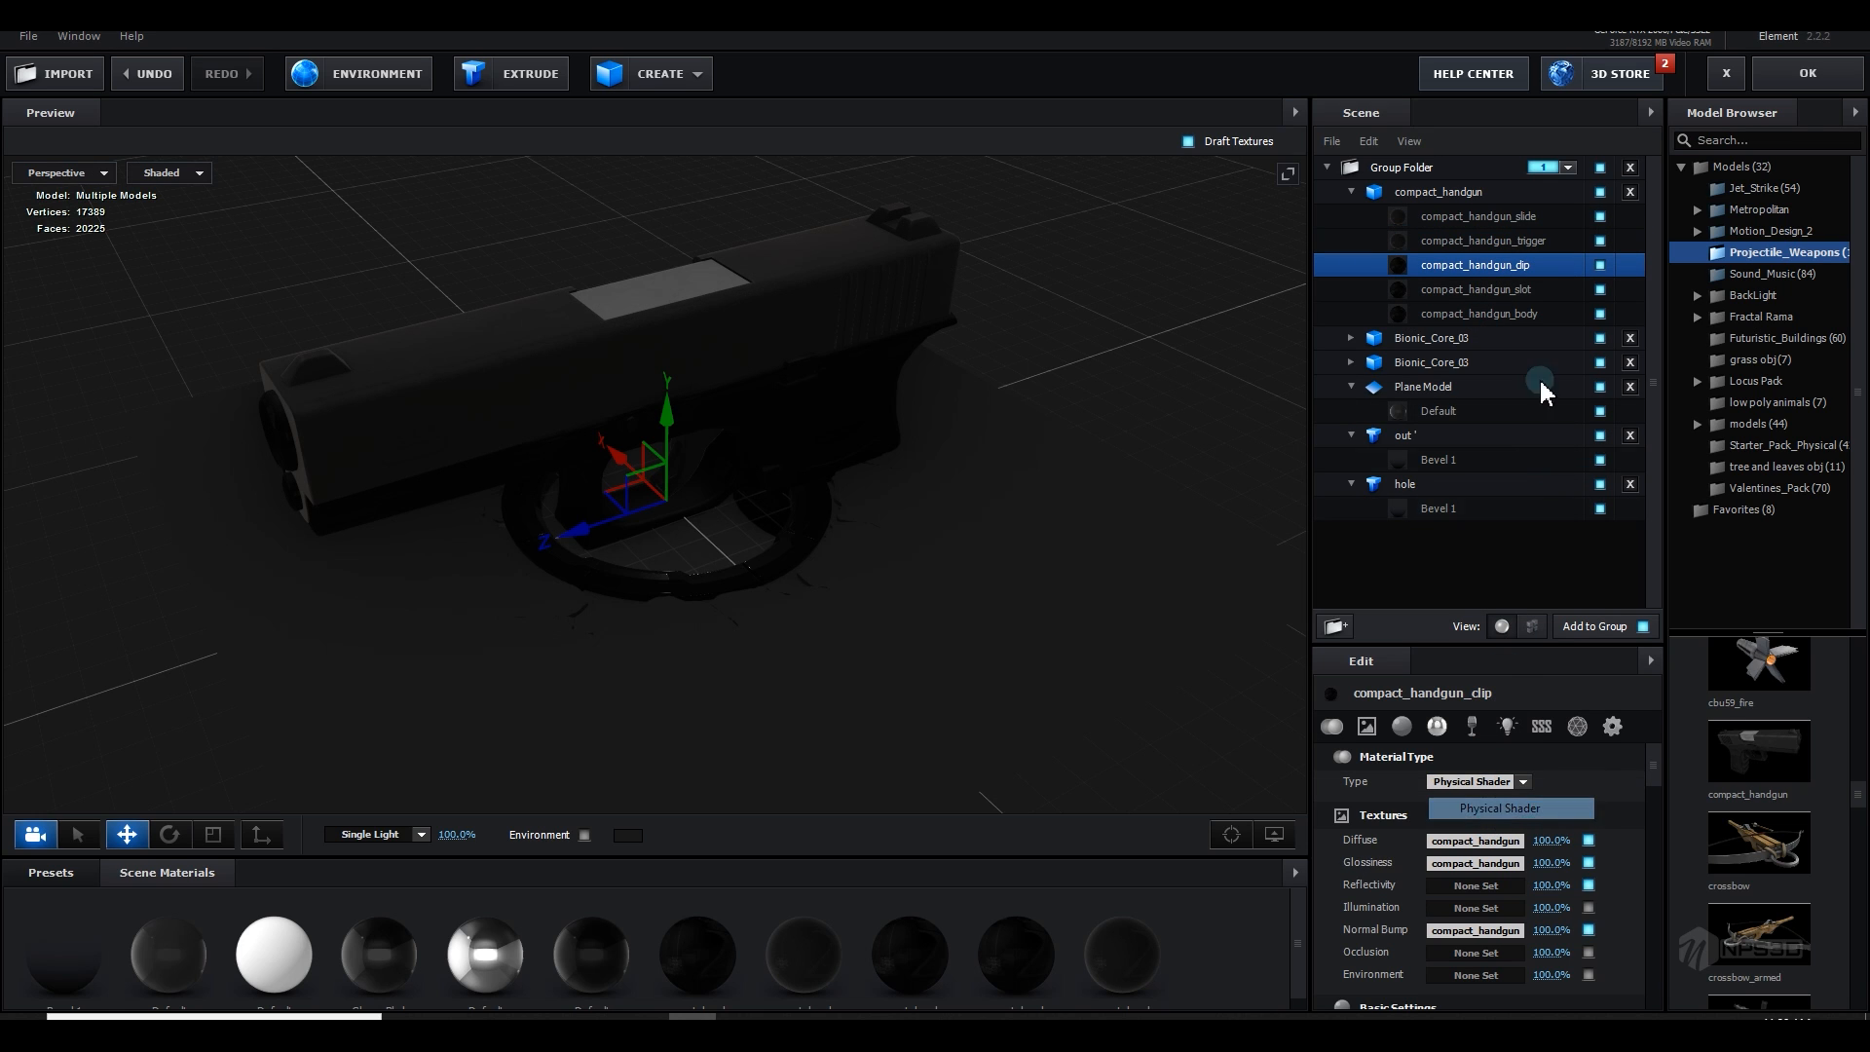
{"action": "left_click", "coordinate": [1491, 290]}
{"action": "left_click", "coordinate": [1491, 782]}
{"action": "left_click", "coordinate": [1495, 808]}
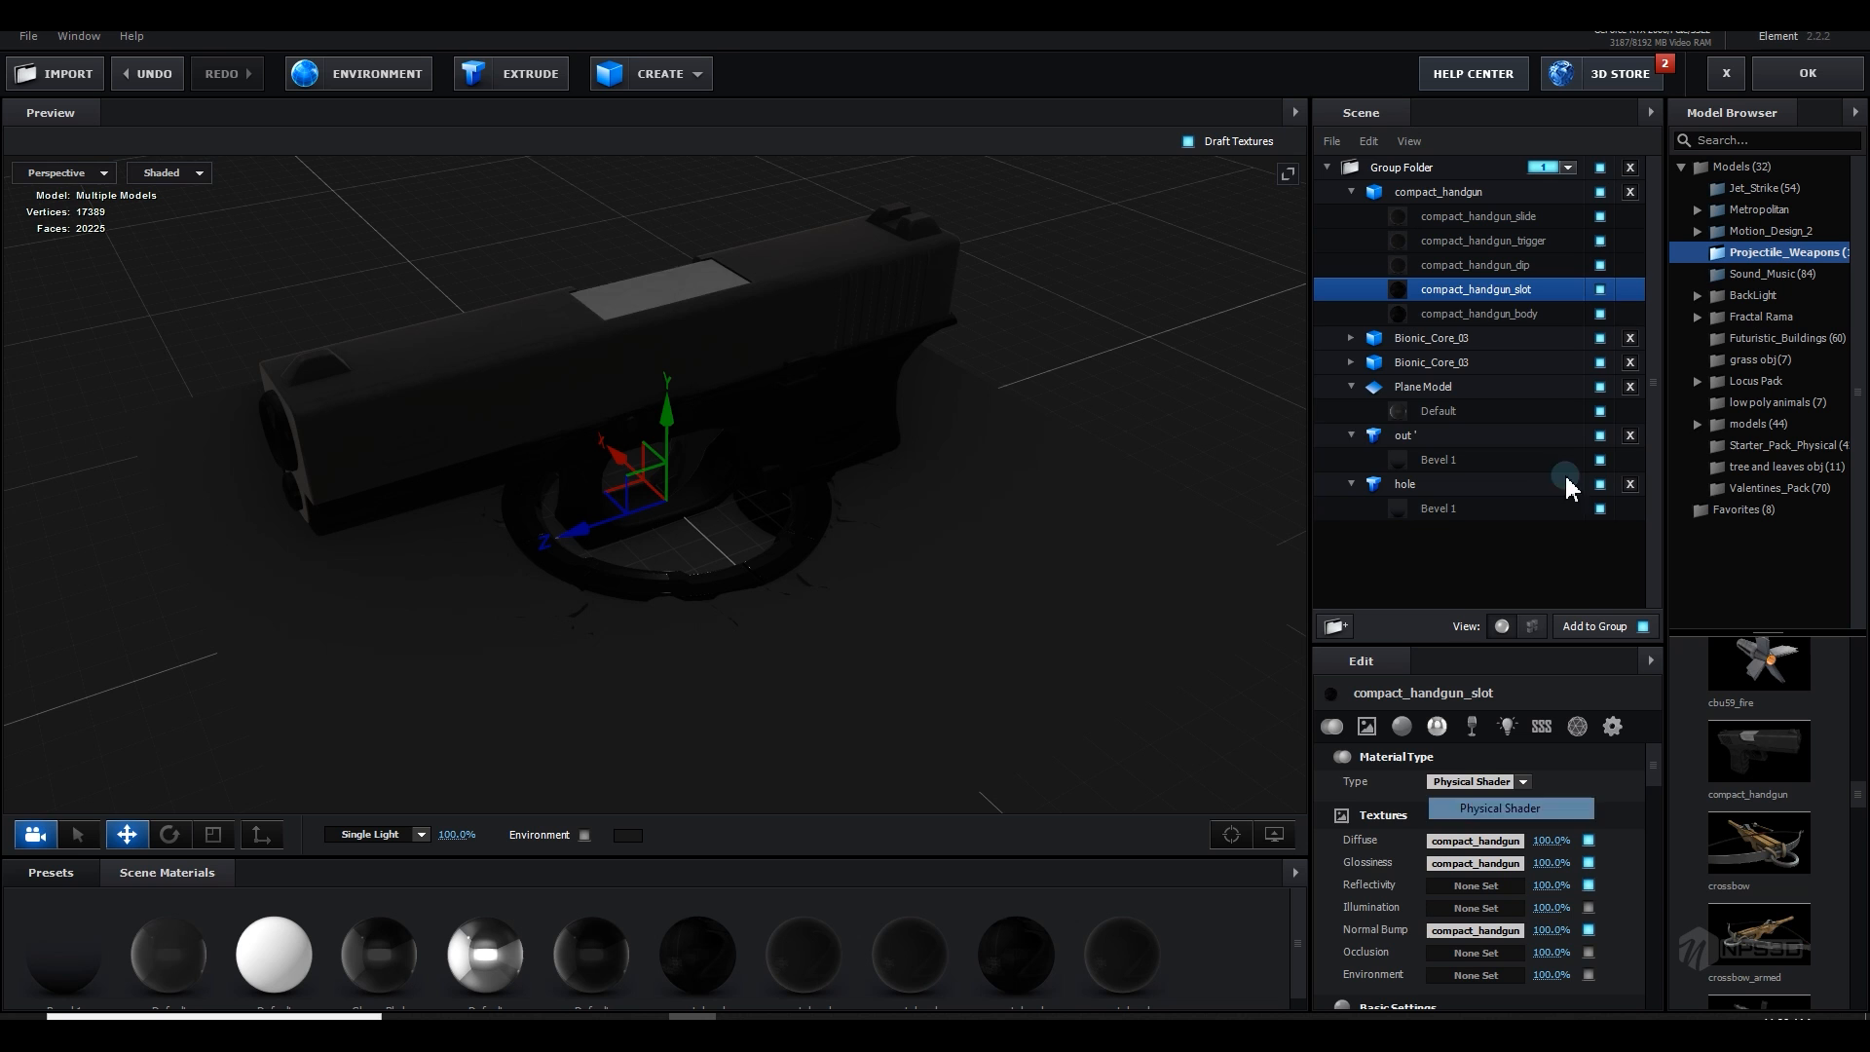
{"action": "left_click", "coordinate": [1491, 313]}
{"action": "left_click", "coordinate": [1490, 782]}
{"action": "left_click", "coordinate": [1495, 810]}
Step: Scale the whole compact_handgun model down uniformly so it fits inside the ring
{"action": "left_click_drag", "start_coordinate": [1005, 611], "coordinate": [882, 594]}
{"action": "left_click", "coordinate": [1421, 185]}
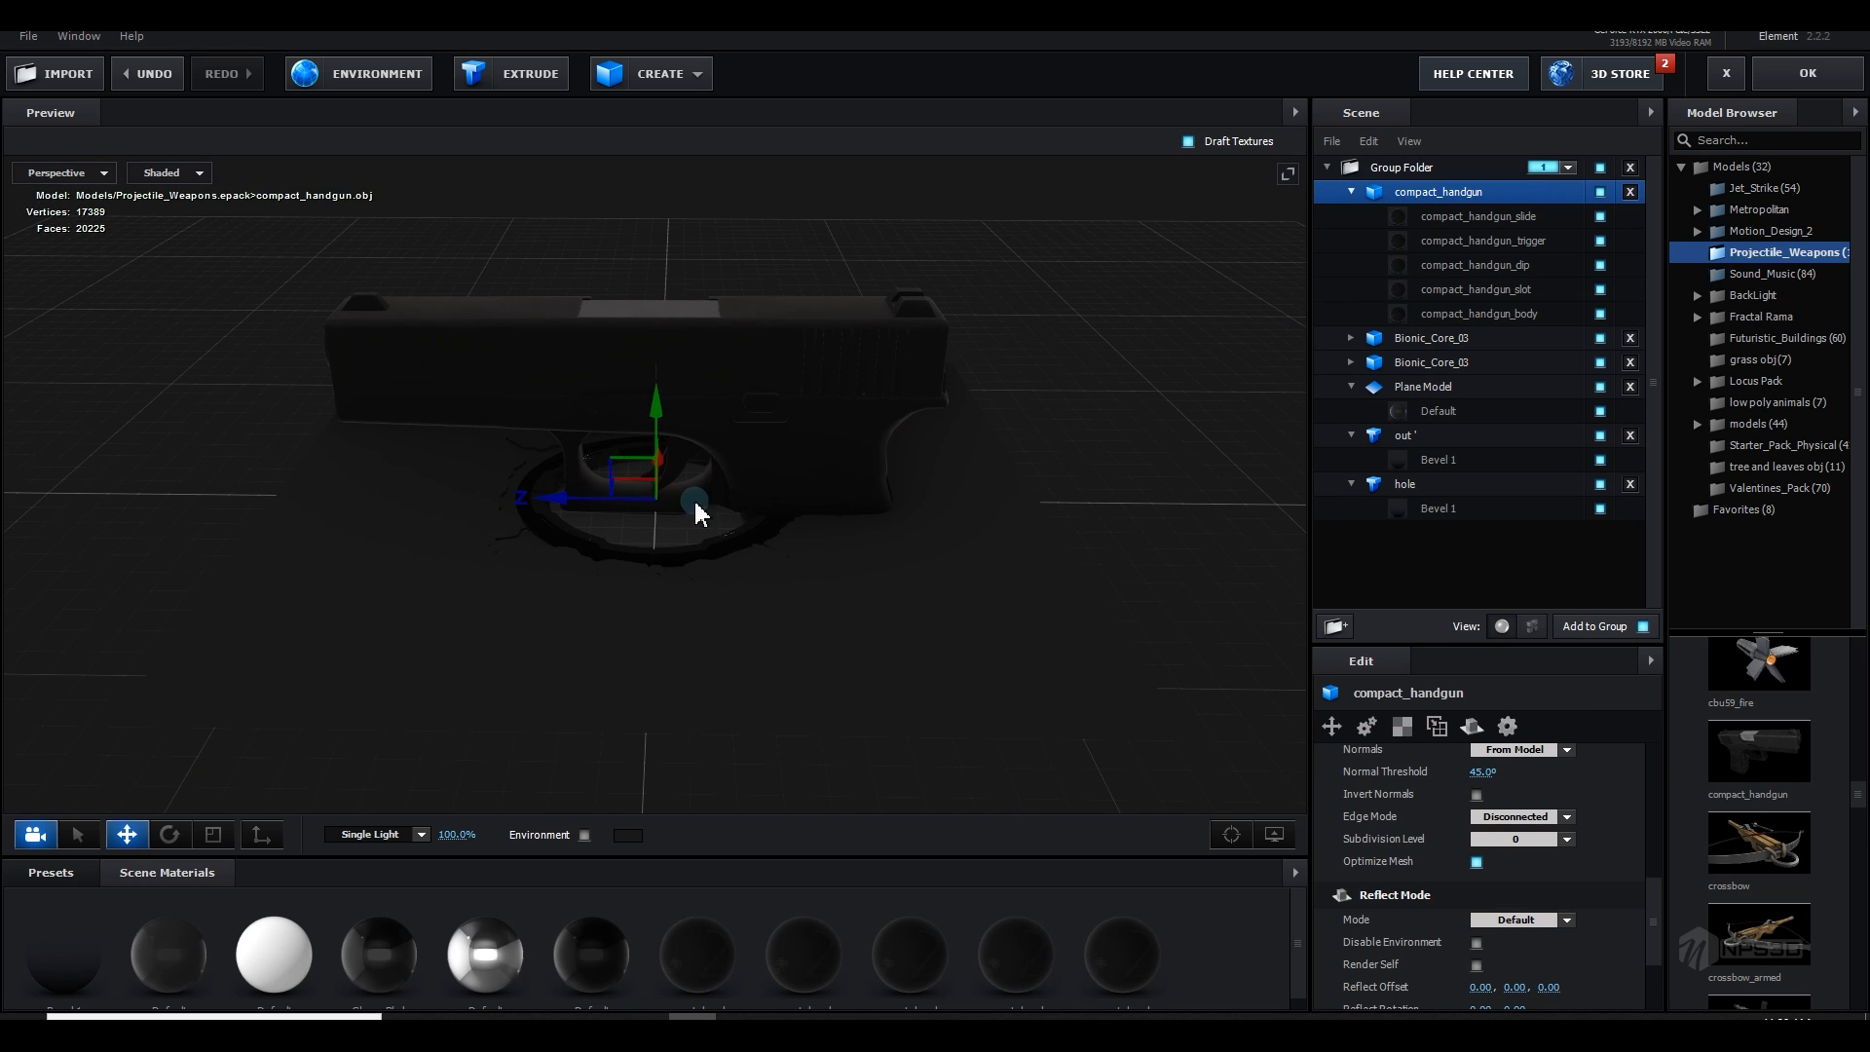
{"action": "left_click_drag", "start_coordinate": [651, 504], "coordinate": [436, 547]}
{"action": "left_click_drag", "start_coordinate": [672, 609], "coordinate": [838, 655]}
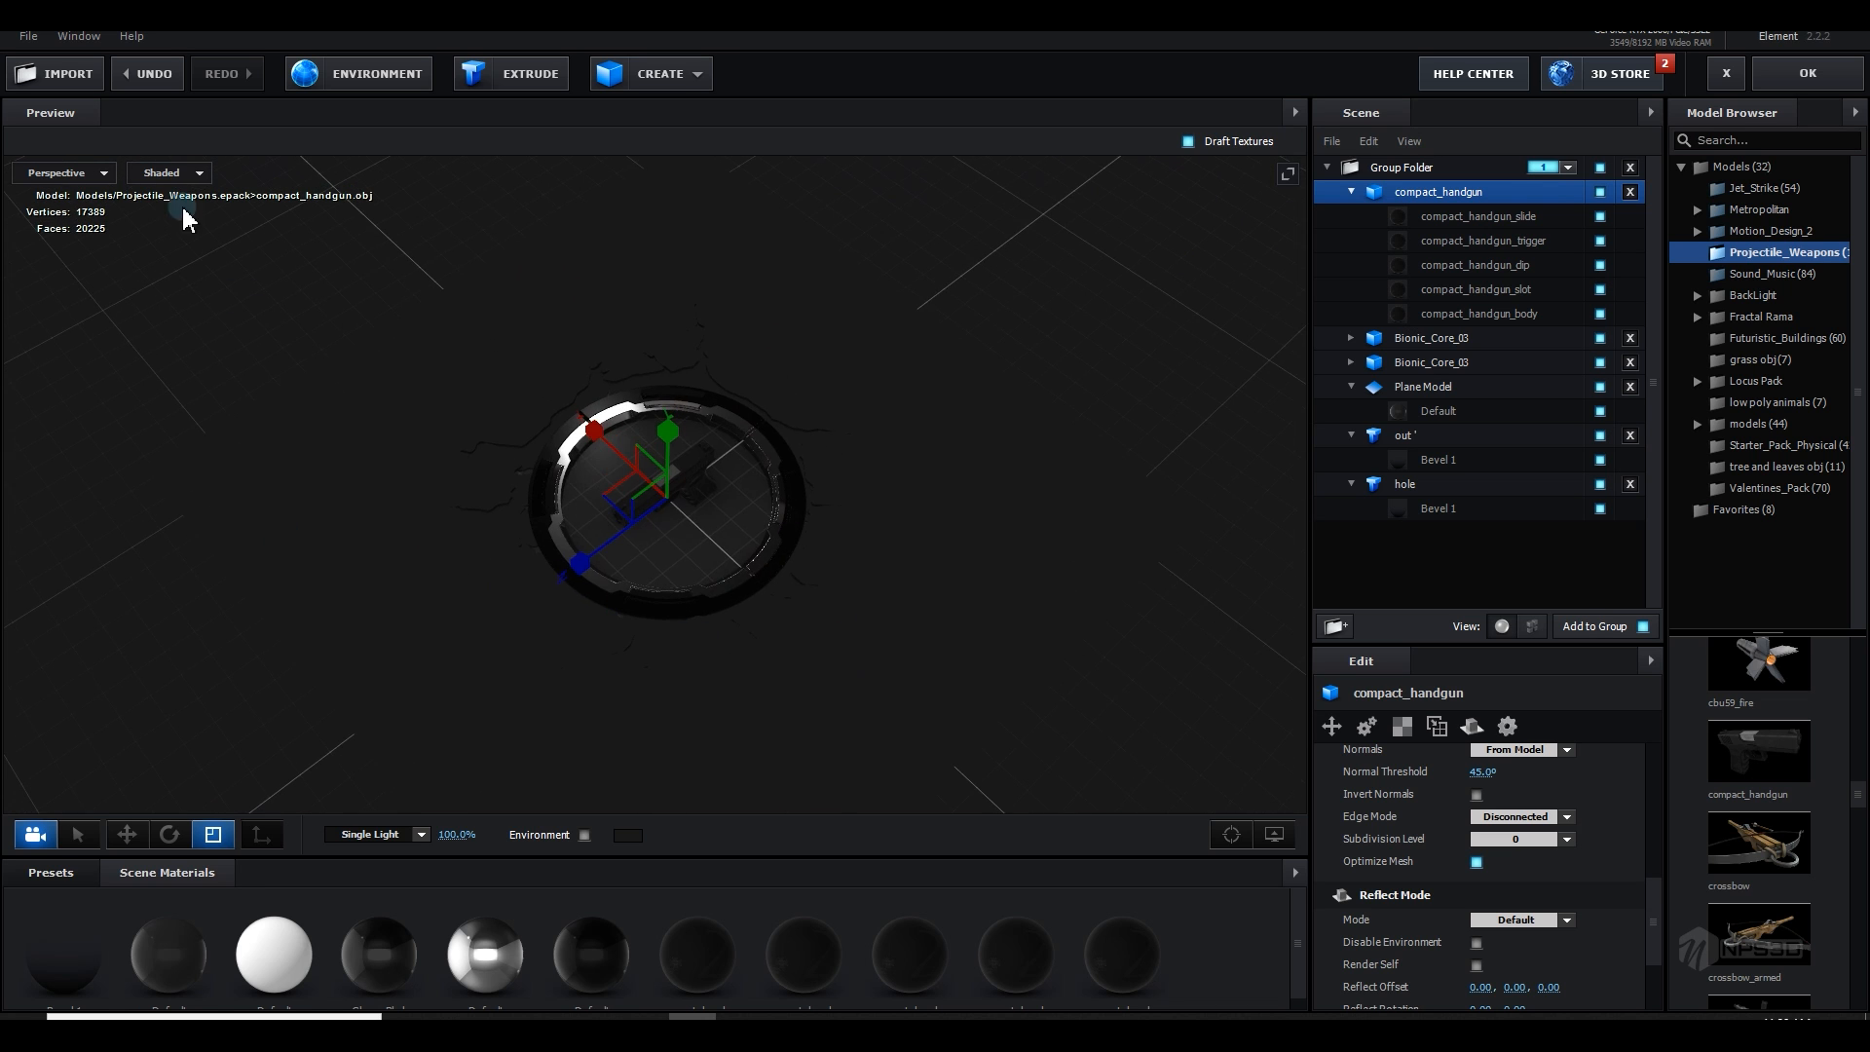
Step: Examine the handgun's size and placement inside the ring in the Top, Left and Perspective views
{"action": "left_click", "coordinate": [55, 174]}
{"action": "left_click", "coordinate": [55, 195]}
{"action": "scroll", "coordinate": [779, 557], "scroll_direction": "up", "scroll_amount": 5}
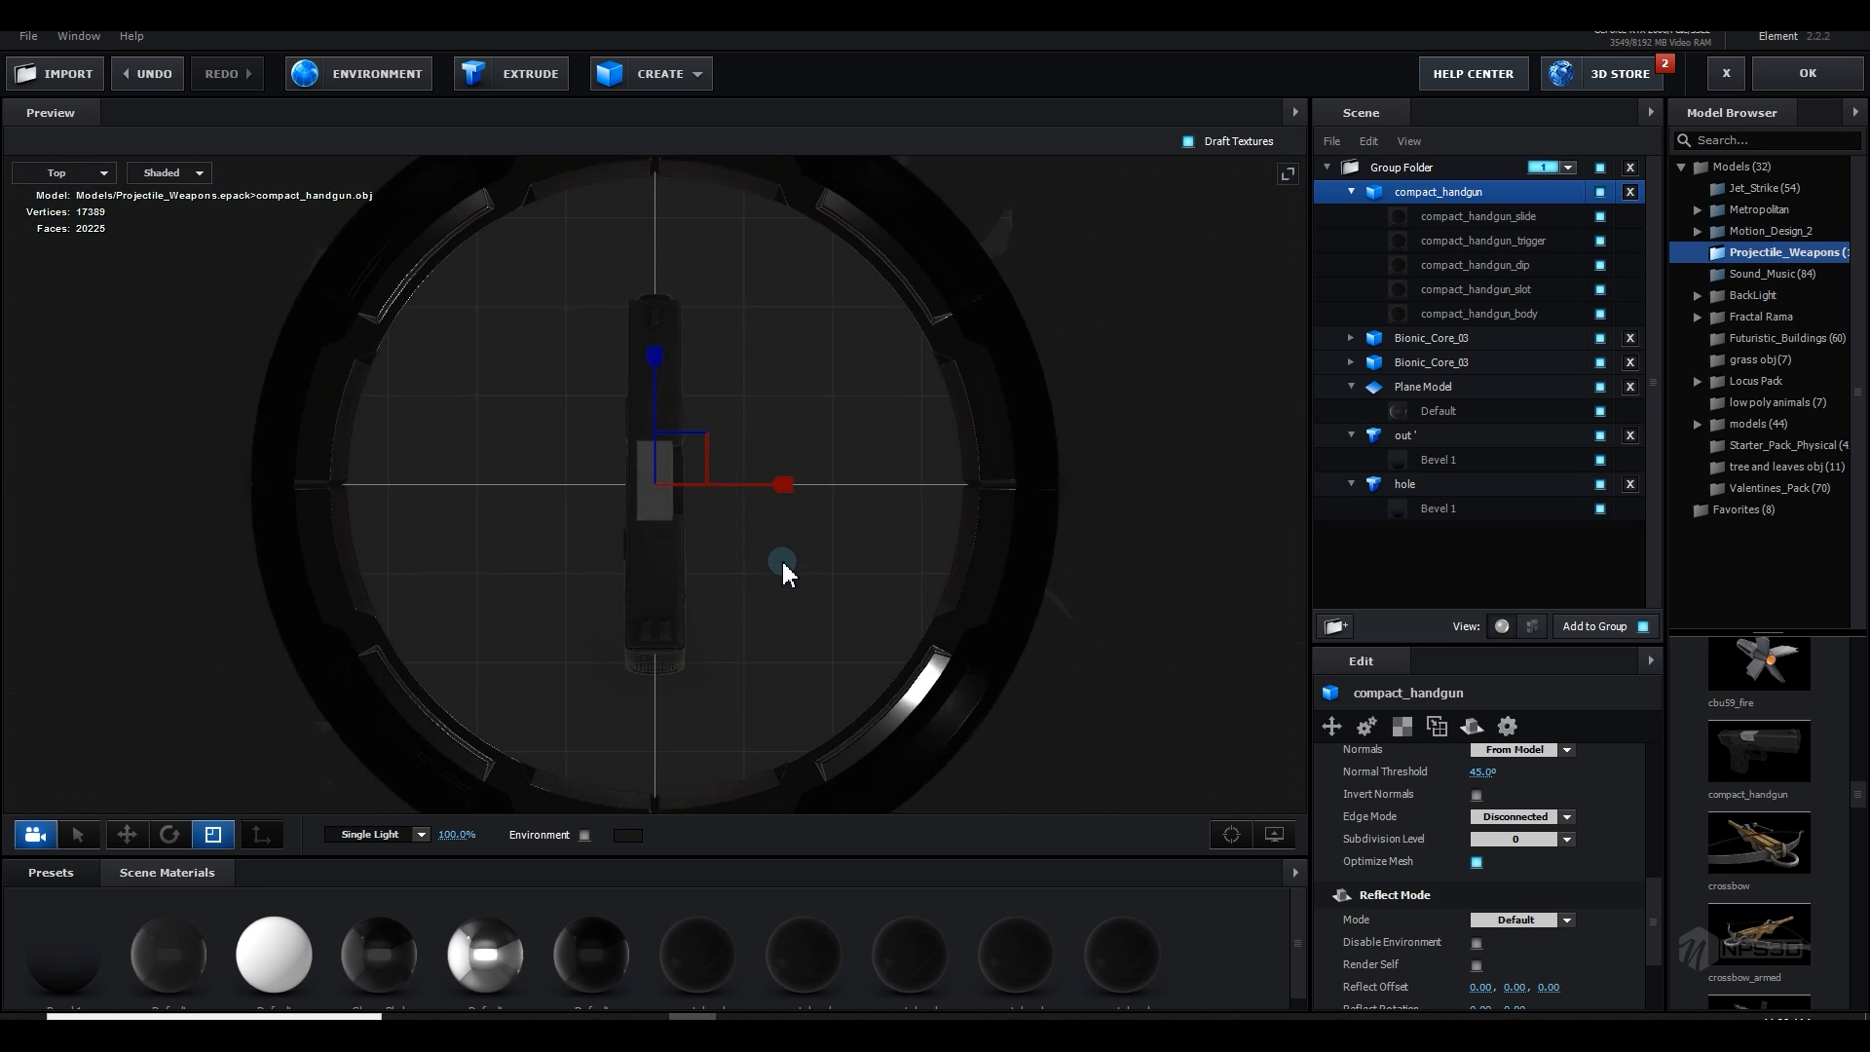
{"action": "left_click", "coordinate": [66, 176]}
{"action": "left_click", "coordinate": [70, 241]}
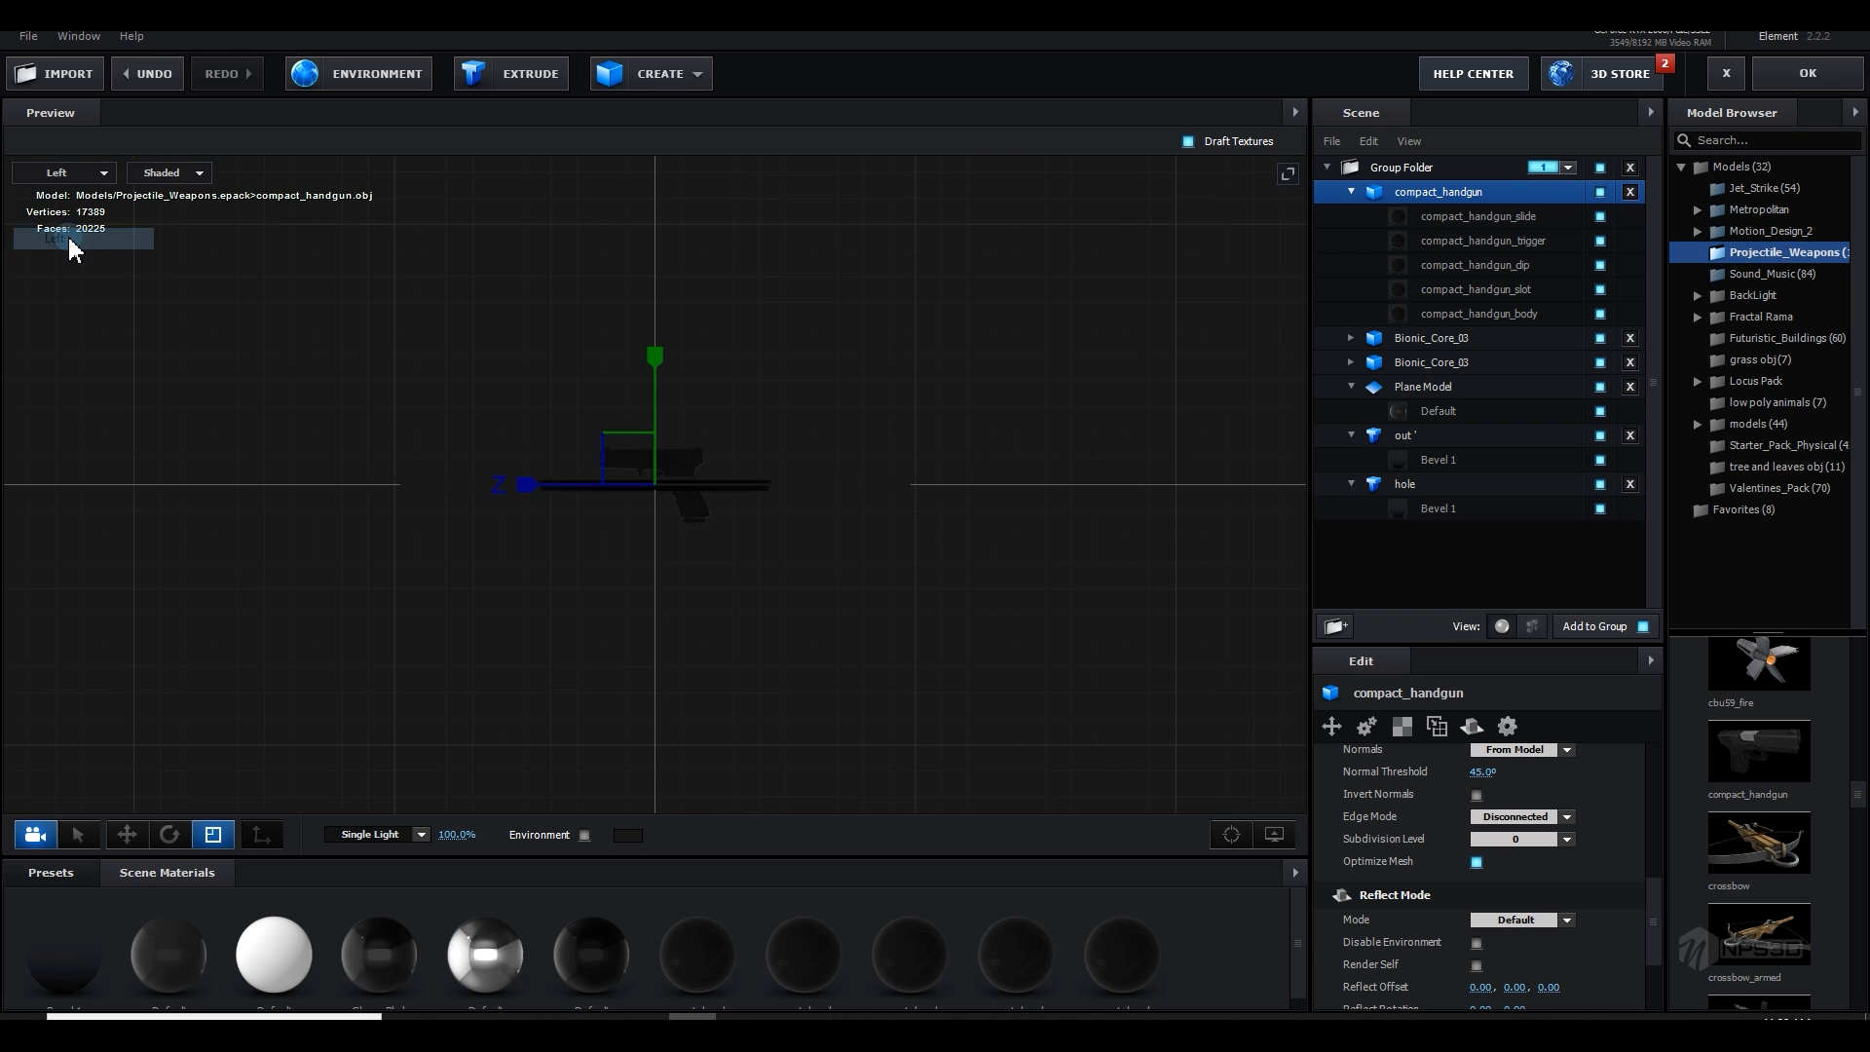
{"action": "left_click", "coordinate": [75, 175]}
{"action": "left_click", "coordinate": [77, 181]}
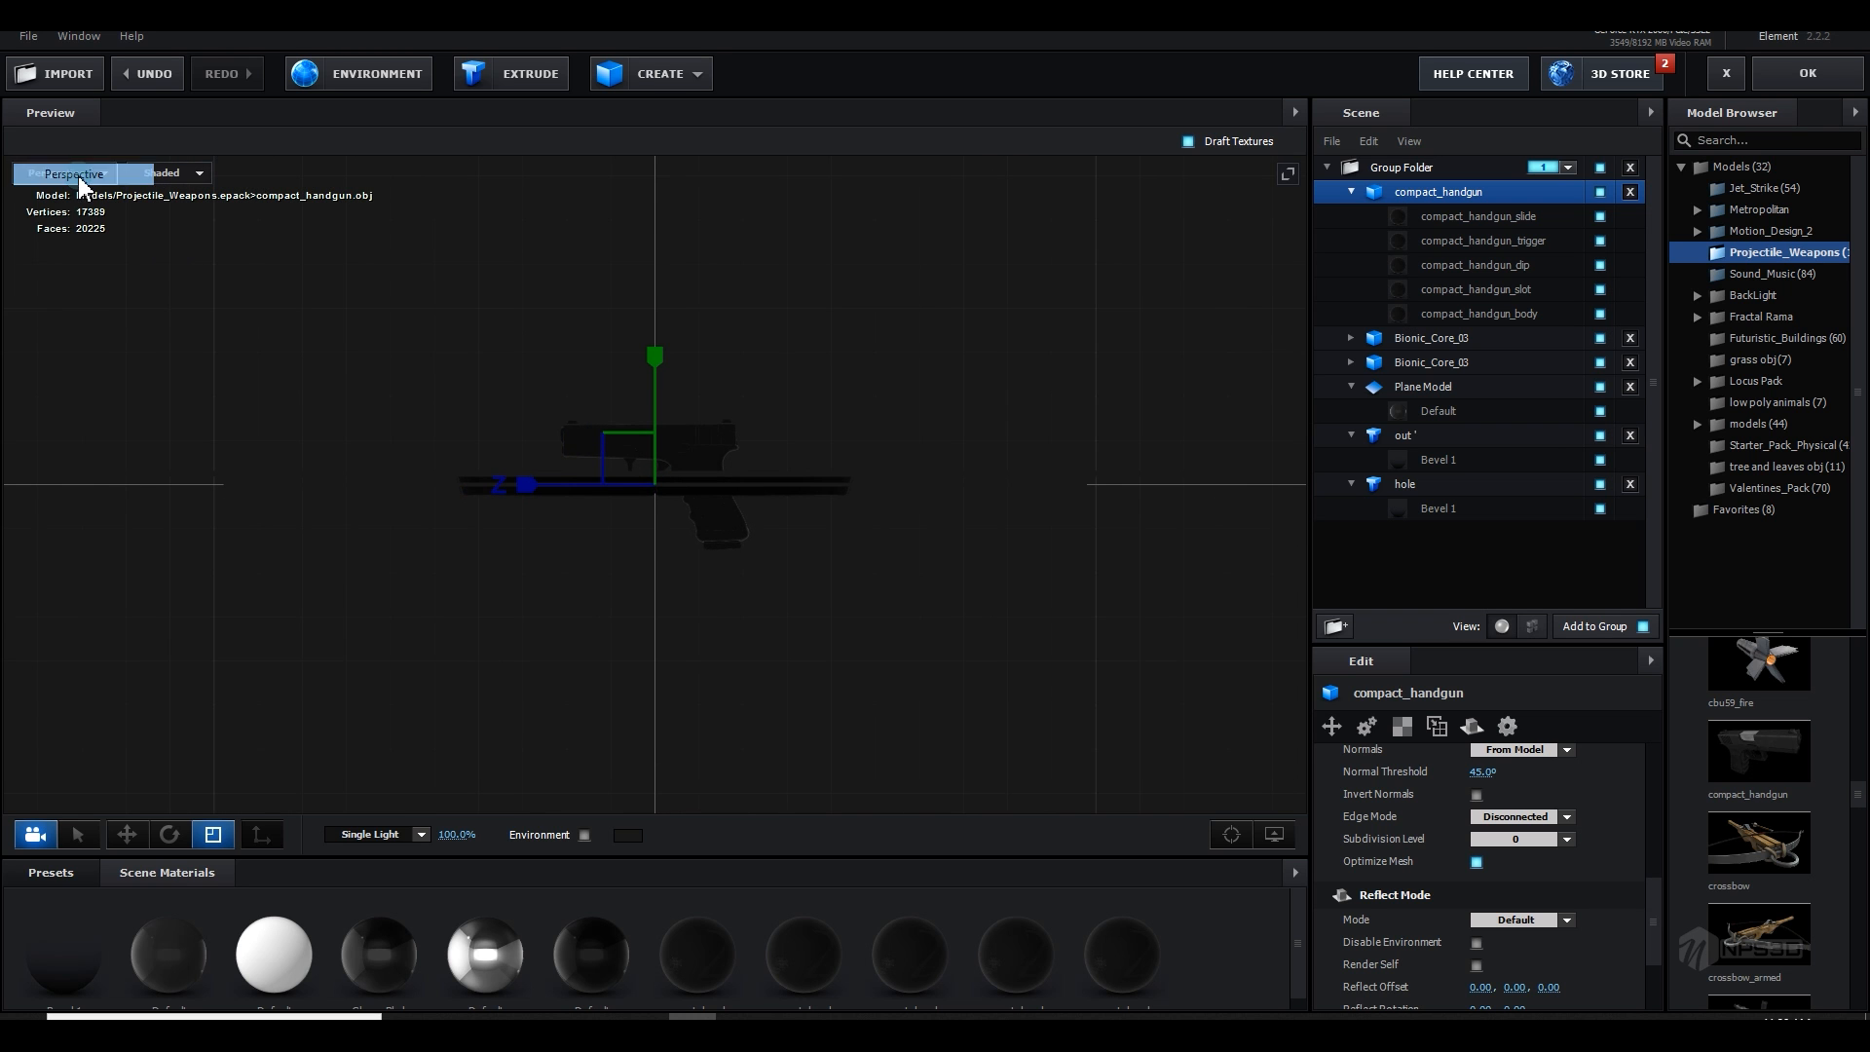
{"action": "left_click_drag", "start_coordinate": [877, 584], "coordinate": [799, 555]}
{"action": "scroll", "coordinate": [800, 555], "scroll_direction": "up", "scroll_amount": 4}
{"action": "scroll", "coordinate": [799, 551], "scroll_direction": "up", "scroll_amount": 8}
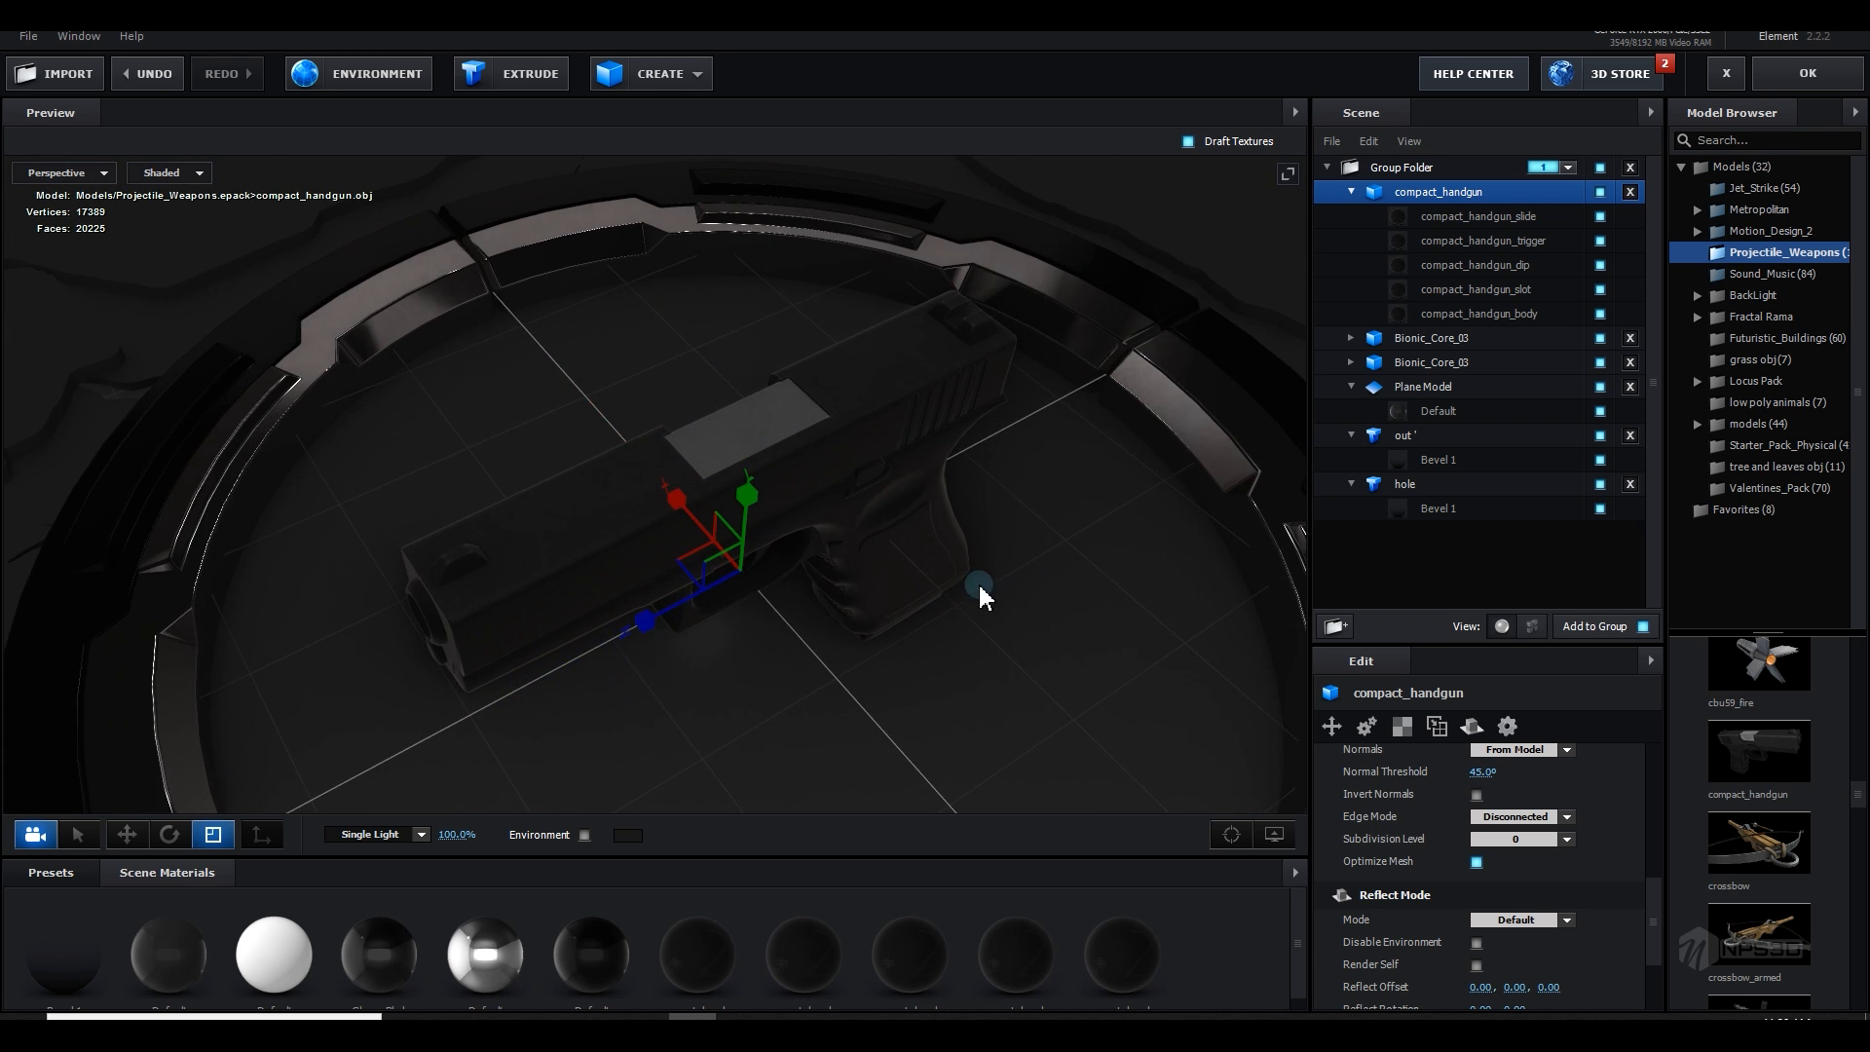
Step: Rotate the handgun half a turn about its vertical Y axis, aligning it with the ring's center line in the Top view
{"action": "key", "text": "e"}
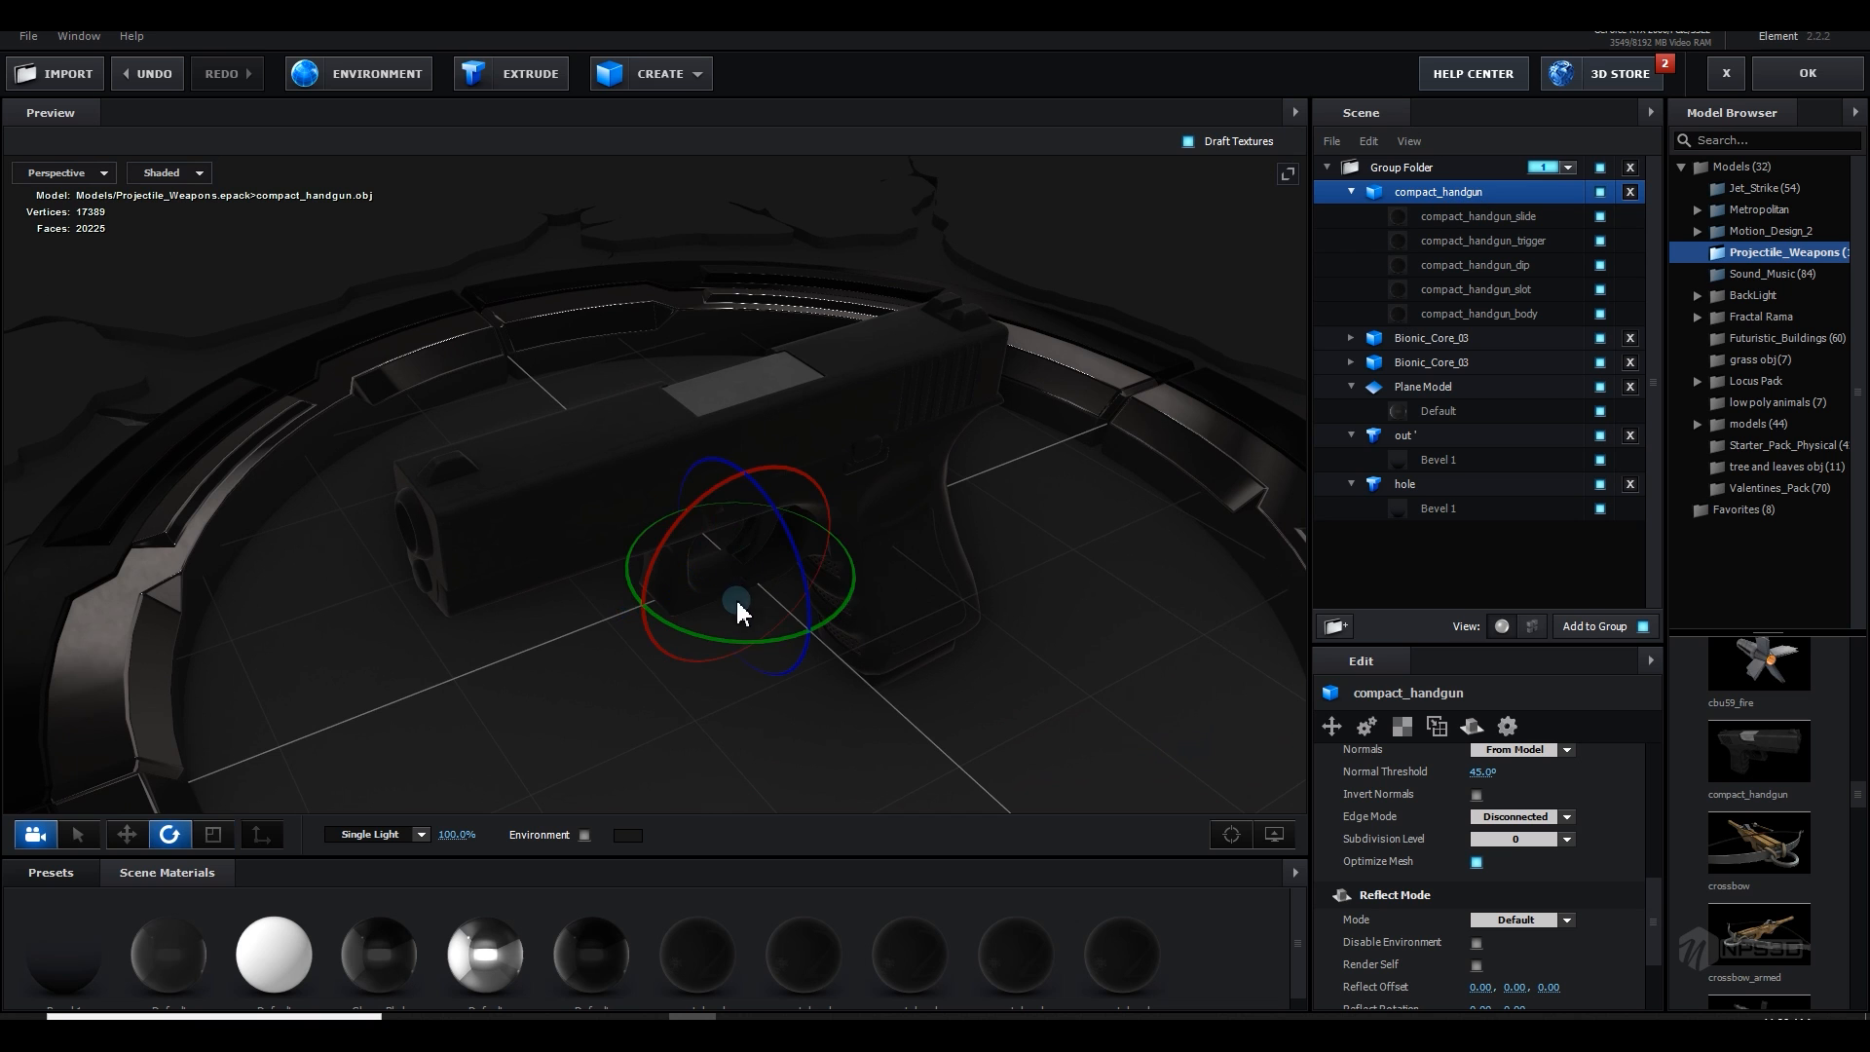
{"action": "left_click_drag", "start_coordinate": [742, 634], "coordinate": [1118, 347]}
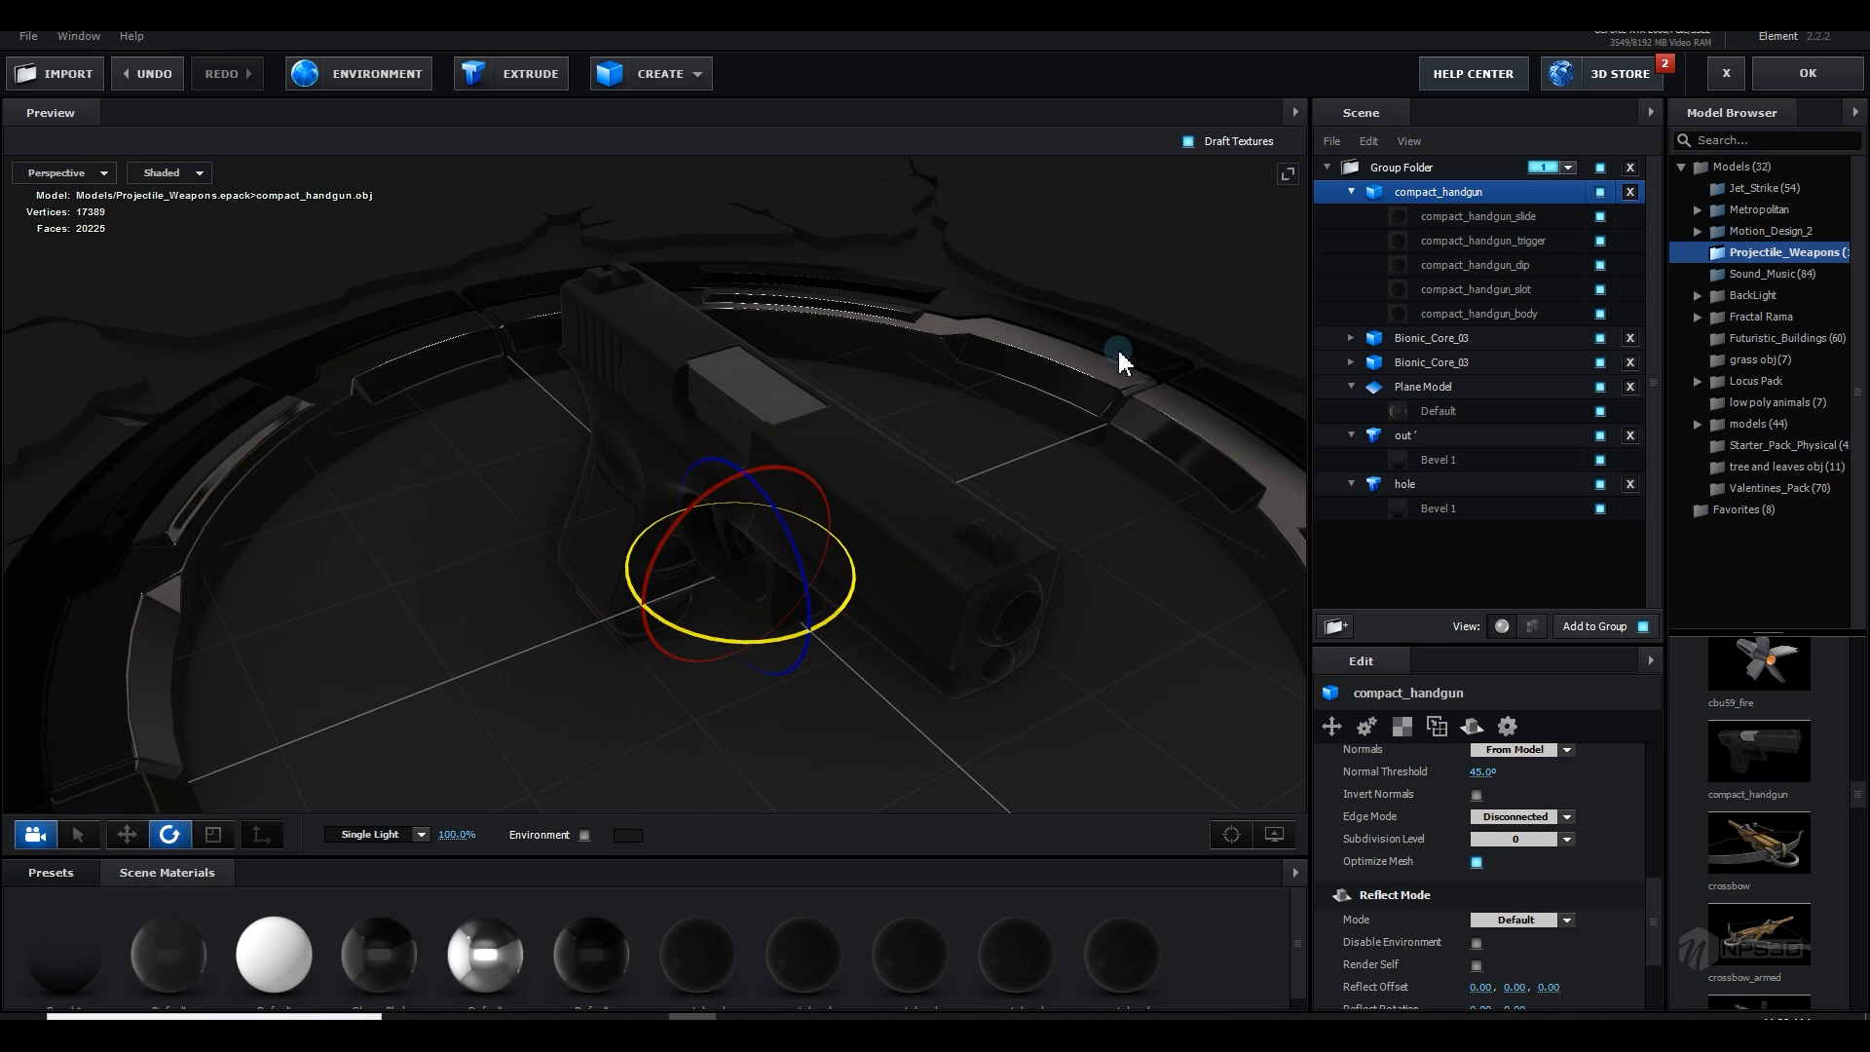
{"action": "scroll", "coordinate": [948, 596], "scroll_direction": "down", "scroll_amount": 3}
{"action": "left_click", "coordinate": [84, 179]}
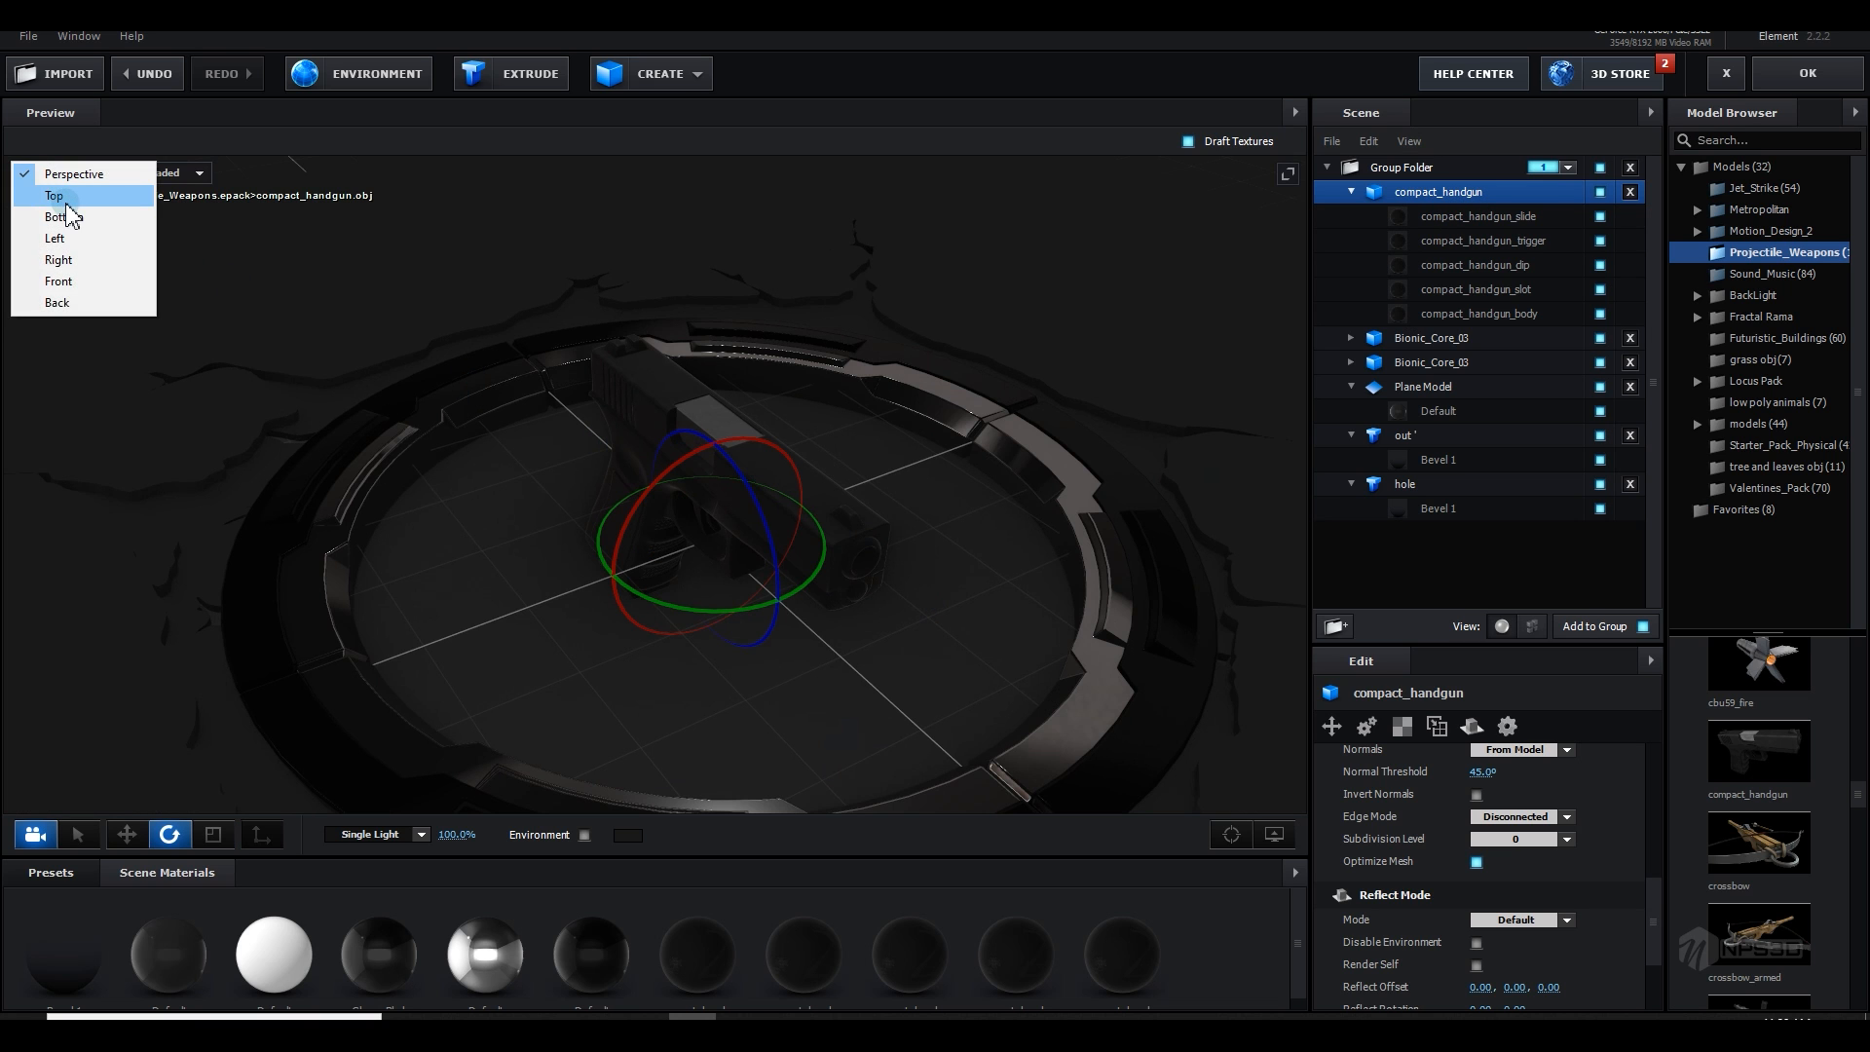
{"action": "left_click", "coordinate": [58, 193]}
{"action": "left_click_drag", "start_coordinate": [797, 399], "coordinate": [826, 367]}
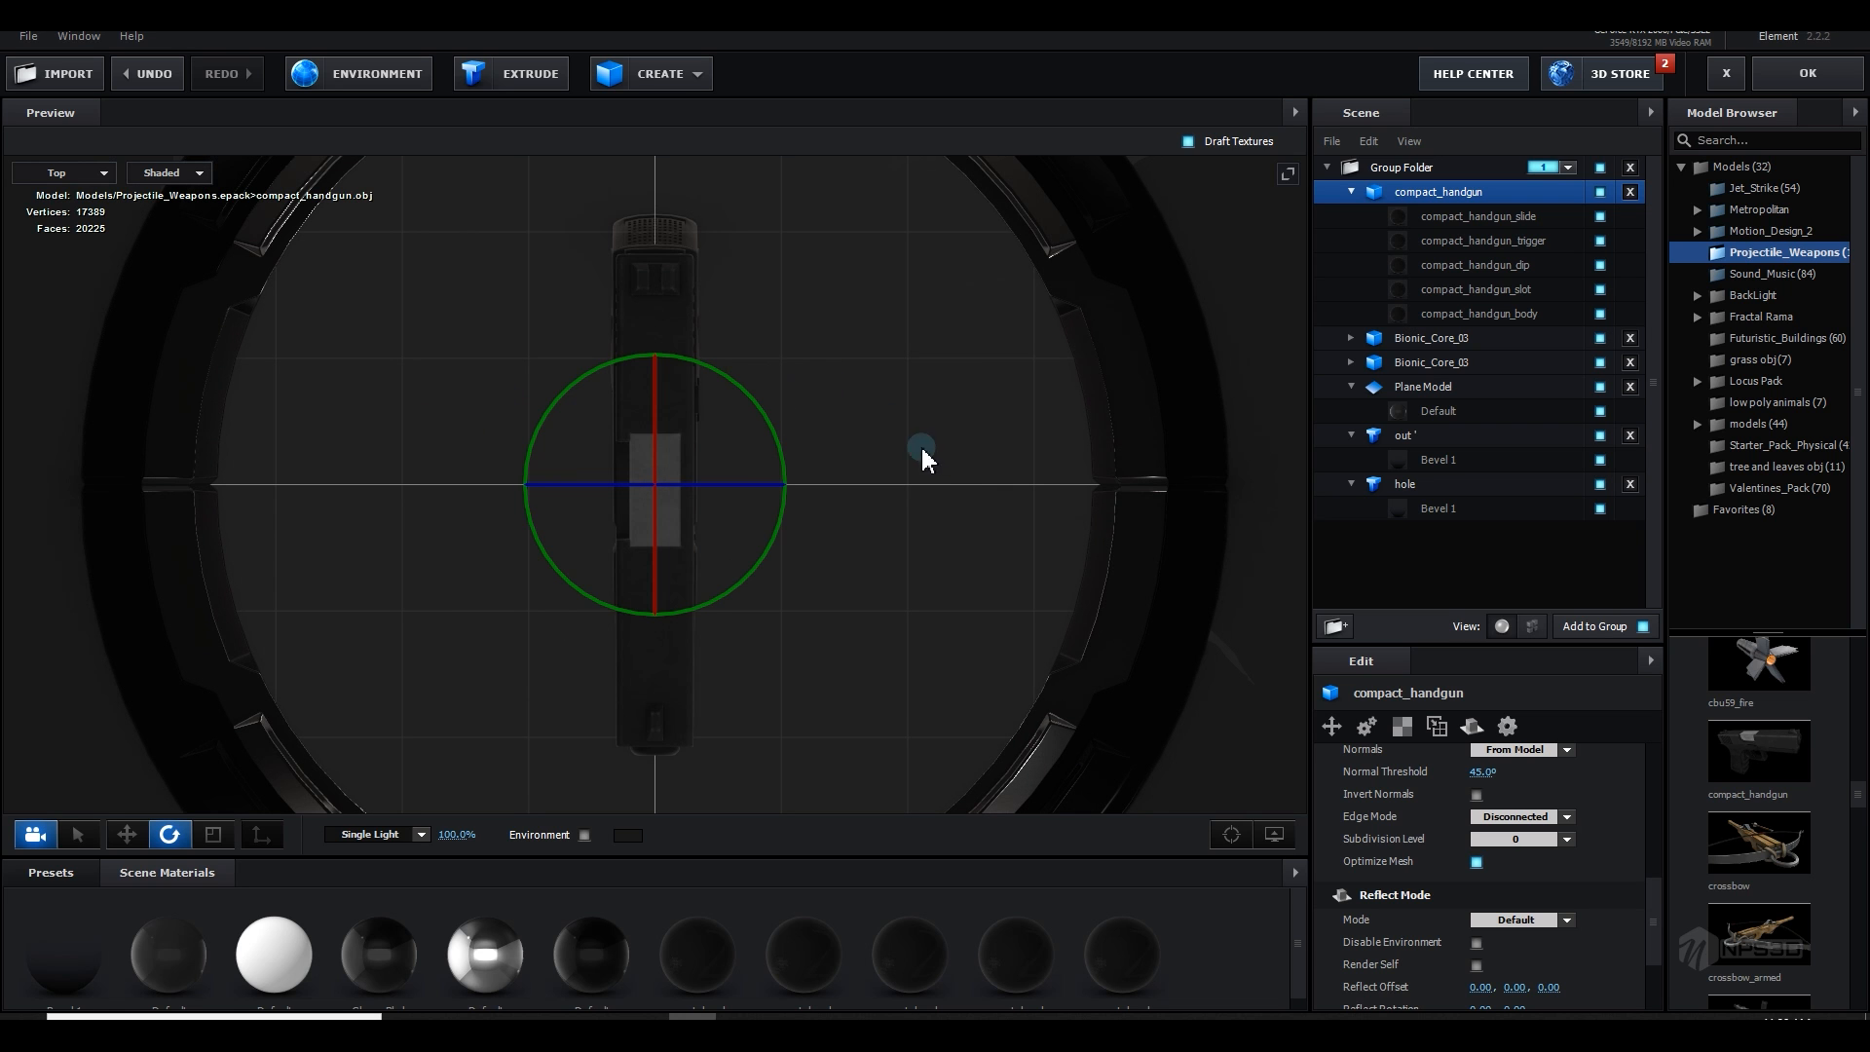
Step: In the Perspective view, scale the compact_handgun model up uniformly to about 27% so it fills more of the ring
{"action": "left_click", "coordinate": [74, 177]}
{"action": "left_click", "coordinate": [74, 174]}
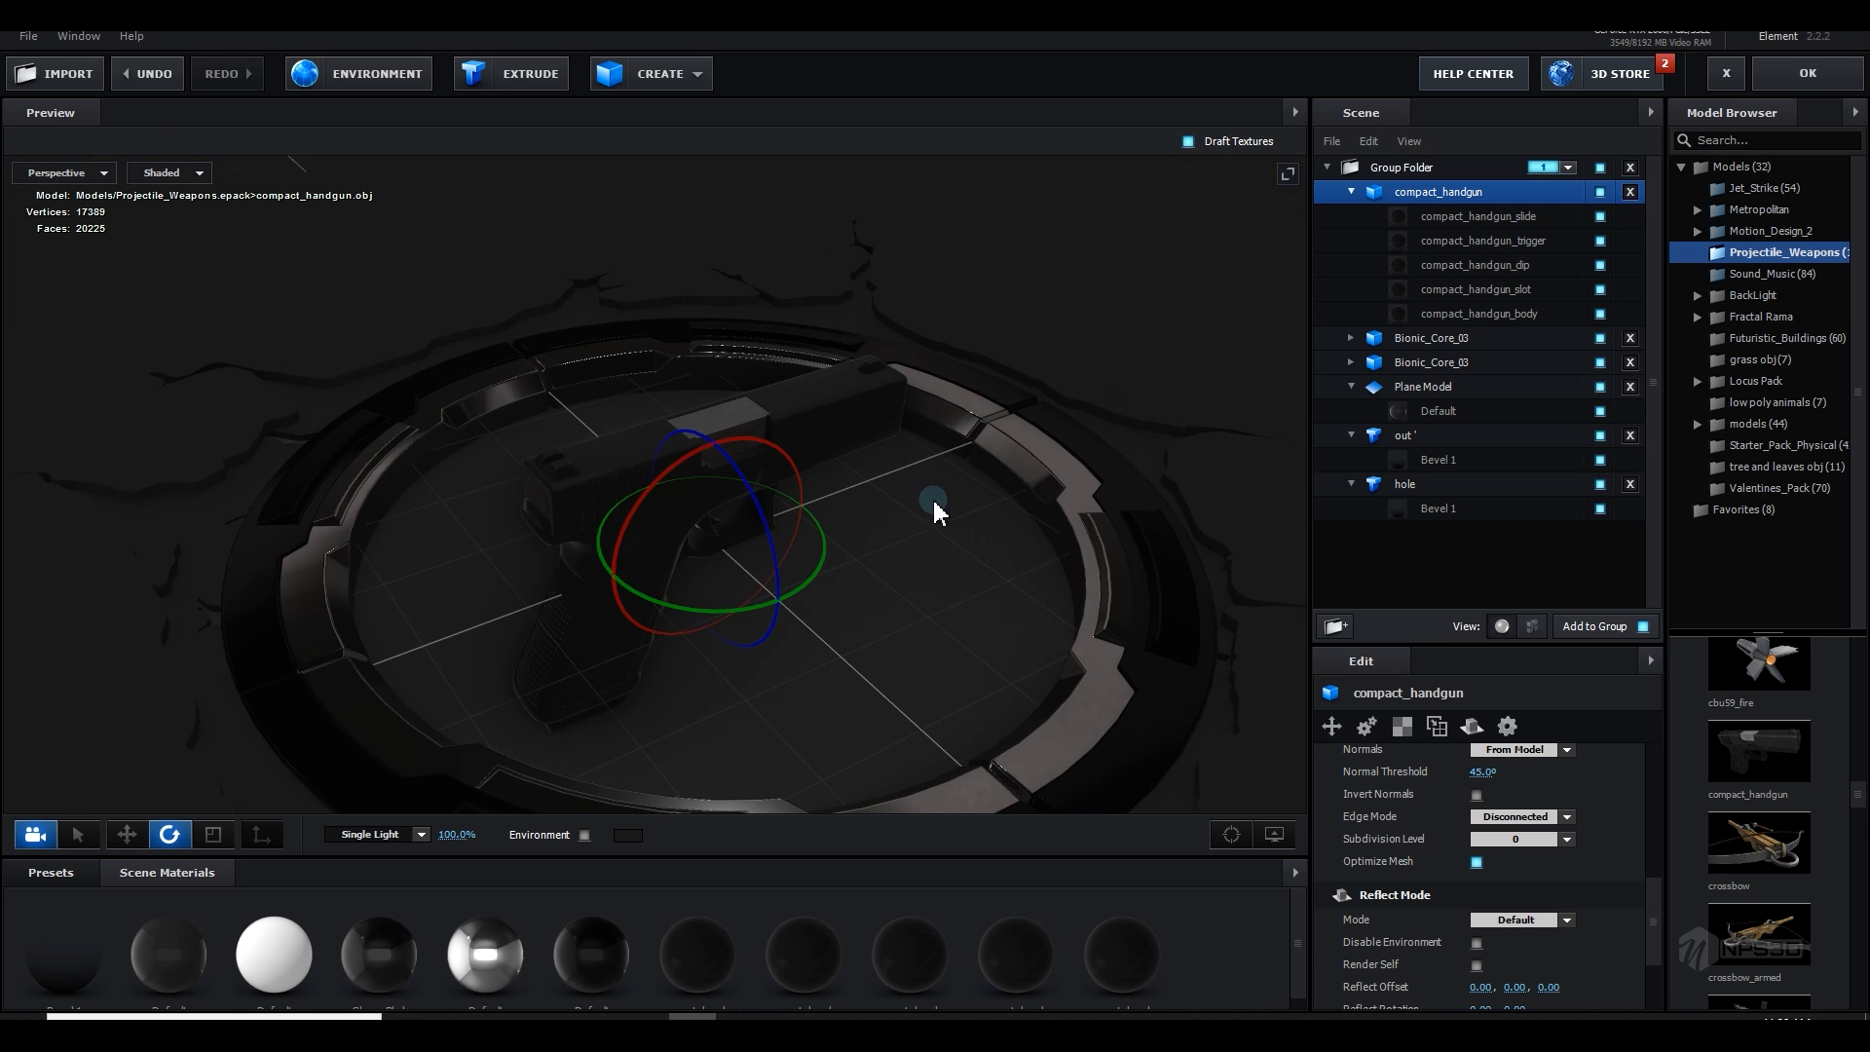
{"action": "left_click_drag", "start_coordinate": [932, 497], "coordinate": [986, 541]}
{"action": "left_click_drag", "start_coordinate": [758, 620], "coordinate": [185, 564]}
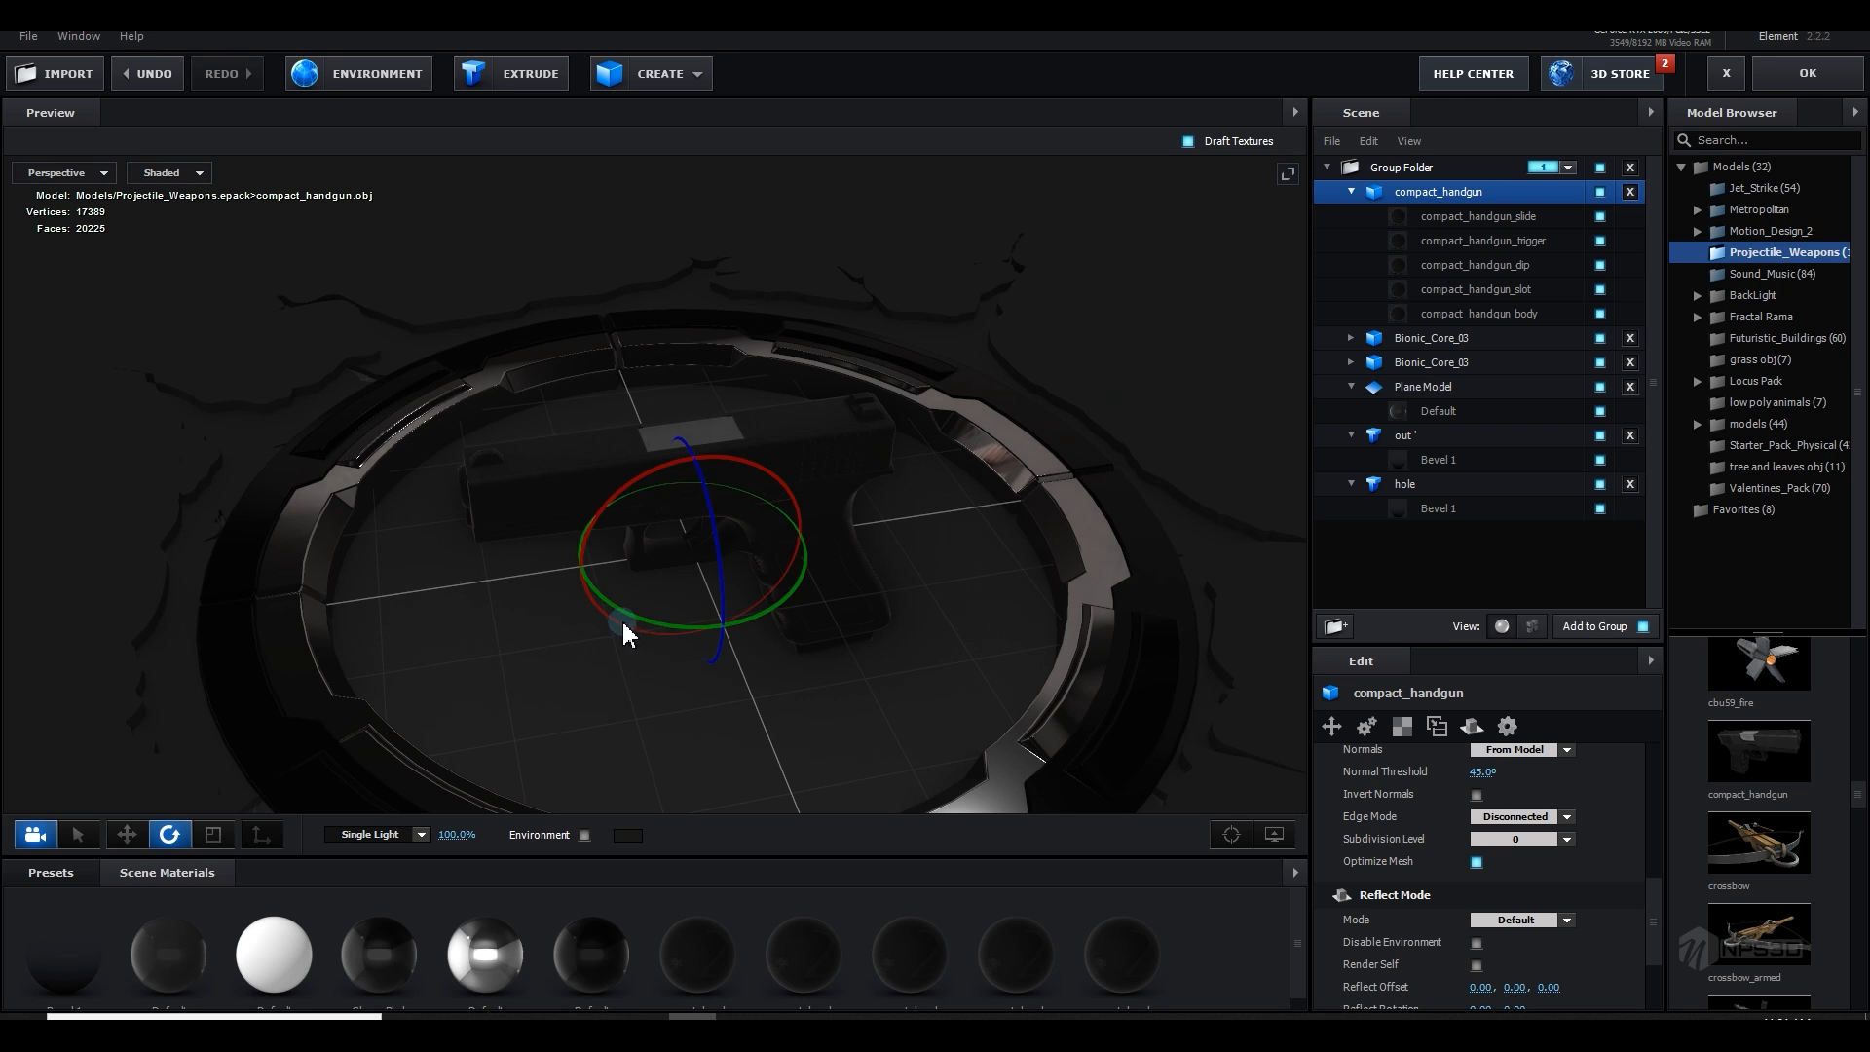
{"action": "left_click_drag", "start_coordinate": [624, 634], "coordinate": [992, 716]}
{"action": "key", "text": "r"}
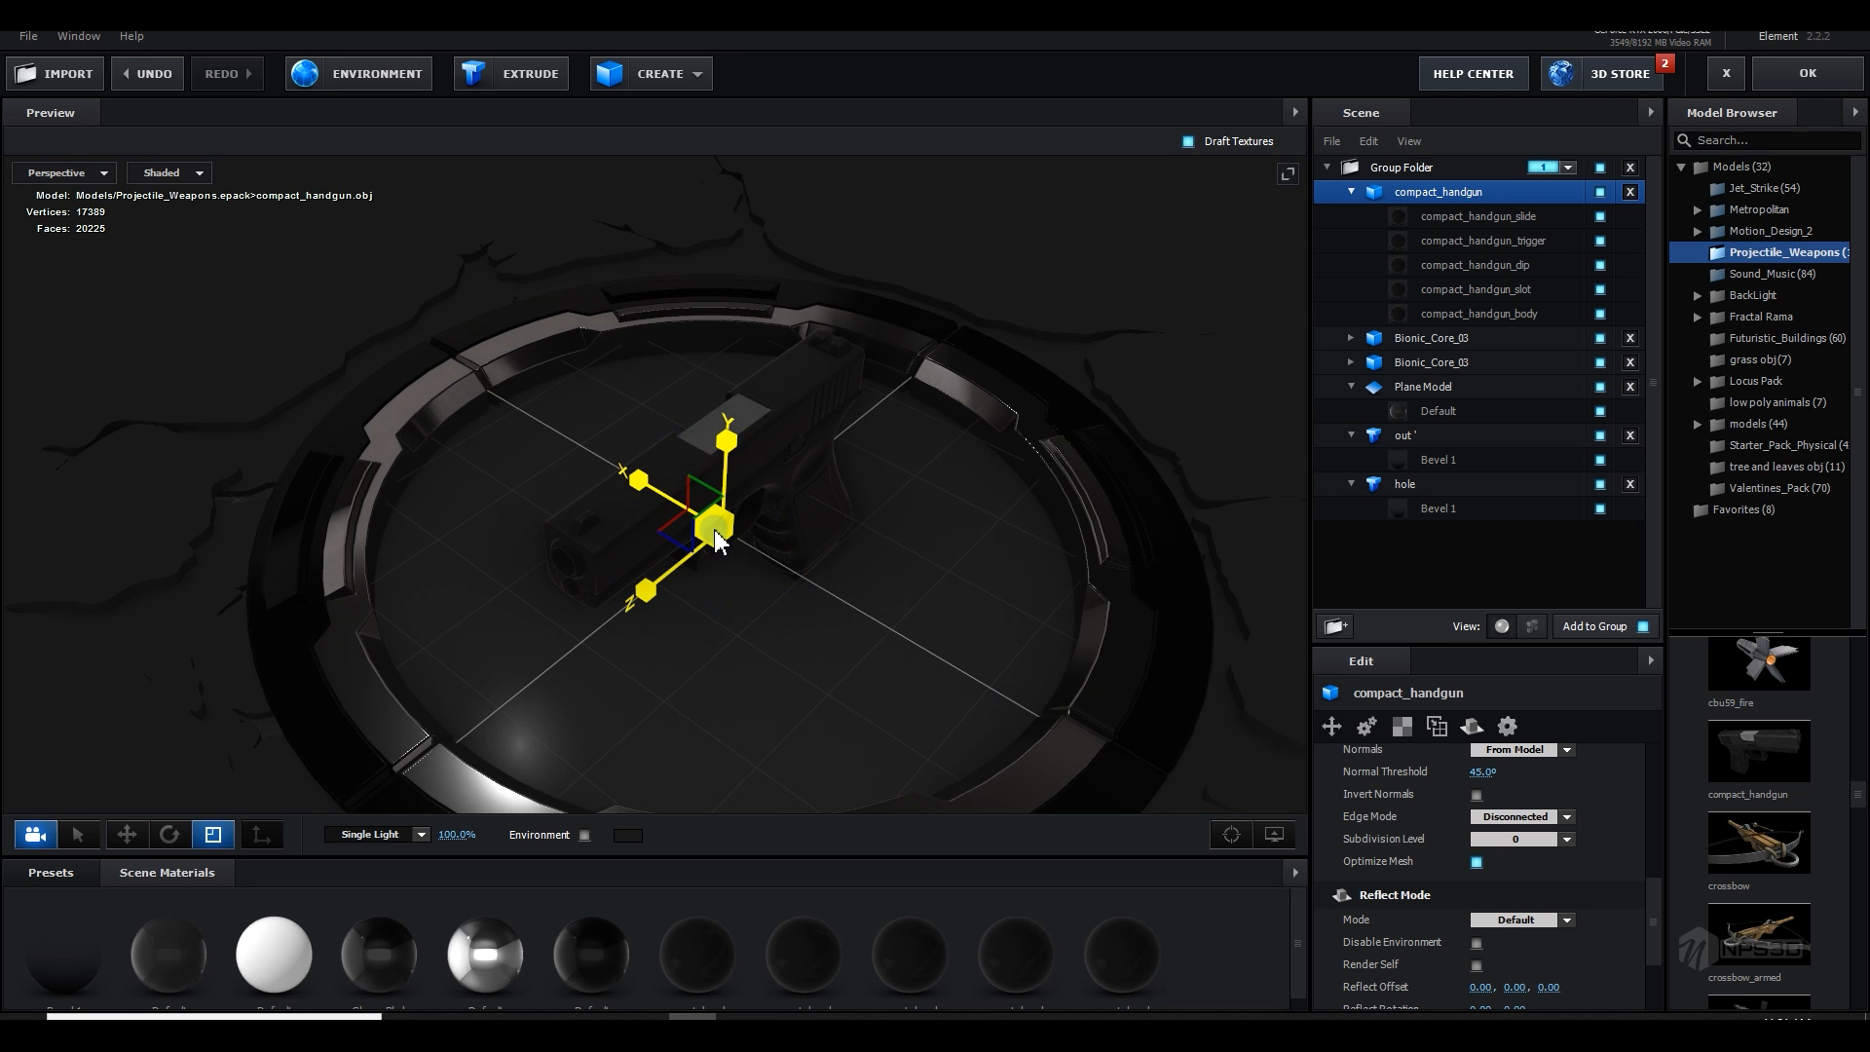
{"action": "left_click_drag", "start_coordinate": [711, 530], "coordinate": [1466, 217]}
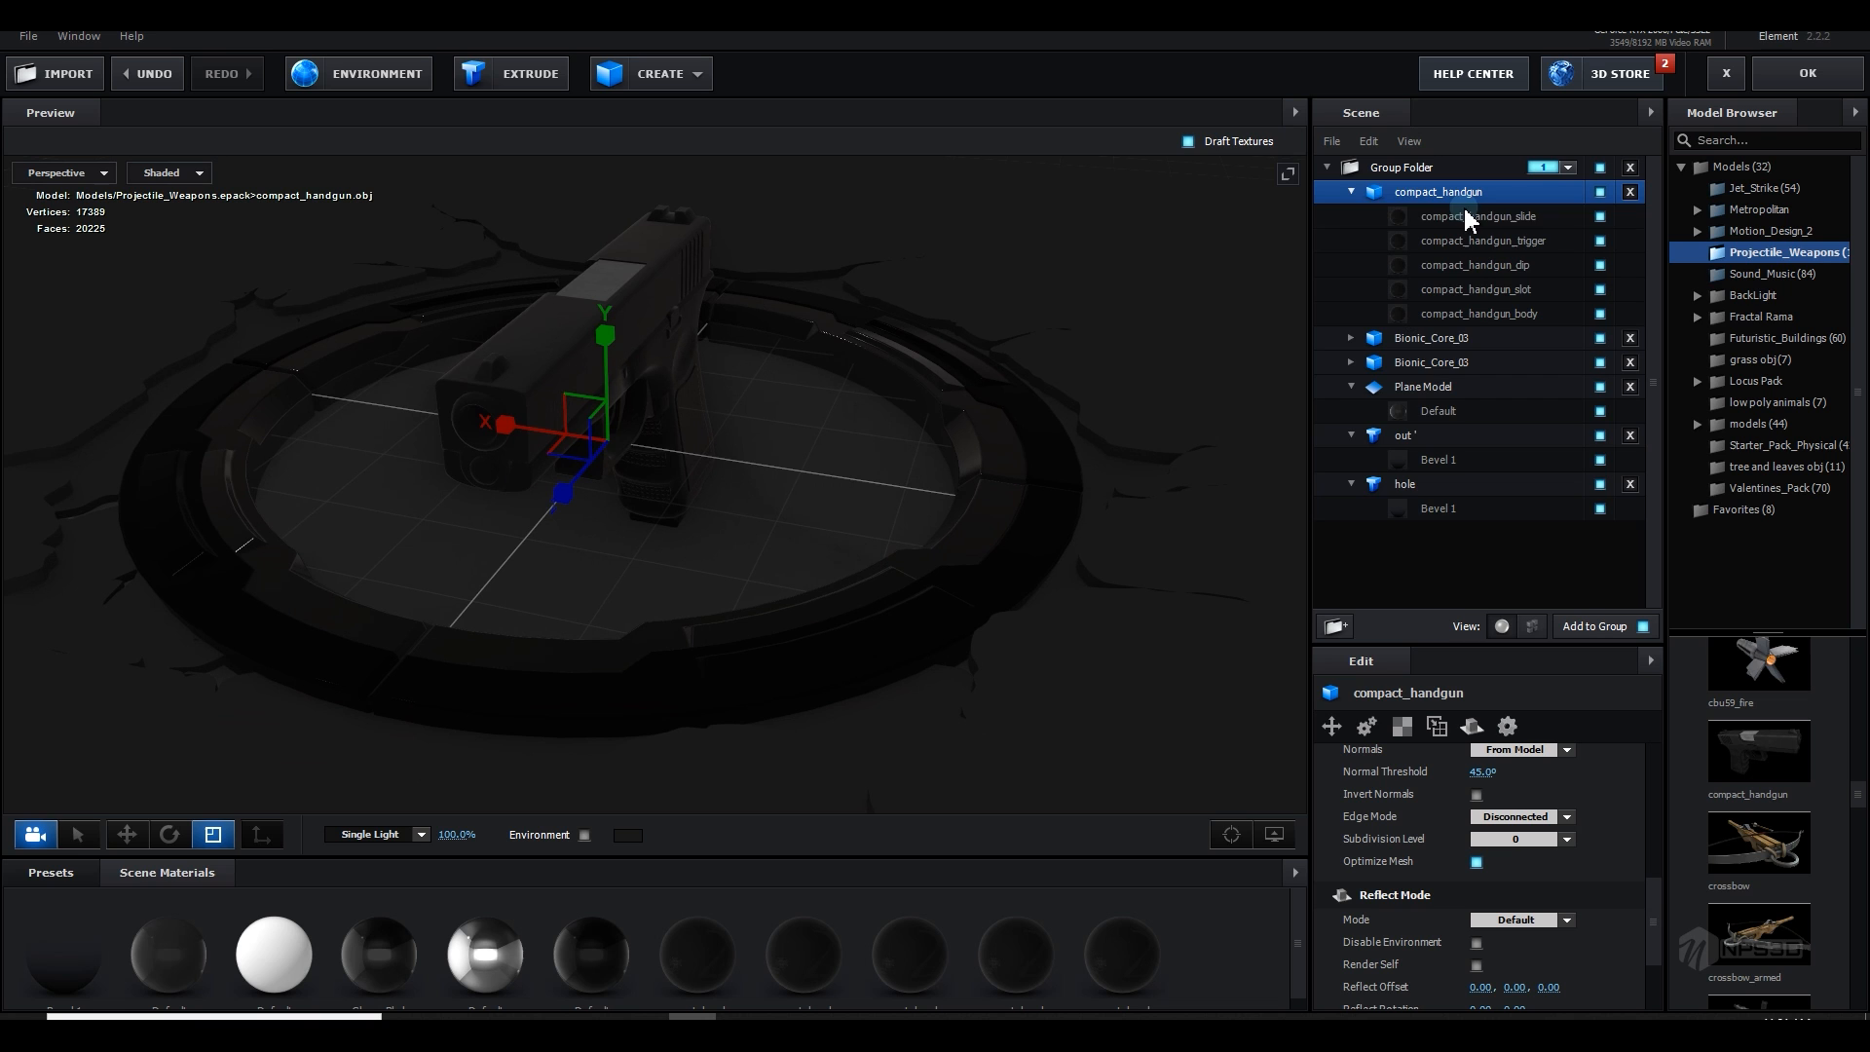
Step: Set the diffuse color of the Plane Model's Default material to white
{"action": "left_click", "coordinate": [1350, 191]}
{"action": "left_click", "coordinate": [1437, 290]}
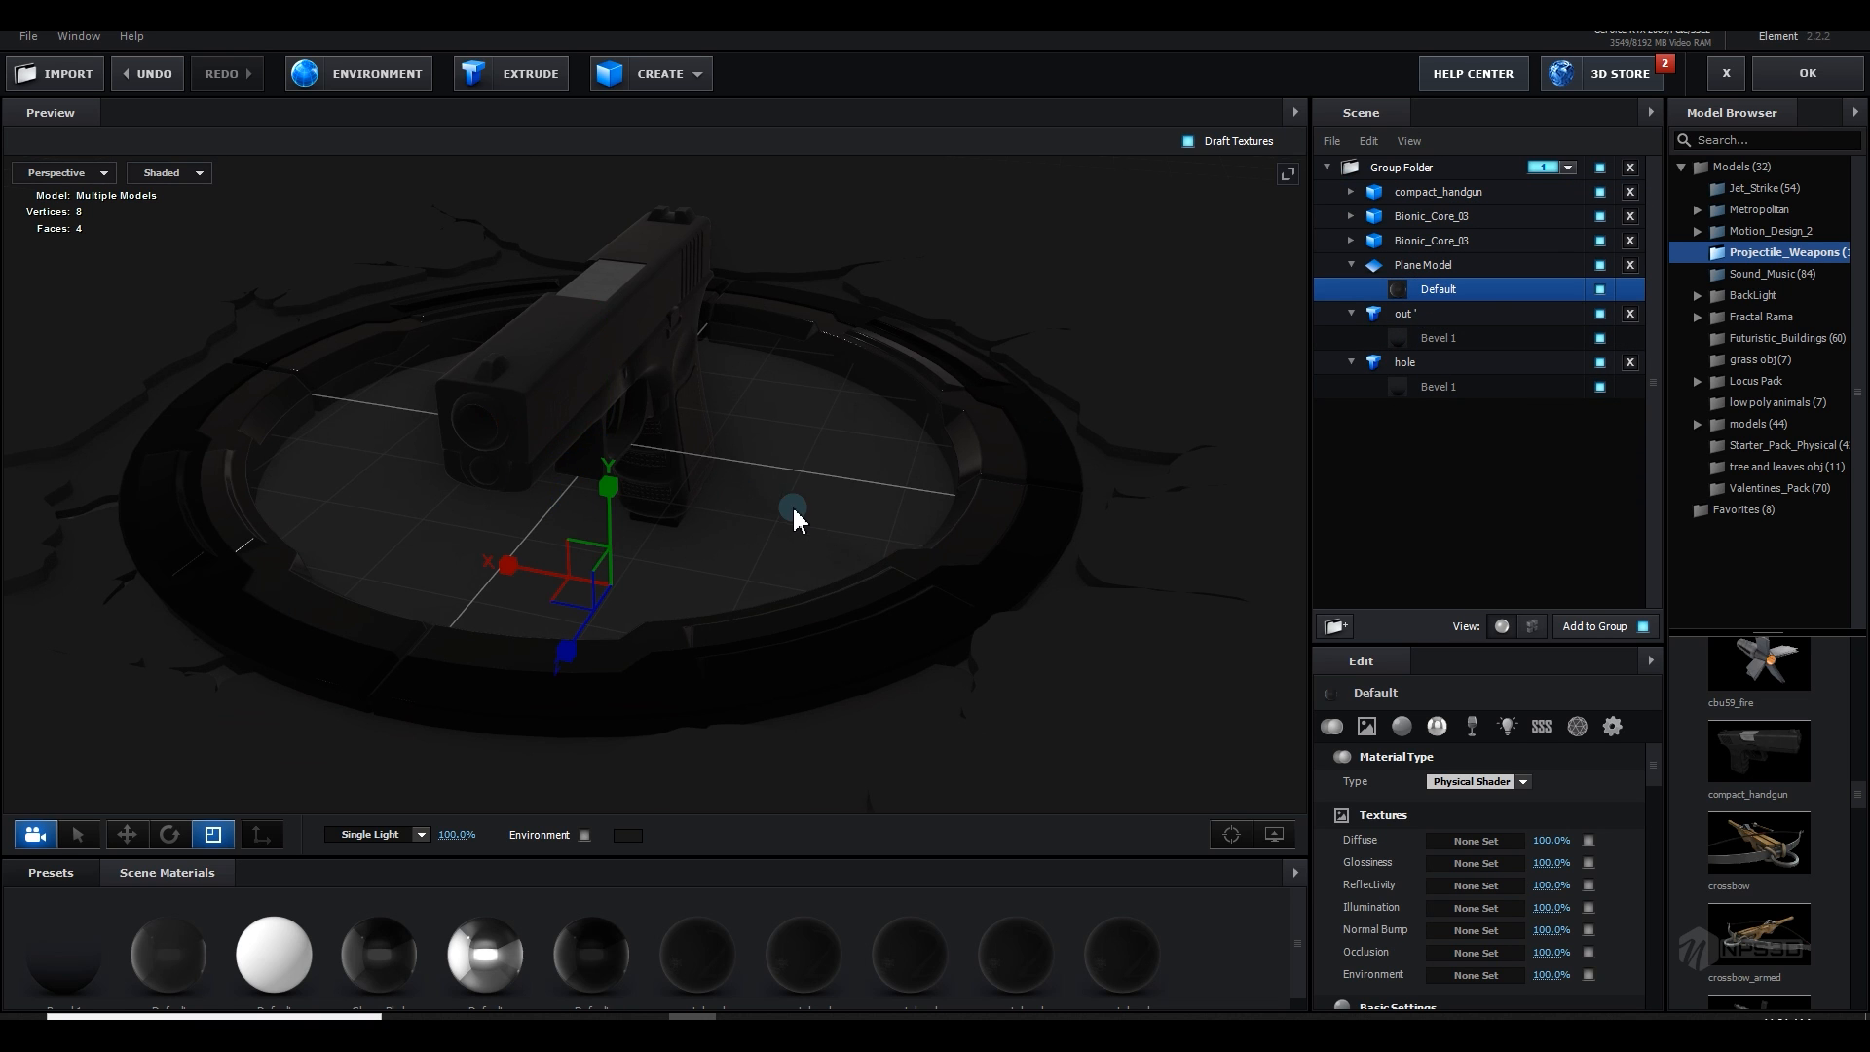
{"action": "scroll", "coordinate": [1521, 830], "scroll_direction": "down", "scroll_amount": 4}
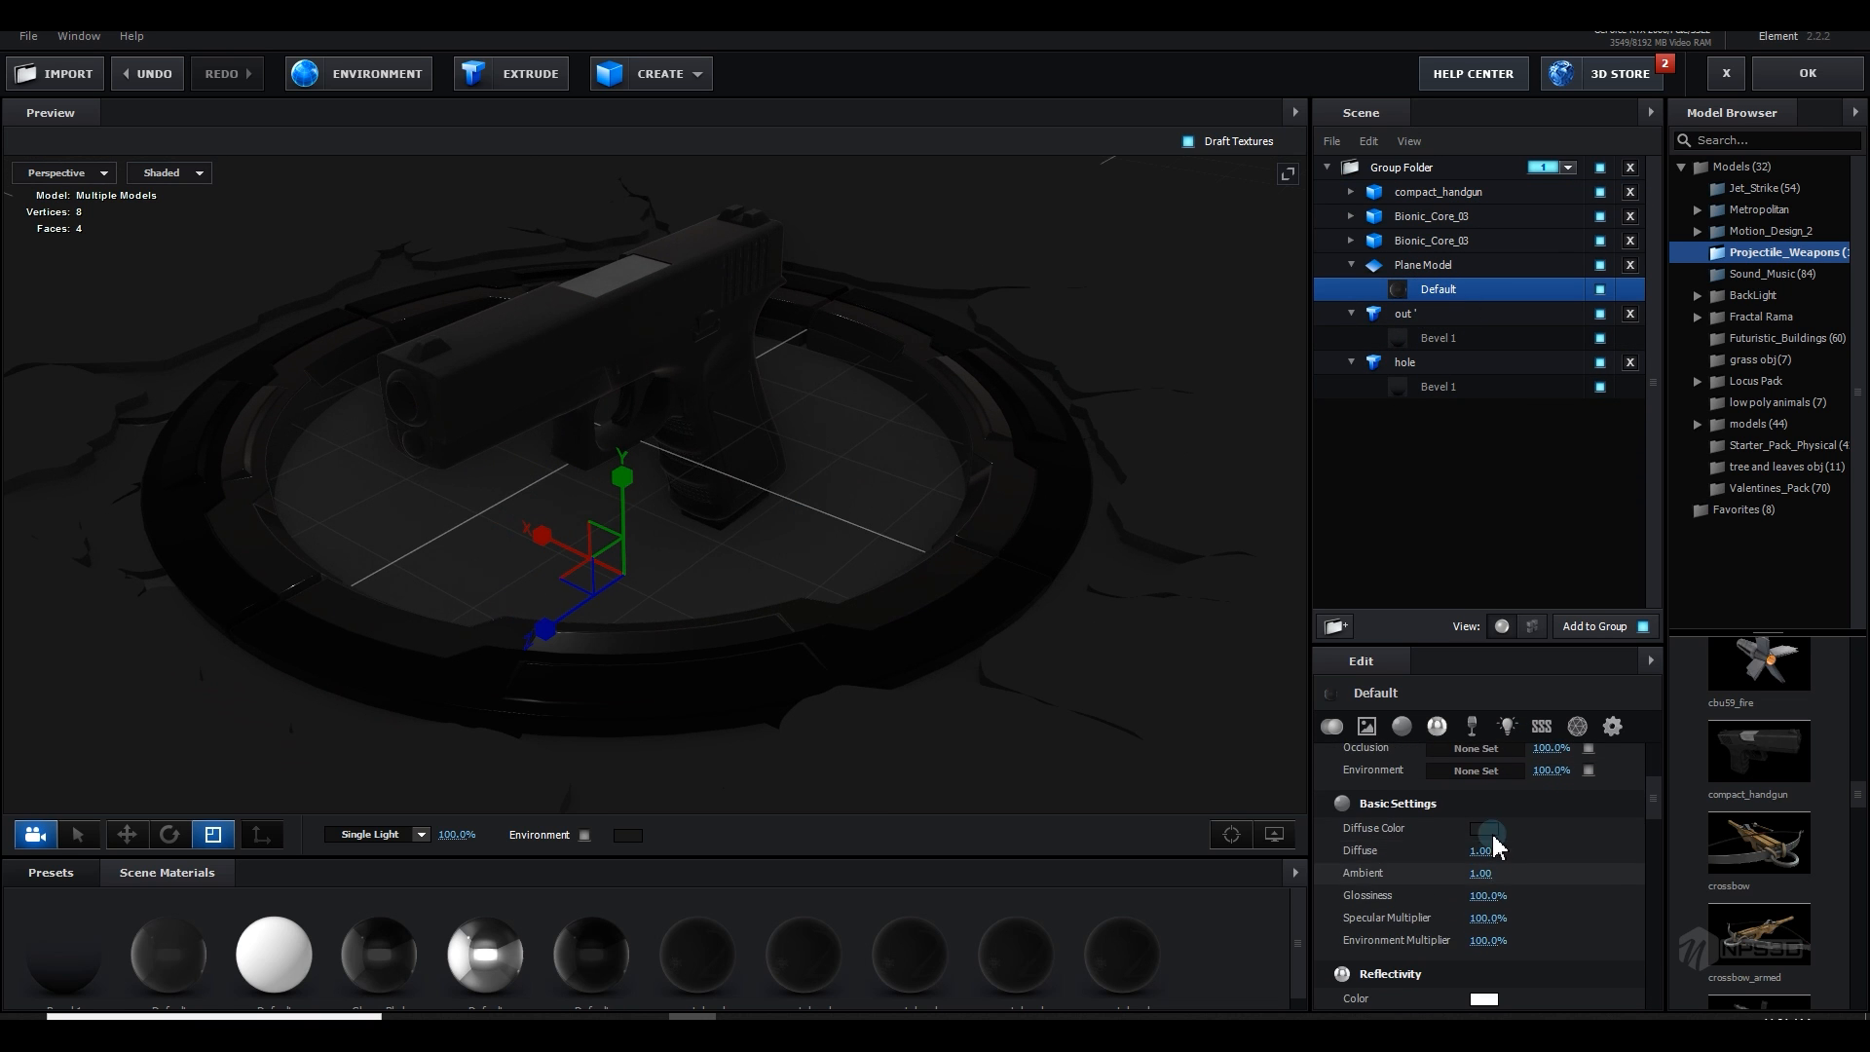
{"action": "left_click", "coordinate": [1491, 830]}
{"action": "left_click_drag", "start_coordinate": [1457, 833], "coordinate": [1313, 736]}
{"action": "left_click", "coordinate": [1637, 968]}
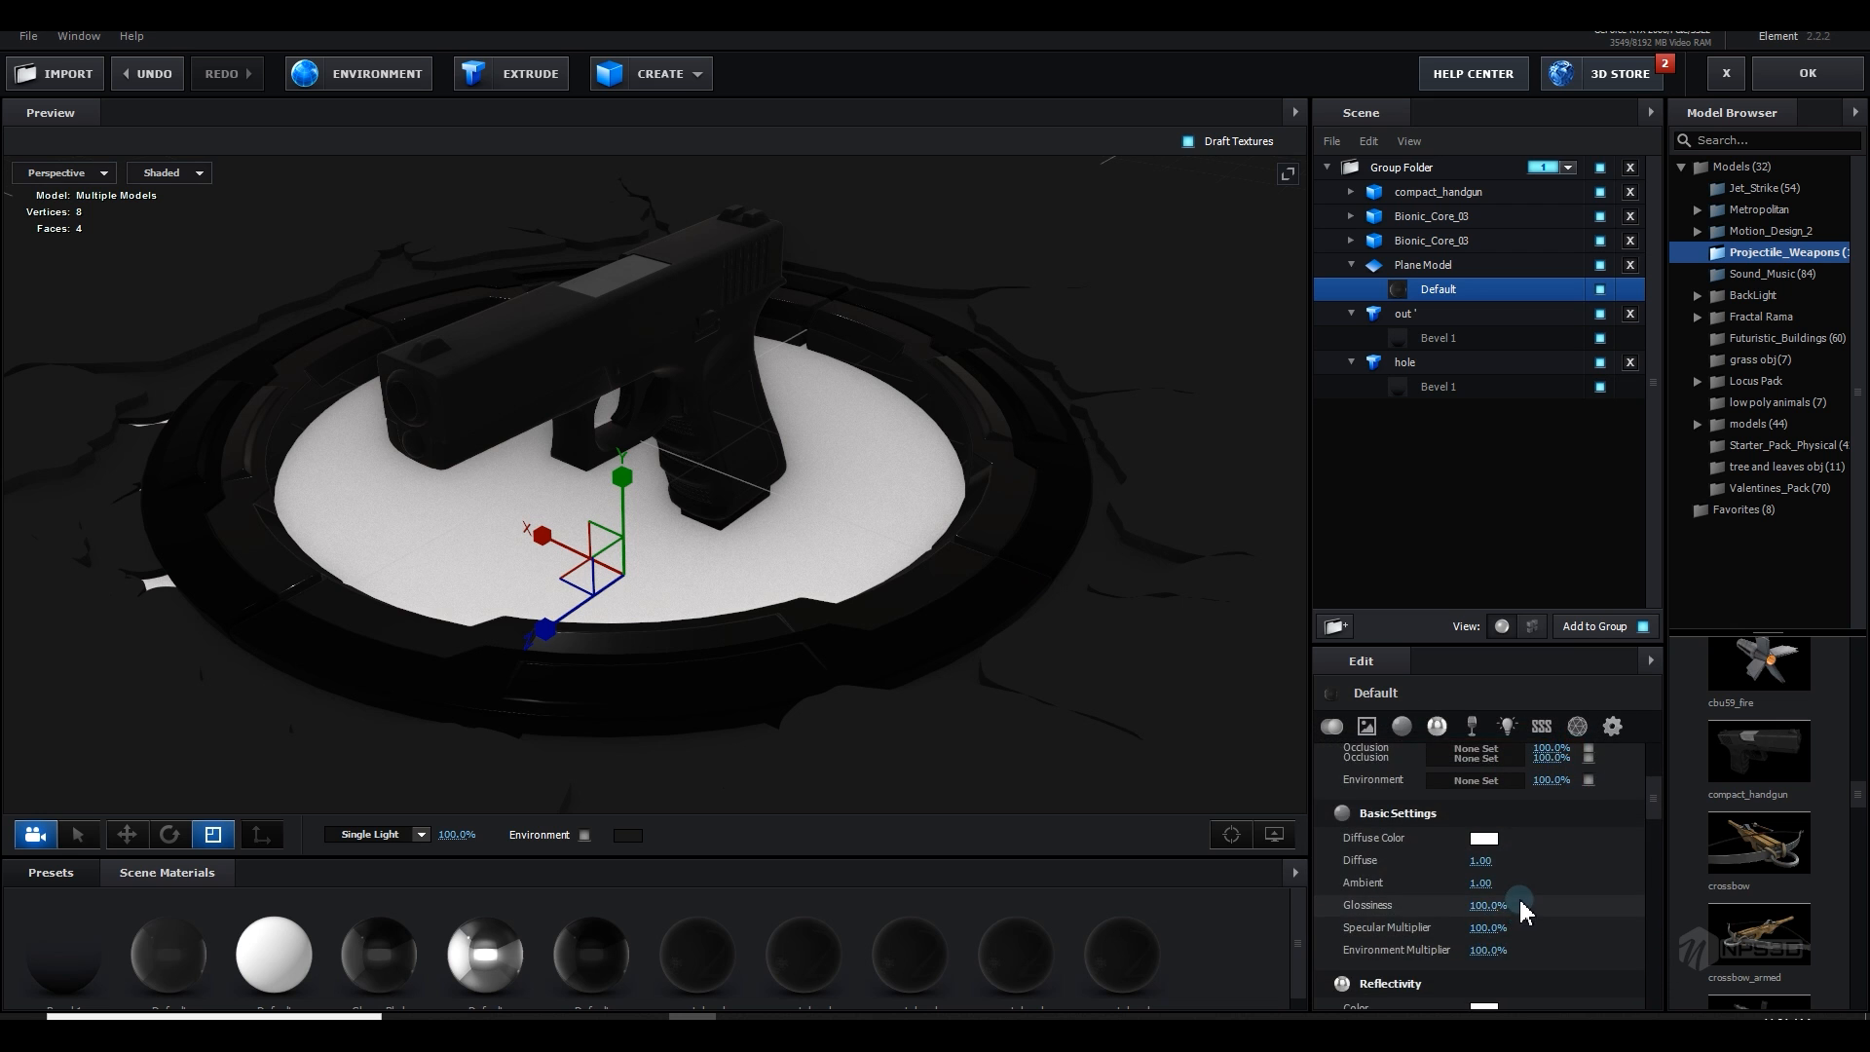
{"action": "scroll", "coordinate": [1516, 905], "scroll_direction": "up", "scroll_amount": 2}
{"action": "left_click_drag", "start_coordinate": [1027, 498], "coordinate": [840, 539]}
{"action": "scroll", "coordinate": [872, 534], "scroll_direction": "down", "scroll_amount": 2}
{"action": "scroll", "coordinate": [841, 541], "scroll_direction": "up", "scroll_amount": 2}
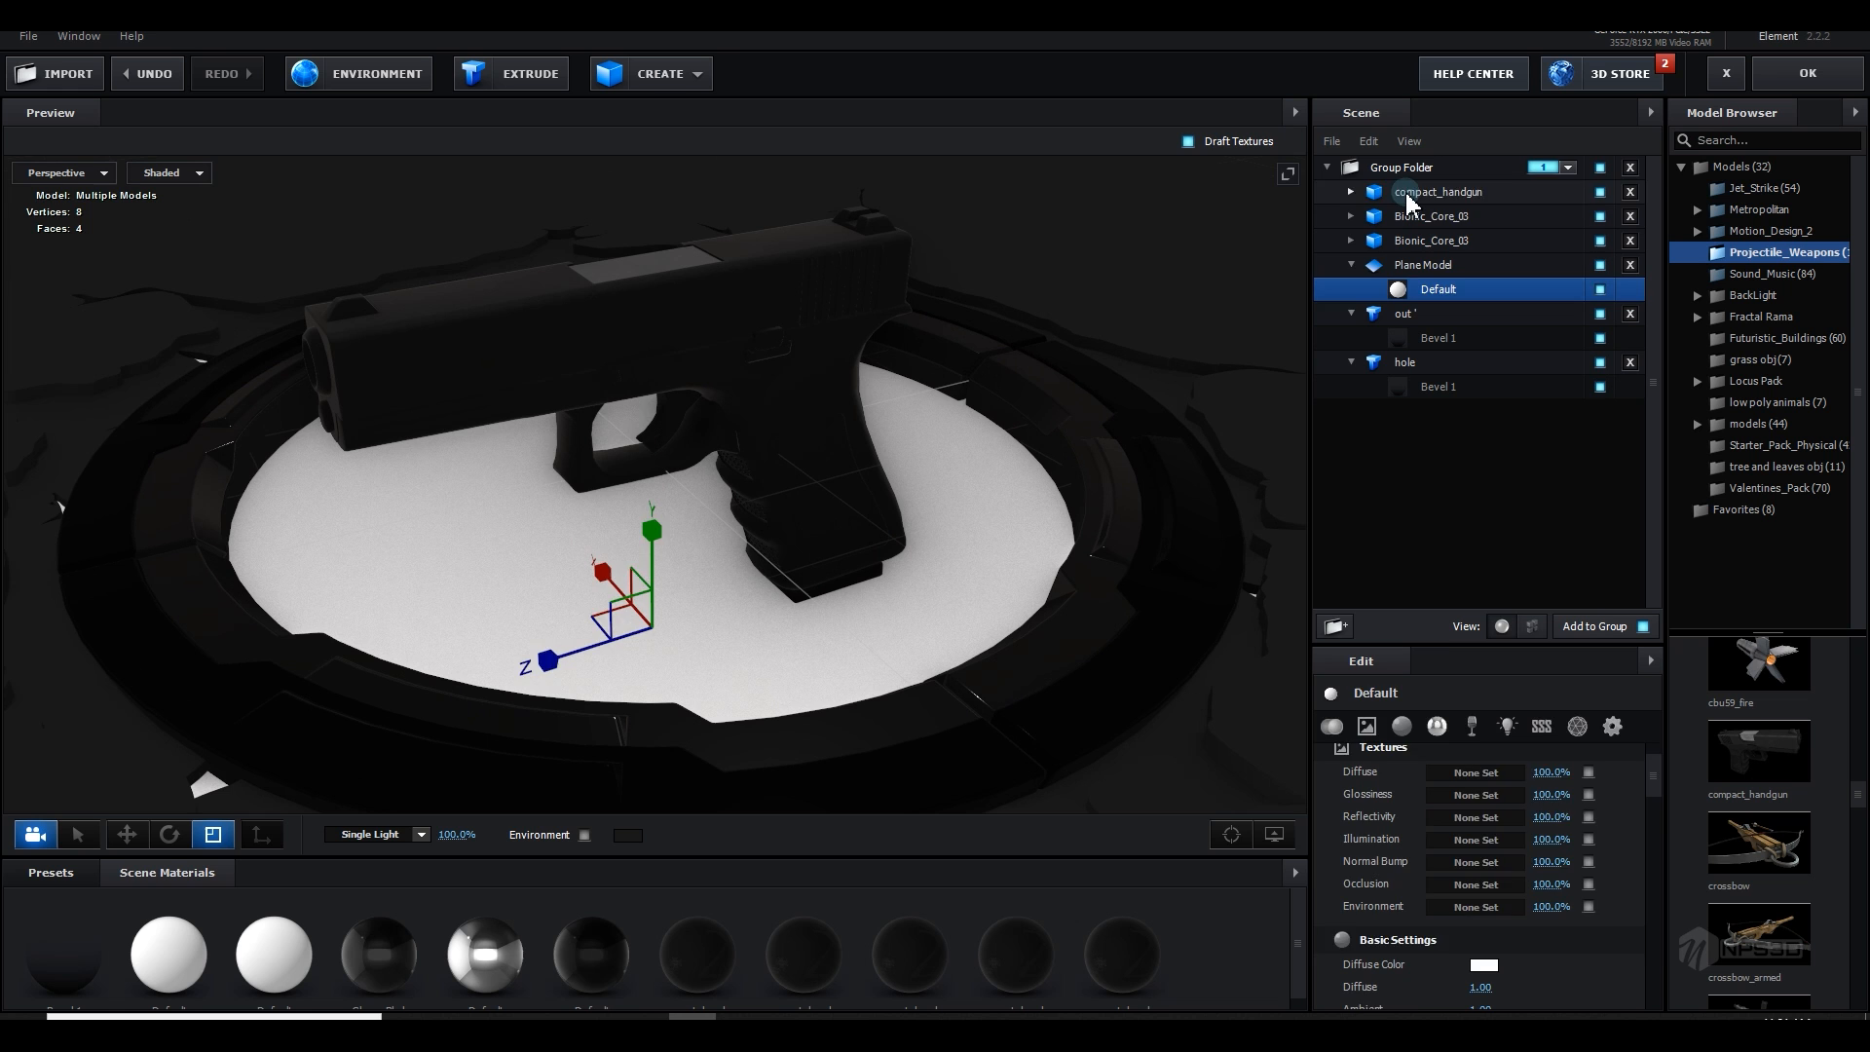
Step: Set the compact_handgun model's reflect mode to Spherical
{"action": "left_click", "coordinate": [1410, 202]}
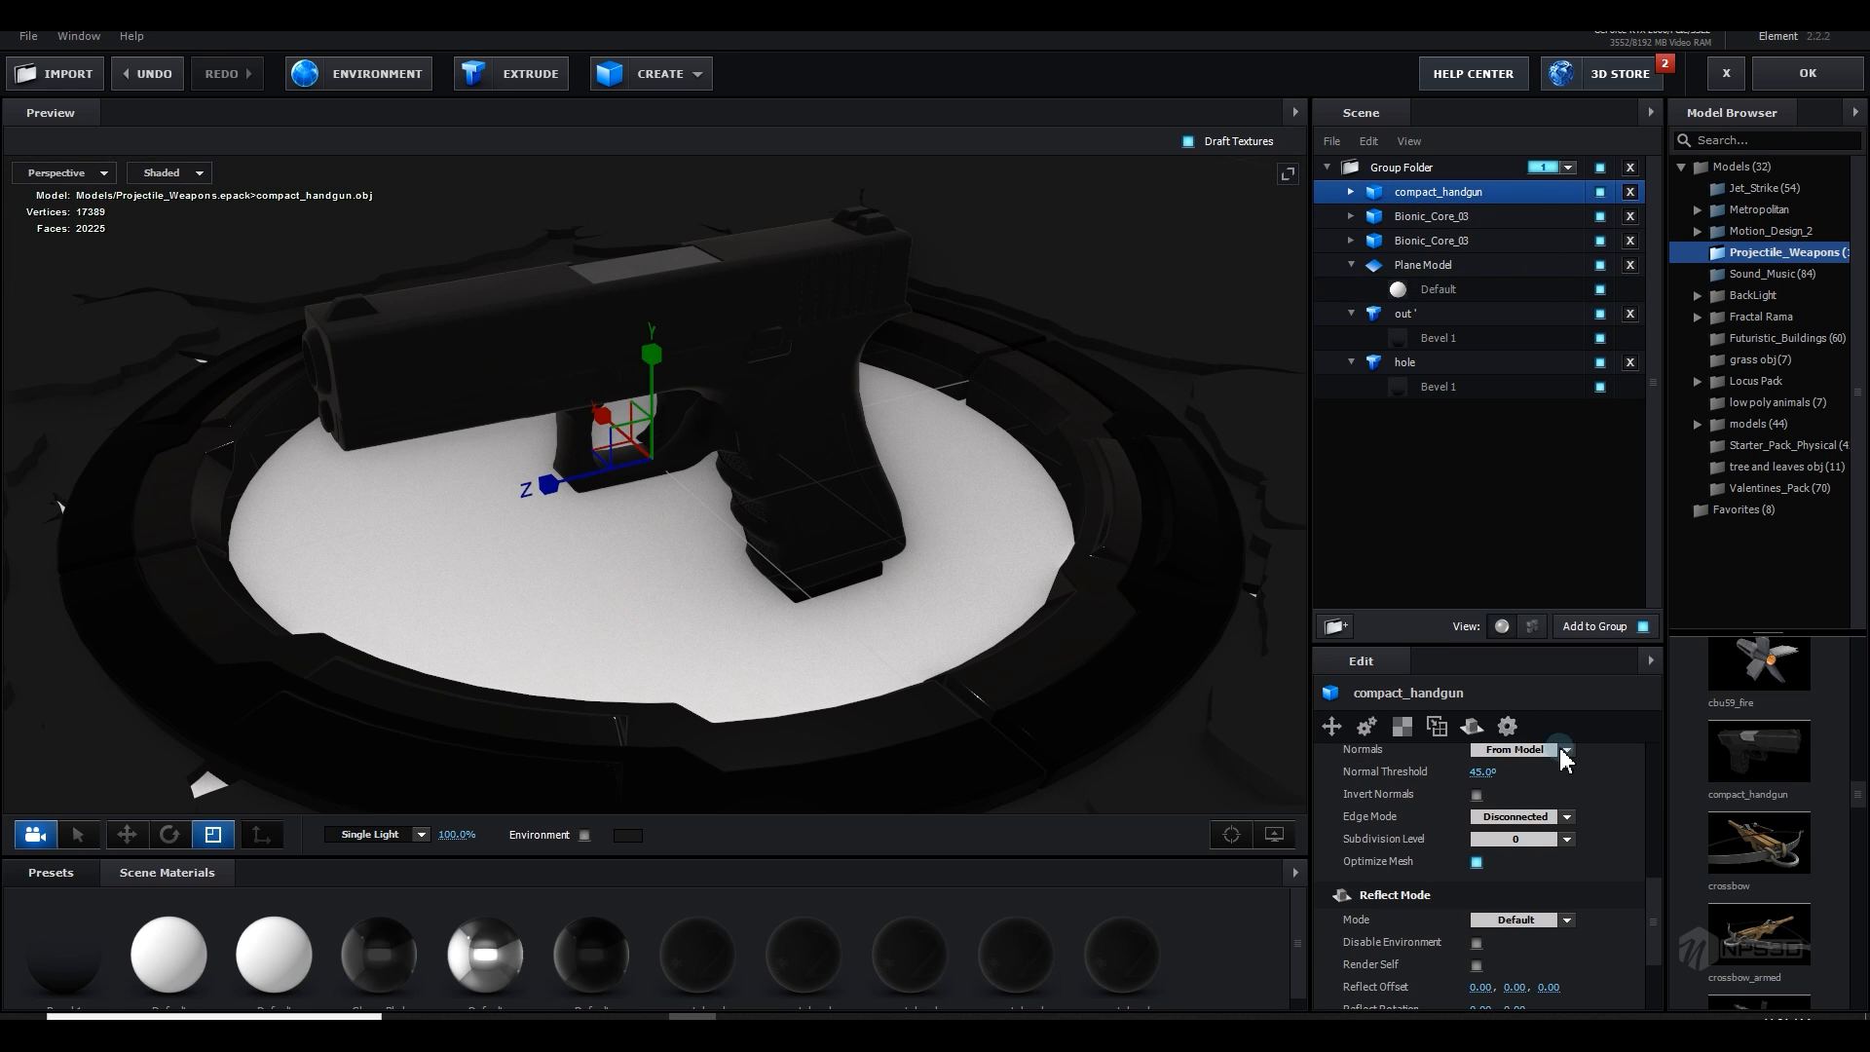
{"action": "left_click", "coordinate": [1472, 726]}
{"action": "left_click", "coordinate": [1534, 782]}
{"action": "left_click", "coordinate": [1527, 850]}
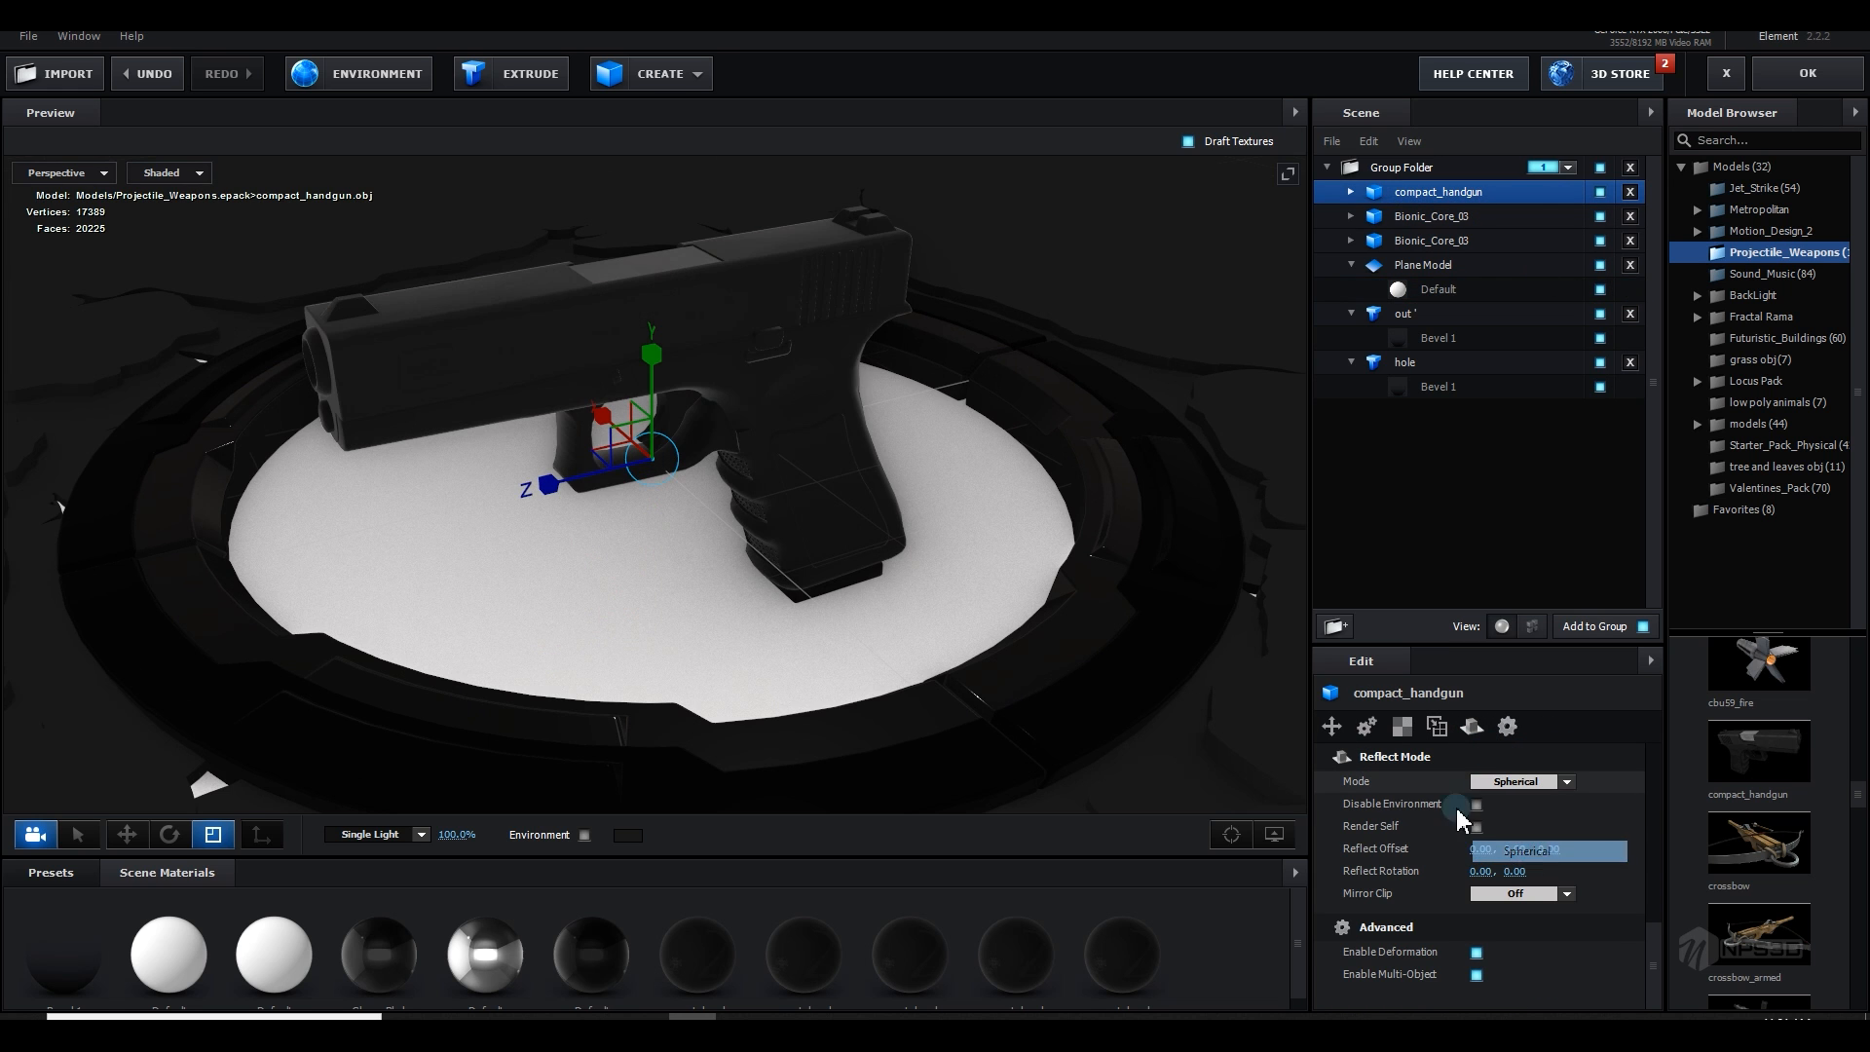
{"action": "mouse_move", "coordinate": [982, 635]}
{"action": "left_mouse_down"}
{"action": "mouse_move", "coordinate": [1074, 641]}
{"action": "mouse_move", "coordinate": [997, 635]}
{"action": "left_mouse_up"}
{"action": "scroll", "coordinate": [1015, 637], "scroll_direction": "up", "scroll_amount": 3}
{"action": "scroll", "coordinate": [1017, 641], "scroll_direction": "down", "scroll_amount": 3}
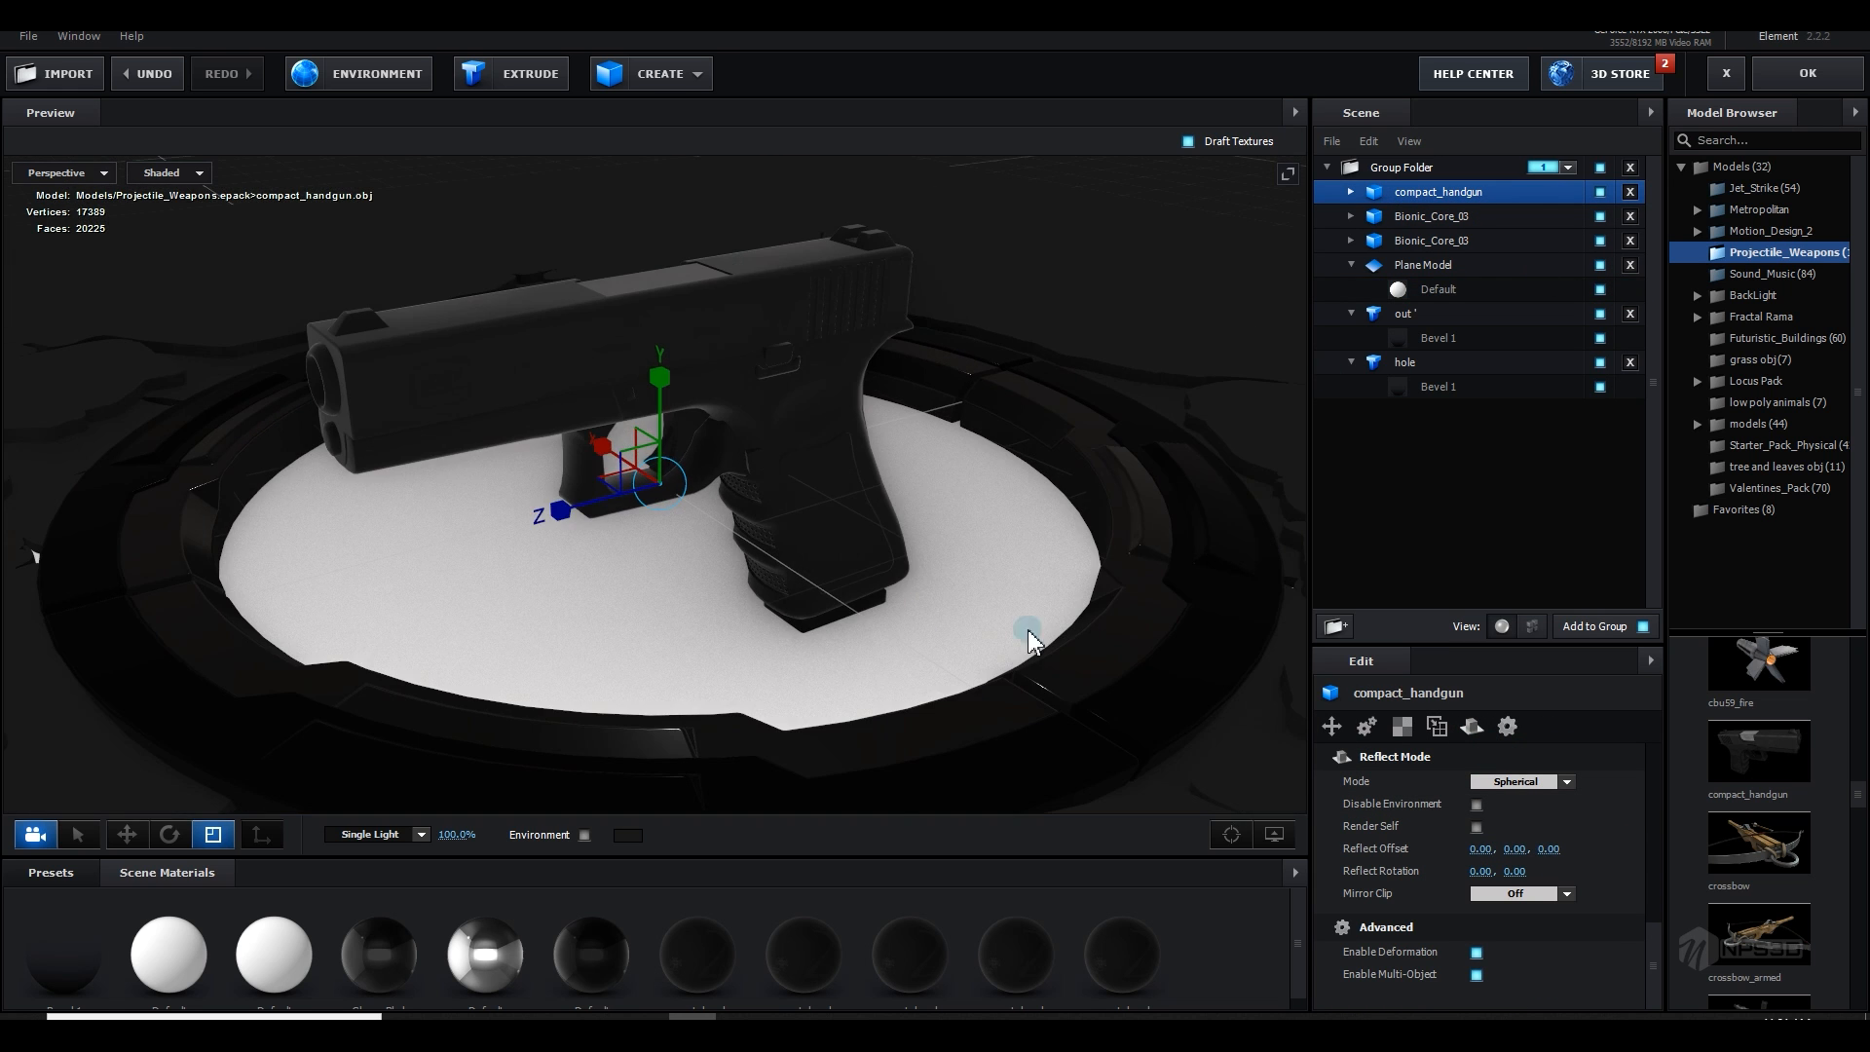
Step: Try pure red (FF0000) as the Plane Model material's diffuse color and restore it to white
{"action": "left_click", "coordinate": [1422, 290]}
{"action": "left_click", "coordinate": [1487, 964]}
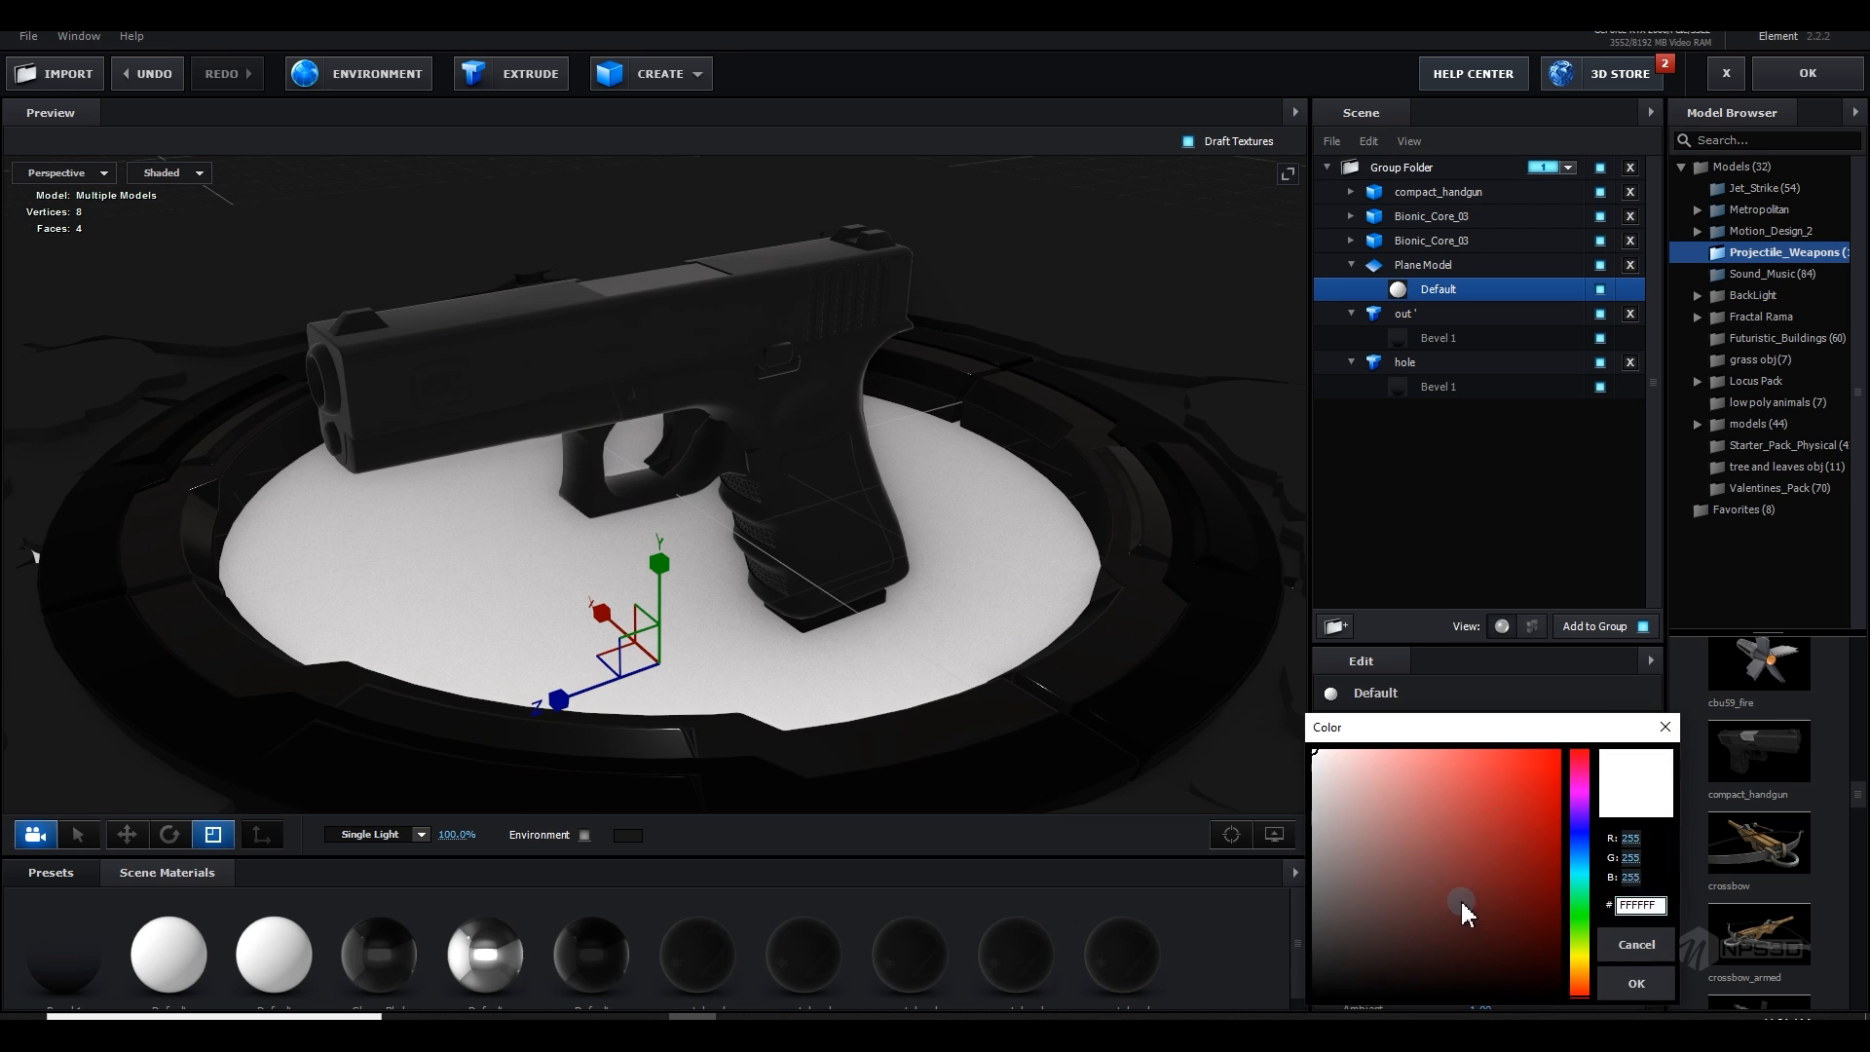
{"action": "left_click_drag", "start_coordinate": [1461, 909], "coordinate": [1565, 684]}
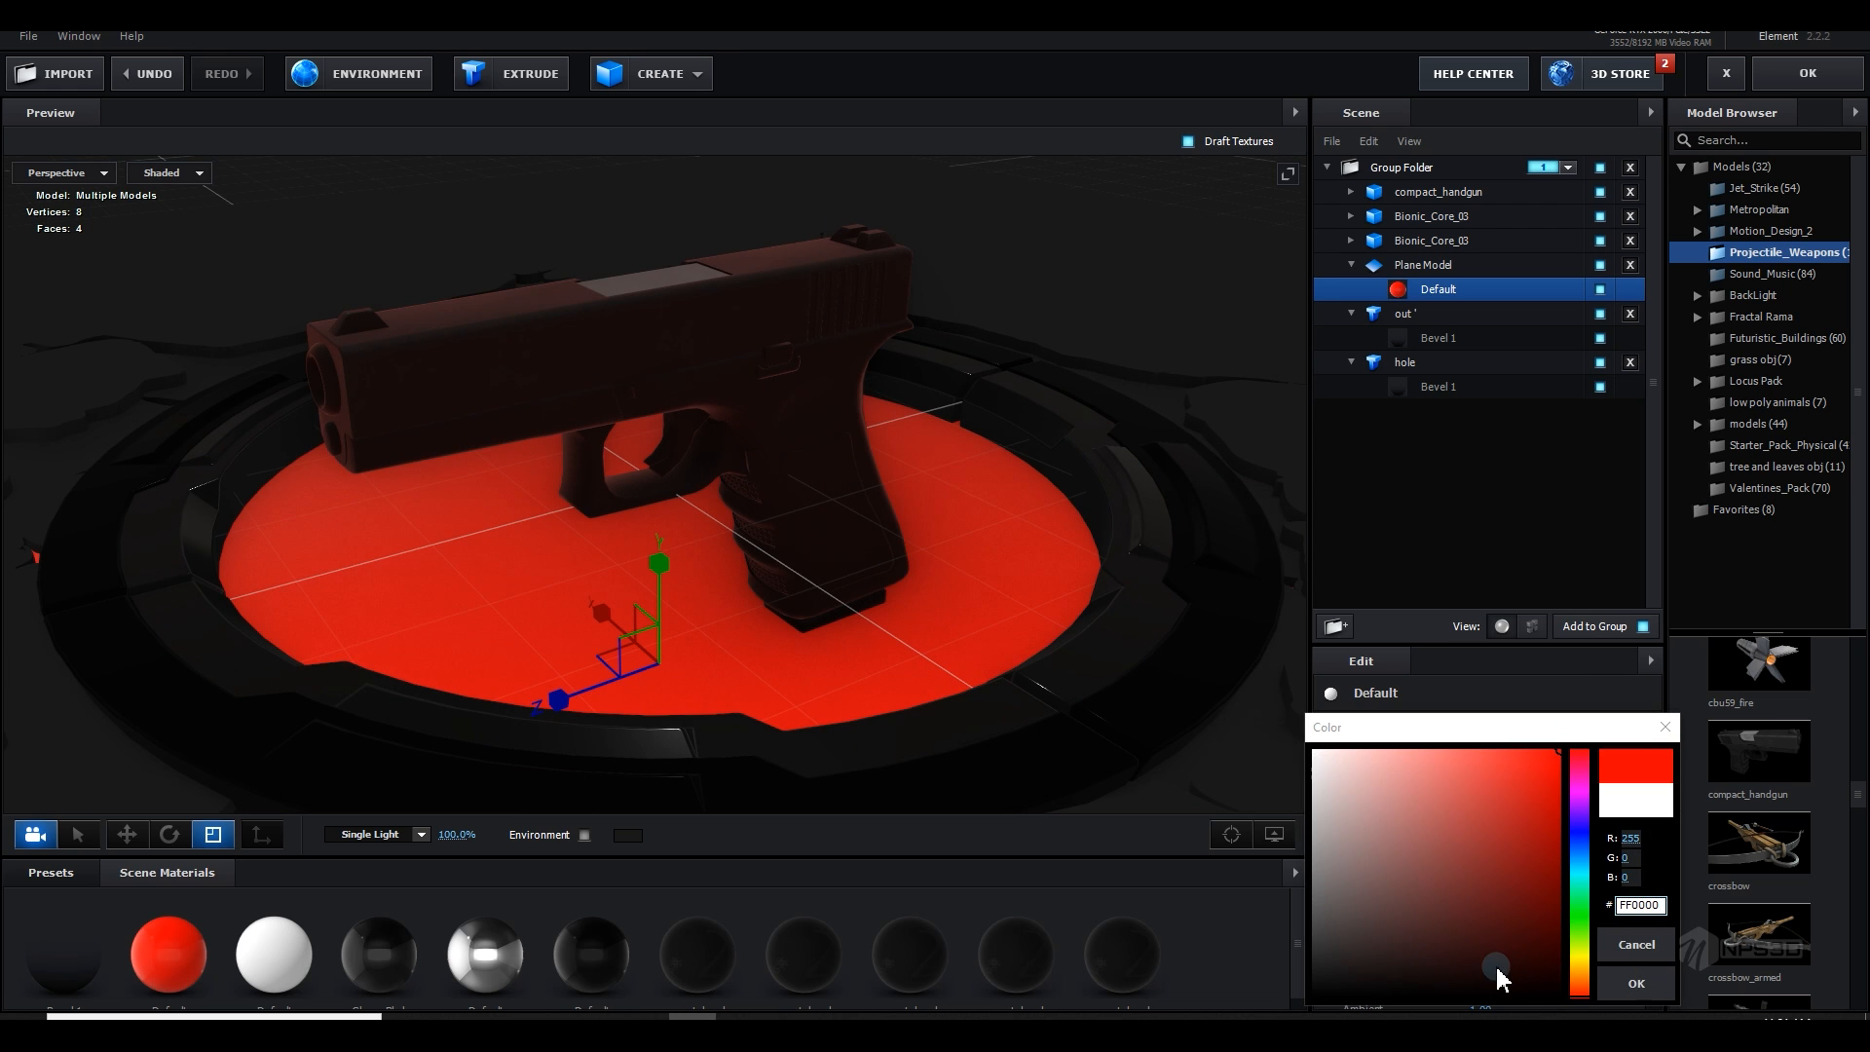
{"action": "left_click_drag", "start_coordinate": [1497, 972], "coordinate": [1288, 703]}
{"action": "left_click", "coordinate": [1636, 984]}
{"action": "mouse_move", "coordinate": [945, 622]}
{"action": "left_mouse_down"}
{"action": "mouse_move", "coordinate": [974, 596]}
{"action": "mouse_move", "coordinate": [1013, 643]}
{"action": "mouse_move", "coordinate": [959, 649]}
{"action": "left_mouse_up"}
{"action": "scroll", "coordinate": [1524, 843], "scroll_direction": "down", "scroll_amount": 4}
{"action": "scroll", "coordinate": [1013, 641], "scroll_direction": "down", "scroll_amount": 1}
Step: Check the compact_handgun_slide part of the handgun by hiding it and showing it again
{"action": "left_click", "coordinate": [1373, 194]}
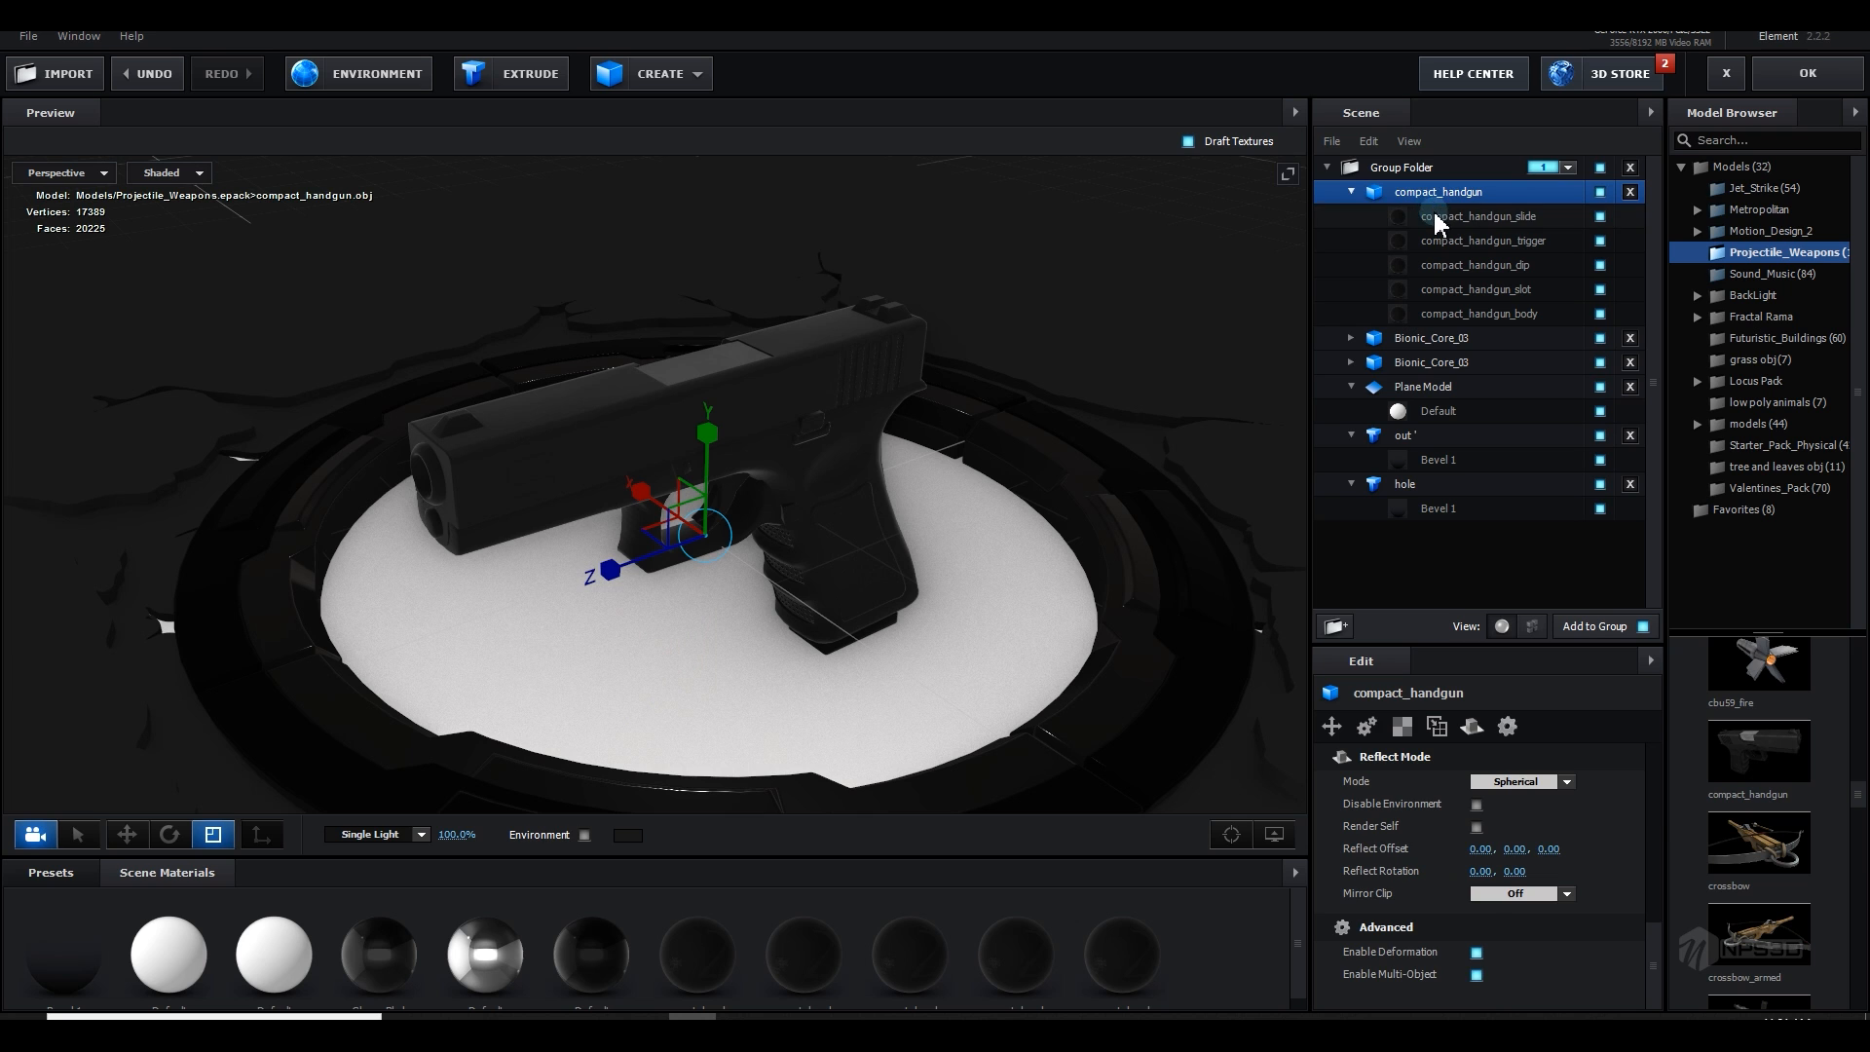
{"action": "left_click", "coordinate": [1437, 218]}
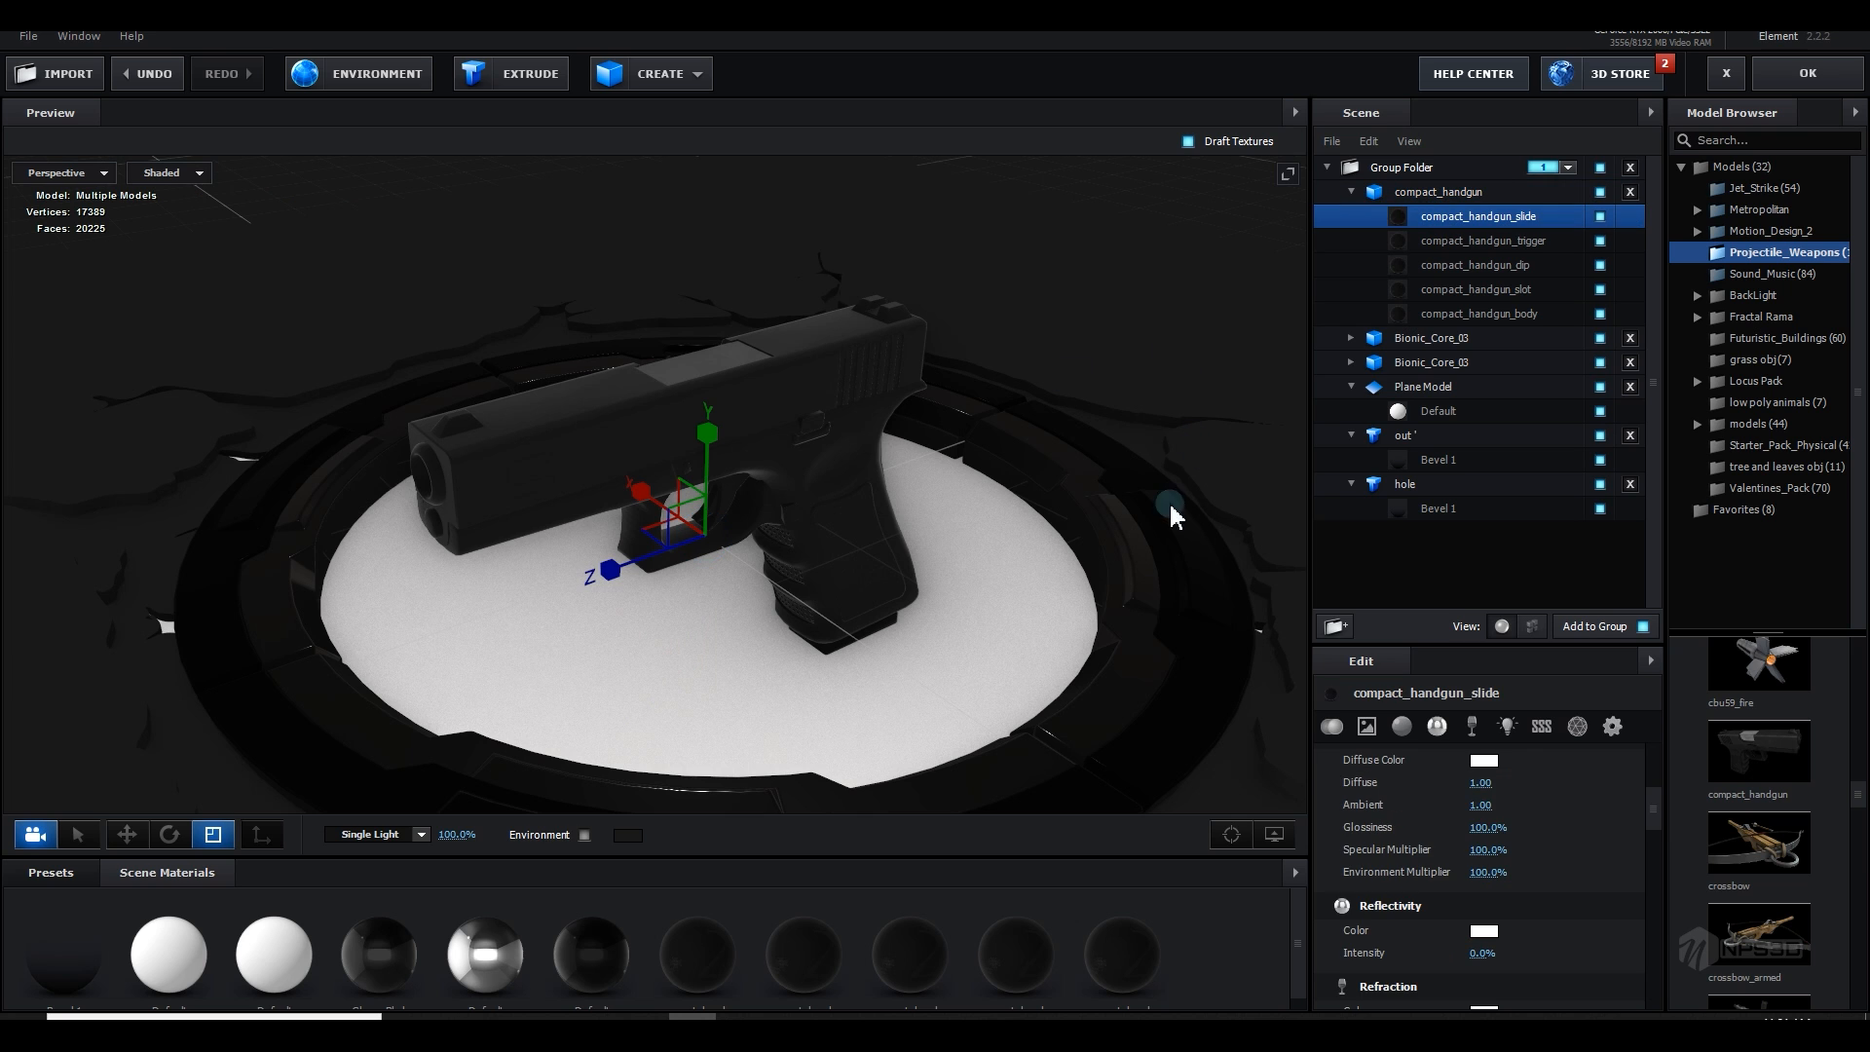
{"action": "left_click", "coordinate": [1601, 223]}
{"action": "left_click", "coordinate": [1602, 223]}
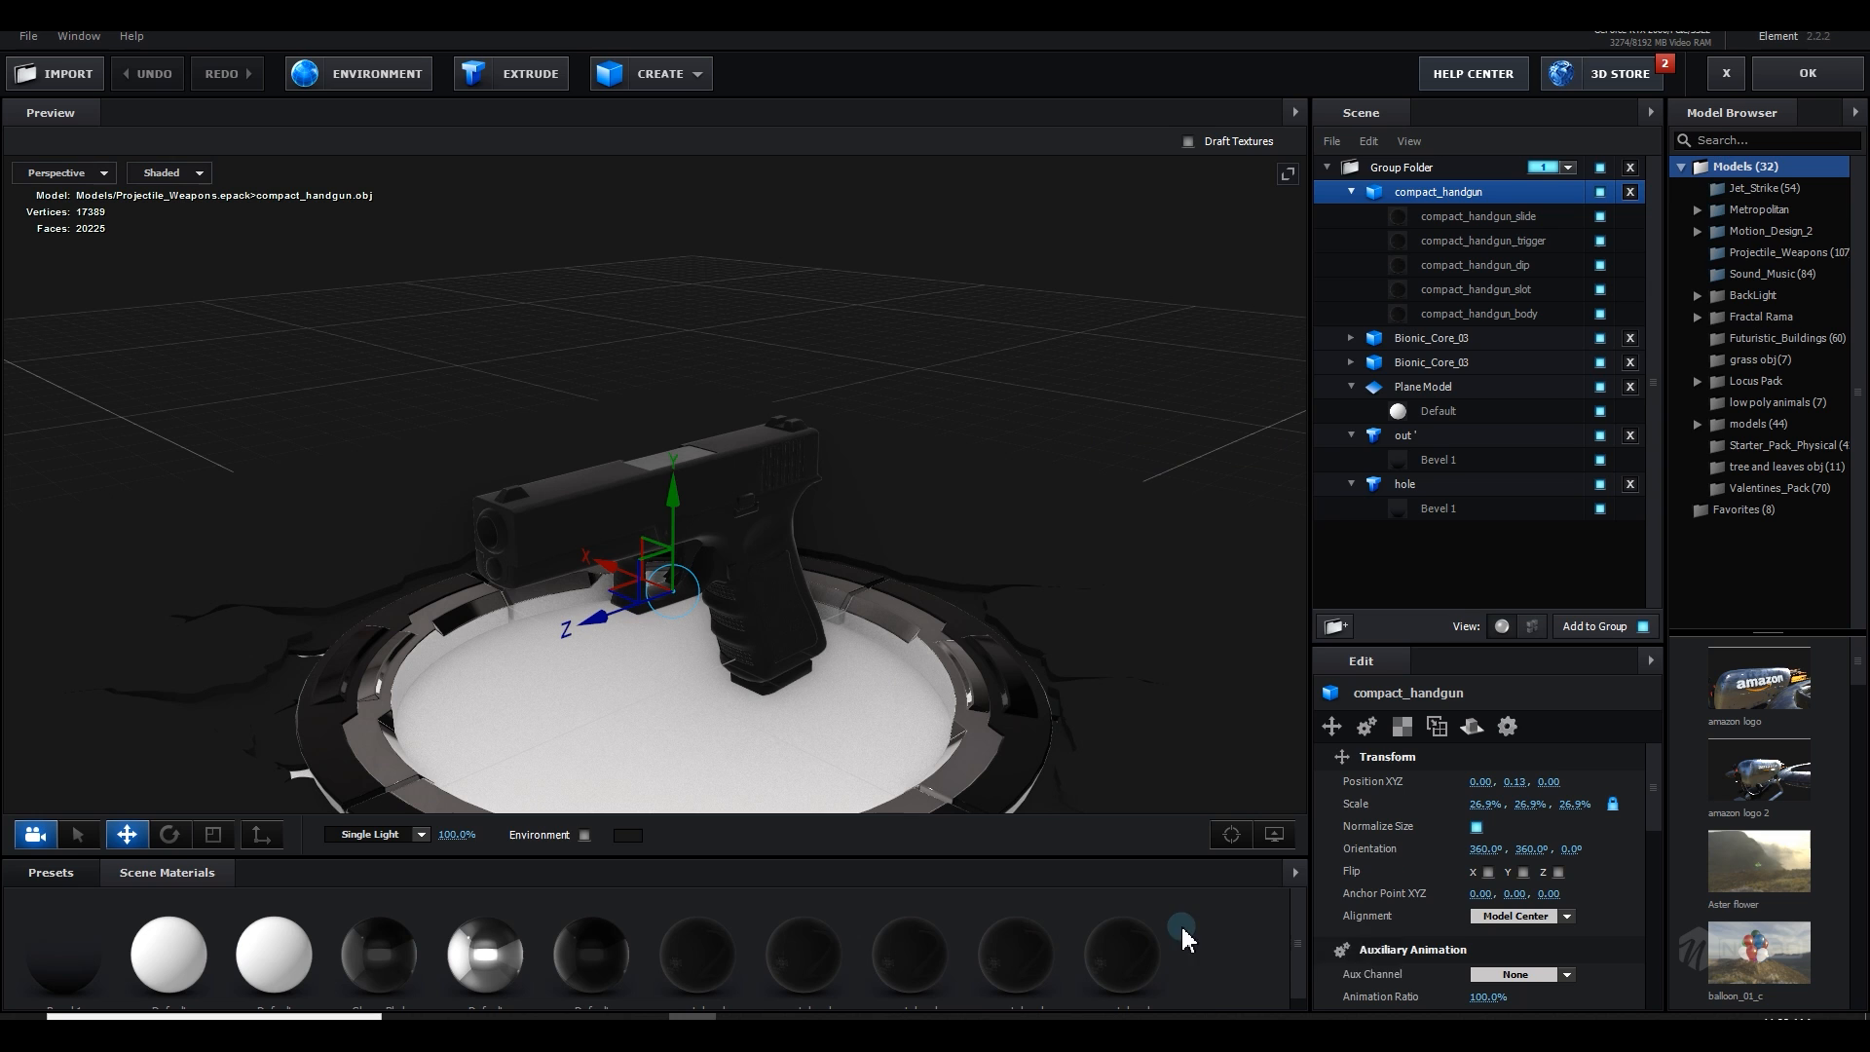
Step: Create a new default scene material and apply it to all parts of the compact_handgun model
{"action": "right_click", "coordinate": [1182, 927]}
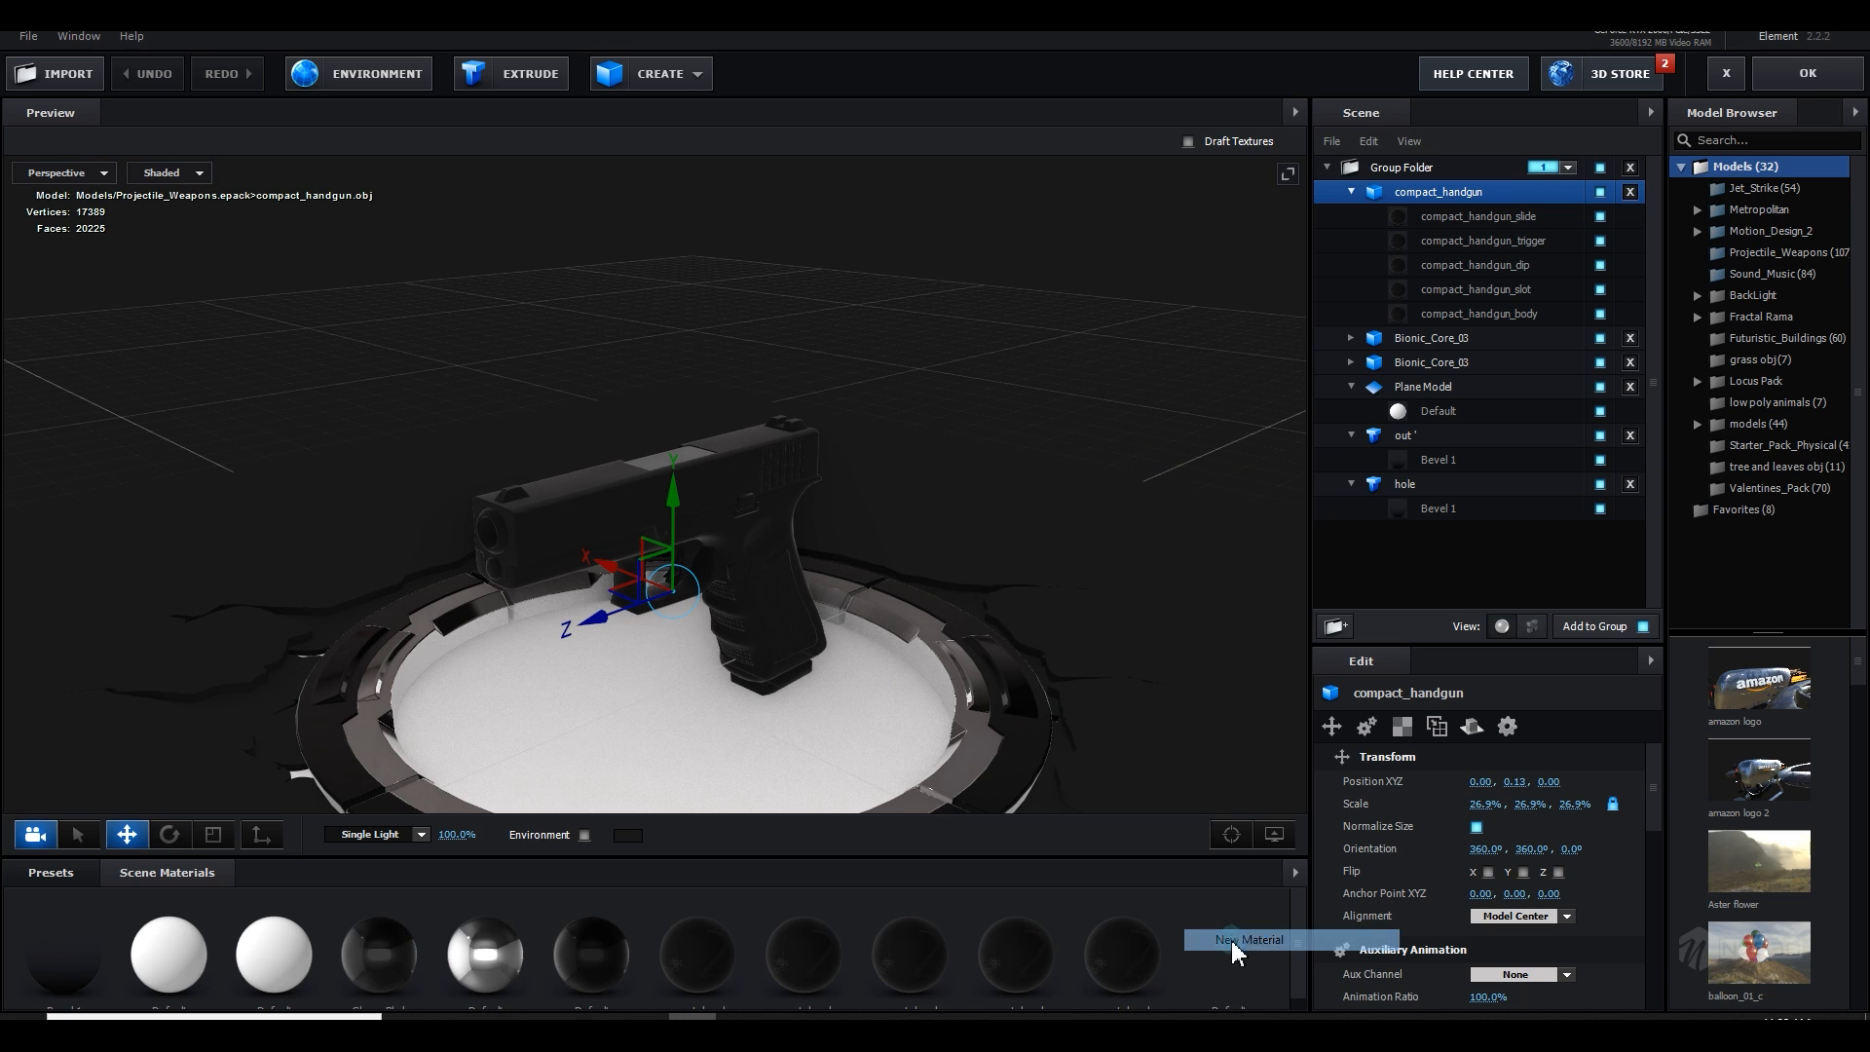
{"action": "left_click", "coordinate": [1235, 940]}
{"action": "left_click_drag", "start_coordinate": [1228, 943], "coordinate": [1434, 199]}
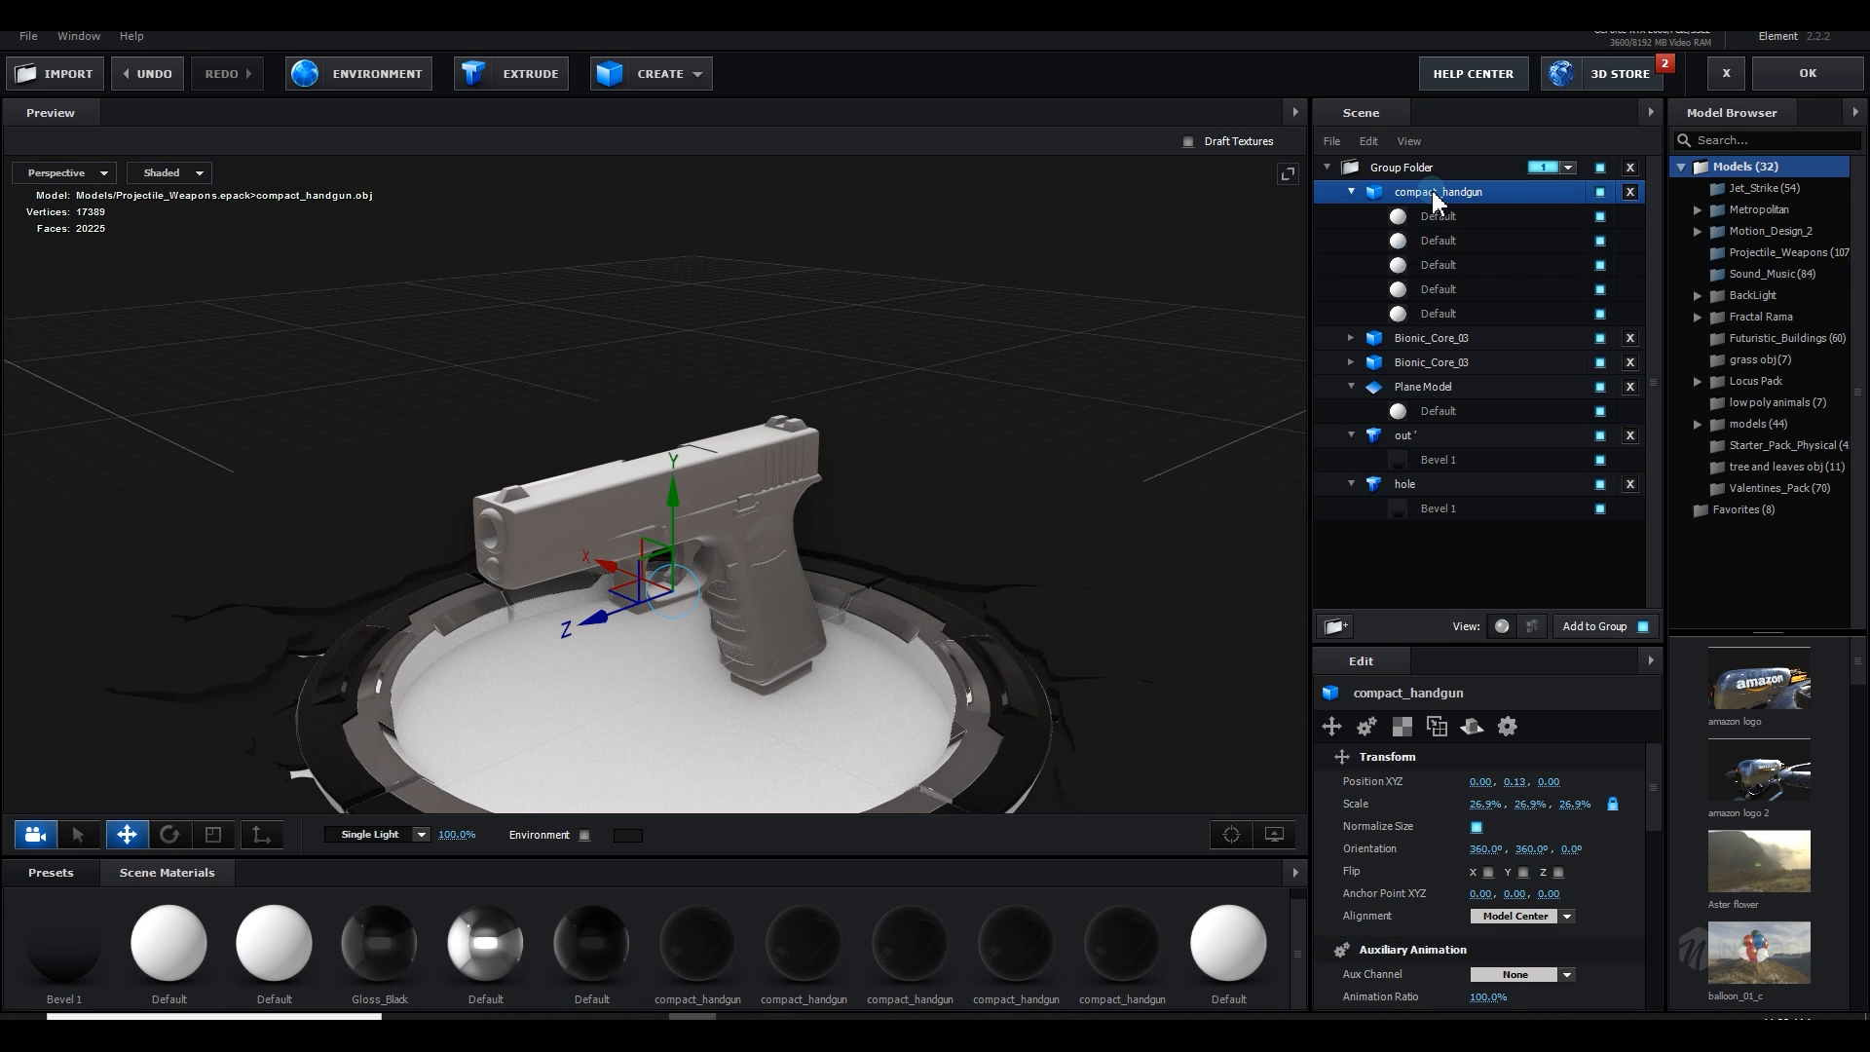
Step: Test red and white diffuse colors on the handgun's new material and settle on dark gray 1B1B1B
{"action": "left_click", "coordinate": [1232, 931]}
{"action": "scroll", "coordinate": [1520, 818], "scroll_direction": "down", "scroll_amount": 5}
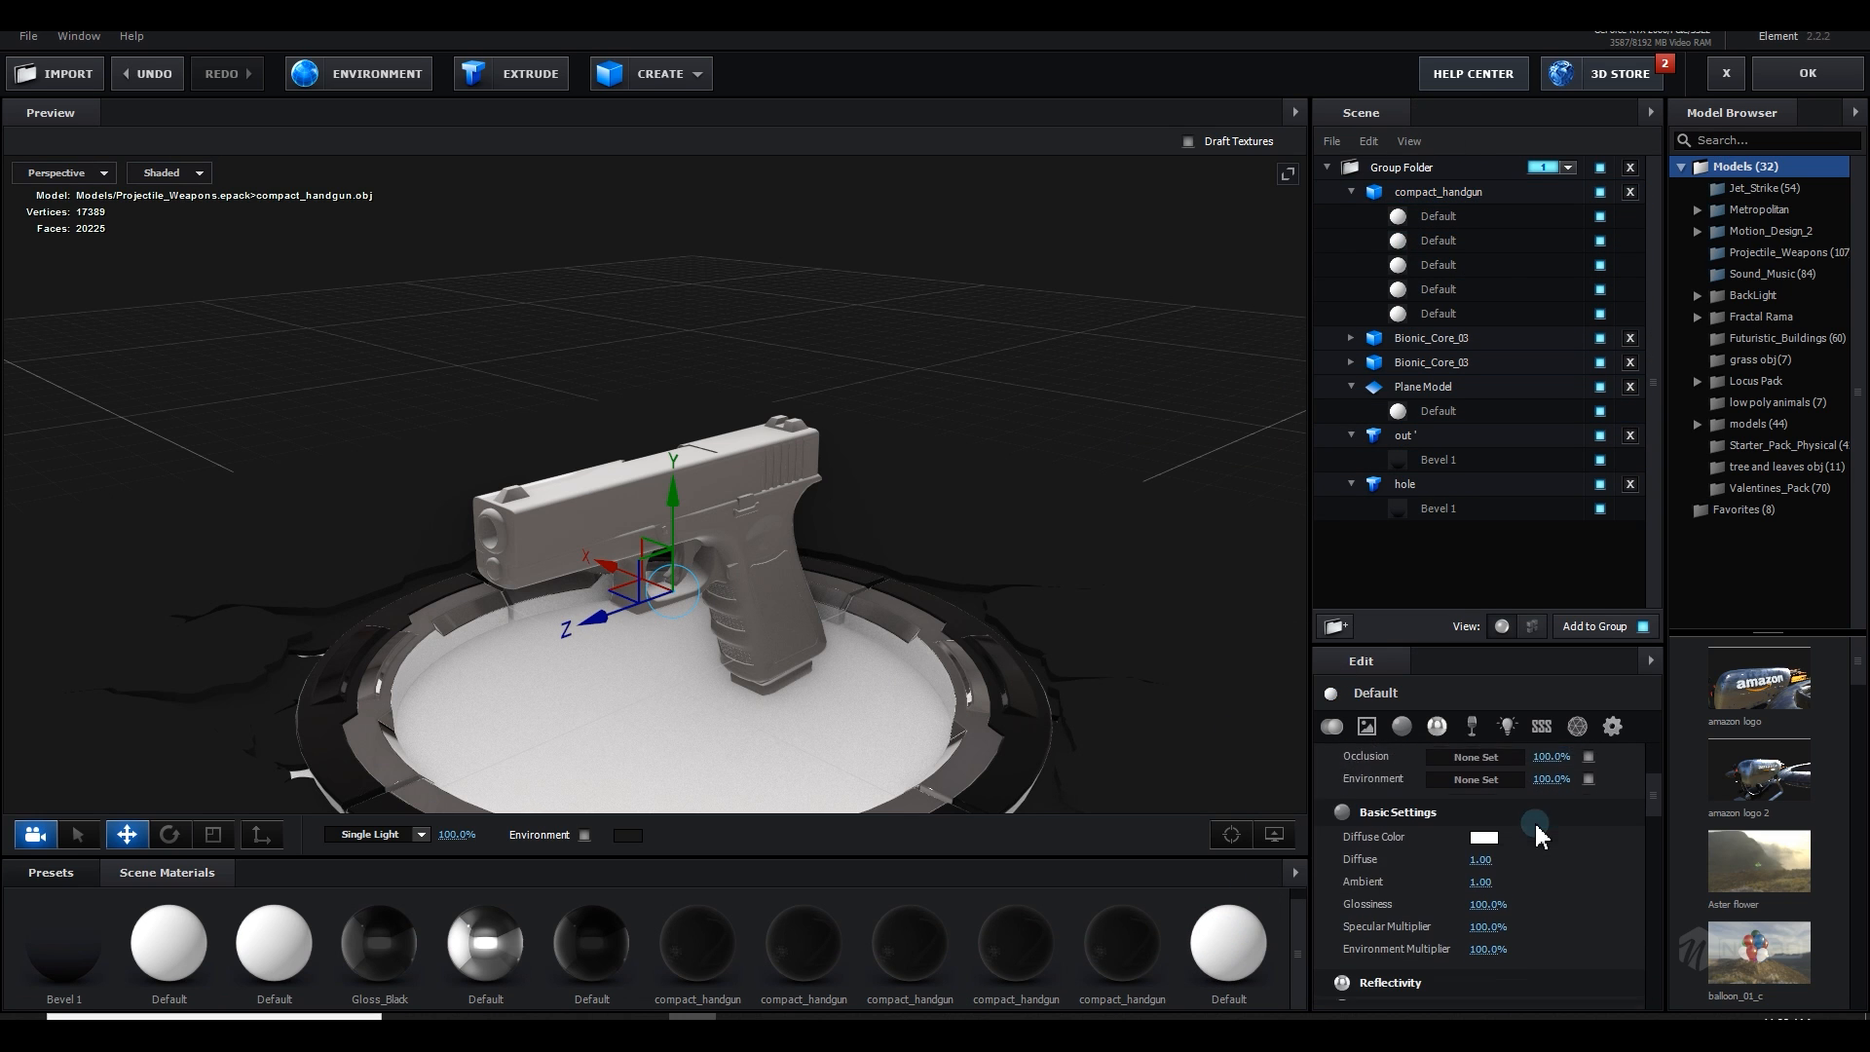
{"action": "left_click", "coordinate": [1482, 763]}
{"action": "mouse_move", "coordinate": [1475, 774]}
{"action": "left_mouse_down"}
{"action": "mouse_move", "coordinate": [1322, 908]}
{"action": "mouse_move", "coordinate": [1261, 818]}
{"action": "mouse_move", "coordinate": [1213, 923]}
{"action": "mouse_move", "coordinate": [1207, 836]}
{"action": "mouse_move", "coordinate": [1127, 919]}
{"action": "mouse_move", "coordinate": [1554, 582]}
{"action": "left_mouse_up"}
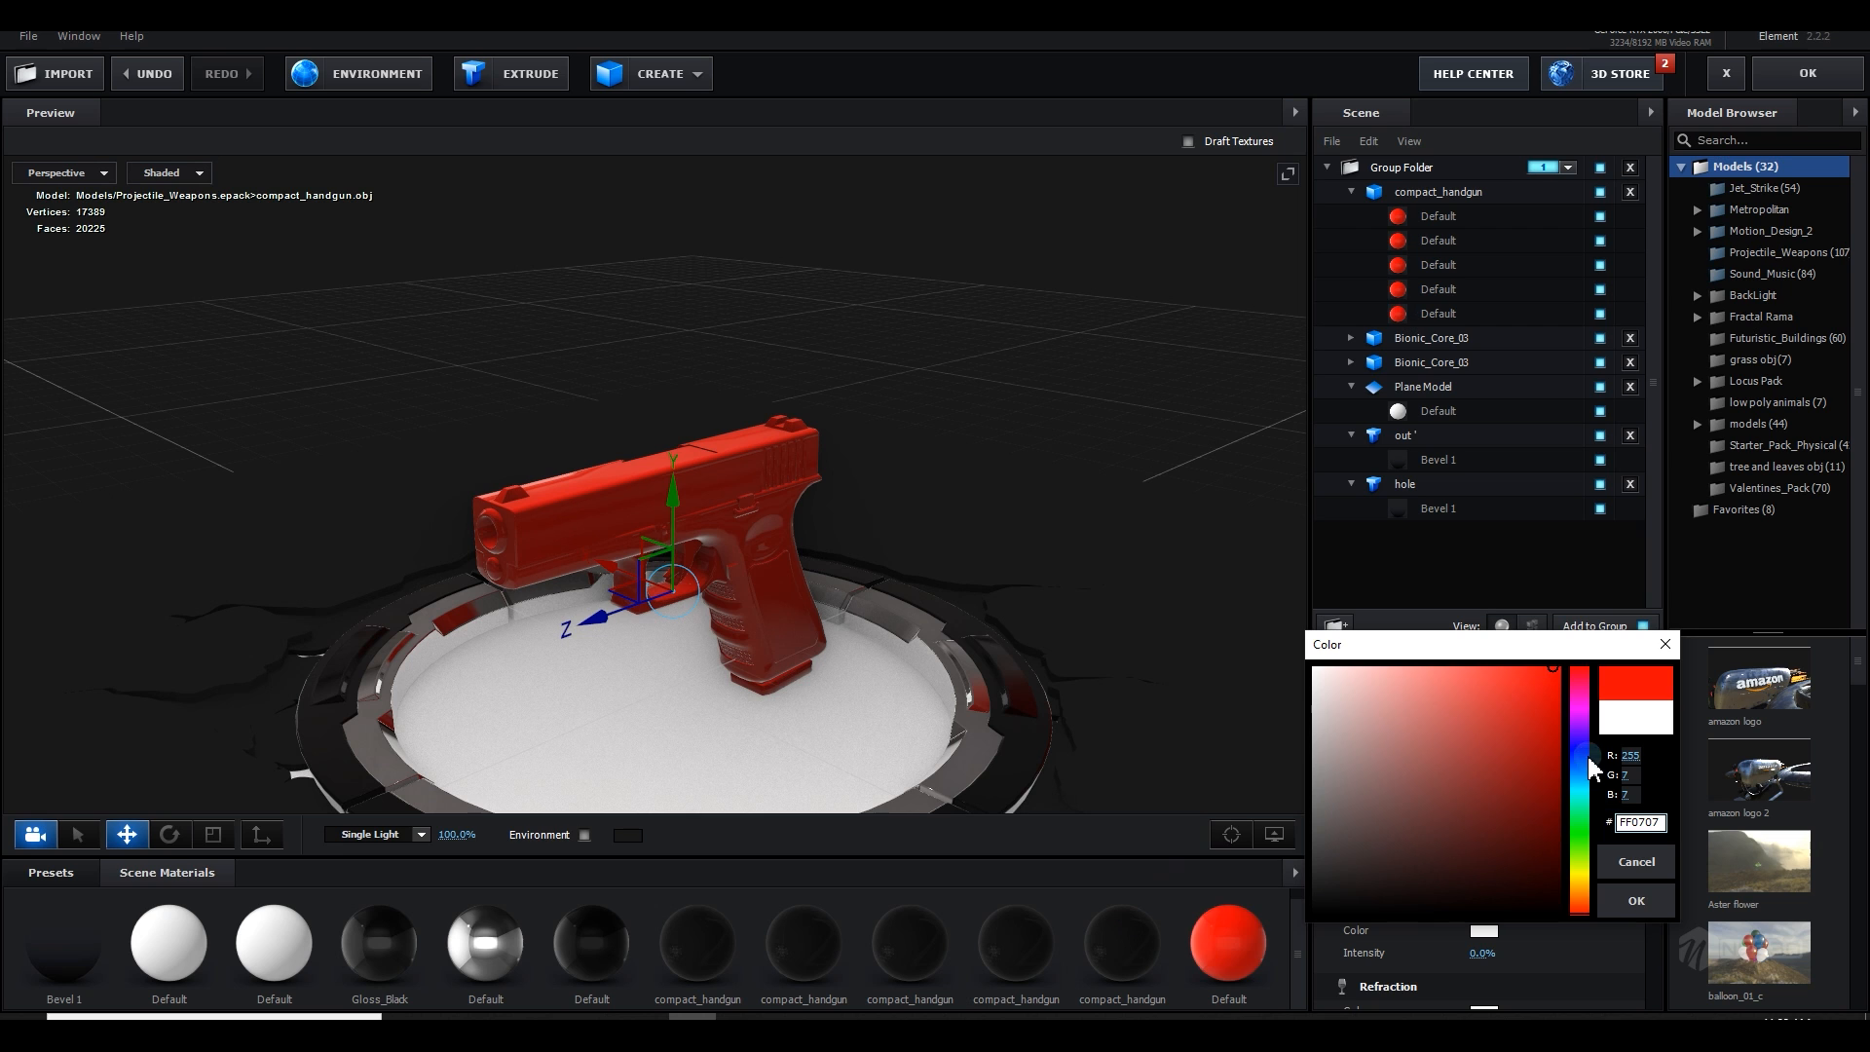
{"action": "left_click", "coordinate": [1526, 773]}
{"action": "left_click_drag", "start_coordinate": [1580, 813], "coordinate": [1580, 882]}
{"action": "left_click_drag", "start_coordinate": [1507, 785], "coordinate": [1181, 605]}
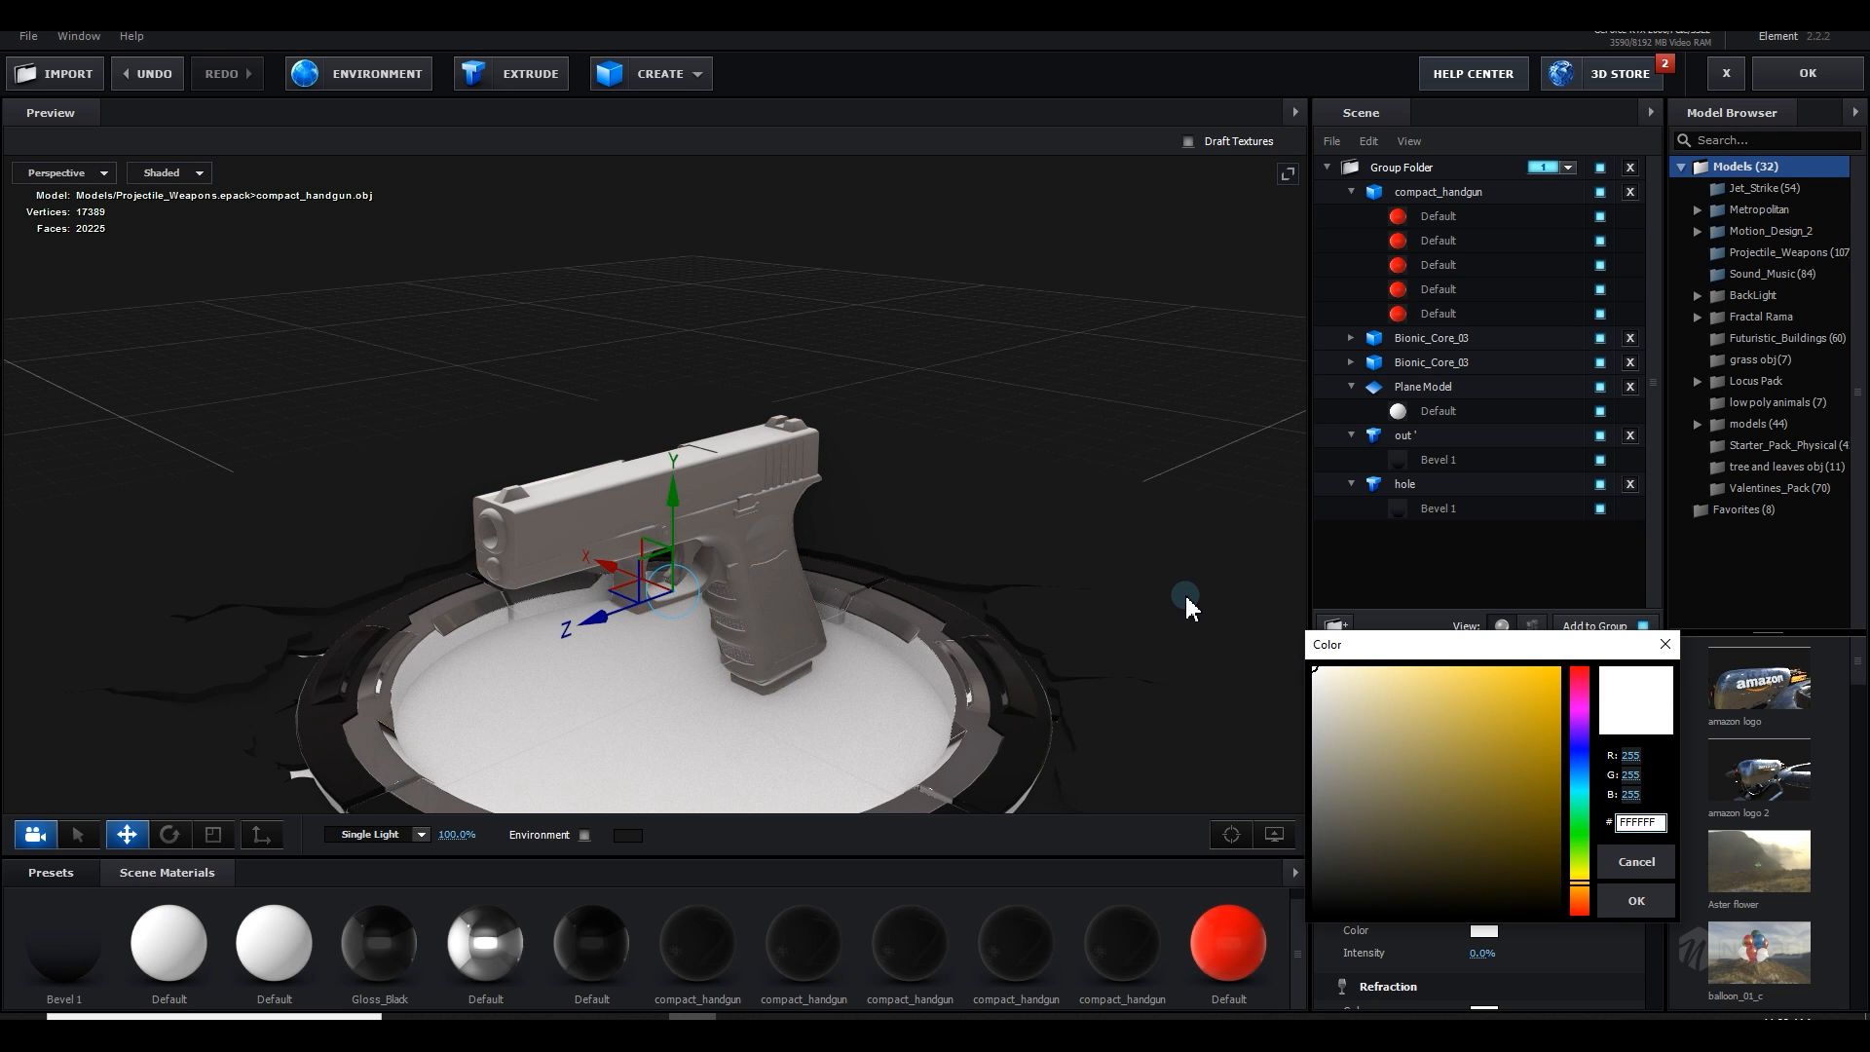
{"action": "left_click_drag", "start_coordinate": [1520, 891], "coordinate": [1279, 890]}
{"action": "left_click", "coordinate": [1625, 901]}
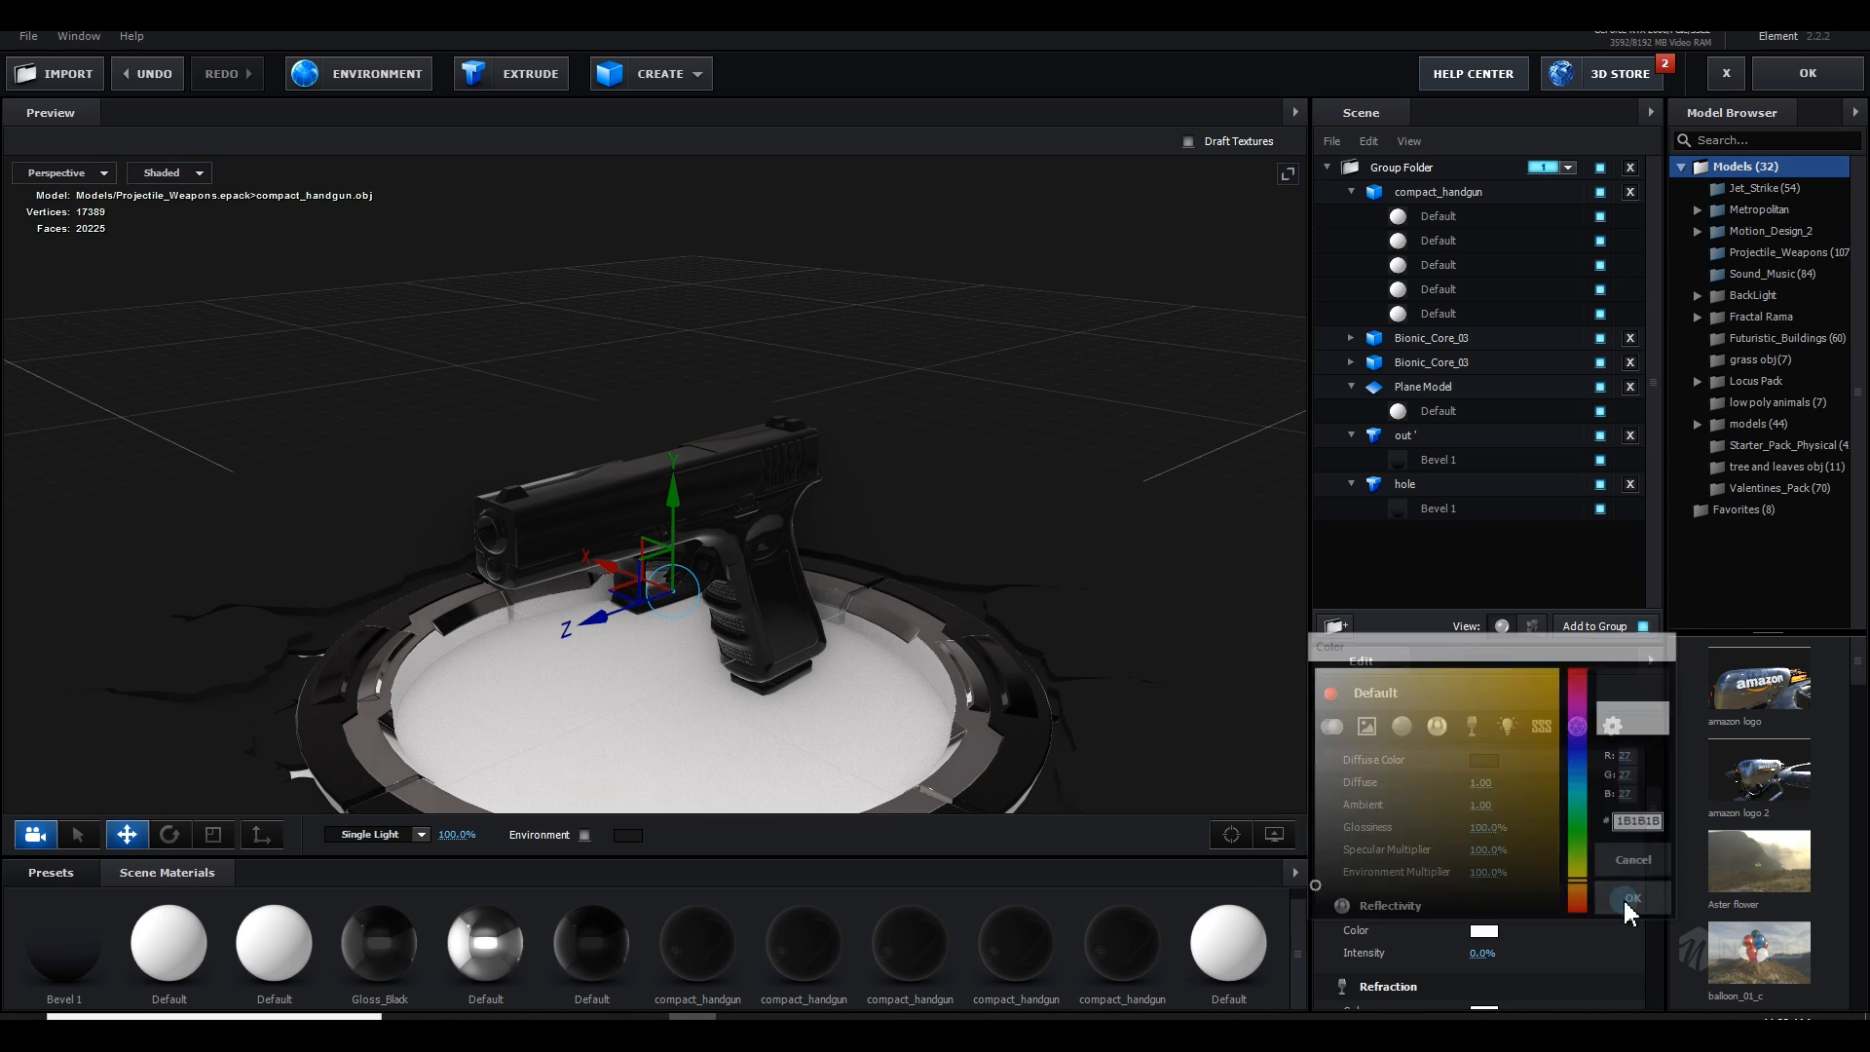
Step: Set the handgun material's reflectivity intensity to 12% and its glossiness to 65%
{"action": "left_click_drag", "start_coordinate": [1482, 954], "coordinate": [1492, 955]}
{"action": "left_click_drag", "start_coordinate": [1500, 833], "coordinate": [1473, 833]}
{"action": "mouse_move", "coordinate": [937, 674]}
{"action": "left_mouse_down"}
{"action": "mouse_move", "coordinate": [1232, 659]}
{"action": "mouse_move", "coordinate": [839, 655]}
{"action": "mouse_move", "coordinate": [923, 668]}
{"action": "mouse_move", "coordinate": [945, 640]}
{"action": "left_mouse_up"}
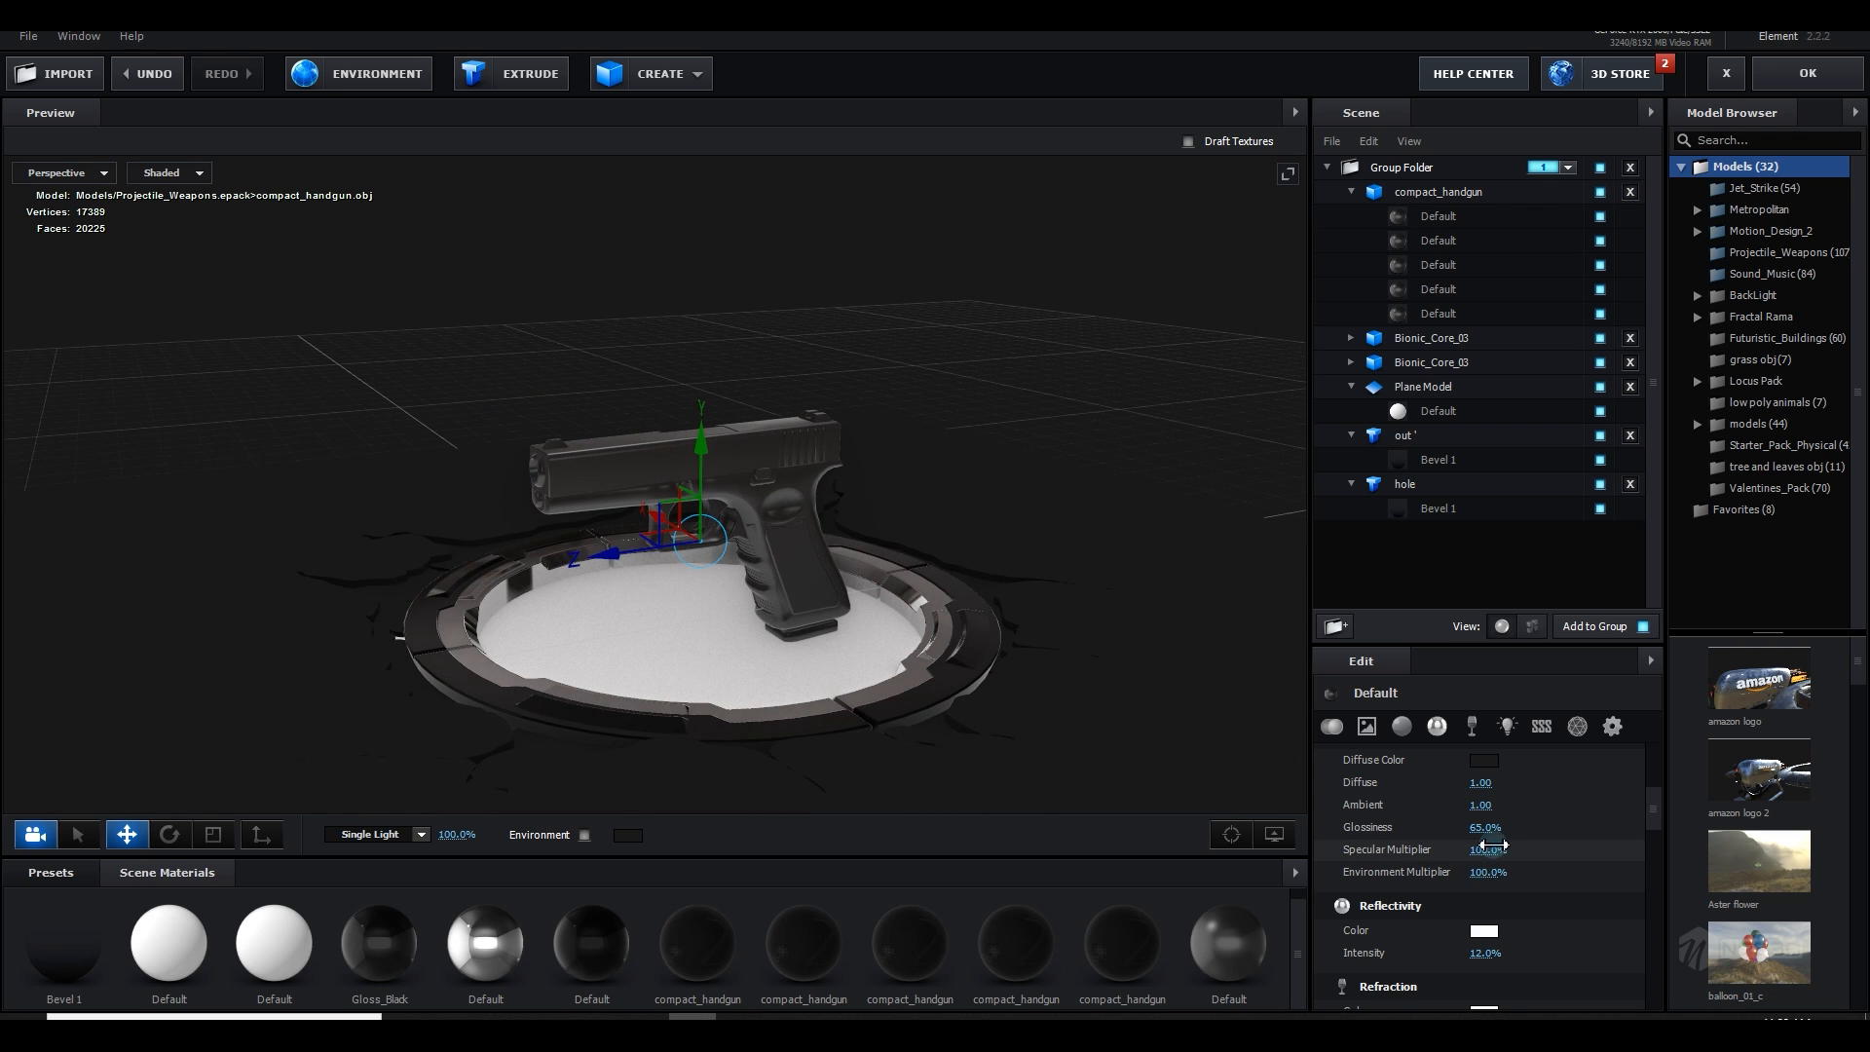
Step: Readjust the handgun material's diffuse color to a dark neutral gray and accept the scene to return to the composition
{"action": "left_click", "coordinate": [1484, 760]}
{"action": "left_click", "coordinate": [1430, 722]}
{"action": "left_click", "coordinate": [1374, 669]}
{"action": "mouse_move", "coordinate": [1302, 672]}
{"action": "left_mouse_down"}
{"action": "mouse_move", "coordinate": [1206, 654]}
{"action": "mouse_move", "coordinate": [1271, 801]}
{"action": "mouse_move", "coordinate": [1135, 866]}
{"action": "mouse_move", "coordinate": [1056, 944]}
{"action": "mouse_move", "coordinate": [1072, 894]}
{"action": "left_mouse_up"}
{"action": "left_click", "coordinate": [1637, 900]}
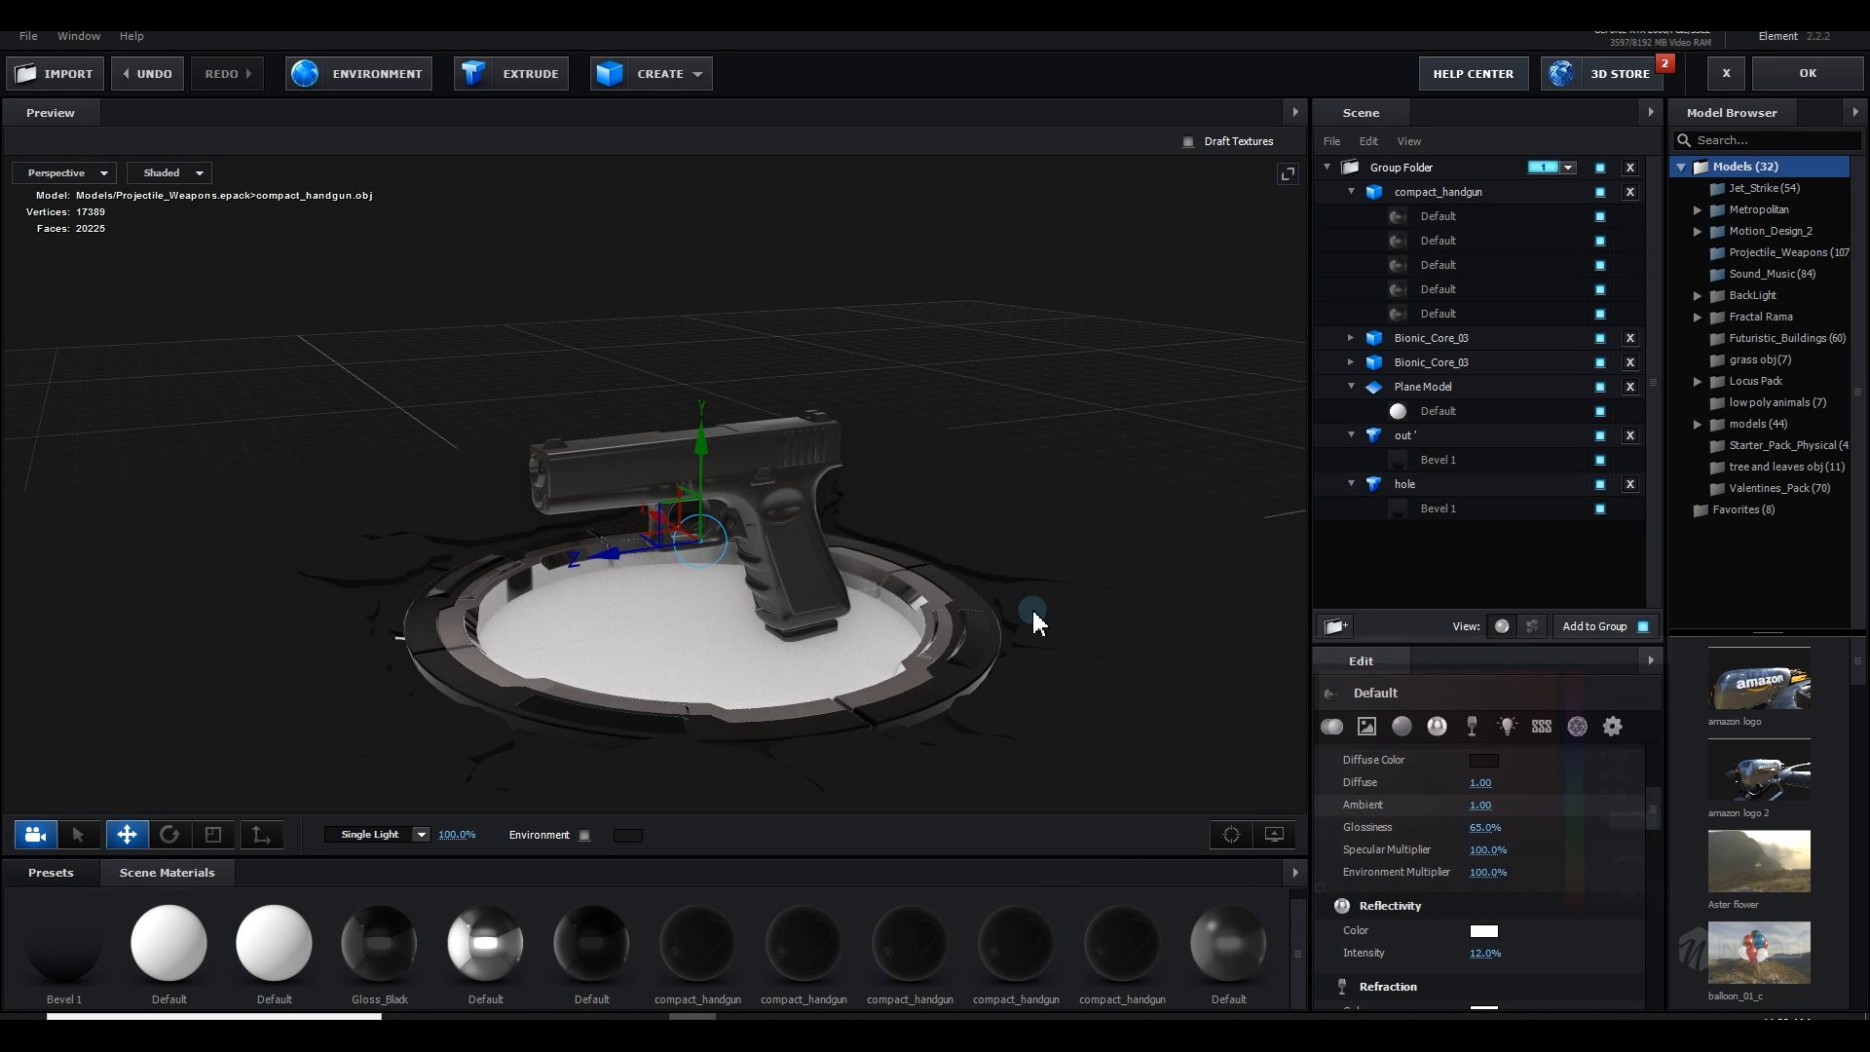
{"action": "left_click", "coordinate": [1800, 78]}
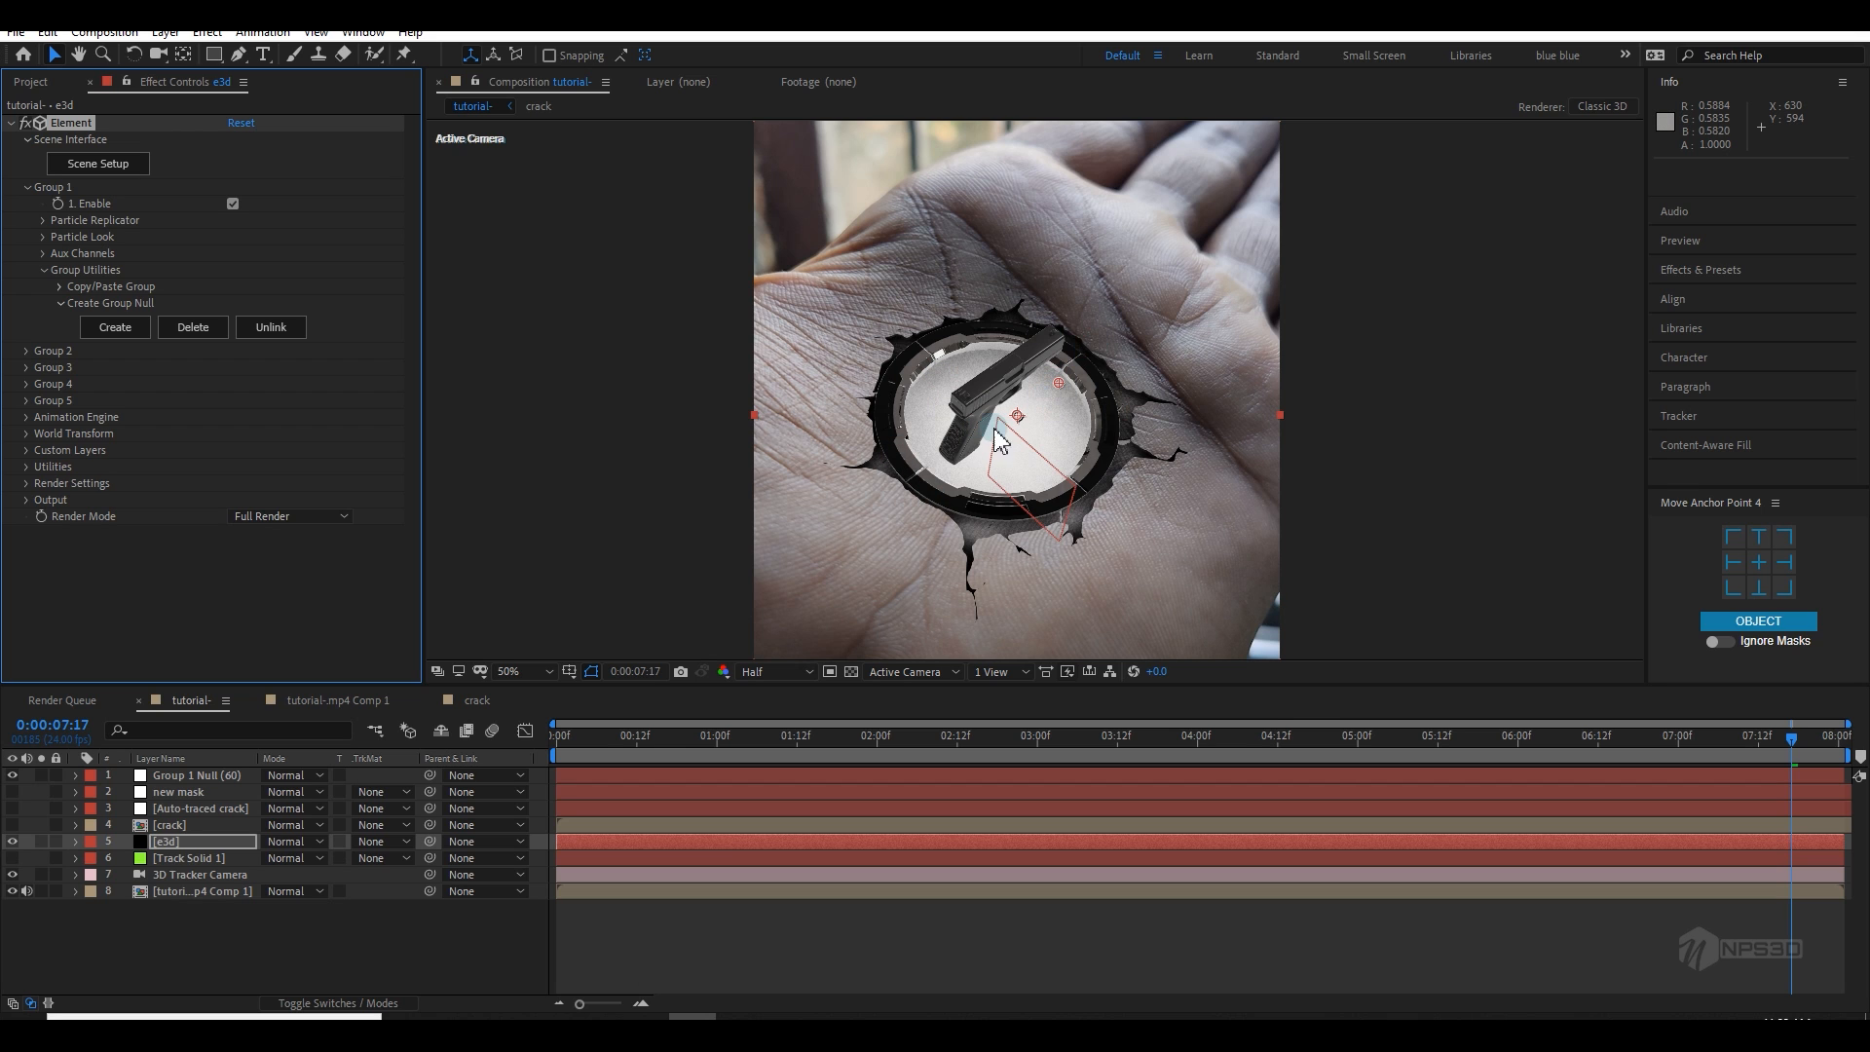
Step: Go to the composition's first frame and assign the compact_handgun model to auxiliary Channel 1 in the Element scene
{"action": "key", "text": "Home"}
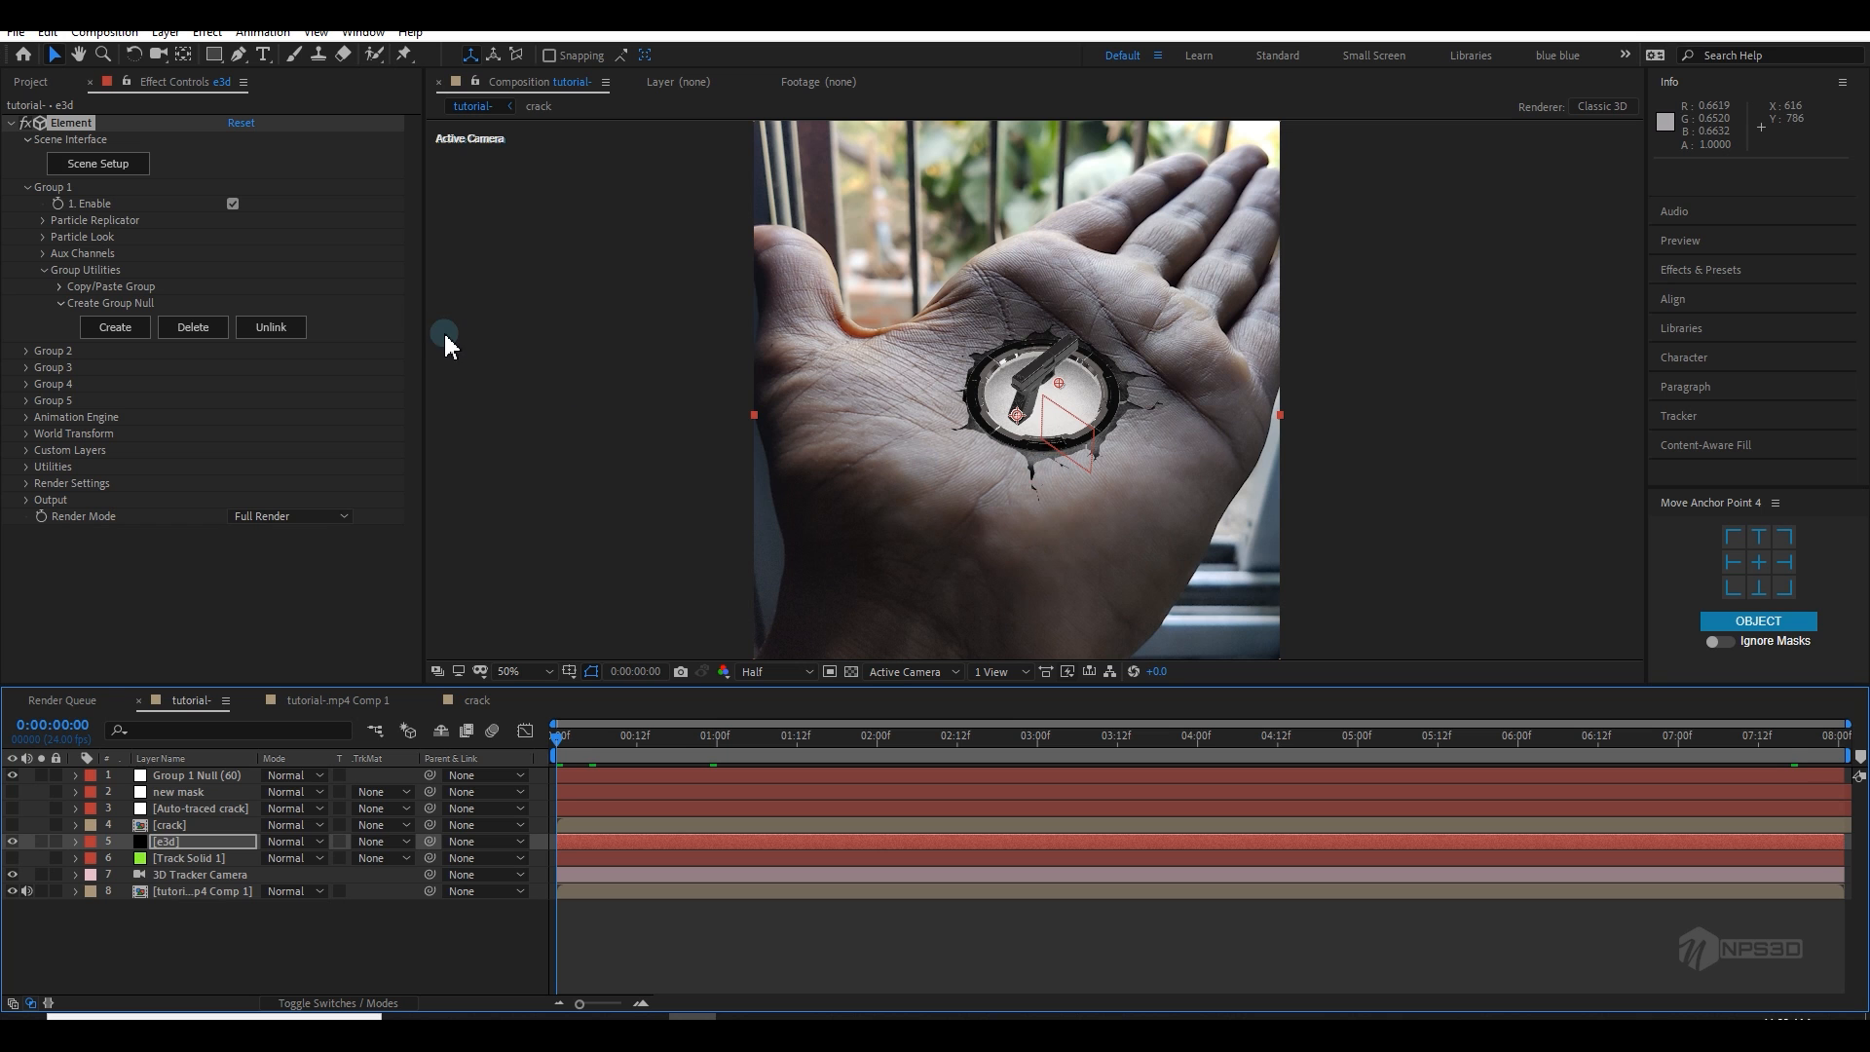
{"action": "left_click", "coordinate": [131, 168]}
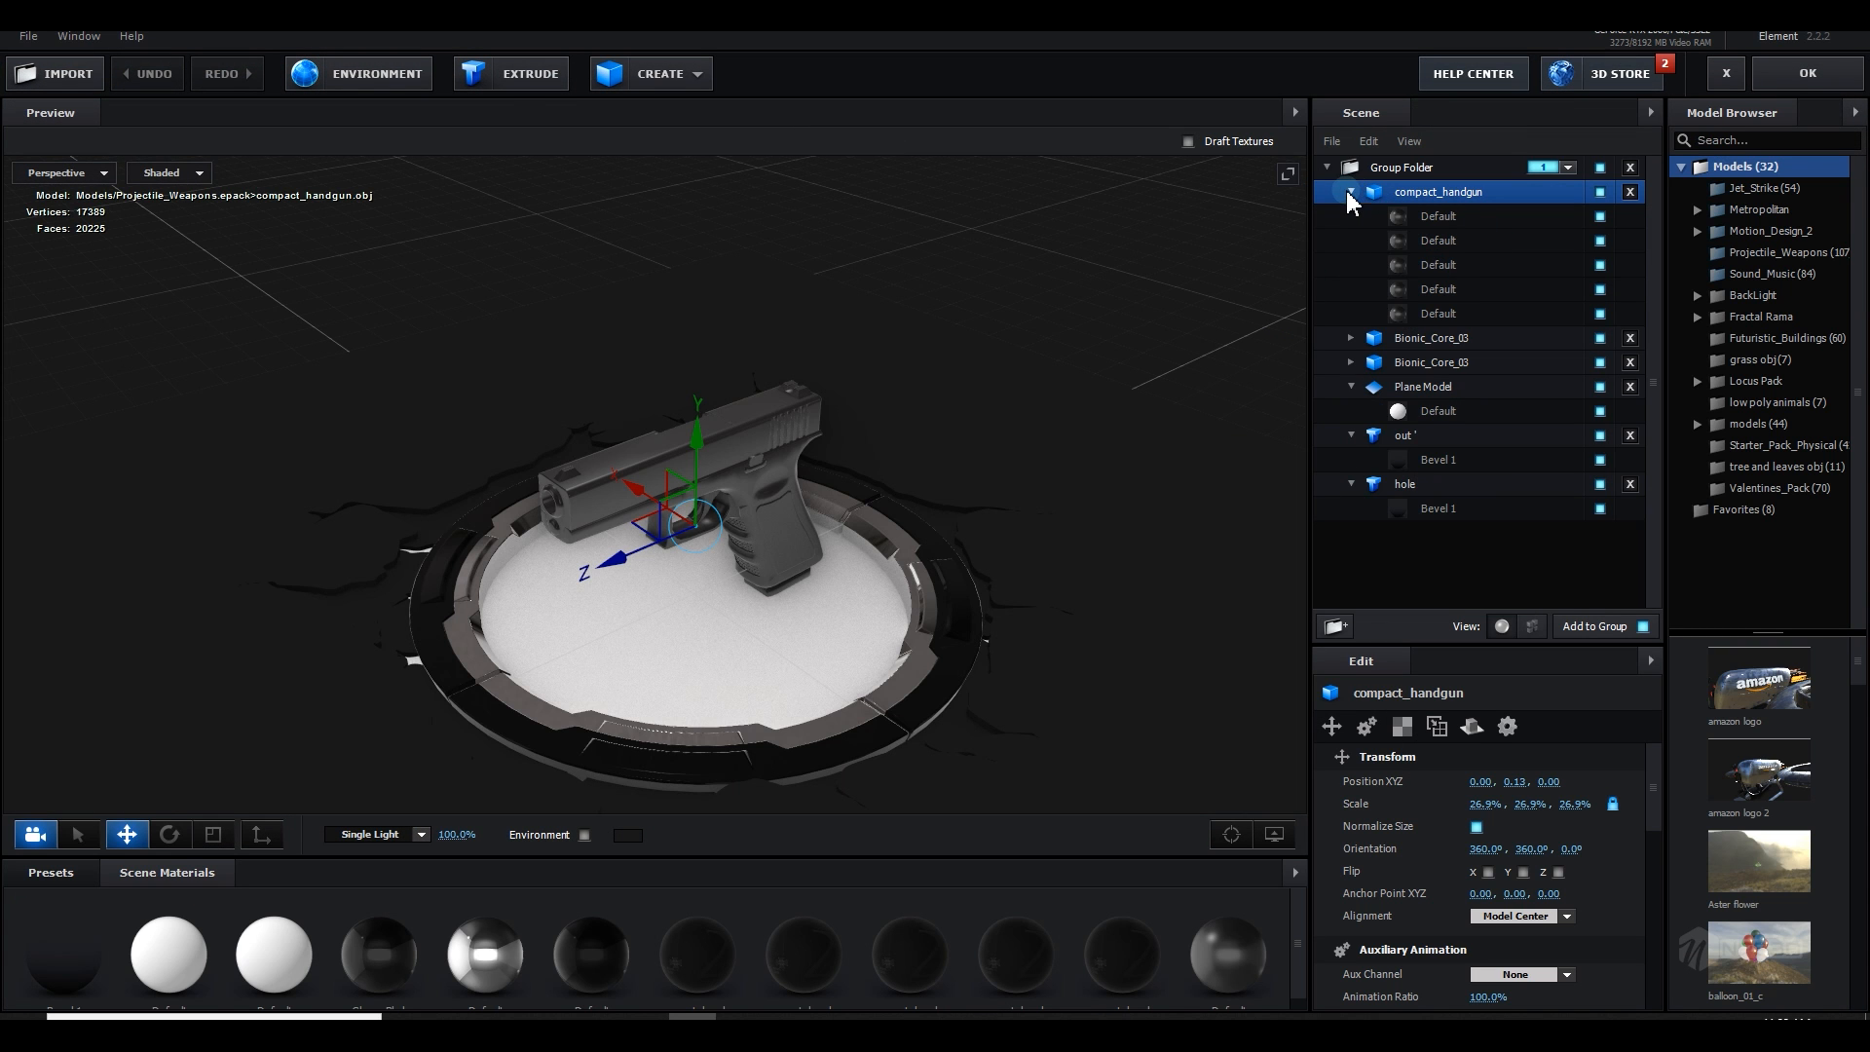
{"action": "left_click", "coordinate": [1350, 192]}
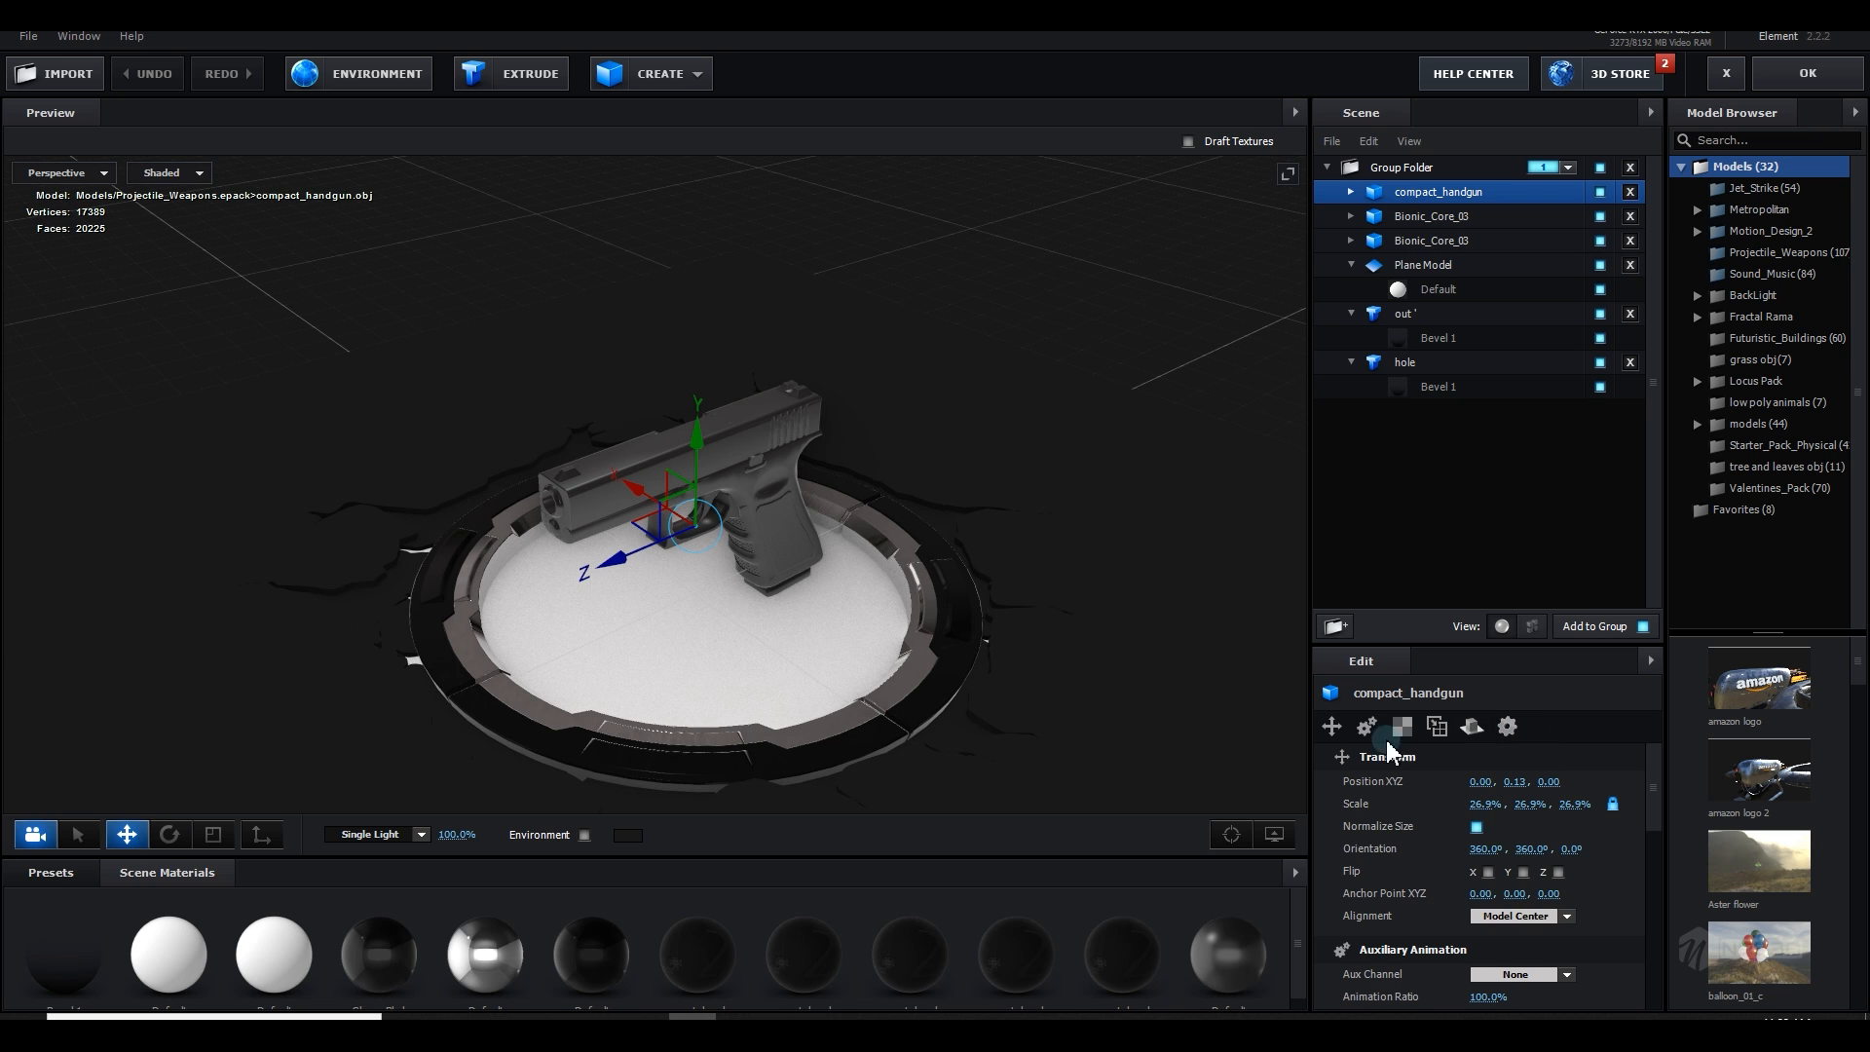
{"action": "scroll", "coordinate": [1387, 751], "scroll_direction": "down", "scroll_amount": 3}
{"action": "left_click", "coordinate": [1518, 780]}
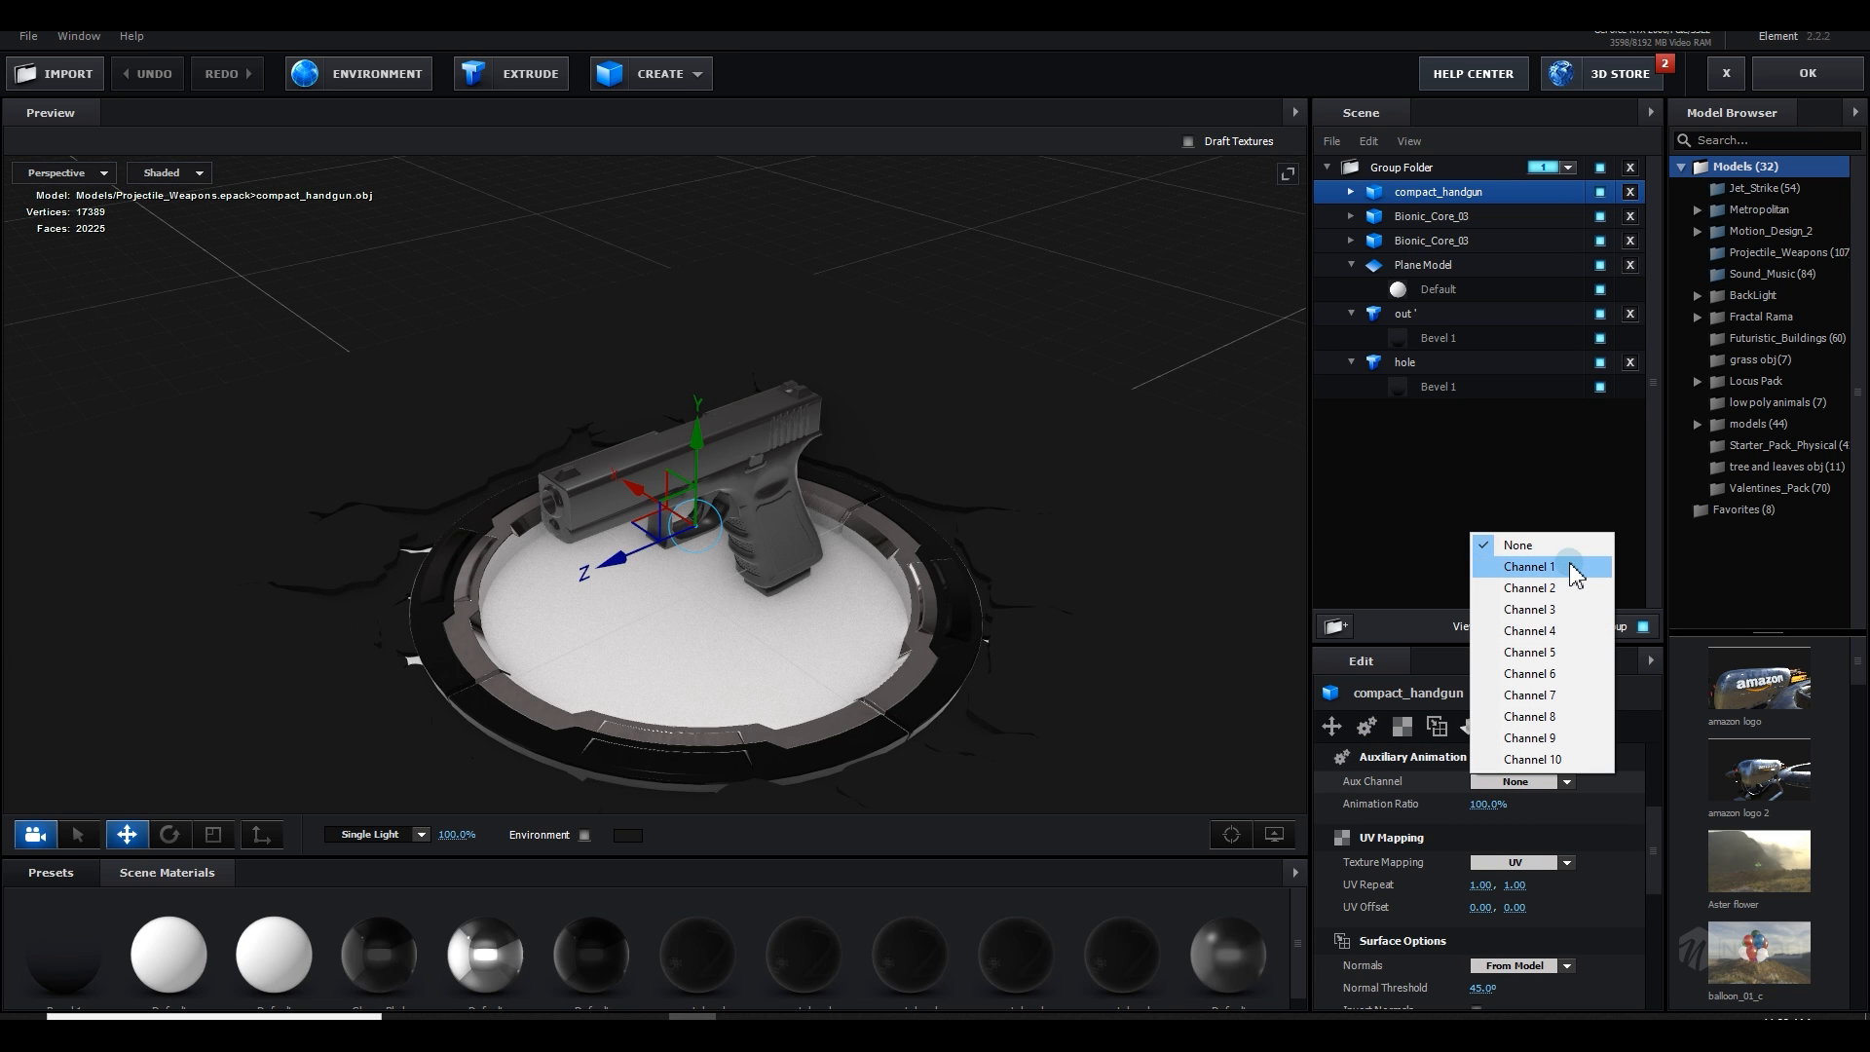
{"action": "left_click", "coordinate": [1539, 567]}
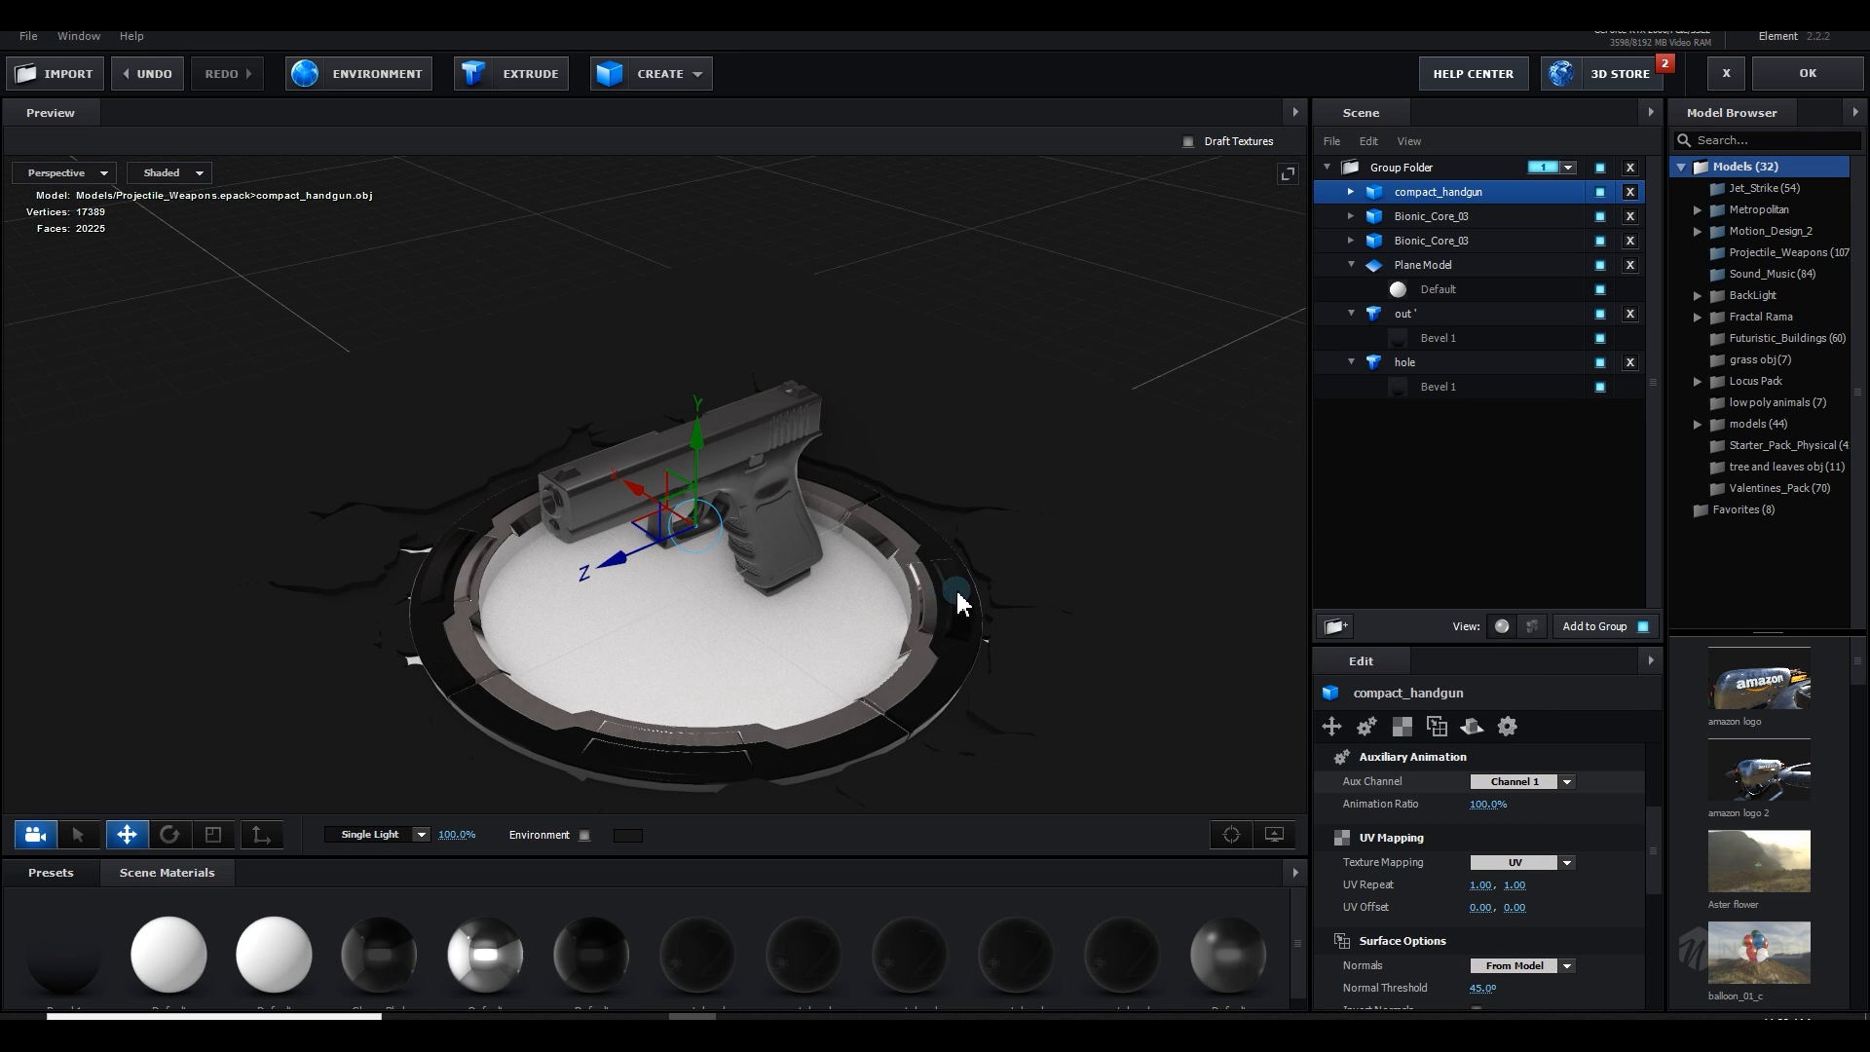
{"action": "left_click", "coordinate": [1808, 74]}
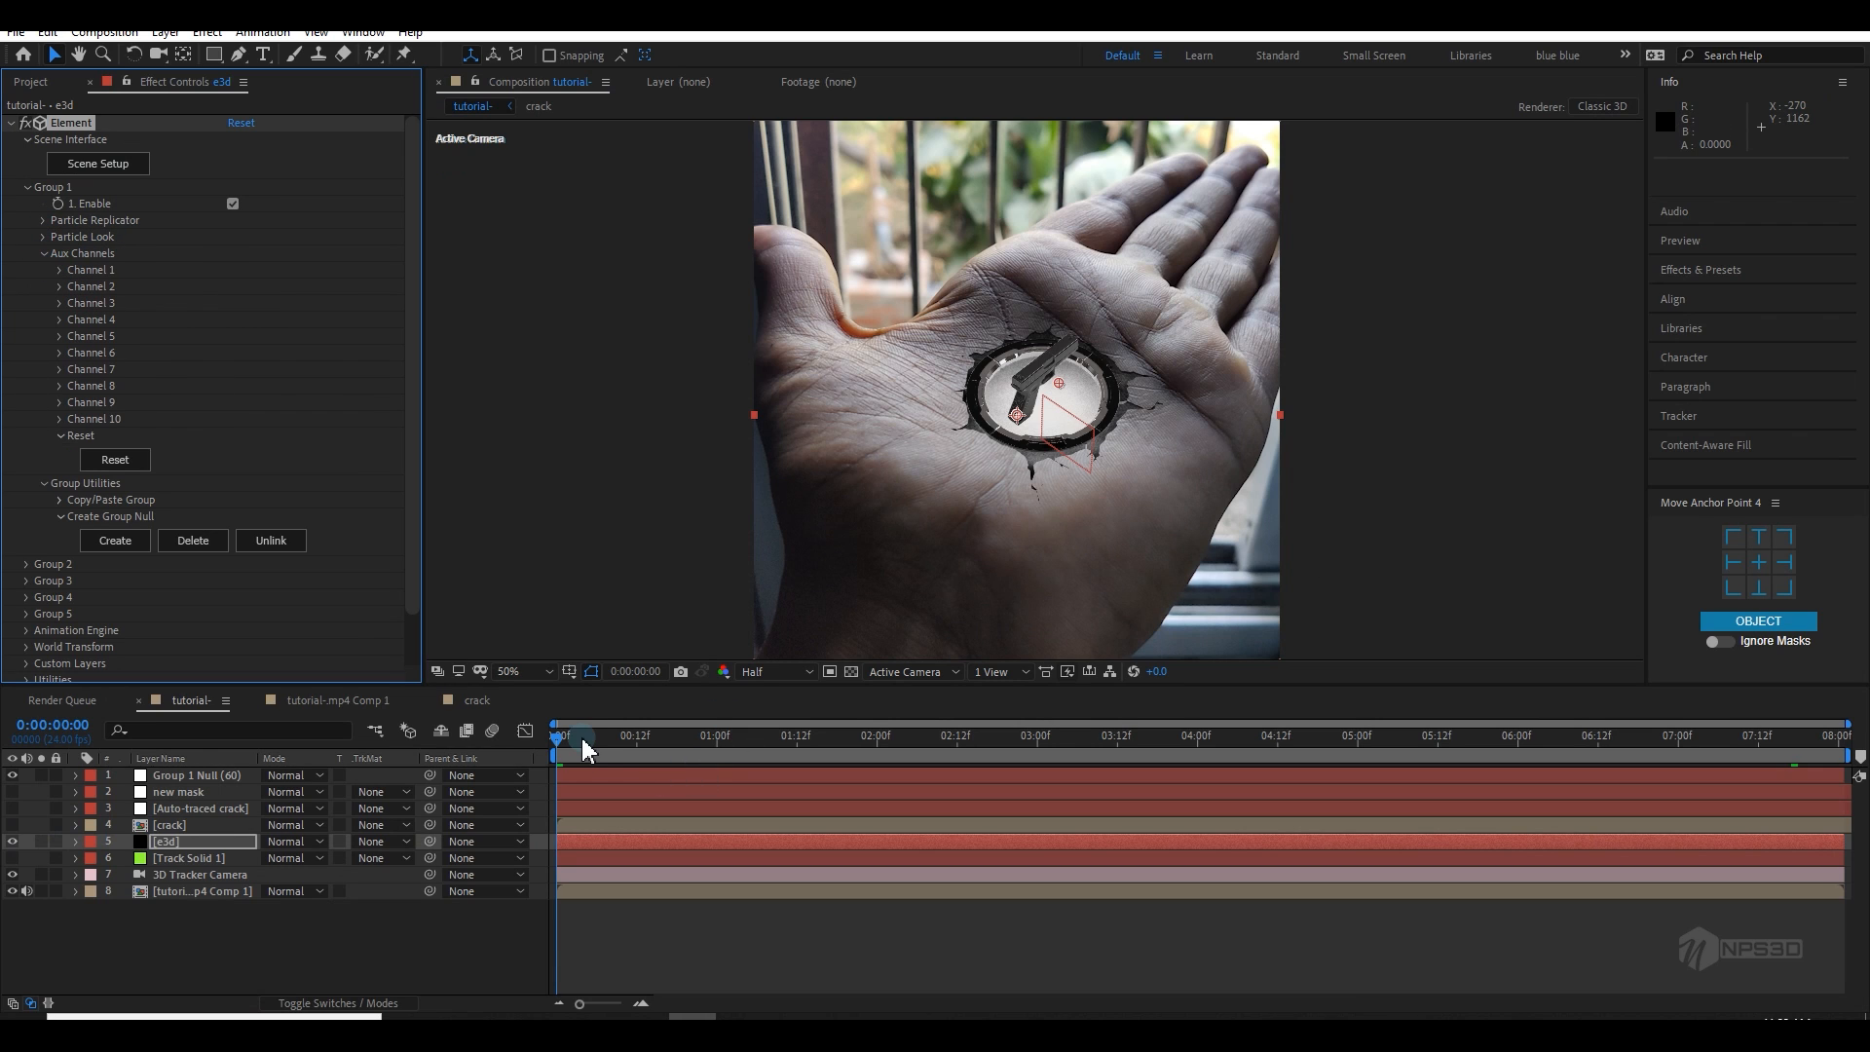
Step: Raise the handgun by setting Group 1's auxiliary Channel 1 Position Y to 0.30
{"action": "left_click", "coordinate": [60, 270]}
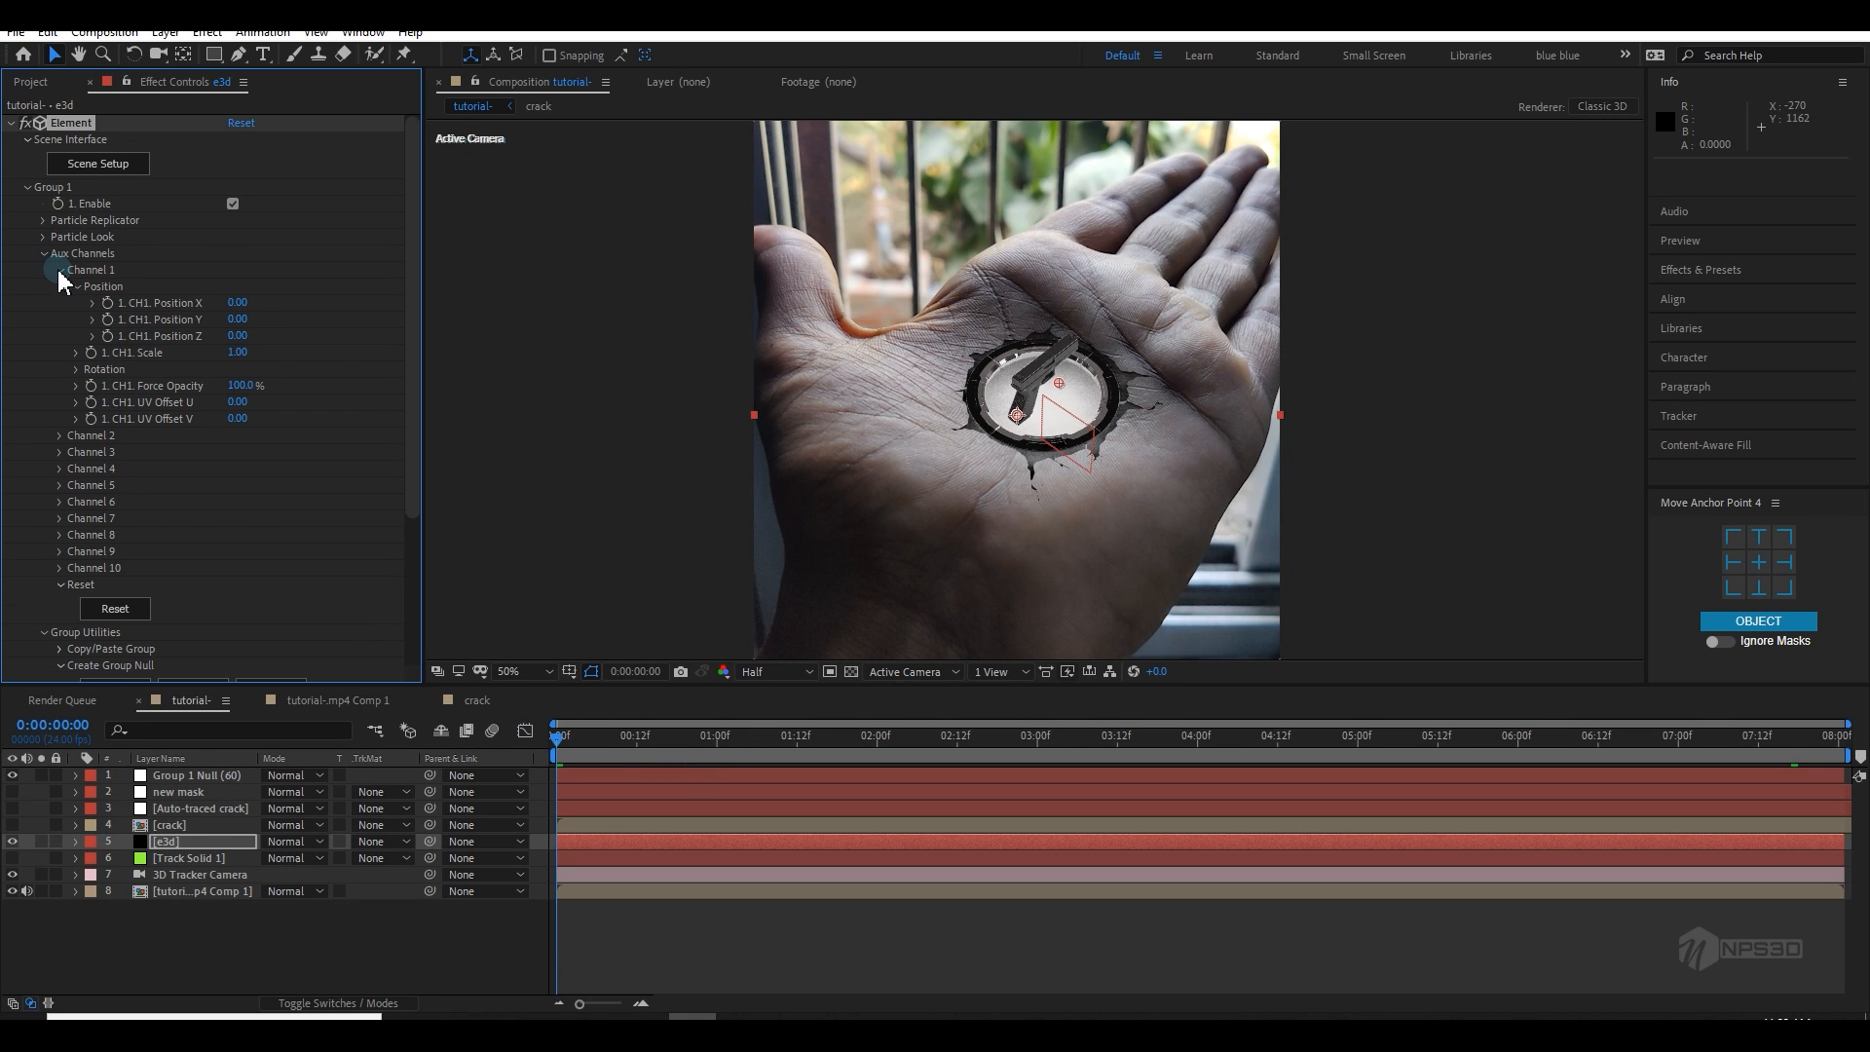
{"action": "mouse_move", "coordinate": [259, 319]}
{"action": "left_mouse_down"}
{"action": "mouse_move", "coordinate": [275, 316]}
{"action": "mouse_move", "coordinate": [244, 321]}
{"action": "mouse_move", "coordinate": [259, 319]}
{"action": "left_mouse_up"}
{"action": "scroll", "coordinate": [1060, 432], "scroll_direction": "up", "scroll_amount": 4}
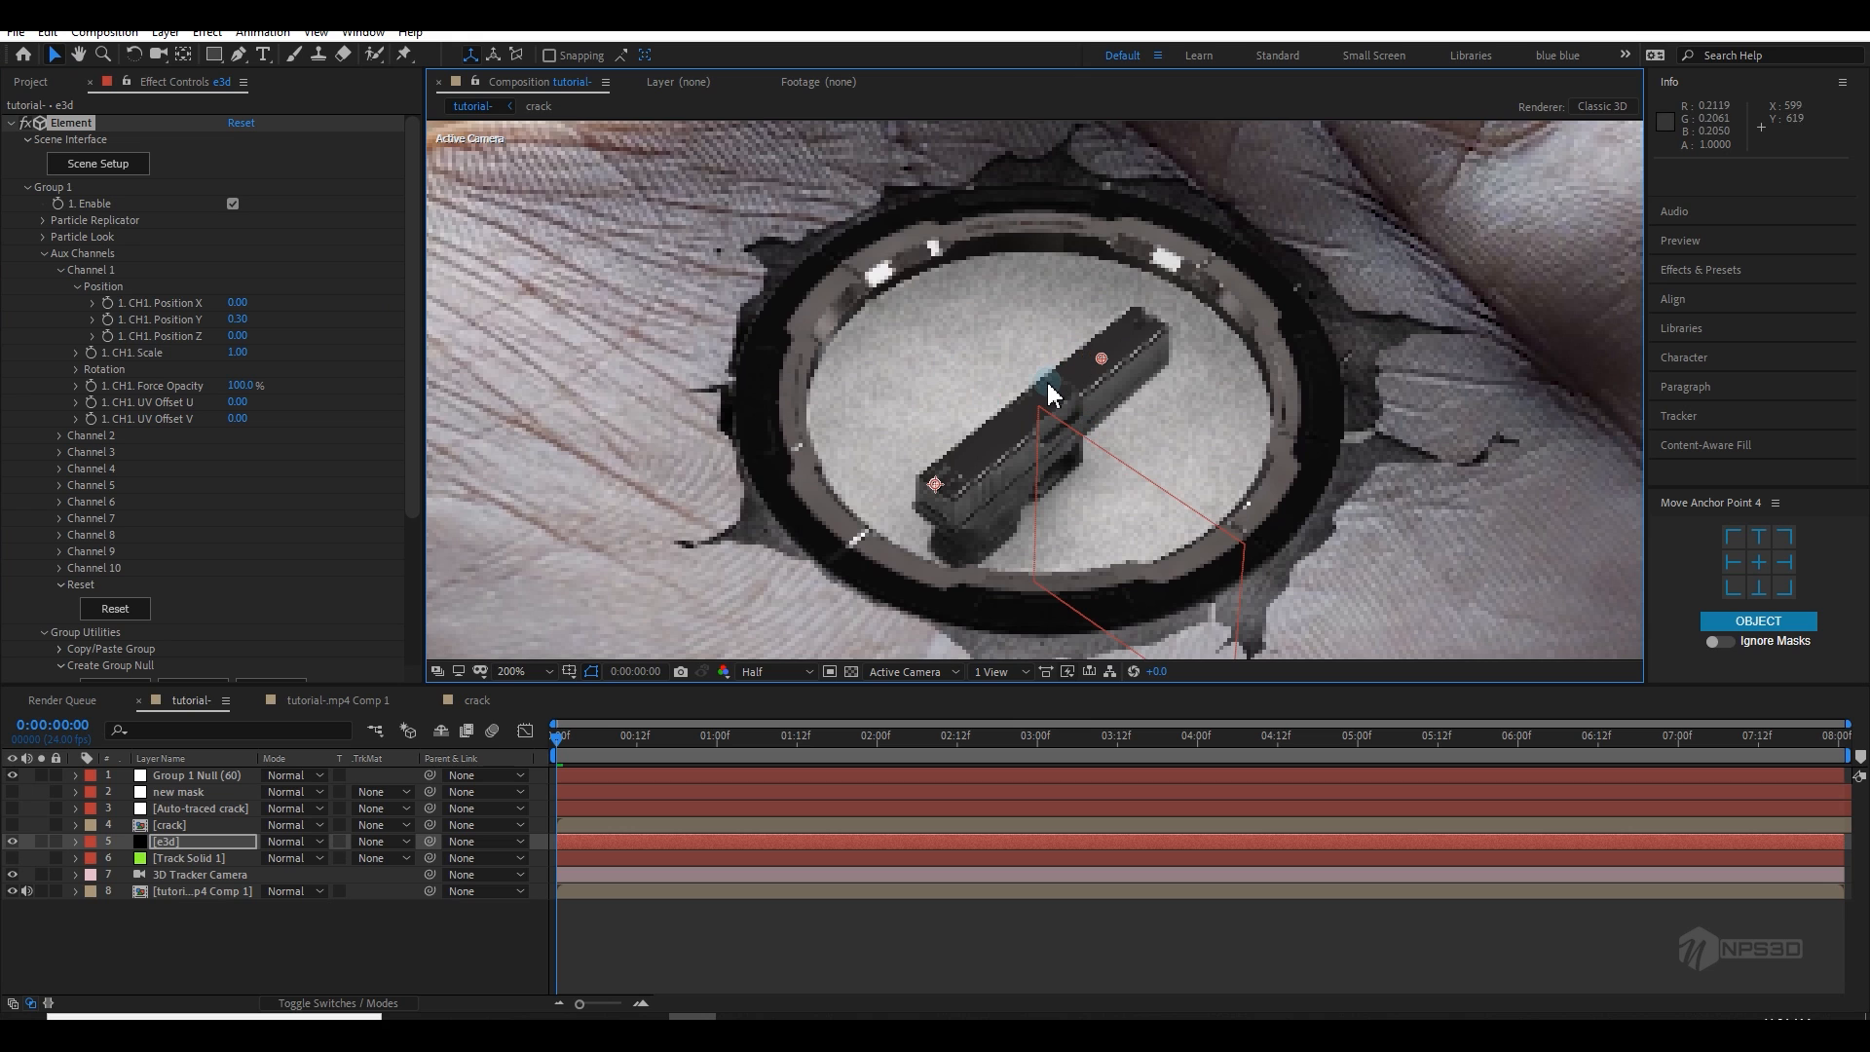
{"action": "scroll", "coordinate": [1049, 393], "scroll_direction": "down", "scroll_amount": 2}
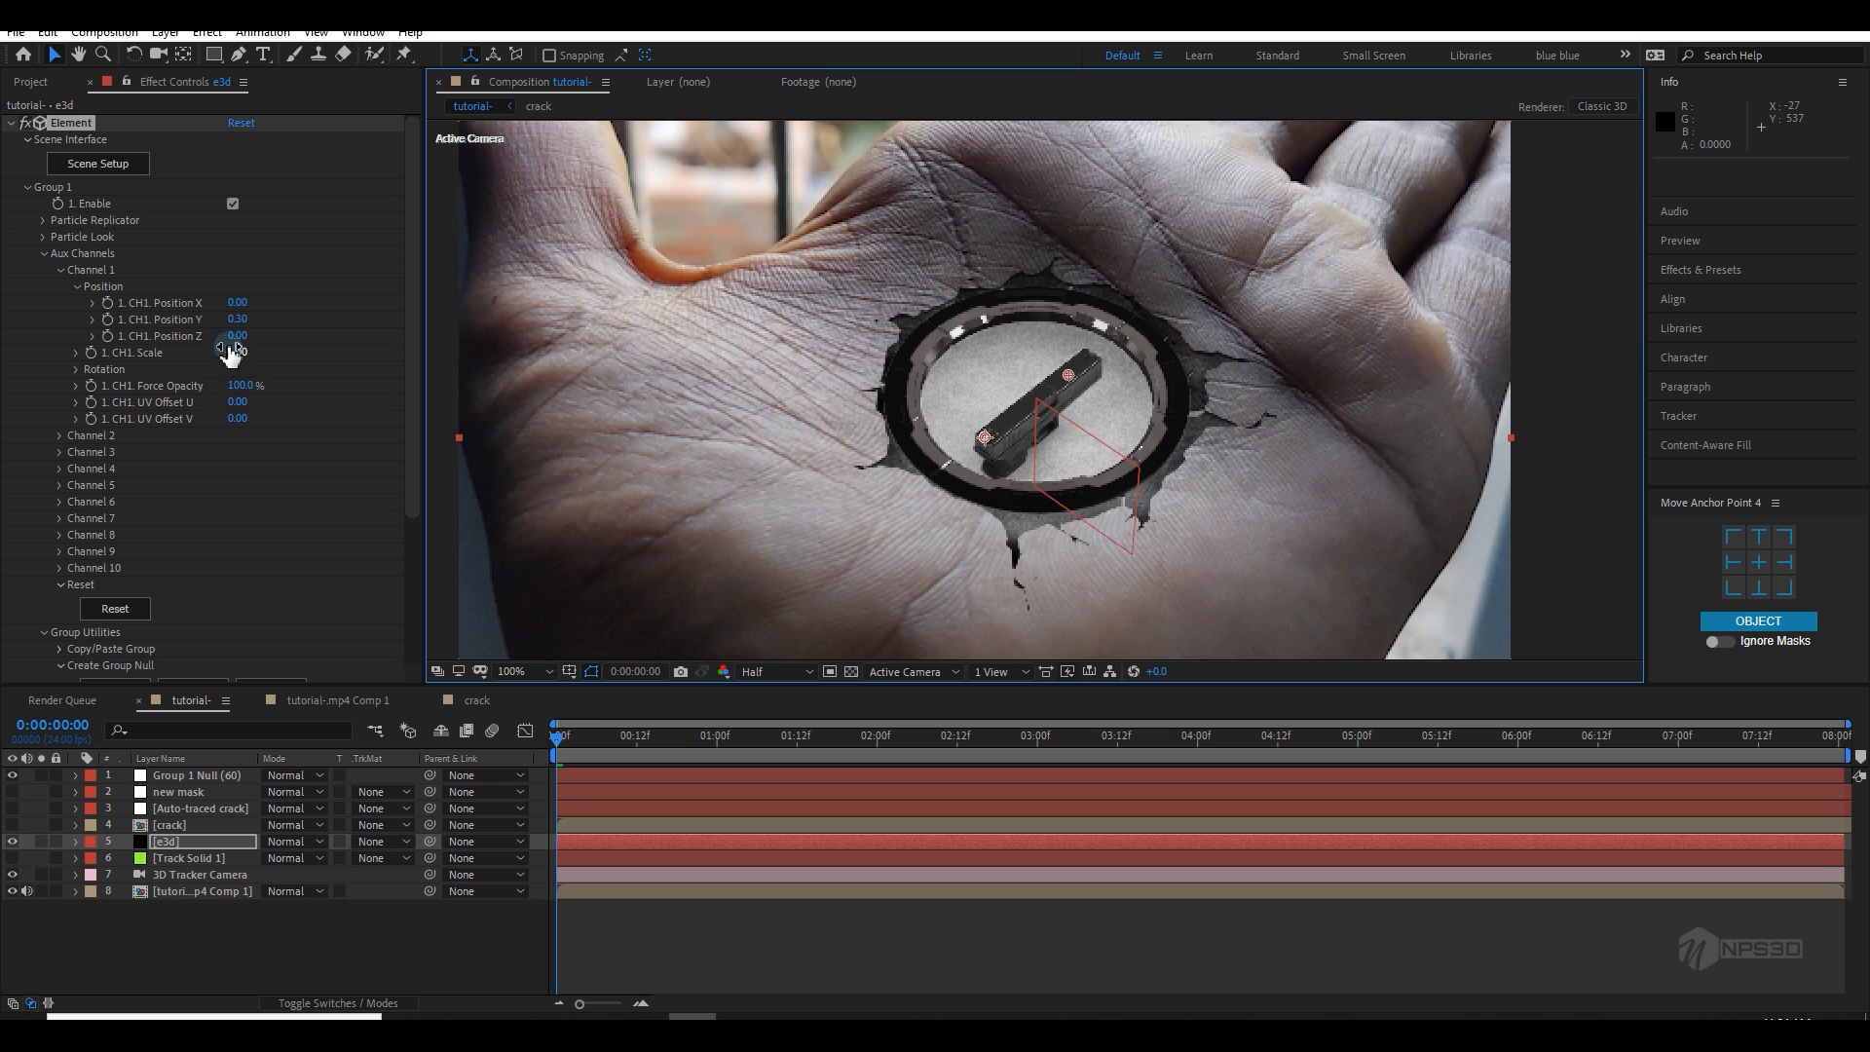
Step: In the Element scene, lower the white Plane Model beneath the handgun and accept the scene
{"action": "left_click", "coordinate": [301, 194]}
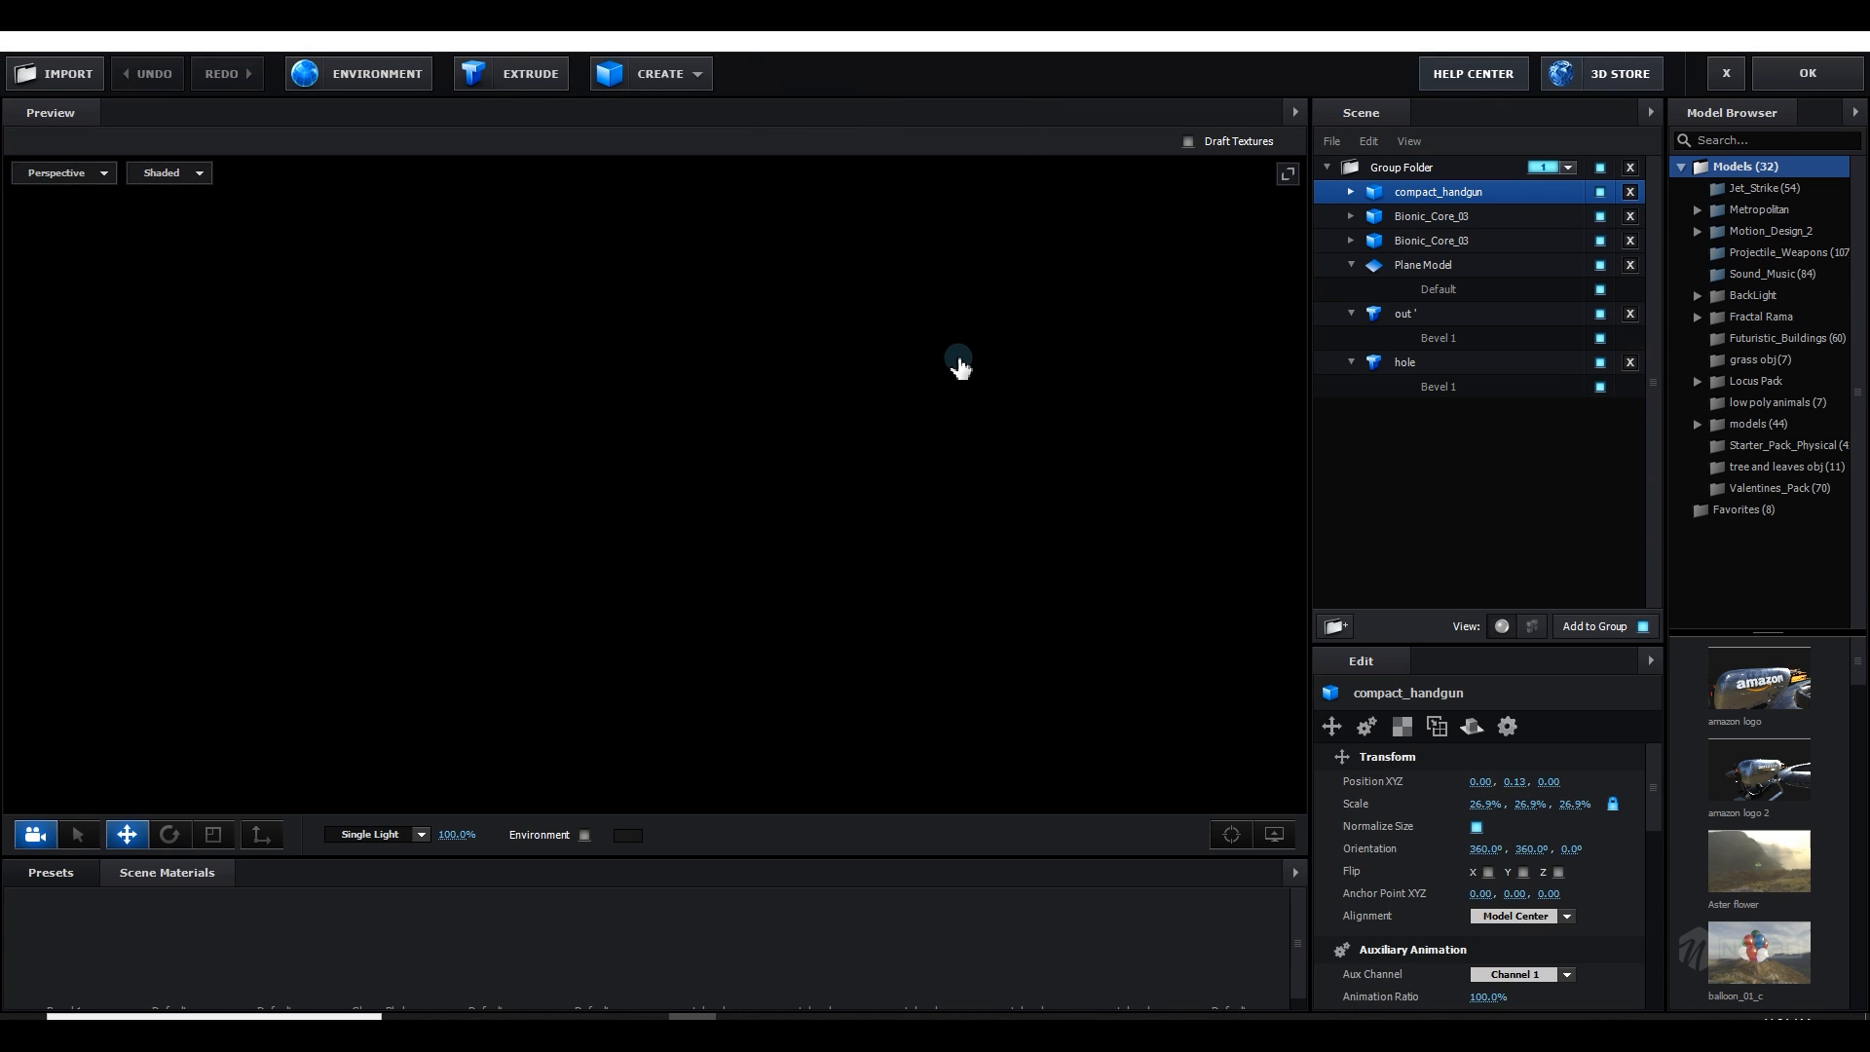
{"action": "left_click", "coordinate": [816, 470]}
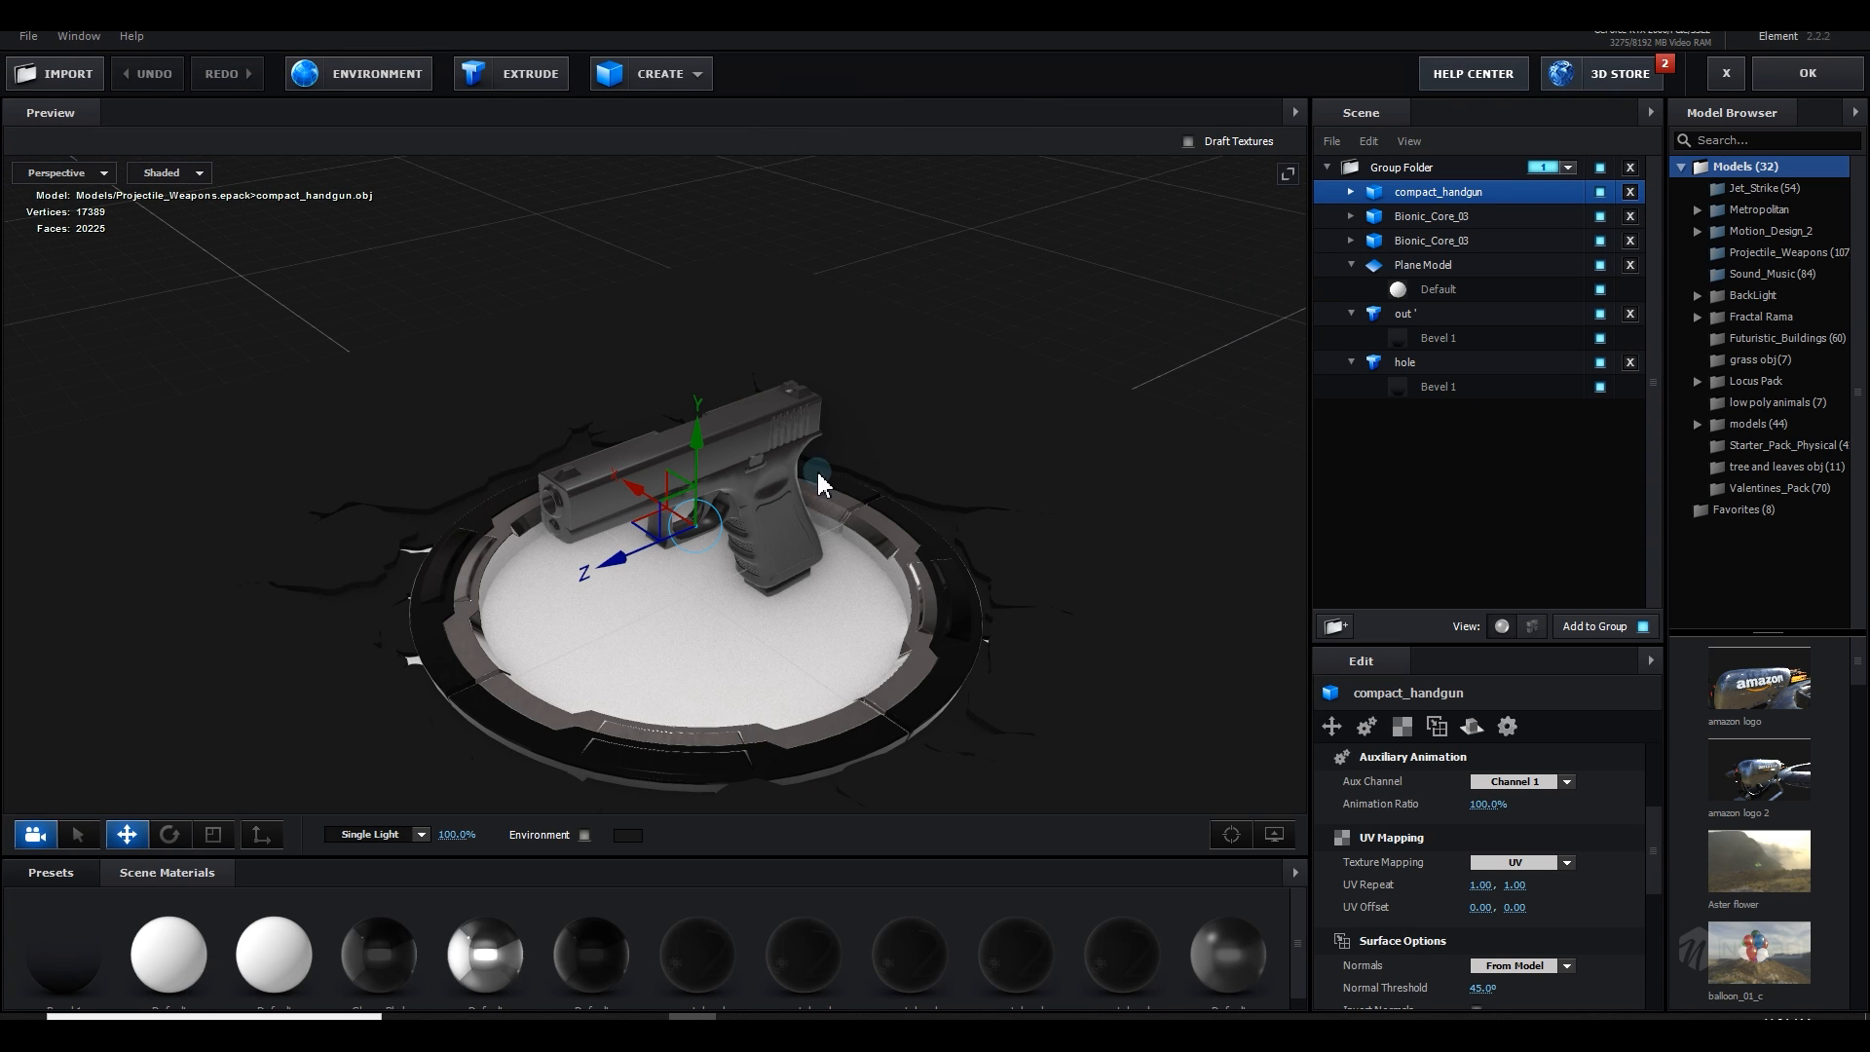
{"action": "left_click", "coordinate": [761, 621]}
{"action": "left_click_drag", "start_coordinate": [700, 611], "coordinate": [702, 645]}
{"action": "left_click_drag", "start_coordinate": [776, 585], "coordinate": [716, 668]}
{"action": "left_click_drag", "start_coordinate": [759, 594], "coordinate": [785, 656]}
{"action": "key", "text": "r"}
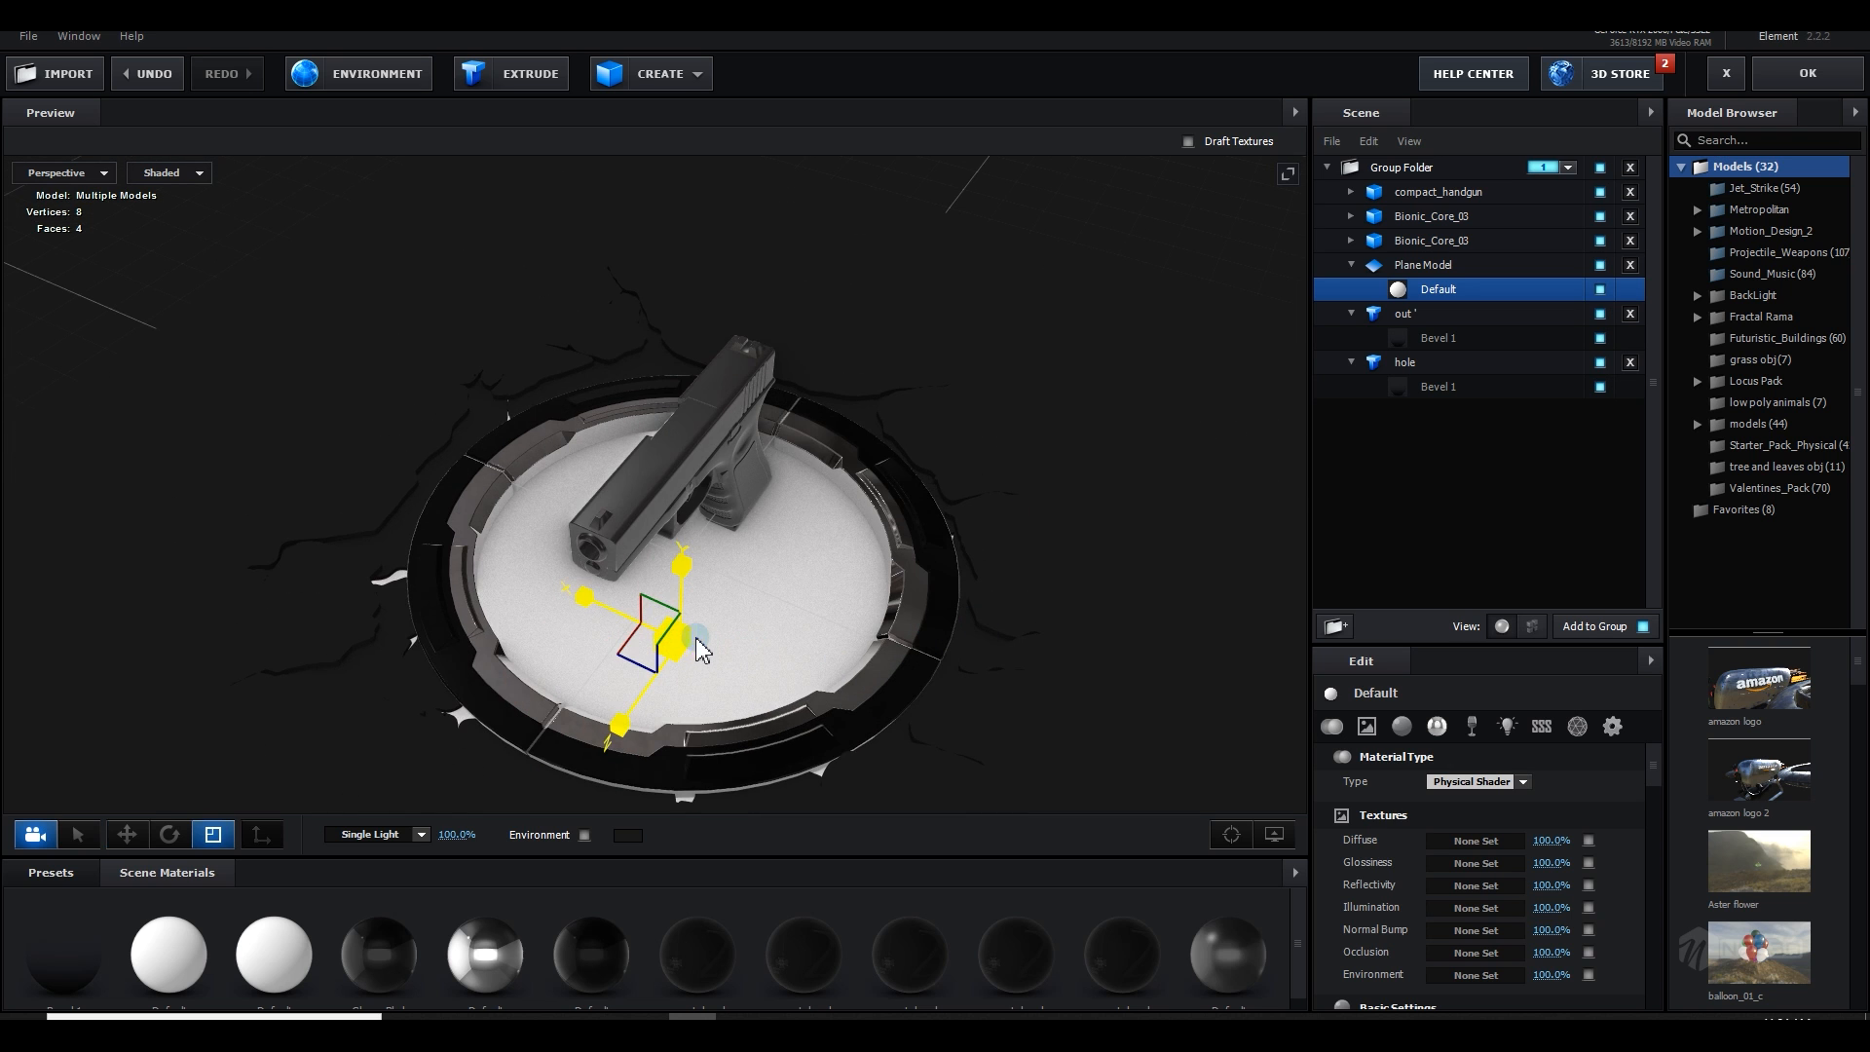
{"action": "left_click", "coordinate": [1805, 75]}
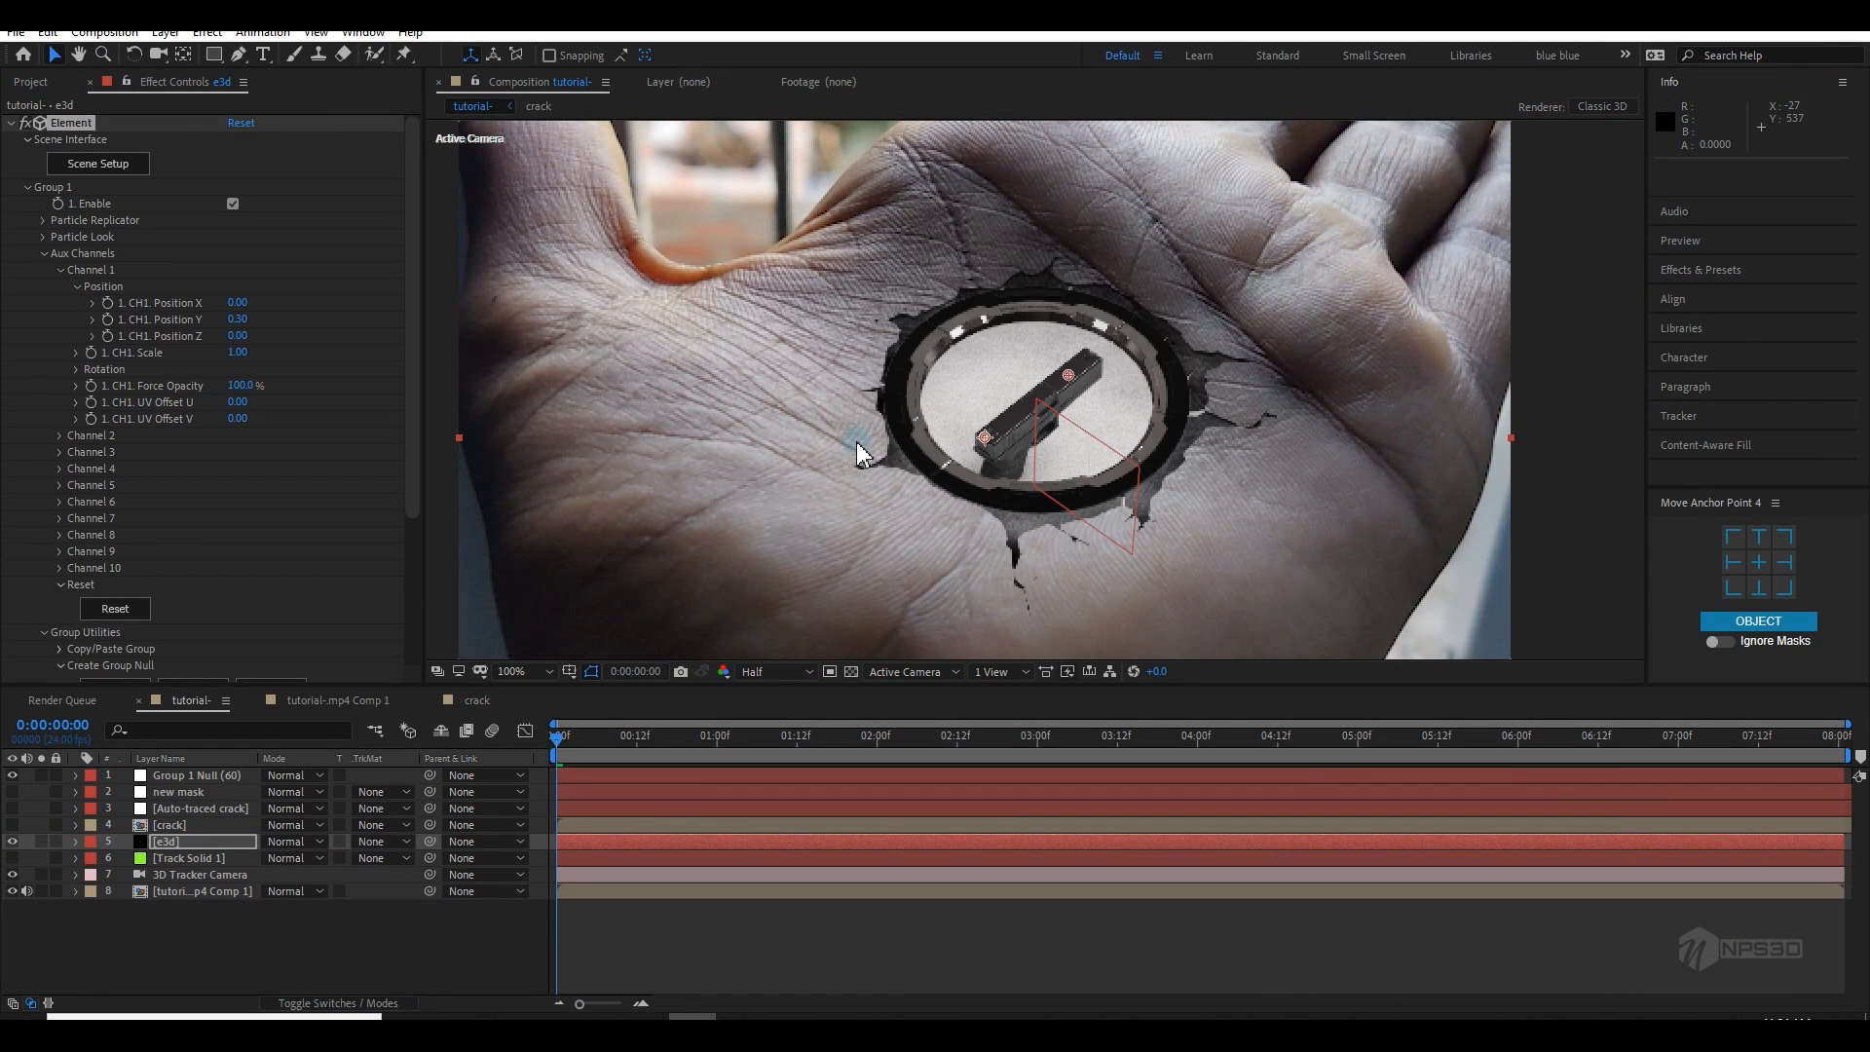
Step: Rotate the handgun by setting Group 1's auxiliary Channel 1 Rotation Z to 90°
{"action": "left_click", "coordinate": [77, 369]}
{"action": "left_click_drag", "start_coordinate": [272, 385], "coordinate": [318, 406]}
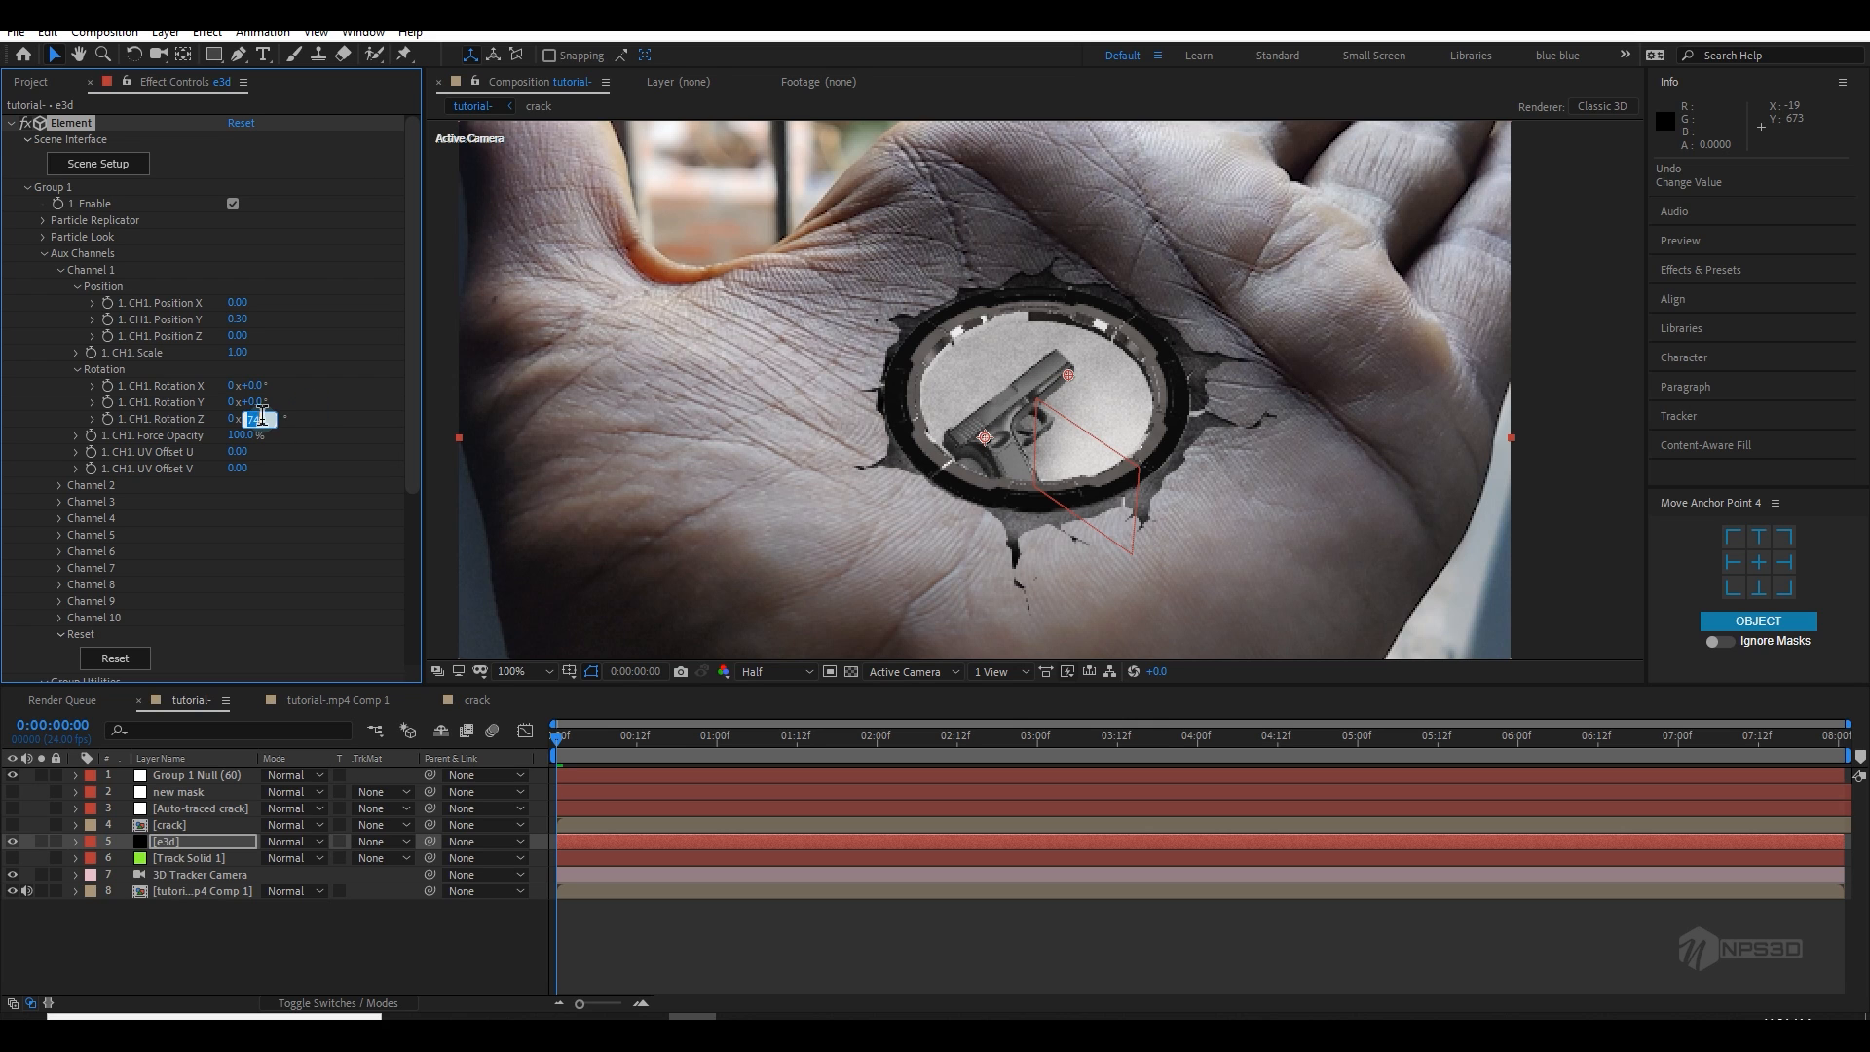
{"action": "key", "text": "Return"}
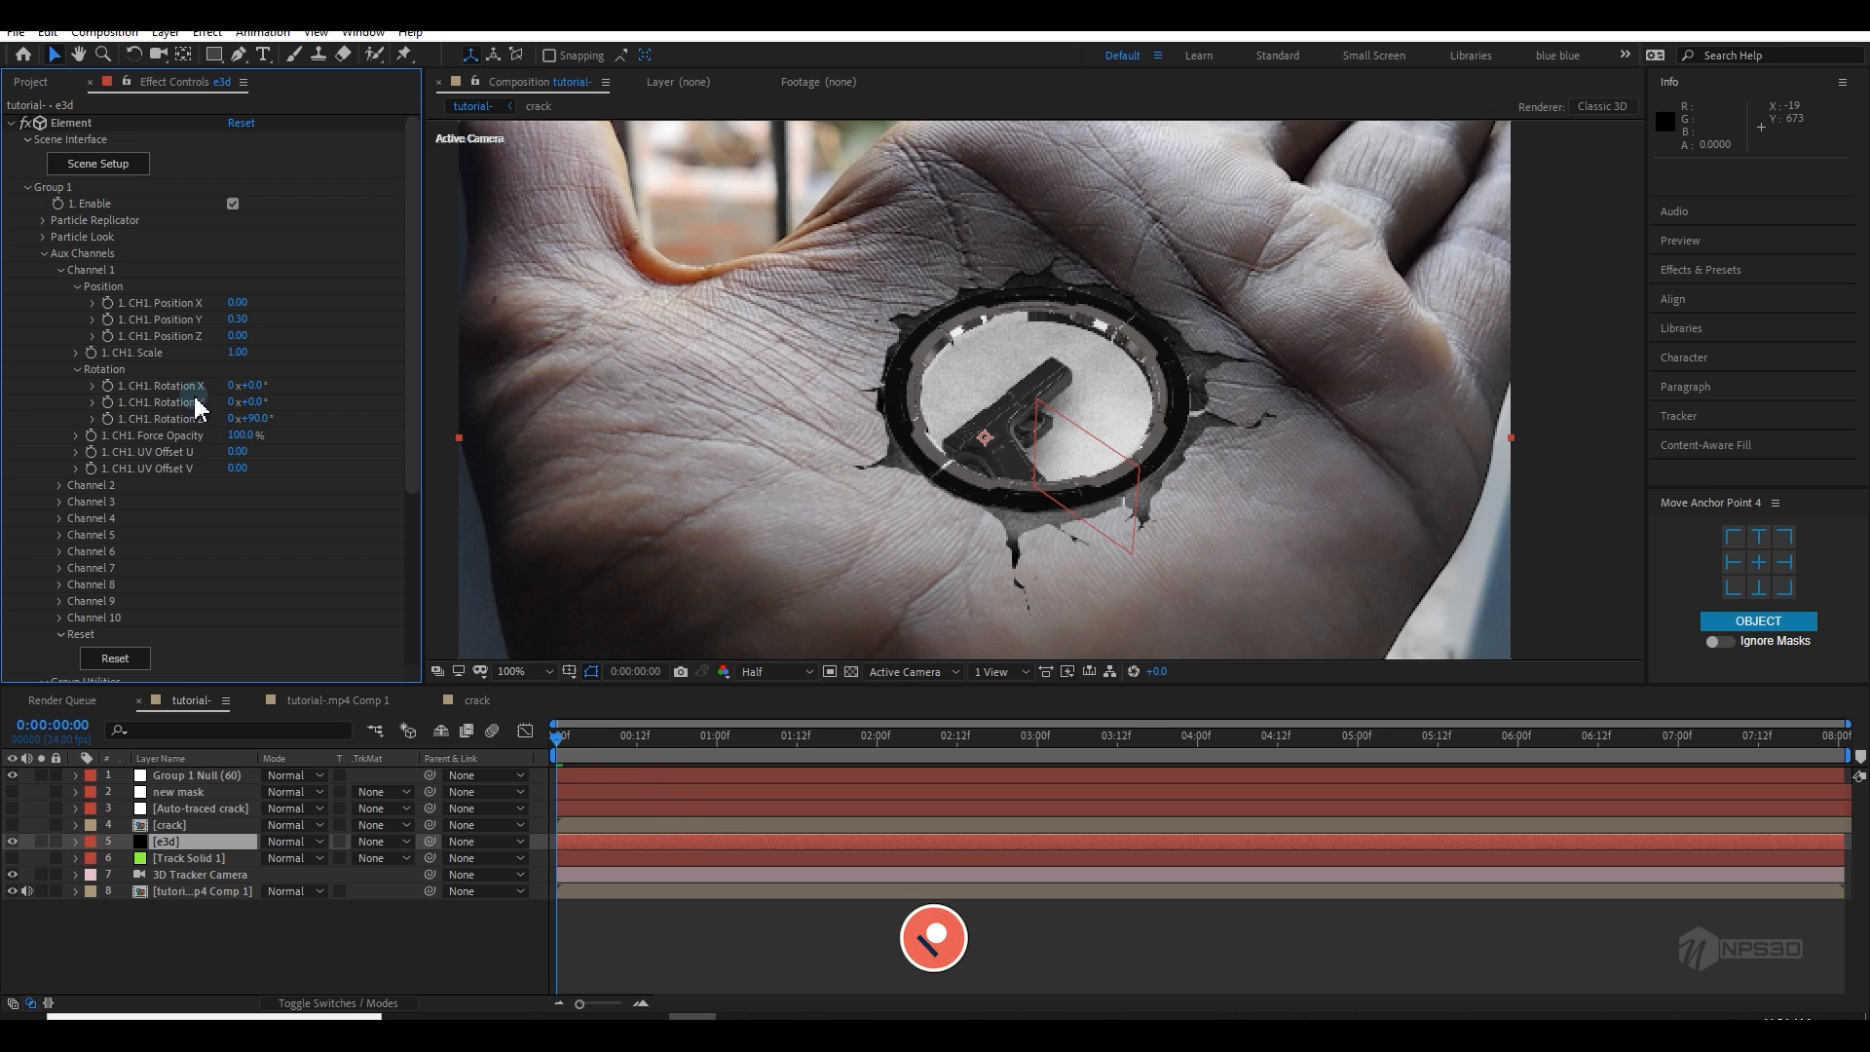
Step: Set Channel 1 Position Y to 0.33 and enable keyframing for Position Y and Rotation Z at the first frame
{"action": "mouse_move", "coordinate": [238, 319]}
{"action": "left_mouse_down"}
{"action": "mouse_move", "coordinate": [255, 313]}
{"action": "mouse_move", "coordinate": [234, 322]}
{"action": "left_mouse_up"}
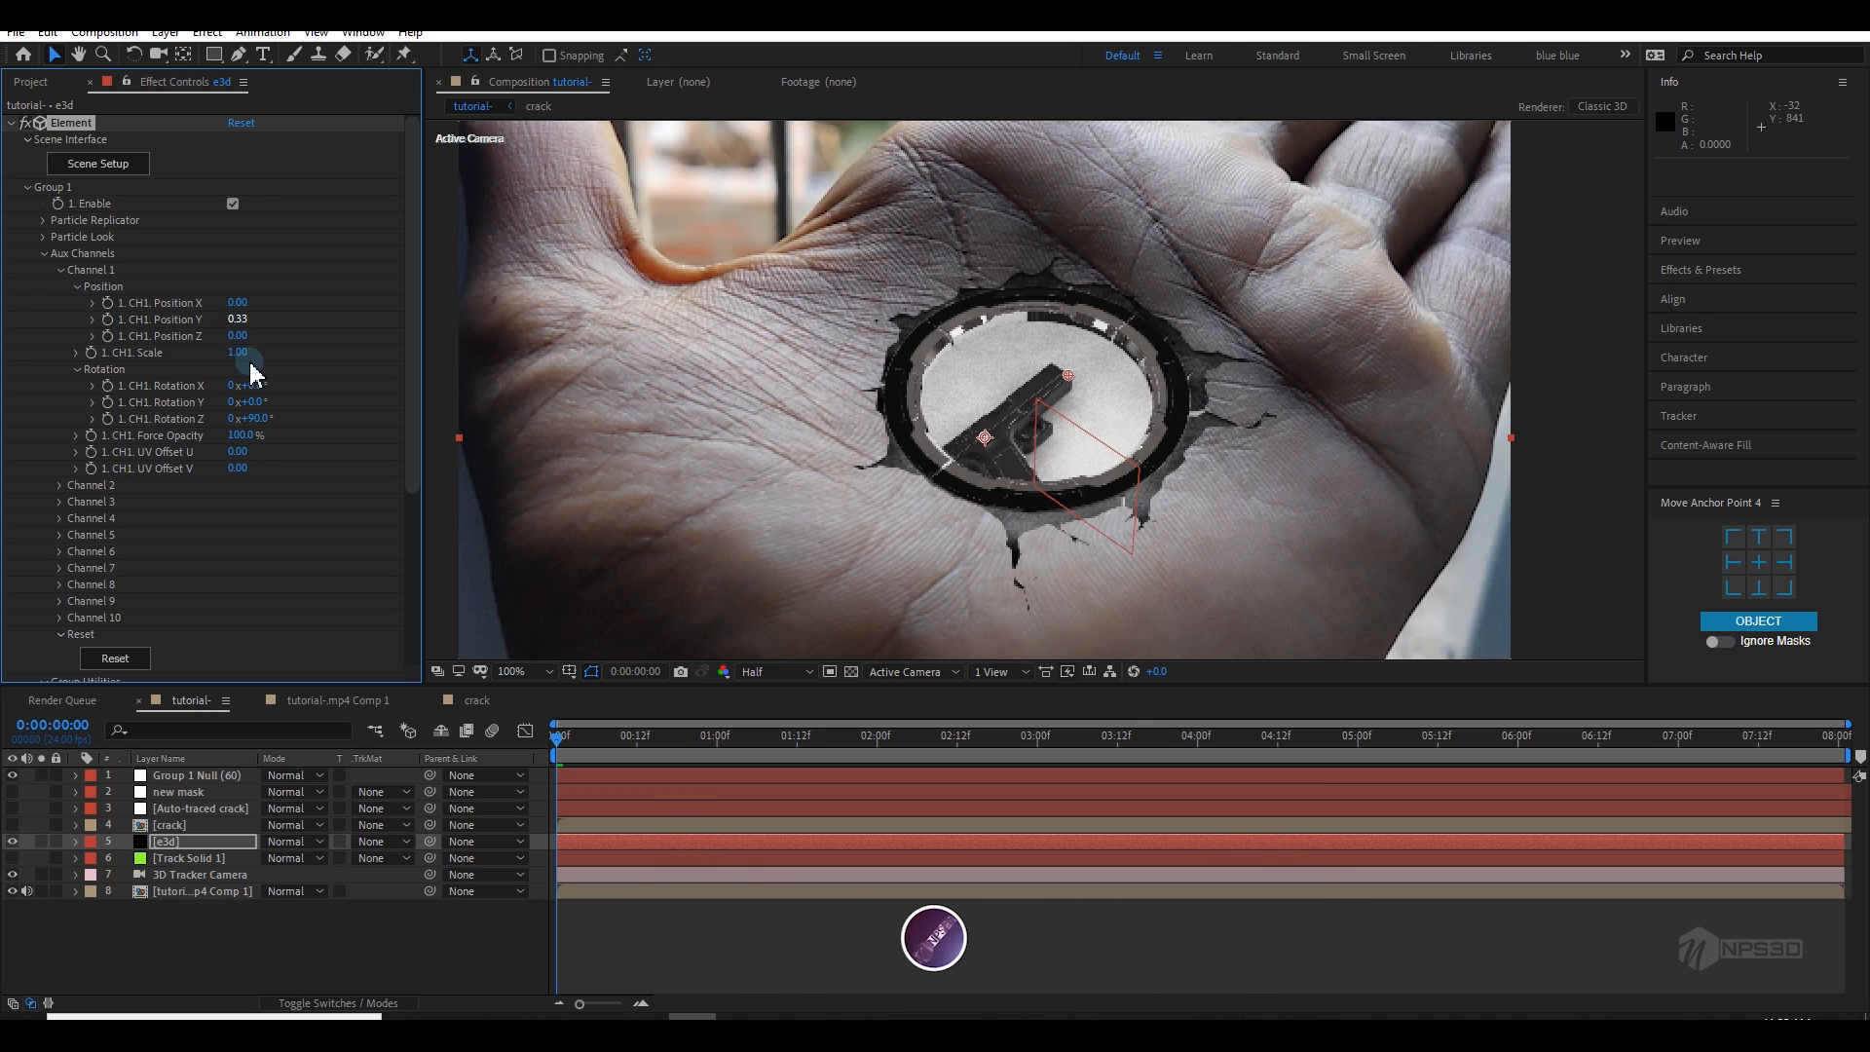
{"action": "left_click", "coordinate": [110, 419]}
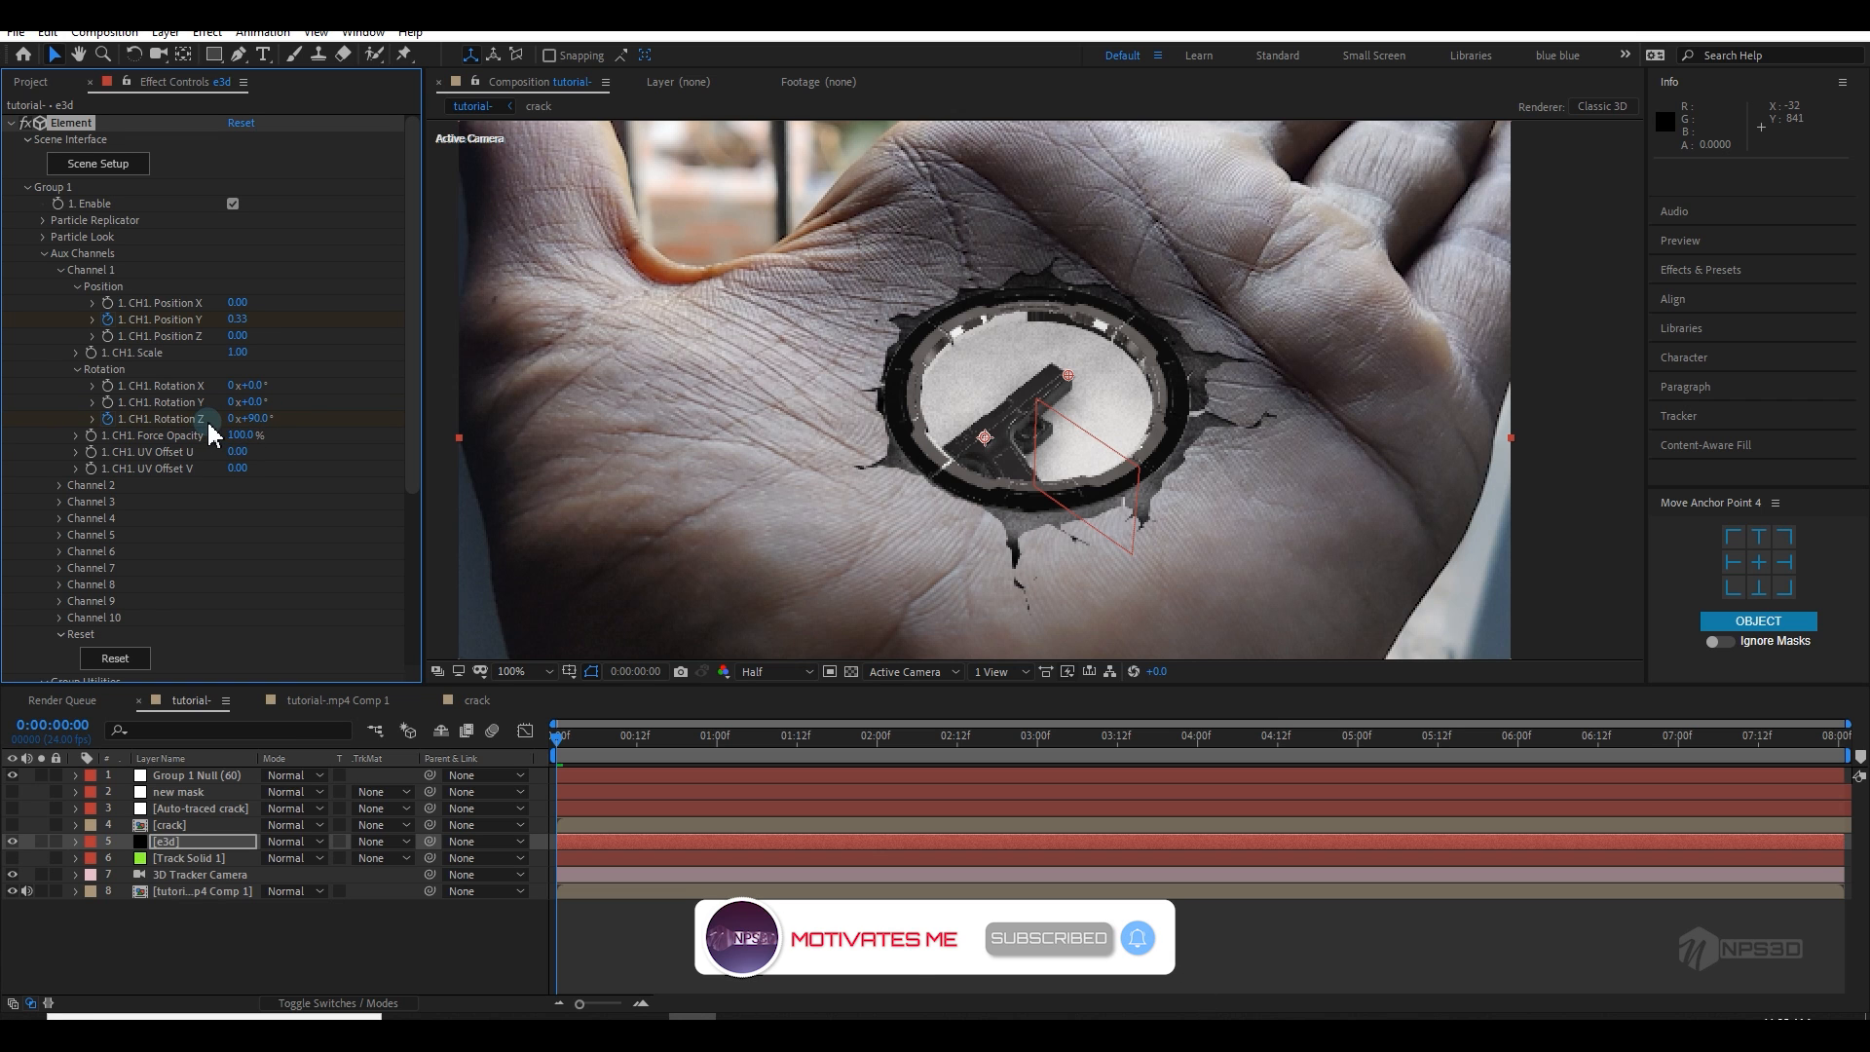
Step: At 0:00:01:11, set Channel 1 Position Y to -0.23 and Rotation Z to 0°, and save the project
{"action": "left_click", "coordinate": [651, 745]}
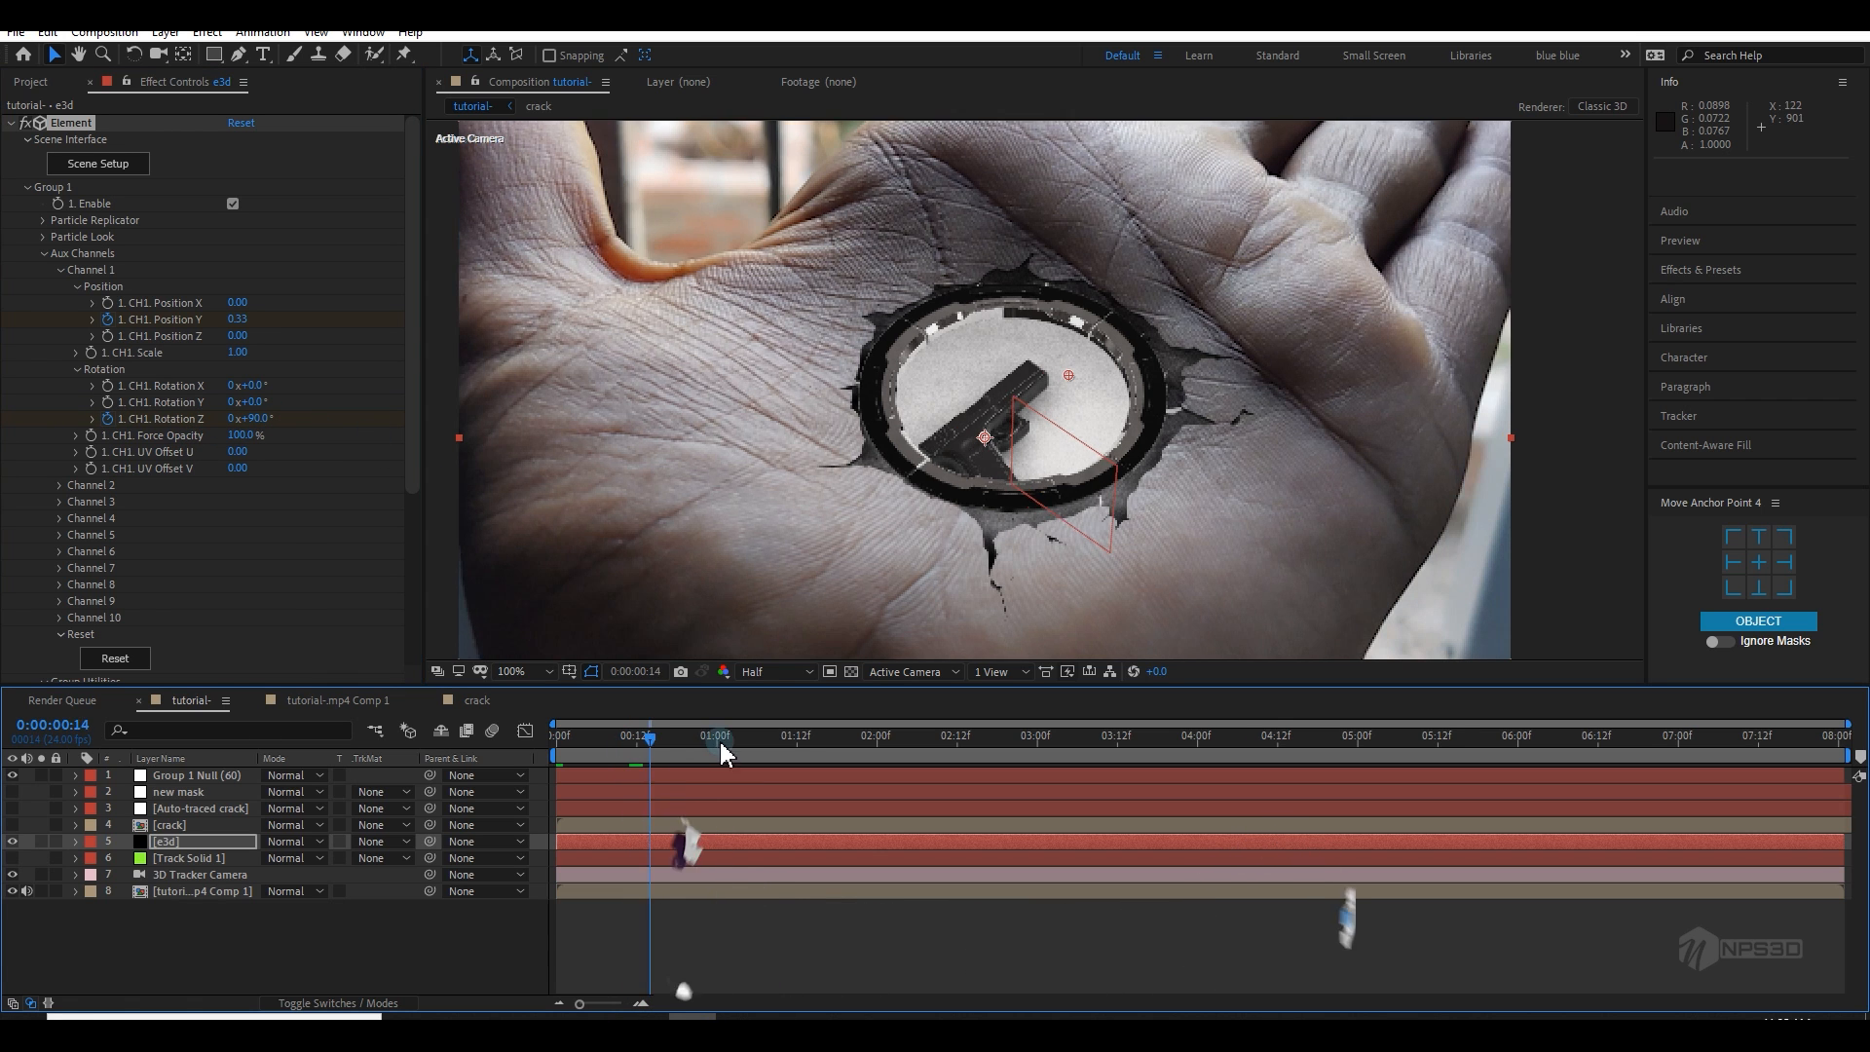
{"action": "left_click_drag", "start_coordinate": [723, 753], "coordinate": [793, 752]}
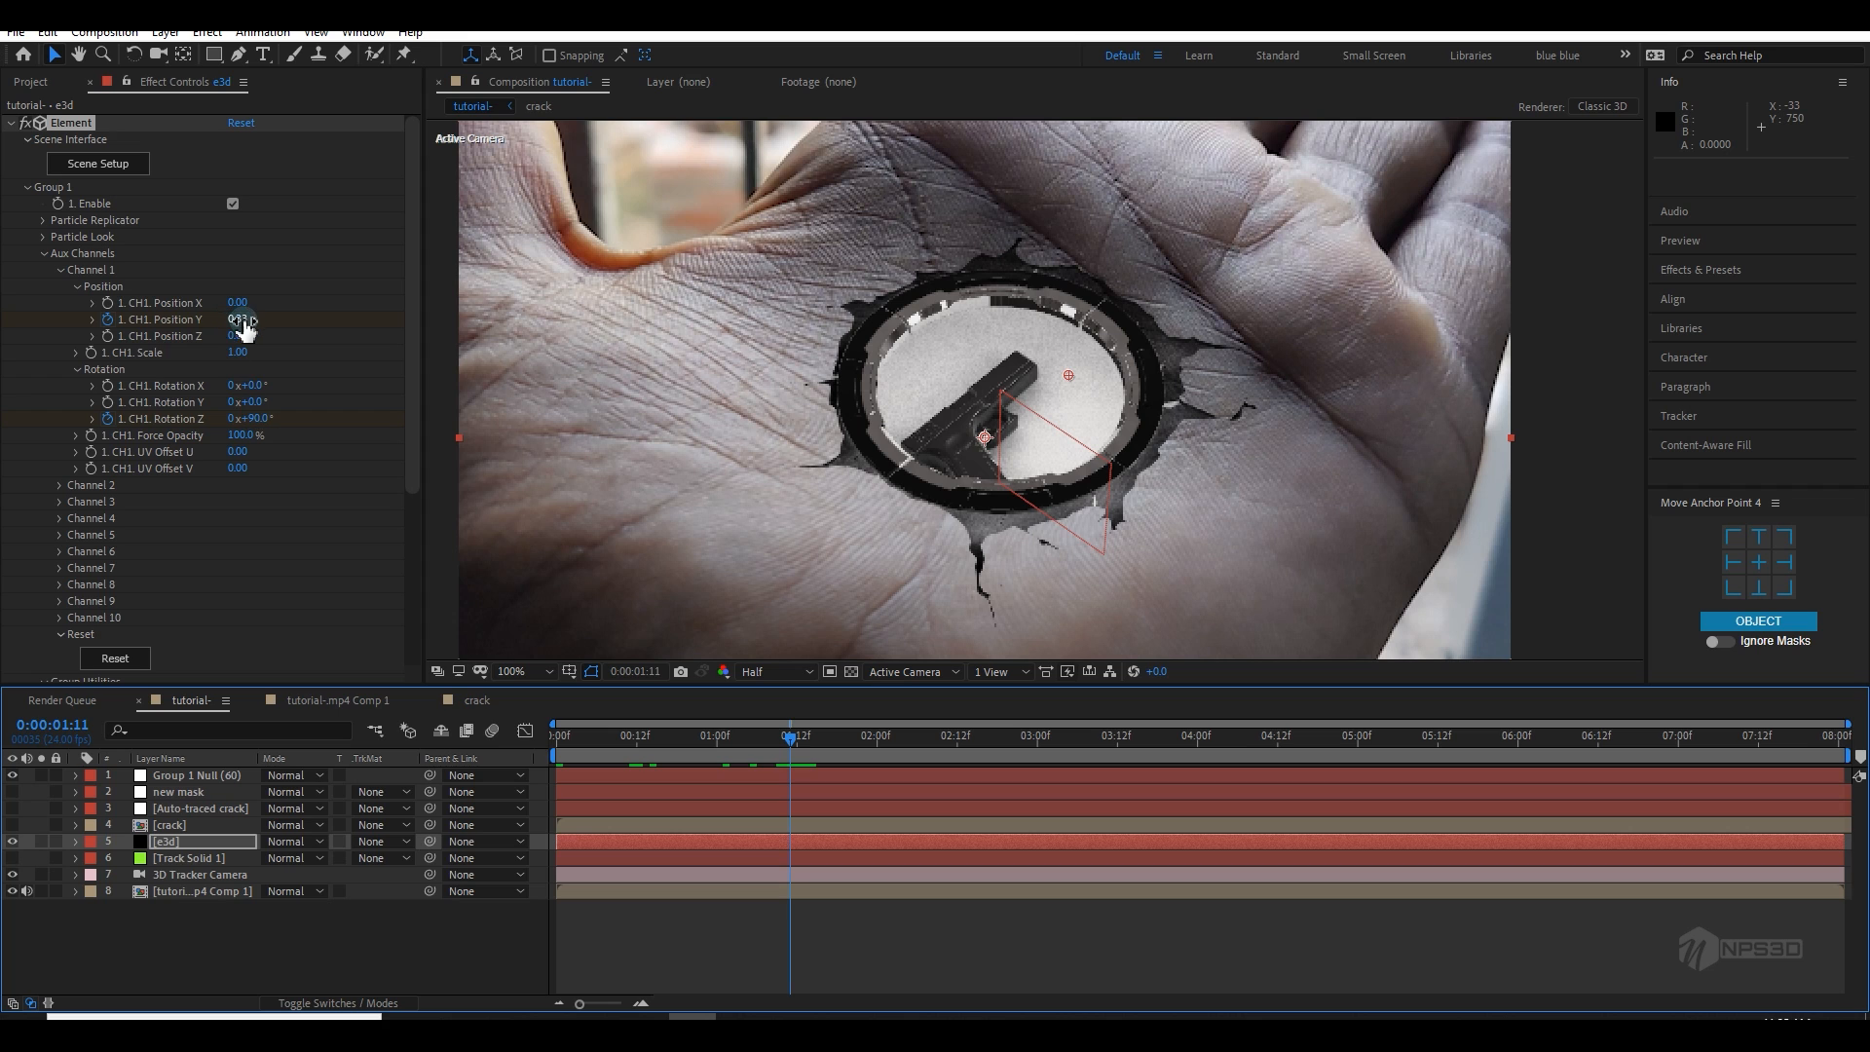
{"action": "left_click_drag", "start_coordinate": [243, 328], "coordinate": [200, 331]}
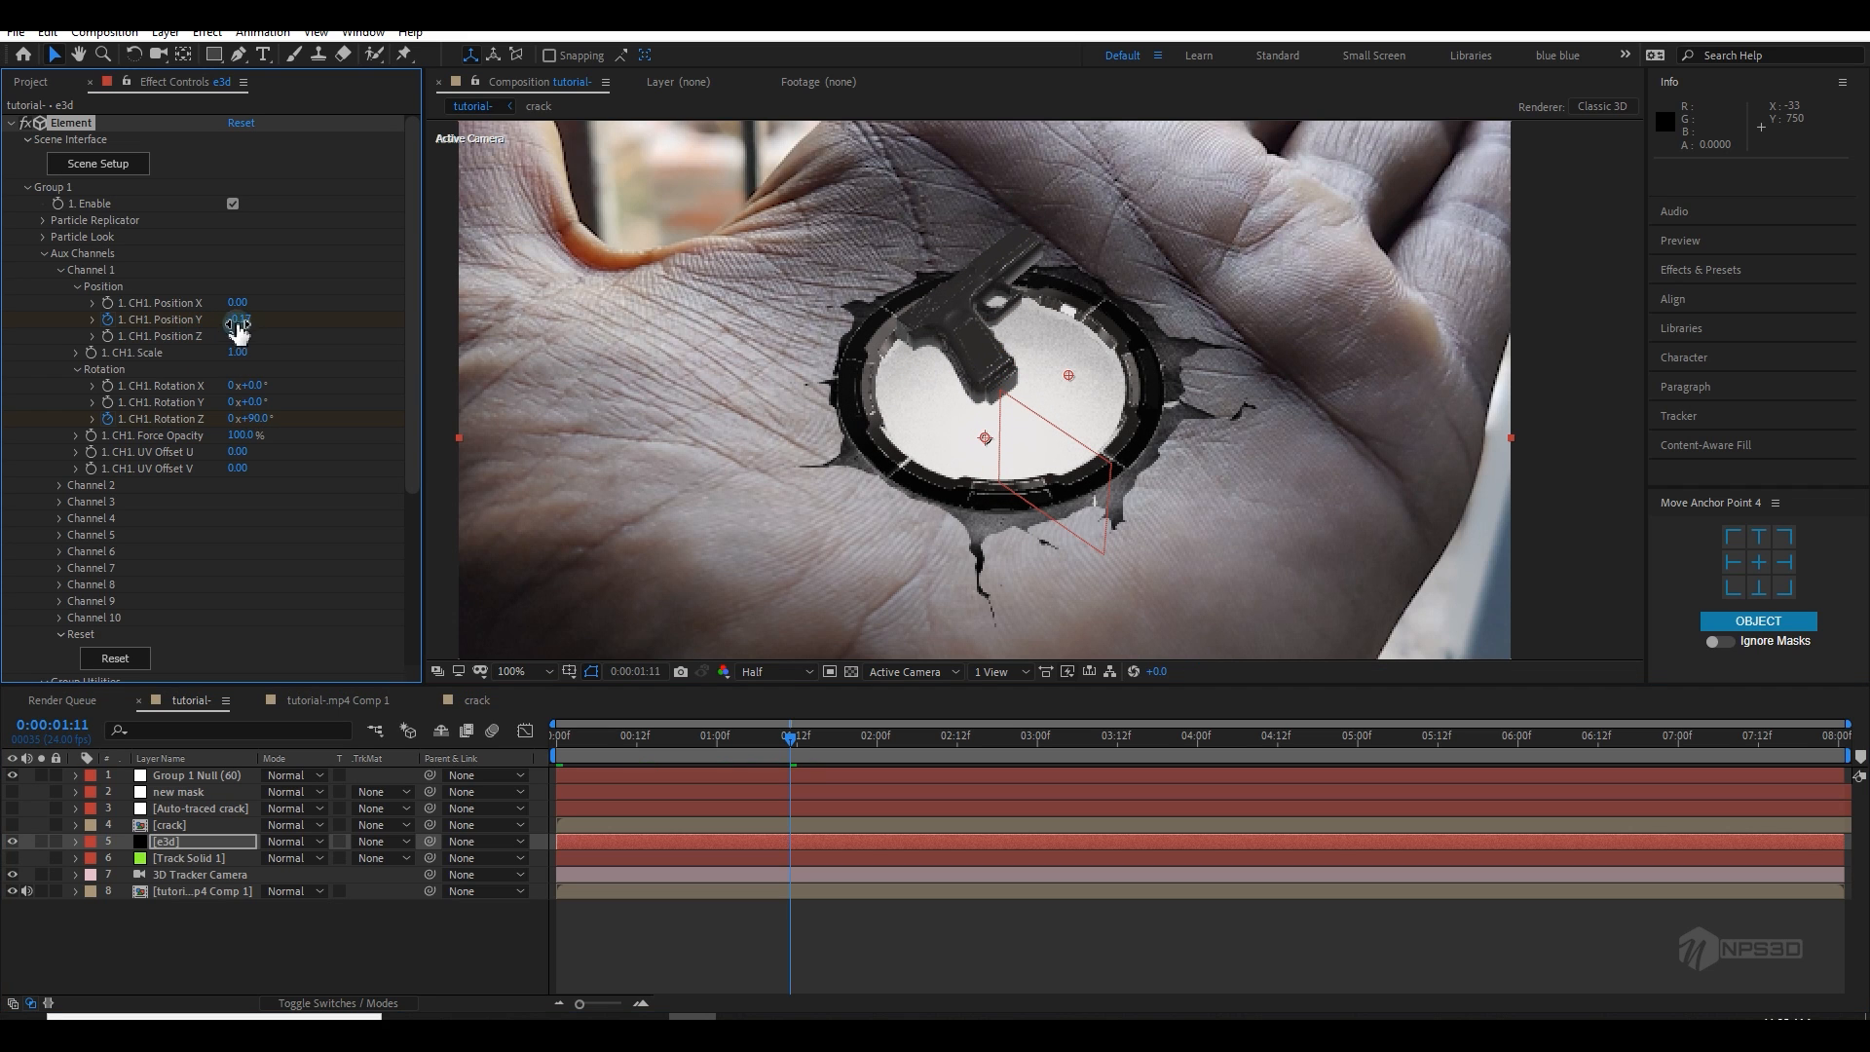
{"action": "type", "text": "0"}
{"action": "key", "text": "Return"}
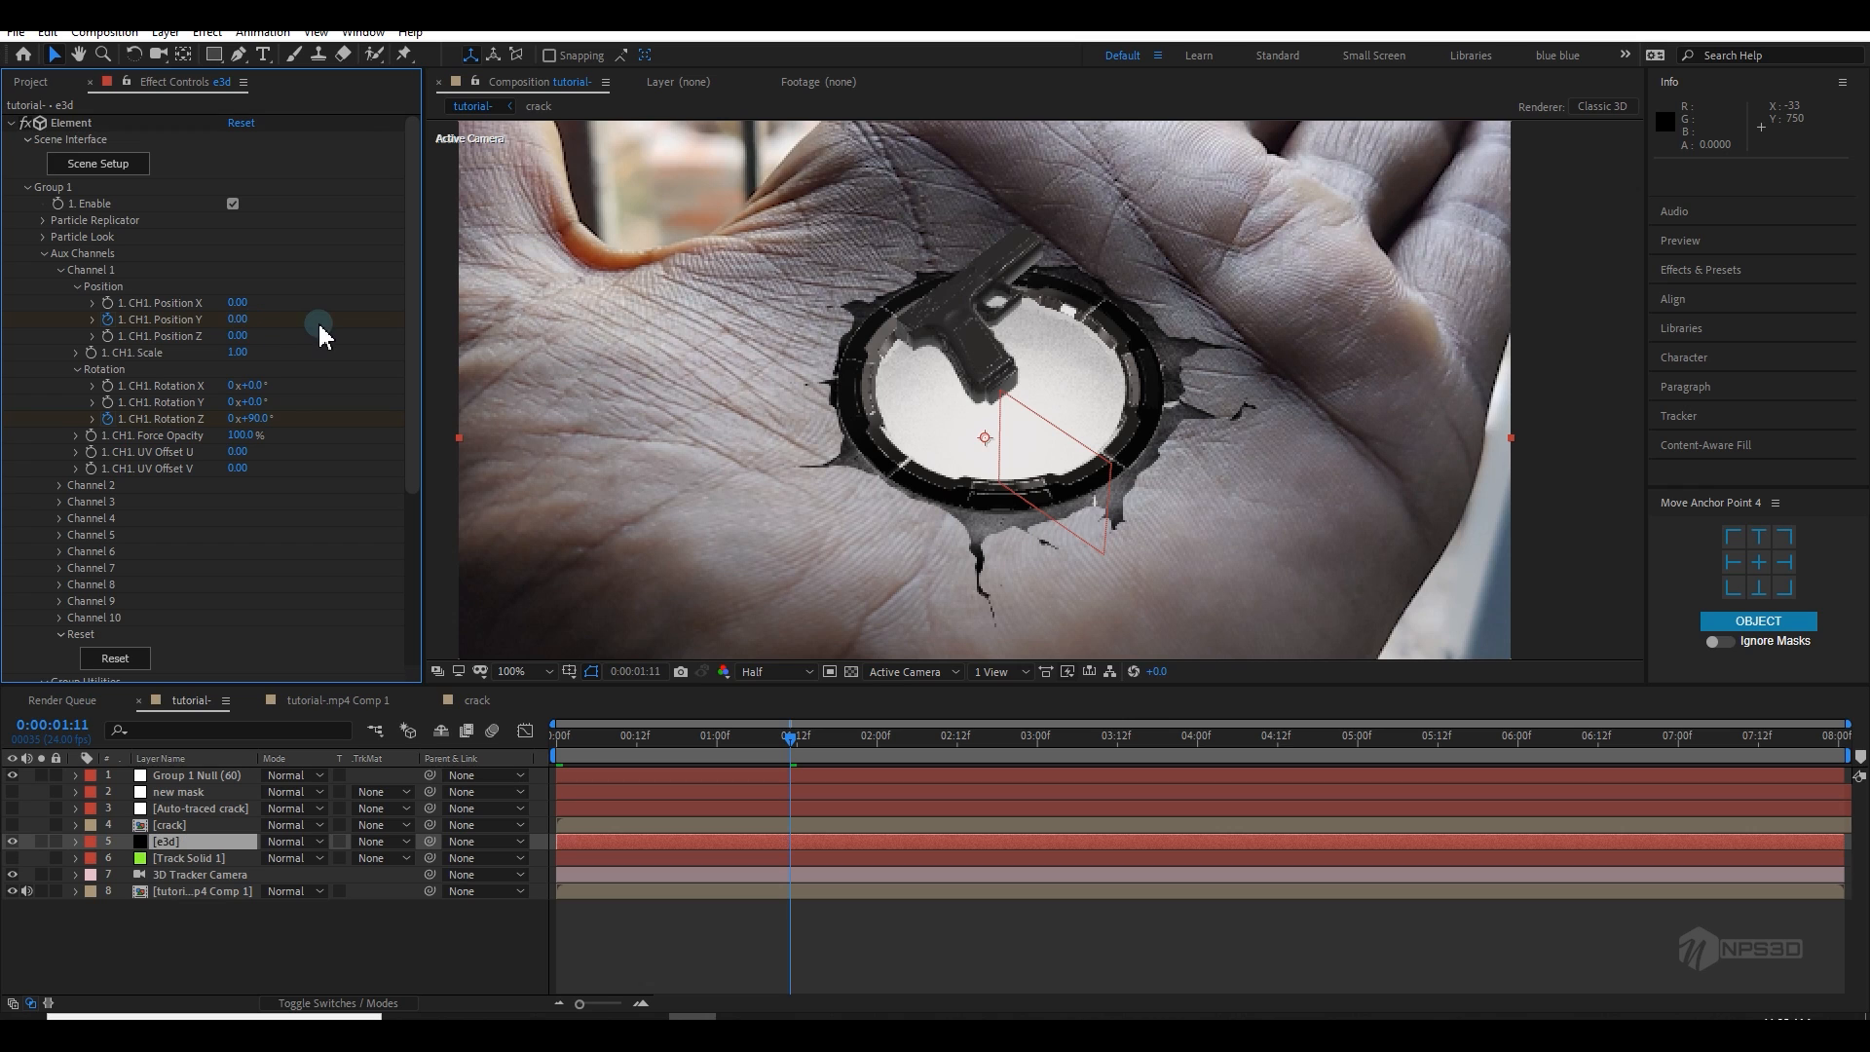
{"action": "left_click_drag", "start_coordinate": [238, 316], "coordinate": [223, 333]}
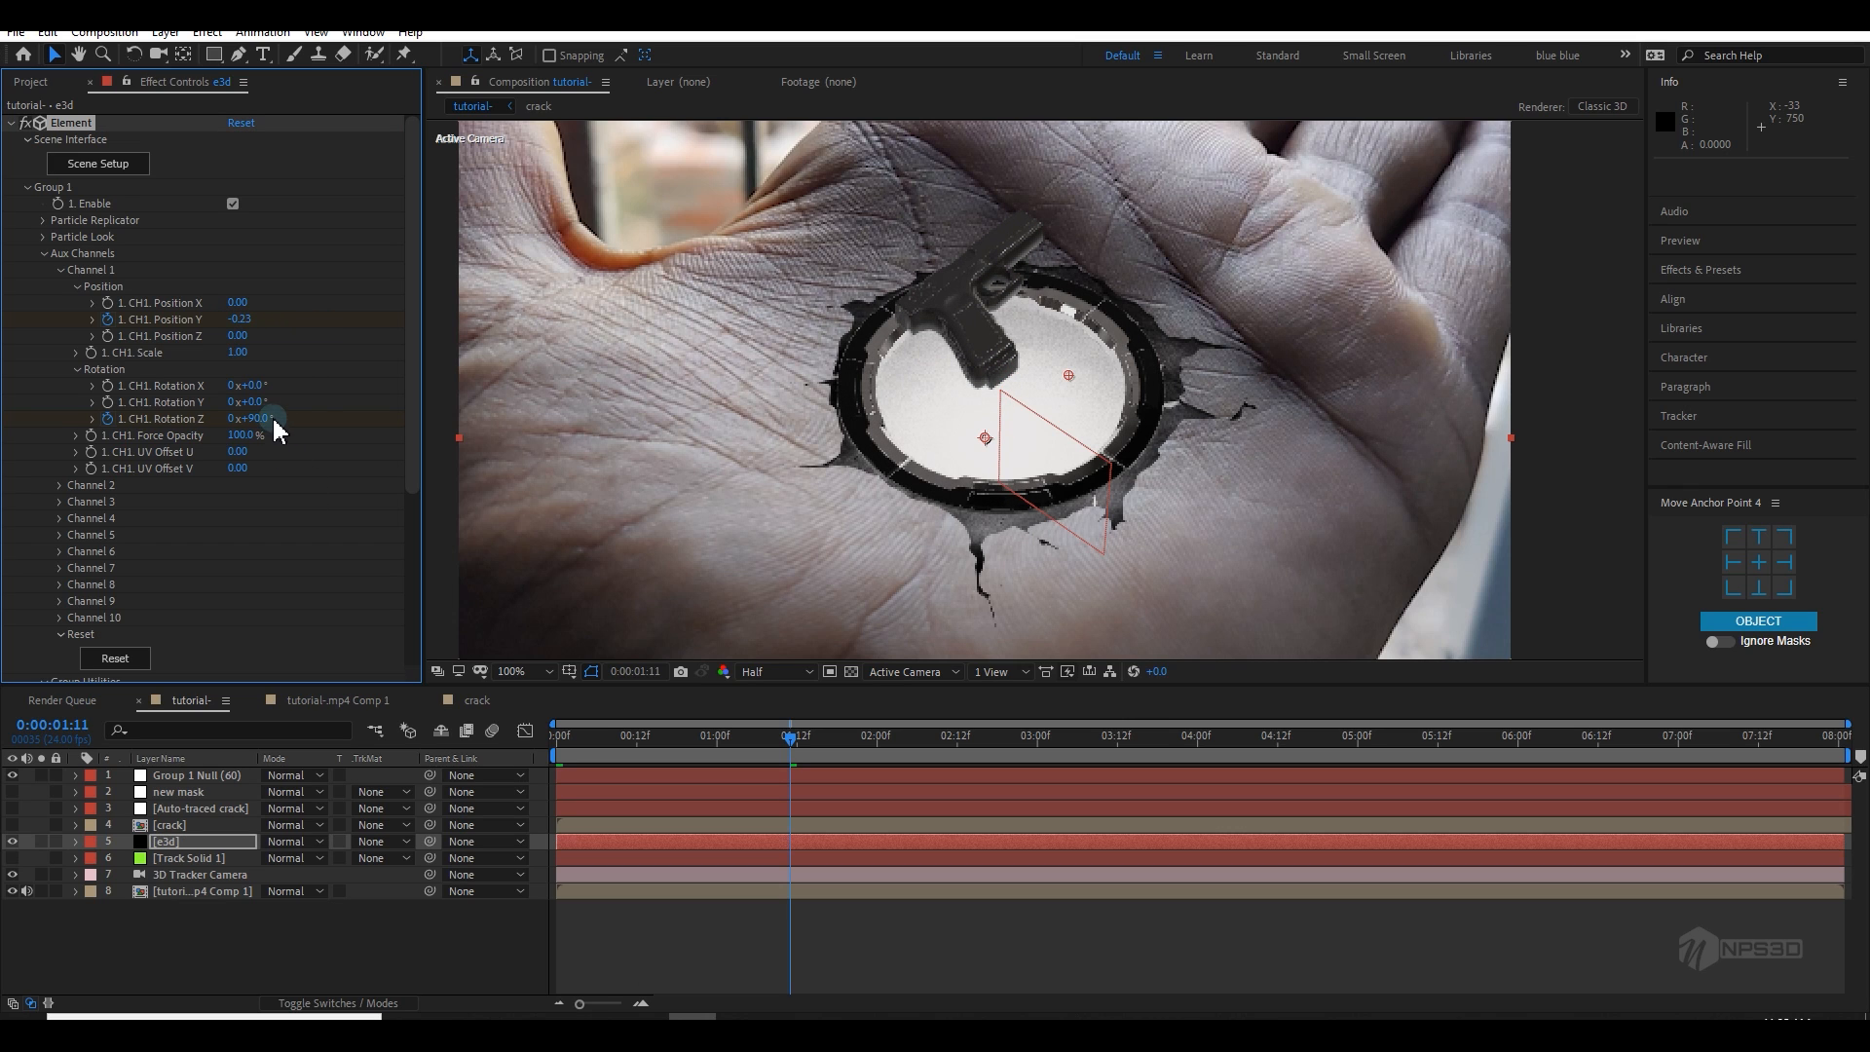
{"action": "key", "text": "Return"}
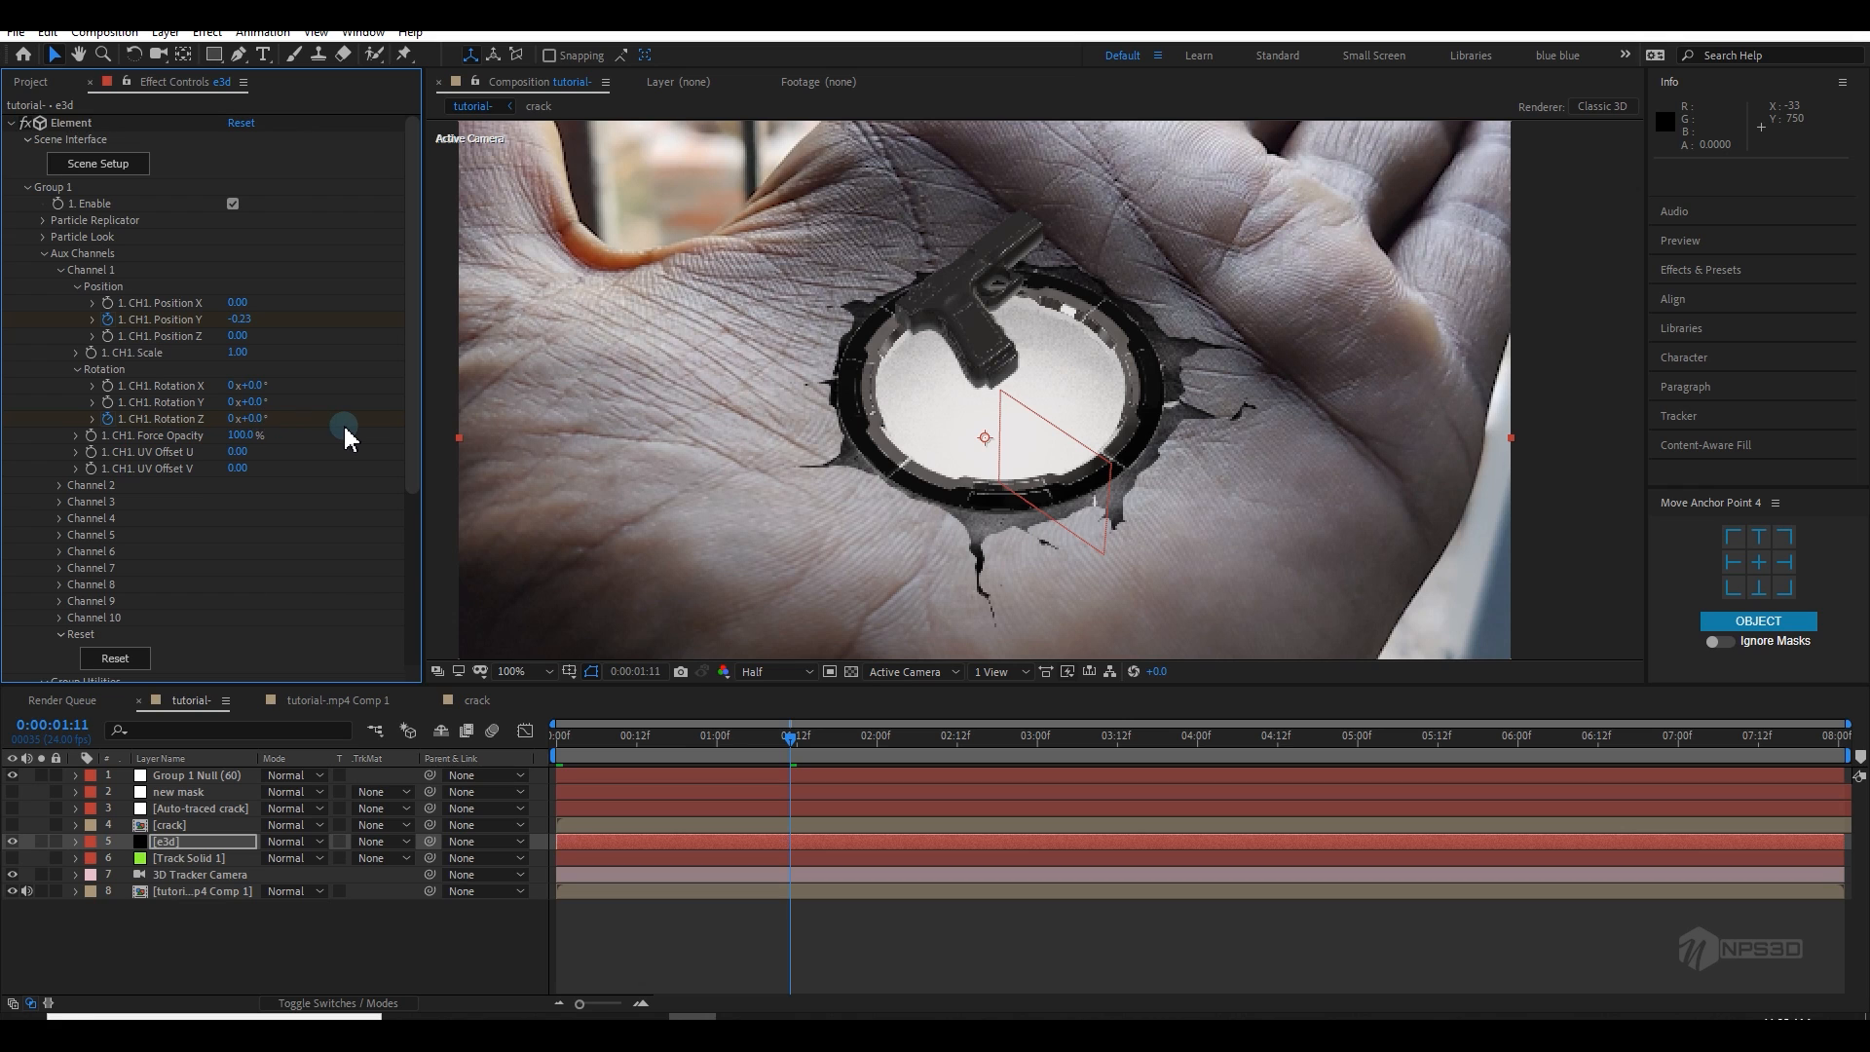
{"action": "key", "text": "ctrl+s"}
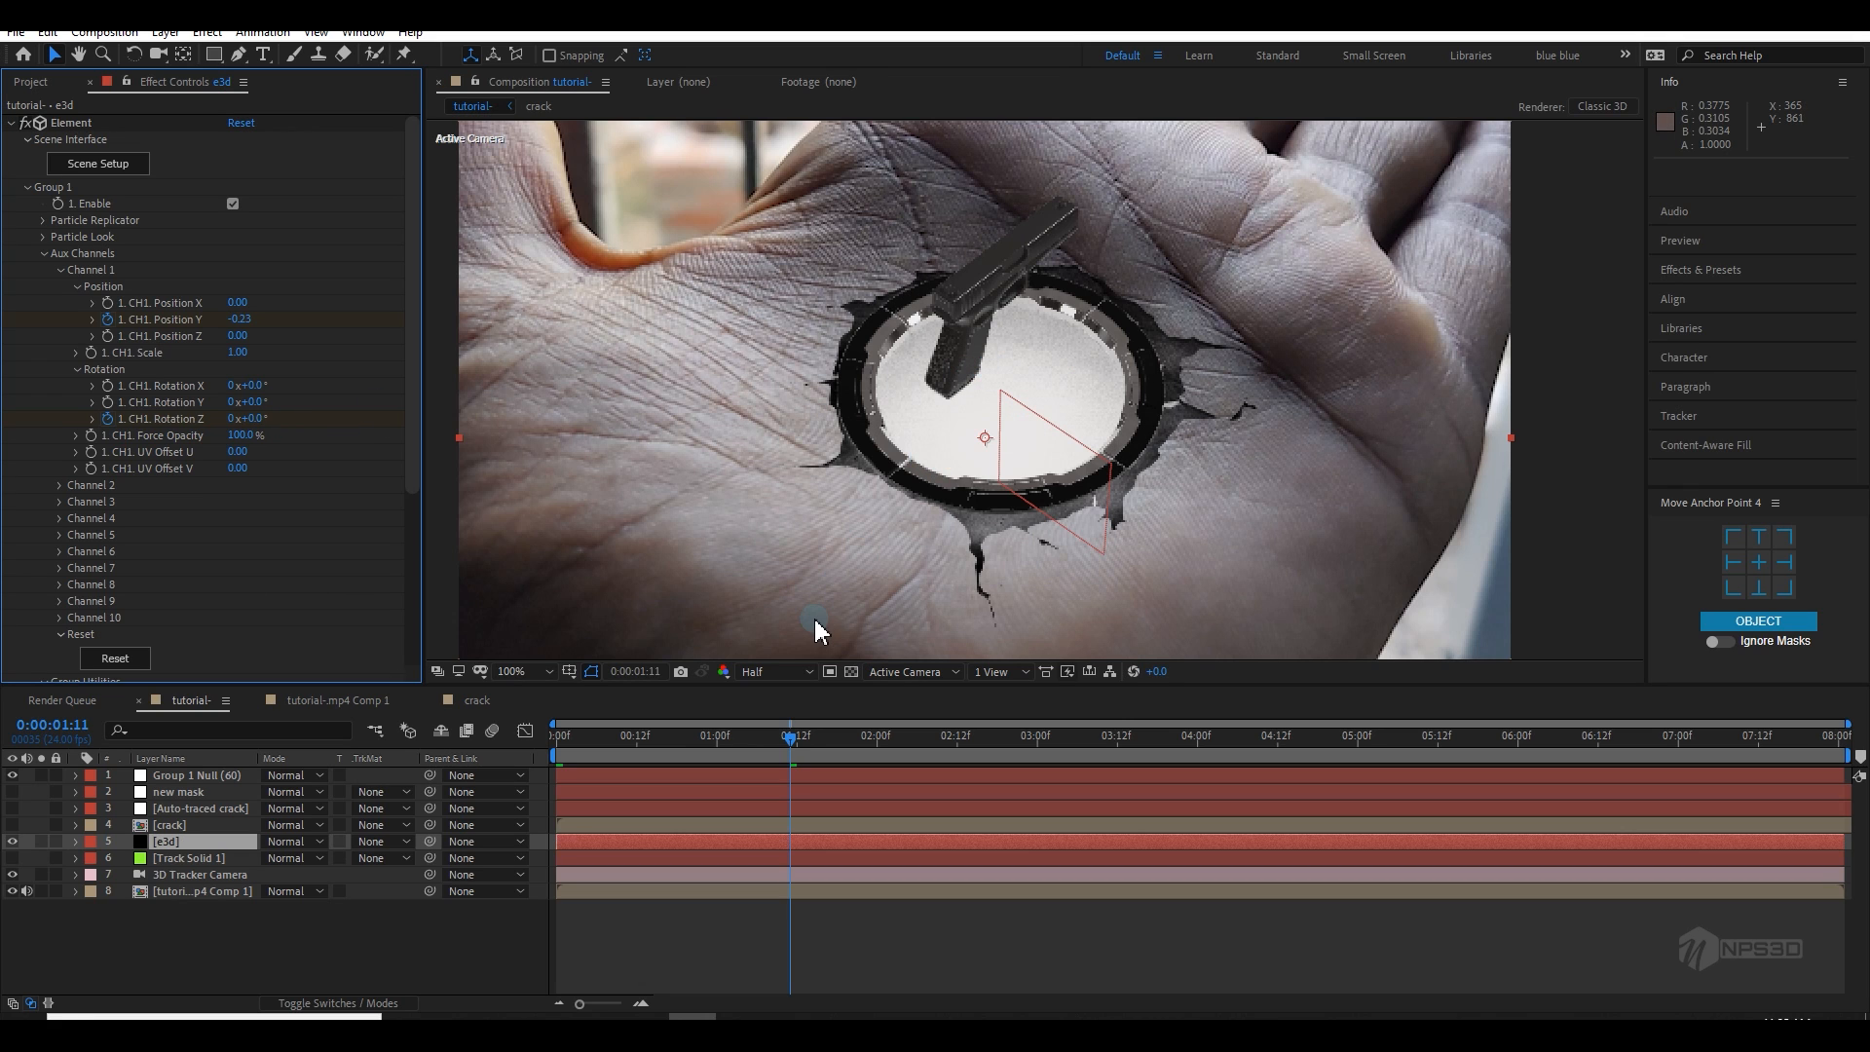
Step: Reveal the e3d layer's keyframes and apply Easy Ease In to all Position Y and Rotation Z keyframes
{"action": "key", "text": "u"}
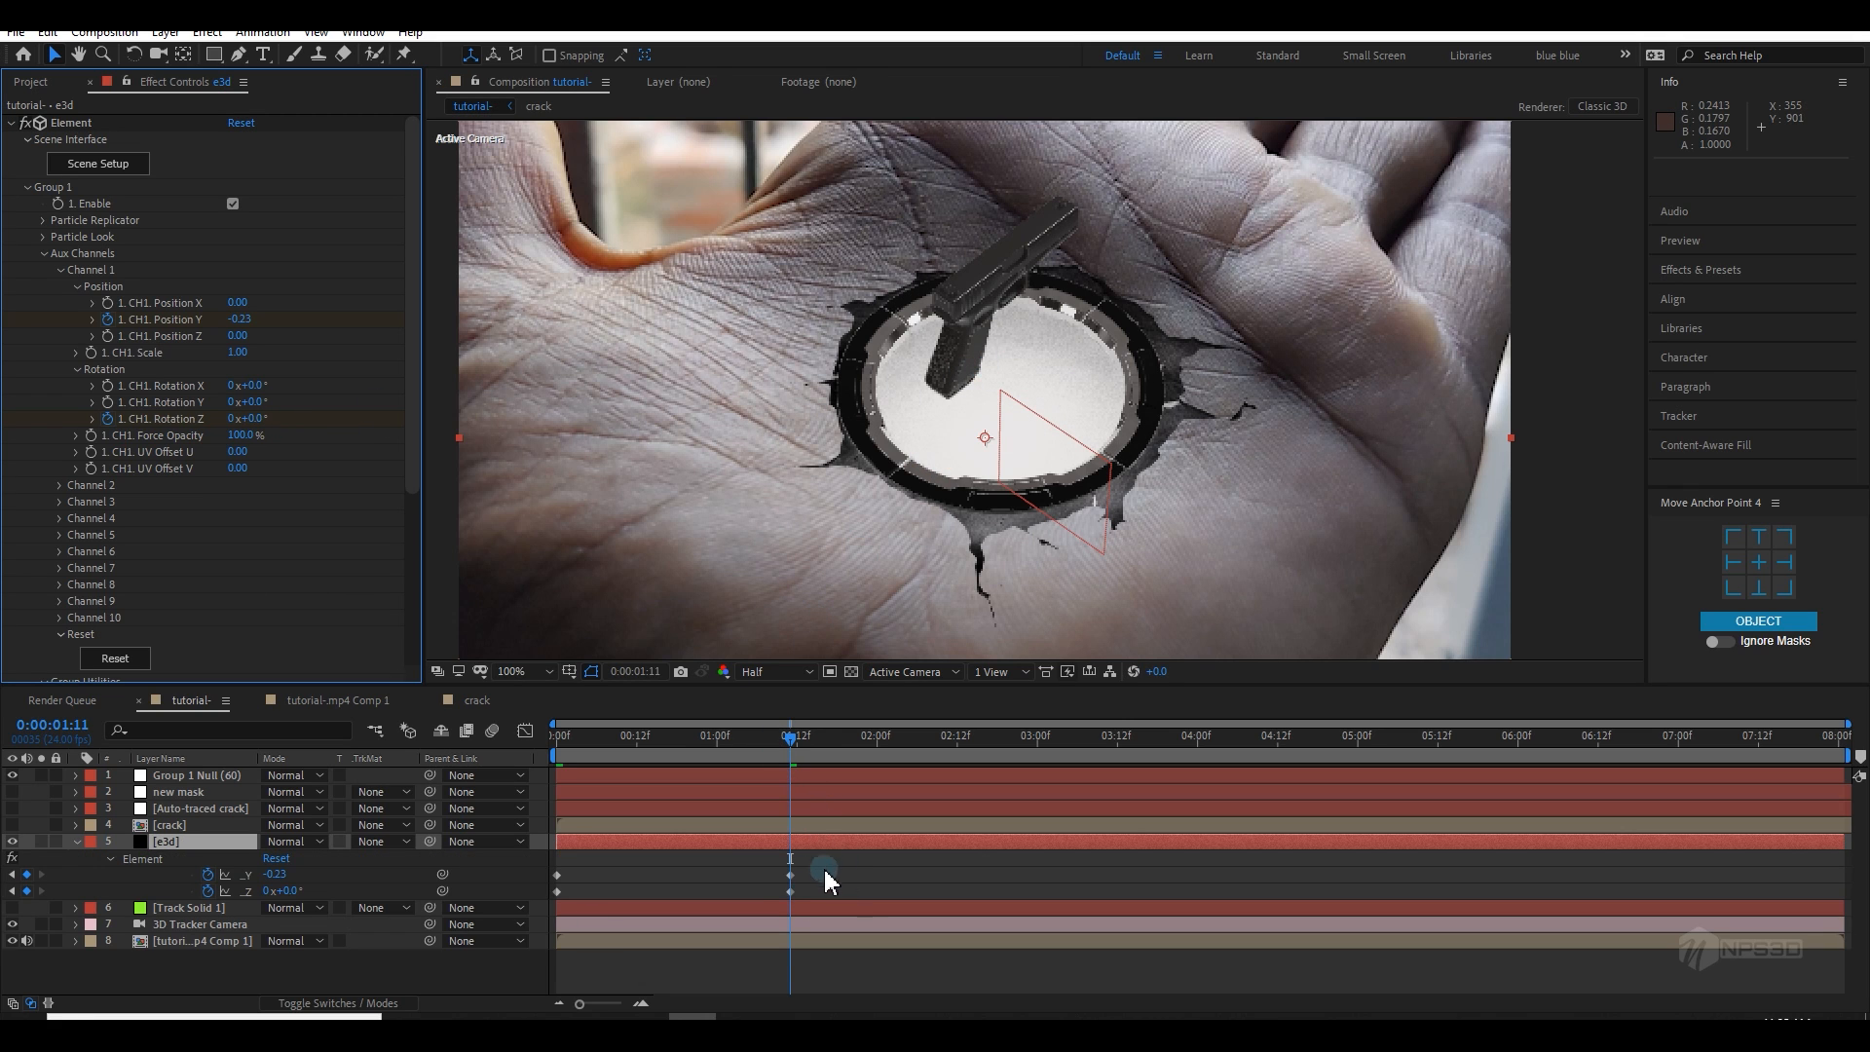
{"action": "left_click_drag", "start_coordinate": [826, 881], "coordinate": [605, 891]}
{"action": "left_click_drag", "start_coordinate": [851, 862], "coordinate": [754, 891]}
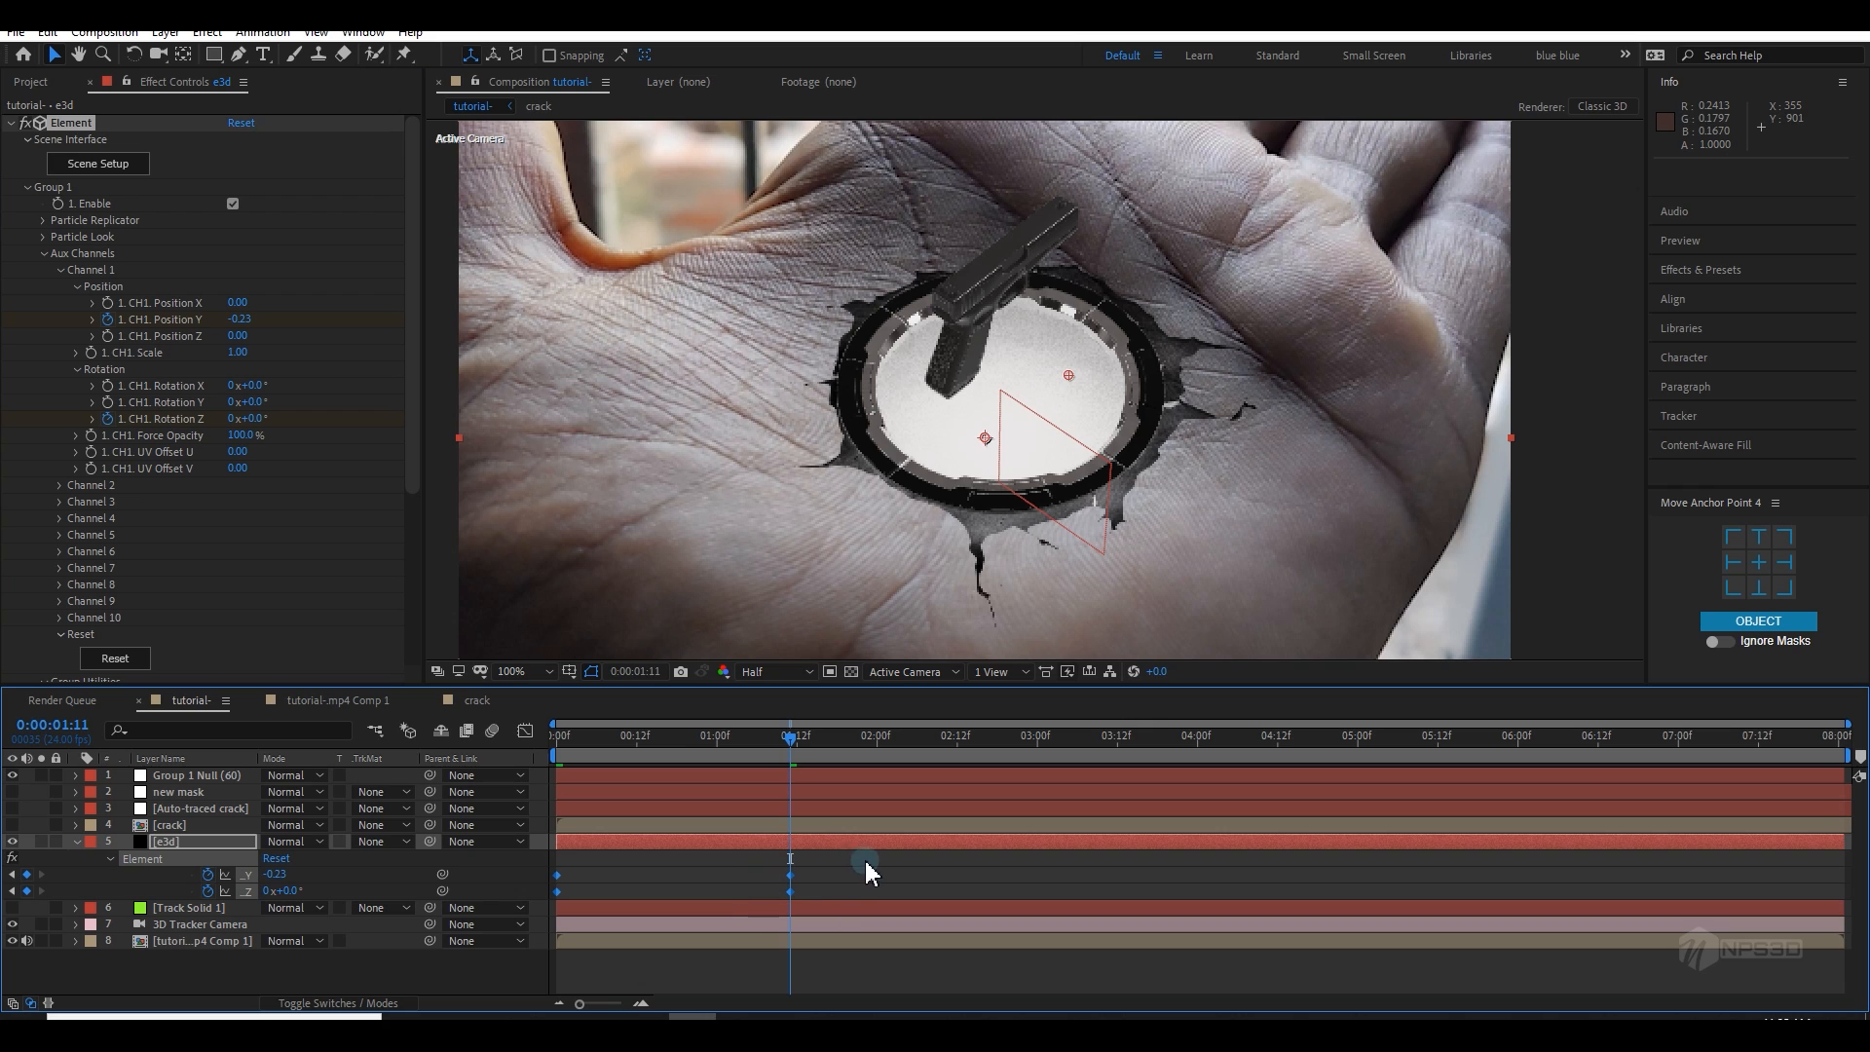
{"action": "left_click_drag", "start_coordinate": [866, 862], "coordinate": [428, 992]}
{"action": "right_click", "coordinate": [563, 894]}
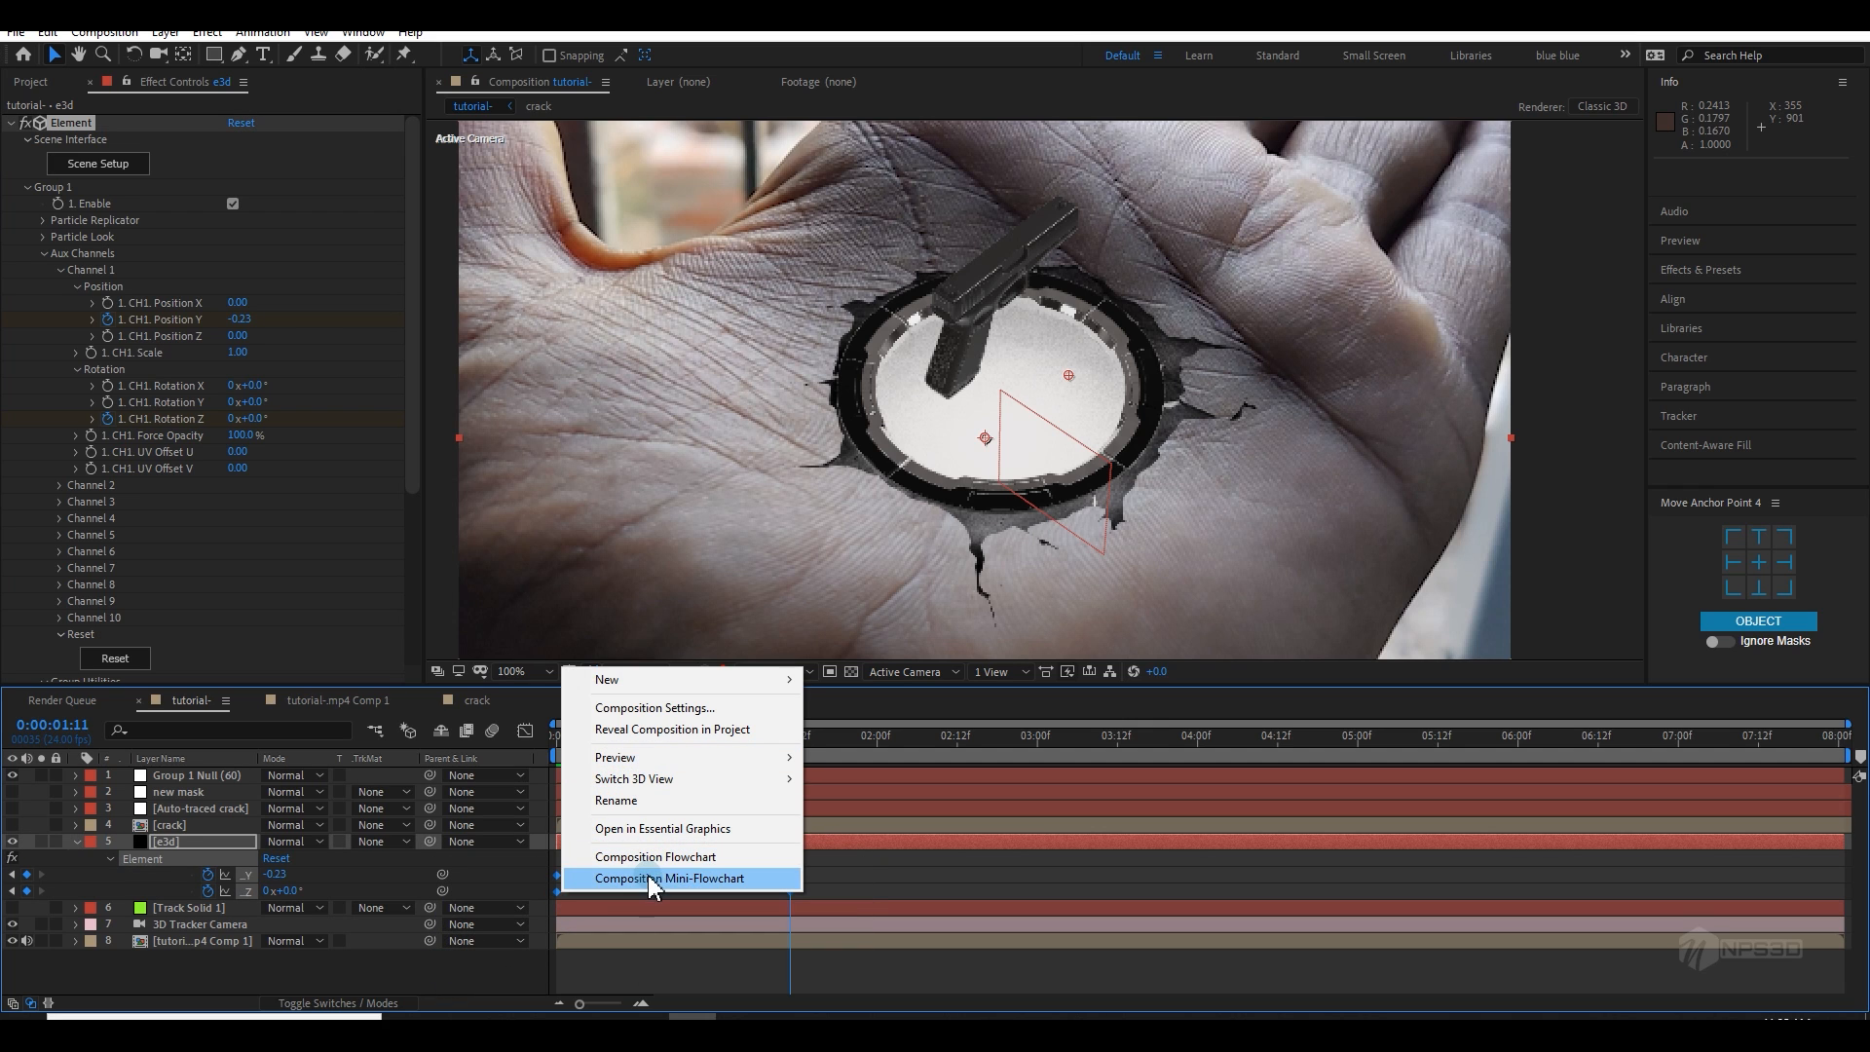
{"action": "left_click", "coordinate": [865, 878]}
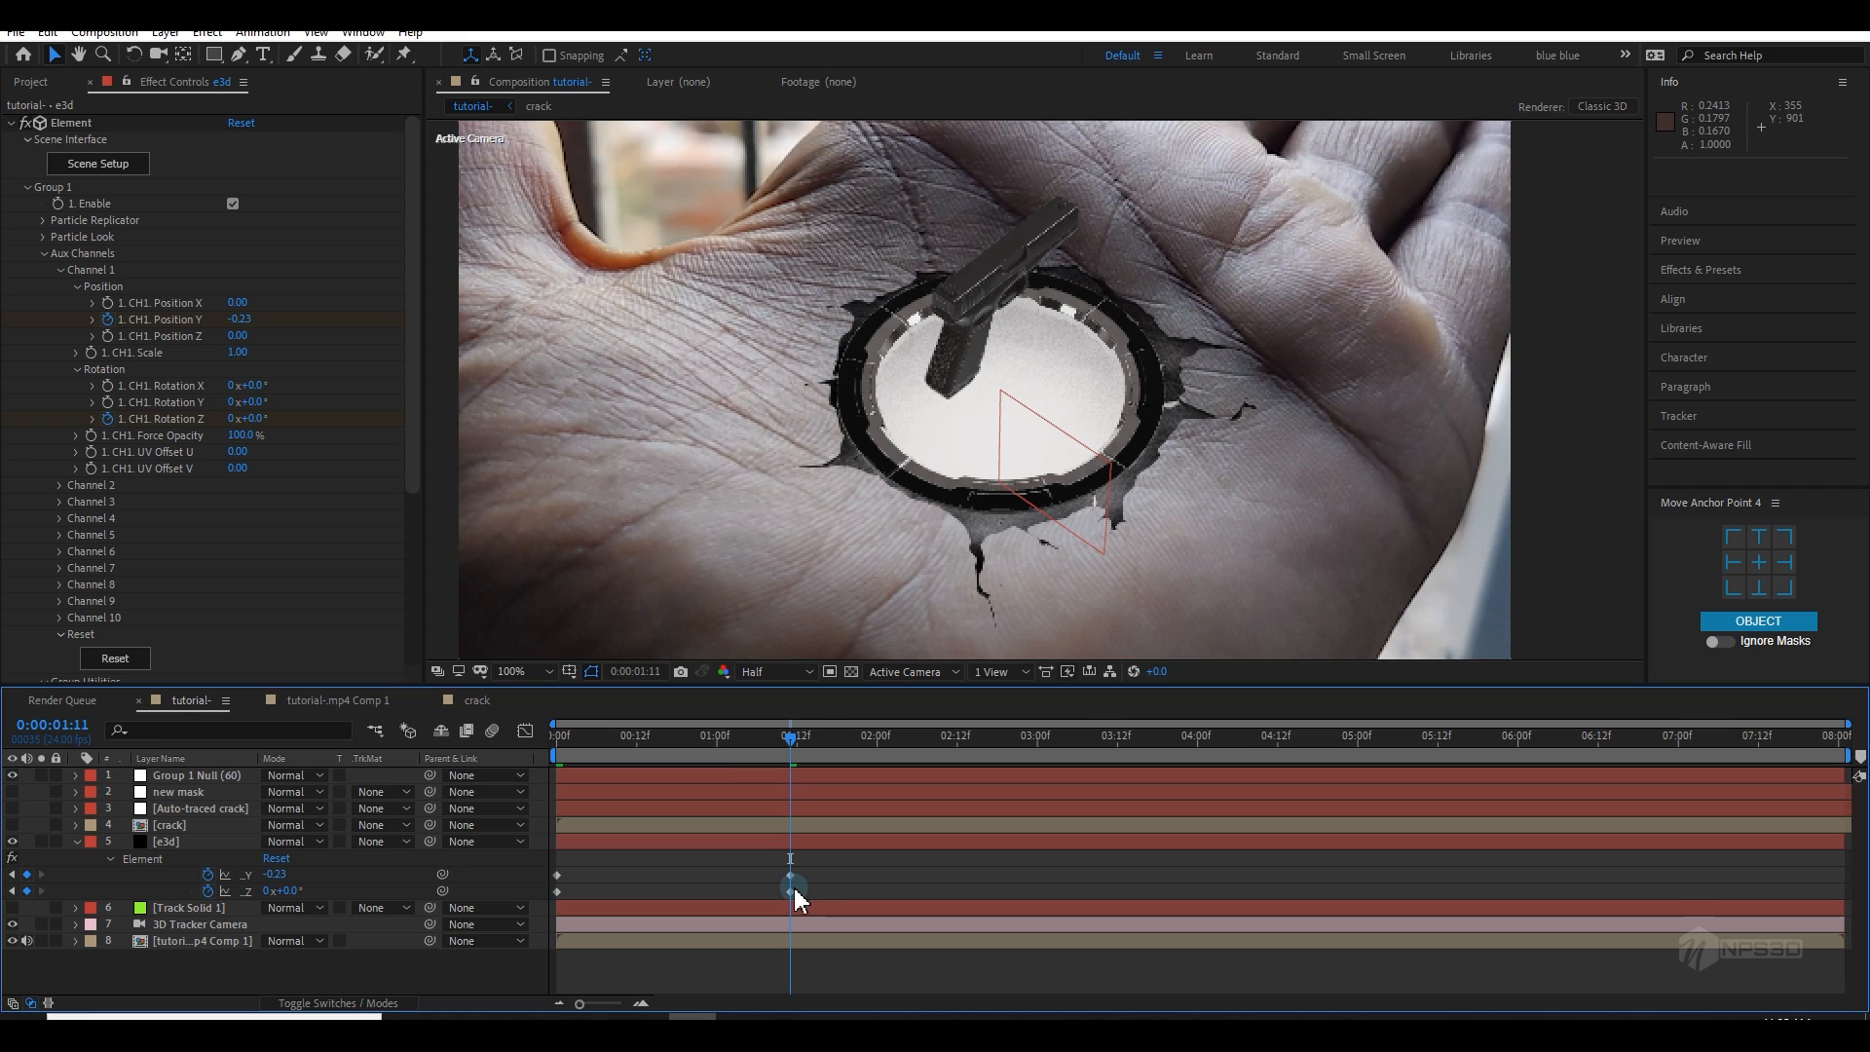
{"action": "left_click_drag", "start_coordinate": [404, 925], "coordinate": [403, 926]}
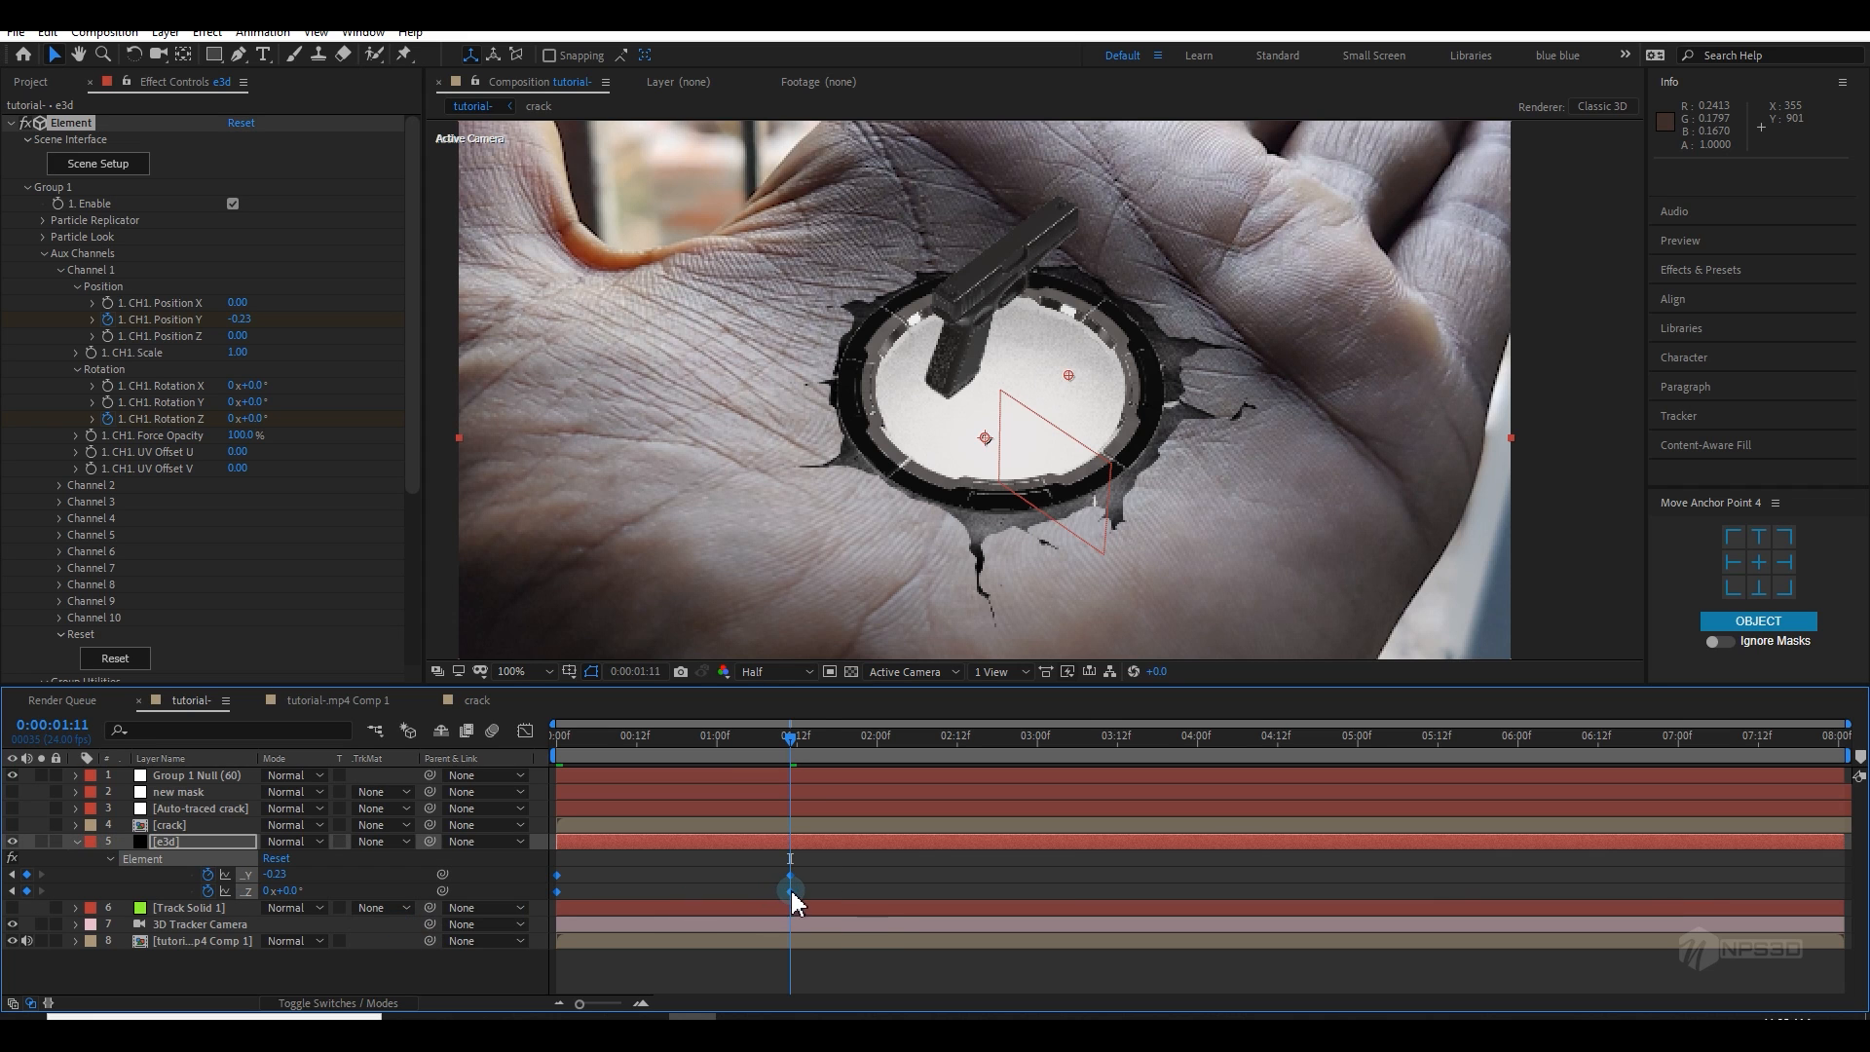
{"action": "right_click", "coordinate": [558, 893]}
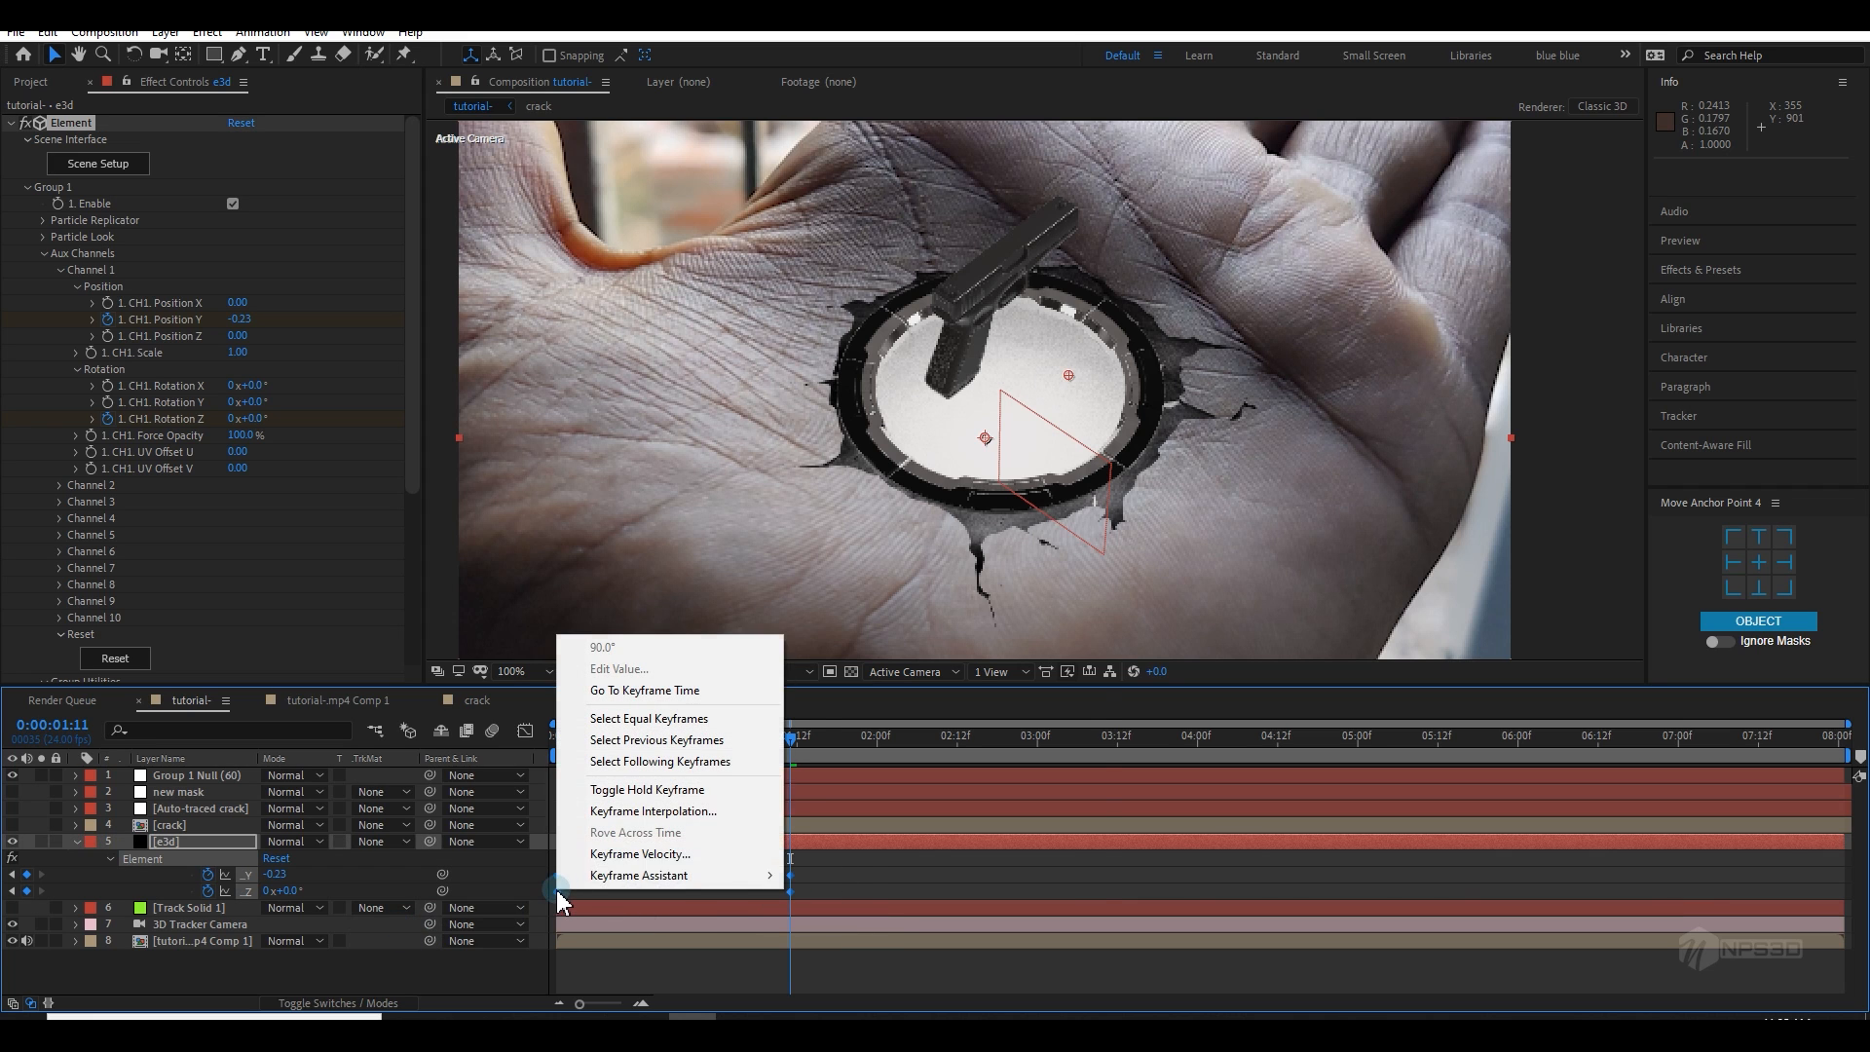
{"action": "mouse_move", "coordinate": [639, 875]}
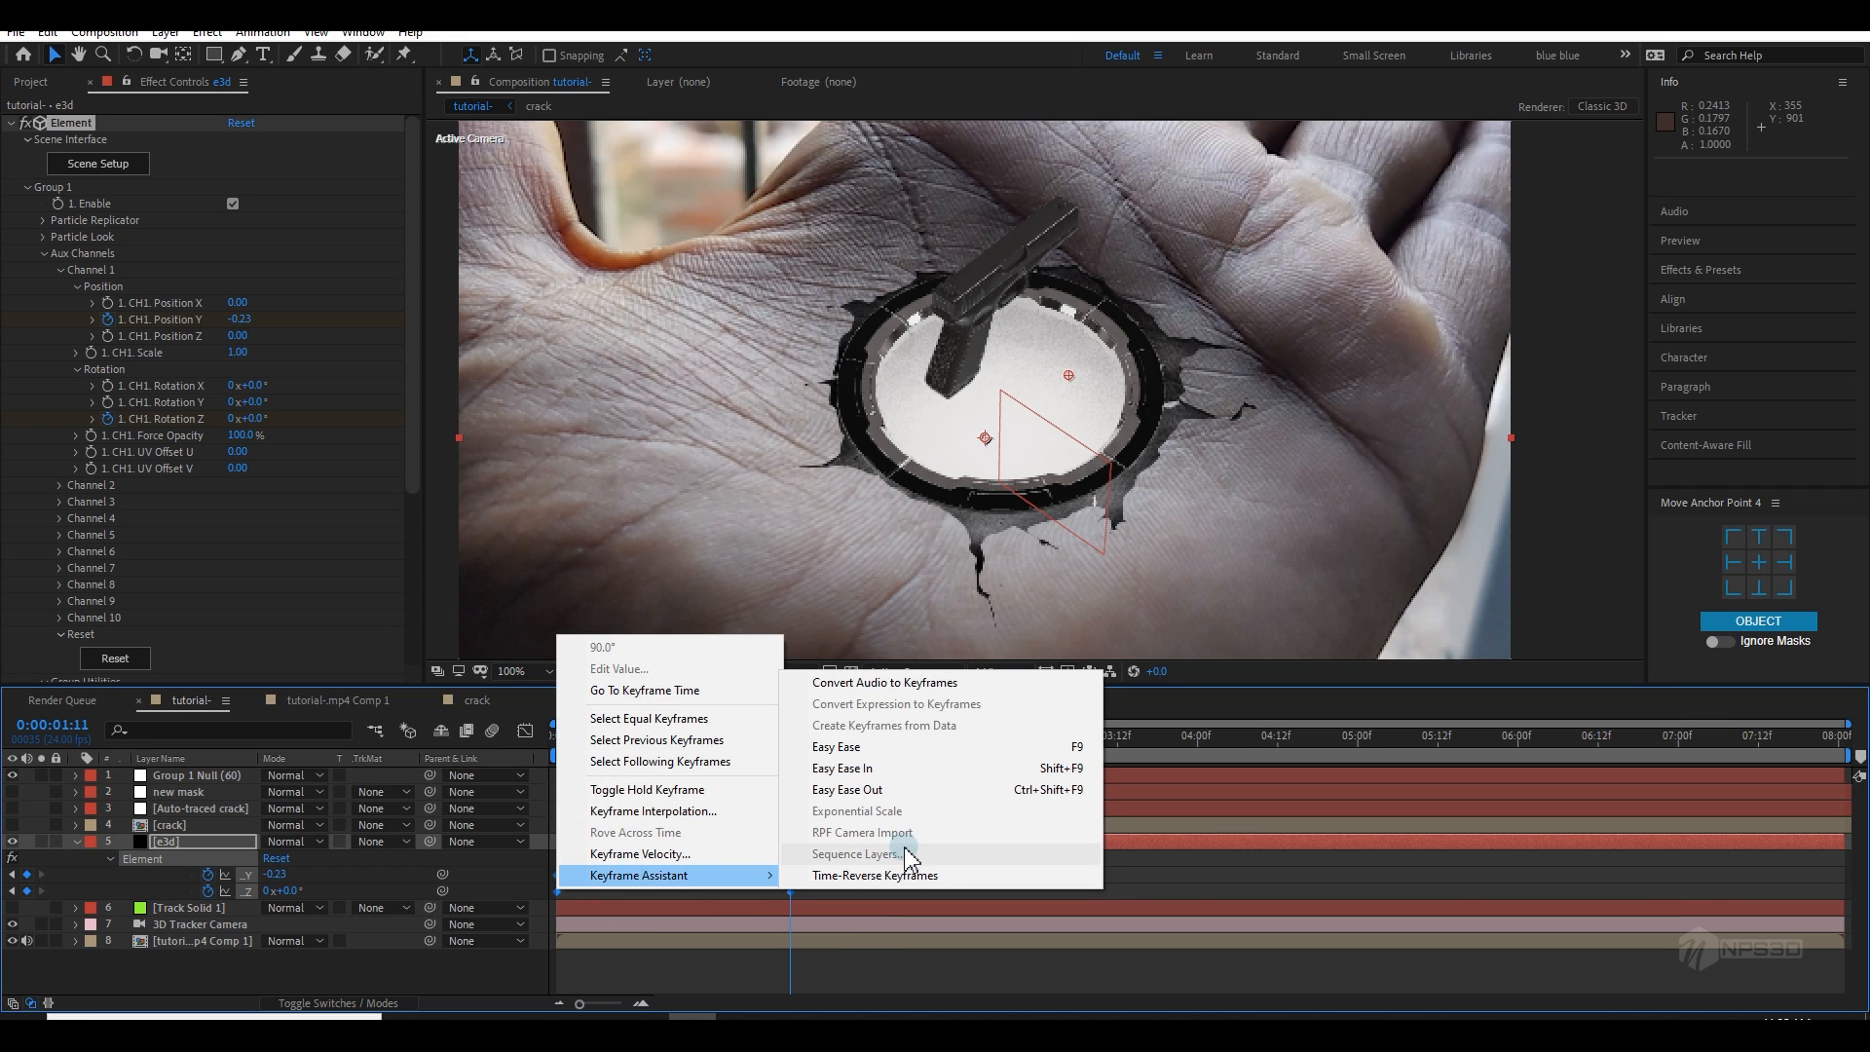
{"action": "left_click", "coordinate": [877, 768]}
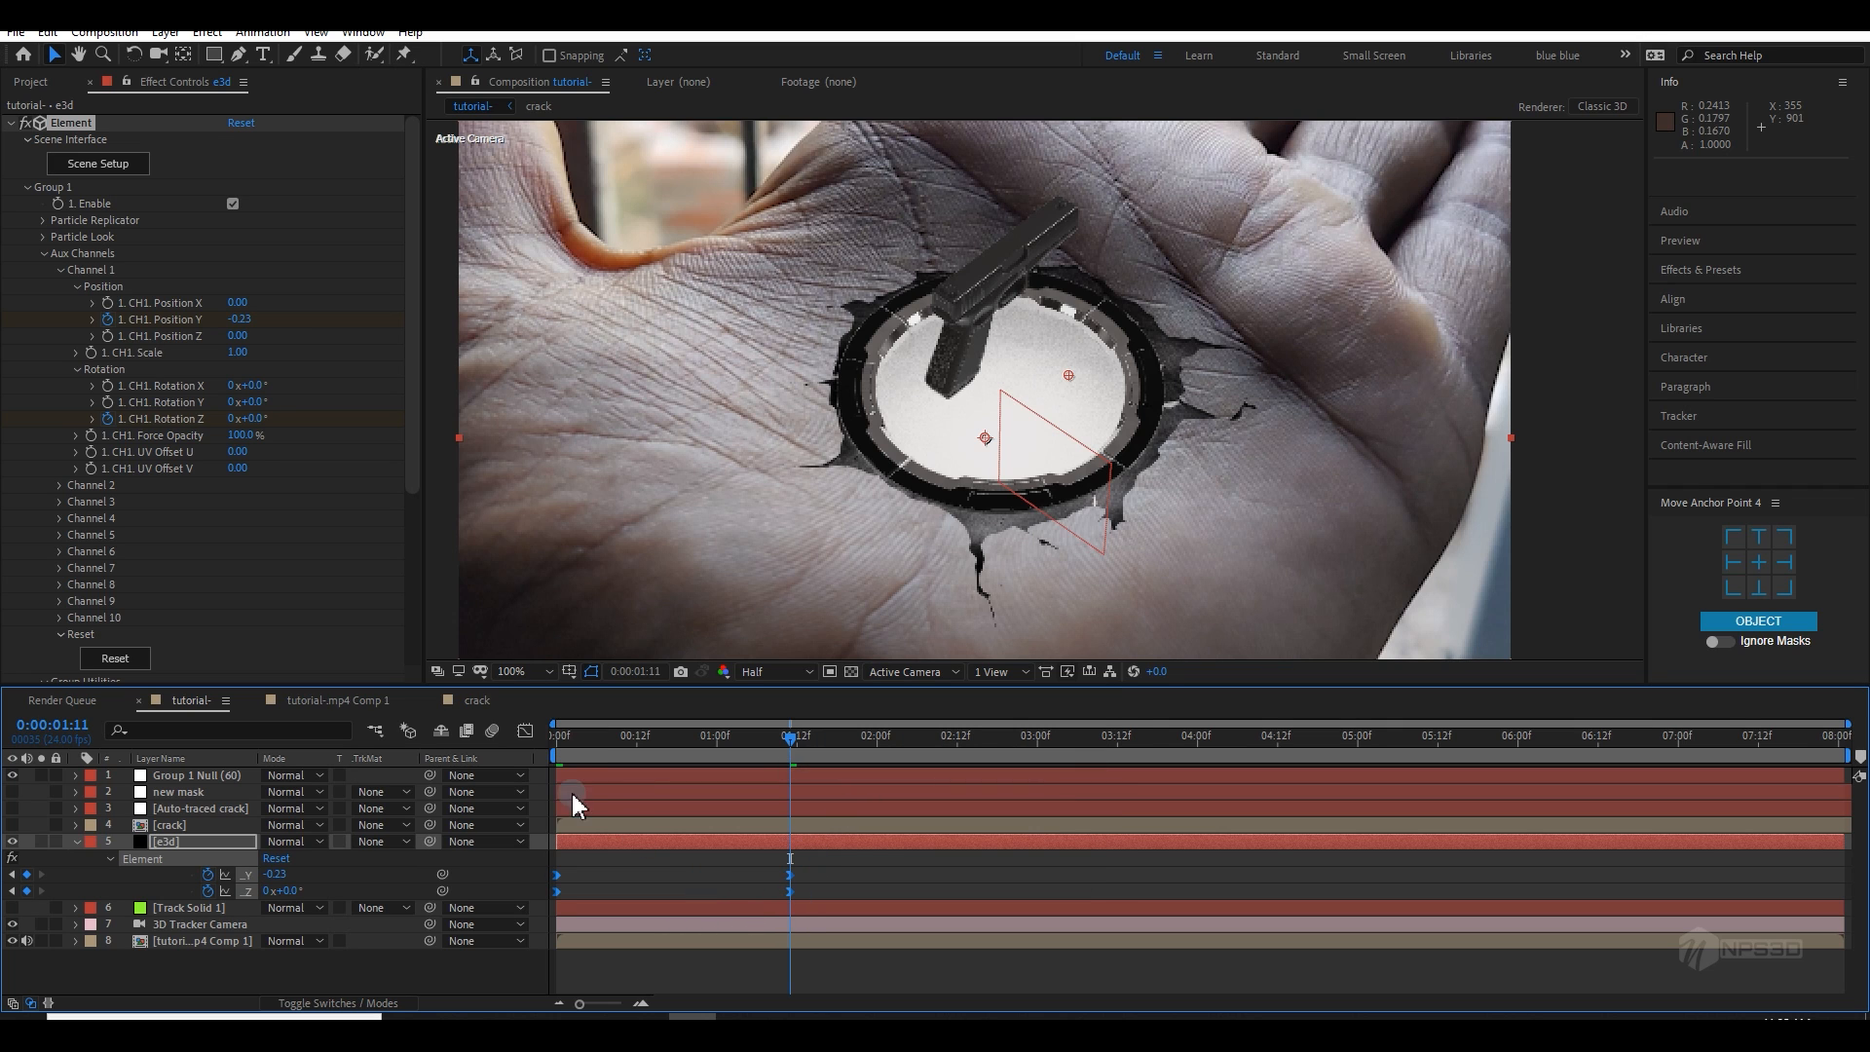
Step: Display the speed graph of the selected Position Y and Rotation Z keyframes in the graph editor
{"action": "left_click", "coordinate": [525, 730]}
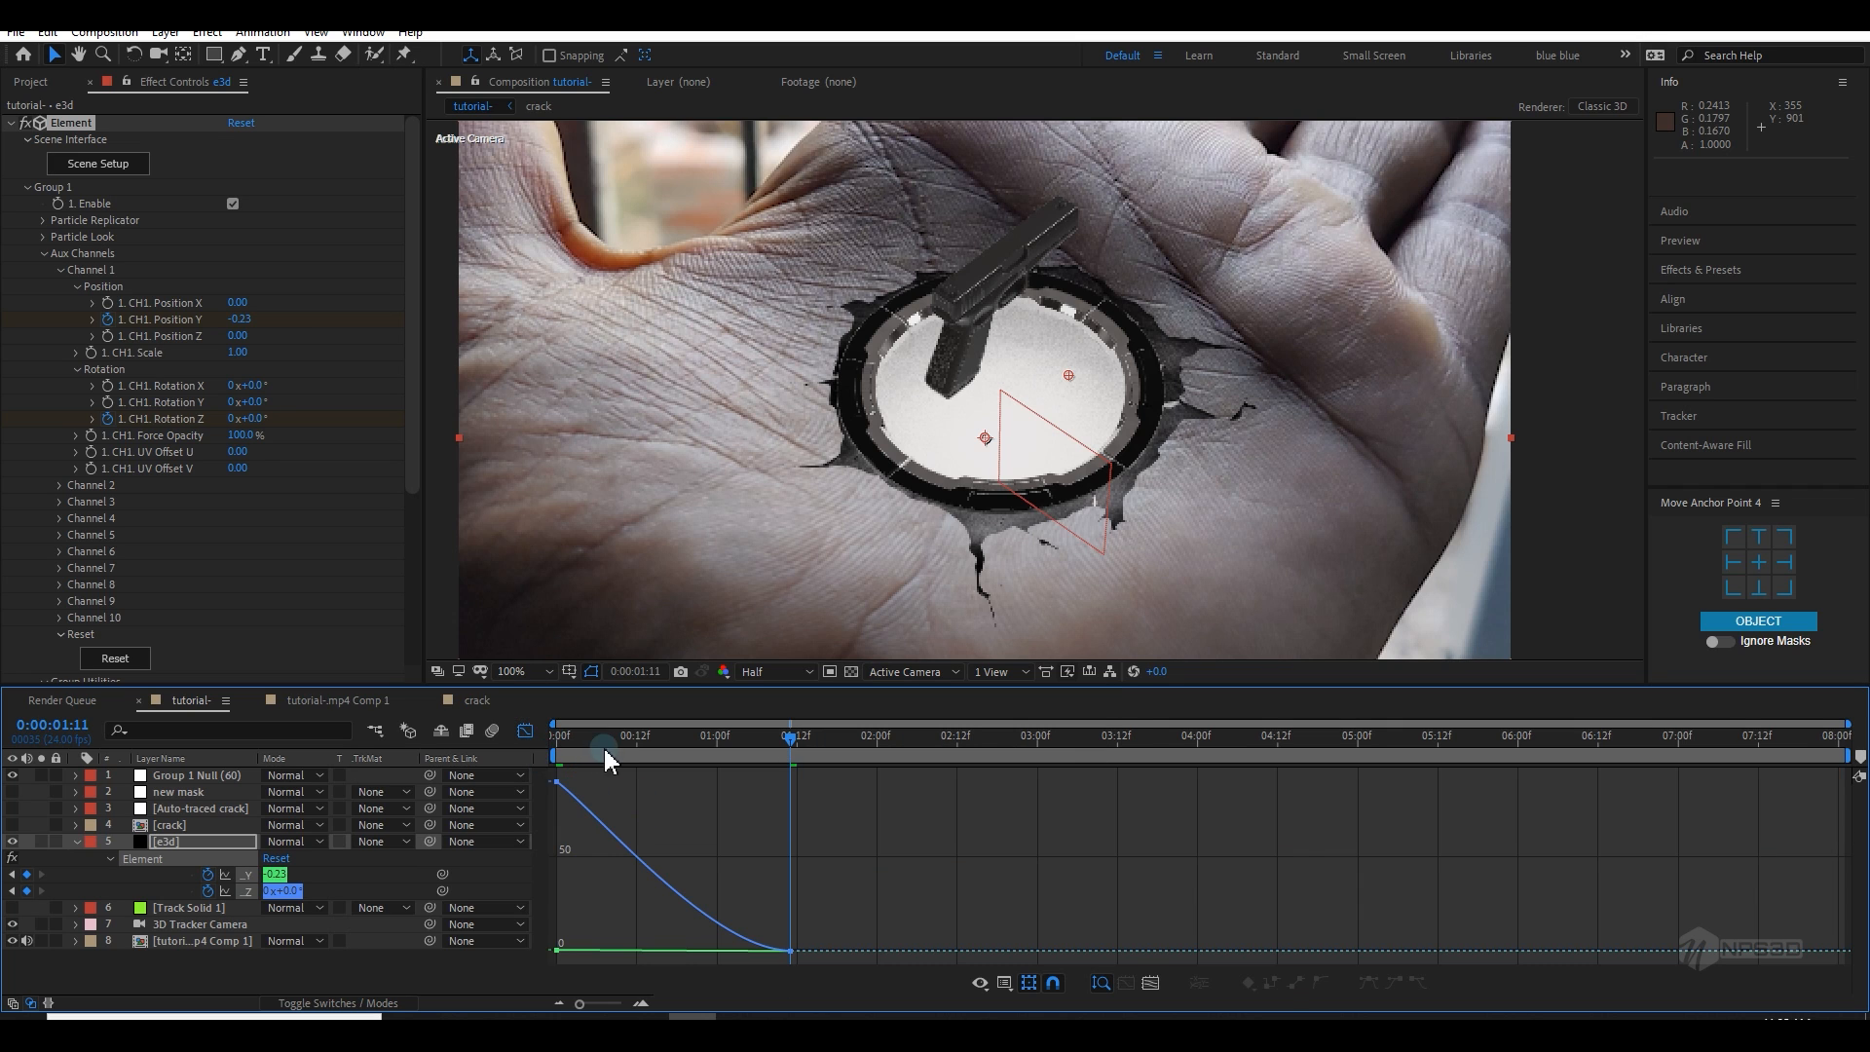
{"action": "right_click", "coordinate": [633, 837]}
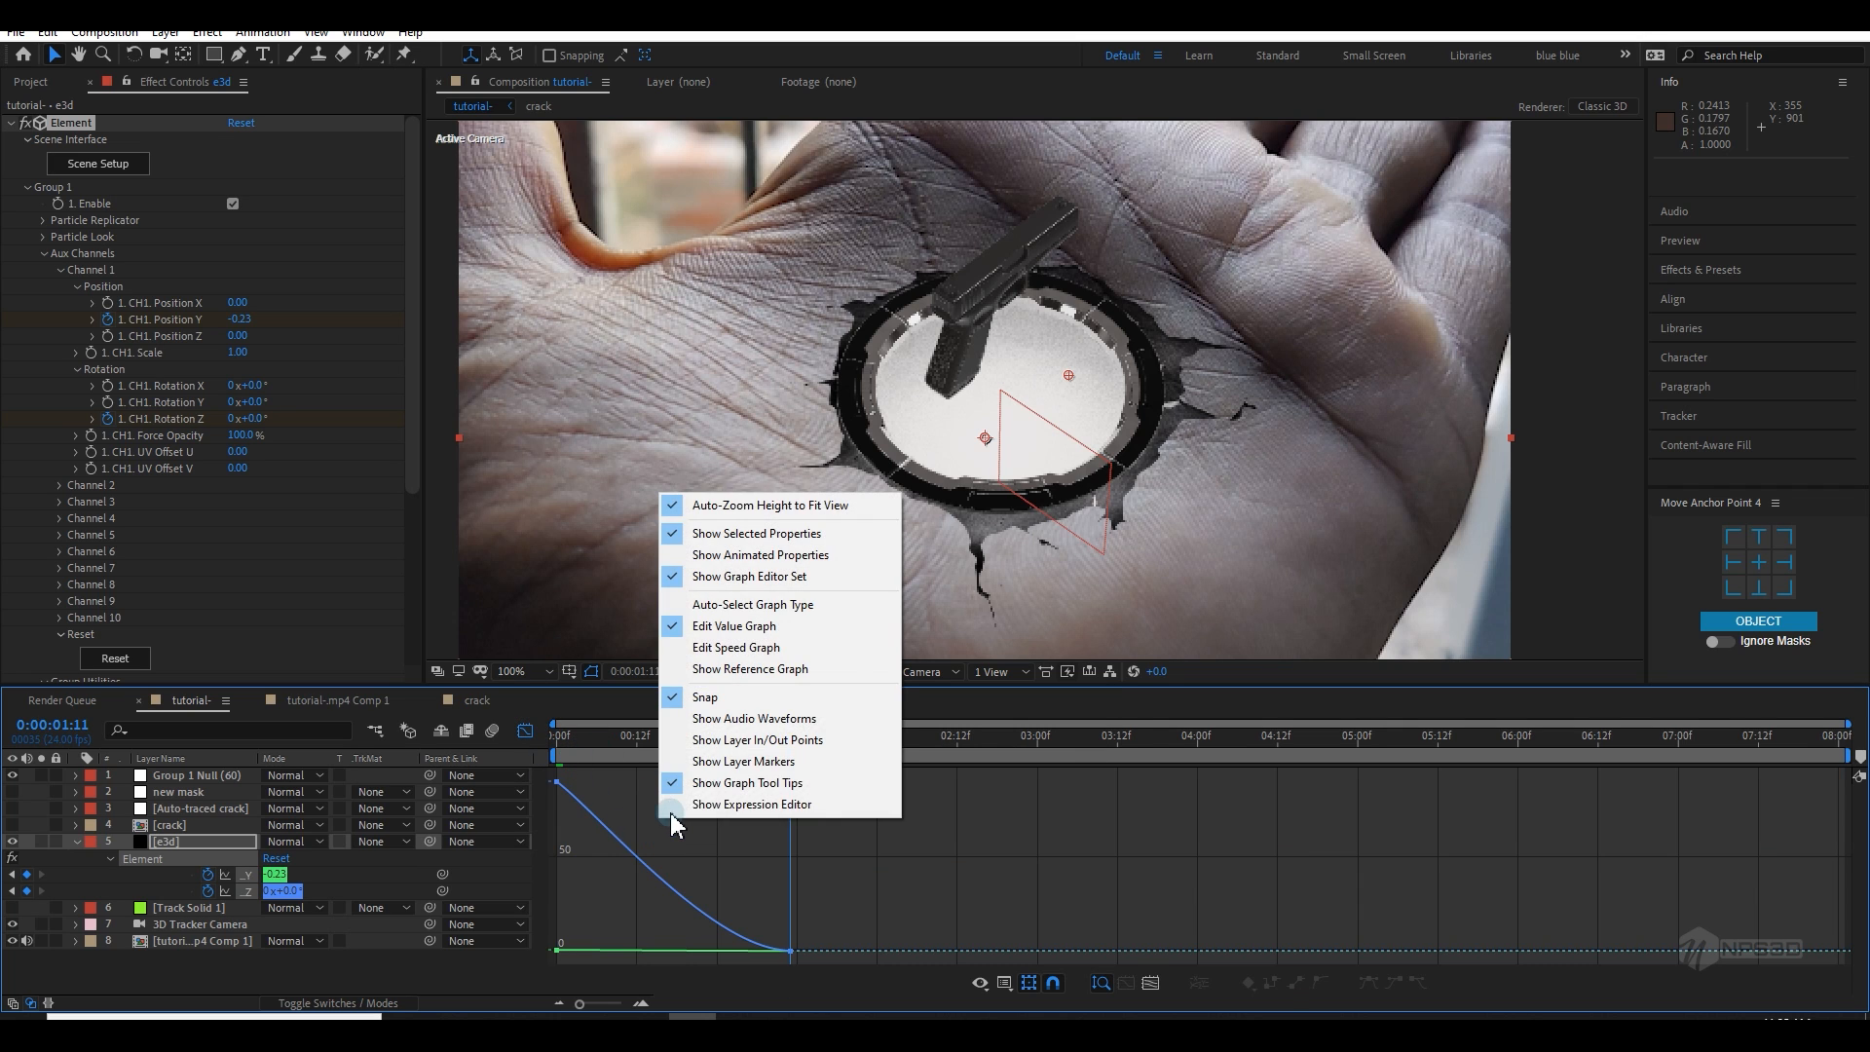
{"action": "left_click", "coordinate": [728, 651]}
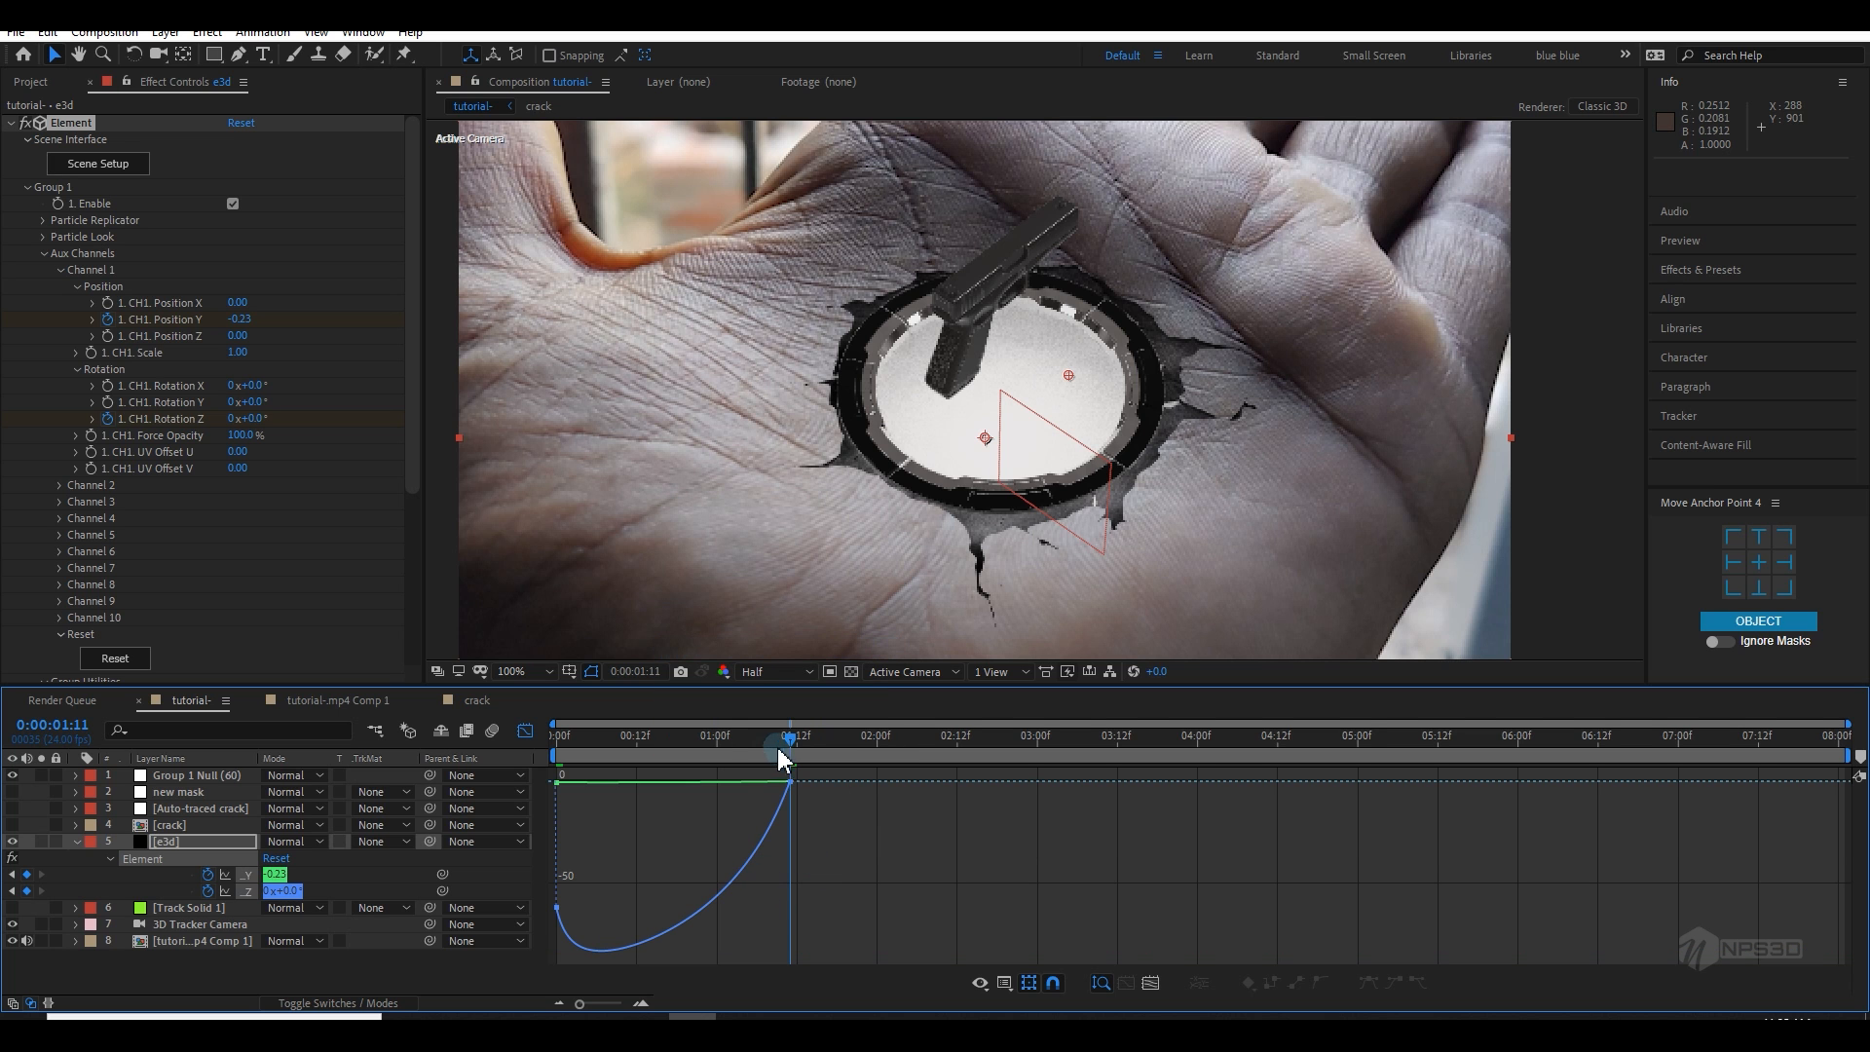
Step: Preview the handgun's rising animation from the first frame and return from the graph editor to the layer timeline
{"action": "key", "text": "Home"}
{"action": "key", "text": "space"}
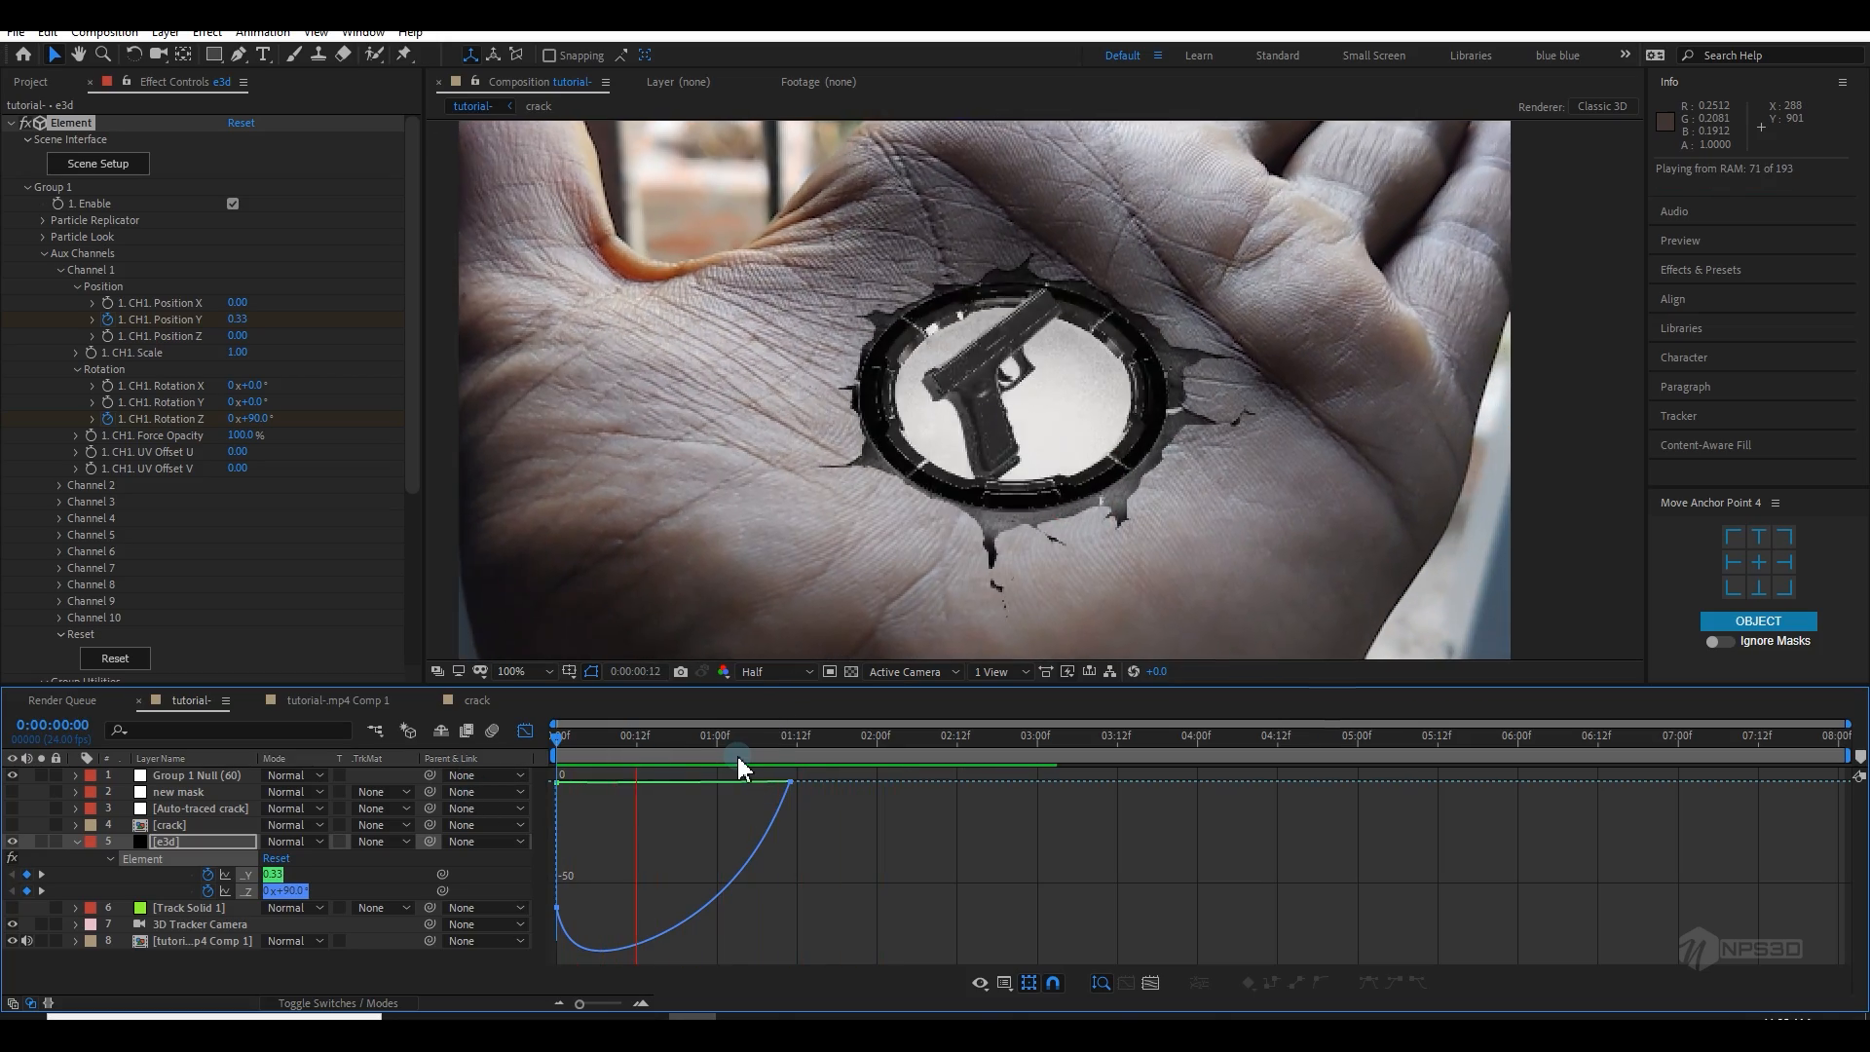
{"action": "key", "text": "space"}
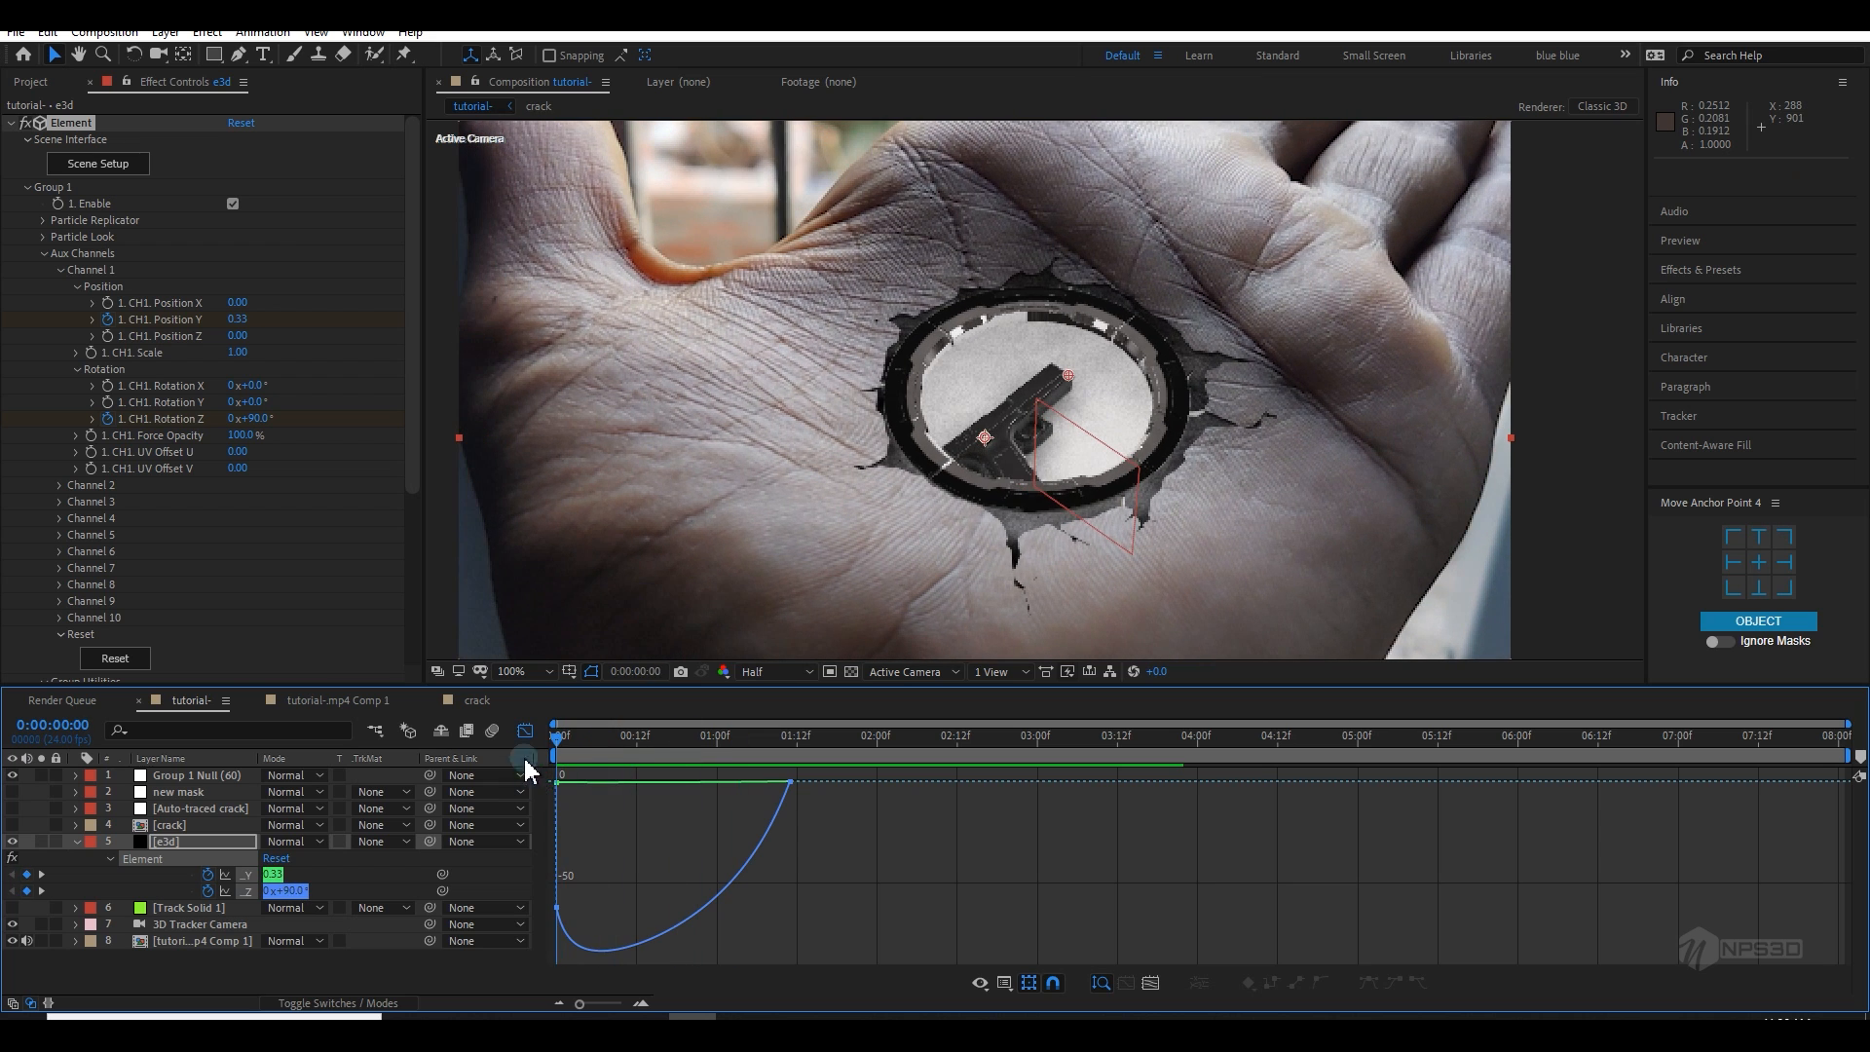
{"action": "key", "text": "shift+F3"}
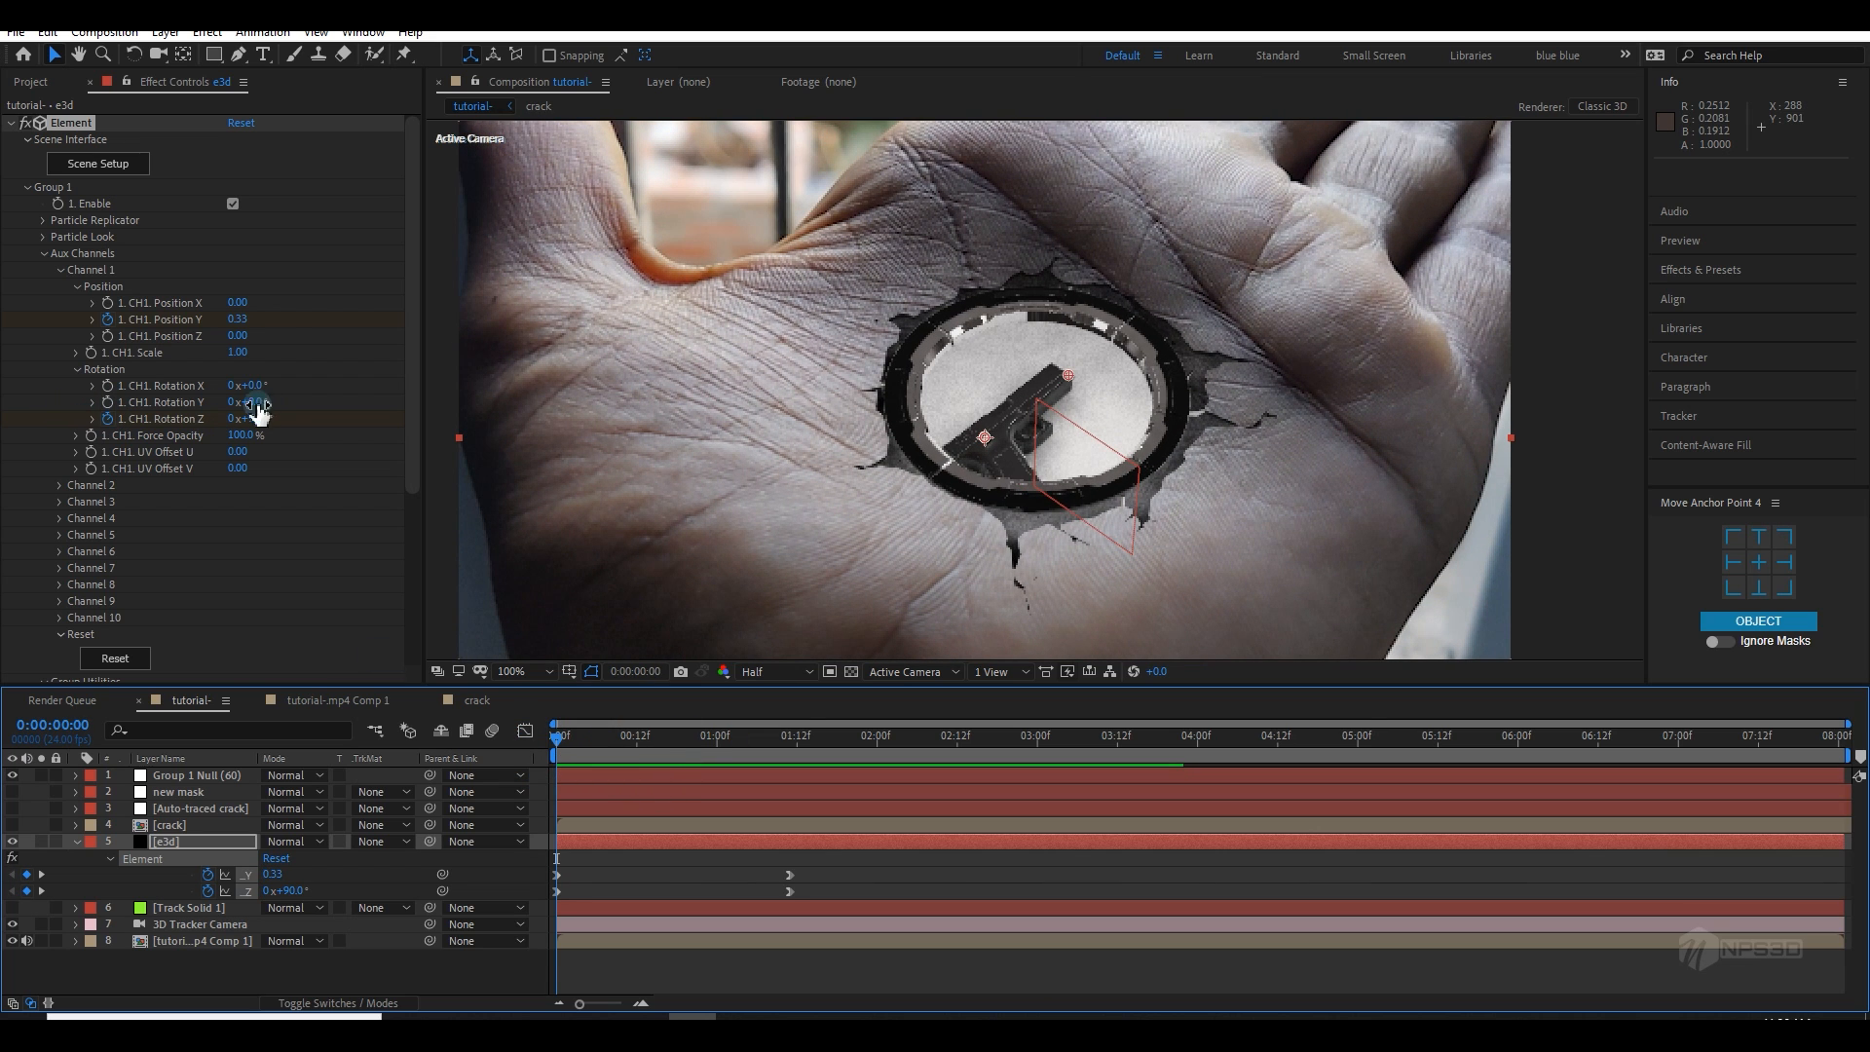
Step: Spin the handgun by keyframing Channel 1 Rotation Y from 0° at 0:00:00:23 to a higher rotation at 0:00:07:00
{"action": "left_click_drag", "start_coordinate": [258, 411], "coordinate": [287, 399]}
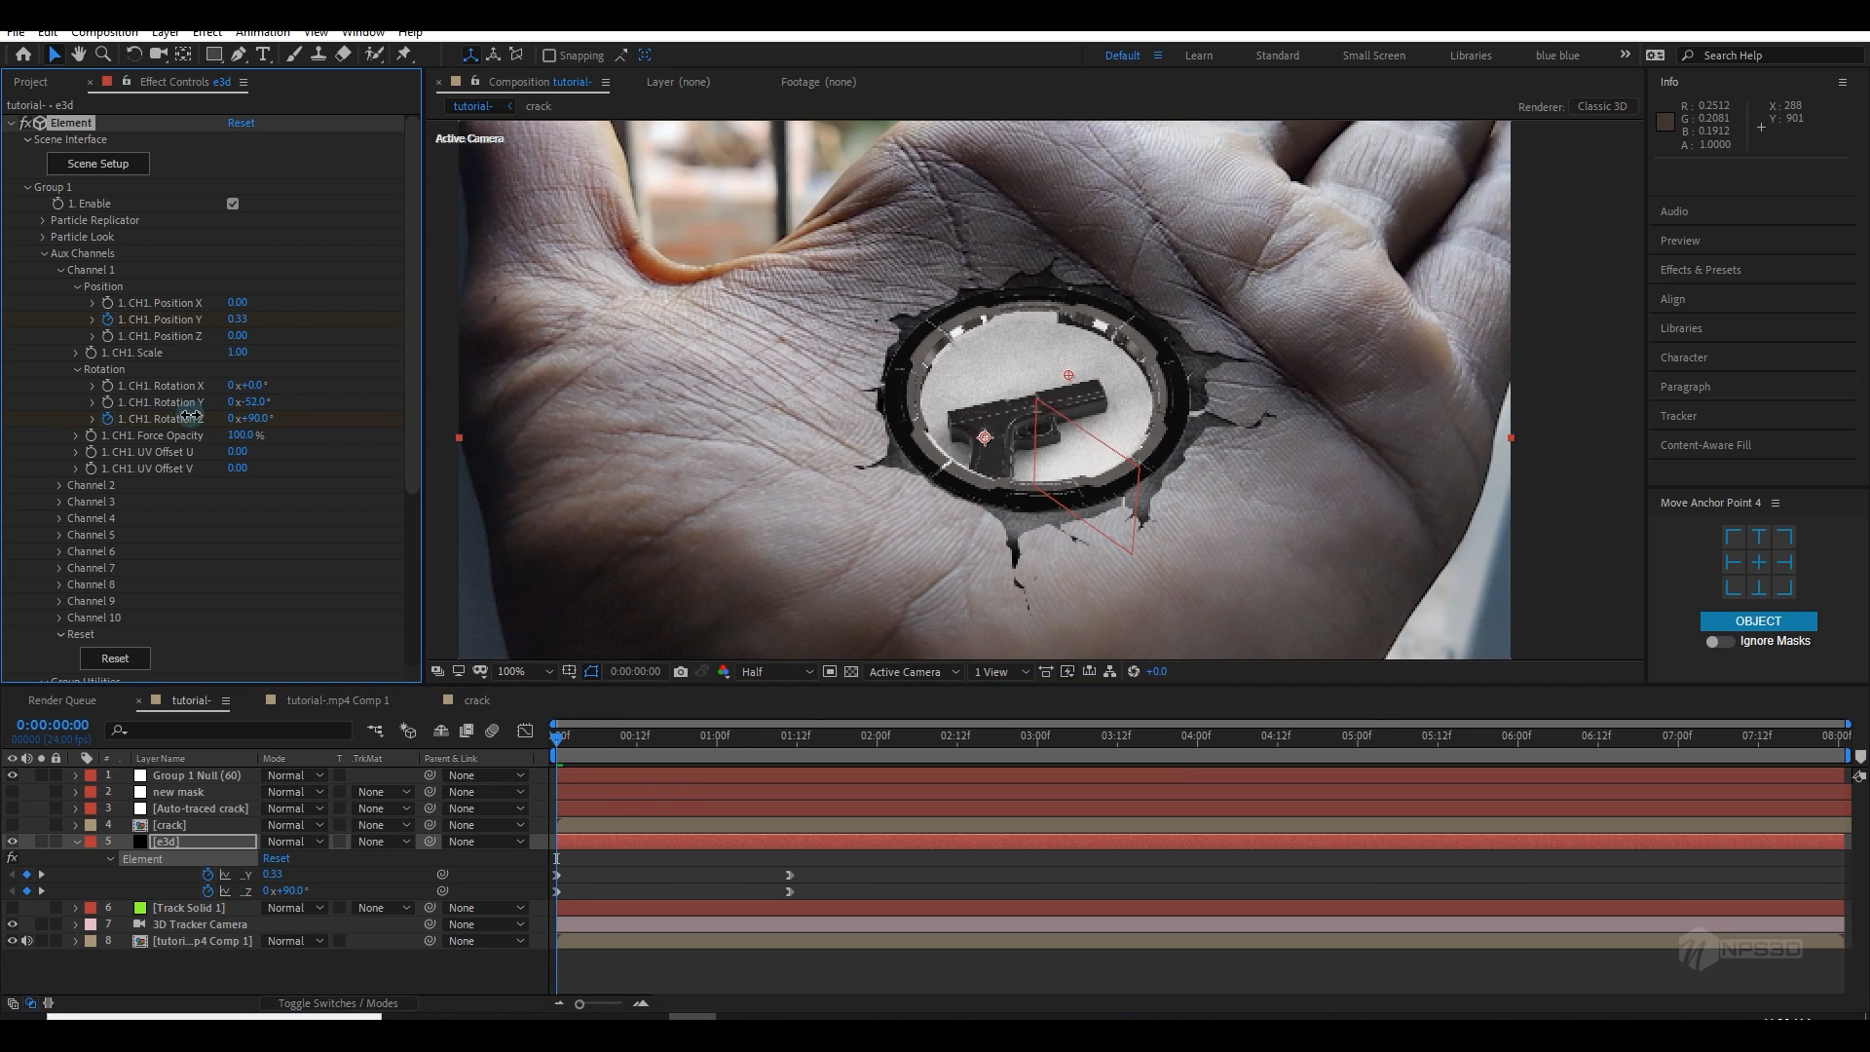
{"action": "key", "text": "ctrl+z"}
{"action": "left_click_drag", "start_coordinate": [632, 743], "coordinate": [712, 742]}
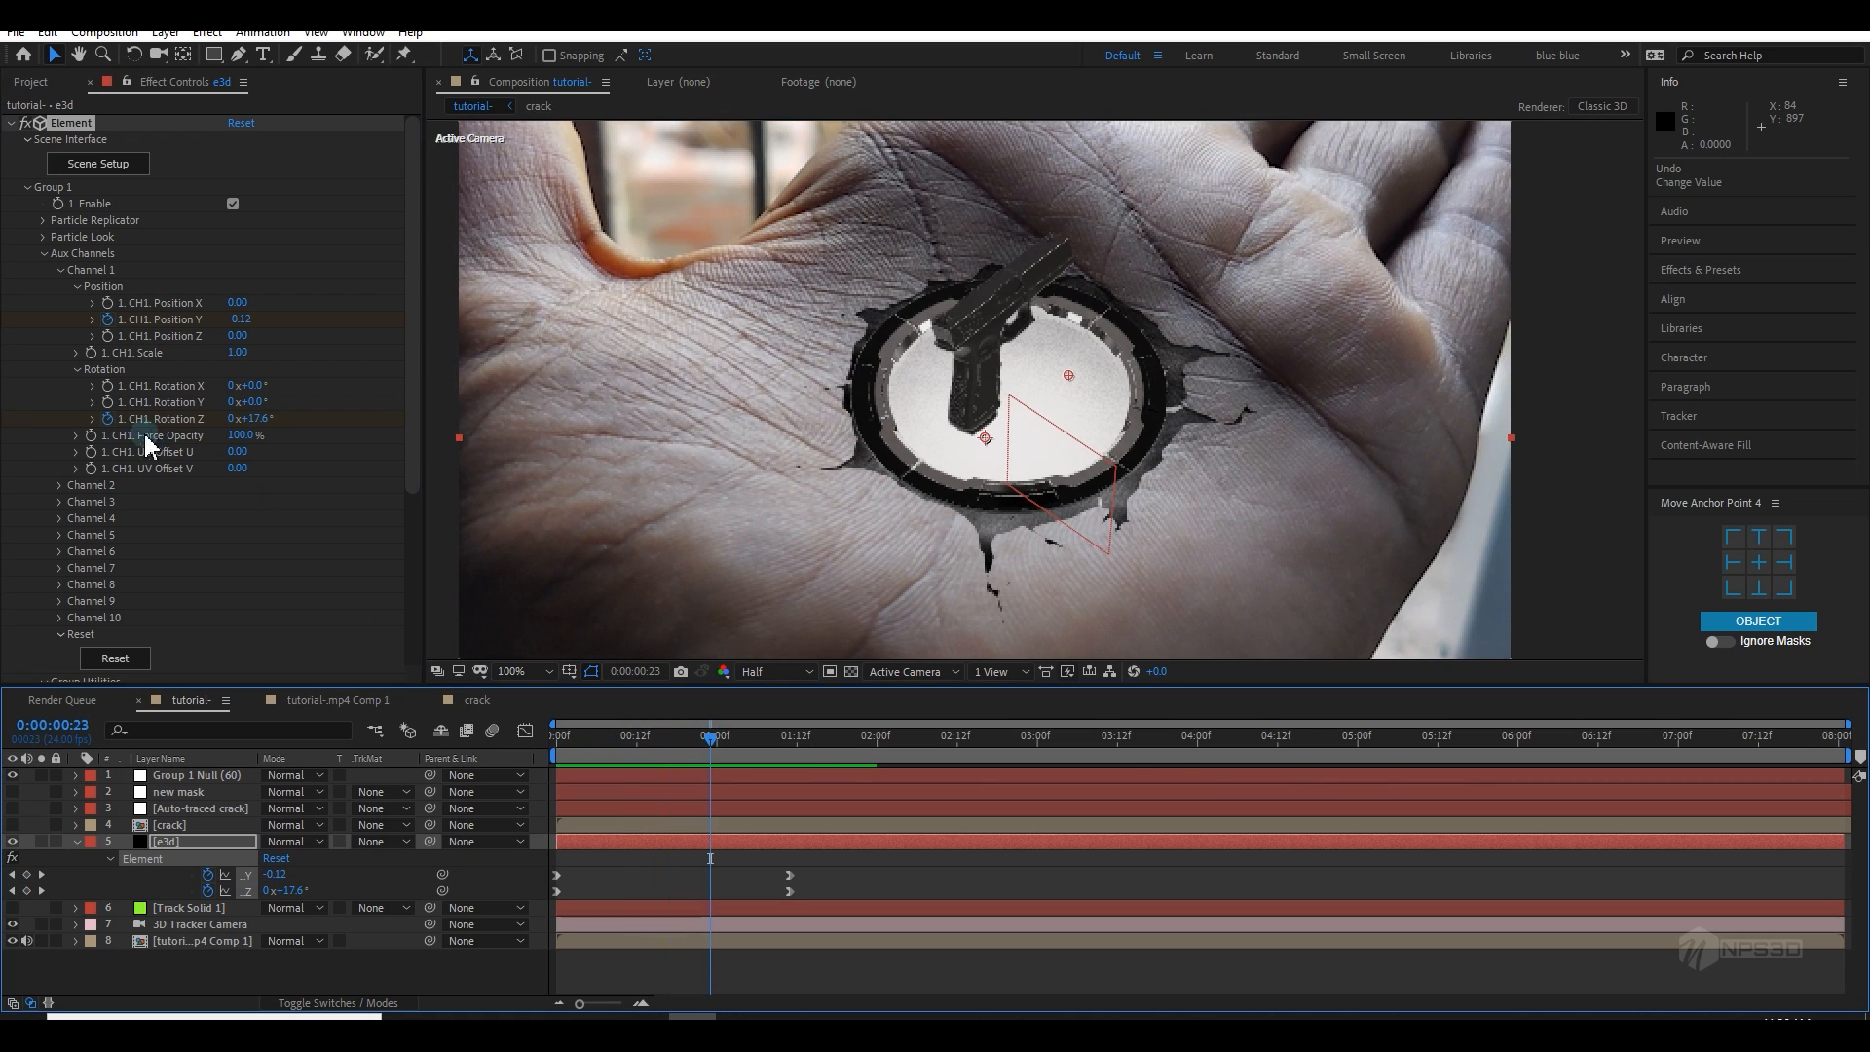
{"action": "left_click_drag", "start_coordinate": [935, 764], "coordinate": [1680, 787]}
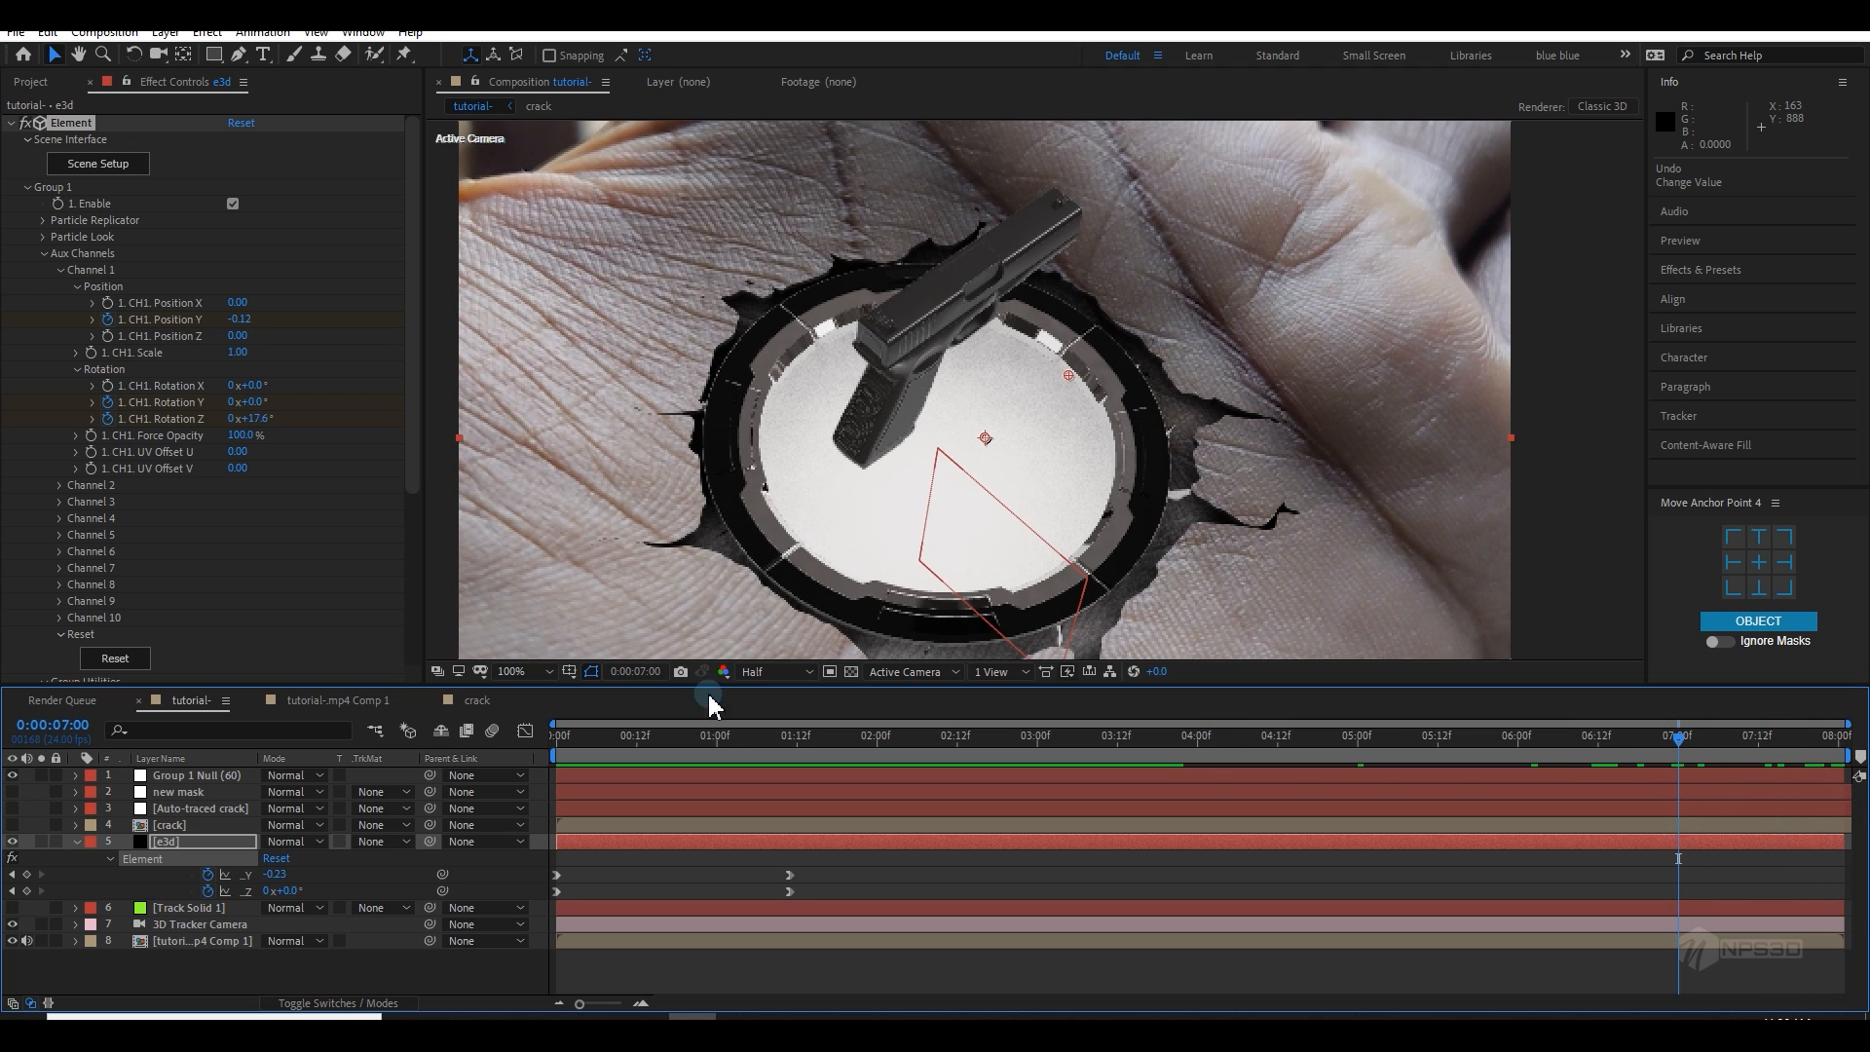
{"action": "left_click", "coordinate": [231, 402]}
{"action": "left_click", "coordinate": [313, 419]}
Step: Preview the handgun's spin from the composition's first frame
{"action": "left_click_drag", "start_coordinate": [762, 750], "coordinate": [413, 803]}
{"action": "key", "text": "space"}
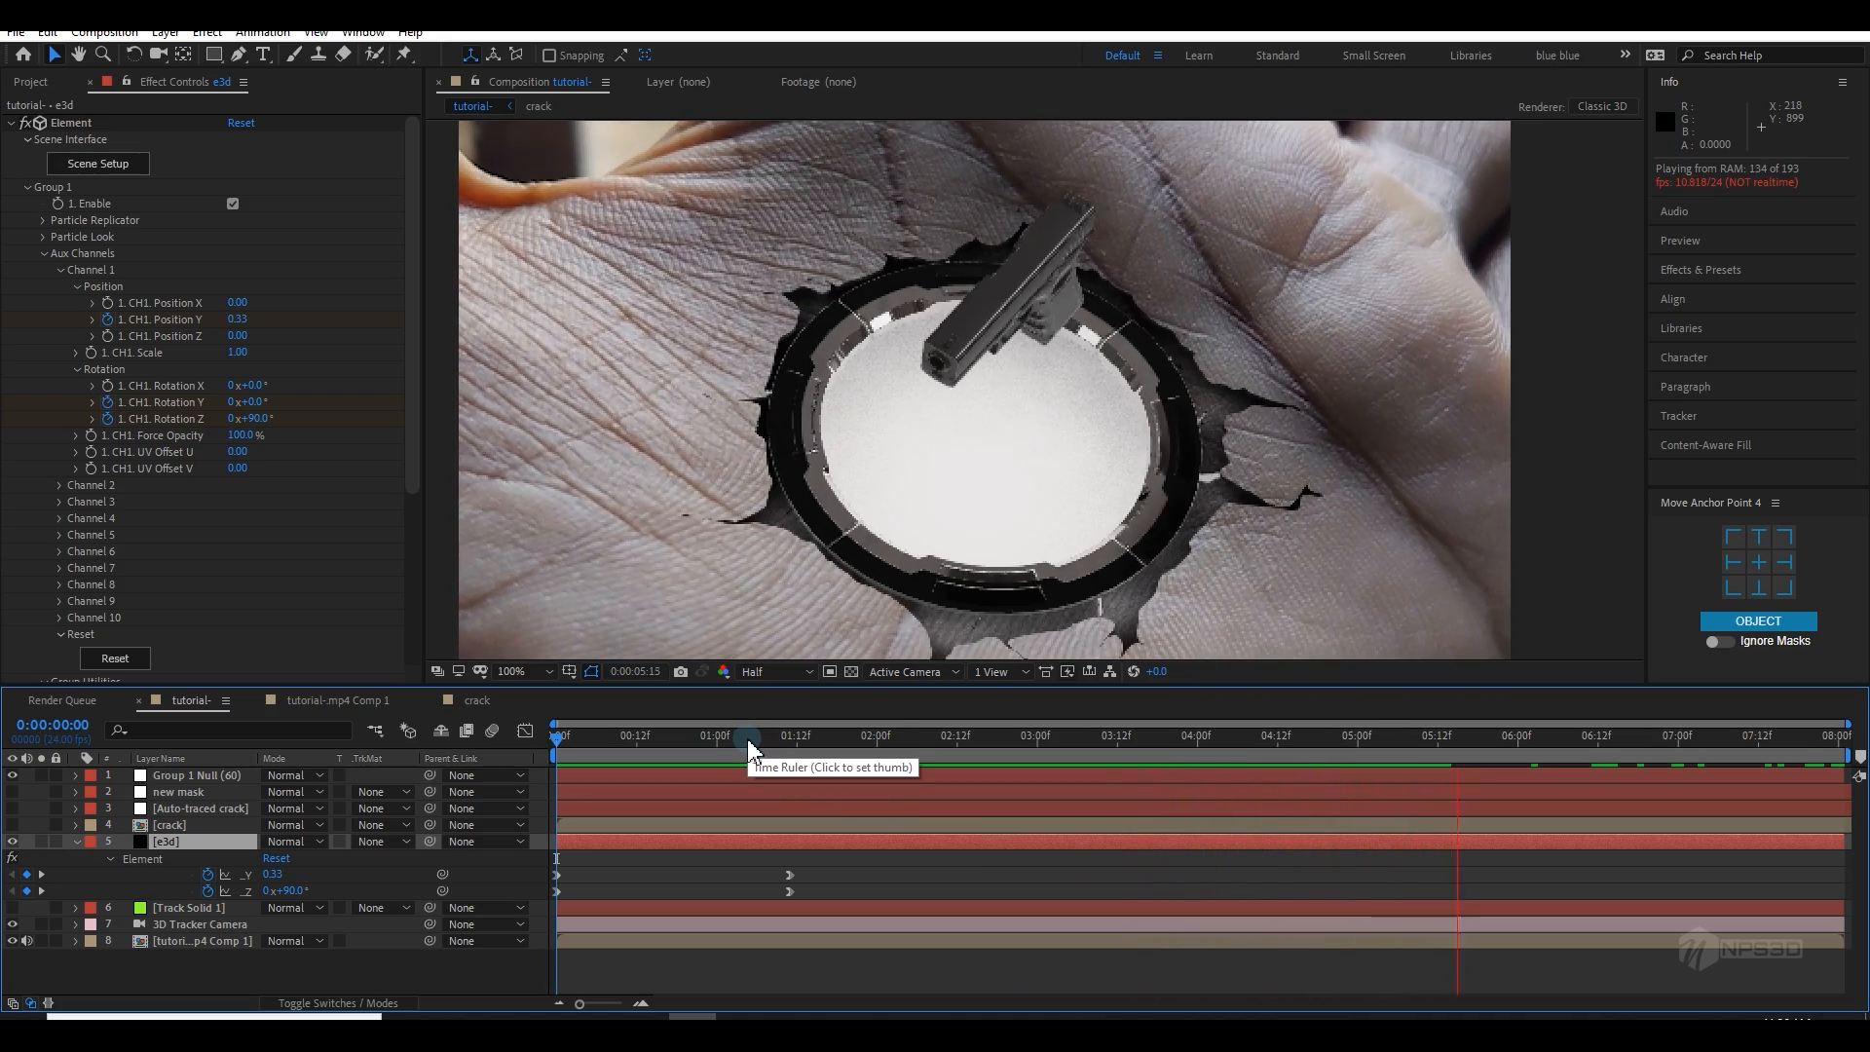
{"action": "left_click", "coordinate": [729, 739]}
Step: Apply Easy Ease In to the first Channel 1 Rotation Y keyframe on the e3d layer
{"action": "key", "text": "u"}
{"action": "key", "text": "u"}
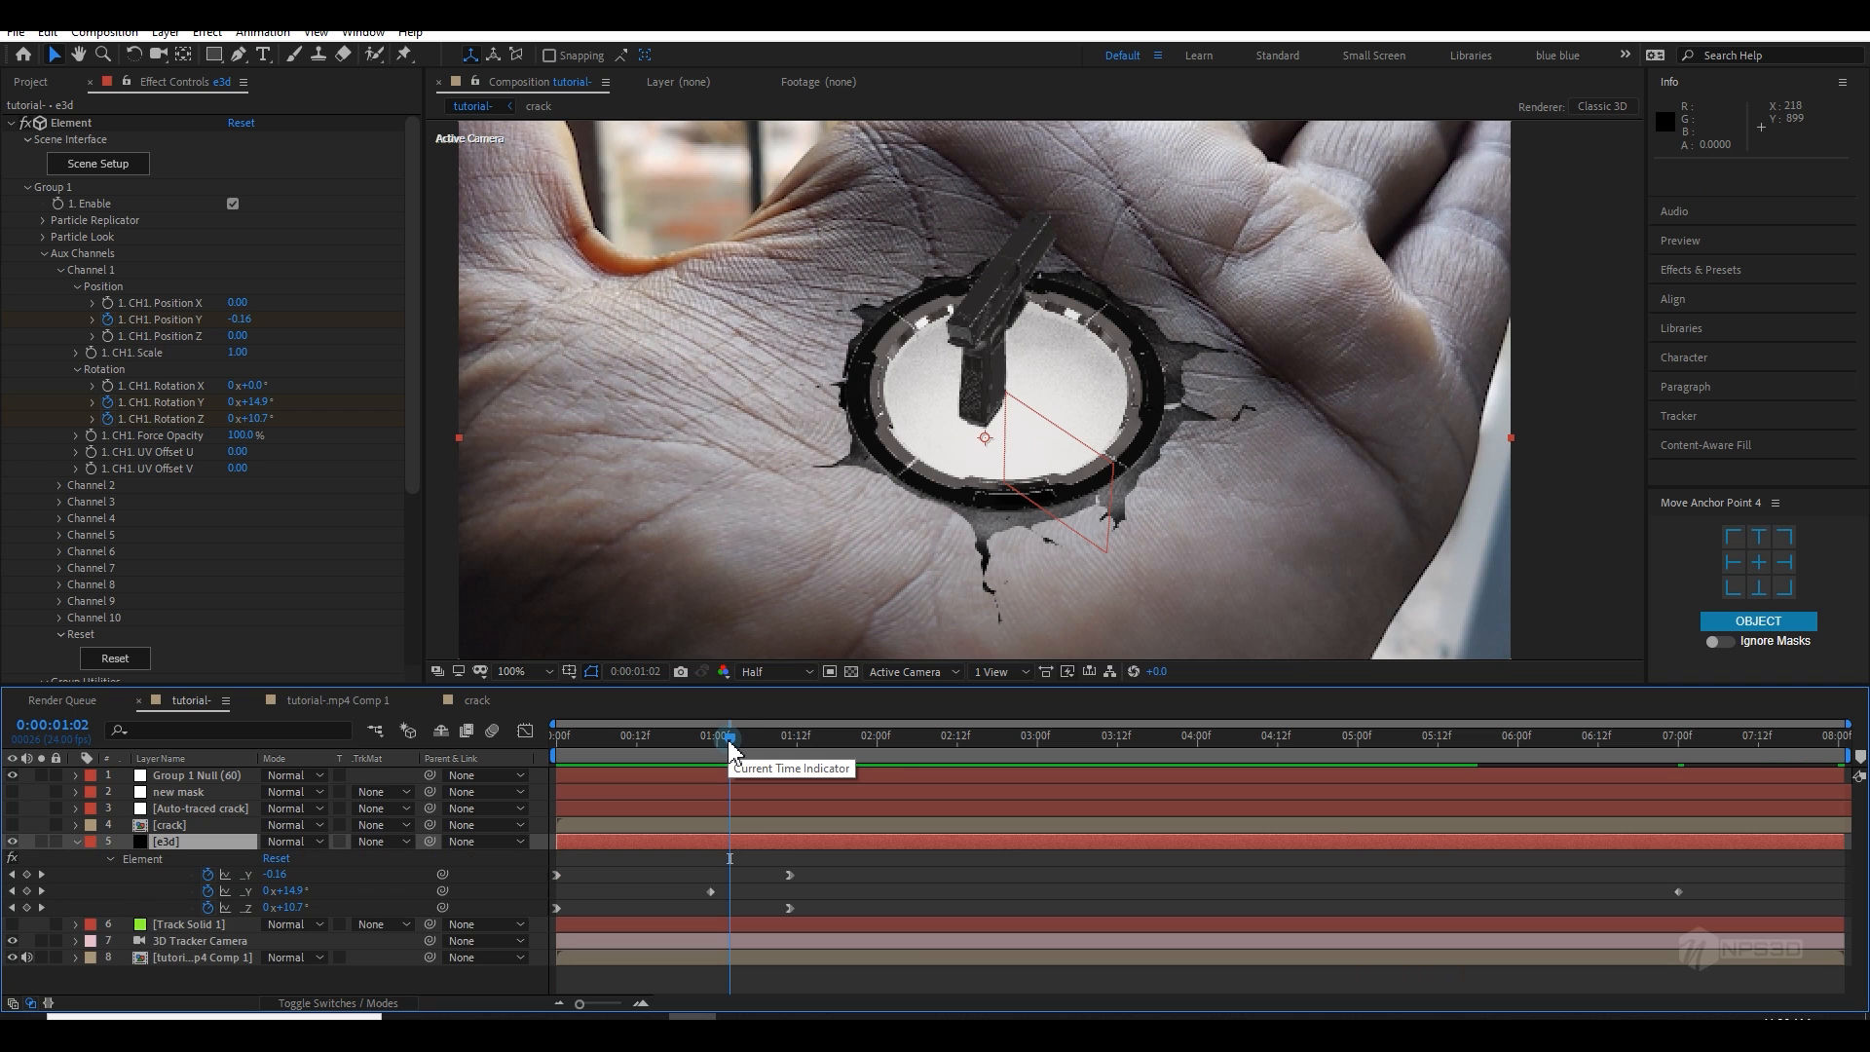
{"action": "mouse_move", "coordinate": [730, 740]}
{"action": "left_mouse_down"}
{"action": "mouse_move", "coordinate": [680, 751]}
{"action": "mouse_move", "coordinate": [876, 736]}
{"action": "mouse_move", "coordinate": [697, 748]}
{"action": "left_mouse_up"}
{"action": "left_click", "coordinate": [711, 891]}
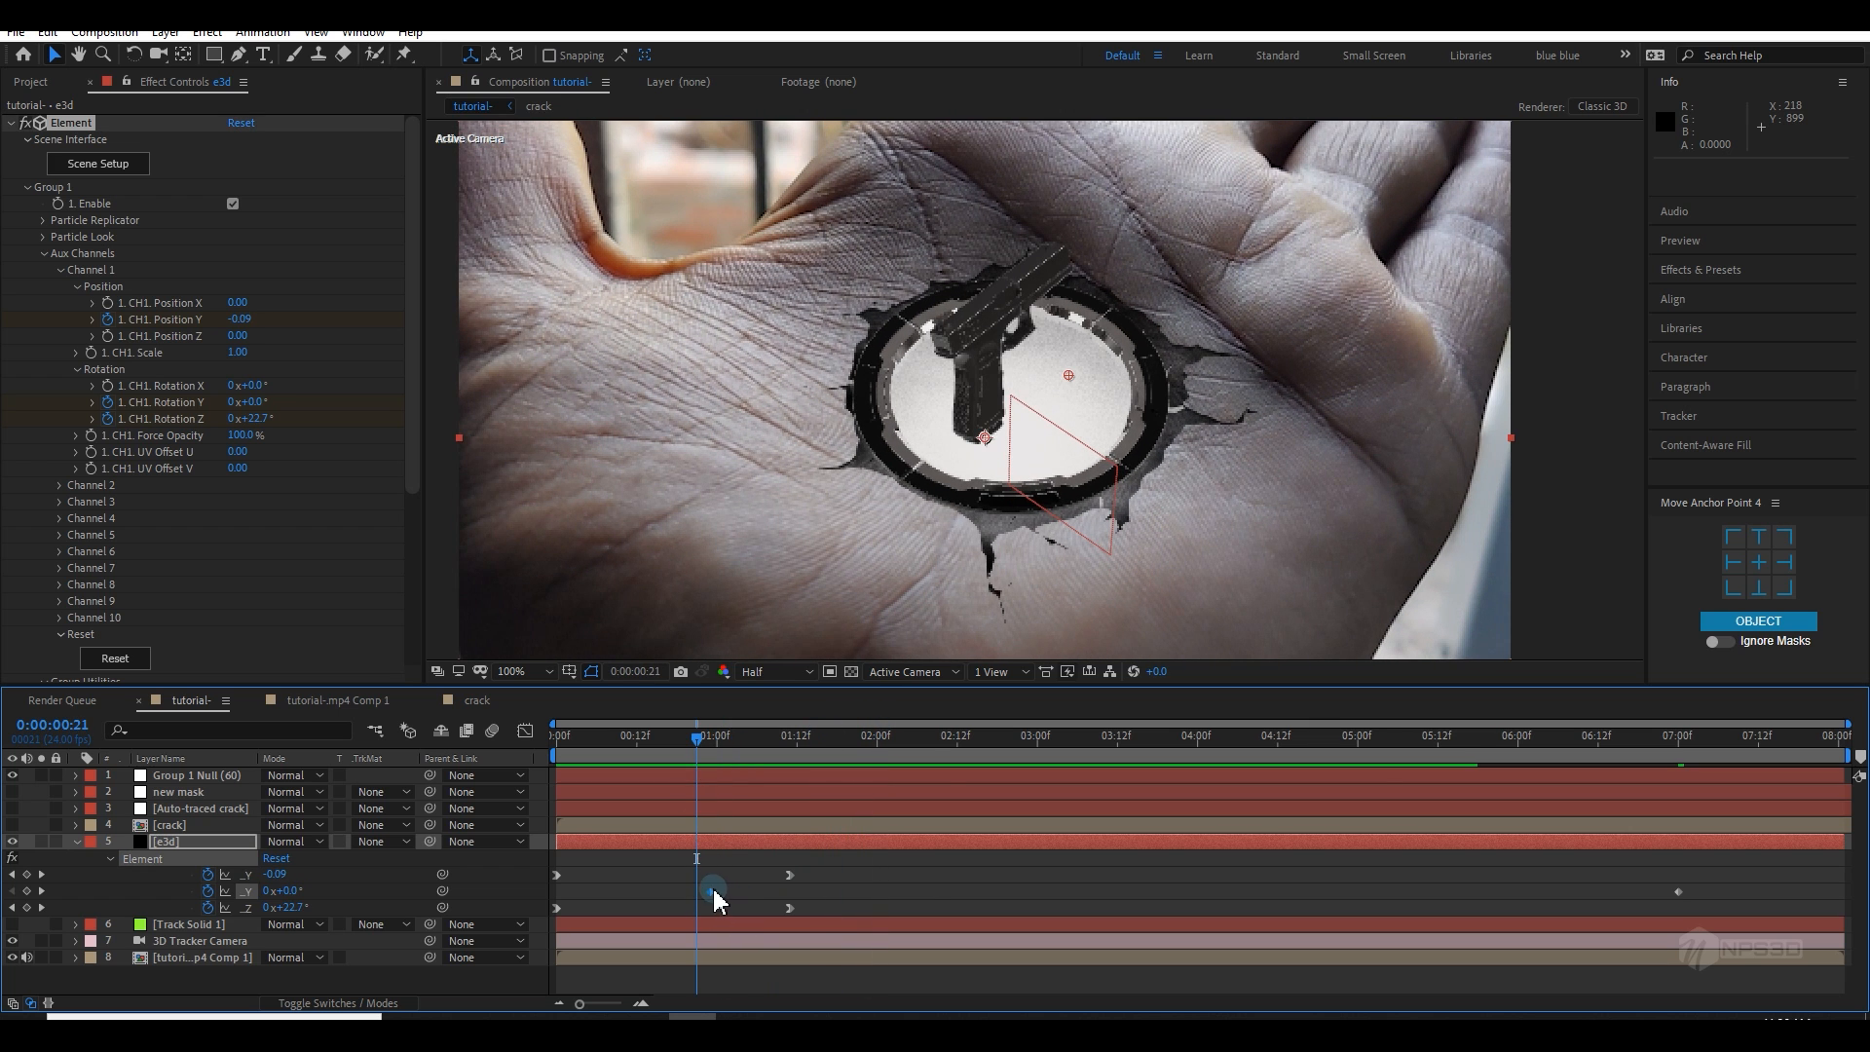
{"action": "right_click", "coordinate": [716, 896]}
{"action": "mouse_move", "coordinate": [836, 873]}
{"action": "left_click", "coordinate": [1059, 769]}
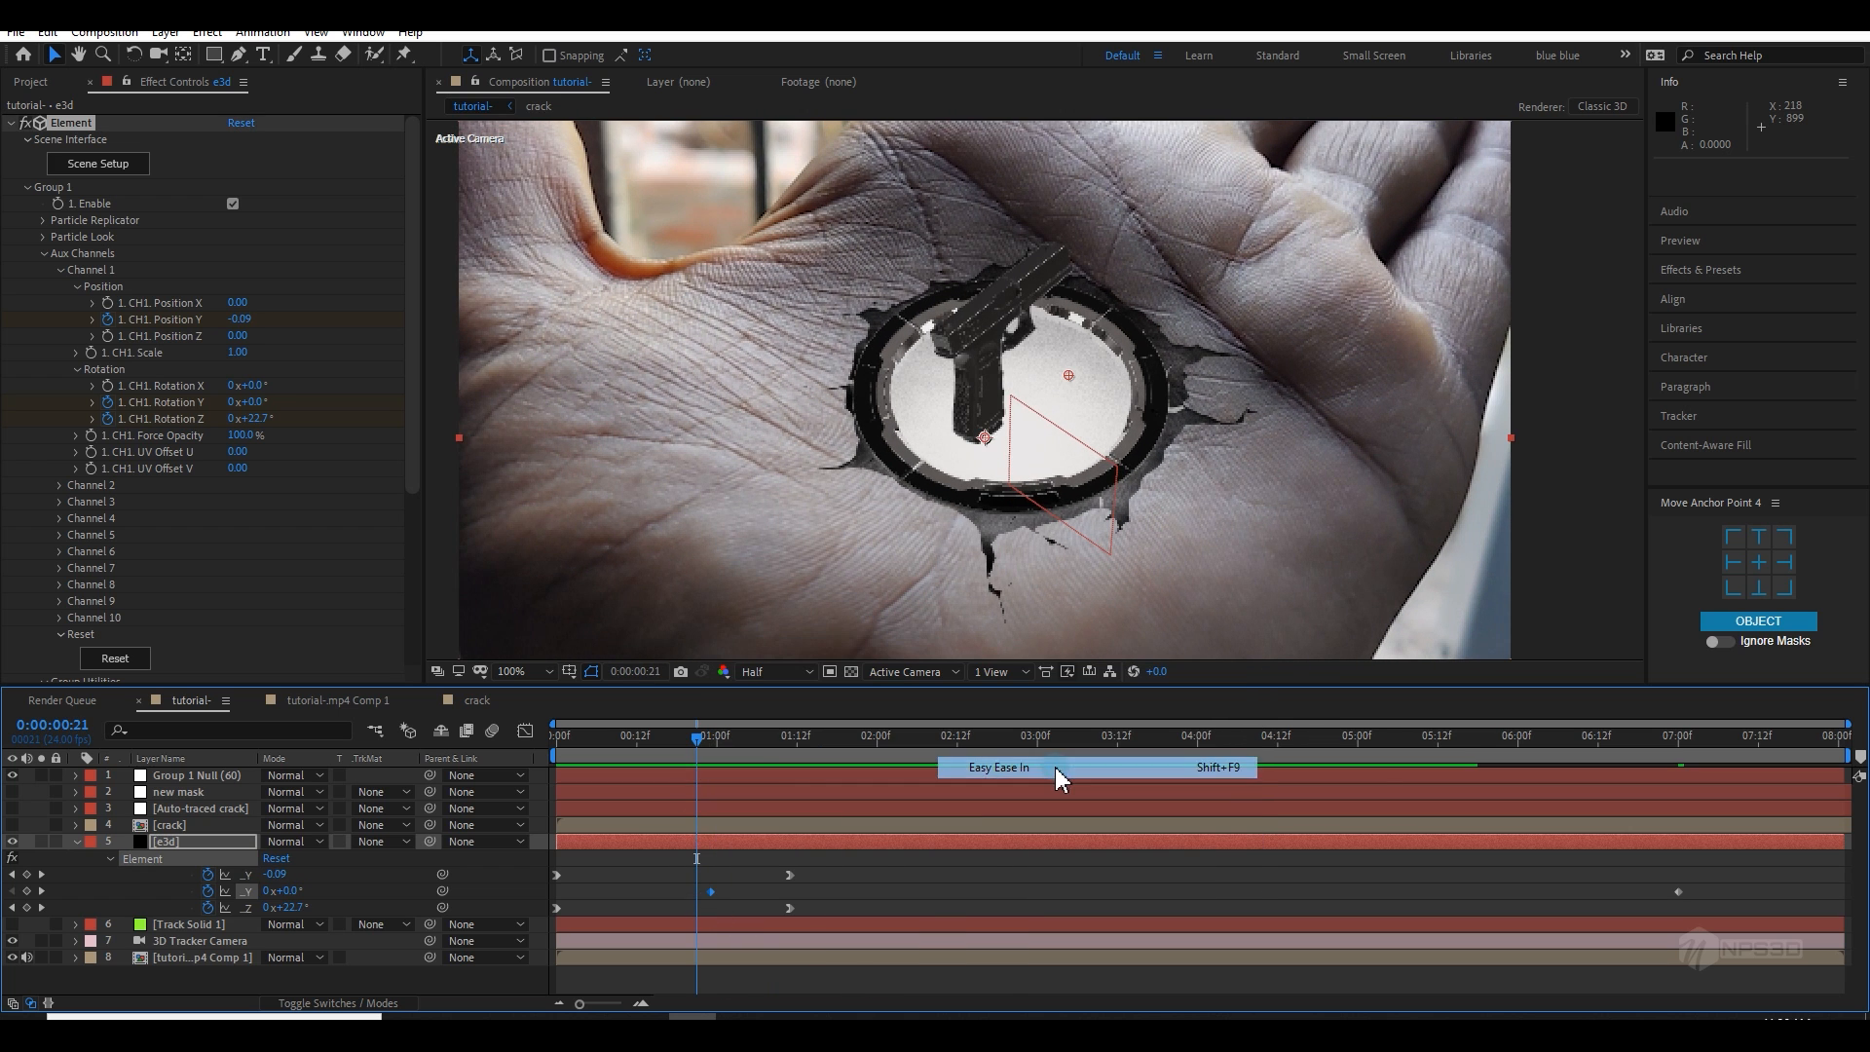
Step: Preview the handgun's eased spin, restarting playback from the composition's first frame
{"action": "key", "text": "space"}
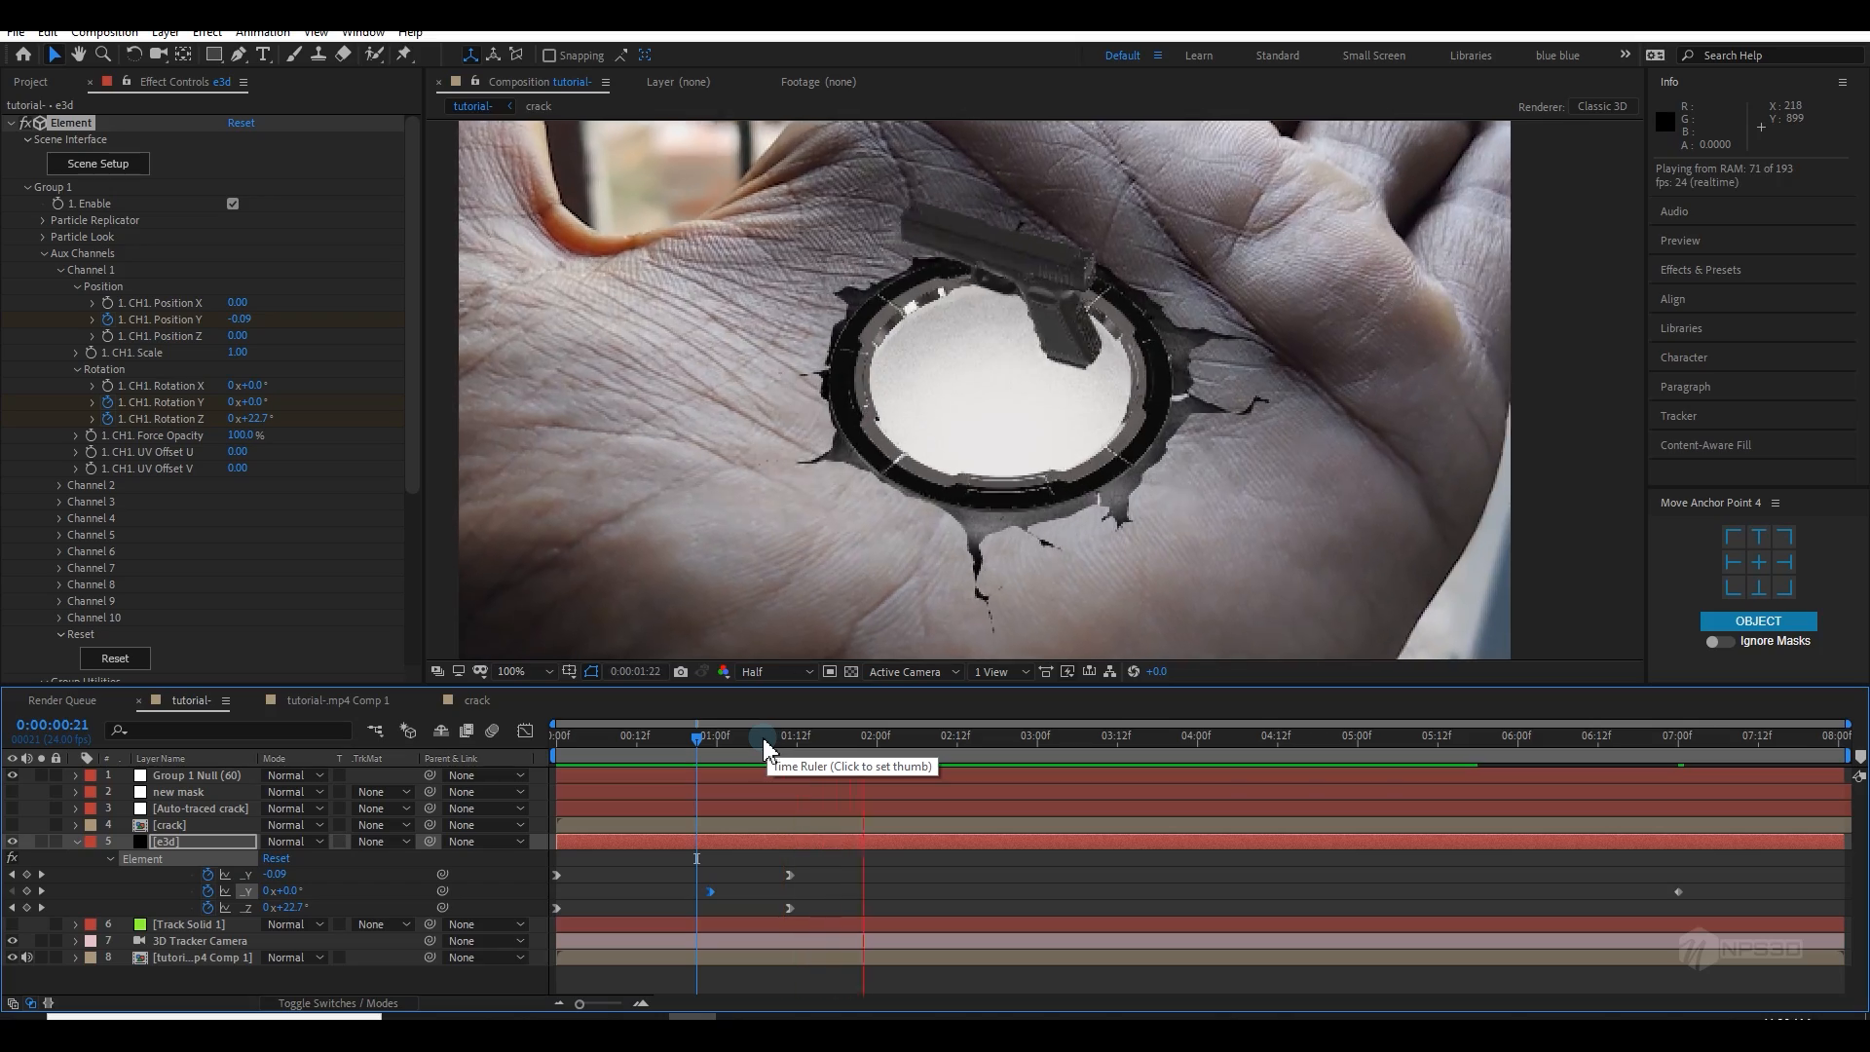
{"action": "left_click_drag", "start_coordinate": [697, 738], "coordinate": [497, 785]}
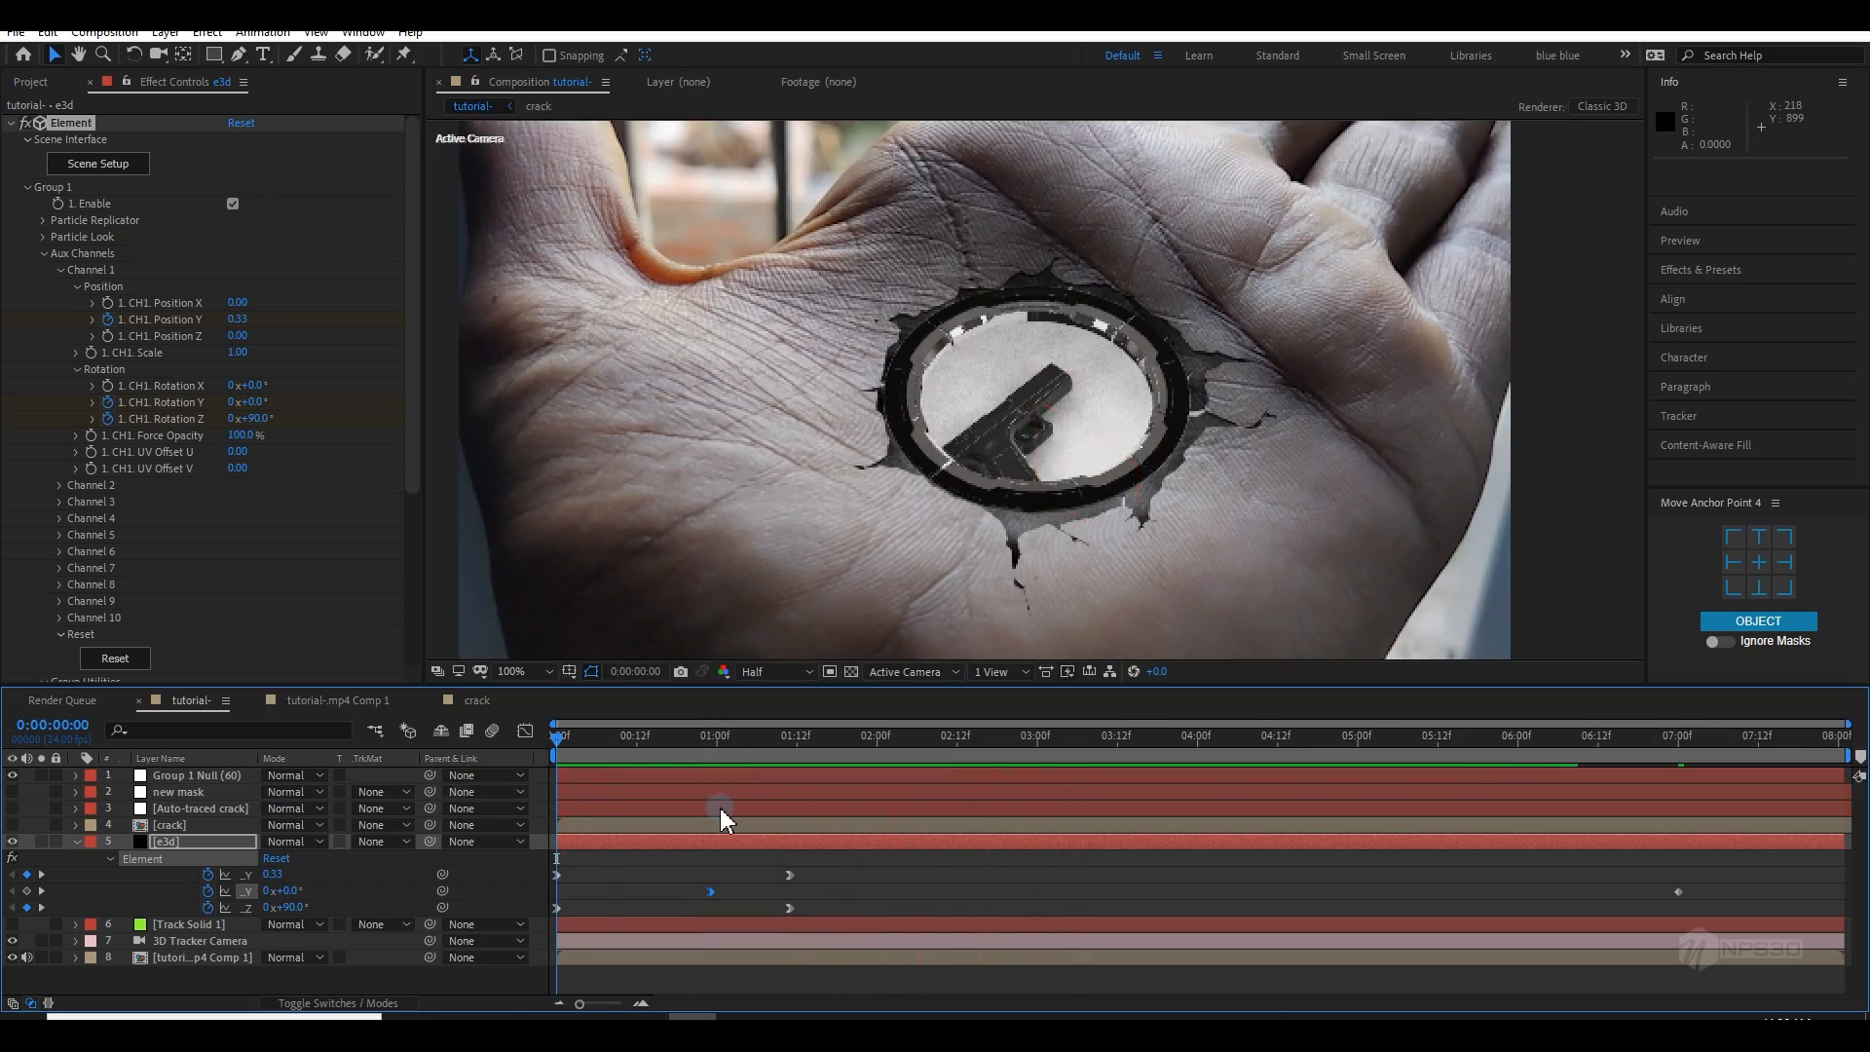
{"action": "key", "text": "space"}
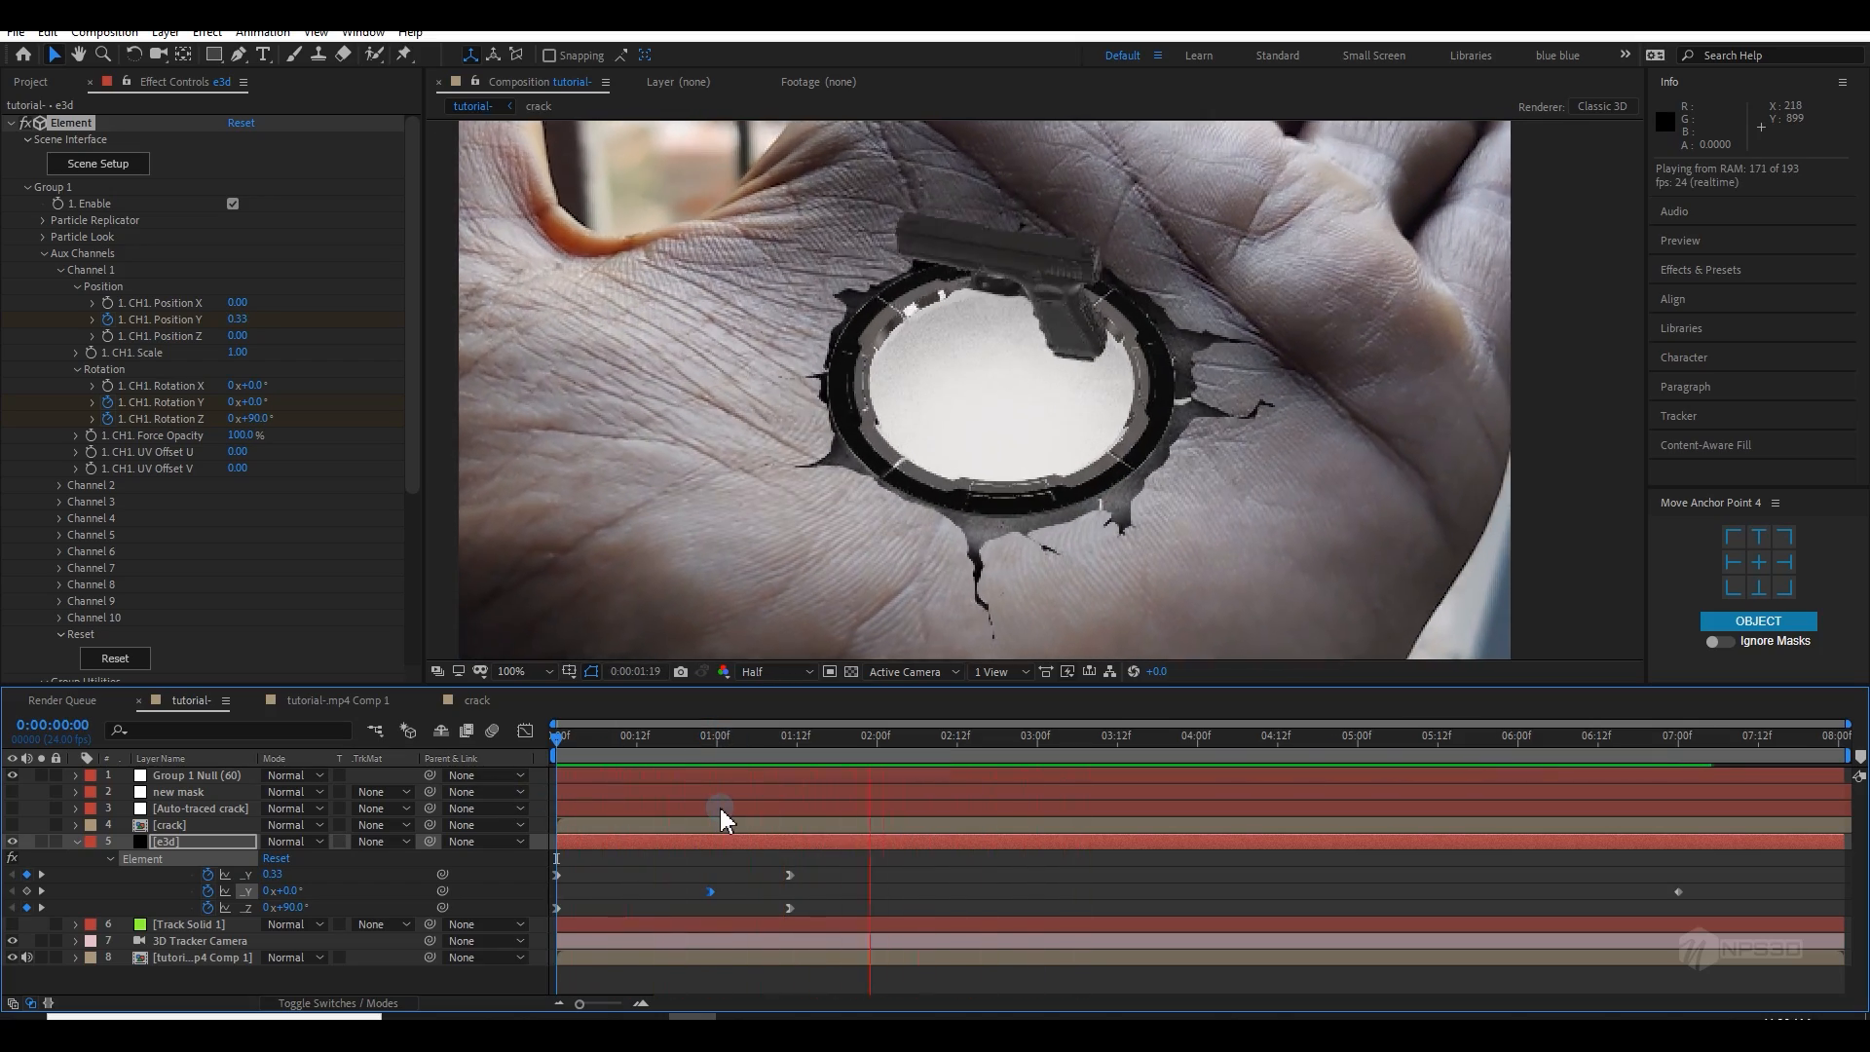
{"action": "key", "text": "space"}
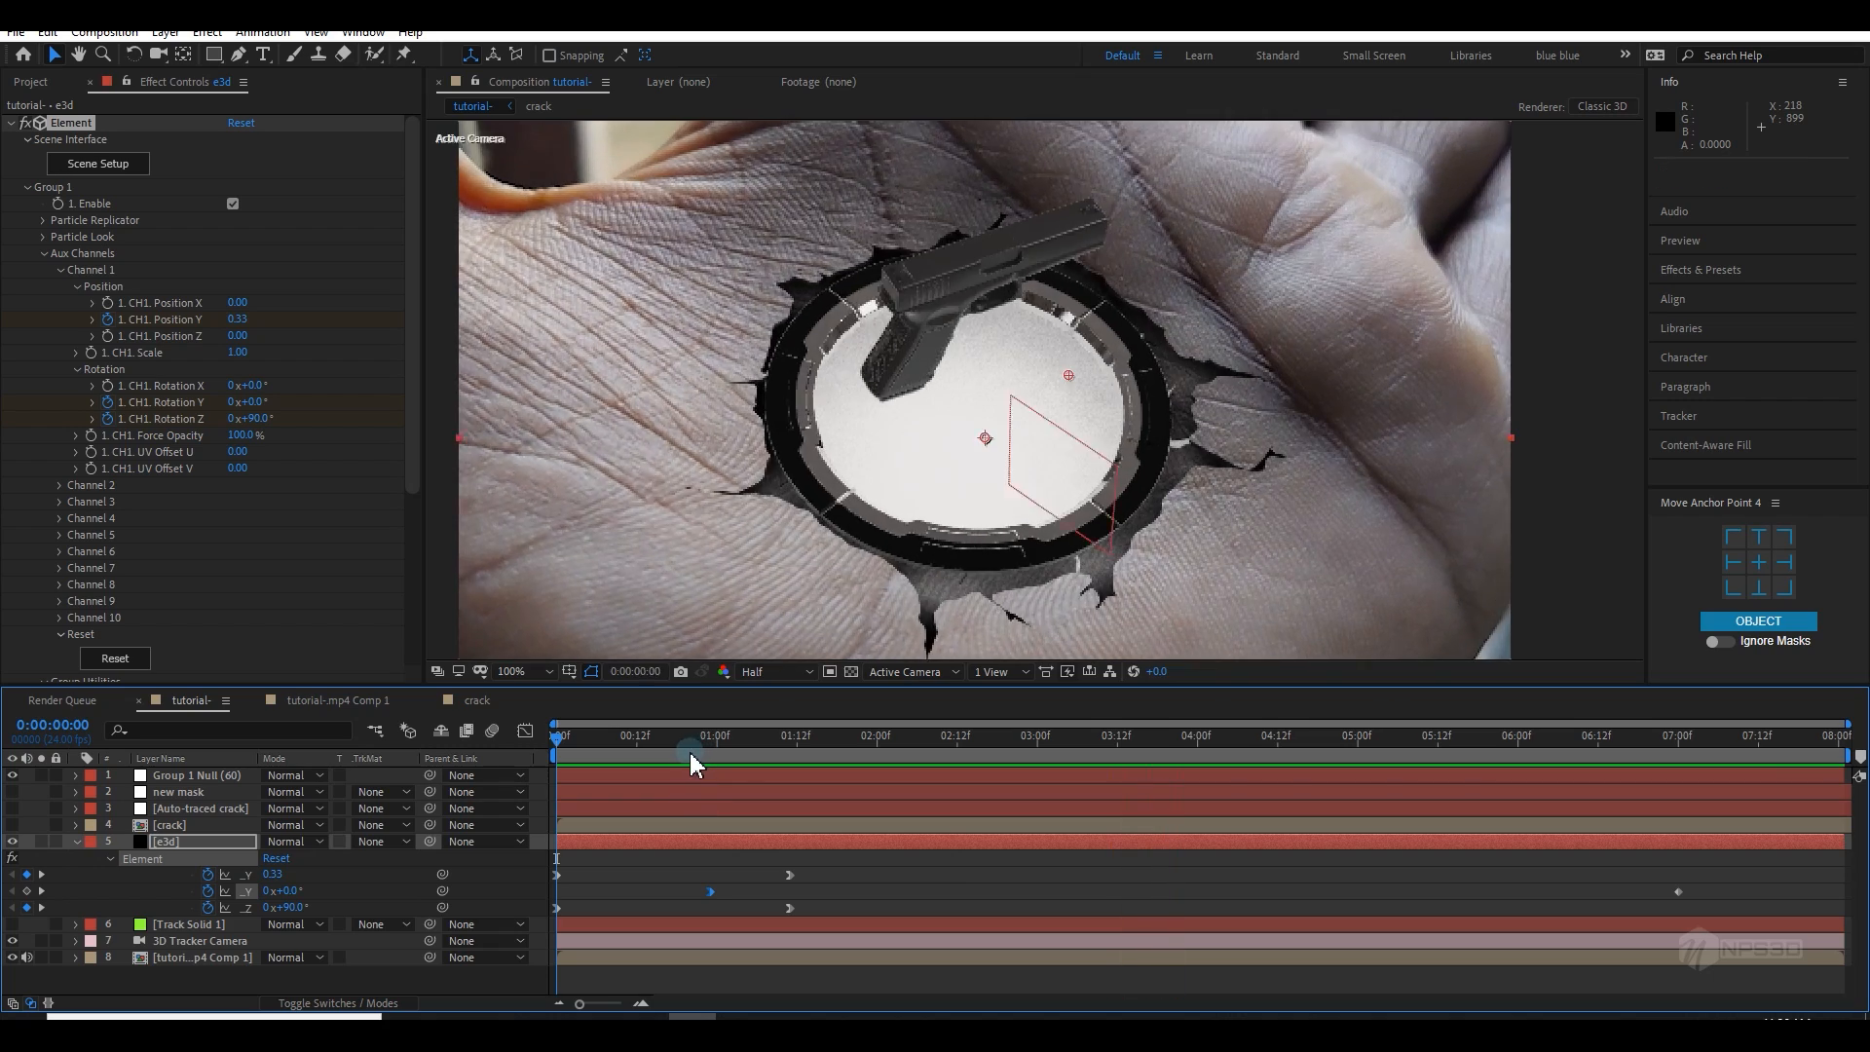
Step: Start the handgun's spin earlier by moving the first Rotation Y keyframe to about 0:00:00:04, and preview the new timing
{"action": "left_click_drag", "start_coordinate": [689, 752], "coordinate": [649, 758]}
{"action": "left_click_drag", "start_coordinate": [708, 890], "coordinate": [612, 893]}
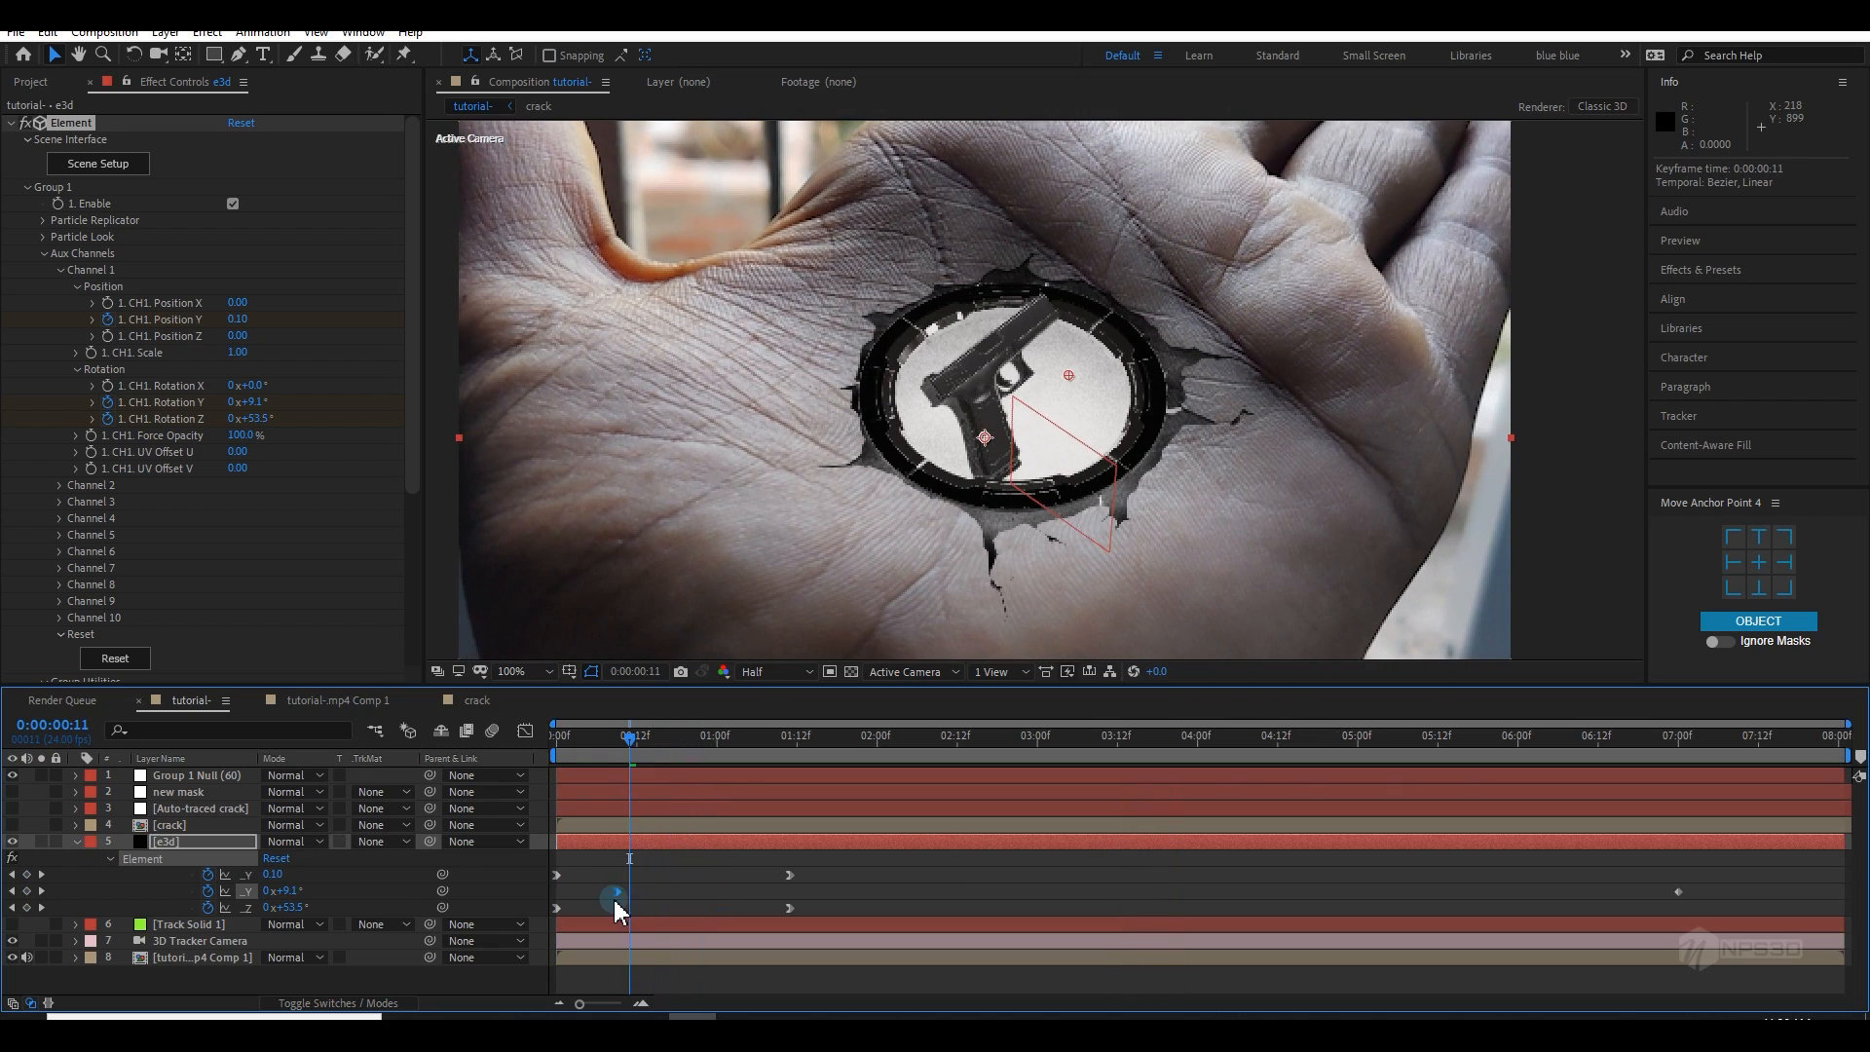
{"action": "left_click", "coordinate": [547, 752]}
{"action": "key", "text": "space"}
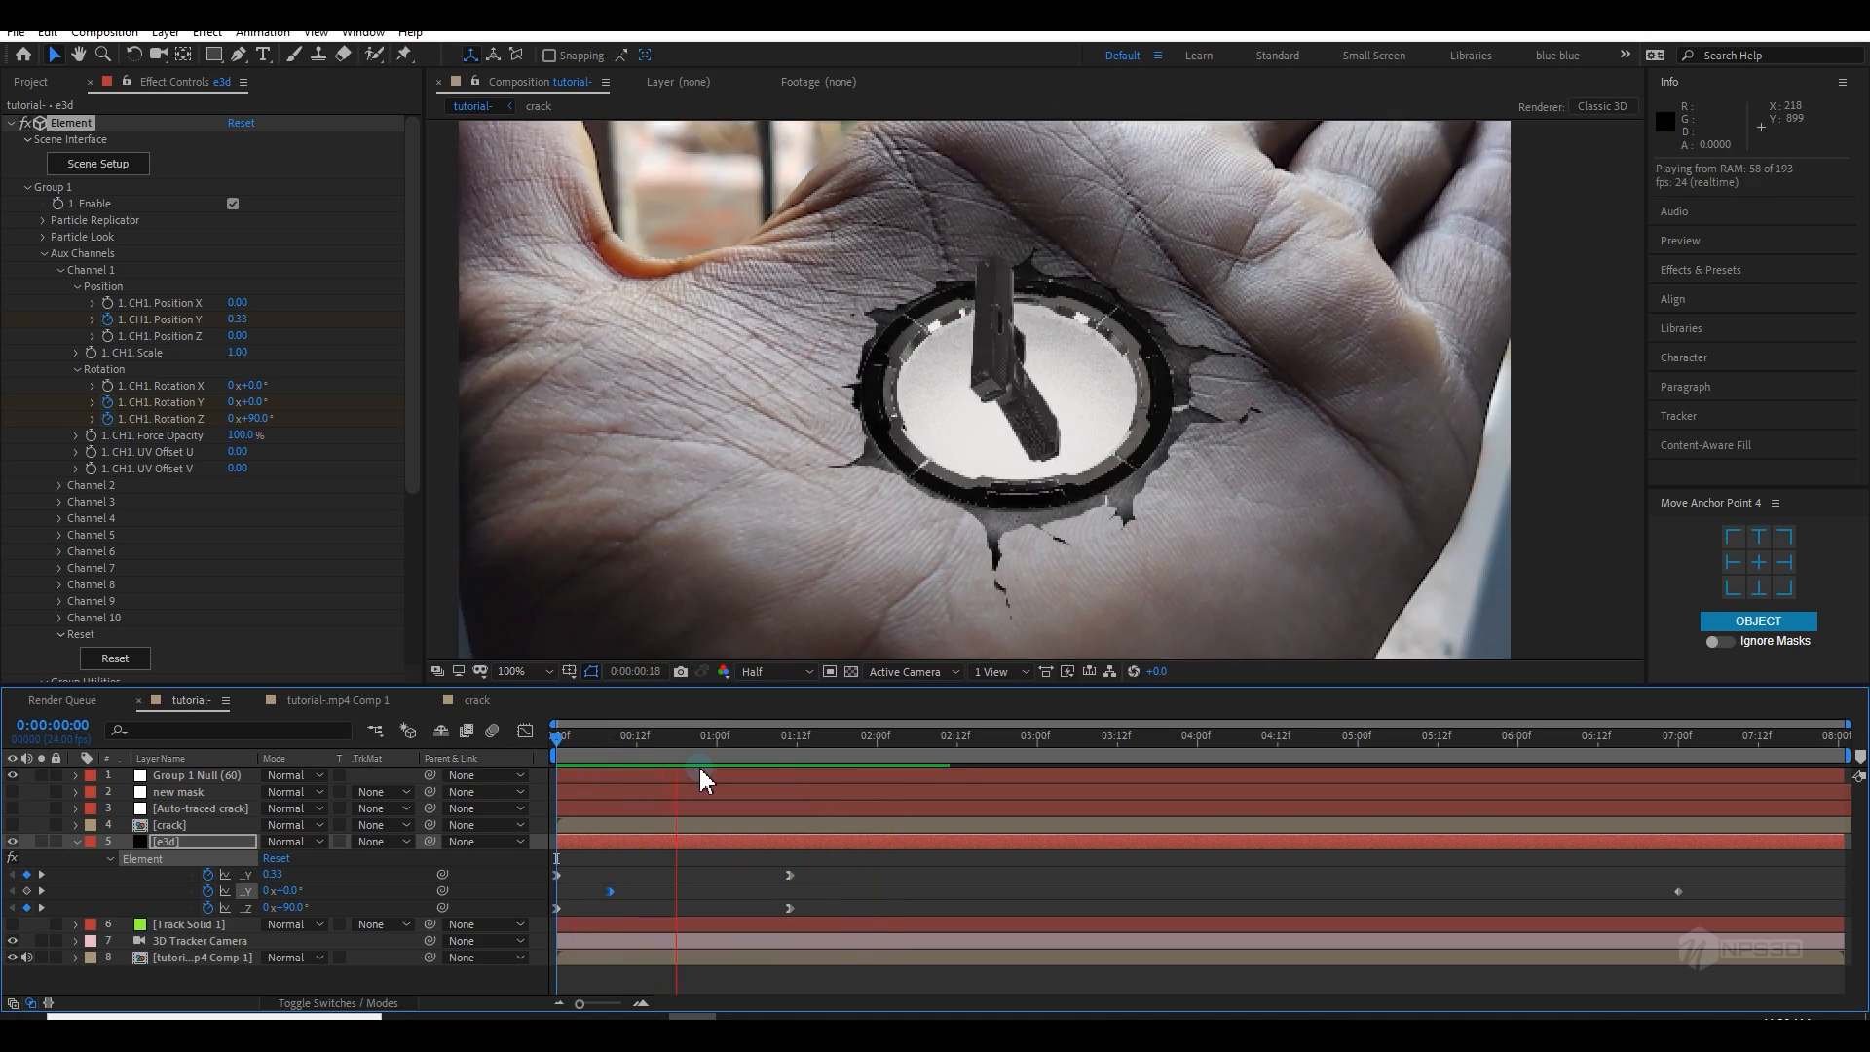
{"action": "left_click", "coordinate": [610, 894]}
{"action": "left_click_drag", "start_coordinate": [607, 893], "coordinate": [583, 893]}
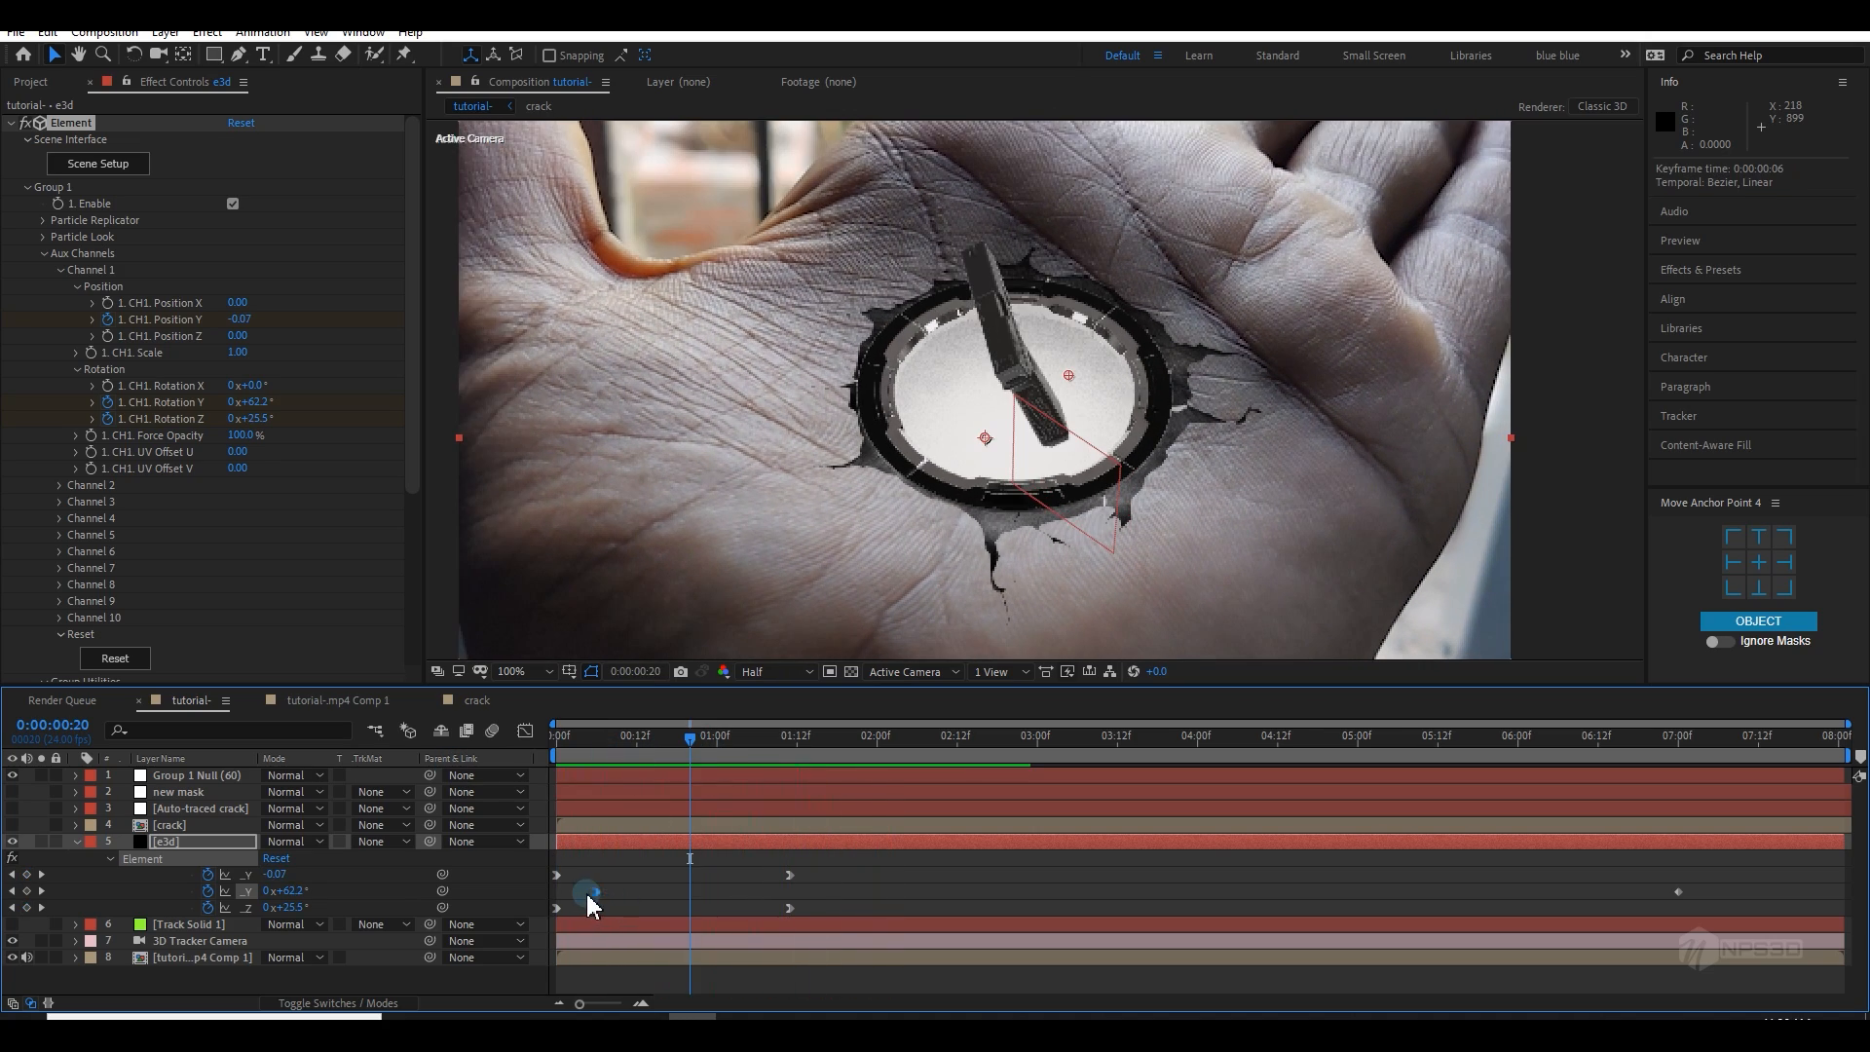
{"action": "key", "text": "space"}
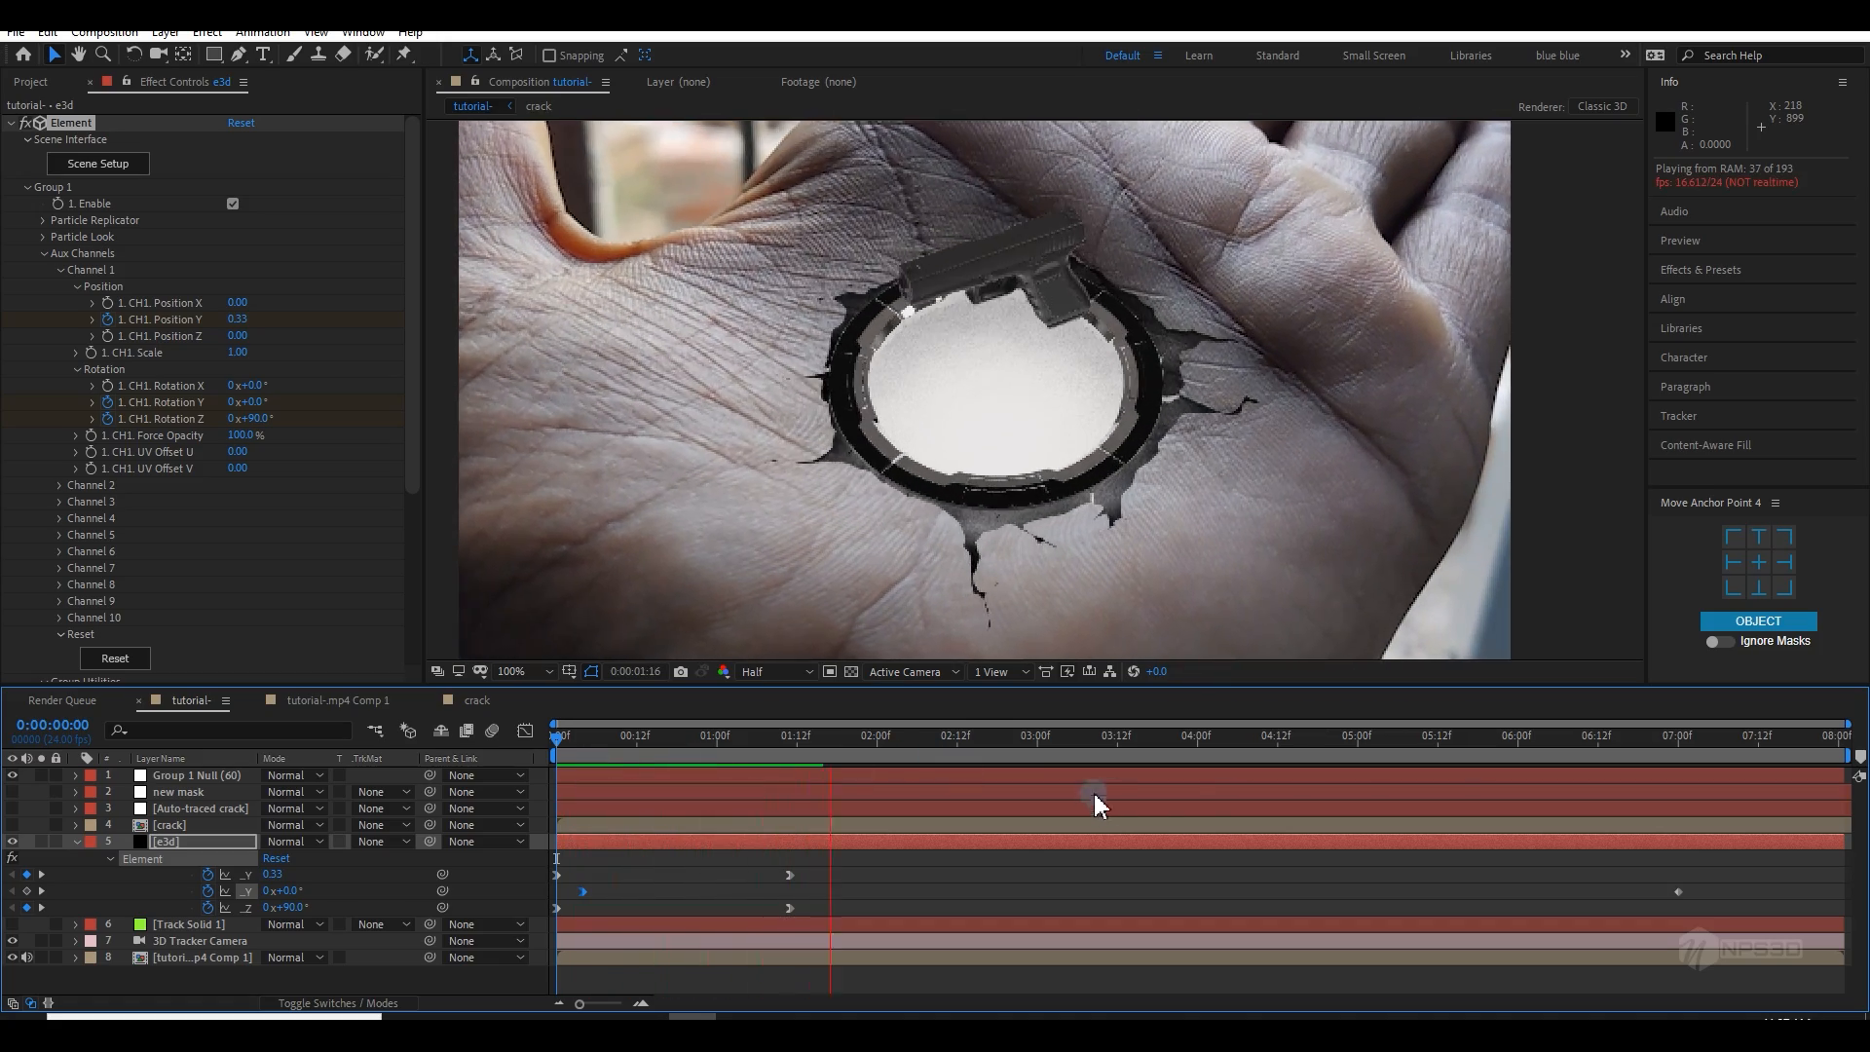
Step: Lower the handgun at the end by keyframing Position Y at 0:00:06:13 and setting it to 0.33 at 0:00:08:00
{"action": "left_click_drag", "start_coordinate": [1511, 740], "coordinate": [1604, 737]}
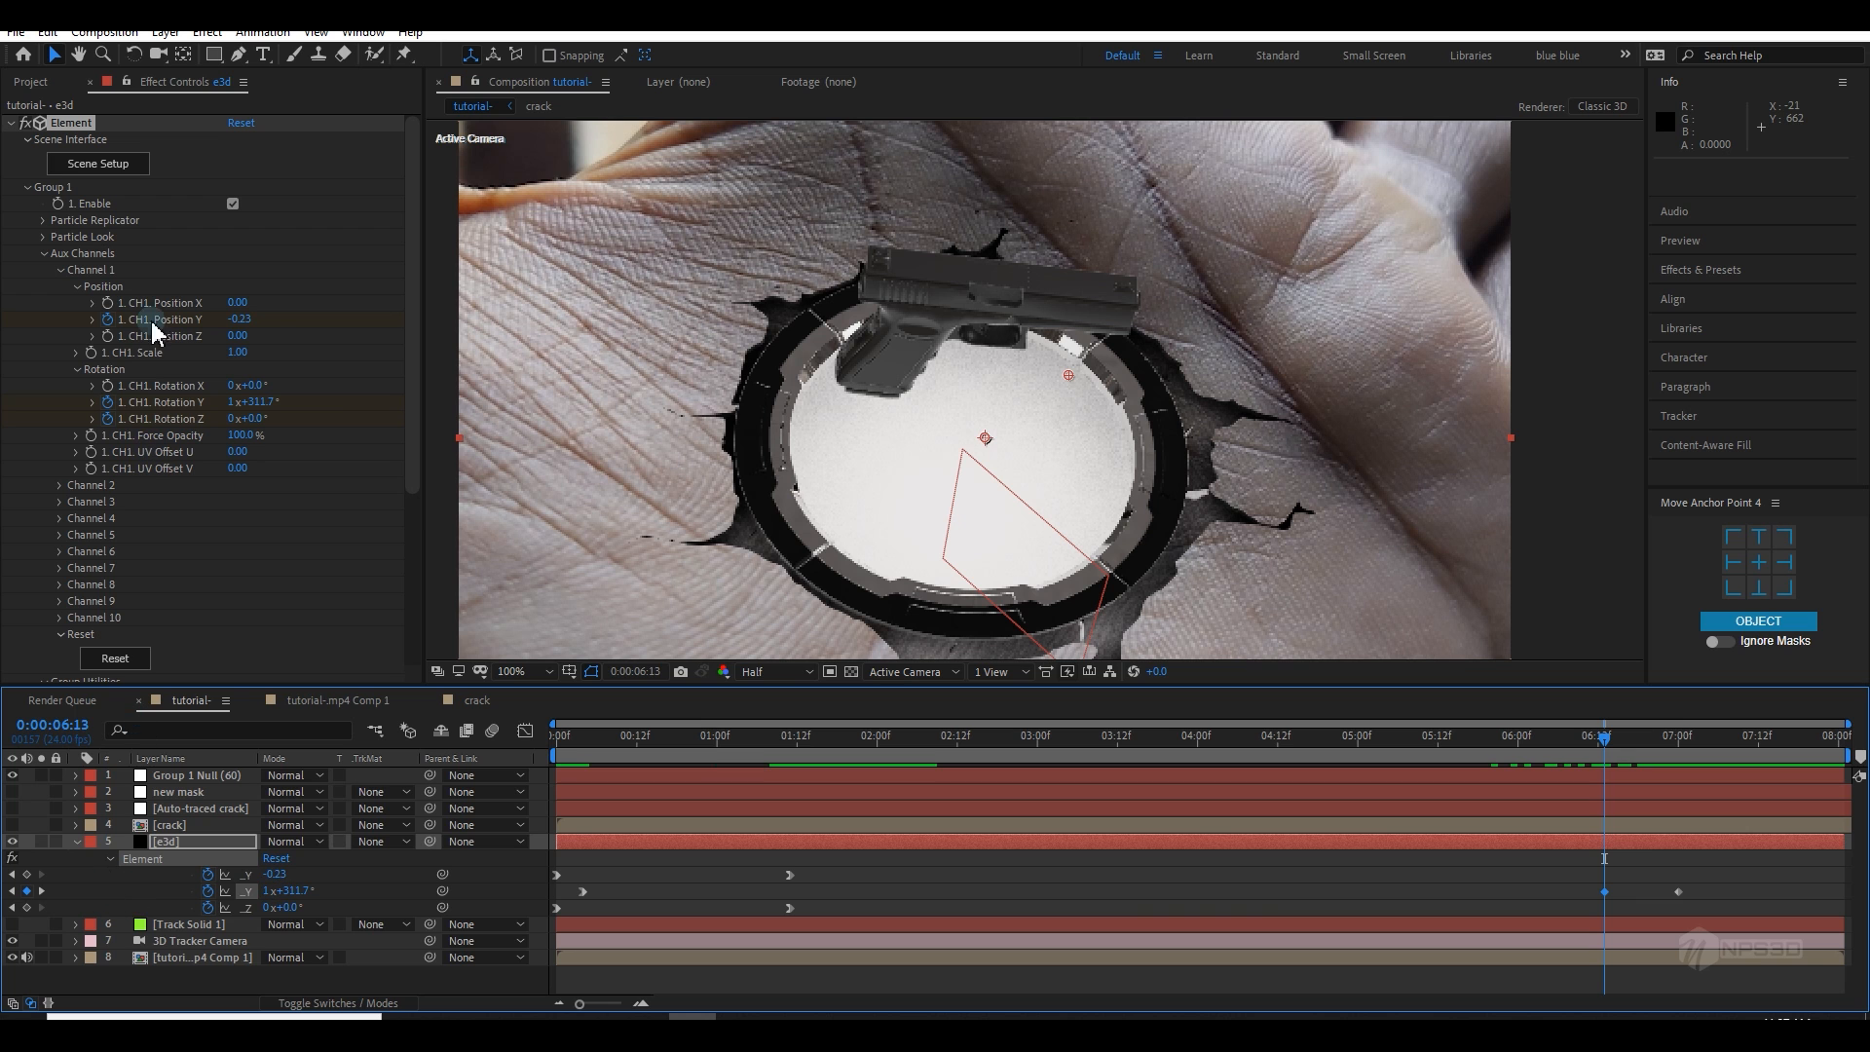
{"action": "key", "text": "ctrl+z"}
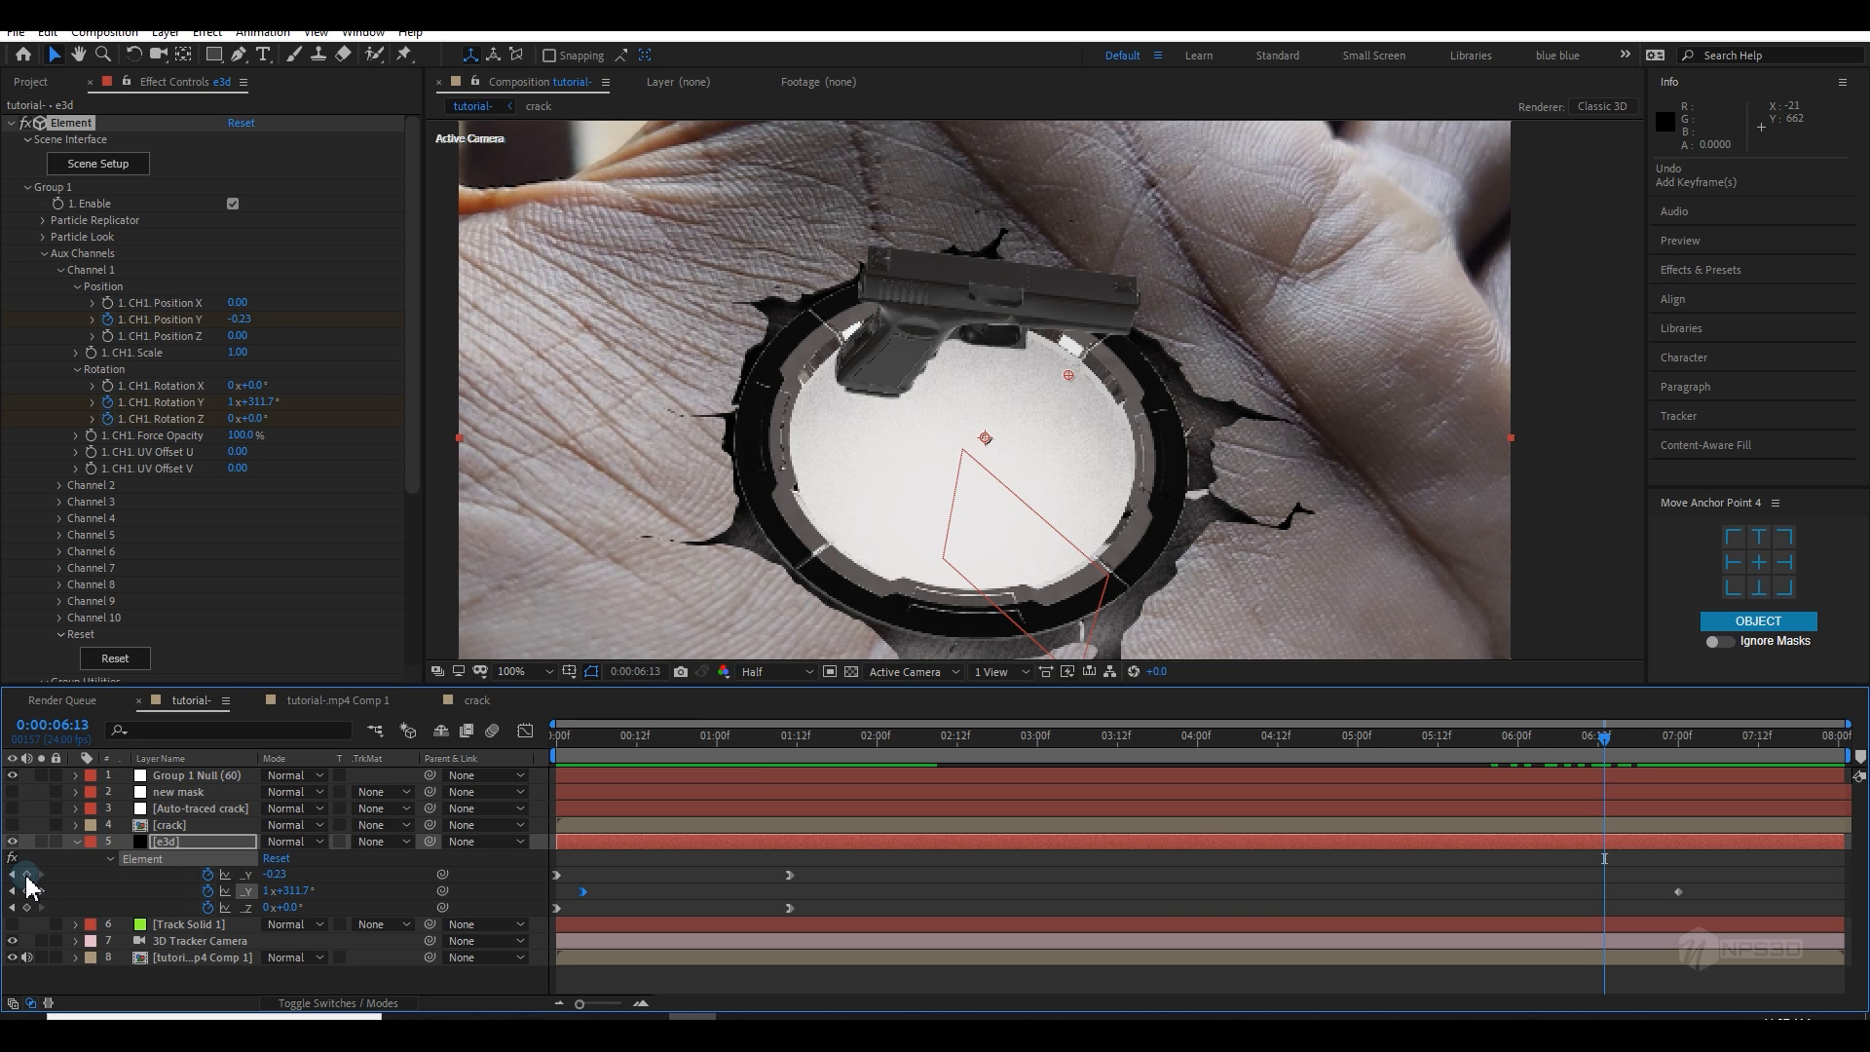
{"action": "left_click_drag", "start_coordinate": [1634, 735], "coordinate": [1846, 765]}
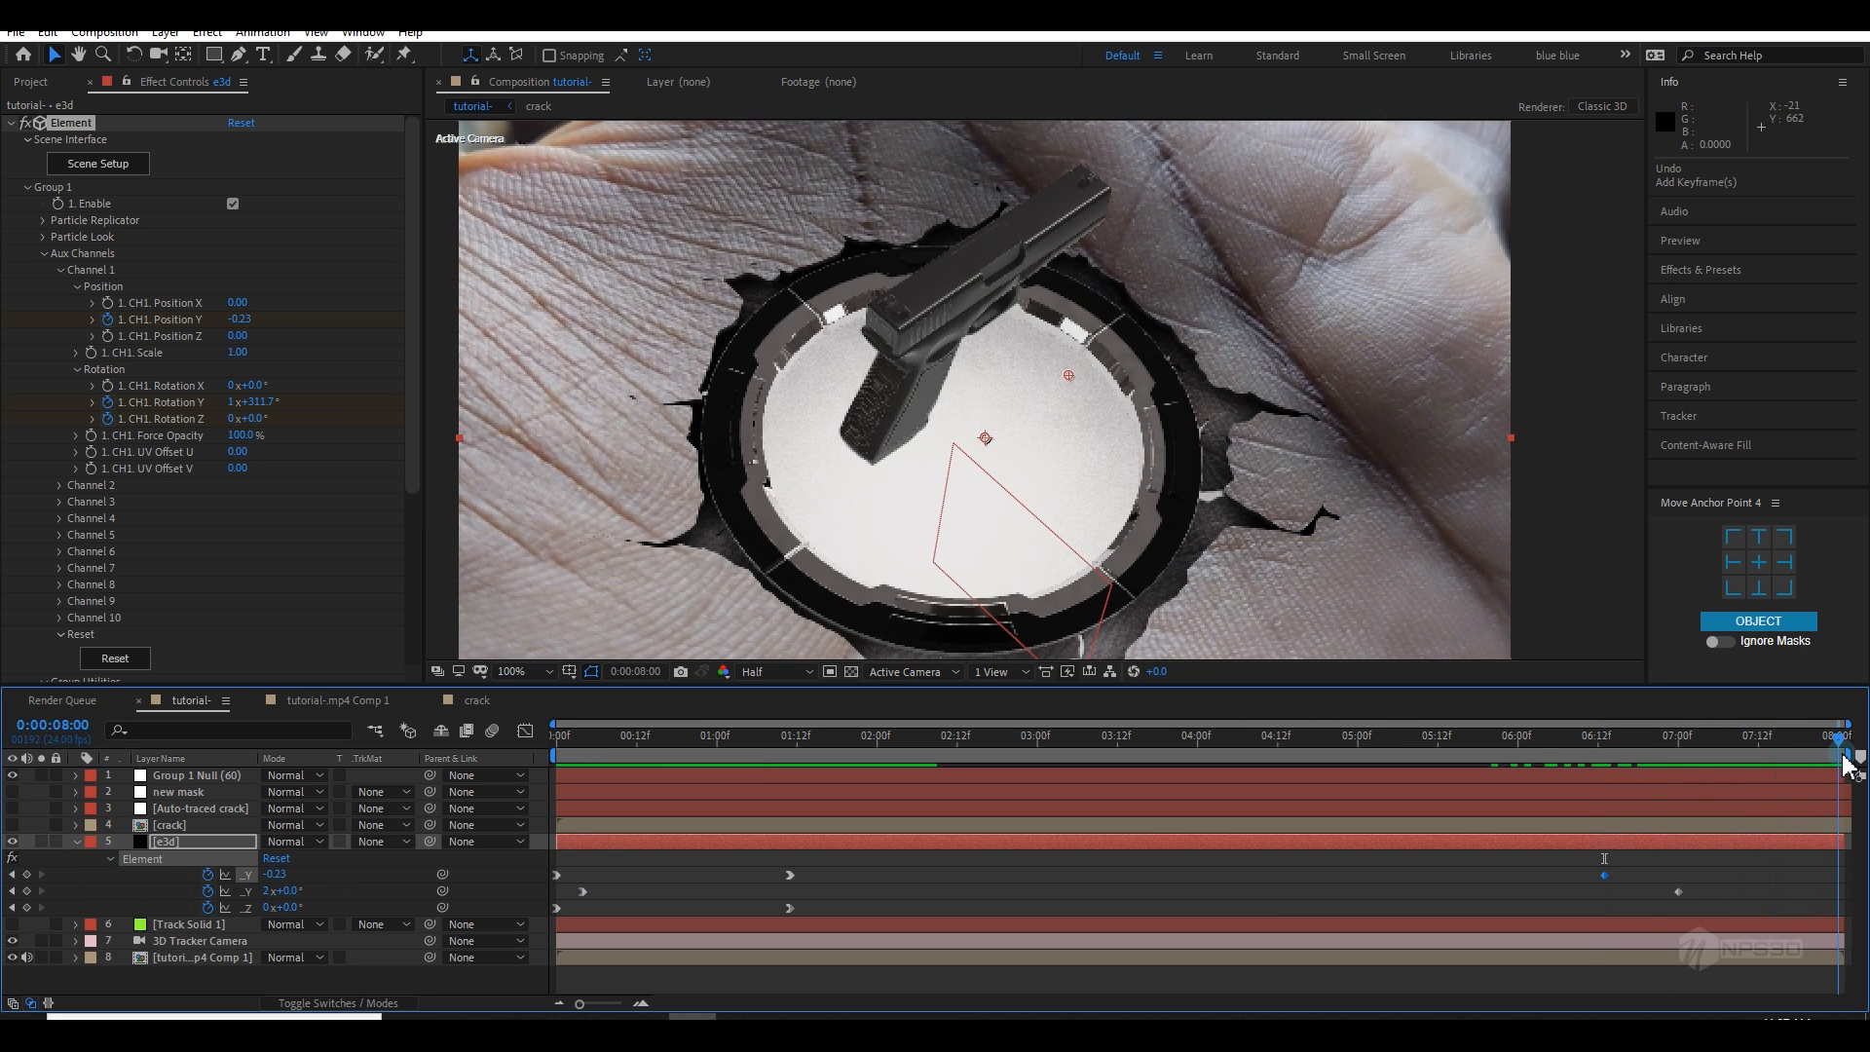
{"action": "left_click", "coordinate": [243, 322]}
{"action": "left_click", "coordinate": [361, 335]}
{"action": "left_click_drag", "start_coordinate": [577, 741], "coordinate": [552, 876]}
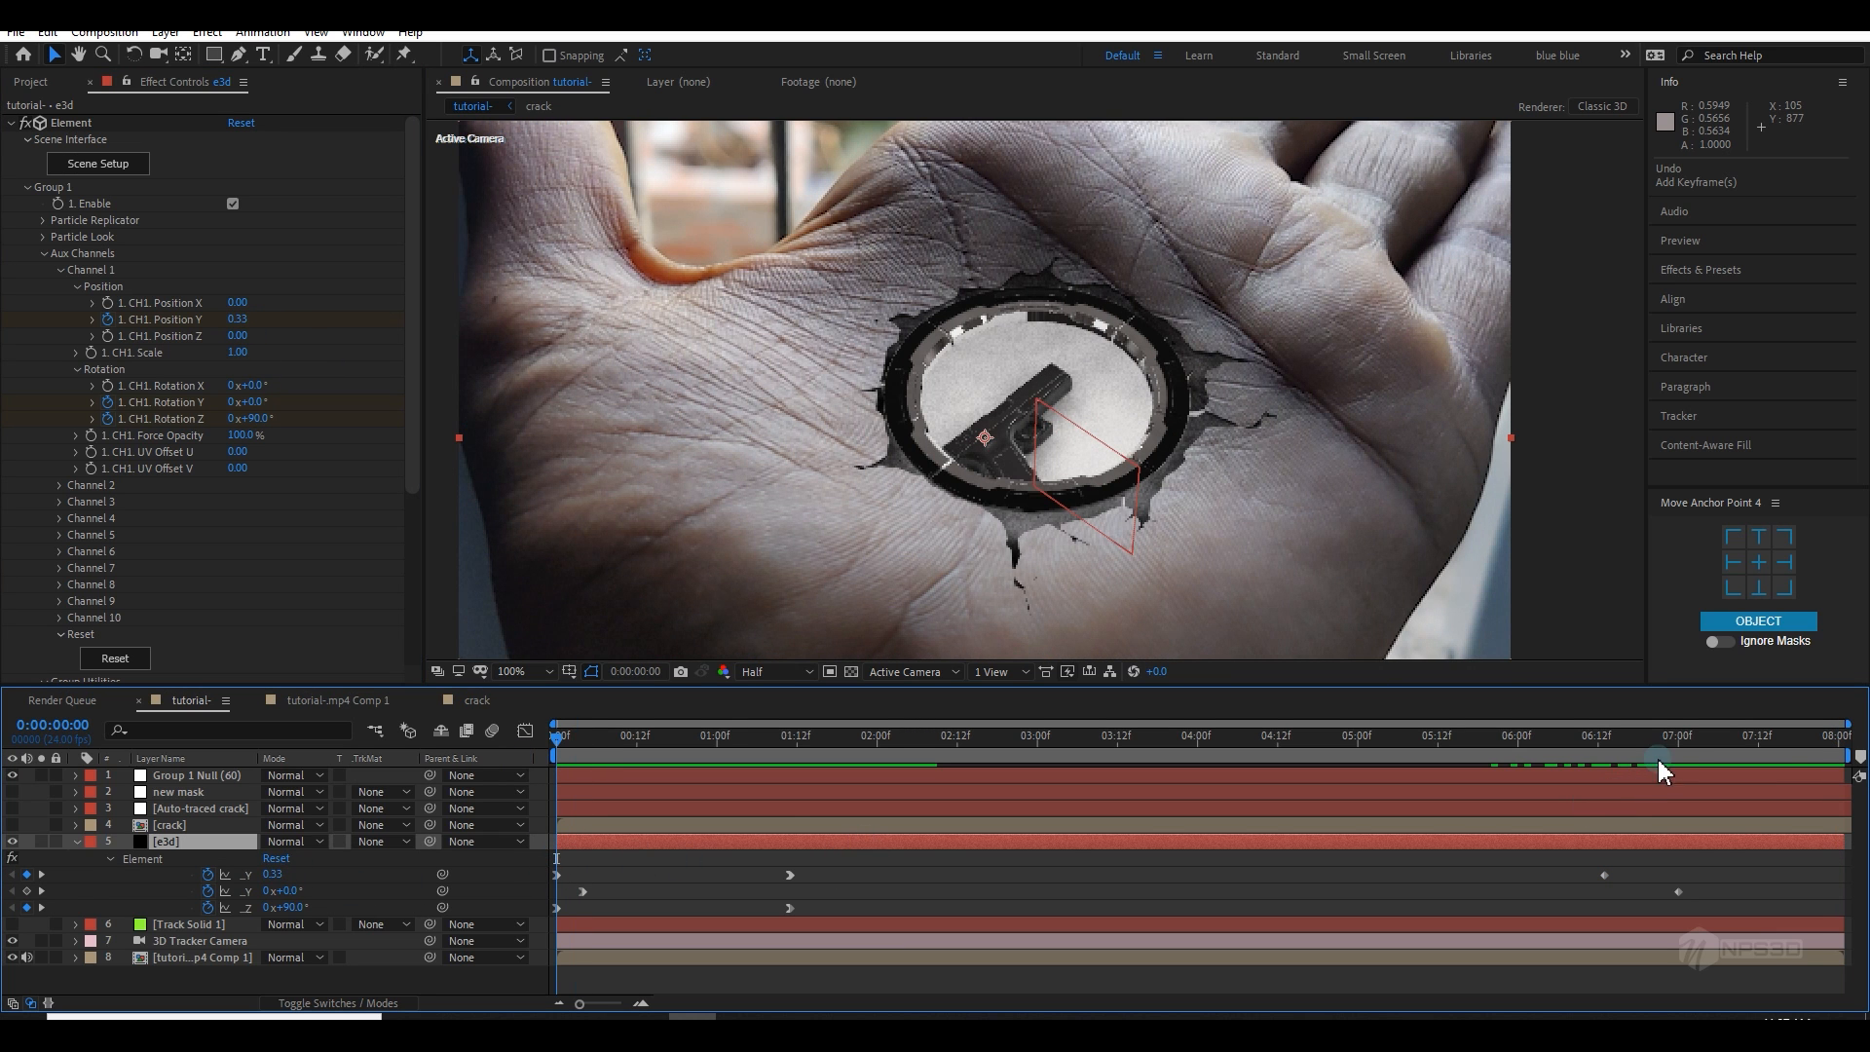
{"action": "left_click_drag", "start_coordinate": [1657, 758], "coordinate": [1842, 750]}
{"action": "left_click", "coordinate": [243, 321]}
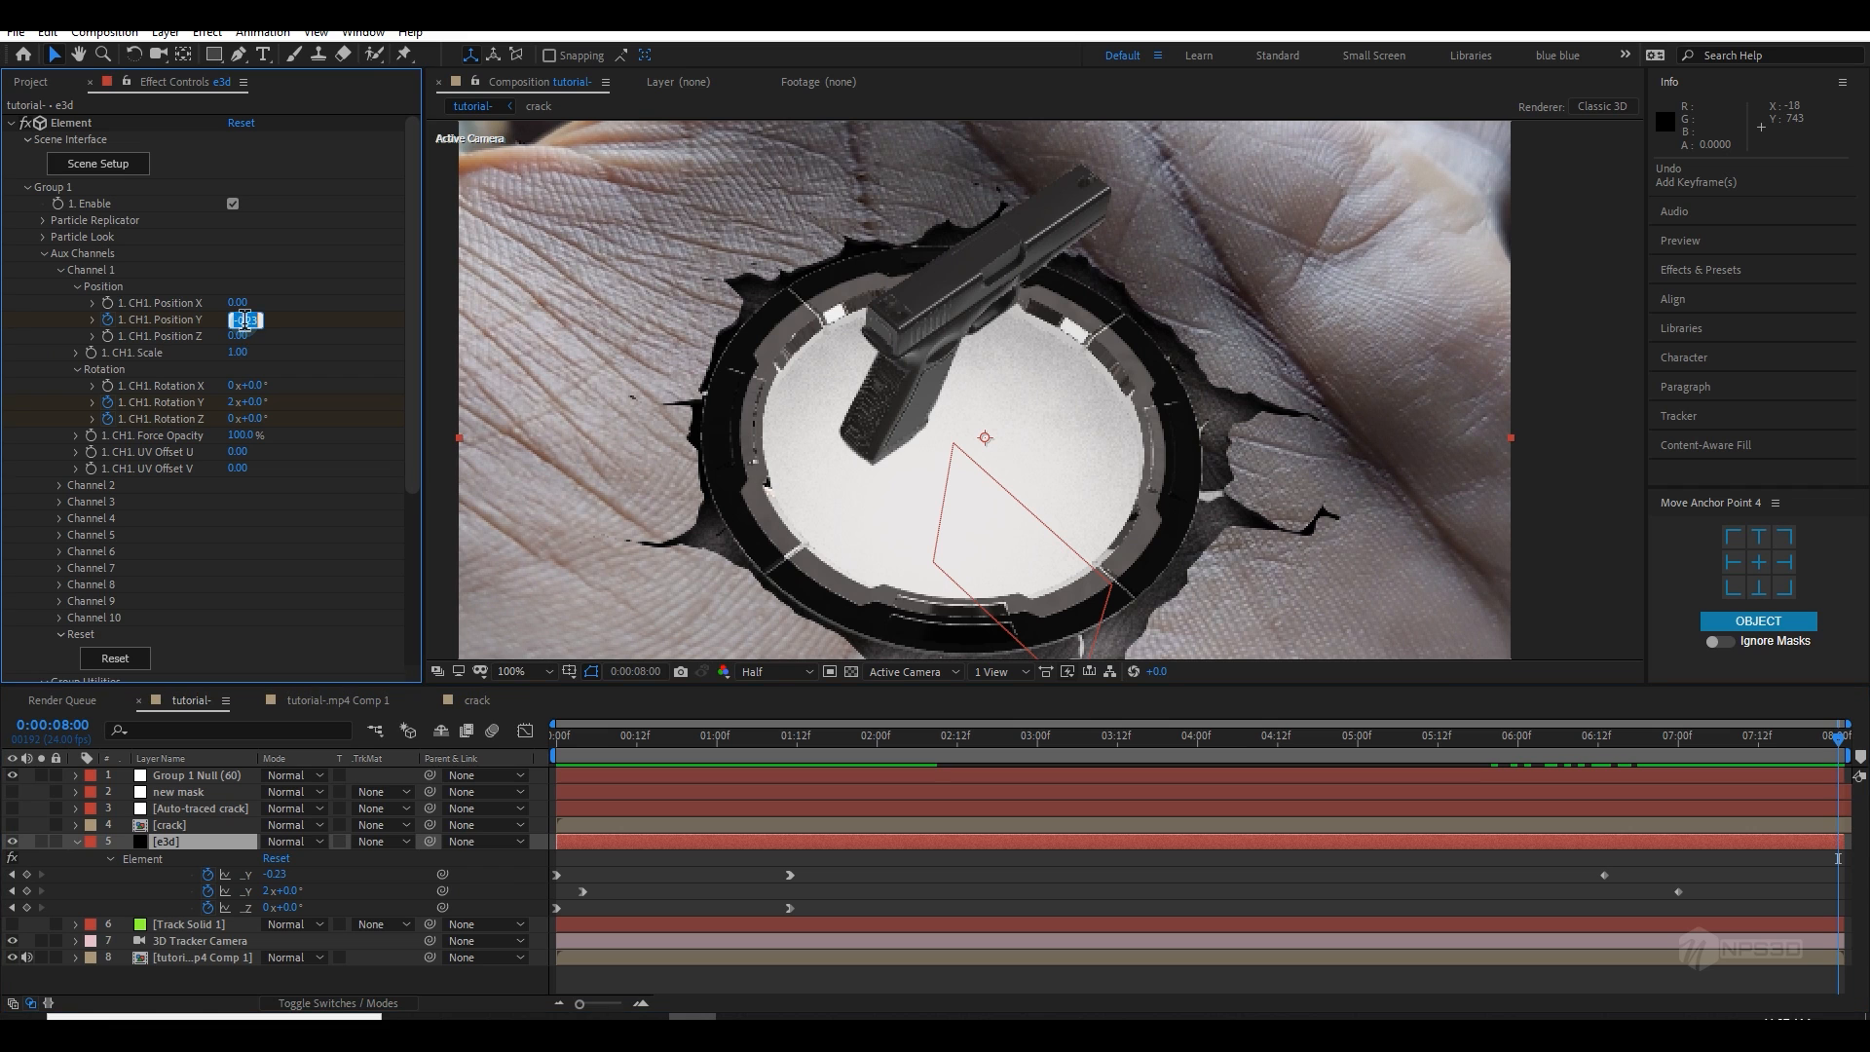
{"action": "type", "text": ".33"}
{"action": "key", "text": "Return"}
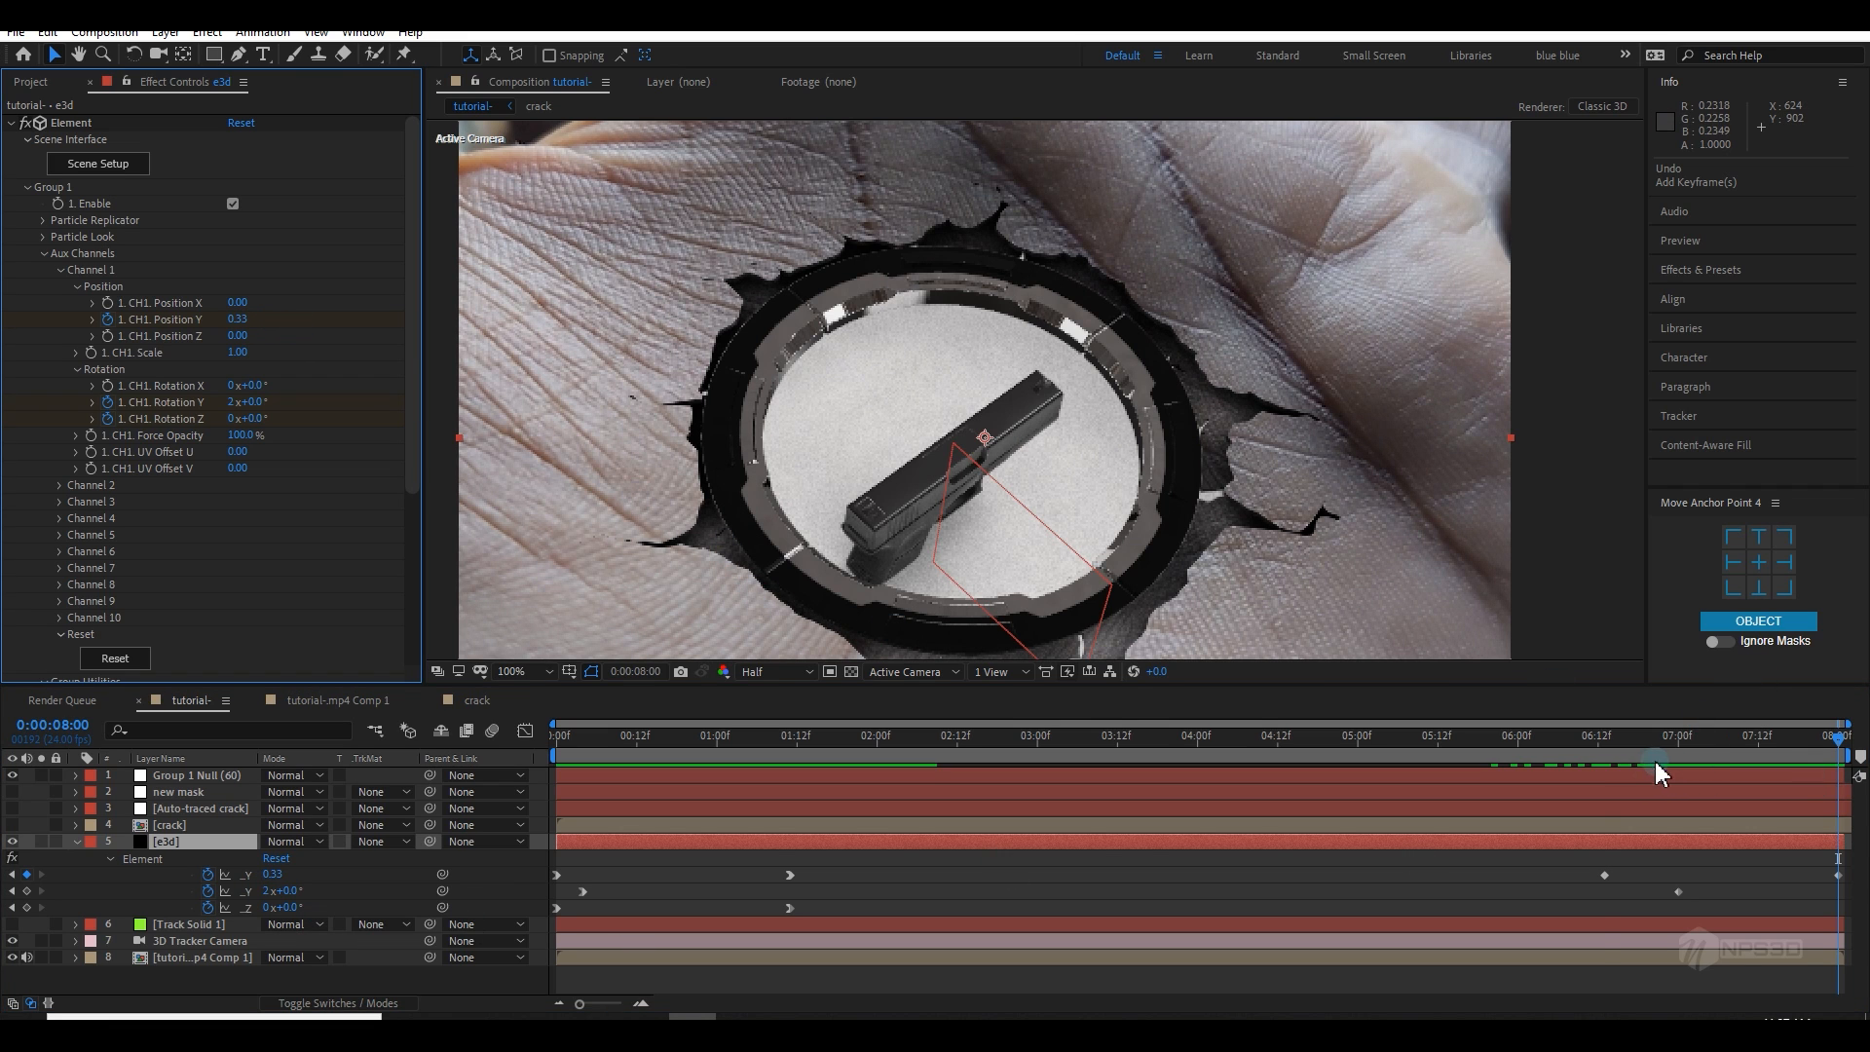
Step: Tilt the handgun back by keyframing Rotation Z at 0:00:06:13 and setting it to 90° at 0:00:08:00
{"action": "left_click_drag", "start_coordinate": [1656, 763], "coordinate": [1606, 750]}
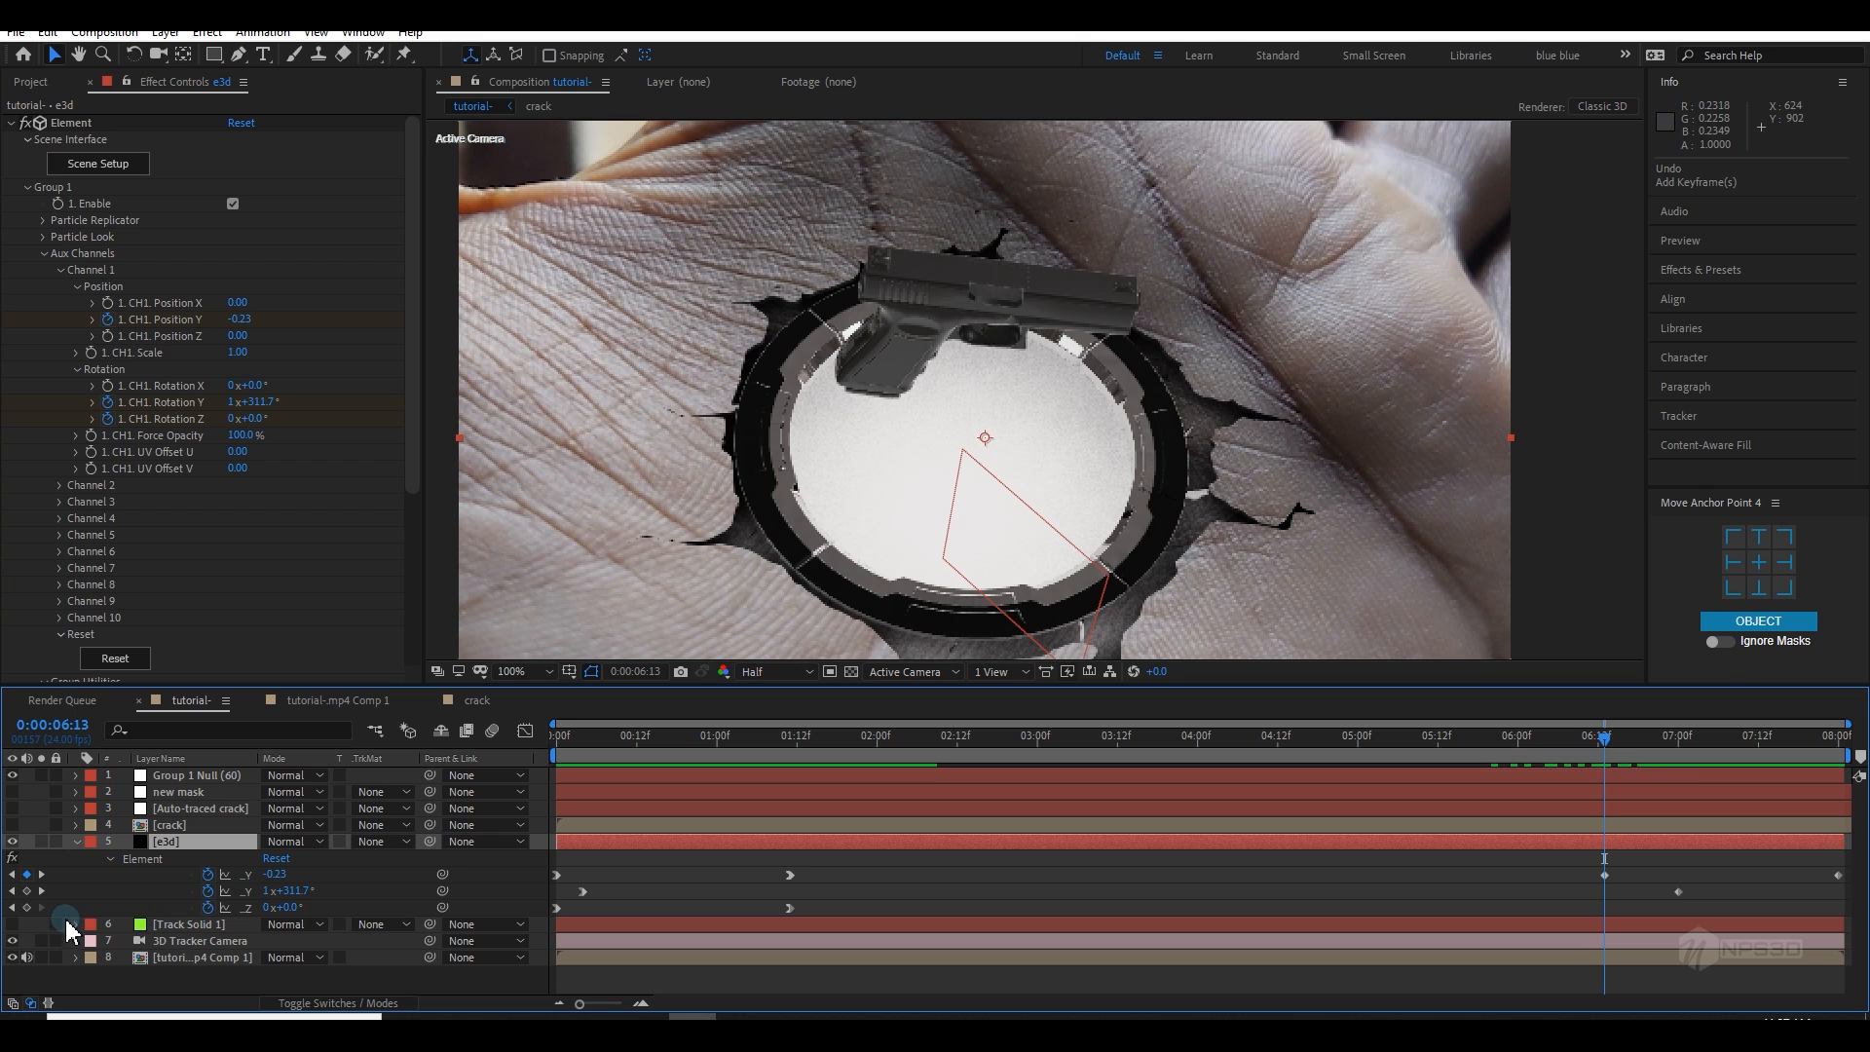
{"action": "left_click", "coordinate": [27, 907]}
{"action": "left_click", "coordinate": [1570, 861]}
{"action": "left_click_drag", "start_coordinate": [1635, 751], "coordinate": [1839, 743]}
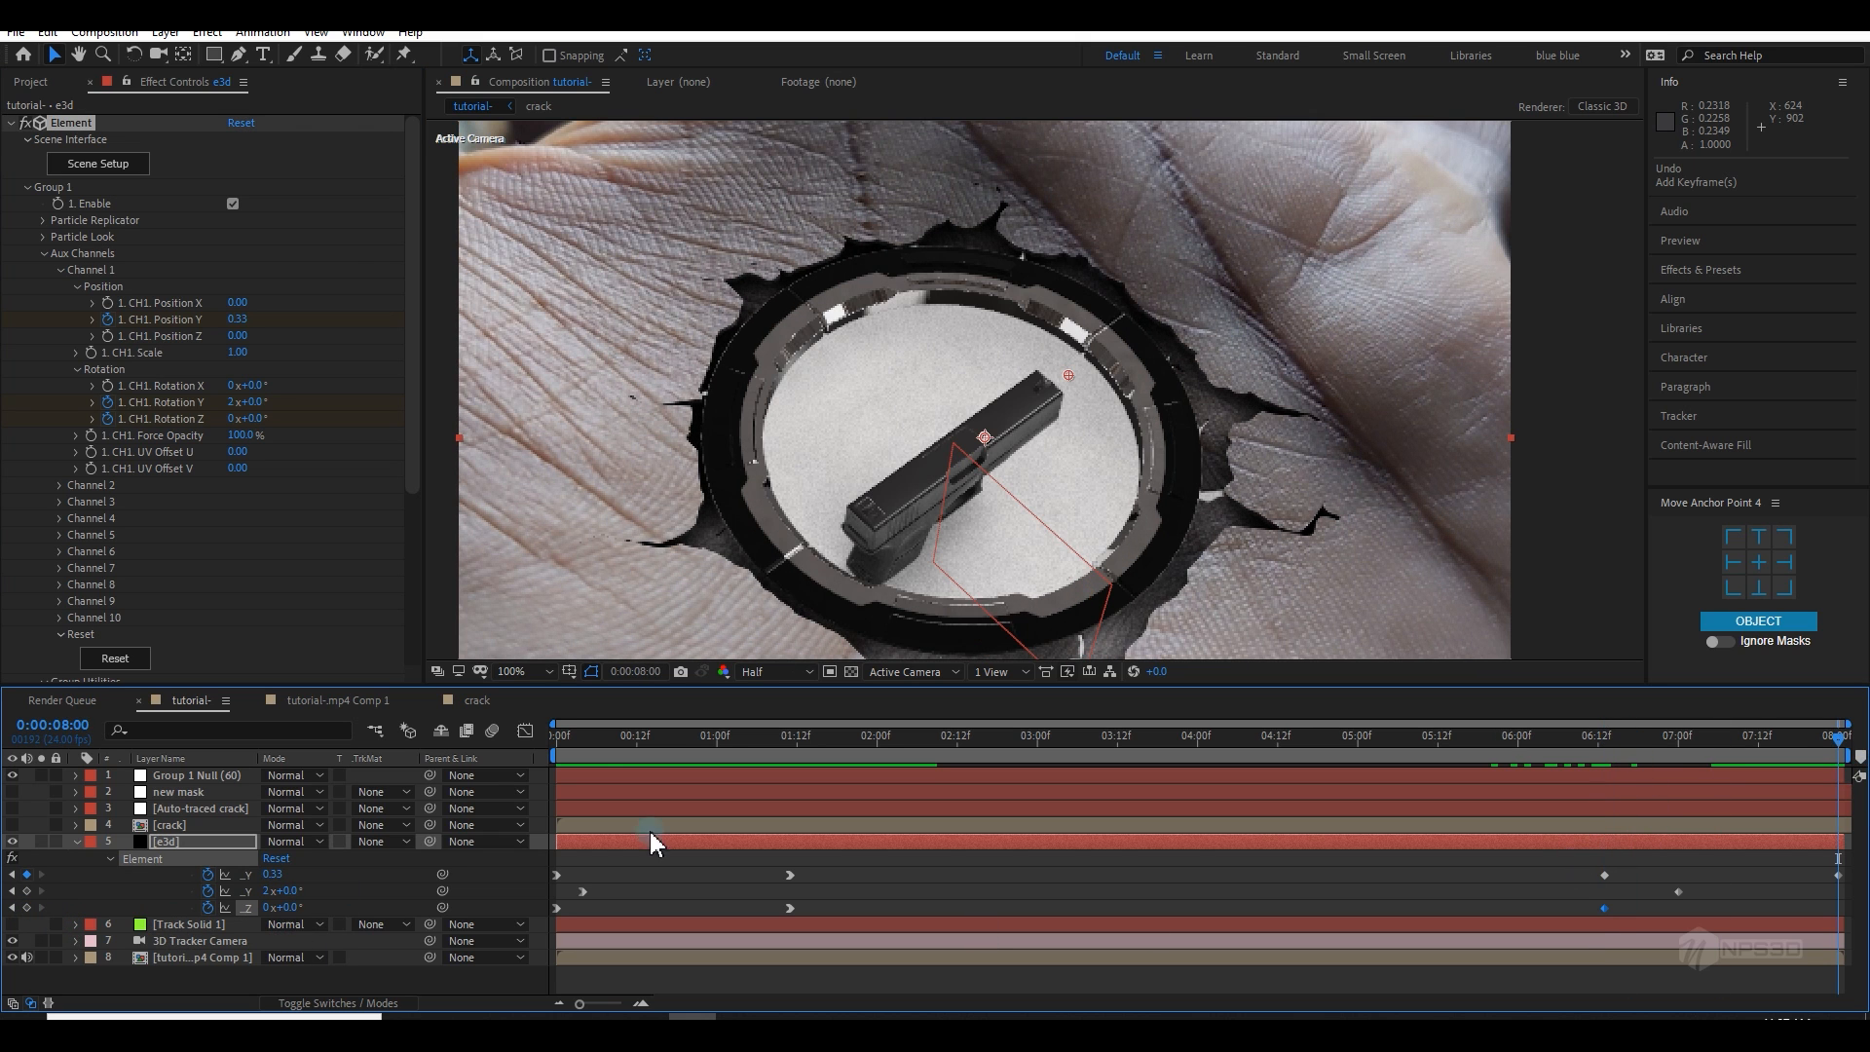
{"action": "left_click_drag", "start_coordinate": [574, 753], "coordinate": [553, 752]}
{"action": "key", "text": "End"}
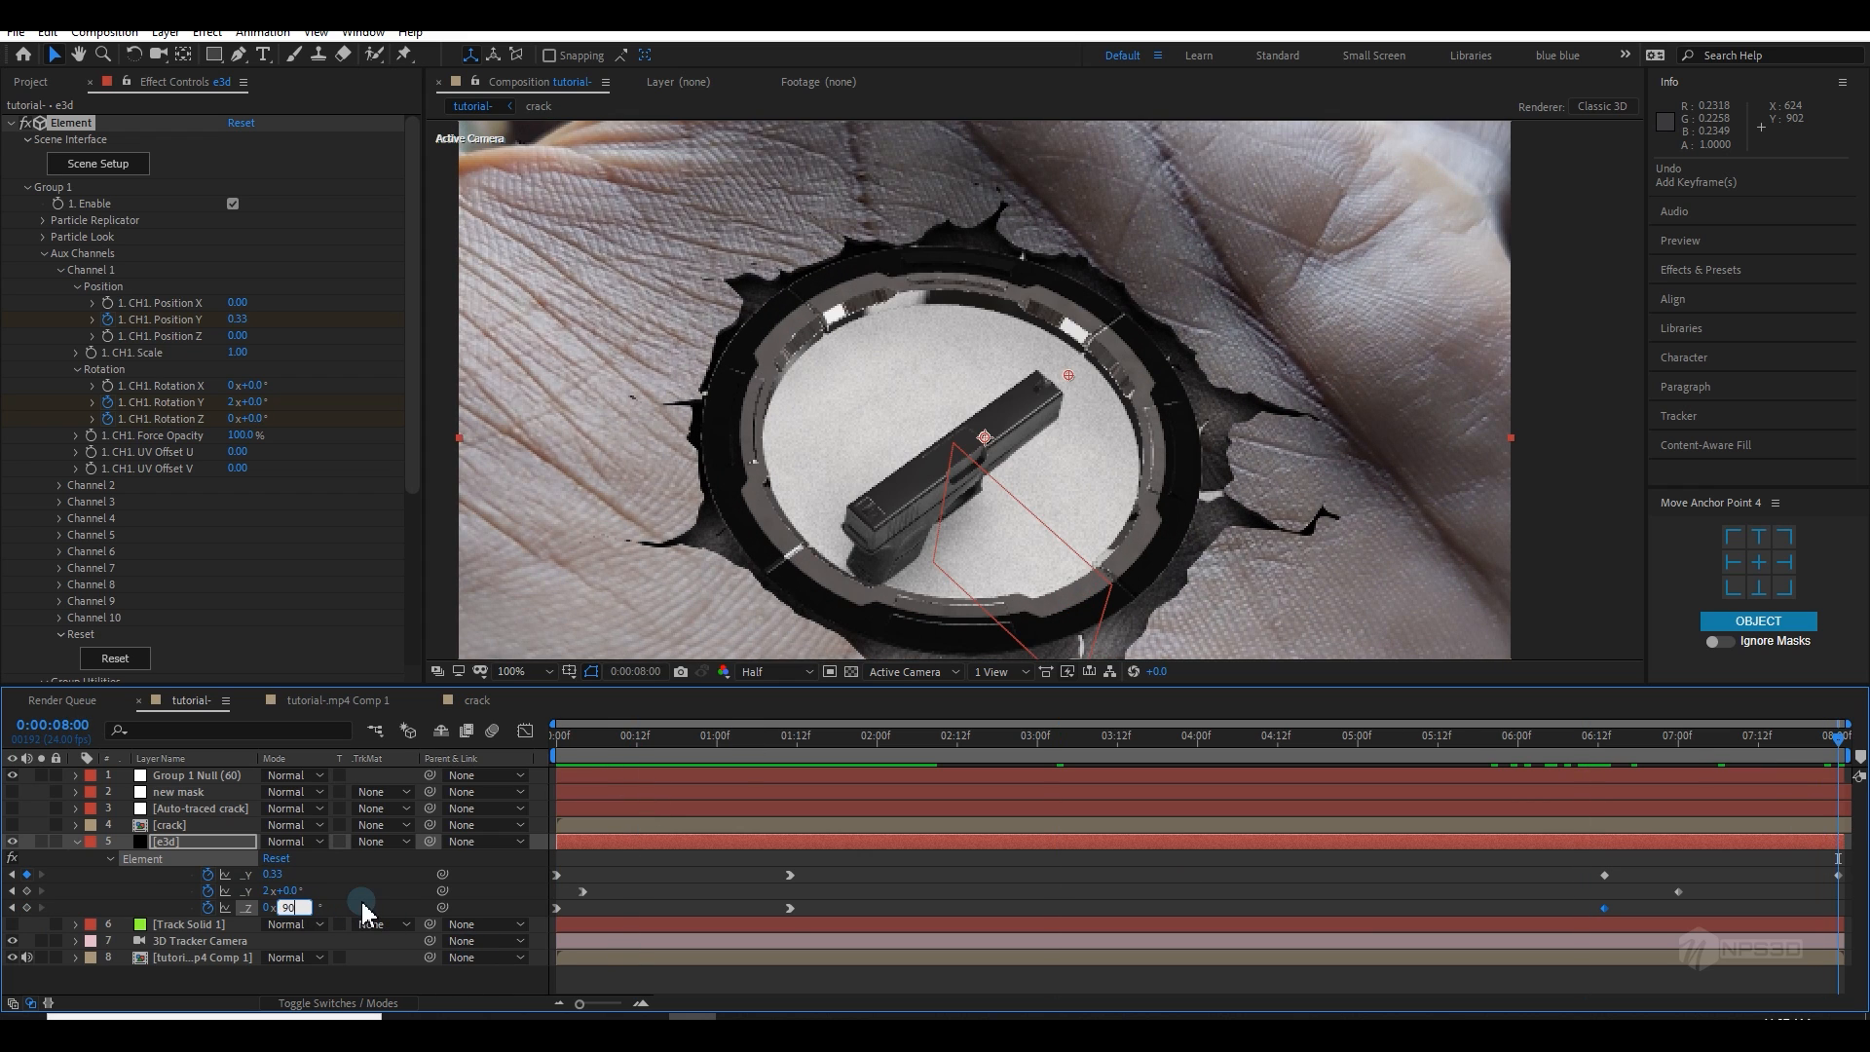
{"action": "key", "text": "Return"}
Step: Preview the handgun's lowering from 0:00:06:06 and inspect the frame at 0:00:07:07
{"action": "left_click", "coordinate": [1558, 758]}
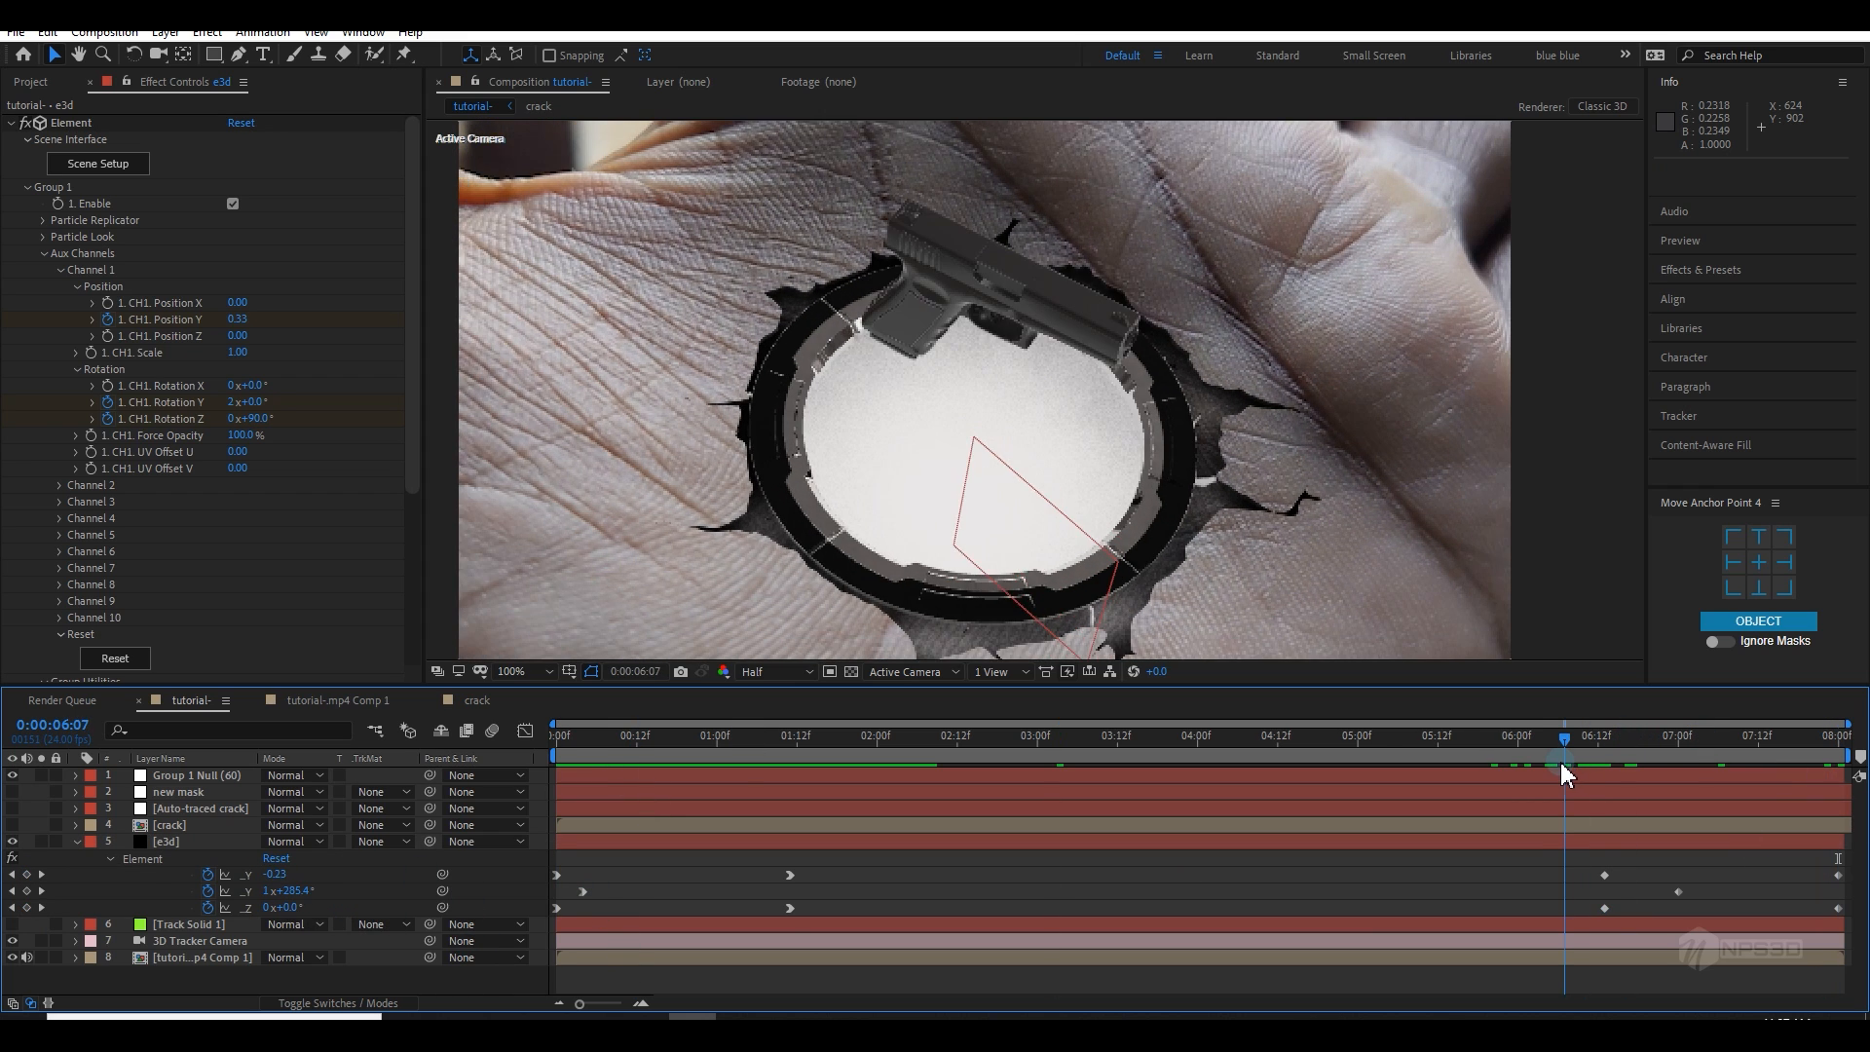
{"action": "key", "text": "space"}
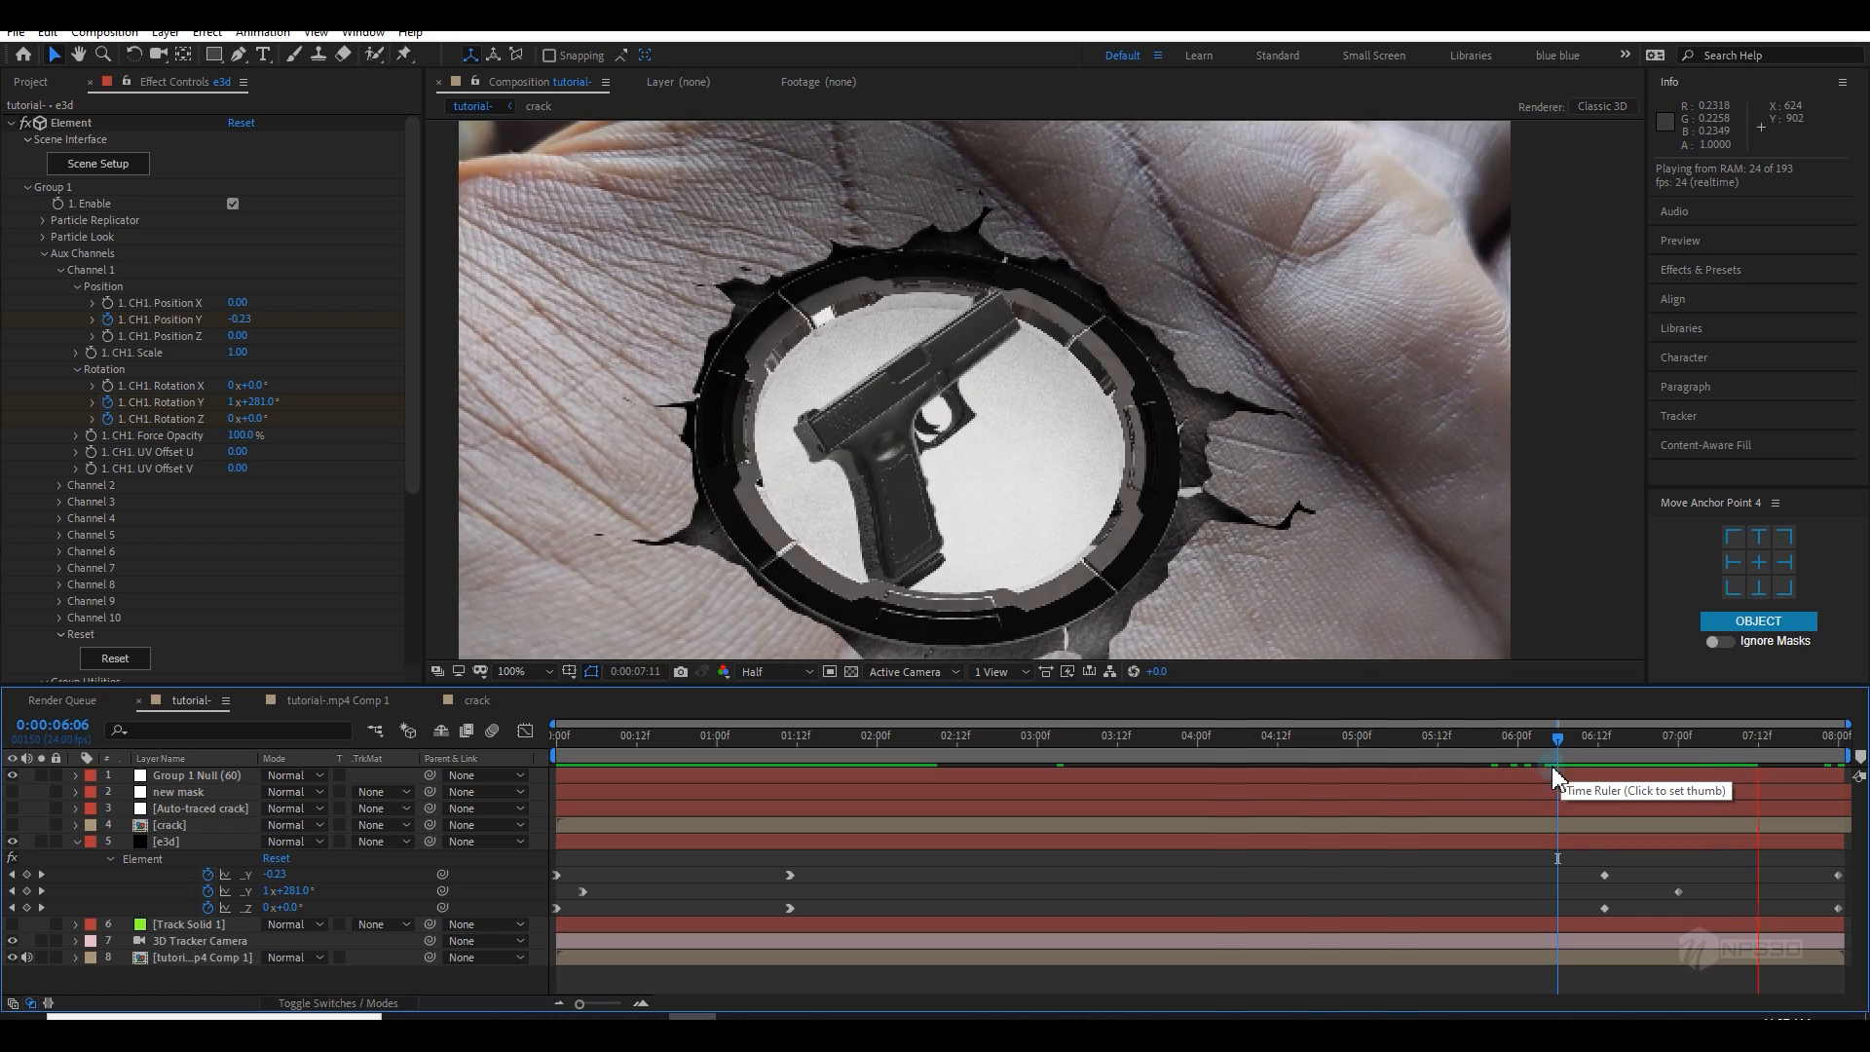
{"action": "left_click_drag", "start_coordinate": [1574, 737], "coordinate": [1722, 750]}
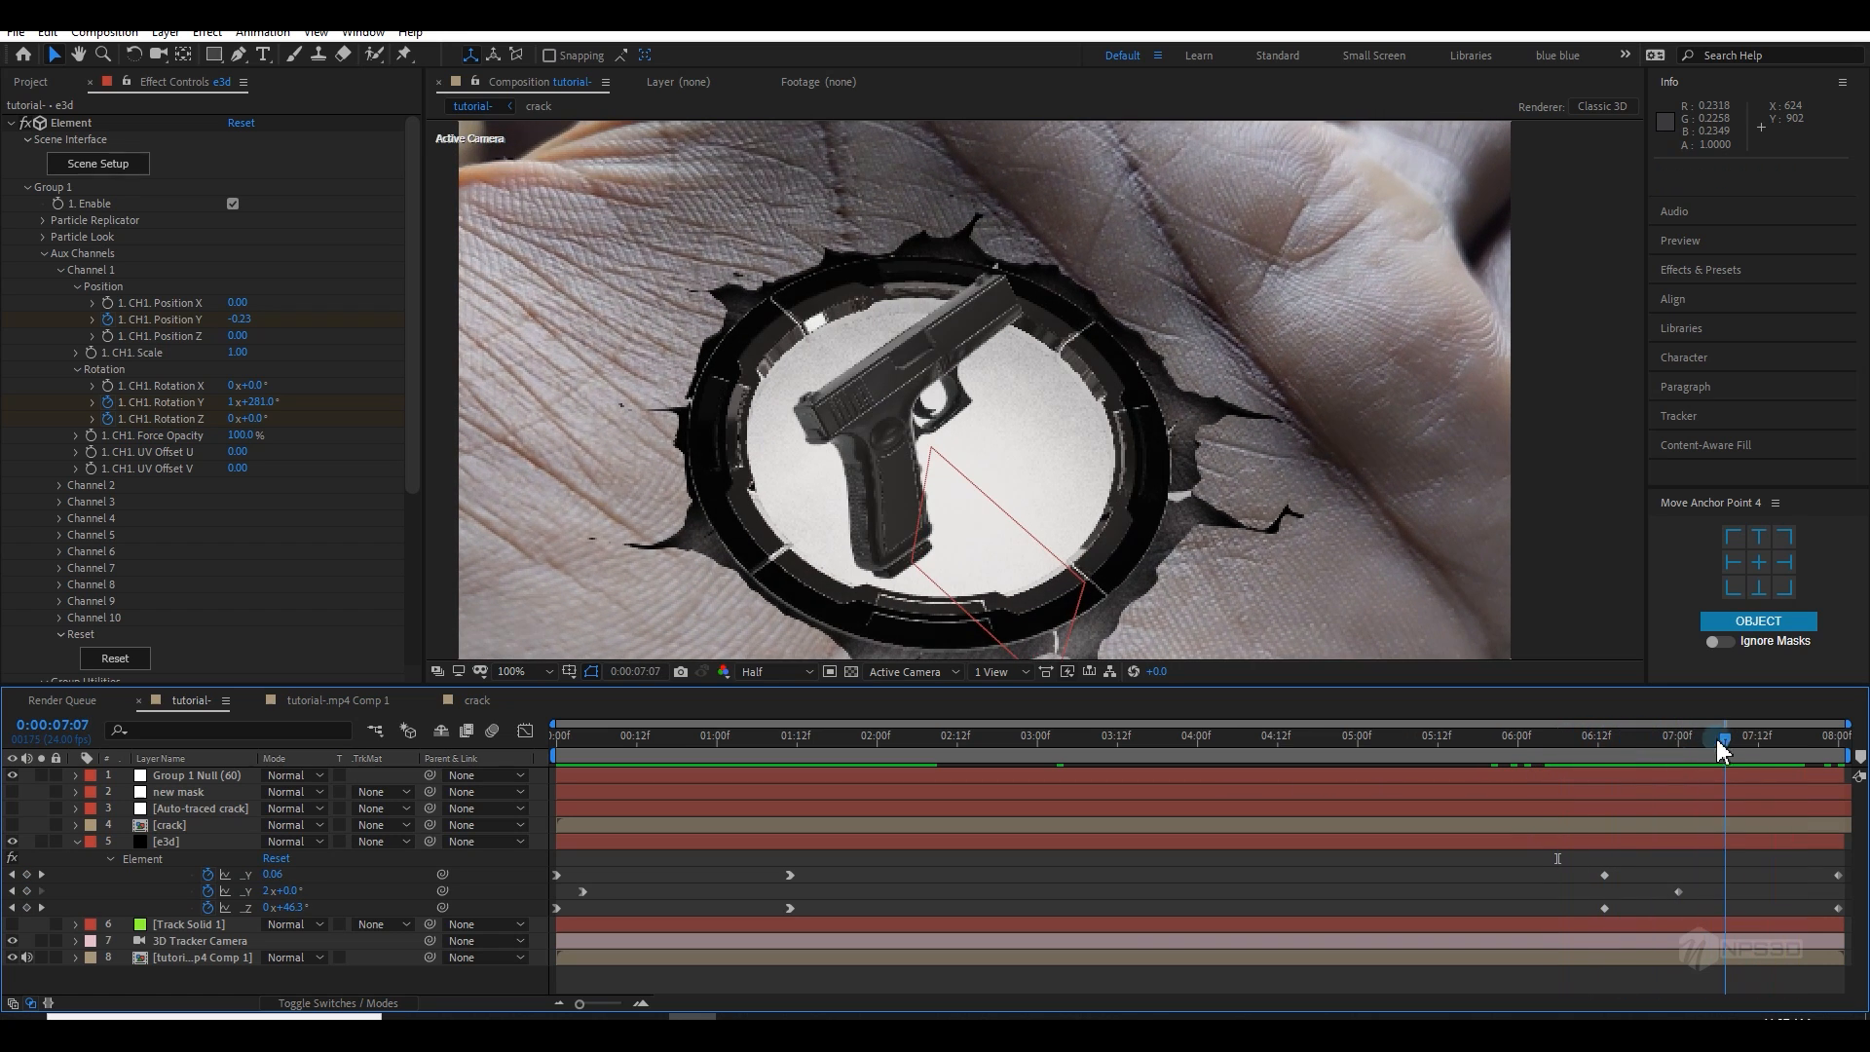
Step: Apply Easy Ease In to all Position Y, Rotation Y and Rotation Z keyframes from 0:00:06:13 onward, and preview the ending
{"action": "left_click_drag", "start_coordinate": [1568, 858], "coordinate": [1846, 944]}
{"action": "right_click", "coordinate": [1605, 908]}
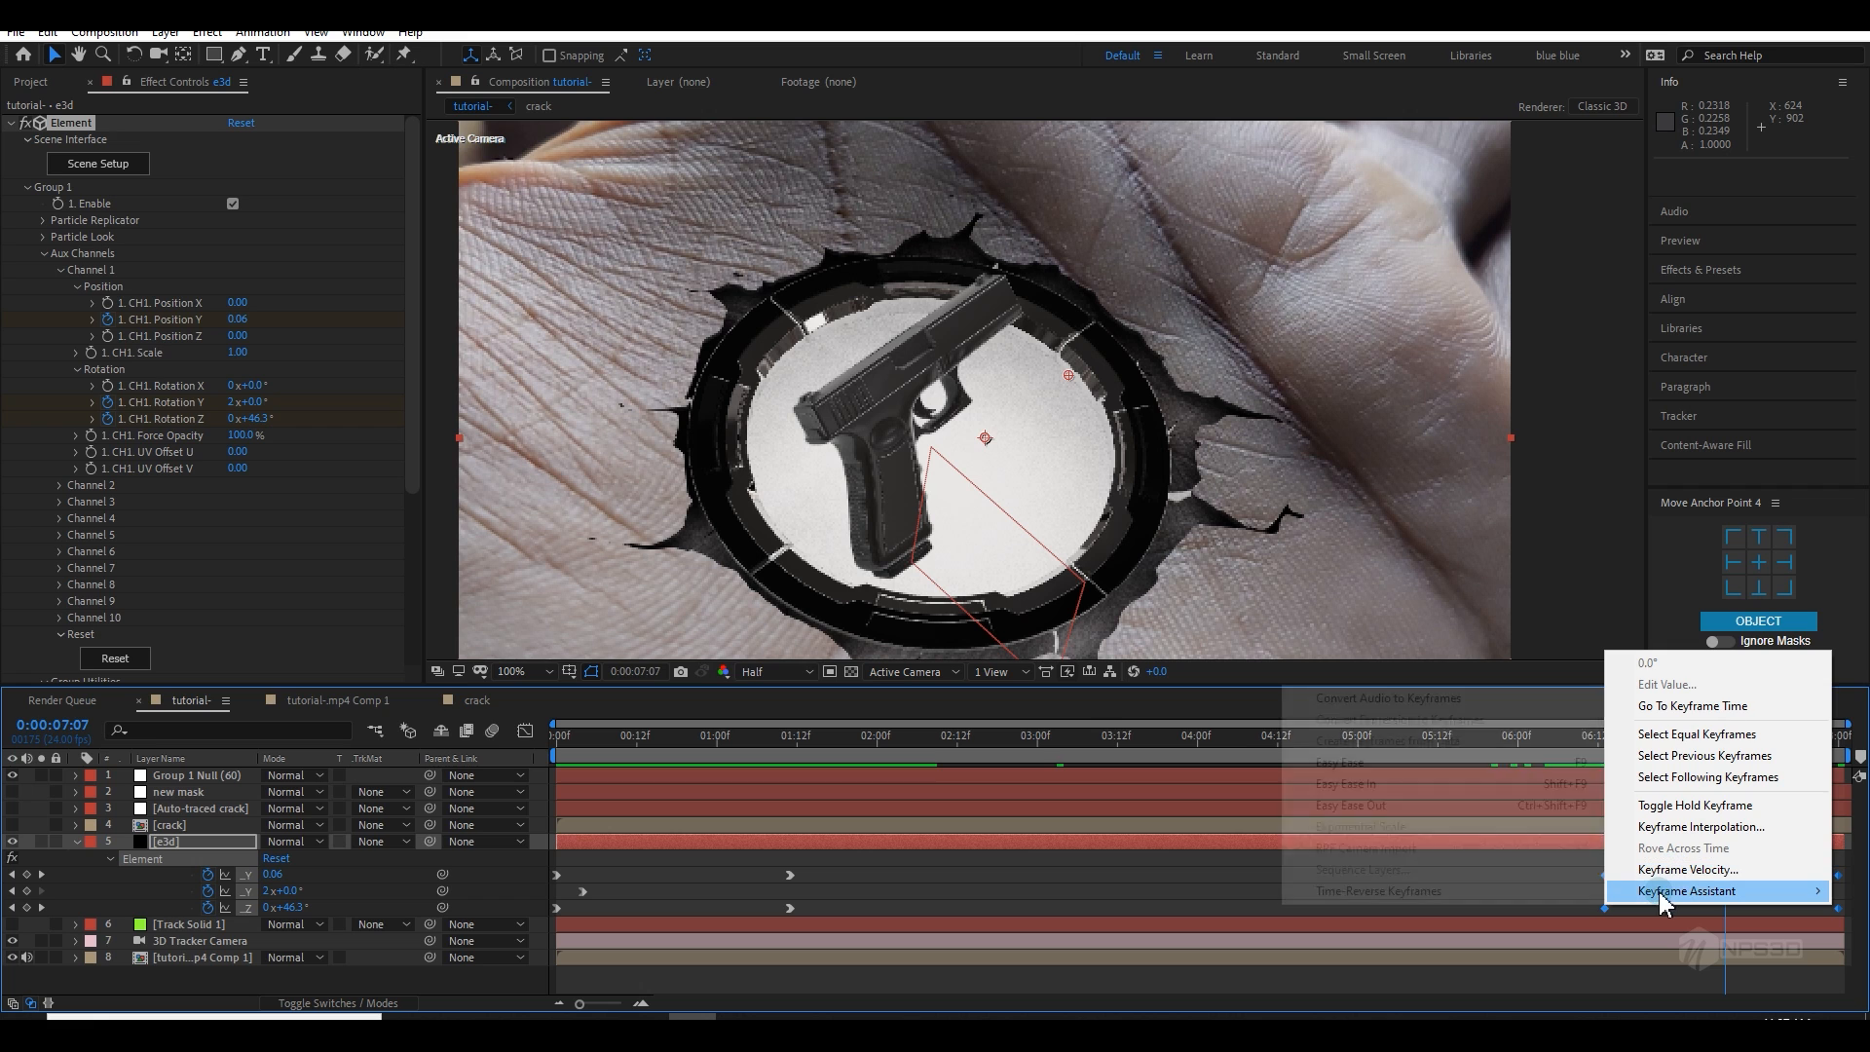
{"action": "mouse_move", "coordinate": [1690, 890]}
{"action": "left_click", "coordinate": [1403, 785]}
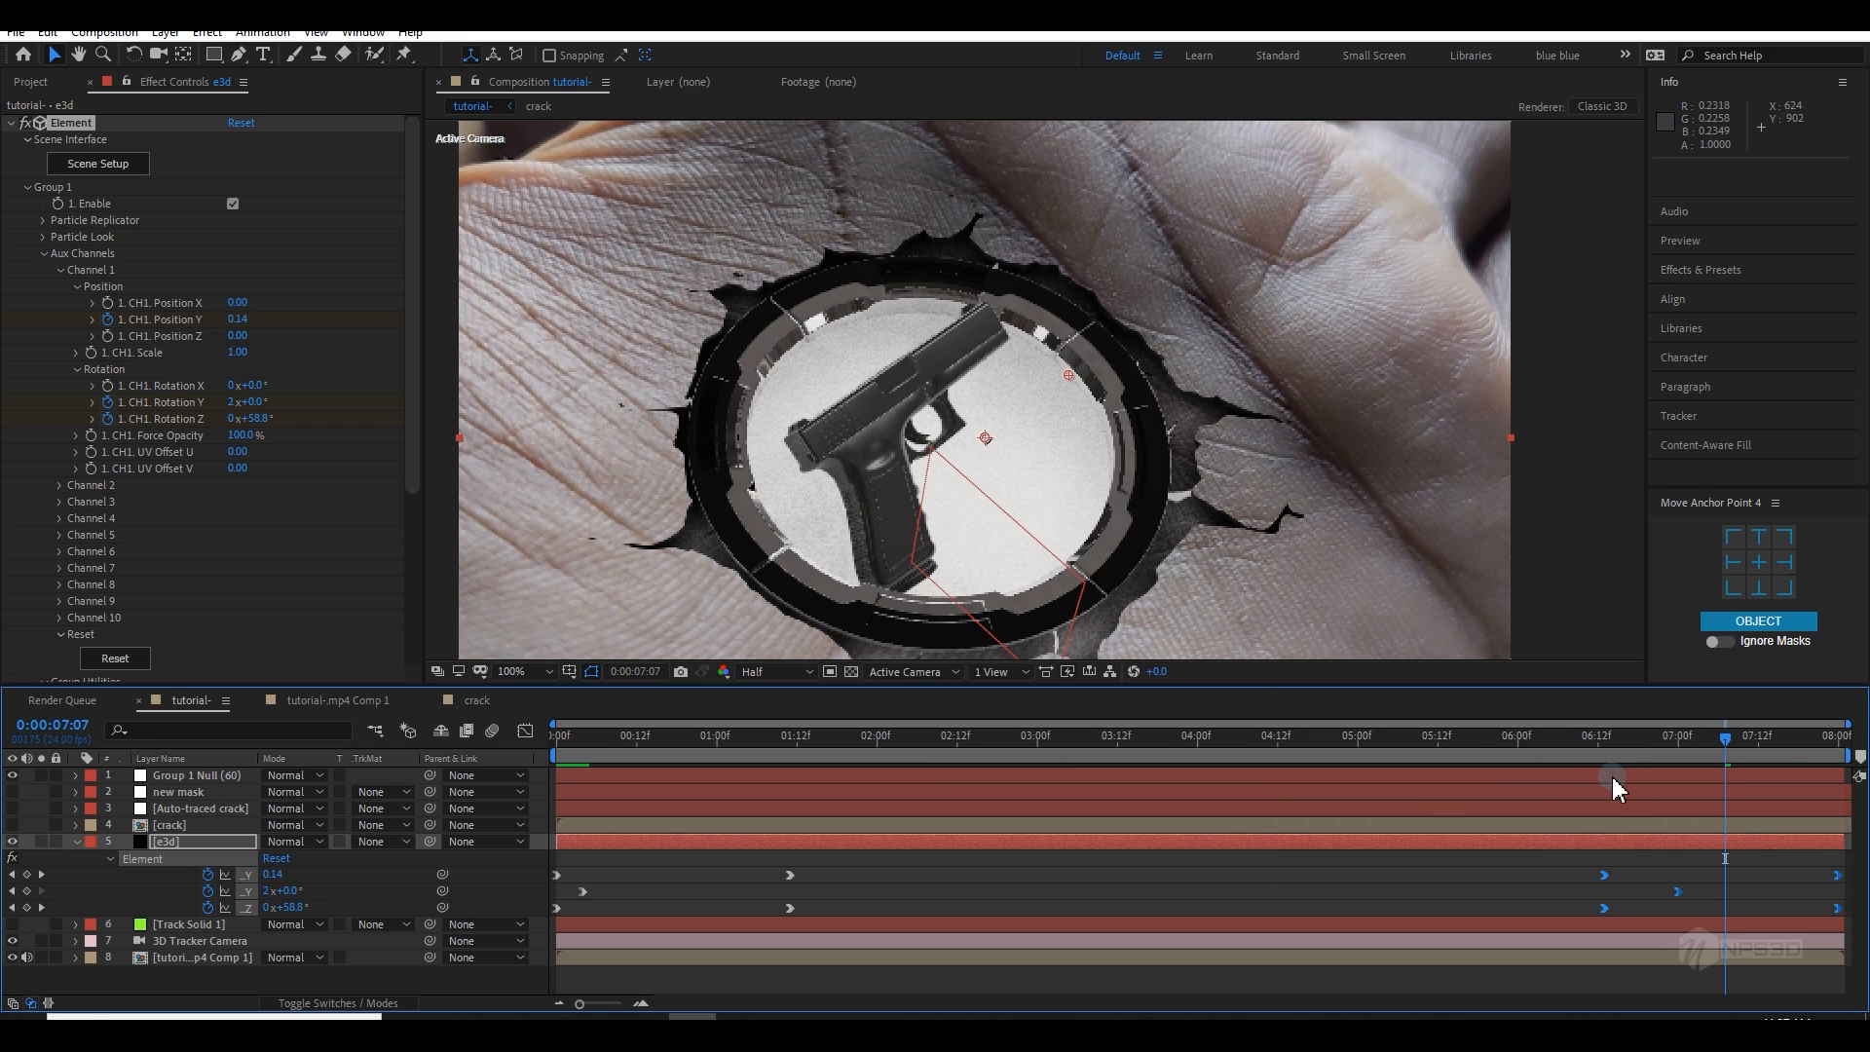
{"action": "key", "text": "space"}
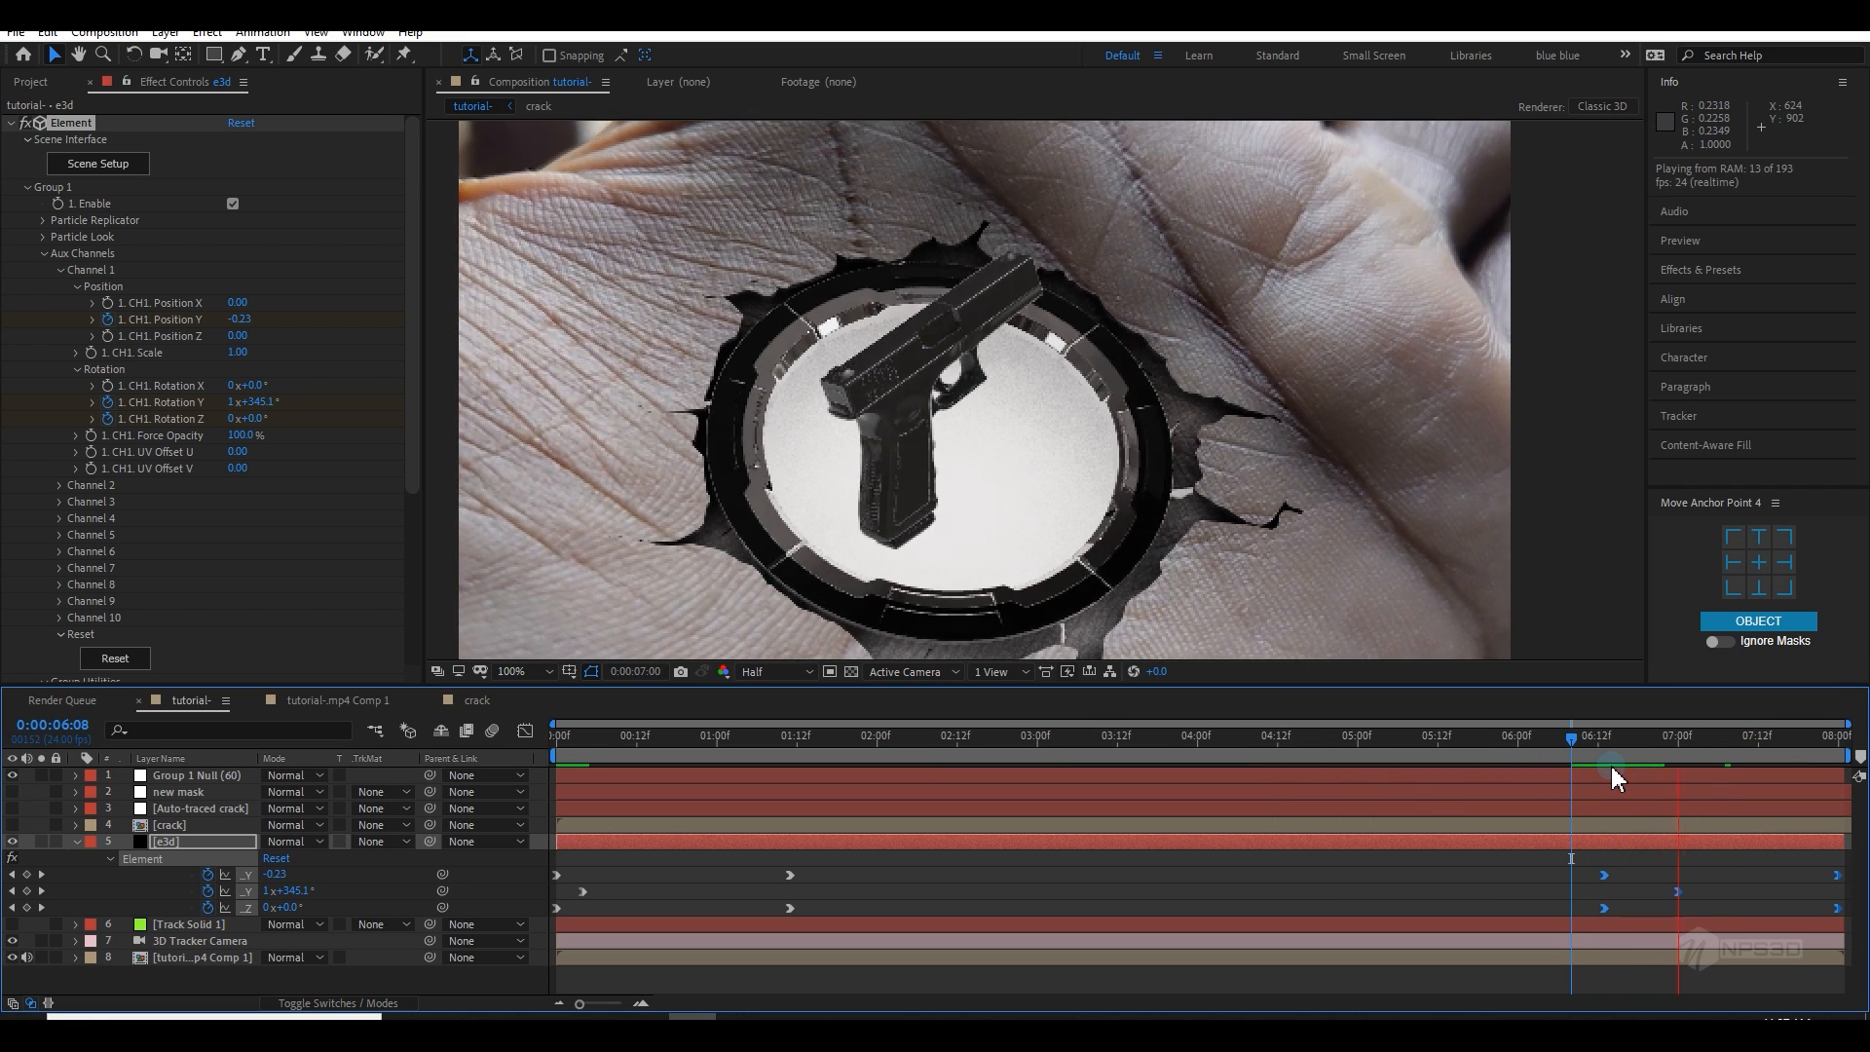
Step: Move the last Rotation Y keyframe to 0:00:07:13 and preview the whole animation at 50% zoom
{"action": "left_click", "coordinate": [1596, 745]}
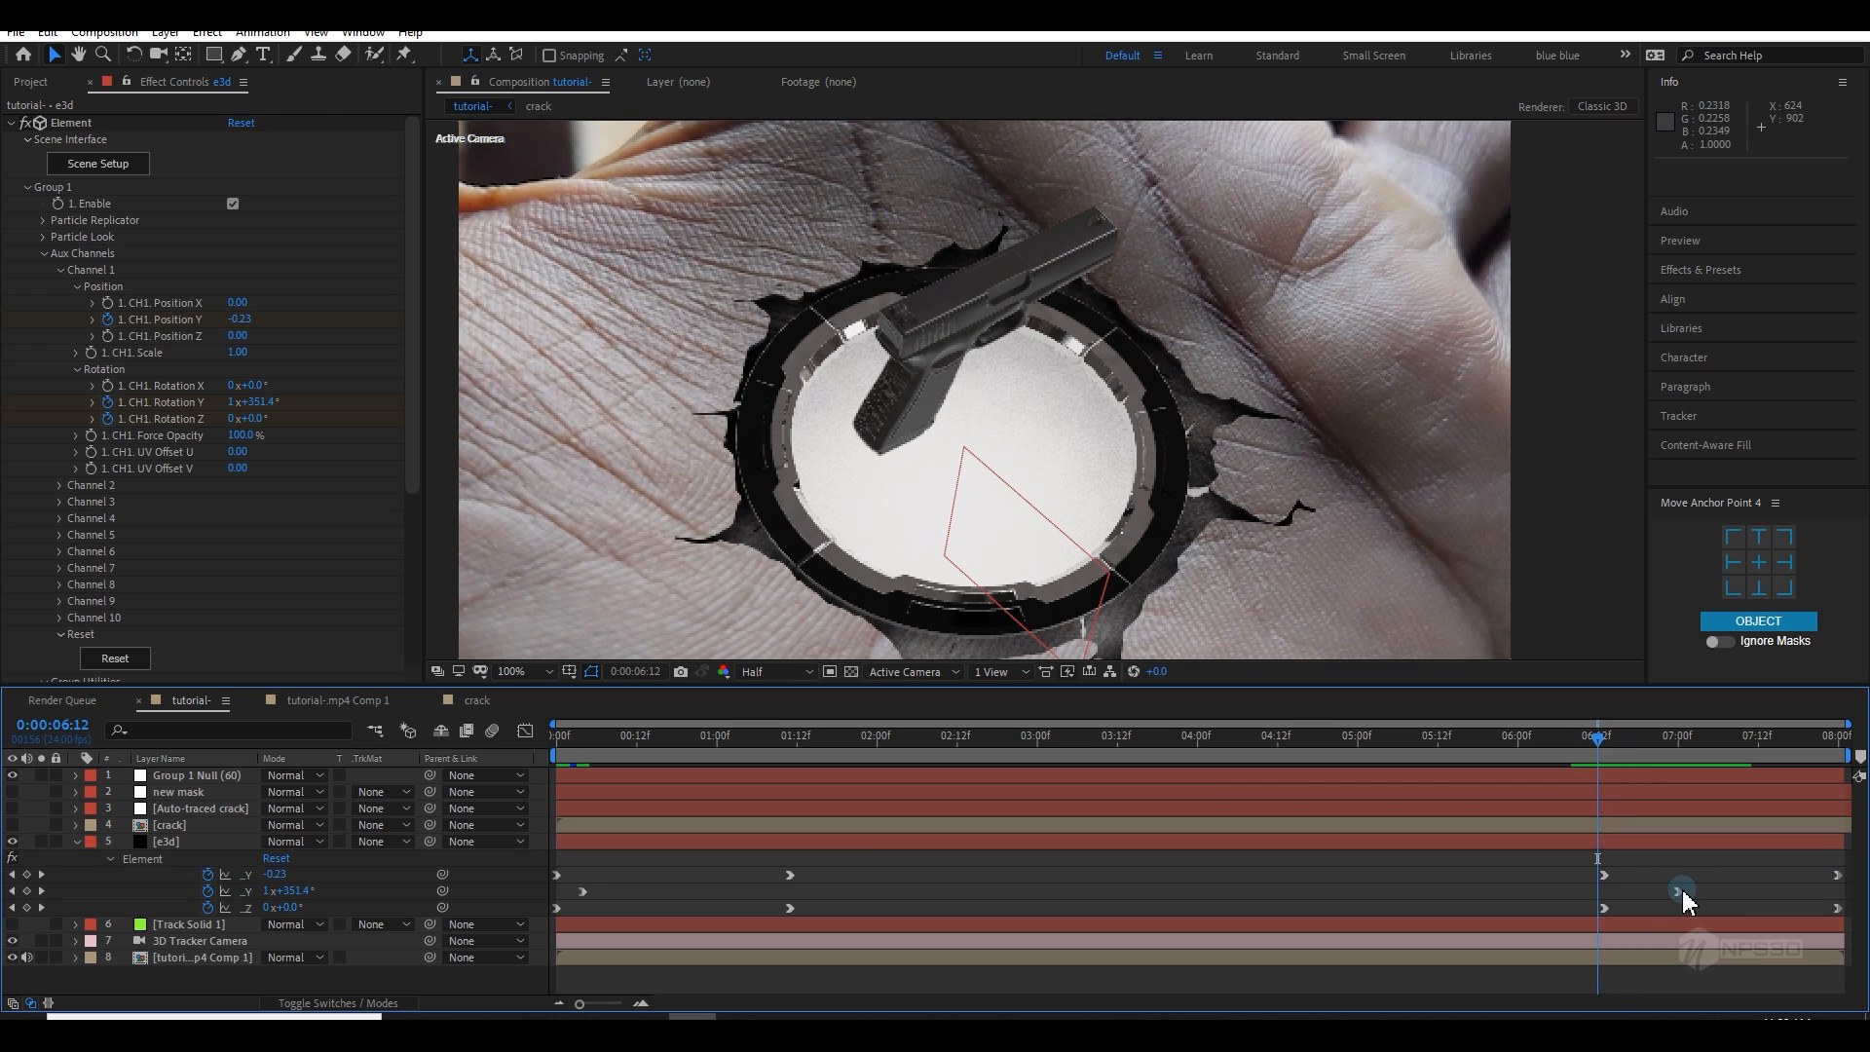
{"action": "left_click_drag", "start_coordinate": [1679, 888], "coordinate": [1757, 899]}
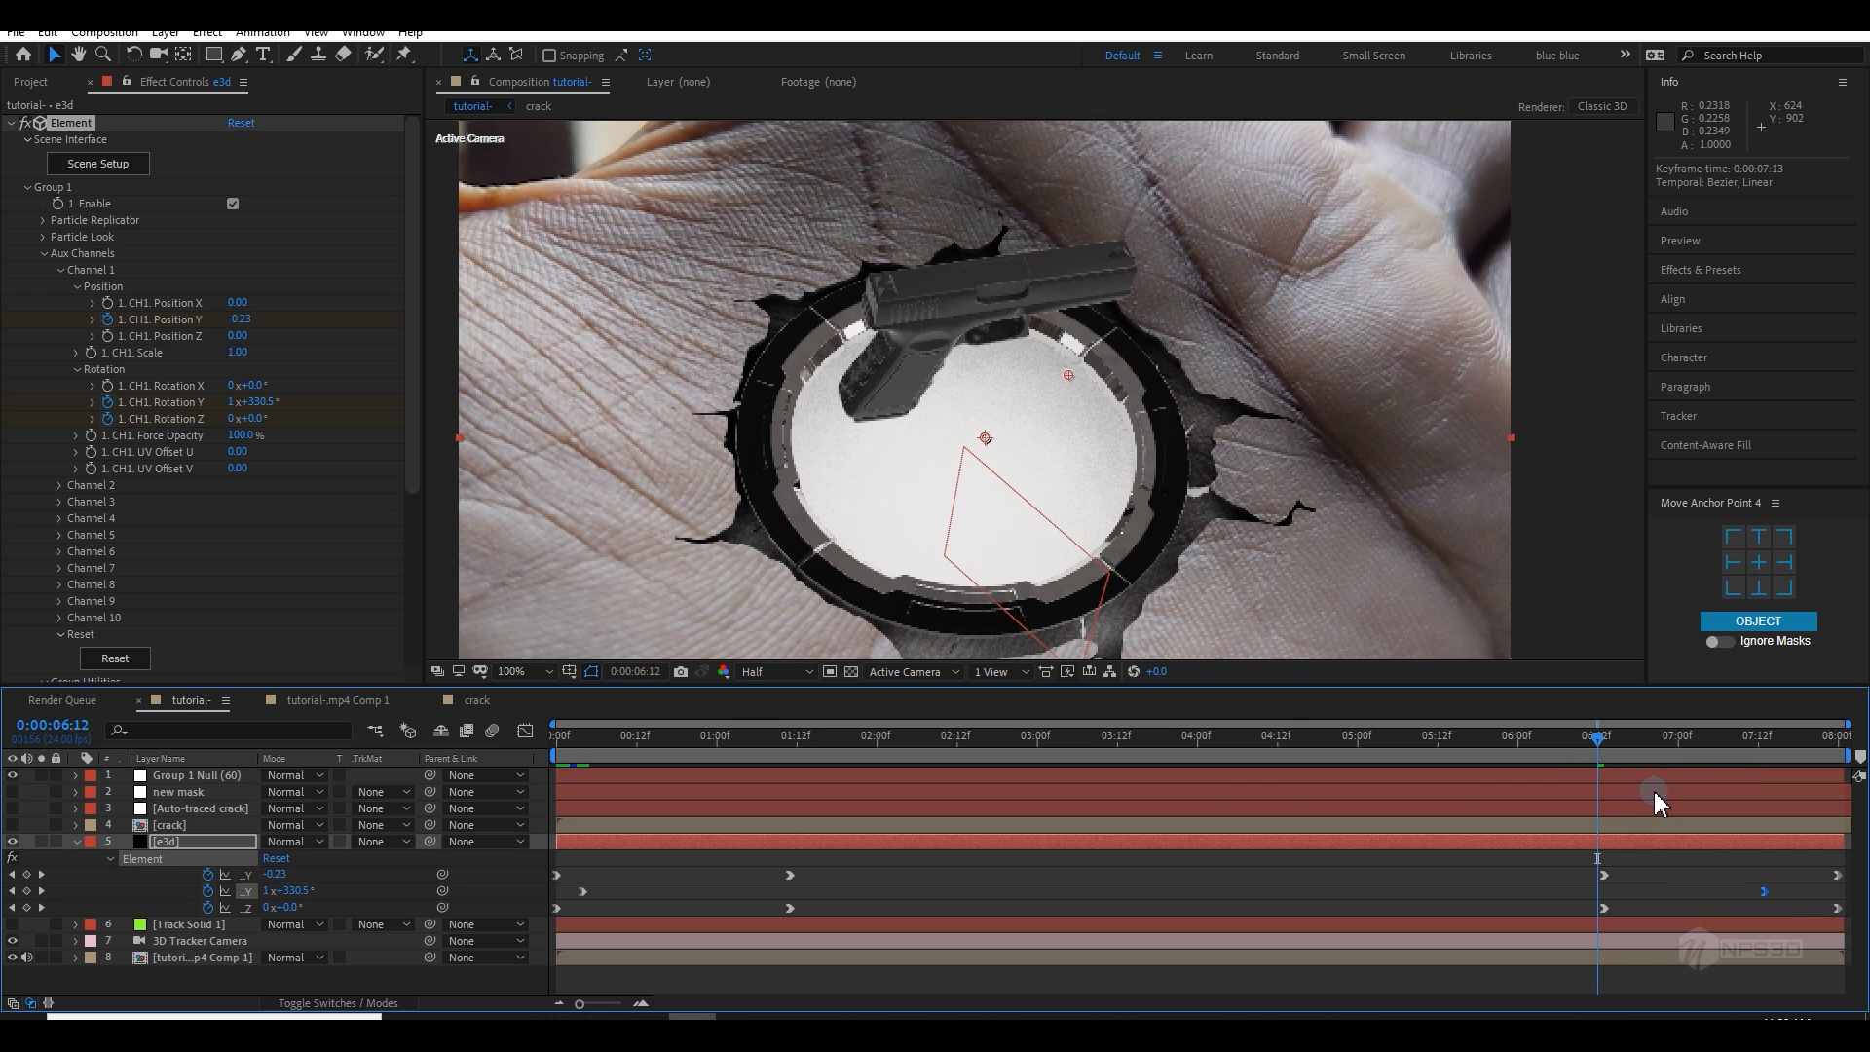
{"action": "key", "text": "space"}
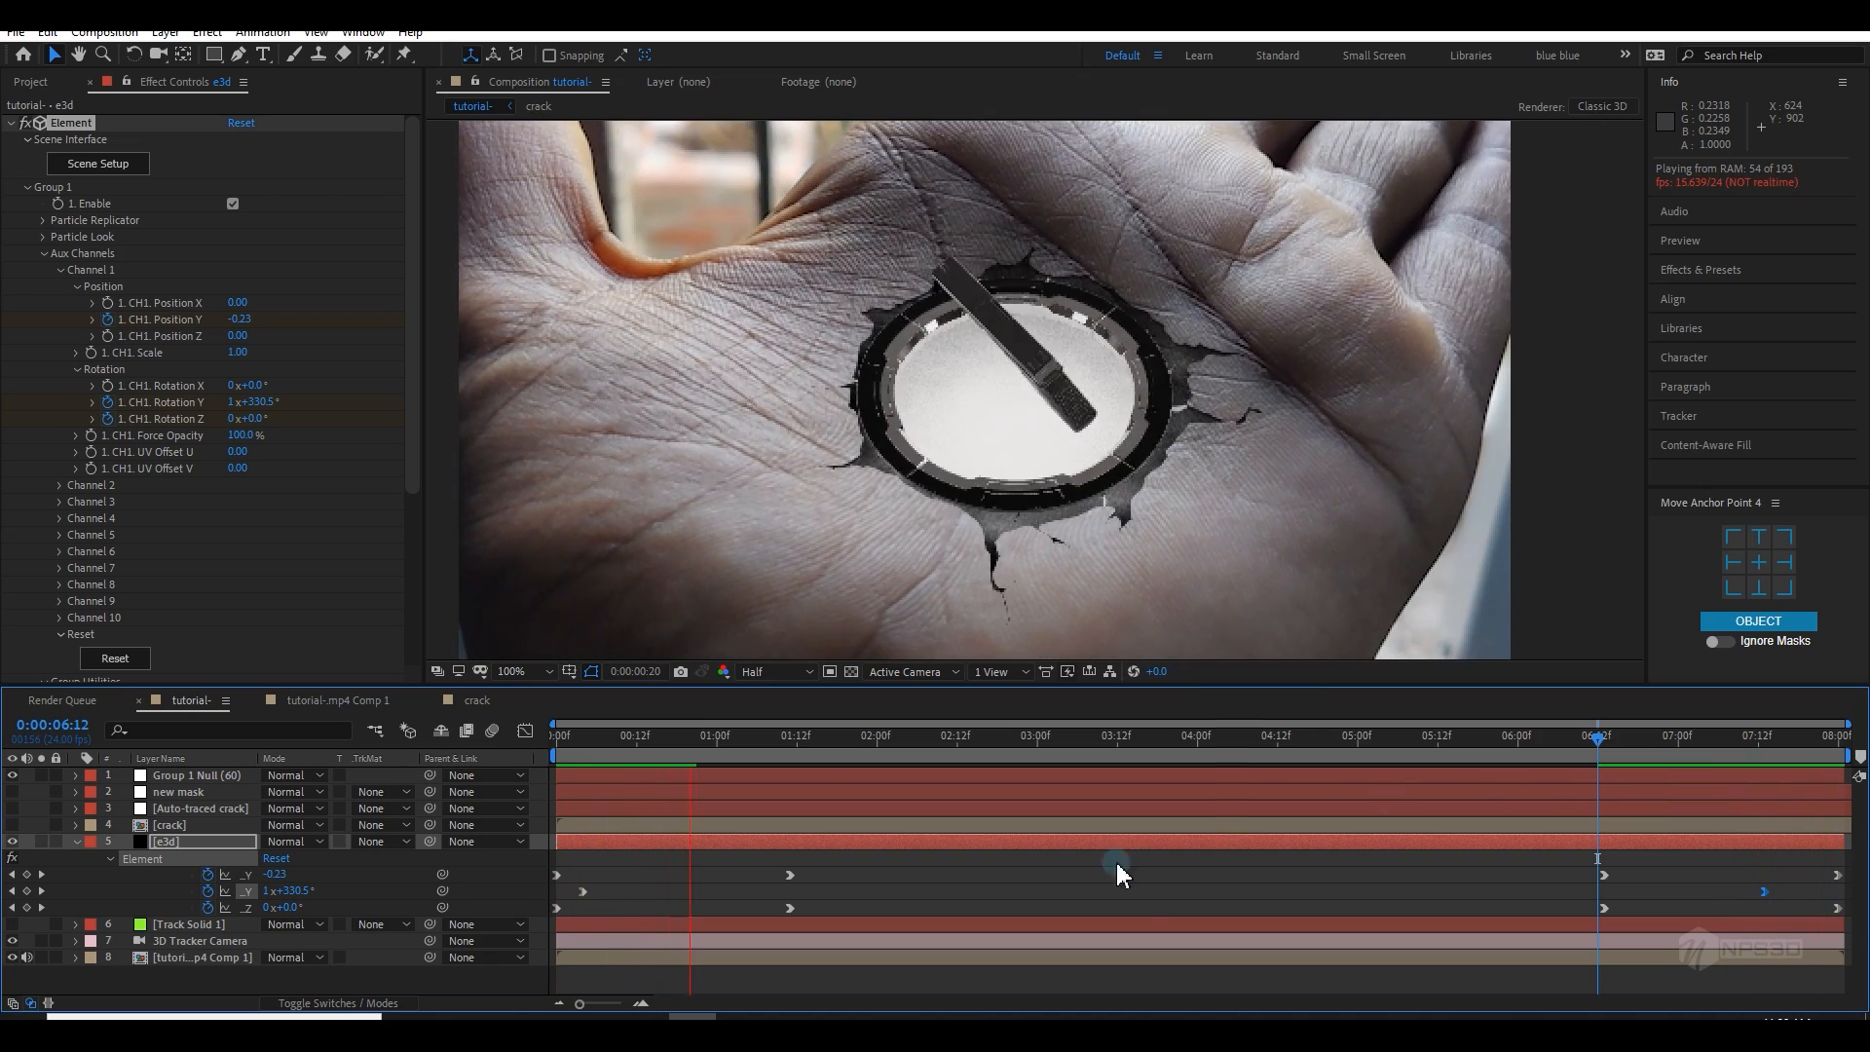
{"action": "scroll", "coordinate": [985, 517], "scroll_direction": "down", "scroll_amount": 2}
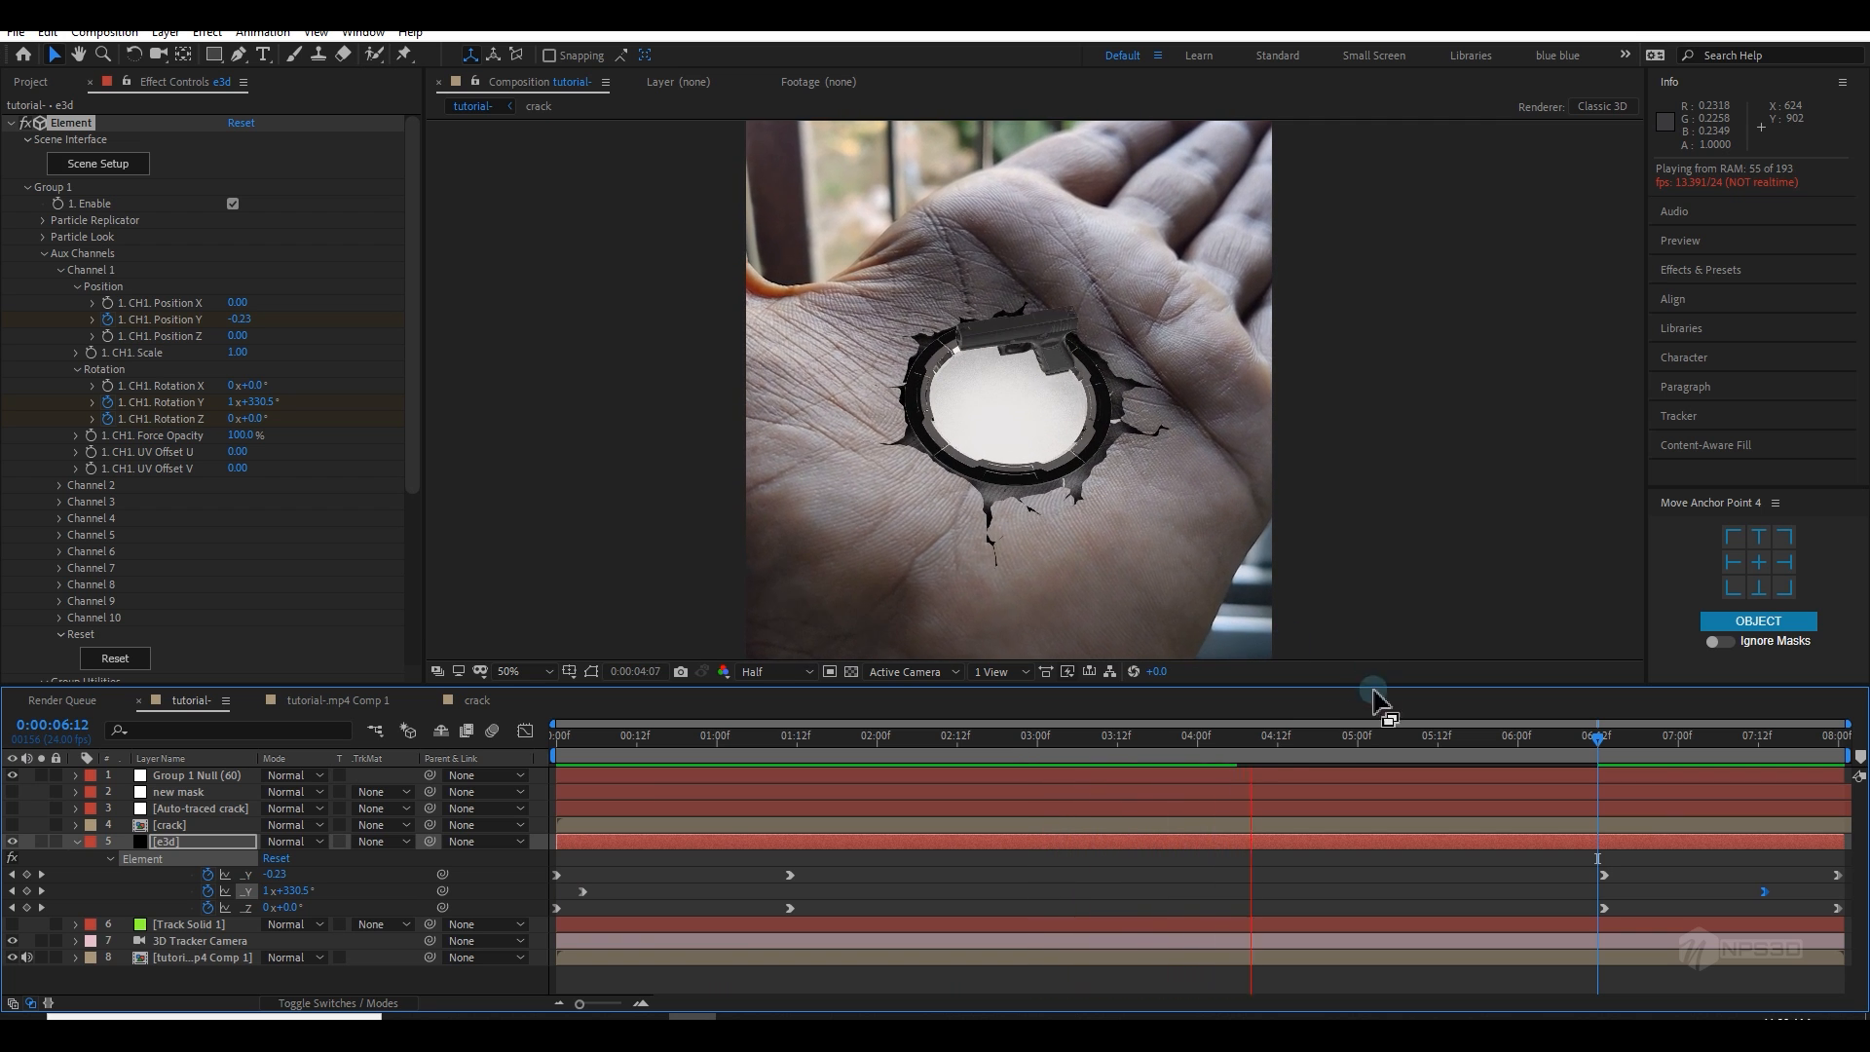
{"action": "key", "text": "space"}
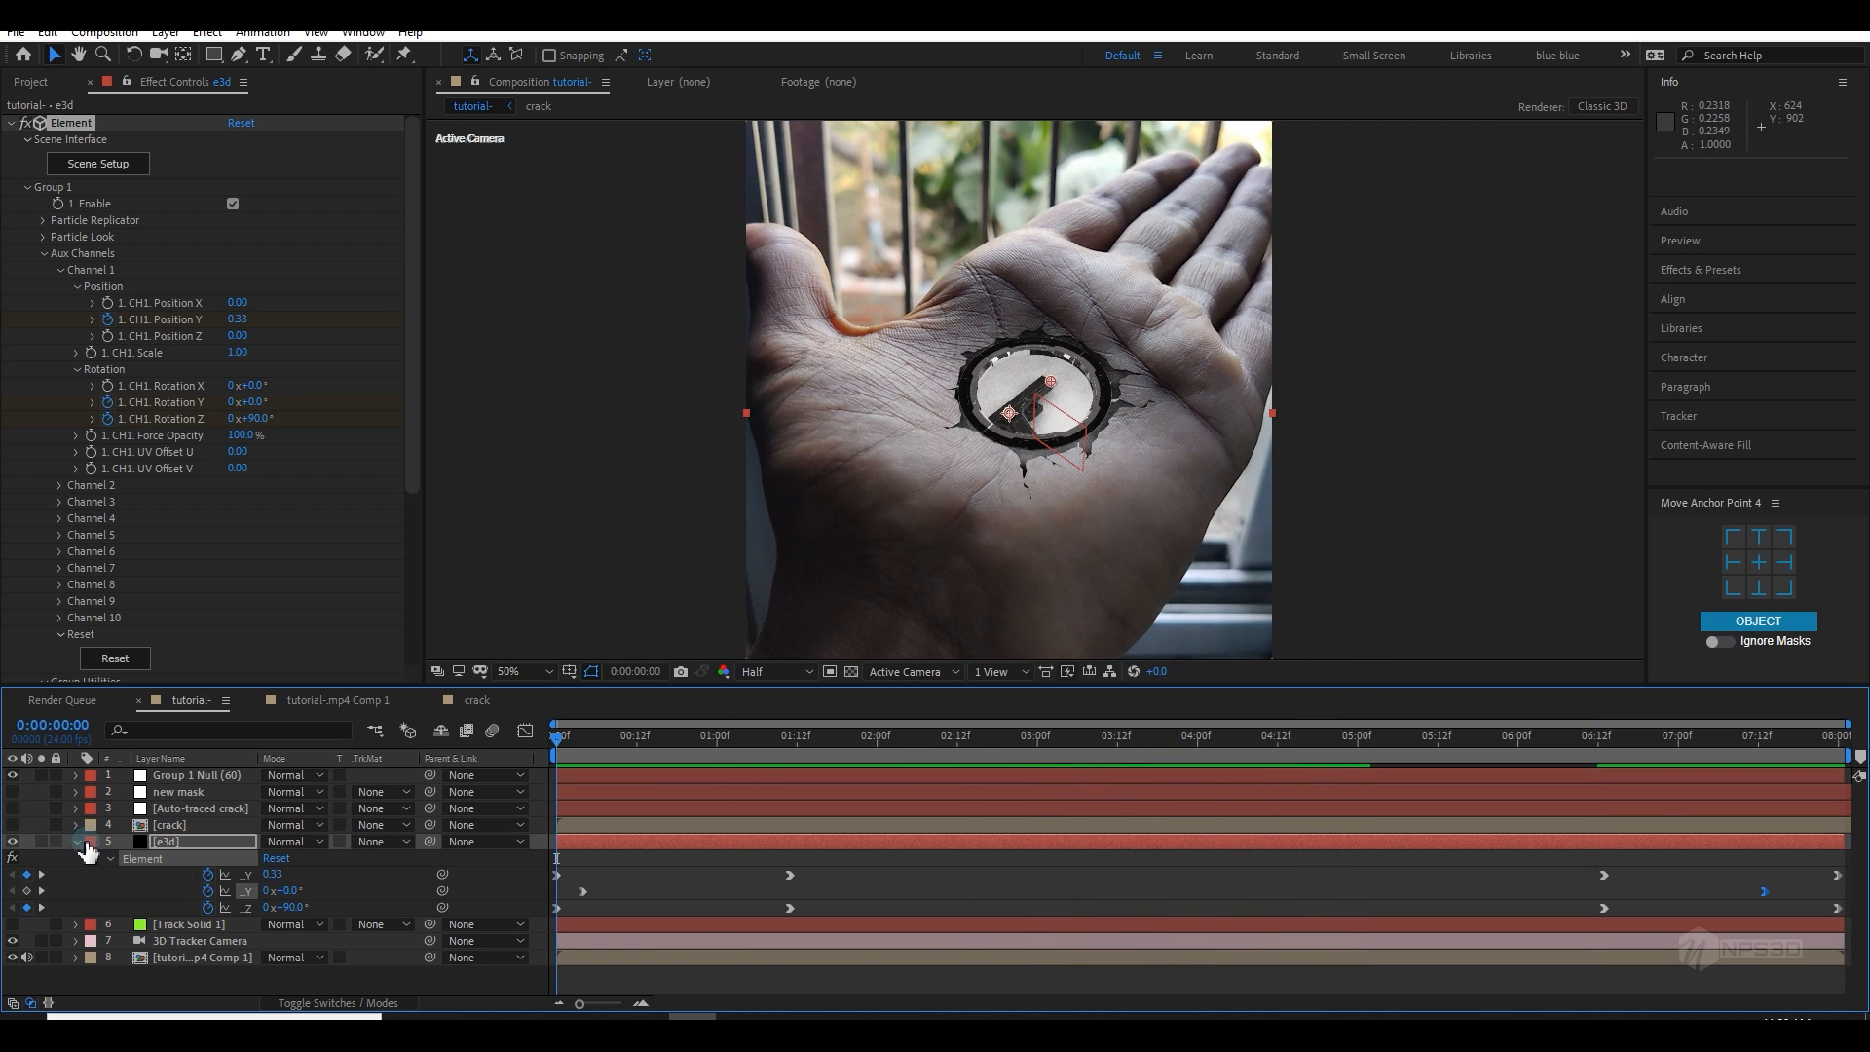
Step: Open Element's Scene Setup and collapse the Plane Model, out and hole entries in the scene list
{"action": "left_click", "coordinate": [75, 843]}
{"action": "left_click", "coordinate": [97, 169]}
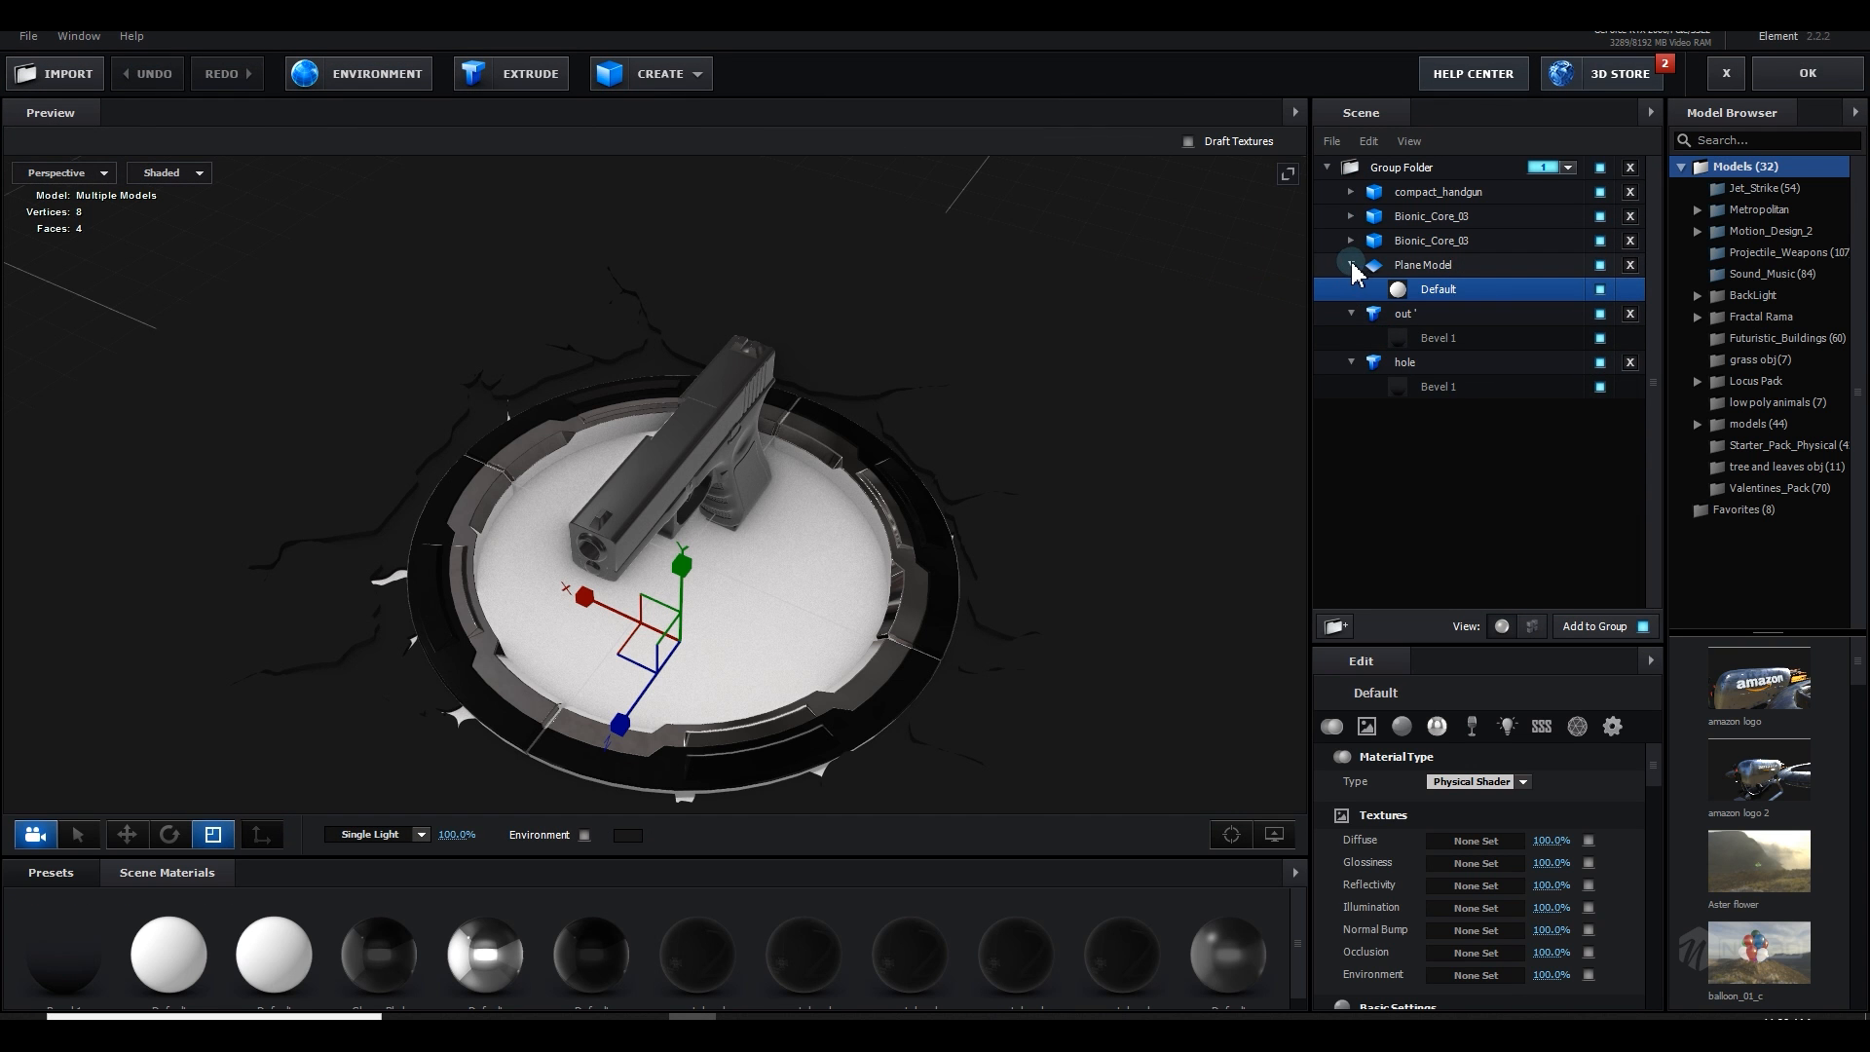
{"action": "left_click", "coordinate": [1352, 265]}
{"action": "left_click", "coordinate": [1351, 289]}
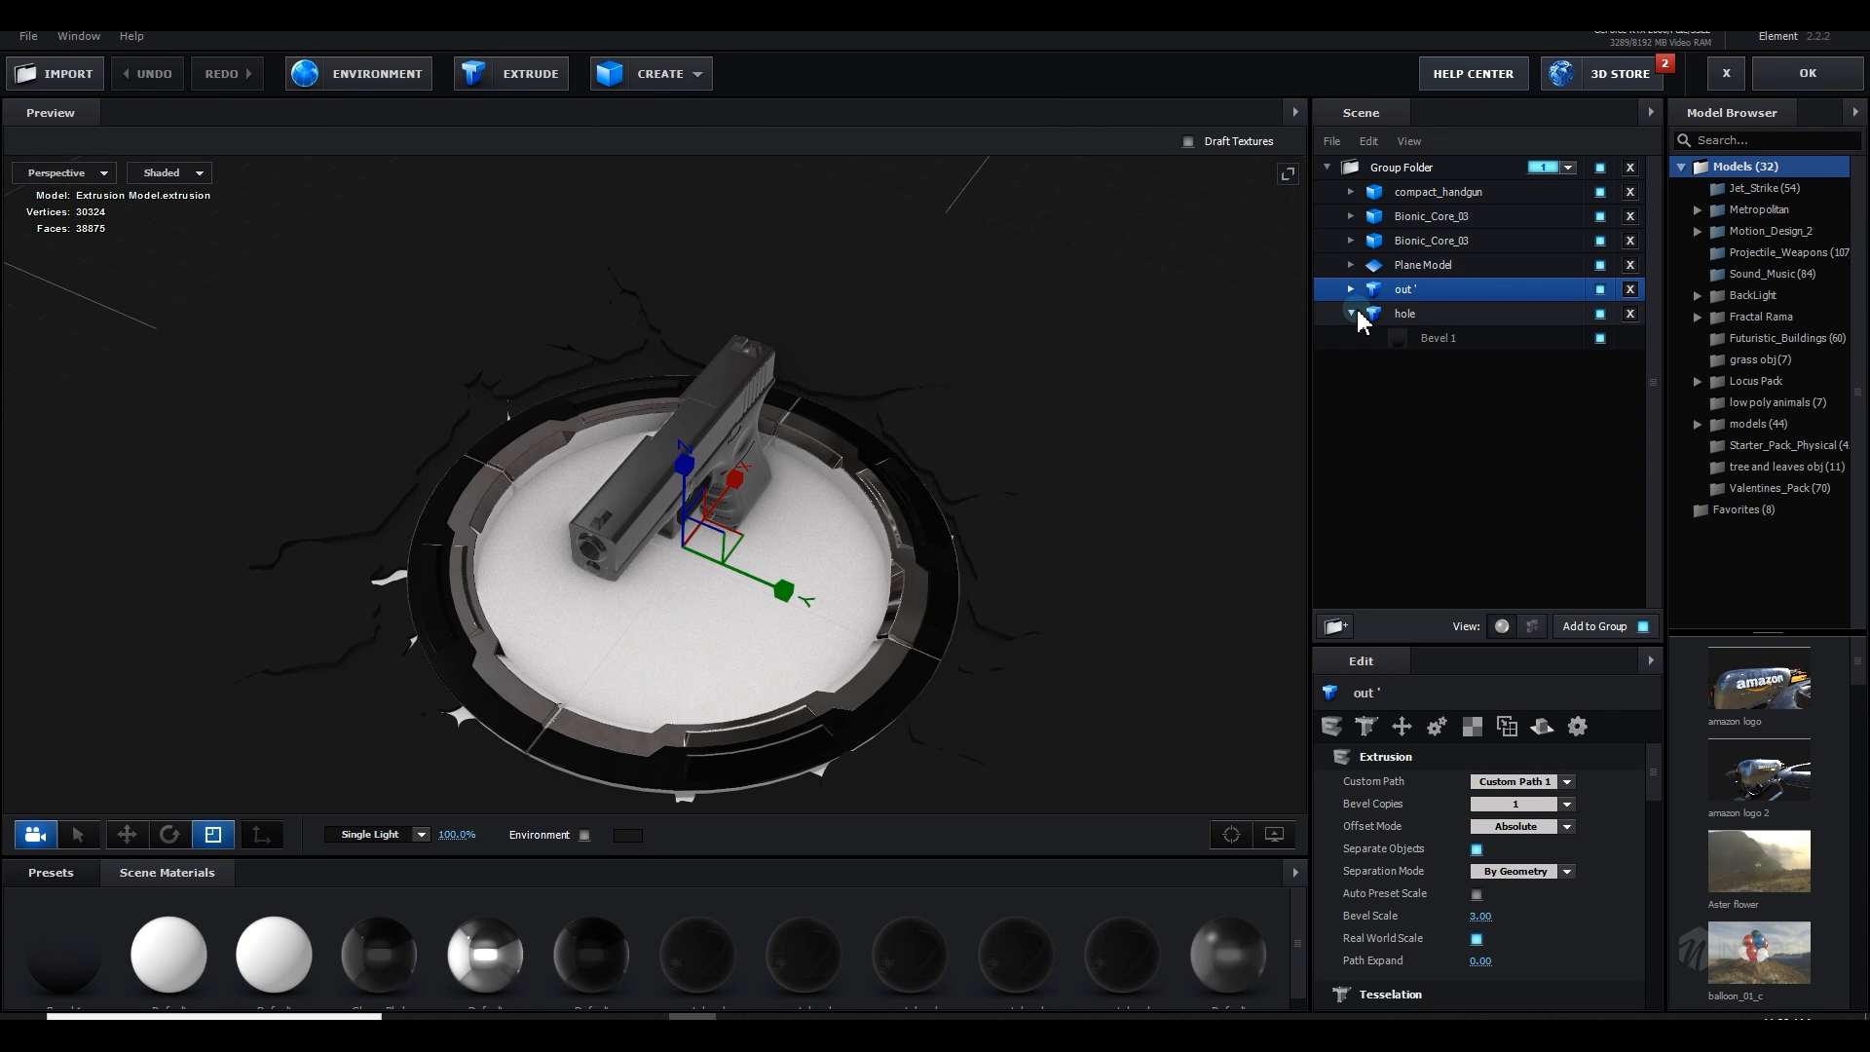
{"action": "left_click", "coordinate": [1346, 314]}
Step: Try to move the handgun's slide separately from the rest of the model, and undo the move
{"action": "left_click_drag", "start_coordinate": [1009, 463], "coordinate": [896, 450]}
{"action": "scroll", "coordinate": [895, 450], "scroll_direction": "up", "scroll_amount": 3}
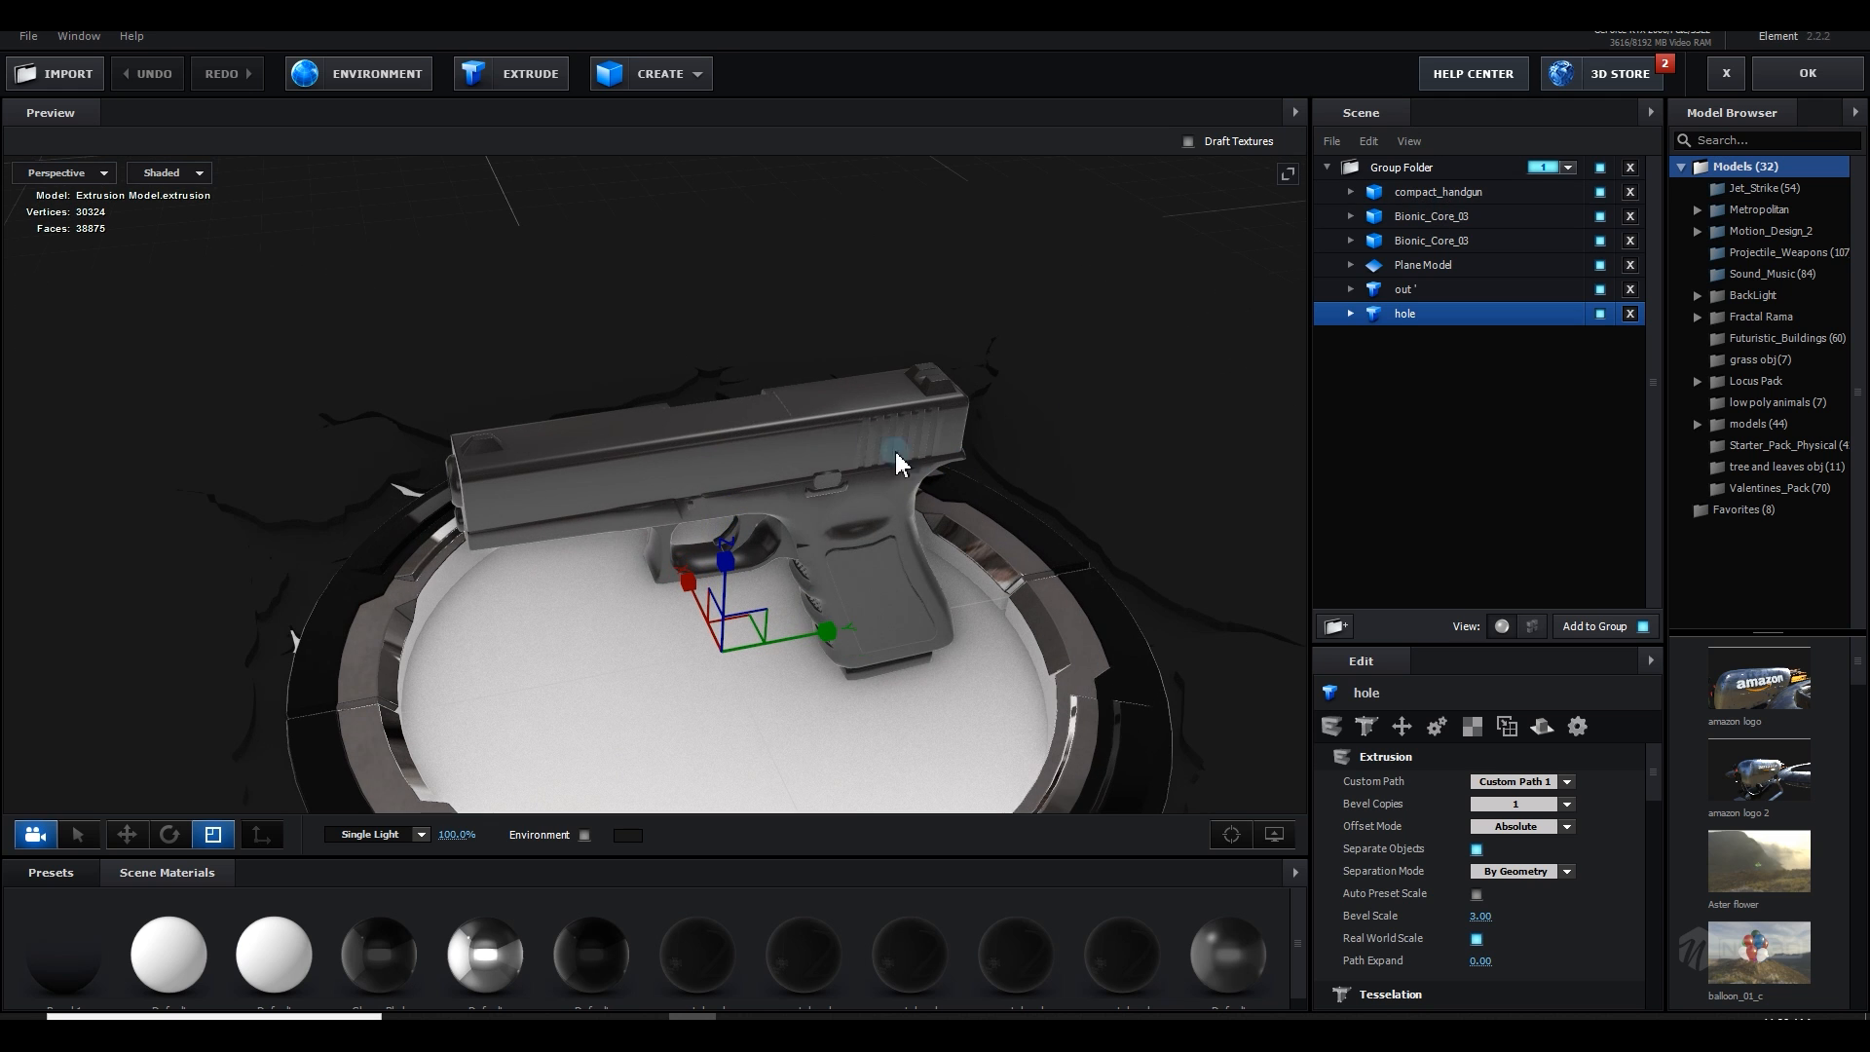
{"action": "left_click", "coordinate": [735, 449]}
{"action": "key", "text": "w"}
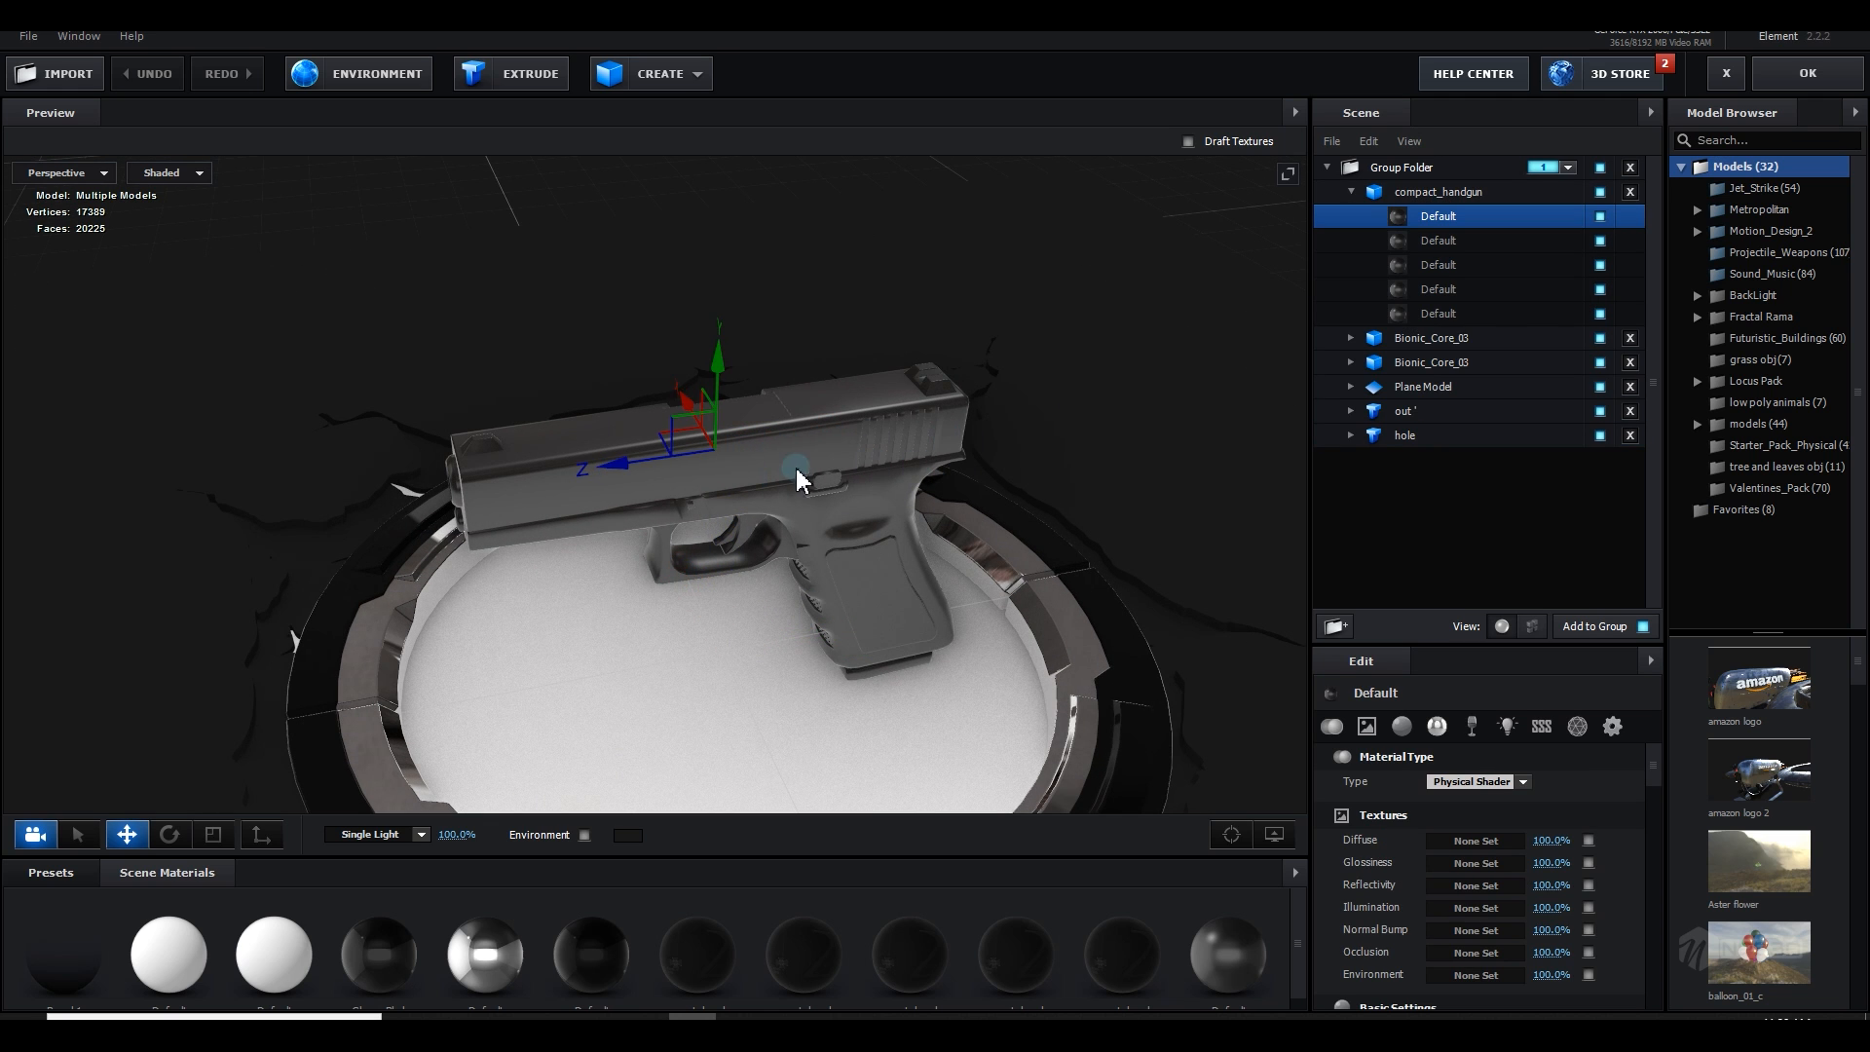
{"action": "left_click_drag", "start_coordinate": [698, 448], "coordinate": [699, 505]}
{"action": "key", "text": "ctrl+z"}
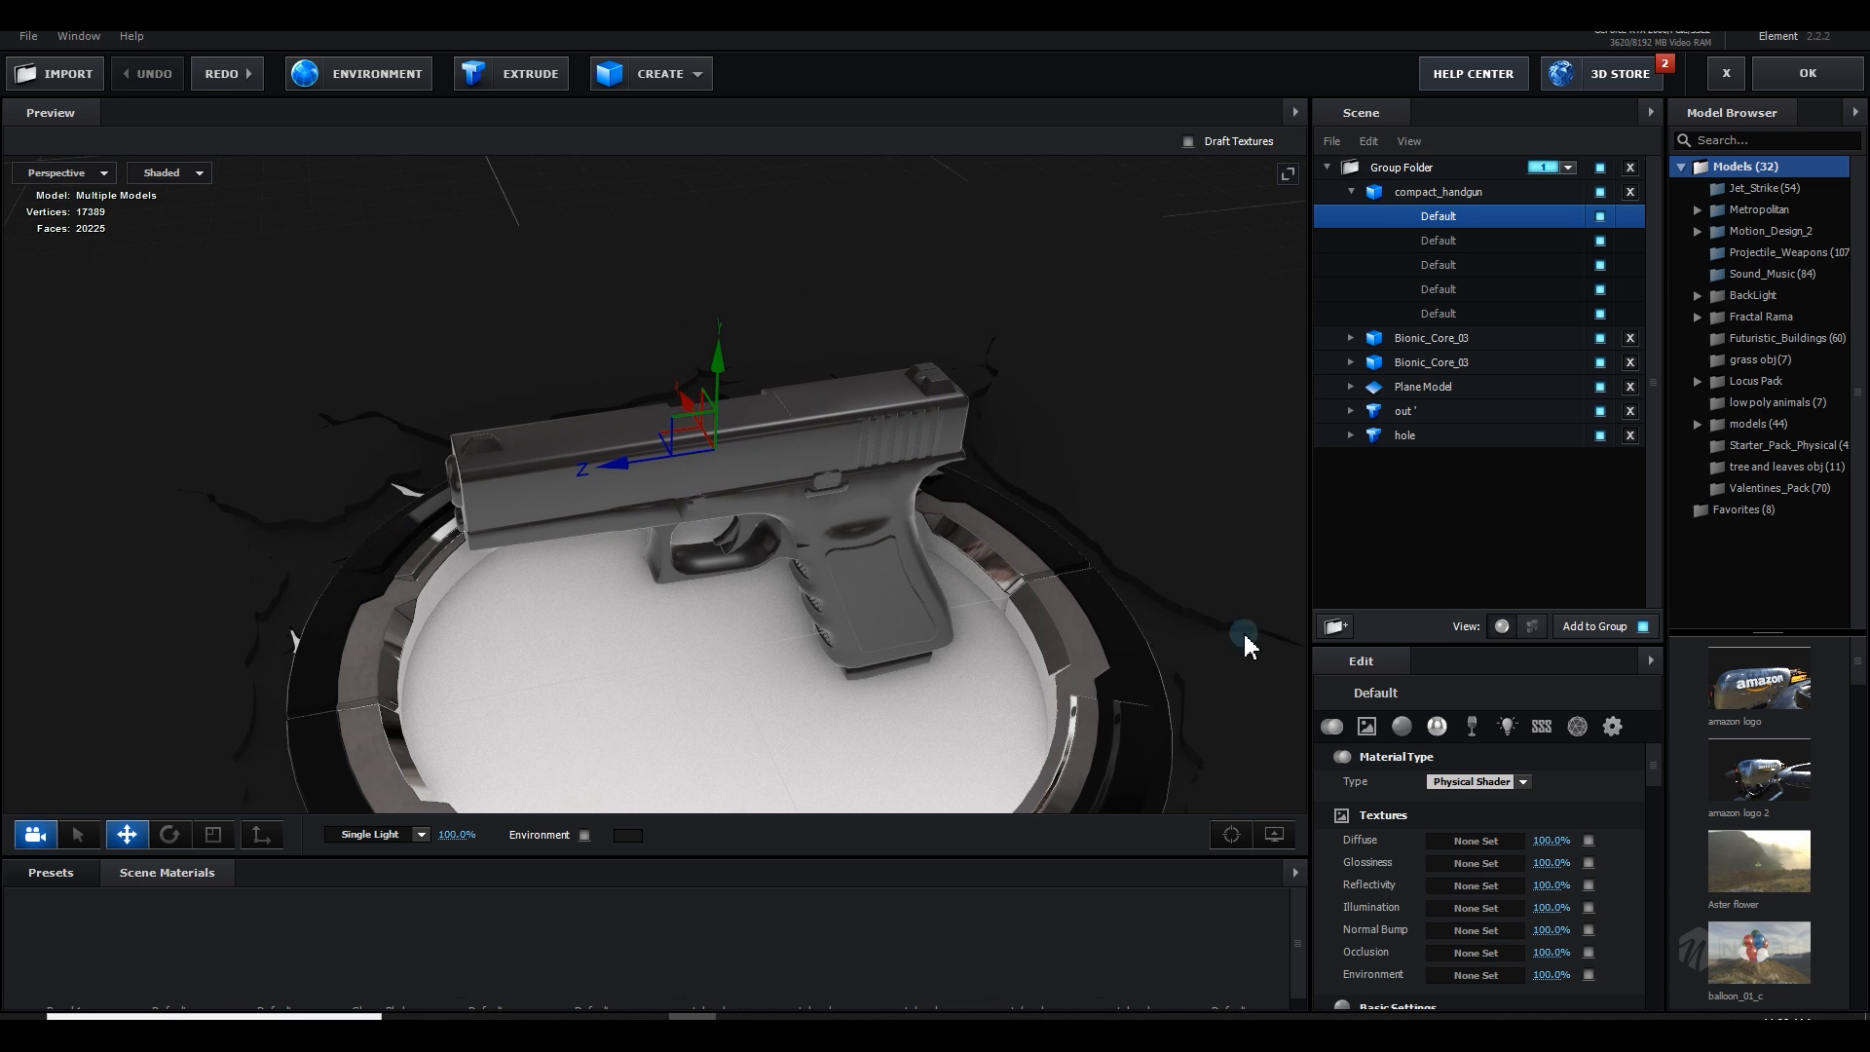
Step: Show the scene by object parts, assign compact_handgun_0 to Aux Transform Channel 2, and apply the scene setup
{"action": "left_click", "coordinate": [1532, 628]}
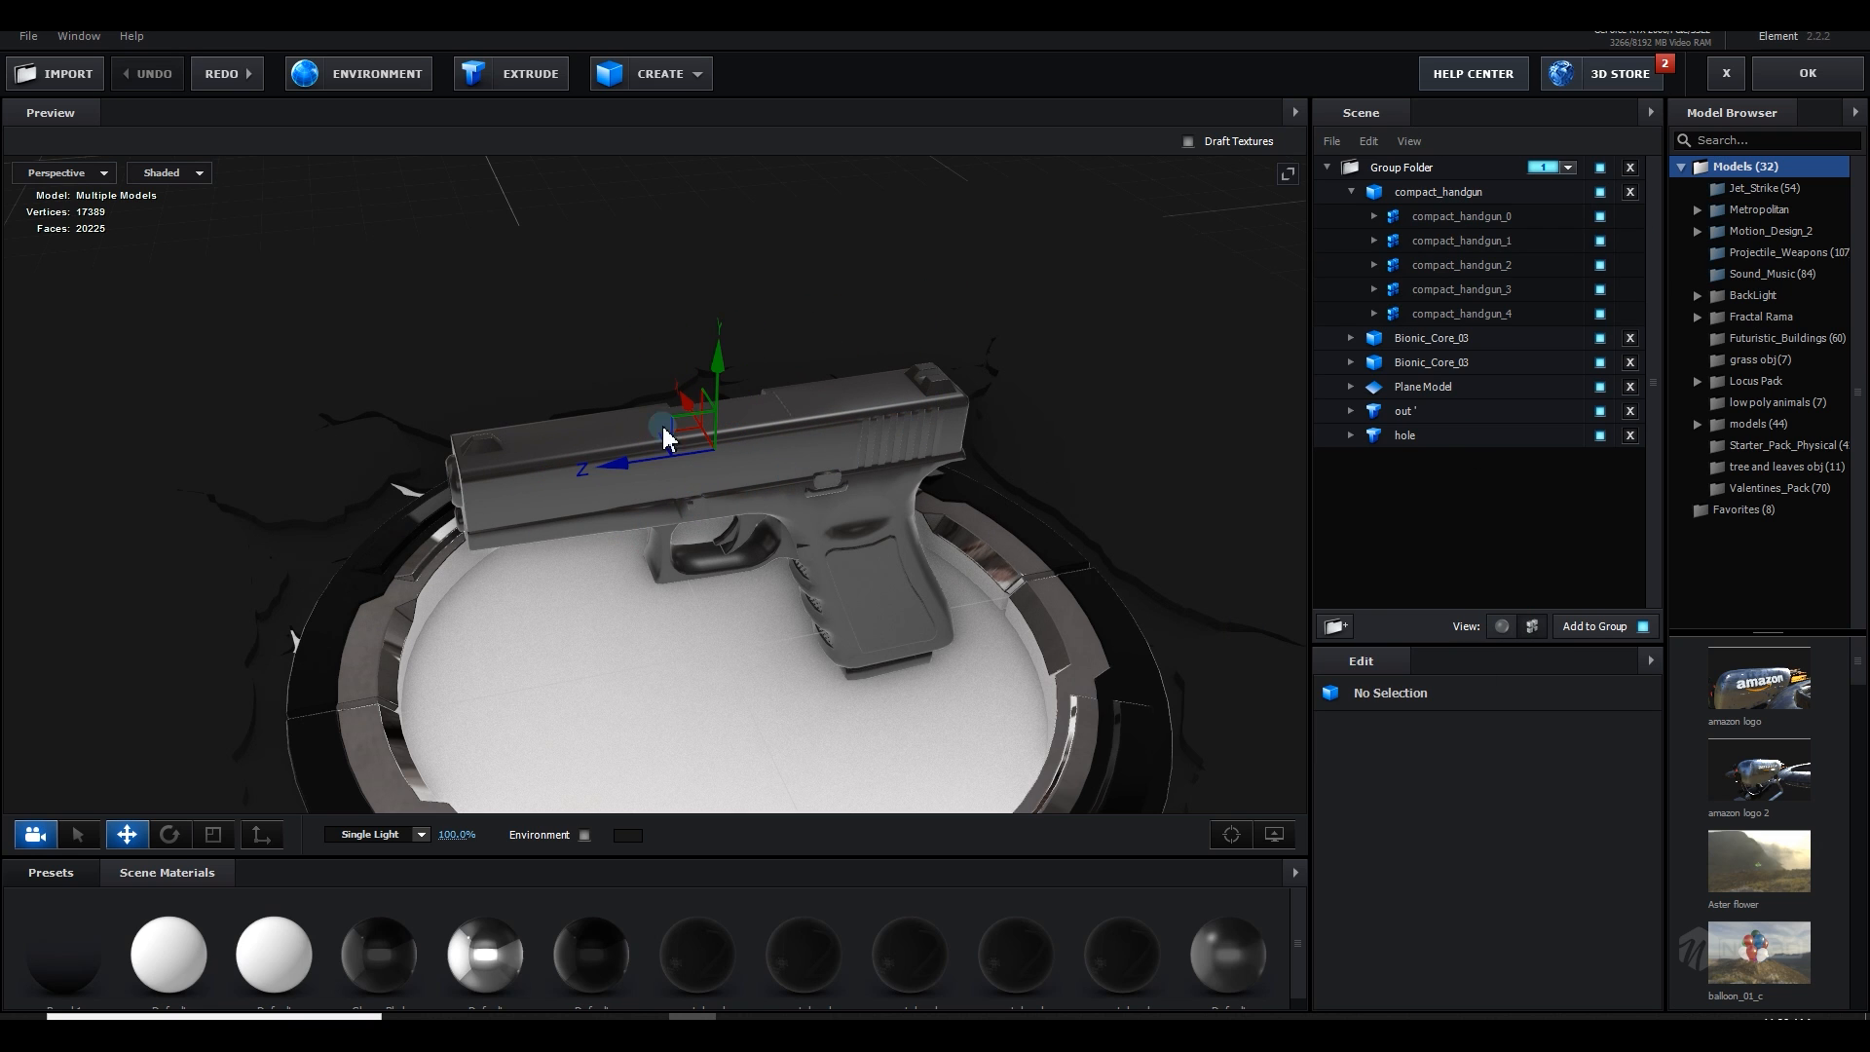
{"action": "left_click", "coordinate": [812, 440]}
{"action": "left_click", "coordinate": [1367, 726]}
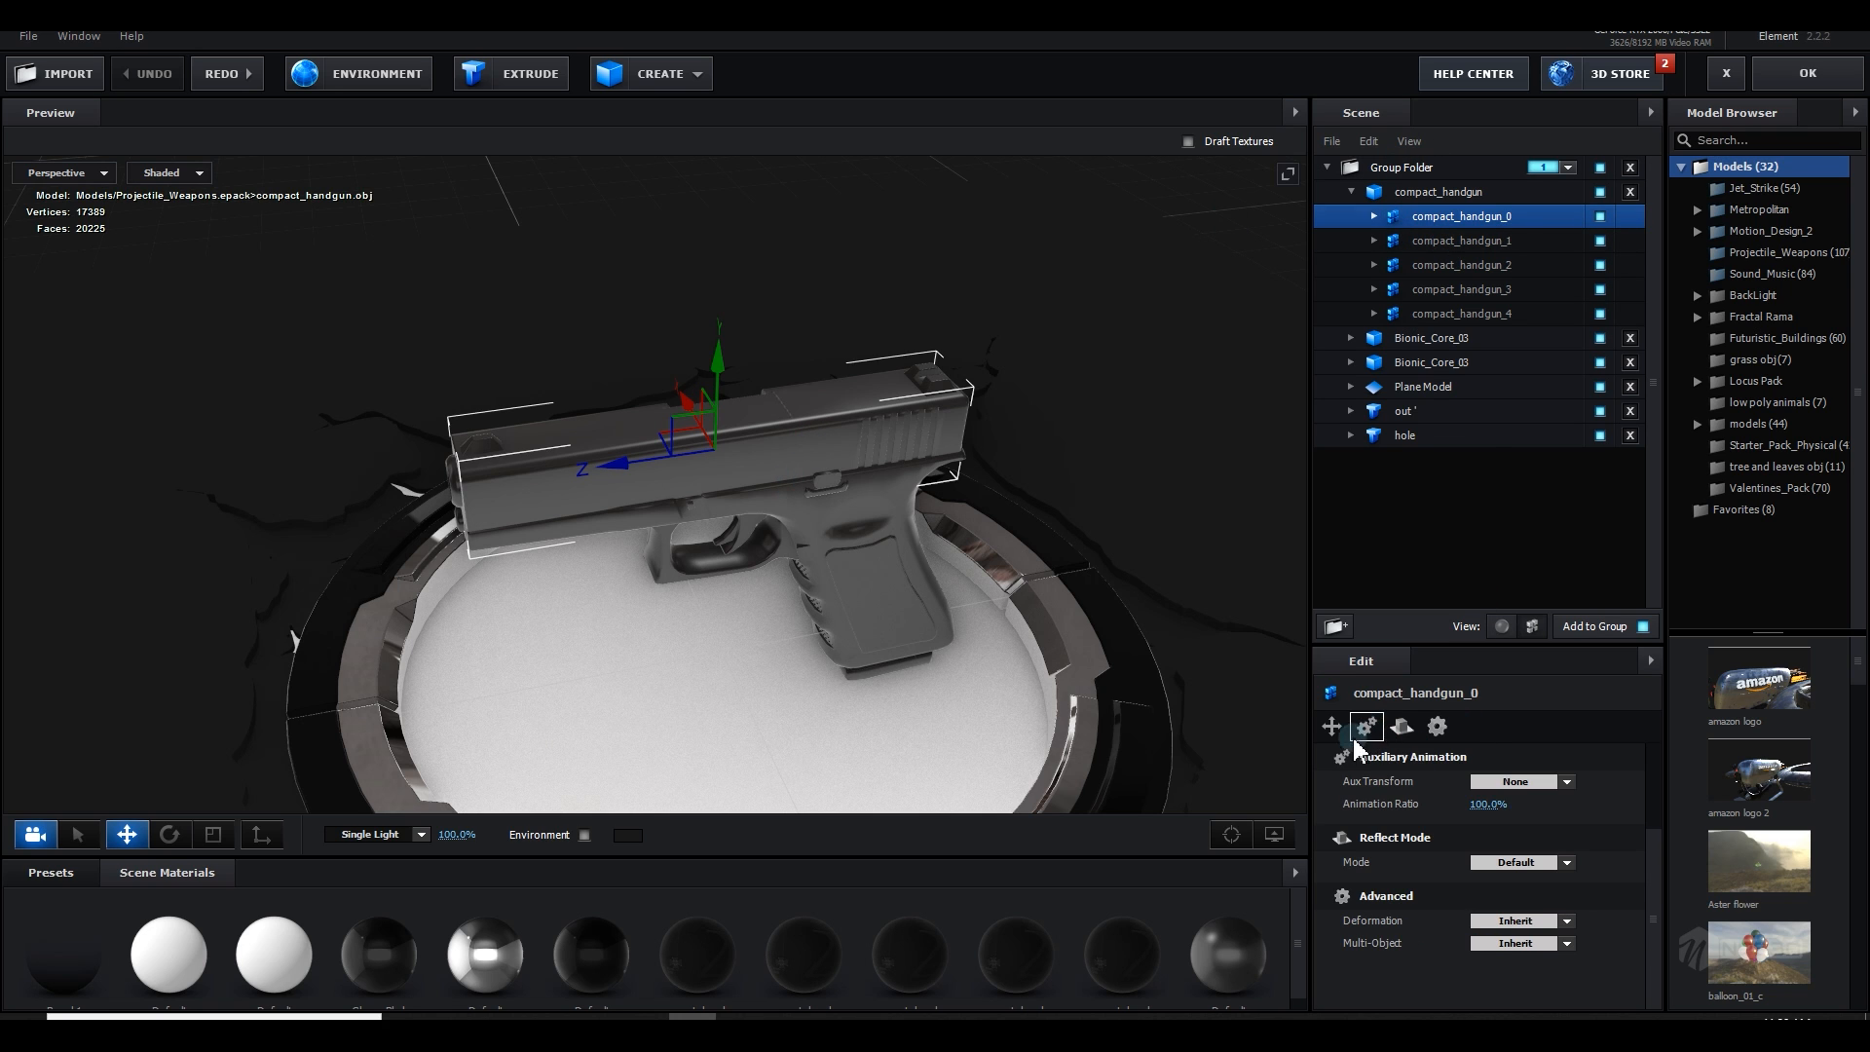
{"action": "left_click", "coordinate": [1515, 781]}
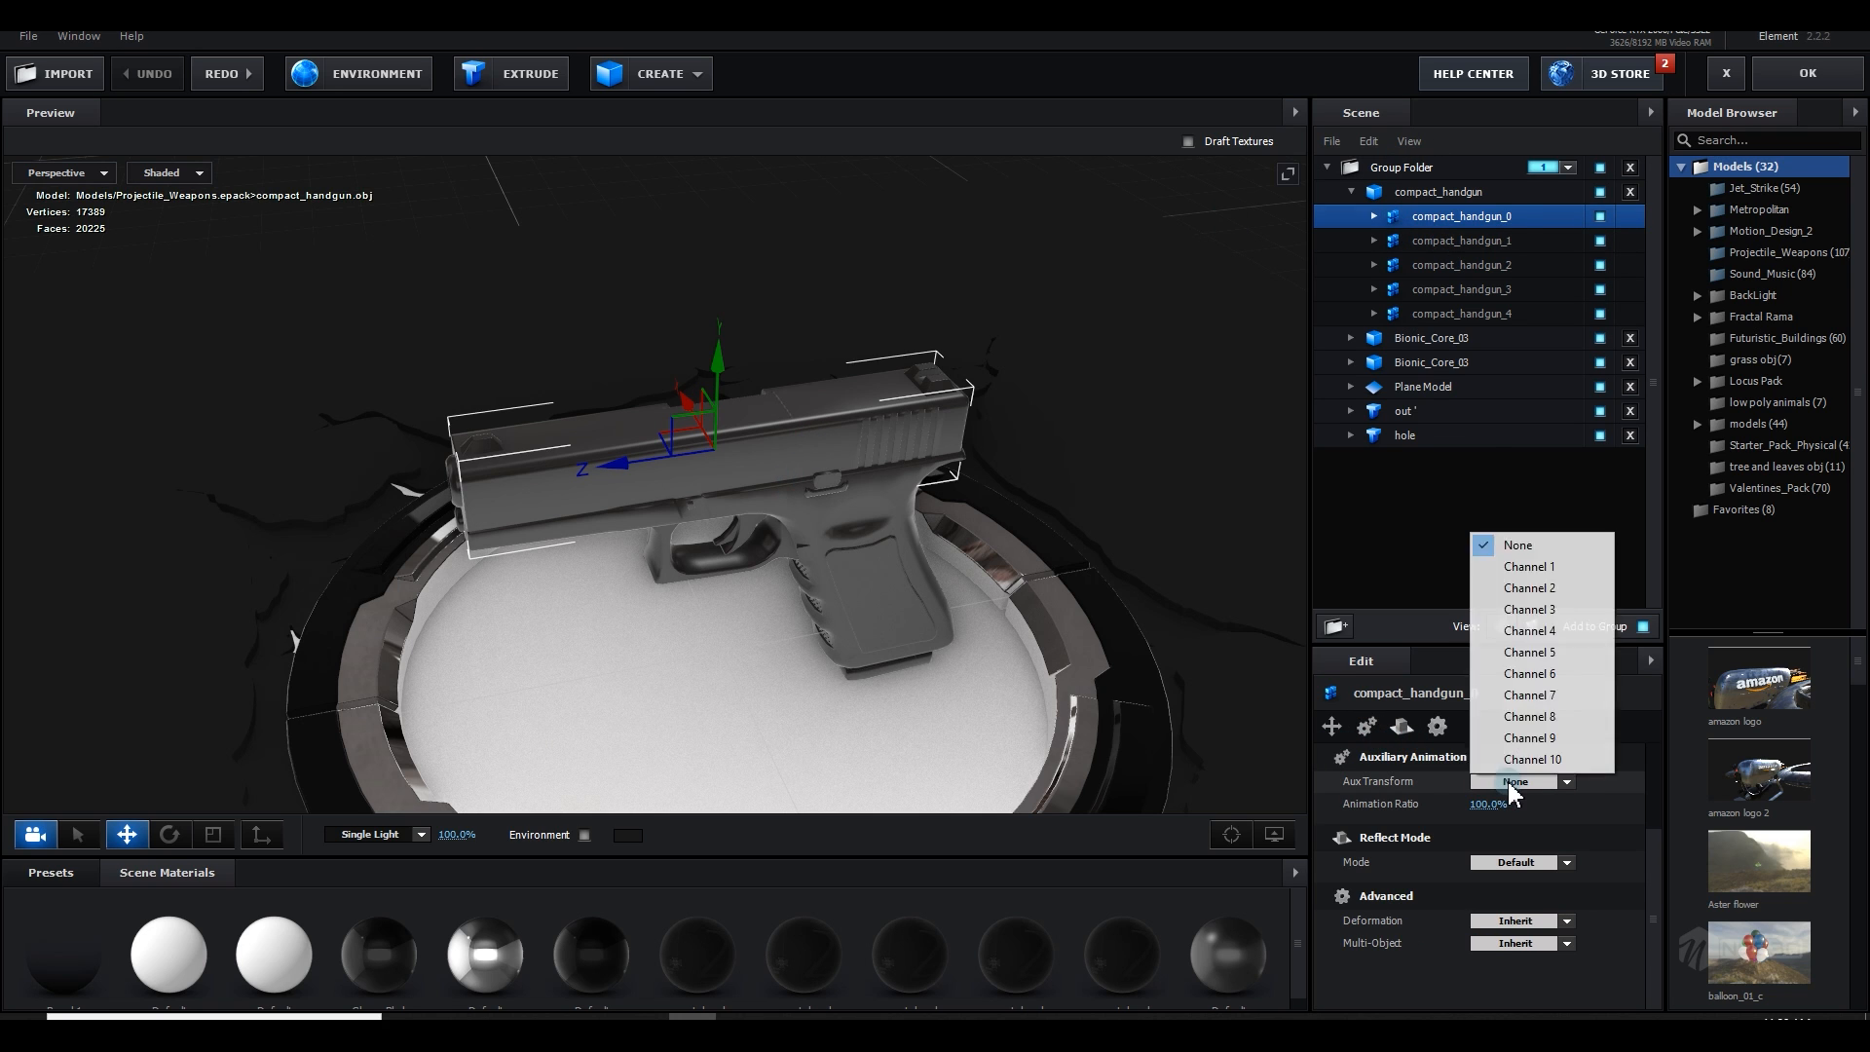
{"action": "left_click", "coordinate": [1549, 590]}
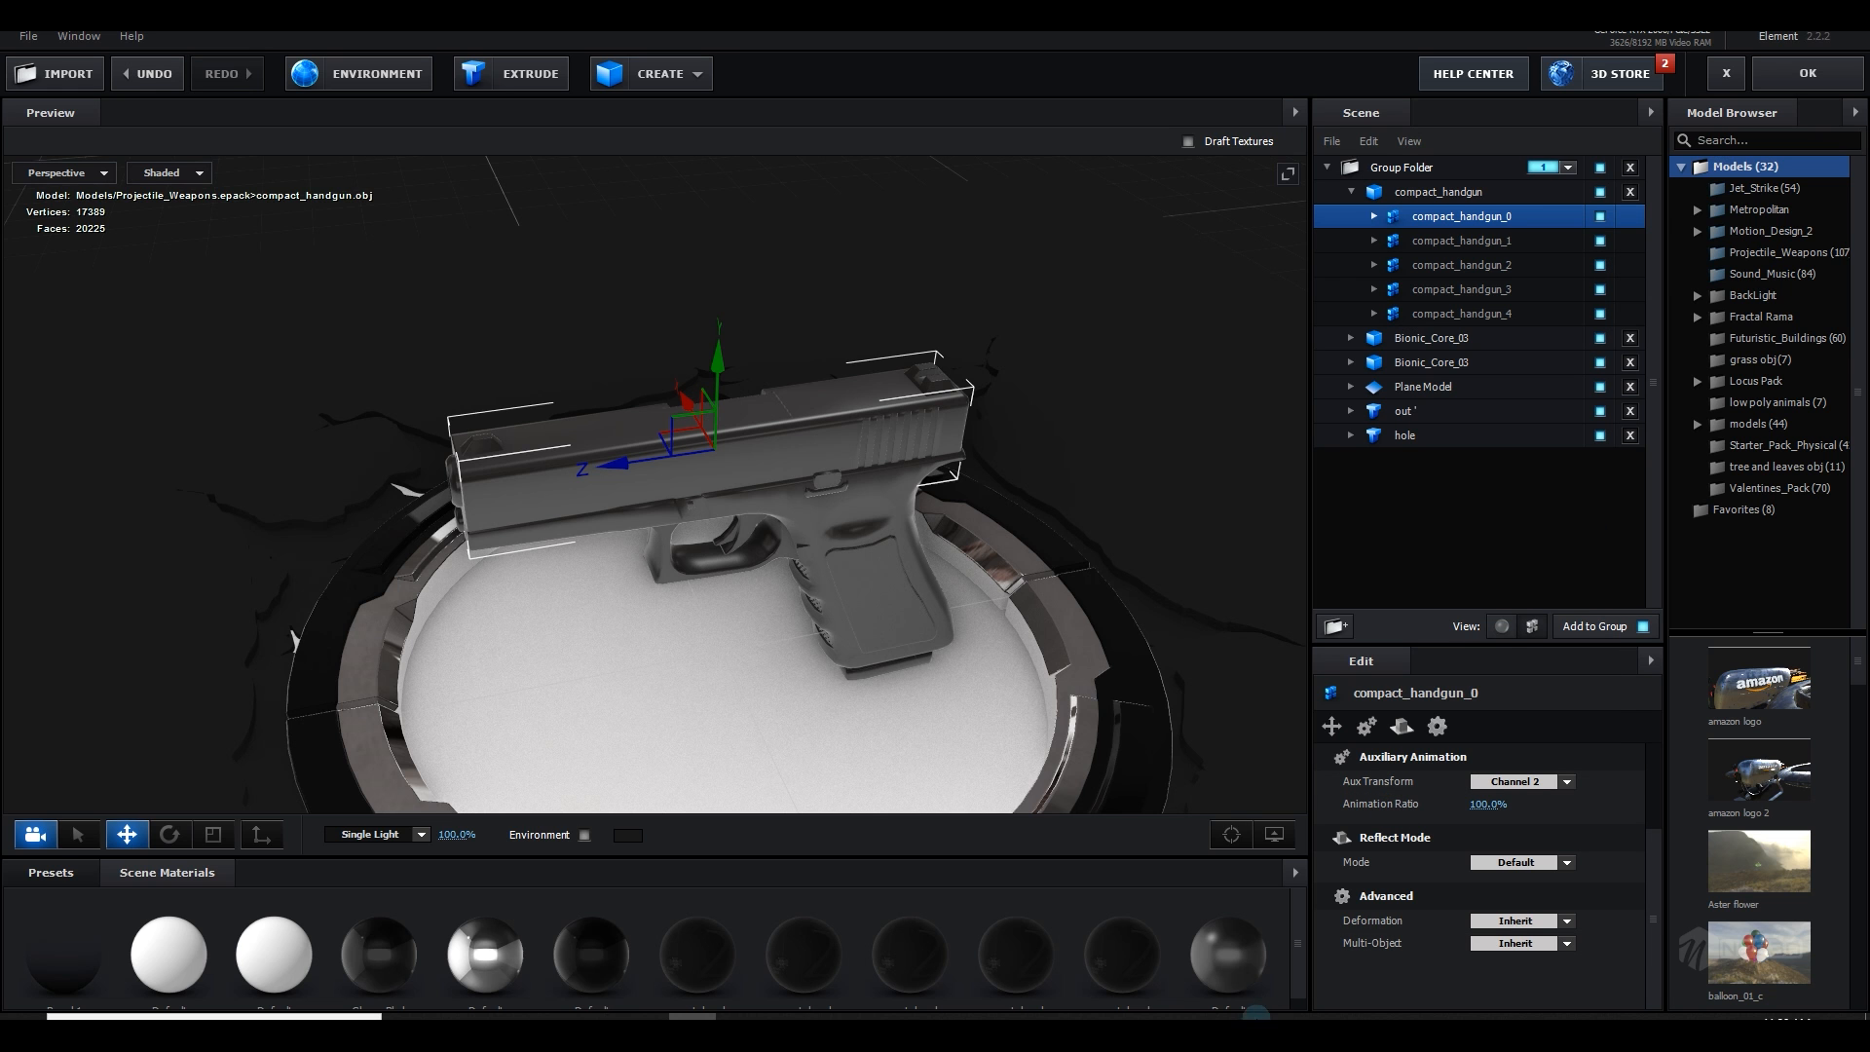
{"action": "left_click", "coordinate": [1808, 74]}
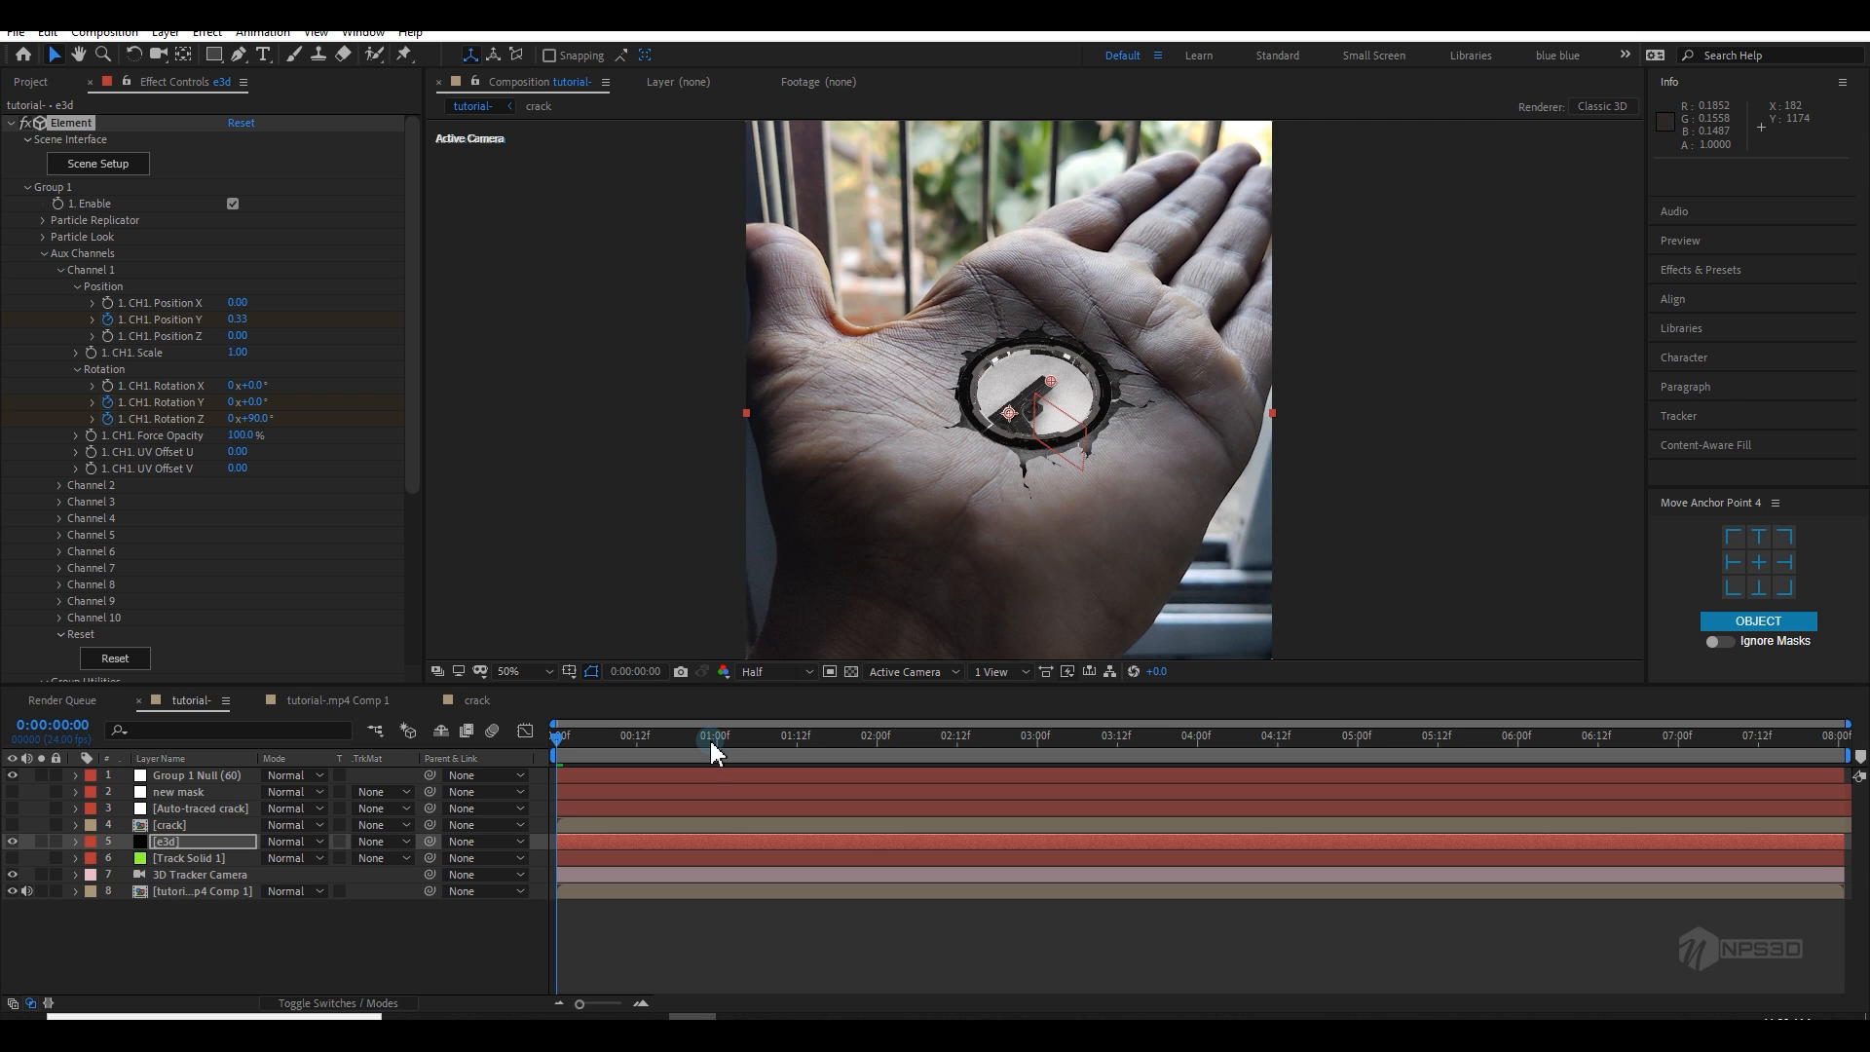
Step: Try to offset the handgun's slide with Channel 2 Position Z near 0:00:03:01, and undo the change
{"action": "left_click_drag", "start_coordinate": [711, 743], "coordinate": [1043, 742]}
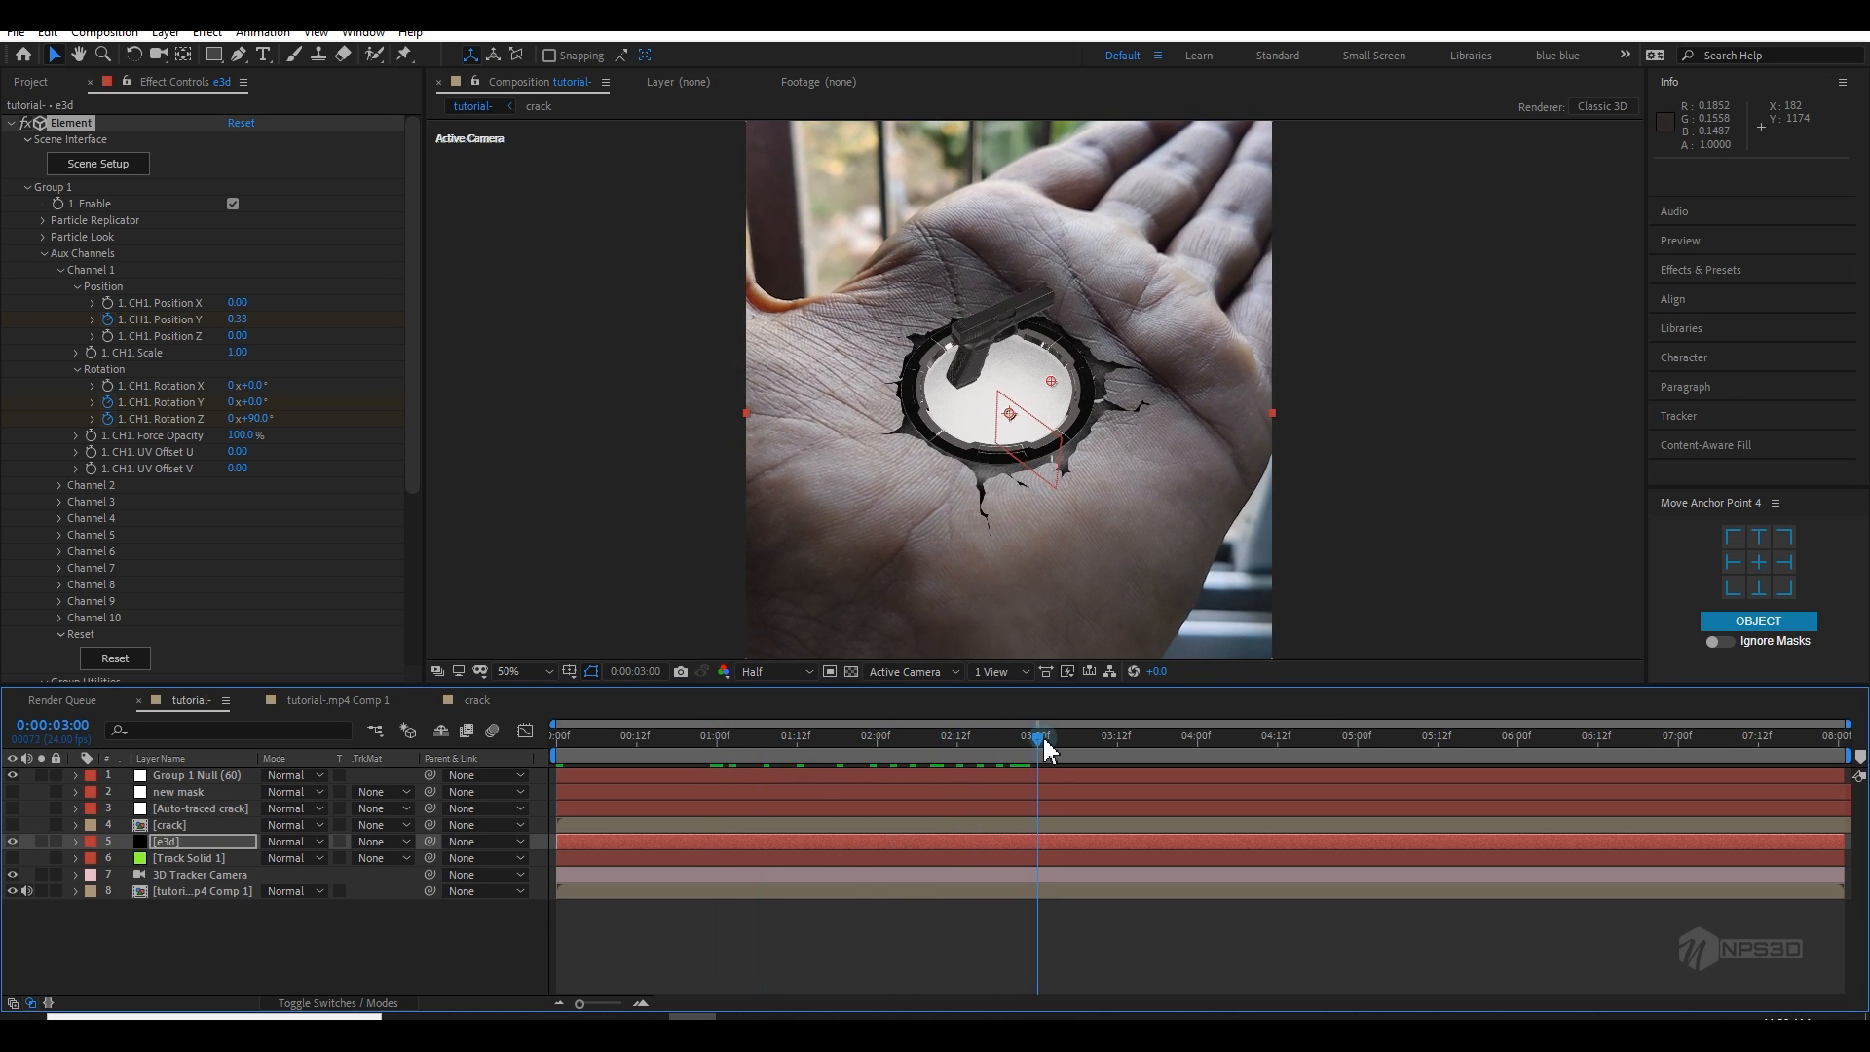
{"action": "left_click", "coordinate": [55, 270]}
{"action": "left_click", "coordinate": [57, 286]}
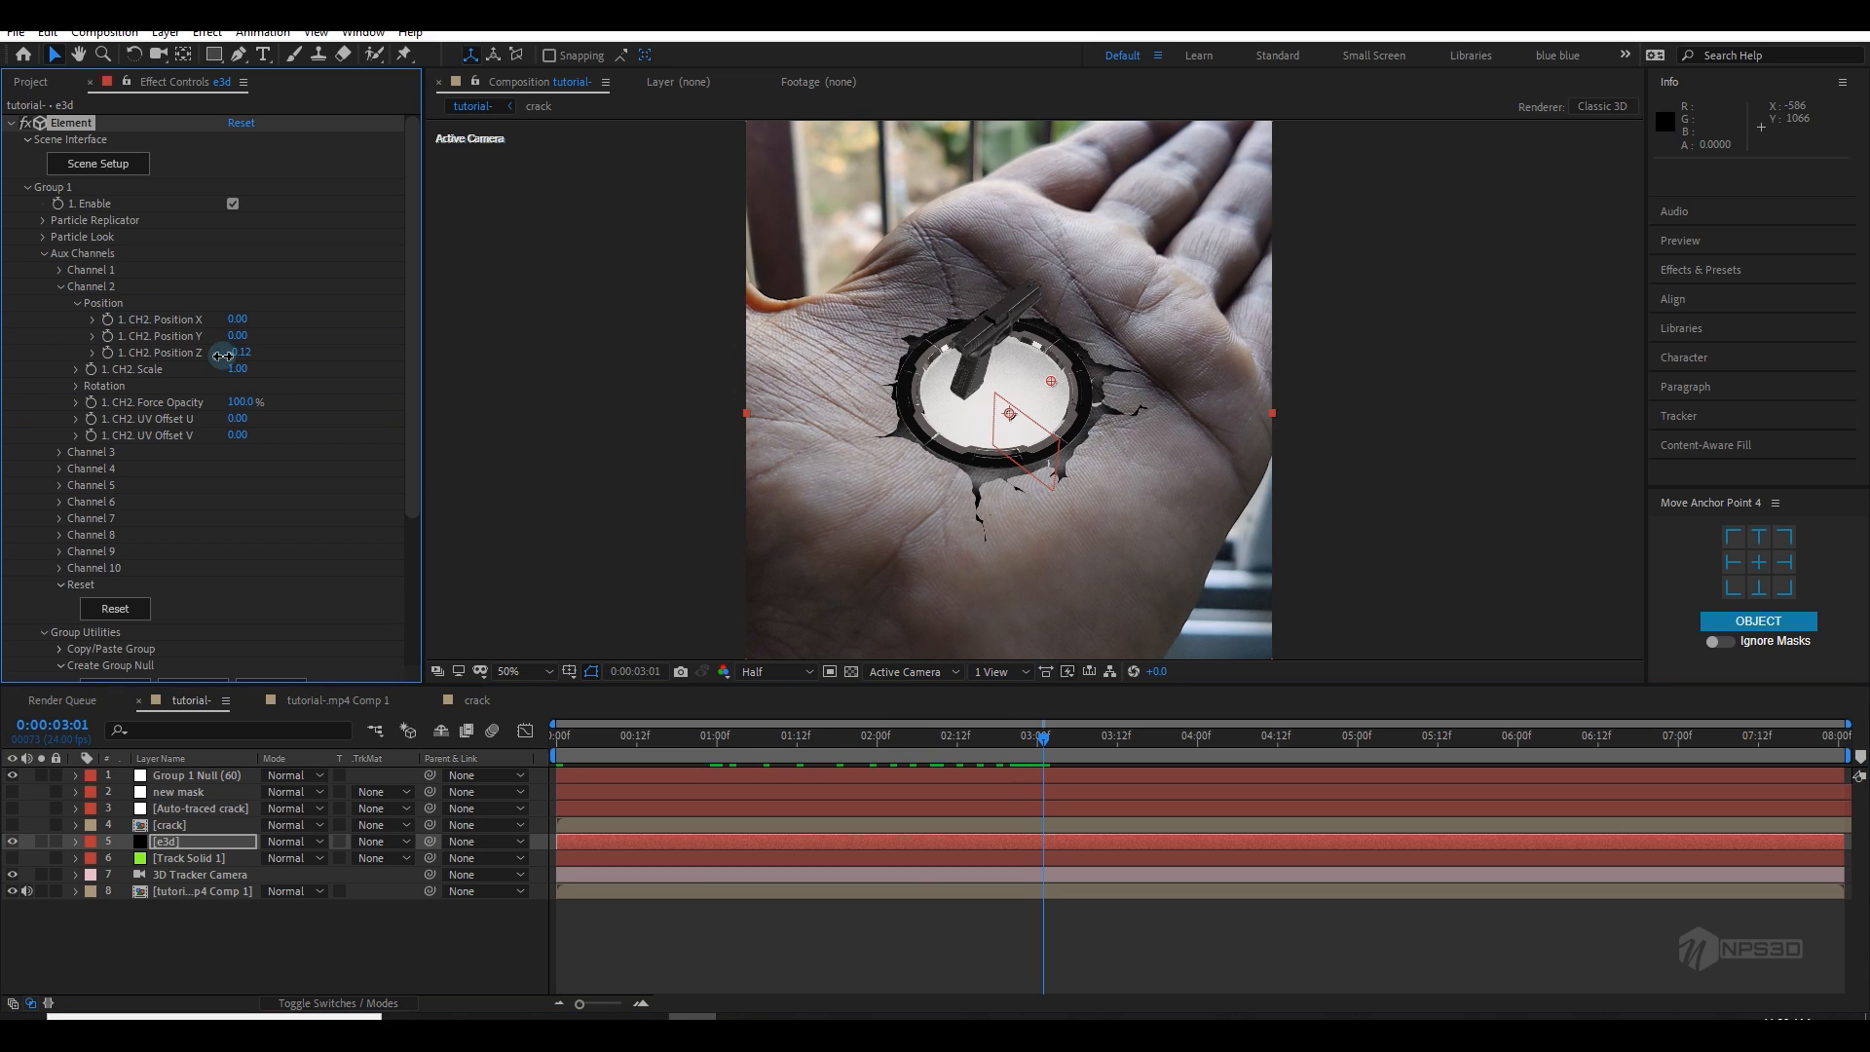
{"action": "mouse_move", "coordinate": [230, 354]}
{"action": "left_mouse_down"}
{"action": "mouse_move", "coordinate": [161, 373]}
{"action": "mouse_move", "coordinate": [248, 360]}
{"action": "left_mouse_up"}
{"action": "key", "text": "ctrl+z"}
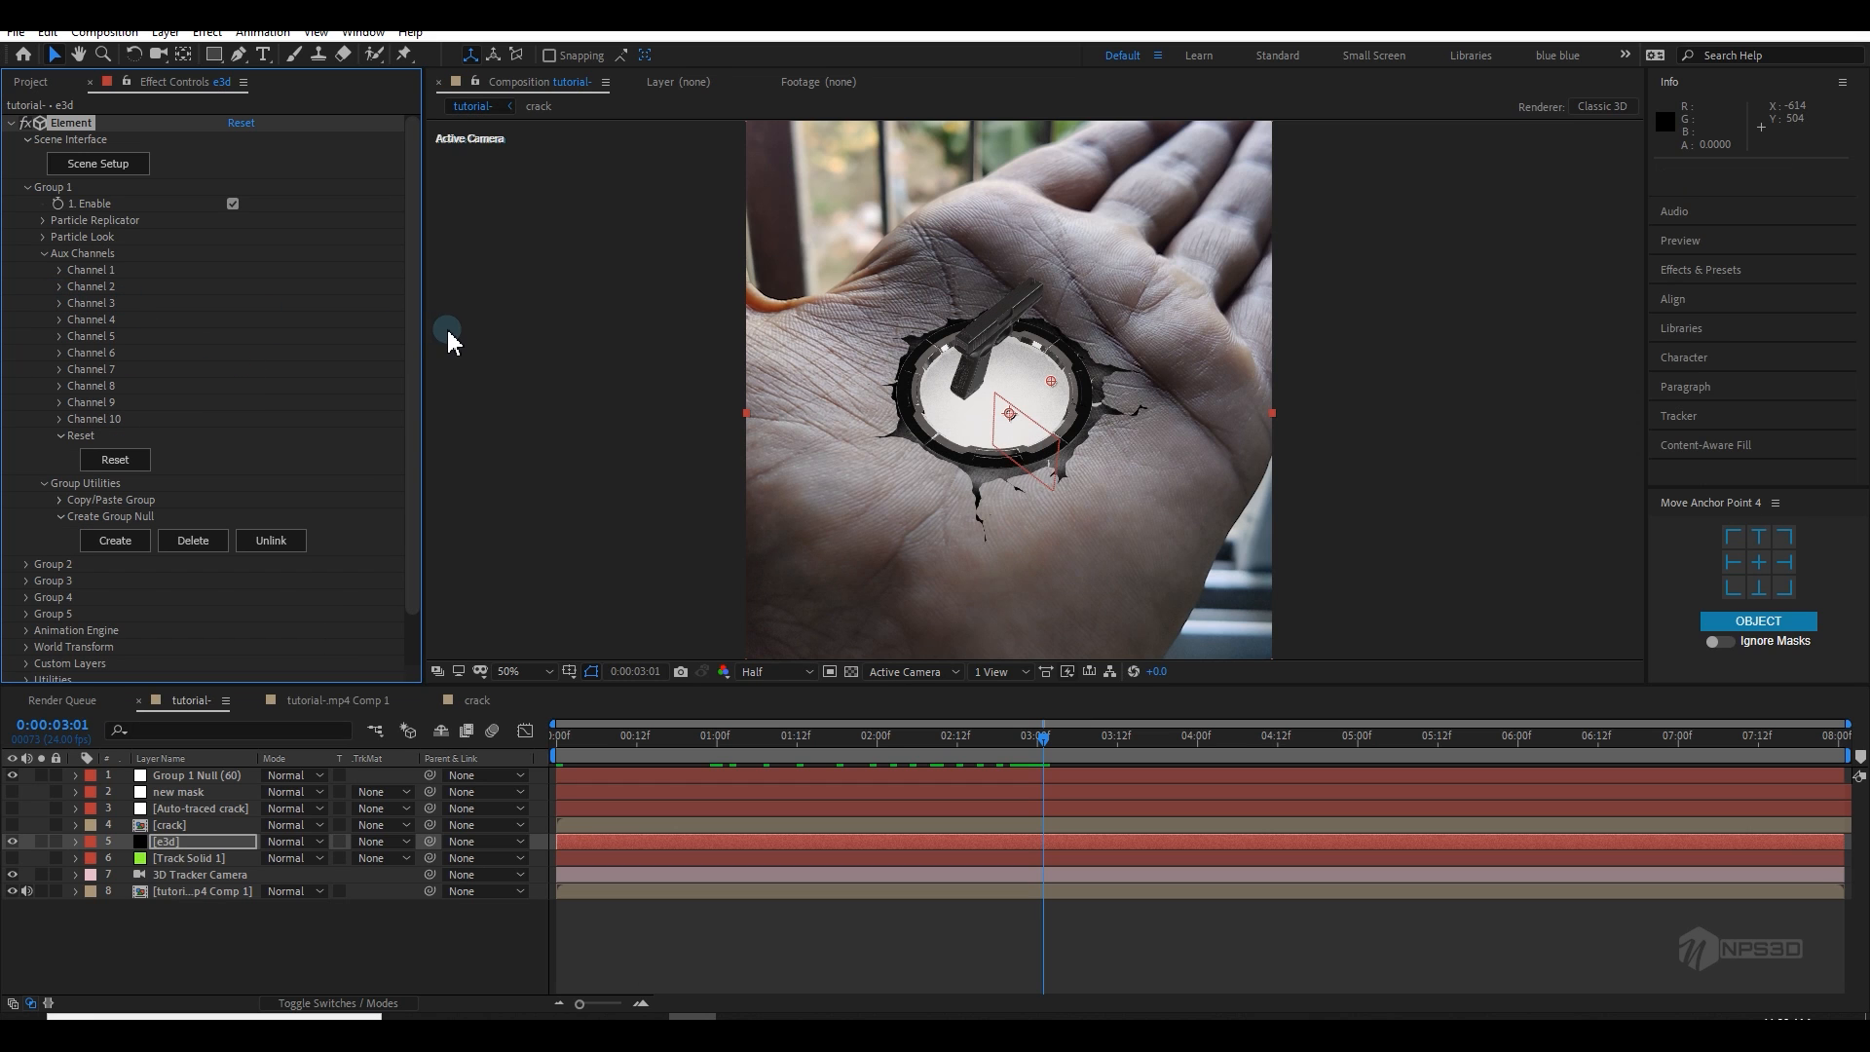
Step: Preview the handgun animation from the start and return to the first frame
{"action": "left_click_drag", "start_coordinate": [732, 744], "coordinate": [526, 779]}
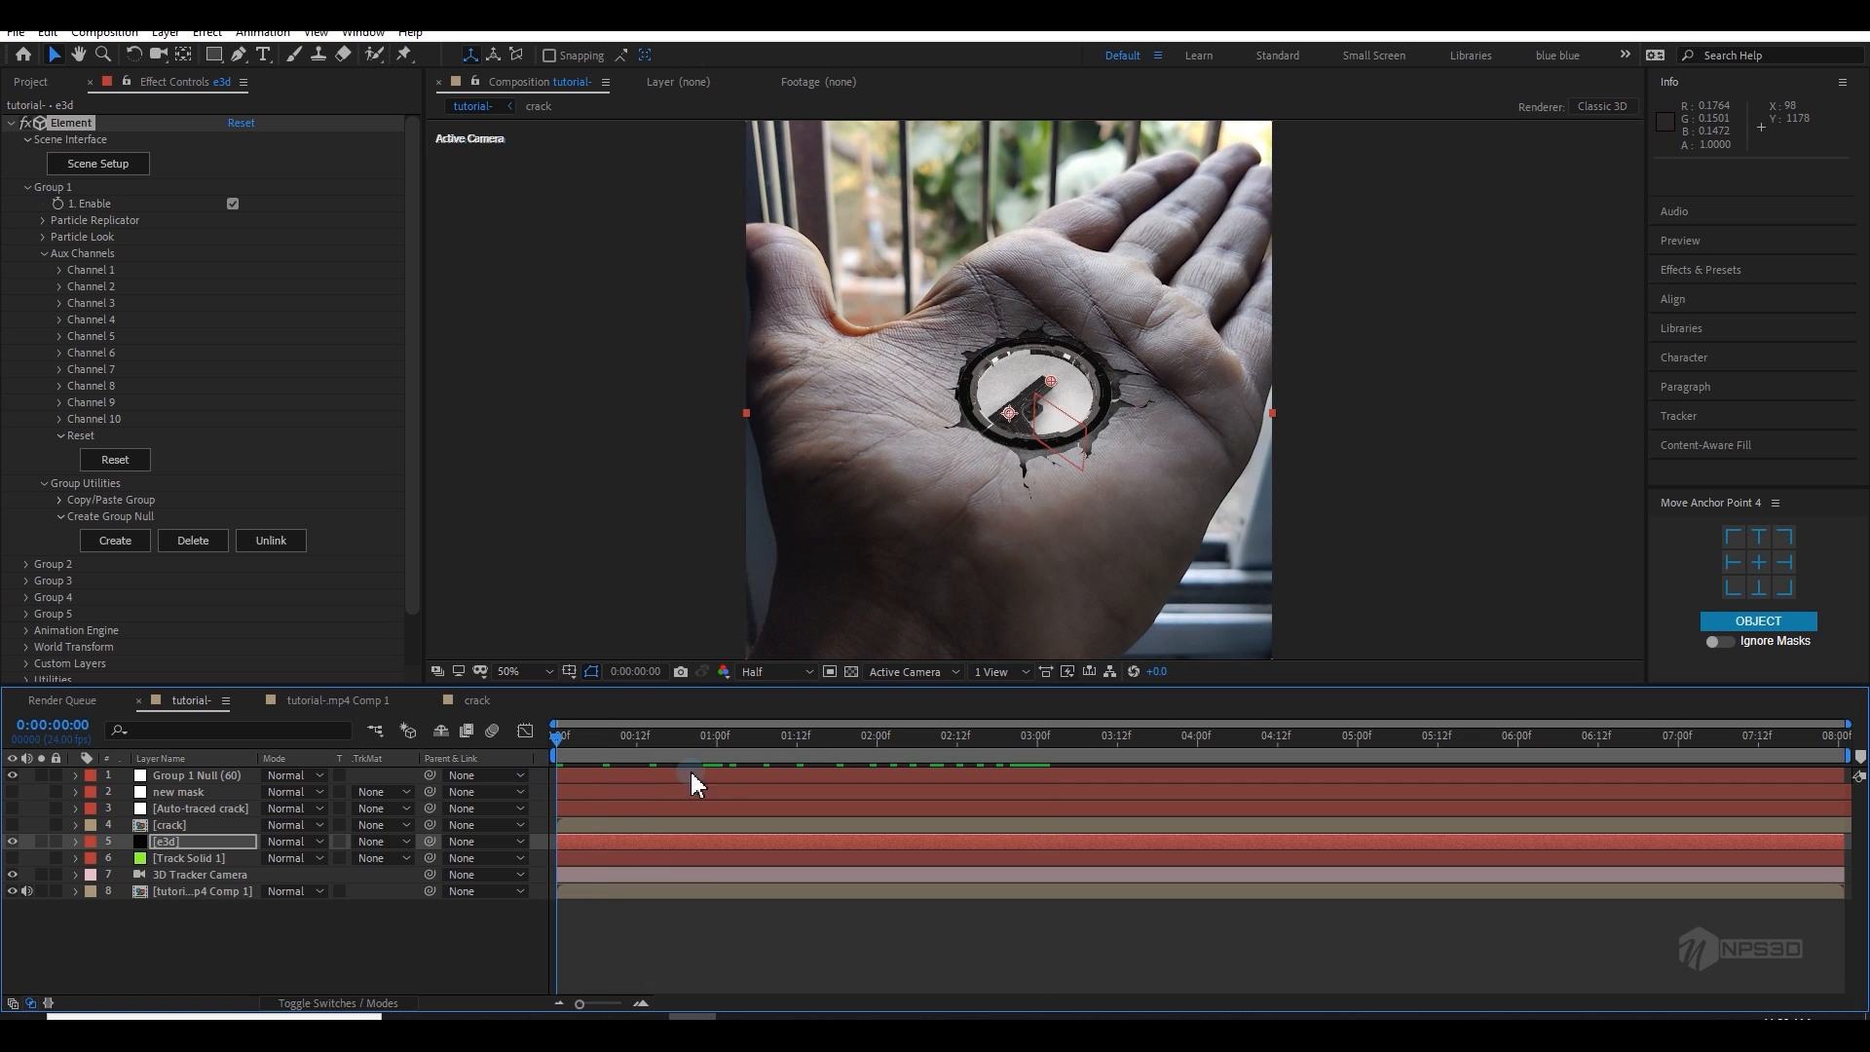
{"action": "key", "text": "space"}
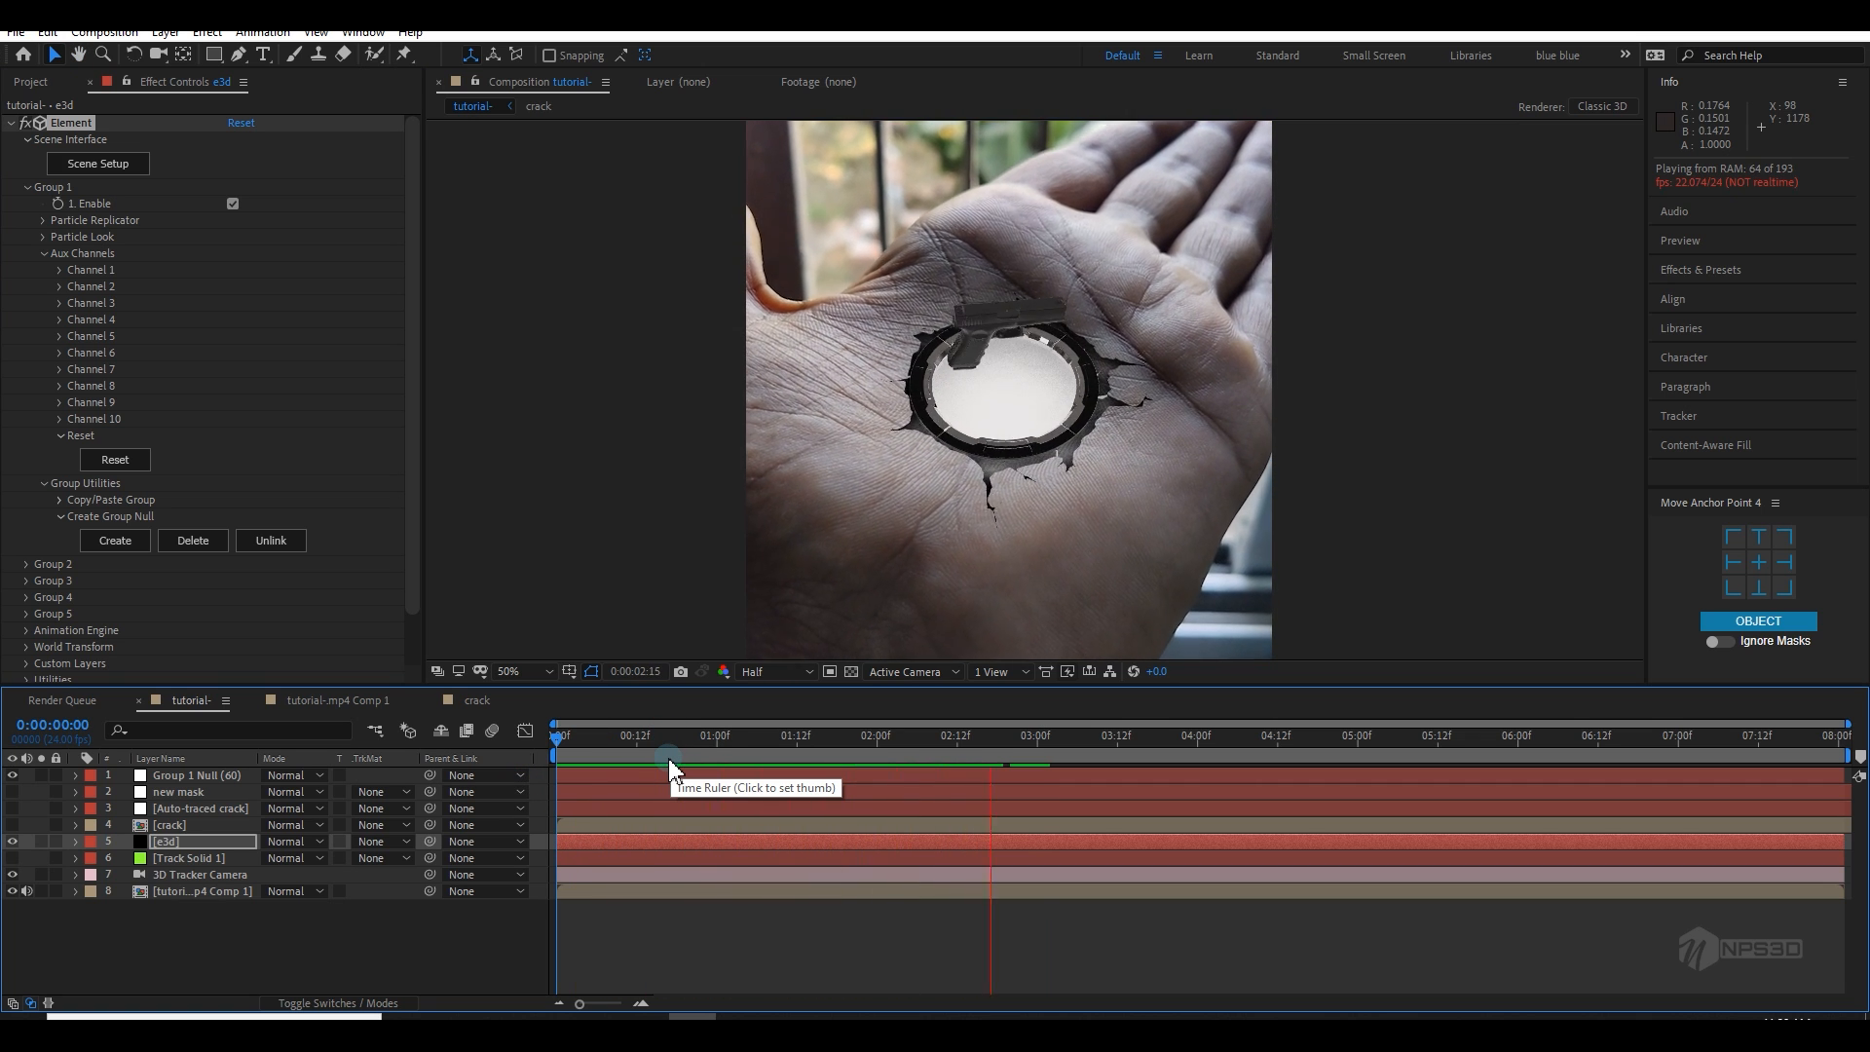
{"action": "left_click_drag", "start_coordinate": [758, 743], "coordinate": [537, 824]}
{"action": "key", "text": "Home"}
Step: Create a new composition named sound with the current composition settings
{"action": "left_click", "coordinate": [31, 82]}
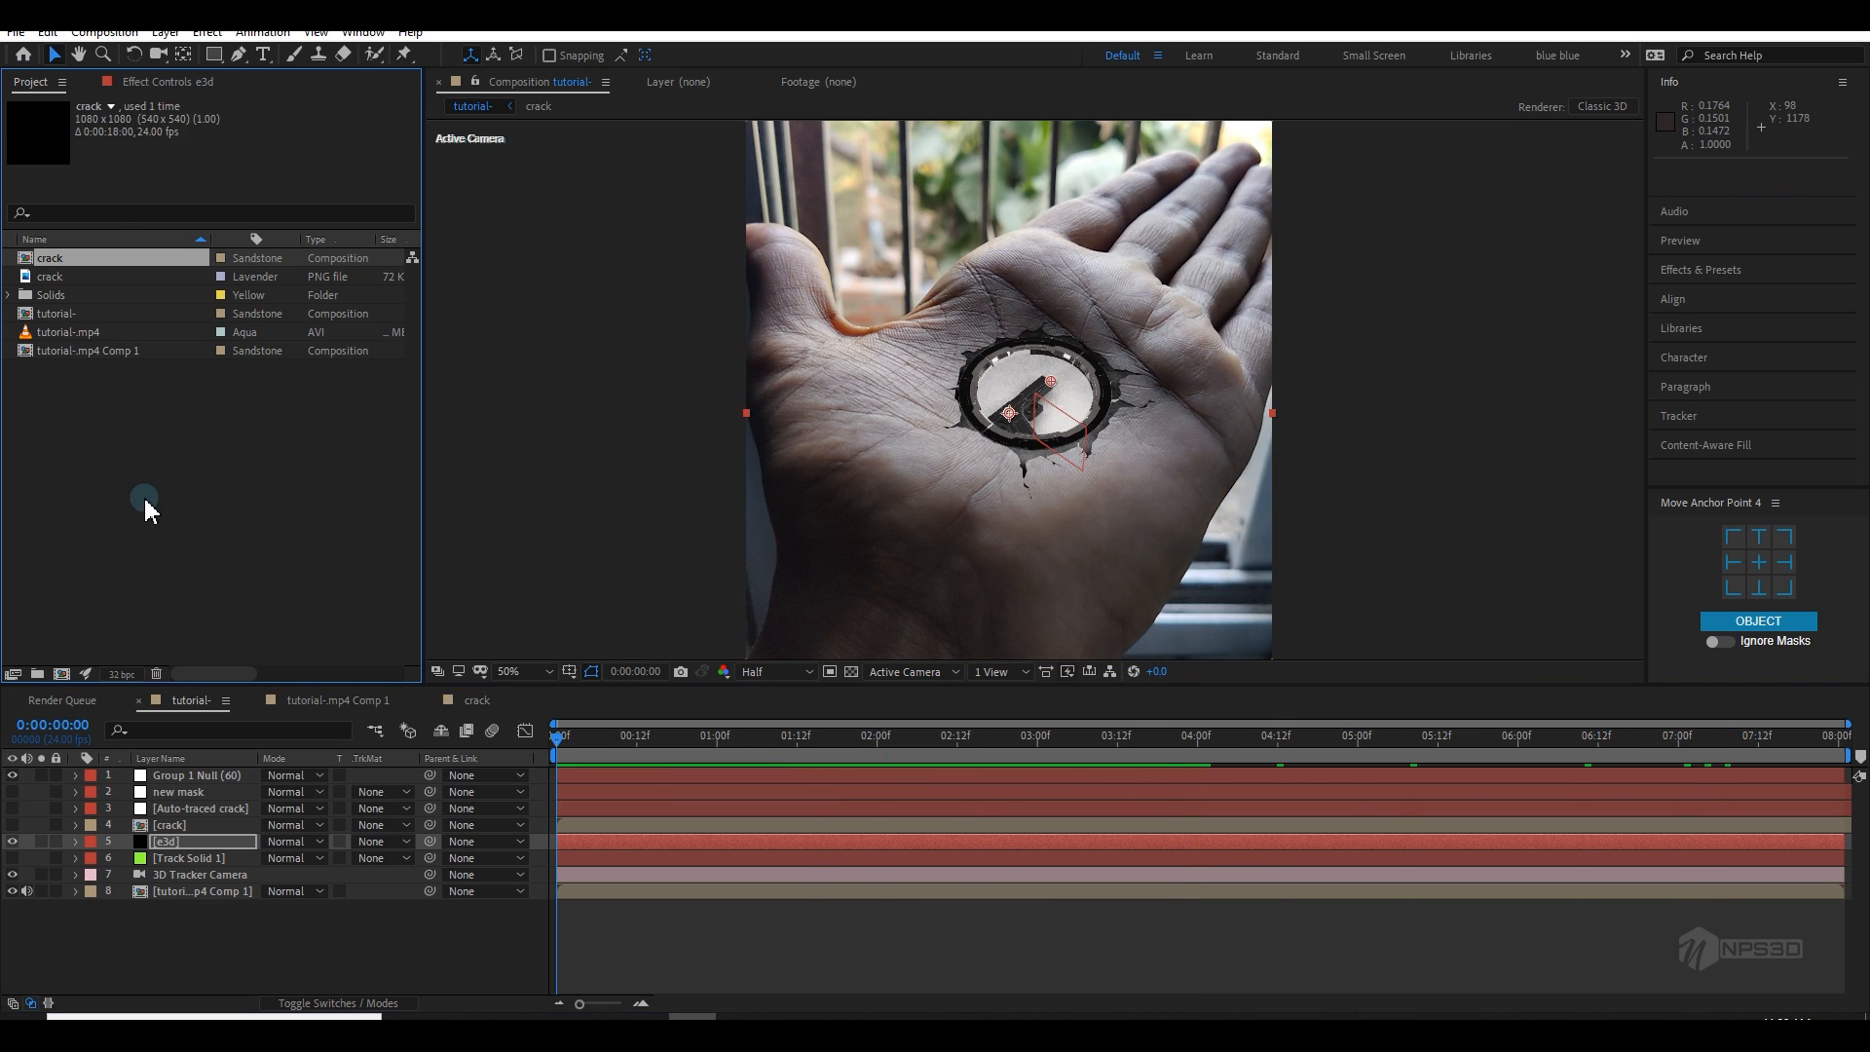
{"action": "left_click", "coordinate": [60, 674]}
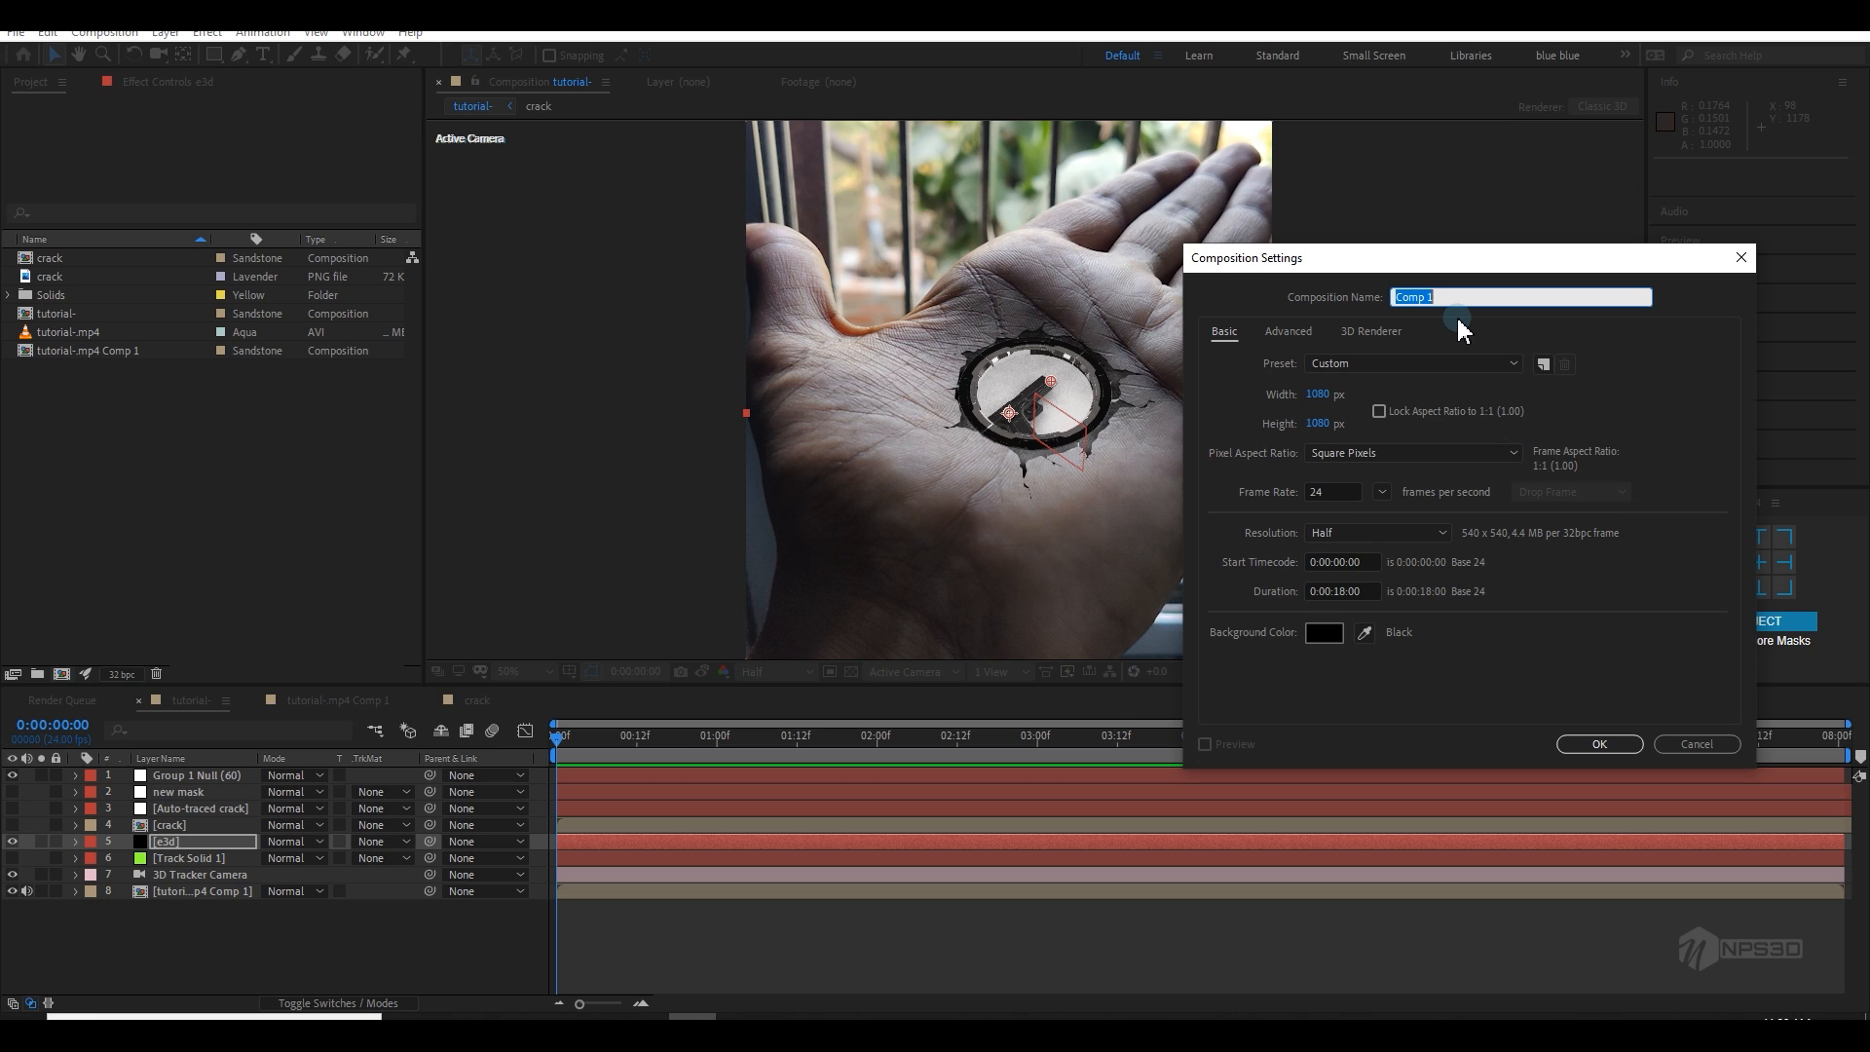
{"action": "type", "text": "sound"}
{"action": "key", "text": "Return"}
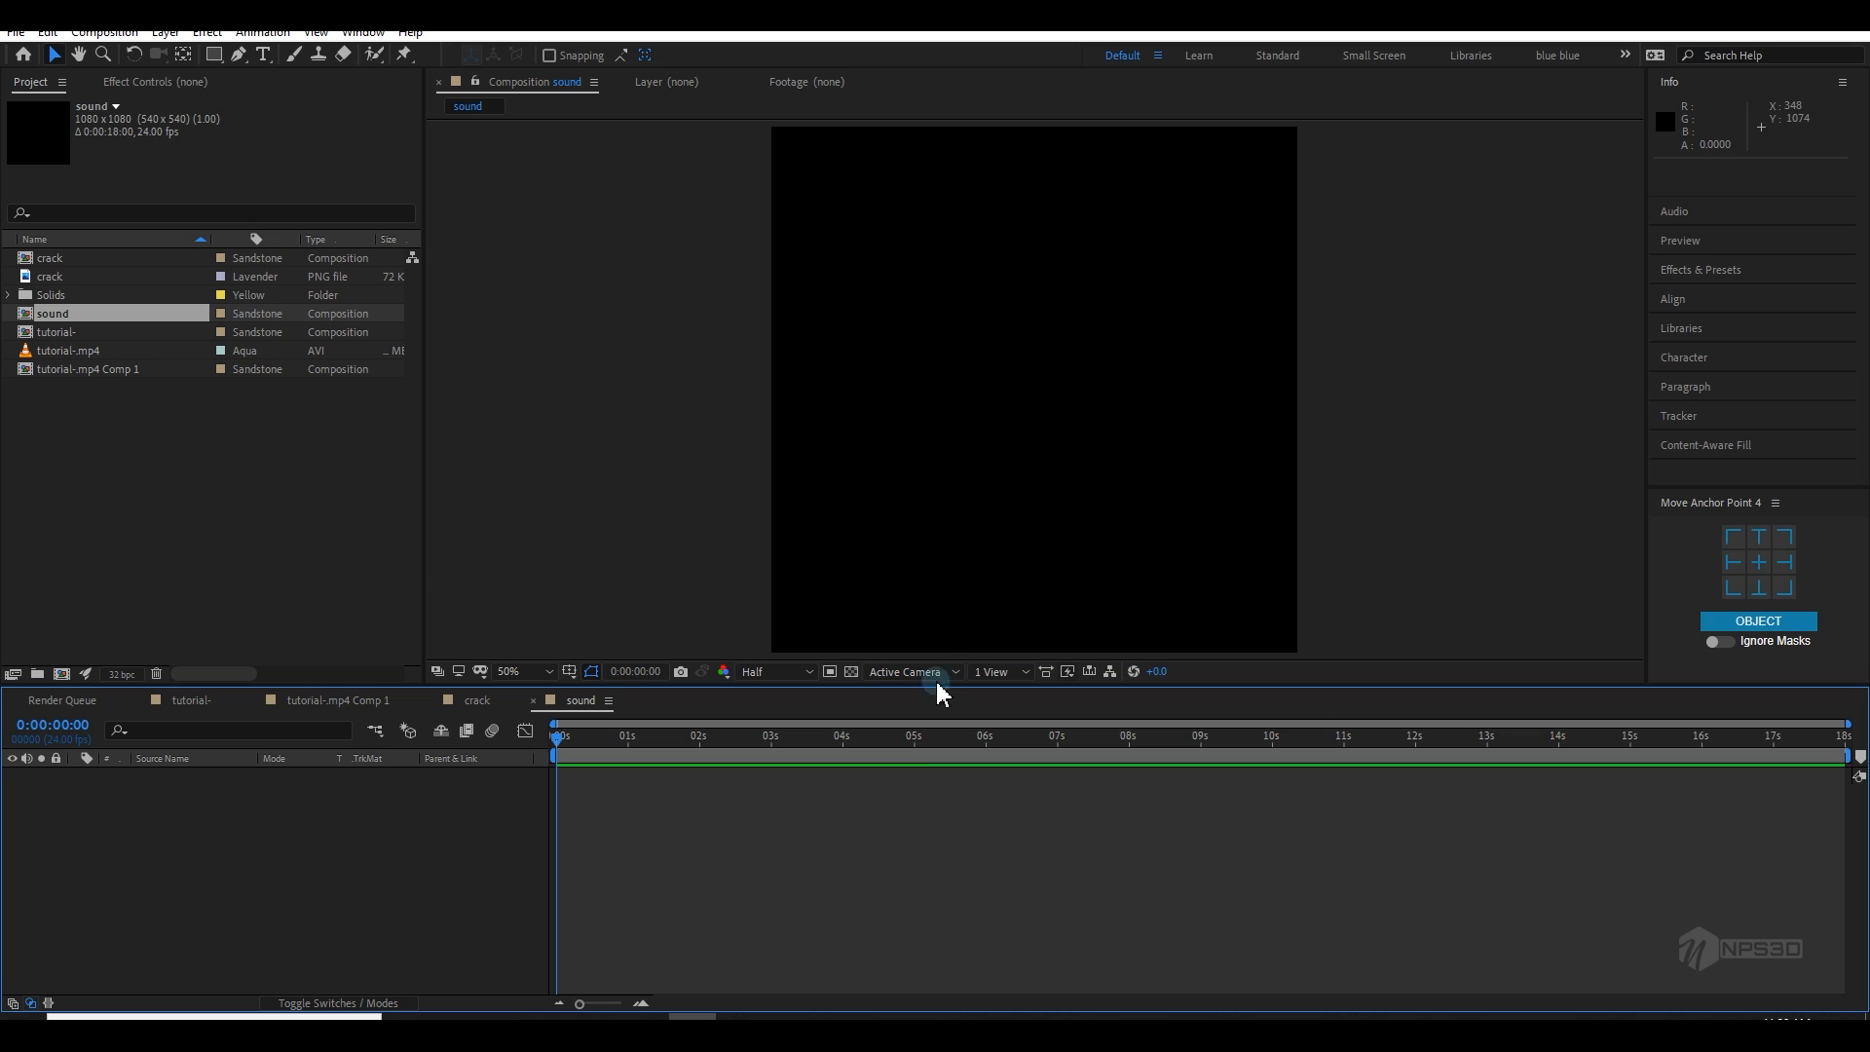
Step: Import the 12-Gauge pump-action shotgun MP3 and place it in the sound composition, starting at about 0:00:02:09
{"action": "left_click", "coordinate": [643, 1017]}
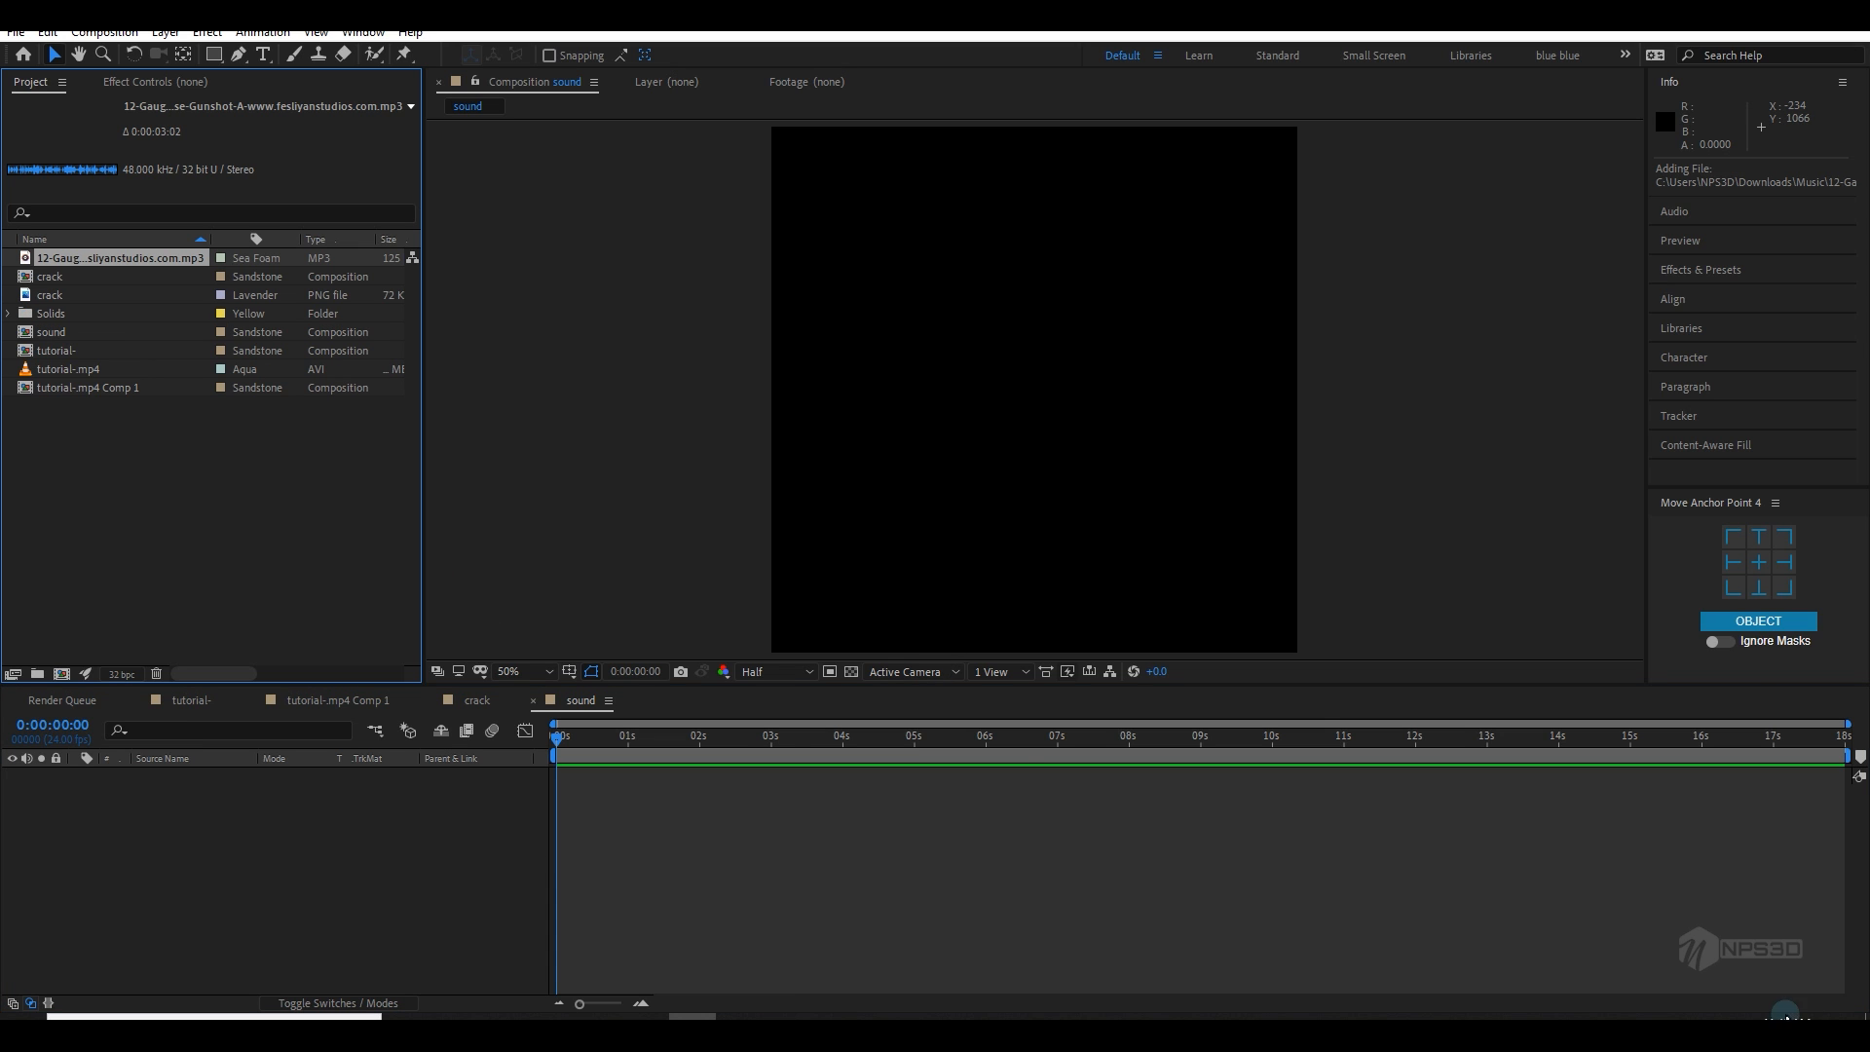
{"action": "left_click", "coordinate": [1744, 1017]}
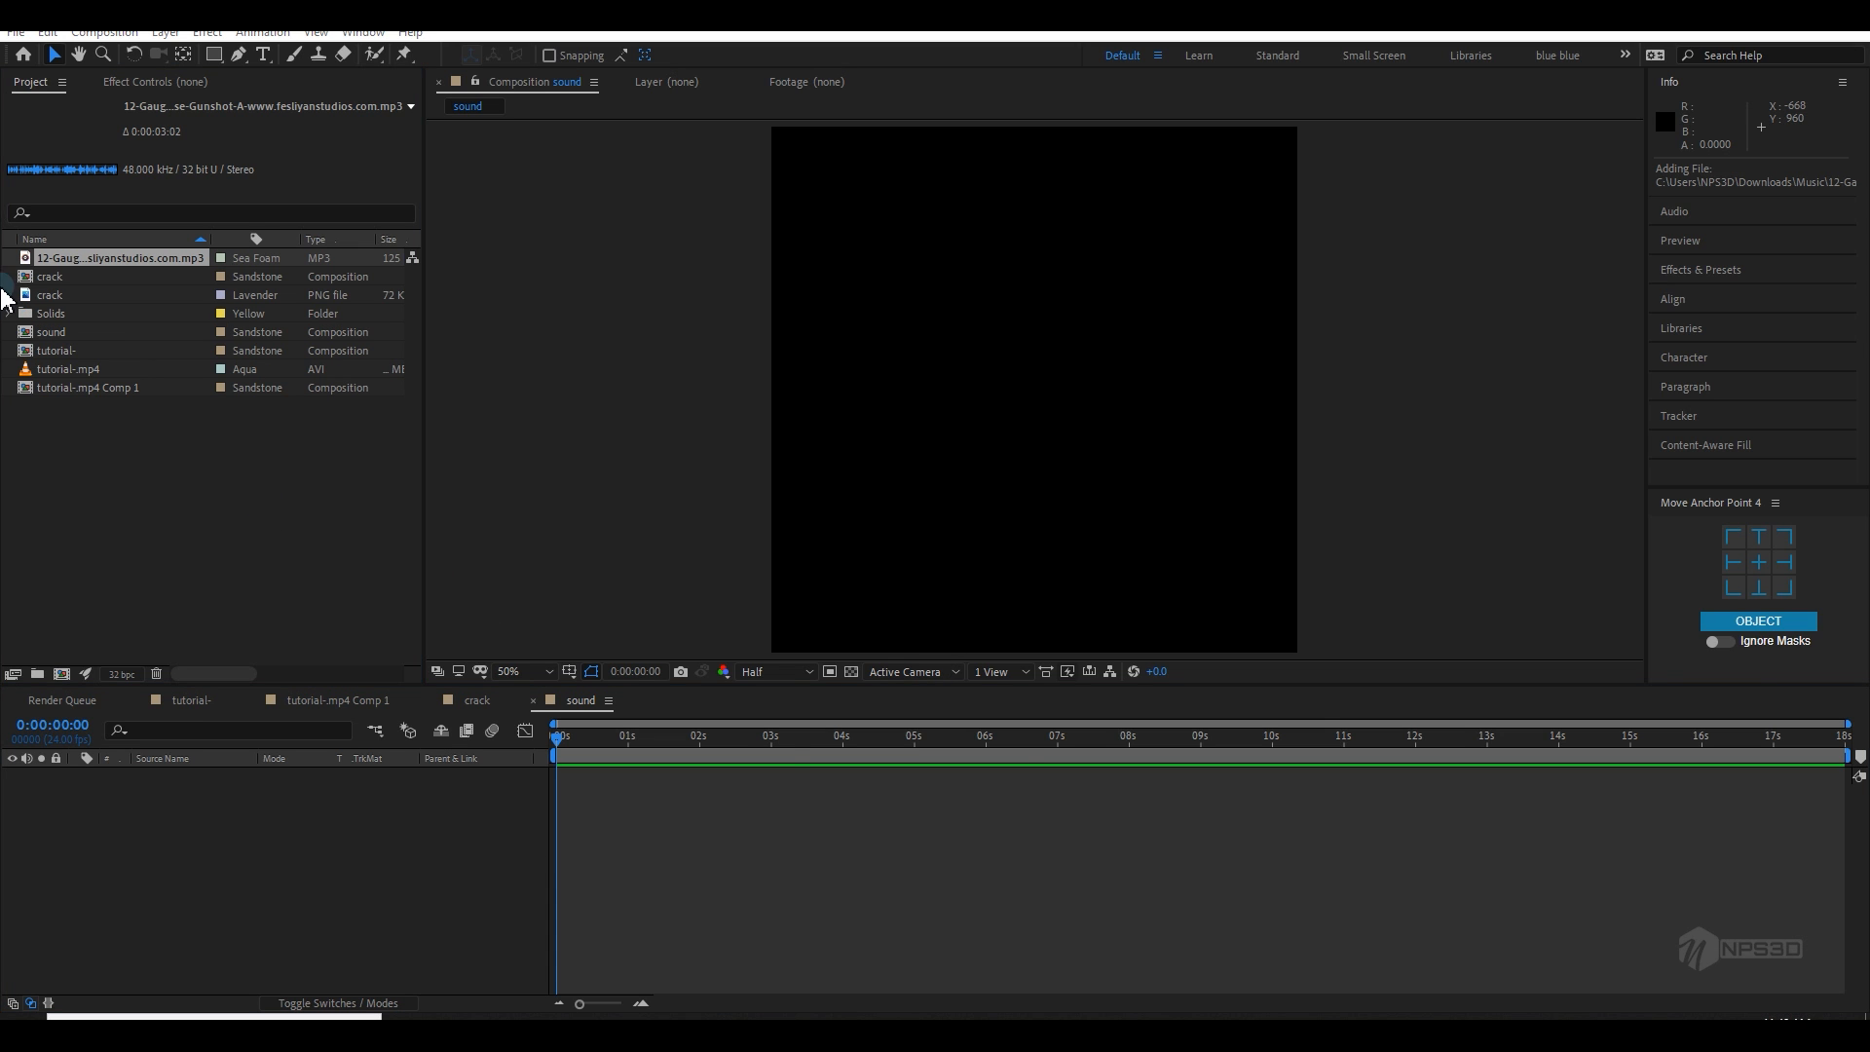
{"action": "left_click_drag", "start_coordinate": [91, 258], "coordinate": [160, 824]}
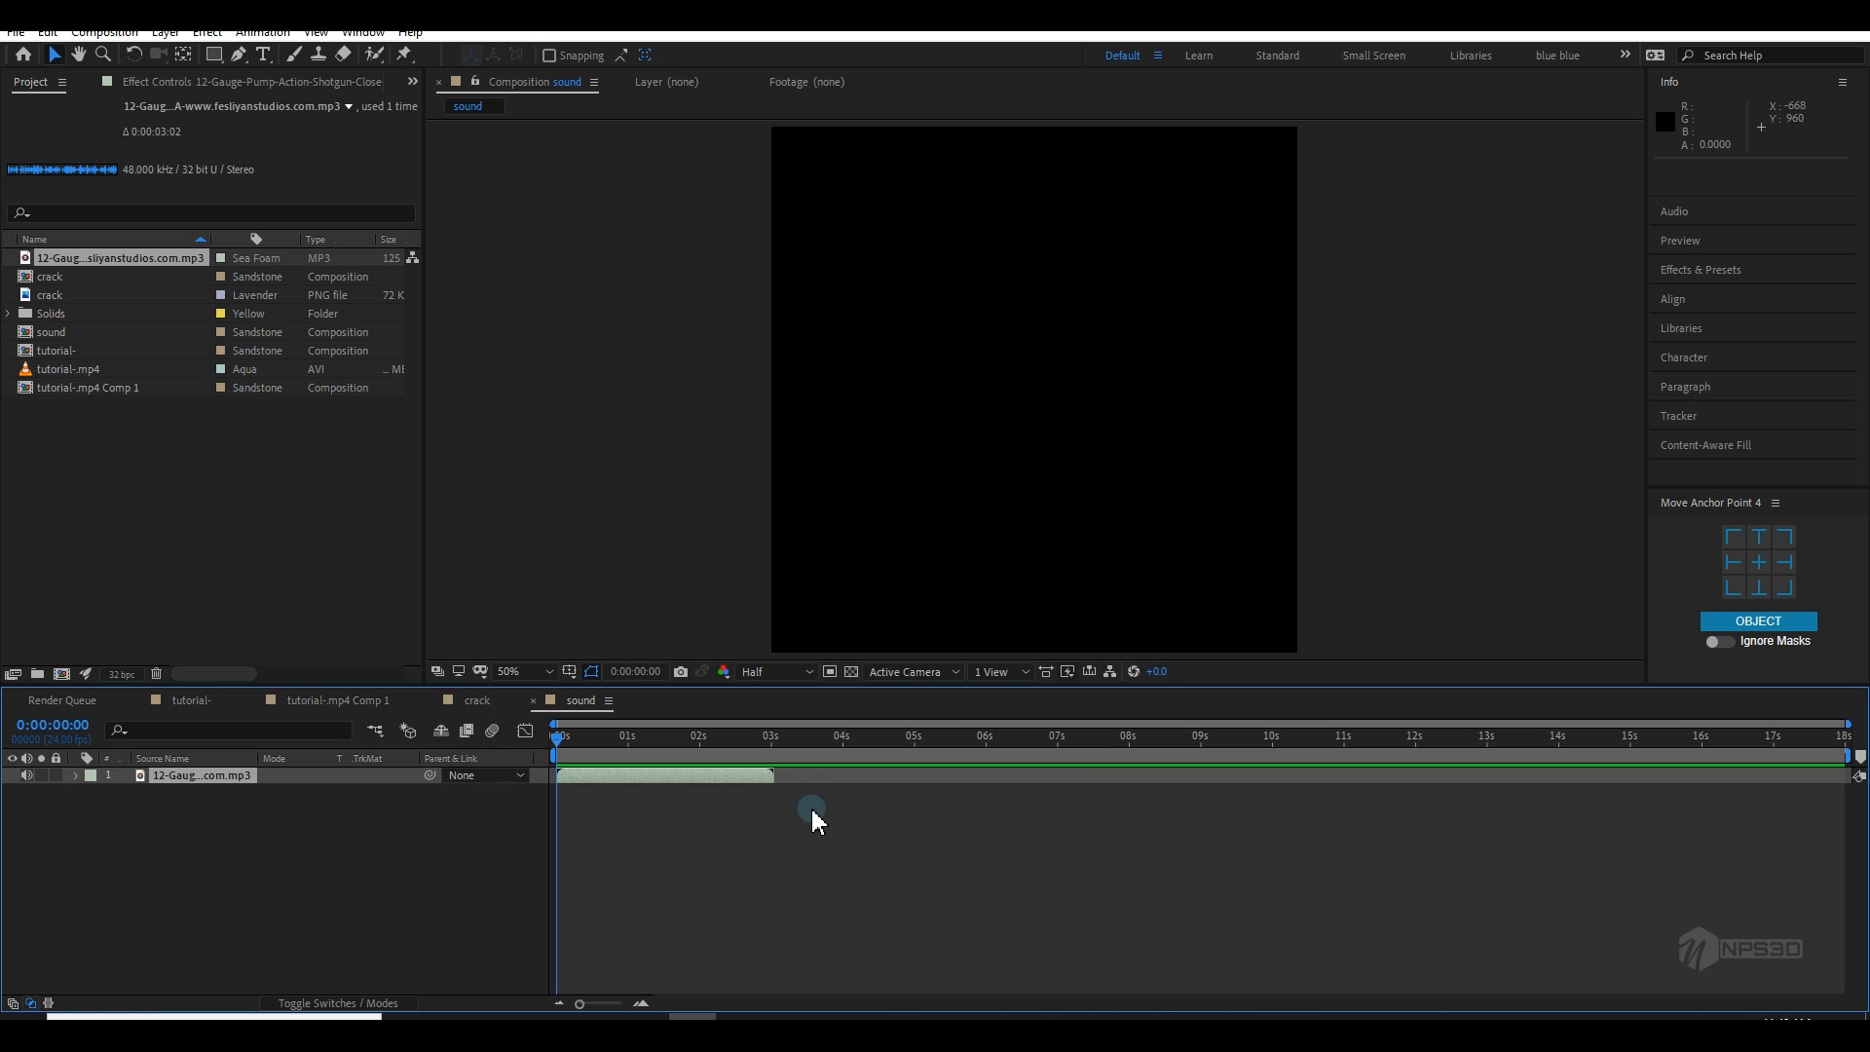
{"action": "left_click_drag", "start_coordinate": [628, 777], "coordinate": [791, 770]}
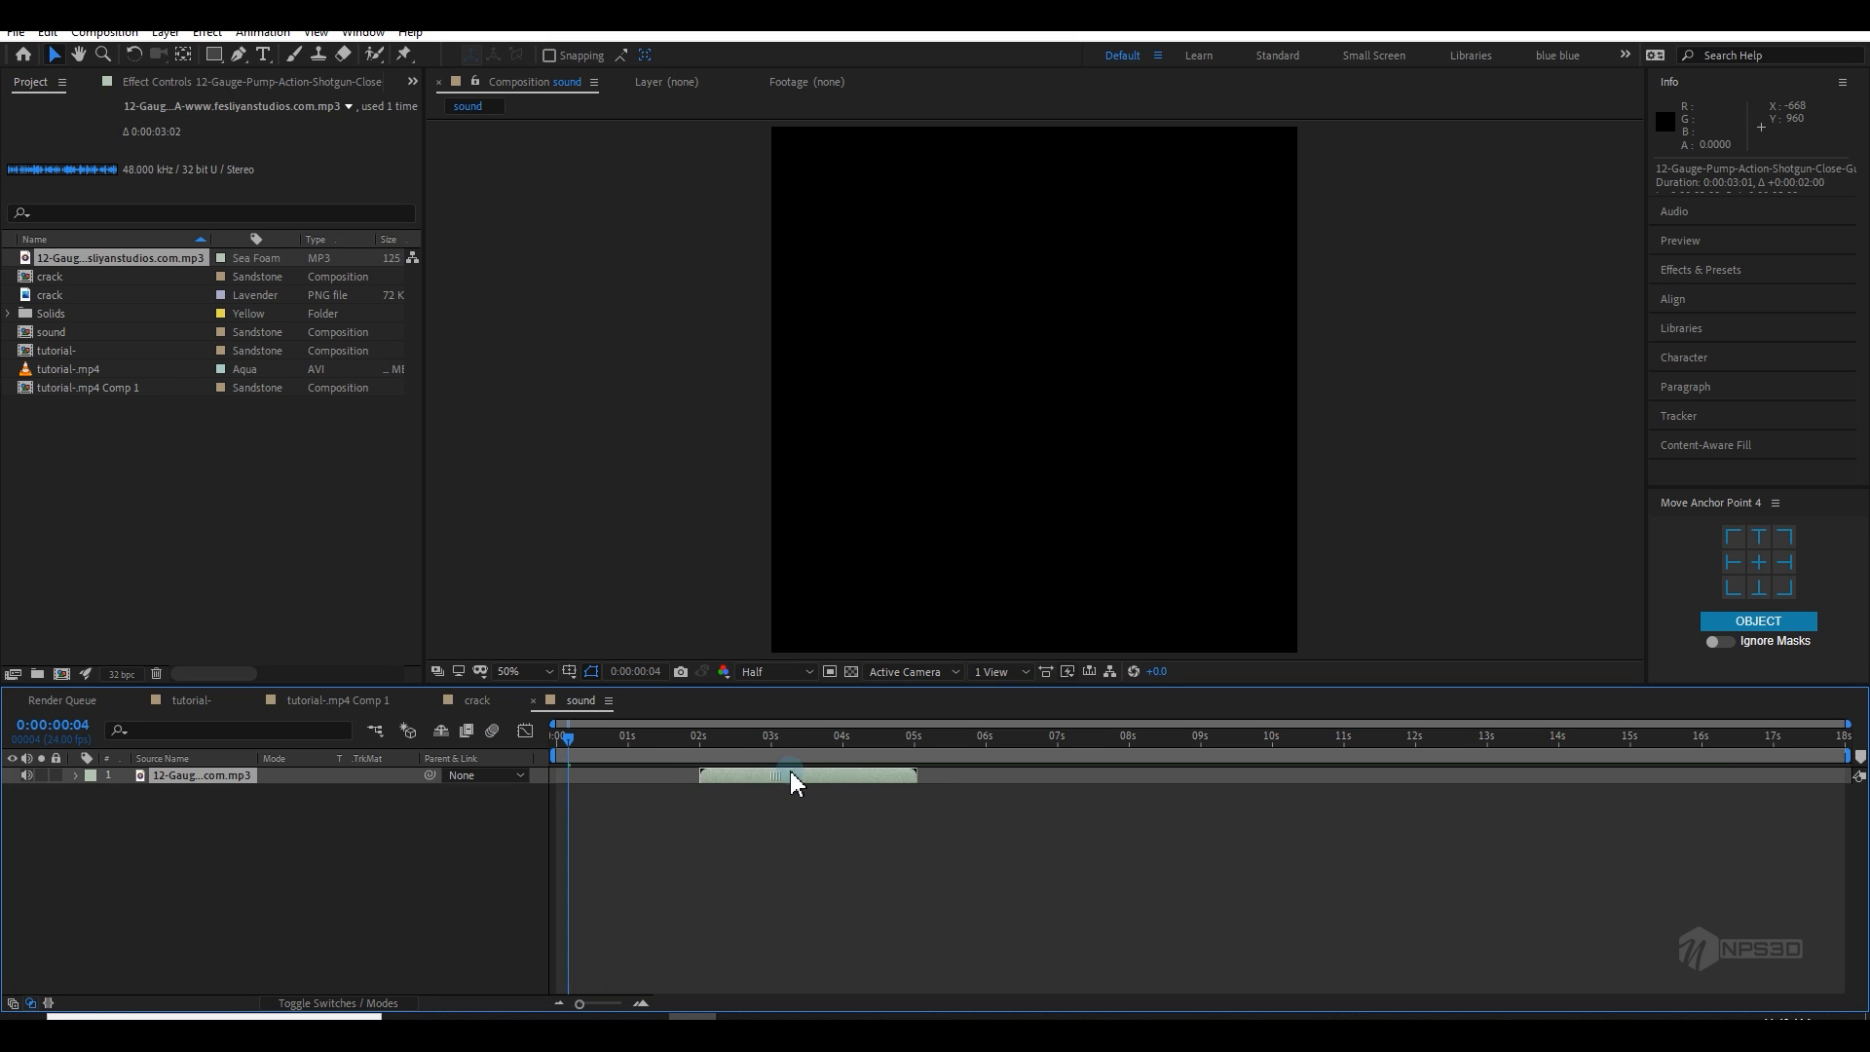
Step: Scrub the tutorial- composition to 0:00:01:13 to time the first sound, and return to the sound composition
{"action": "left_click", "coordinate": [200, 702]}
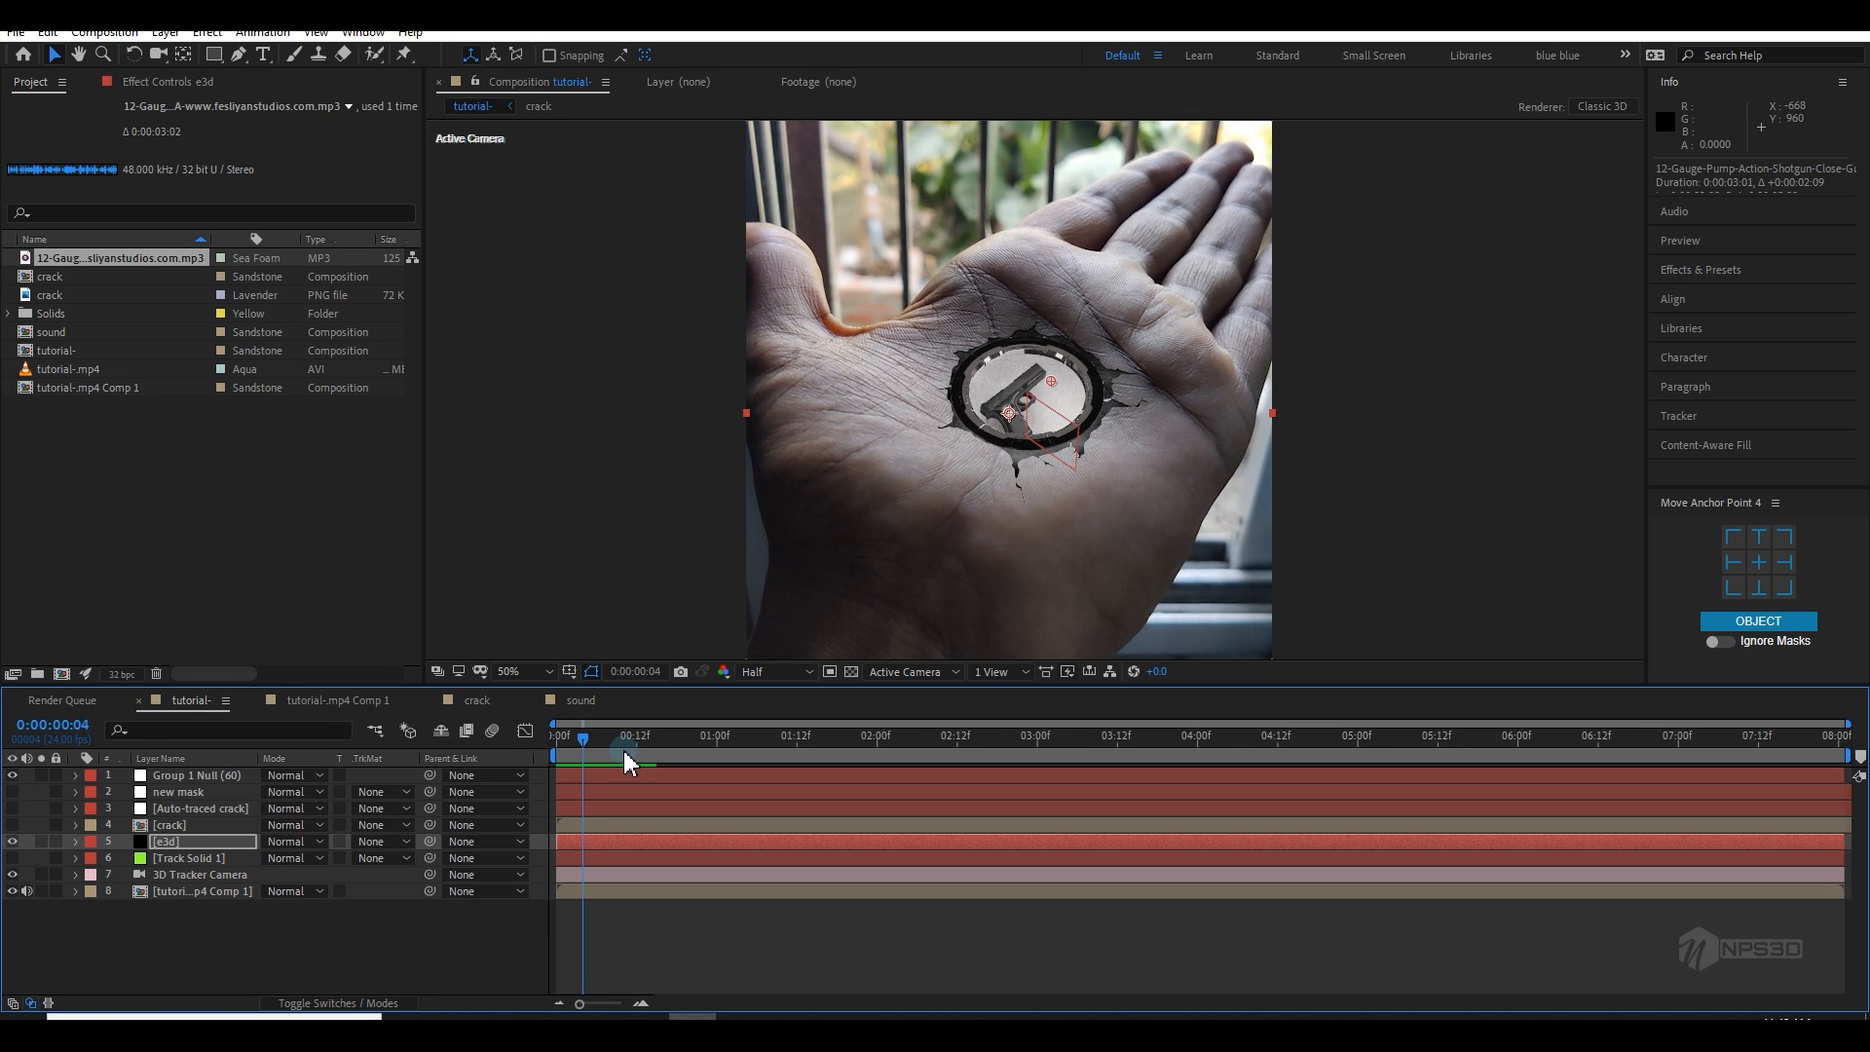
{"action": "left_click_drag", "start_coordinate": [623, 751], "coordinate": [797, 746]}
{"action": "left_click", "coordinate": [560, 699]}
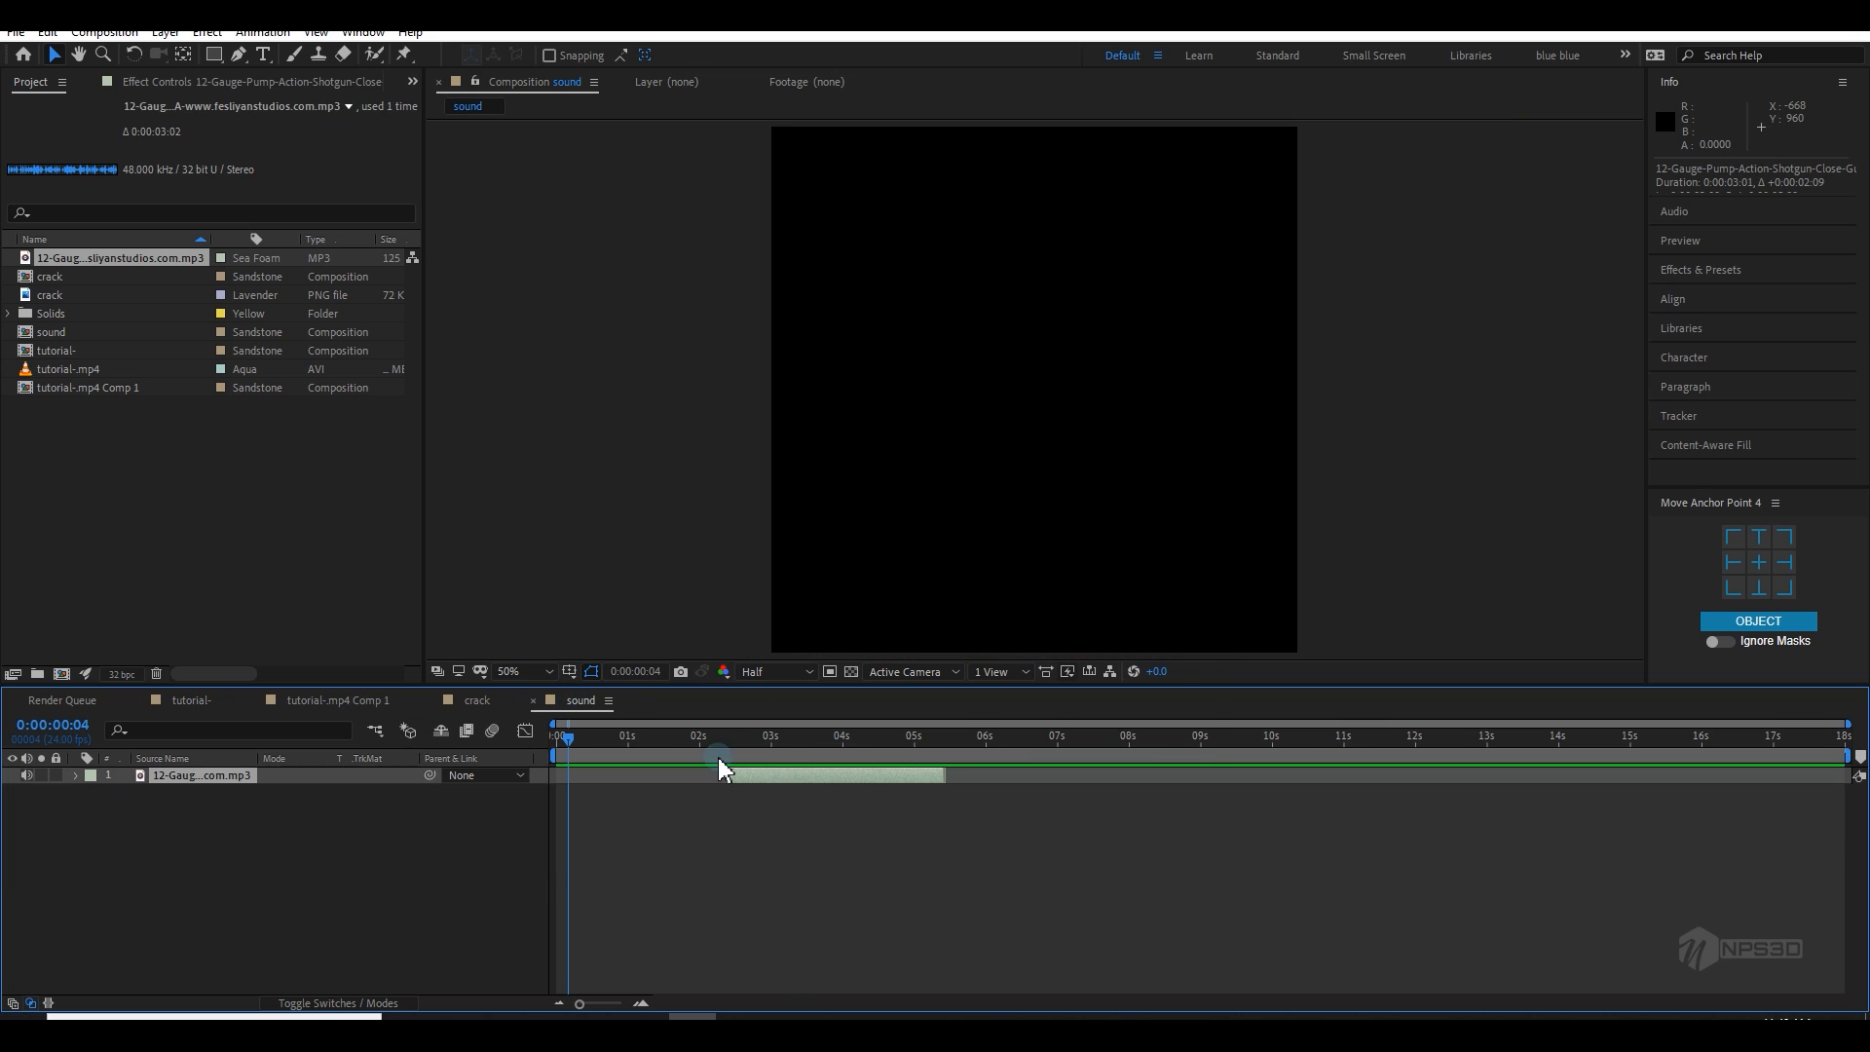
Step: End the sound composition's work area at 0:00:08:00 and trim the composition to that work area
{"action": "left_click_drag", "start_coordinate": [612, 745], "coordinate": [628, 746]}
{"action": "left_click", "coordinate": [1122, 745]}
{"action": "left_click_drag", "start_coordinate": [1125, 750], "coordinate": [1130, 750]}
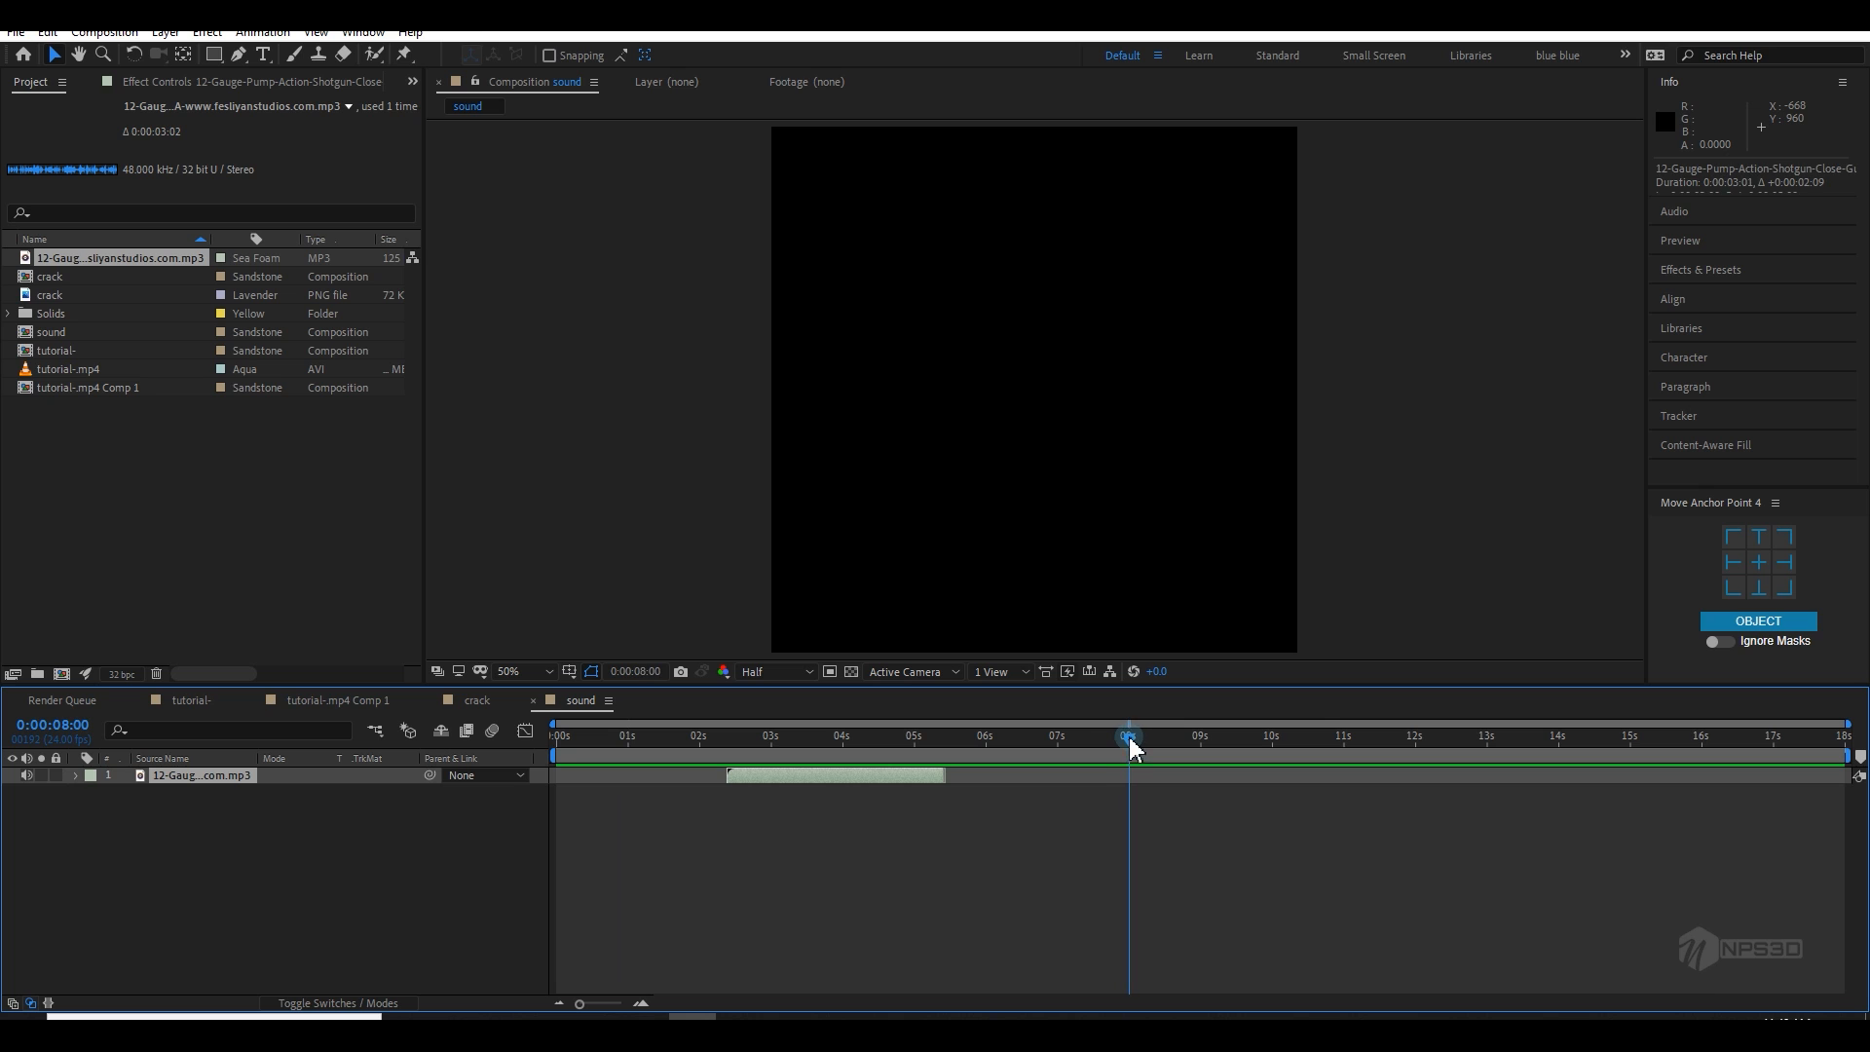
{"action": "key", "text": "n"}
{"action": "right_click", "coordinate": [1128, 755]}
{"action": "left_click", "coordinate": [1120, 814]}
Step: Move the shotgun audio layer to start at 0:00:01:11 and play the sound composition from the beginning
{"action": "left_click_drag", "start_coordinate": [970, 742], "coordinate": [874, 751]}
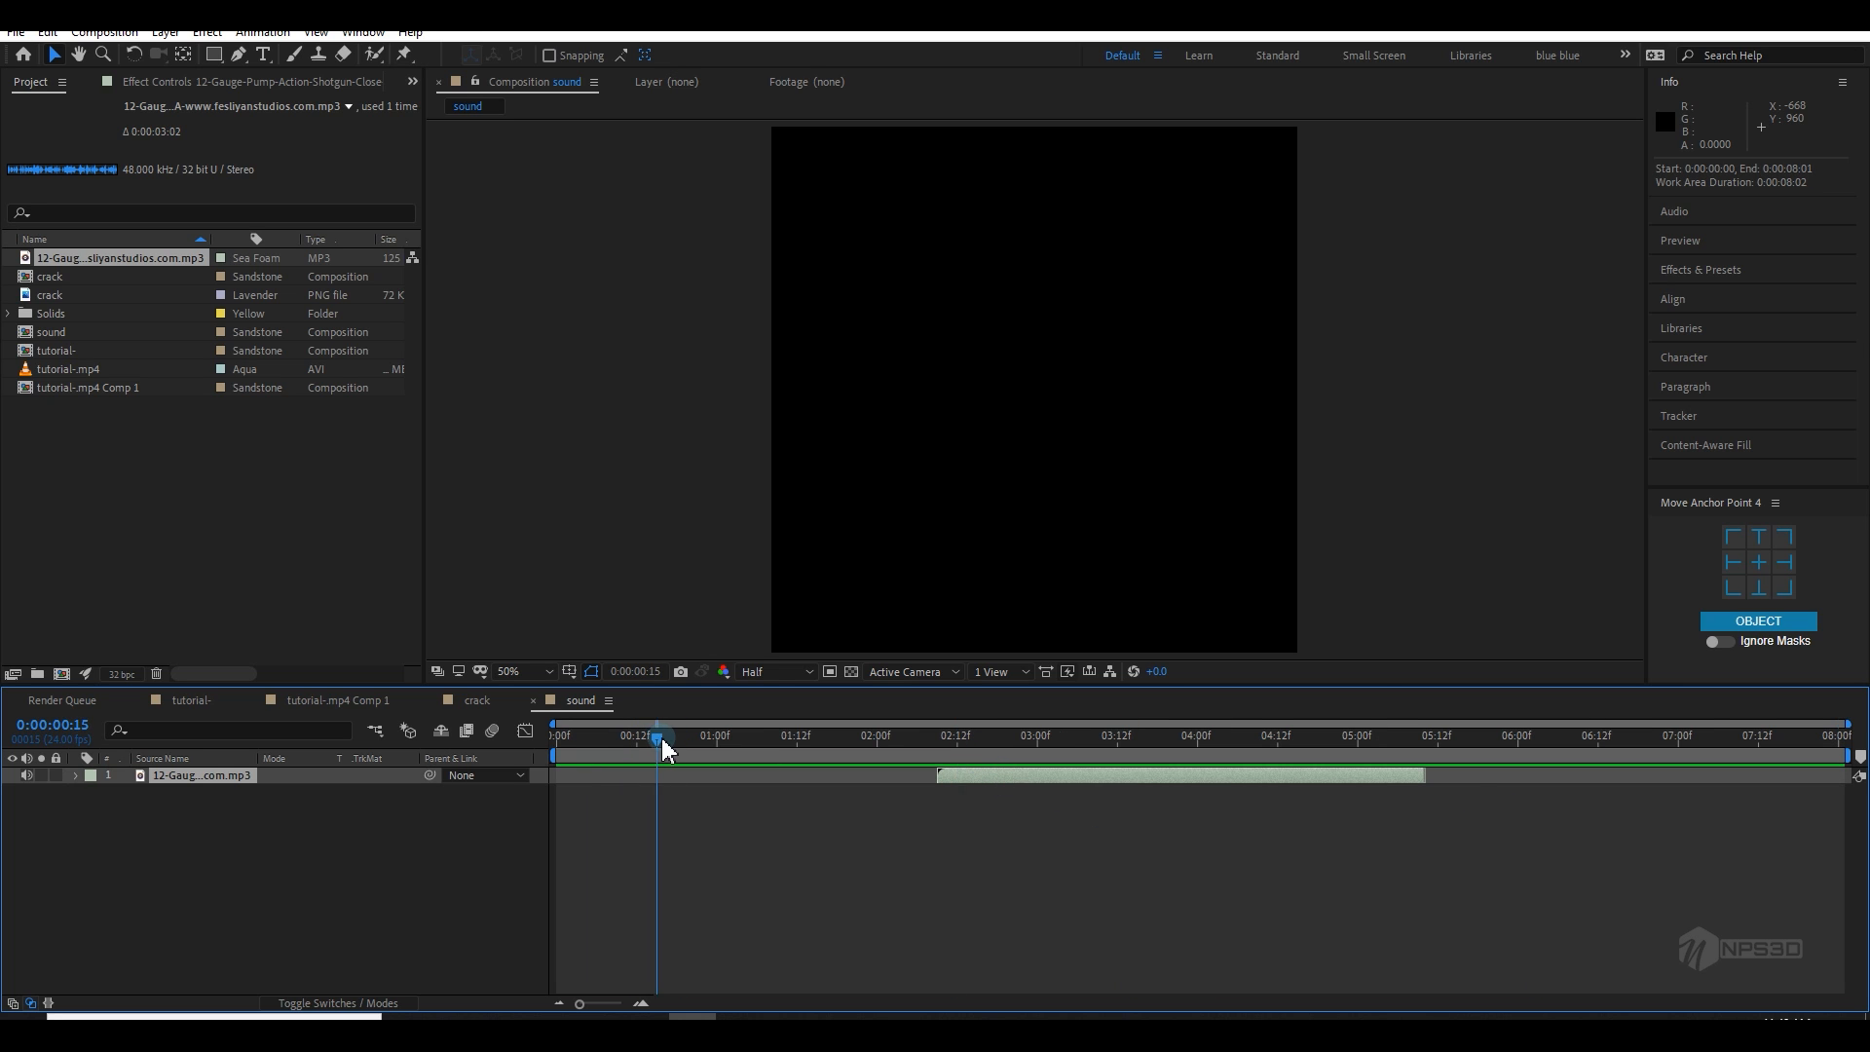
{"action": "left_click_drag", "start_coordinate": [663, 742], "coordinate": [800, 743]}
{"action": "left_click_drag", "start_coordinate": [937, 770], "coordinate": [522, 751]}
{"action": "key", "text": "space"}
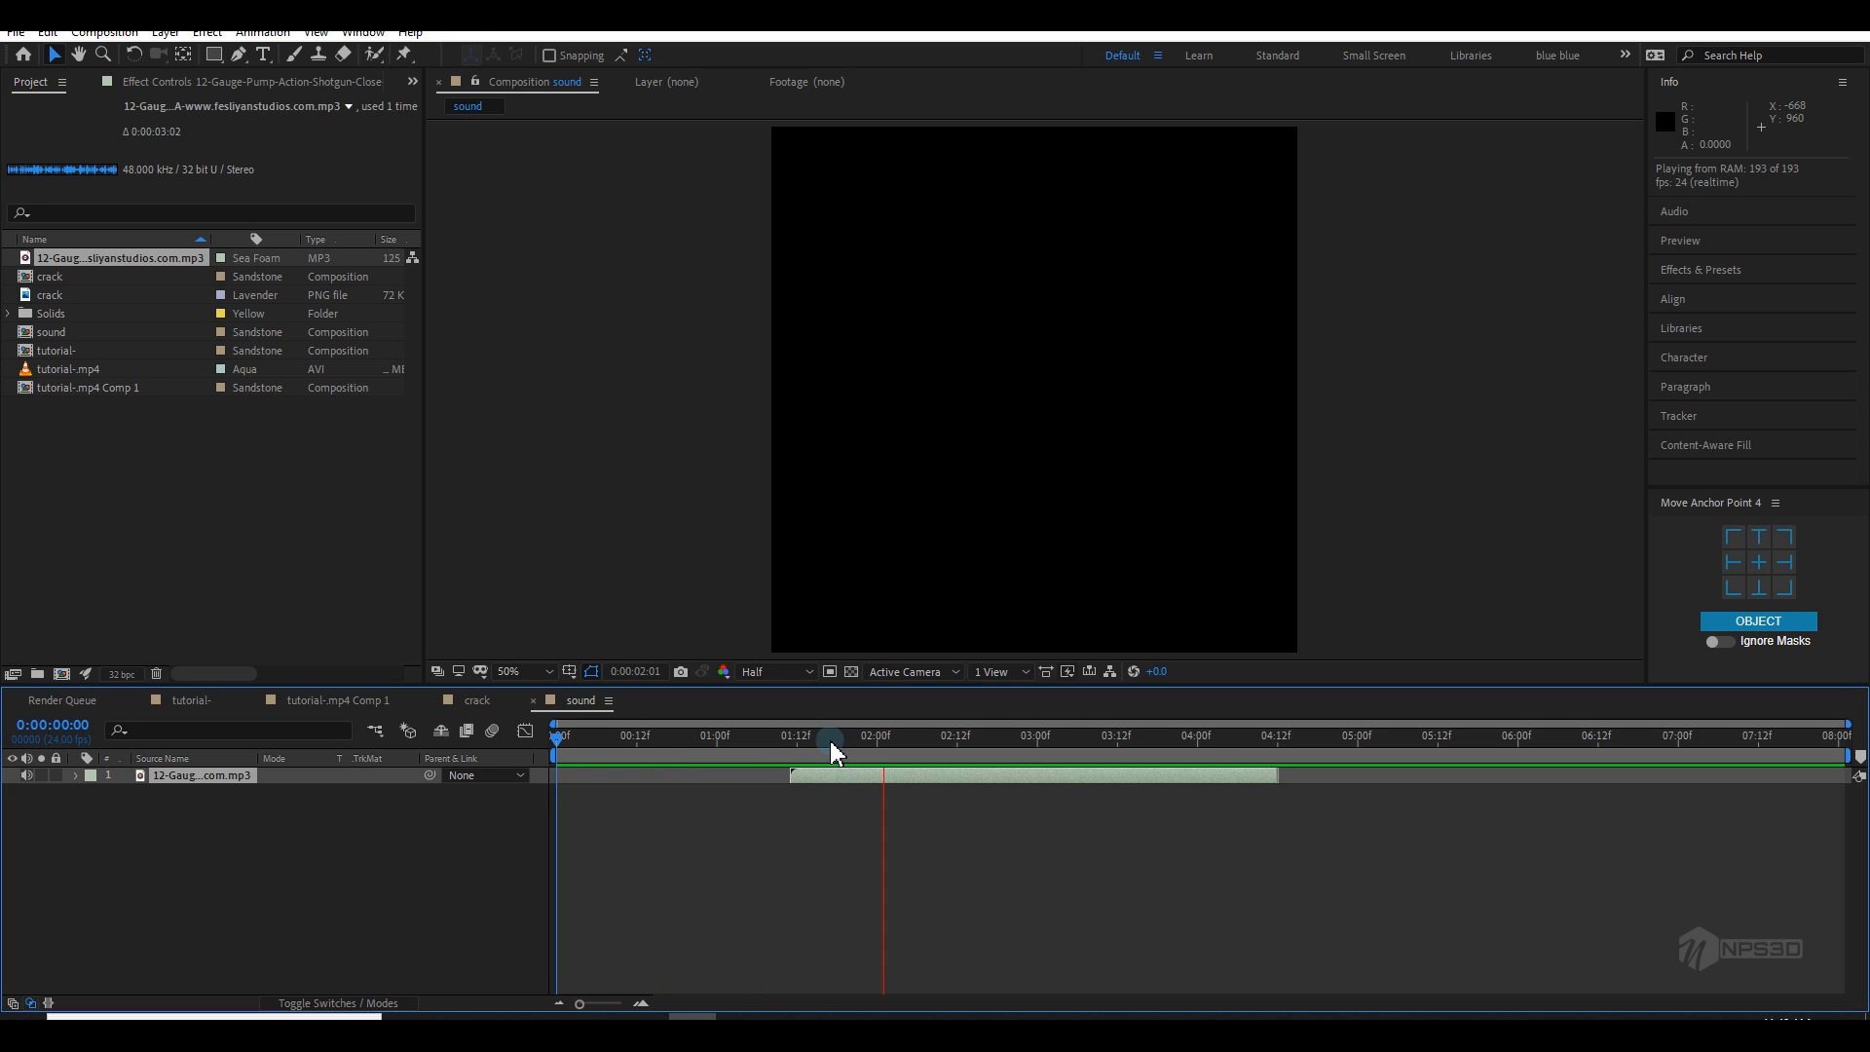
Step: Scrub the tutorial- composition to 0:00:03:11, and duplicate the shotgun audio layer to start at about 0:00:03:12
{"action": "left_click", "coordinate": [191, 699]}
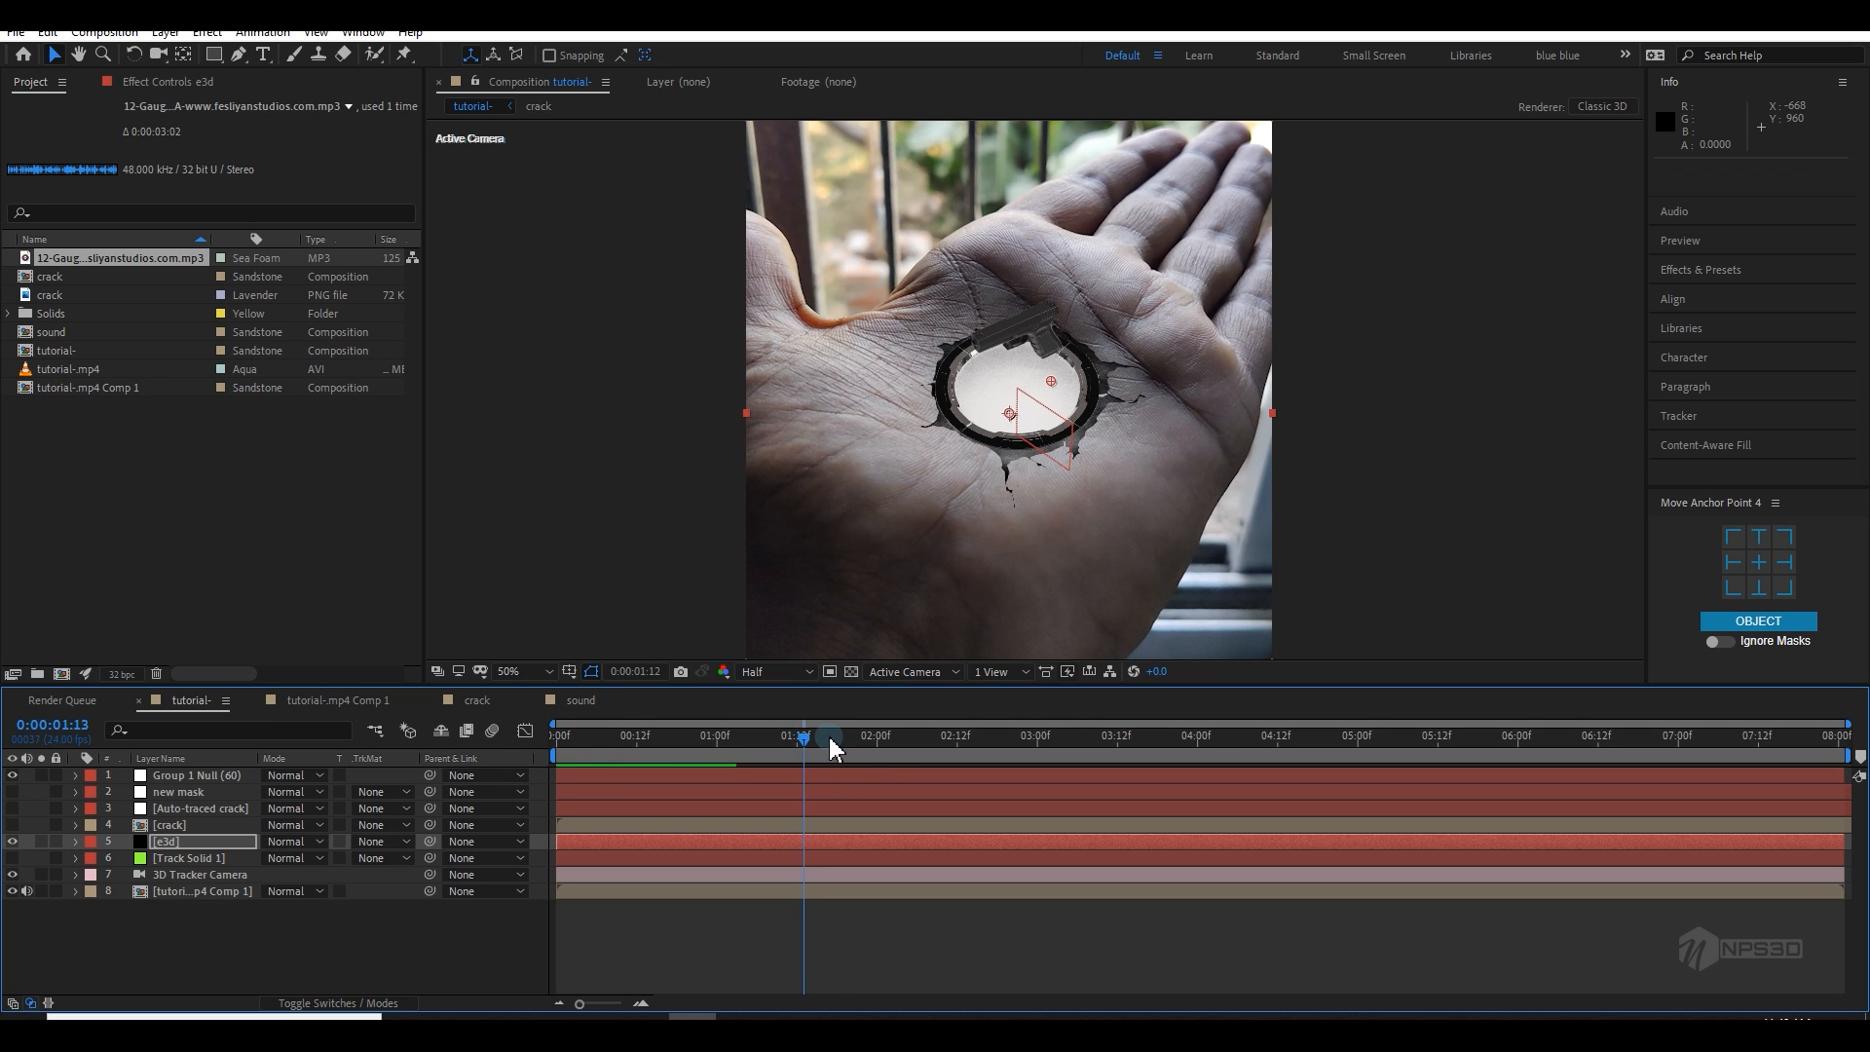
{"action": "left_click_drag", "start_coordinate": [830, 738], "coordinate": [1114, 739]}
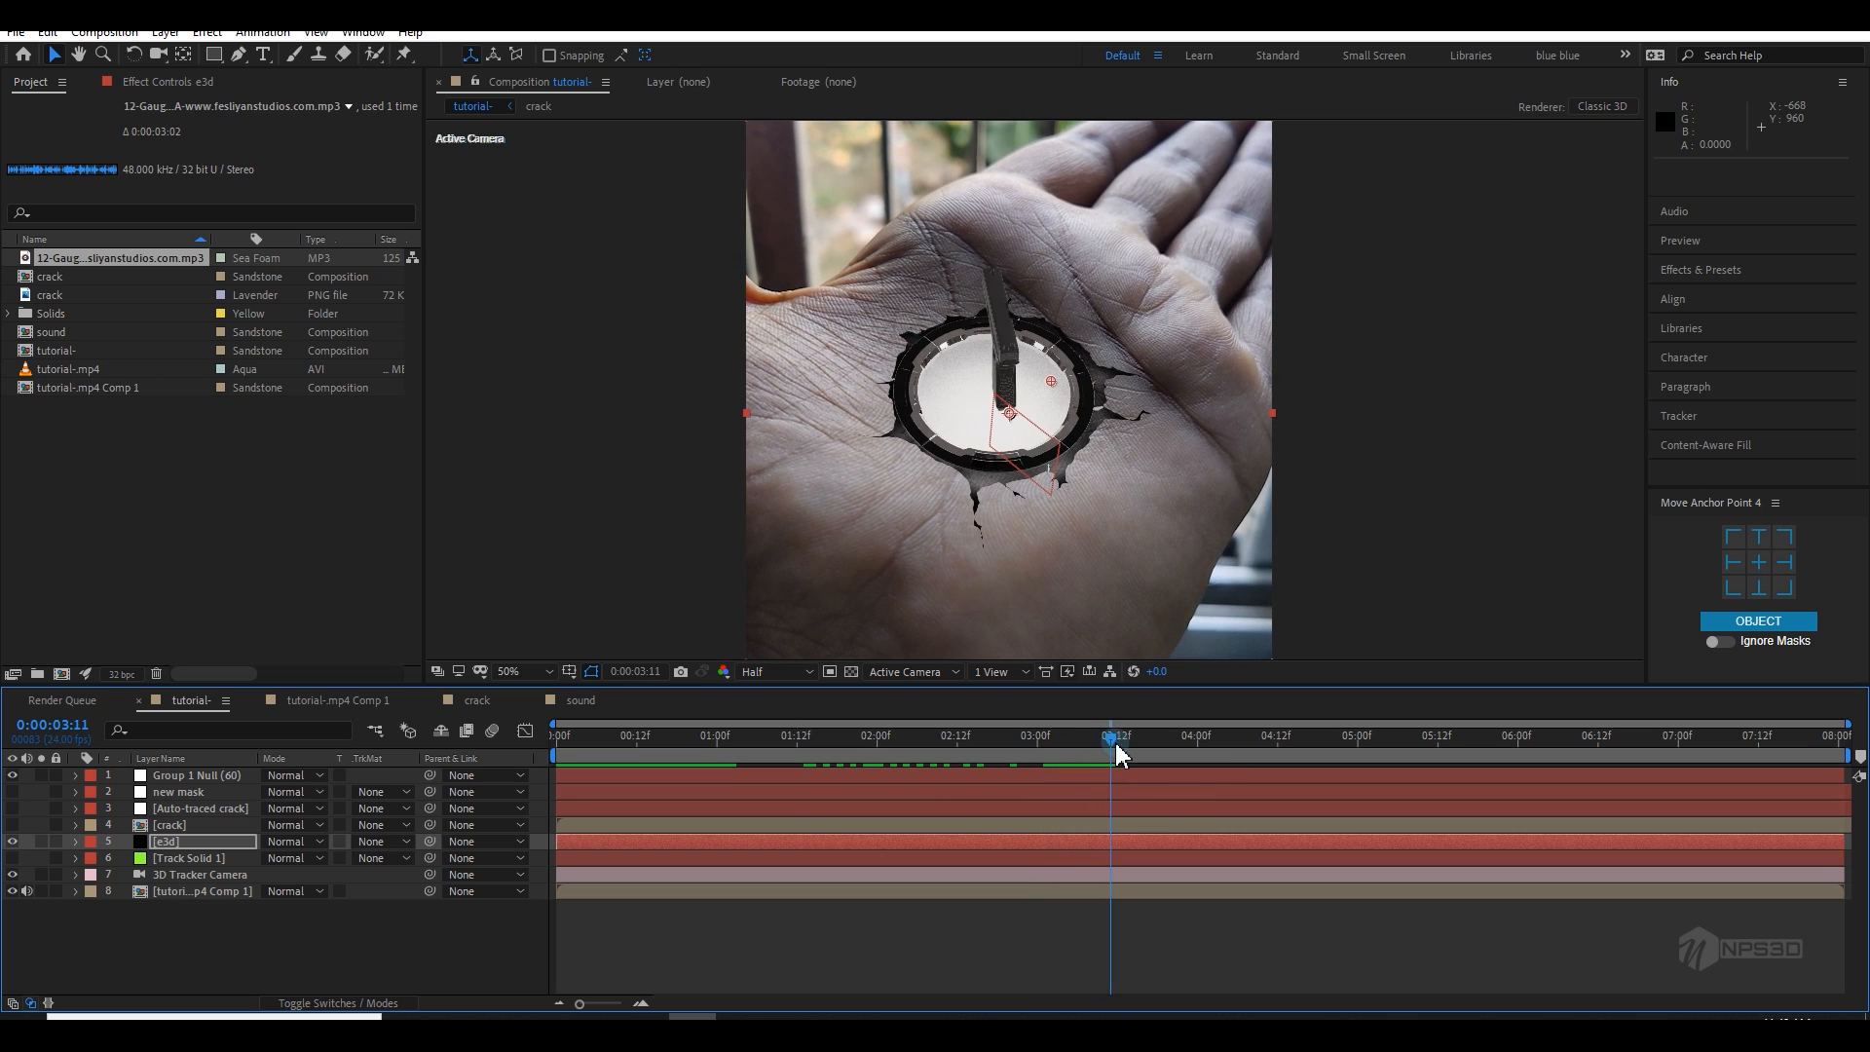
{"action": "left_click", "coordinate": [593, 698]}
{"action": "key", "text": "ctrl+d"}
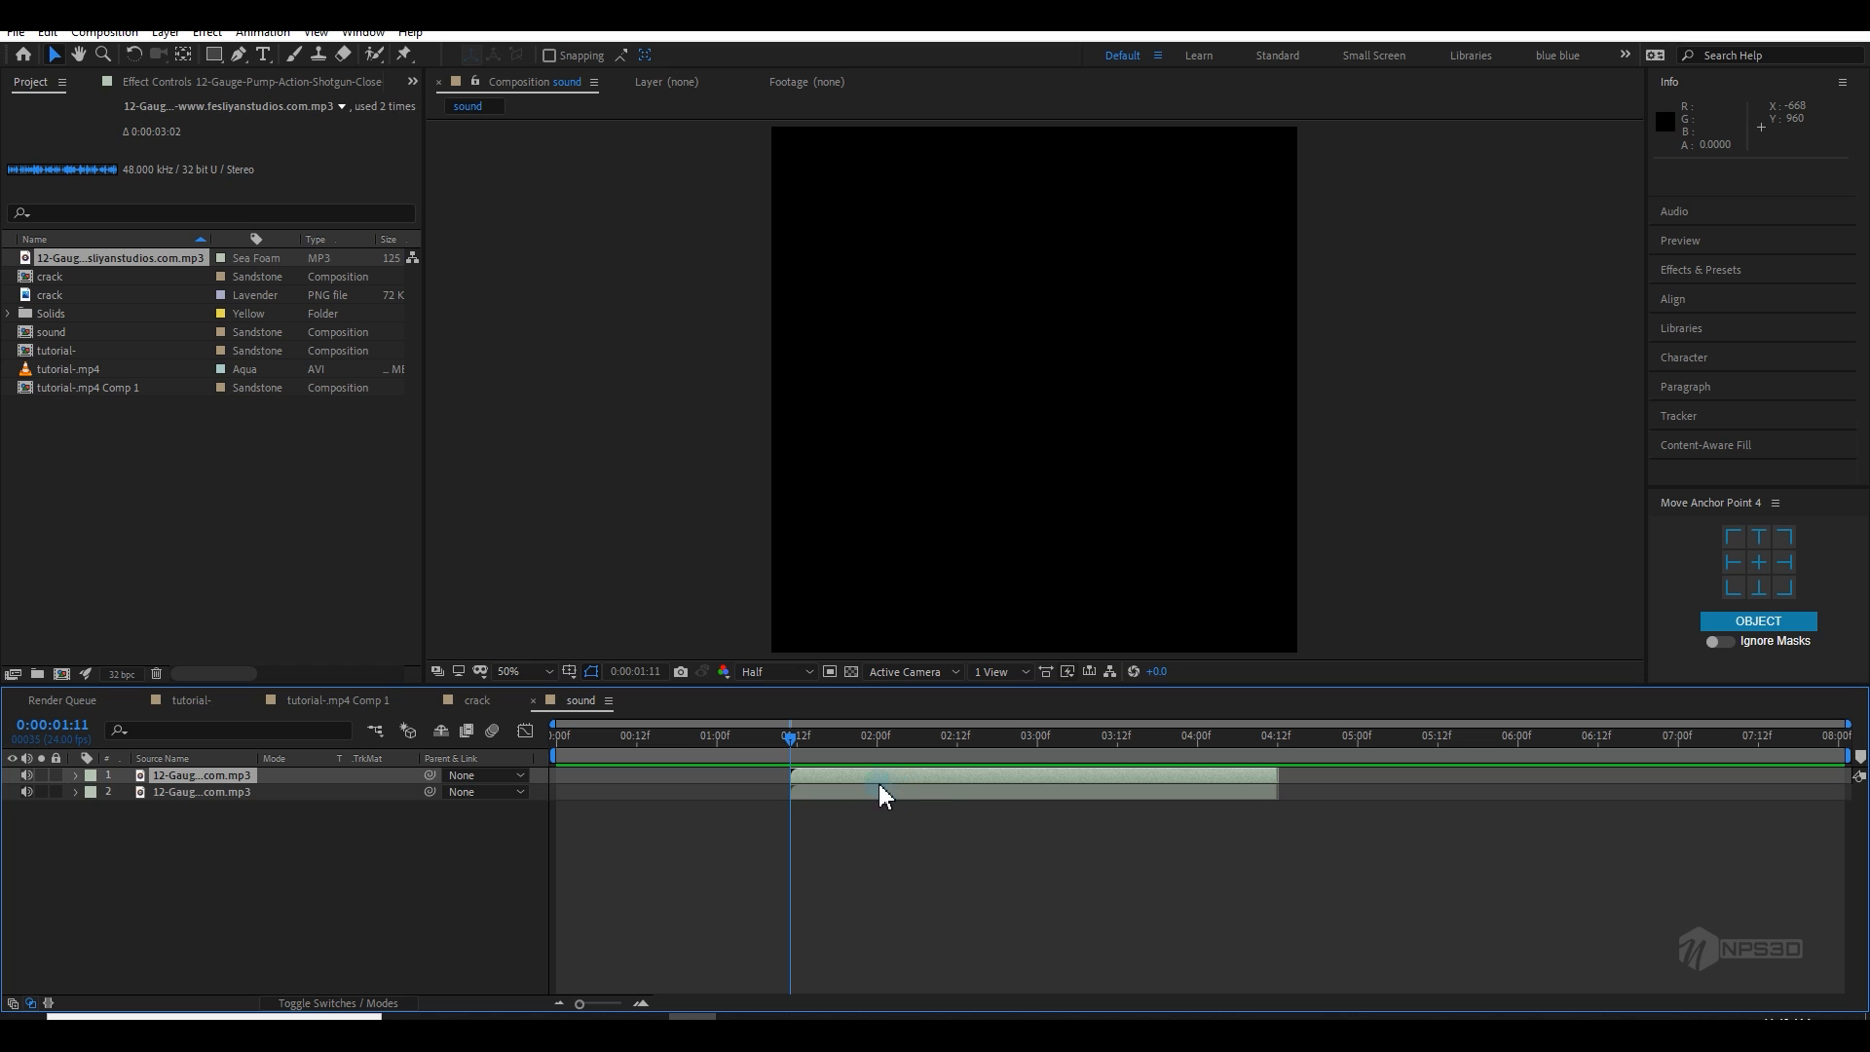
{"action": "left_click_drag", "start_coordinate": [881, 777], "coordinate": [1190, 775]}
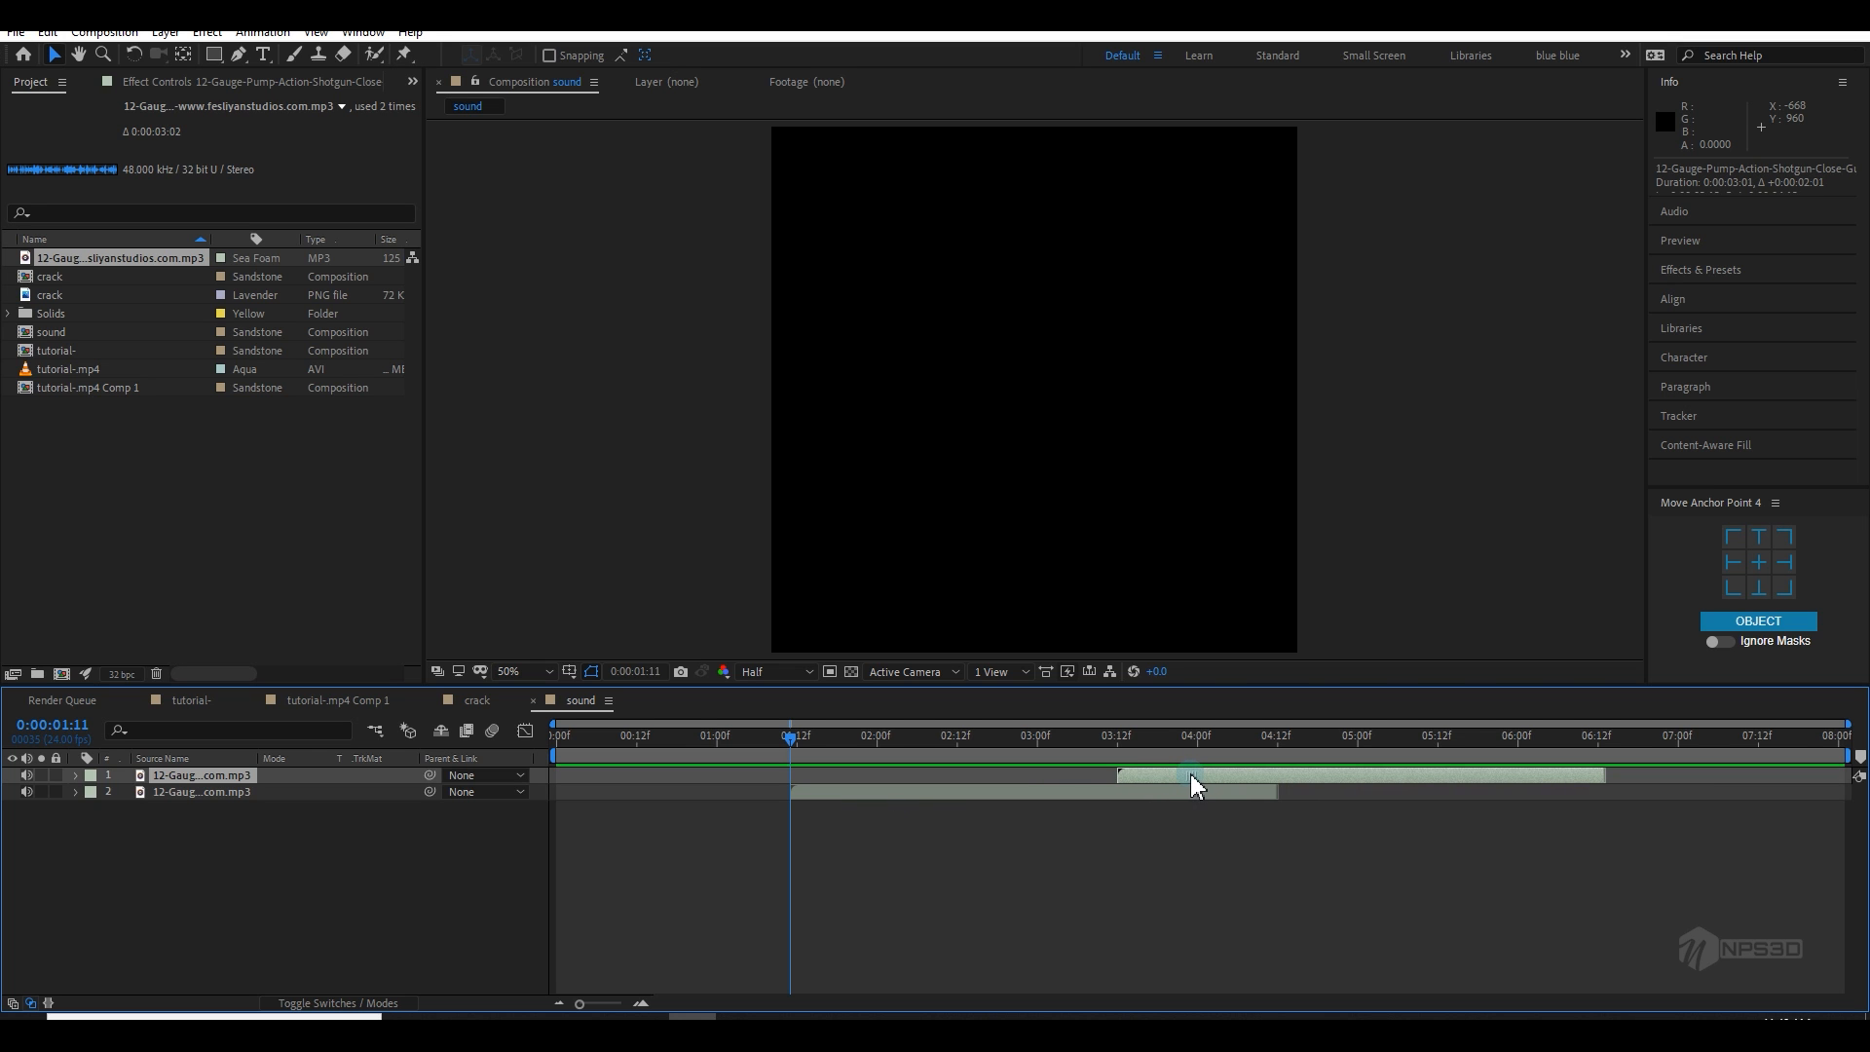
Step: Scrub the tutorial- composition to 0:00:05:07, and duplicate the latest audio layer to start at about 0:00:05:12
{"action": "left_click", "coordinate": [195, 700]}
{"action": "left_click", "coordinate": [1357, 761]}
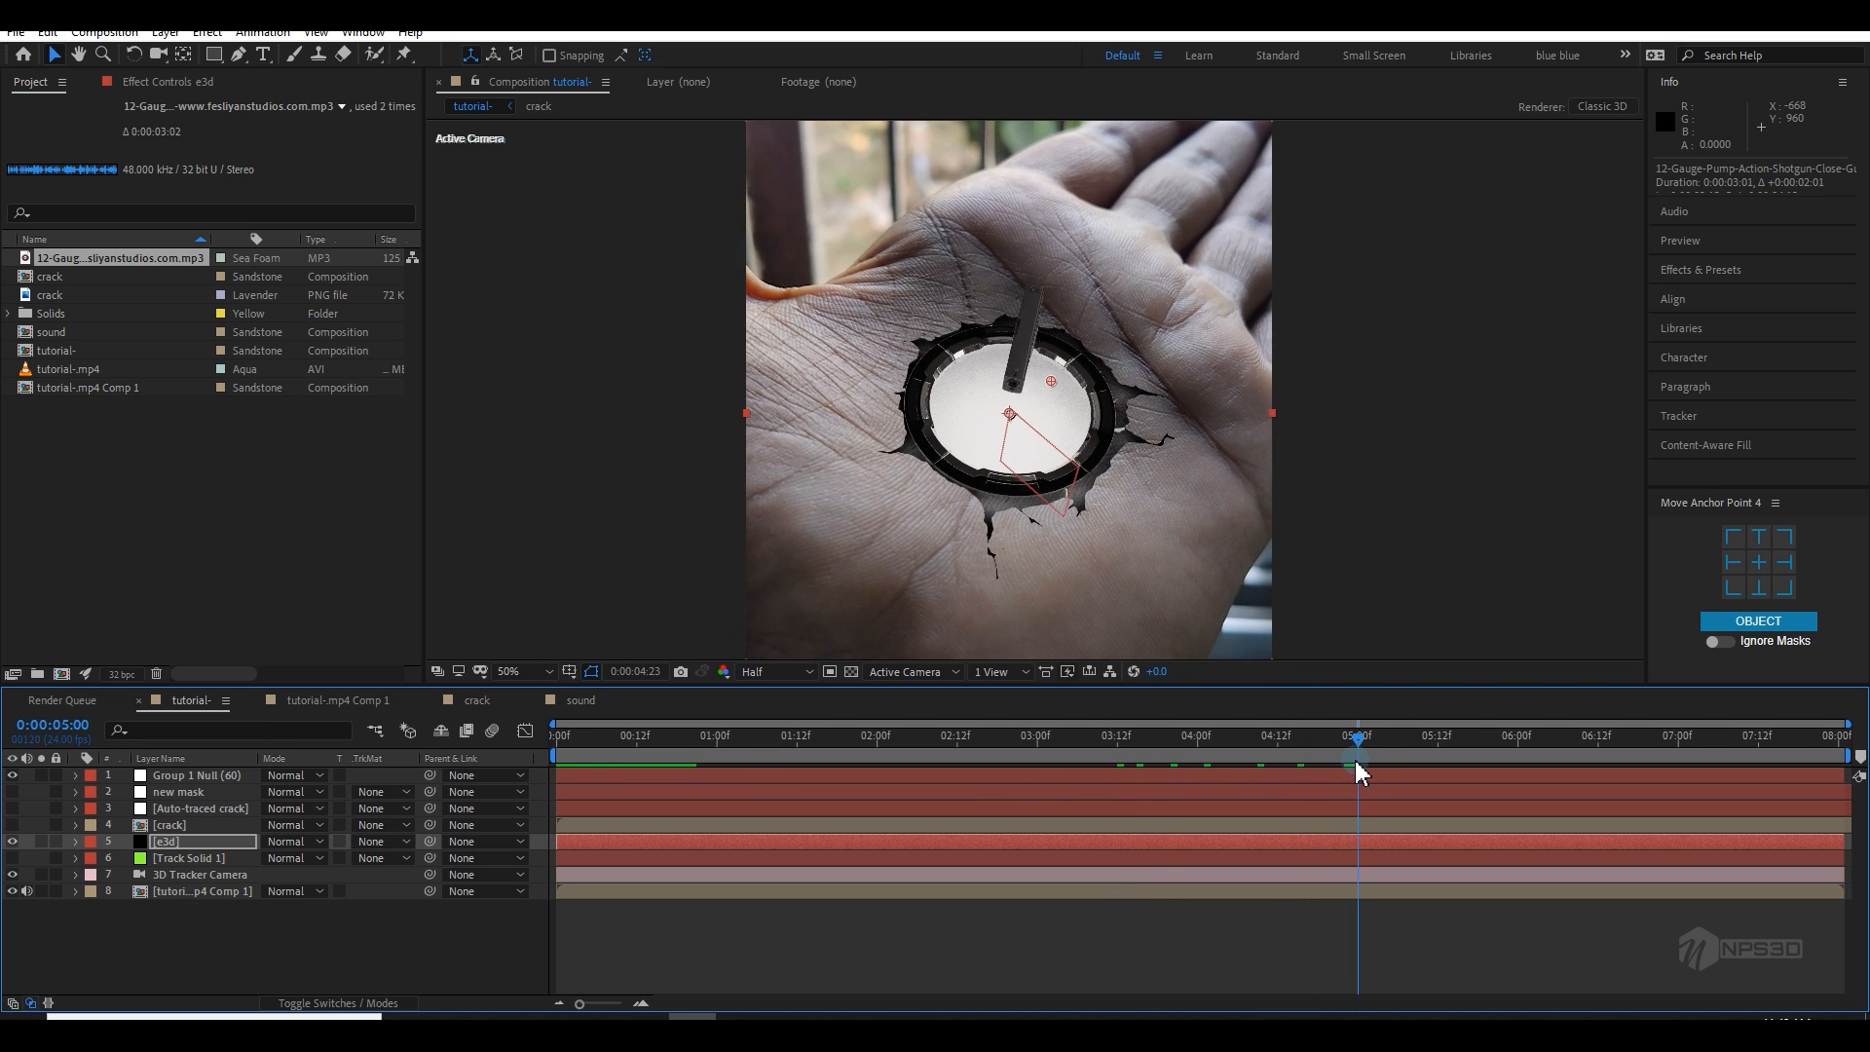
{"action": "left_click_drag", "start_coordinate": [1356, 763], "coordinate": [1404, 783]}
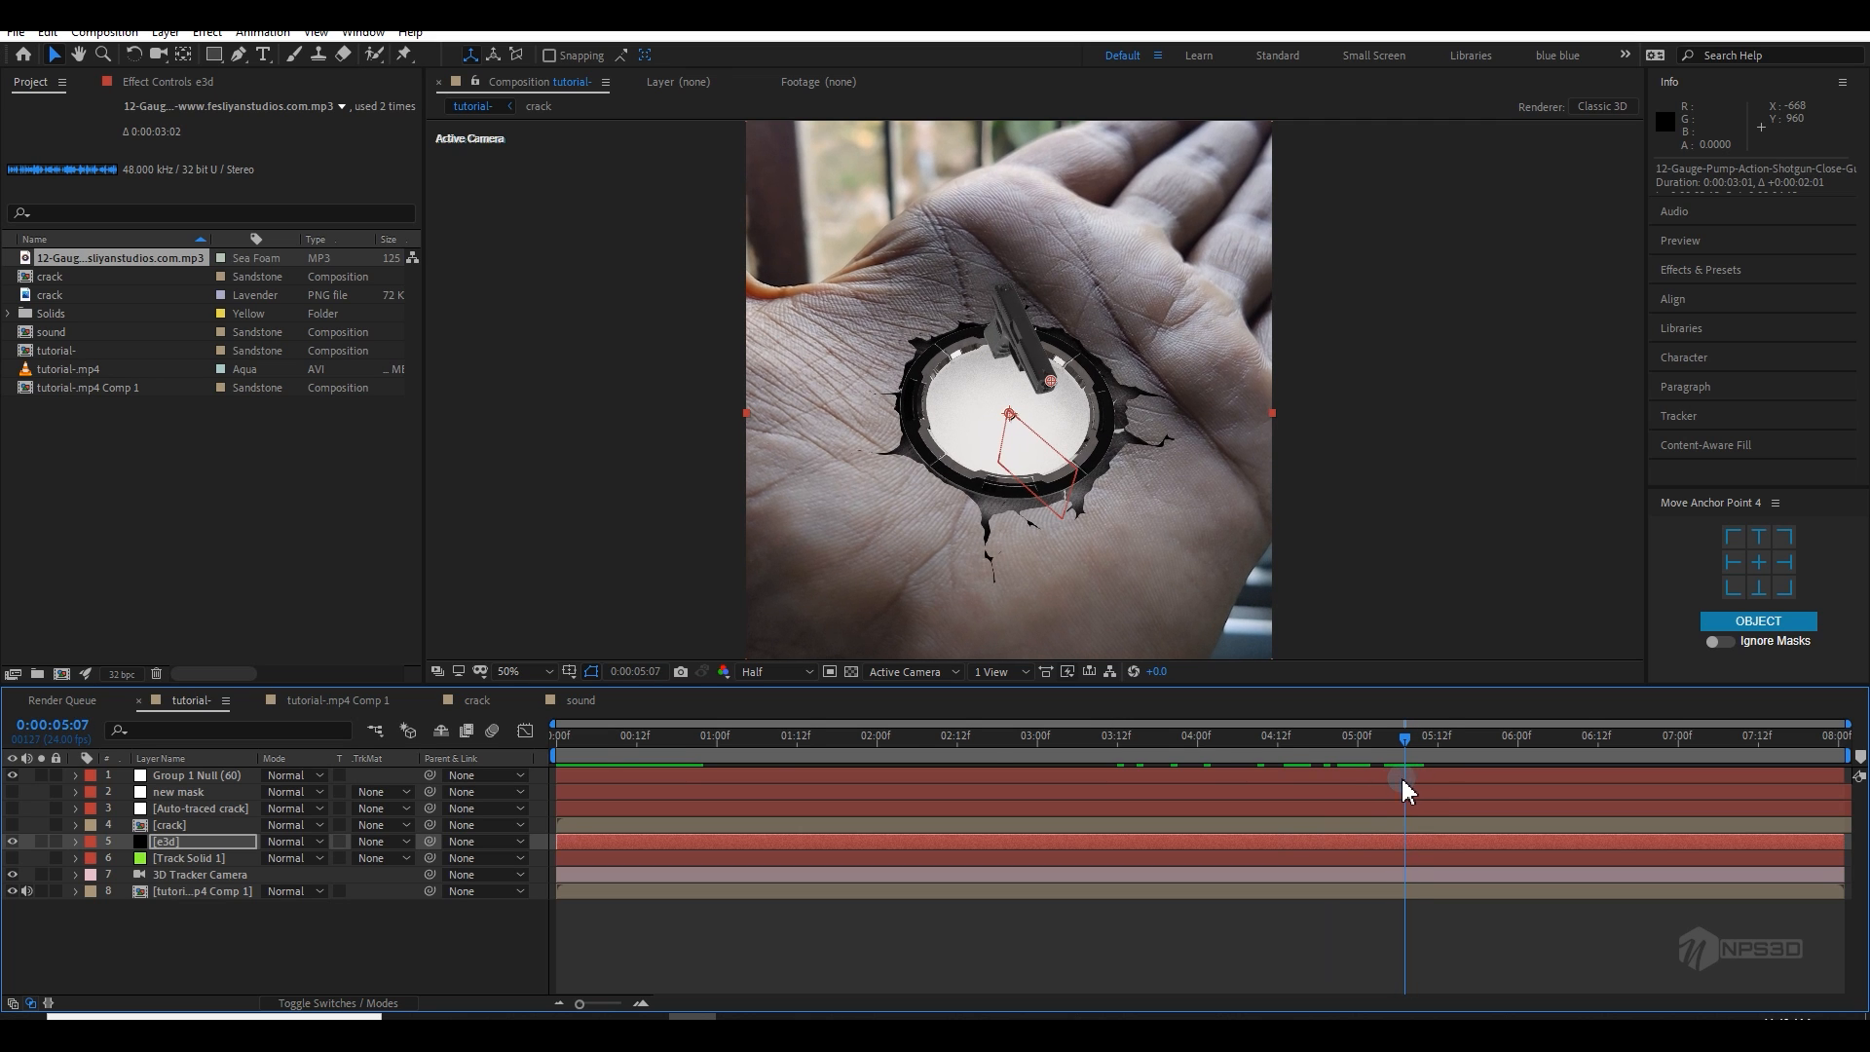
{"action": "left_click", "coordinate": [581, 701]}
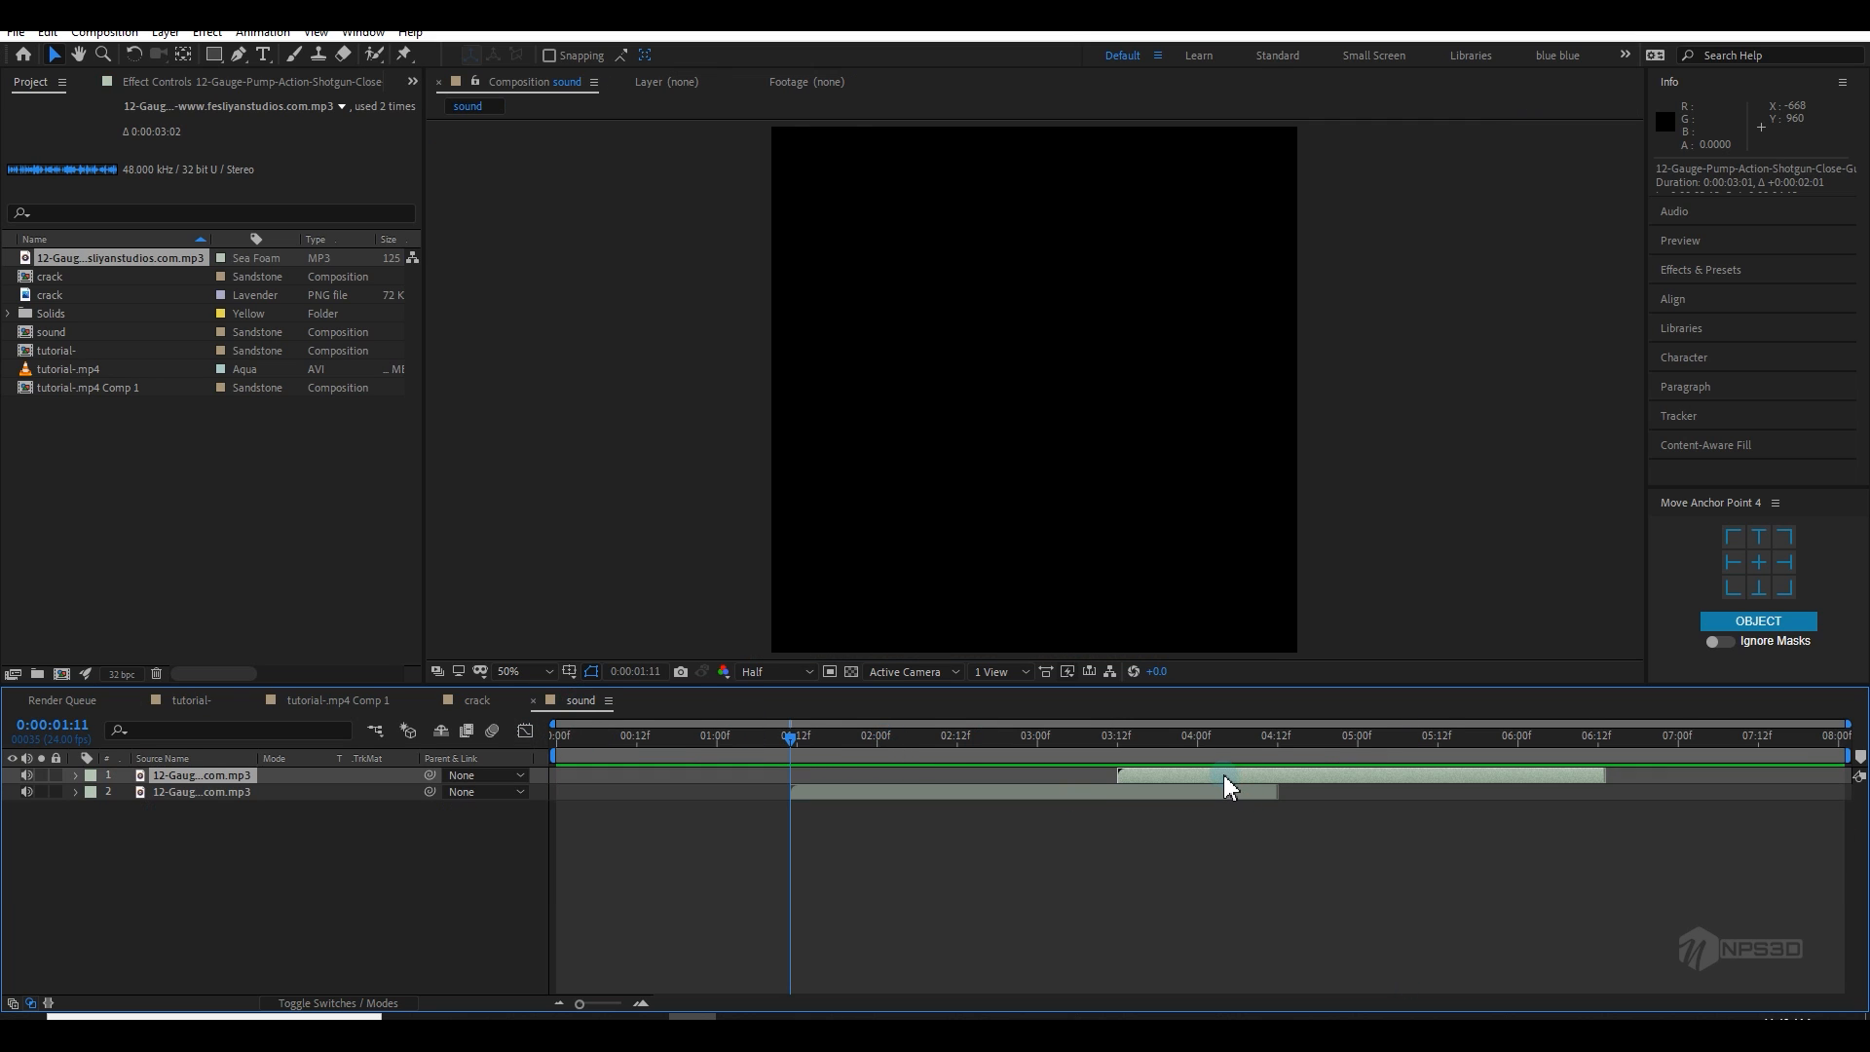
{"action": "key", "text": "ctrl+d"}
{"action": "left_click_drag", "start_coordinate": [1212, 775], "coordinate": [1532, 774]}
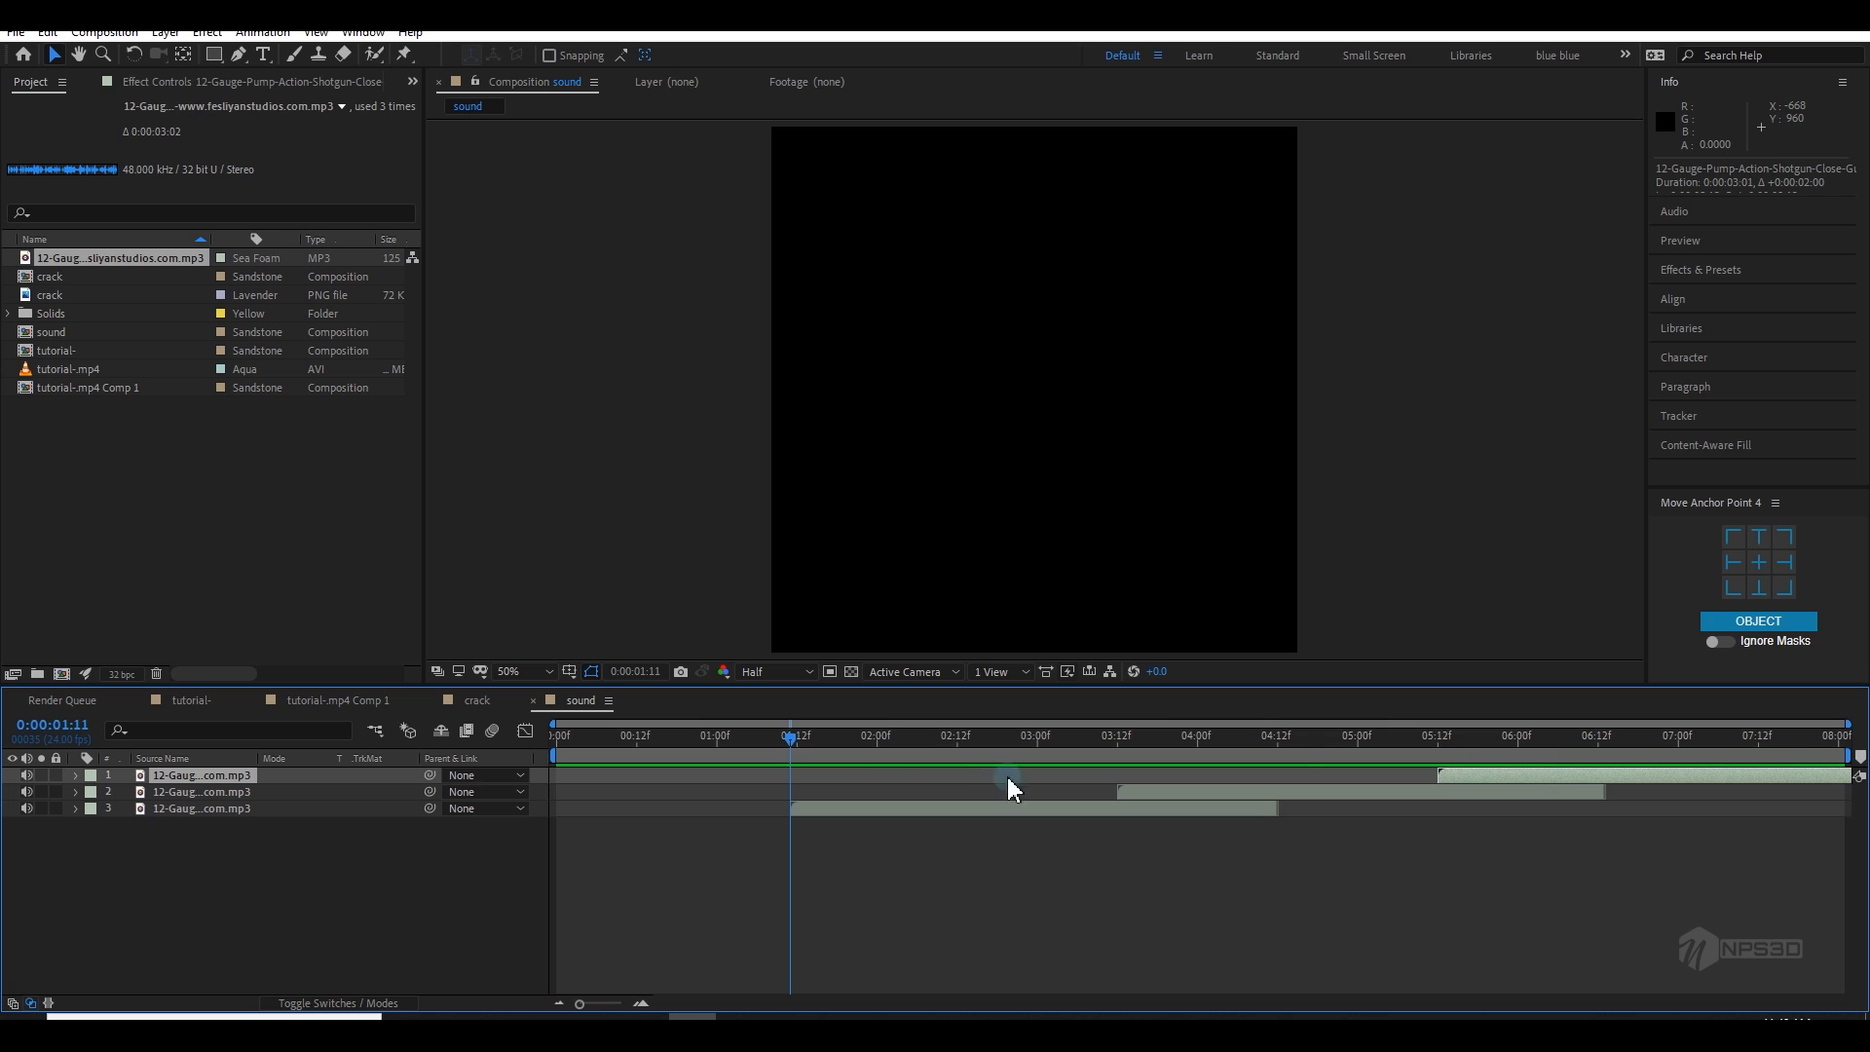
Step: Check the third audio layer's start, and scrub the tutorial- composition back to 0:00:04:05
{"action": "left_click_drag", "start_coordinate": [801, 748], "coordinate": [1443, 750]}
{"action": "left_click", "coordinate": [195, 700]}
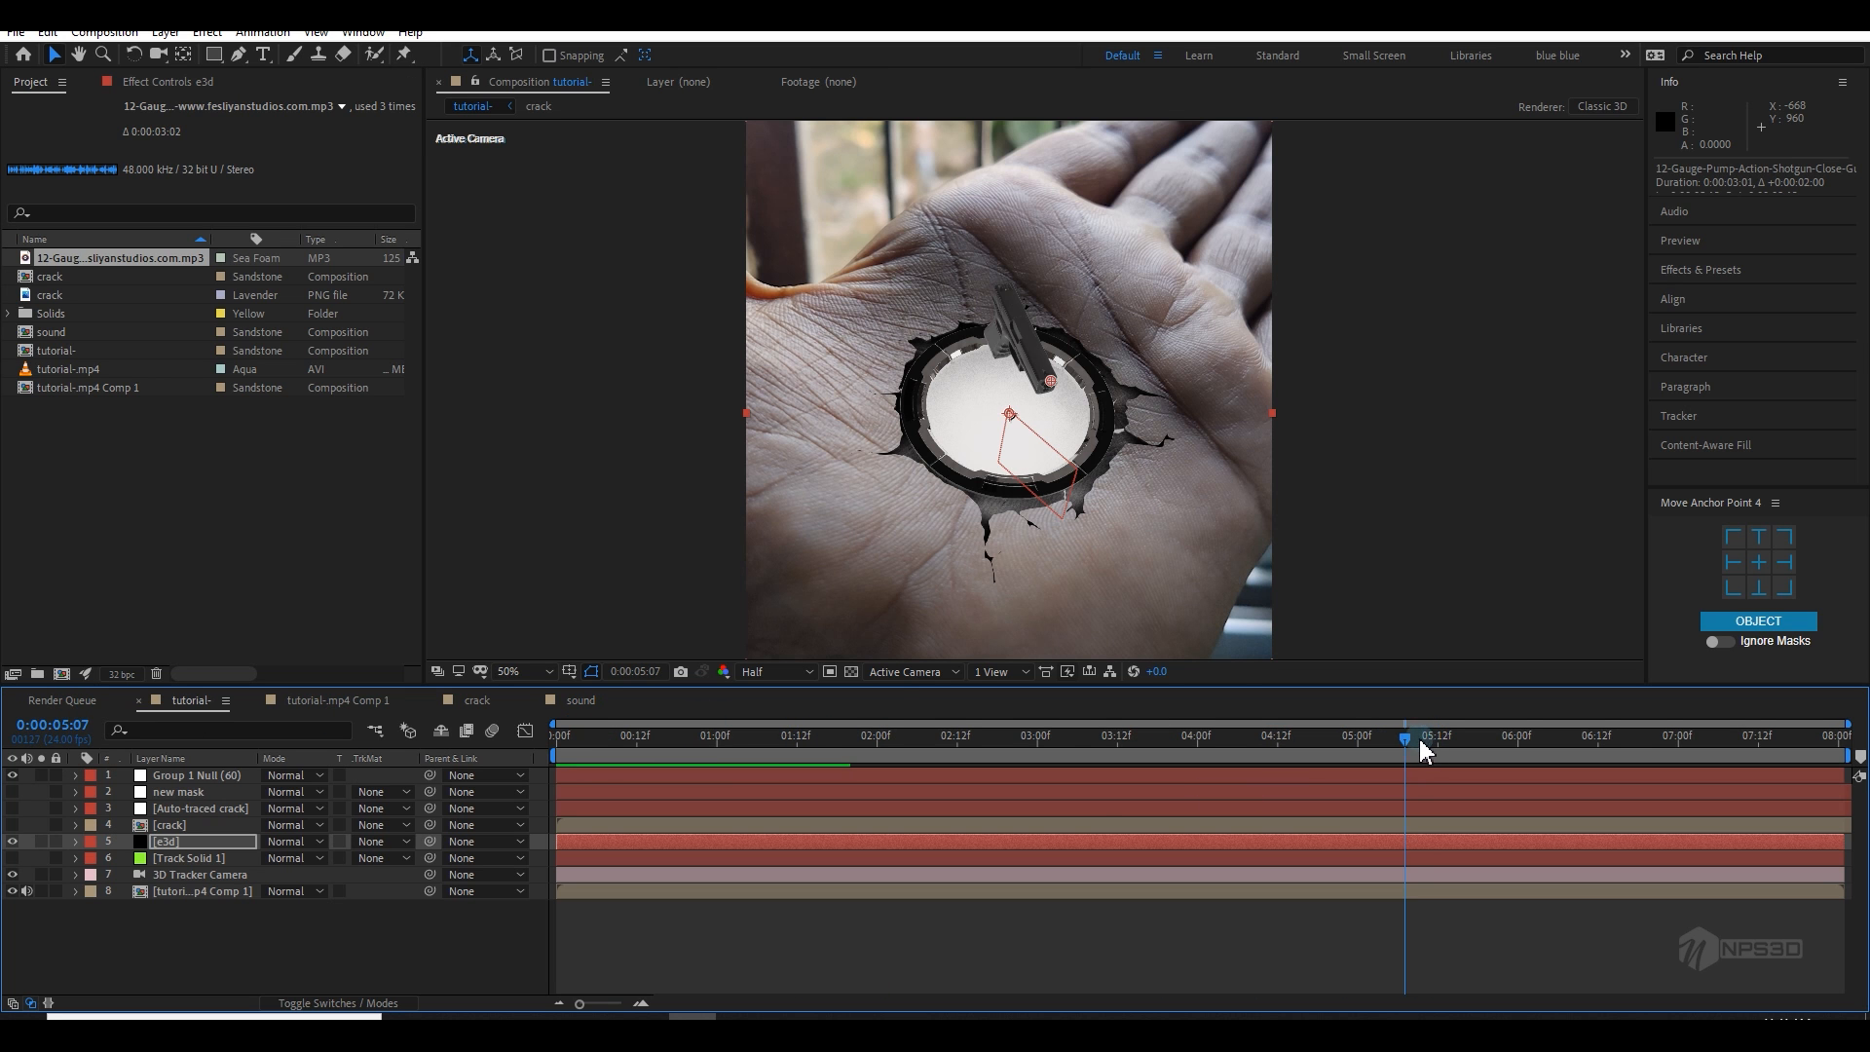
{"action": "left_click_drag", "start_coordinate": [1422, 750], "coordinate": [1230, 751]}
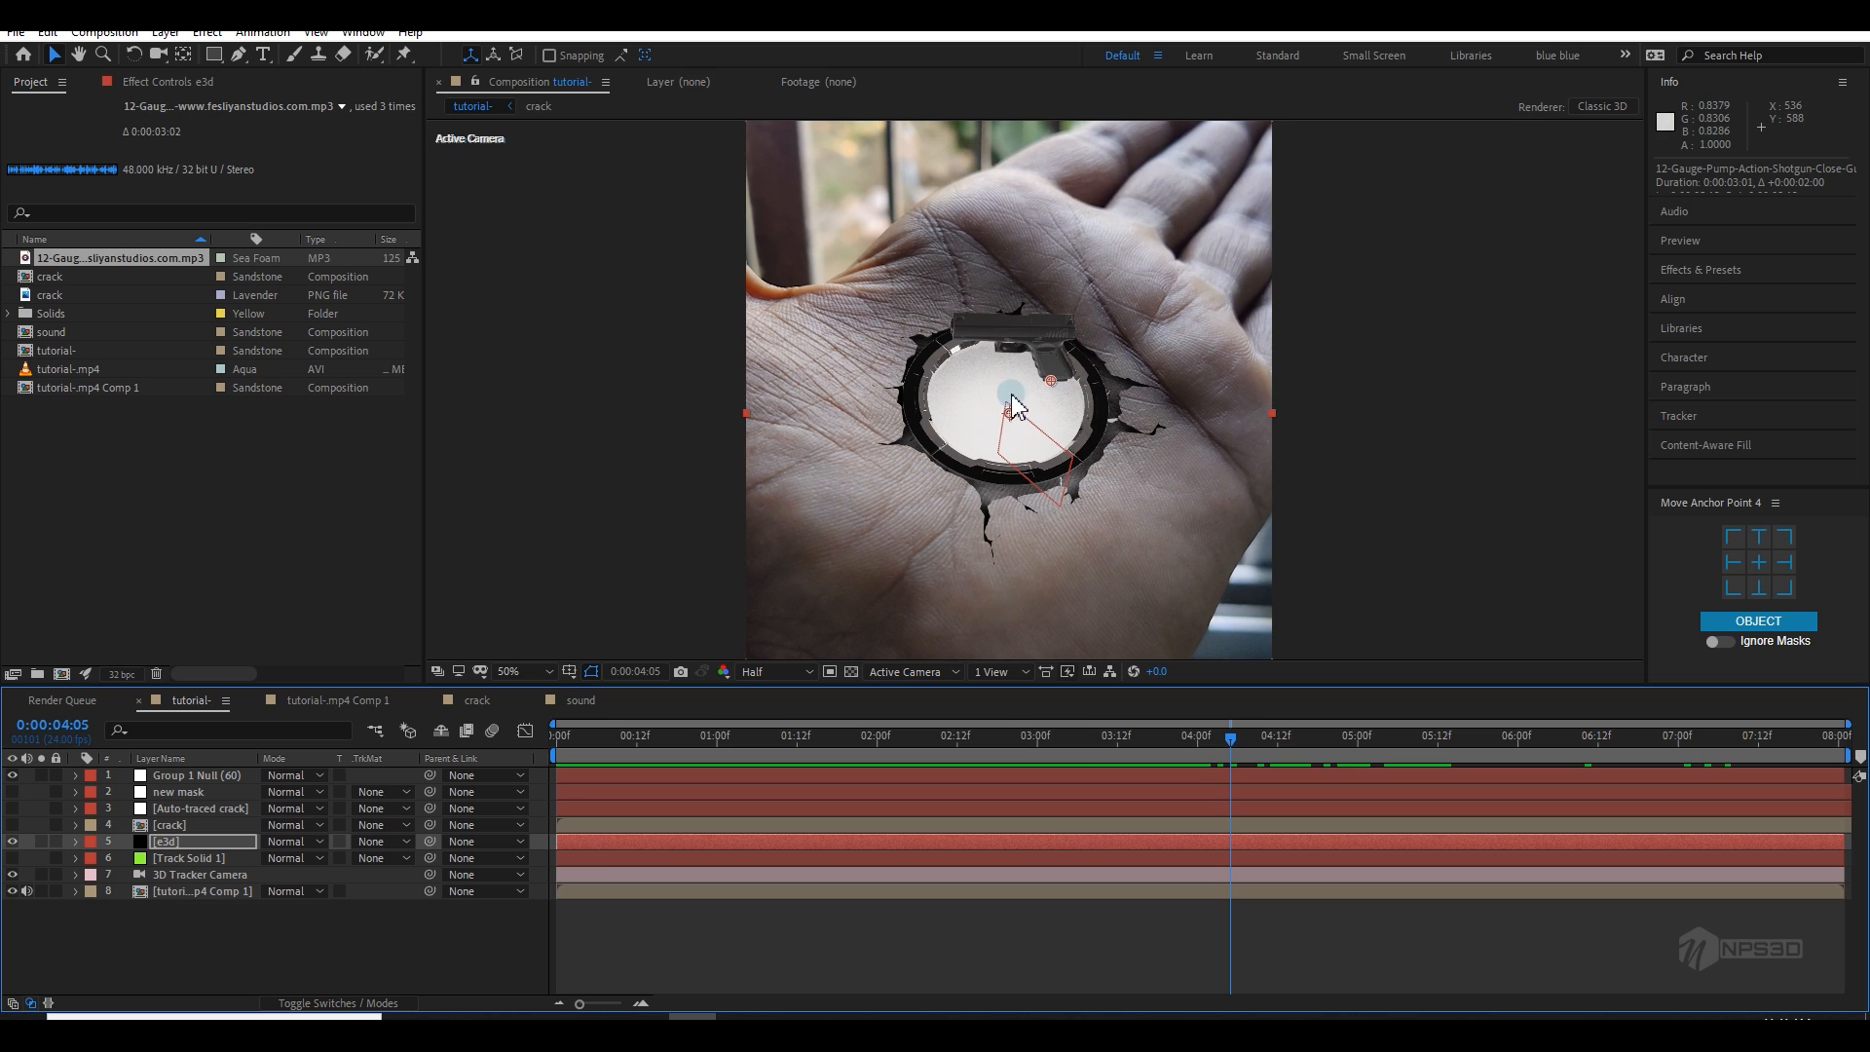
Step: Preview the tutorial- composition, check the sound composition, and return to the tutorial- composition
{"action": "key", "text": "space"}
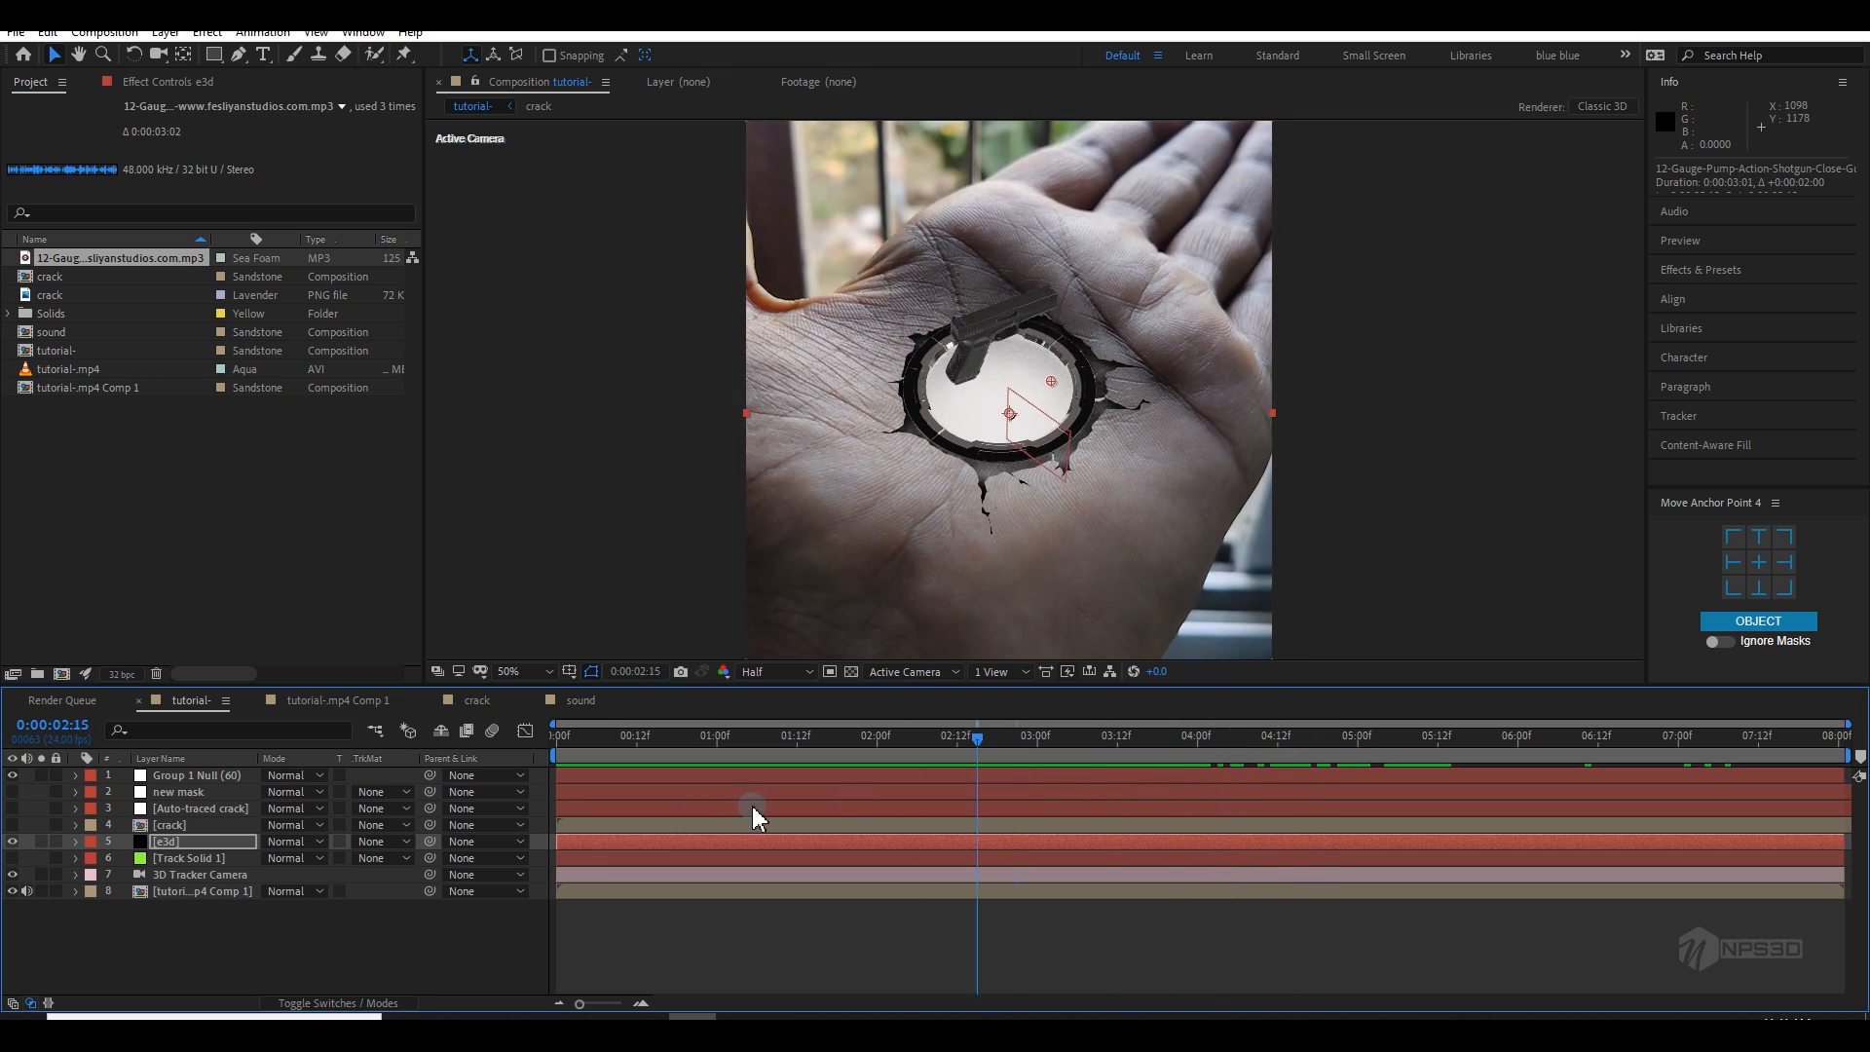
{"action": "key", "text": "space"}
{"action": "left_click", "coordinate": [573, 699]}
{"action": "left_click_drag", "start_coordinate": [637, 751], "coordinate": [188, 711]}
{"action": "left_click", "coordinate": [188, 700]}
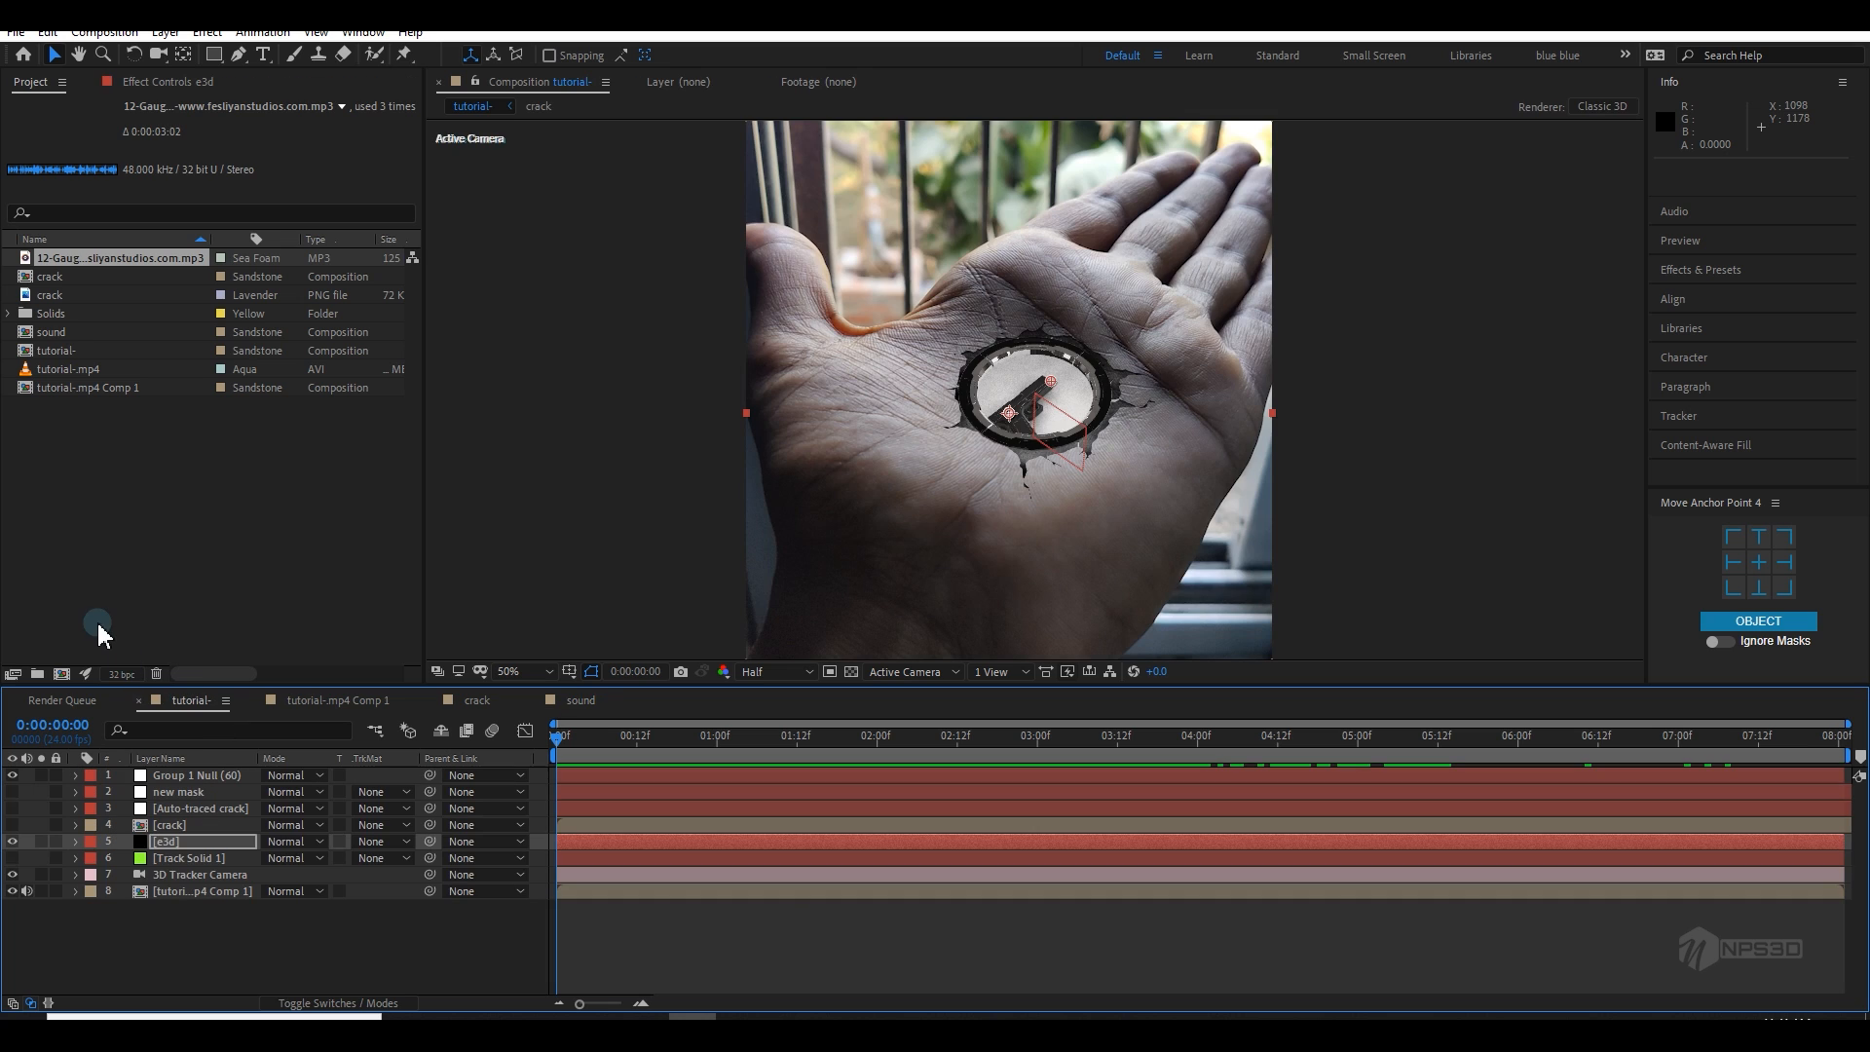
Step: Create a new 1080 x 1080 px composition named color texture
{"action": "left_click", "coordinate": [60, 674]}
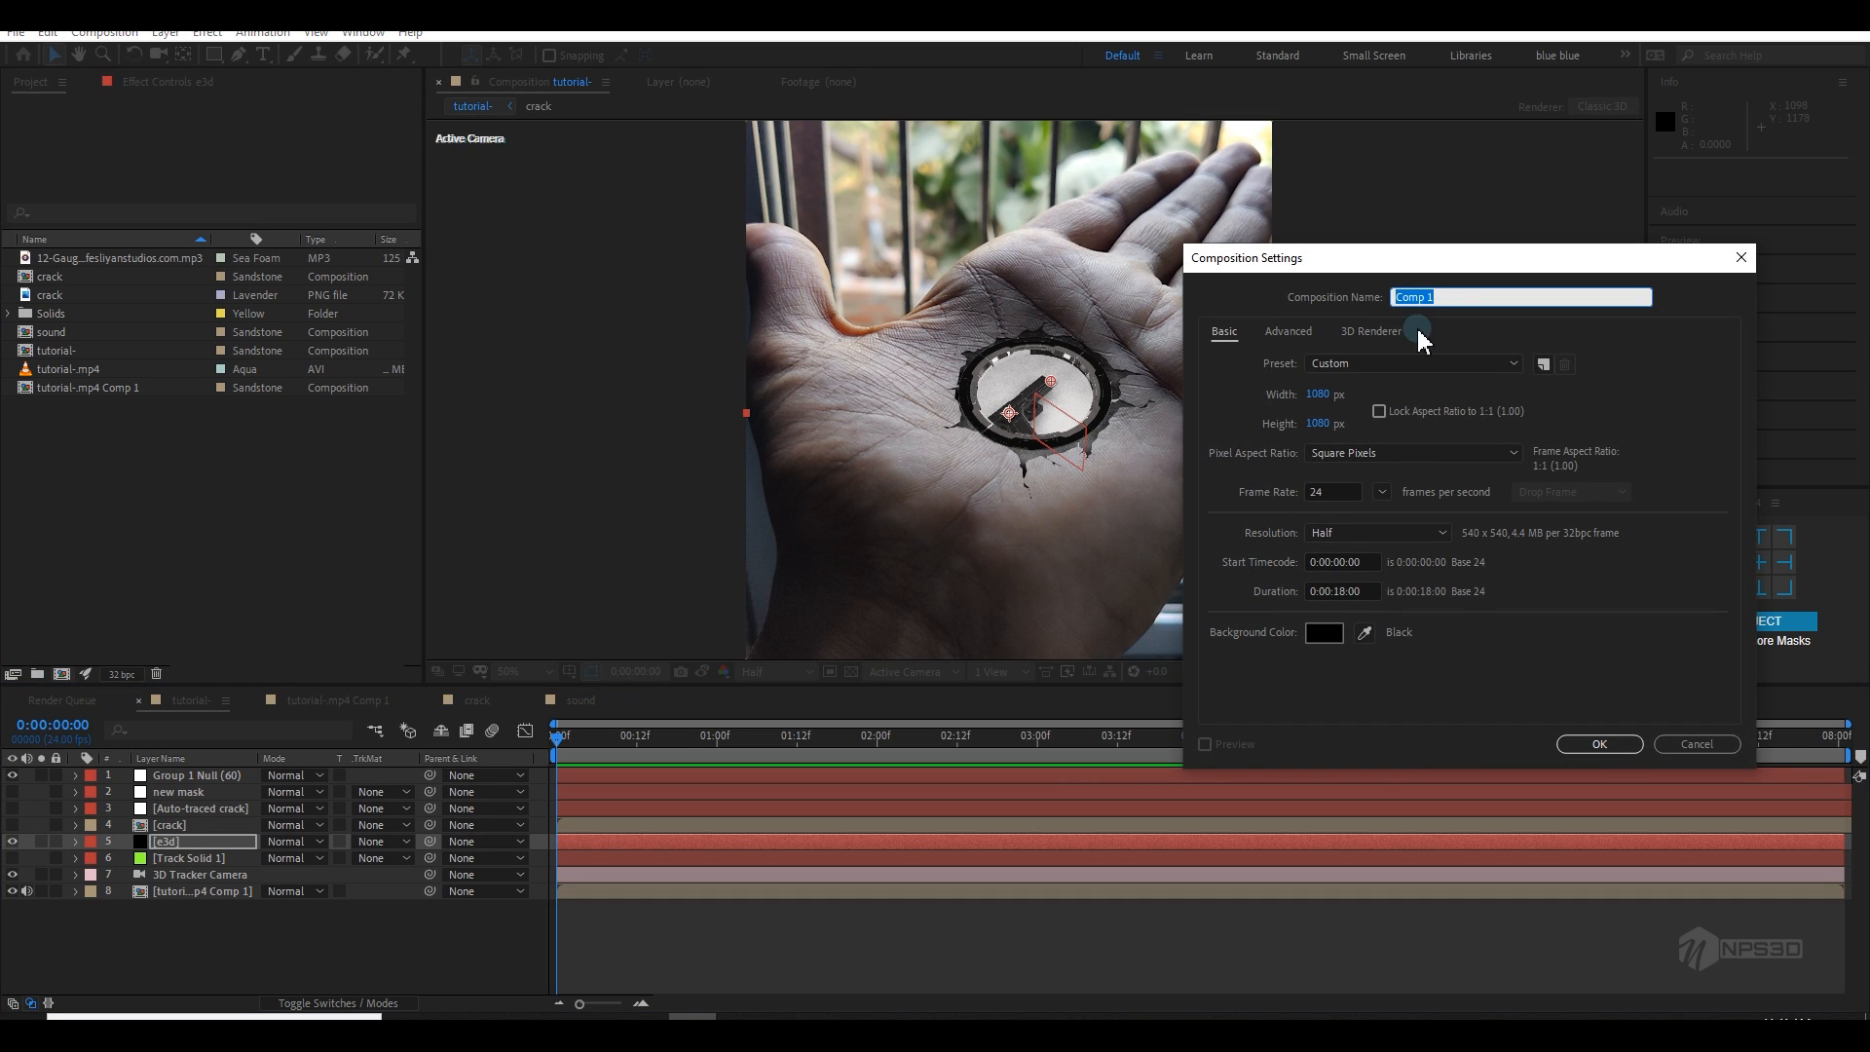
{"action": "type", "text": "colo texture"}
{"action": "key", "text": "Return"}
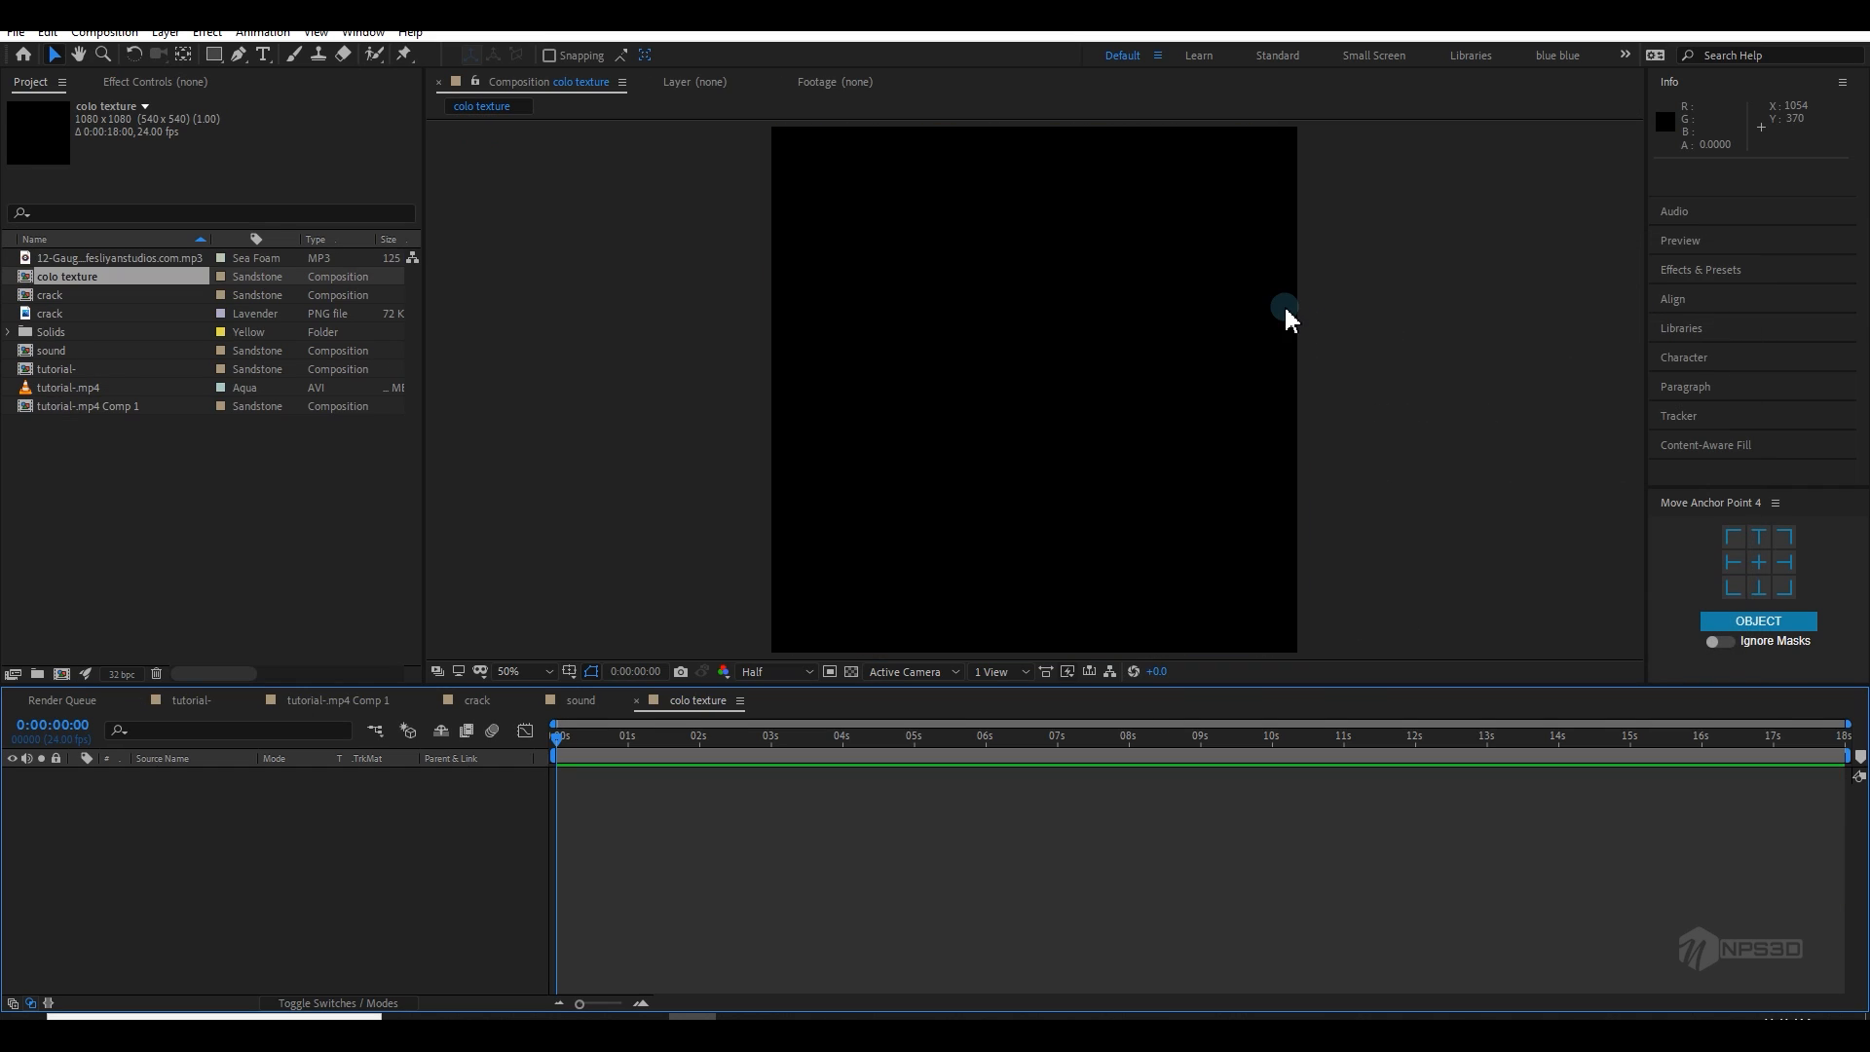
{"action": "right_click", "coordinate": [86, 278]}
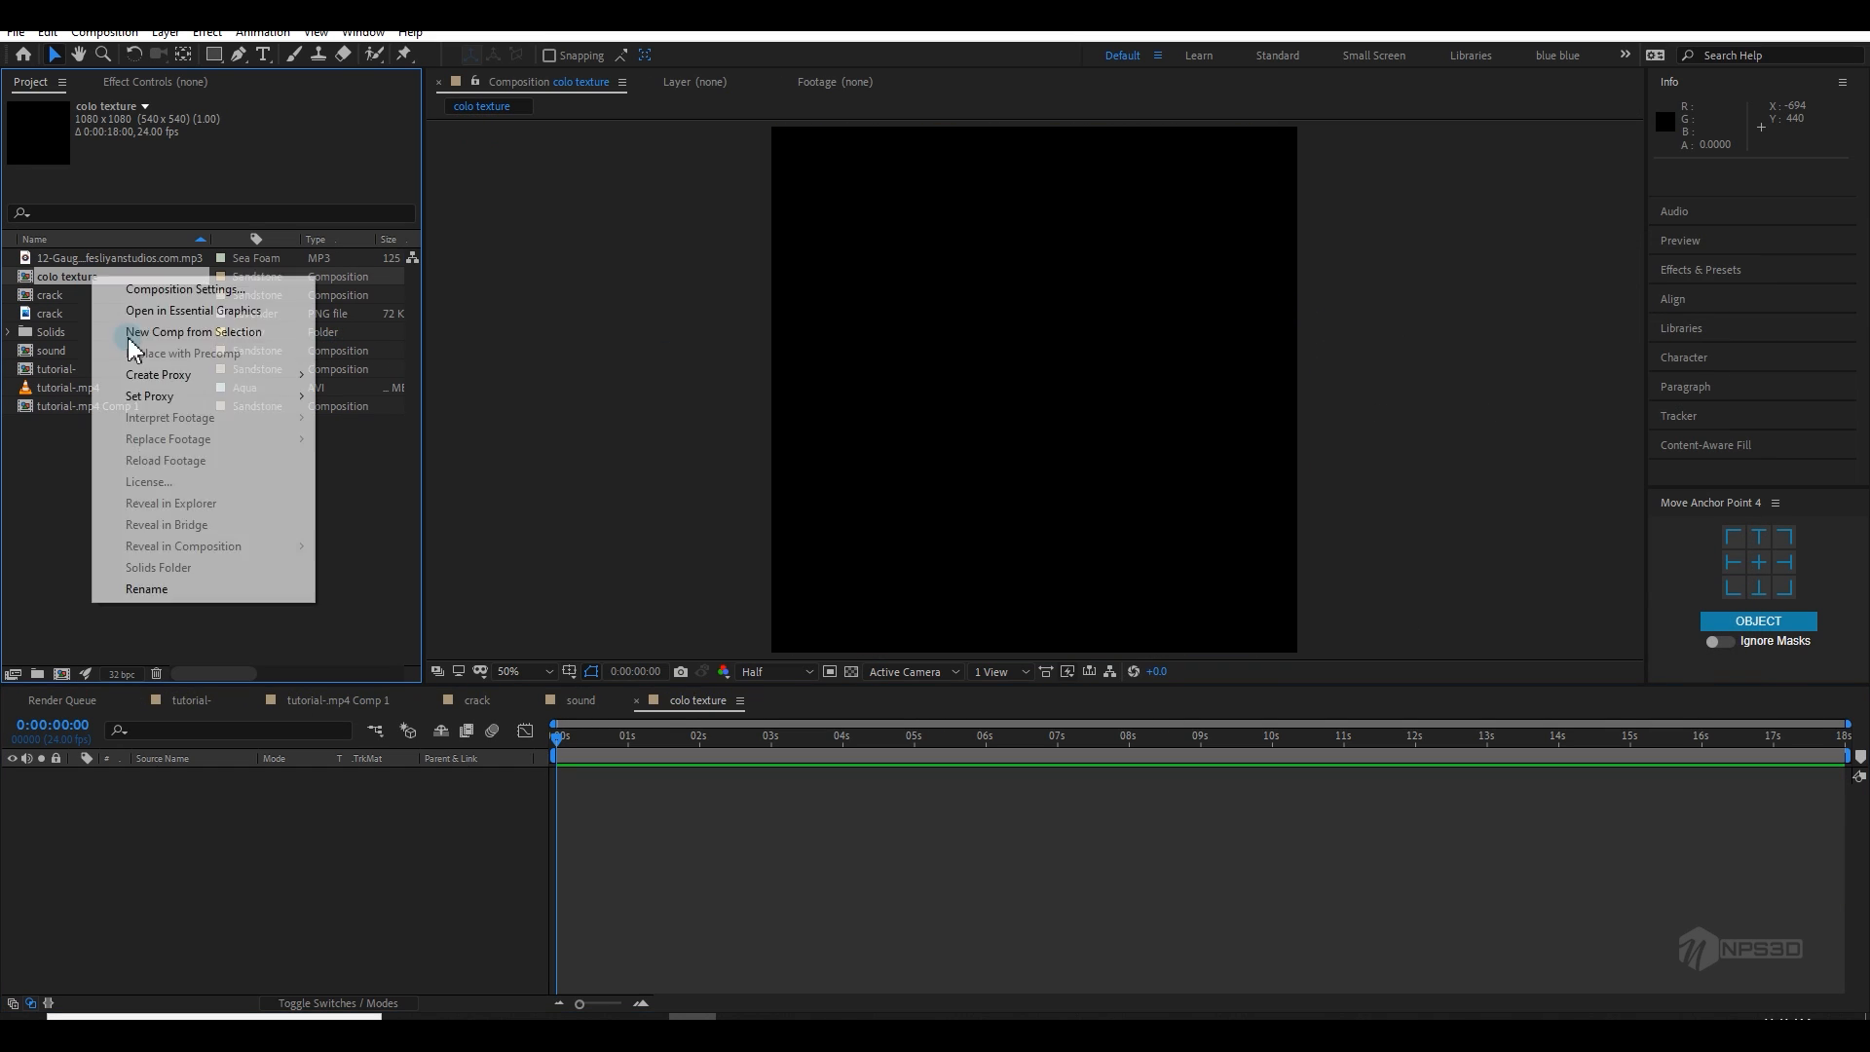
{"action": "left_click", "coordinate": [154, 592]}
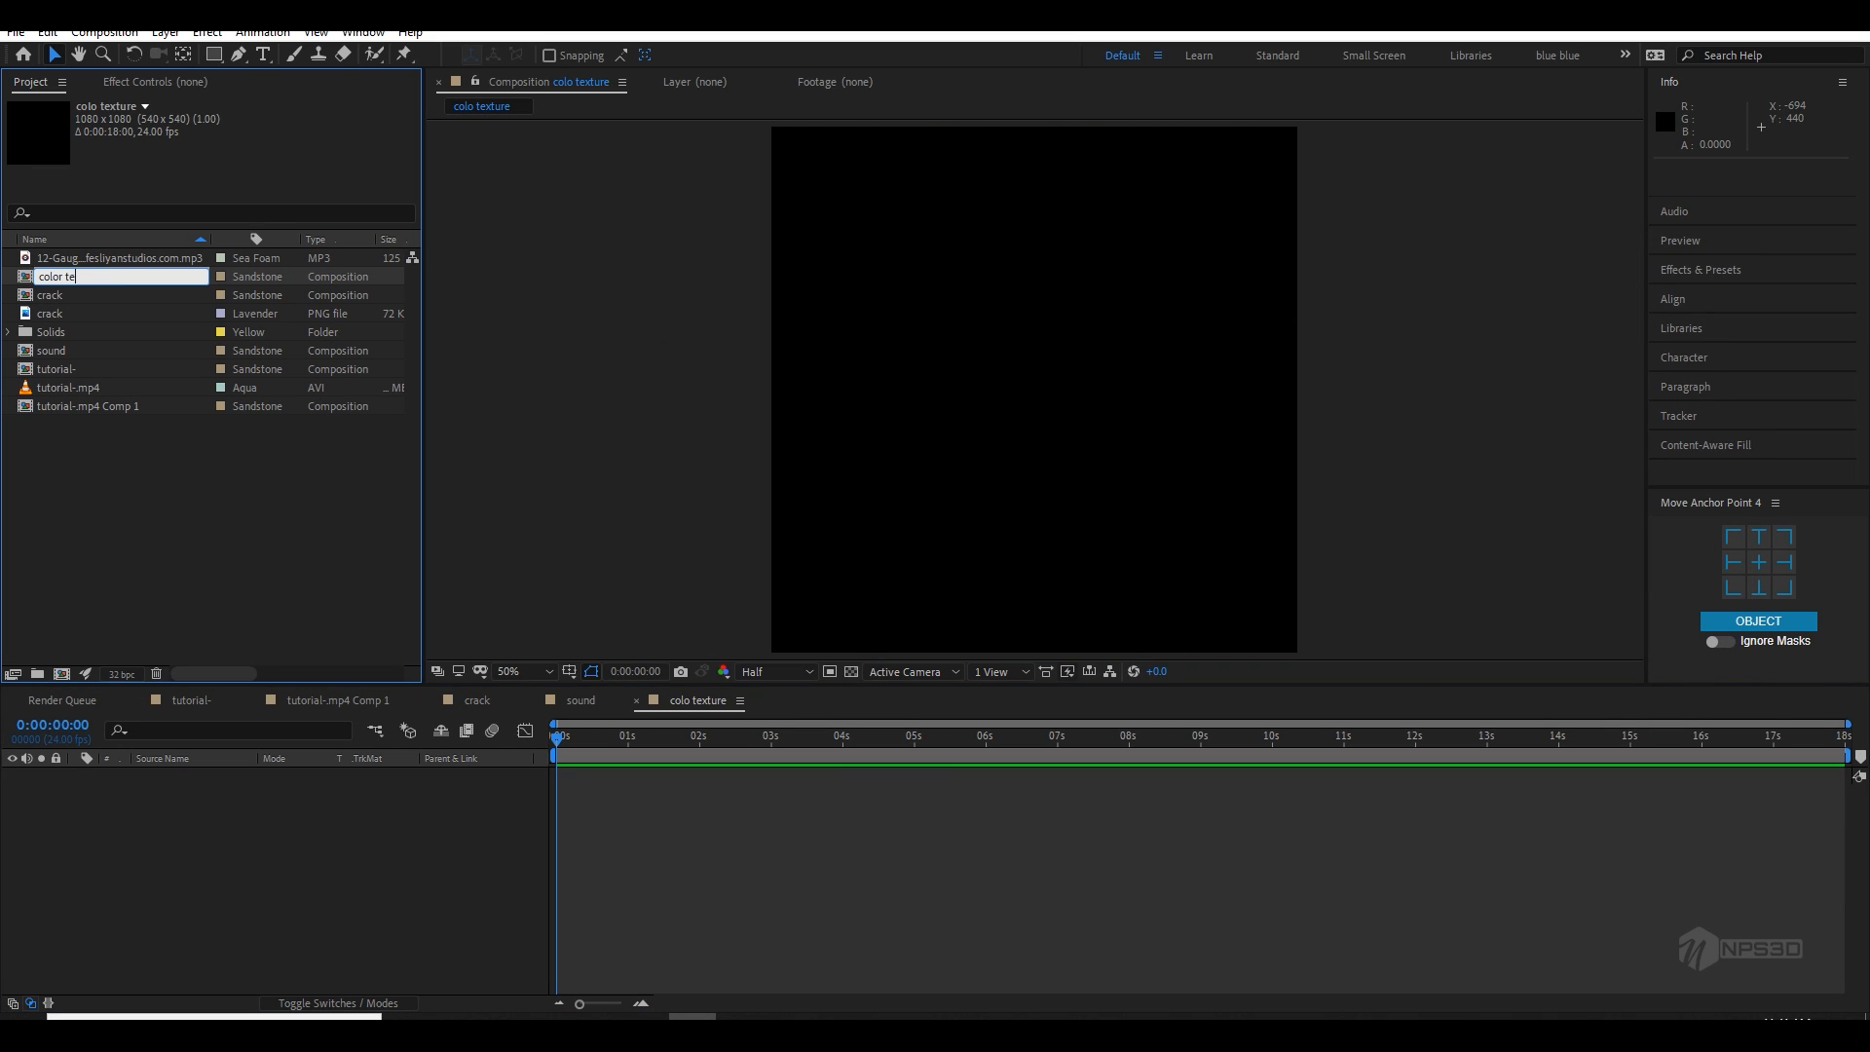
{"action": "left_click", "coordinate": [154, 592]}
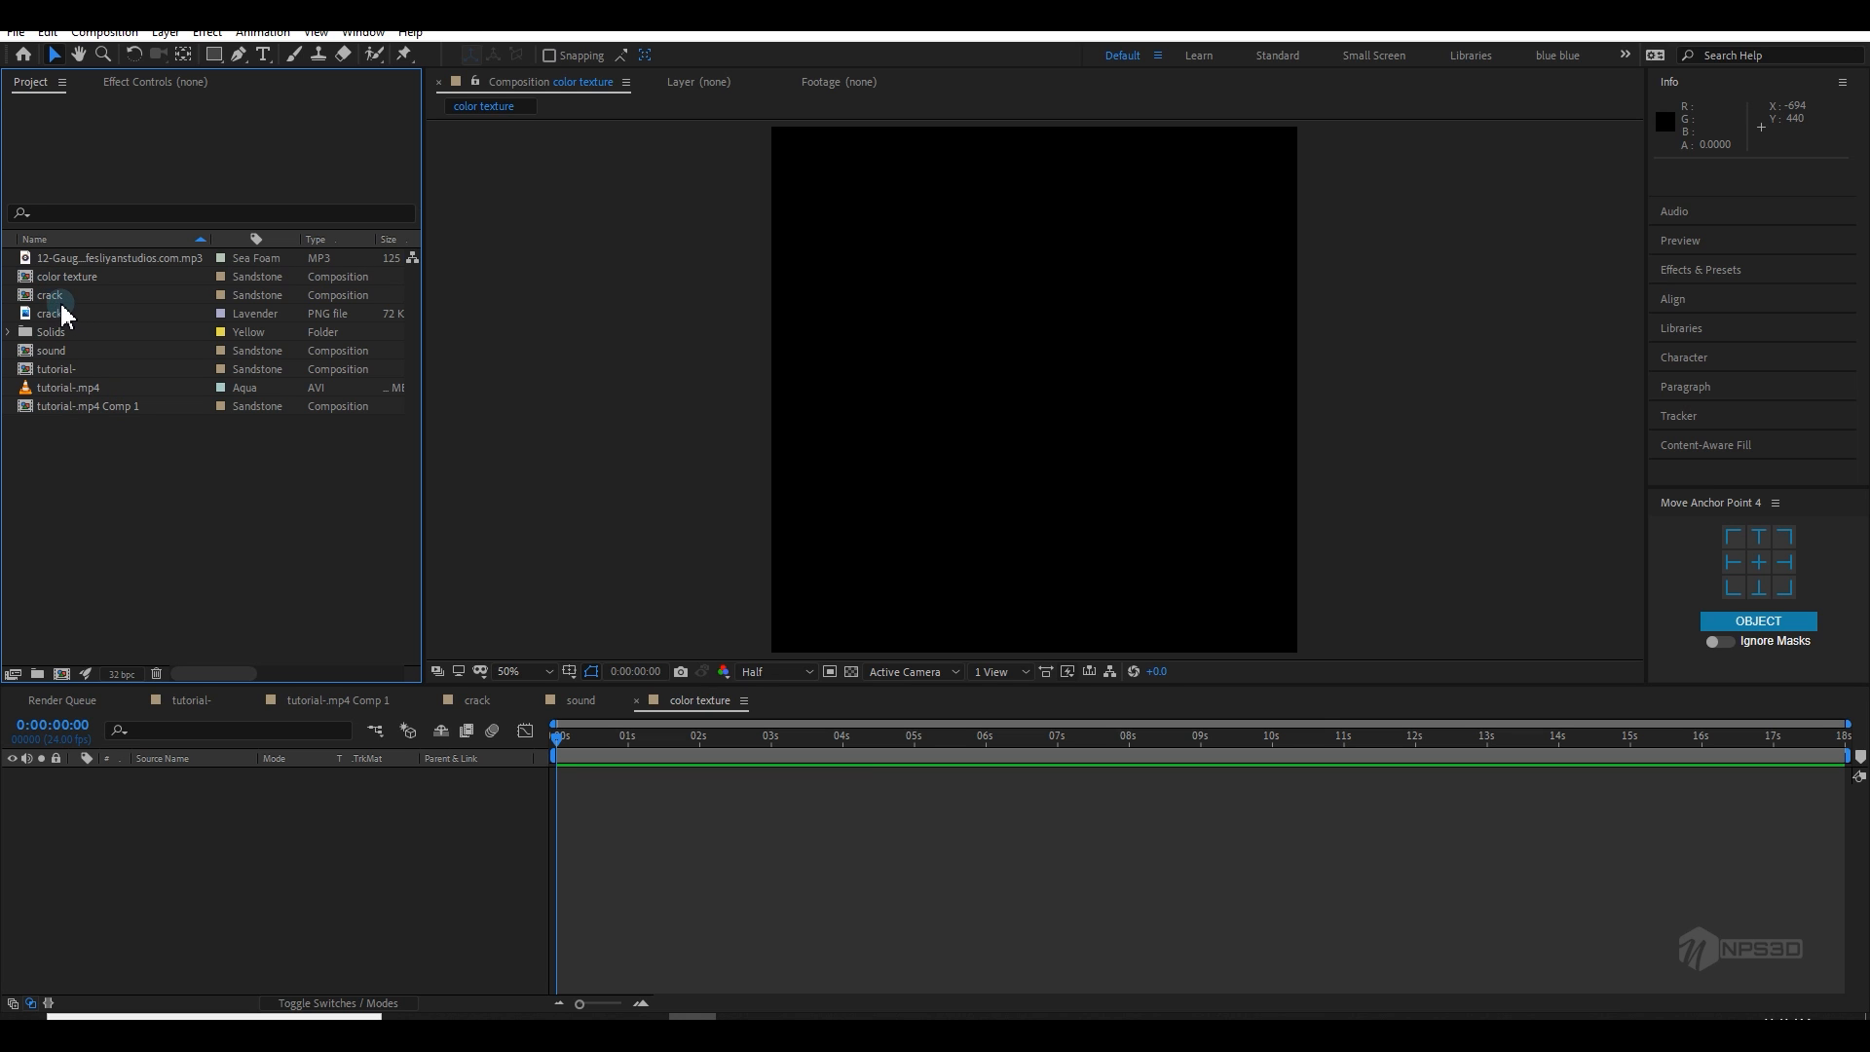
Step: Add the sound composition to the color texture timeline, and trim the composition to a work area ending at 0:00:08:01
{"action": "left_click_drag", "start_coordinate": [59, 351], "coordinate": [390, 867]}
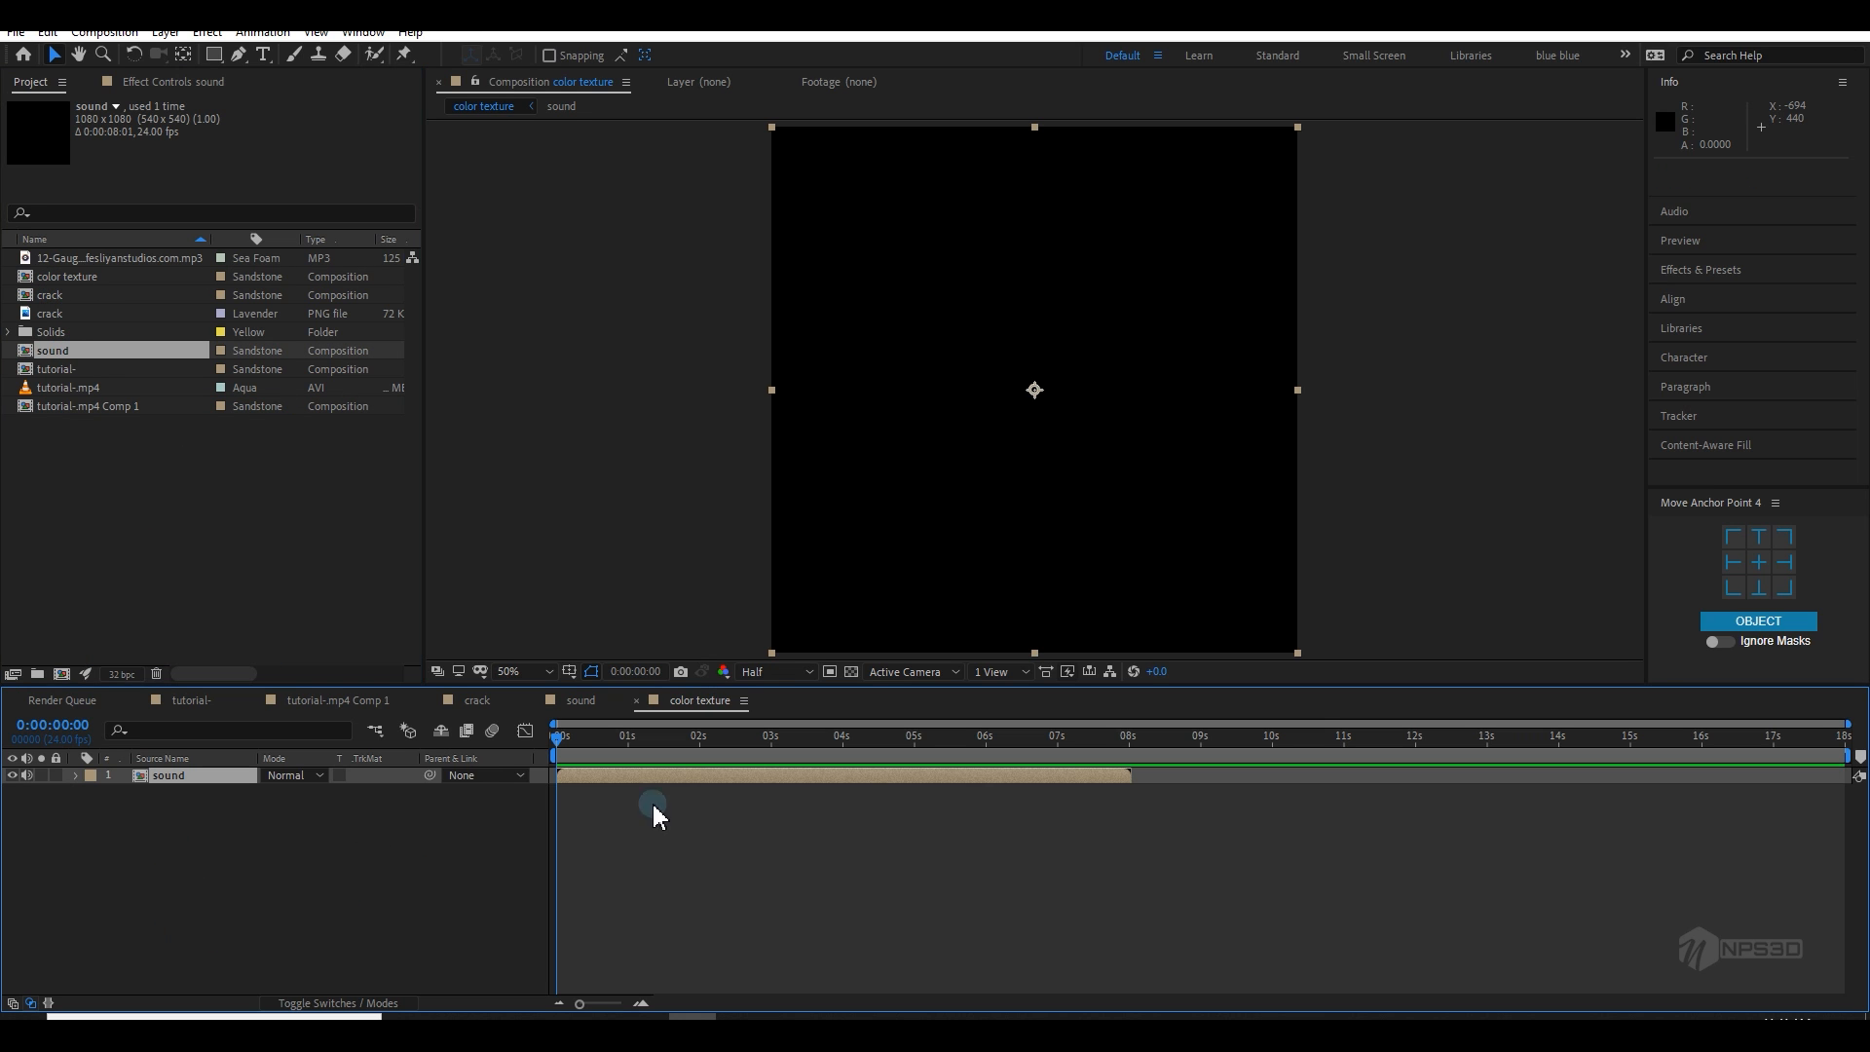
{"action": "left_click_drag", "start_coordinate": [1075, 752], "coordinate": [1131, 745]}
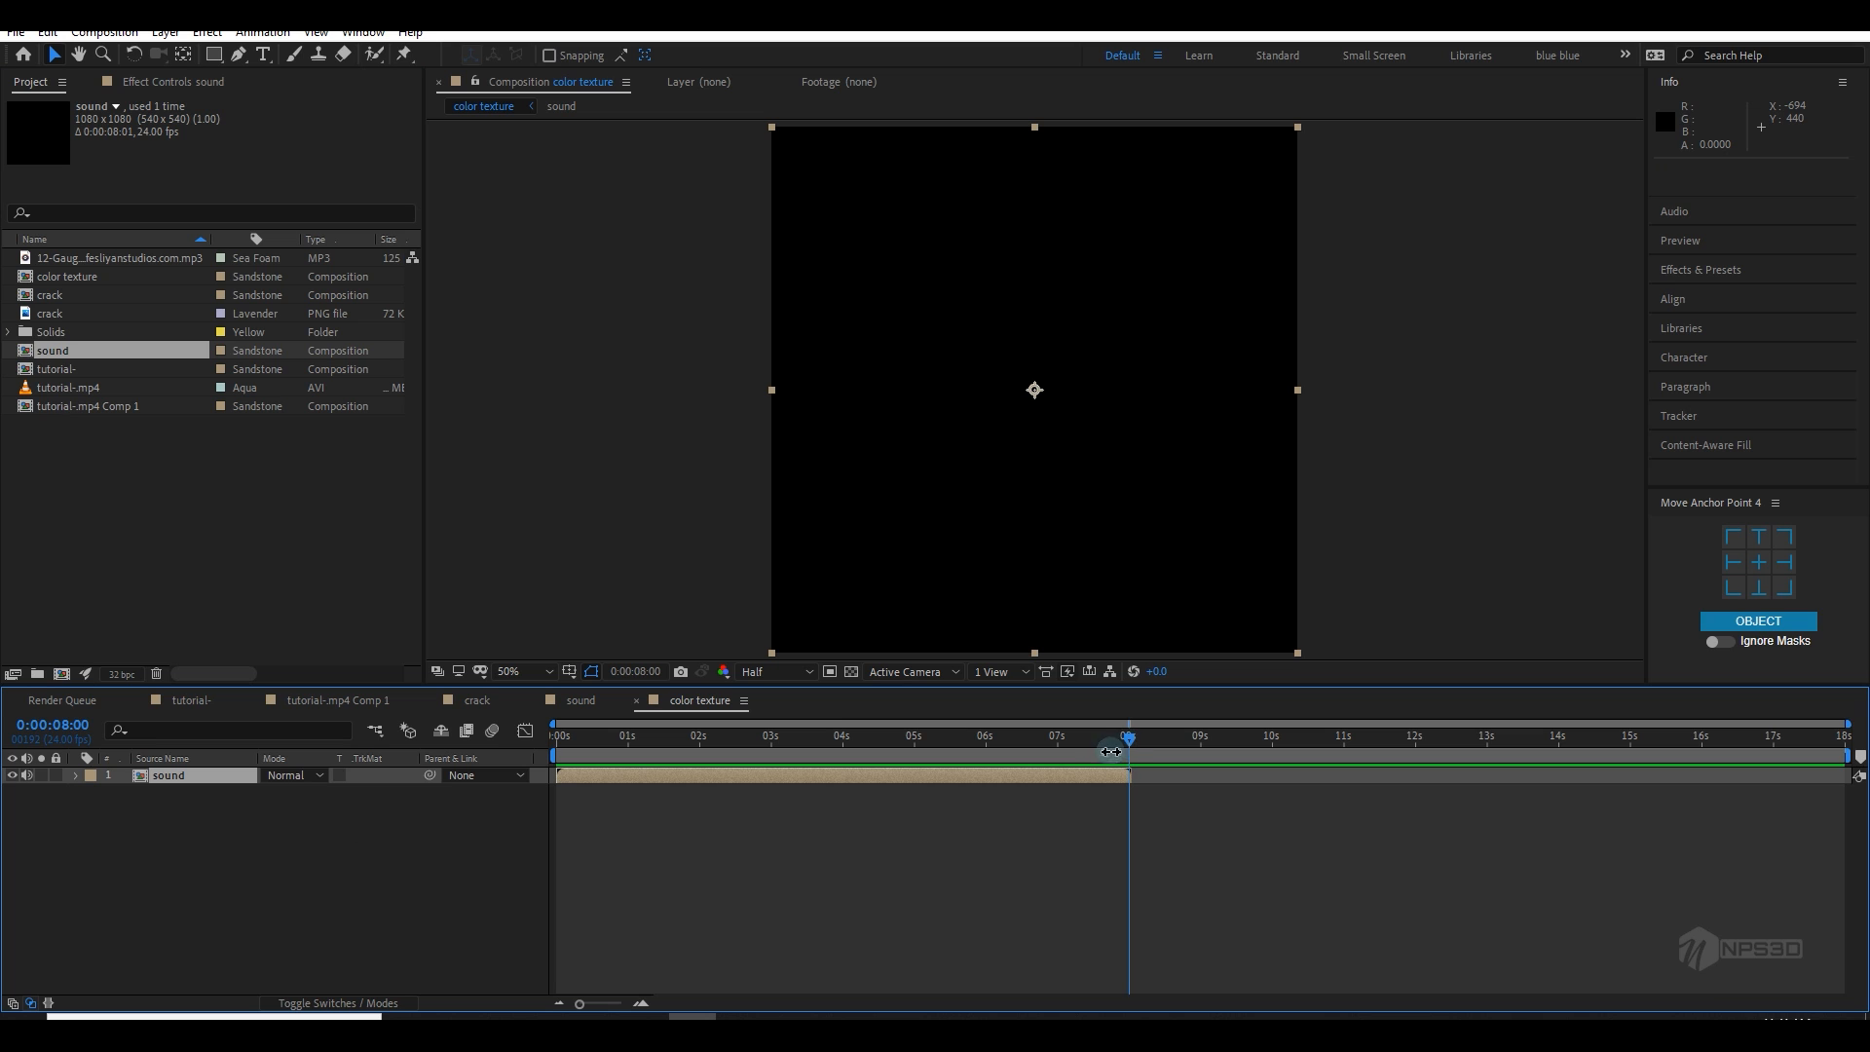
{"action": "key", "text": "n"}
{"action": "right_click", "coordinate": [1084, 758]}
{"action": "left_click", "coordinate": [1127, 813]}
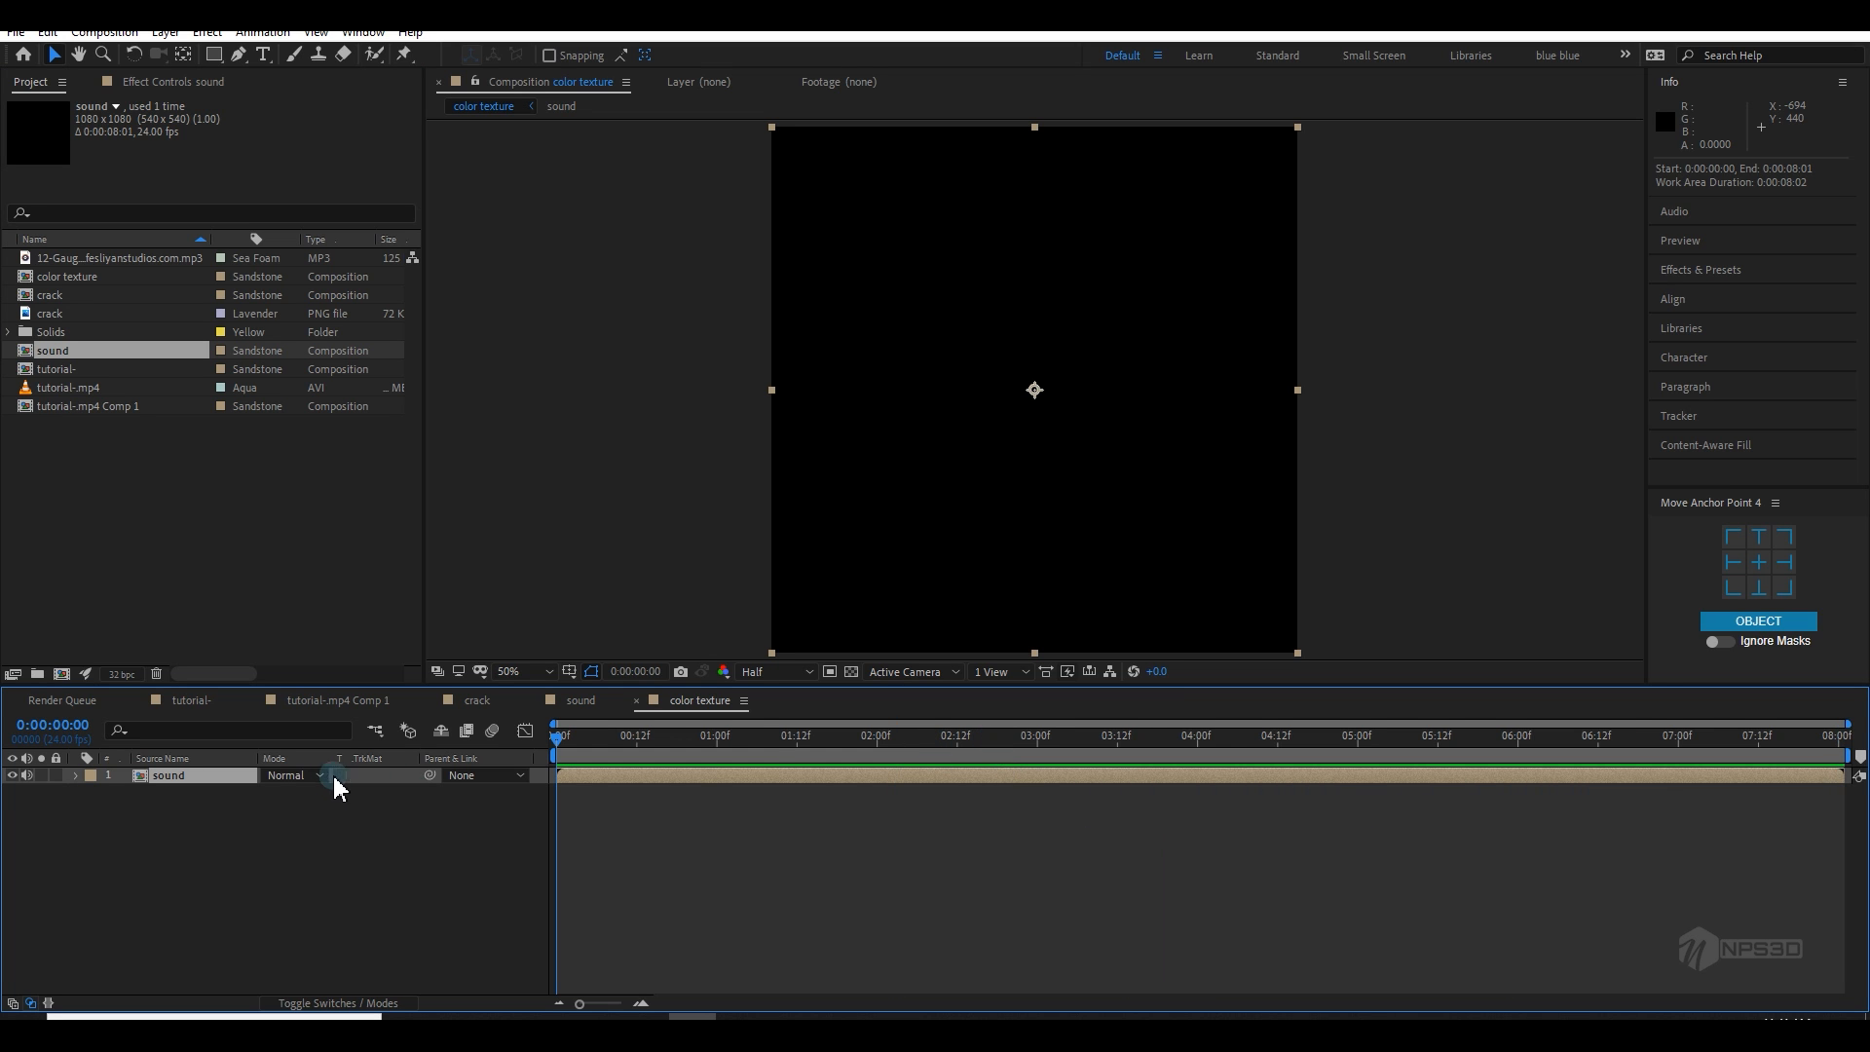
Step: Create a comp-size black solid named bg in the color texture composition
{"action": "right_click", "coordinate": [246, 854]}
{"action": "mouse_move", "coordinate": [390, 648]}
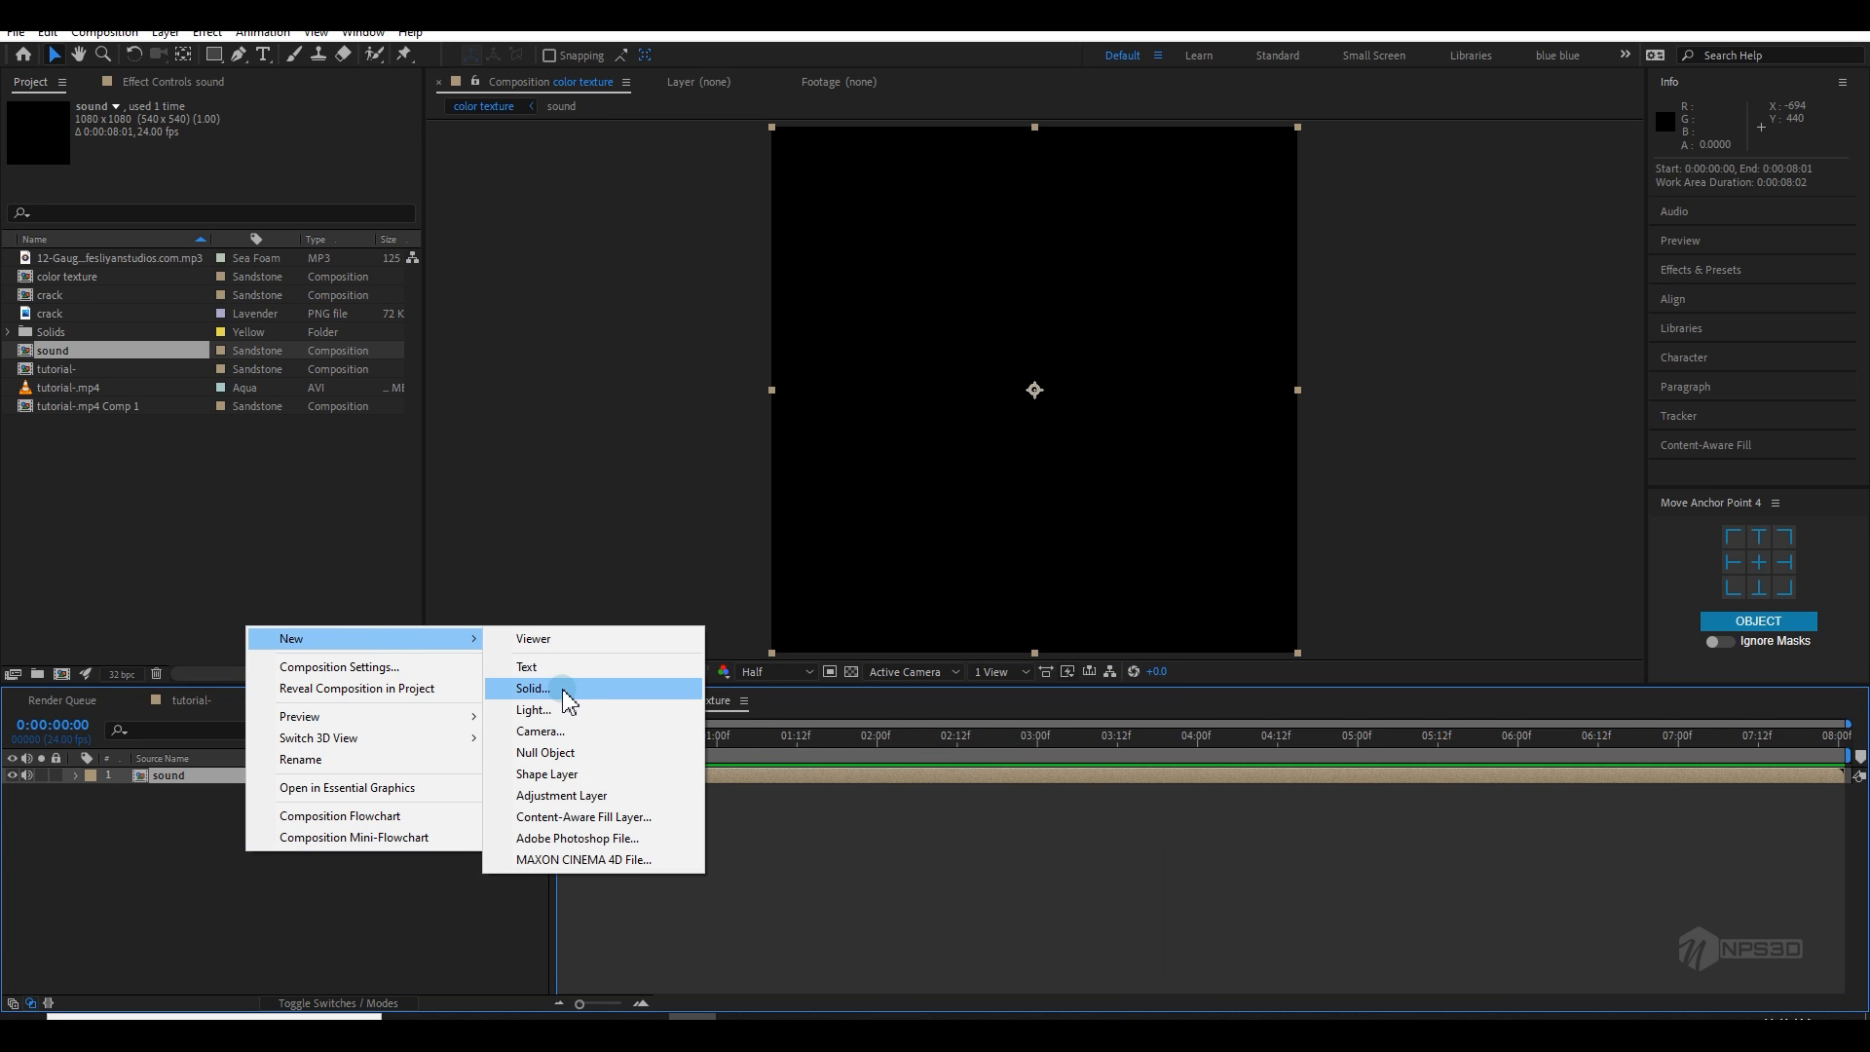
{"action": "left_click", "coordinate": [565, 690]}
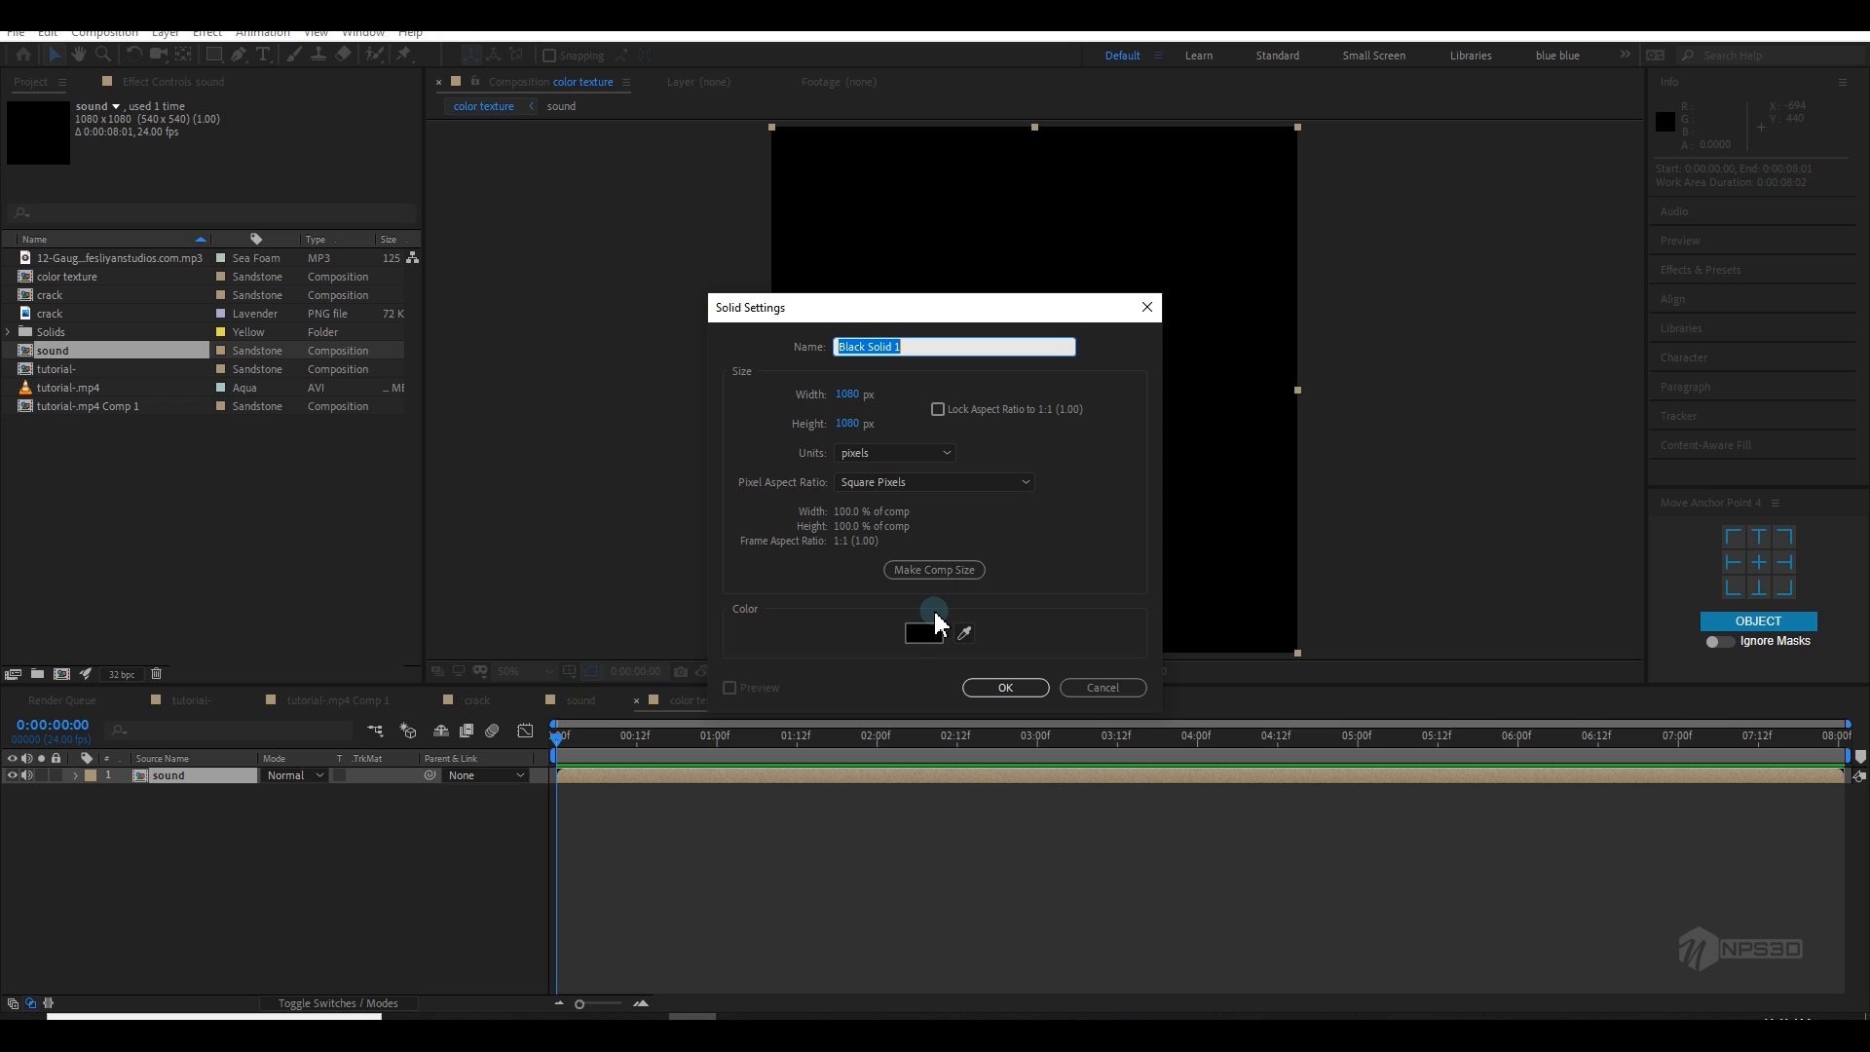
{"action": "type", "text": "bg"}
{"action": "left_click", "coordinate": [1006, 688]}
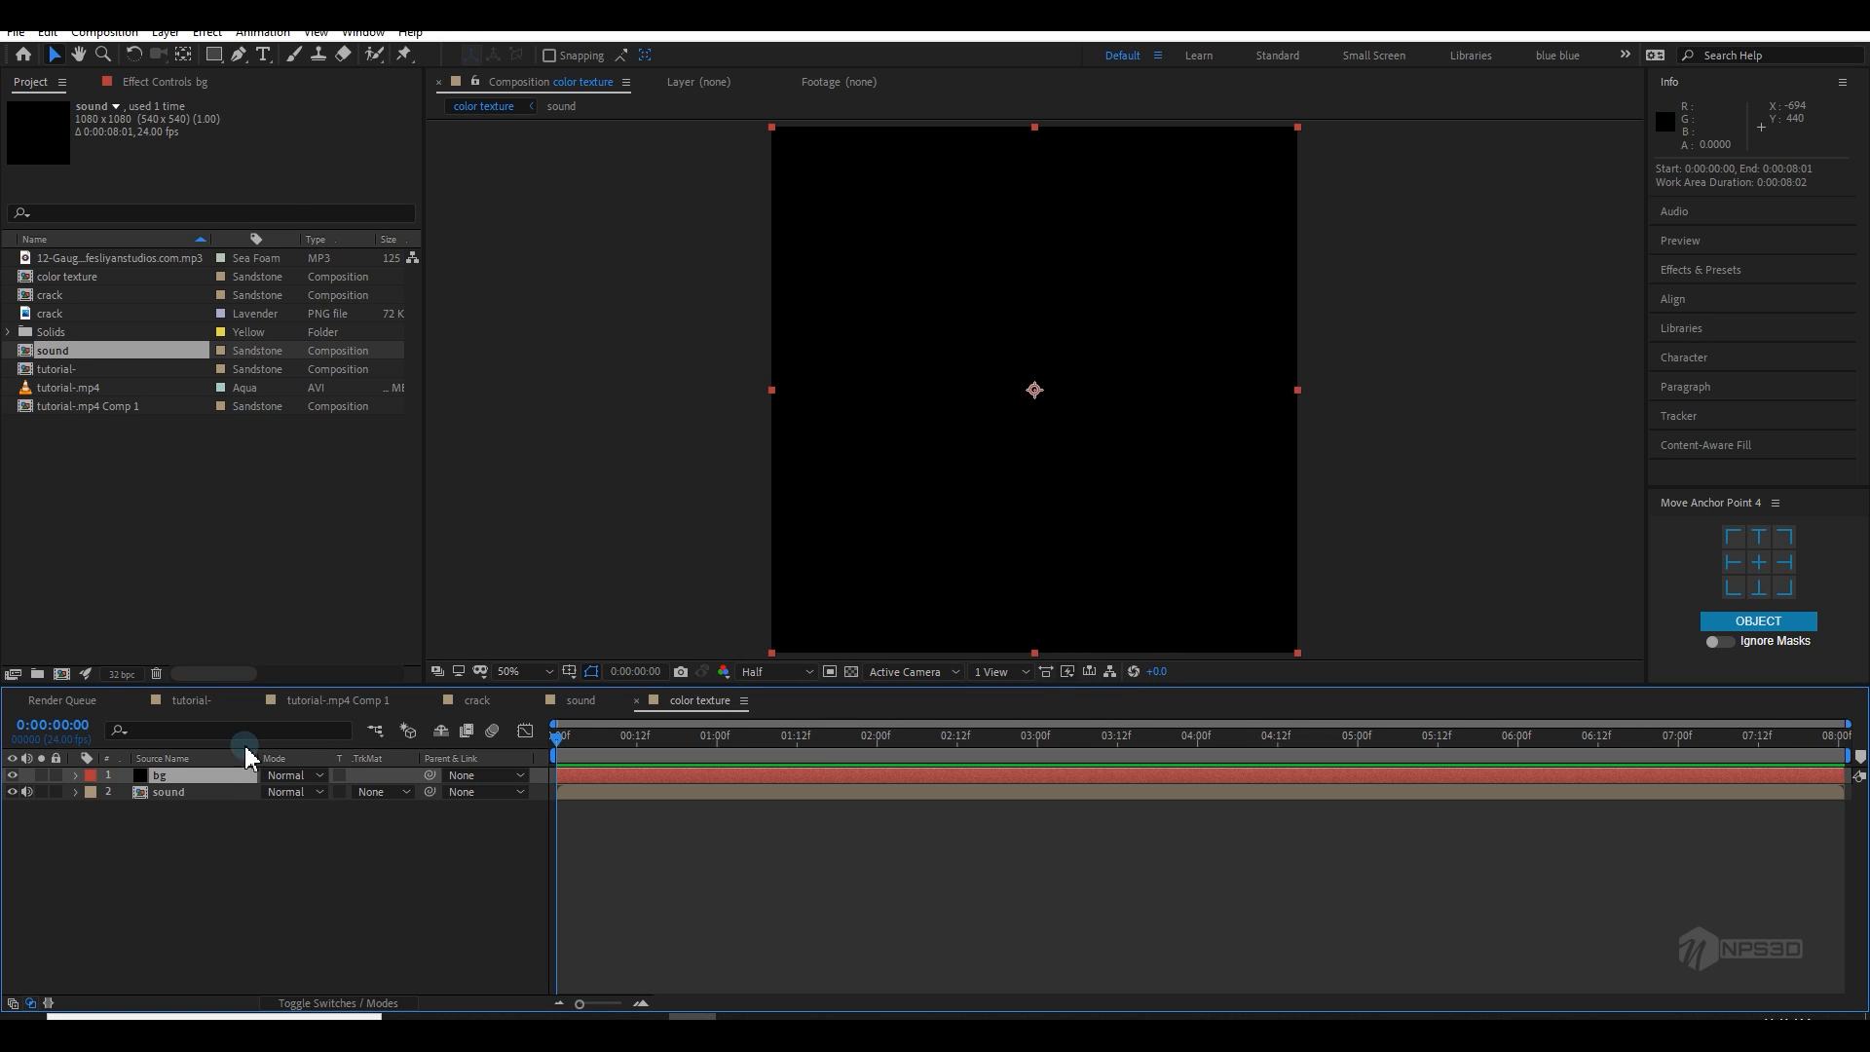
Step: Apply the Fill effect to the bg solid, and set its color to white (FFFFFF)
{"action": "left_click", "coordinate": [171, 81]}
{"action": "key", "text": "ctrl+space"}
{"action": "type", "text": "fill"}
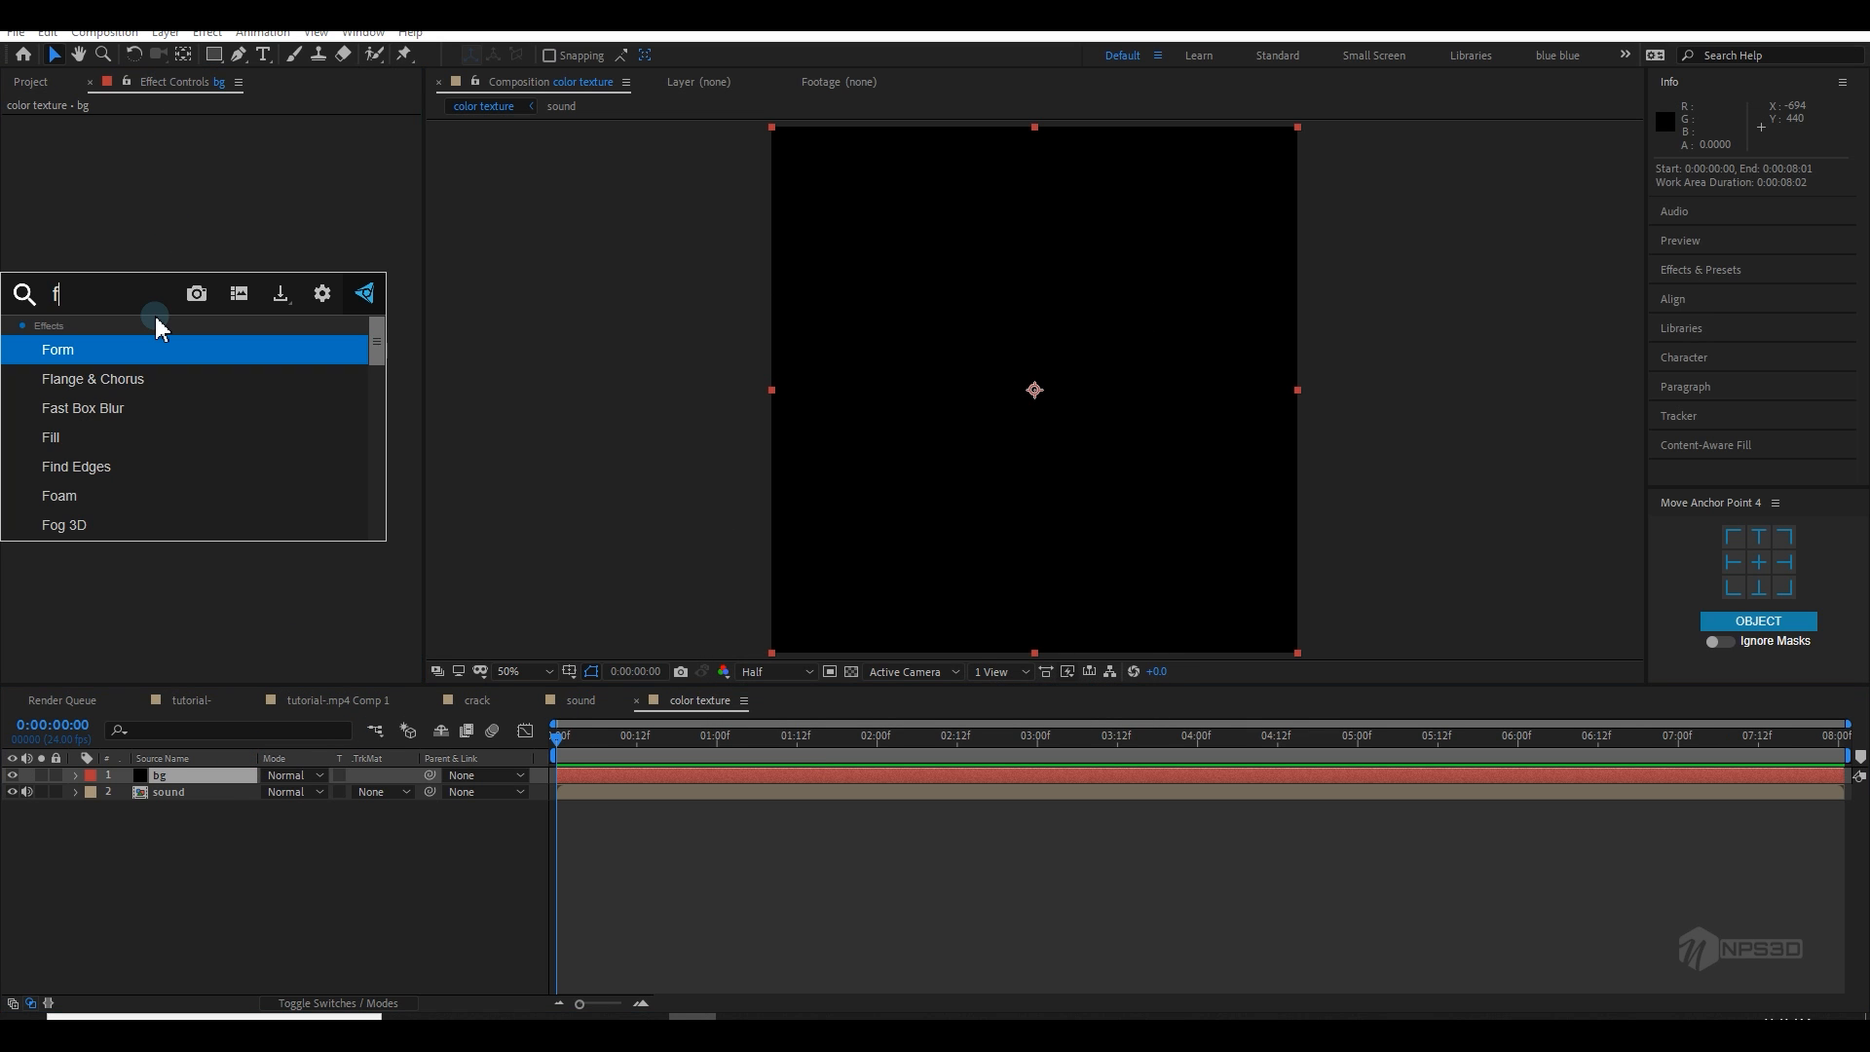
{"action": "key", "text": "Return"}
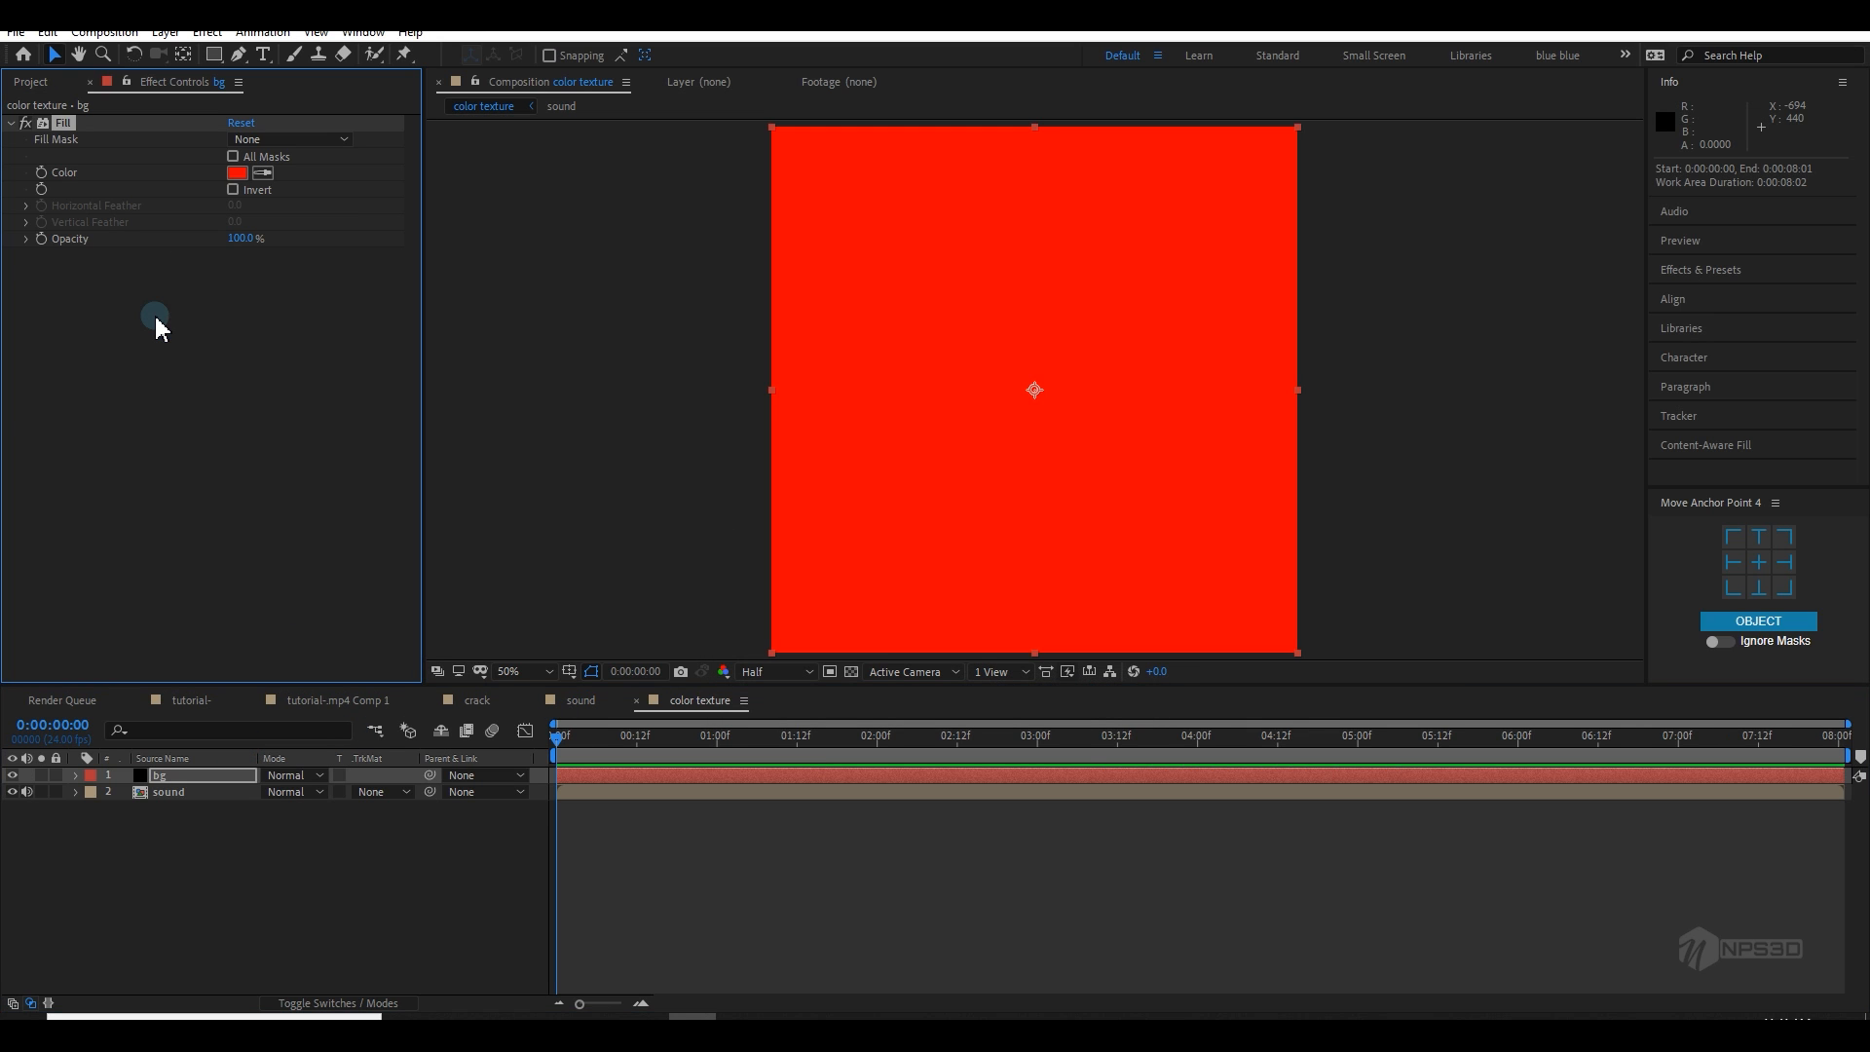
{"action": "left_click", "coordinate": [237, 172]}
{"action": "left_click_drag", "start_coordinate": [539, 595], "coordinate": [552, 527]}
{"action": "left_click", "coordinate": [269, 406]}
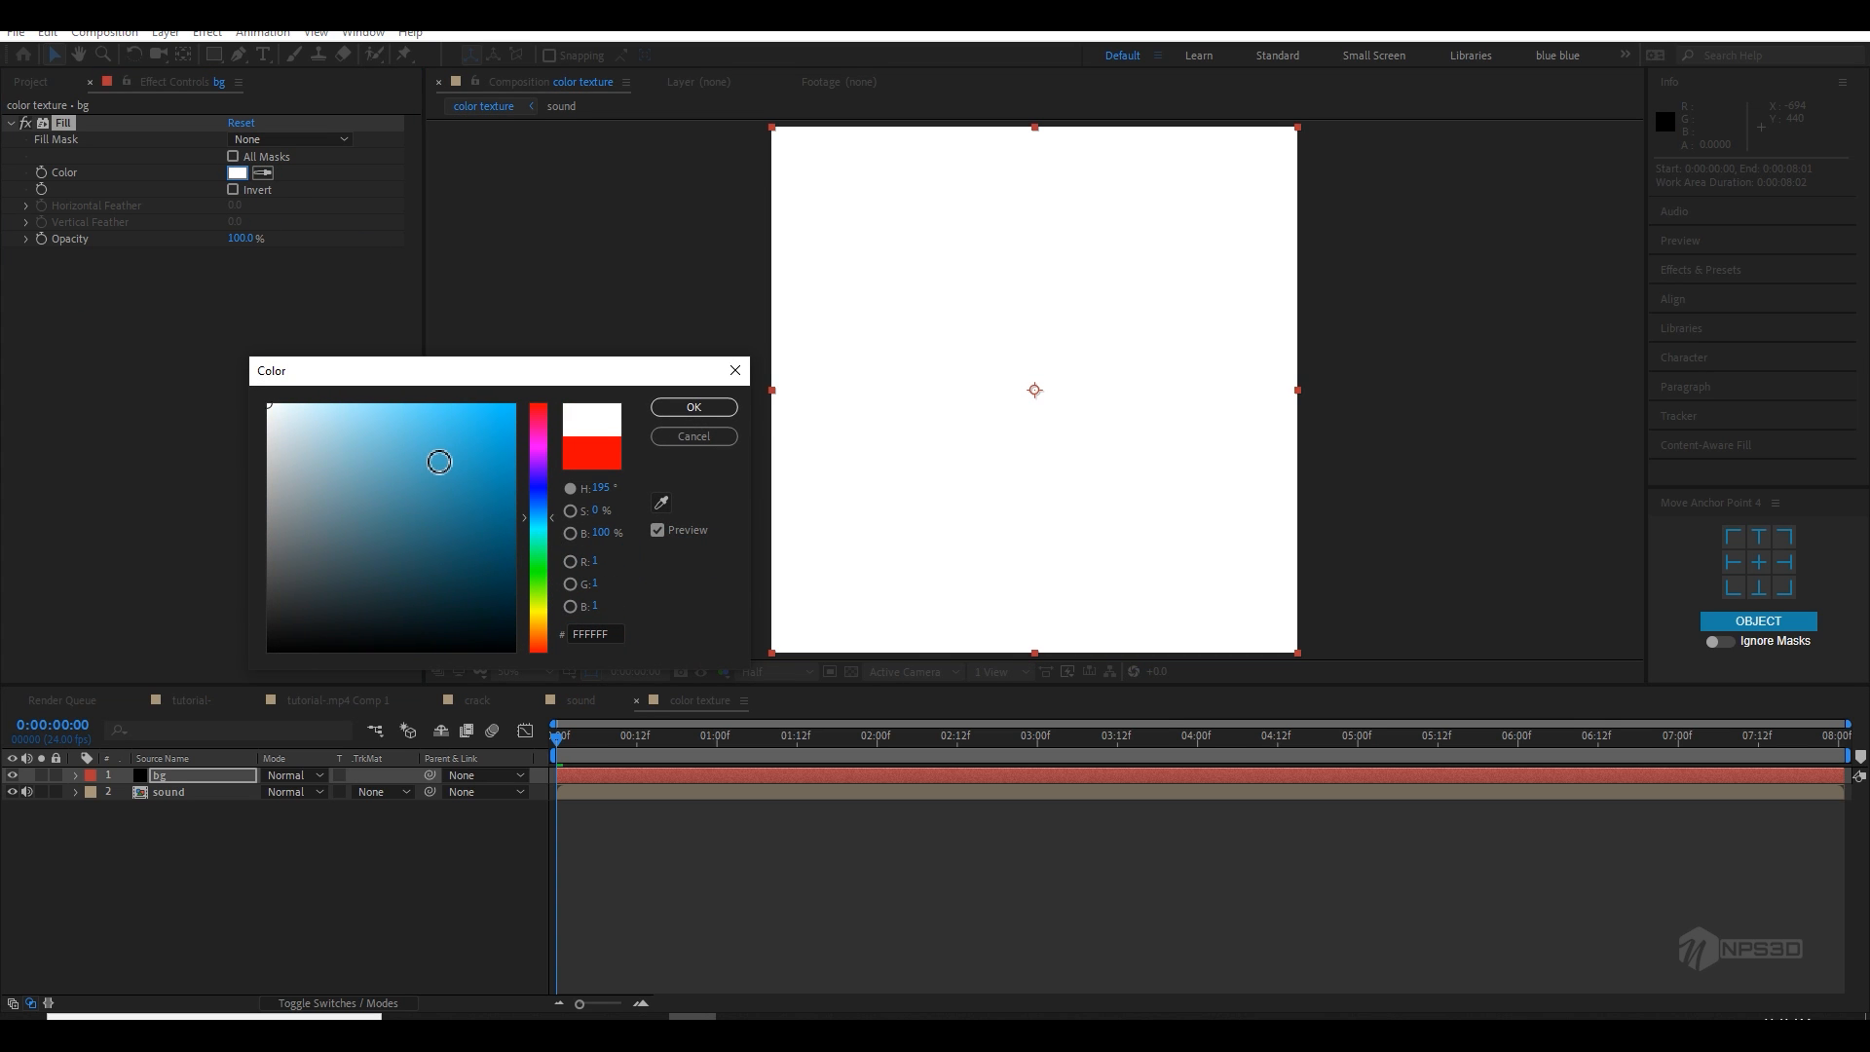
{"action": "left_click", "coordinate": [716, 407]}
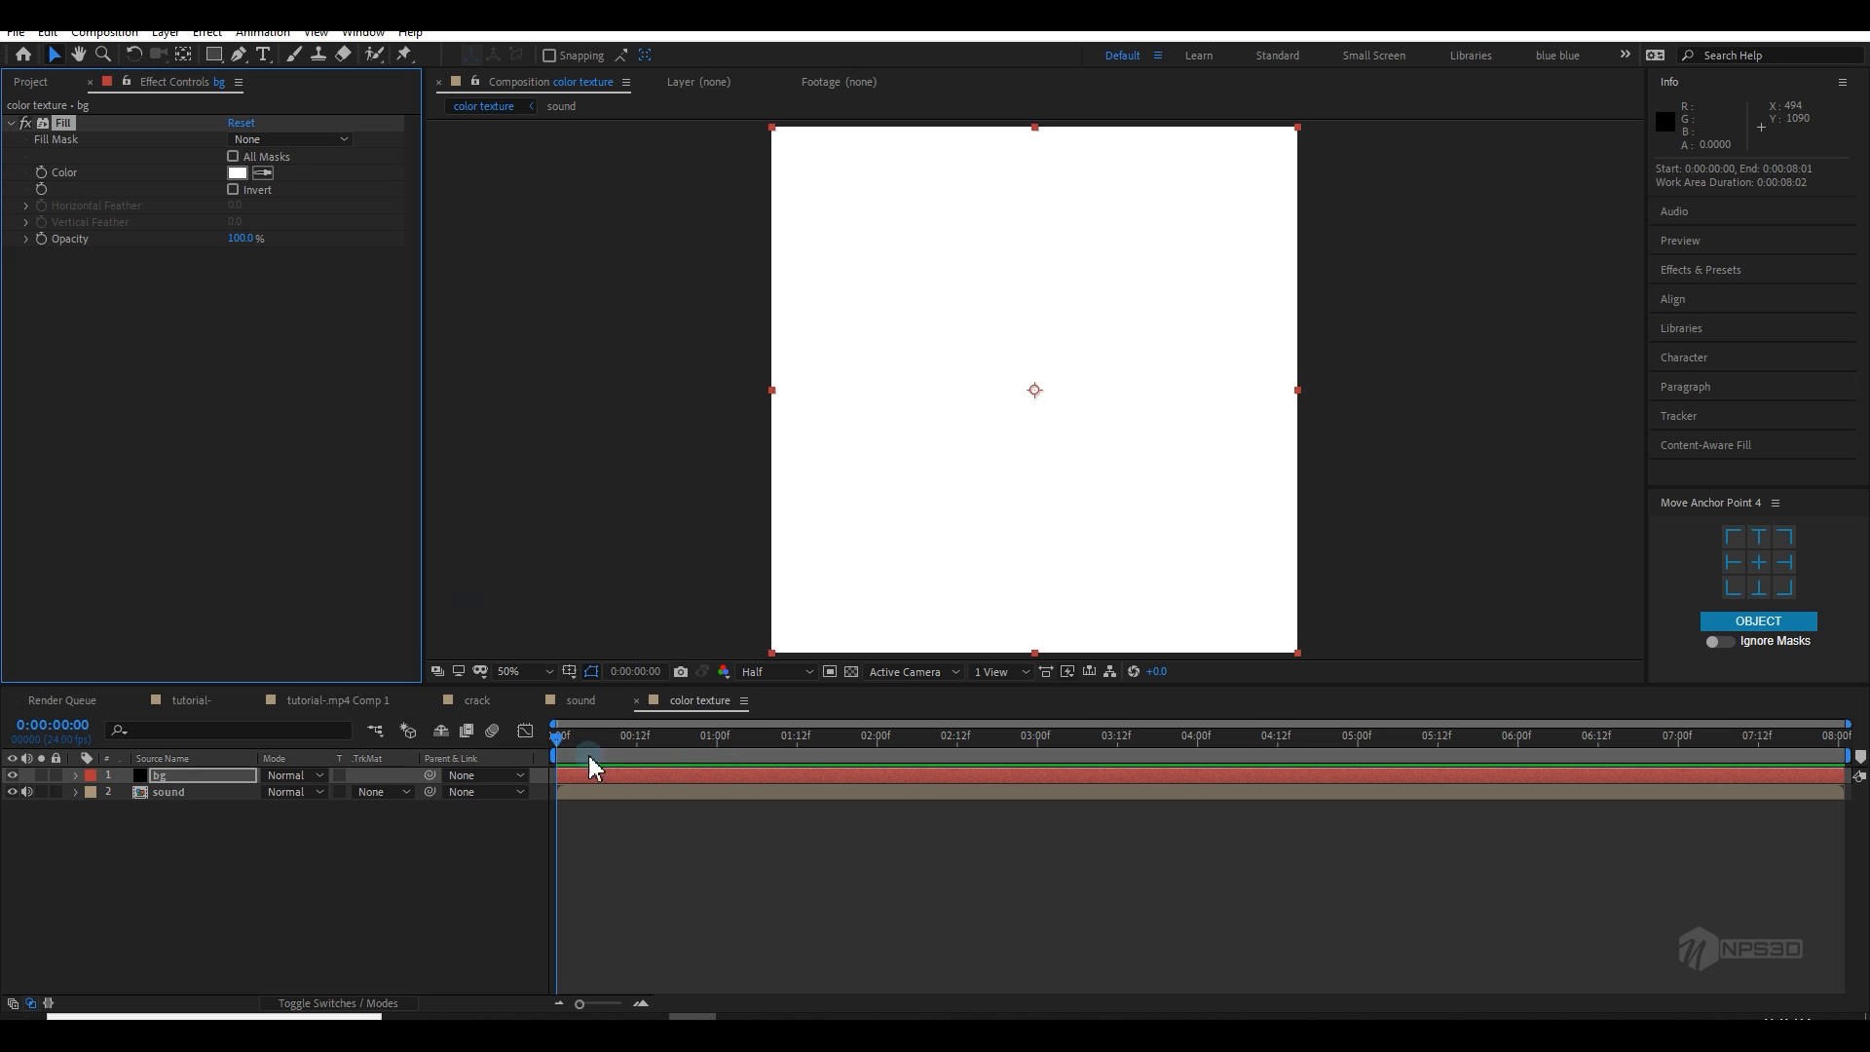
Step: Duplicate the bg layer, rename the copy shot, and set its Fill color to pure red
{"action": "left_click", "coordinate": [193, 775]}
{"action": "key", "text": "ctrl+d"}
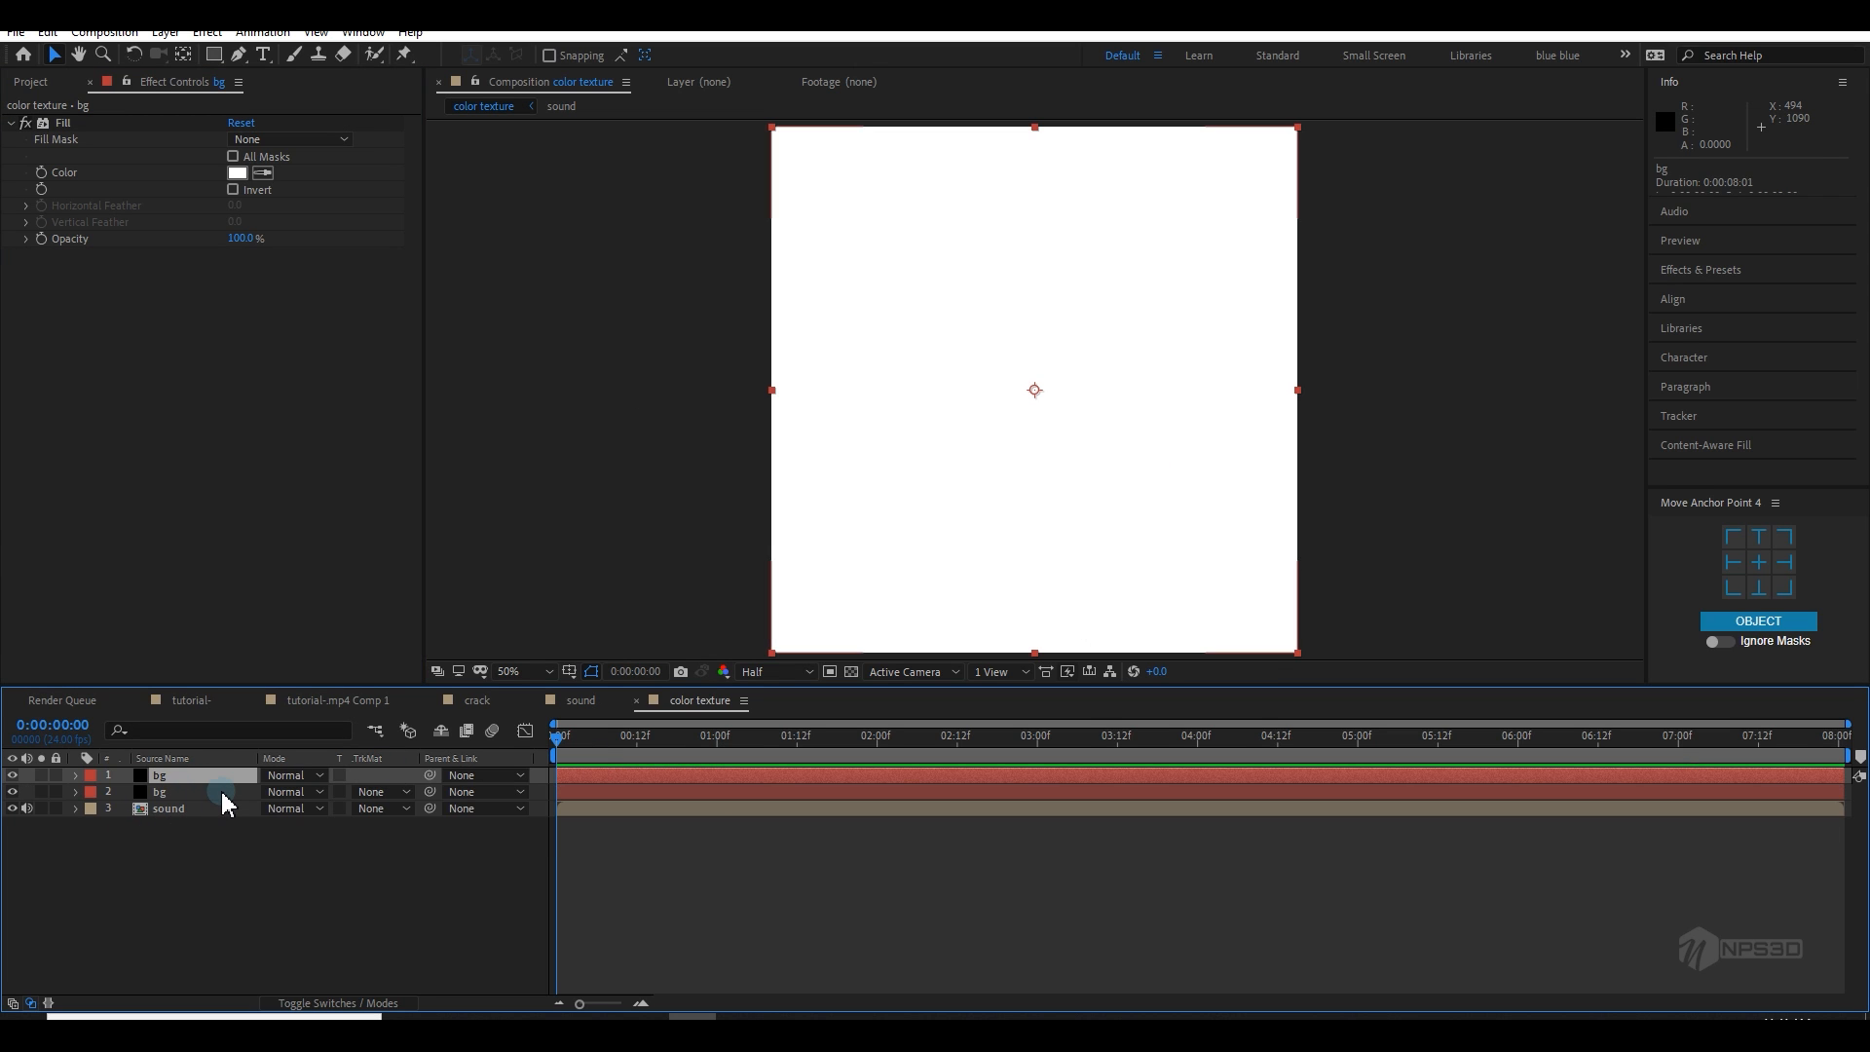
{"action": "key", "text": "Return"}
{"action": "type", "text": "shot"}
{"action": "key", "text": "Return"}
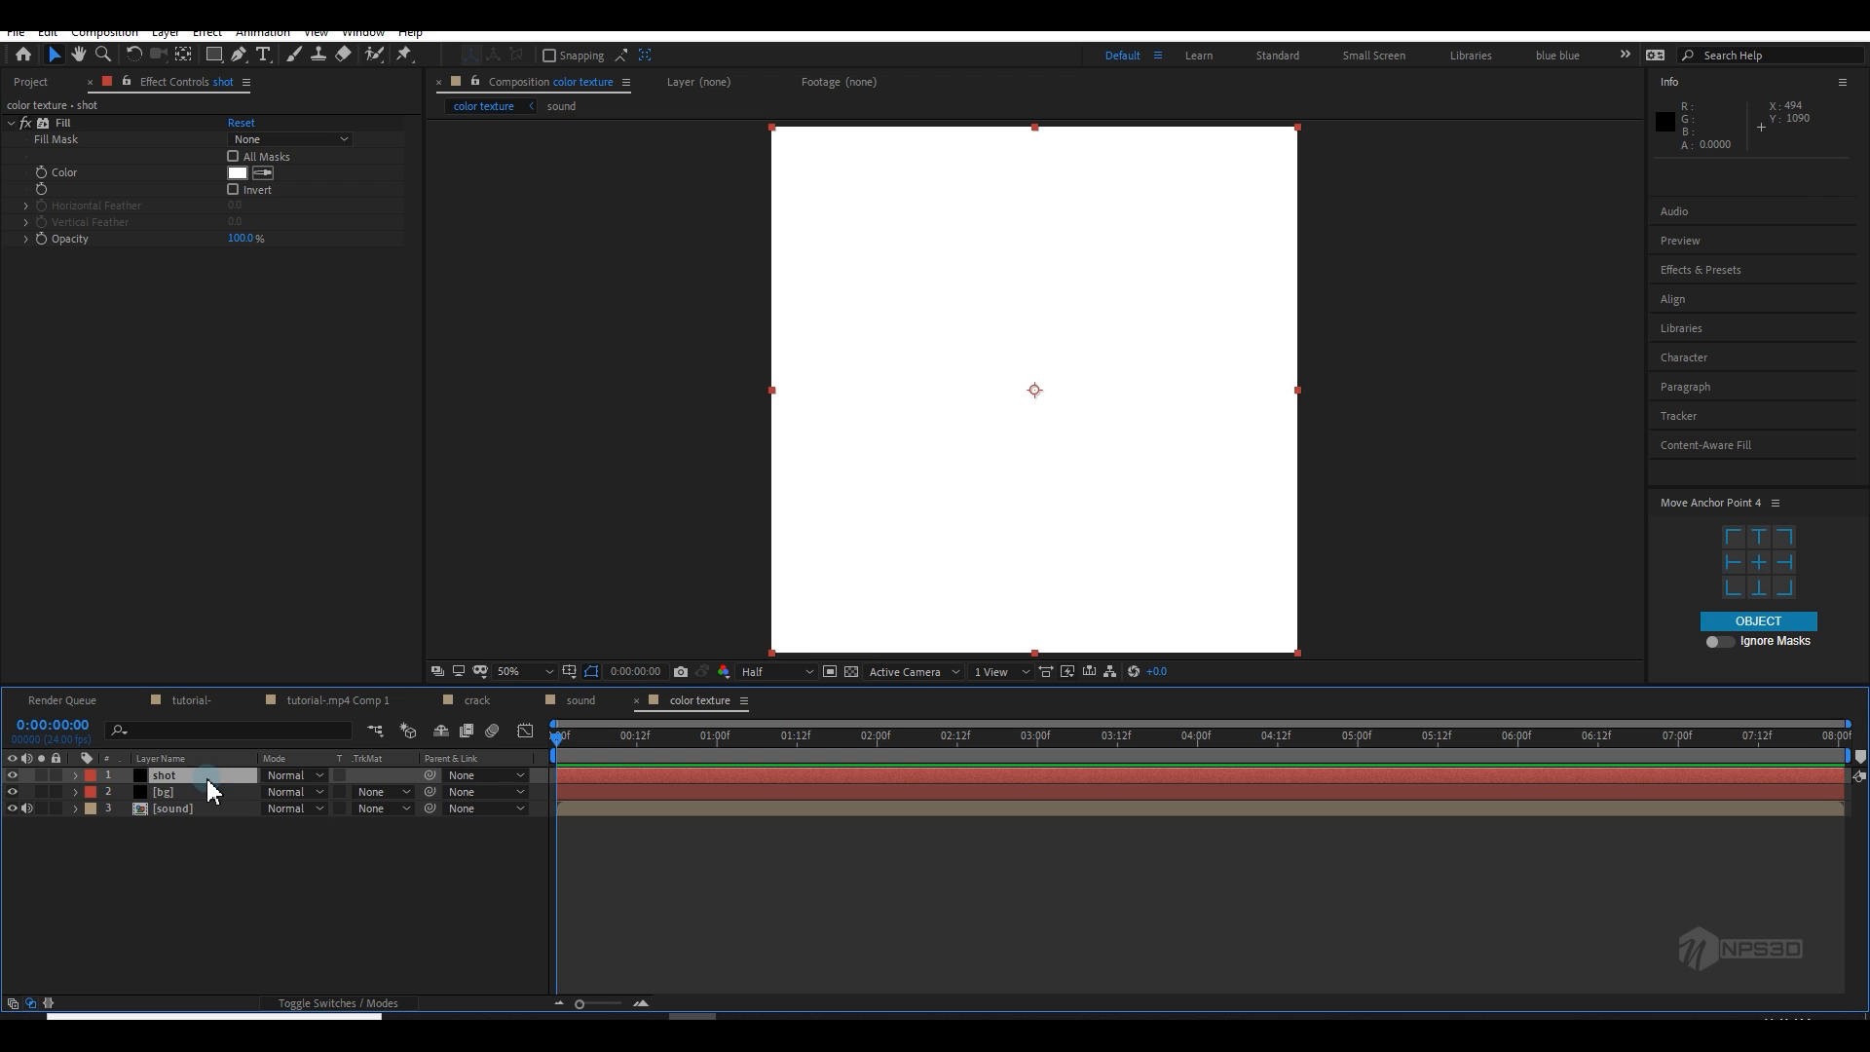
{"action": "left_click", "coordinate": [237, 172]}
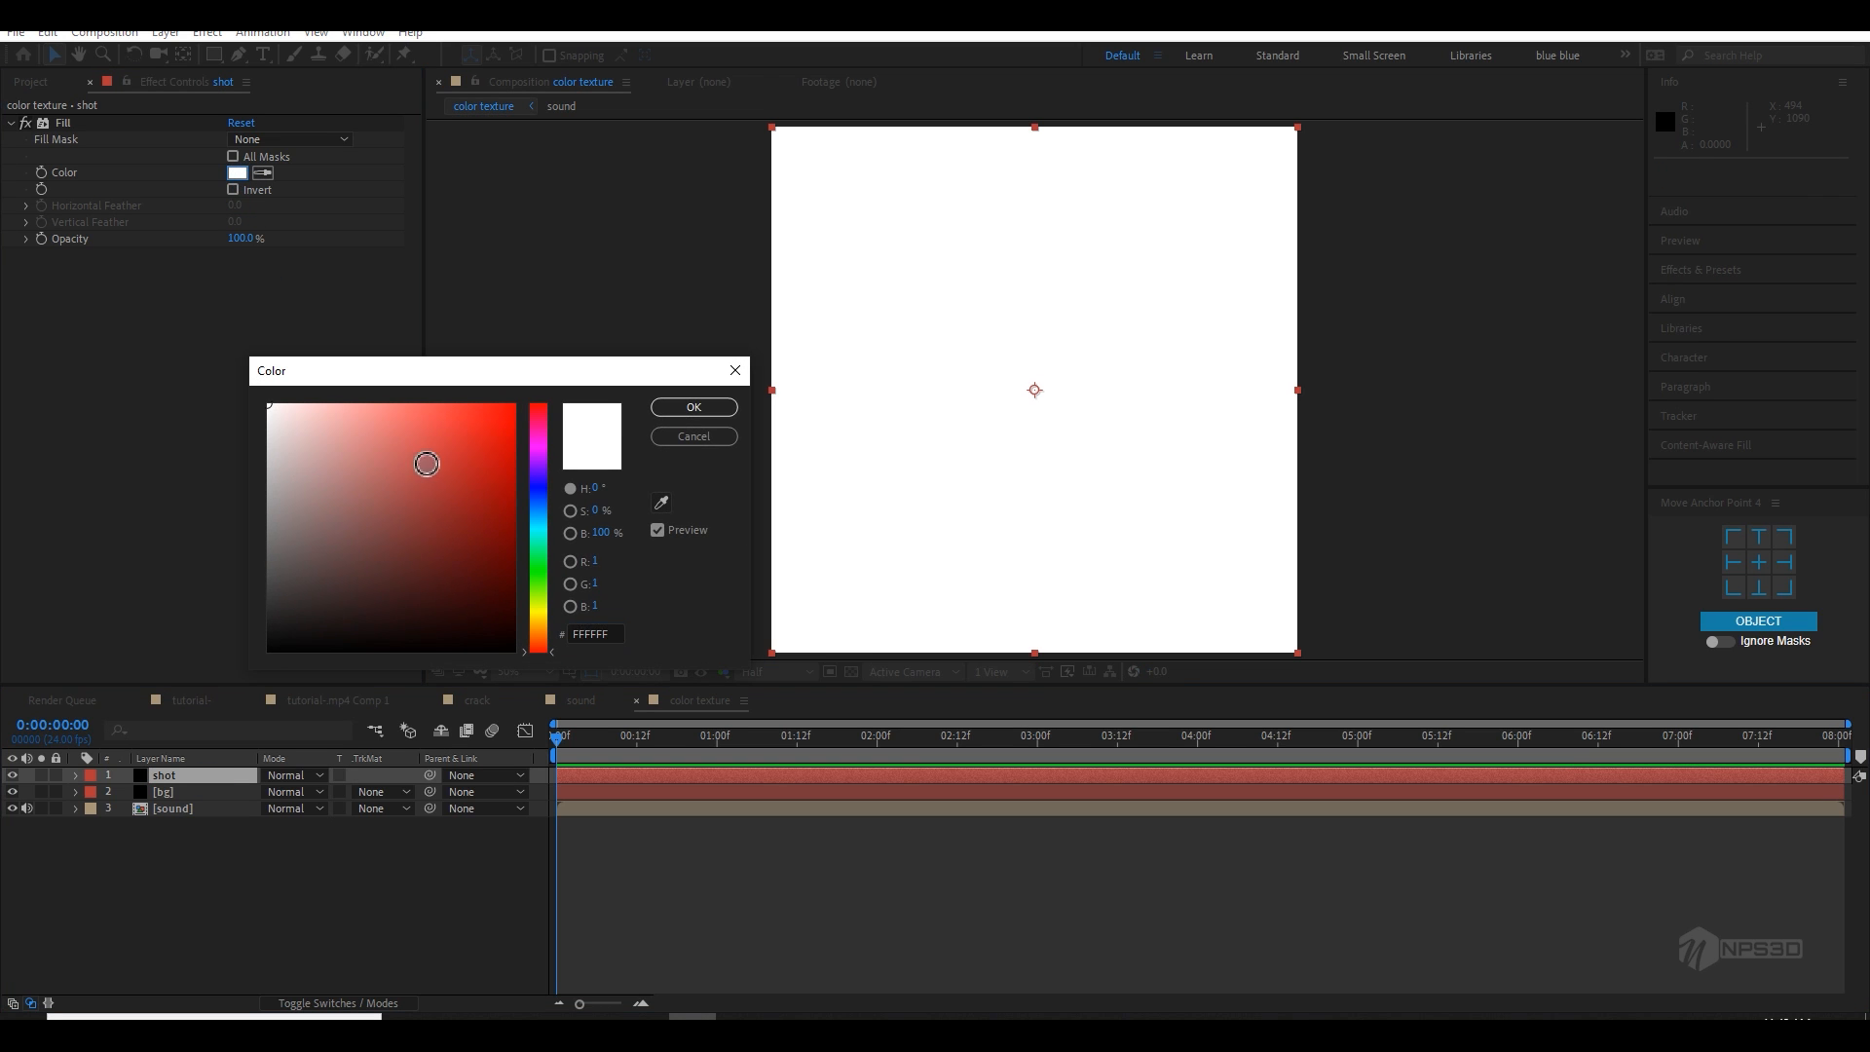
{"action": "left_click", "coordinate": [513, 404]}
{"action": "left_click", "coordinate": [703, 406]}
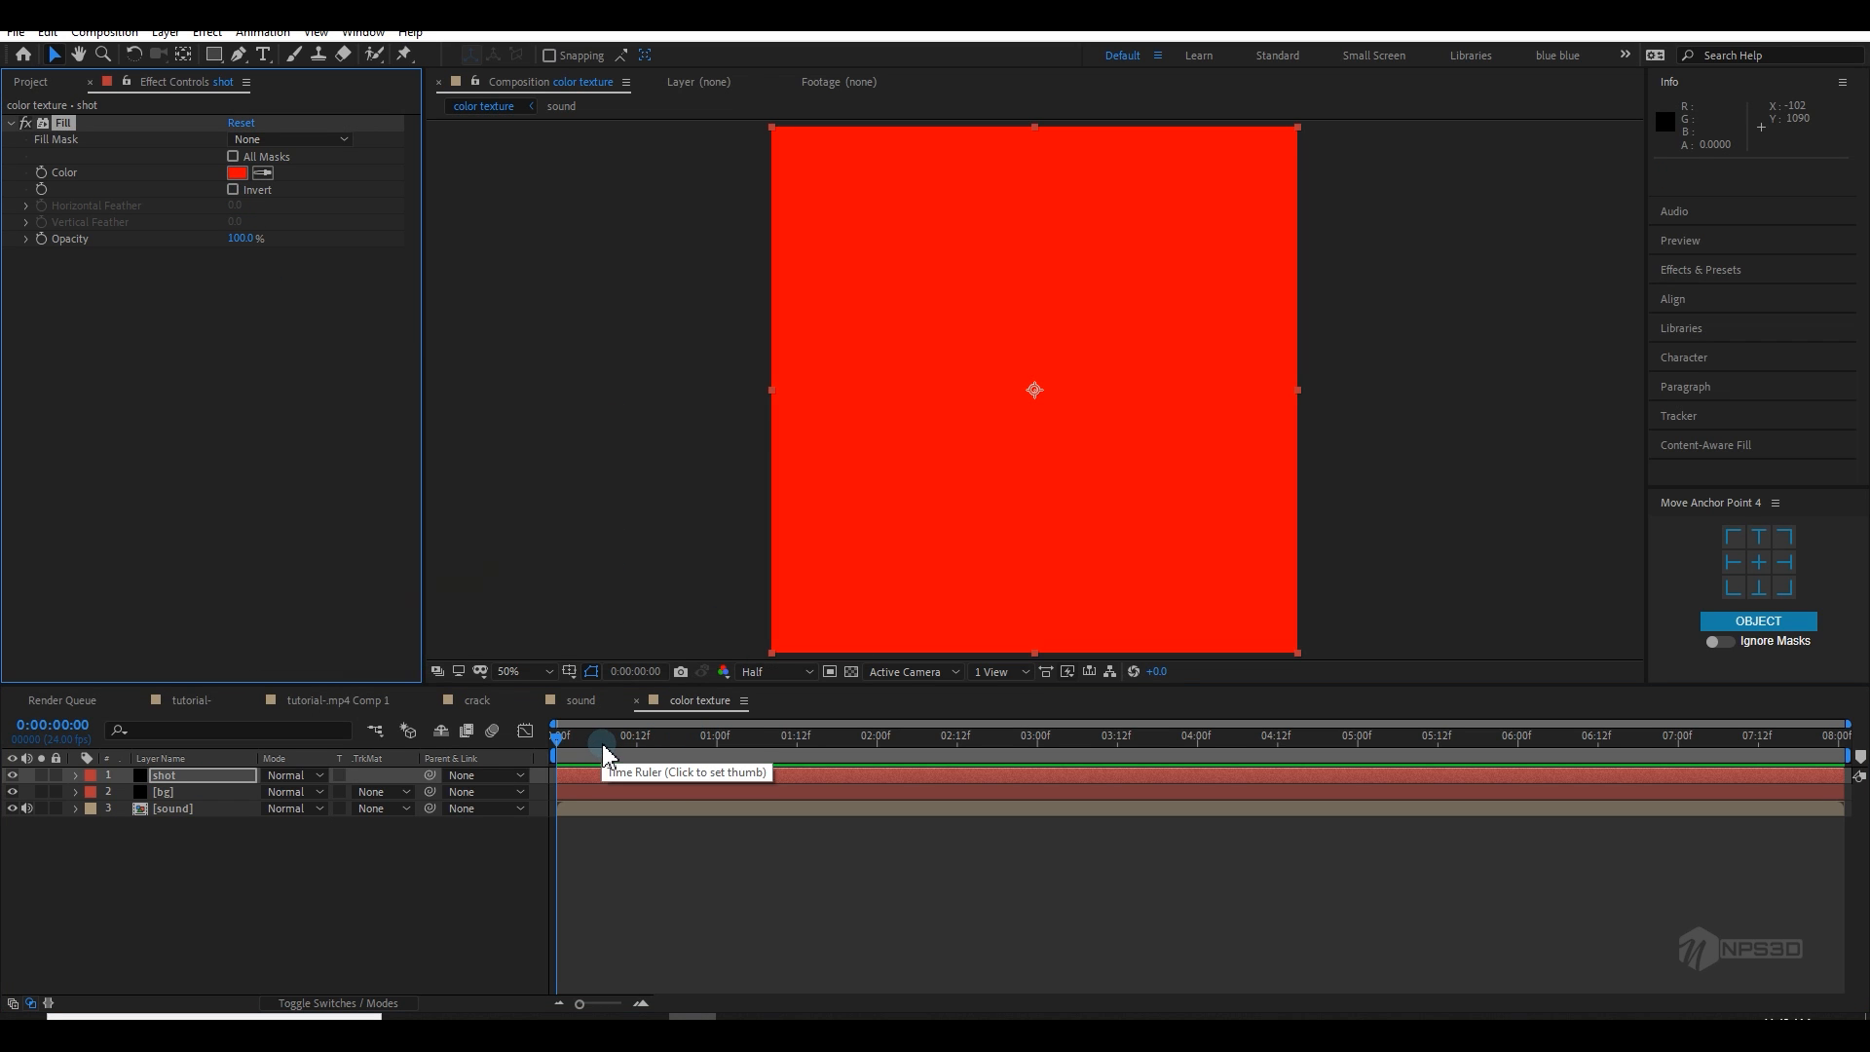
Step: Reveal the sound layer's audio waveform, and move the current time to the first gunshot peak at 0:00:01:12
{"action": "left_click", "coordinate": [570, 745]}
{"action": "left_click", "coordinate": [167, 809]}
{"action": "key", "text": "l"}
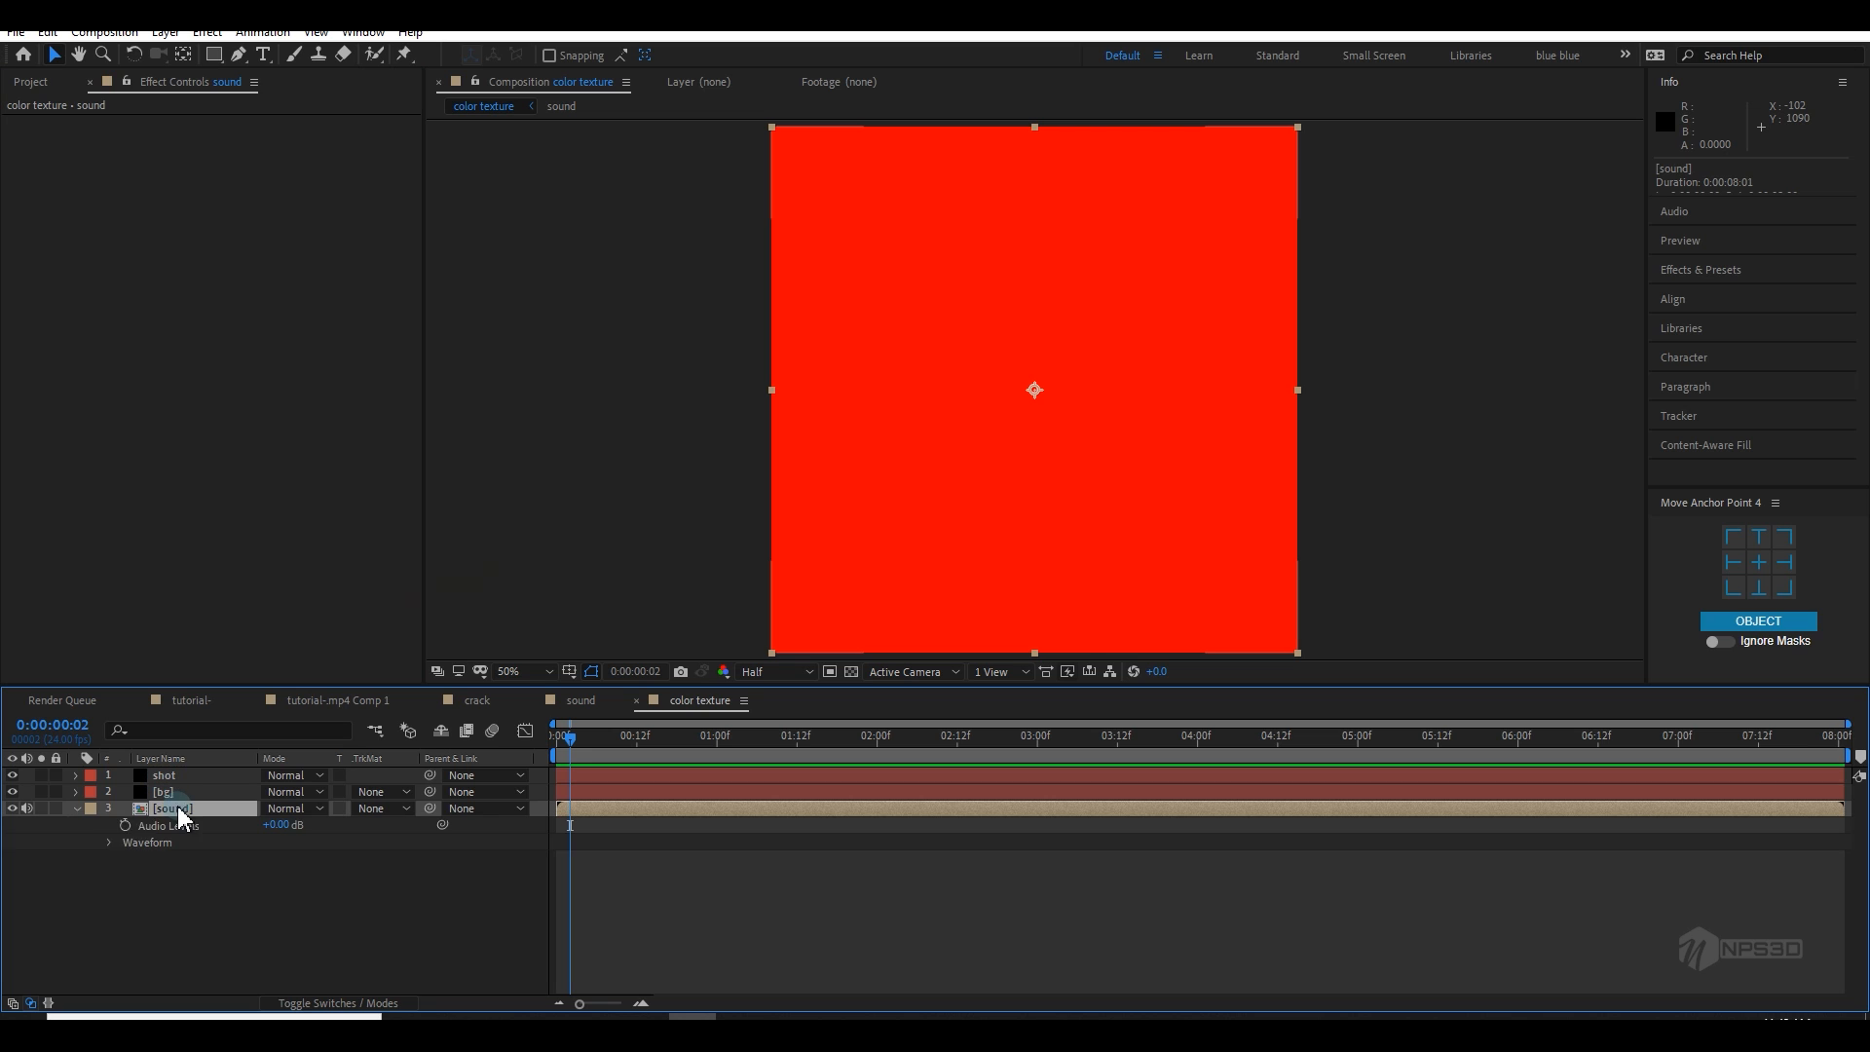
{"action": "left_click", "coordinate": [108, 846]}
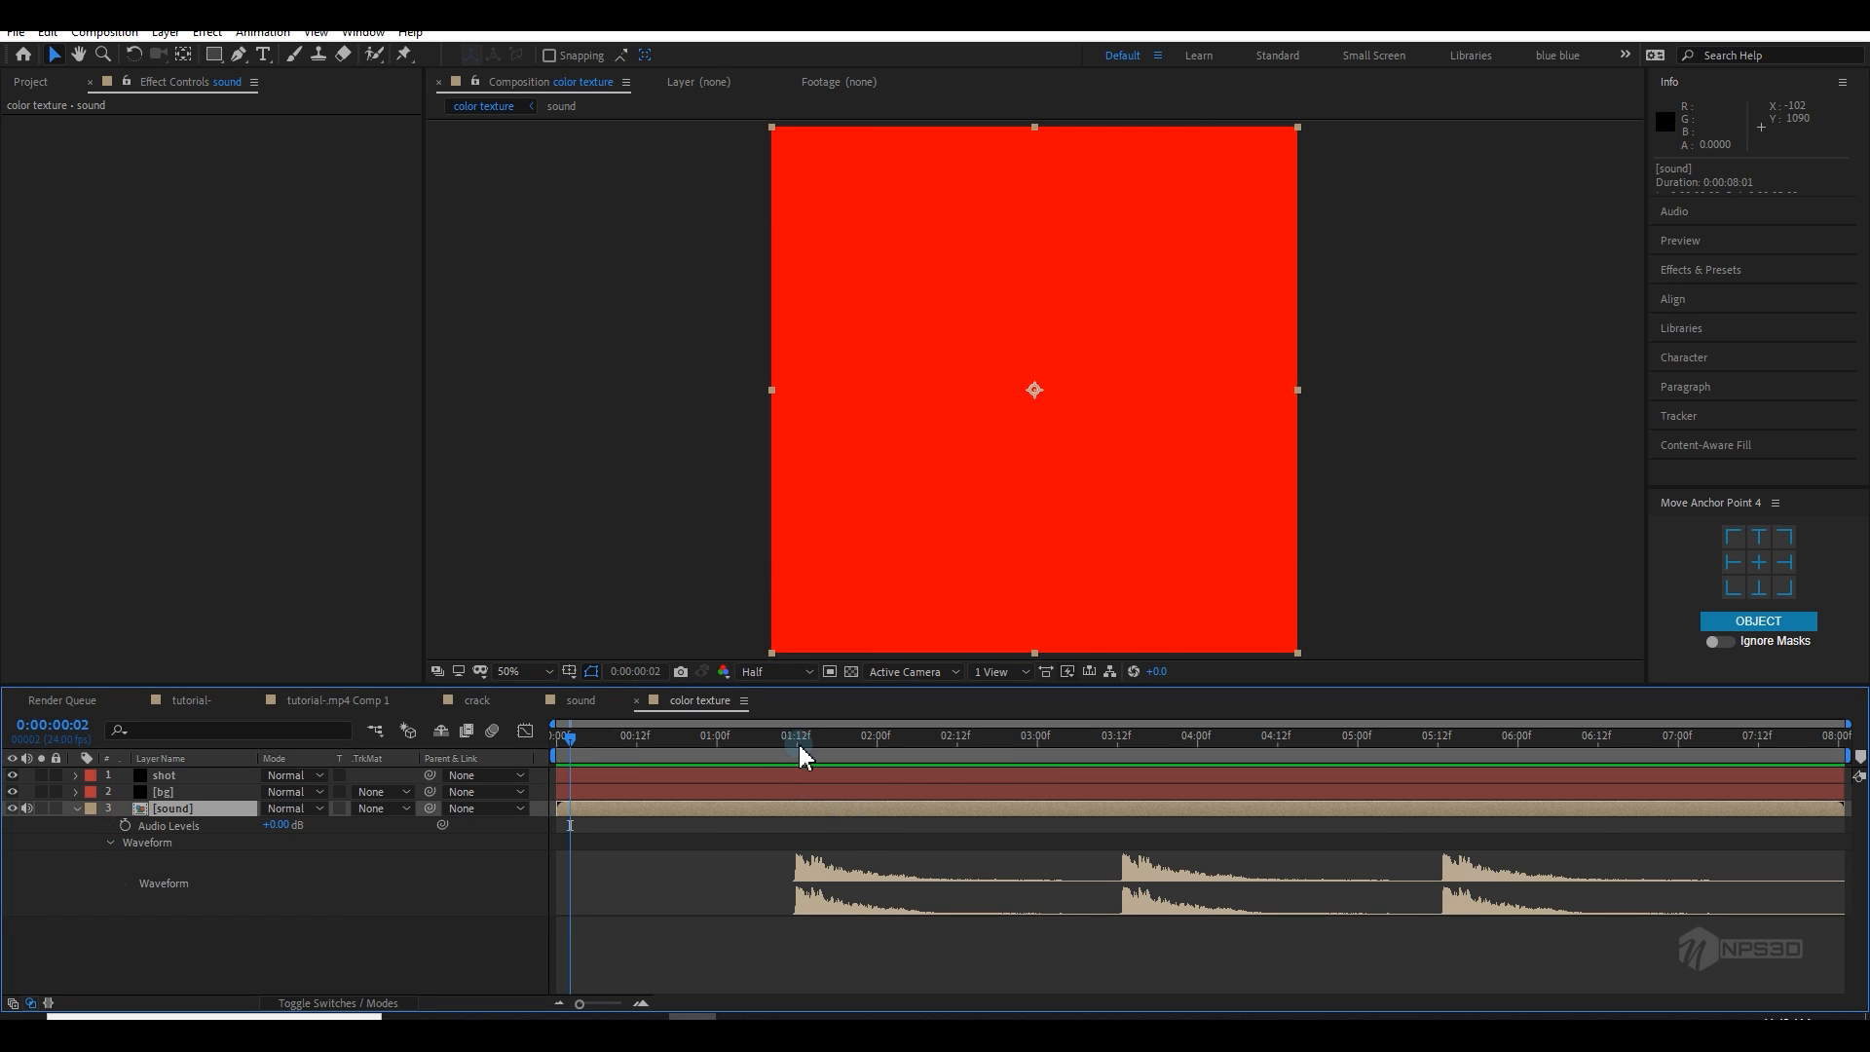
{"action": "left_click_drag", "start_coordinate": [804, 745], "coordinate": [796, 750]}
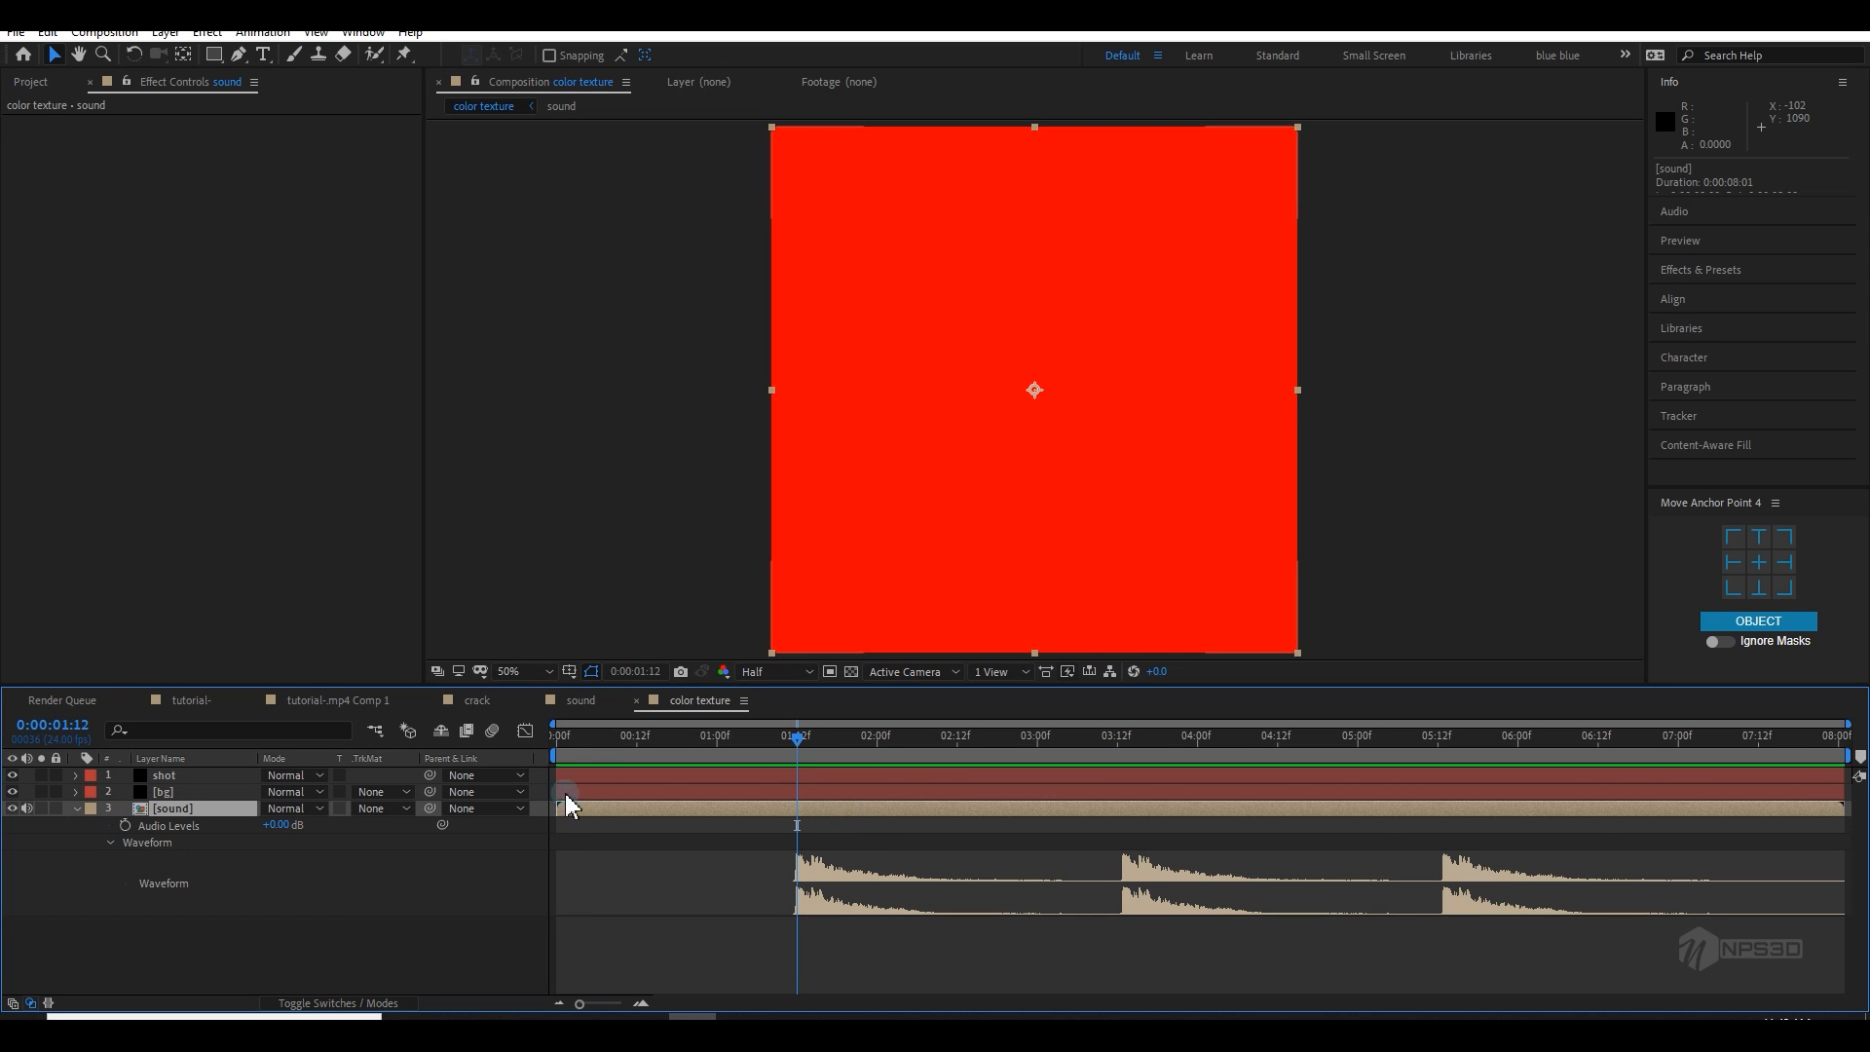
Step: Trim the shot layer to start at 0:00:01:12, split it at 0:00:01:15, and delete the remainder
{"action": "left_click", "coordinate": [563, 778]}
{"action": "left_click_drag", "start_coordinate": [672, 778], "coordinate": [816, 745]}
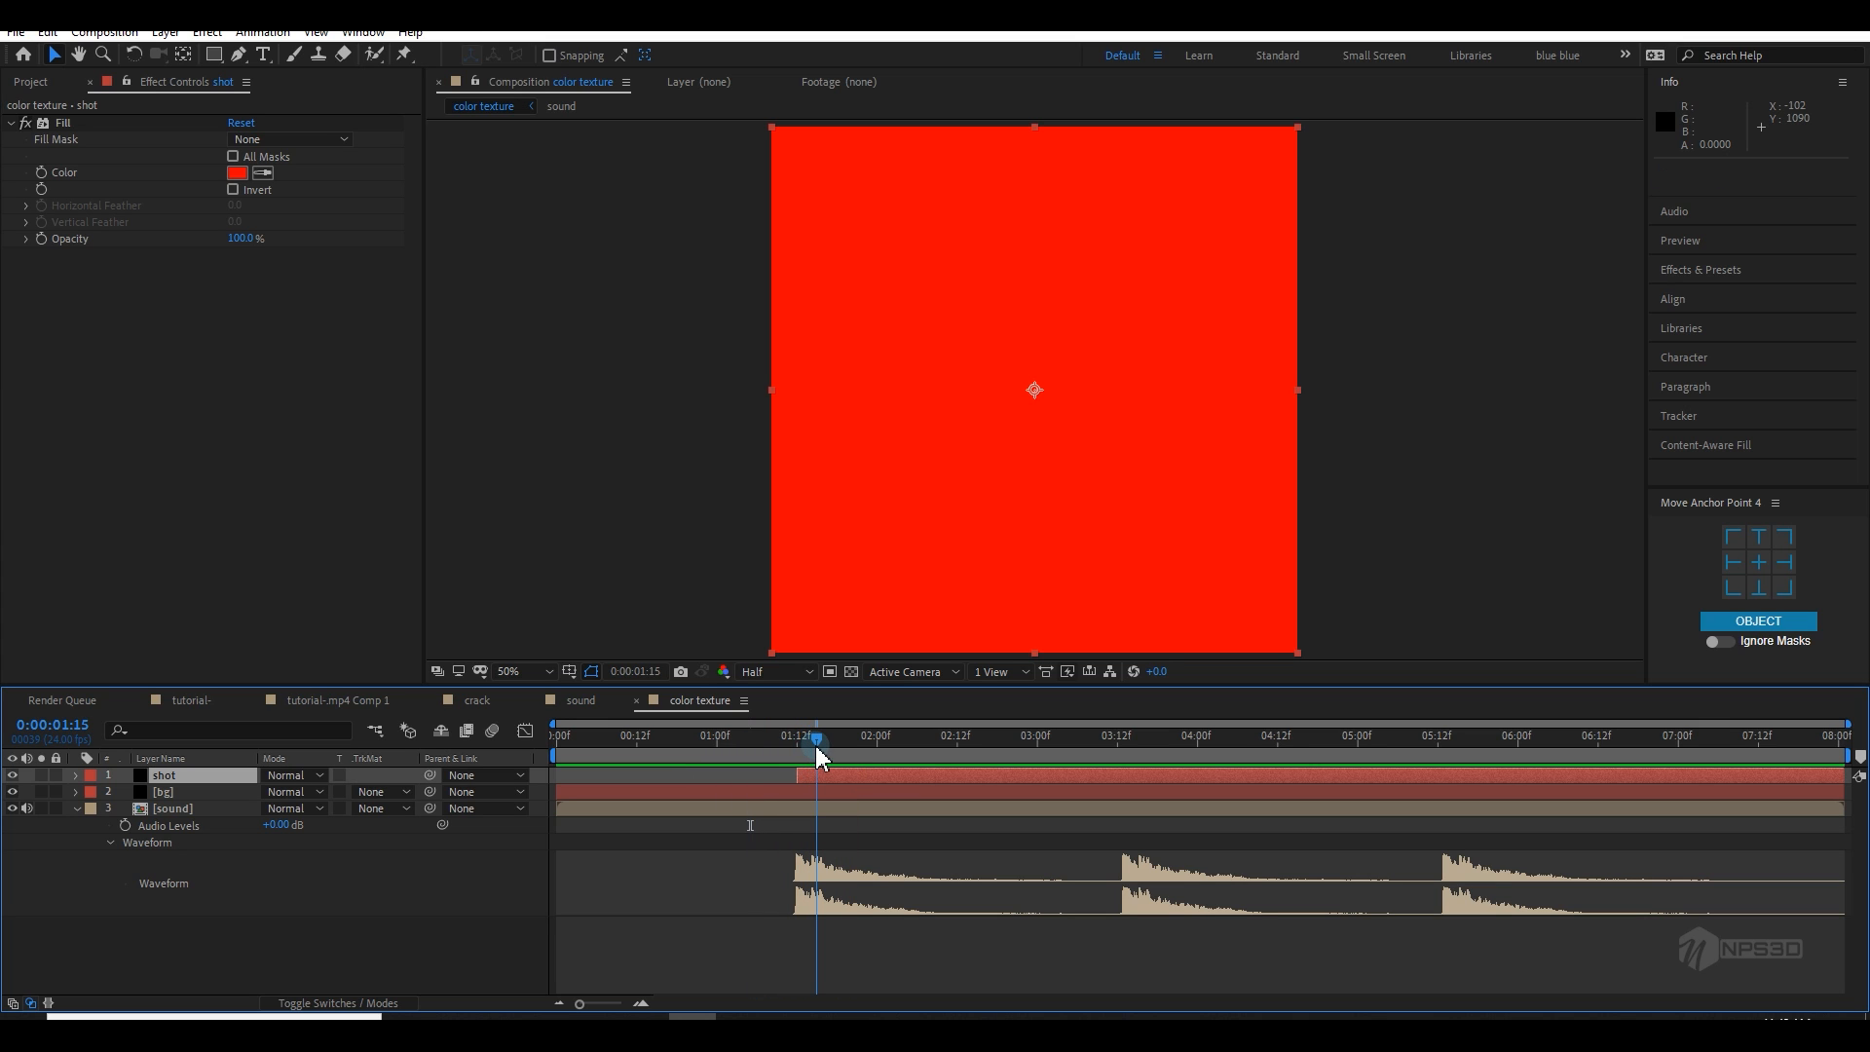
{"action": "key", "text": "ctrl+shift+d"}
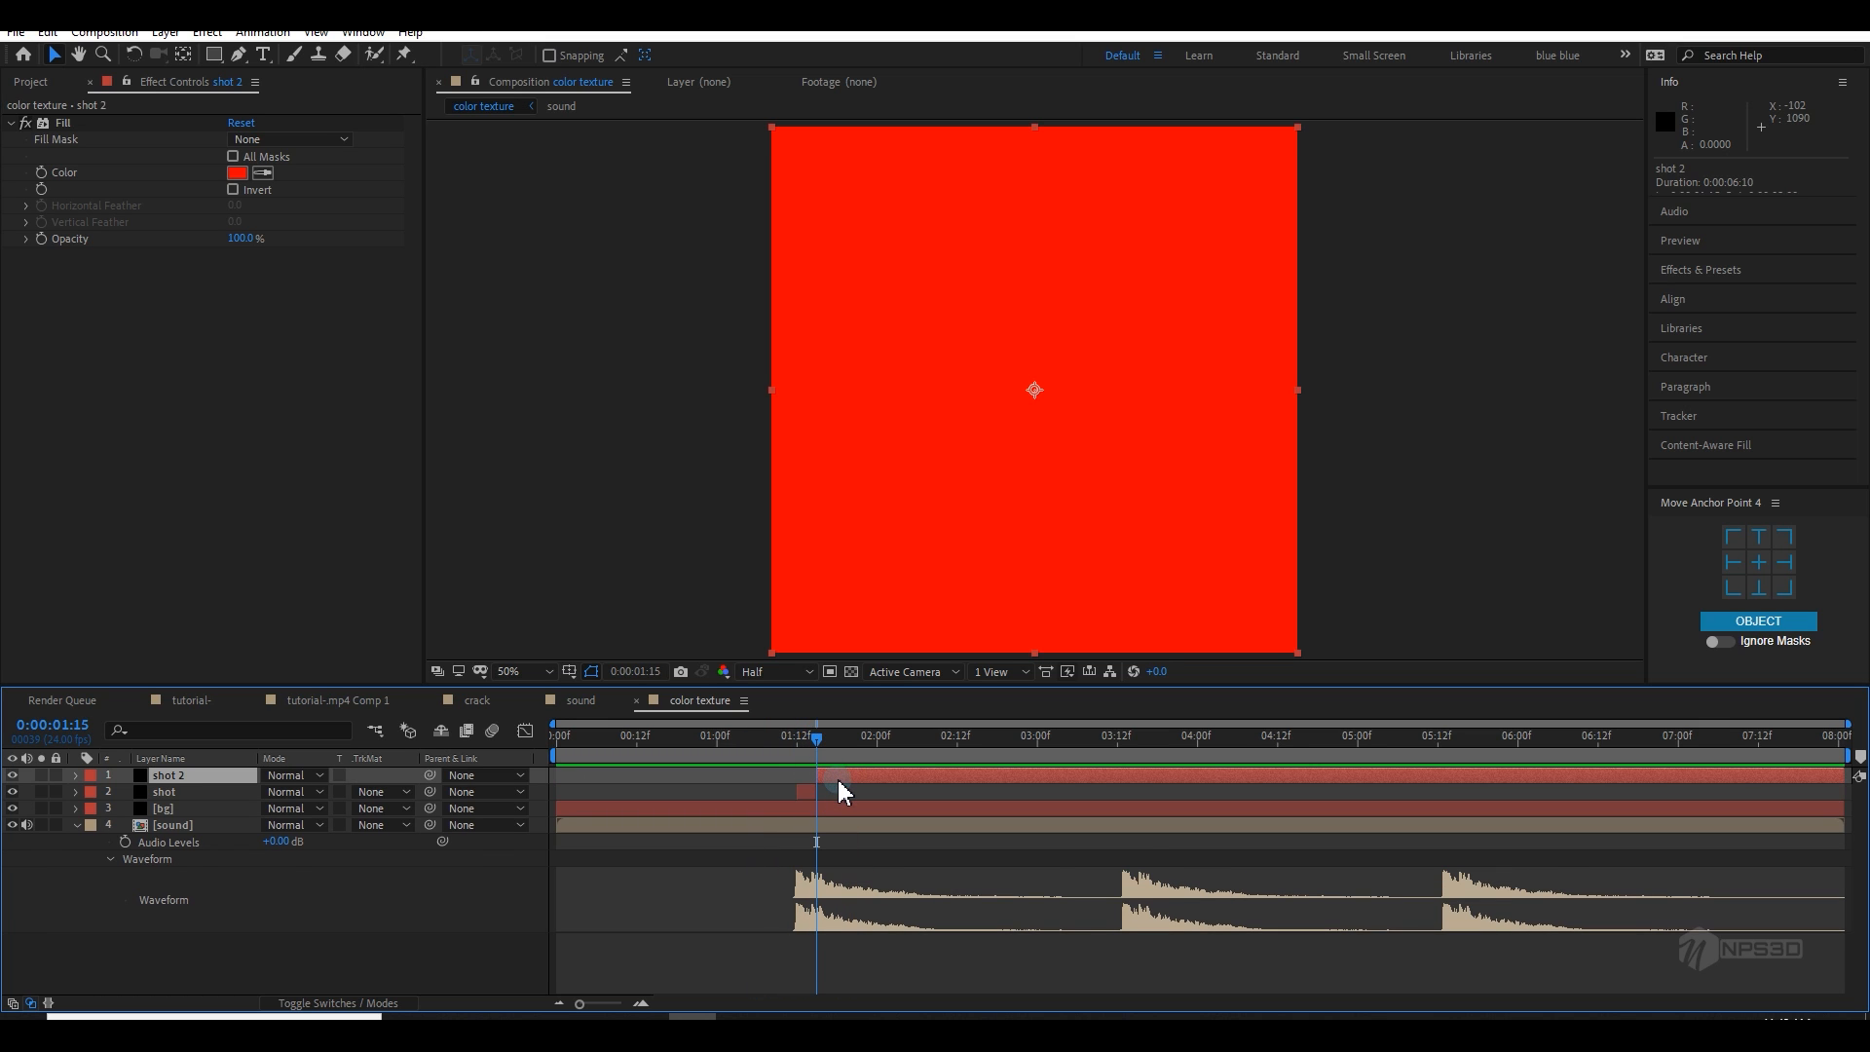
{"action": "key", "text": "Delete"}
Step: Play the color texture composition around the first gunshot to check the red flash's timing
{"action": "left_click", "coordinate": [762, 740]}
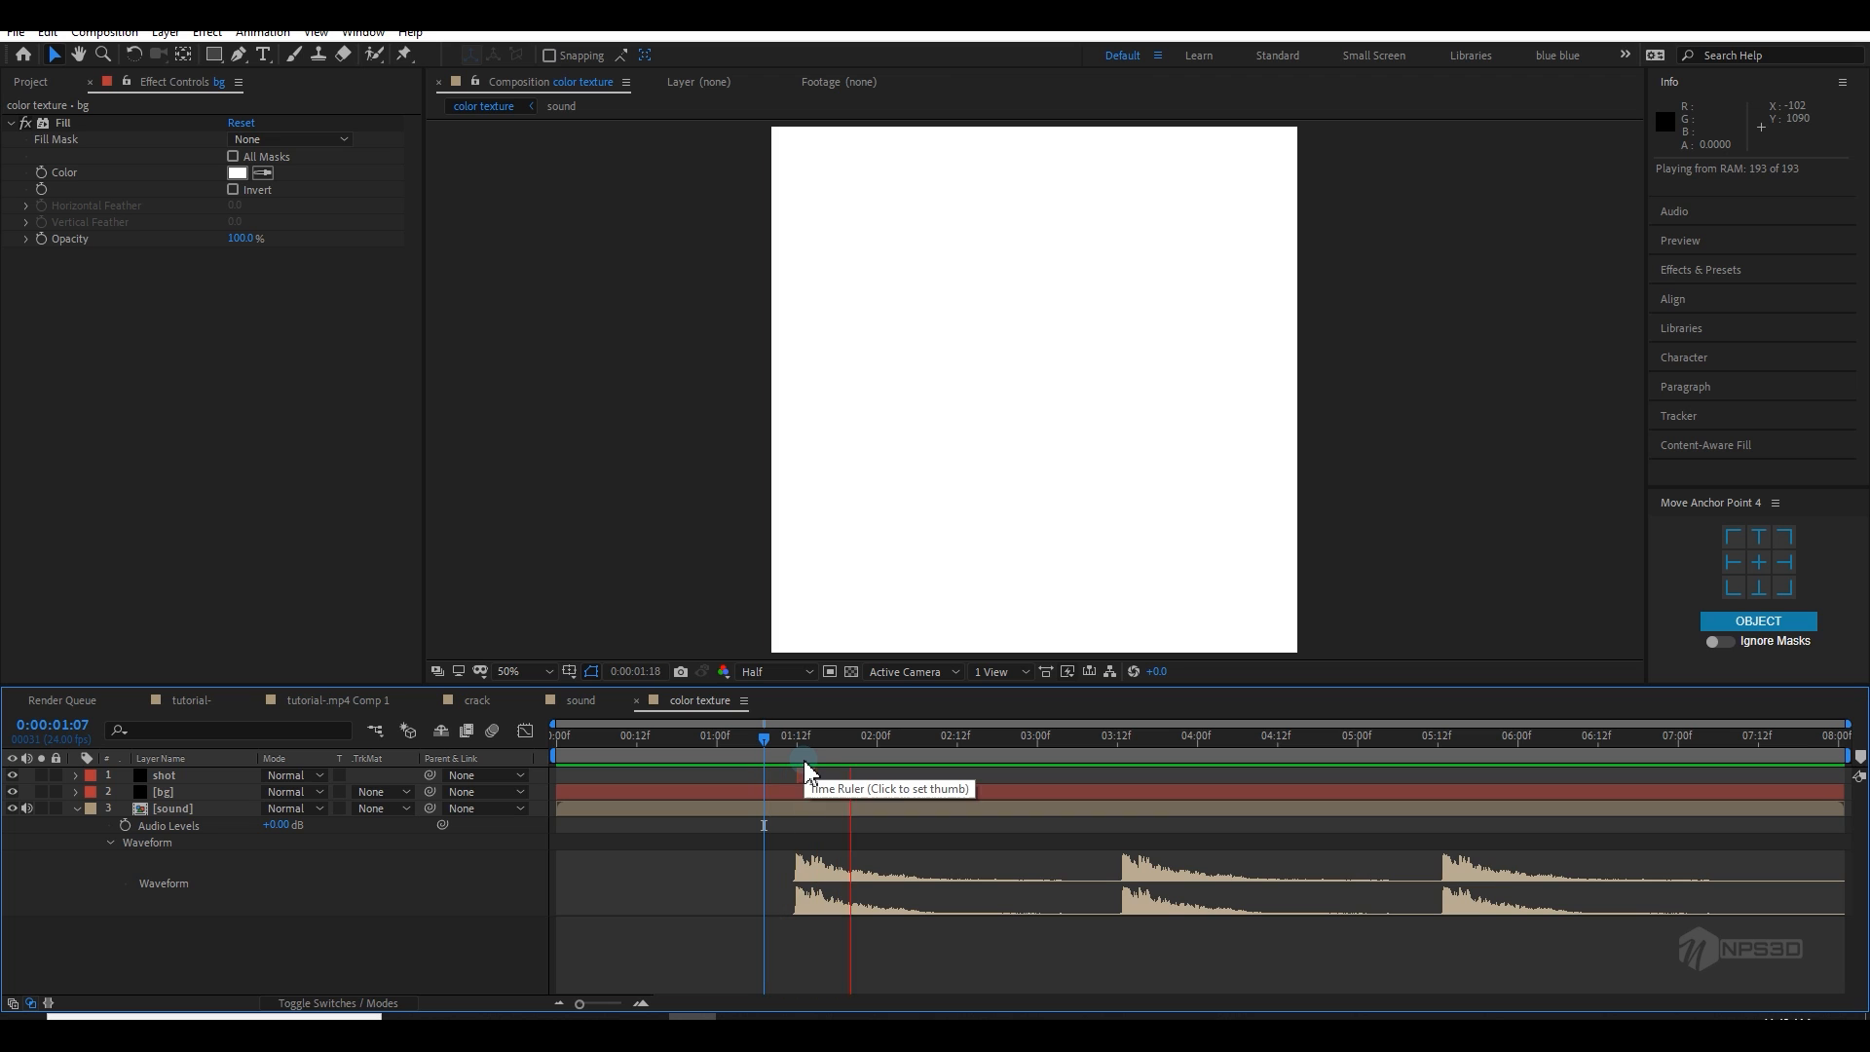
{"action": "left_click", "coordinate": [783, 752]}
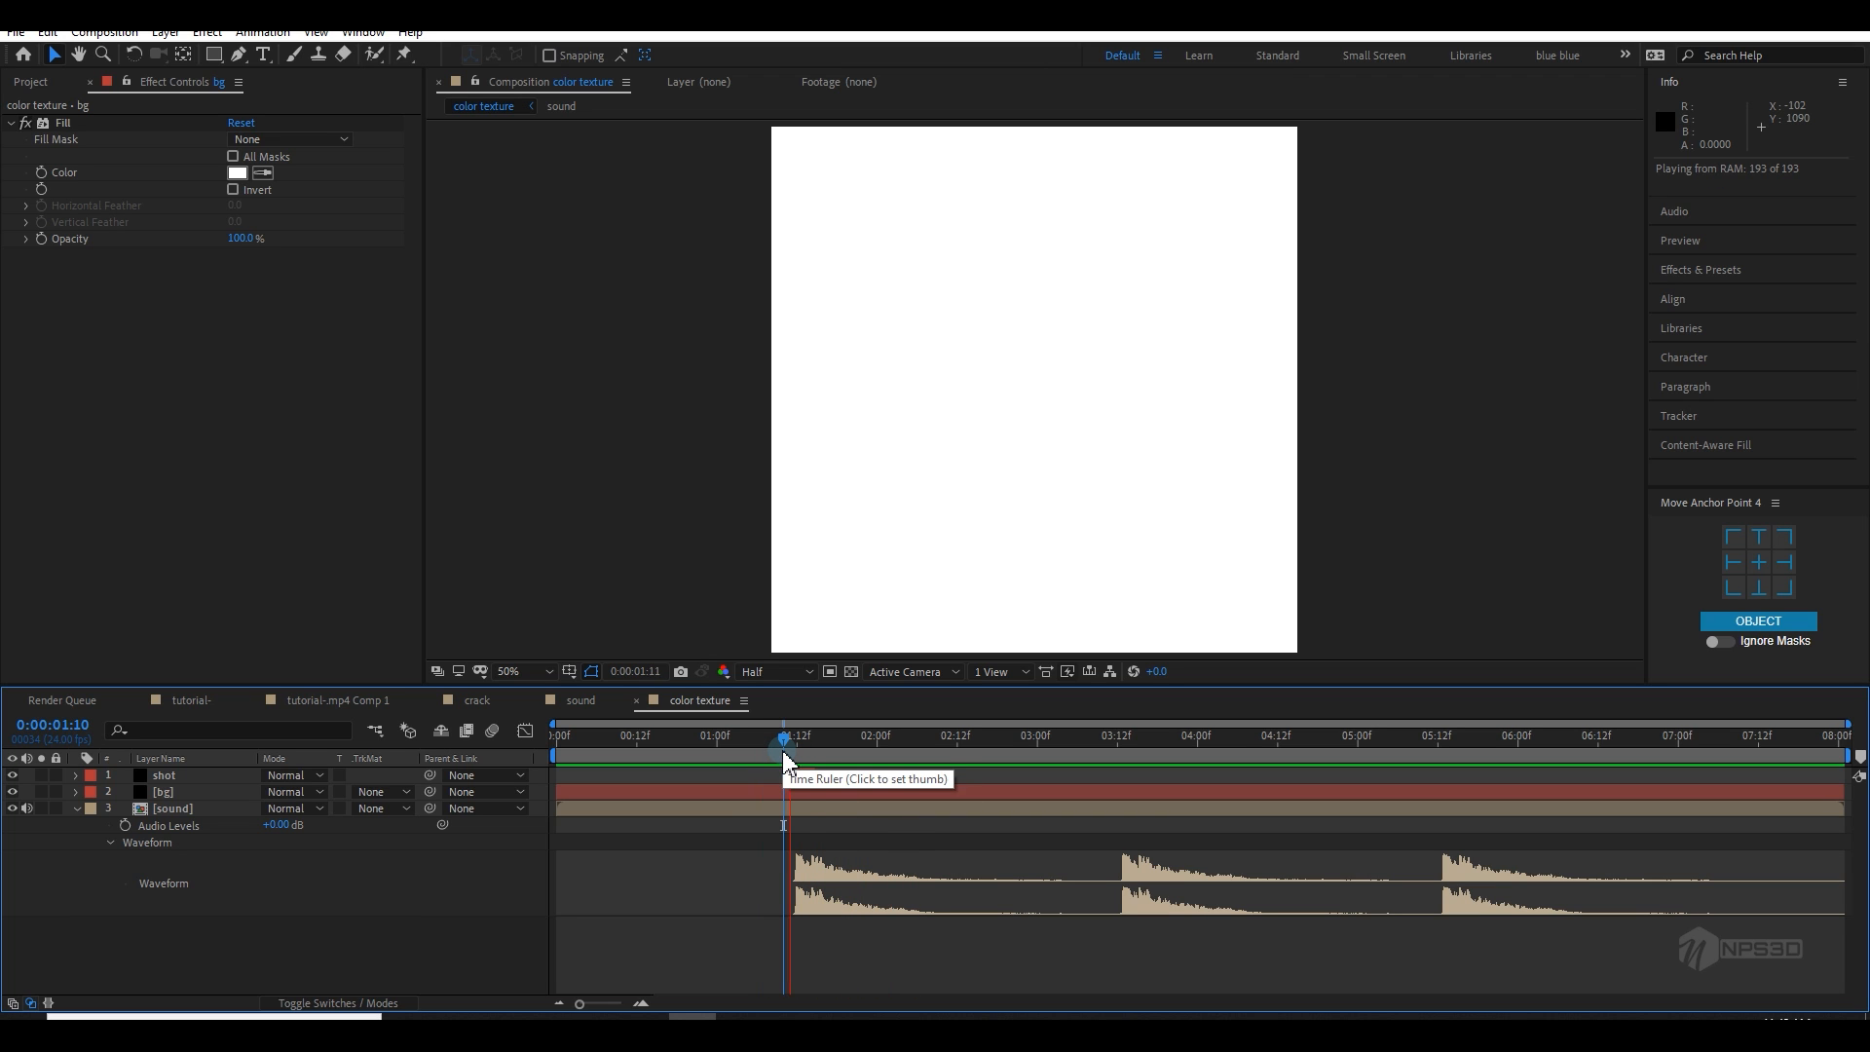
{"action": "left_click", "coordinate": [811, 747]}
Step: Duplicate the shot layer for the other two gunshot peaks, starting the copies at about 0:00:03:13 and 0:00:05:13
{"action": "left_click", "coordinate": [804, 776]}
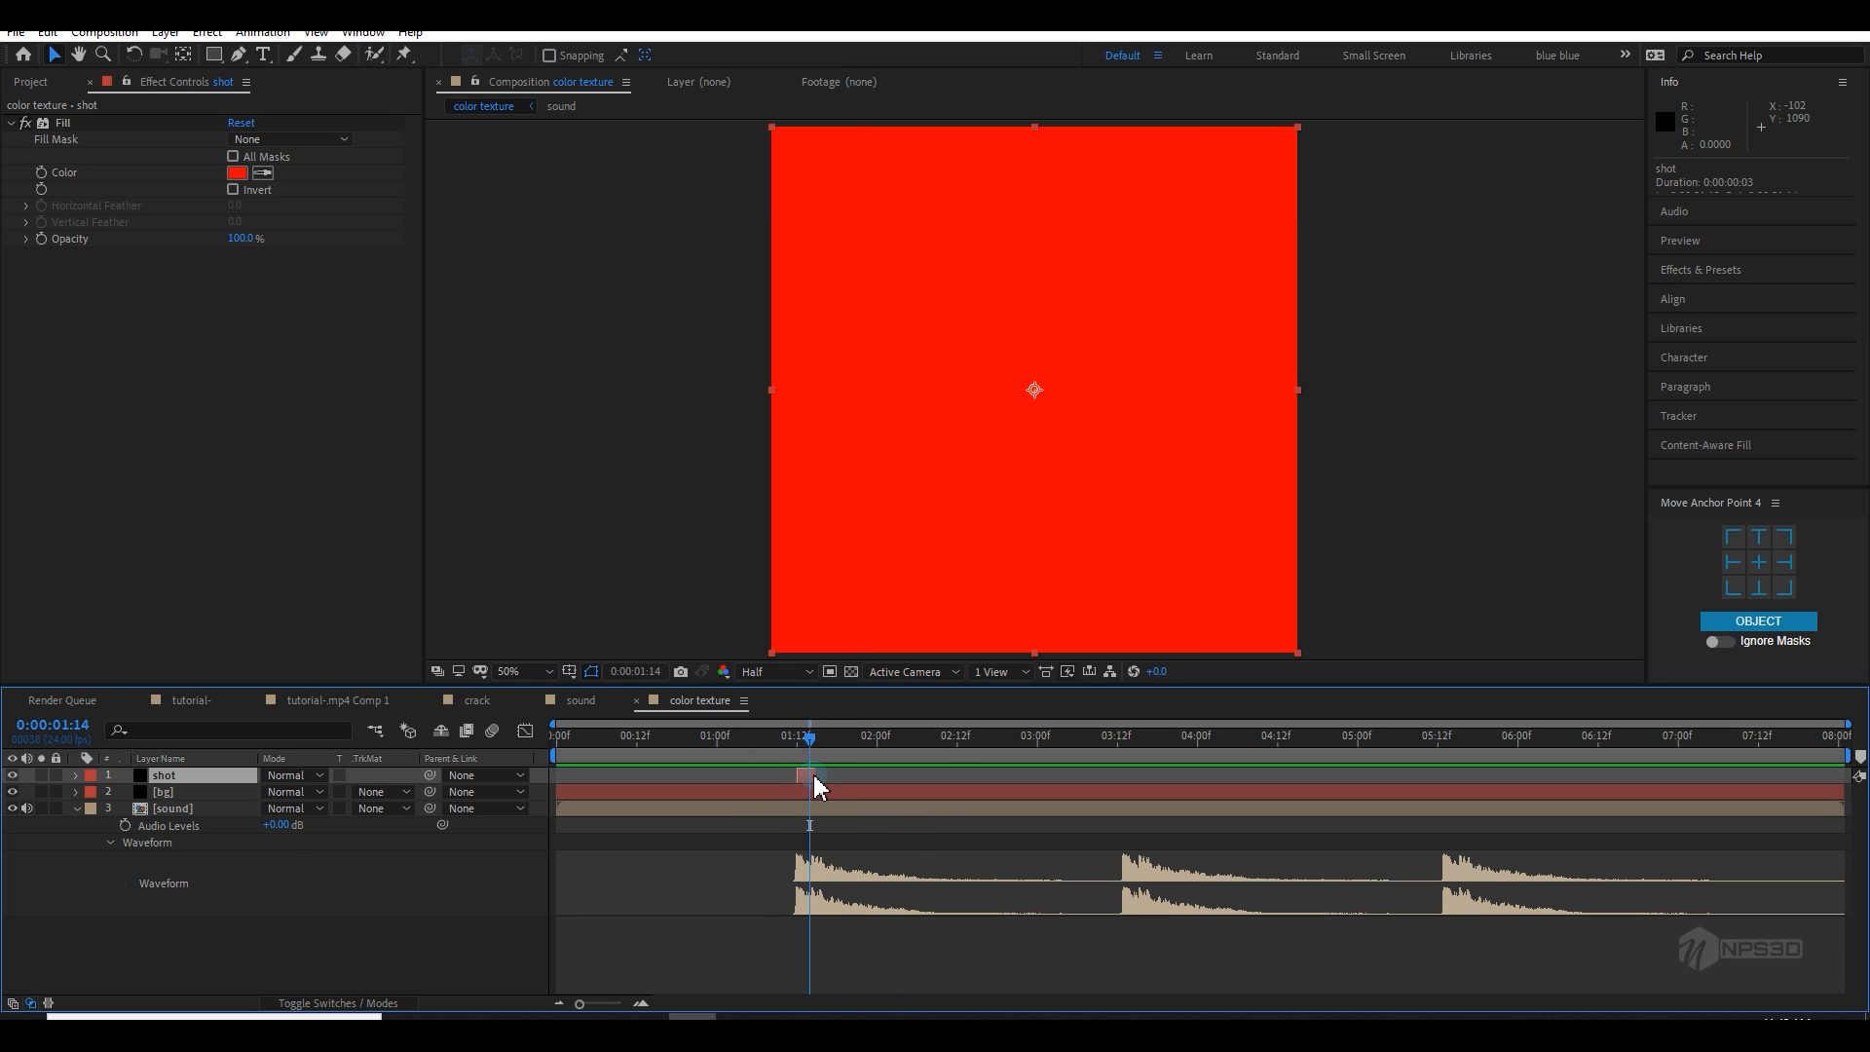
{"action": "key", "text": "ctrl+shift+d"}
{"action": "left_click_drag", "start_coordinate": [1102, 737], "coordinate": [1125, 748]}
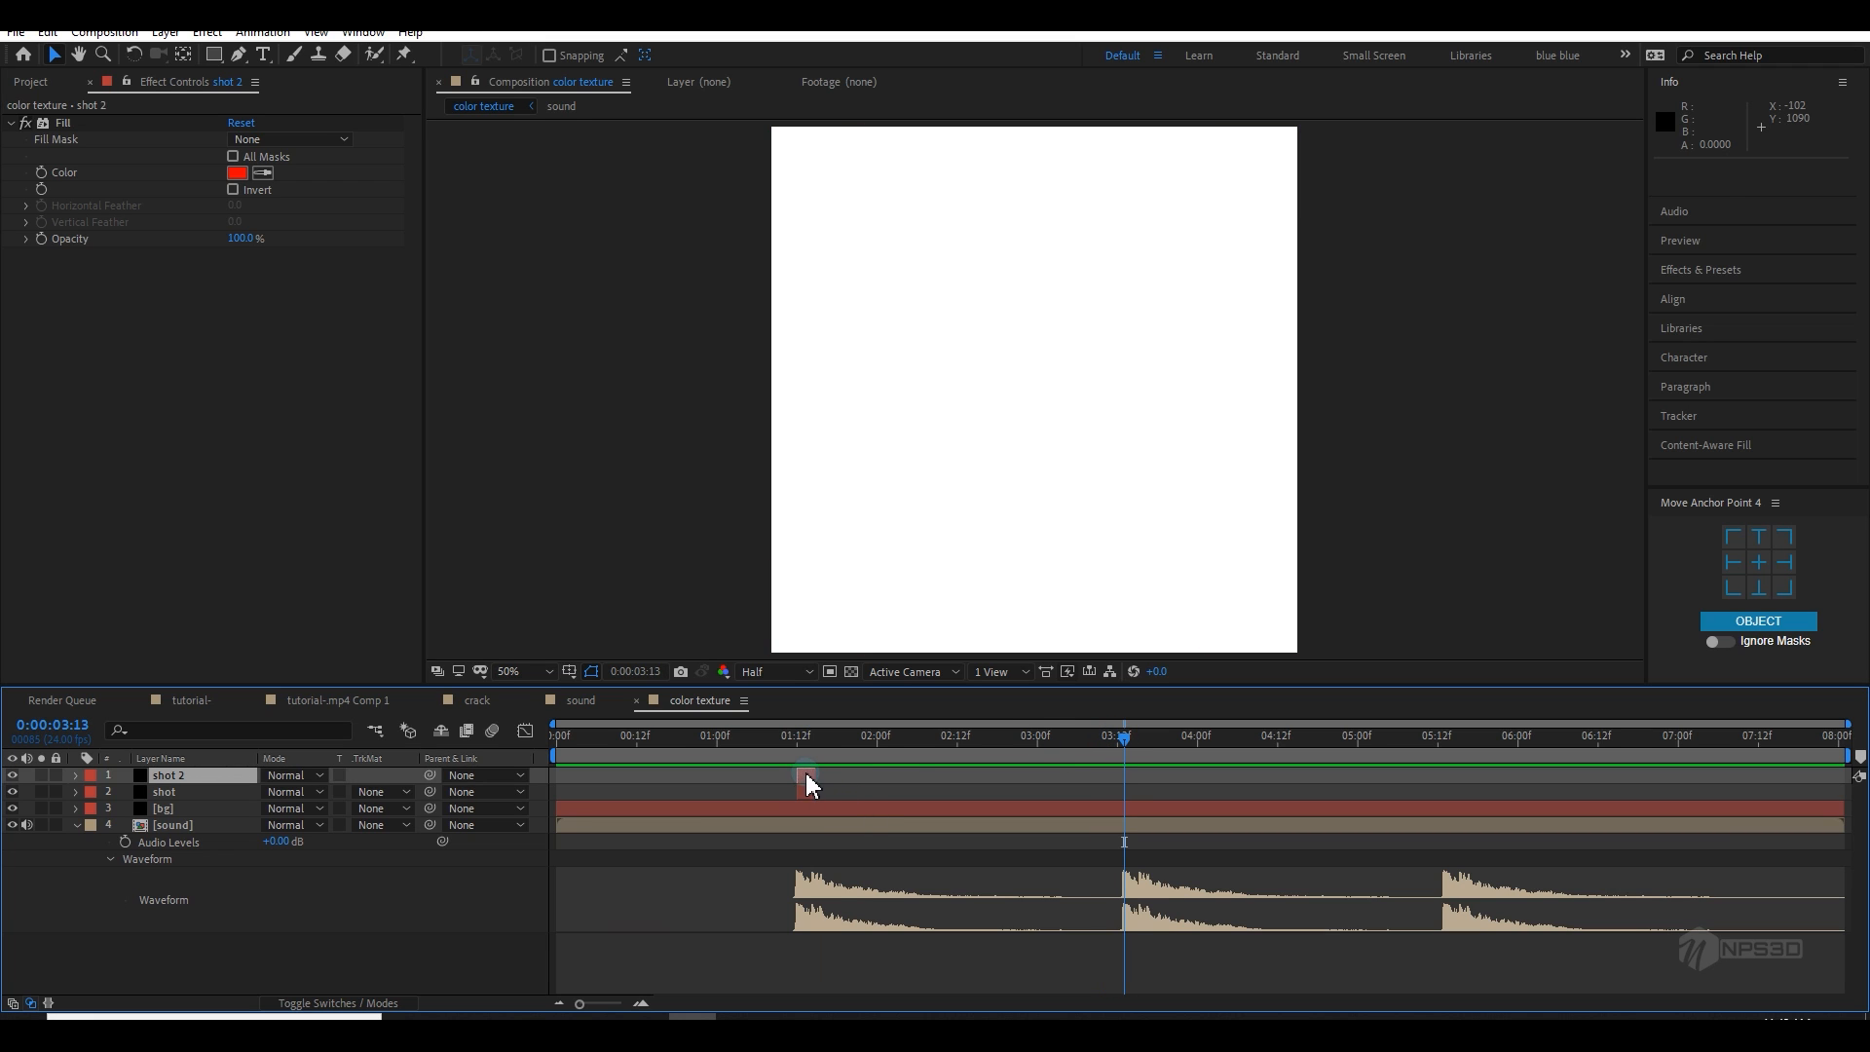
{"action": "left_click_drag", "start_coordinate": [806, 775], "coordinate": [1459, 770]}
{"action": "key", "text": "ctrl+d"}
{"action": "left_click_drag", "start_coordinate": [1130, 775], "coordinate": [1452, 786]}
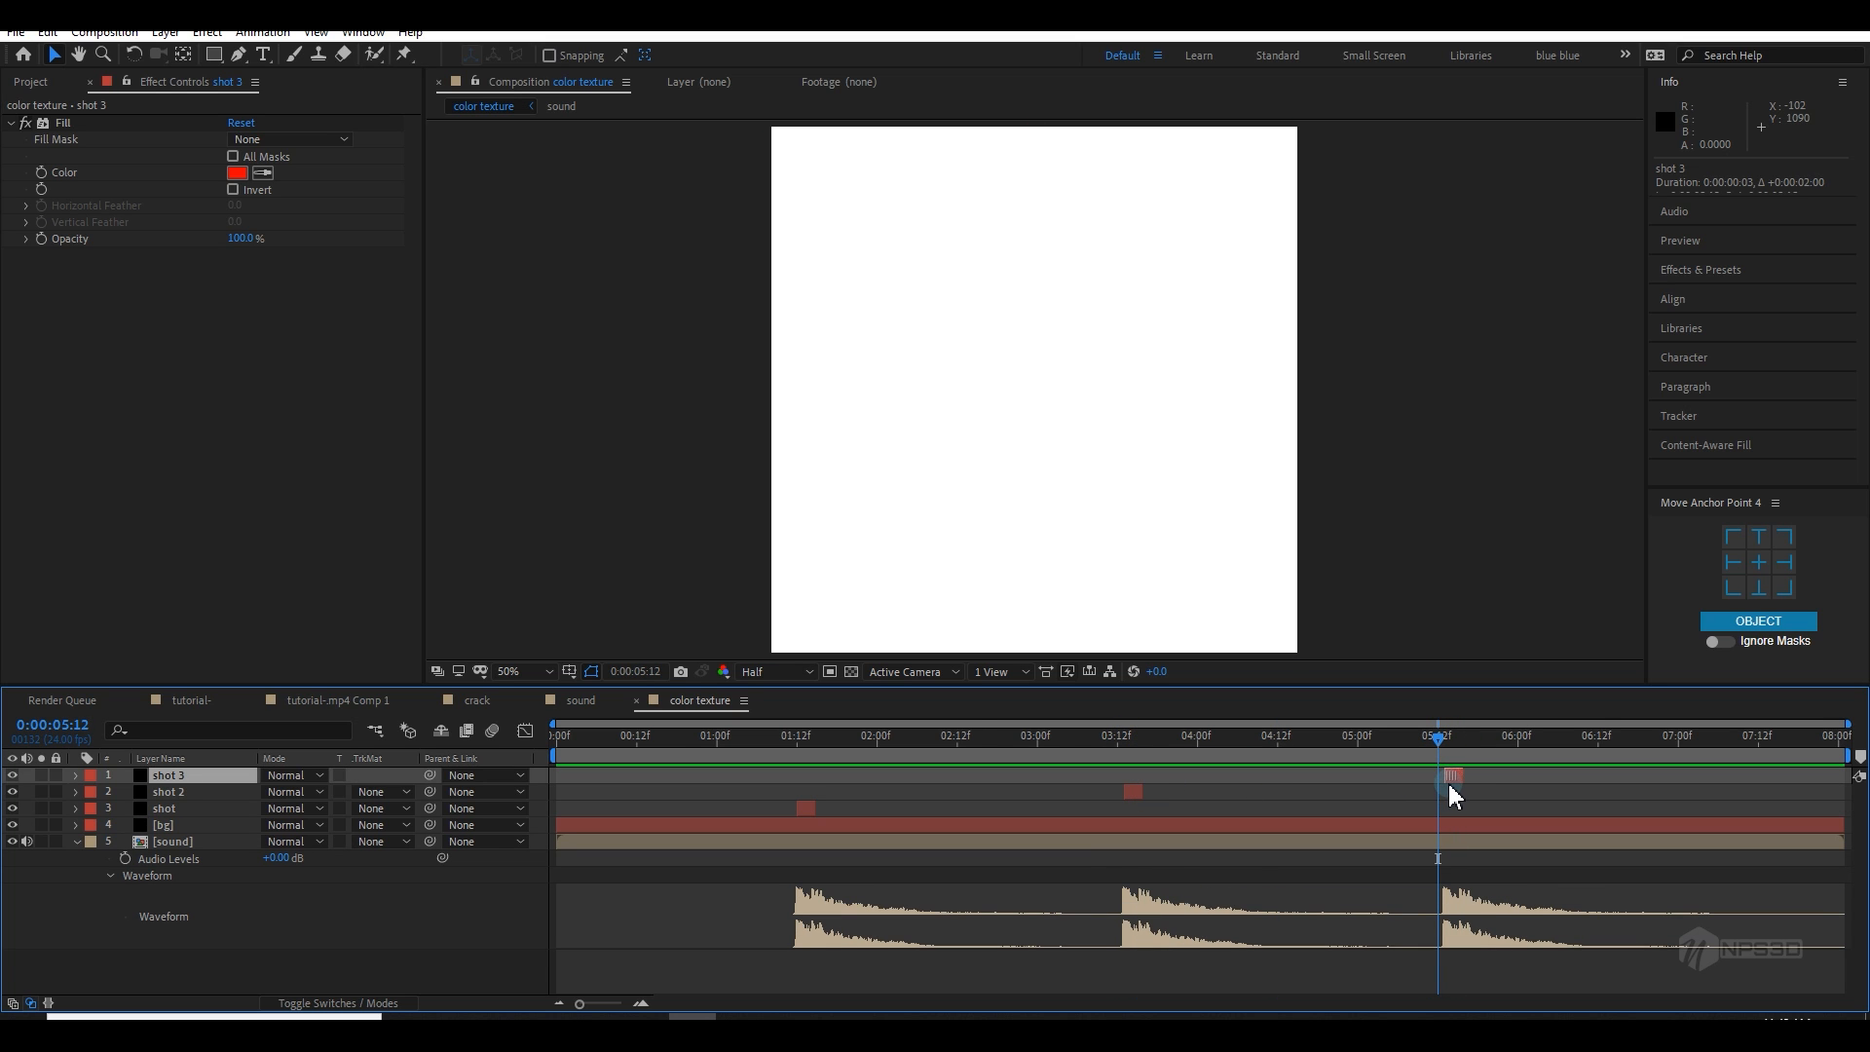
Step: Play the color texture composition from 0:00:01:09 to check the flashes against the gunshots
{"action": "key", "text": "space"}
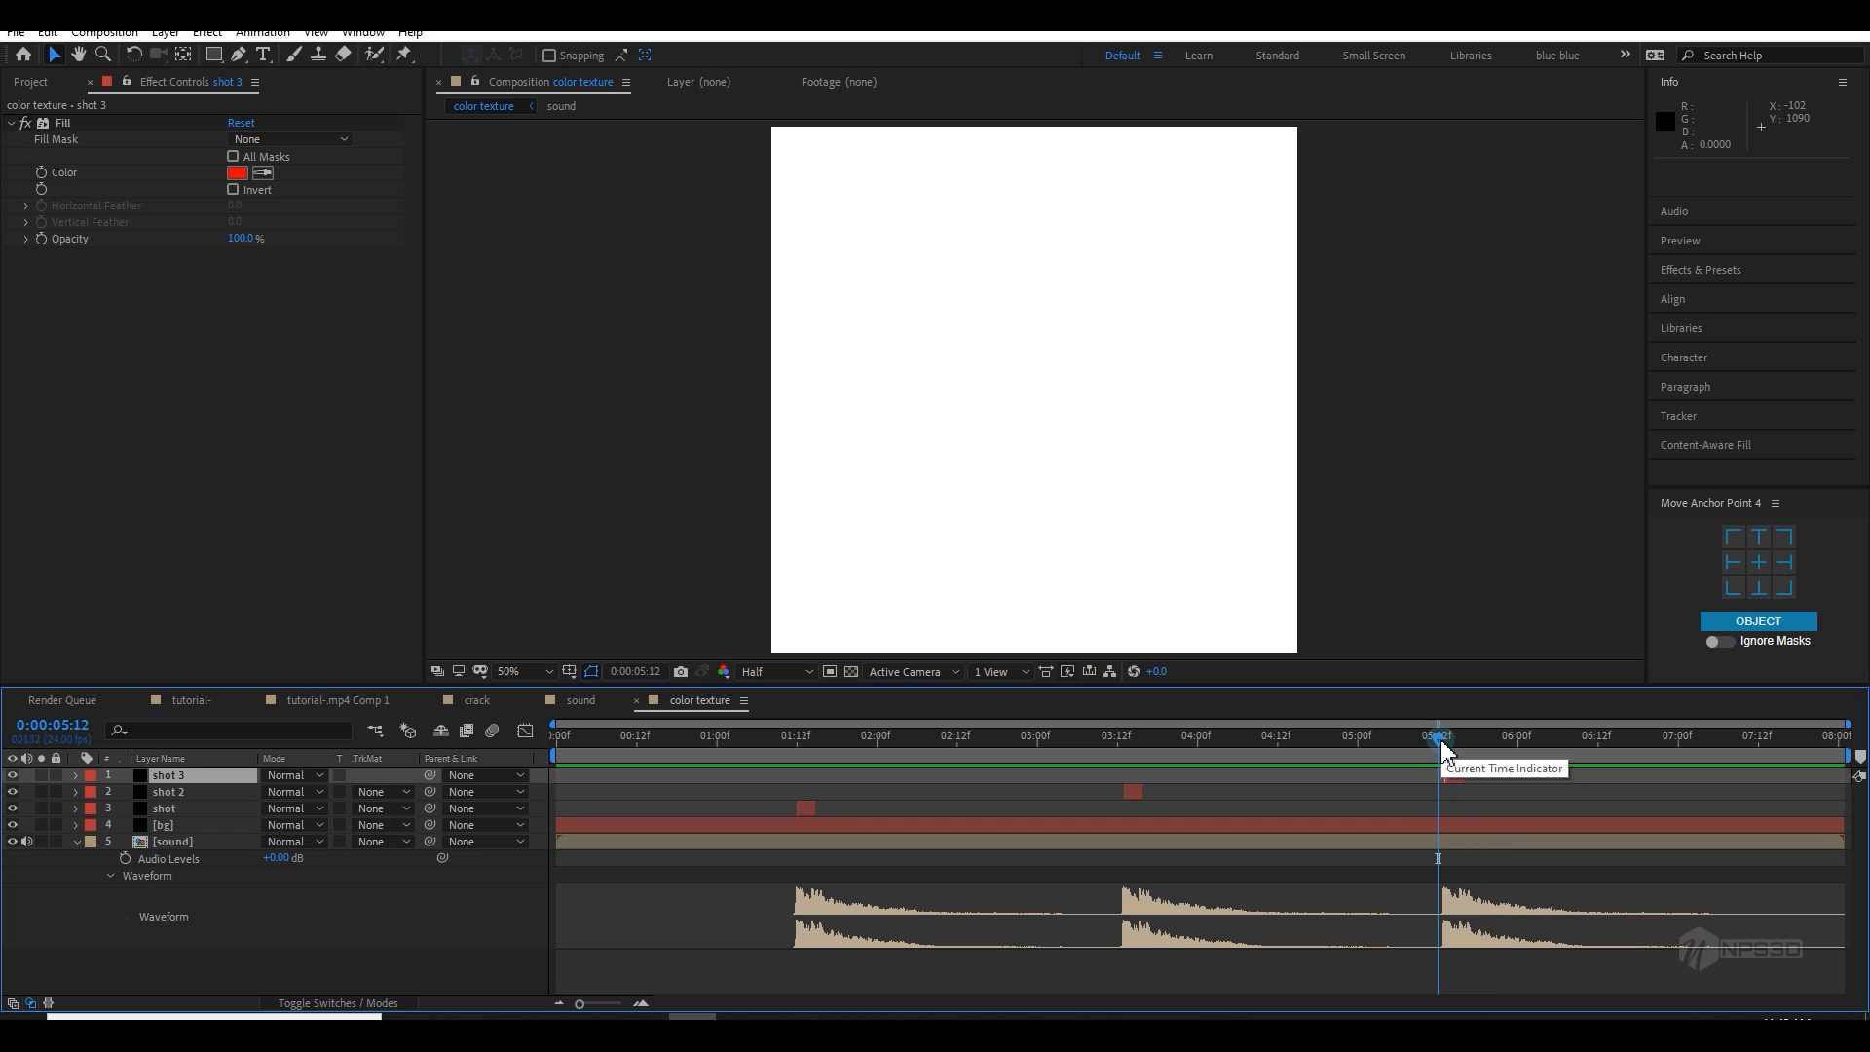
{"action": "key", "text": "space"}
{"action": "left_click", "coordinate": [777, 746]}
{"action": "key", "text": "space"}
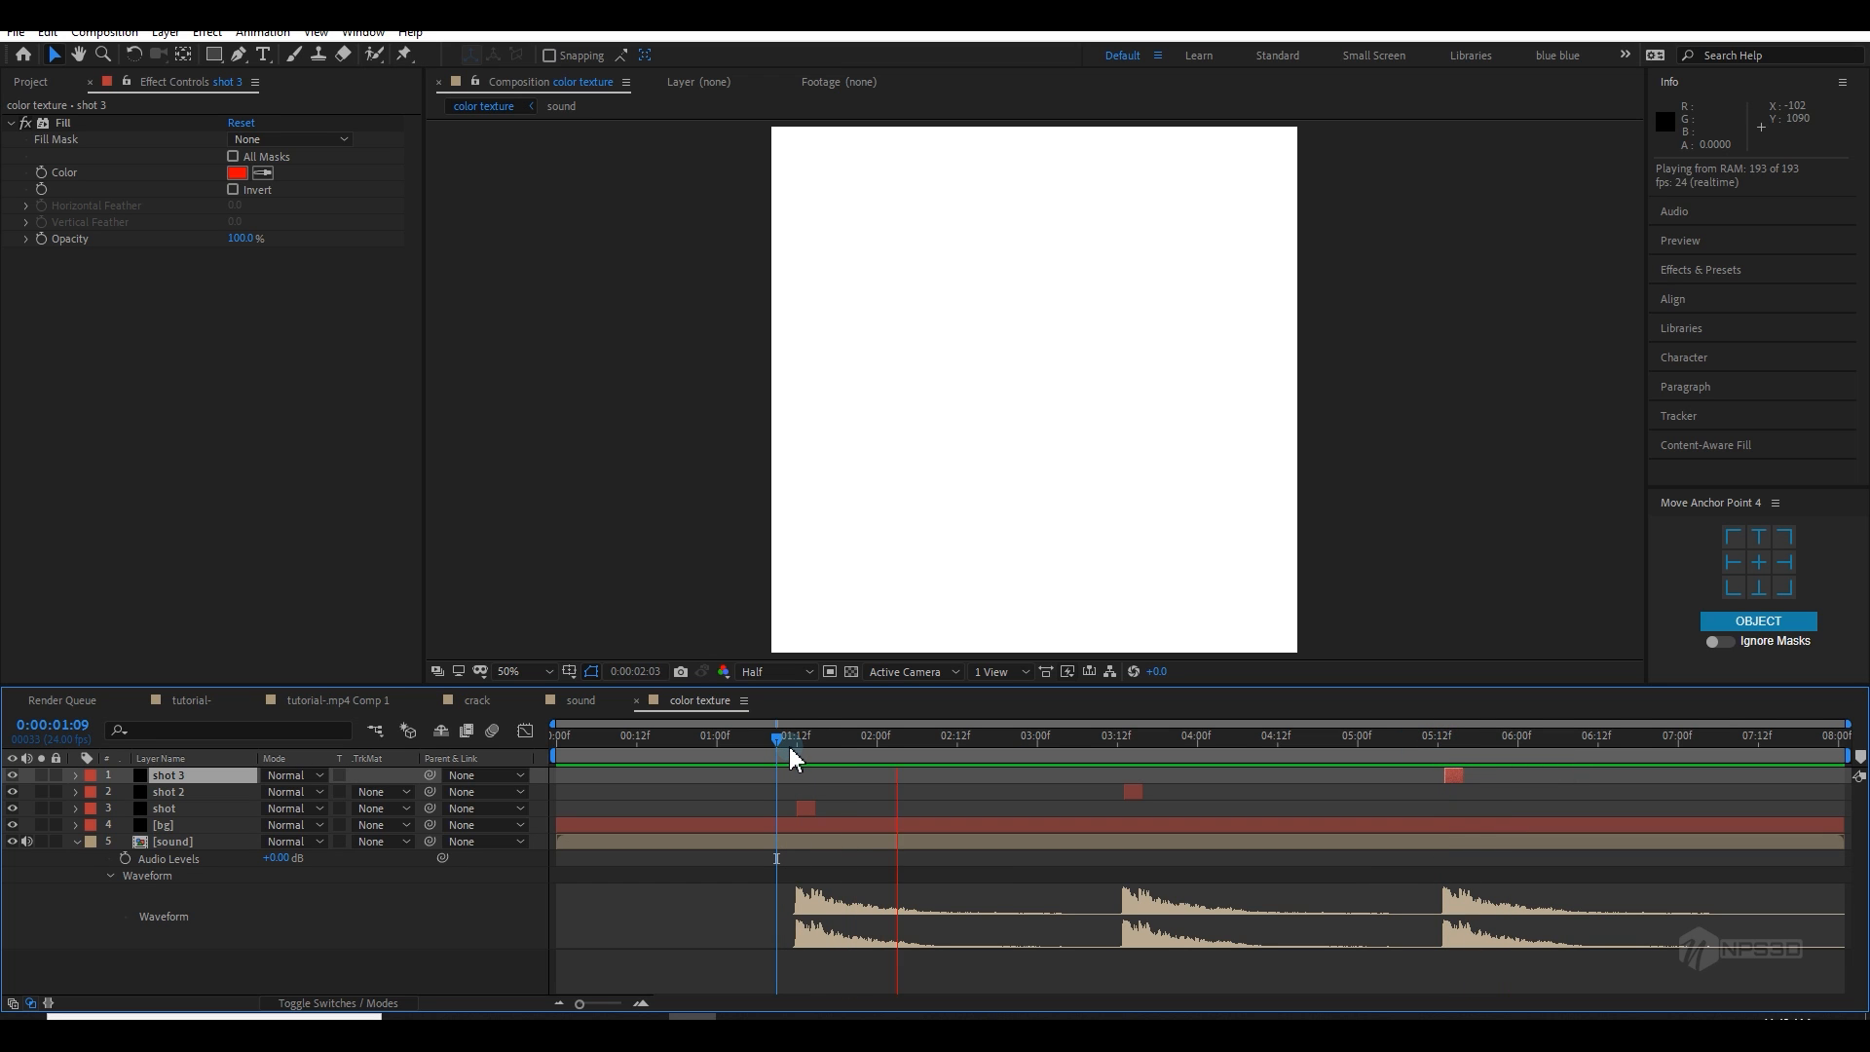
{"action": "left_click", "coordinate": [790, 746]}
Step: Collapse the sound layer's properties, and return to the tutorial- composition
{"action": "left_click", "coordinate": [77, 842]}
{"action": "left_click", "coordinate": [165, 843]}
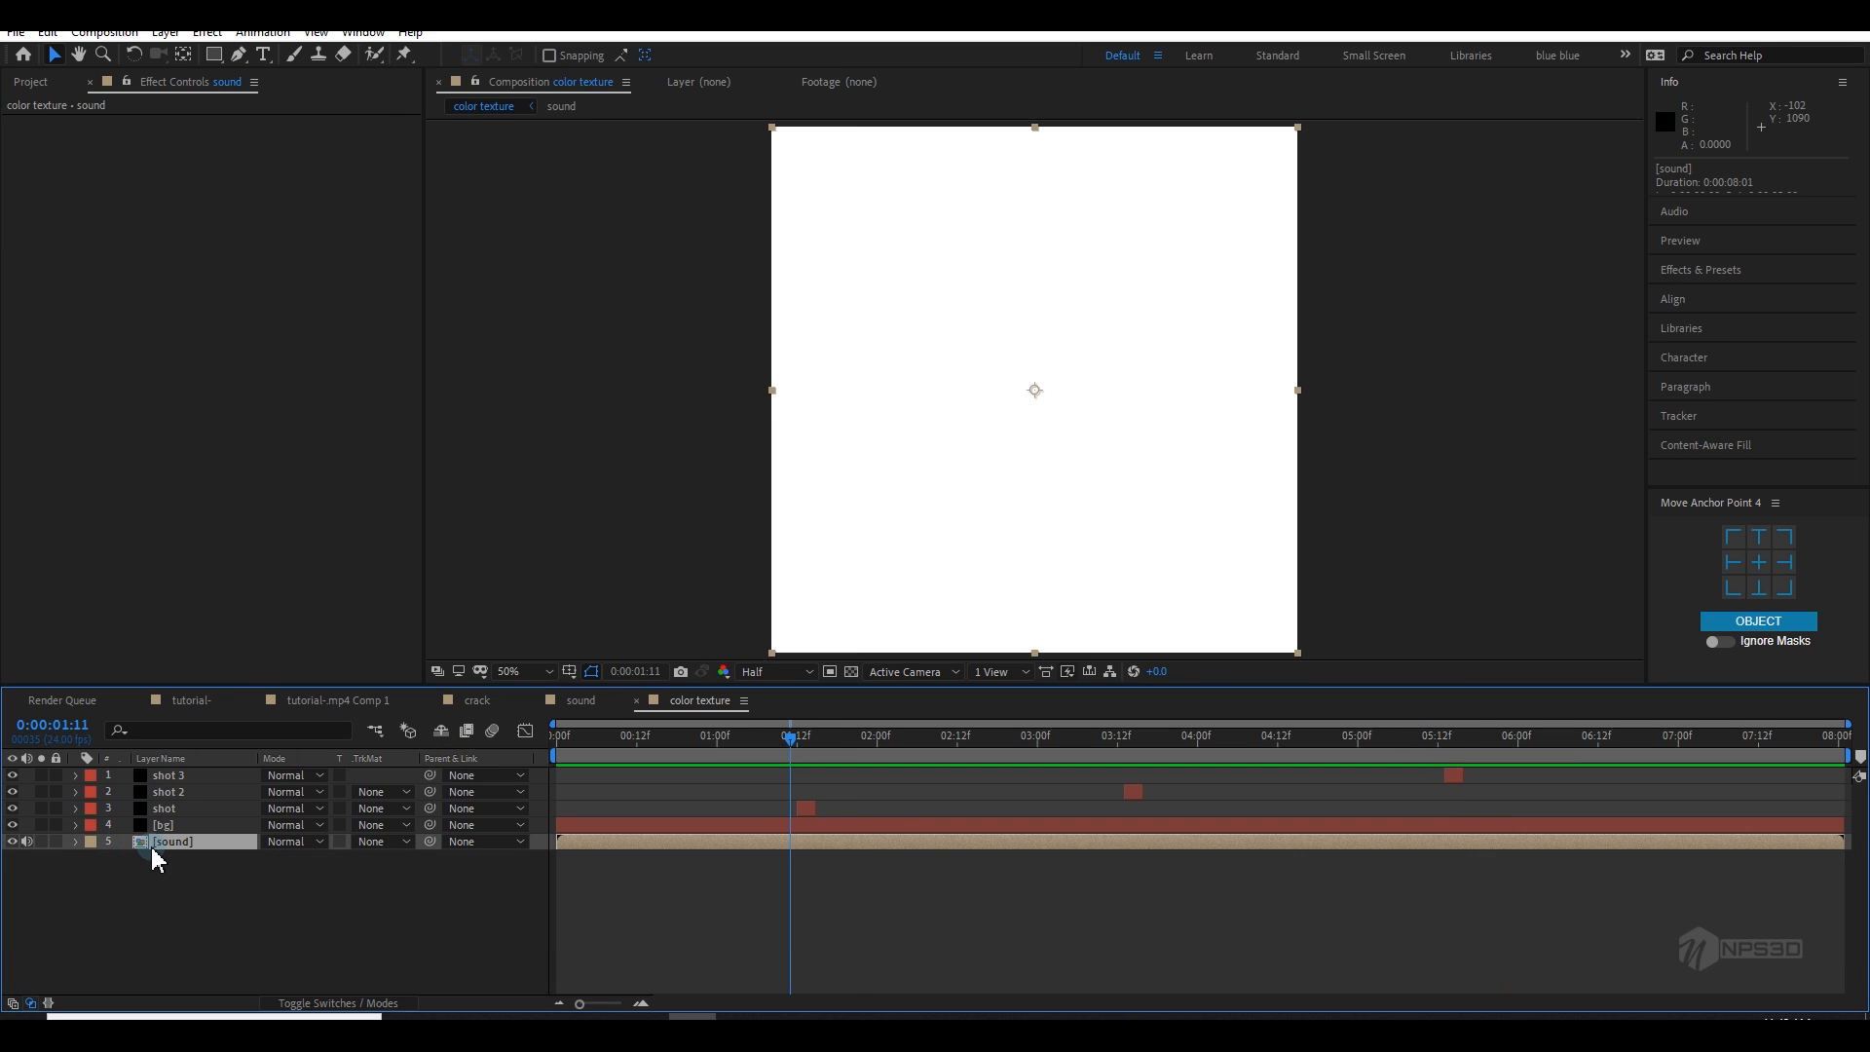
{"action": "left_click", "coordinate": [156, 857]}
{"action": "left_click", "coordinate": [191, 701]}
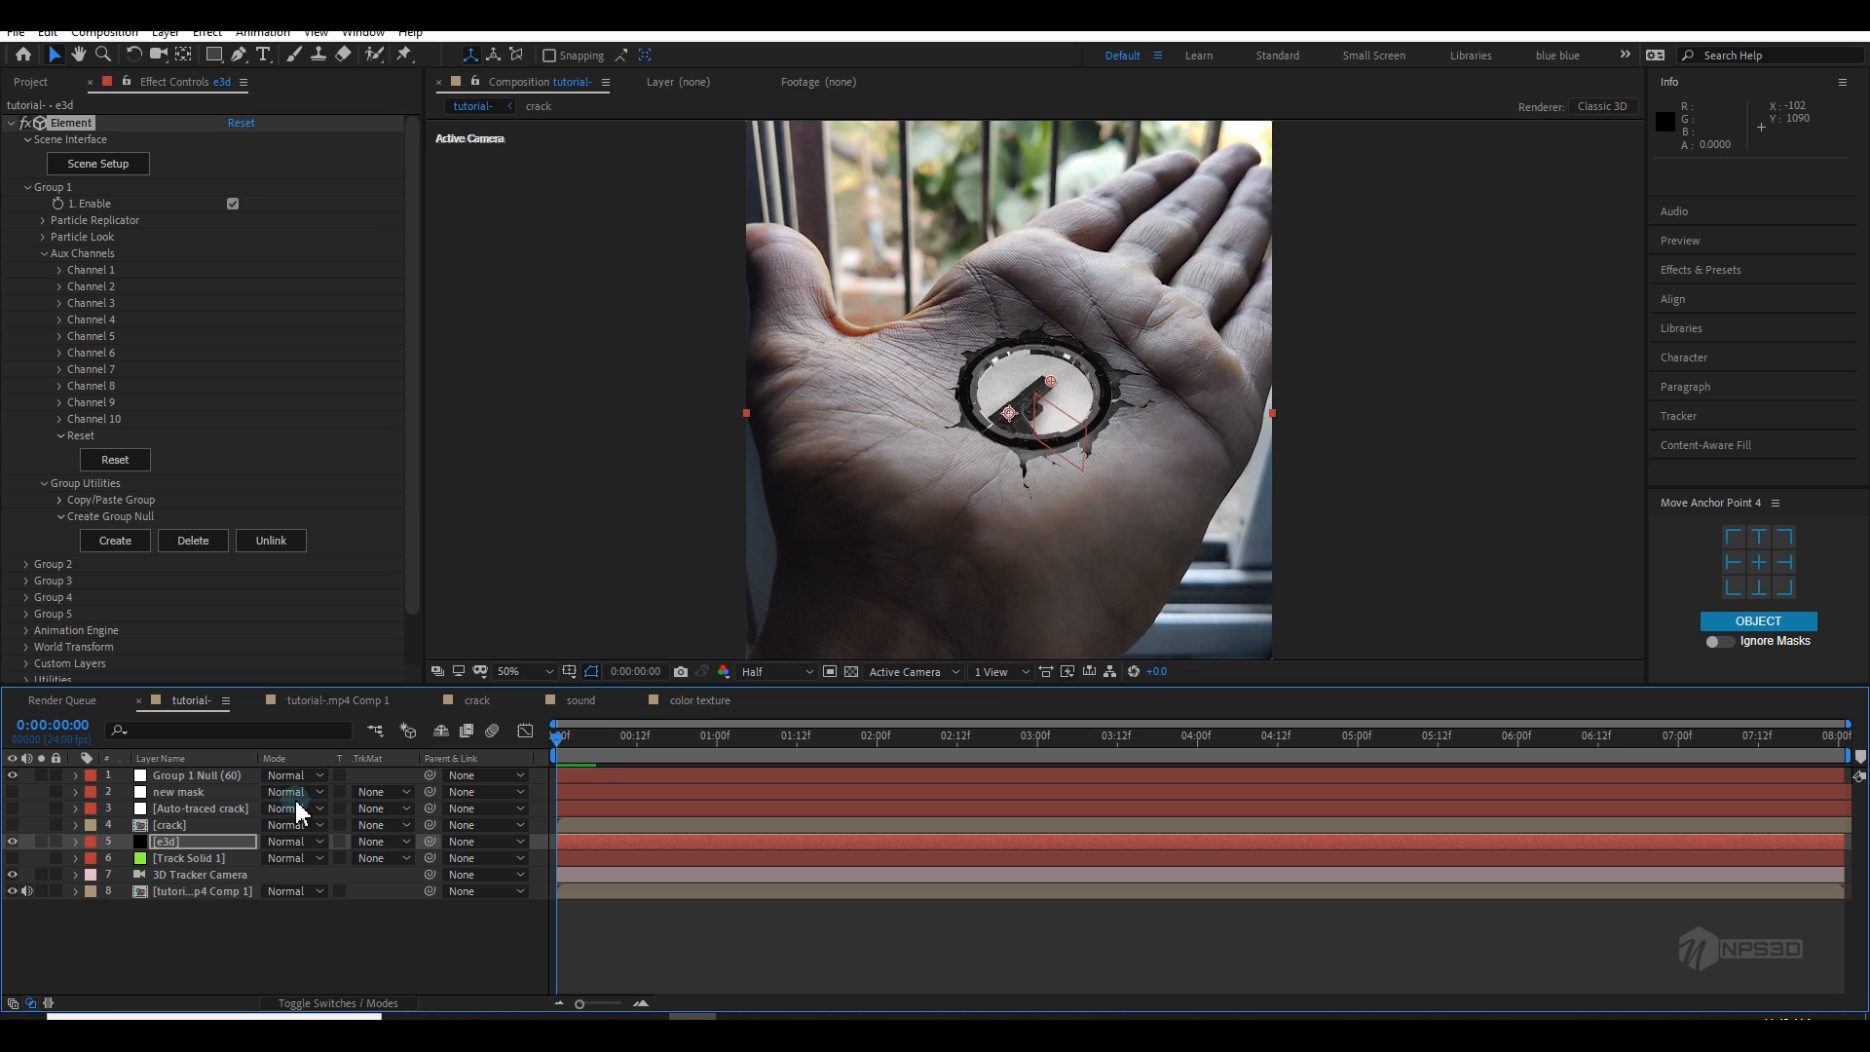
Step: Add the color texture composition as a hidden layer at the end of the layer stack, and reselect the e3d layer
{"action": "left_click", "coordinate": [31, 82]}
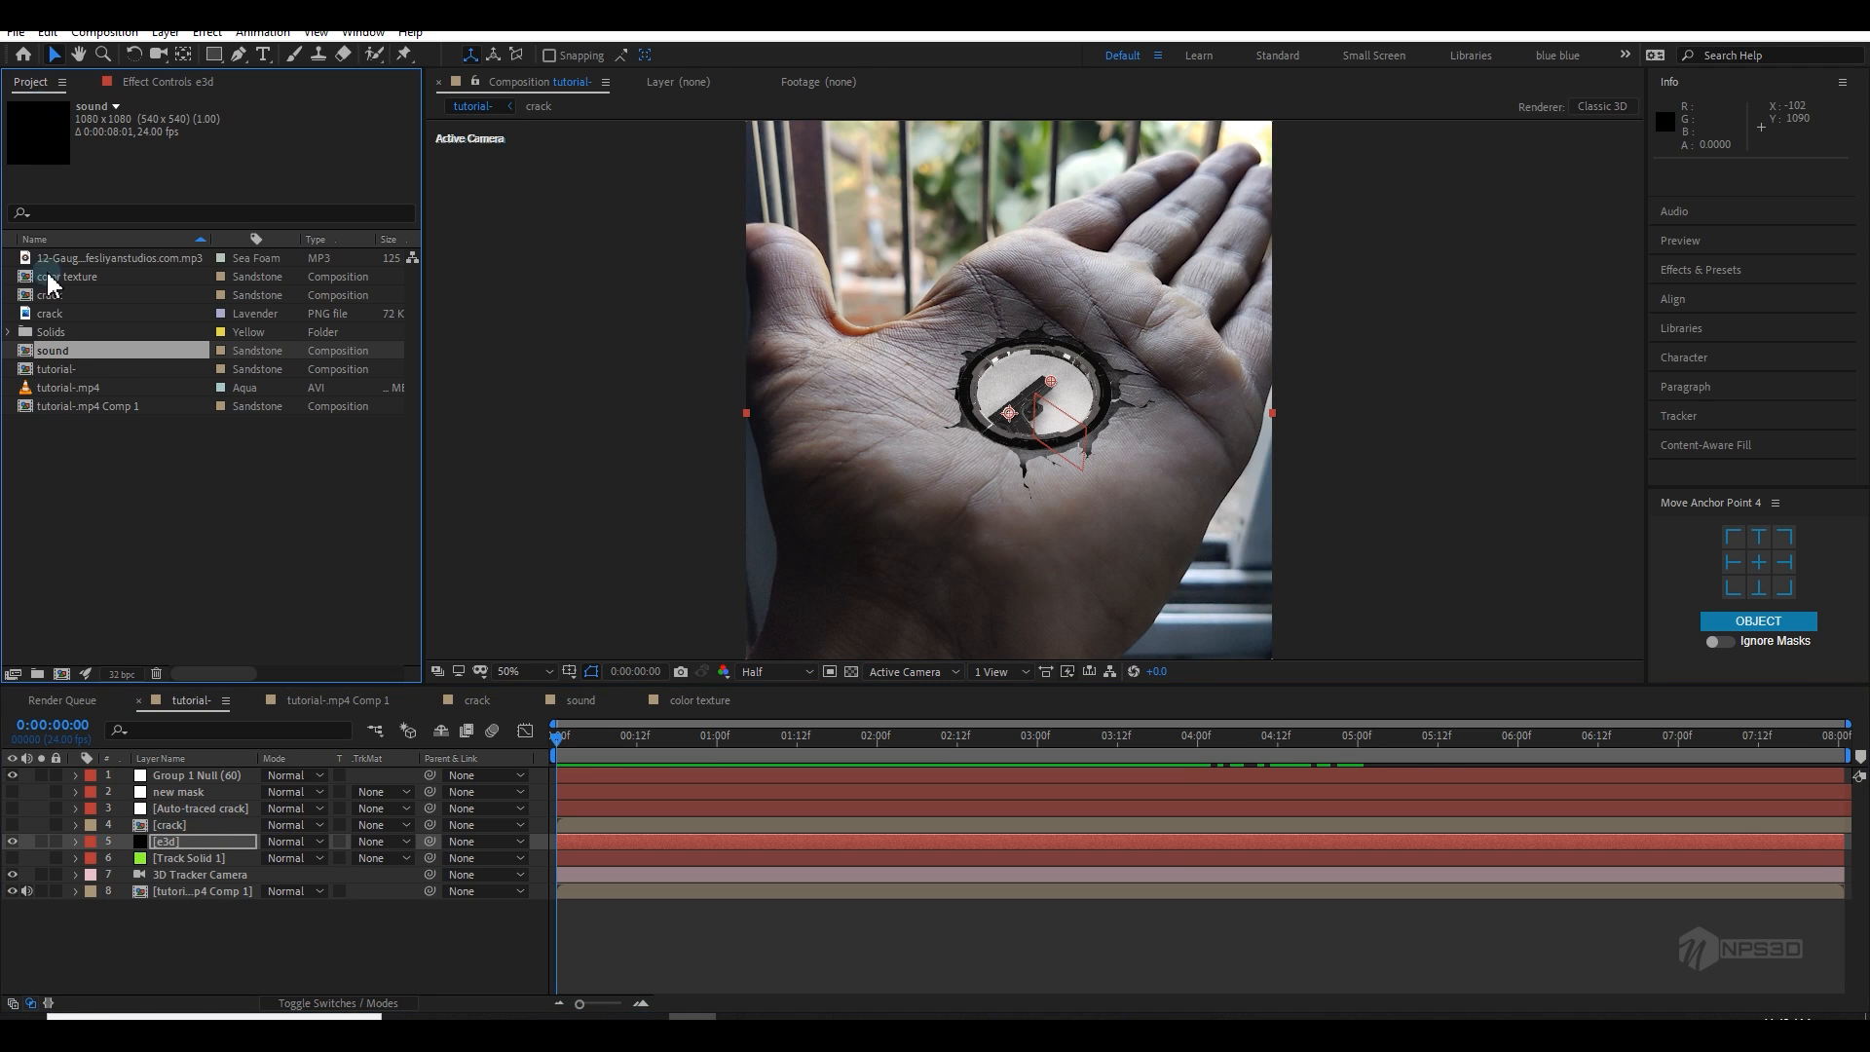
{"action": "left_click_drag", "start_coordinate": [68, 276], "coordinate": [5, 933]}
{"action": "left_click", "coordinate": [207, 842]}
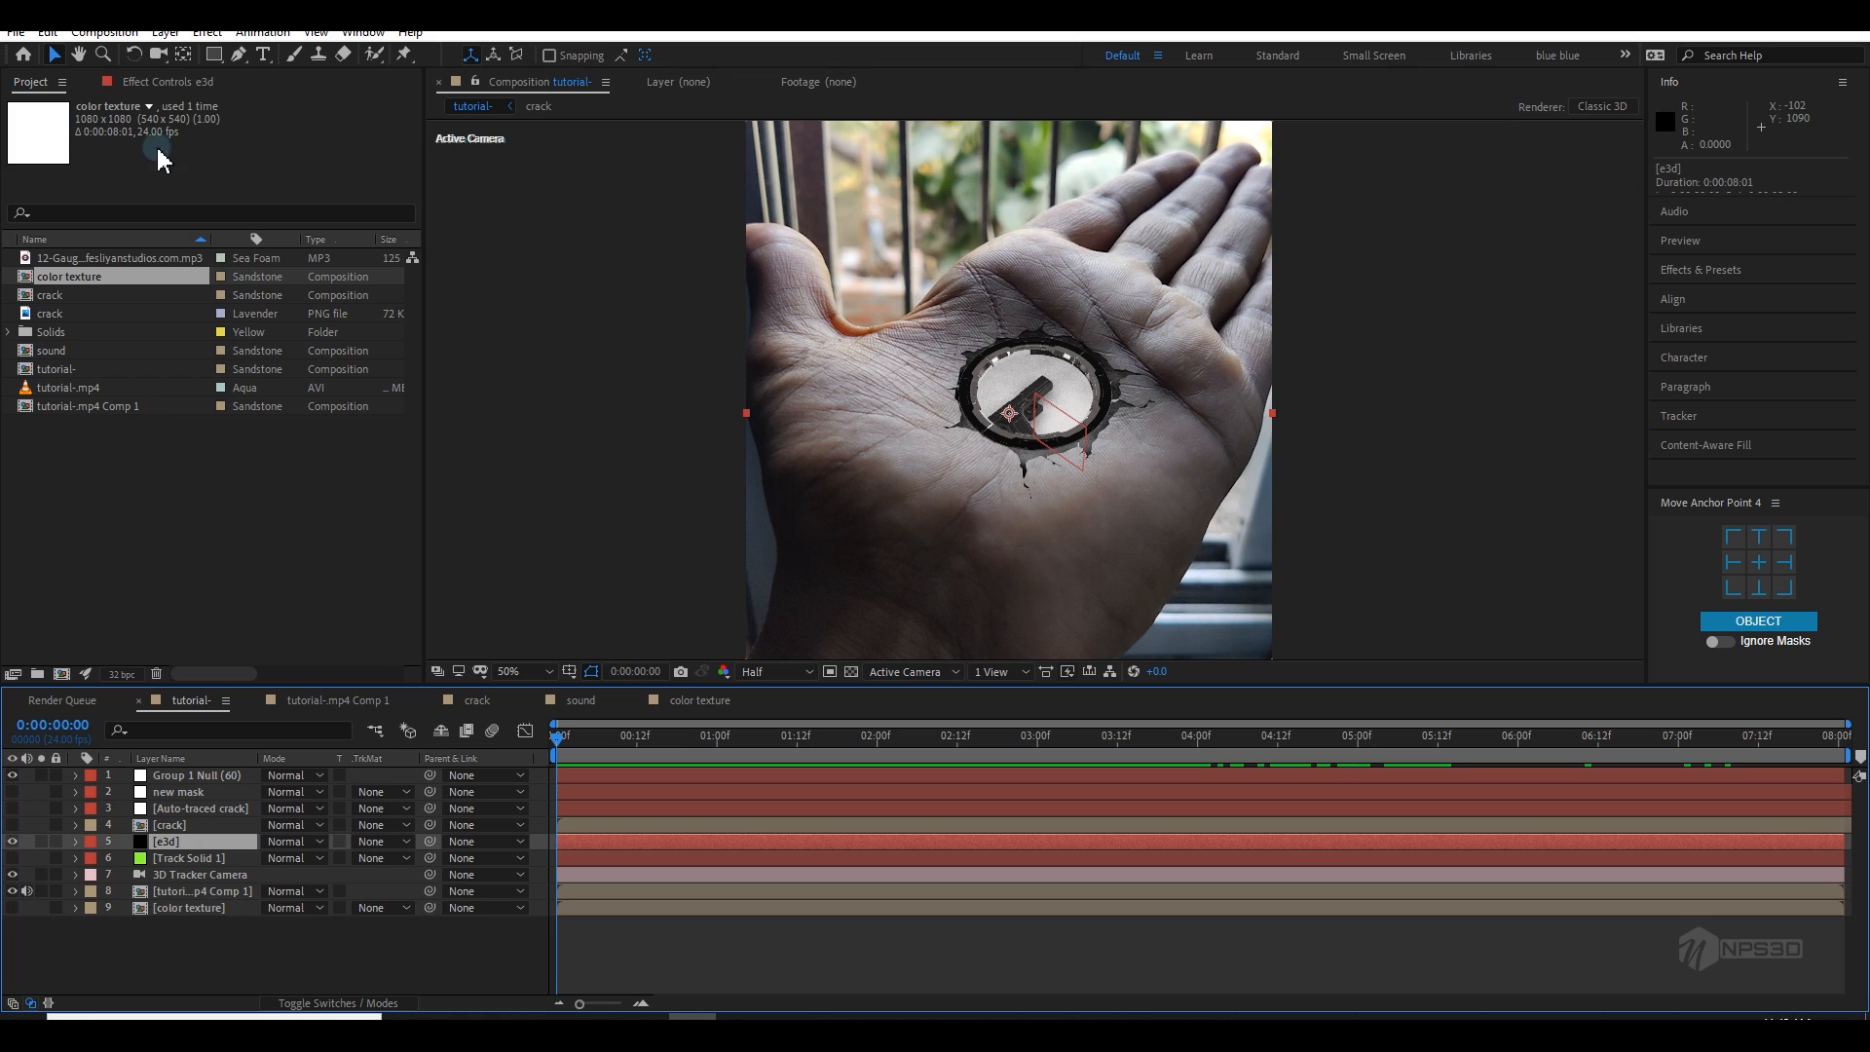
Step: Assign the color texture layer to Layer 1 of Element's Custom Texture Maps, and save the project
{"action": "left_click", "coordinate": [160, 82]}
{"action": "left_click", "coordinate": [28, 187]}
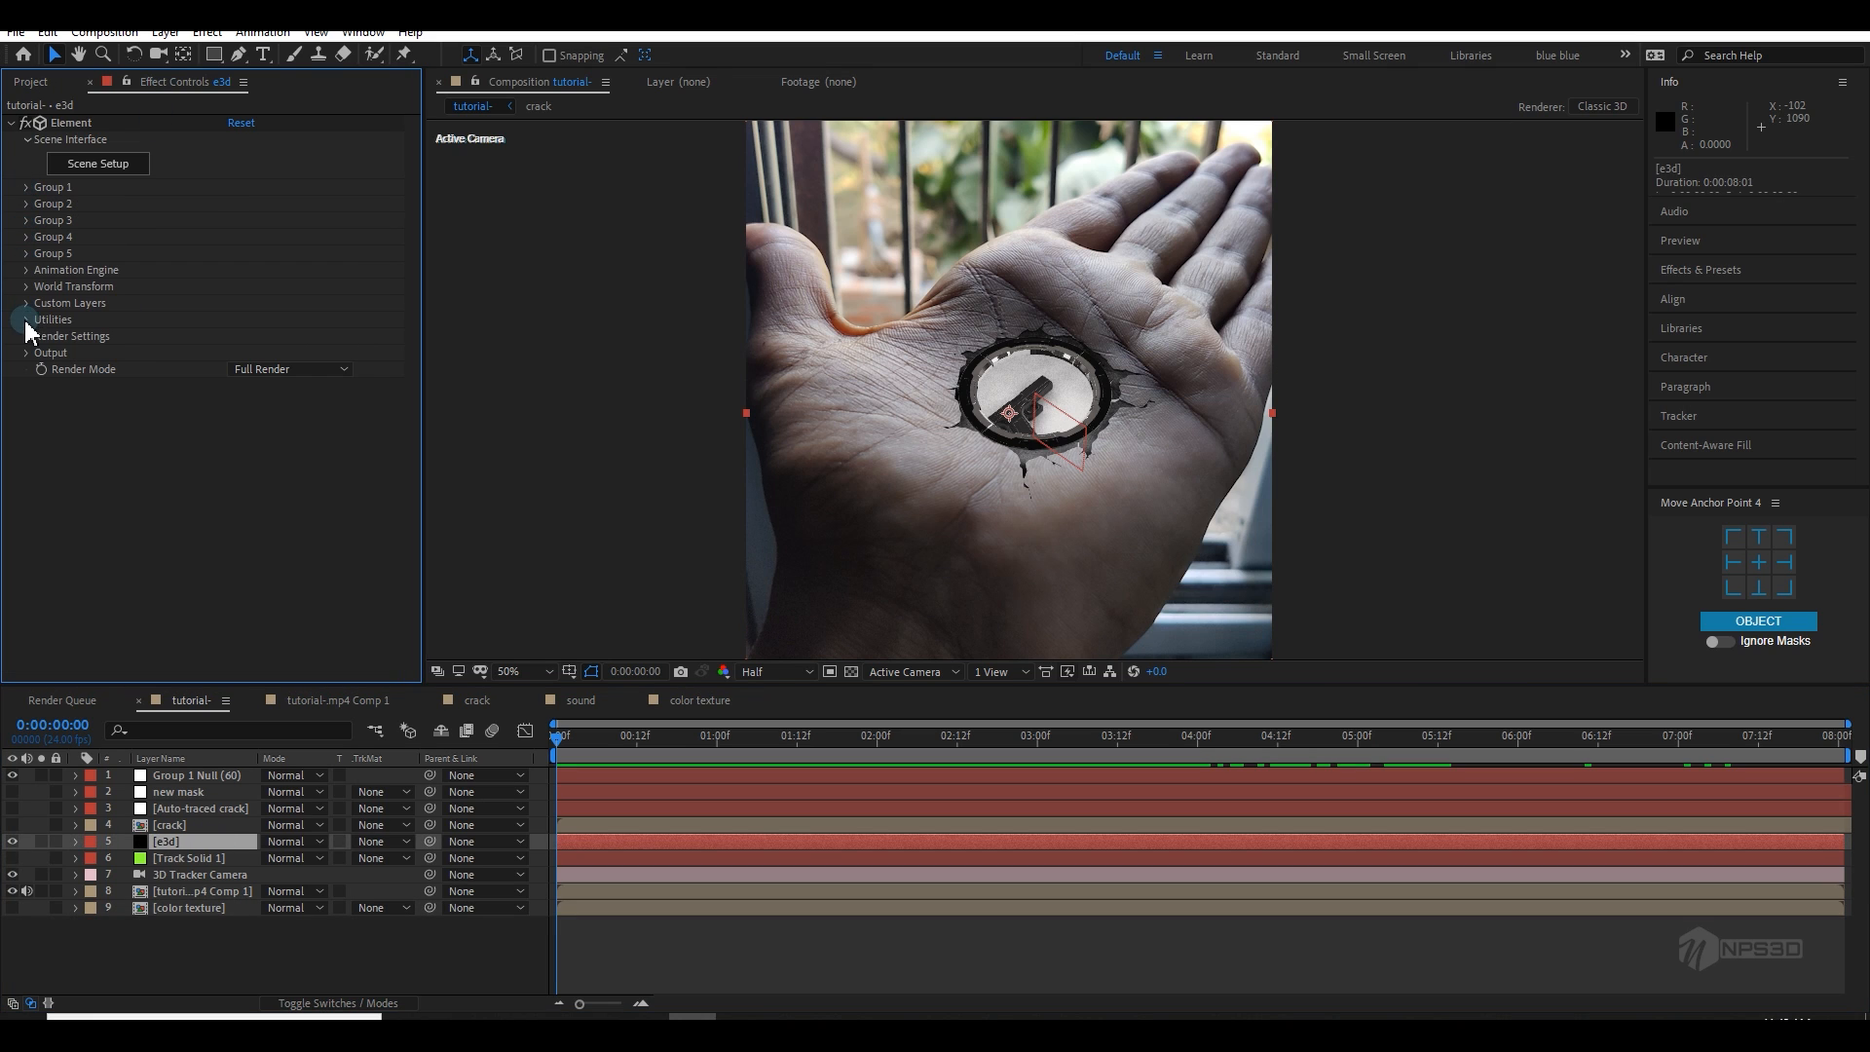
{"action": "left_click", "coordinate": [25, 303]}
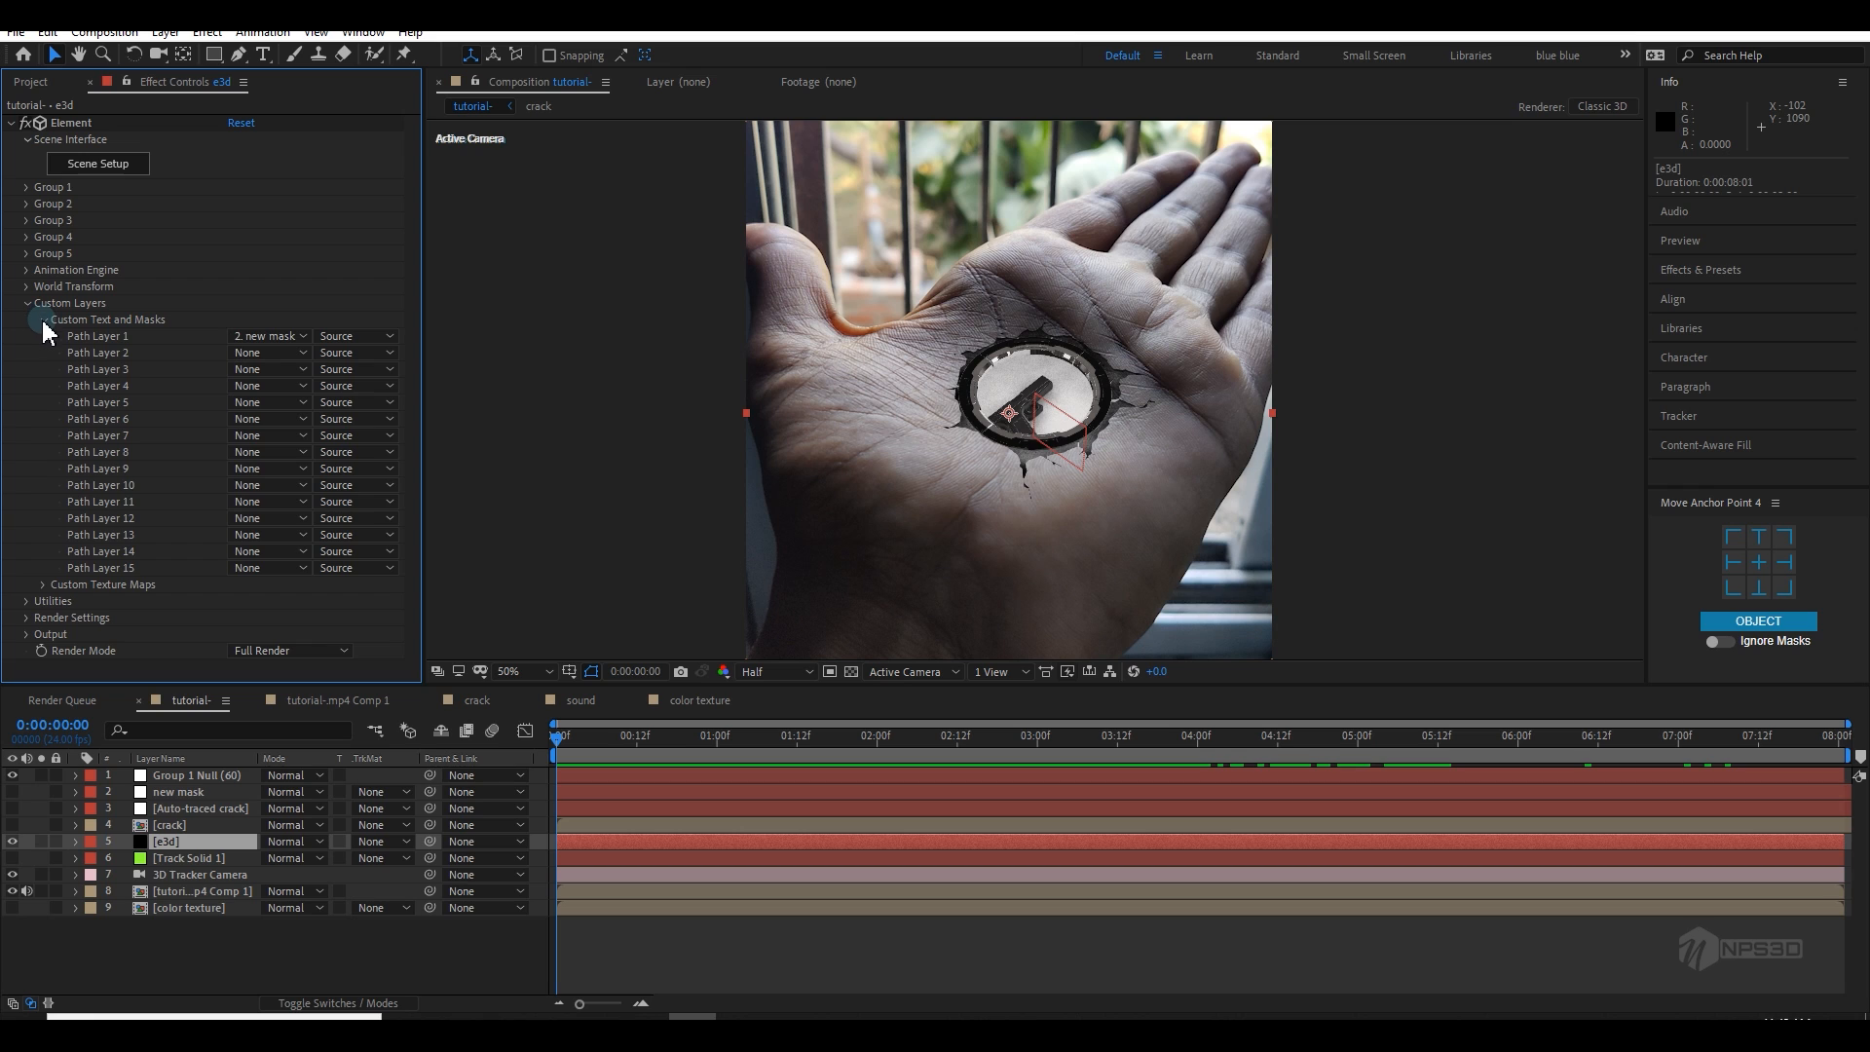
{"action": "left_click", "coordinate": [43, 321]}
{"action": "left_click", "coordinate": [43, 335]}
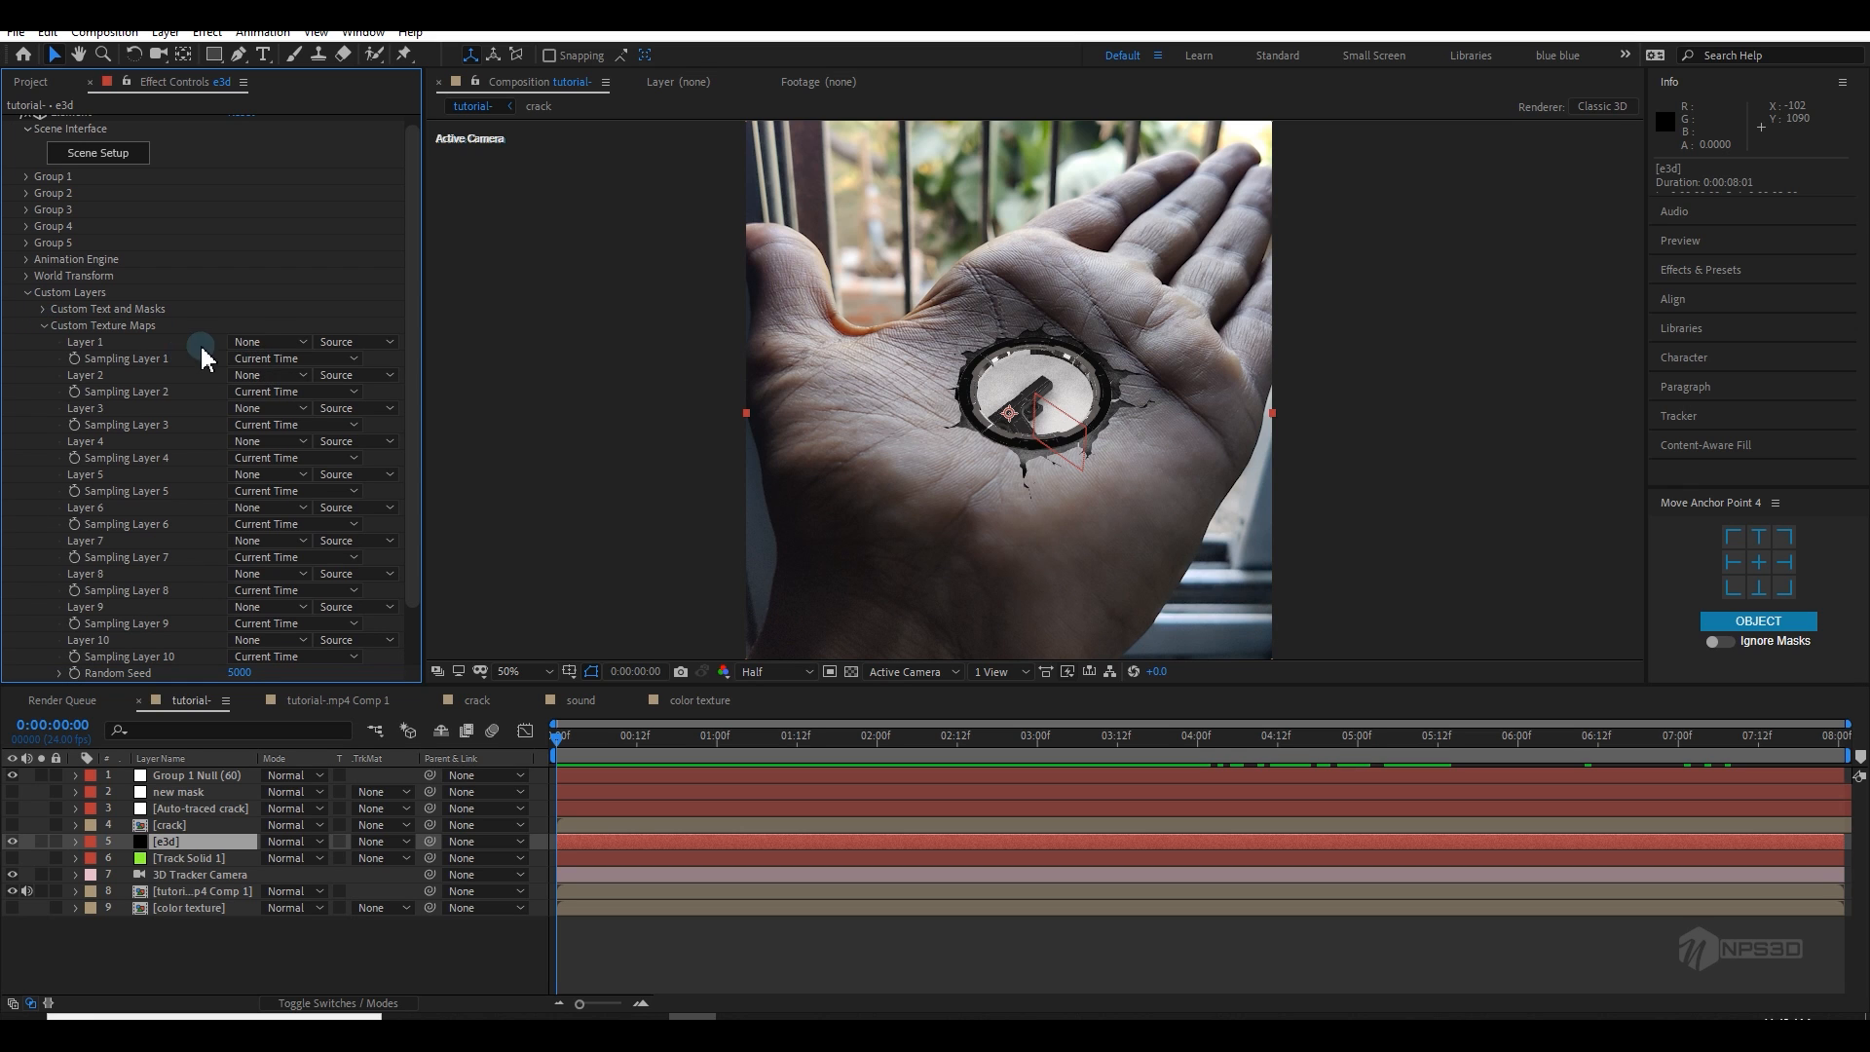
{"action": "left_click", "coordinate": [265, 346]}
{"action": "left_click", "coordinate": [311, 544]}
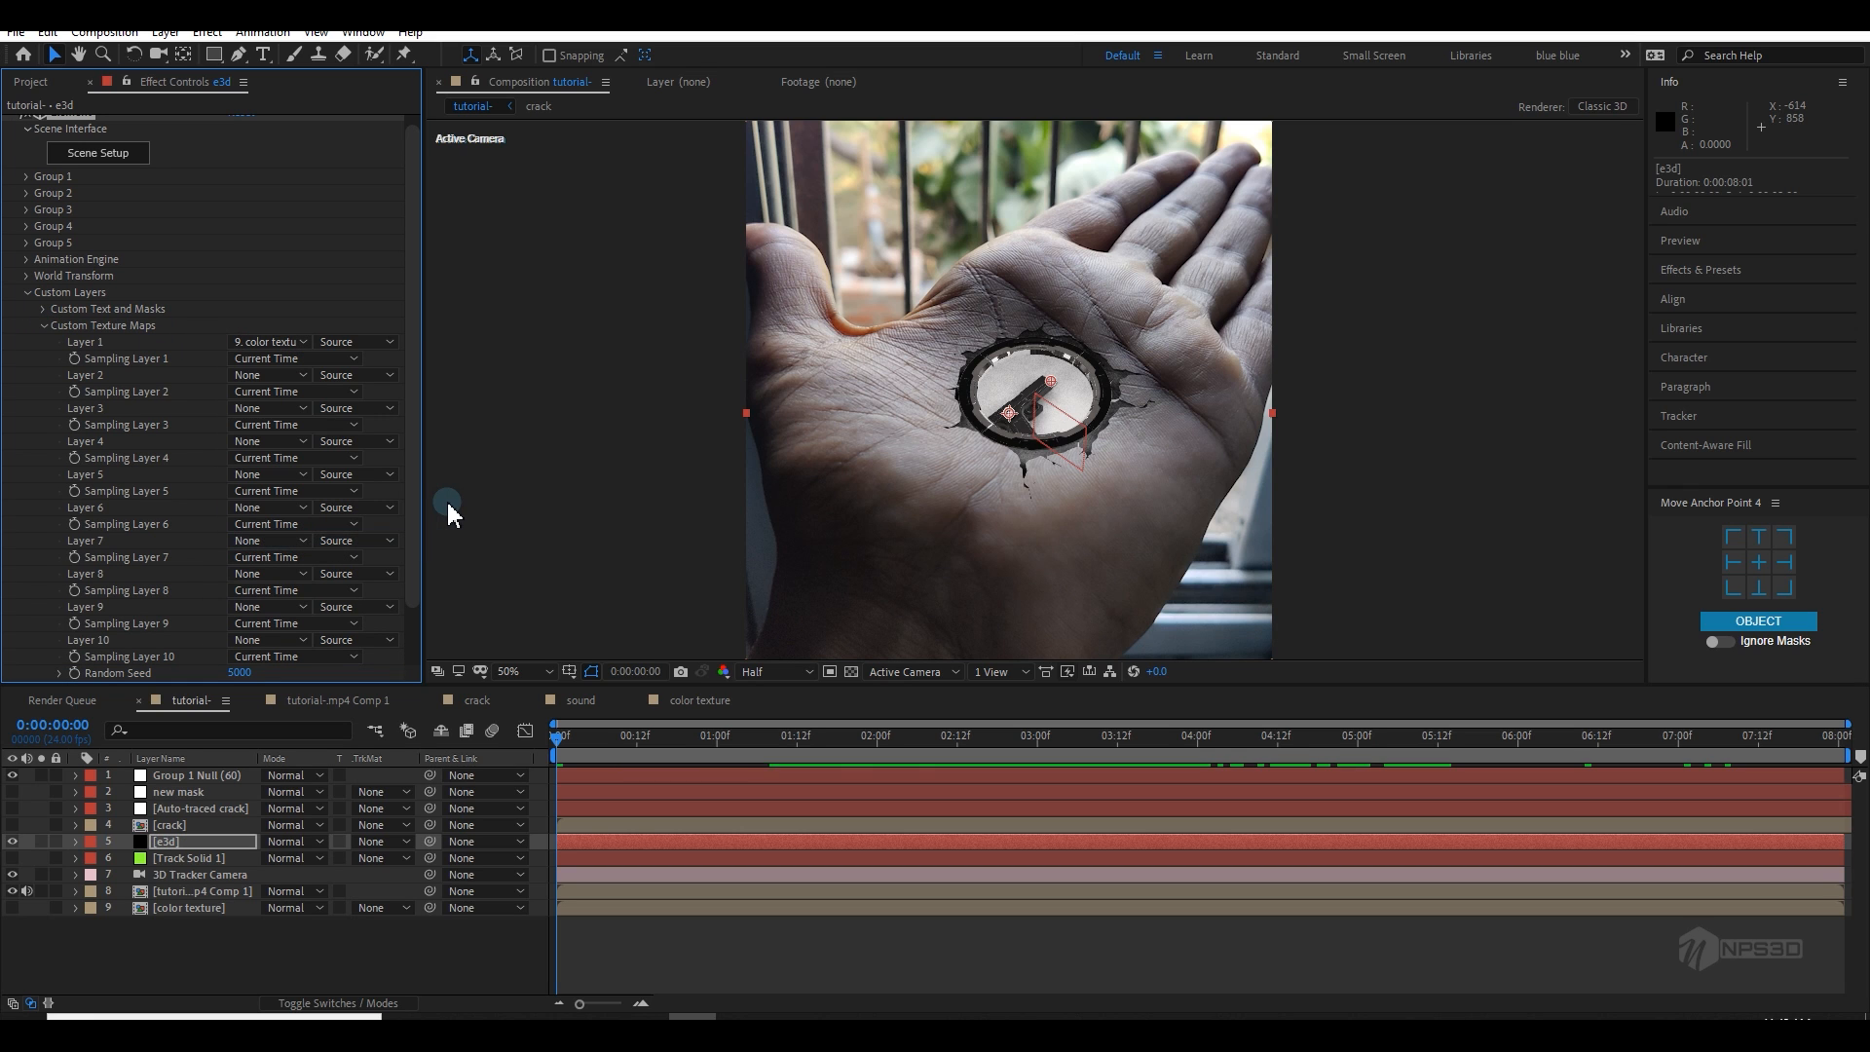
{"action": "key", "text": "ctrl+s"}
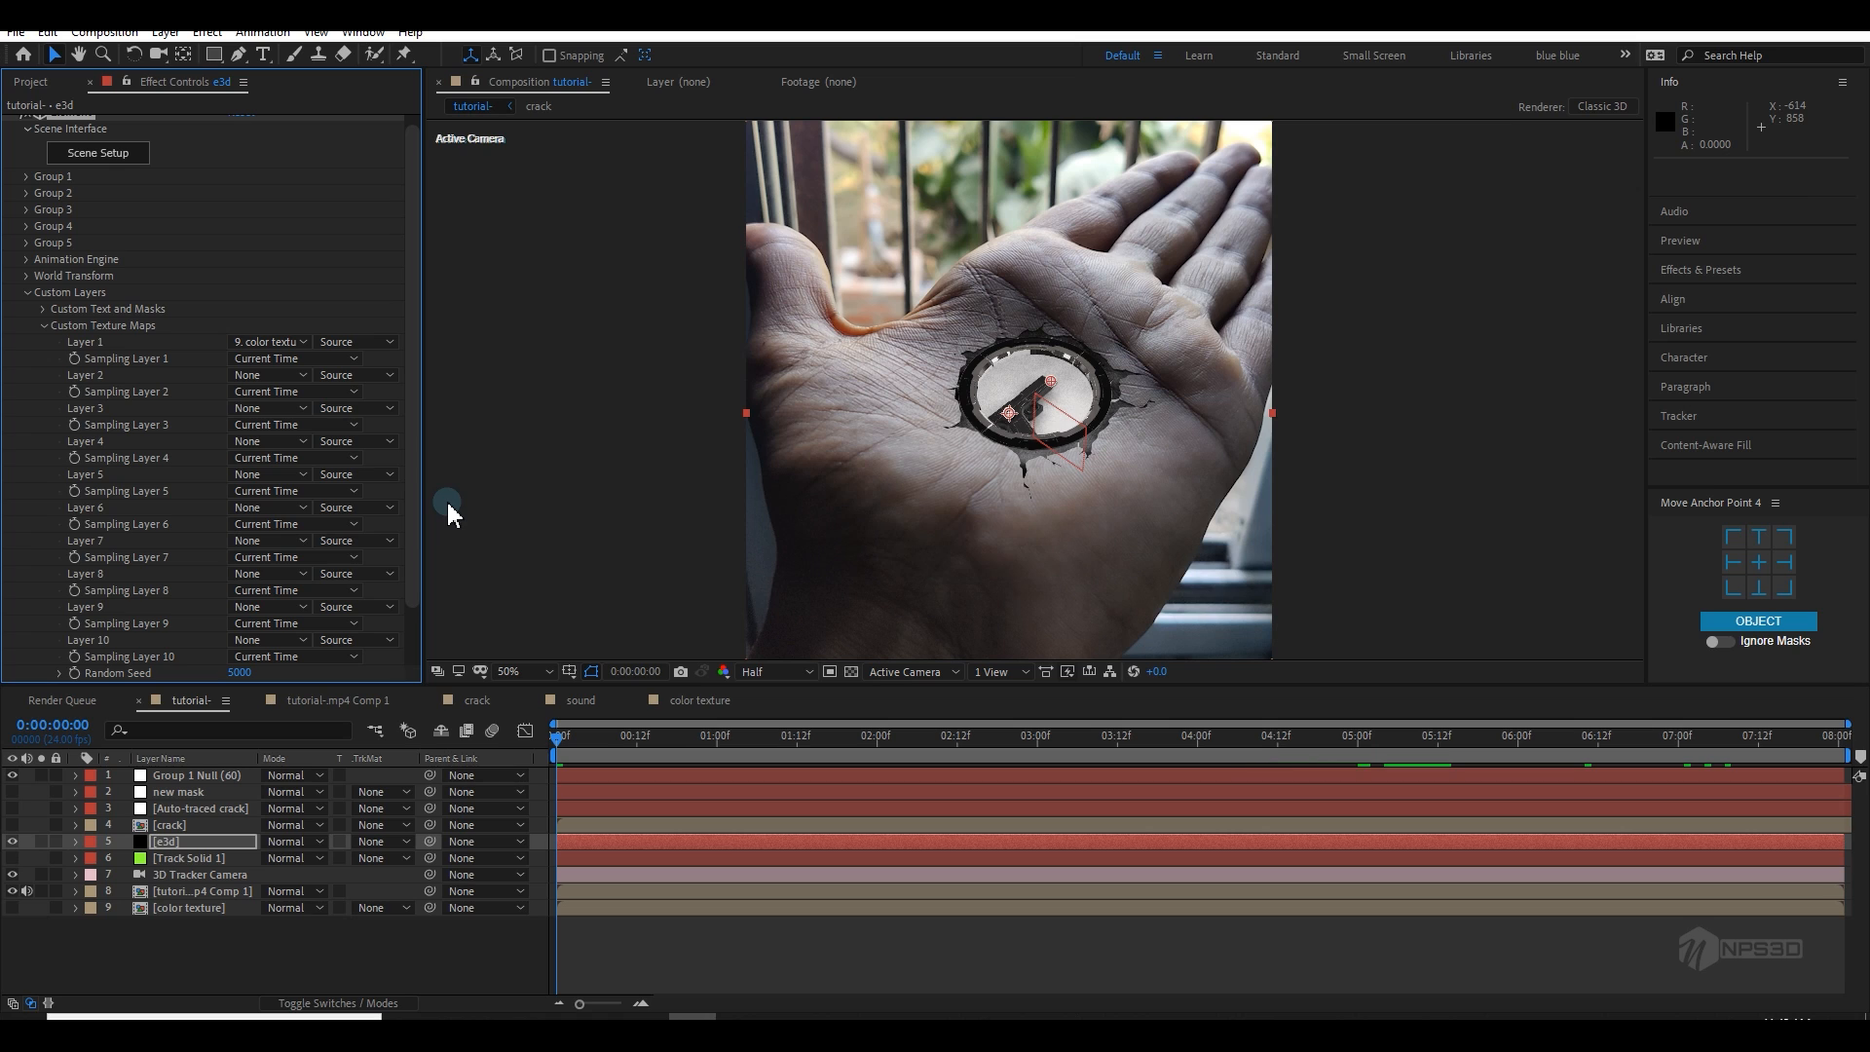
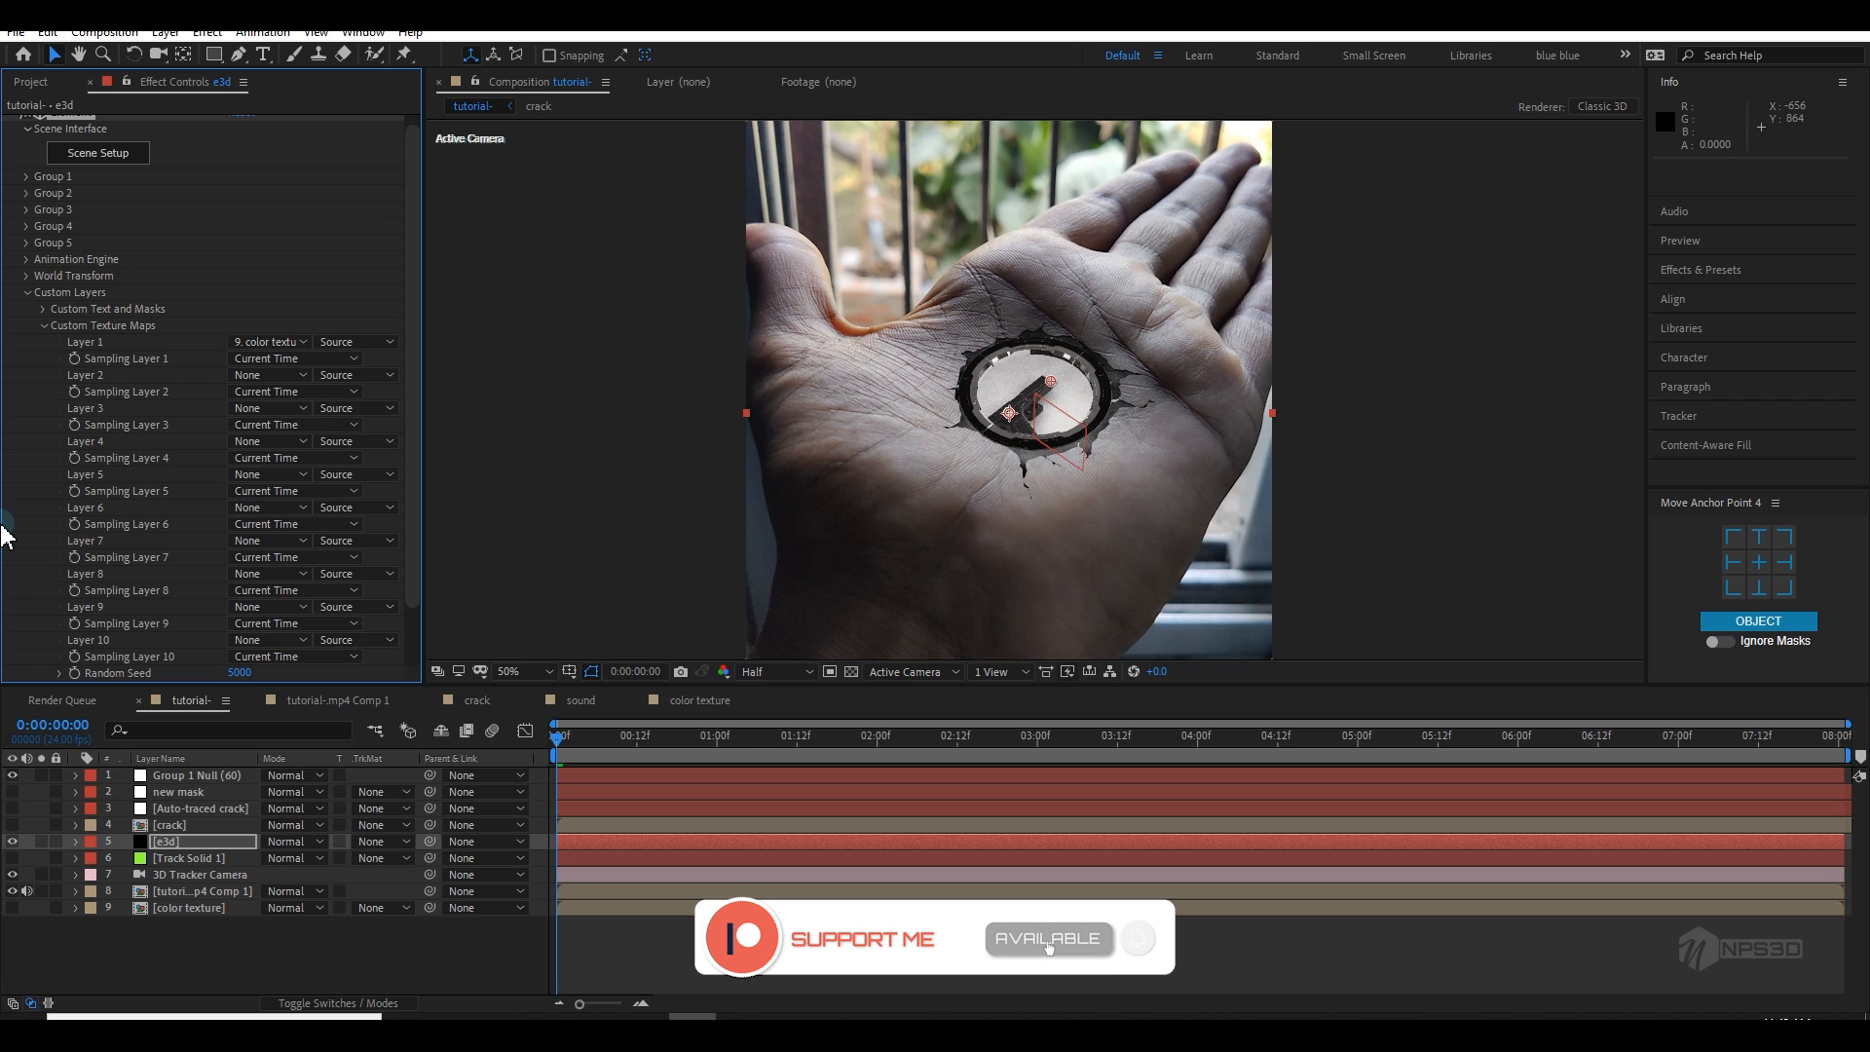
{"action": "left_click", "coordinate": [43, 325]}
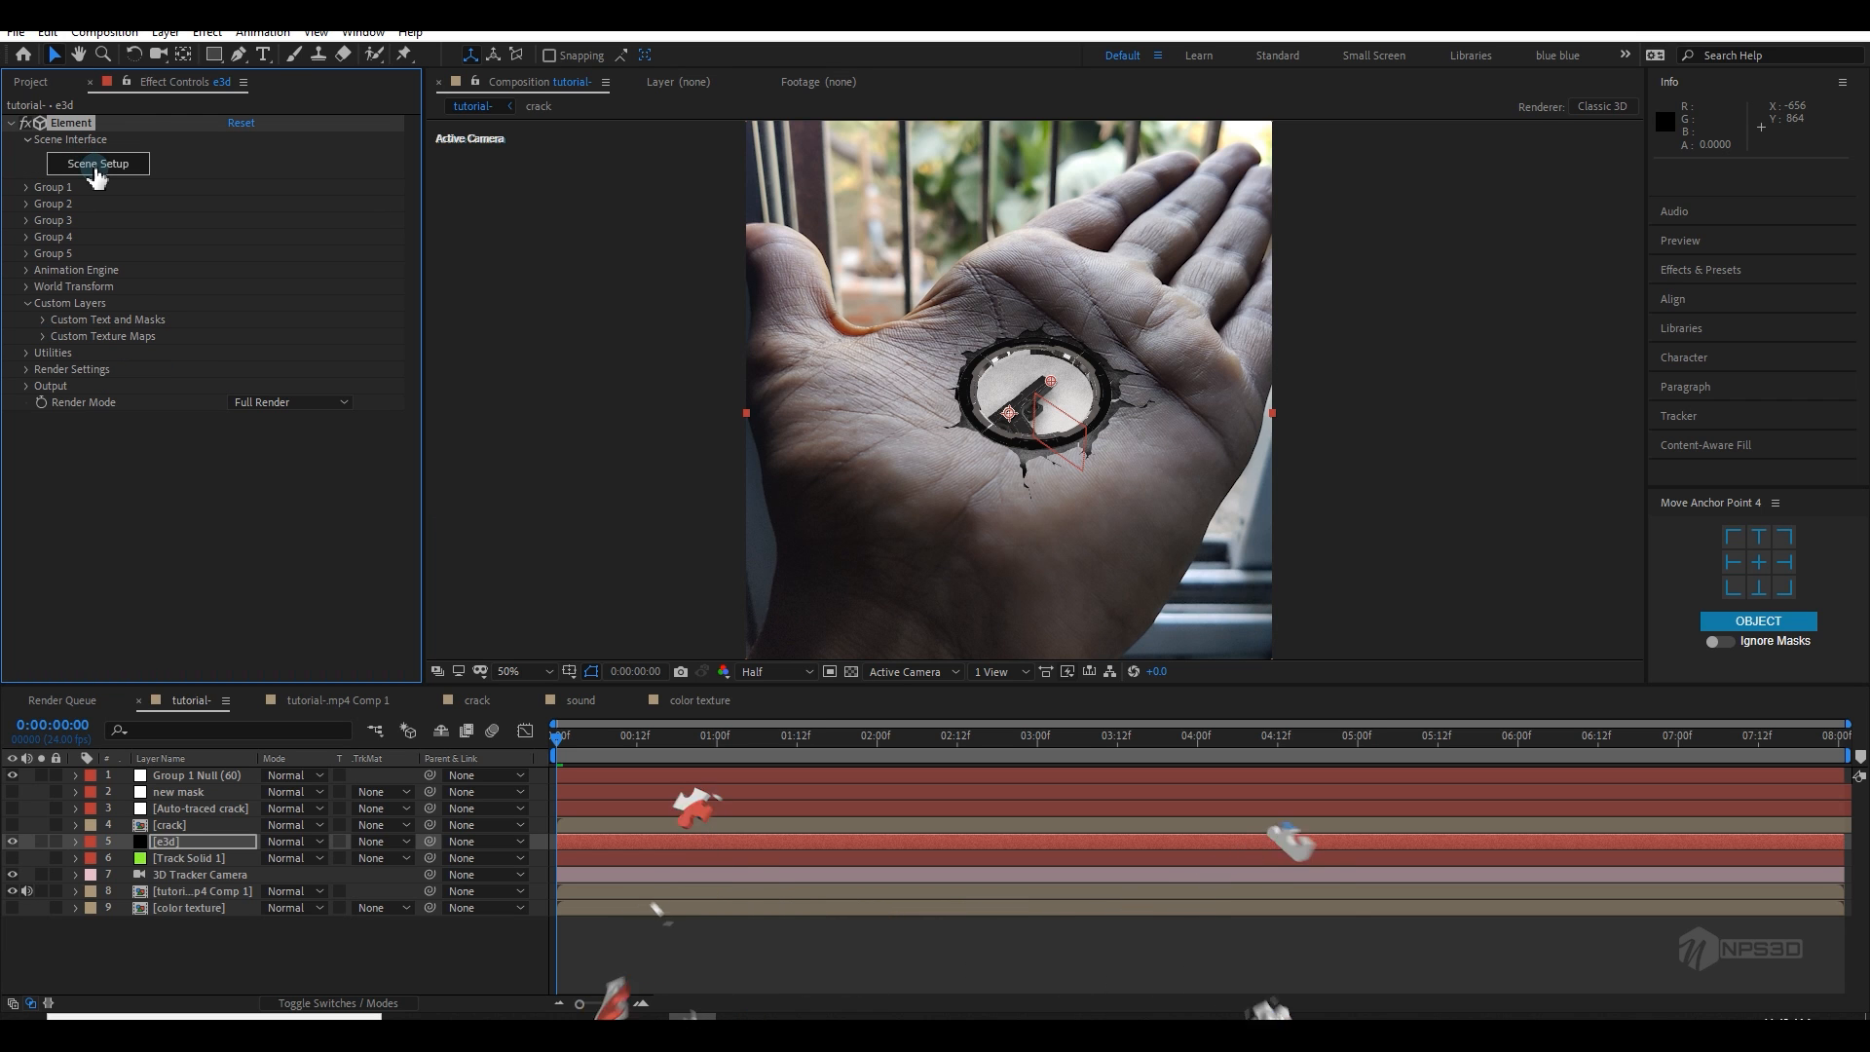
Step: Solo the color texture layer to check its red flash at 0:00:01:12, and hide it again
{"action": "left_click", "coordinate": [96, 166]}
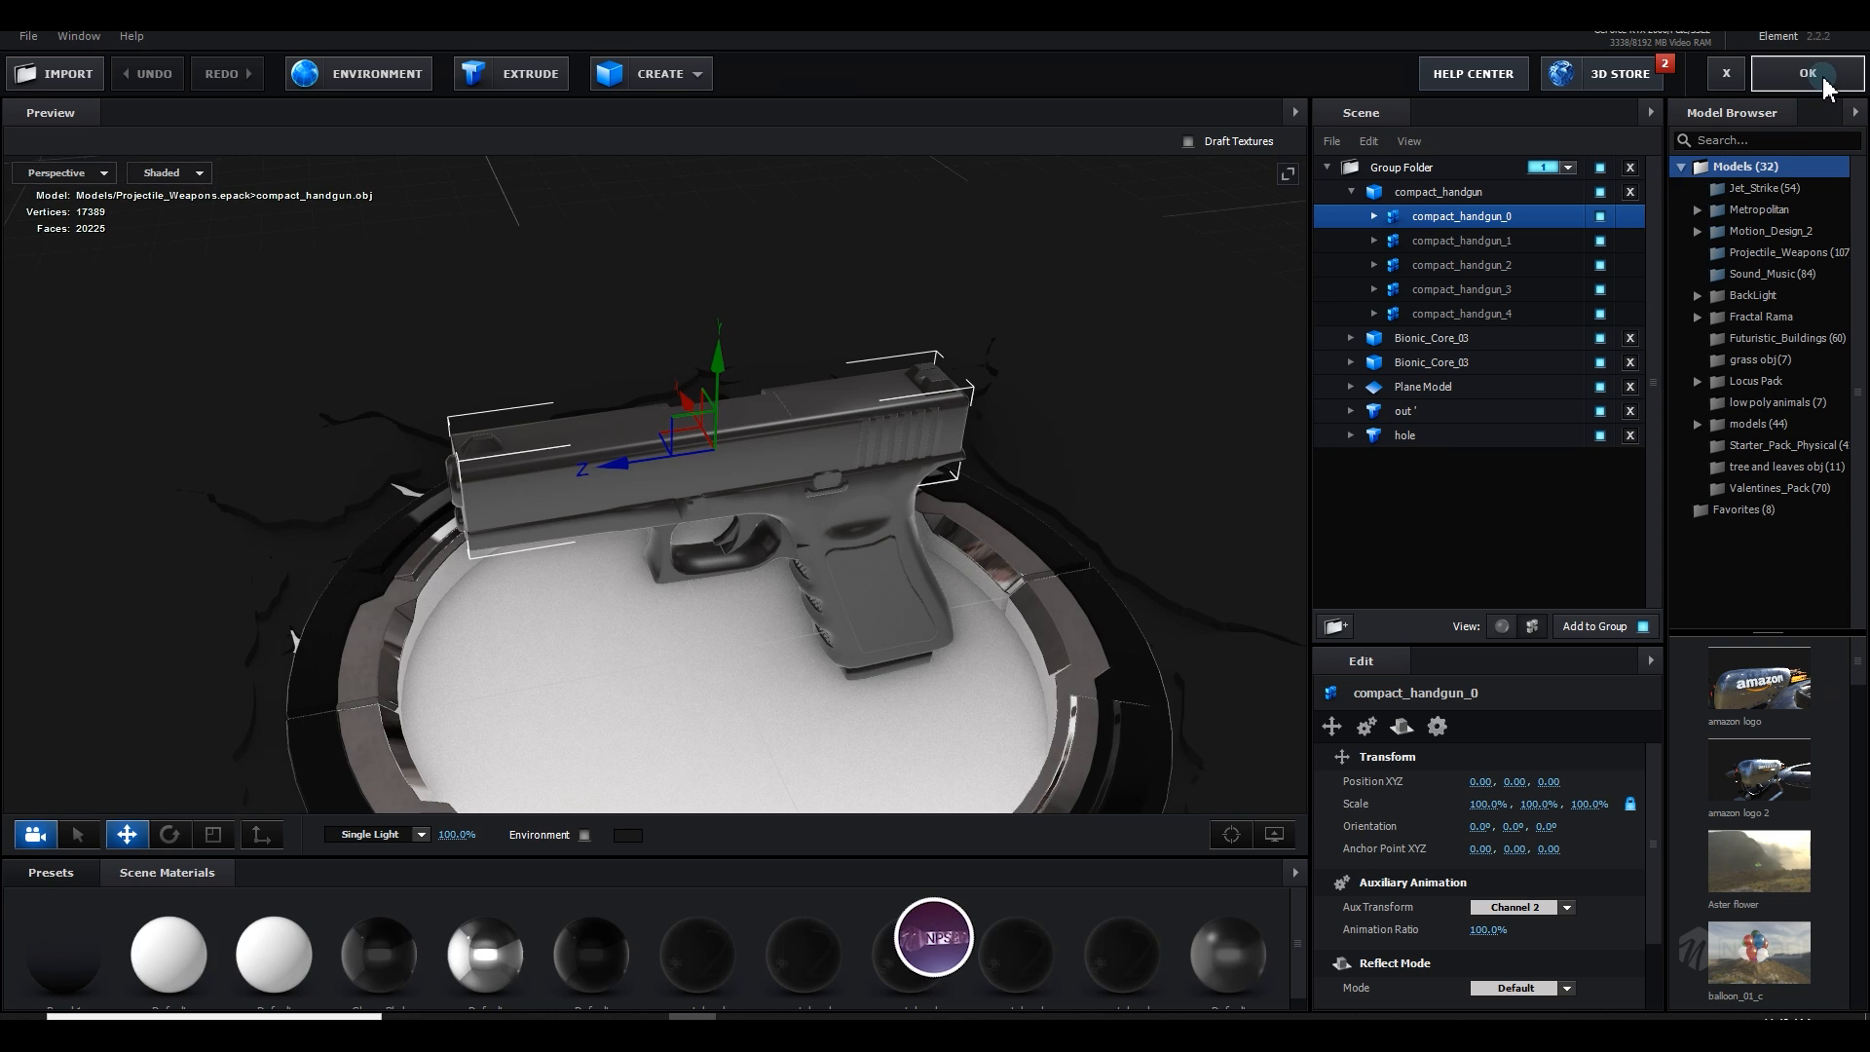
{"action": "left_click", "coordinate": [1808, 74]}
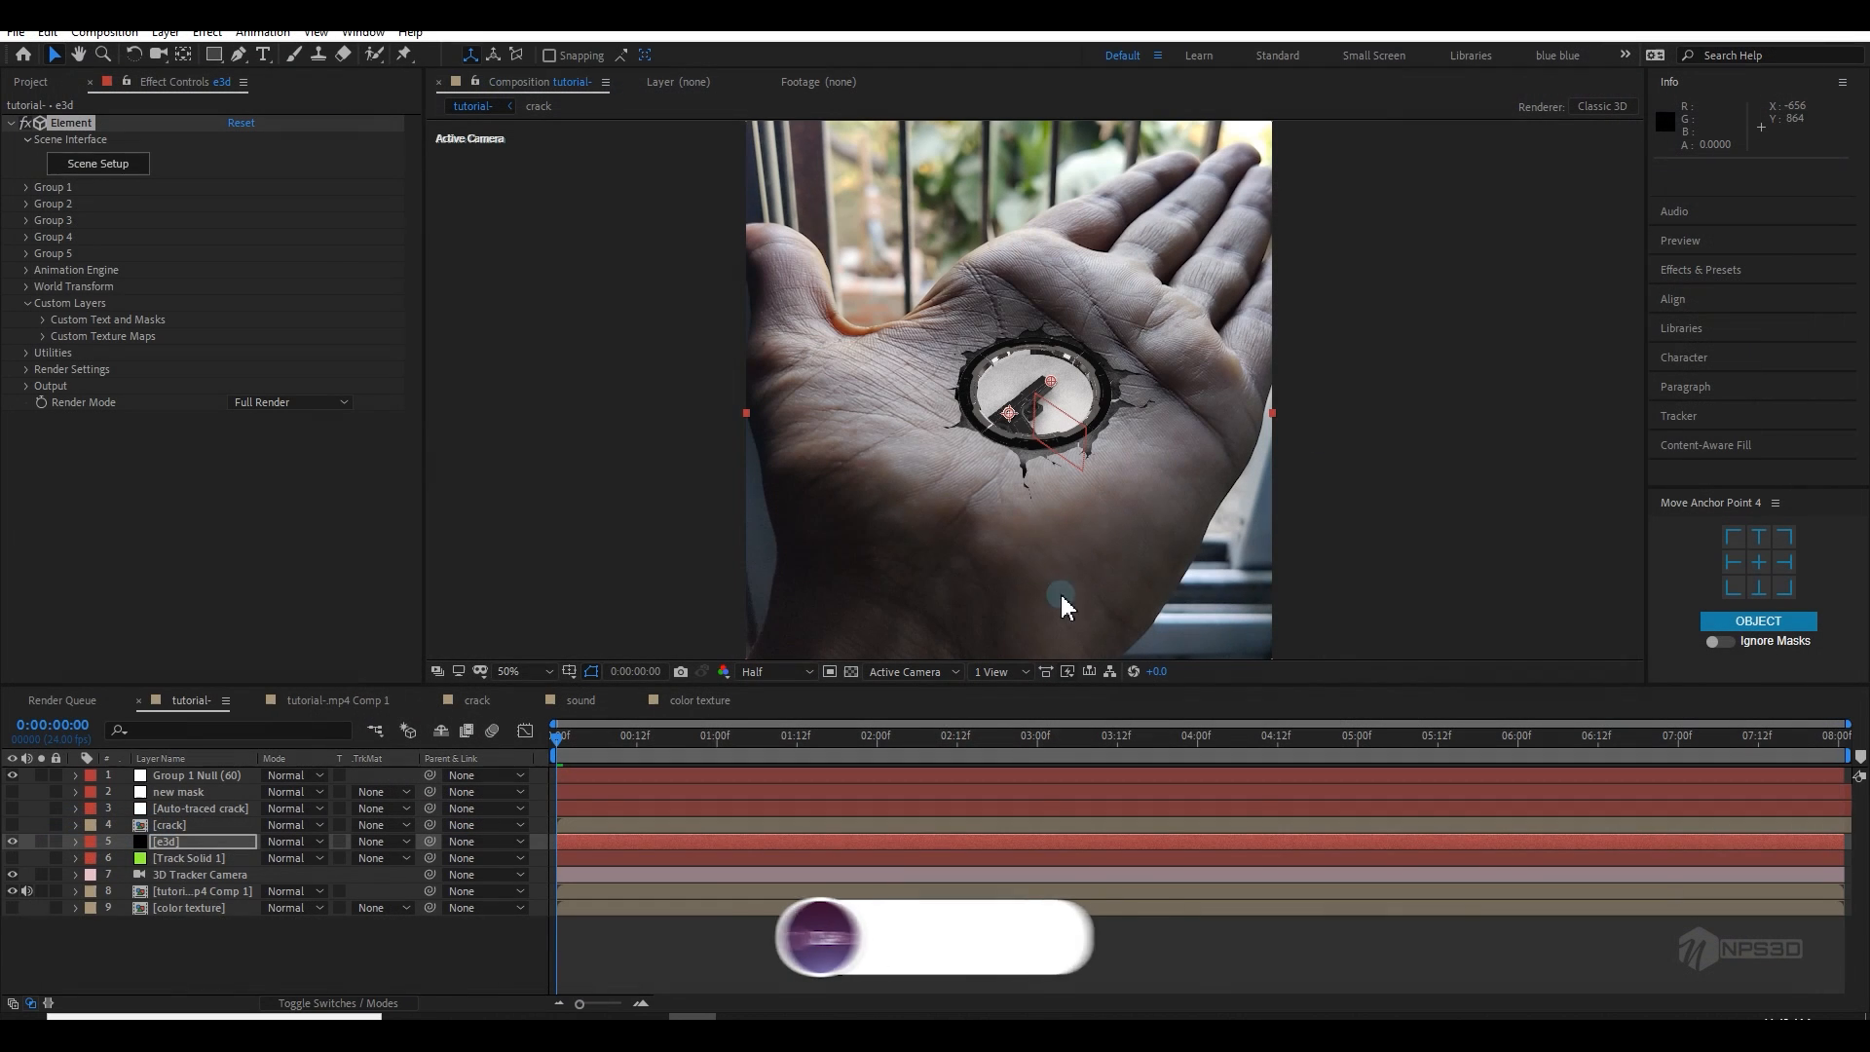
{"action": "left_click", "coordinate": [12, 907]}
{"action": "left_click", "coordinate": [40, 907]}
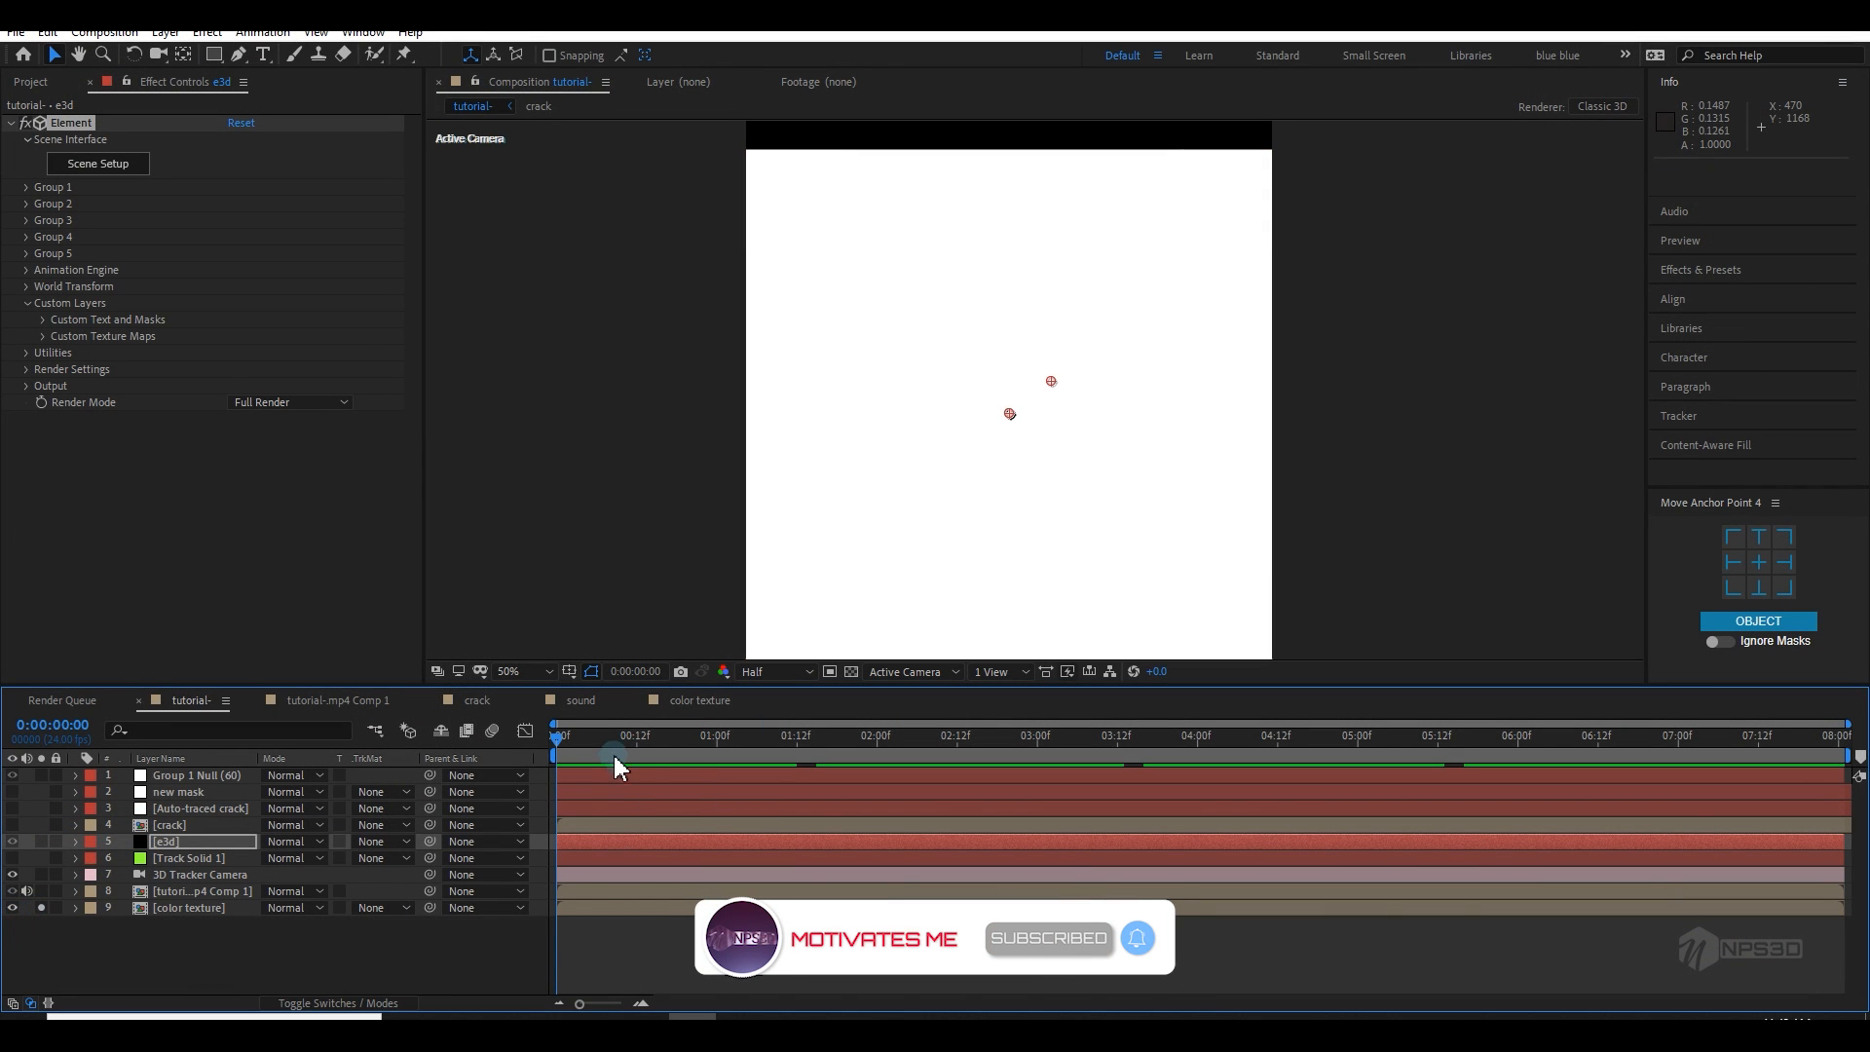
{"action": "left_click_drag", "start_coordinate": [616, 756], "coordinate": [797, 746]}
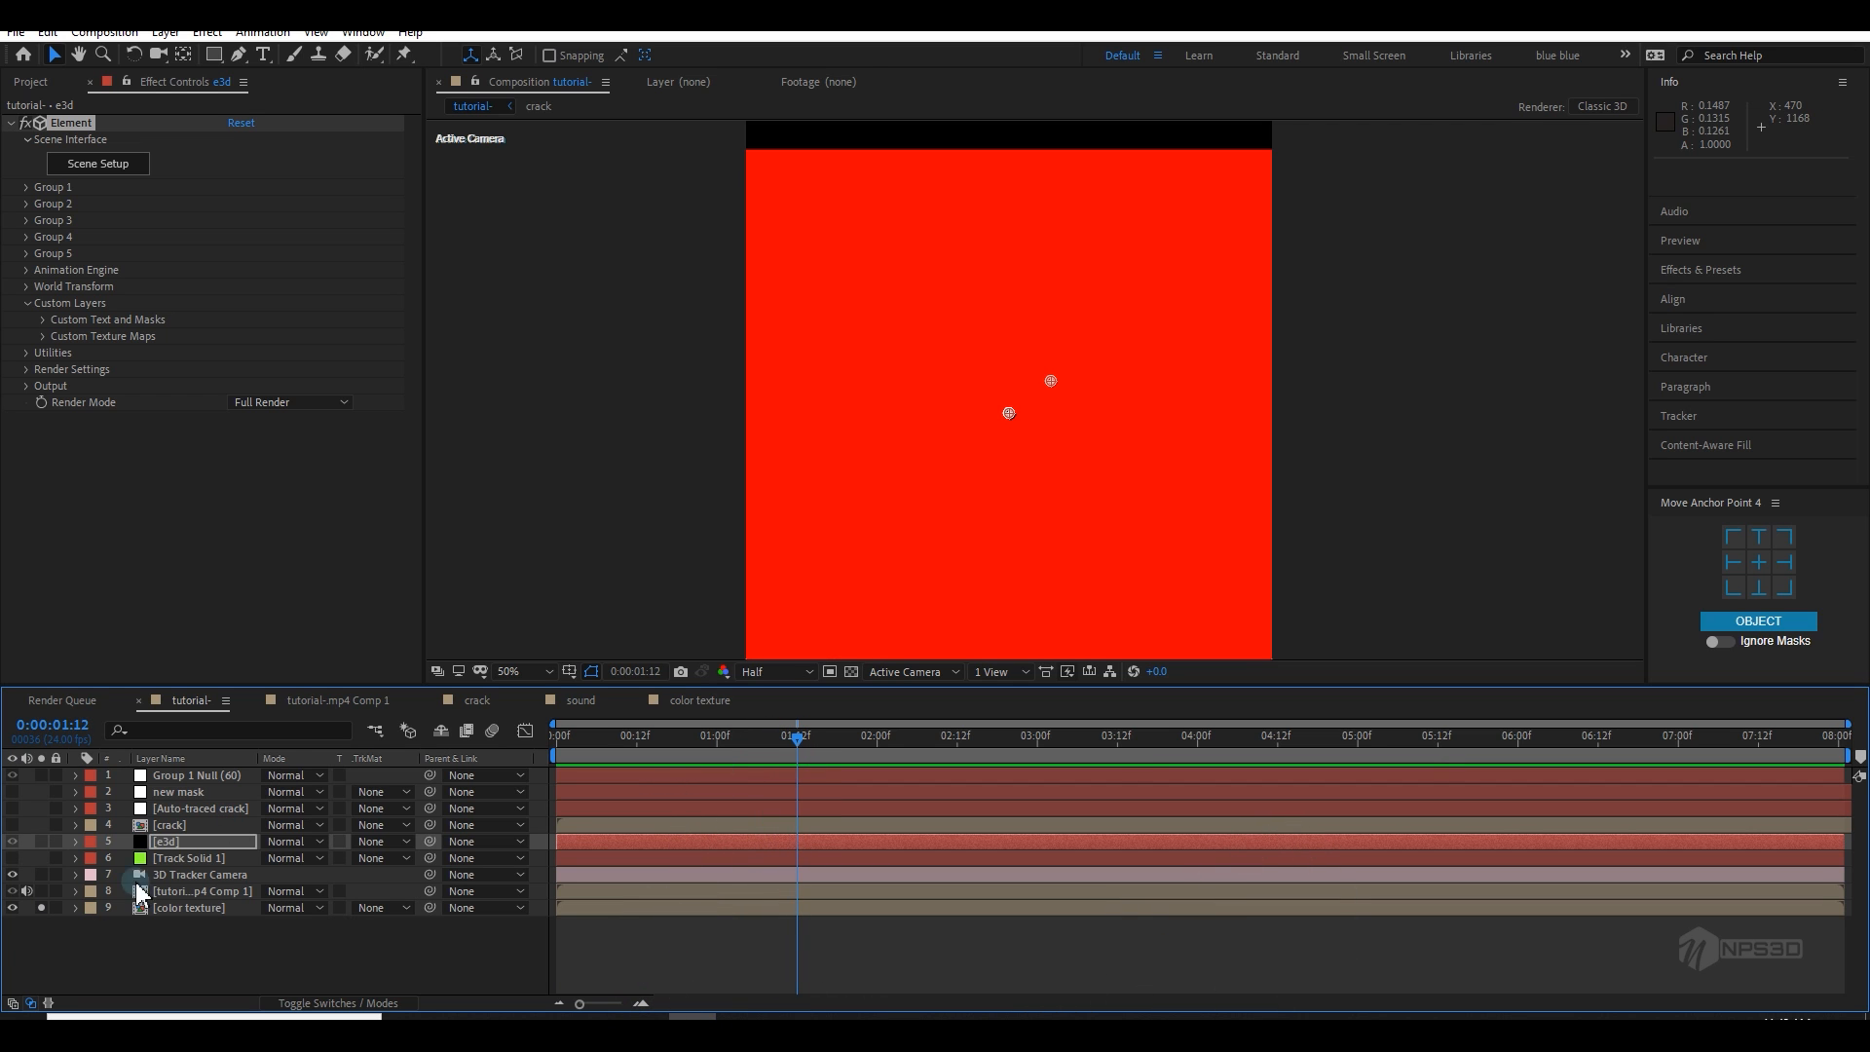
{"action": "left_click", "coordinate": [12, 907]}
{"action": "left_click", "coordinate": [41, 907]}
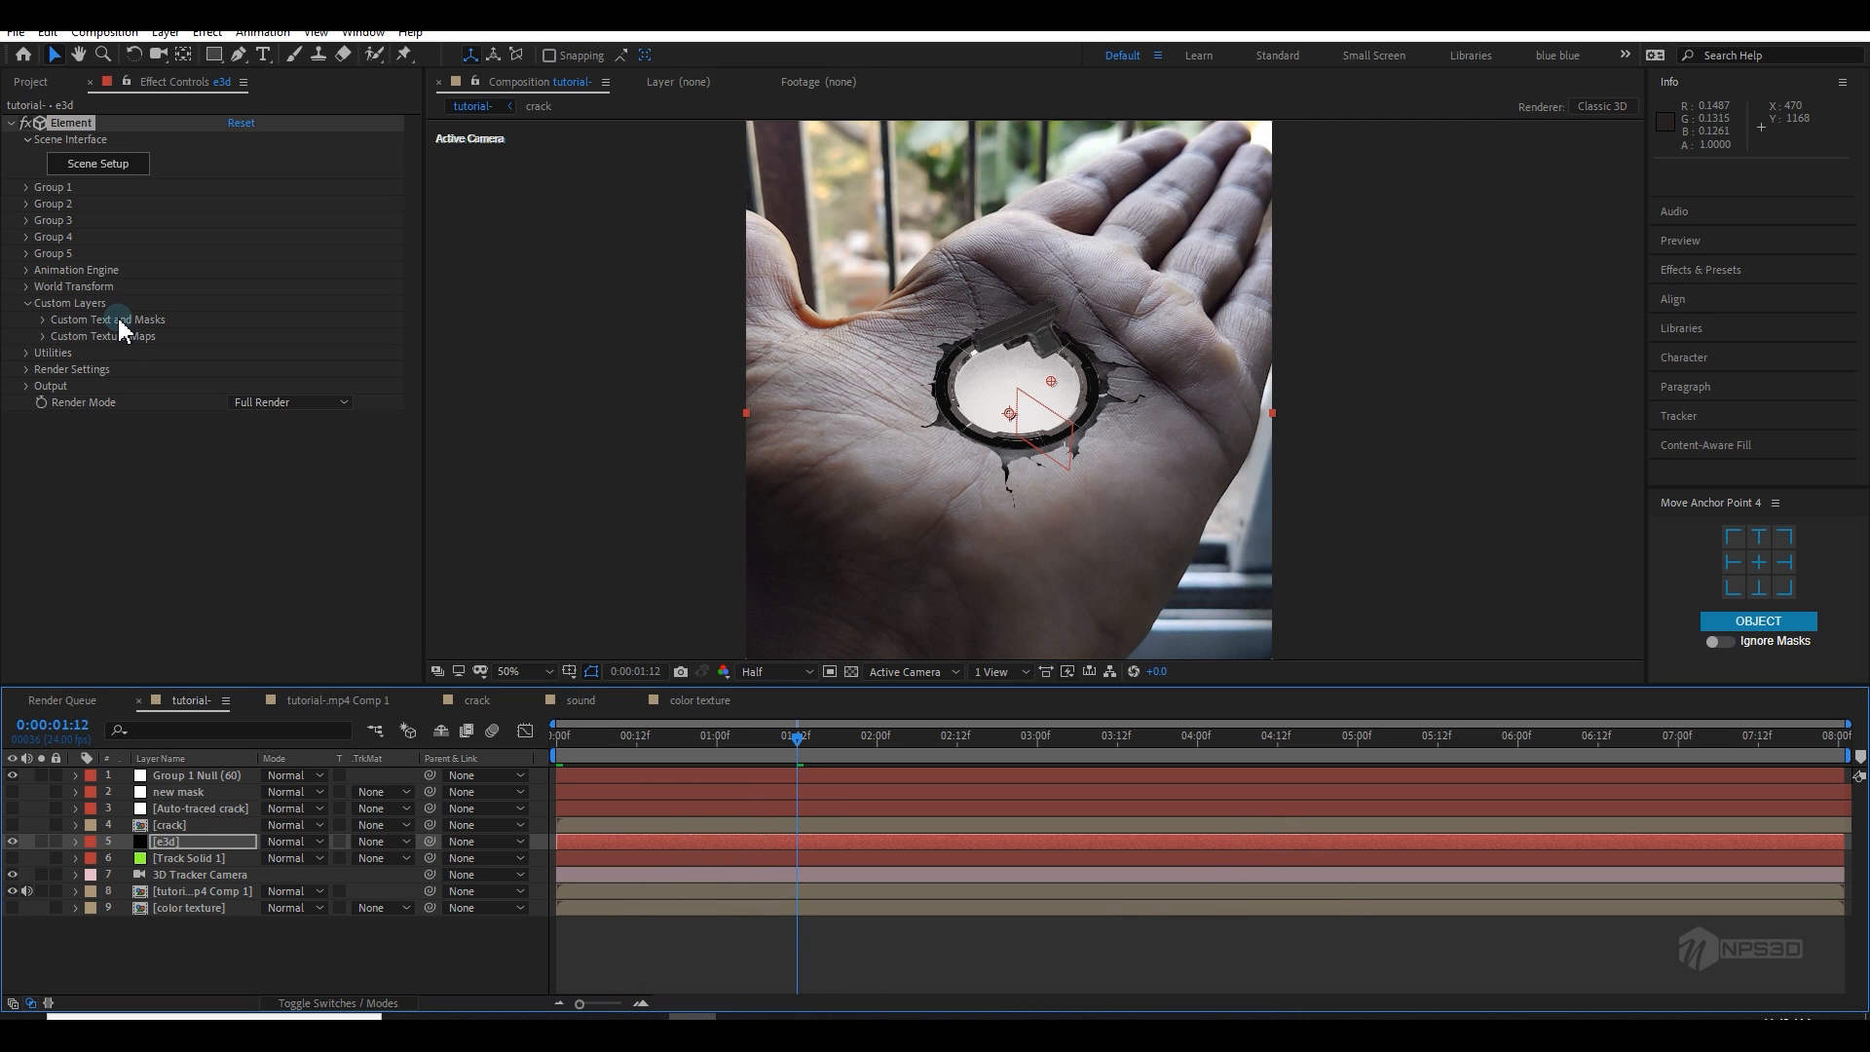
Step: Open Element's Scene Setup, collapse the compact_handgun model, and rename the Plane Model to bg
{"action": "left_click", "coordinate": [80, 165]}
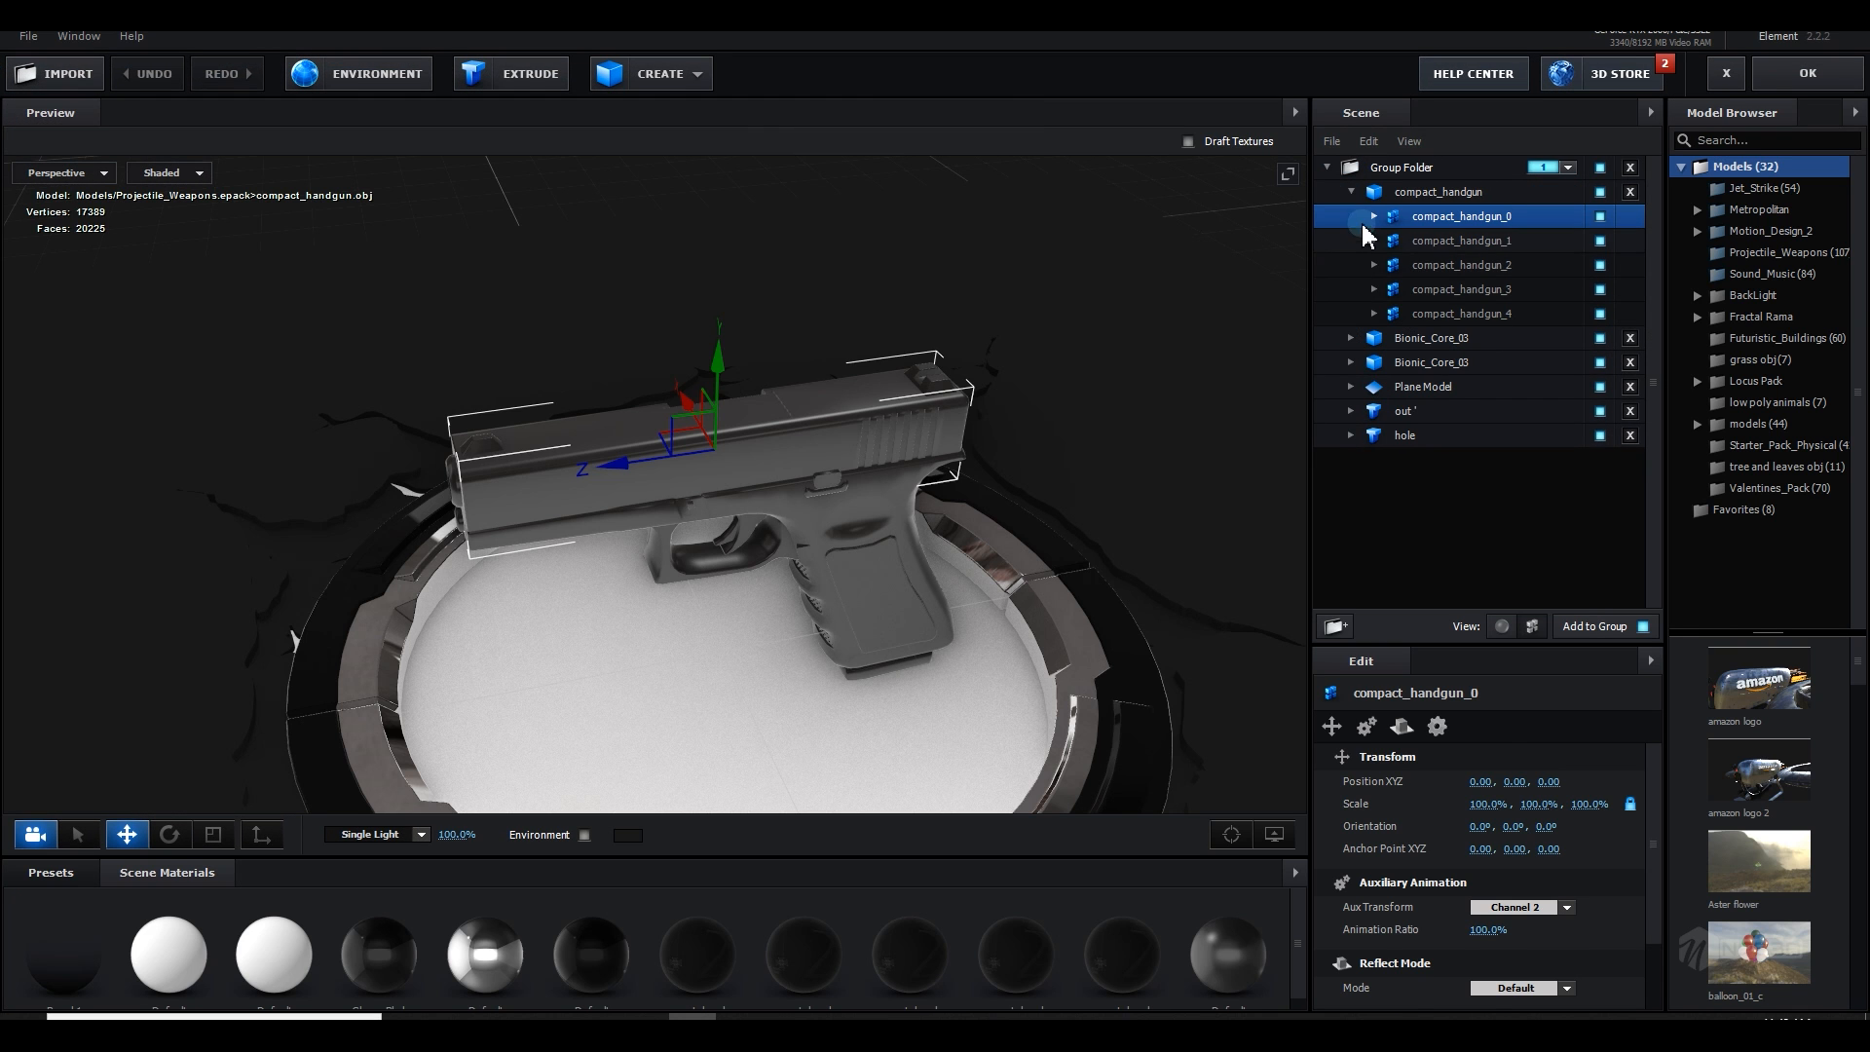
{"action": "left_click", "coordinate": [1350, 192]}
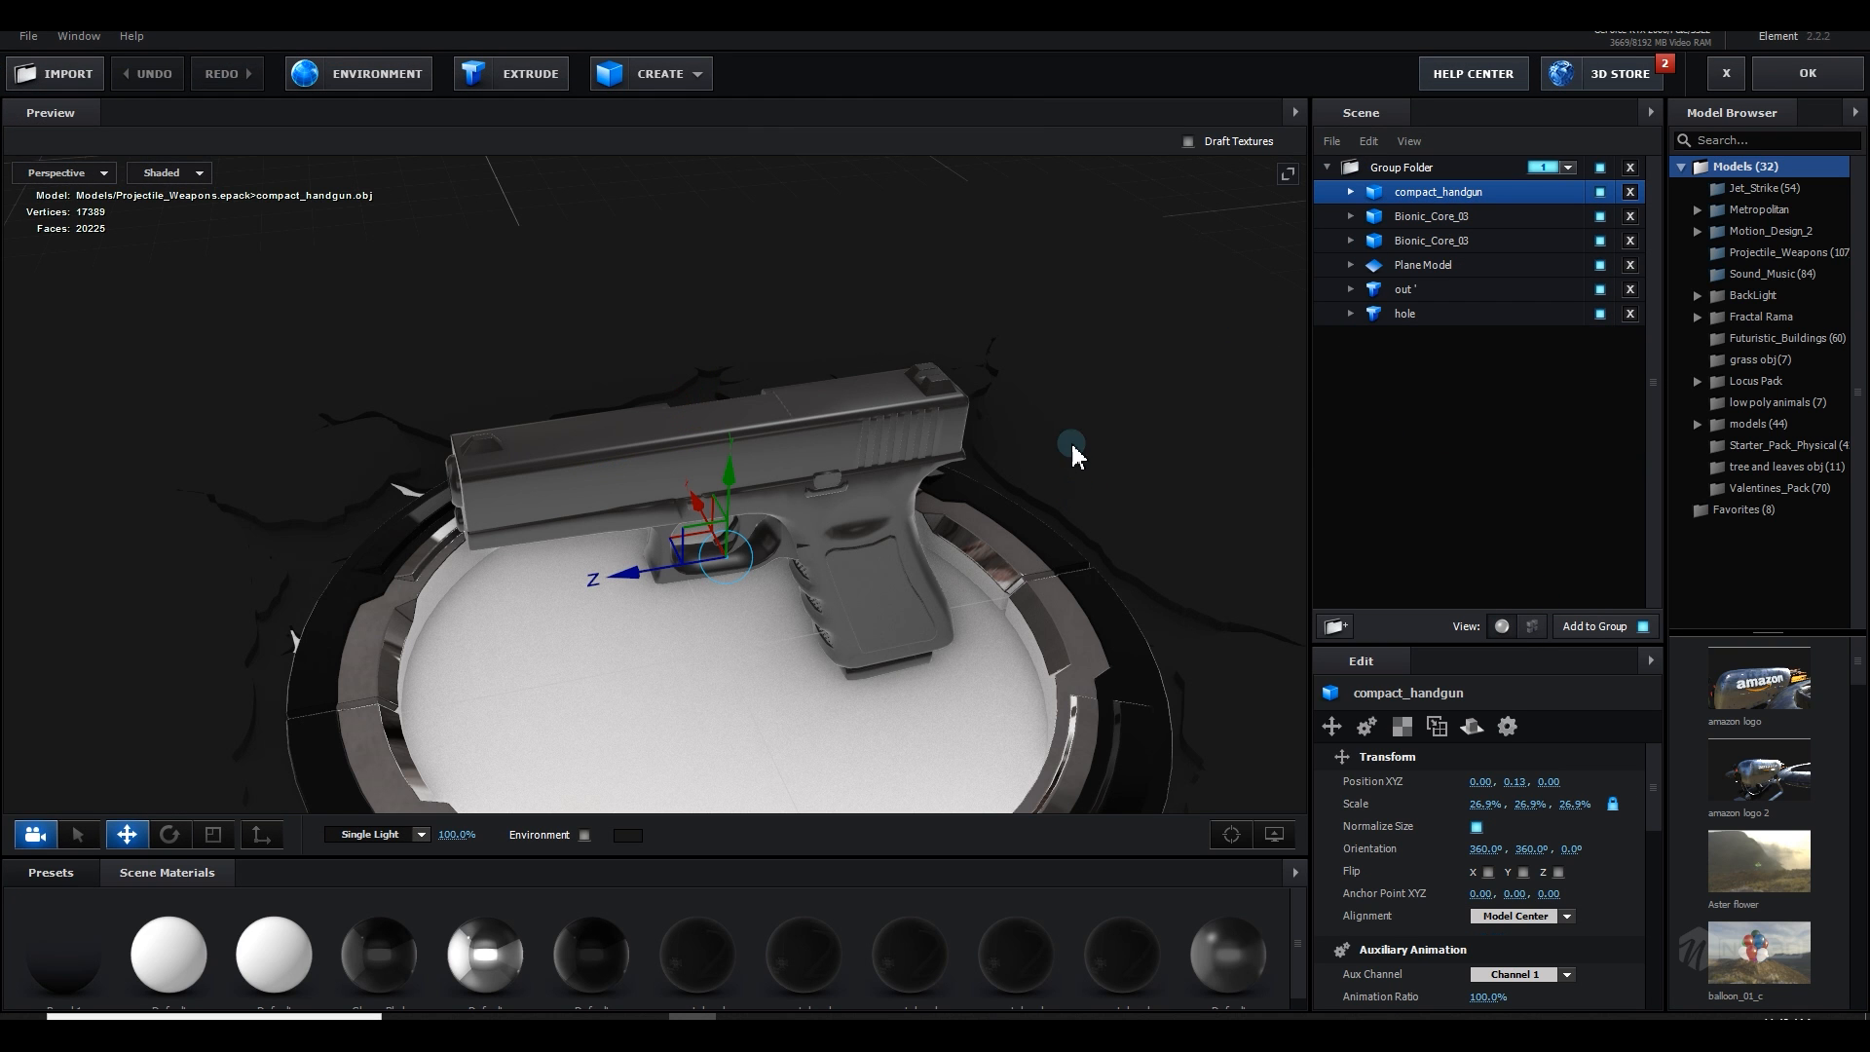
{"action": "left_click_drag", "start_coordinate": [1071, 444], "coordinate": [1080, 387]}
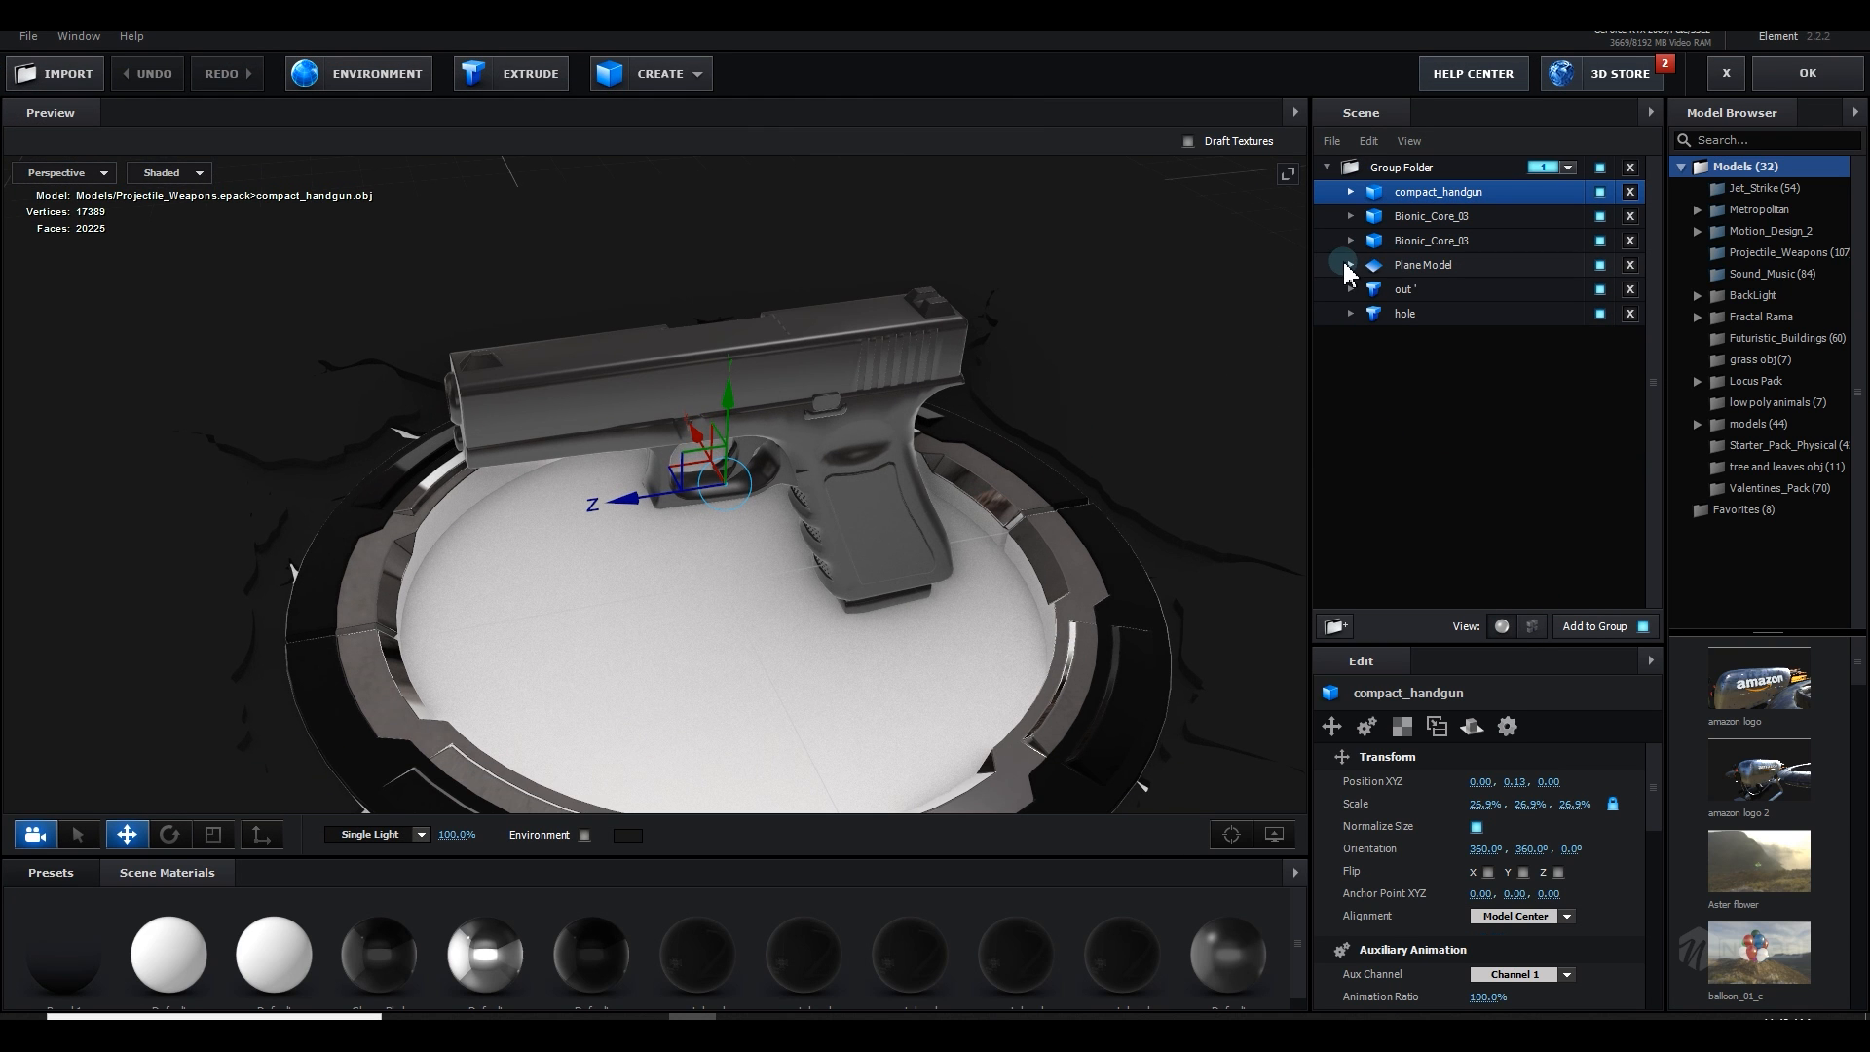
{"action": "left_click", "coordinate": [1349, 265]}
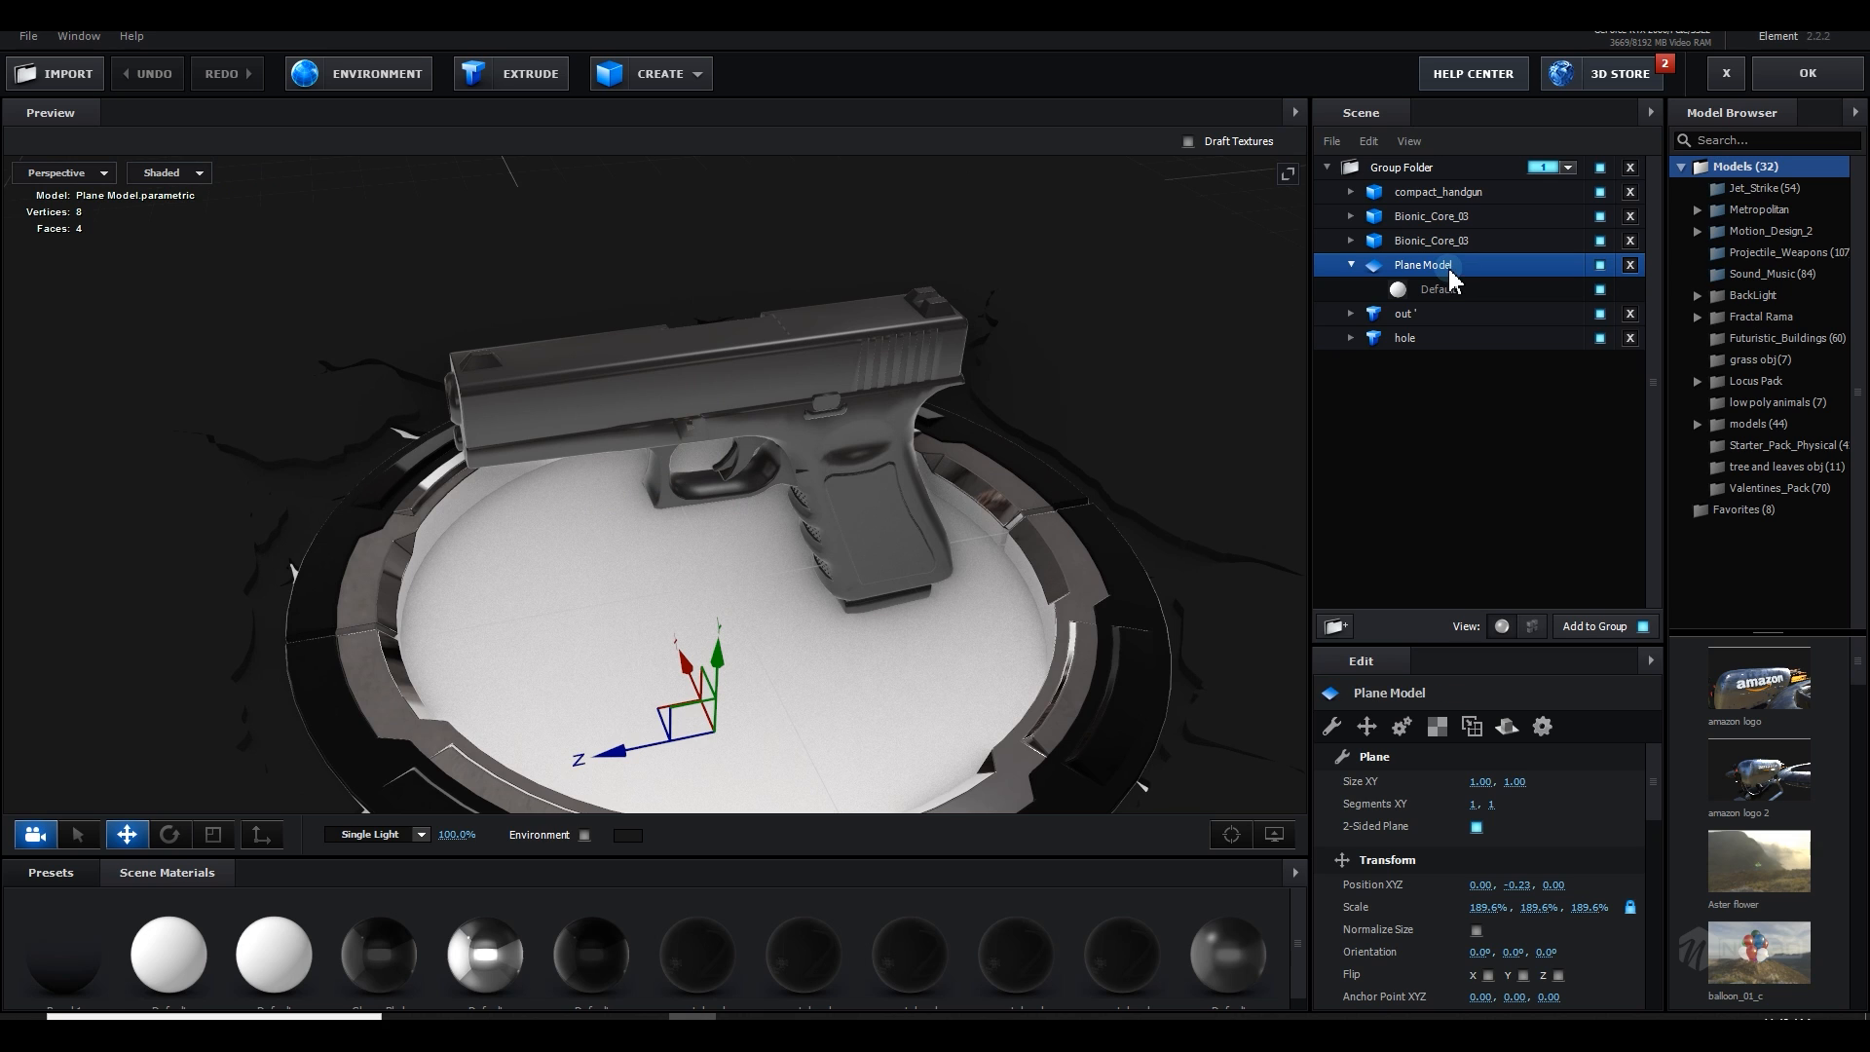
{"action": "double_click", "coordinate": [1447, 267]}
{"action": "type", "text": "bg"}
{"action": "key", "text": "Return"}
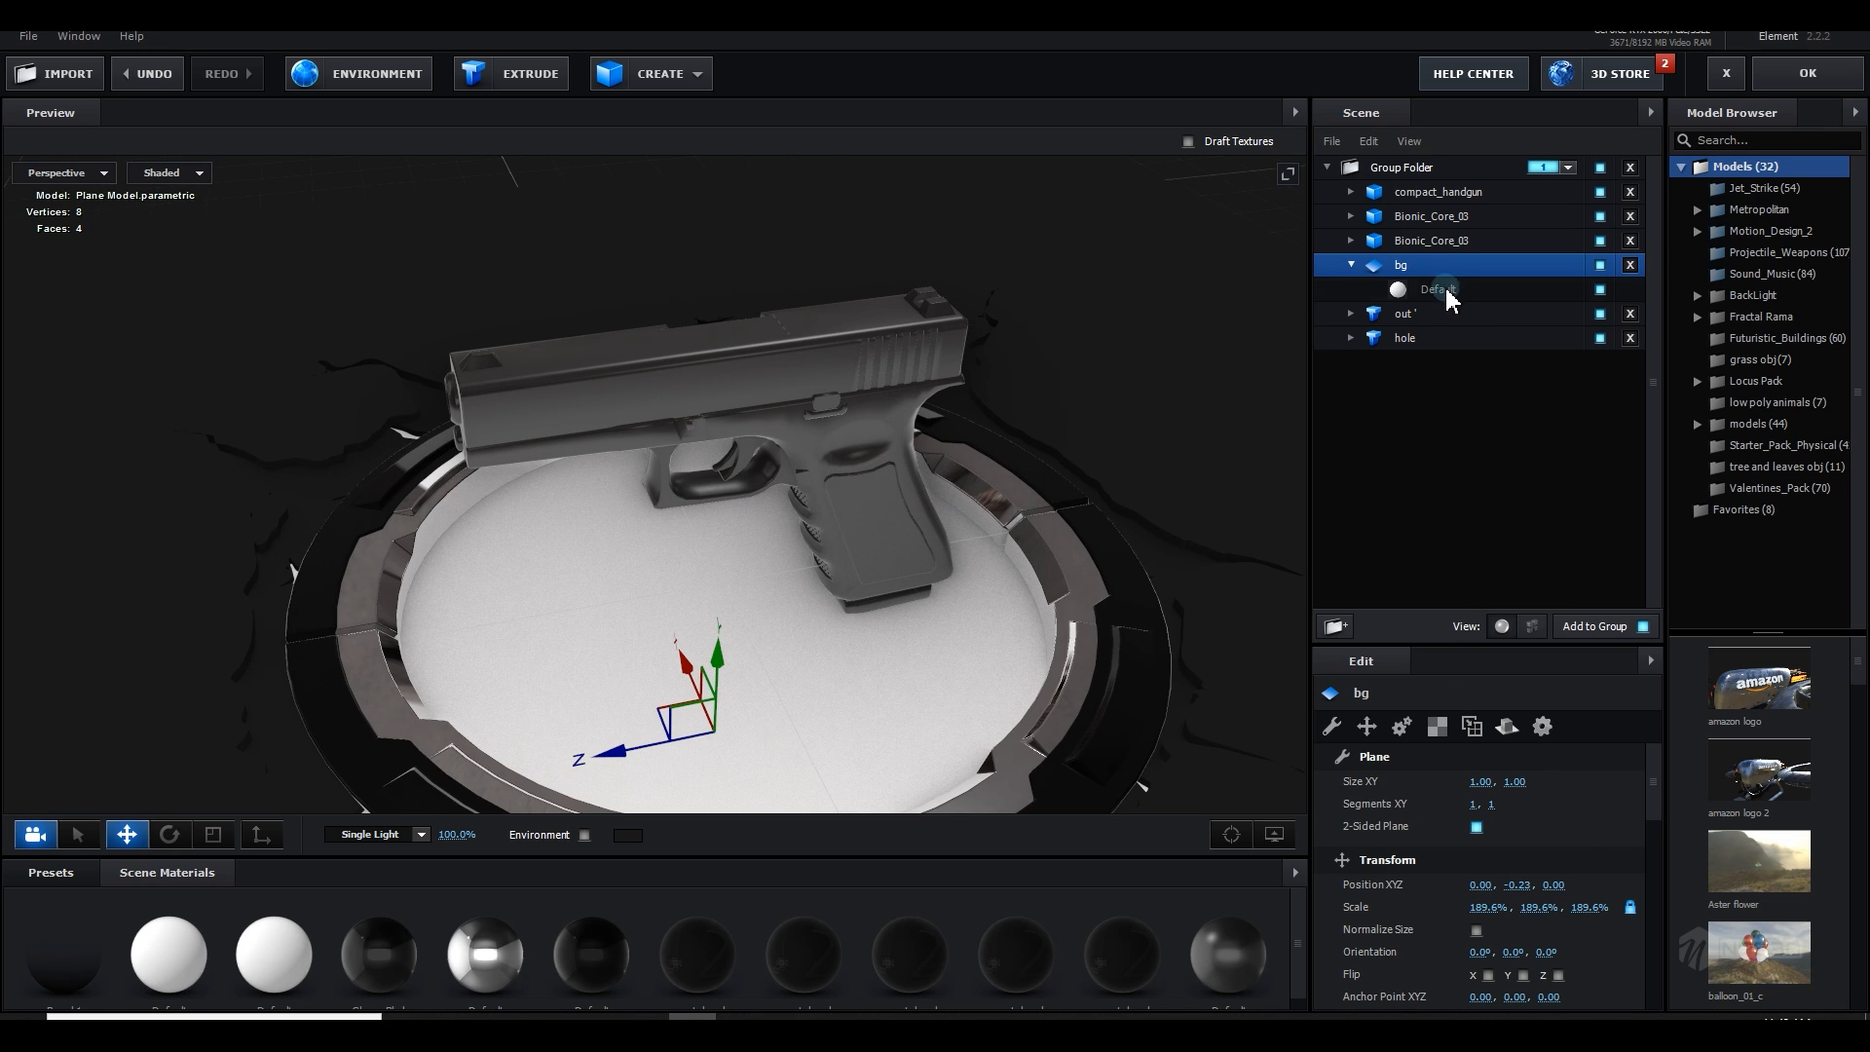
Step: Load Custom Layer 1 as the Diffuse texture of the bg plane's Default material
{"action": "left_click", "coordinate": [1446, 294]}
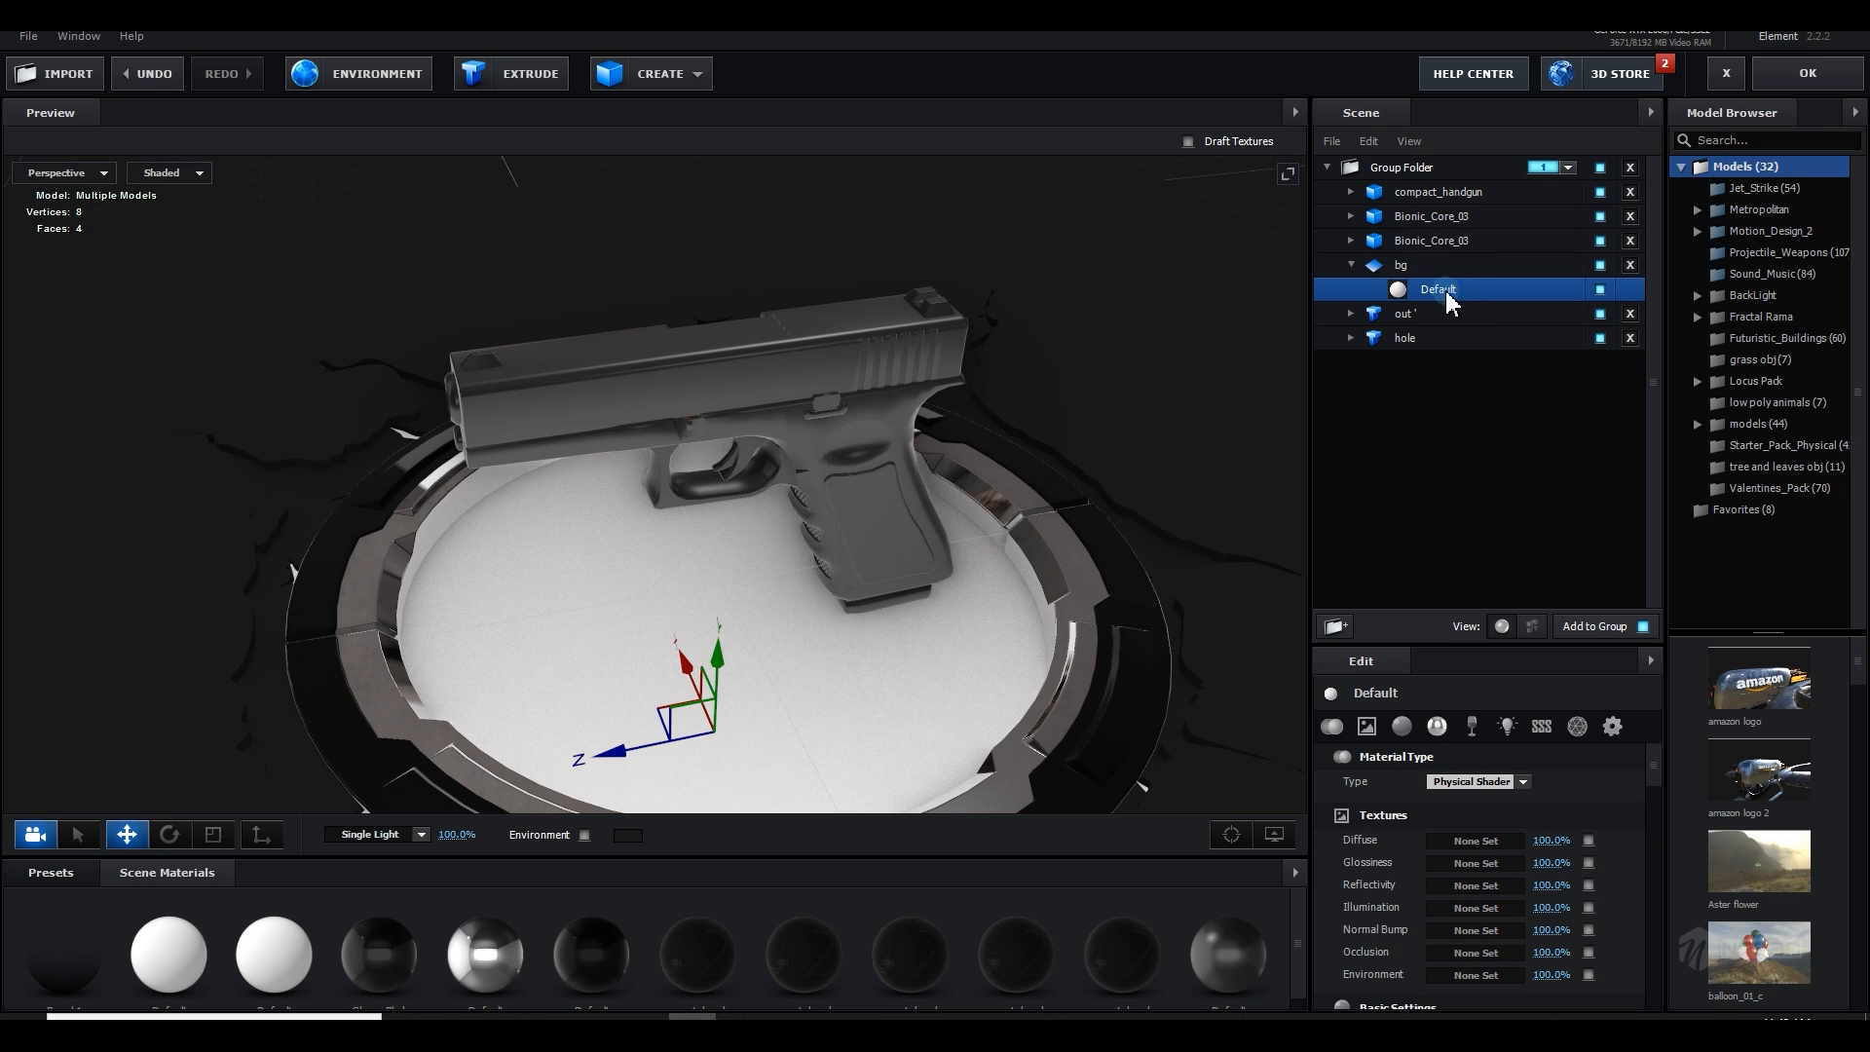
{"action": "left_click", "coordinate": [1477, 844]}
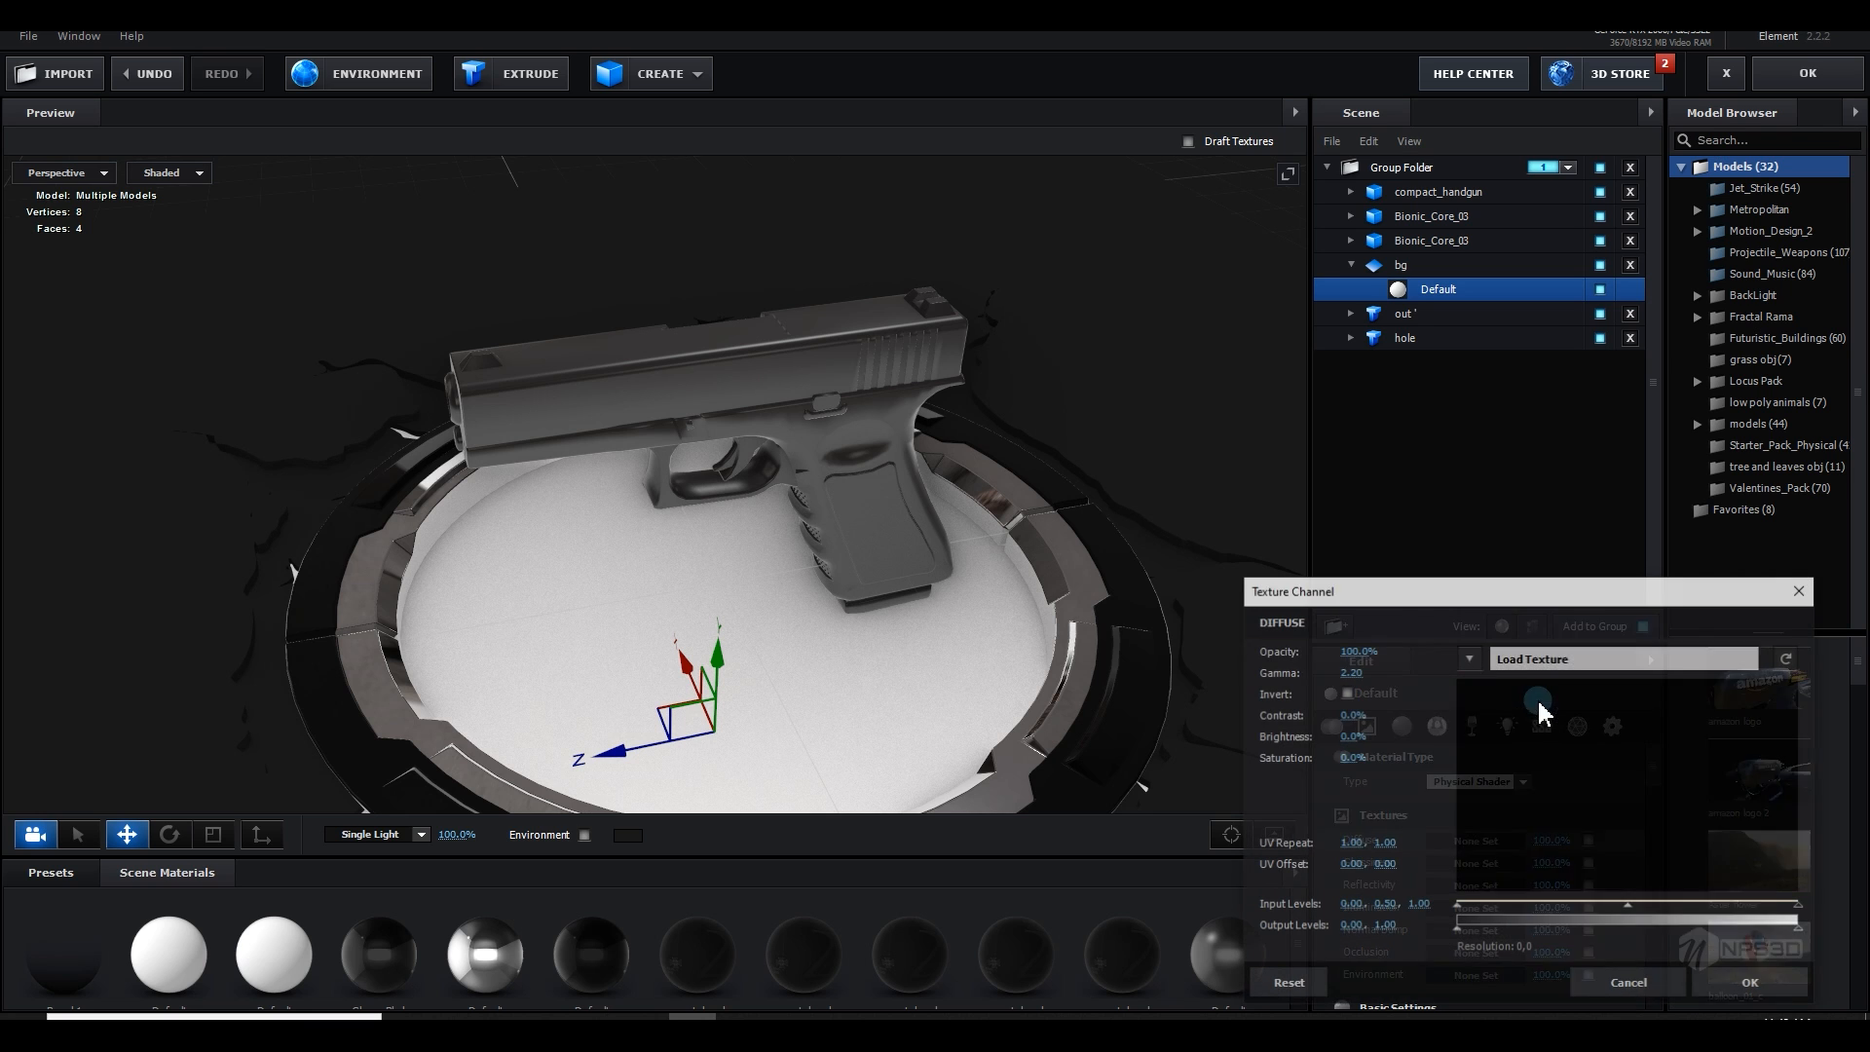
{"action": "left_click", "coordinate": [1469, 659]}
{"action": "left_click", "coordinate": [1531, 697]}
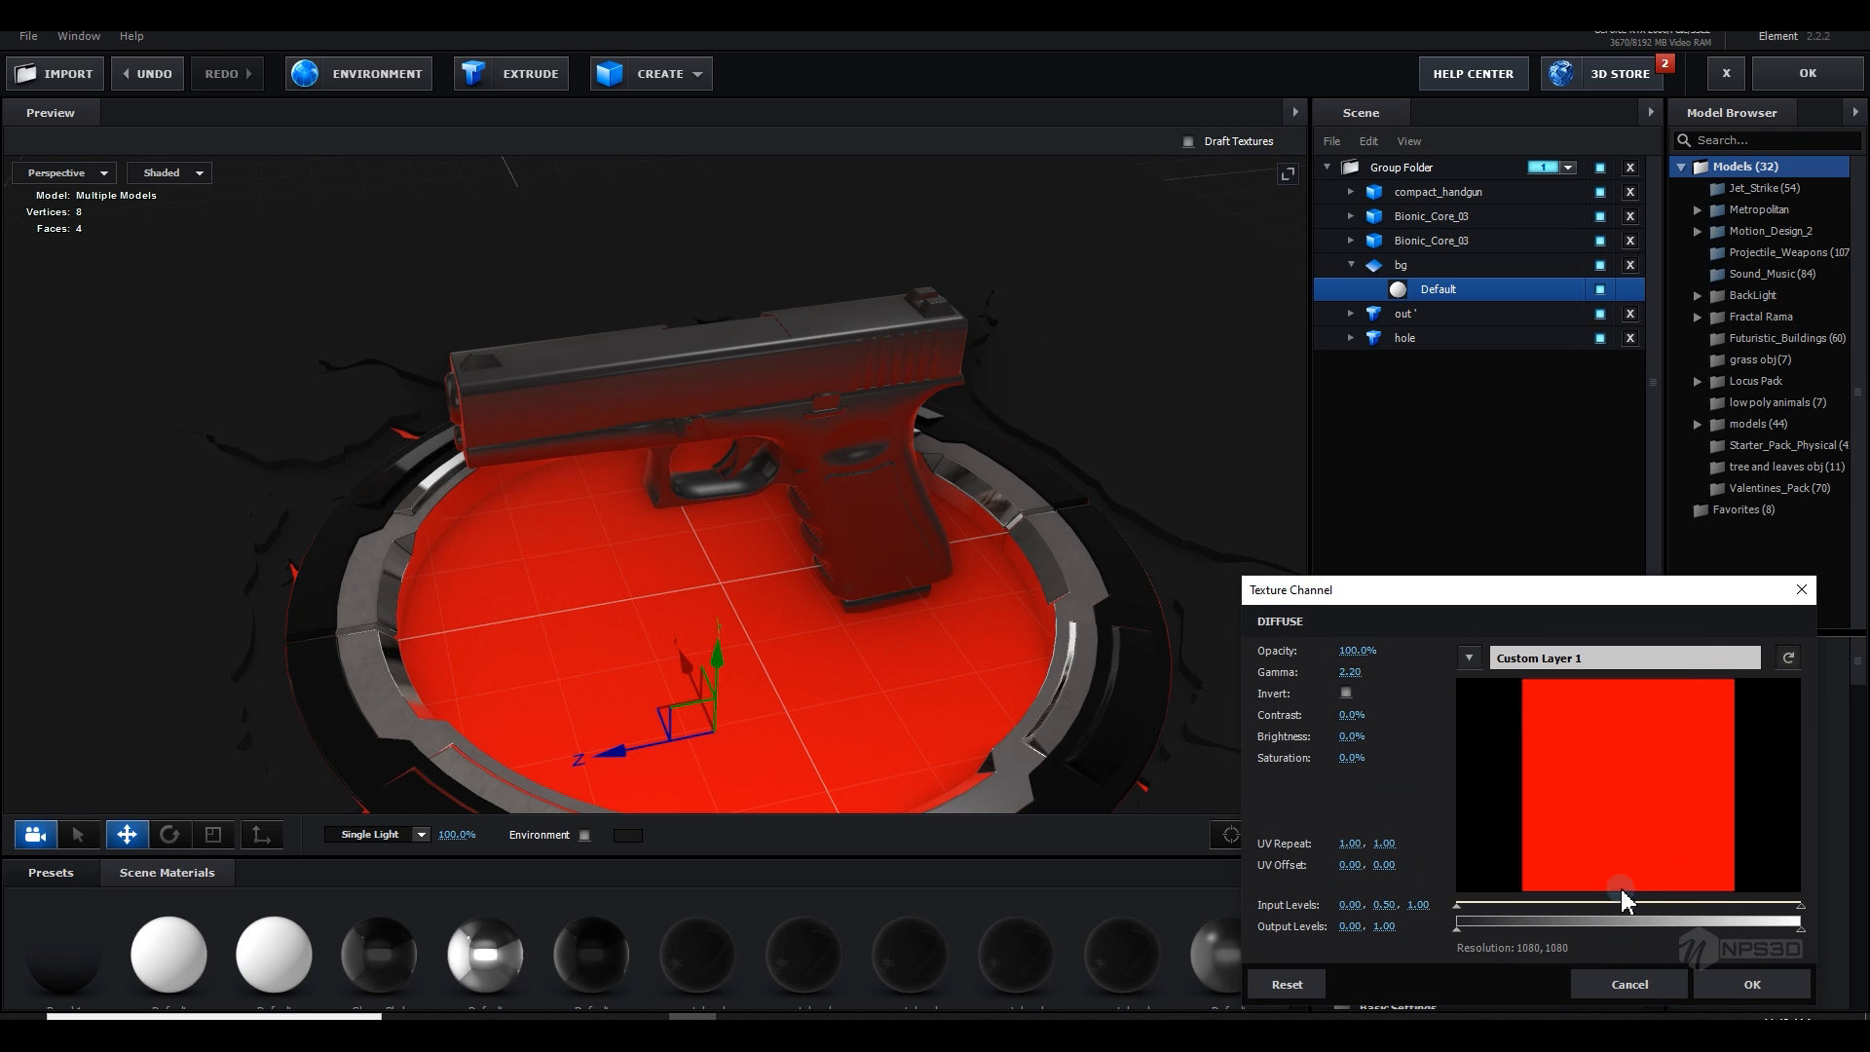
{"action": "left_click", "coordinate": [1746, 984]}
Step: Make the bg material's illumination use the diffuse color, with Intensity 187% and Fresnel 0.63
{"action": "scroll", "coordinate": [1398, 896], "scroll_direction": "down", "scroll_amount": 5}
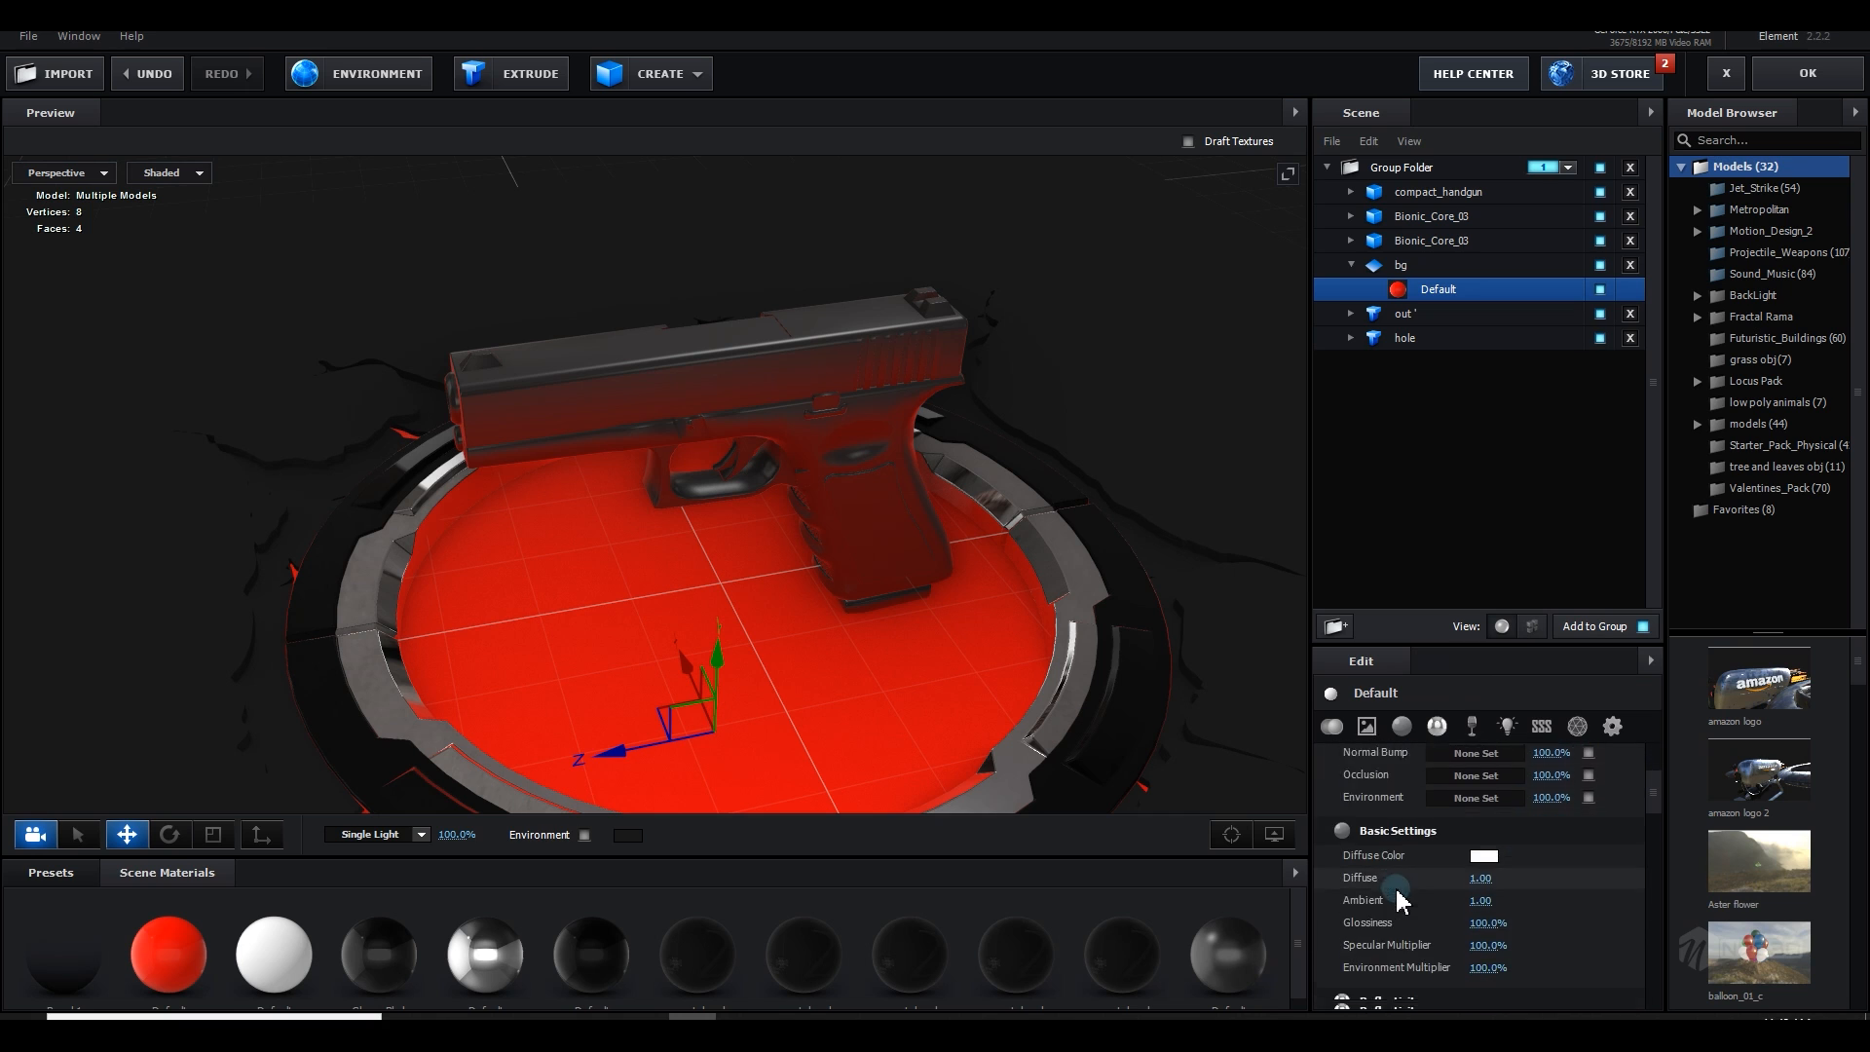
{"action": "scroll", "coordinate": [1399, 896], "scroll_direction": "down", "scroll_amount": 3}
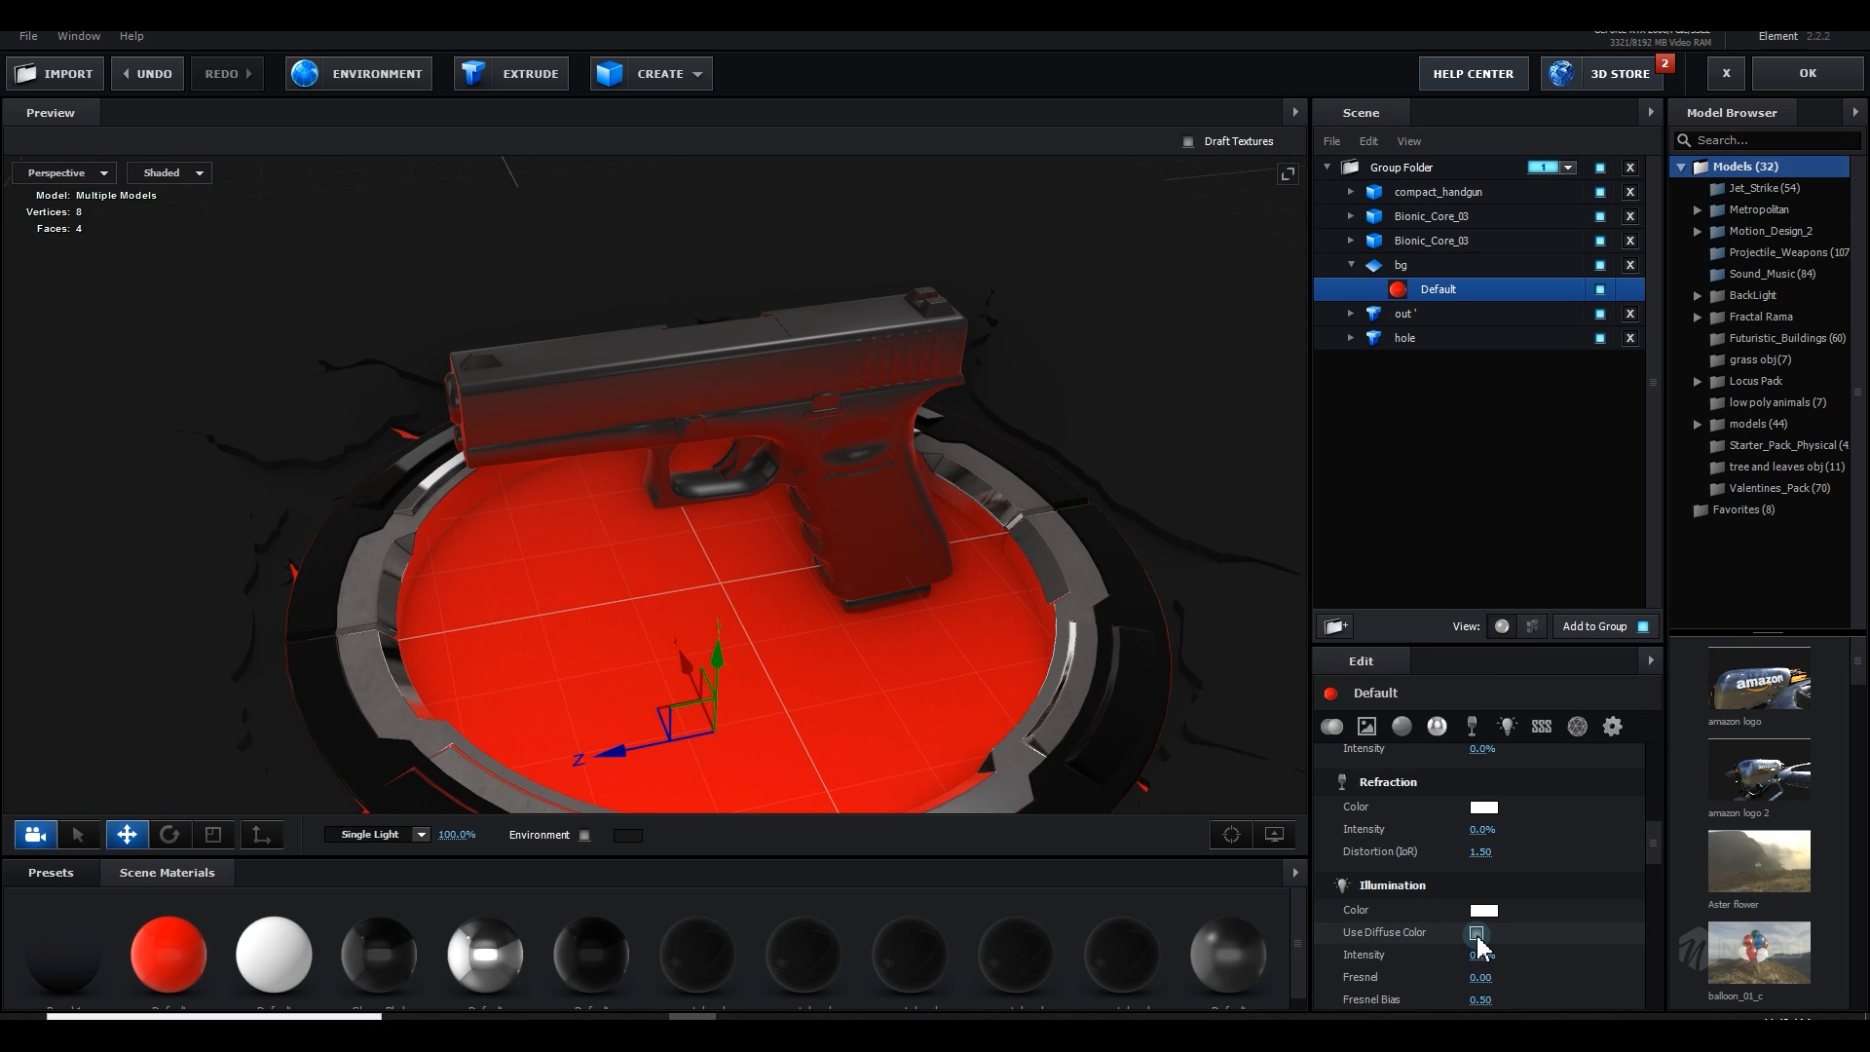
{"action": "left_click_drag", "start_coordinate": [1490, 960], "coordinate": [1659, 945]}
{"action": "left_click_drag", "start_coordinate": [1482, 977], "coordinate": [1537, 973]}
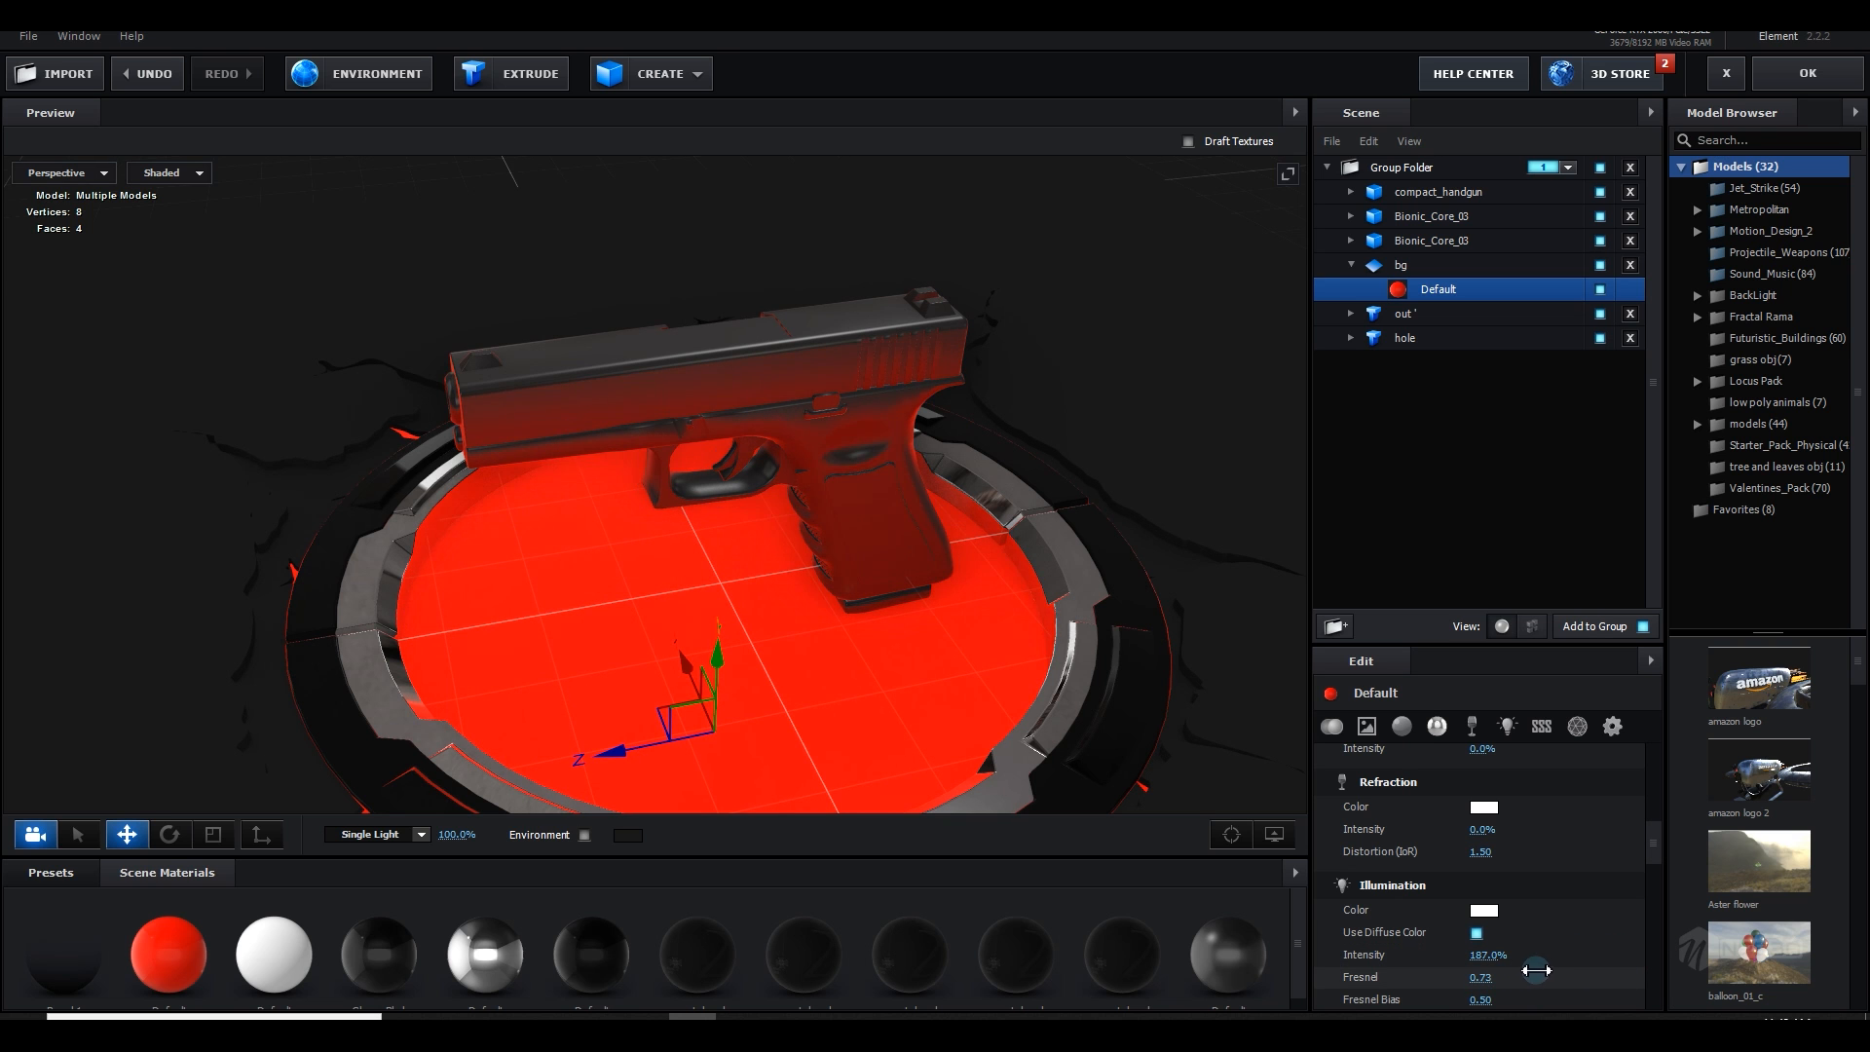
{"action": "scroll", "coordinate": [1013, 550], "scroll_direction": "down", "scroll_amount": 3}
{"action": "left_click_drag", "start_coordinate": [1013, 553], "coordinate": [958, 628]}
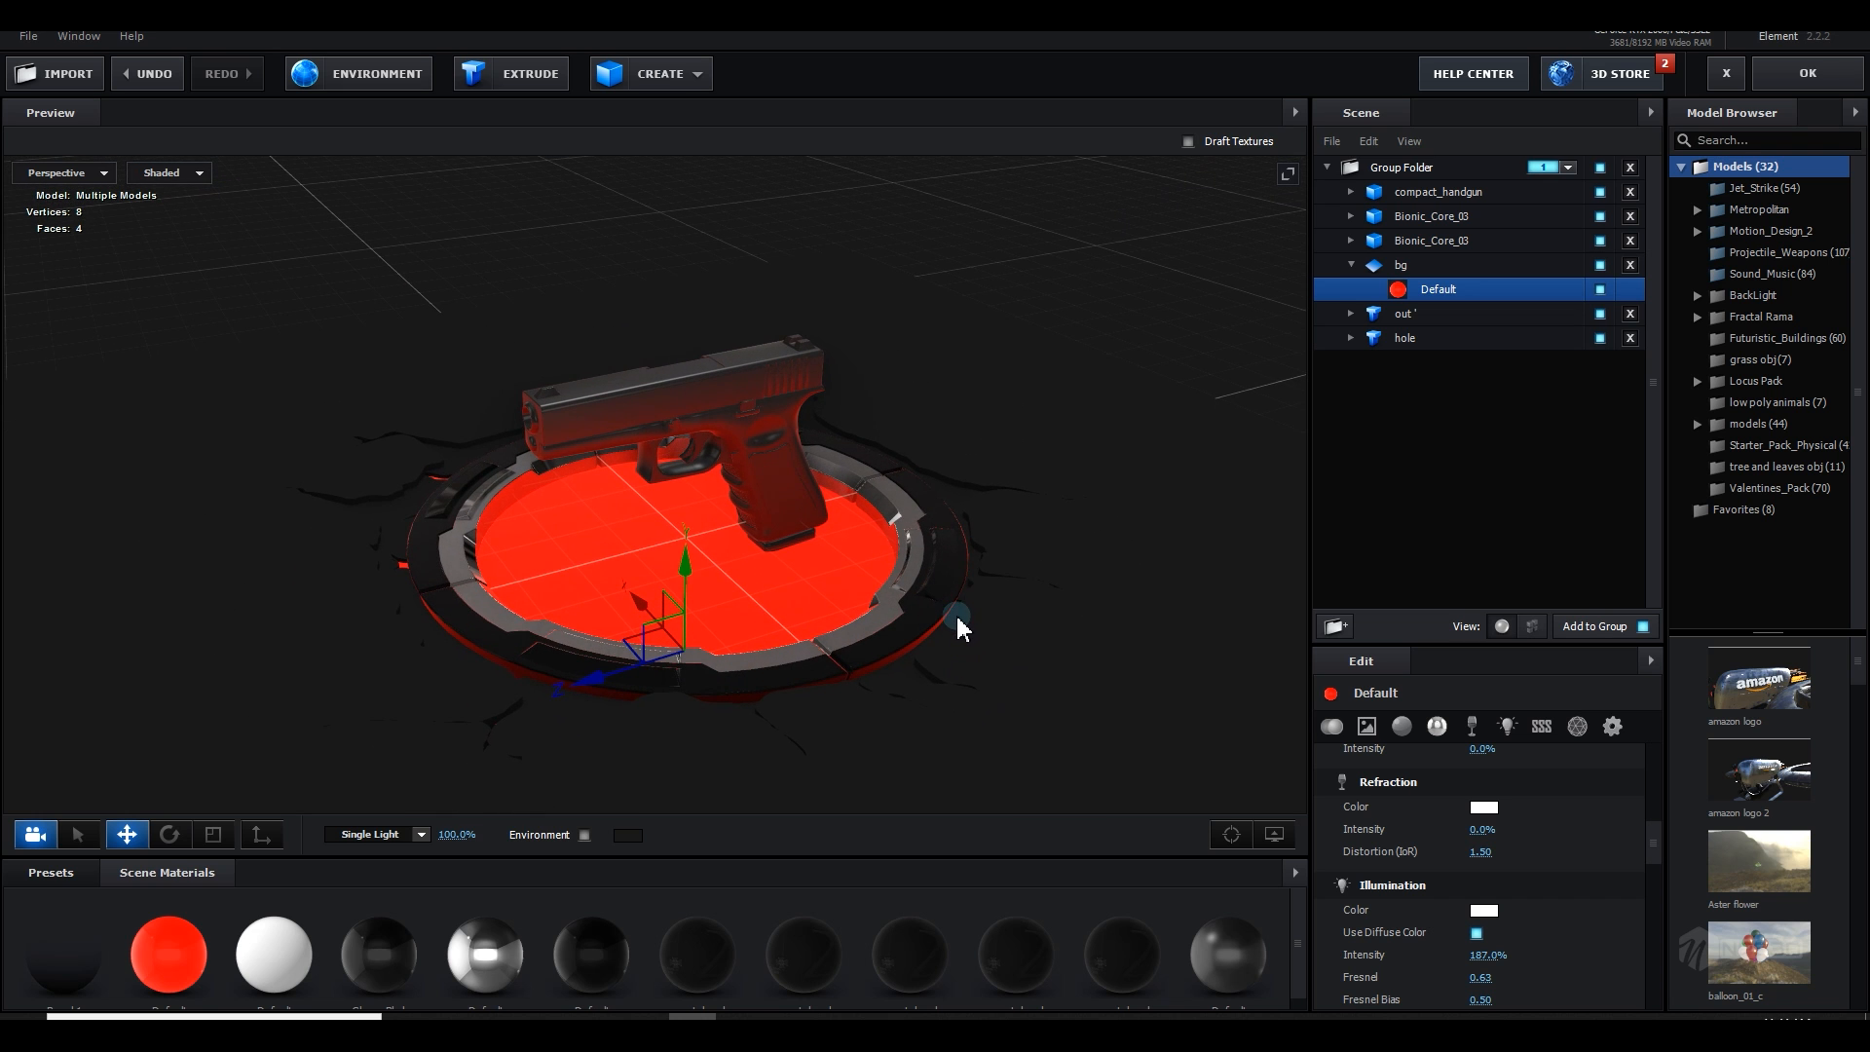
Step: Set the Reflect Mode of the out ' and hole extrusions to Spherical
{"action": "left_click", "coordinate": [1403, 314]}
{"action": "left_click", "coordinate": [1542, 726]}
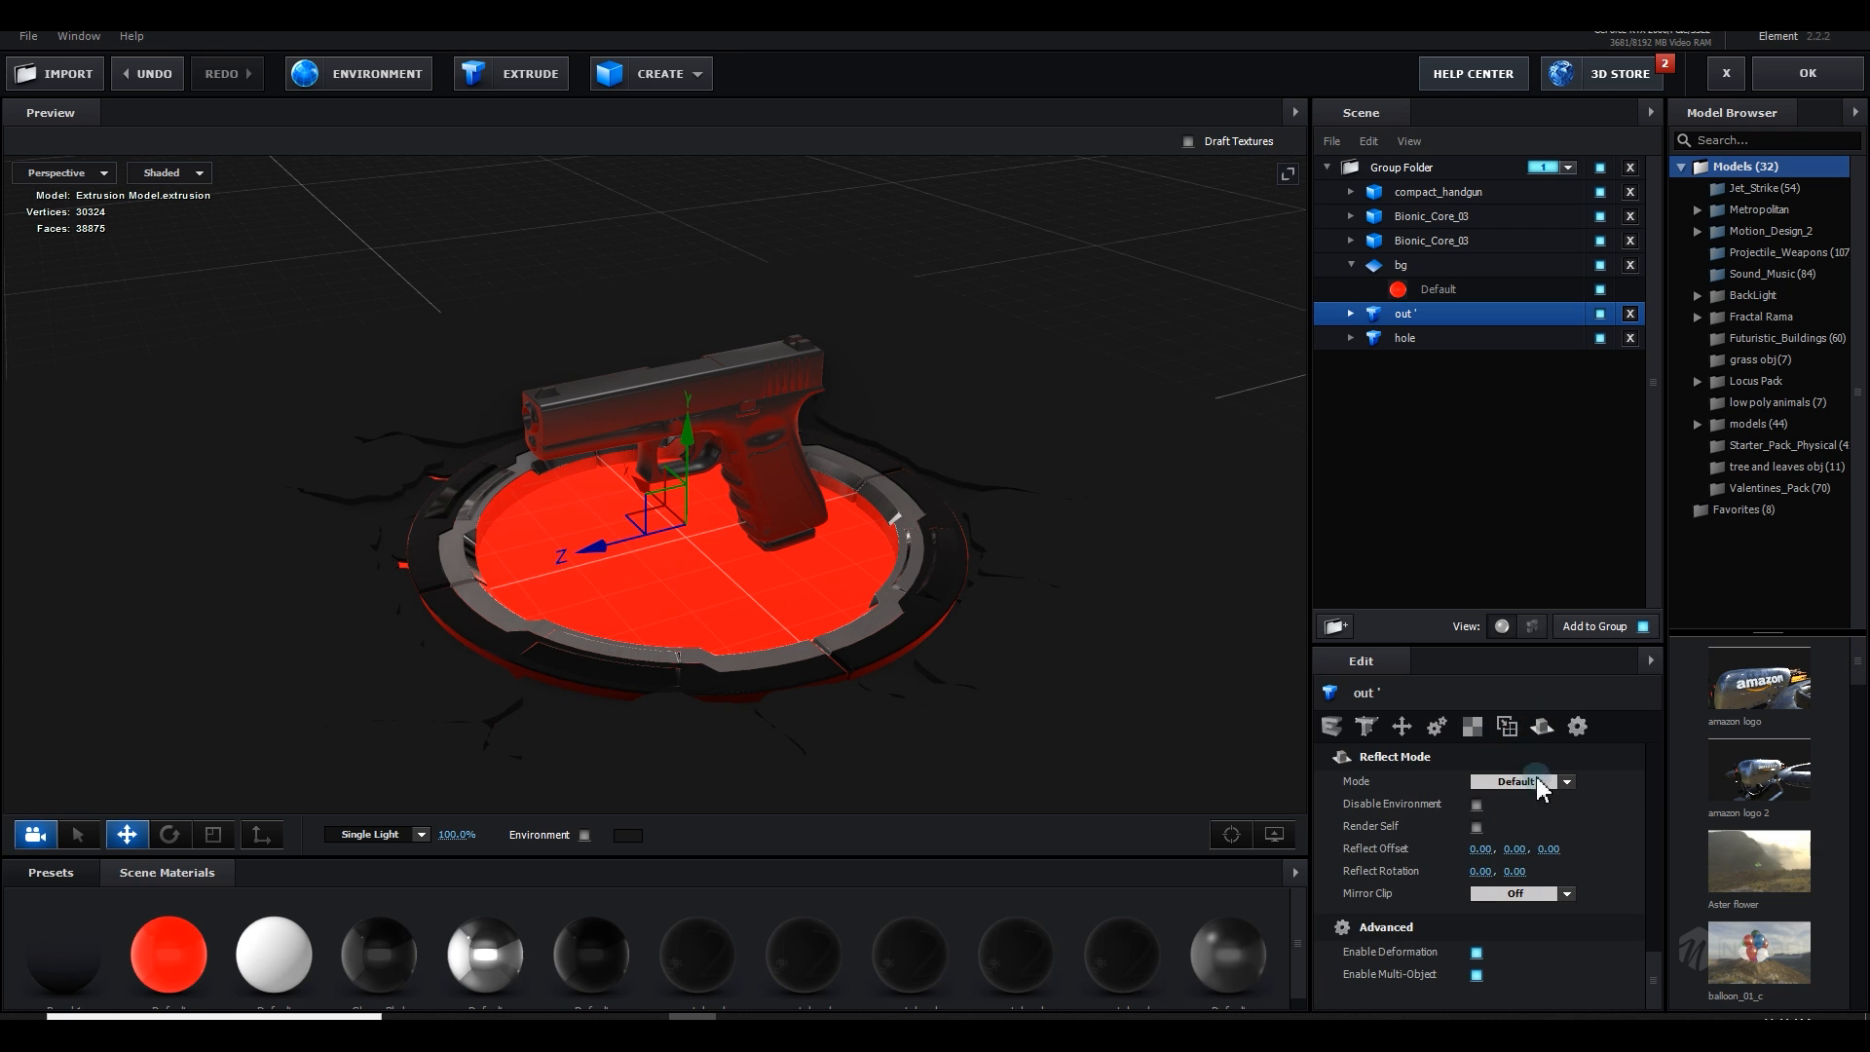
{"action": "left_click", "coordinate": [1519, 781]}
{"action": "left_click", "coordinate": [1527, 851]}
{"action": "left_click", "coordinate": [1455, 339]}
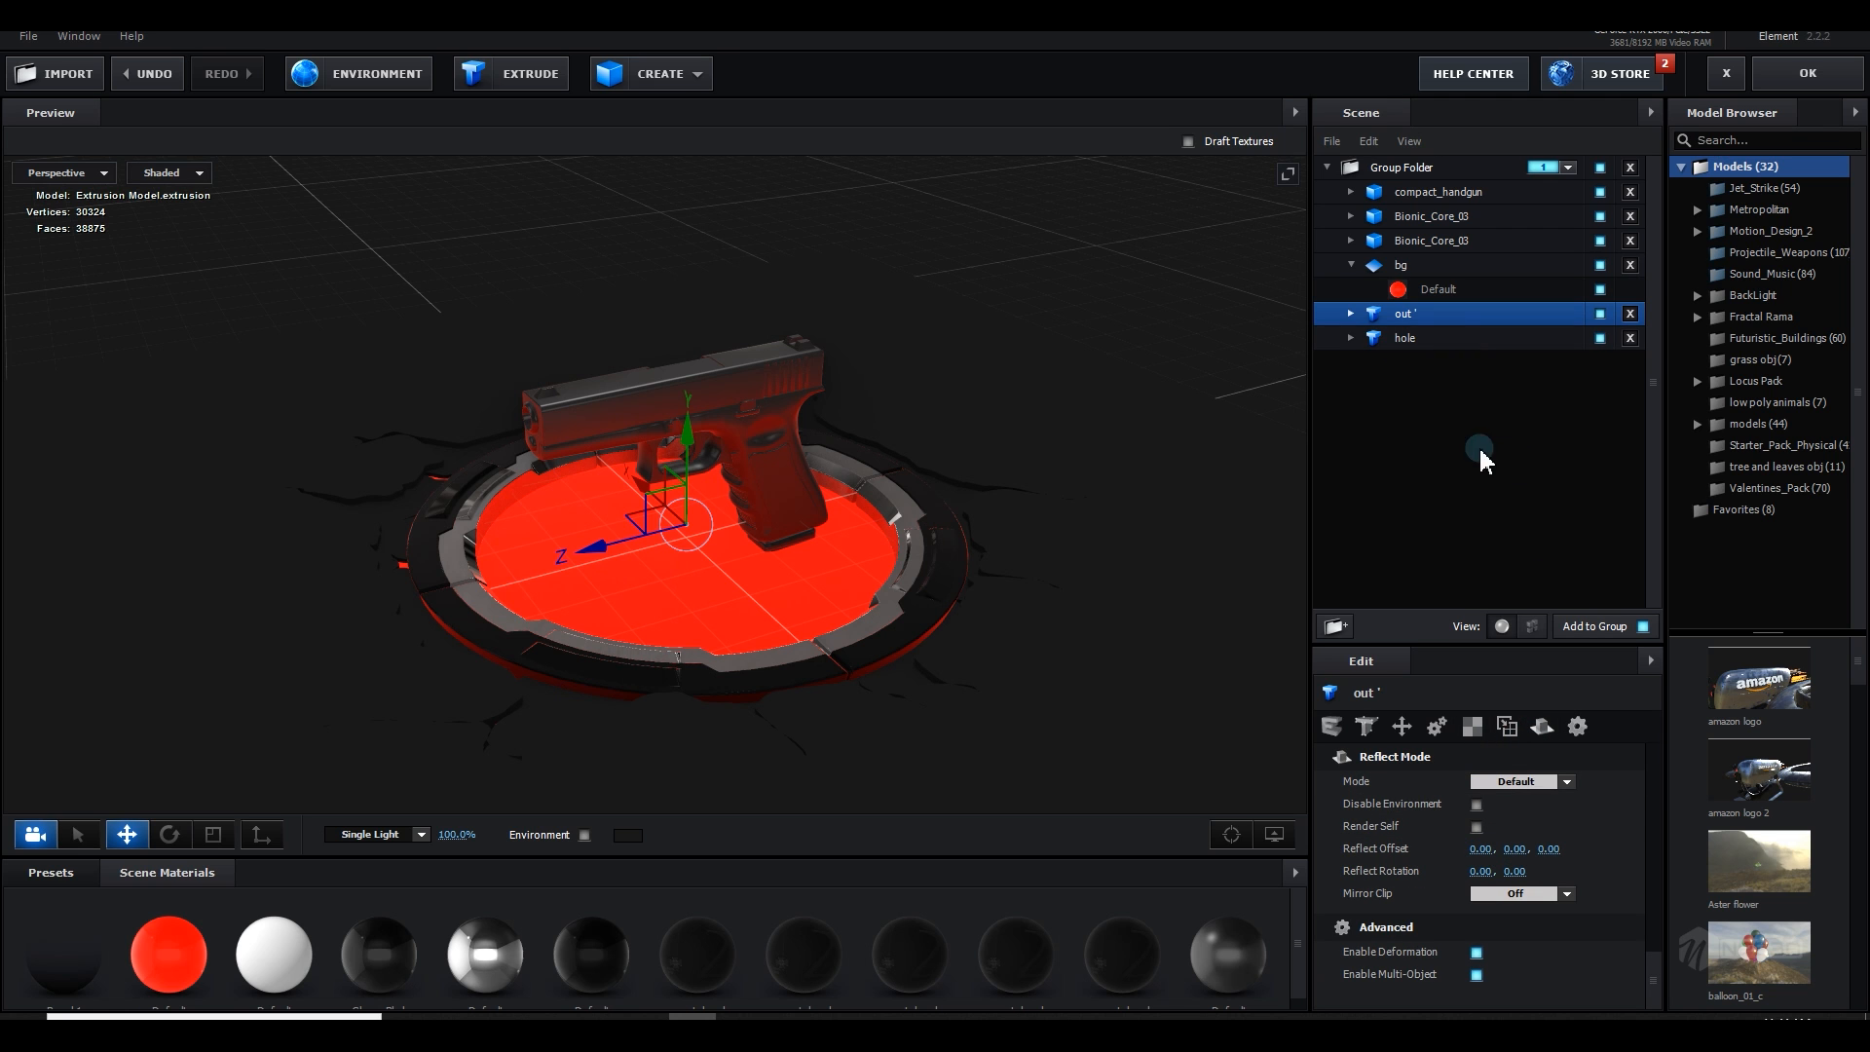
{"action": "left_click", "coordinate": [1549, 782]}
{"action": "left_click", "coordinate": [1529, 849]}
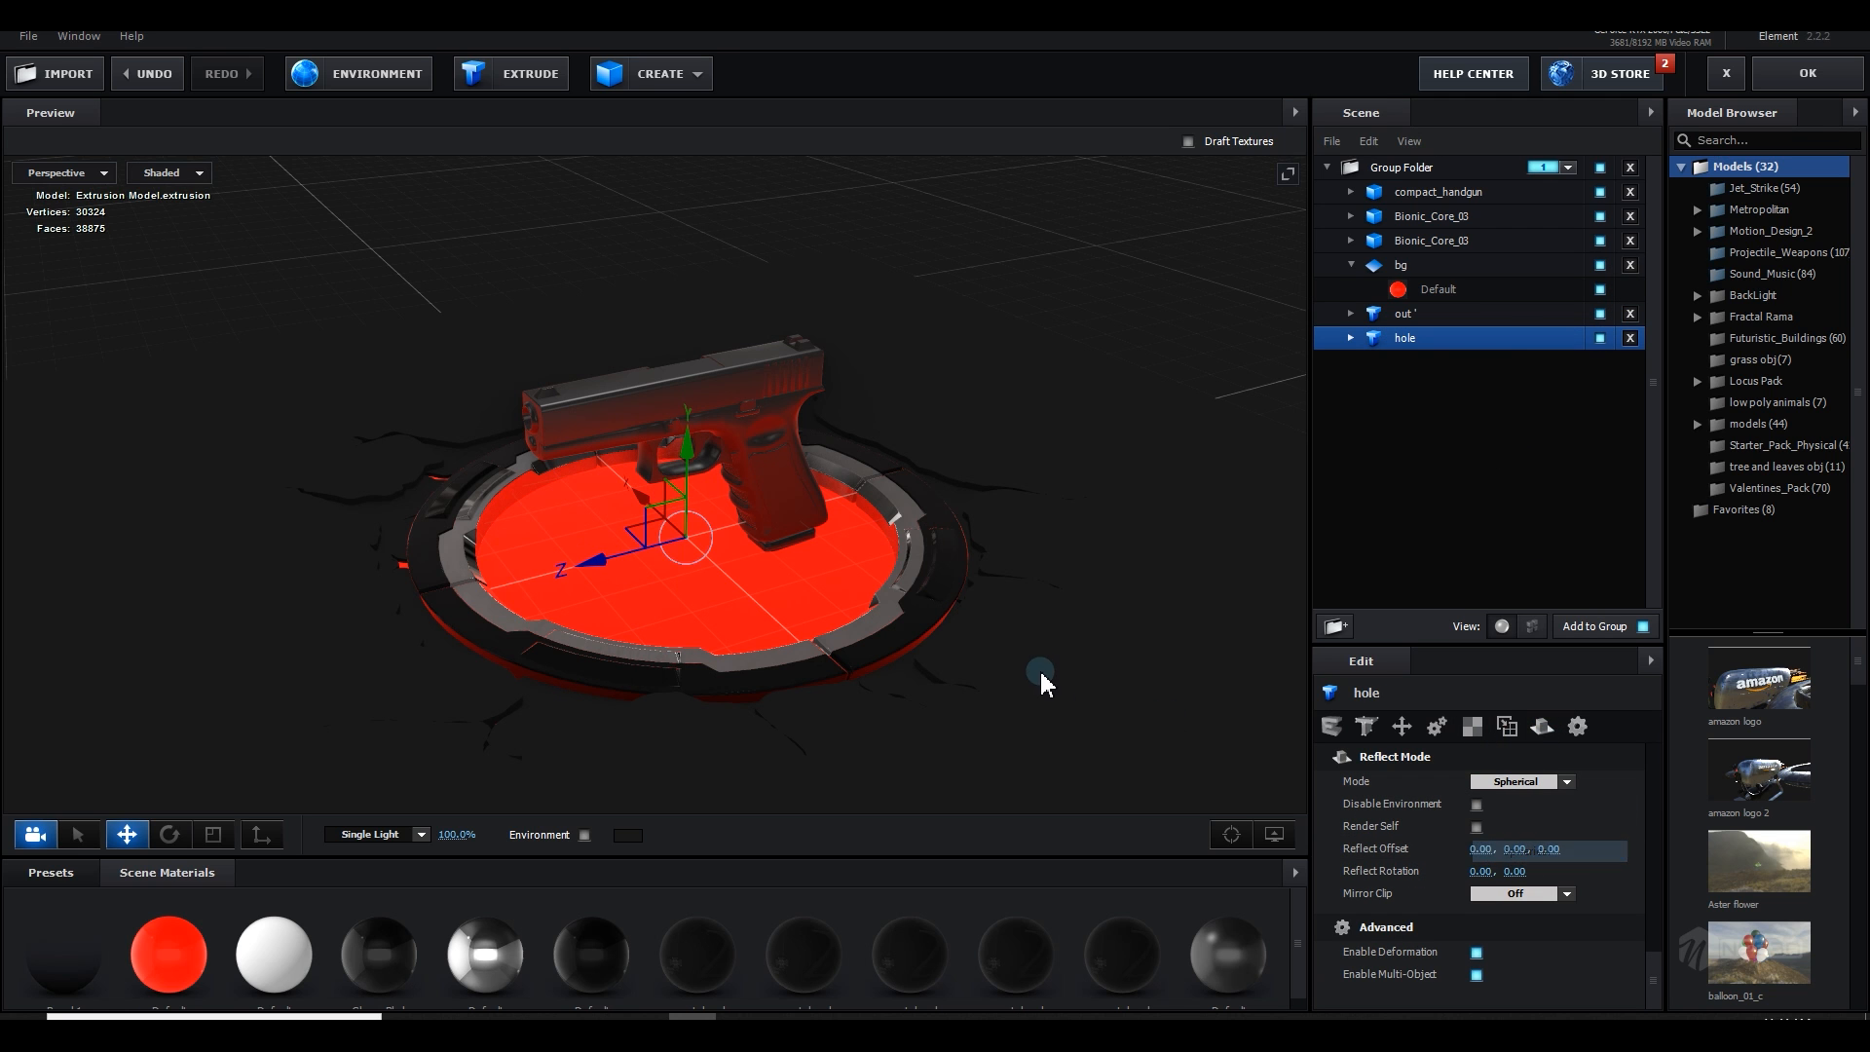
{"action": "left_click_drag", "start_coordinate": [1038, 669], "coordinate": [1065, 696]}
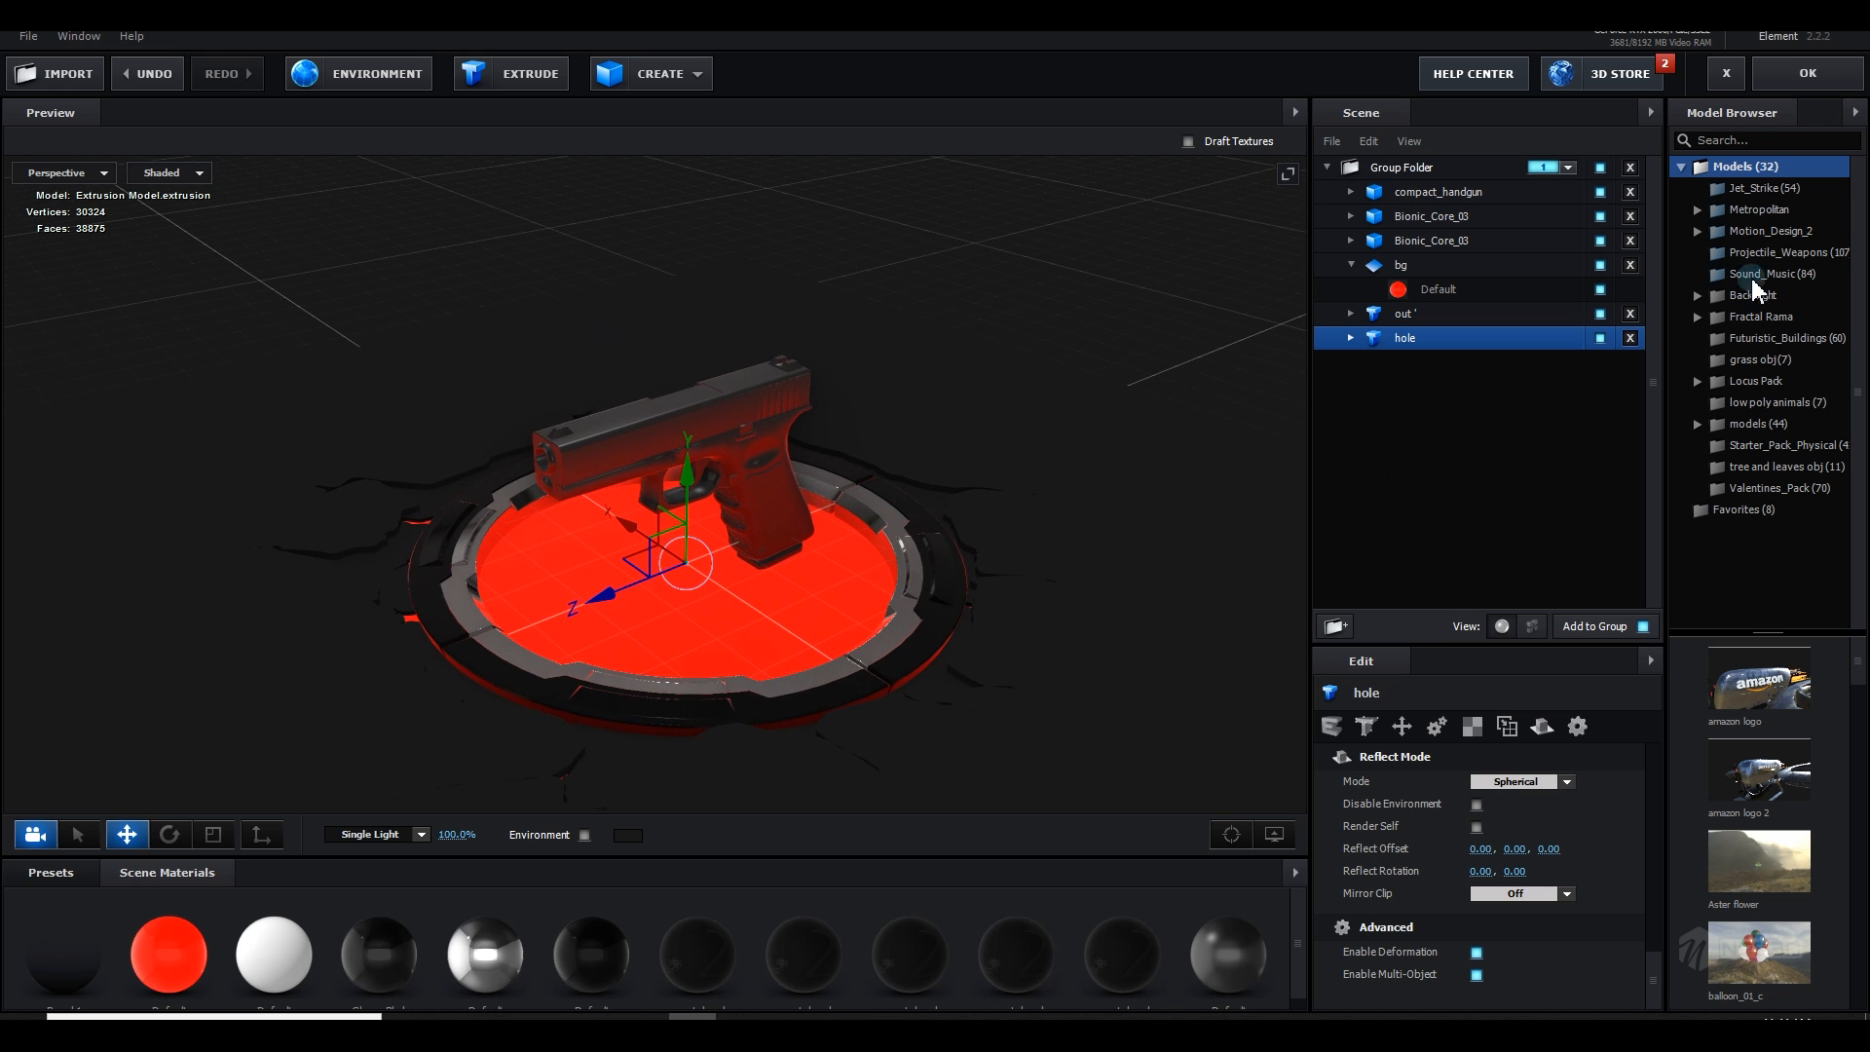
Step: Apply the Element scene changes and check the red background in the composition up close at 0:00:01:14
{"action": "left_click", "coordinate": [1810, 74]}
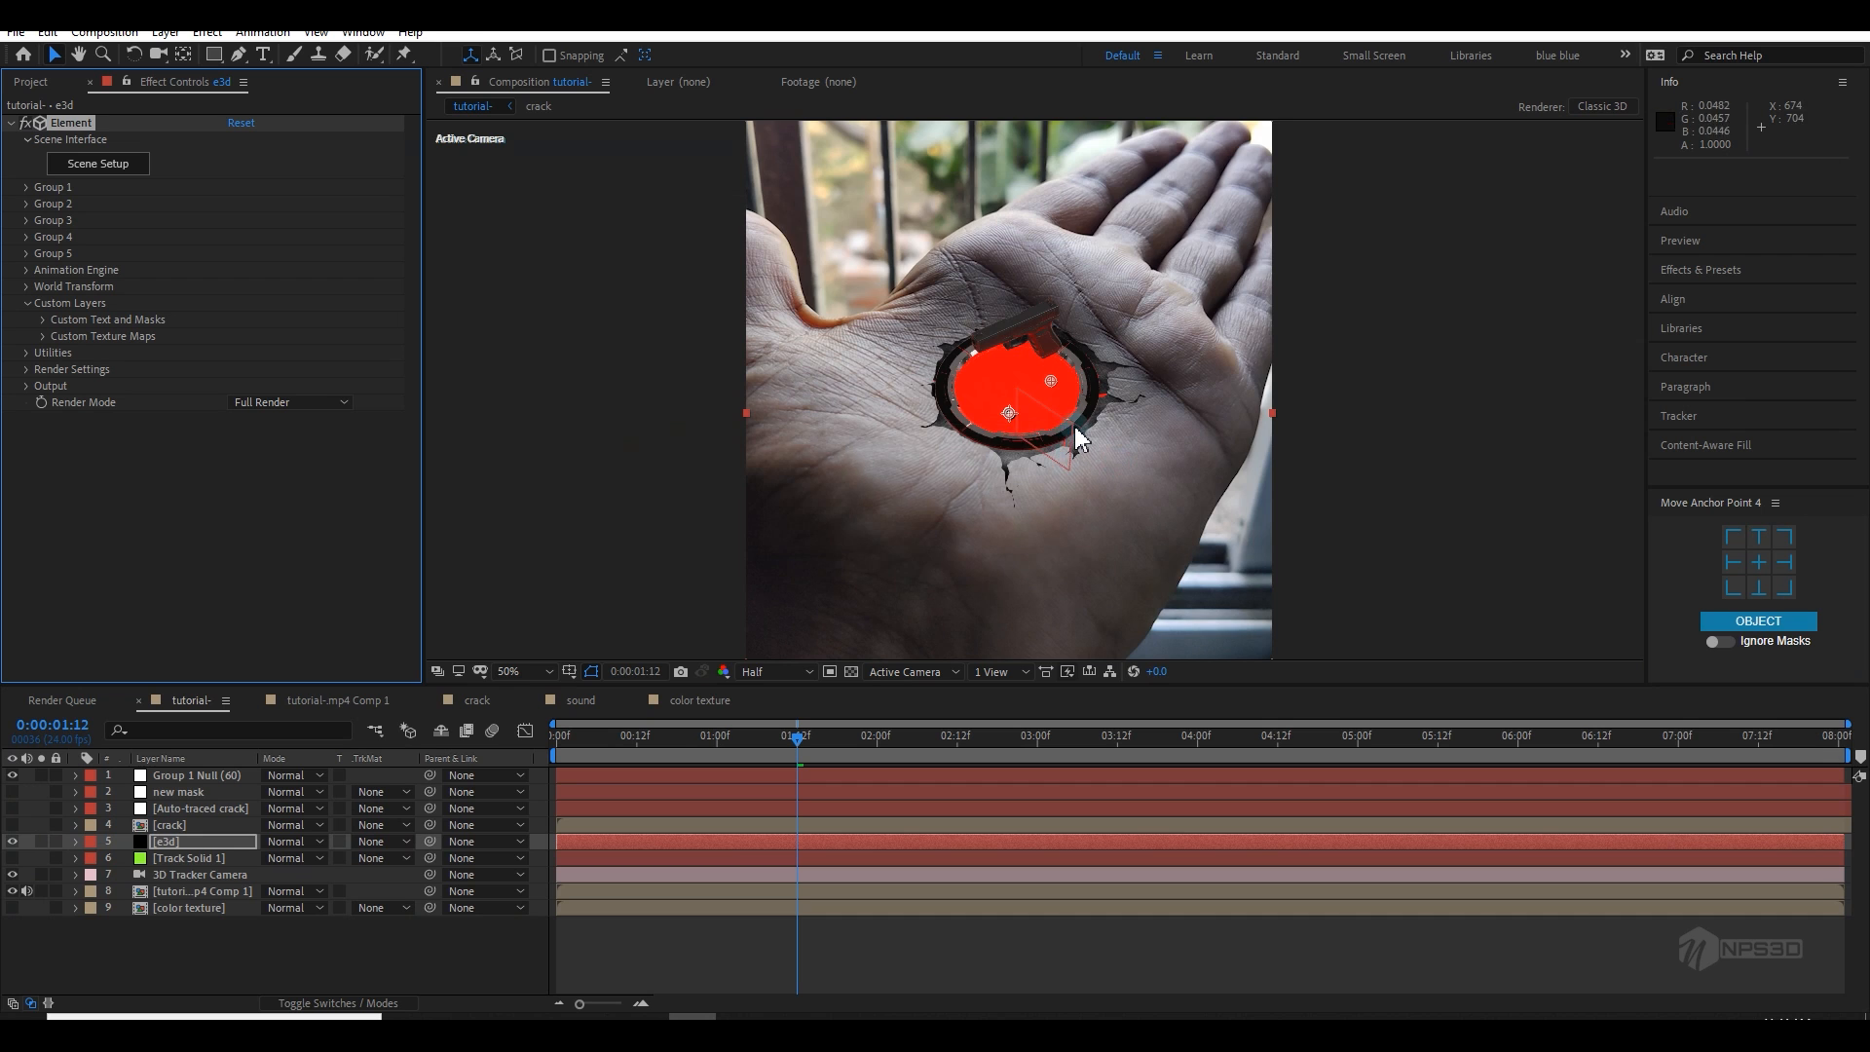
{"action": "scroll", "coordinate": [1075, 425], "scroll_direction": "up", "scroll_amount": 1}
{"action": "mouse_move", "coordinate": [797, 737]}
{"action": "left_mouse_down"}
{"action": "mouse_move", "coordinate": [762, 739]}
{"action": "mouse_move", "coordinate": [810, 739]}
{"action": "left_mouse_up"}
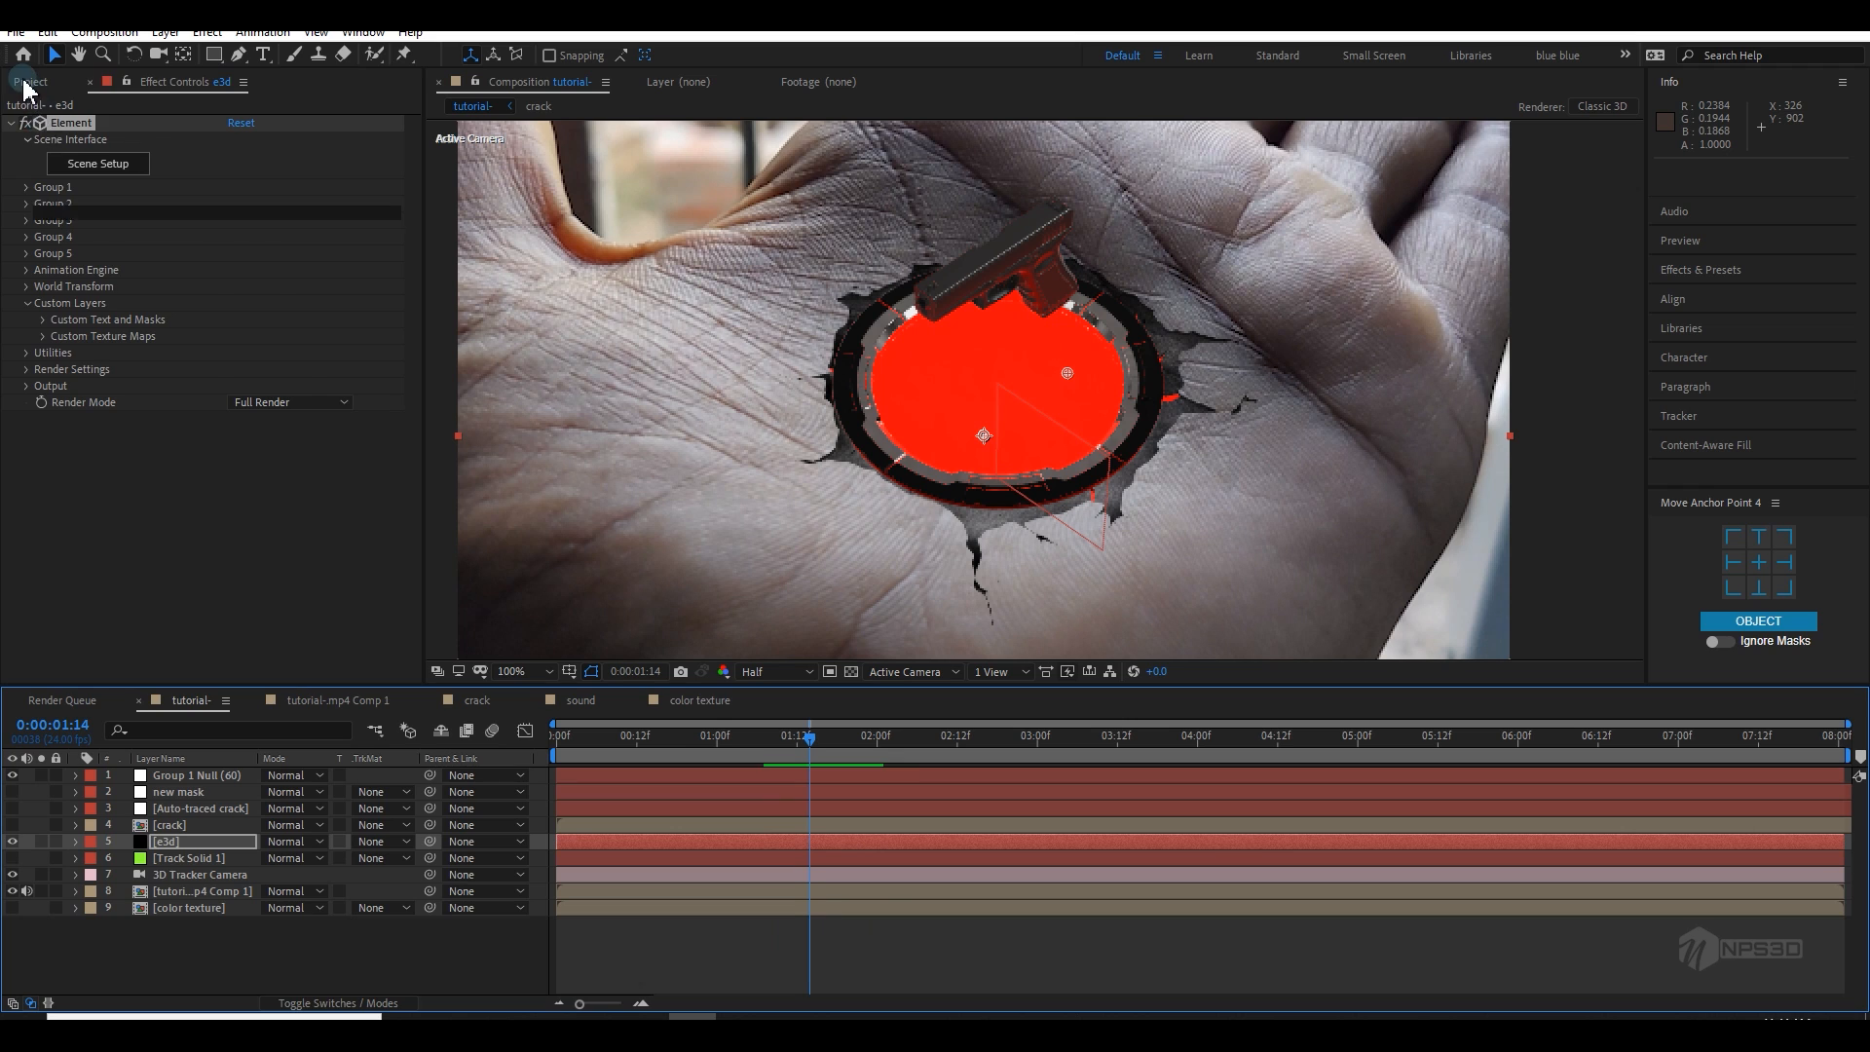
Step: Add the sound composition as the last layer, hide its video, and play the tutorial- composition from the start
{"action": "left_click", "coordinate": [30, 82]}
{"action": "left_click_drag", "start_coordinate": [52, 350], "coordinate": [78, 940]}
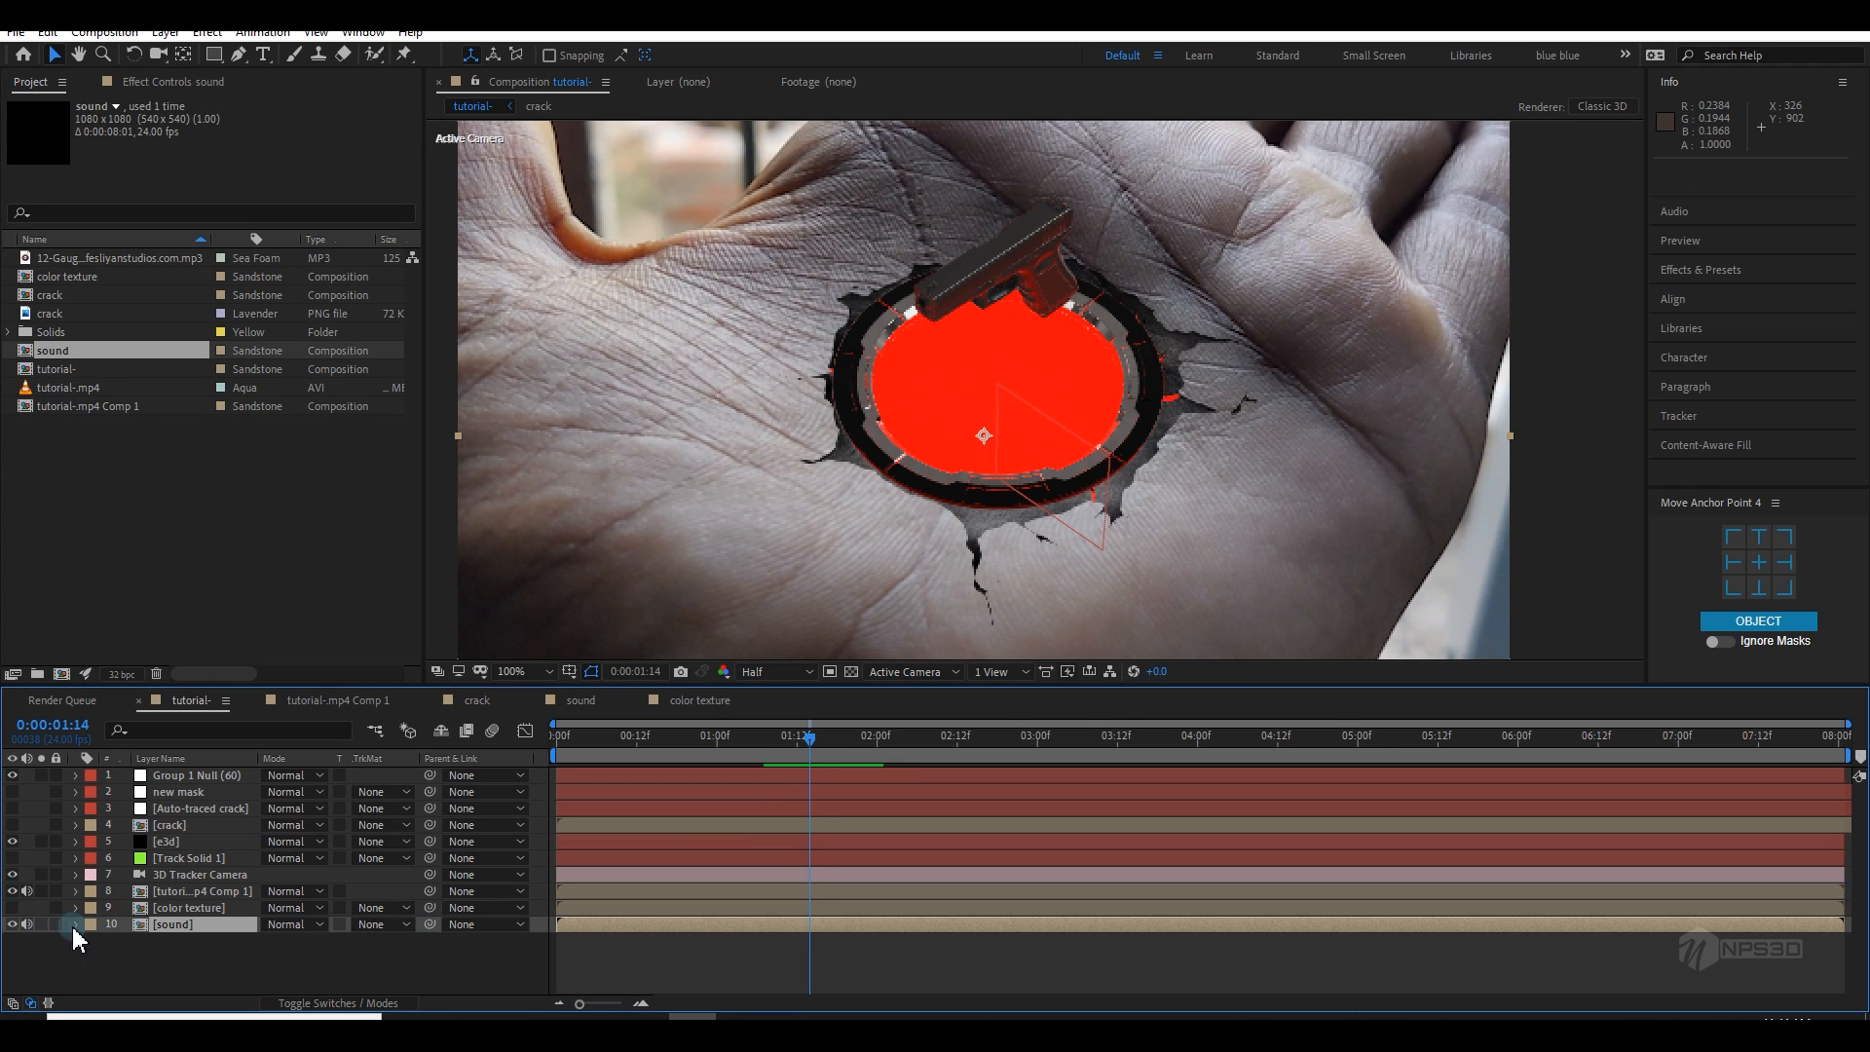
{"action": "left_click", "coordinate": [13, 924]}
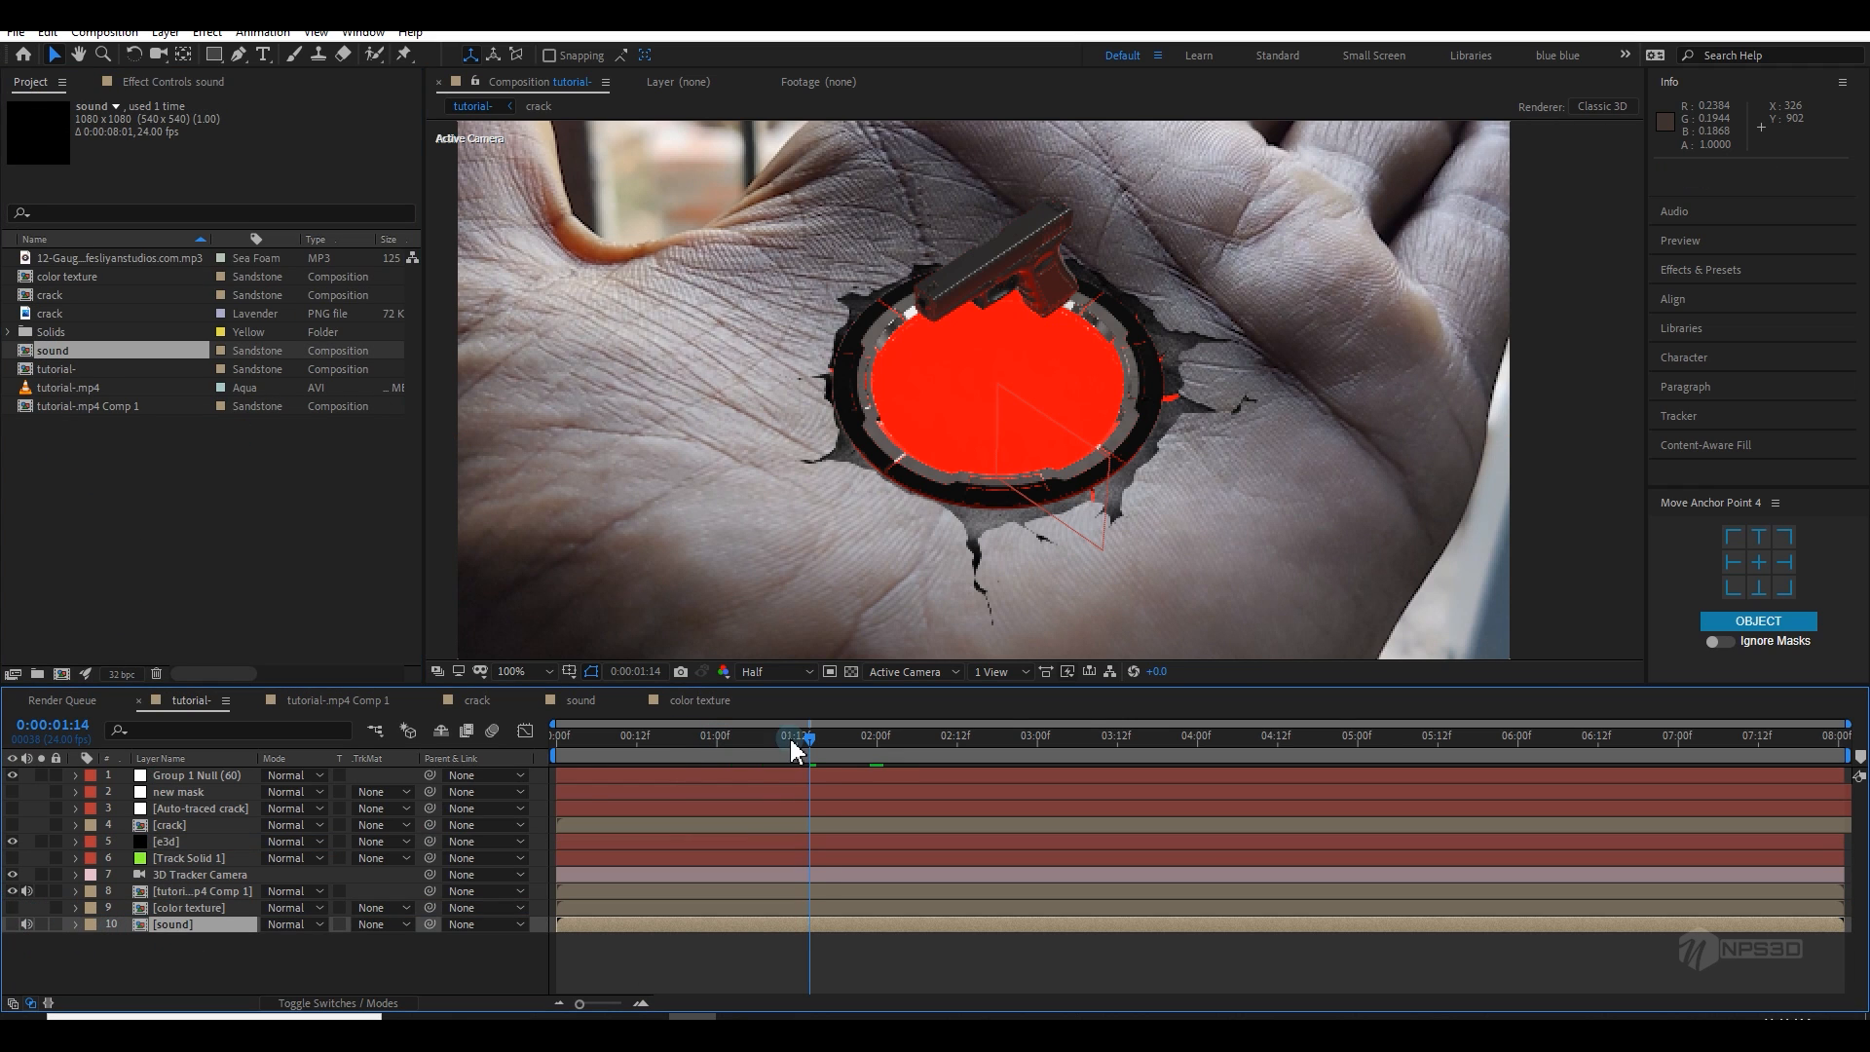
{"action": "key", "text": "space"}
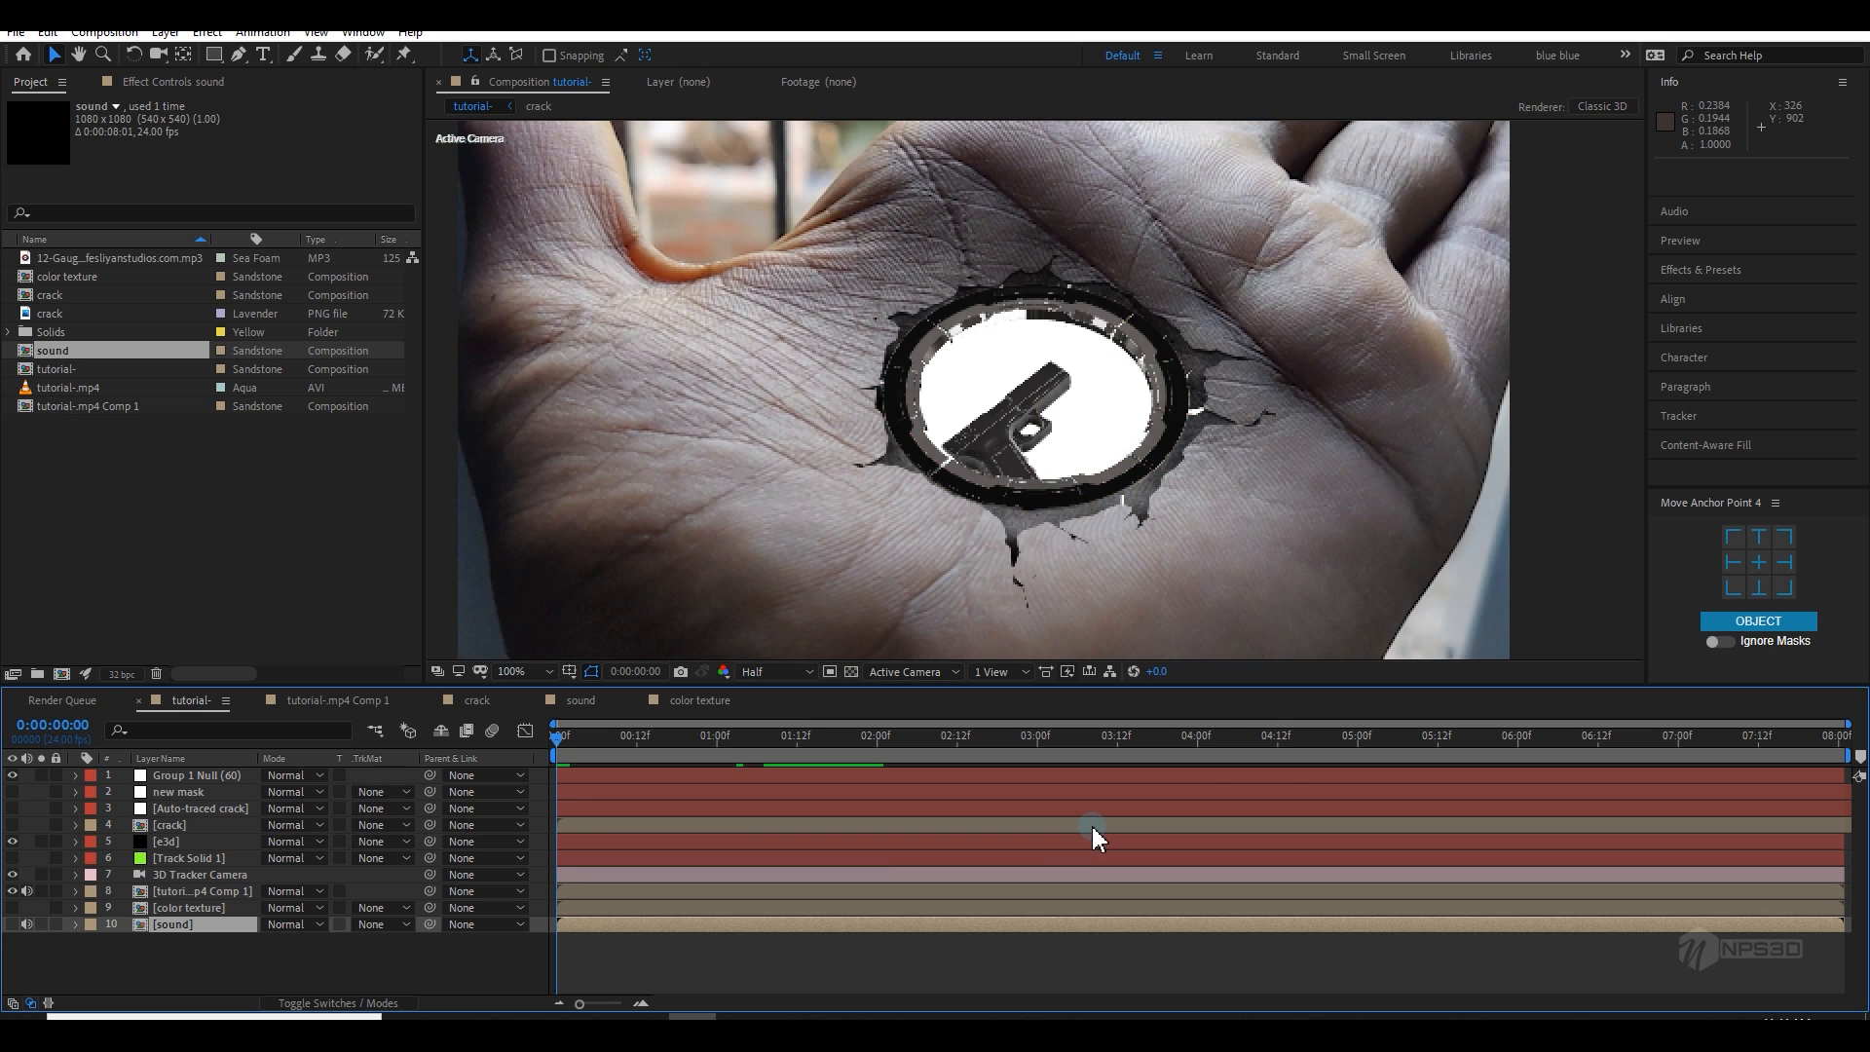
Step: Play back the composition and scrub through the first gunshot between 0:00:01:09 and 0:00:01:18 to examine the gun and red flash
{"action": "scroll", "coordinate": [919, 472], "scroll_direction": "down", "scroll_amount": 2}
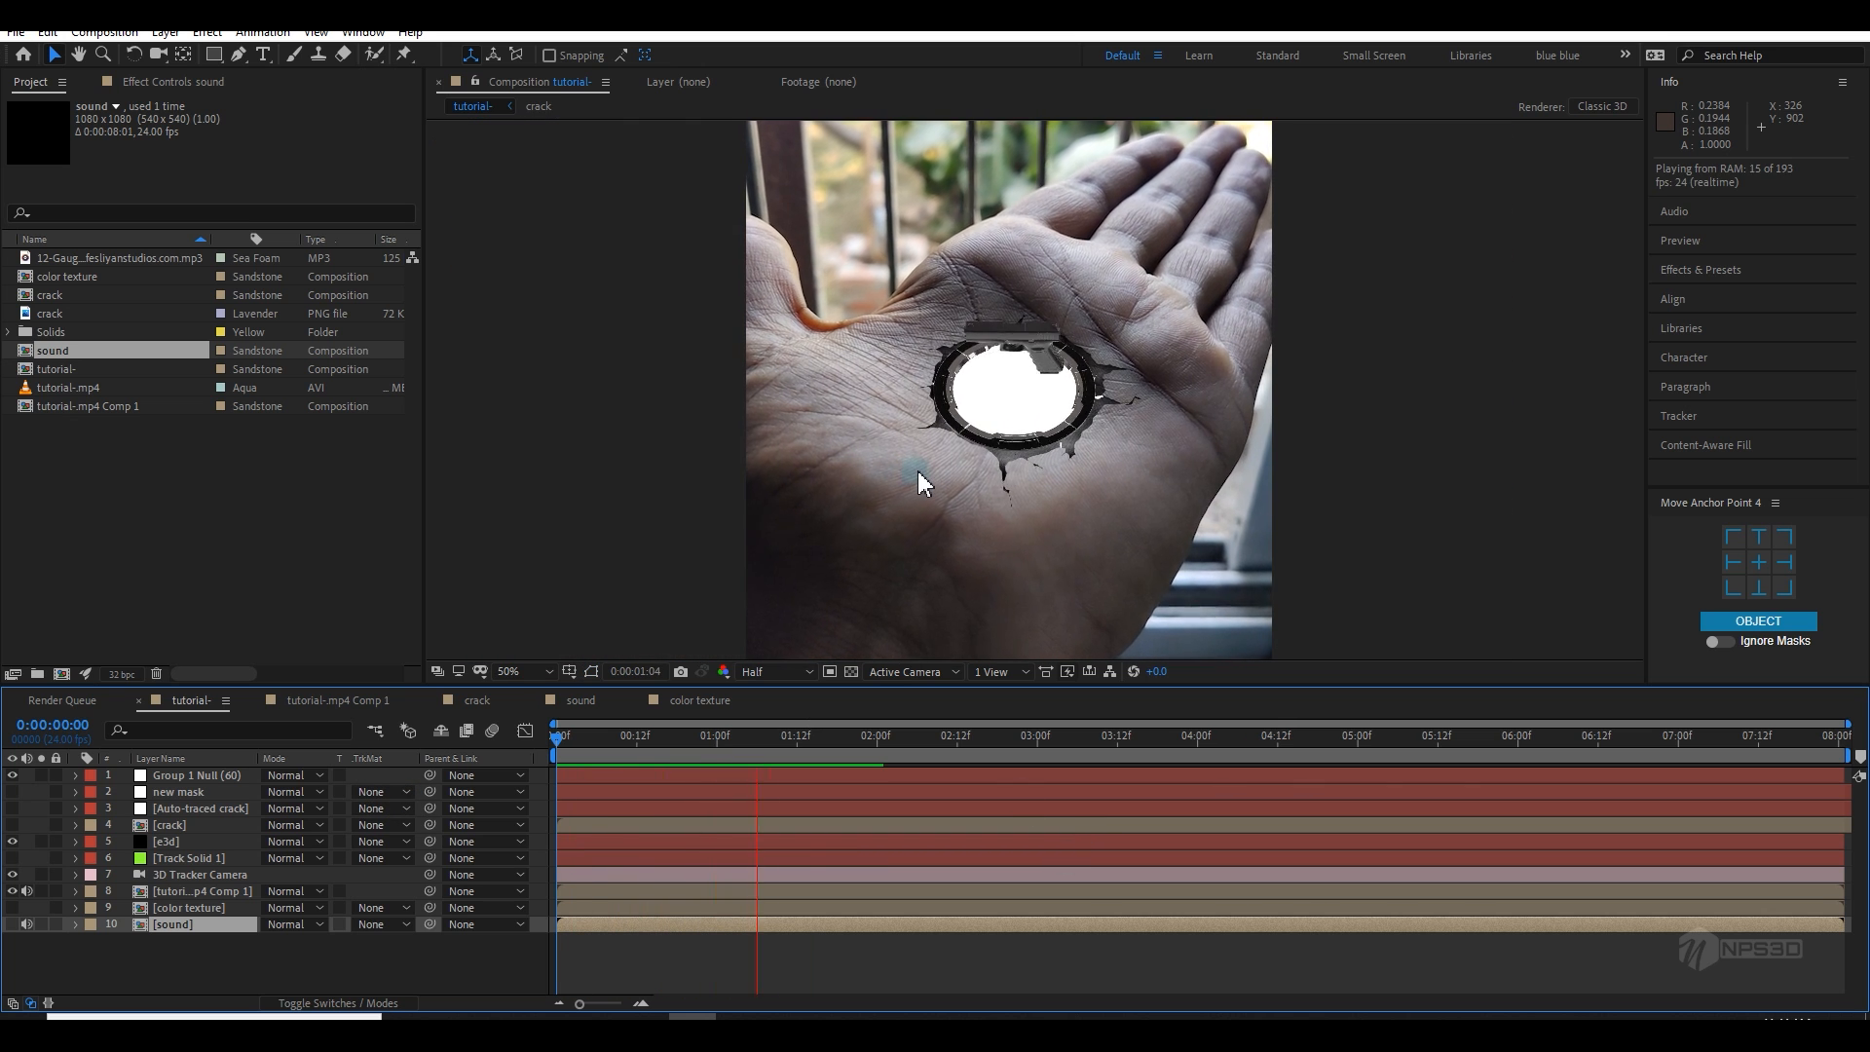
{"action": "left_click", "coordinate": [764, 740]}
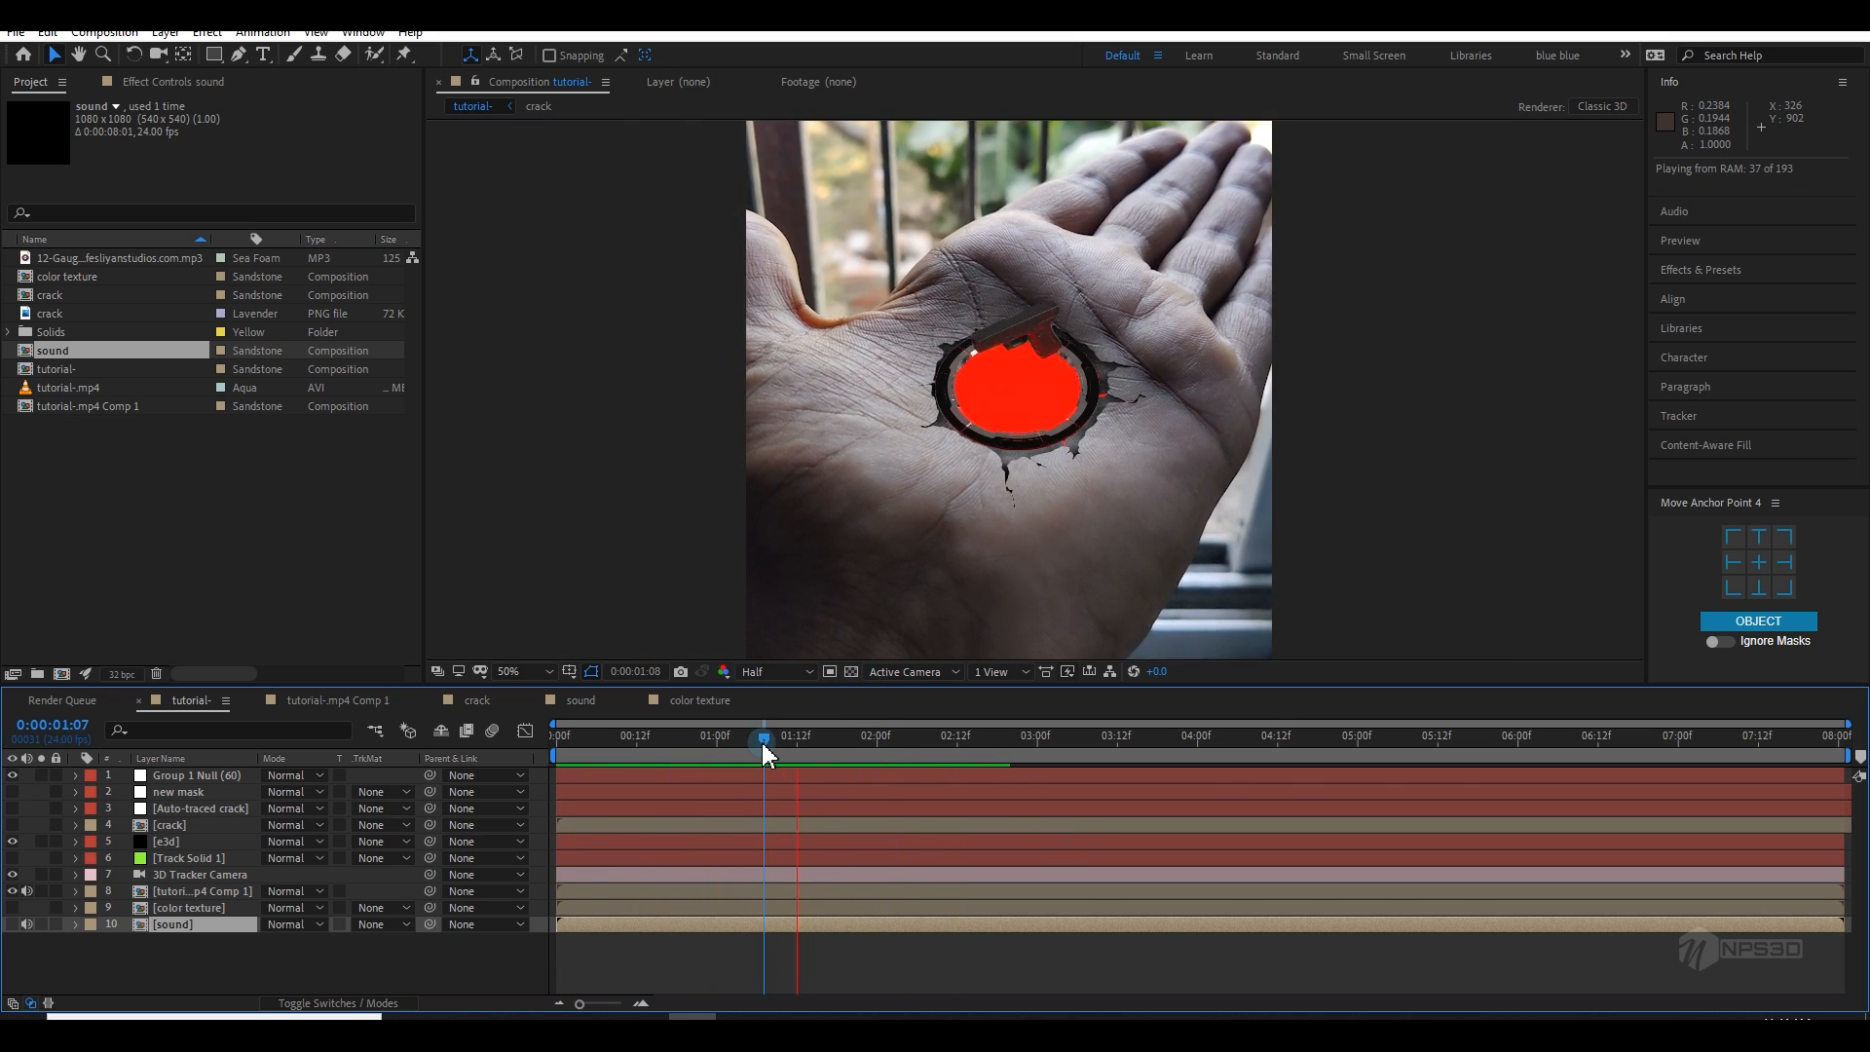
{"action": "left_click", "coordinate": [738, 742]}
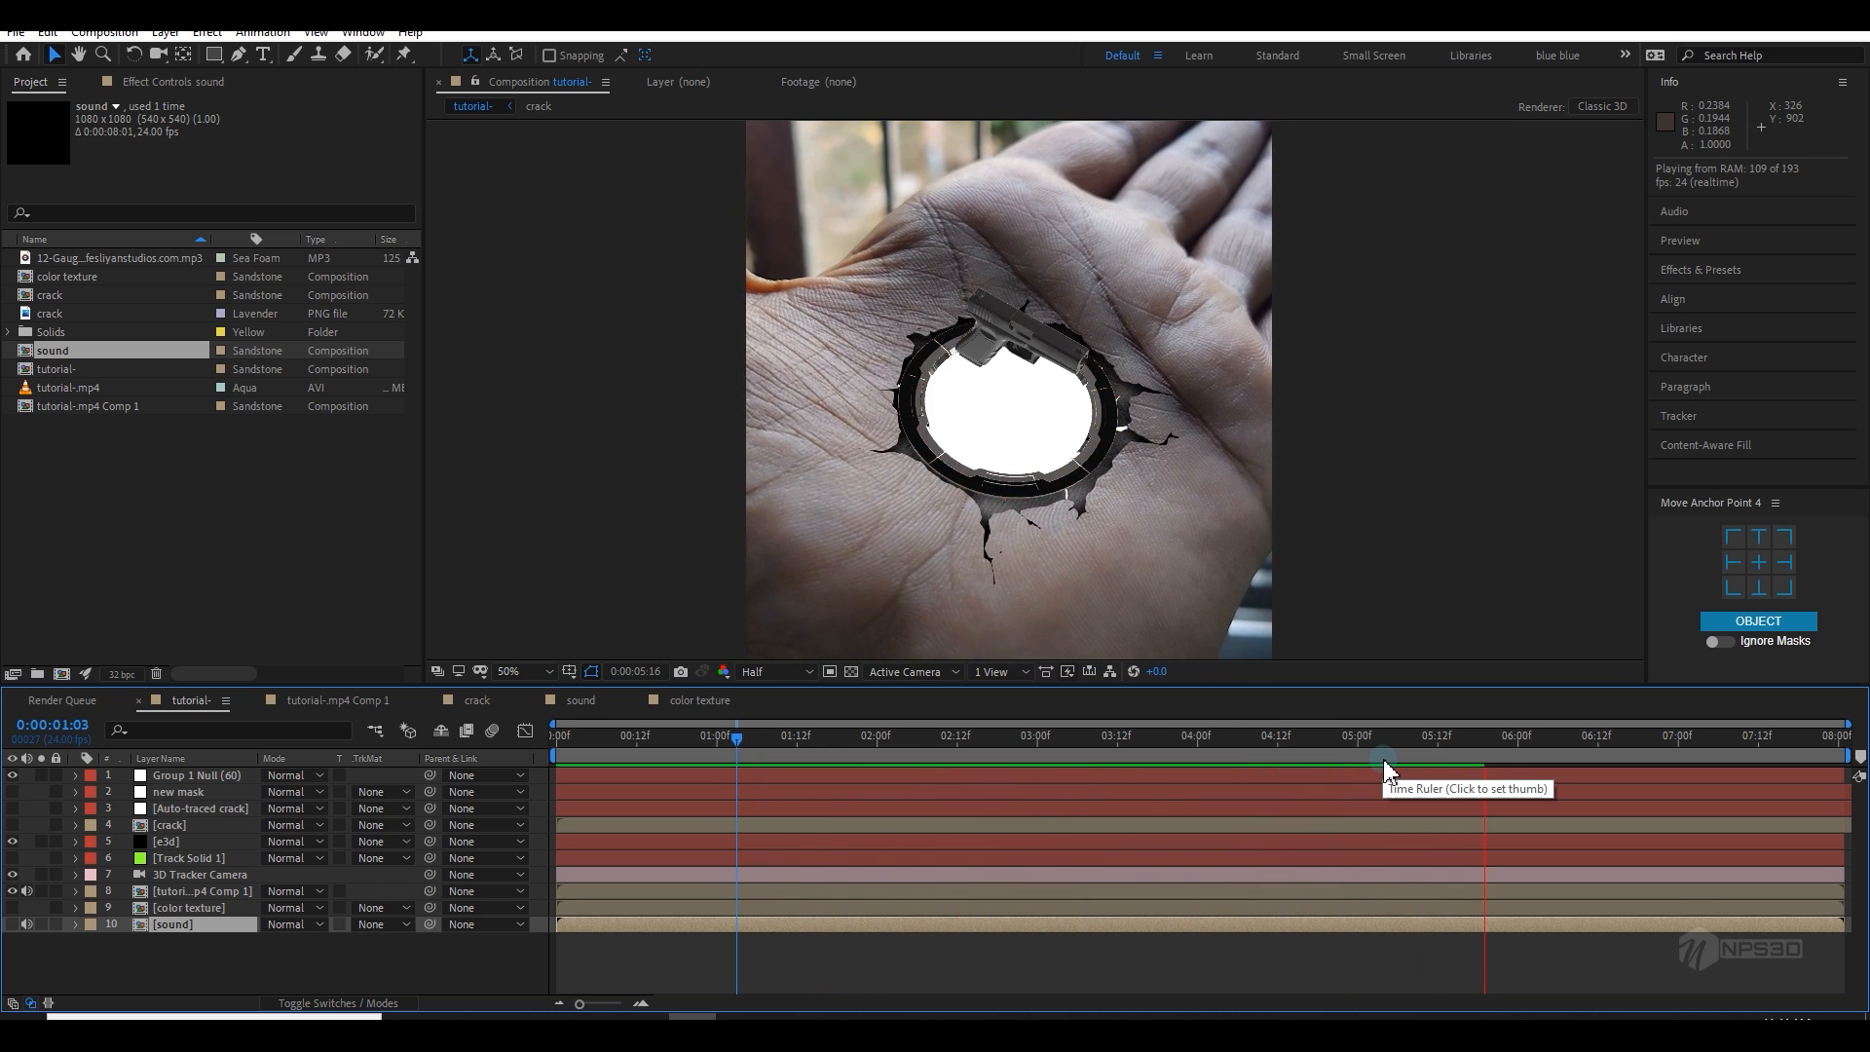
{"action": "left_click", "coordinate": [1606, 759]}
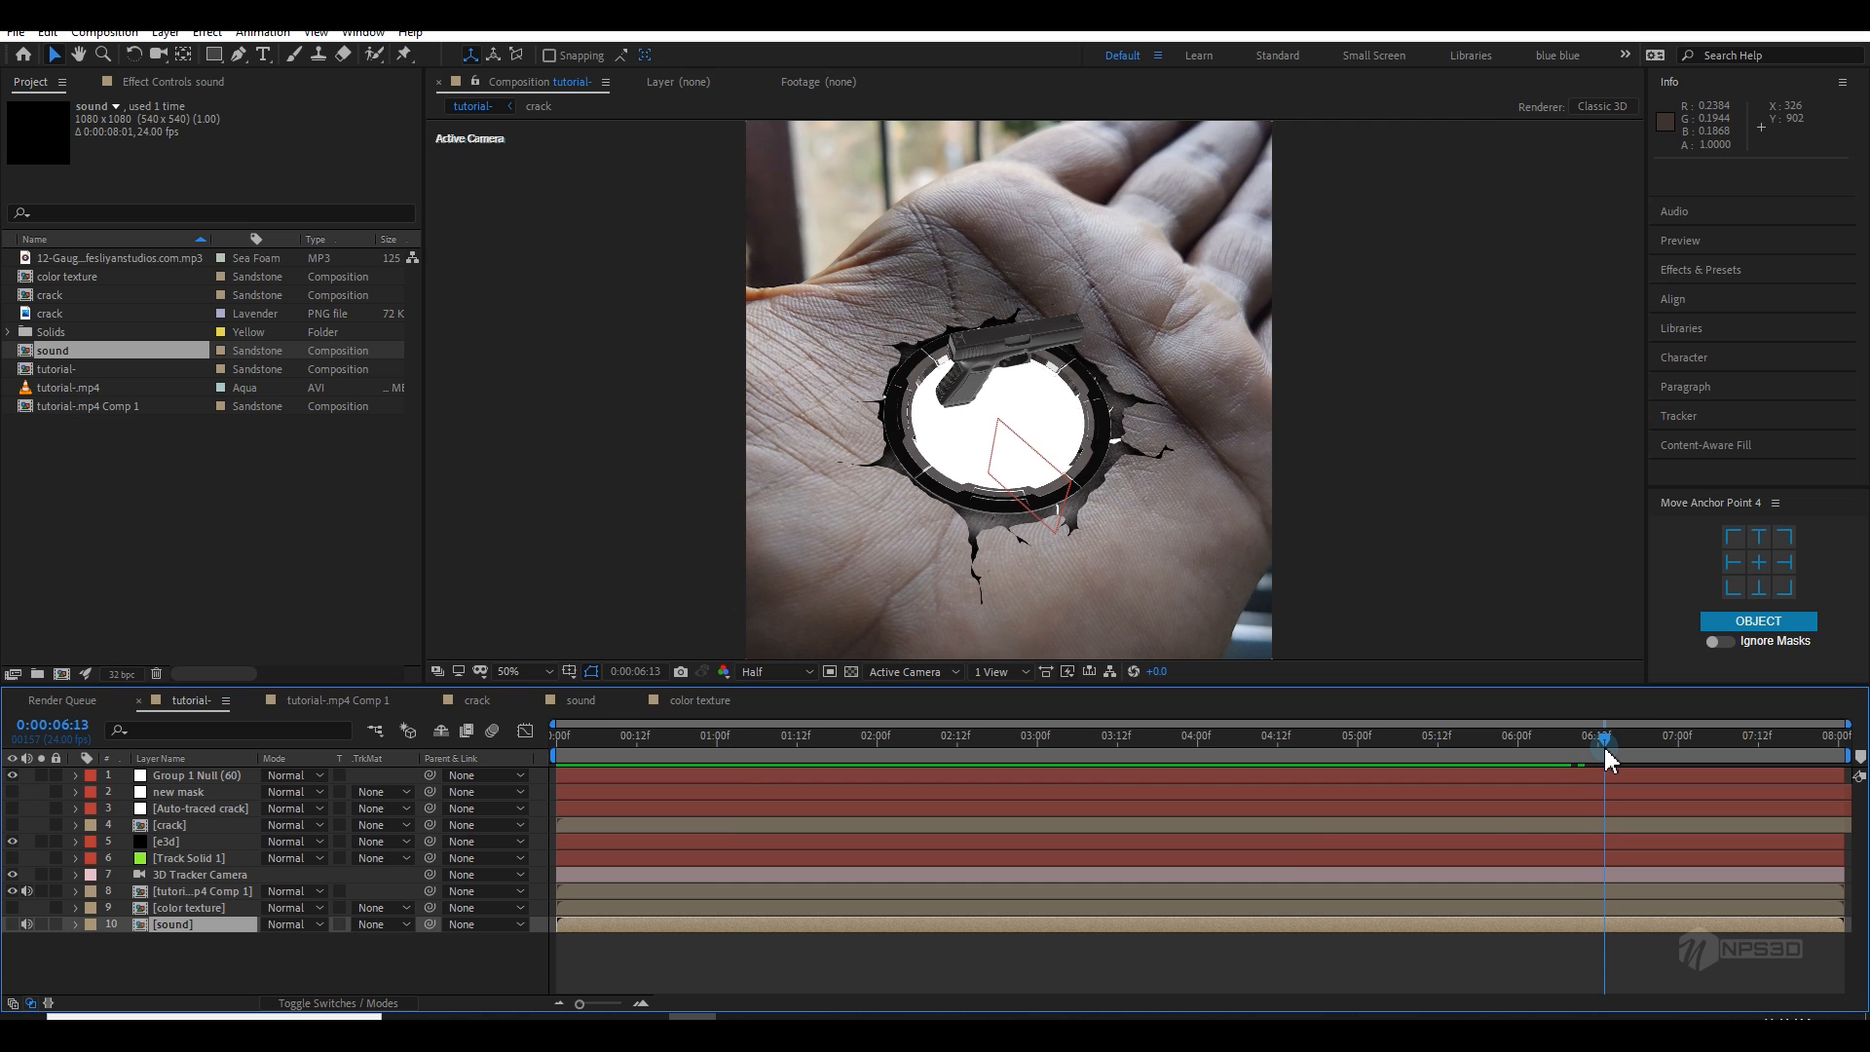
{"action": "left_click", "coordinate": [776, 759]}
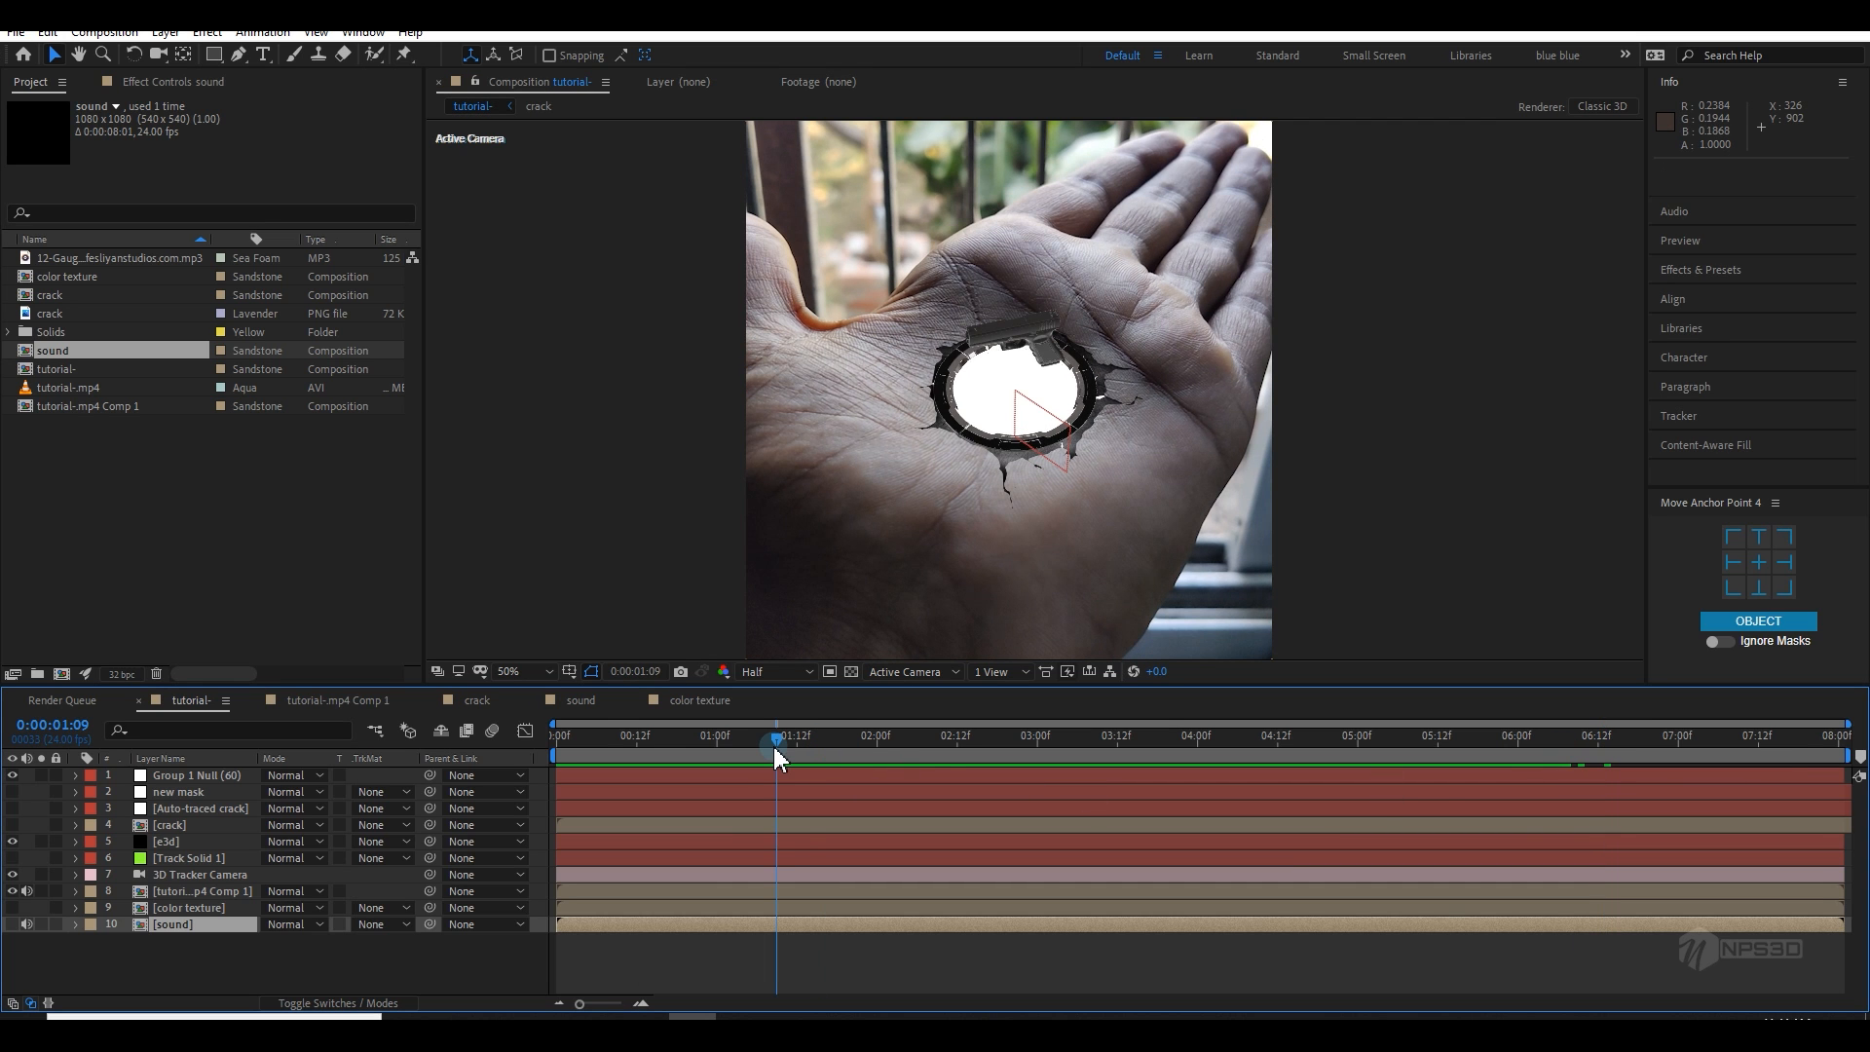
{"action": "mouse_move", "coordinate": [776, 759]}
{"action": "left_mouse_down"}
{"action": "mouse_move", "coordinate": [814, 764]}
{"action": "mouse_move", "coordinate": [797, 767]}
{"action": "left_mouse_up"}
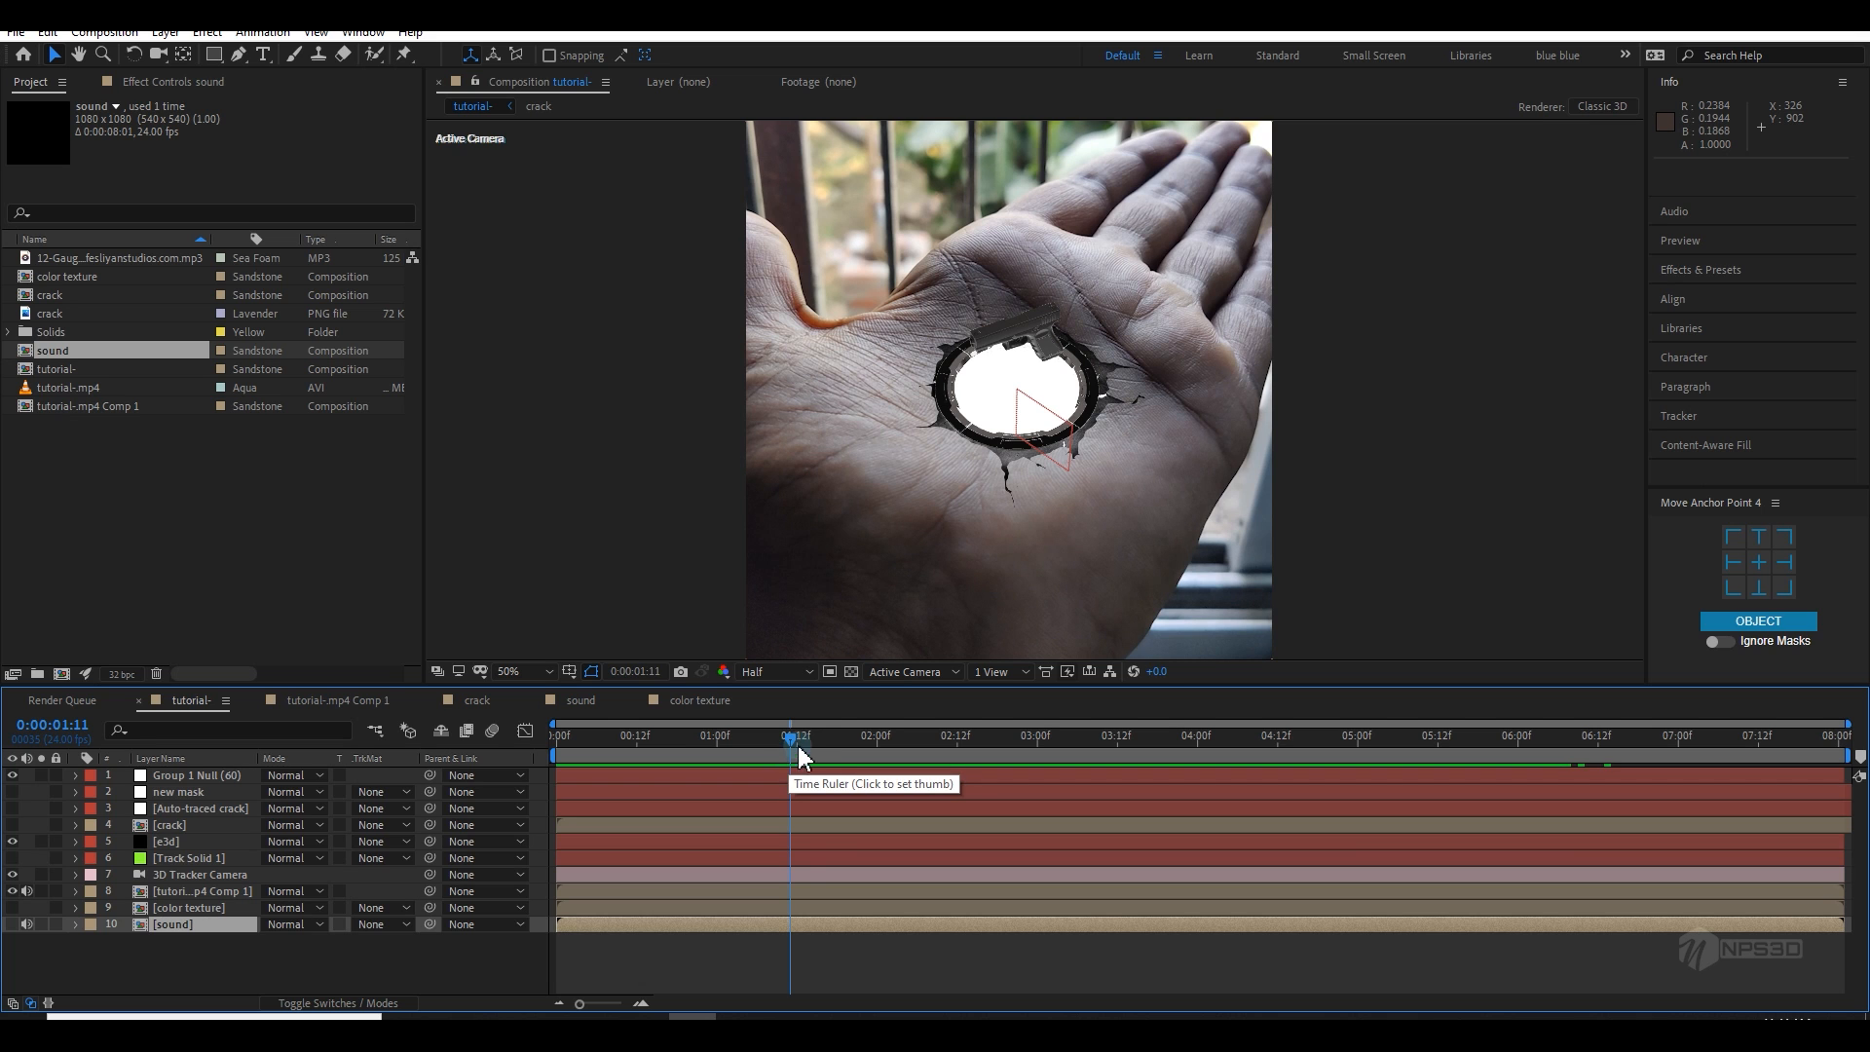
{"action": "left_click_drag", "start_coordinate": [798, 758], "coordinate": [838, 756]}
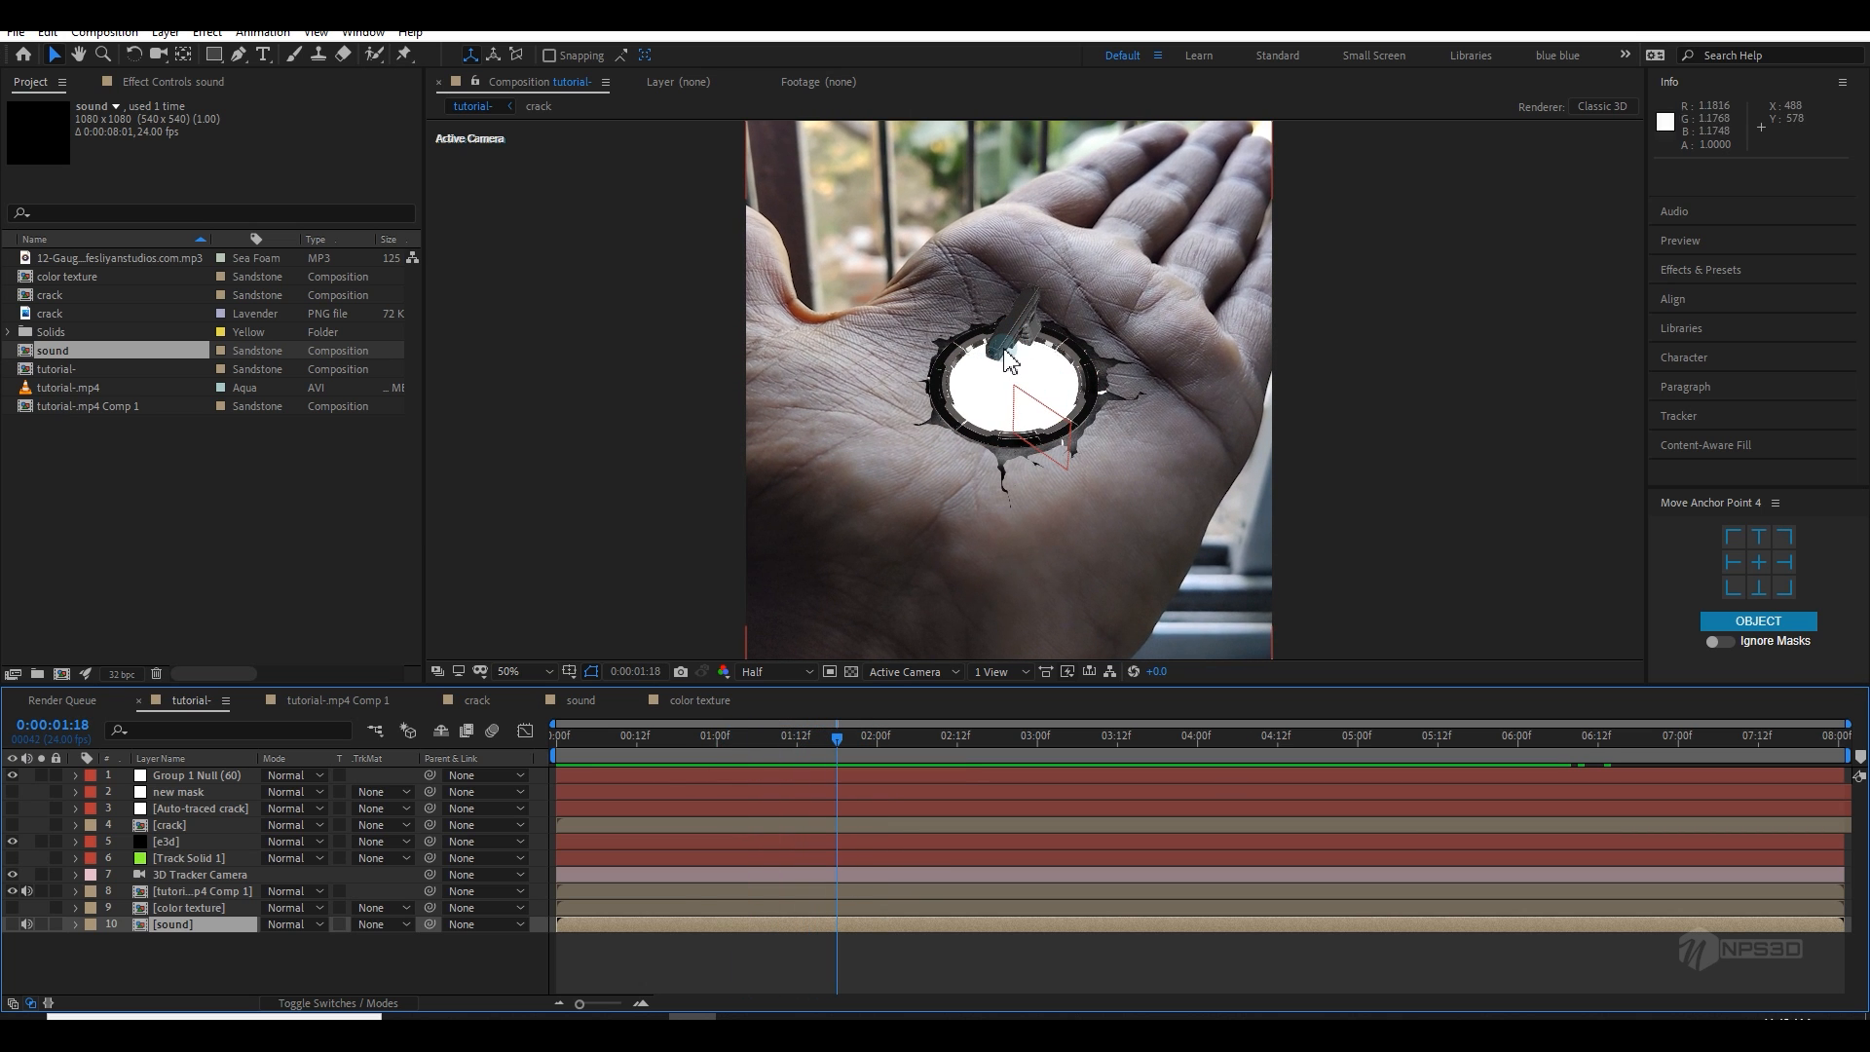
{"action": "left_click_drag", "start_coordinate": [840, 752], "coordinate": [834, 836]}
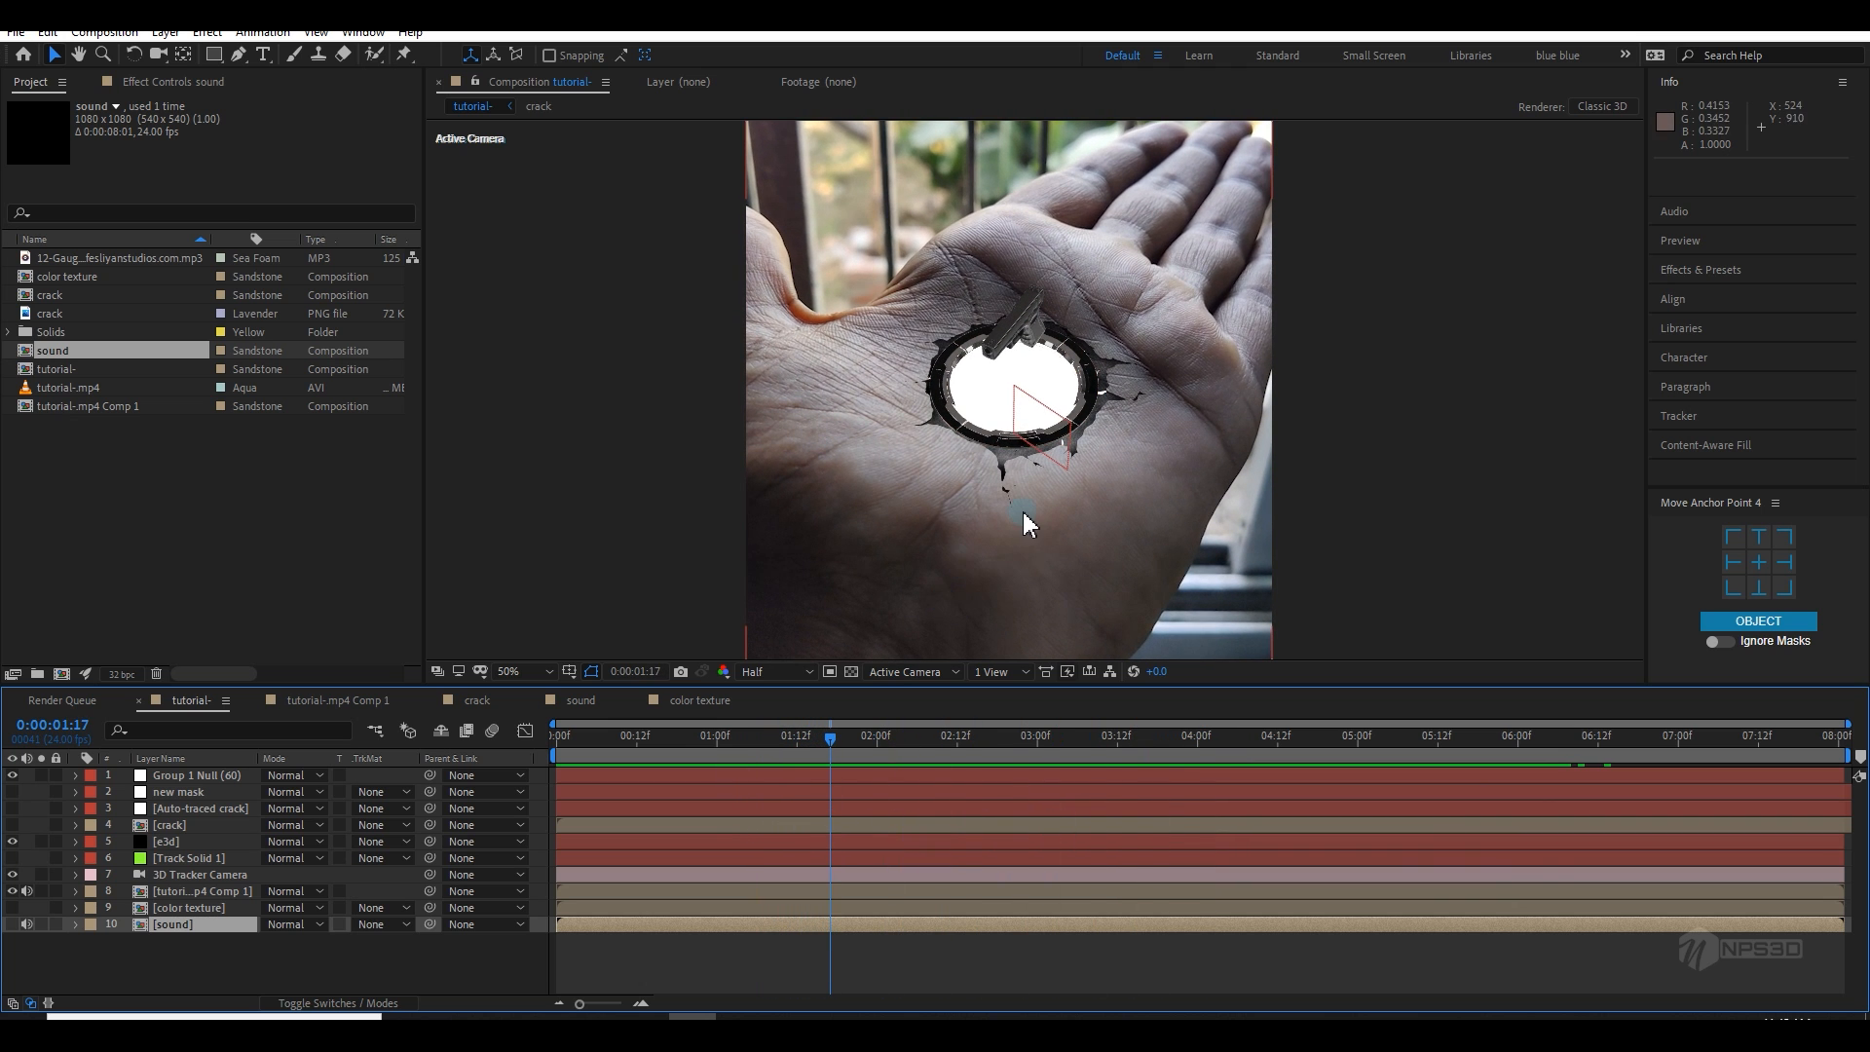
Step: Set the composition preview to Full resolution at 100% magnification
{"action": "key", "text": "slash"}
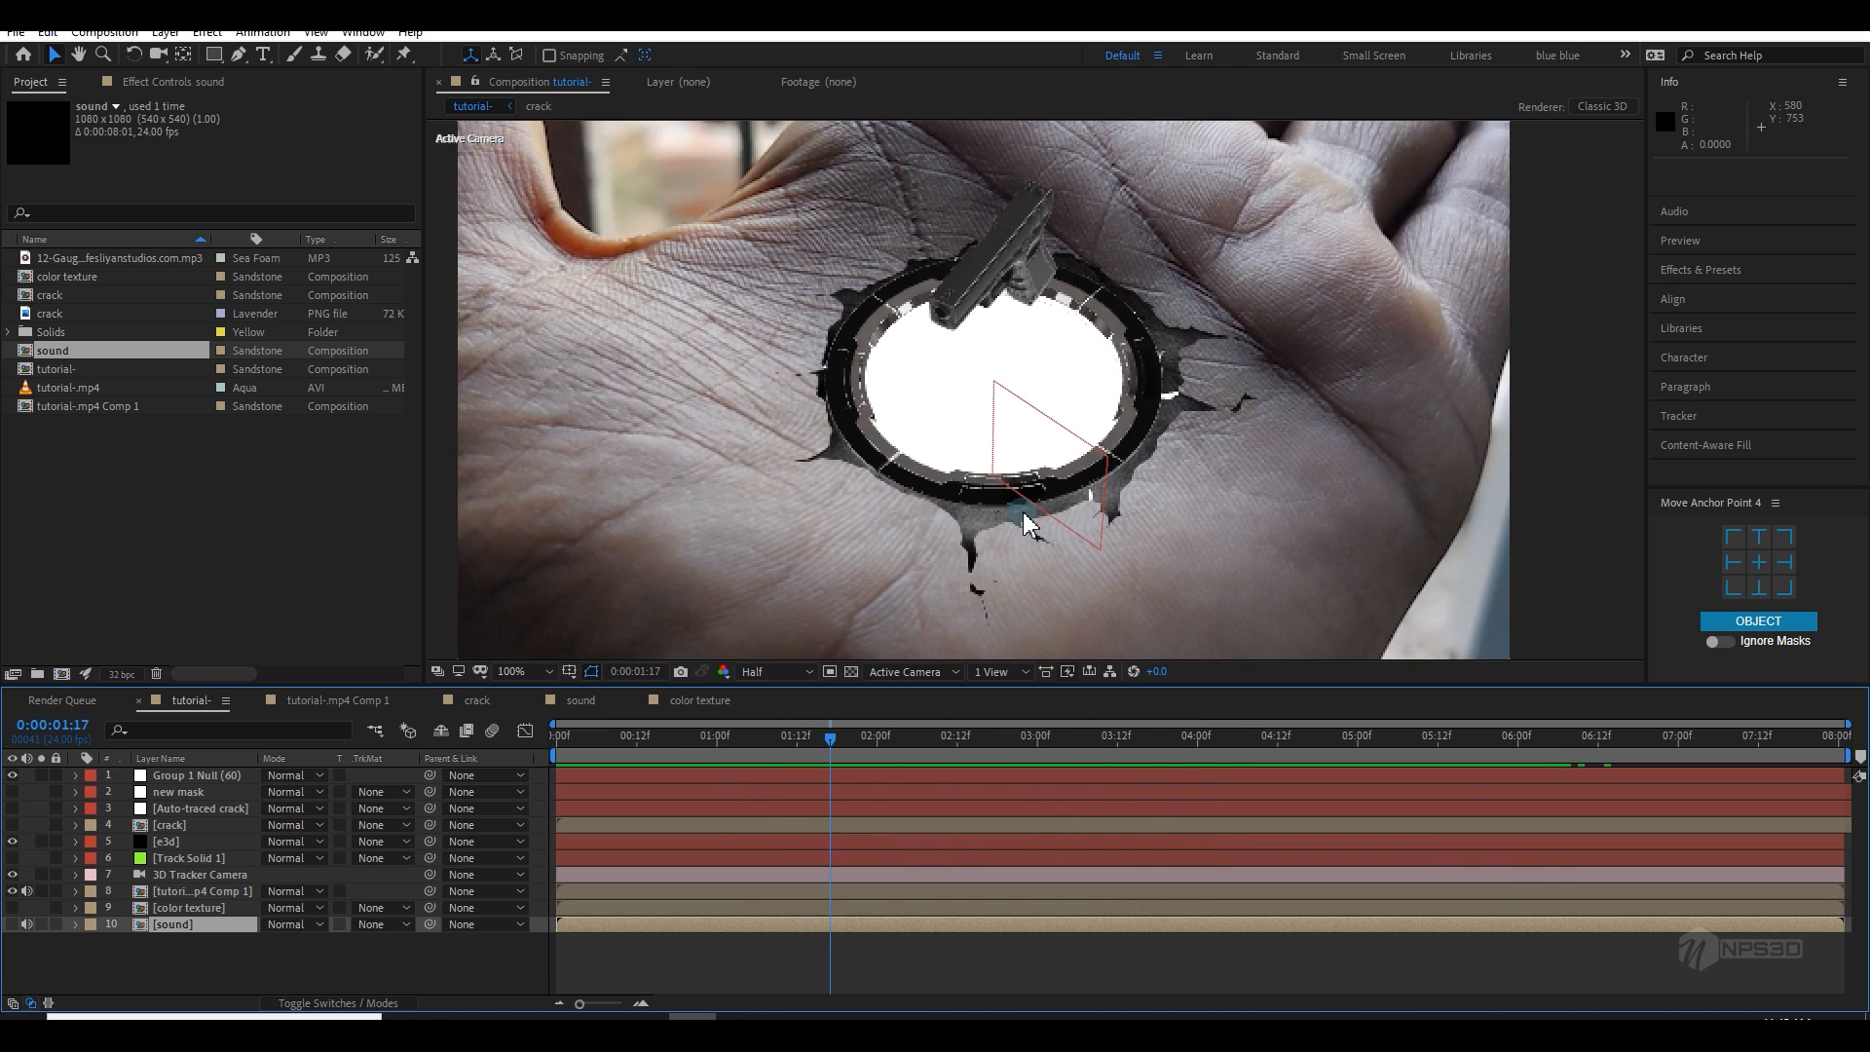
{"action": "left_click", "coordinate": [770, 673]}
{"action": "left_click", "coordinate": [767, 718]}
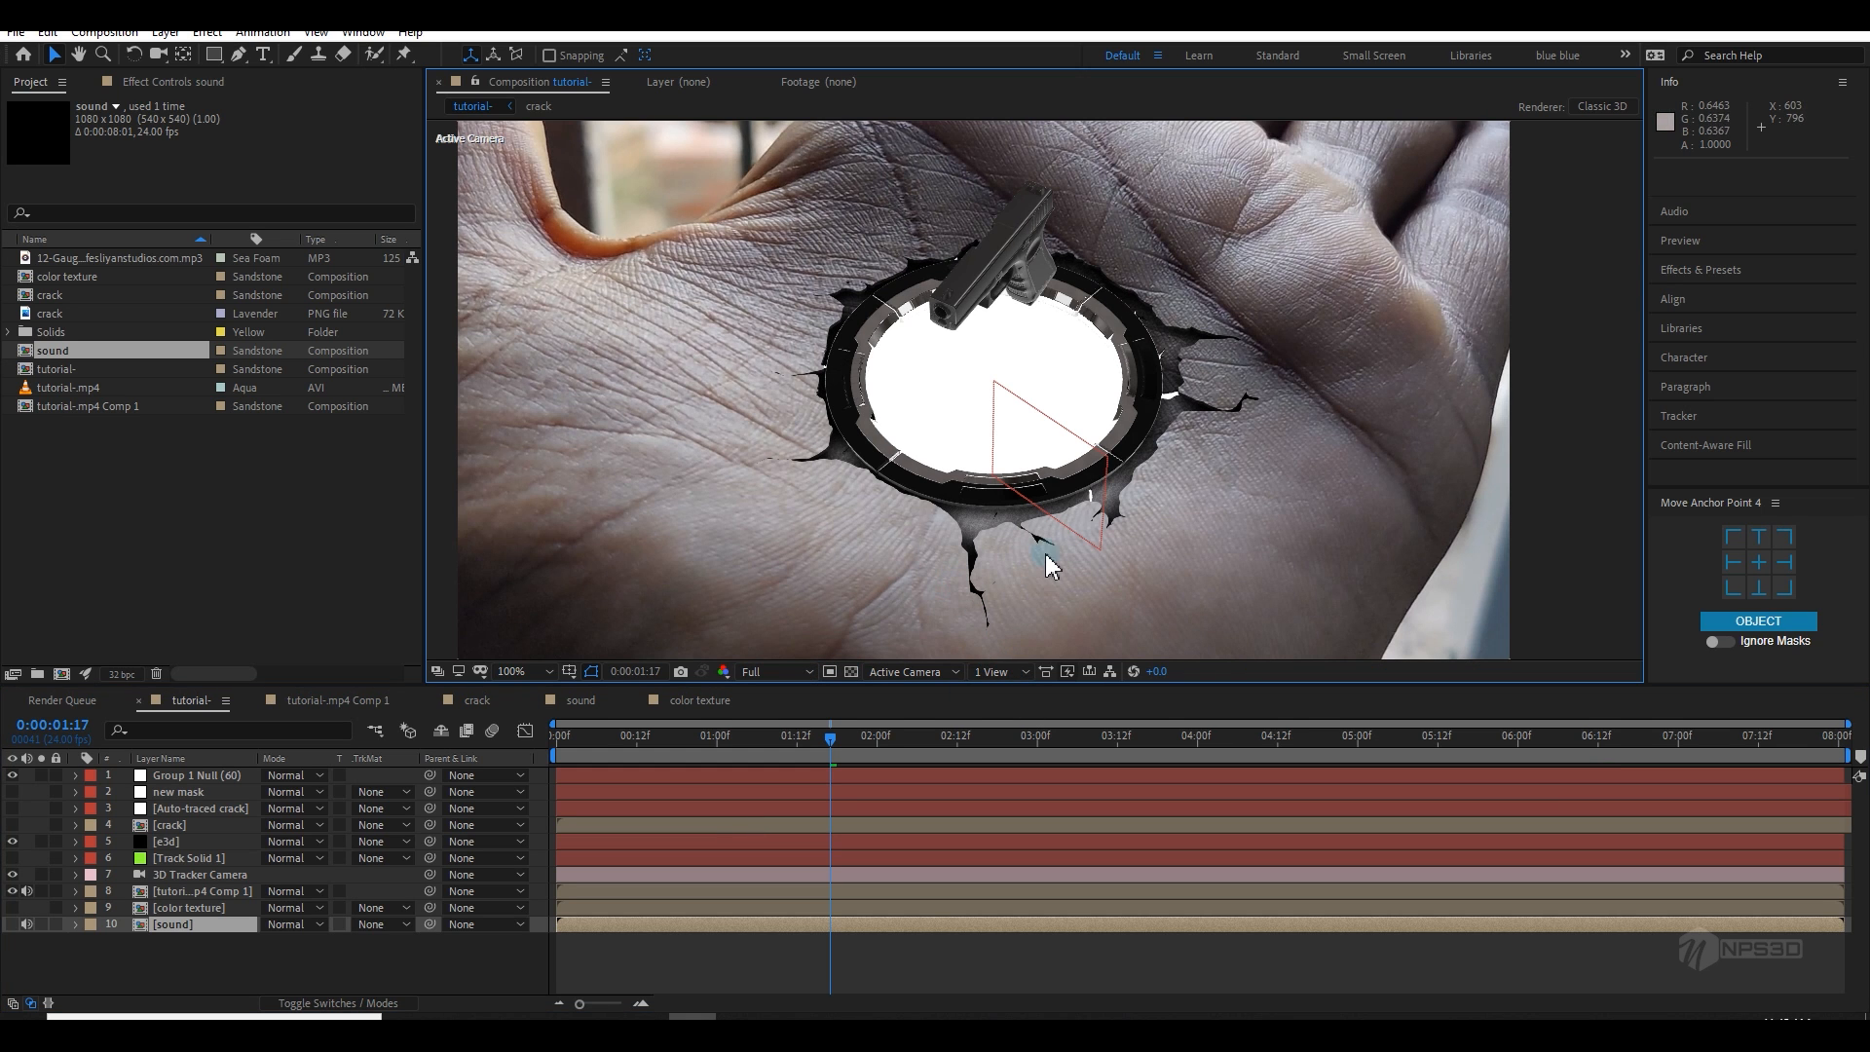
{"action": "scroll", "coordinate": [1045, 555], "scroll_direction": "down", "scroll_amount": 1}
{"action": "scroll", "coordinate": [1045, 565], "scroll_direction": "up", "scroll_amount": 1}
Step: Show the e3d layer's Element effect settings and preview the first shot around 0:00:01:18
{"action": "left_click", "coordinate": [167, 842]}
{"action": "left_click", "coordinate": [156, 82]}
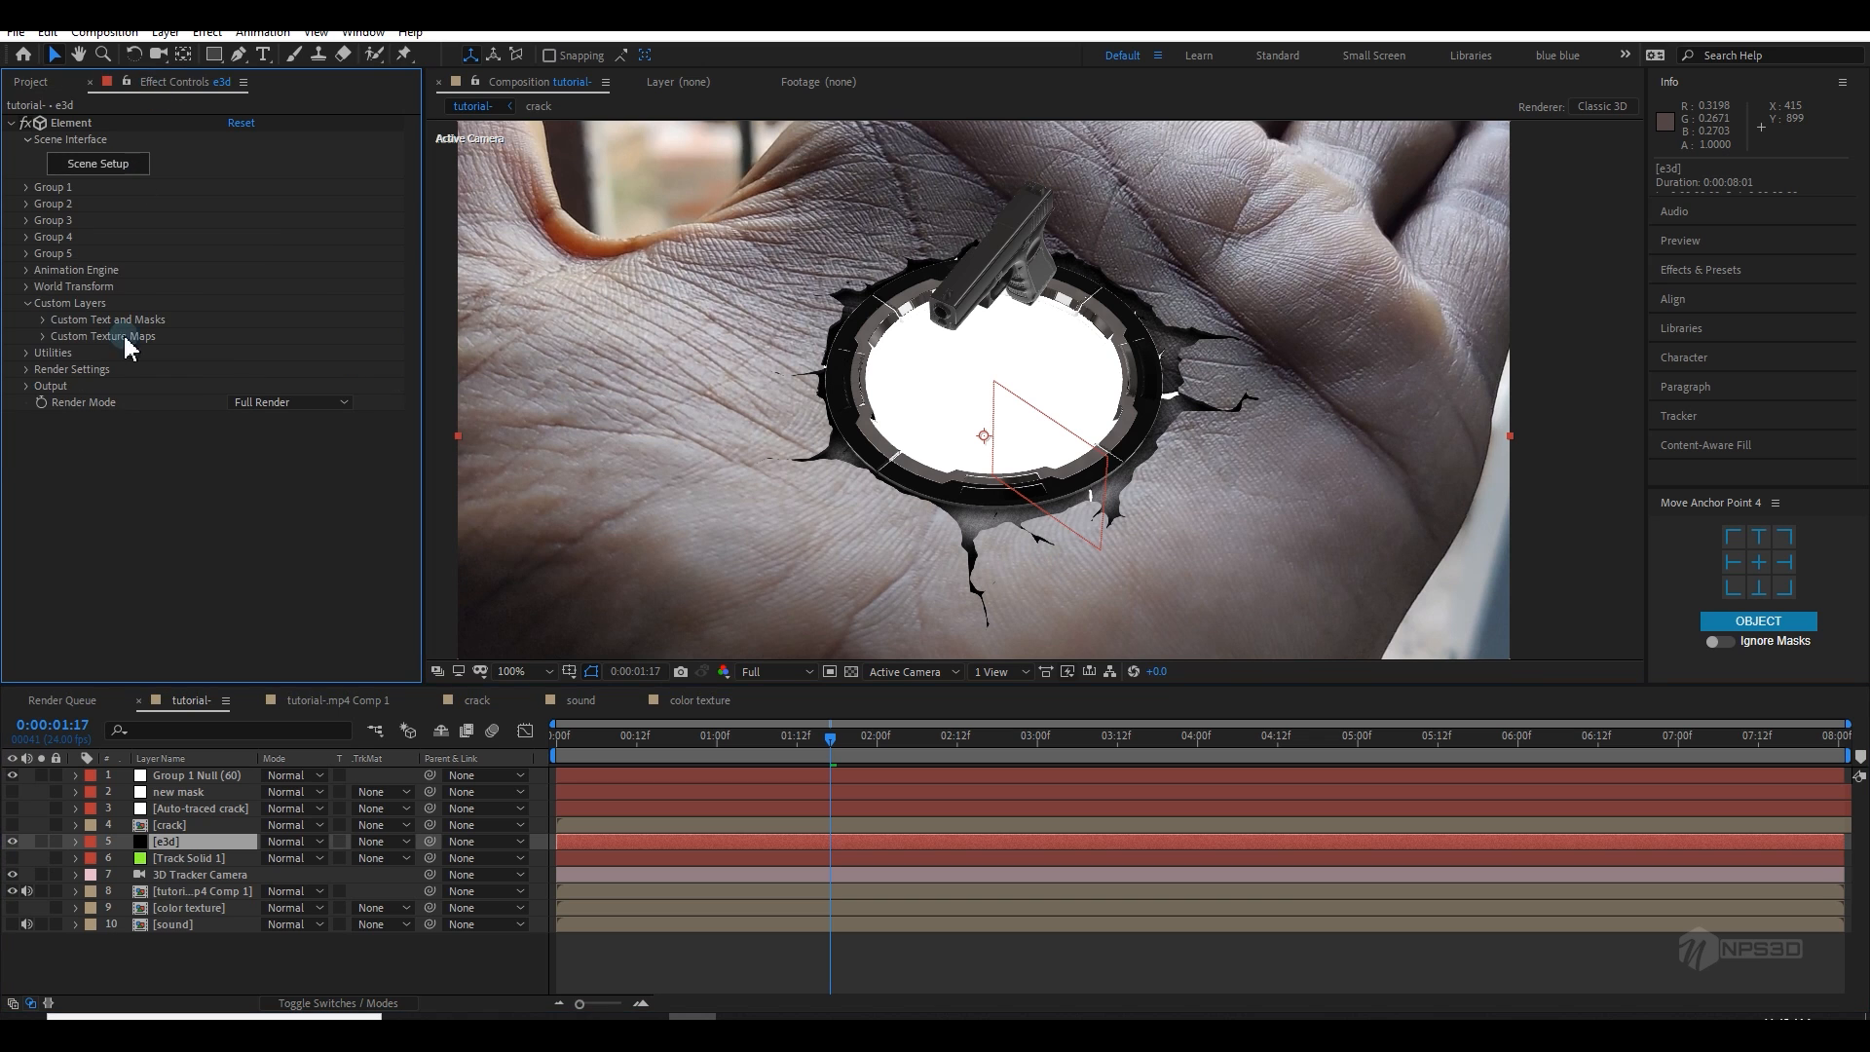
{"action": "key", "text": "ctrl+space"}
{"action": "key", "text": "Escape"}
{"action": "mouse_move", "coordinate": [839, 750]}
{"action": "left_mouse_down"}
{"action": "mouse_move", "coordinate": [985, 741]}
{"action": "mouse_move", "coordinate": [751, 755]}
{"action": "mouse_move", "coordinate": [839, 752]}
{"action": "left_mouse_up"}
Step: Reveal the sound layer's audio waveform and move the current time to the first gunshot peak at 0:00:01:12
{"action": "left_click", "coordinate": [200, 925]}
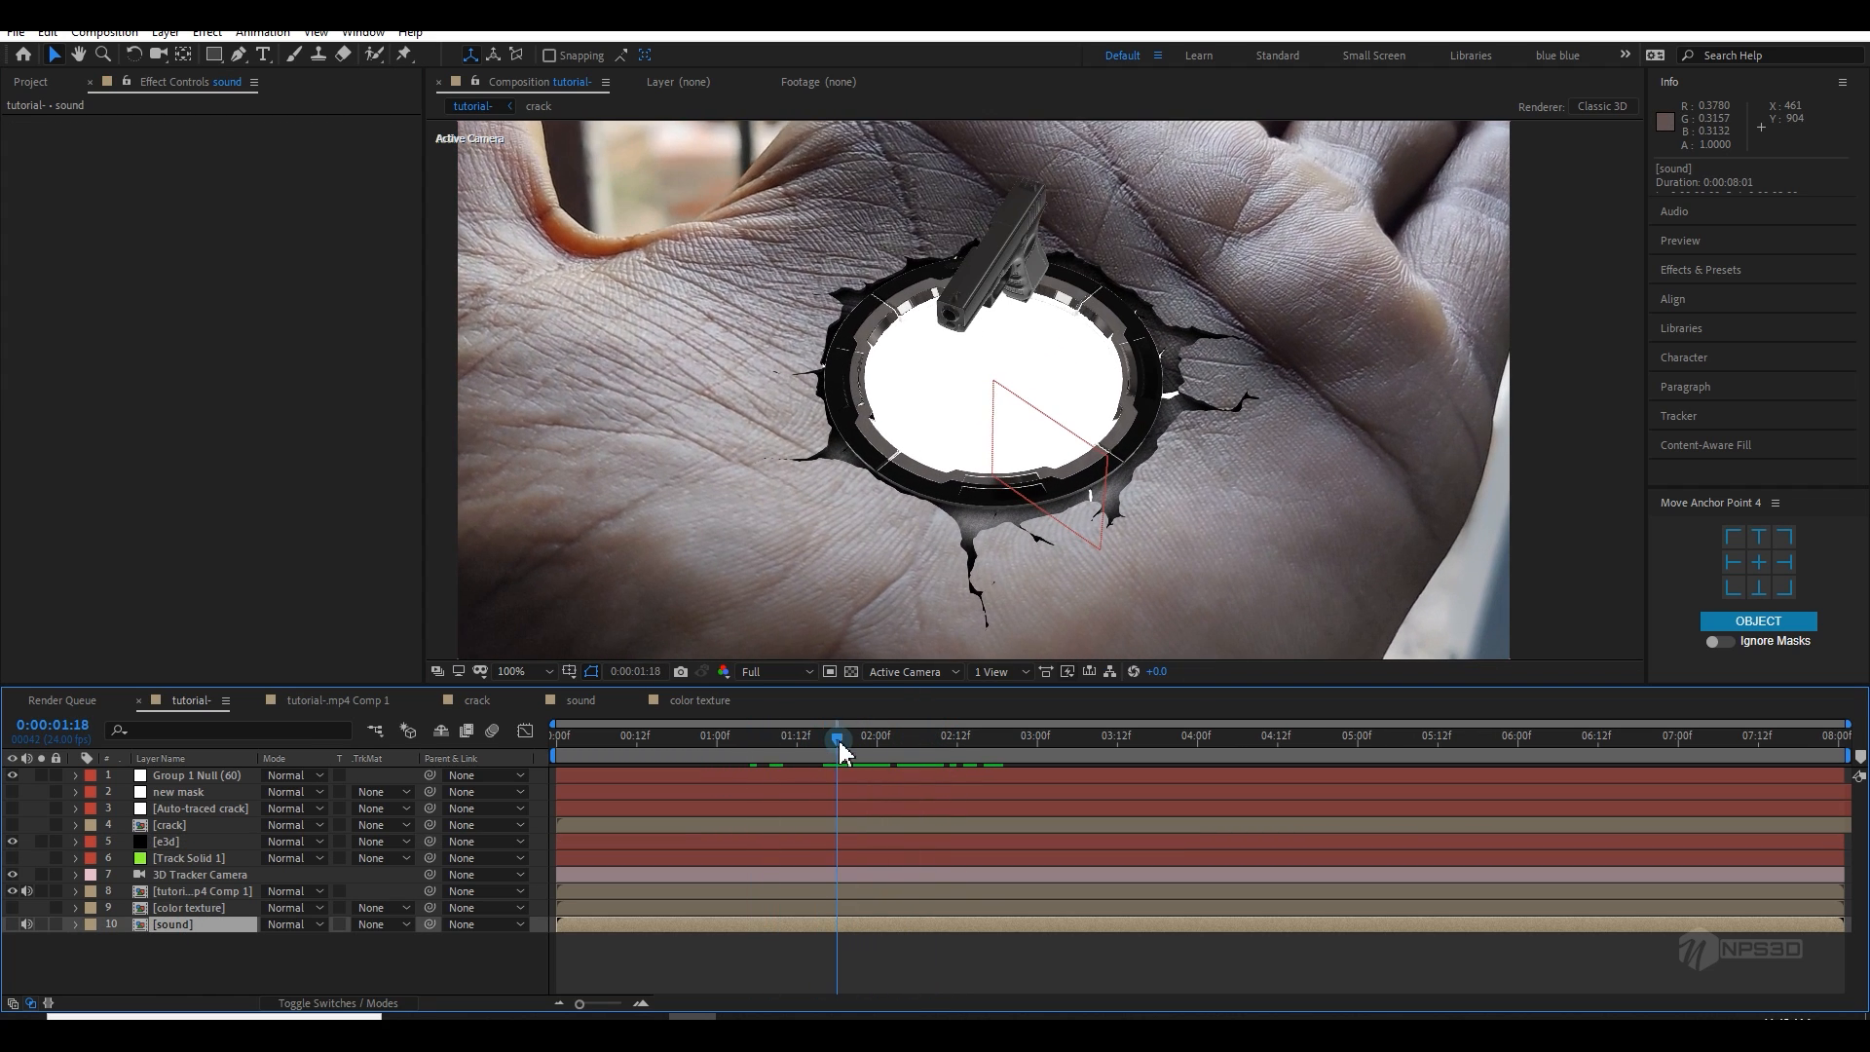
{"action": "key", "text": "l"}
{"action": "key", "text": "l"}
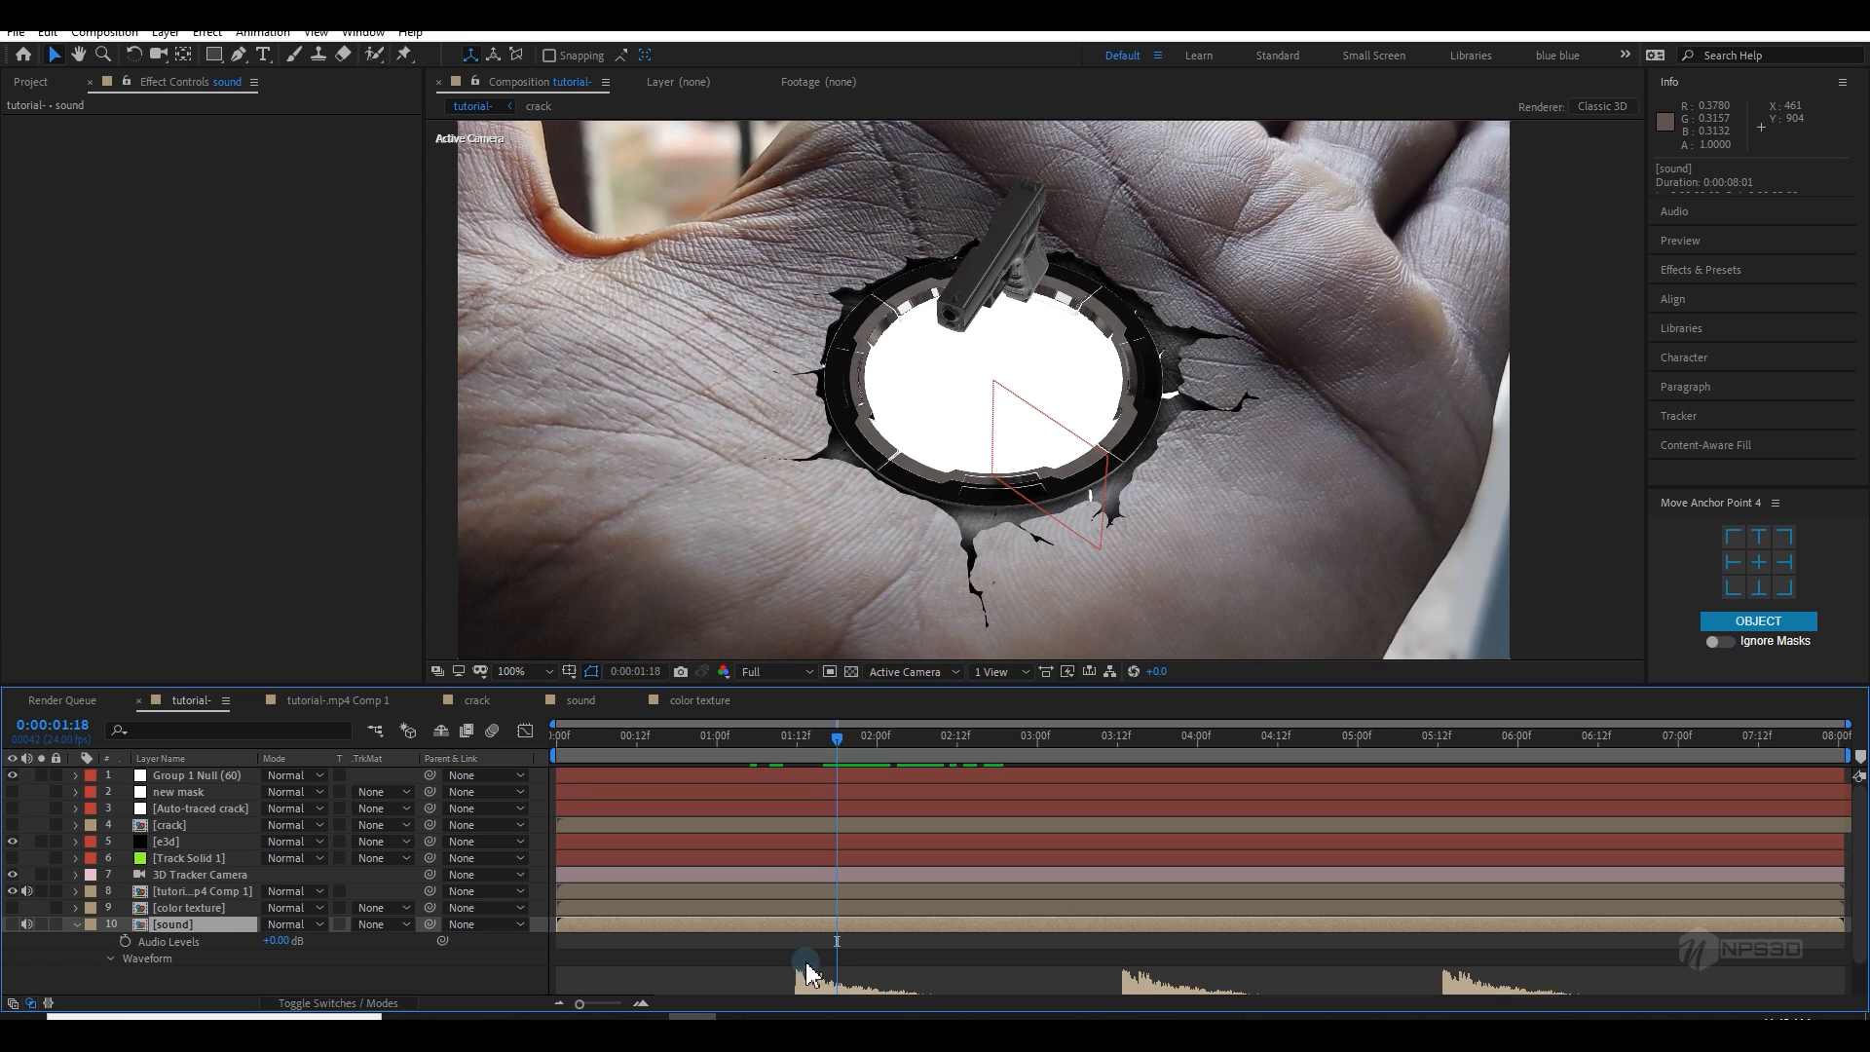
{"action": "left_click_drag", "start_coordinate": [805, 760], "coordinate": [800, 762]}
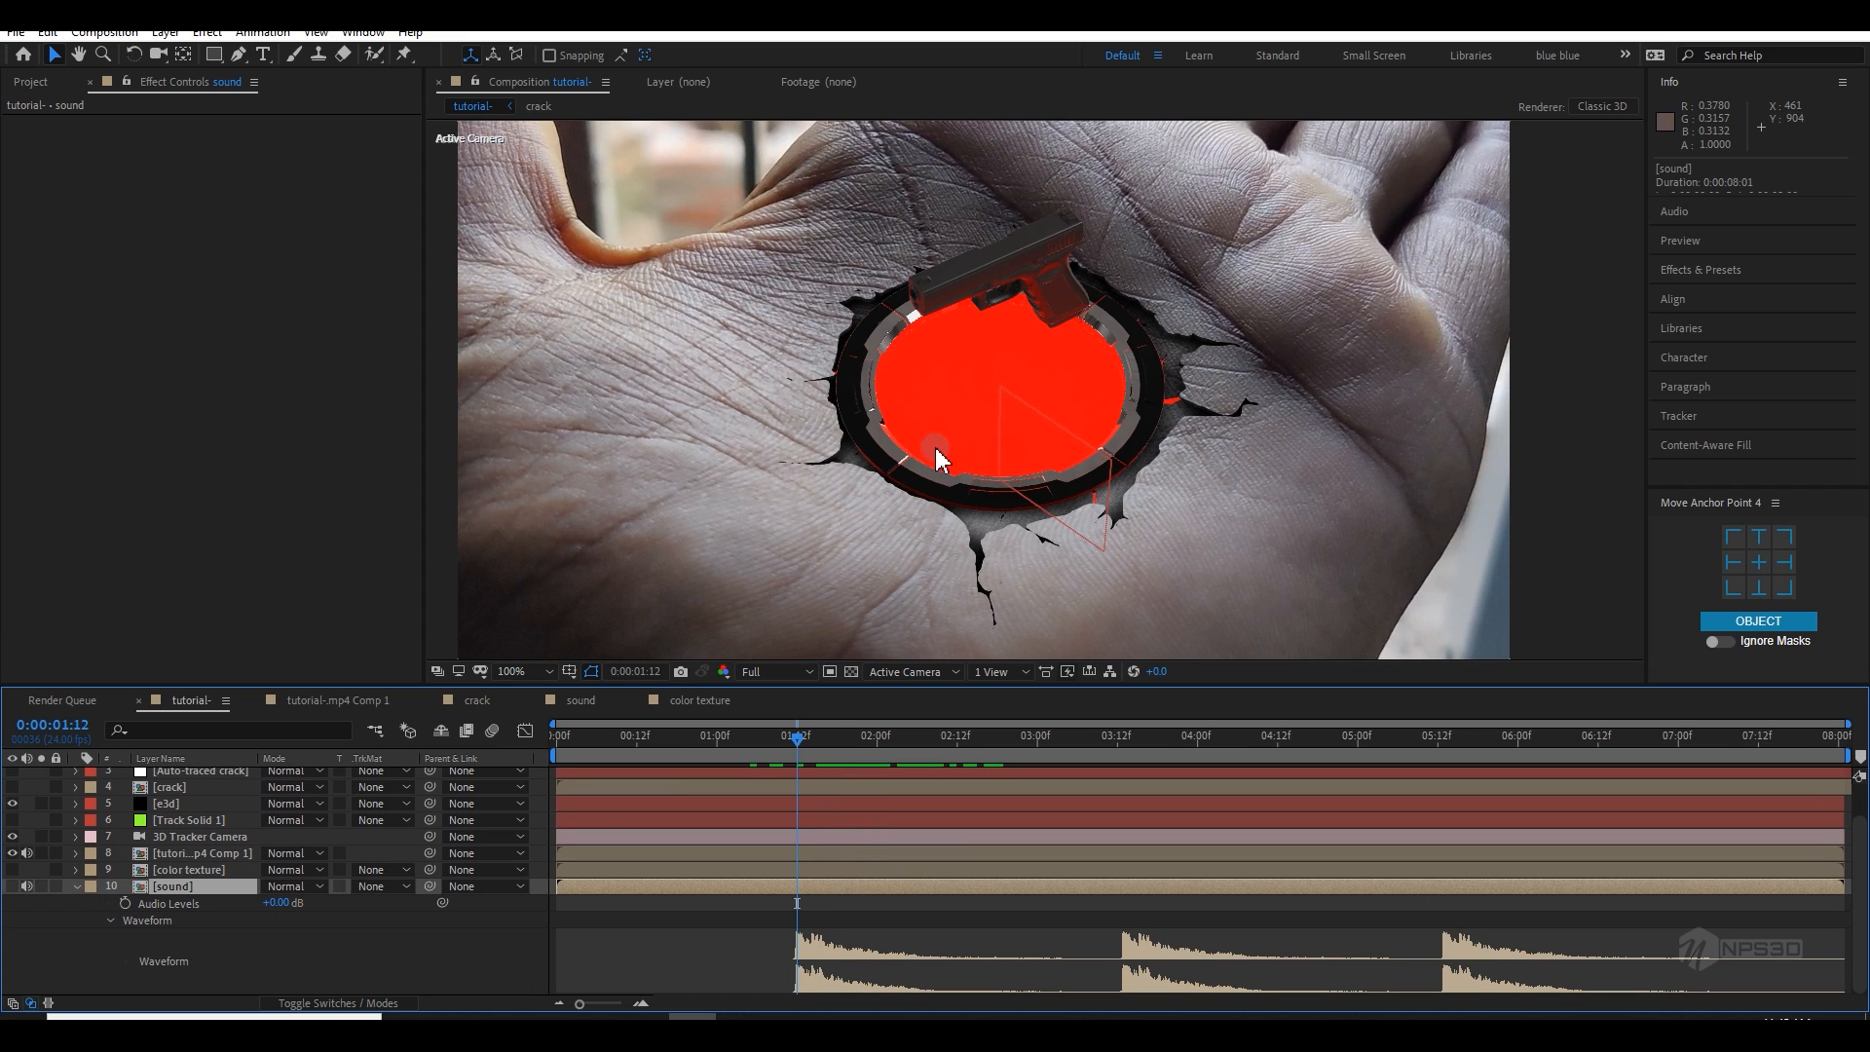
{"action": "left_click", "coordinate": [76, 887]}
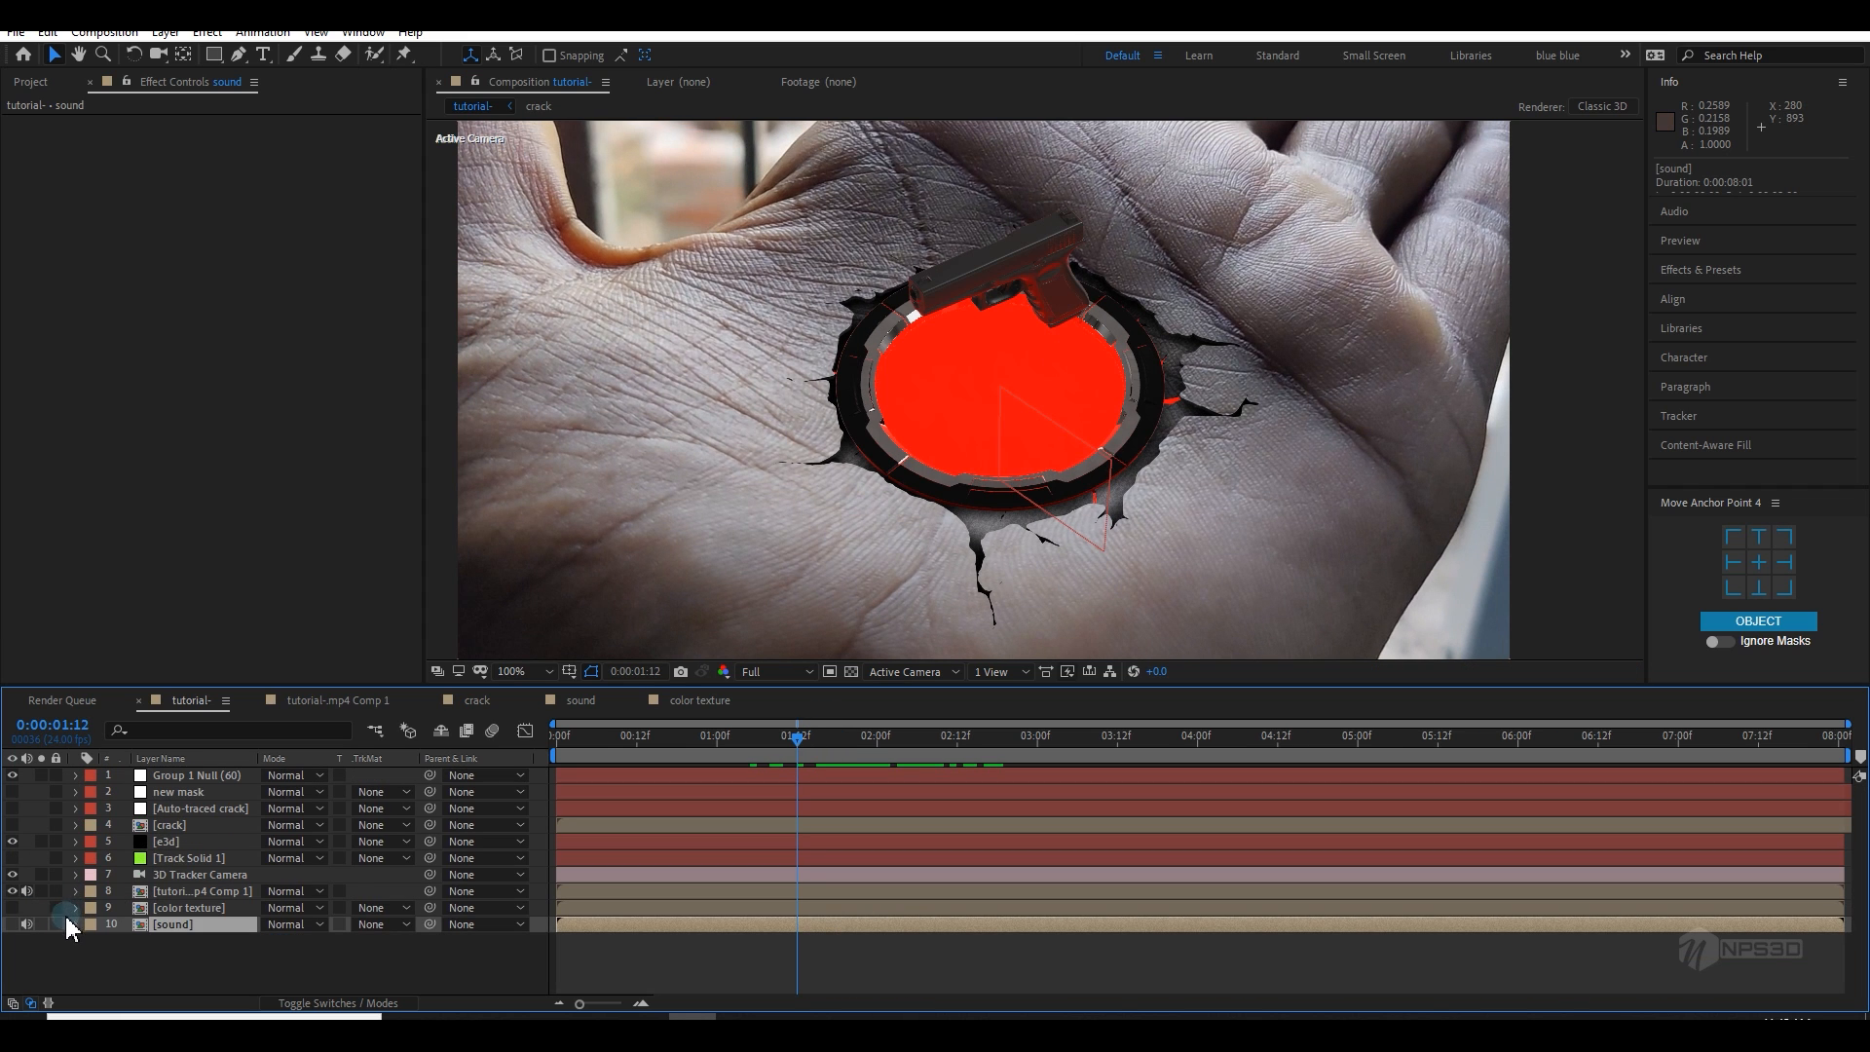
{"action": "left_click", "coordinate": [76, 925]}
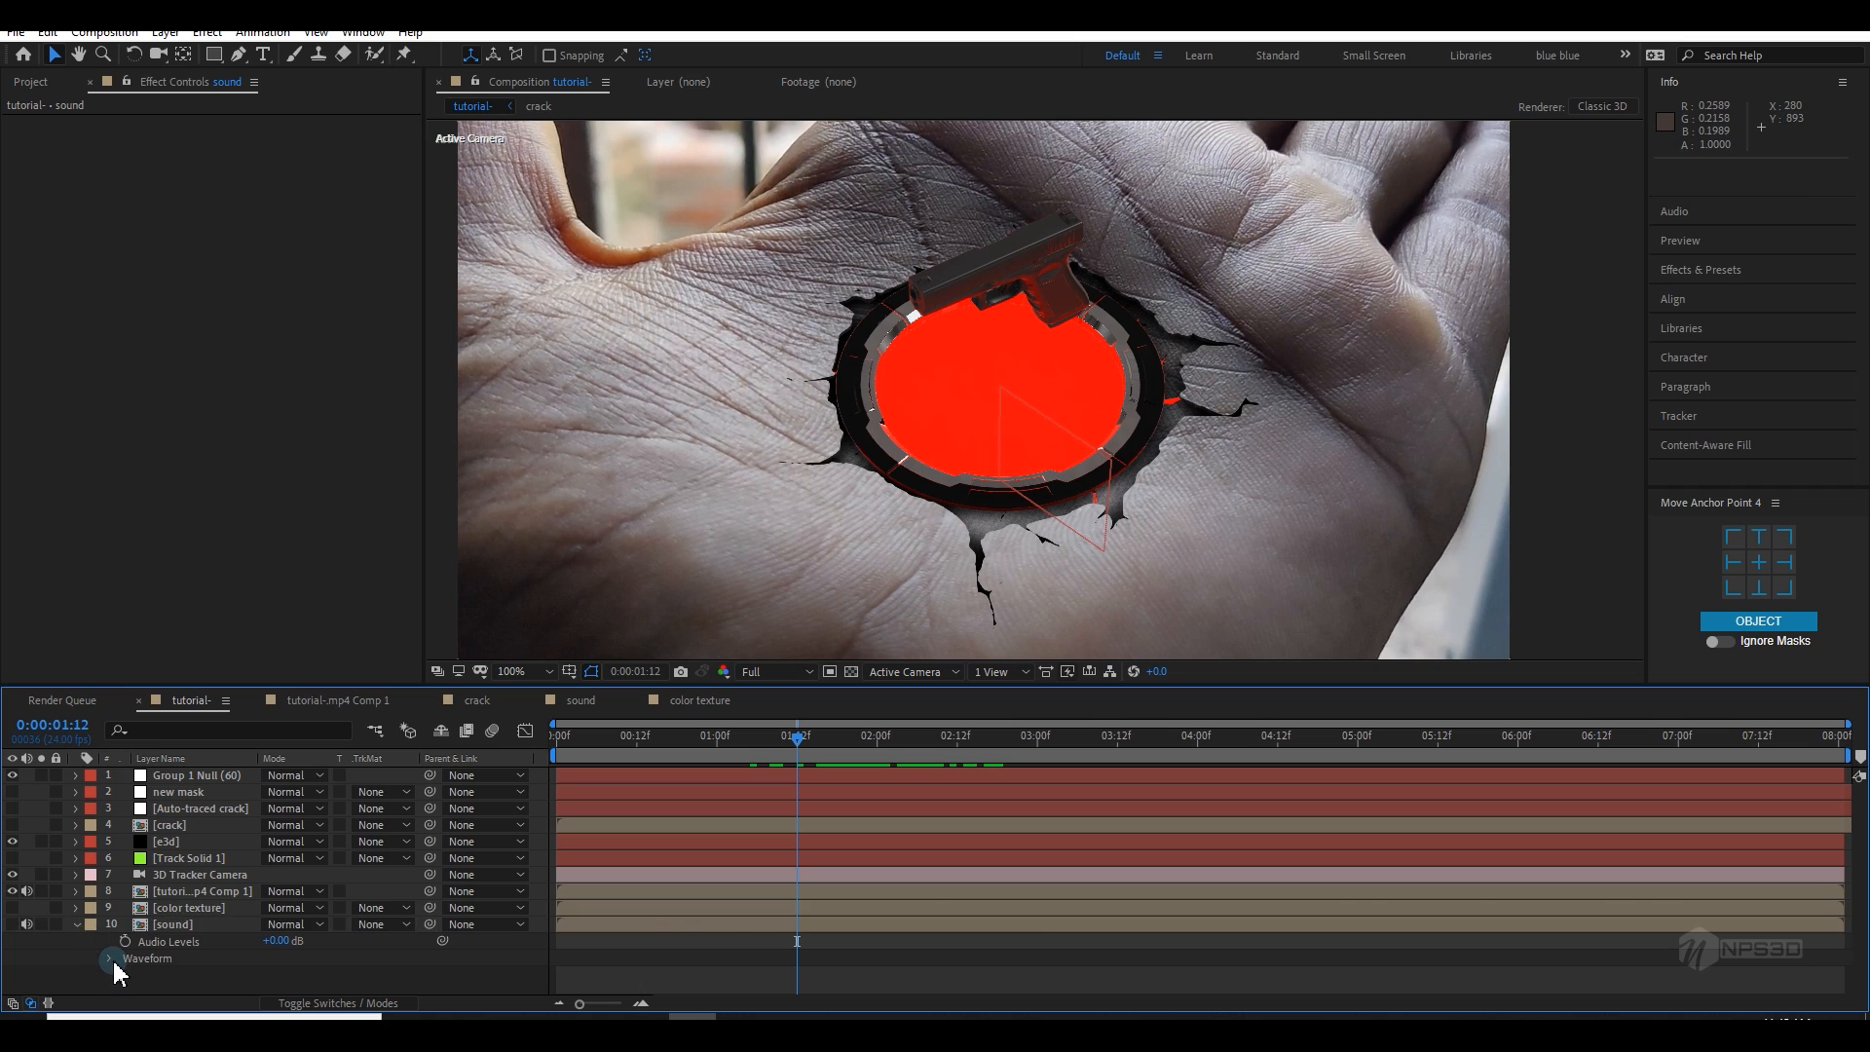
{"action": "left_click", "coordinate": [110, 958]}
Step: Open the Group 1 Aux Channels settings of the e3d layer's Element effect and expand Channel 2's position
{"action": "left_click", "coordinate": [195, 804]}
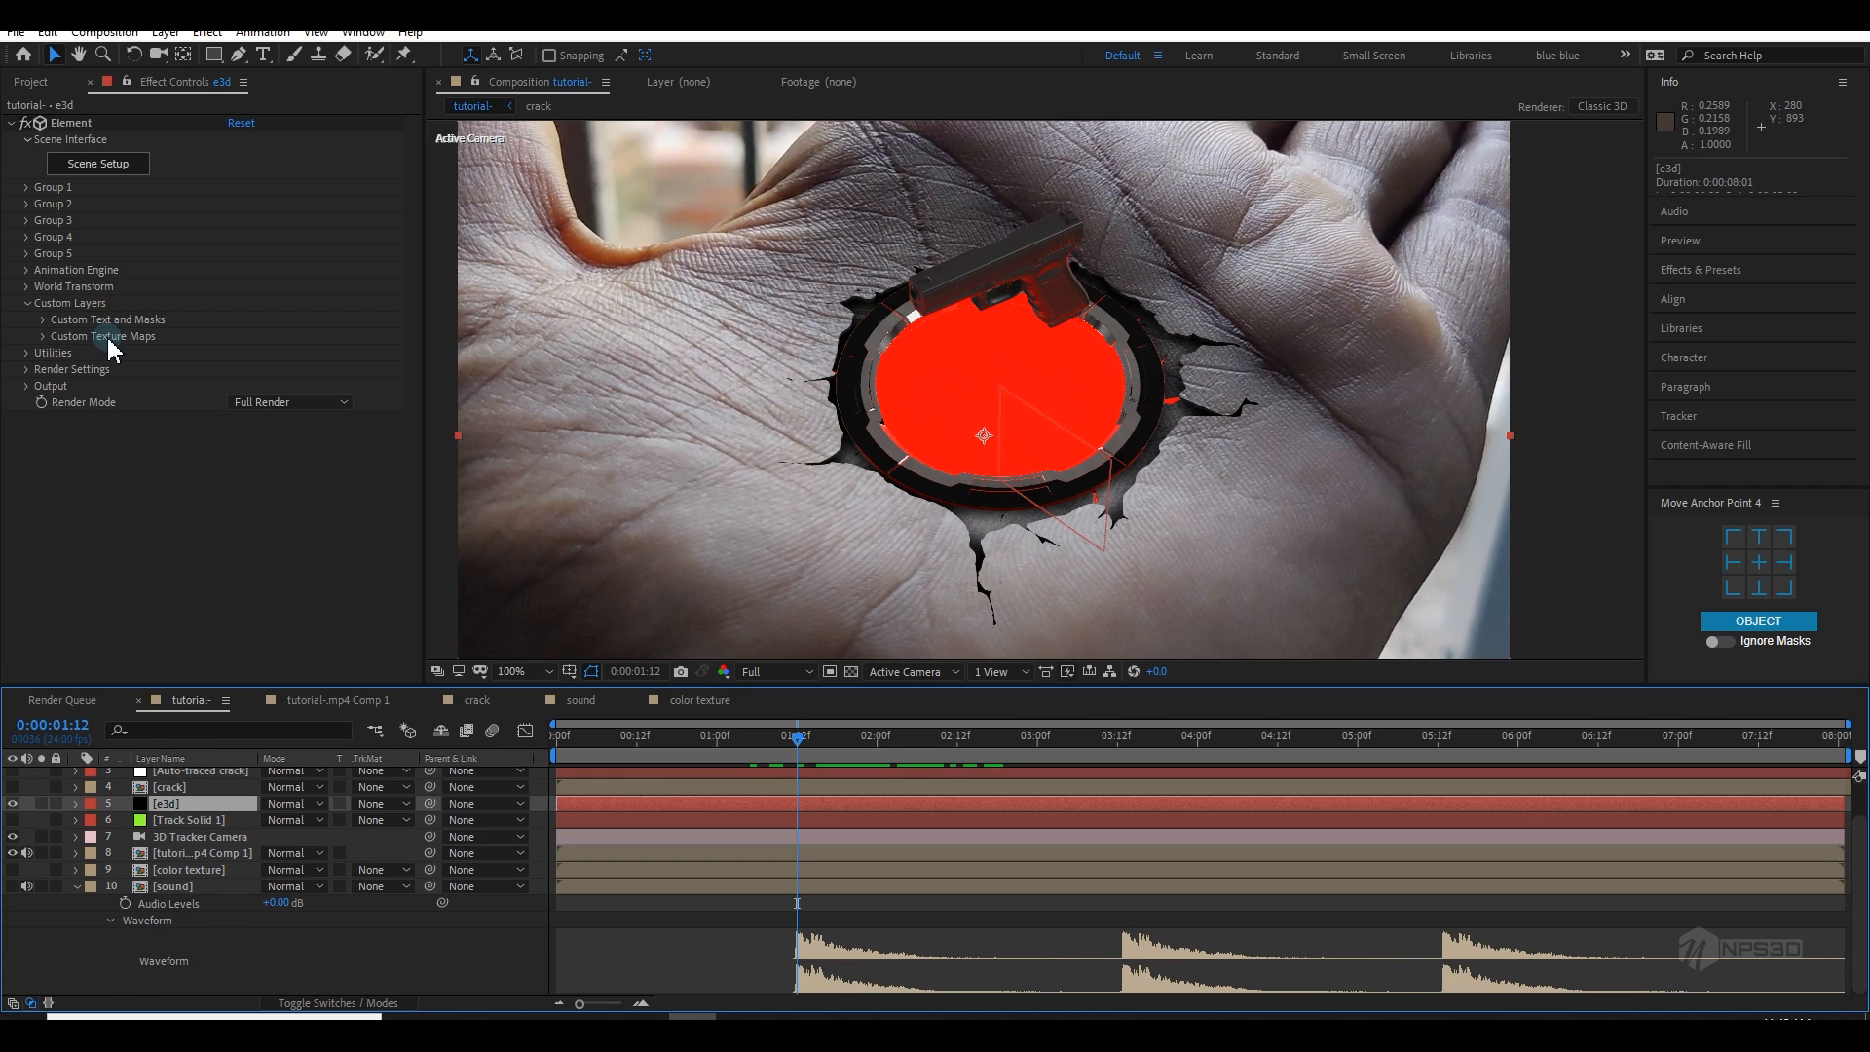
{"action": "left_click", "coordinate": [27, 303]}
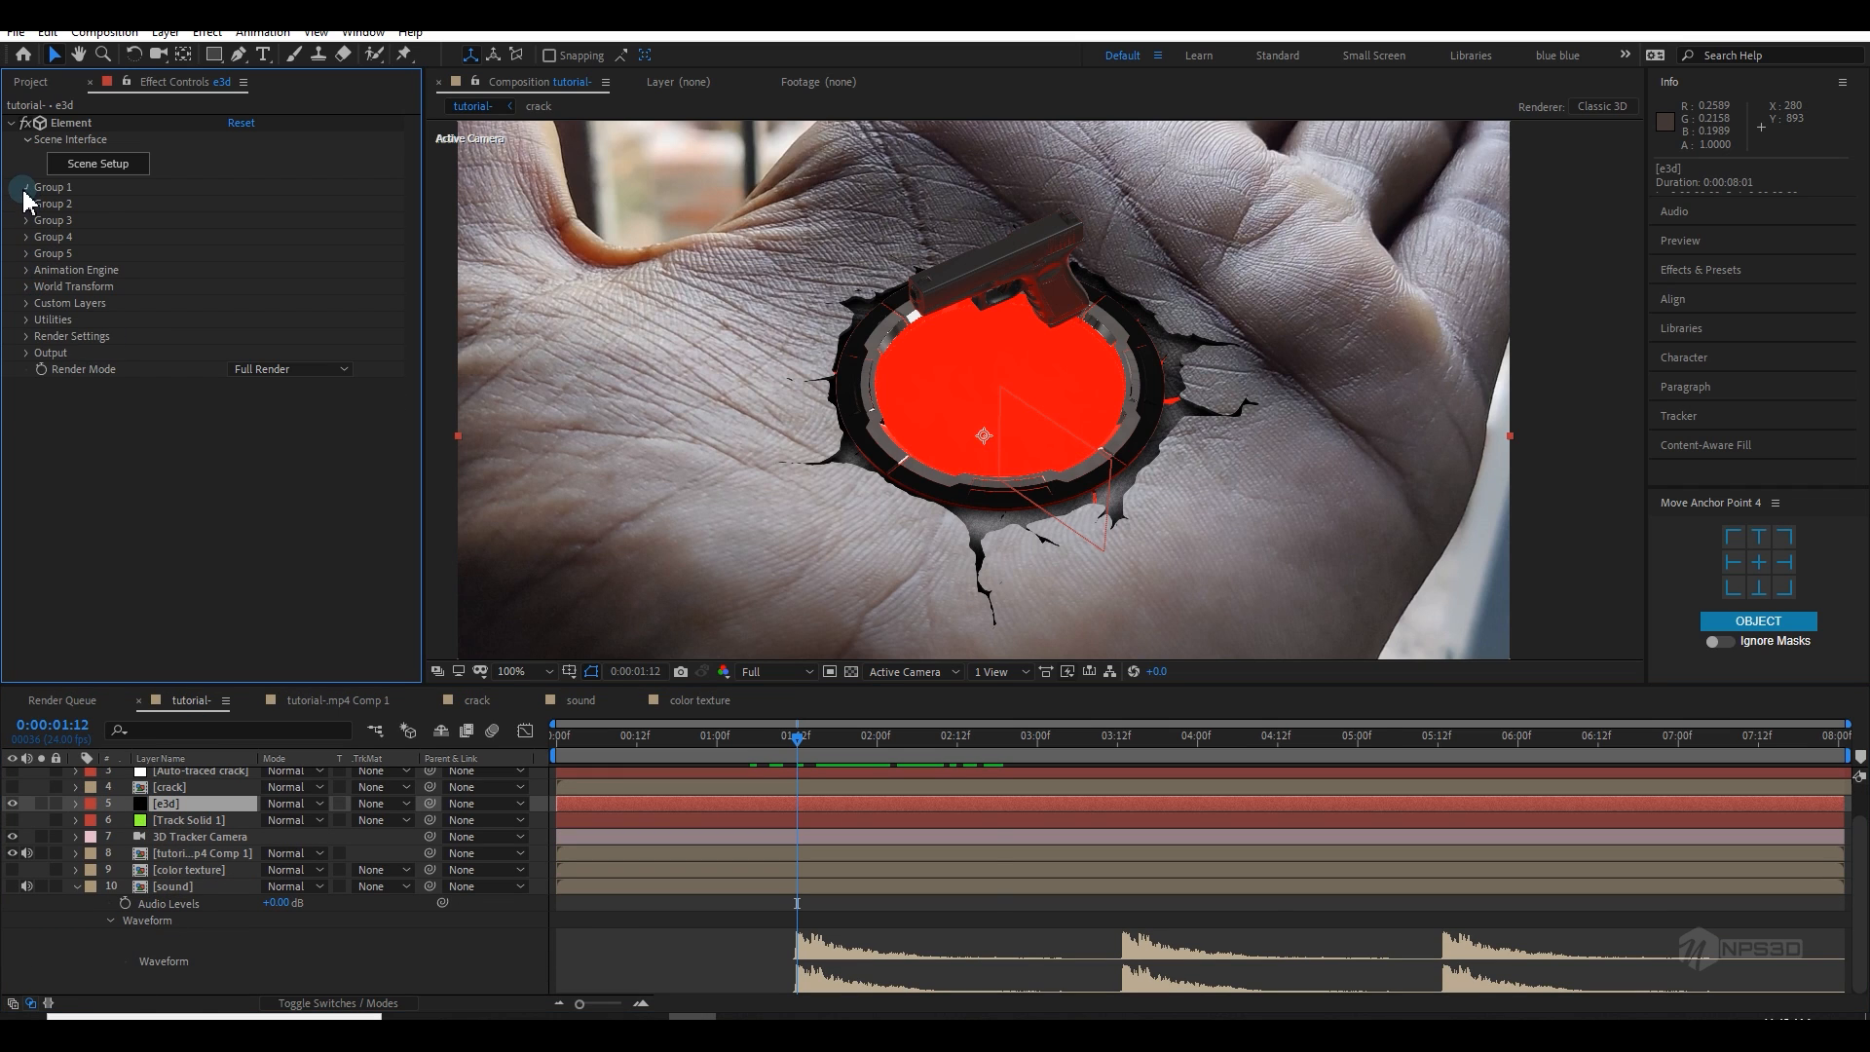
{"action": "left_click", "coordinate": [26, 187]}
{"action": "left_click", "coordinate": [61, 286]}
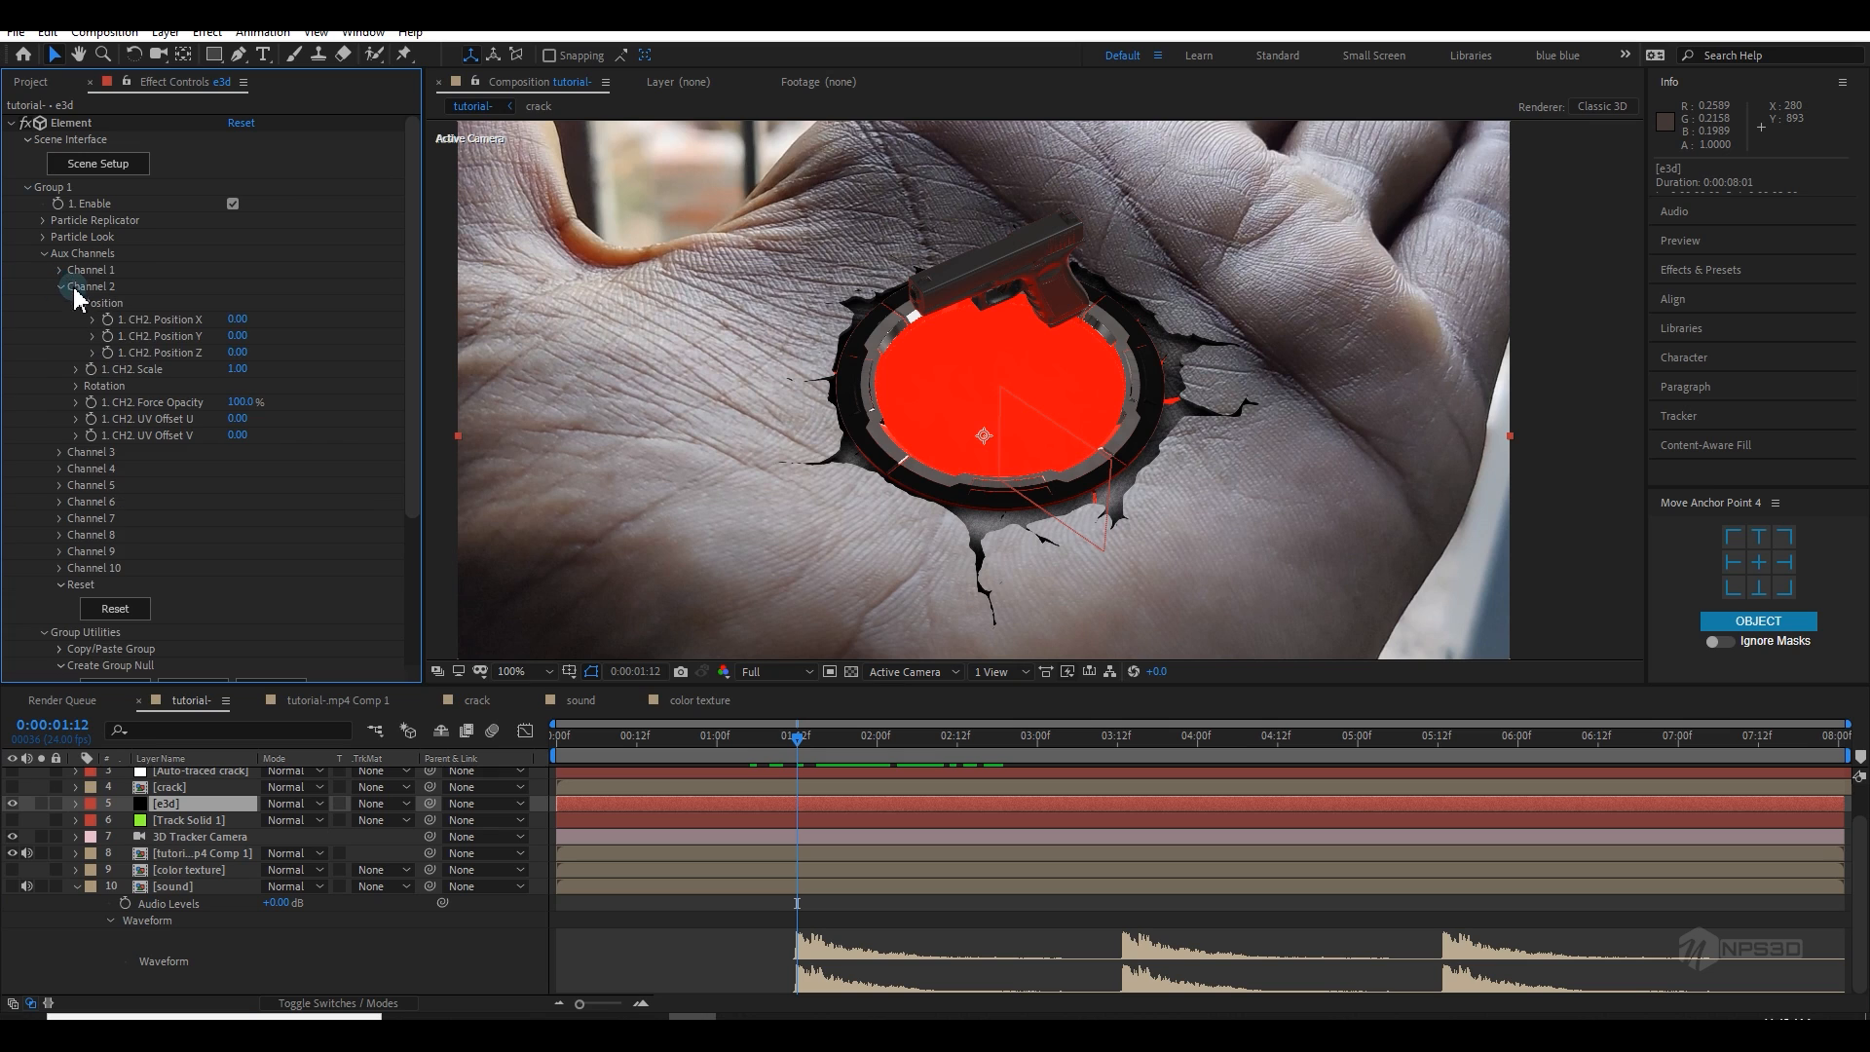
{"action": "mouse_move", "coordinate": [256, 351]}
{"action": "left_mouse_down"}
{"action": "mouse_move", "coordinate": [273, 345]}
{"action": "mouse_move", "coordinate": [223, 363]}
{"action": "left_mouse_up"}
{"action": "key", "text": "ctrl+z"}
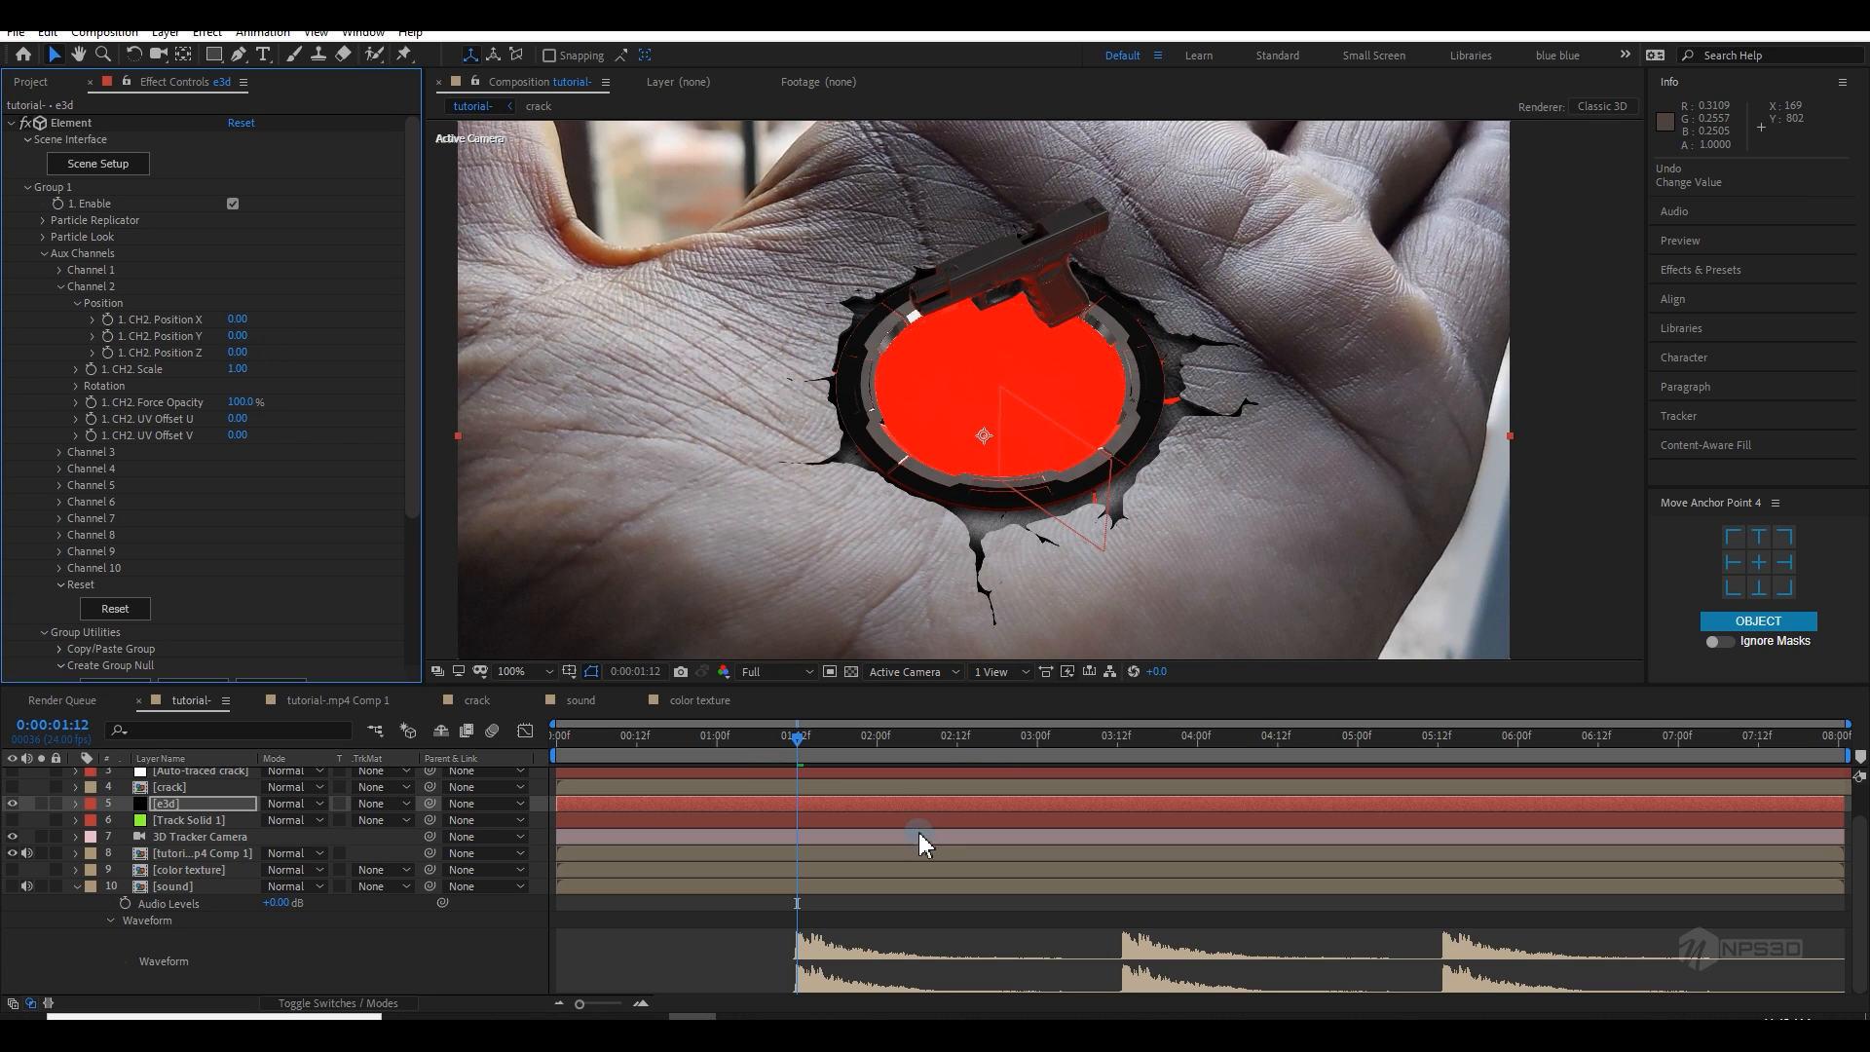
{"action": "left_click", "coordinate": [108, 336]}
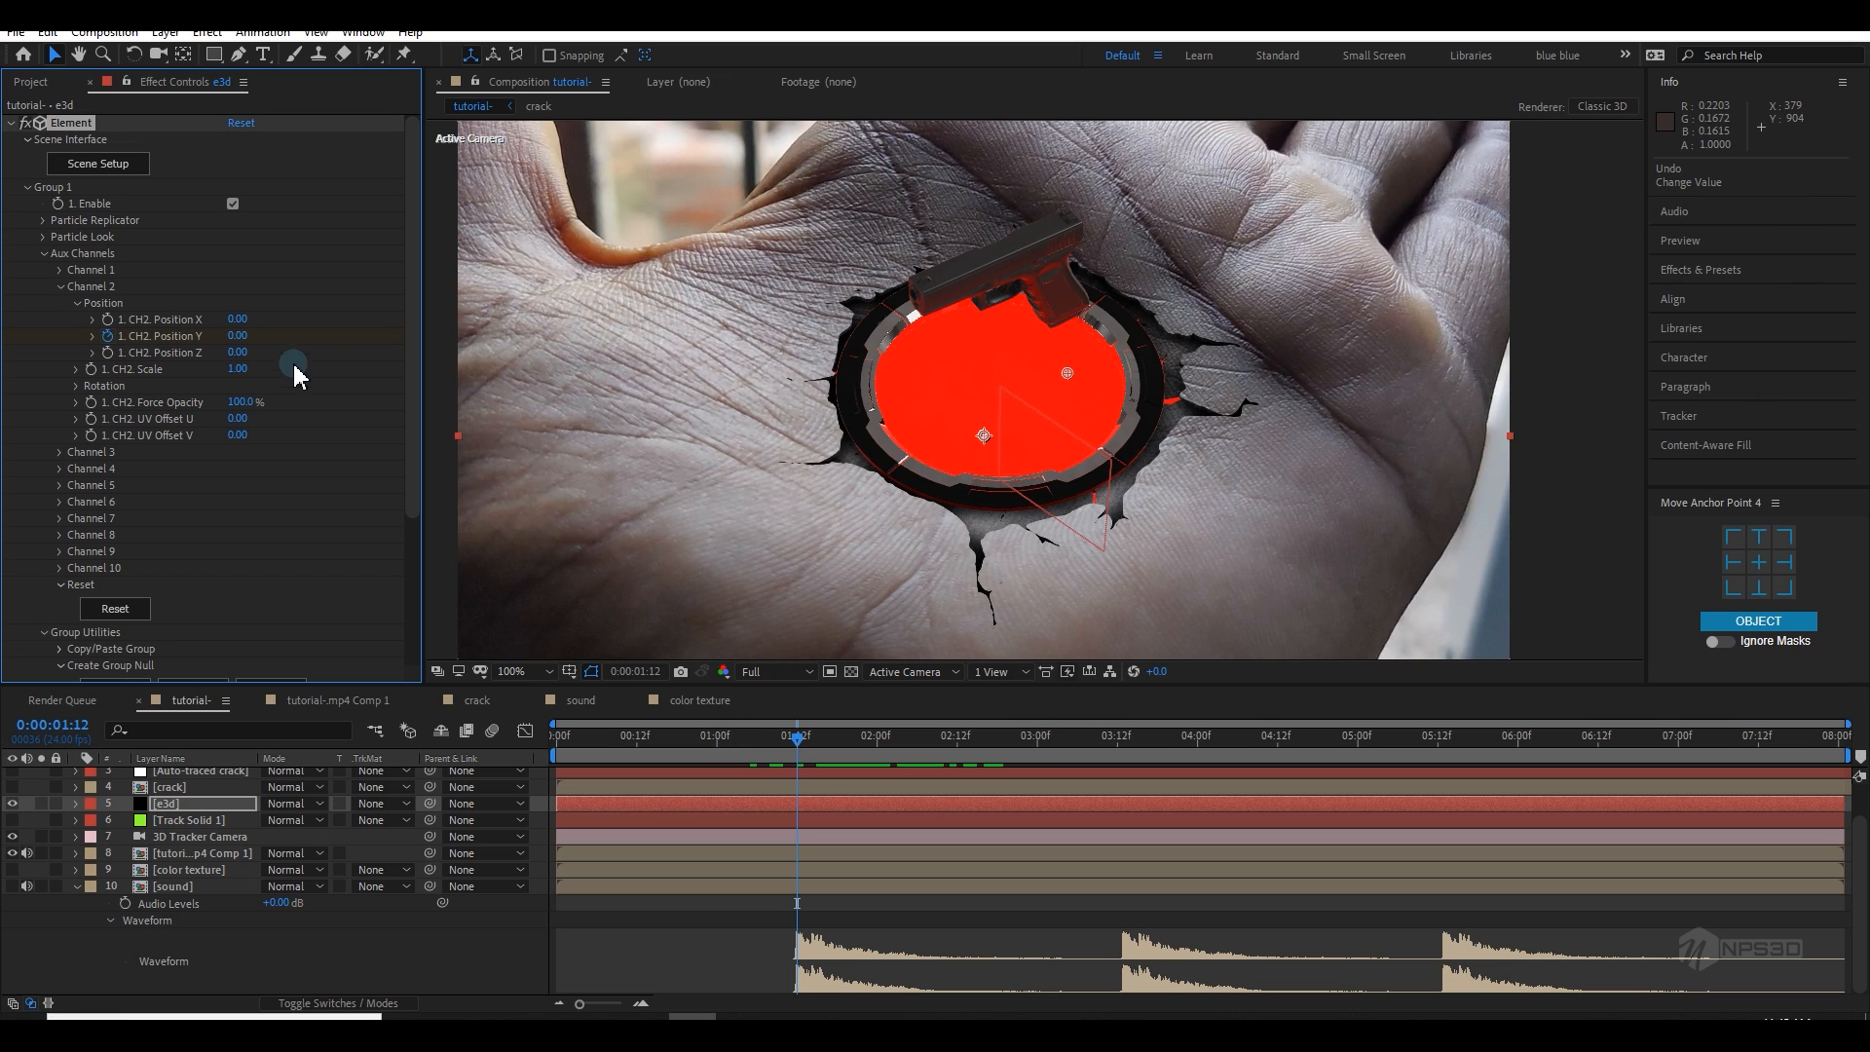
{"action": "key", "text": "ctrl+z"}
Step: Keyframe Group 1 Channel 2 Position Z at 0:00:01:11 and set it to -0.23 one frame after, at 0:00:01:12
{"action": "left_click", "coordinate": [1690, 242]}
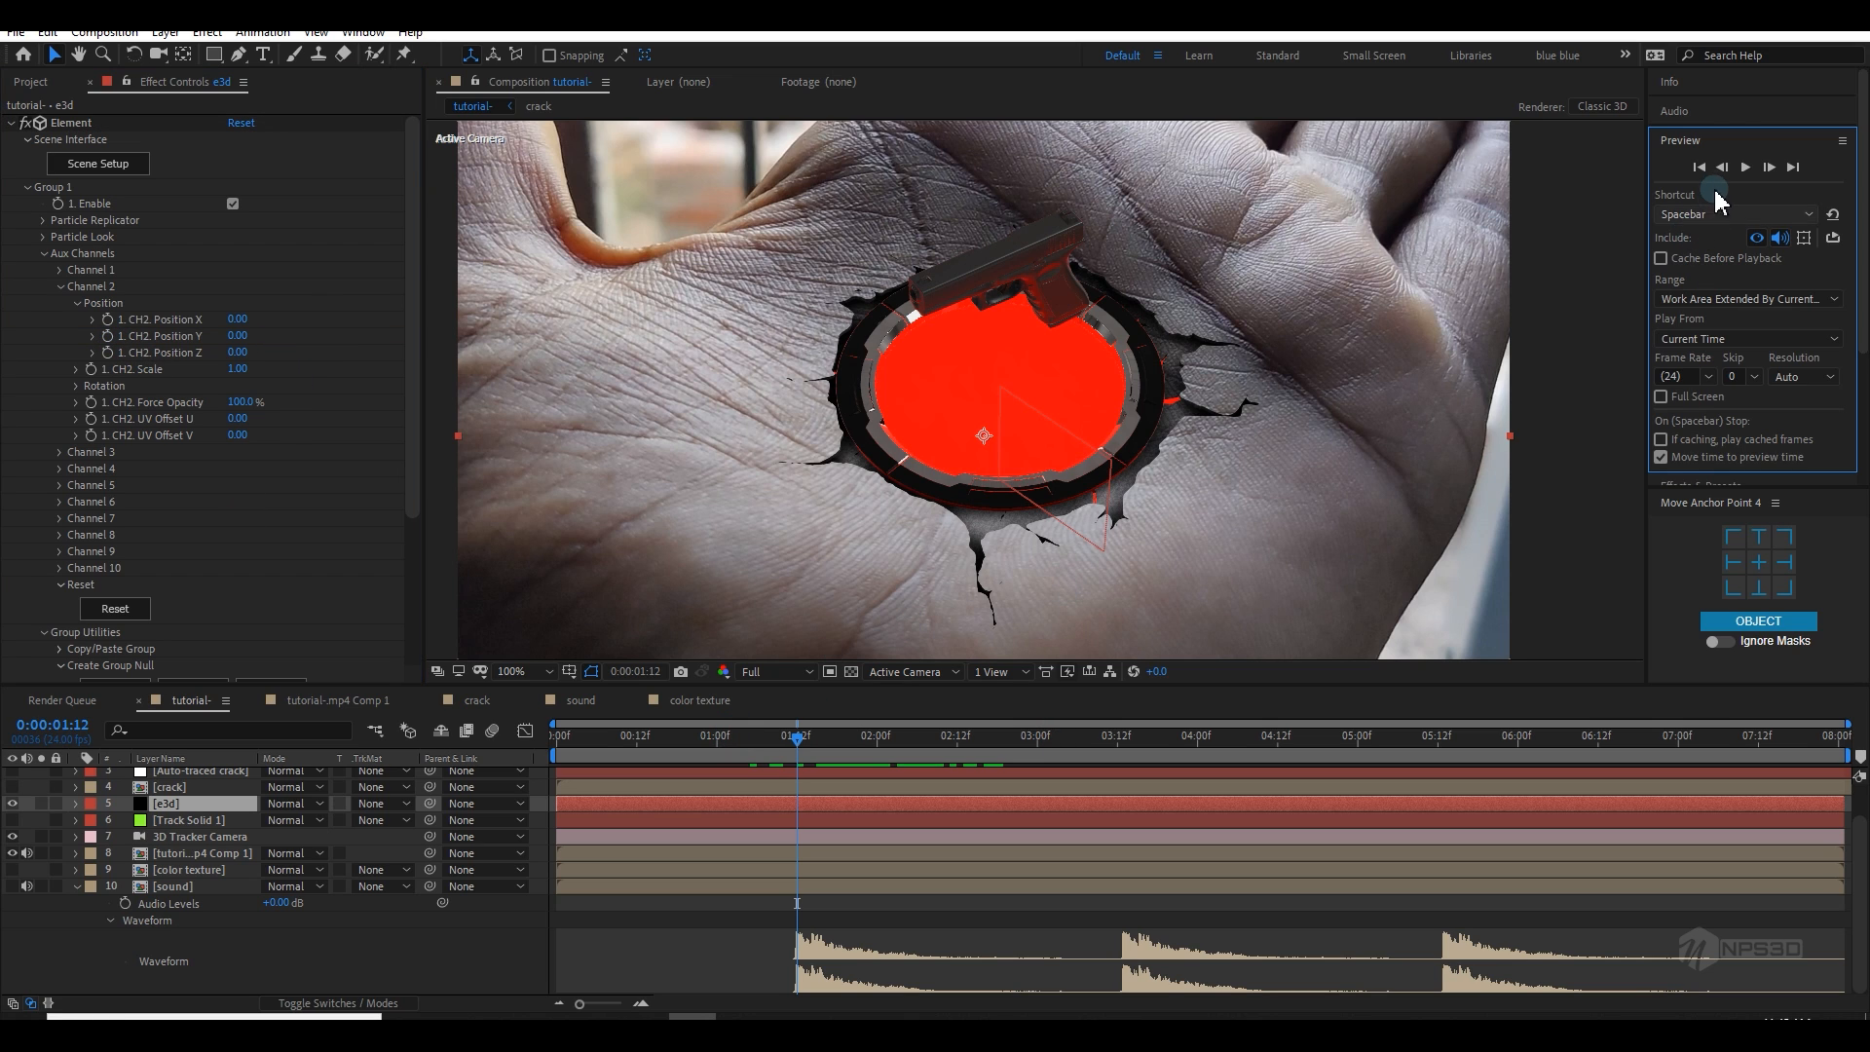
{"action": "left_click", "coordinate": [1722, 167]}
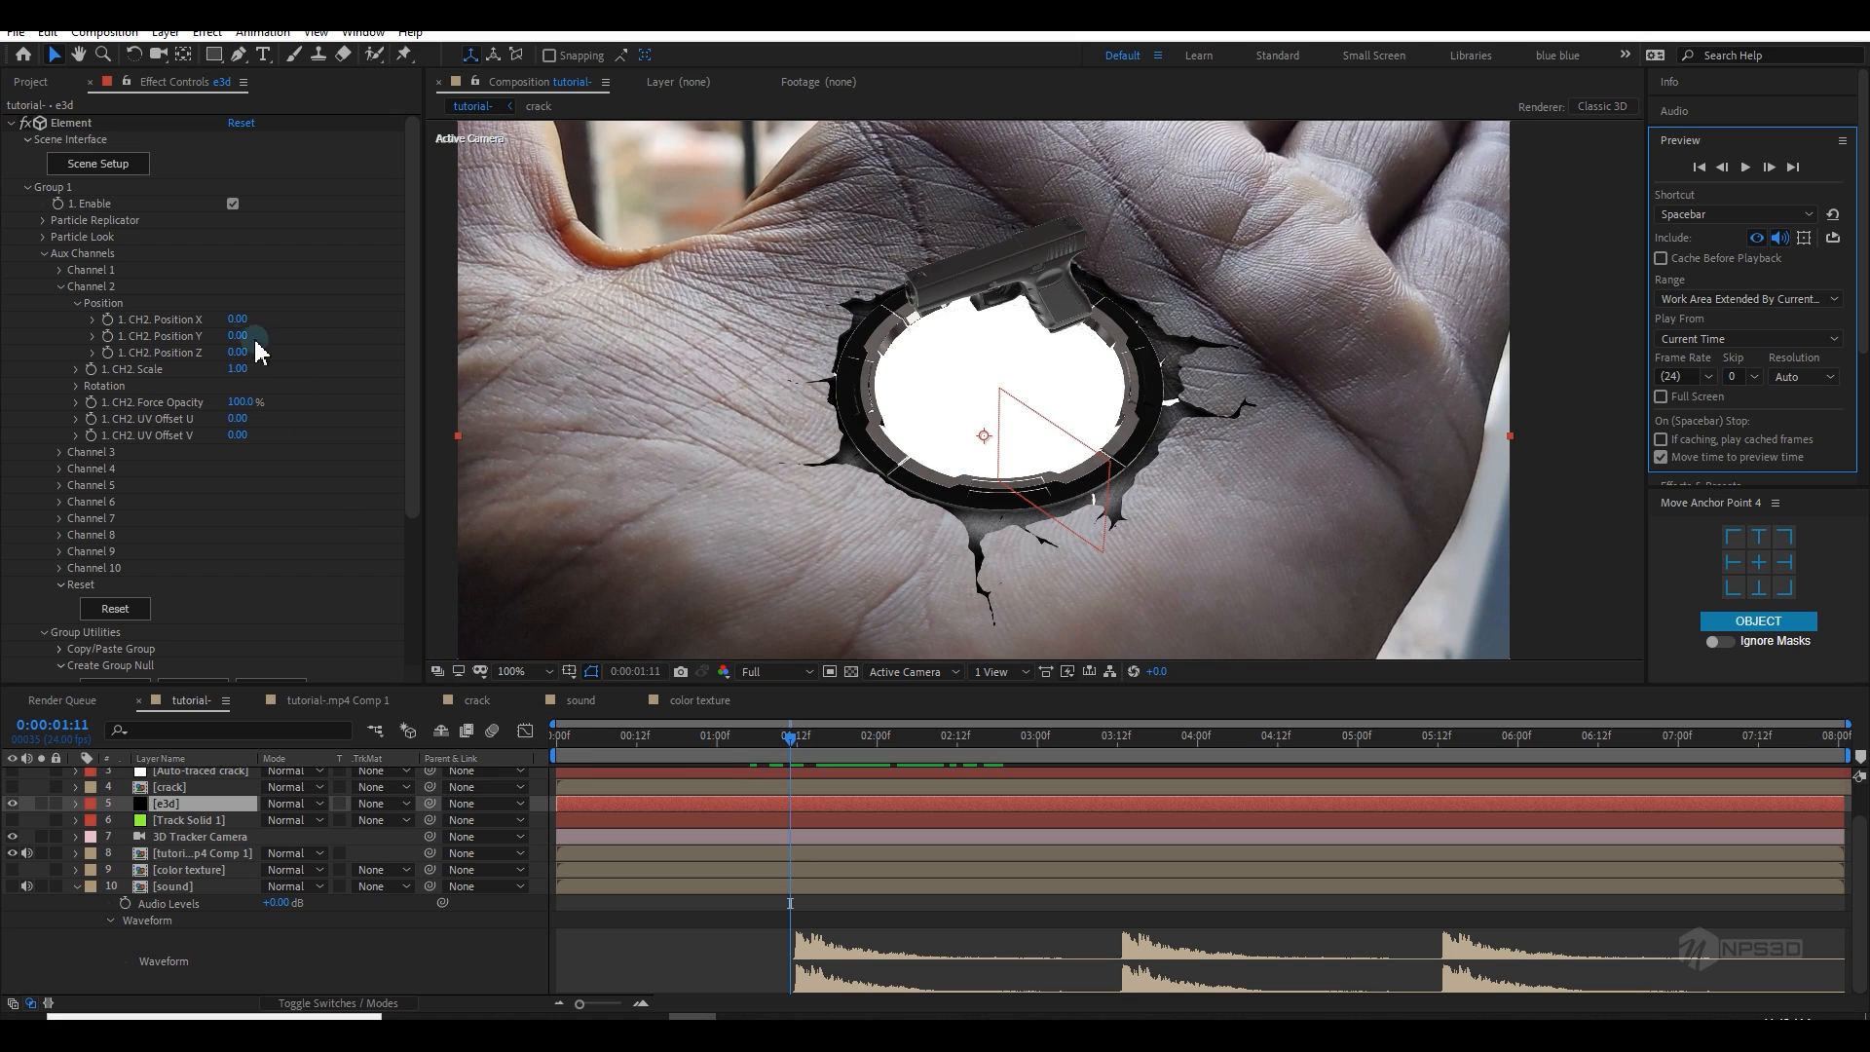
{"action": "left_click", "coordinate": [108, 336]}
{"action": "left_click", "coordinate": [108, 352]}
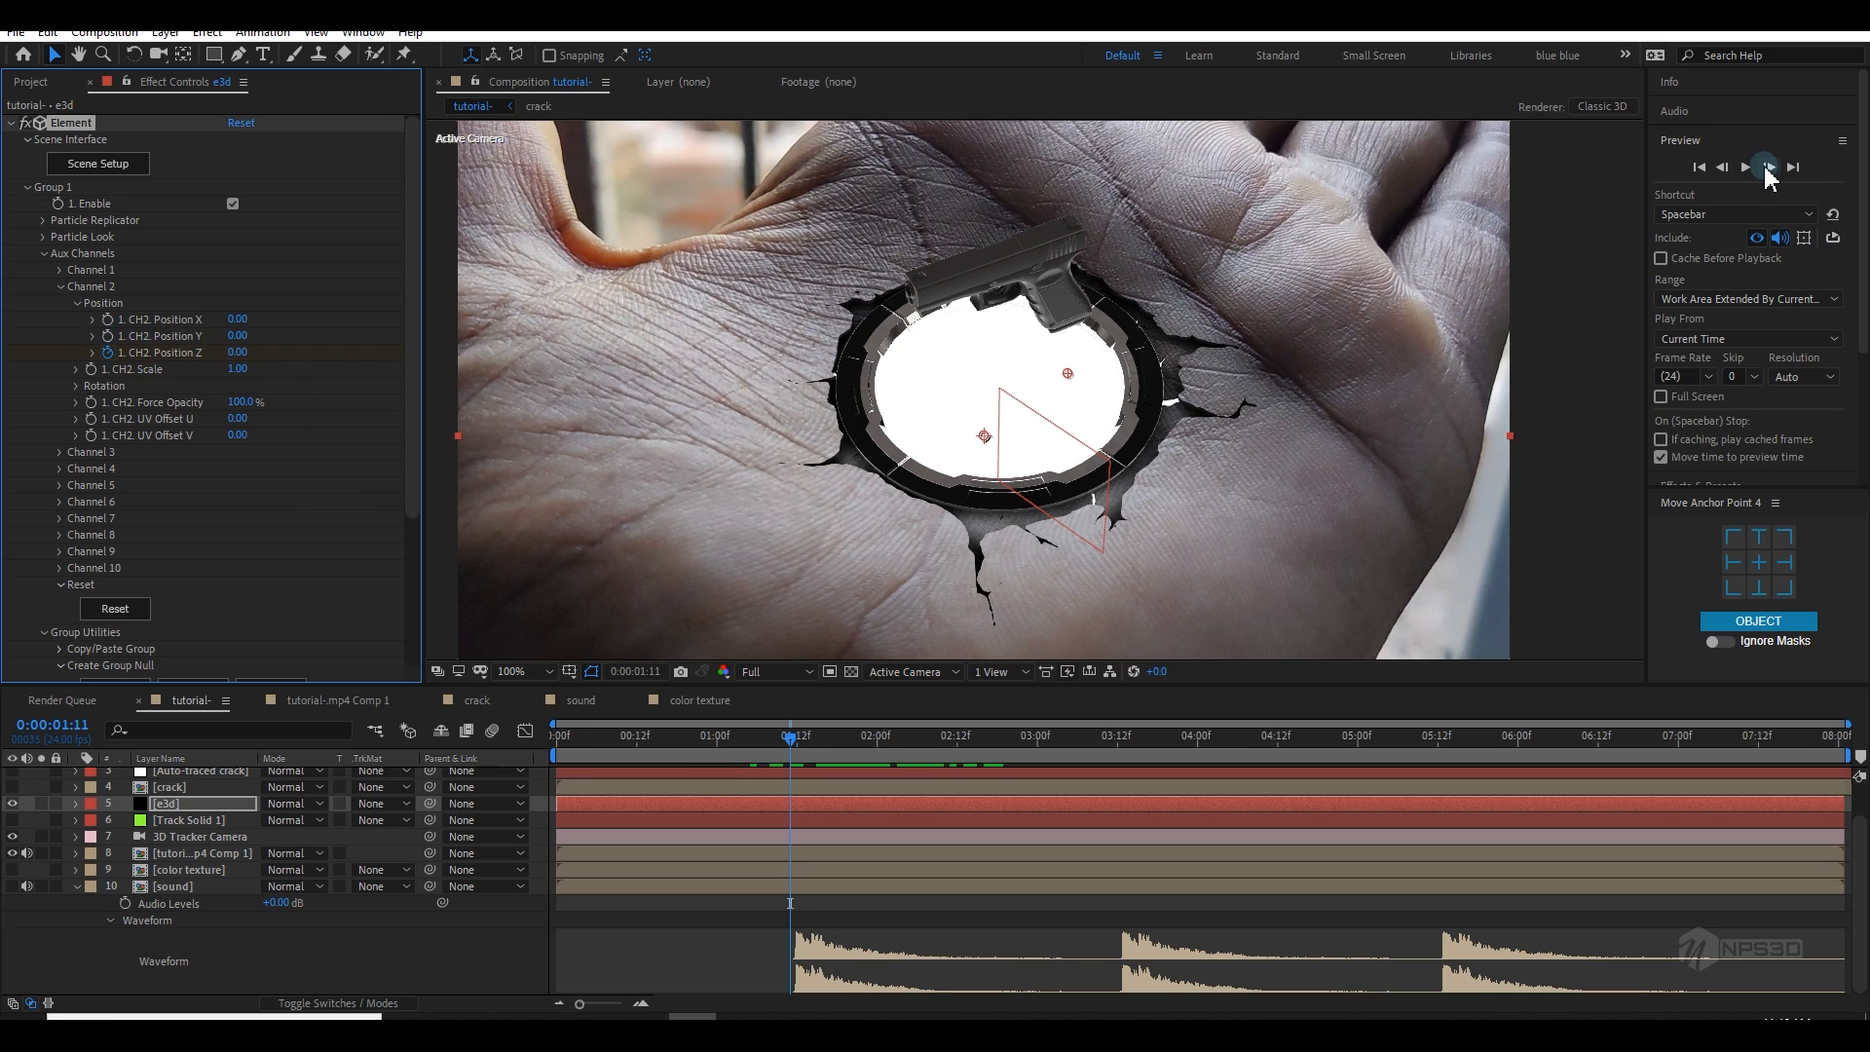
{"action": "left_click", "coordinate": [1769, 167]}
{"action": "left_click", "coordinate": [238, 351]}
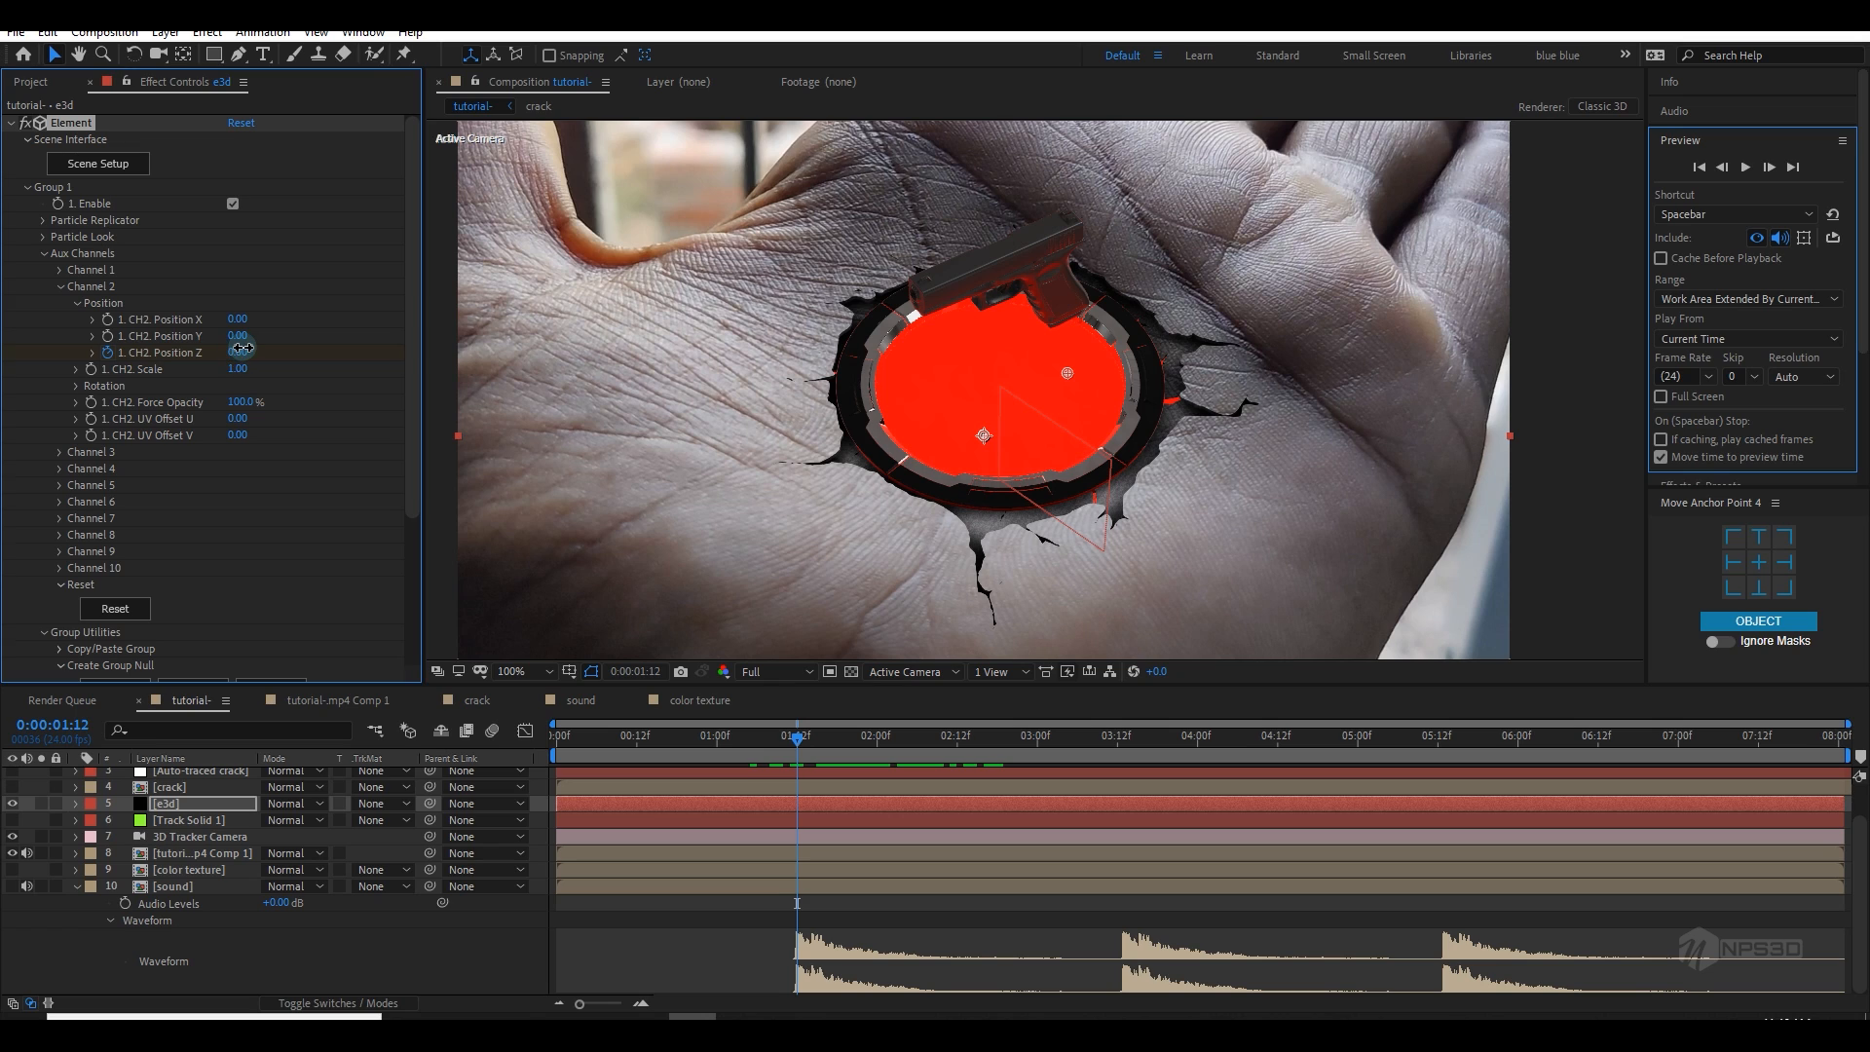
{"action": "left_click_drag", "start_coordinate": [230, 352], "coordinate": [224, 353]}
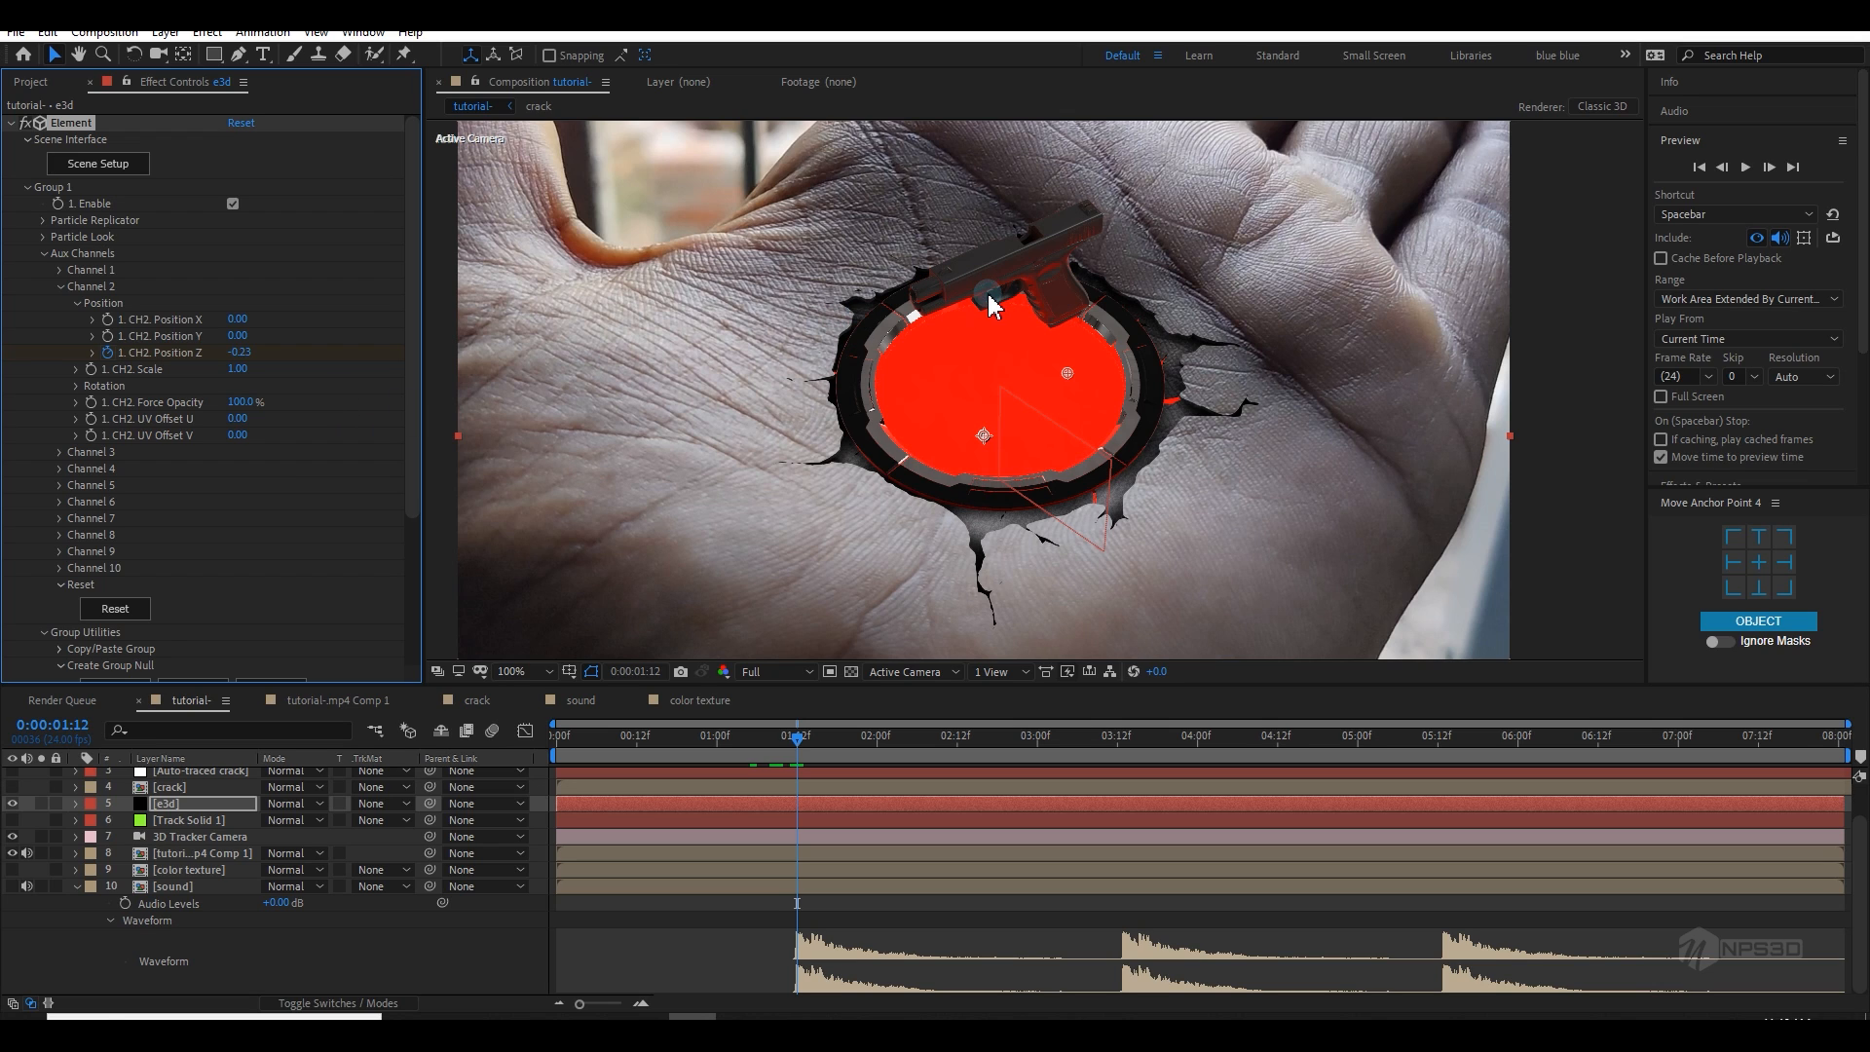
Step: Set Channel 2 Position Z to 0 at 0:00:01:15 and return to 0:00:01:09 to review the slide's recoil
{"action": "left_click", "coordinate": [1770, 168]}
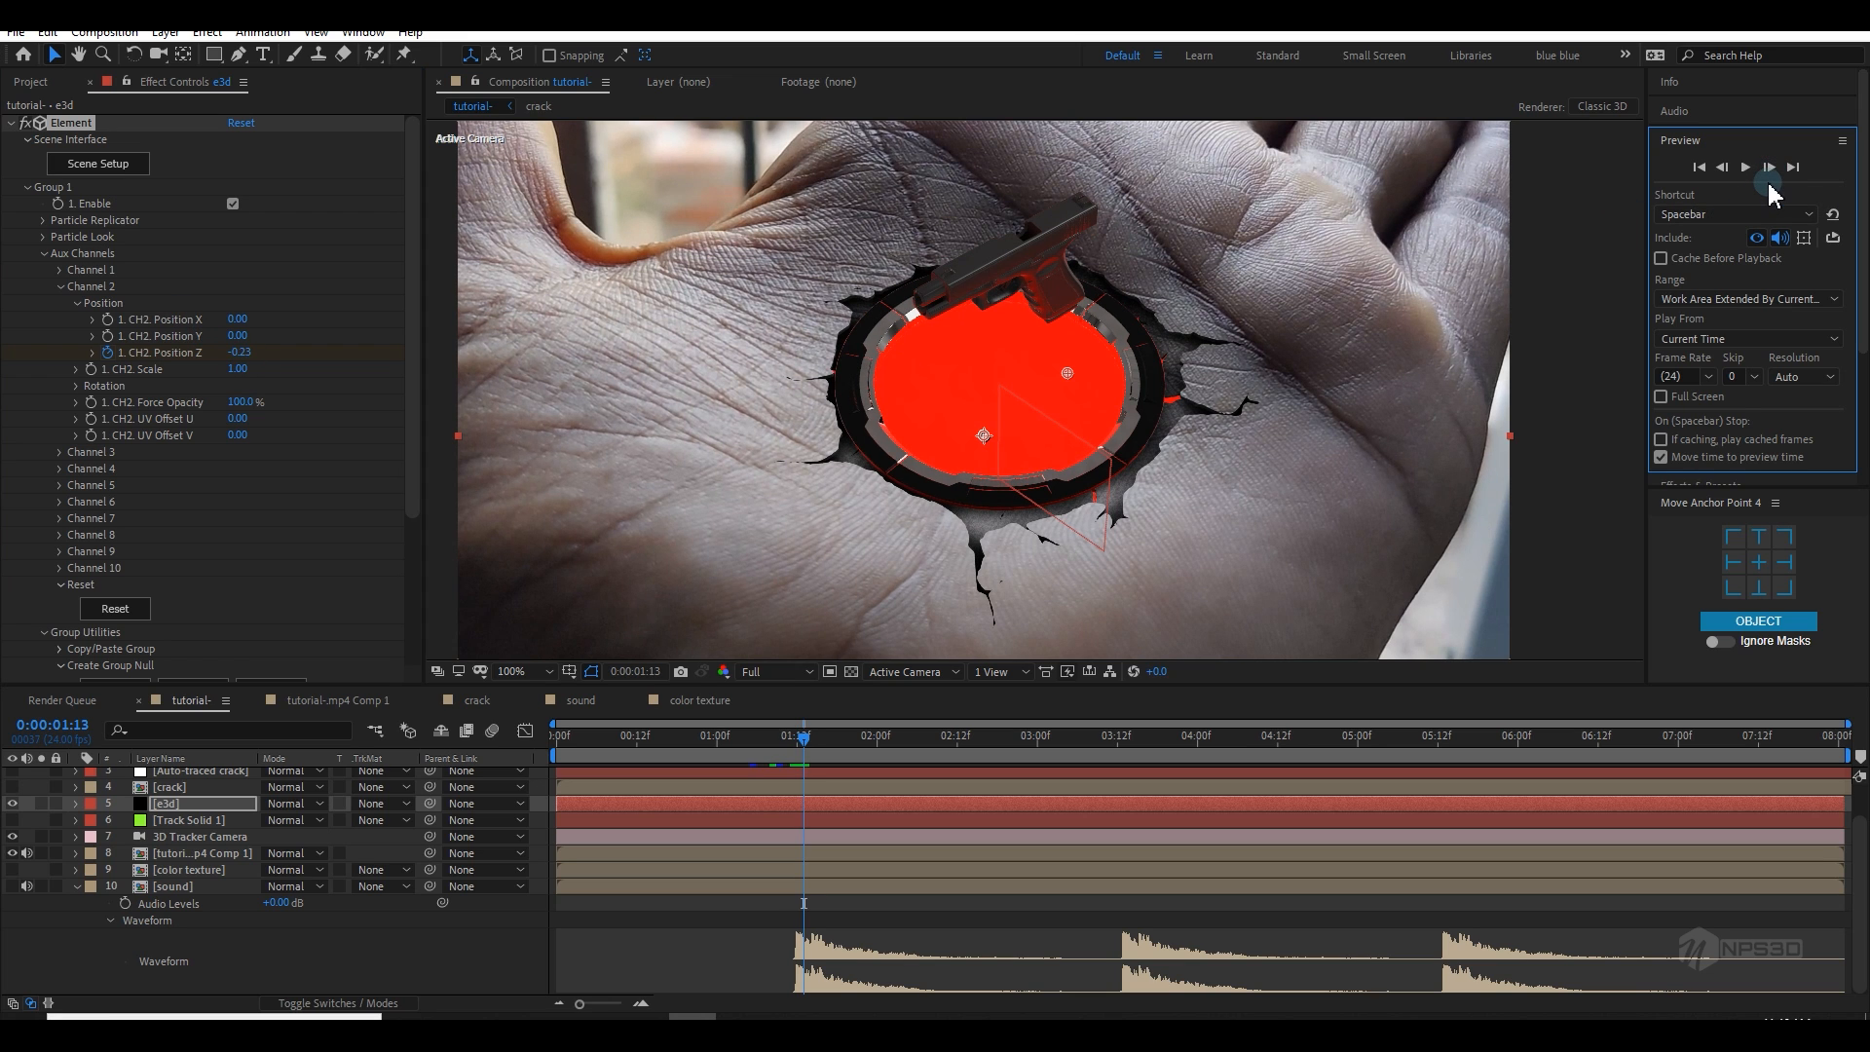
{"action": "left_click", "coordinate": [1770, 168]}
{"action": "left_click", "coordinate": [1770, 168]}
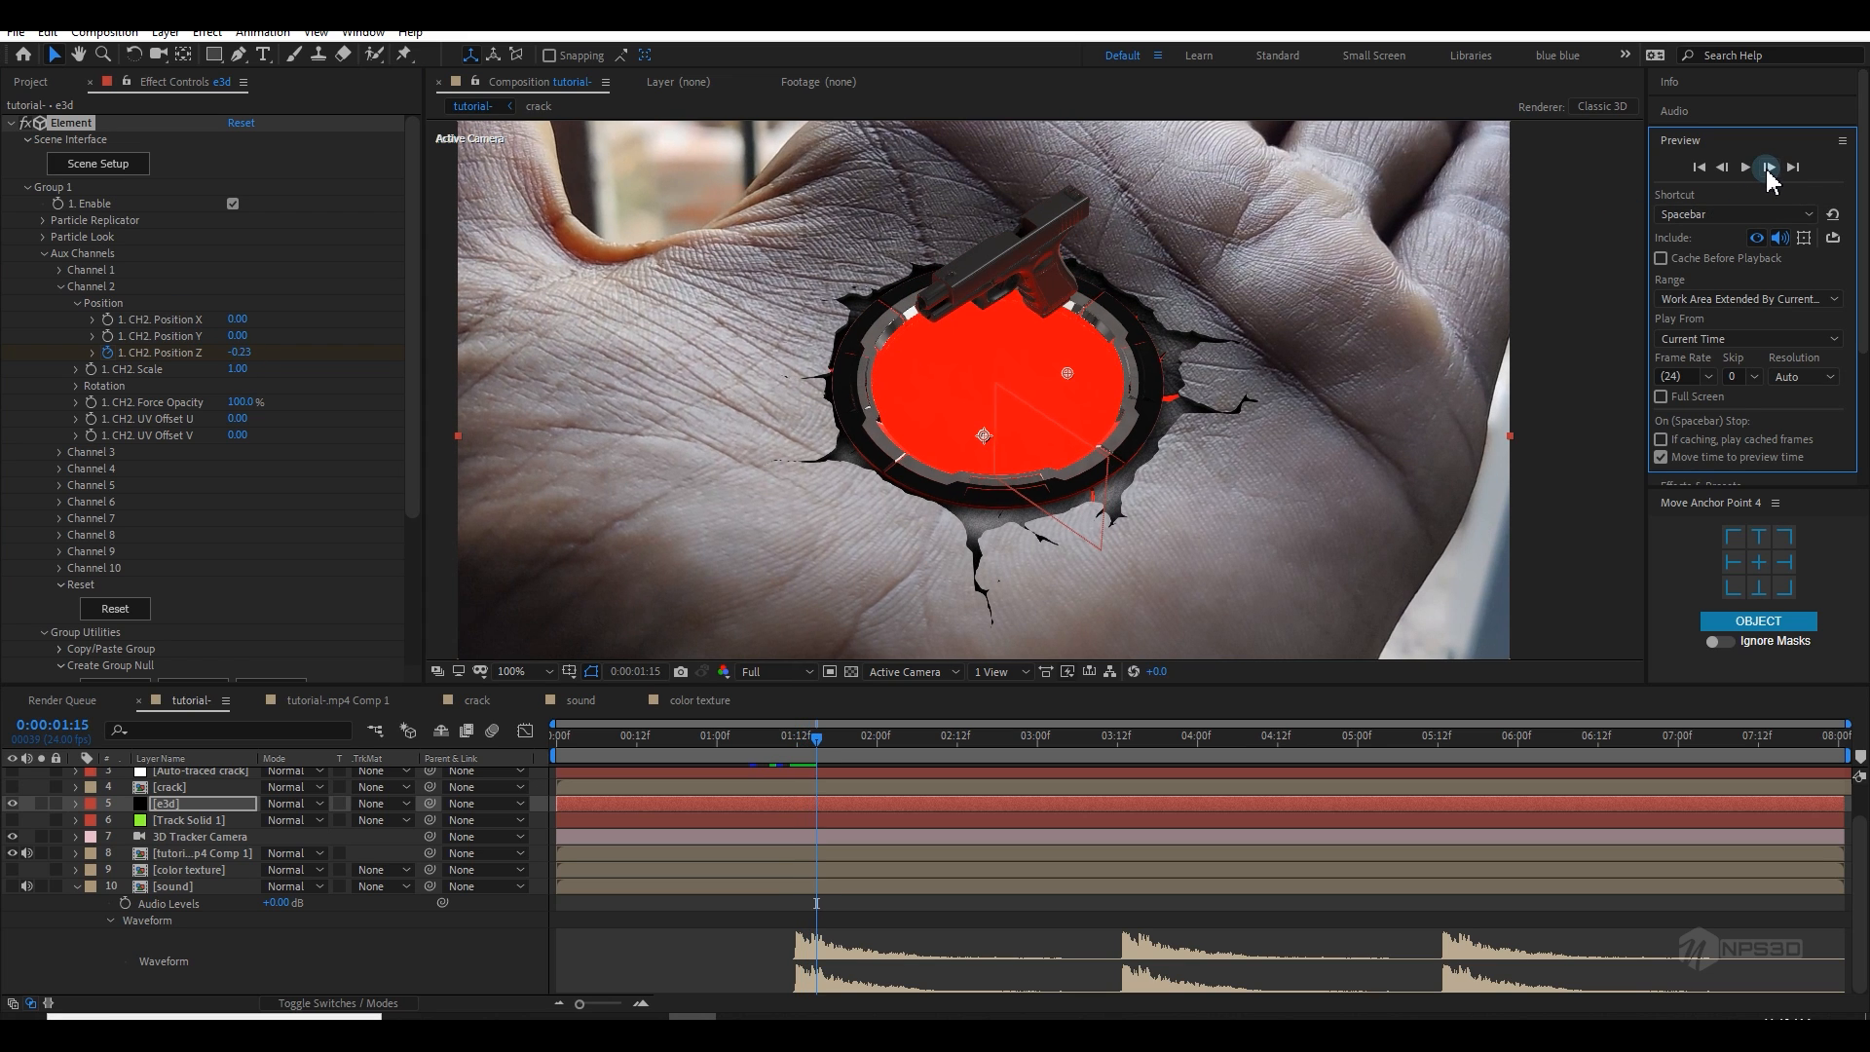
{"action": "left_click", "coordinate": [240, 352]}
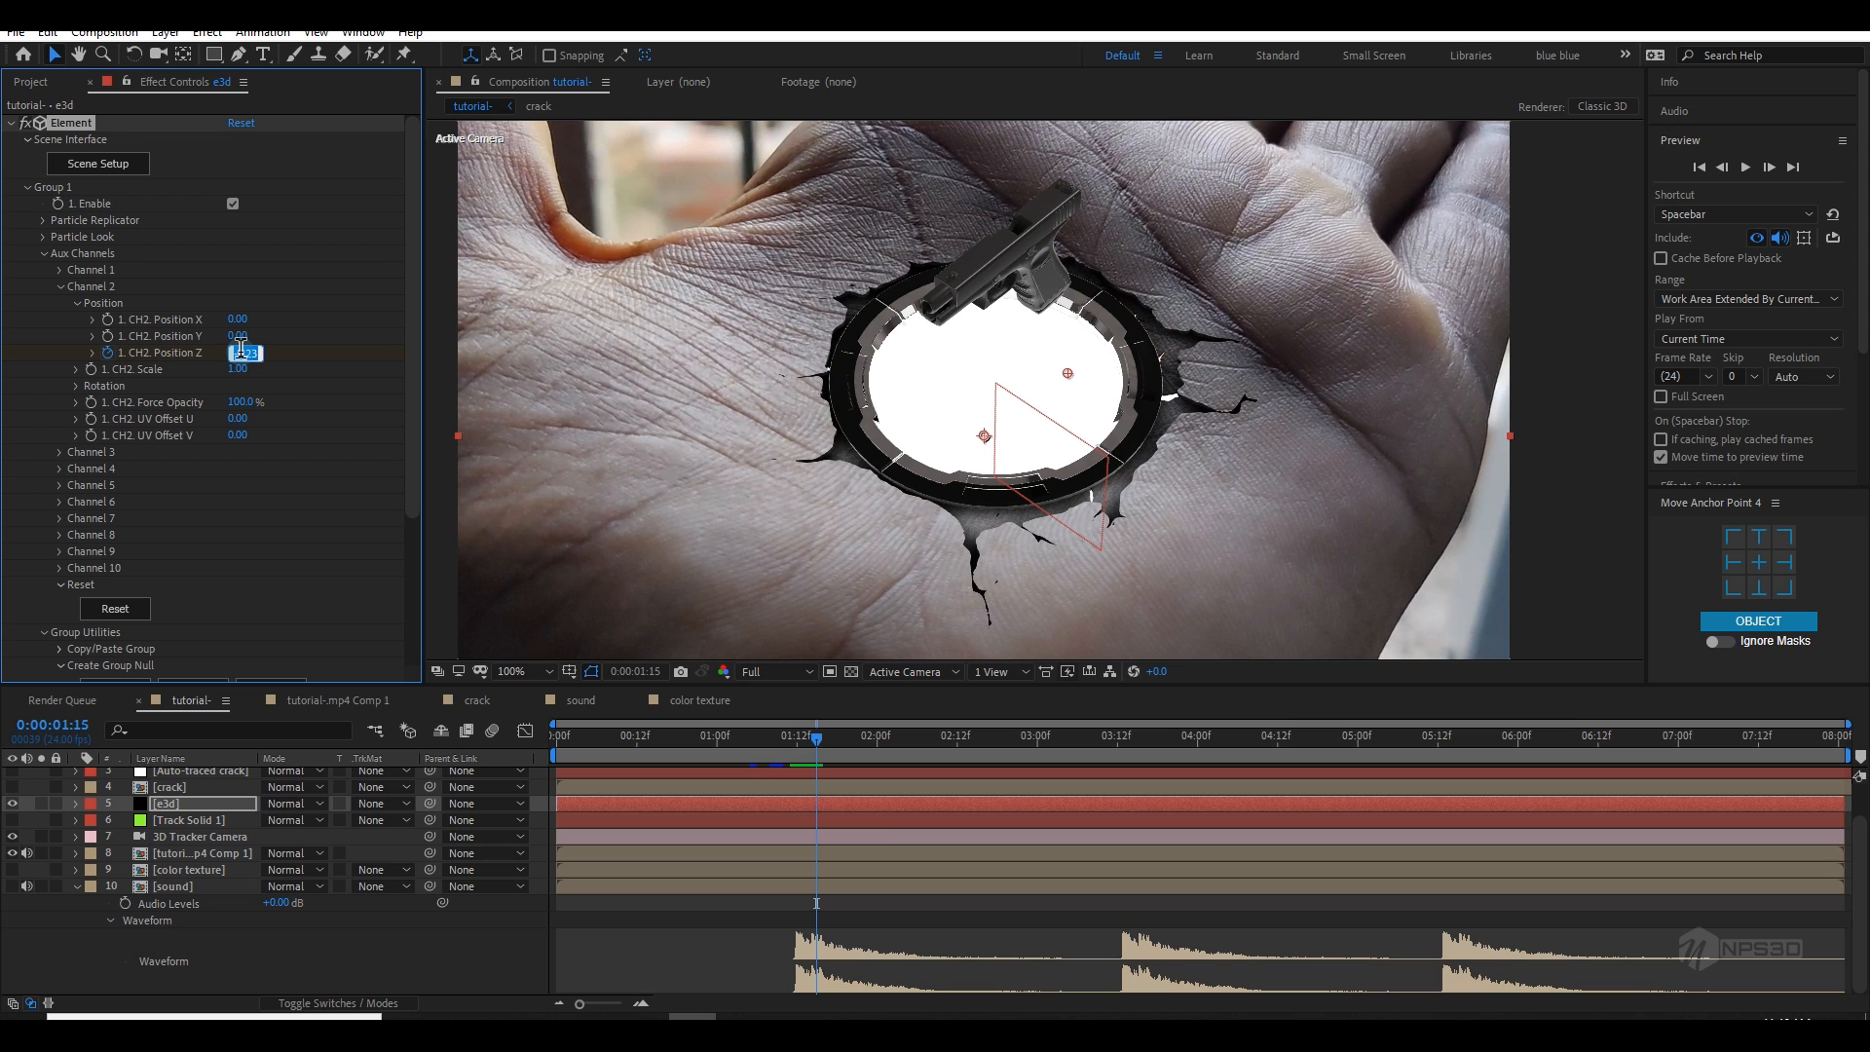
{"action": "type", "text": "0"}
{"action": "left_click", "coordinate": [317, 359]}
{"action": "left_click", "coordinate": [776, 742]}
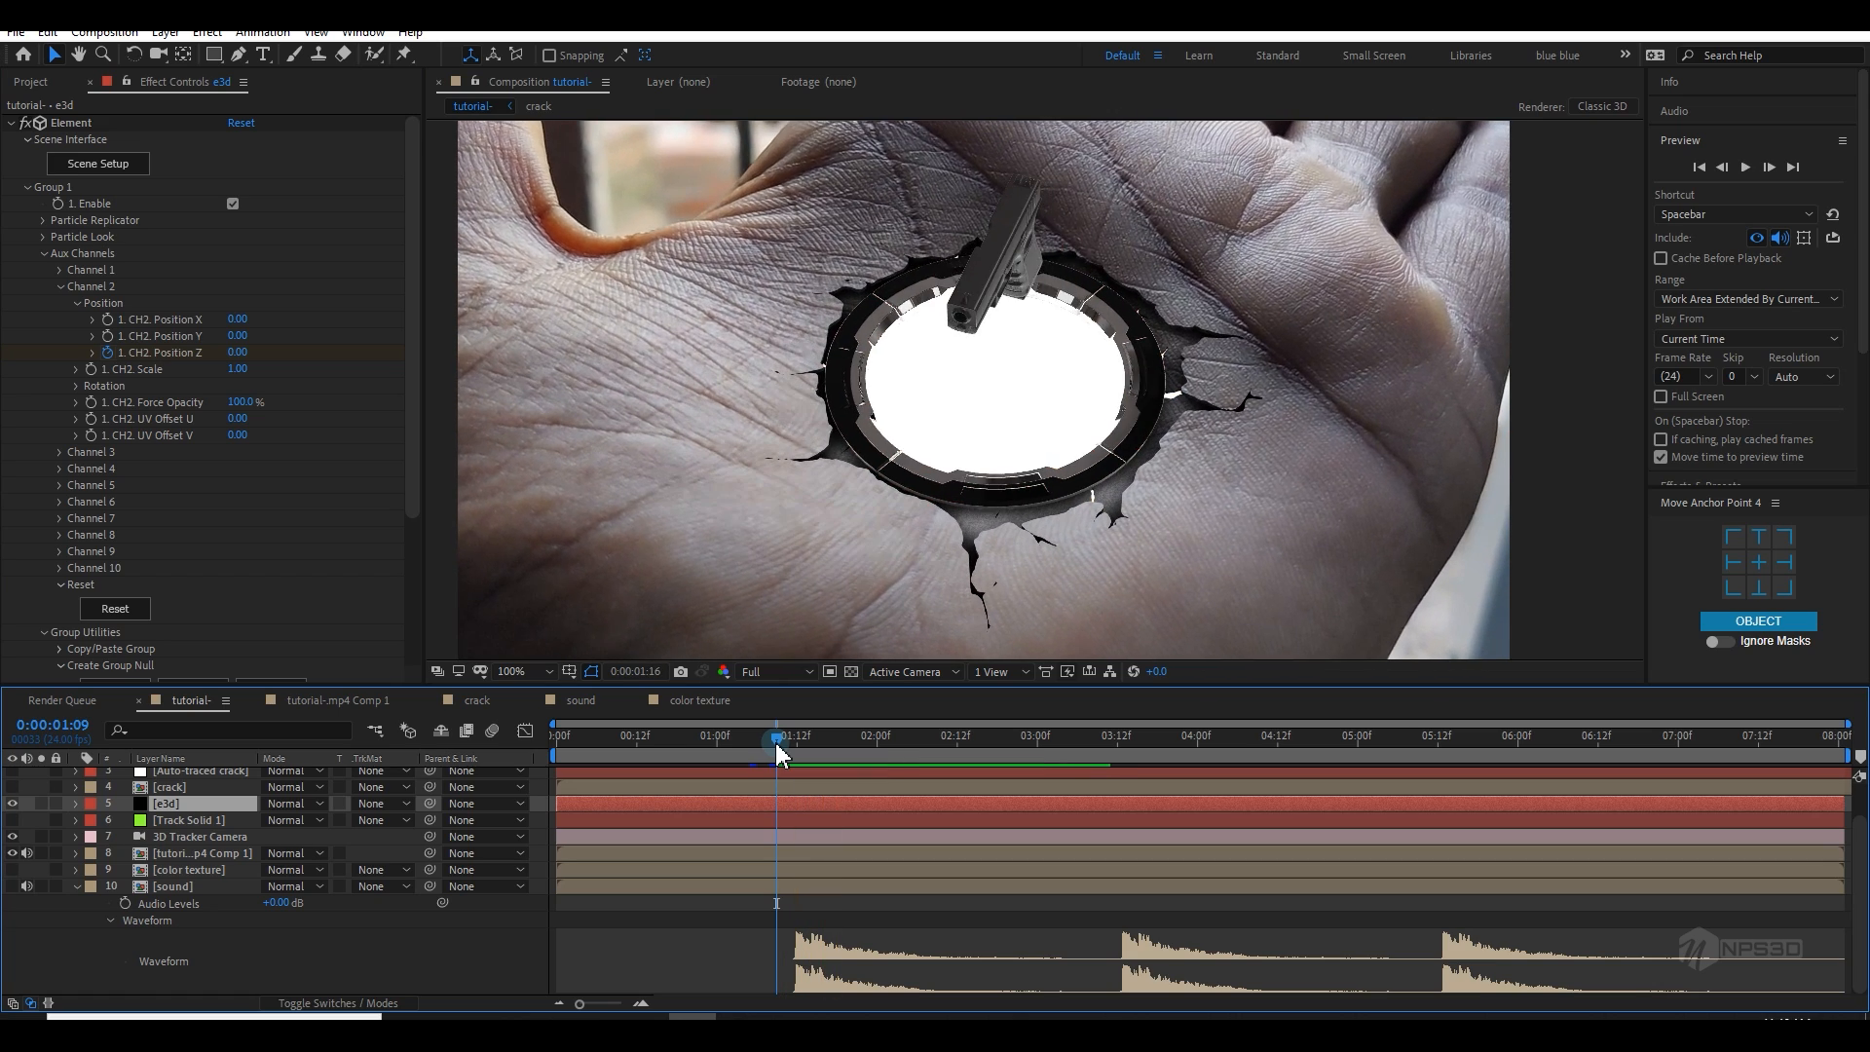
Step: For the second gunshot, add a Channel 2 Position Z keyframe at 0:00:03:12 and set it to -0.21 at 0:00:03:13
{"action": "left_click_drag", "start_coordinate": [775, 742], "coordinate": [1116, 751]}
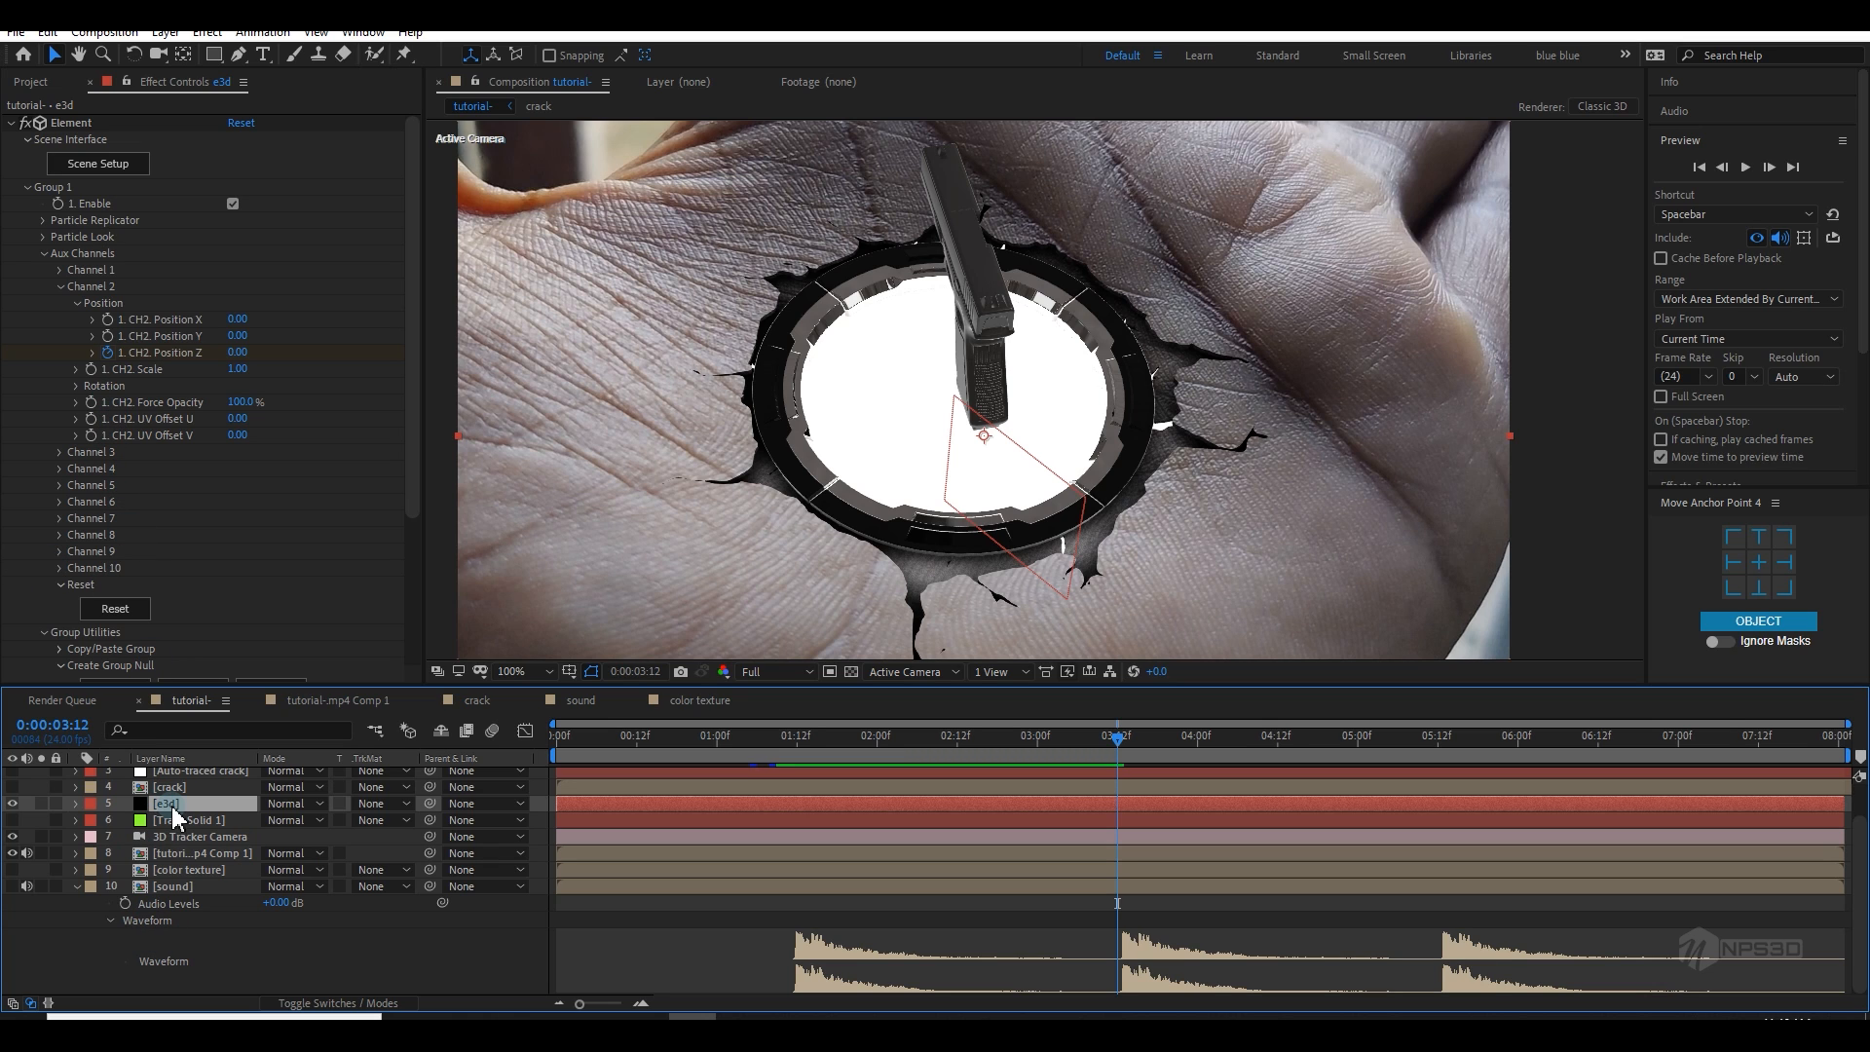
{"action": "key", "text": "u"}
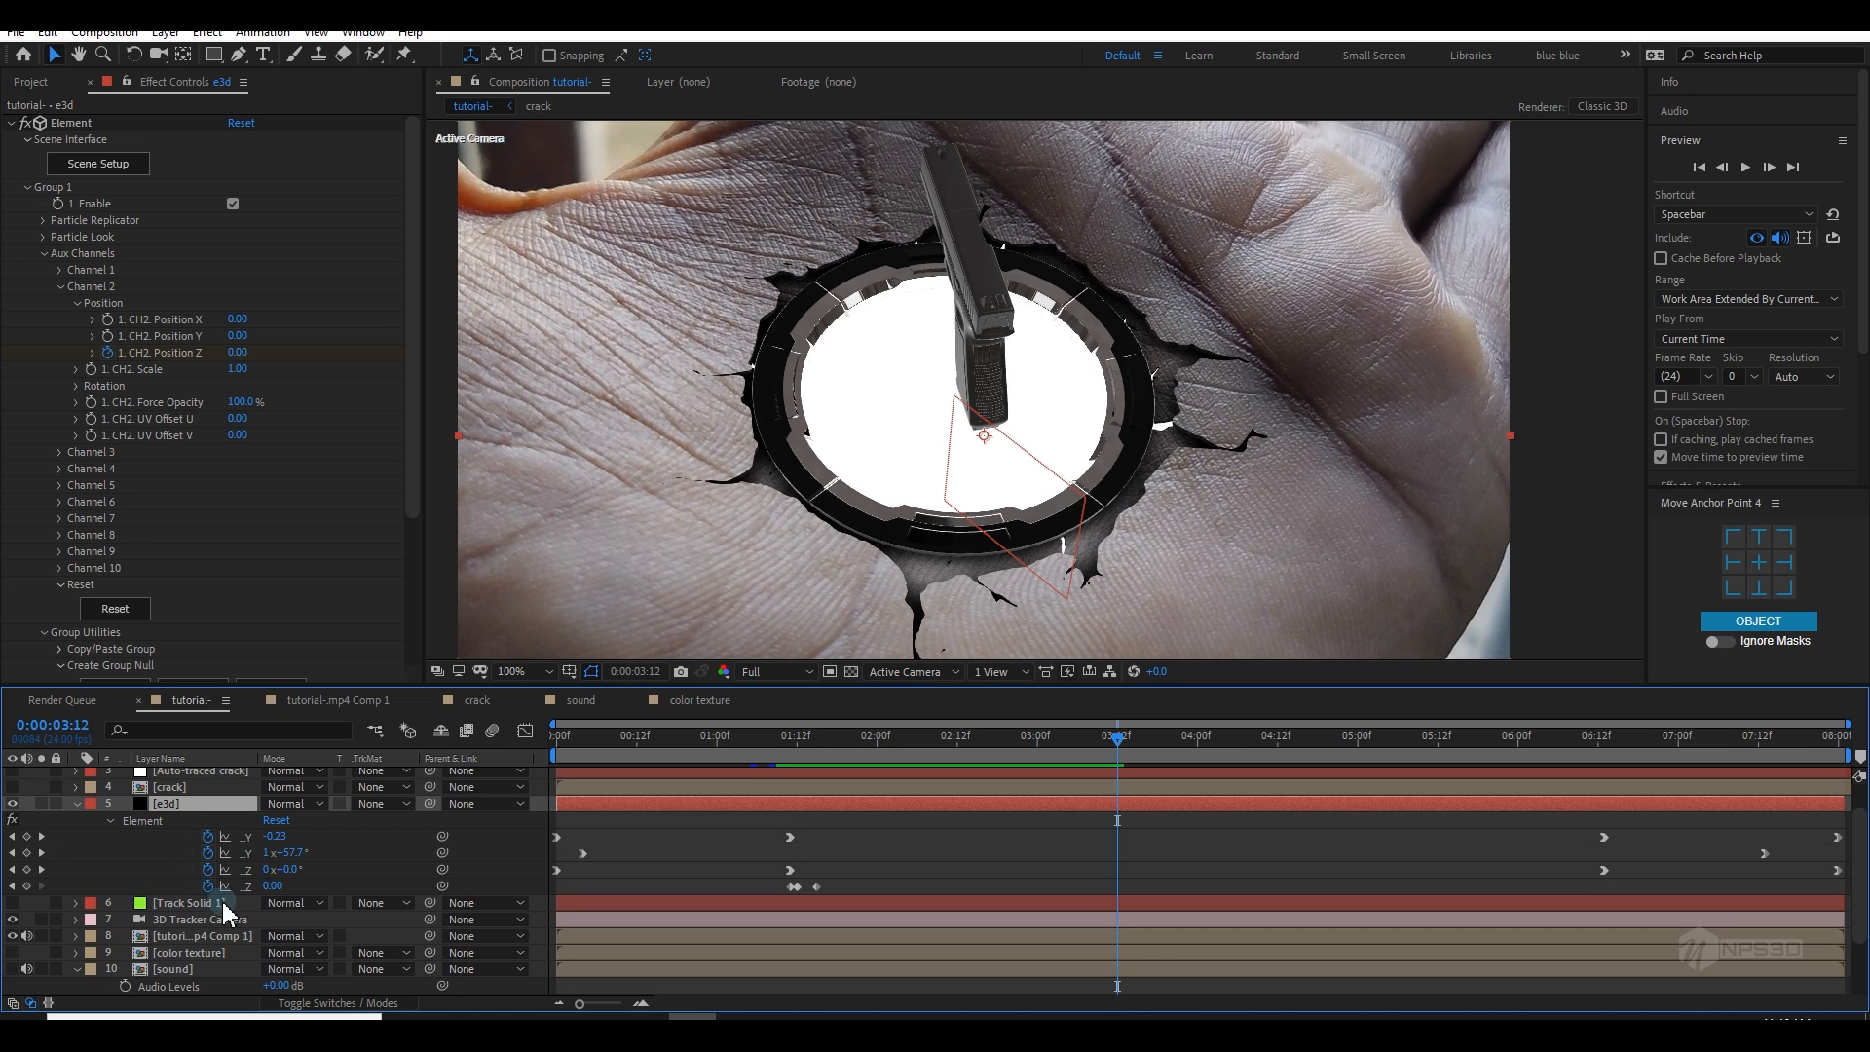
{"action": "left_click", "coordinate": [26, 885]}
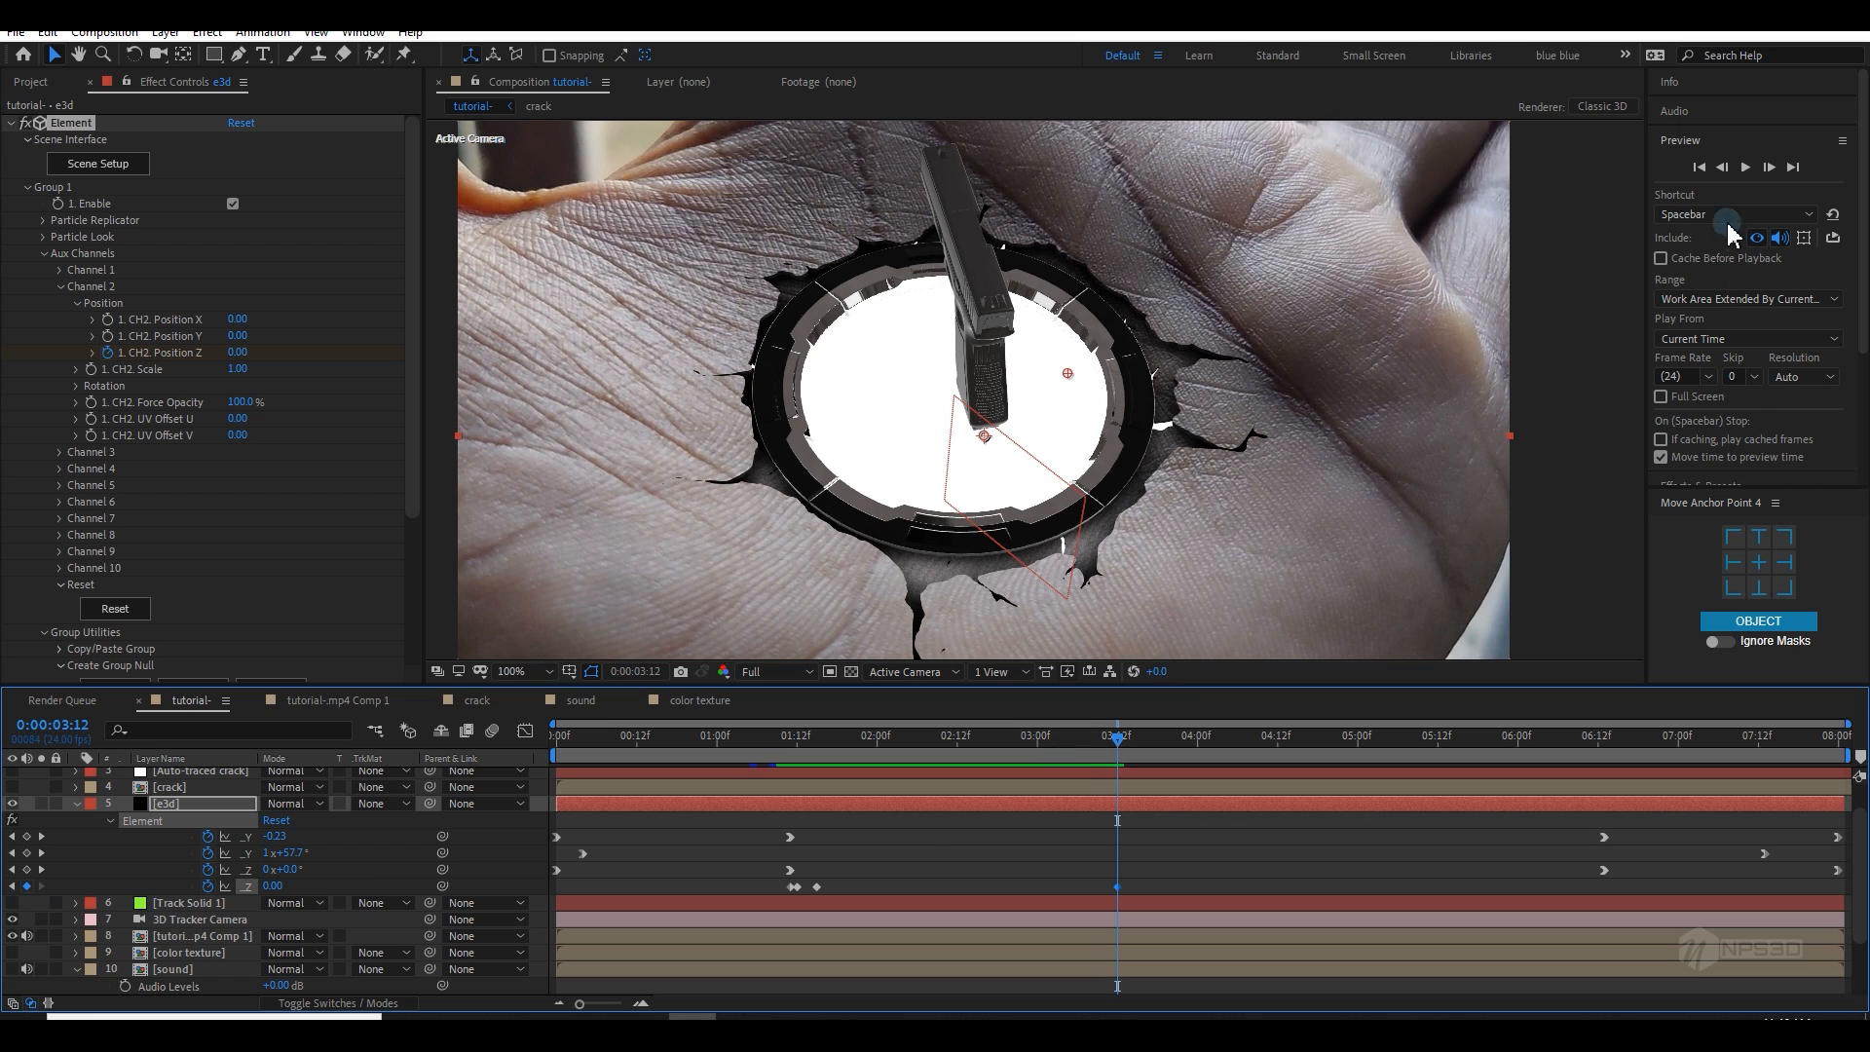
{"action": "left_click", "coordinate": [1770, 168]}
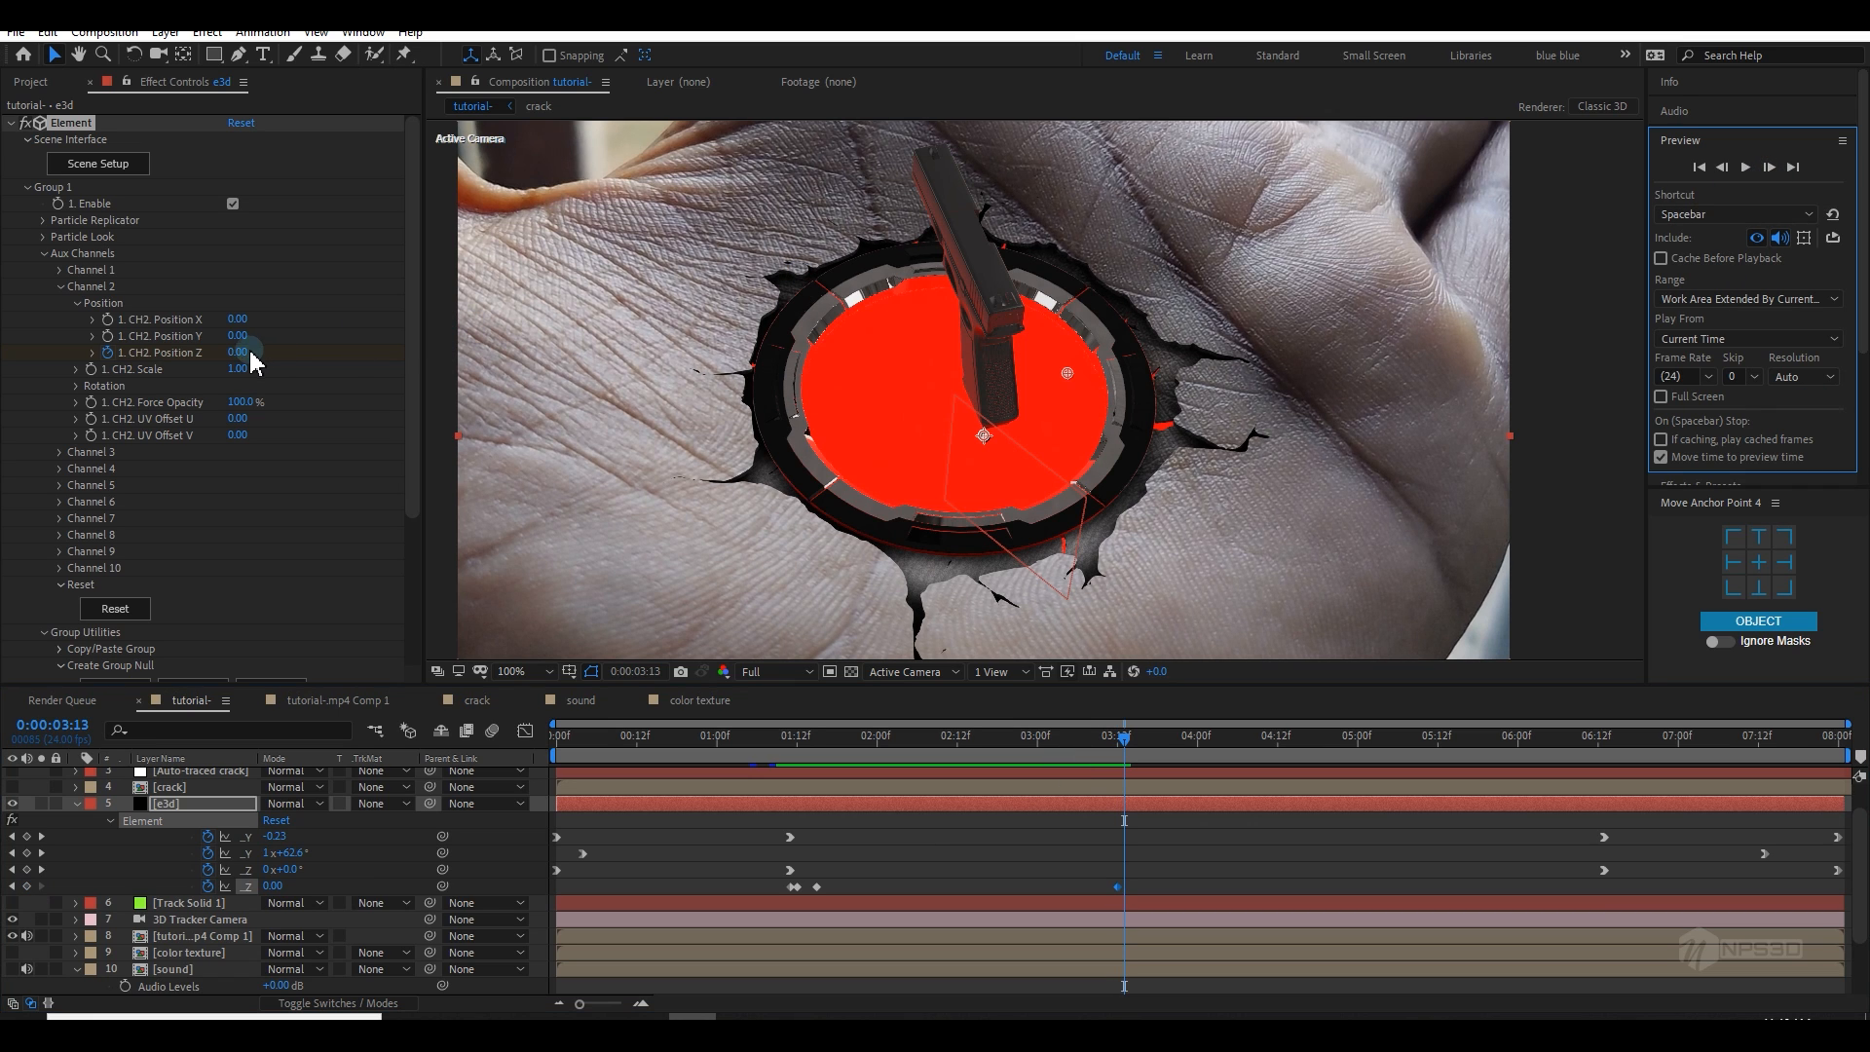
{"action": "left_click_drag", "start_coordinate": [243, 351], "coordinate": [216, 362]}
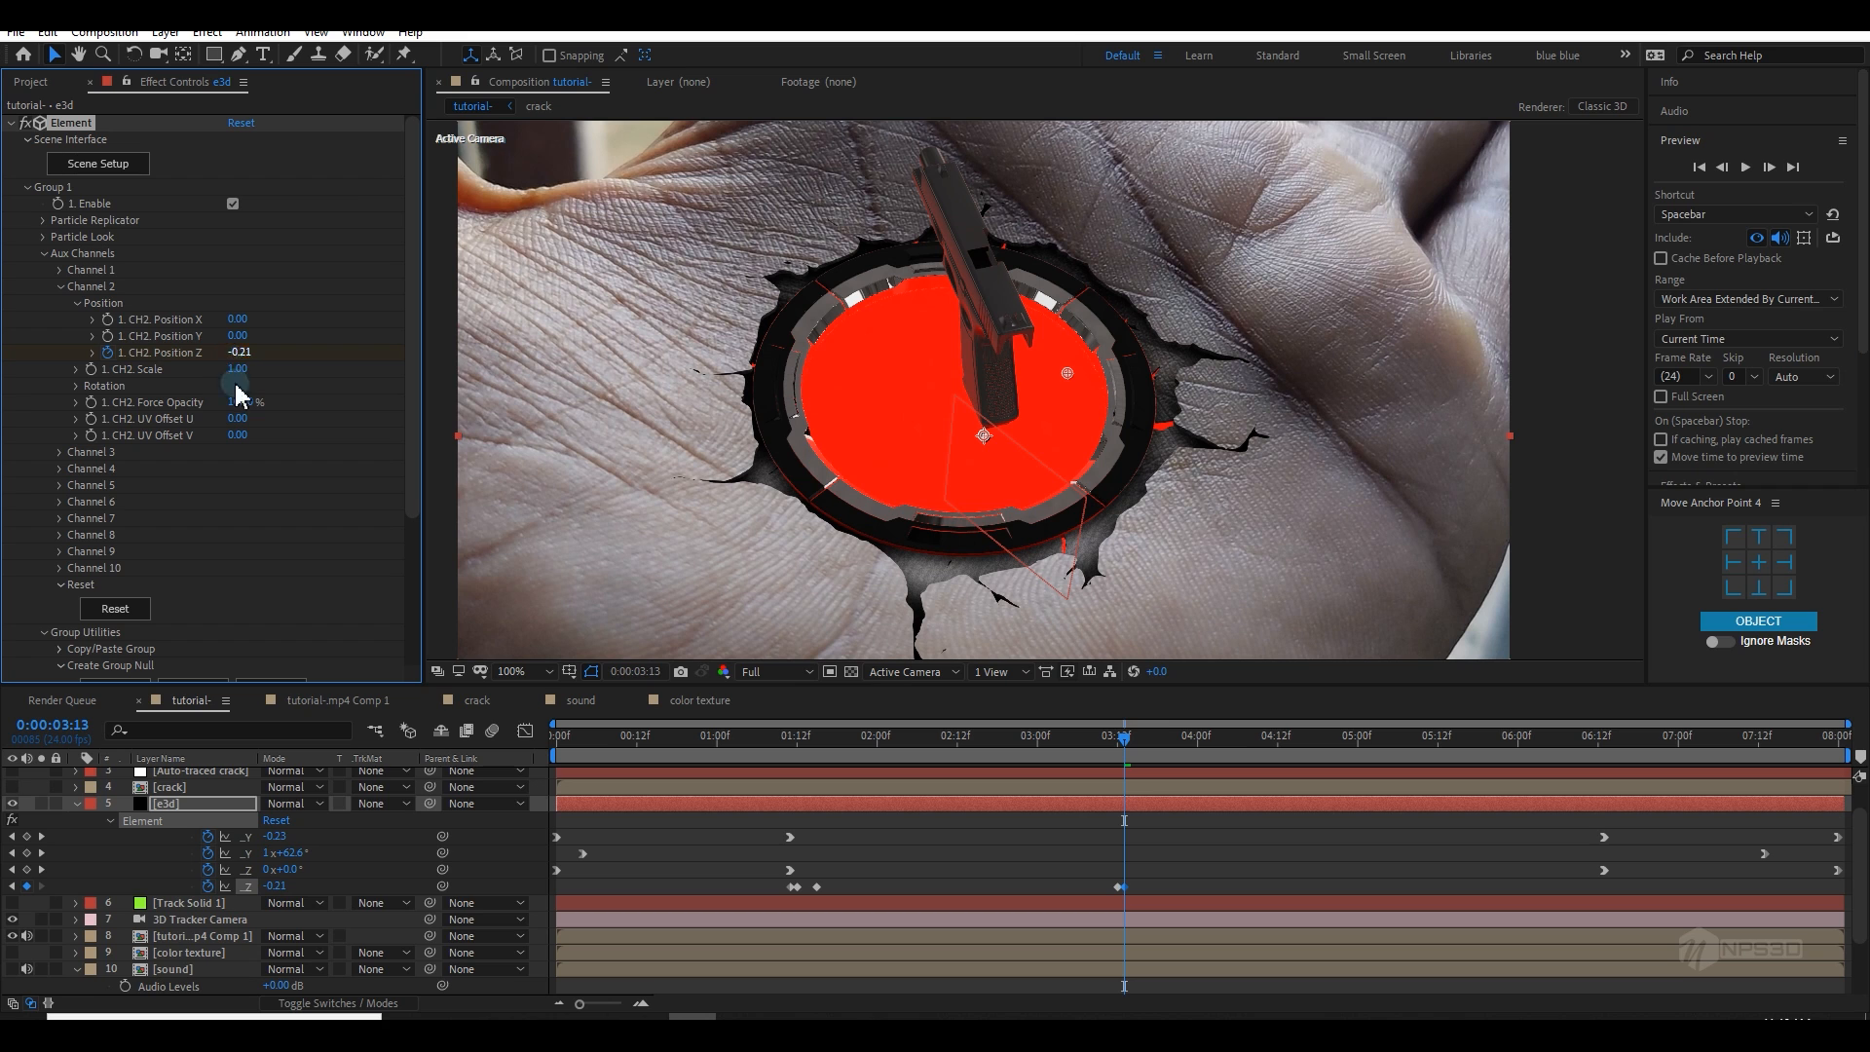
Step: Set Channel 2 Position Z back to 0 at 0:00:03:16 and play the second recoil from 0:00:03:09
{"action": "left_click", "coordinate": [1768, 169]}
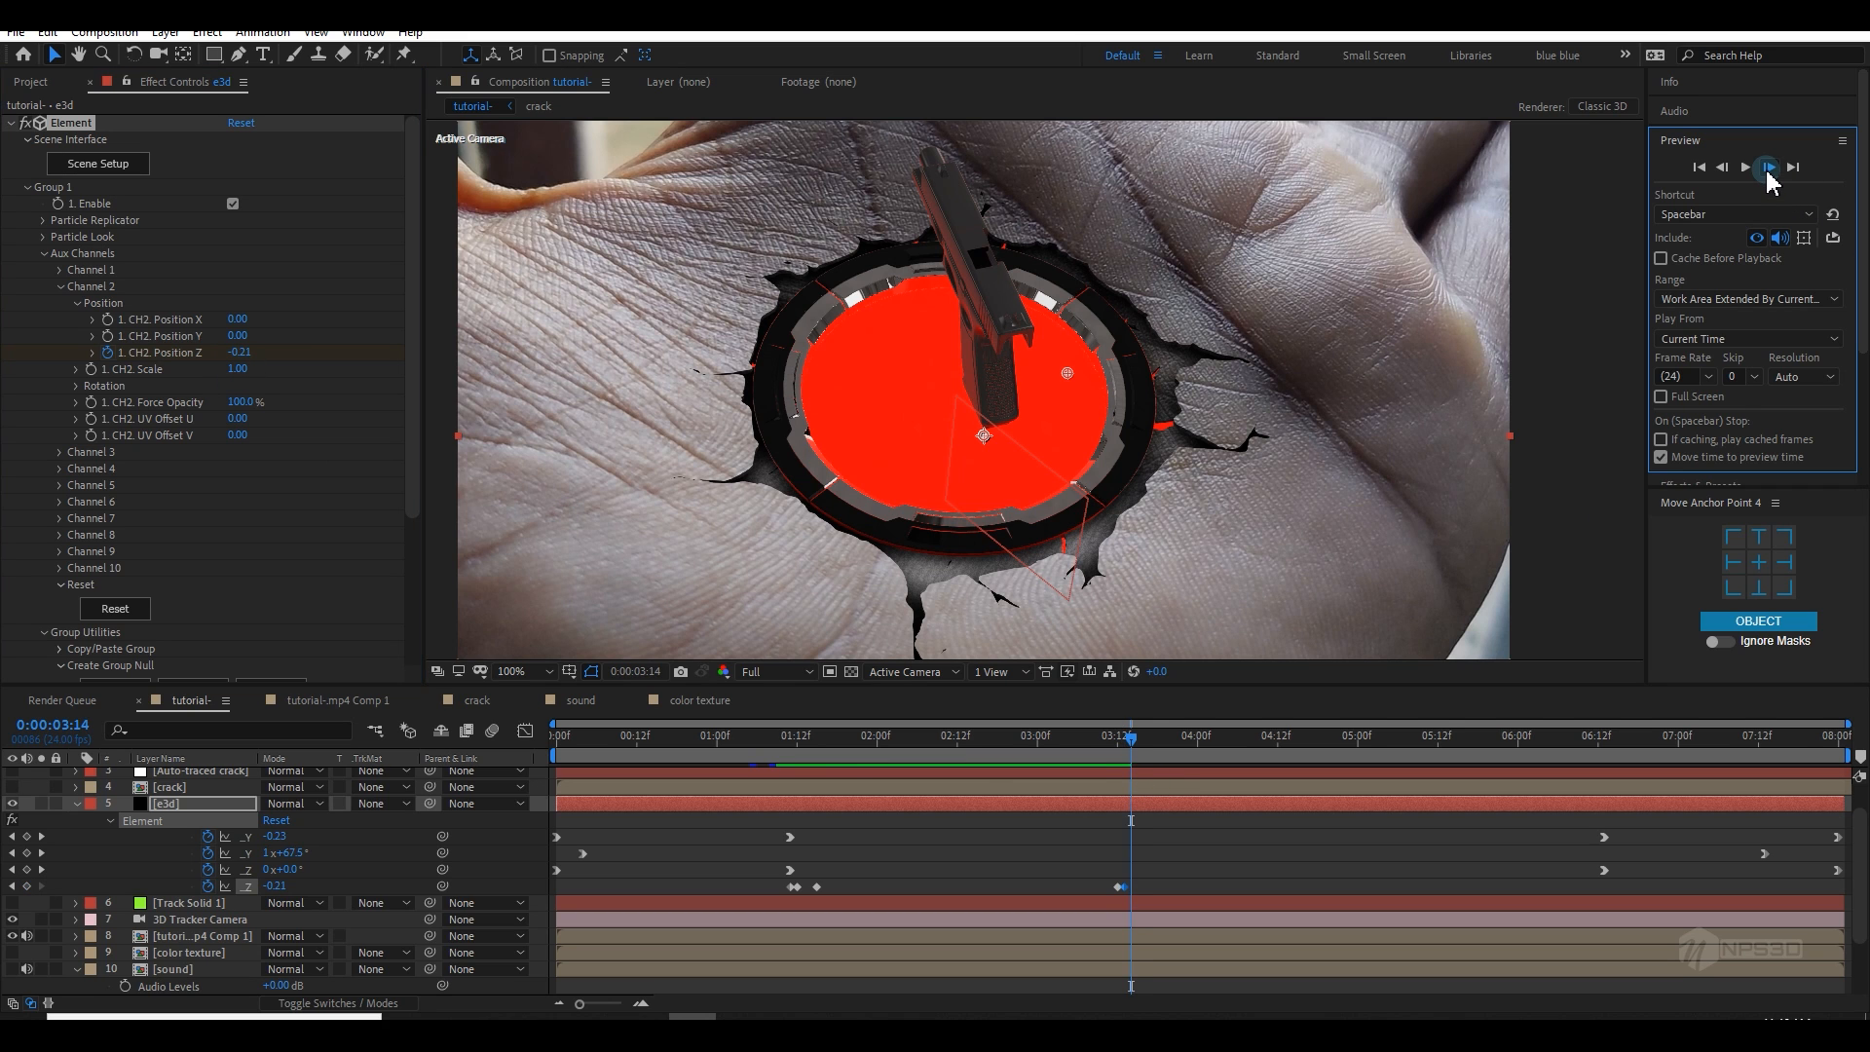
{"action": "left_click", "coordinate": [1770, 167]}
{"action": "left_click", "coordinate": [1770, 168]}
{"action": "left_click", "coordinate": [1770, 168]}
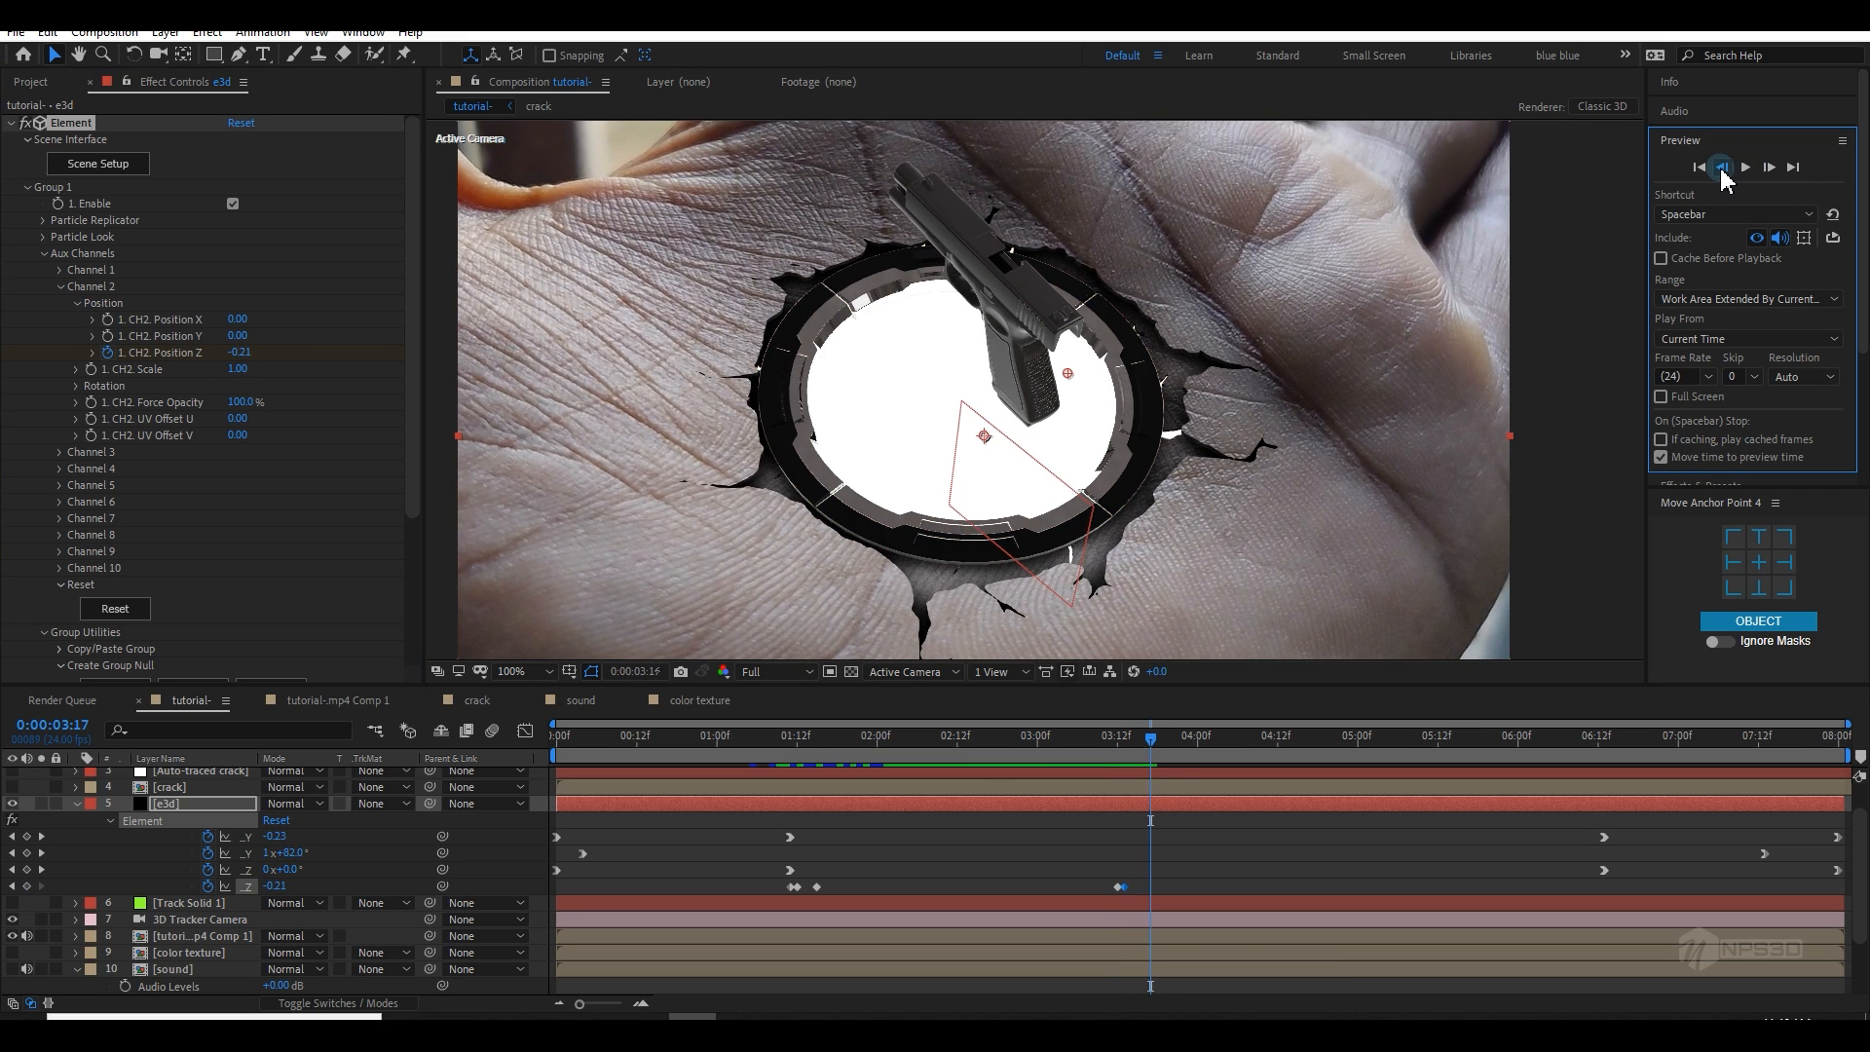
{"action": "left_click", "coordinate": [1723, 168]}
{"action": "left_click", "coordinate": [240, 352]}
{"action": "type", "text": "0"}
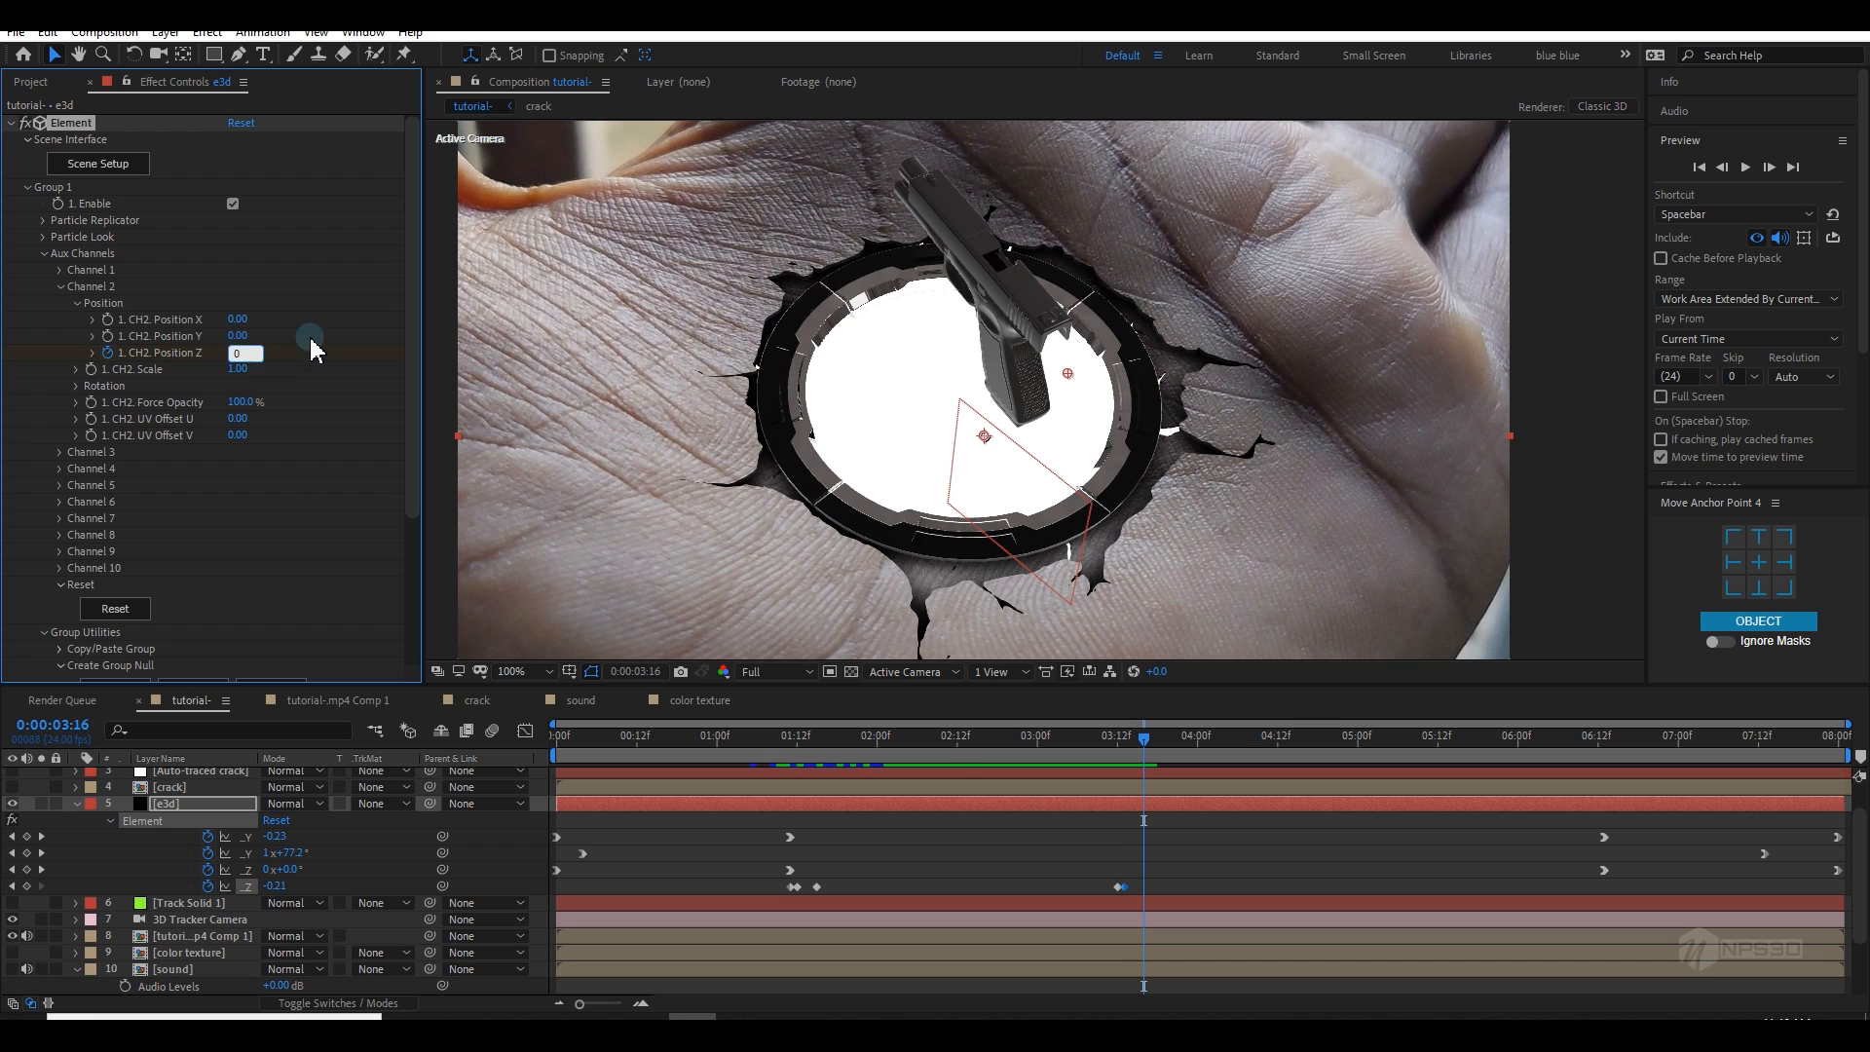
{"action": "key", "text": "Return"}
{"action": "left_click", "coordinate": [1099, 748]}
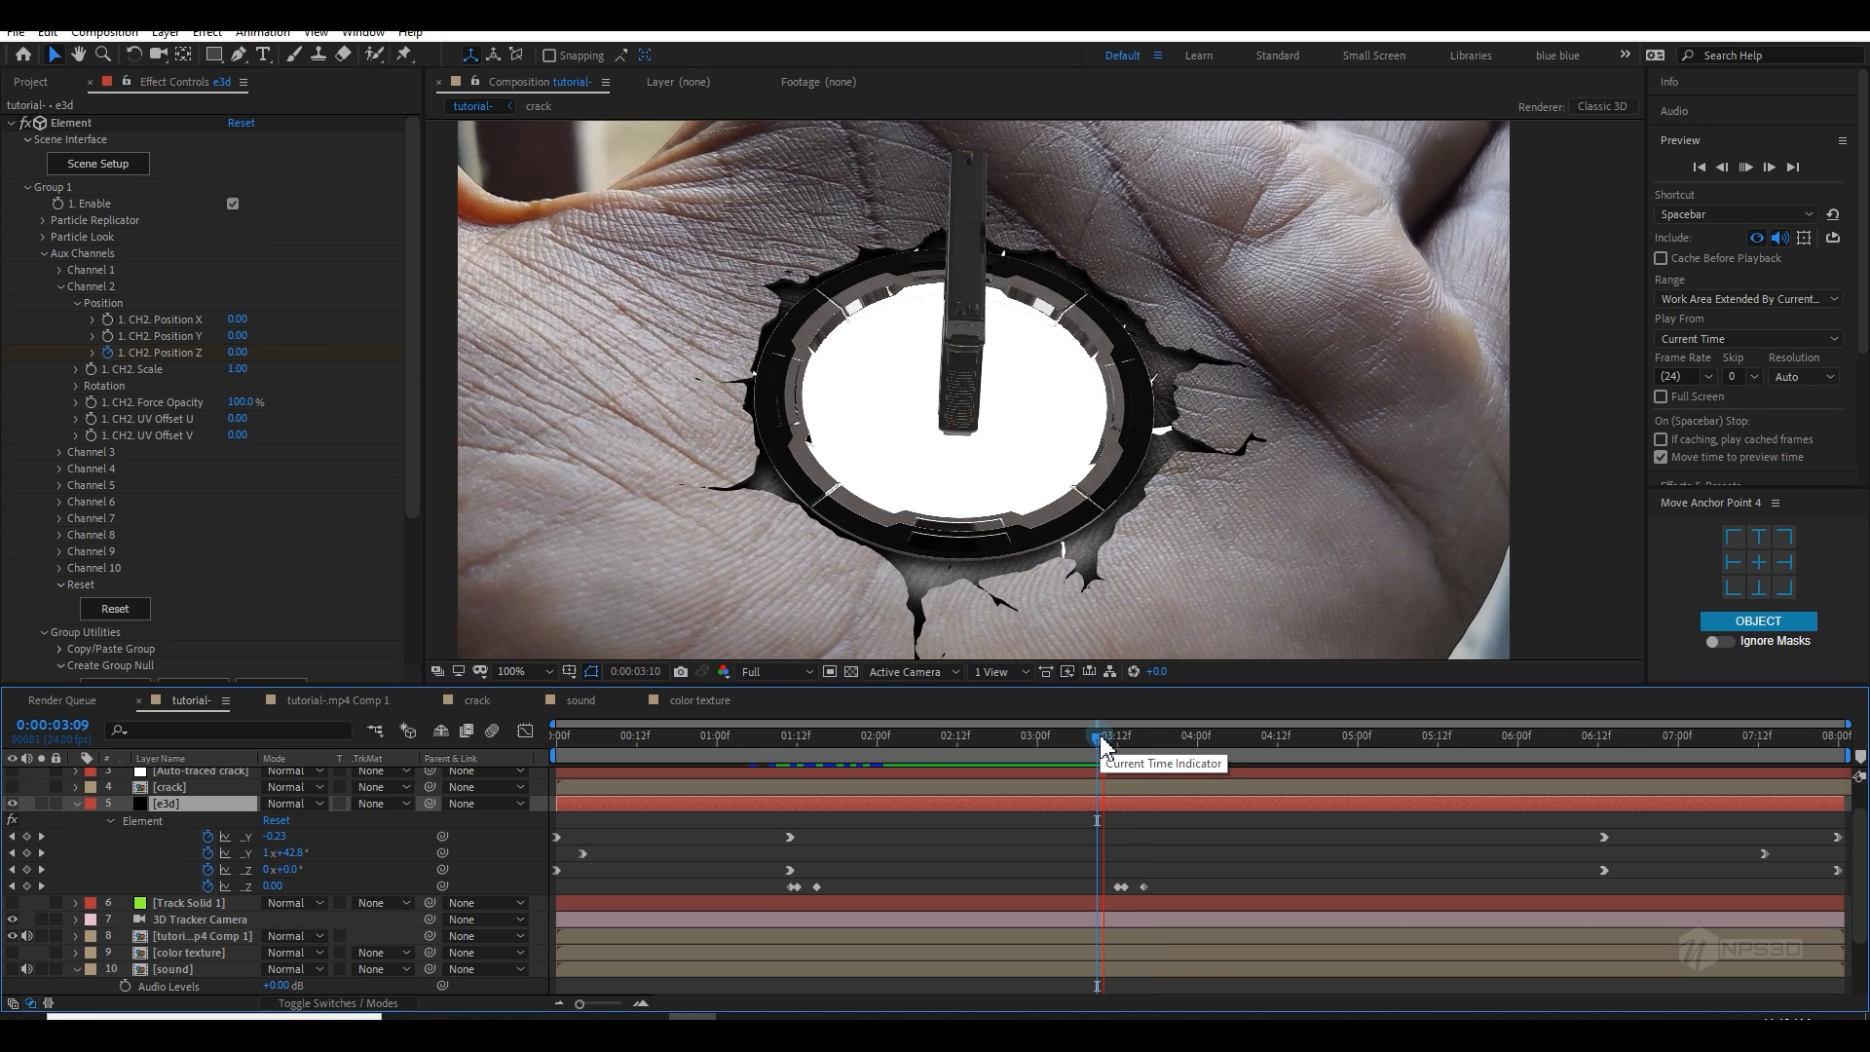
{"action": "key", "text": "space"}
{"action": "key", "text": "space"}
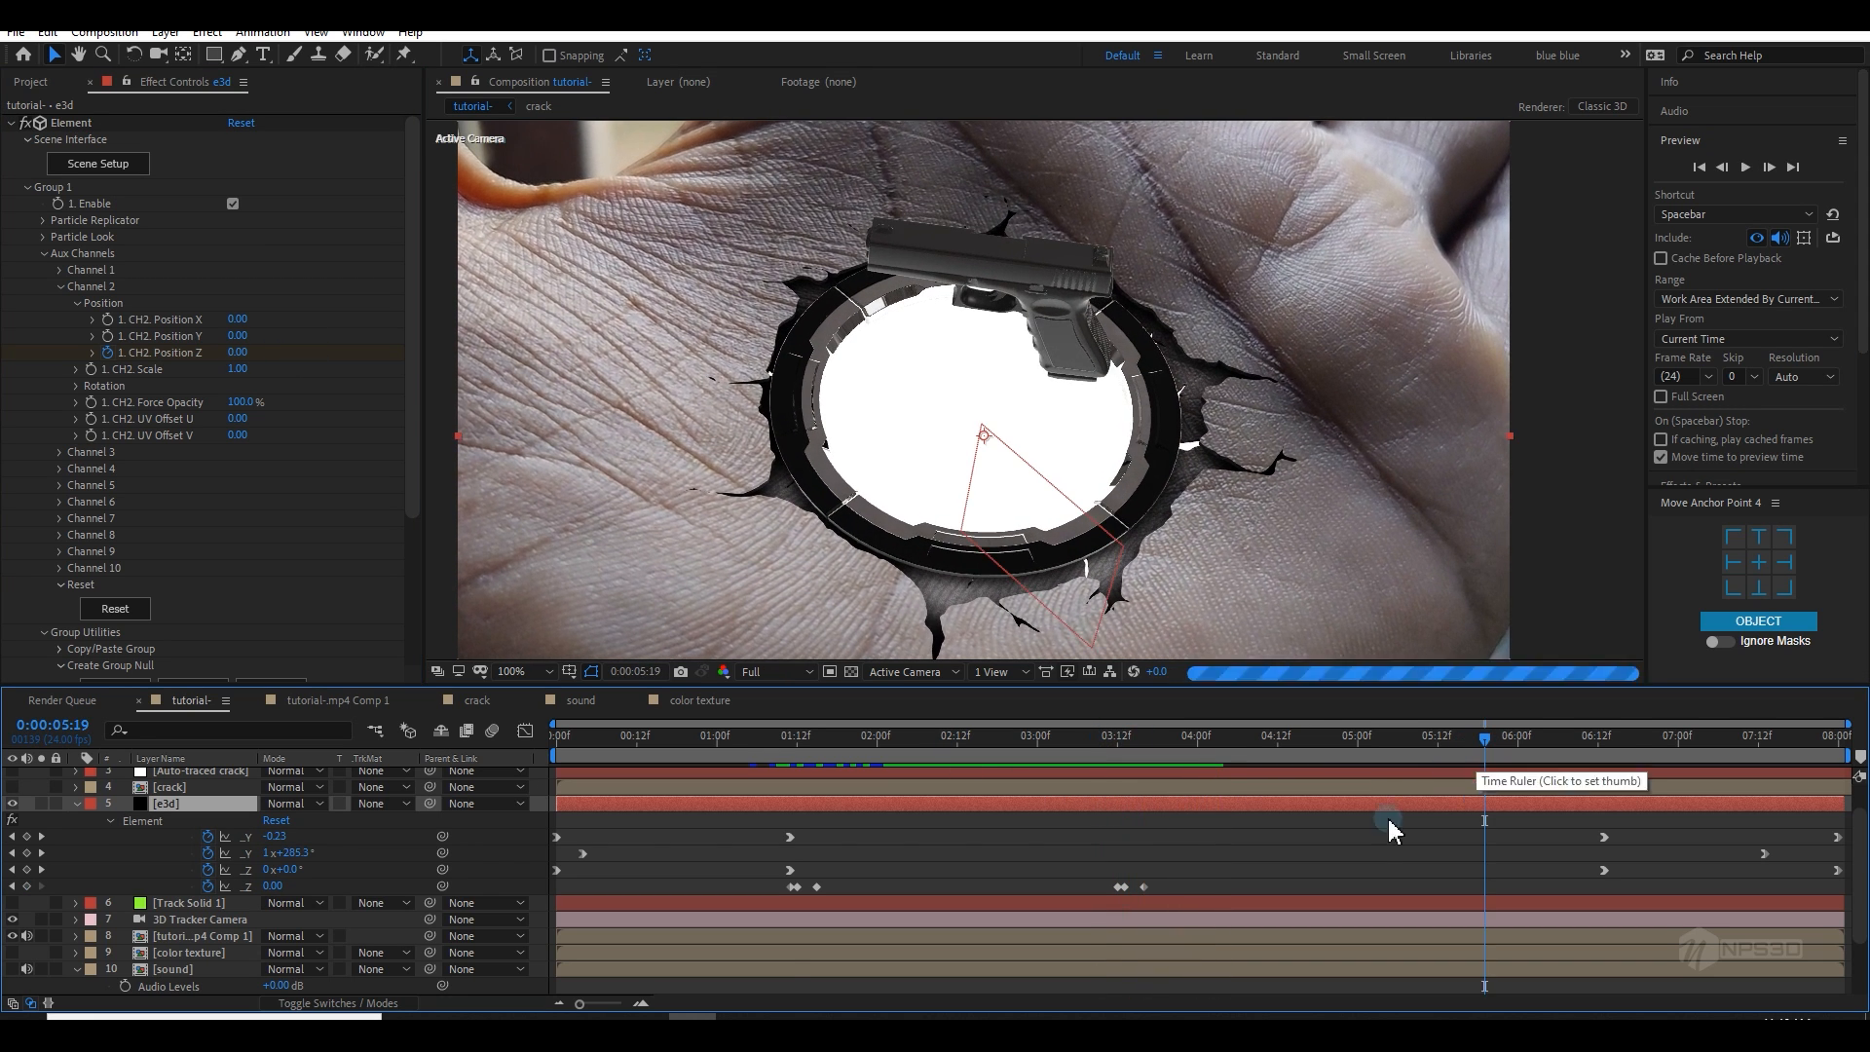
Step: For the third gunshot, add a Channel 2 Position Z keyframe at 0:00:05:12 and set it to -0.20 at 0:00:05:13
{"action": "scroll", "coordinate": [1379, 844], "scroll_direction": "down", "scroll_amount": 3}
{"action": "left_click_drag", "start_coordinate": [1472, 738], "coordinate": [1446, 747]}
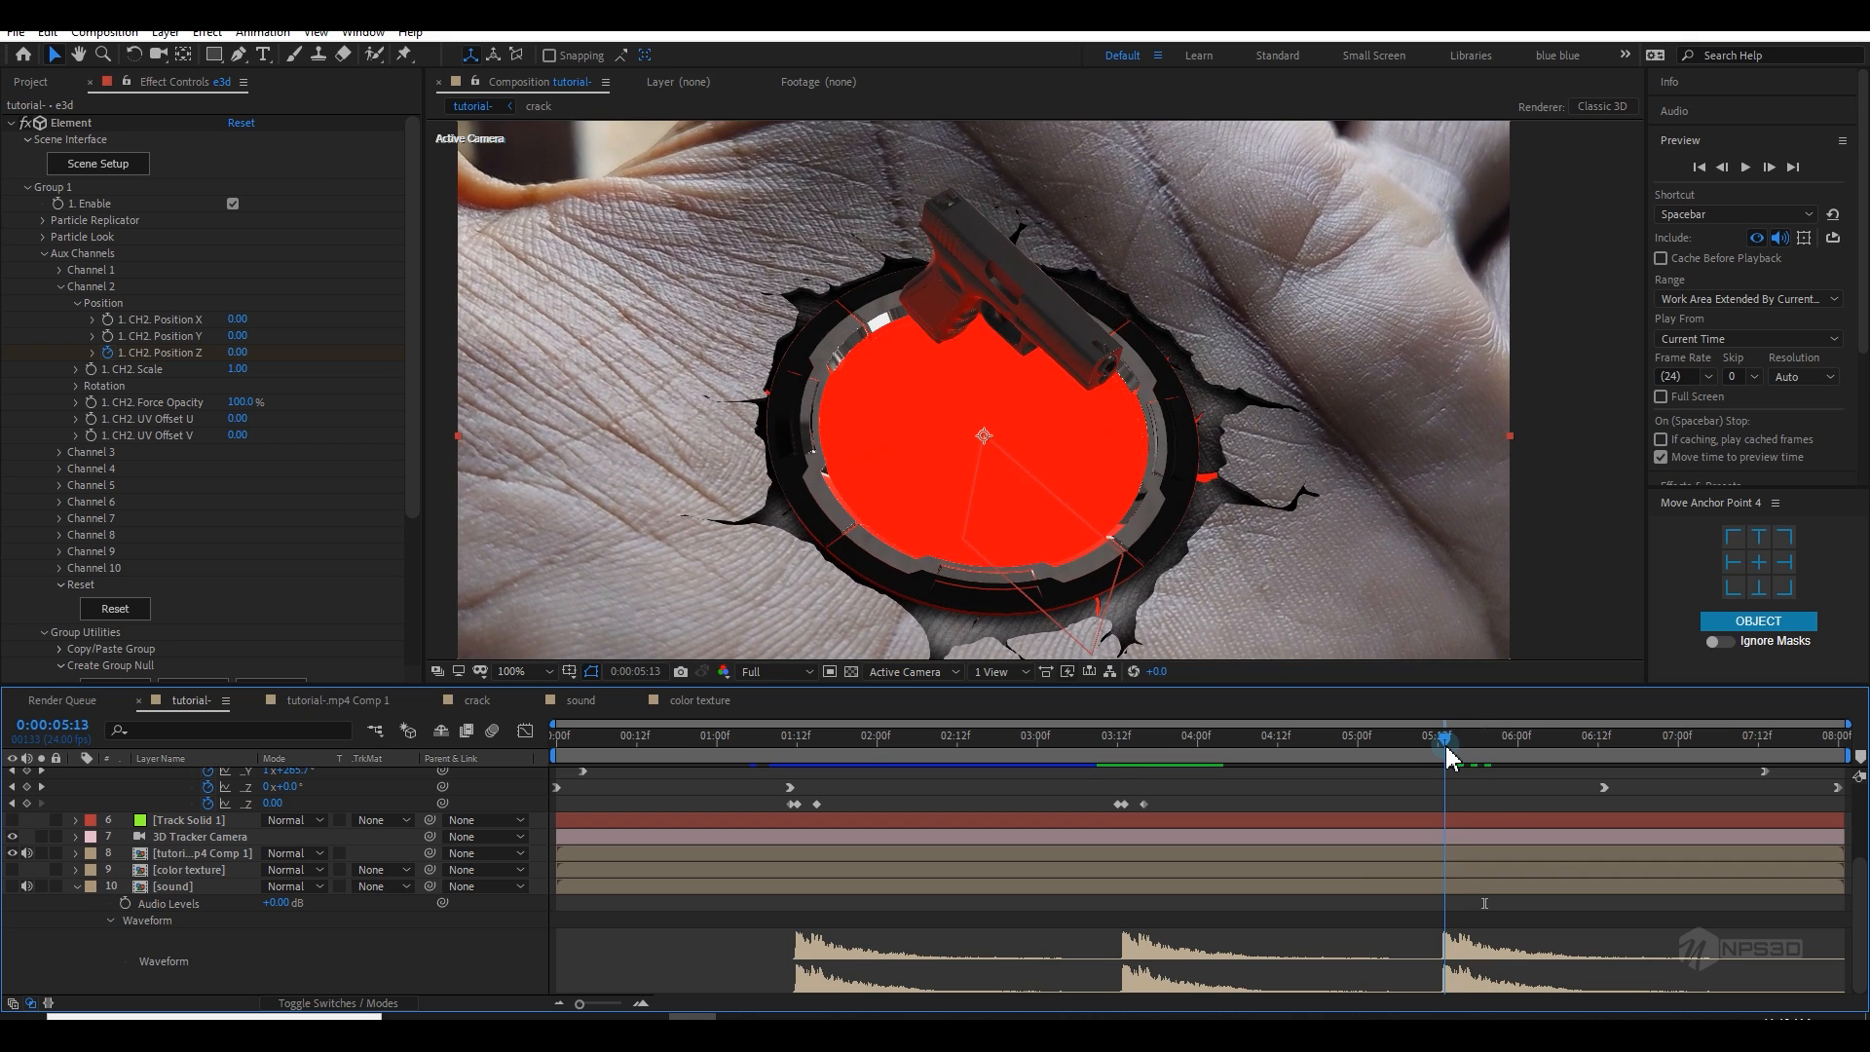
{"action": "left_click", "coordinate": [1722, 166]}
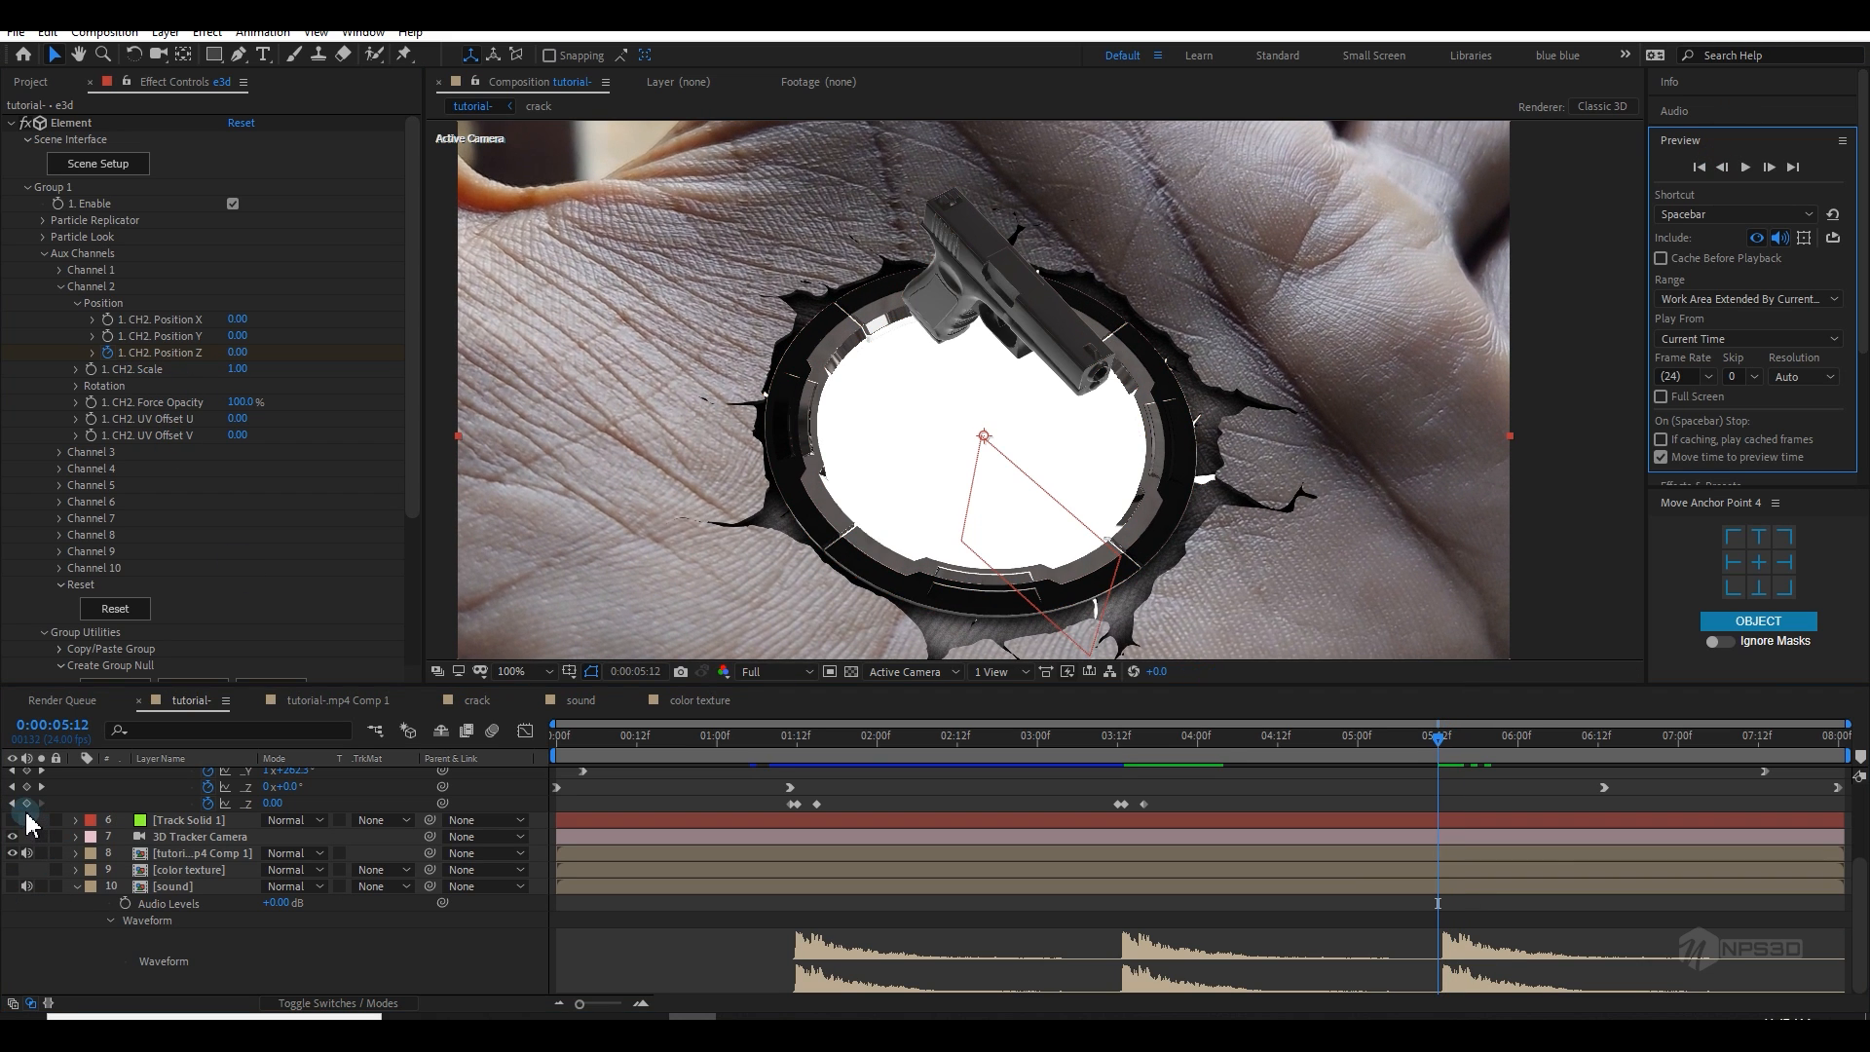
{"action": "left_click", "coordinate": [27, 803]}
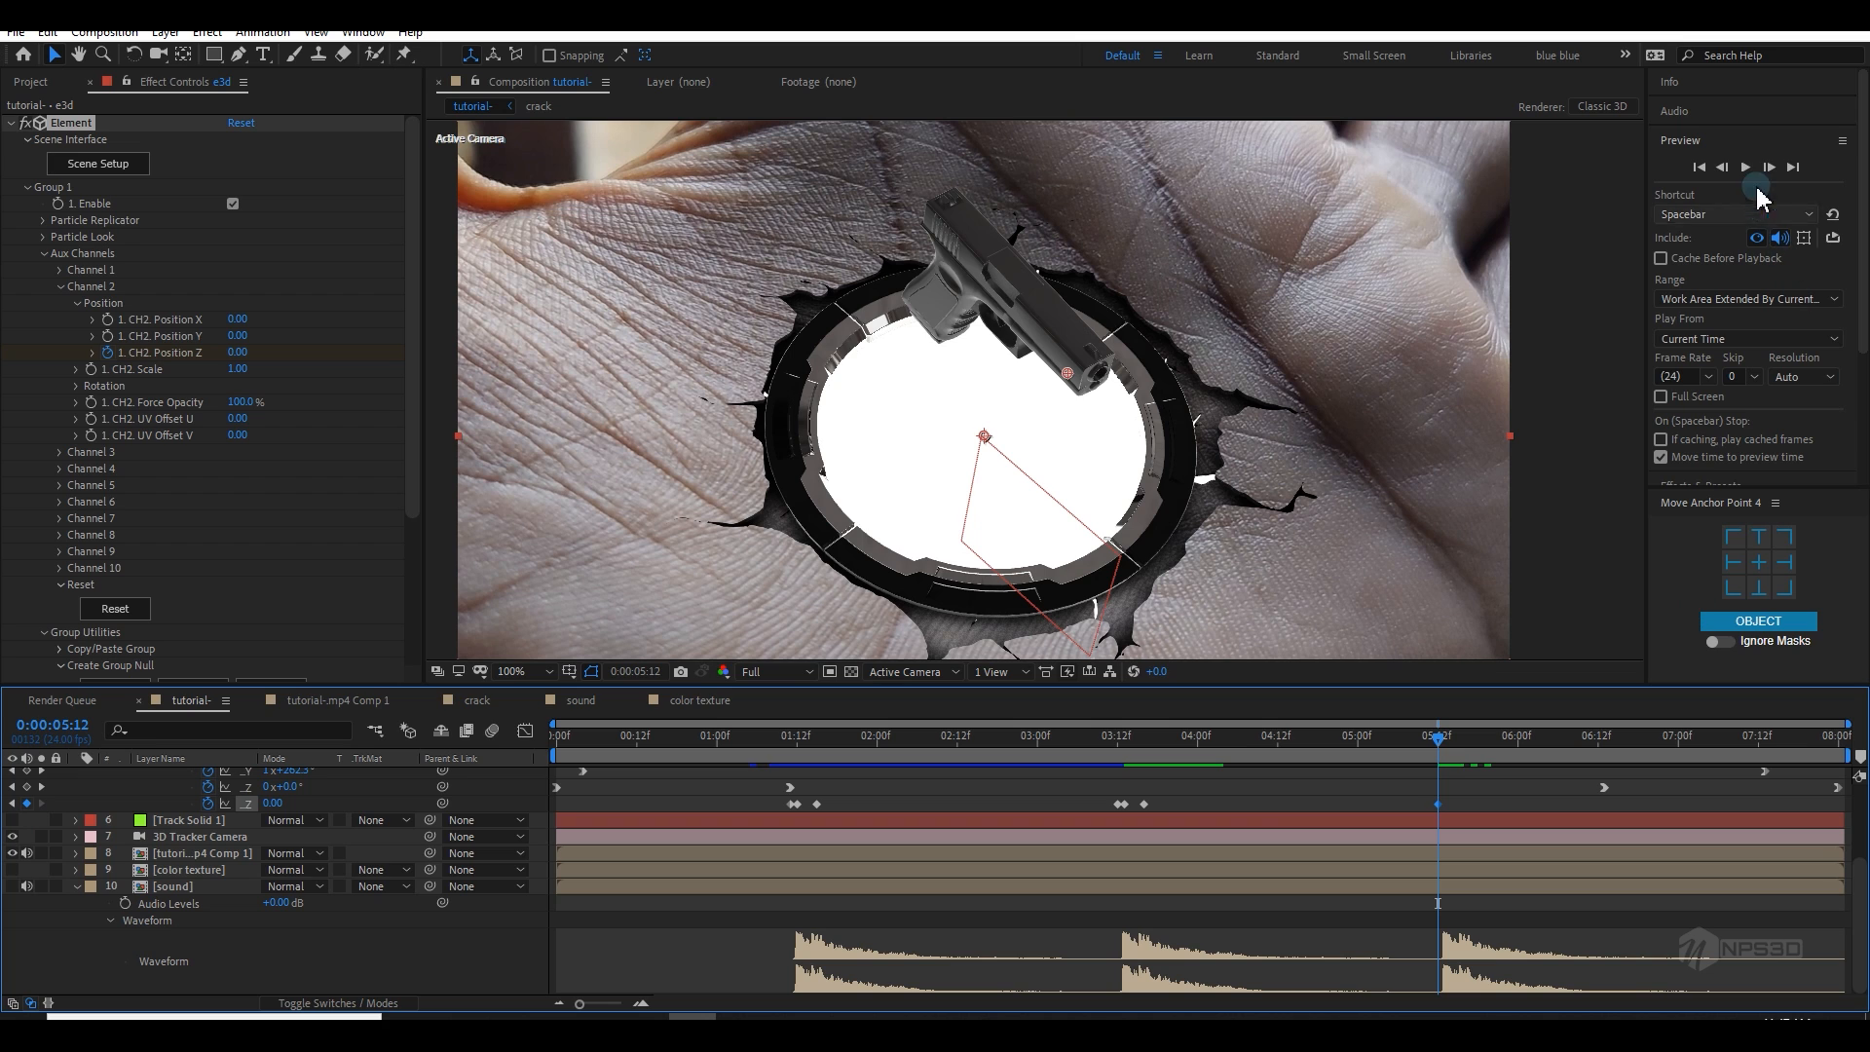
{"action": "left_click", "coordinate": [1769, 167]}
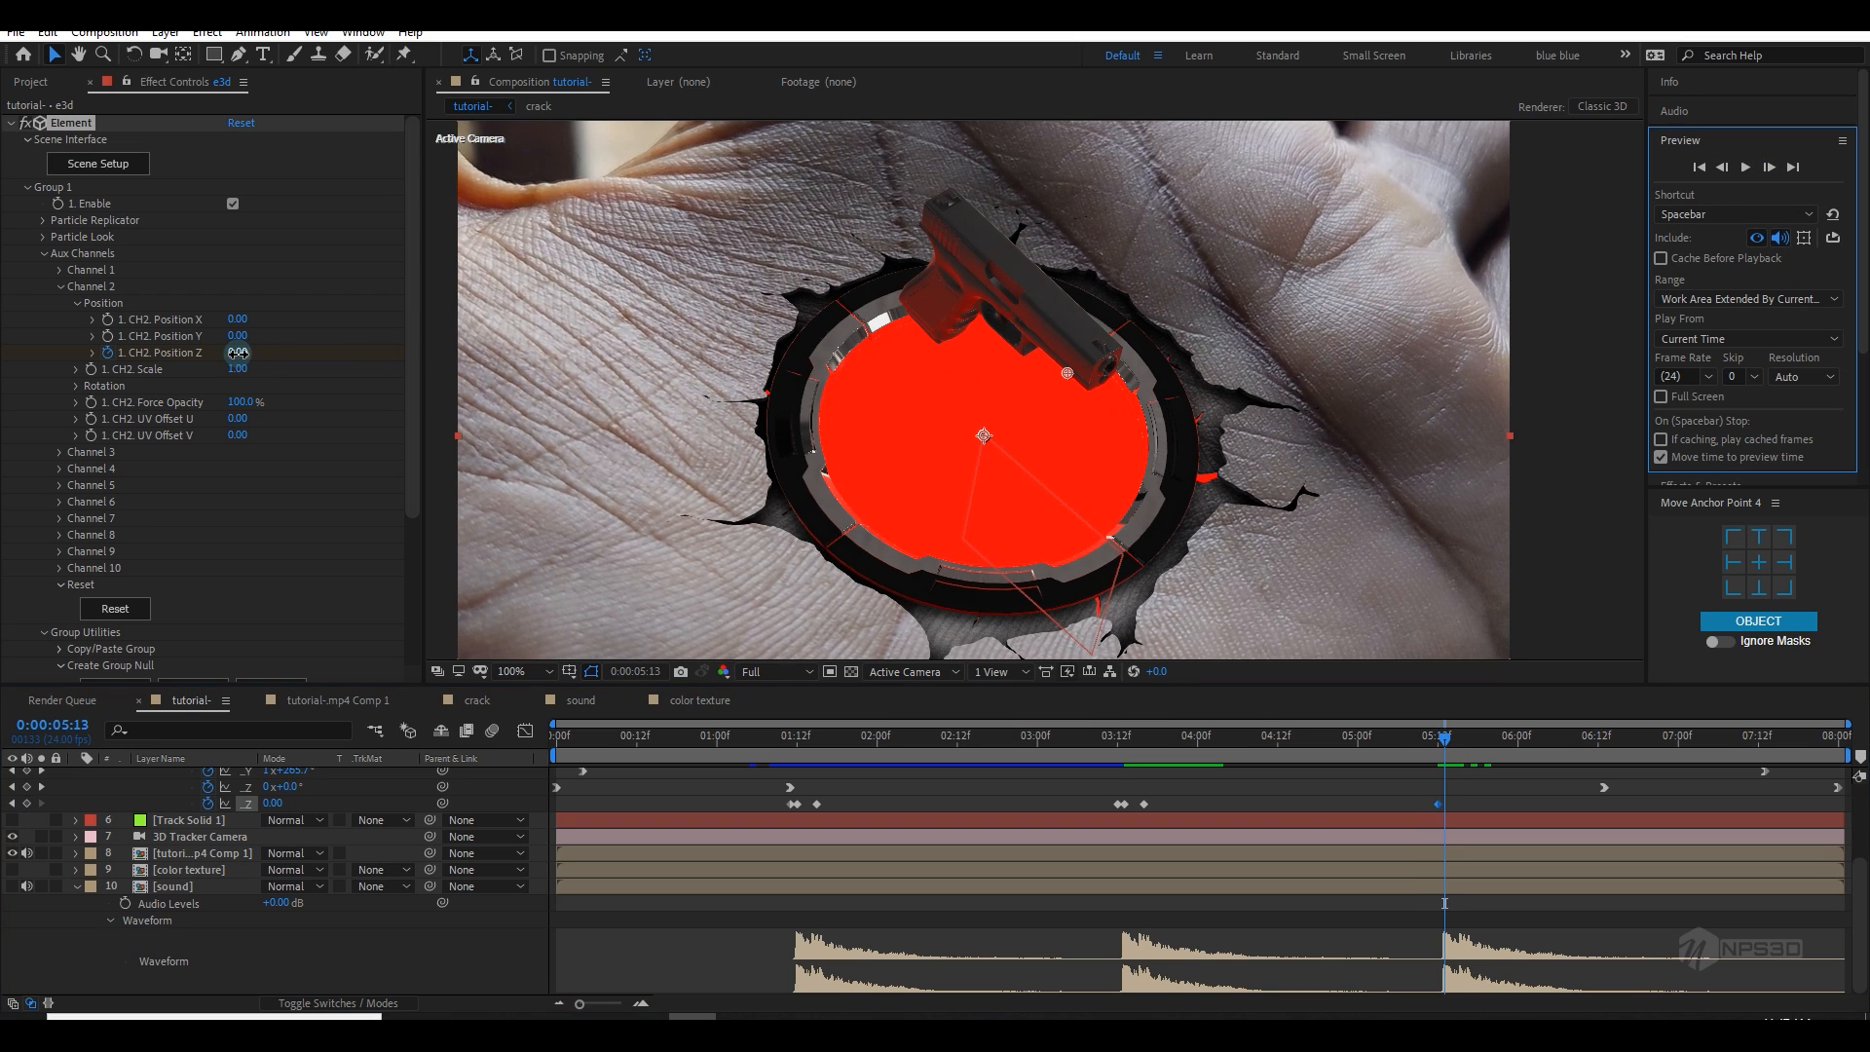
{"action": "left_click_drag", "start_coordinate": [238, 352], "coordinate": [223, 358]}
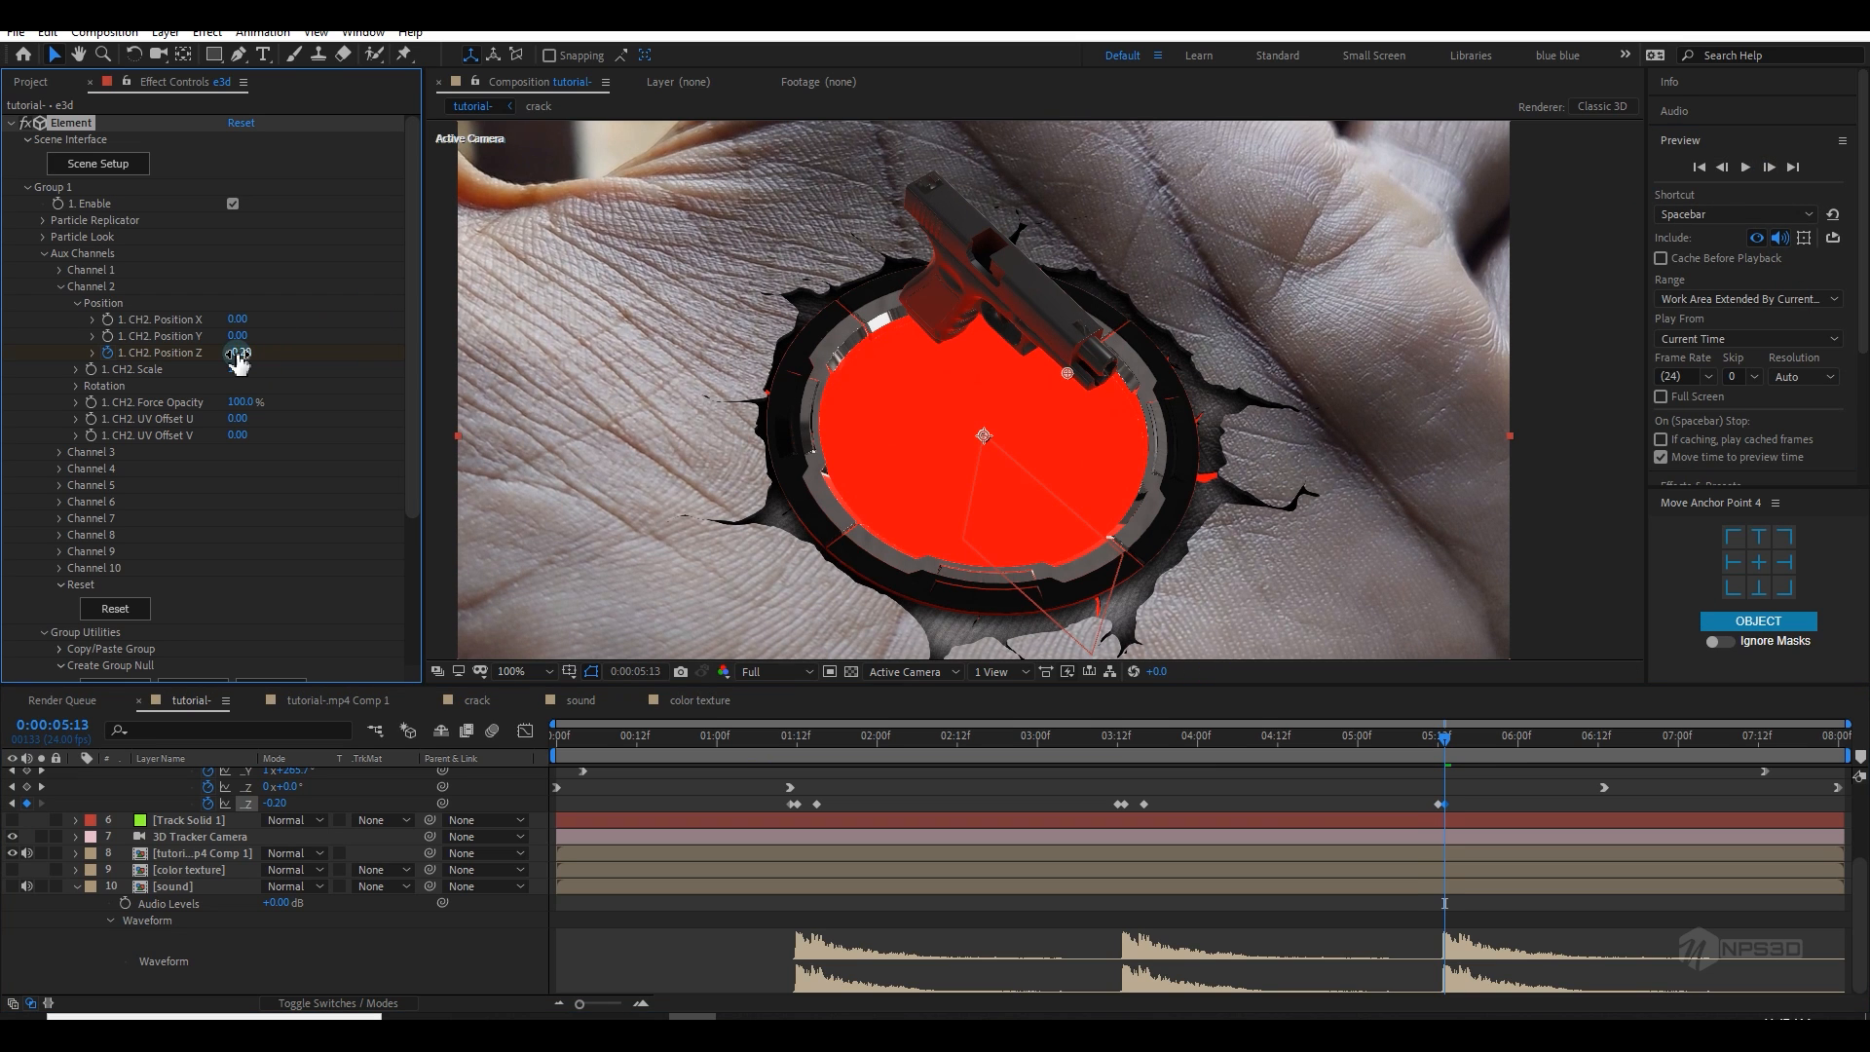
Step: Set Channel 2 Position Z to 0 at 0:00:05:16 and play the third recoil from 0:00:05:11
{"action": "left_click", "coordinate": [1769, 167]}
{"action": "left_click", "coordinate": [1769, 166]}
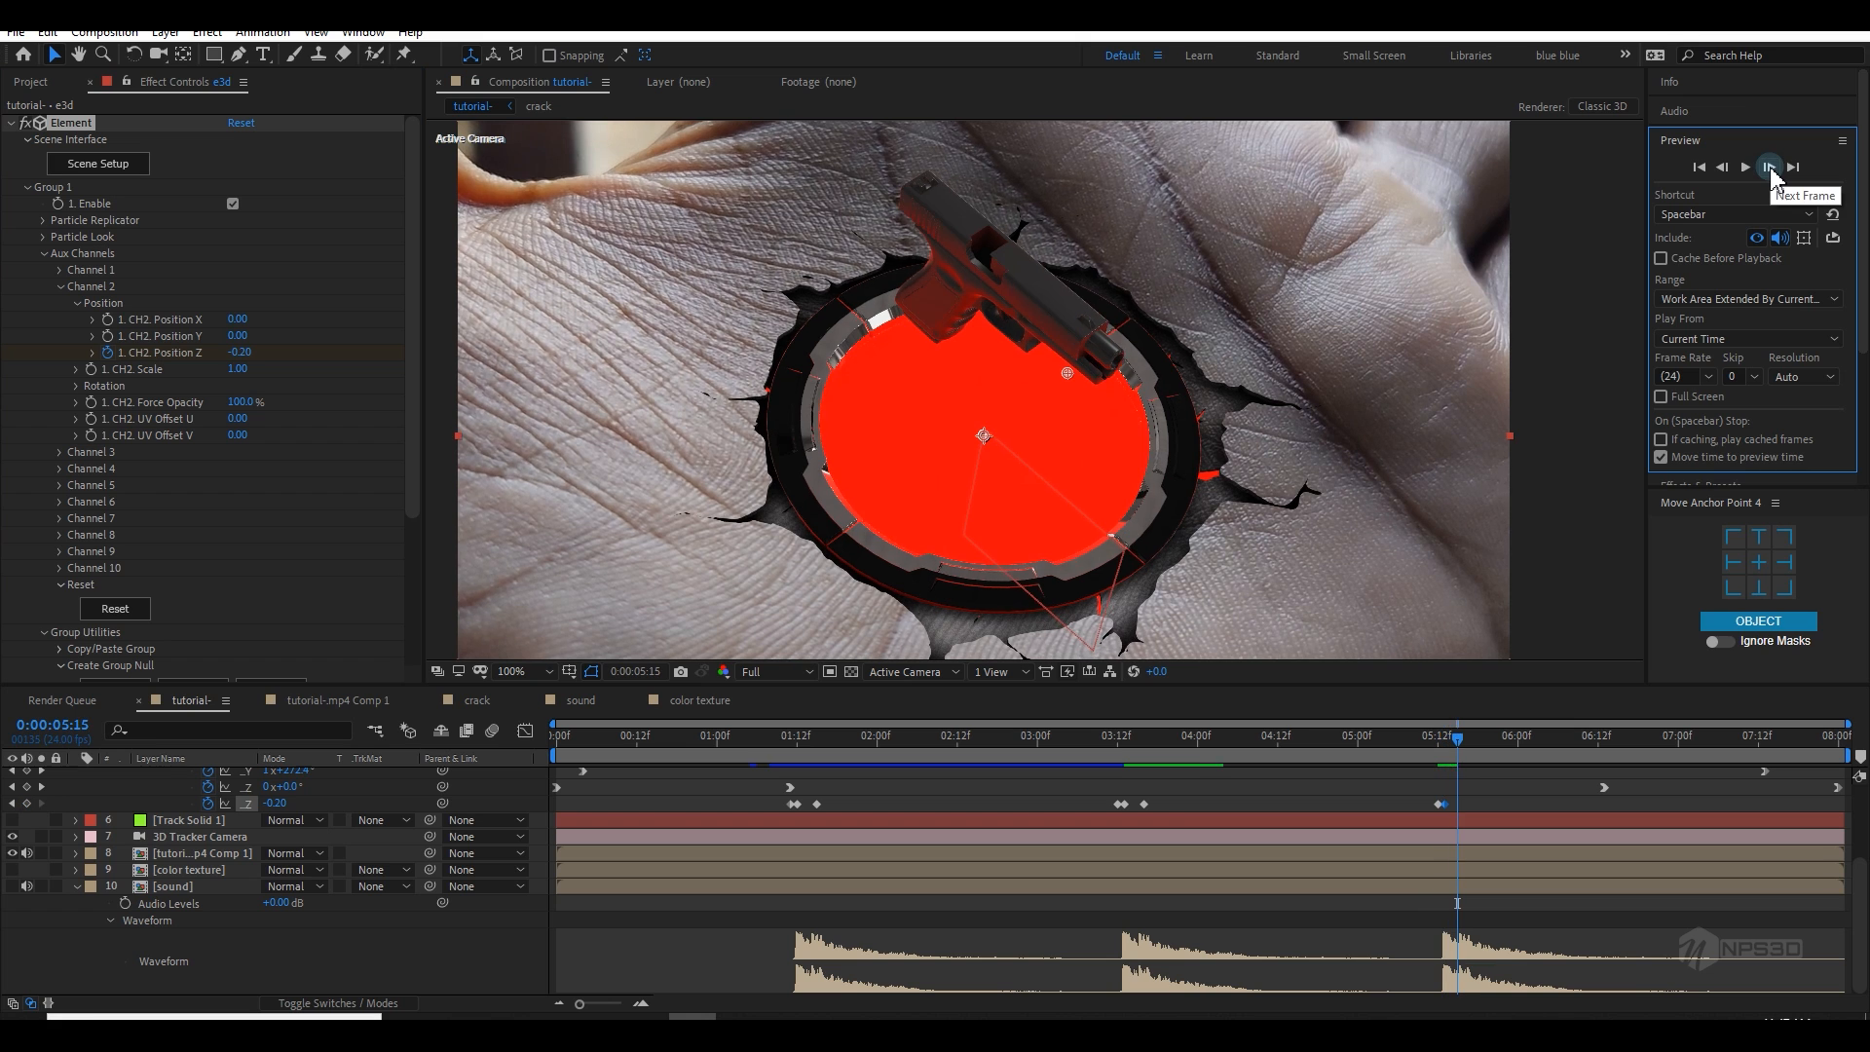
{"action": "left_click", "coordinate": [1769, 166]}
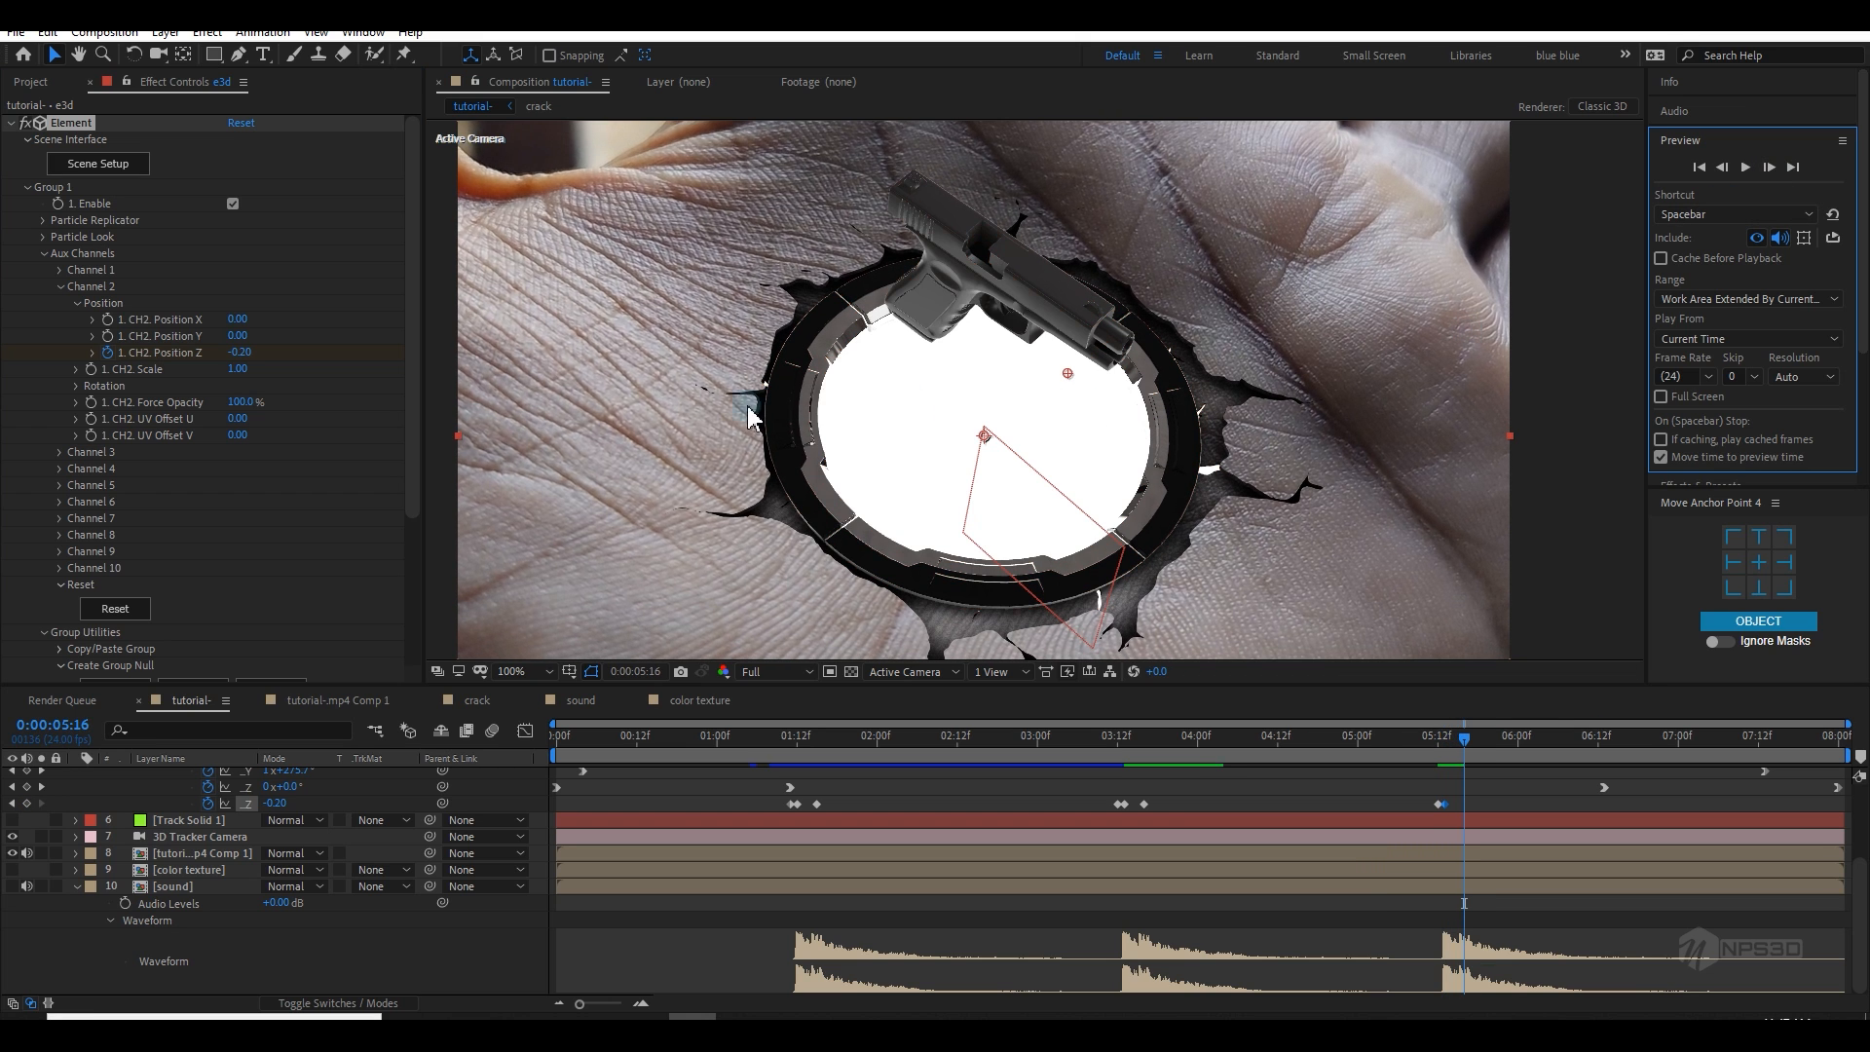
{"action": "left_click", "coordinate": [241, 359]}
{"action": "type", "text": "0"}
{"action": "key", "text": "Return"}
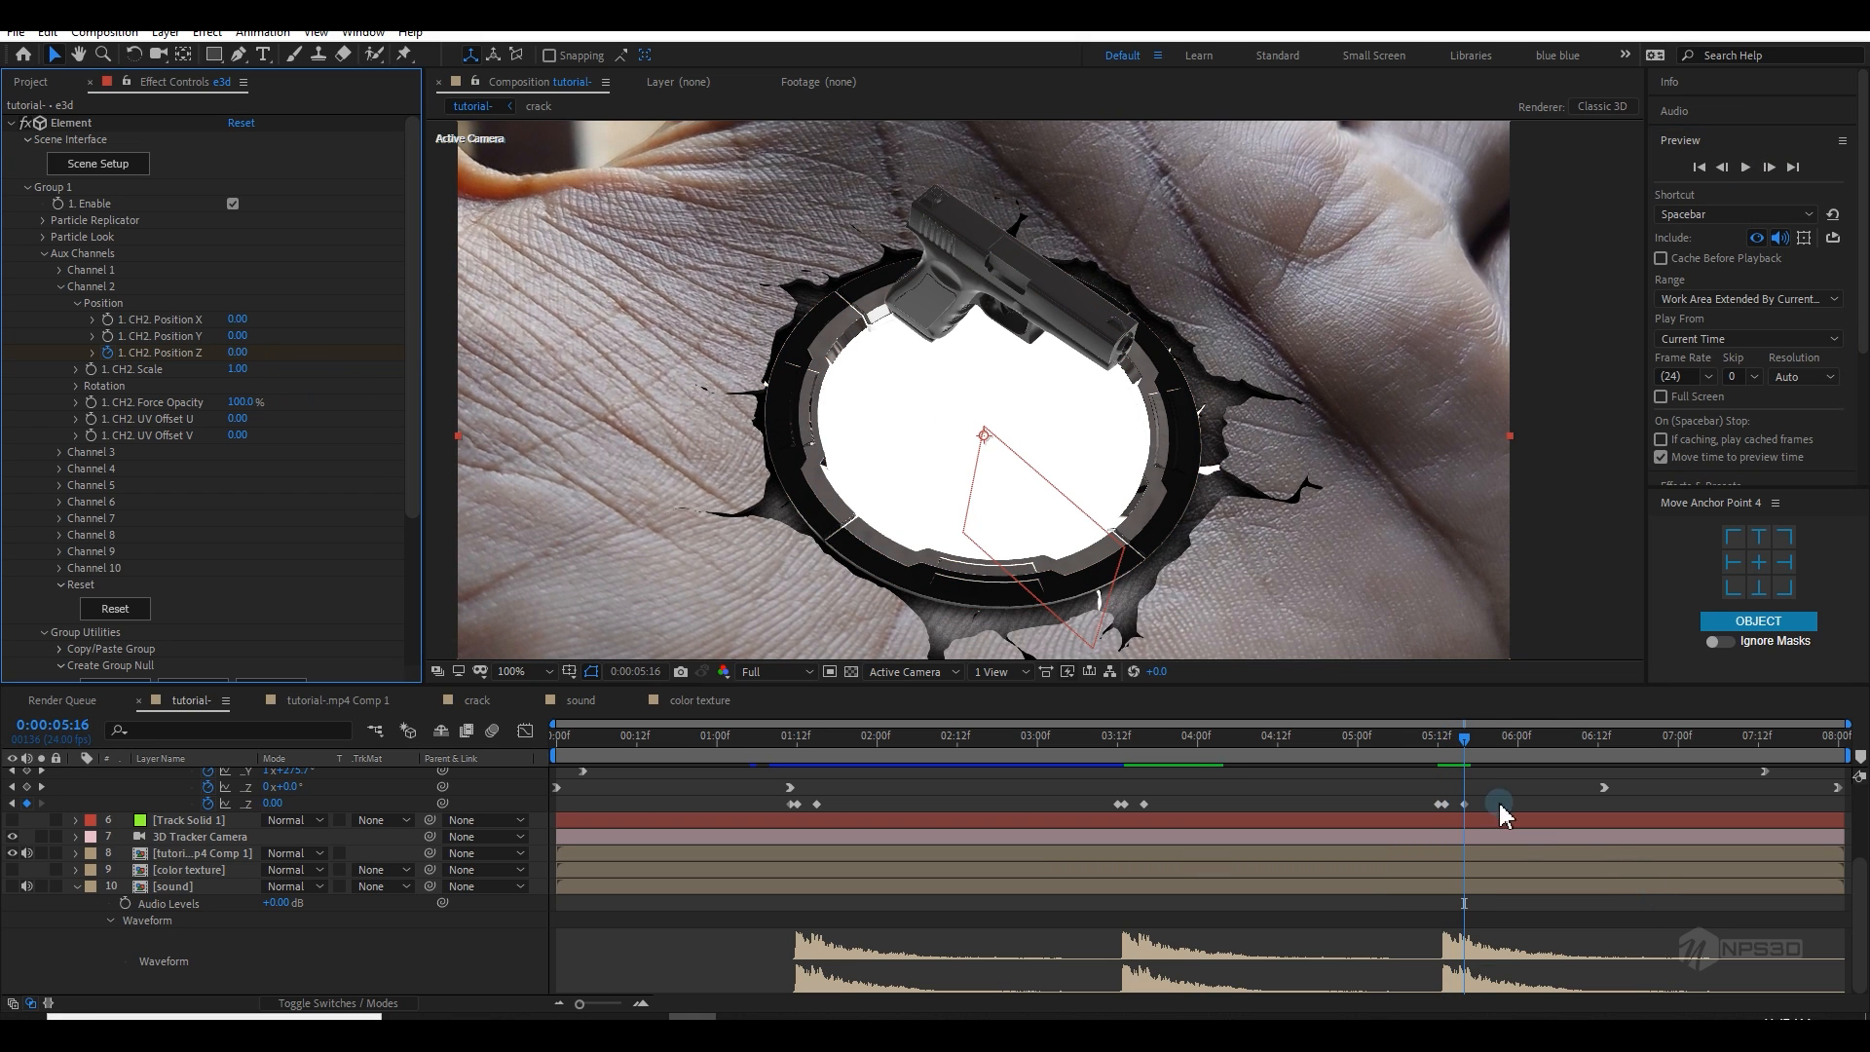
{"action": "left_click", "coordinate": [1432, 748]}
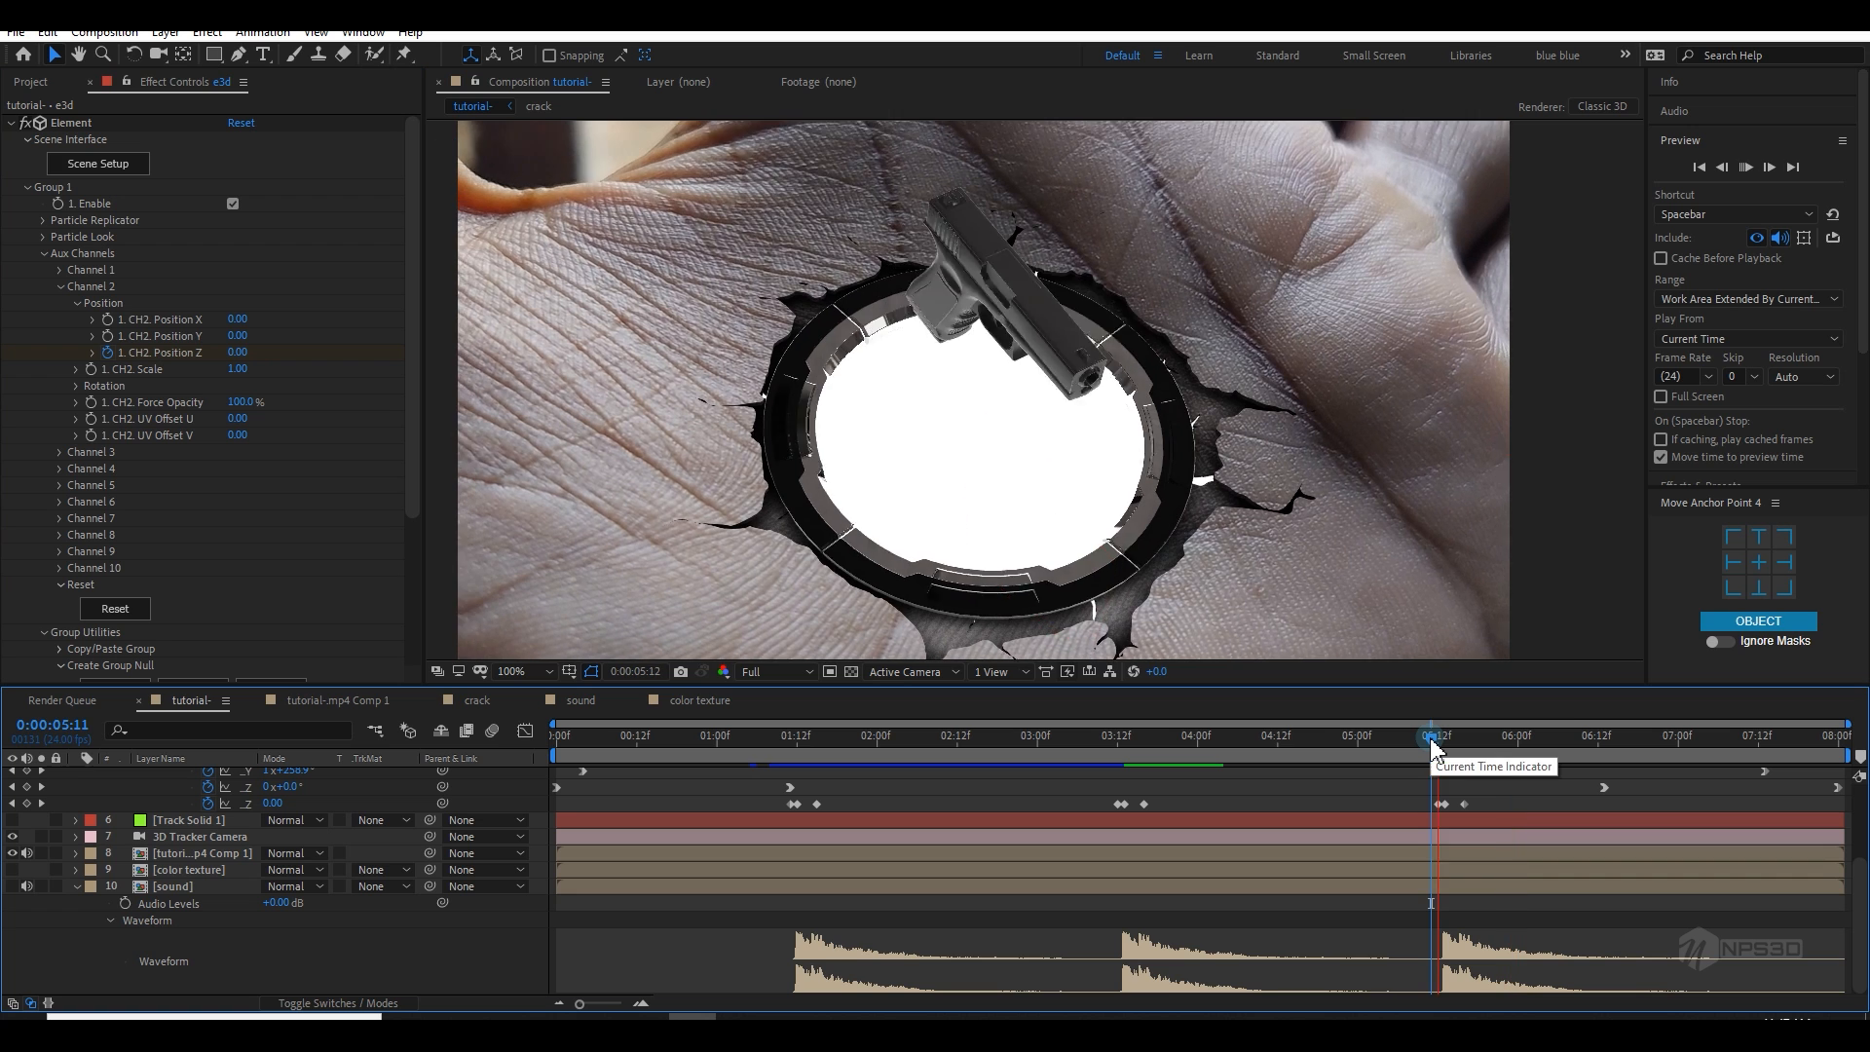
{"action": "key", "text": "space"}
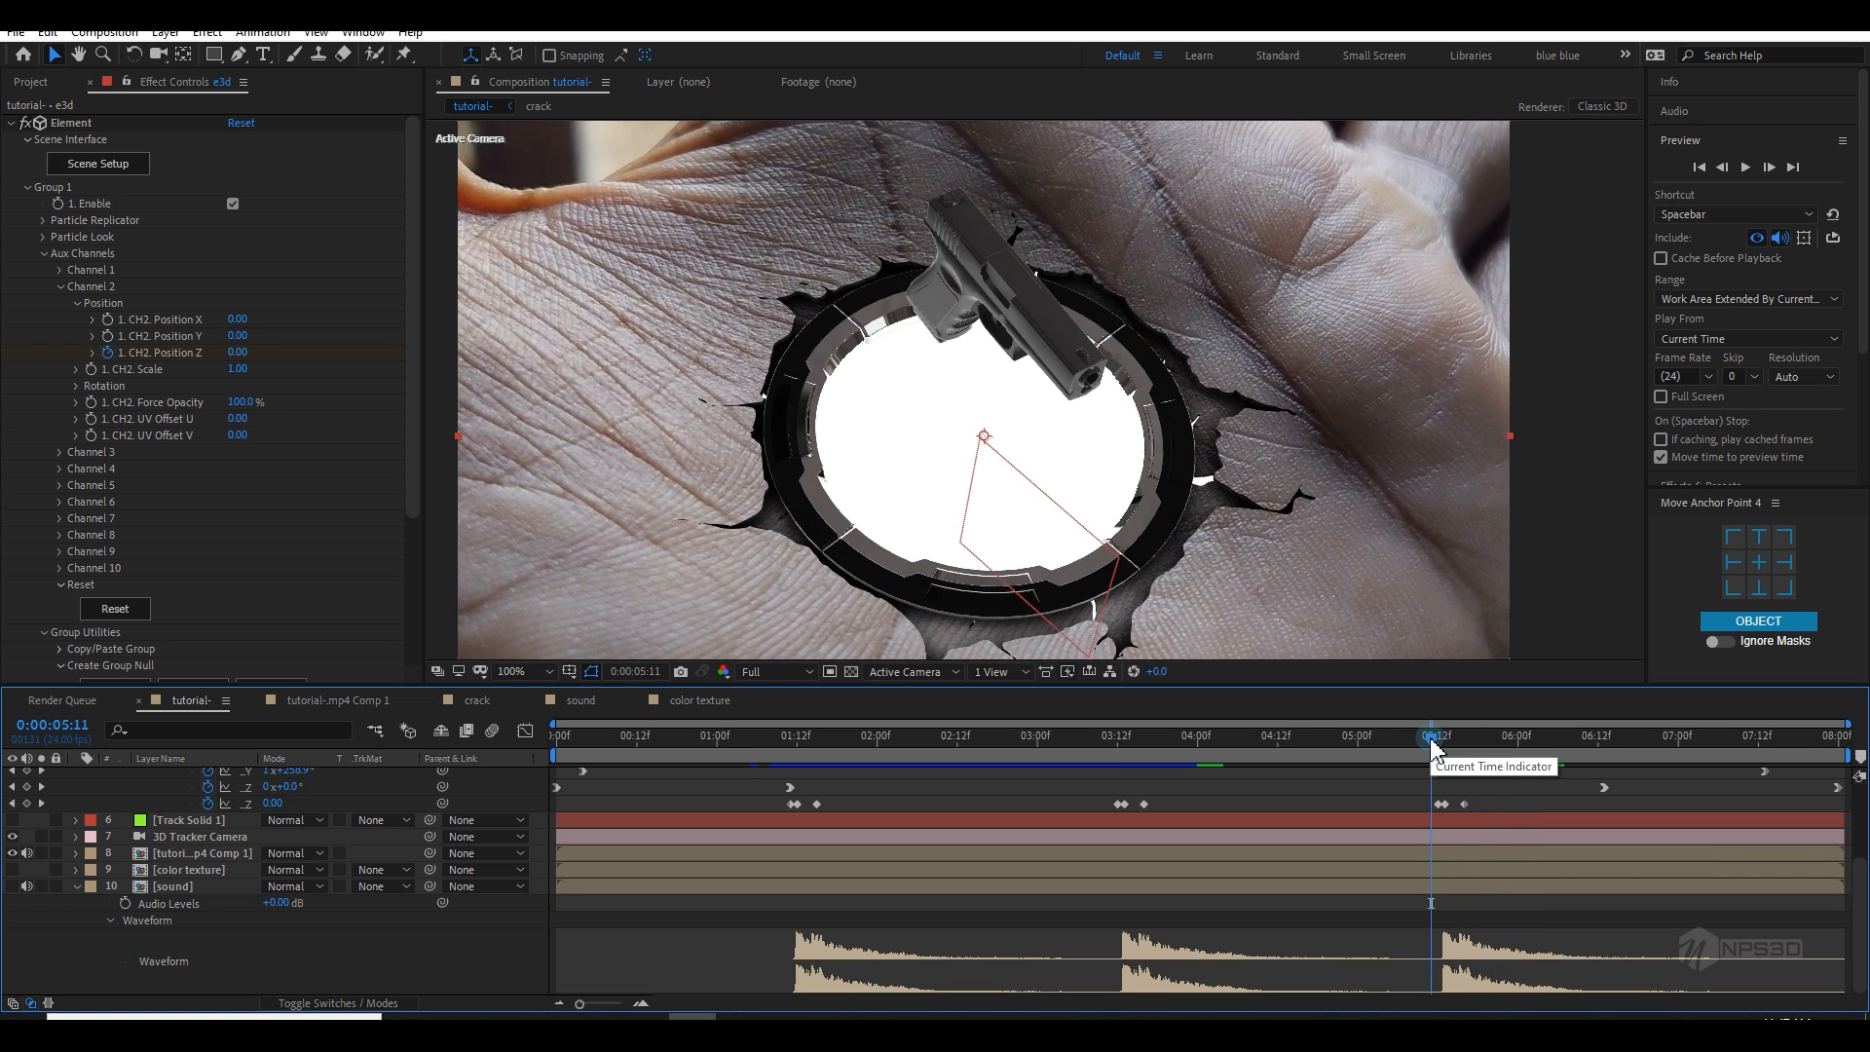
Step: Collapse the sound and e3d layers' properties and preview the animation from the start of the composition
{"action": "left_click", "coordinate": [78, 887]}
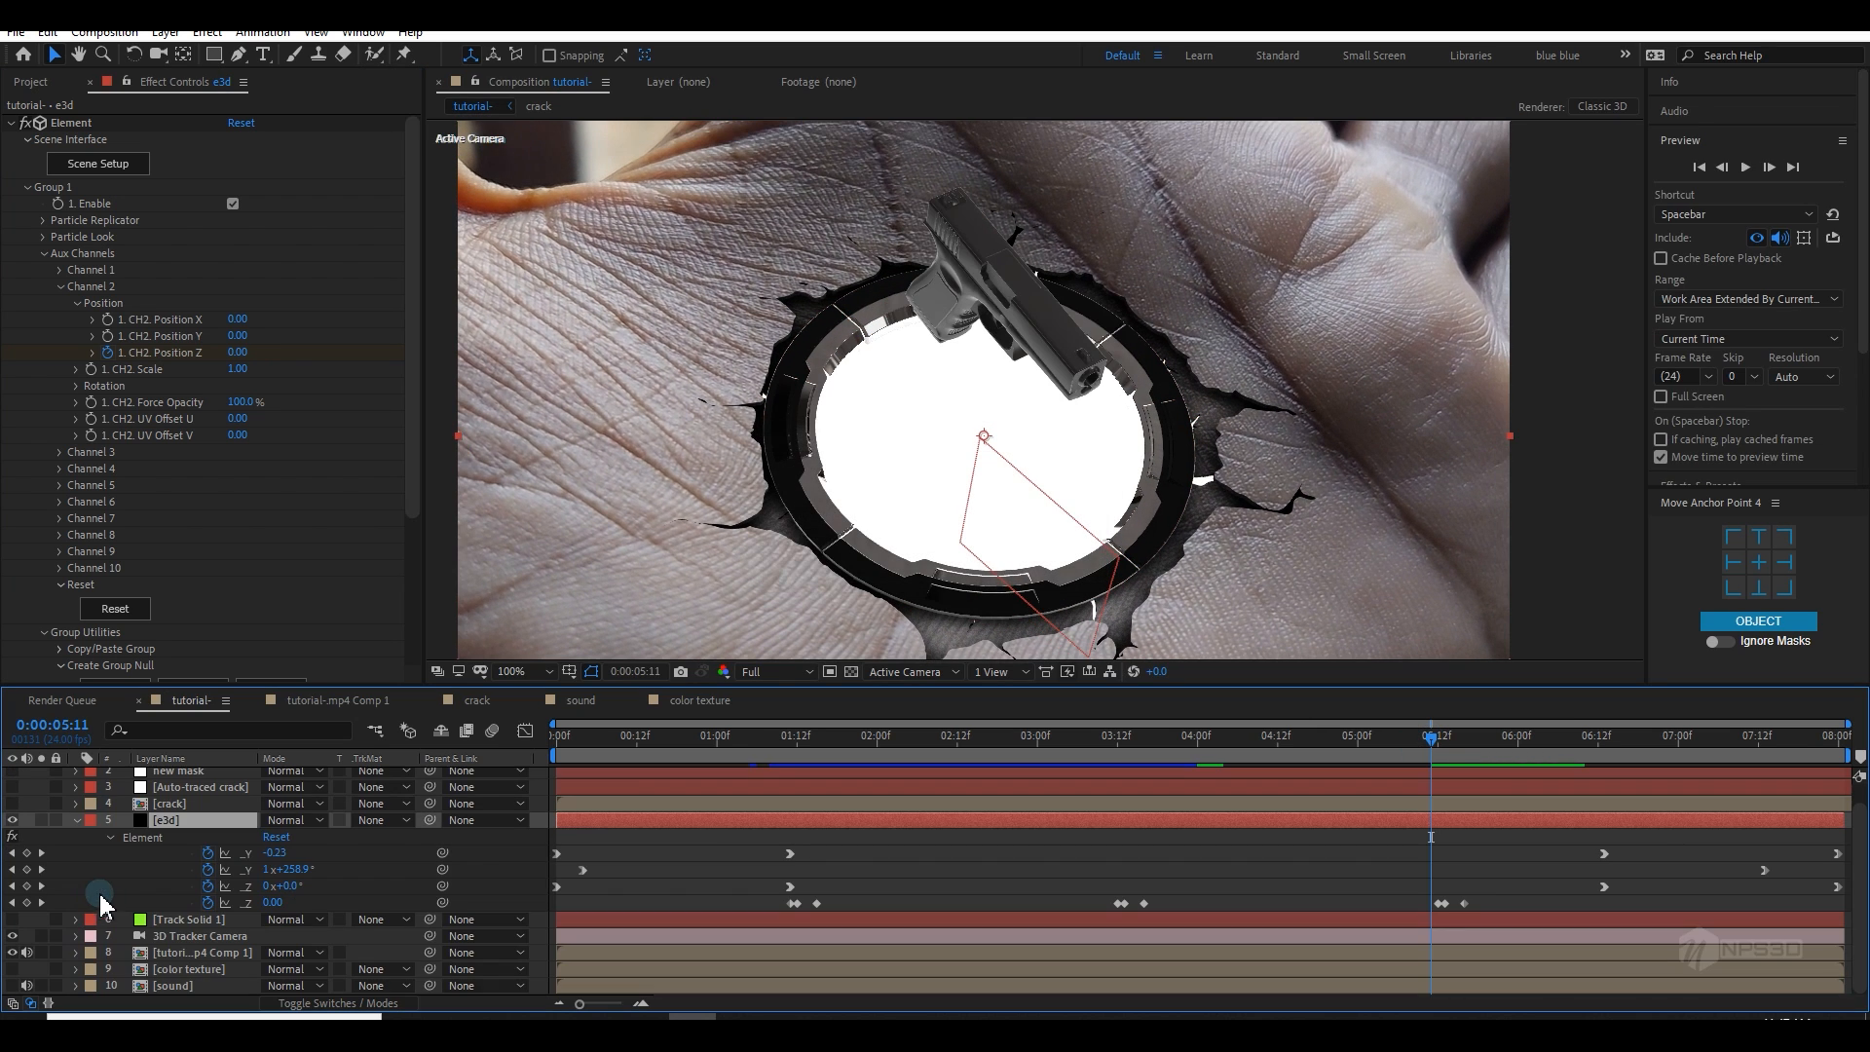
{"action": "left_click", "coordinate": [80, 821]}
{"action": "key", "text": "Home"}
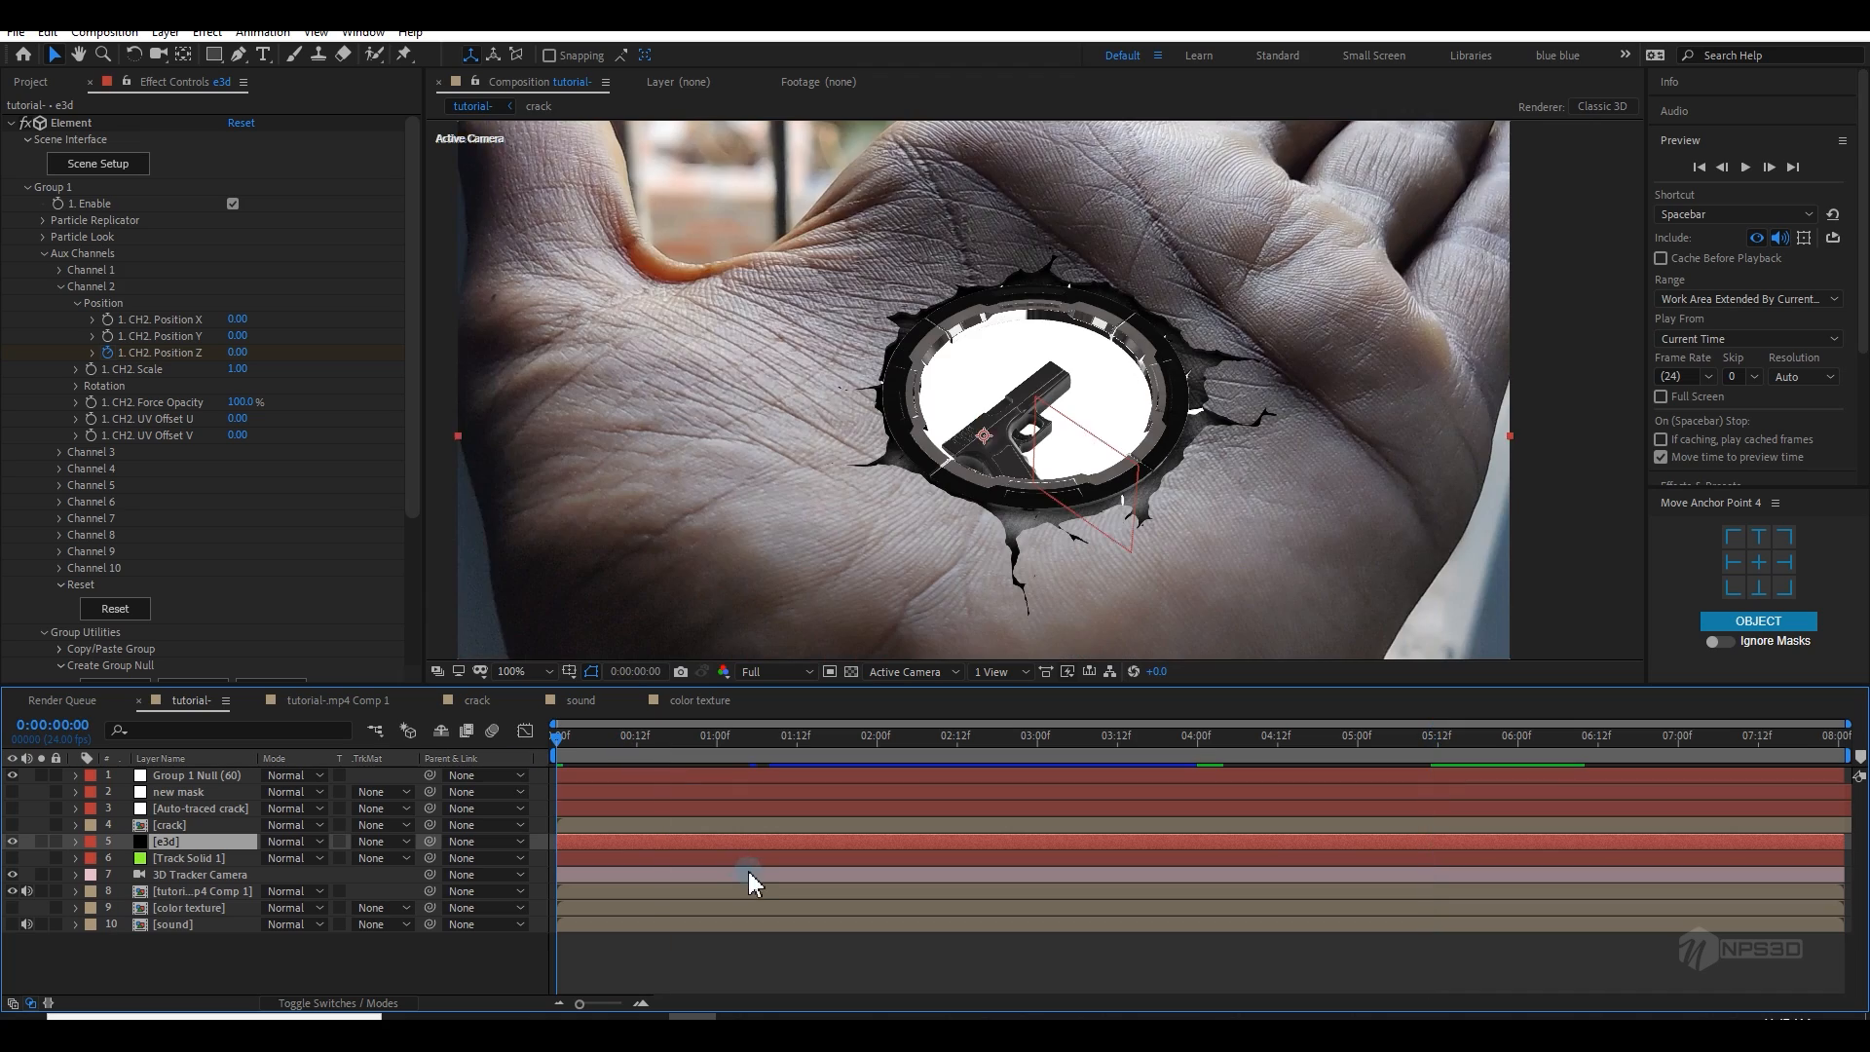
{"action": "key", "text": "space"}
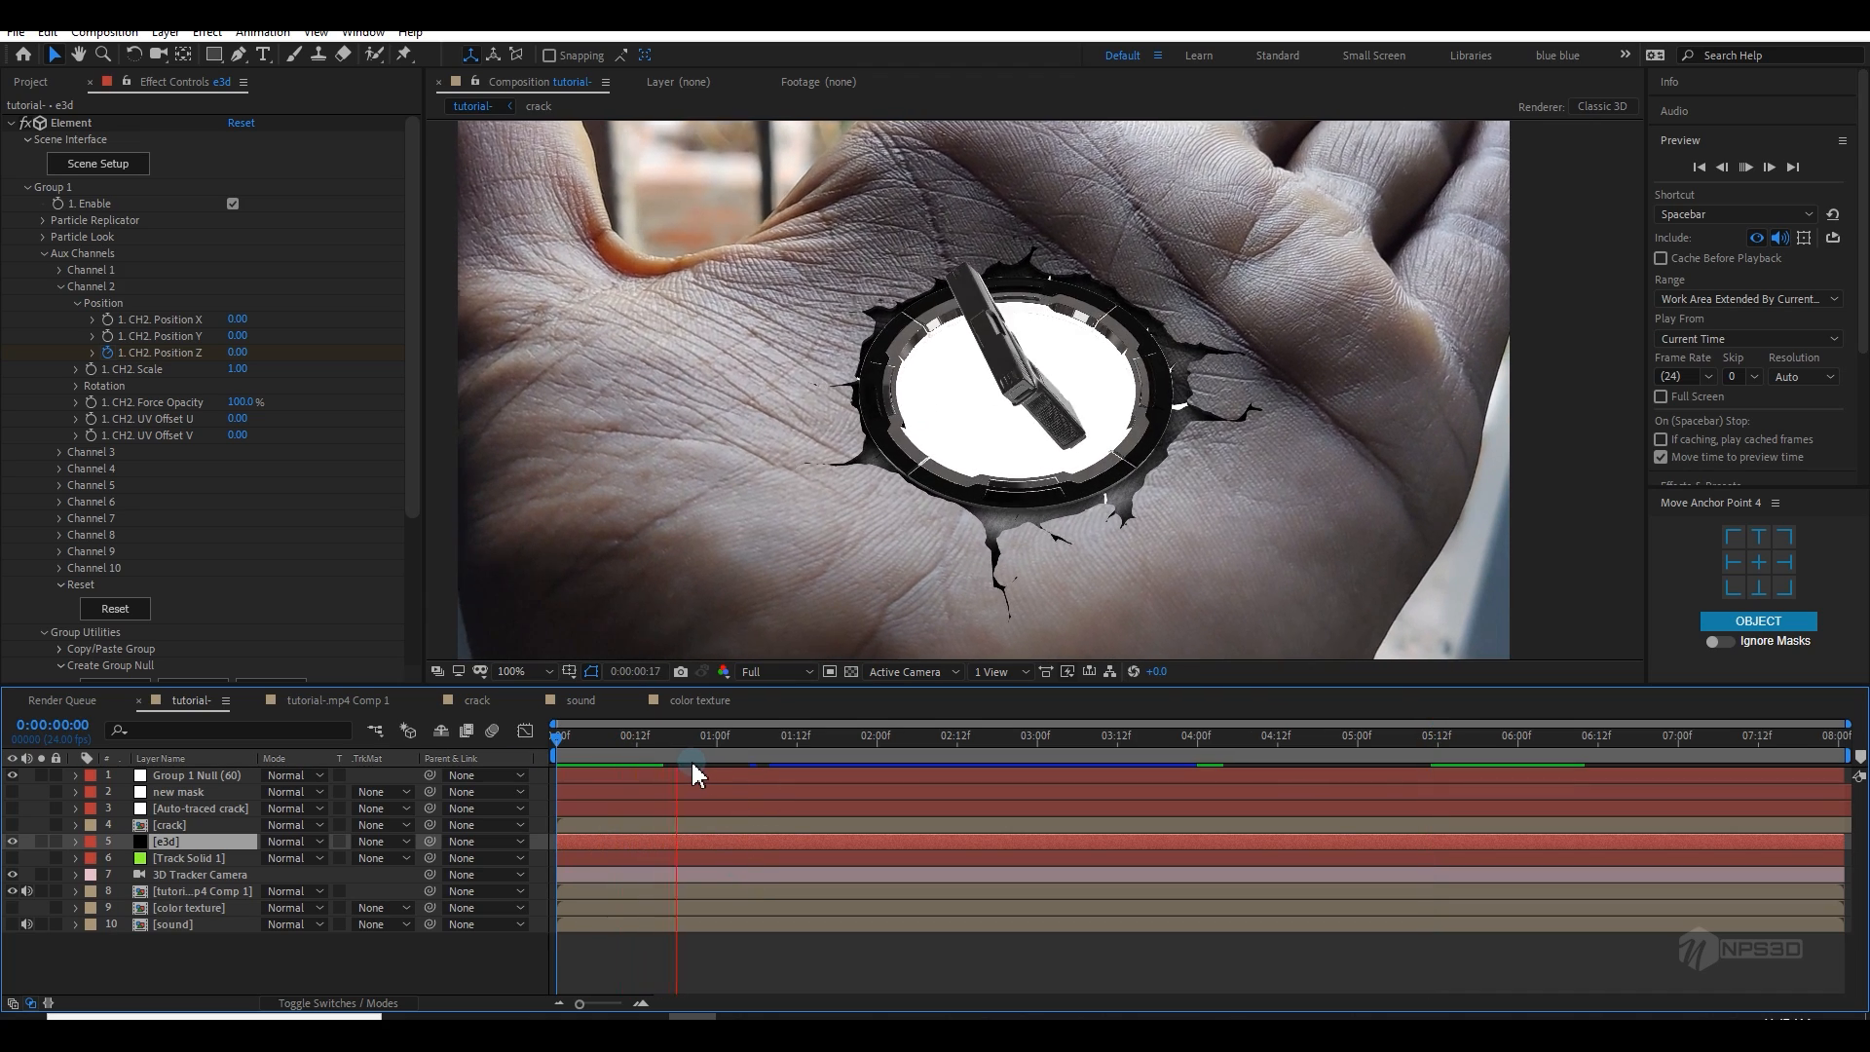
{"action": "left_click_drag", "start_coordinate": [692, 754], "coordinate": [1097, 746]}
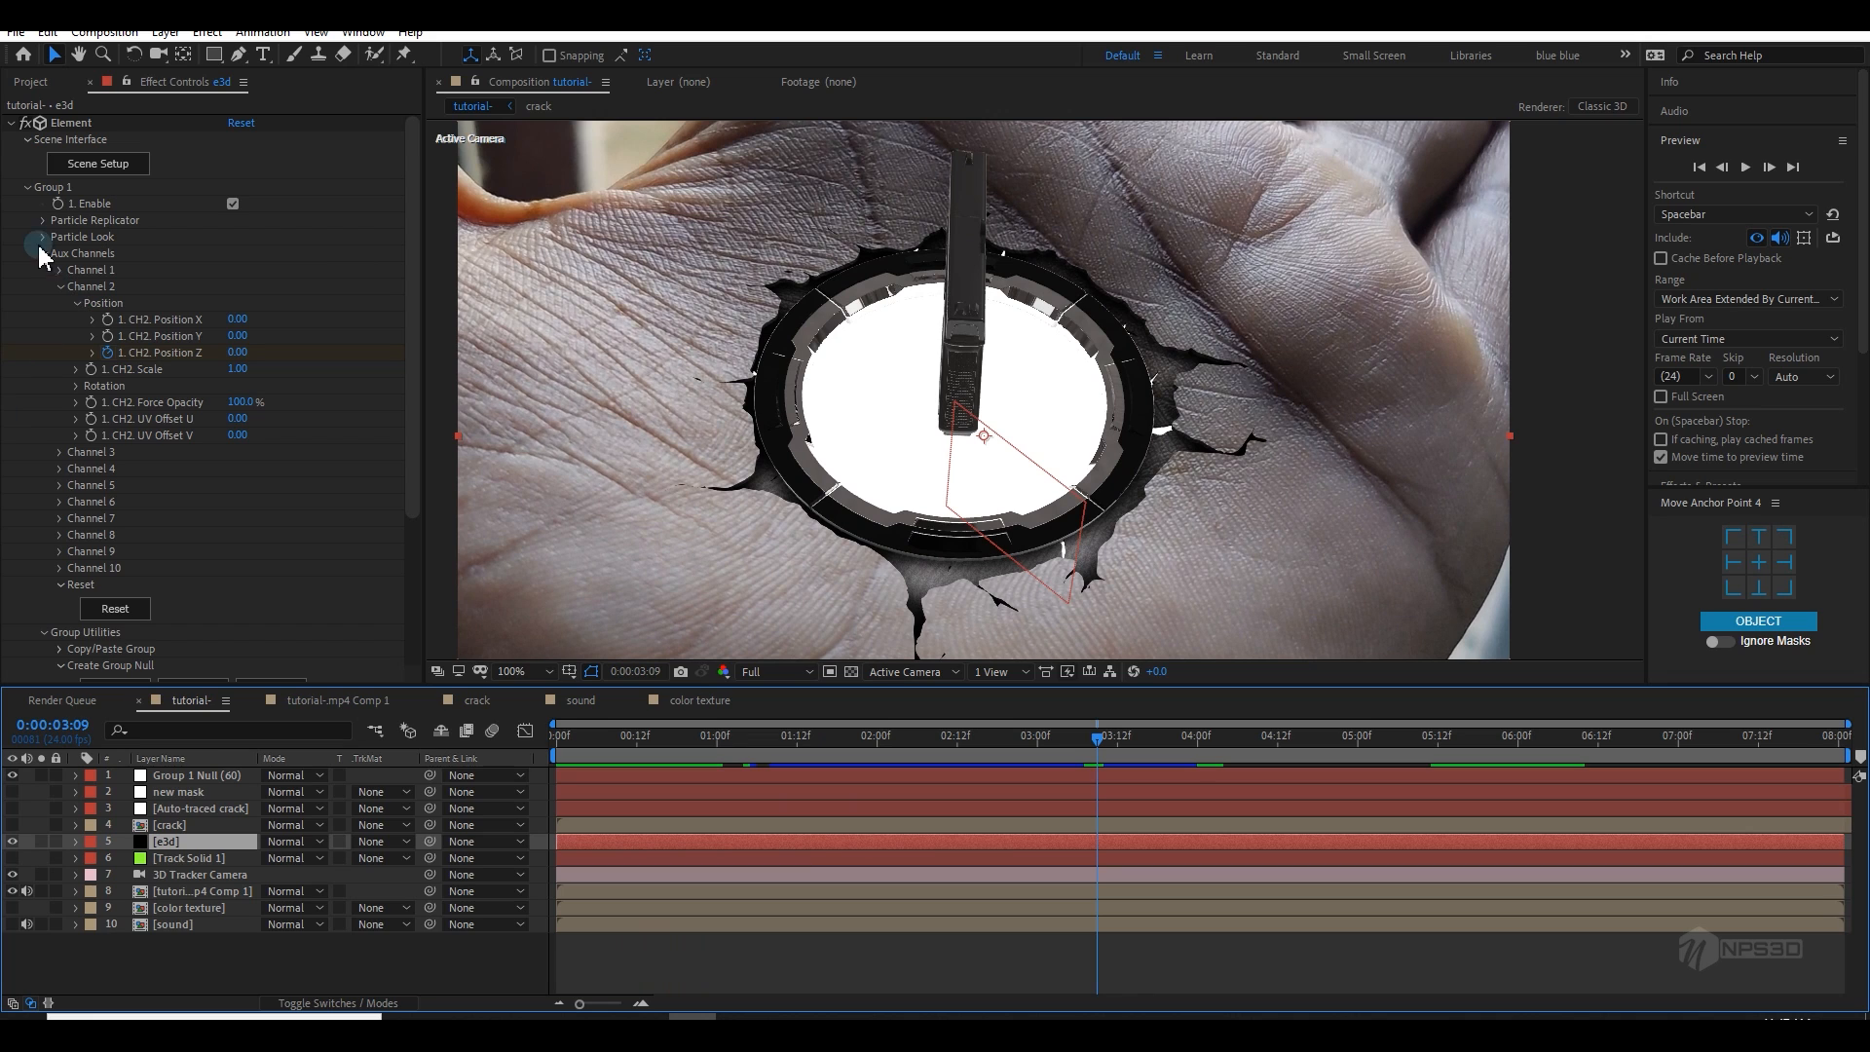
Step: Collapse the Element effect's Group 1 settings and create a new 400 x 400 px composition named Comp 1
{"action": "left_click", "coordinate": [26, 187]}
{"action": "left_click", "coordinate": [30, 82]}
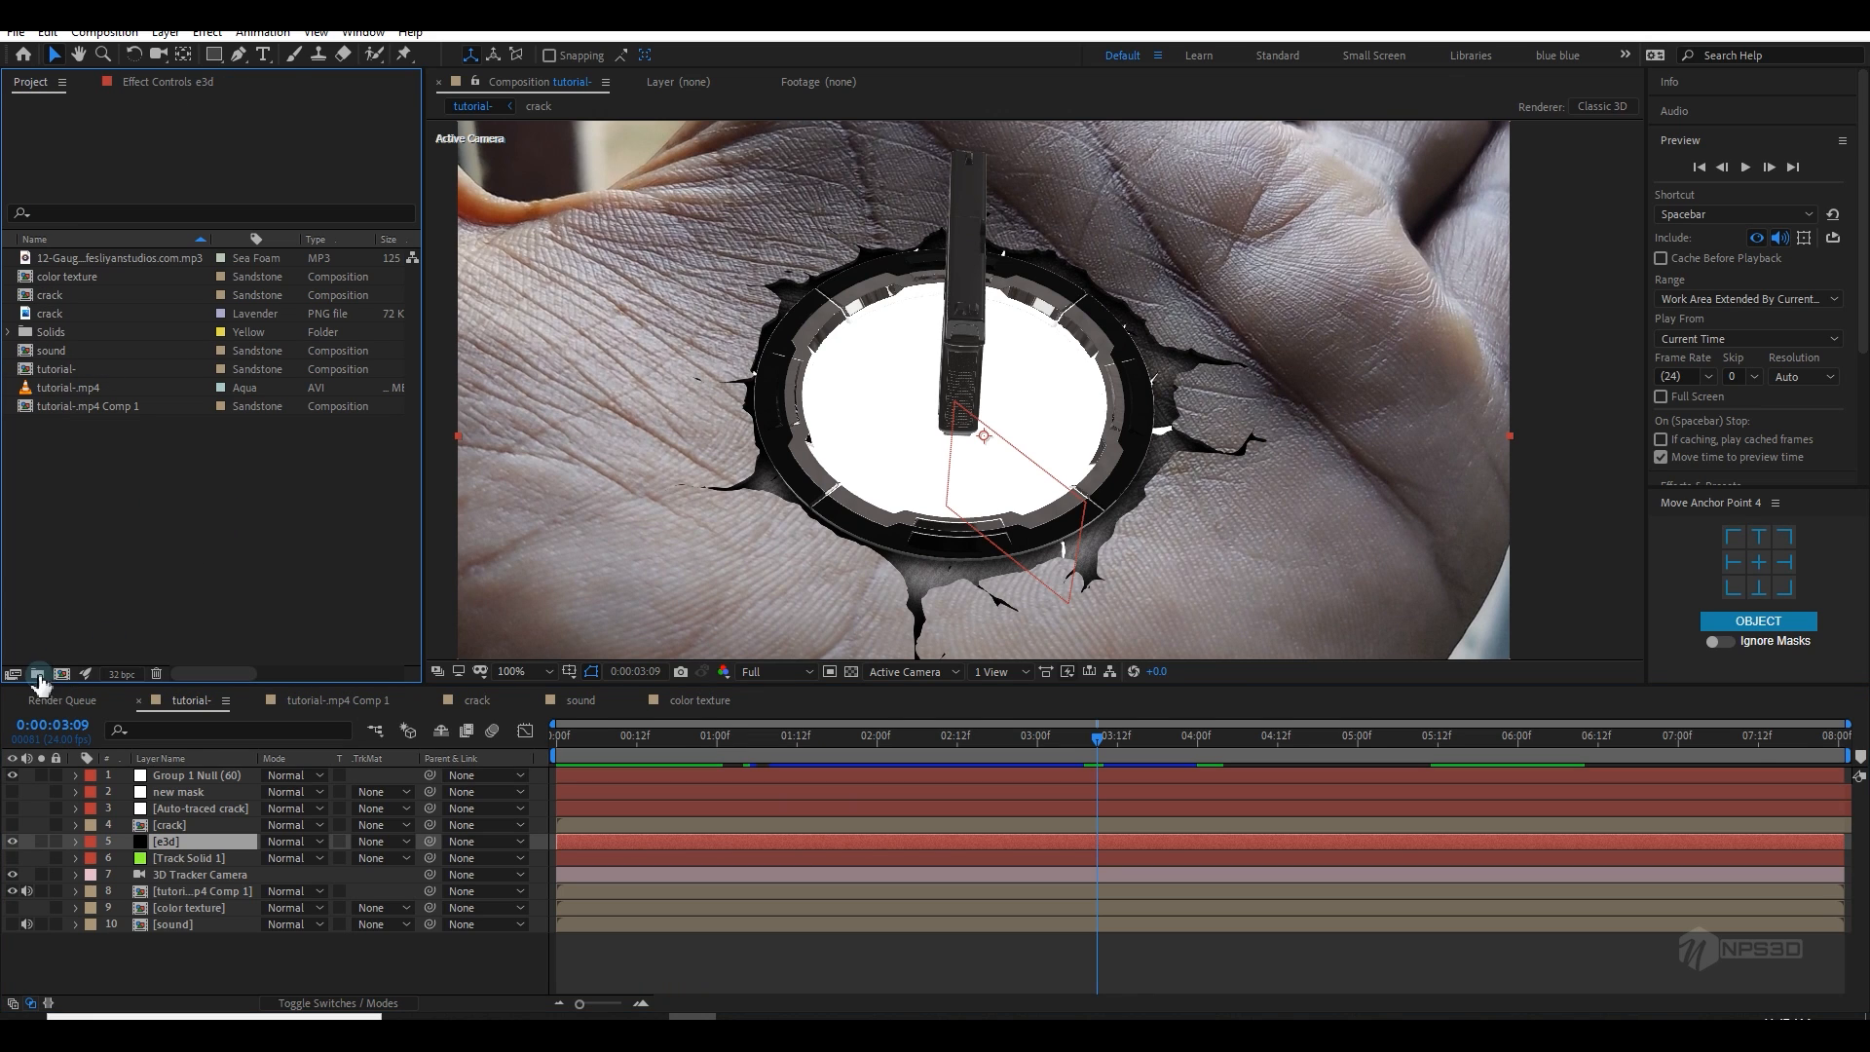
{"action": "left_click", "coordinate": [61, 674]}
{"action": "double_click", "coordinate": [1328, 391]}
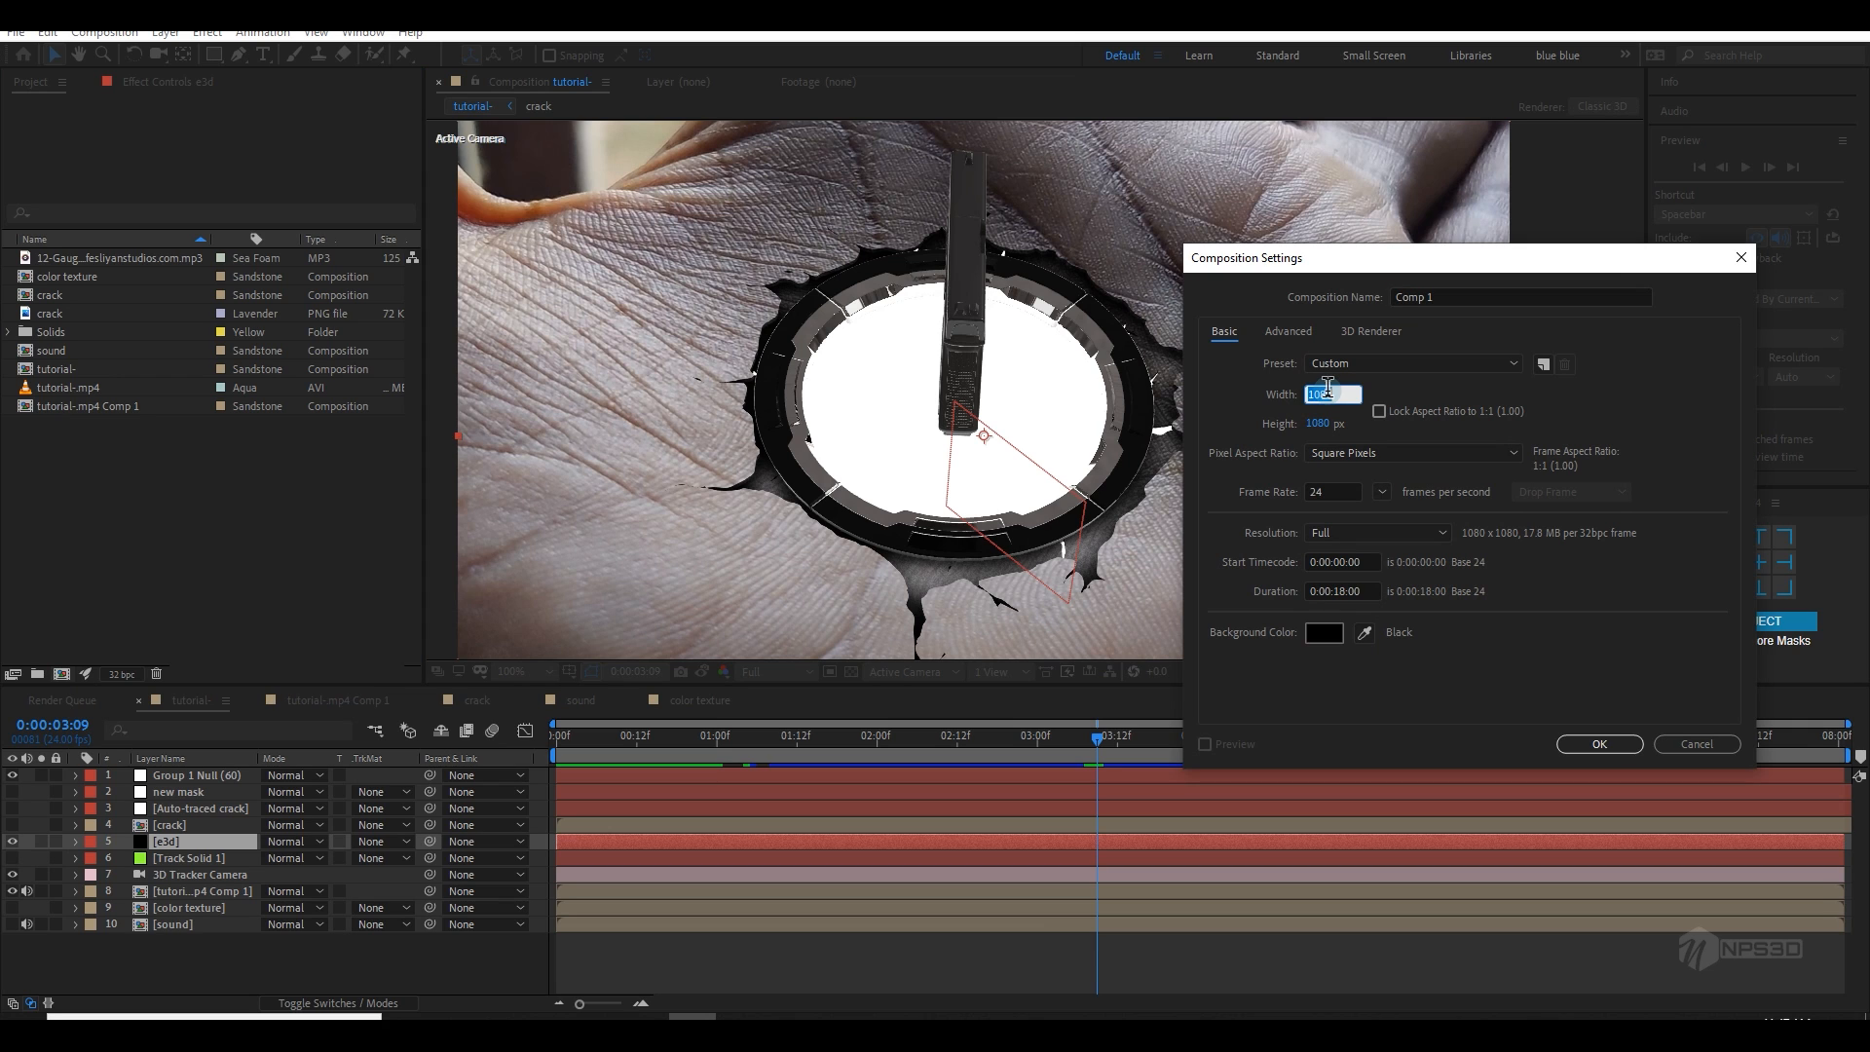
{"action": "type", "text": "400"}
{"action": "key", "text": "Tab"}
{"action": "type", "text": "400"}
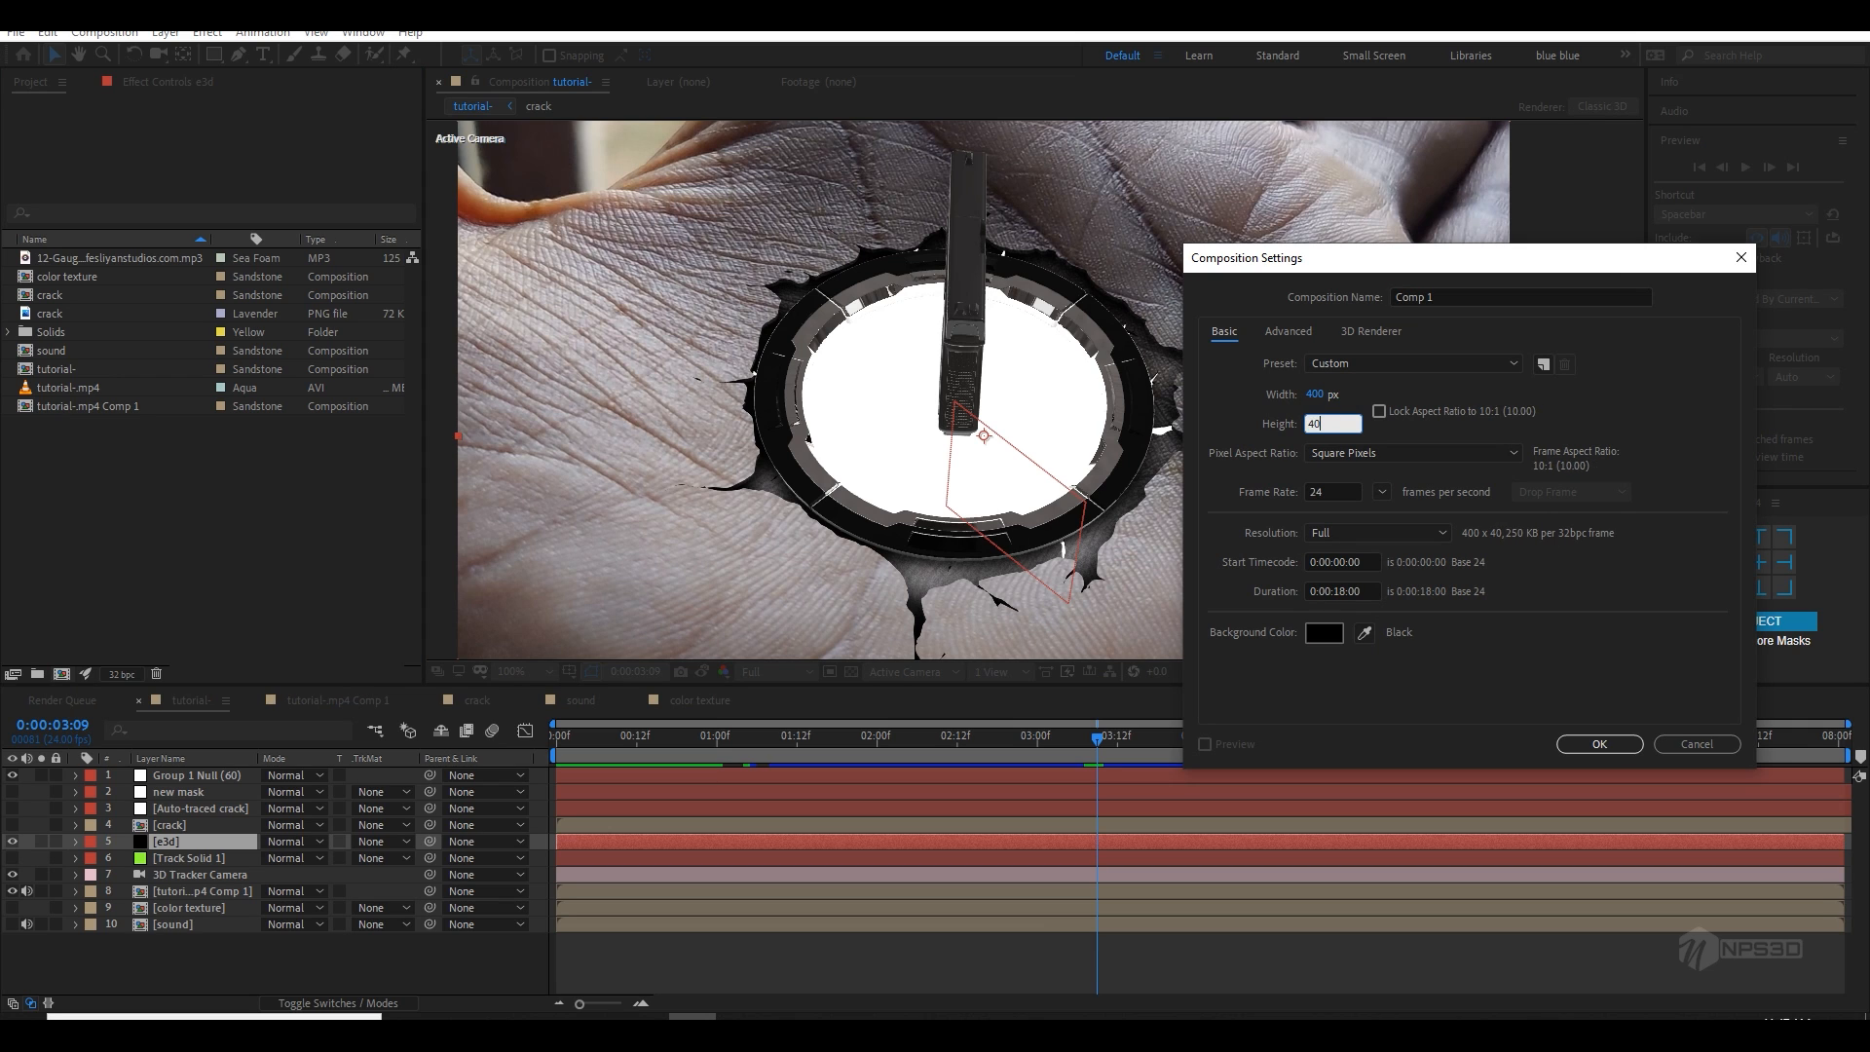
{"action": "key", "text": "Return"}
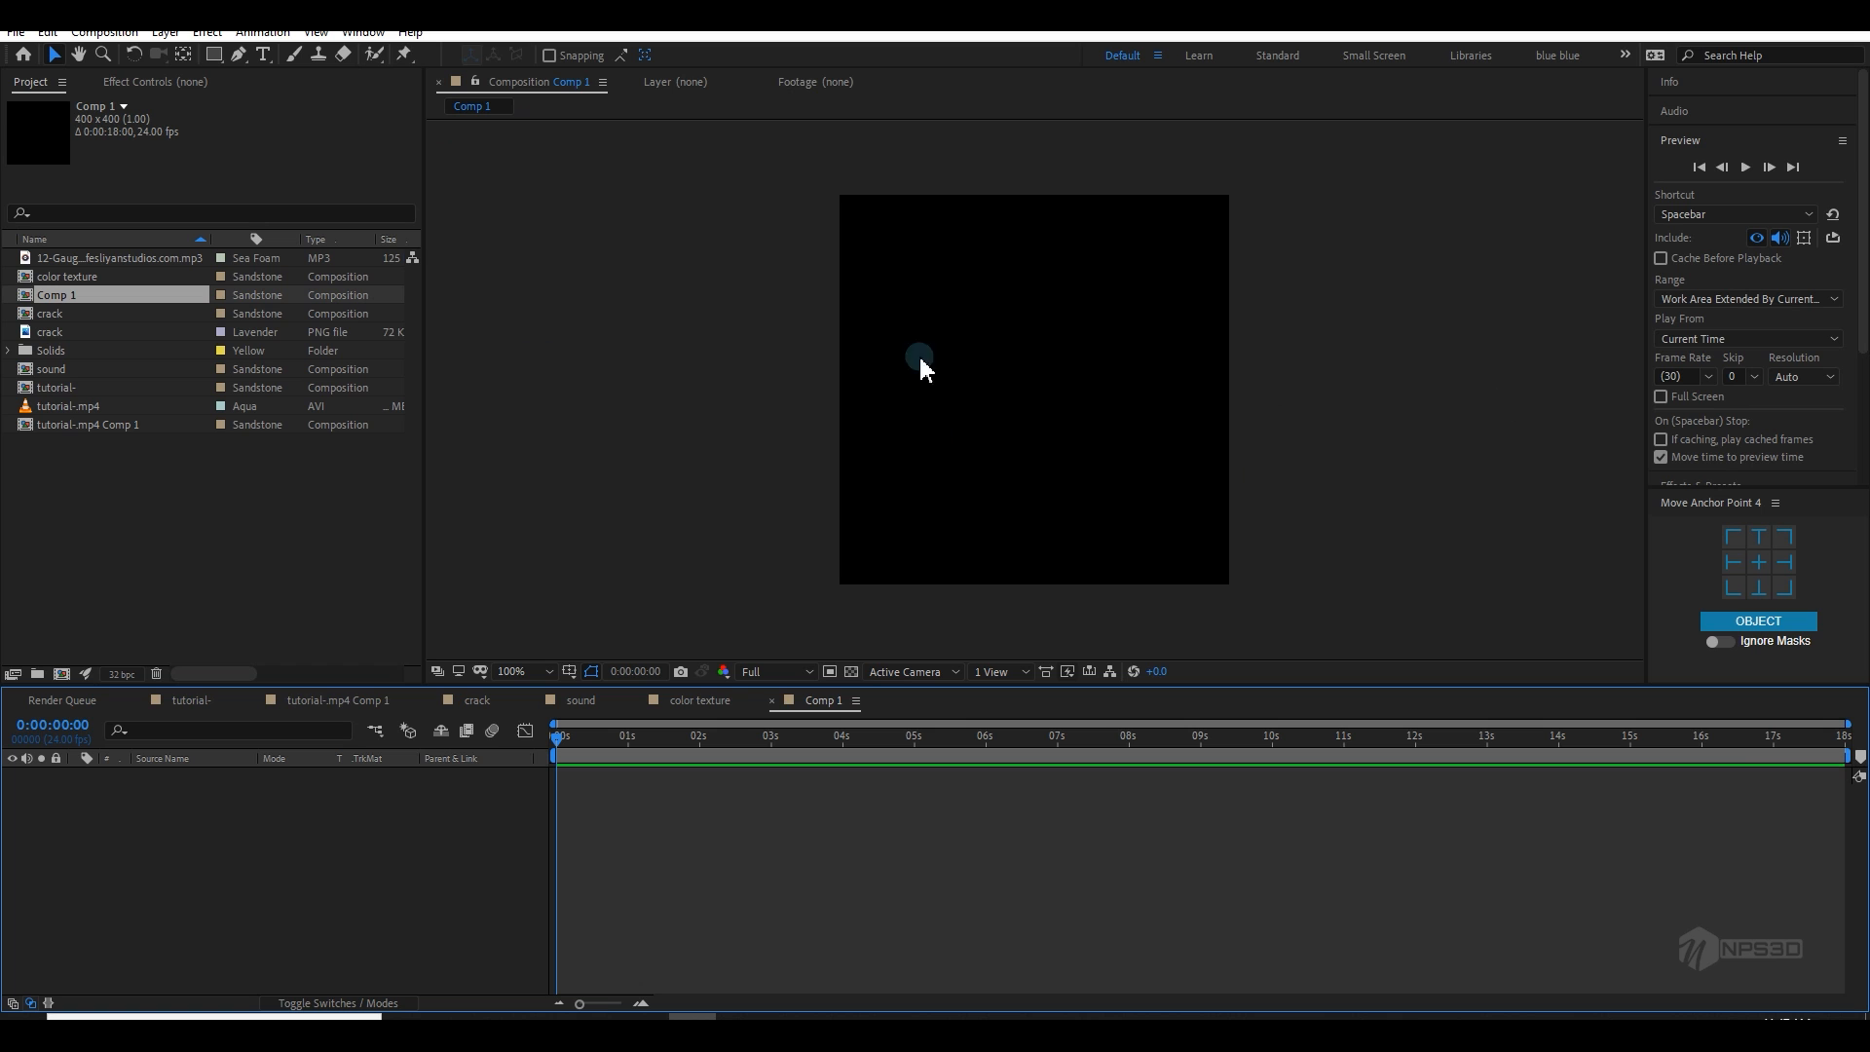
Step: Add a black solid layer named Black Solid 1 to Comp 1, matching the composition's size
{"action": "right_click", "coordinate": [222, 862]}
{"action": "mouse_move", "coordinate": [292, 679]}
{"action": "left_click", "coordinate": [502, 728]}
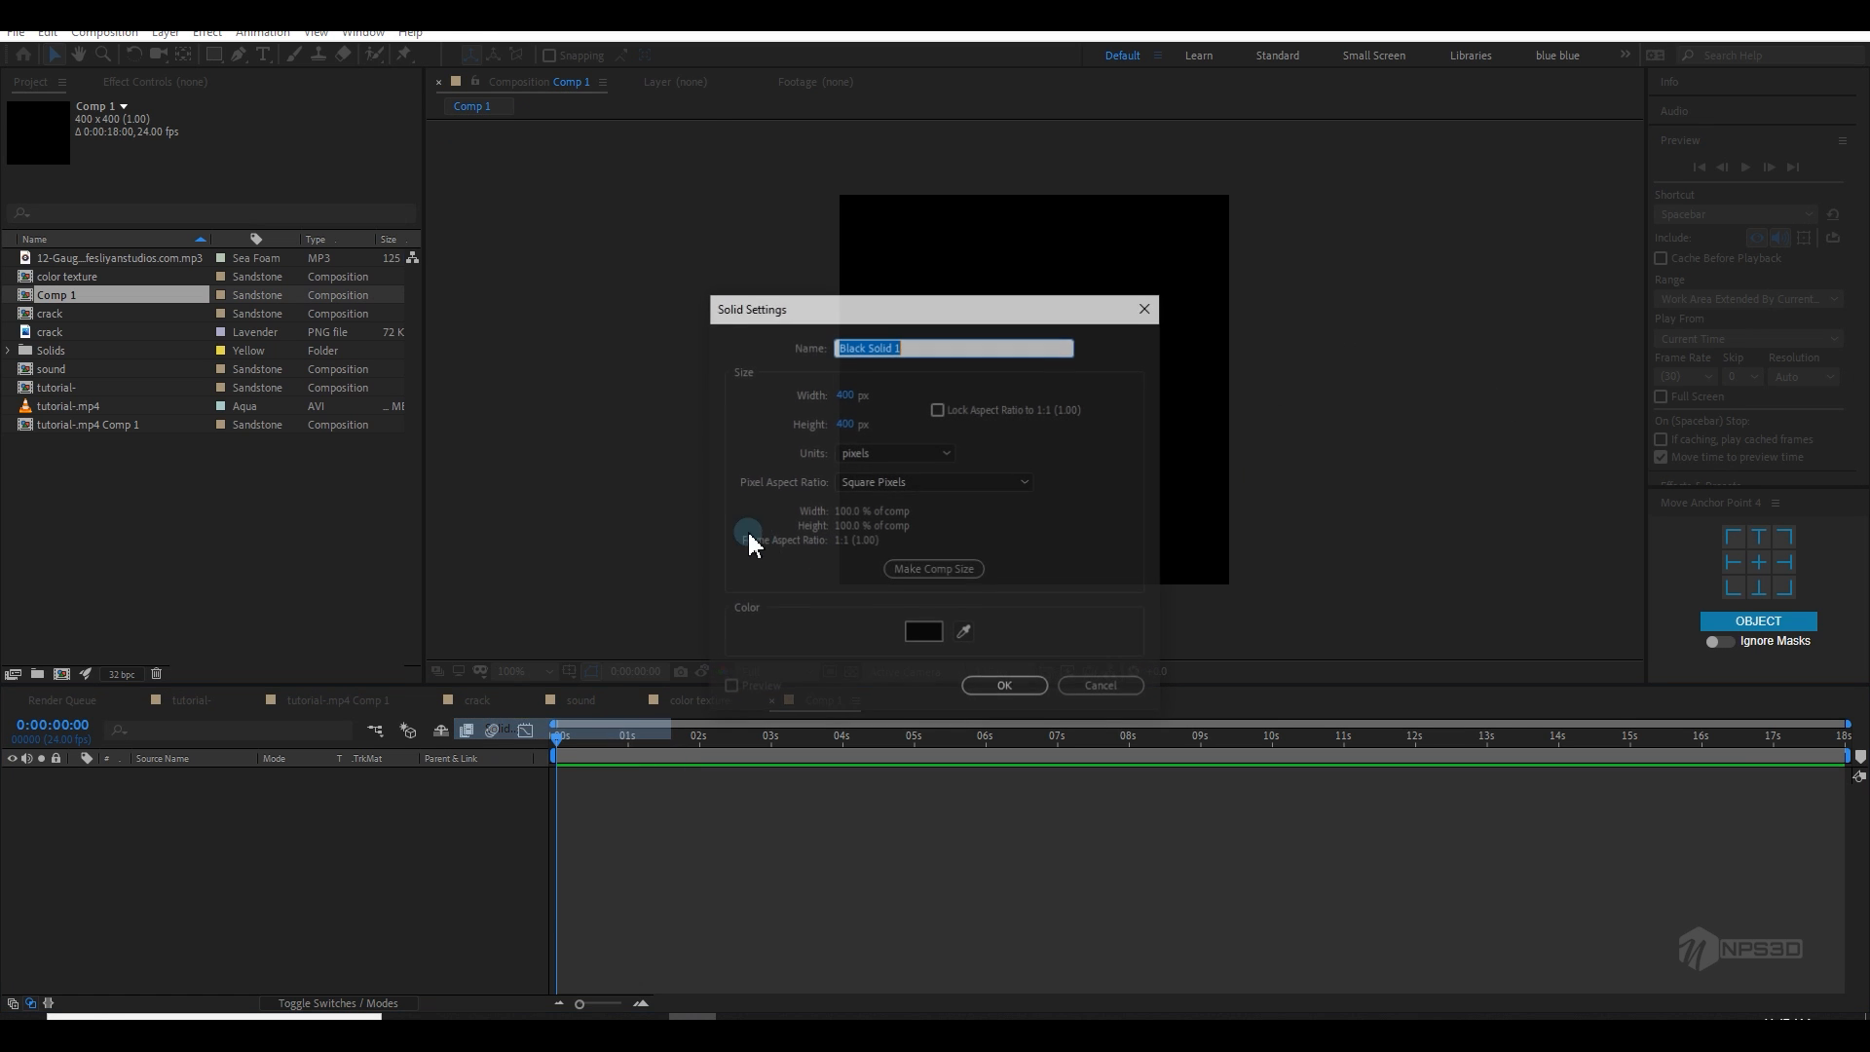
{"action": "left_click", "coordinate": [926, 571]}
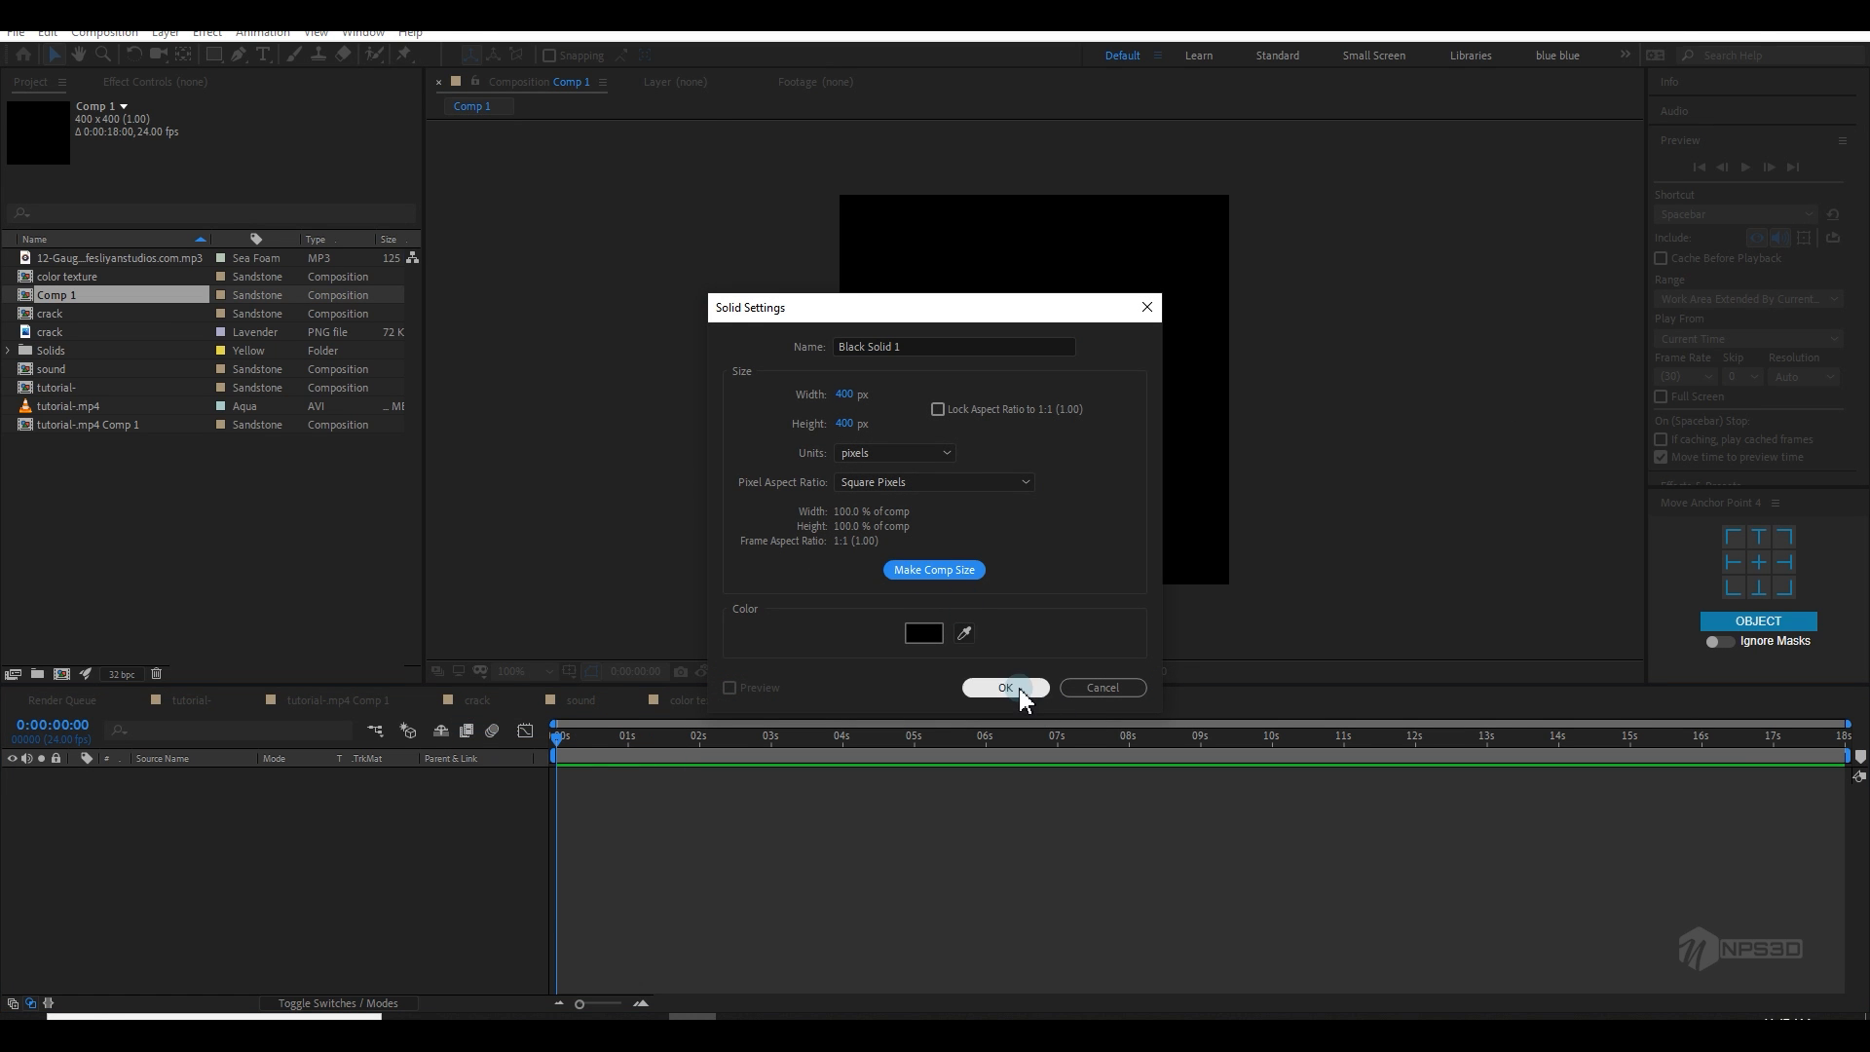
{"action": "left_click", "coordinate": [1018, 688]}
Step: Apply the Saber effect to the black solid in Comp 1
{"action": "key", "text": "ctrl+space"}
{"action": "type", "text": "saber"}
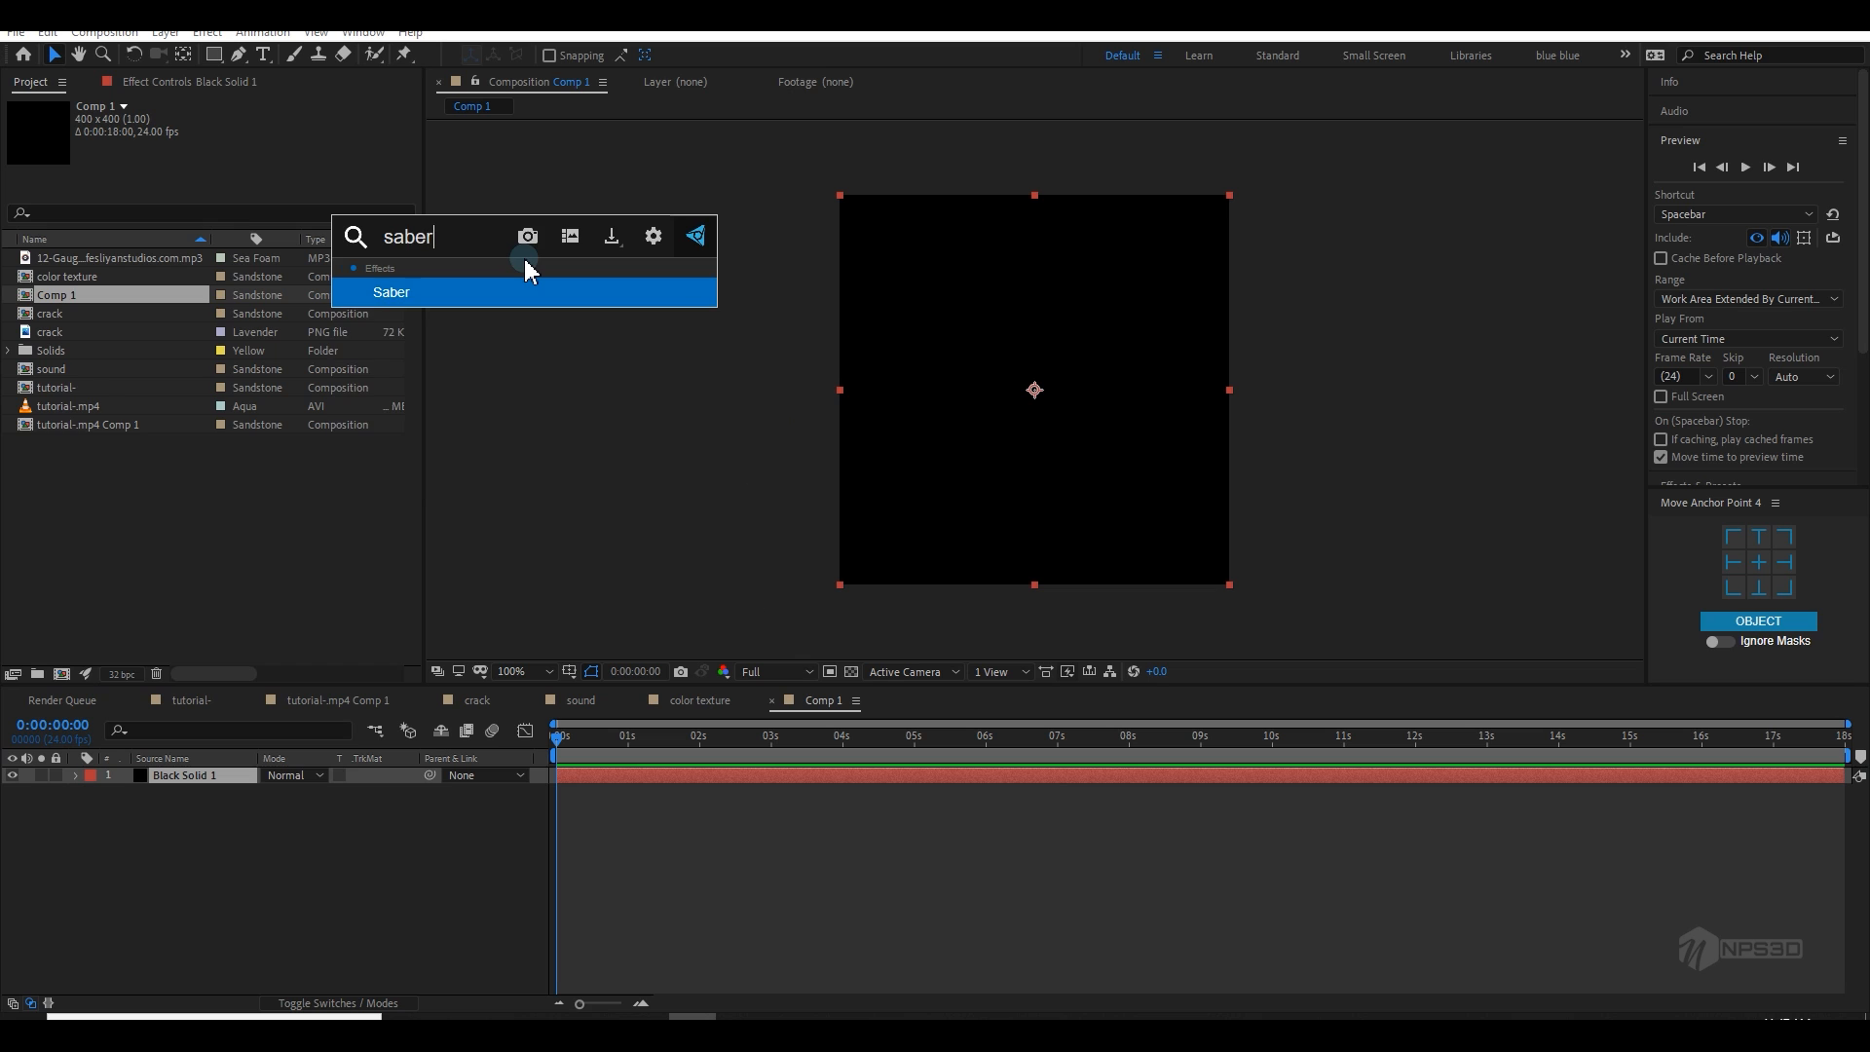
Step: Apply the Saber effect to the black solid and lay its core horizontally, from about (87, 201) to (311.5, 200)
{"action": "key", "text": "Return"}
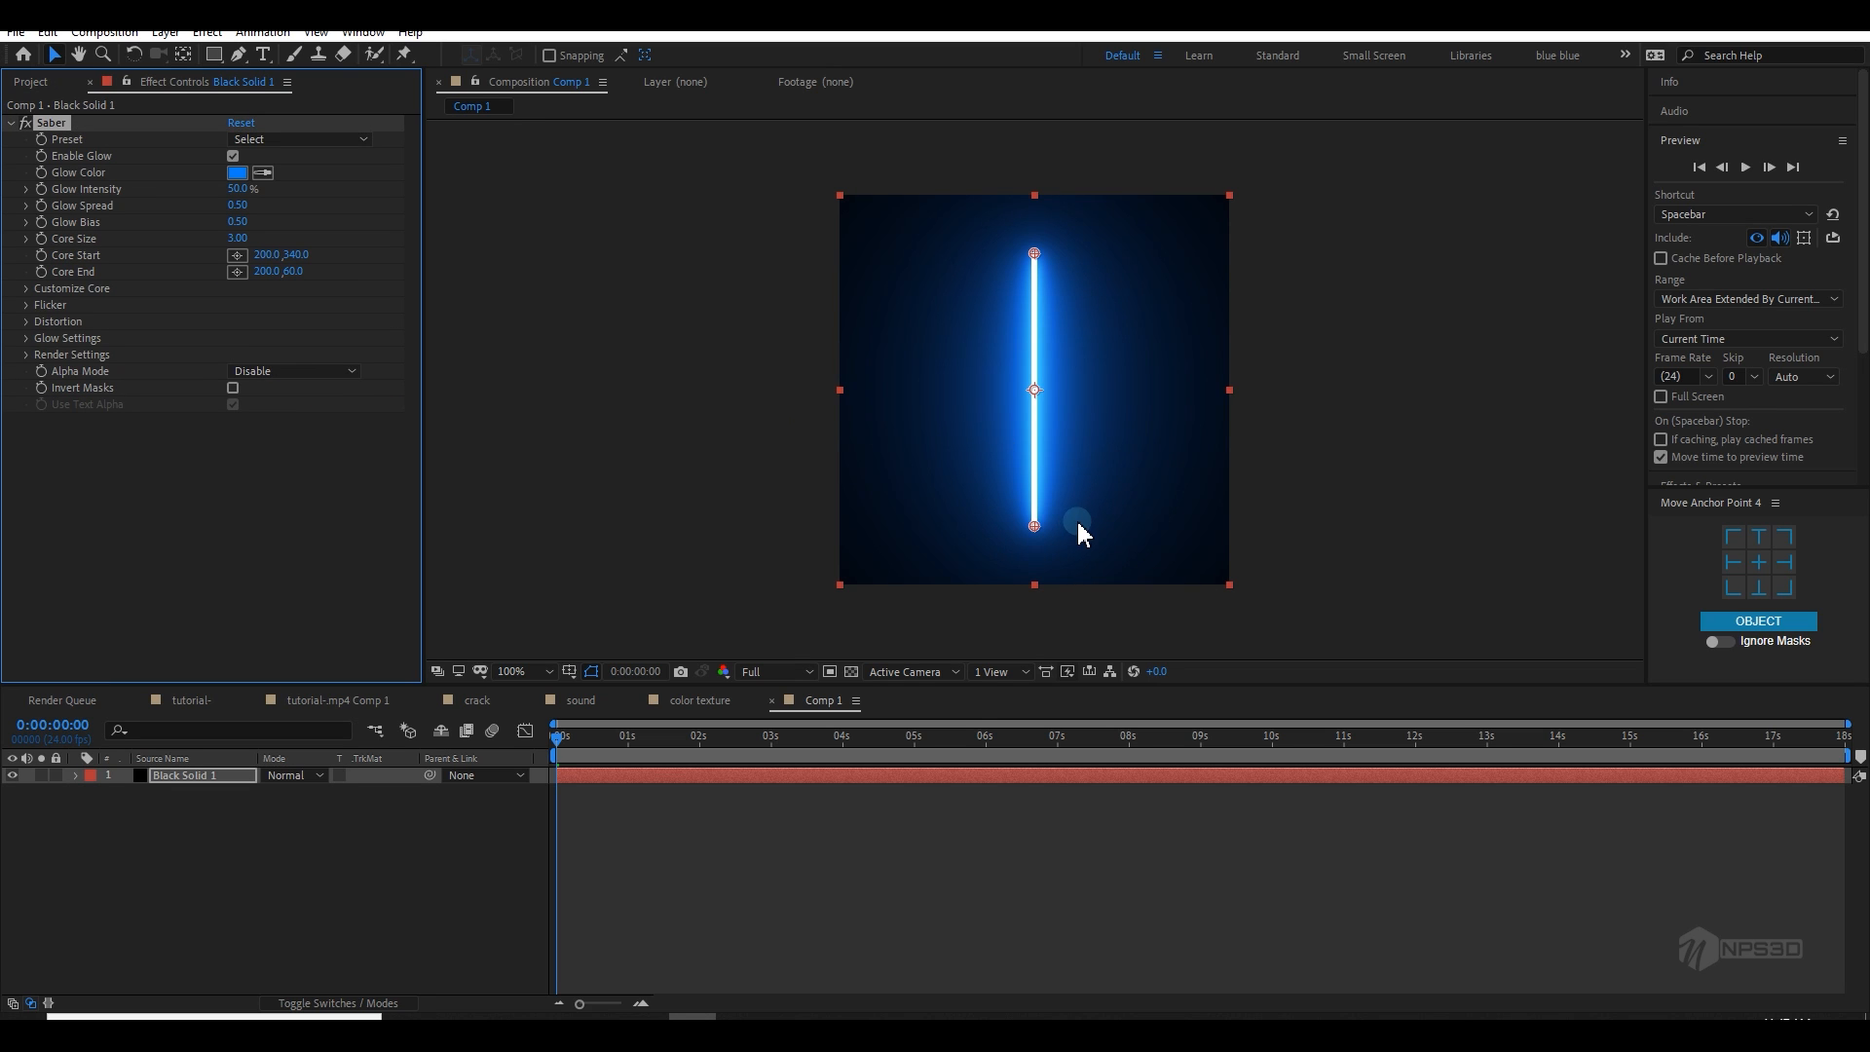
{"action": "left_click_drag", "start_coordinate": [1045, 530], "coordinate": [1041, 392]}
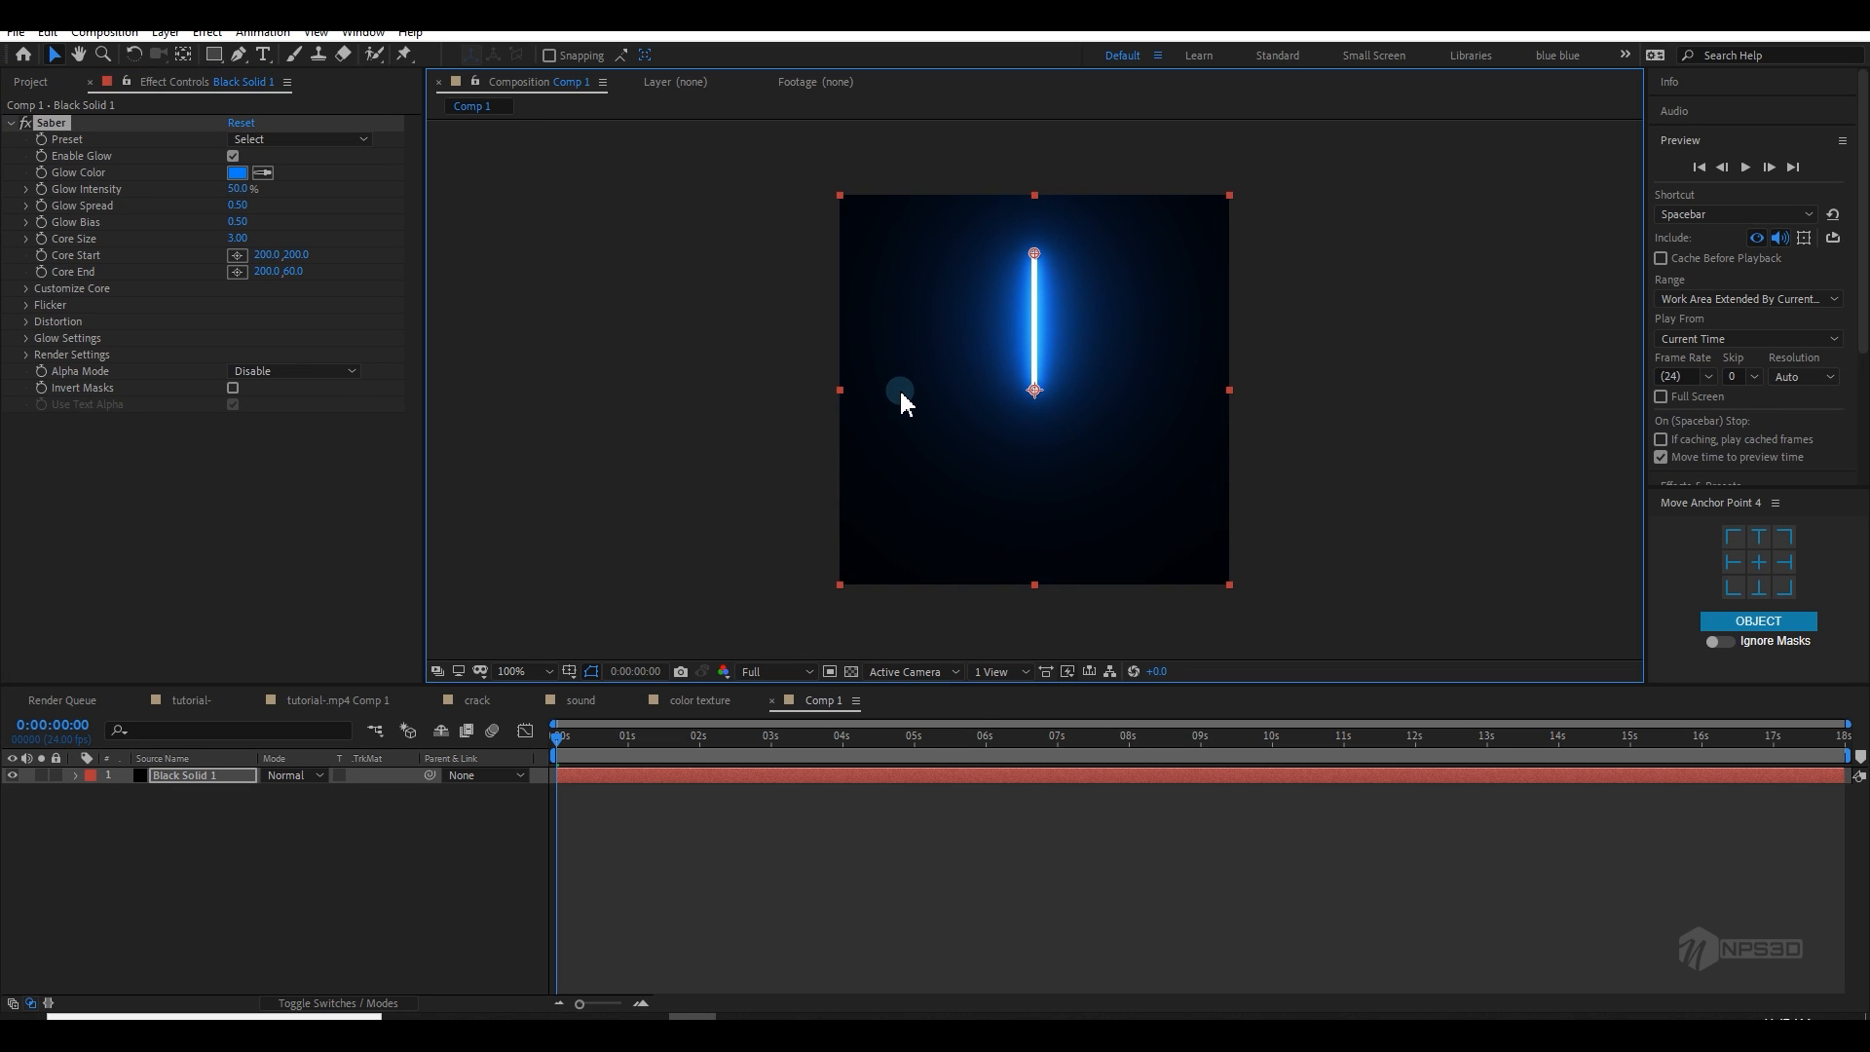
{"action": "left_click_drag", "start_coordinate": [1039, 251], "coordinate": [1169, 387]}
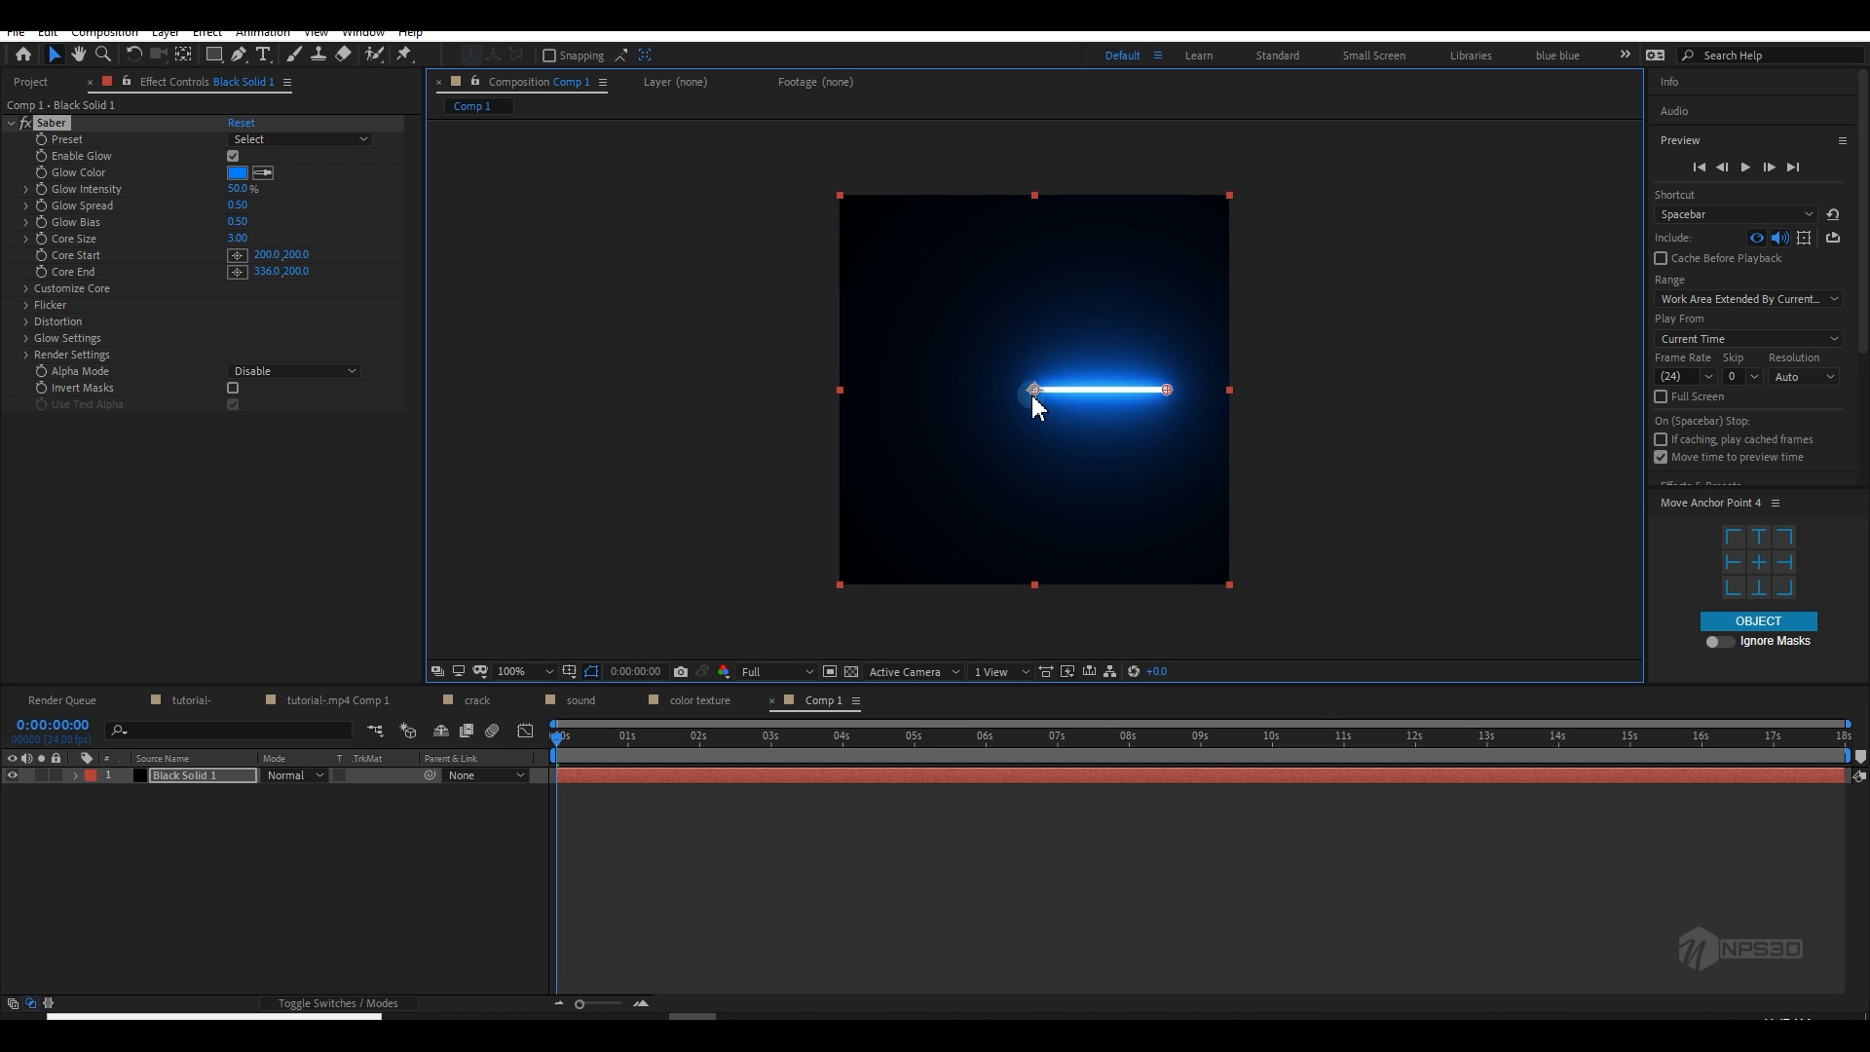
{"action": "left_click_drag", "start_coordinate": [1035, 394], "coordinate": [922, 390]}
{"action": "scroll", "coordinate": [1130, 406], "scroll_direction": "up", "scroll_amount": 1}
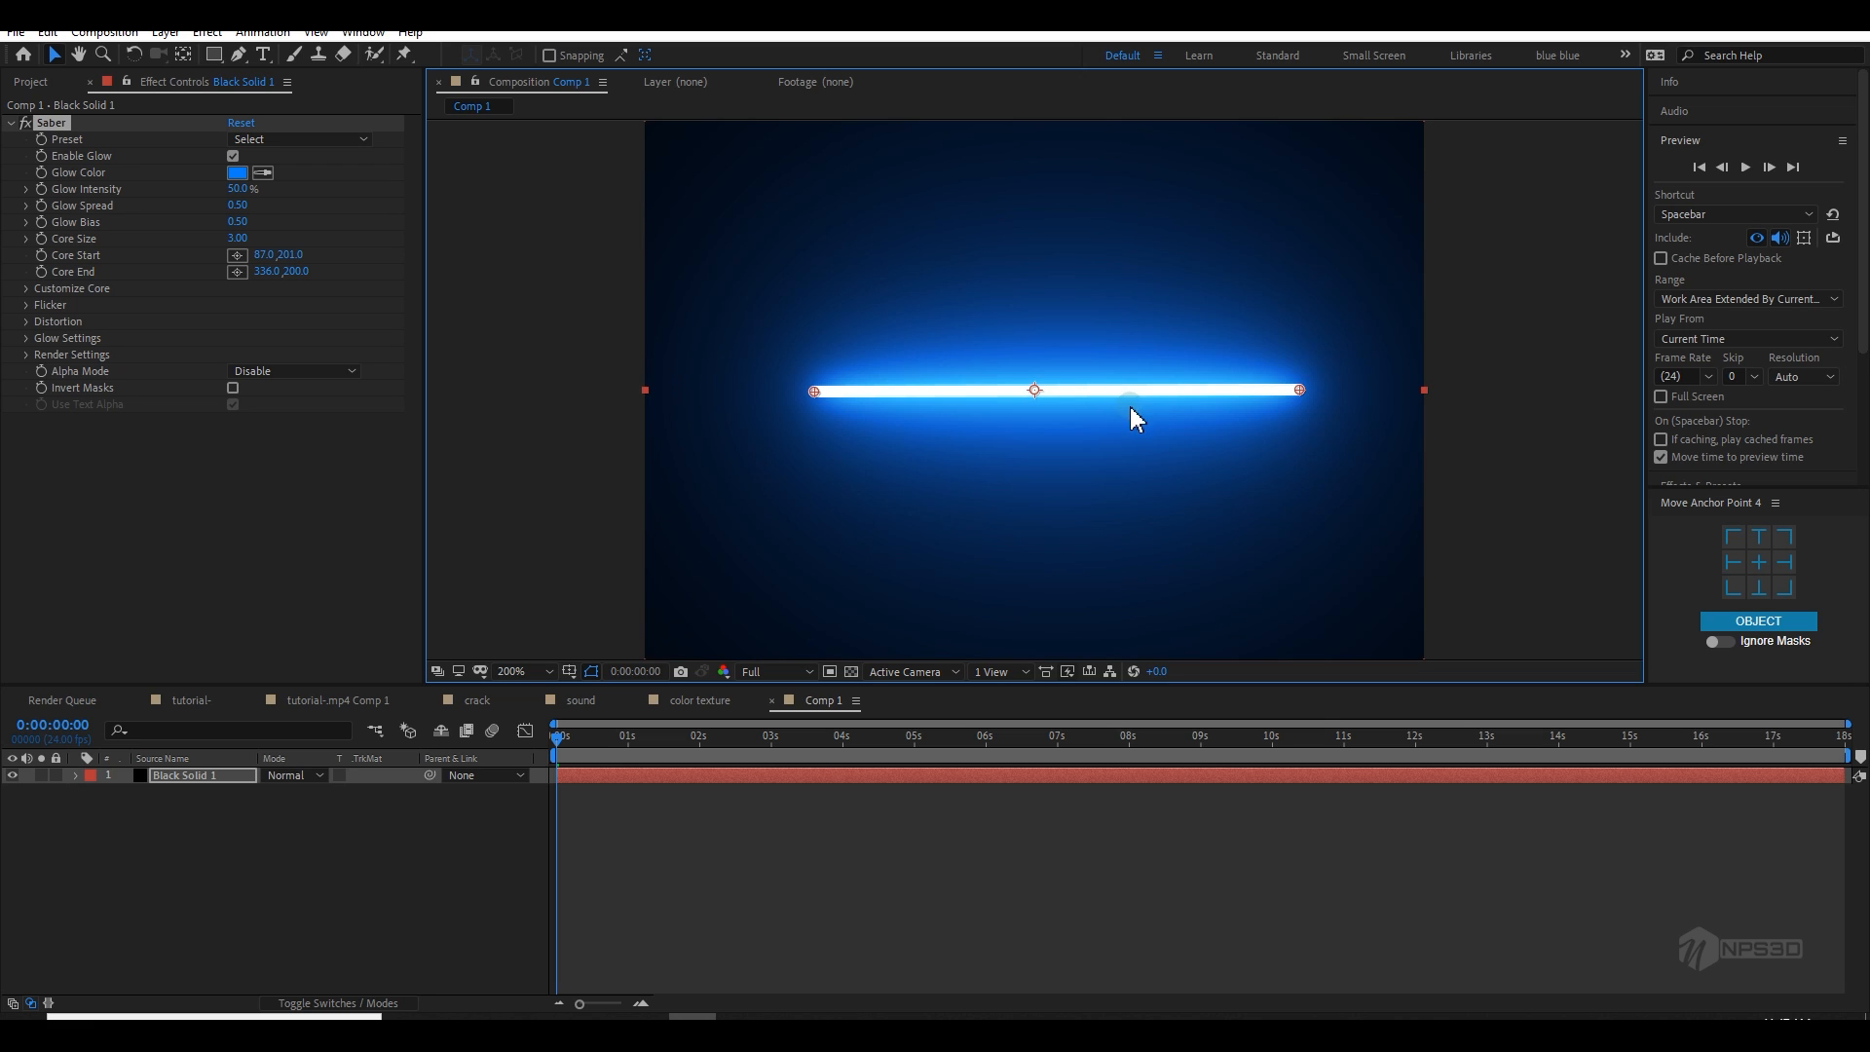
{"action": "left_click_drag", "start_coordinate": [1130, 406], "coordinate": [1095, 410]}
{"action": "left_click_drag", "start_coordinate": [1245, 394], "coordinate": [1216, 391]}
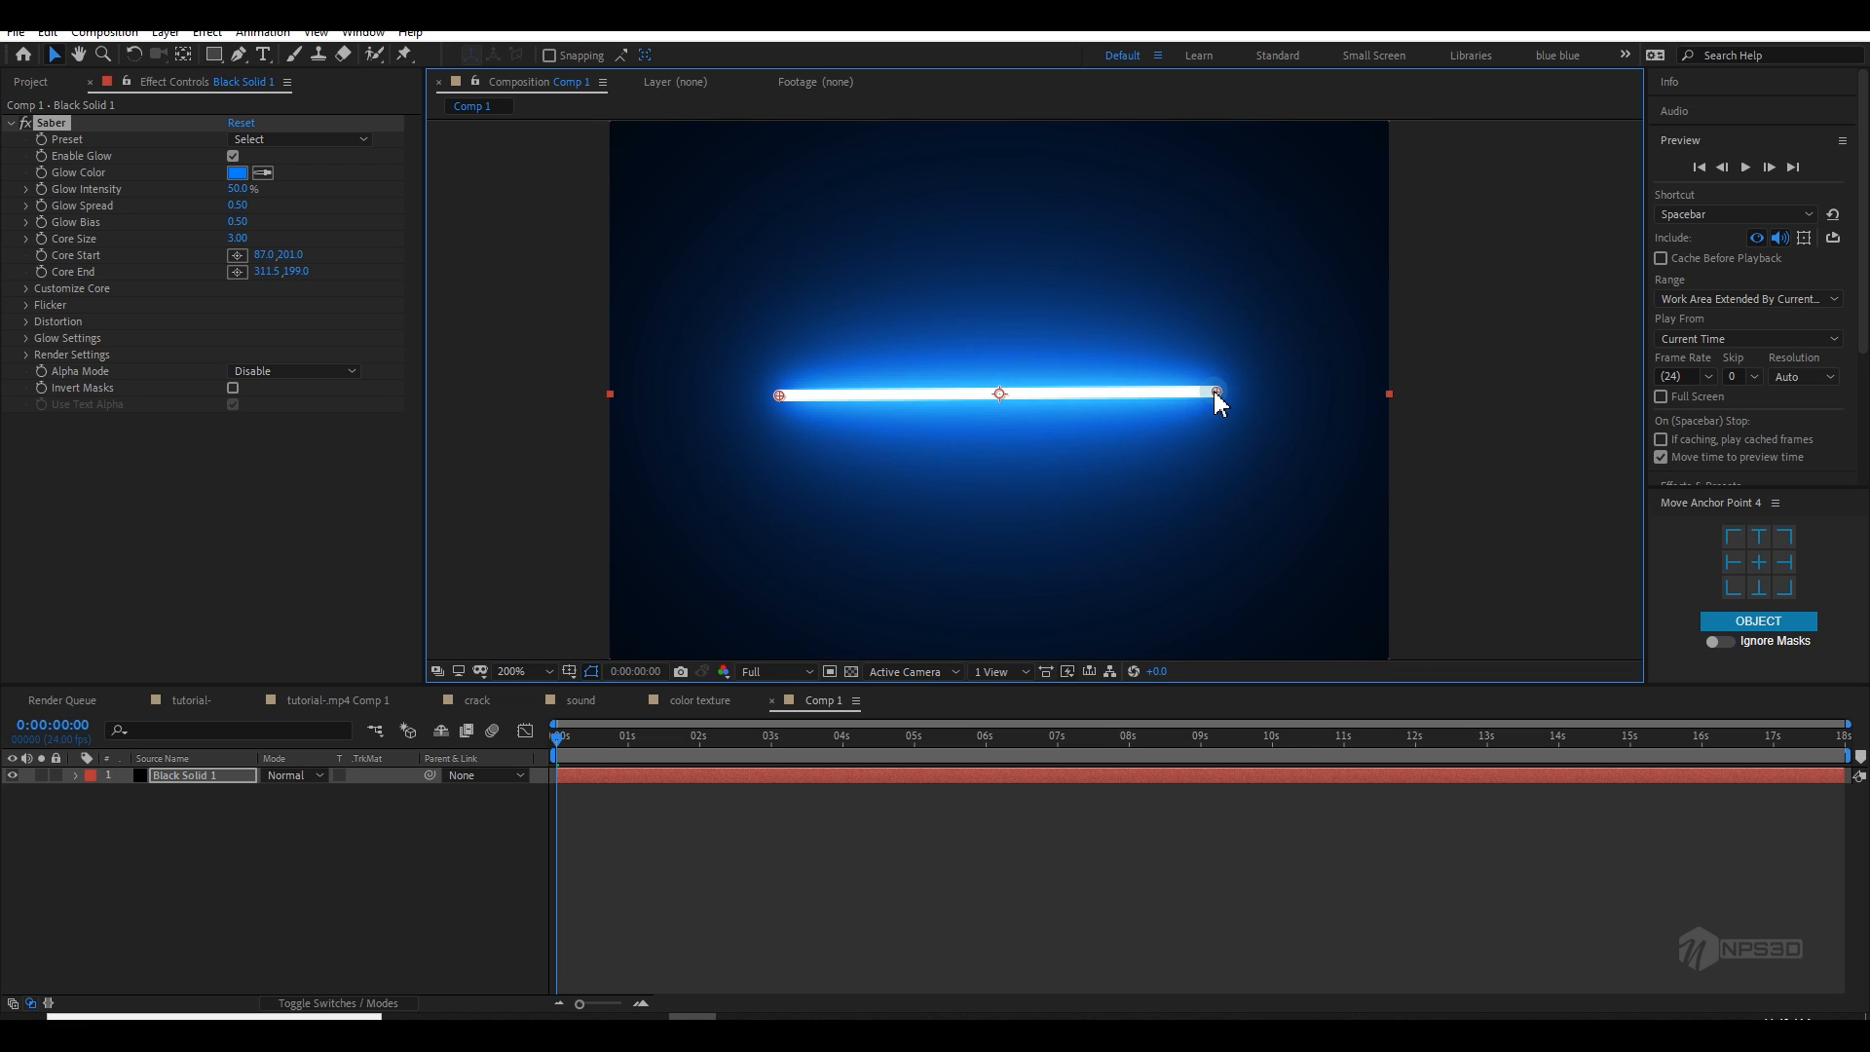
Step: Set the Saber preset on the solid to Fire
{"action": "left_click", "coordinate": [300, 139]}
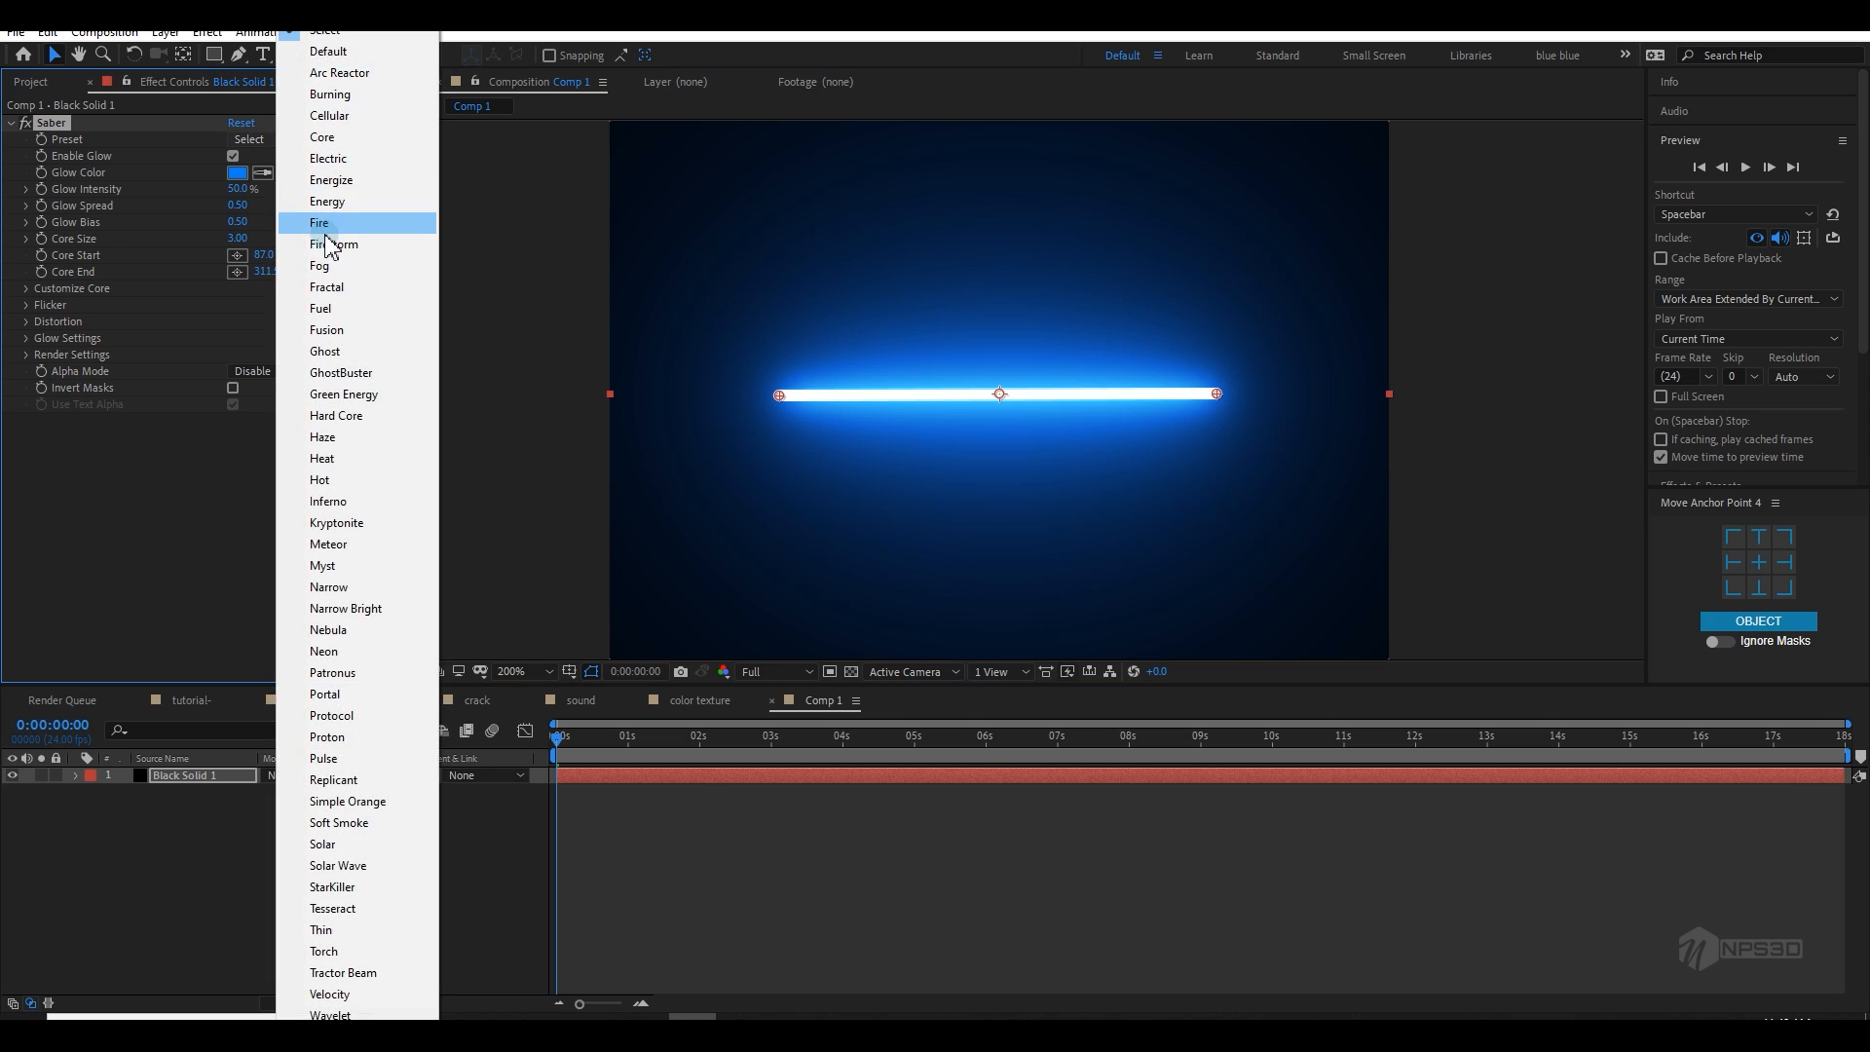
{"action": "left_click", "coordinate": [353, 229]}
{"action": "mouse_move", "coordinate": [1048, 424]}
{"action": "left_mouse_down"}
{"action": "mouse_move", "coordinate": [1107, 429]}
{"action": "mouse_move", "coordinate": [1073, 441]}
{"action": "left_mouse_up"}
{"action": "scroll", "coordinate": [1105, 430], "scroll_direction": "down", "scroll_amount": 2}
{"action": "scroll", "coordinate": [1082, 440], "scroll_direction": "up", "scroll_amount": 1}
Step: Add a Curves effect to the fire solid and bend the RGB curve into an S shape with darker shadows and slightly raised highlights
{"action": "left_click", "coordinate": [133, 474]}
{"action": "key", "text": "ctrl+space"}
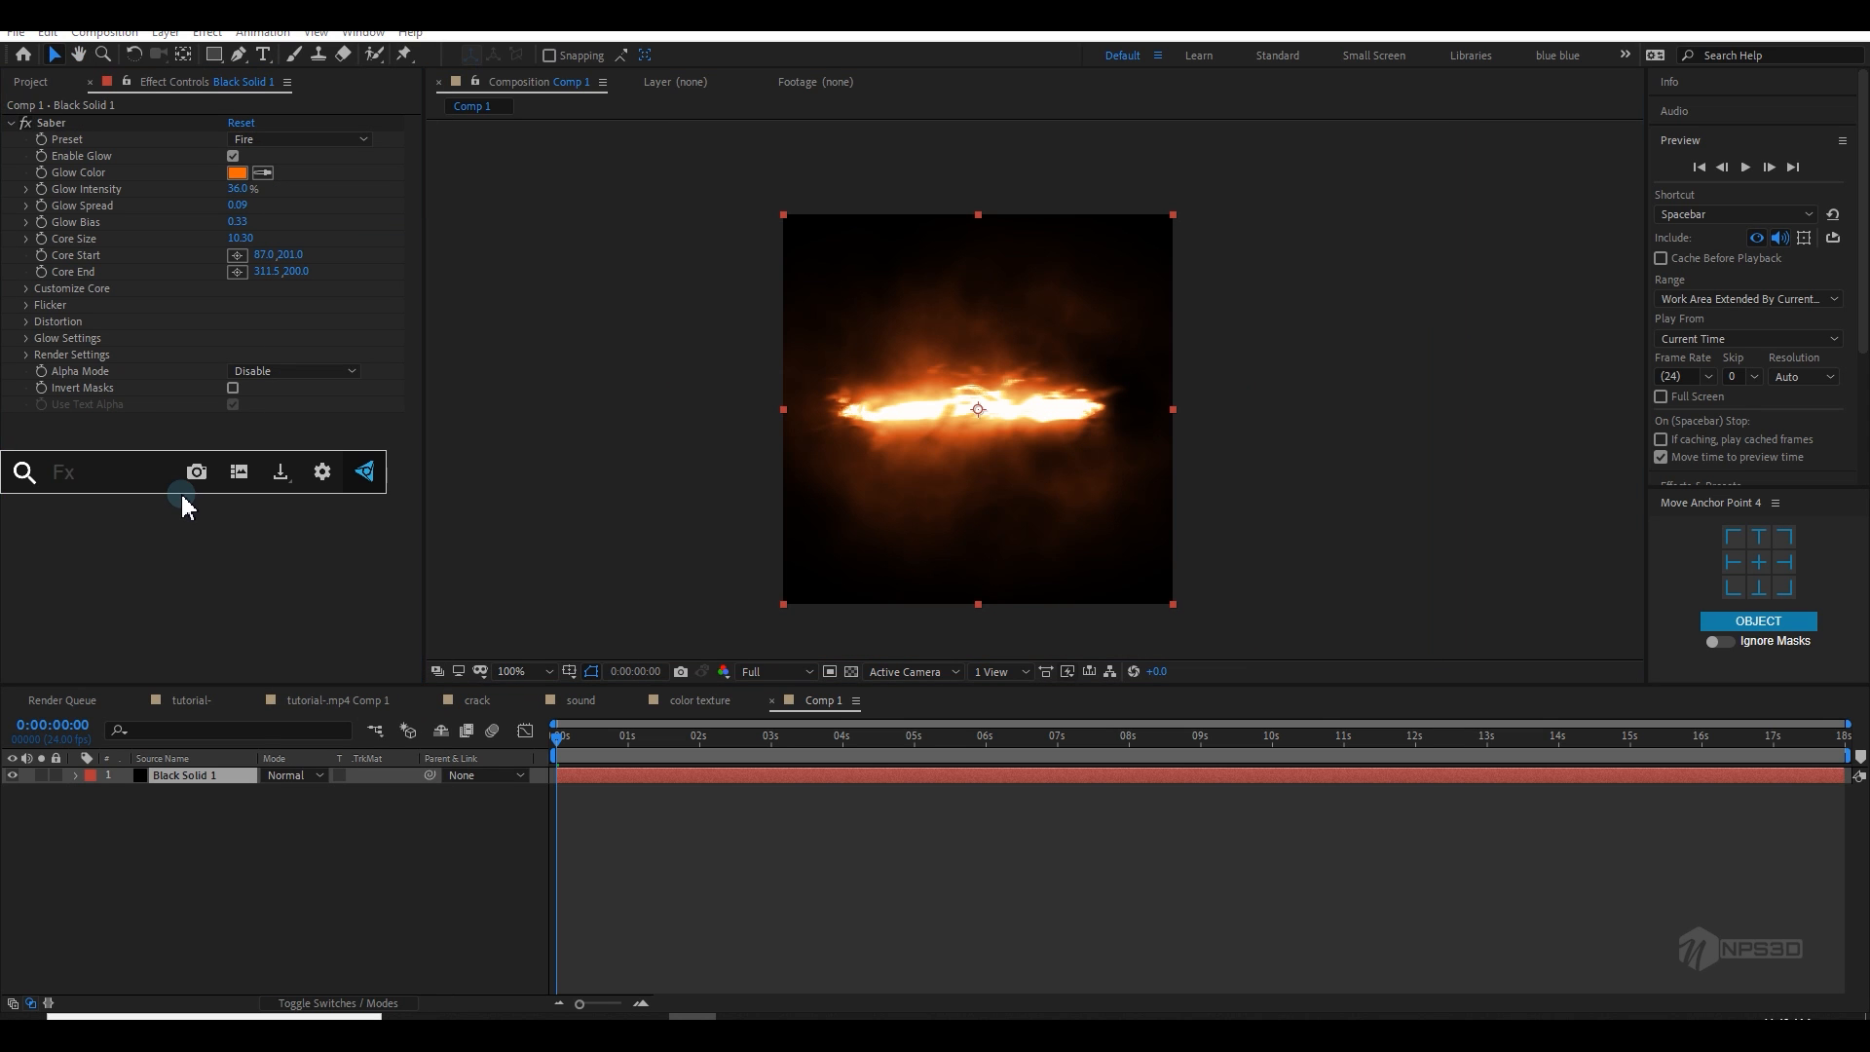
{"action": "type", "text": "cu"}
{"action": "left_click", "coordinate": [126, 526]}
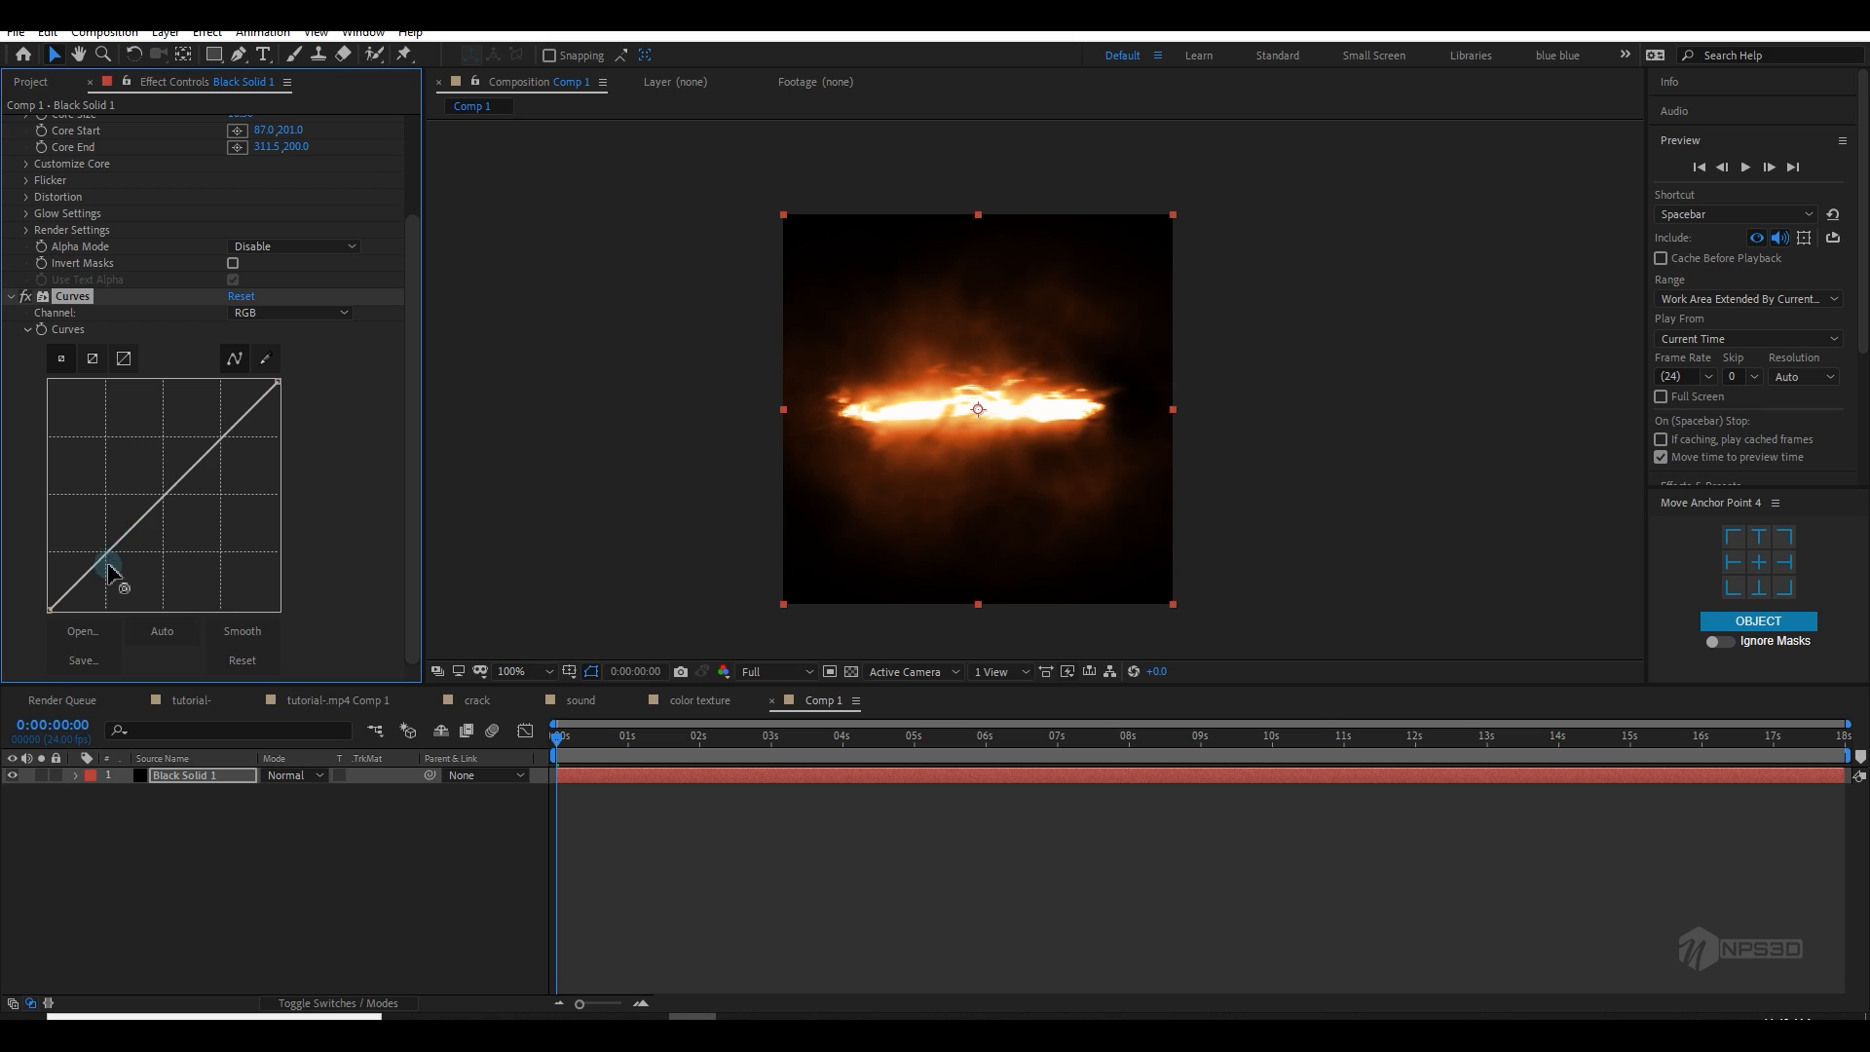
{"action": "left_click_drag", "start_coordinate": [108, 567], "coordinate": [110, 573]}
{"action": "left_click_drag", "start_coordinate": [195, 492], "coordinate": [190, 479]}
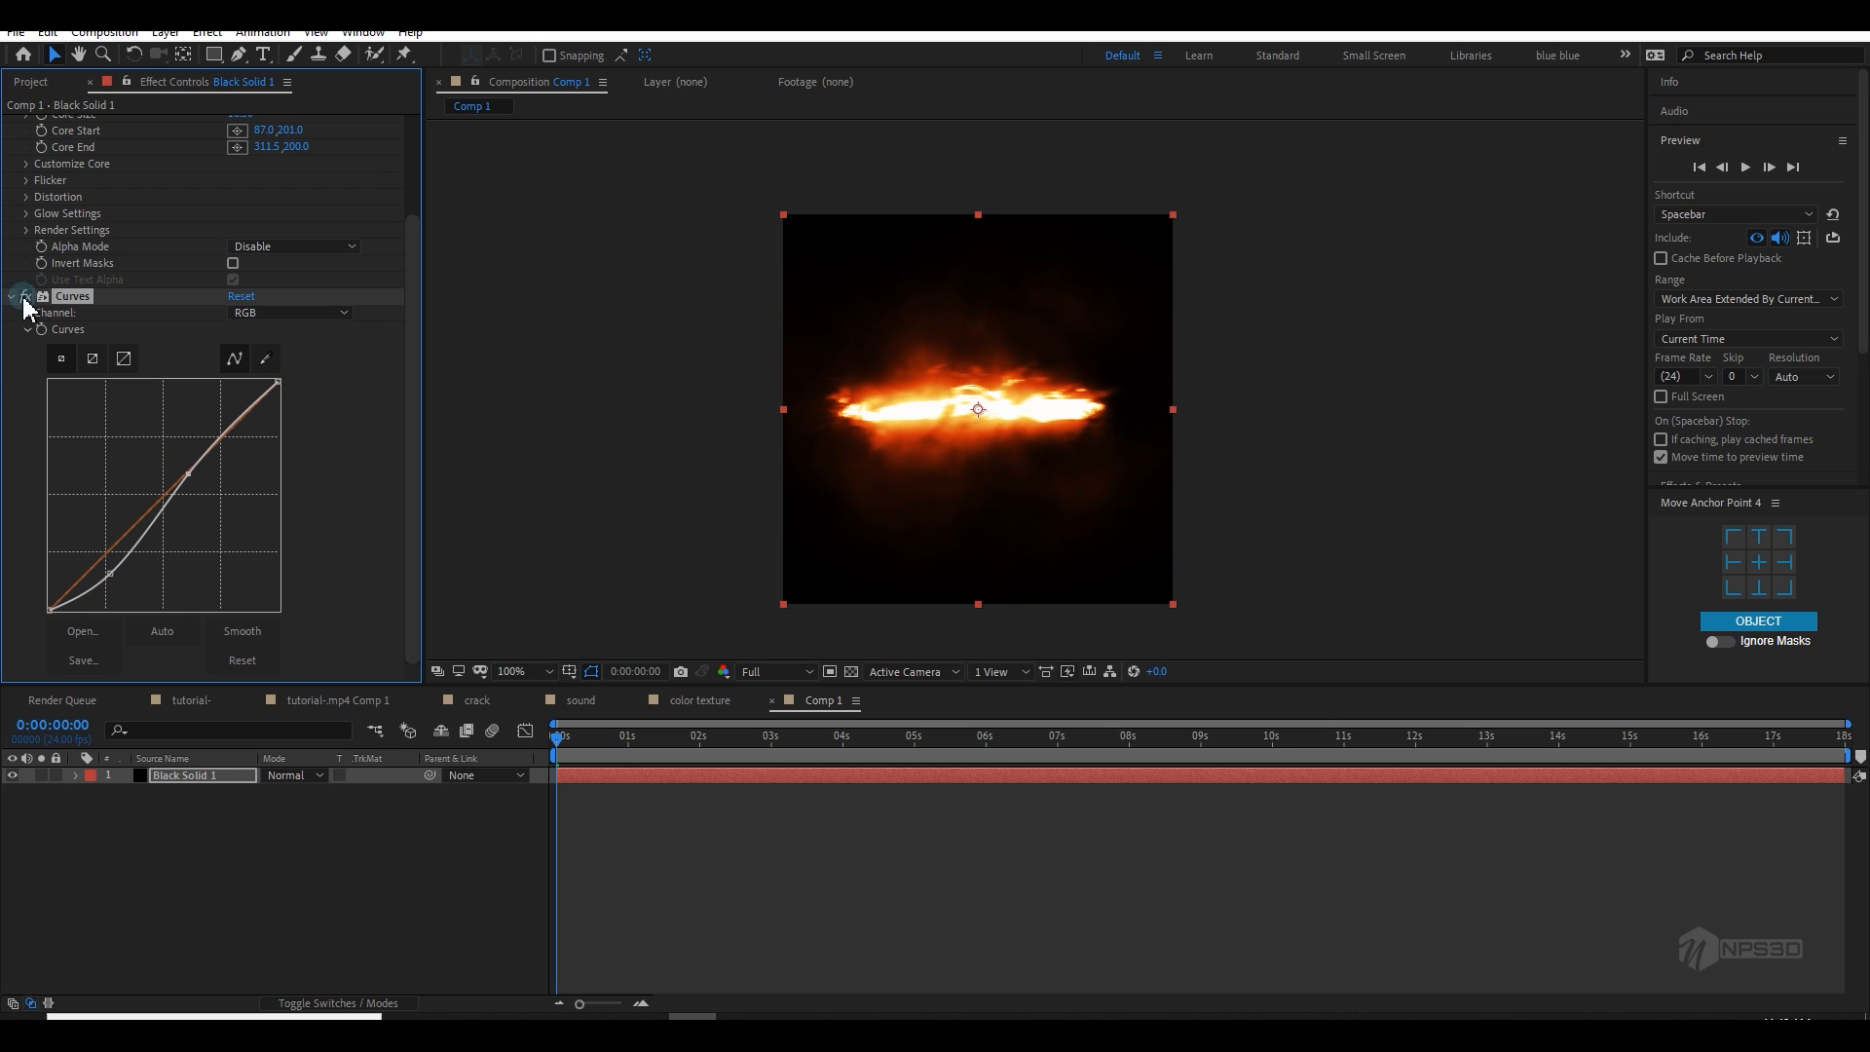
{"action": "left_click", "coordinate": [51, 336]}
{"action": "left_click_drag", "start_coordinate": [951, 465], "coordinate": [964, 499]}
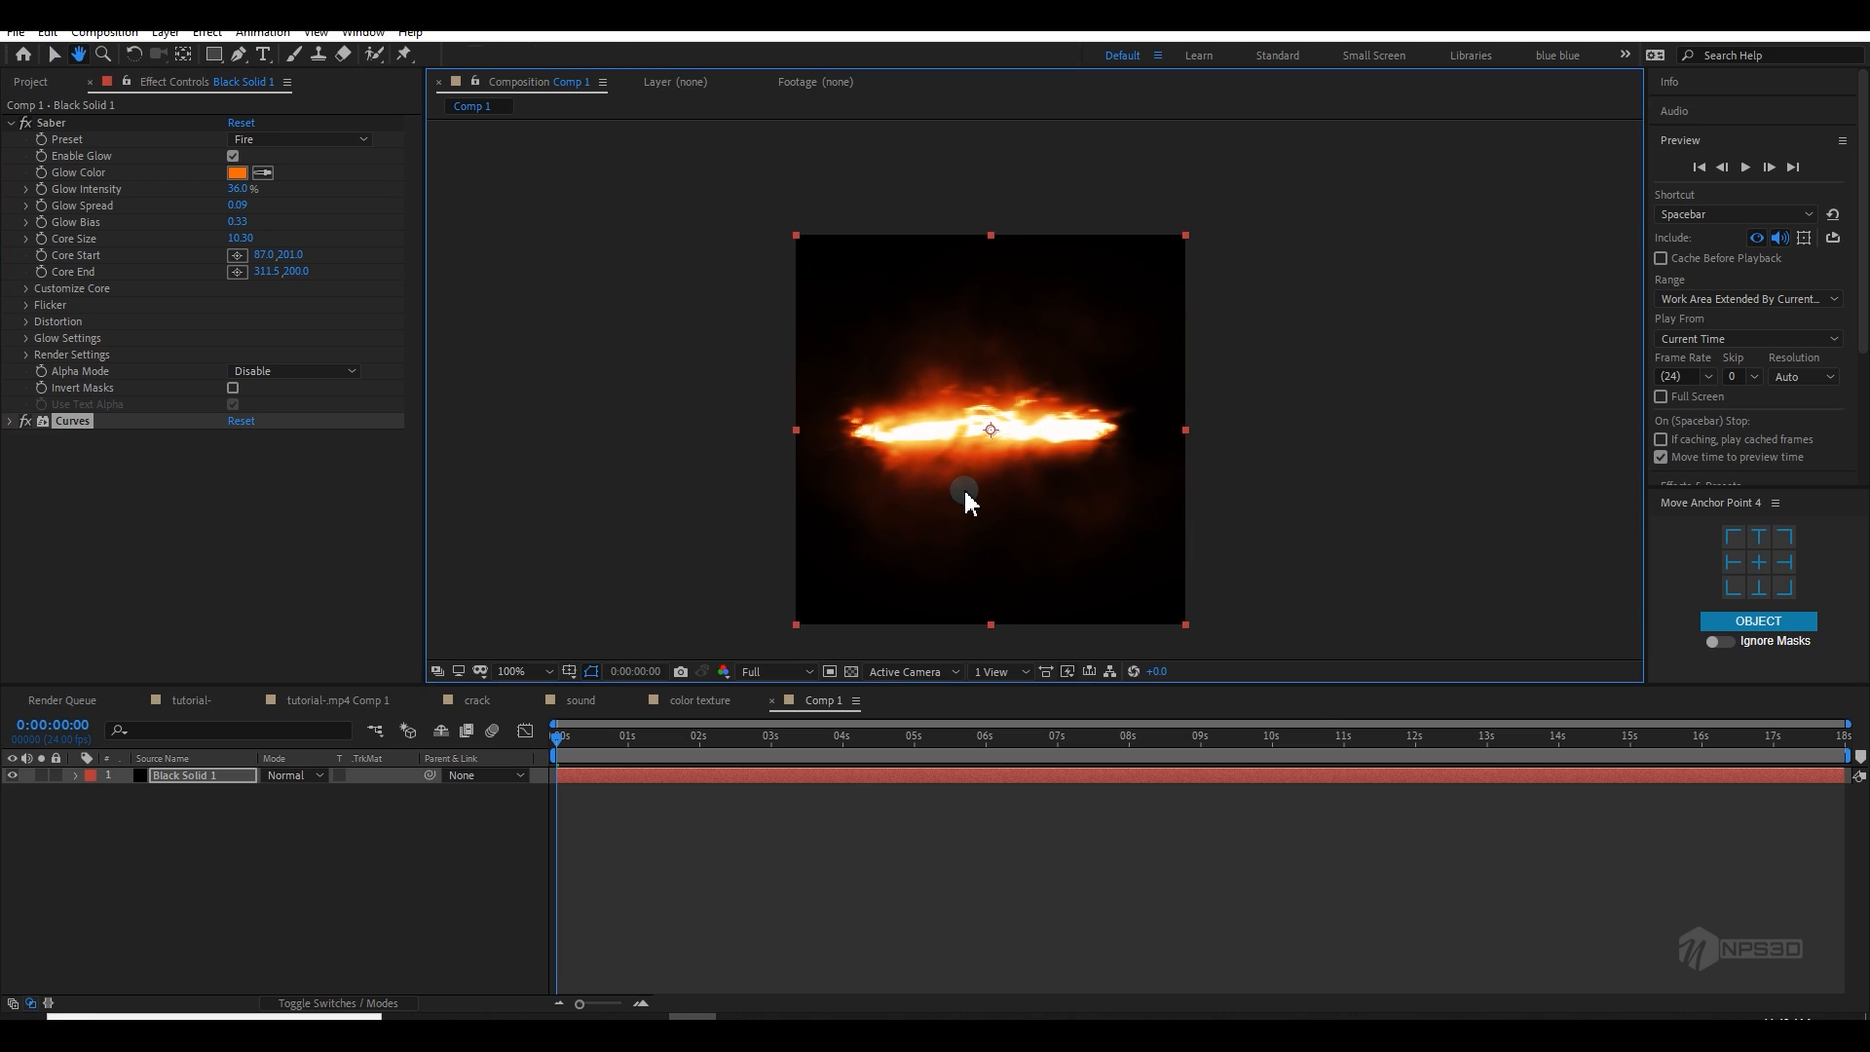
{"action": "left_click_drag", "start_coordinate": [1104, 429], "coordinate": [1138, 444]}
{"action": "left_click_drag", "start_coordinate": [953, 489], "coordinate": [939, 510]}
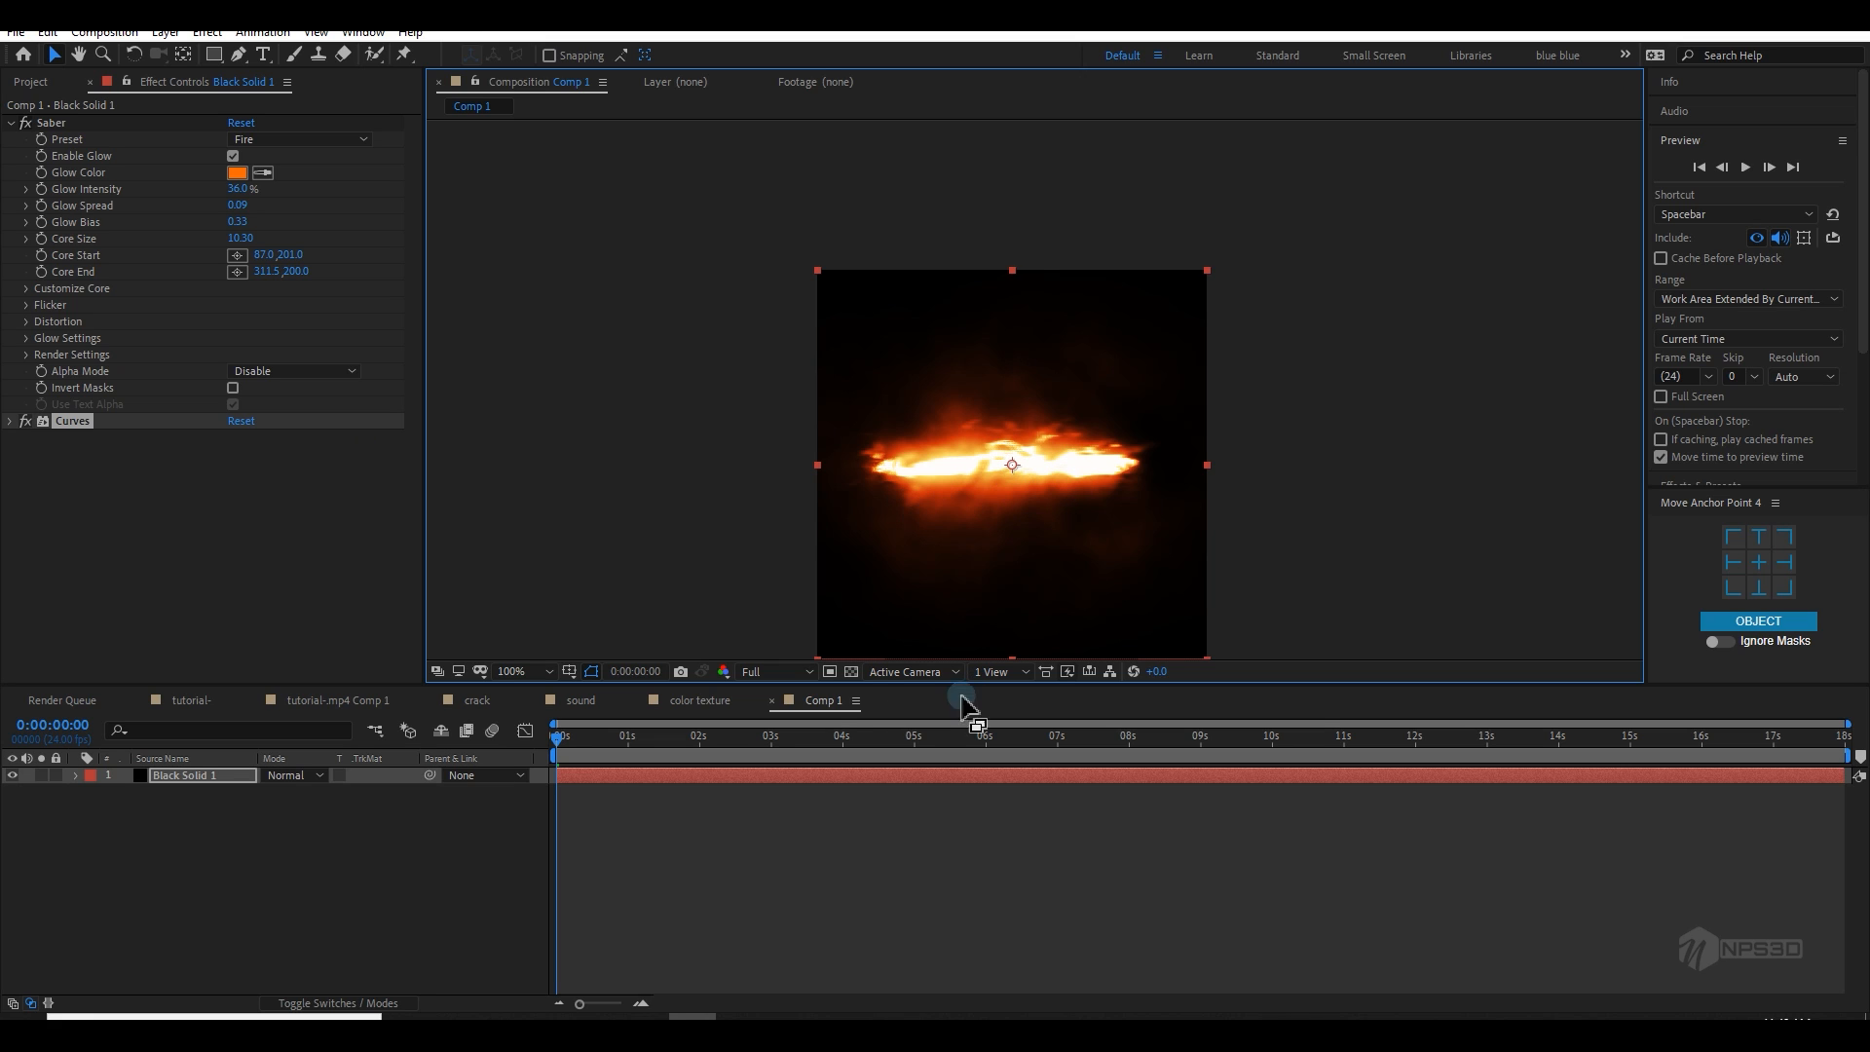
Step: Set the Saber's Composite Settings to Transparent in the render settings and display the composition on the transparency grid
{"action": "left_click", "coordinate": [278, 372]}
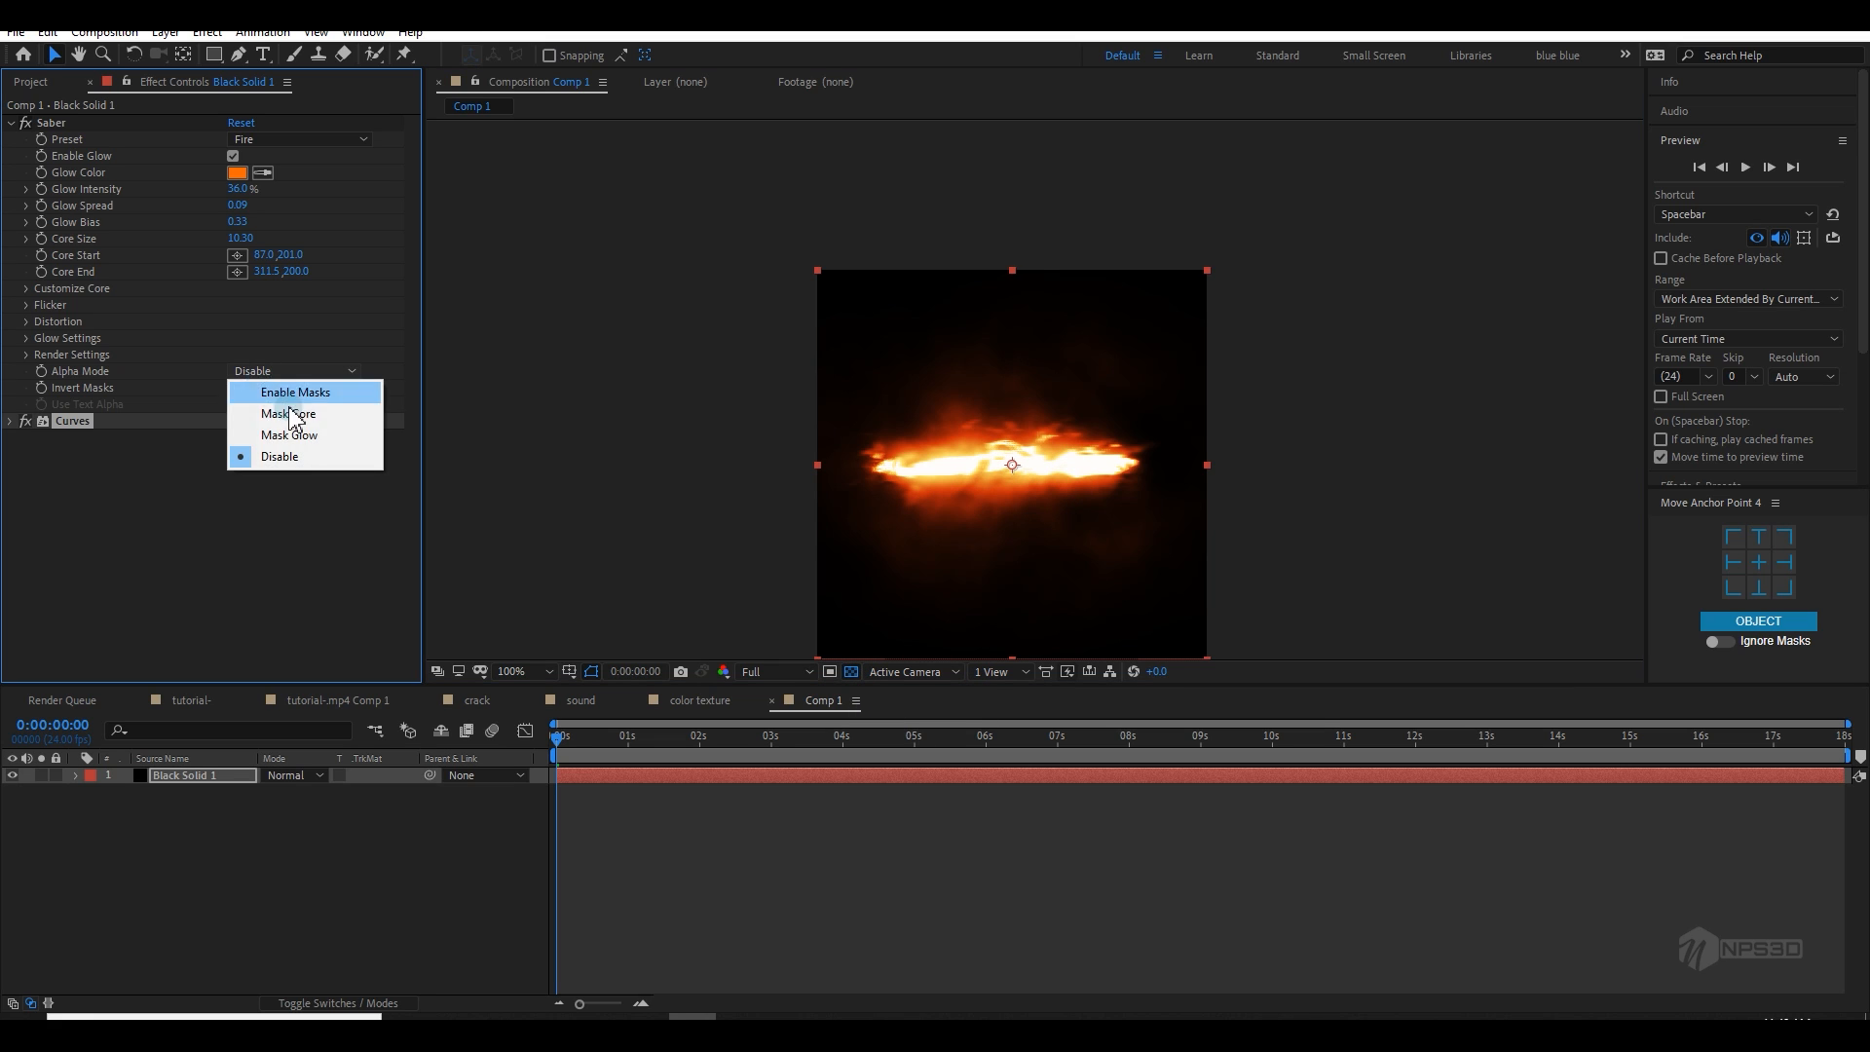
{"action": "left_click", "coordinate": [125, 488]}
{"action": "left_click", "coordinate": [27, 354]}
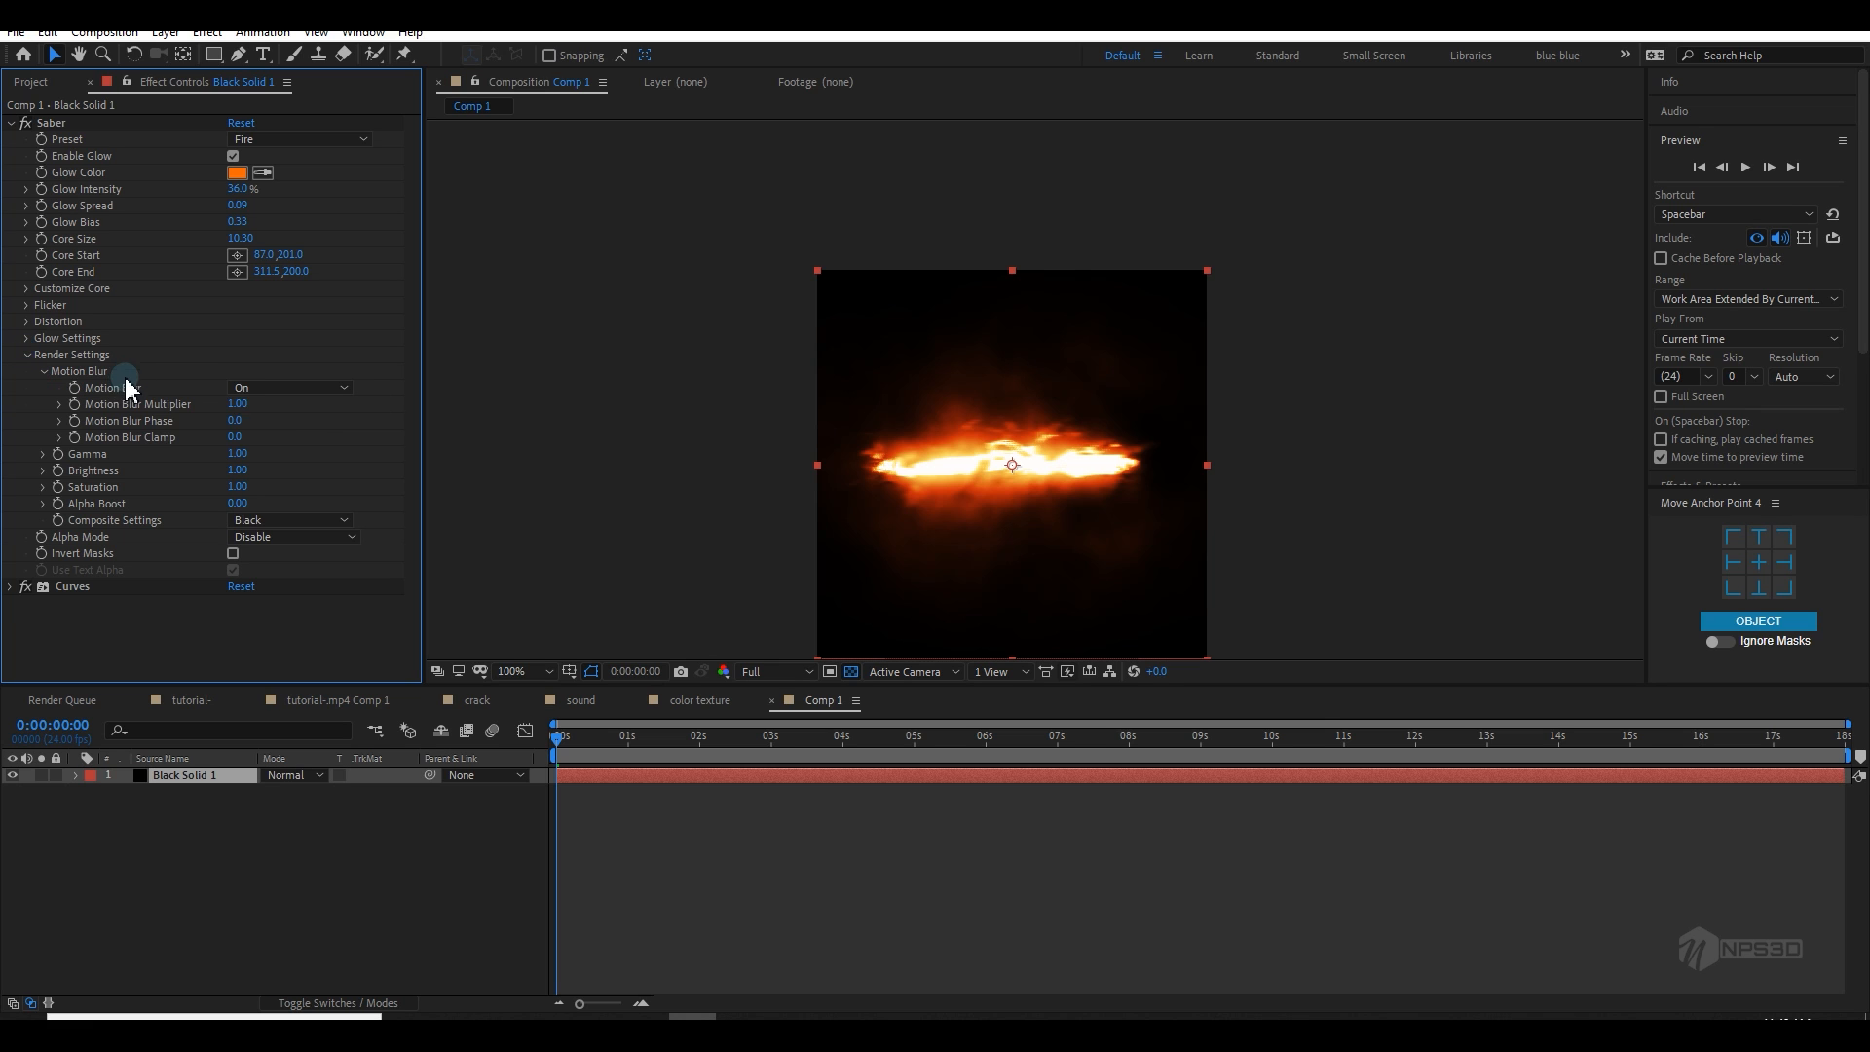
{"action": "left_click", "coordinate": [305, 523]}
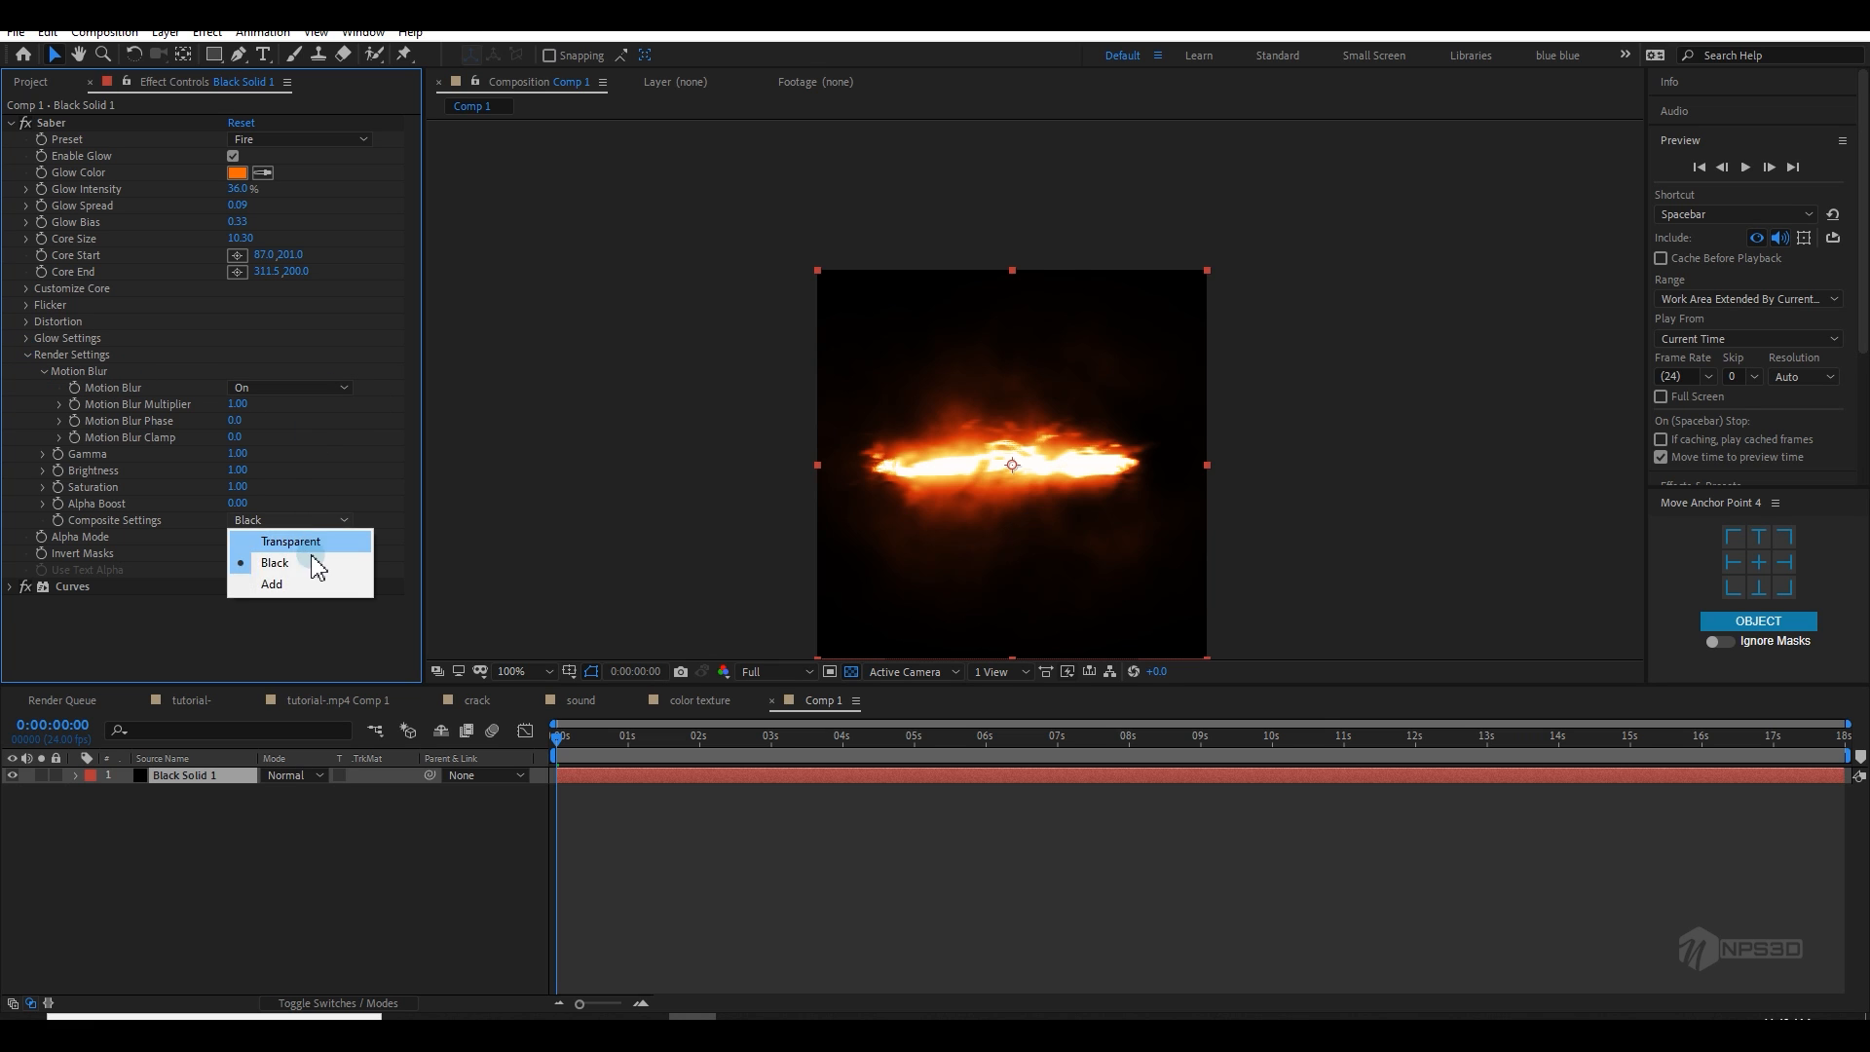
{"action": "left_click", "coordinate": [322, 540]}
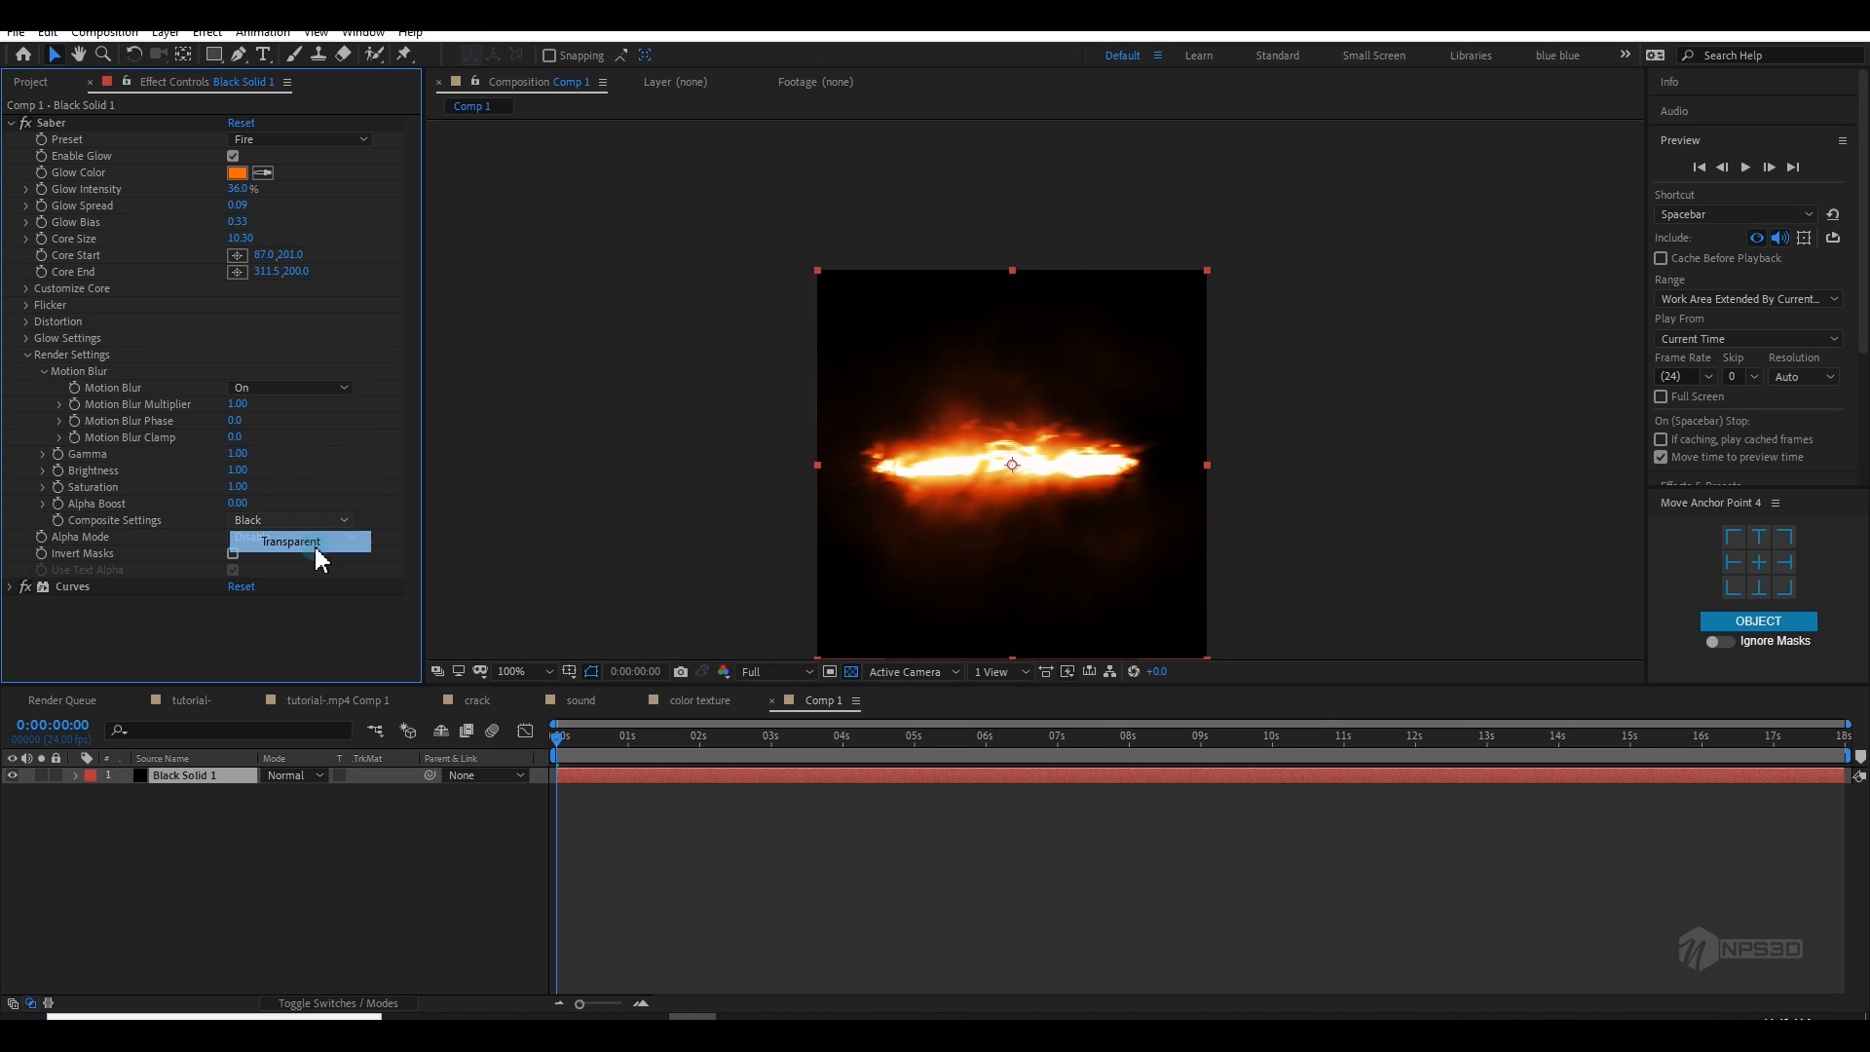
{"action": "left_click", "coordinate": [850, 672]}
{"action": "left_click", "coordinate": [850, 672]}
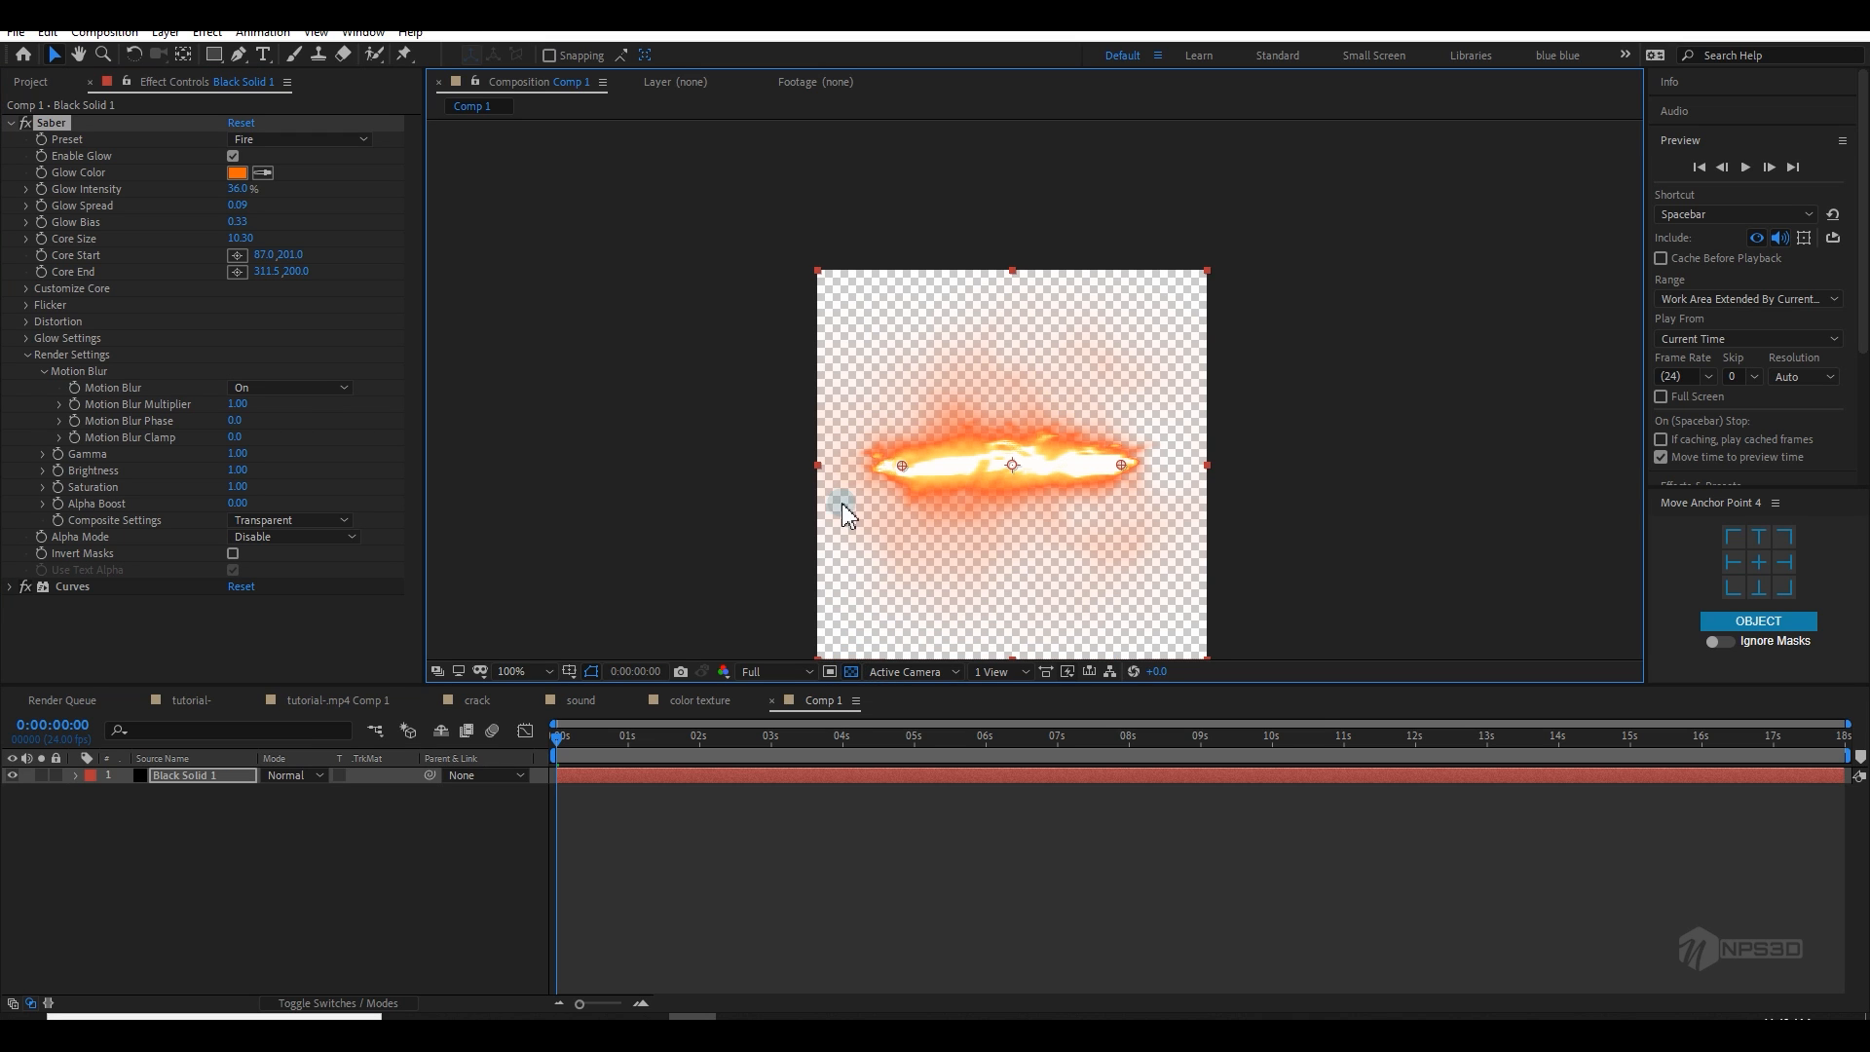
{"action": "left_click", "coordinate": [28, 355]}
{"action": "left_click_drag", "start_coordinate": [1017, 477], "coordinate": [985, 448]}
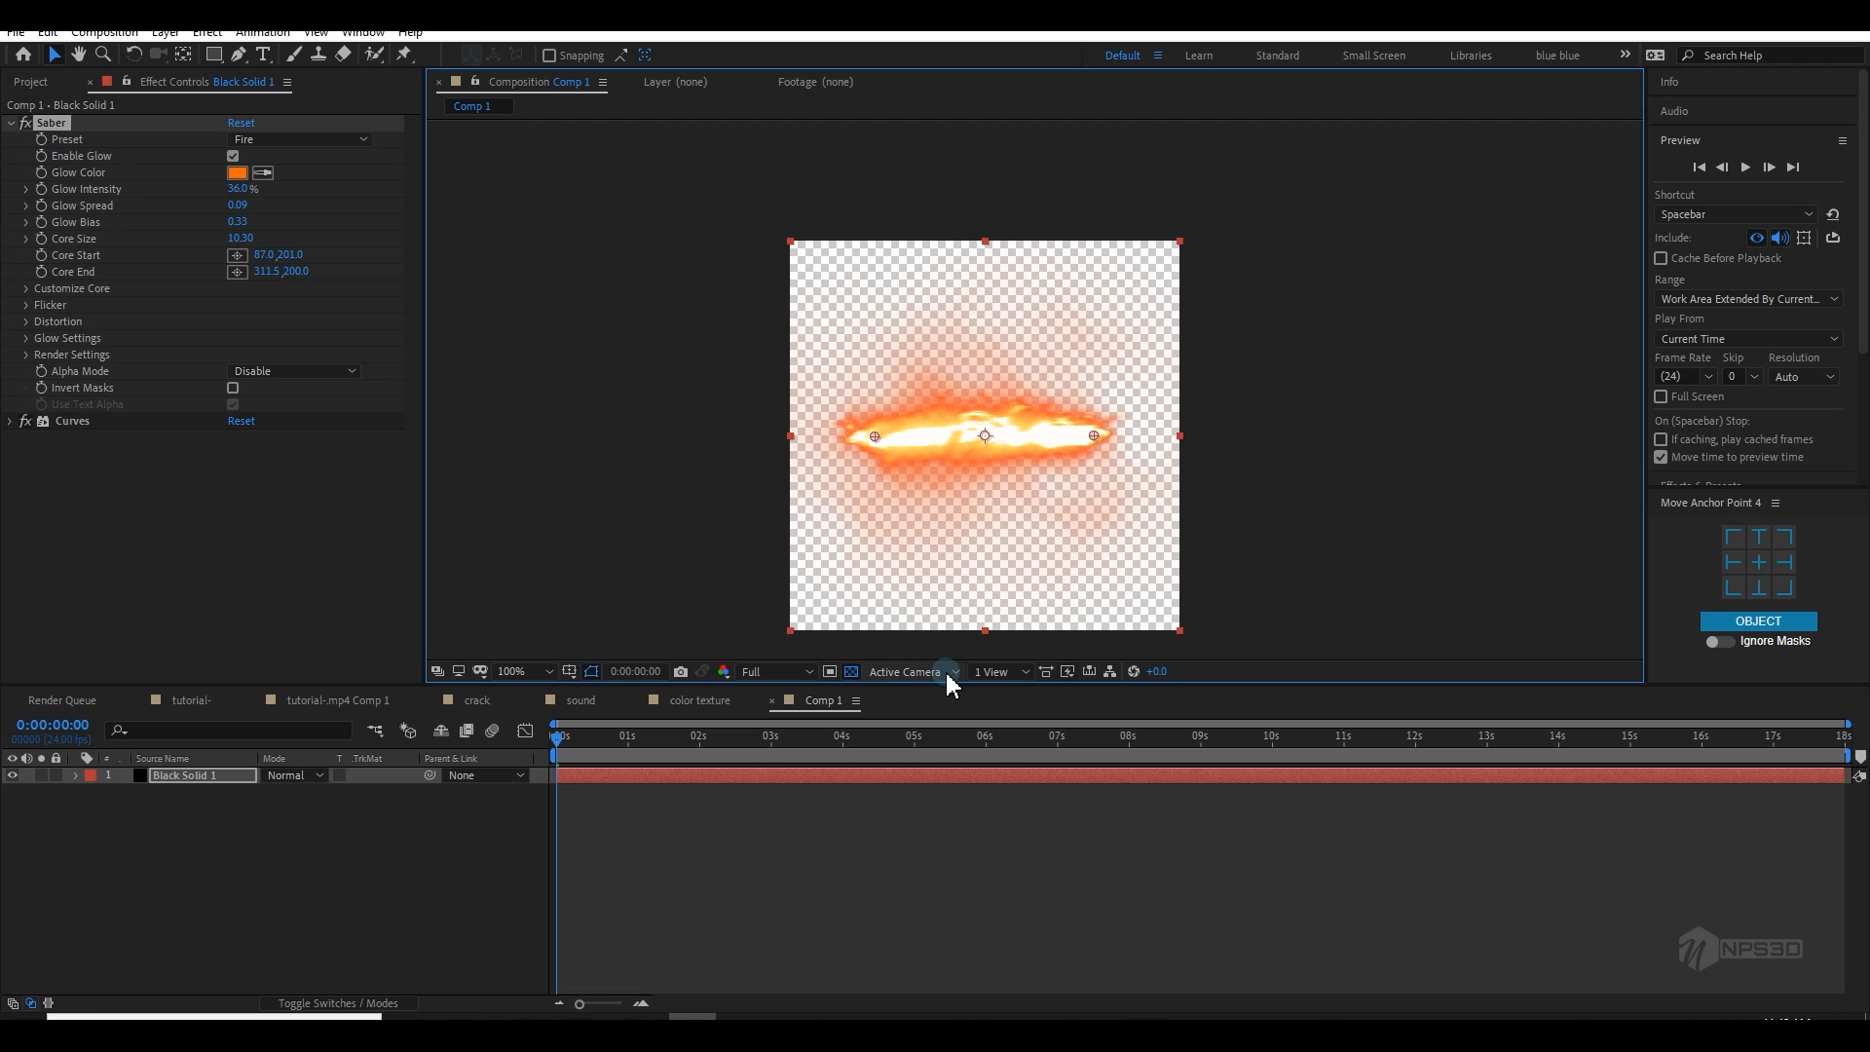
Step: Rename the composition Comp 1 as flash
{"action": "left_click", "coordinate": [10, 86]}
{"action": "left_click", "coordinate": [74, 298]}
{"action": "type", "text": "fk"}
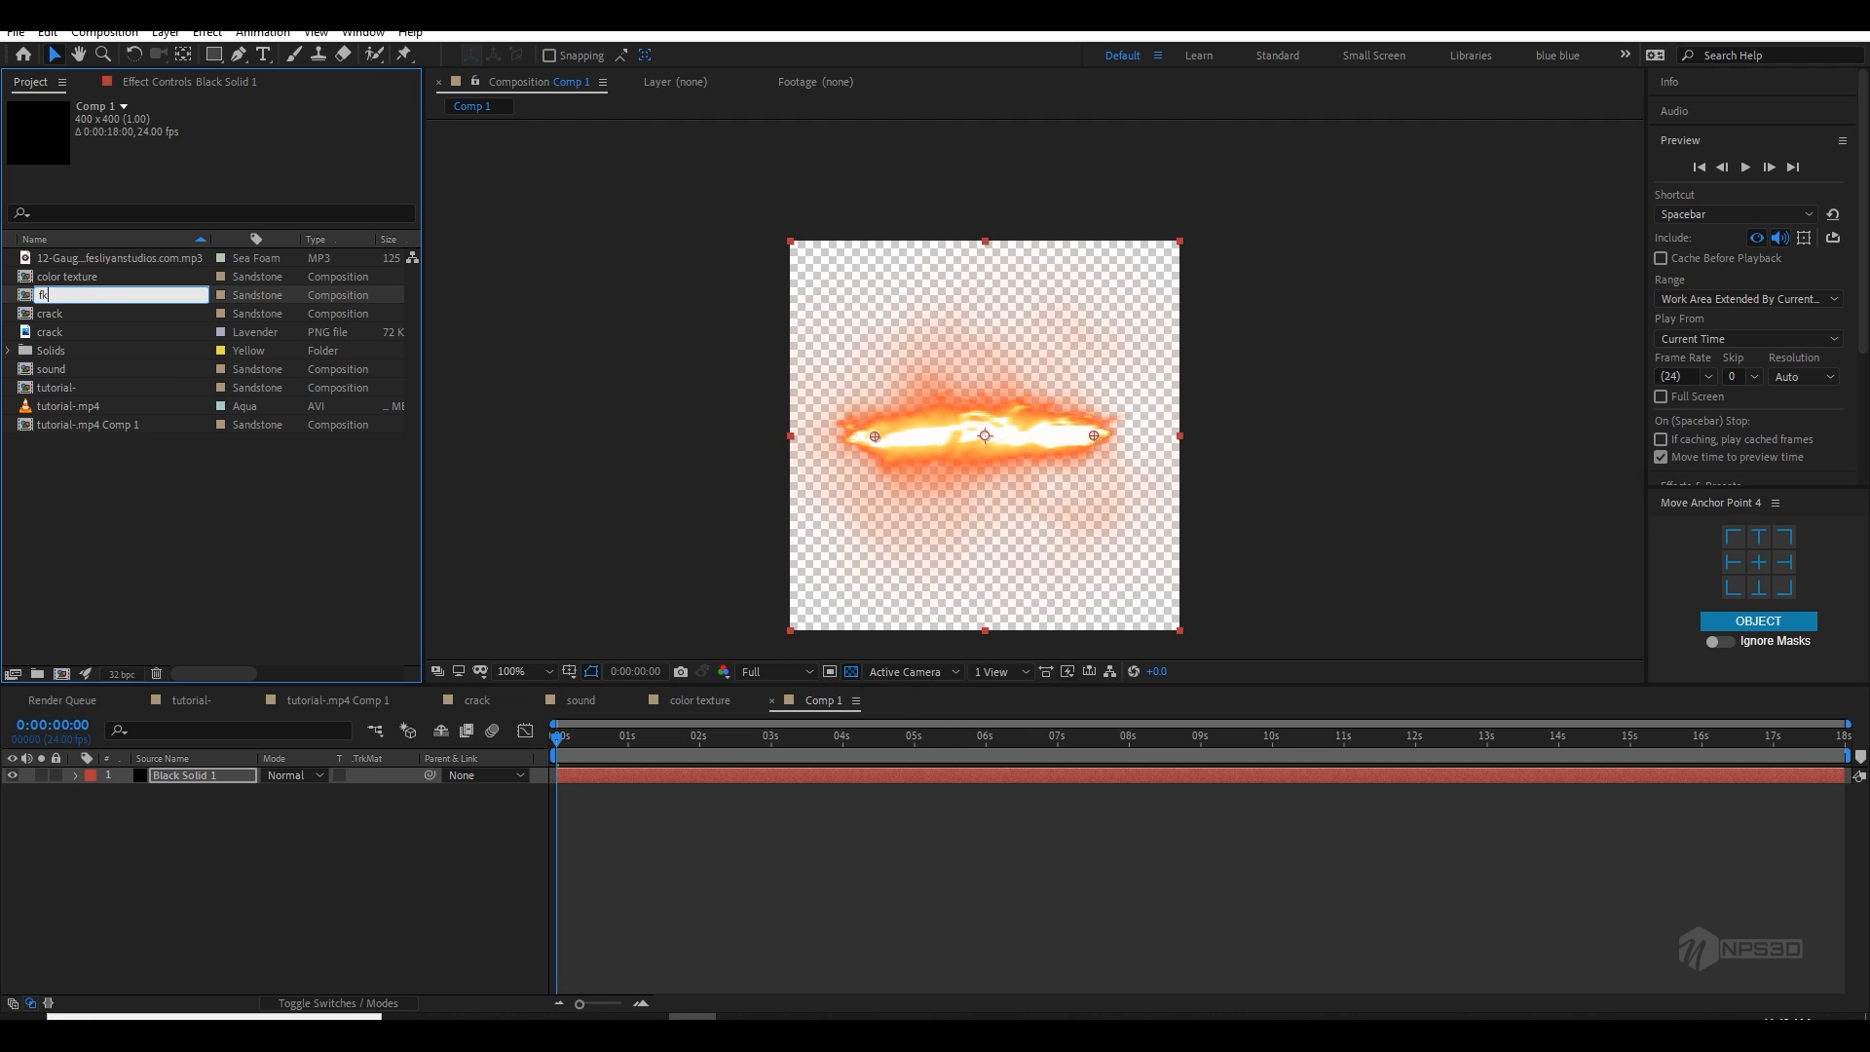
{"action": "type", "text": "sh"}
{"action": "key", "text": "Return"}
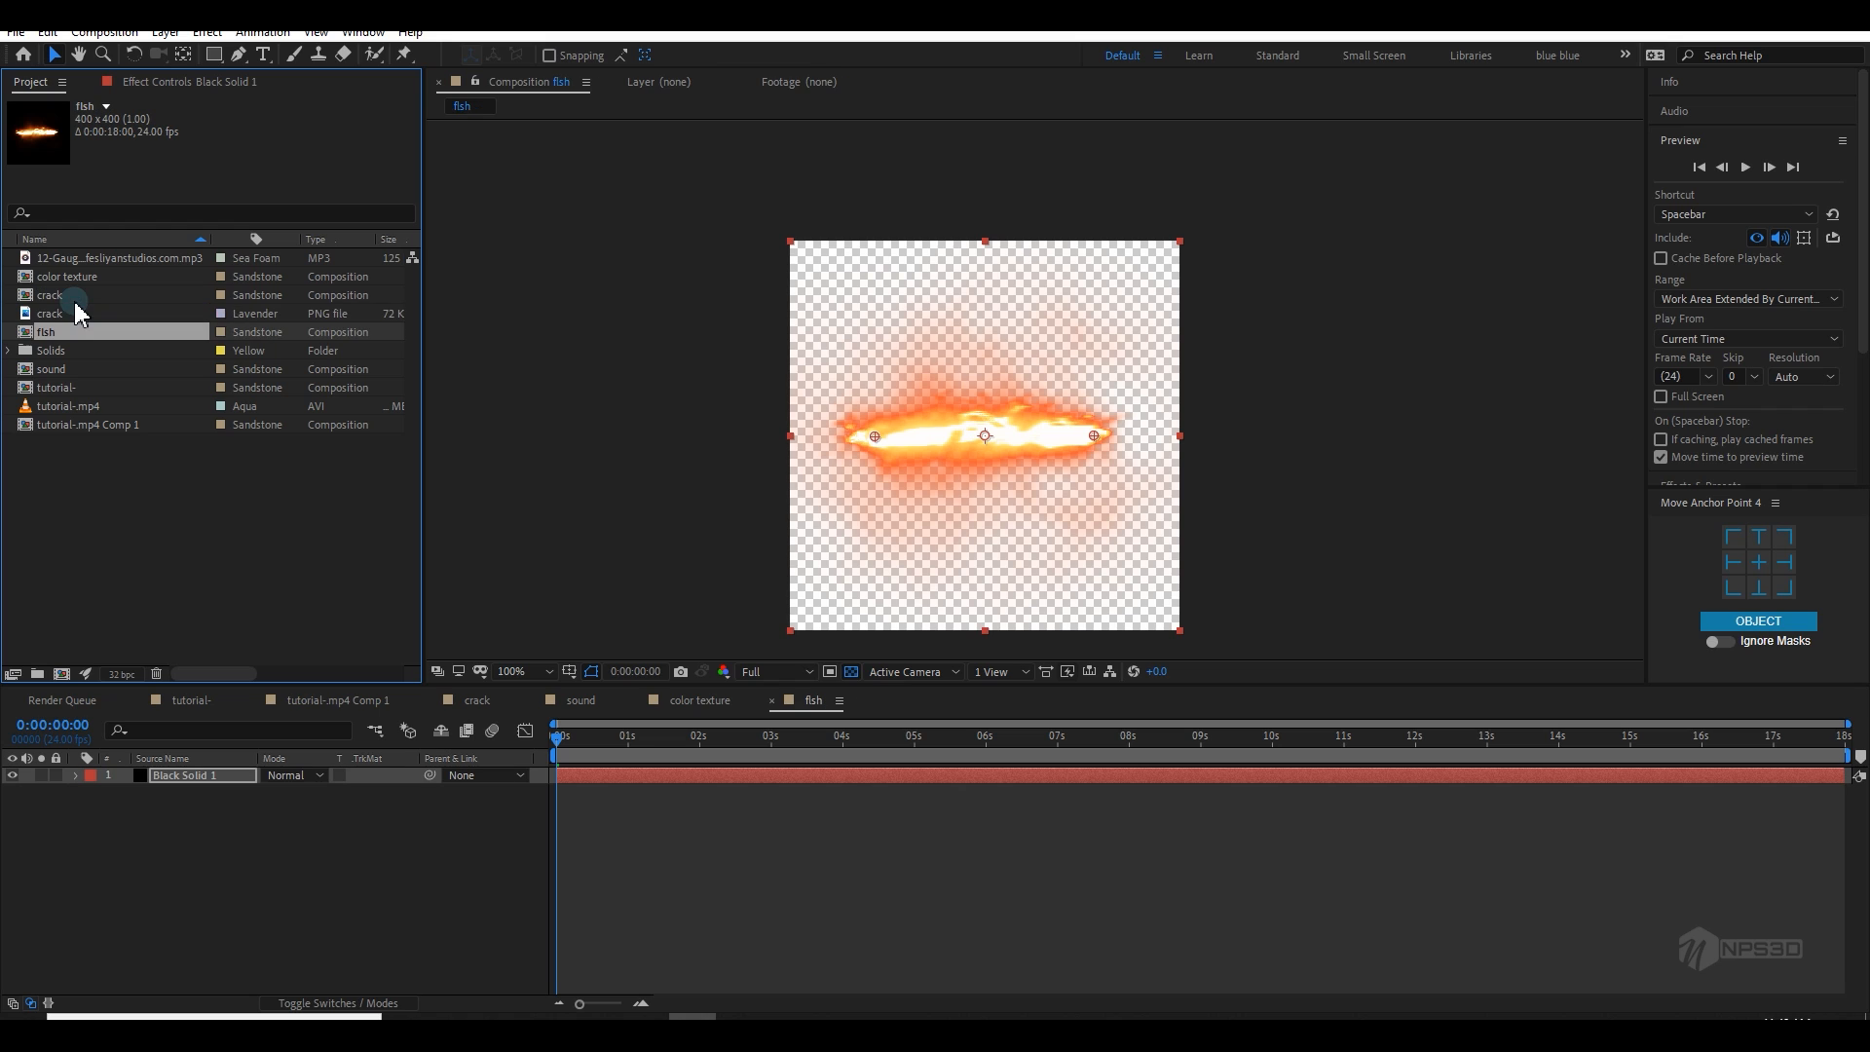
{"action": "key", "text": "Return"}
{"action": "type", "text": "fi"}
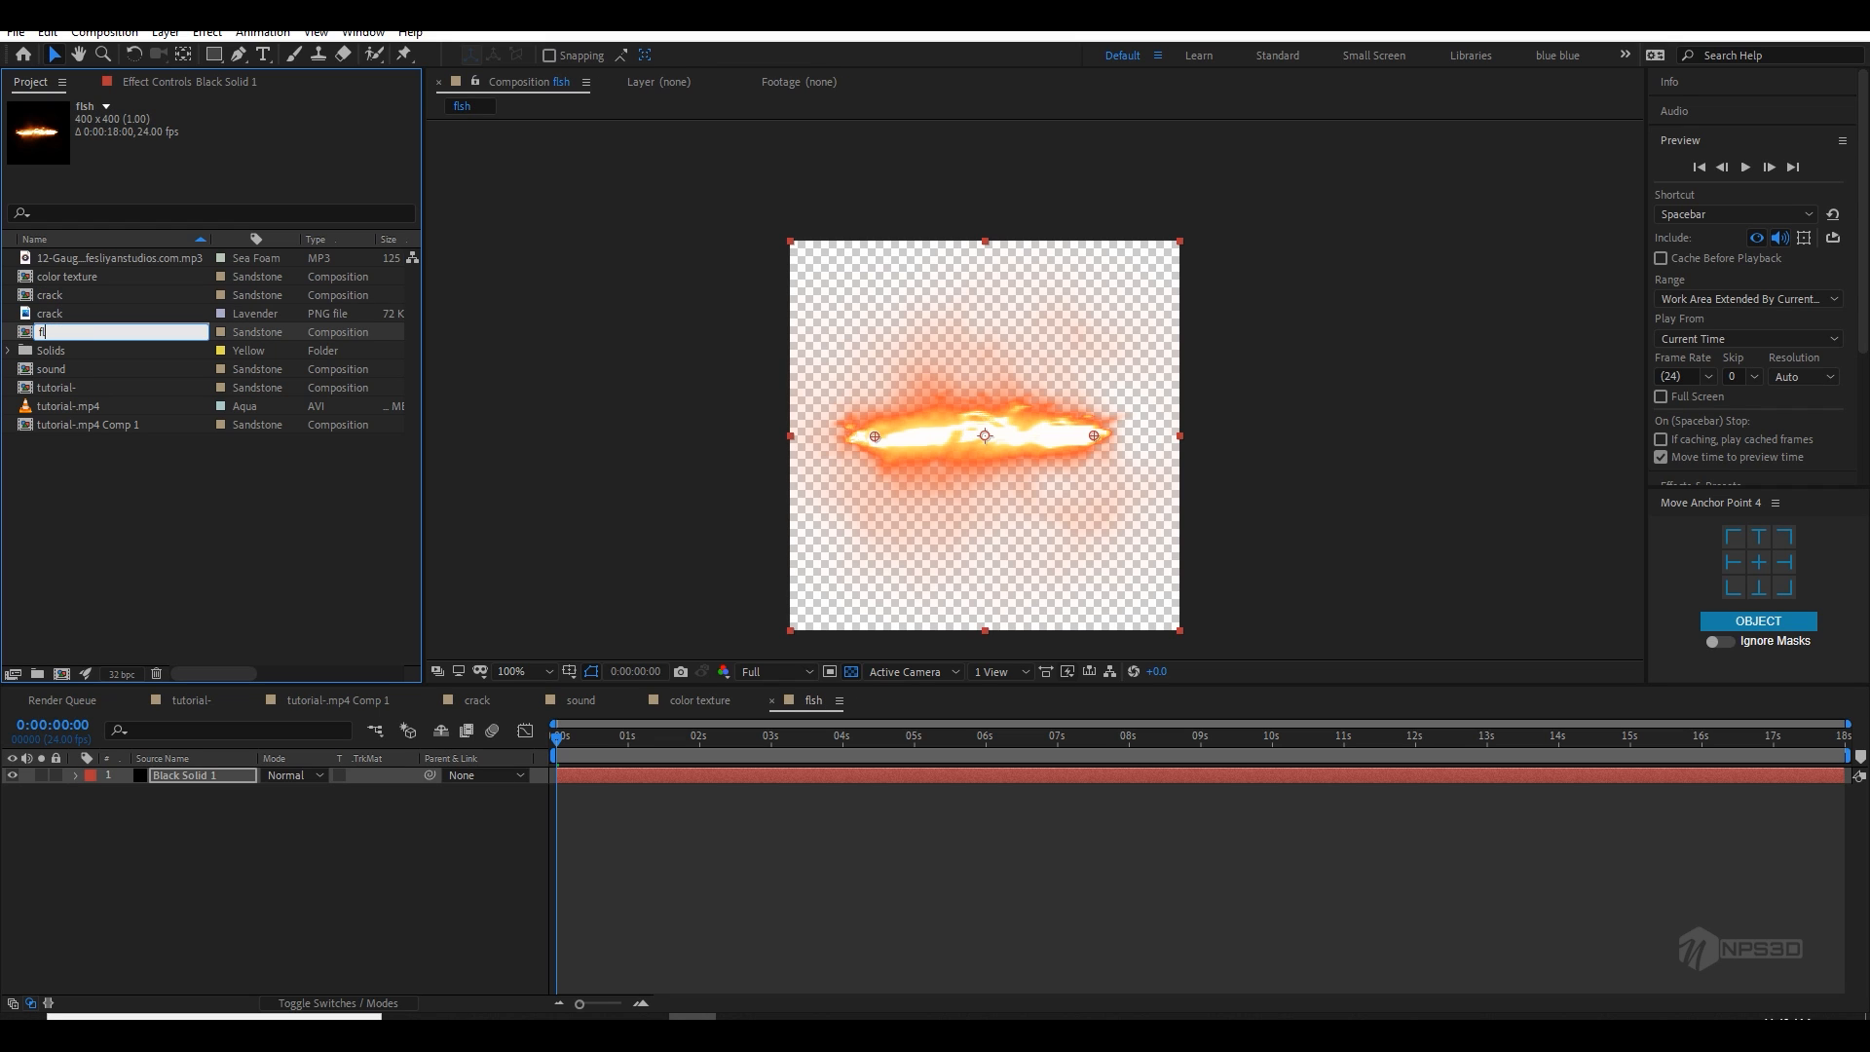
{"action": "key", "text": "Return"}
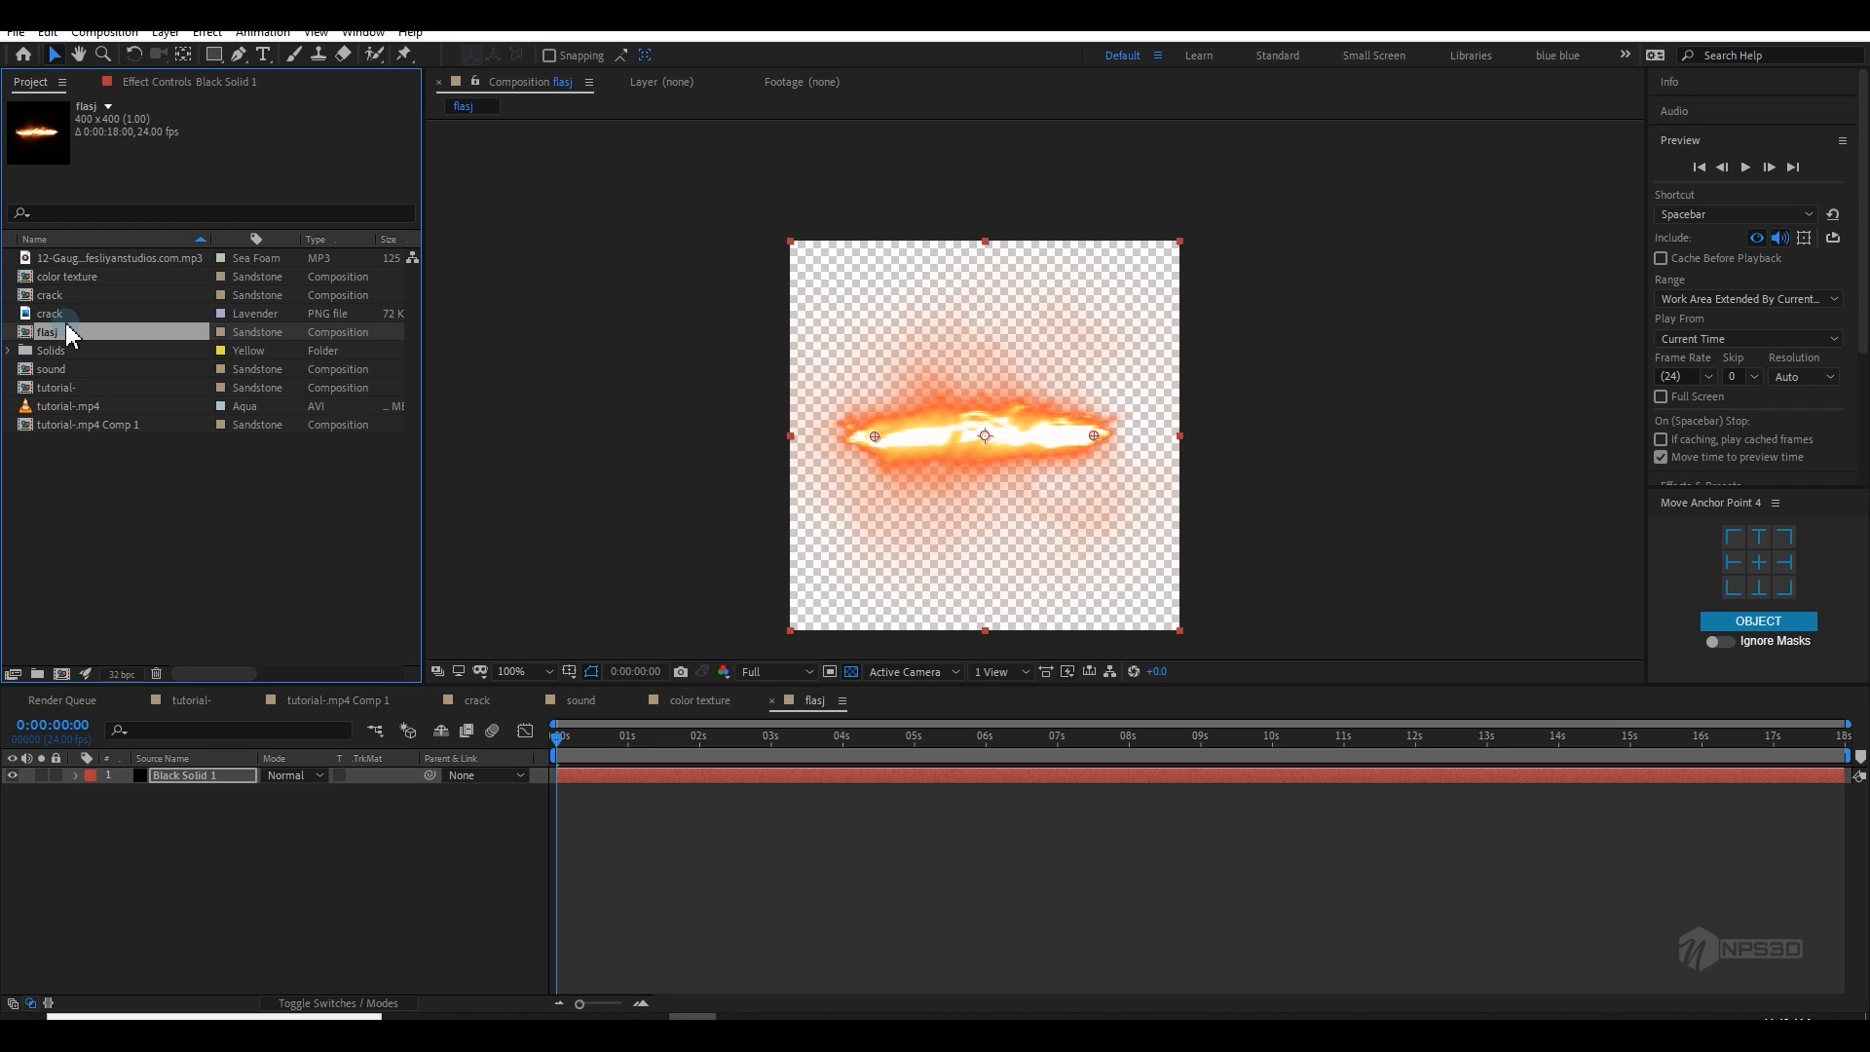
{"action": "key", "text": "Return"}
{"action": "type", "text": "f"}
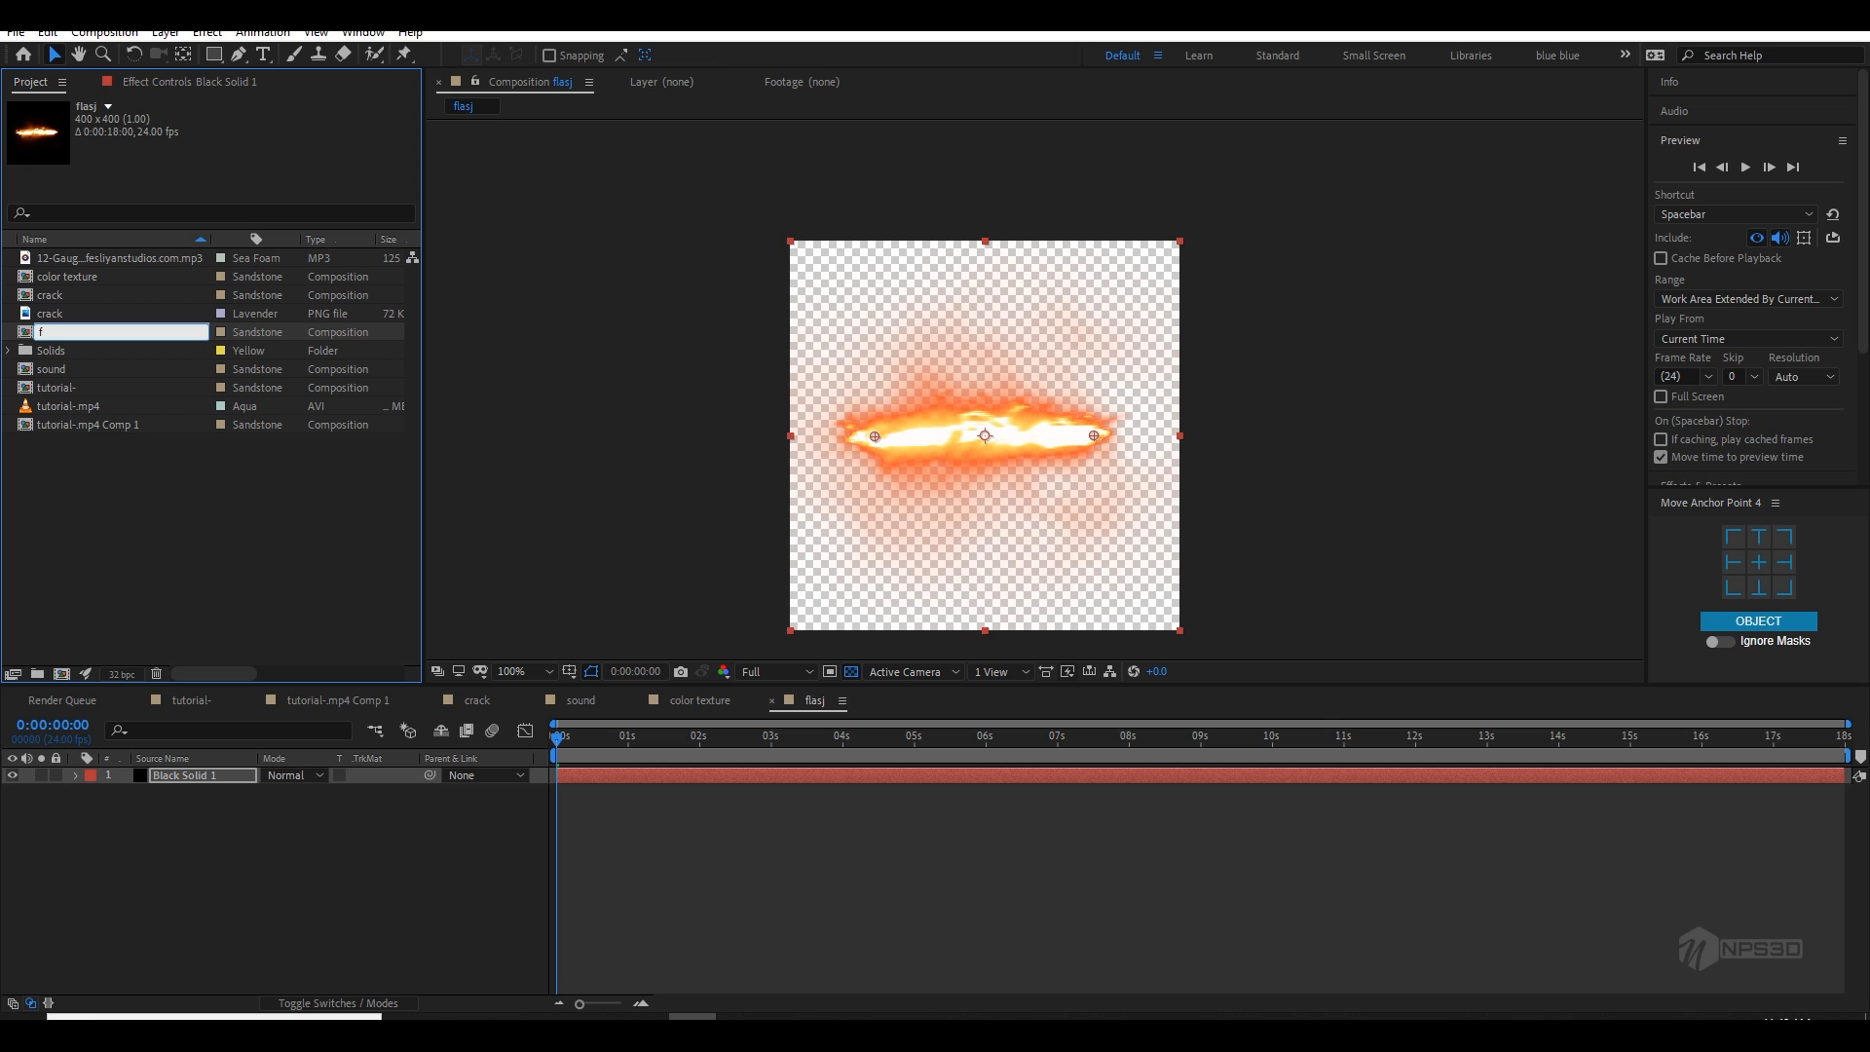
{"action": "key", "text": "Return"}
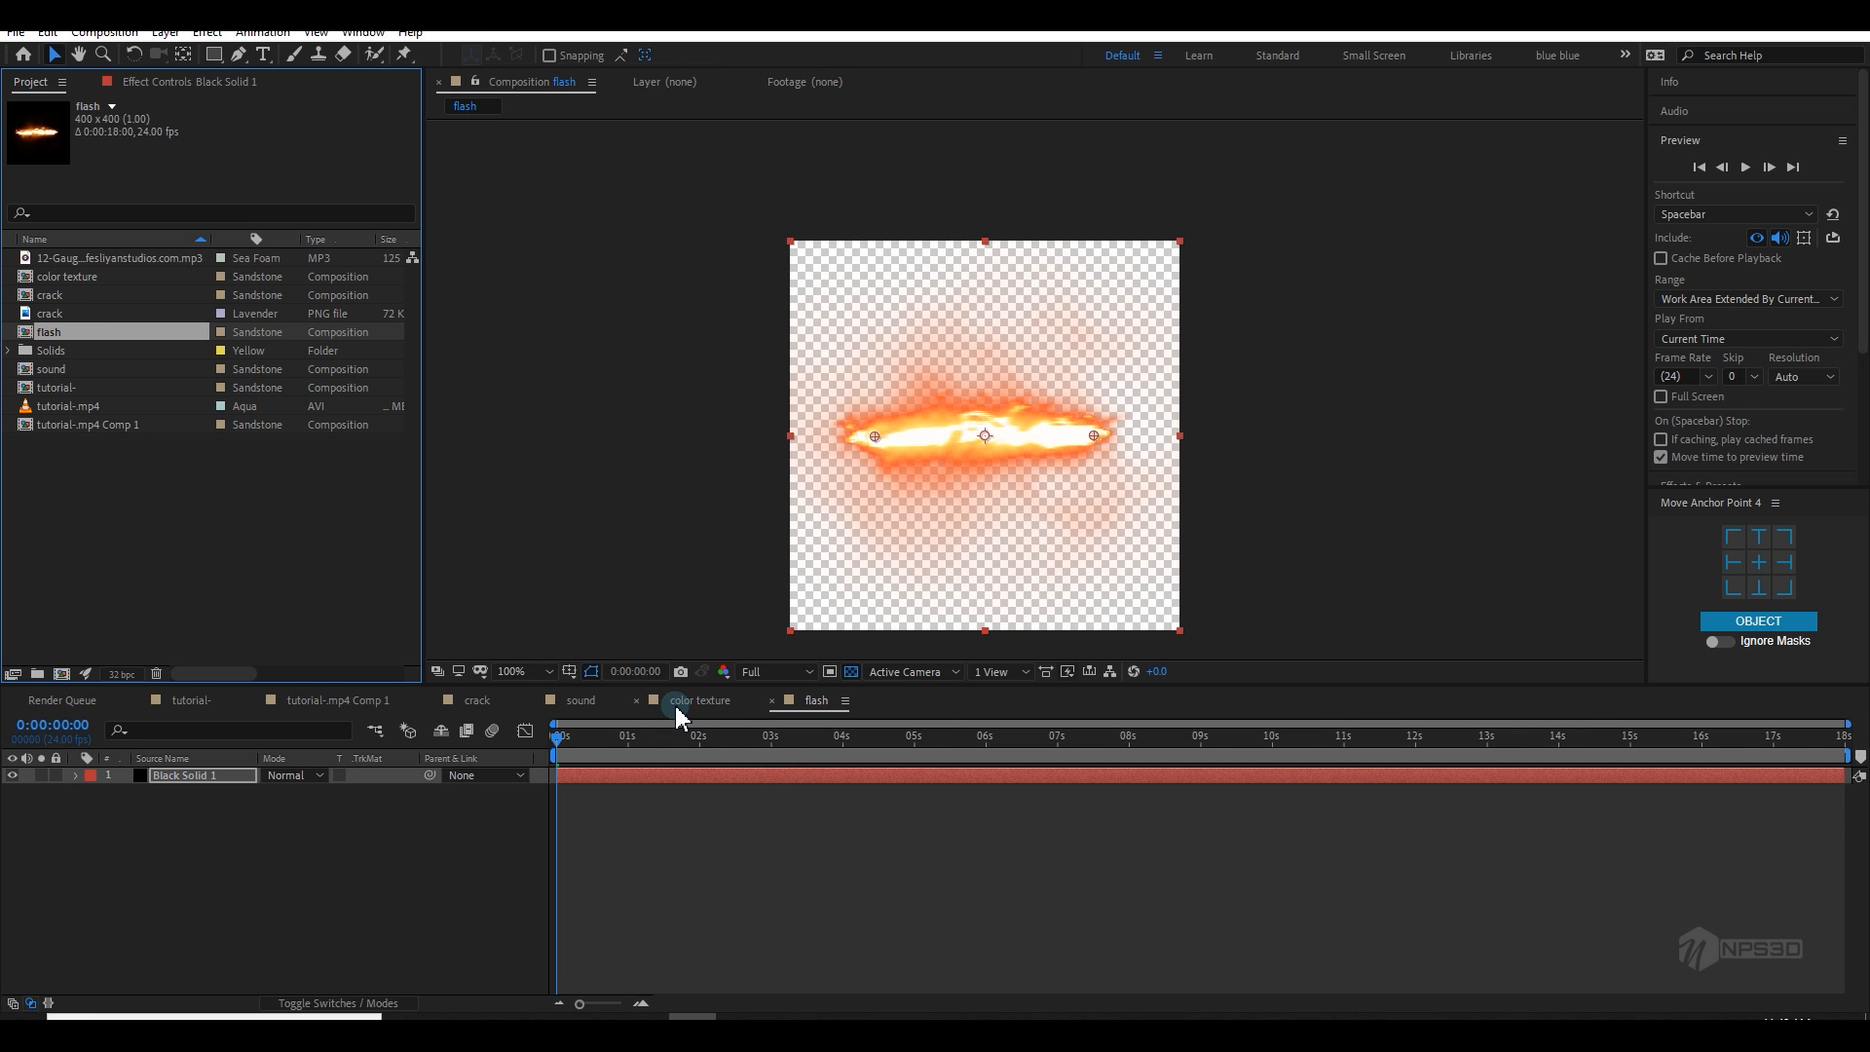
Step: Open the tutorial- composition and move the current time to 0:00:01:13
{"action": "left_click", "coordinate": [581, 700]}
{"action": "left_click", "coordinate": [478, 701]}
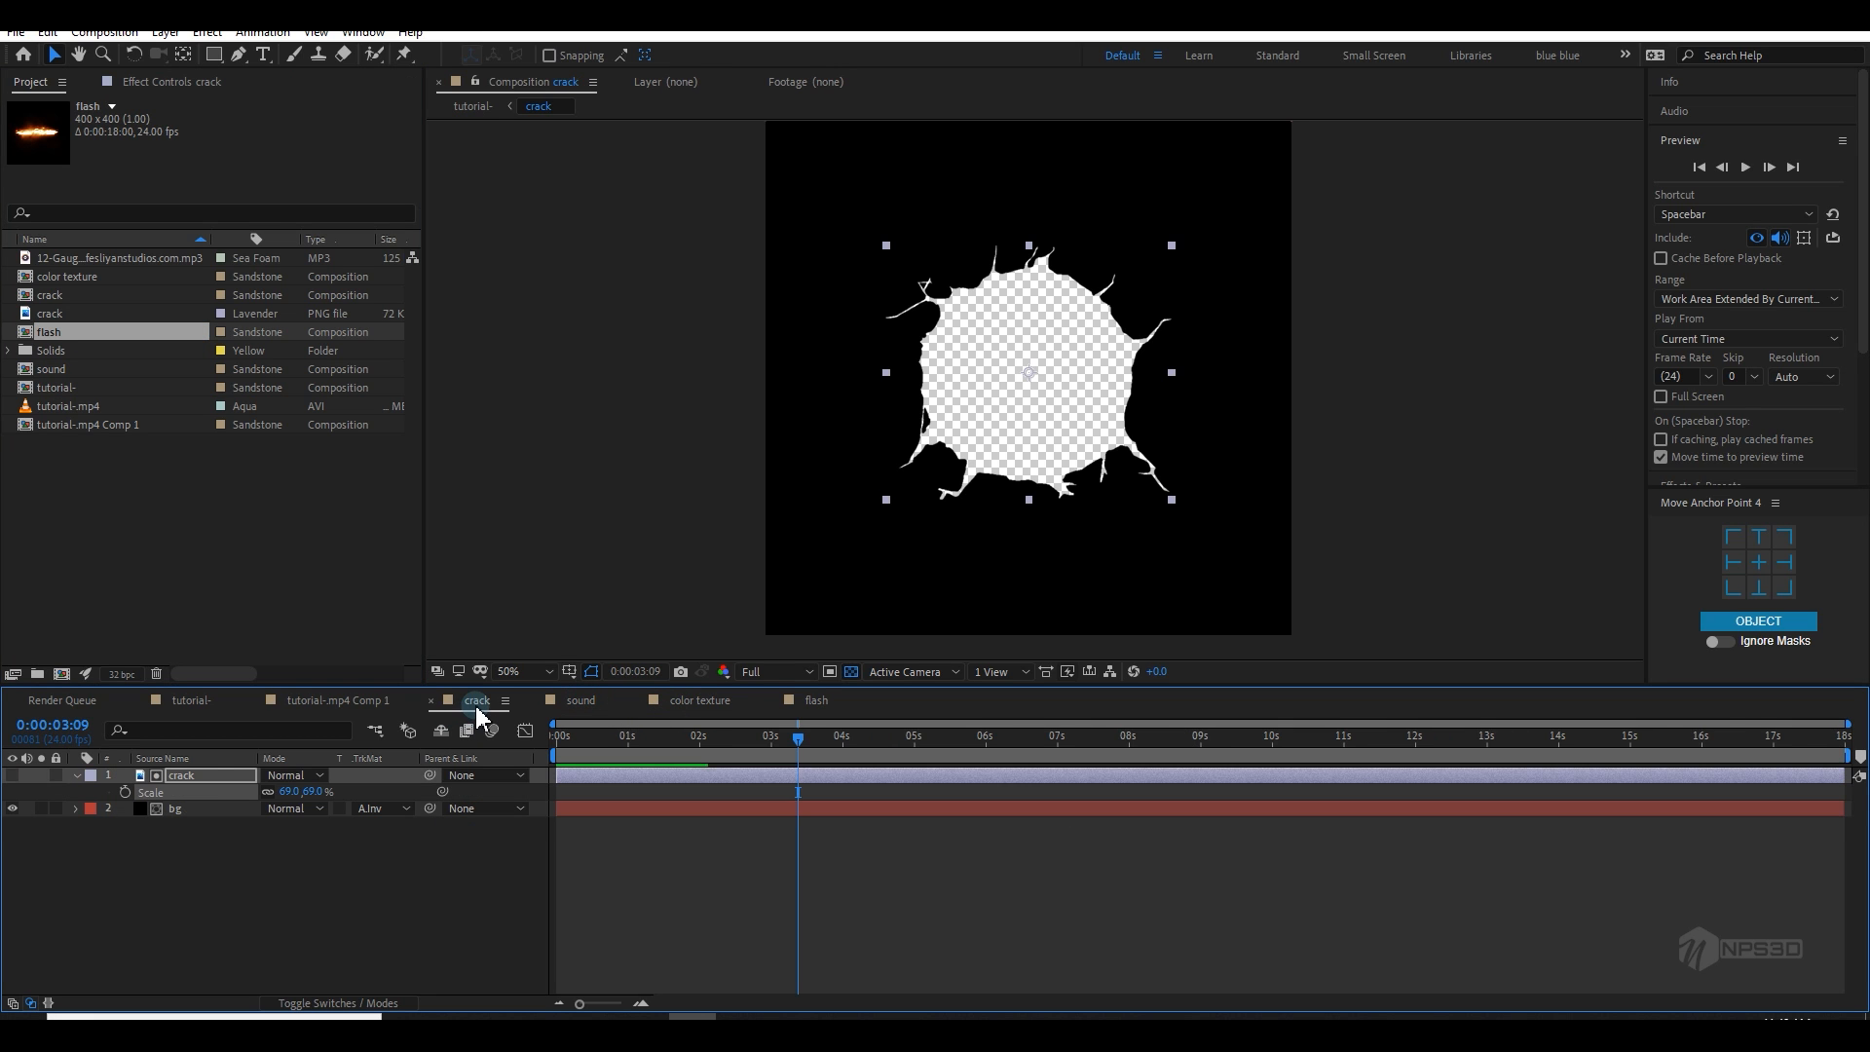
{"action": "left_click", "coordinate": [336, 701]}
{"action": "left_click", "coordinate": [234, 700]}
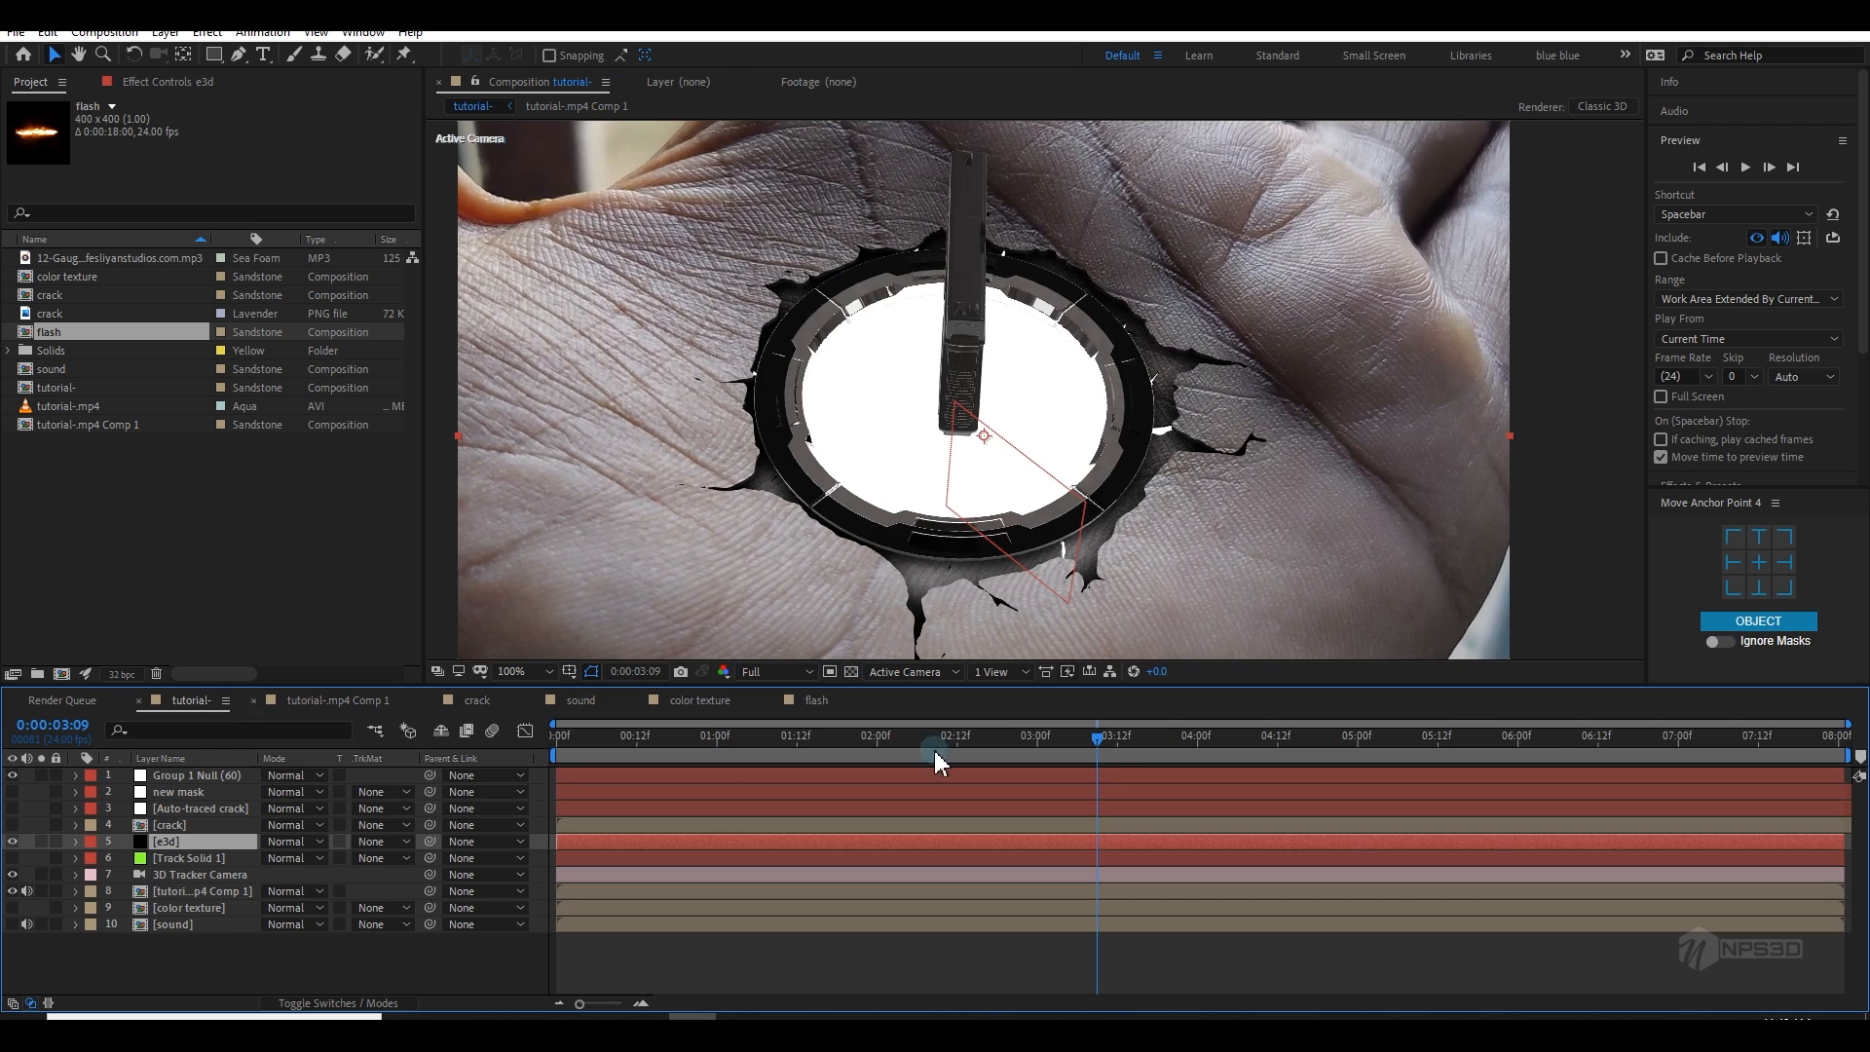
{"action": "key", "text": "v"}
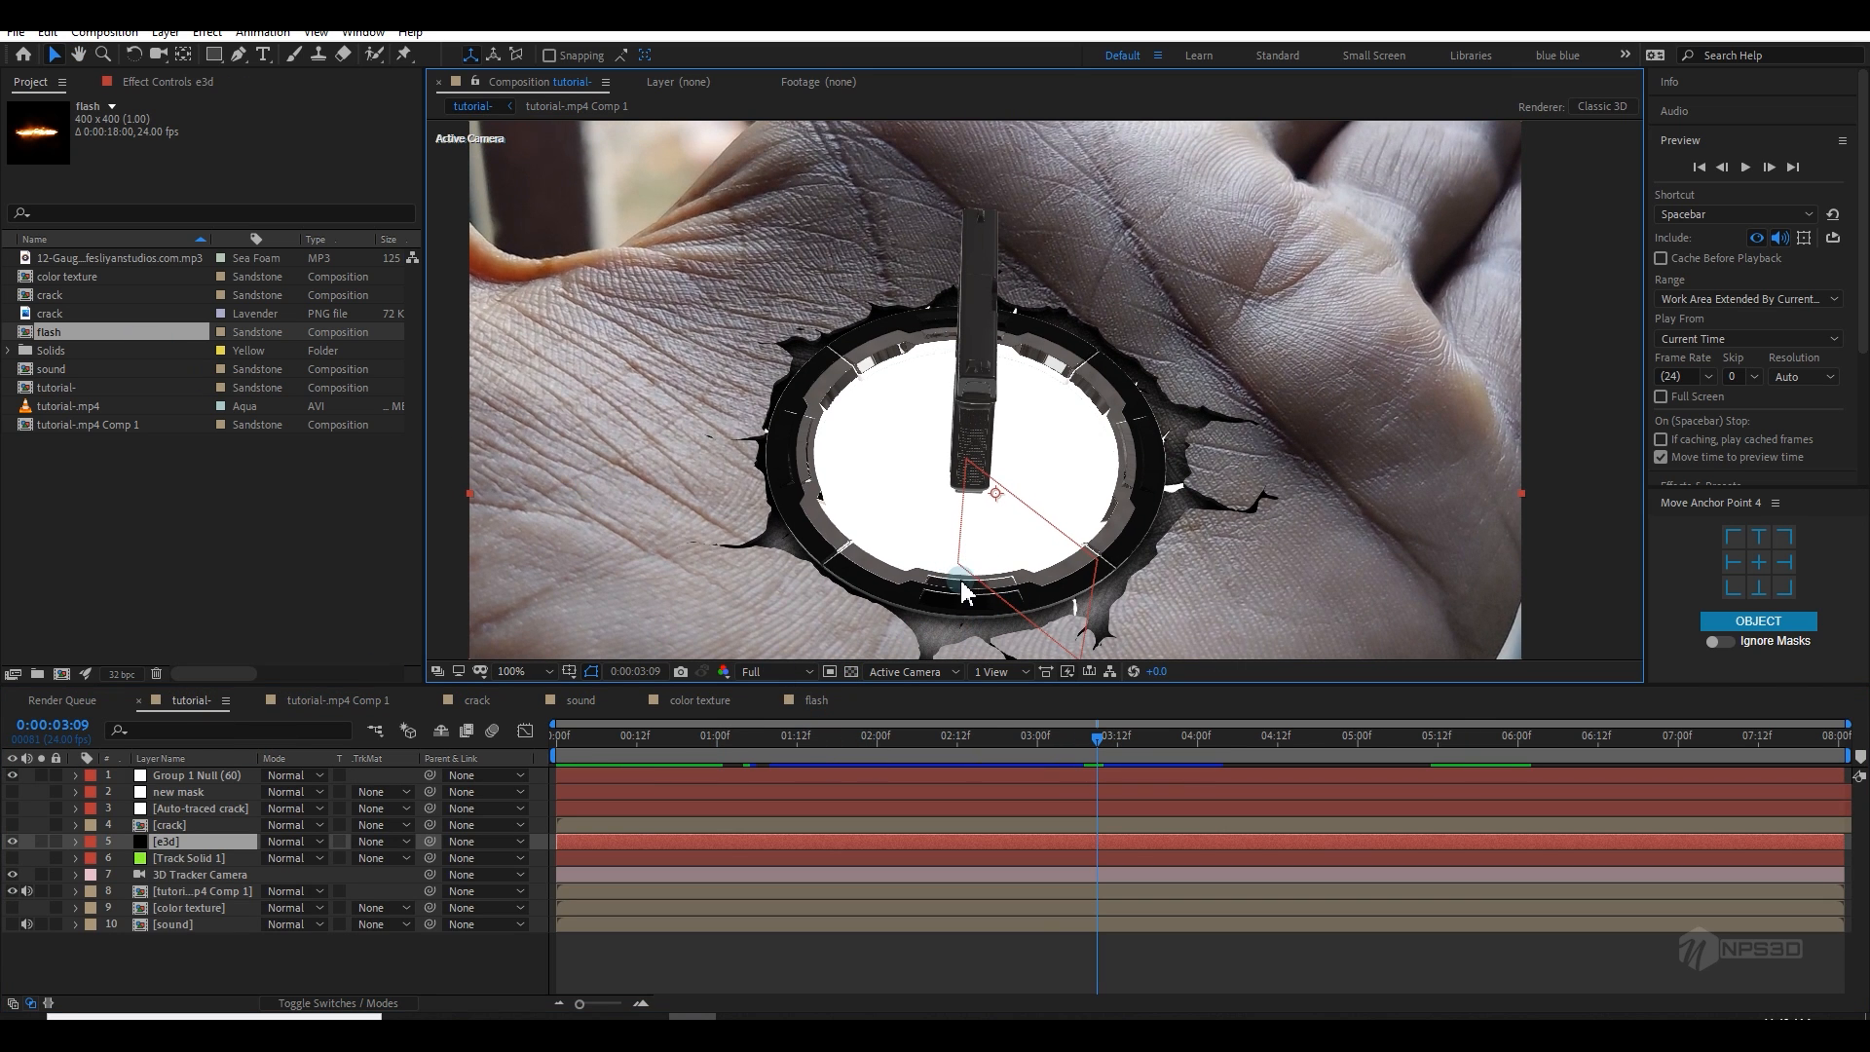
{"action": "left_click_drag", "start_coordinate": [1115, 760], "coordinate": [809, 767]}
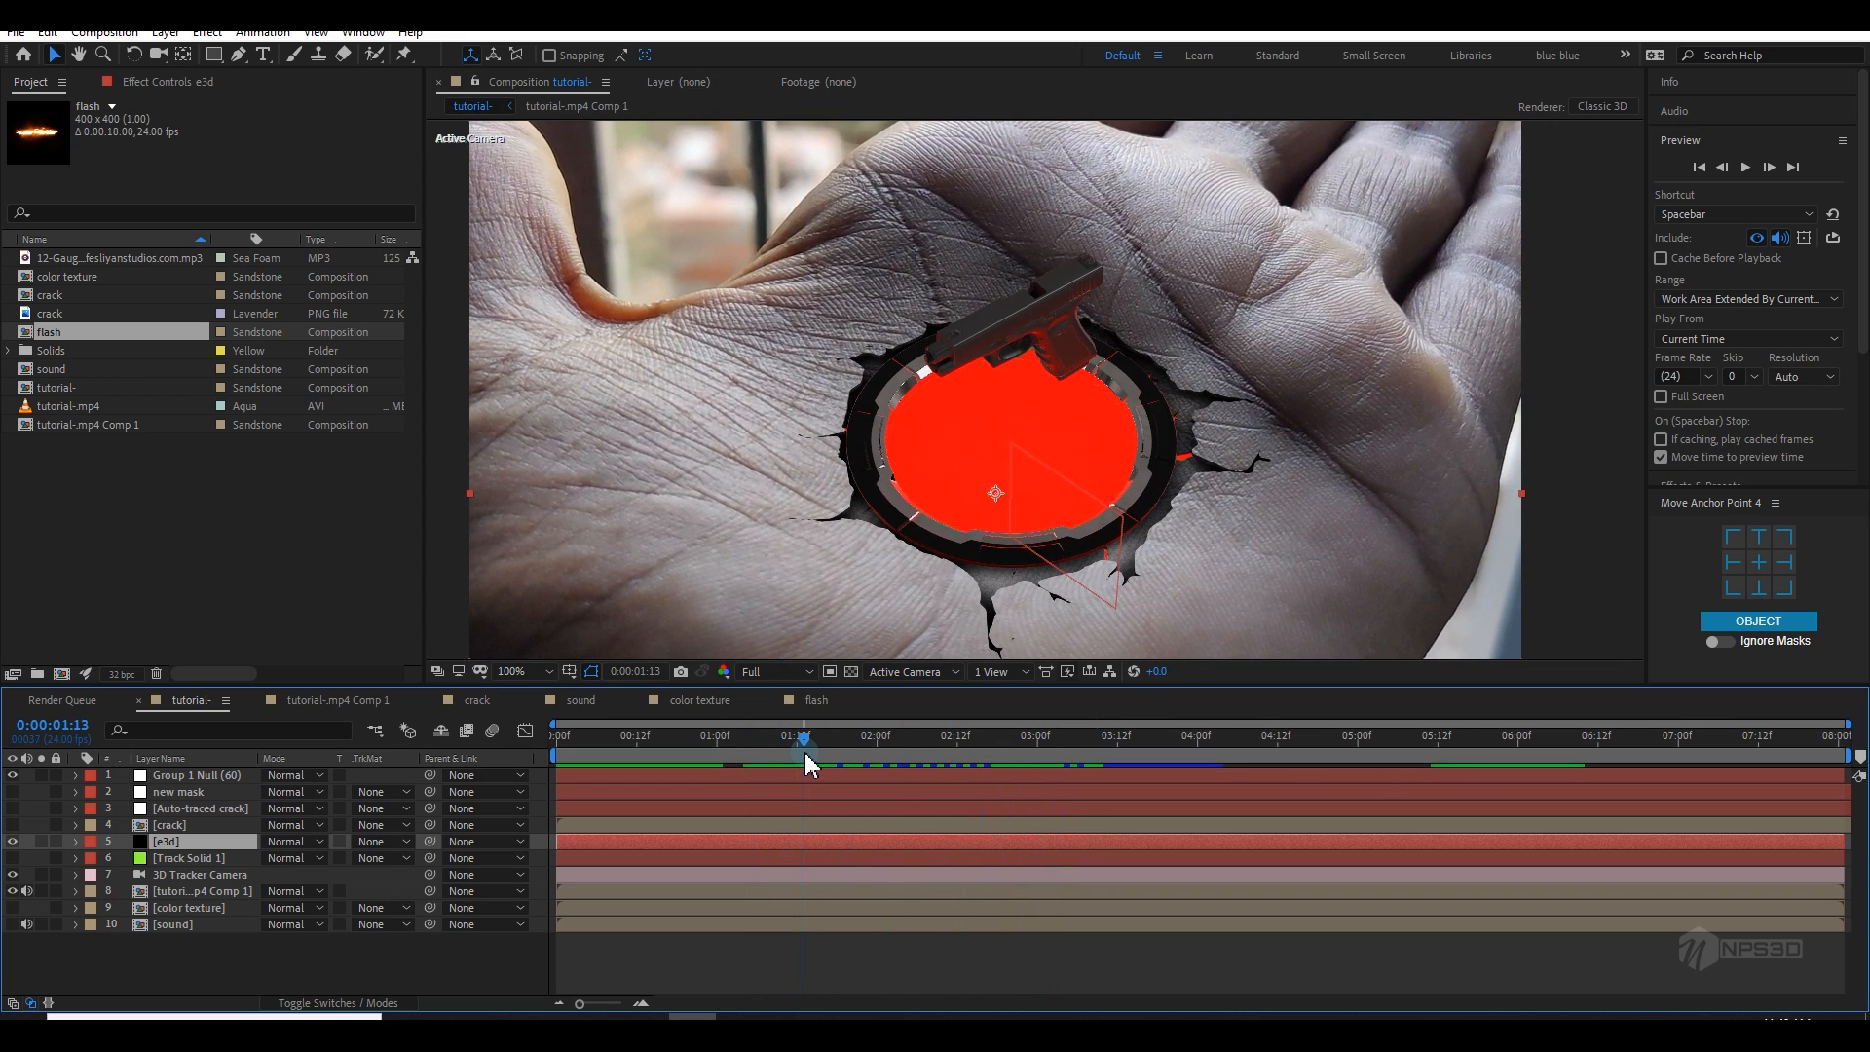
Step: Create a comp-sized black solid above the e3d layer and apply the Saber effect to it
{"action": "right_click", "coordinate": [222, 962]}
{"action": "mouse_move", "coordinate": [292, 734]}
{"action": "left_click", "coordinate": [487, 779]}
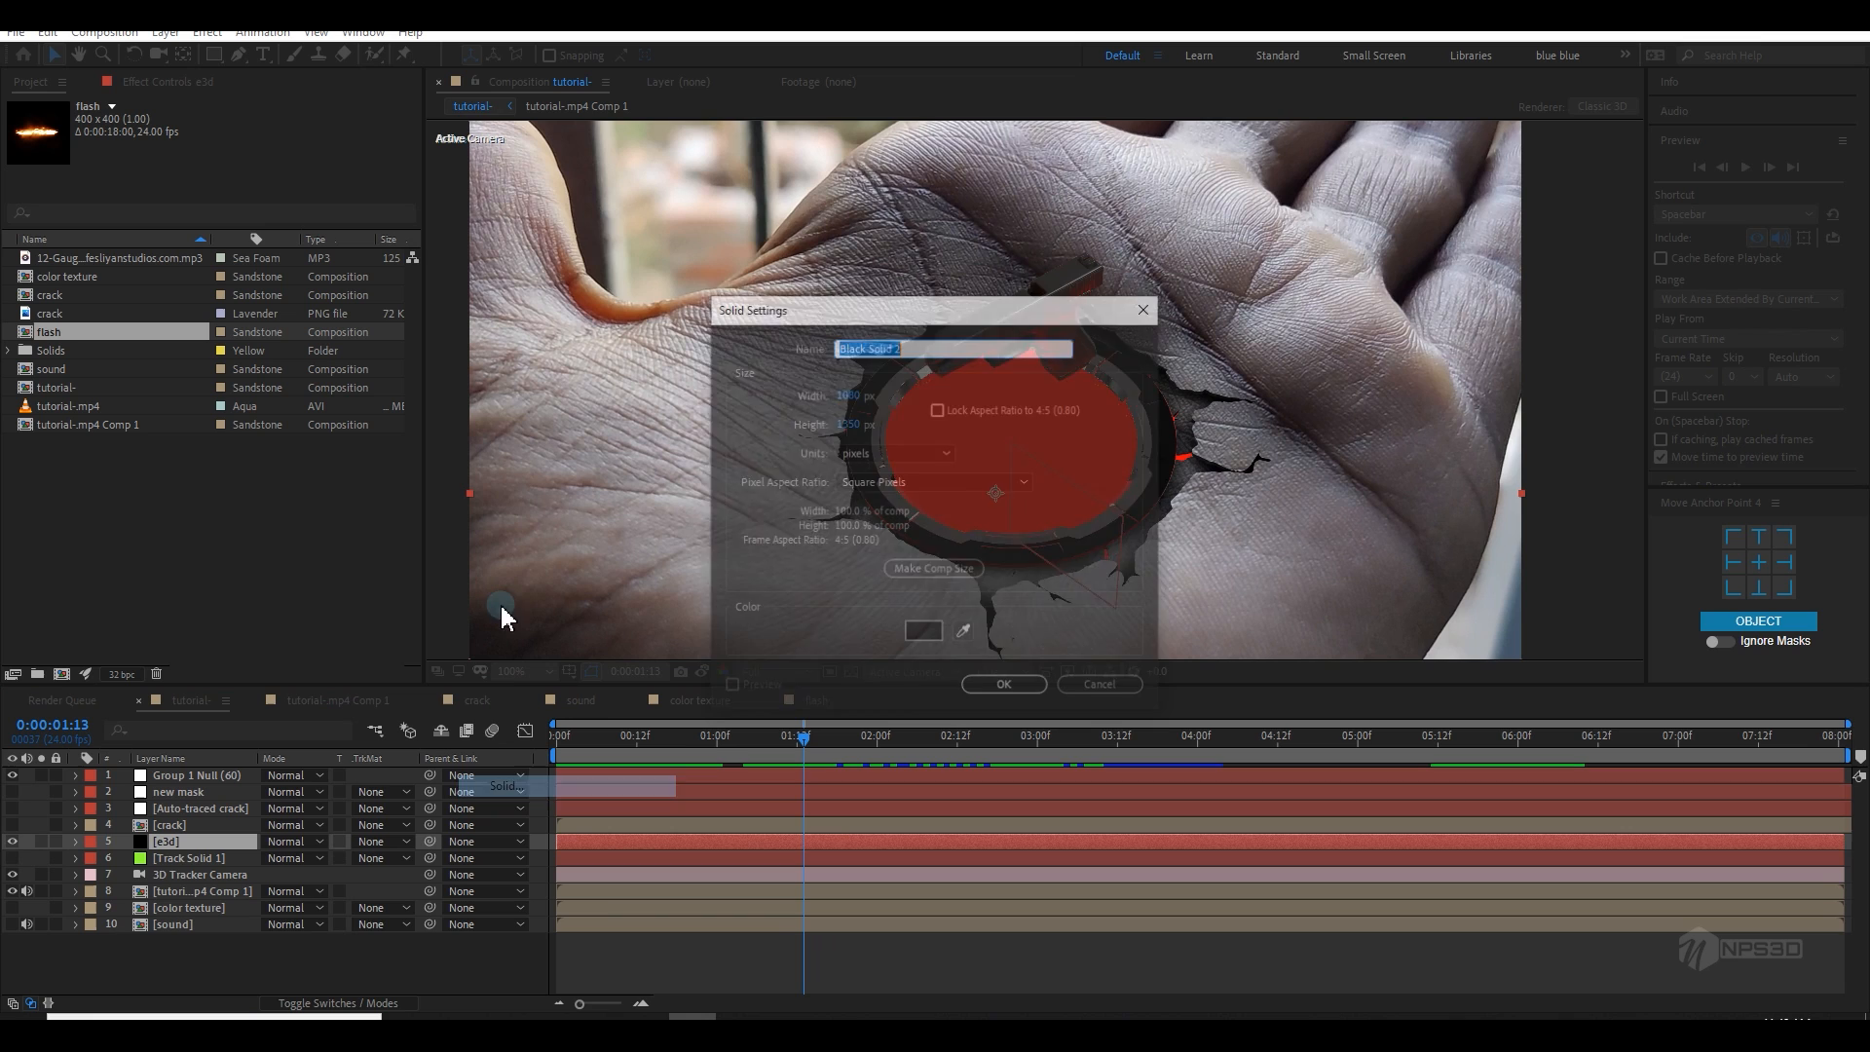
{"action": "left_click", "coordinate": [1003, 688]}
{"action": "key", "text": "ctrl+space"}
{"action": "type", "text": "saber"}
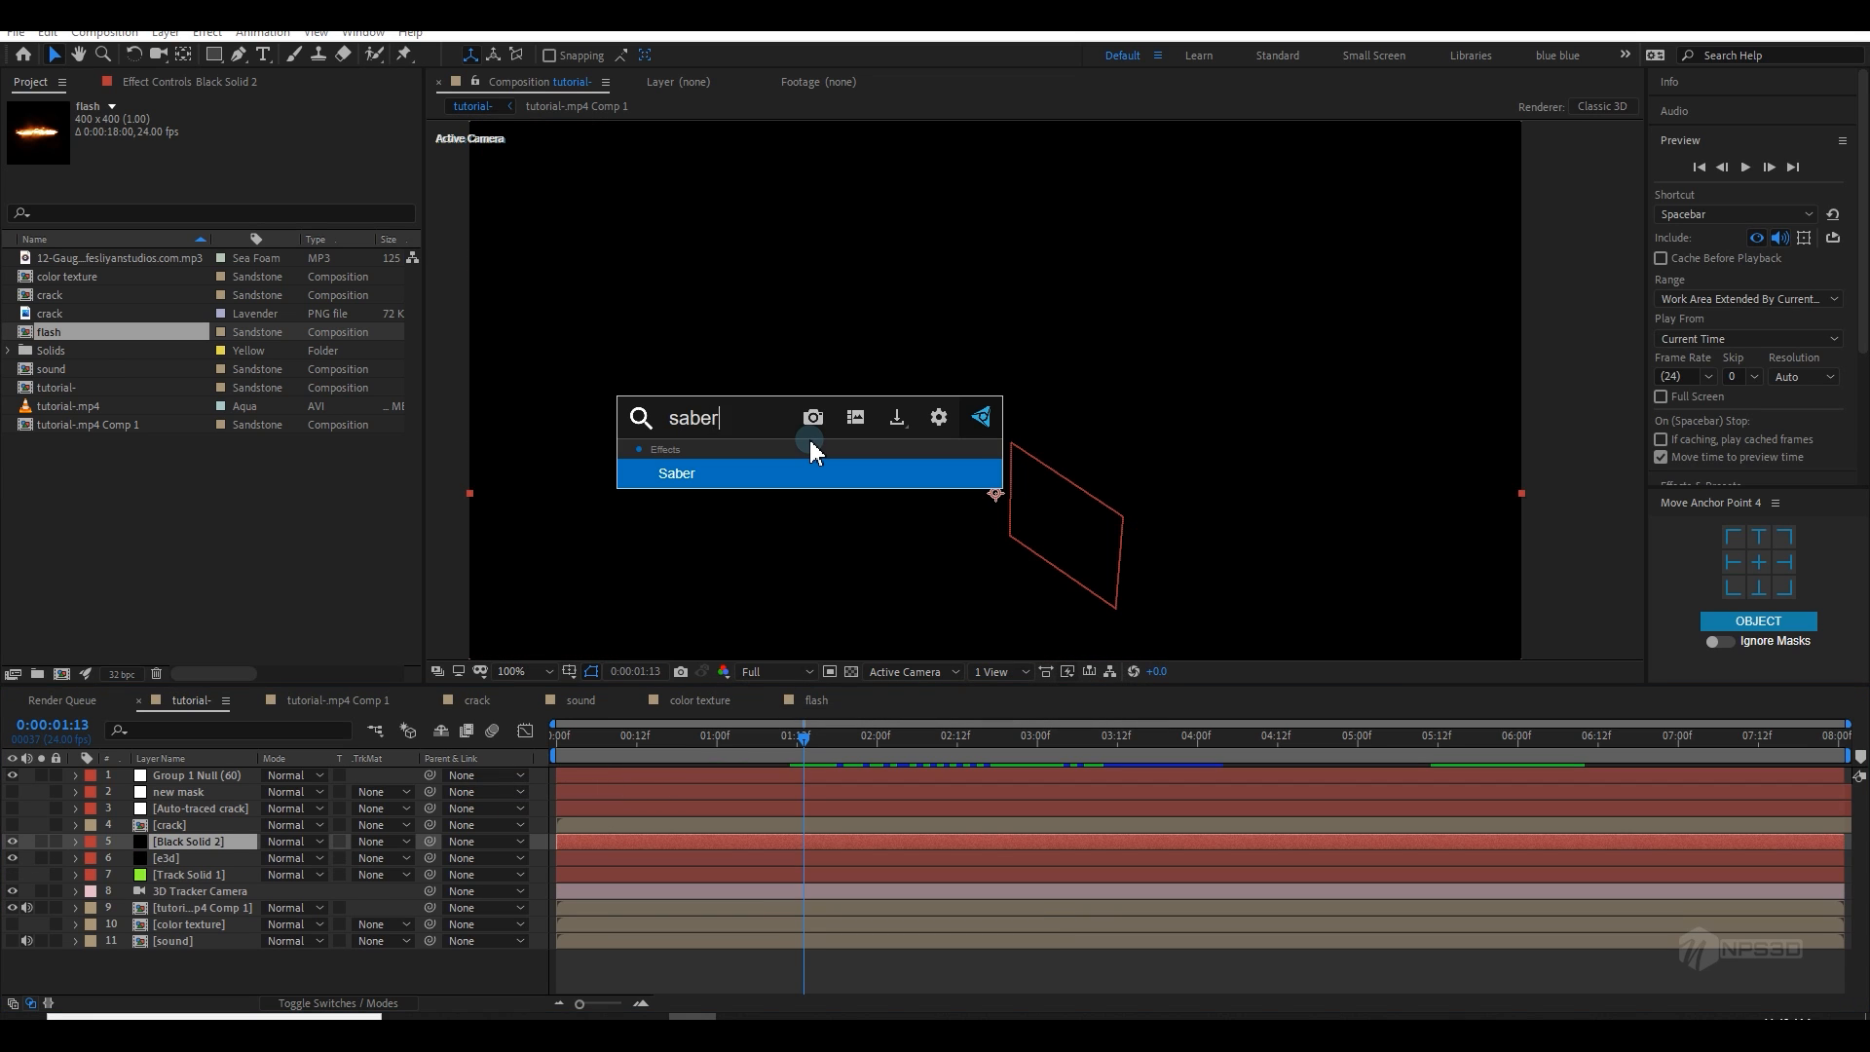
{"action": "key", "text": "Return"}
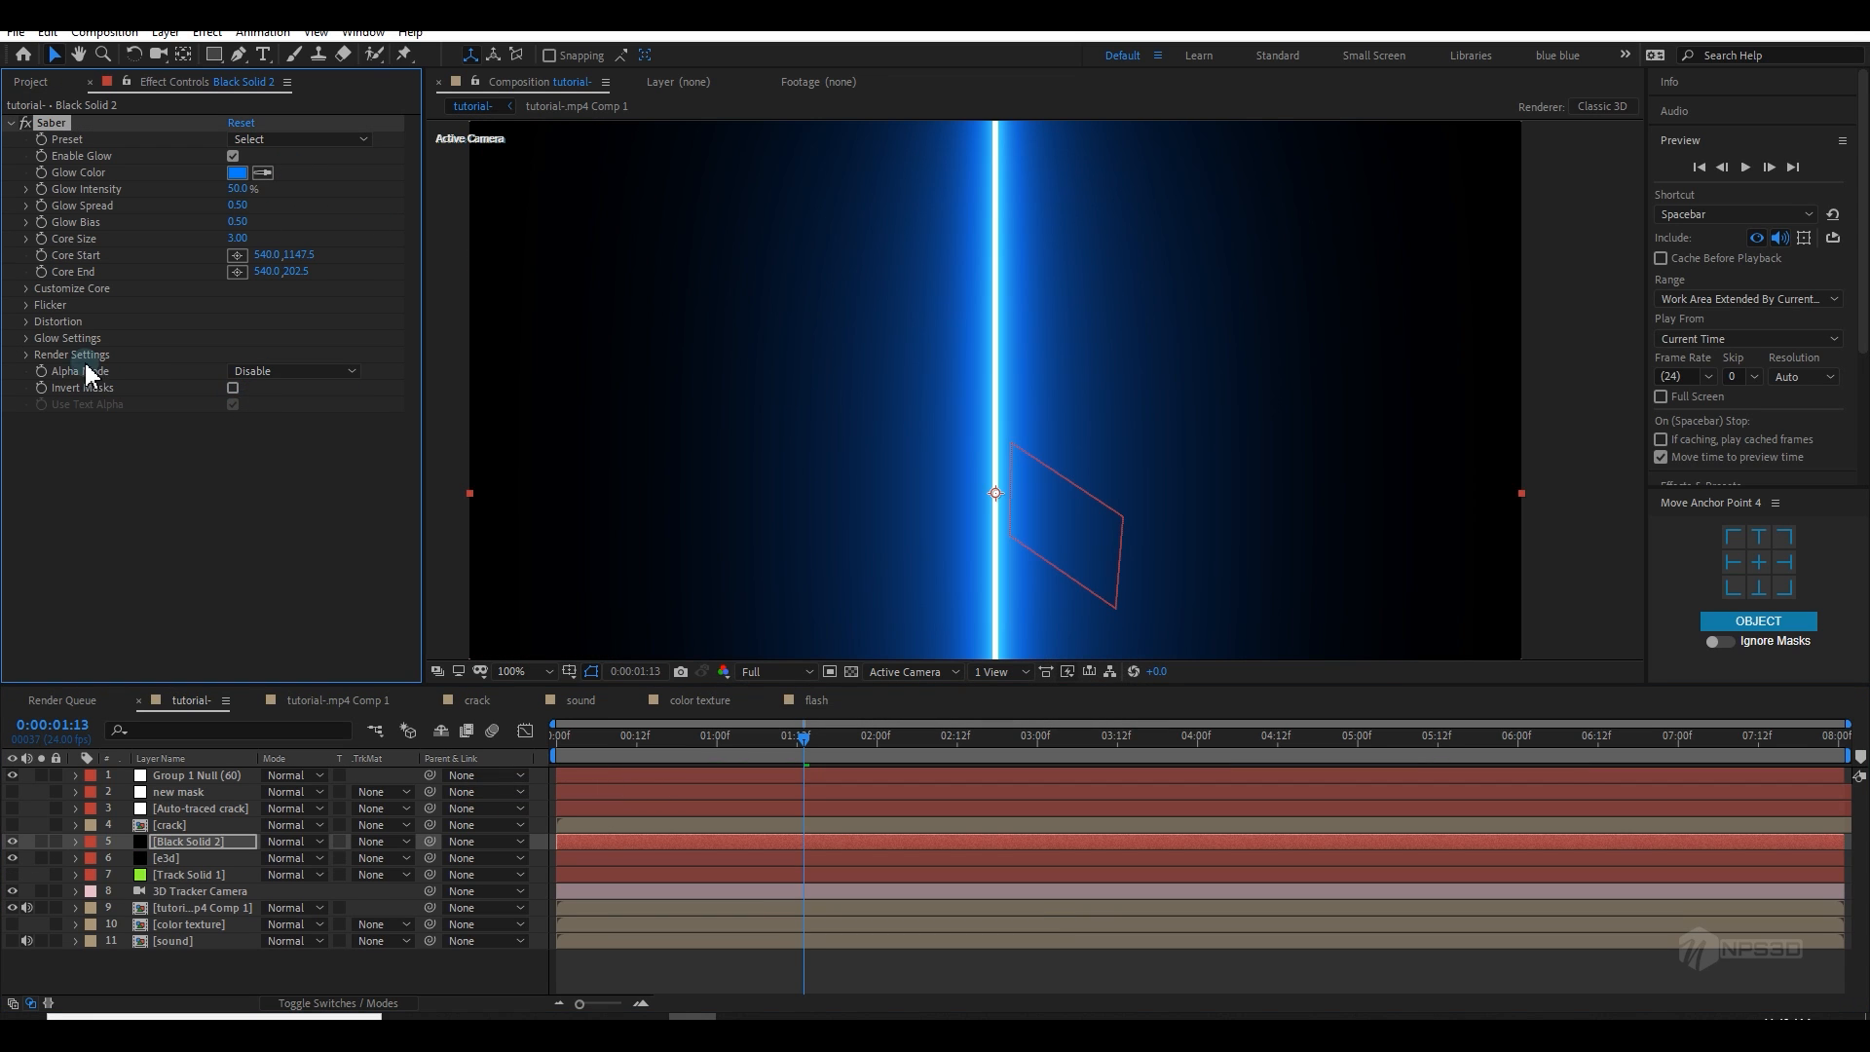
Step: Set the new Saber's Composite Settings to Transparent and its preset to Fire
{"action": "left_click", "coordinate": [292, 388]}
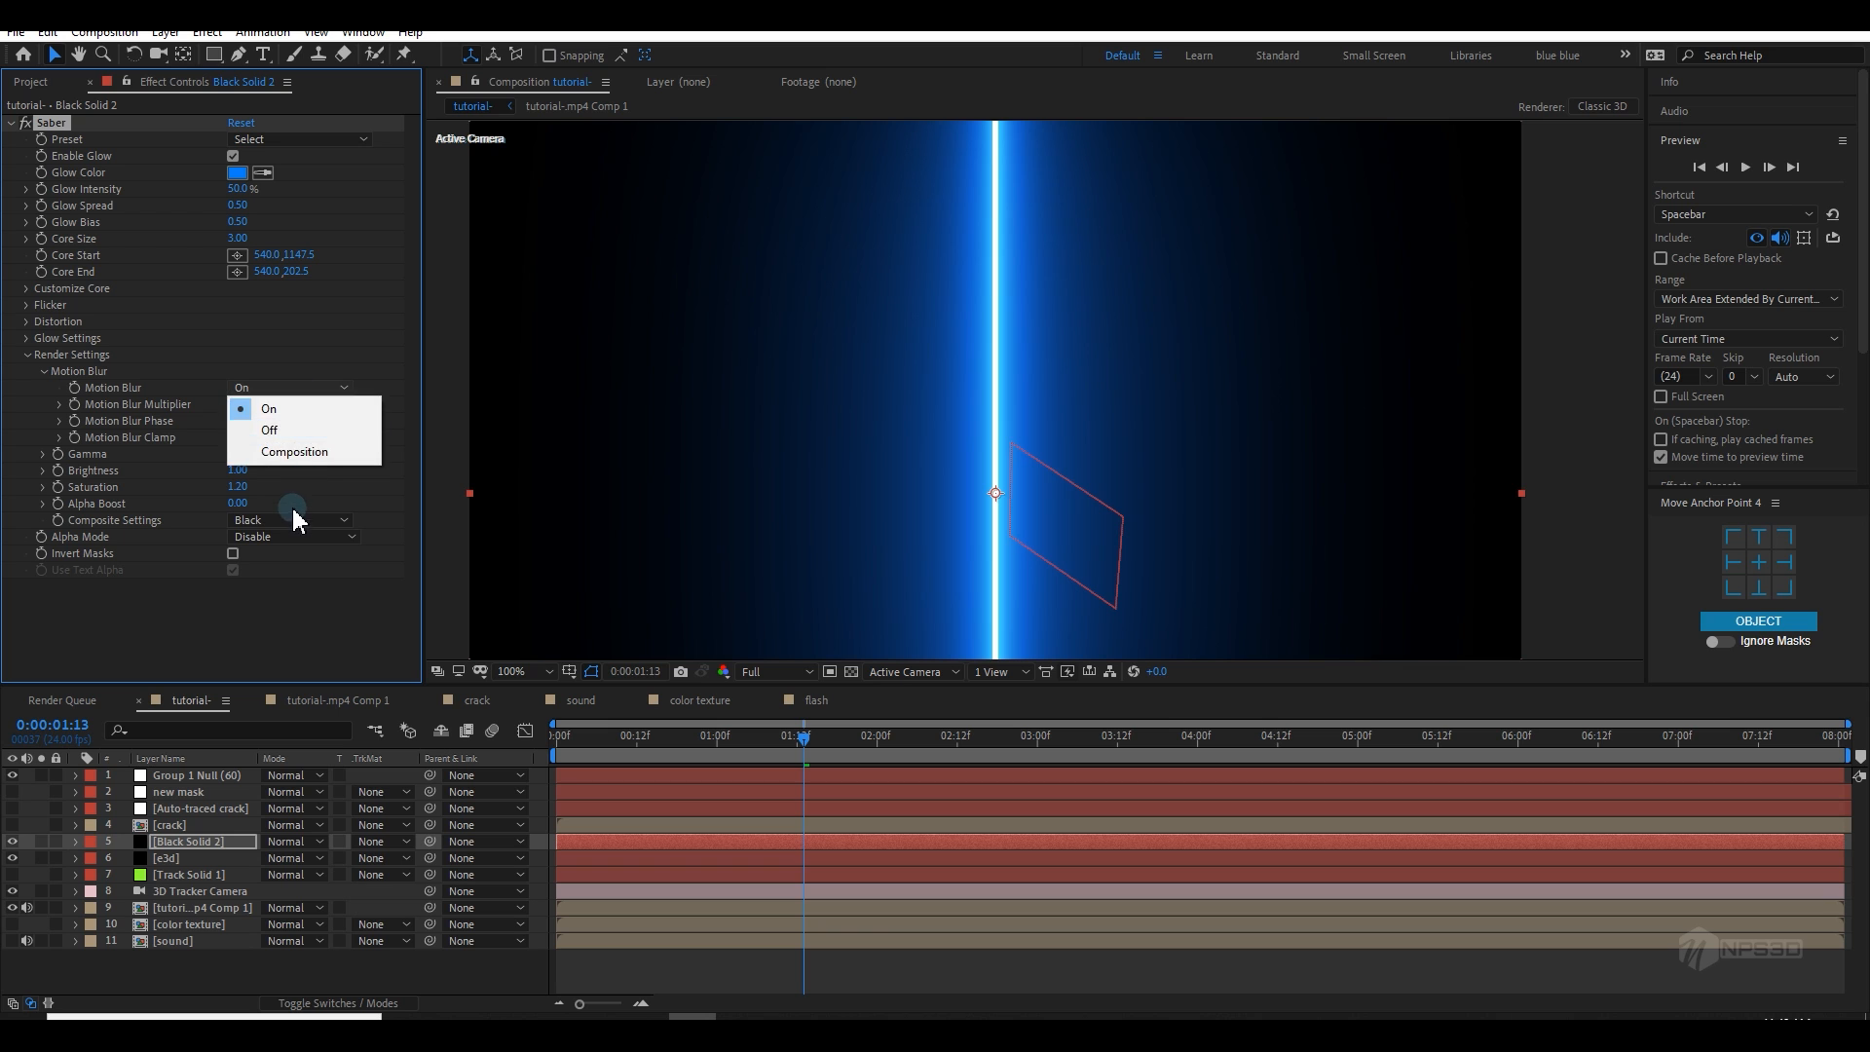
{"action": "left_click", "coordinate": [291, 520]}
{"action": "left_click", "coordinate": [292, 541]}
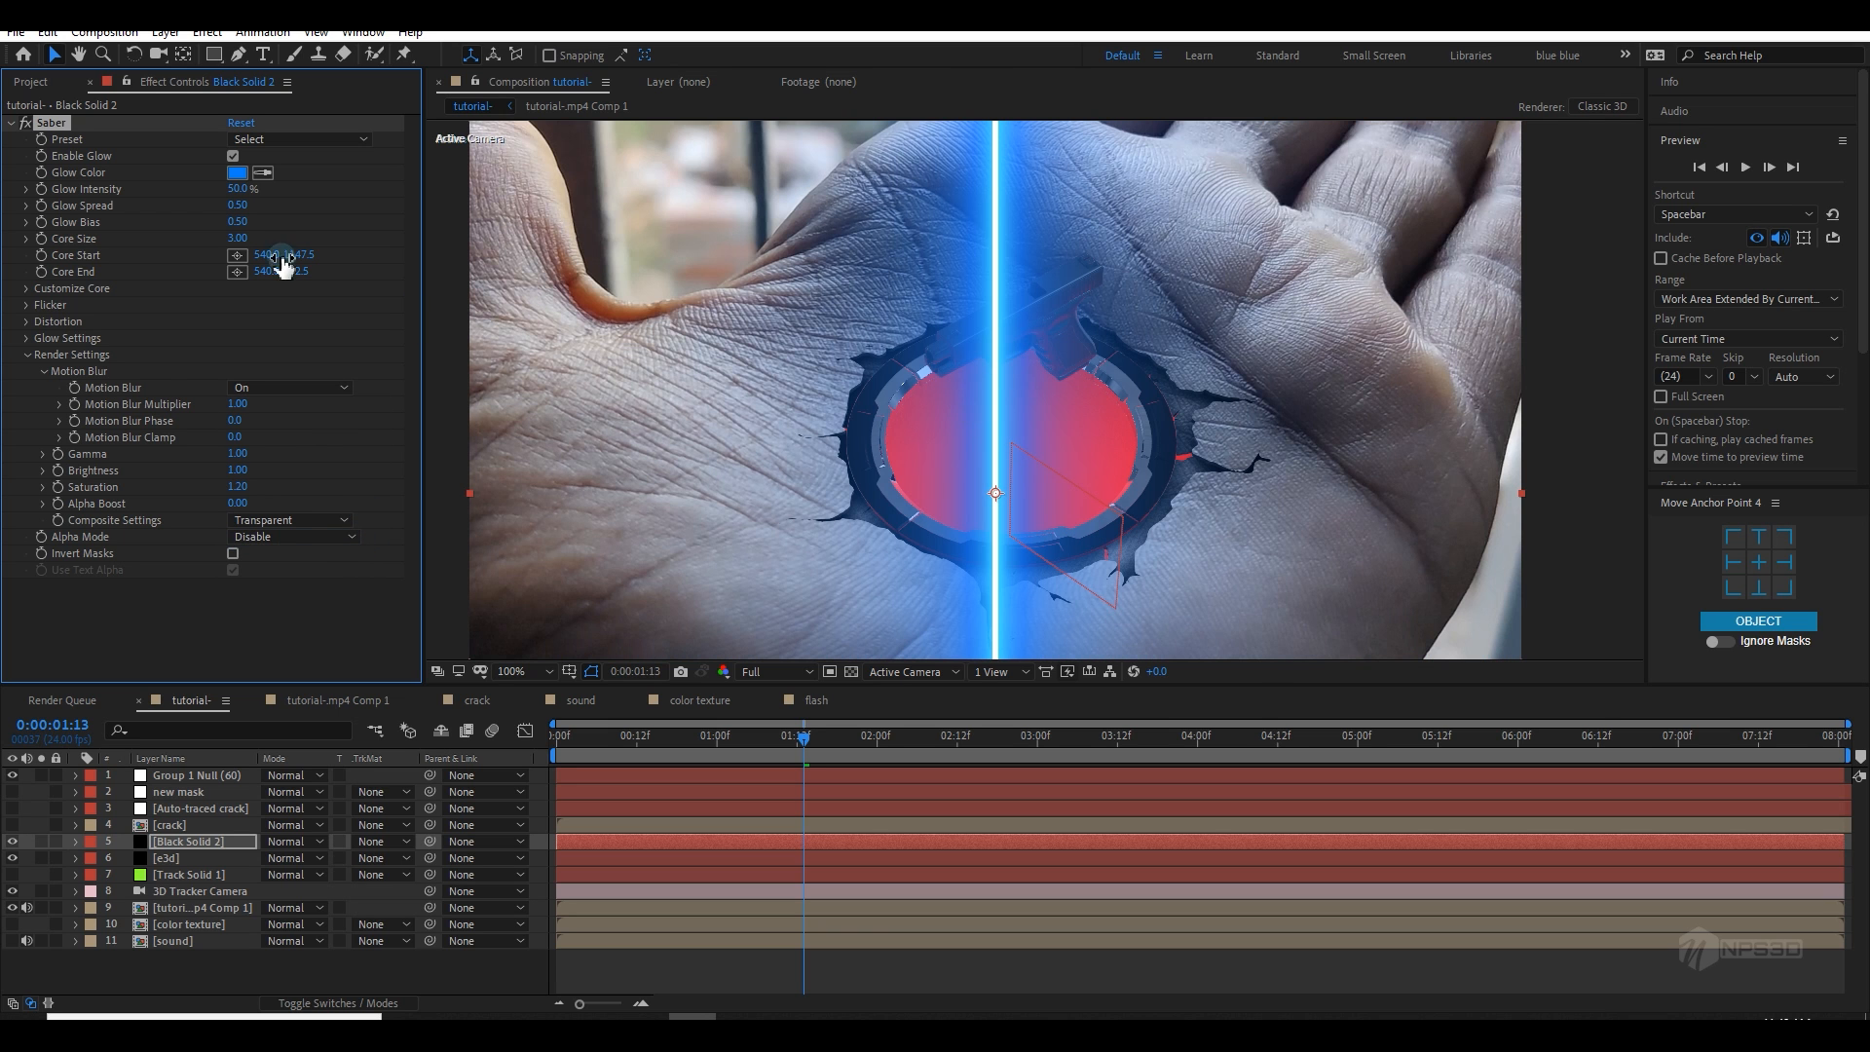
{"action": "left_click", "coordinate": [292, 140]}
{"action": "left_click", "coordinate": [325, 244]}
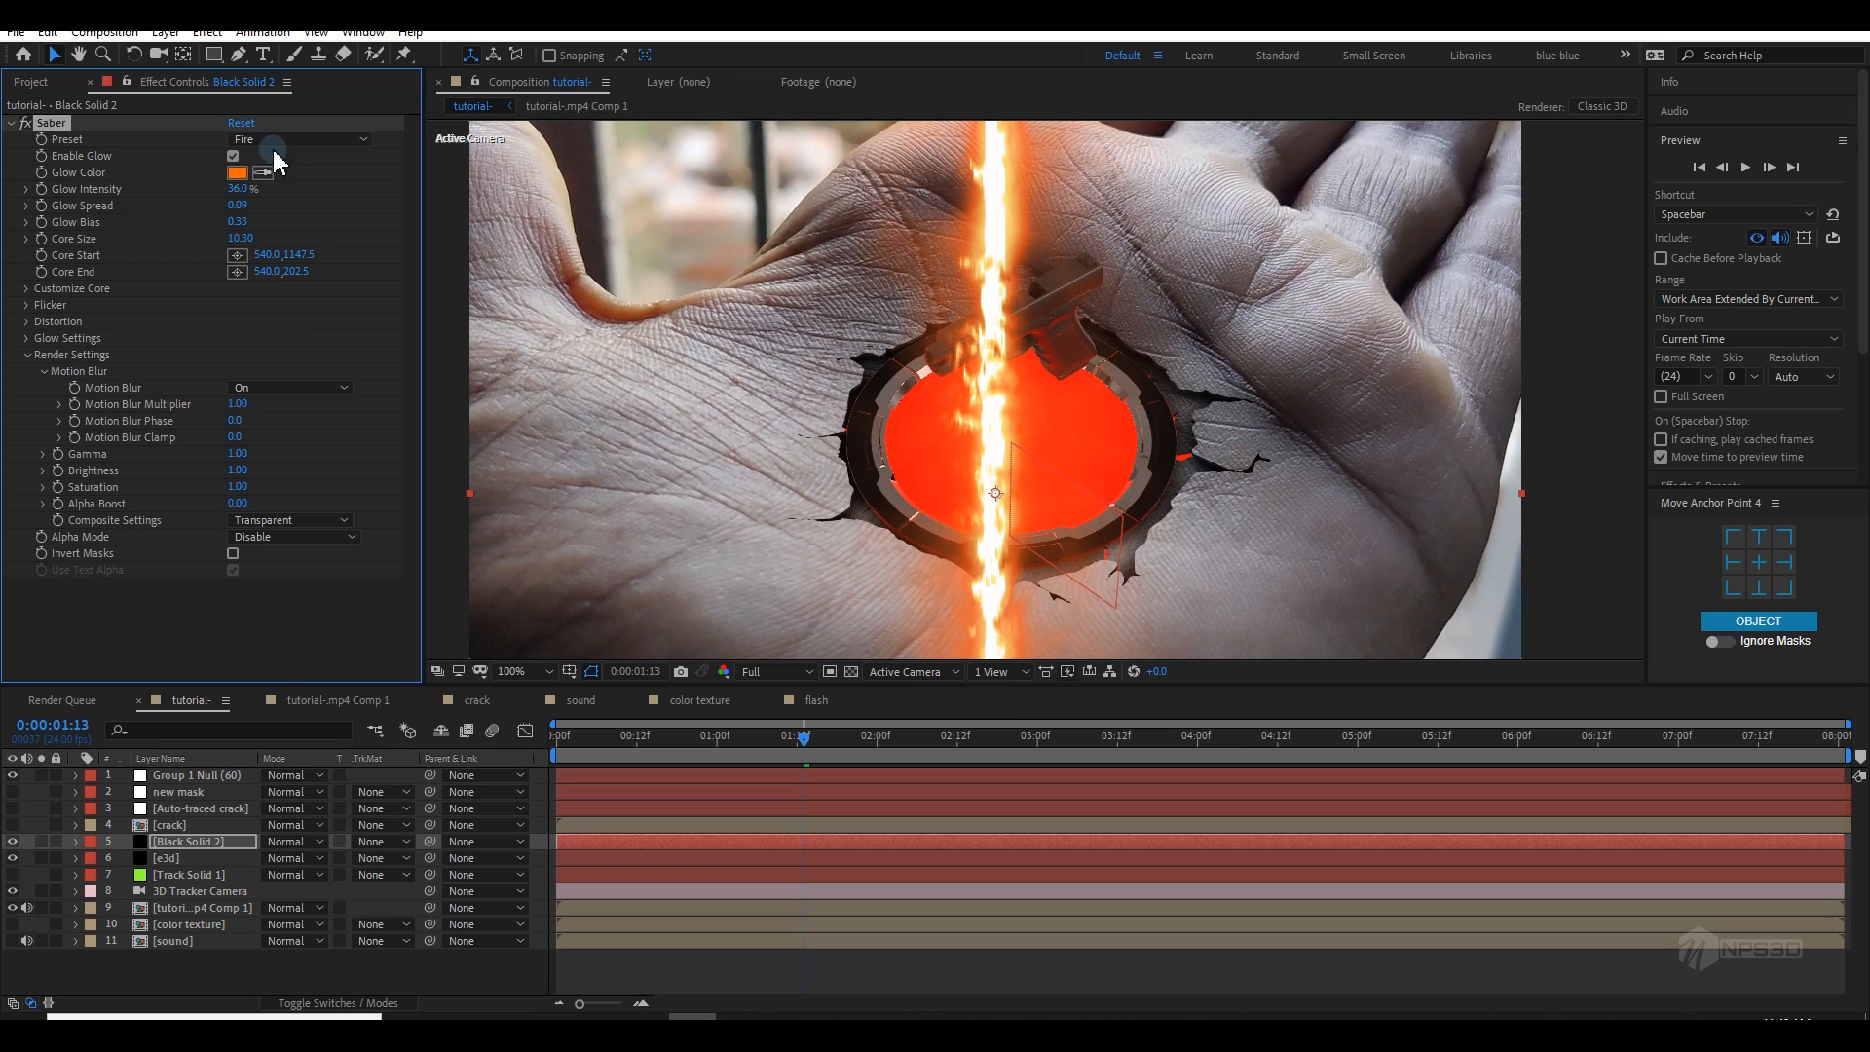
Step: Position the Saber's Core Start at the pistol's muzzle, 461,540, and its Core End out in front at 321,594
{"action": "left_click", "coordinate": [237, 256]}
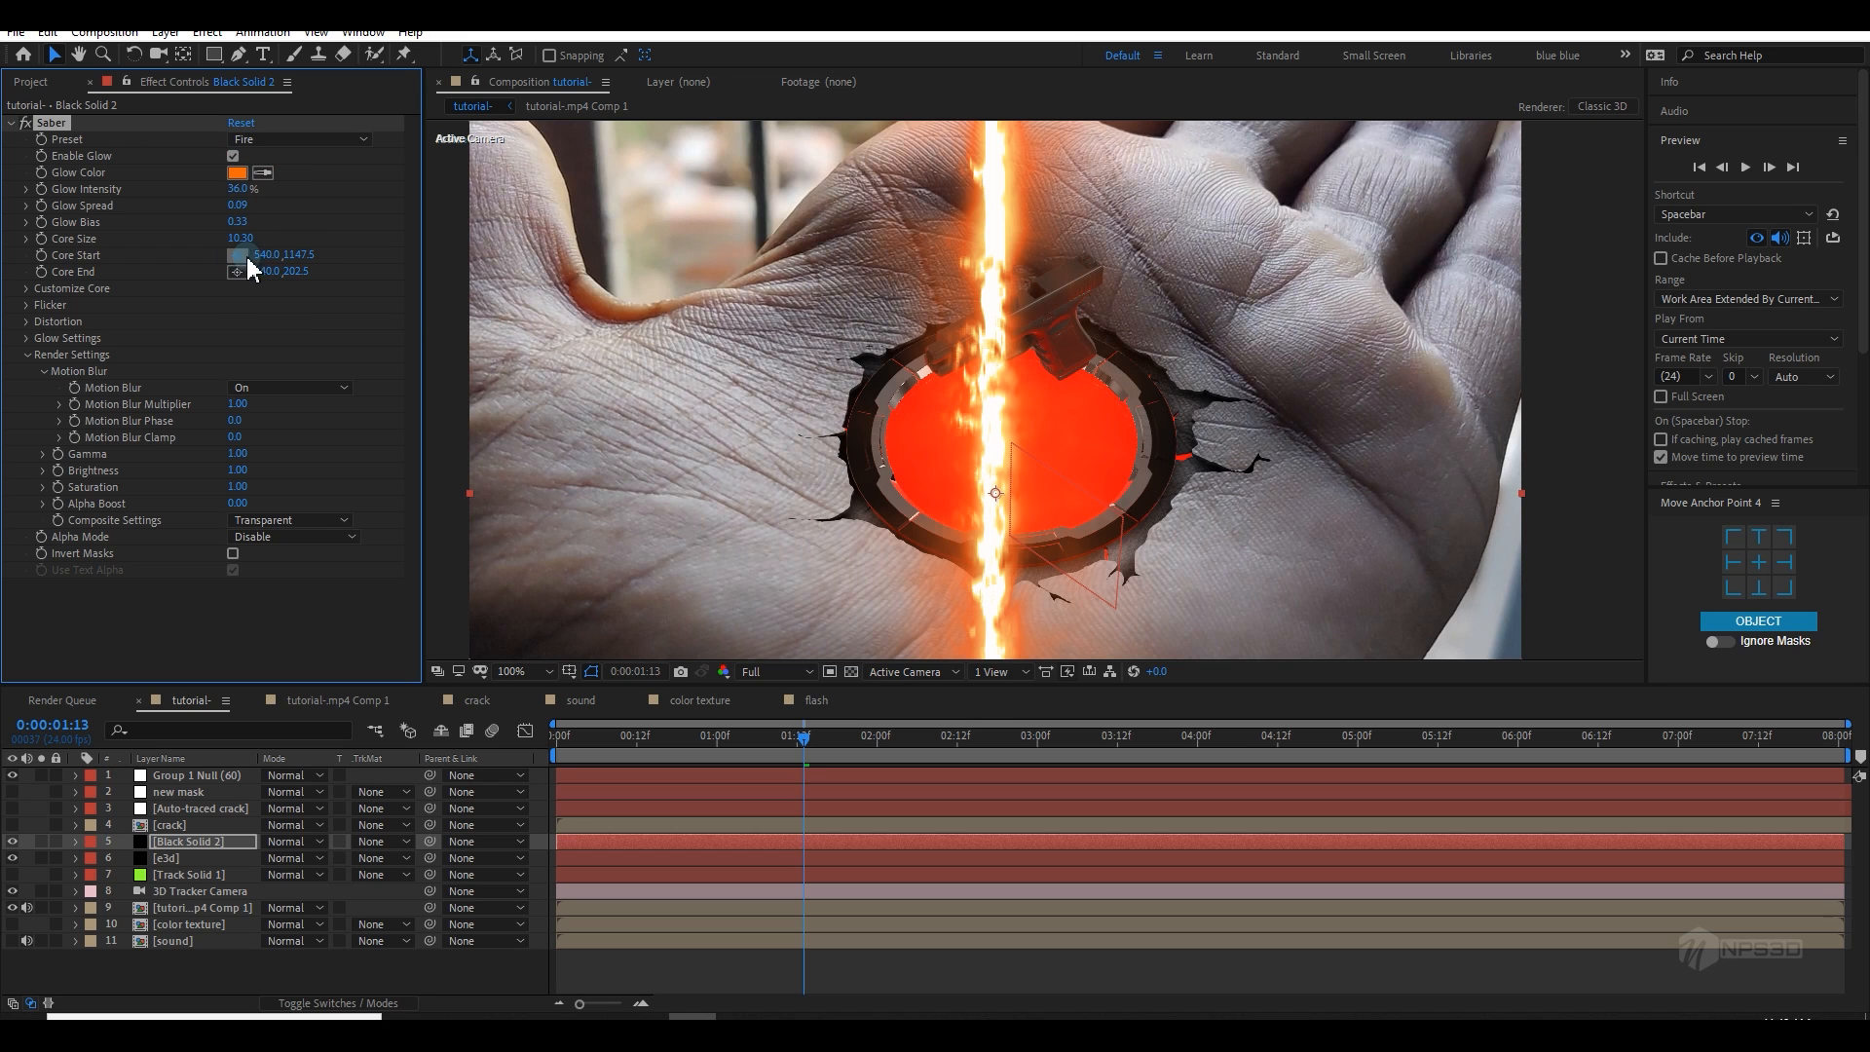
{"action": "left_click", "coordinate": [927, 356]}
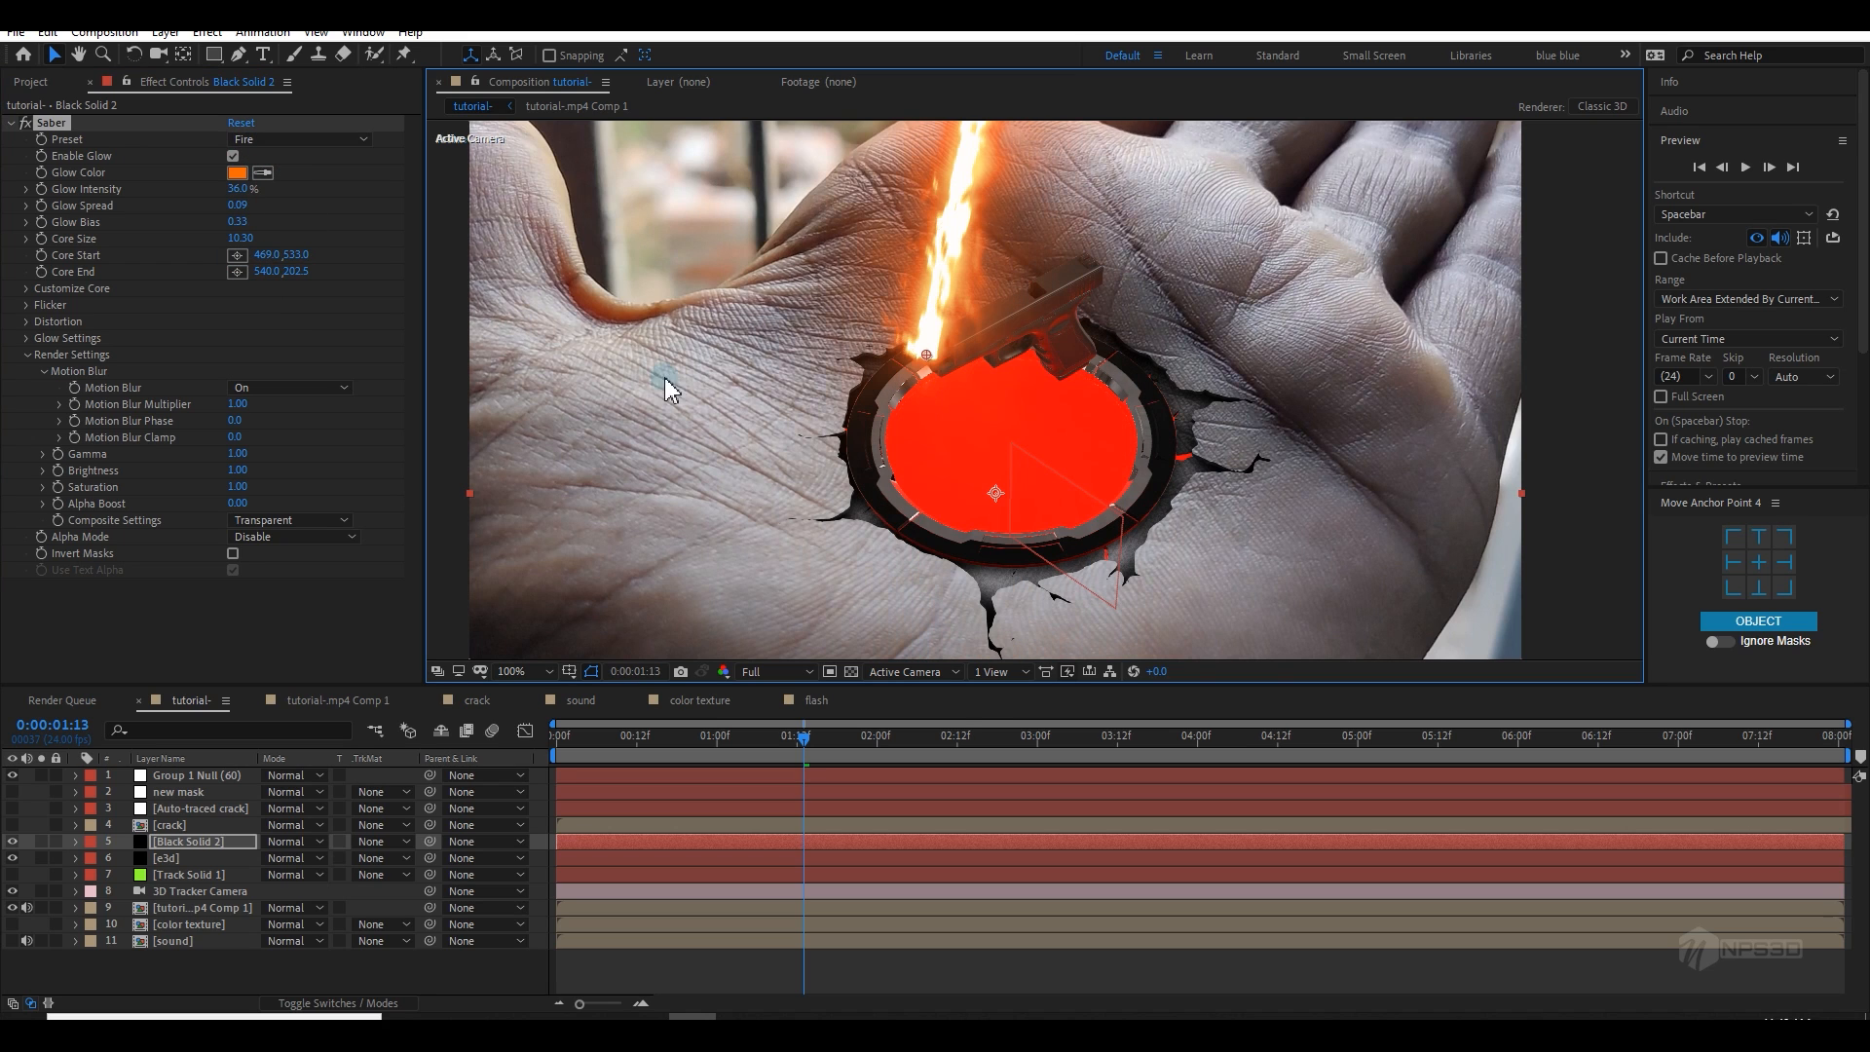
{"action": "left_click", "coordinate": [237, 272]}
{"action": "left_click", "coordinate": [779, 408]}
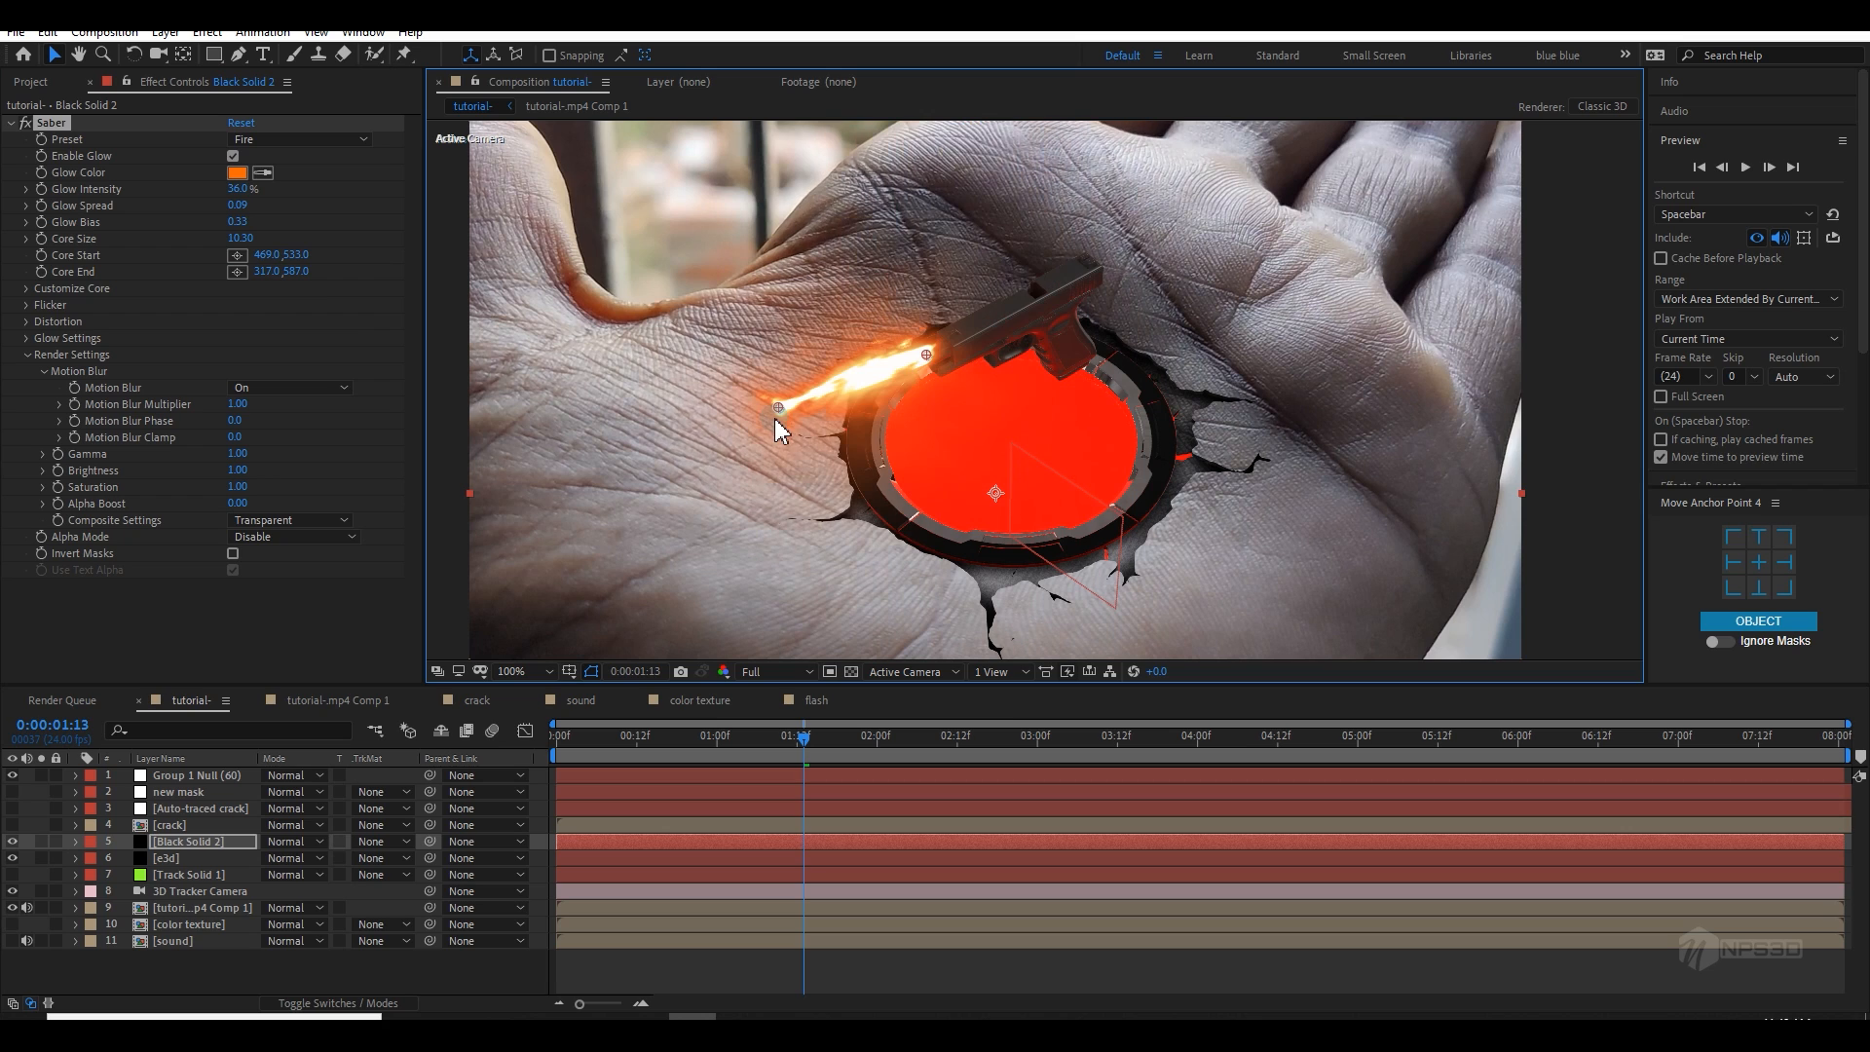
{"action": "left_click_drag", "start_coordinate": [780, 405], "coordinate": [781, 411]}
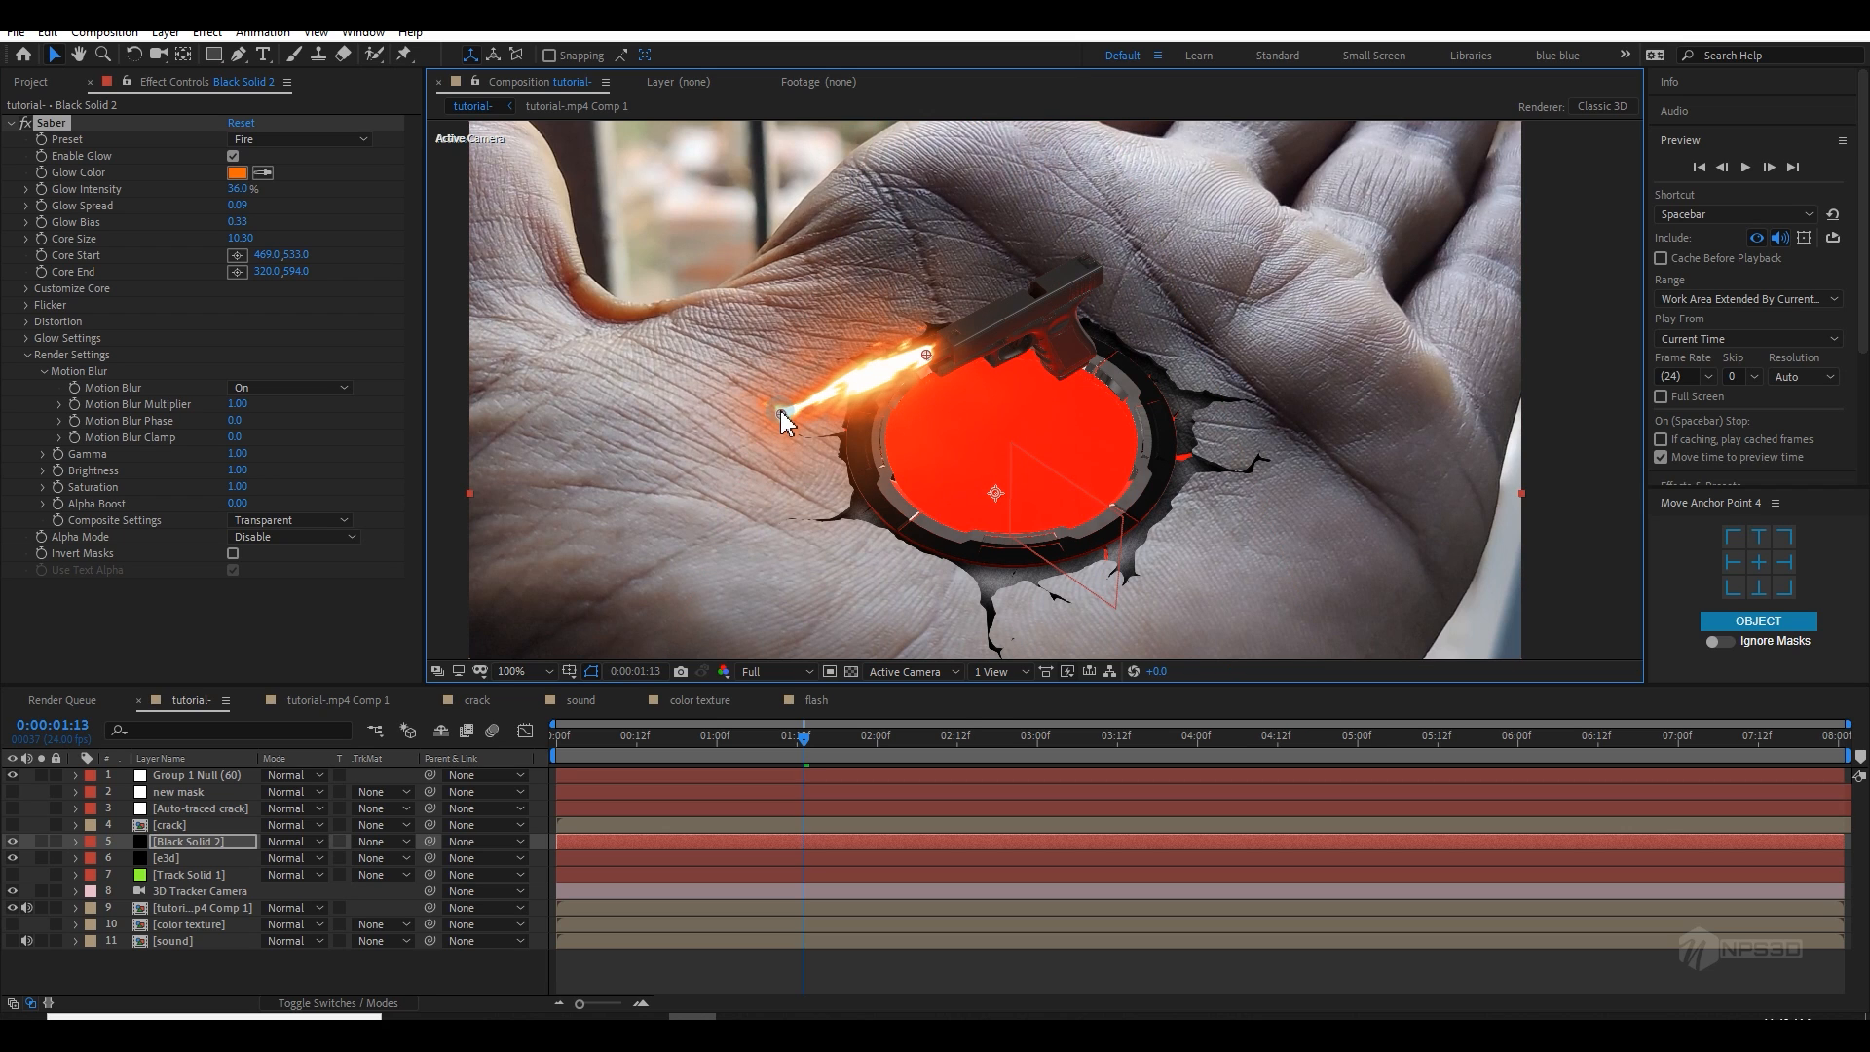
{"action": "left_click_drag", "start_coordinate": [937, 350], "coordinate": [921, 360]}
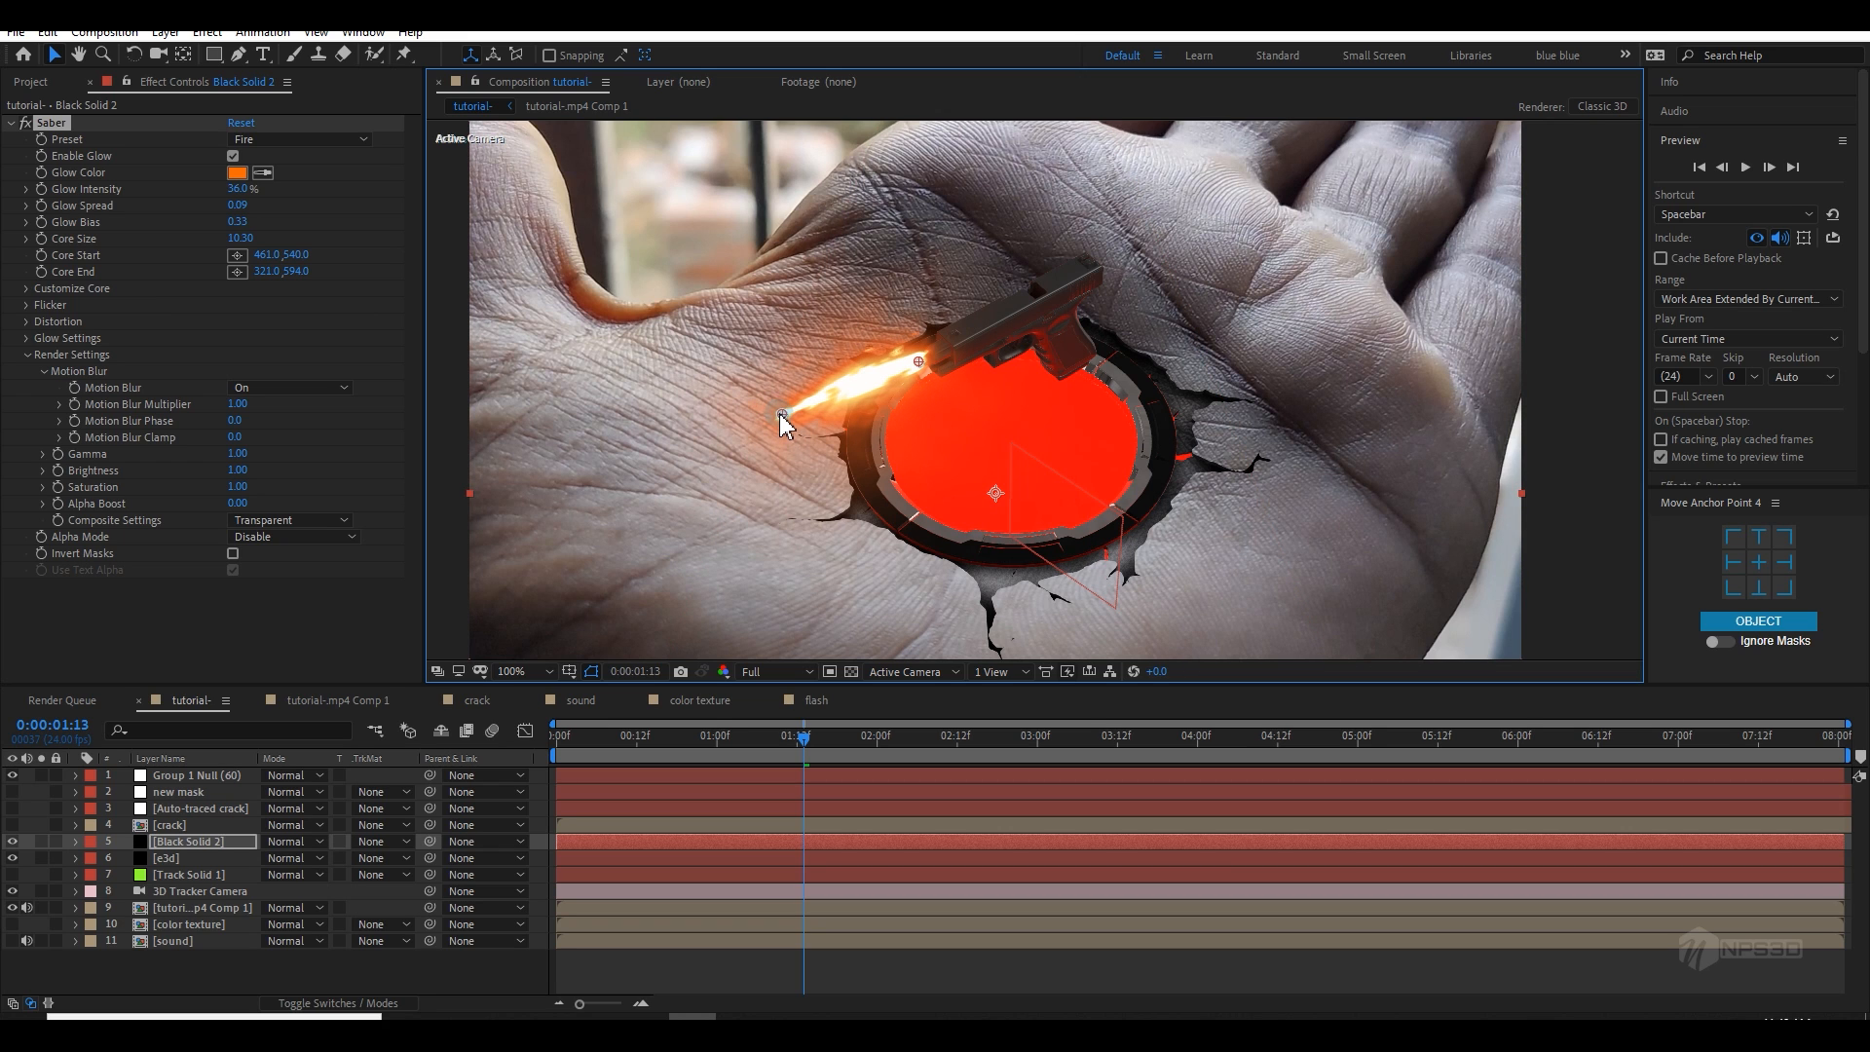
Step: Hide the layer controls and compare the muzzle flame with the one in the flash composition
{"action": "key", "text": "ctrl+shift+h"}
{"action": "key", "text": "comma"}
{"action": "key", "text": "comma"}
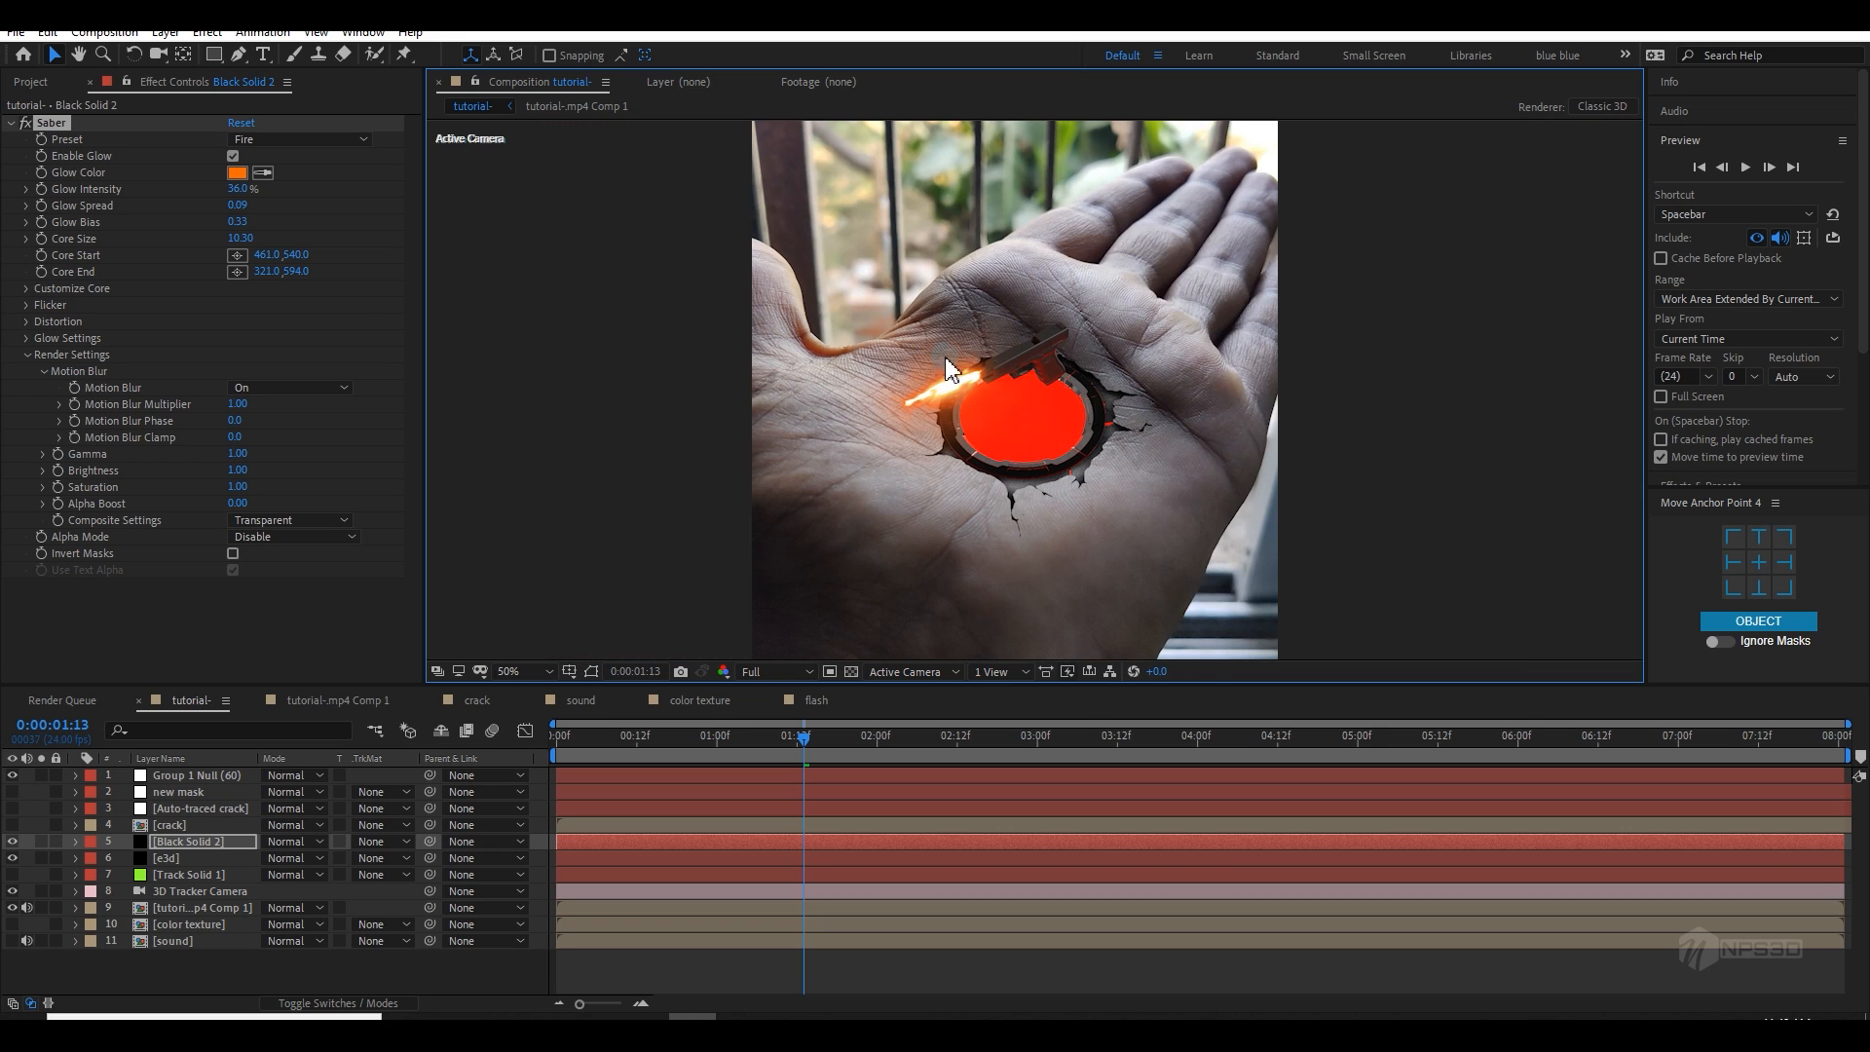
{"action": "left_click", "coordinate": [814, 700]}
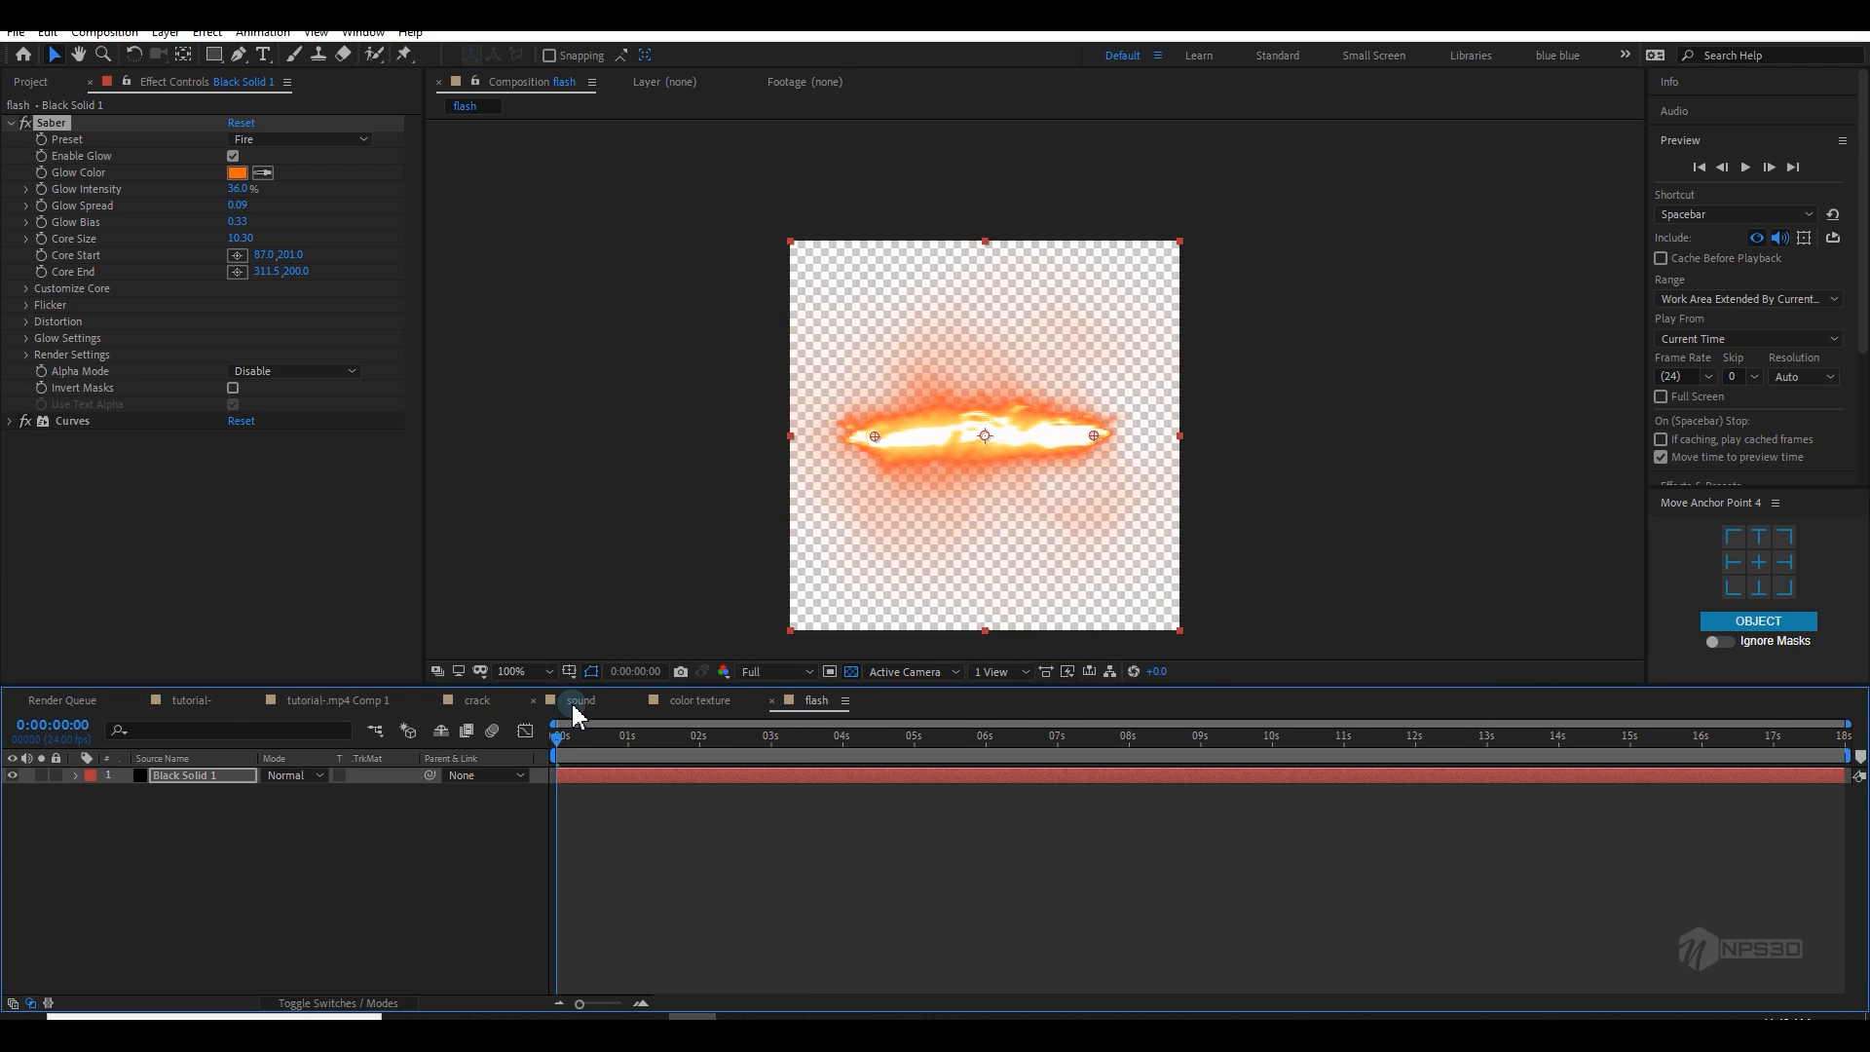
{"action": "left_click", "coordinate": [218, 702]}
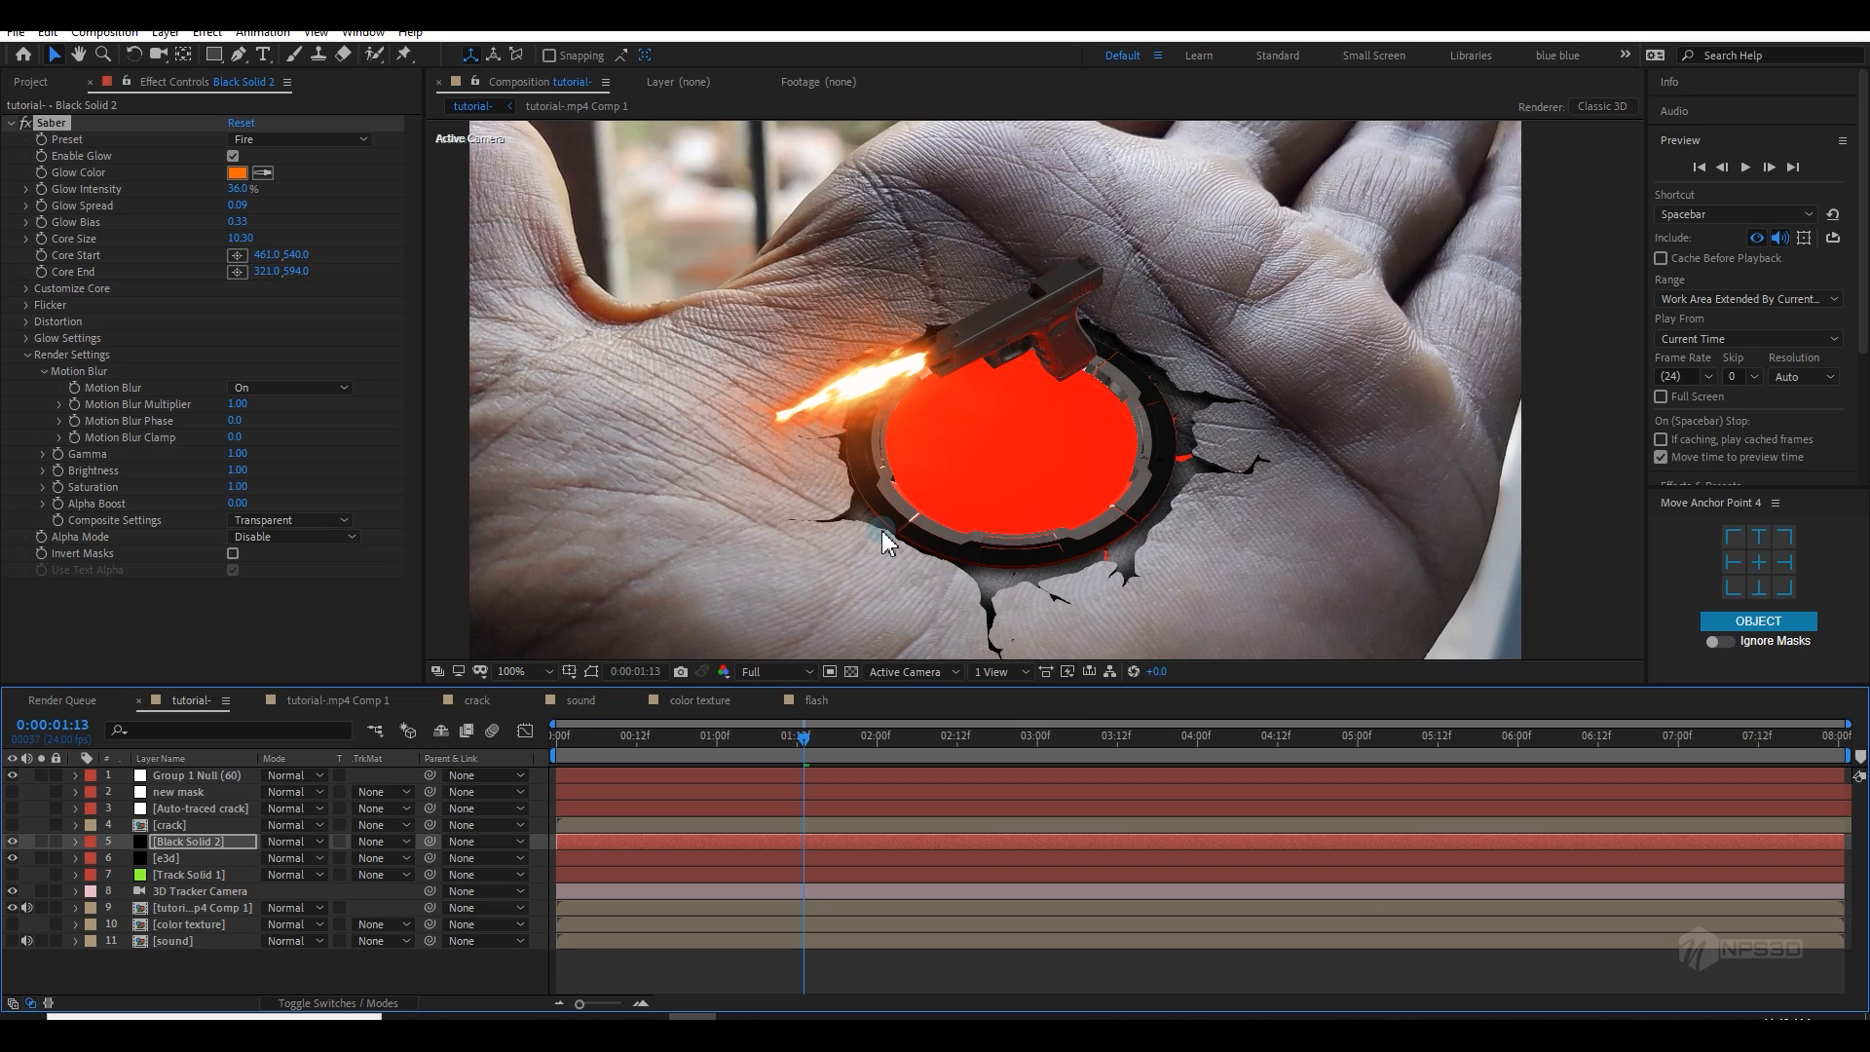
Step: Set the End Size of Black Solid 2's Saber core to 0% and shorten the flame by placing Core End at 401,567
{"action": "left_click", "coordinate": [180, 844]}
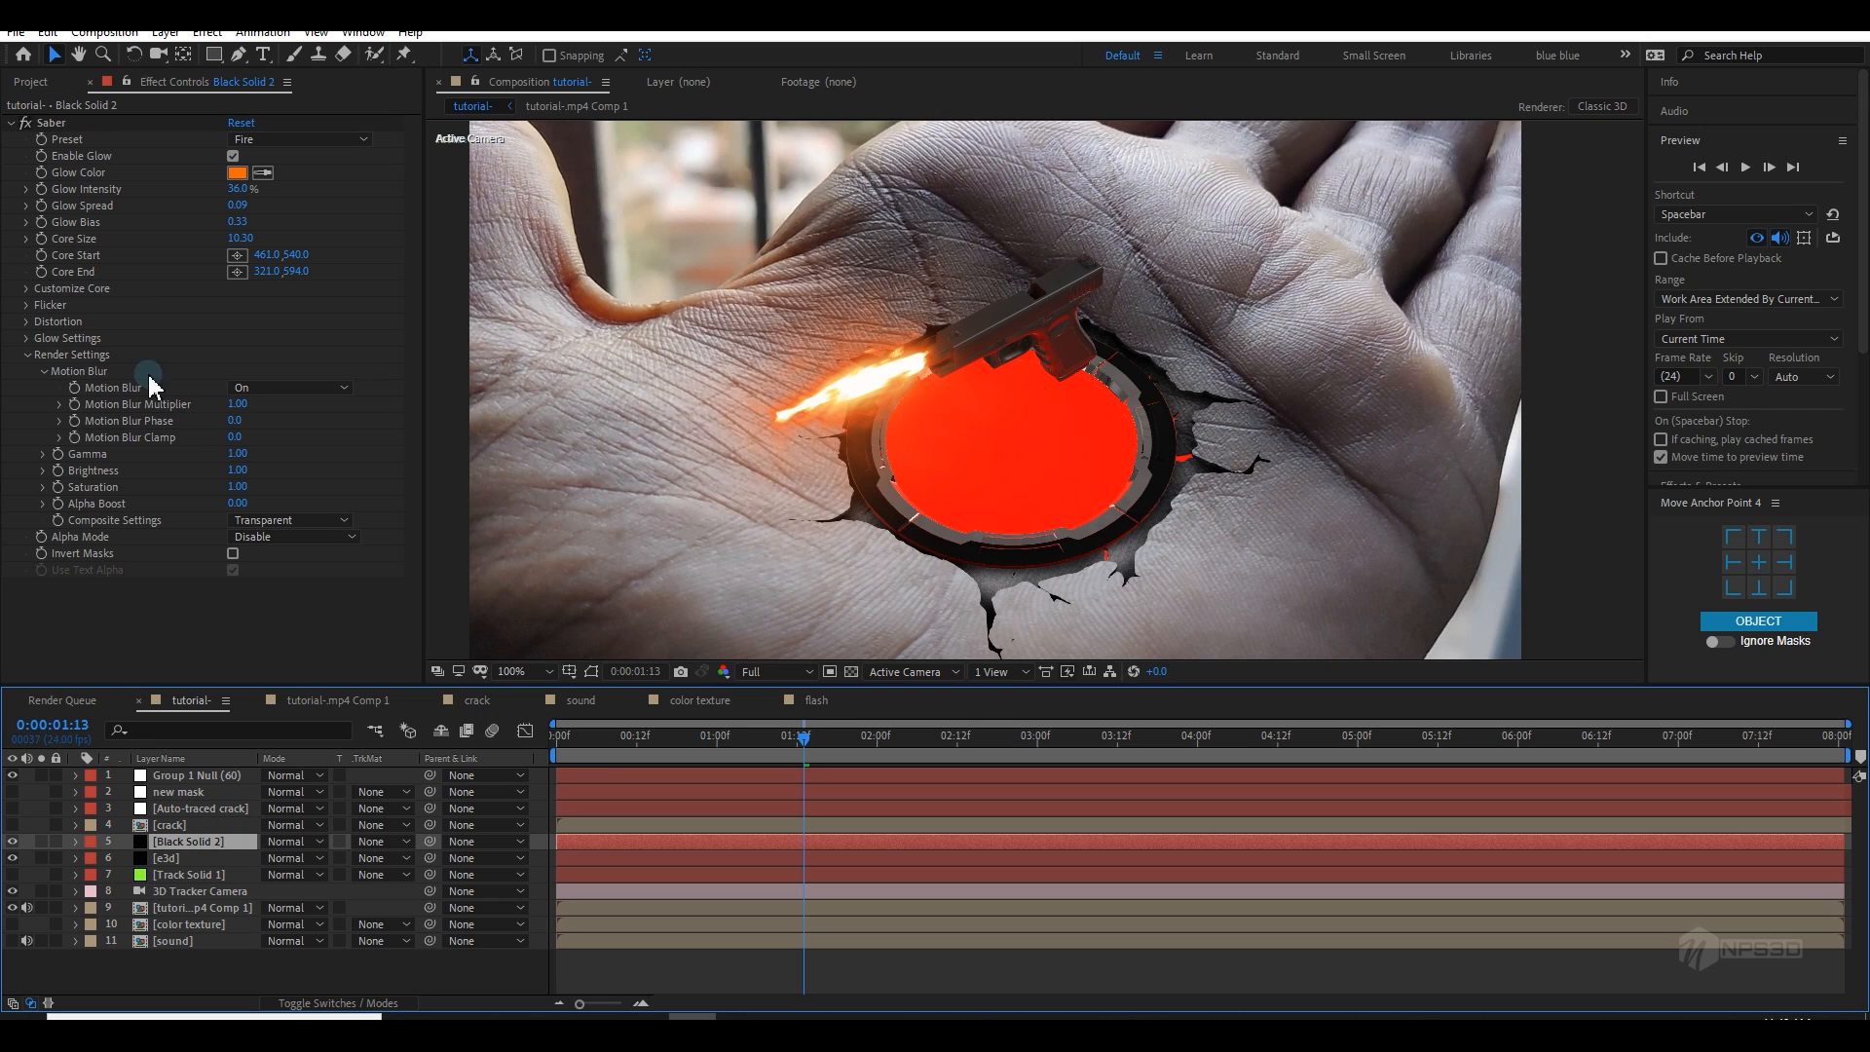
{"action": "left_click", "coordinate": [27, 290]}
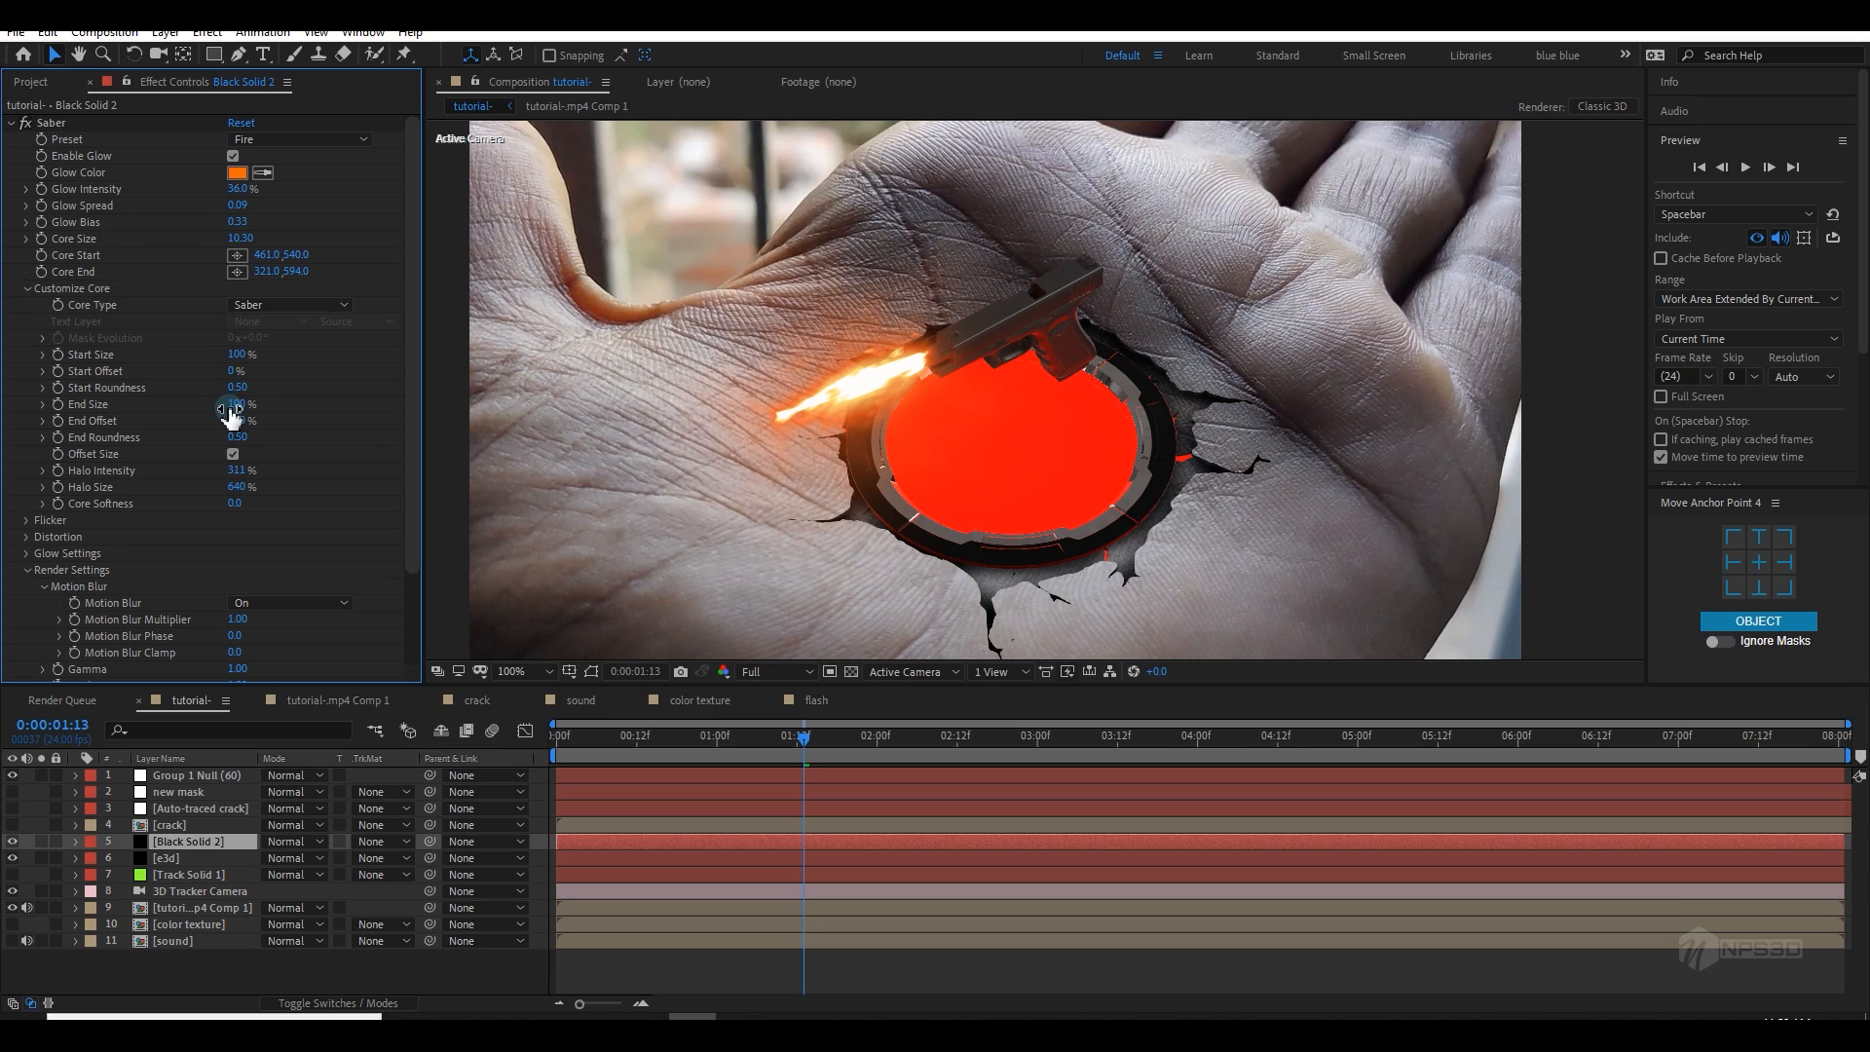
{"action": "left_click_drag", "start_coordinate": [239, 414], "coordinate": [20, 453]}
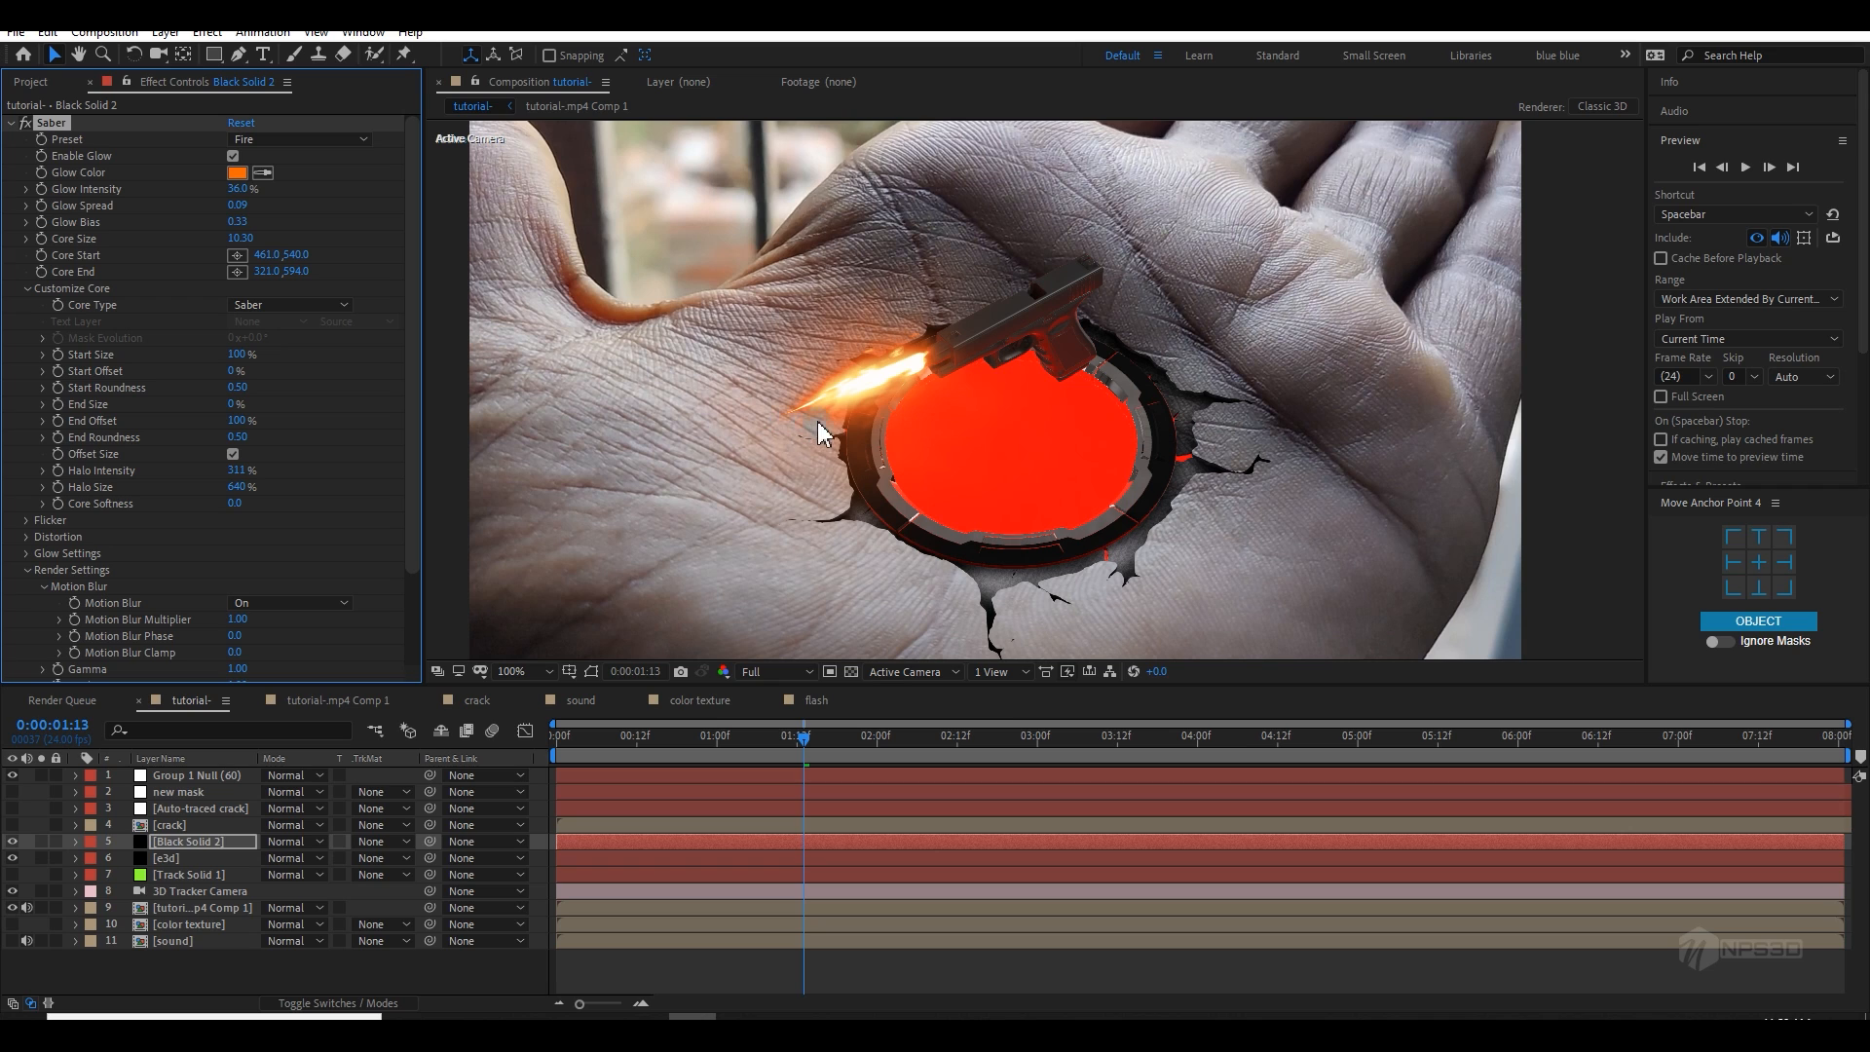
{"action": "left_click", "coordinate": [237, 272]}
{"action": "left_click", "coordinate": [863, 399]}
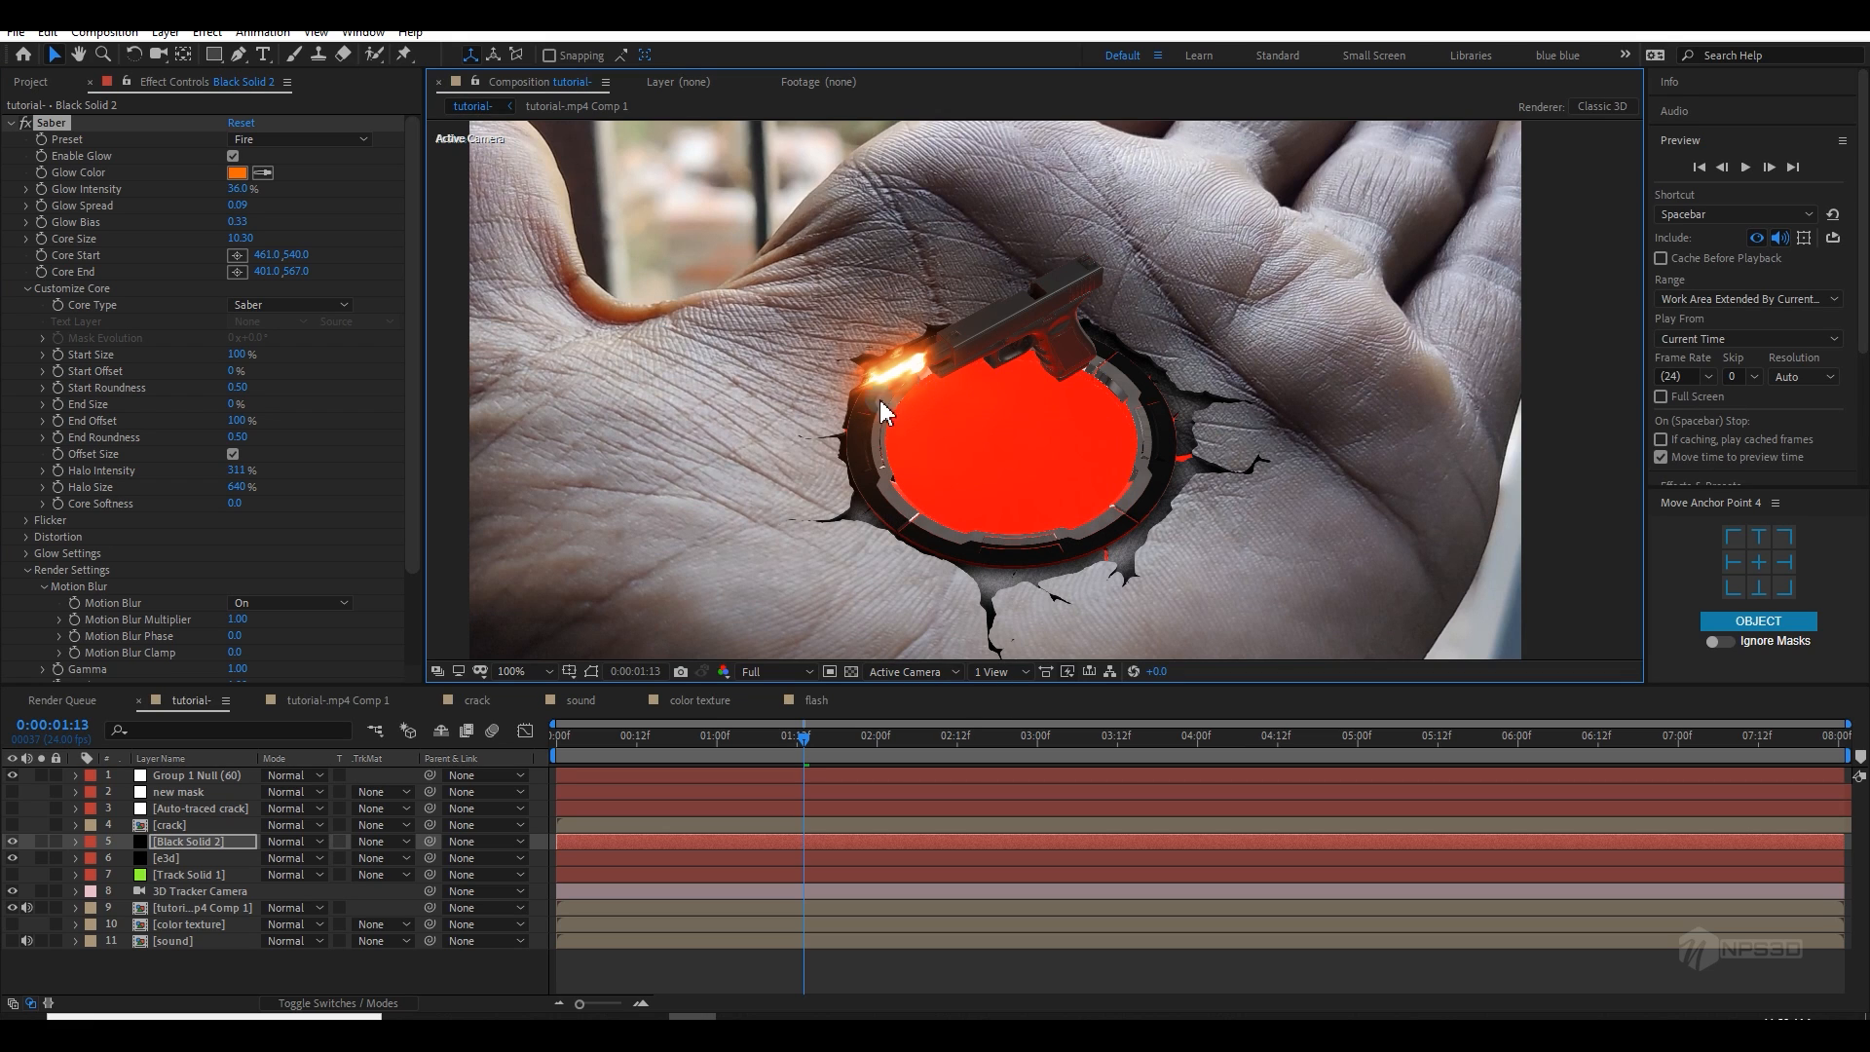
Step: Open the color texture composition and add an adjustment layer above the shot layers
{"action": "left_click", "coordinate": [581, 700]}
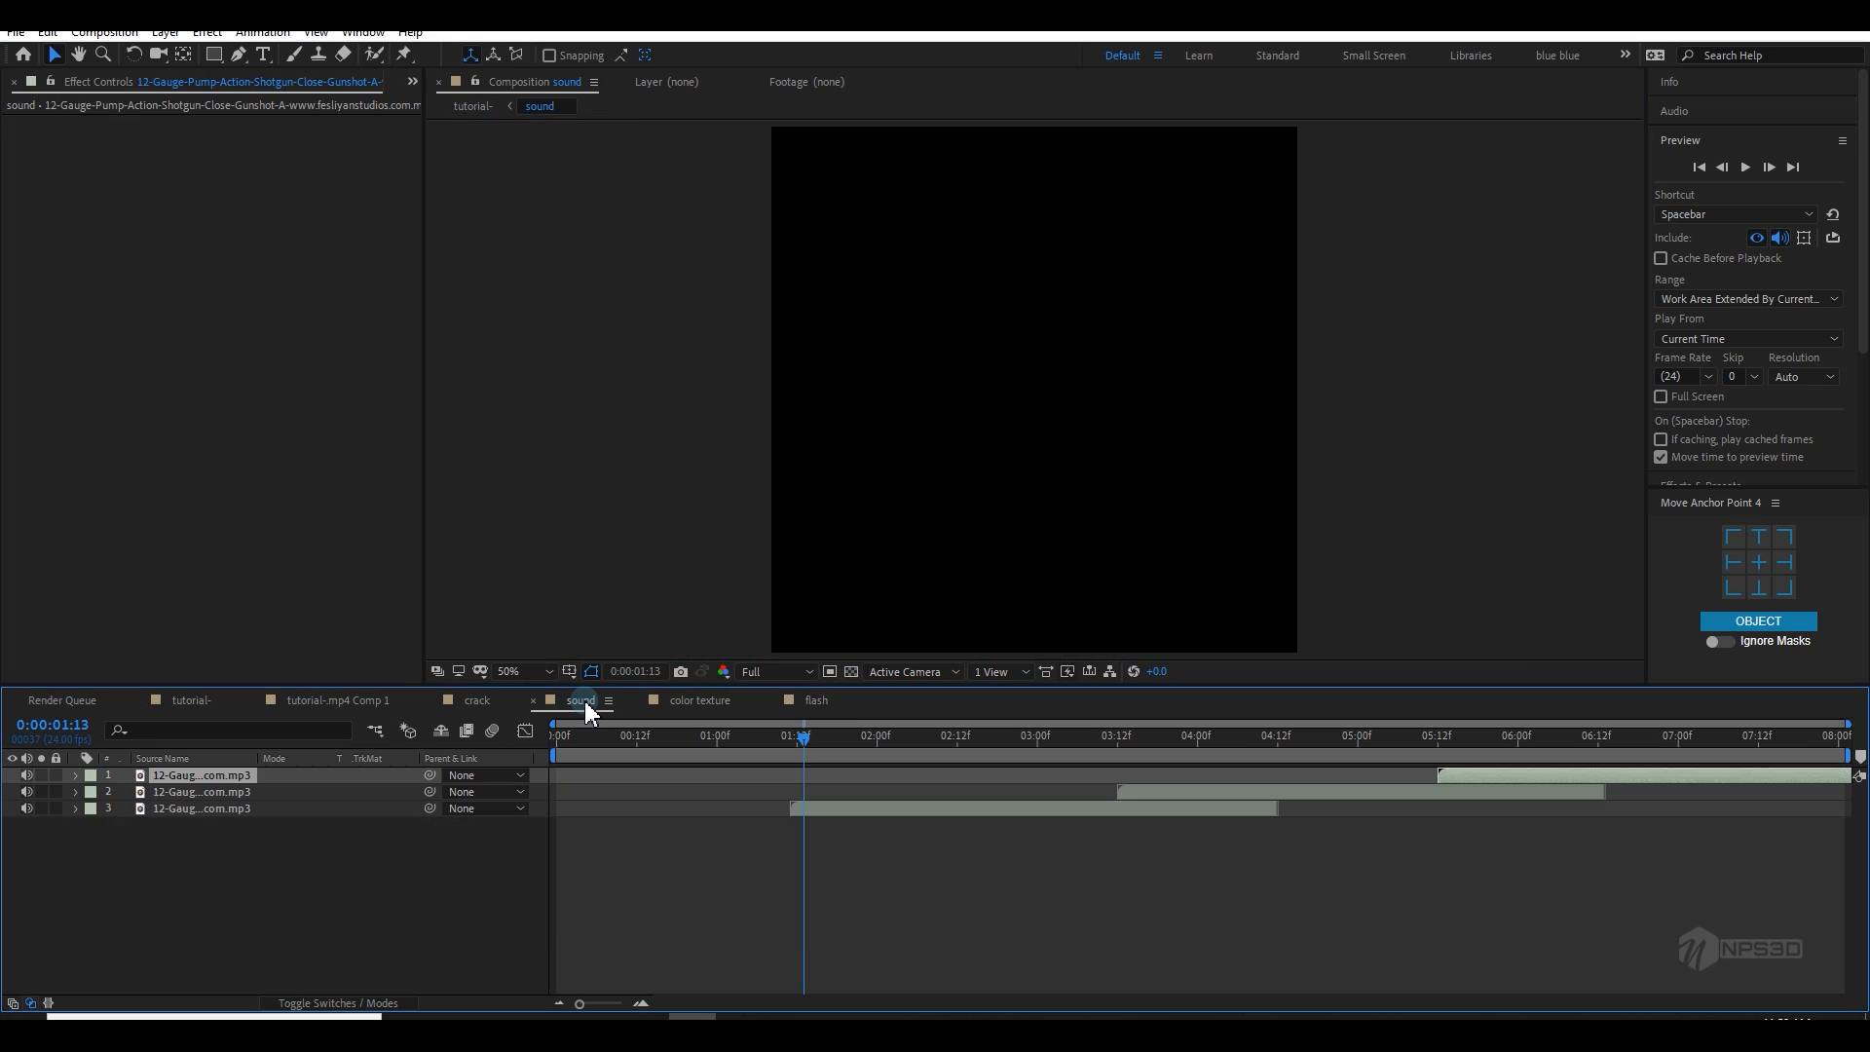
{"action": "left_click", "coordinate": [770, 700]}
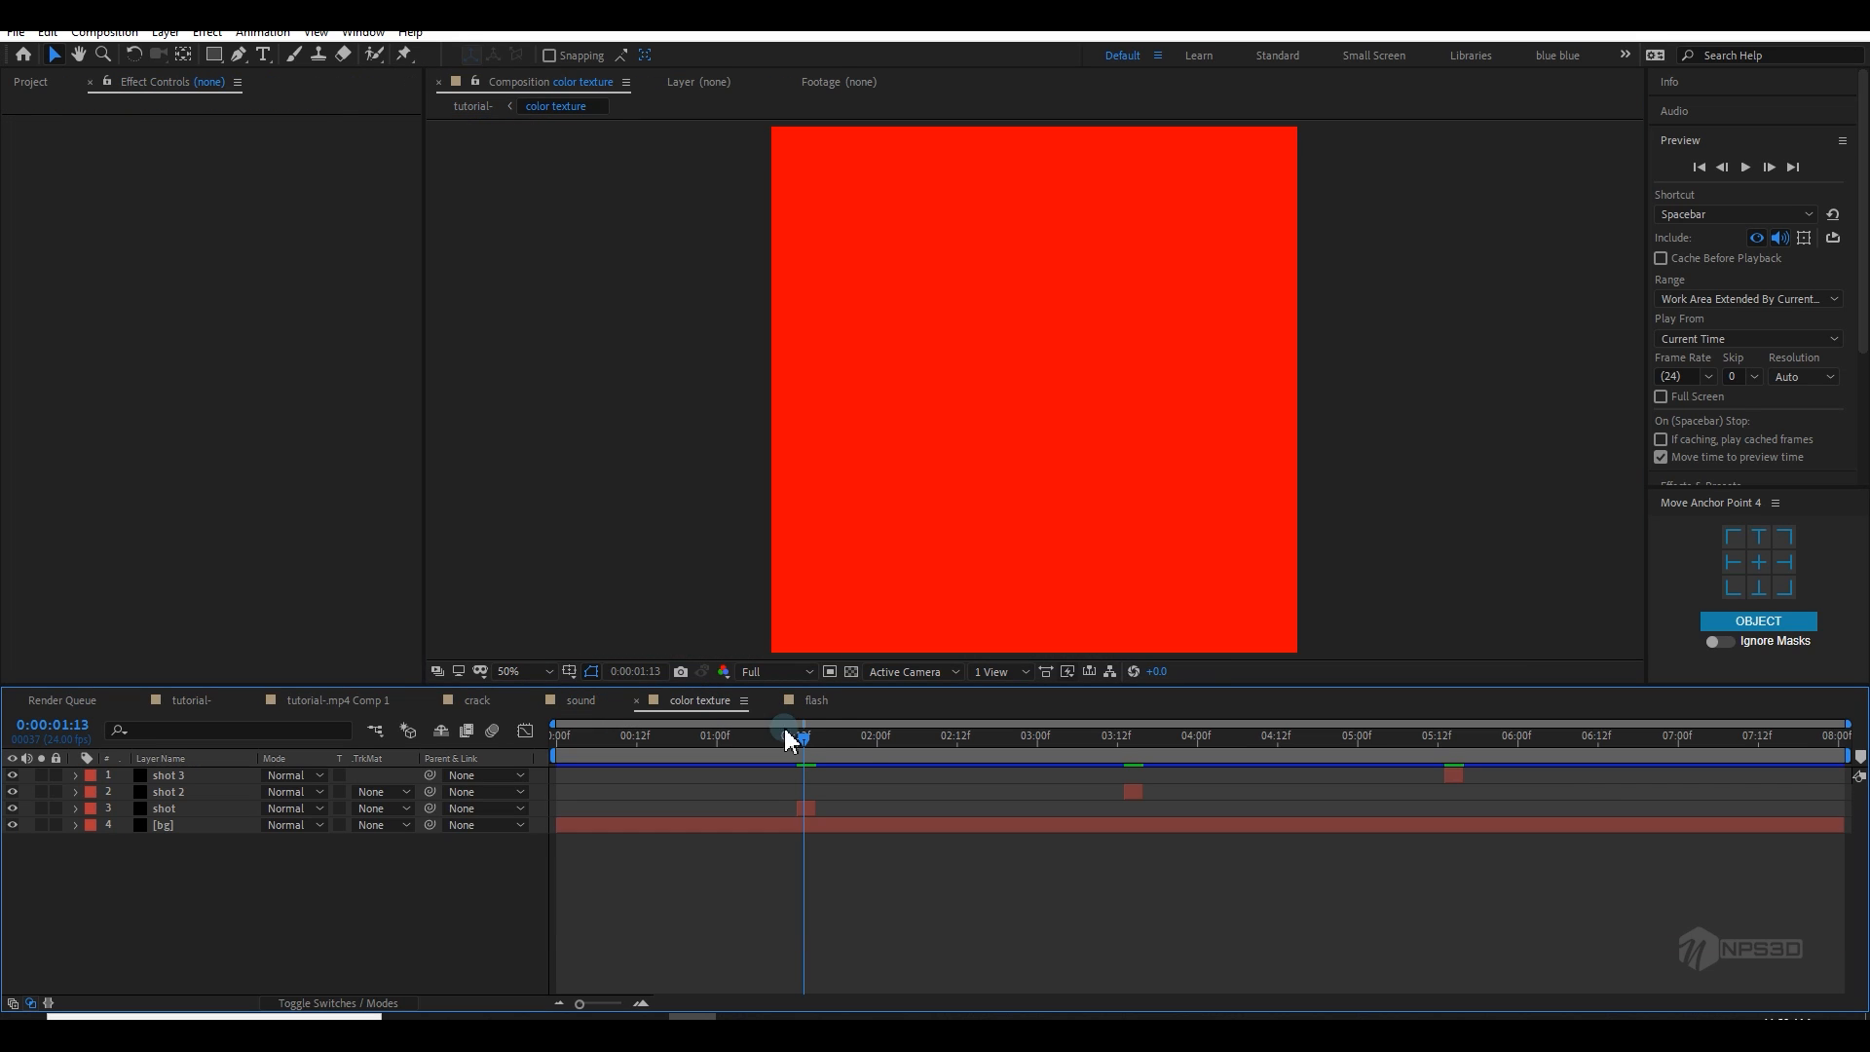
{"action": "right_click", "coordinate": [296, 886]}
{"action": "mouse_move", "coordinate": [409, 670]}
{"action": "left_click", "coordinate": [626, 830]}
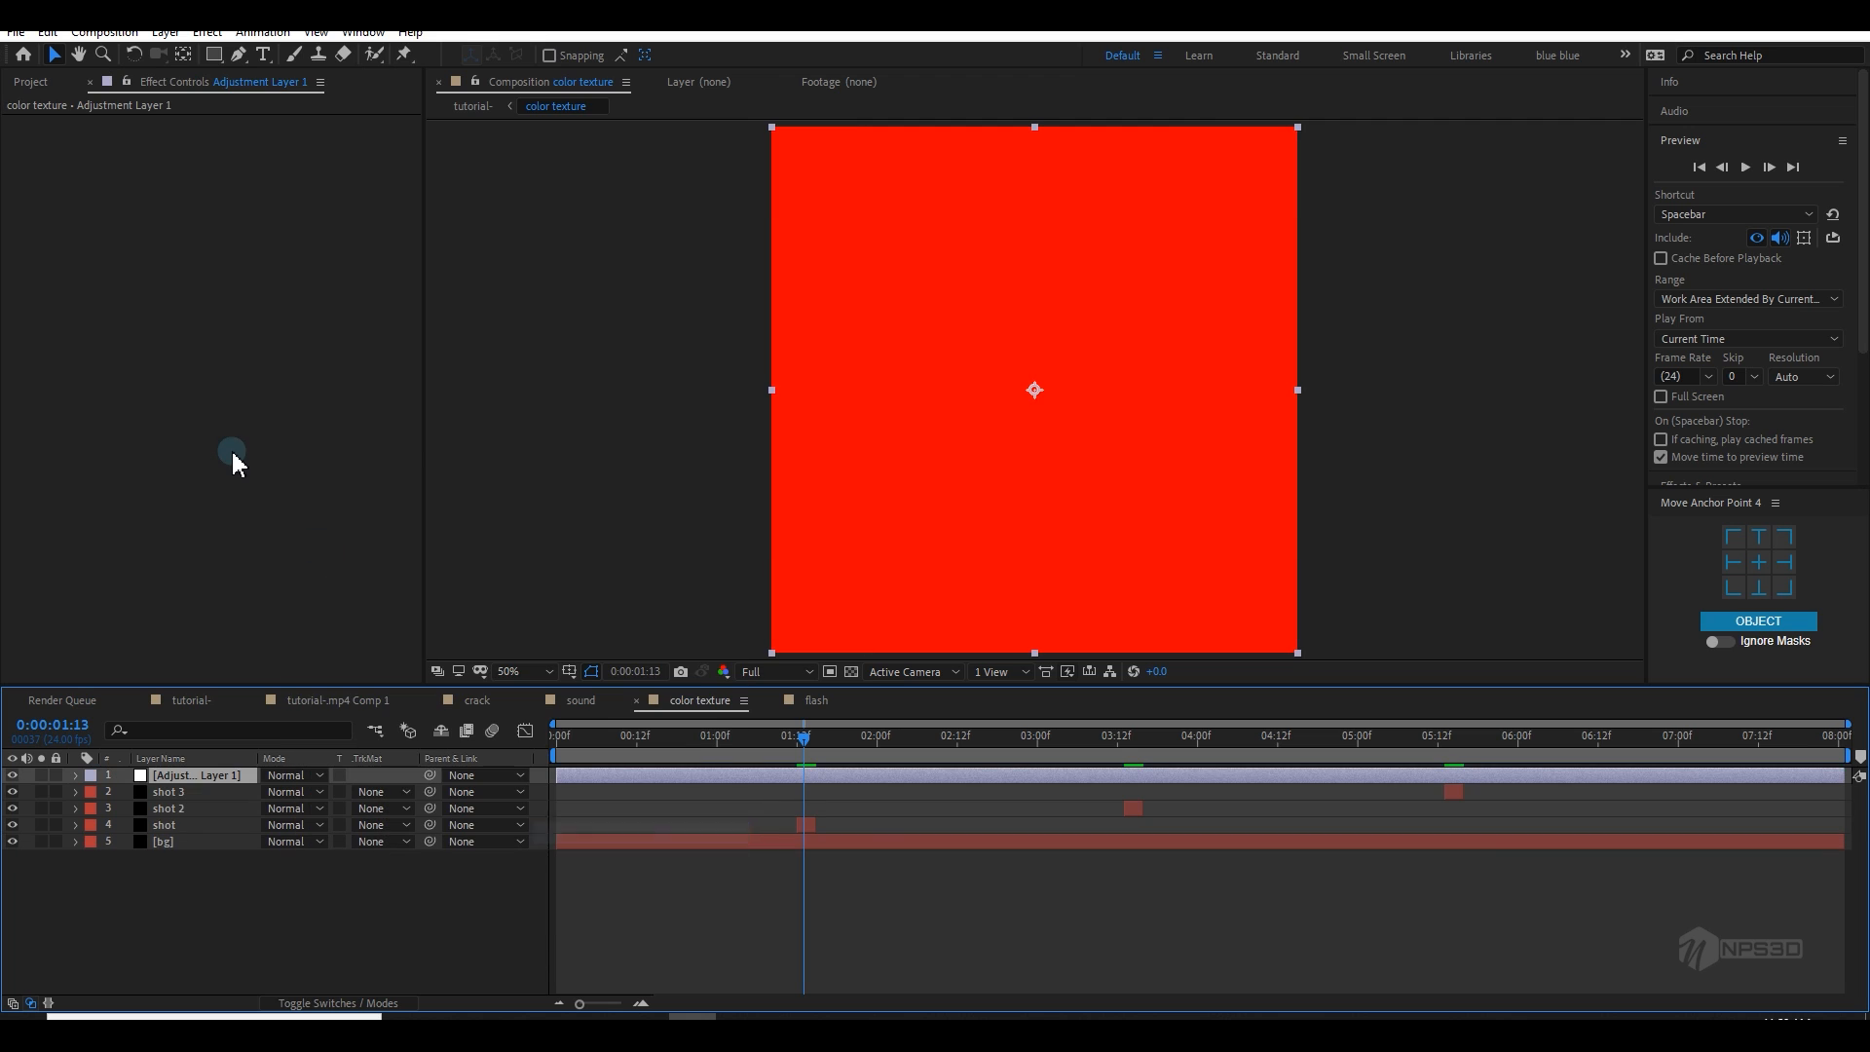
Step: Apply Hue/Saturation to the adjustment layer and set its Master Hue to about 20° for an orange tint
{"action": "key", "text": "ctrl+space"}
{"action": "type", "text": "hu"}
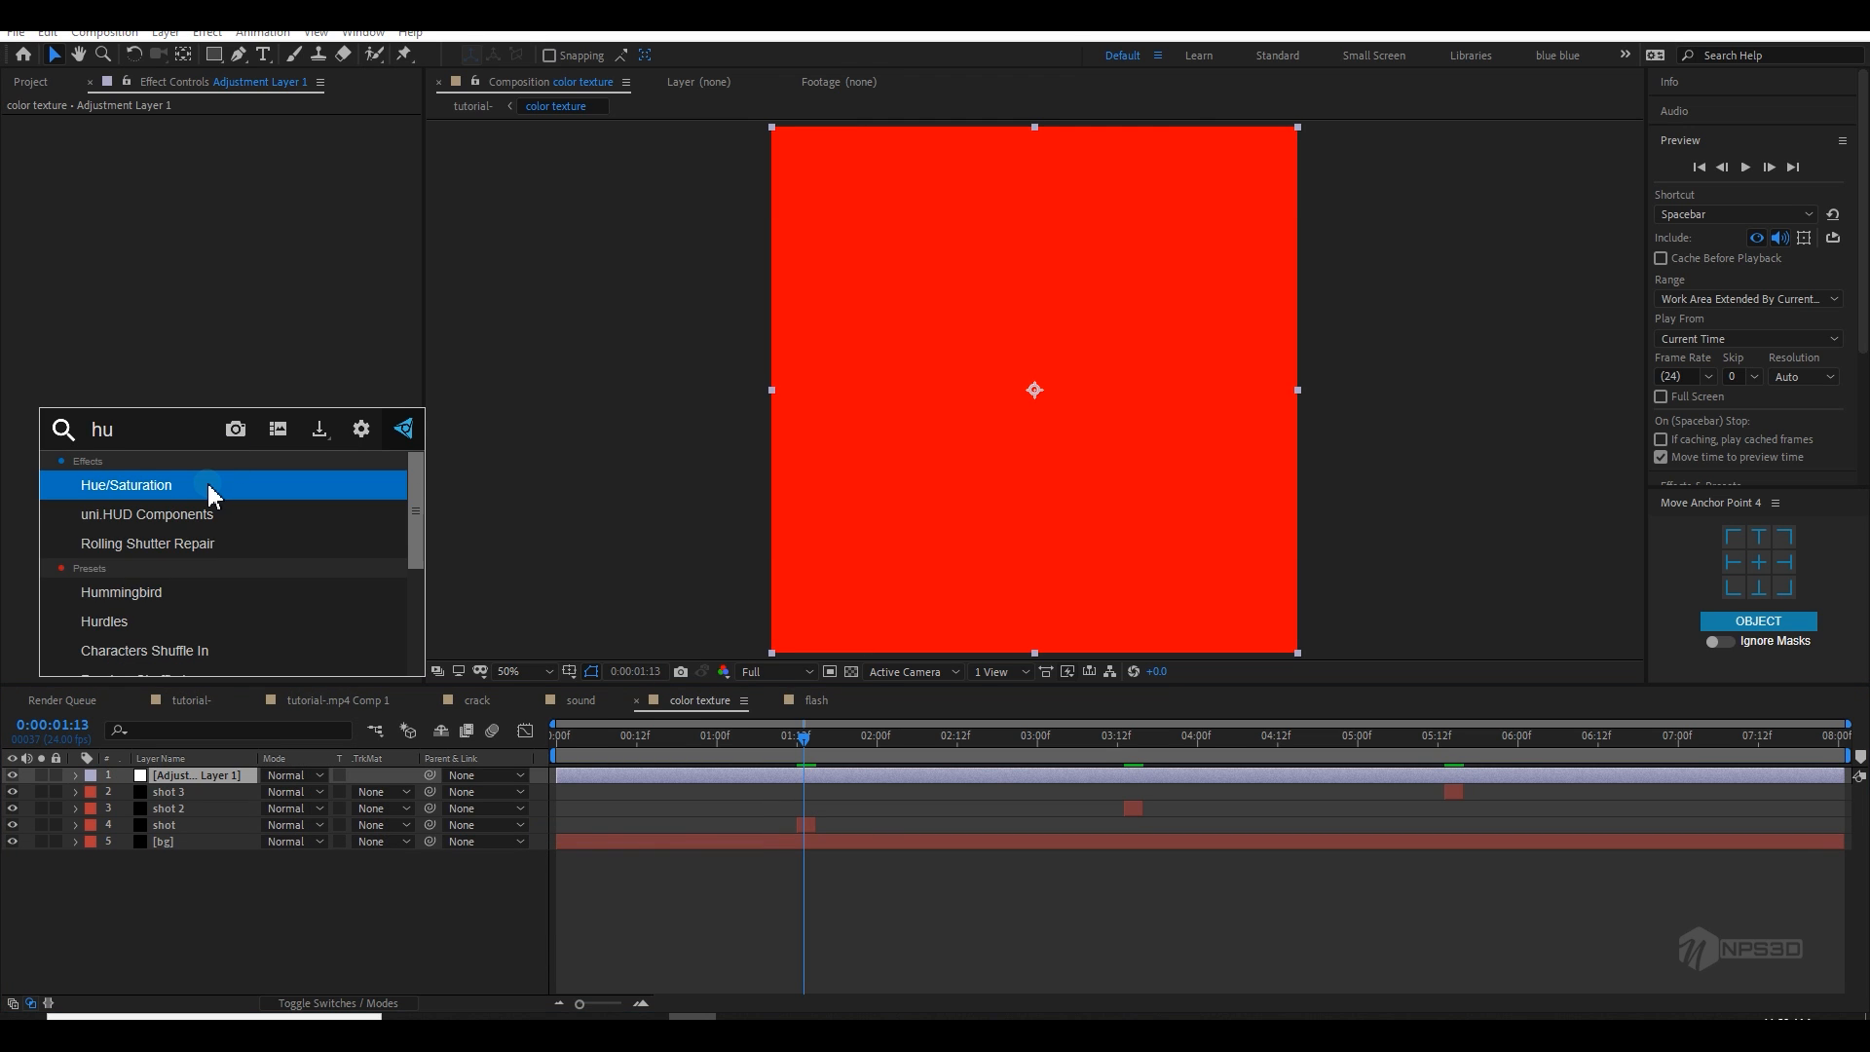
{"action": "left_click", "coordinate": [206, 481]}
{"action": "left_click_drag", "start_coordinate": [249, 224], "coordinate": [277, 221]}
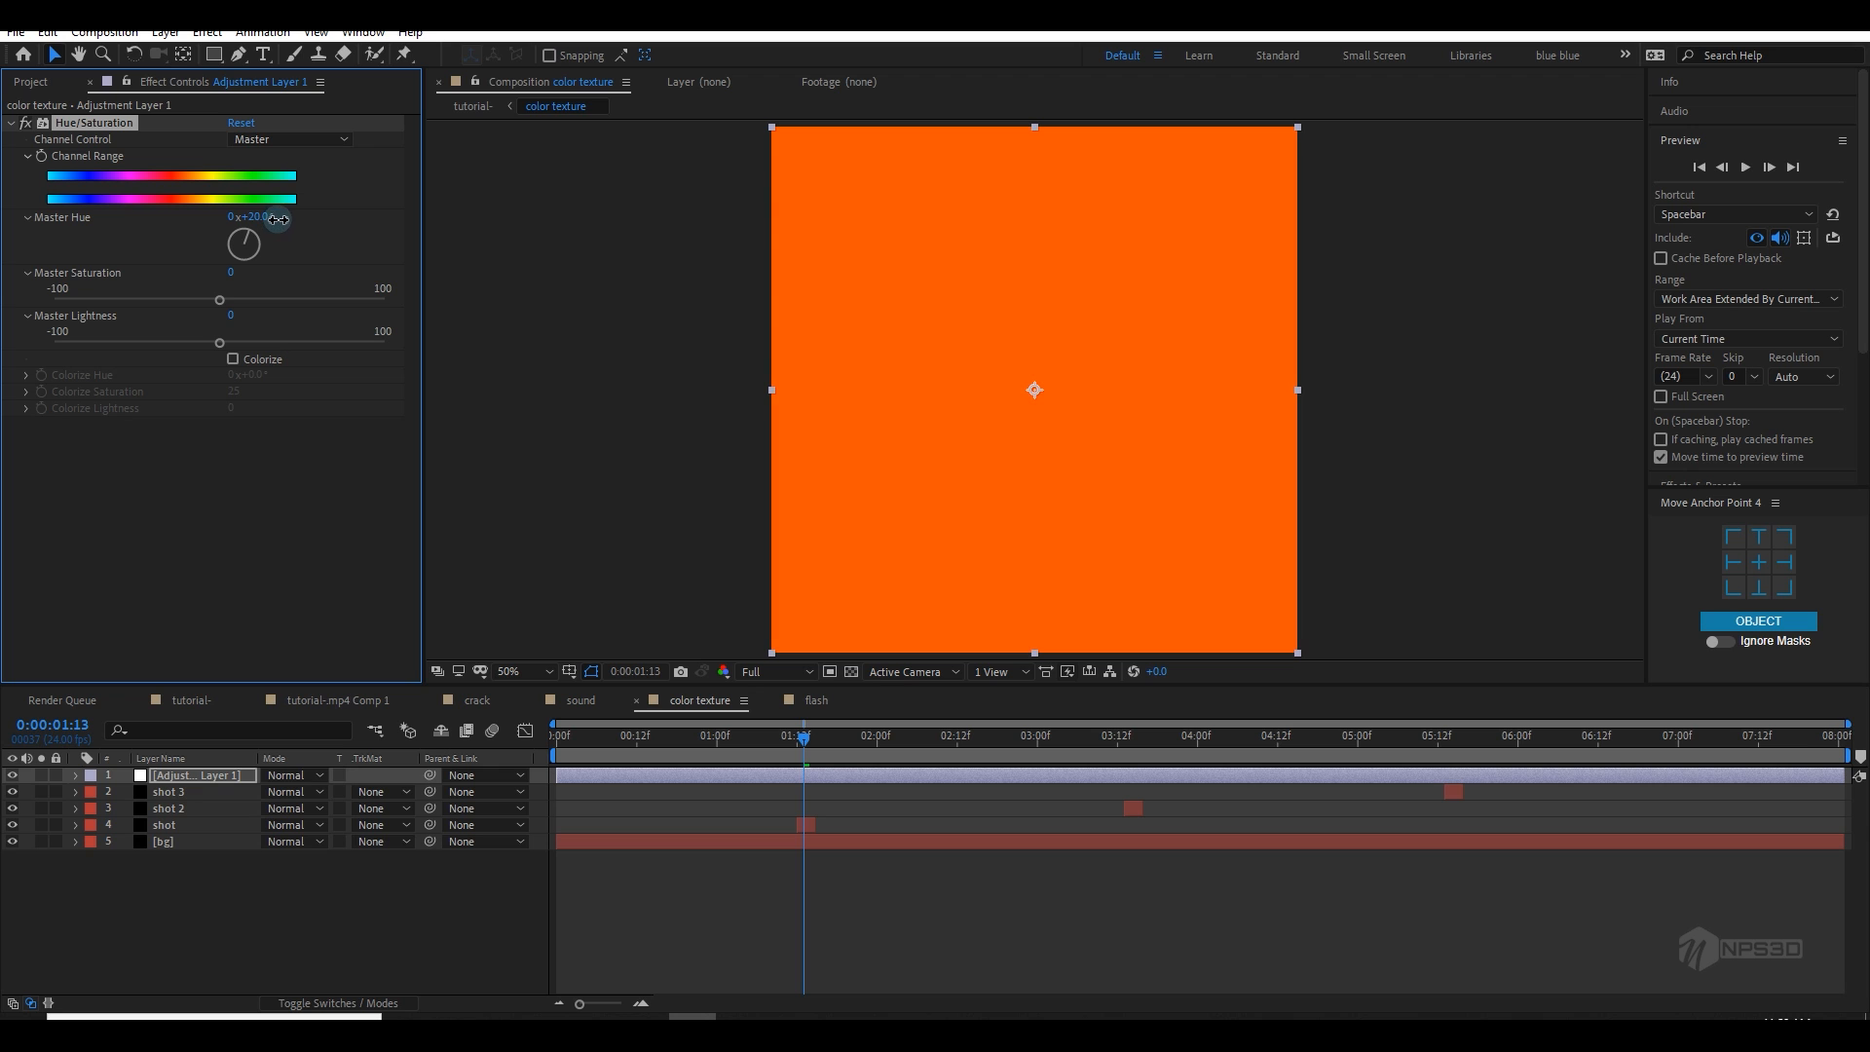
Step: Return to the tutorial- composition and rename the Black Solid 2 layer as flash
{"action": "left_click", "coordinate": [192, 700]}
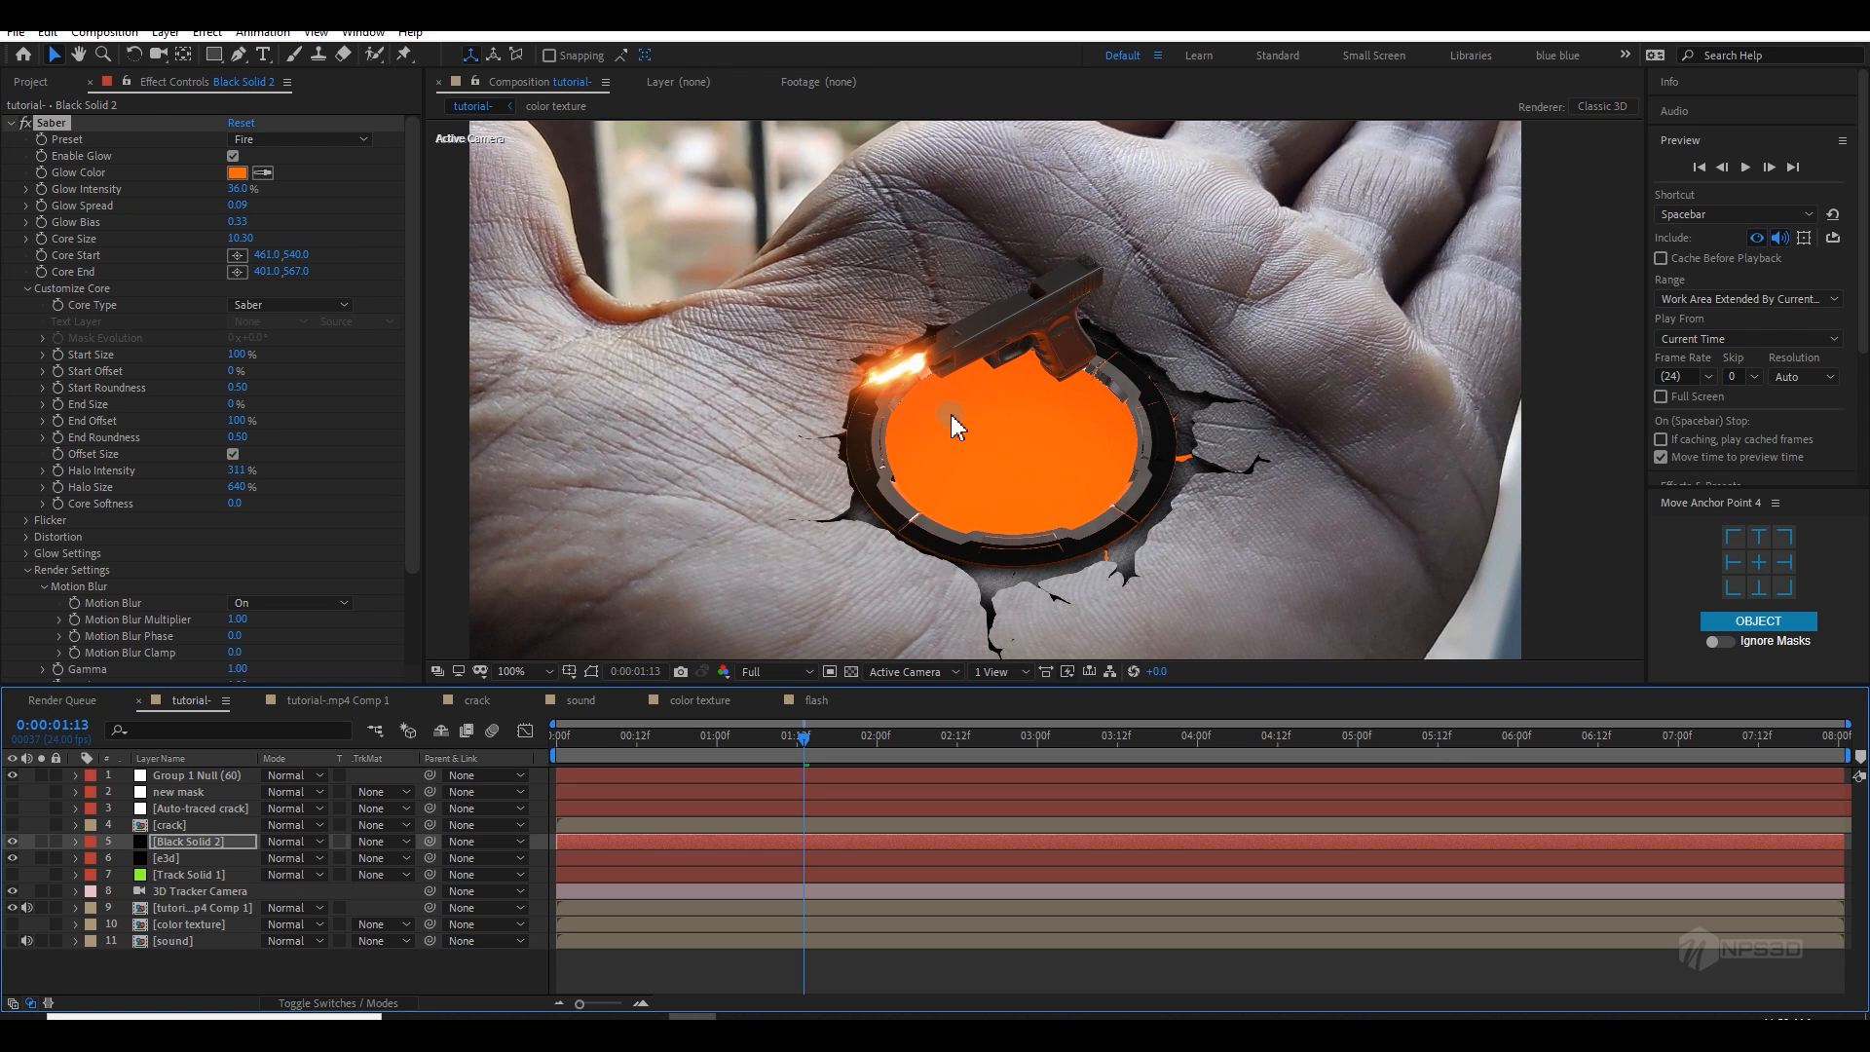
{"action": "left_click", "coordinate": [219, 843]}
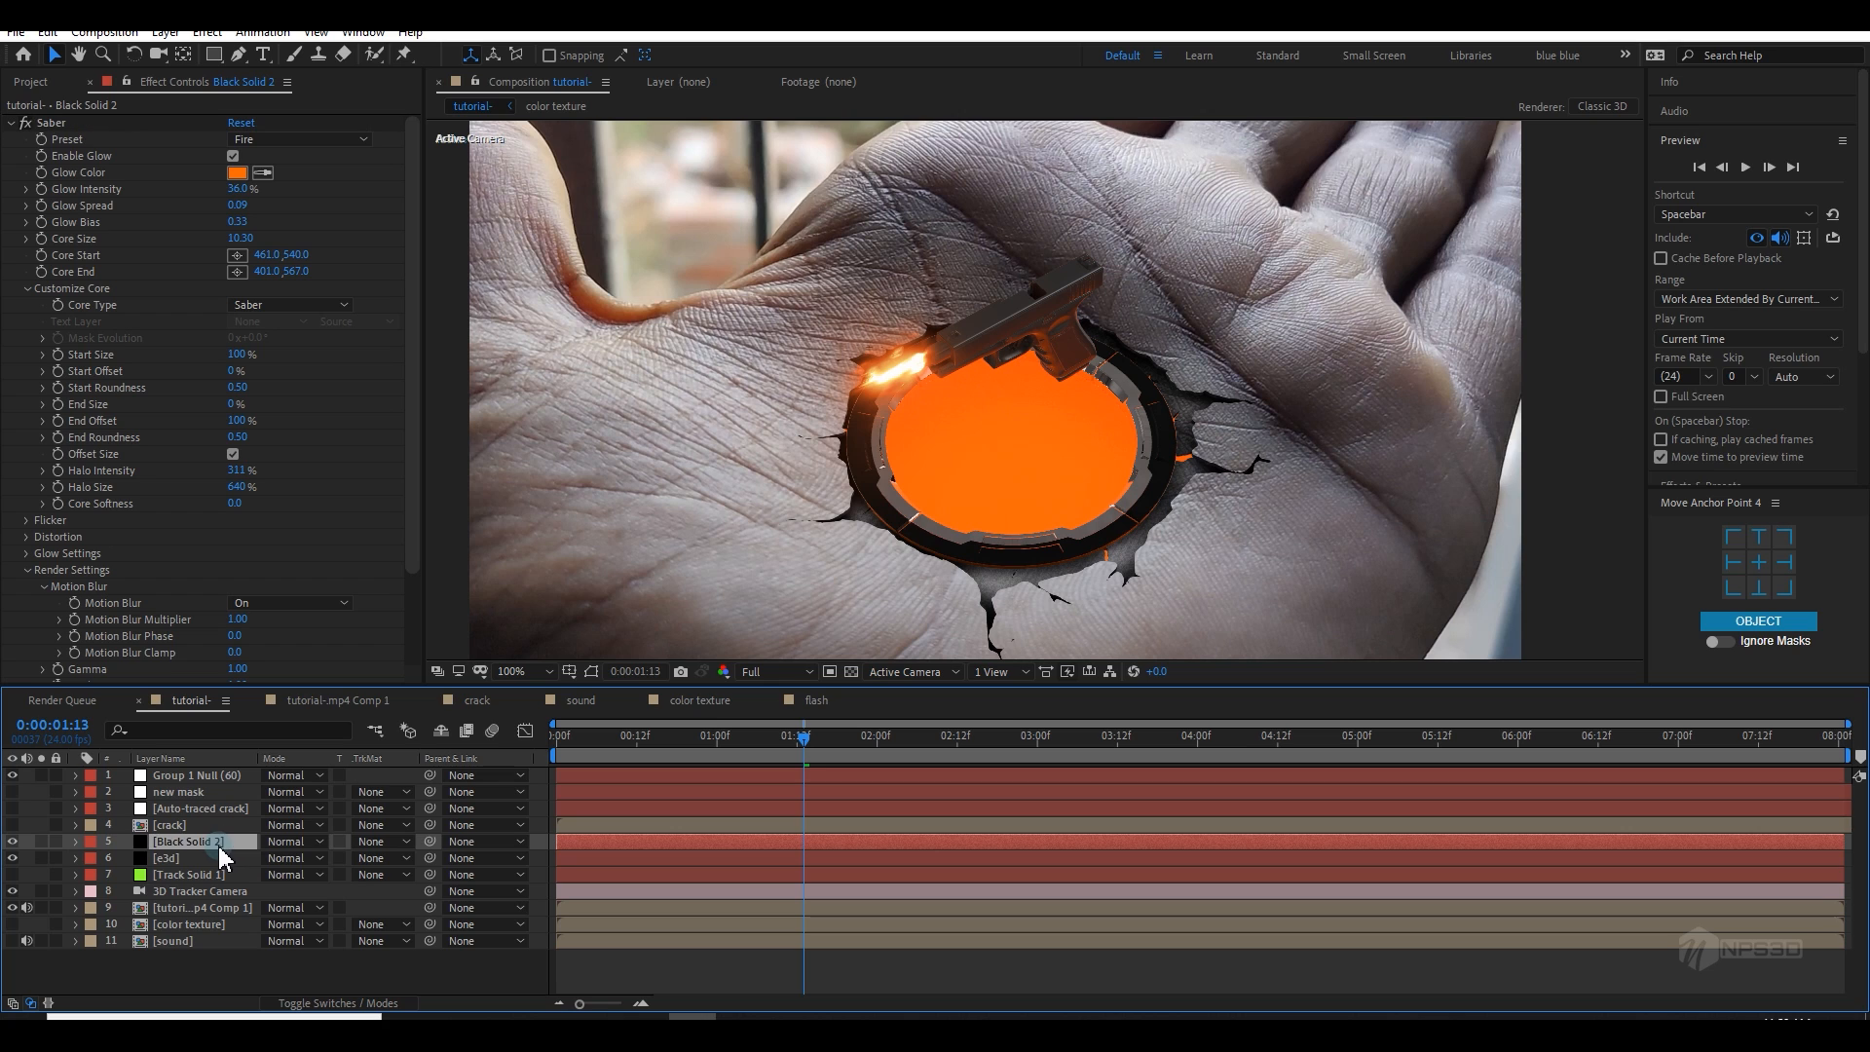
{"action": "key", "text": "Return"}
{"action": "type", "text": "flash"}
{"action": "key", "text": "Return"}
Step: Move the current time to 0:00:01:12 and lower the flash layer's opacity to 39% so the muzzle shows through
{"action": "key", "text": "Page_Up"}
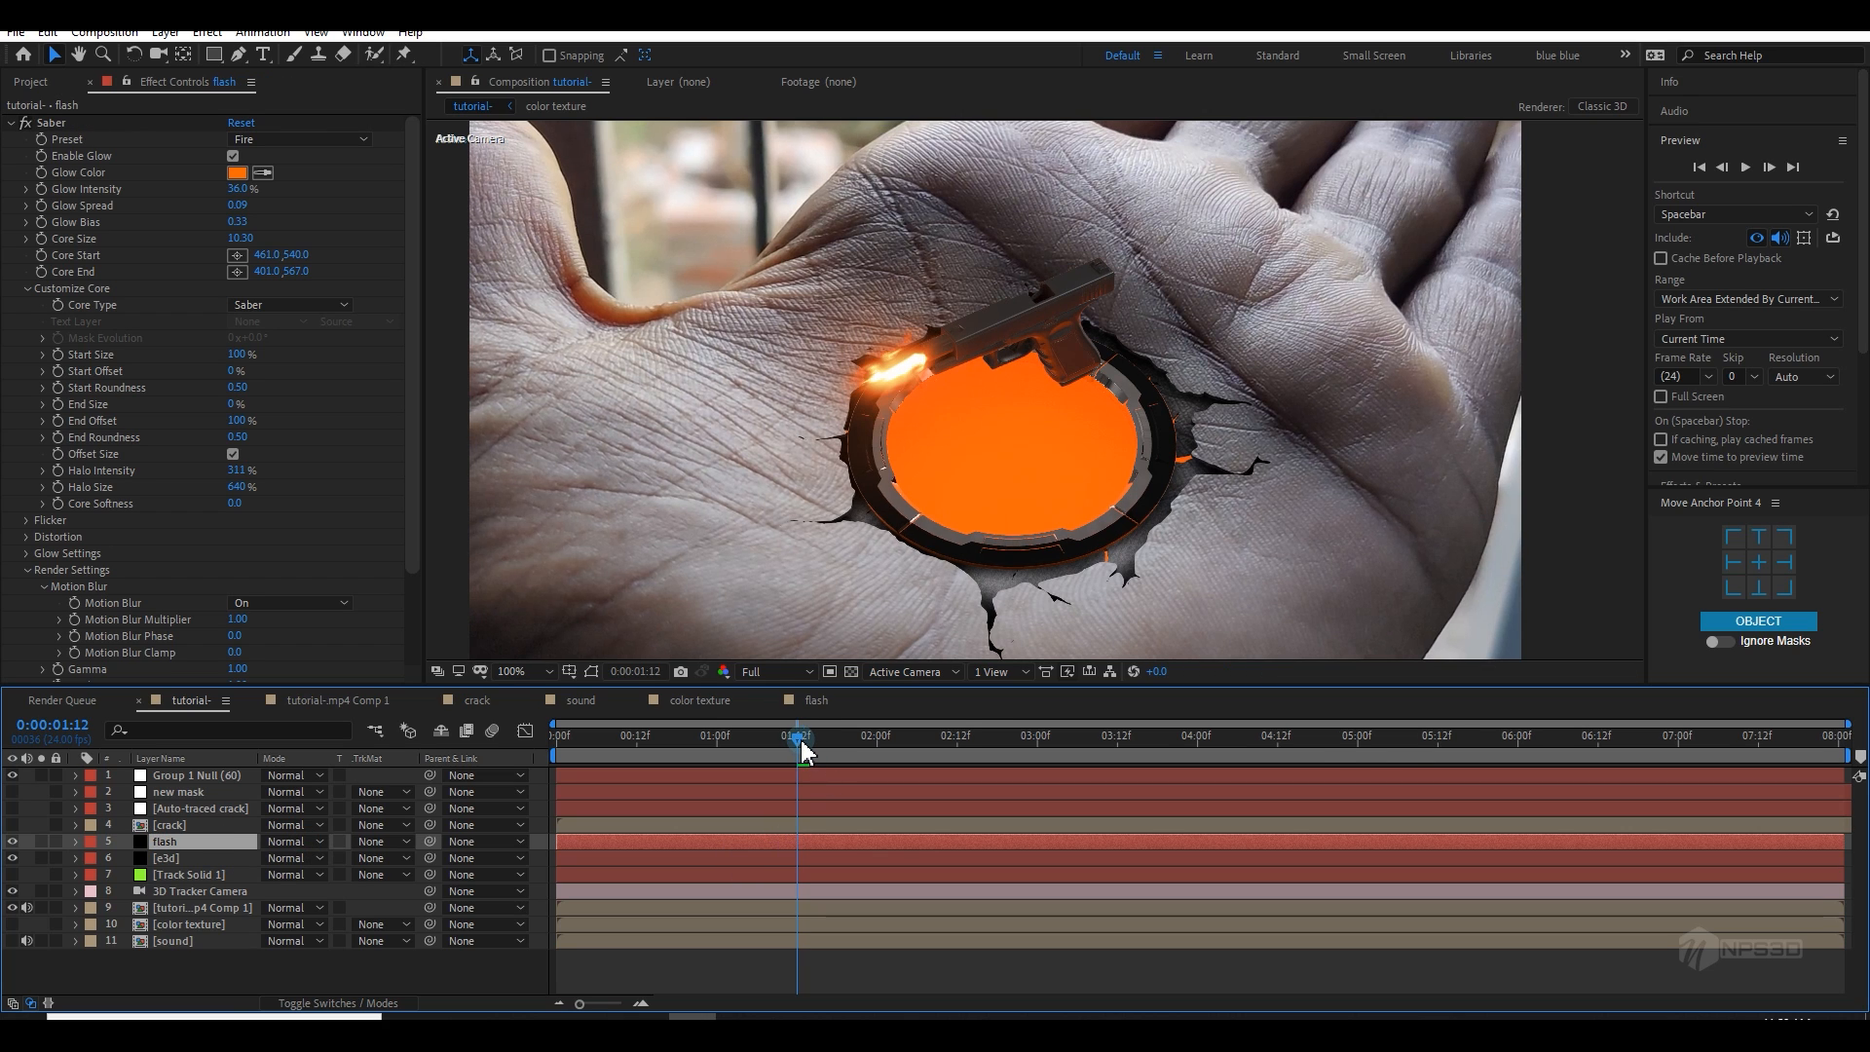
{"action": "key", "text": "Page_Up"}
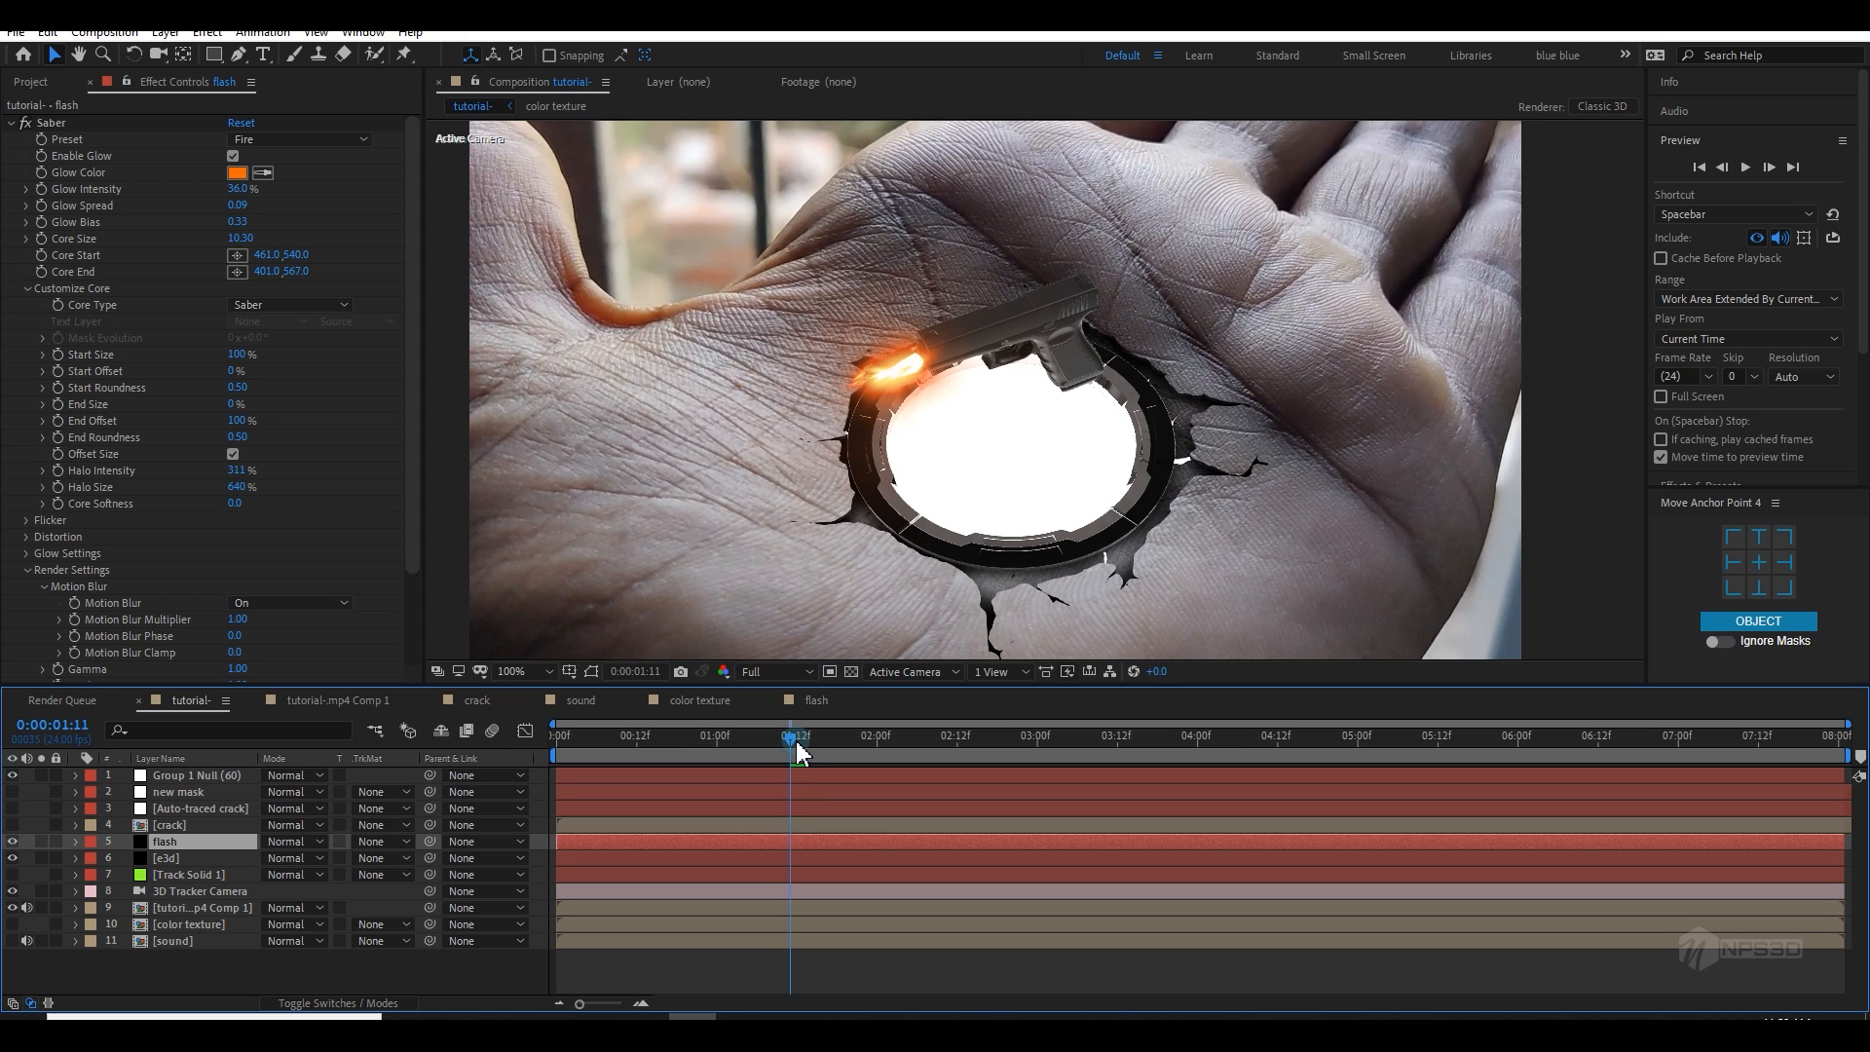
{"action": "left_click_drag", "start_coordinate": [797, 746], "coordinate": [804, 745]}
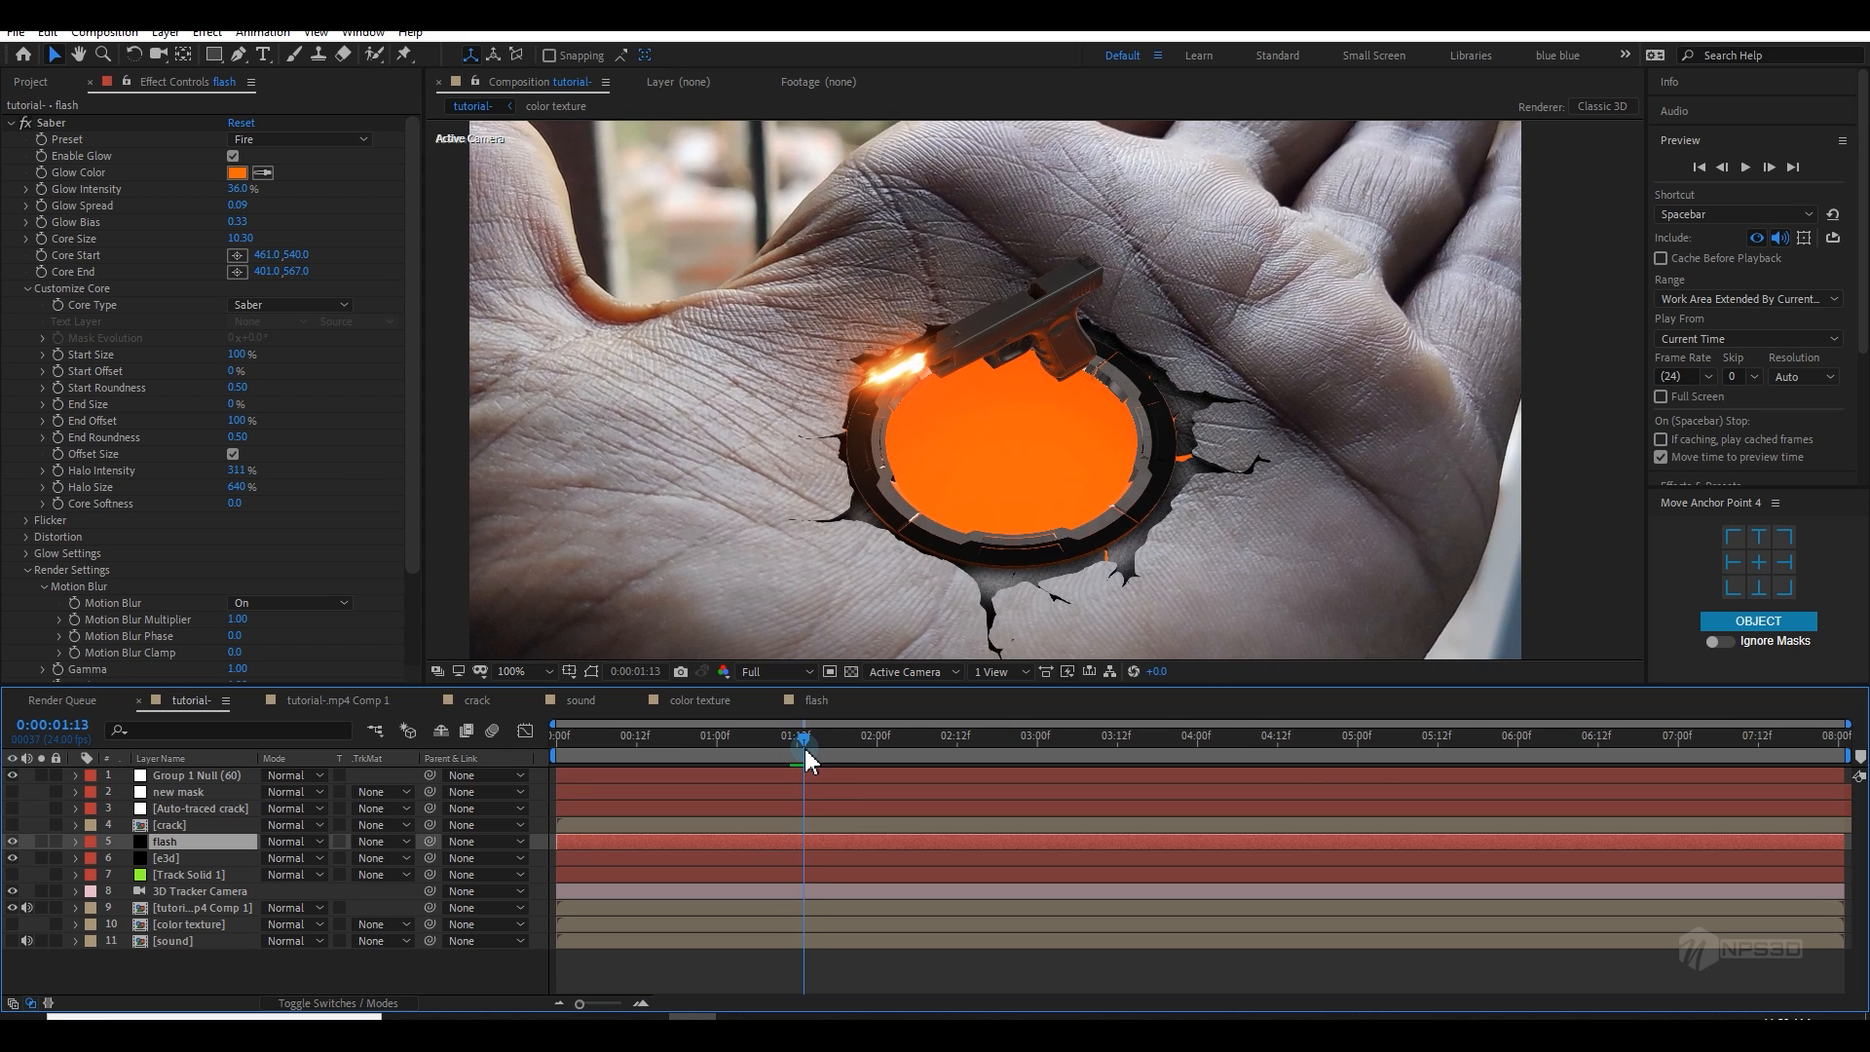
{"action": "left_click_drag", "start_coordinate": [805, 748], "coordinate": [801, 750]}
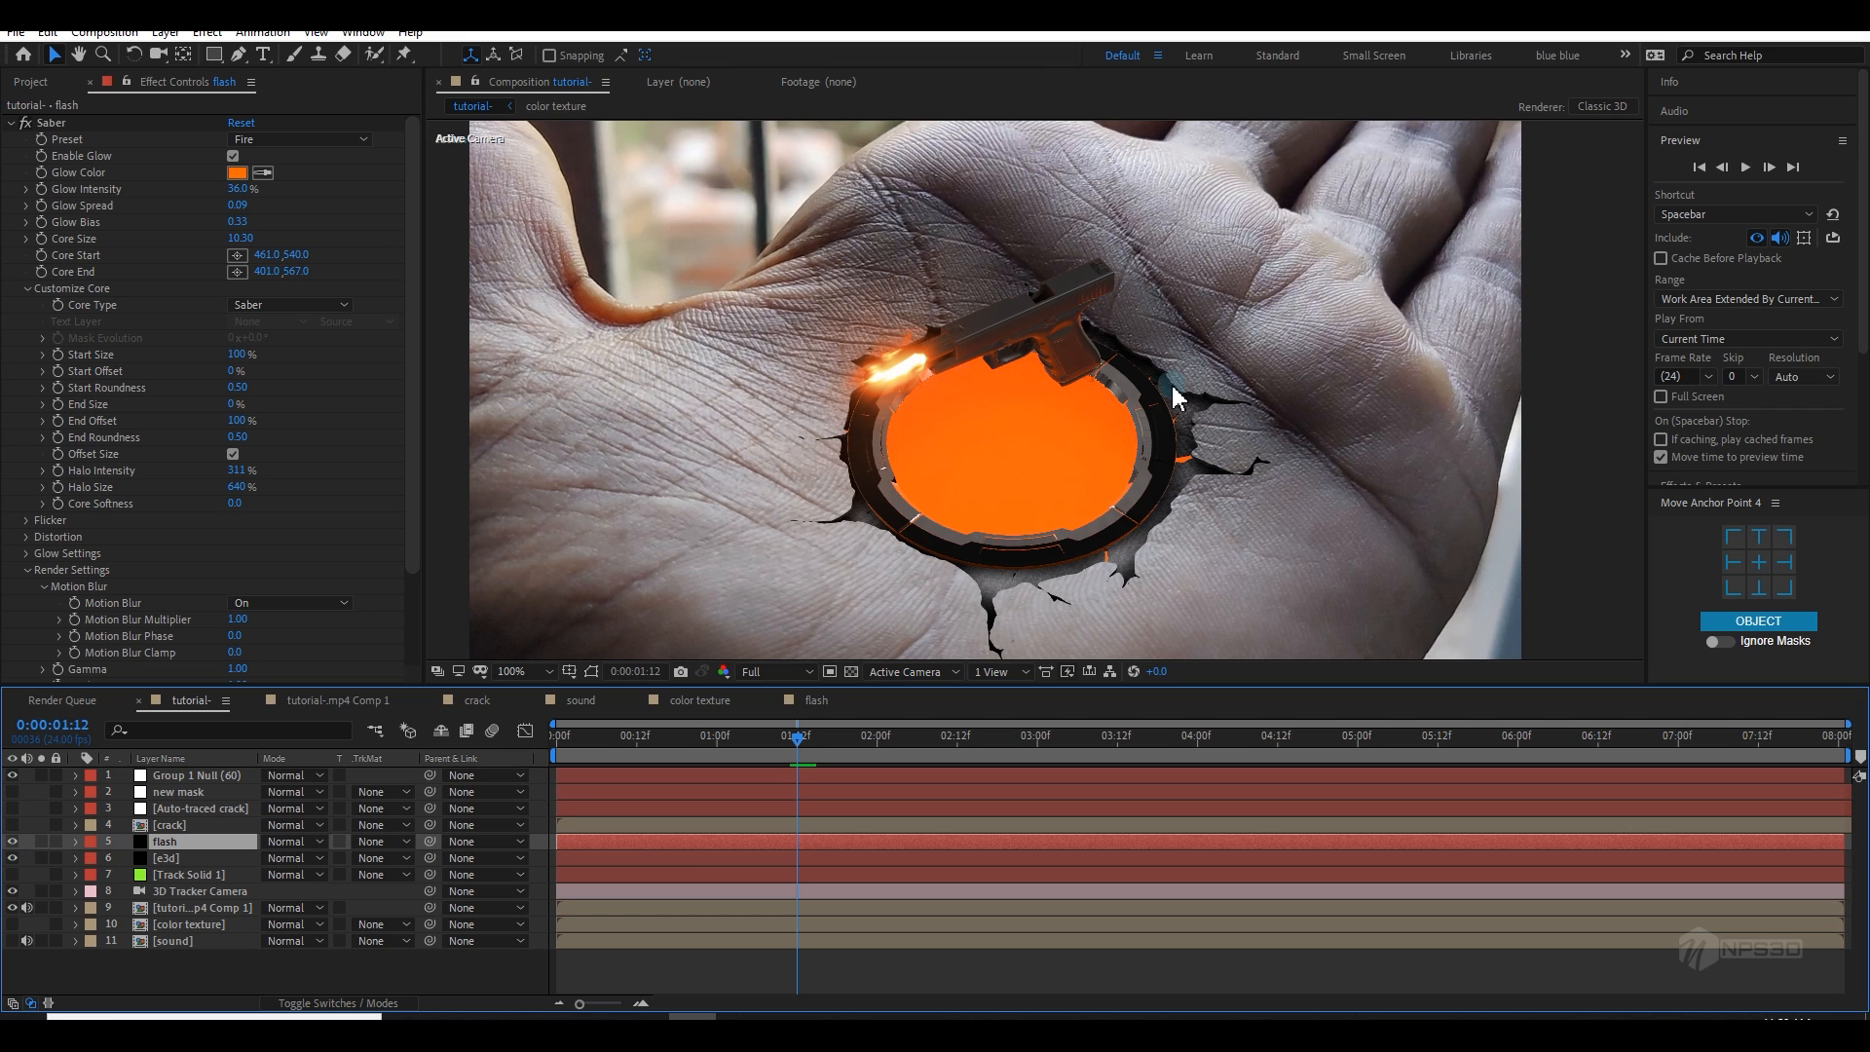
{"action": "scroll", "coordinate": [937, 516], "scroll_direction": "up", "scroll_amount": 3}
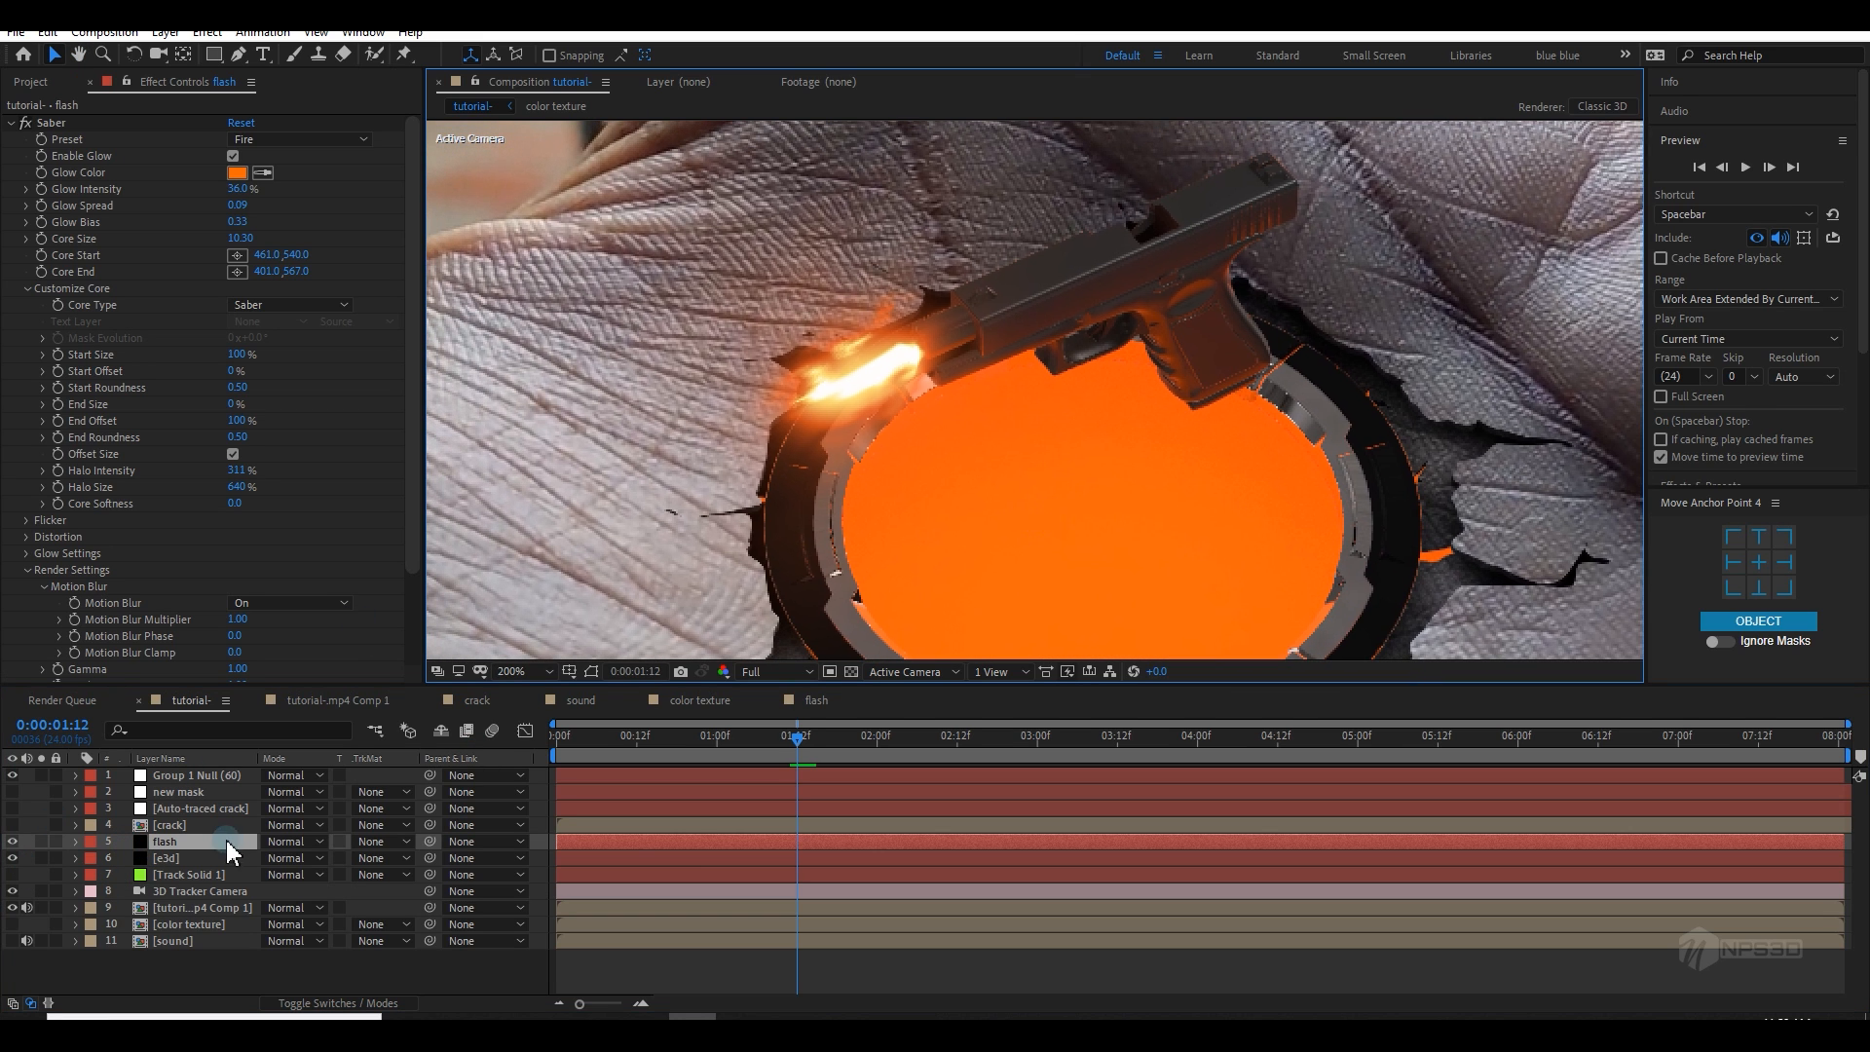
{"action": "key", "text": "t"}
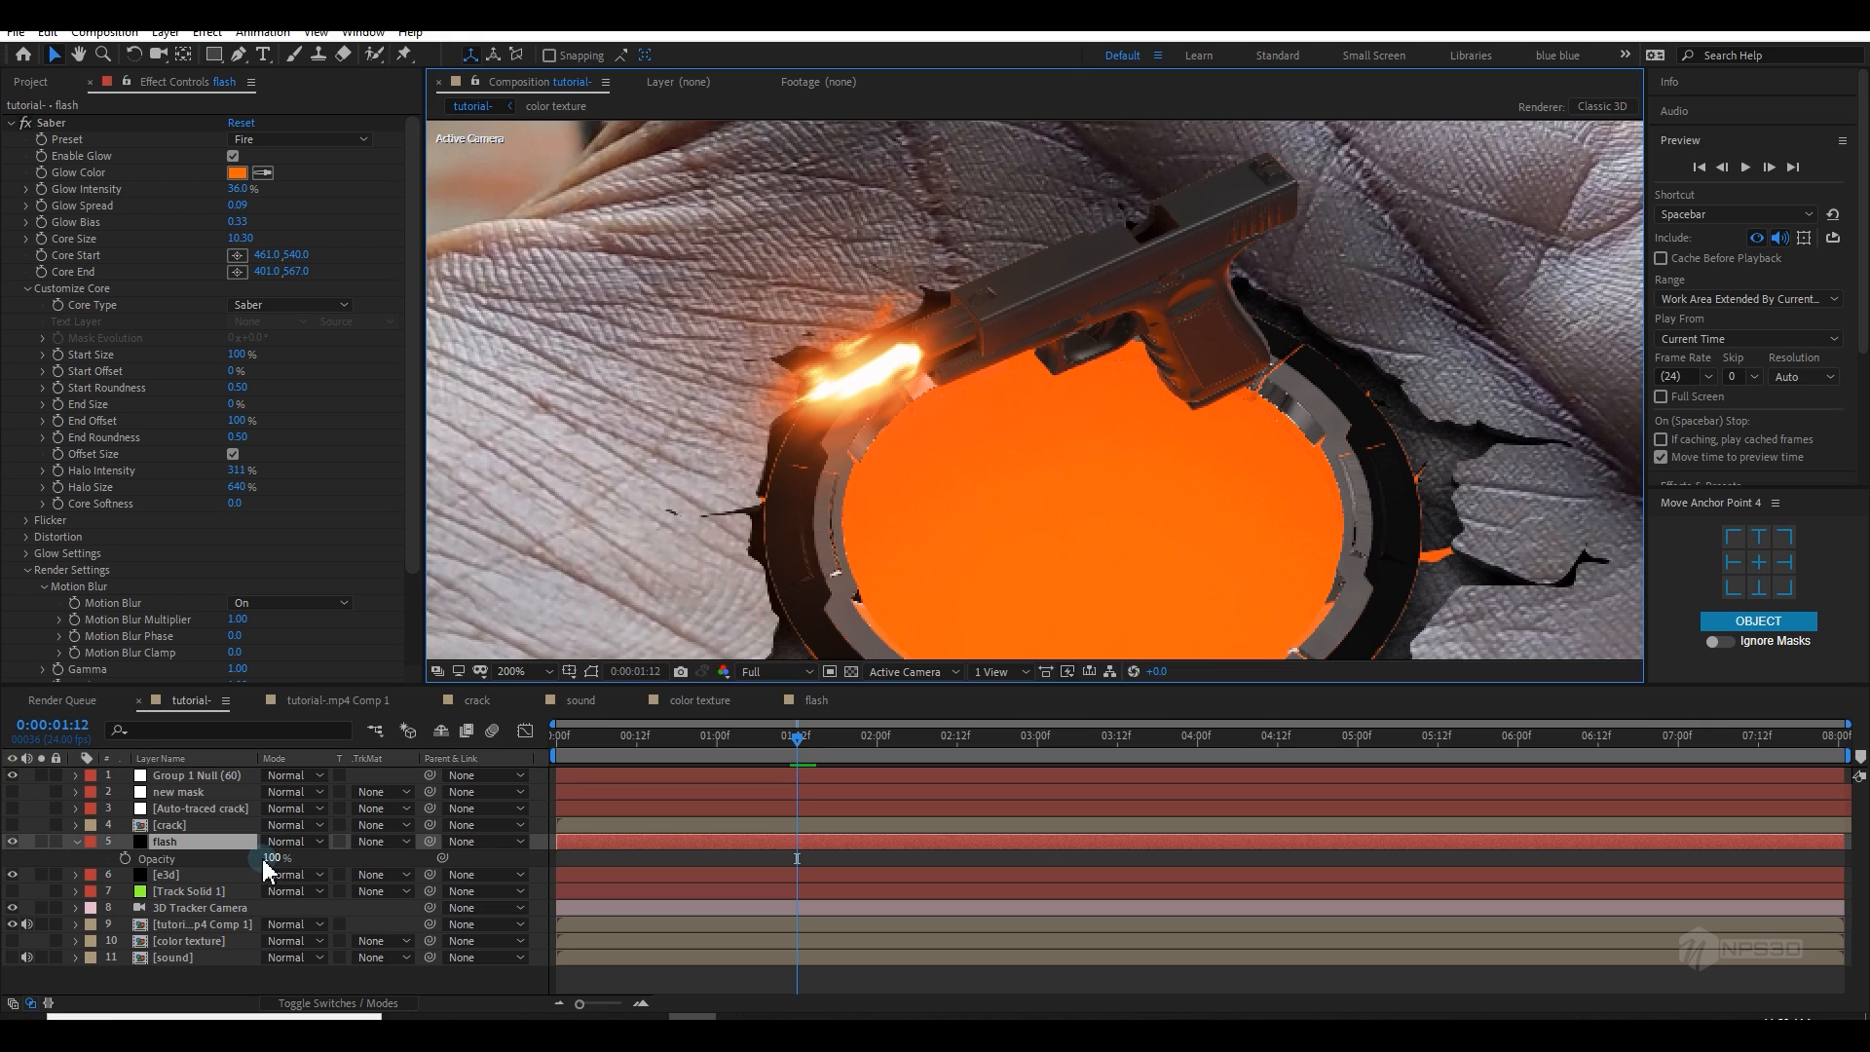
{"action": "left_click_drag", "start_coordinate": [265, 865], "coordinate": [760, 874]}
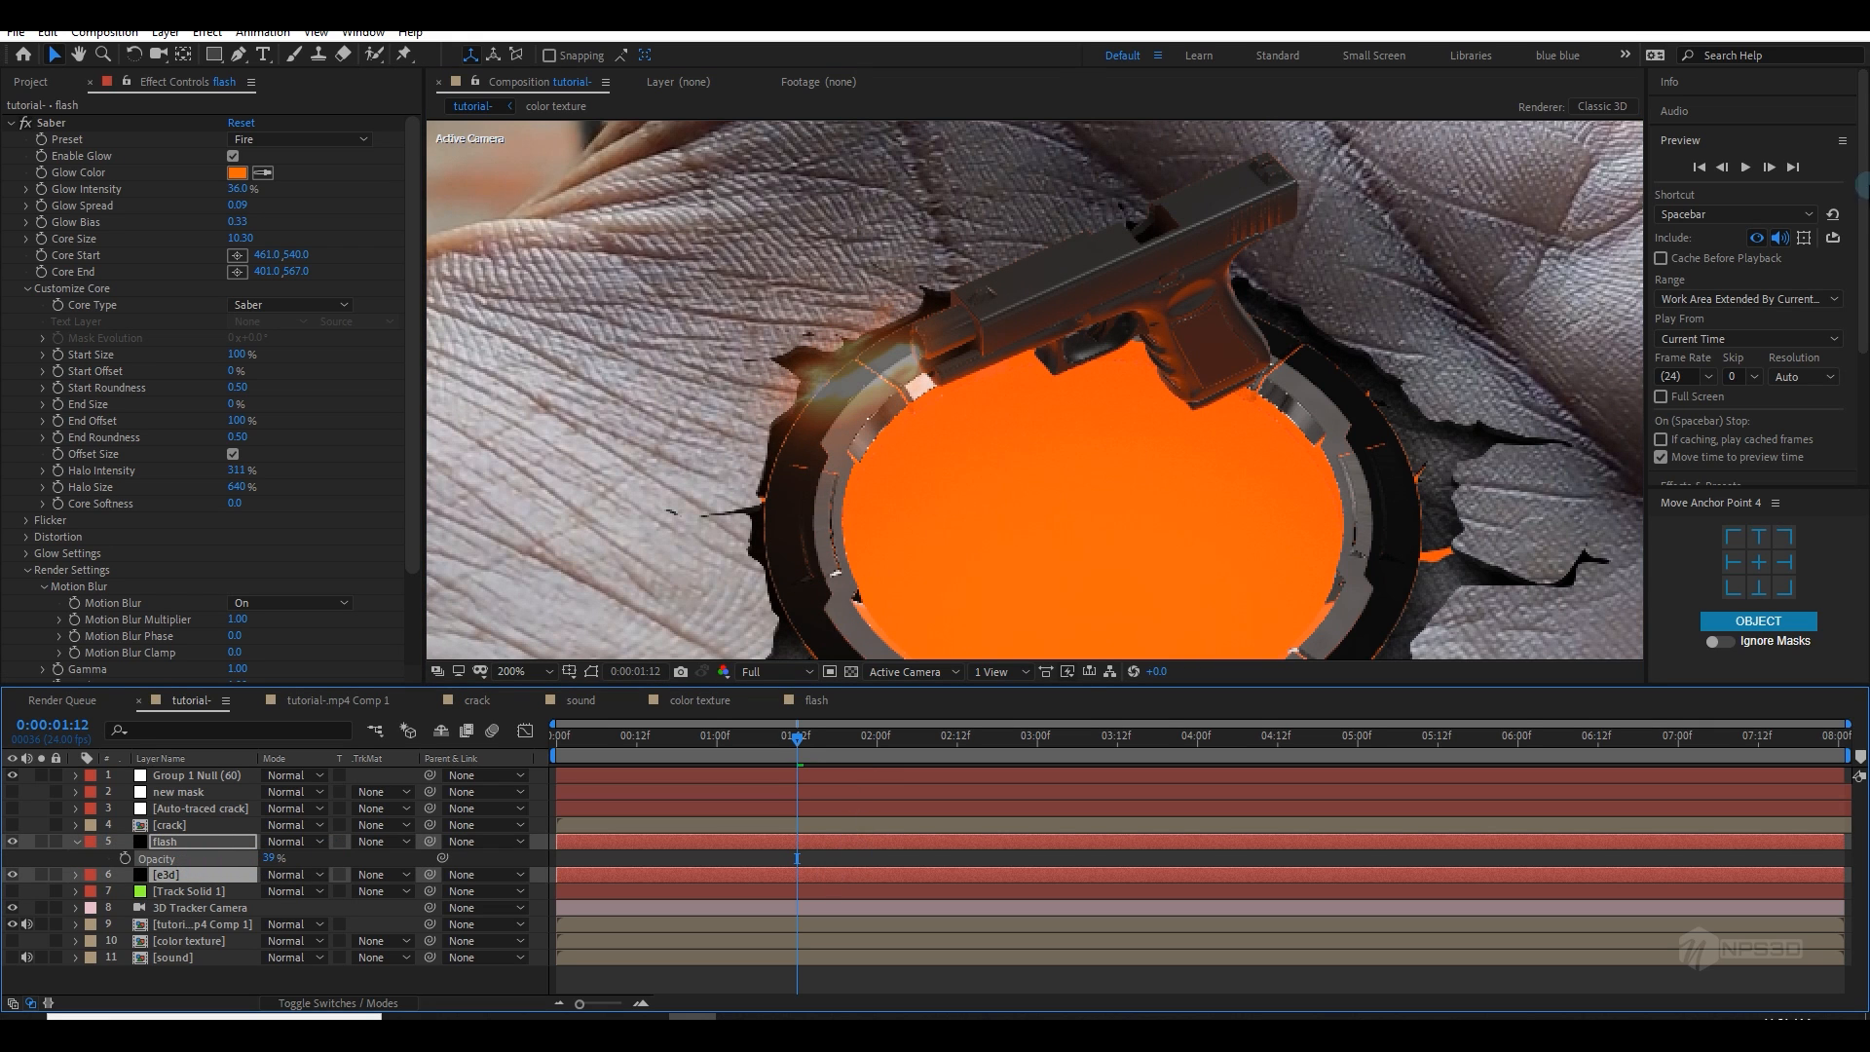
Step: Start keyframing Core Start and Core End at 0:00:01:11, and set them to 461,536 and 397,561 at 0:00:01:12
{"action": "left_click", "coordinate": [1722, 167]}
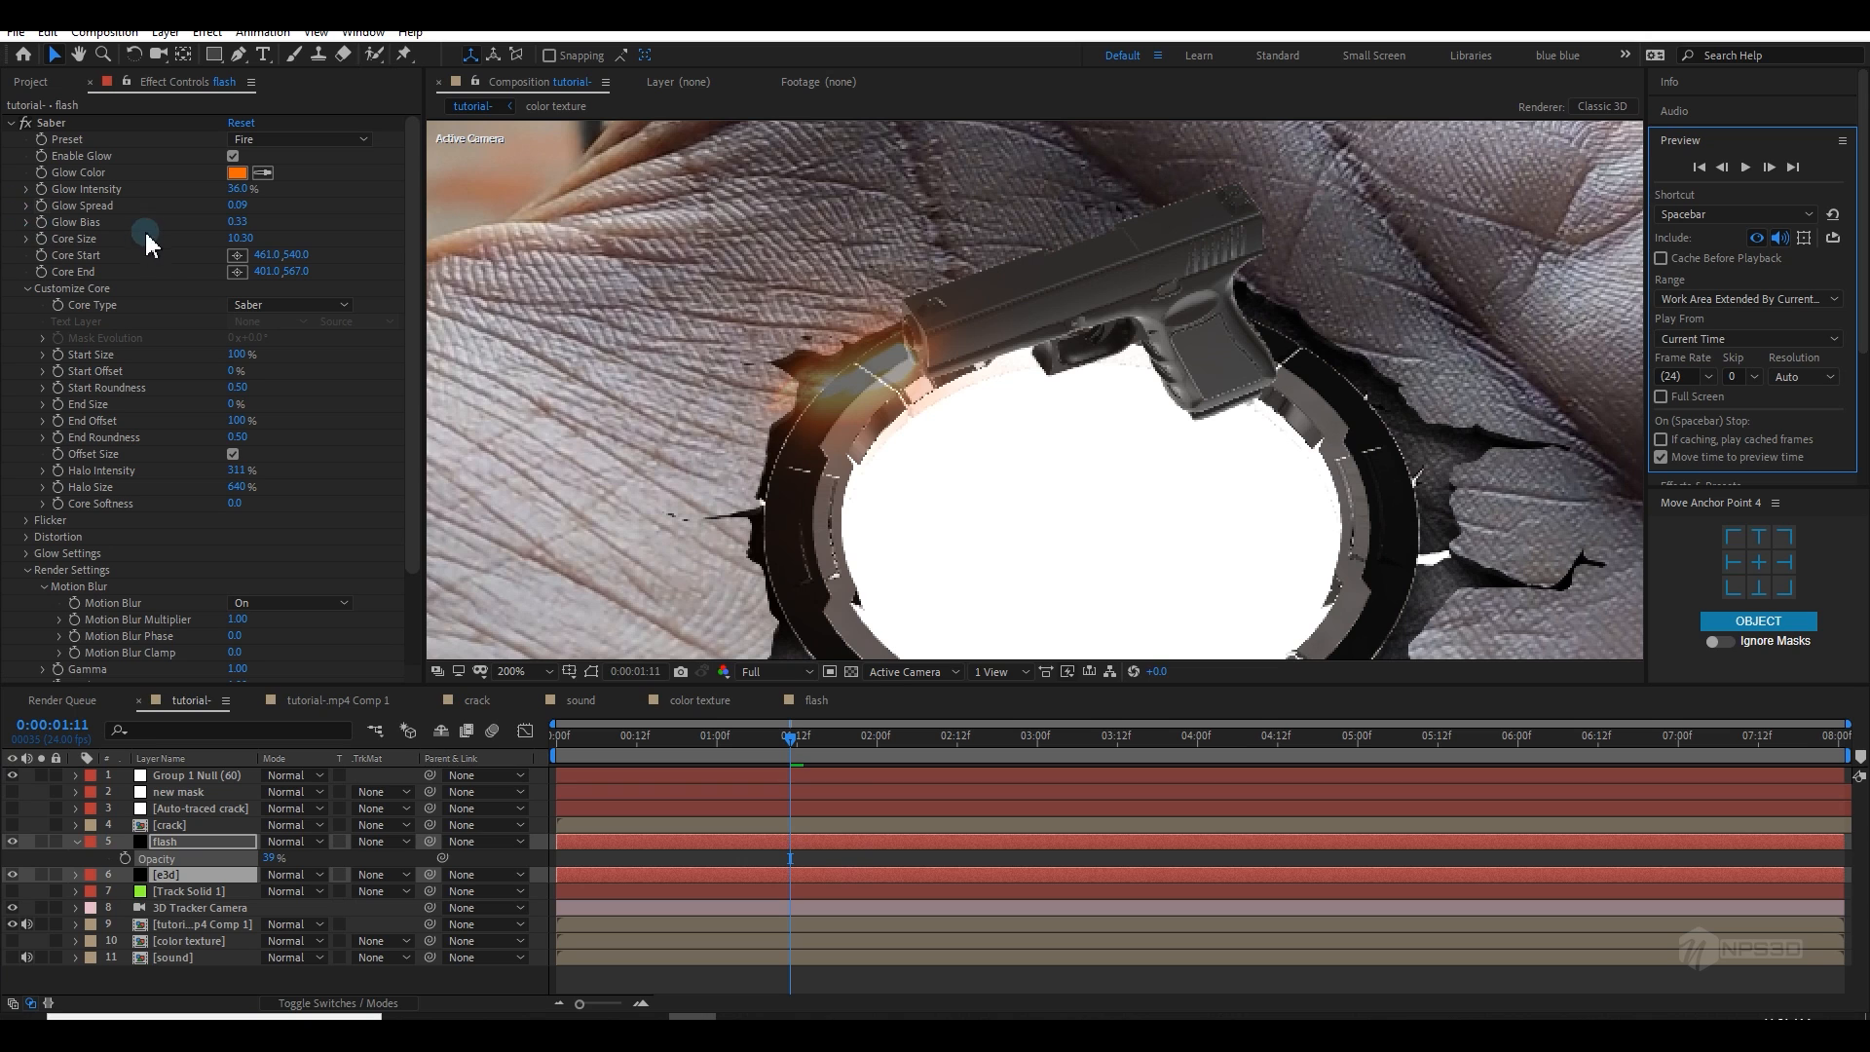
{"action": "left_click", "coordinate": [43, 253]}
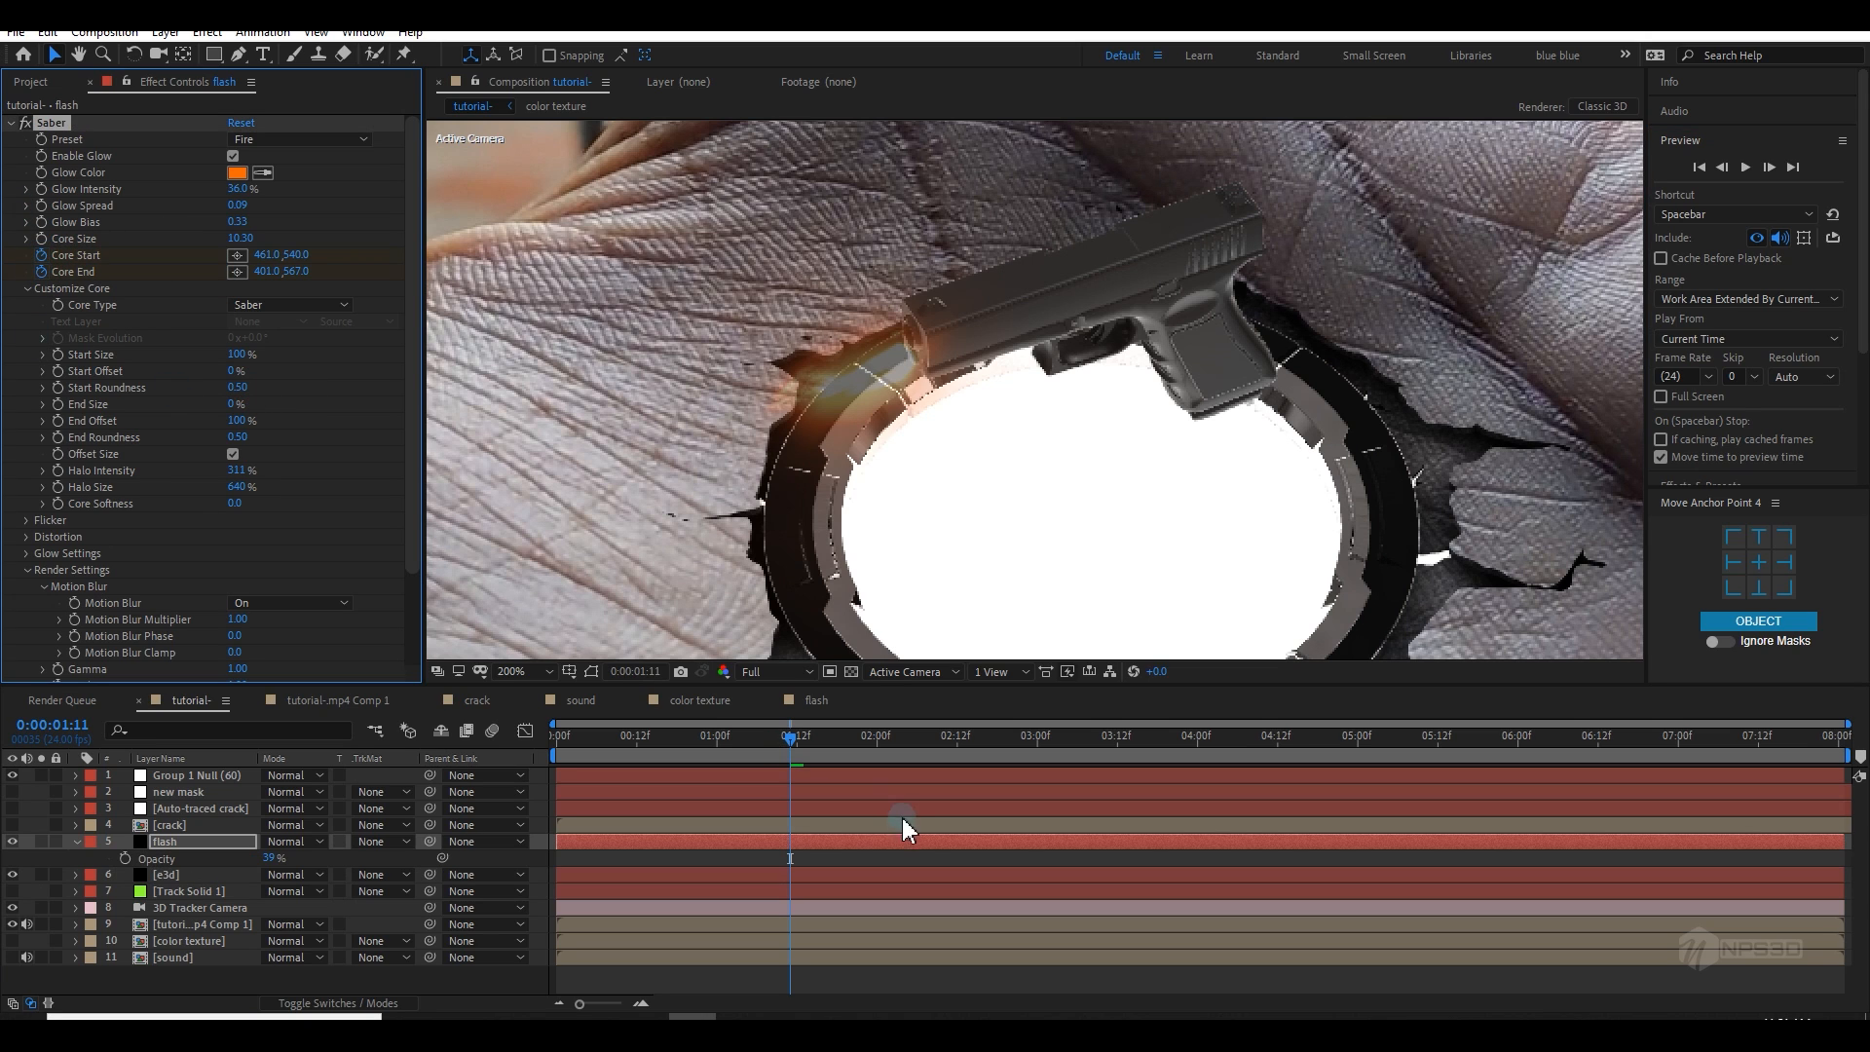
{"action": "left_click", "coordinate": [1770, 170]}
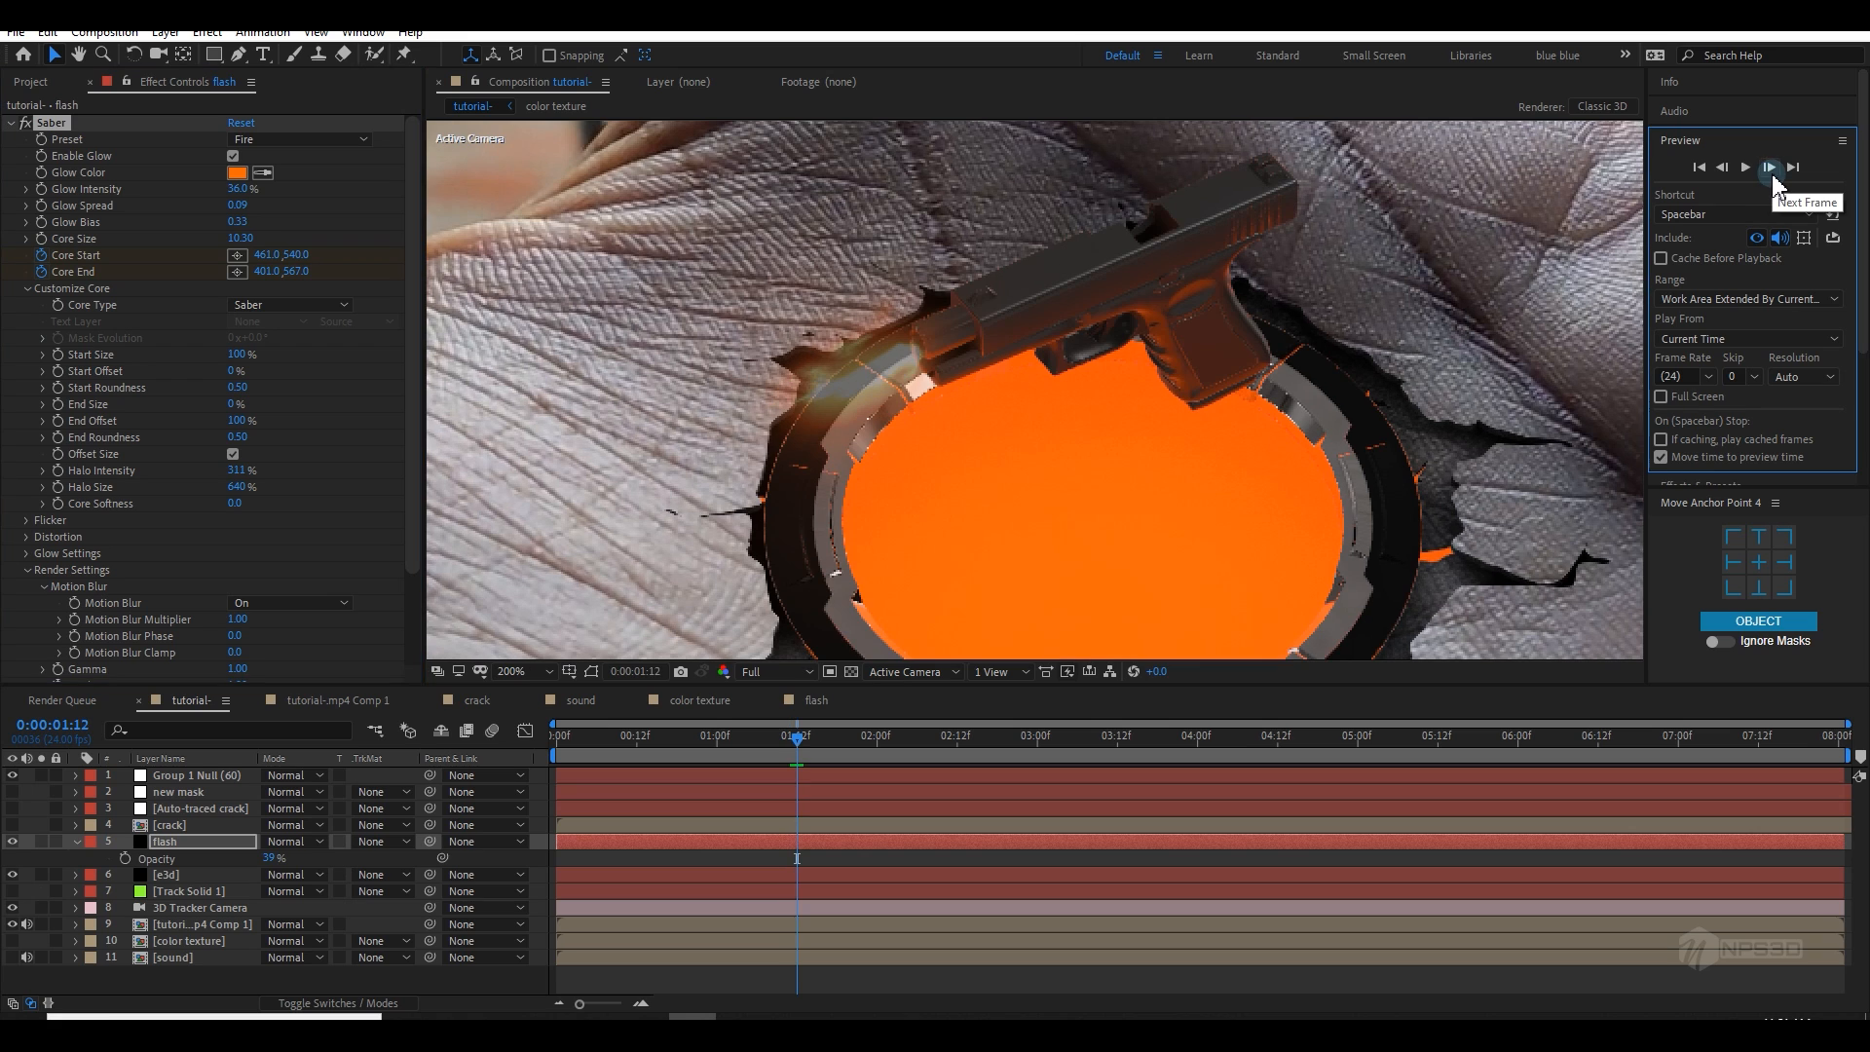
{"action": "left_click", "coordinate": [250, 257]}
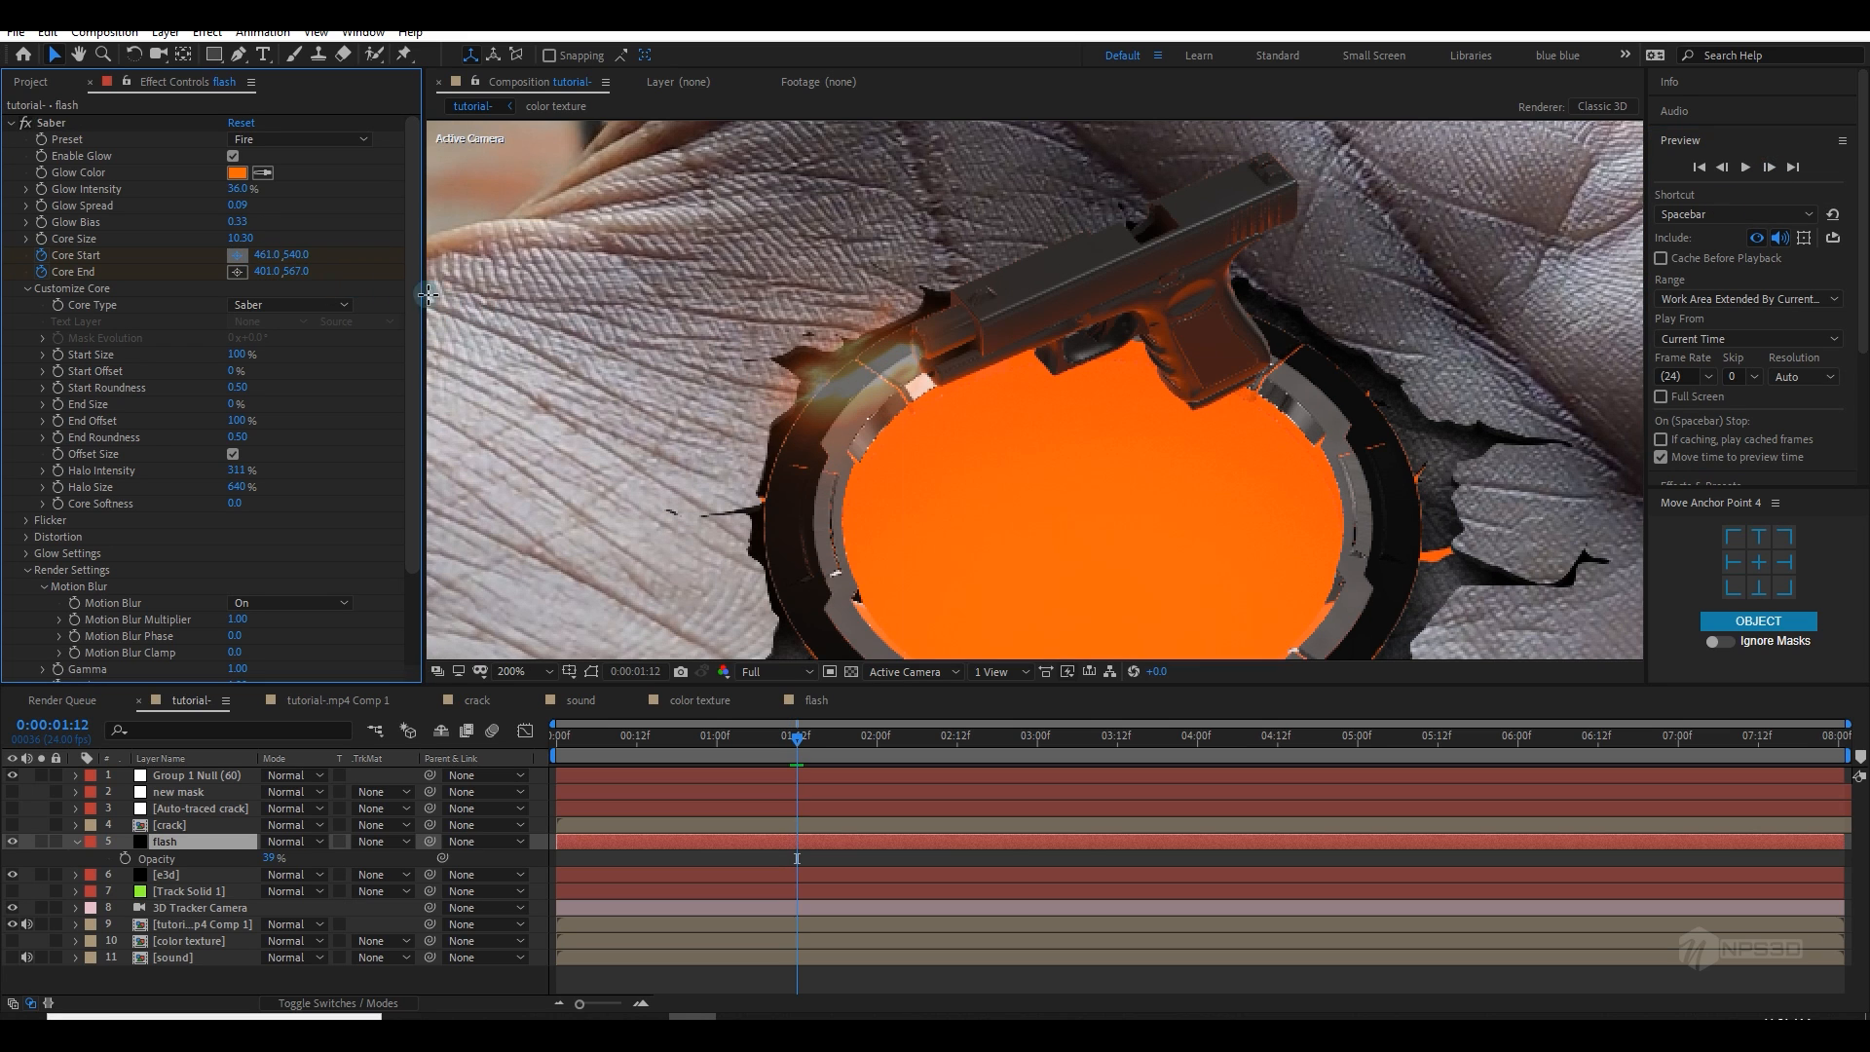
{"action": "left_click", "coordinate": [918, 357]}
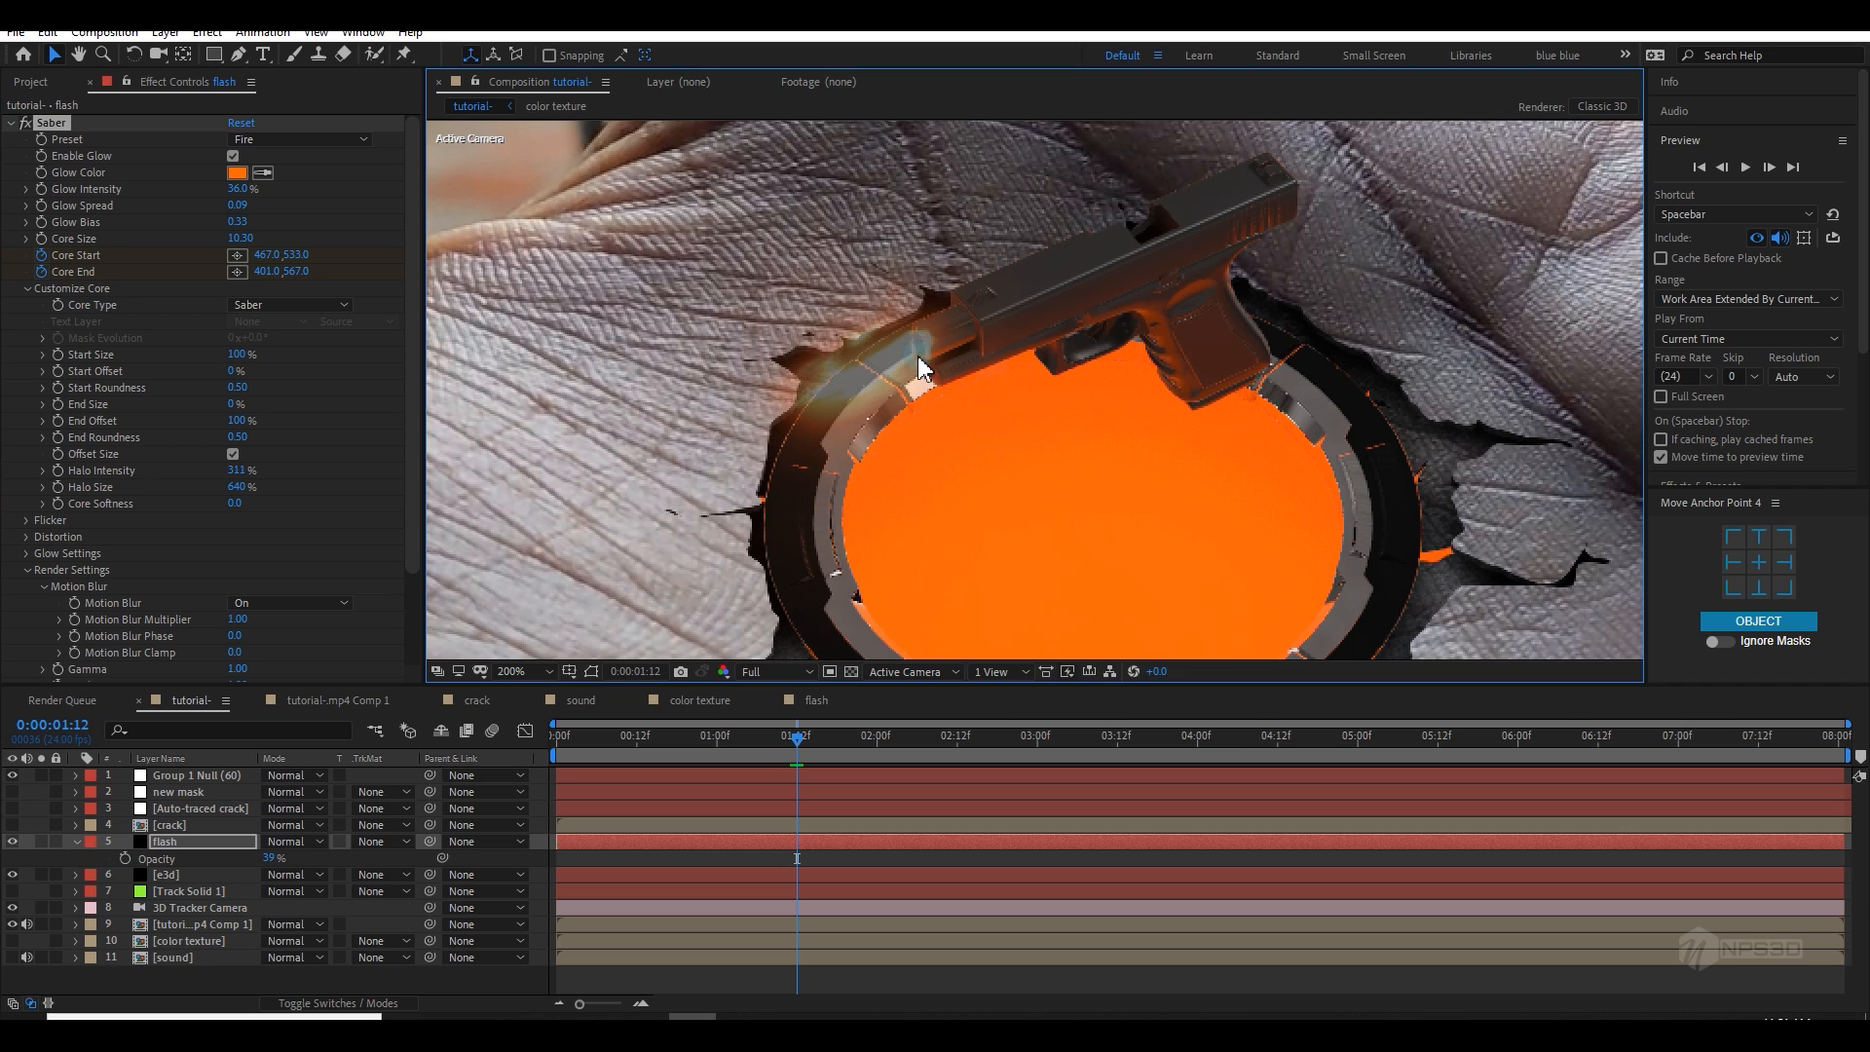
{"action": "key", "text": "ctrl+z"}
{"action": "left_click", "coordinate": [241, 256]}
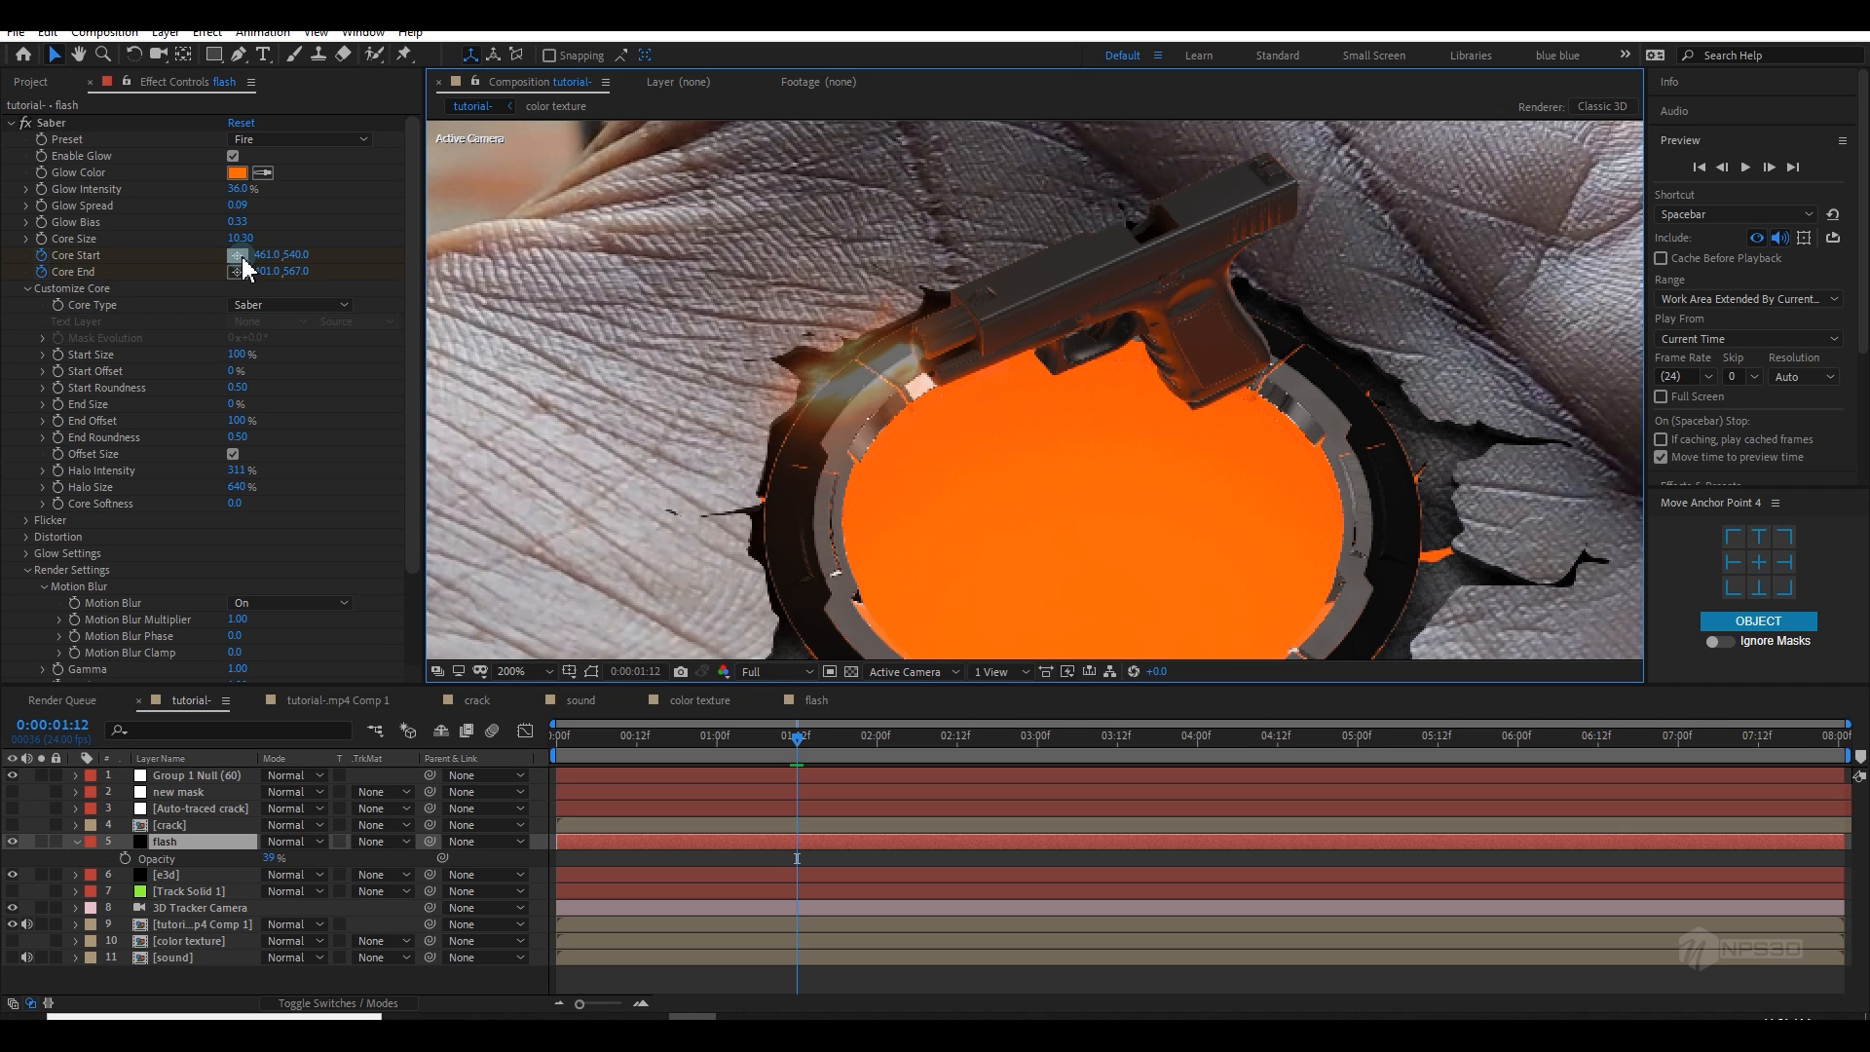
{"action": "left_click", "coordinate": [906, 353]}
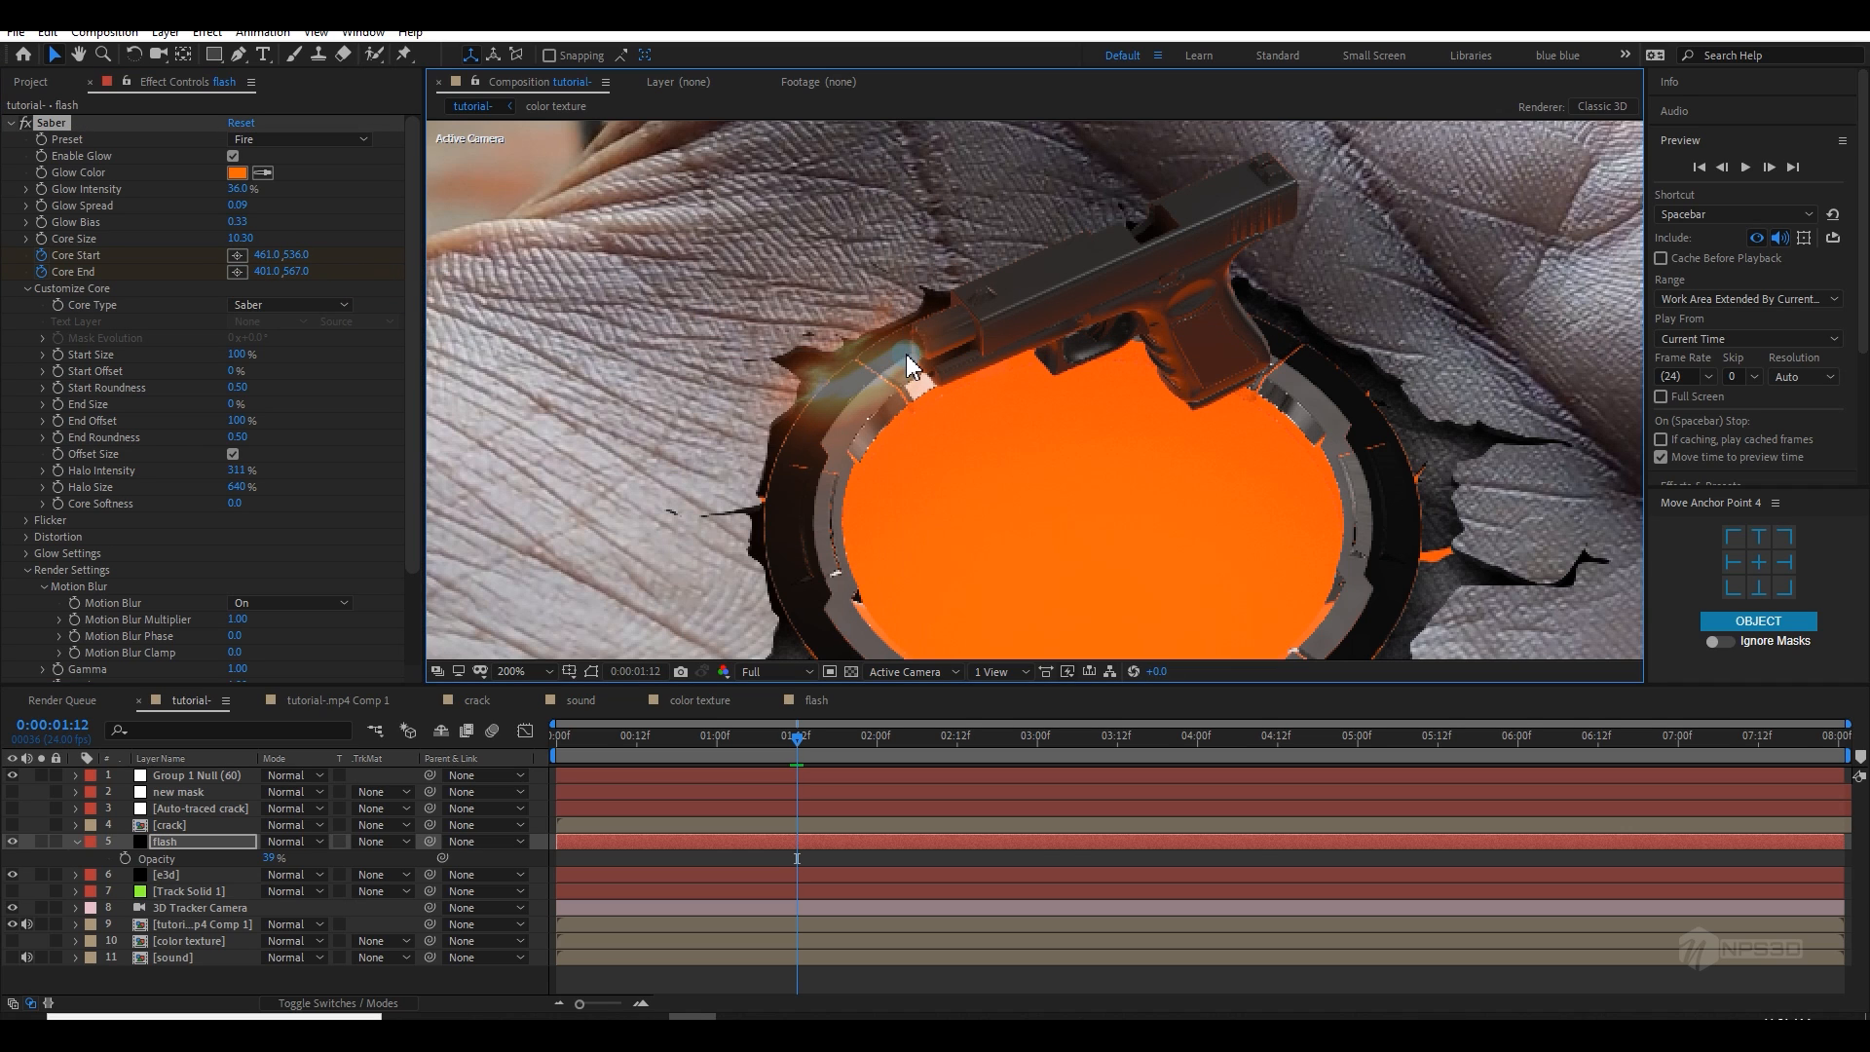
{"action": "left_click", "coordinate": [238, 273]}
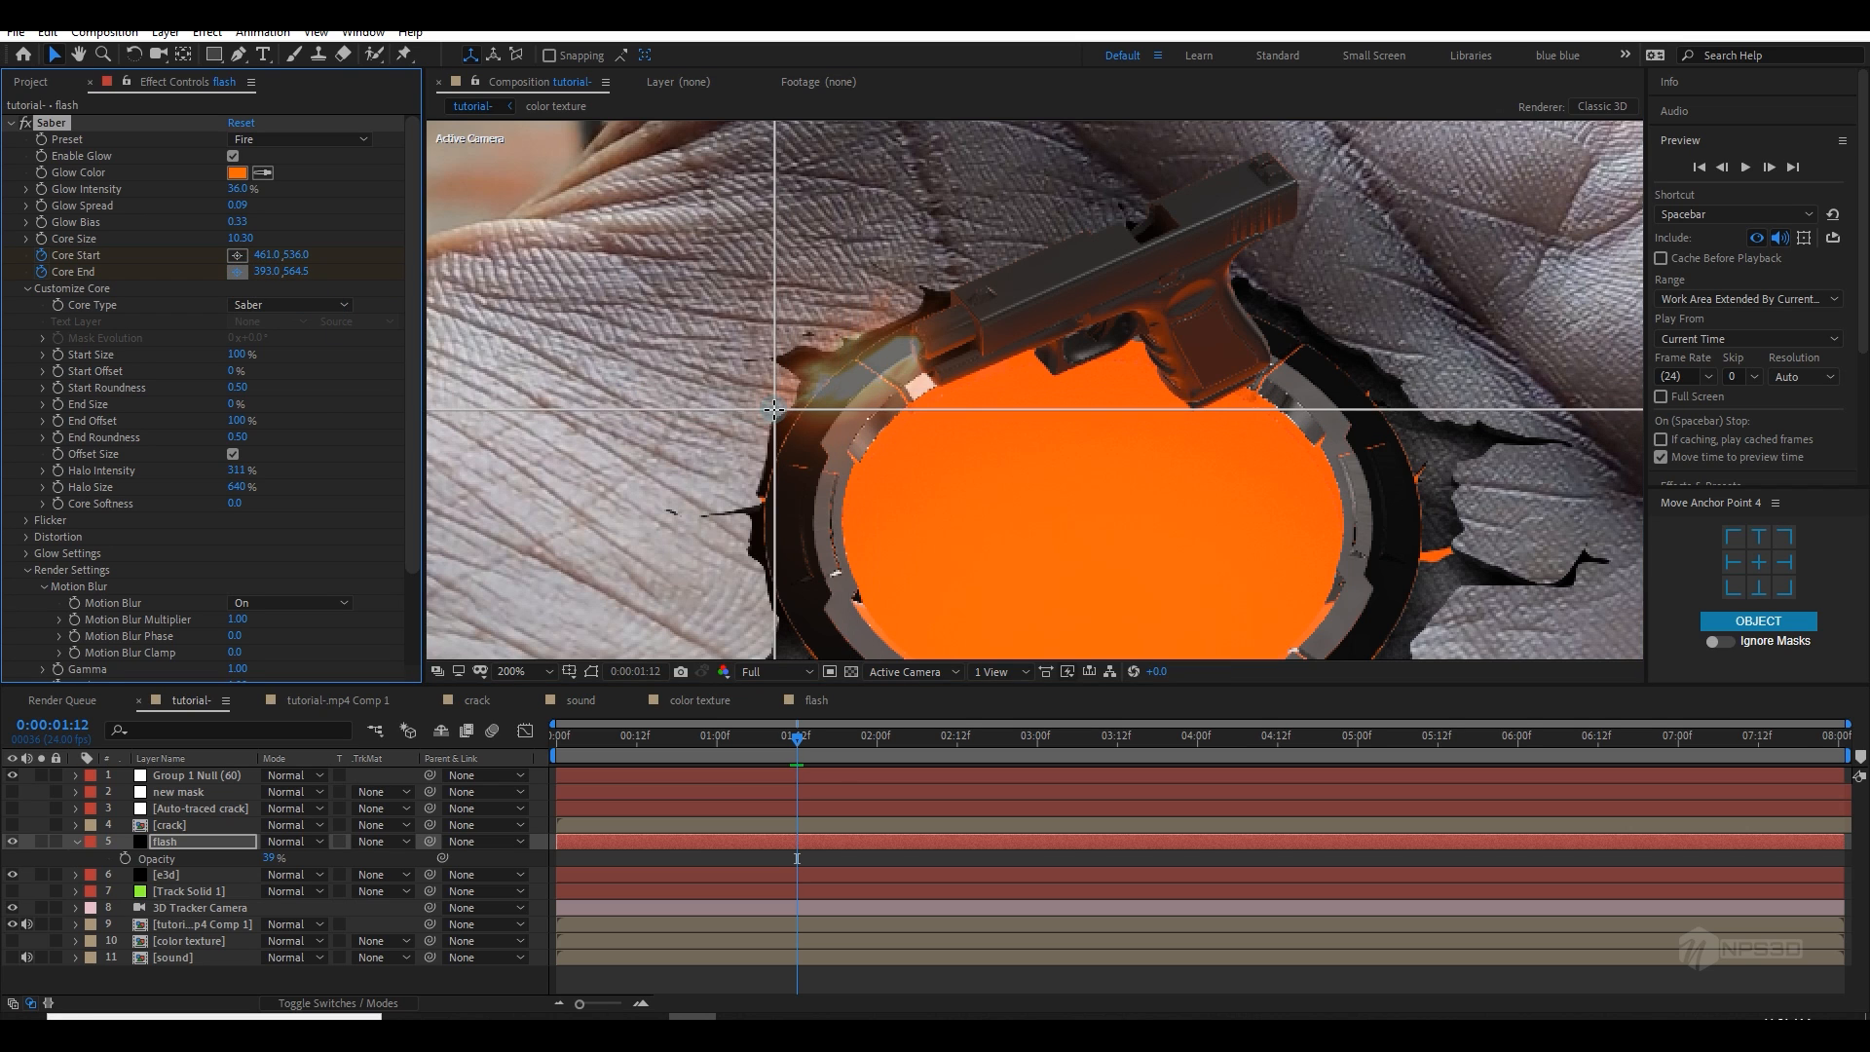
{"action": "left_click", "coordinate": [782, 402]}
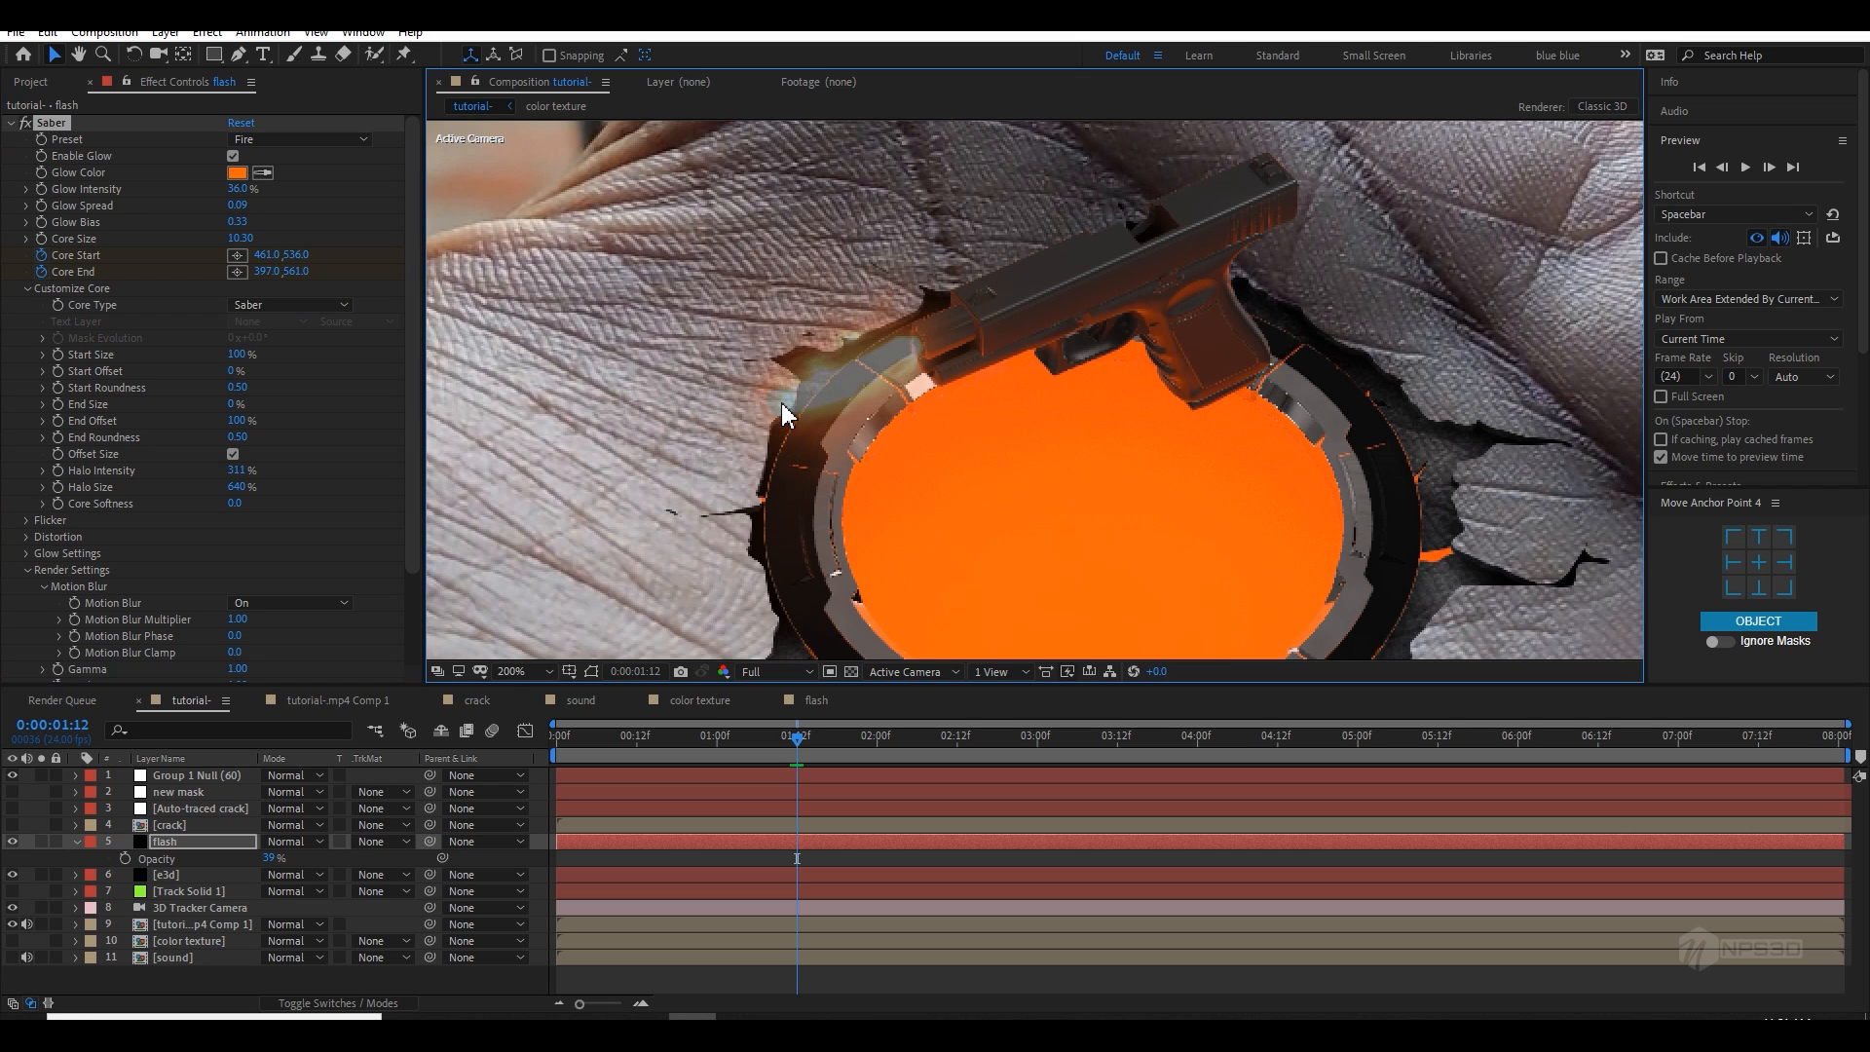
Step: Set Core End to 418.5,551.5 at 0:00:01:12, and at 0:00:01:13 keyframe Core Start at 468,544 and Core End at 425.5,566
{"action": "left_click", "coordinate": [237, 272]}
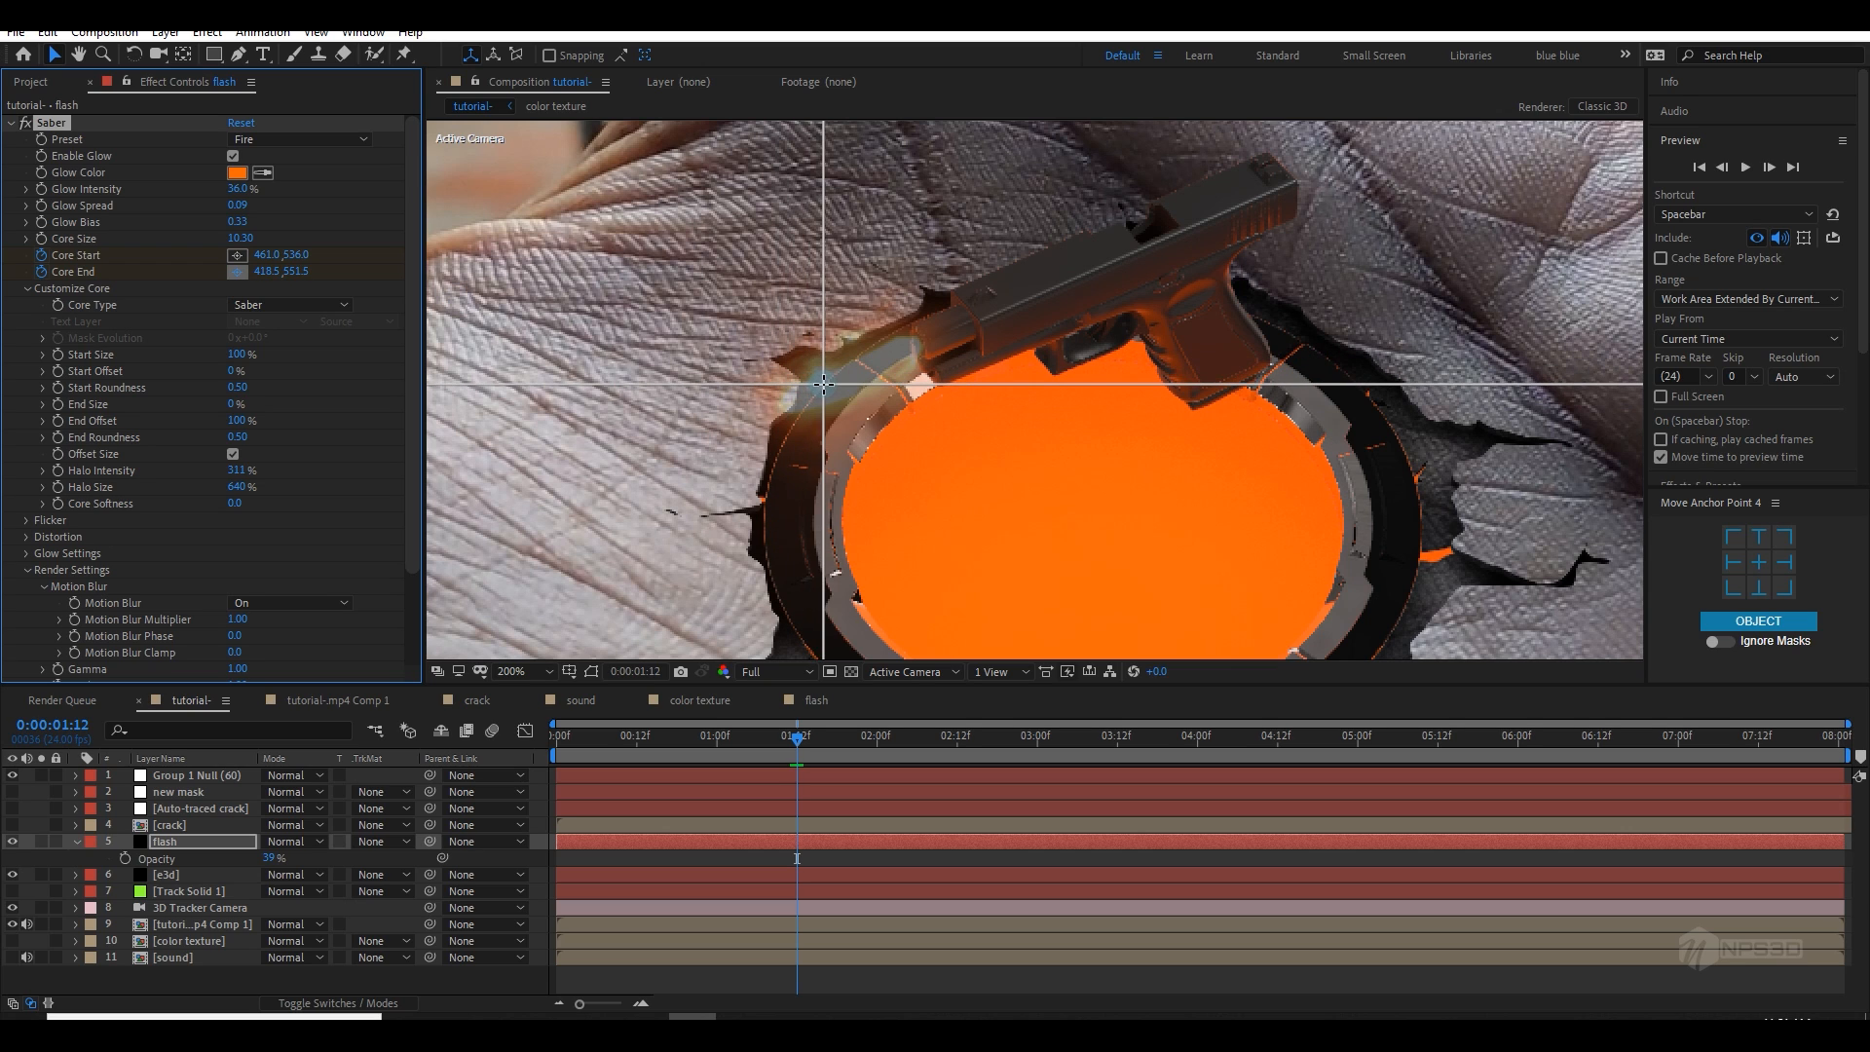
{"action": "left_click", "coordinate": [825, 384]}
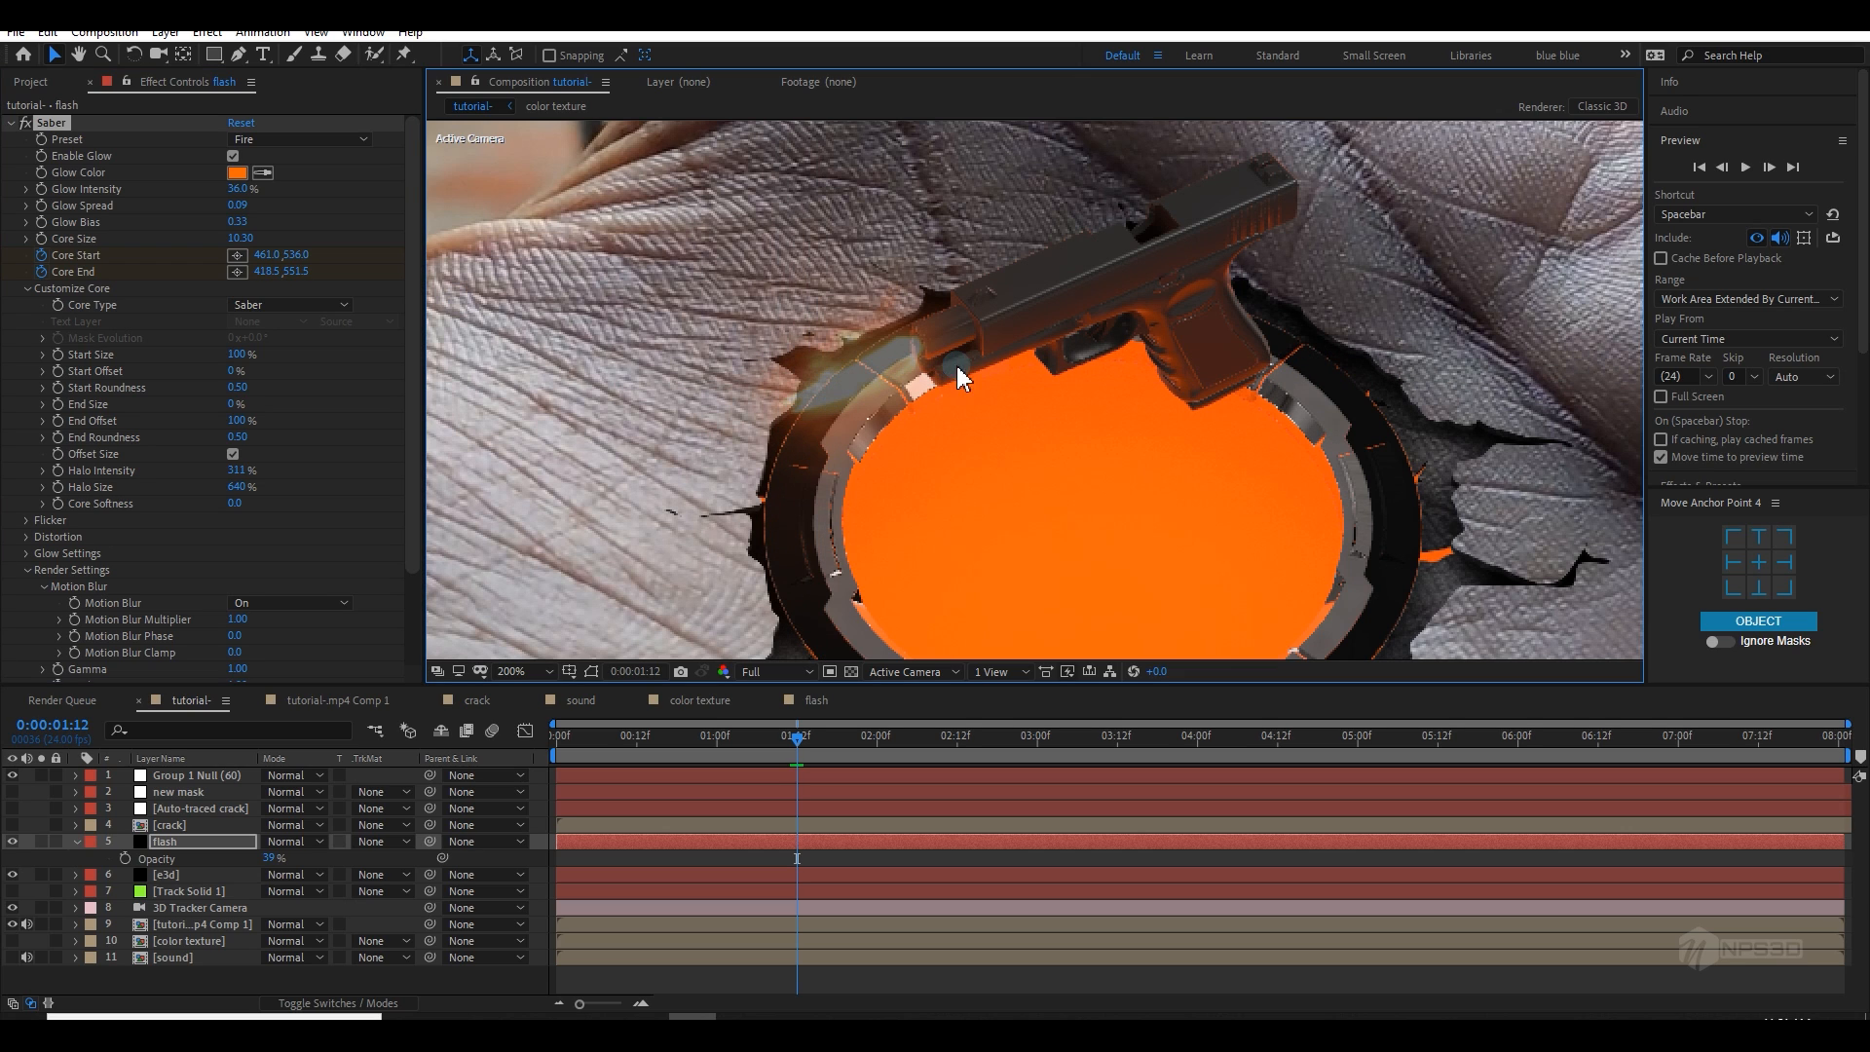
{"action": "left_click", "coordinate": [1769, 167]}
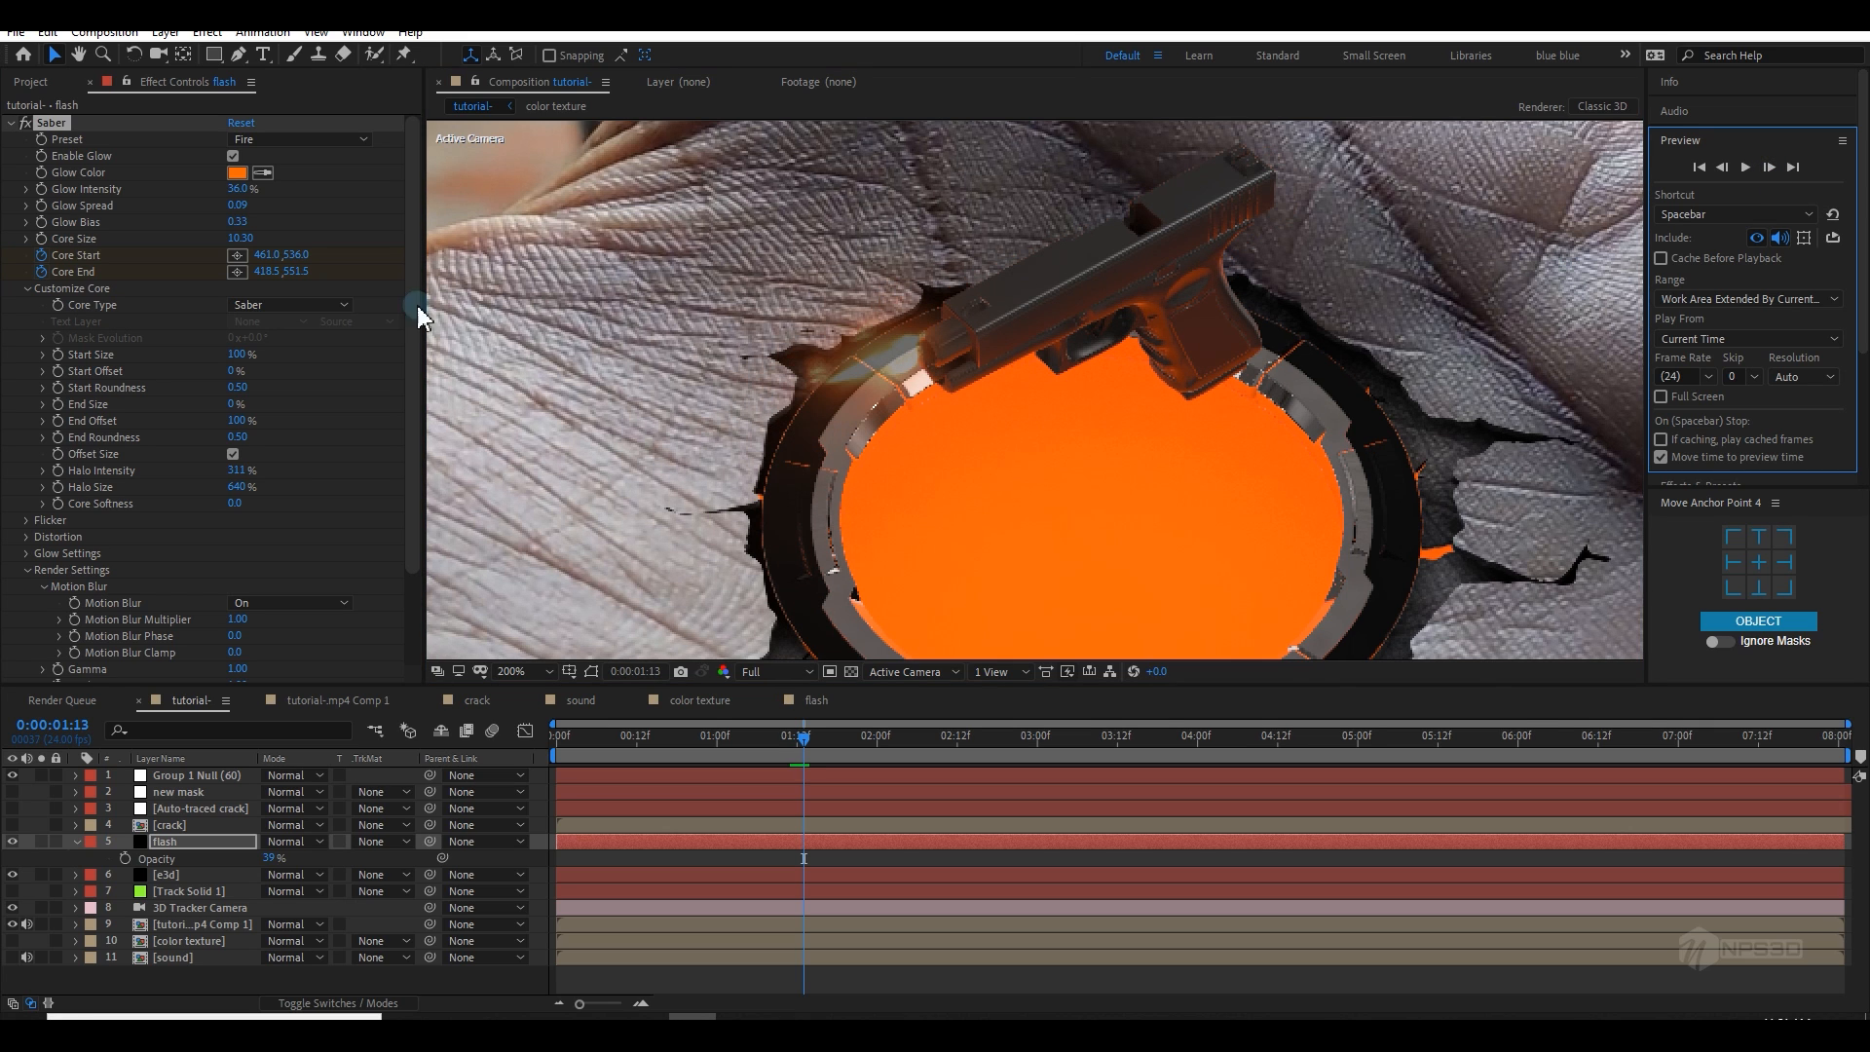
{"action": "left_click", "coordinate": [237, 254]}
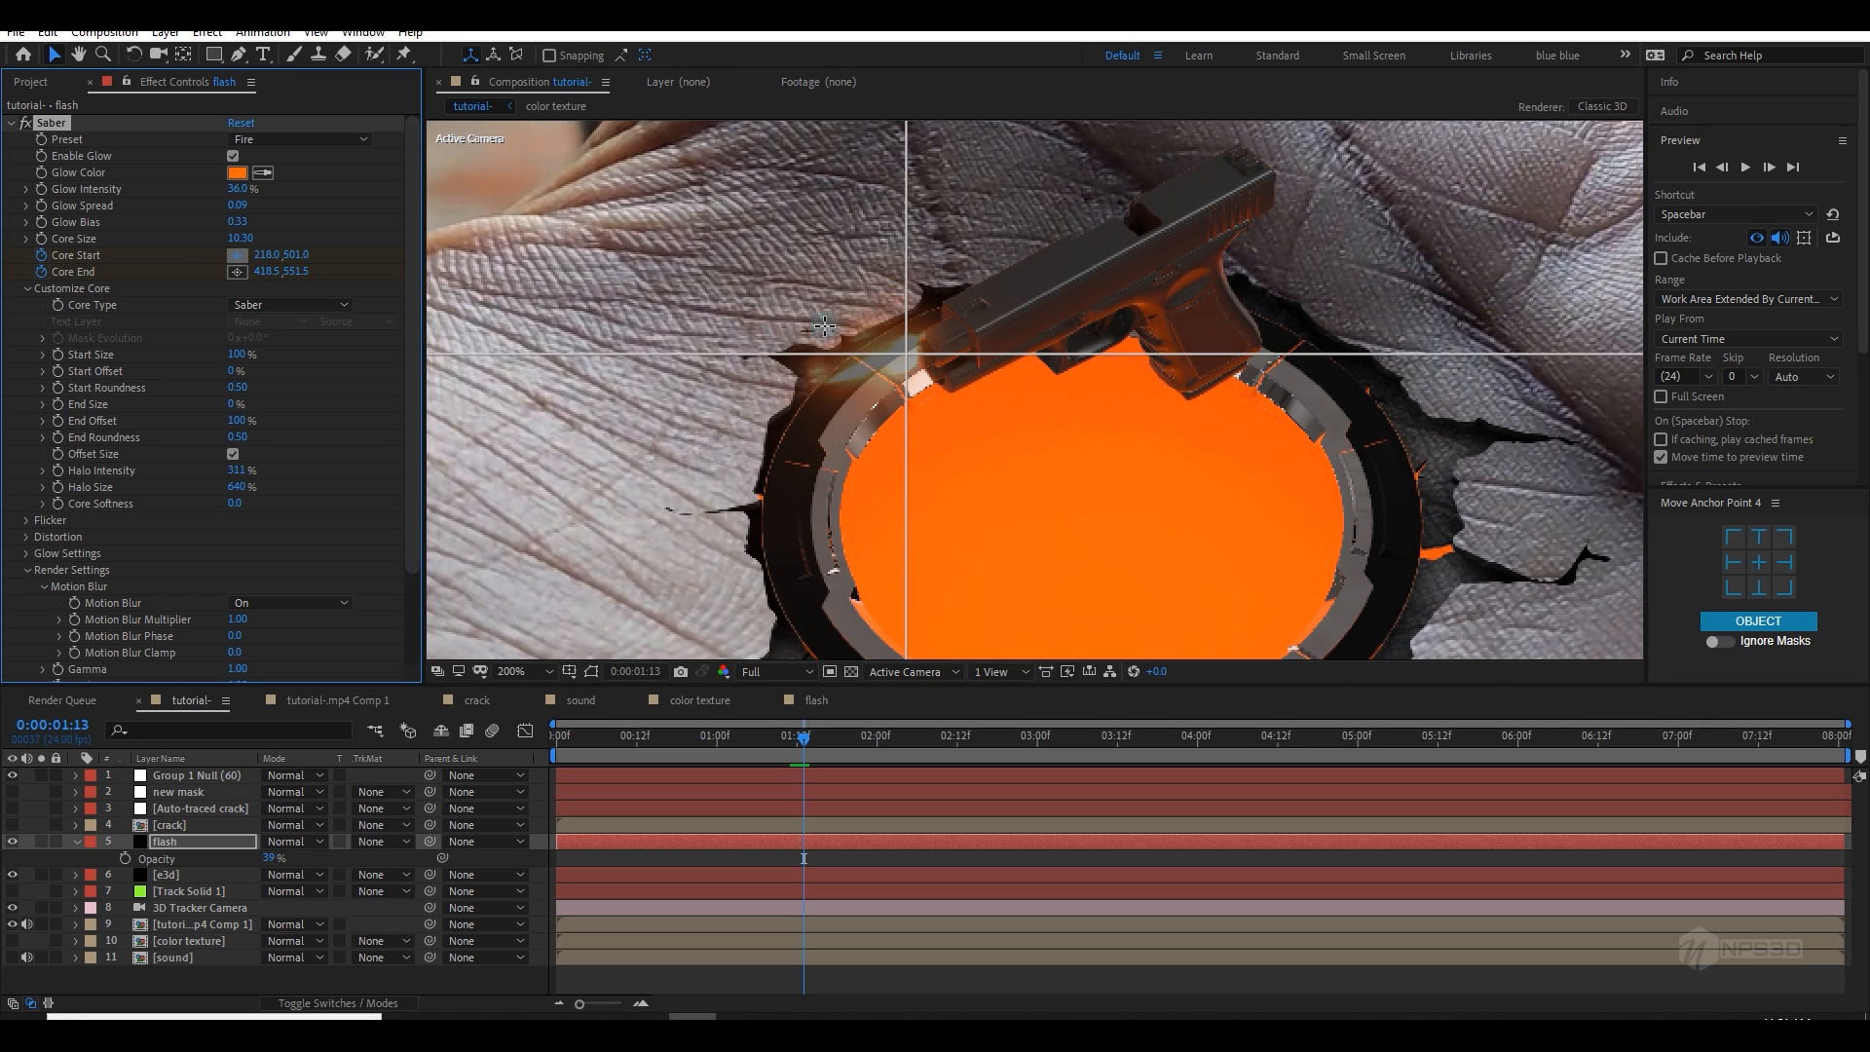
{"action": "left_click", "coordinate": [921, 370]}
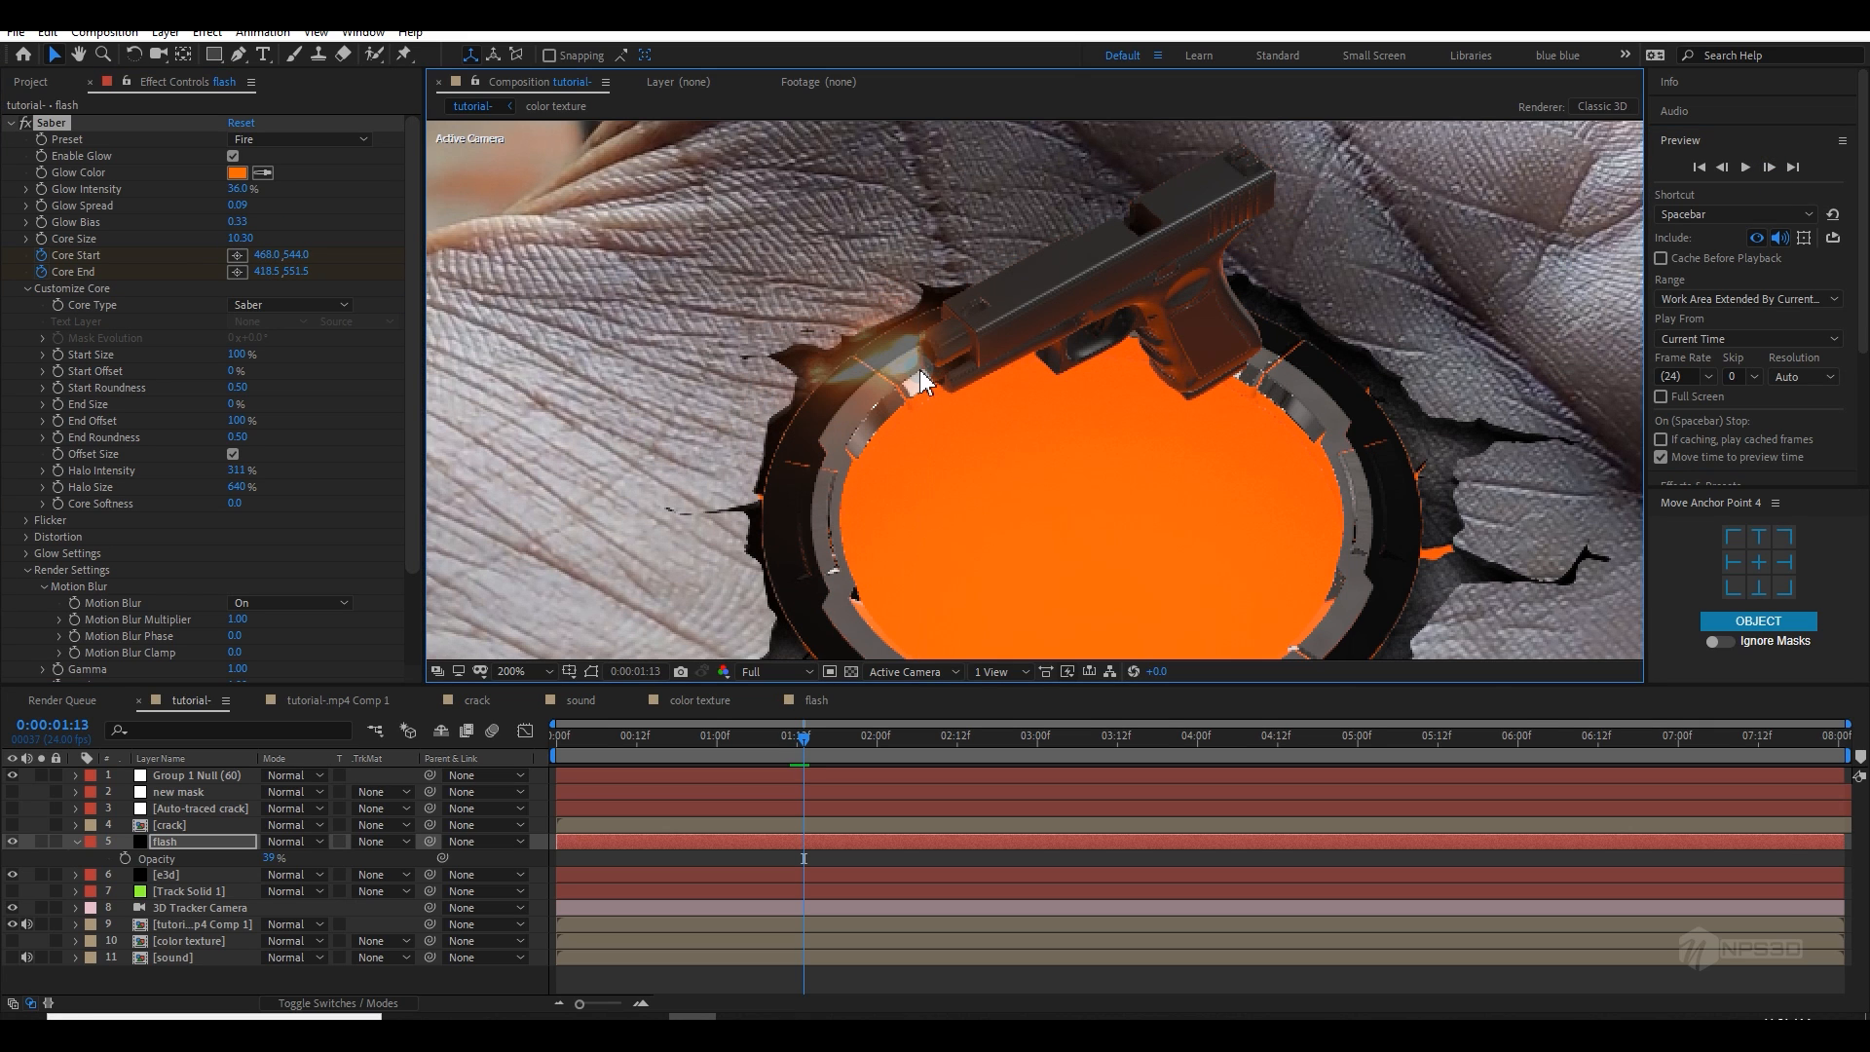
{"action": "left_click", "coordinate": [237, 271]}
{"action": "left_click", "coordinate": [838, 412]}
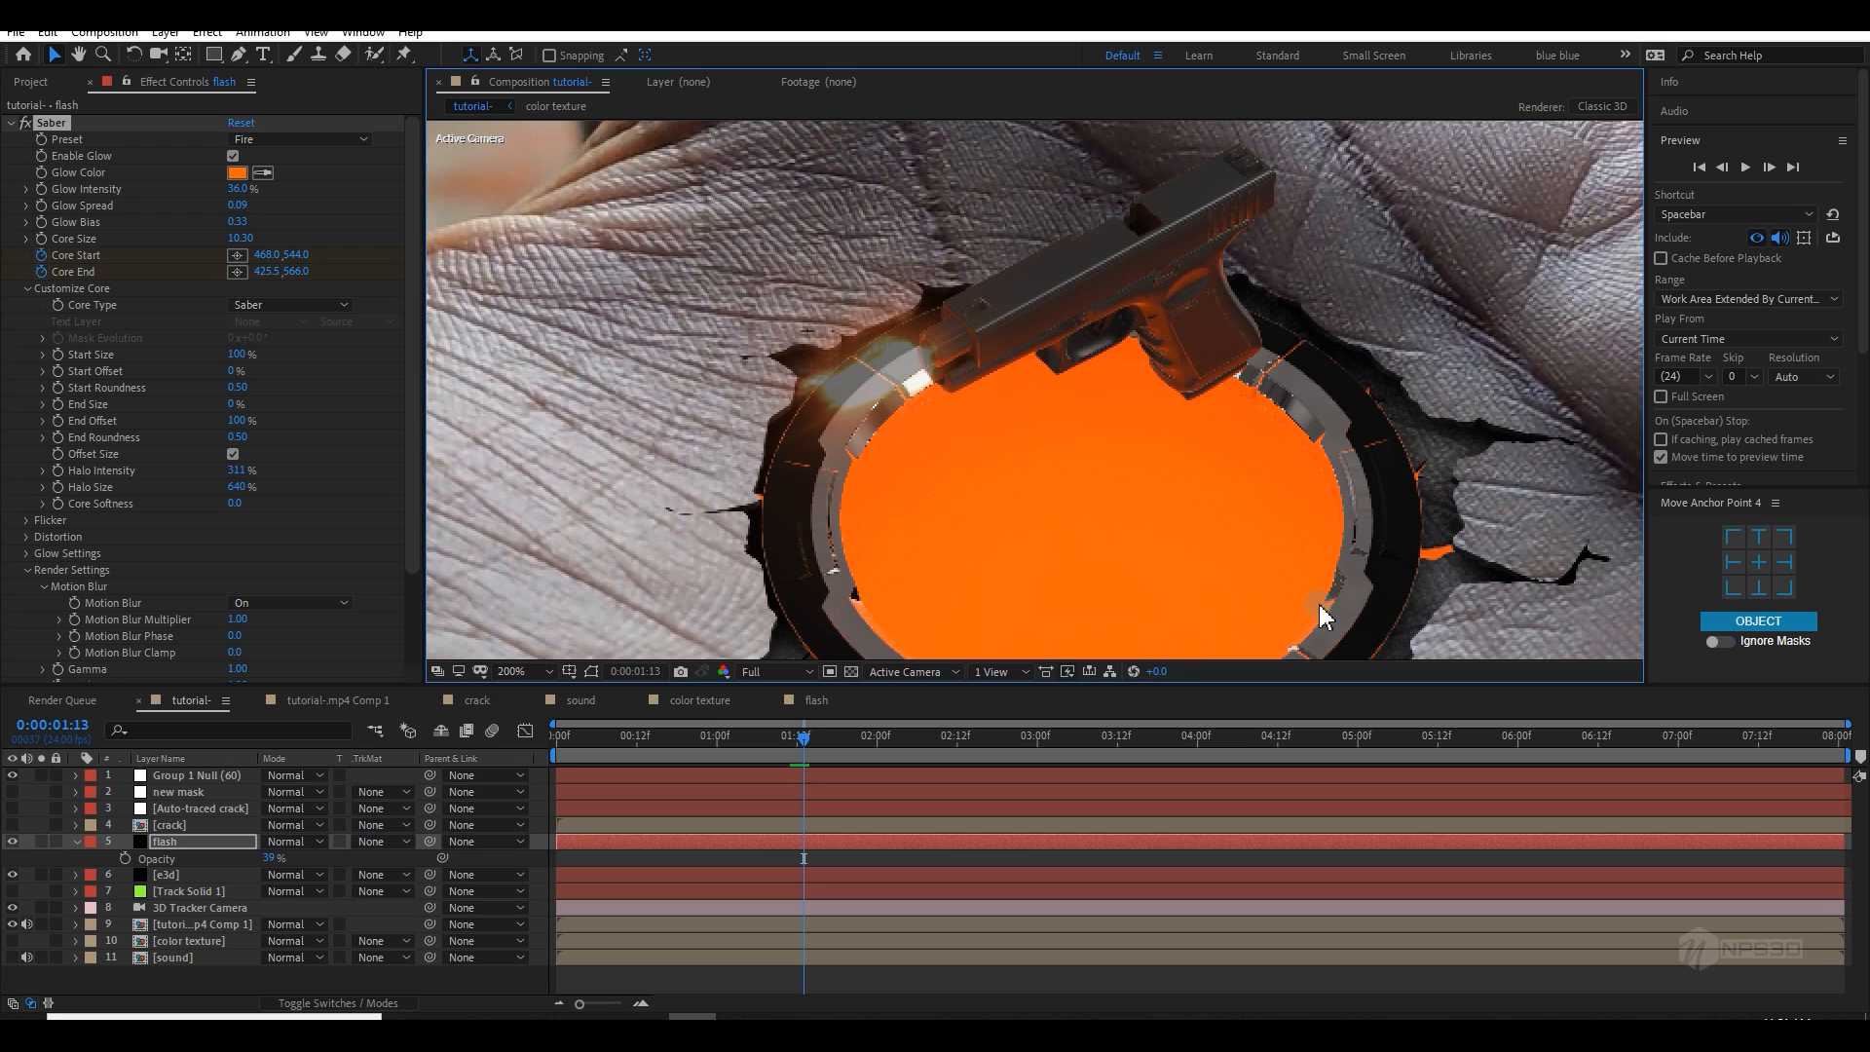
Step: At 0:00:01:14, keyframe the Saber's Core Start at 472.5,549.5 on the muzzle and Core End at 427,580
{"action": "left_click", "coordinate": [1769, 167]}
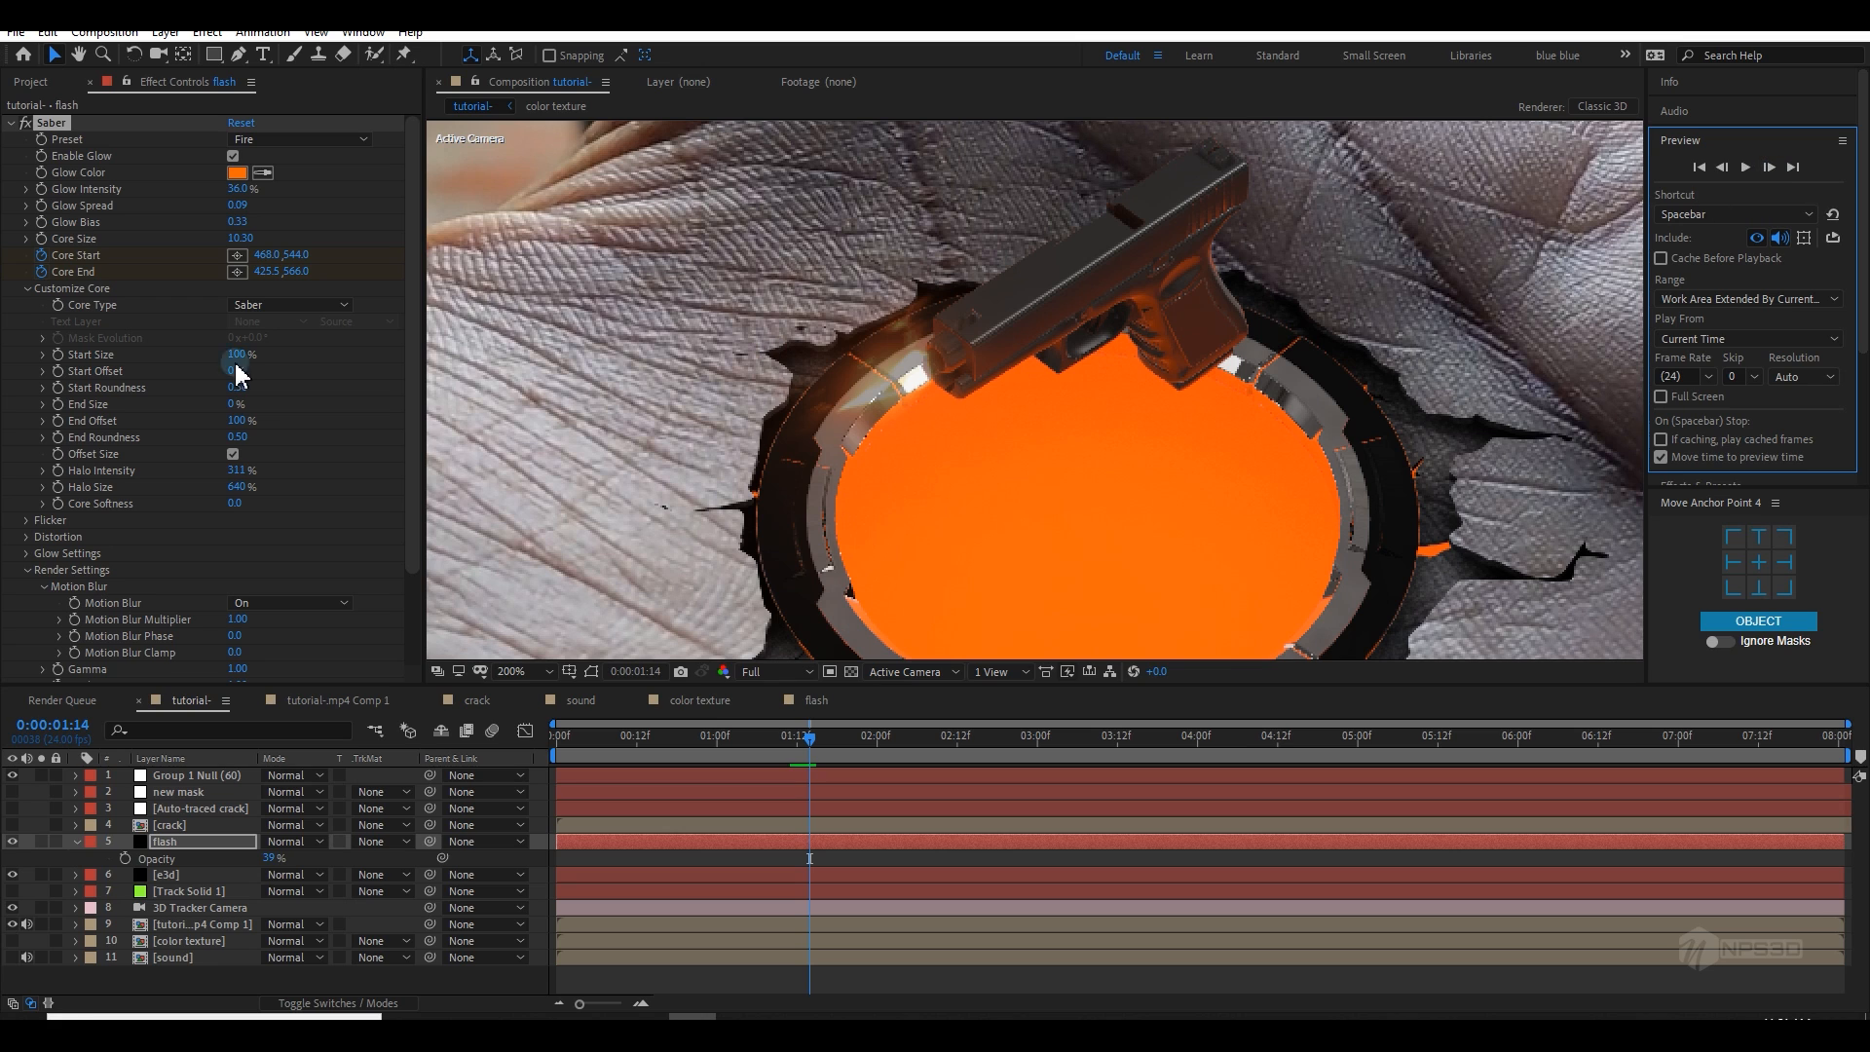
{"action": "left_click", "coordinate": [237, 255]}
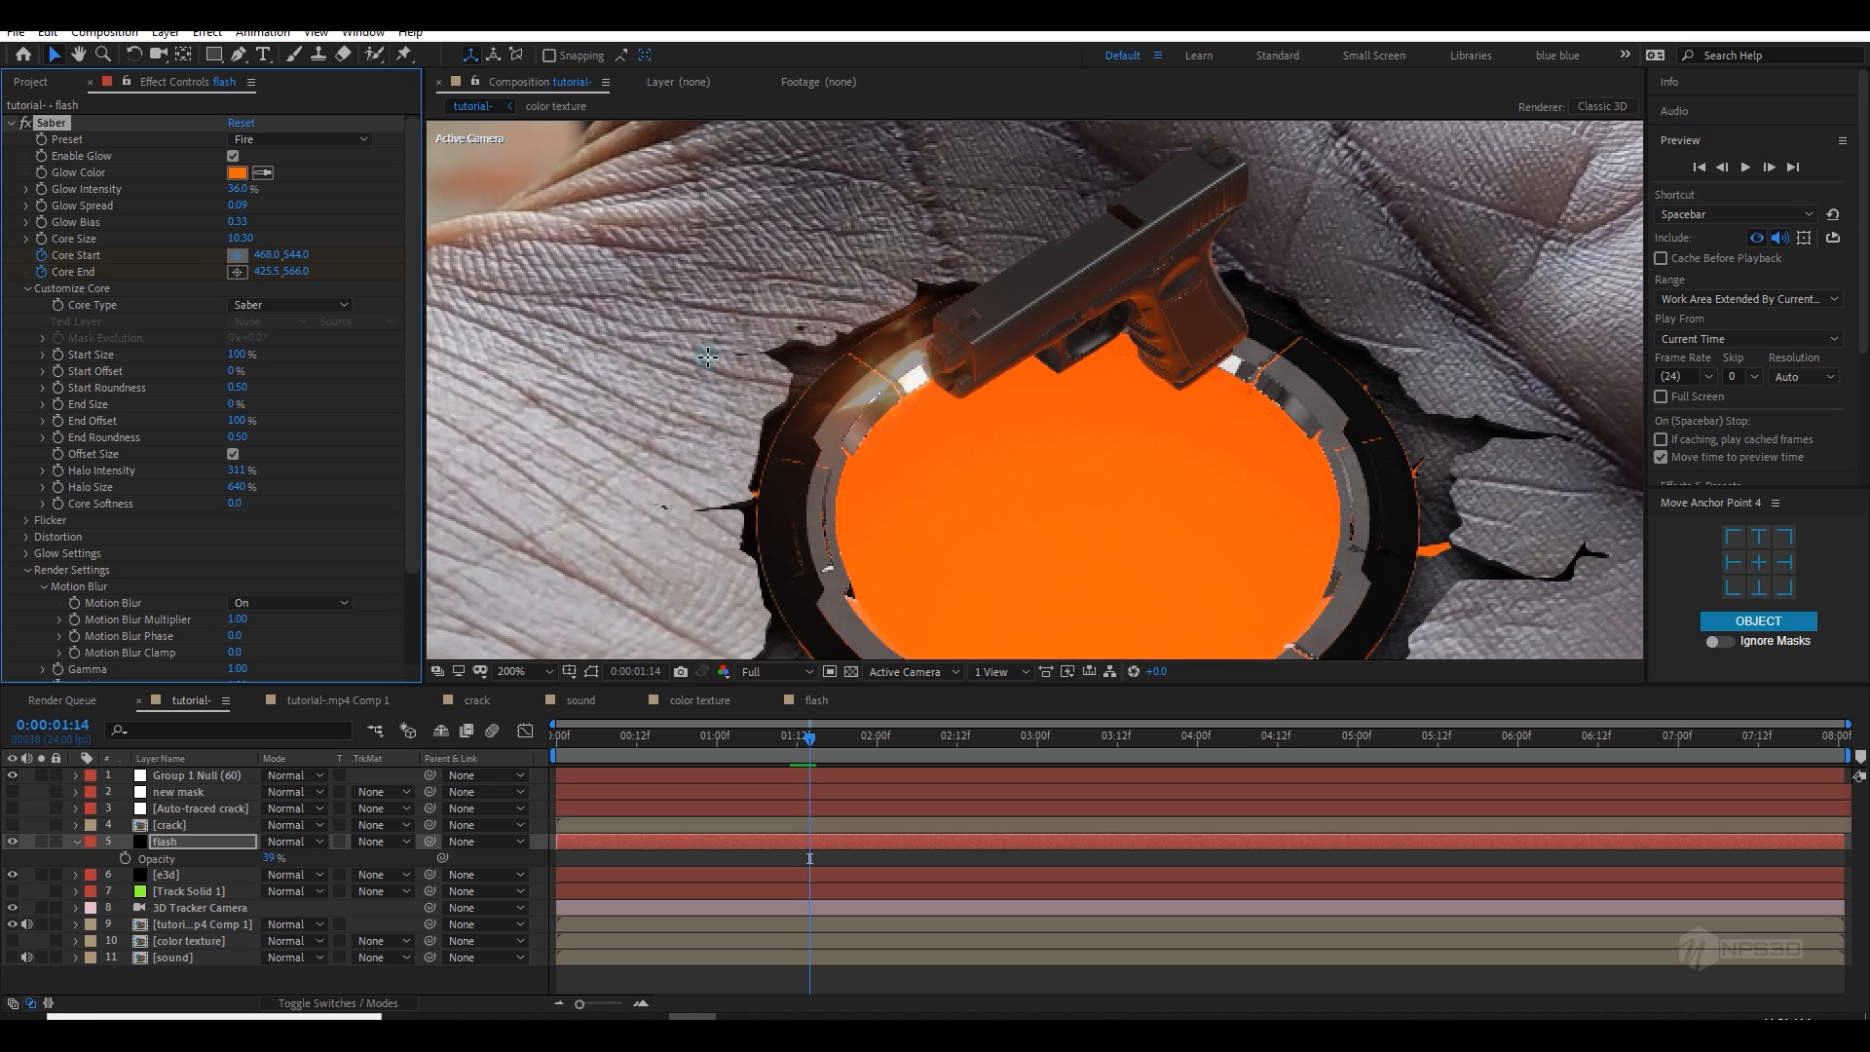
{"action": "left_click", "coordinate": [927, 380]}
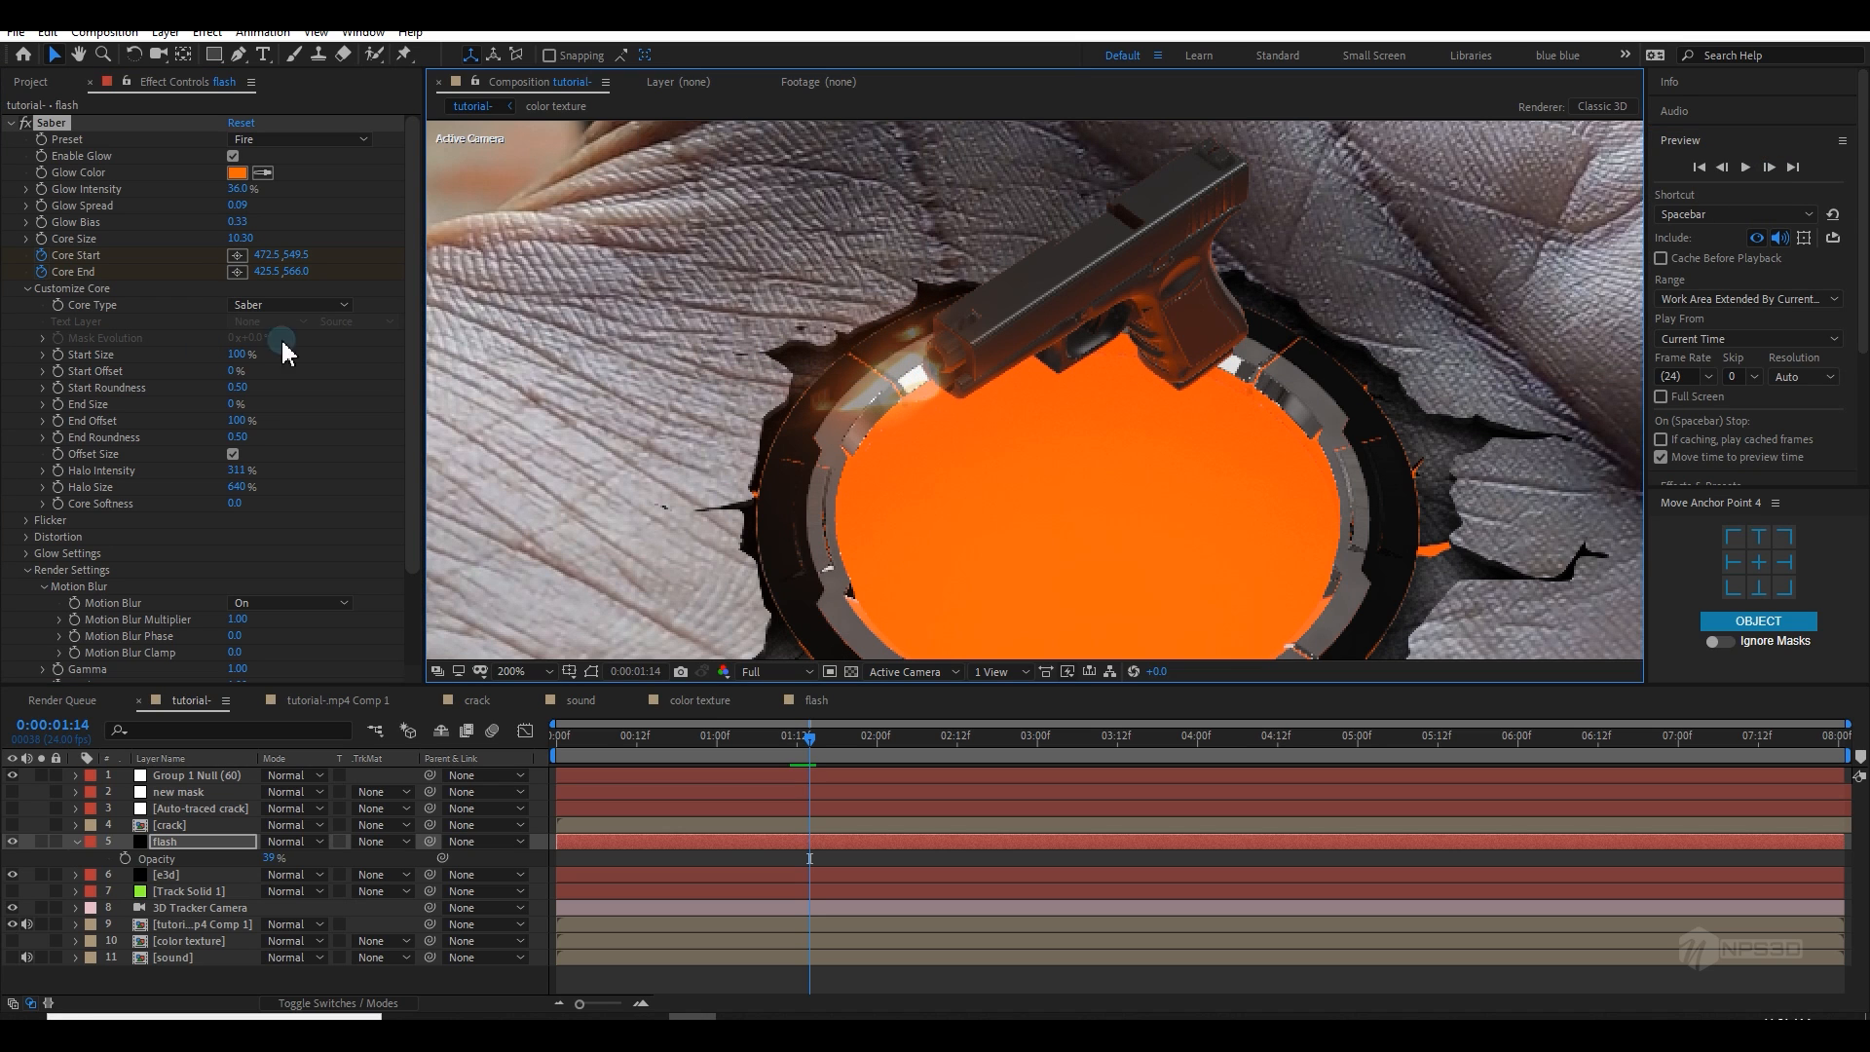
{"action": "left_click", "coordinate": [238, 273]}
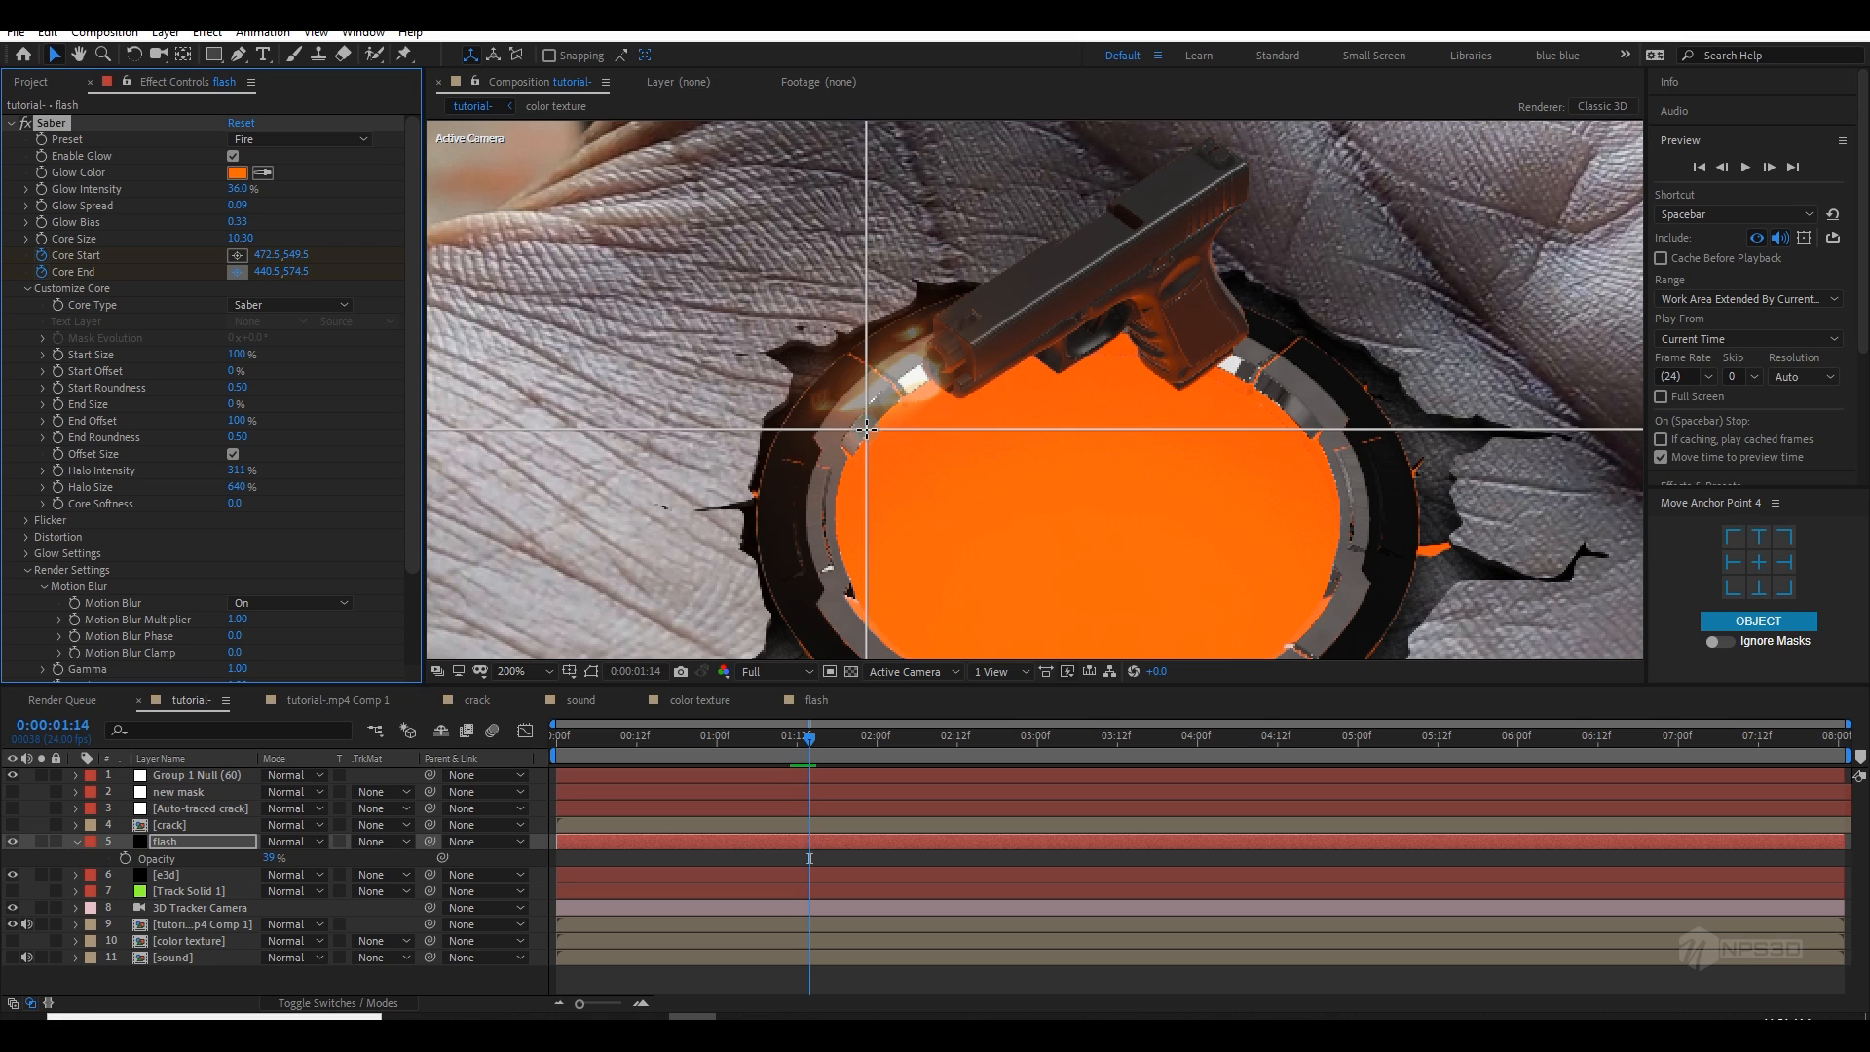
{"action": "left_click", "coordinate": [861, 435]}
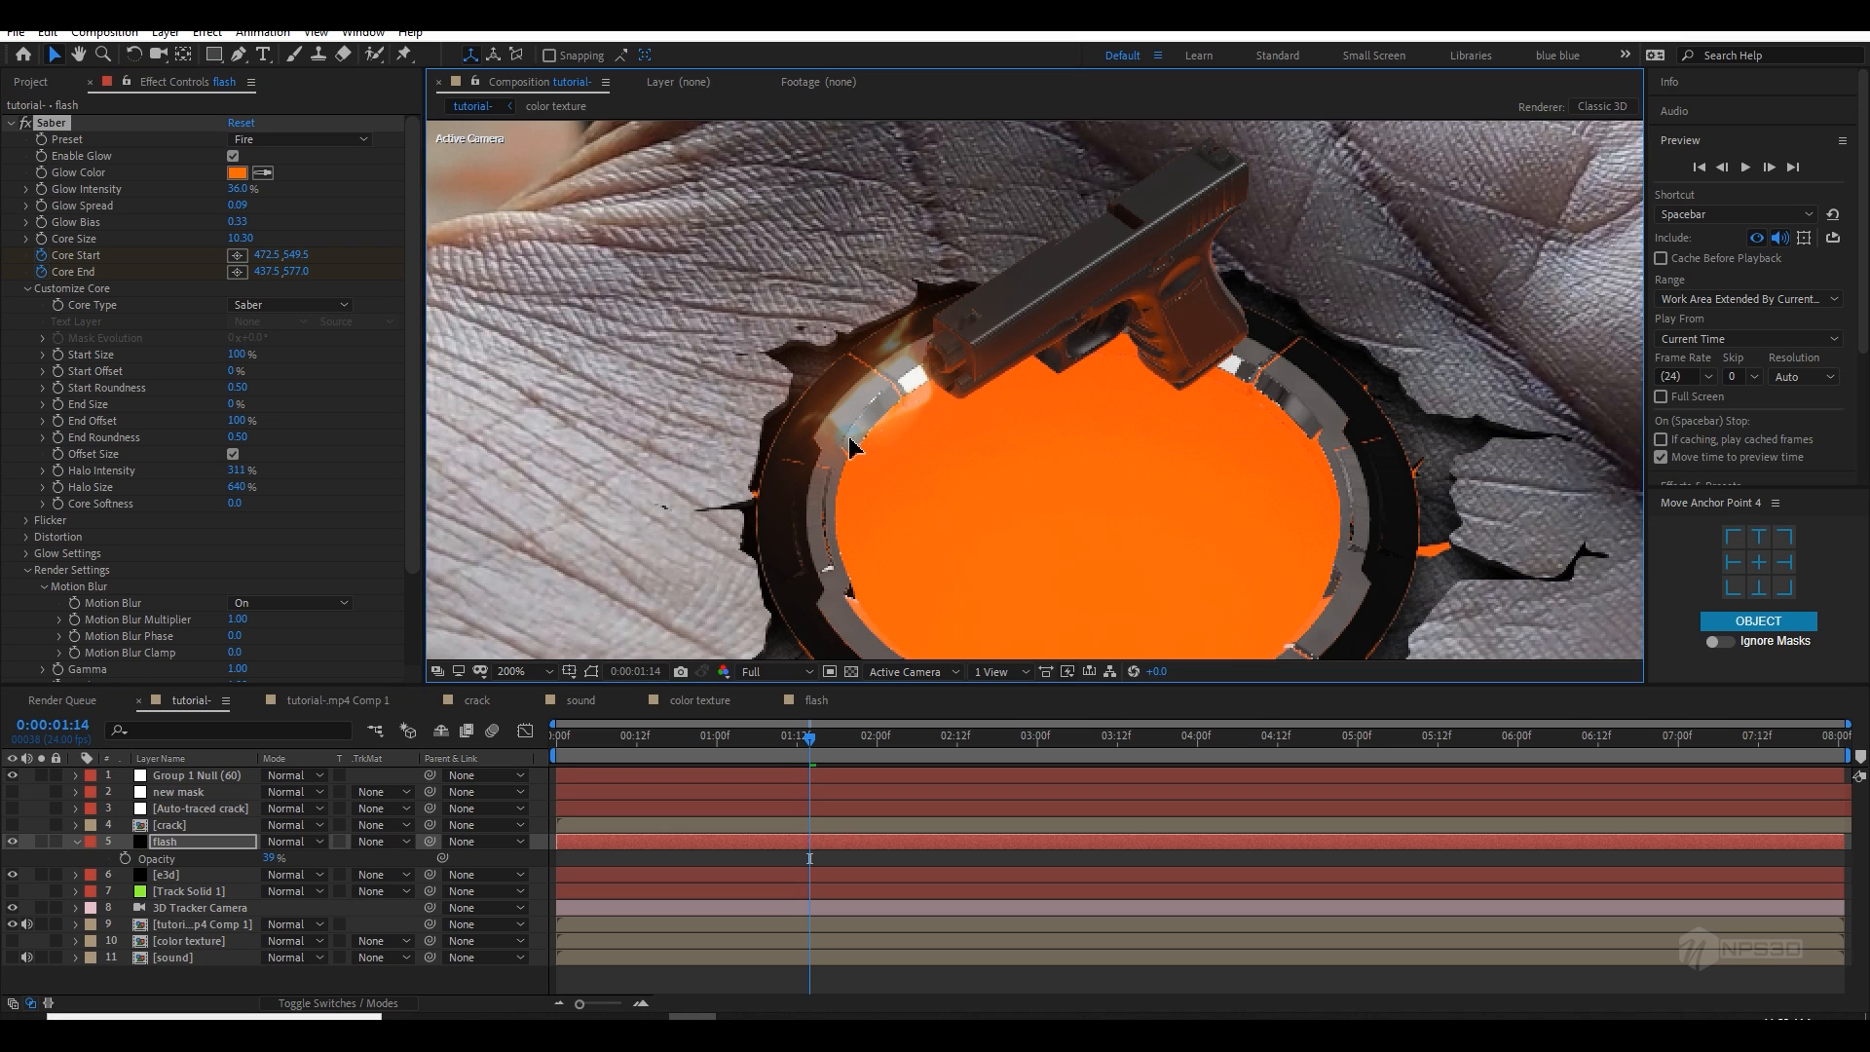
{"action": "left_click", "coordinate": [237, 272]}
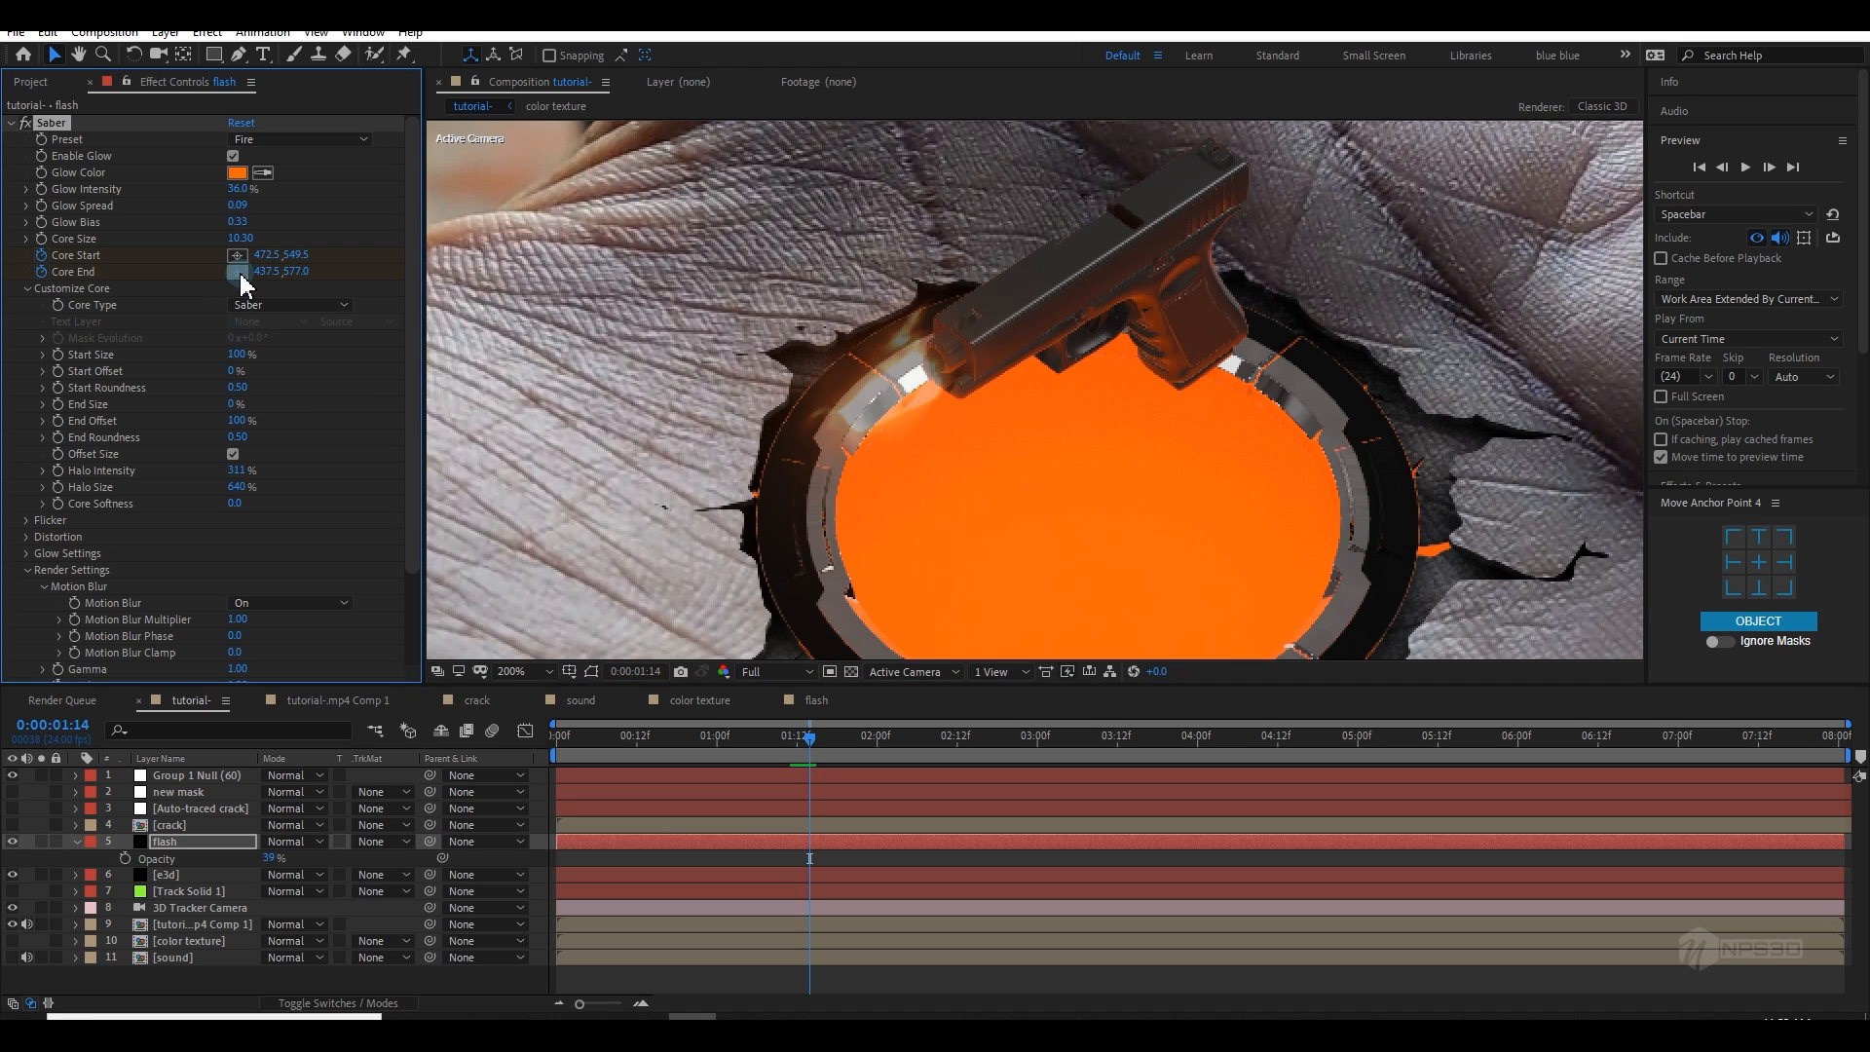
{"action": "left_click", "coordinate": [840, 440]}
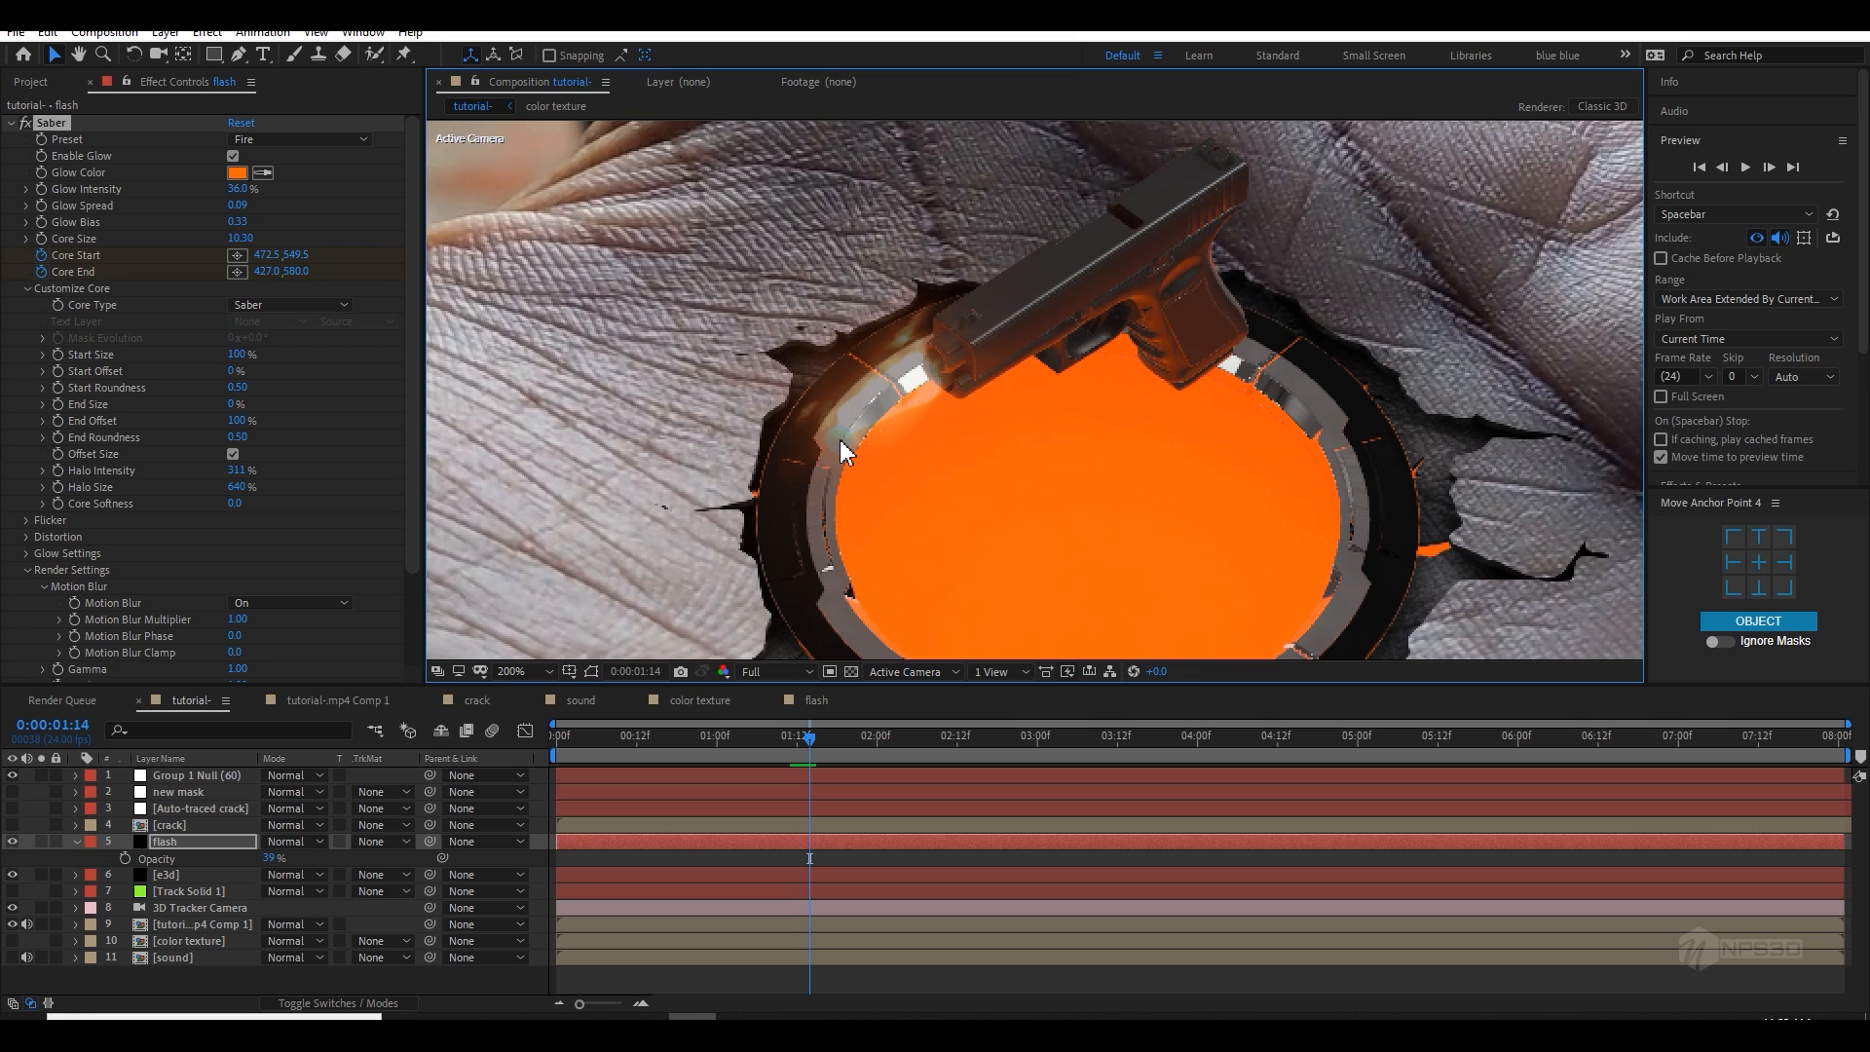
Step: At 0:00:01:15, keyframe Core Start at 476,558.5 and show the flash layer's keyframed properties in the timeline
{"action": "left_click", "coordinate": [1769, 166]}
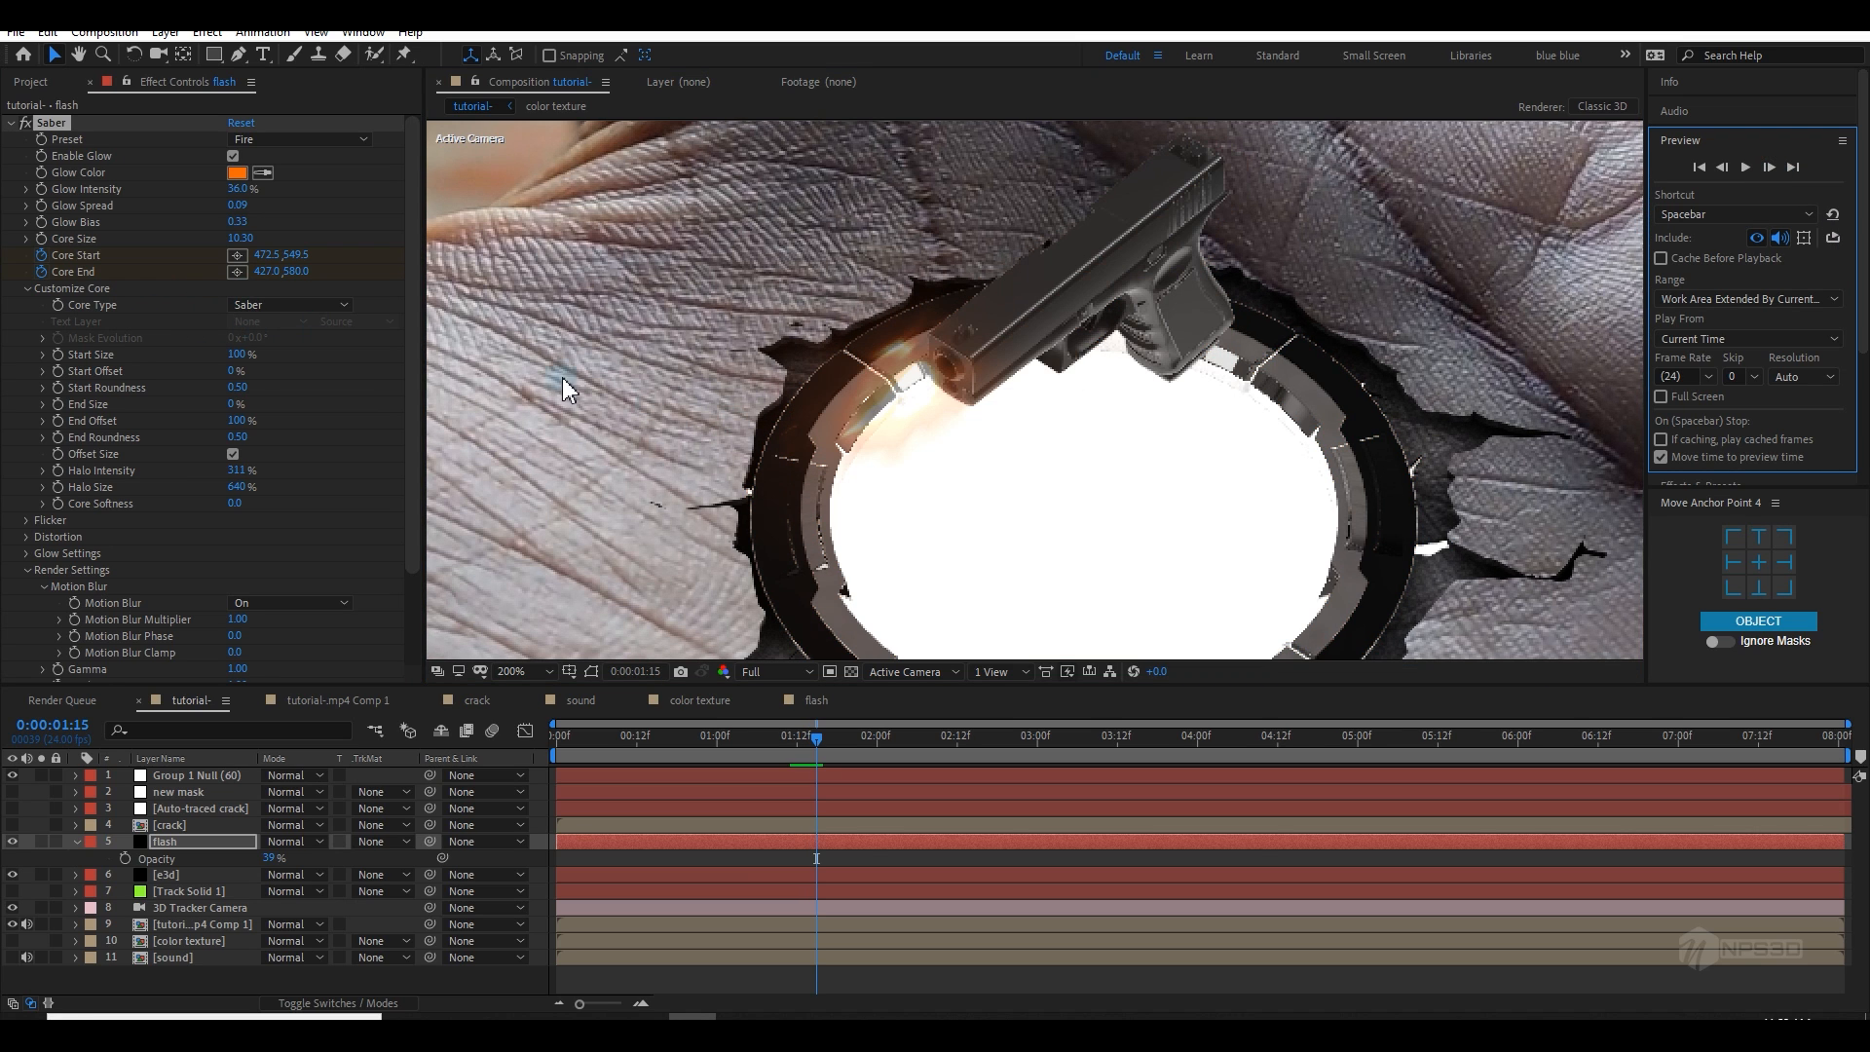
{"action": "left_click", "coordinate": [237, 255]}
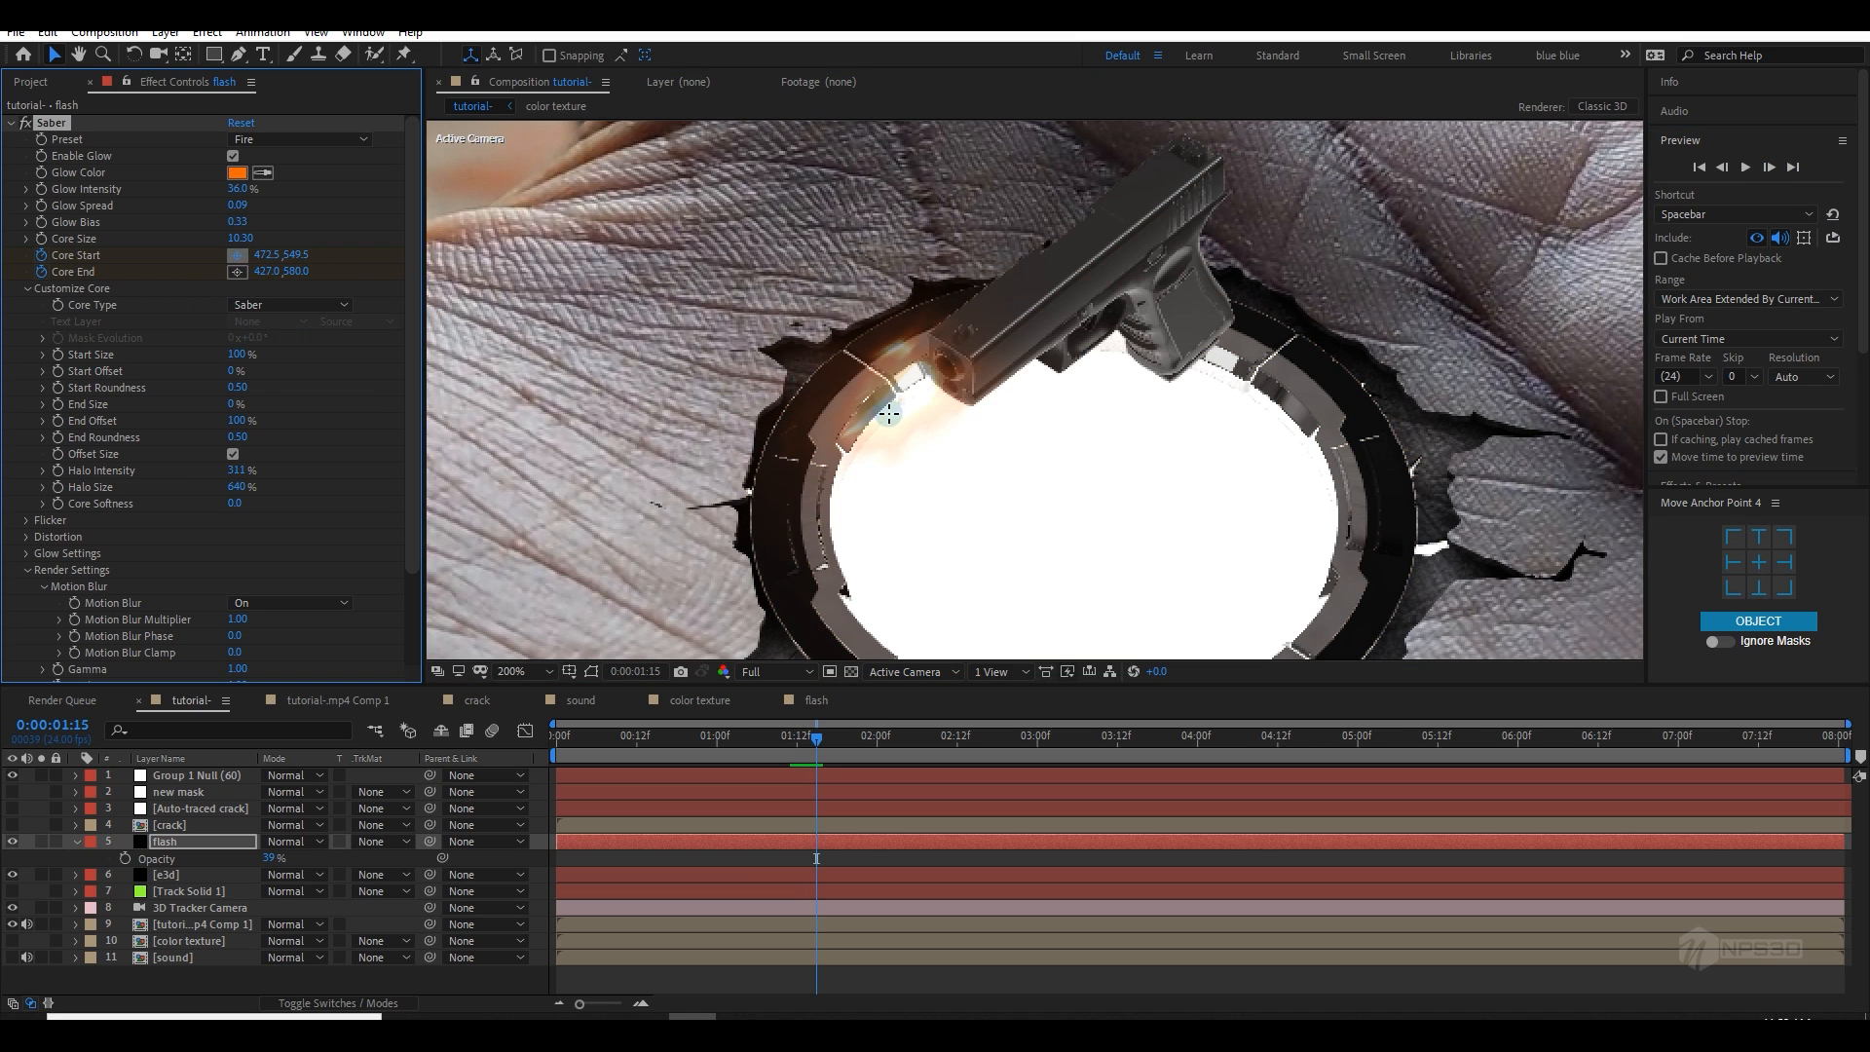
{"action": "left_click", "coordinate": [936, 401]}
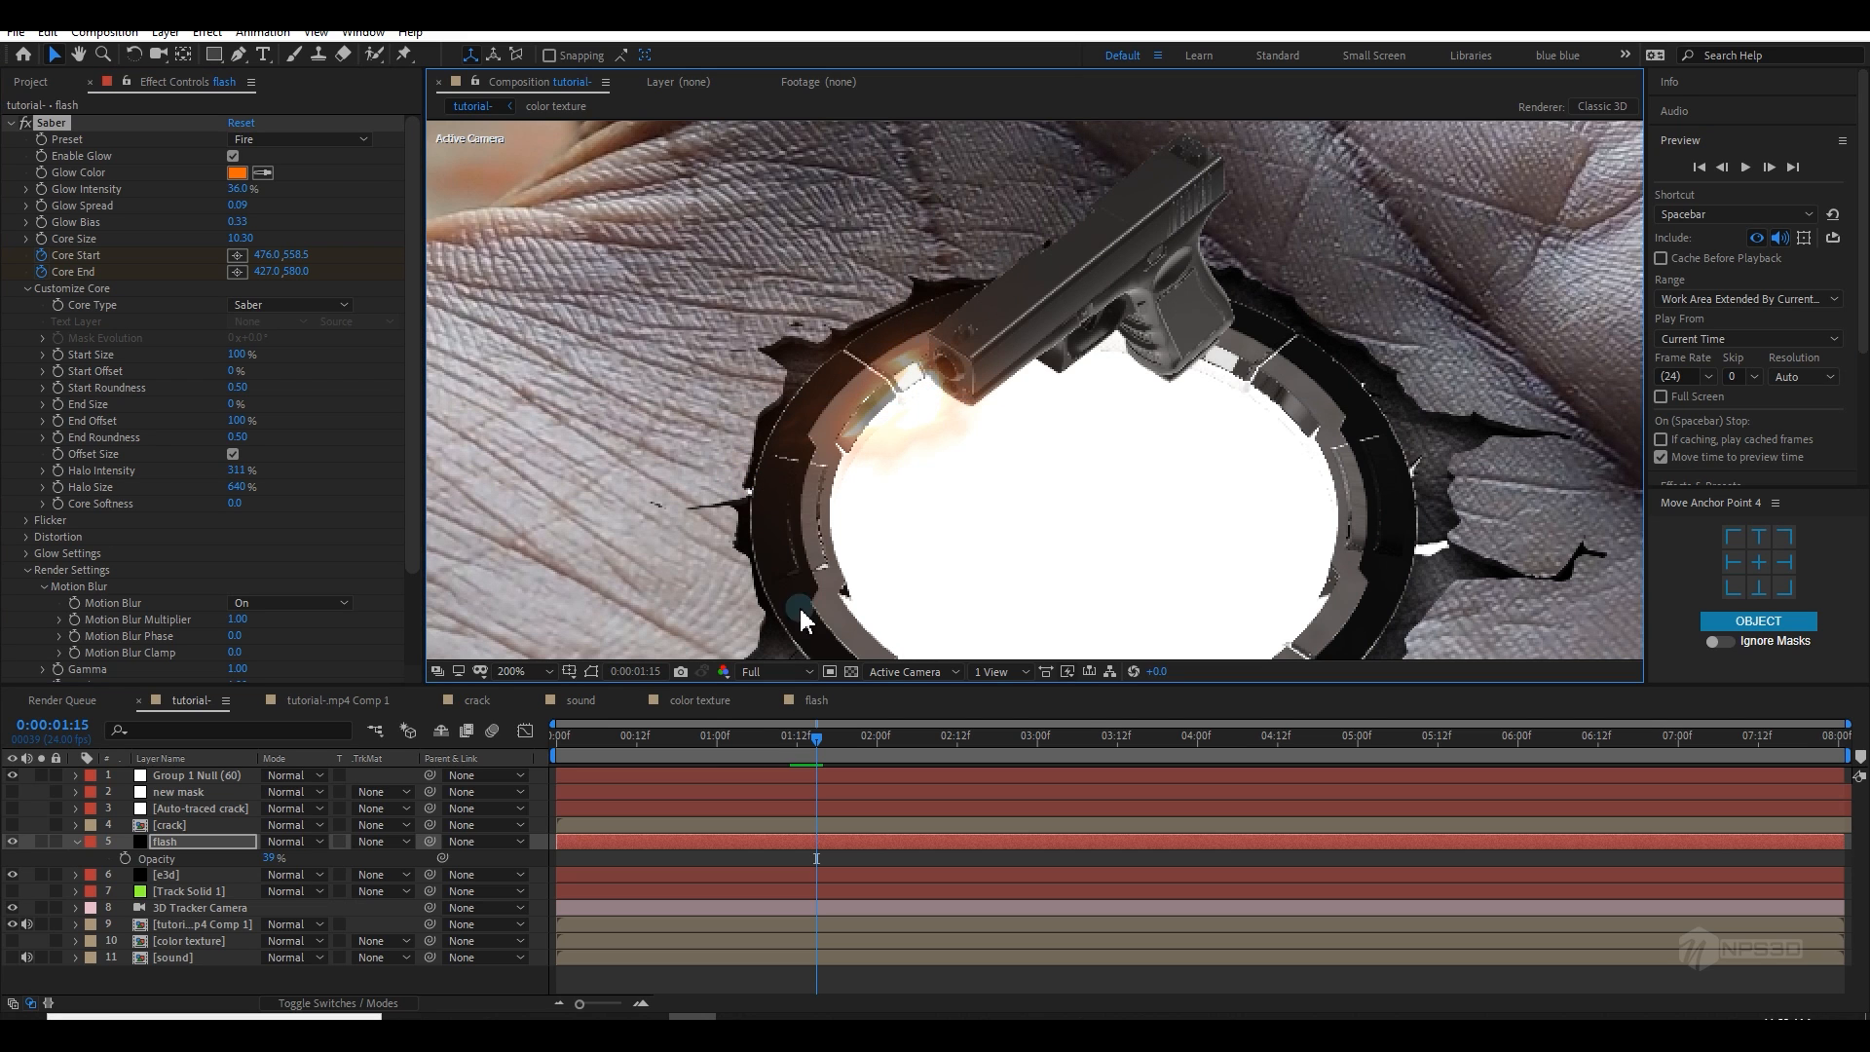
{"action": "key", "text": "u"}
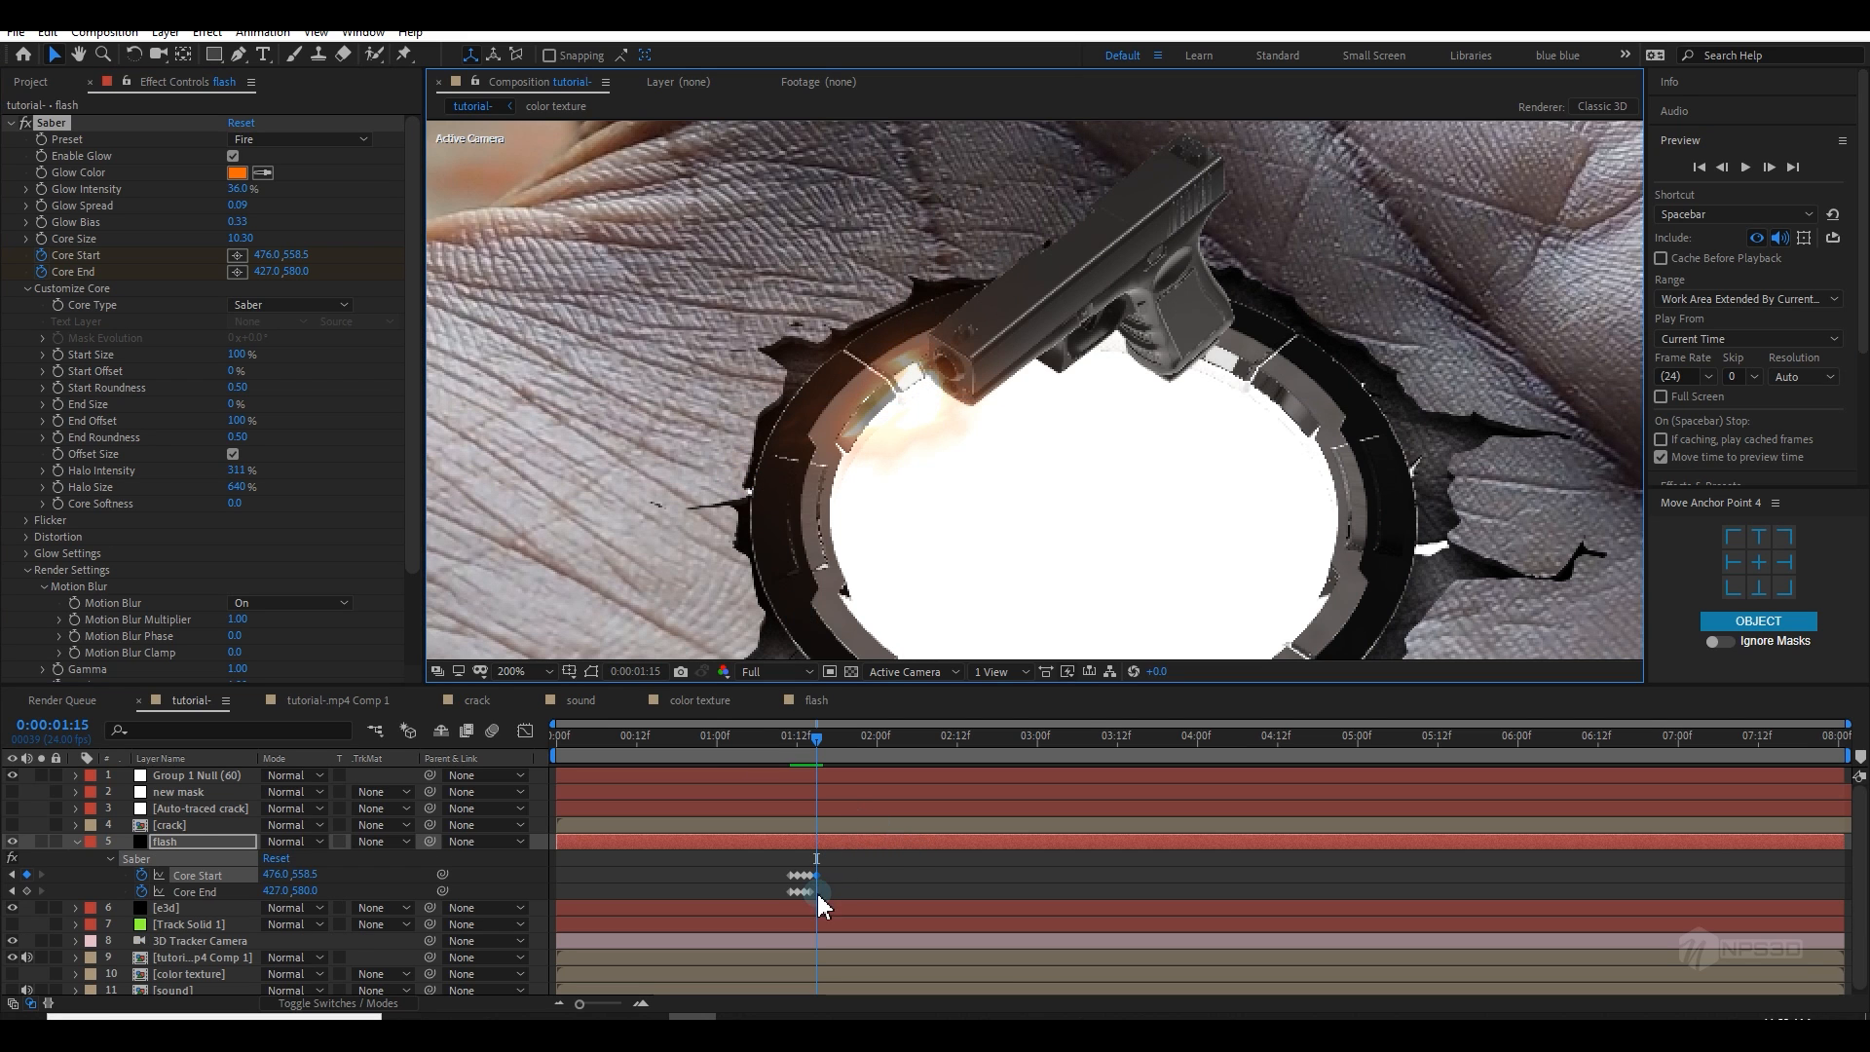
Step: Keyframe the flash layer's opacity to rise from 0% at 0:00:01:11 to 100% at 0:00:01:12
{"action": "left_click_drag", "start_coordinate": [816, 738], "coordinate": [790, 738]}
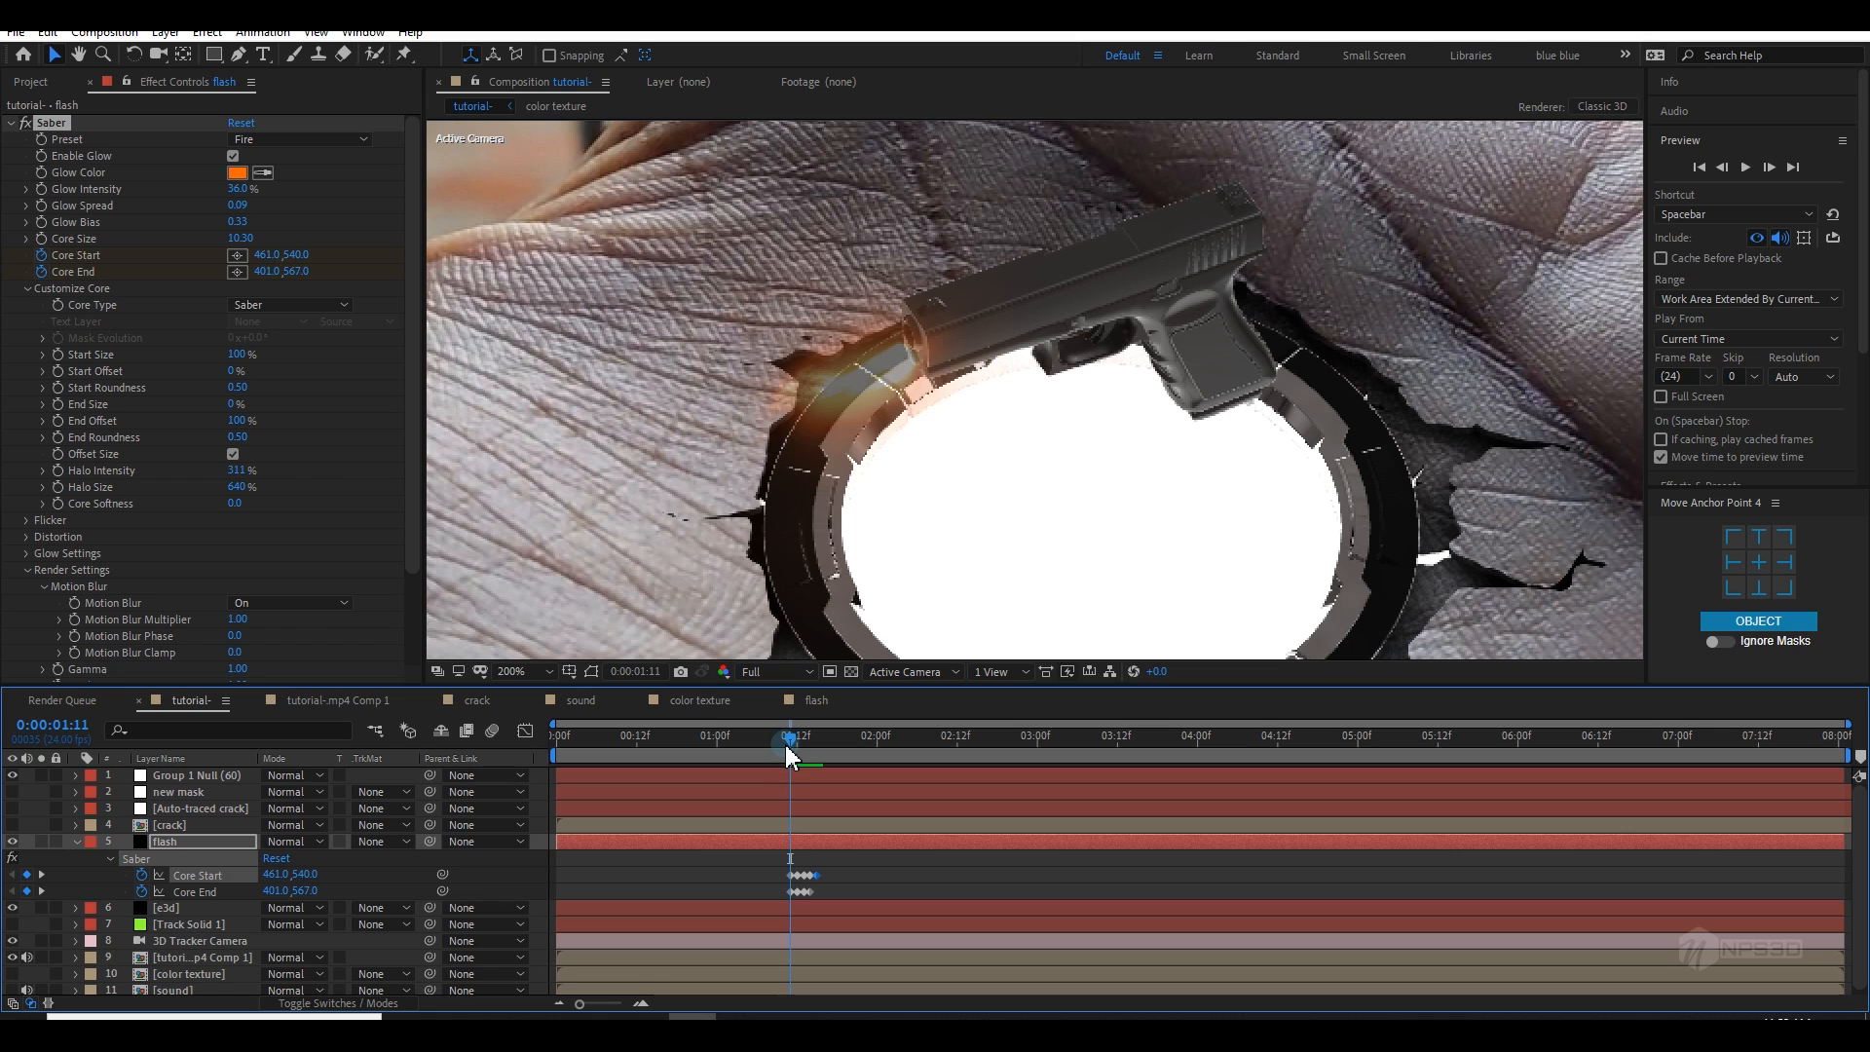
{"action": "key", "text": "t"}
{"action": "left_click", "coordinate": [123, 859]}
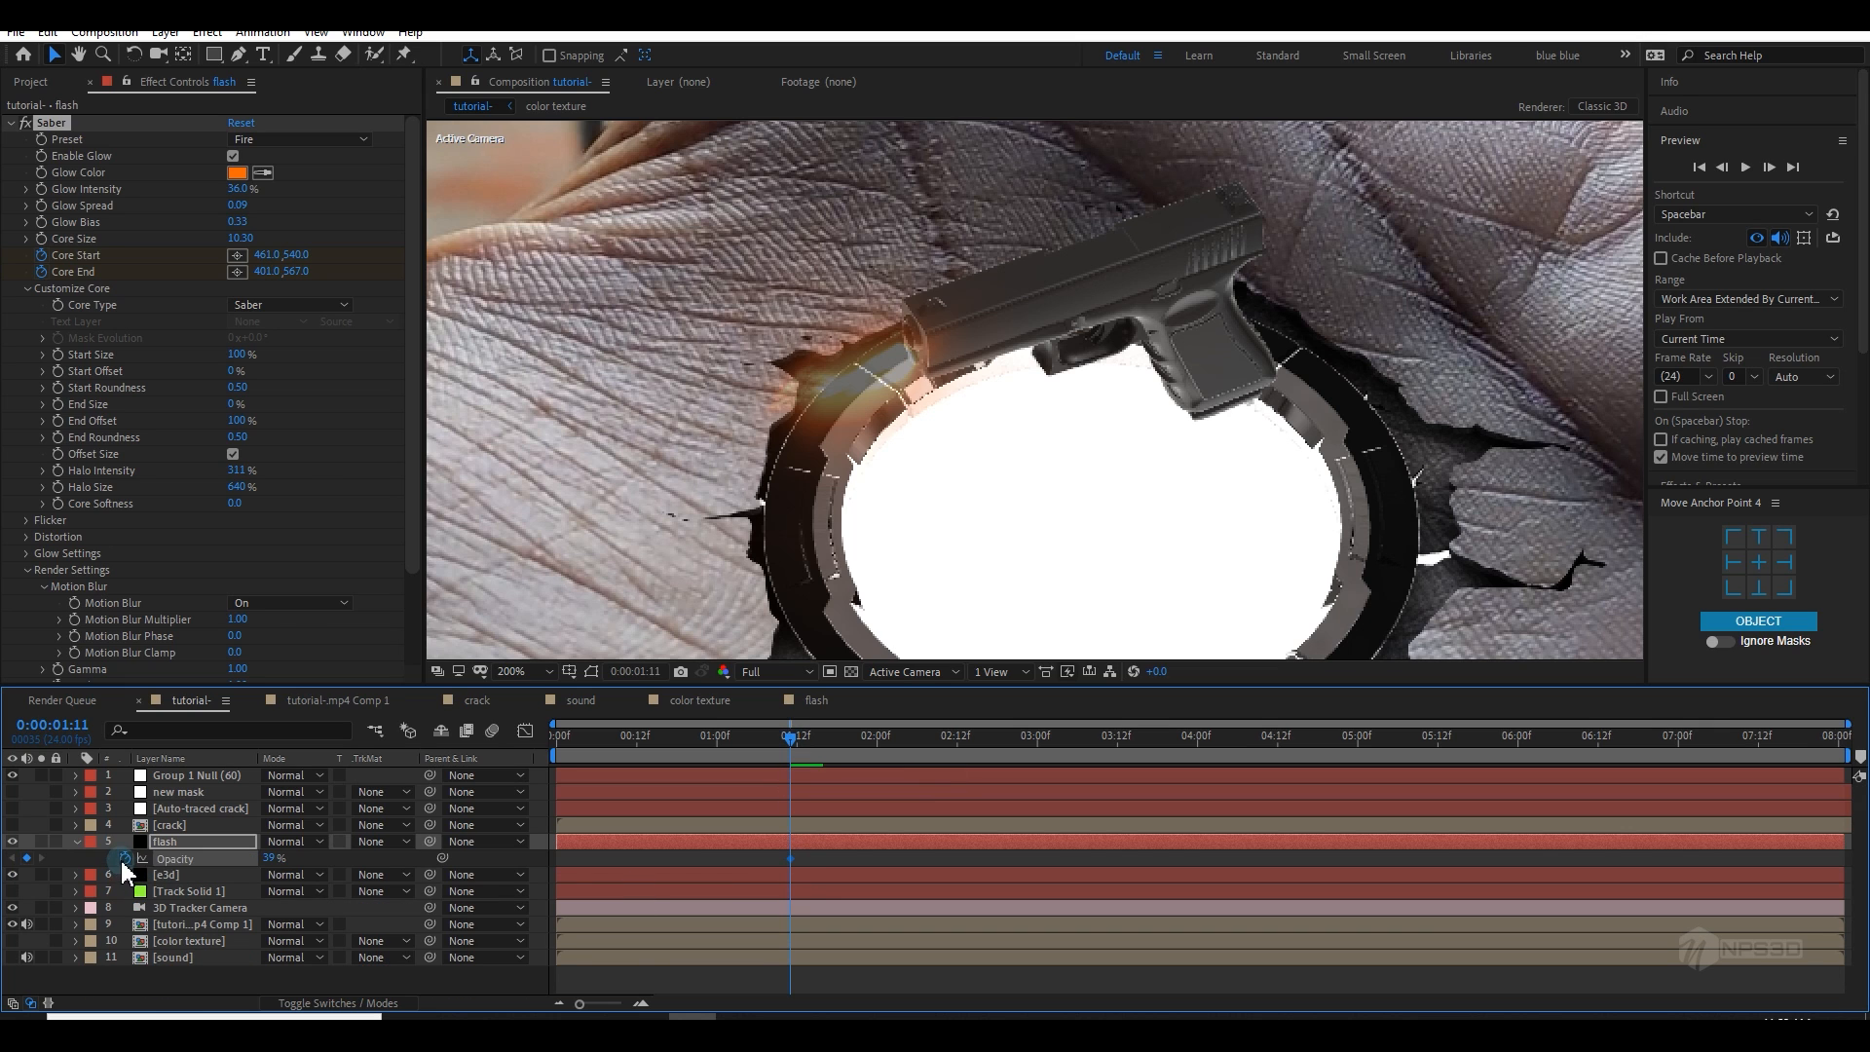
{"action": "left_click_drag", "start_coordinate": [265, 867], "coordinate": [891, 855]}
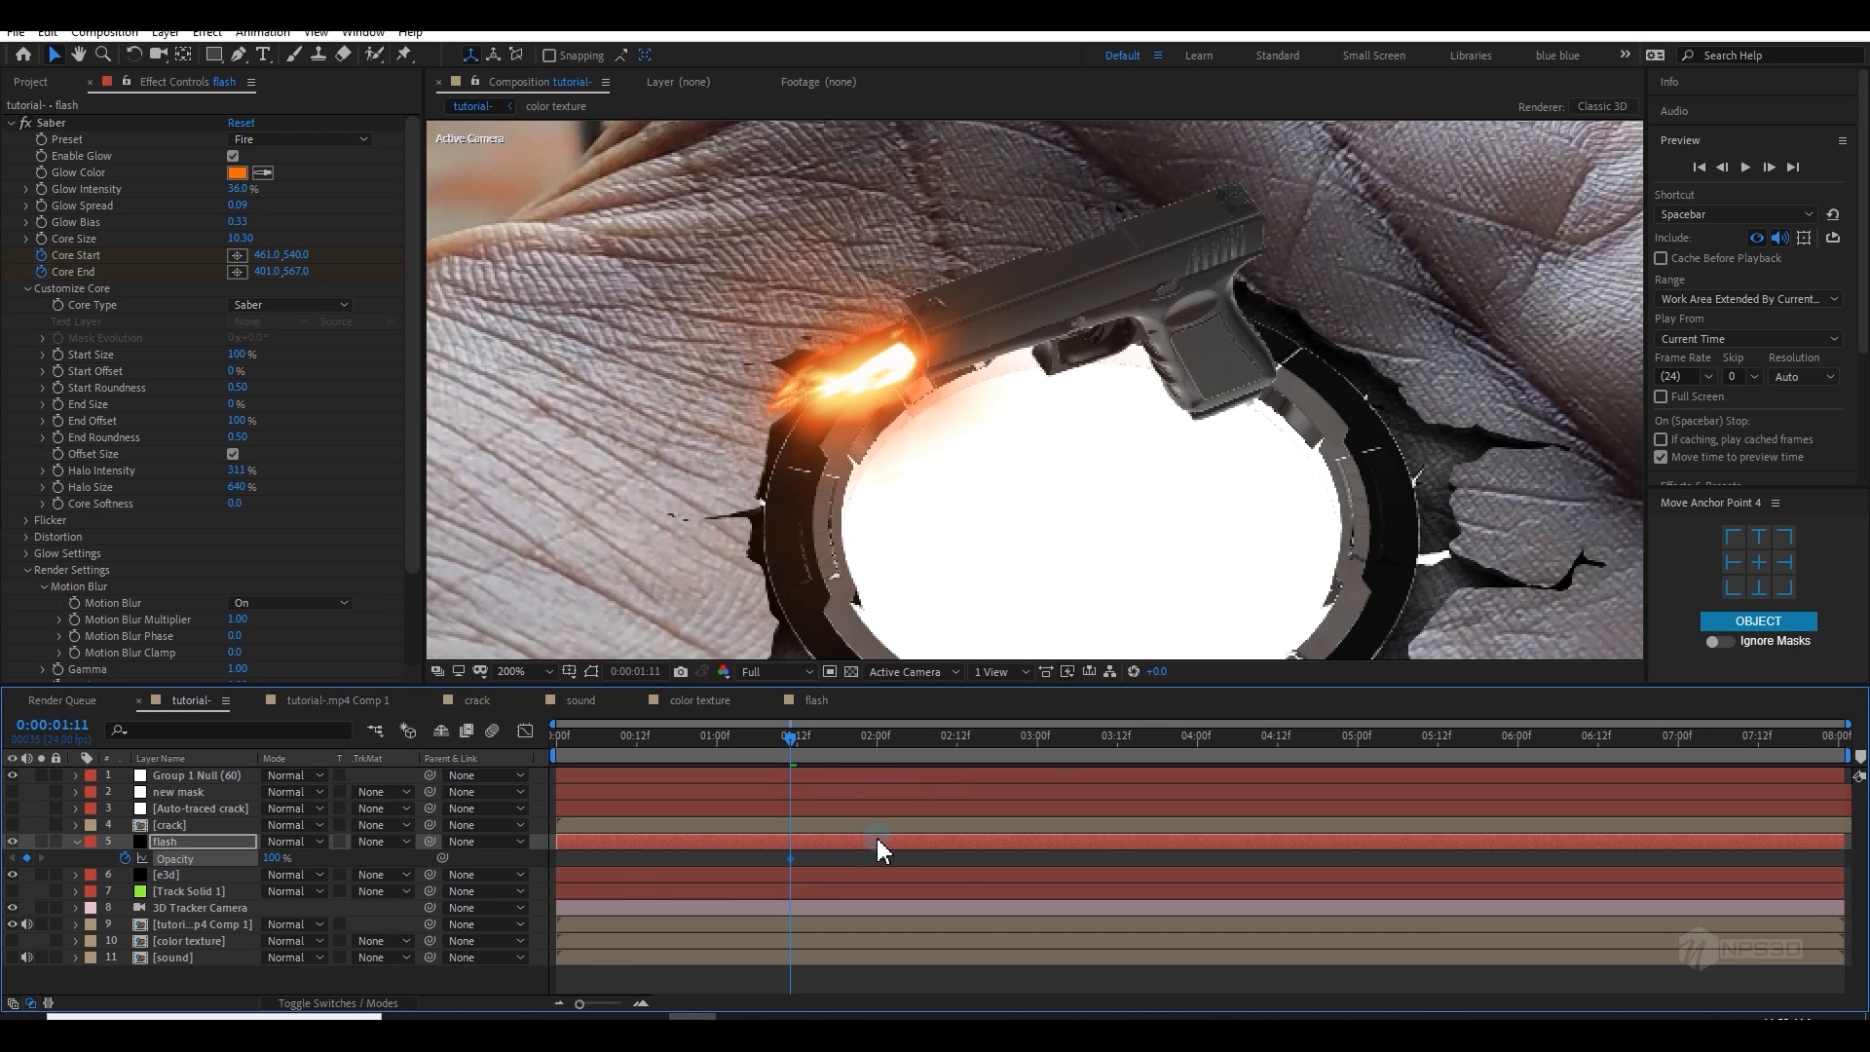
{"action": "left_click", "coordinate": [1769, 166]}
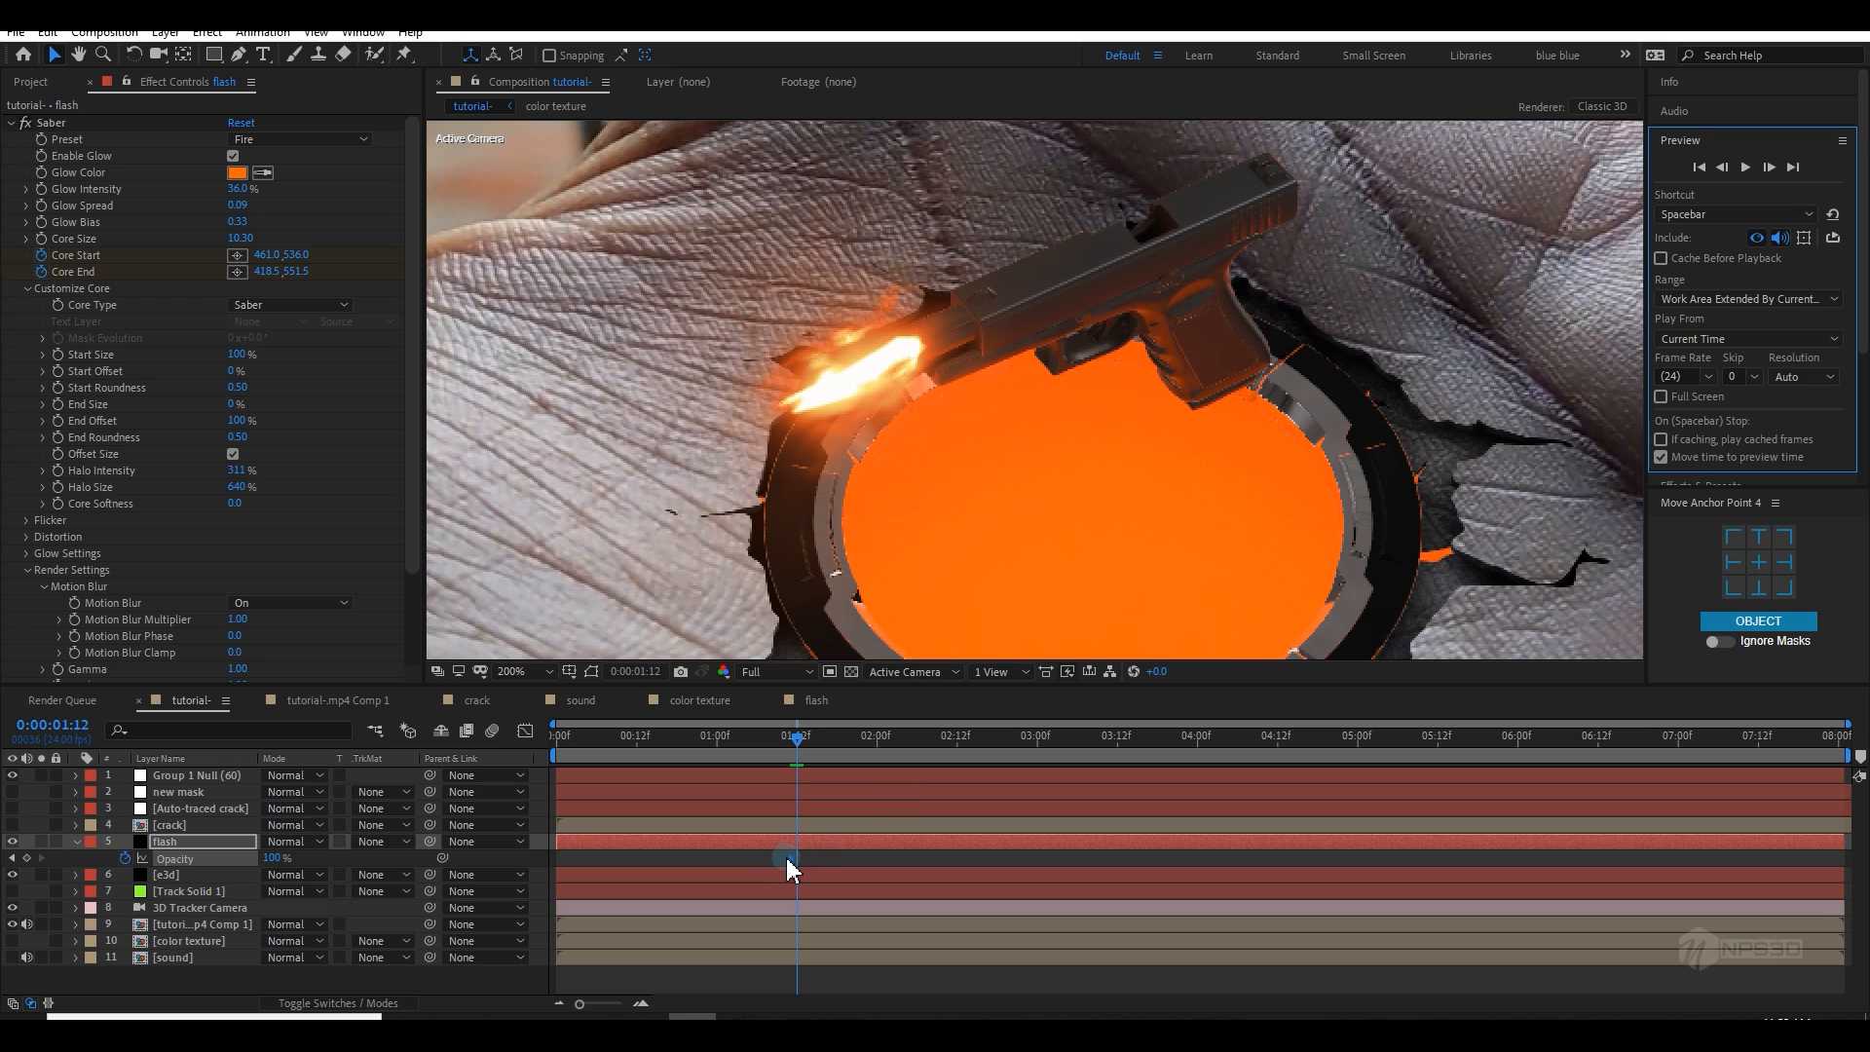
{"action": "left_click_drag", "start_coordinate": [787, 858], "coordinate": [798, 860]}
{"action": "left_click", "coordinate": [1725, 168]}
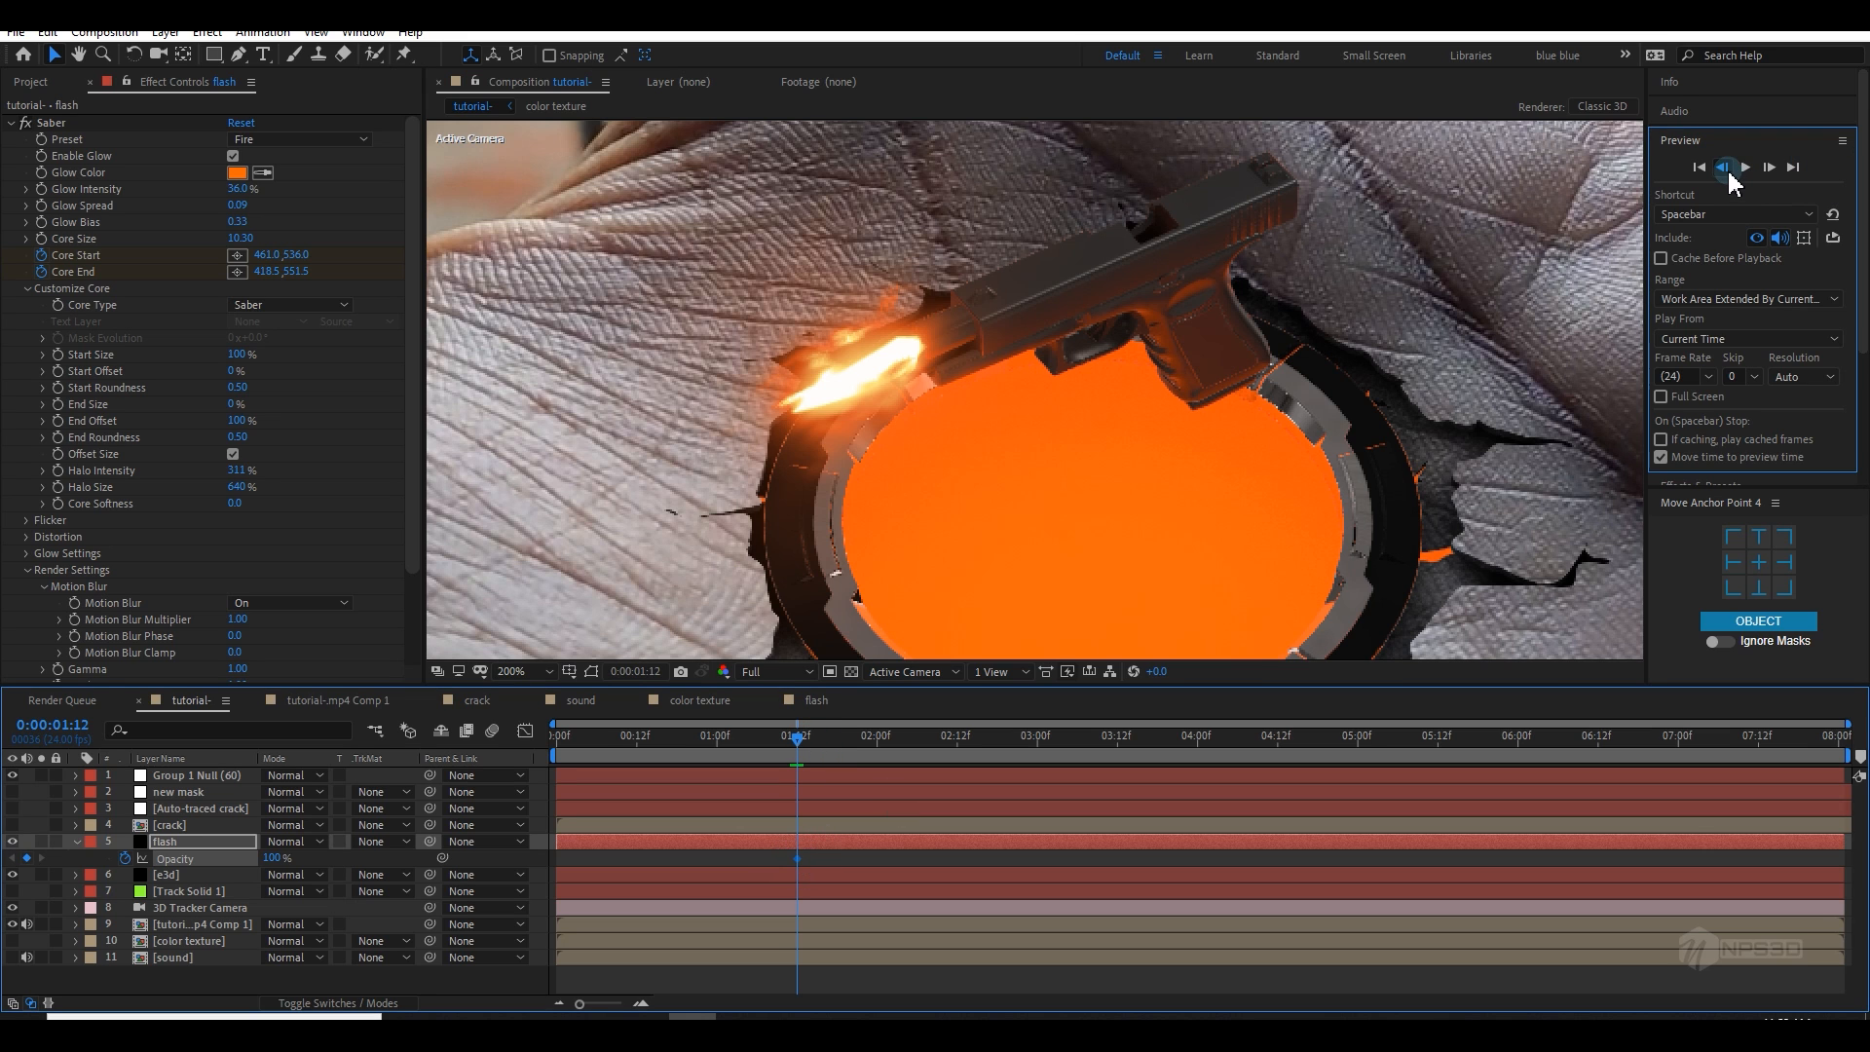
{"action": "left_click_drag", "start_coordinate": [267, 859], "coordinate": [54, 861]}
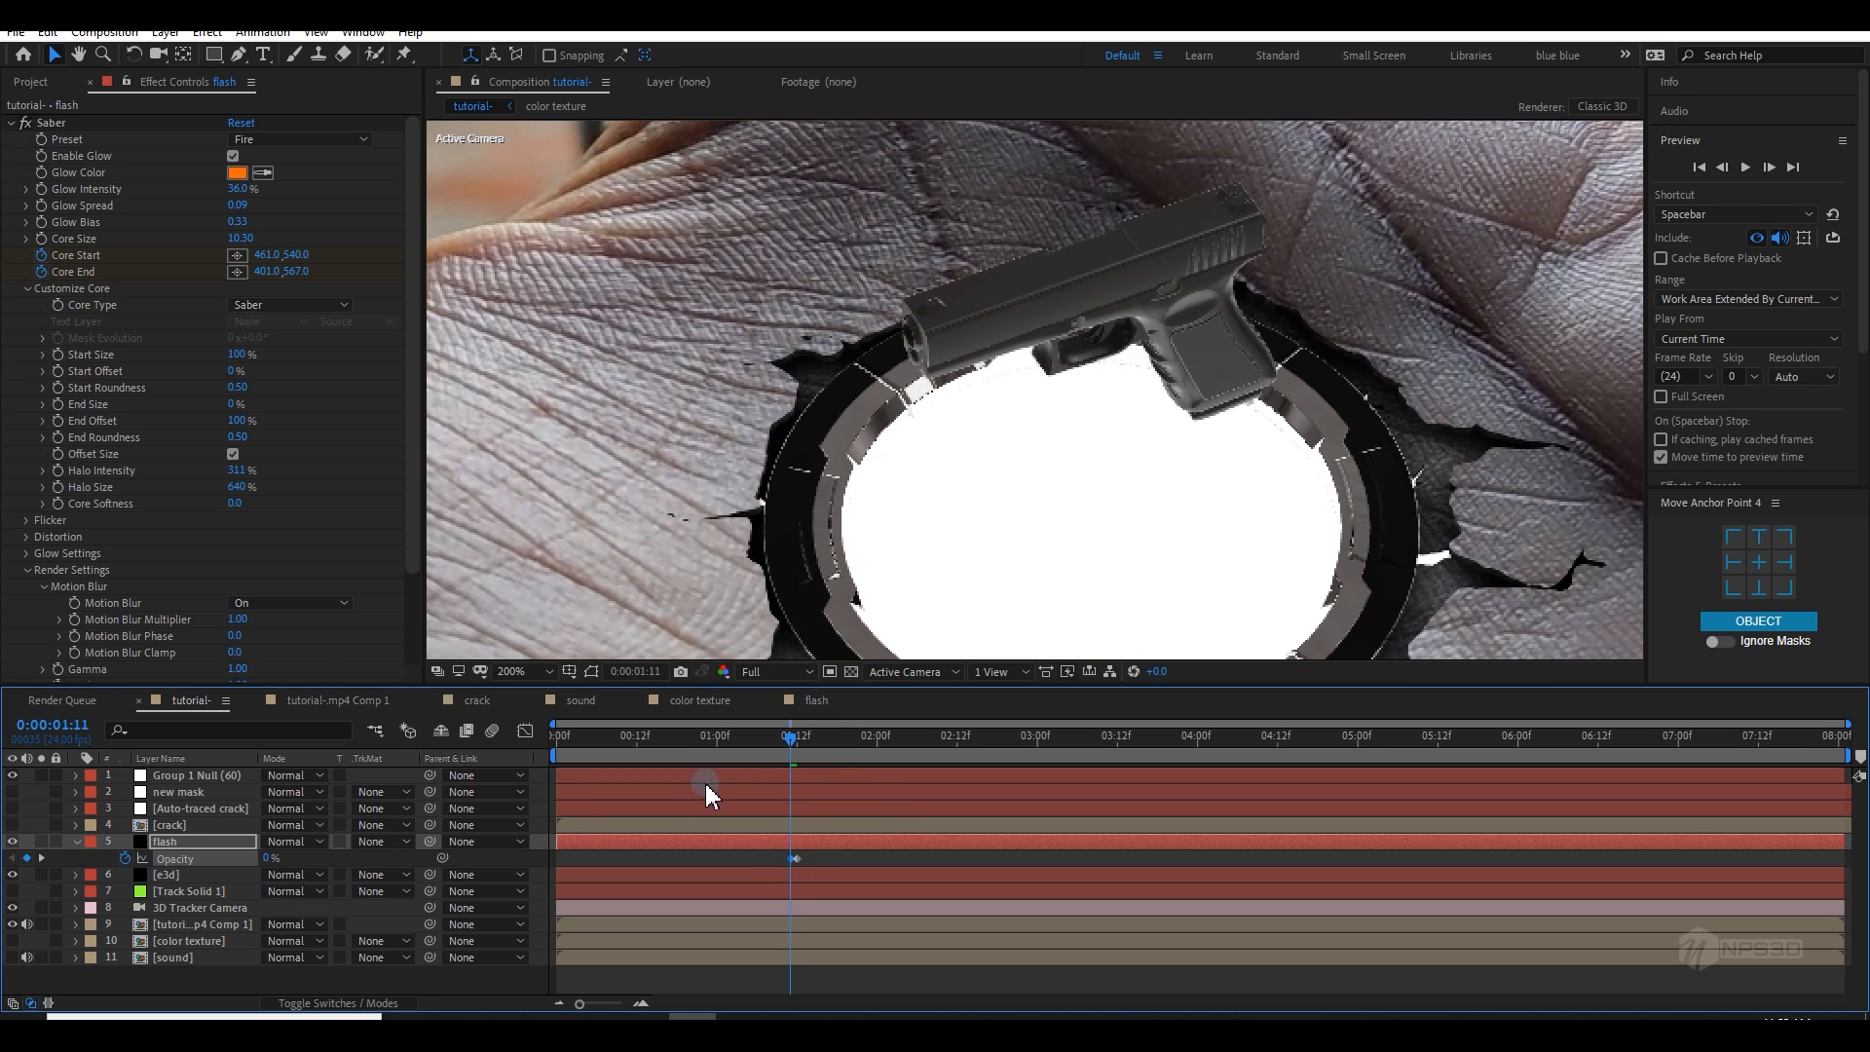
Step: Hold the flash layer's opacity at 100% with a keyframe at 0:00:01:14 and set it to 0% at 0:00:01:15
{"action": "left_click_drag", "start_coordinate": [791, 738], "coordinate": [815, 740]}
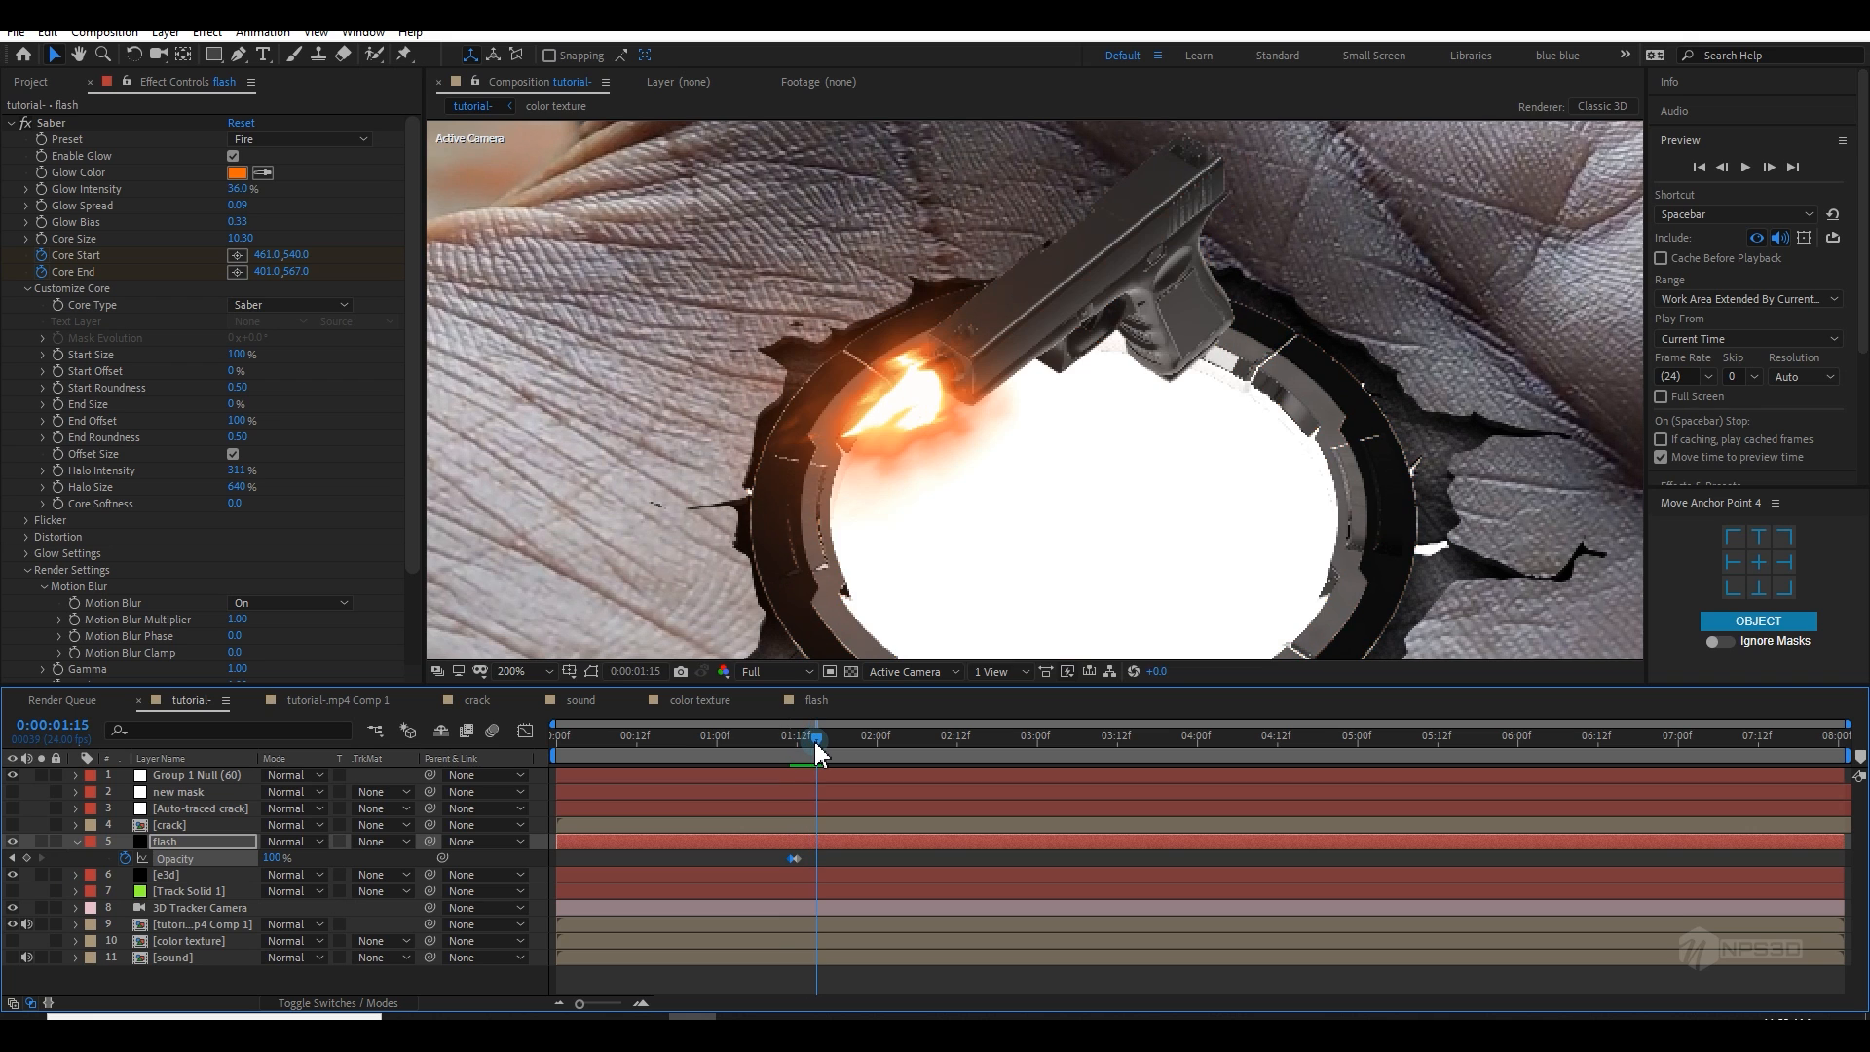
{"action": "left_click", "coordinate": [1722, 167]}
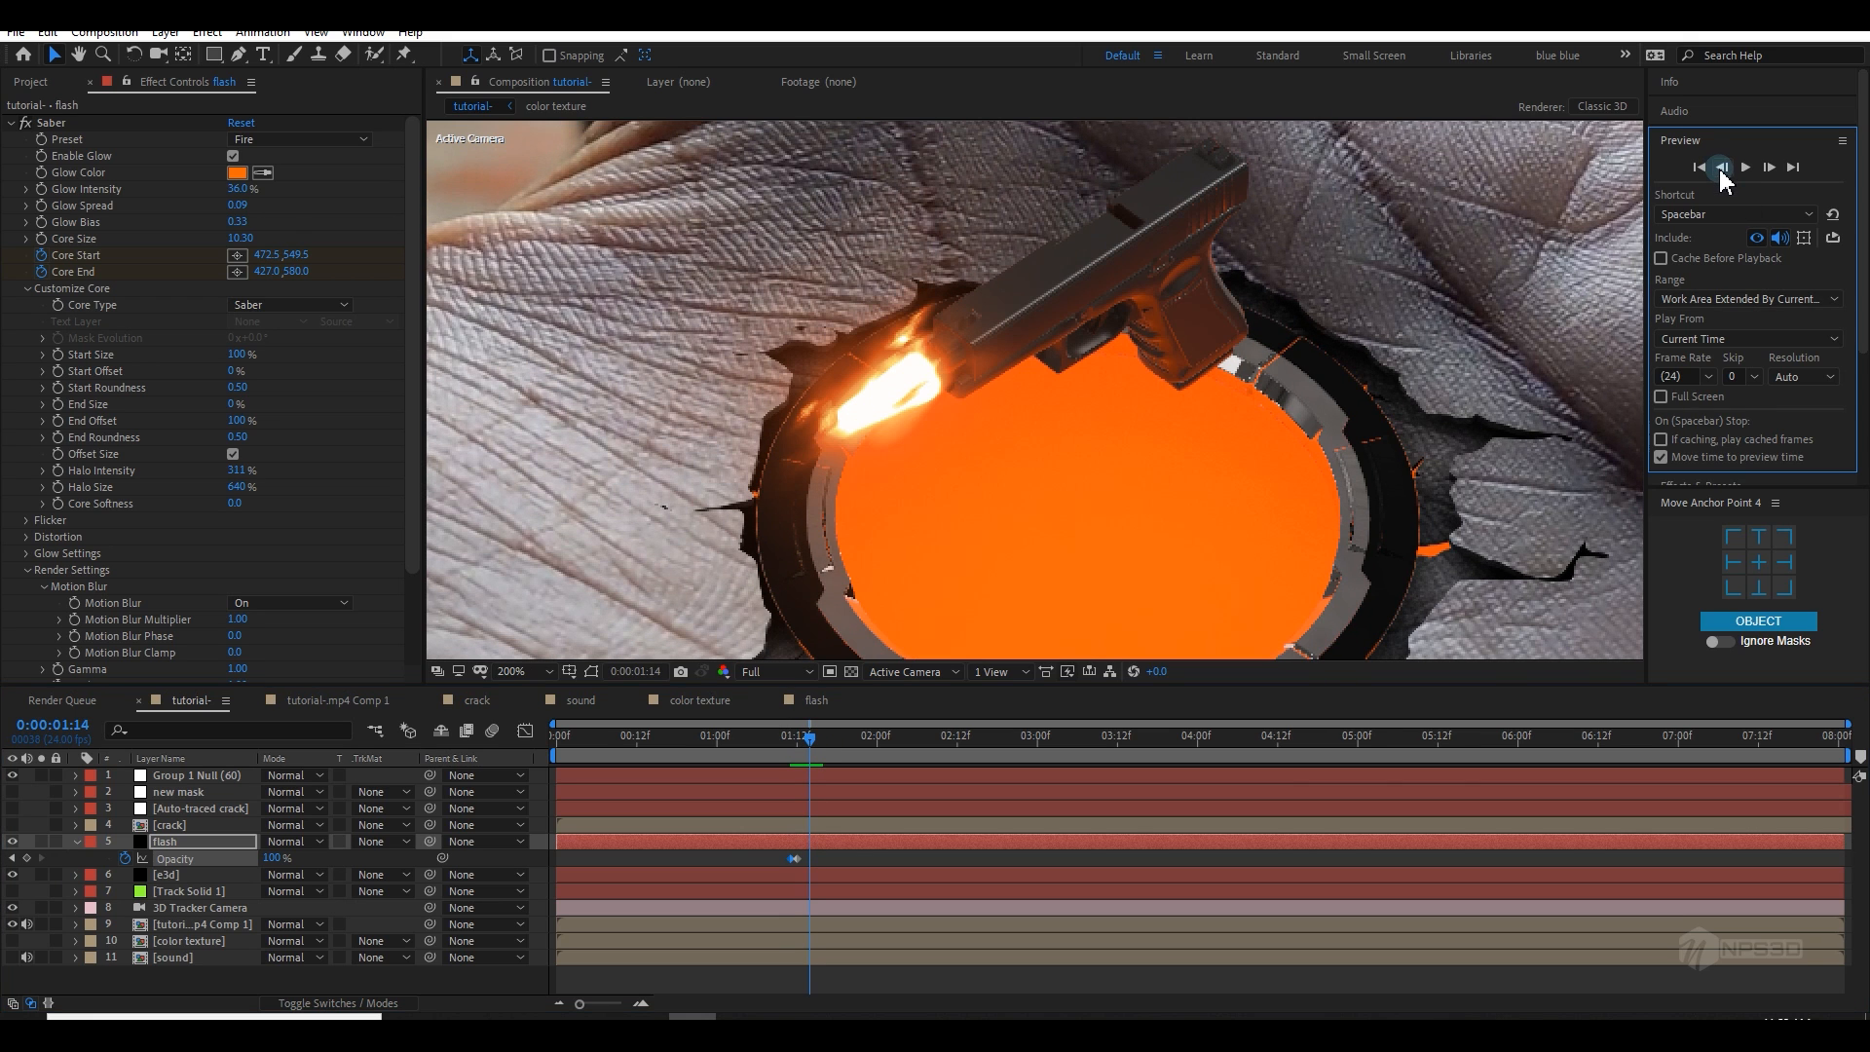
{"action": "left_click", "coordinate": [27, 858]}
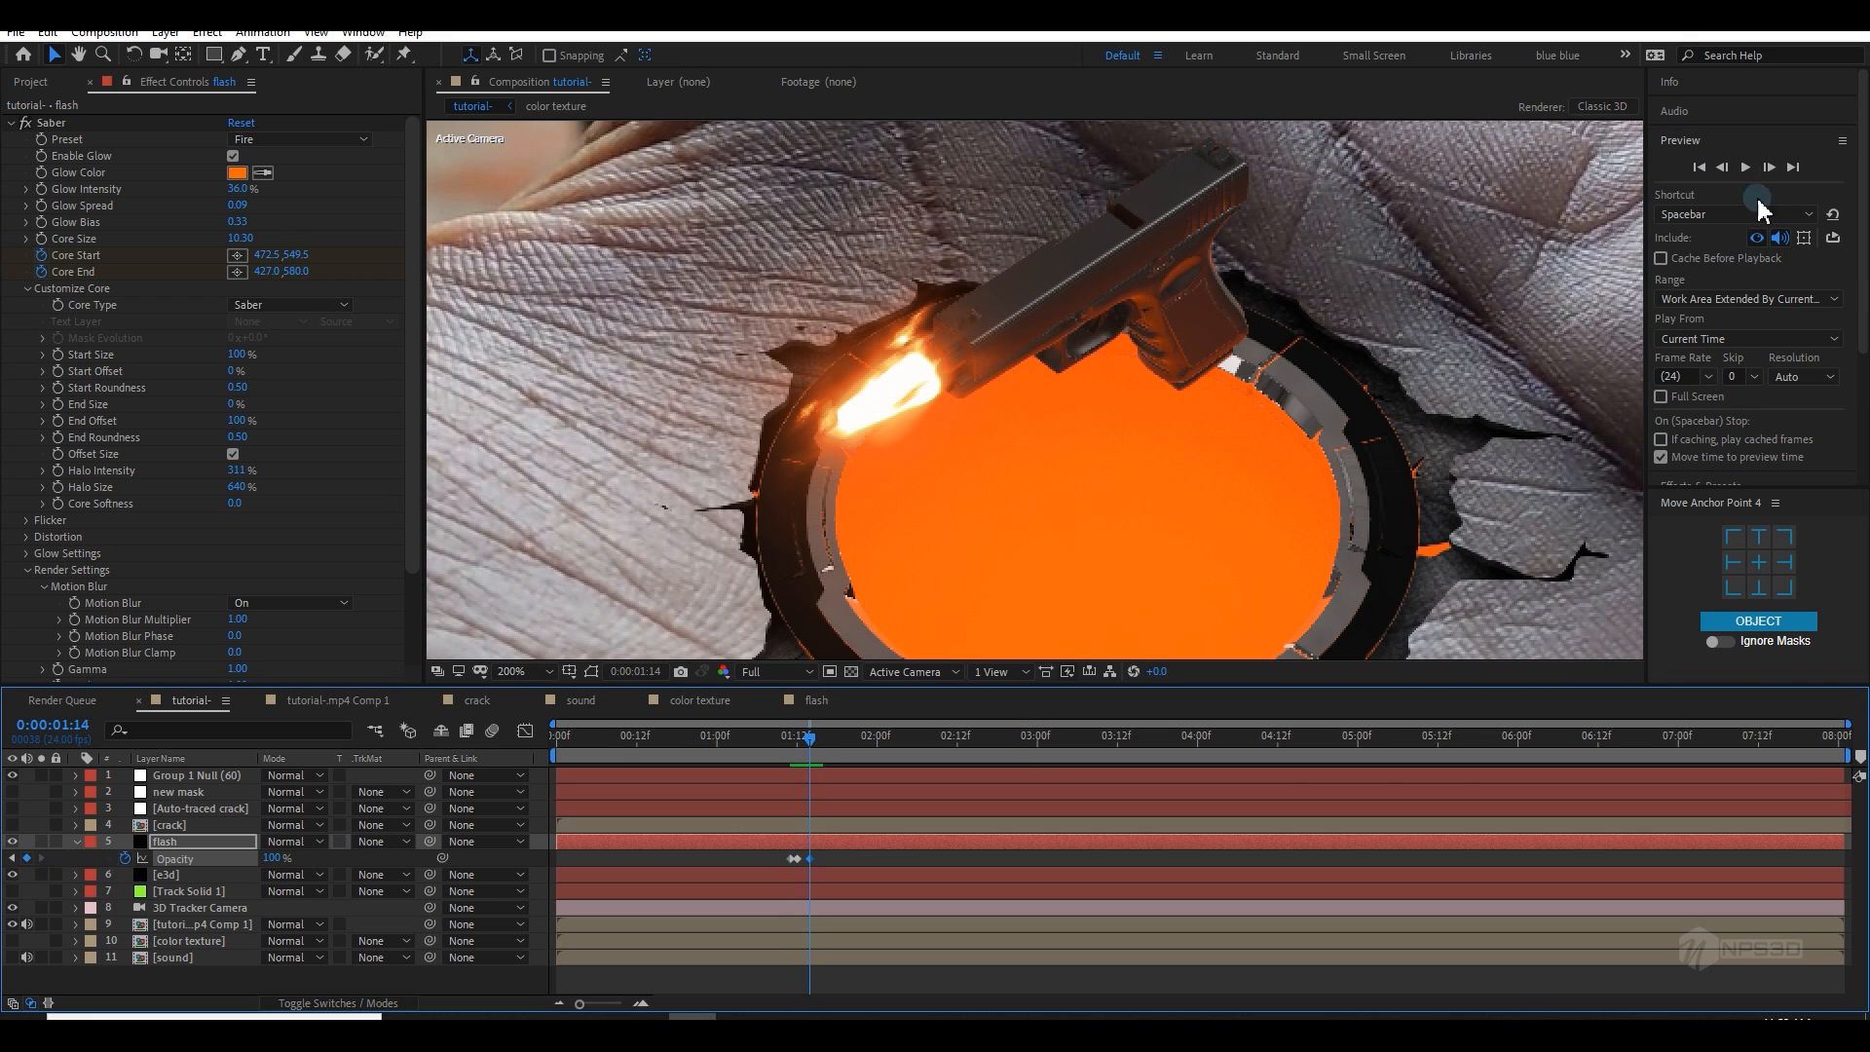
{"action": "left_click", "coordinate": [1769, 167]}
{"action": "left_click_drag", "start_coordinate": [273, 859], "coordinate": [166, 860]}
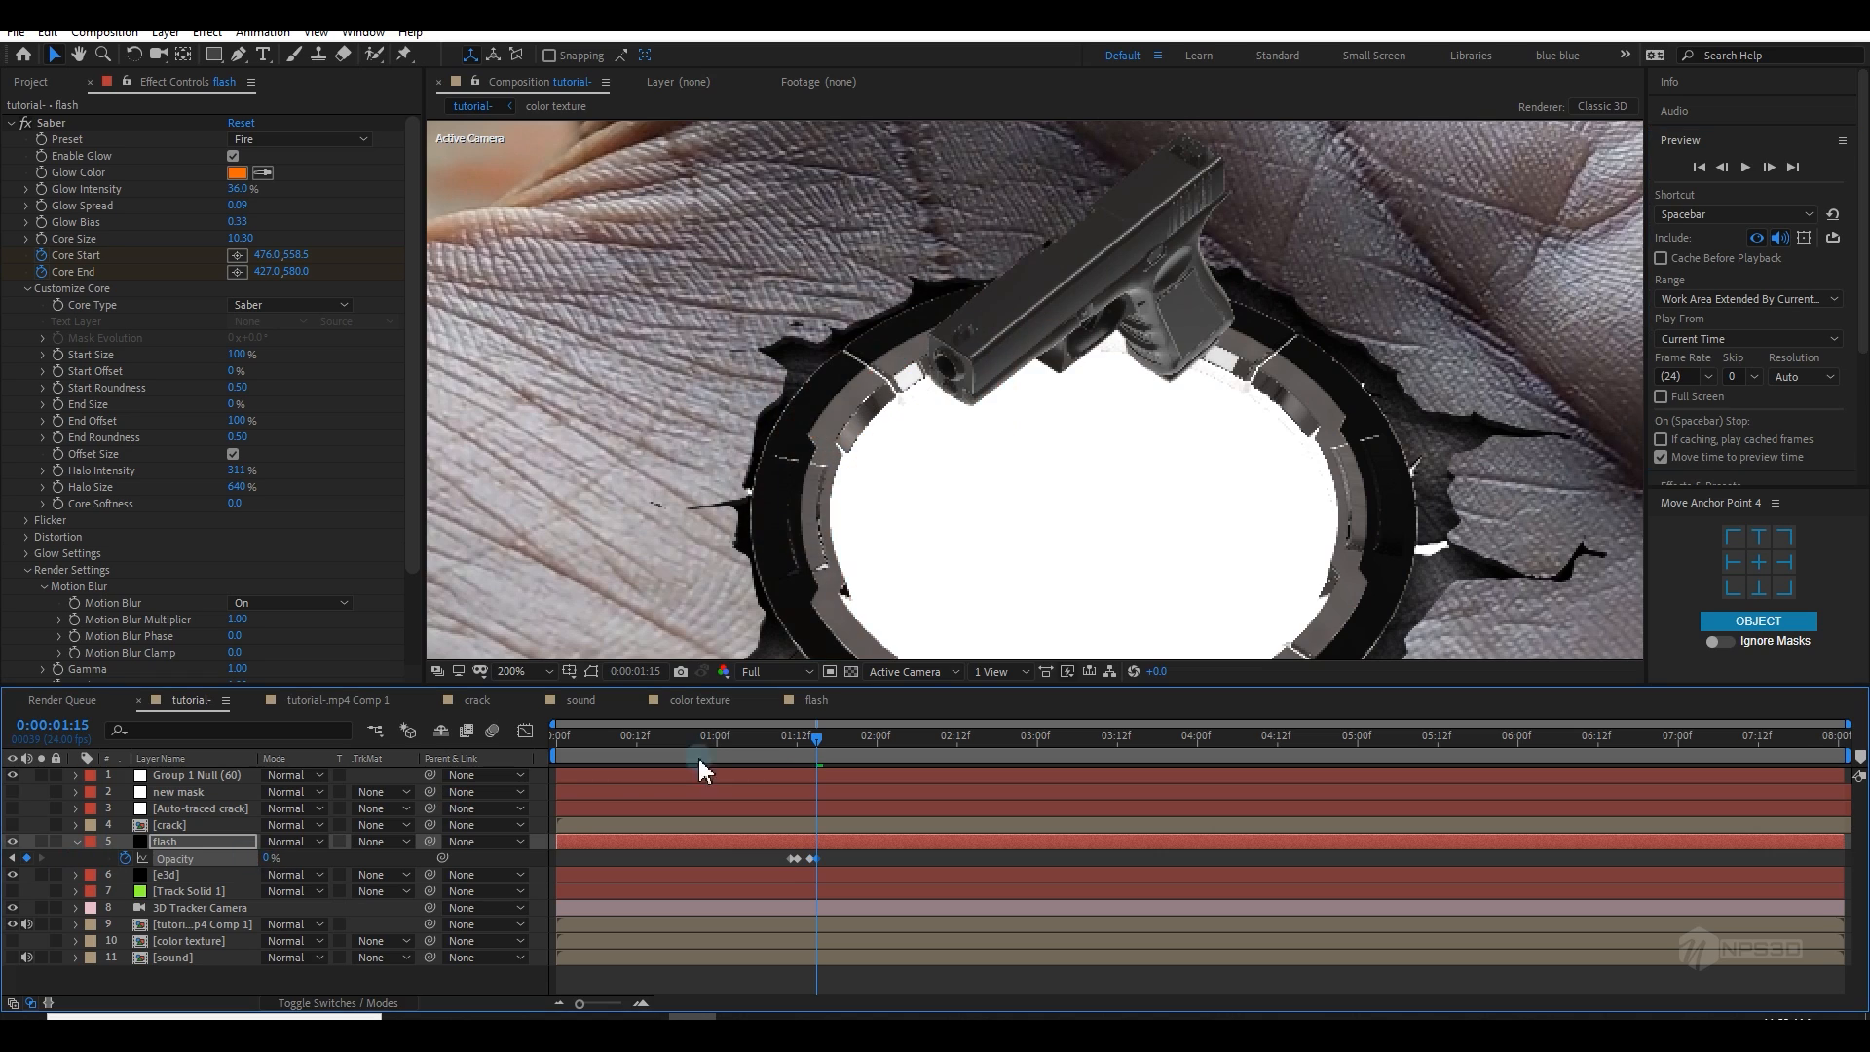
Step: Limit the work area to the shot, from 0:00:00:23 to about 0:00:02:12
{"action": "left_click_drag", "start_coordinate": [766, 734], "coordinate": [709, 762]}
{"action": "key", "text": "b"}
{"action": "left_click_drag", "start_coordinate": [925, 743], "coordinate": [709, 770]}
{"action": "key", "text": "n"}
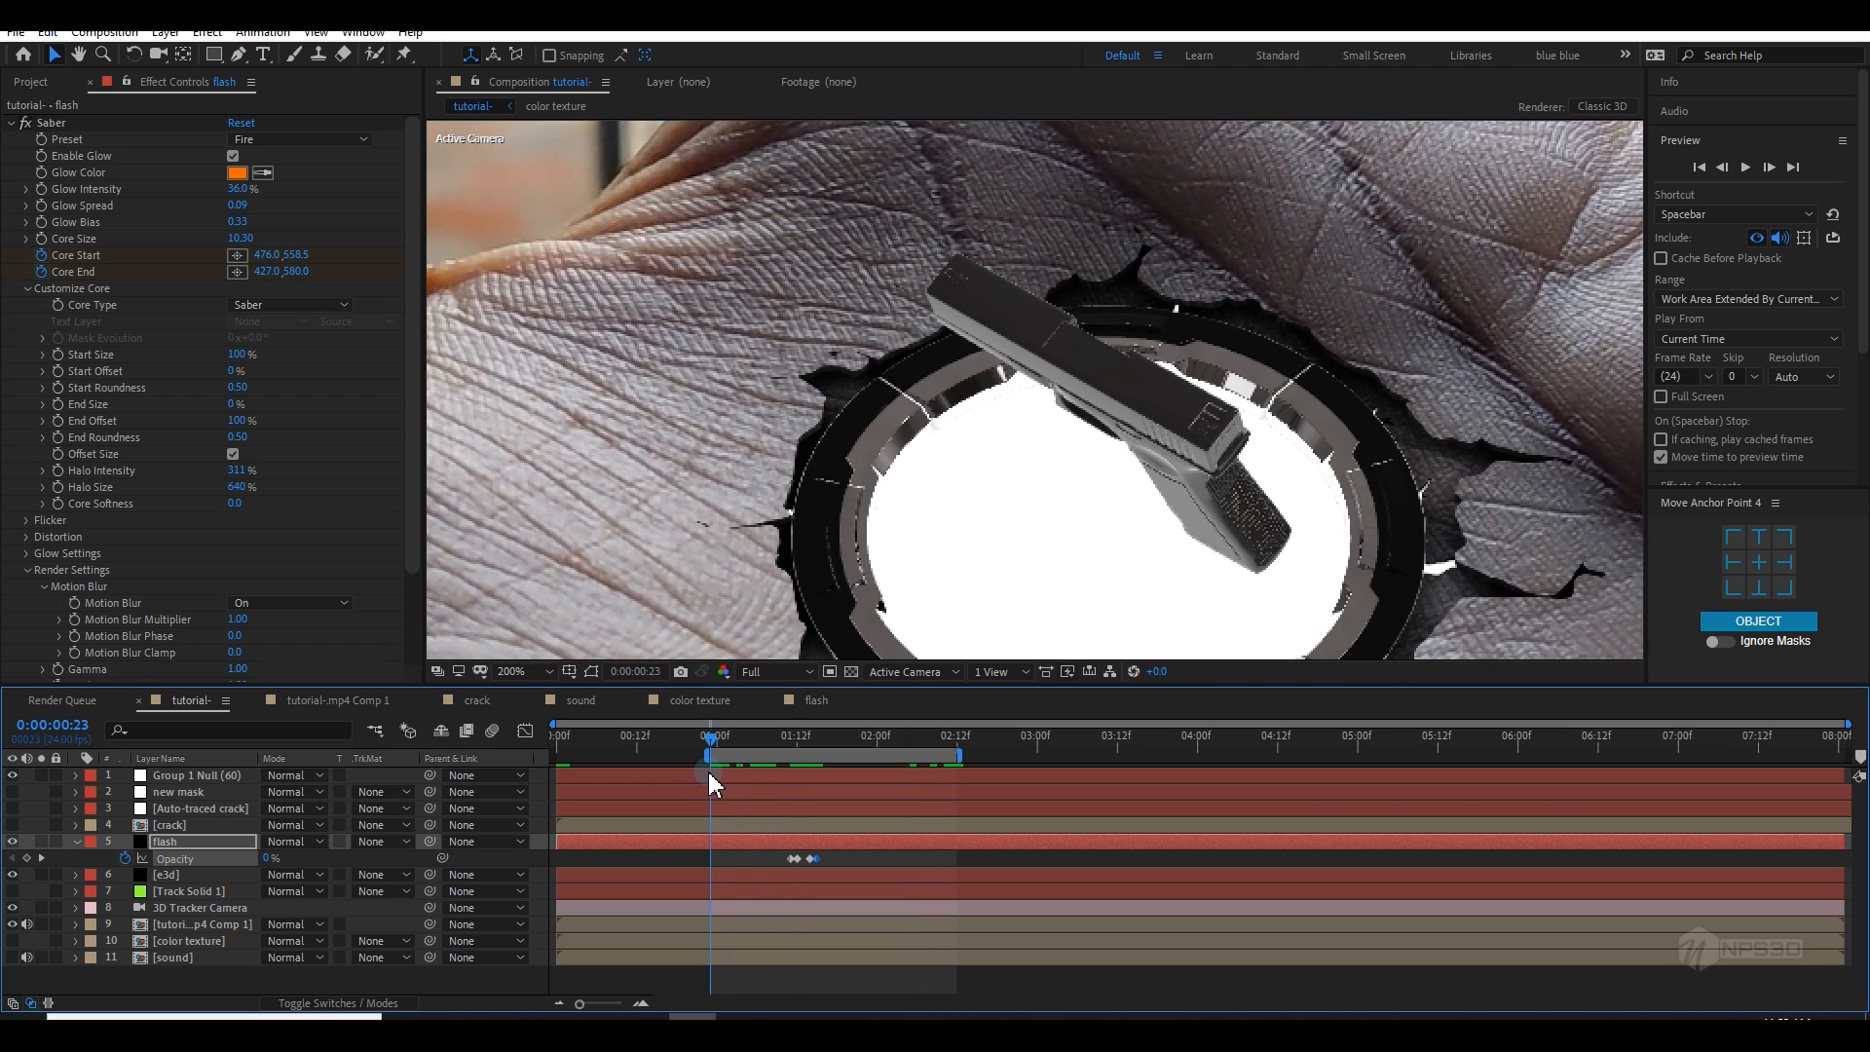
Step: Preview the muzzle flash with the whole composition in view, checking the frames around 0:00:01:13
{"action": "scroll", "coordinate": [896, 526], "scroll_direction": "down", "scroll_amount": 2}
{"action": "key", "text": "space"}
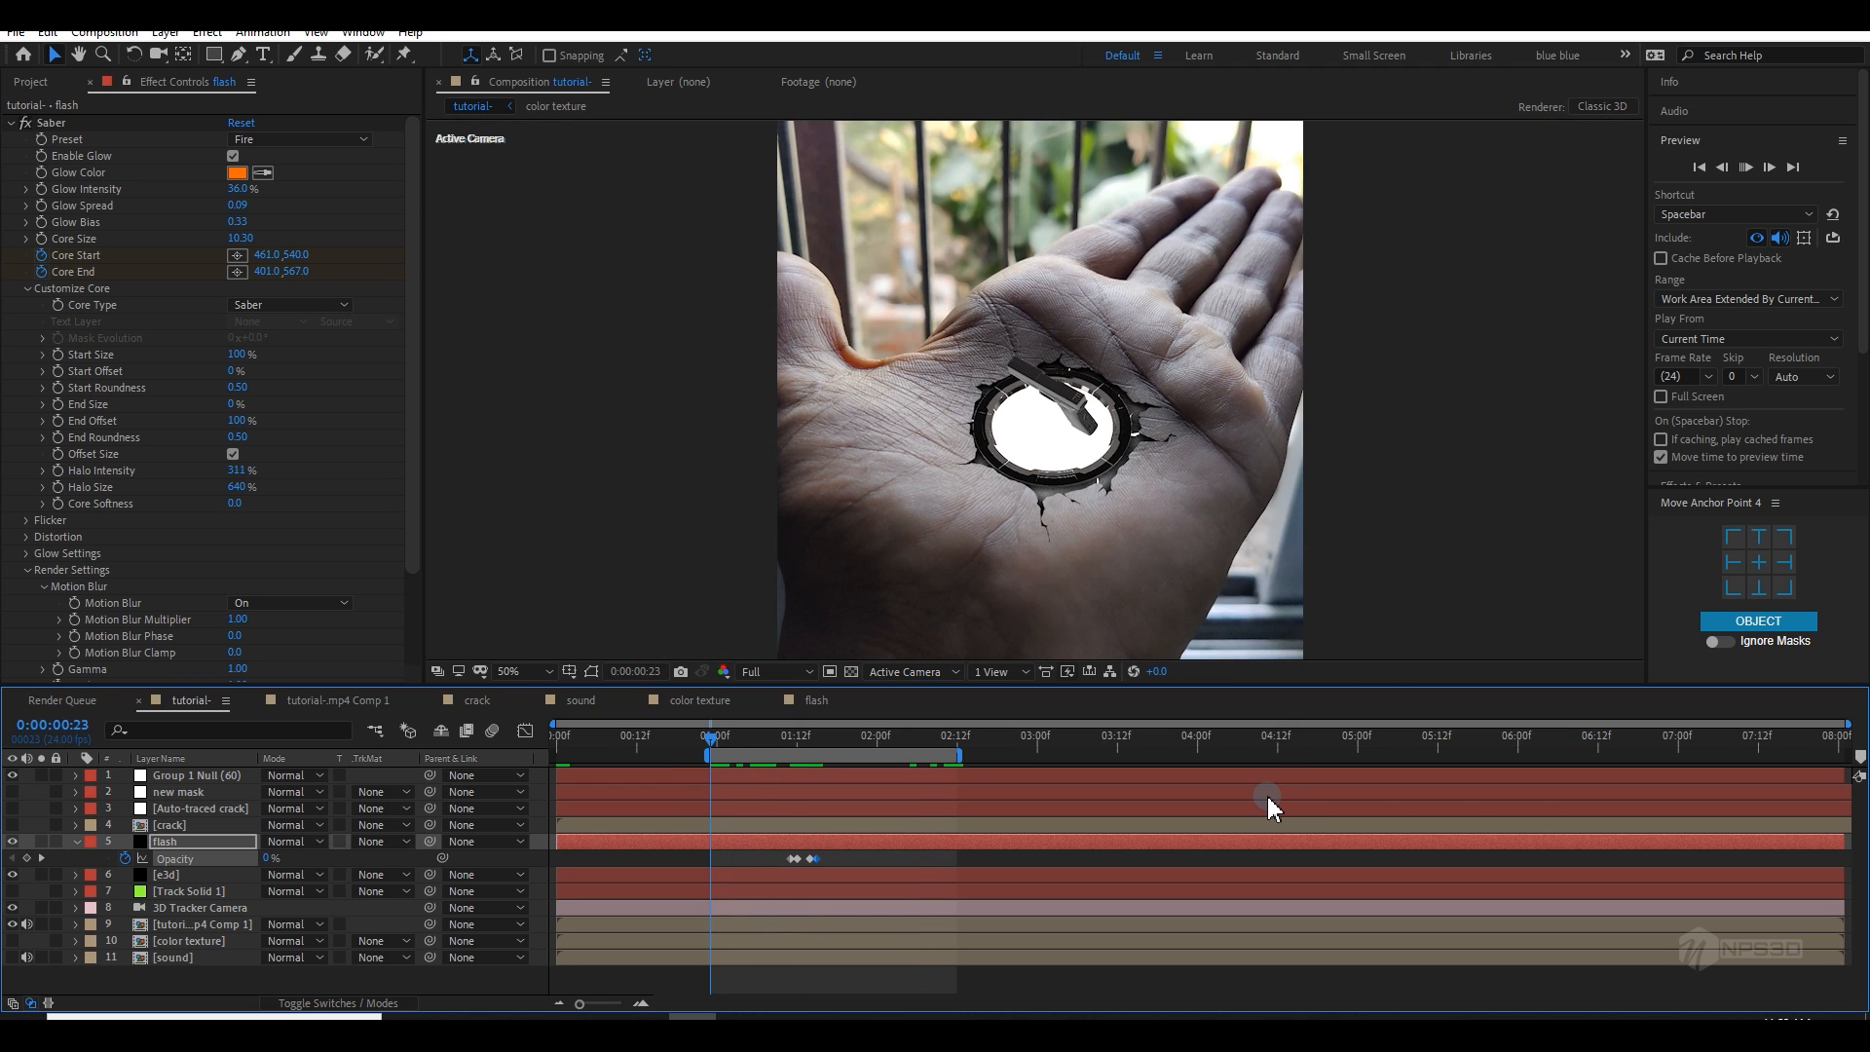
{"action": "left_click", "coordinate": [722, 748]}
{"action": "key", "text": "space"}
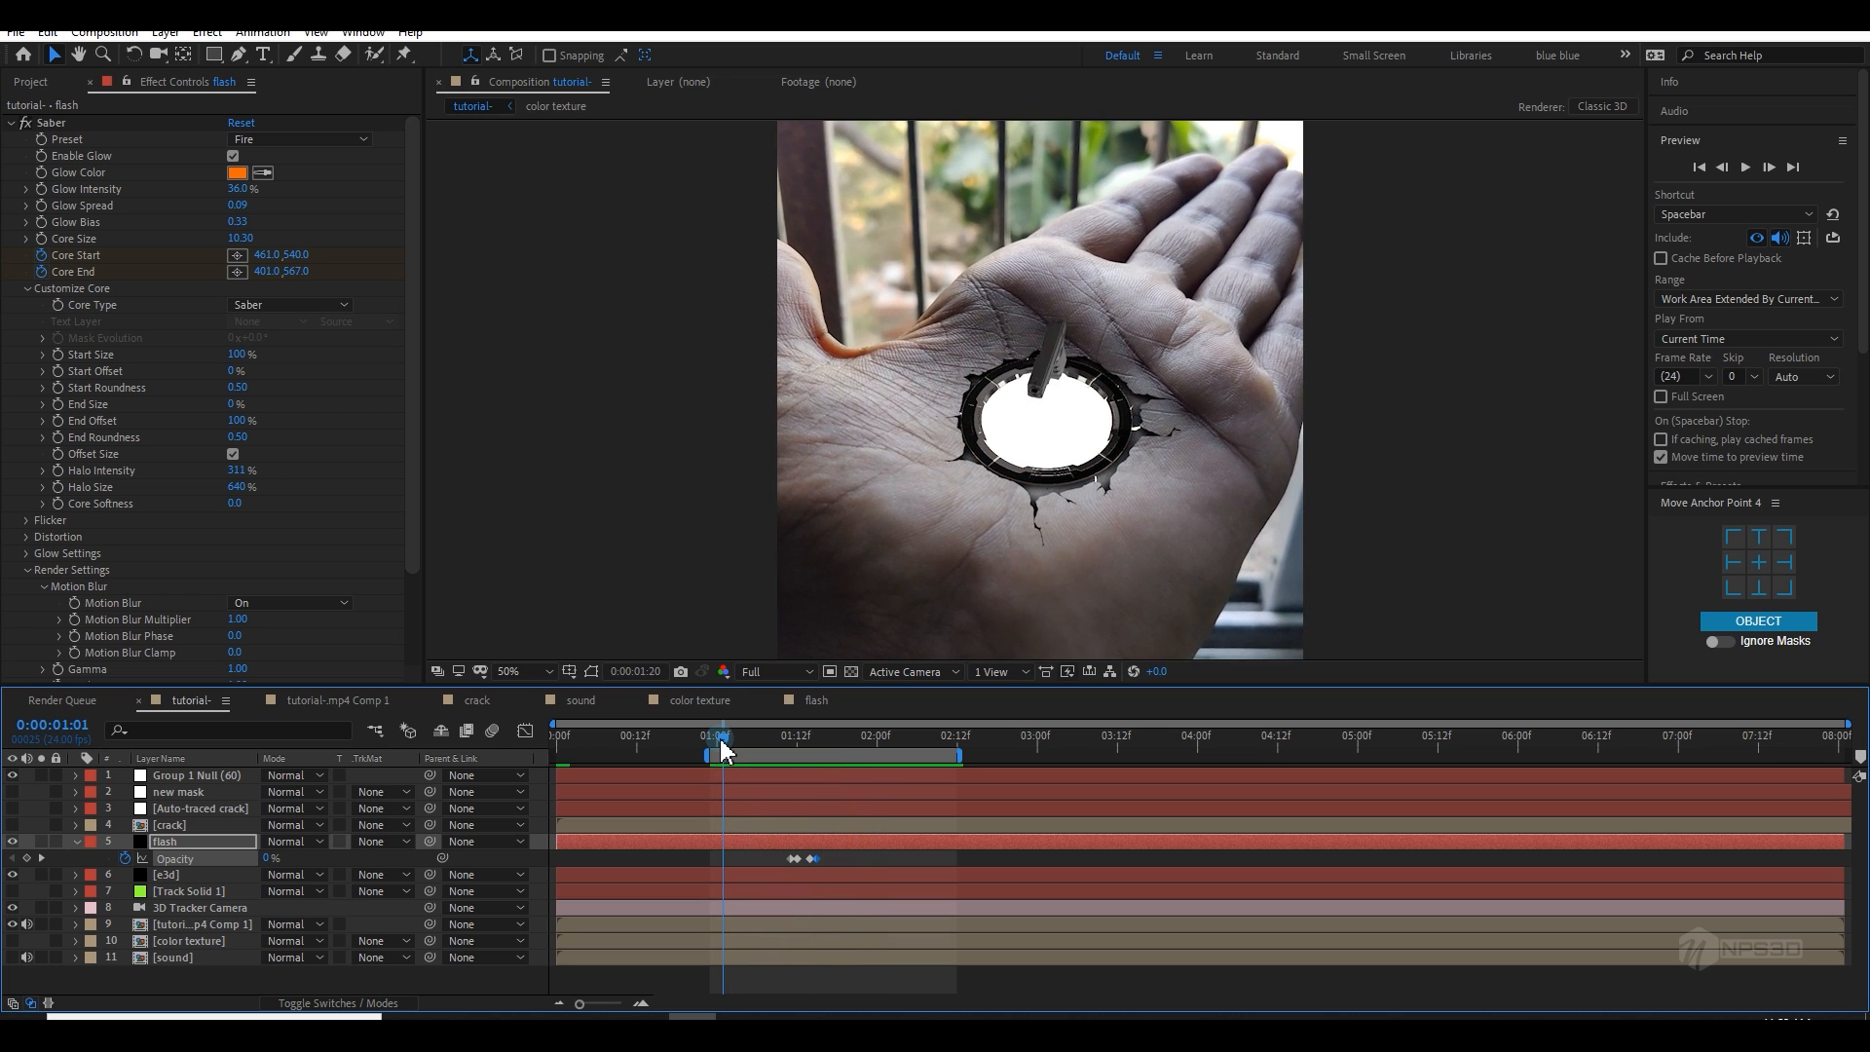
{"action": "mouse_move", "coordinate": [723, 748]}
{"action": "left_mouse_down"}
{"action": "mouse_move", "coordinate": [820, 745]}
{"action": "mouse_move", "coordinate": [746, 746]}
{"action": "left_mouse_up"}
{"action": "key", "text": "space"}
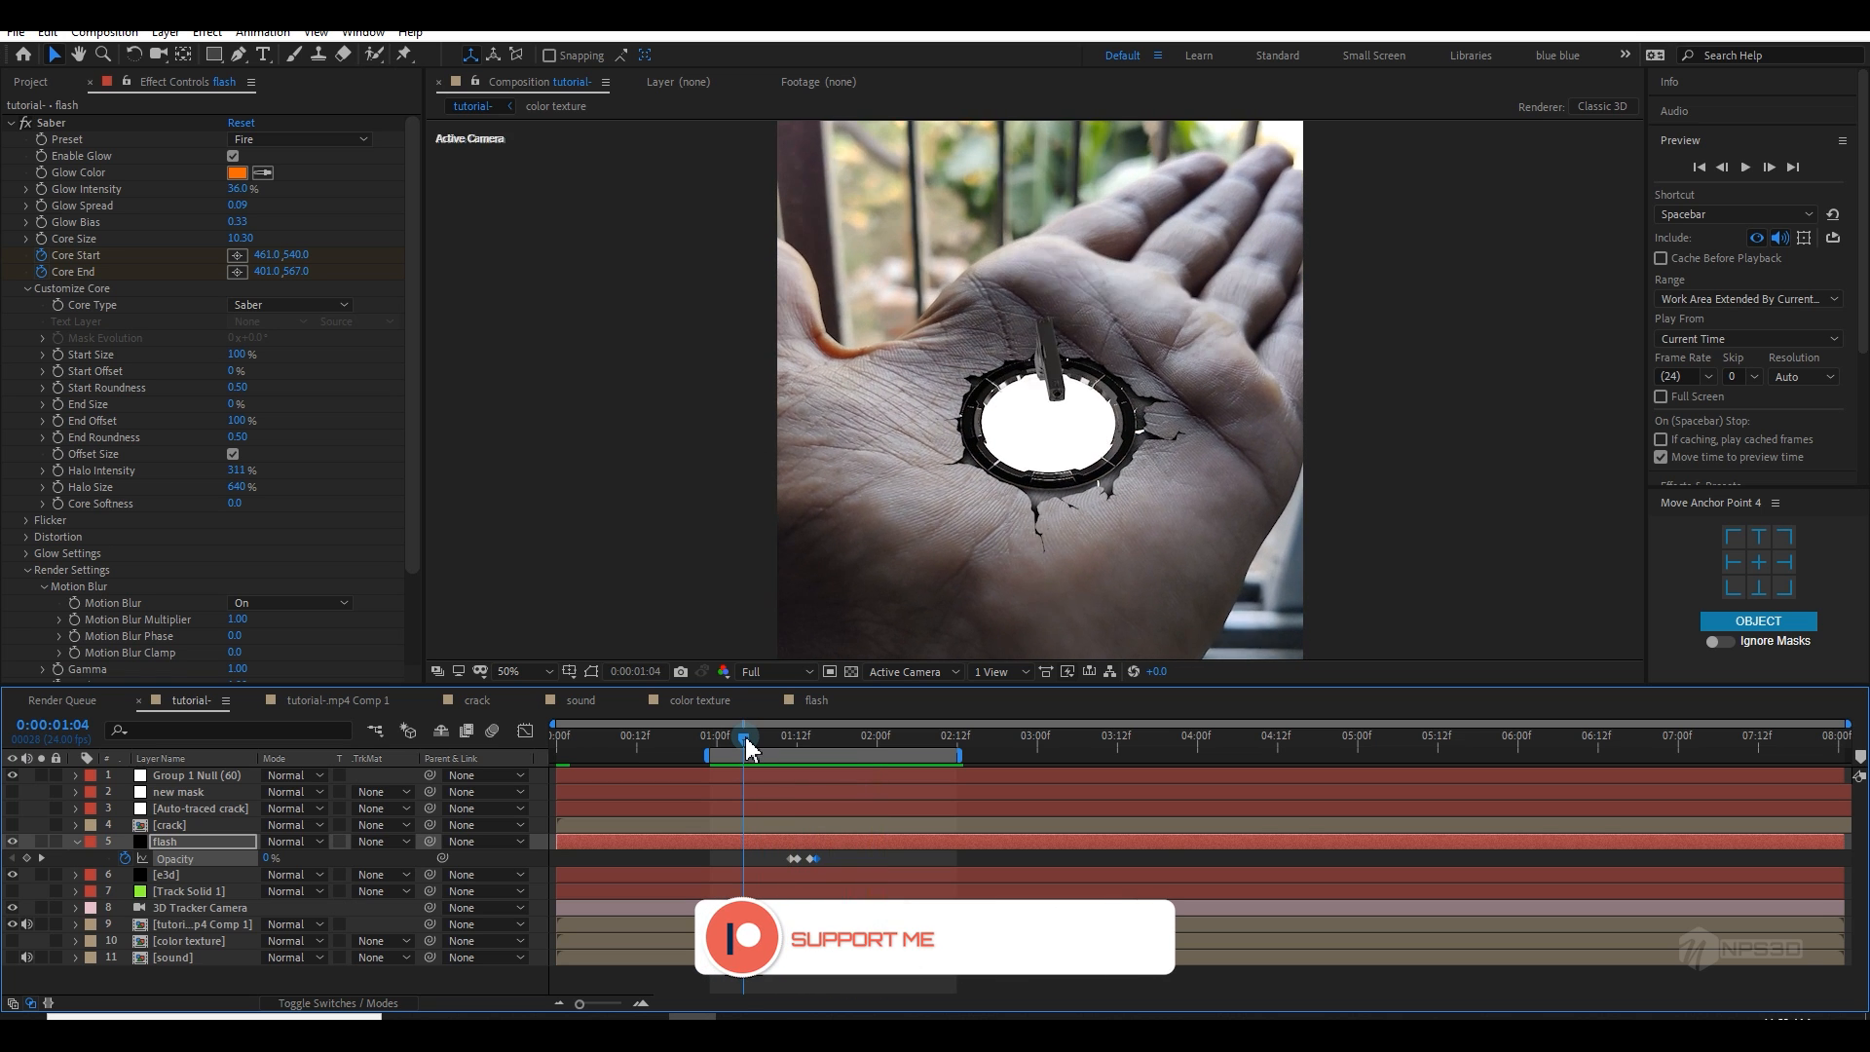
{"action": "key", "text": "space"}
{"action": "left_click_drag", "start_coordinate": [747, 741], "coordinate": [805, 745]}
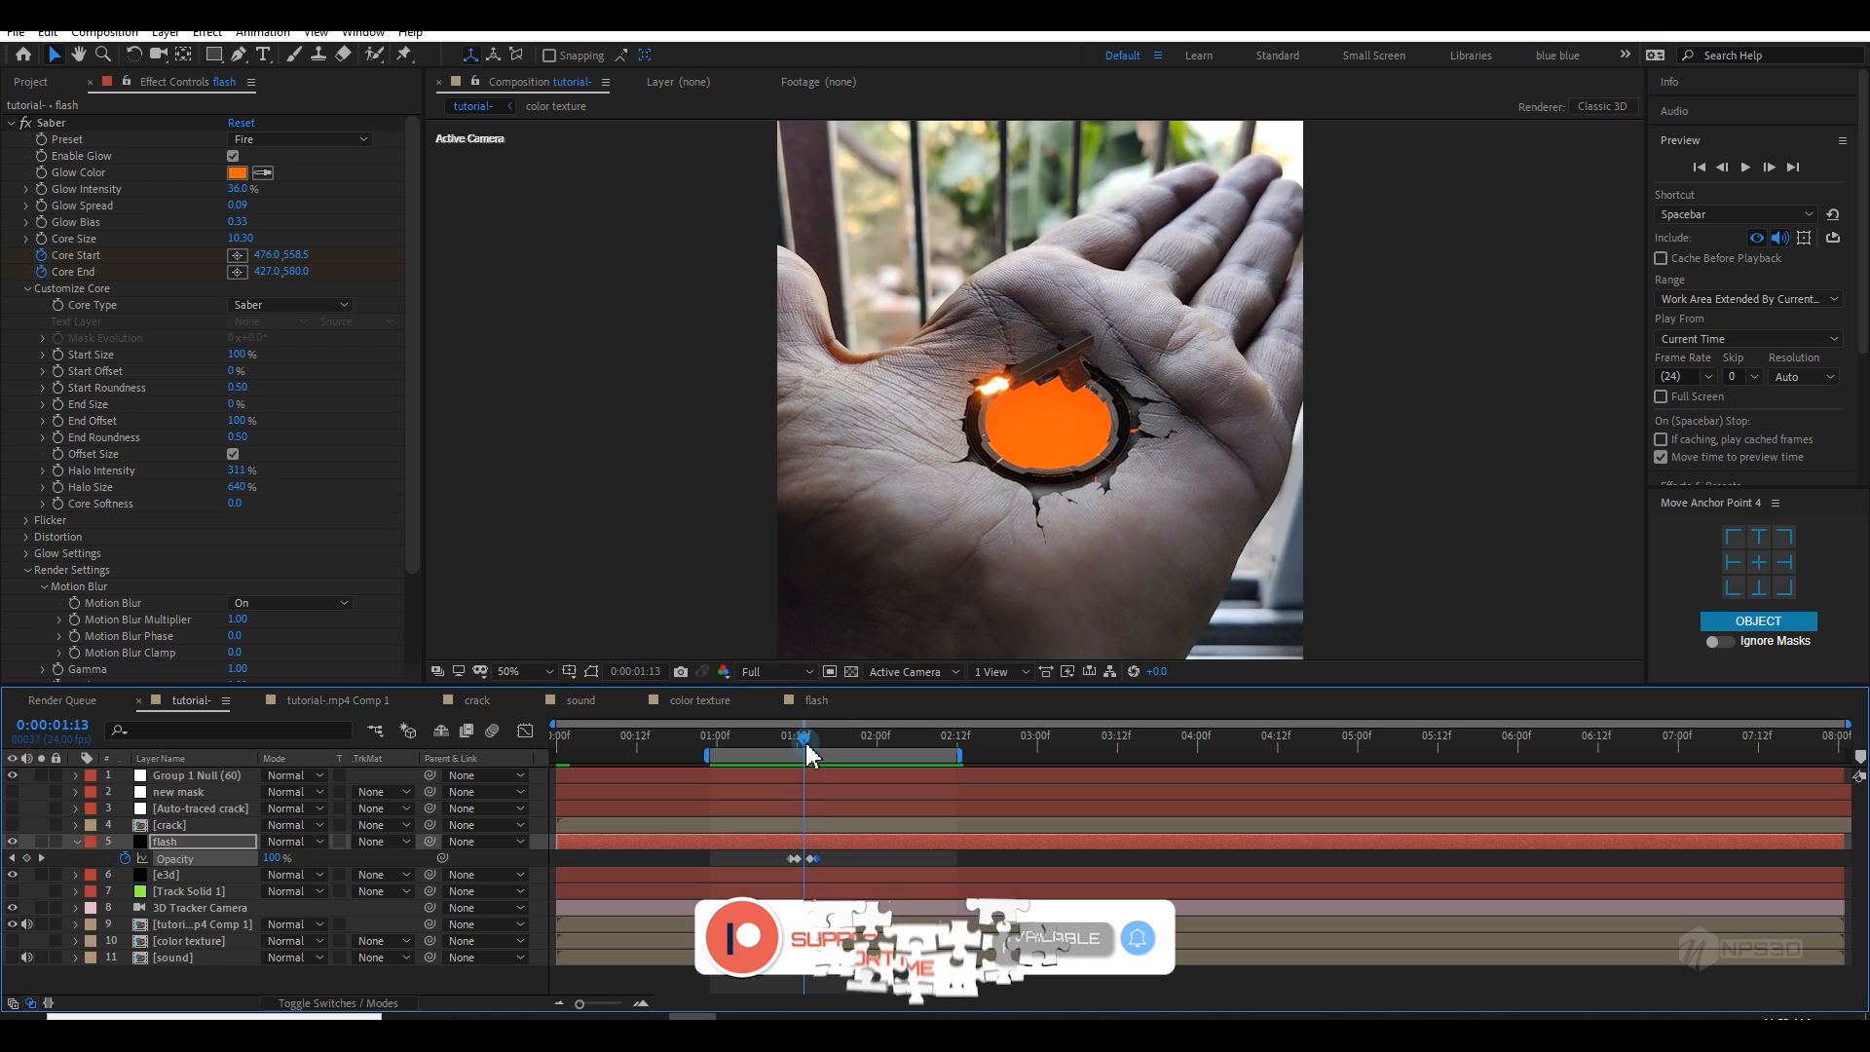
{"action": "key", "text": "period"}
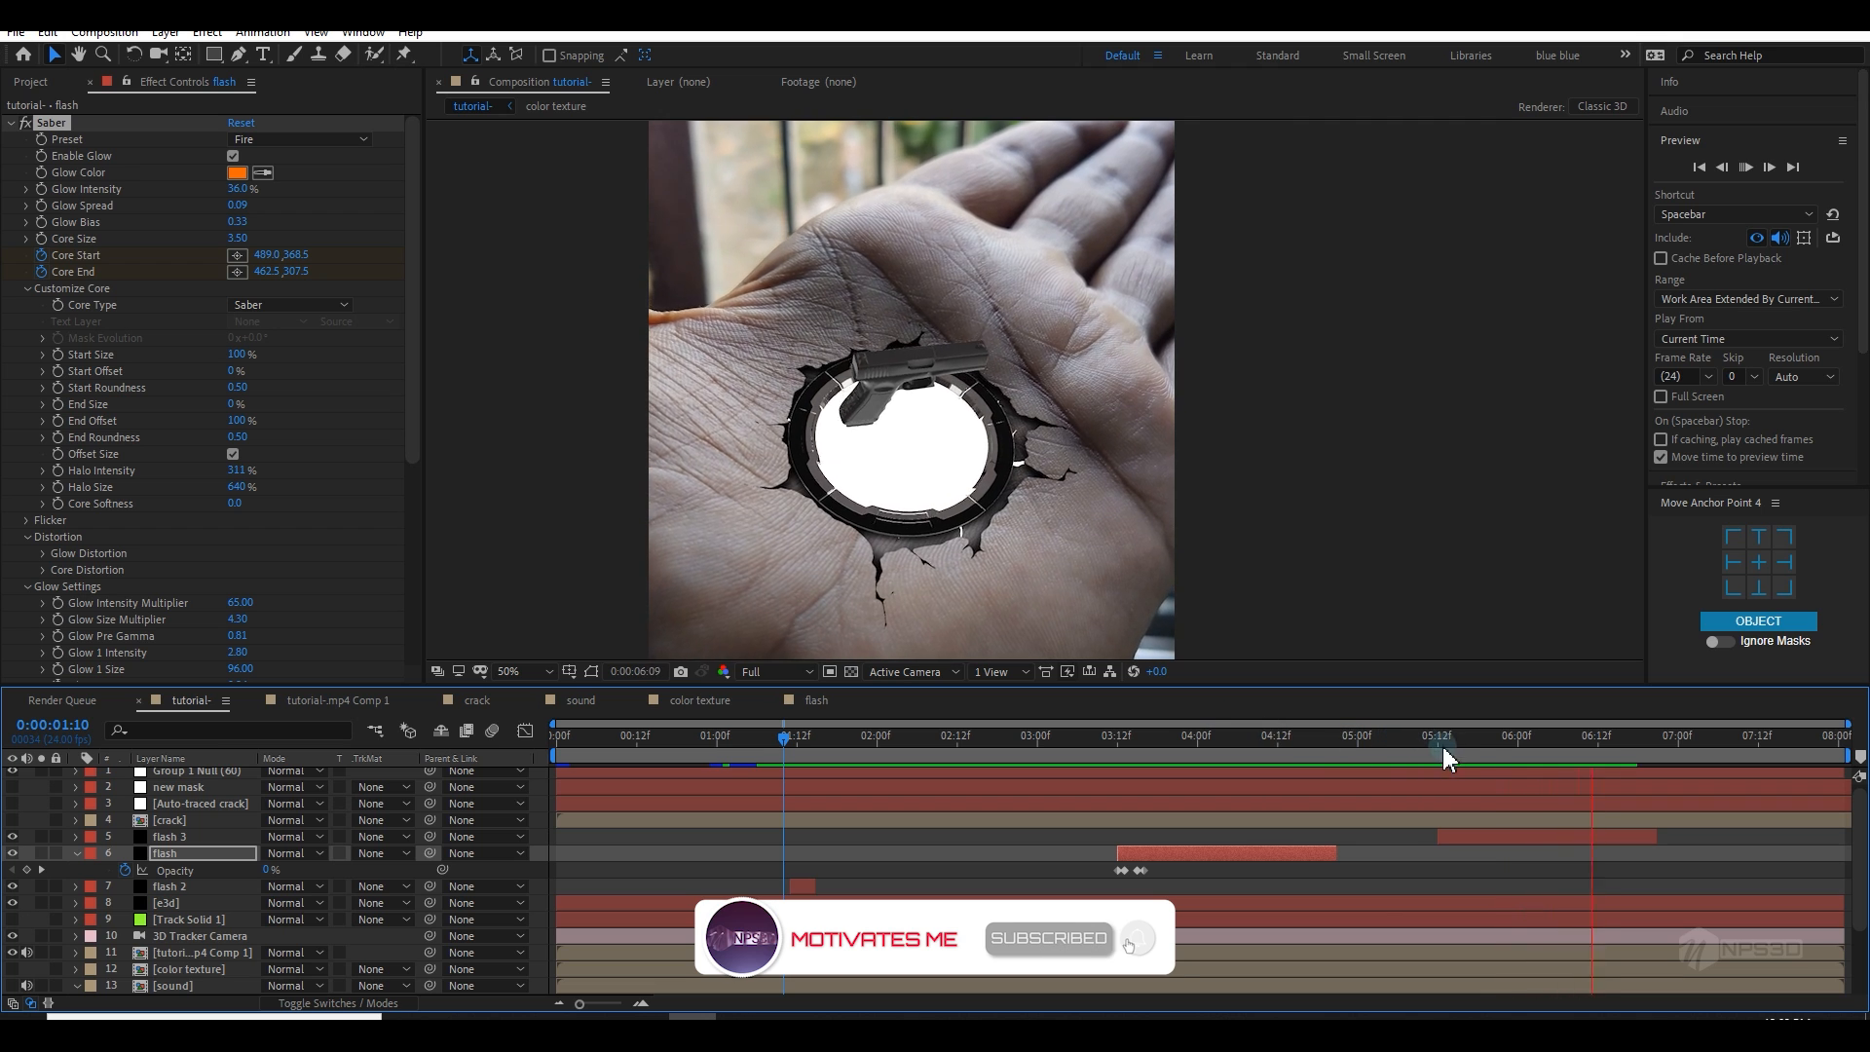
Step: Stop the preview playback and collapse the flash layer's properties and its Saber effect settings
{"action": "key", "text": "space"}
{"action": "left_click", "coordinate": [76, 854]}
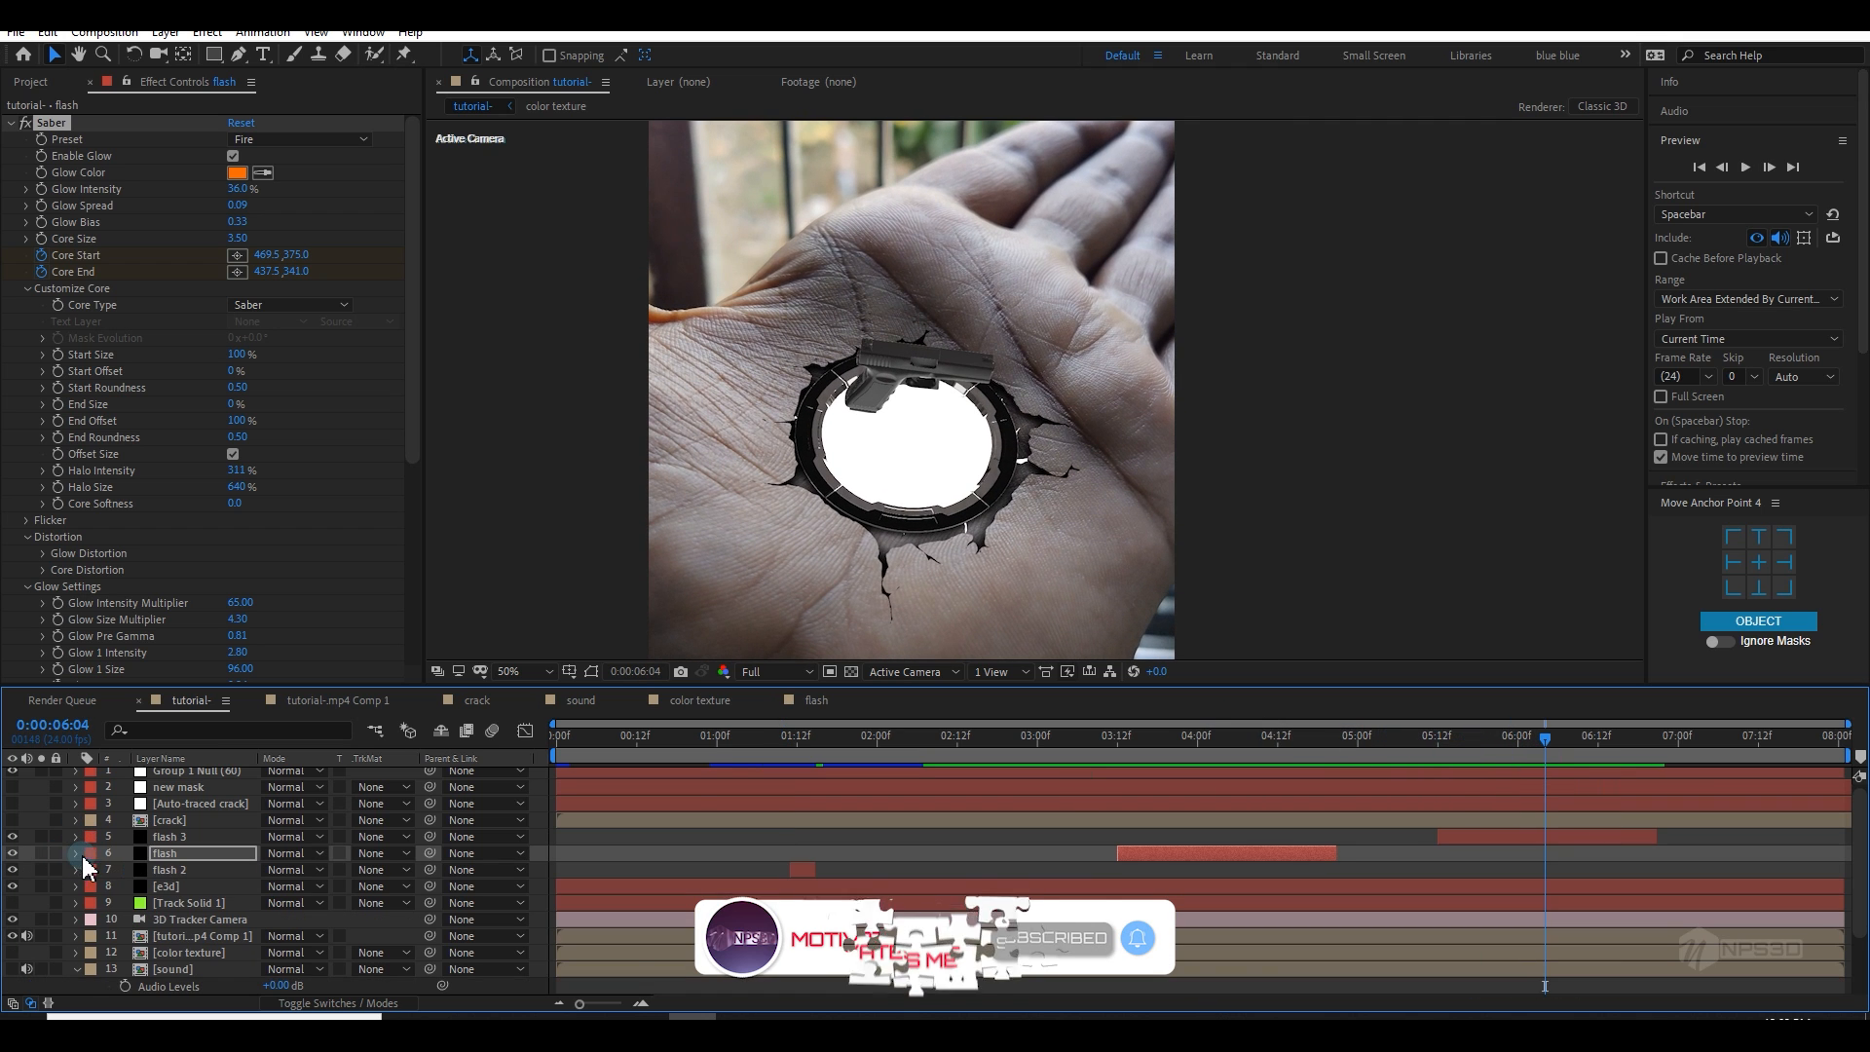
{"action": "left_click", "coordinate": [11, 123]}
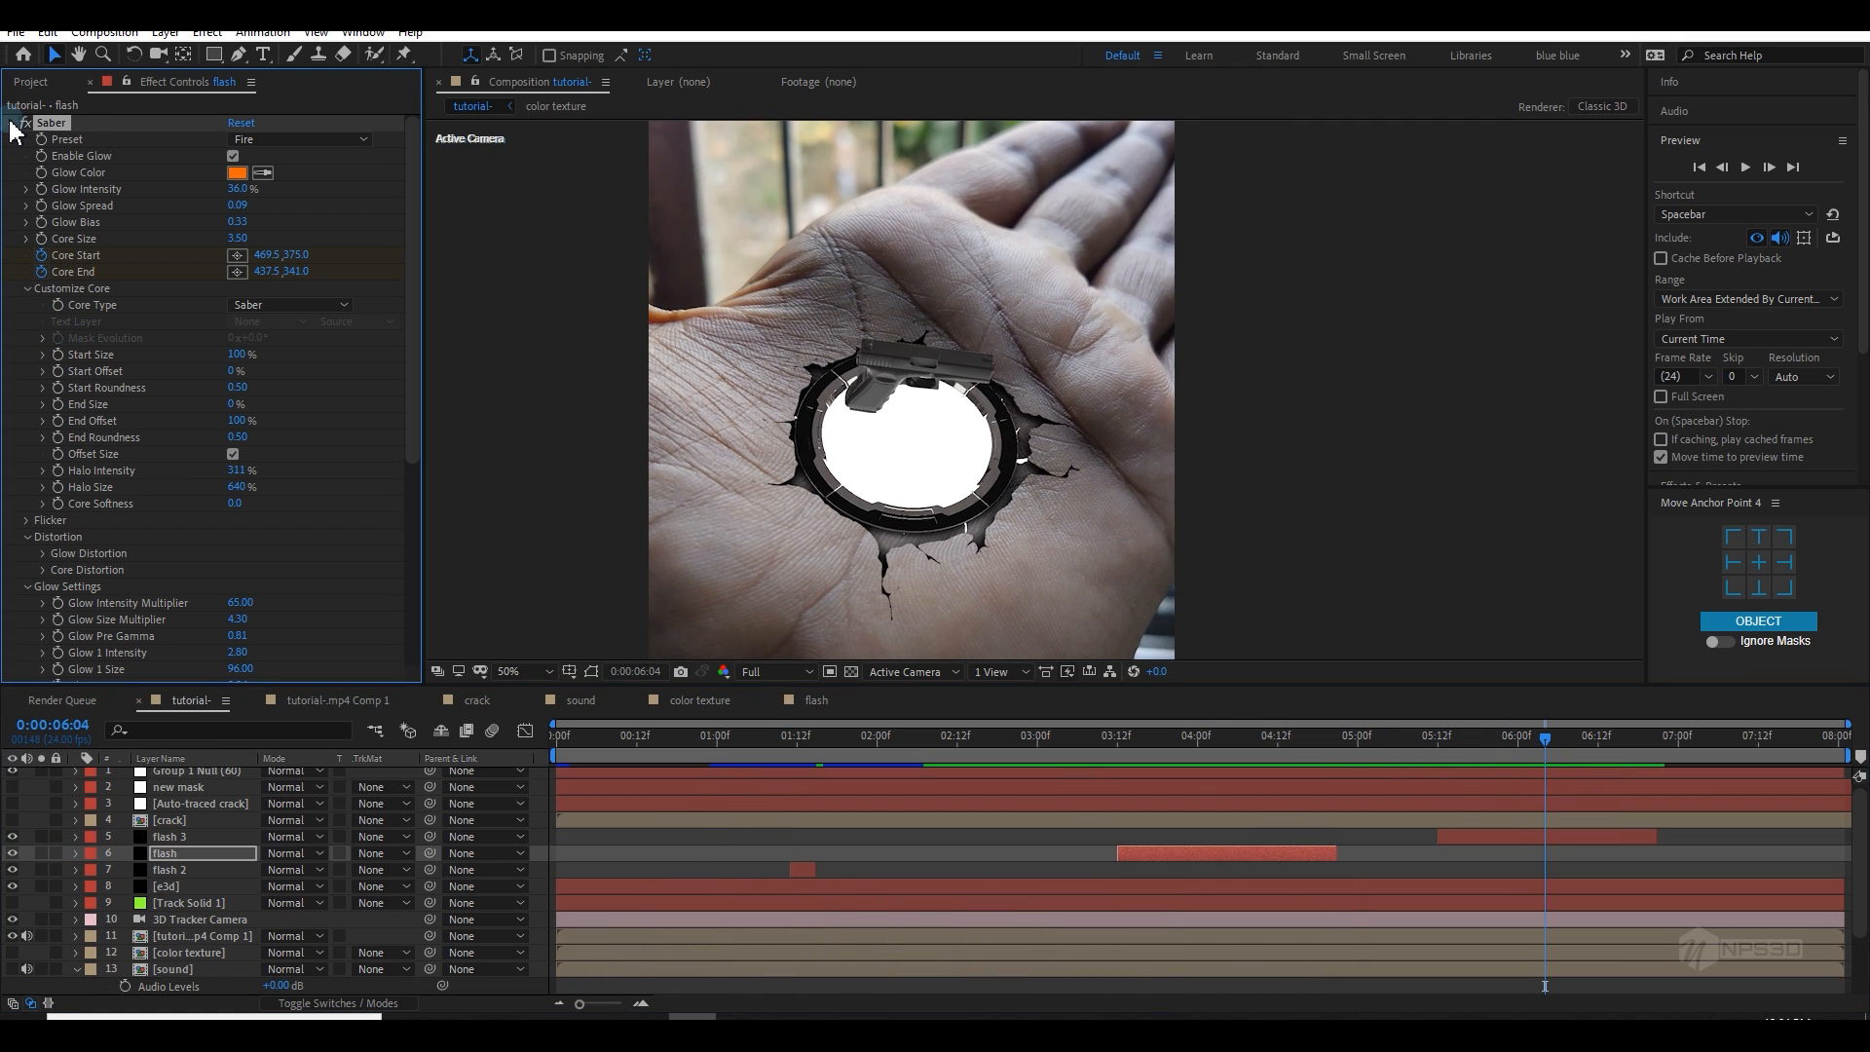
Step: Duplicate the e3d layer at 0:00:03:14 and solo the duplicate
{"action": "left_click_drag", "start_coordinate": [1040, 756], "coordinate": [1128, 756]}
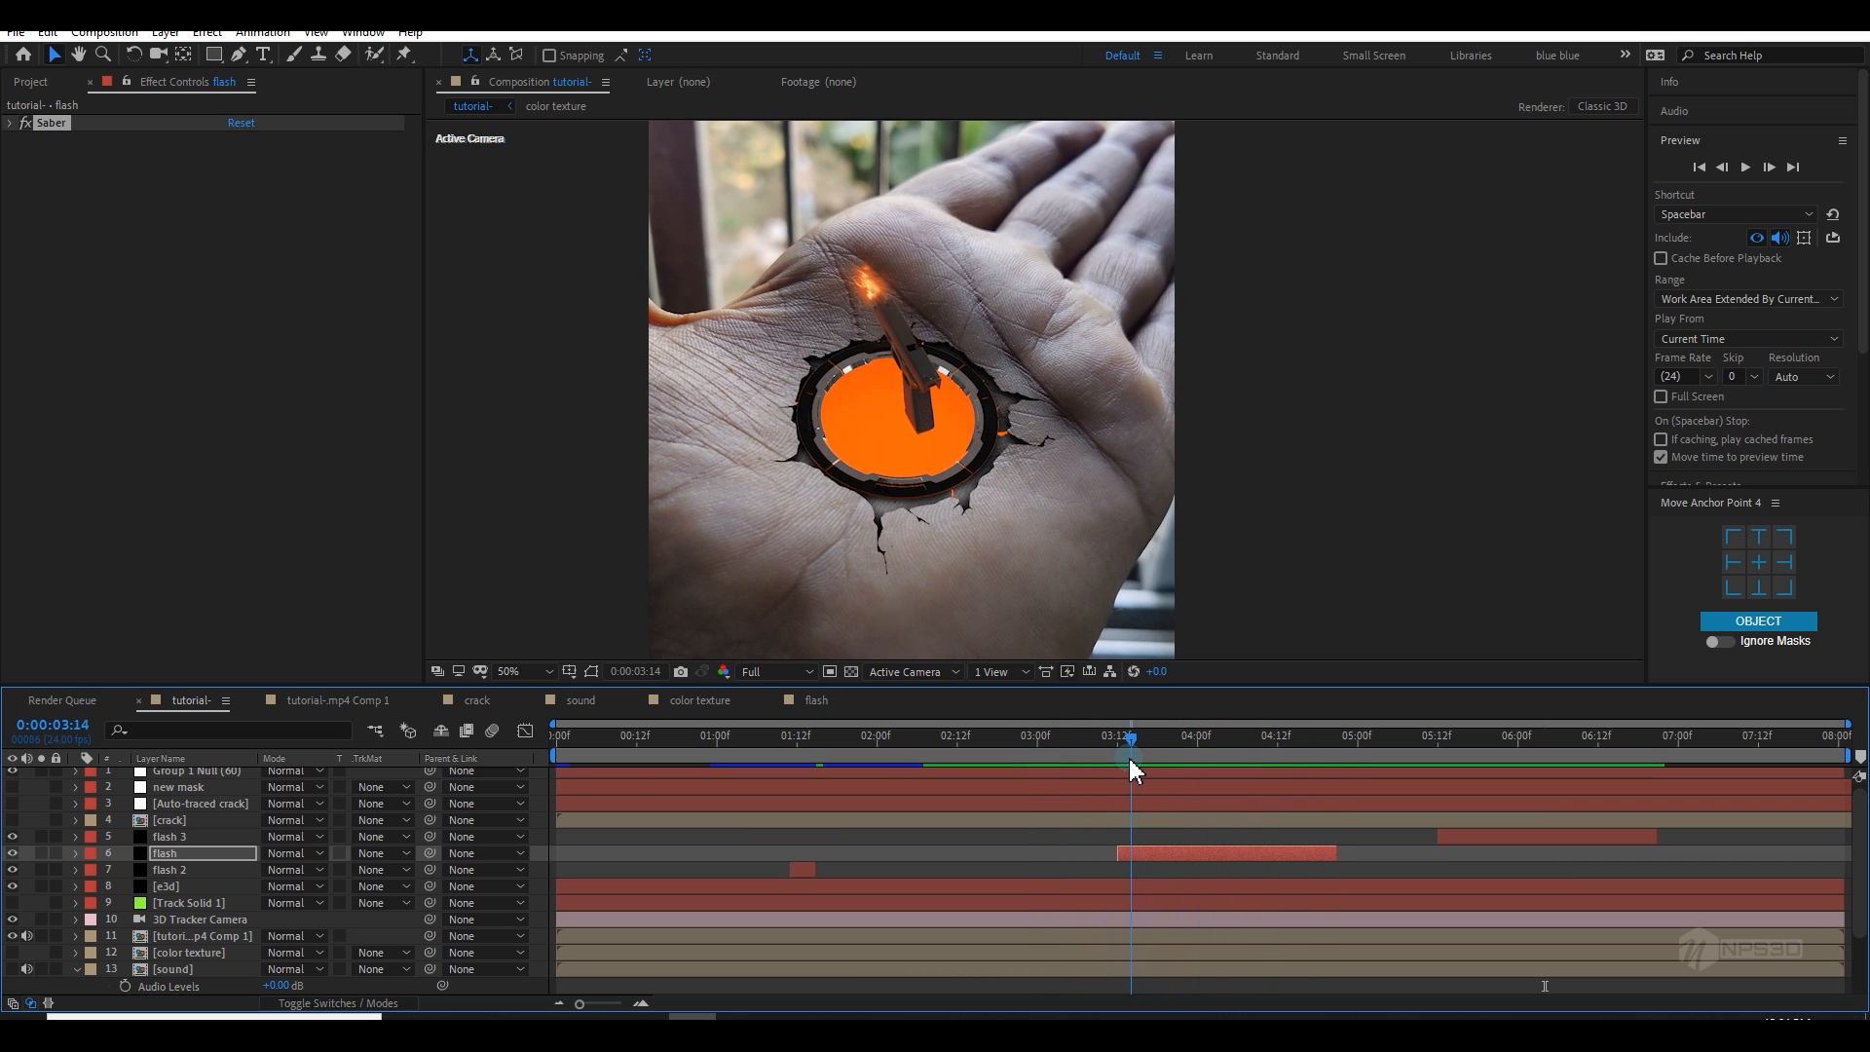
{"action": "left_click", "coordinate": [177, 888]}
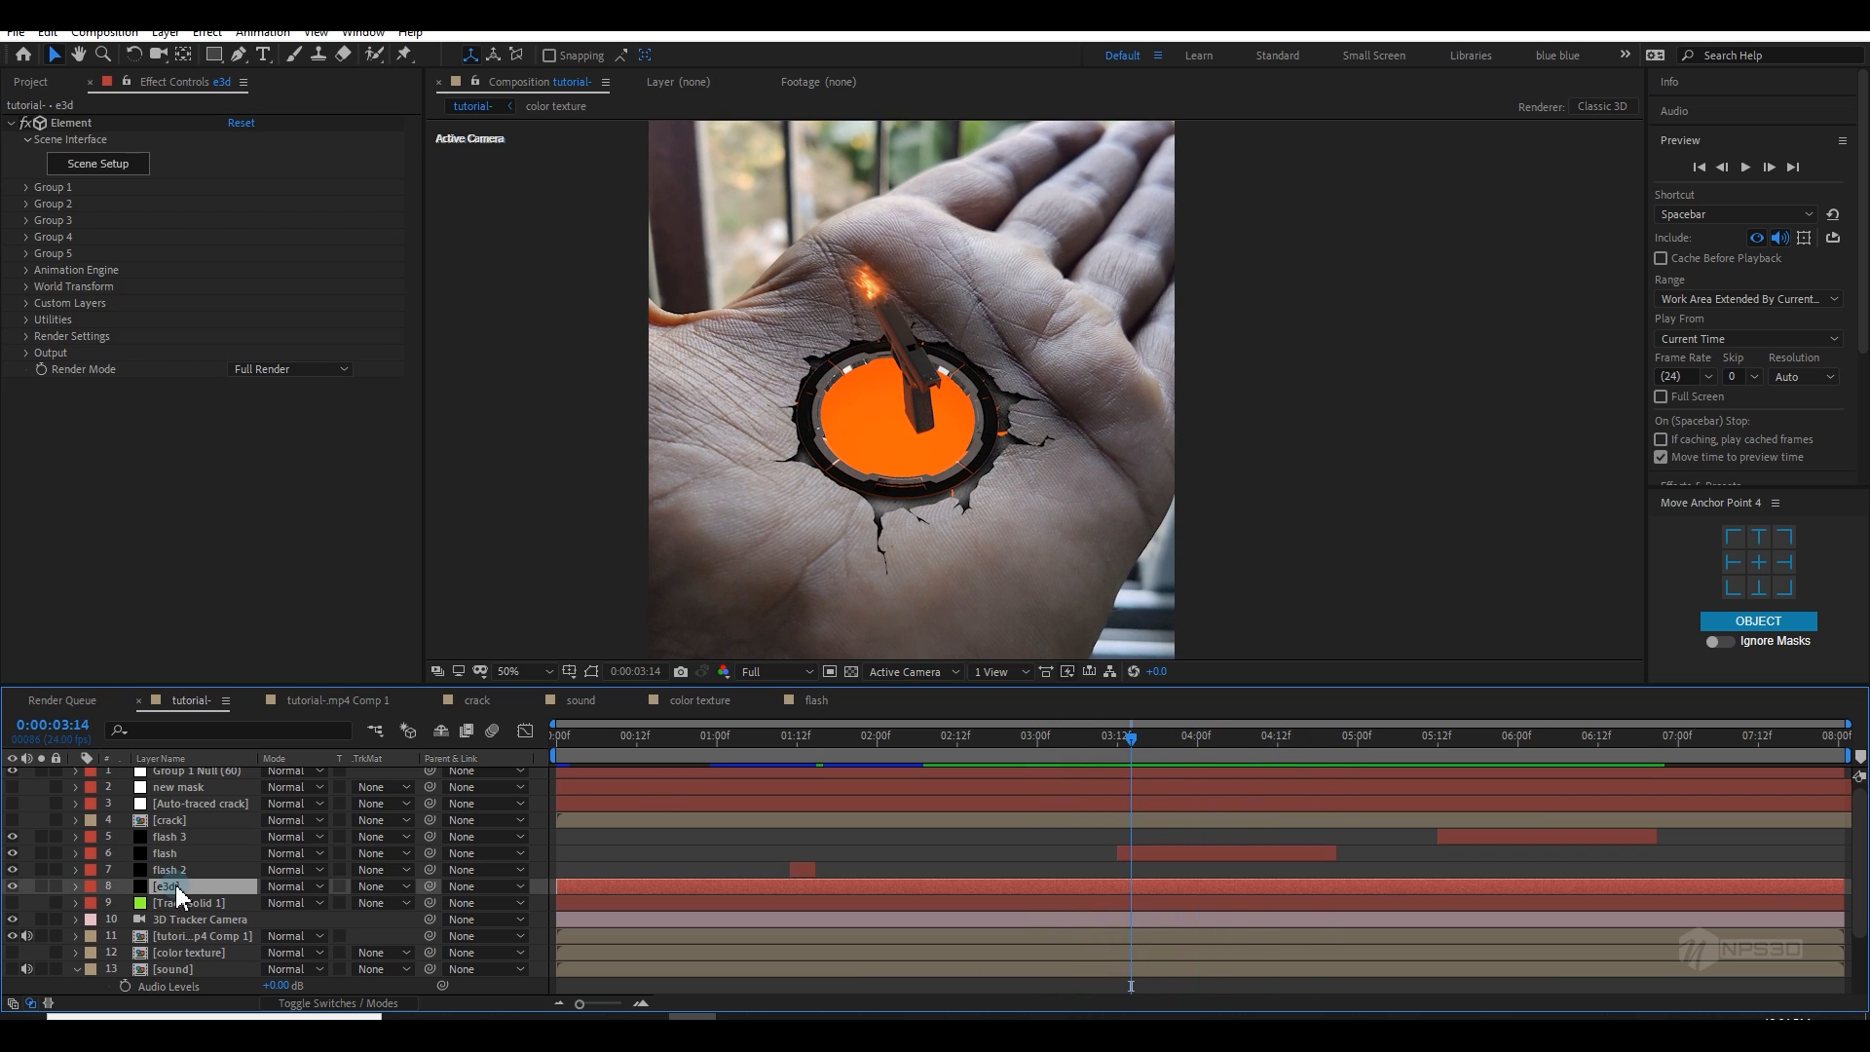
{"action": "key", "text": "ctrl+d"}
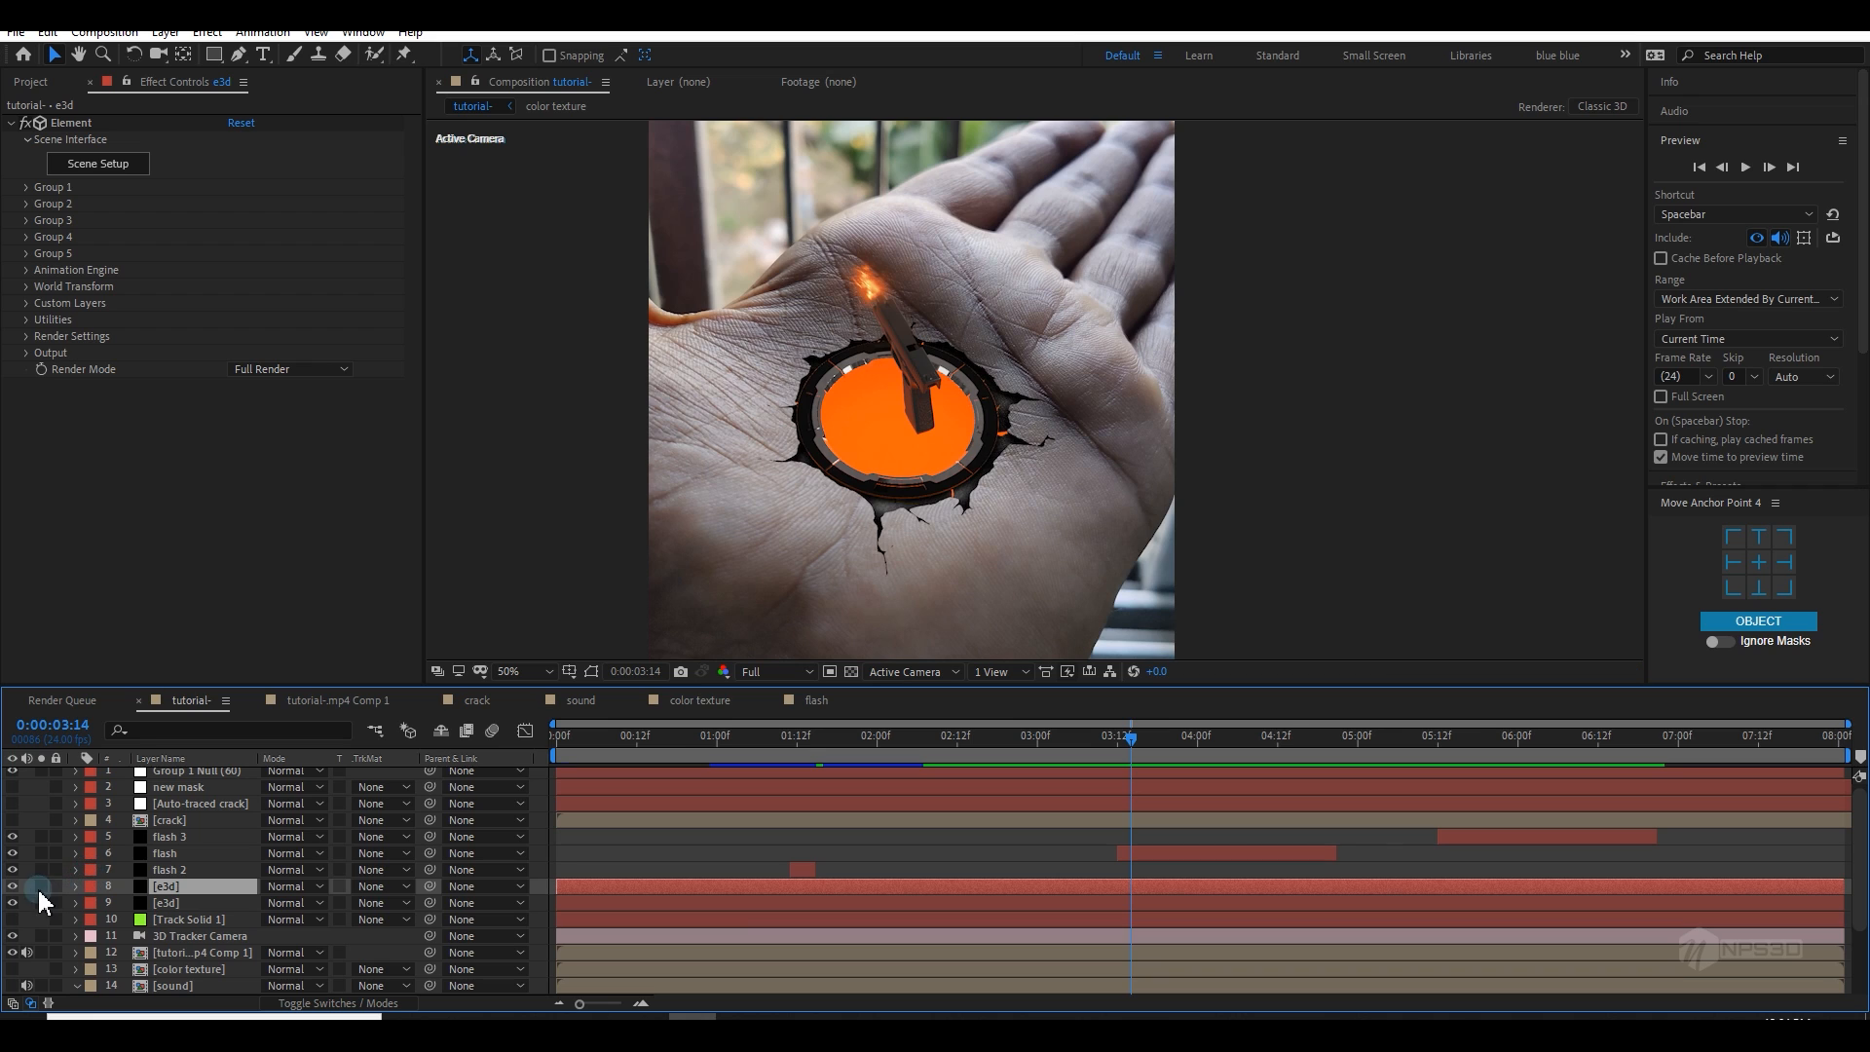
{"action": "left_click", "coordinate": [37, 886]}
Step: Set the soloed e3d duplicate's Element output to show only the Illumination pass
{"action": "left_click", "coordinate": [27, 353]}
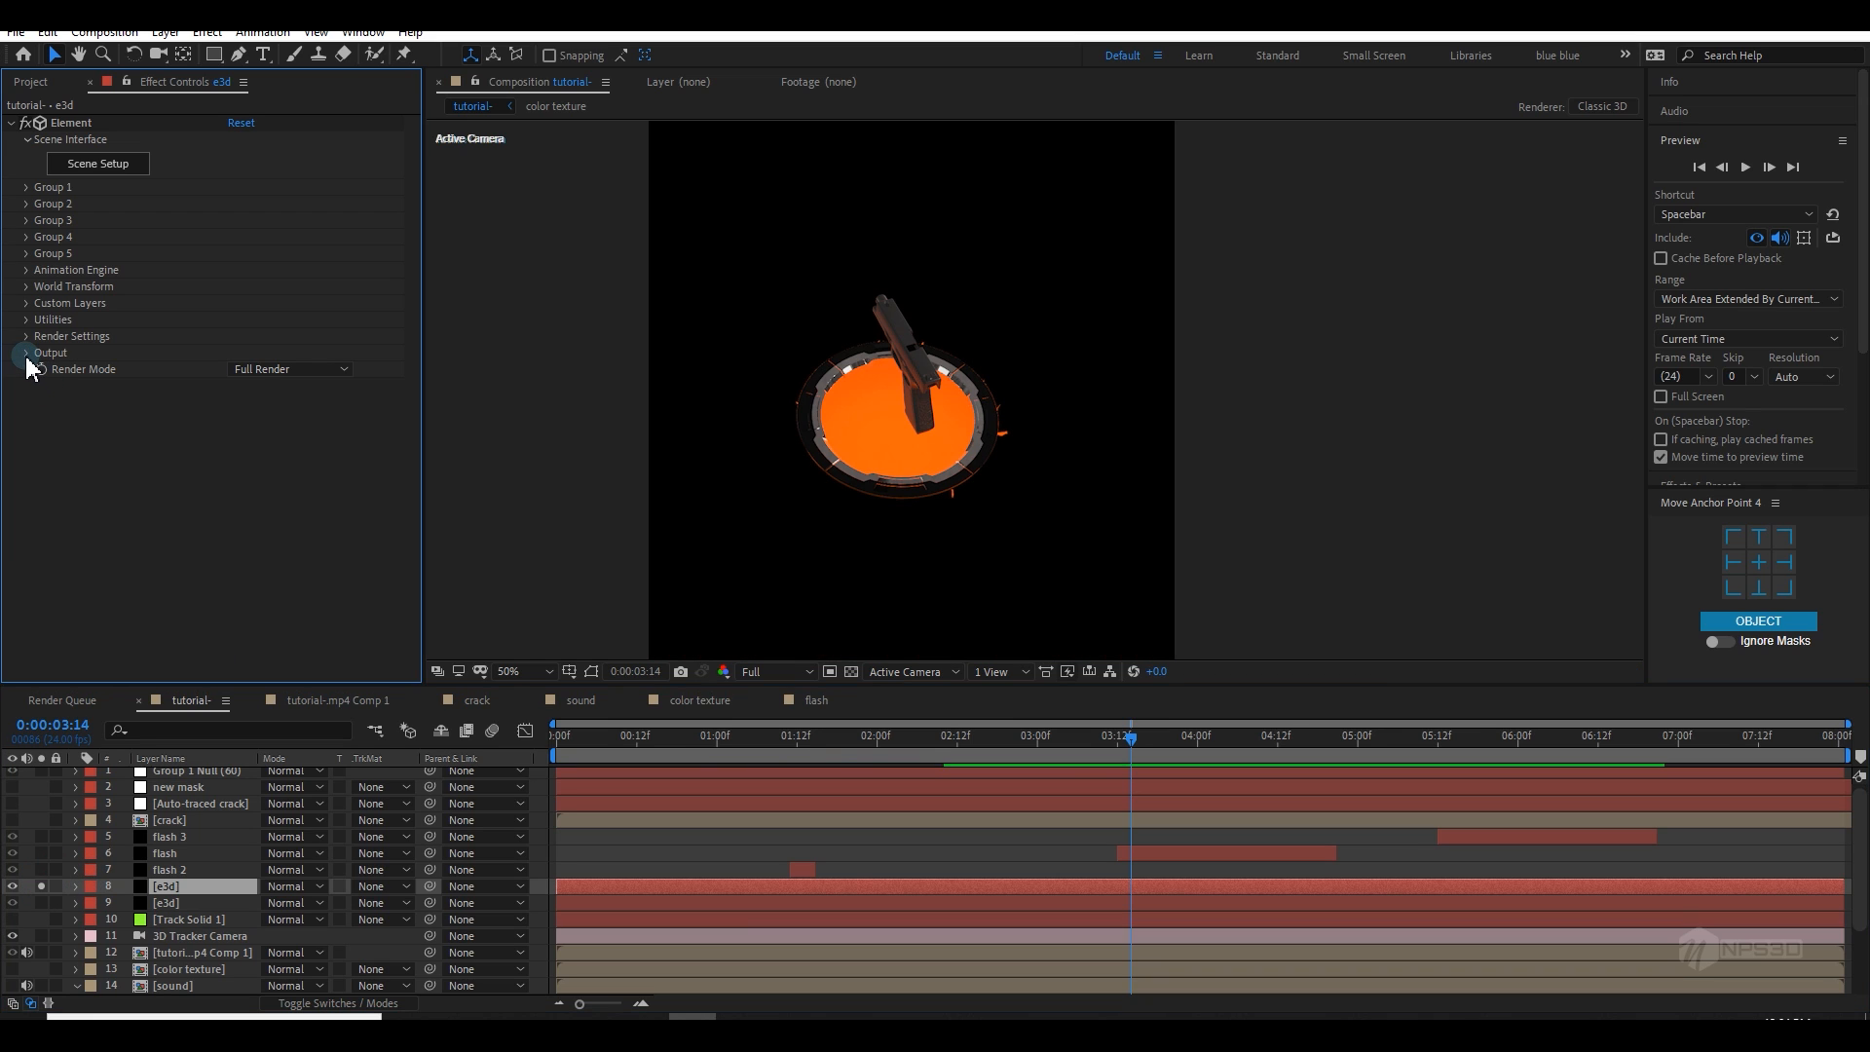
{"action": "left_click", "coordinate": [321, 372]}
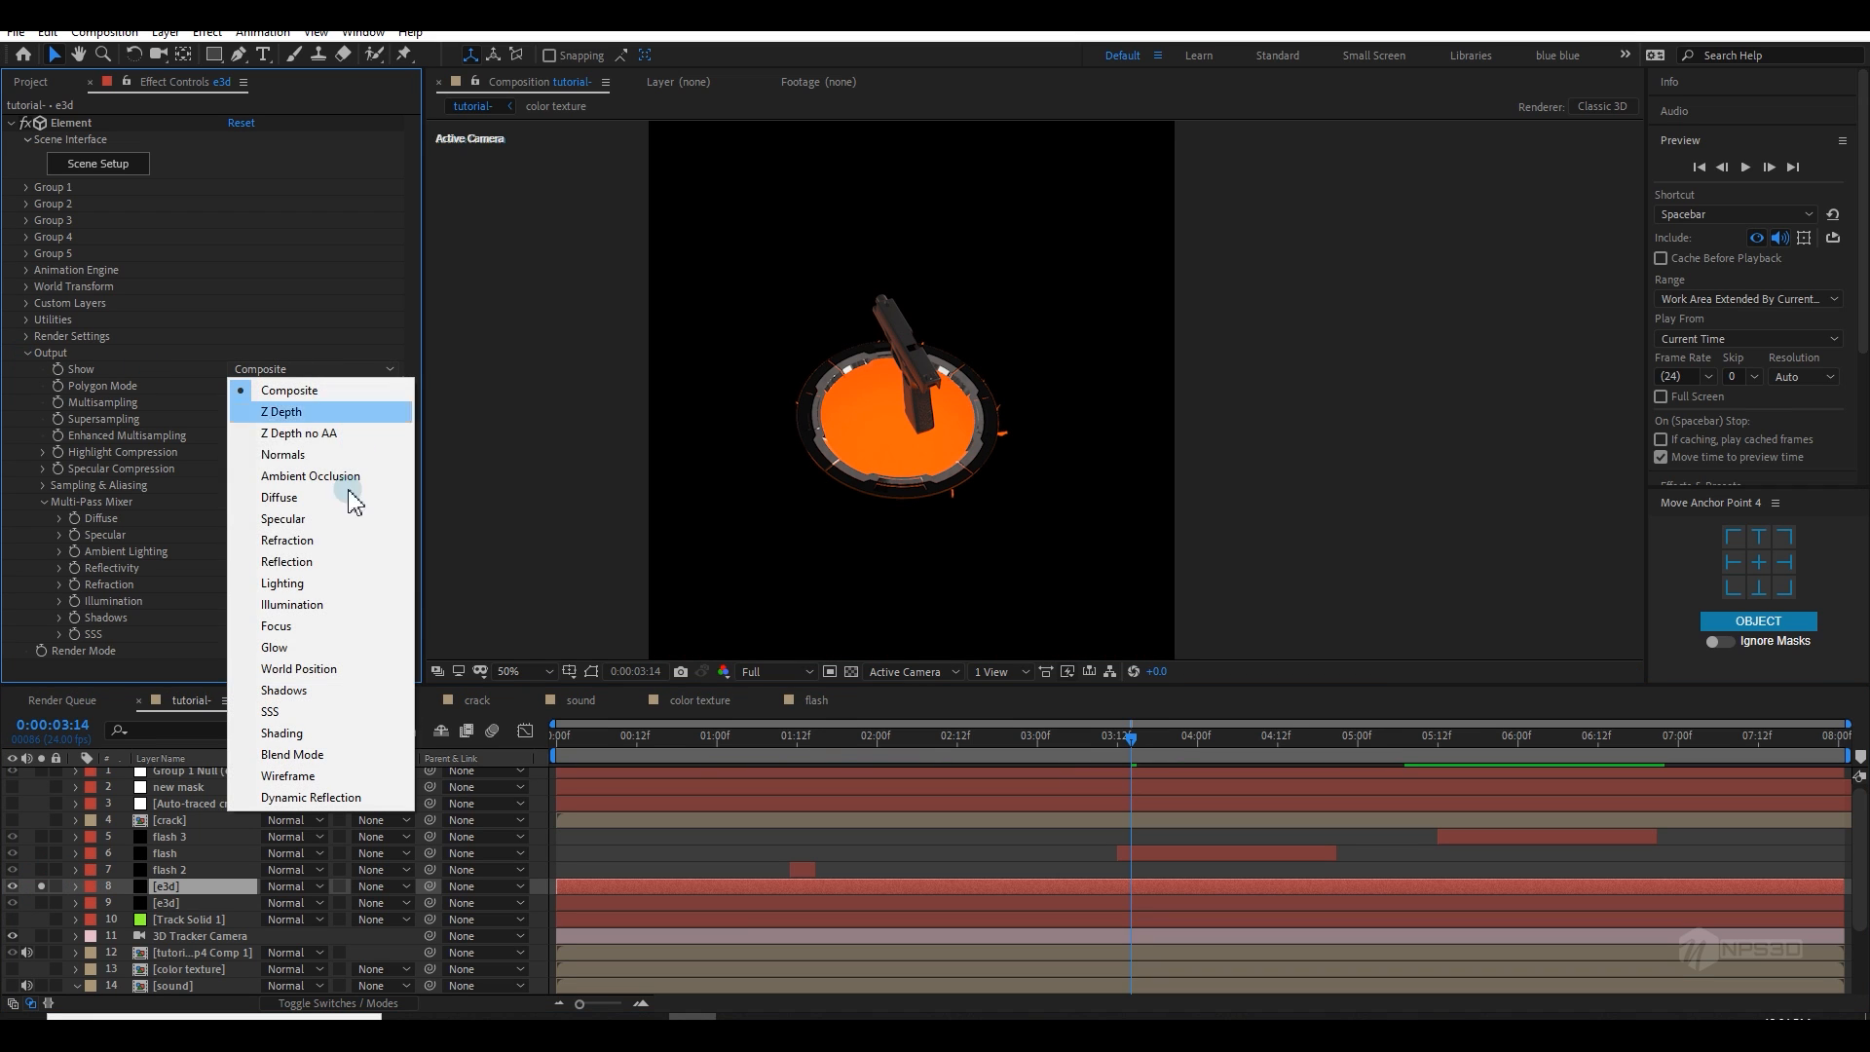
{"action": "left_click", "coordinate": [312, 605]}
{"action": "left_click", "coordinate": [27, 352]}
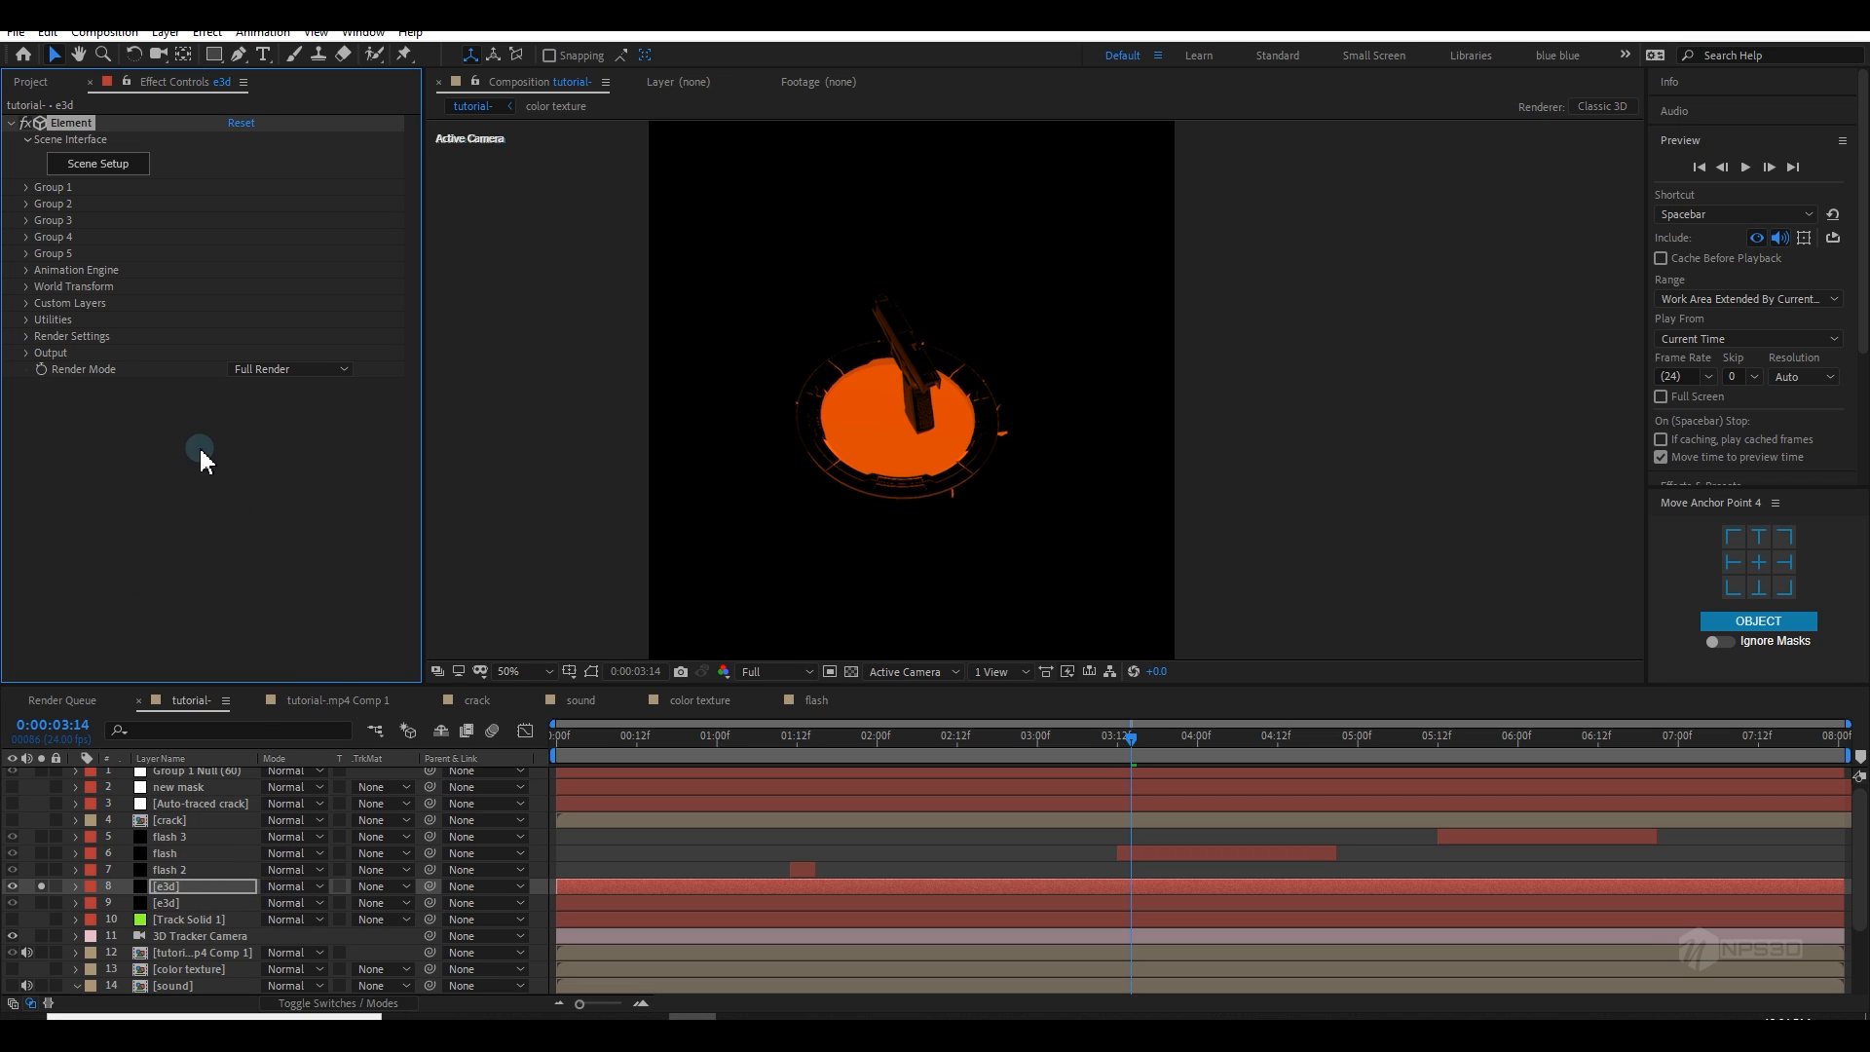
Step: Apply a Glow effect to the e3d duplicate, set its blending mode to Add and turn off its solo
{"action": "left_click", "coordinate": [209, 887]}
{"action": "key", "text": "ctrl+space"}
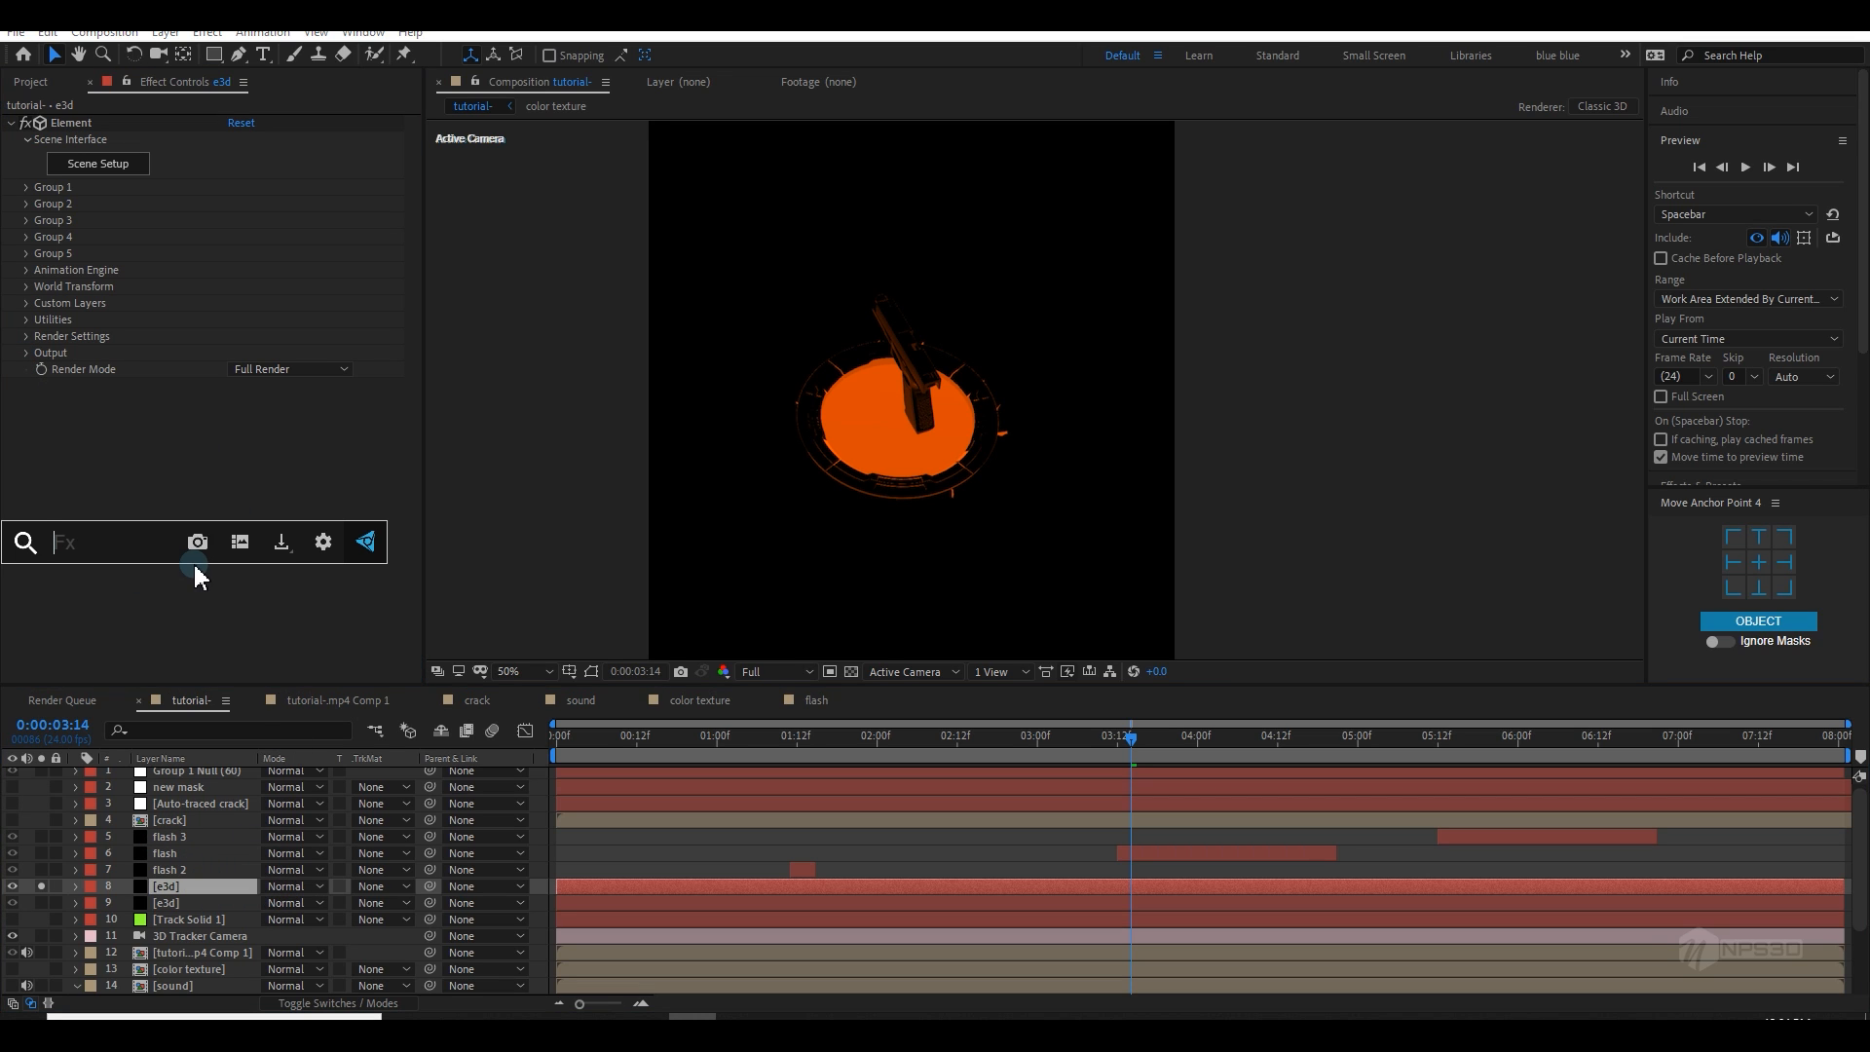
{"action": "type", "text": "glo"}
{"action": "left_click", "coordinate": [165, 597]}
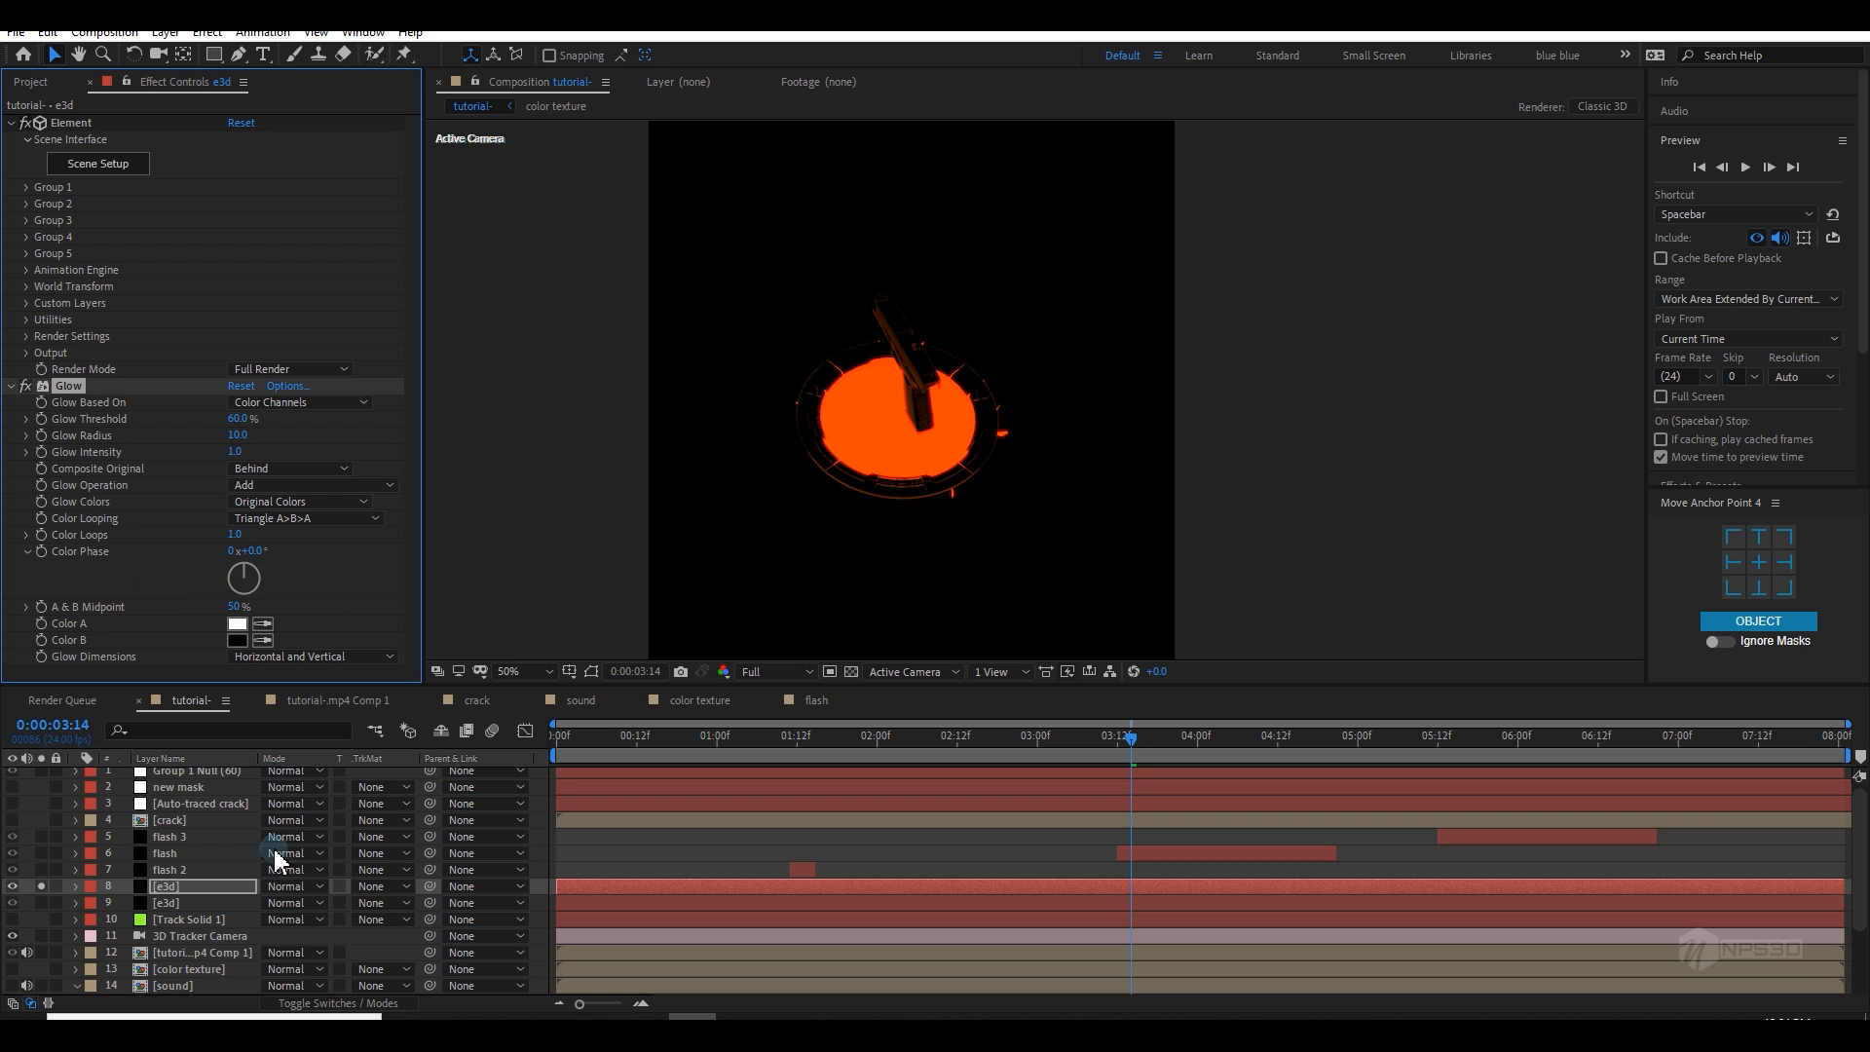
{"action": "left_click", "coordinate": [285, 886]}
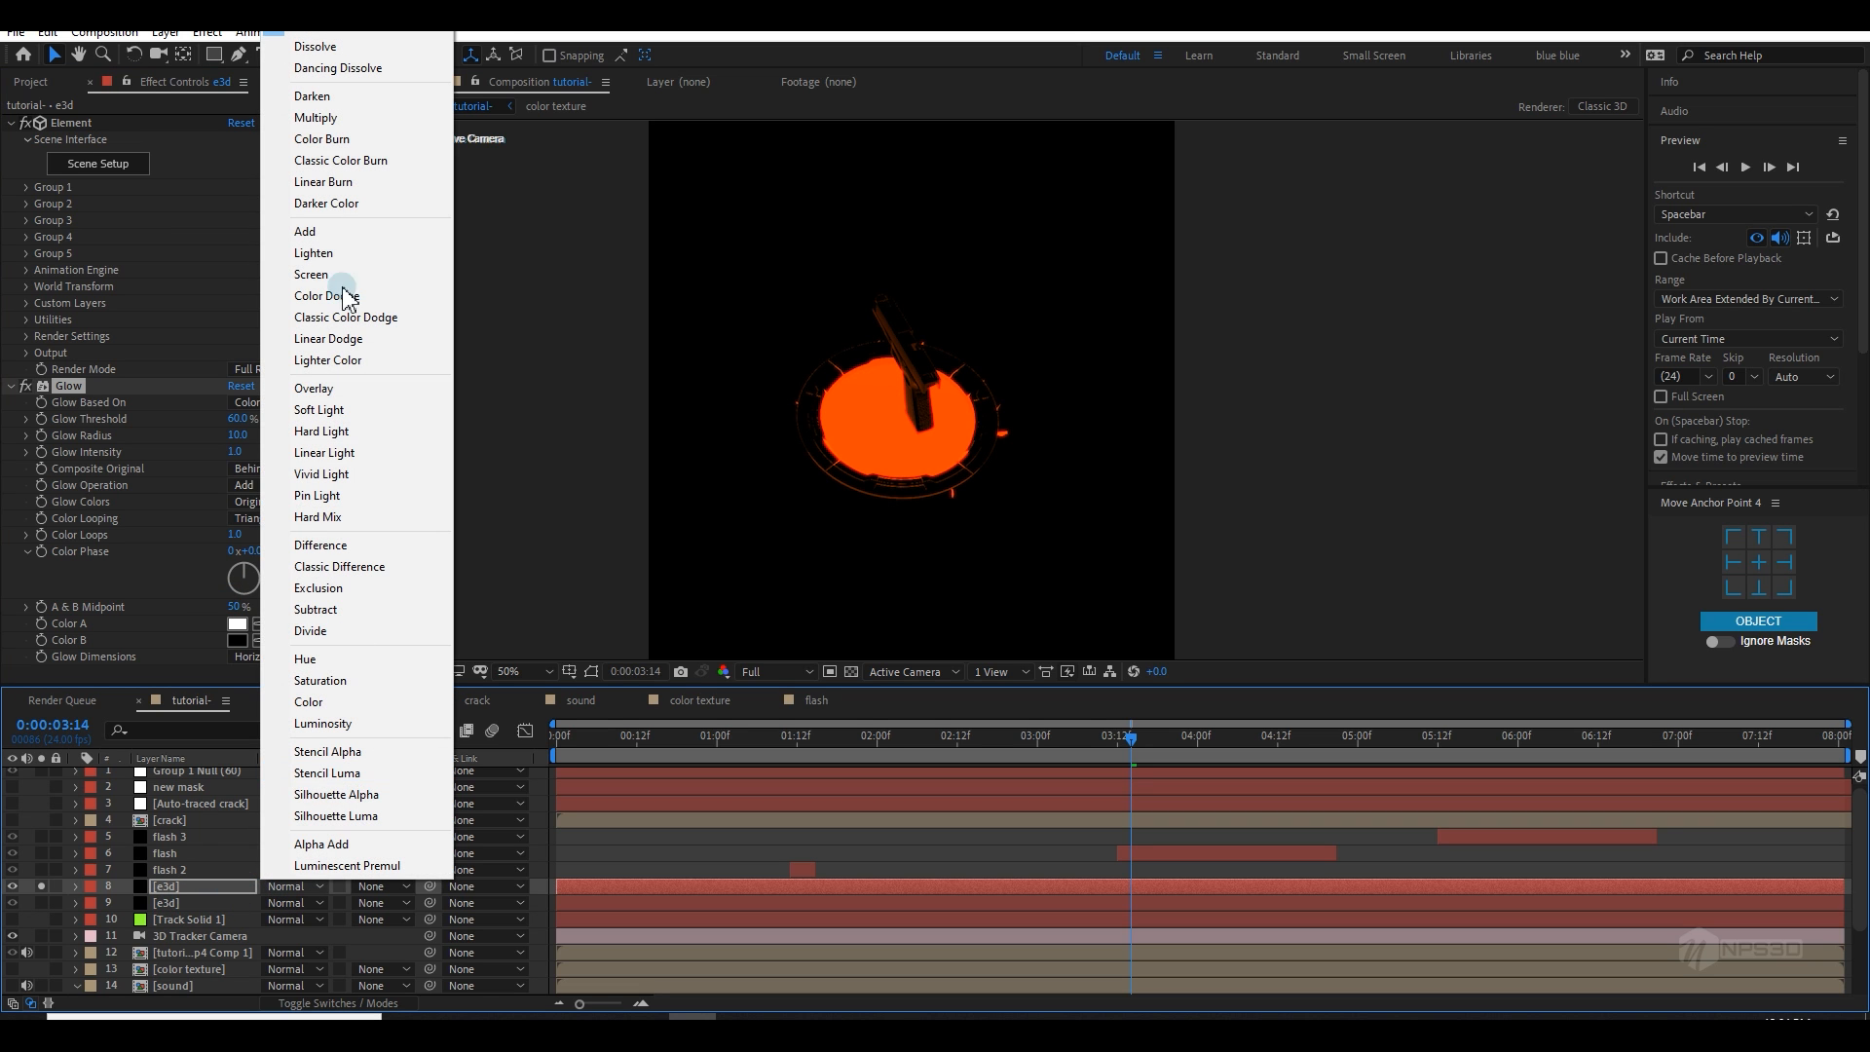
{"action": "left_click", "coordinate": [331, 234]}
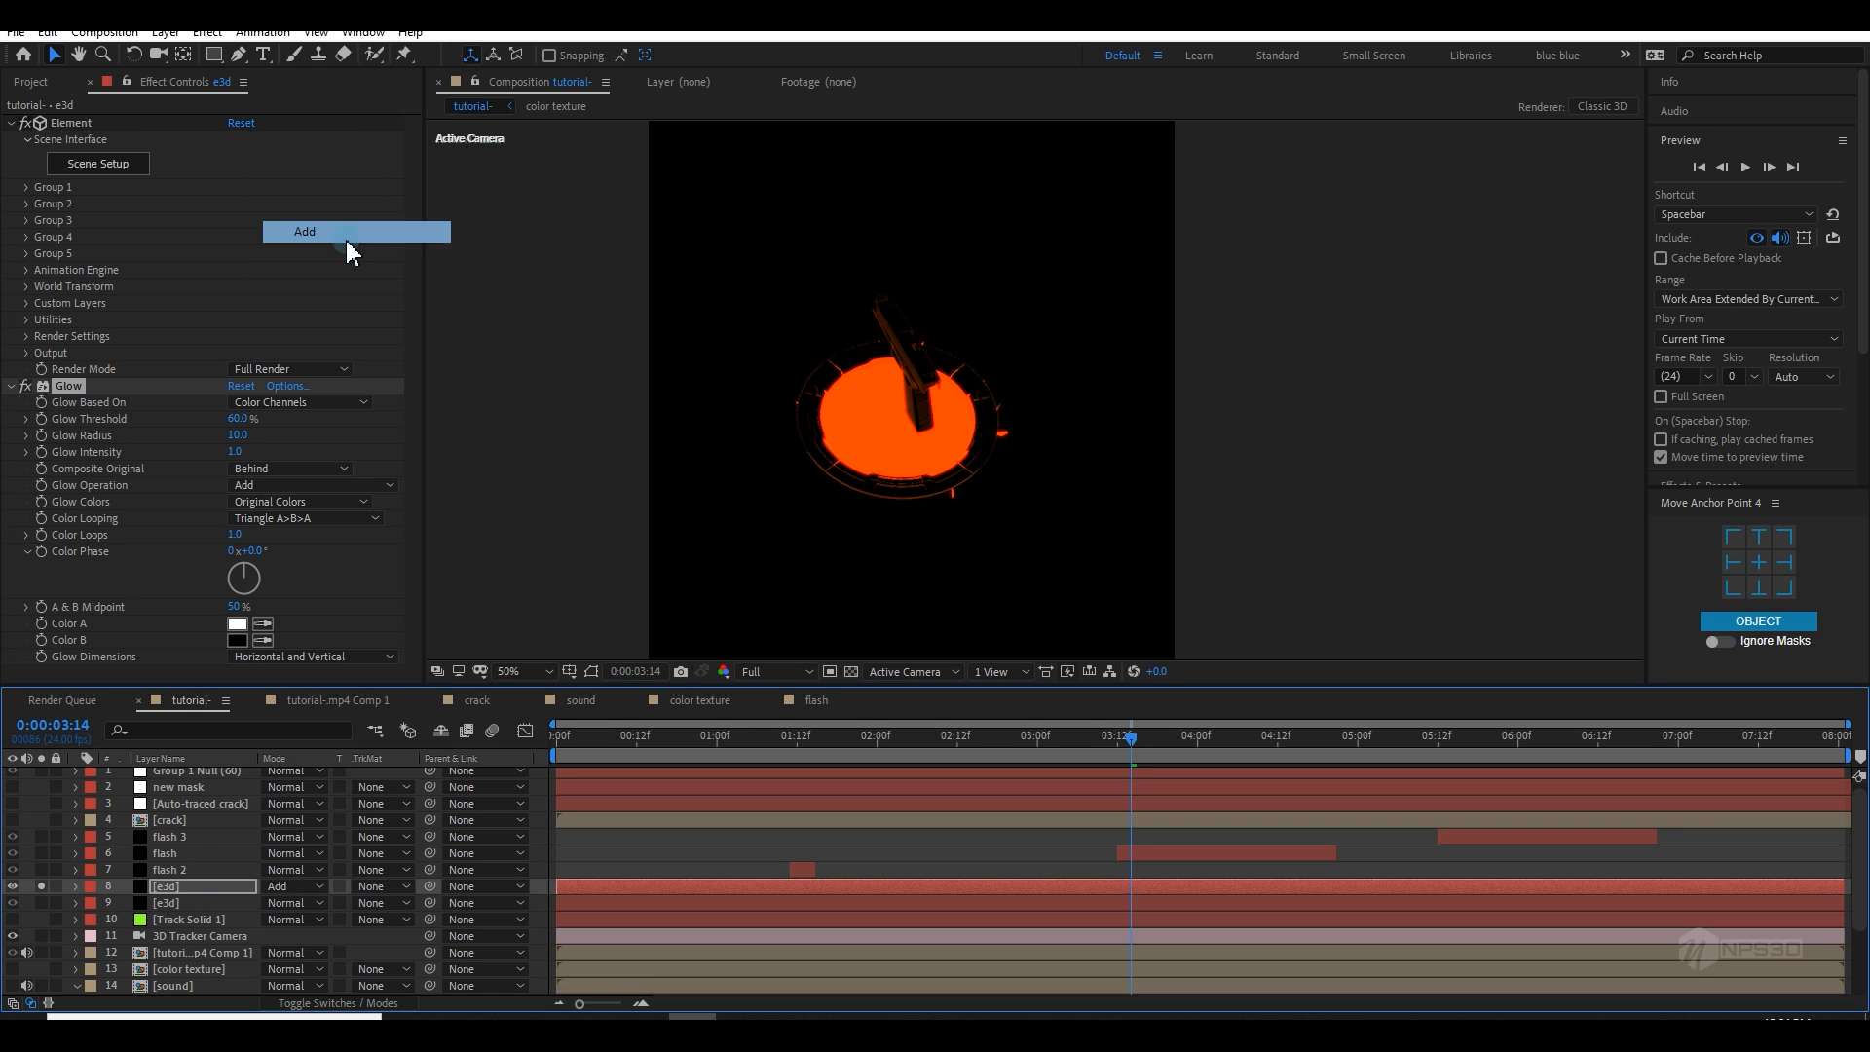
{"action": "left_click", "coordinate": [41, 887]}
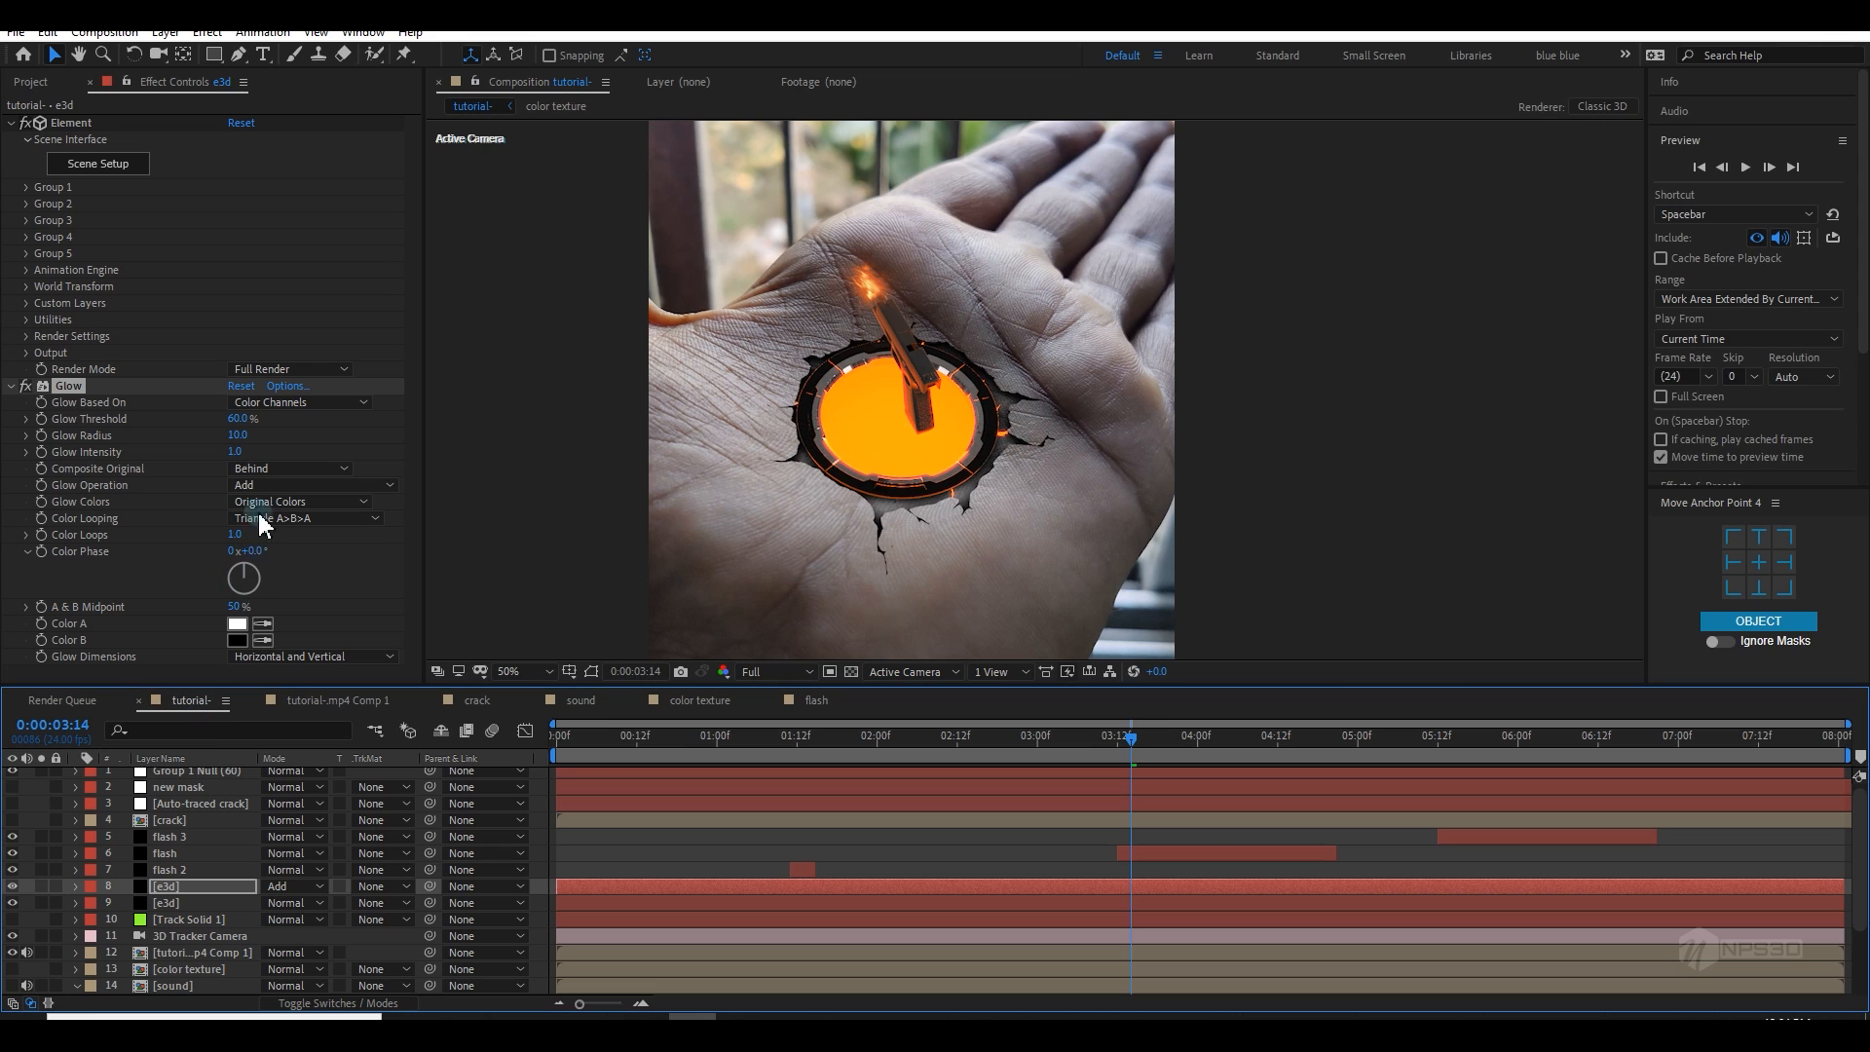
Step: Set the duplicate's Glow to threshold 71.4%, radius 59 and intensity 0.5, comparing the result with the layer soloed
{"action": "left_click_drag", "start_coordinate": [237, 456], "coordinate": [281, 418]}
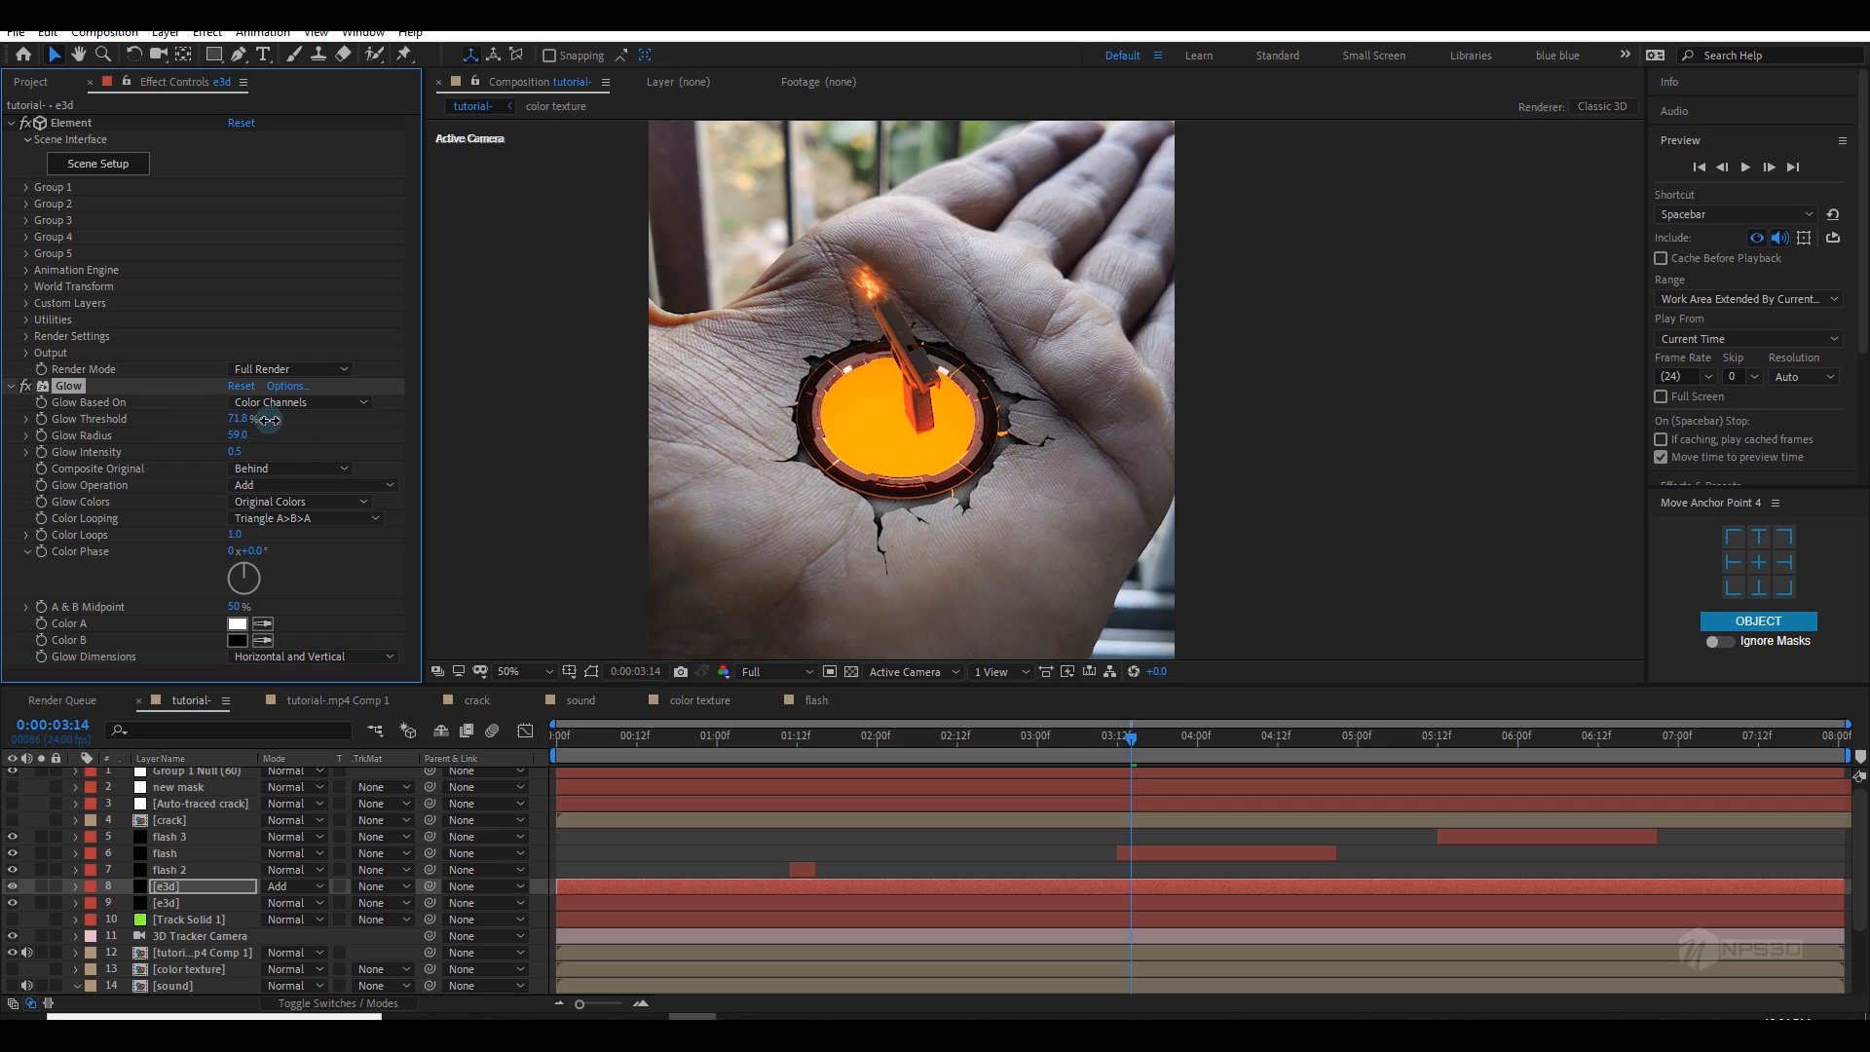
{"action": "left_click", "coordinate": [43, 886]}
{"action": "left_click", "coordinate": [43, 886]}
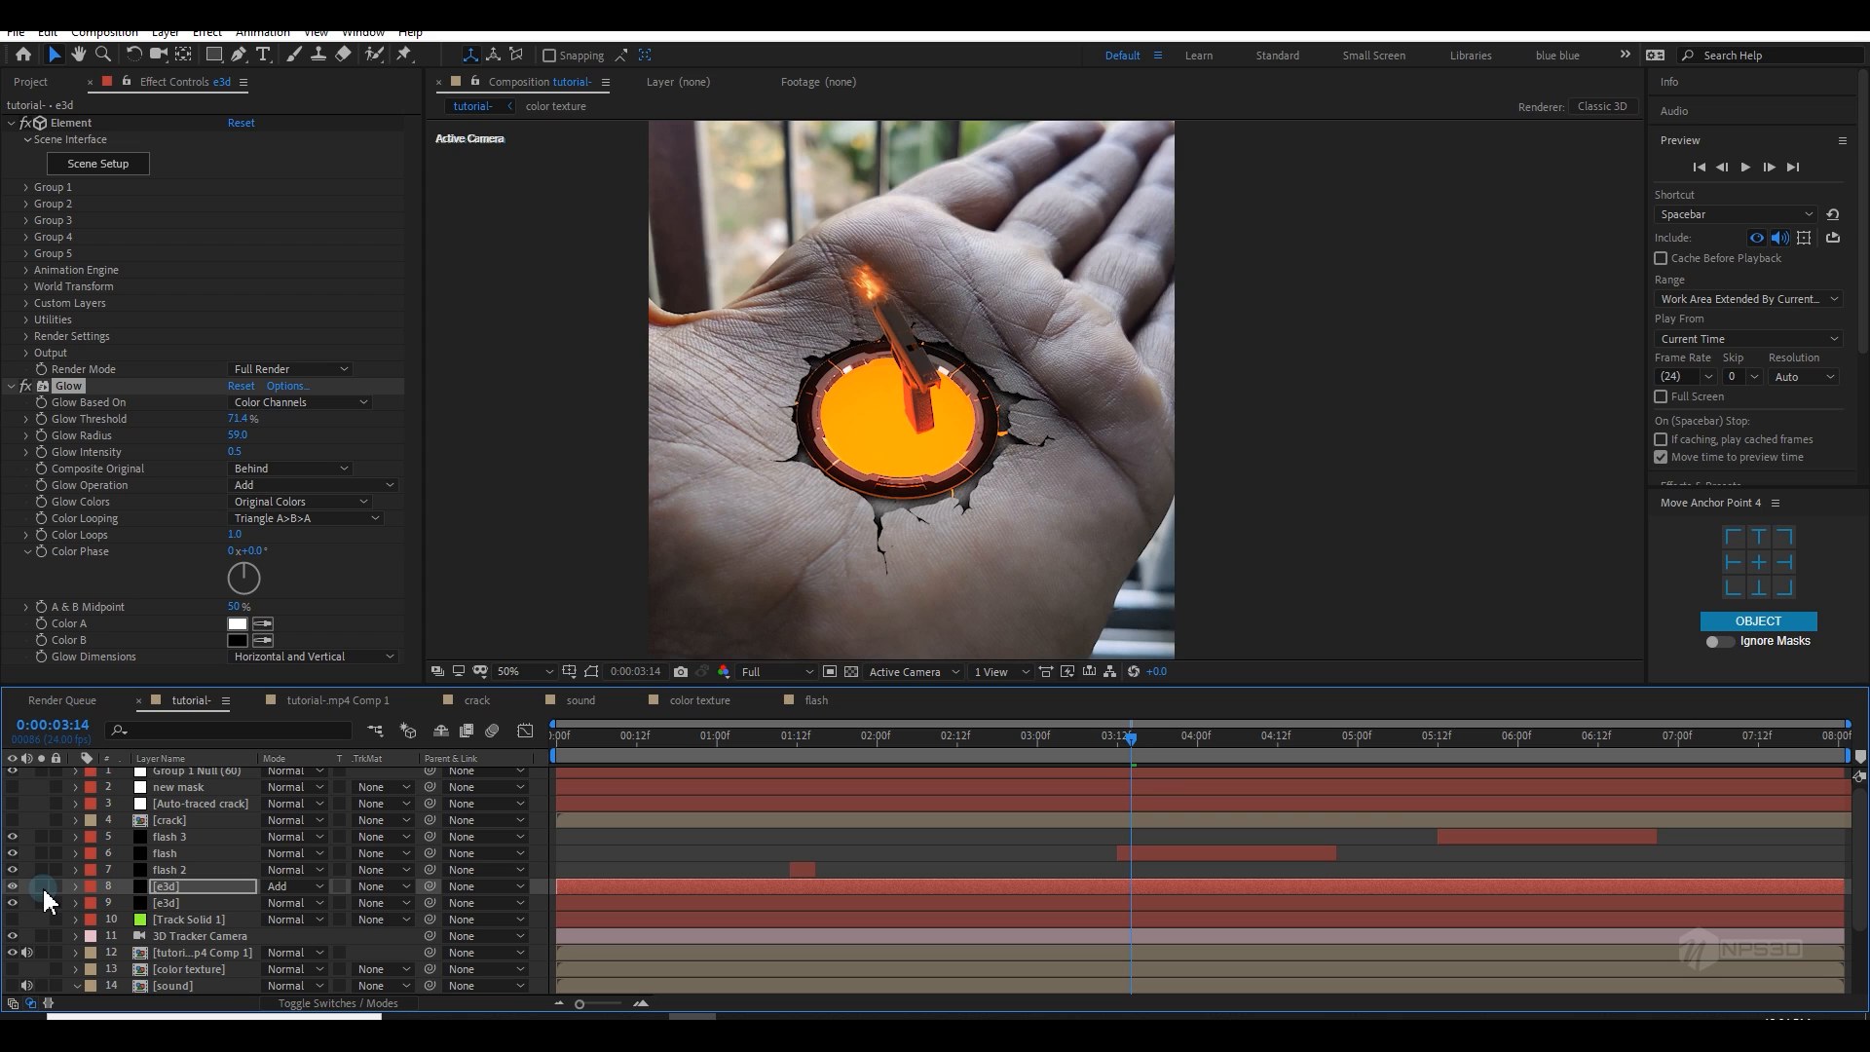
{"action": "left_click", "coordinate": [9, 388]}
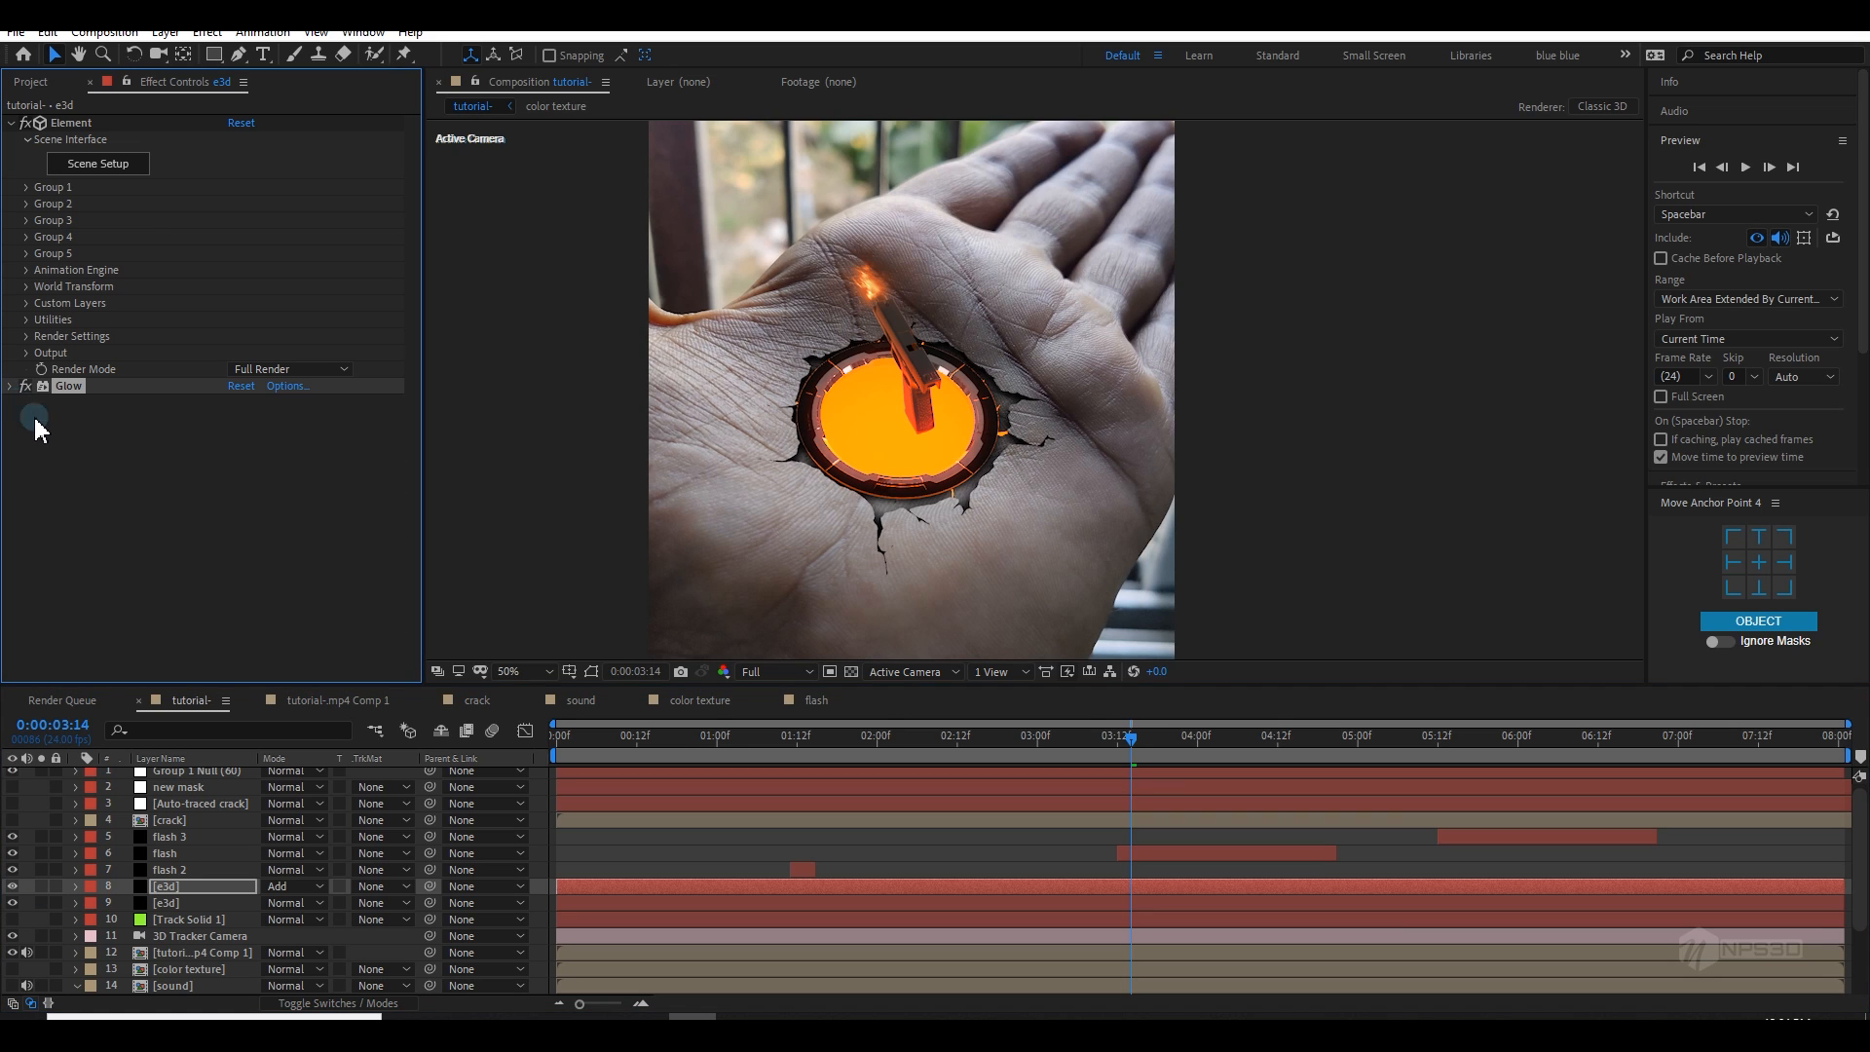
Step: Add a Hue/Saturation effect to the e3d duplicate and try out a Master Hue shift
{"action": "key", "text": "ctrl+space"}
{"action": "type", "text": "hu"}
{"action": "left_click", "coordinate": [114, 551]}
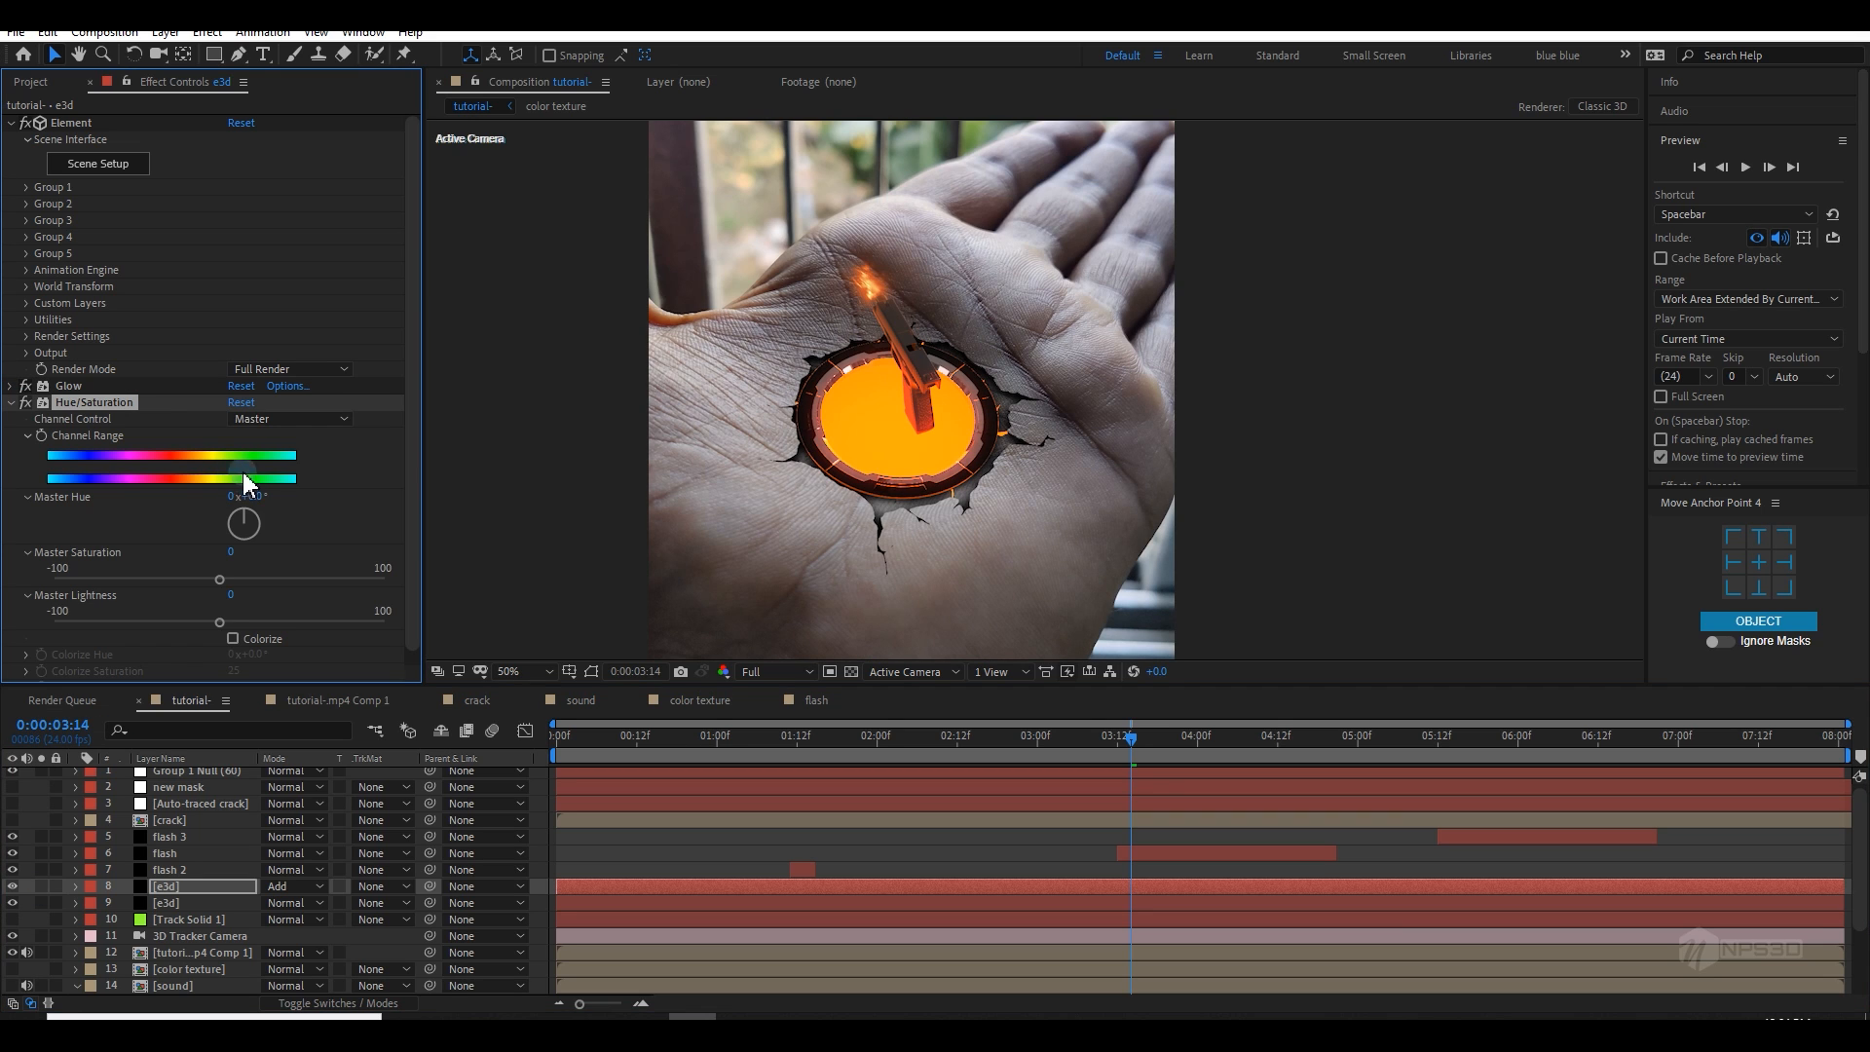
{"action": "mouse_move", "coordinate": [246, 497]}
{"action": "left_mouse_down"}
{"action": "mouse_move", "coordinate": [230, 502]}
{"action": "mouse_move", "coordinate": [243, 494]}
{"action": "left_mouse_up"}
Step: Add a Hue/Saturation effect to the original e3d layer and try shifting its Master Hue
{"action": "left_click", "coordinate": [176, 907]}
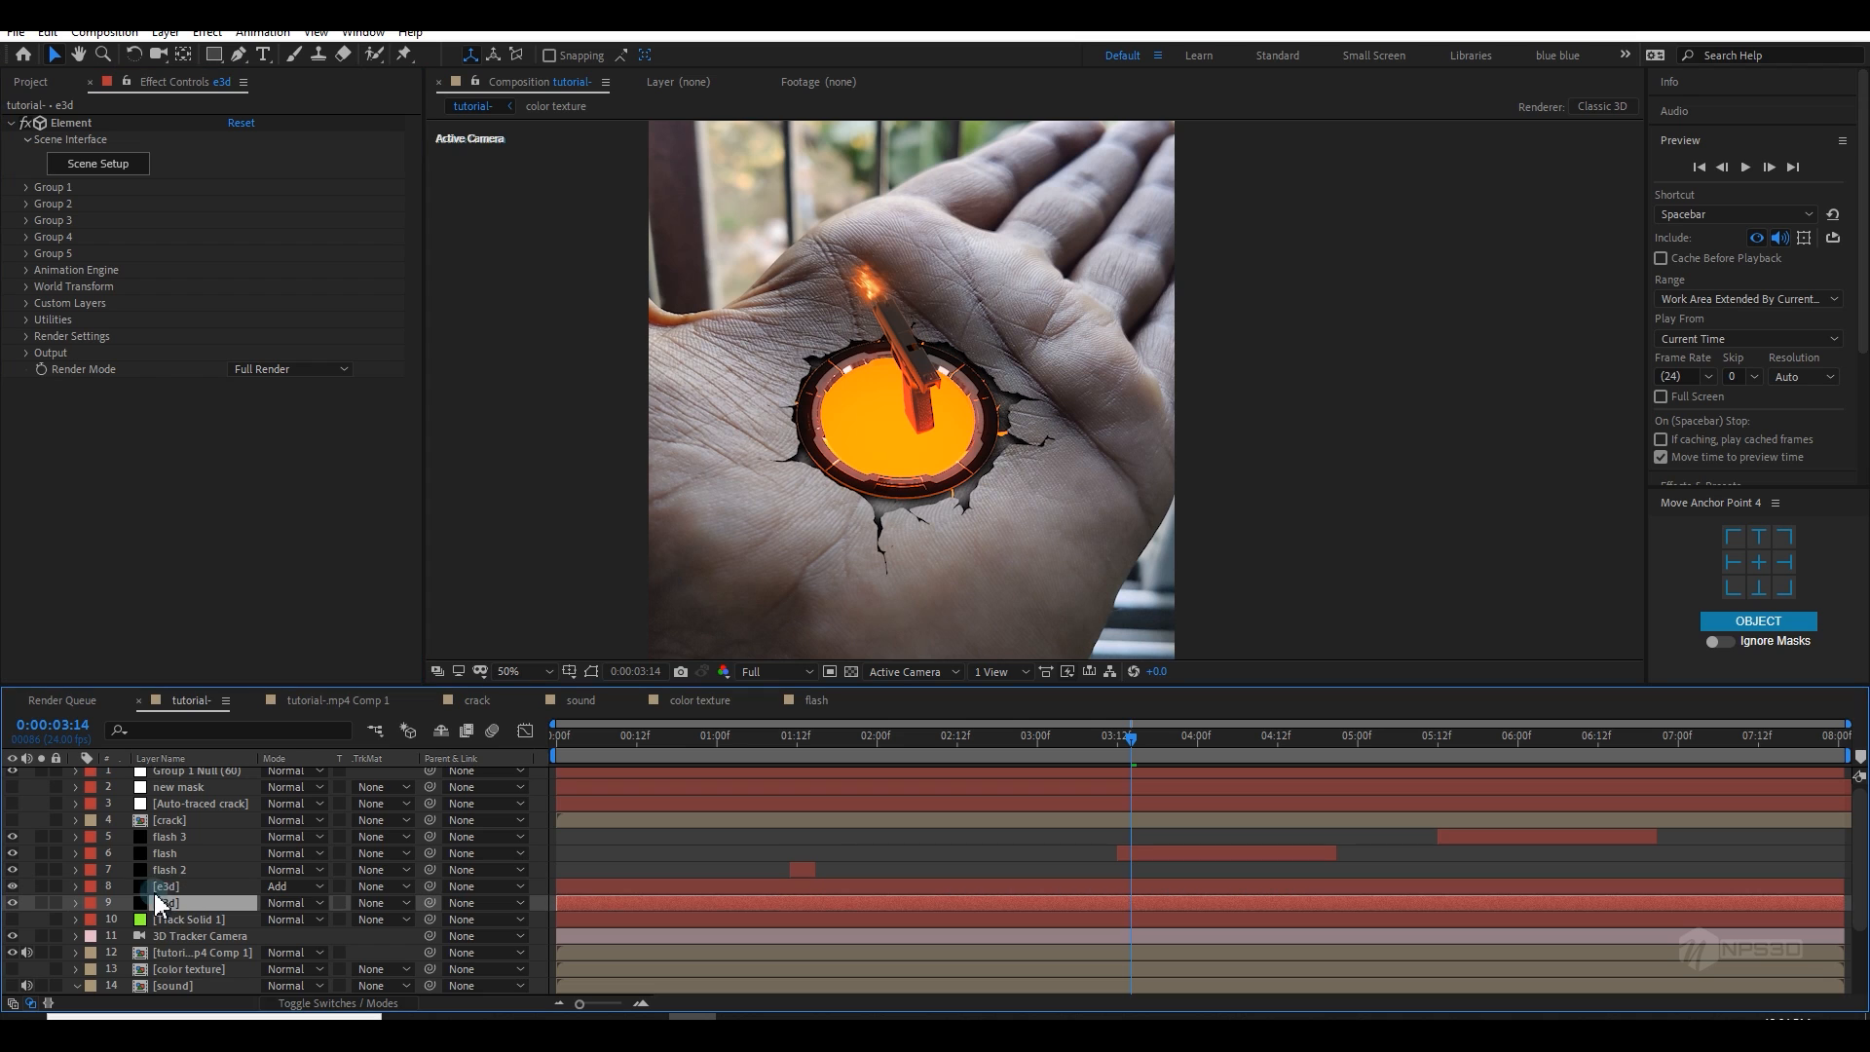
{"action": "key", "text": "ctrl+space"}
{"action": "type", "text": "hue"}
{"action": "left_click", "coordinate": [154, 530]}
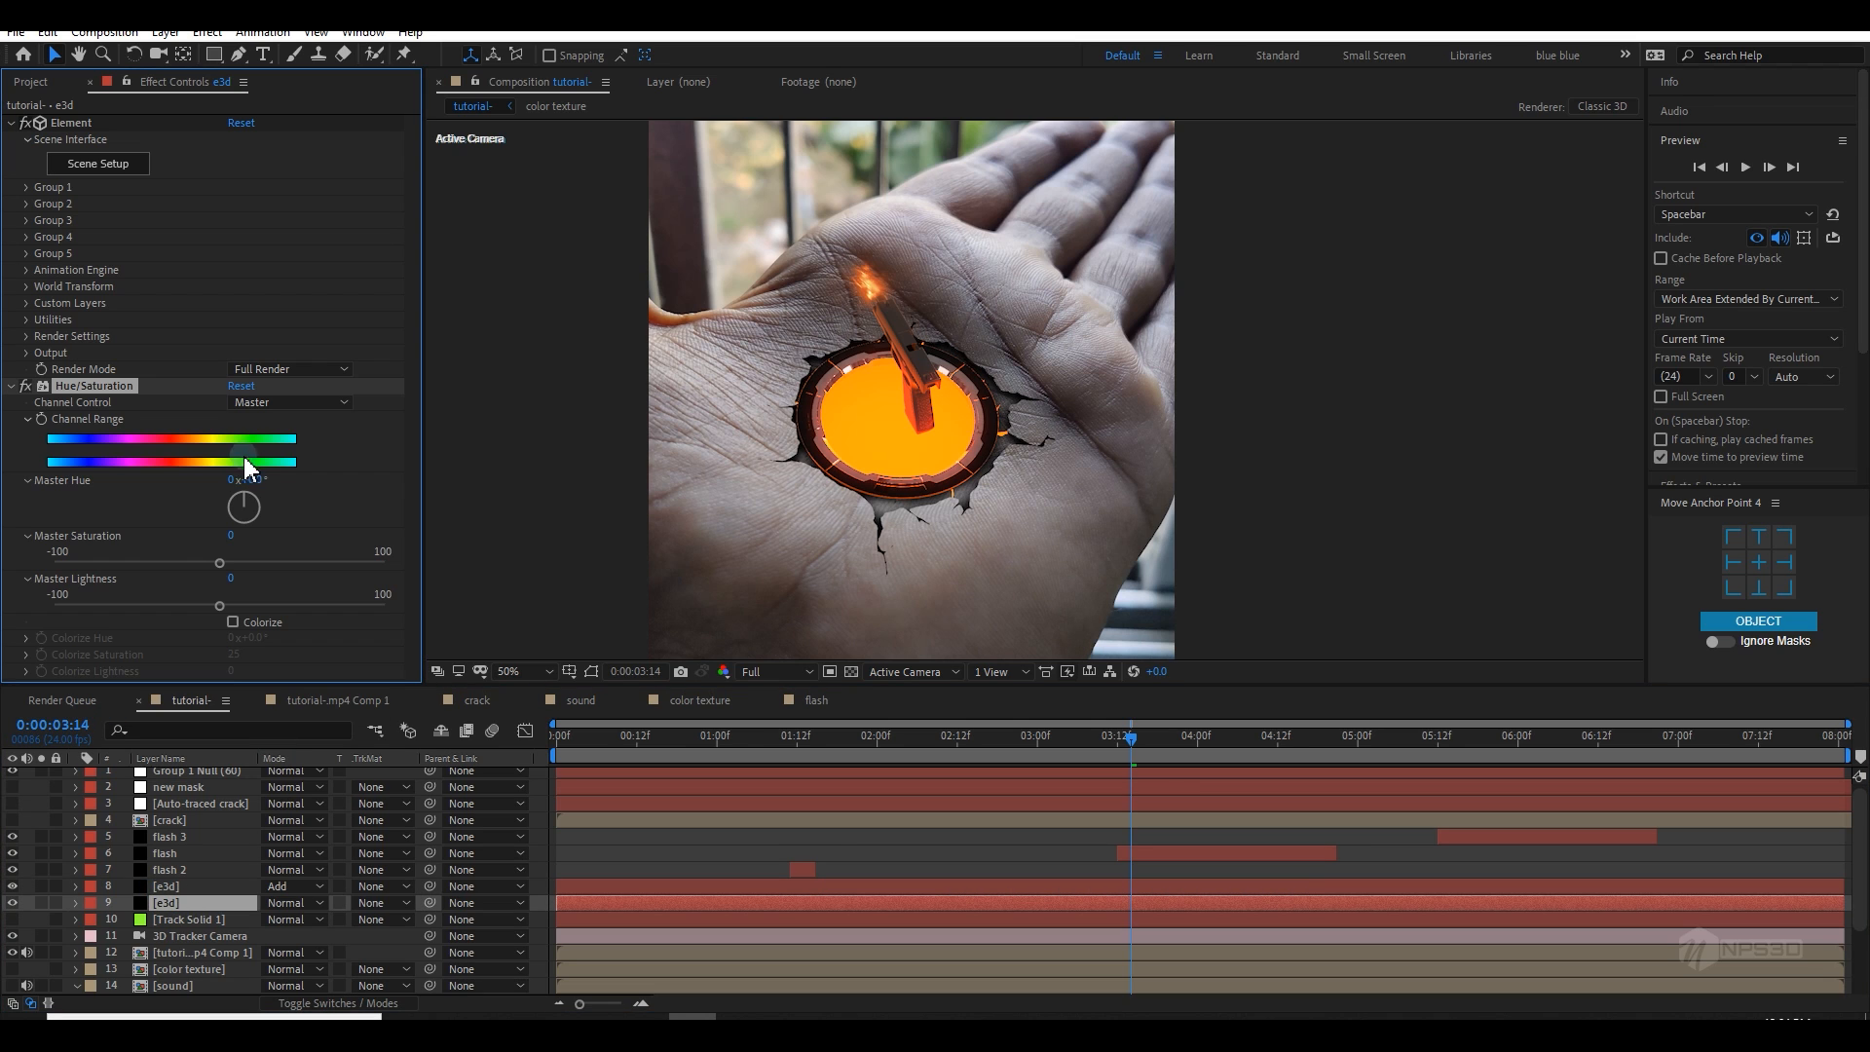
{"action": "mouse_move", "coordinate": [261, 485]}
{"action": "left_mouse_down"}
{"action": "mouse_move", "coordinate": [278, 477]}
{"action": "mouse_move", "coordinate": [252, 484]}
{"action": "left_mouse_up"}
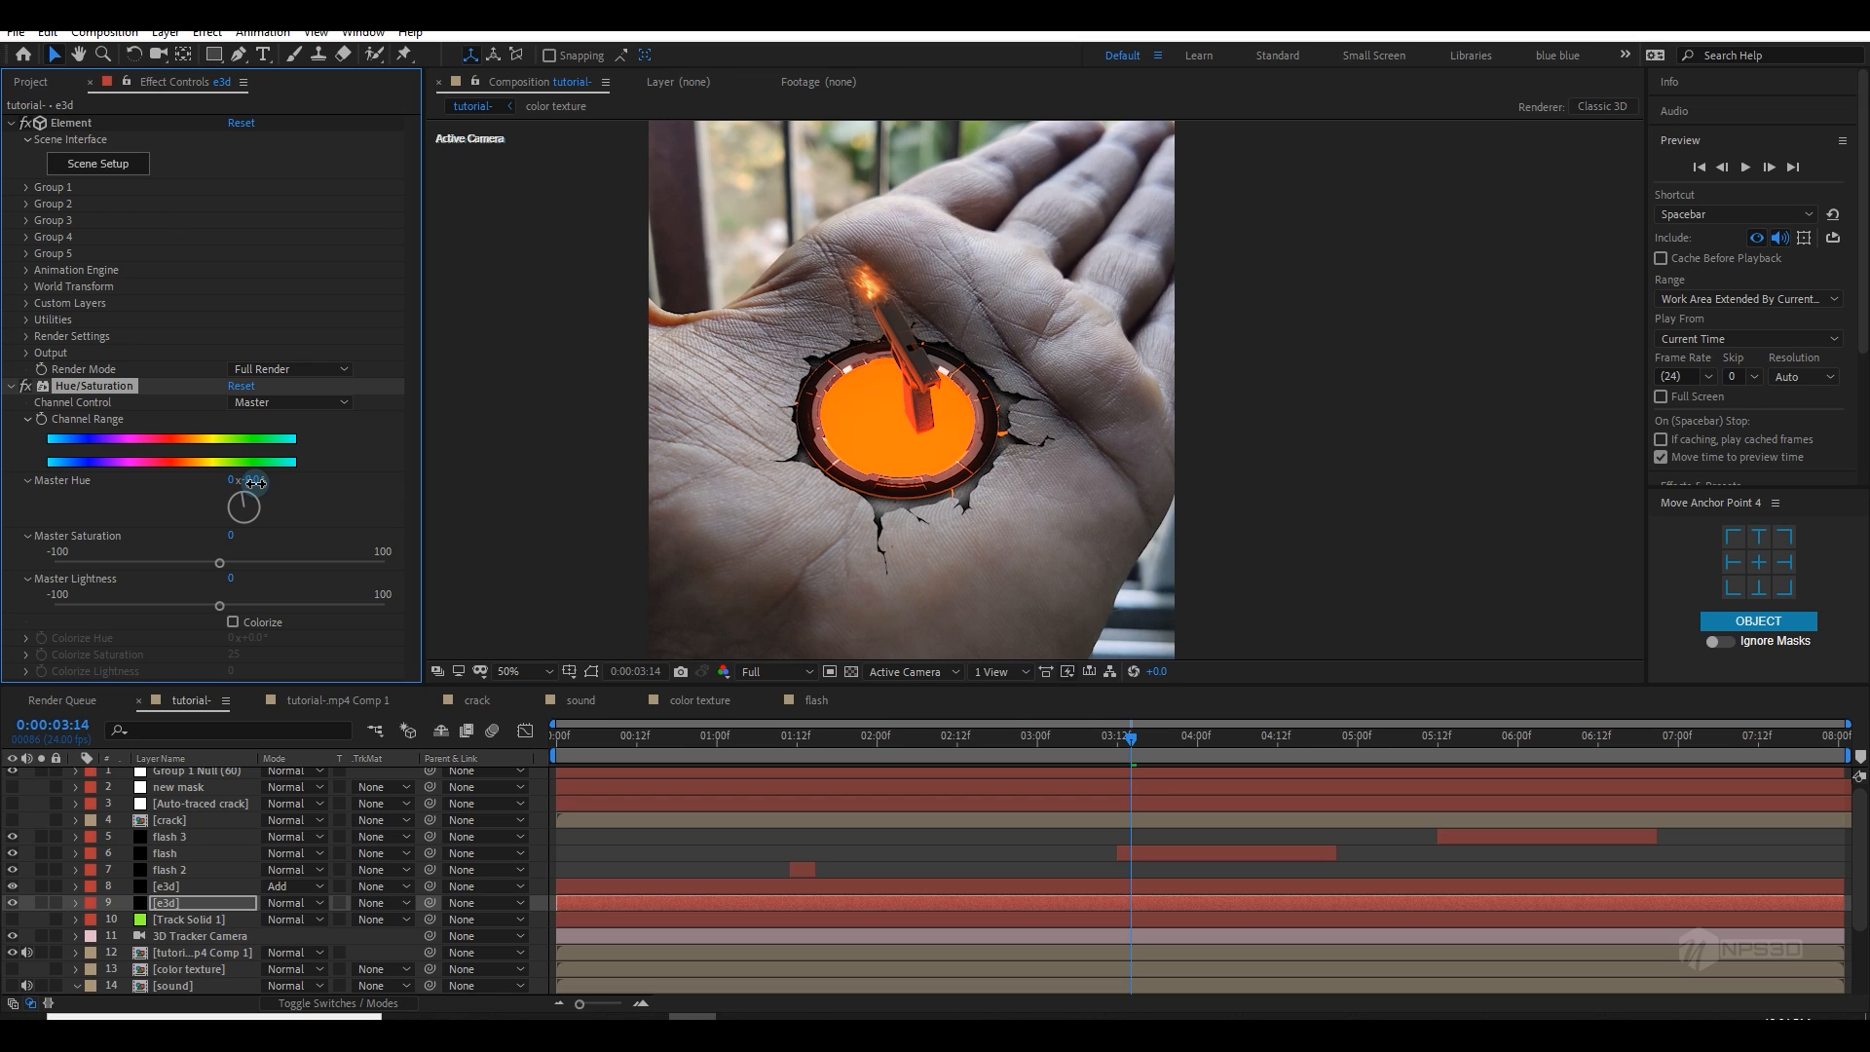
{"action": "left_click_drag", "start_coordinate": [258, 483], "coordinate": [259, 480]}
Step: Switch the original e3d layer's Hue/Saturation to the Reds channel and set Red Hue to -13°
{"action": "left_click", "coordinate": [289, 402]}
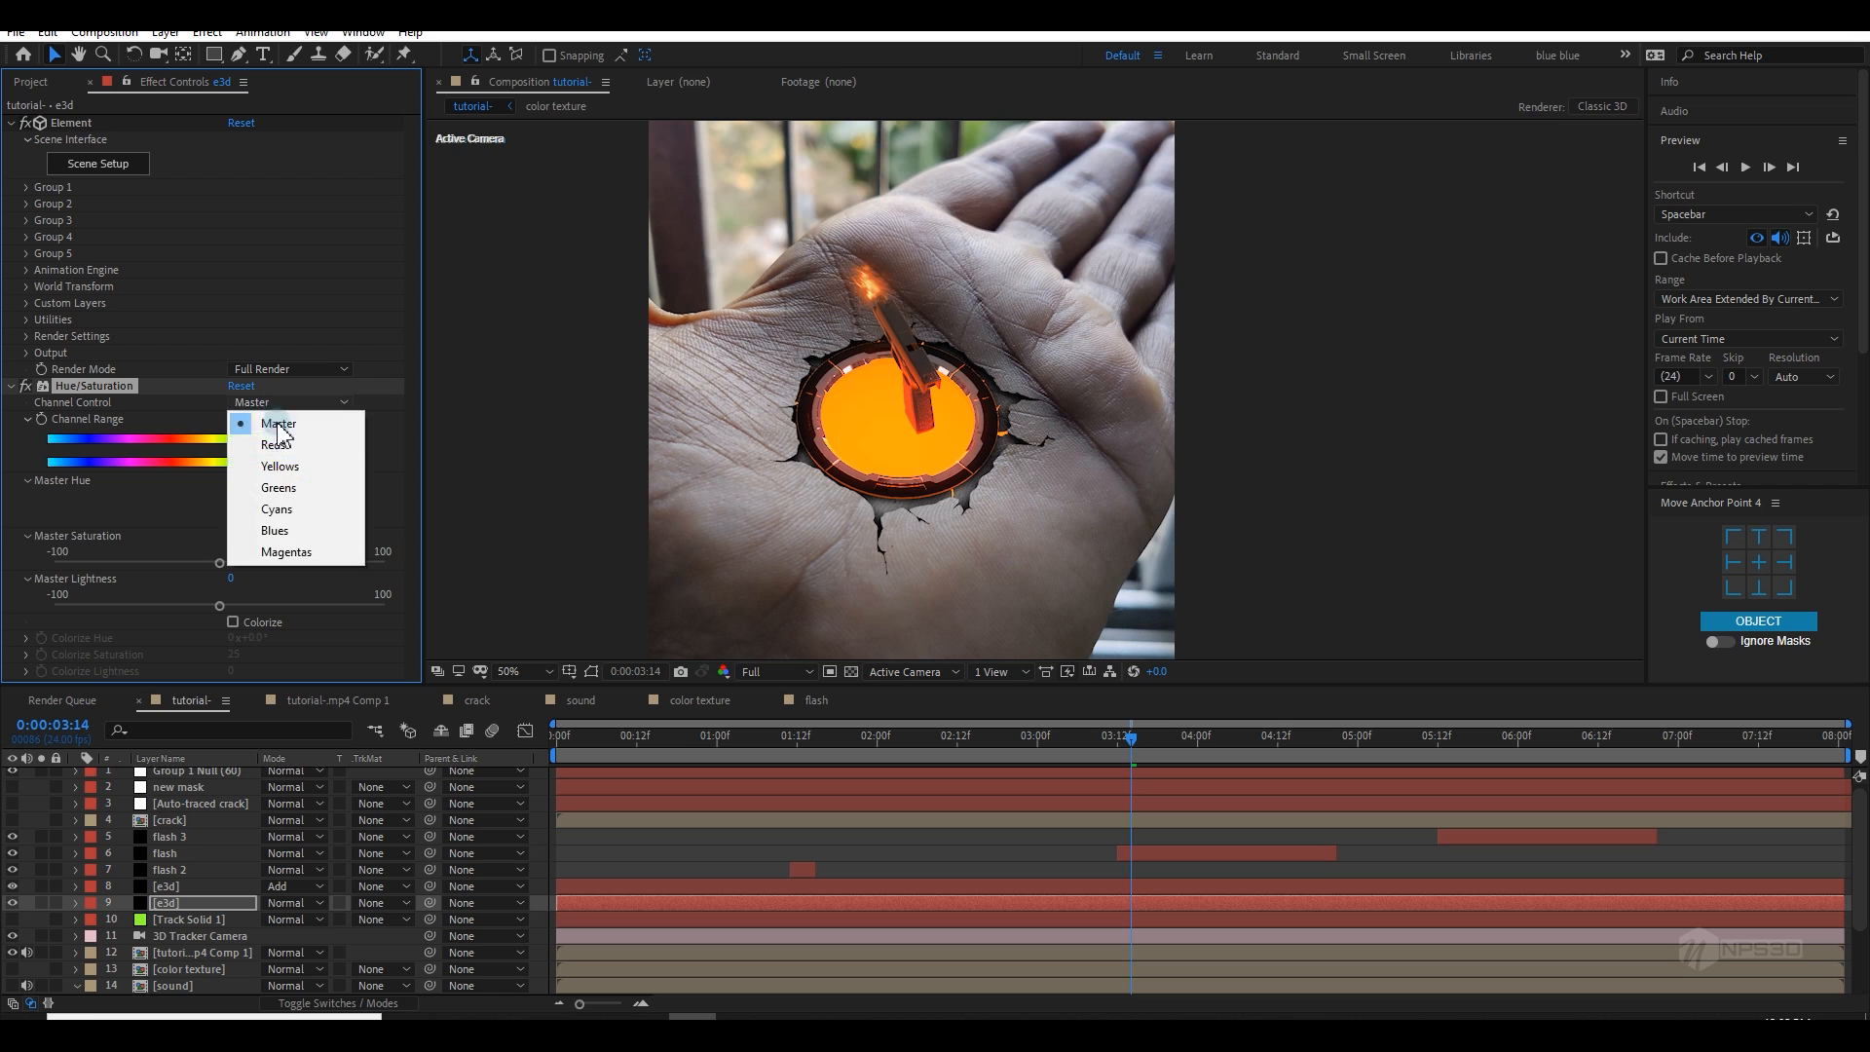
{"action": "left_click", "coordinate": [268, 420]}
{"action": "left_click_drag", "start_coordinate": [275, 482], "coordinate": [269, 478]}
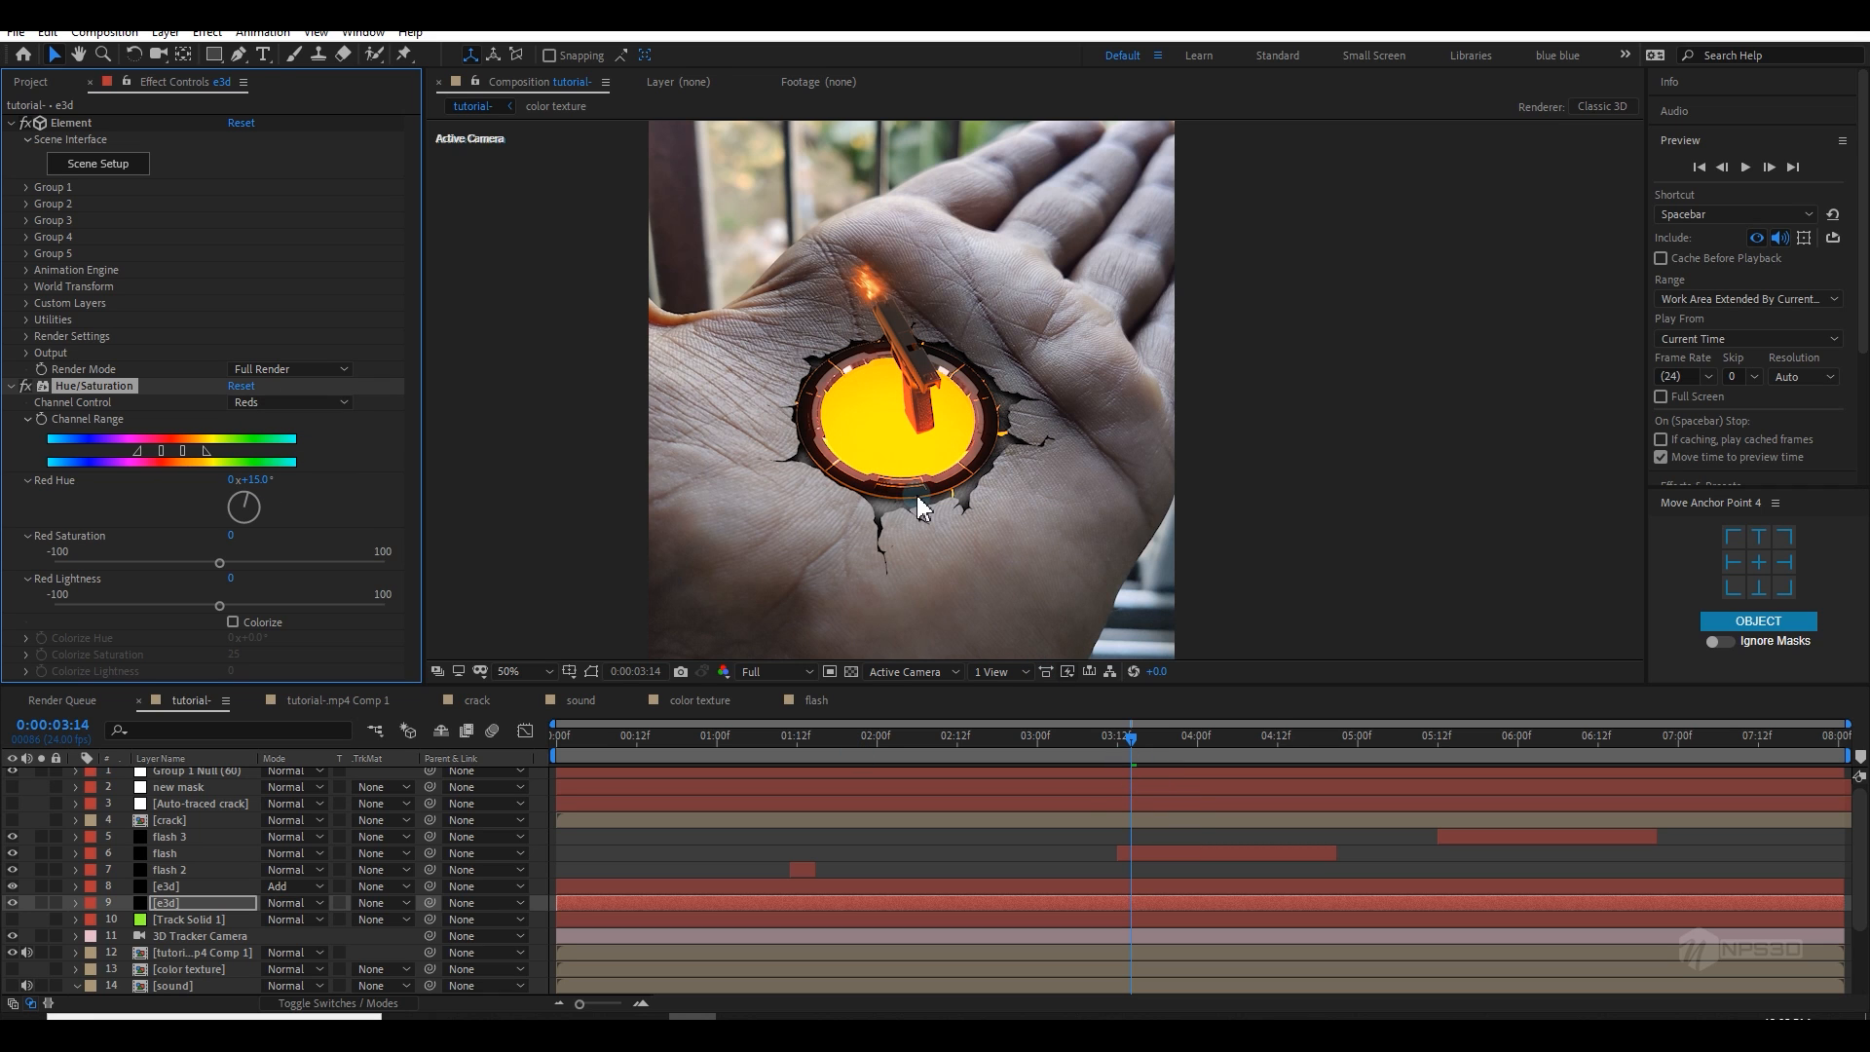
{"action": "scroll", "coordinate": [917, 495], "scroll_direction": "up", "scroll_amount": 1}
{"action": "scroll", "coordinate": [916, 494], "scroll_direction": "down", "scroll_amount": 1}
{"action": "left_click_drag", "start_coordinate": [263, 492], "coordinate": [239, 489]}
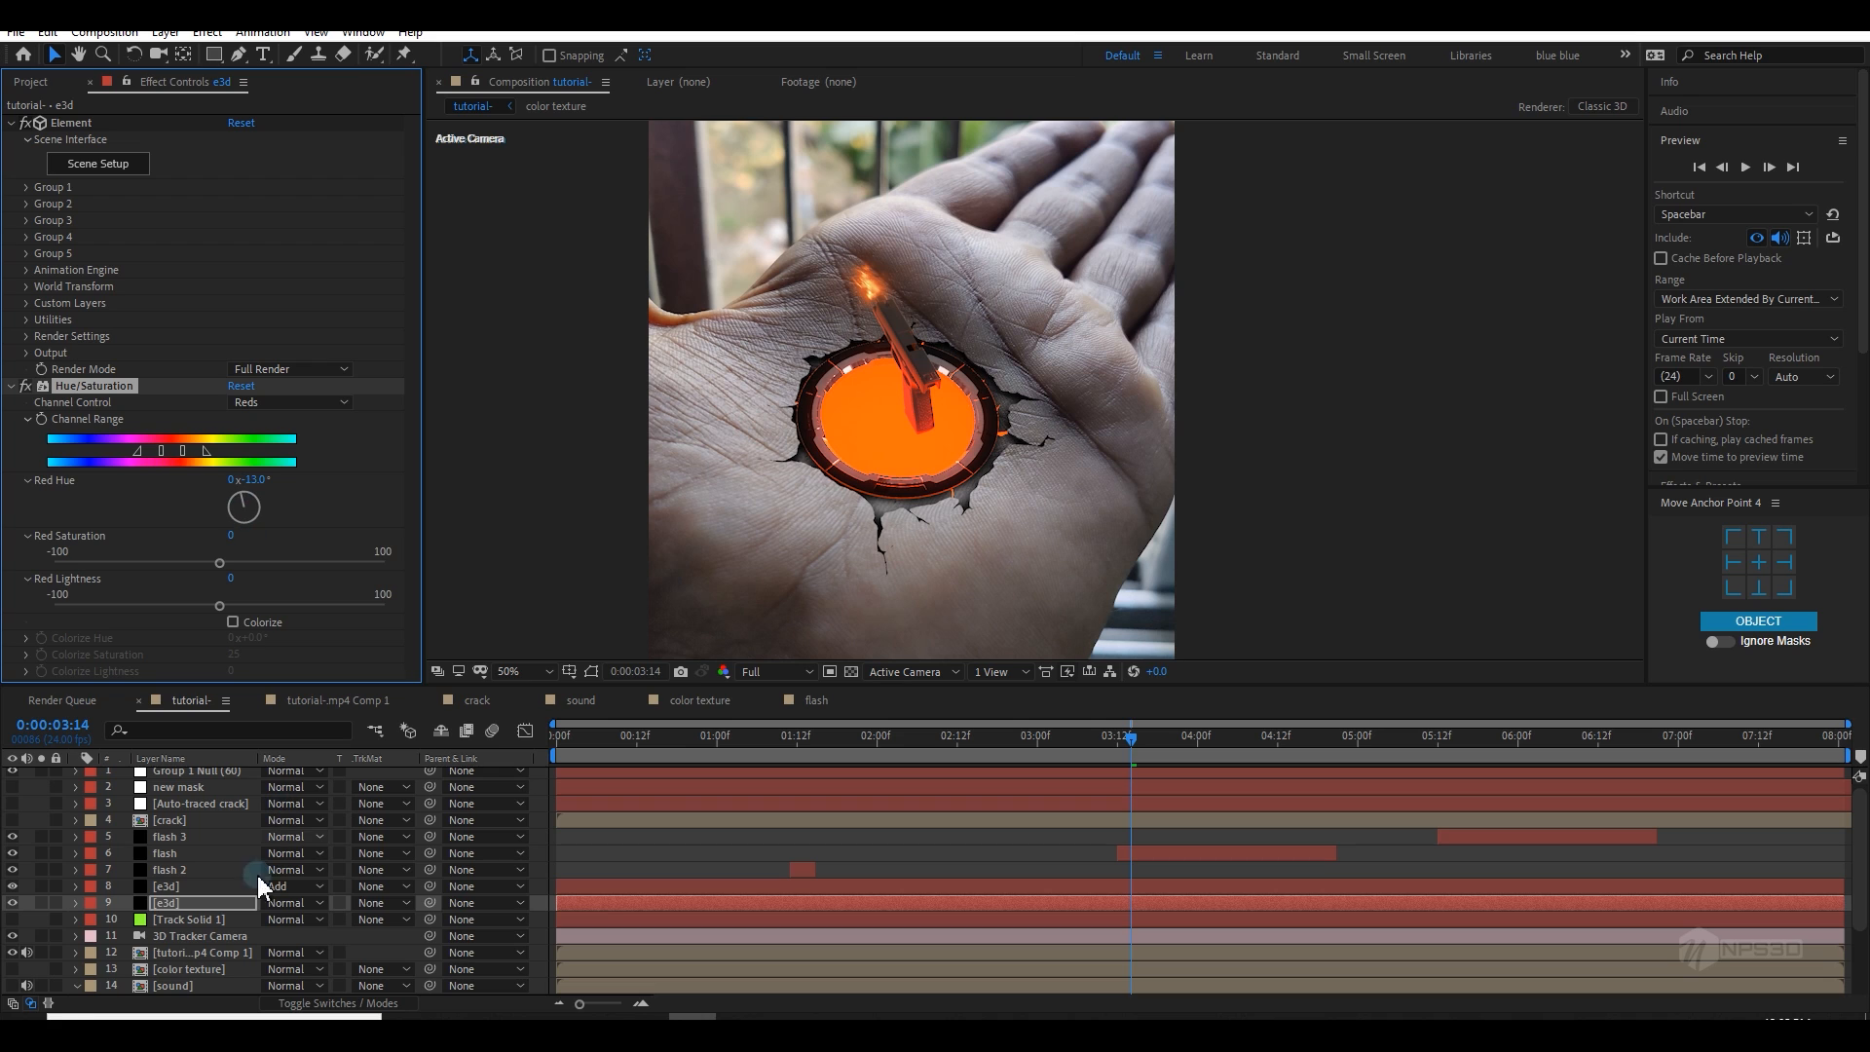
Step: Set the e3d duplicate's Master Hue to +15° after undoing a first trial shift, and collapse its Hue/Saturation settings
{"action": "left_click", "coordinate": [180, 887]}
{"action": "left_click_drag", "start_coordinate": [259, 502], "coordinate": [394, 498]}
{"action": "key", "text": "ctrl+z"}
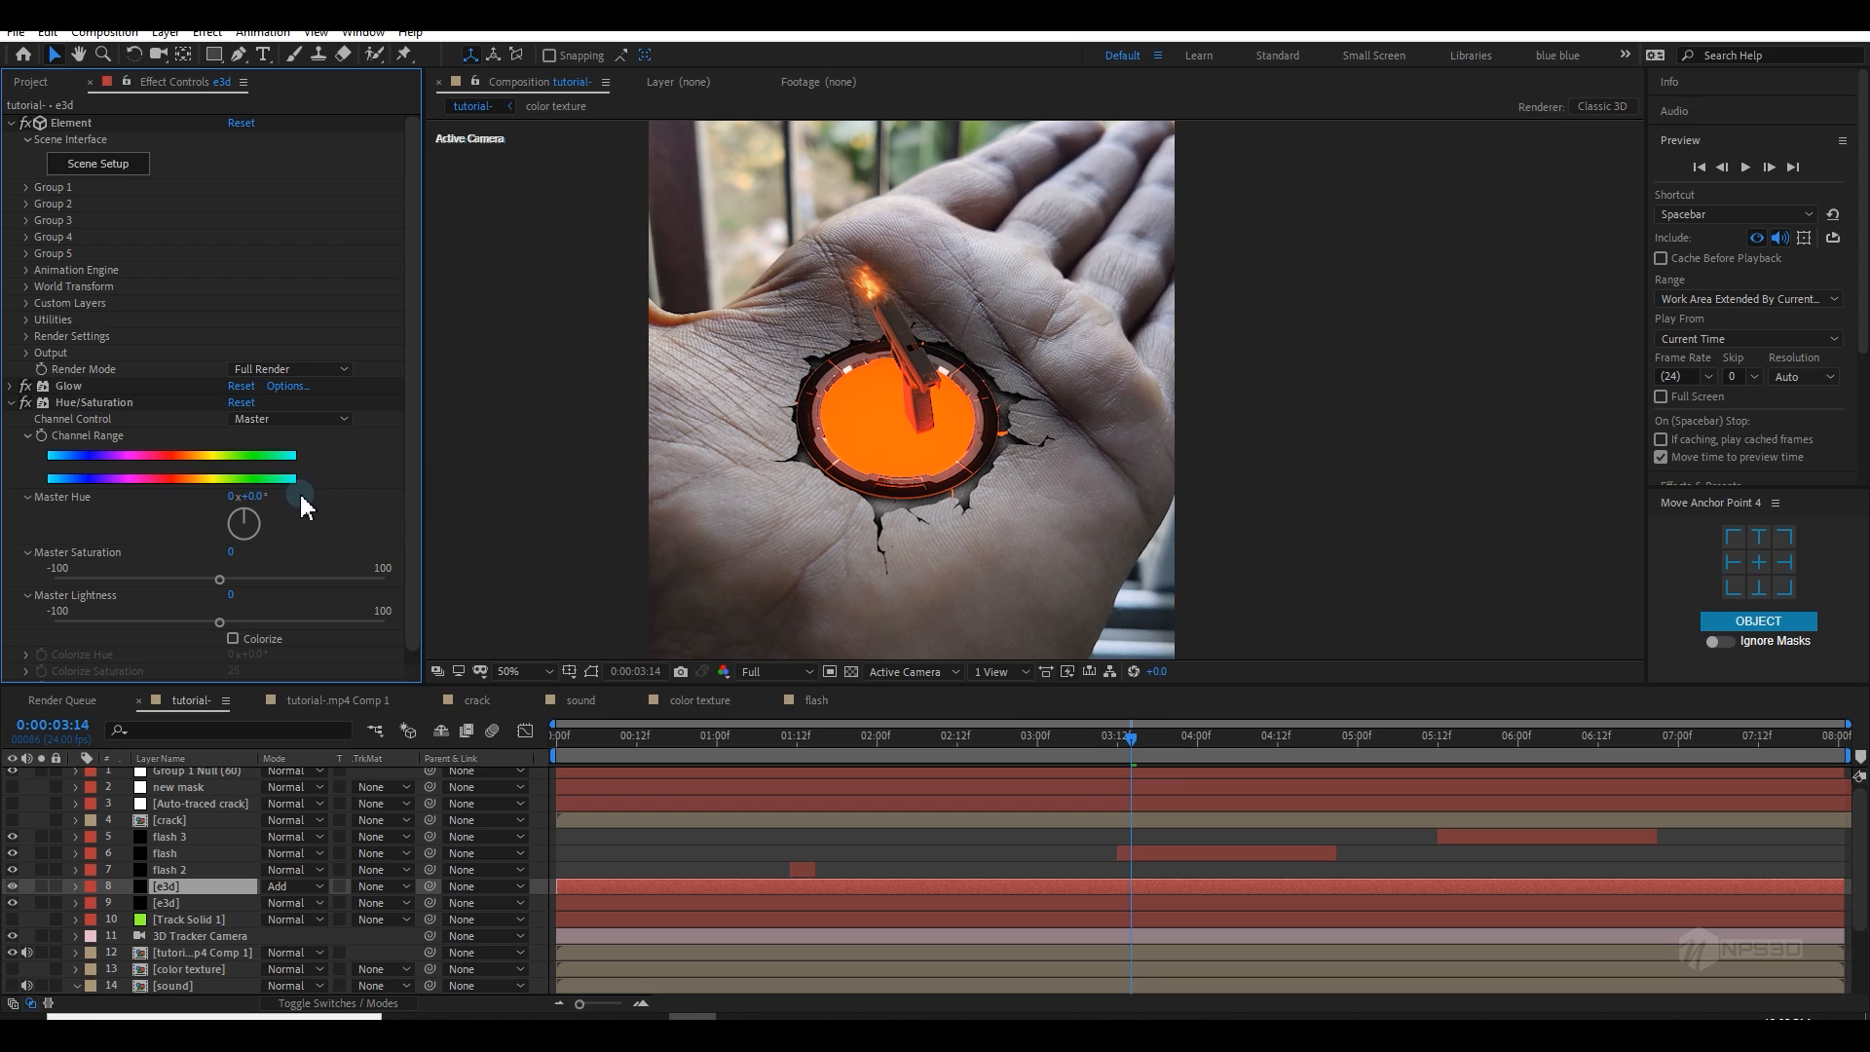
{"action": "left_click_drag", "start_coordinate": [254, 501], "coordinate": [265, 497]}
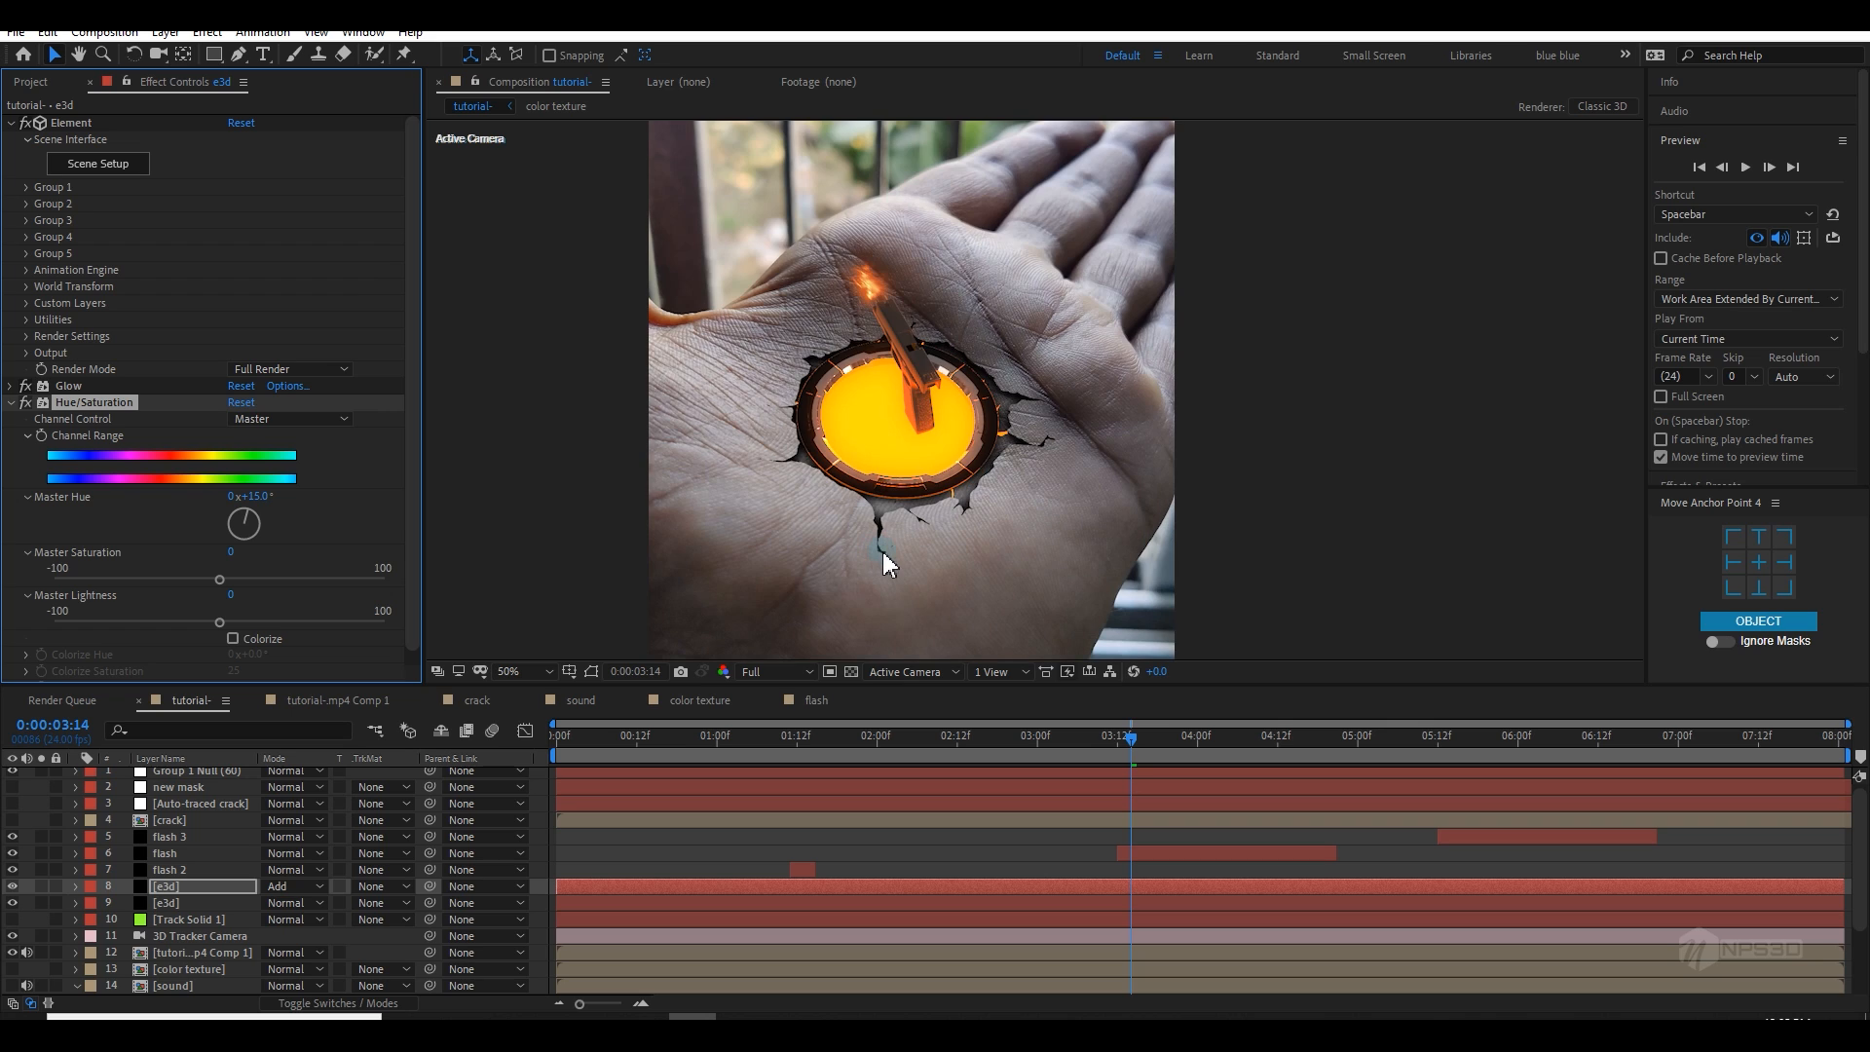
{"action": "left_click", "coordinate": [10, 402]}
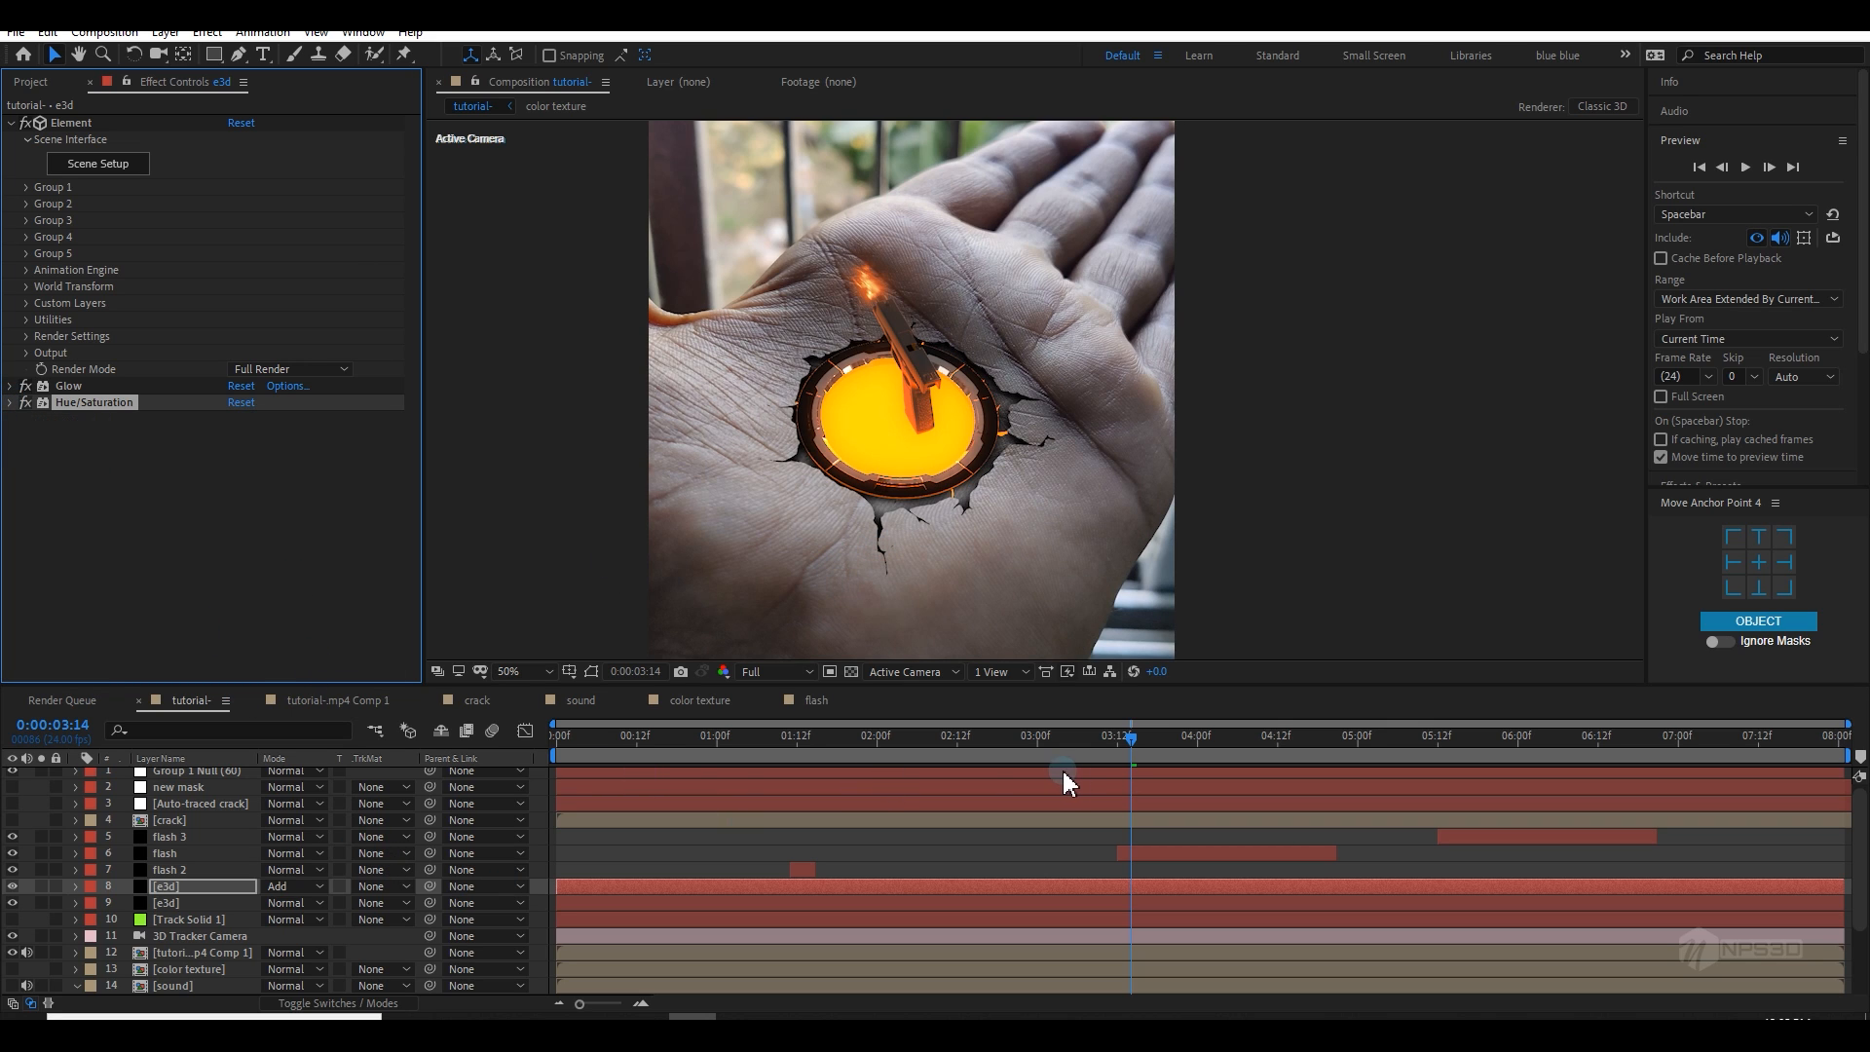
{"action": "double_click", "coordinate": [183, 703]}
{"action": "right_click", "coordinate": [230, 568]}
{"action": "left_click", "coordinate": [78, 380]}
{"action": "key", "text": "grave"}
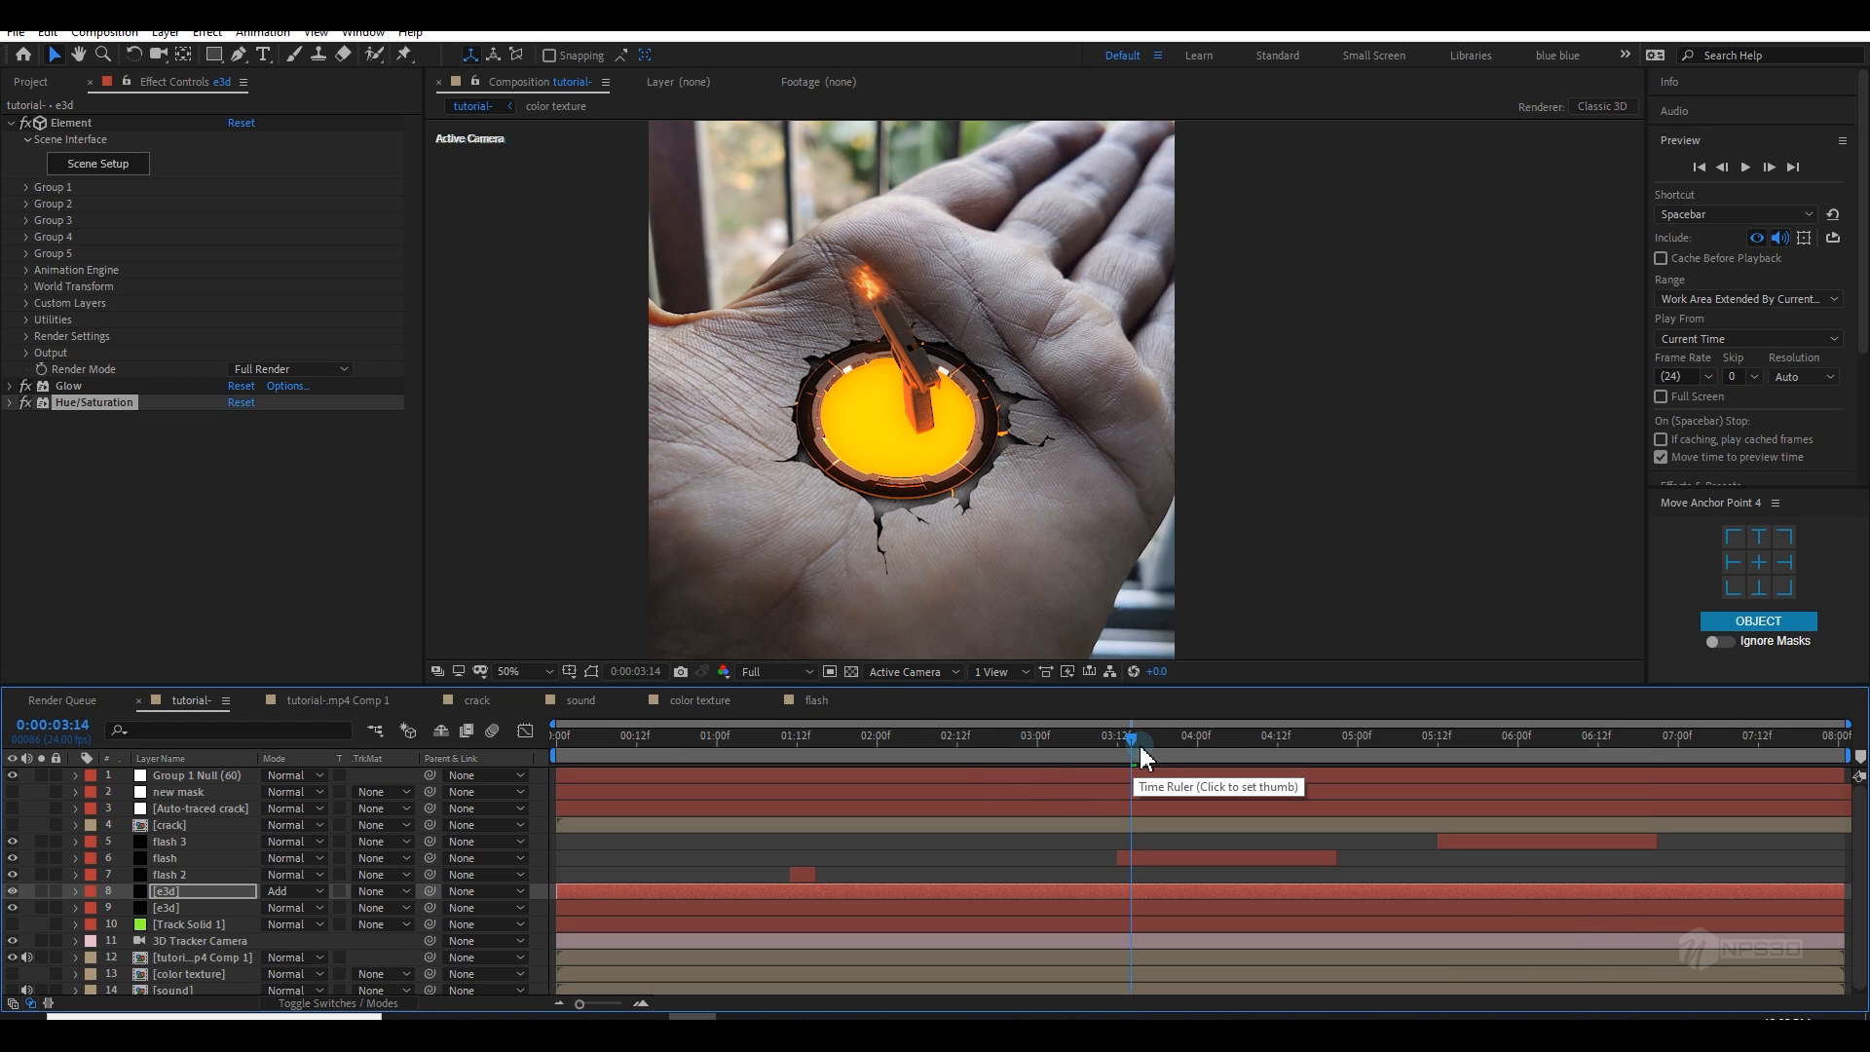
Step: Turn on Enhanced Multisampling and set Supersampling to 2 in the original e3d layer's Element output settings
{"action": "left_click", "coordinate": [196, 908]}
{"action": "left_click", "coordinate": [12, 386]}
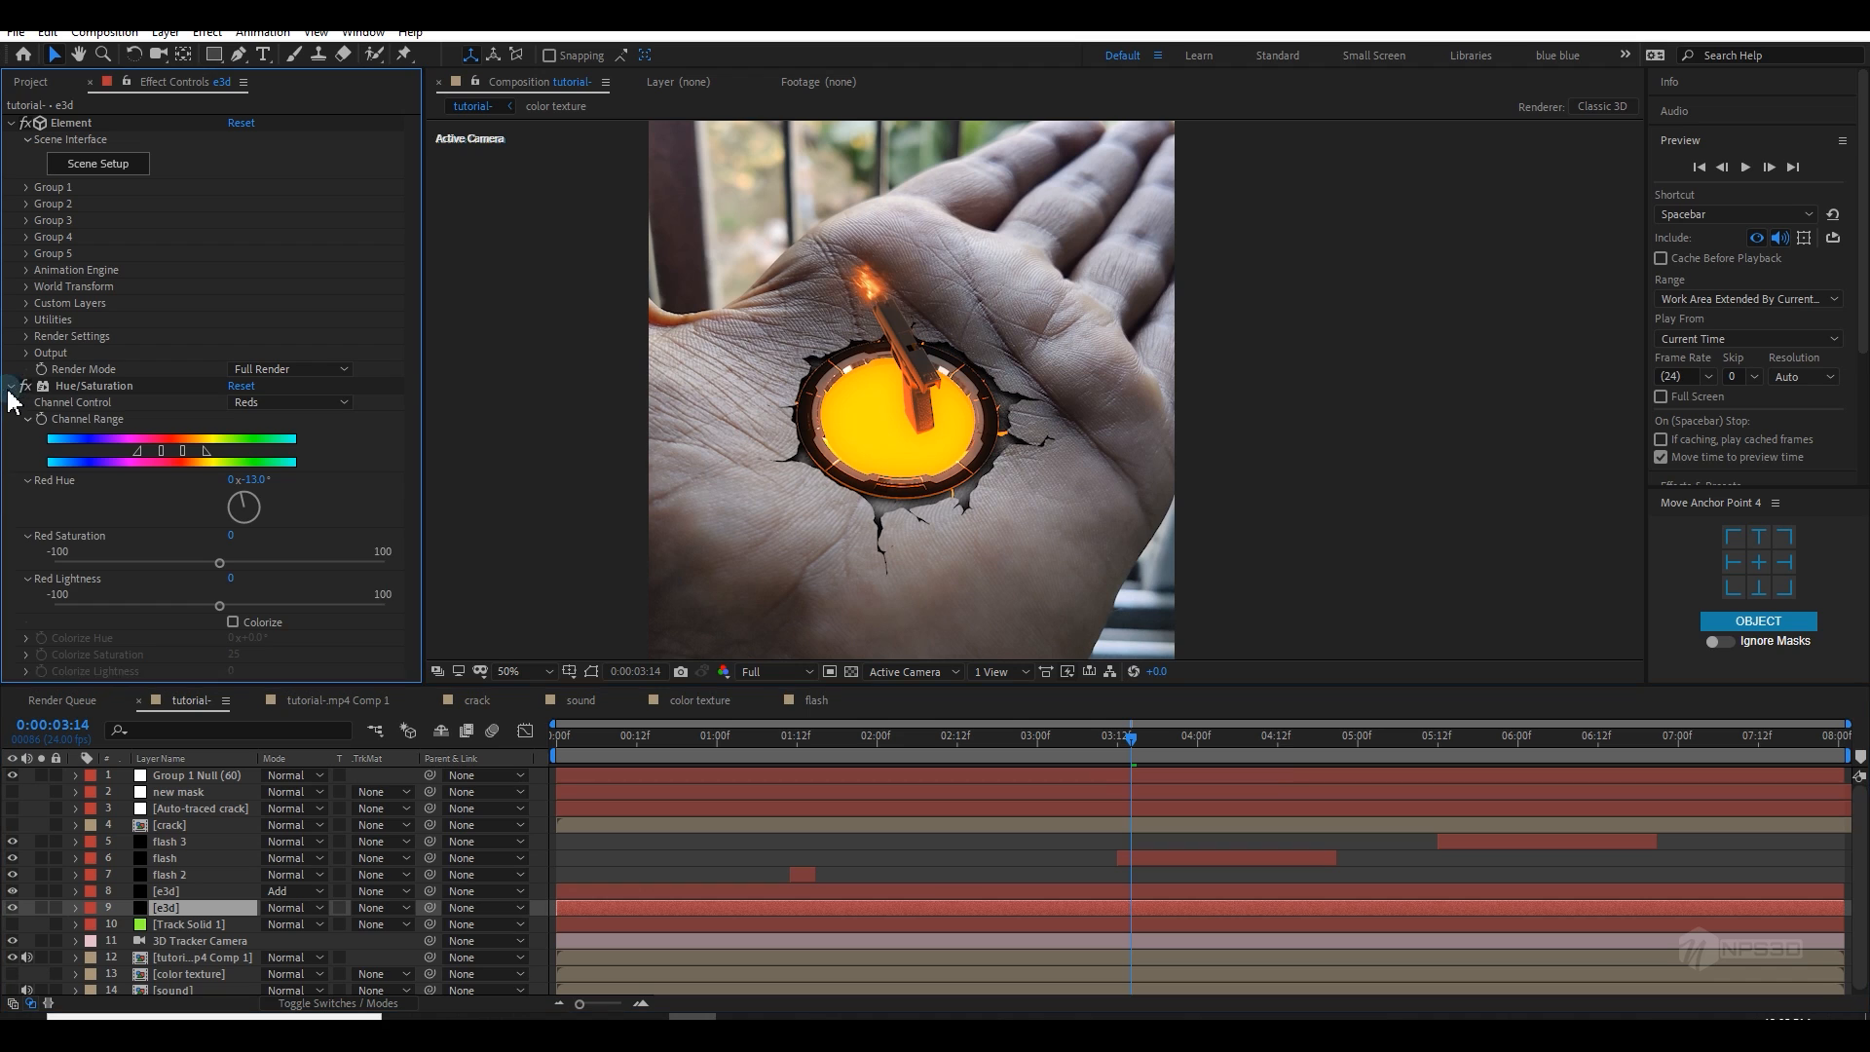
{"action": "left_click", "coordinate": [25, 358]}
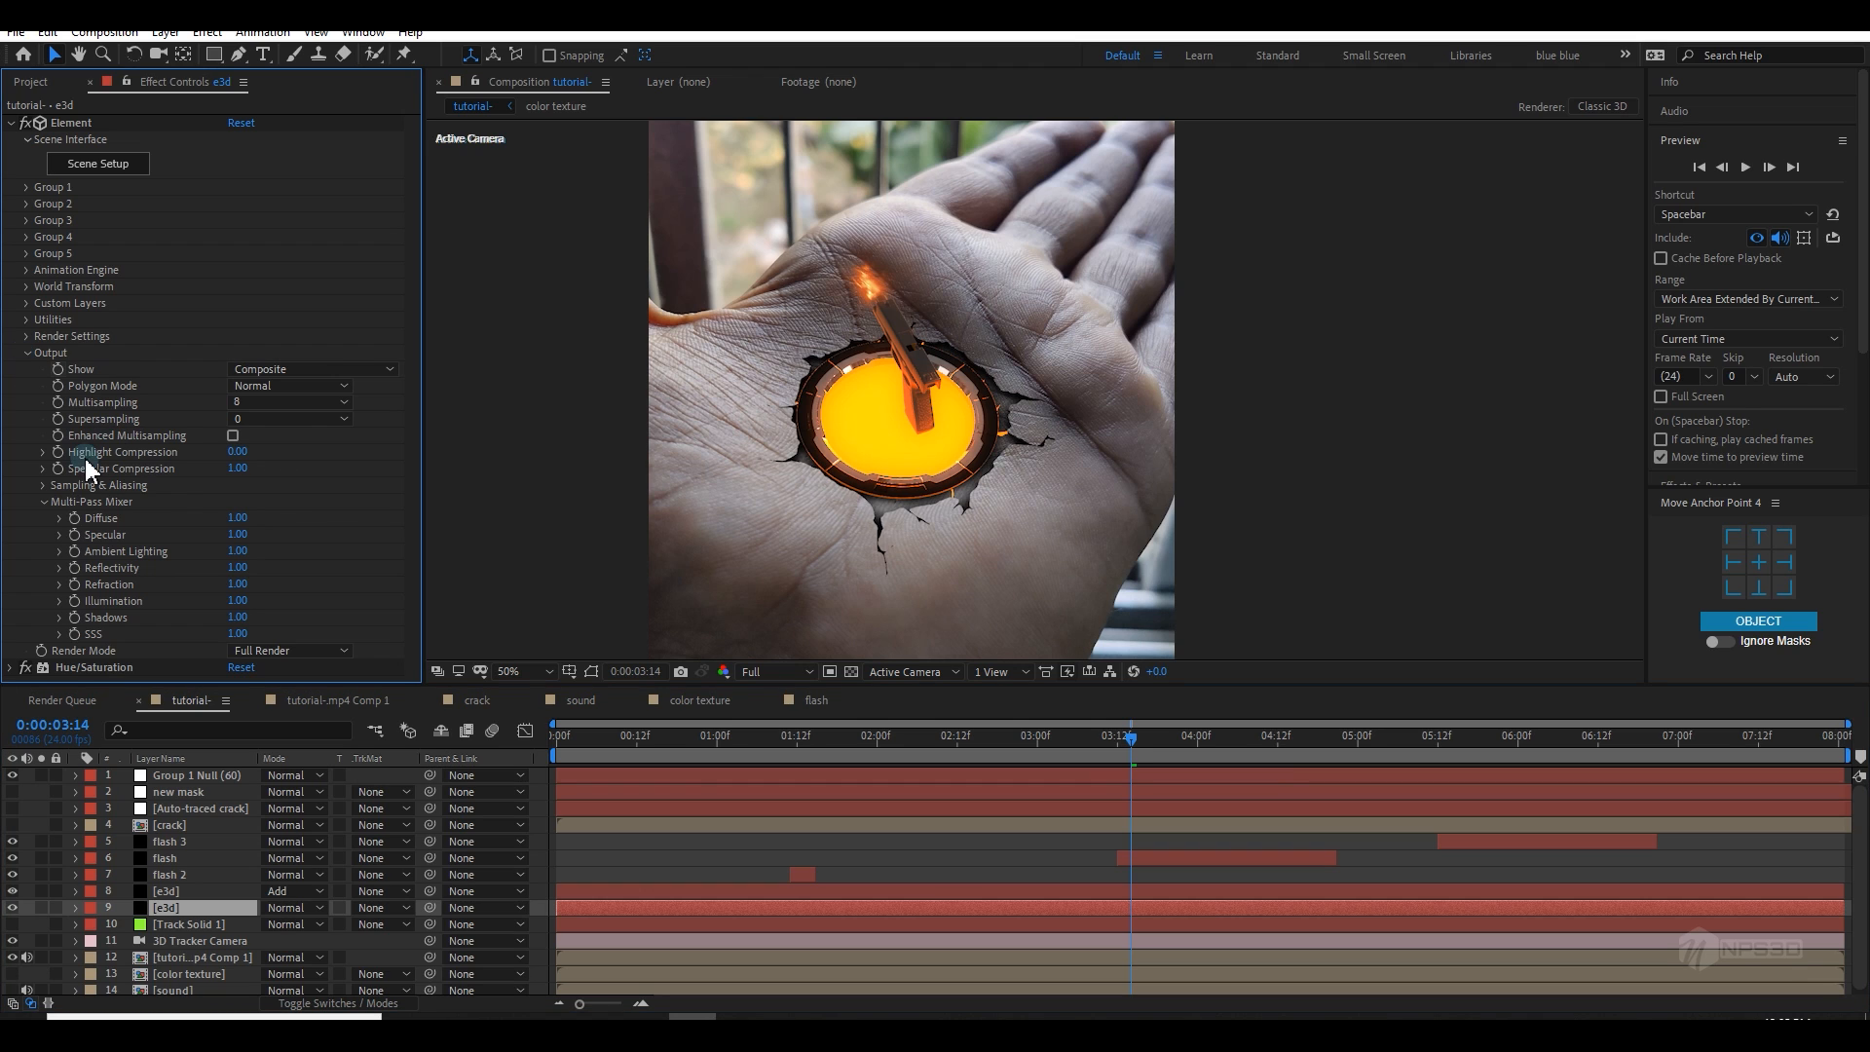
{"action": "left_click", "coordinate": [233, 437]}
{"action": "left_click", "coordinate": [265, 420]}
{"action": "left_click", "coordinate": [255, 453]}
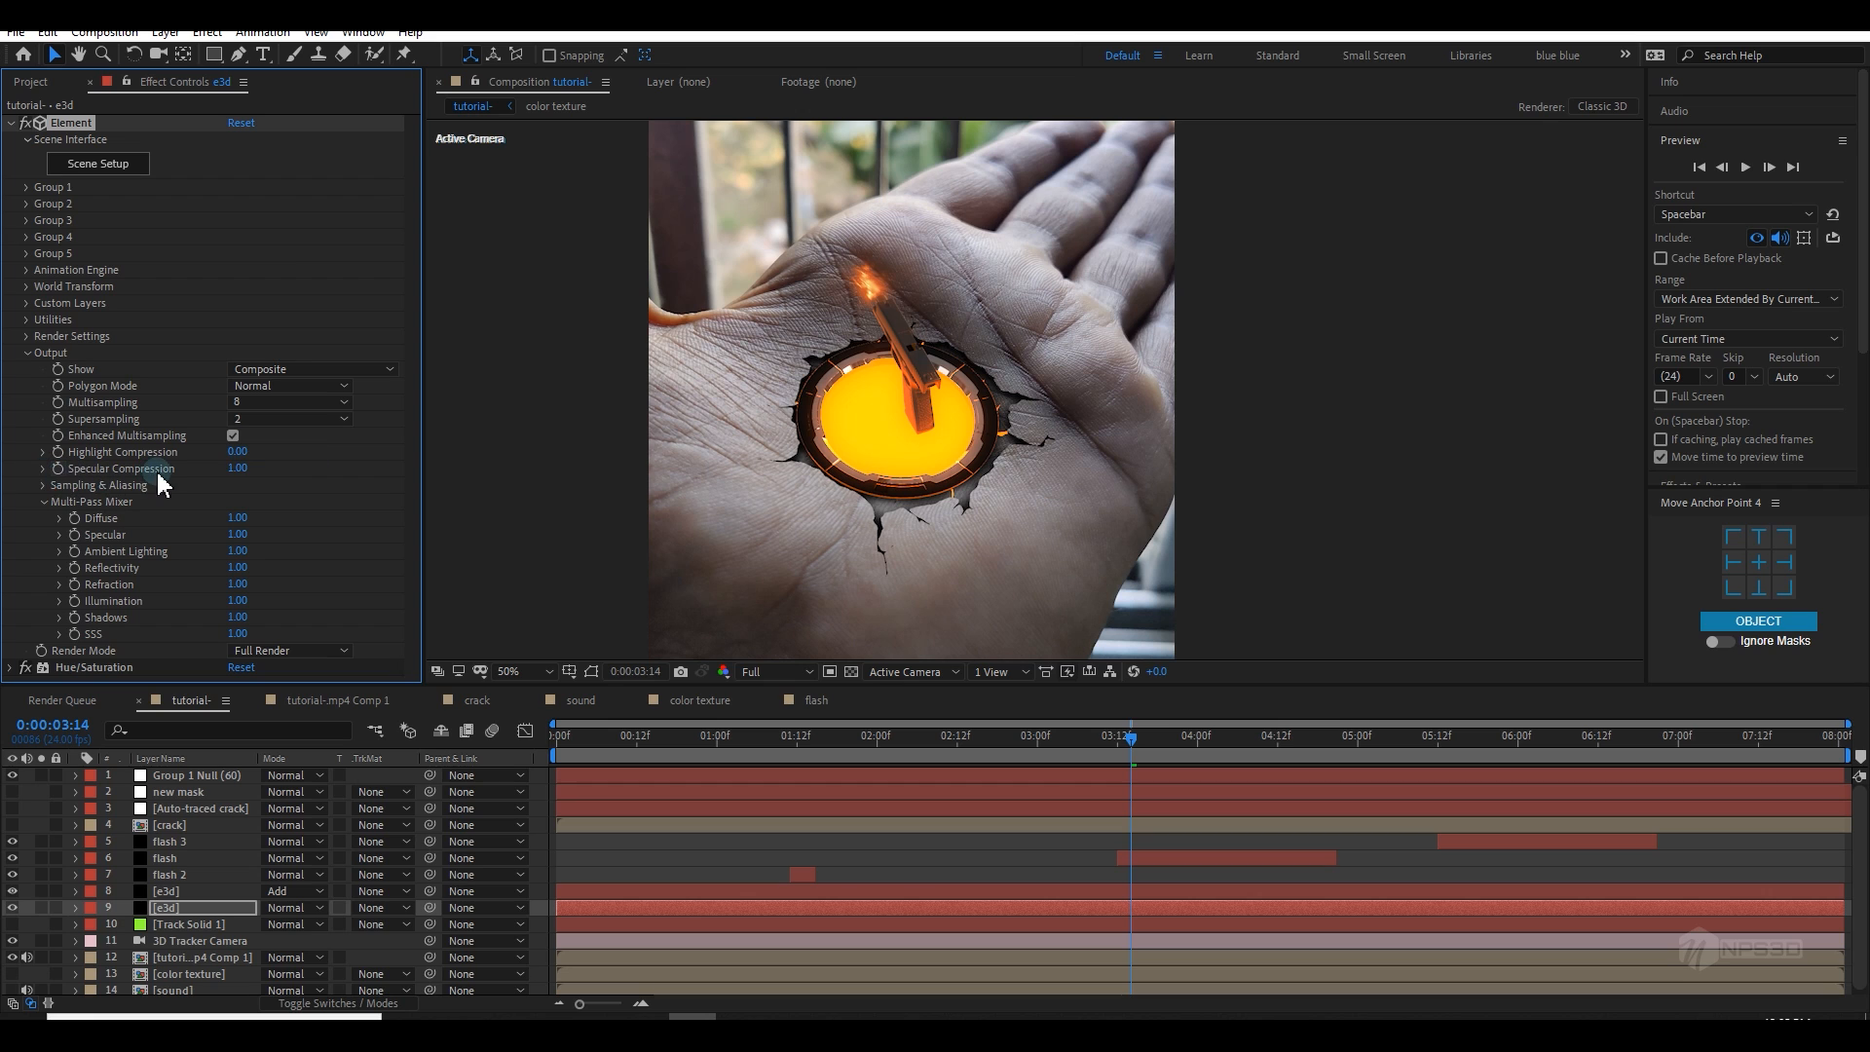
Step: Set FXAA Smoothing to 2 in the original e3d layer's Sampling & Aliasing settings and collapse the output settings
{"action": "left_click", "coordinate": [43, 485]}
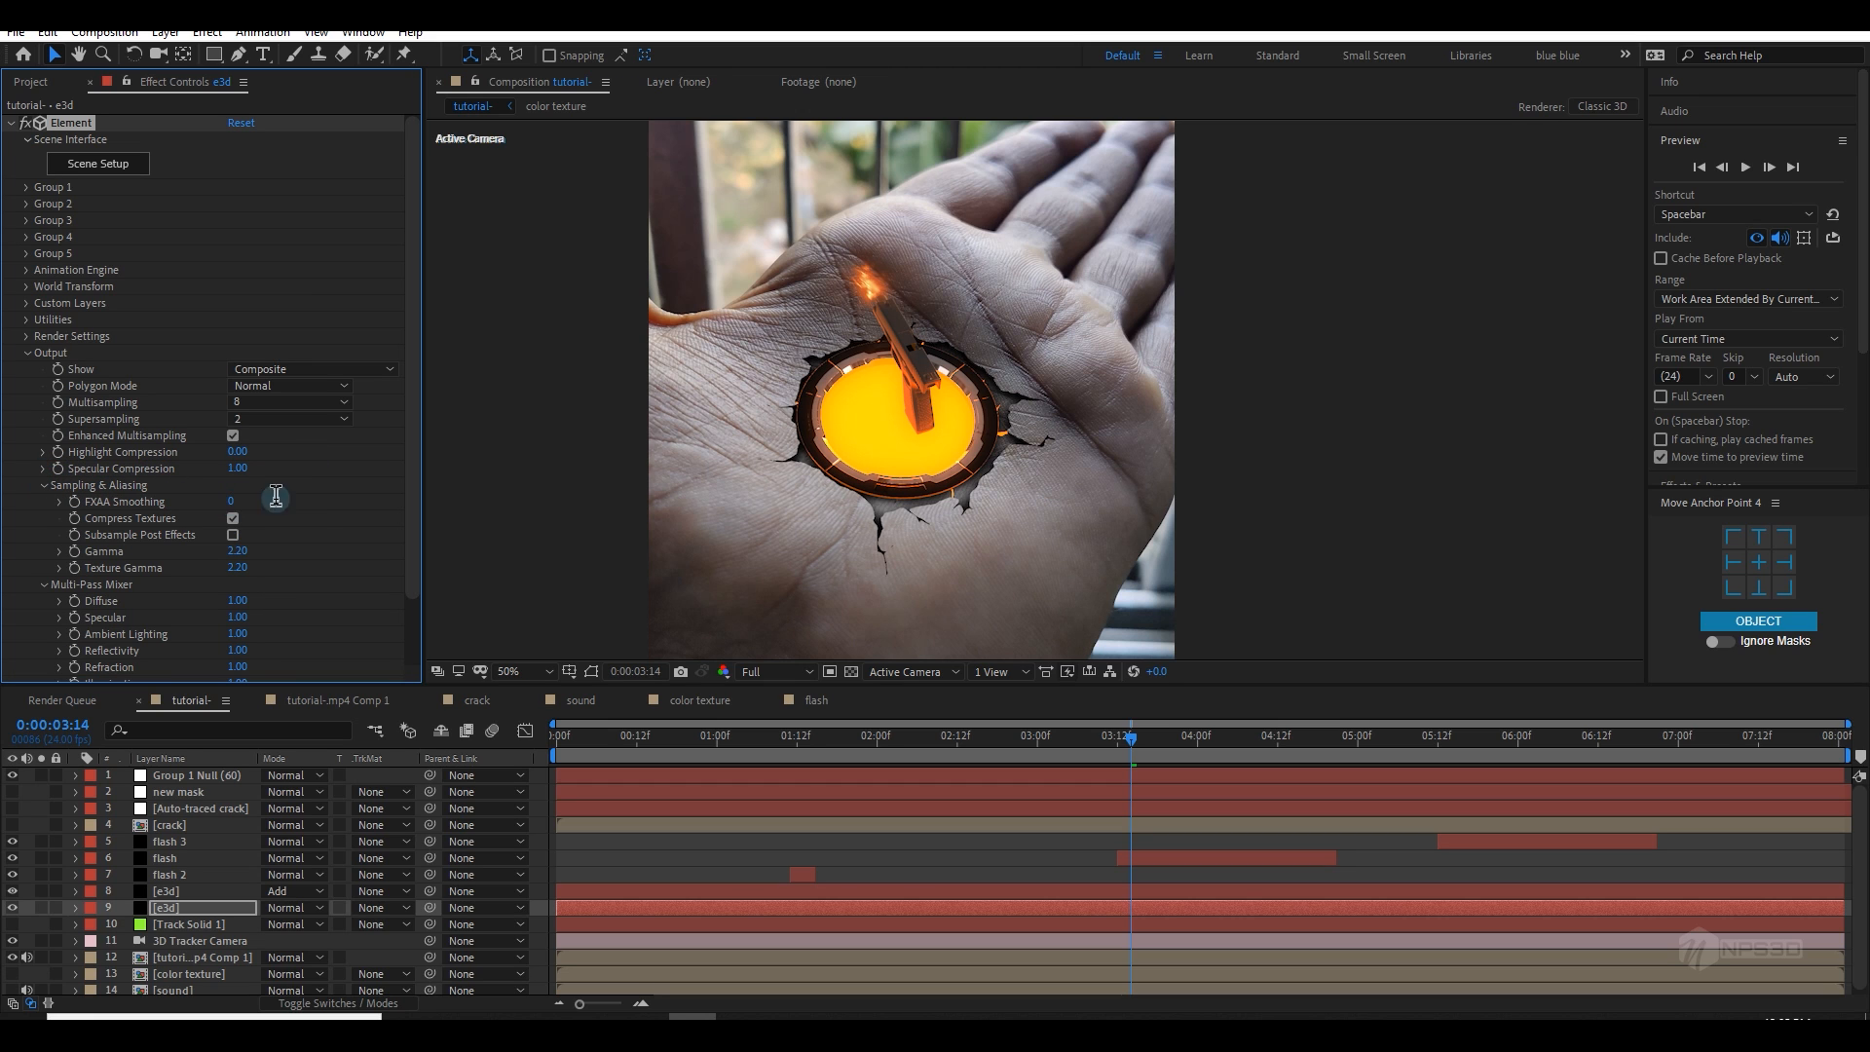
{"action": "left_click_drag", "start_coordinate": [276, 497], "coordinate": [312, 494]}
{"action": "key", "text": "period"}
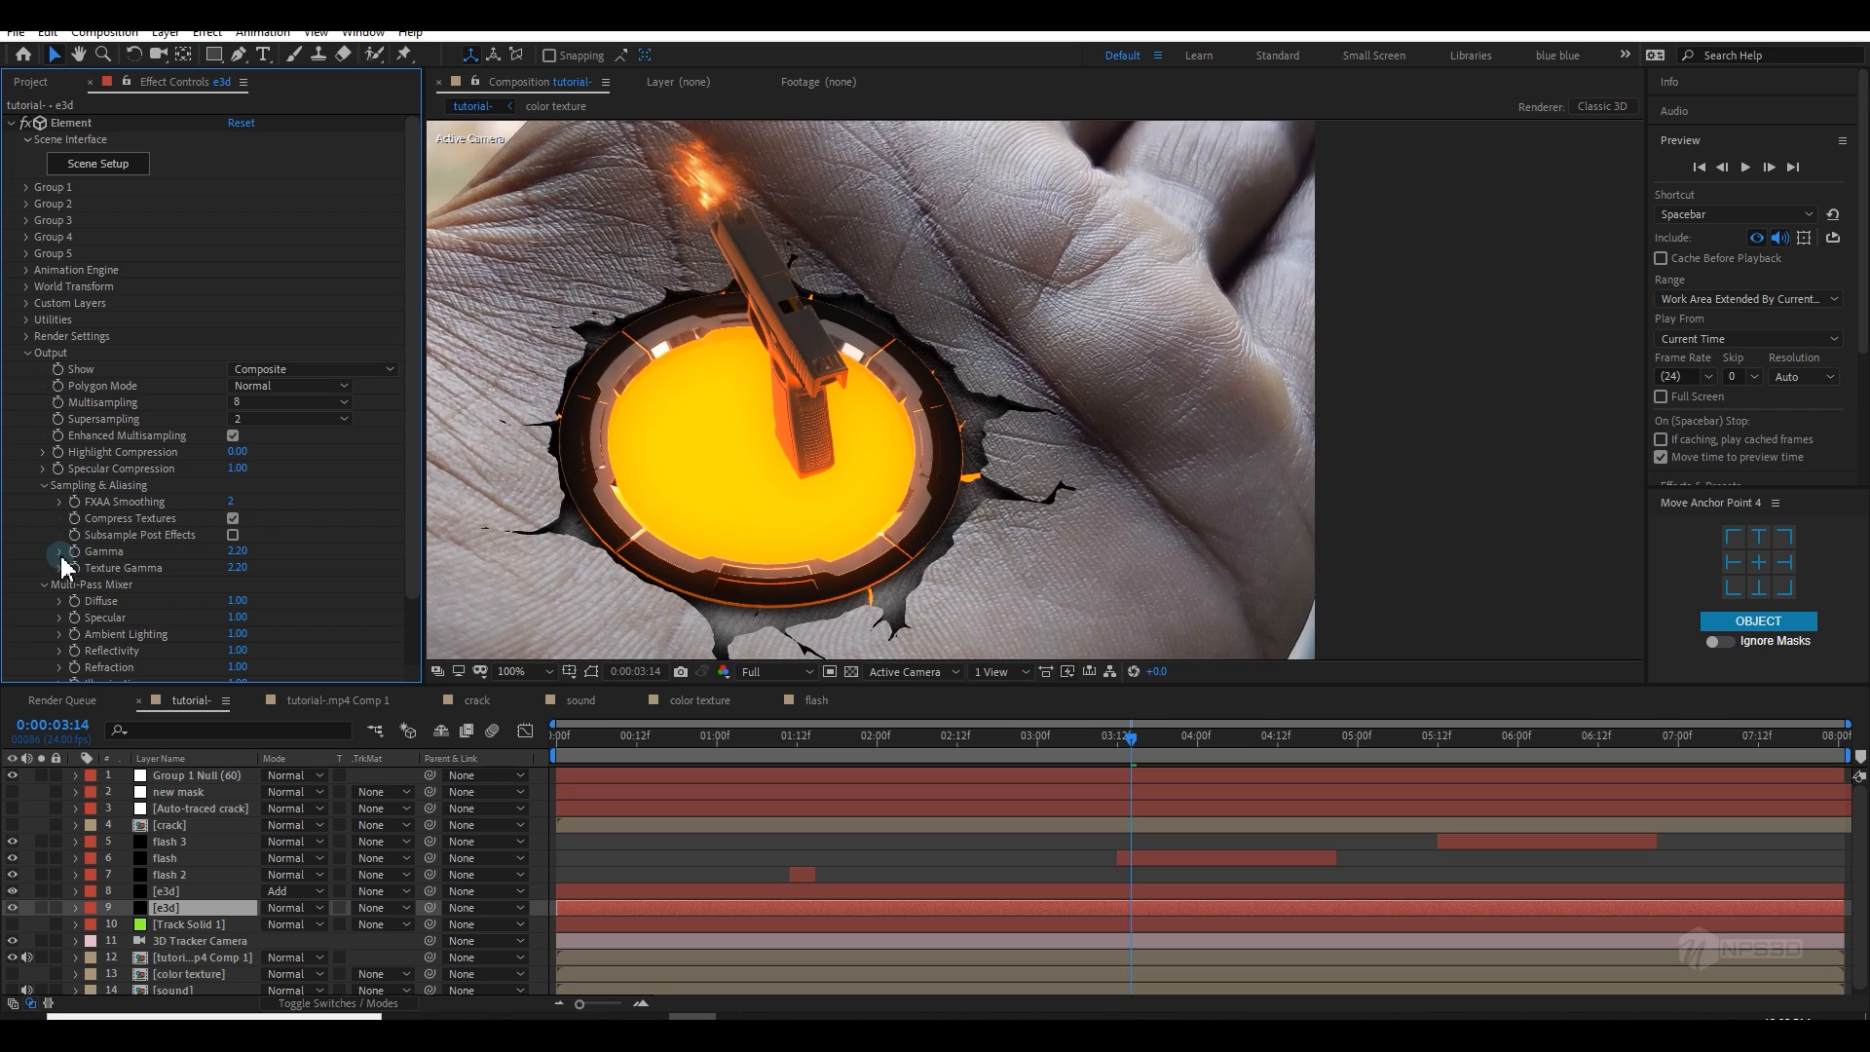
{"action": "left_click", "coordinate": [26, 354]}
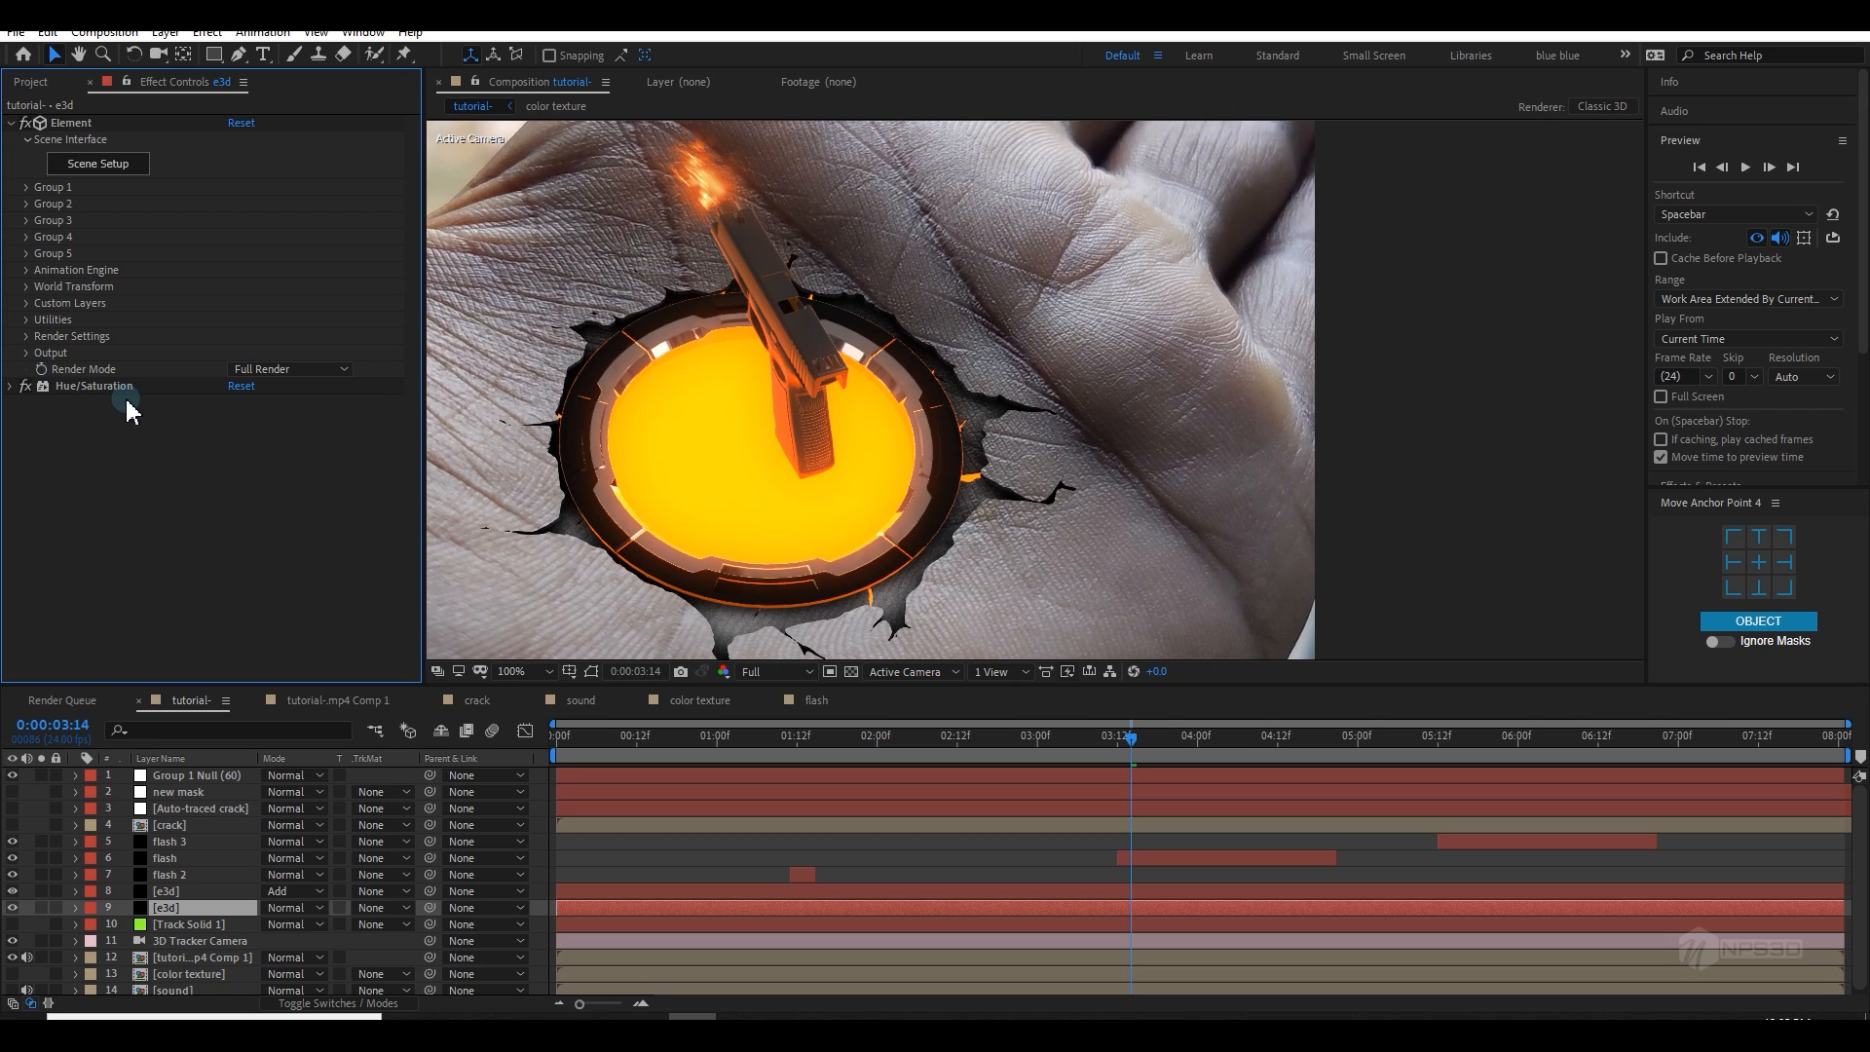
Step: Rotate the original e3d layer's physical environment to about 63° on the Y axis in Element's render settings
{"action": "left_click", "coordinate": [27, 338]}
{"action": "left_click", "coordinate": [43, 356]}
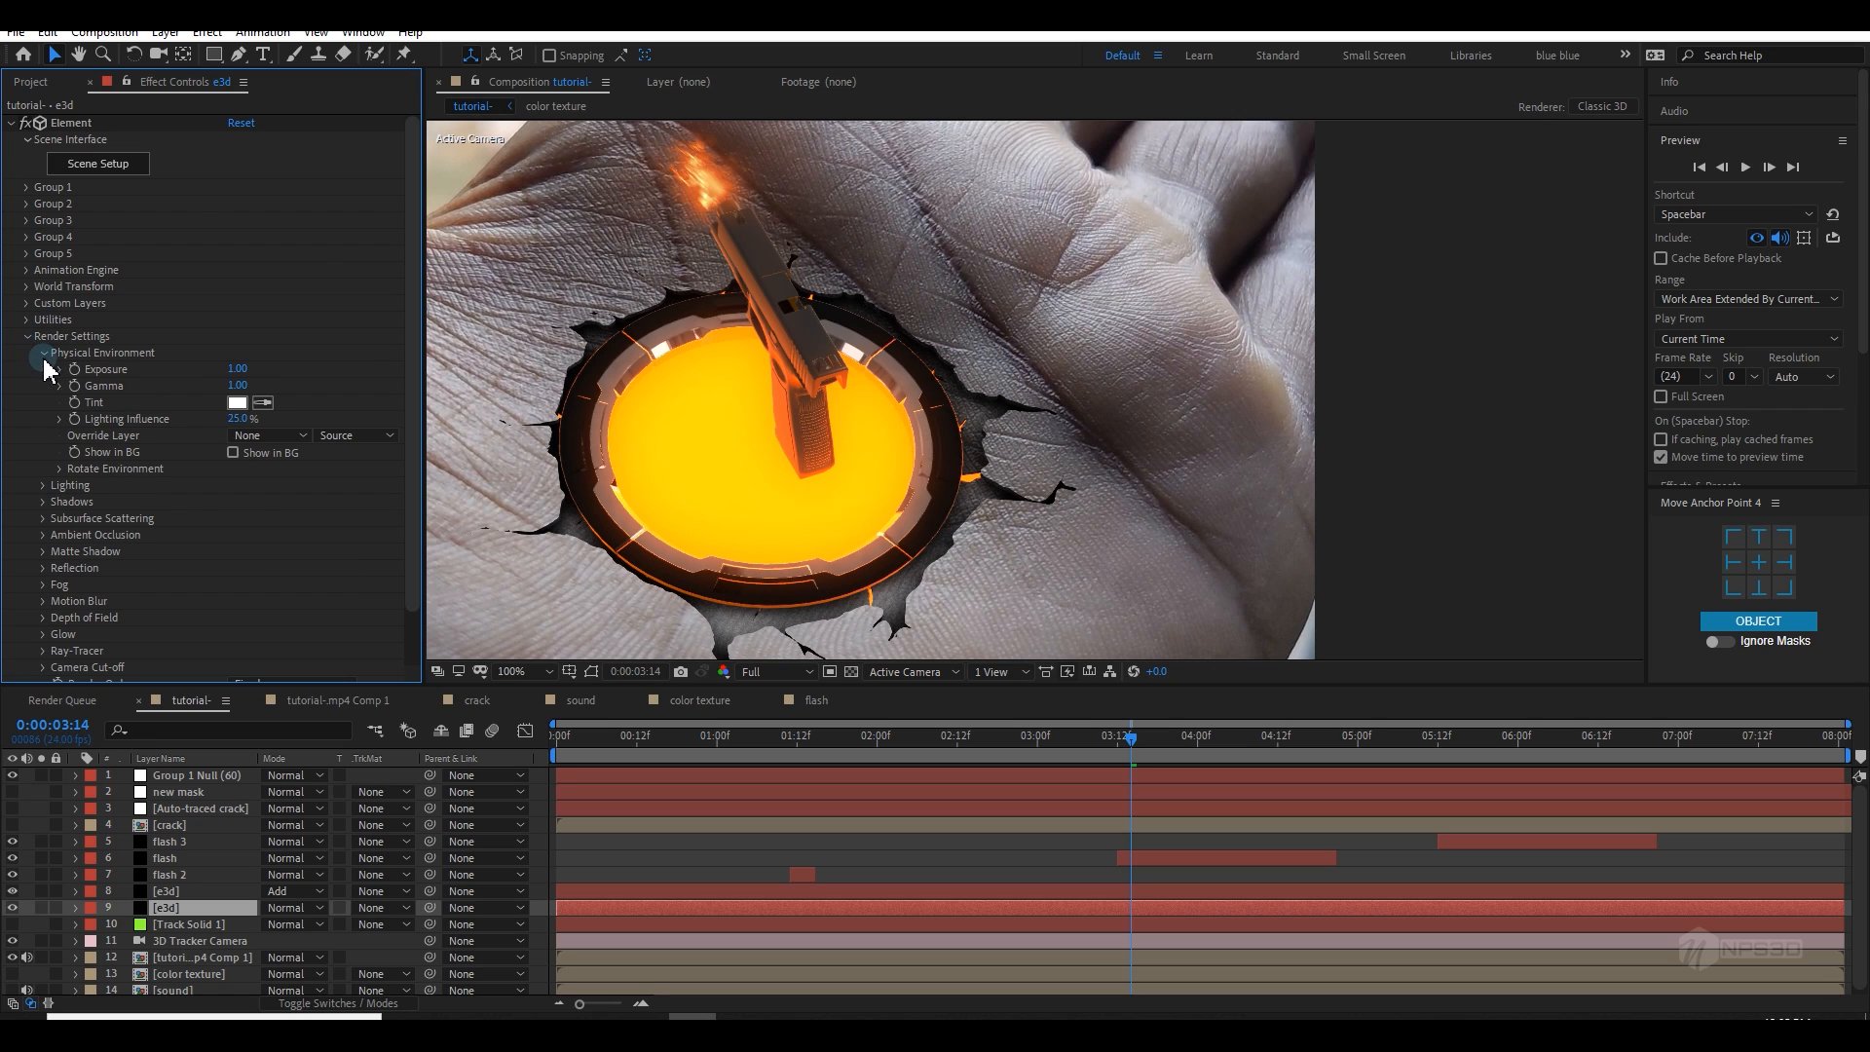
{"action": "left_click", "coordinate": [60, 472]}
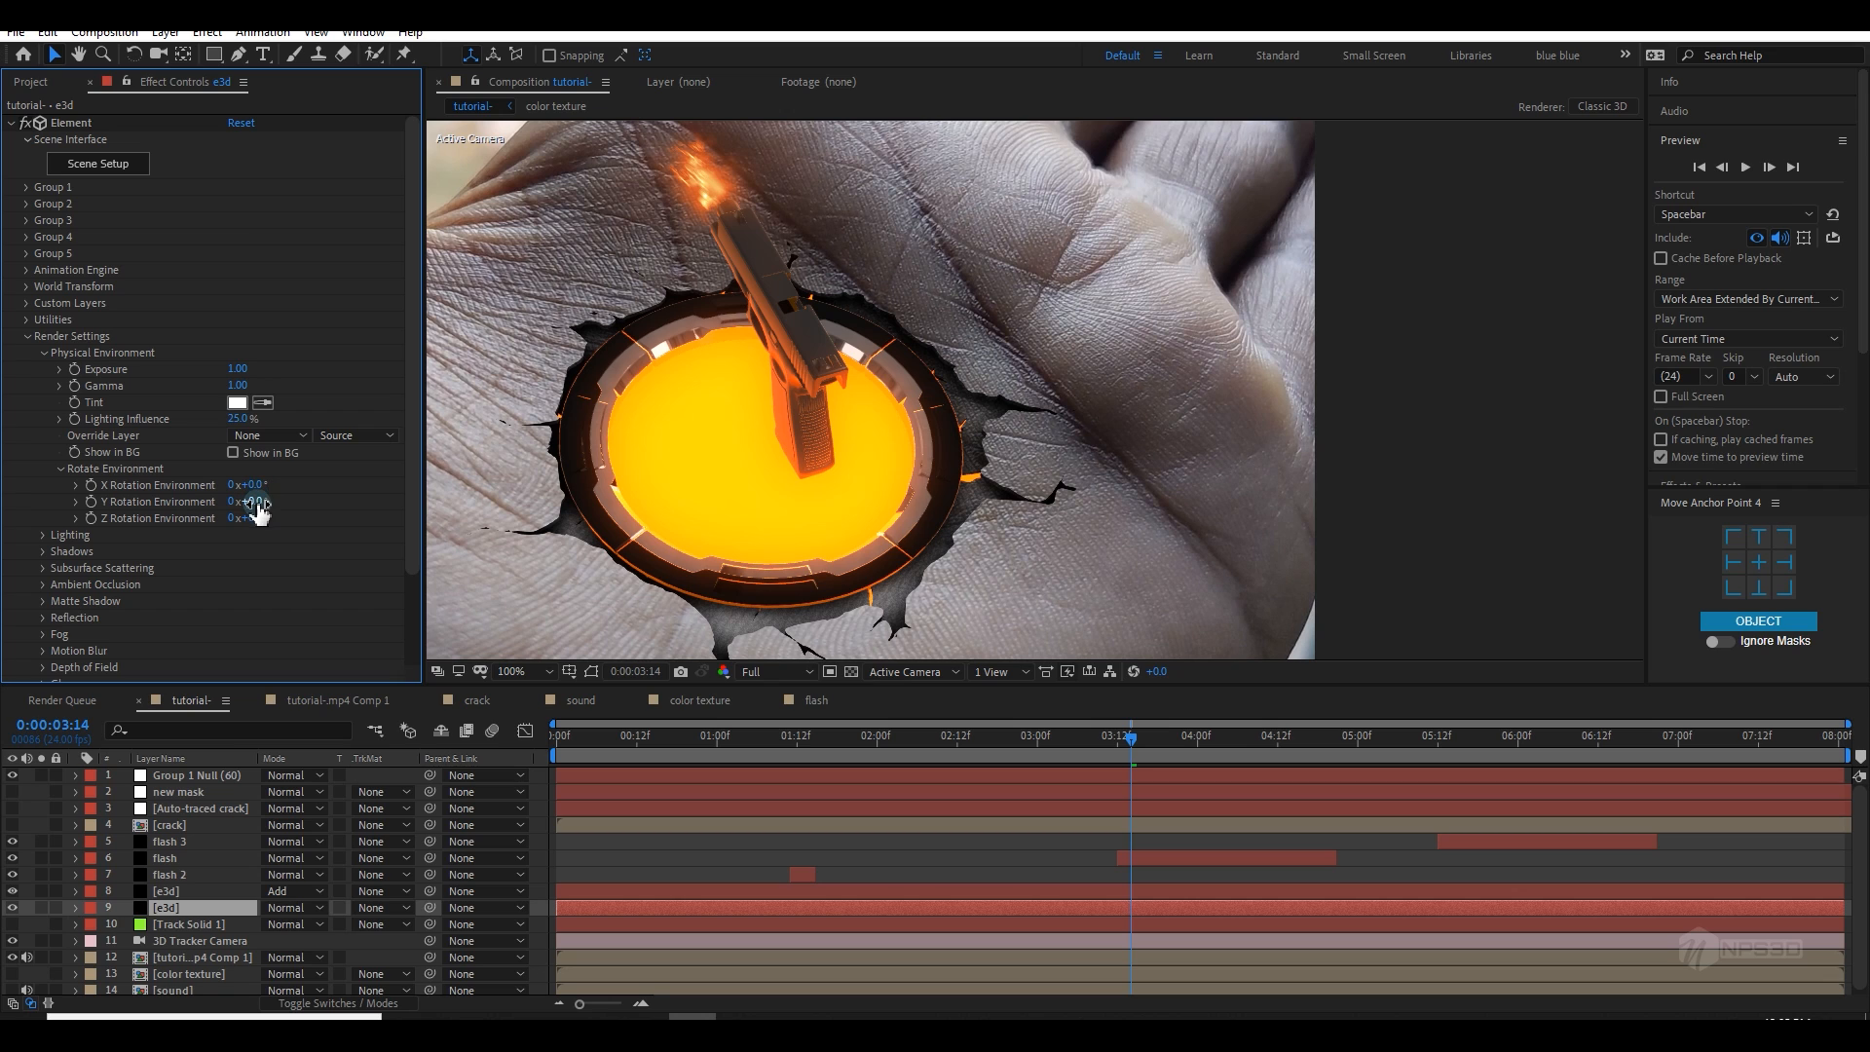
{"action": "mouse_move", "coordinate": [306, 497]}
{"action": "left_mouse_down"}
{"action": "mouse_move", "coordinate": [343, 495]}
{"action": "mouse_move", "coordinate": [313, 501]}
{"action": "left_mouse_up"}
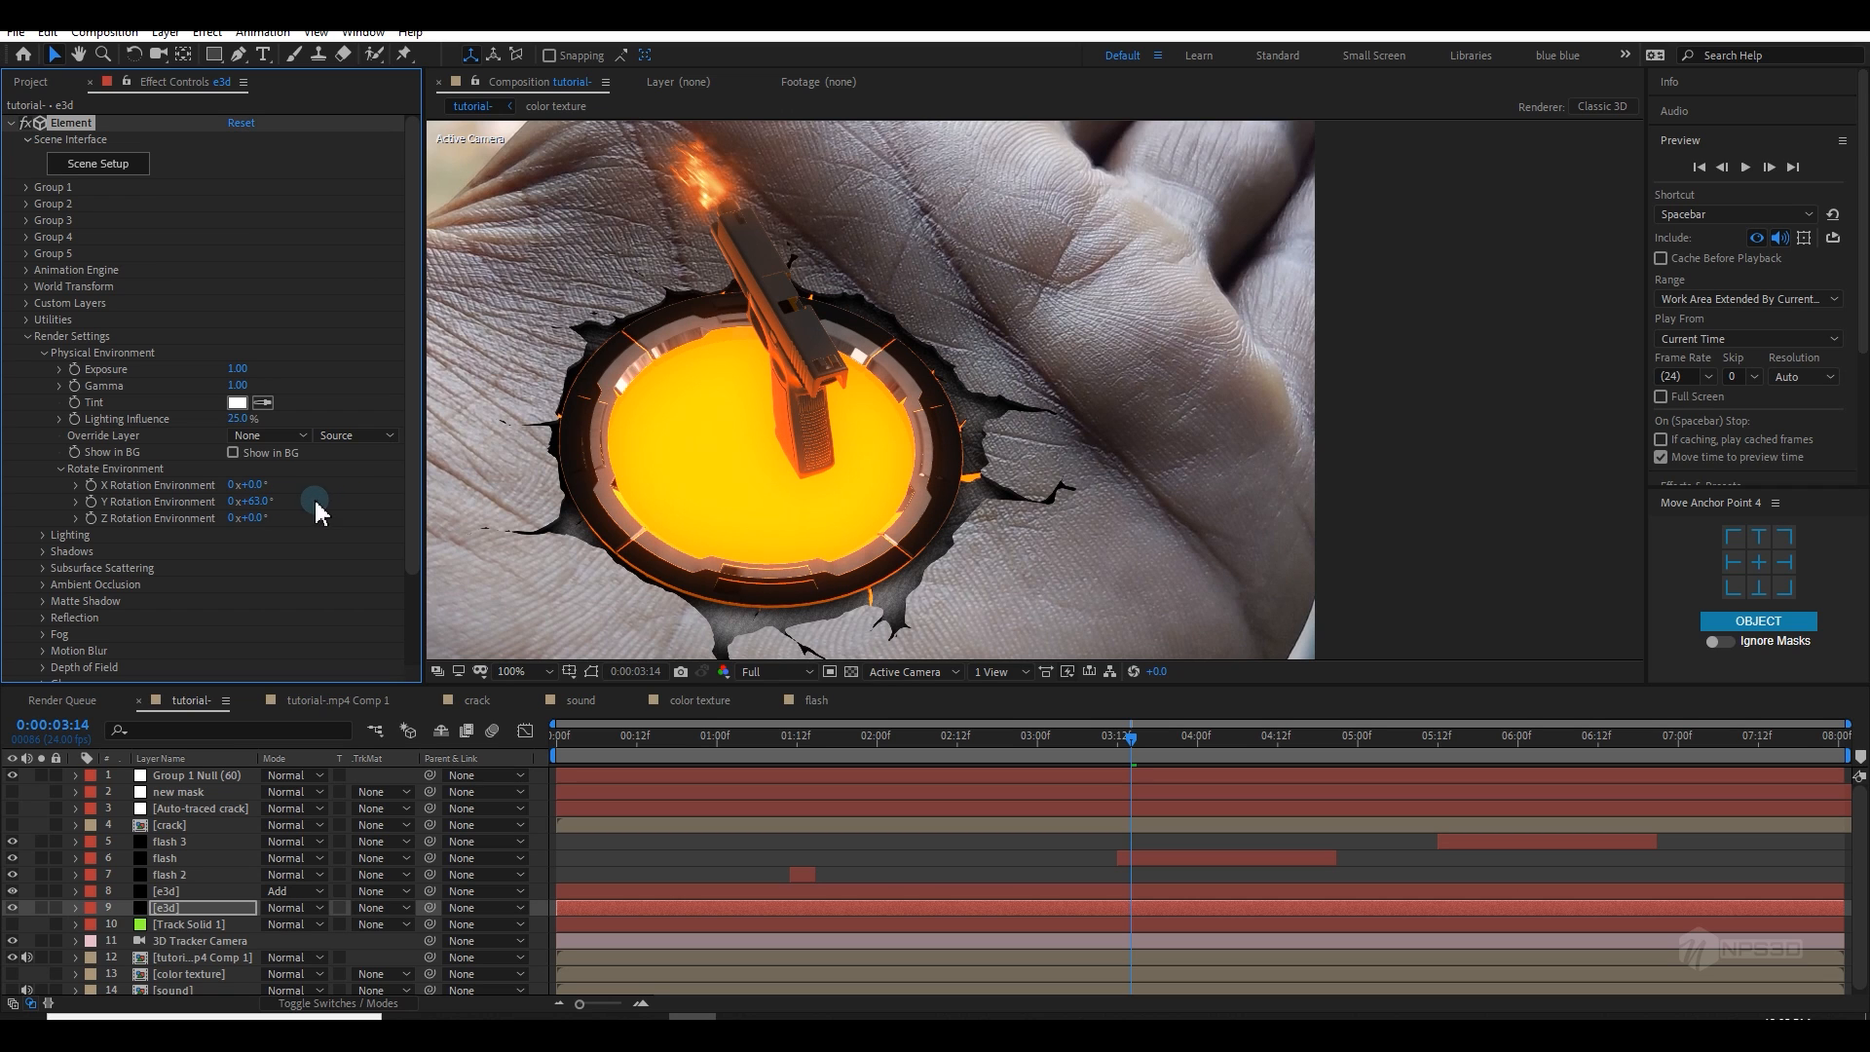
Step: Try the Dramatic, Spot Blue and Warm lighting presets in the original e3d layer's Element lighting settings
{"action": "left_click", "coordinate": [42, 534]}
{"action": "left_click", "coordinate": [283, 584]}
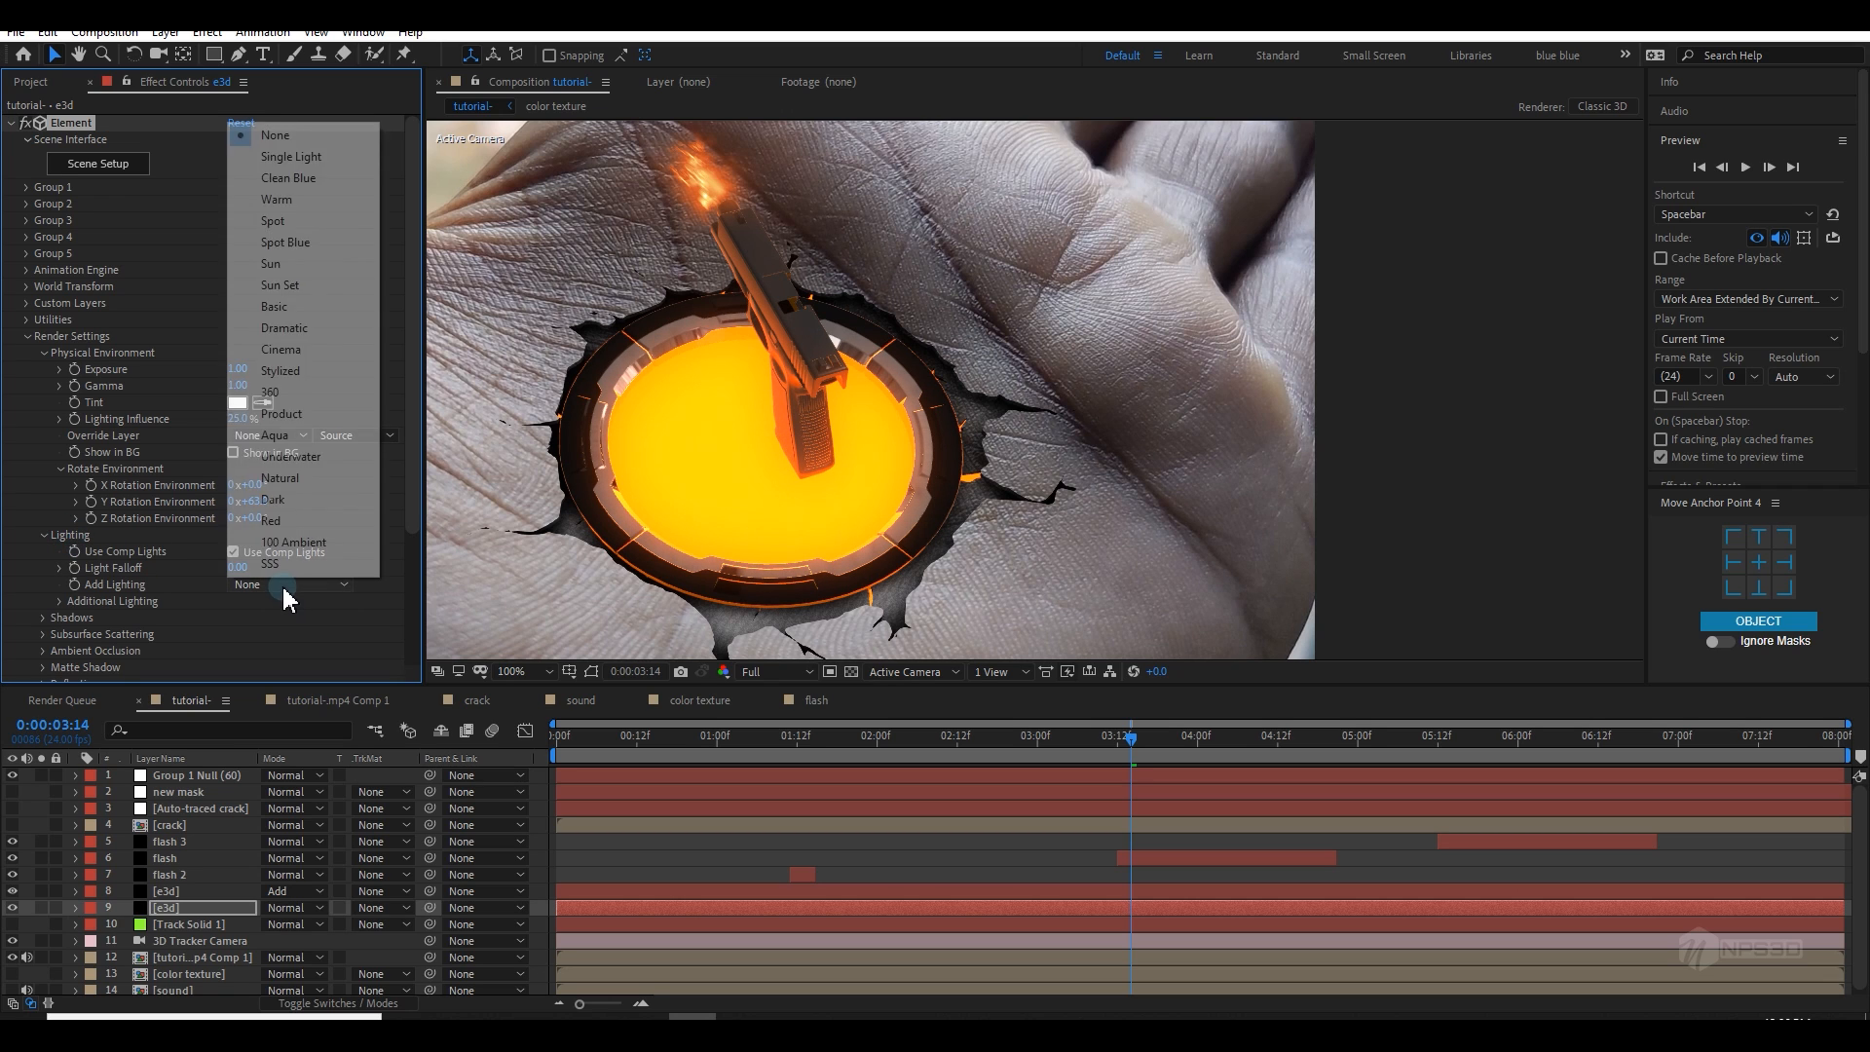
{"action": "left_click", "coordinate": [293, 328]}
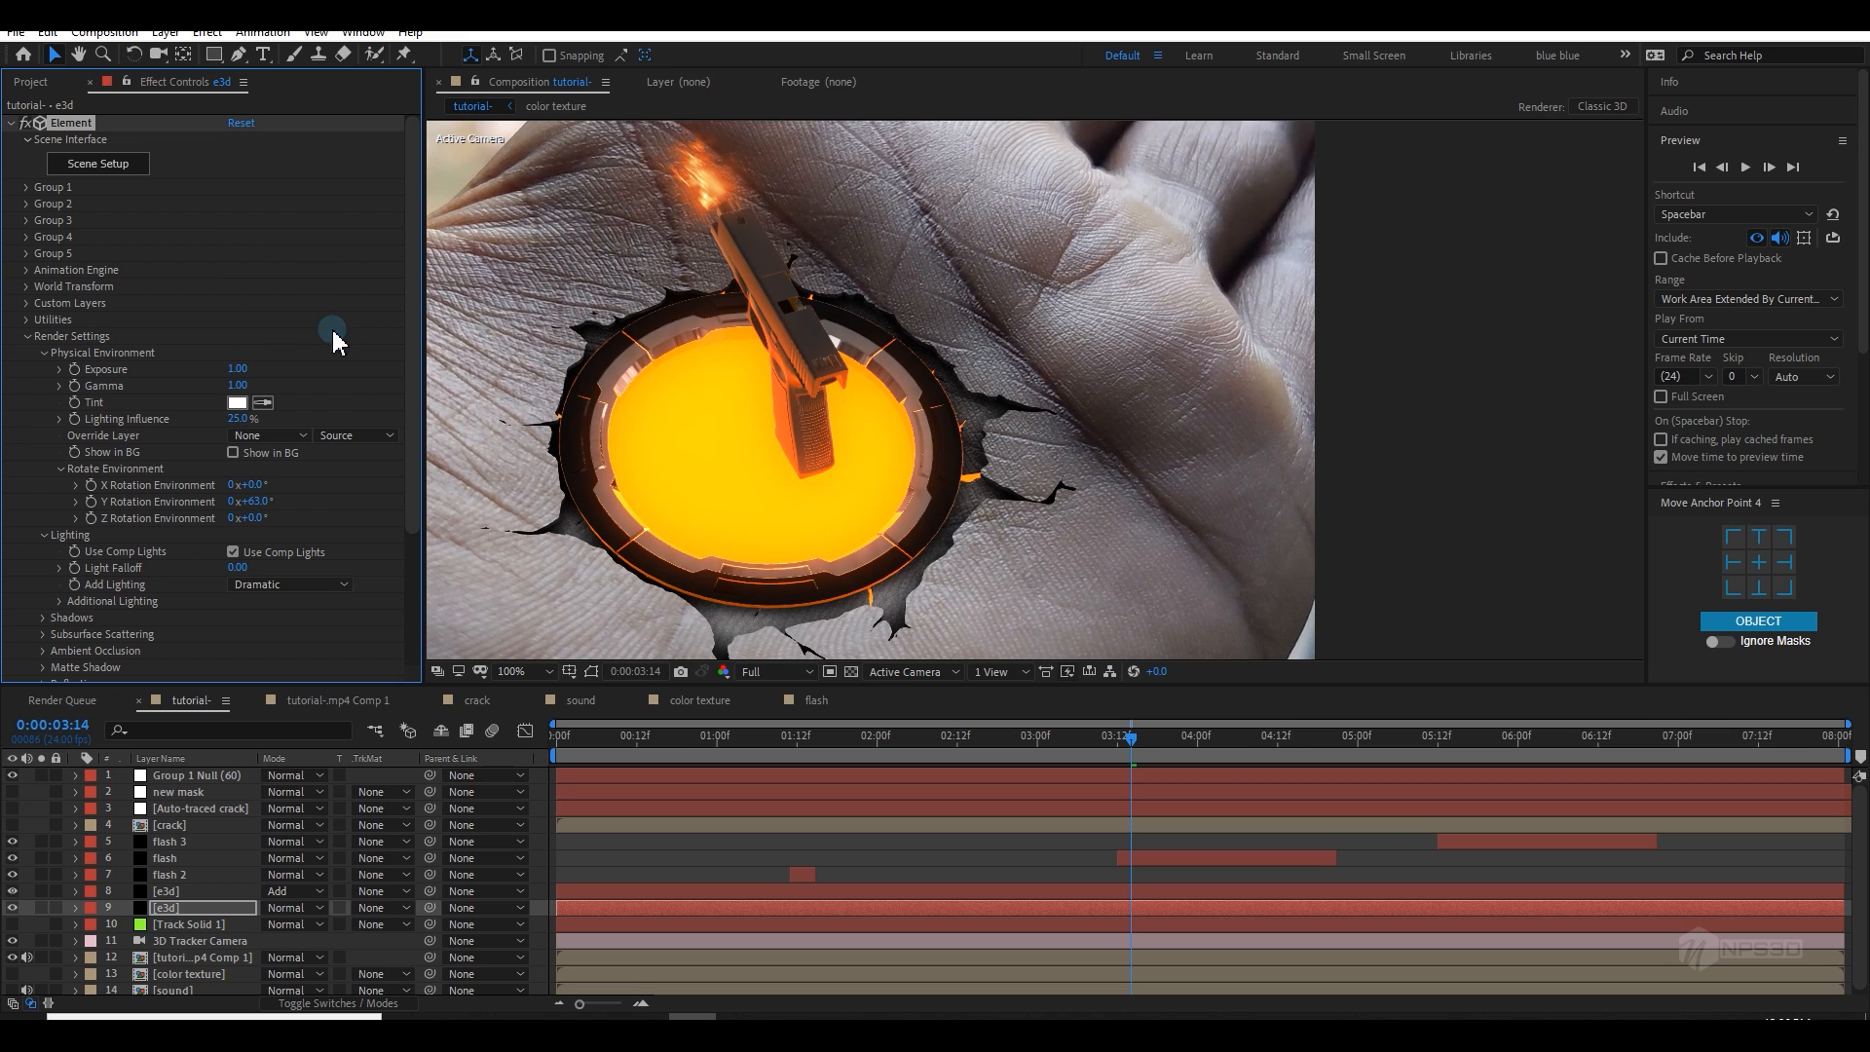
{"action": "left_click", "coordinate": [291, 591]}
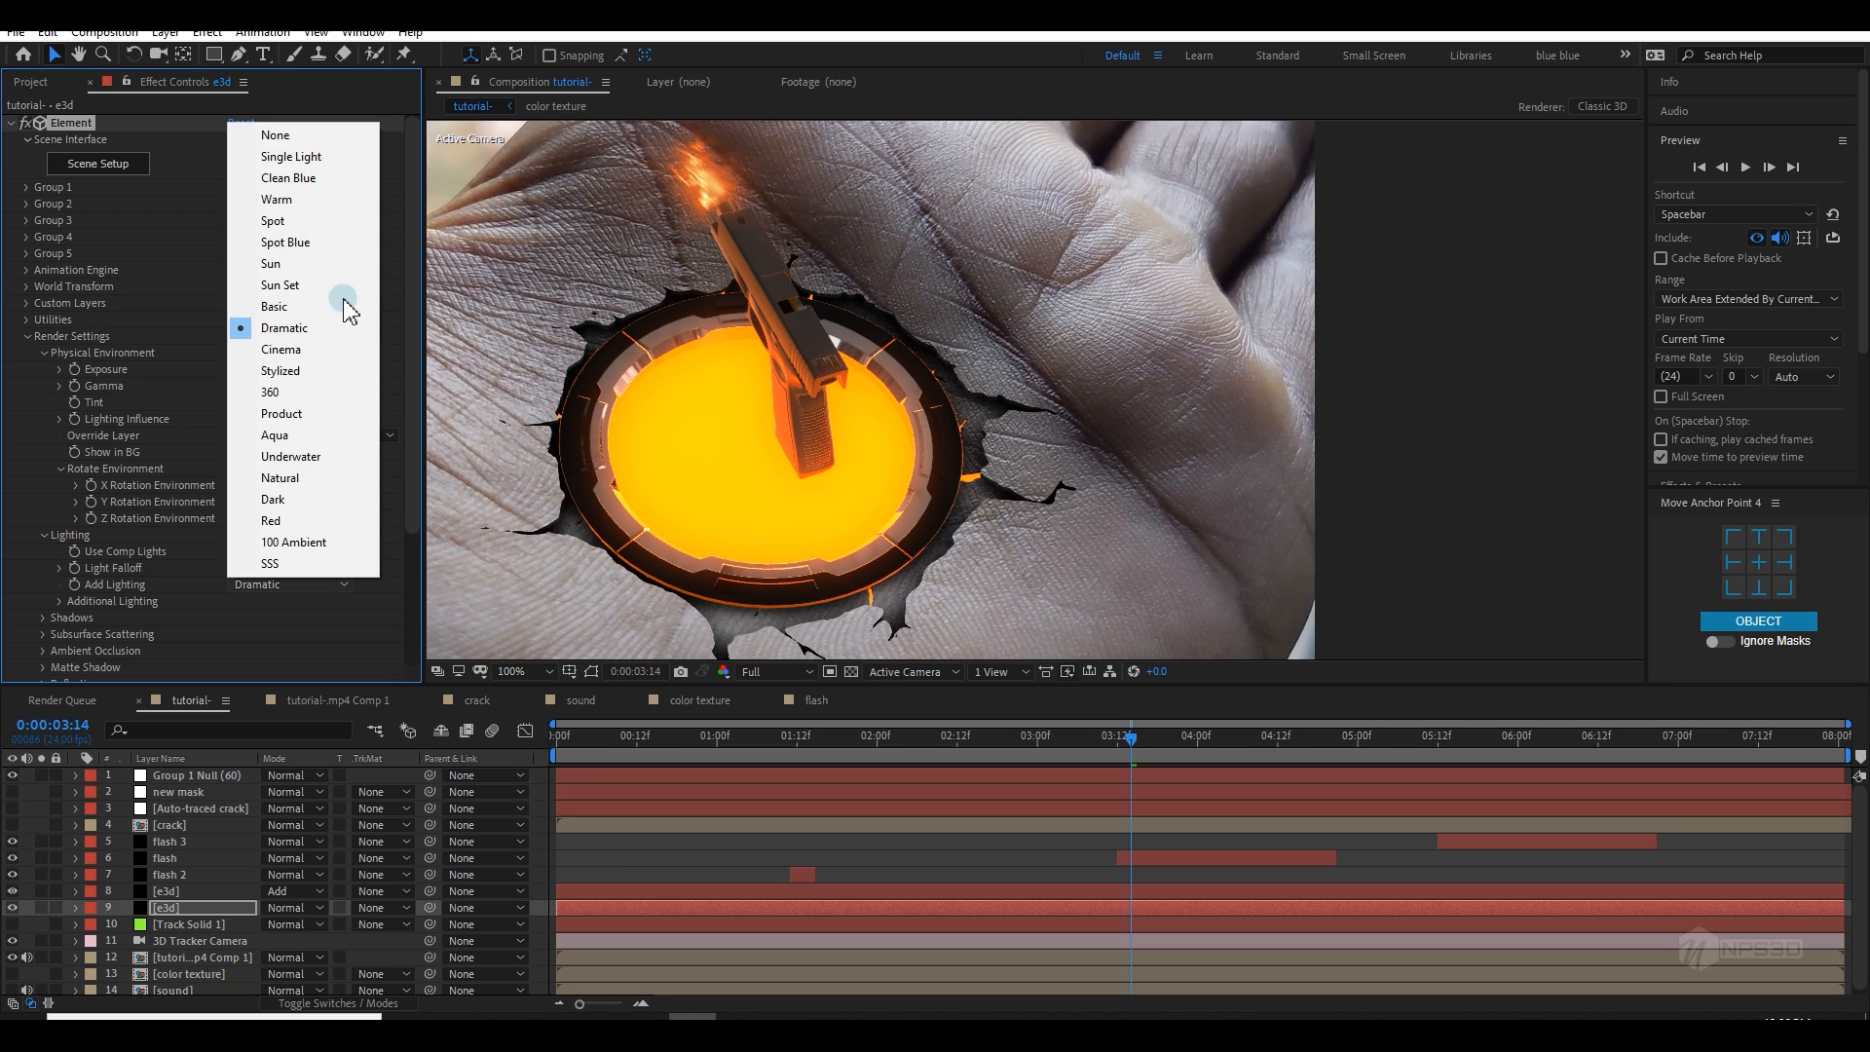
{"action": "left_click", "coordinate": [347, 246]}
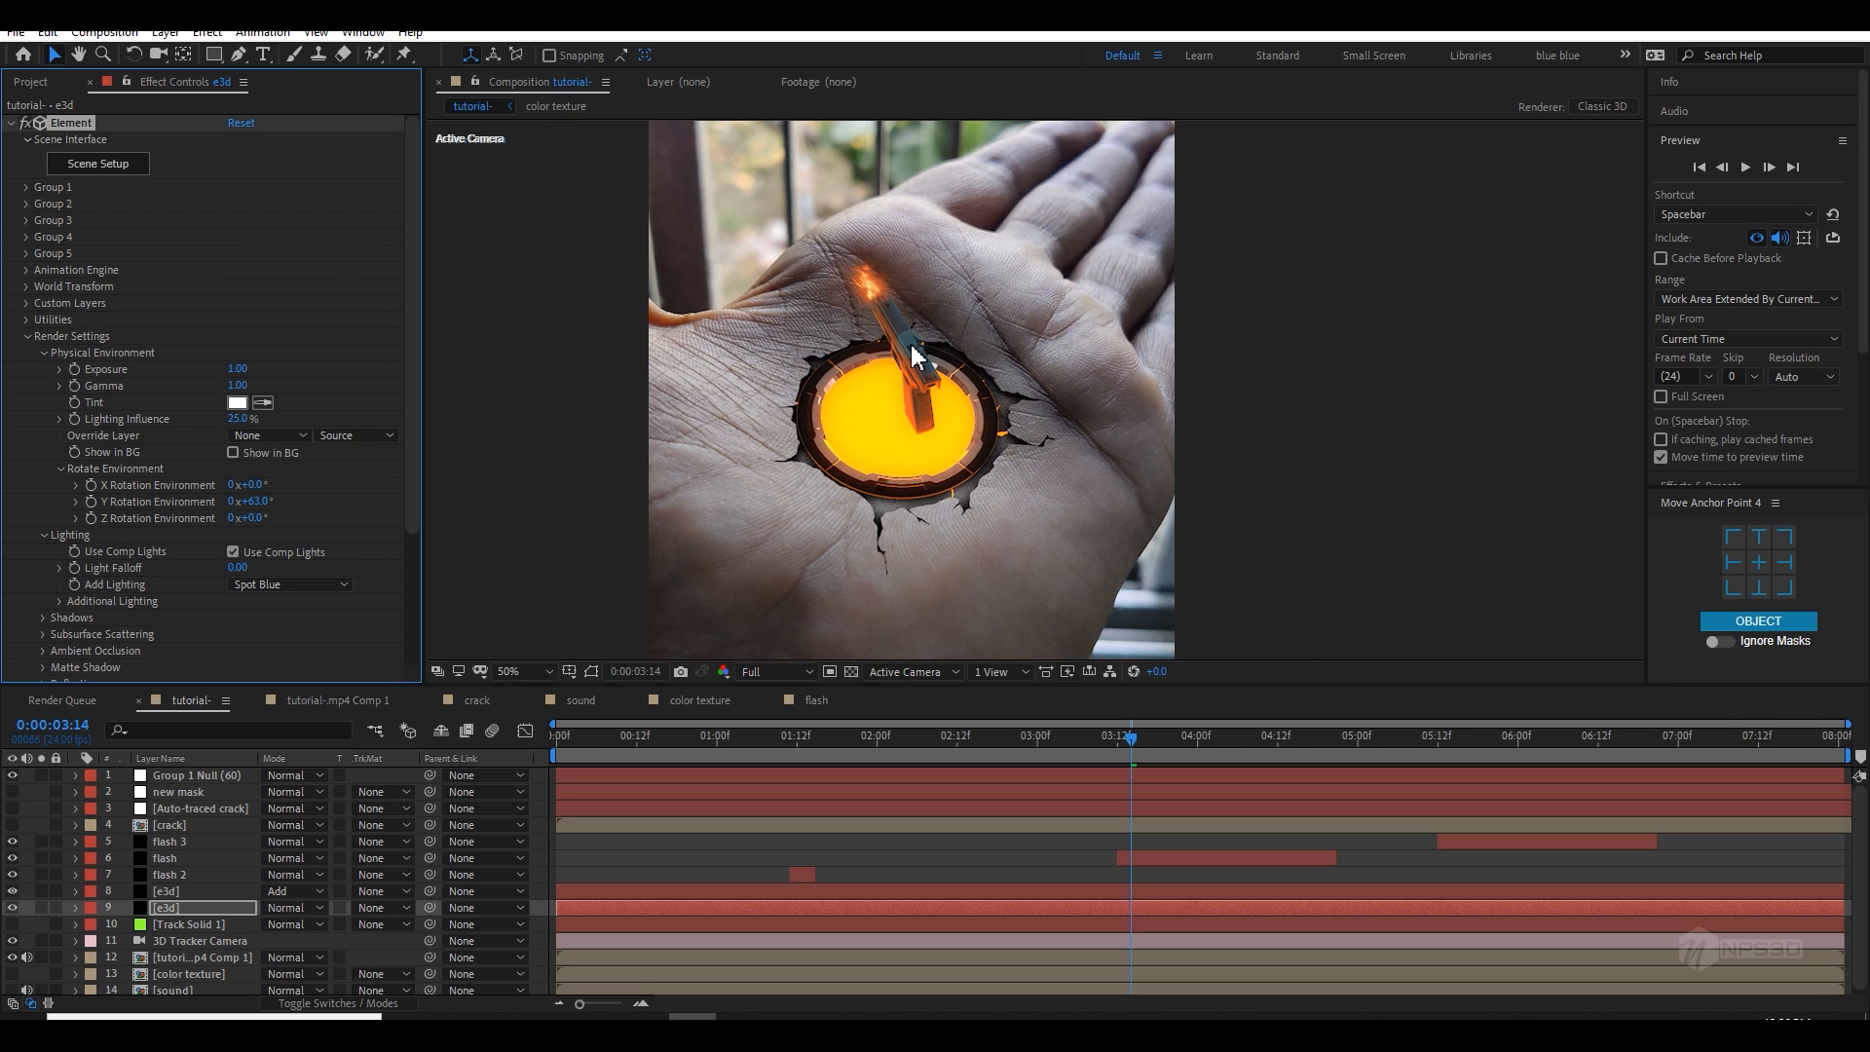
{"action": "left_click", "coordinate": [291, 589]}
{"action": "left_click", "coordinate": [297, 196]}
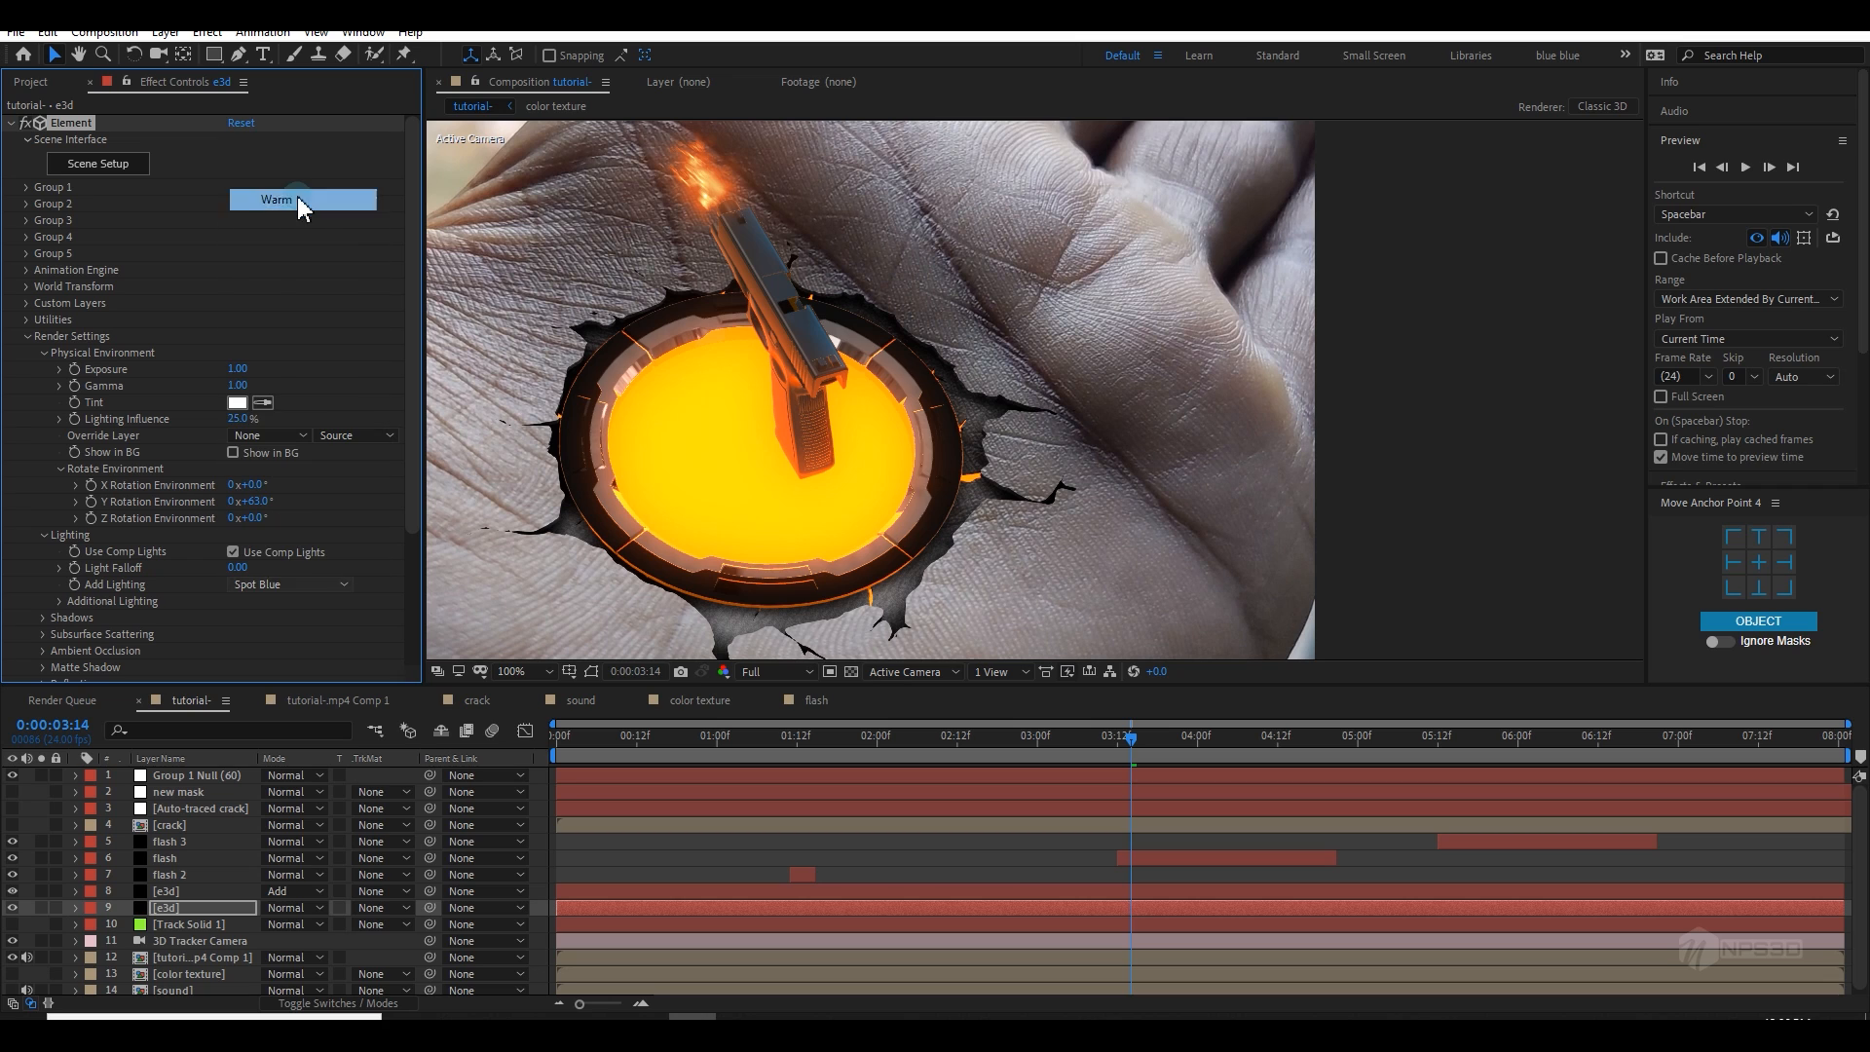
Step: Set the original e3d layer's added lighting to Spot Blue after trying the Single Light and Cinema presets
{"action": "left_click", "coordinate": [324, 585]}
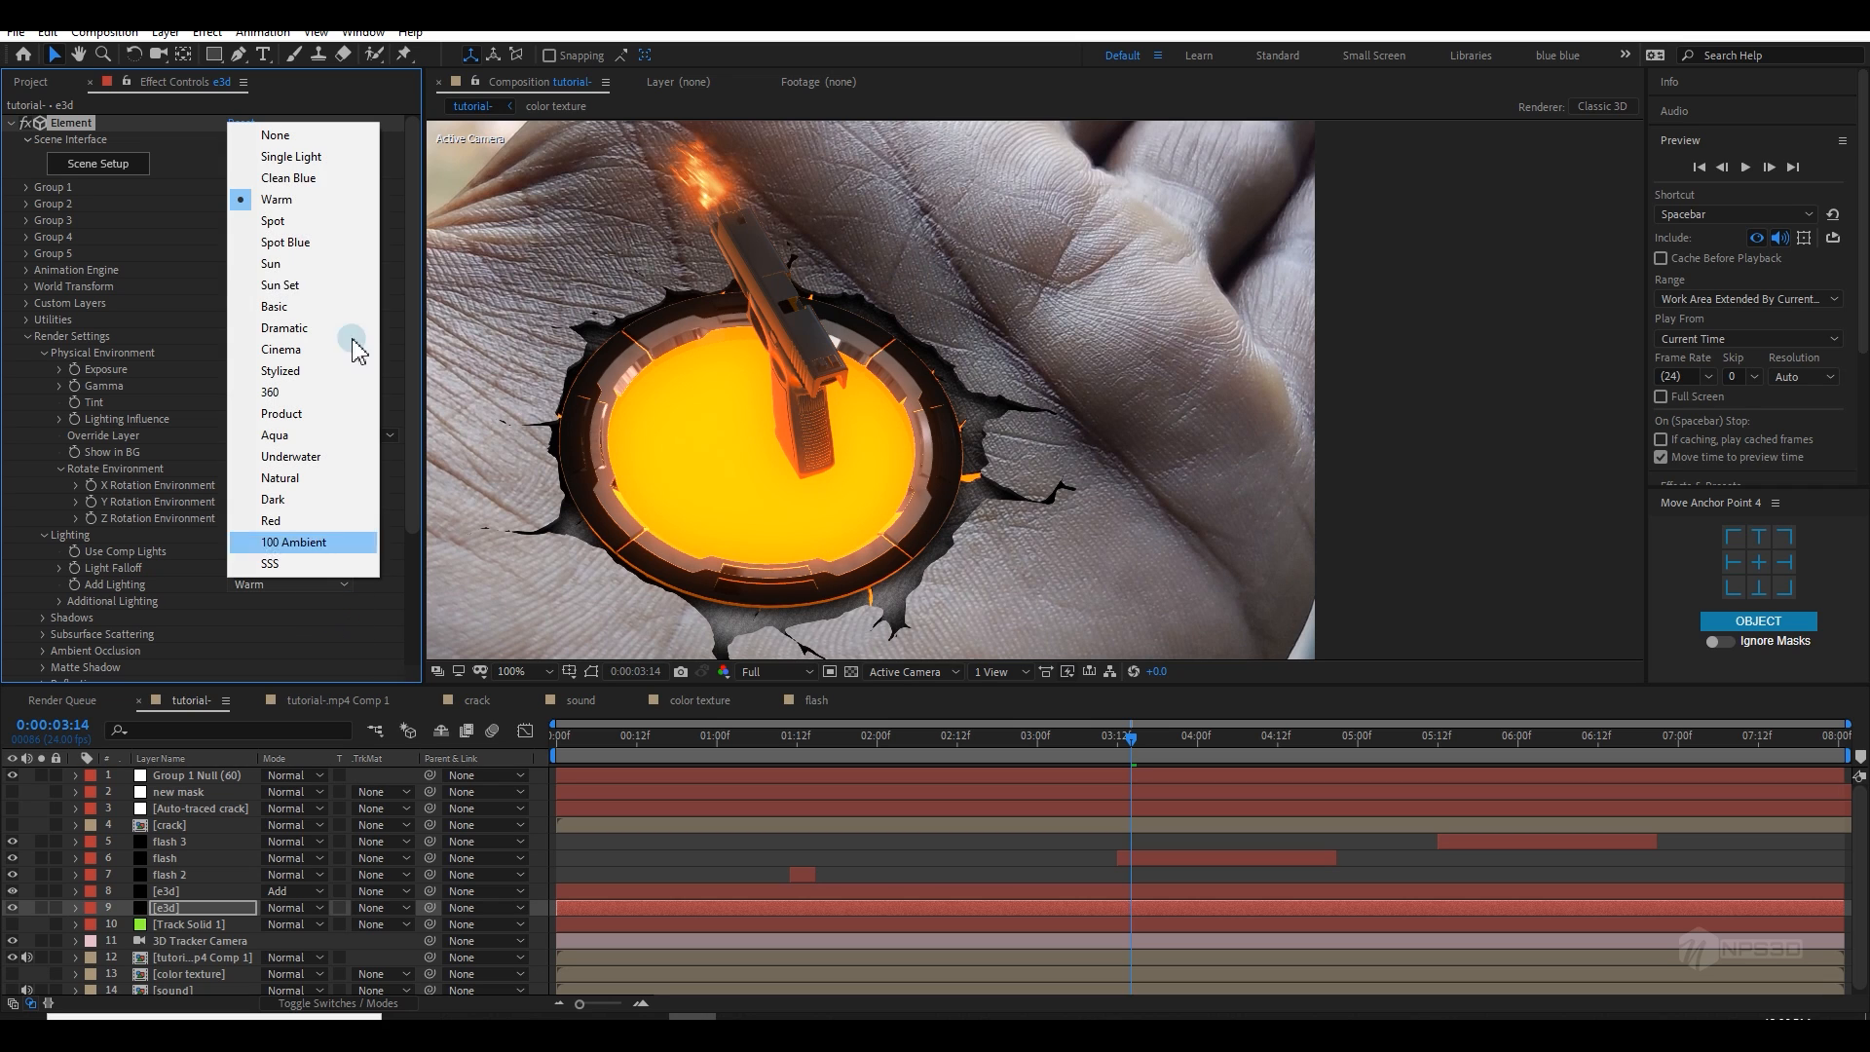
{"action": "left_click", "coordinate": [292, 164]}
{"action": "left_click", "coordinate": [320, 585]}
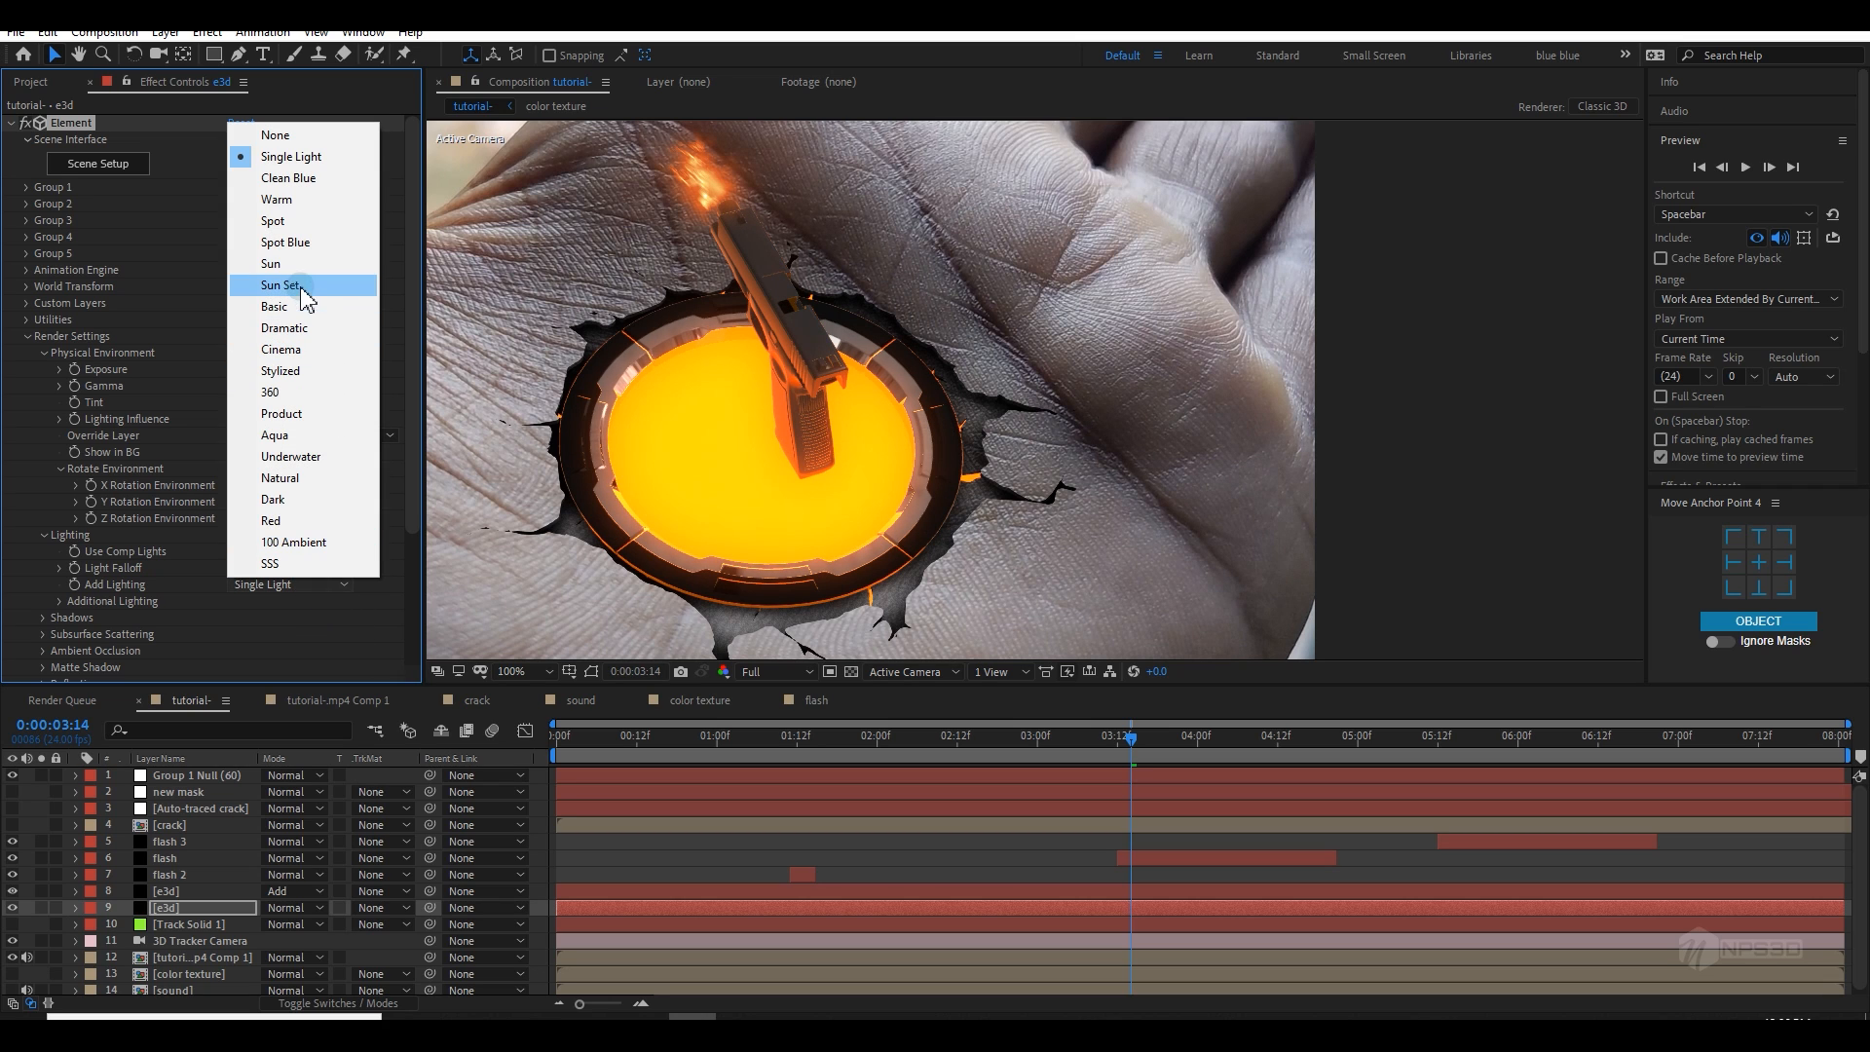
{"action": "left_click", "coordinate": [302, 348]}
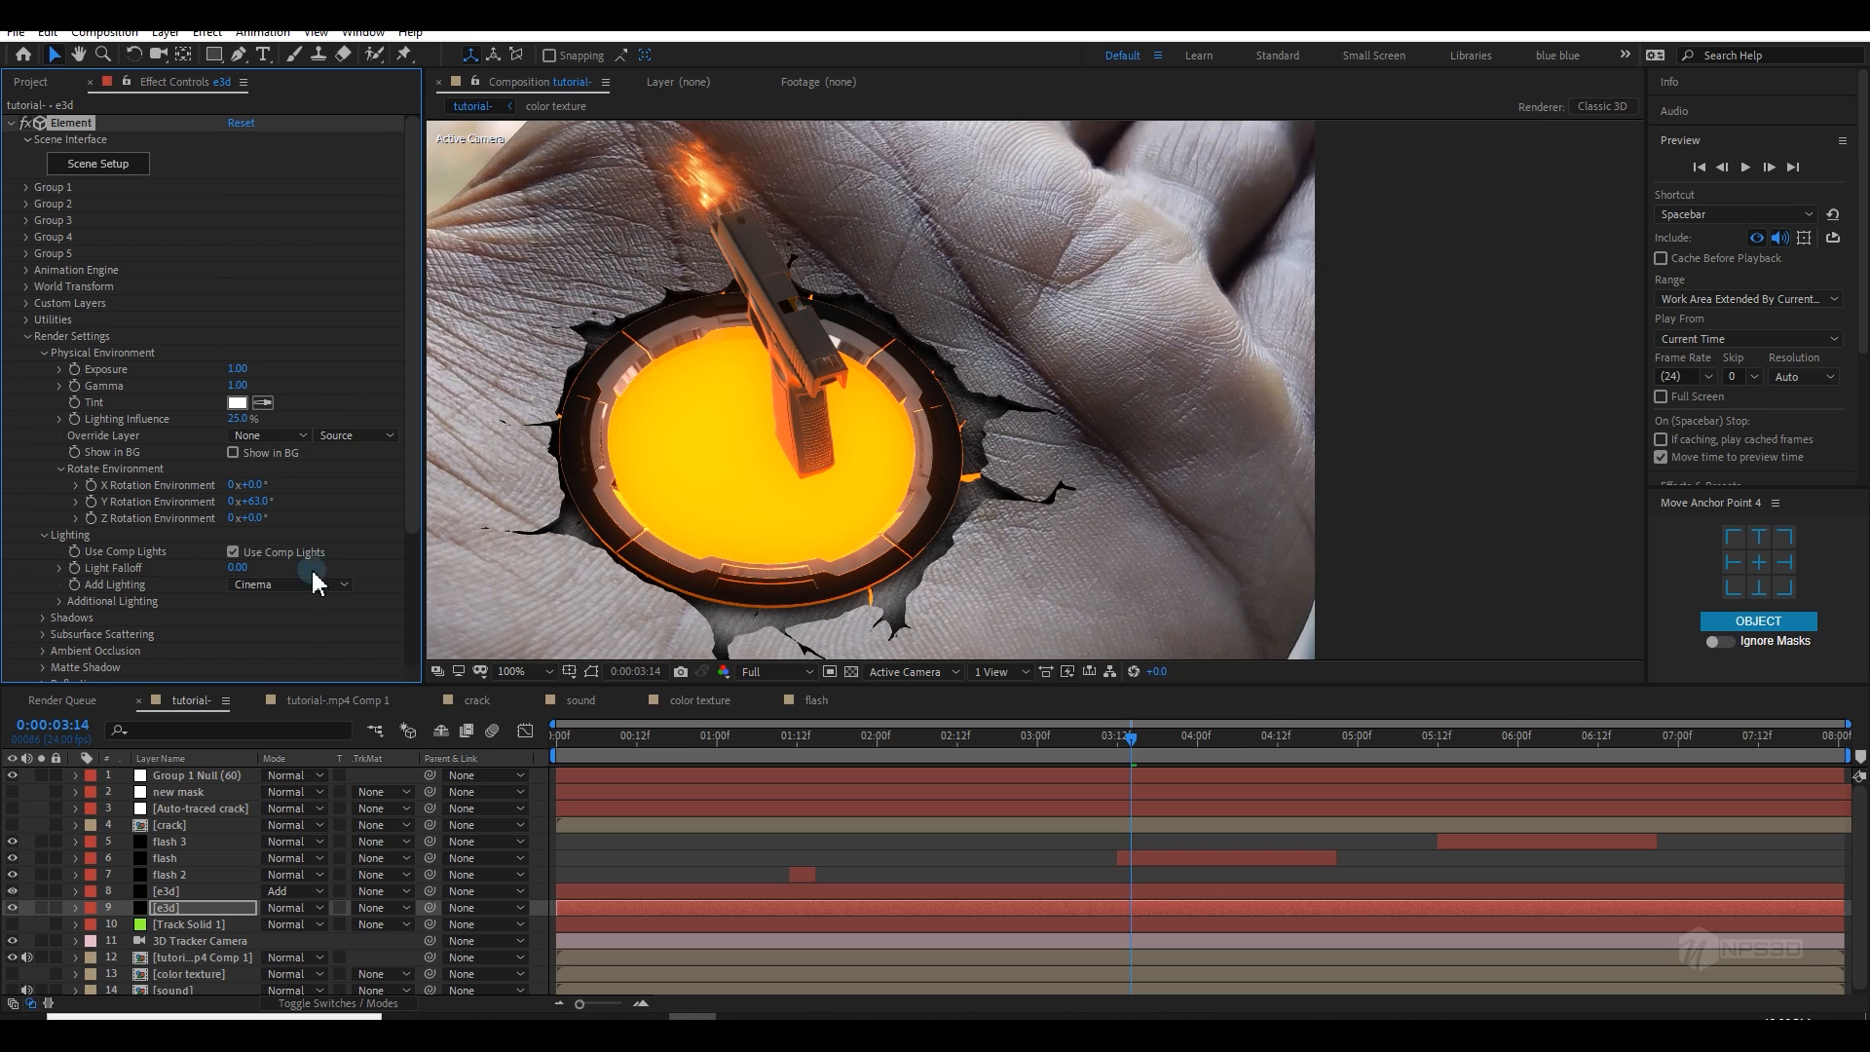
{"action": "left_click", "coordinate": [294, 584]}
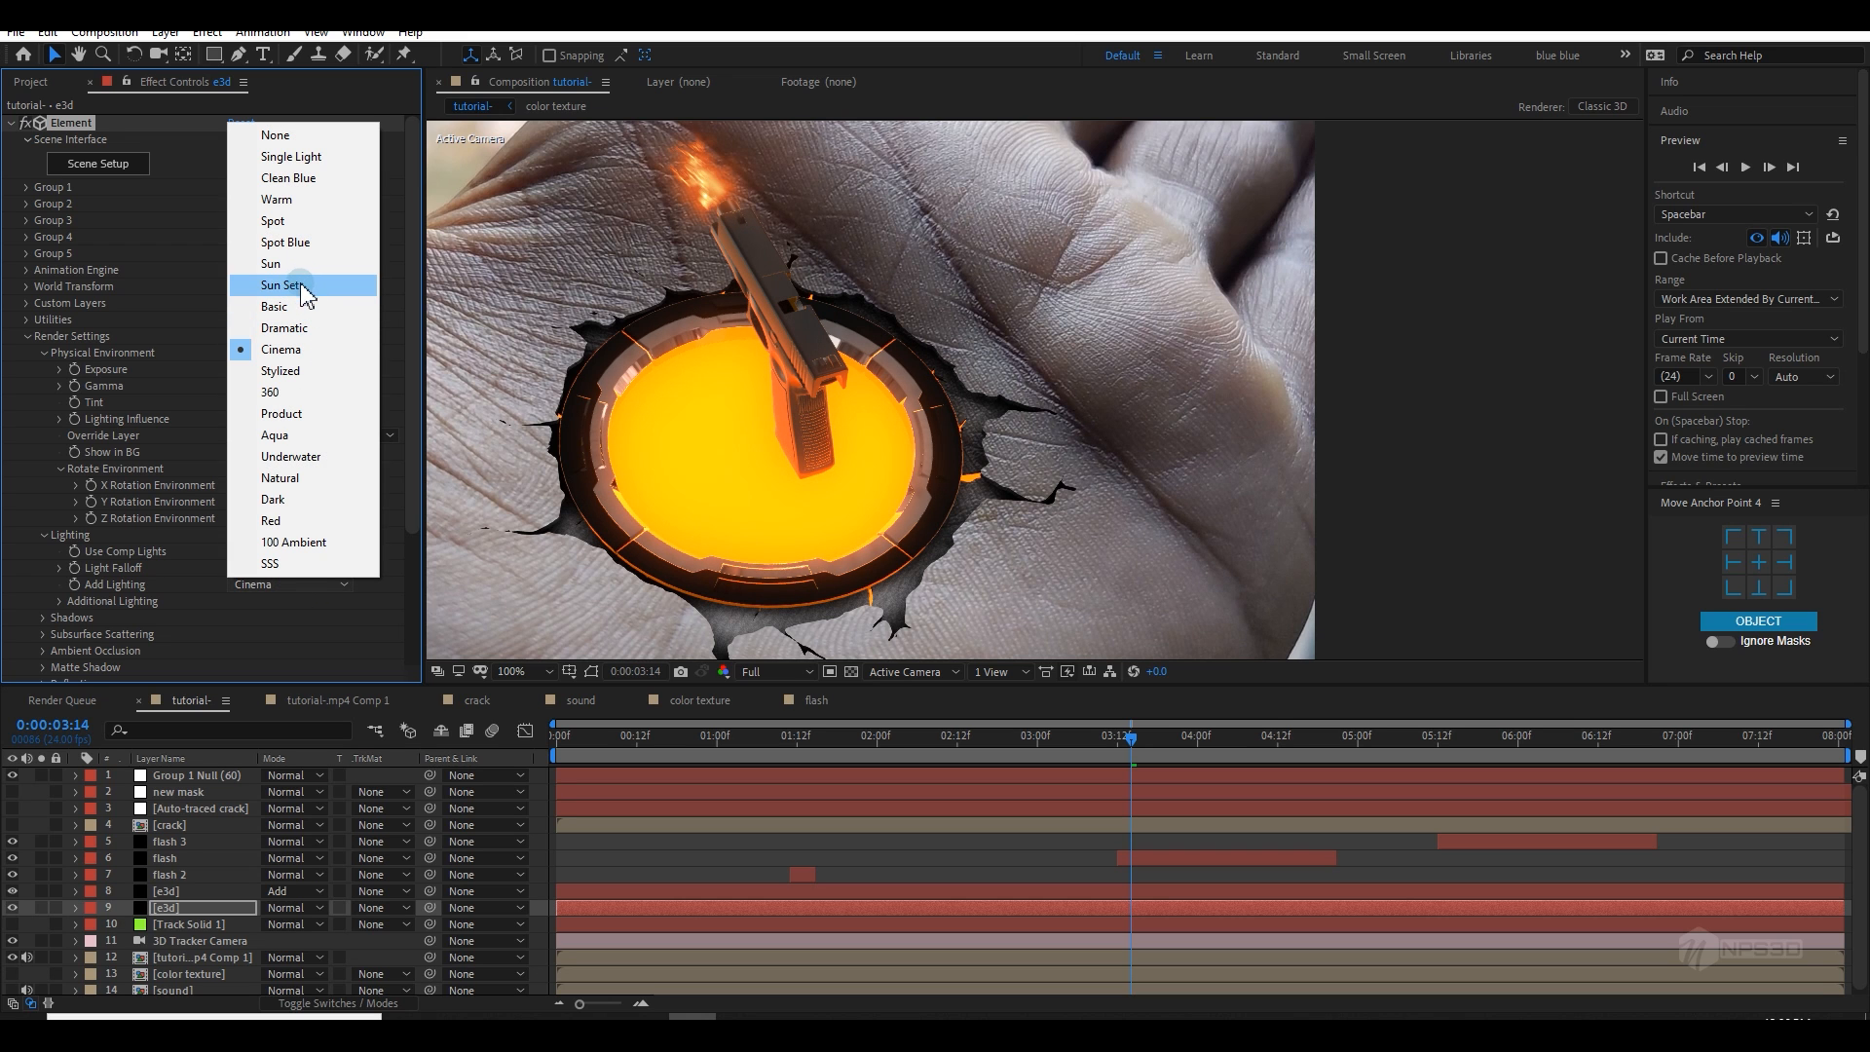
{"action": "left_click", "coordinate": [300, 243]}
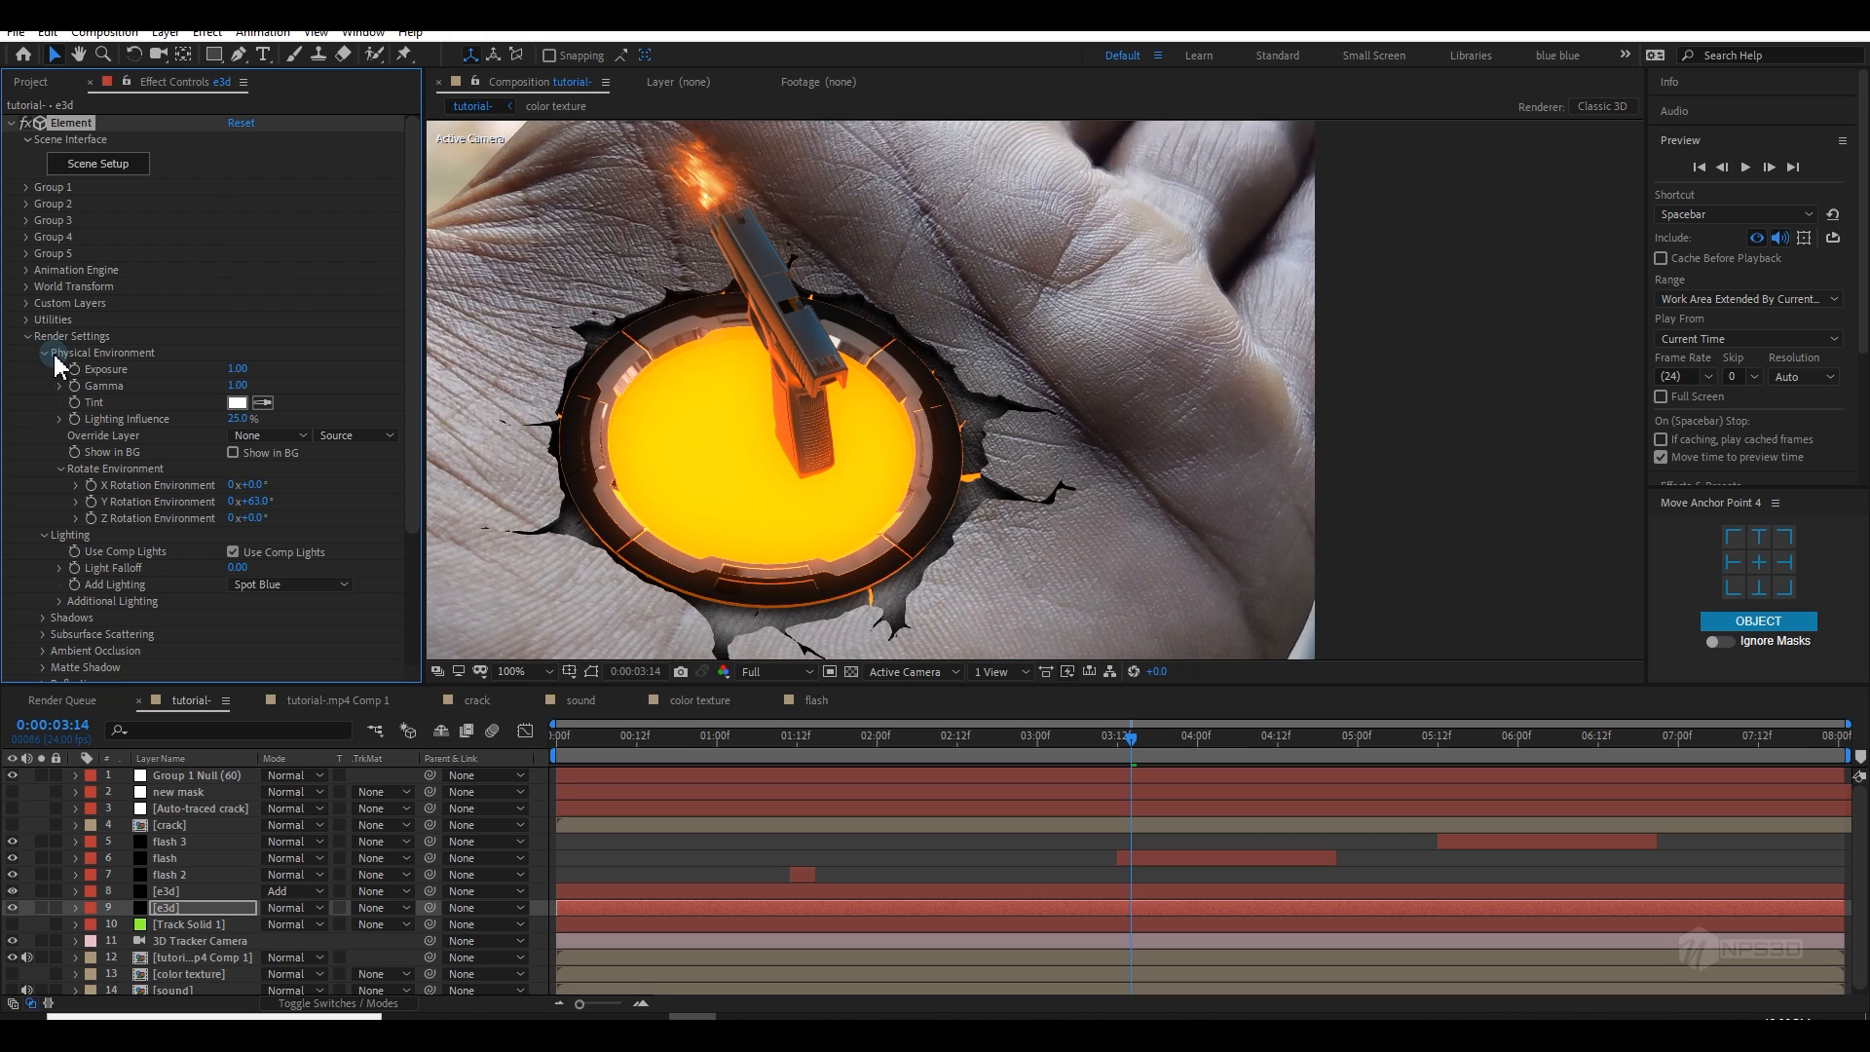
Step: Set the physical environment's Exposure to 1.49, Gamma to 1.43 and Lighting Influence to 41%, and collapse the render settings
{"action": "mouse_move", "coordinate": [251, 368]}
{"action": "left_mouse_down"}
{"action": "mouse_move", "coordinate": [281, 360]}
{"action": "mouse_move", "coordinate": [216, 392]}
{"action": "mouse_move", "coordinate": [286, 380]}
{"action": "mouse_move", "coordinate": [312, 413]}
{"action": "mouse_move", "coordinate": [277, 415]}
{"action": "mouse_move", "coordinate": [356, 406]}
{"action": "mouse_move", "coordinate": [289, 425]}
{"action": "mouse_move", "coordinate": [306, 422]}
{"action": "left_mouse_up"}
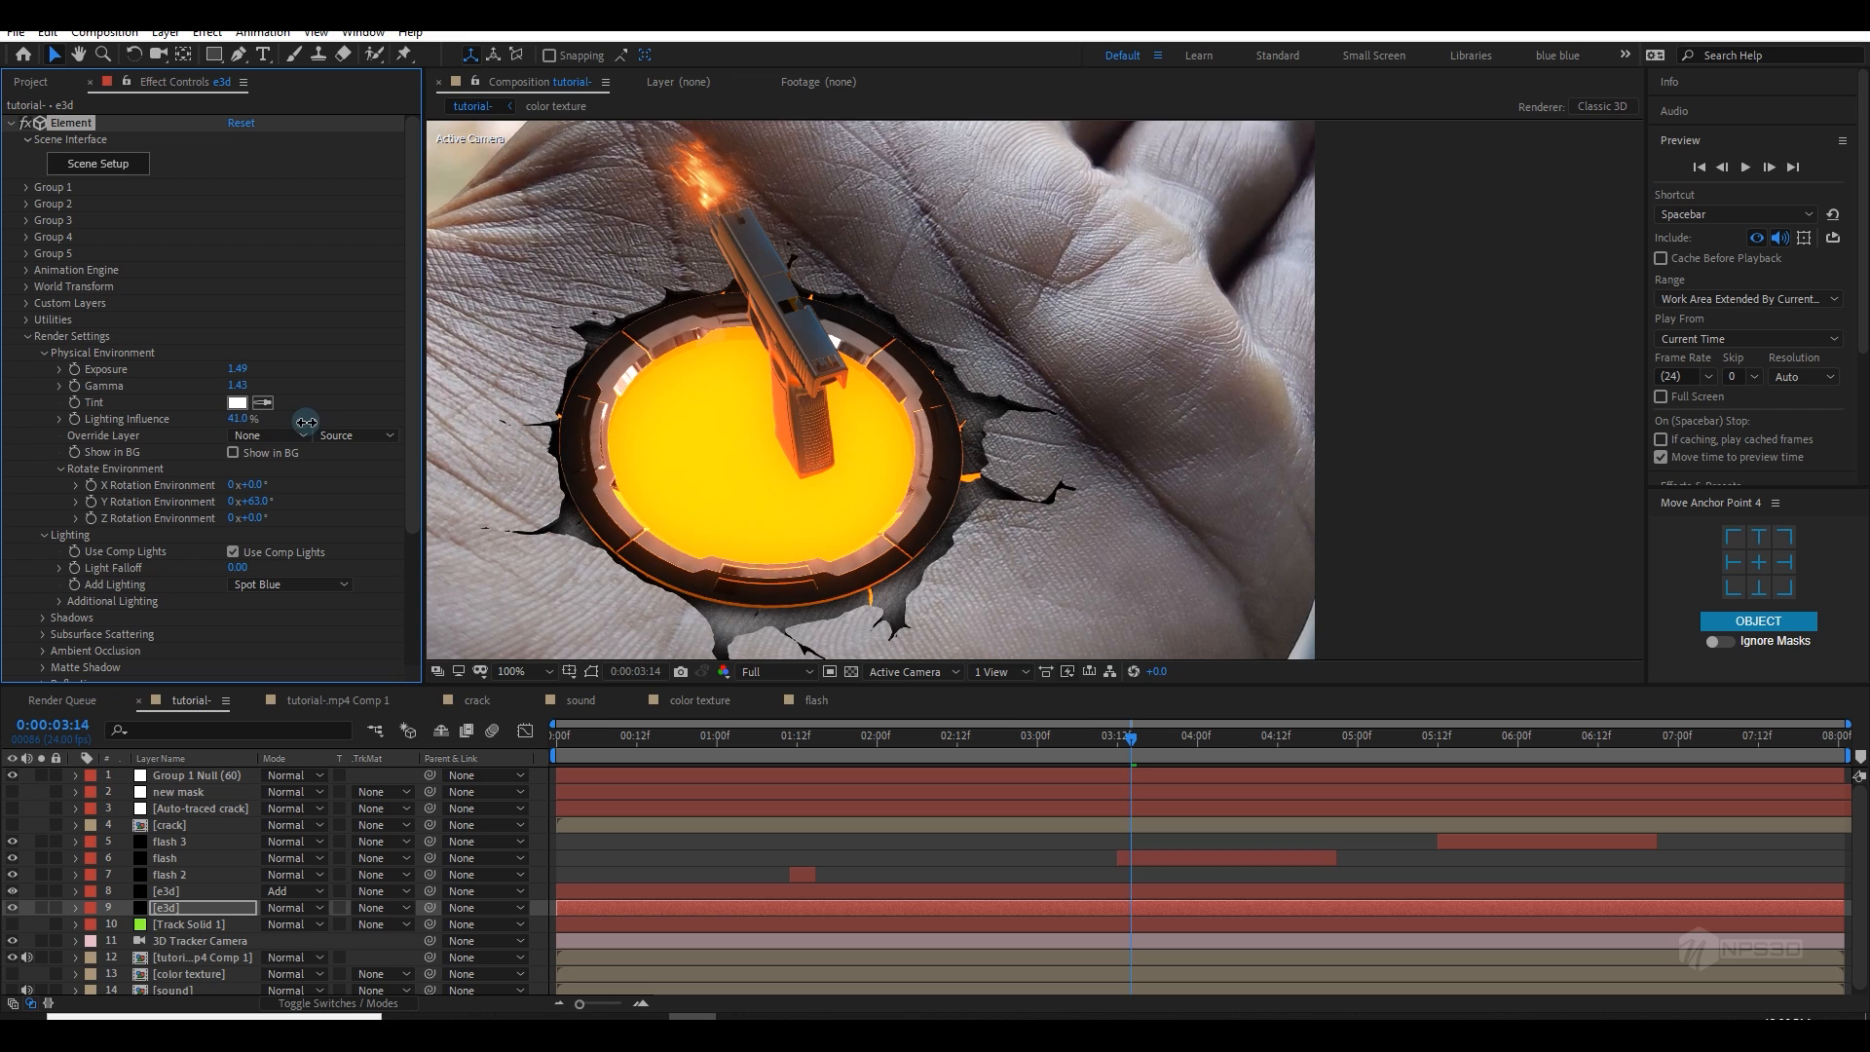
{"action": "left_click", "coordinate": [43, 354]}
{"action": "left_click", "coordinate": [28, 336]}
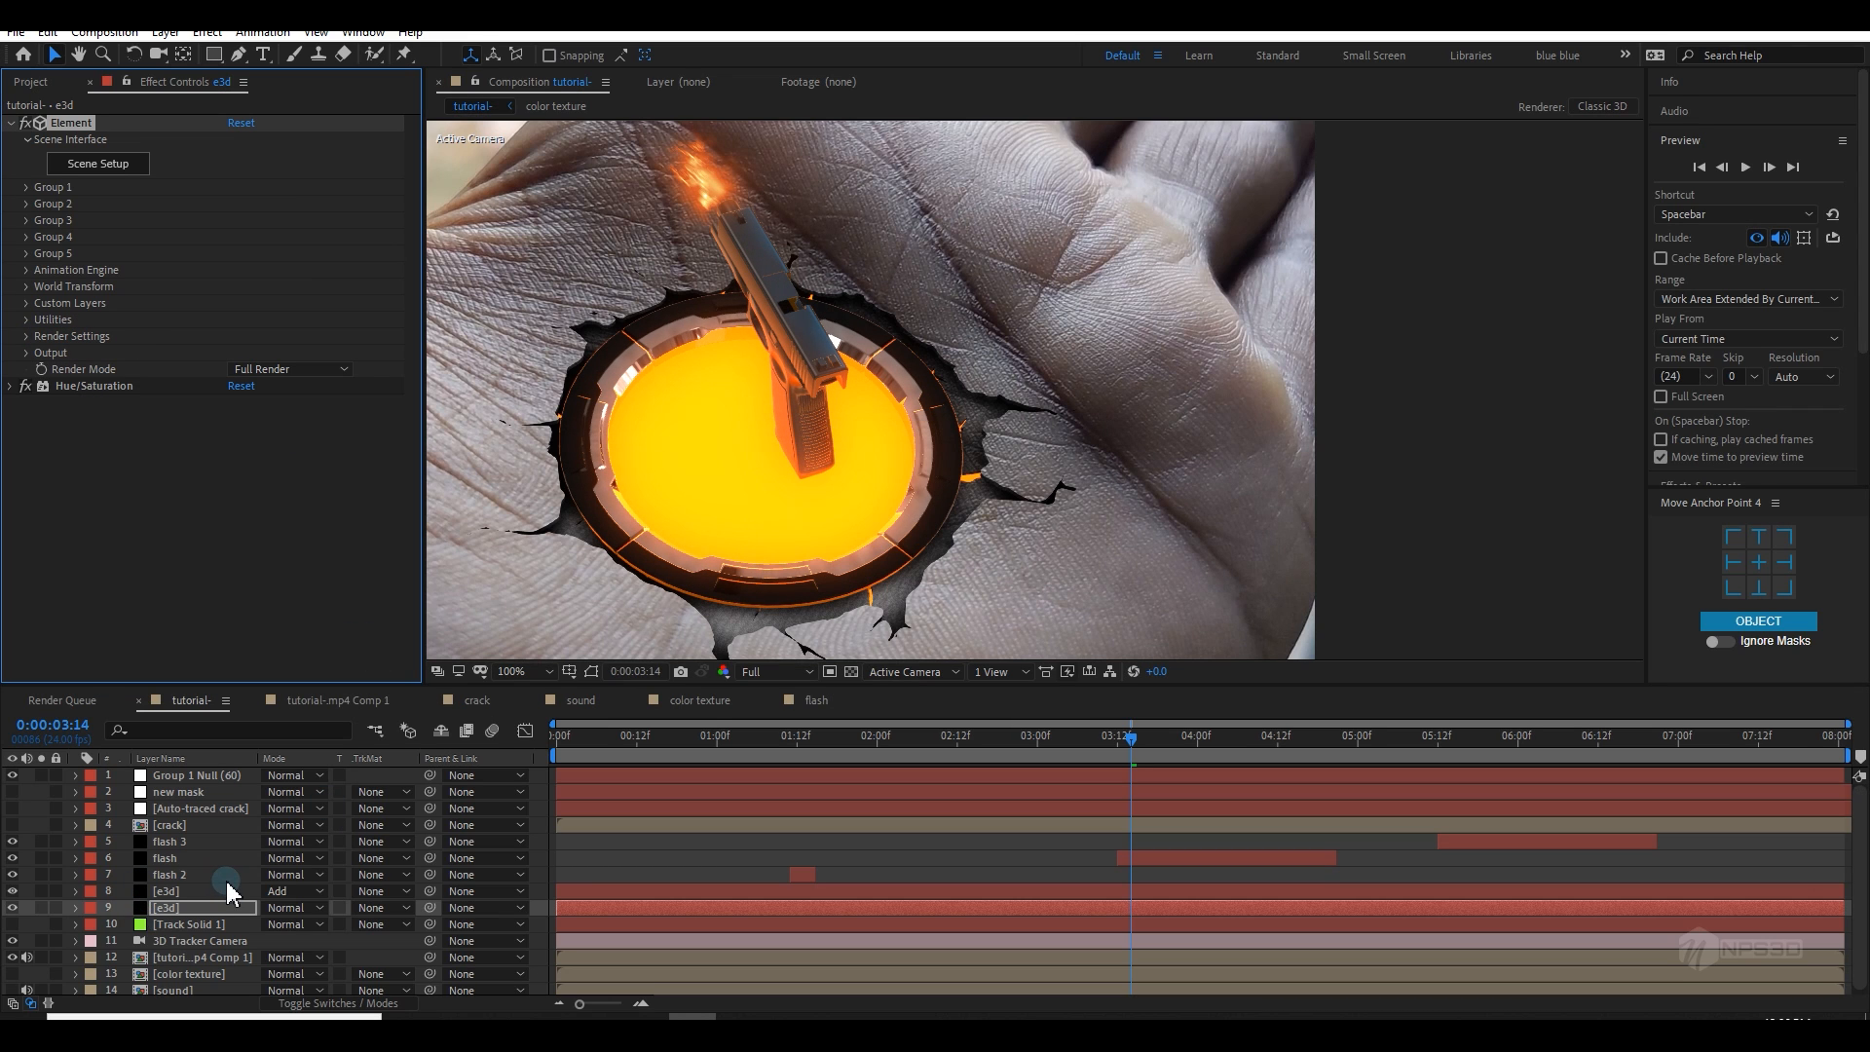
Step: Start a new spot light in the tutorial composition and set its intensity to 45%
{"action": "key", "text": "grave"}
{"action": "right_click", "coordinate": [306, 592]}
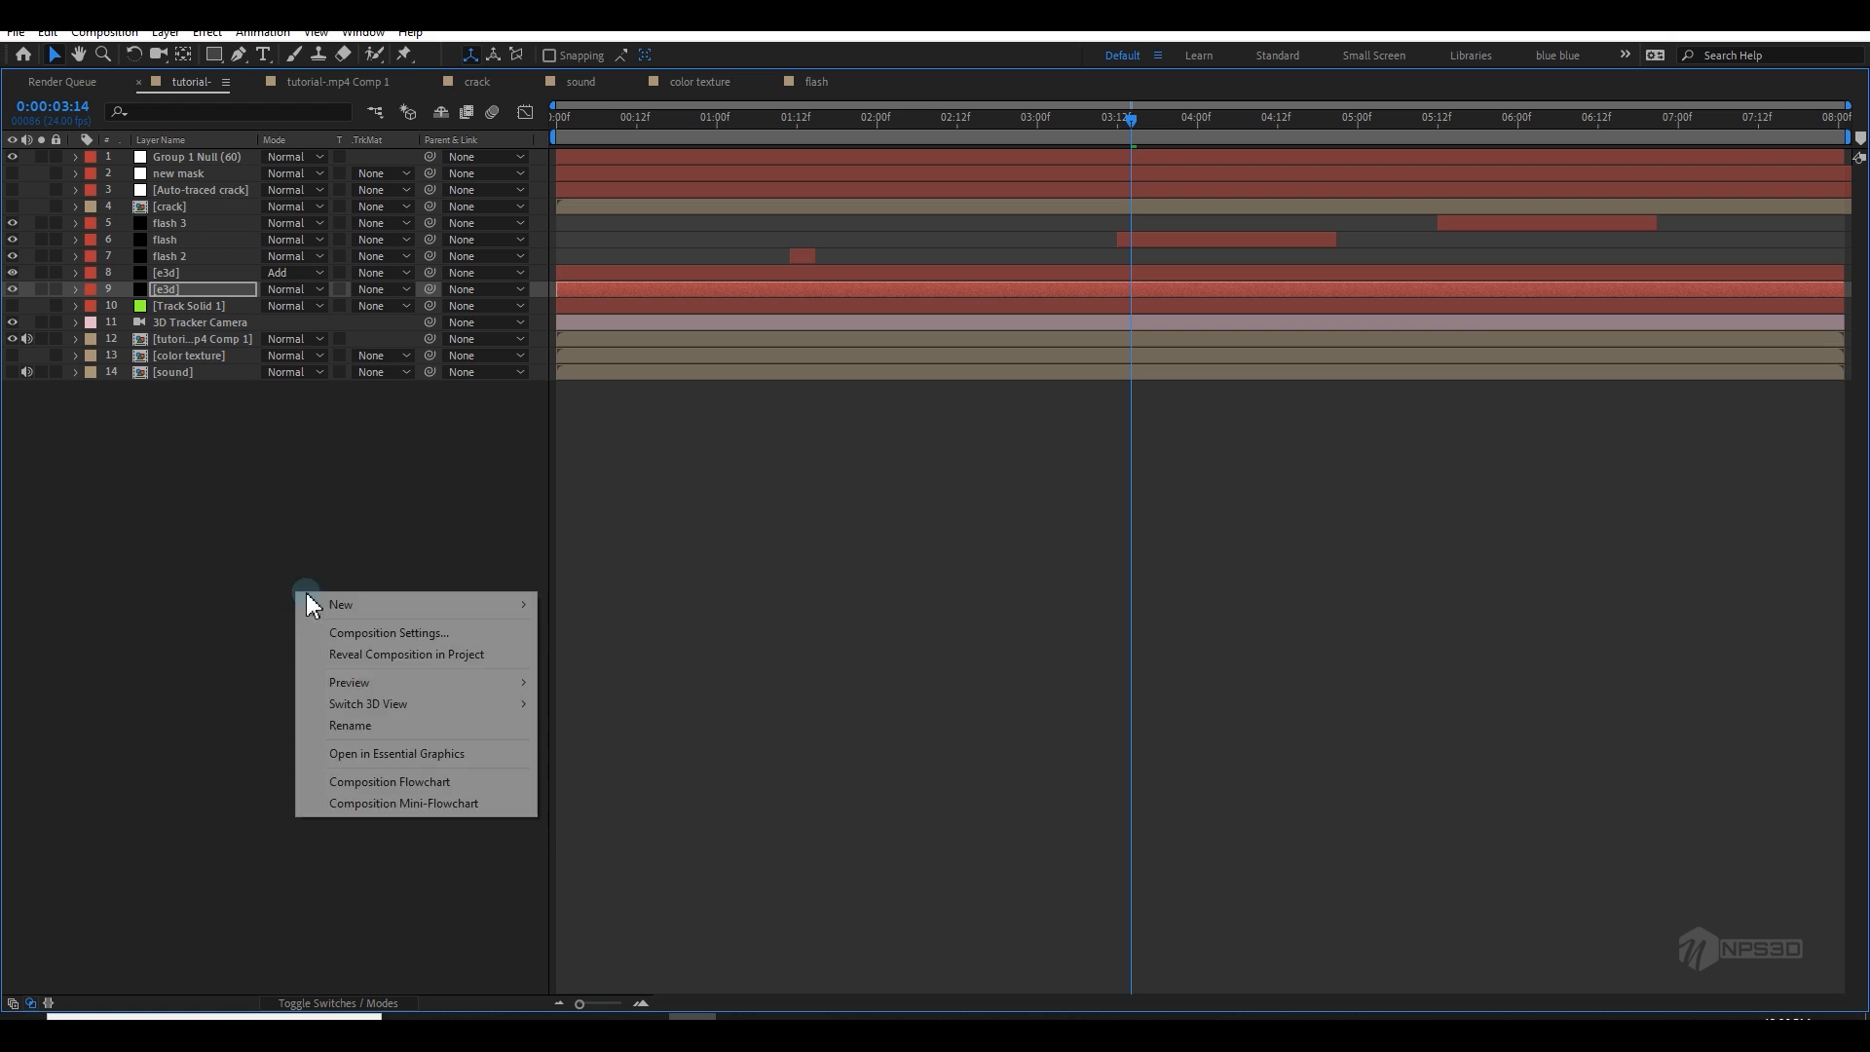
{"action": "mouse_move", "coordinate": [322, 604]}
{"action": "left_click", "coordinate": [605, 681]}
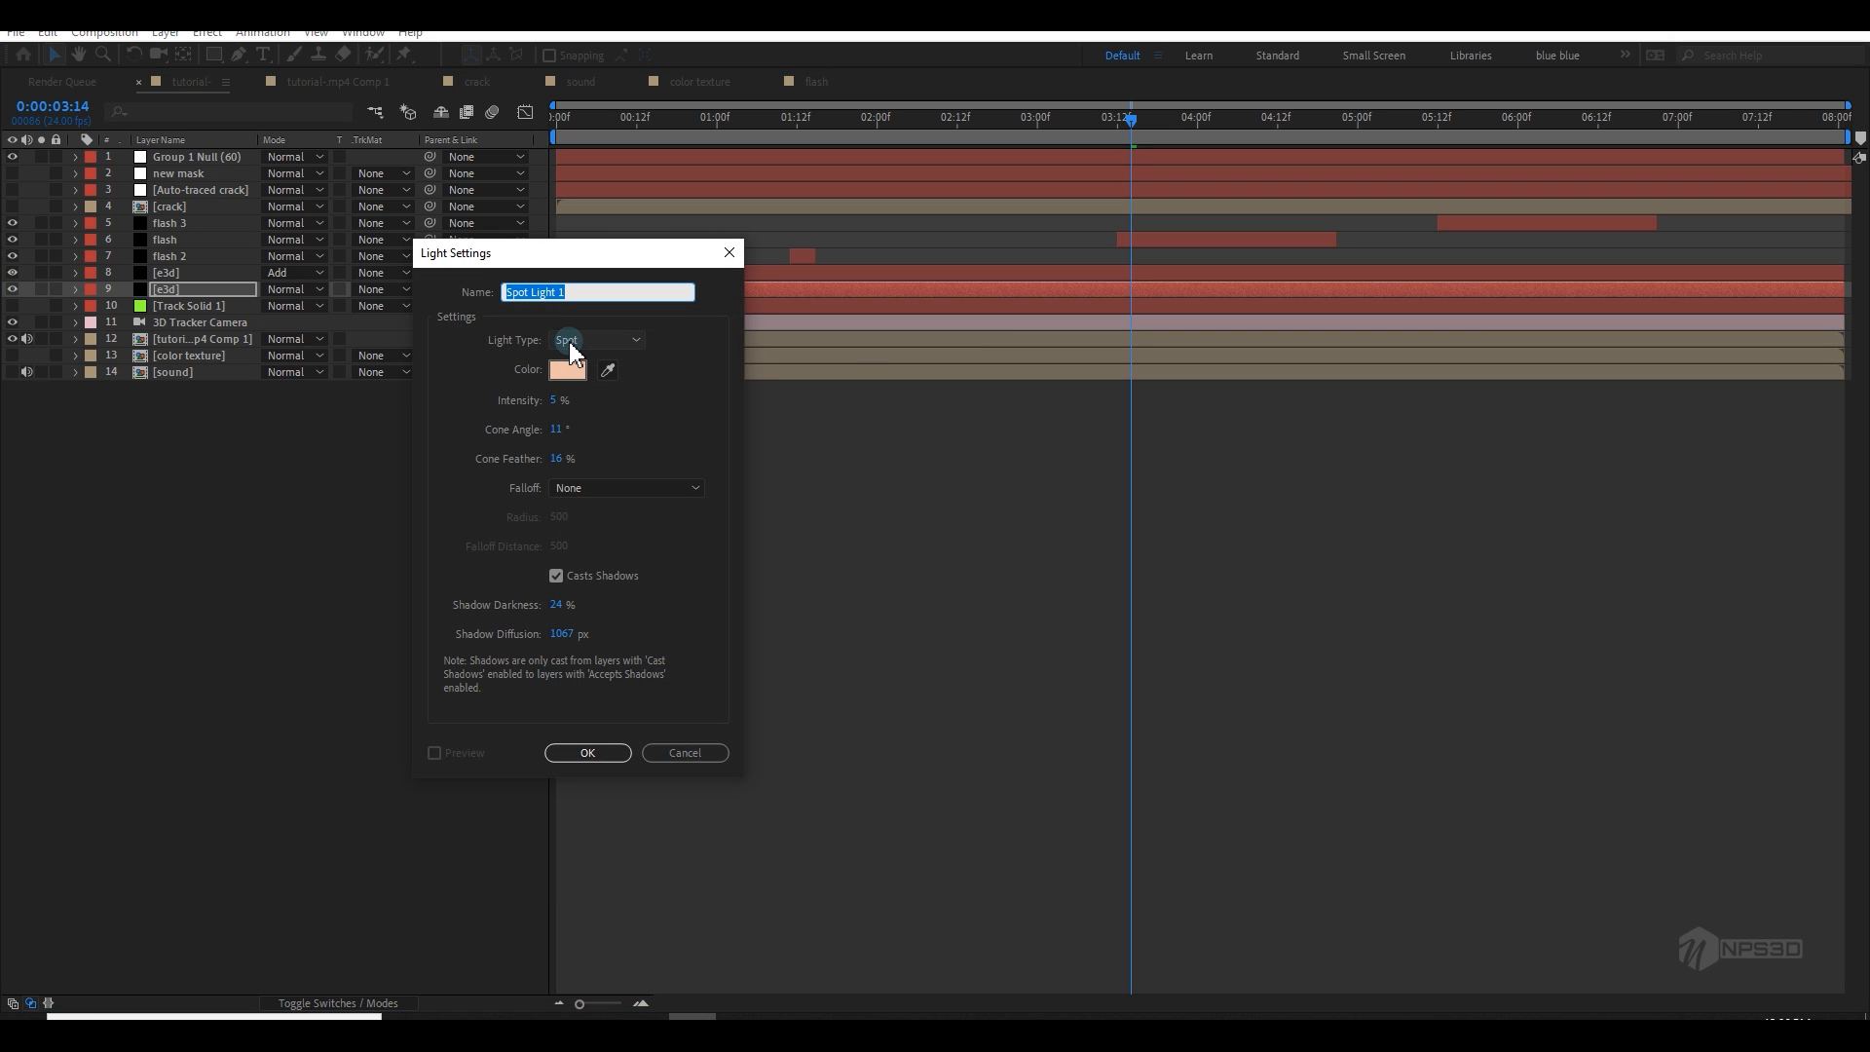
{"action": "left_click", "coordinate": [560, 403]}
{"action": "type", "text": "45"}
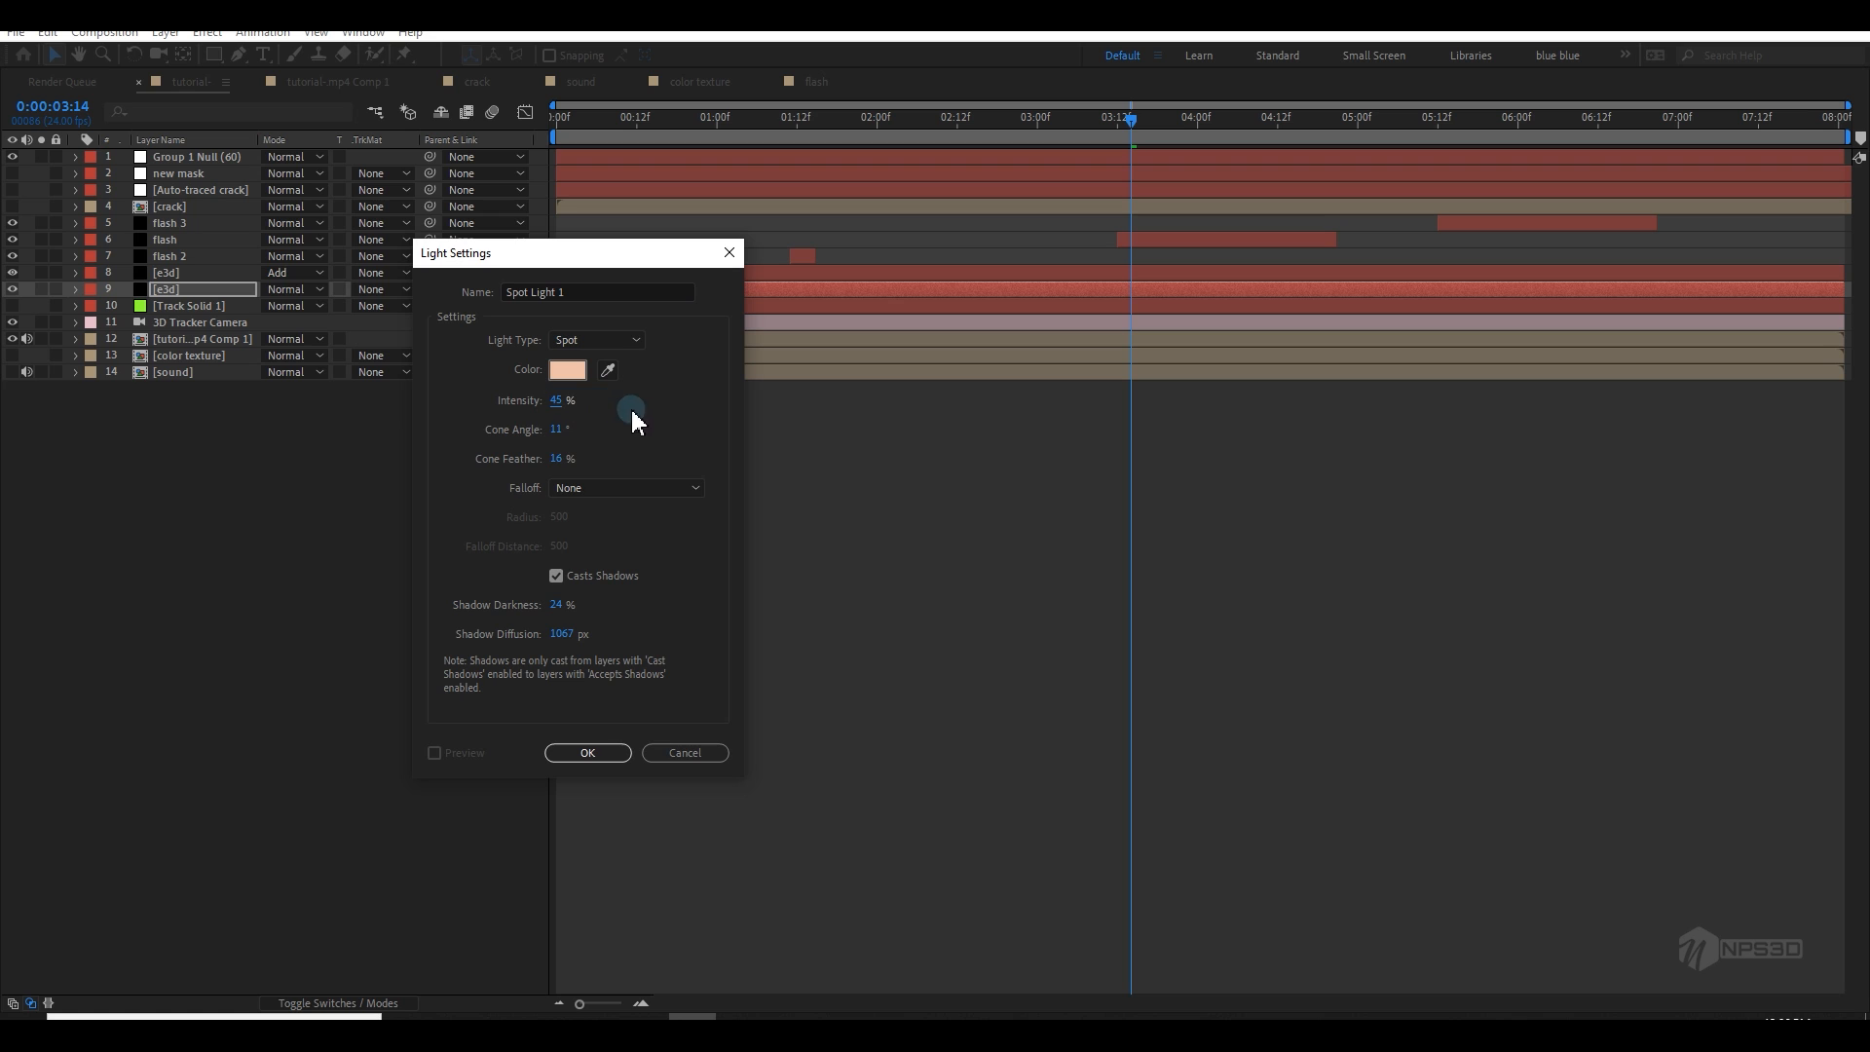
{"action": "left_click", "coordinate": [591, 411]}
Step: Create the spot light with color FAE9E0, a 24° cone angle, 42% cone feather and 100 px shadow diffusion
{"action": "left_click", "coordinate": [568, 369]}
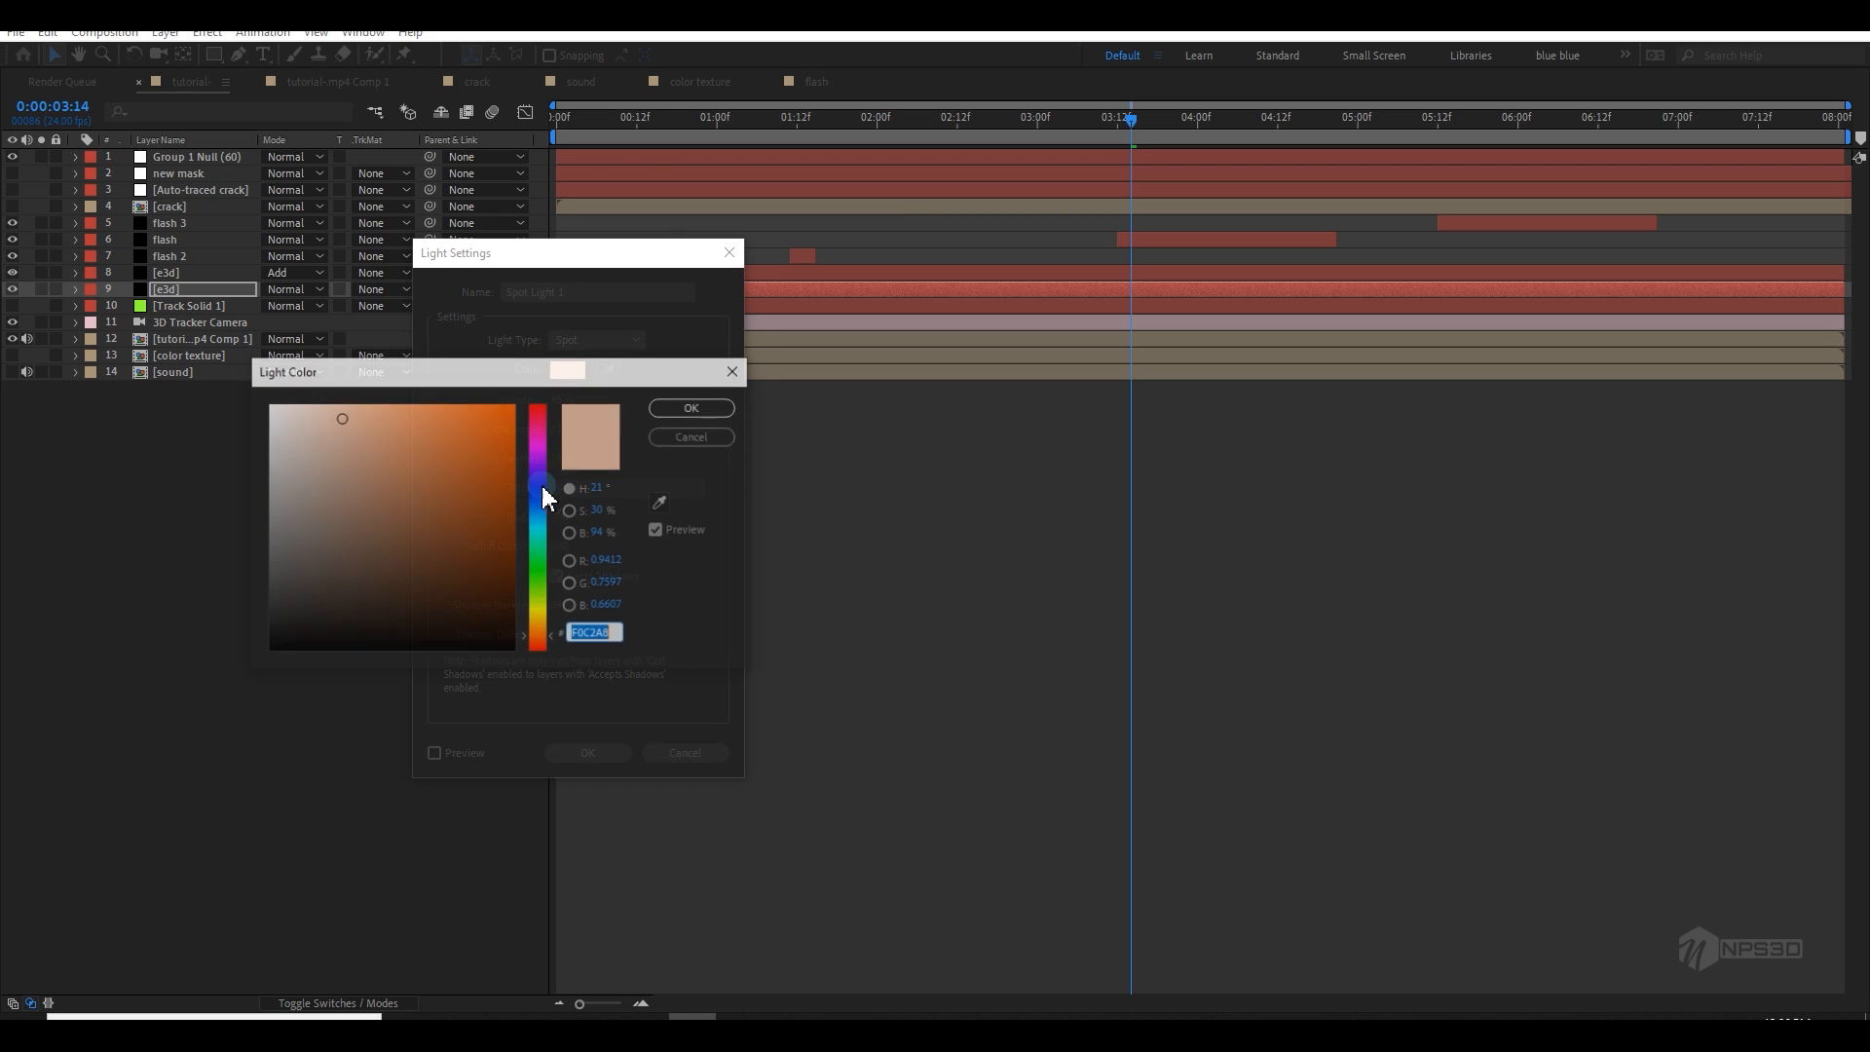
{"action": "left_click_drag", "start_coordinate": [309, 430], "coordinate": [295, 409]}
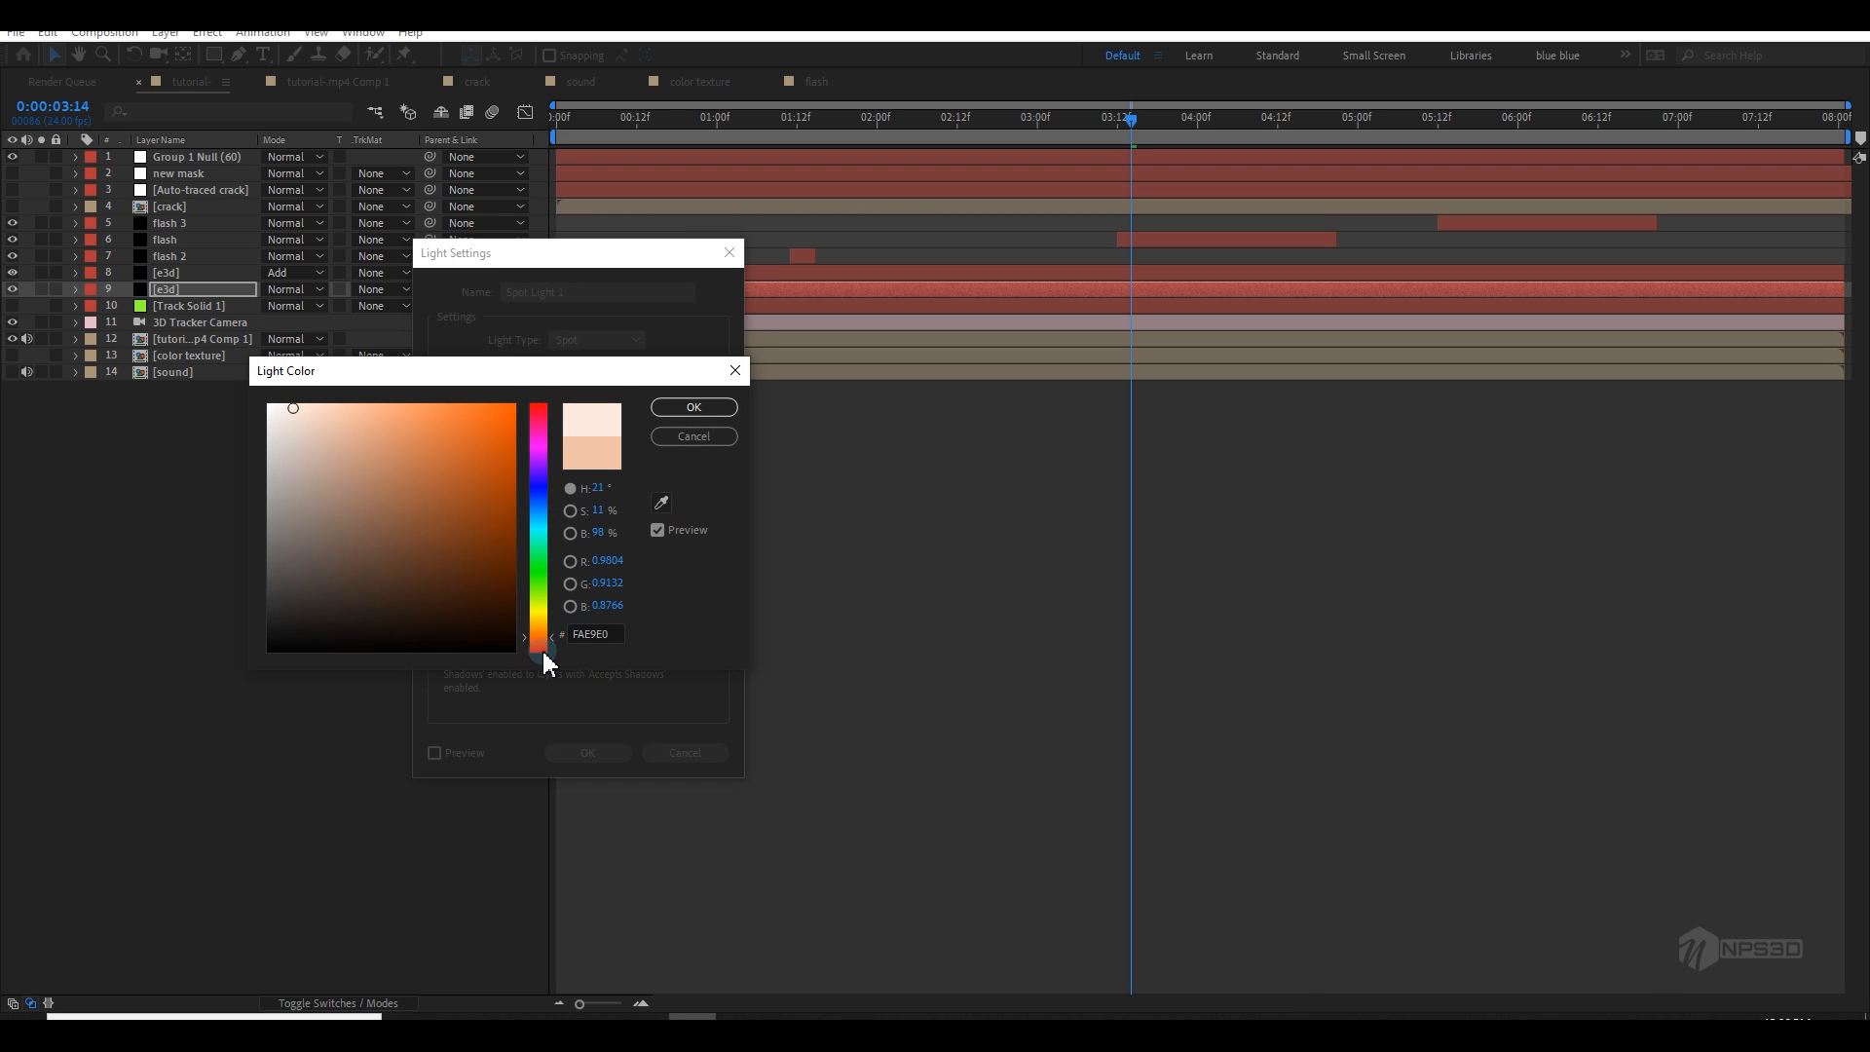
{"action": "left_click", "coordinate": [677, 408]}
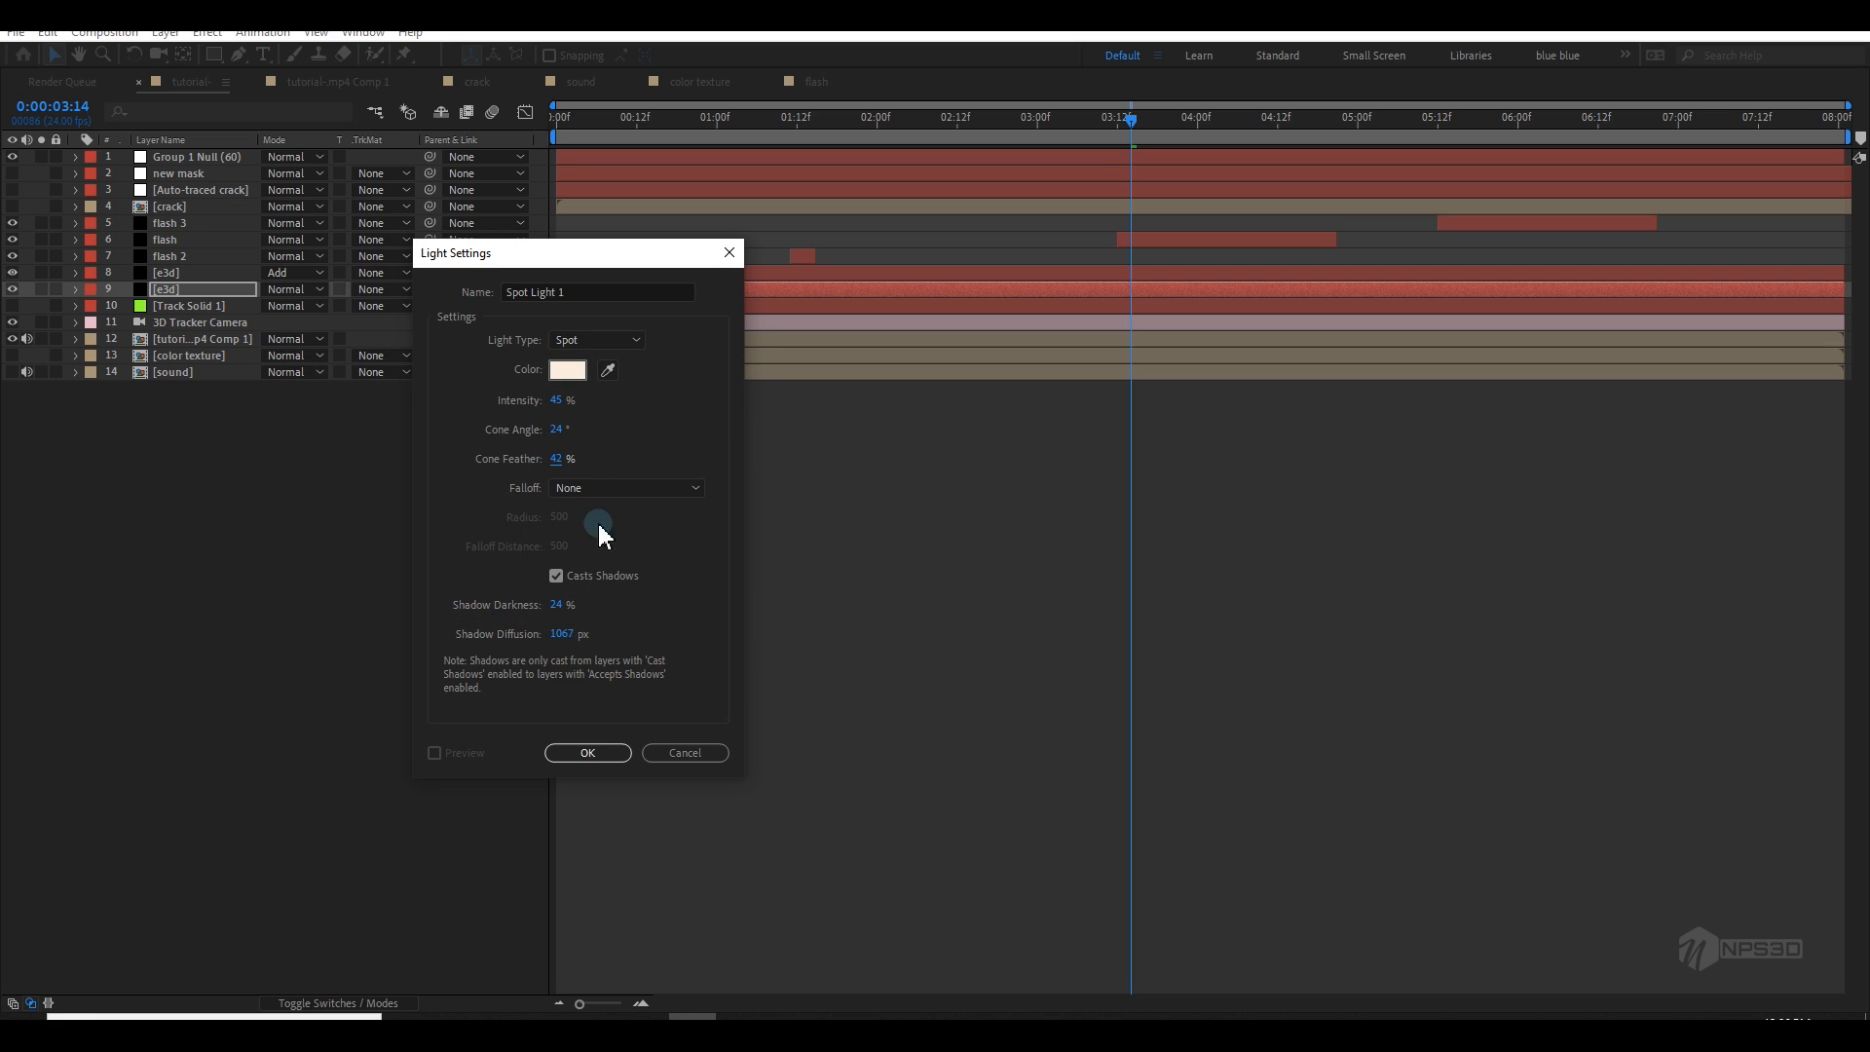
{"action": "left_click", "coordinate": [564, 633]}
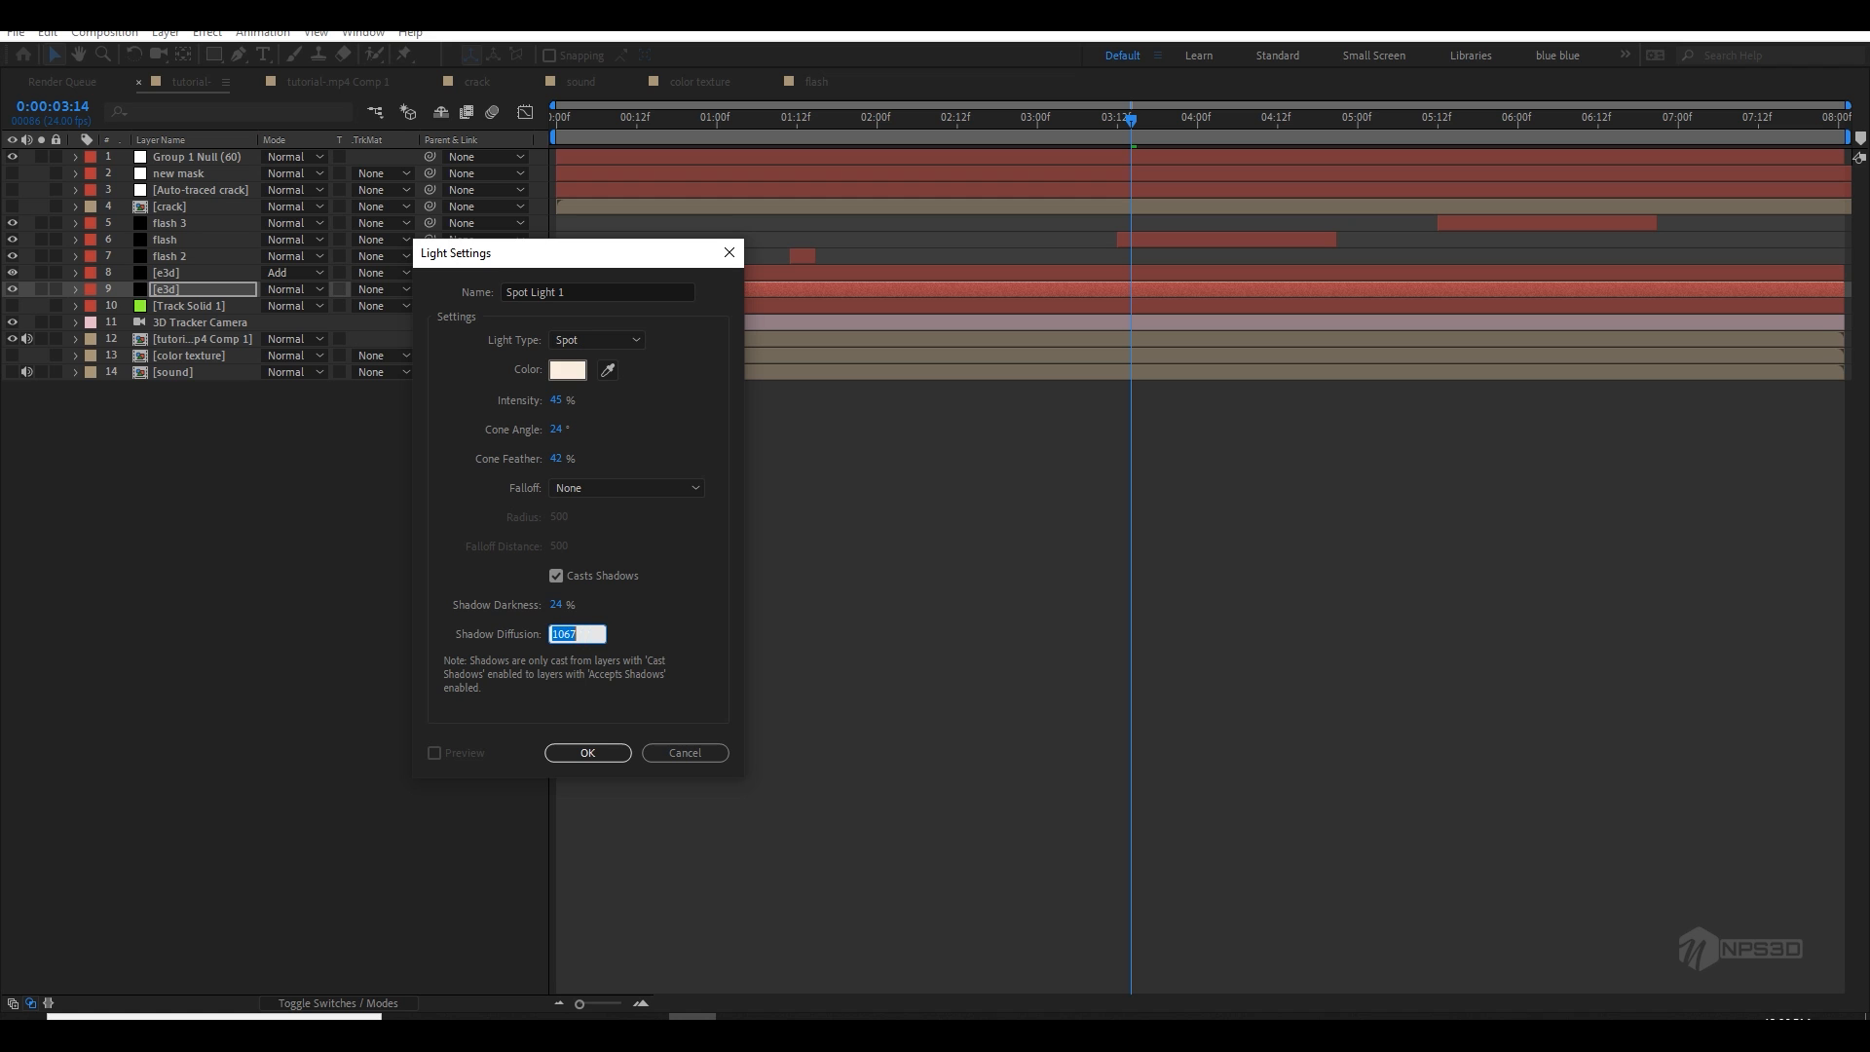
{"action": "type", "text": "10"}
{"action": "left_click", "coordinate": [590, 754]}
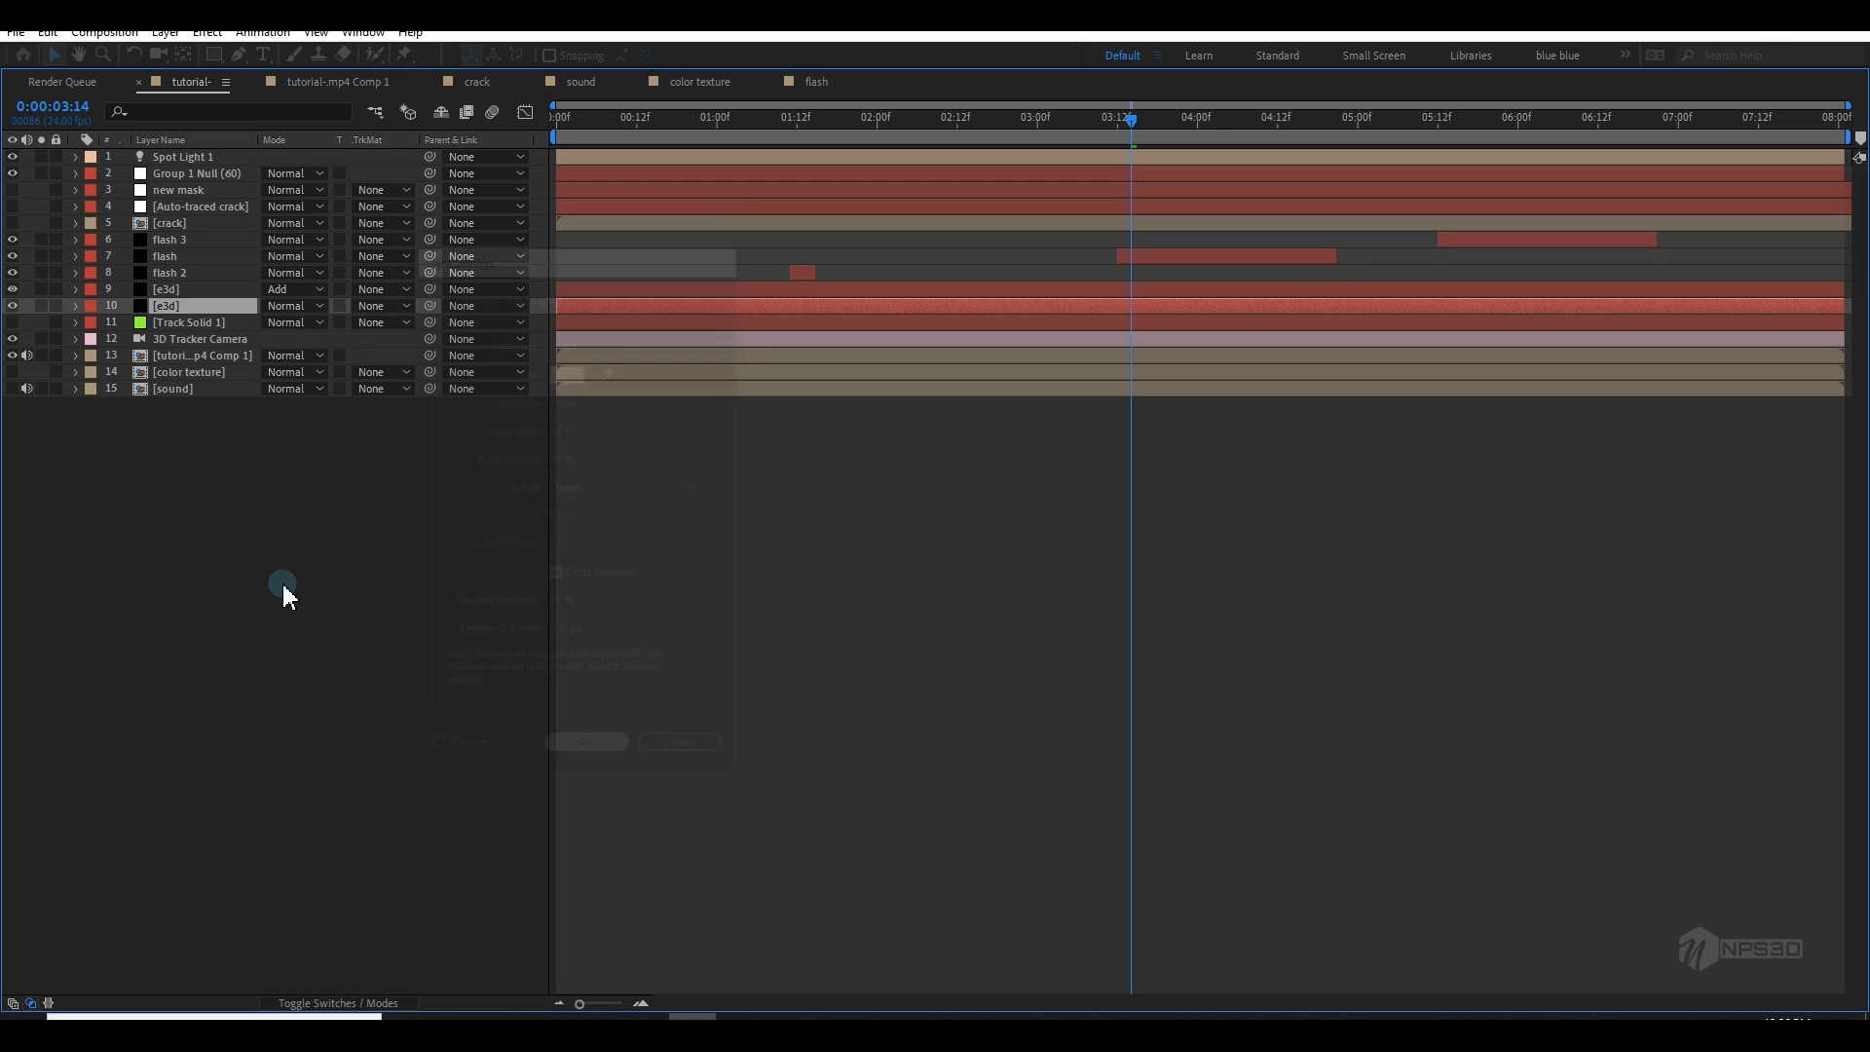
Step: Place Spot Light 1 at the top of the layer stack and raise its intensity to about 2040%
{"action": "left_click_drag", "start_coordinate": [212, 286], "coordinate": [234, 151]}
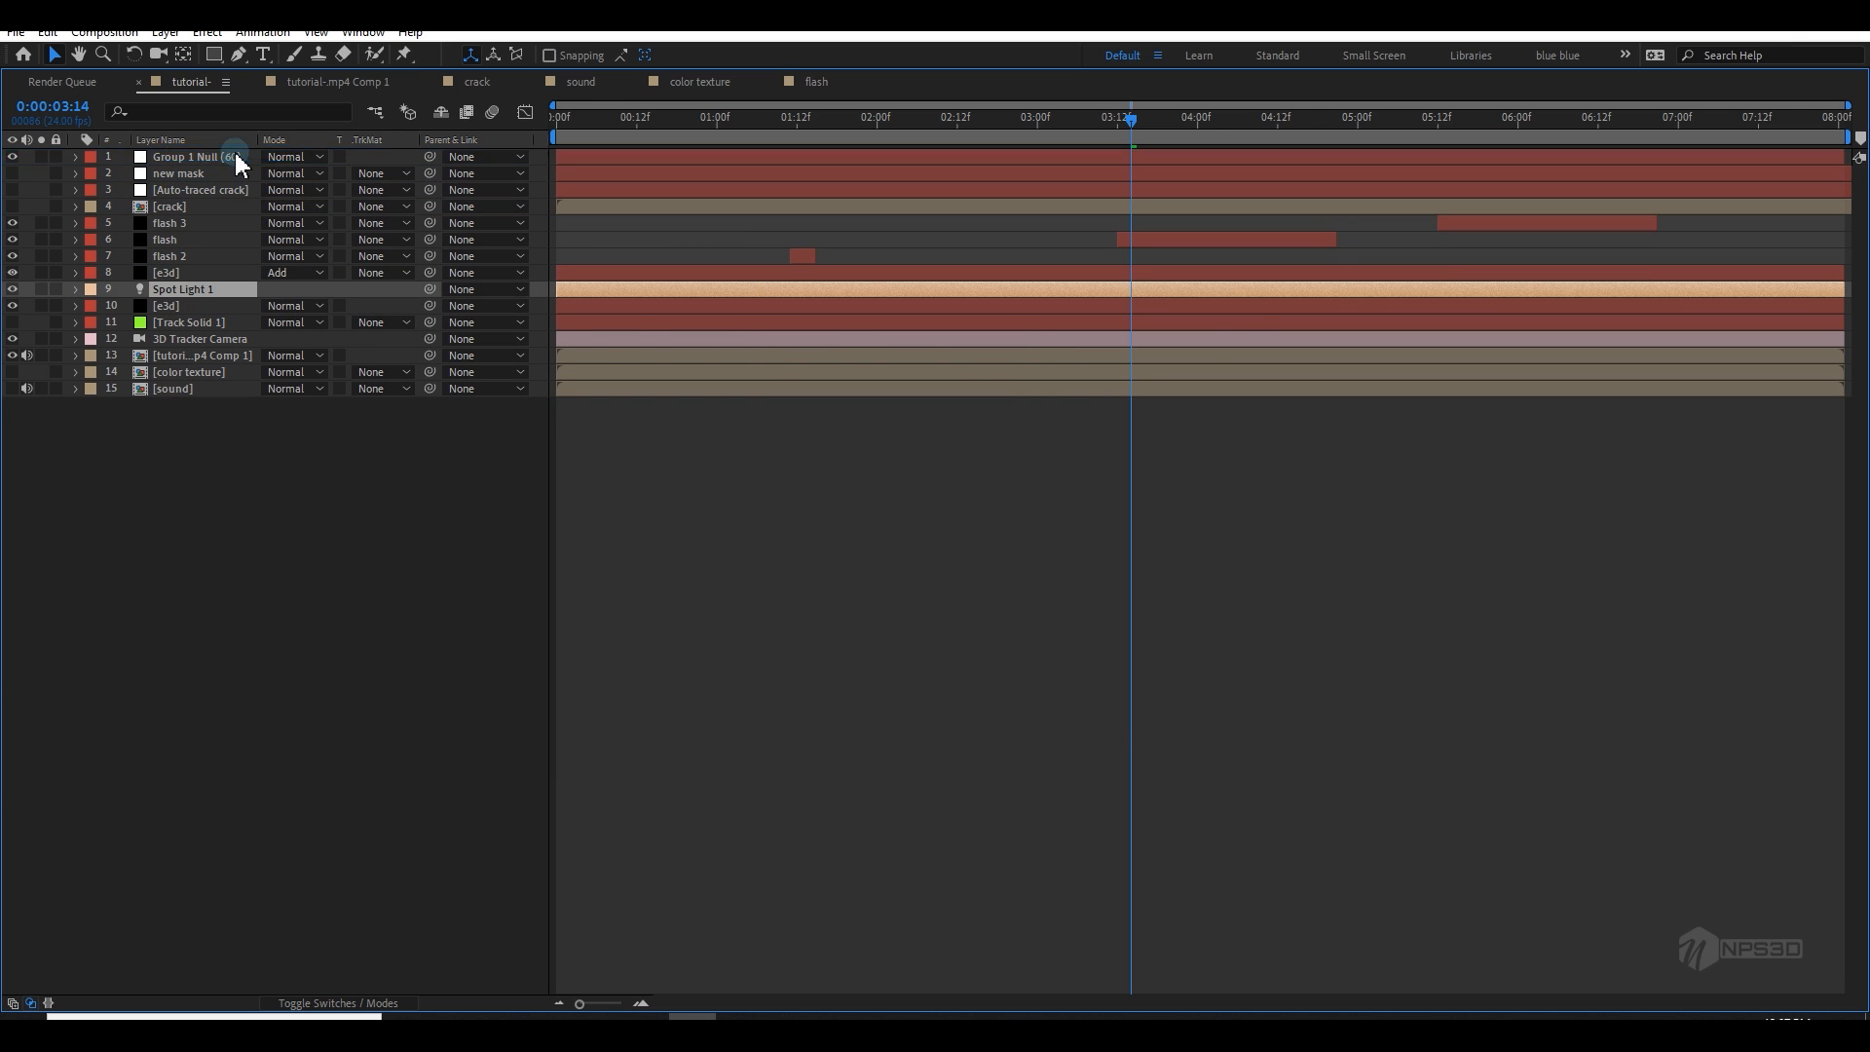
{"action": "key", "text": "grave"}
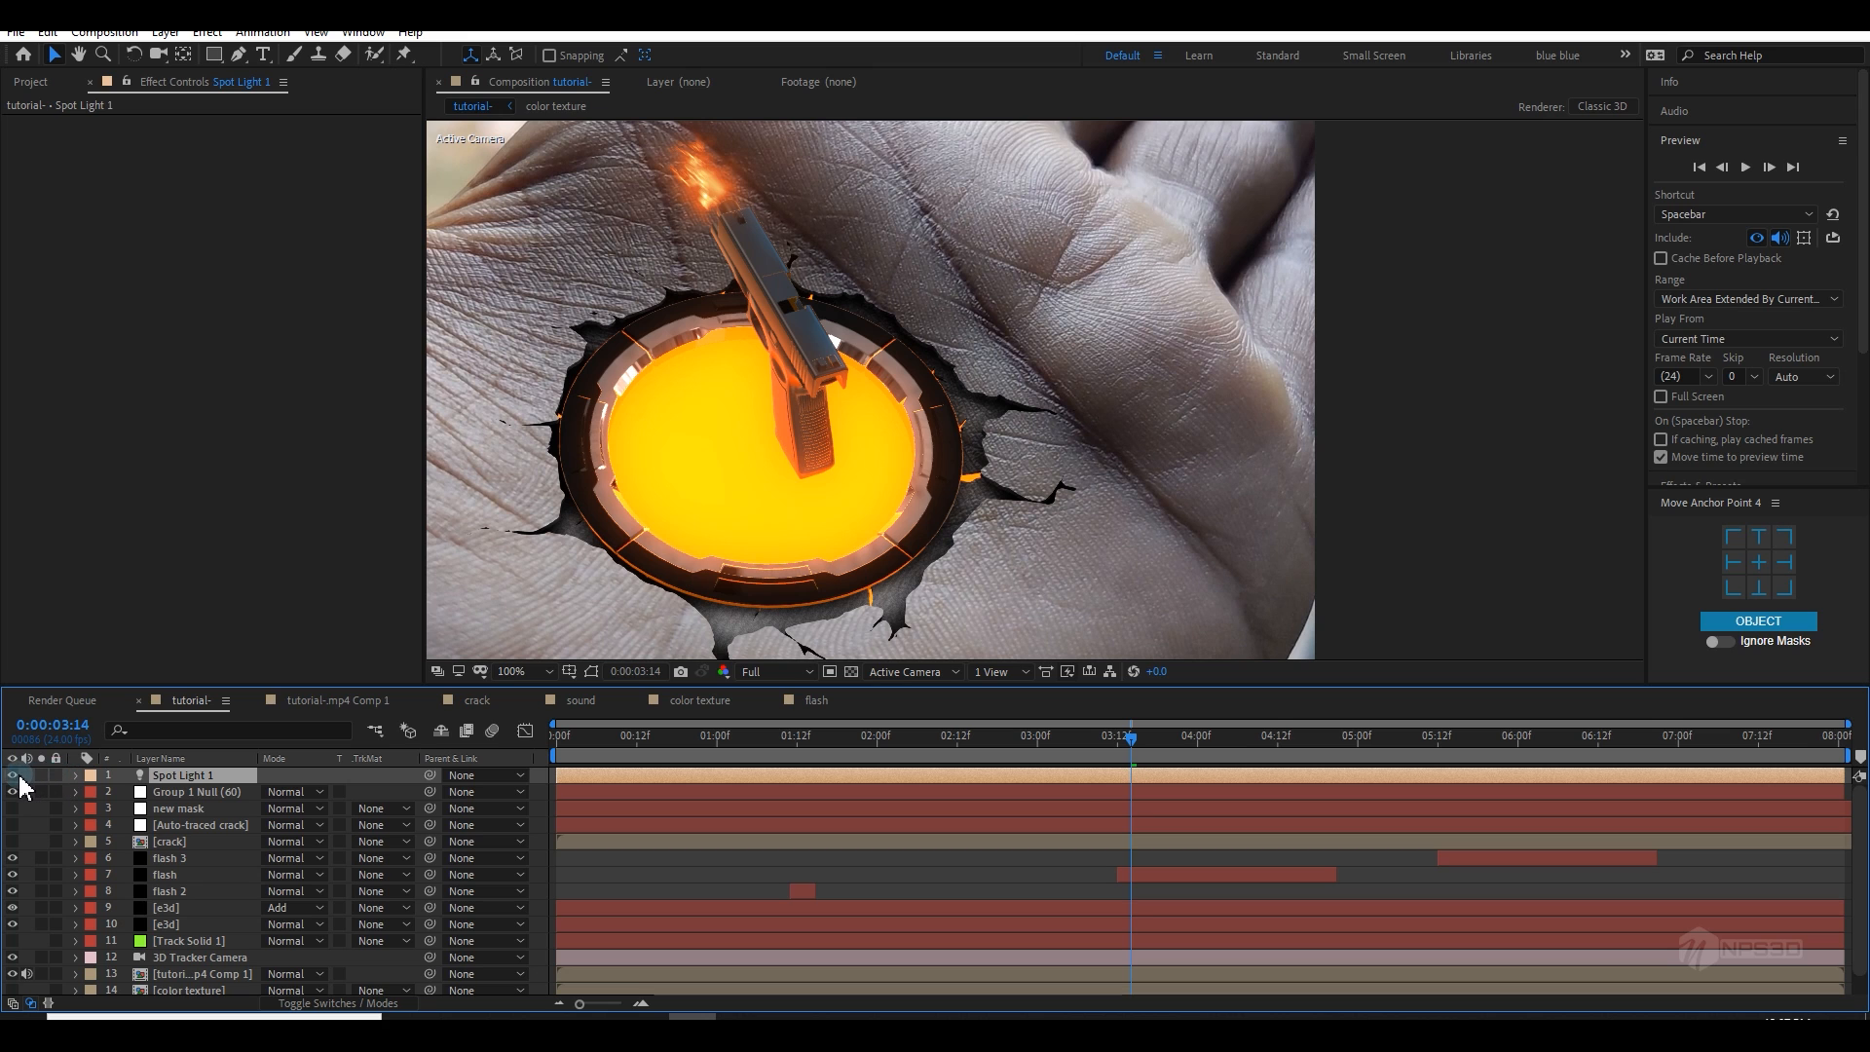
{"action": "double_click", "coordinate": [177, 778]}
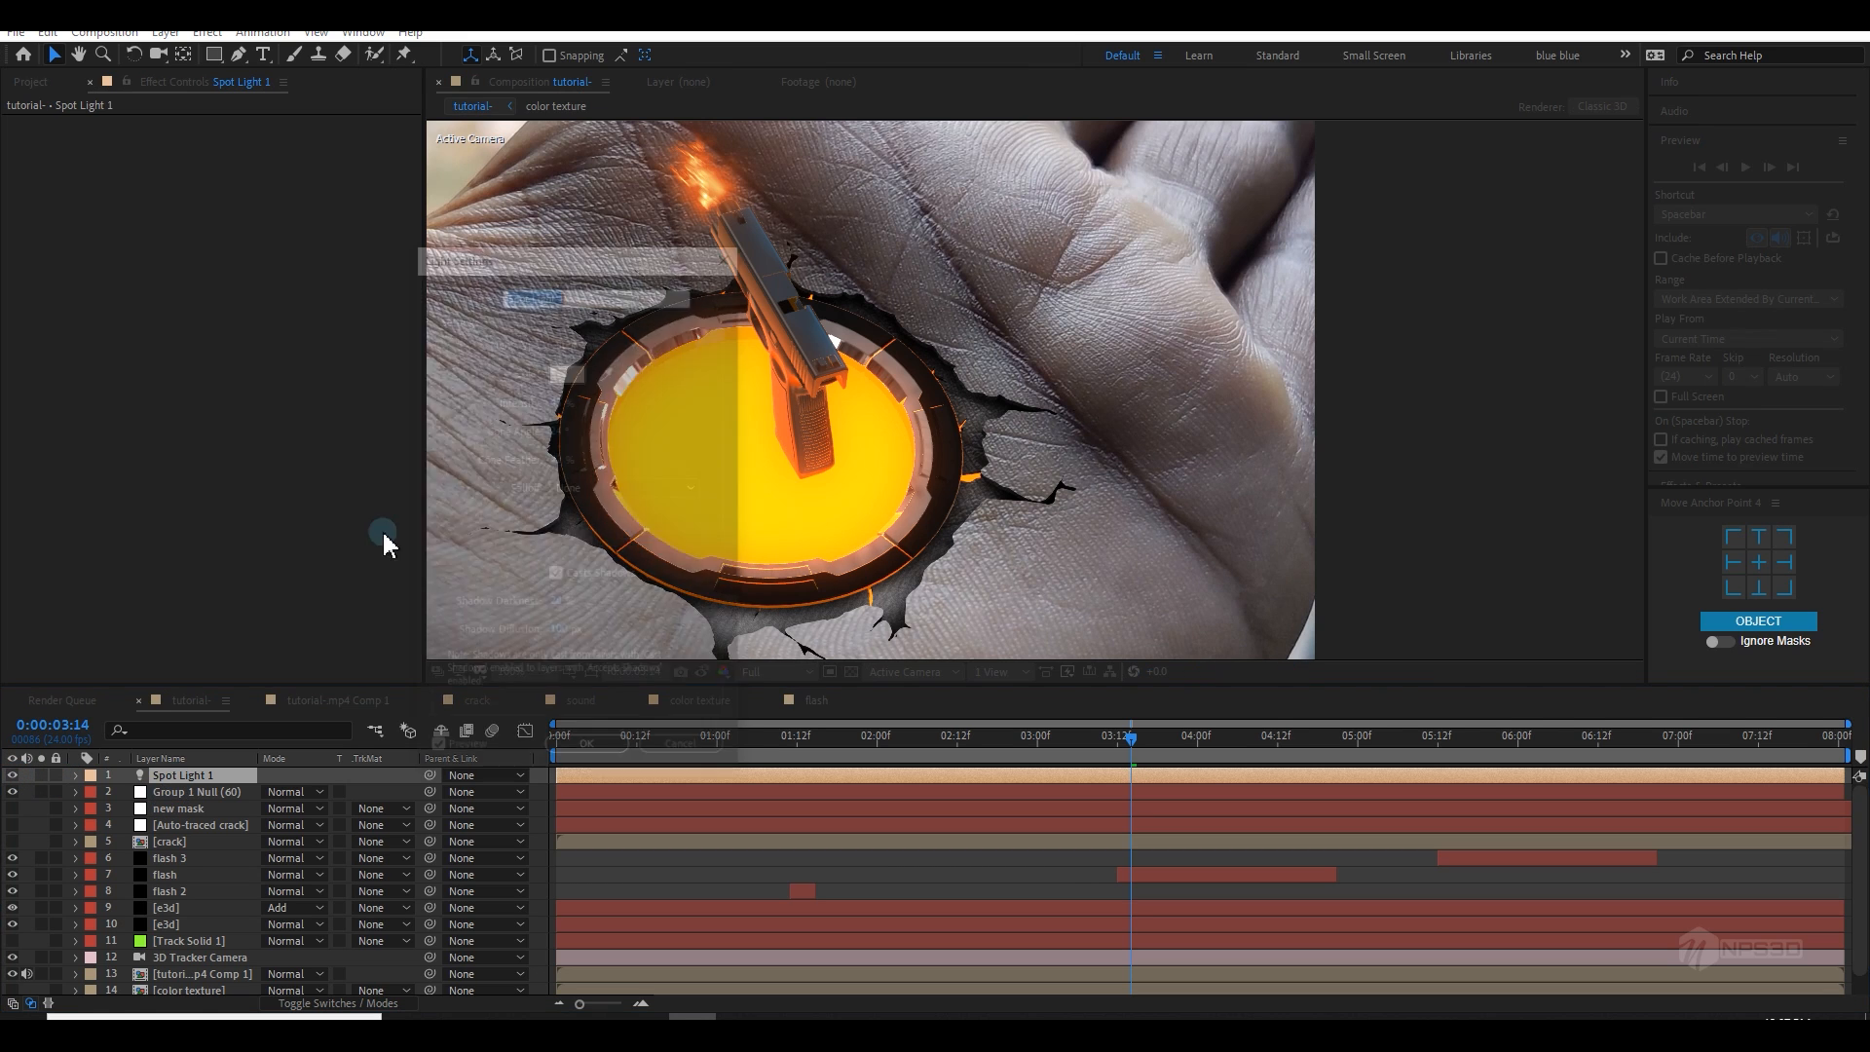
{"action": "left_click_drag", "start_coordinate": [561, 401], "coordinate": [782, 402]}
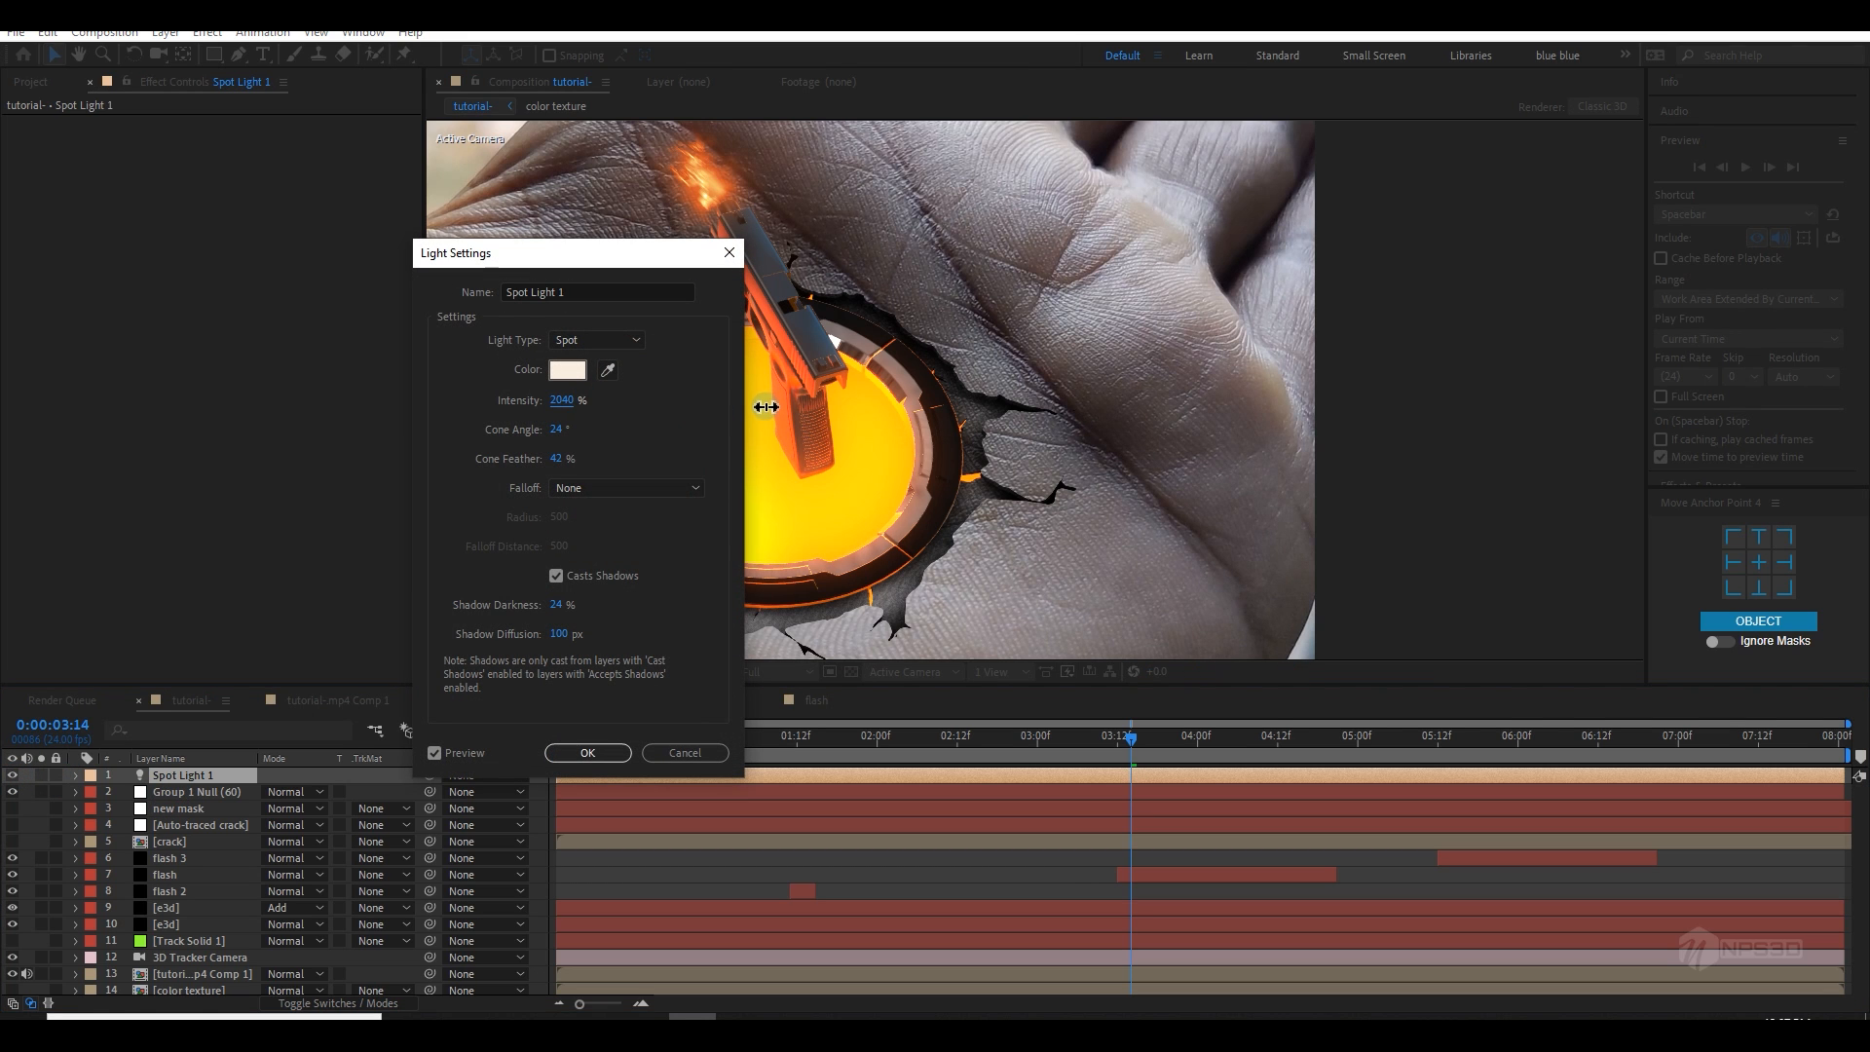
{"action": "left_click", "coordinate": [587, 753]}
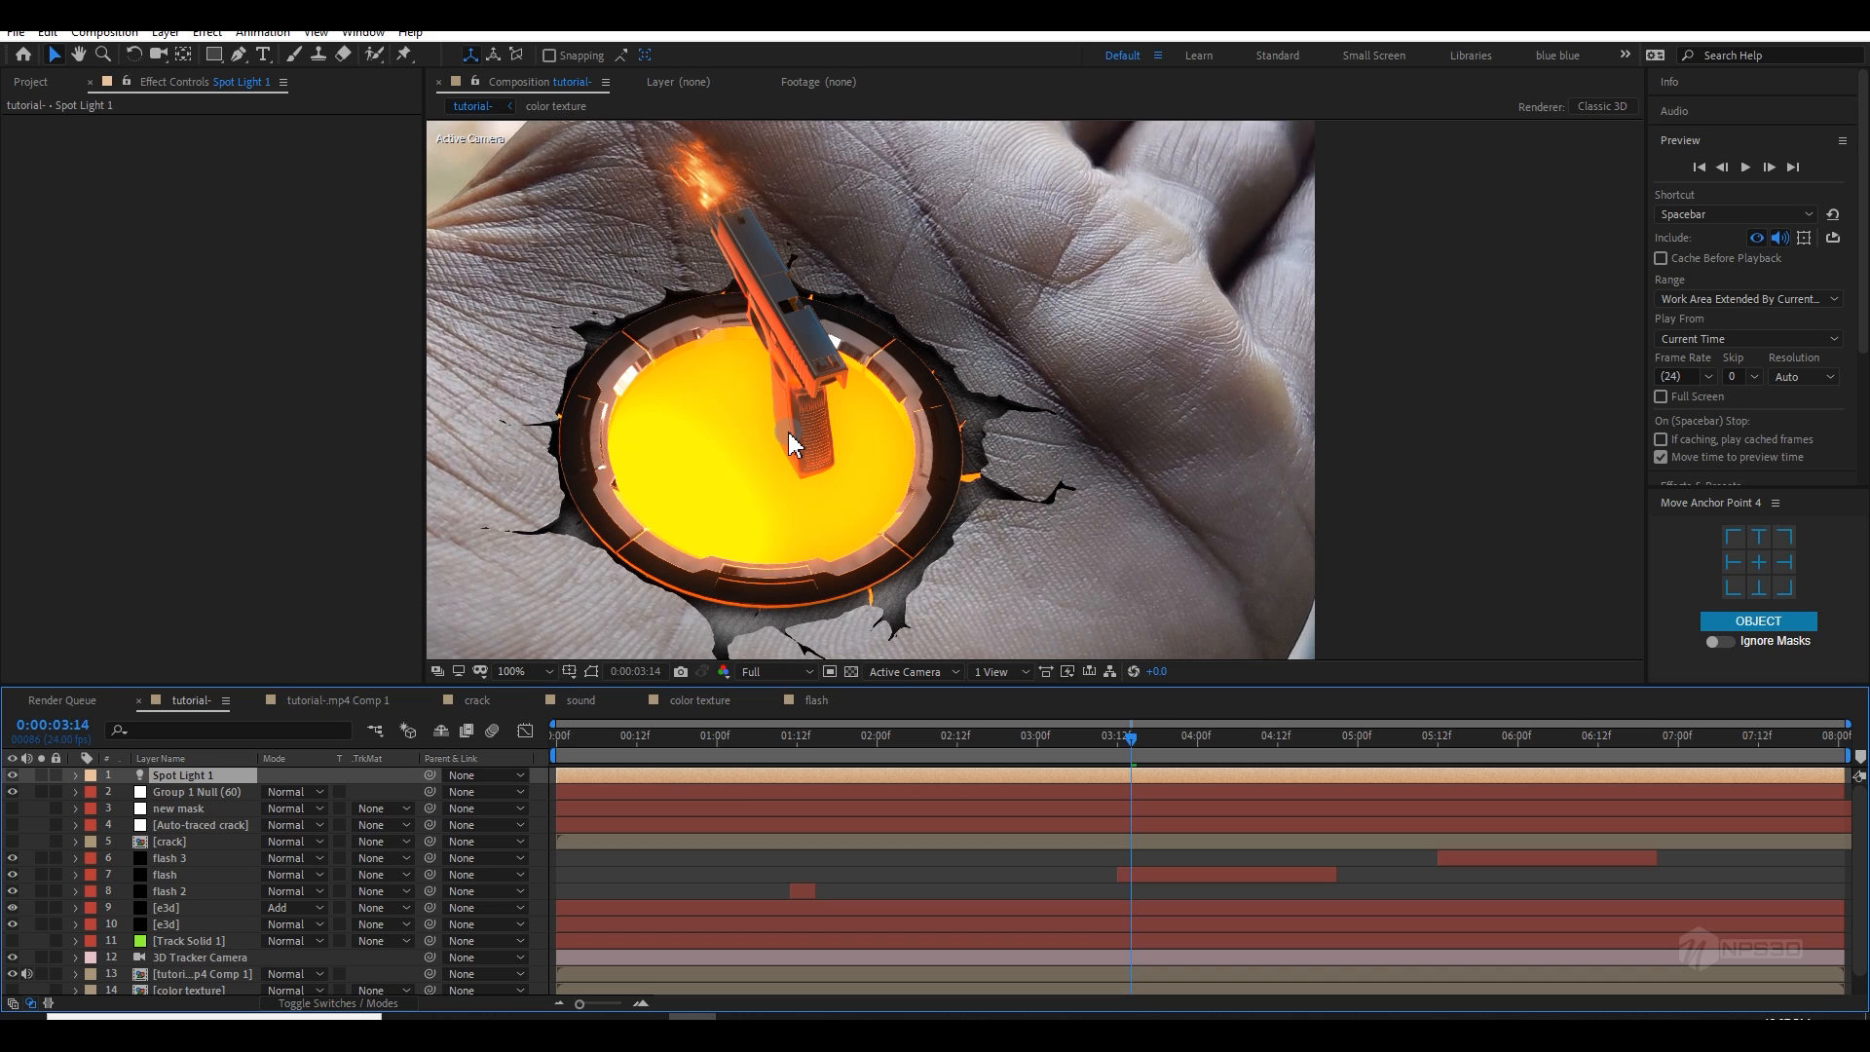
Step: Move Spot Light 1 outside the frame to the upper left of the hand and aim its point of interest at the portal
{"action": "left_click_drag", "start_coordinate": [840, 453], "coordinate": [943, 341]}
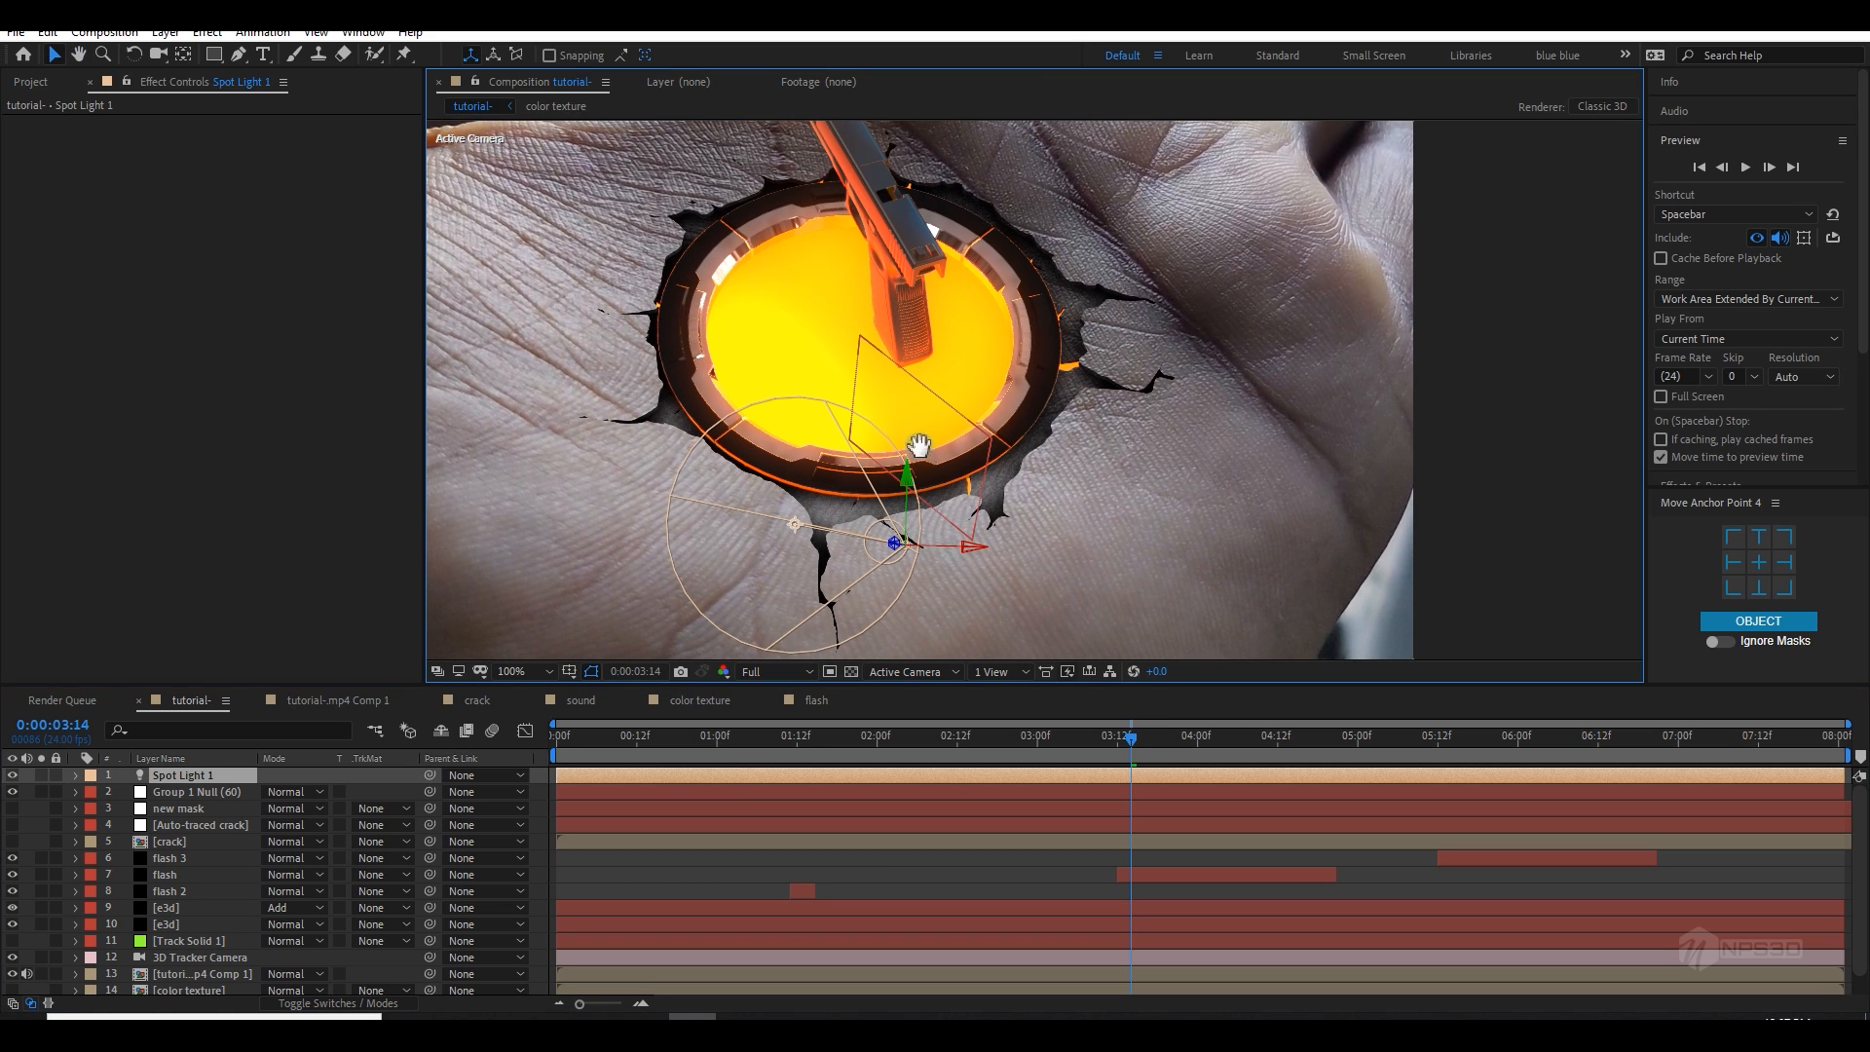
{"action": "left_click_drag", "start_coordinate": [918, 450], "coordinate": [967, 488]}
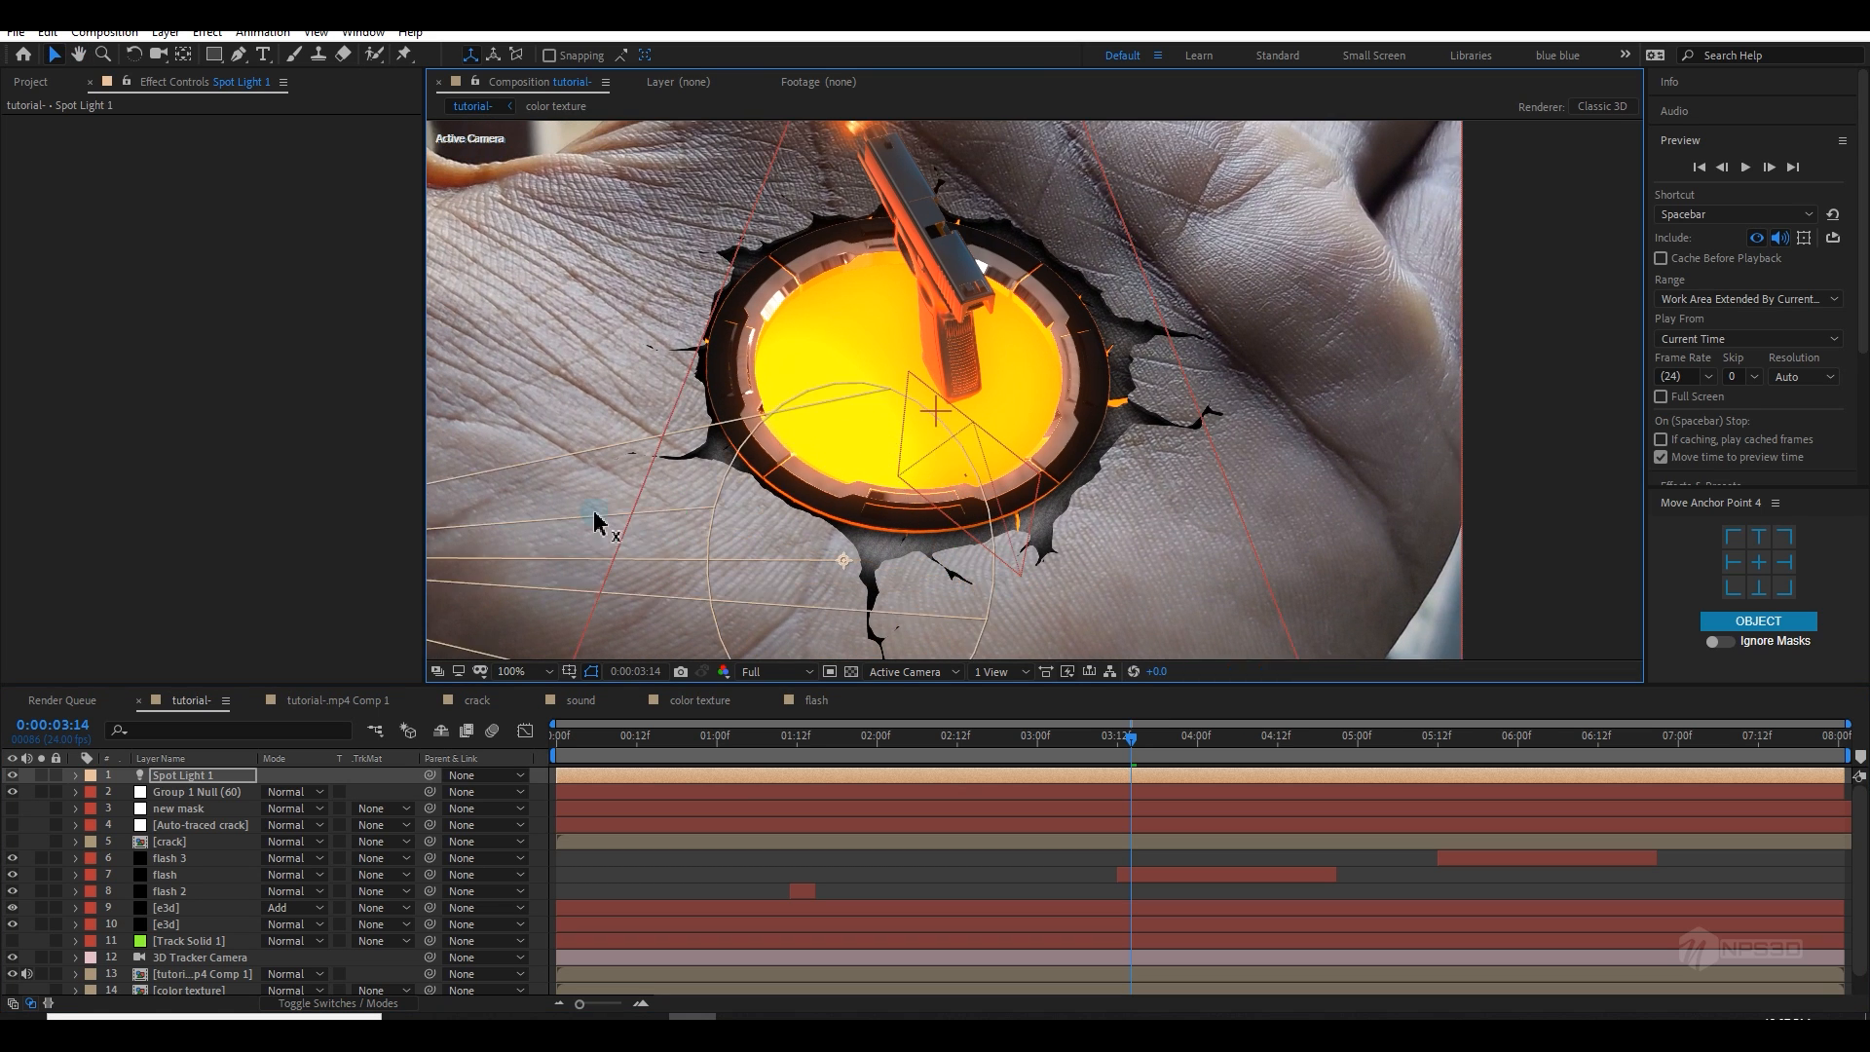
{"action": "left_click_drag", "start_coordinate": [886, 521], "coordinate": [1023, 536]}
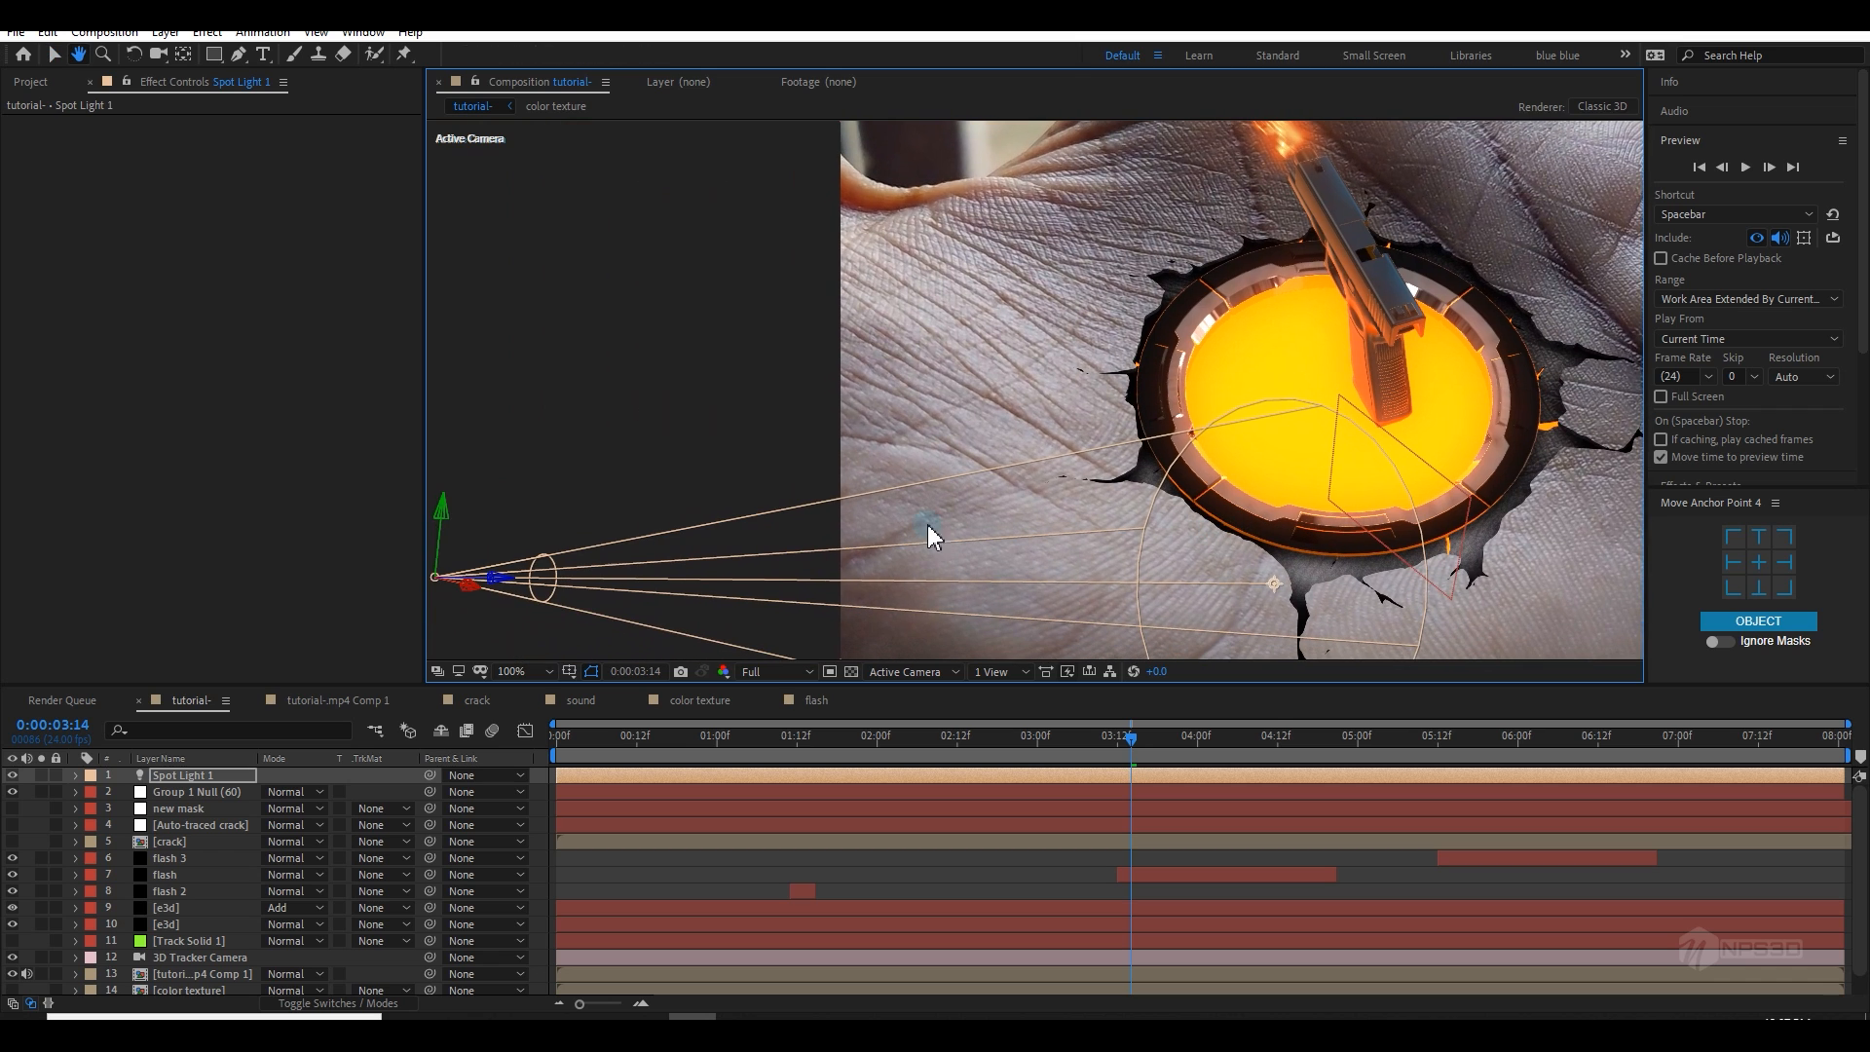
{"action": "left_click_drag", "start_coordinate": [438, 518], "coordinate": [689, 137]}
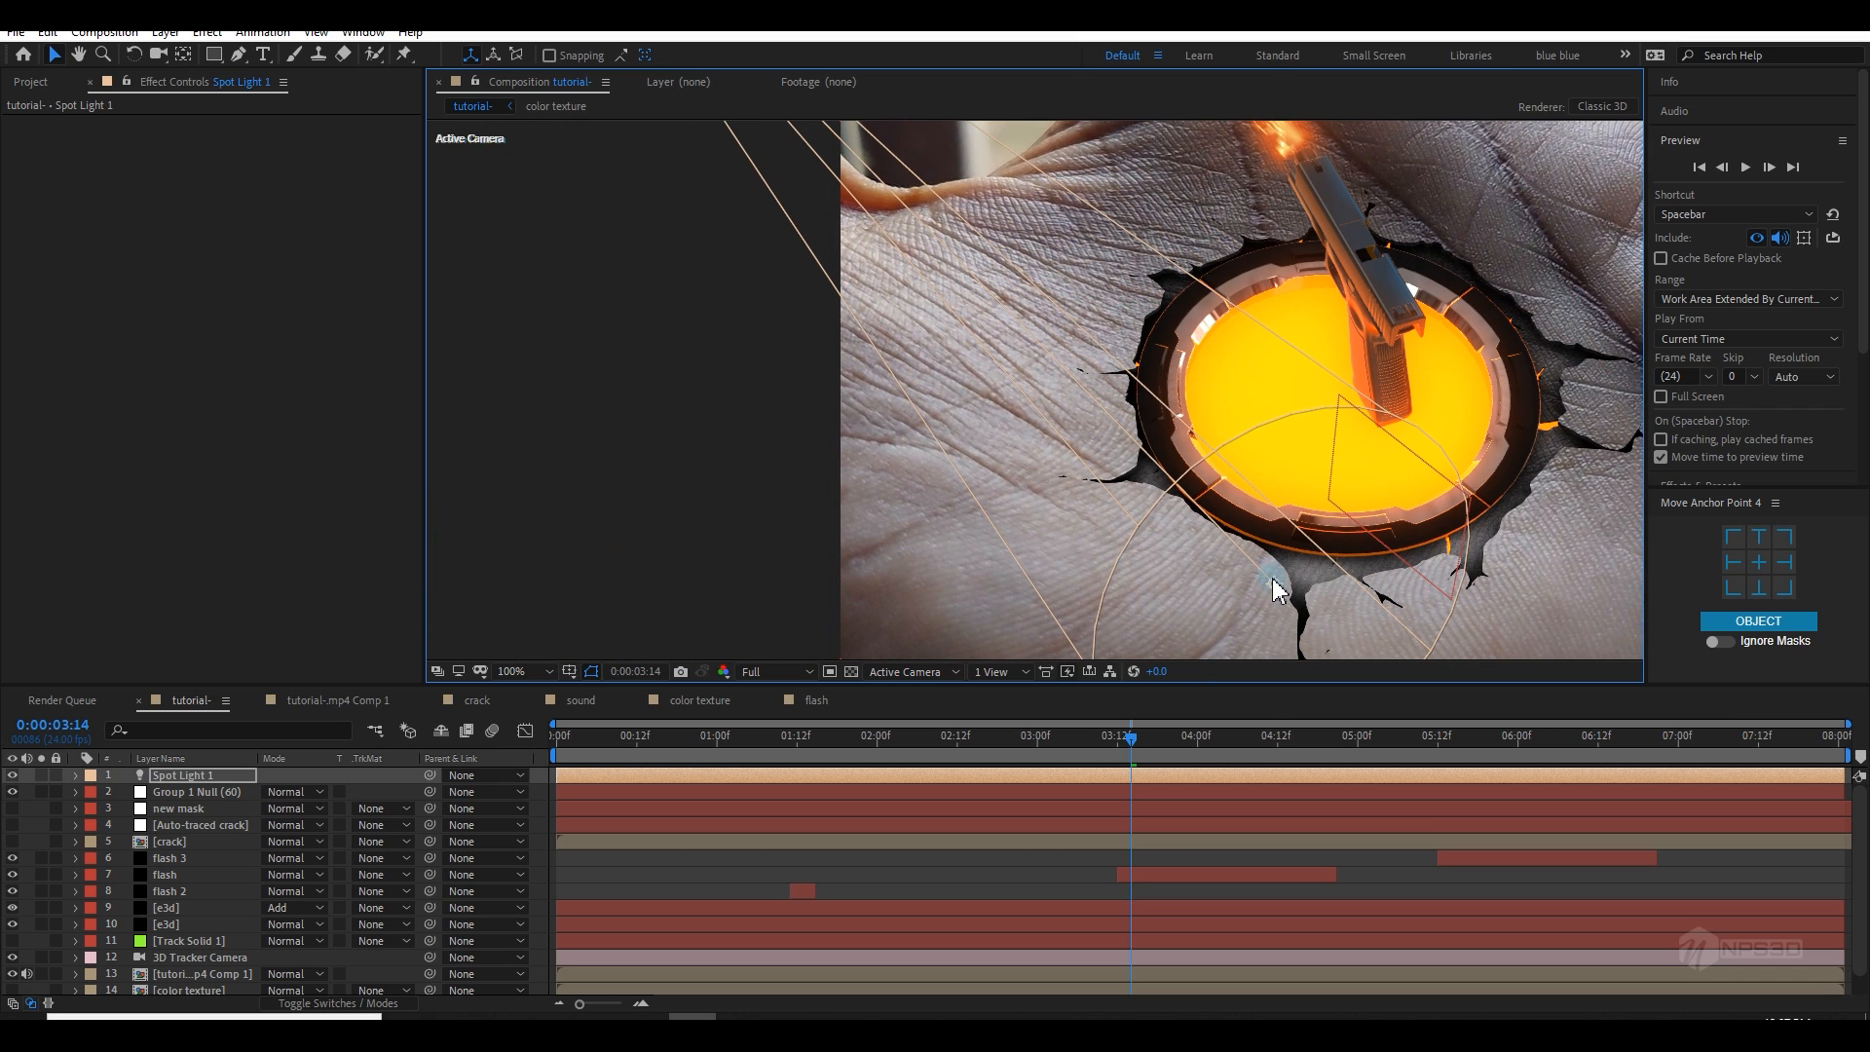
{"action": "left_click_drag", "start_coordinate": [1274, 588], "coordinate": [1255, 407]}
Step: Enable shadows in the original e3d layer's Element render settings and set the Shadow Mode to Ray-Traced
{"action": "left_click", "coordinate": [188, 925]}
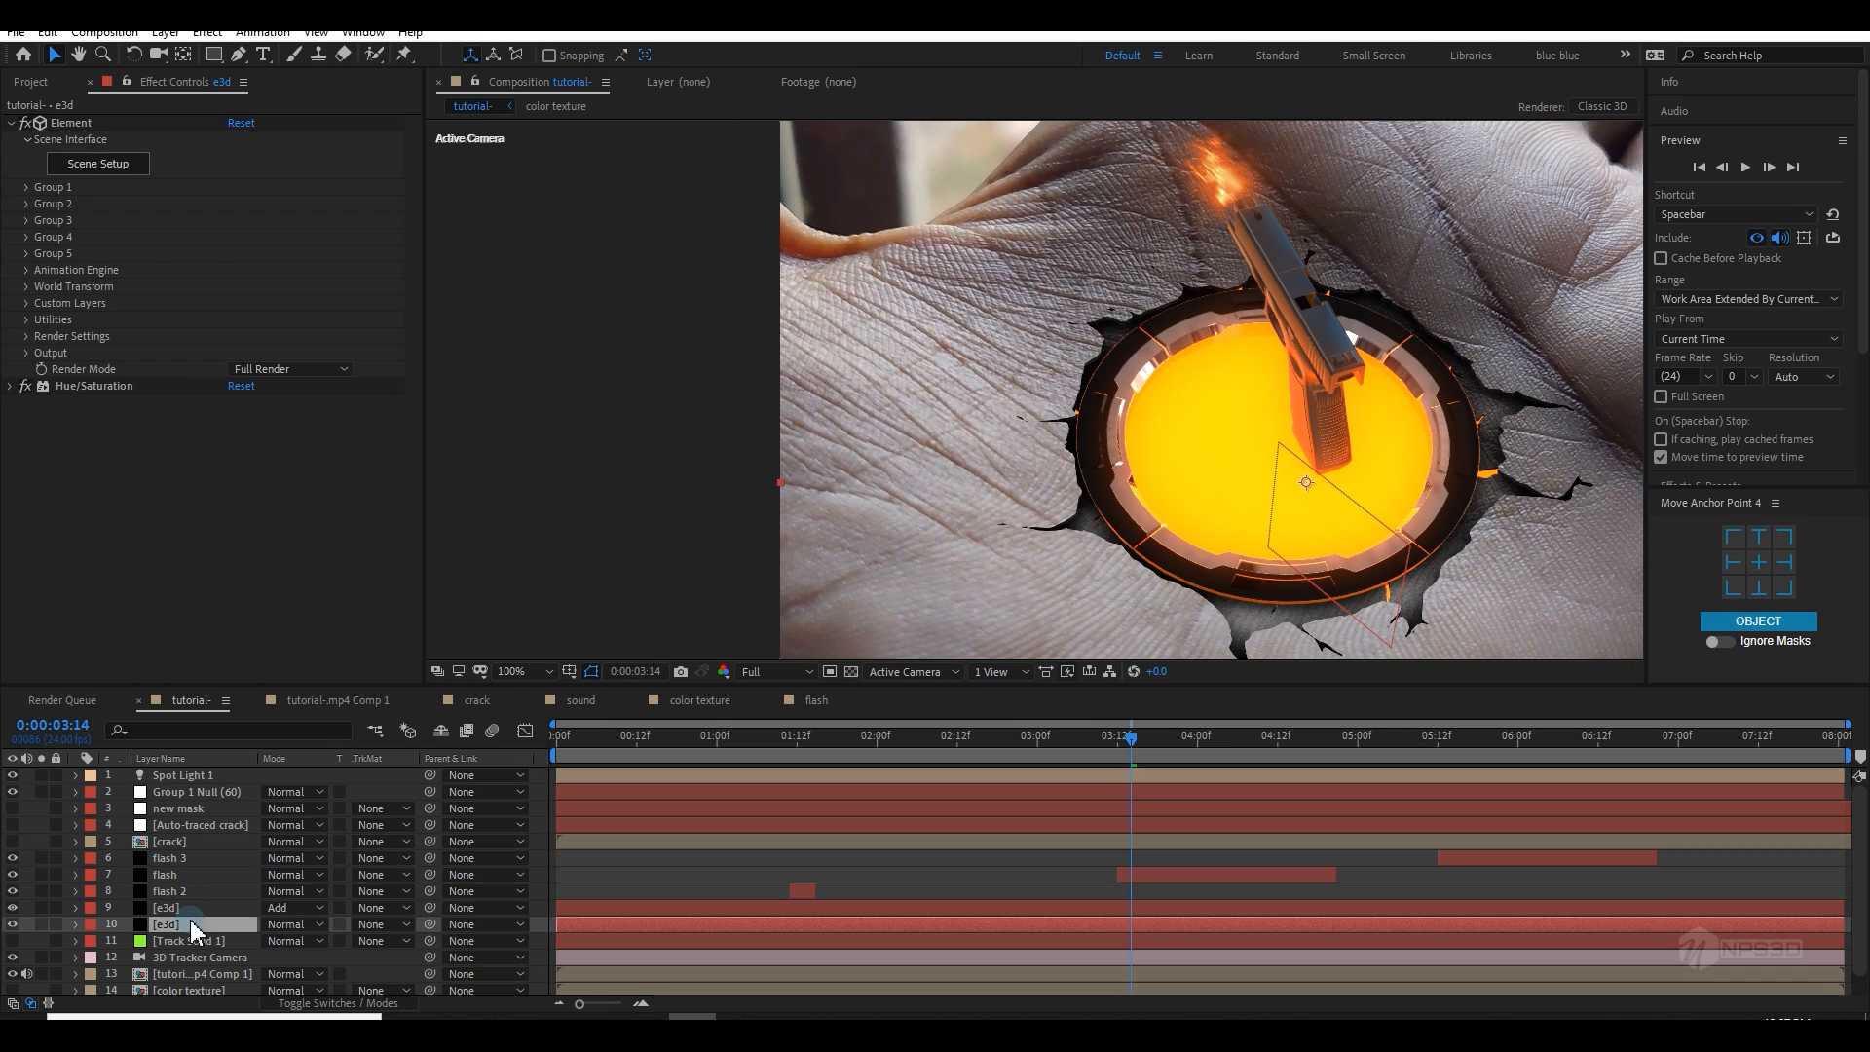
{"action": "left_click", "coordinate": [24, 336]}
{"action": "left_click", "coordinate": [23, 336]}
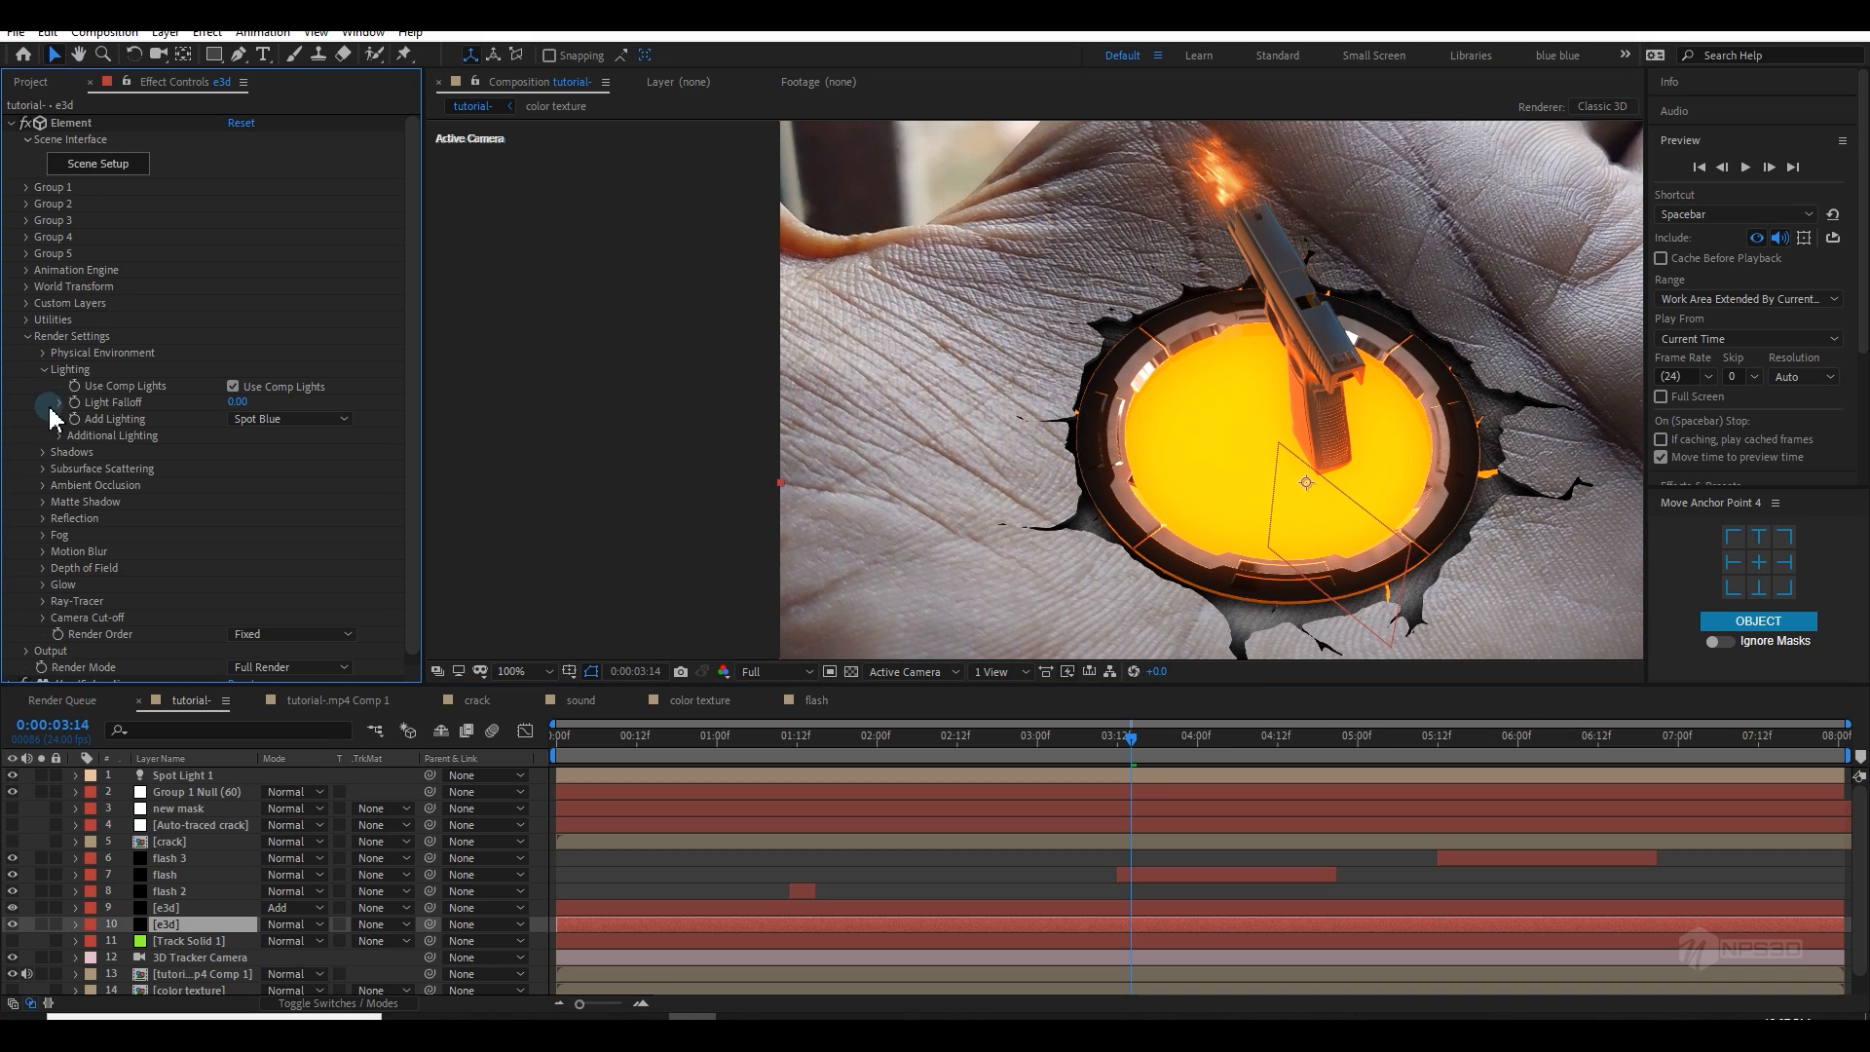
{"action": "left_click", "coordinate": [42, 452]}
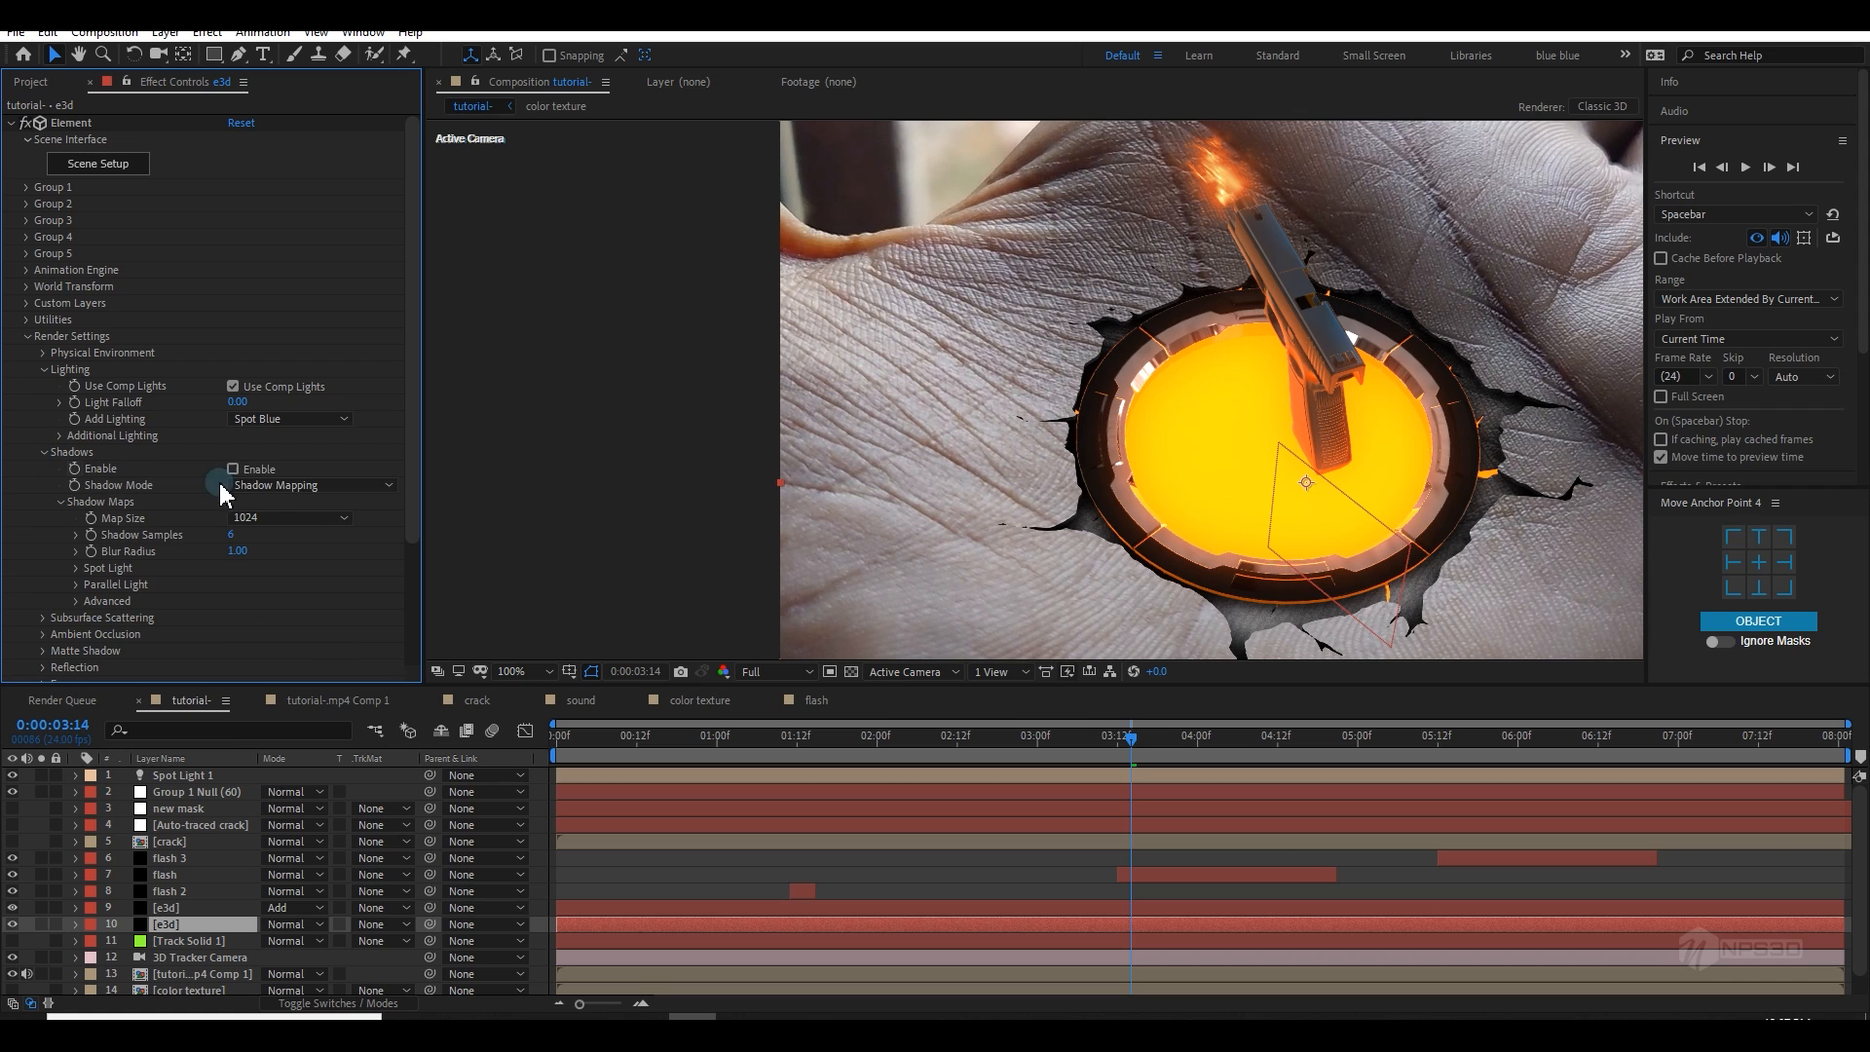
{"action": "left_click", "coordinate": [293, 485]}
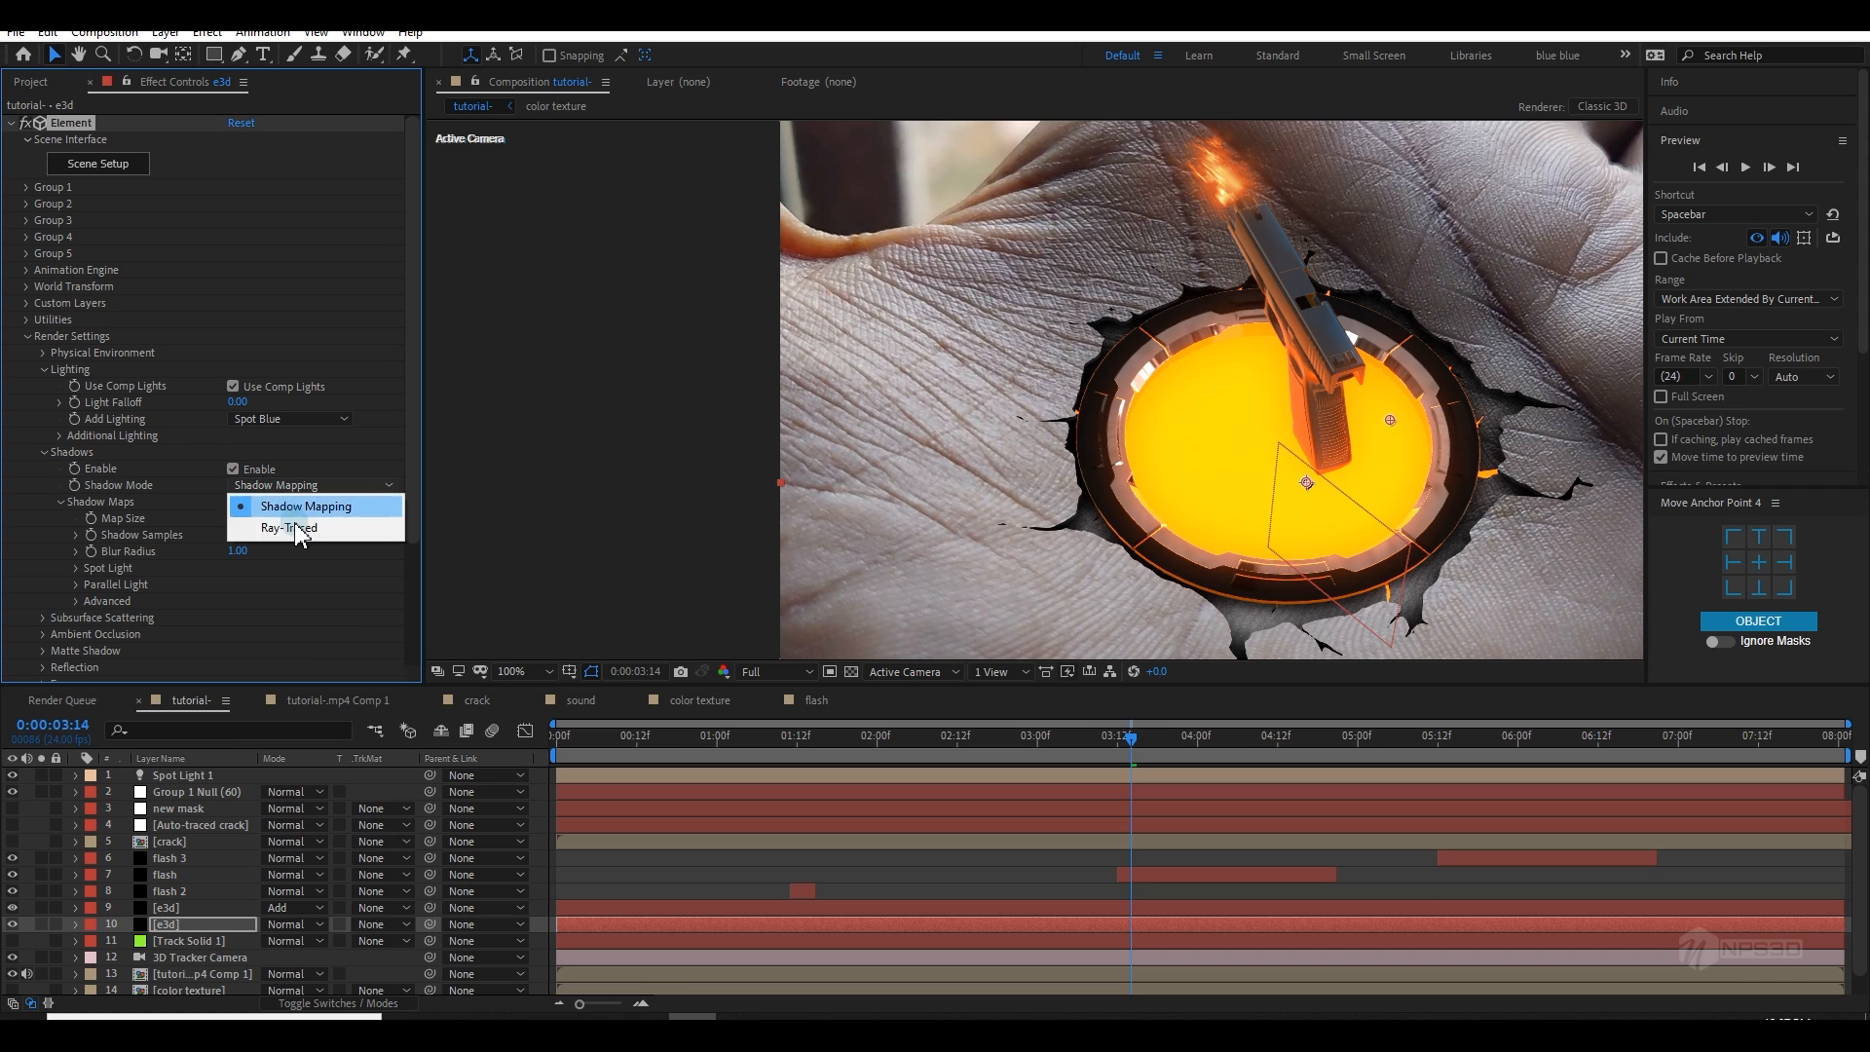
{"action": "left_click", "coordinate": [293, 528]}
{"action": "key", "text": "u"}
{"action": "key", "text": "u"}
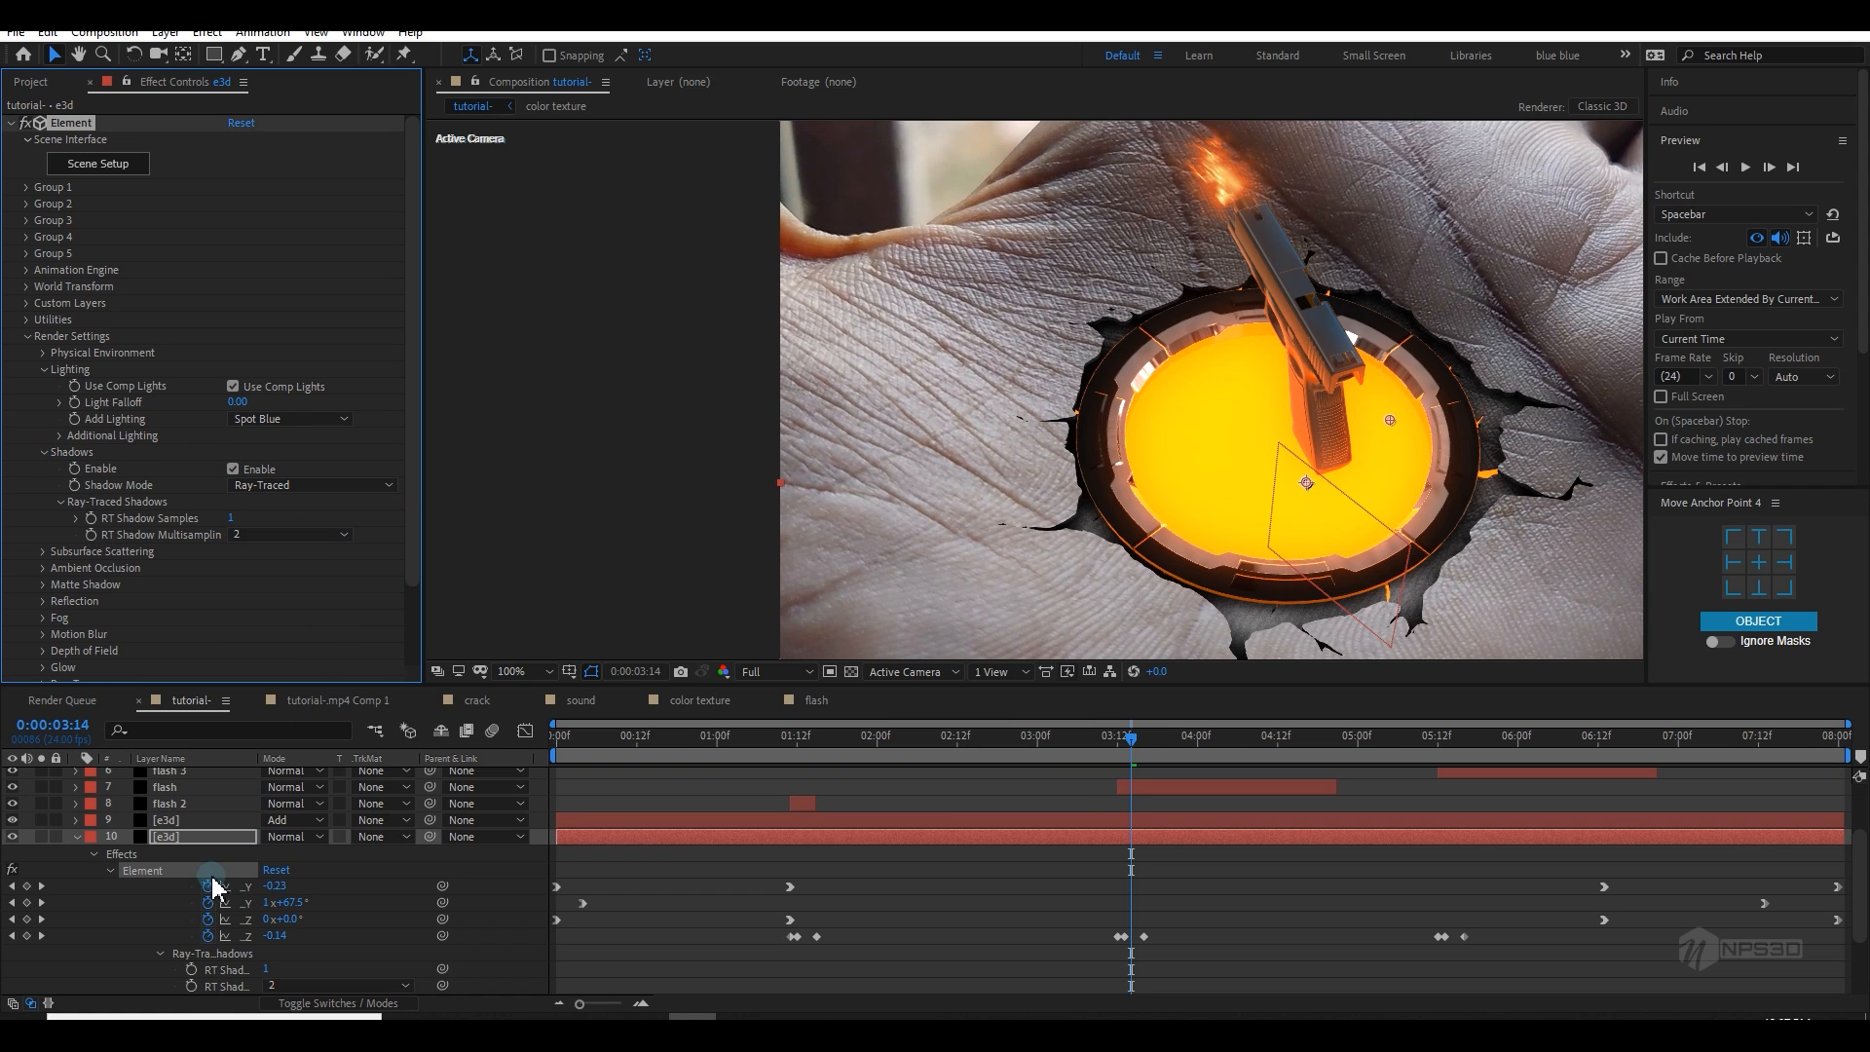
{"action": "left_click", "coordinate": [78, 838]}
{"action": "scroll", "coordinate": [717, 553], "scroll_direction": "down", "scroll_amount": 3}
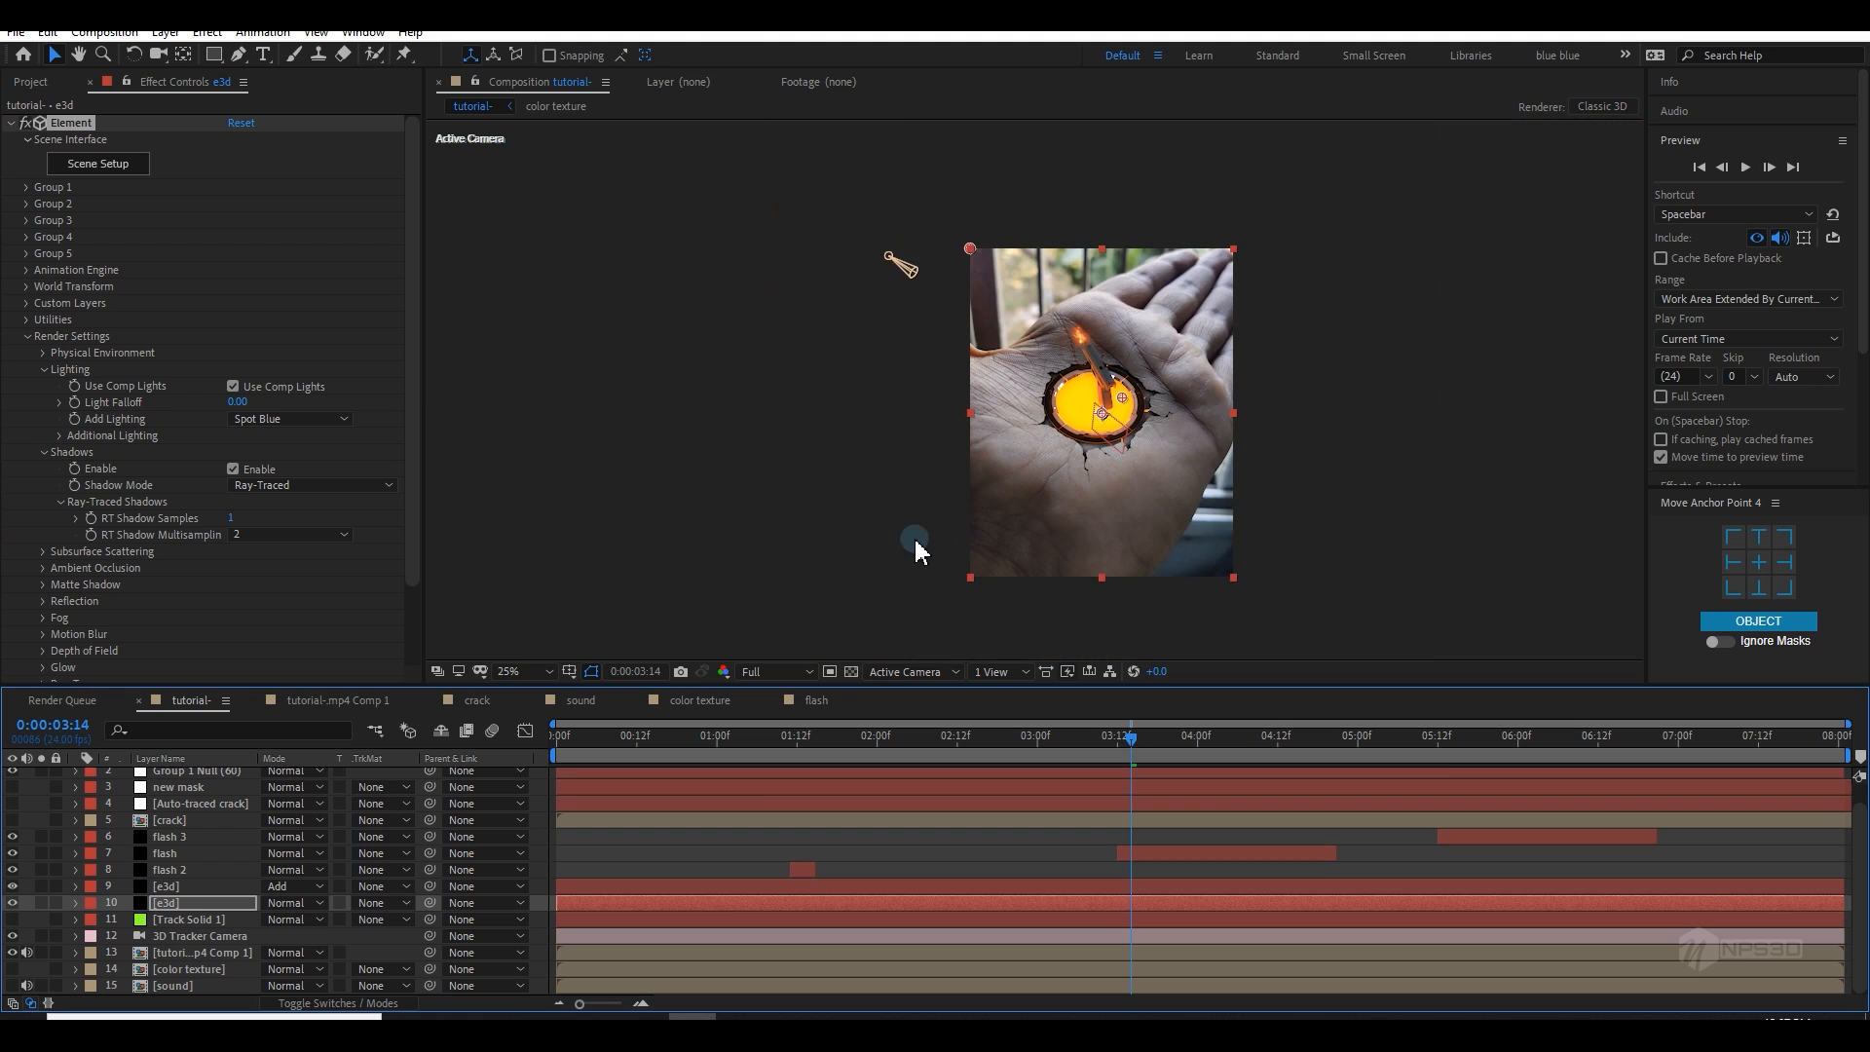
Step: Widen Spot Light 1's cone angle to 69°, raise its cone feather to 78%, and save the project
{"action": "scroll", "coordinate": [891, 546], "scroll_direction": "up", "scroll_amount": 2}
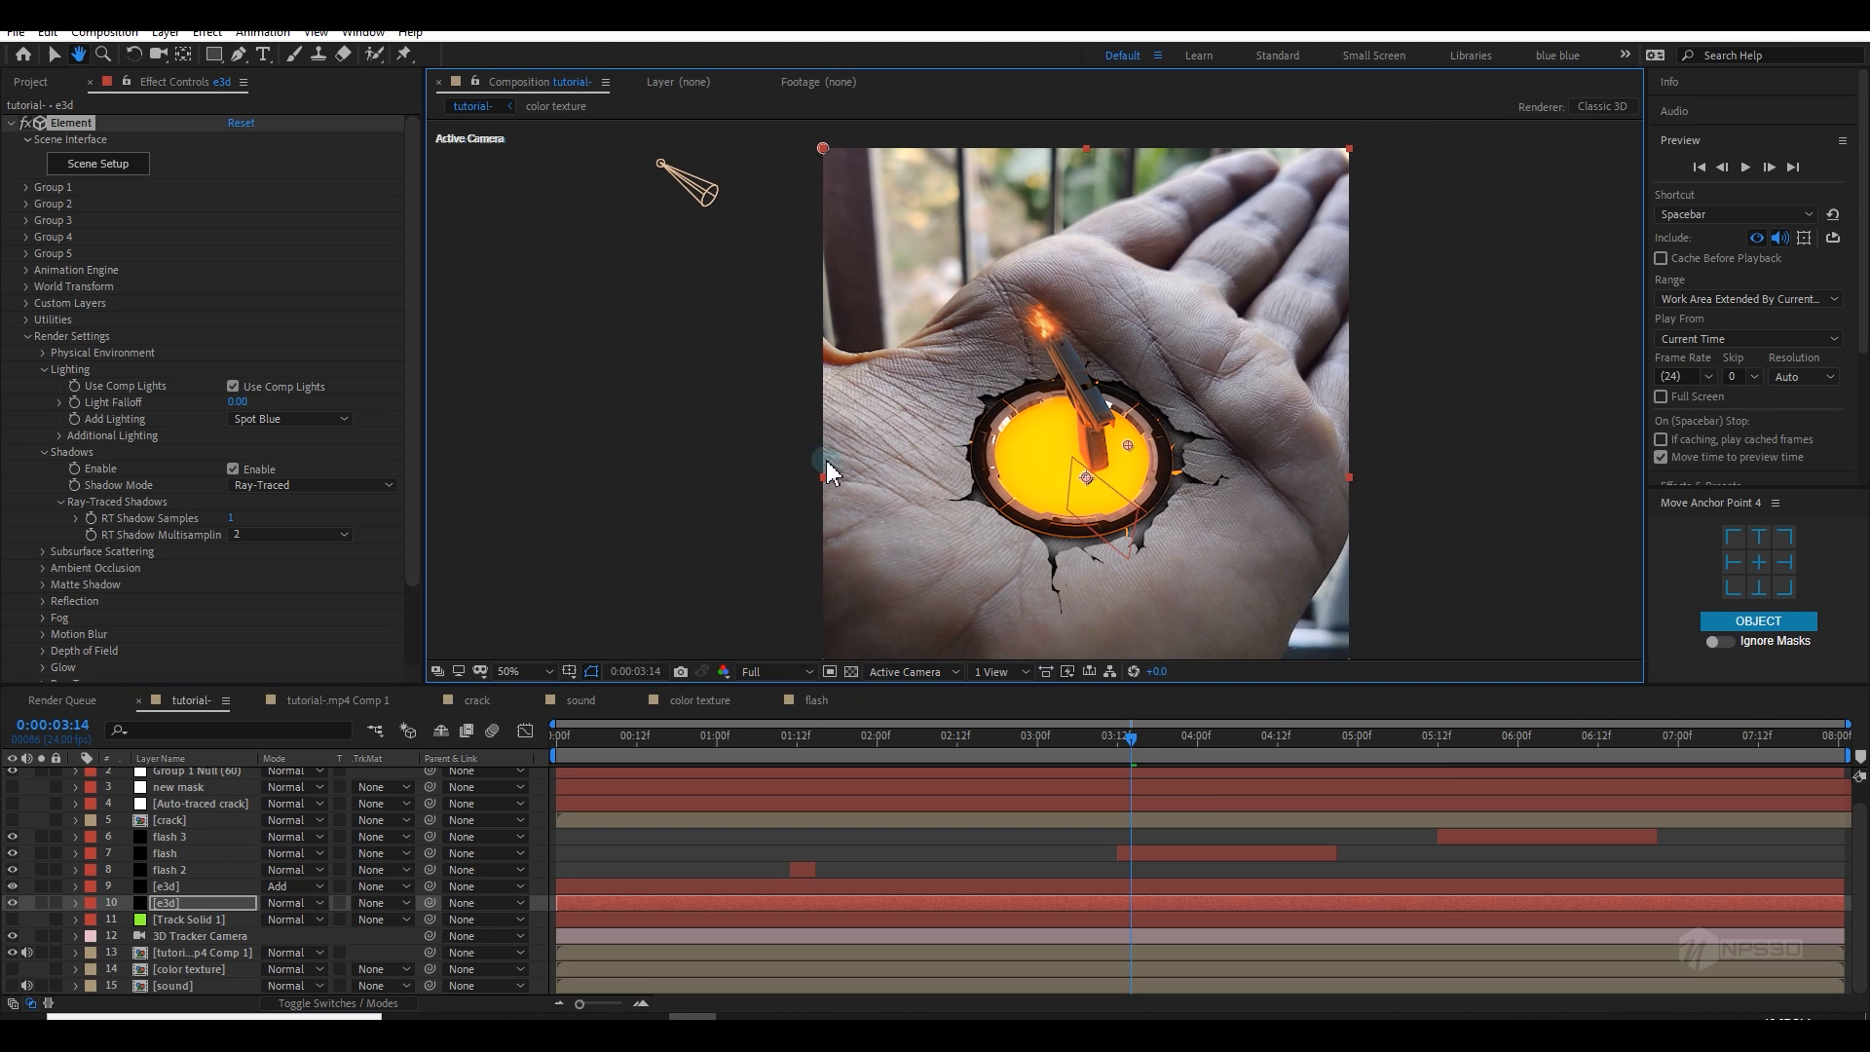
{"action": "left_click", "coordinate": [689, 243]}
{"action": "scroll", "coordinate": [220, 809], "scroll_direction": "up", "scroll_amount": 1}
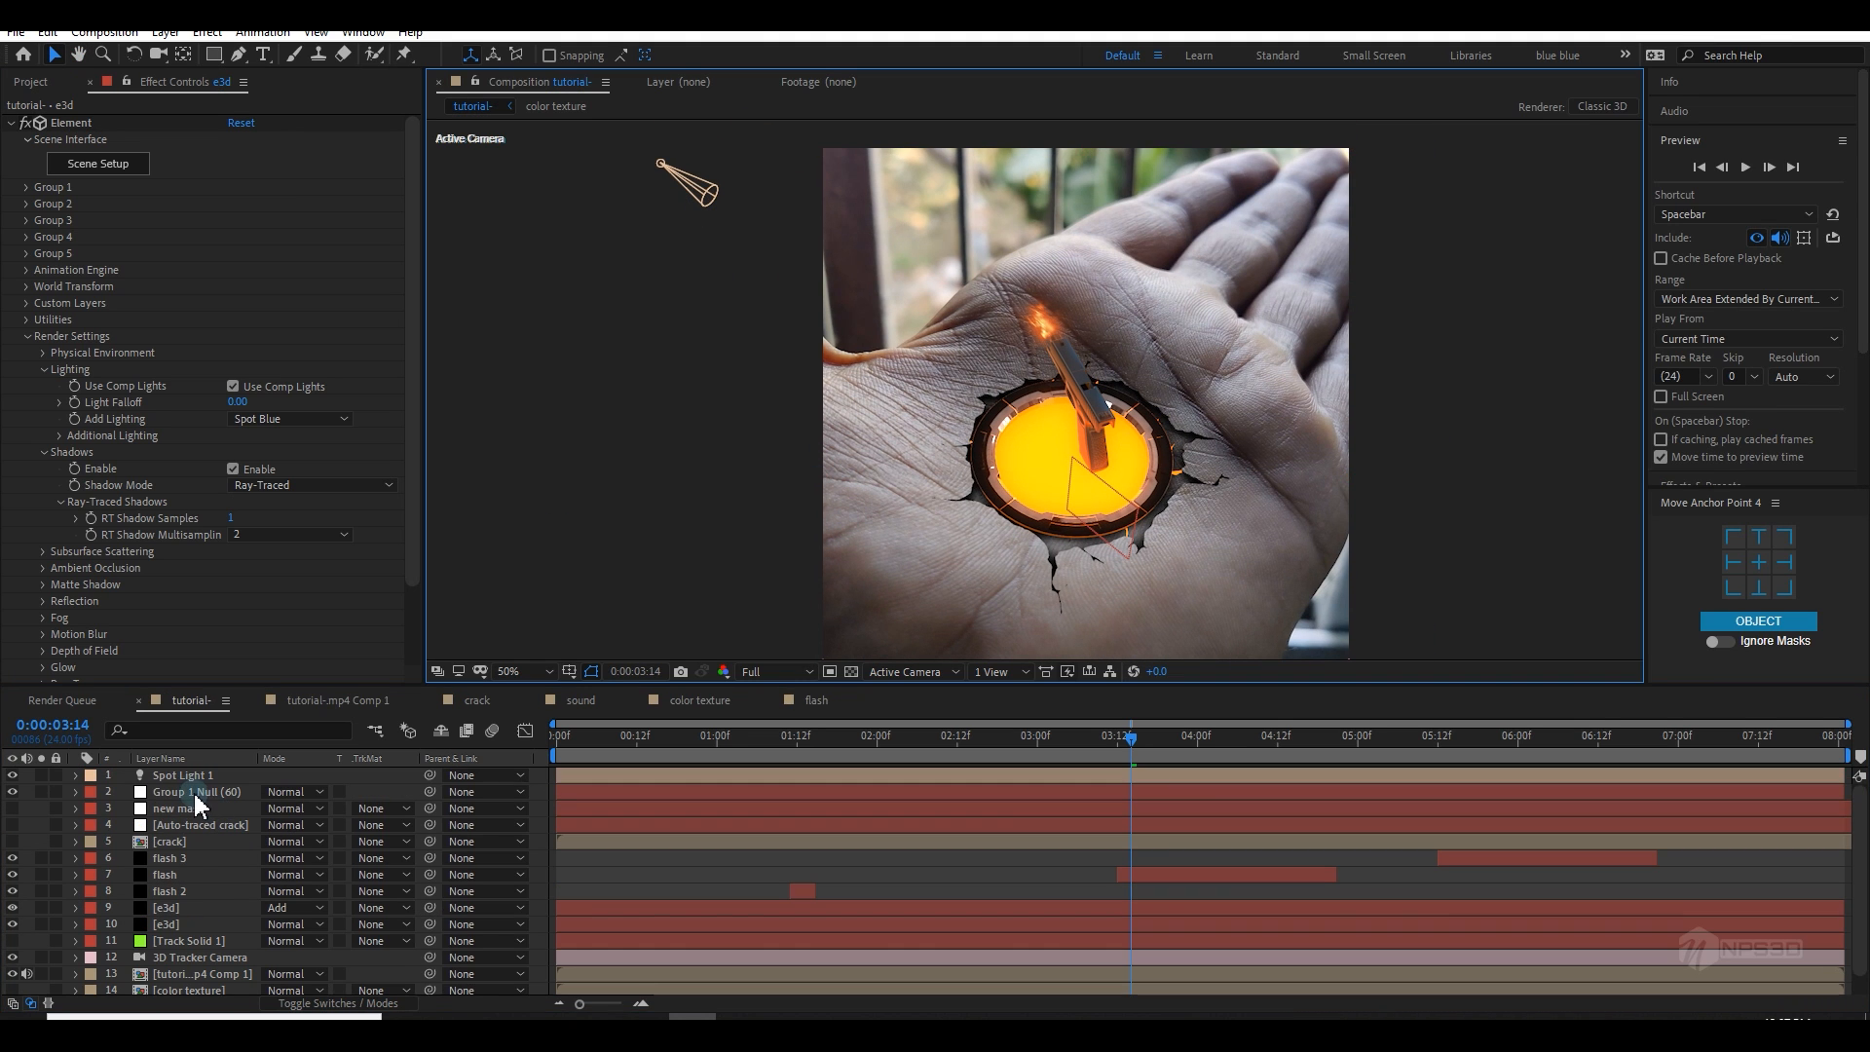
{"action": "double_click", "coordinate": [185, 777]}
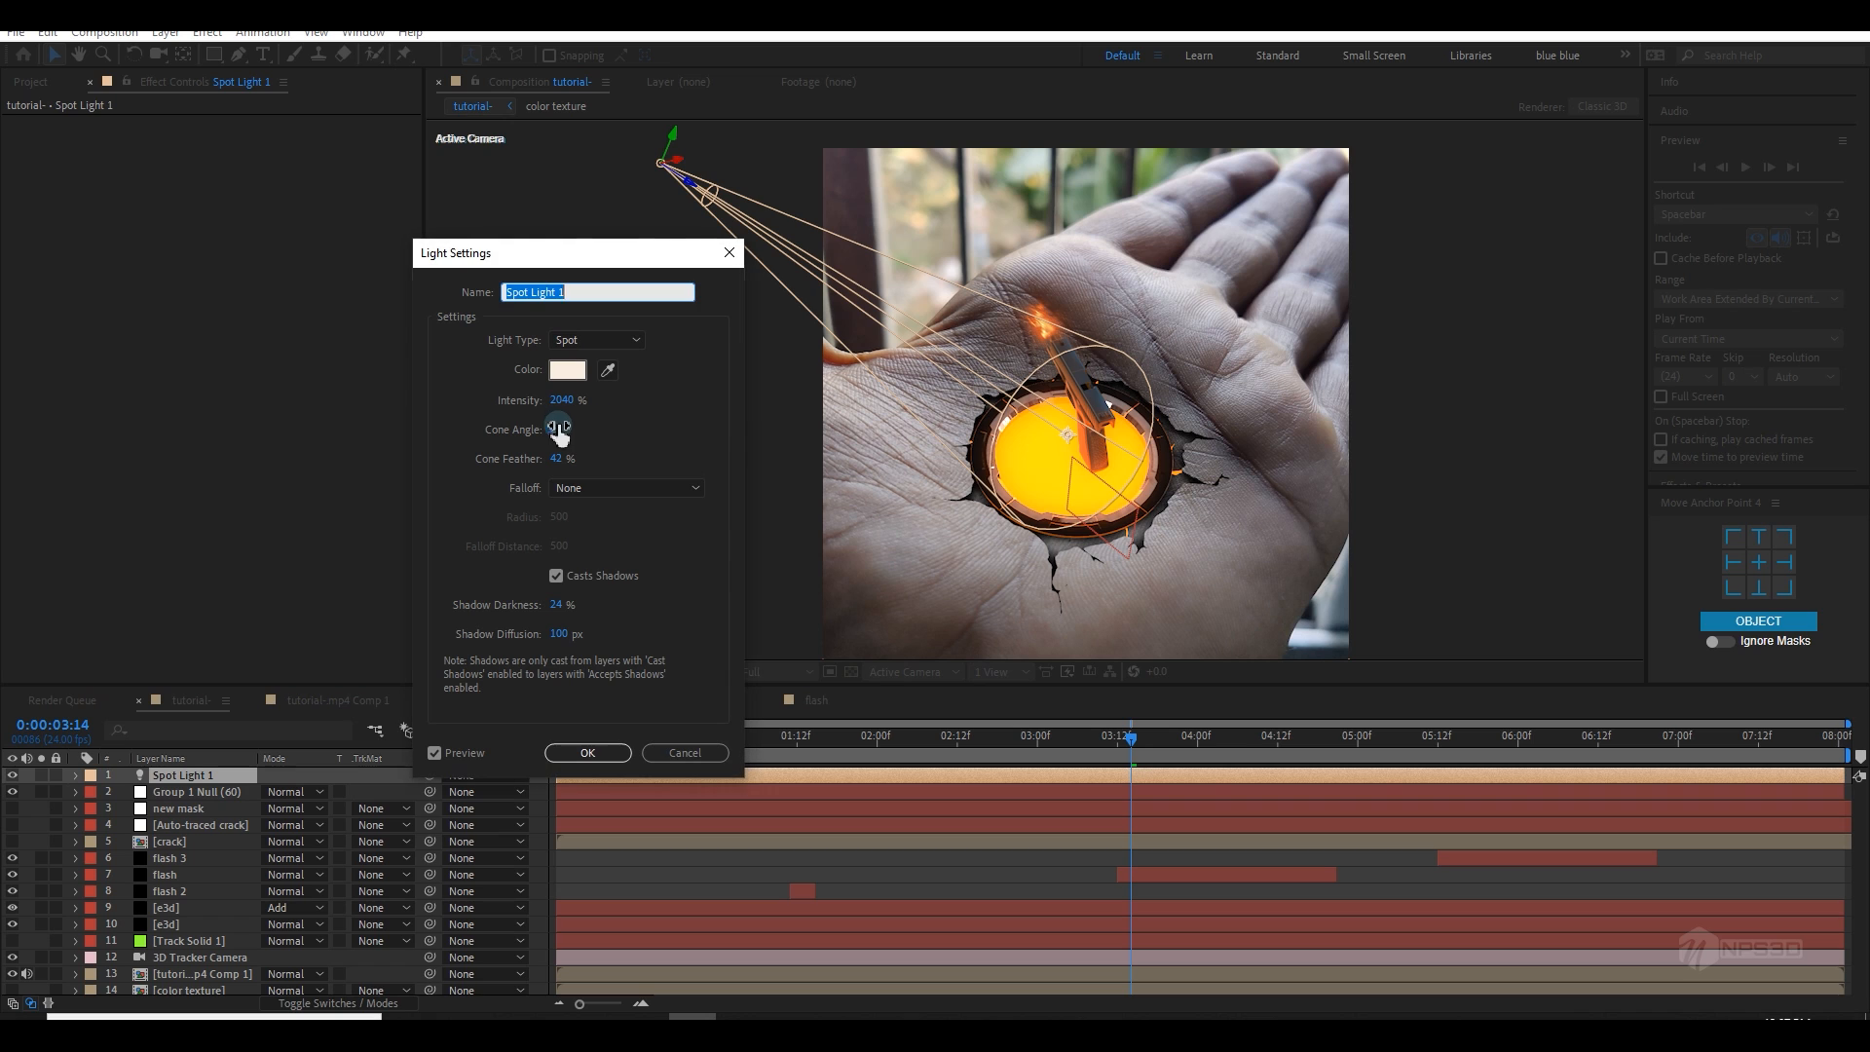
{"action": "left_click_drag", "start_coordinate": [563, 430], "coordinate": [605, 426]}
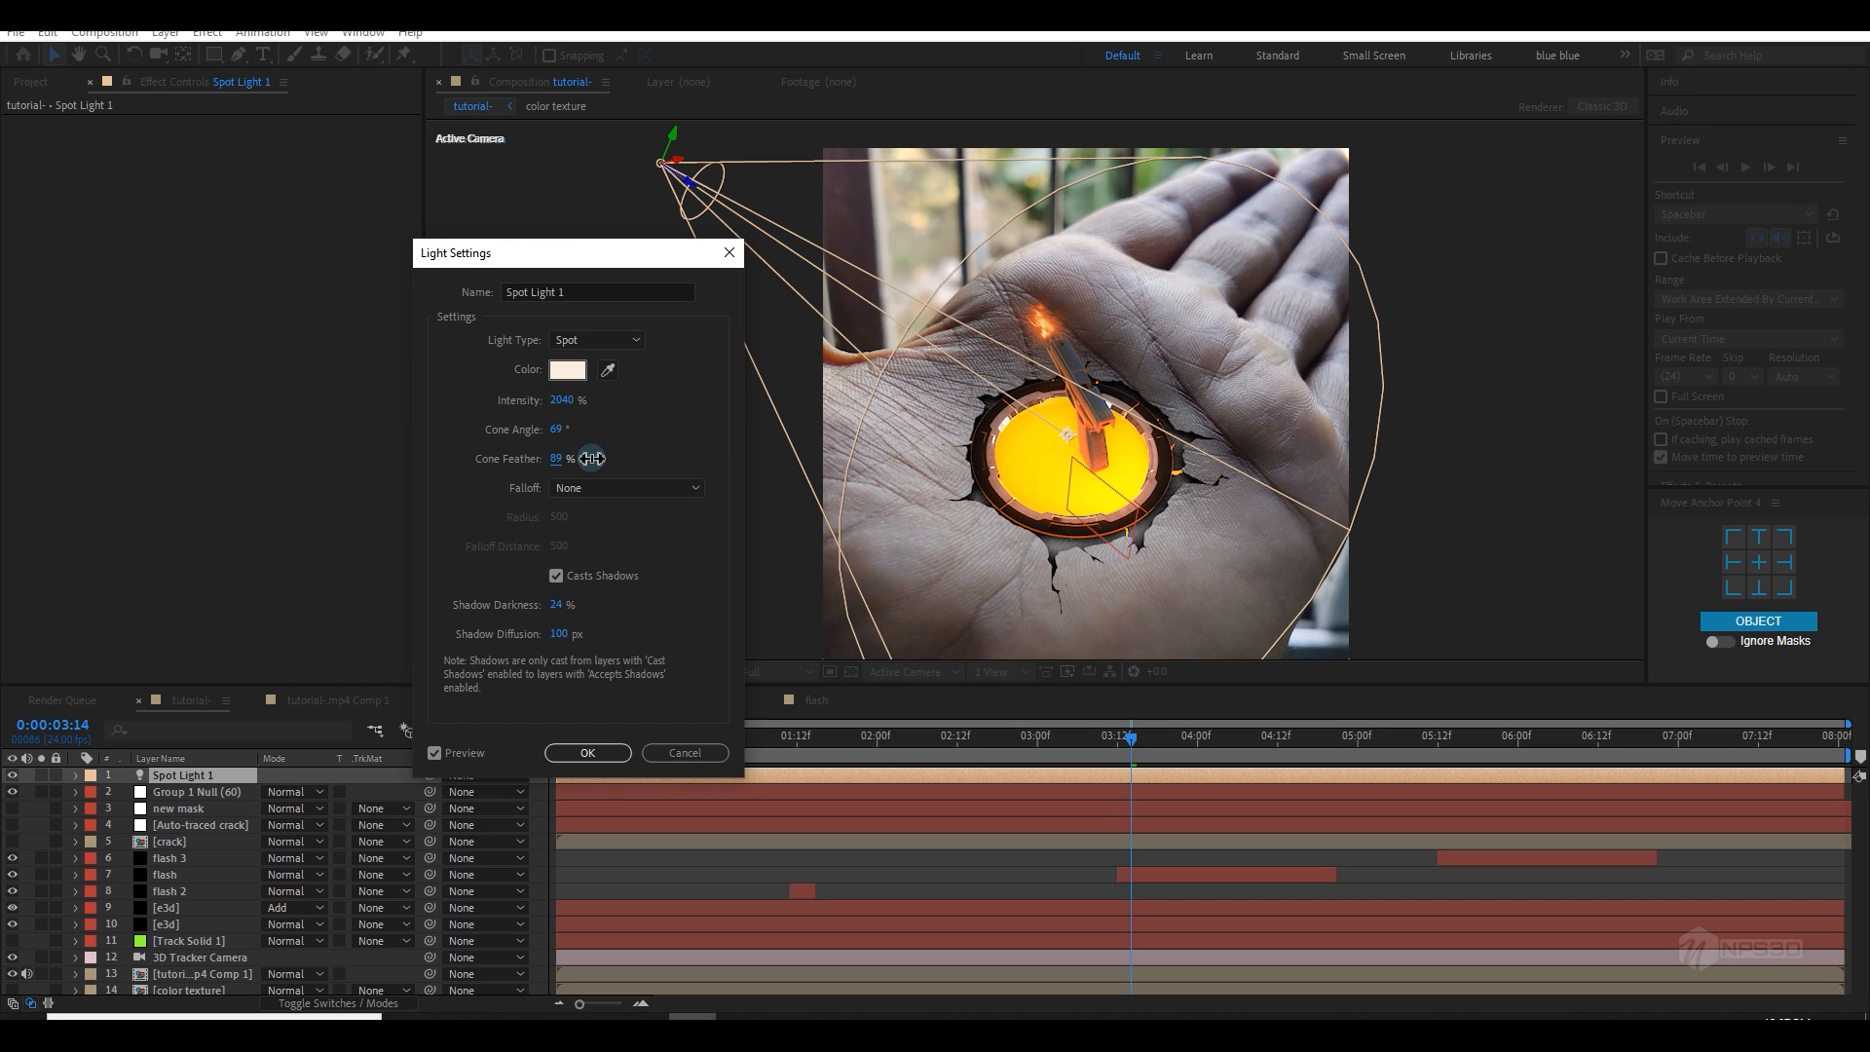
{"action": "left_click", "coordinate": [587, 753]}
{"action": "key", "text": "ctrl+s"}
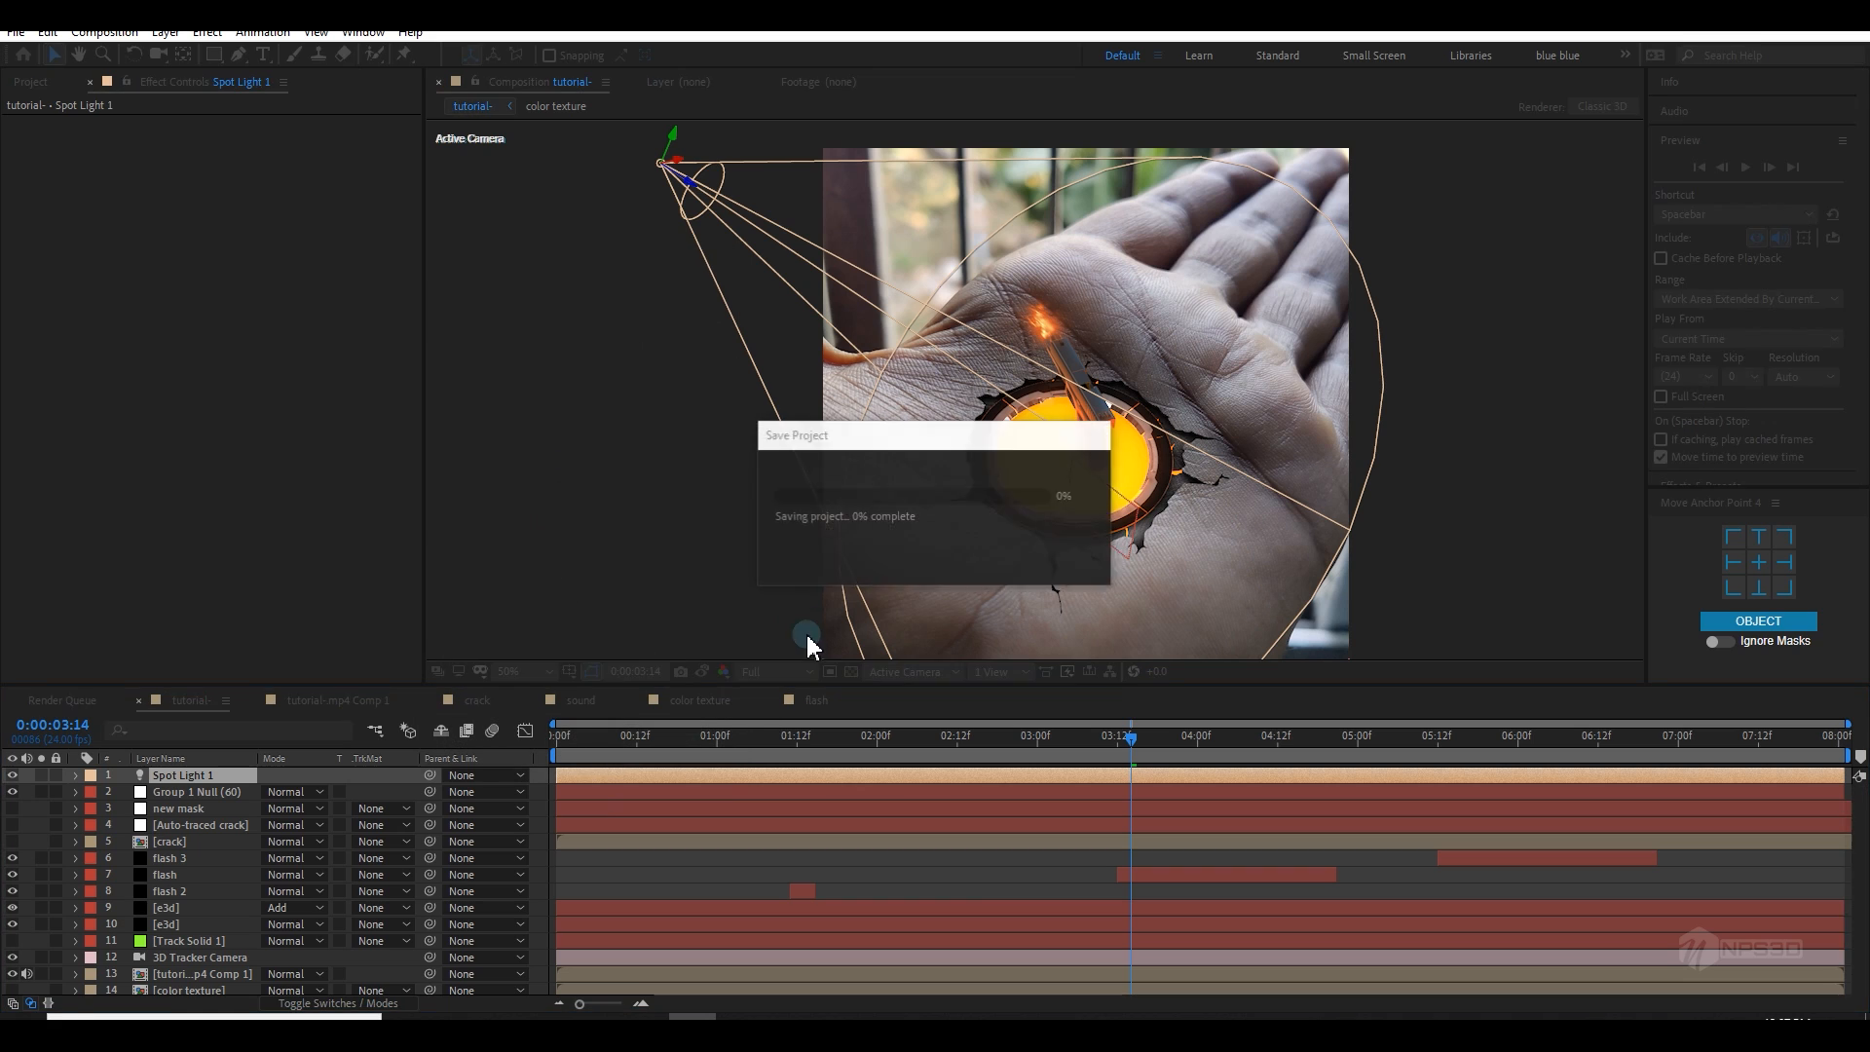
Step: Copy Track Solid 1's position to Spot Light 1's point of interest, giving 676.0, 570.4, 1313.9
{"action": "key", "text": "p"}
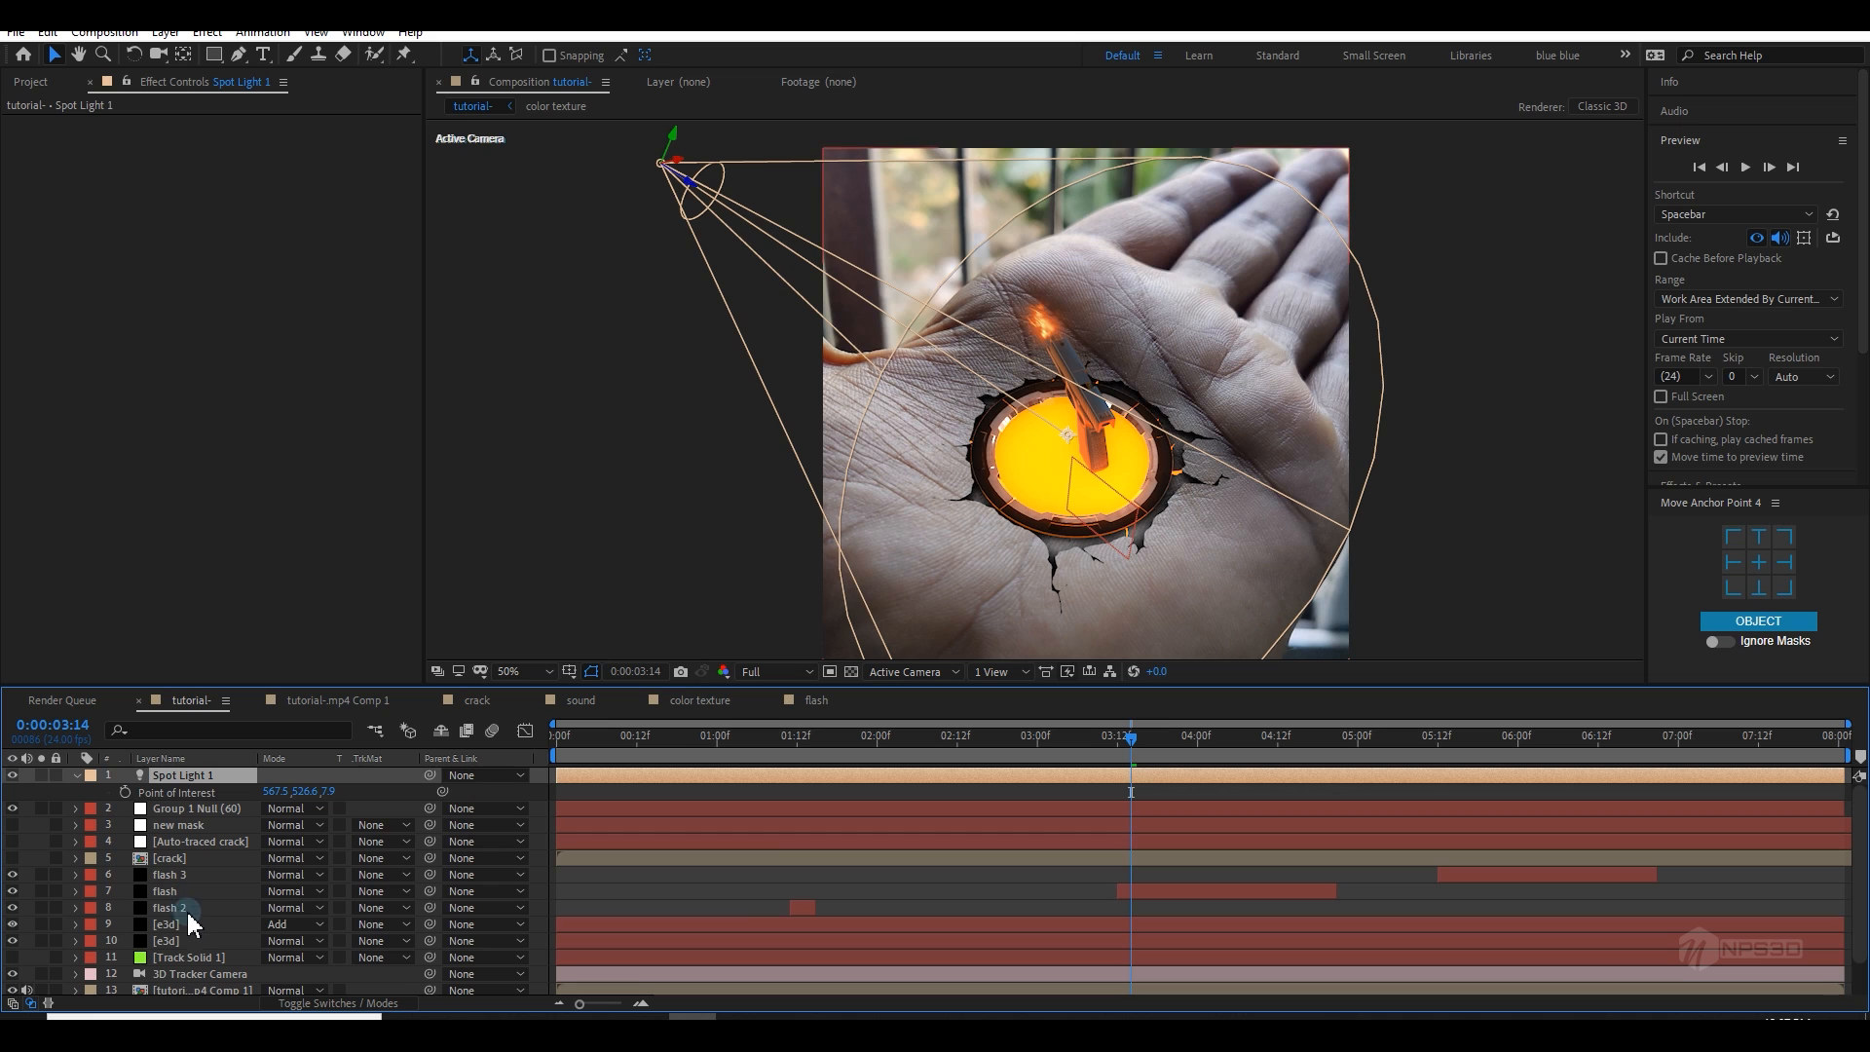
{"action": "left_click", "coordinate": [156, 956]}
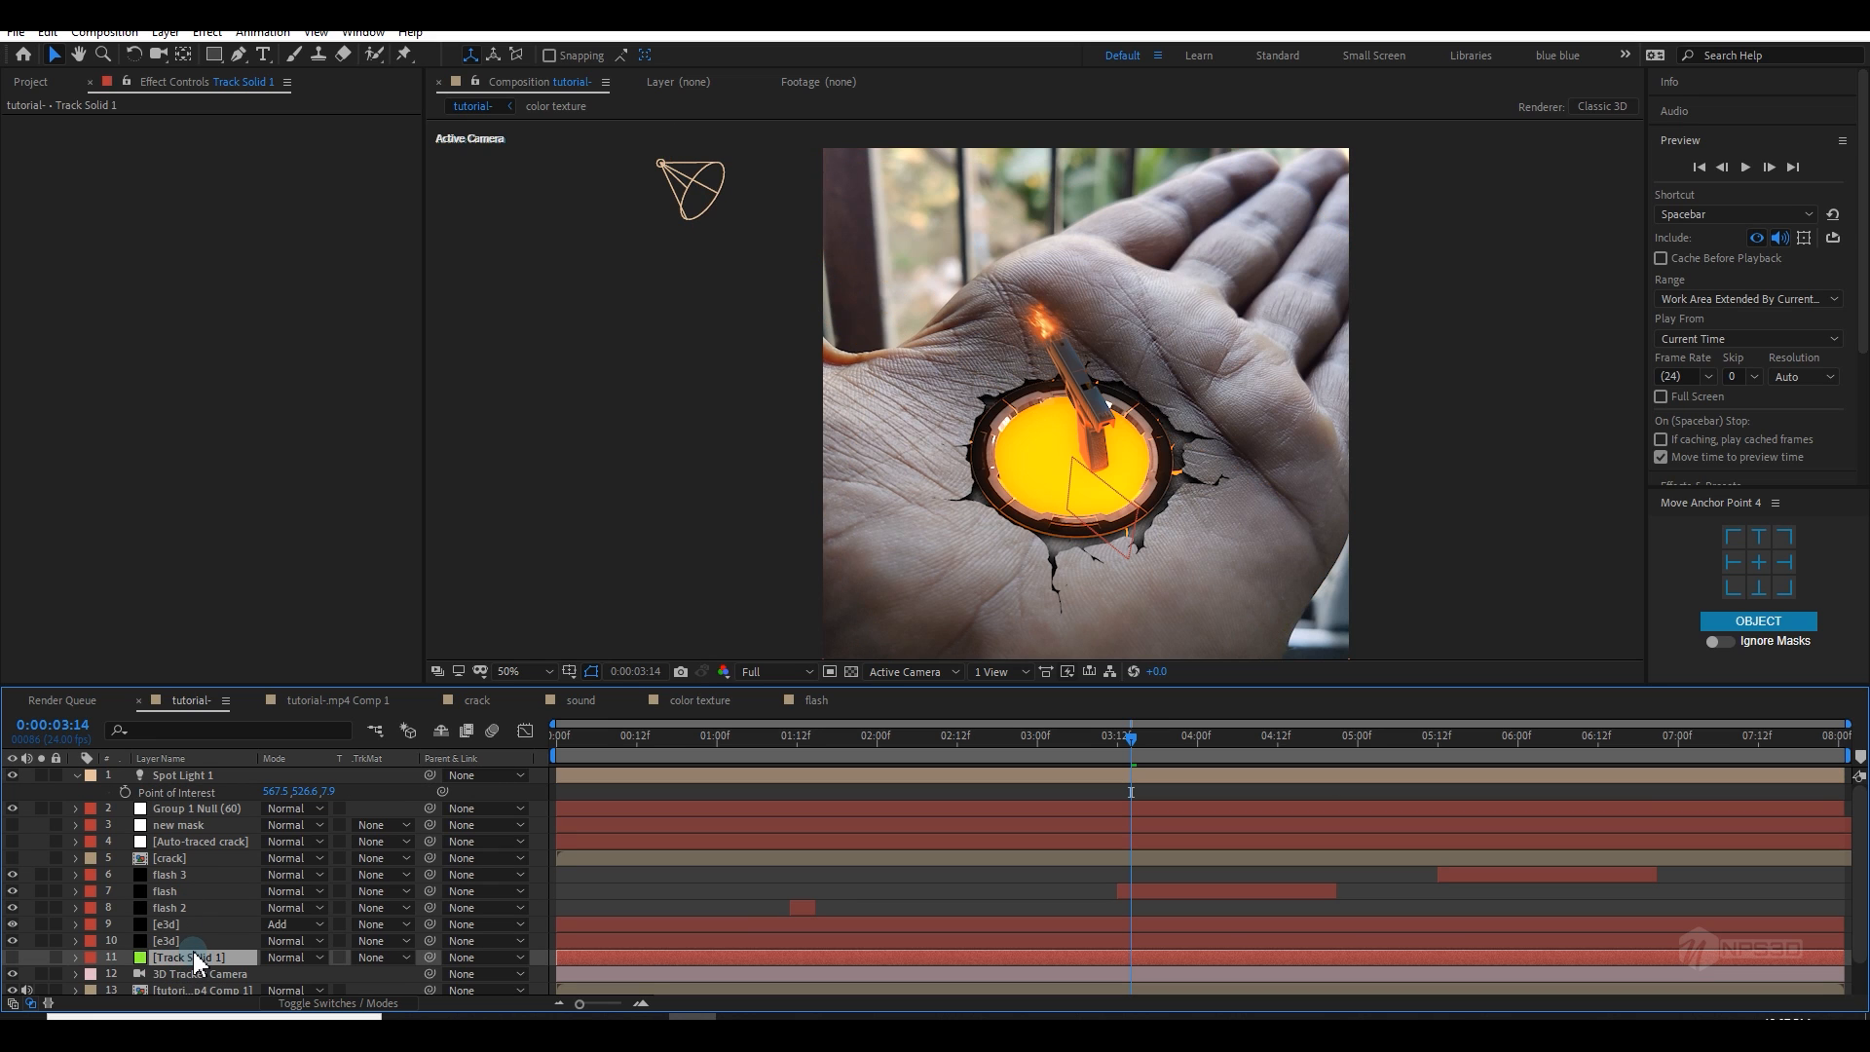
{"action": "key", "text": "p"}
{"action": "left_click", "coordinate": [185, 791]}
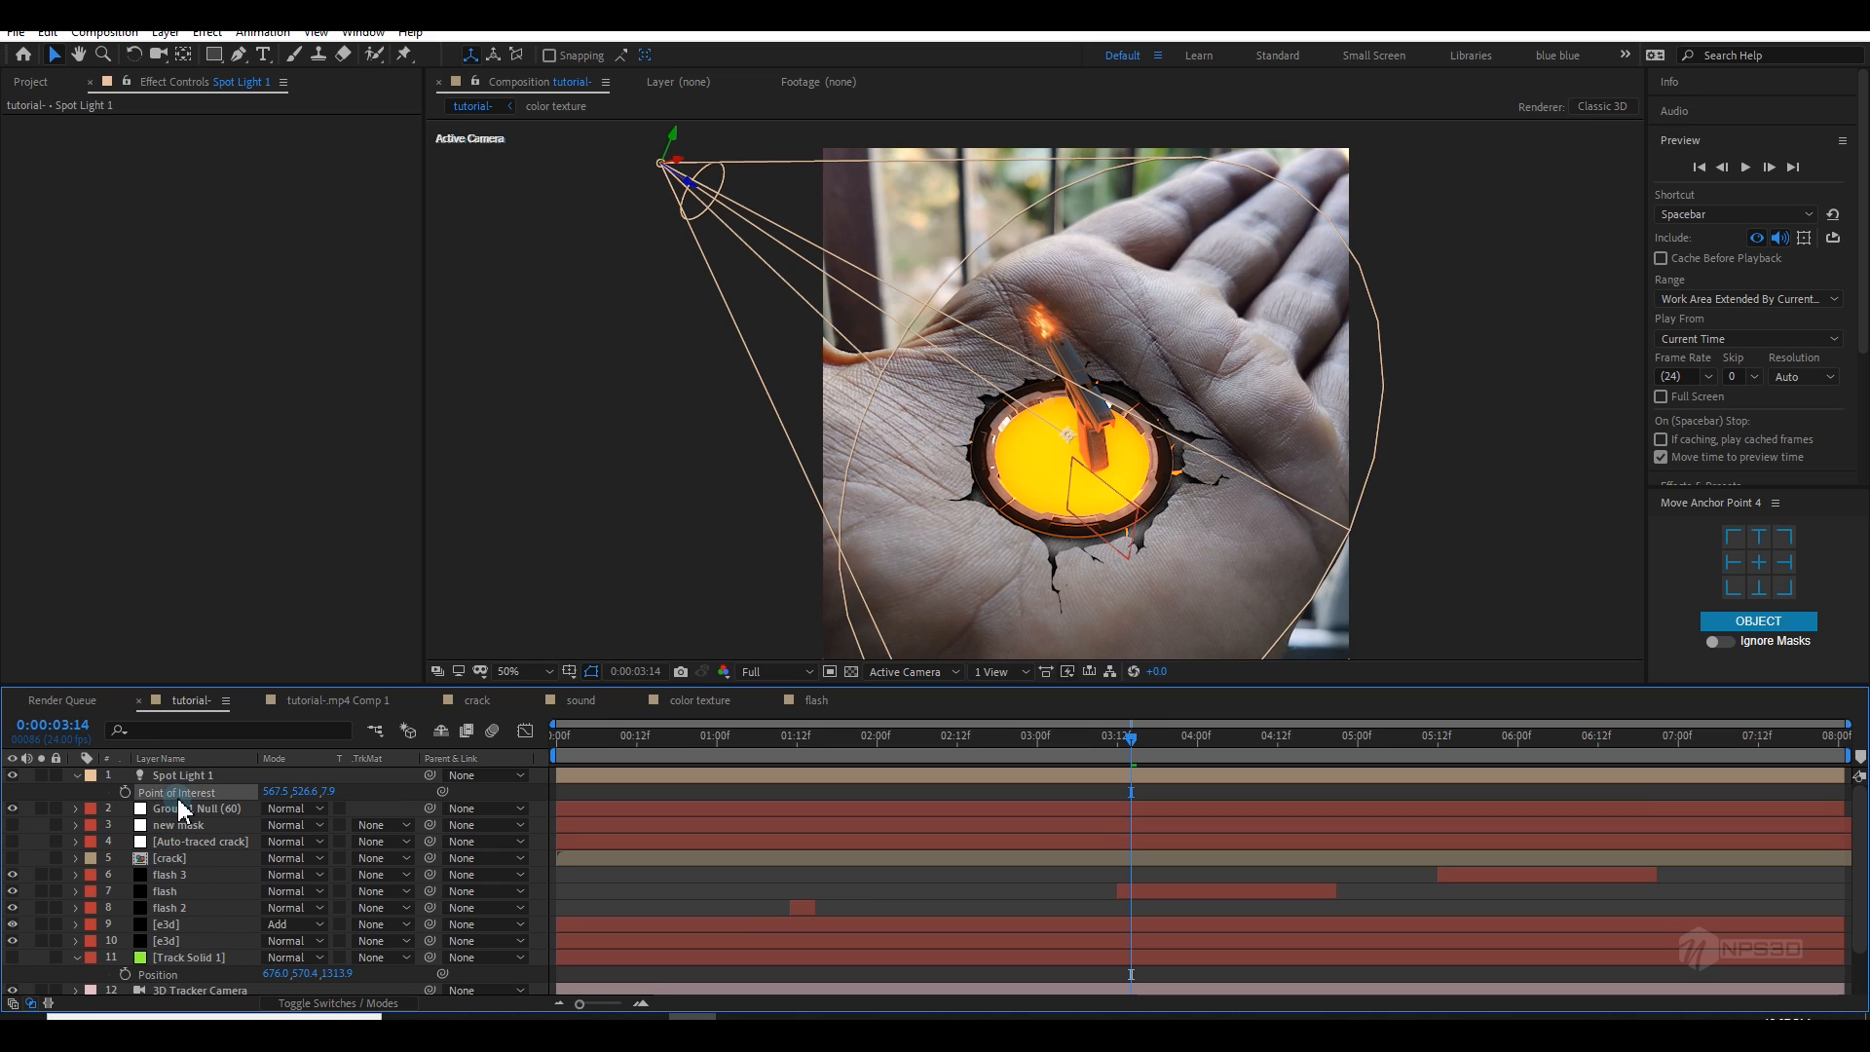
{"action": "key", "text": "ctrl+v"}
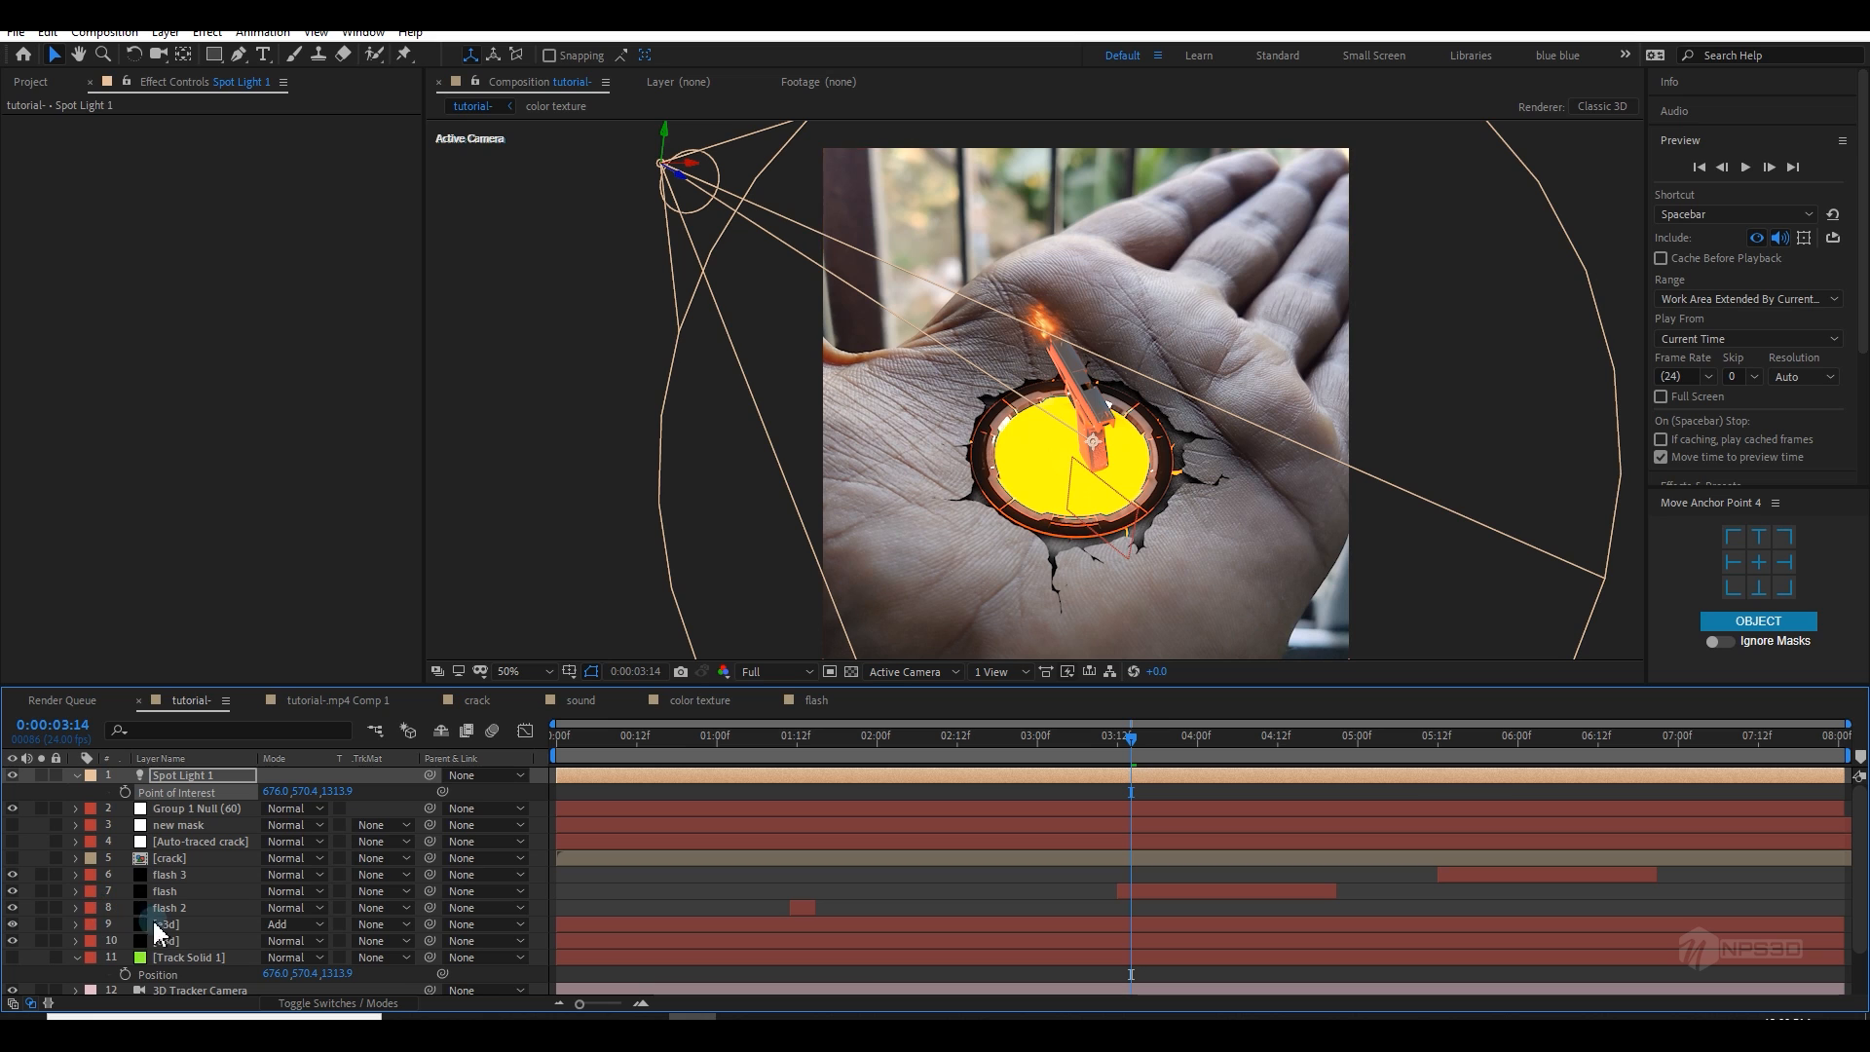
{"action": "left_click", "coordinate": [76, 958]}
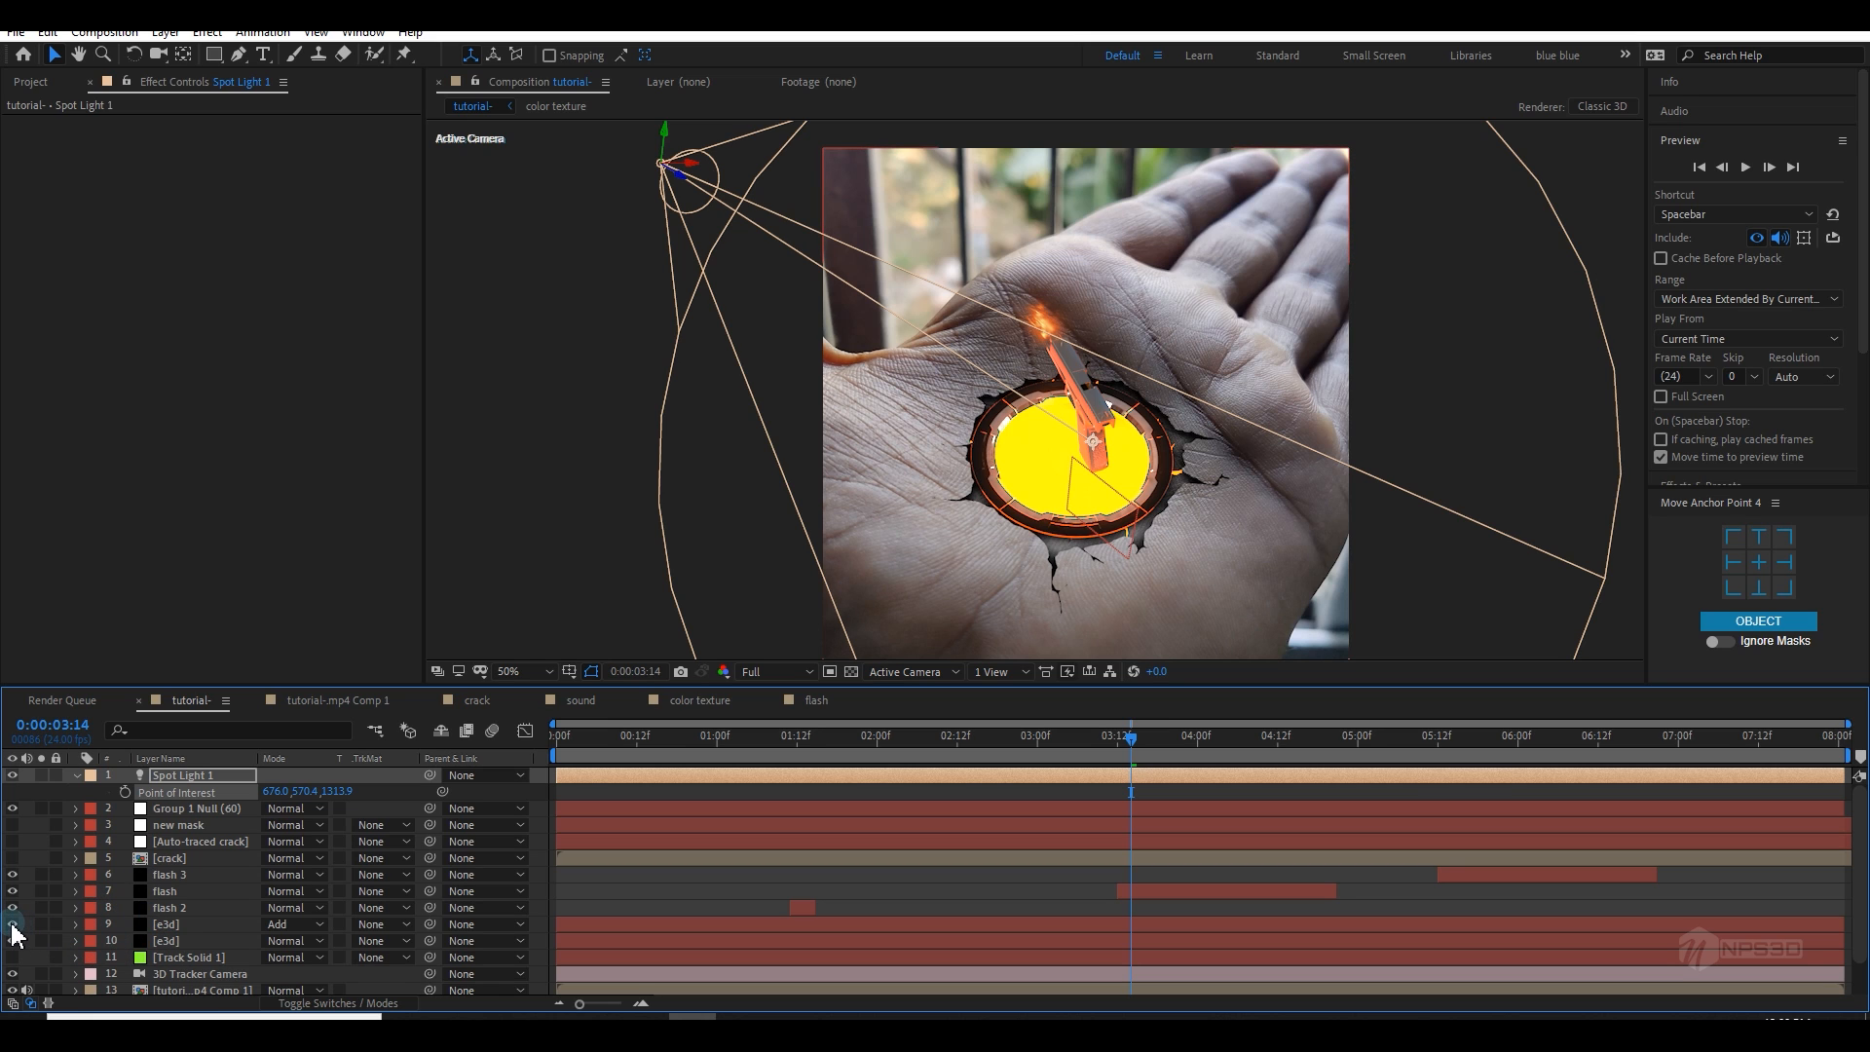
Step: Set Spot Light 1's shadow darkness to 100%
{"action": "left_click", "coordinate": [12, 924]}
{"action": "left_click", "coordinate": [12, 925]}
{"action": "left_click", "coordinate": [178, 940]}
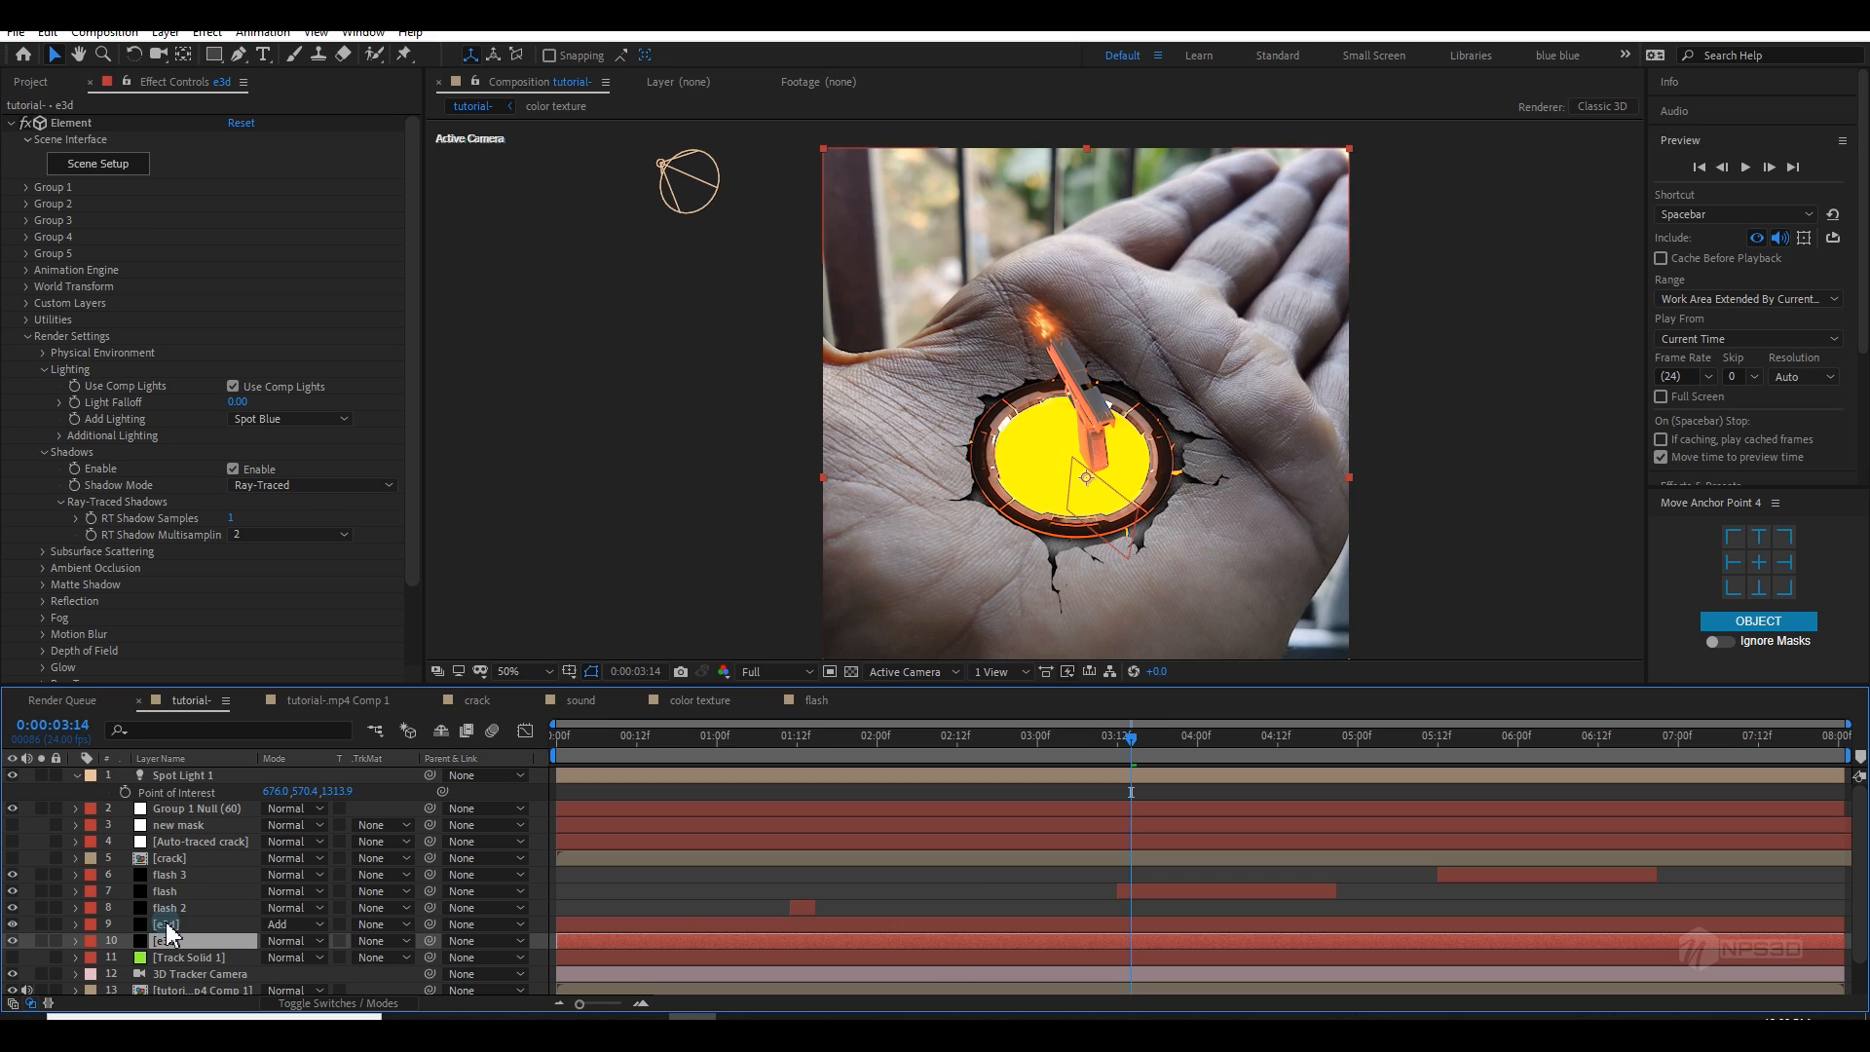
{"action": "double_click", "coordinate": [177, 775]}
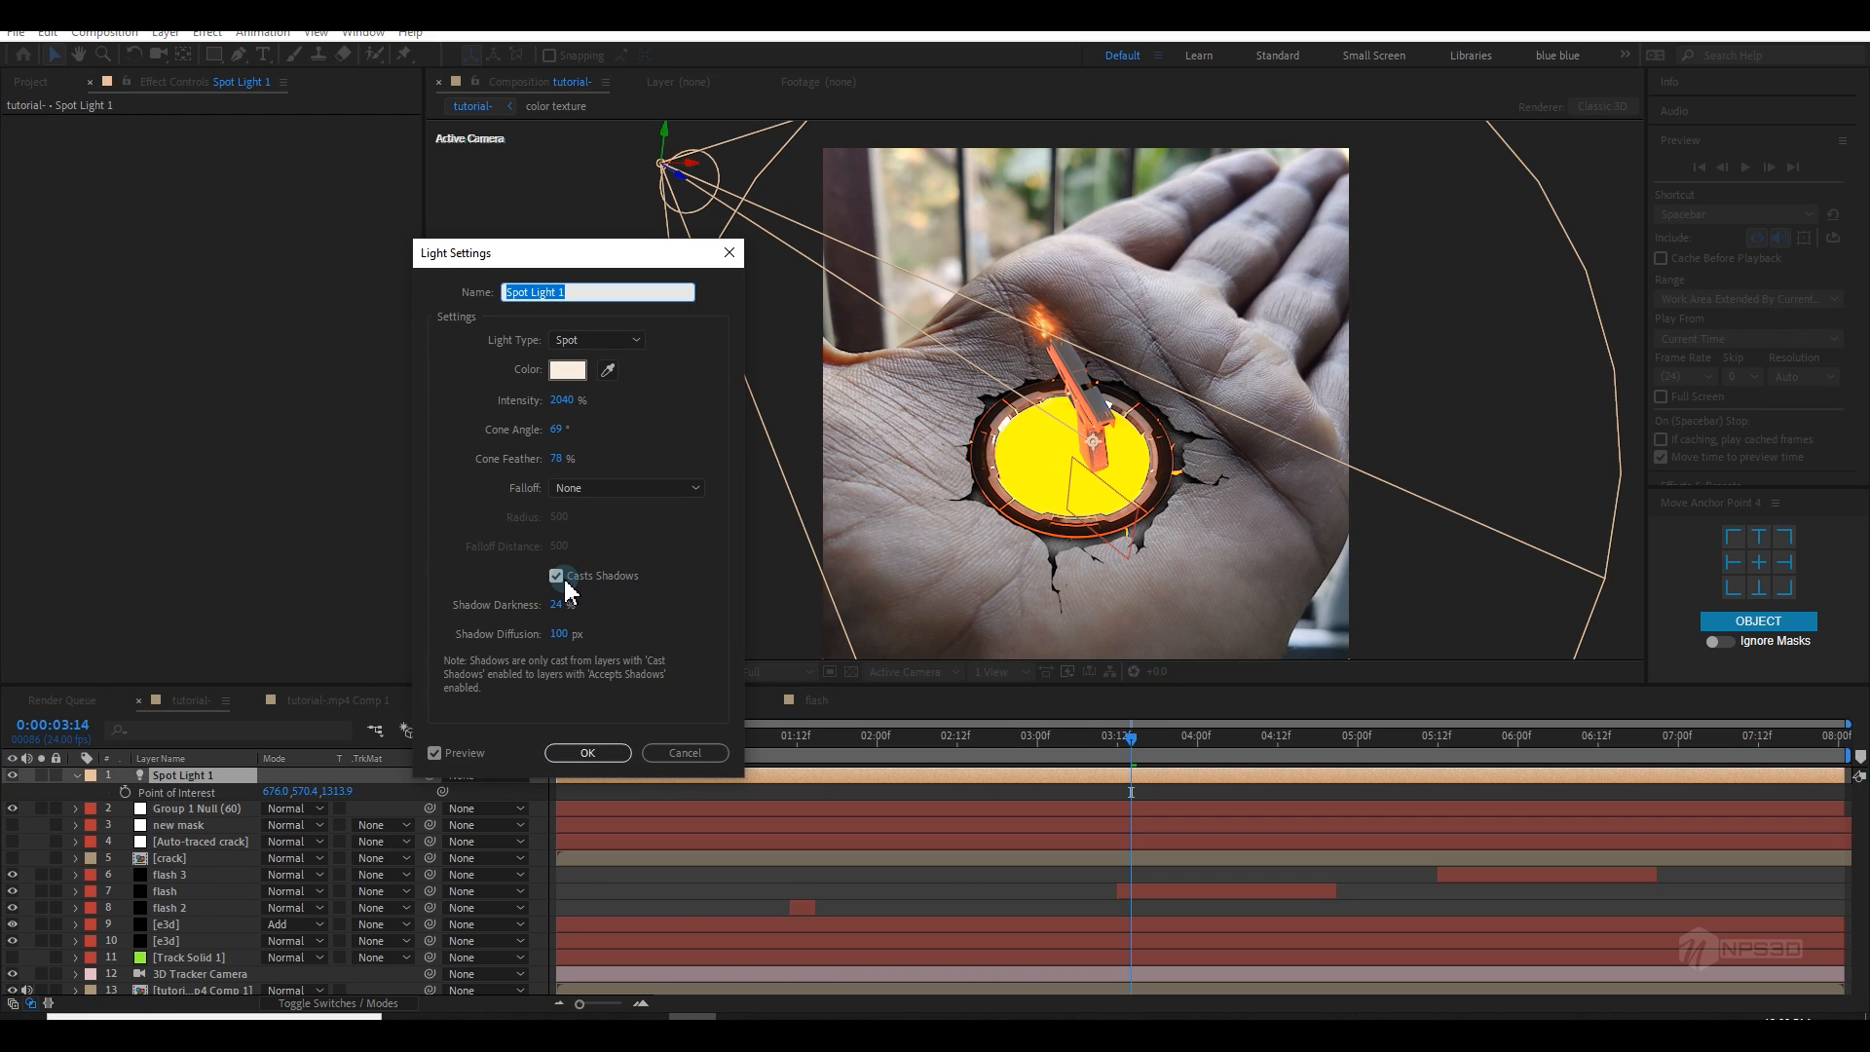
{"action": "left_click_drag", "start_coordinate": [556, 604], "coordinate": [624, 597]}
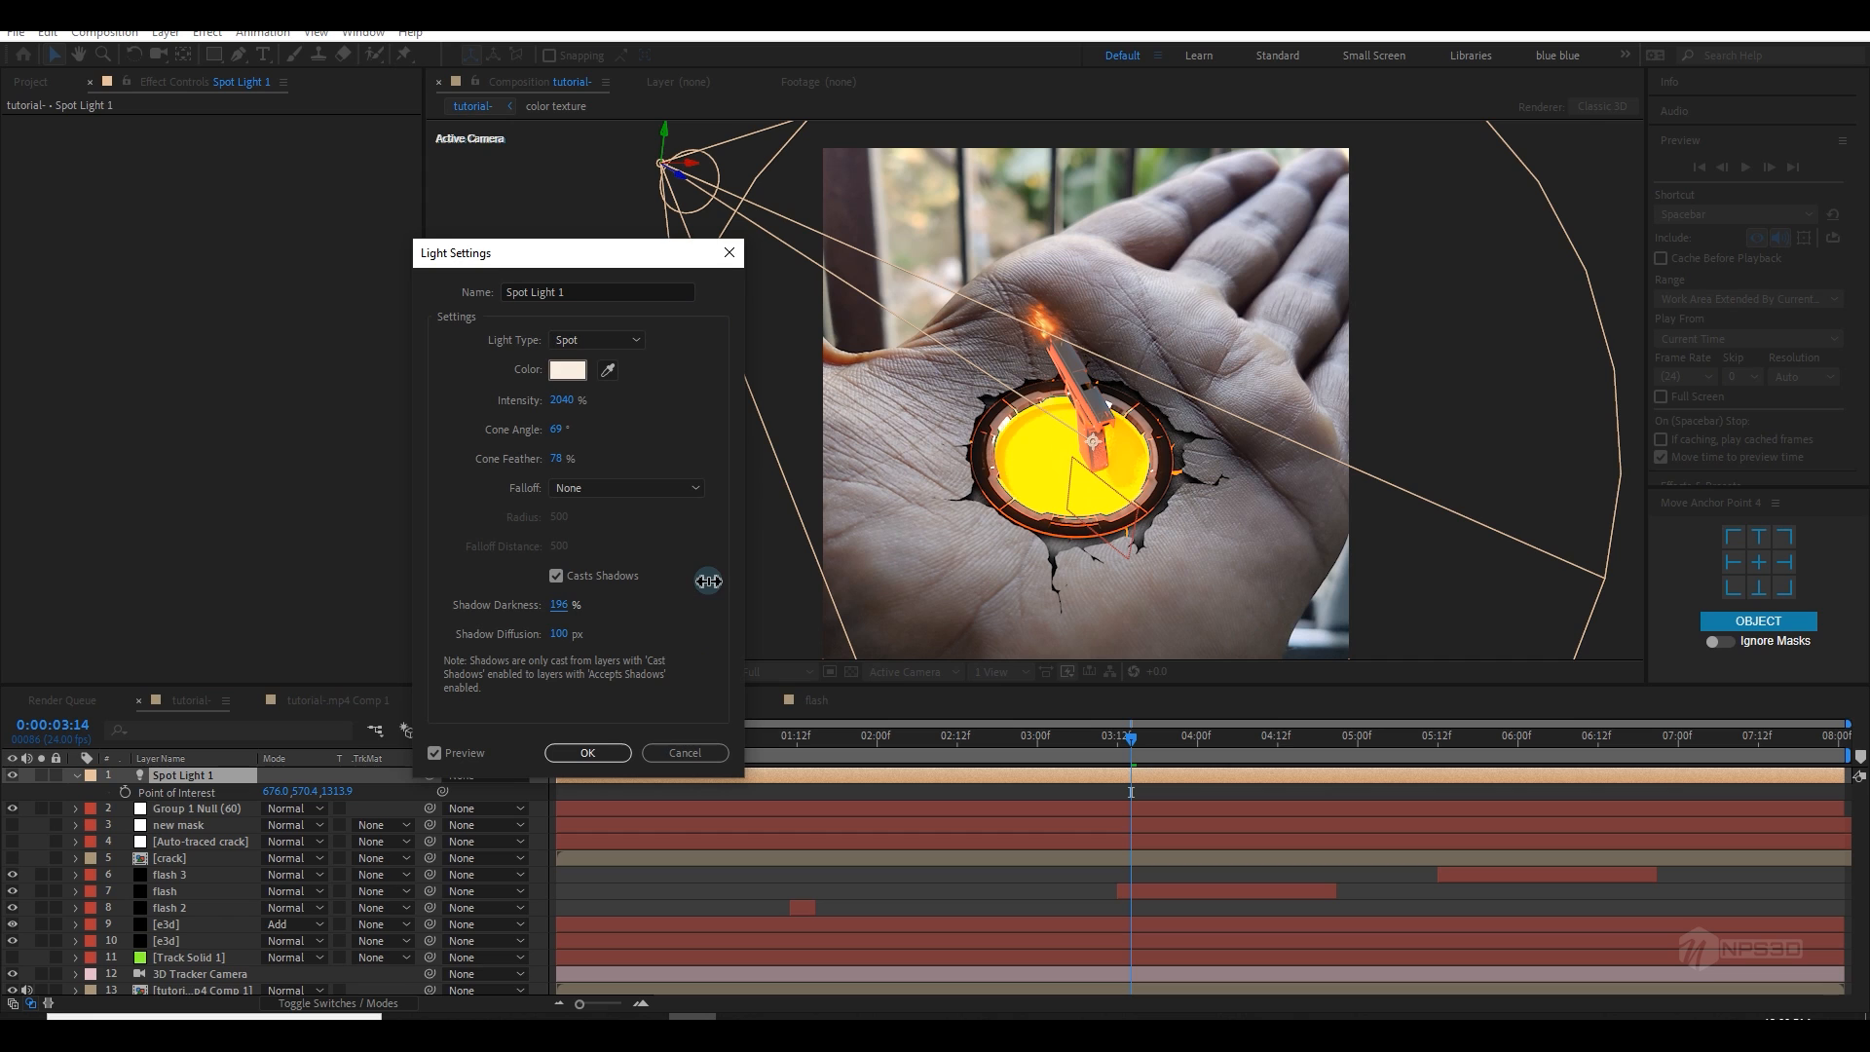
{"action": "left_click_drag", "start_coordinate": [814, 580], "coordinate": [854, 580]}
{"action": "left_click", "coordinate": [565, 607]}
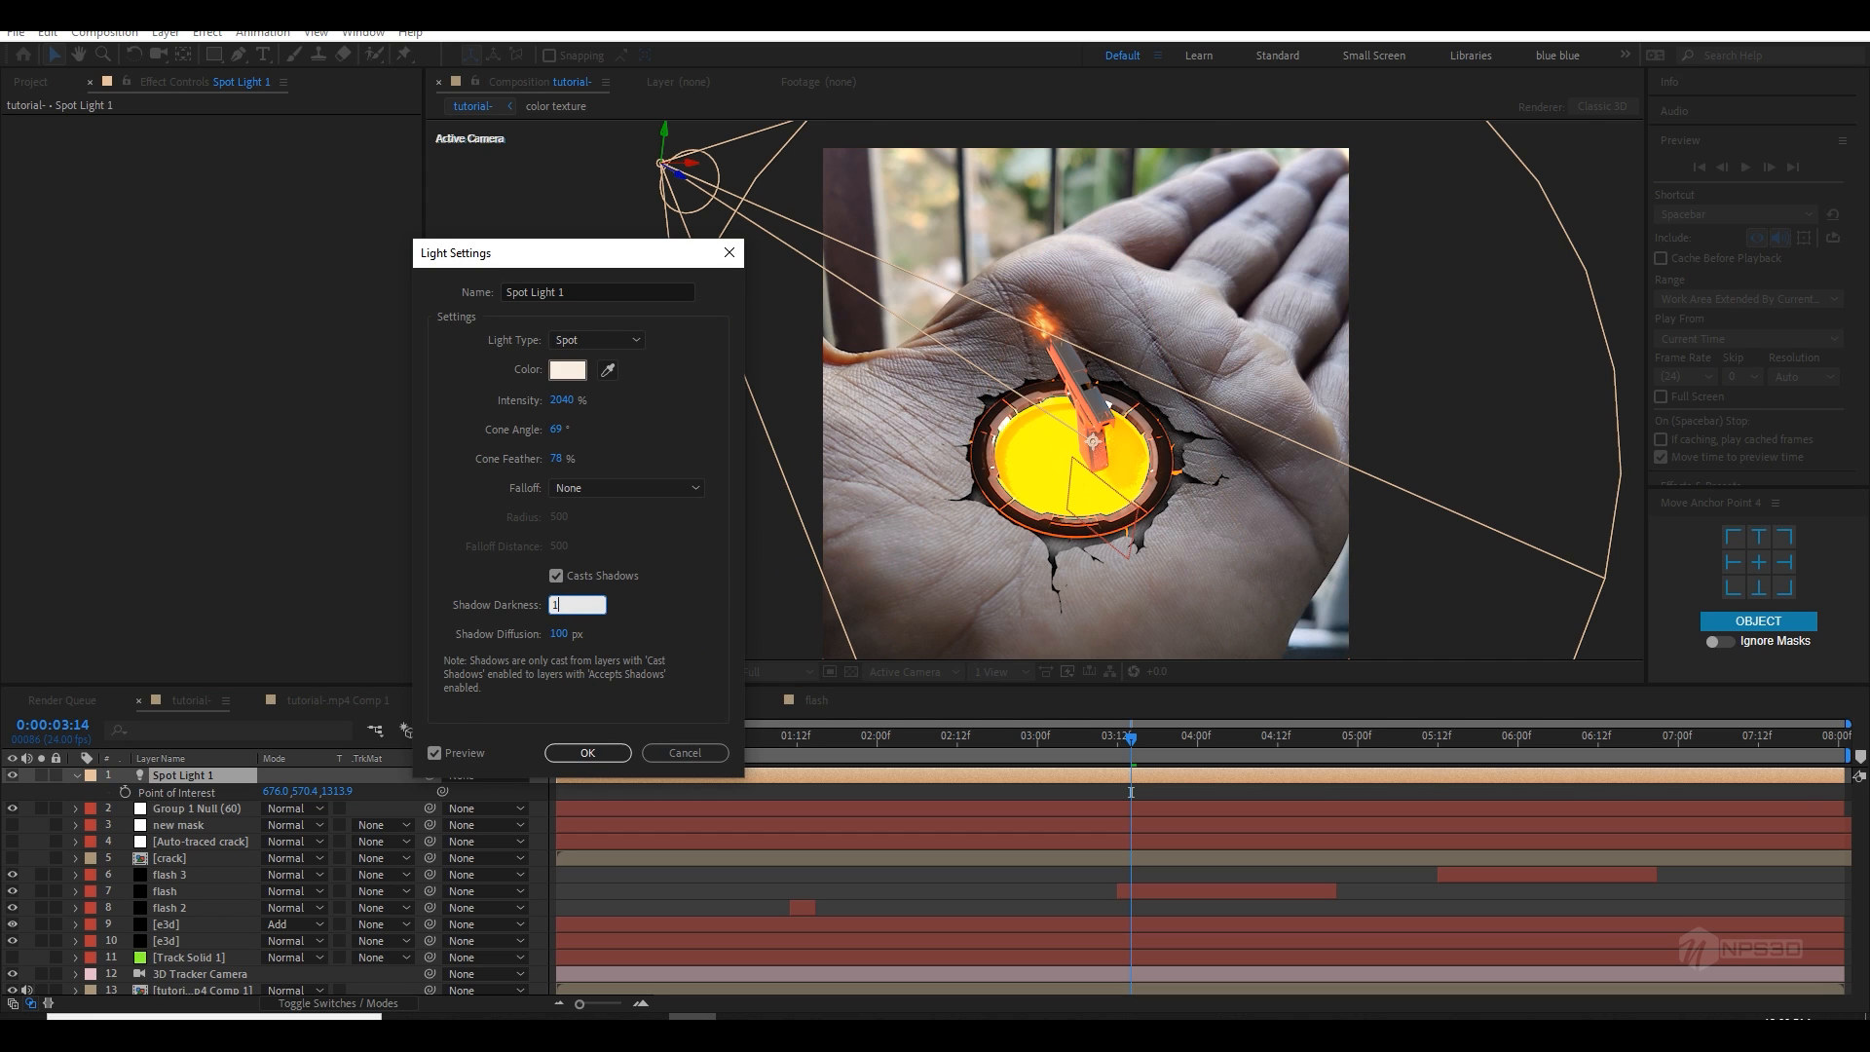
{"action": "left_click", "coordinate": [587, 752]}
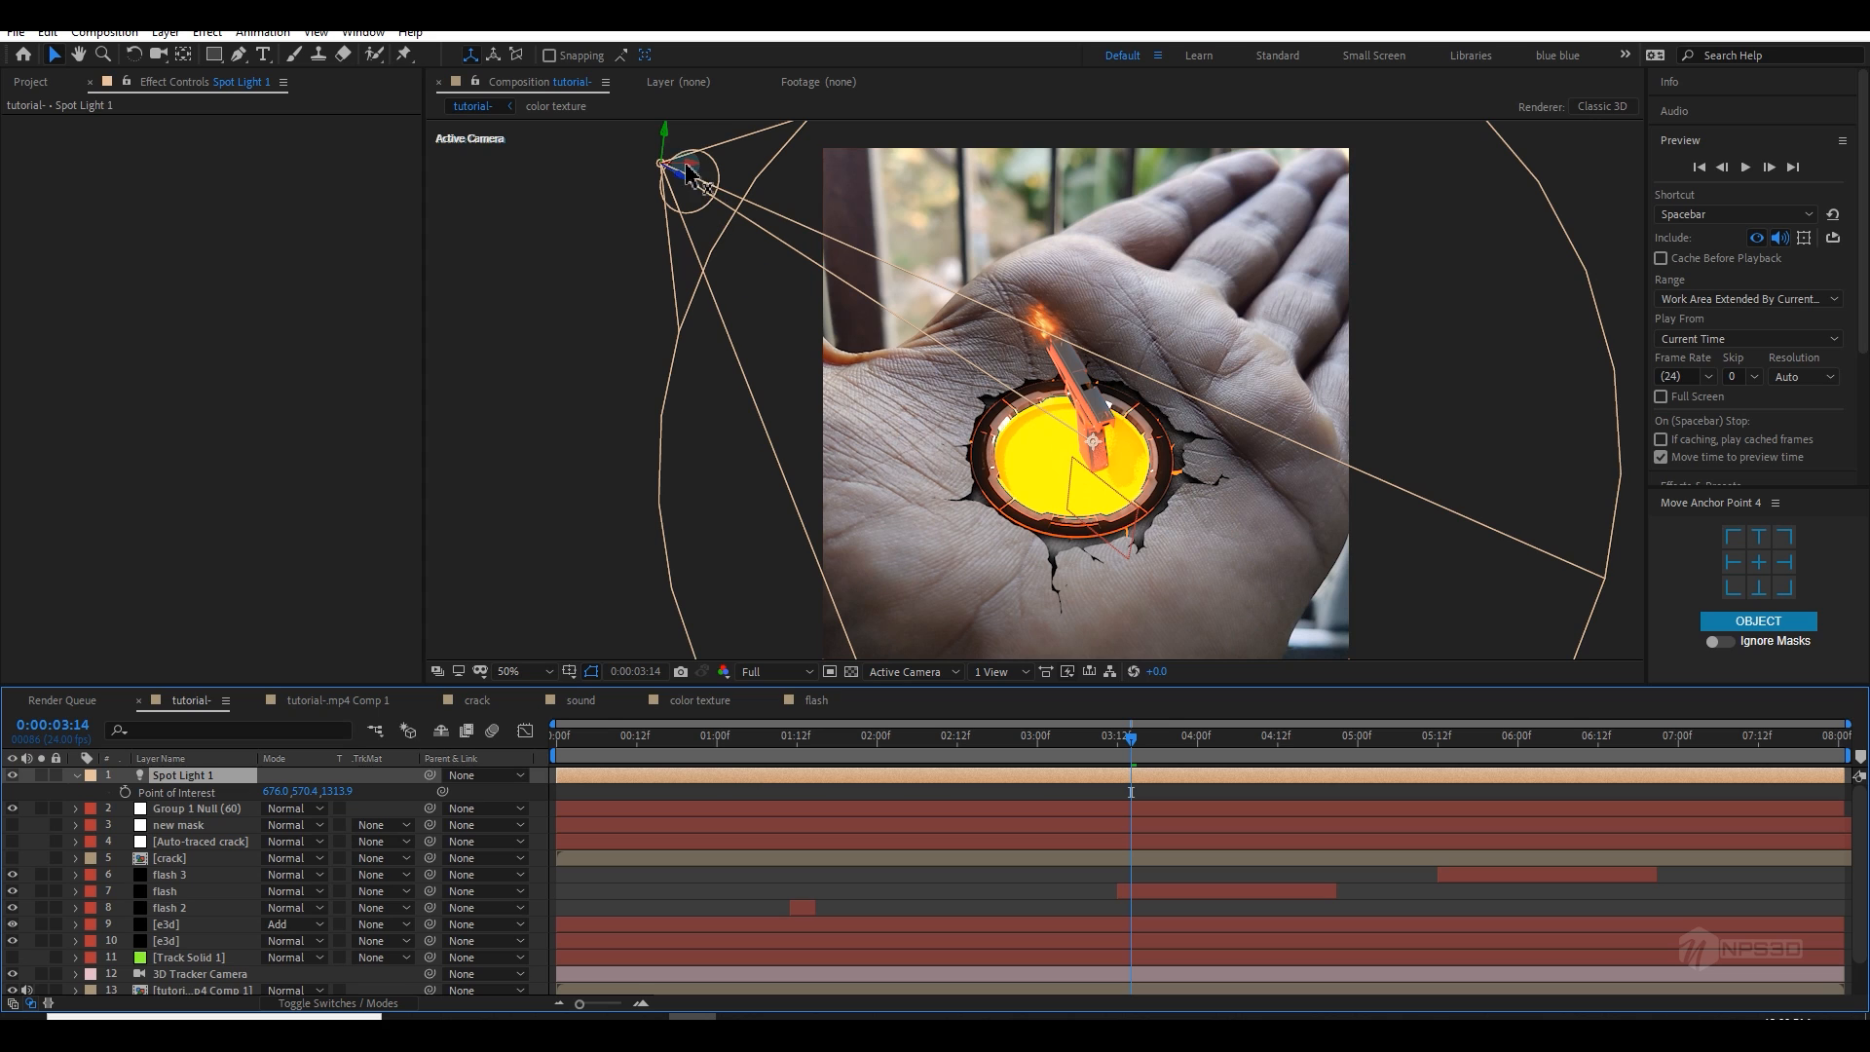
Step: Reposition Spot Light 1 farther outside the frame beside the hand, using Top and Active Camera views, and save the project
{"action": "left_click_drag", "start_coordinate": [663, 144], "coordinate": [568, 310]}
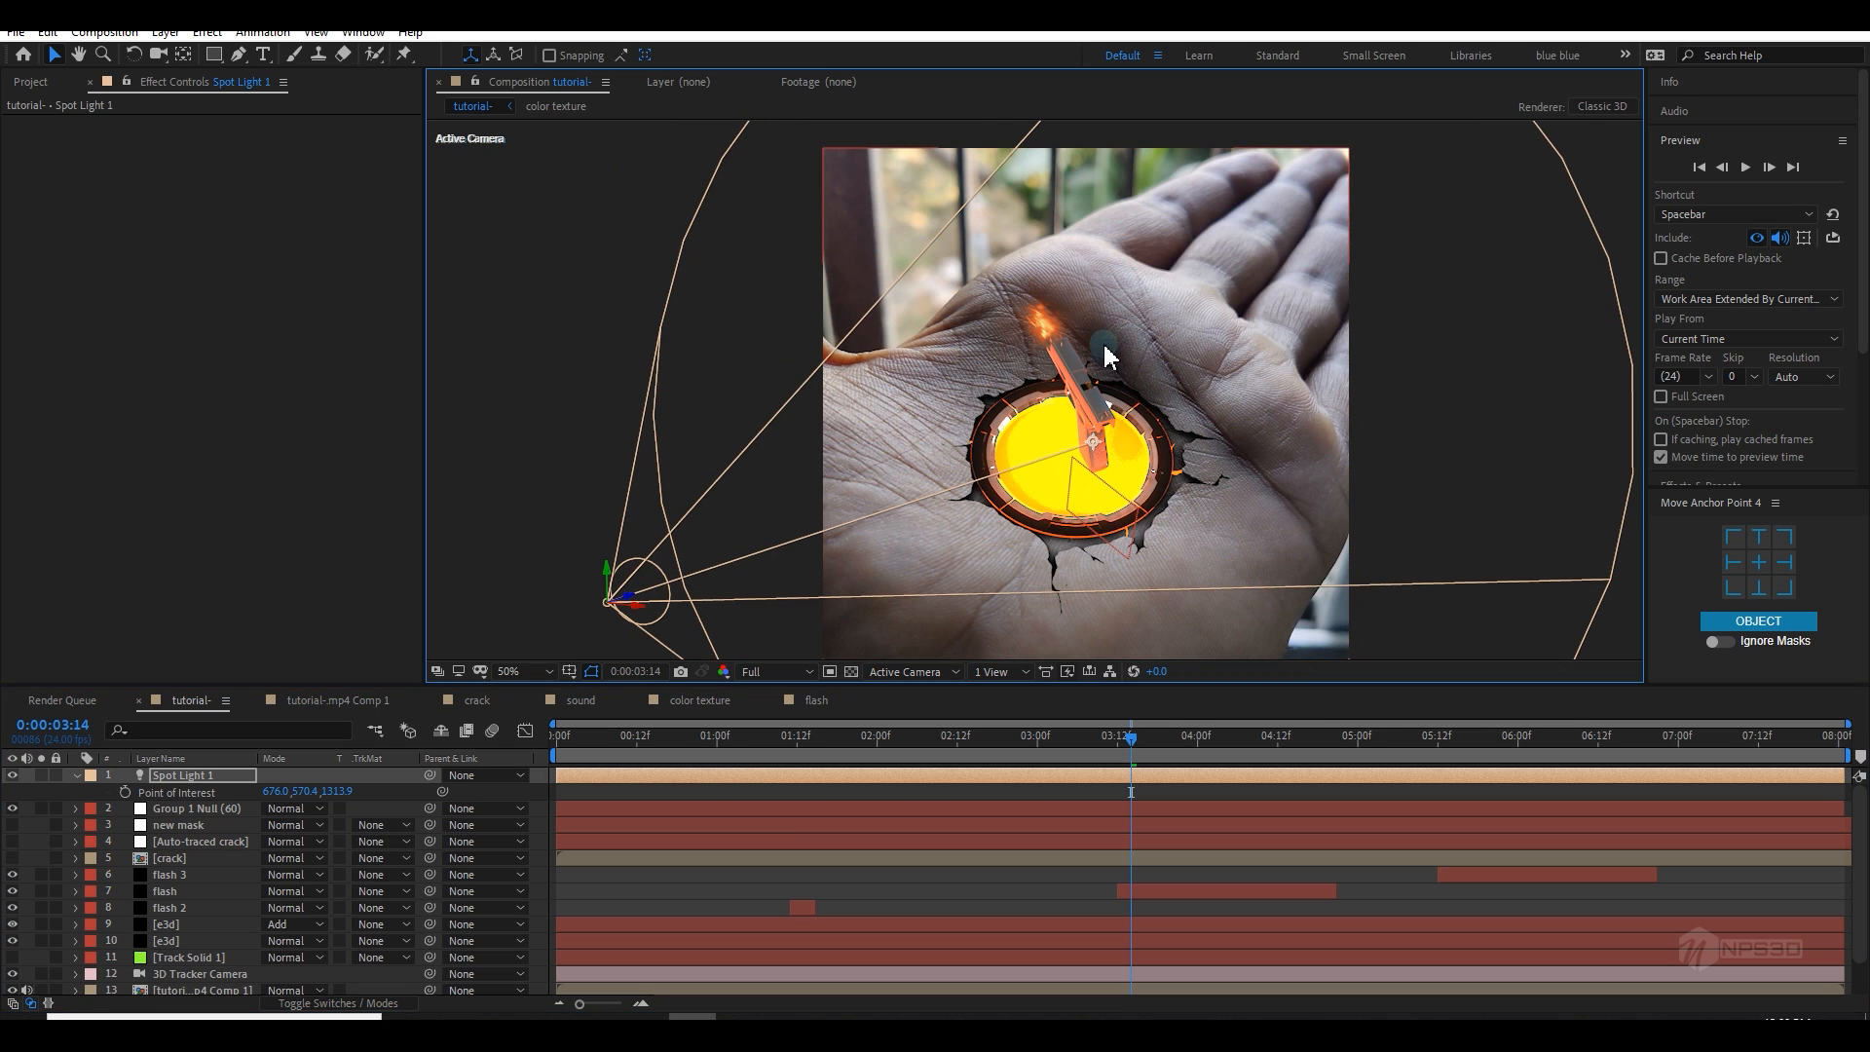
{"action": "left_click_drag", "start_coordinate": [608, 589], "coordinate": [620, 439]}
{"action": "left_click_drag", "start_coordinate": [633, 234], "coordinate": [613, 325]}
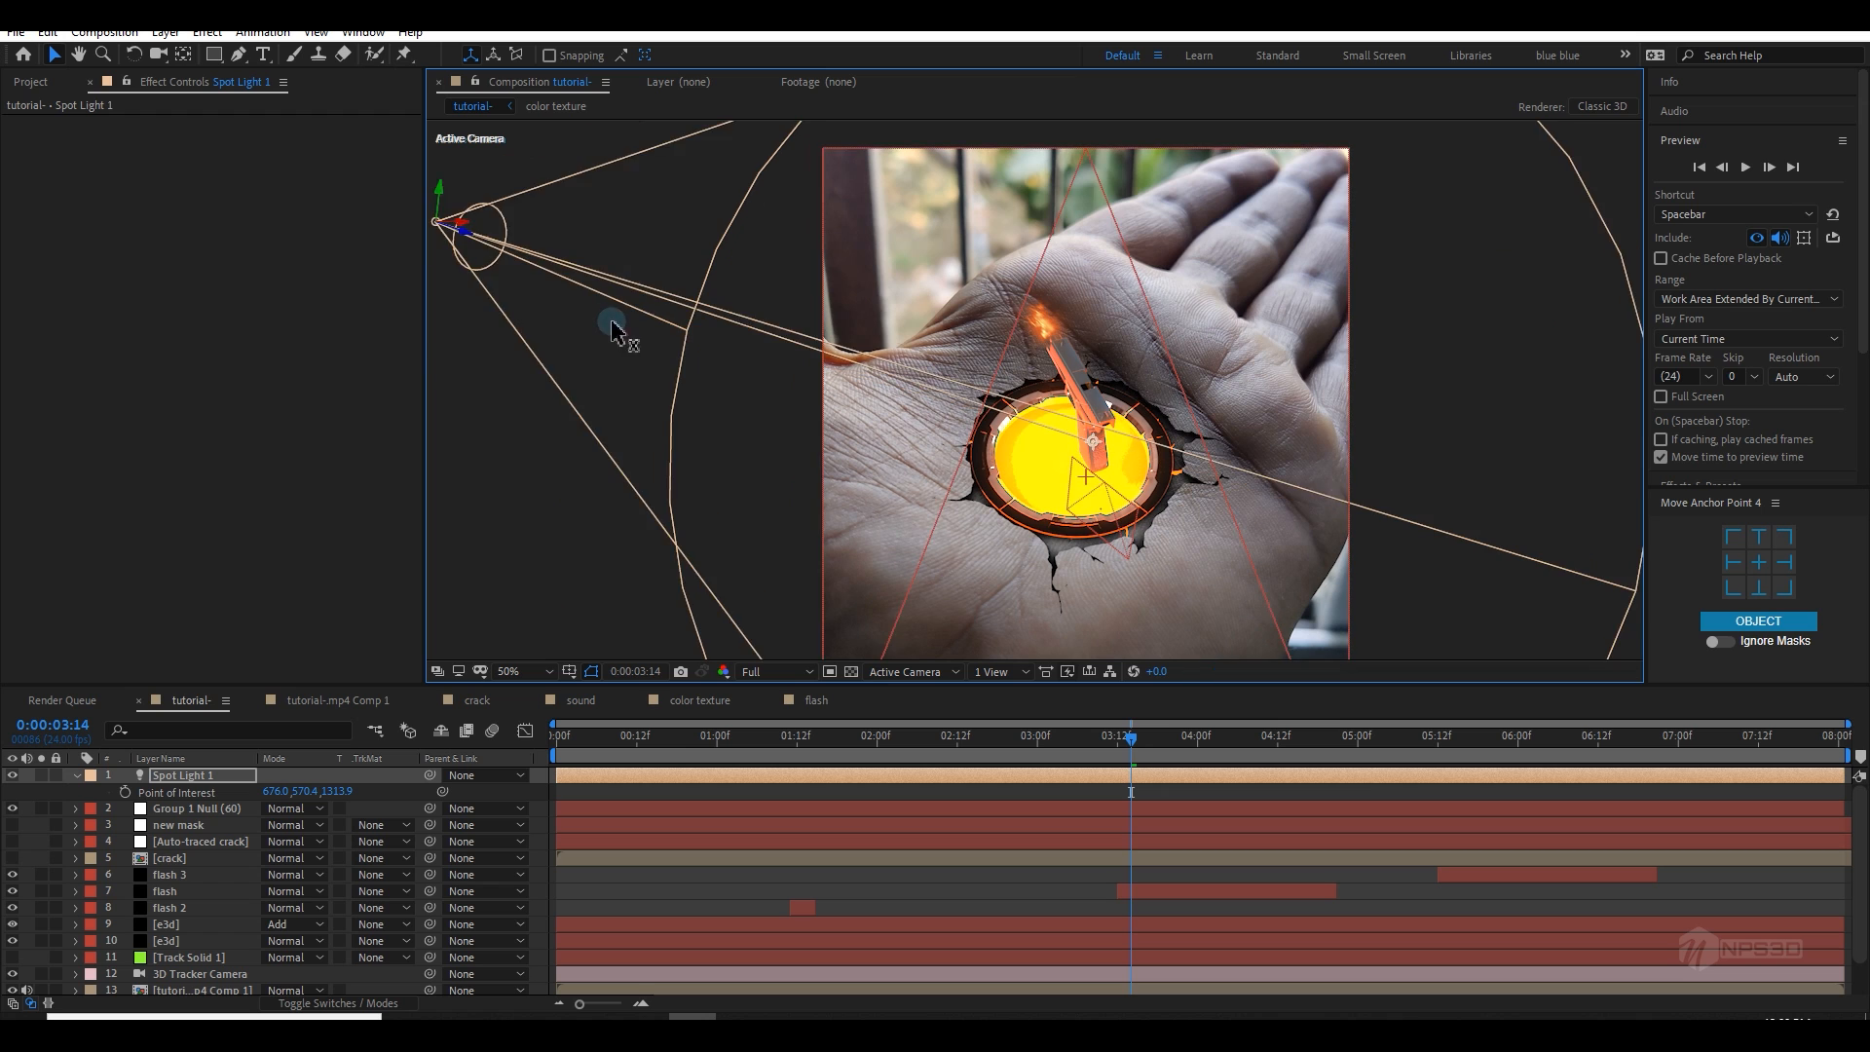
{"action": "mouse_move", "coordinate": [585, 243]}
{"action": "left_mouse_down"}
{"action": "mouse_move", "coordinate": [864, 188]}
{"action": "mouse_move", "coordinate": [578, 238]}
{"action": "left_mouse_up"}
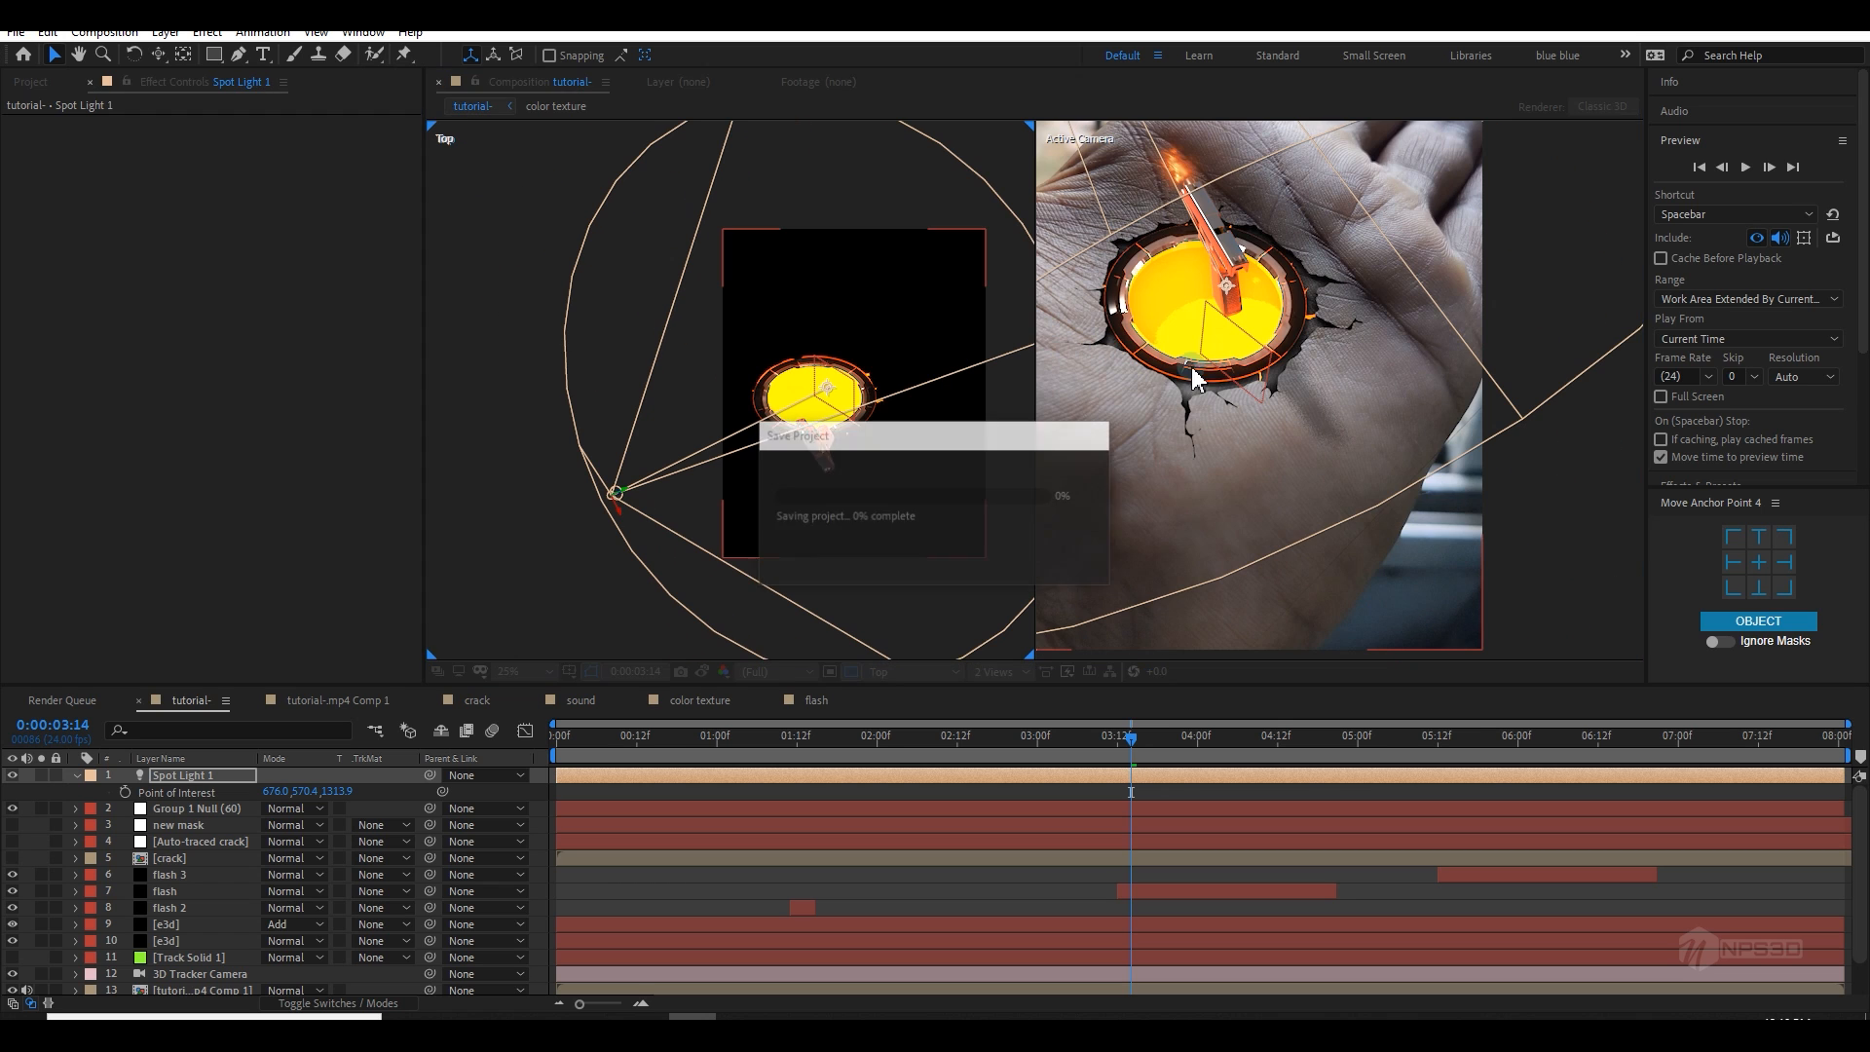
Step: Examine the pistol's cast shadow and the portal lighting in the Active Camera and Top views
{"action": "scroll", "coordinate": [1296, 384], "scroll_direction": "down", "scroll_amount": 1}
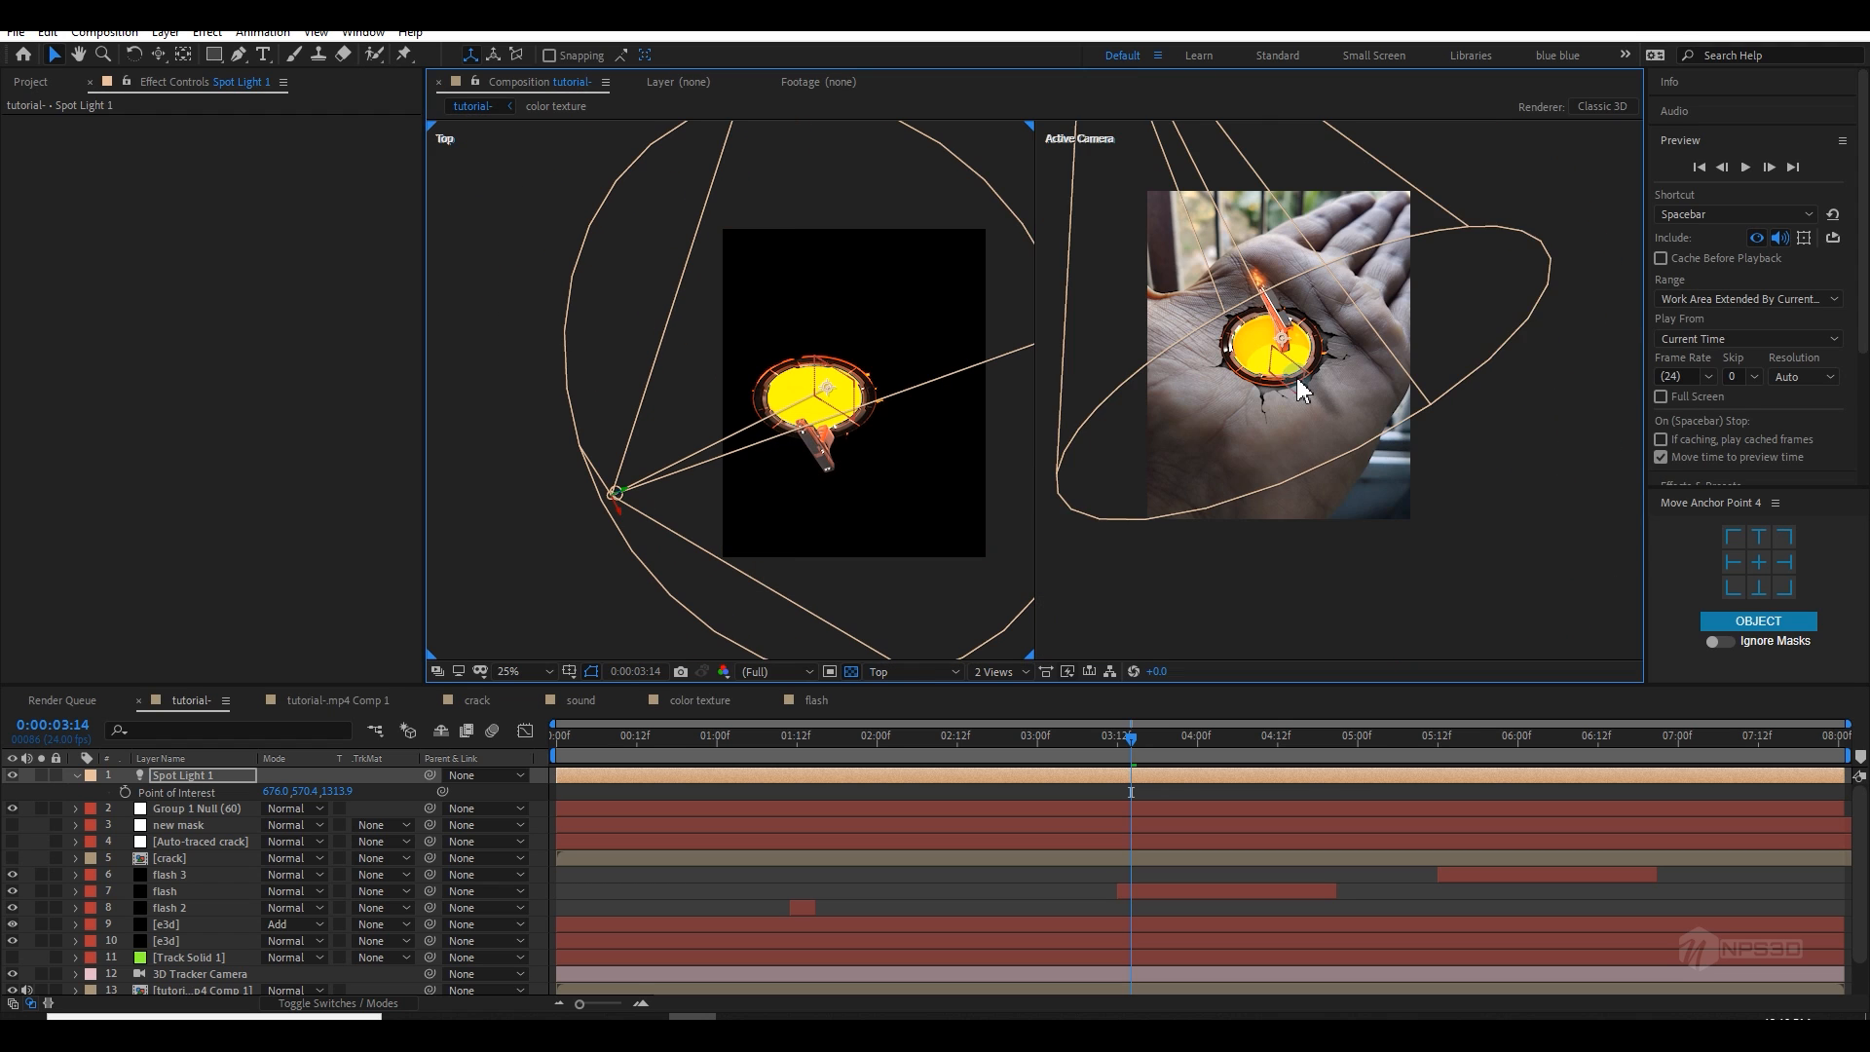
{"action": "left_click_drag", "start_coordinate": [1296, 384], "coordinate": [1284, 436]}
{"action": "scroll", "coordinate": [1294, 425], "scroll_direction": "up", "scroll_amount": 1}
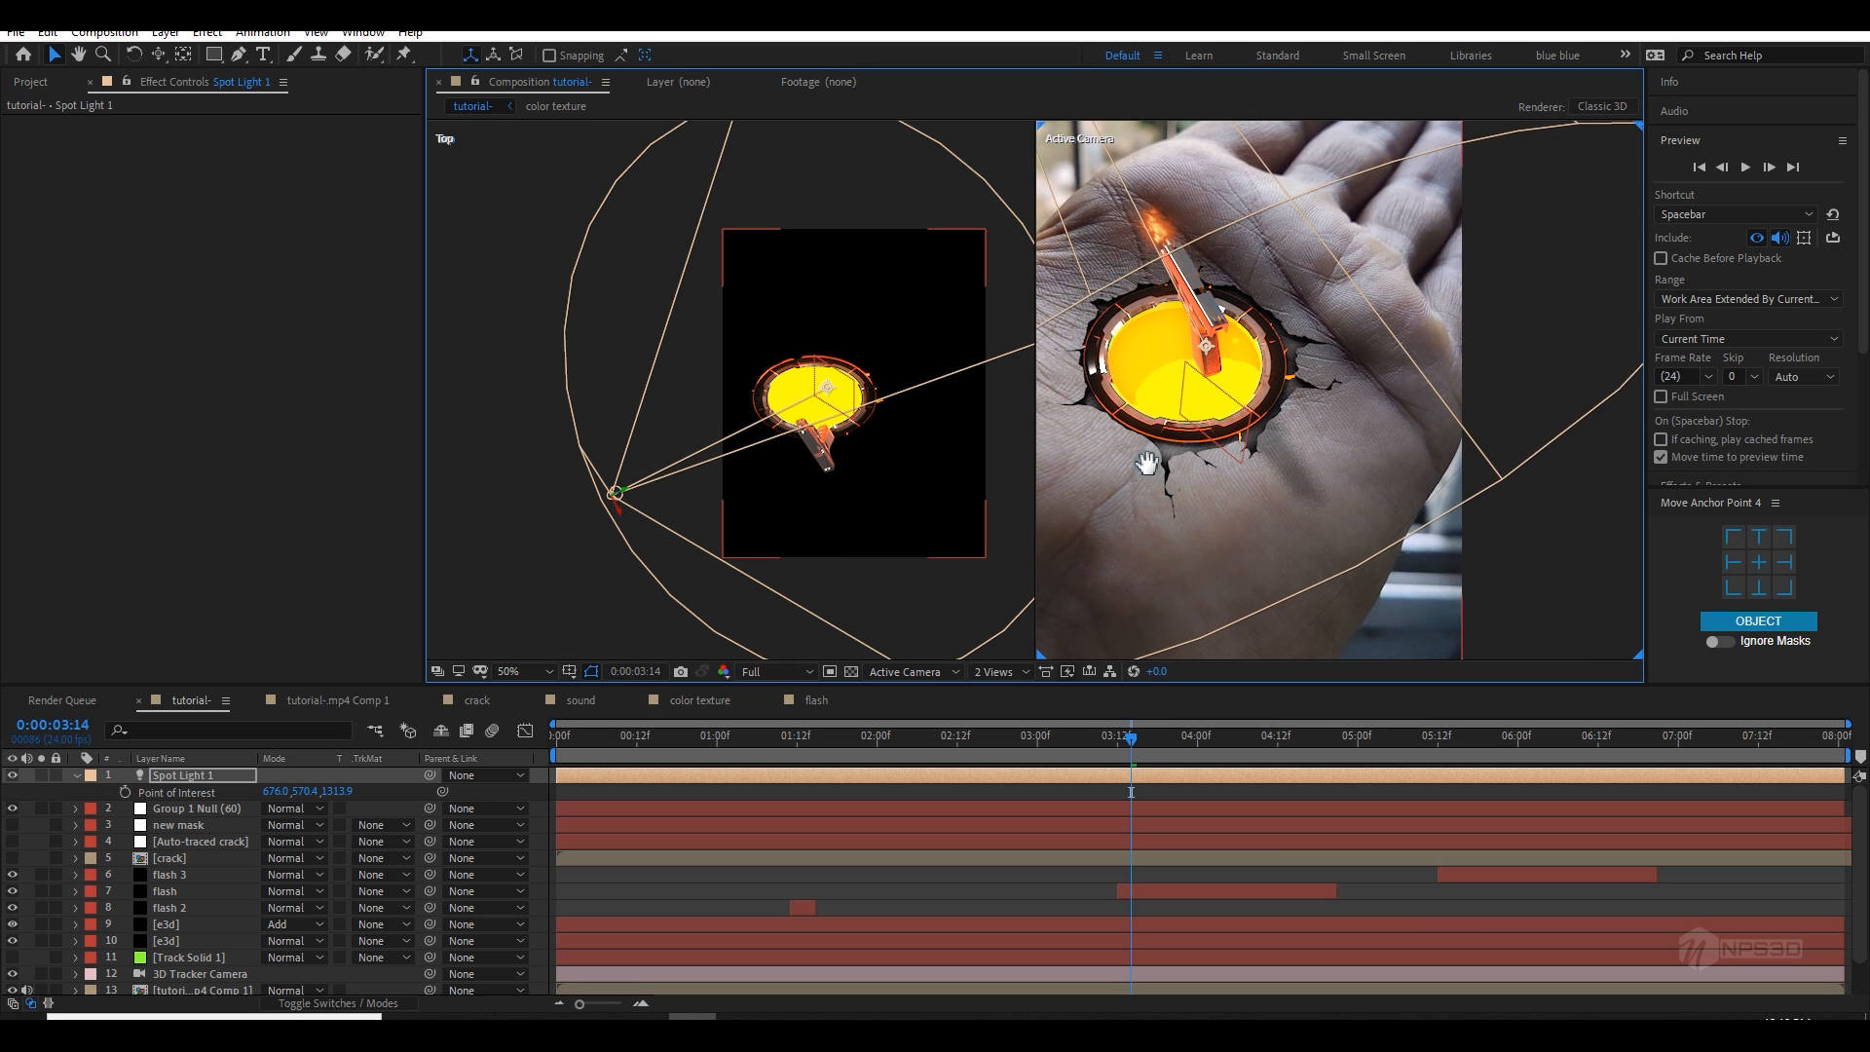
{"action": "left_click_drag", "start_coordinate": [1148, 463], "coordinate": [1153, 321]}
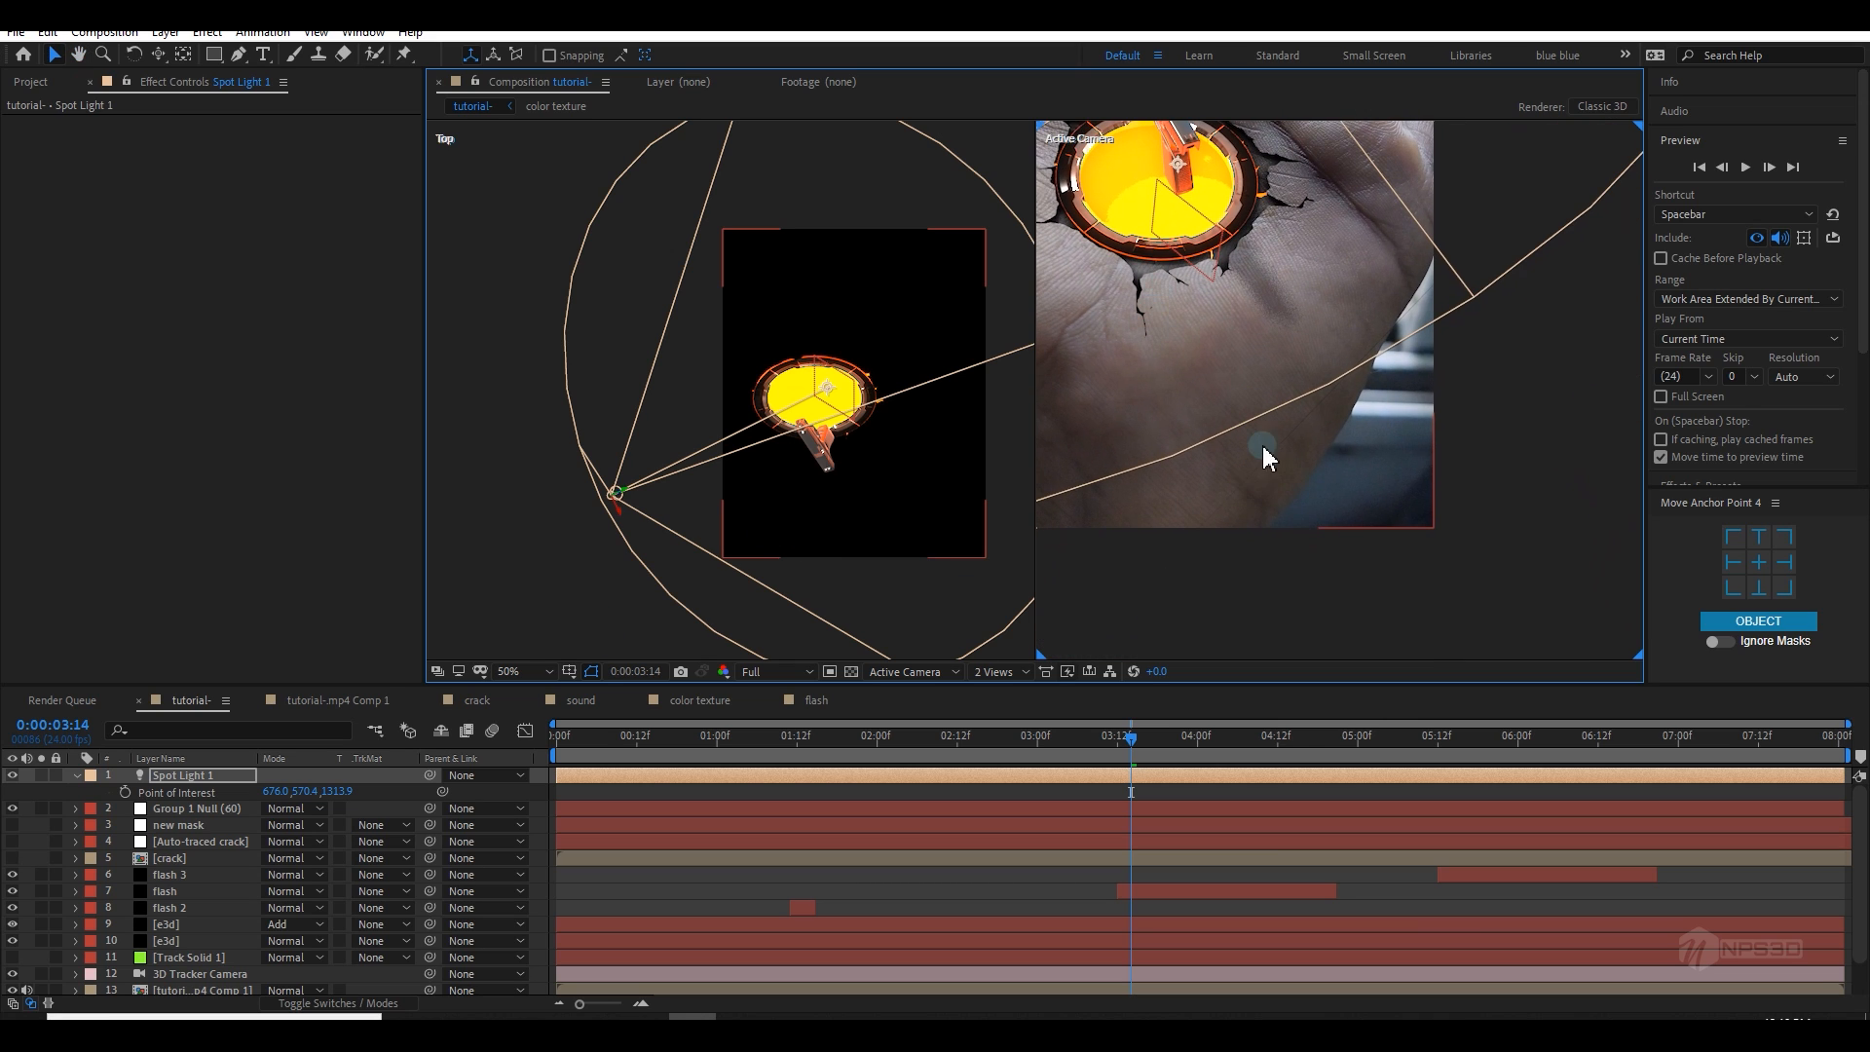
{"action": "left_click_drag", "start_coordinate": [1265, 445], "coordinate": [1249, 484]}
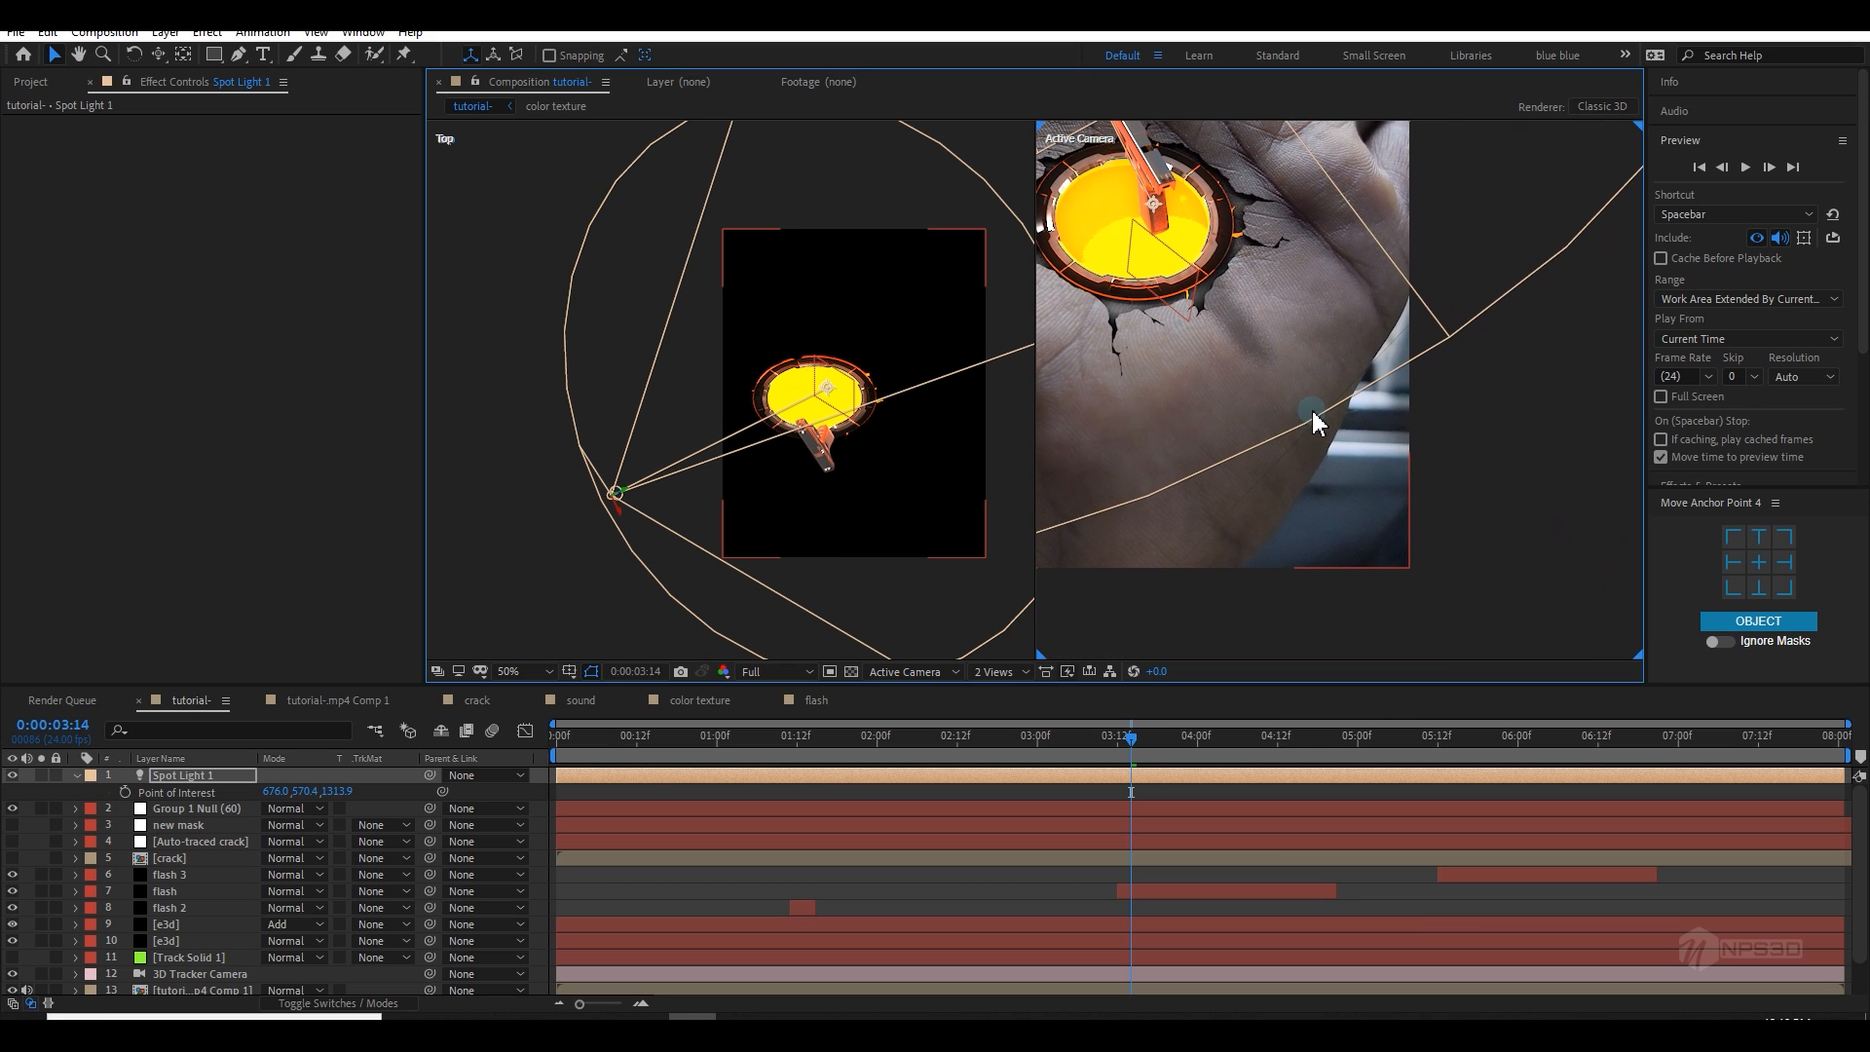
{"action": "scroll", "coordinate": [1296, 468], "scroll_direction": "up", "scroll_amount": 1}
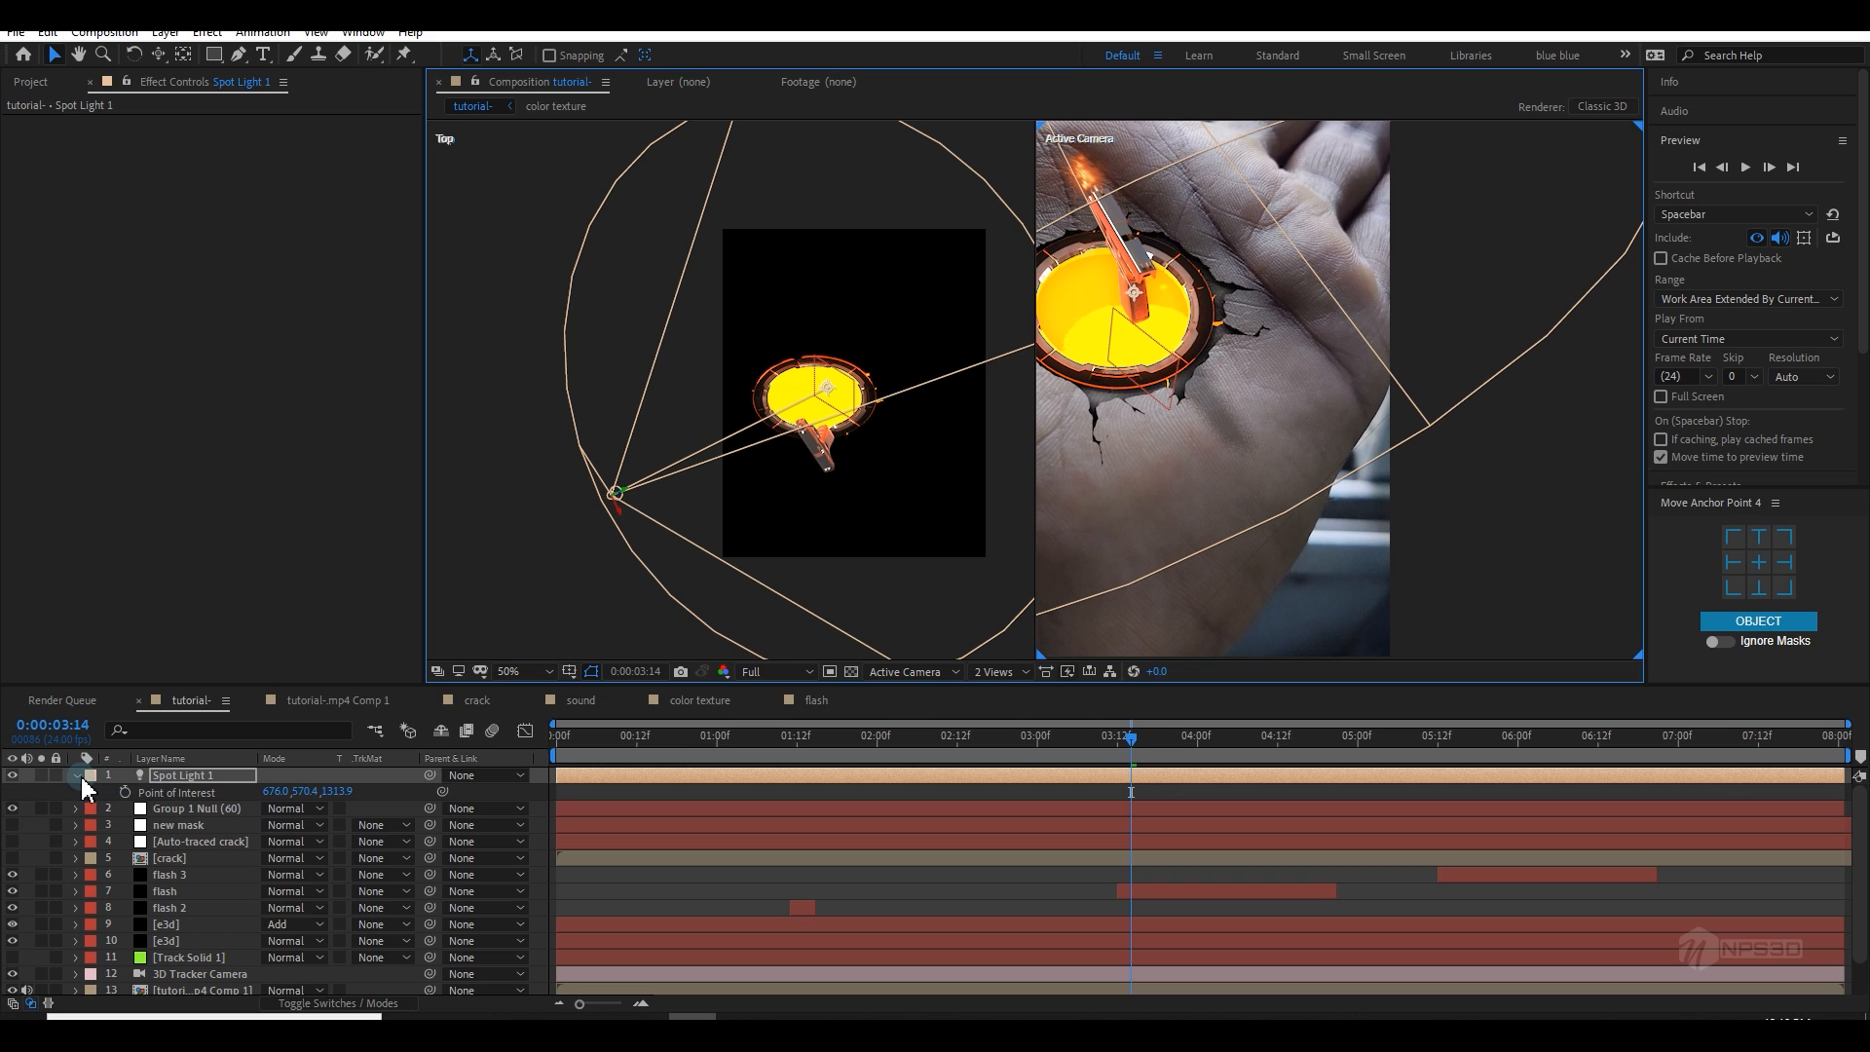
{"action": "left_click", "coordinate": [76, 775]}
{"action": "left_click", "coordinate": [175, 929]}
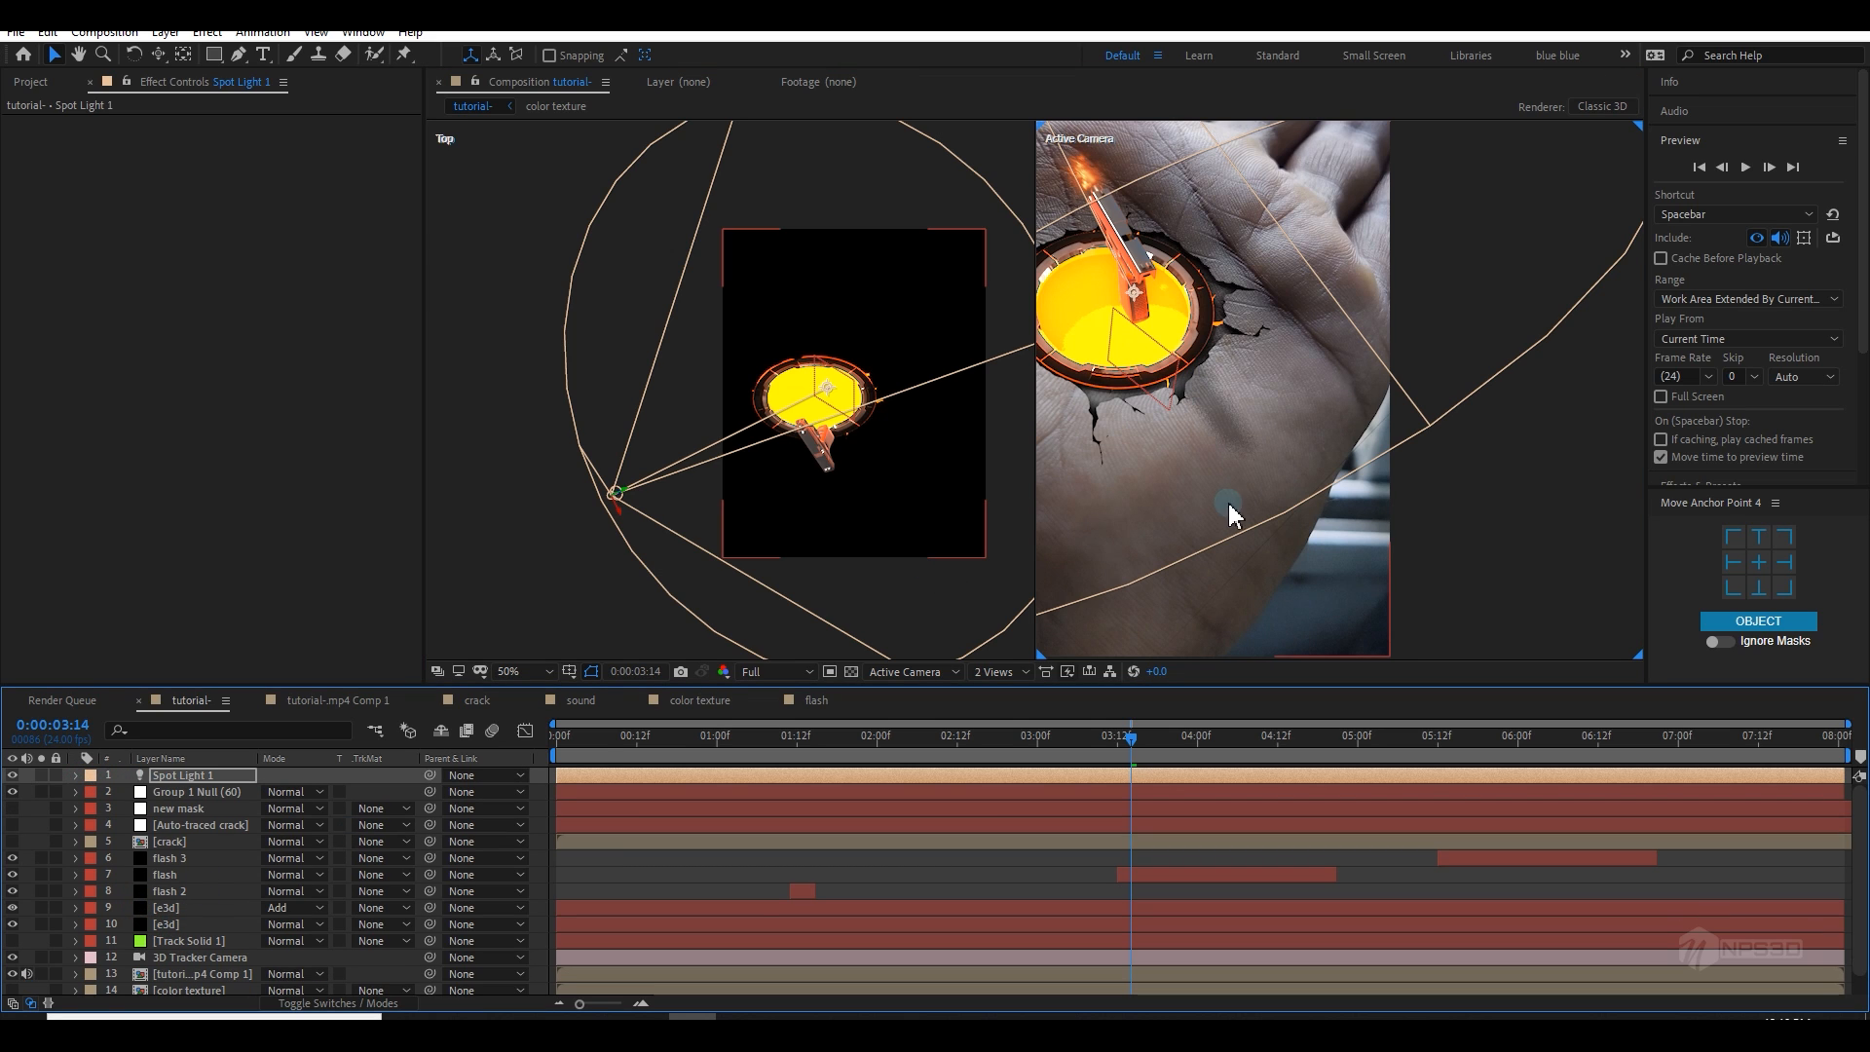
{"action": "left_click_drag", "start_coordinate": [1291, 354], "coordinate": [1374, 448]}
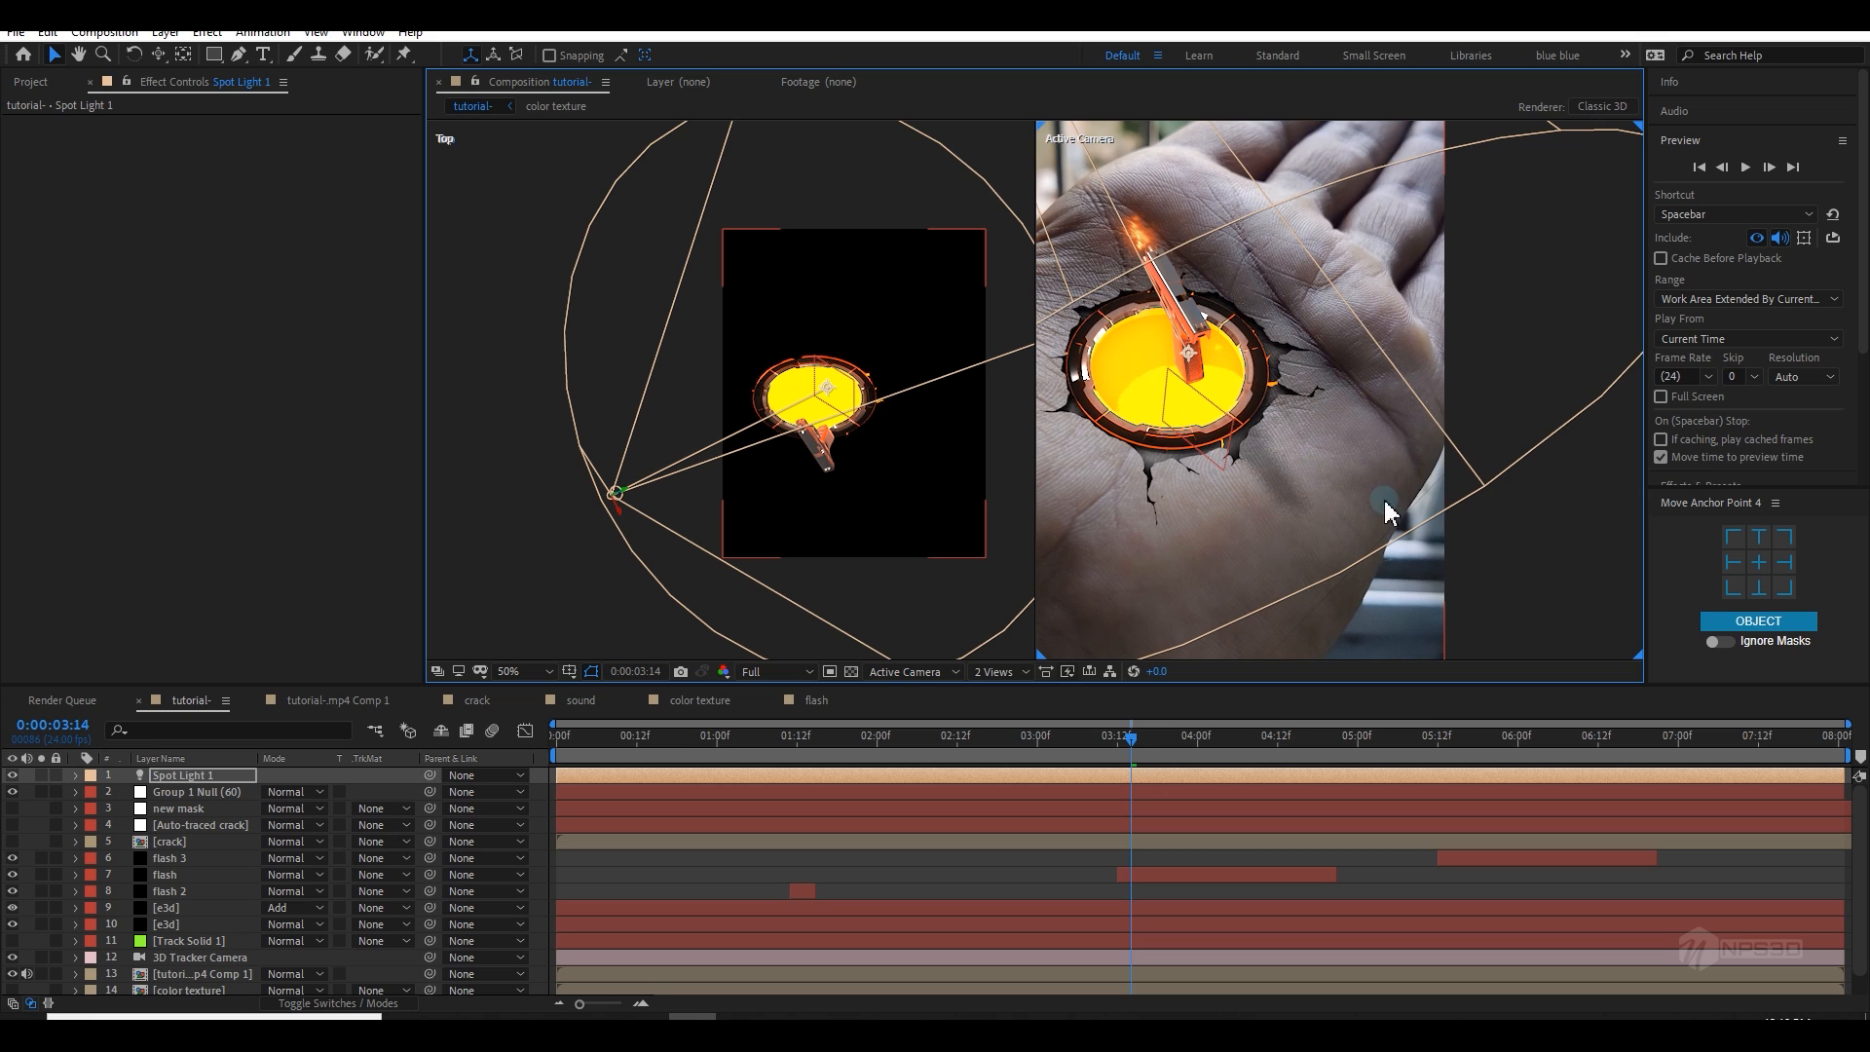
{"action": "left_click_drag", "start_coordinate": [1287, 549], "coordinate": [1344, 524]}
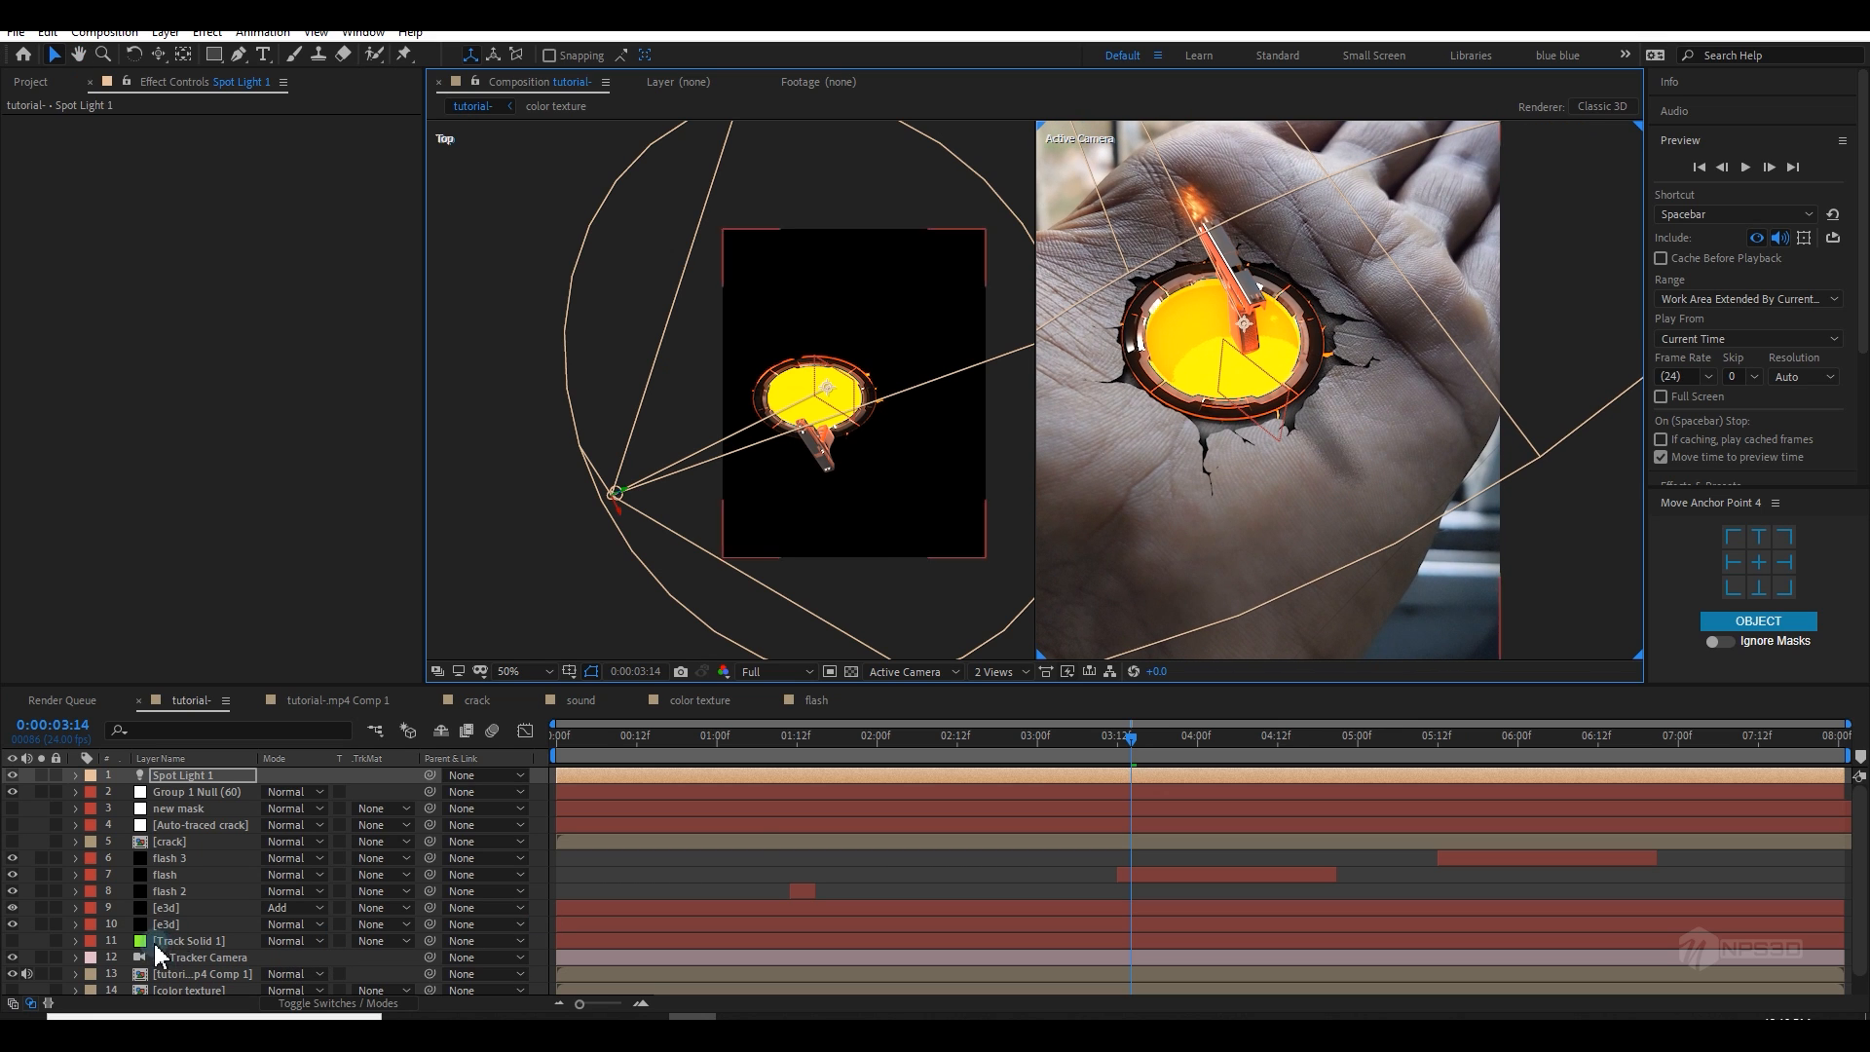
{"action": "left_click_drag", "start_coordinate": [870, 527], "coordinate": [850, 582]}
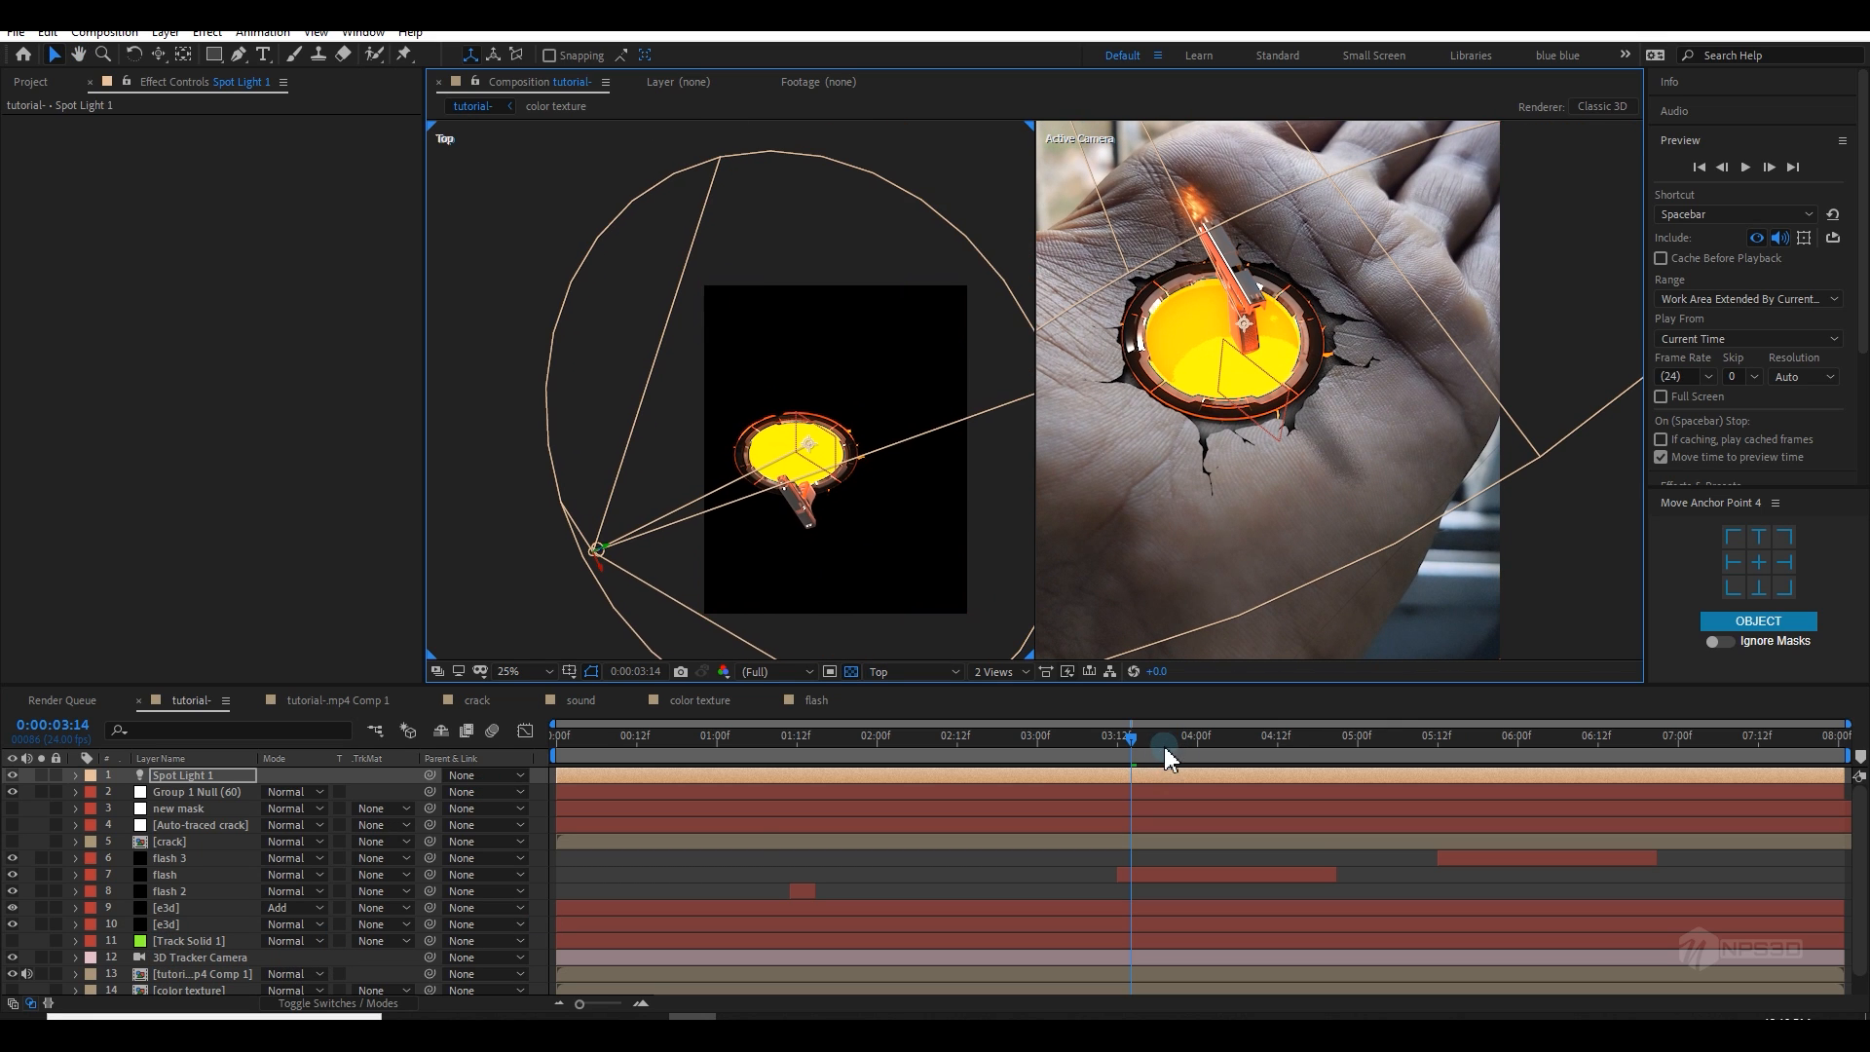
Step: Compare the pistol and portal with Spot Light 1 hidden and shown at 0:00:01:12
{"action": "left_click_drag", "start_coordinate": [1169, 760], "coordinate": [795, 789]}
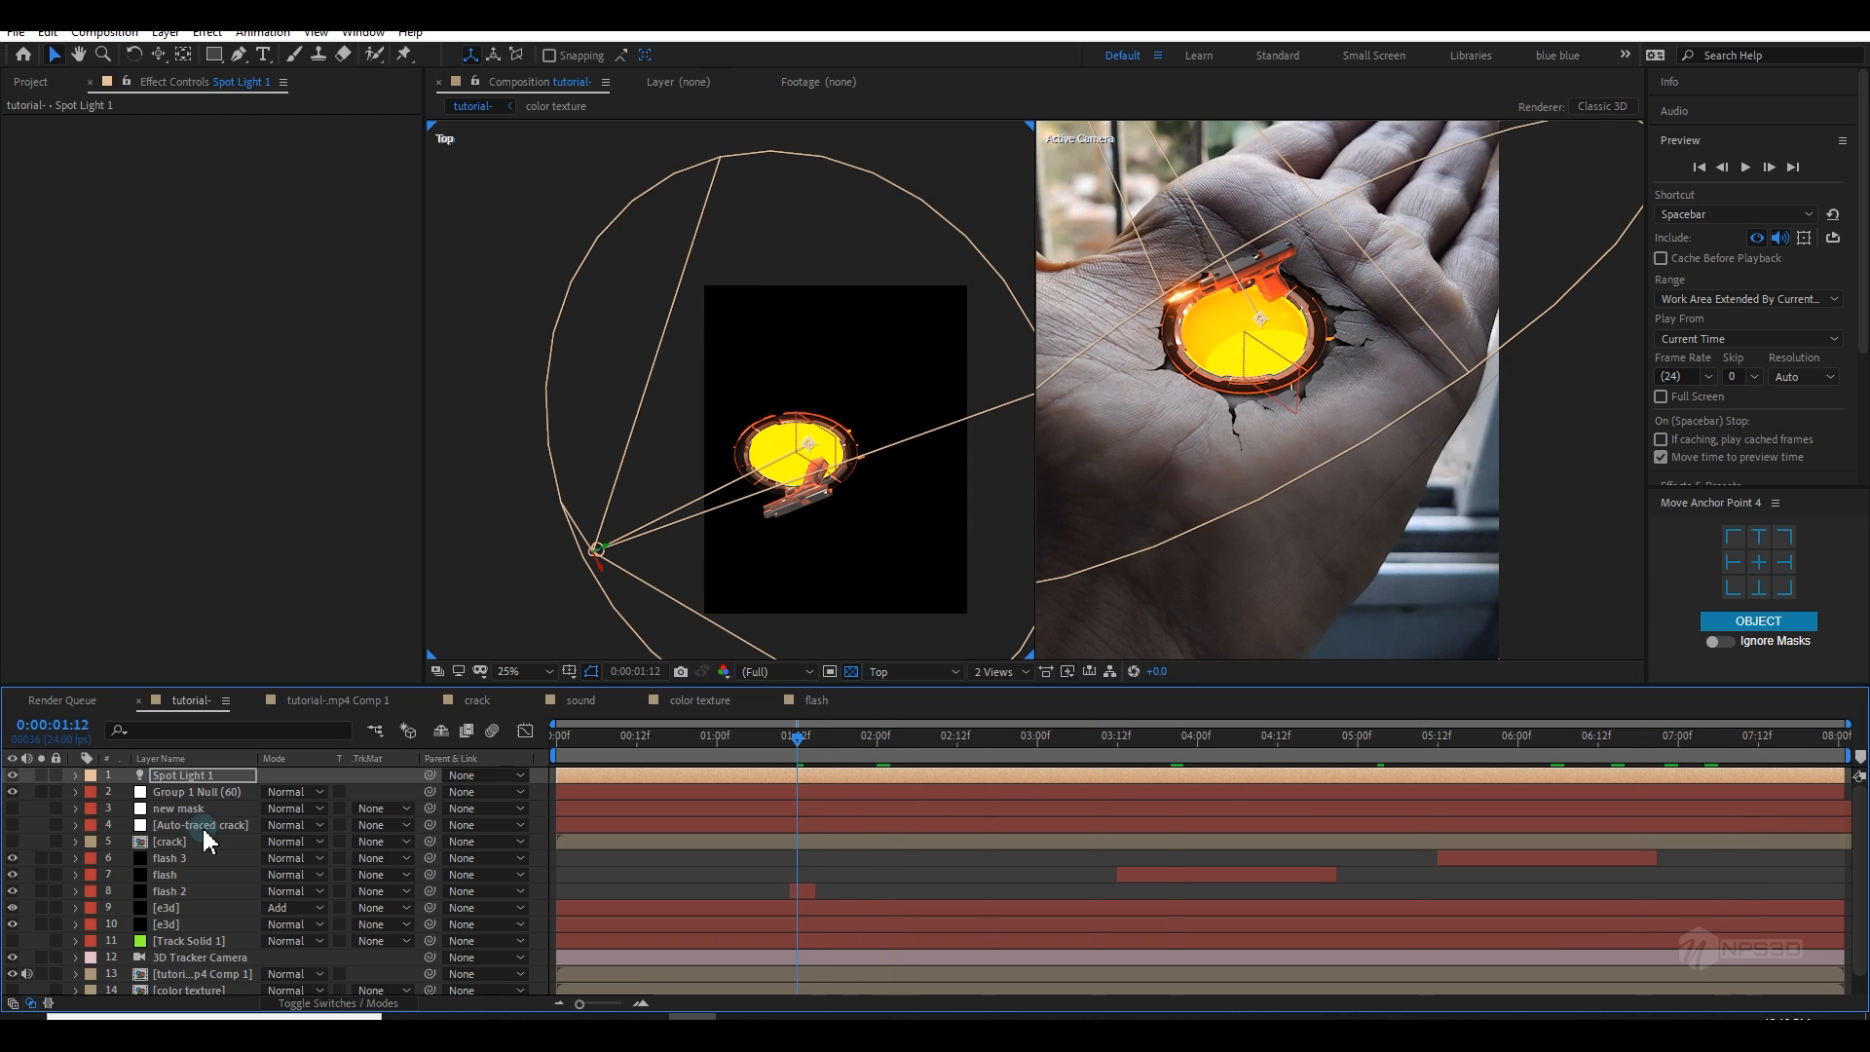
{"action": "left_click", "coordinate": [12, 775]}
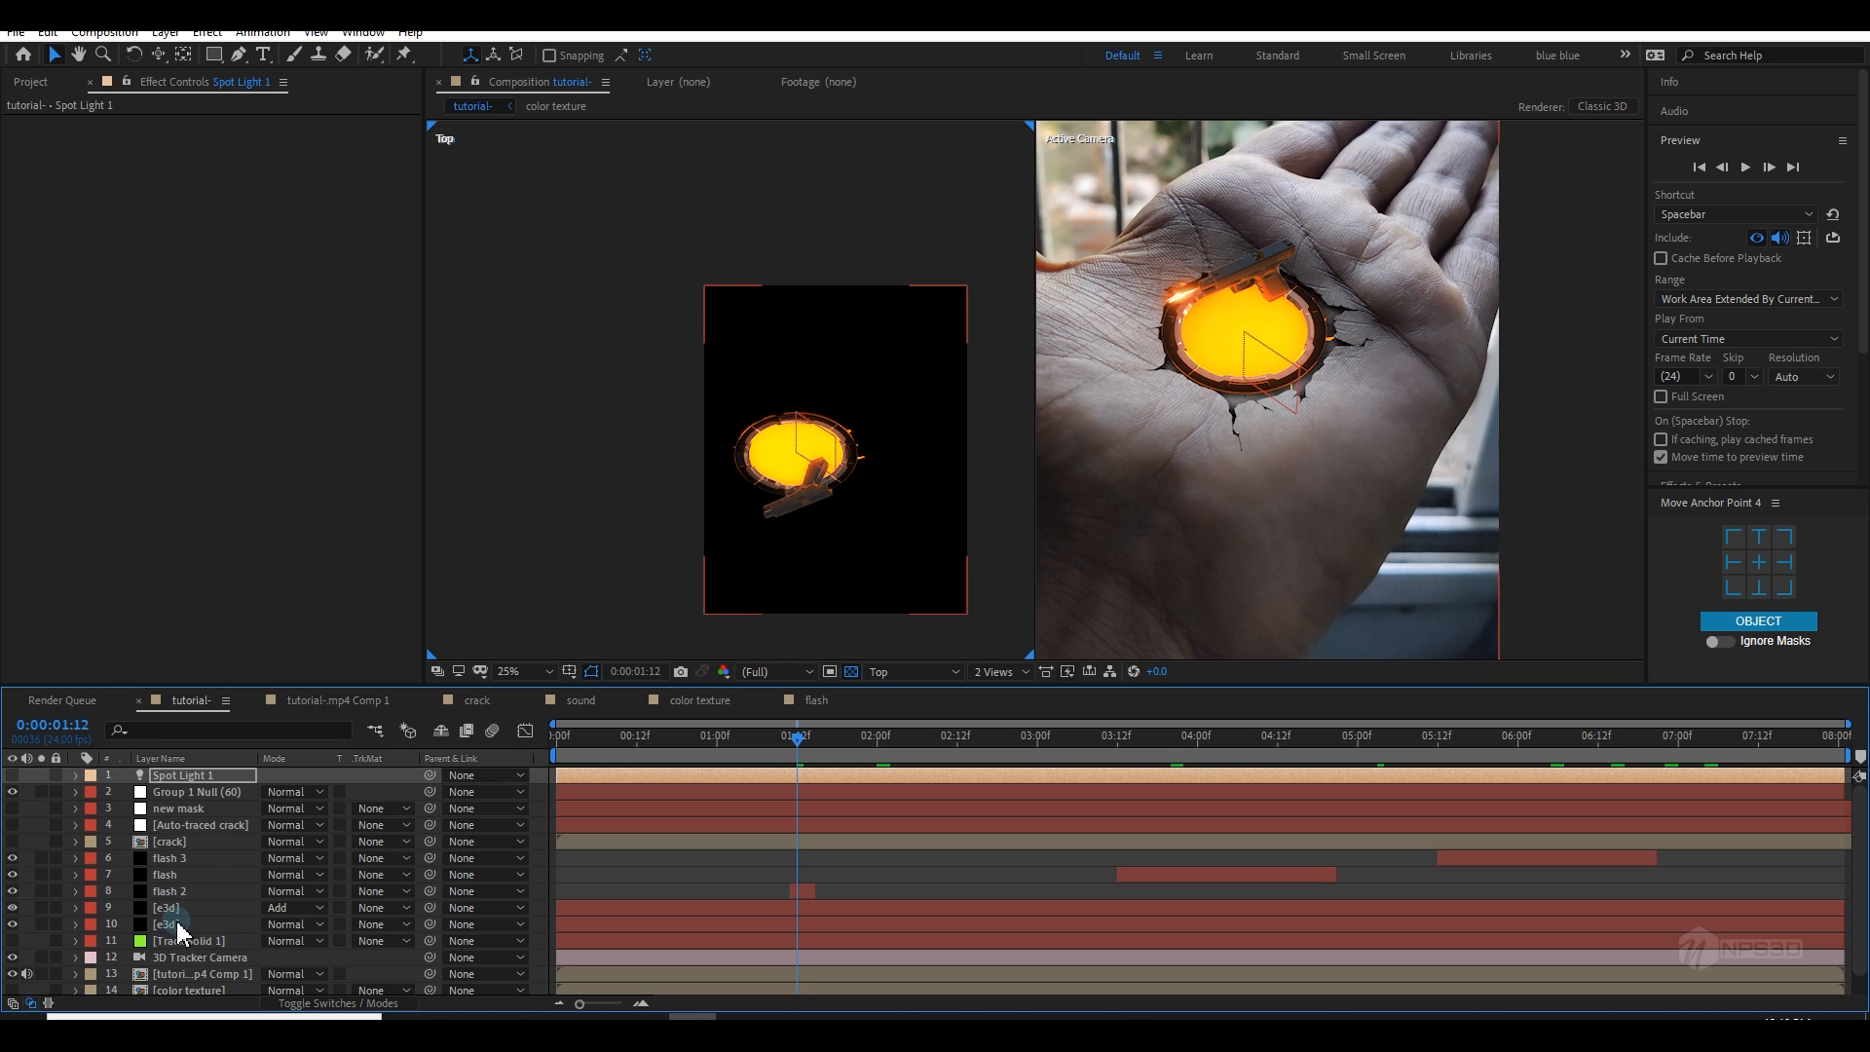
{"action": "left_click", "coordinate": [12, 776]}
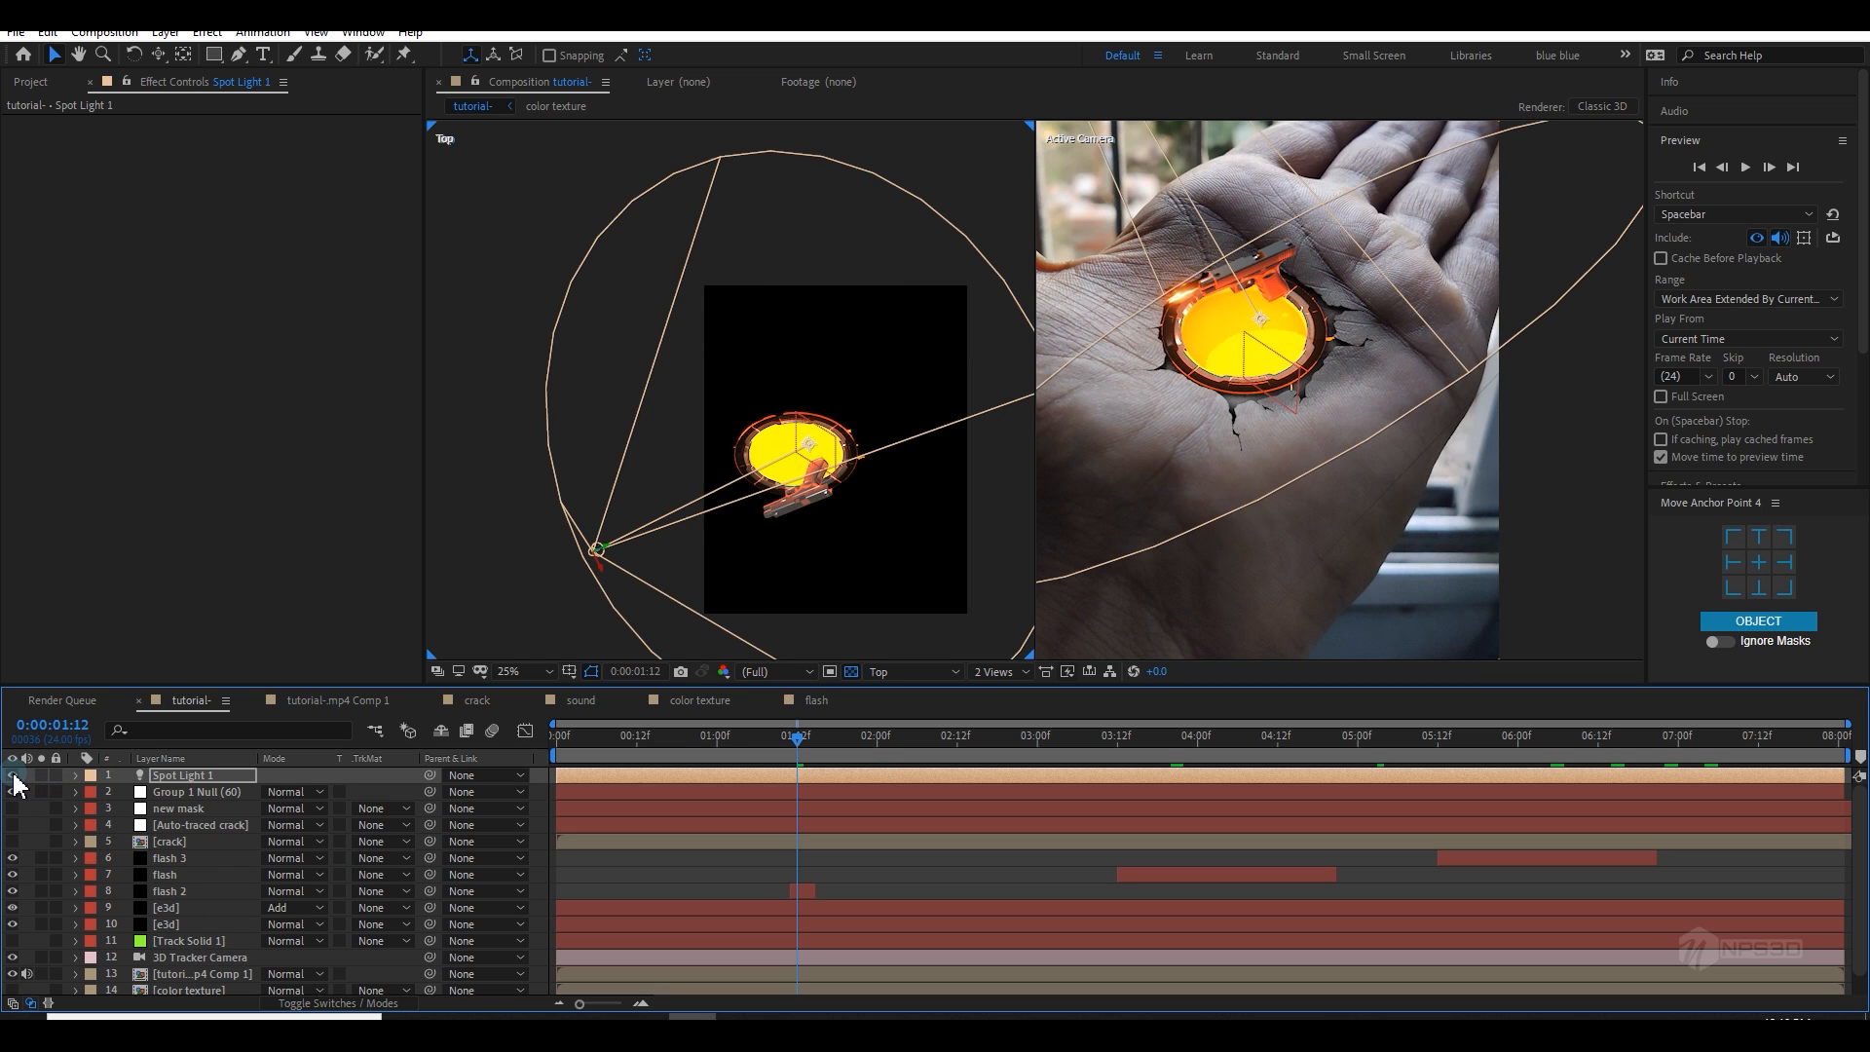
{"action": "left_click", "coordinate": [12, 775]}
{"action": "left_click", "coordinate": [13, 775]}
Step: Disable shadow casting in Spot Light 1's settings
{"action": "double_click", "coordinate": [178, 775]}
{"action": "left_click", "coordinate": [556, 576]}
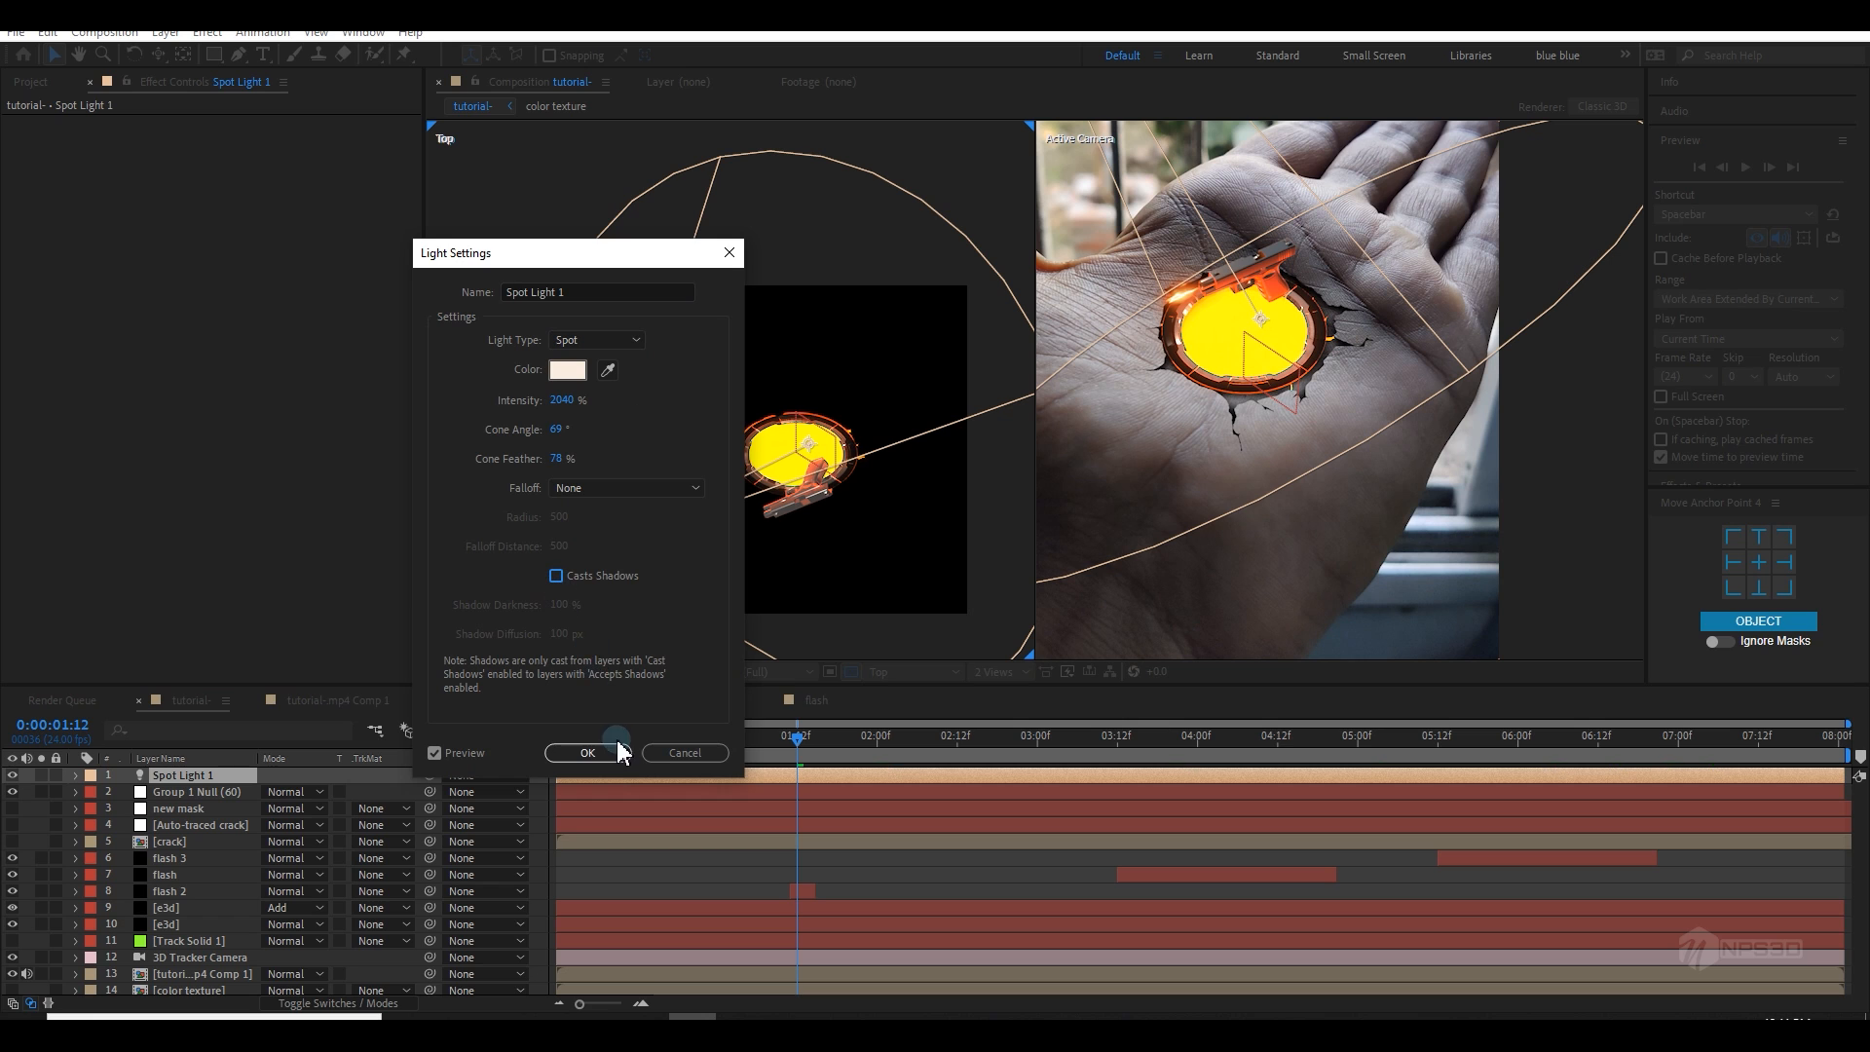
{"action": "left_click", "coordinate": [587, 753]}
Step: Return the composition viewer to a single Active Camera view and inspect the palm around the portal
{"action": "left_click", "coordinate": [1223, 490]}
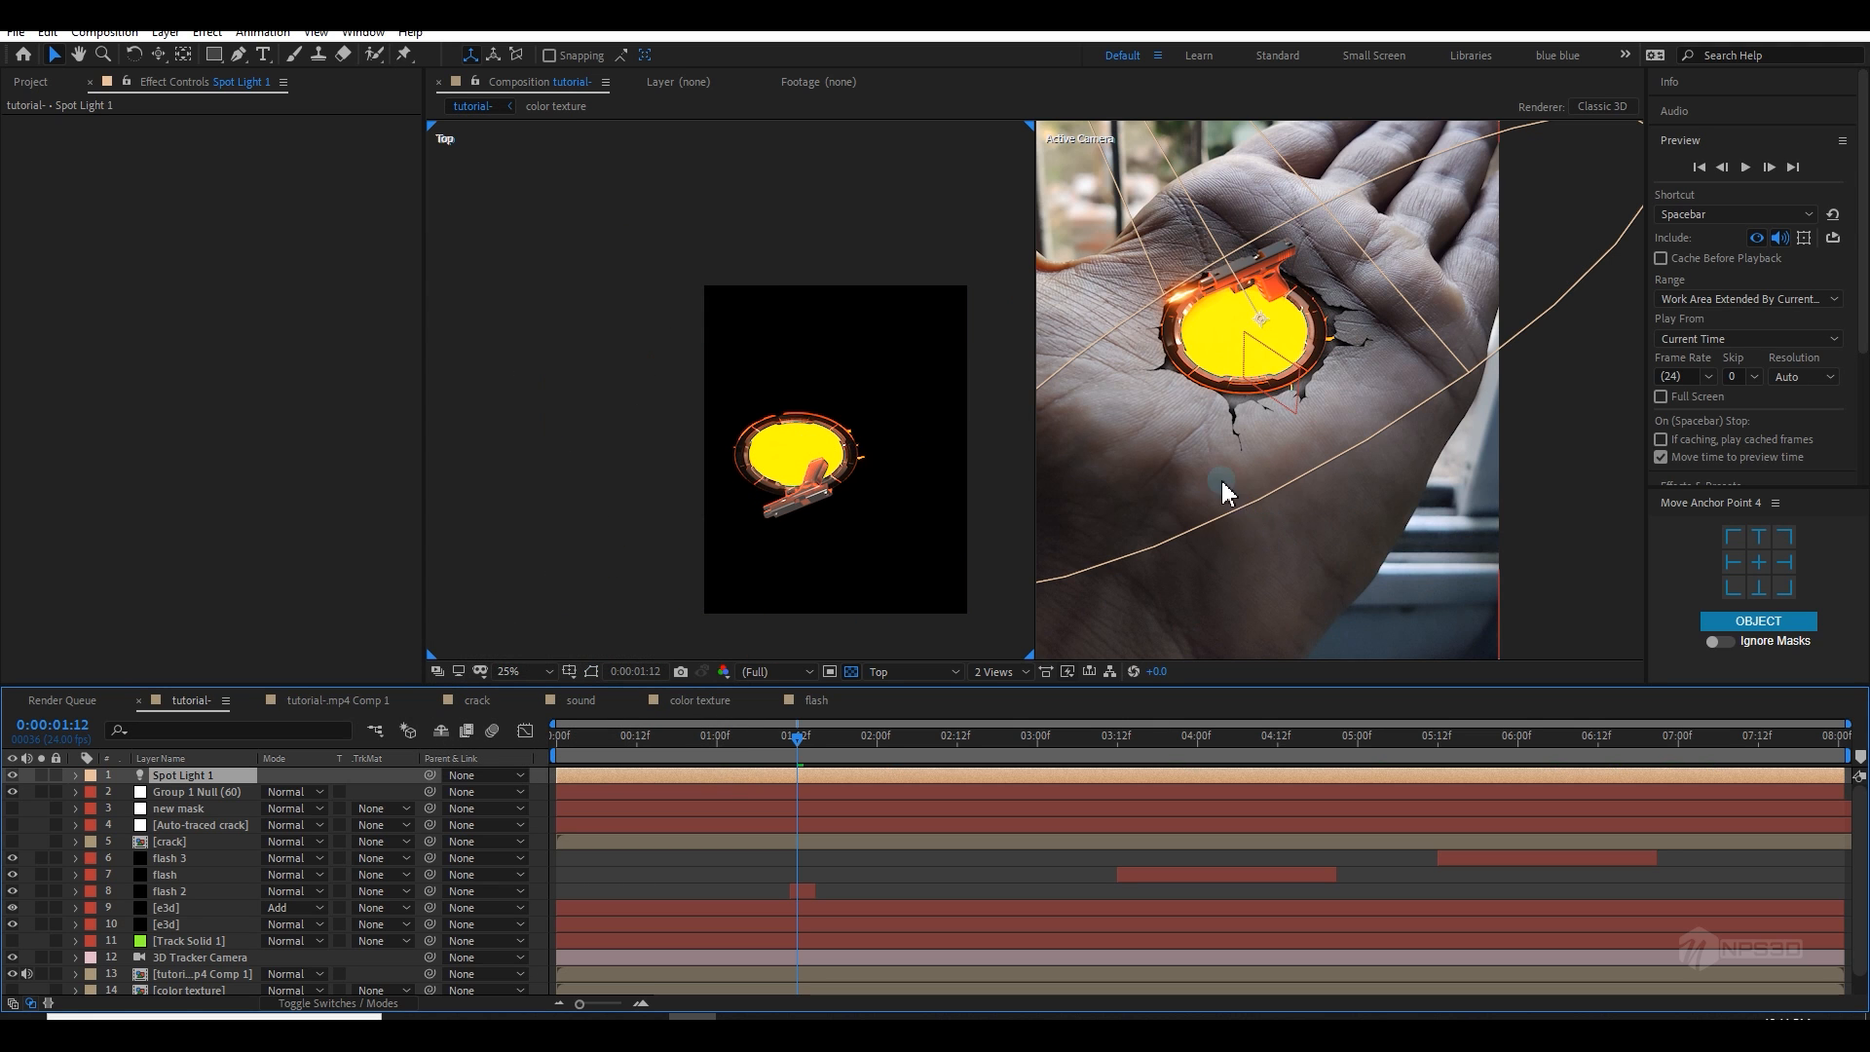
{"action": "scroll", "coordinate": [1223, 490], "scroll_direction": "up", "scroll_amount": 3}
{"action": "left_click", "coordinate": [914, 672]}
{"action": "left_click", "coordinate": [911, 709]}
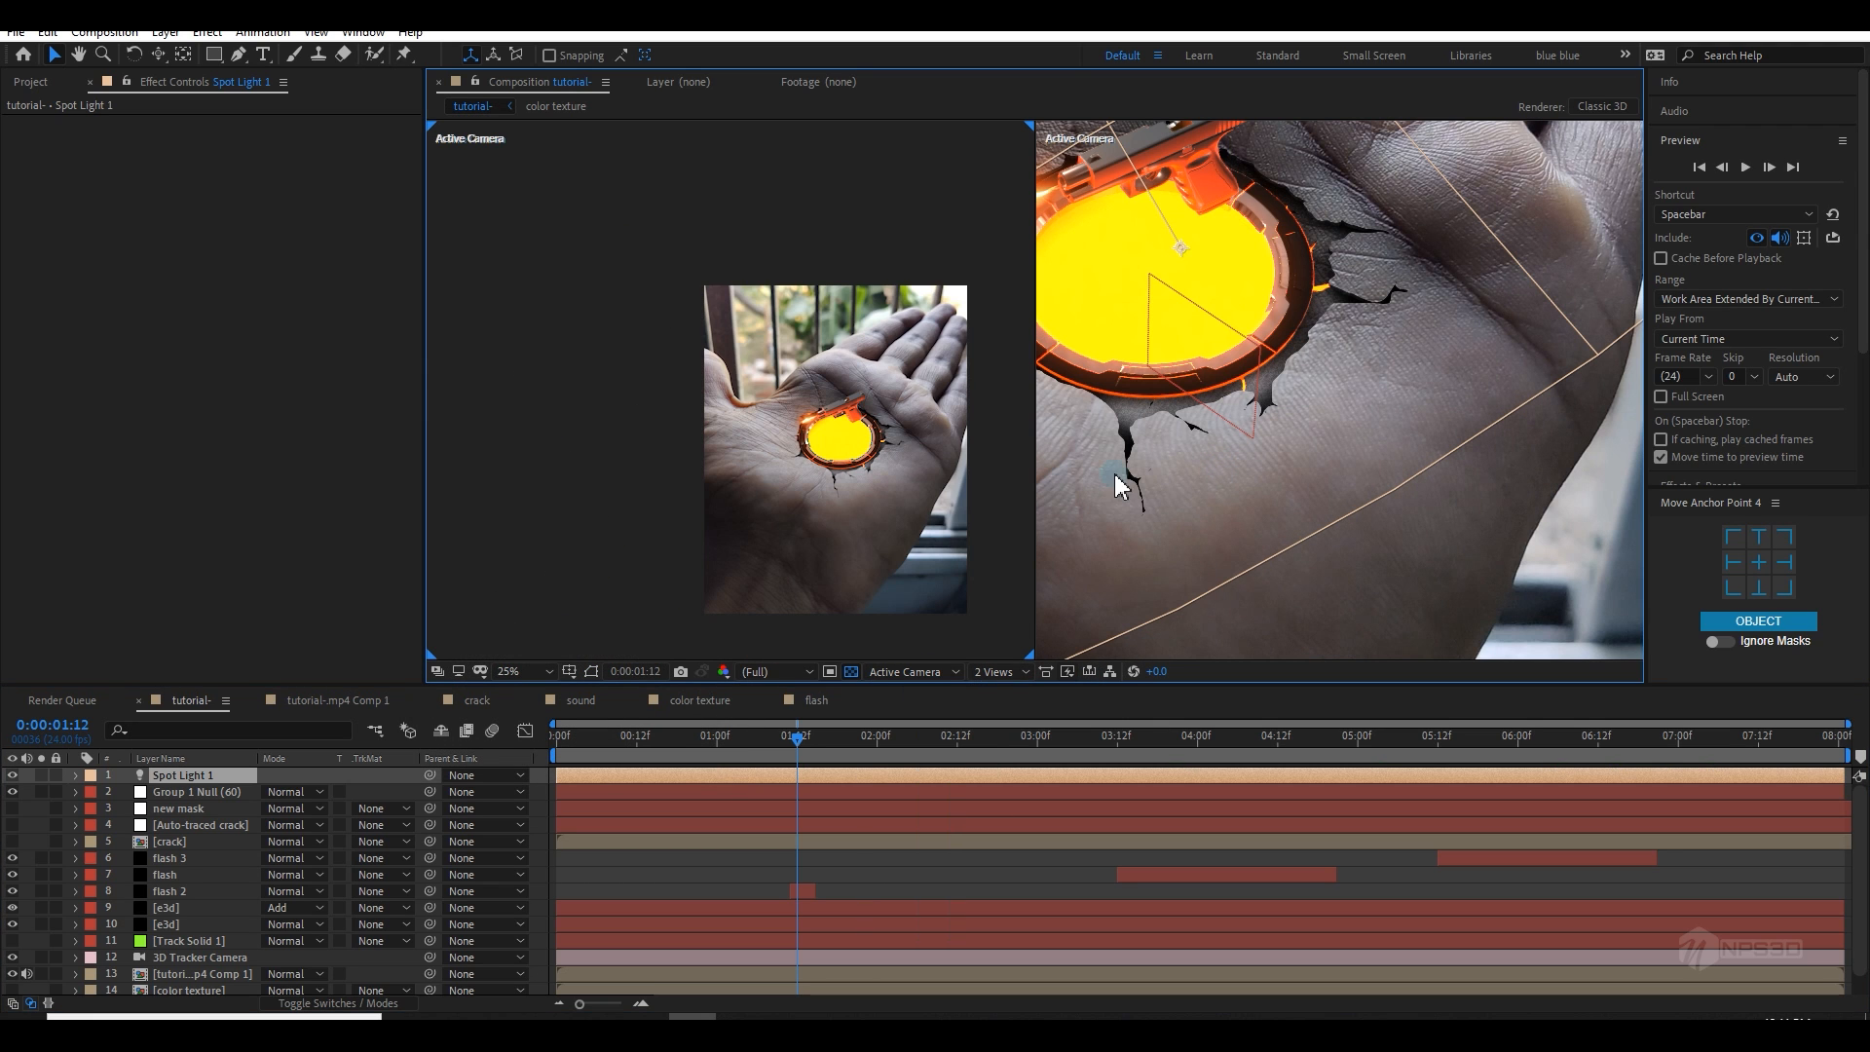
{"action": "left_click", "coordinate": [1004, 673]}
{"action": "left_click", "coordinate": [1002, 716]}
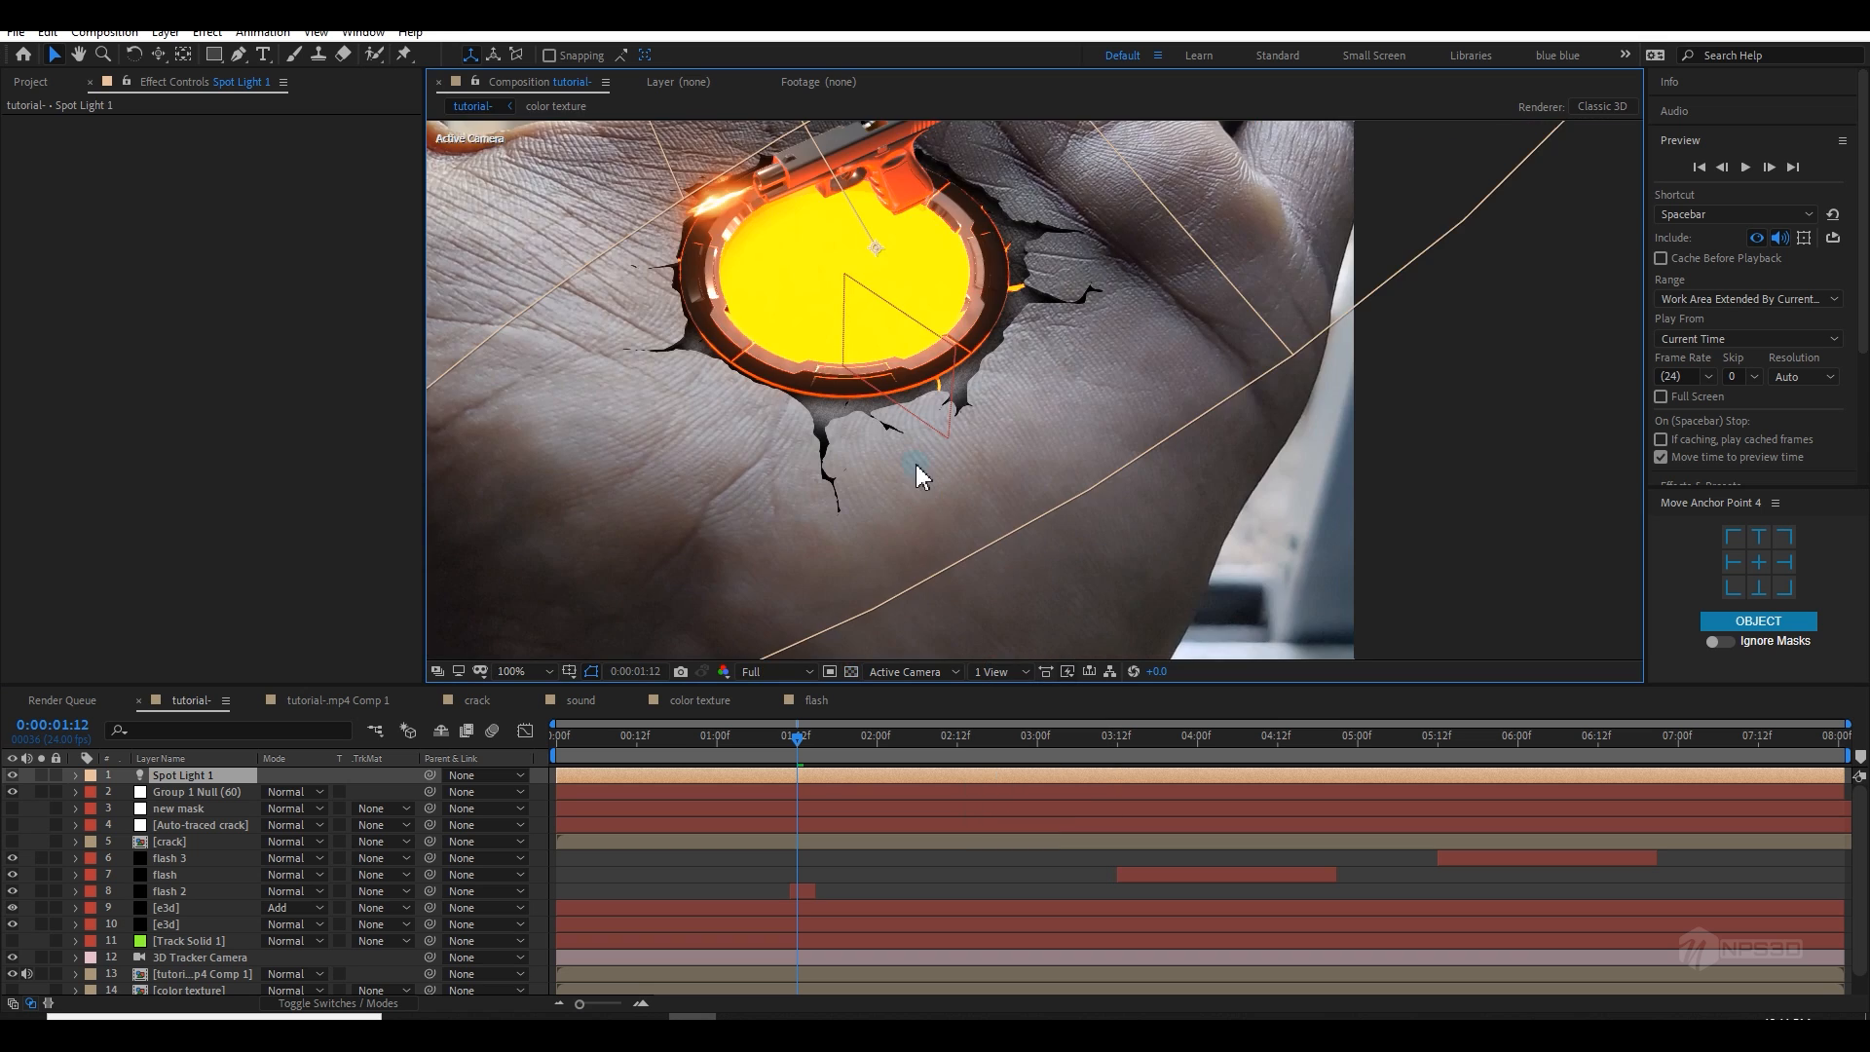
{"action": "scroll", "coordinate": [974, 506], "scroll_direction": "up", "scroll_amount": 2}
{"action": "scroll", "coordinate": [1032, 570], "scroll_direction": "down", "scroll_amount": 4}
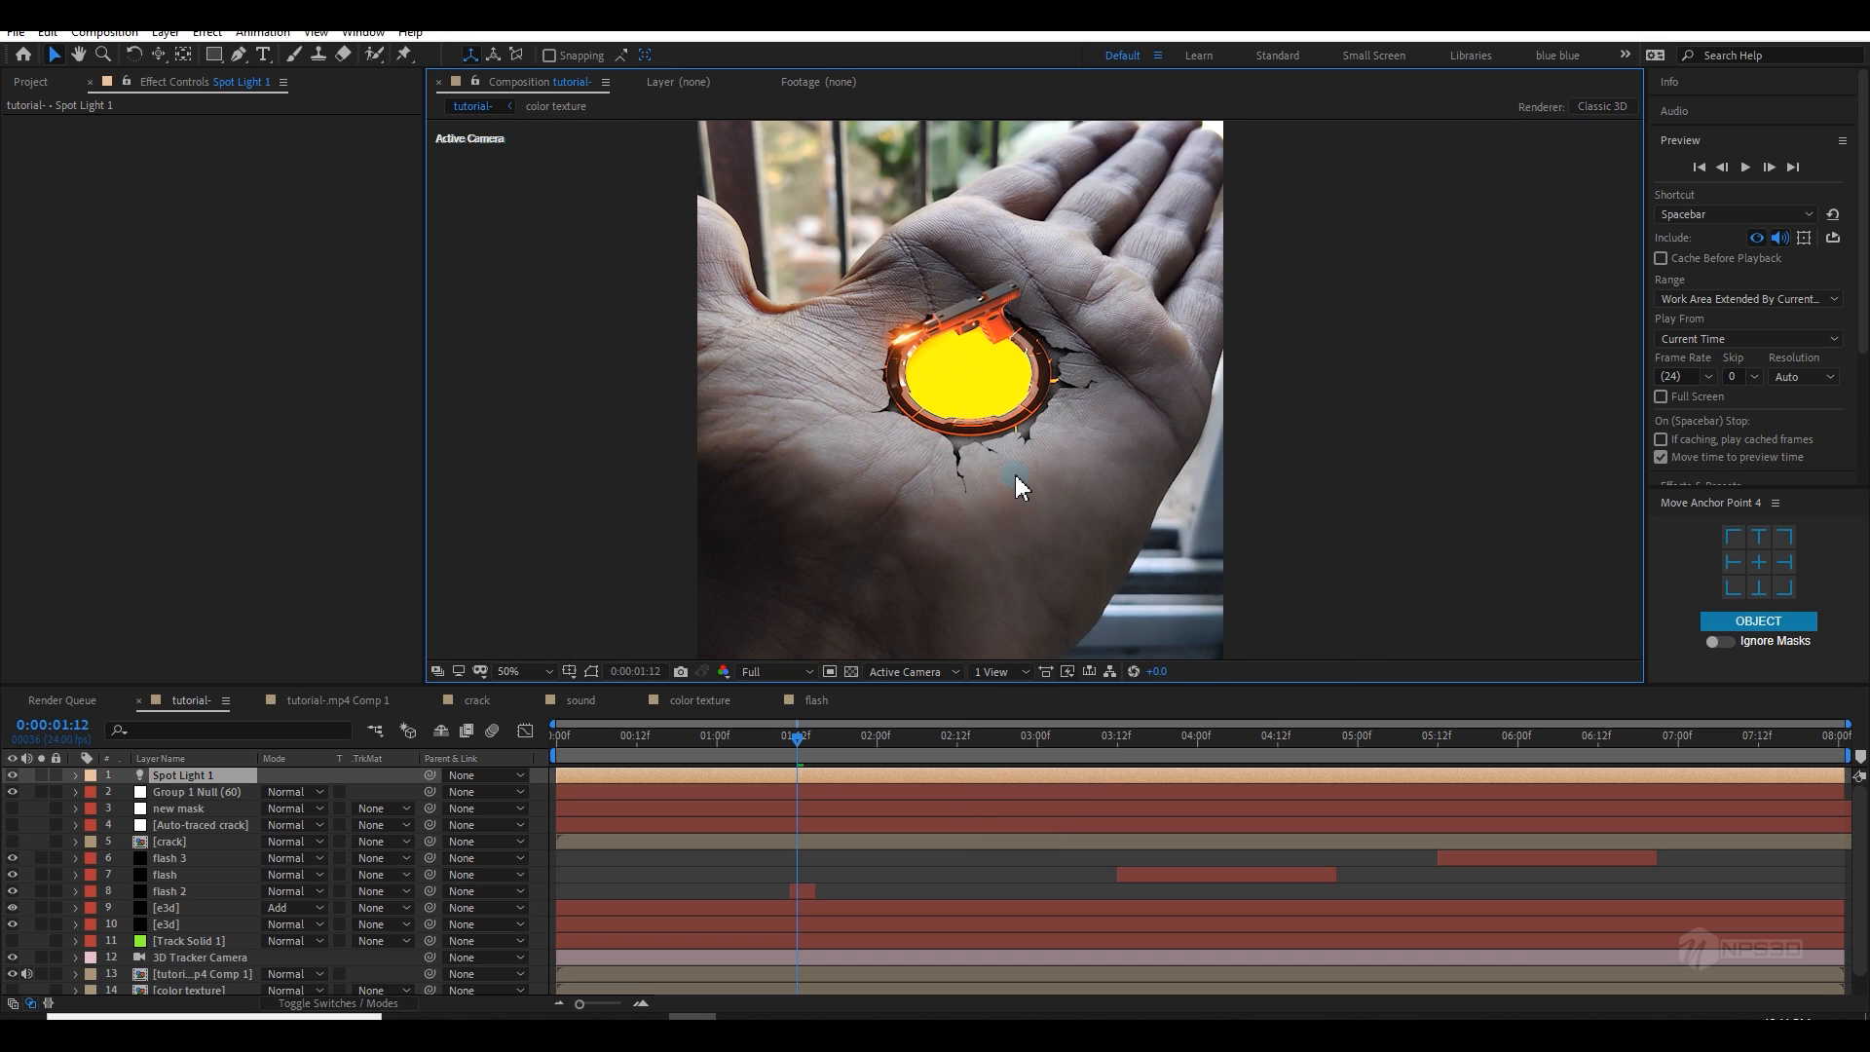
Step: Compare the pistol and portal at 0:00:06:14 with Spot Light 1 hidden and shown
{"action": "scroll", "coordinate": [1015, 477], "scroll_direction": "up", "scroll_amount": 2}
{"action": "left_click_drag", "start_coordinate": [812, 747], "coordinate": [1609, 756]}
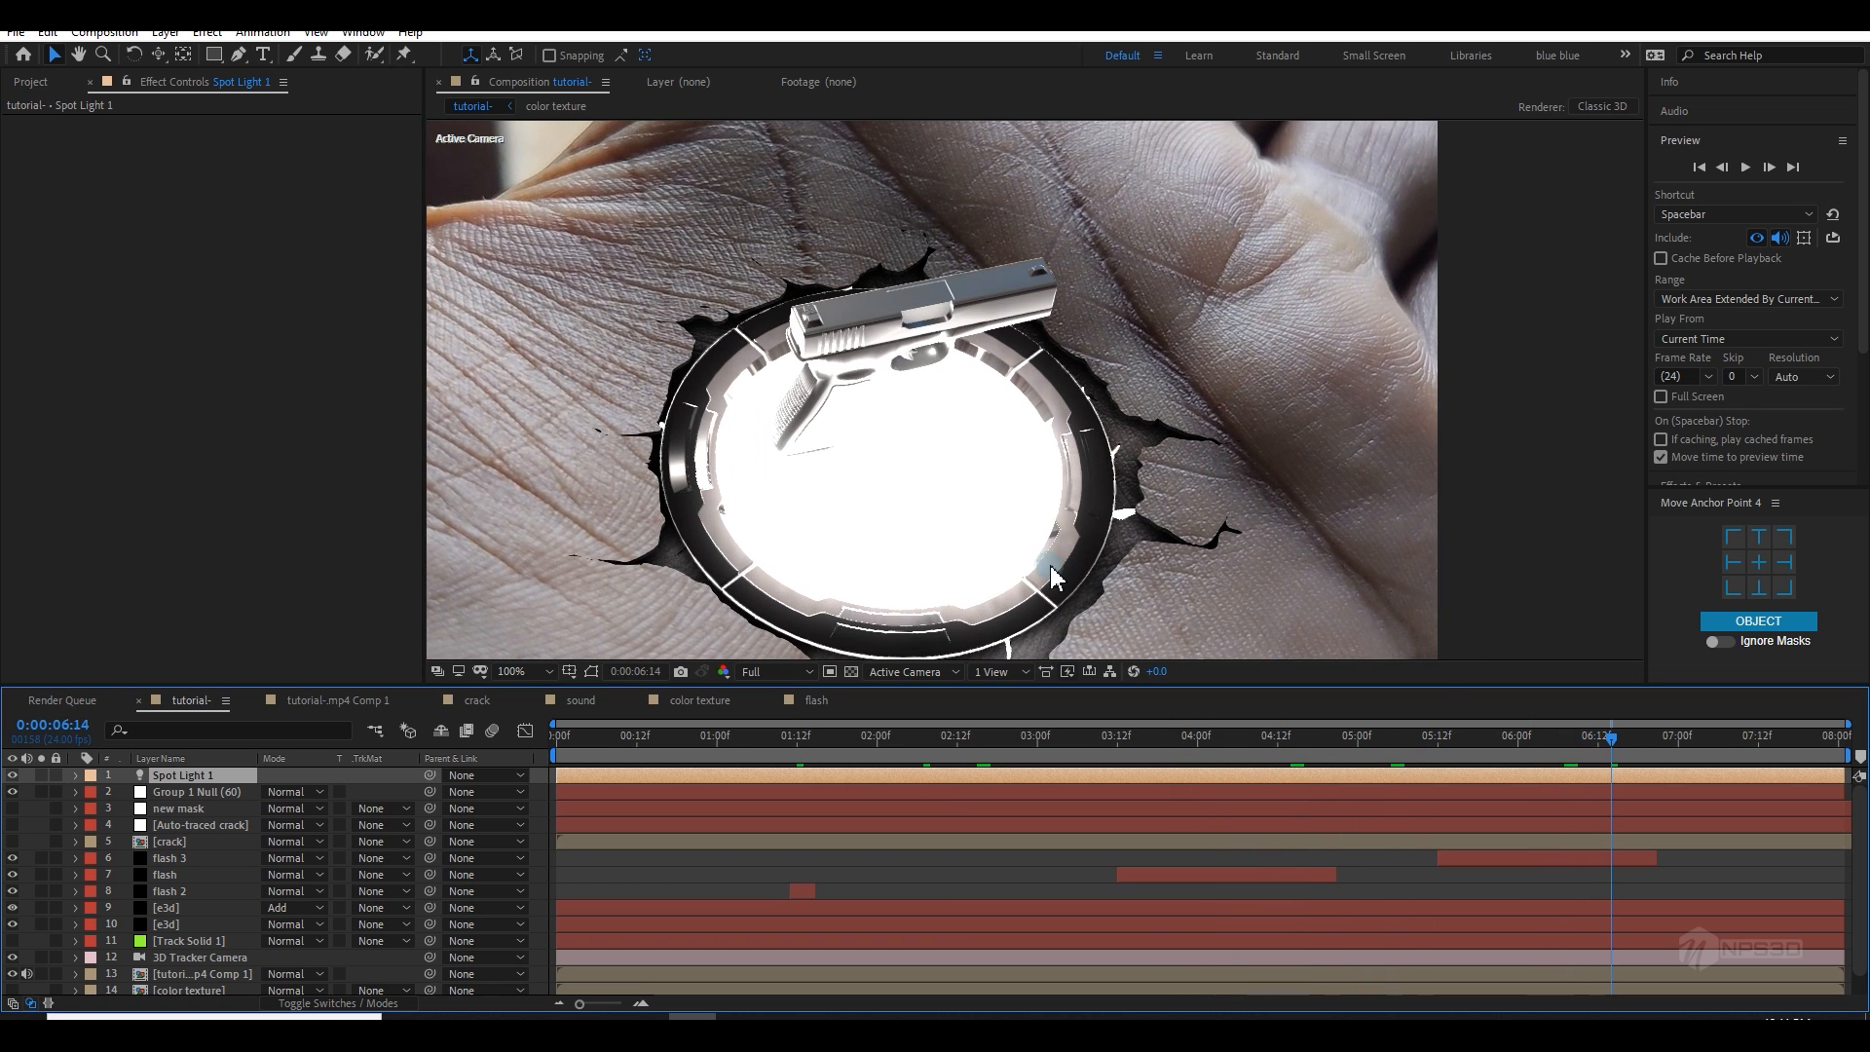
{"action": "scroll", "coordinate": [1049, 564], "scroll_direction": "down", "scroll_amount": 2}
{"action": "left_click", "coordinate": [12, 775]}
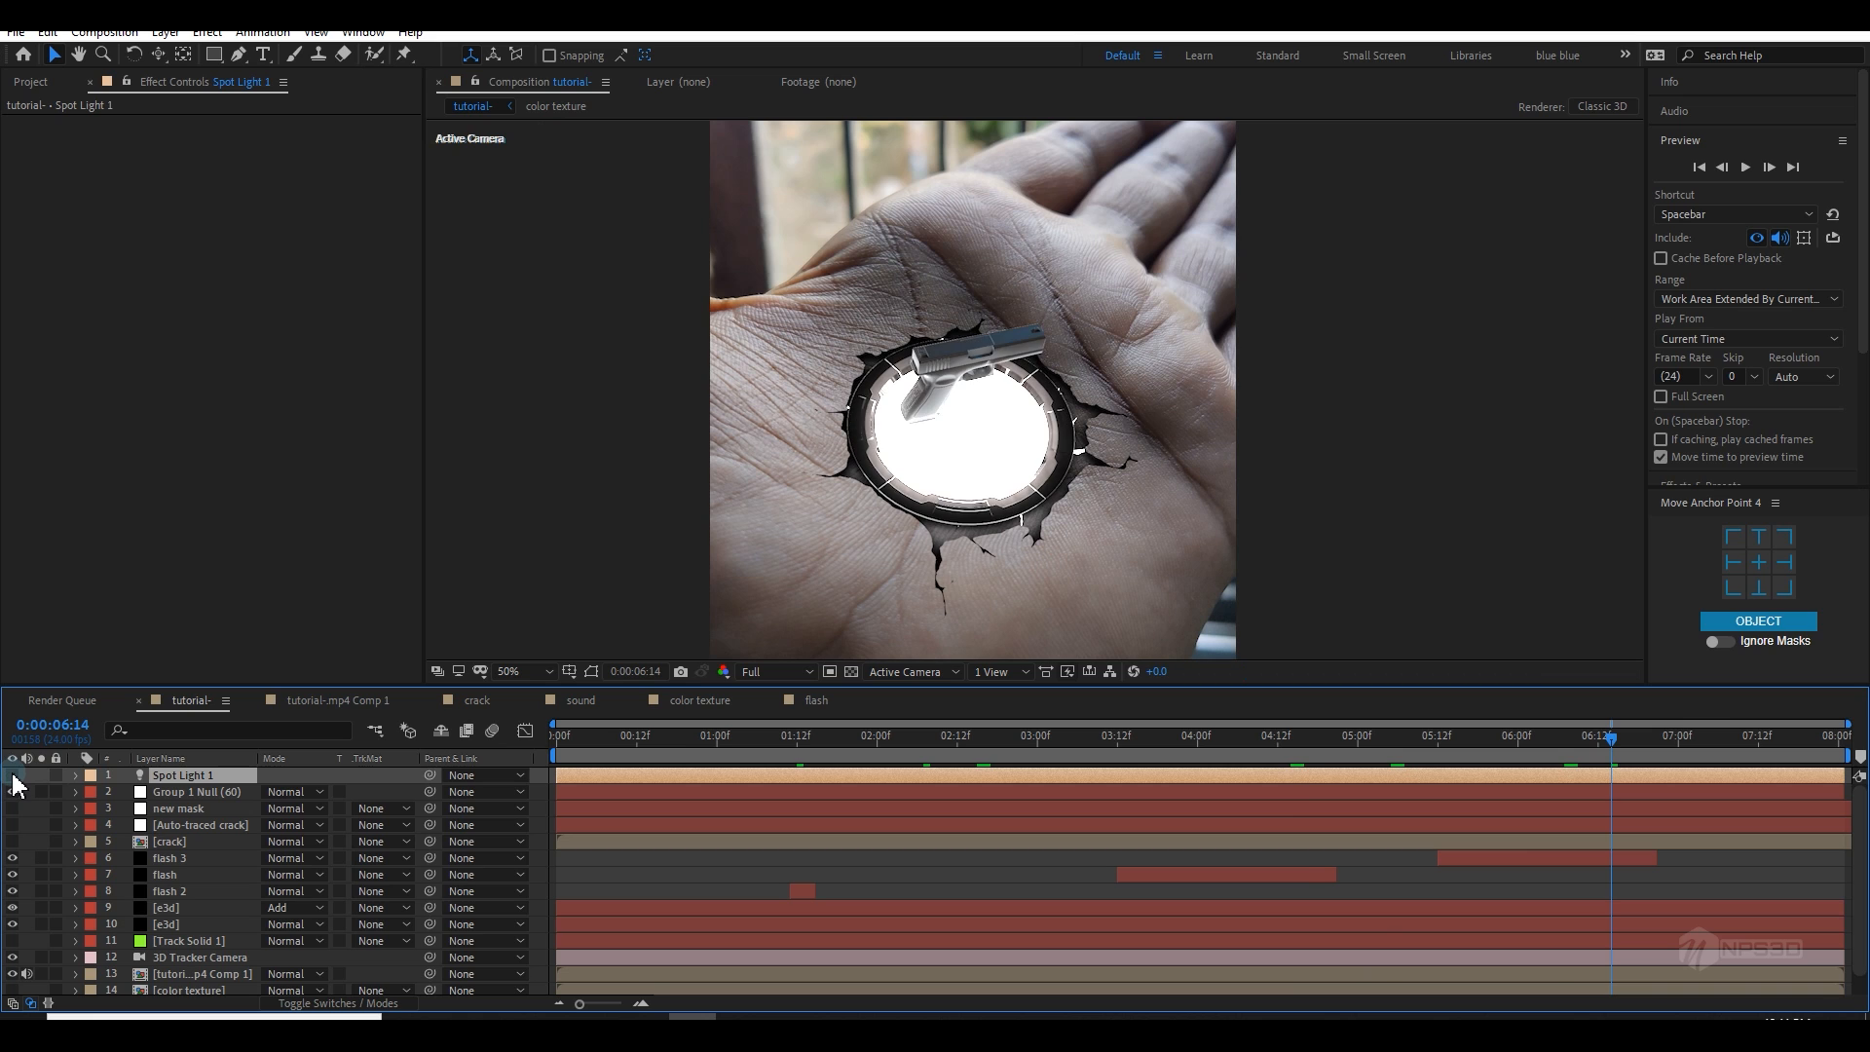
{"action": "left_click", "coordinate": [13, 775]}
{"action": "left_click", "coordinate": [12, 776]}
{"action": "left_click", "coordinate": [13, 775]}
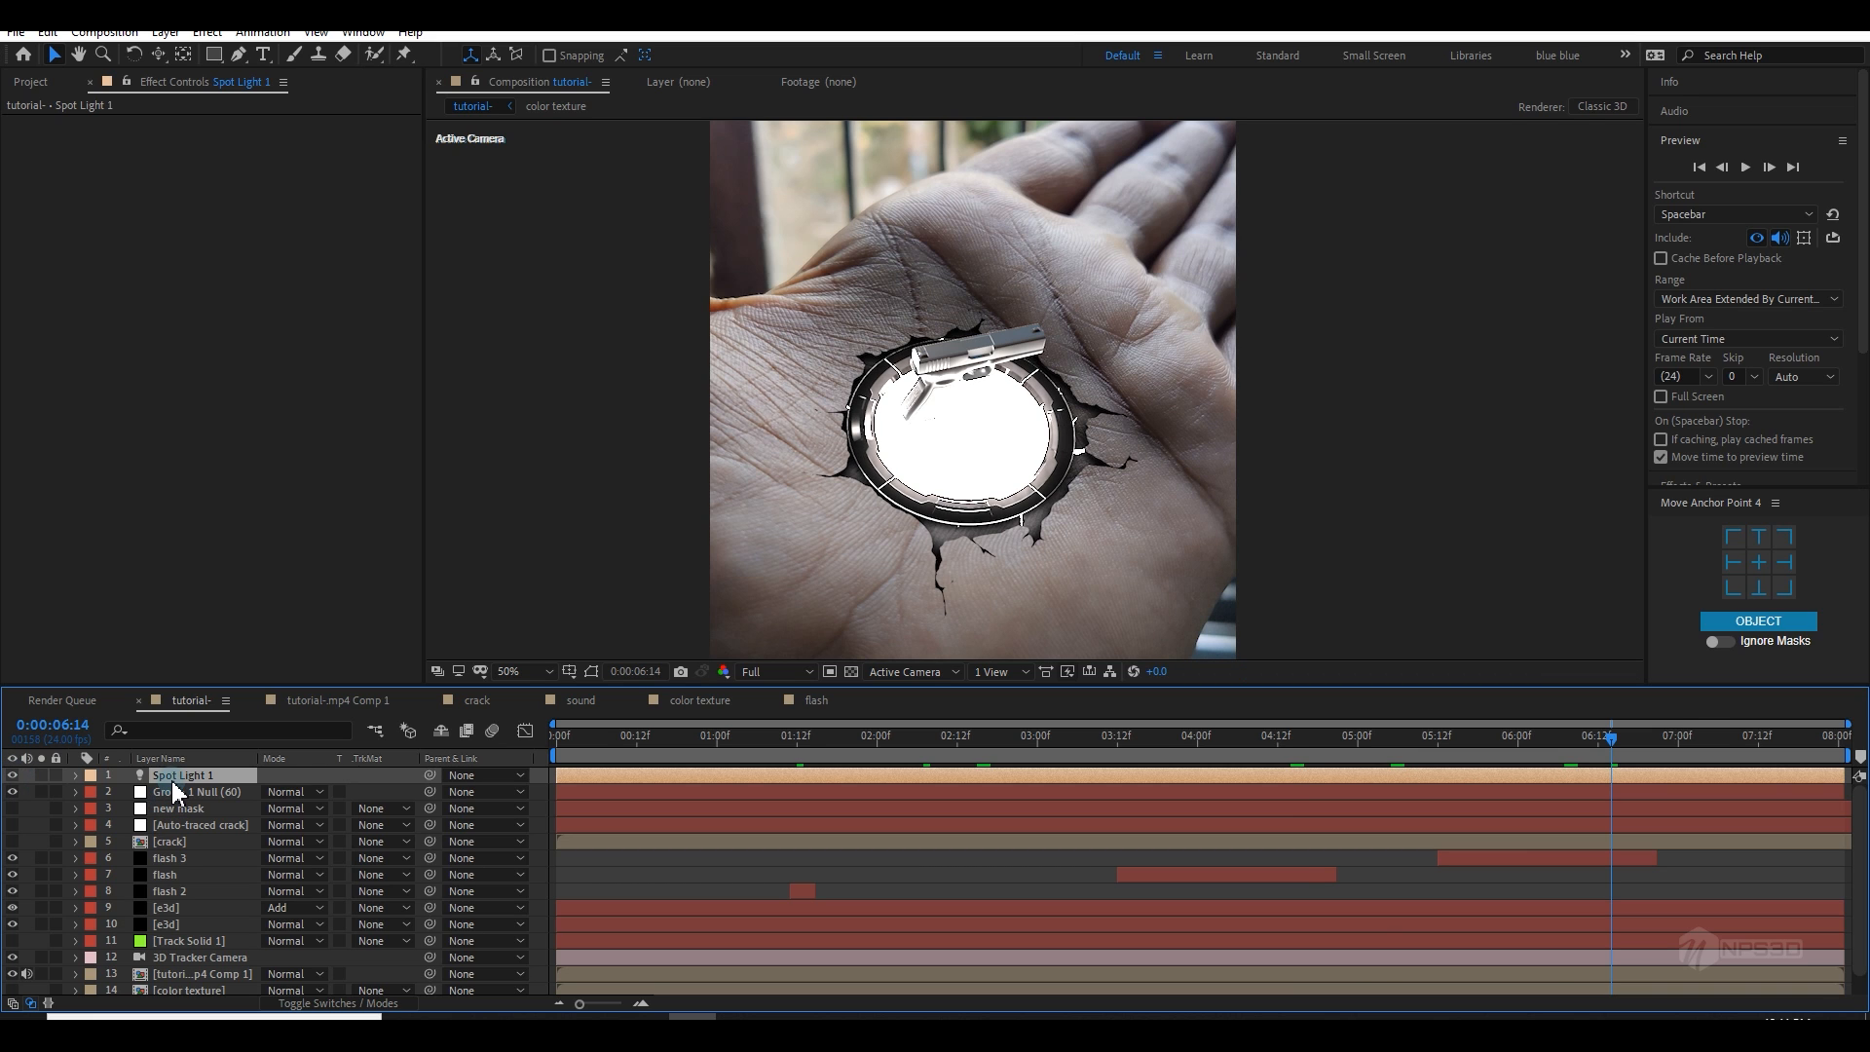
Step: Lower Spot Light 1's intensity to about 250%
{"action": "double_click", "coordinate": [173, 777]}
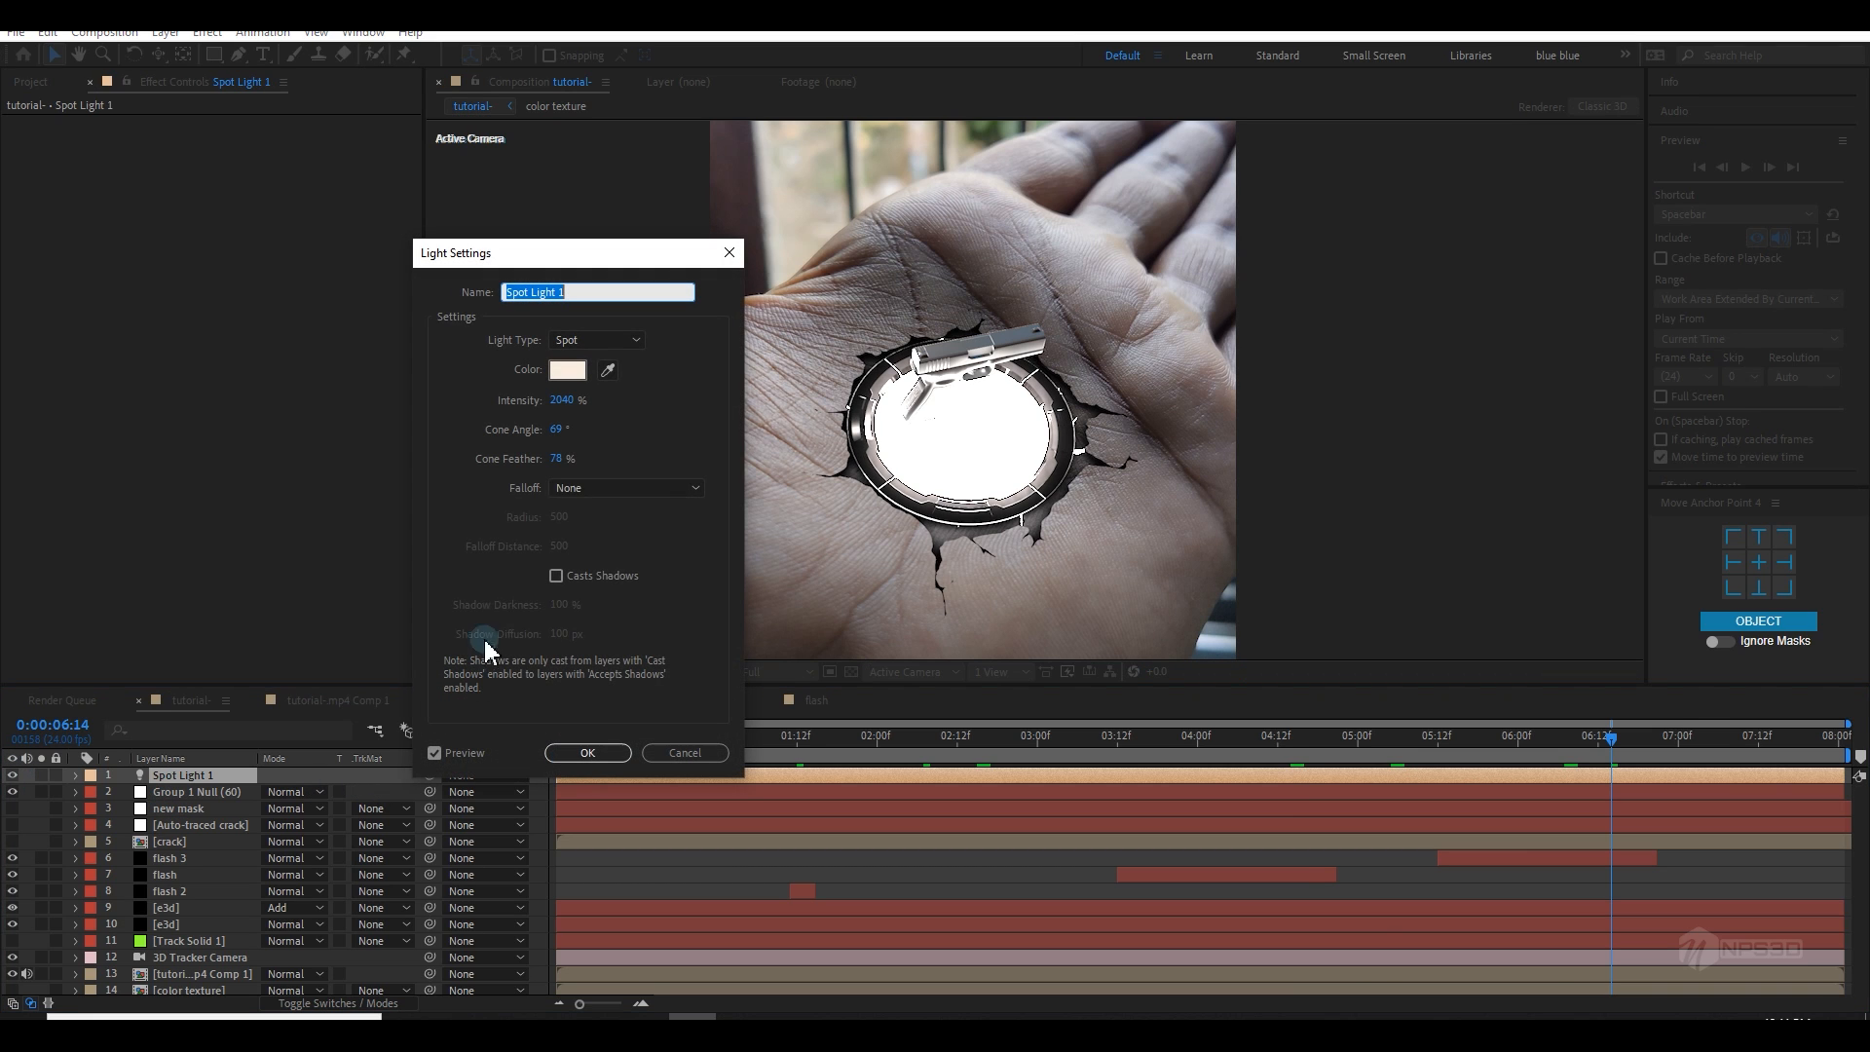
{"action": "left_click", "coordinate": [561, 400]}
{"action": "type", "text": "400"}
{"action": "key", "text": "Return"}
{"action": "left_click_drag", "start_coordinate": [583, 407], "coordinate": [573, 409]}
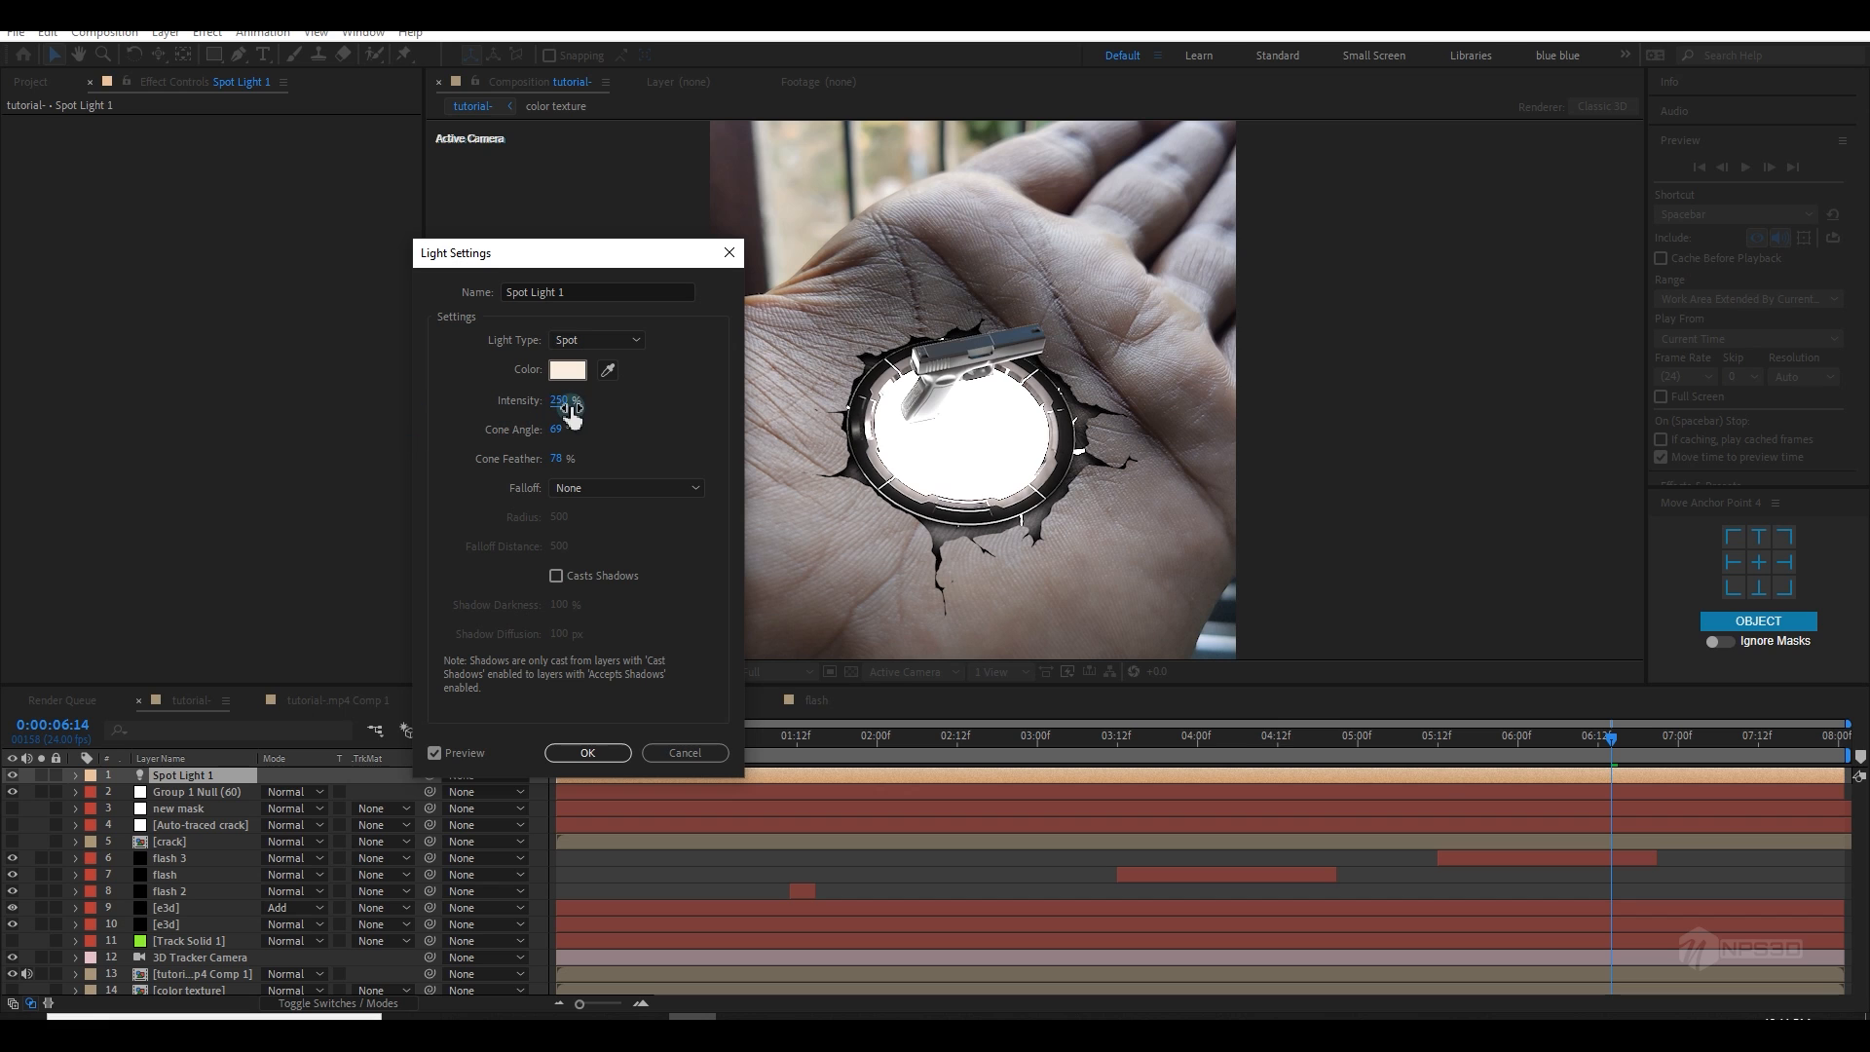
{"action": "left_click", "coordinate": [591, 752]}
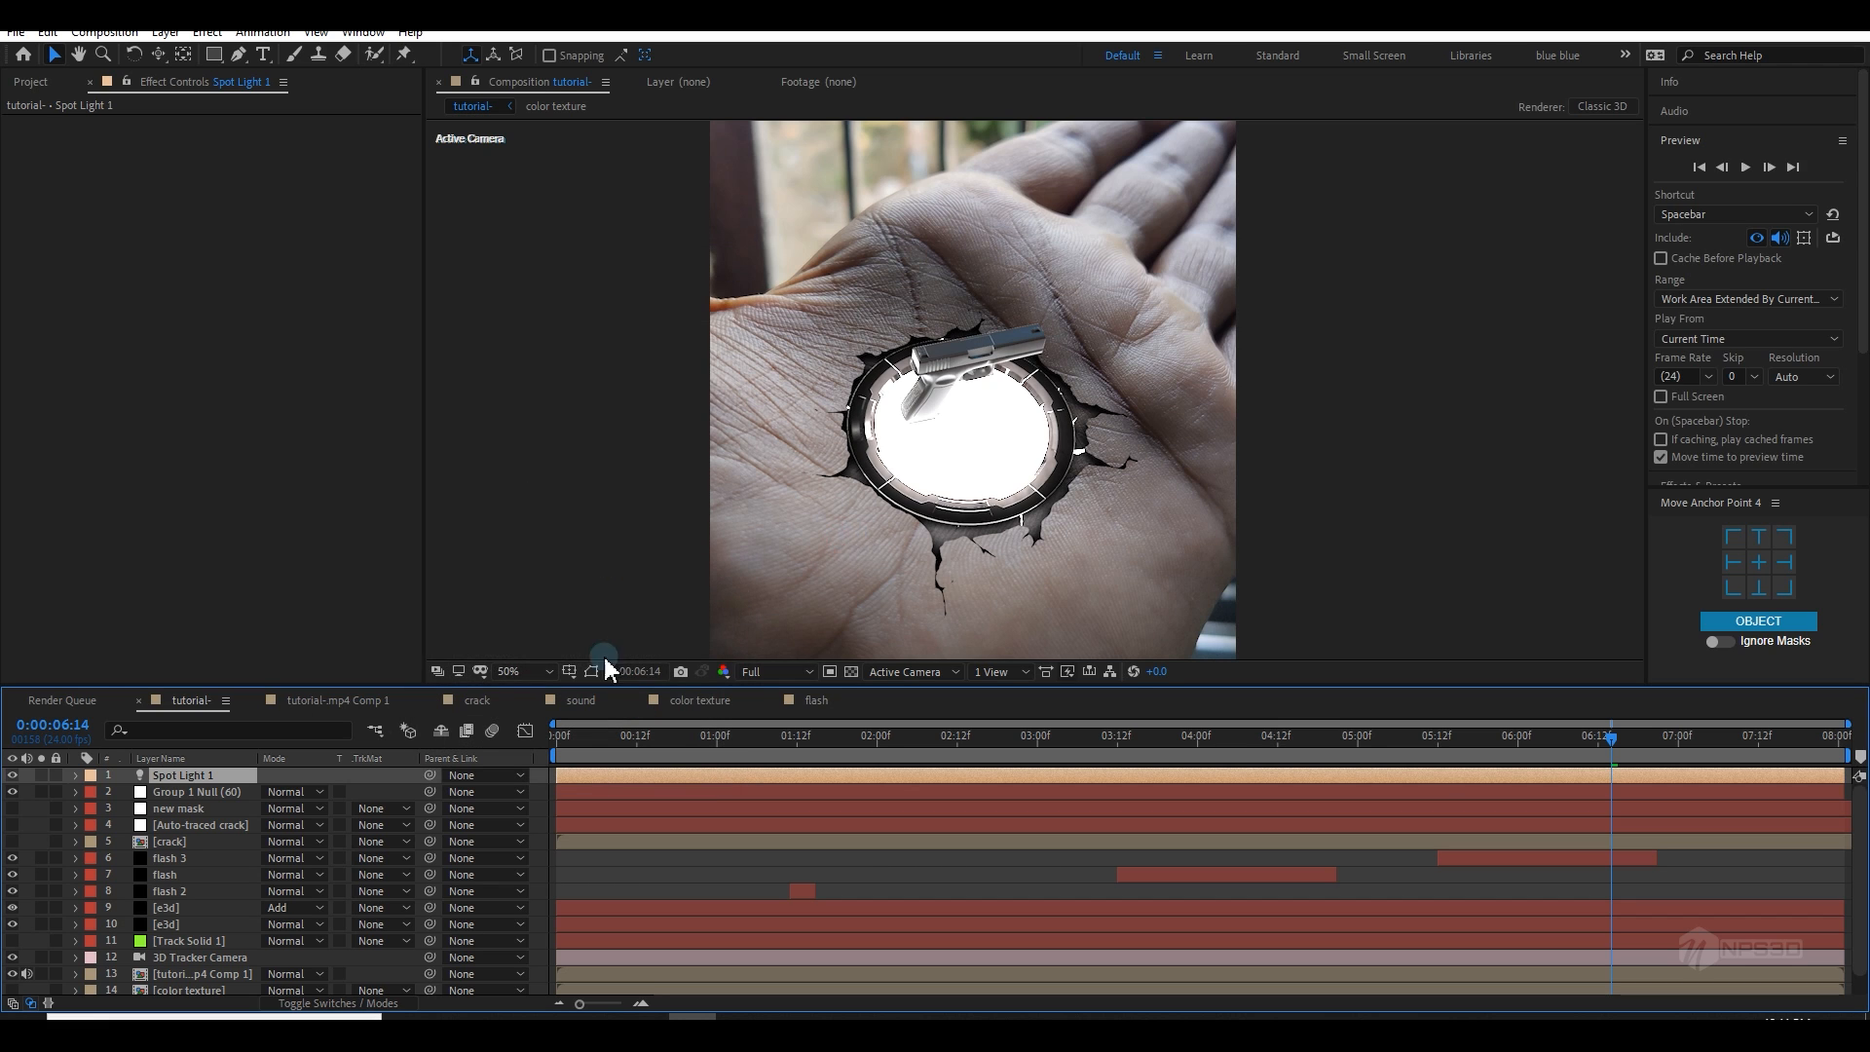
Step: Check the pistol and portal lighting around 0:00:07:18 and 0:00:07:21, then inspect the portal closely at the first frame
{"action": "left_click", "coordinate": [11, 776]}
{"action": "left_click", "coordinate": [1800, 752]}
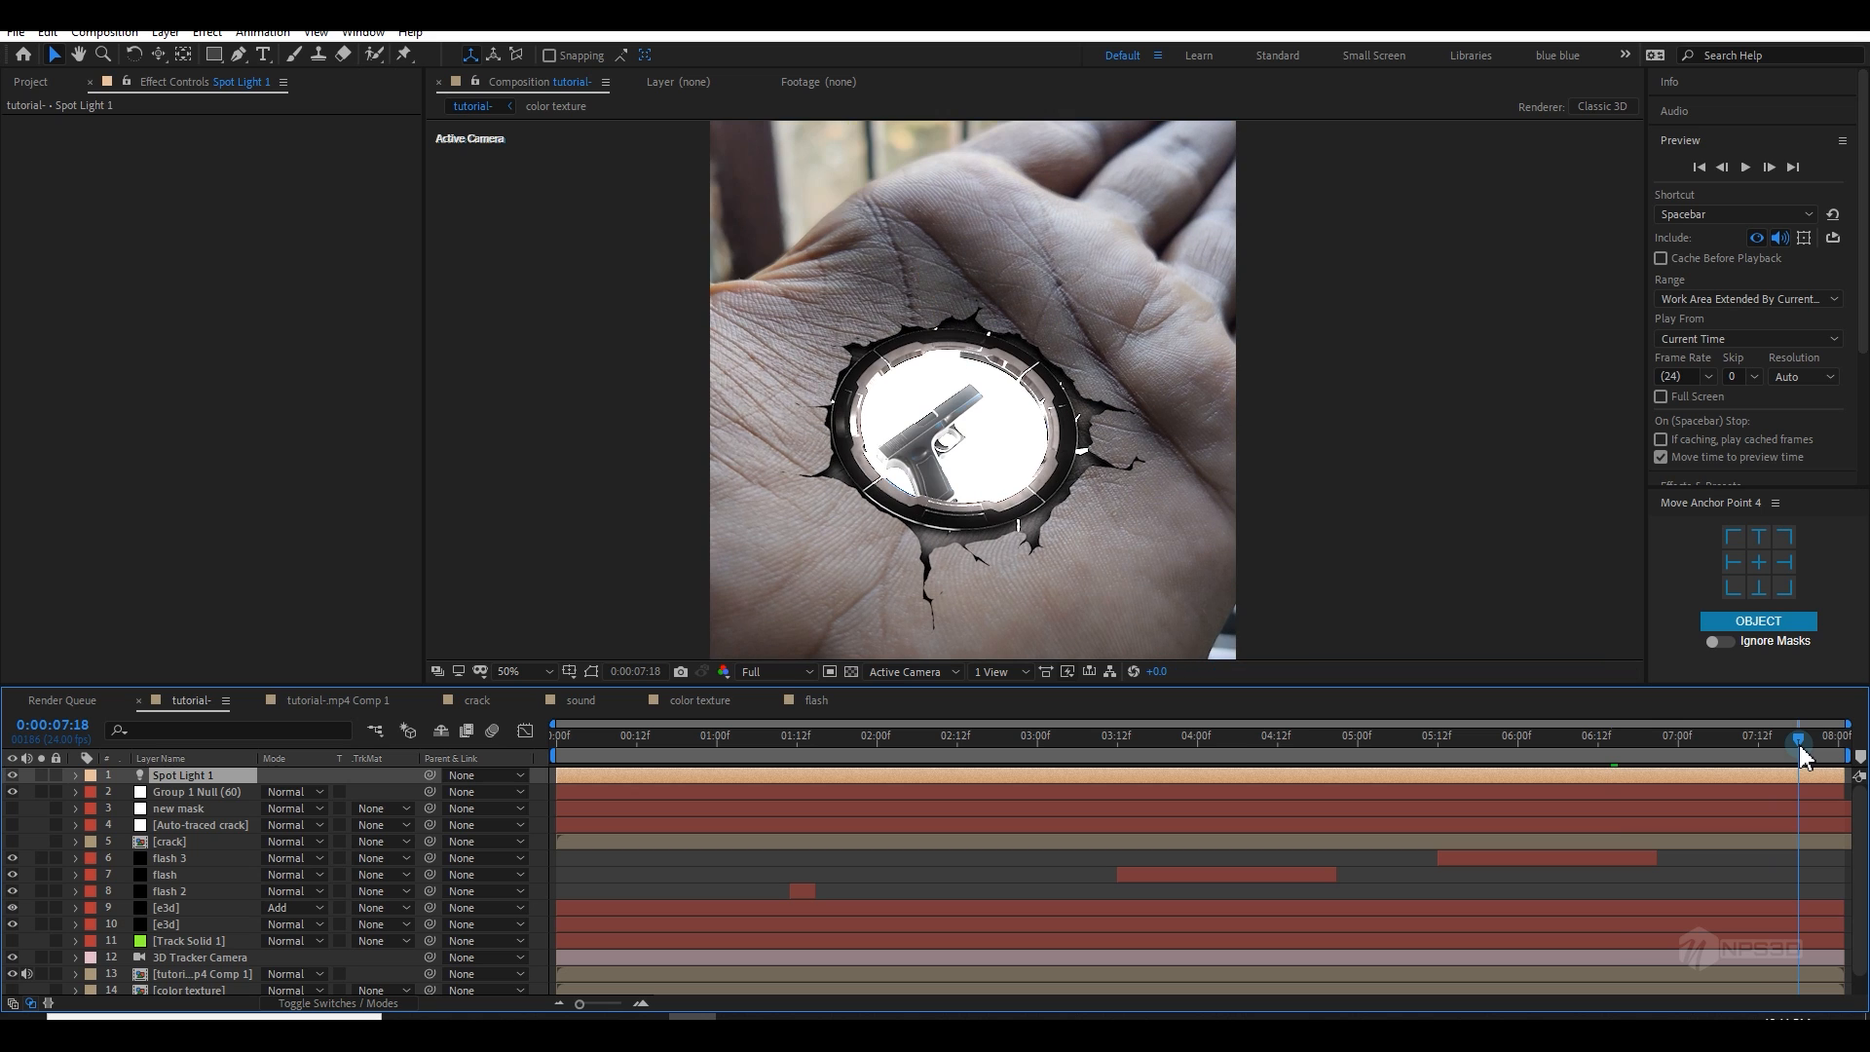
{"action": "left_click_drag", "start_coordinate": [1803, 756], "coordinate": [1817, 745]}
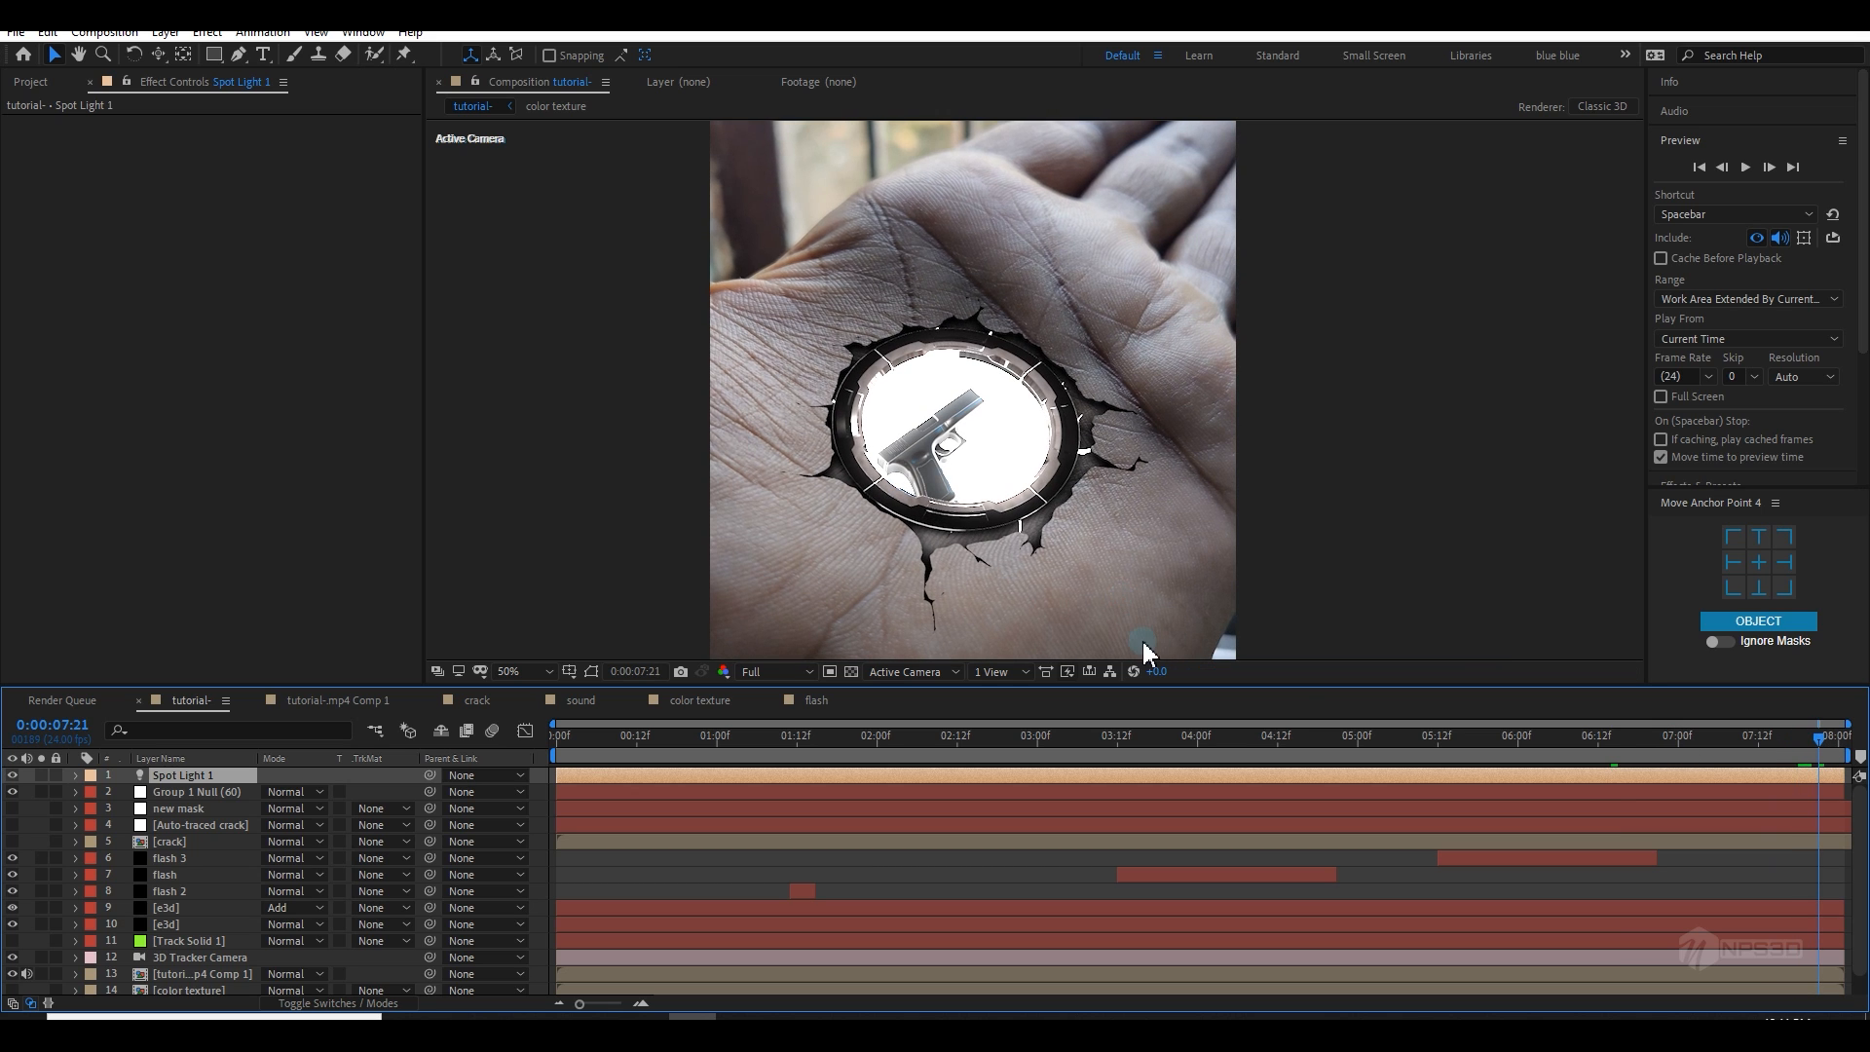
{"action": "left_click", "coordinate": [677, 758]}
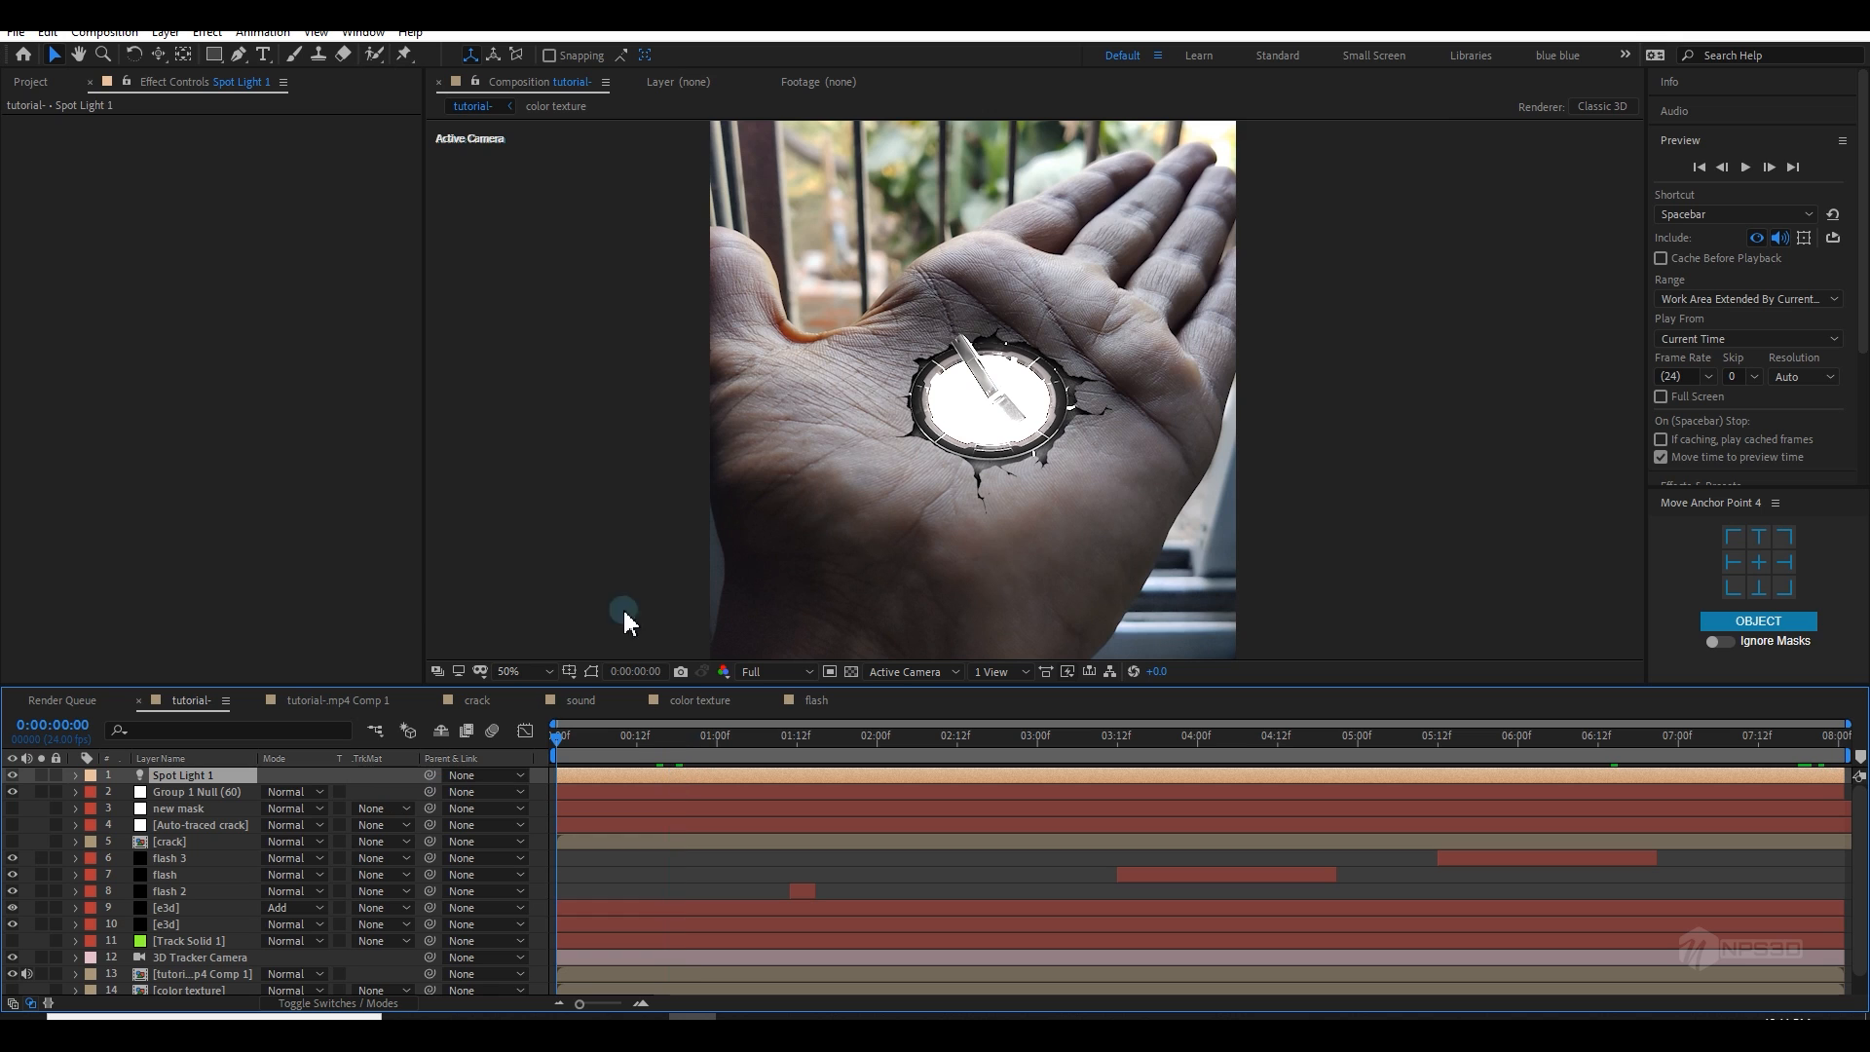
{"action": "scroll", "coordinate": [1071, 429], "scroll_direction": "up", "scroll_amount": 2}
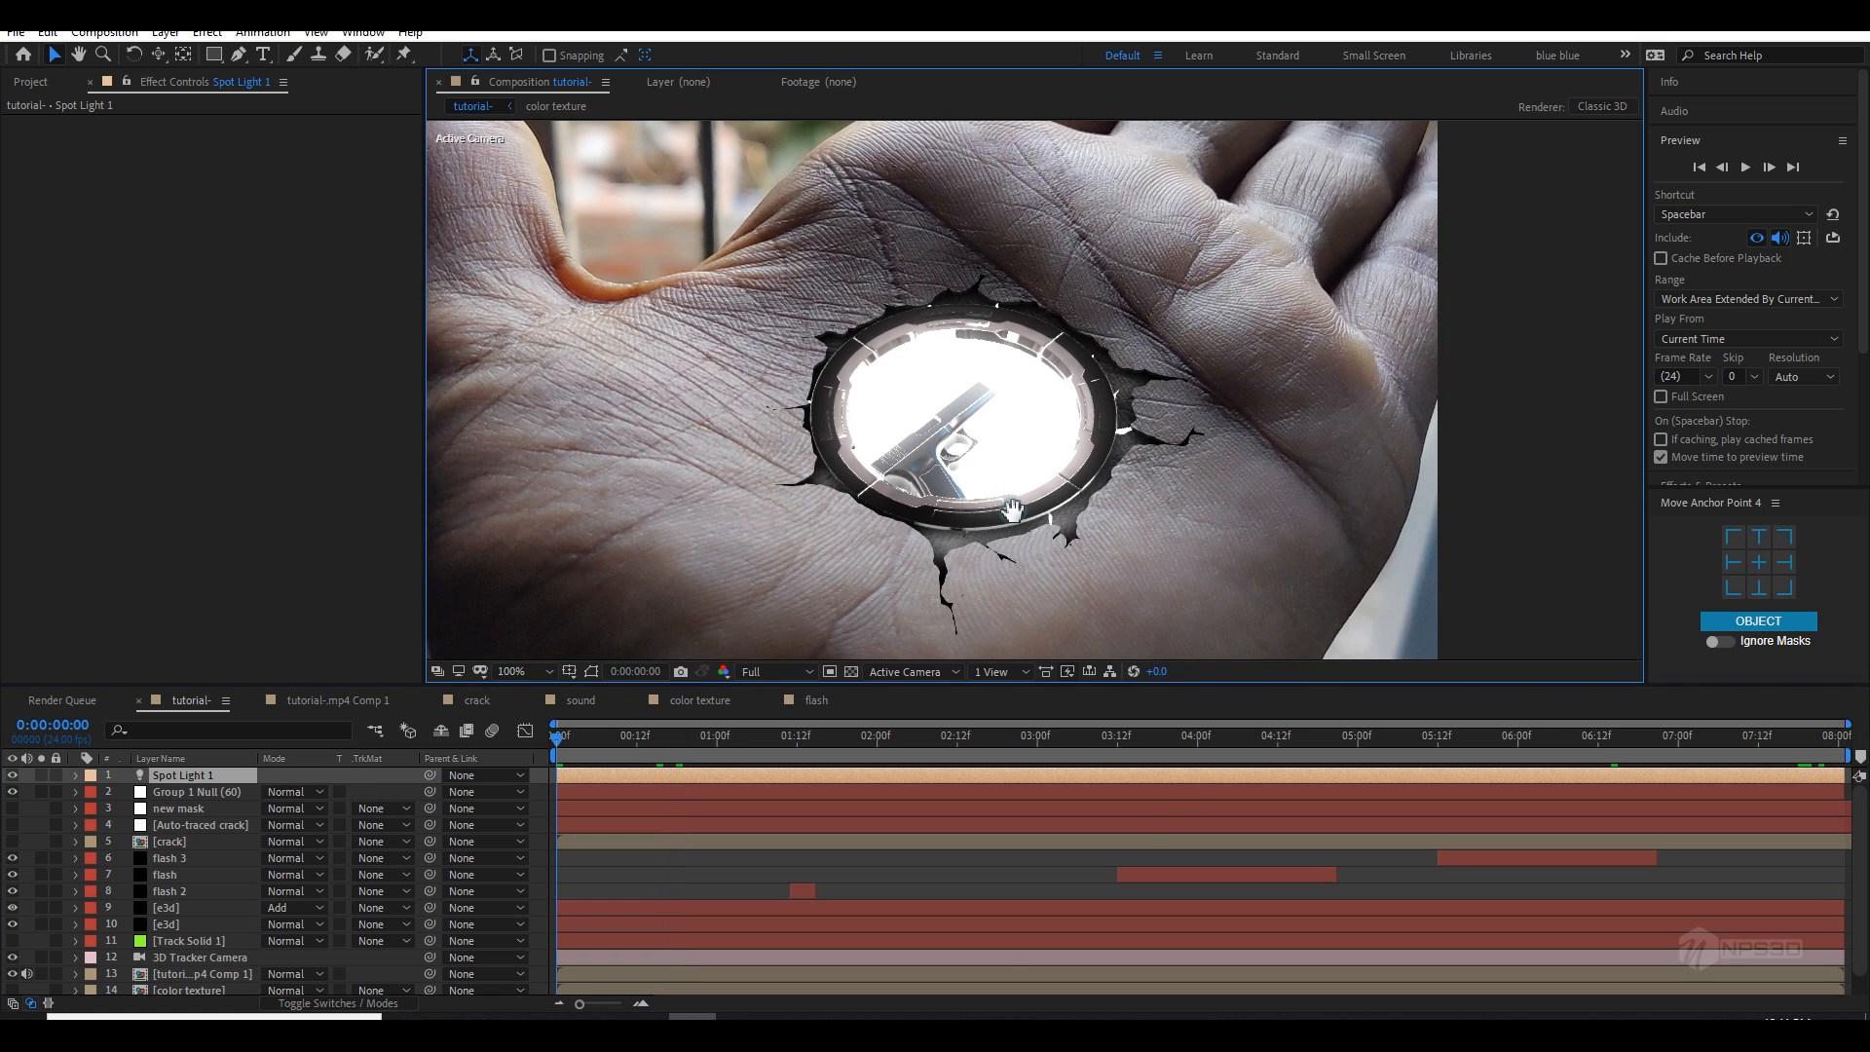
{"action": "key", "text": "Home"}
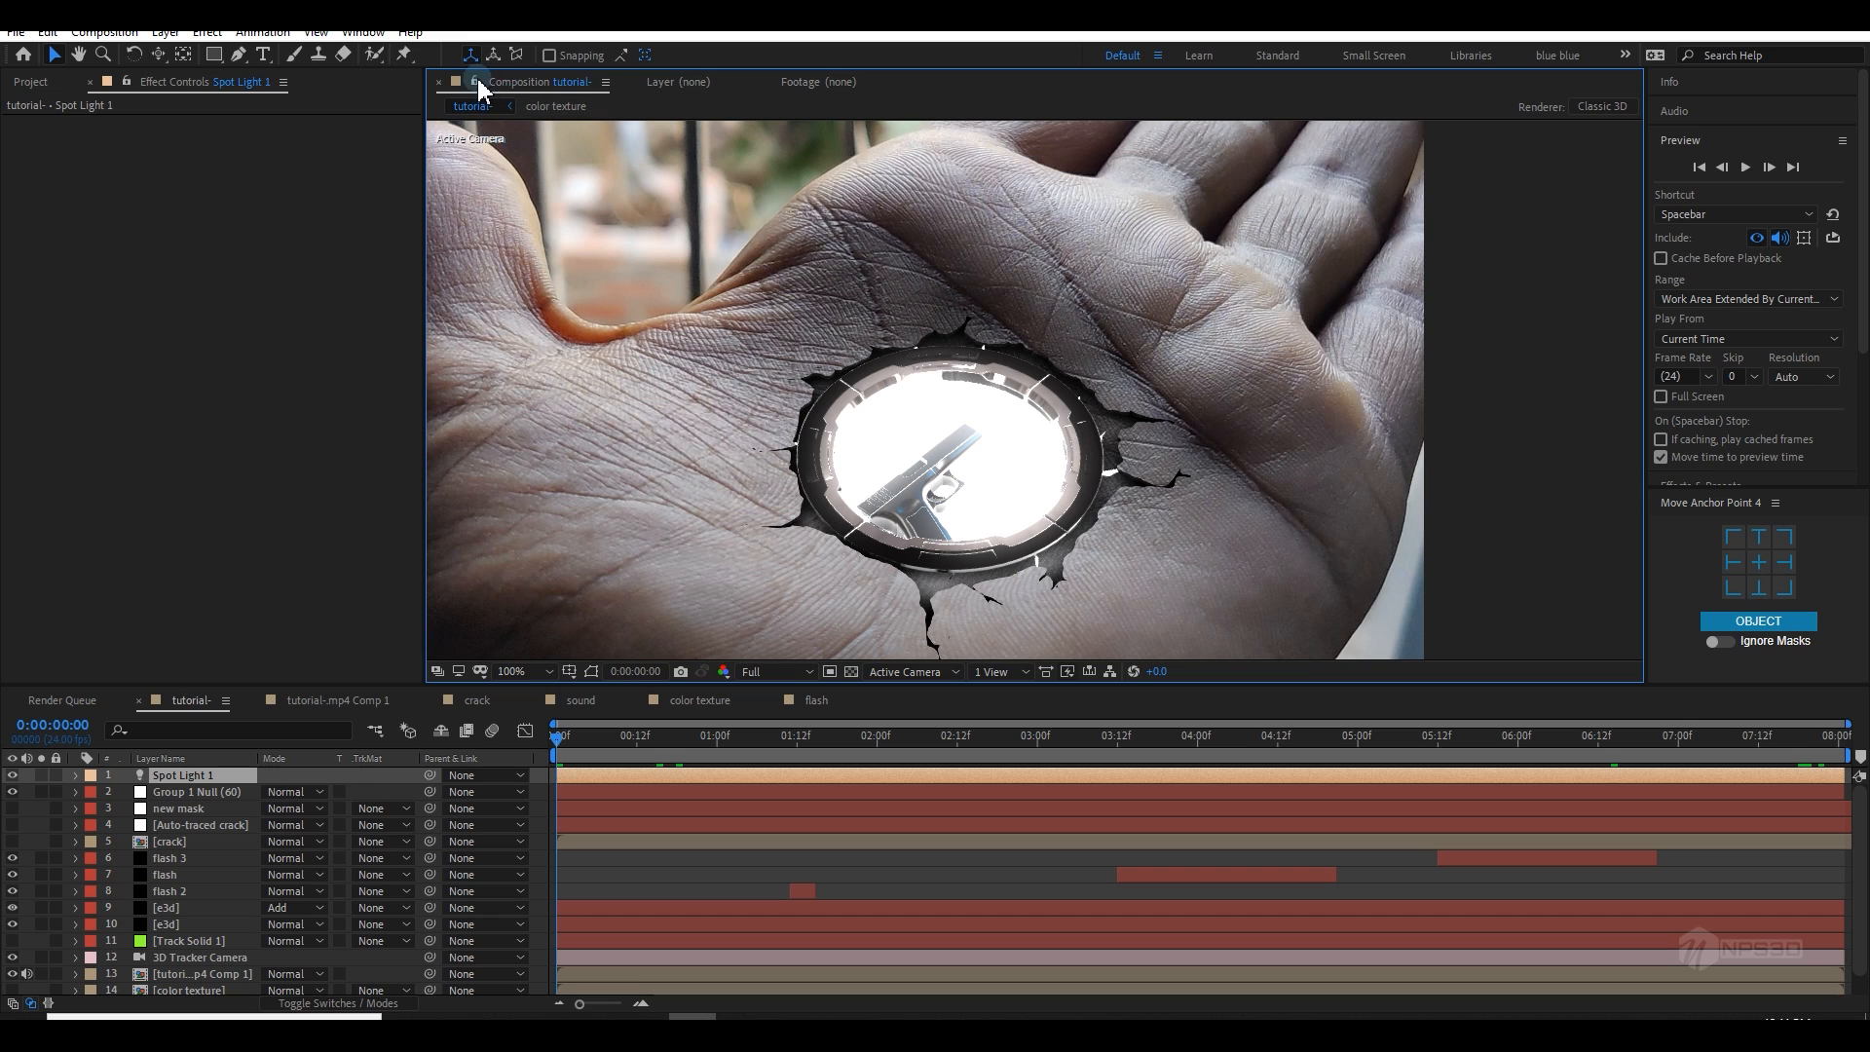
Step: Open the color texture composition, select its bg layer, and show its viewer side by side with the tutorial- composition
{"action": "scroll", "coordinate": [189, 959], "scroll_direction": "down", "scroll_amount": 1}
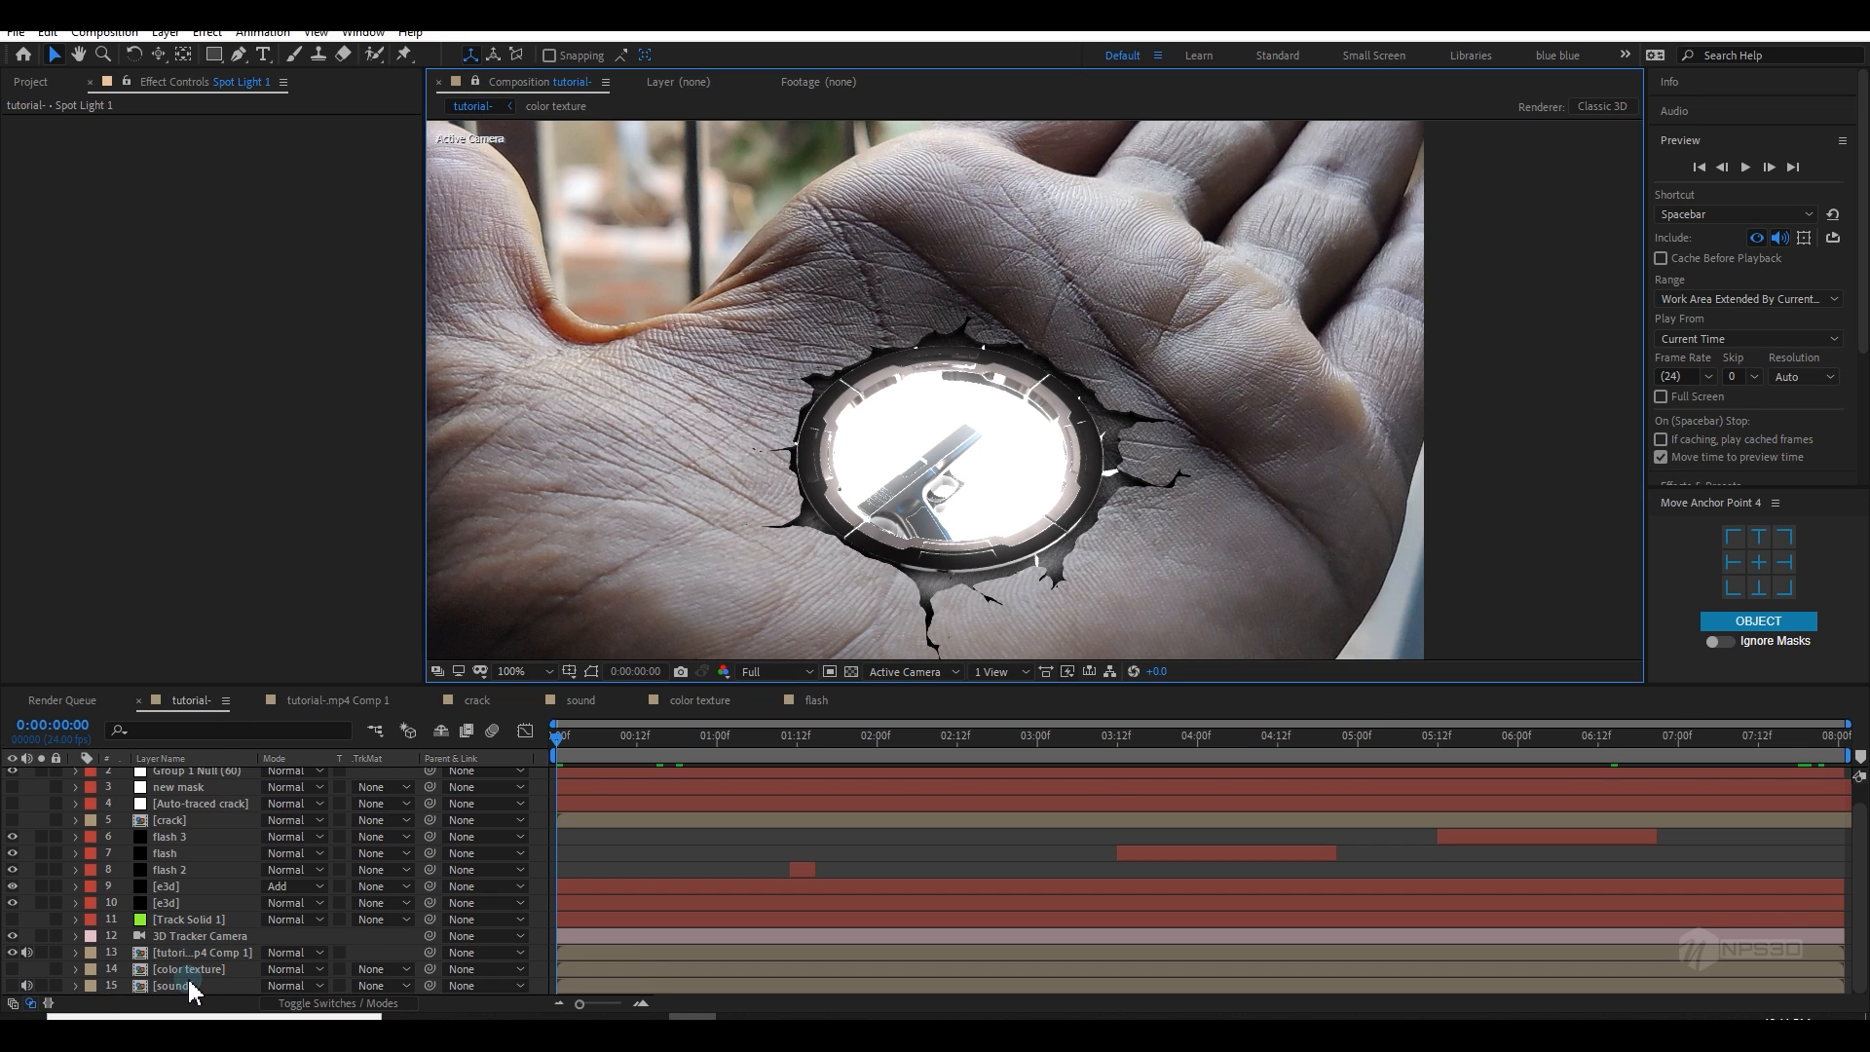
{"action": "double_click", "coordinate": [200, 968]}
{"action": "key", "text": "comma"}
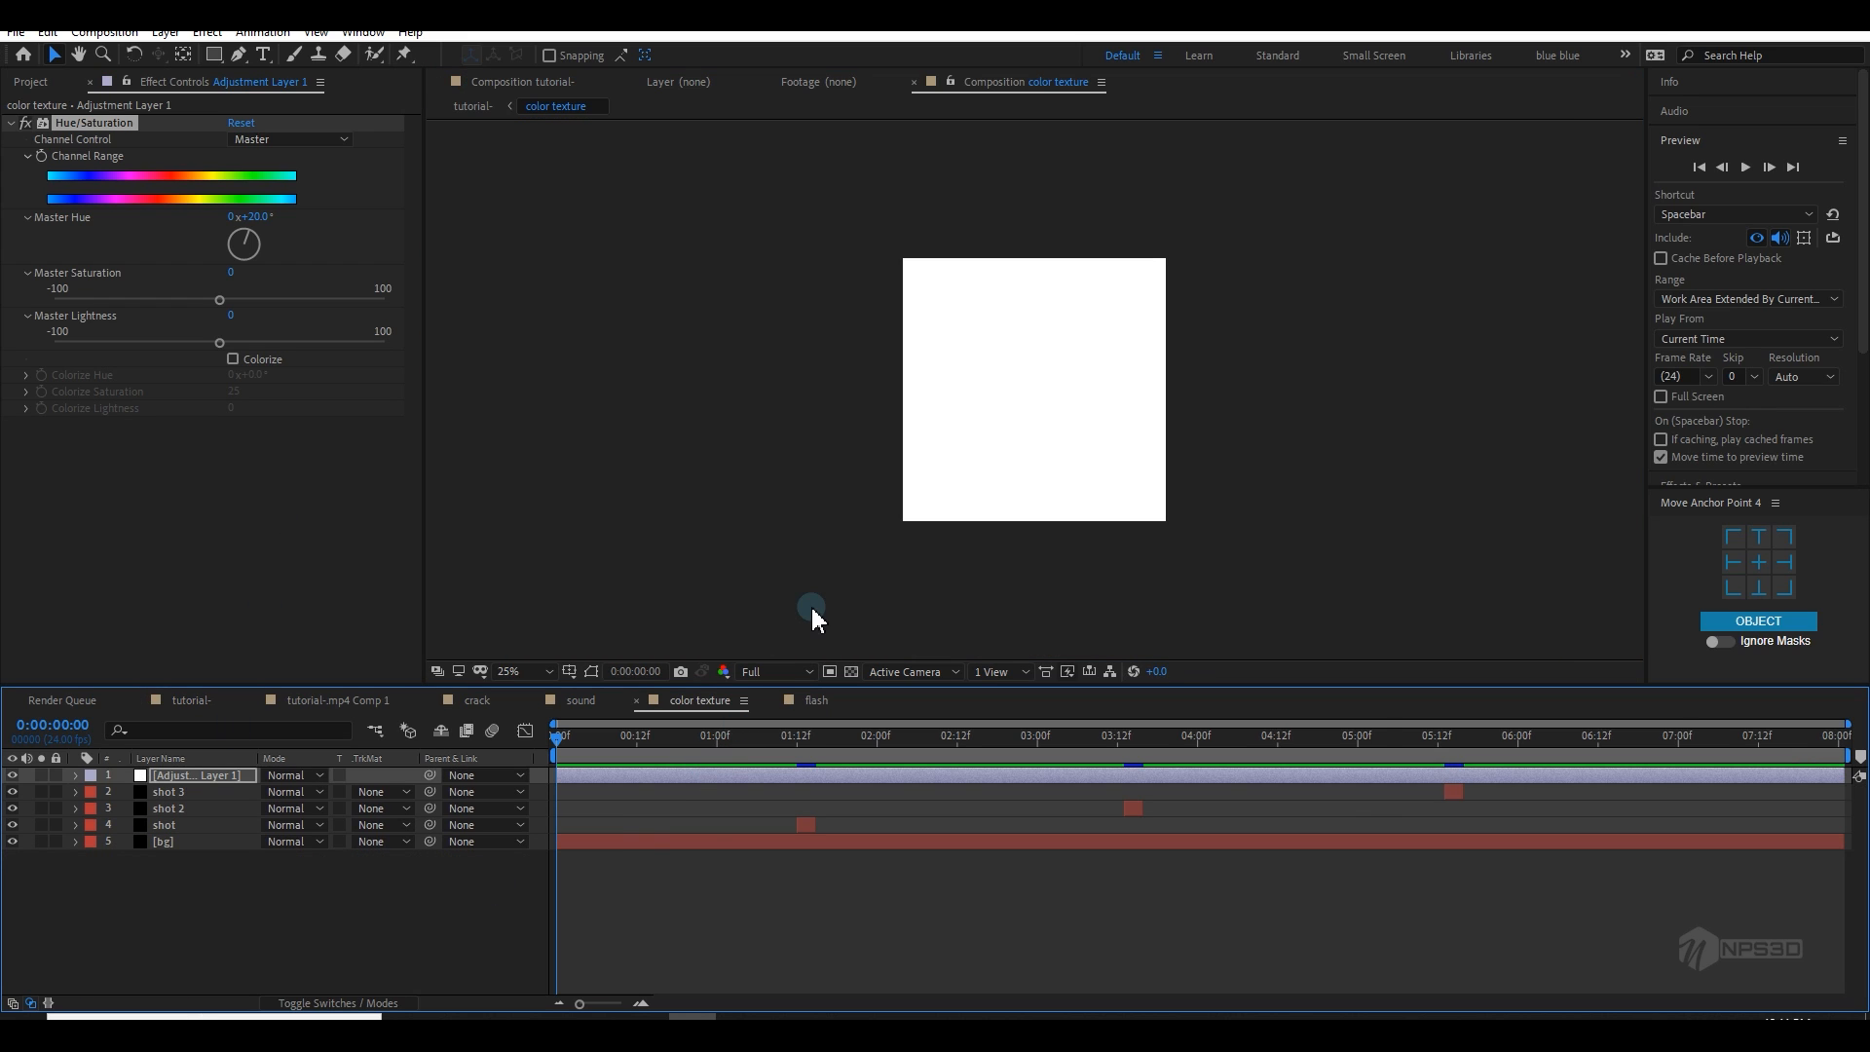
{"action": "left_click", "coordinate": [630, 841]}
{"action": "left_click", "coordinate": [238, 172]}
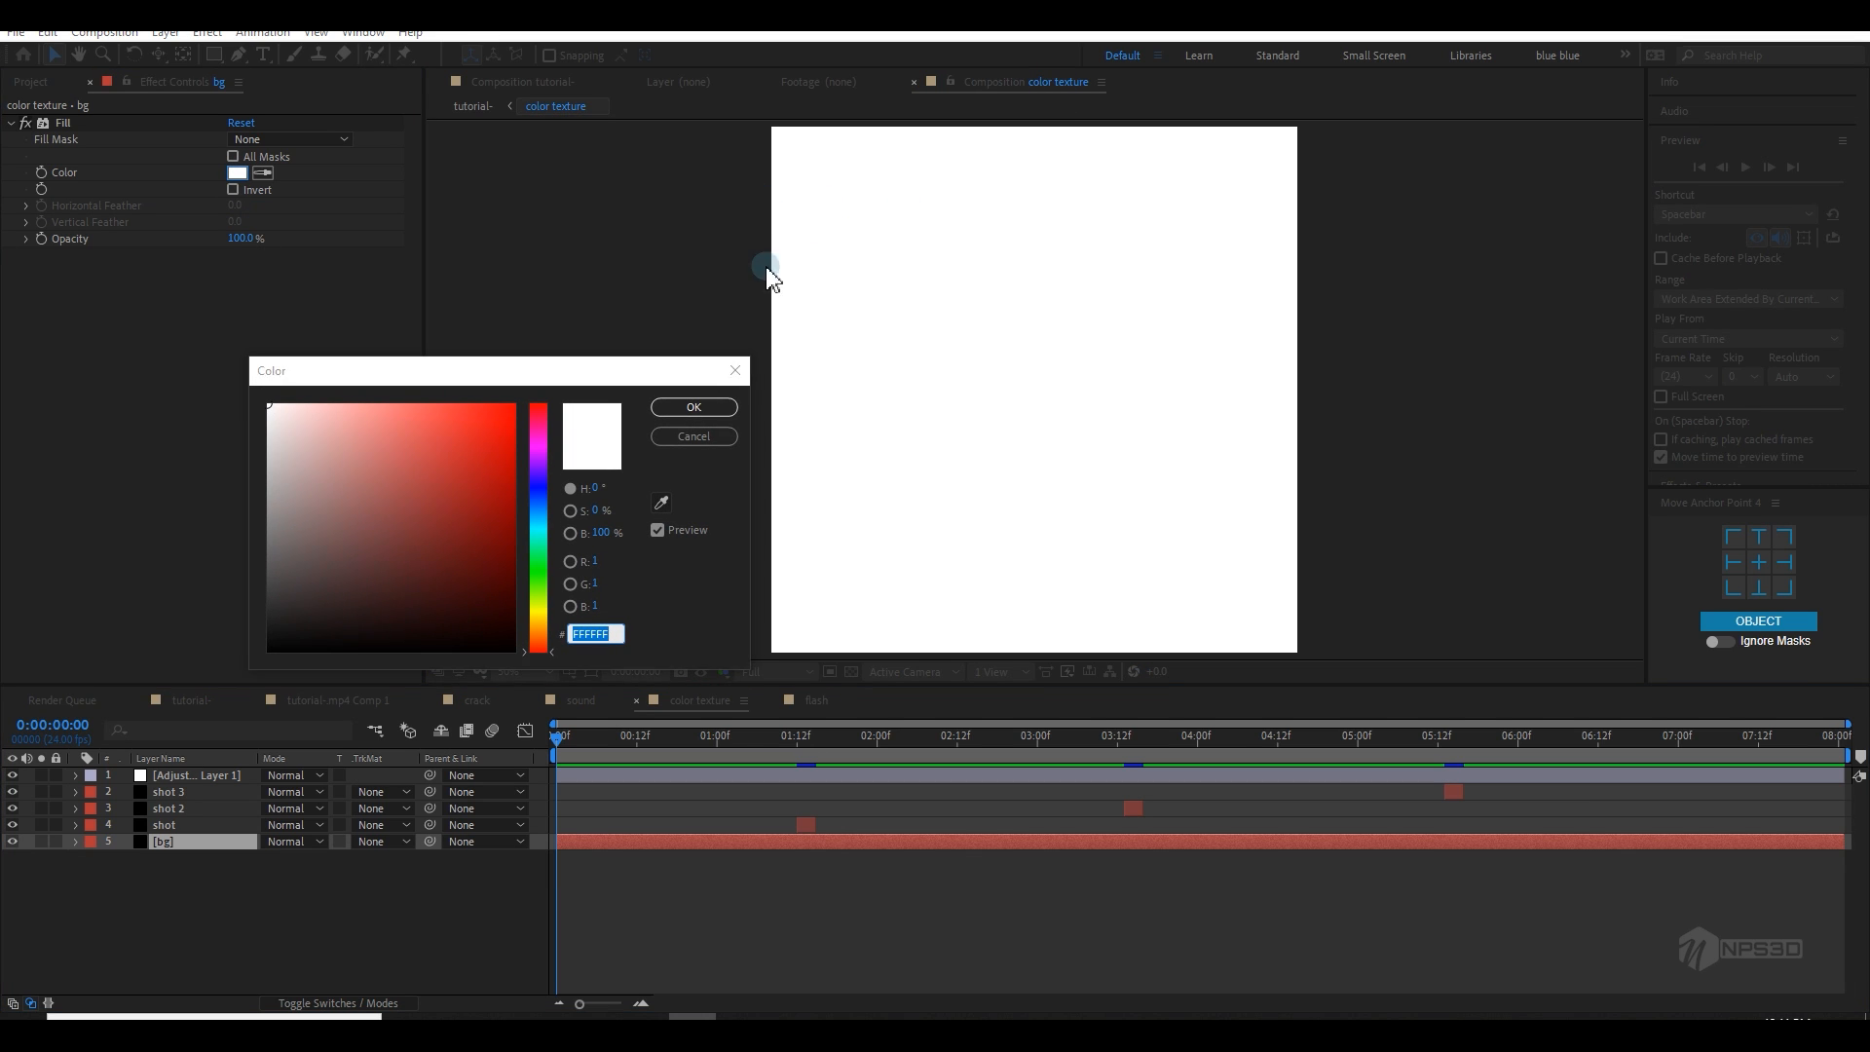
{"action": "left_click", "coordinate": [693, 436]}
{"action": "left_click_drag", "start_coordinate": [961, 82], "coordinate": [1602, 426]}
{"action": "left_click", "coordinate": [563, 82]}
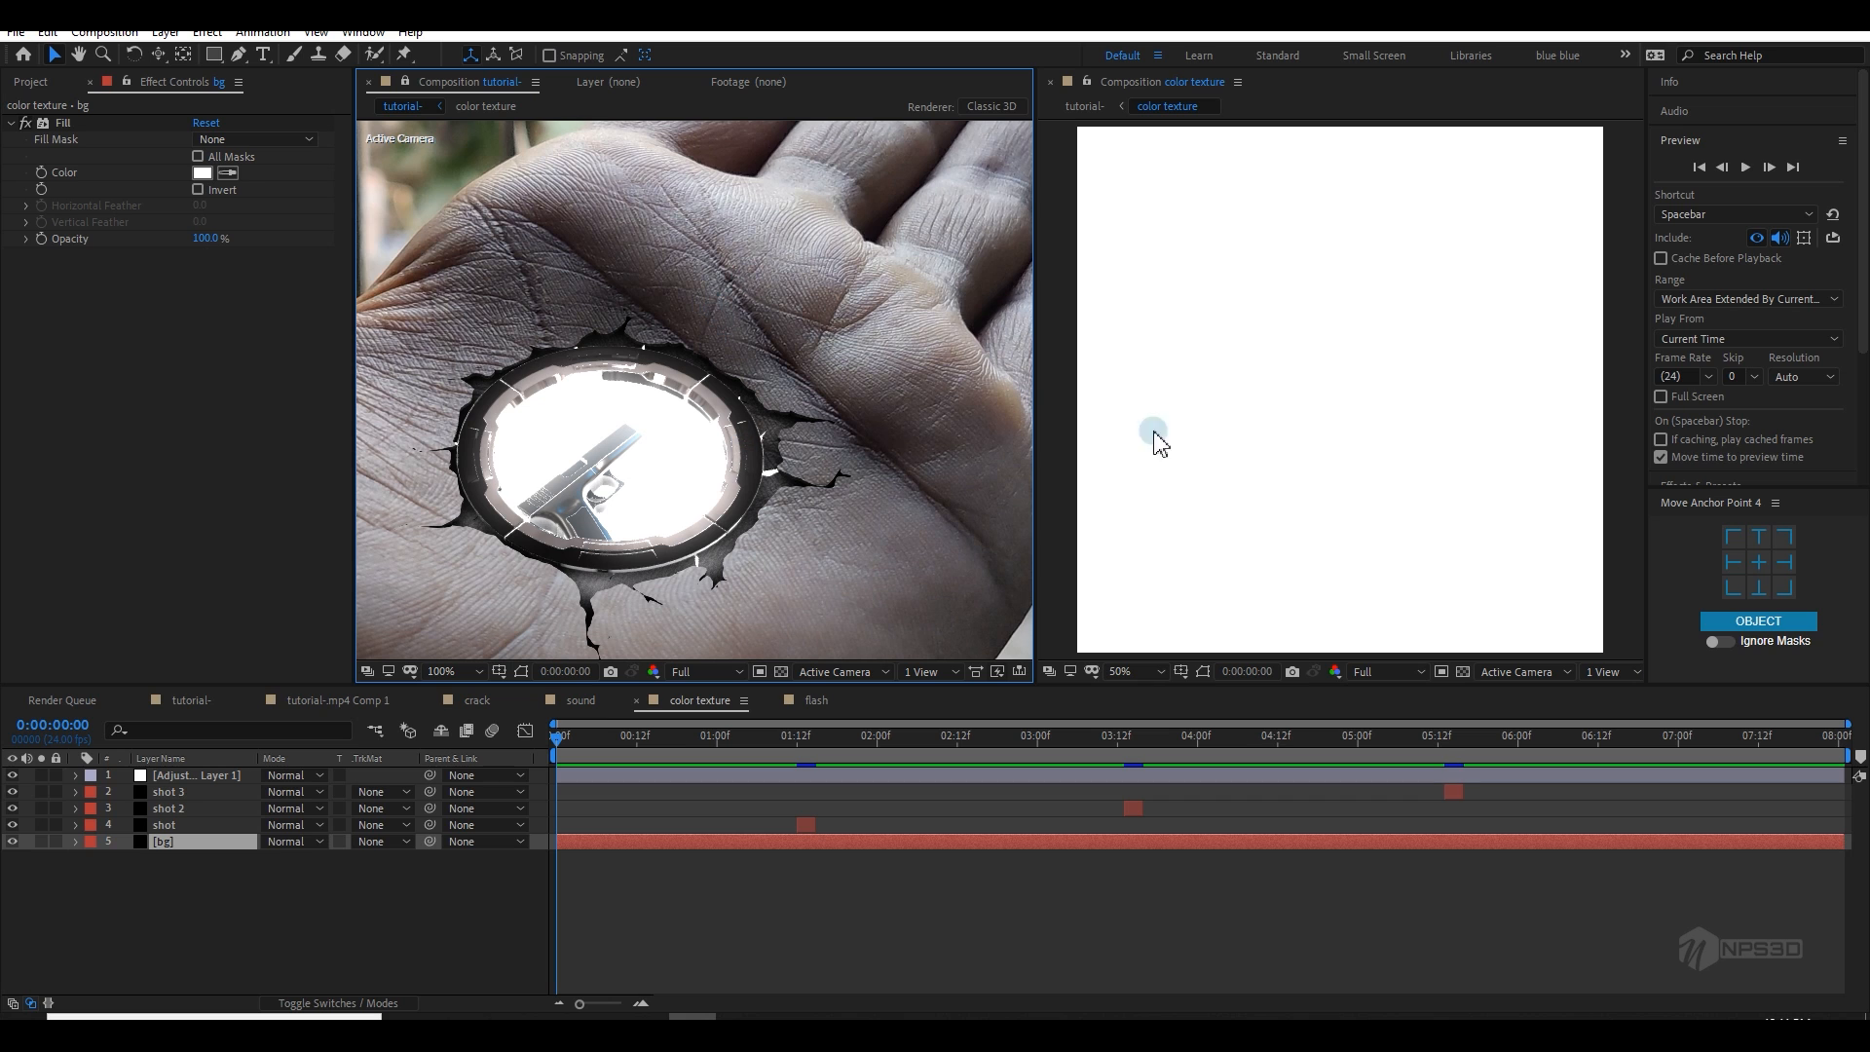
Step: Set the bg layer's Fill color to dark gray 1F1F1F
{"action": "left_click", "coordinate": [202, 175]}
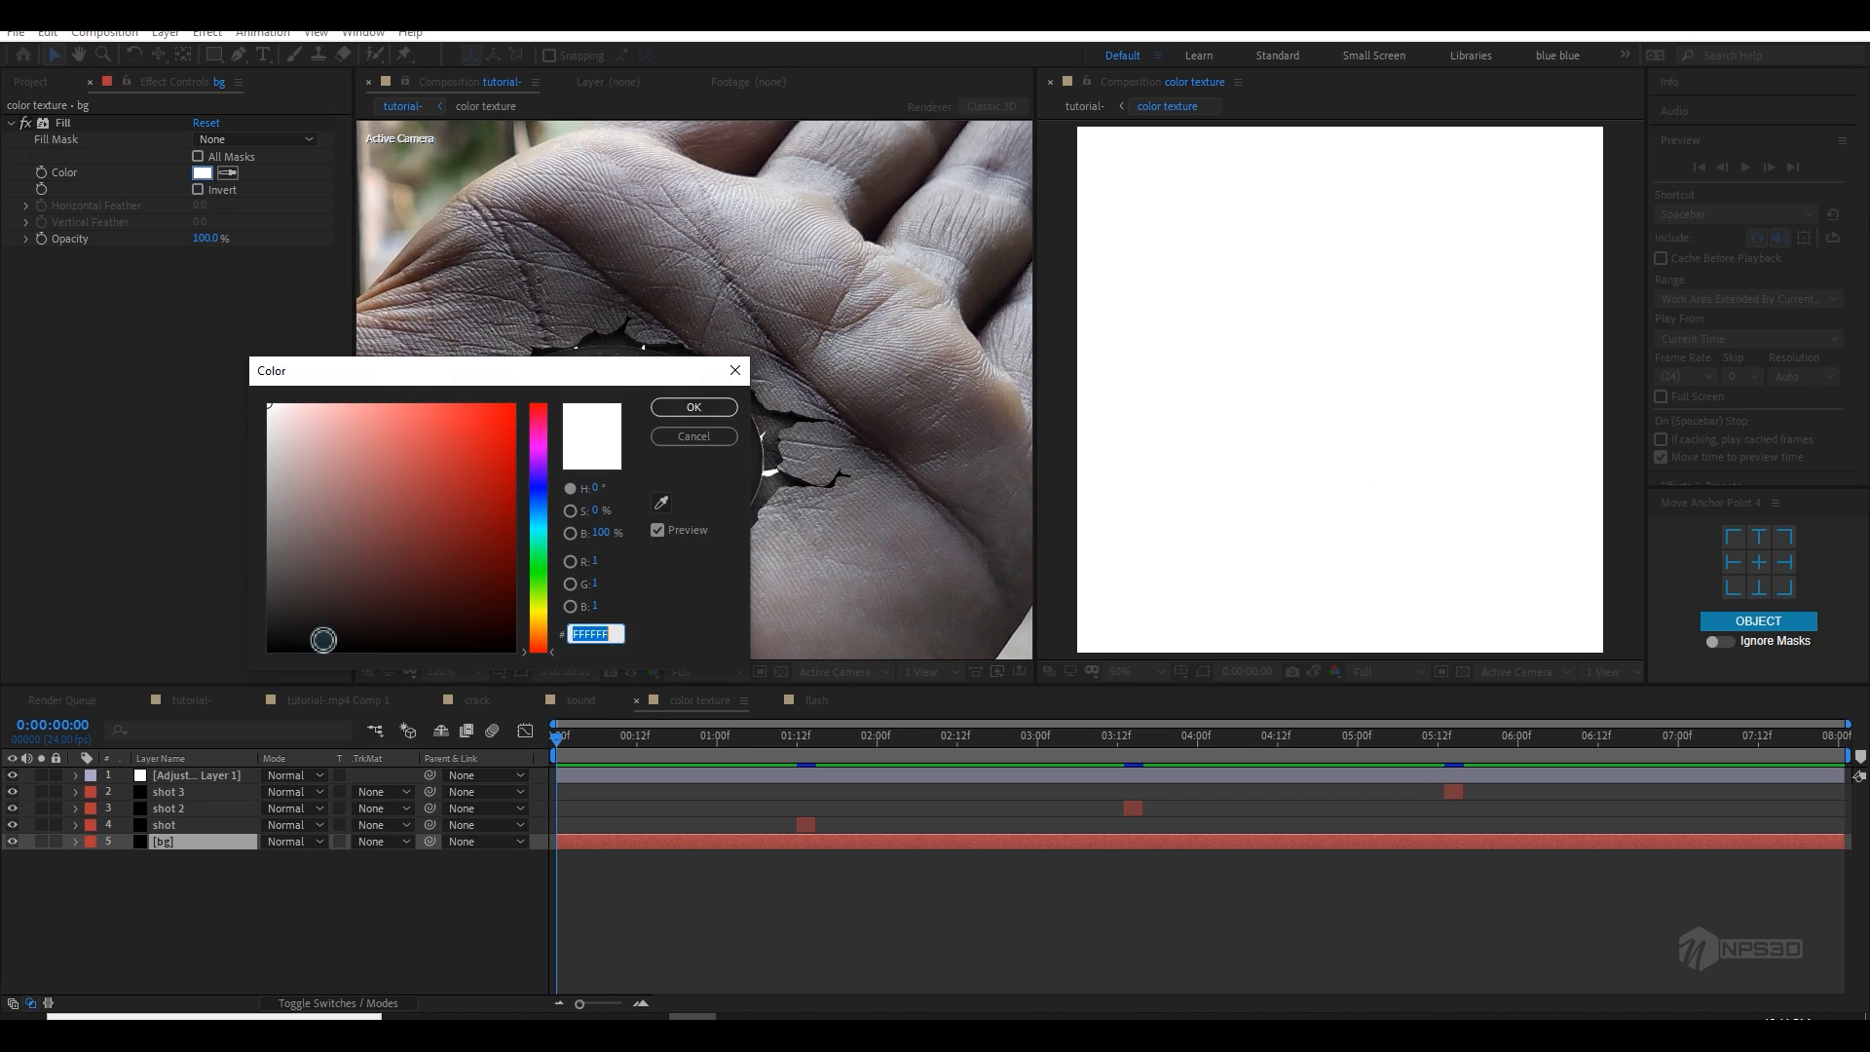
{"action": "left_click_drag", "start_coordinate": [321, 639], "coordinate": [269, 624]}
{"action": "left_click_drag", "start_coordinate": [425, 382], "coordinate": [993, 626]}
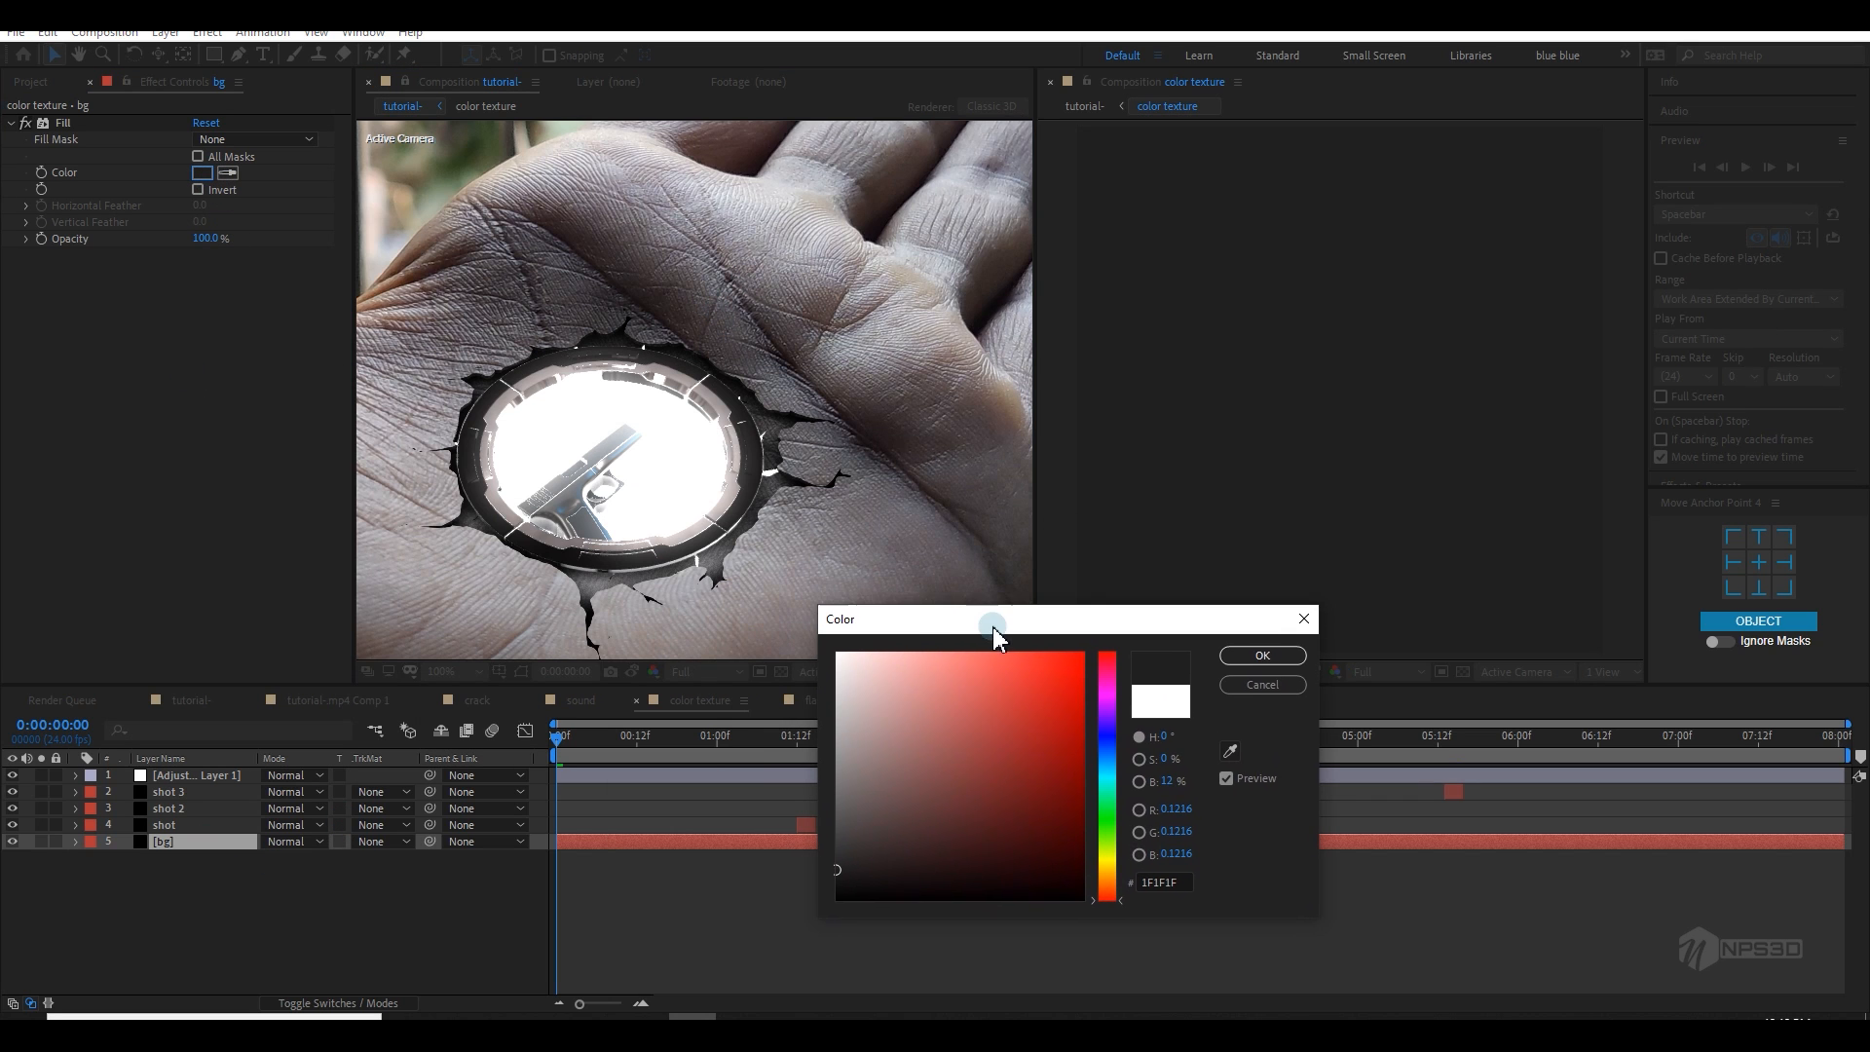
{"action": "left_click", "coordinate": [1260, 657]}
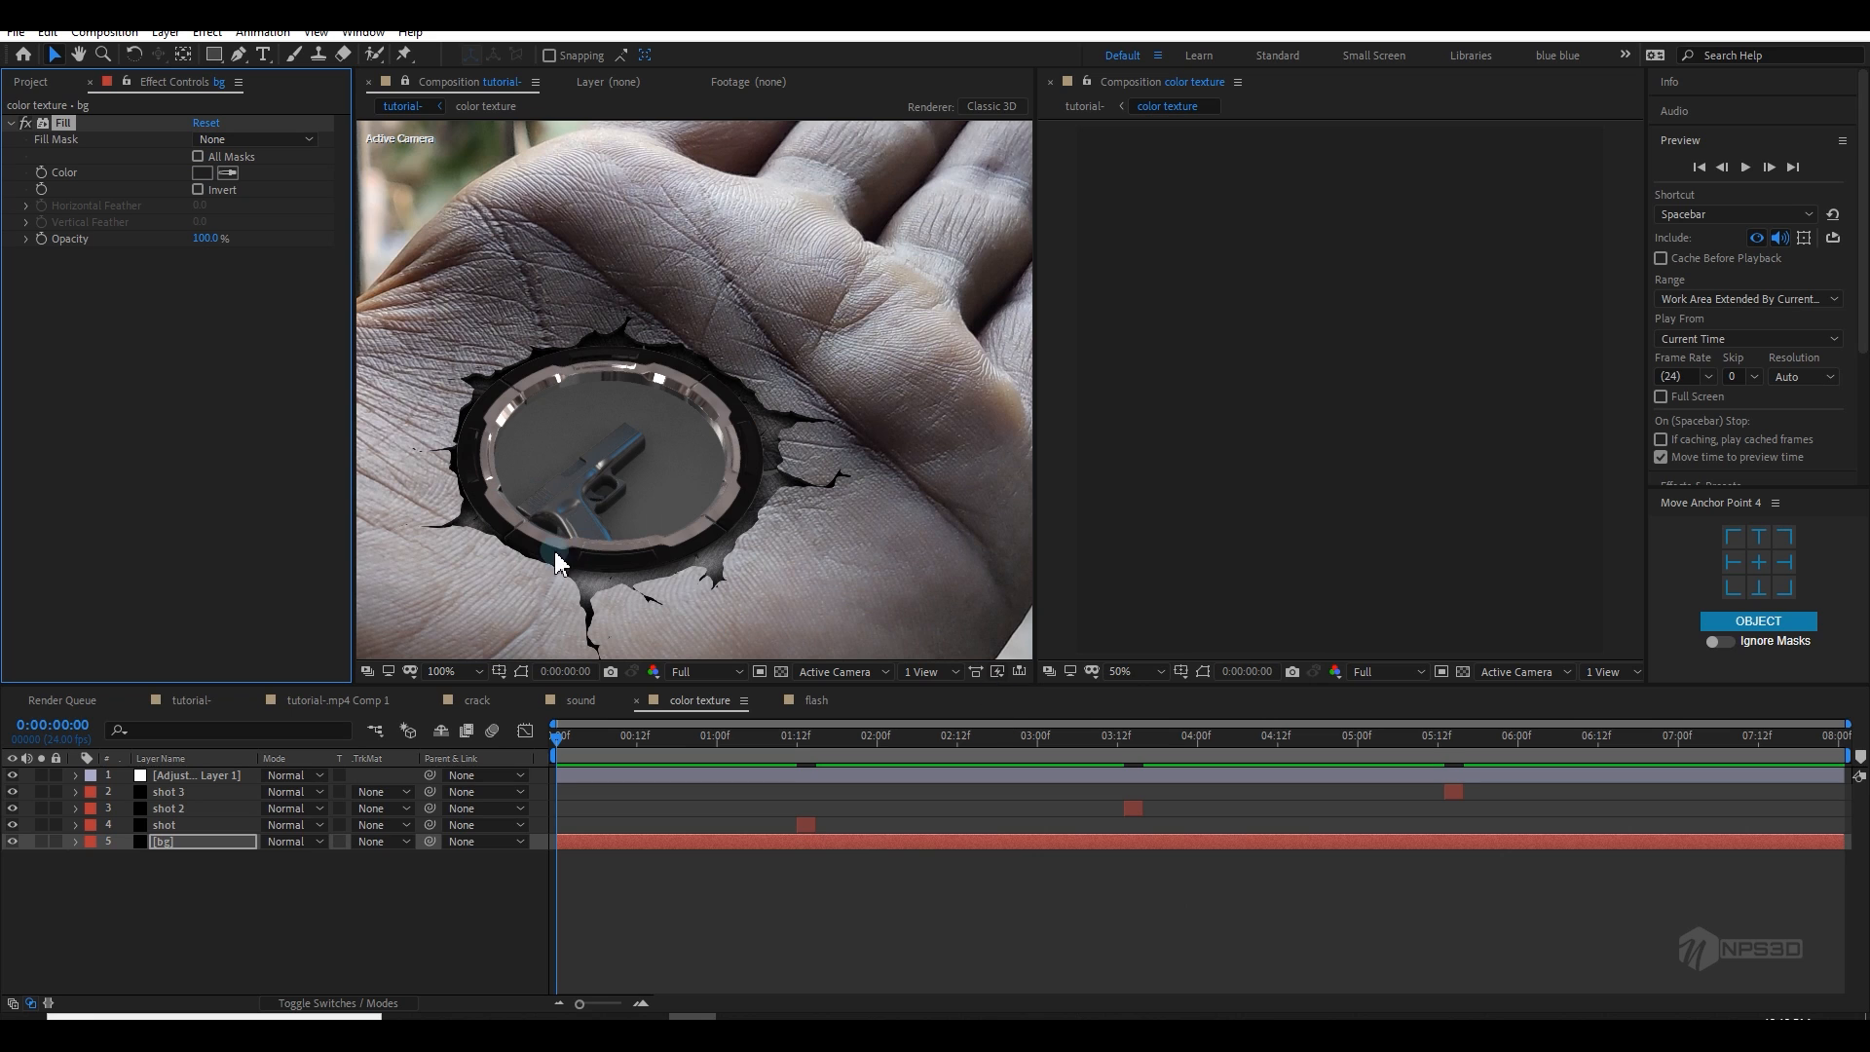
Step: Try dark red 900000 and a medium green as the bg layer's Fill color
{"action": "left_click", "coordinate": [202, 173]}
{"action": "mouse_move", "coordinate": [838, 789]}
{"action": "left_mouse_down"}
{"action": "mouse_move", "coordinate": [814, 800]}
{"action": "mouse_move", "coordinate": [1147, 751]}
{"action": "left_mouse_up"}
{"action": "left_click", "coordinate": [1251, 658]}
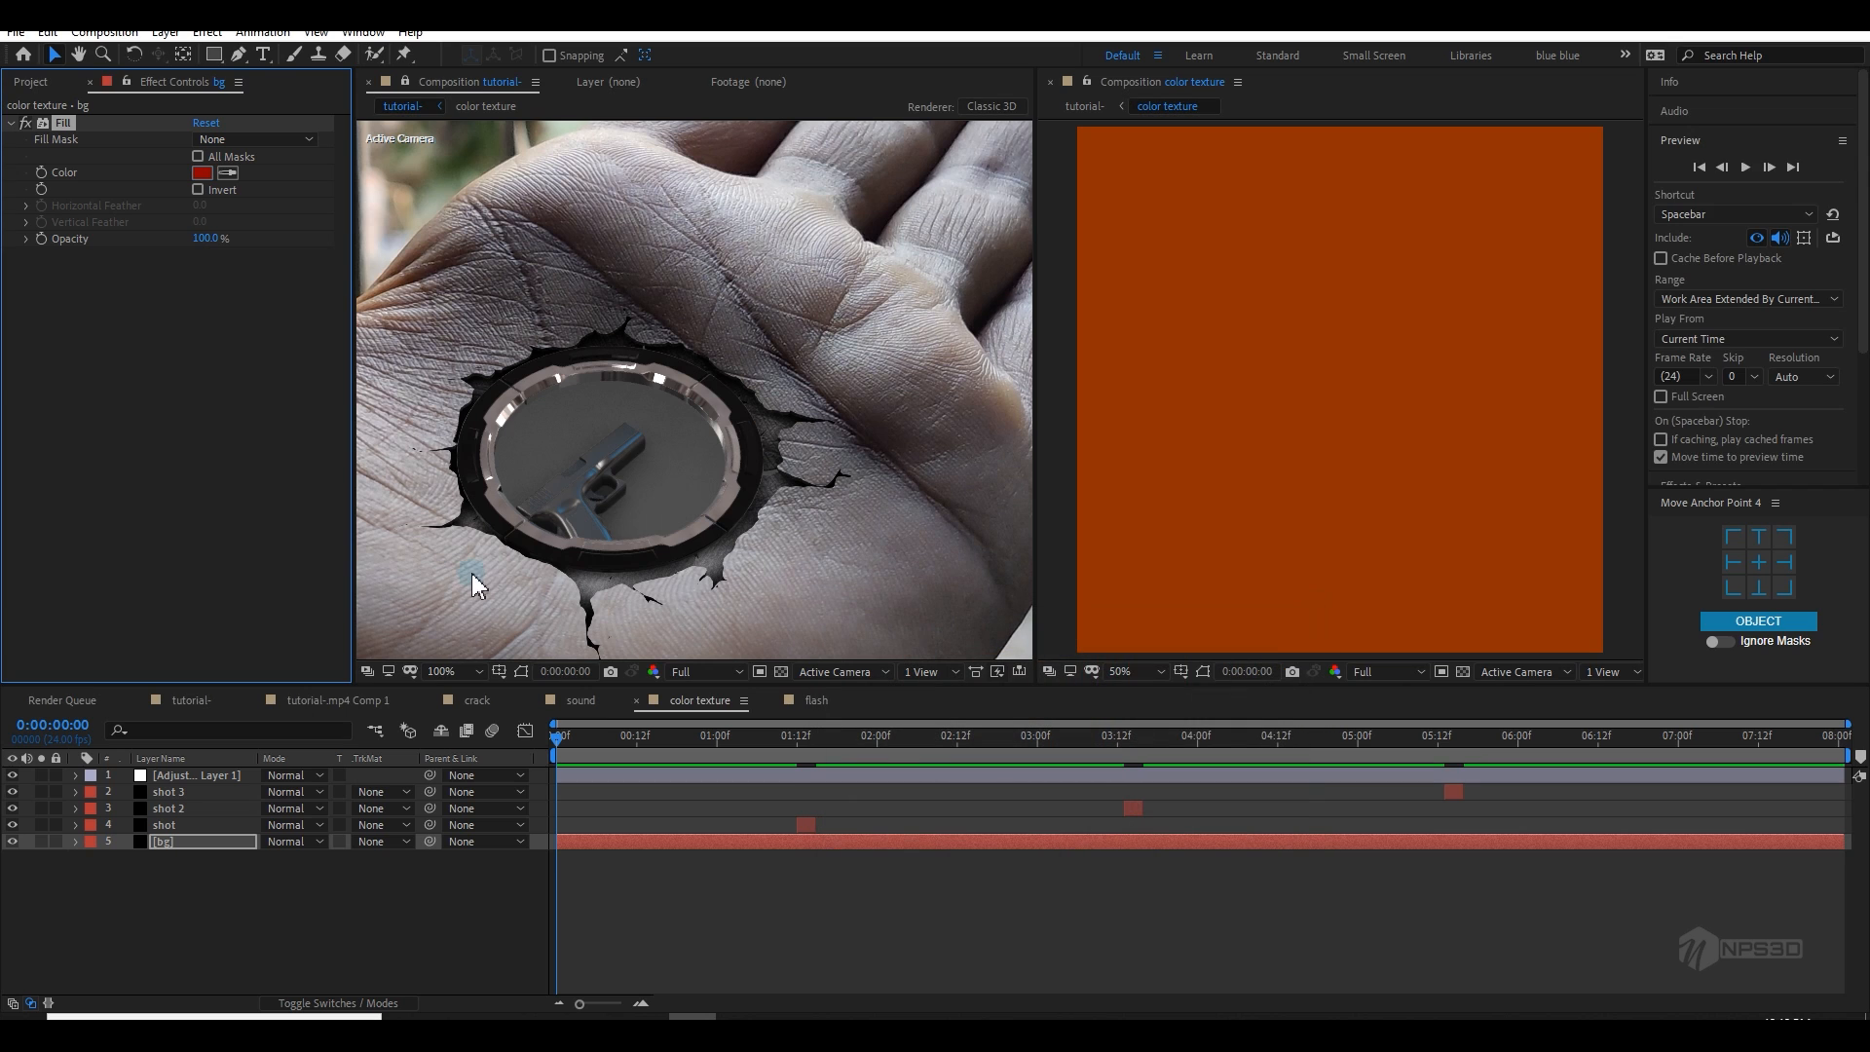
{"action": "left_click", "coordinate": [202, 174]}
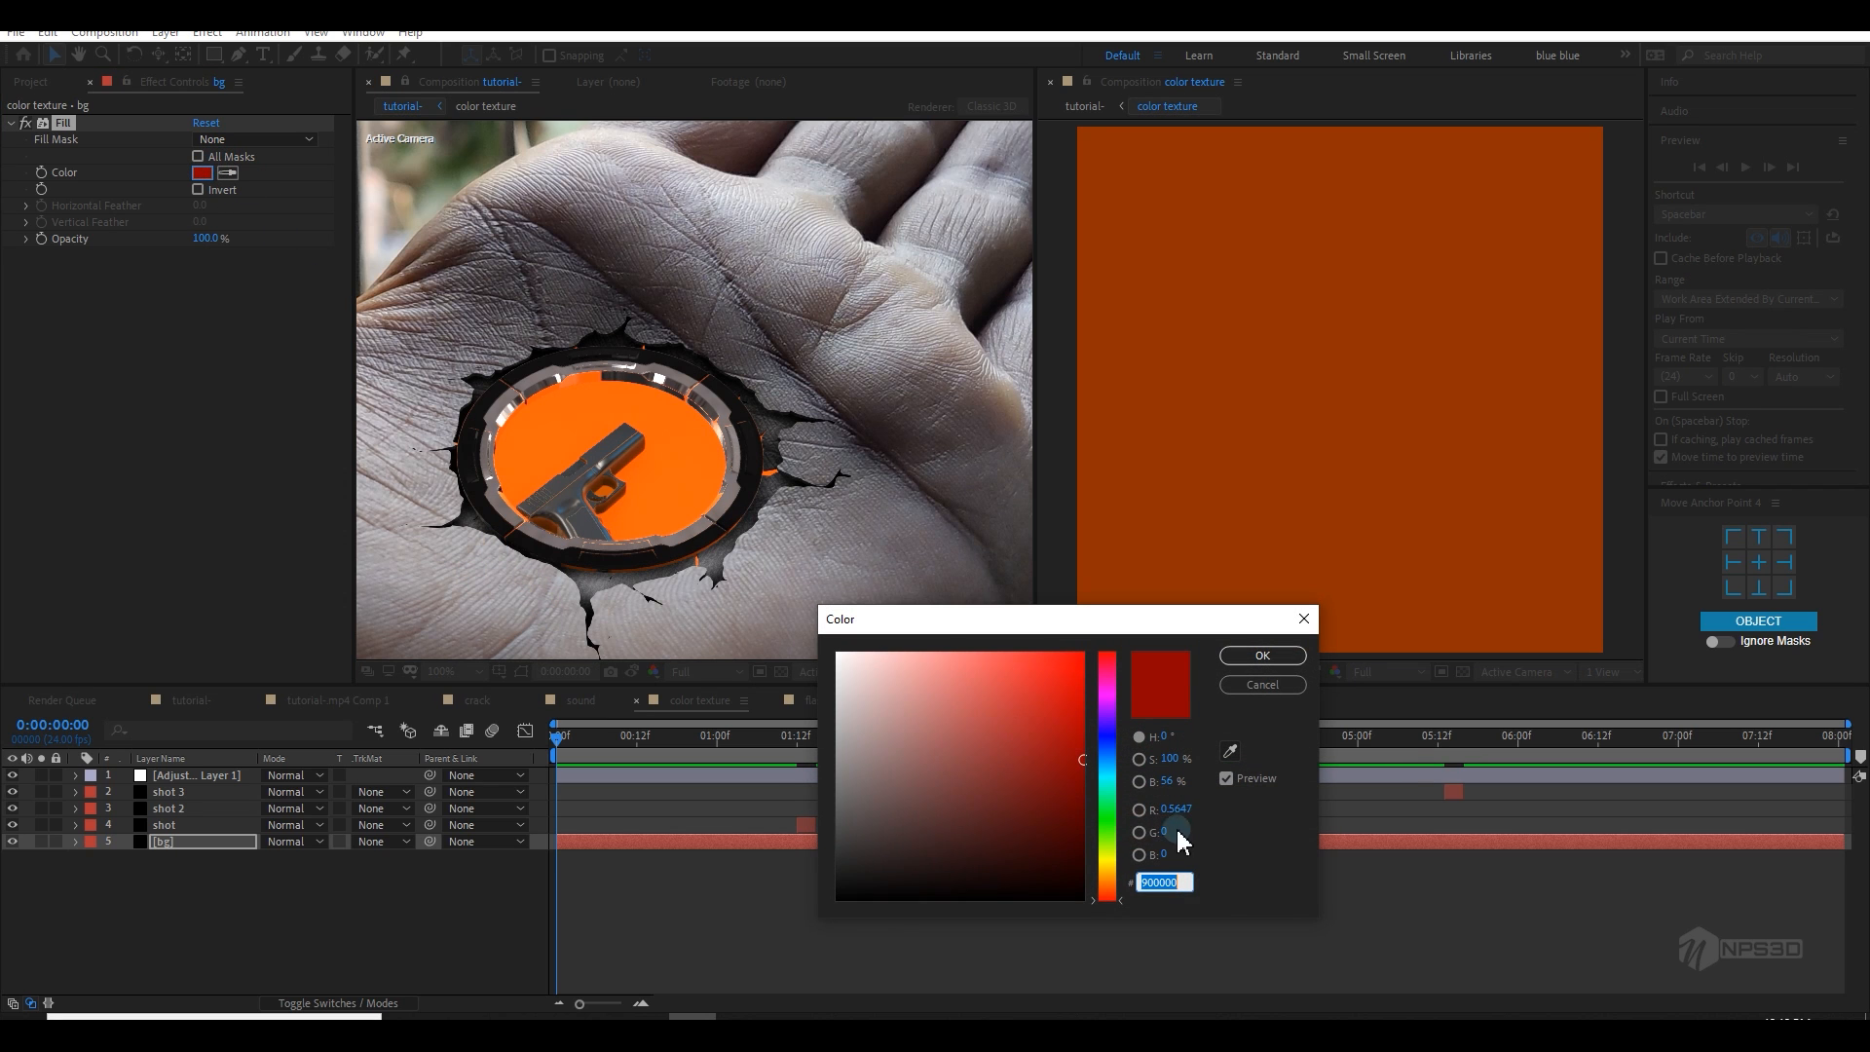
{"action": "left_click_drag", "start_coordinate": [1108, 835], "coordinate": [1110, 778]}
{"action": "left_click", "coordinate": [1262, 655]}
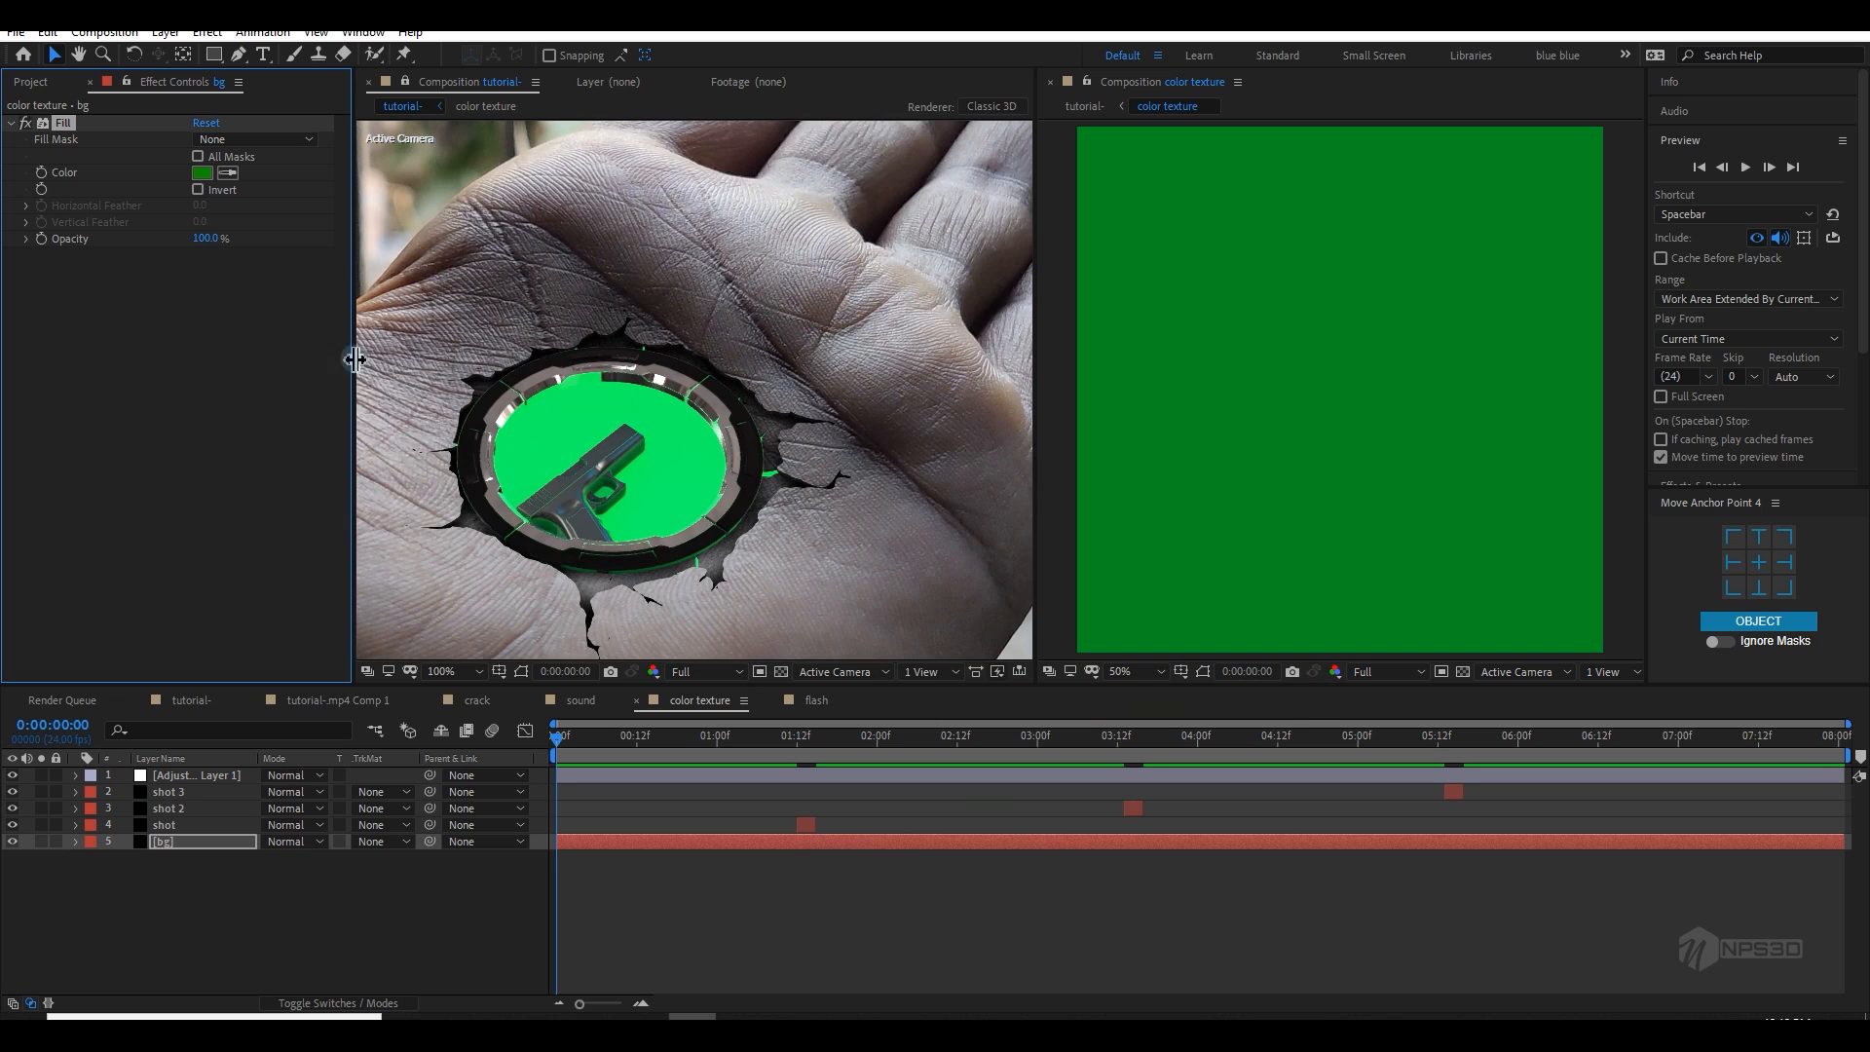
Step: Darken the bg layer's Fill color to green 092F04 and check the portal in the full hand view
{"action": "left_click", "coordinate": [203, 173]}
{"action": "left_click", "coordinate": [1067, 854]}
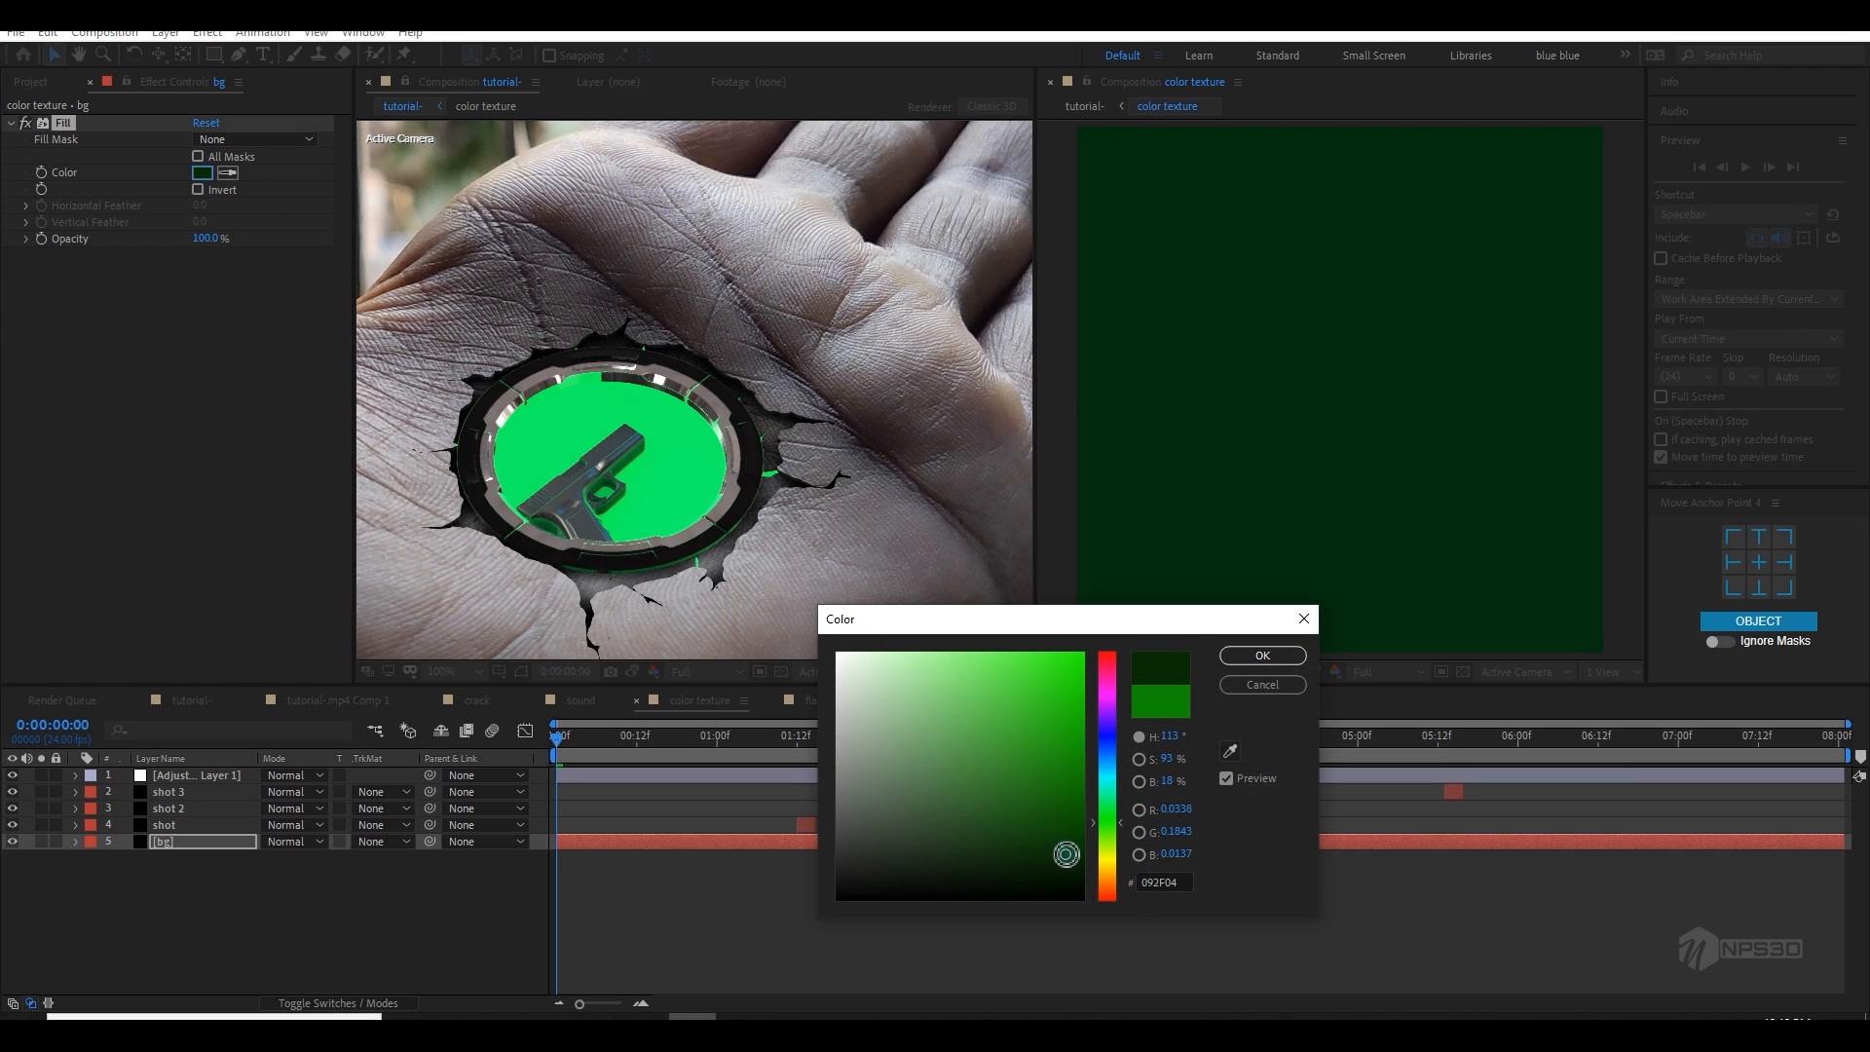
{"action": "left_click", "coordinate": [1230, 660]}
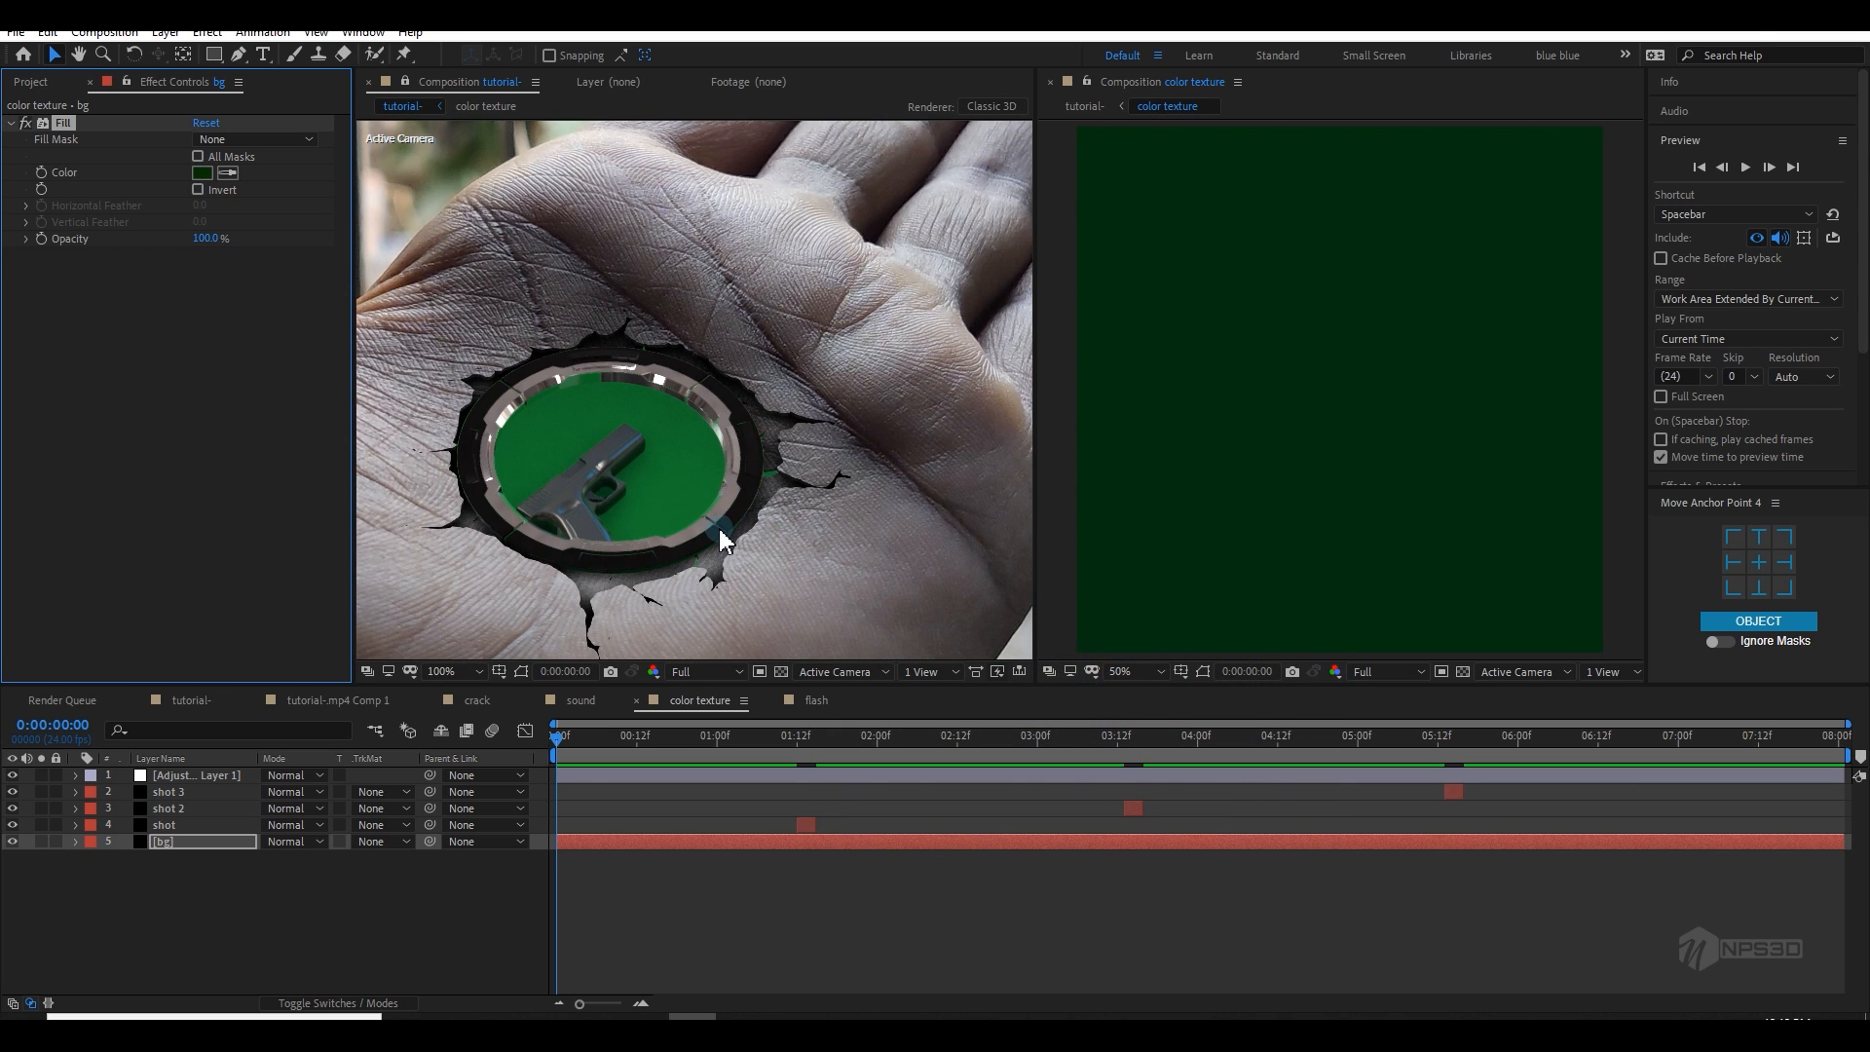
{"action": "scroll", "coordinate": [719, 528], "scroll_direction": "down", "scroll_amount": 2}
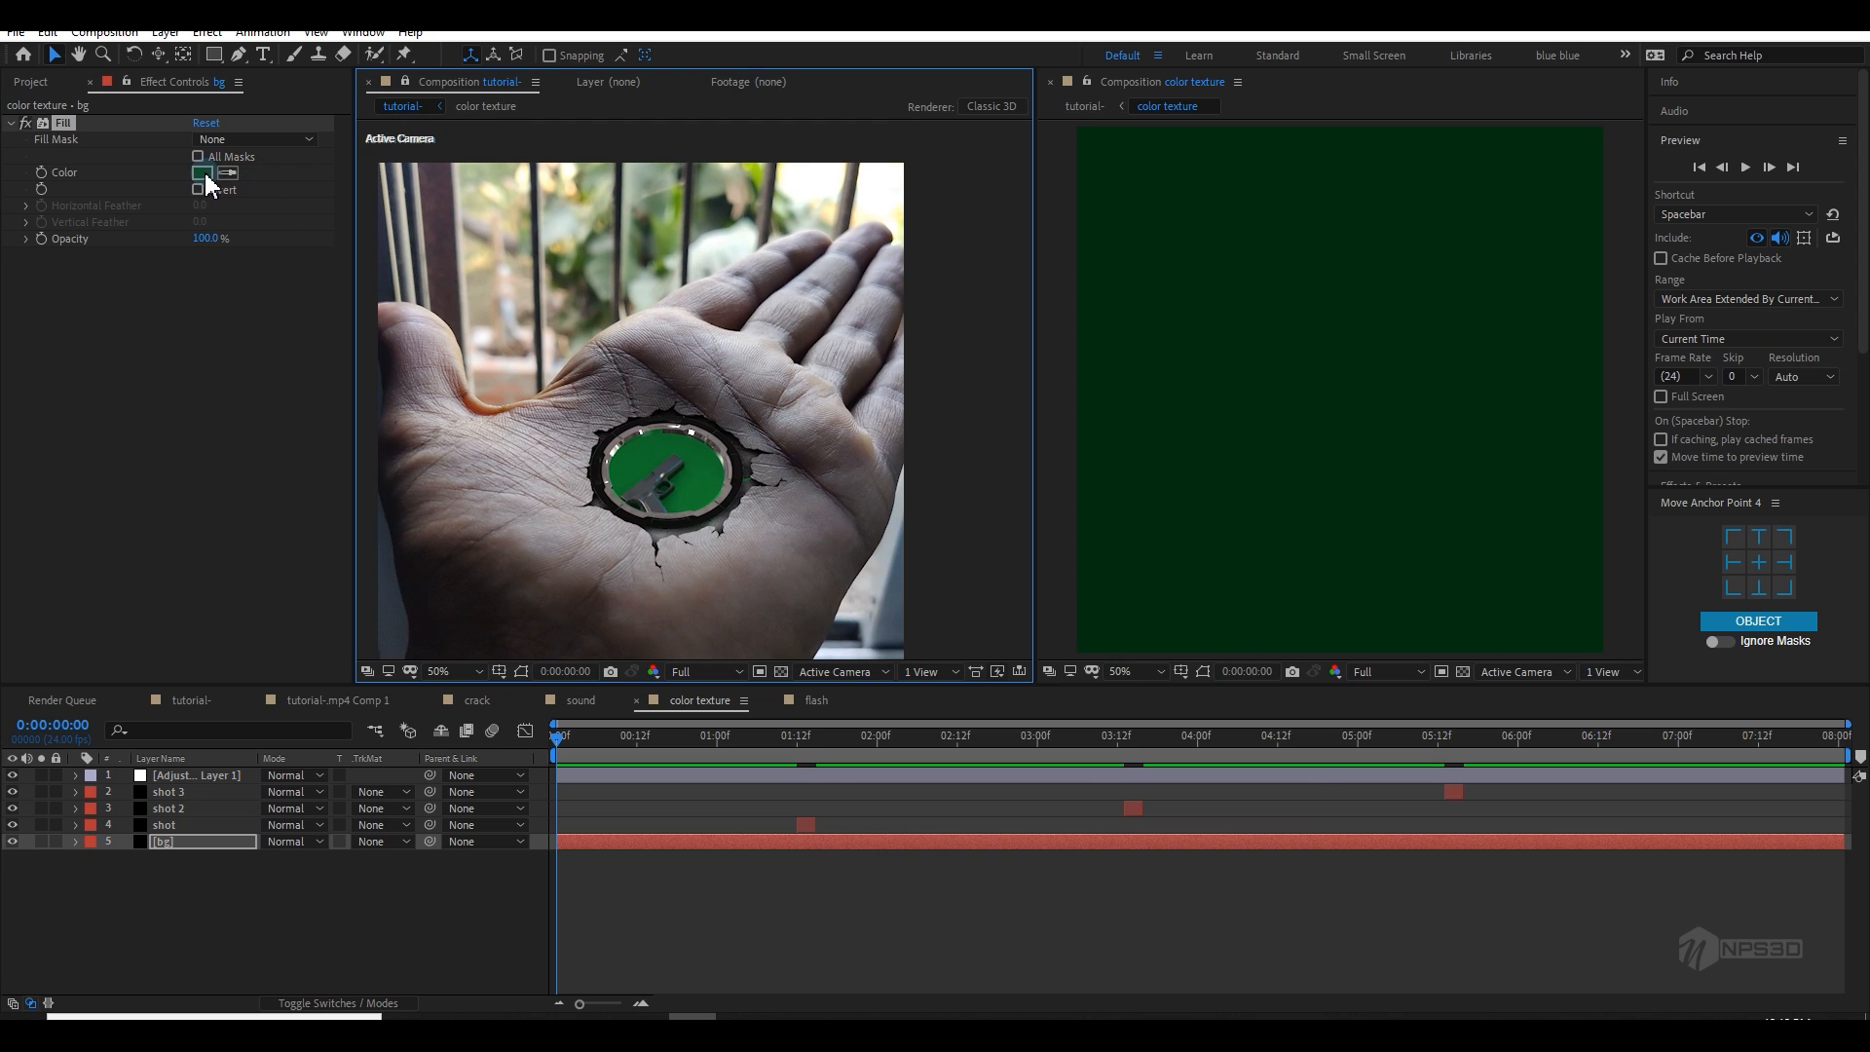
{"action": "left_click", "coordinate": [203, 174]}
{"action": "left_click", "coordinate": [1260, 656]}
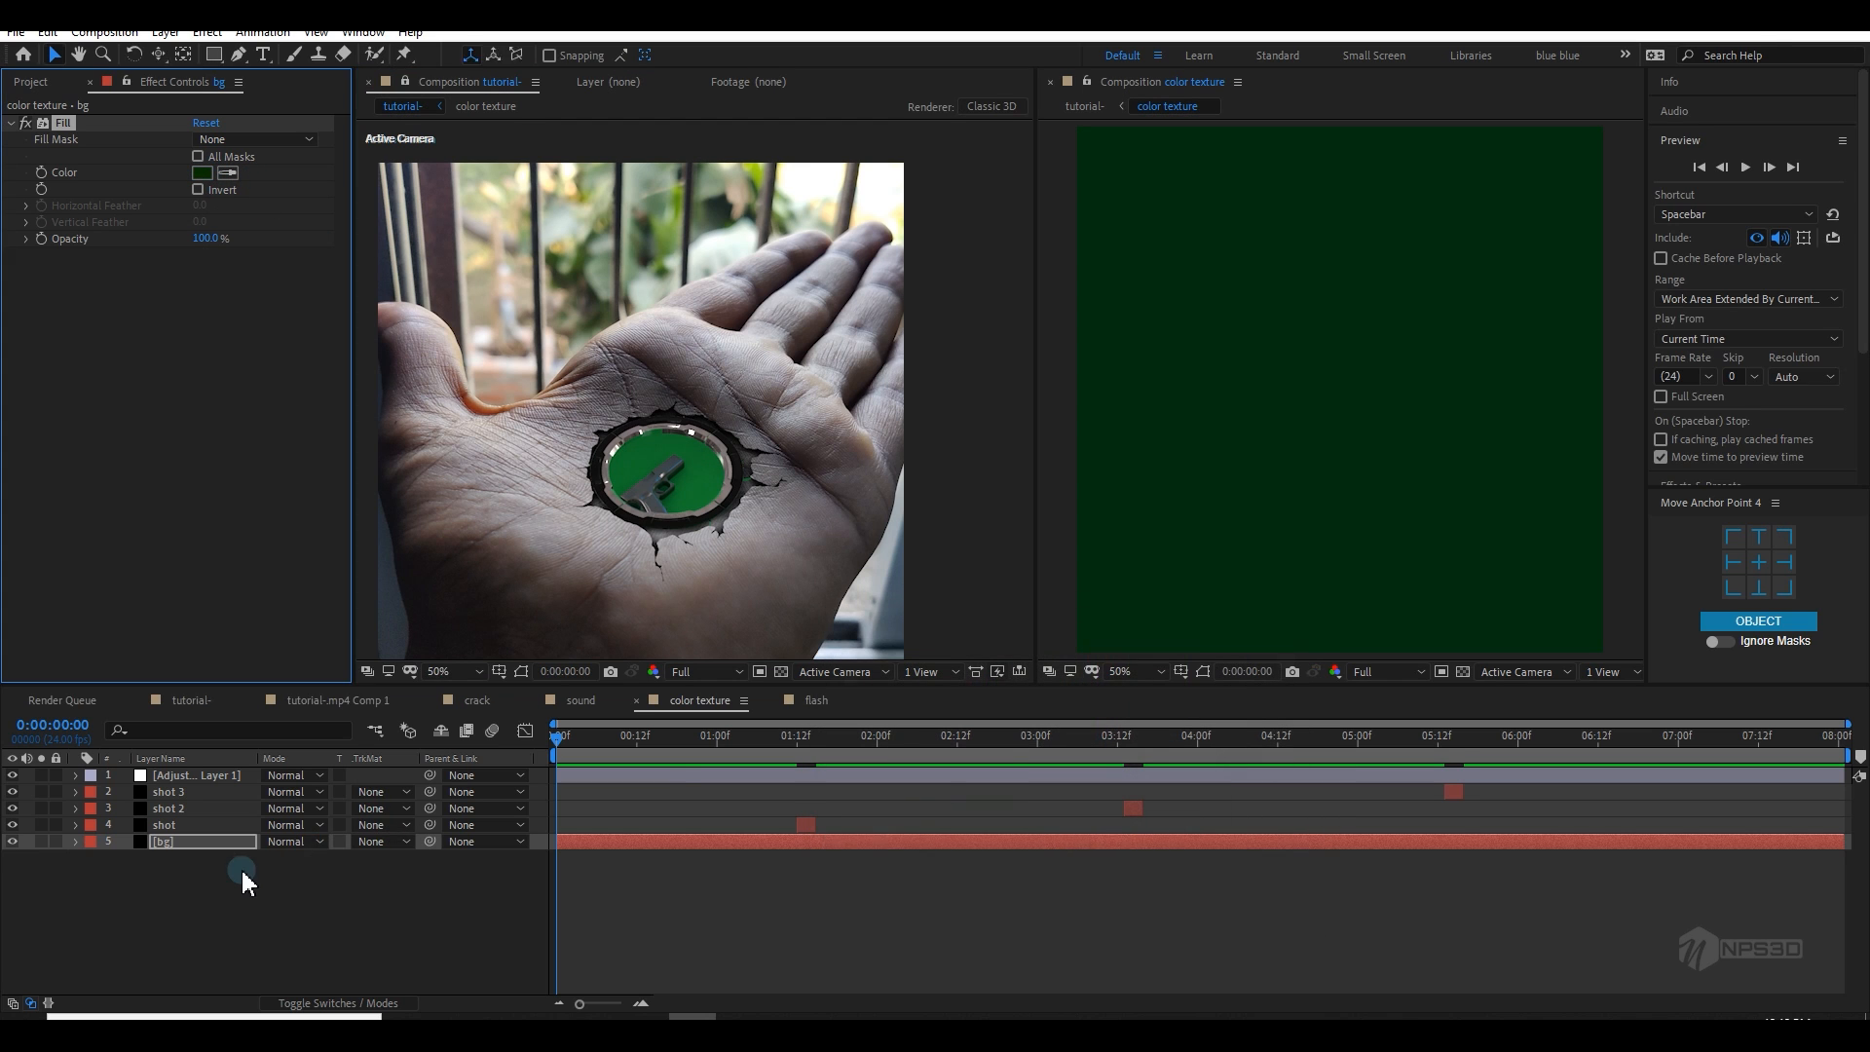
Step: Create a 1080 x 1080 px black solid in the color texture composition and place it directly above the bg layer
{"action": "right_click", "coordinate": [217, 880]}
{"action": "mouse_move", "coordinate": [292, 670]}
{"action": "left_click", "coordinate": [502, 720]}
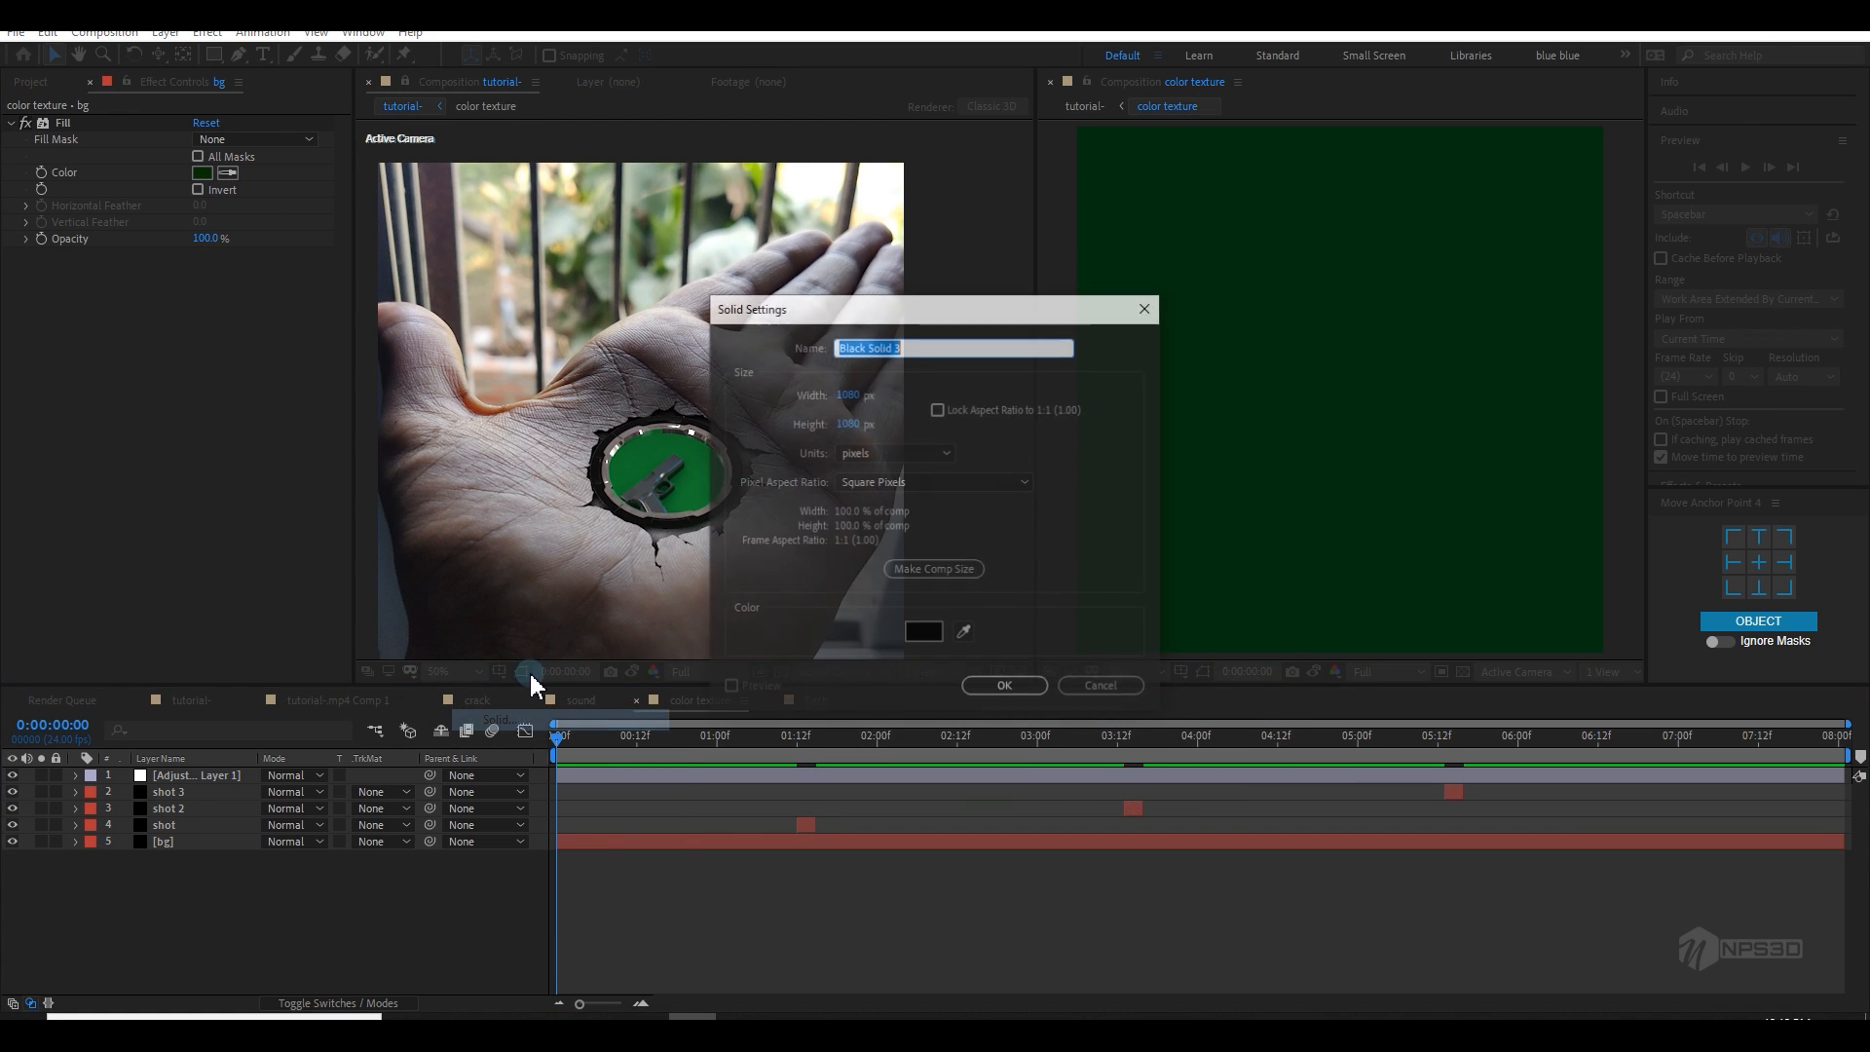
{"action": "left_click", "coordinate": [1006, 688]}
{"action": "left_click_drag", "start_coordinate": [185, 780], "coordinate": [207, 848]}
Step: Apply the Grid effect to the new black solid with Size From as Width Slider and Border 1, and save the project
{"action": "key", "text": "ctrl+space"}
{"action": "type", "text": "grid"}
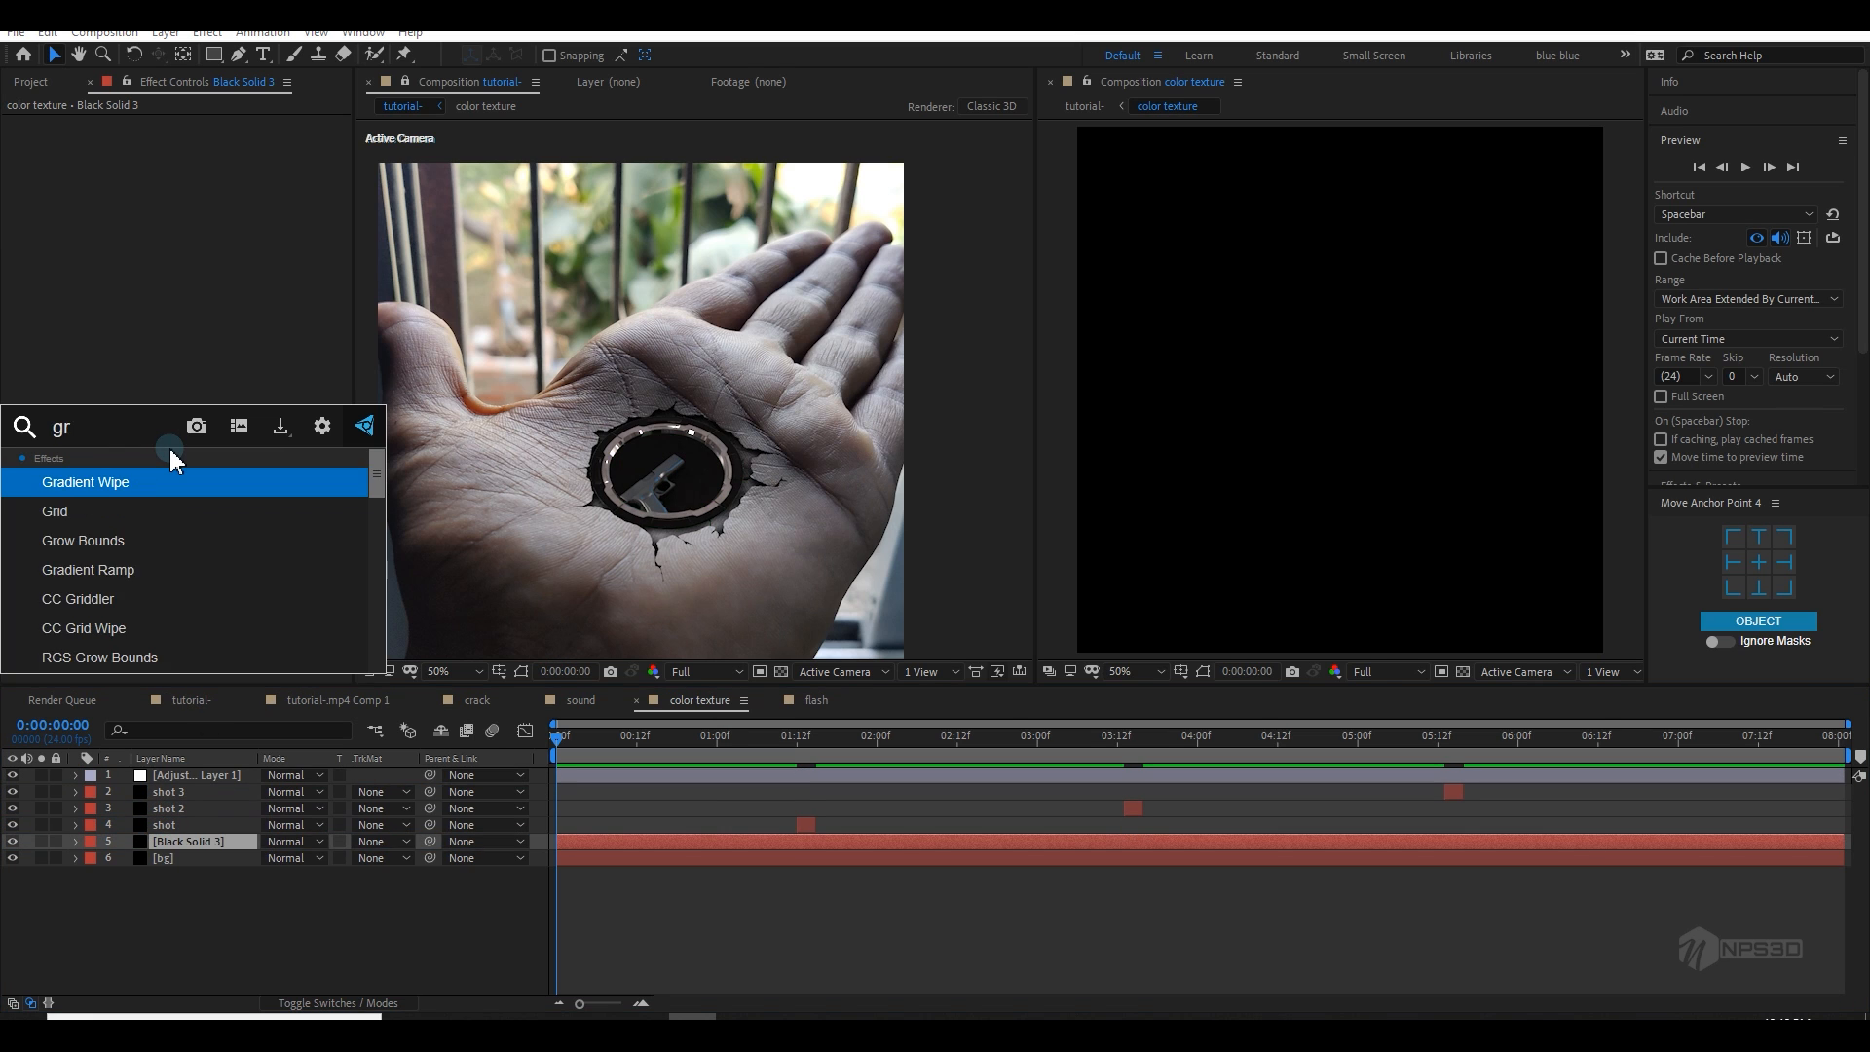
{"action": "key", "text": "Return"}
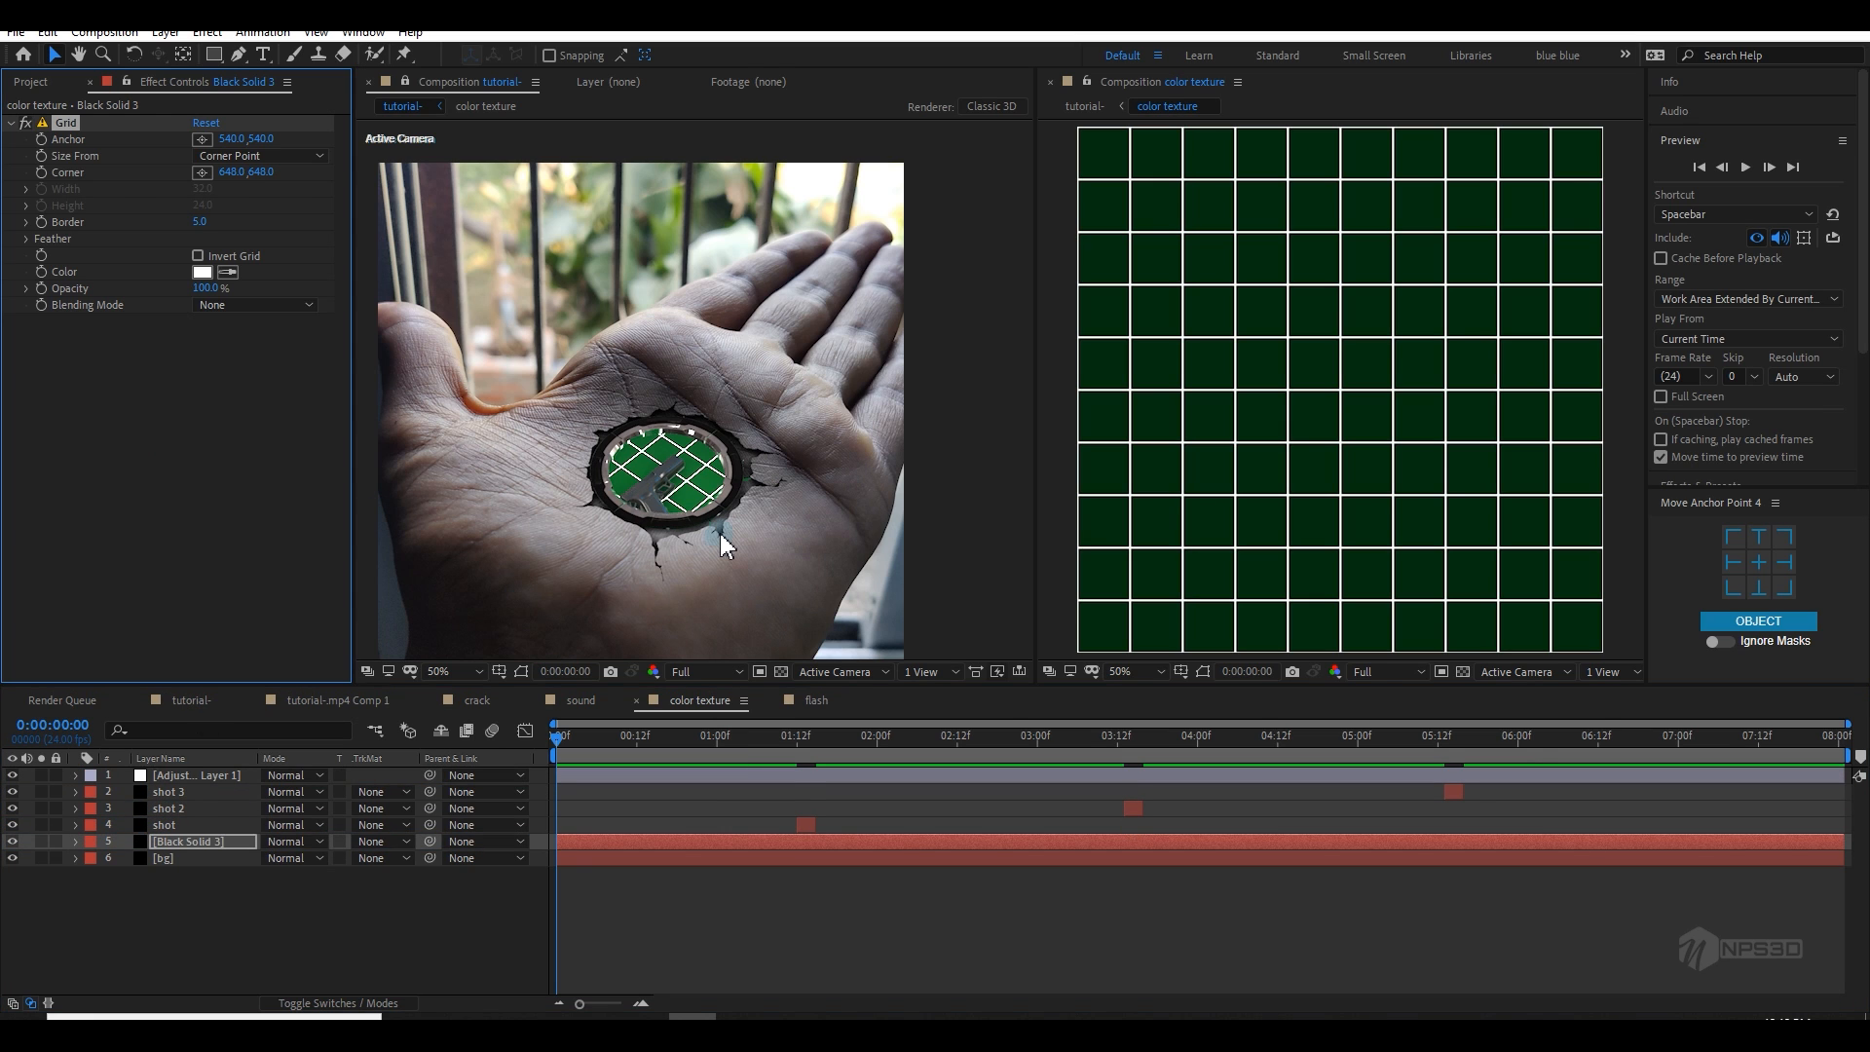
{"action": "left_click", "coordinate": [225, 155]}
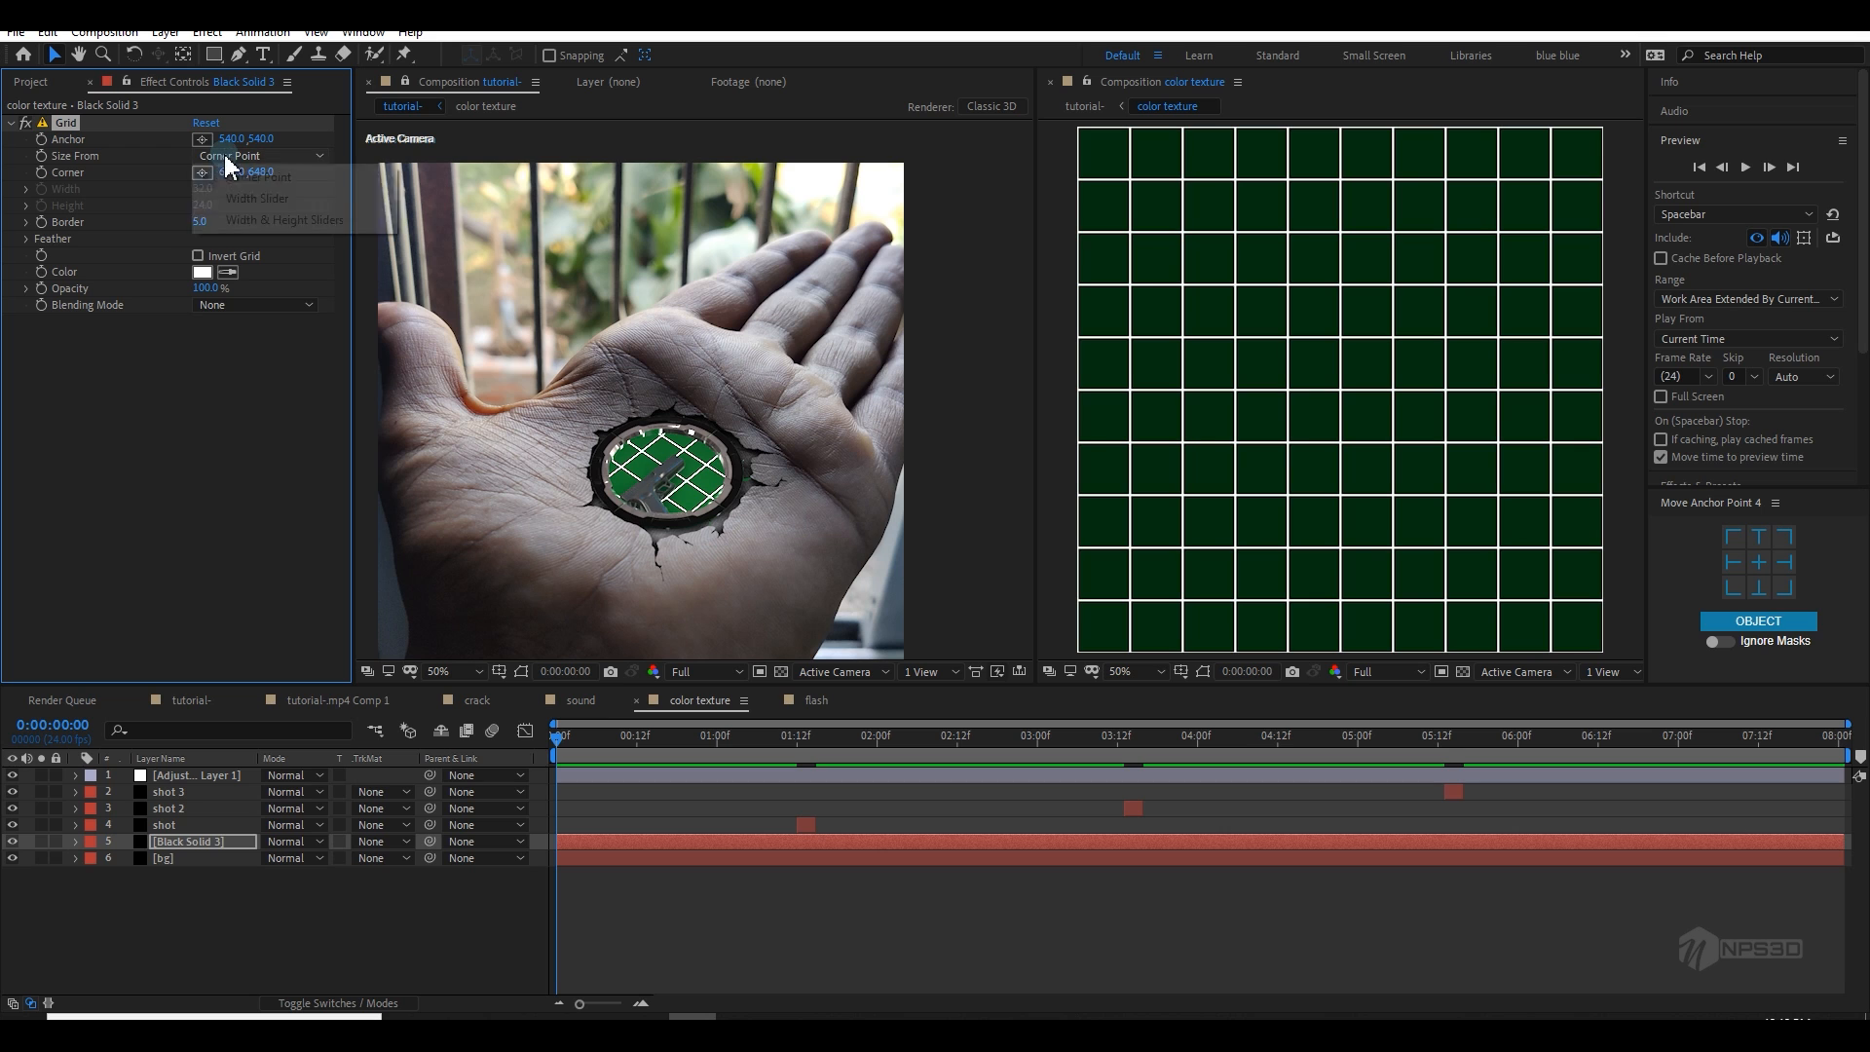
{"action": "left_click", "coordinate": [247, 191]}
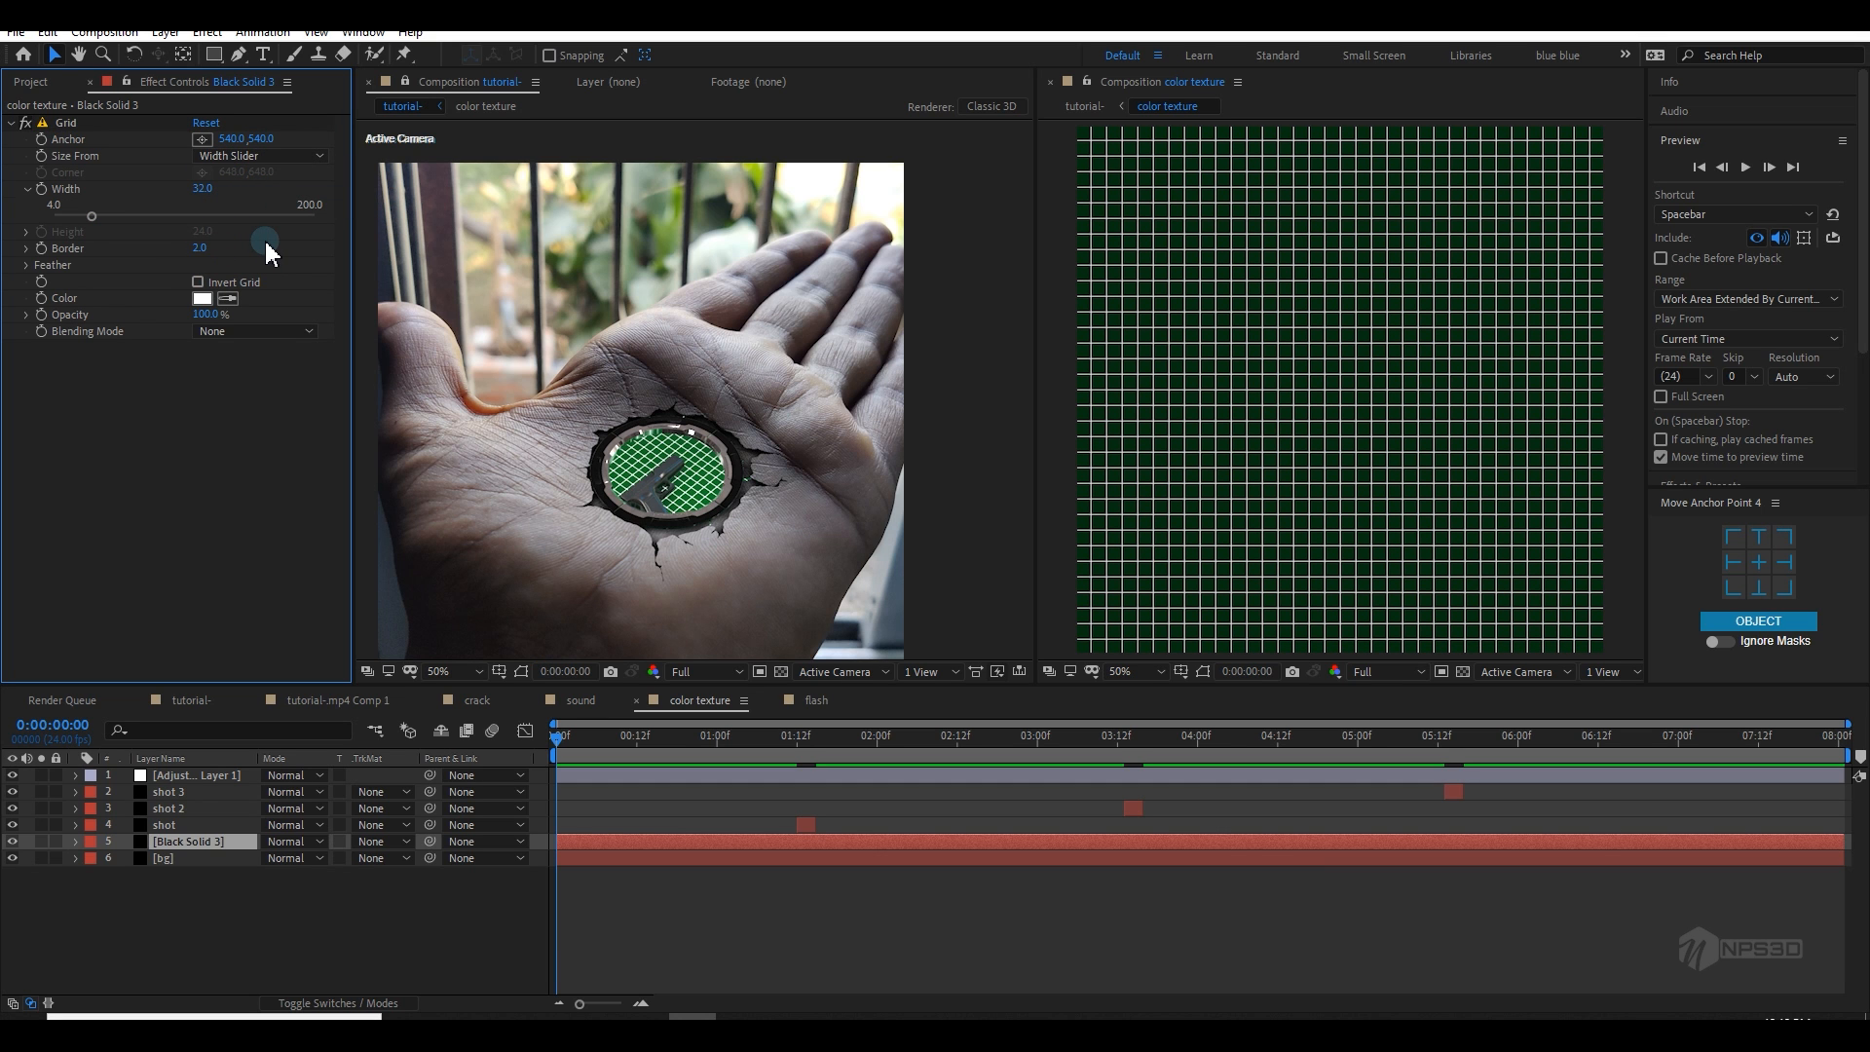
{"action": "key", "text": "BackSpace"}
{"action": "type", "text": "1"}
{"action": "key", "text": "Return"}
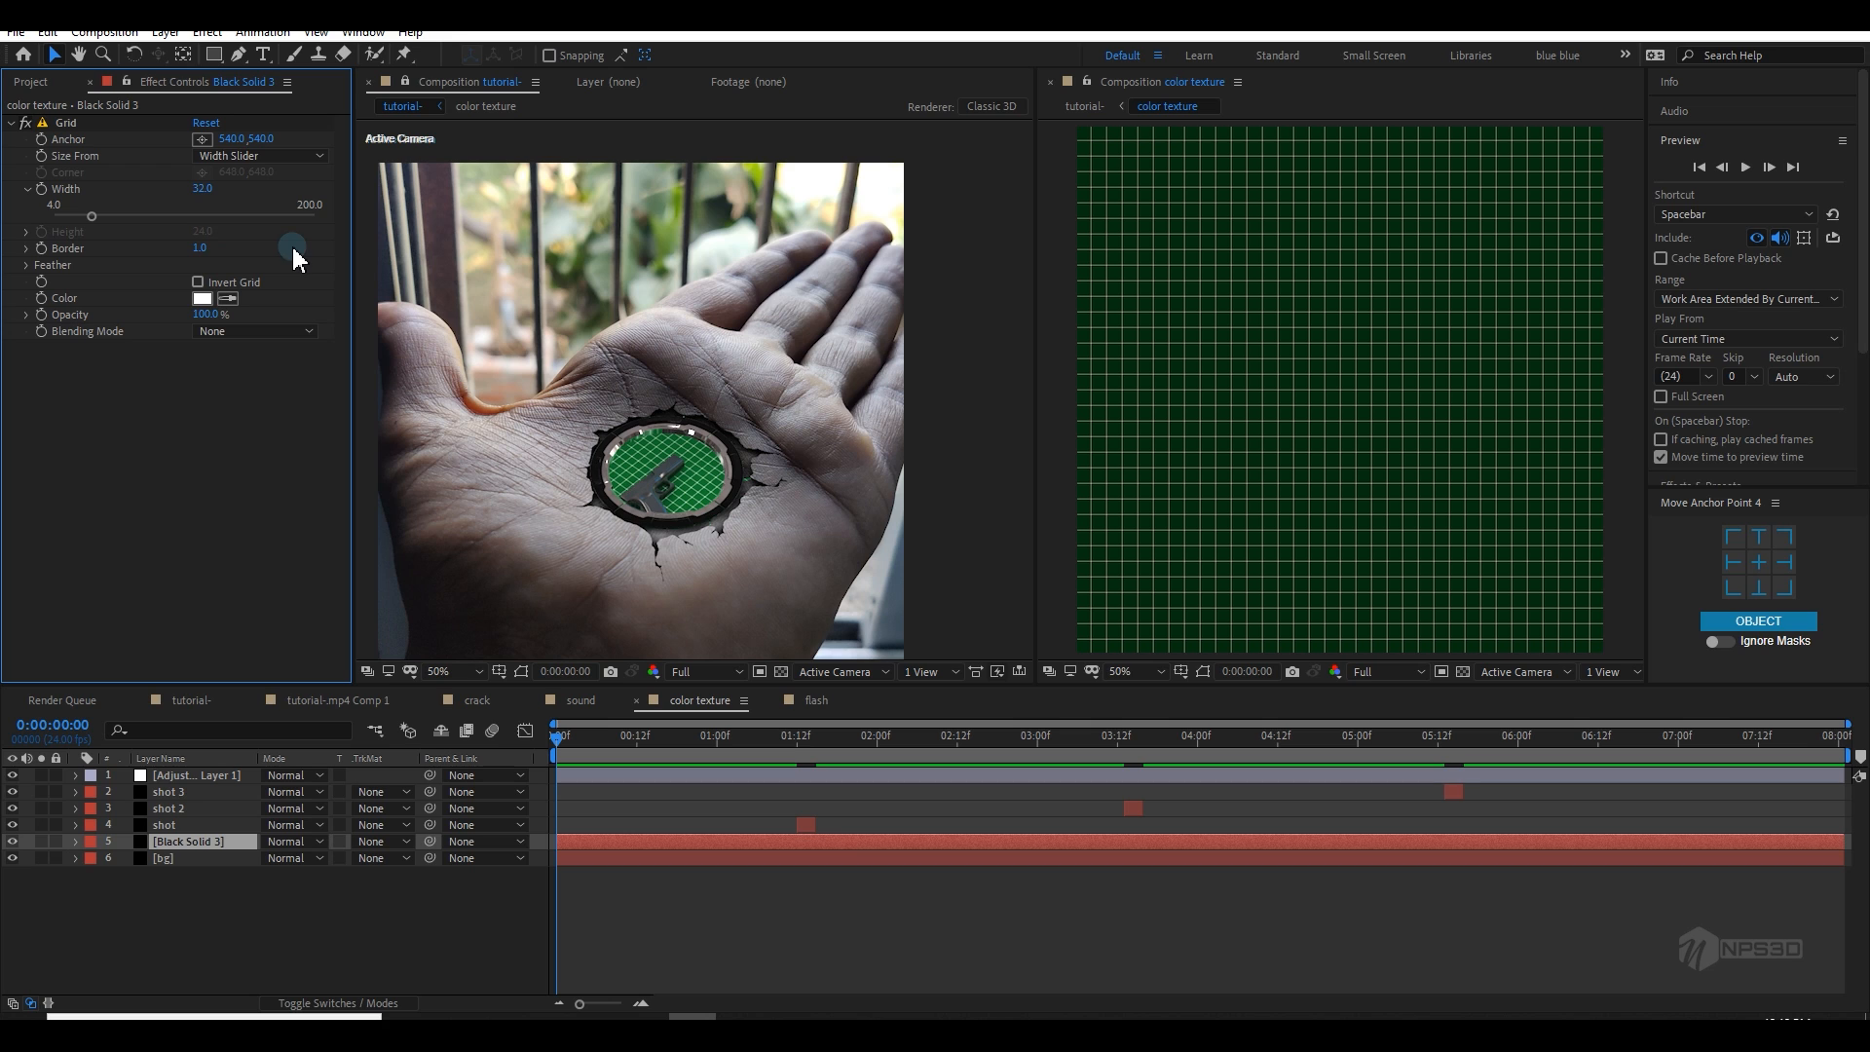
{"action": "key", "text": "ctrl+s"}
Step: Try dark teal 03292F and muted blue 20313C as the bg layer's Fill color
{"action": "left_click", "coordinate": [162, 859]}
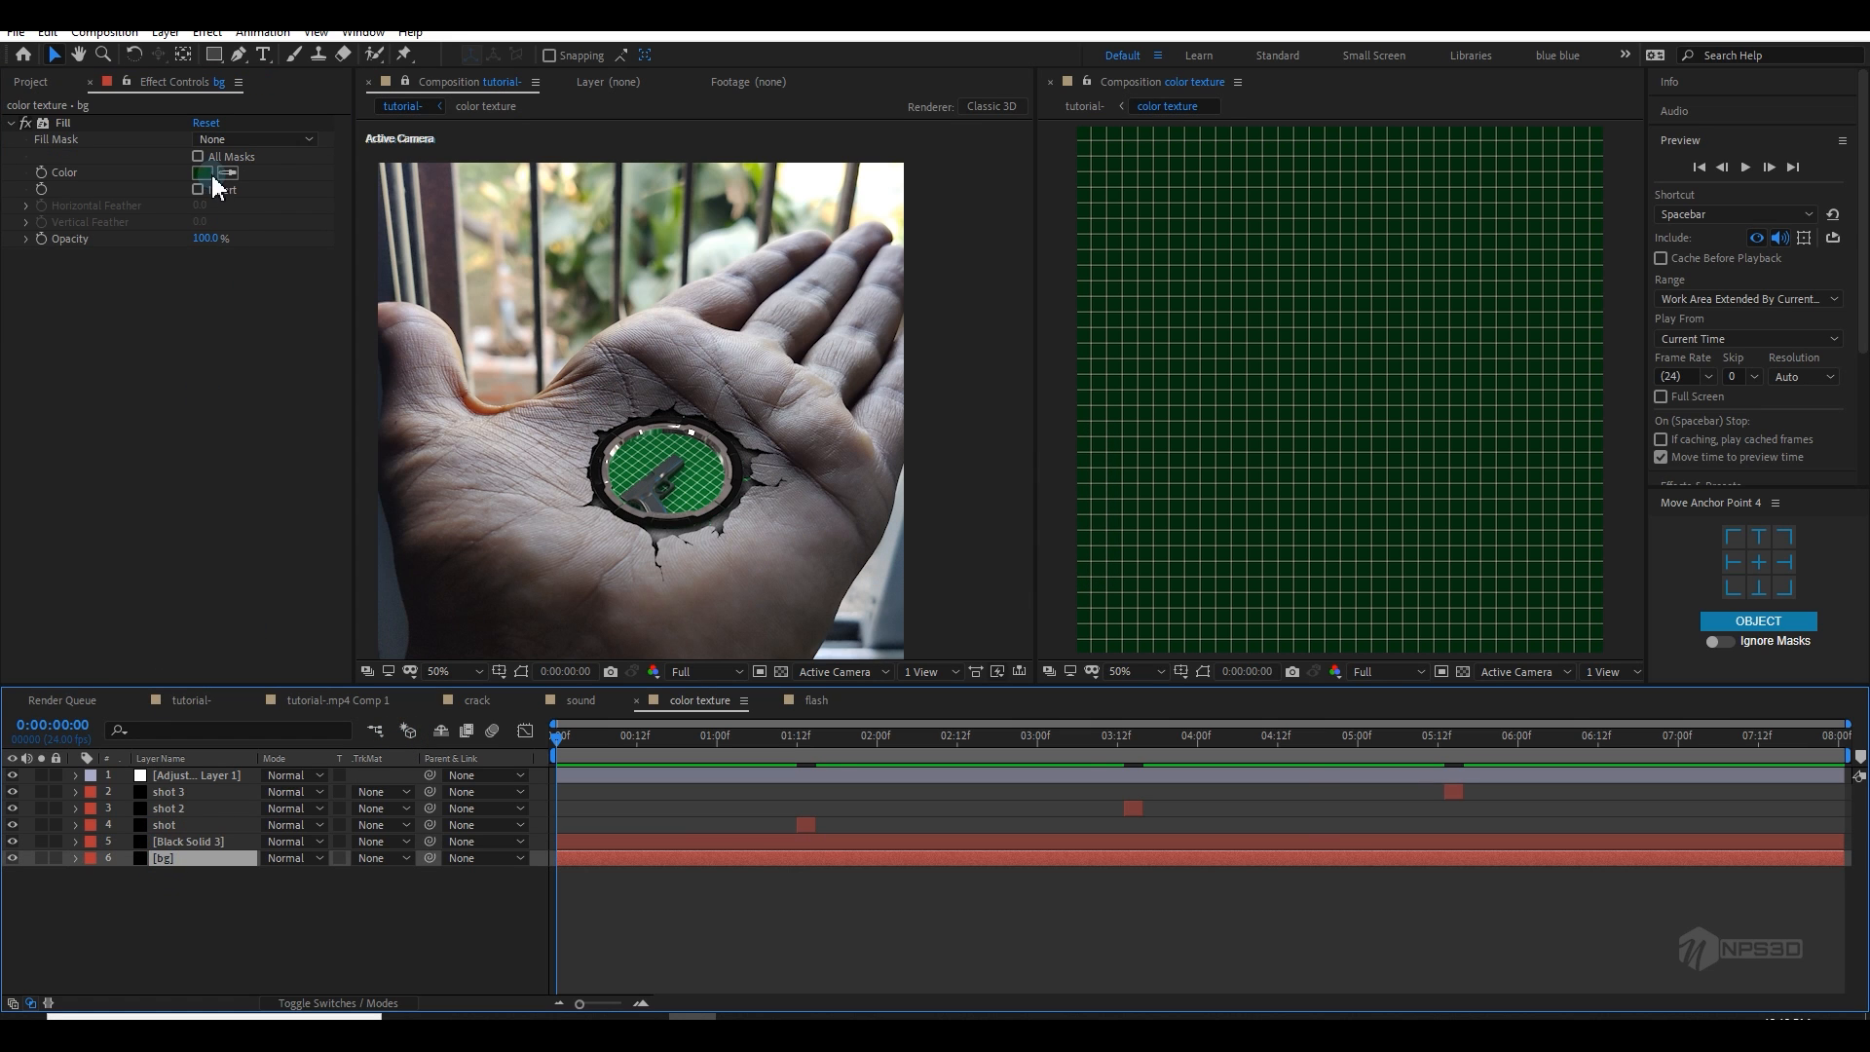
{"action": "left_click", "coordinate": [203, 173]}
{"action": "left_click_drag", "start_coordinate": [1106, 760], "coordinate": [1118, 784]}
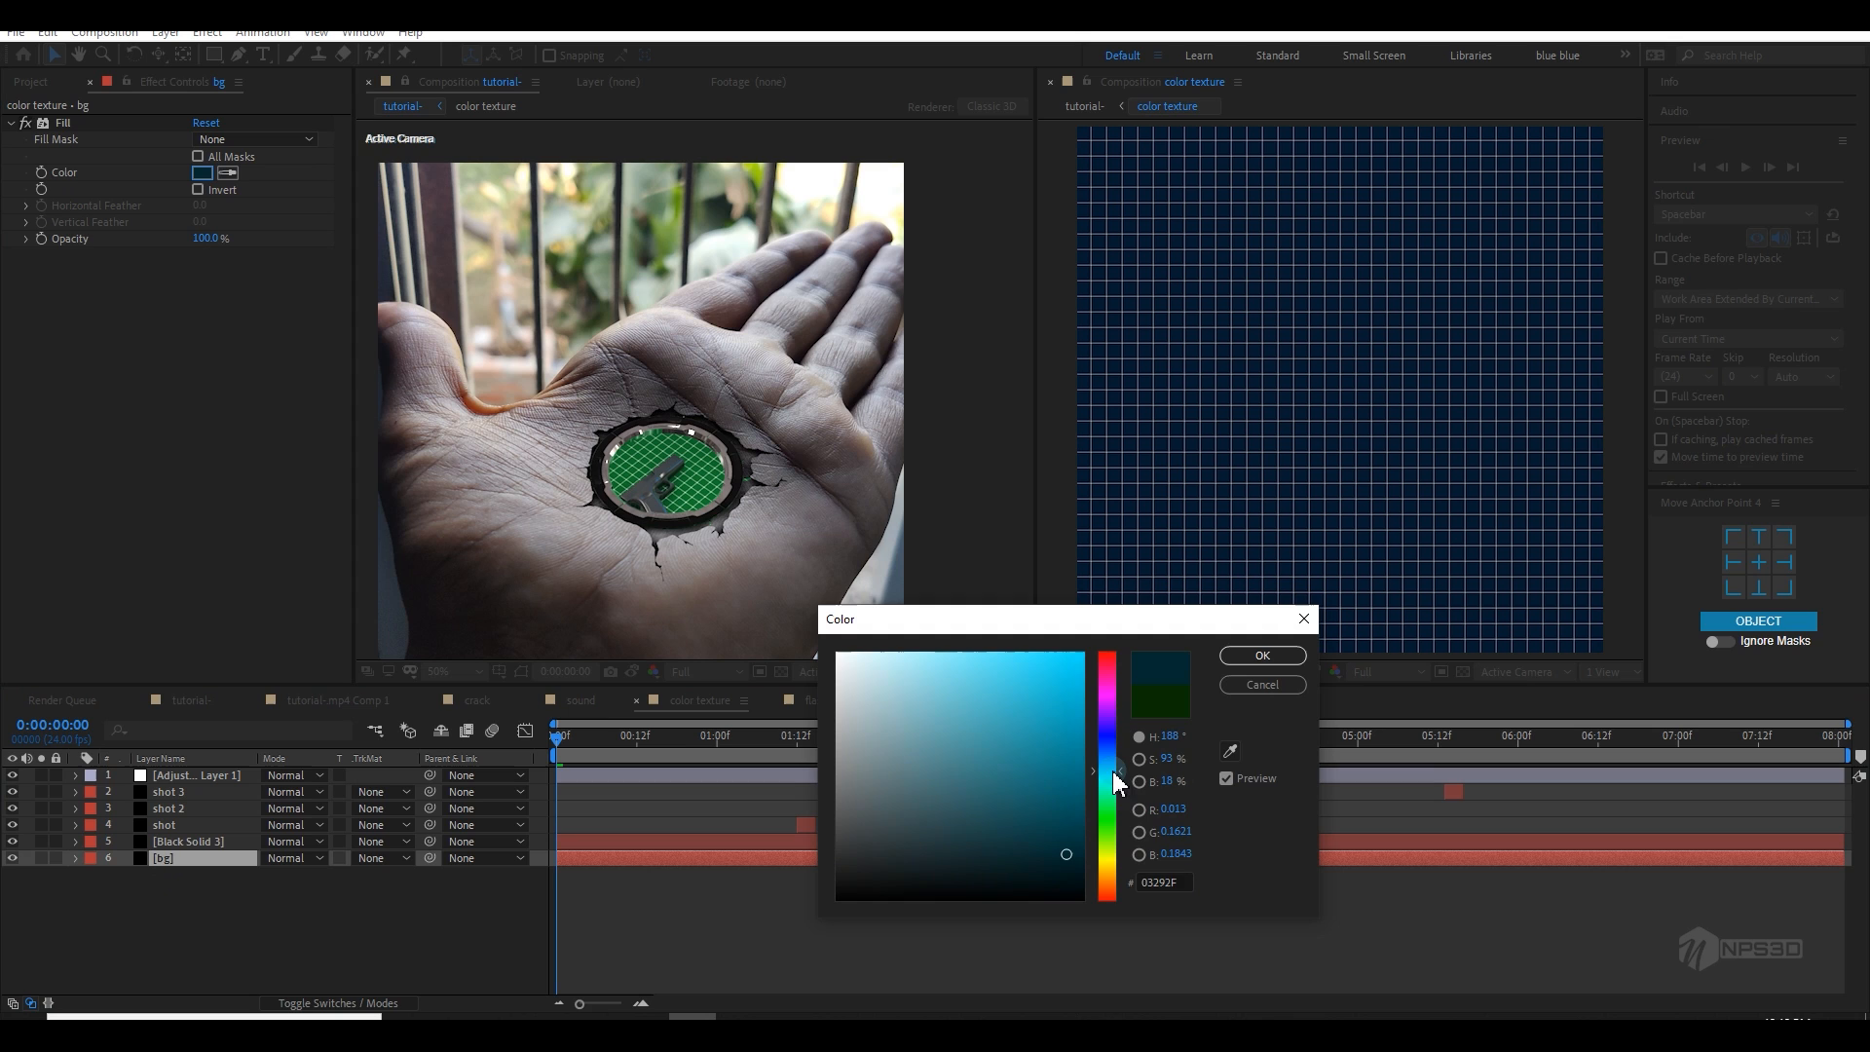
{"action": "left_click", "coordinate": [1256, 656]}
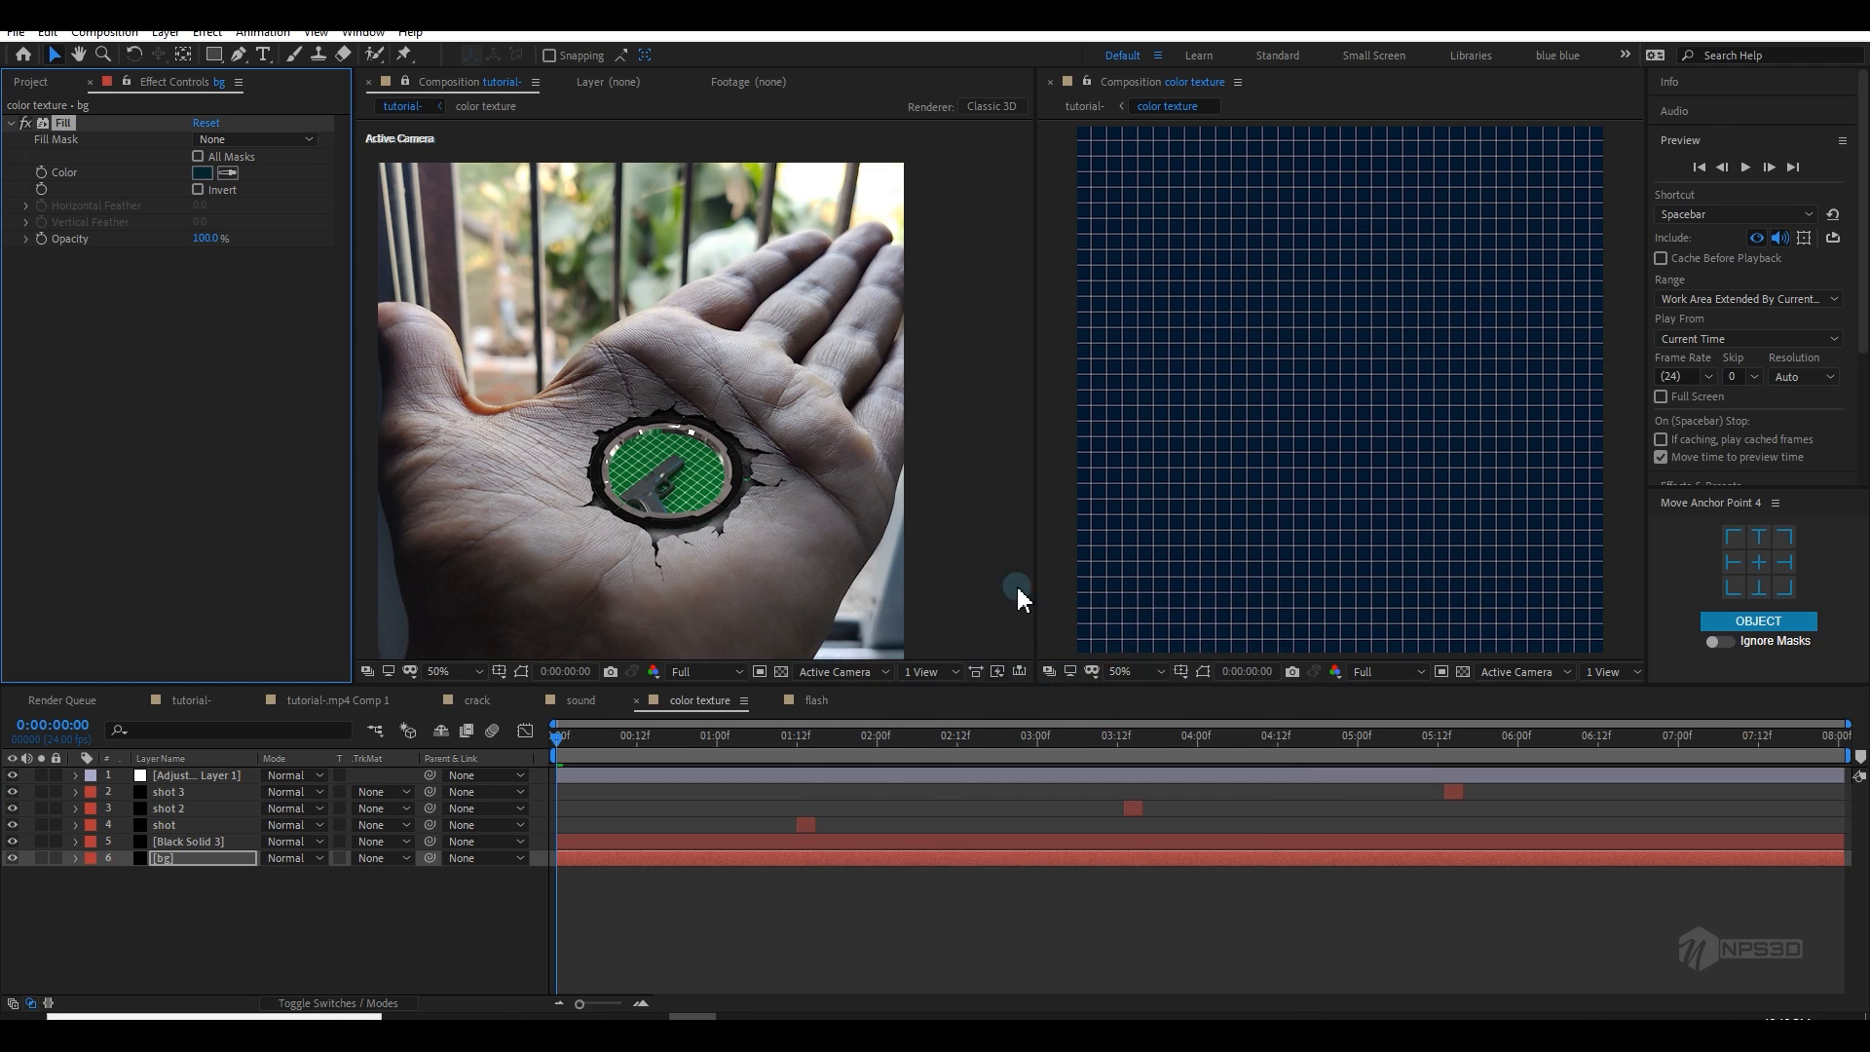
{"action": "left_click", "coordinate": [203, 173]}
{"action": "left_click_drag", "start_coordinate": [1105, 769], "coordinate": [1106, 760]}
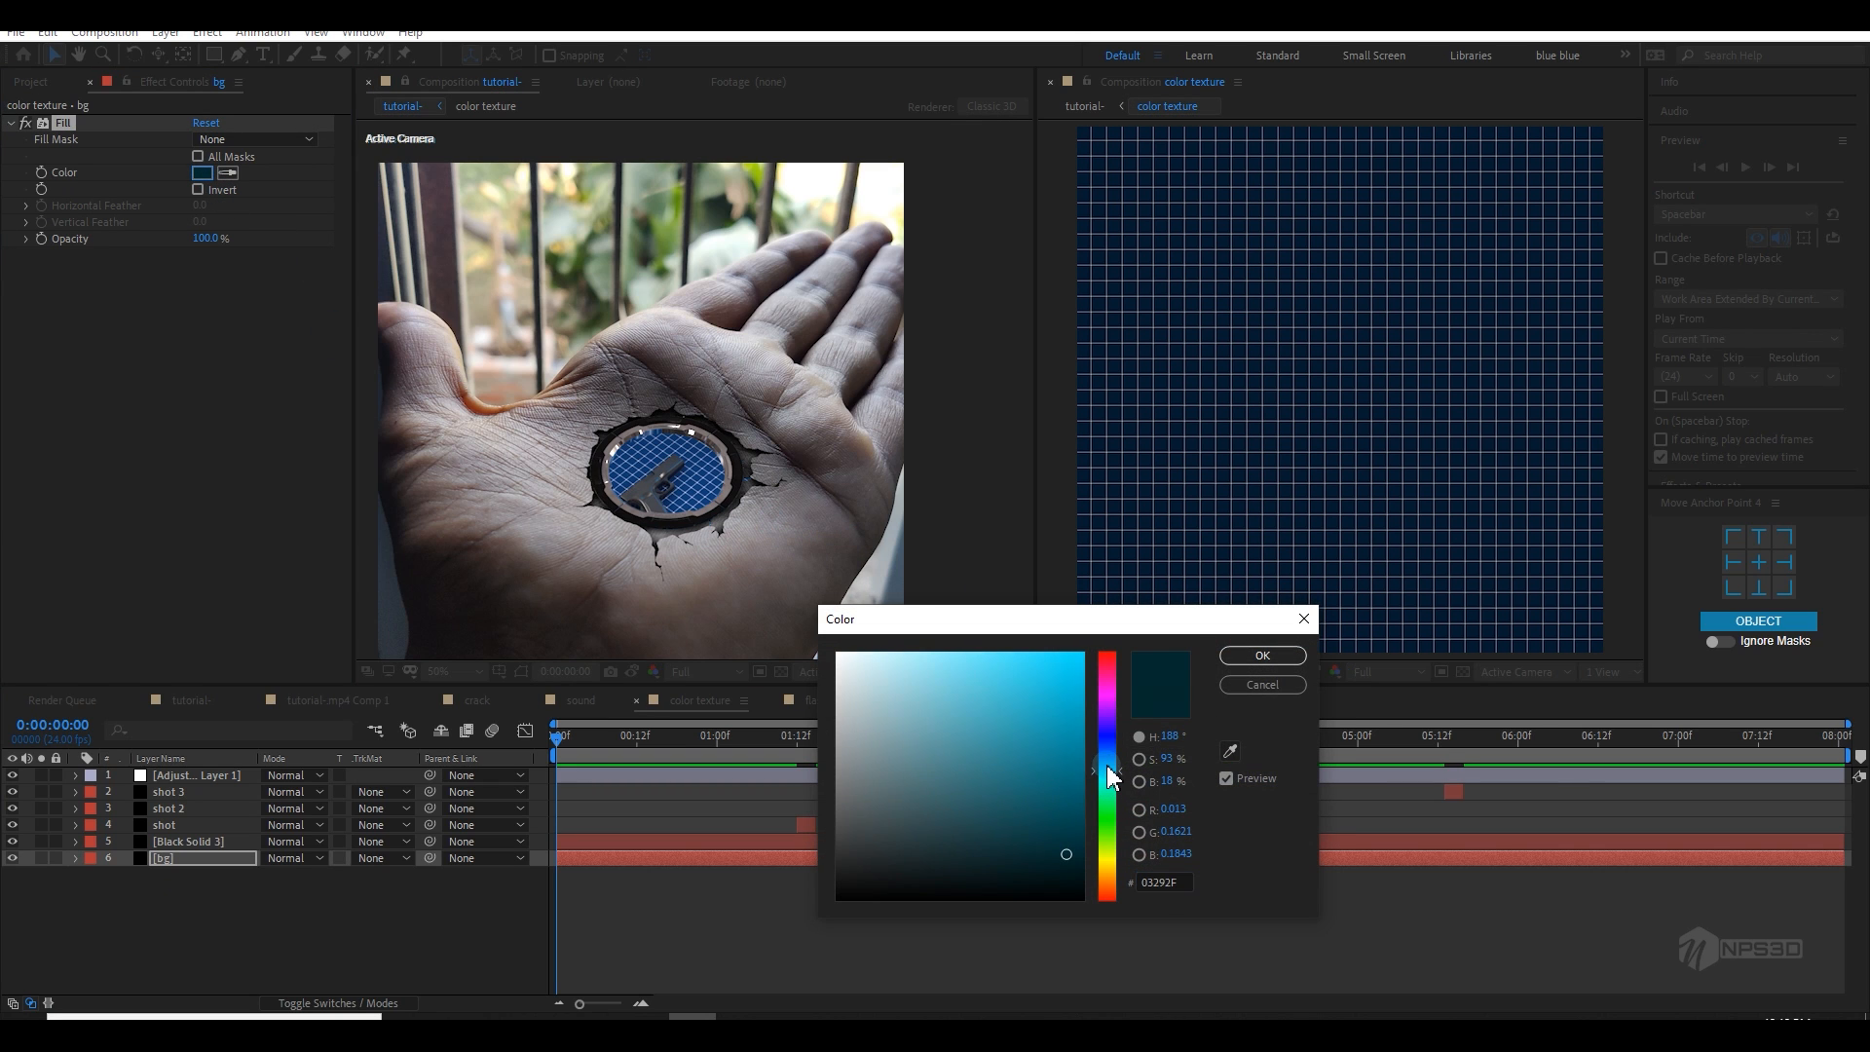
{"action": "left_click", "coordinate": [994, 830]}
{"action": "left_click_drag", "start_coordinate": [993, 829], "coordinate": [940, 844]}
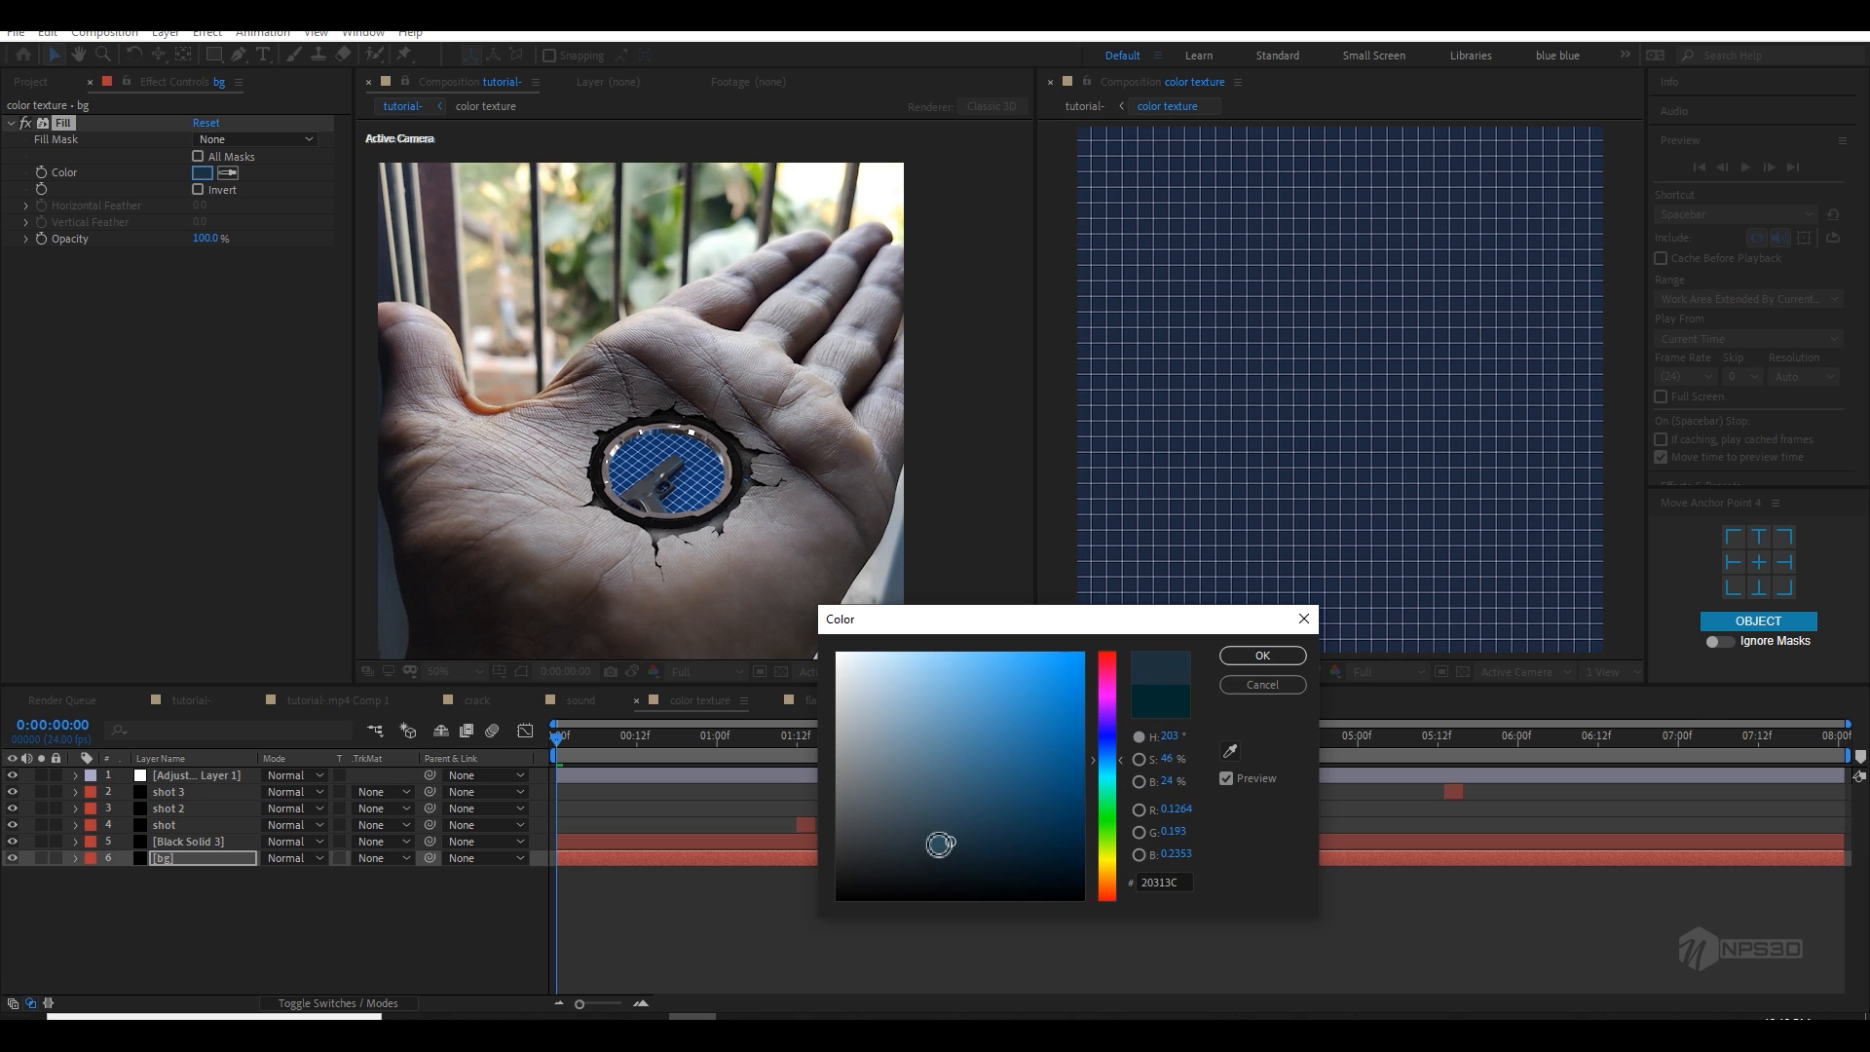
{"action": "left_click", "coordinate": [1251, 657]}
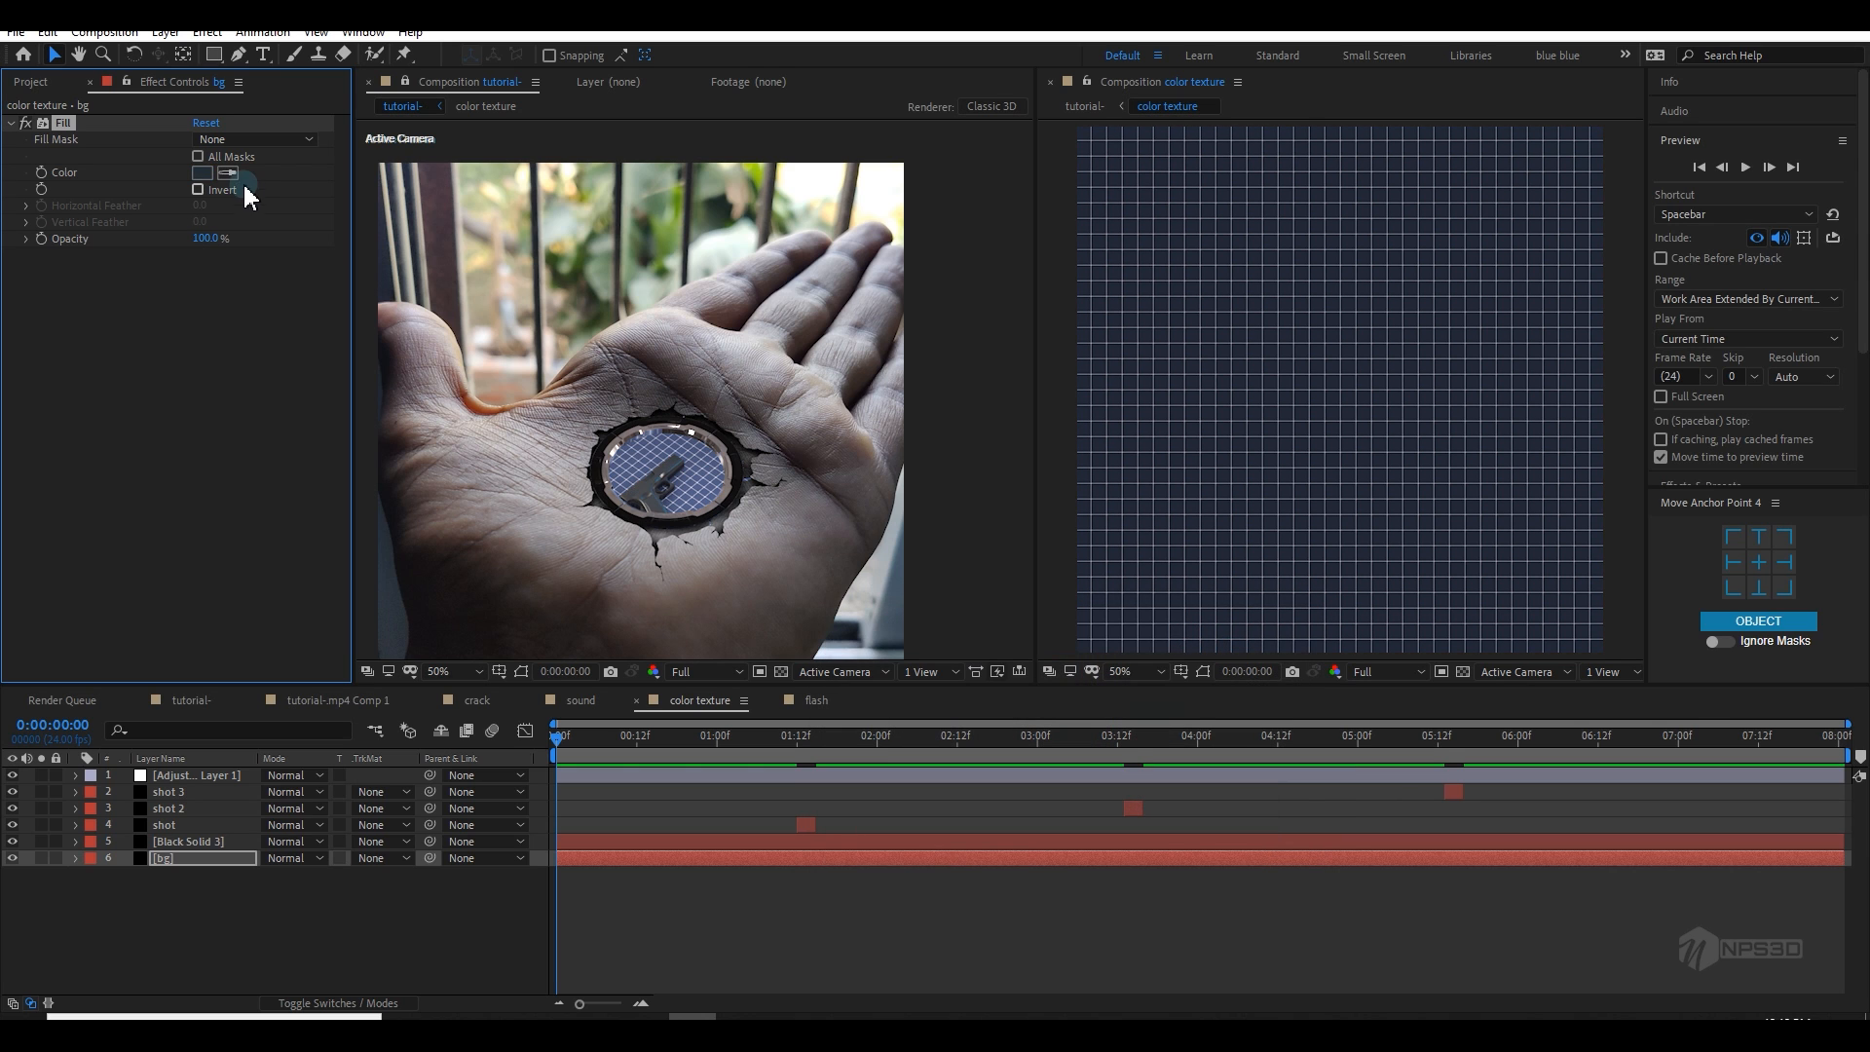
Step: Set the bg layer's Fill color to the brighter blue 1F6794
{"action": "left_click", "coordinate": [203, 172]}
{"action": "left_click_drag", "start_coordinate": [956, 747], "coordinate": [1027, 751]}
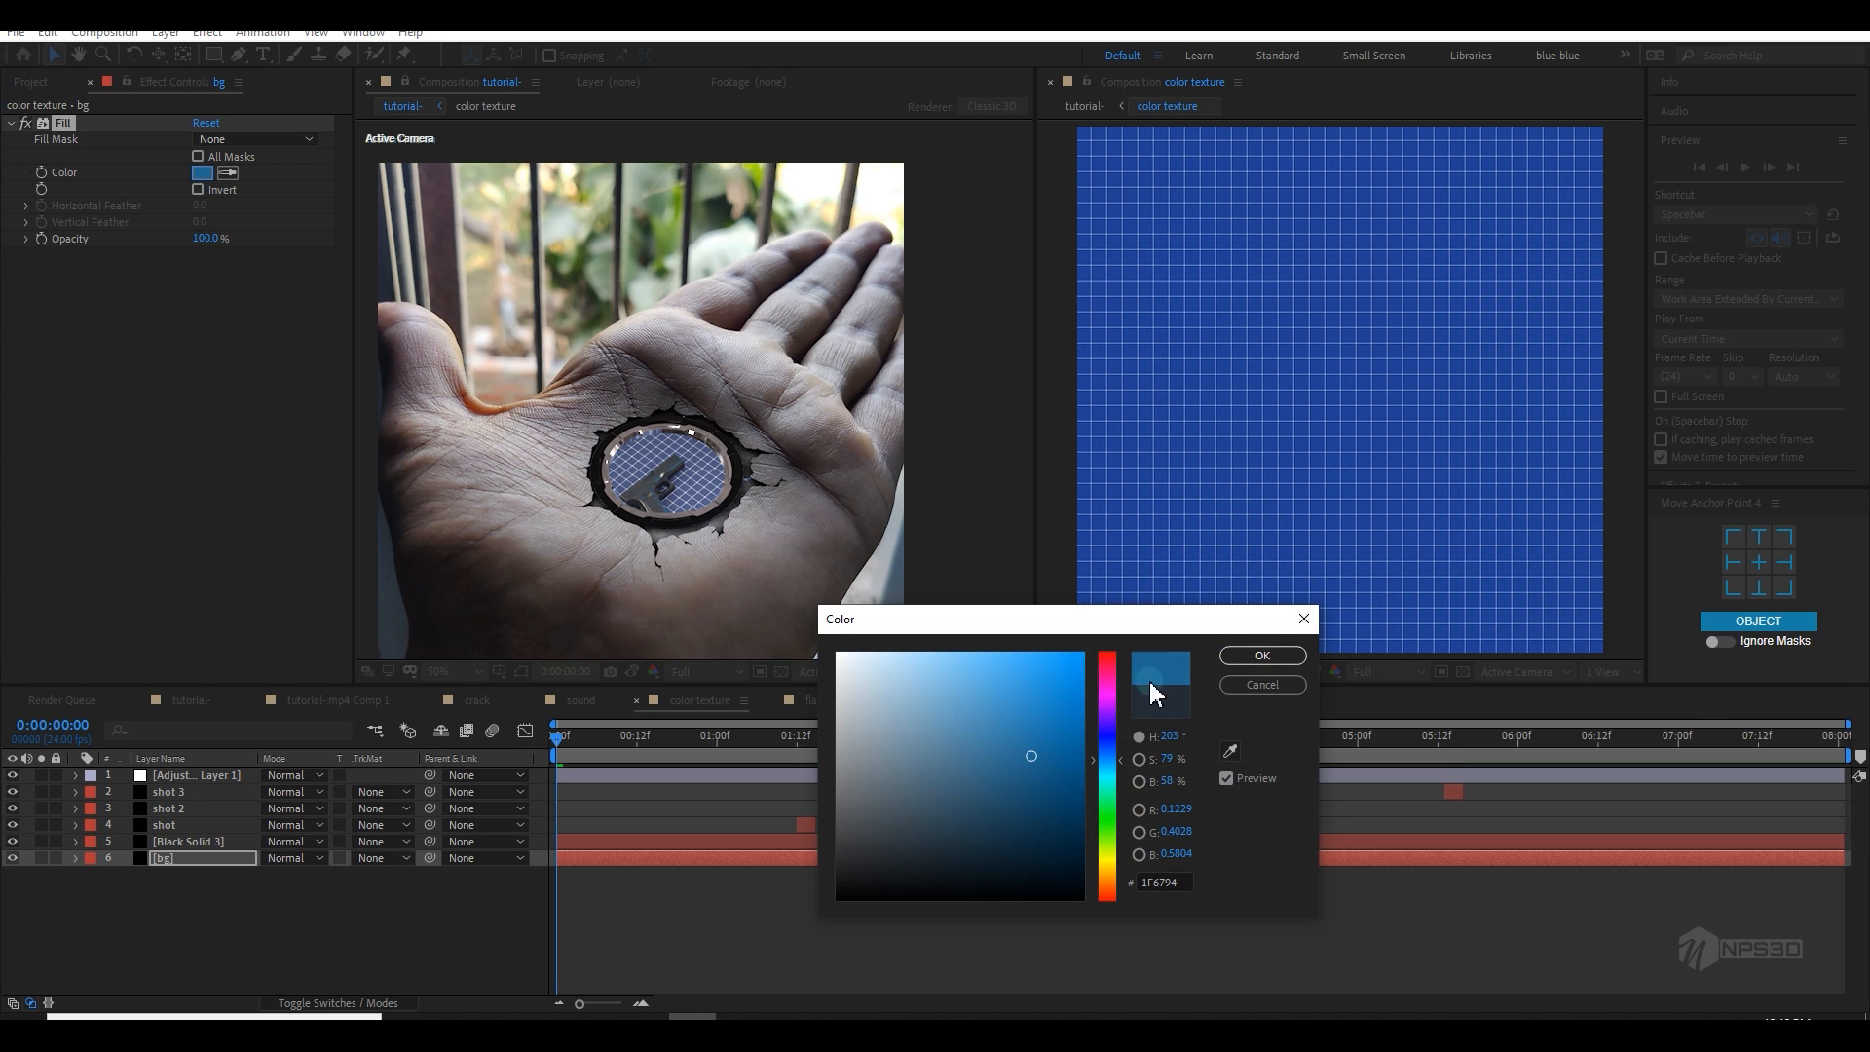
{"action": "left_click", "coordinate": [1263, 656]}
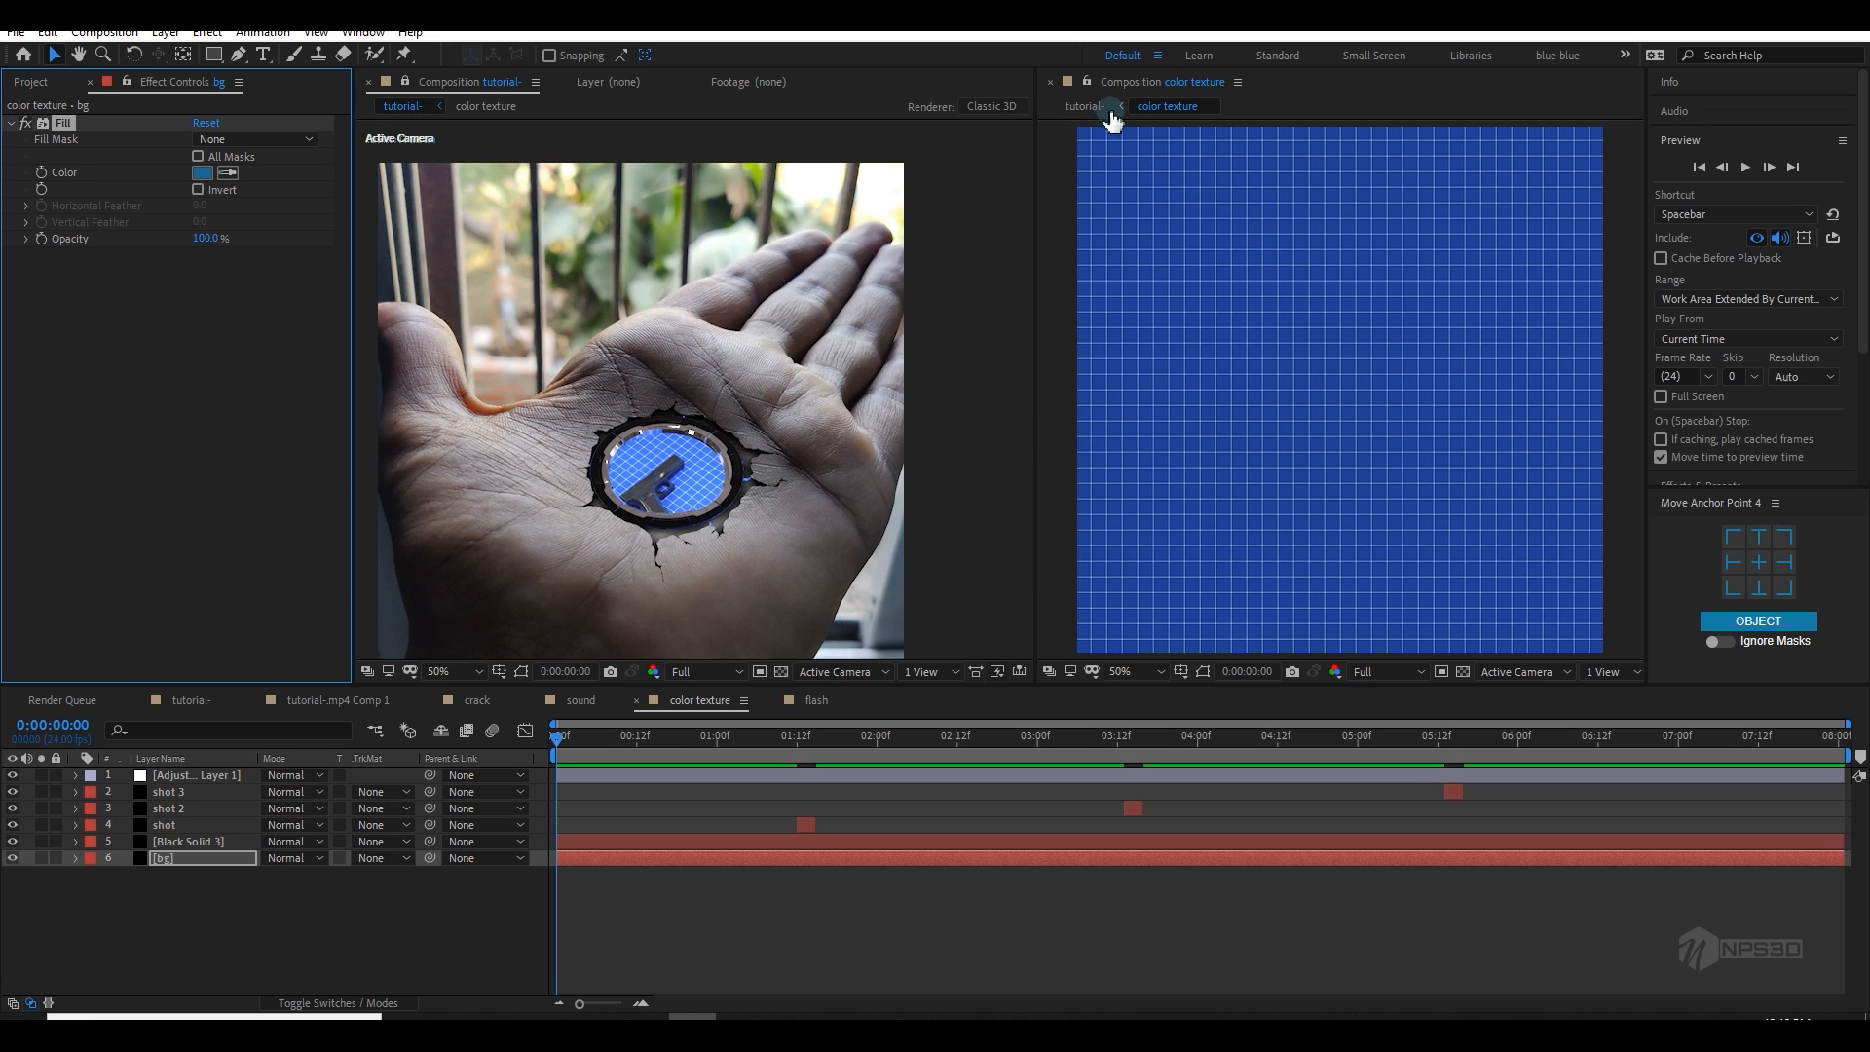
Step: Close the separate color texture viewer, enlarge the main viewer, and open the tutorial- composition at 0:00:03:15
{"action": "left_click", "coordinate": [1049, 82]}
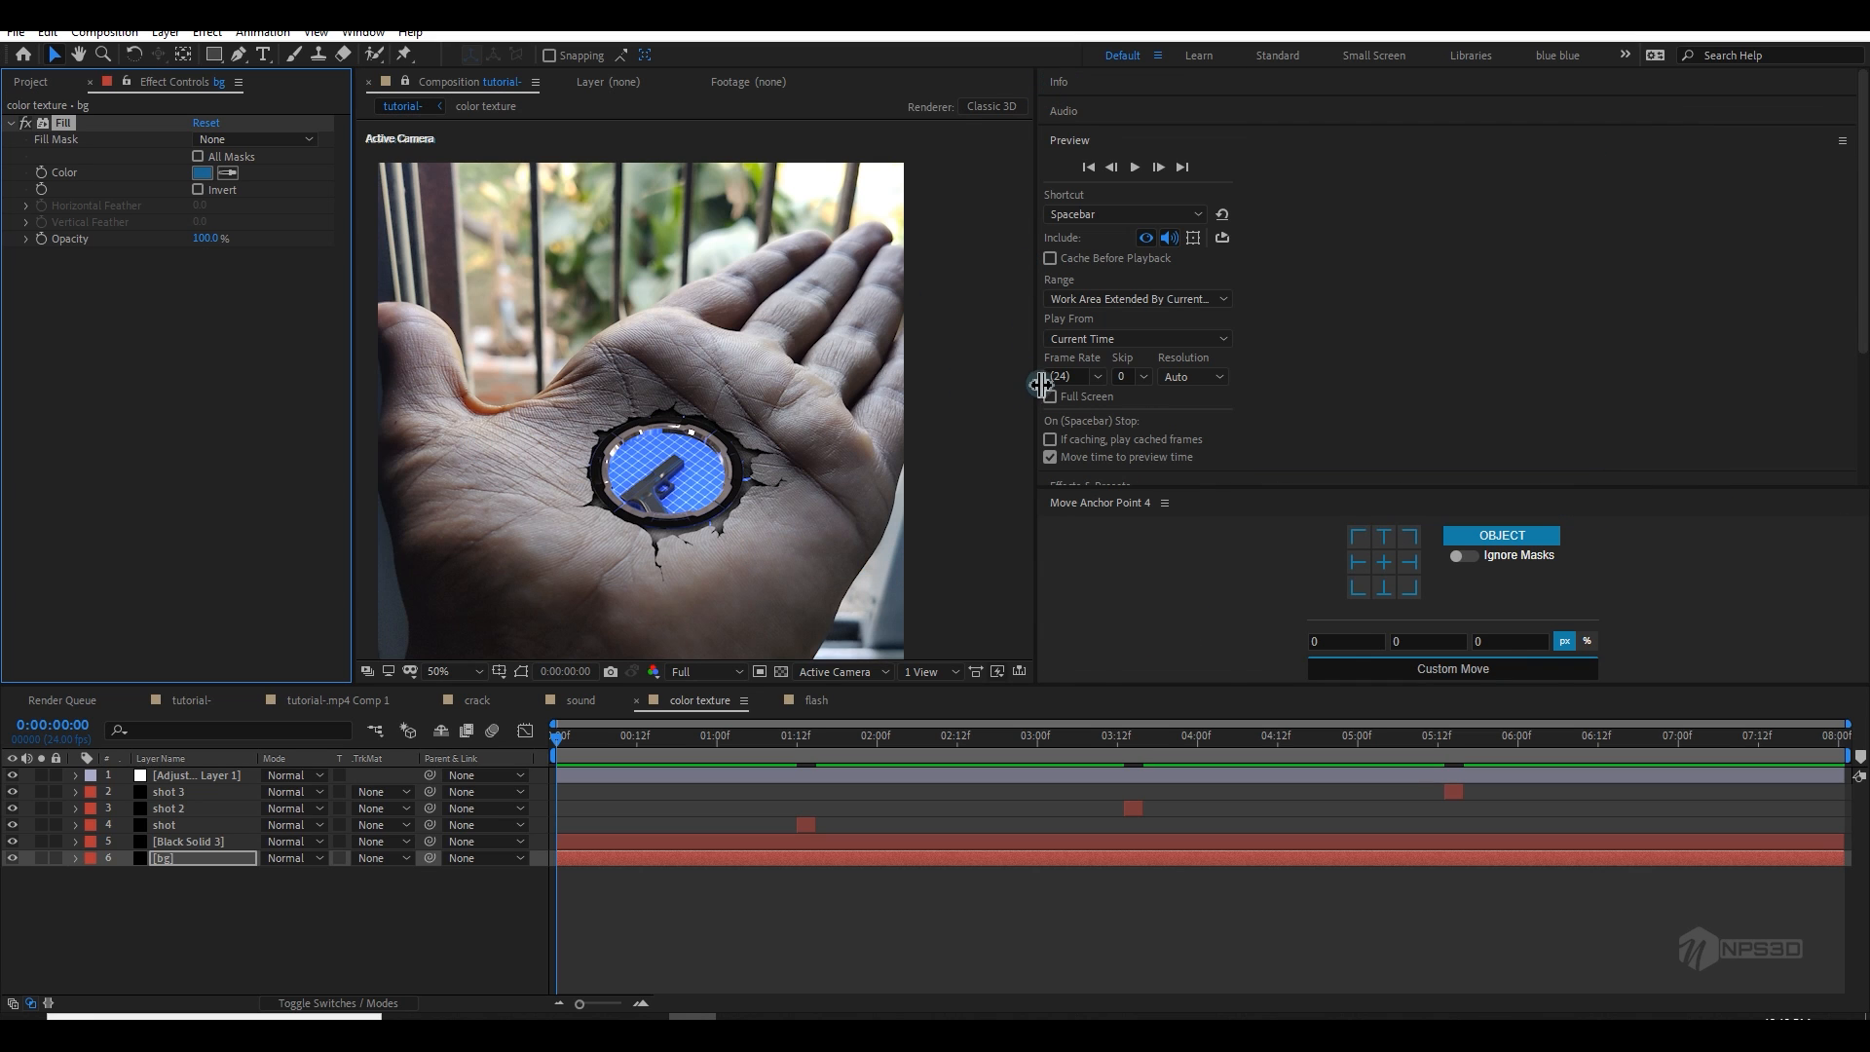
{"action": "left_click_drag", "start_coordinate": [1041, 383], "coordinate": [1432, 383]}
{"action": "left_click", "coordinate": [191, 700]}
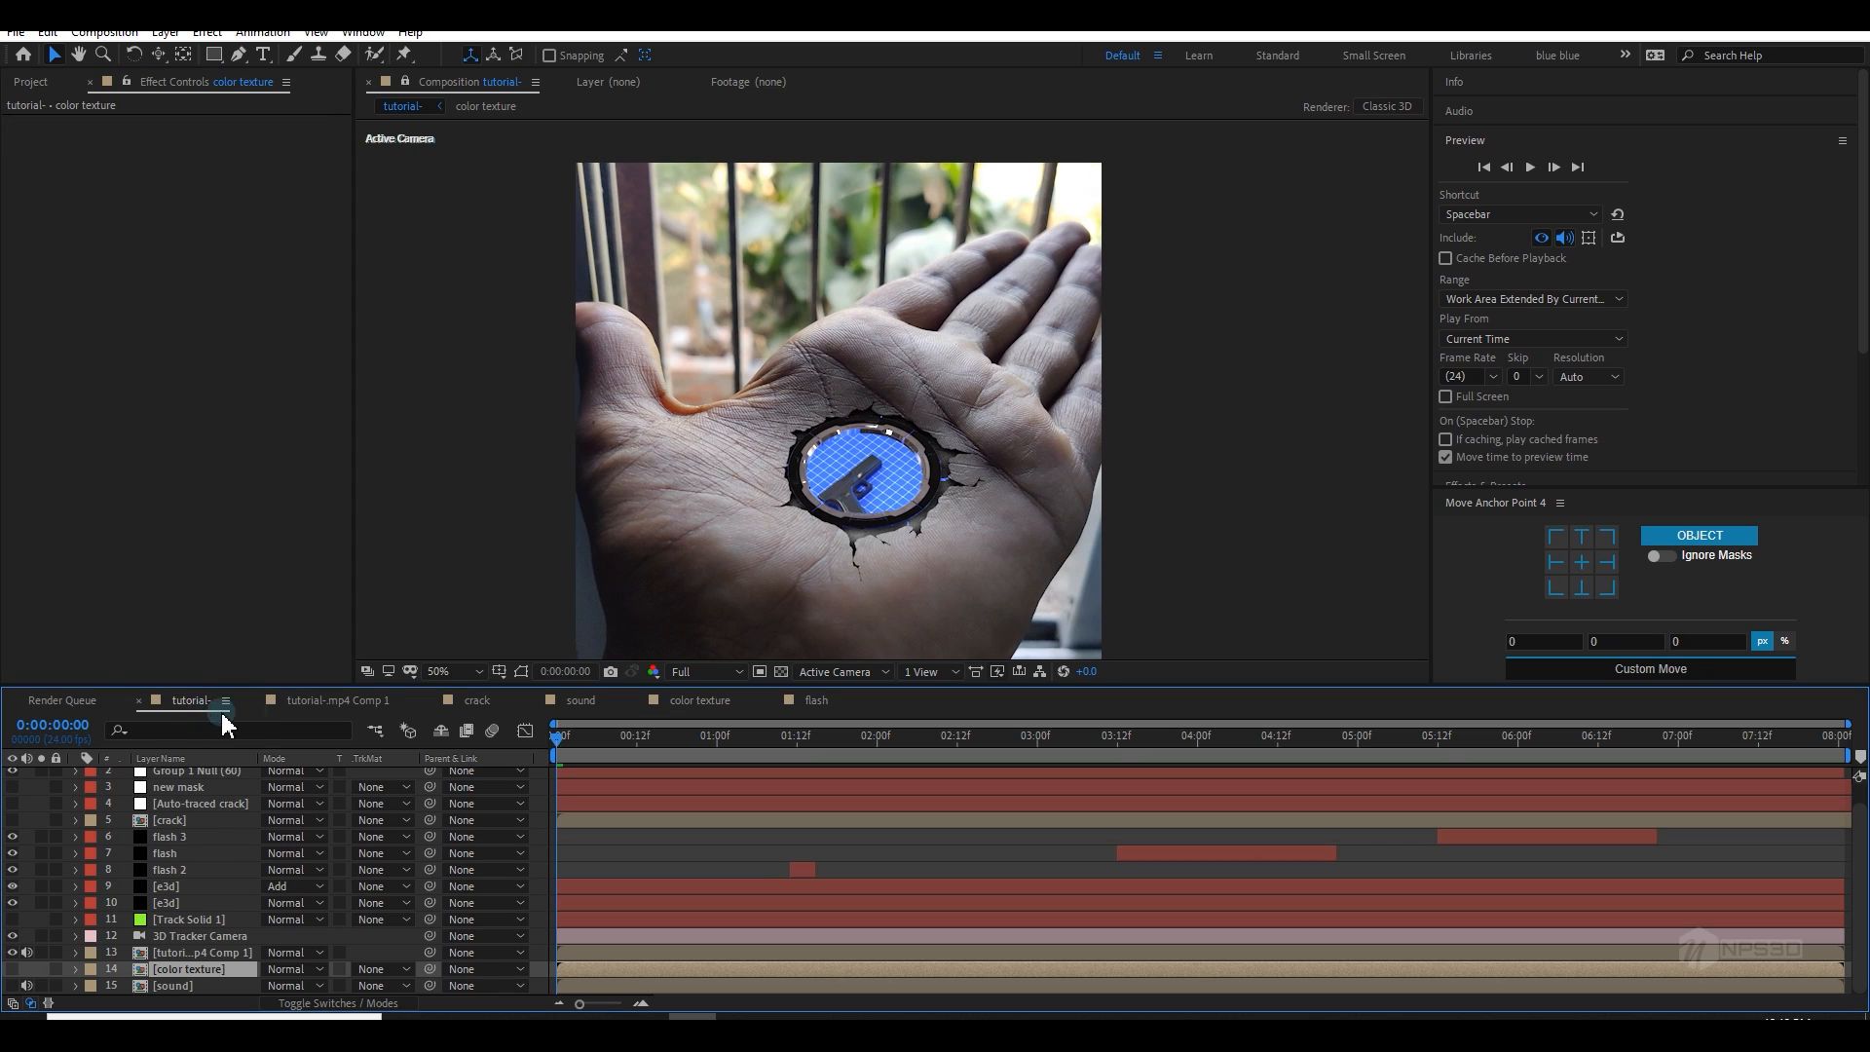
{"action": "left_click_drag", "start_coordinate": [894, 571], "coordinate": [1021, 497]}
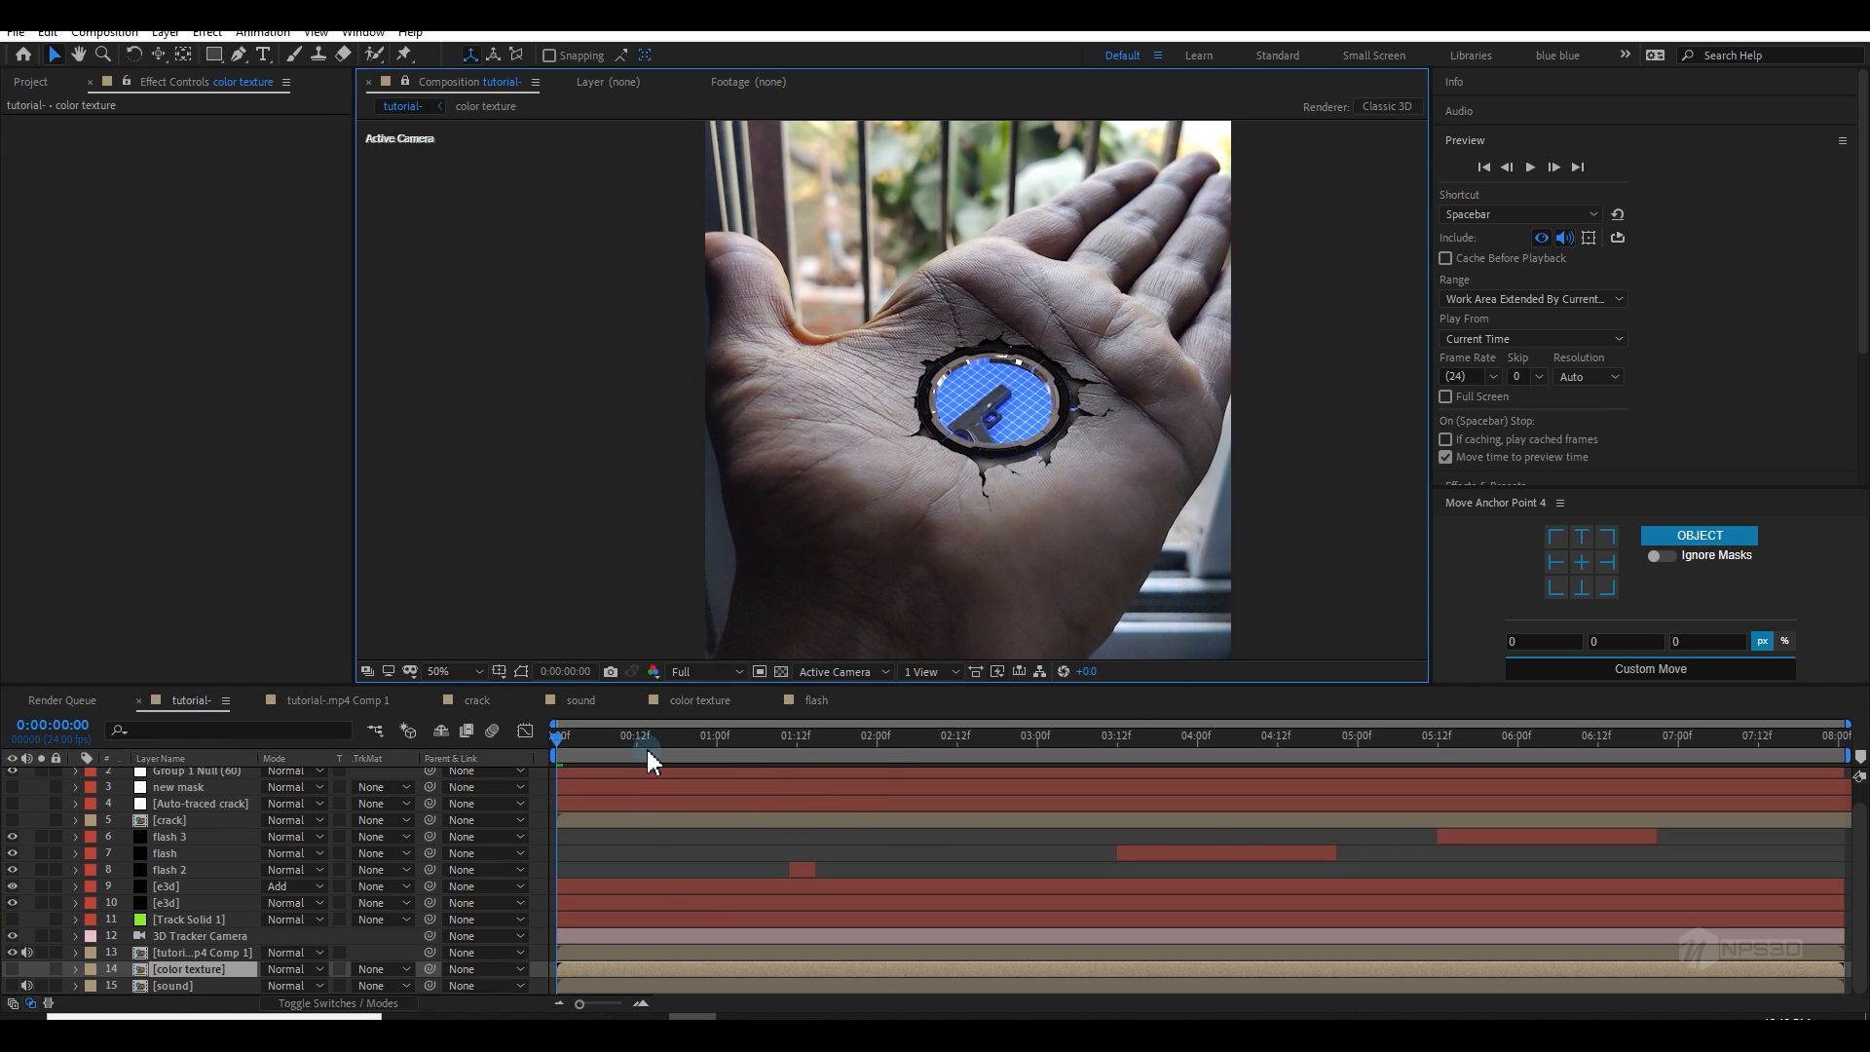
{"action": "left_click_drag", "start_coordinate": [646, 746], "coordinate": [1137, 752]}
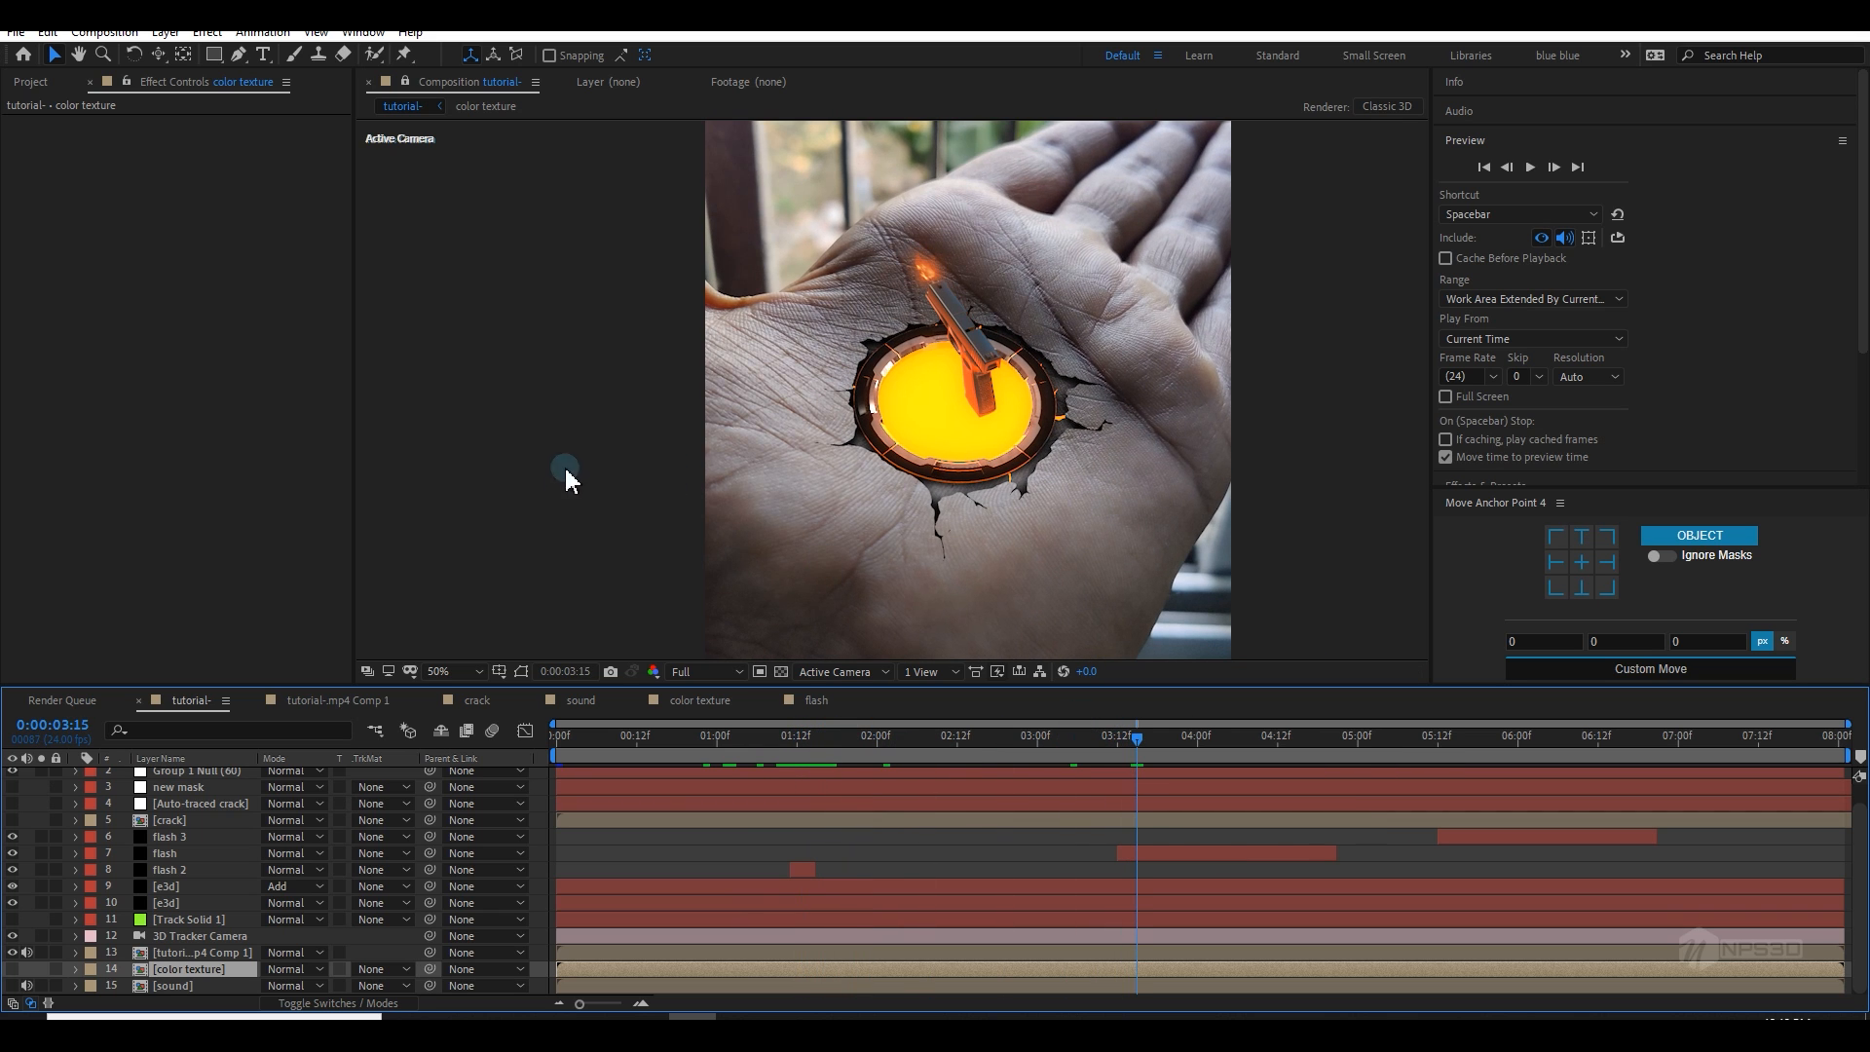
Step: Apply Fast Box Blur to the lower e3d layer with Repeat Edge Pixels enabled and a Blur Radius of 1
{"action": "left_click", "coordinate": [163, 903]}
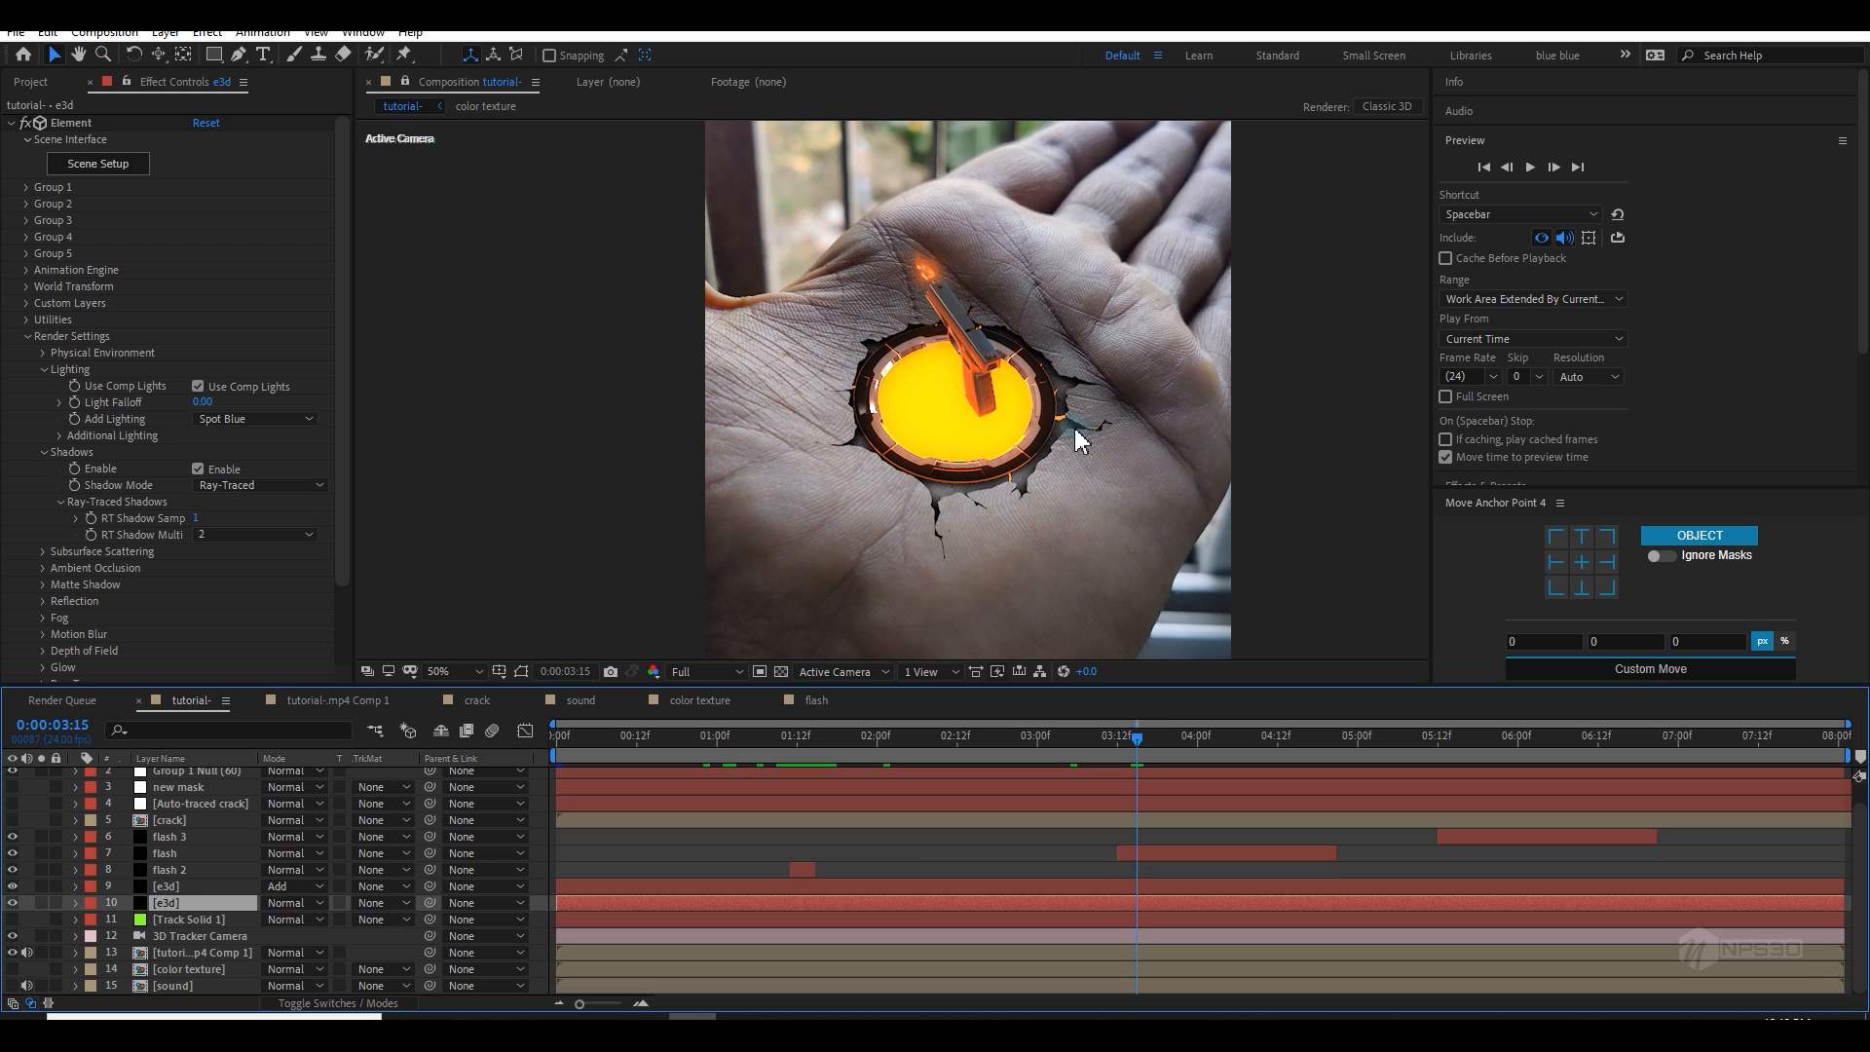
{"action": "scroll", "coordinate": [1075, 429], "scroll_direction": "up", "scroll_amount": 1}
{"action": "left_click", "coordinate": [13, 886]}
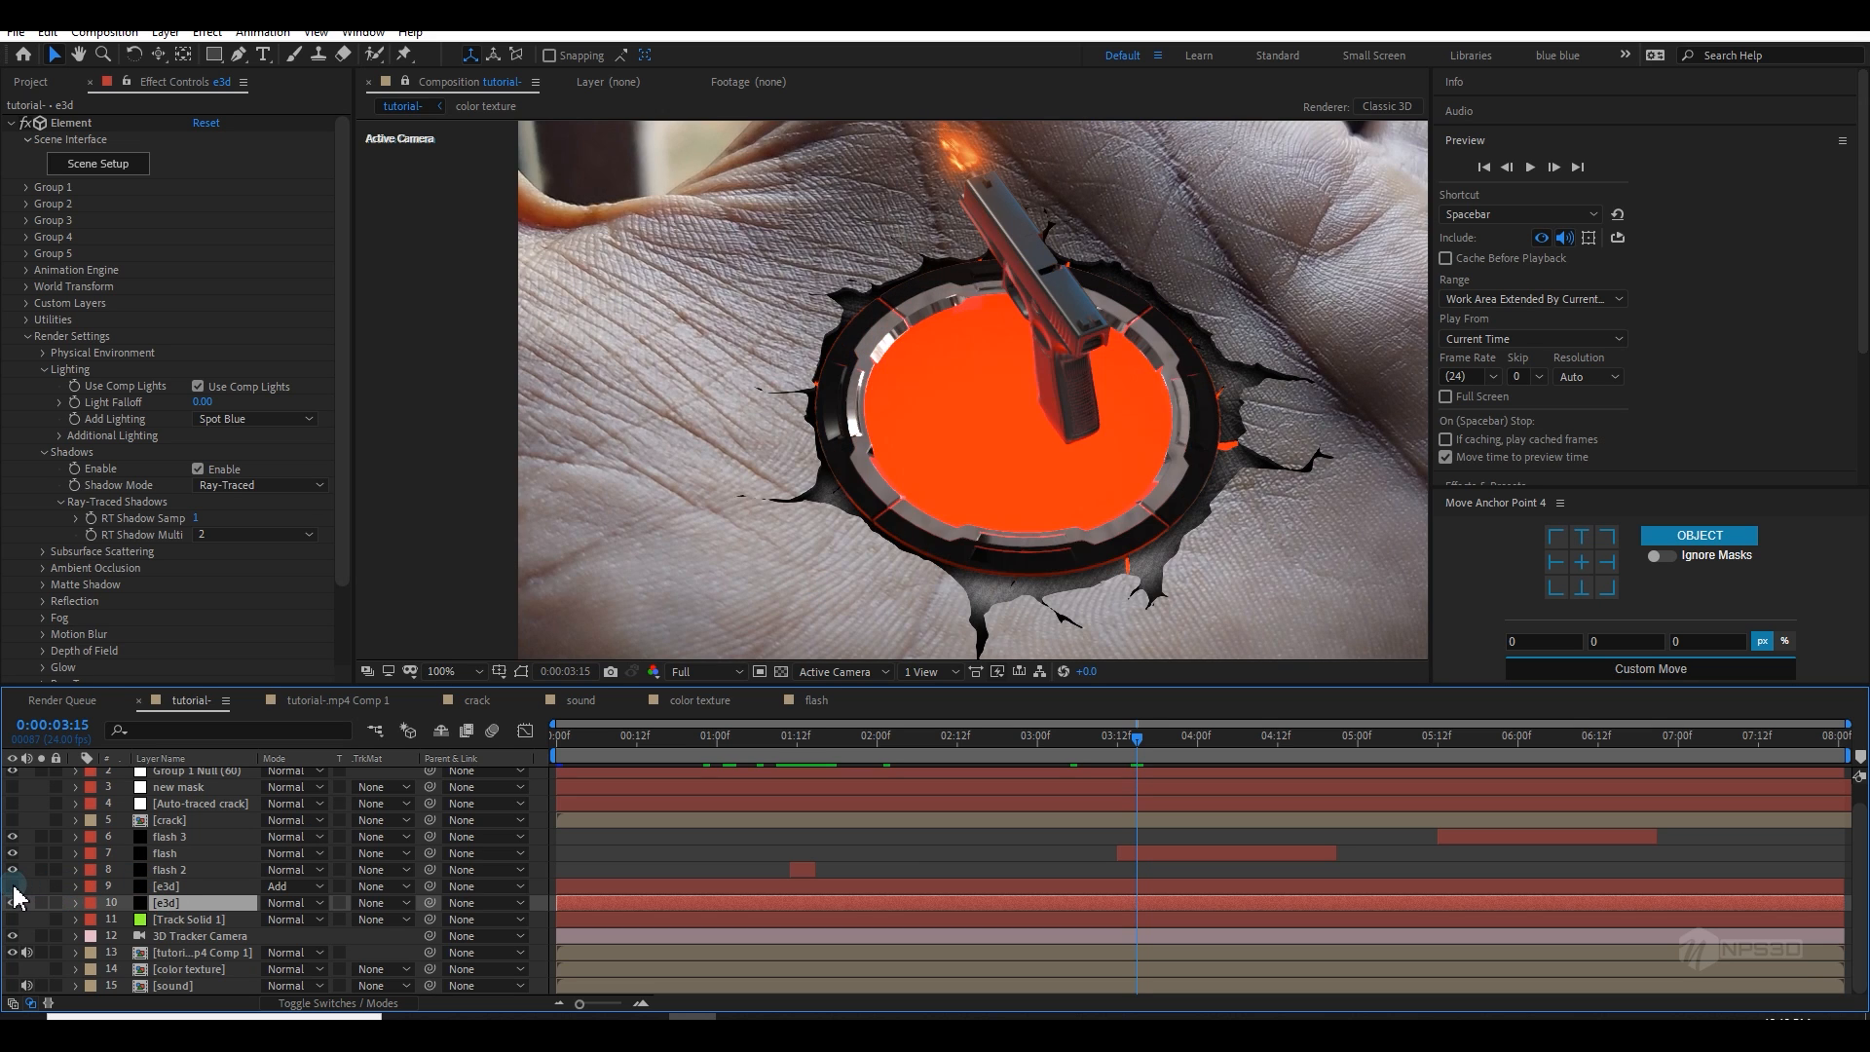
{"action": "left_click", "coordinate": [13, 887]}
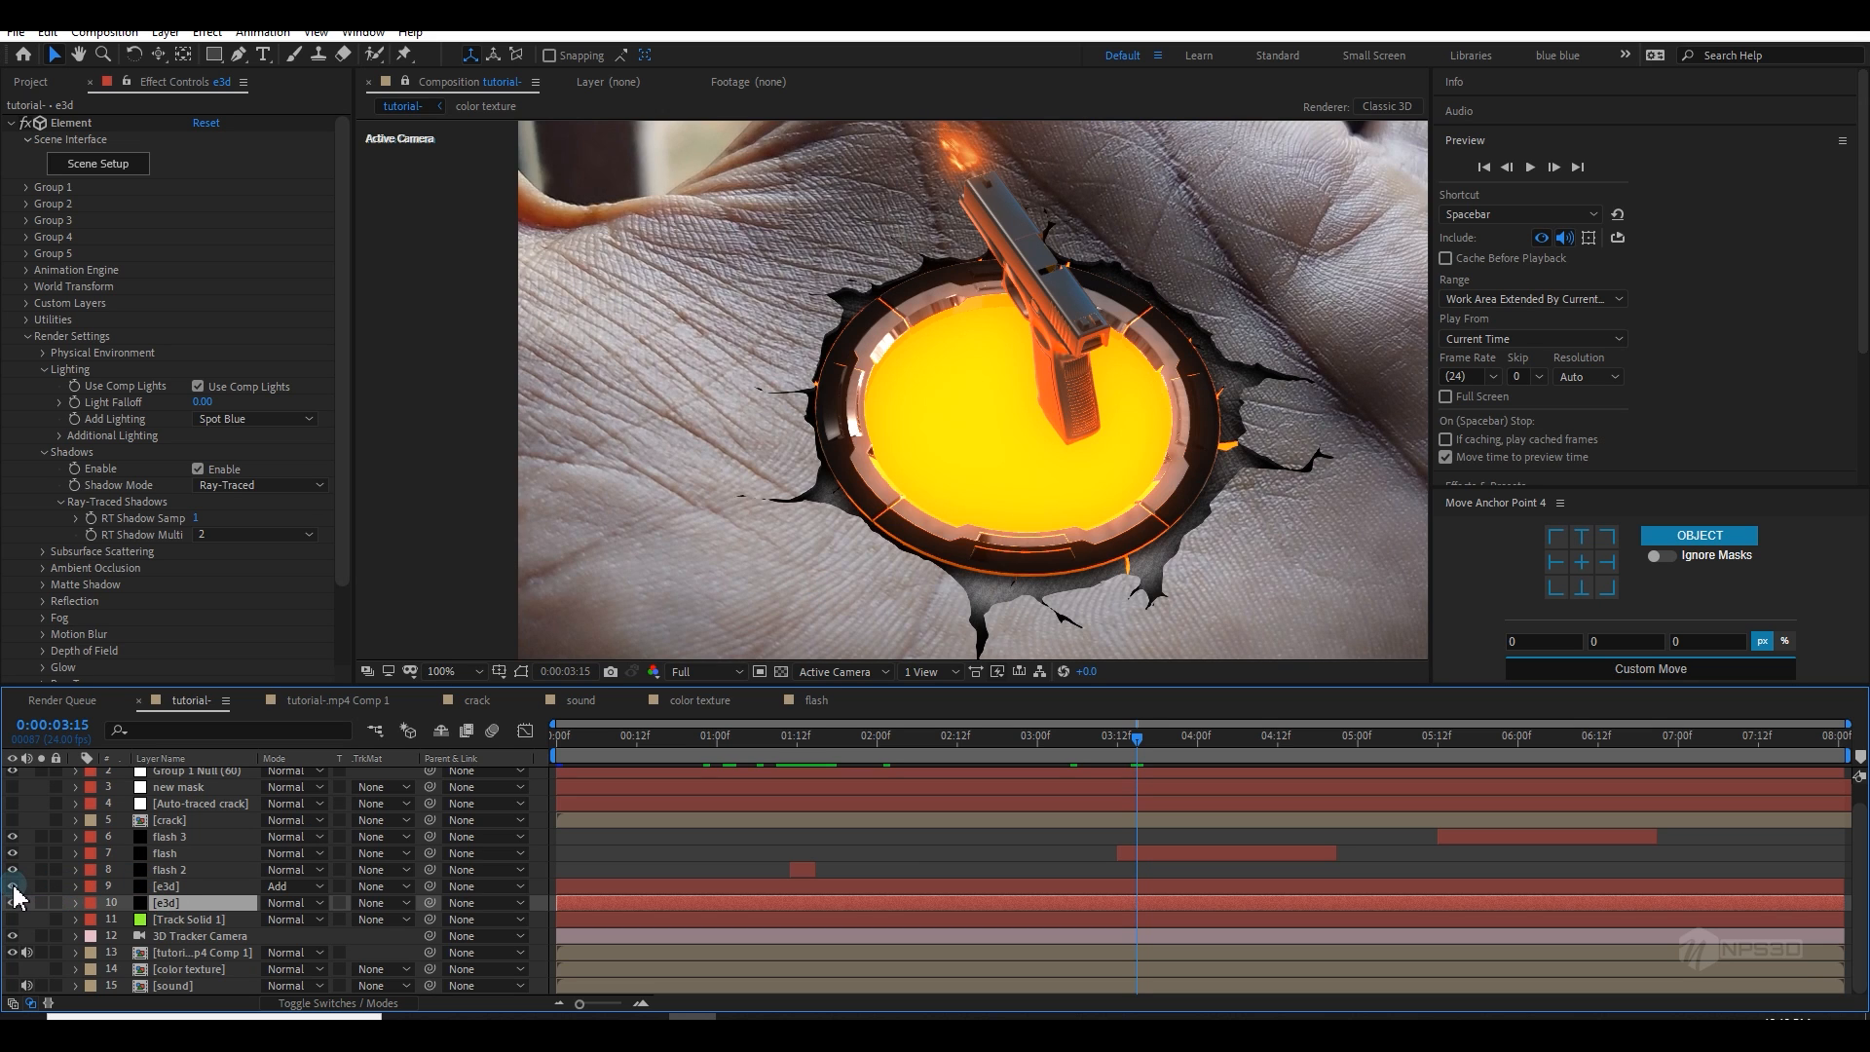
{"action": "left_click", "coordinate": [27, 336]}
{"action": "key", "text": "ctrl+space"}
{"action": "type", "text": "fa"}
{"action": "left_click", "coordinate": [93, 488]}
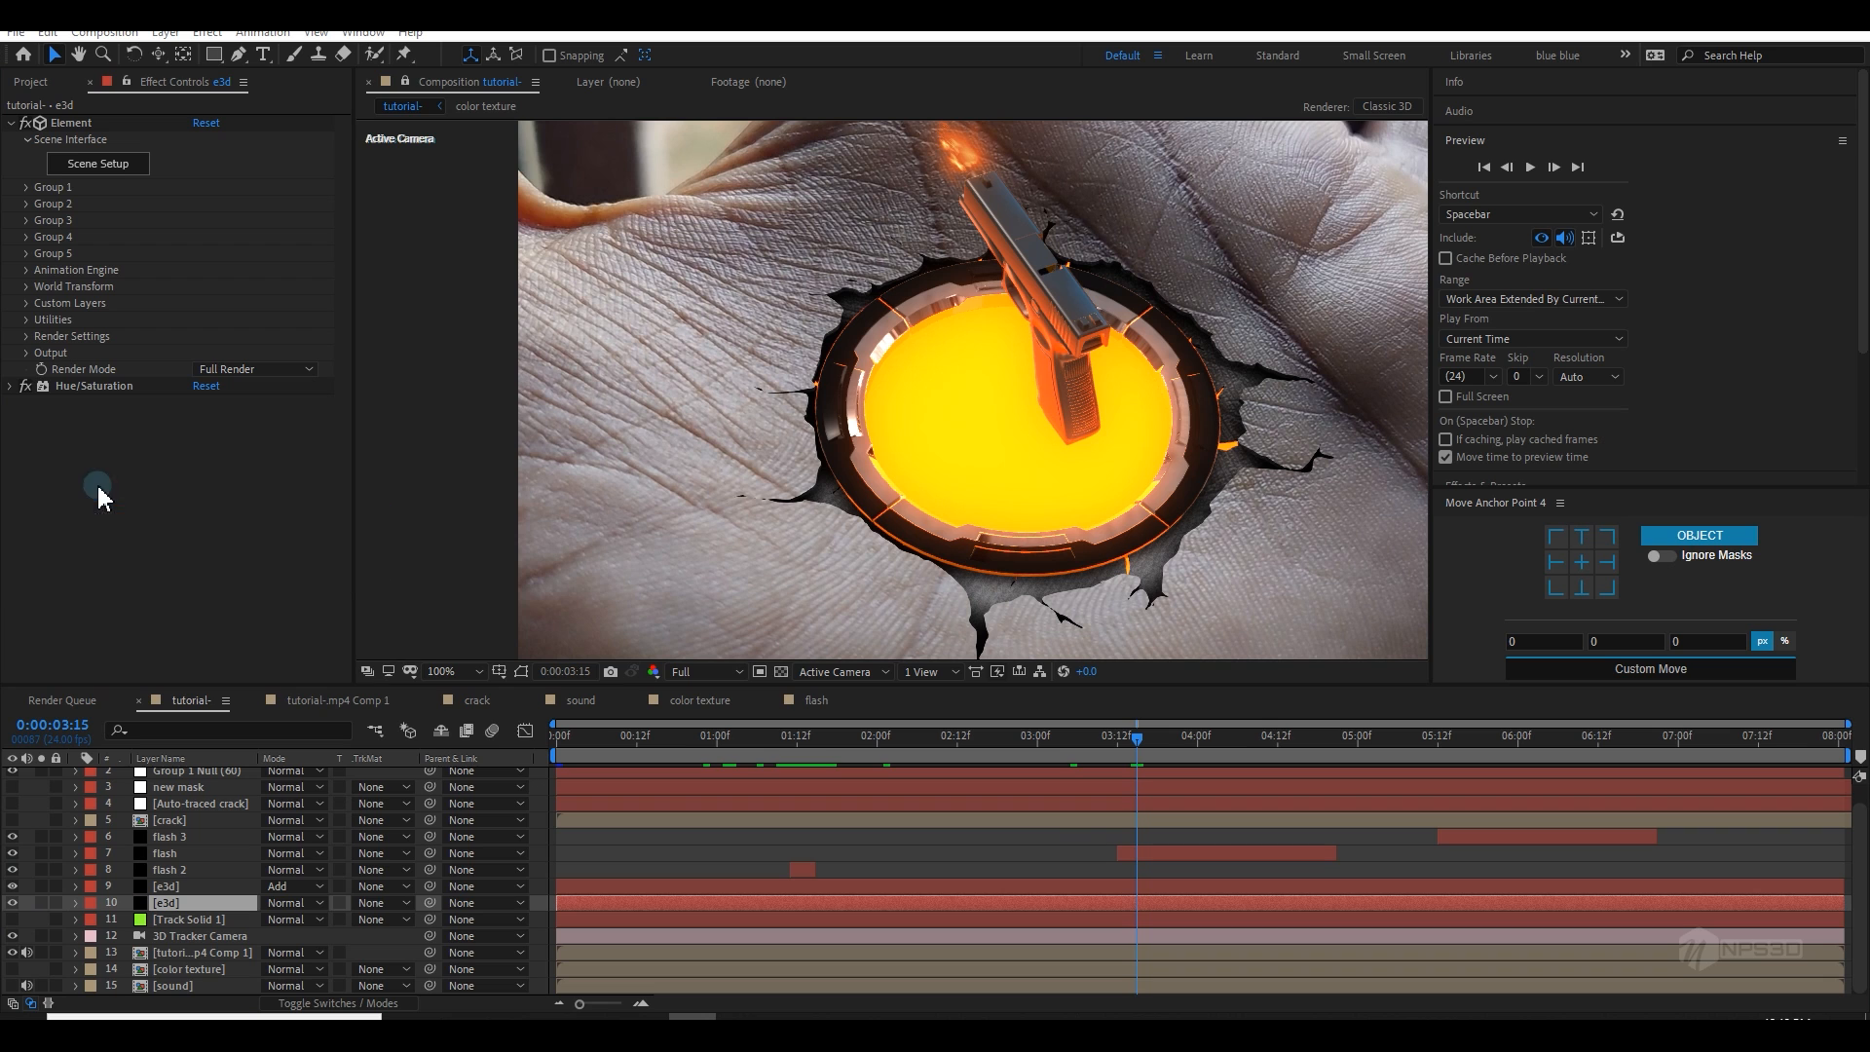
{"action": "left_click", "coordinate": [197, 469]}
{"action": "left_click", "coordinate": [199, 419]}
{"action": "type", "text": "1"}
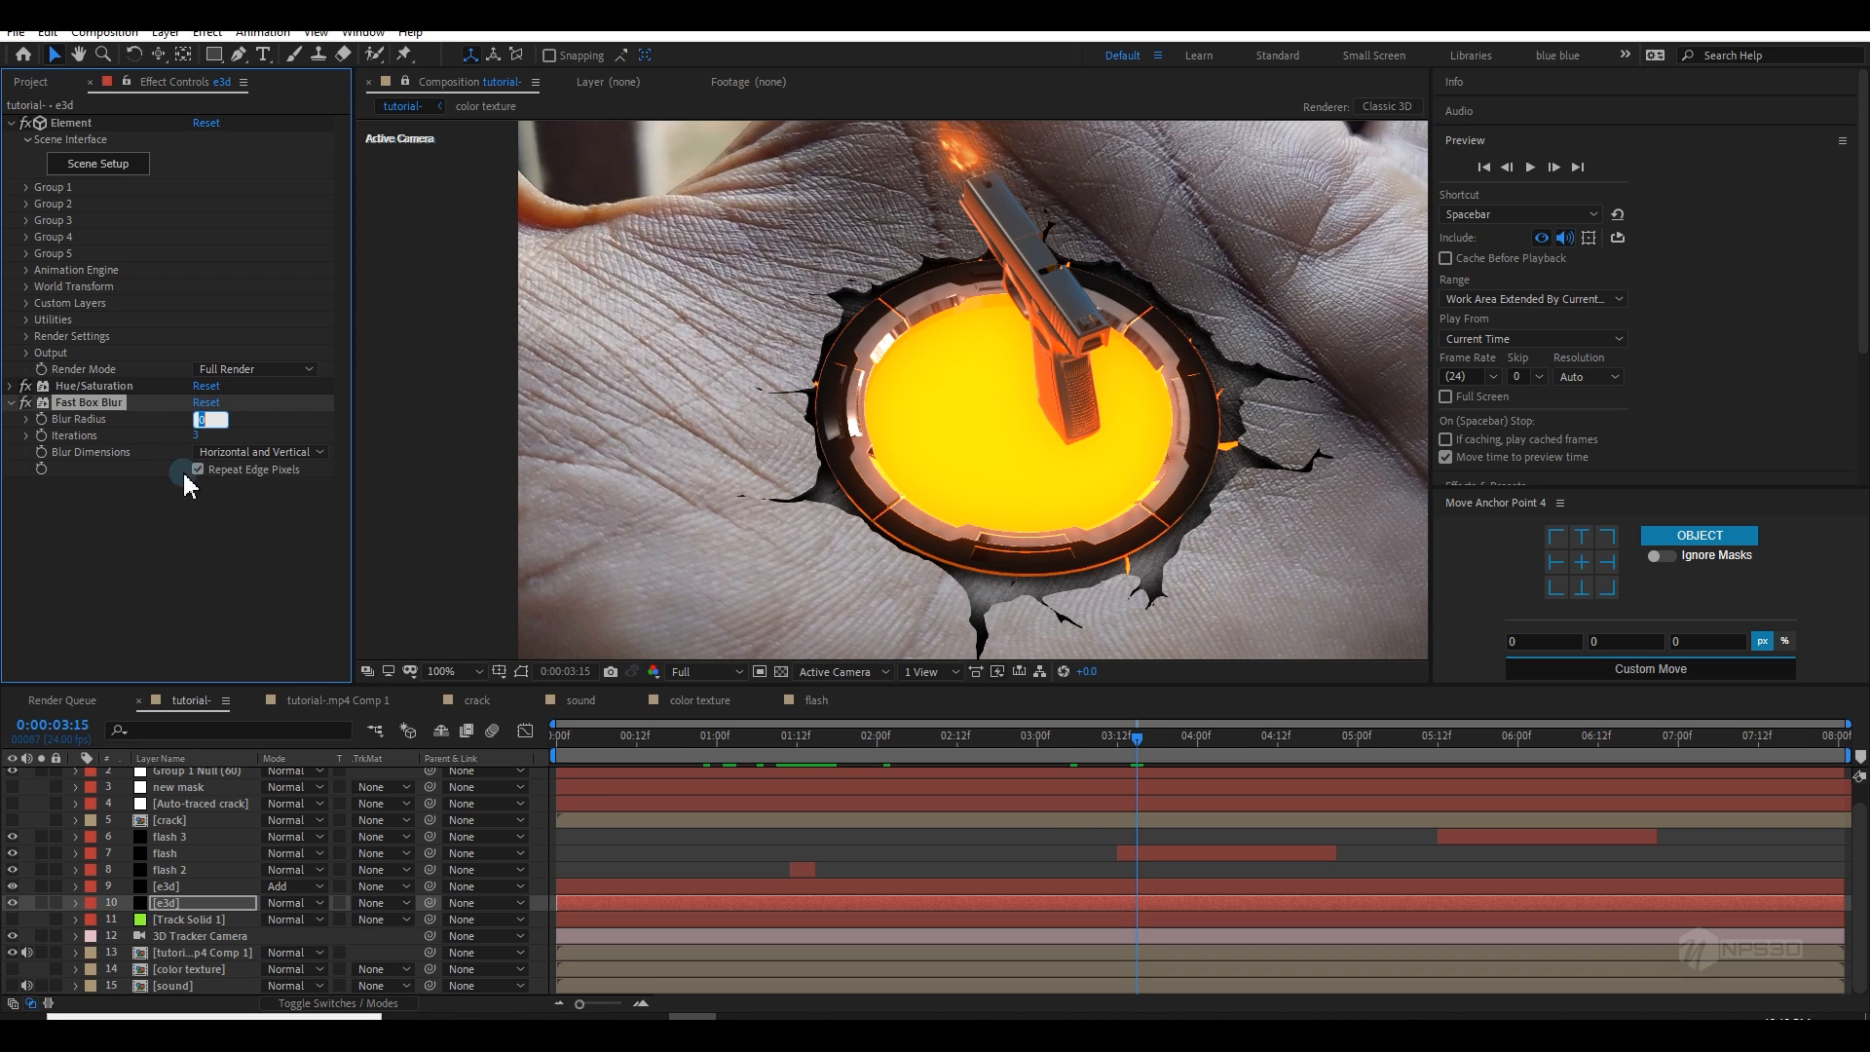
{"action": "left_click", "coordinate": [167, 551]}
Step: Set the Fast Box Blur Iterations to 1 and compare the pistol and portal with the blur off and on
{"action": "scroll", "coordinate": [883, 413], "scroll_direction": "down", "scroll_amount": 1}
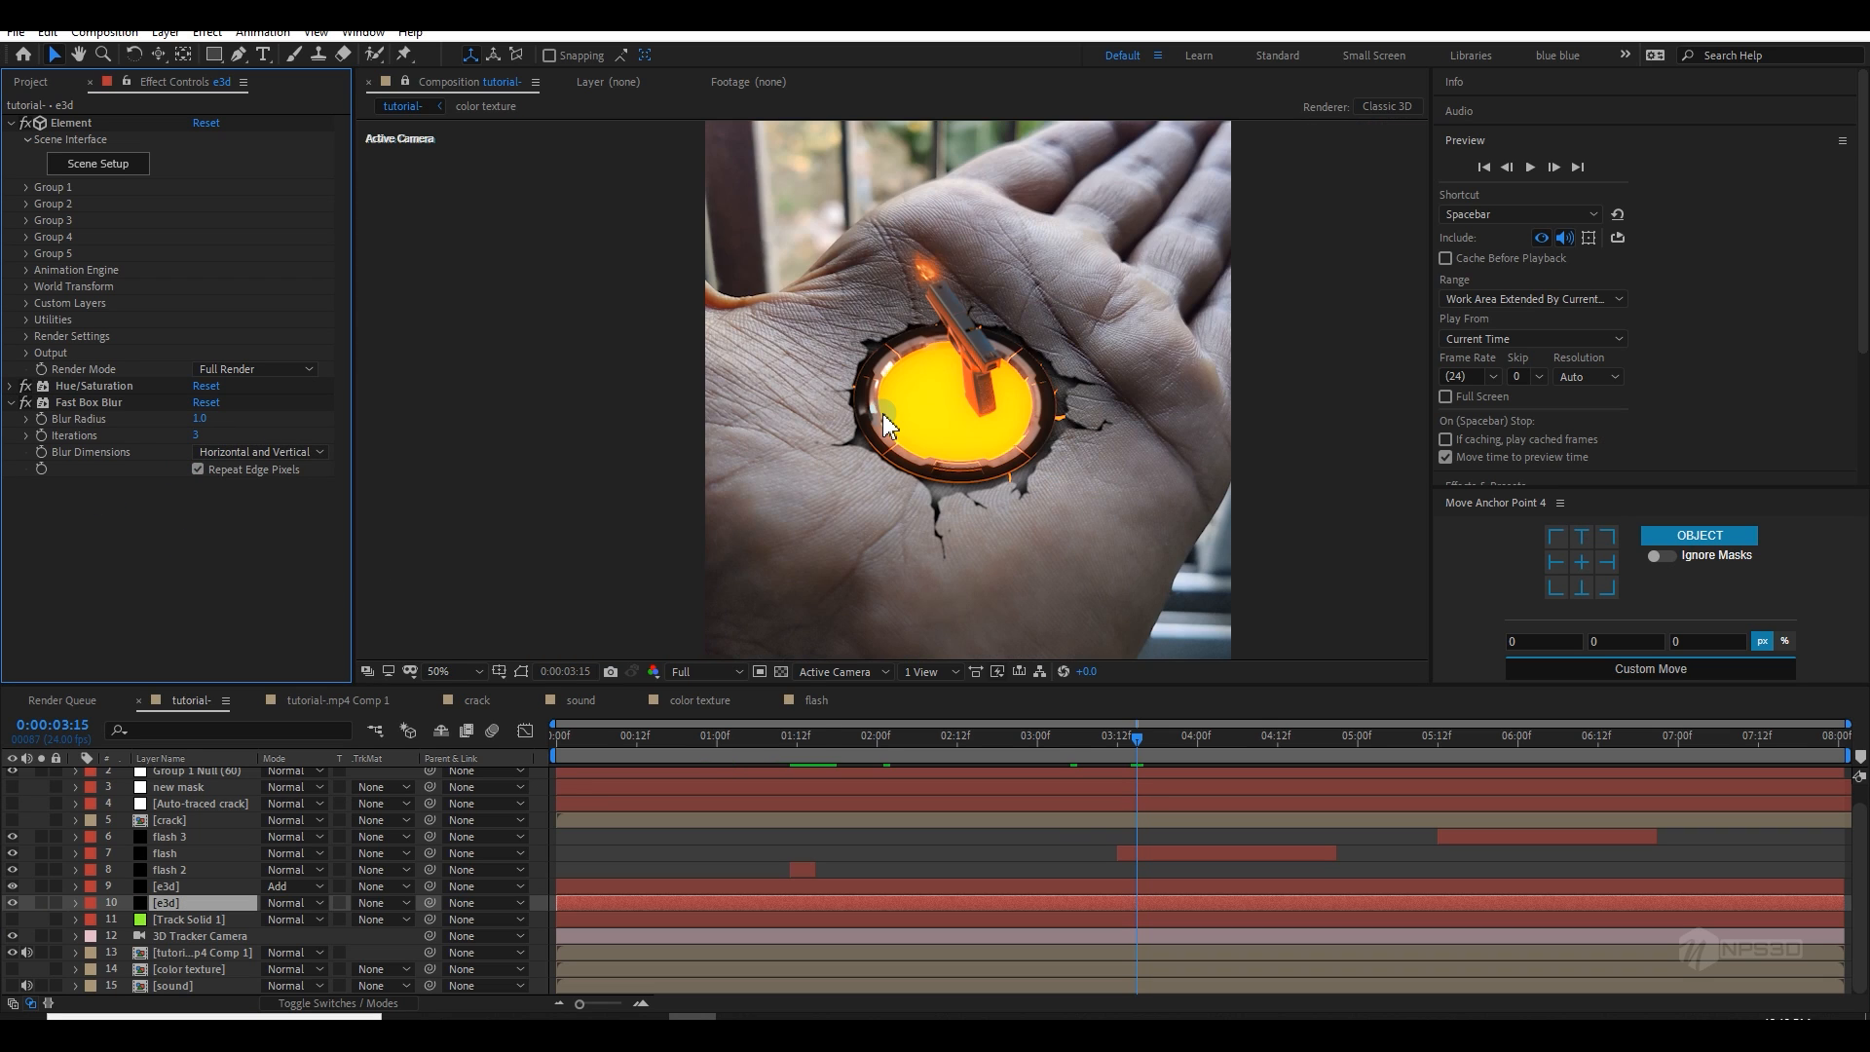
{"action": "scroll", "coordinate": [882, 413], "scroll_direction": "up", "scroll_amount": 1}
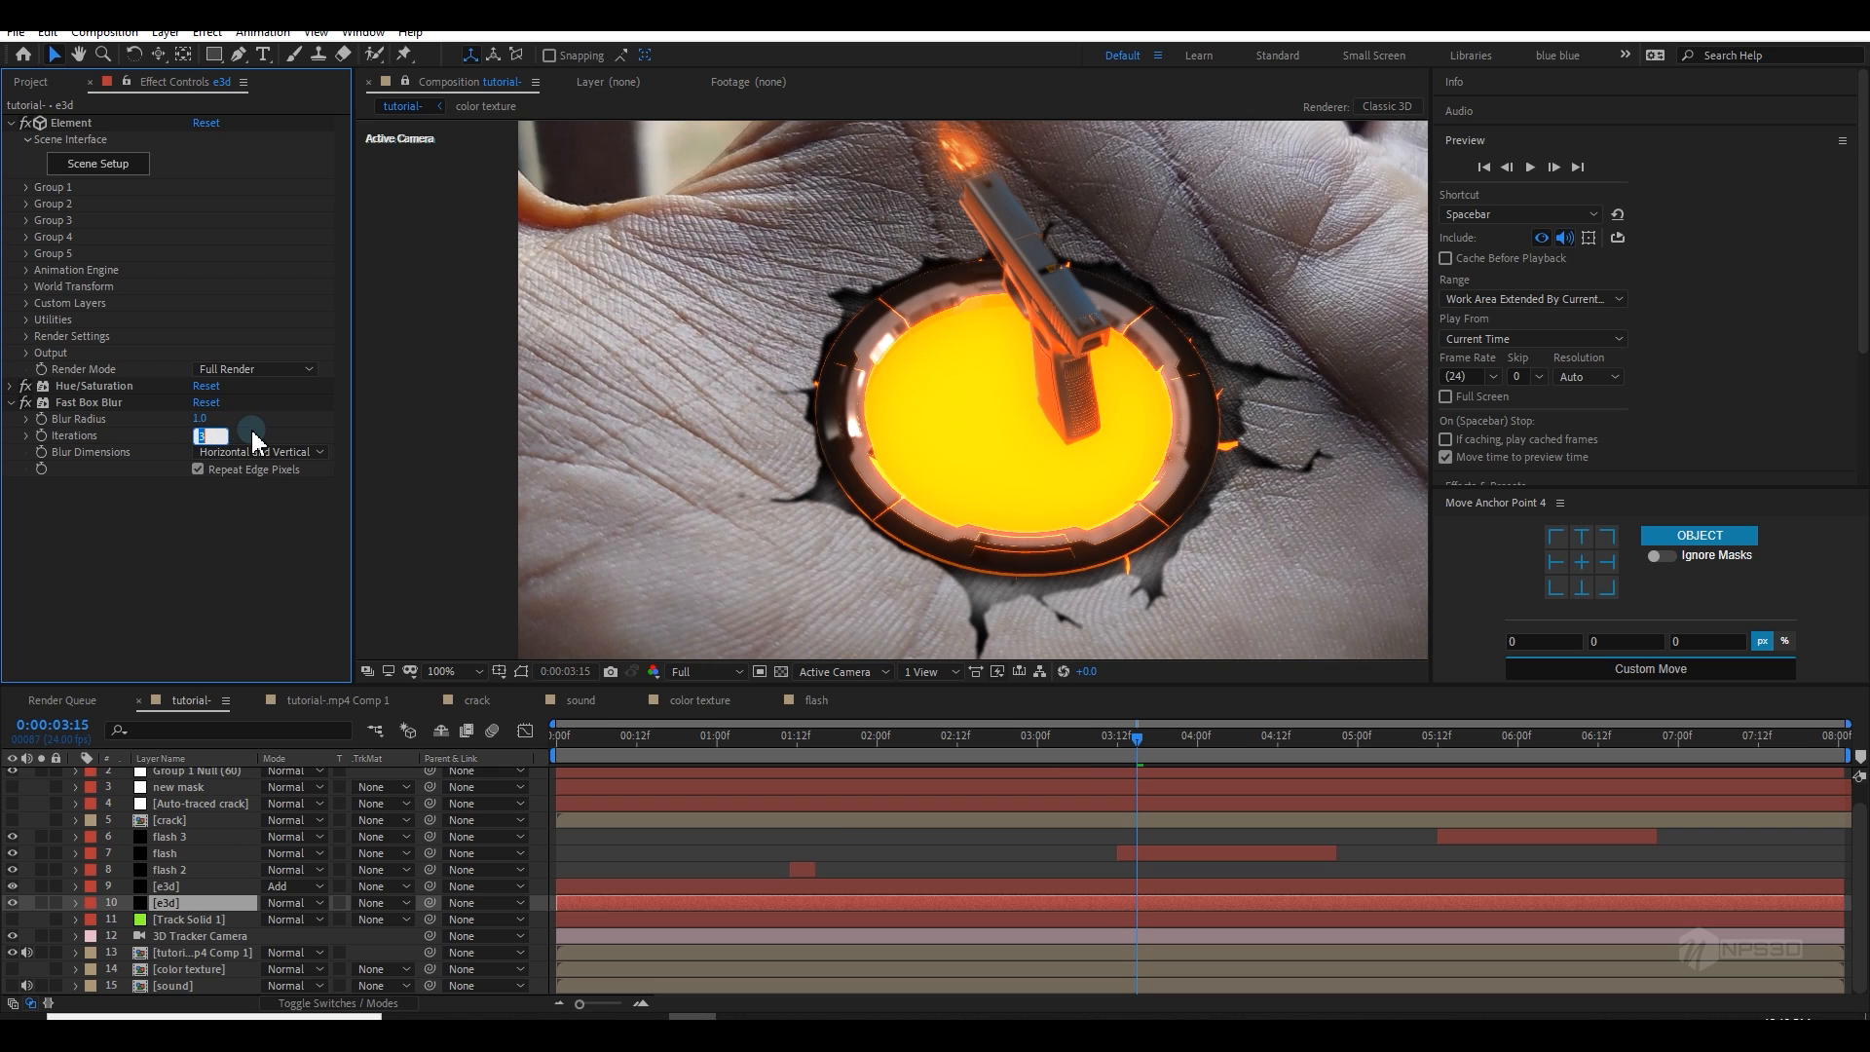
{"action": "left_click", "coordinate": [251, 430]}
{"action": "left_click_drag", "start_coordinate": [1070, 522], "coordinate": [1056, 452]}
{"action": "left_click_drag", "start_coordinate": [1151, 548], "coordinate": [1025, 592]}
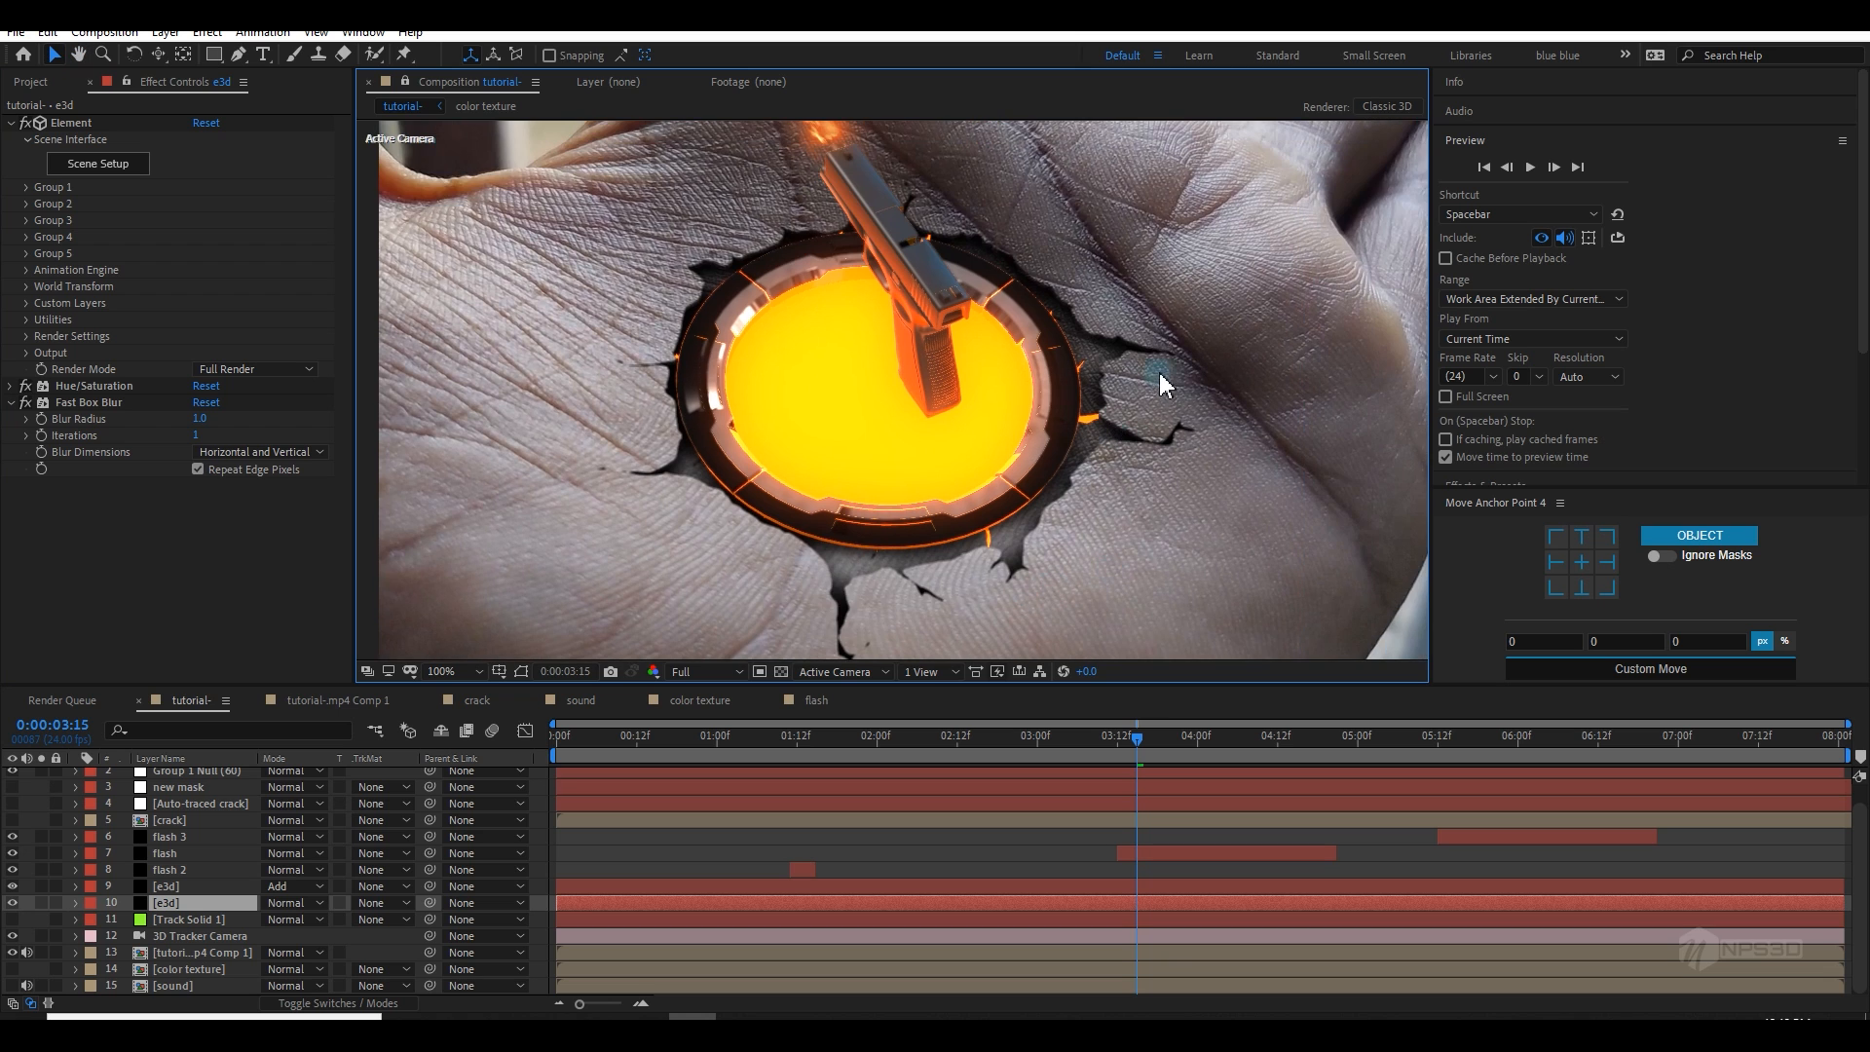
{"action": "scroll", "coordinate": [1141, 364], "scroll_direction": "up", "scroll_amount": 1}
{"action": "left_click_drag", "start_coordinate": [1141, 365], "coordinate": [950, 493]}
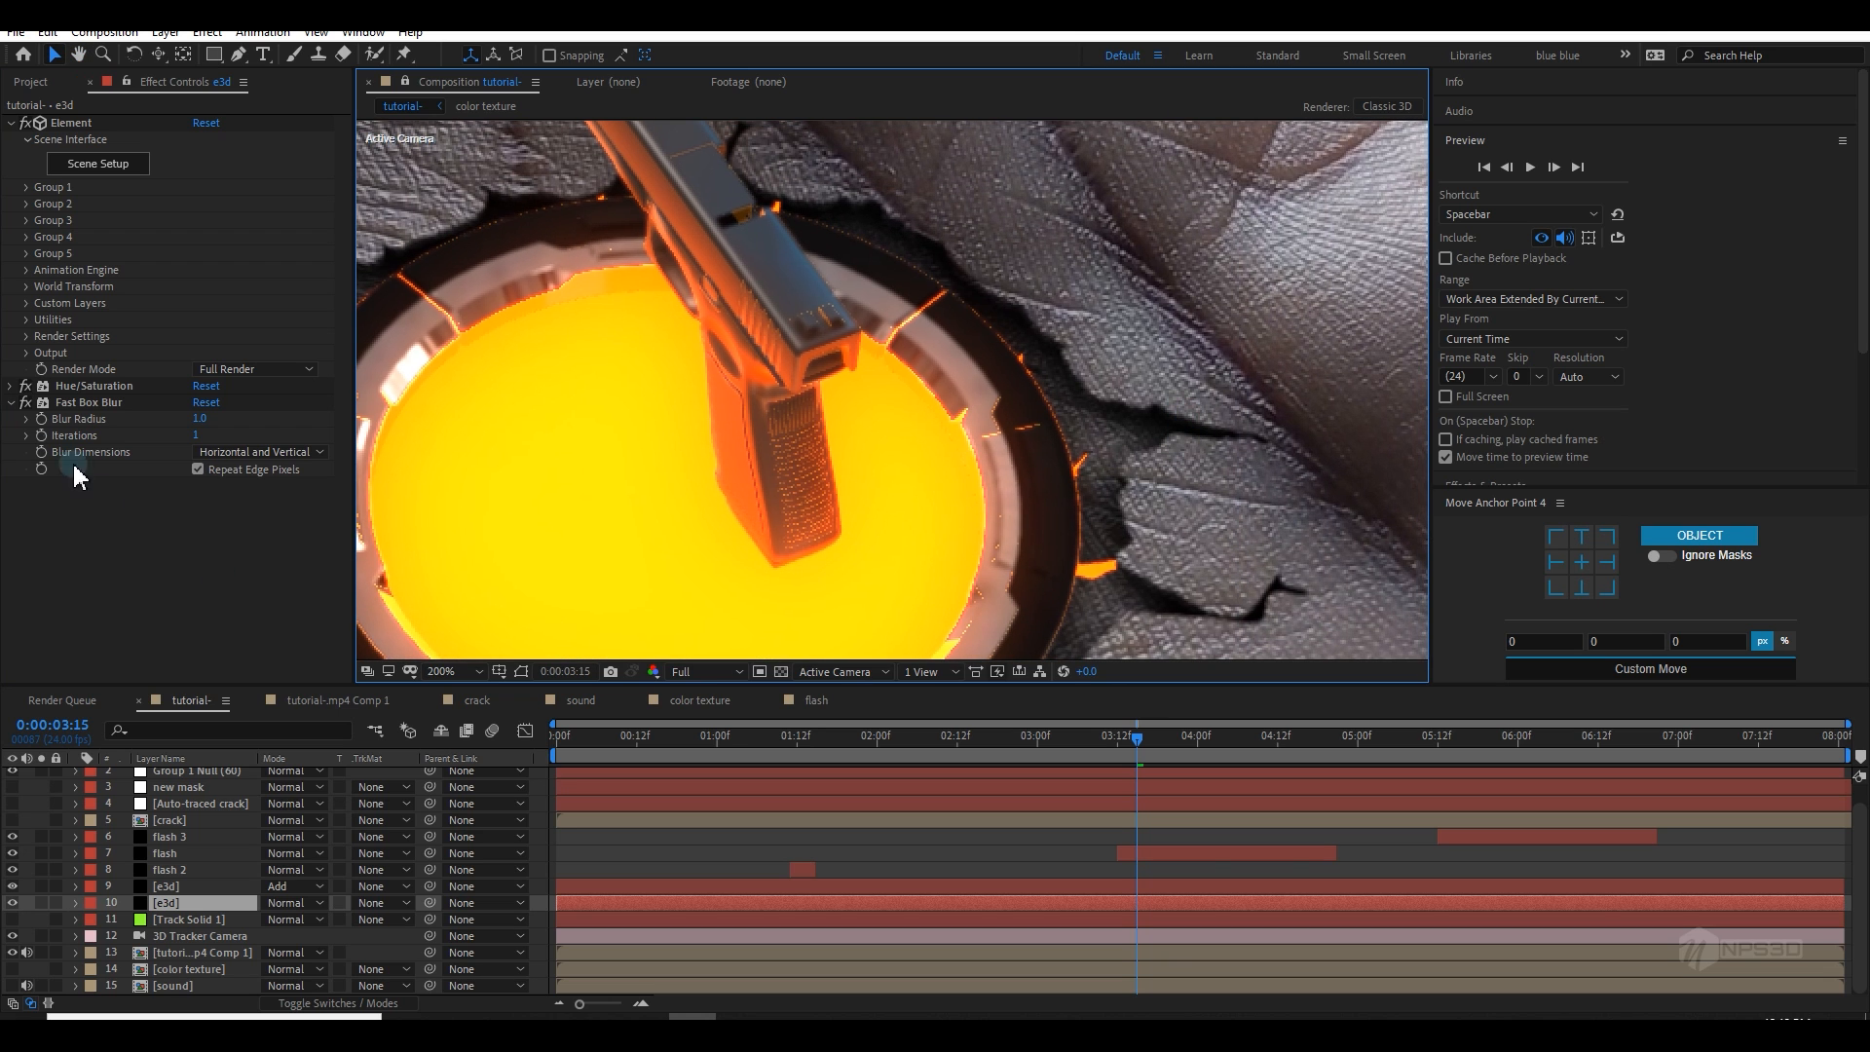
{"action": "left_click", "coordinate": [25, 402]}
{"action": "left_click", "coordinate": [25, 402]}
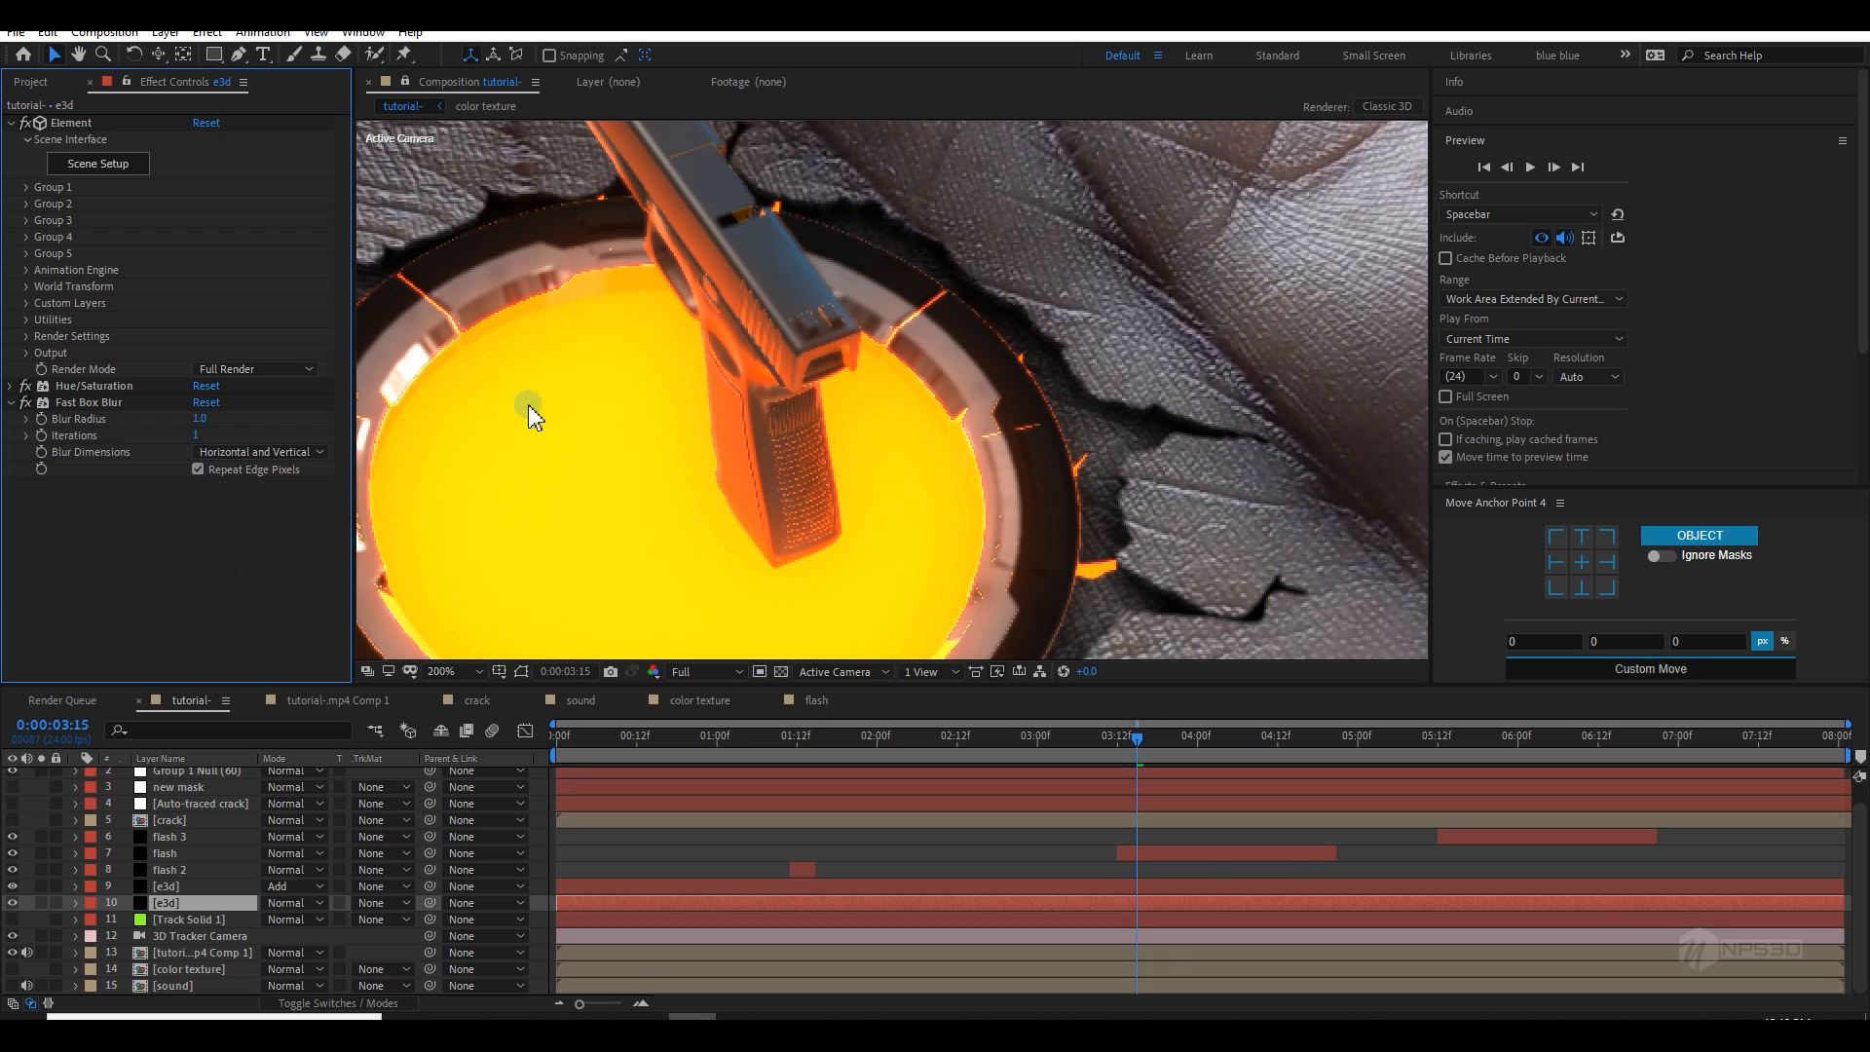
{"action": "scroll", "coordinate": [1164, 419], "scroll_direction": "down", "scroll_amount": 2}
{"action": "left_click_drag", "start_coordinate": [1005, 495], "coordinate": [1078, 512]}
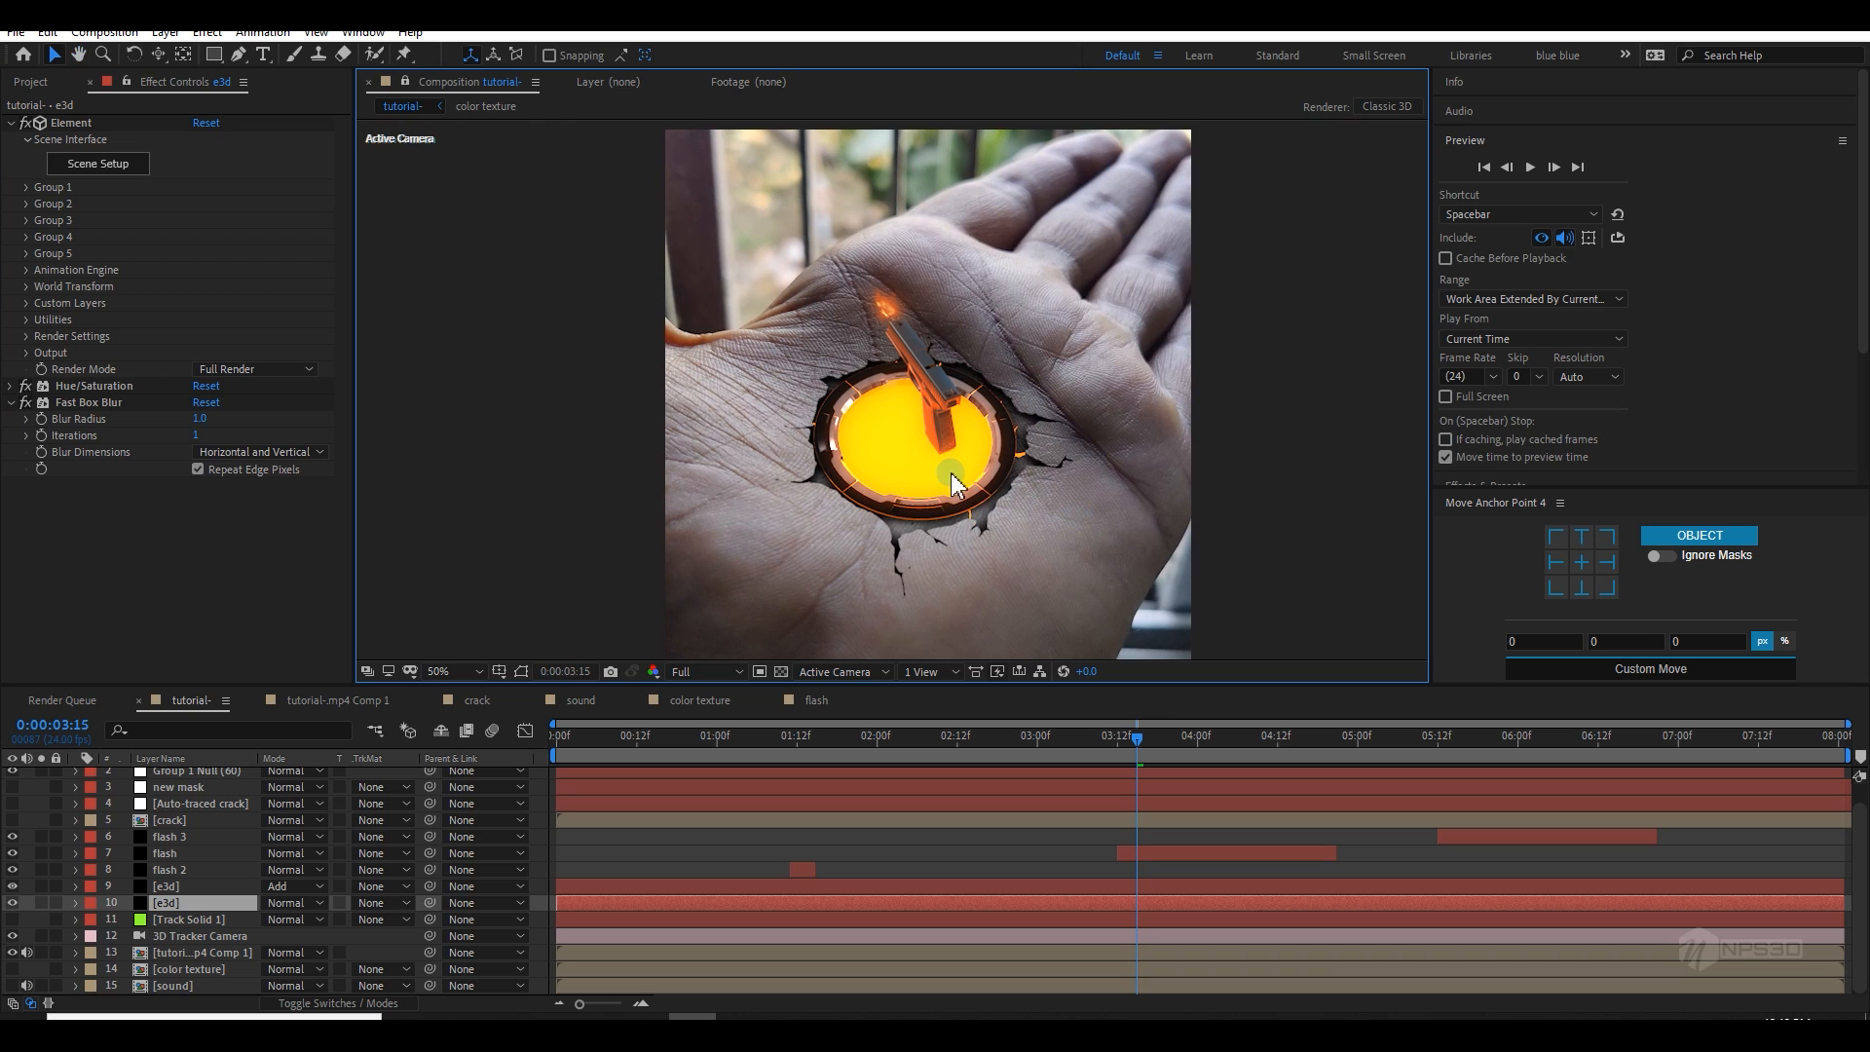
{"action": "left_click_drag", "start_coordinate": [865, 470], "coordinate": [903, 487]}
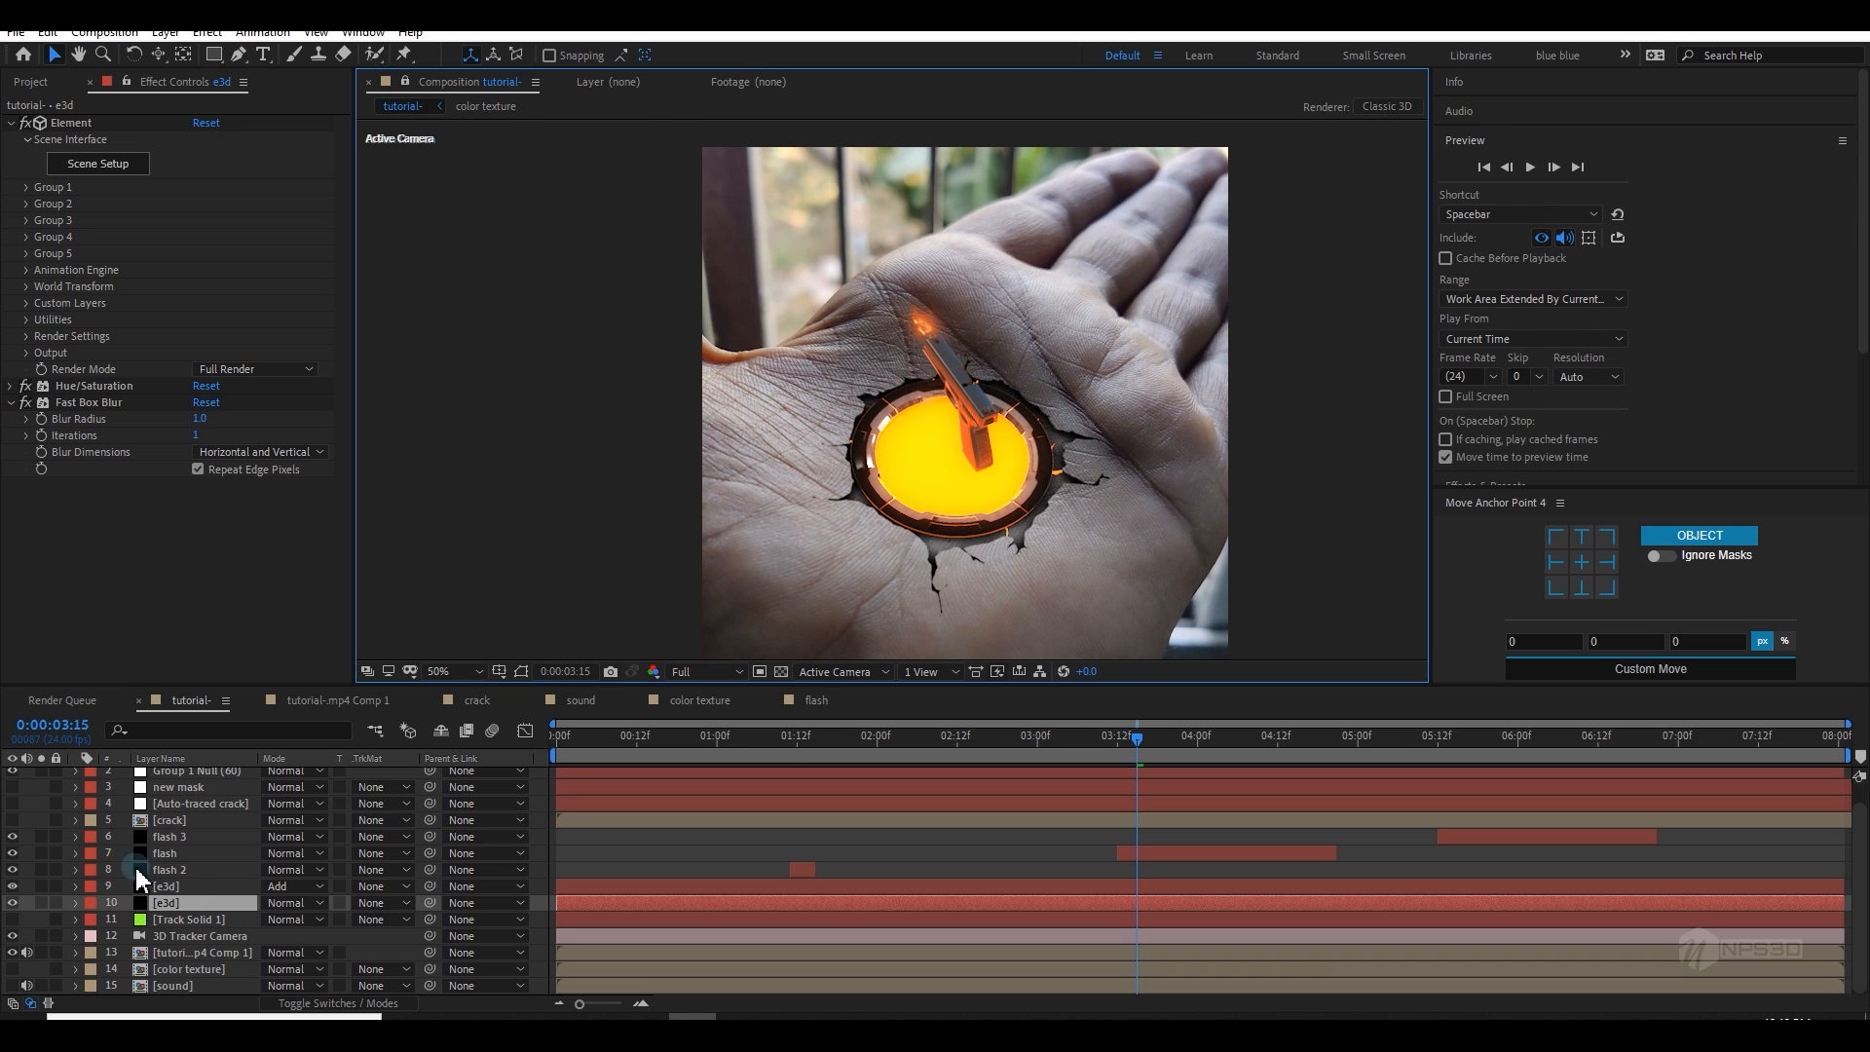
Step: Pre-compose all layers of the tutorial- composition and add an adjustment layer above the pre-comp
{"action": "key", "text": "ctrl+a"}
{"action": "right_click", "coordinate": [185, 863]}
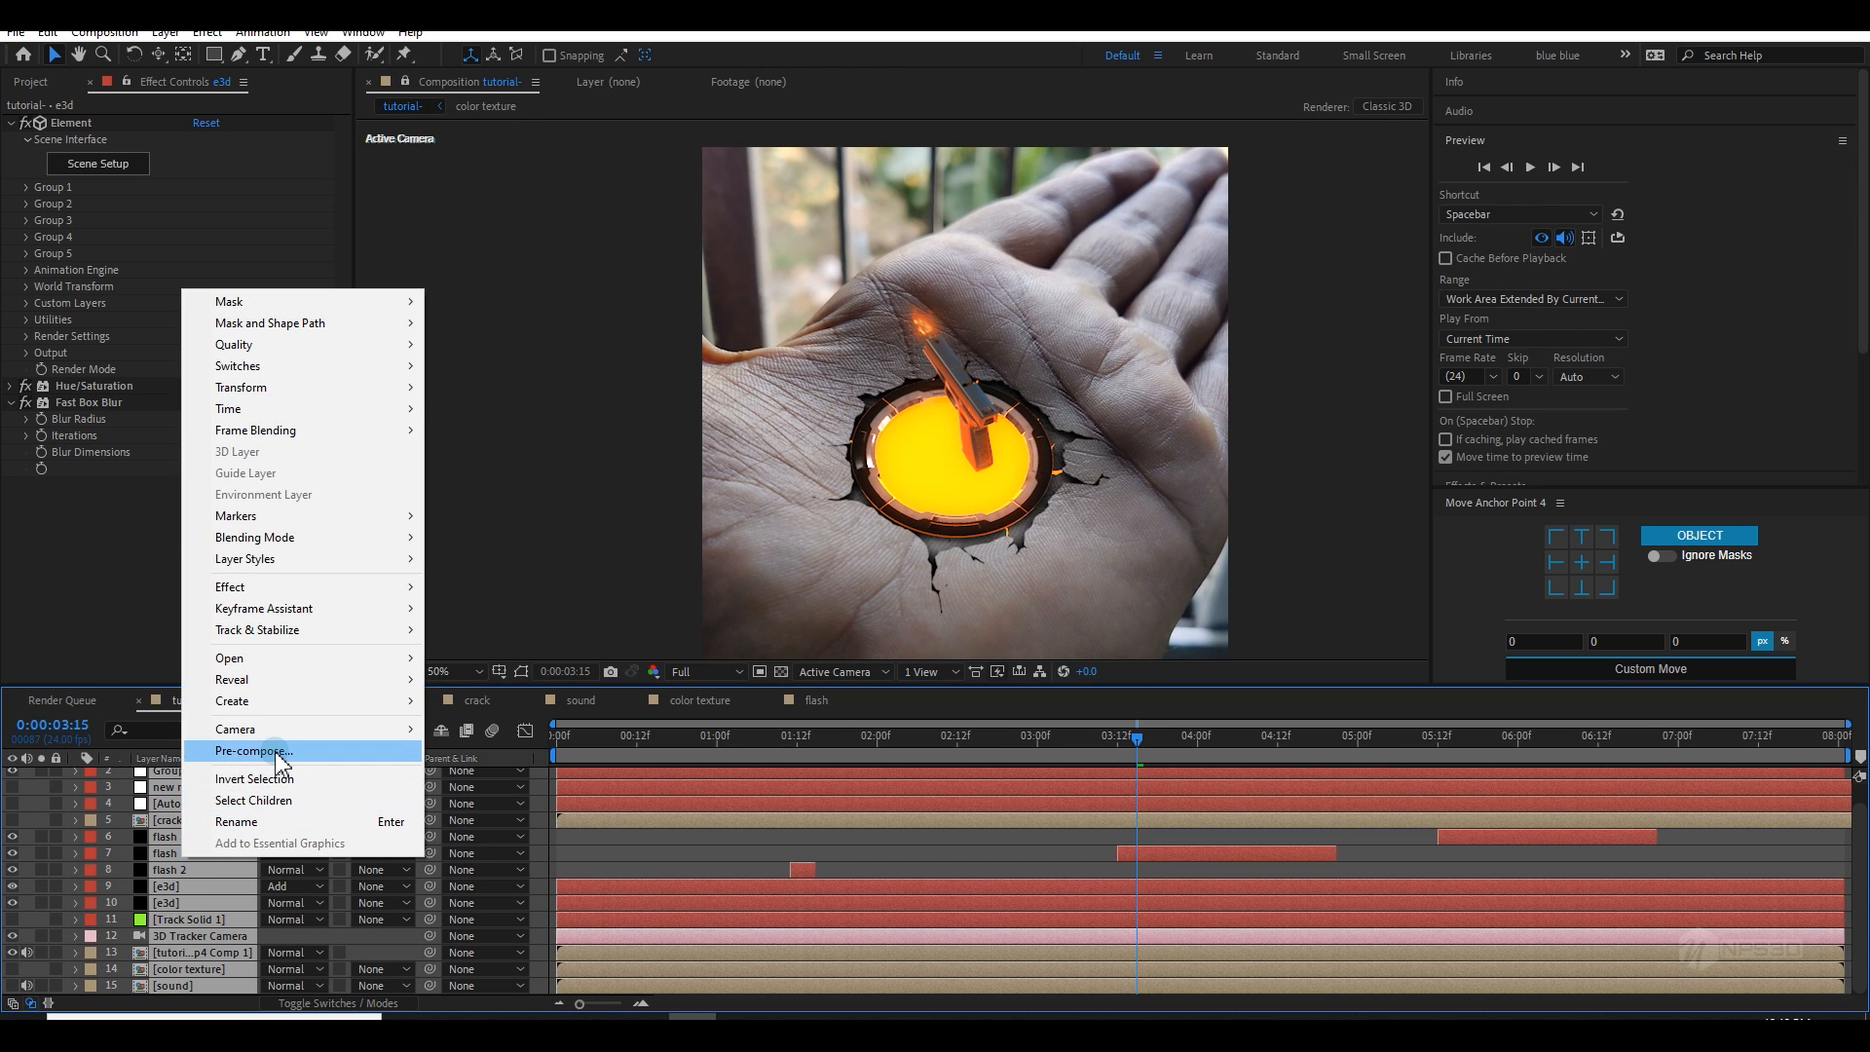
{"action": "left_click", "coordinate": [251, 751]}
{"action": "left_click", "coordinate": [986, 639]}
{"action": "right_click", "coordinate": [211, 988]}
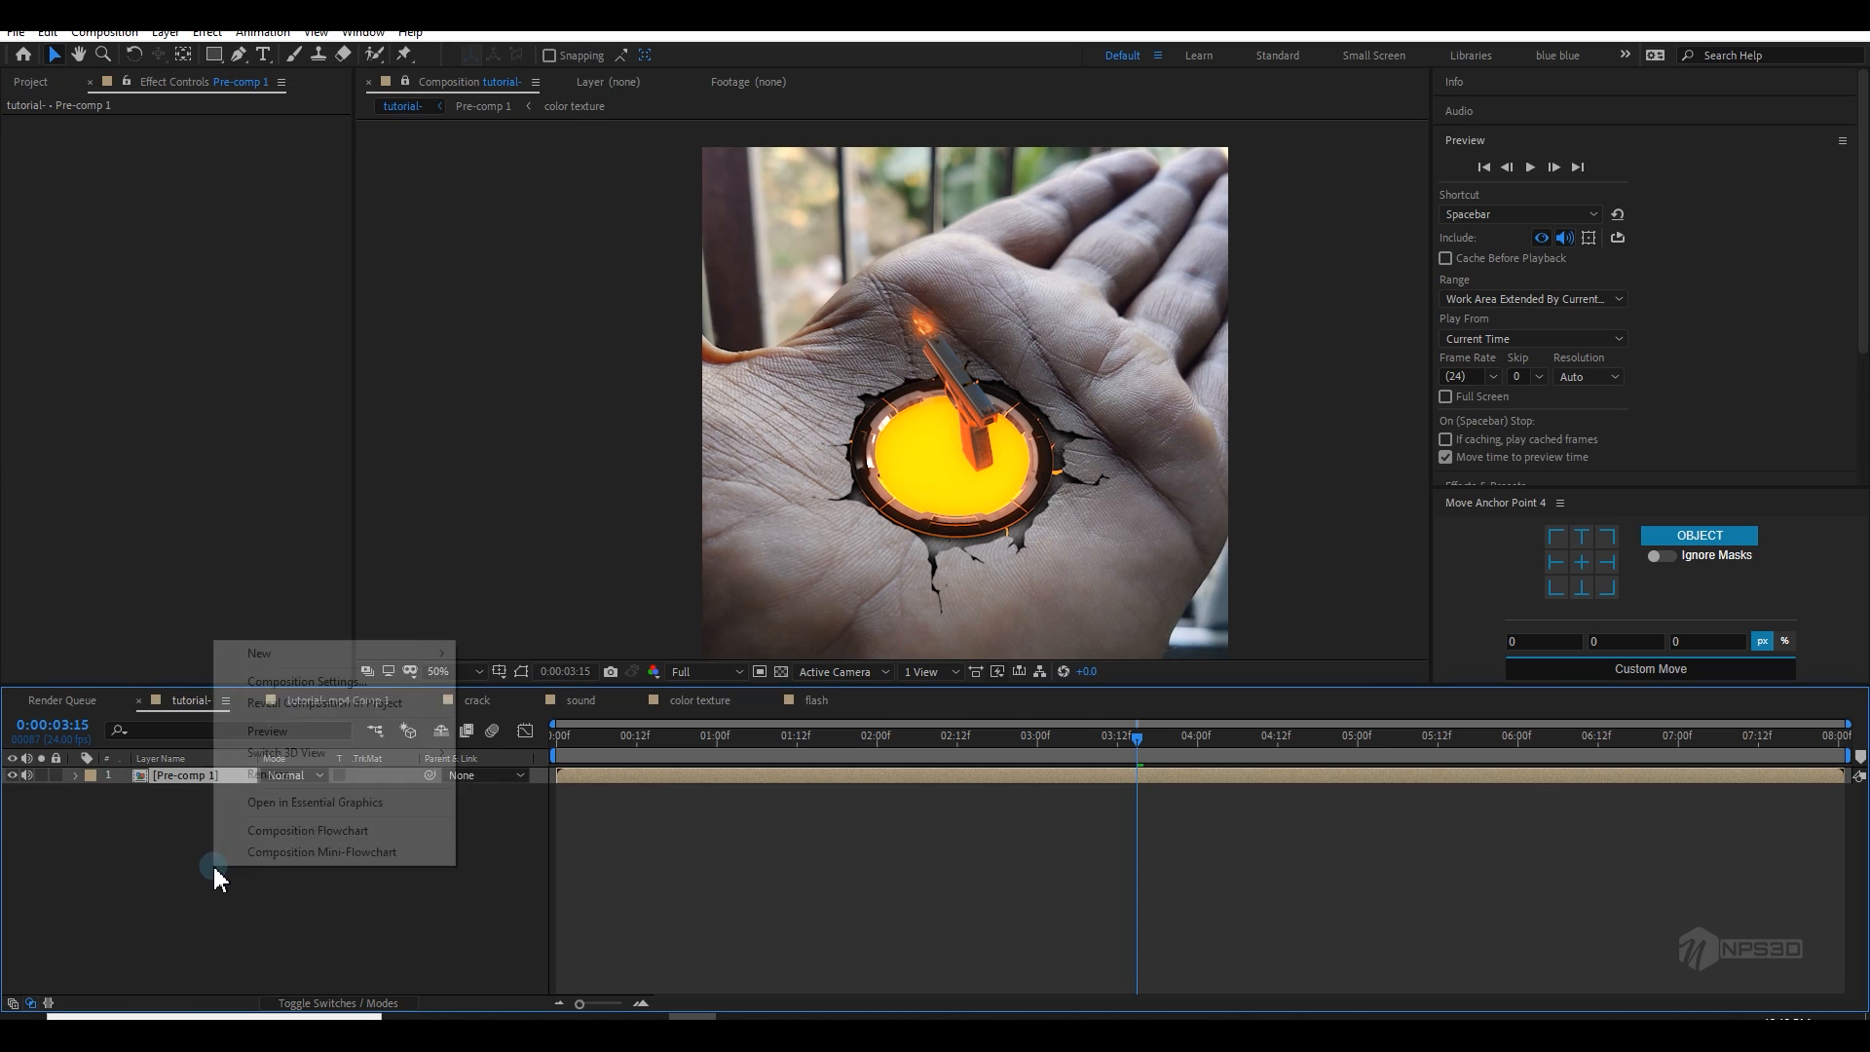
{"action": "mouse_move", "coordinate": [279, 662]}
{"action": "left_click", "coordinate": [526, 809]}
Step: Apply Glow to the adjustment layer with Threshold 17.6%, Radius 179 and Intensity 0.1
{"action": "key", "text": "ctrl+space"}
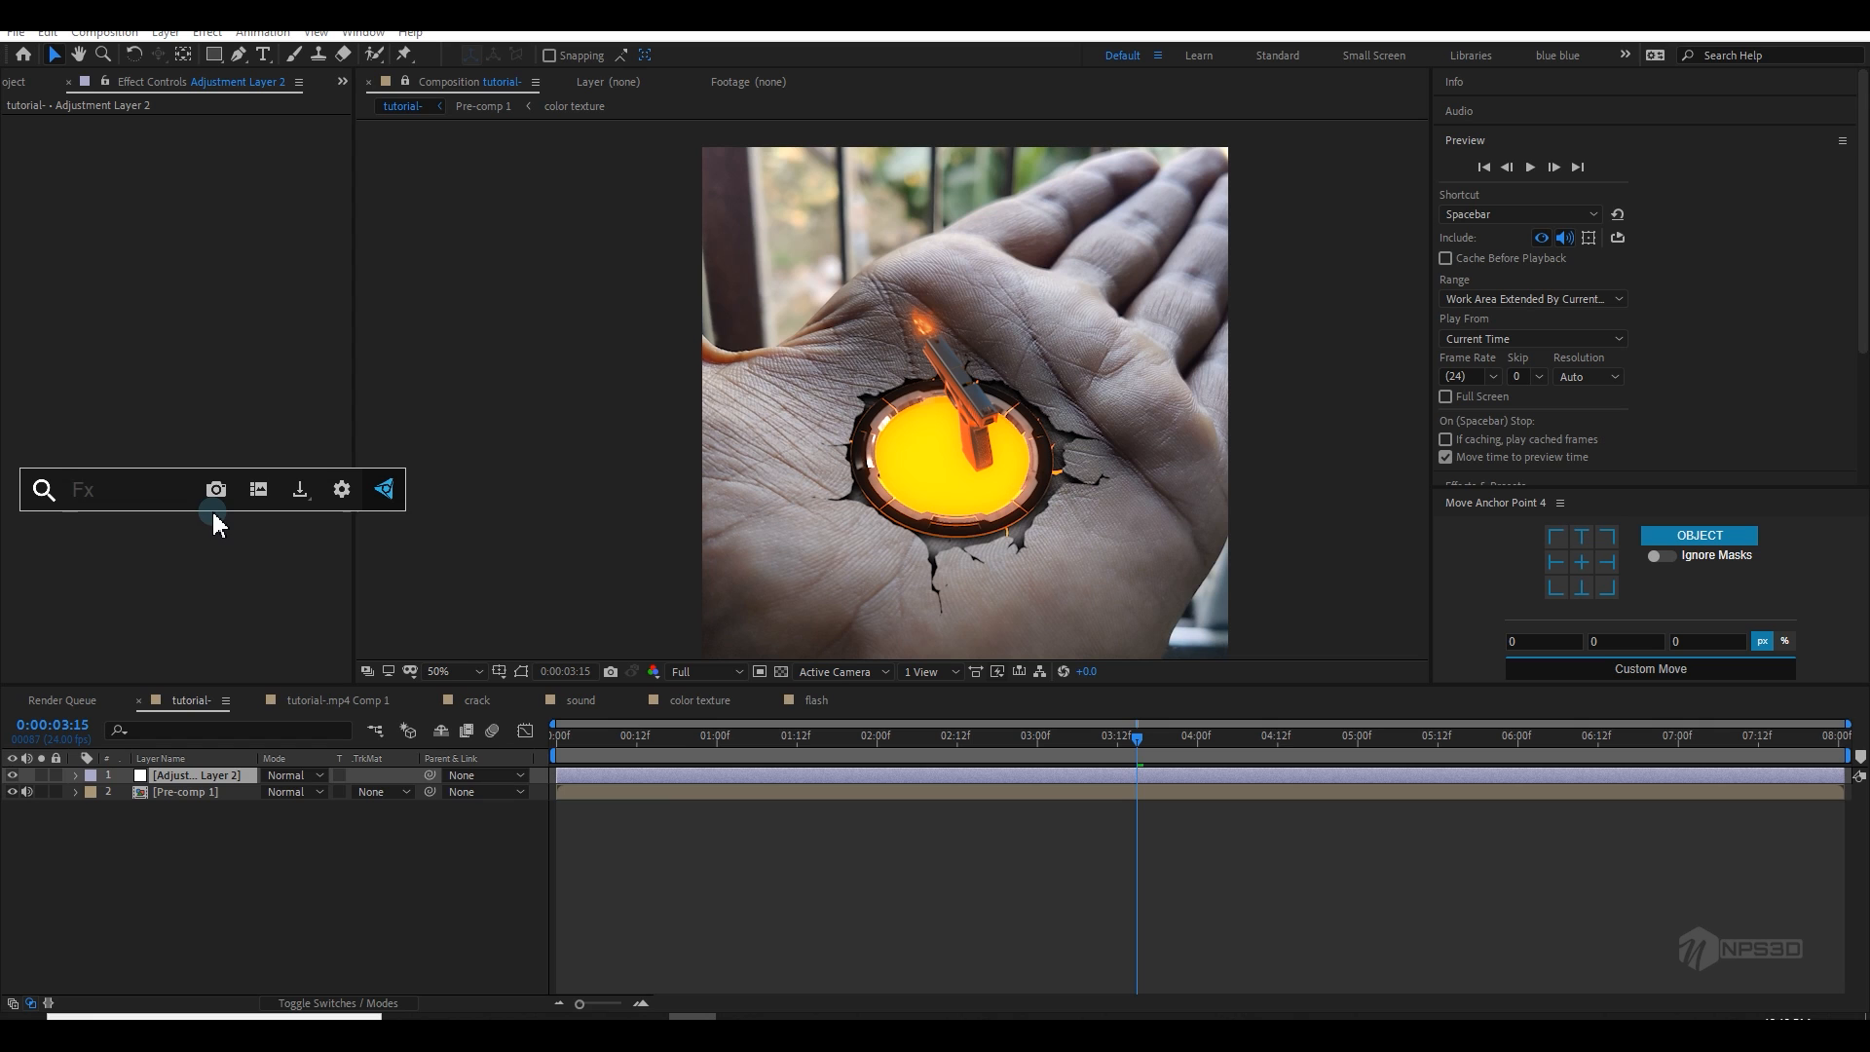
{"action": "type", "text": "glow"}
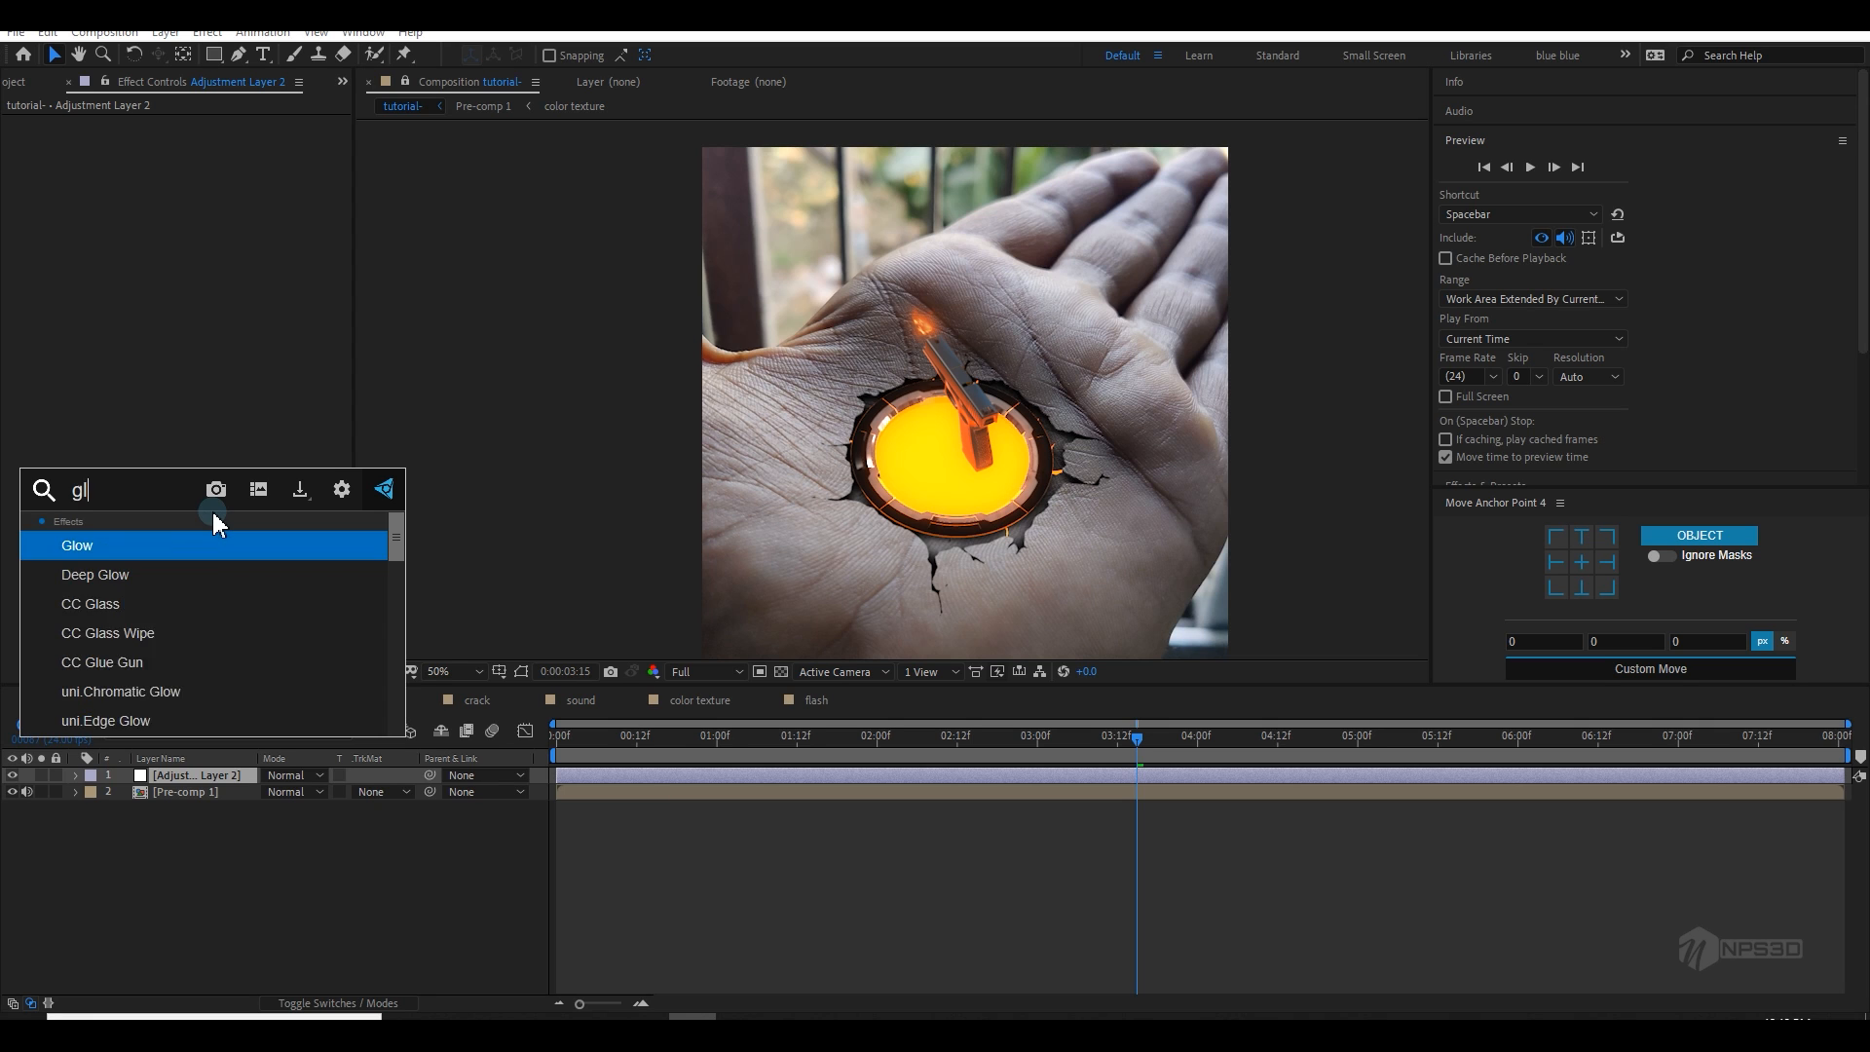
{"action": "key", "text": "Return"}
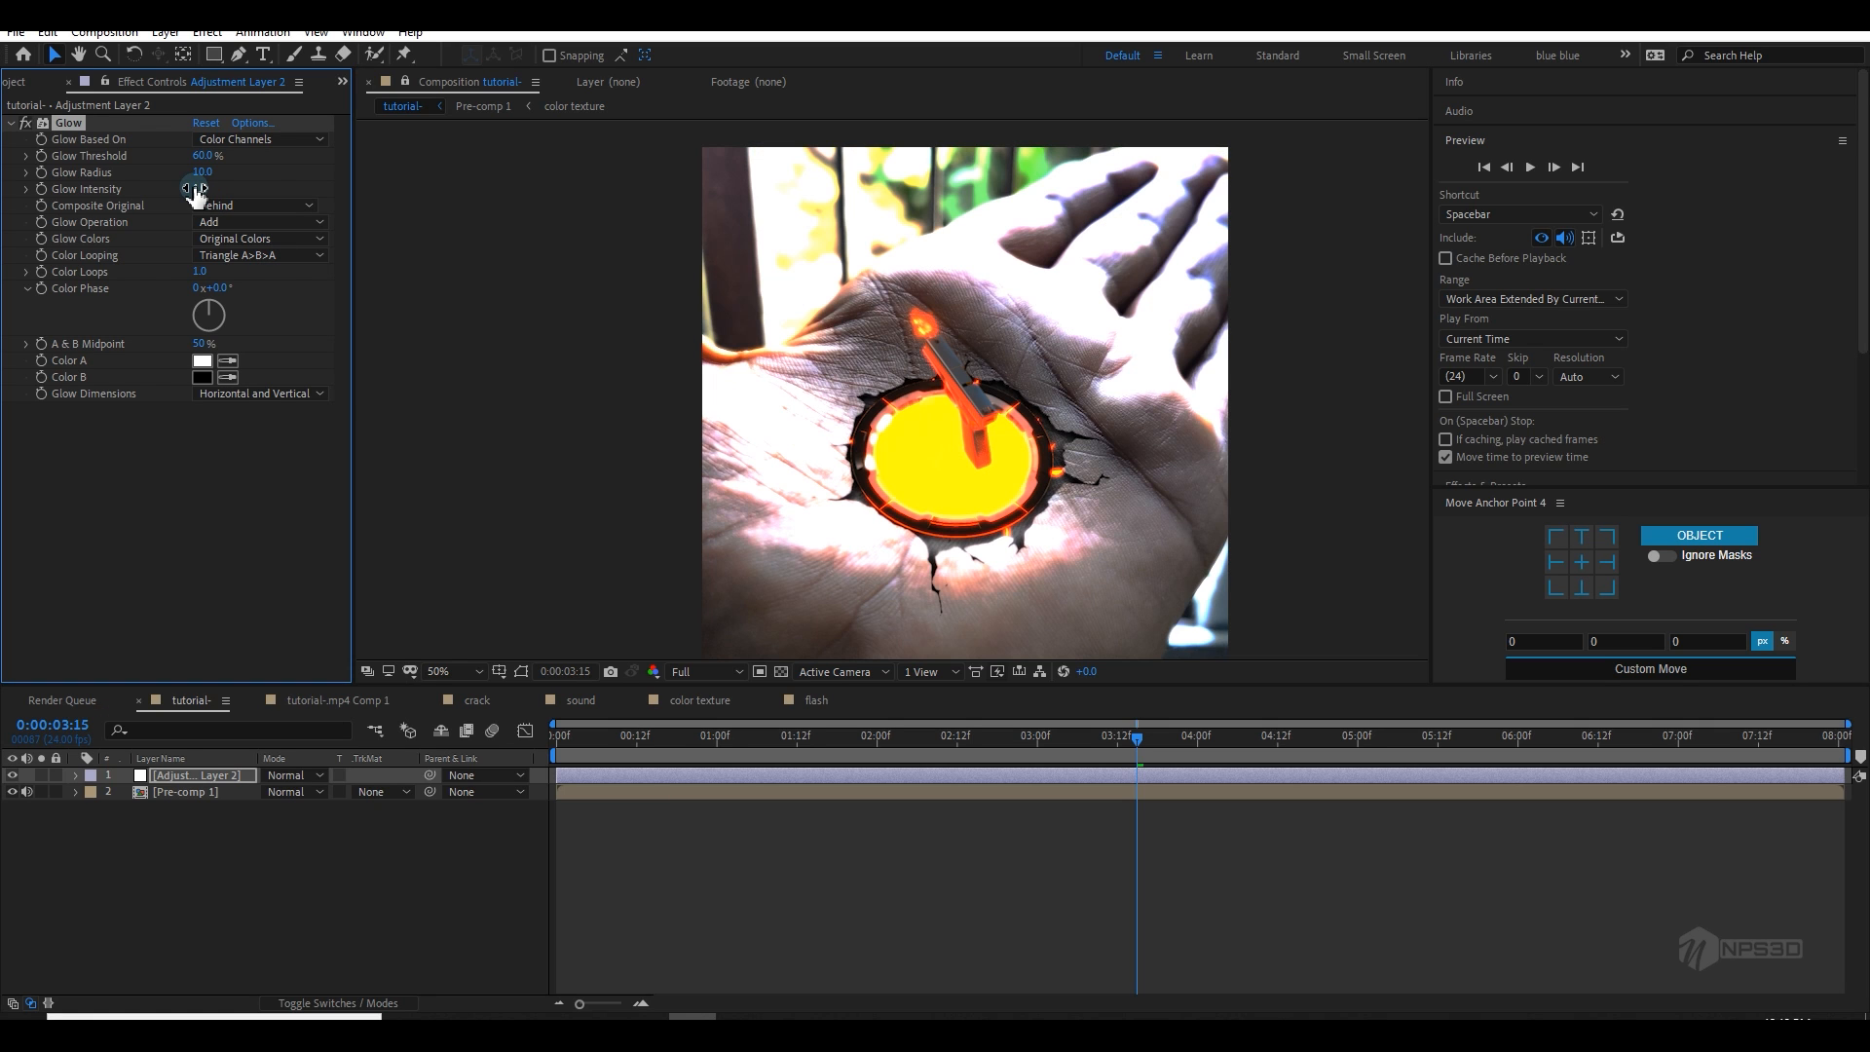
{"action": "mouse_move", "coordinate": [182, 188]}
{"action": "left_mouse_down"}
{"action": "mouse_move", "coordinate": [146, 189]}
{"action": "mouse_move", "coordinate": [280, 171]}
{"action": "mouse_move", "coordinate": [135, 177]}
{"action": "mouse_move", "coordinate": [370, 174]}
{"action": "mouse_move", "coordinate": [176, 192]}
{"action": "left_mouse_up"}
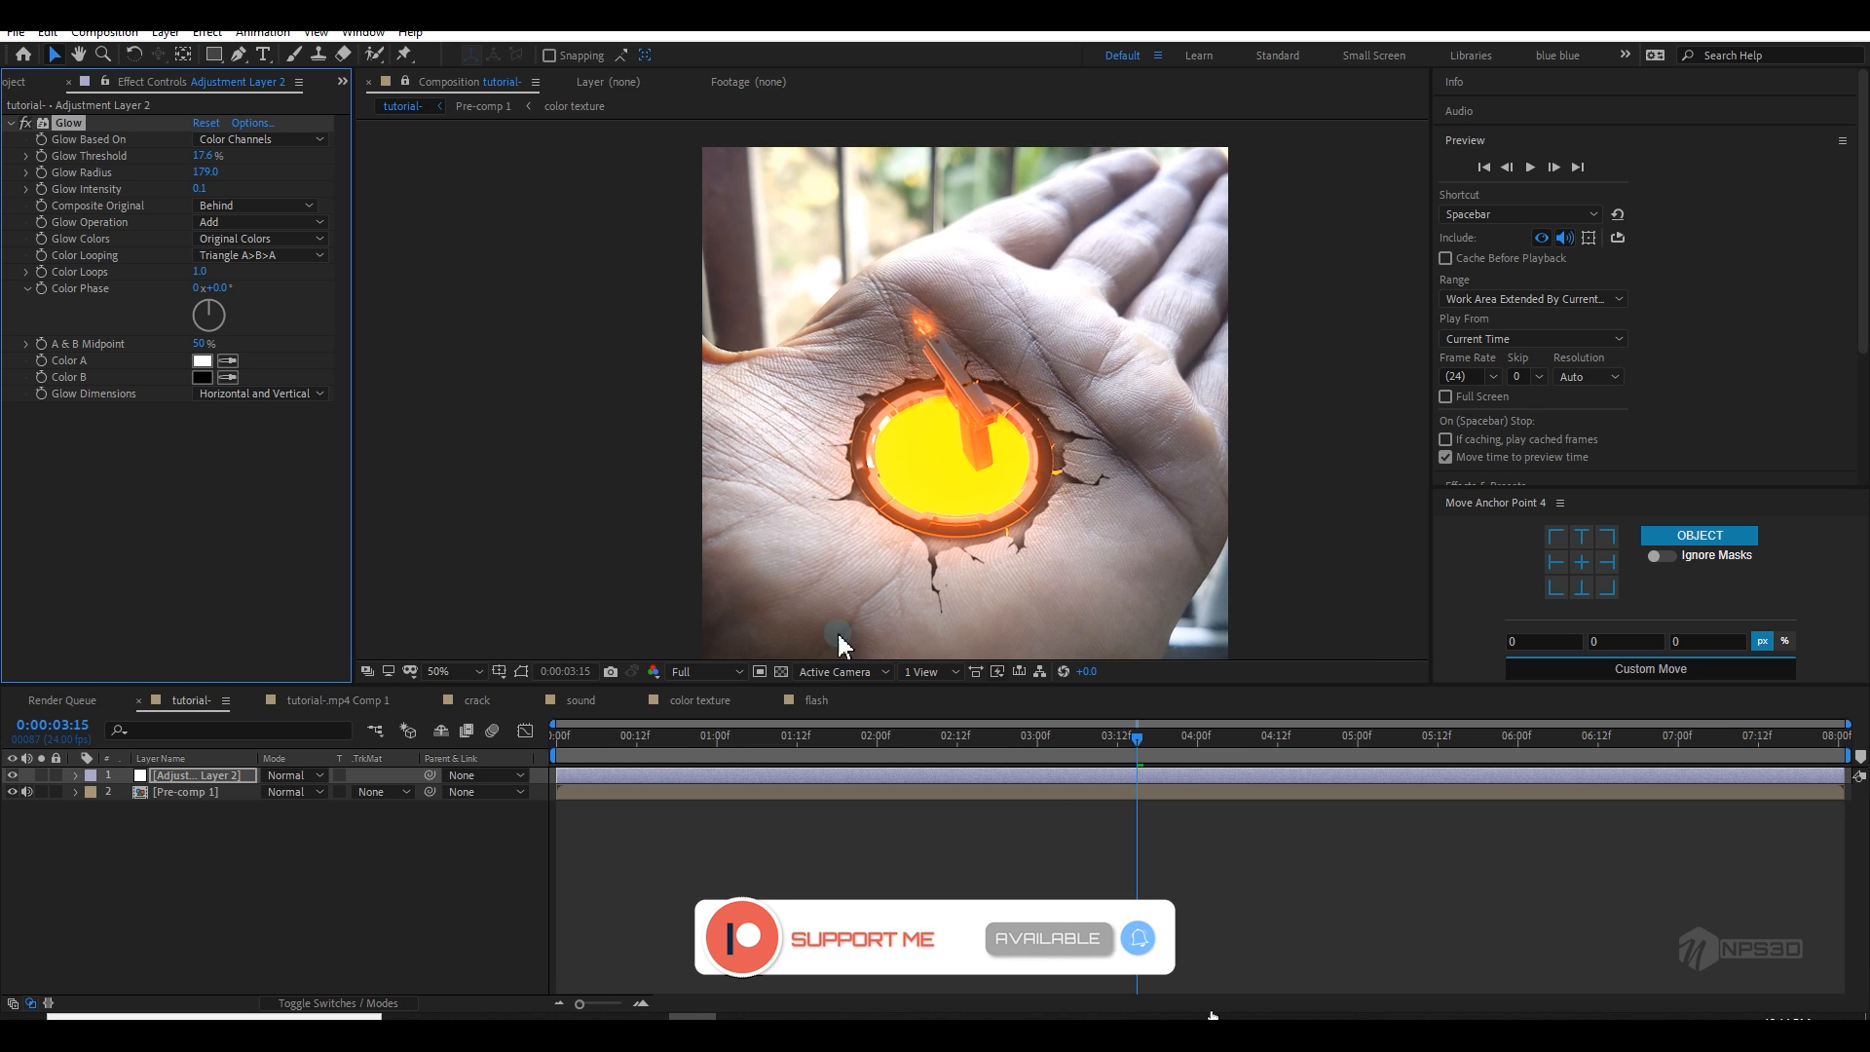
Step: Compare the footage with the Glow off and on at 0:00:04:21, and check it on through 0:00:07:19
{"action": "left_click", "coordinate": [1255, 745]}
{"action": "left_click", "coordinate": [1341, 756]}
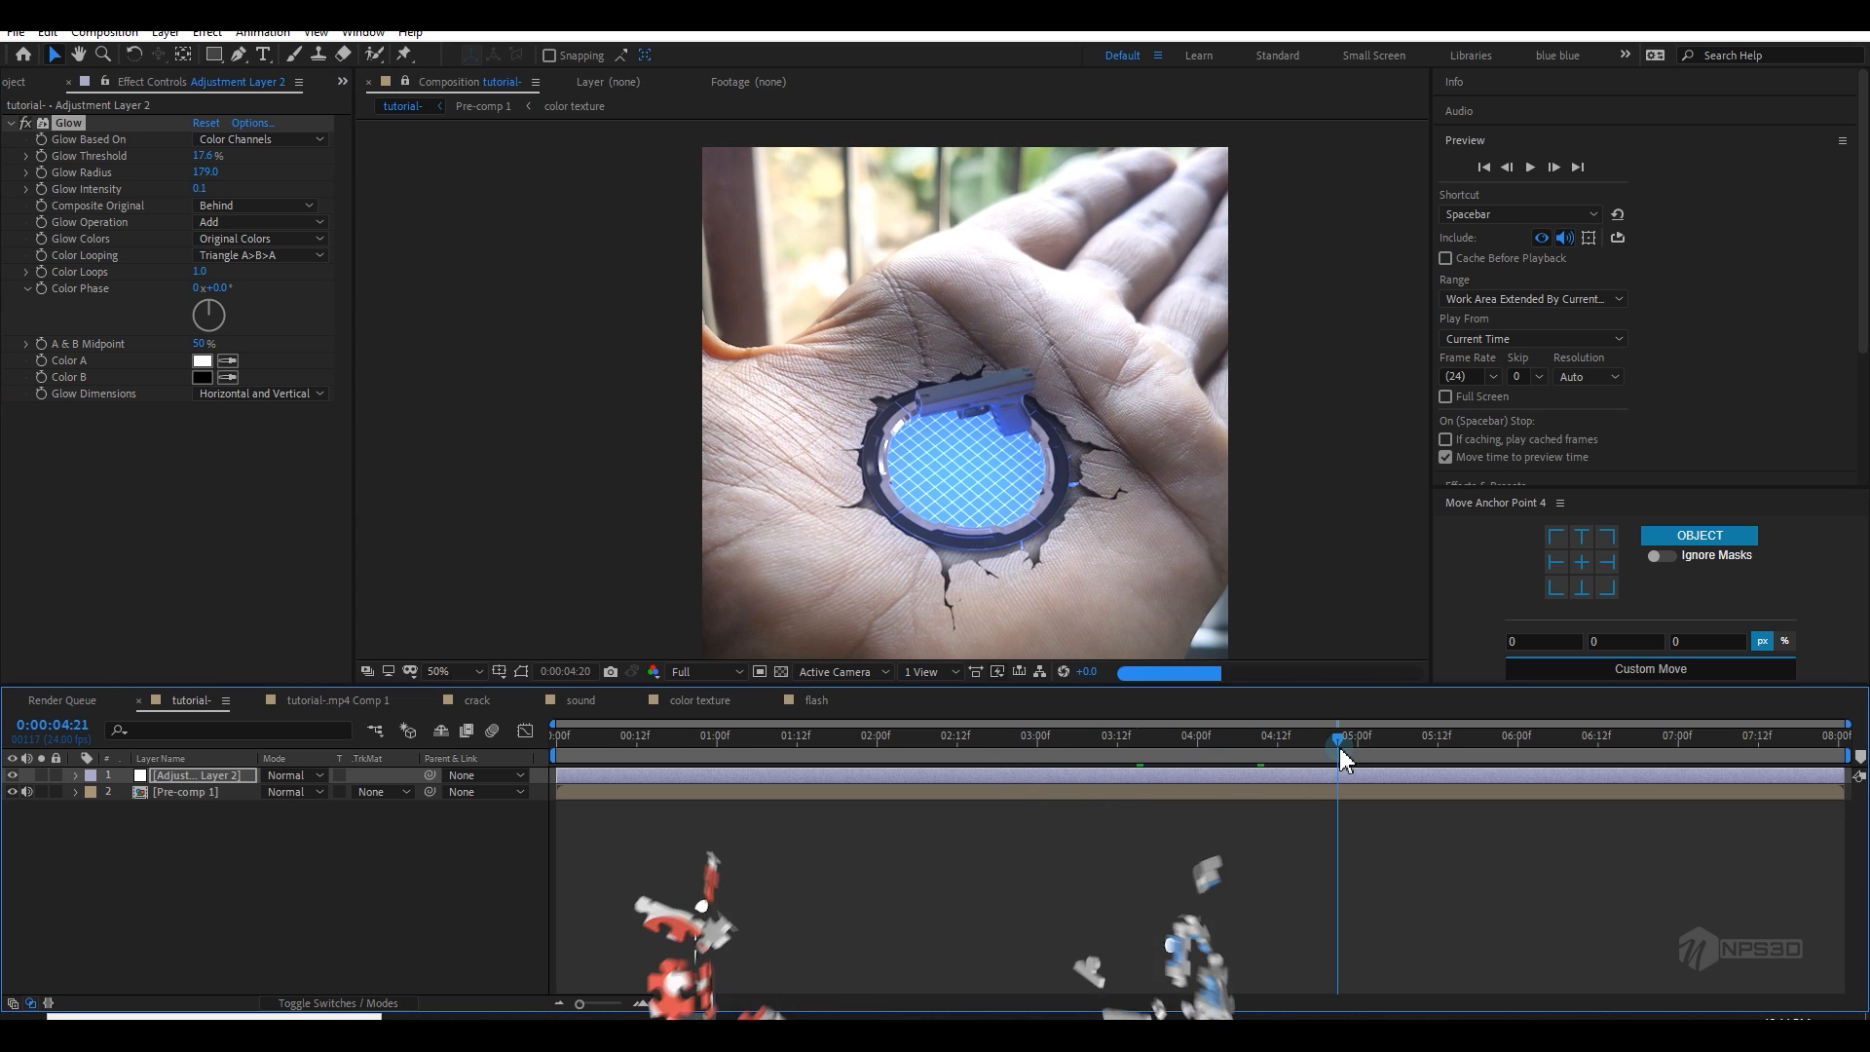
{"action": "left_click", "coordinate": [26, 123]}
{"action": "left_click", "coordinate": [26, 124]}
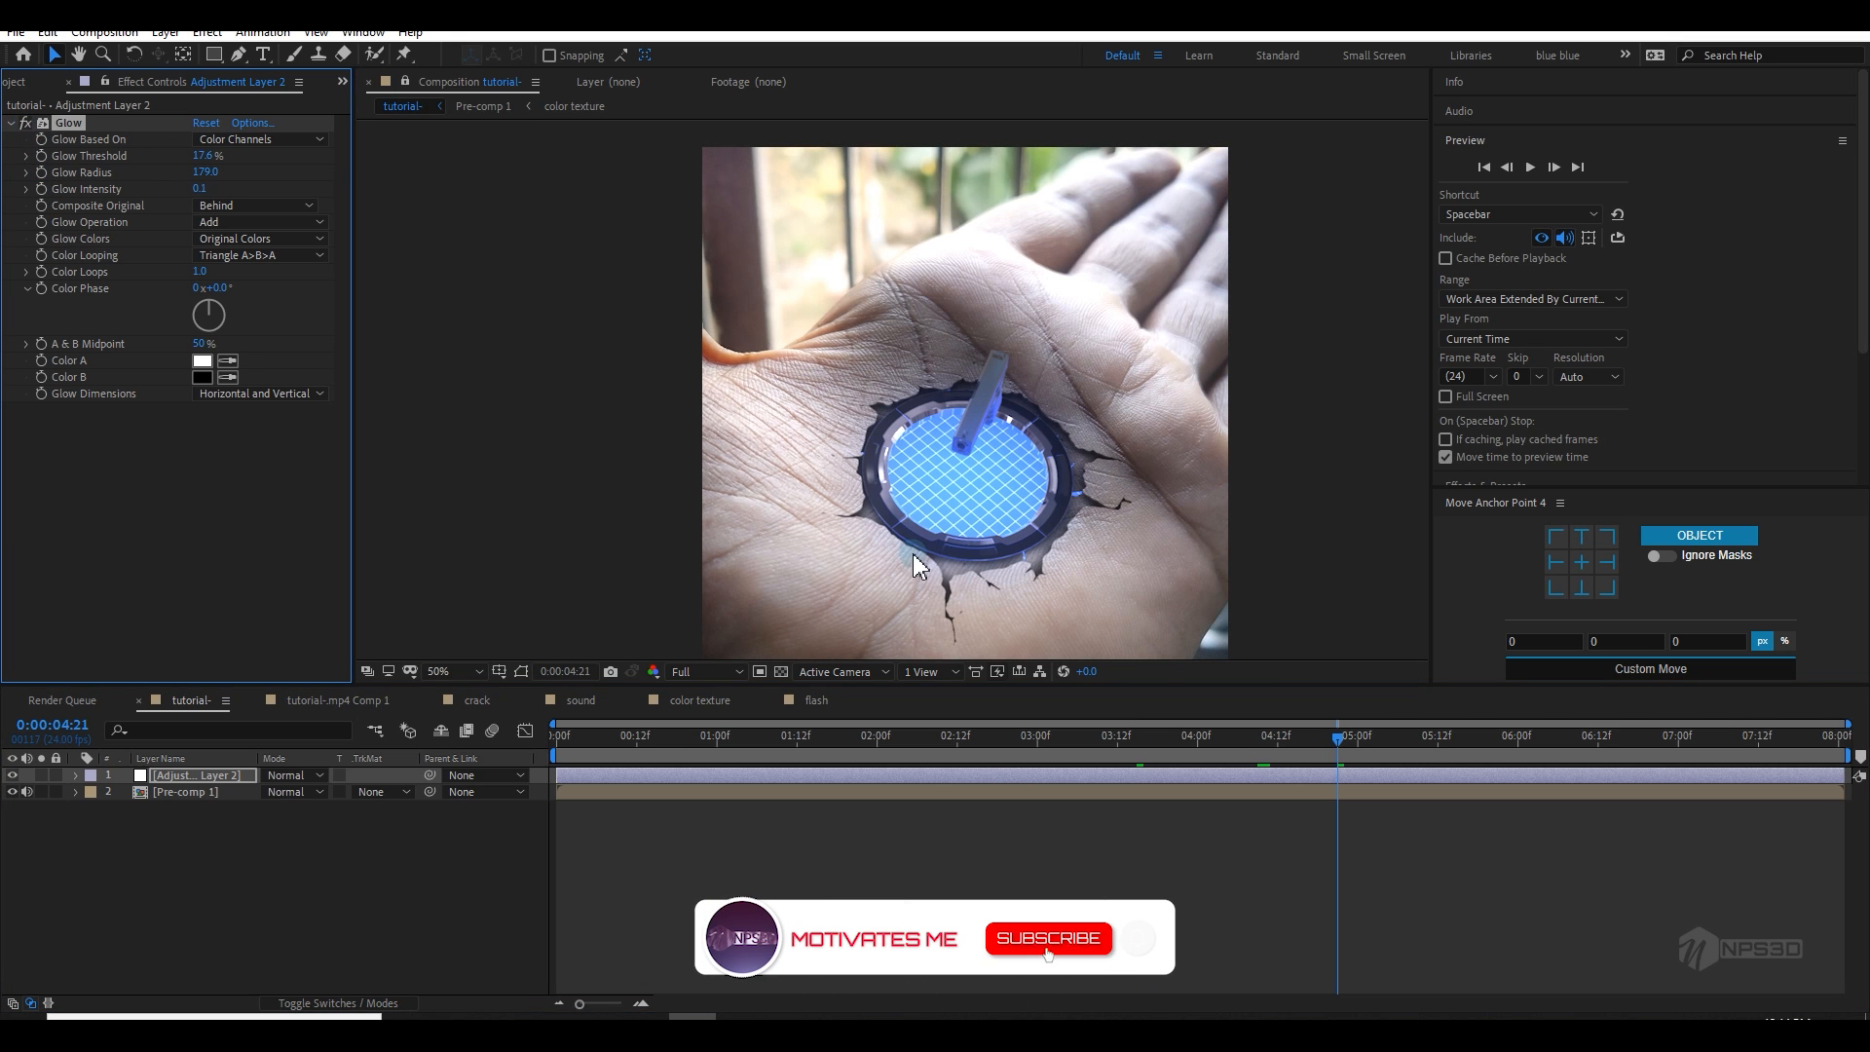
{"action": "left_click_drag", "start_coordinate": [1430, 744], "coordinate": [1805, 756]}
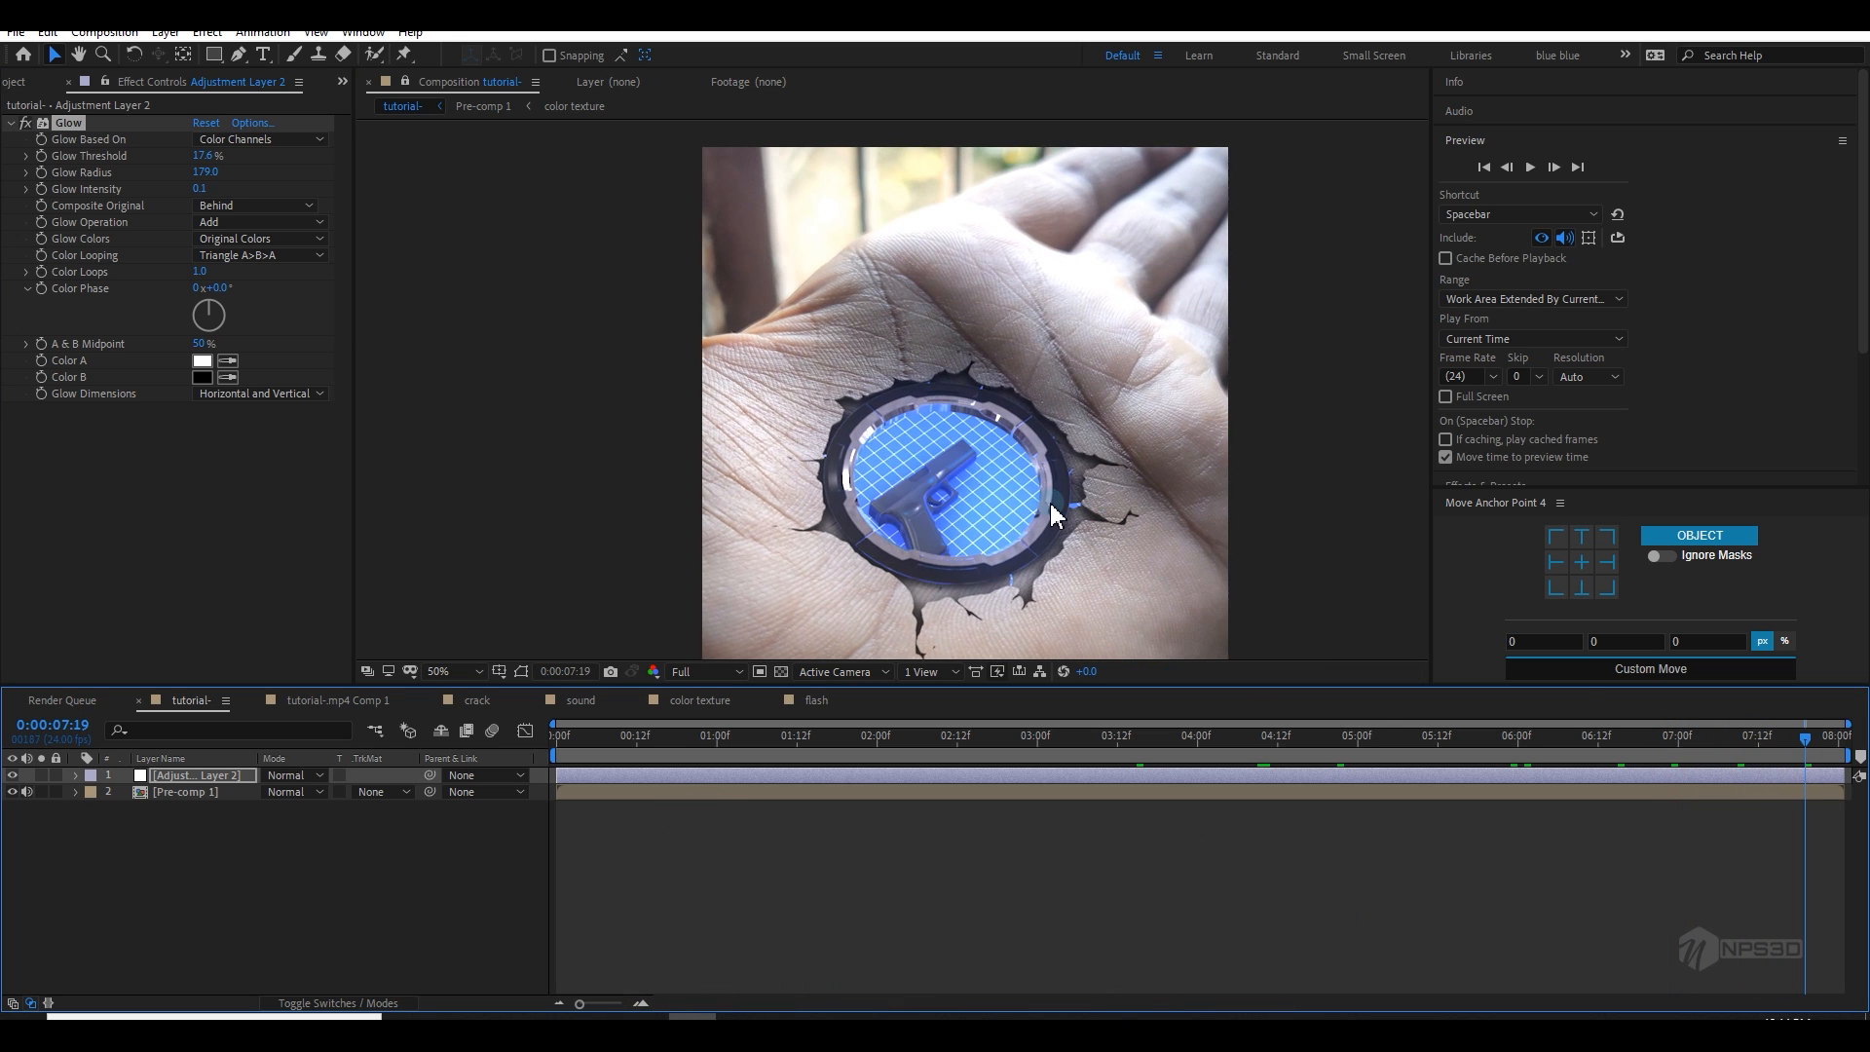
{"action": "mouse_move", "coordinate": [1022, 505]}
{"action": "left_mouse_down"}
{"action": "mouse_move", "coordinate": [989, 464]}
{"action": "mouse_move", "coordinate": [999, 479]}
{"action": "left_mouse_up"}
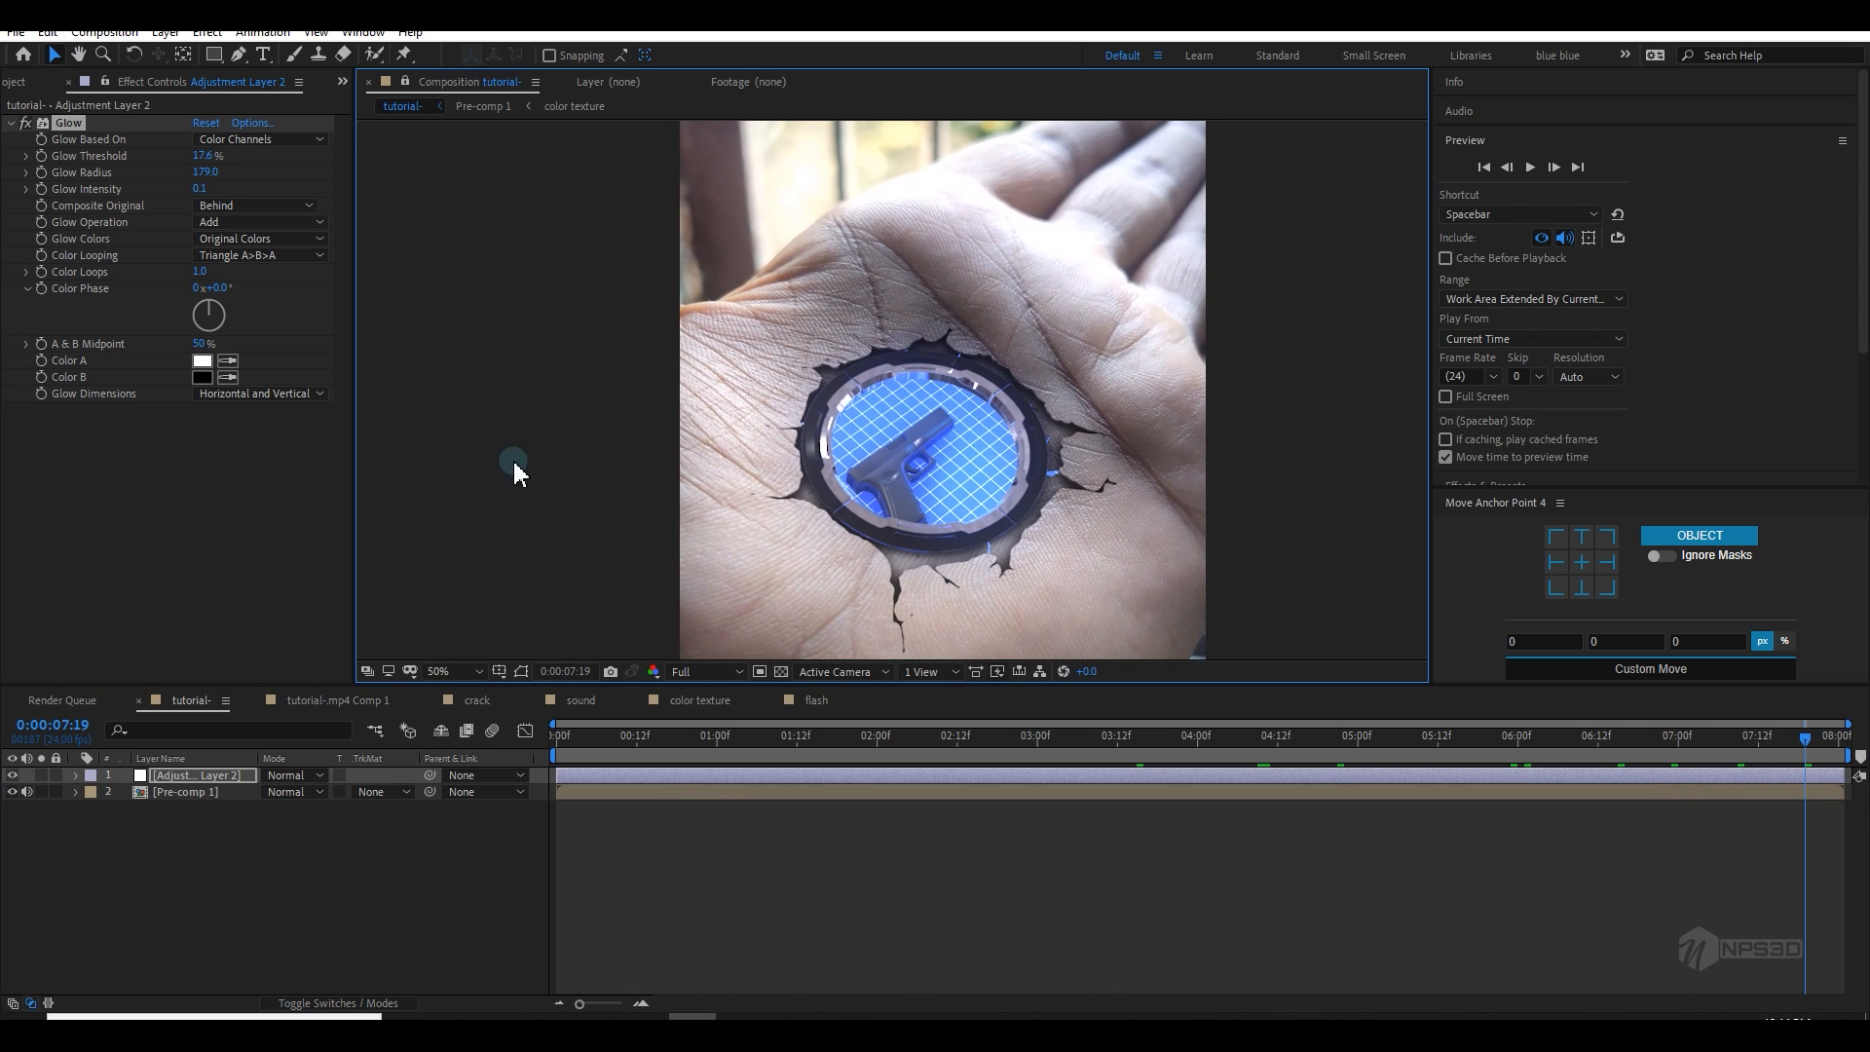
{"action": "left_click", "coordinate": [79, 501]}
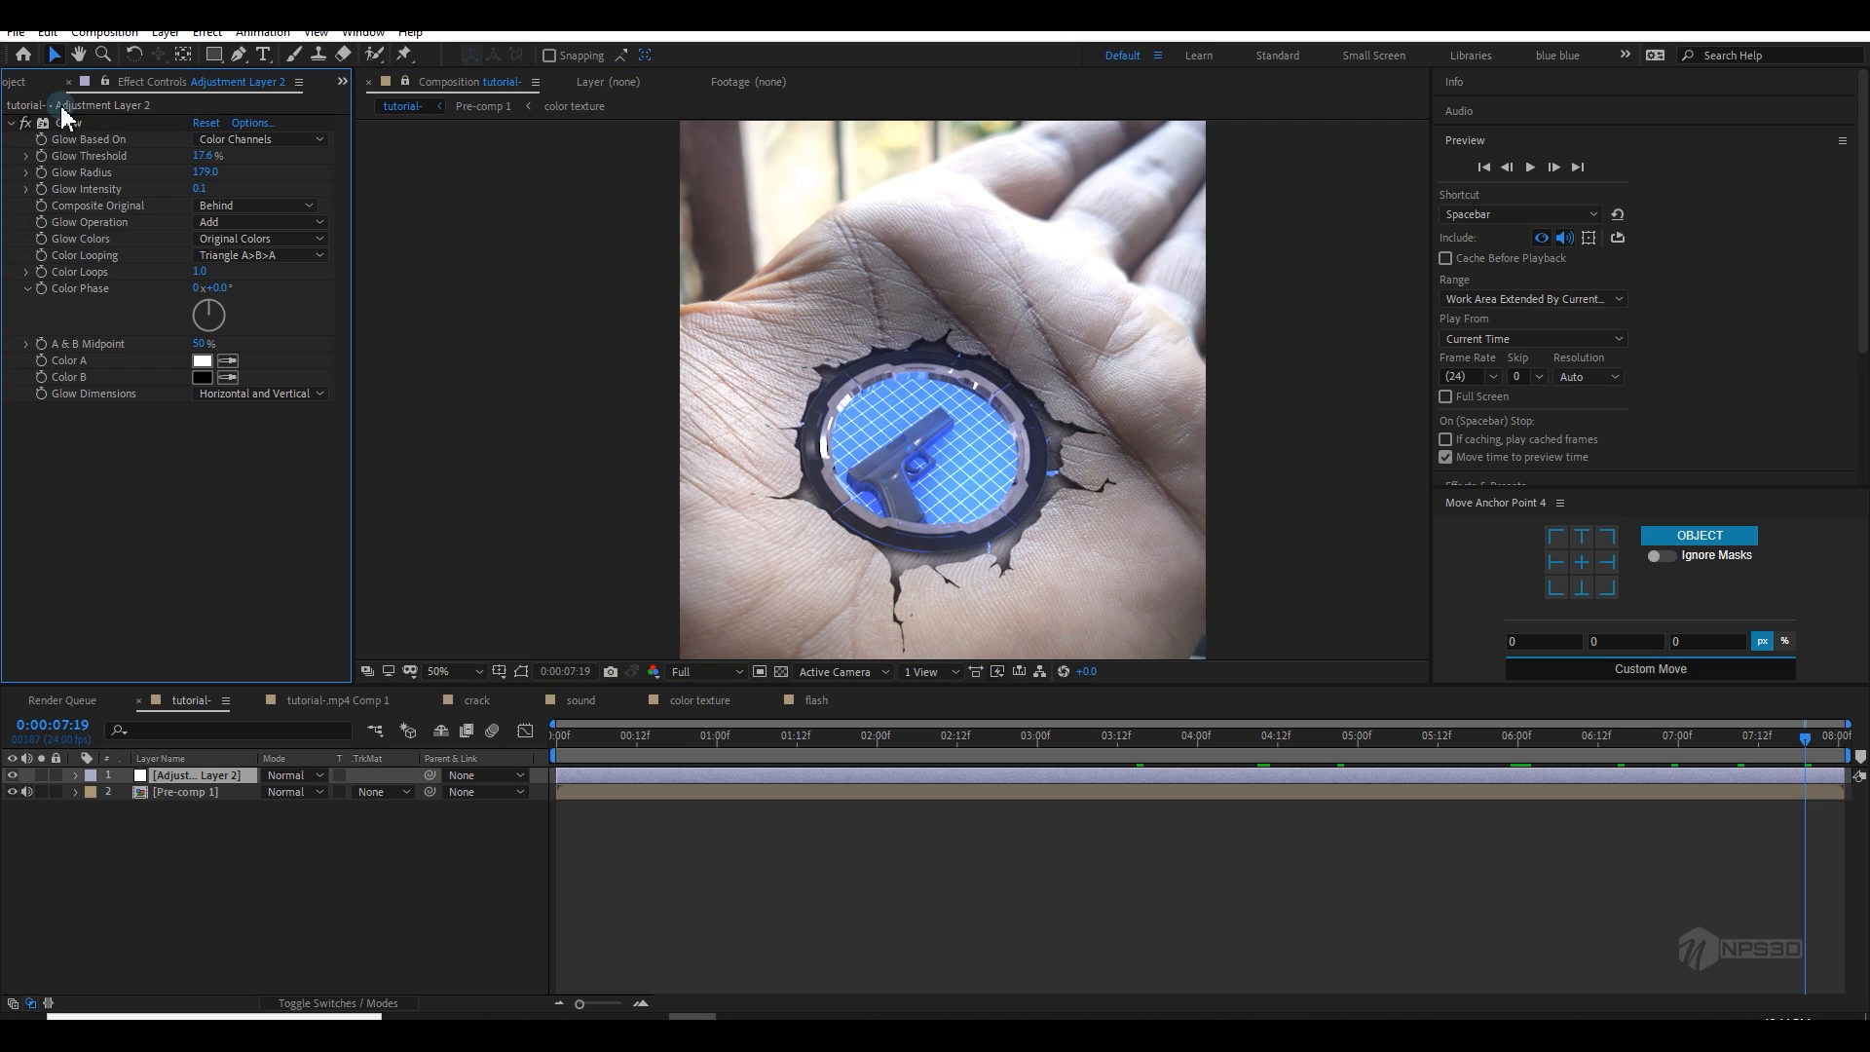
Step: Turn off Glow on the adjustment layer and apply Deep Glow with Threshold 93%, Exposure 0.63 and Radius 591
{"action": "left_click", "coordinate": [26, 122]}
{"action": "key", "text": "ctrl+space"}
{"action": "type", "text": "deep"}
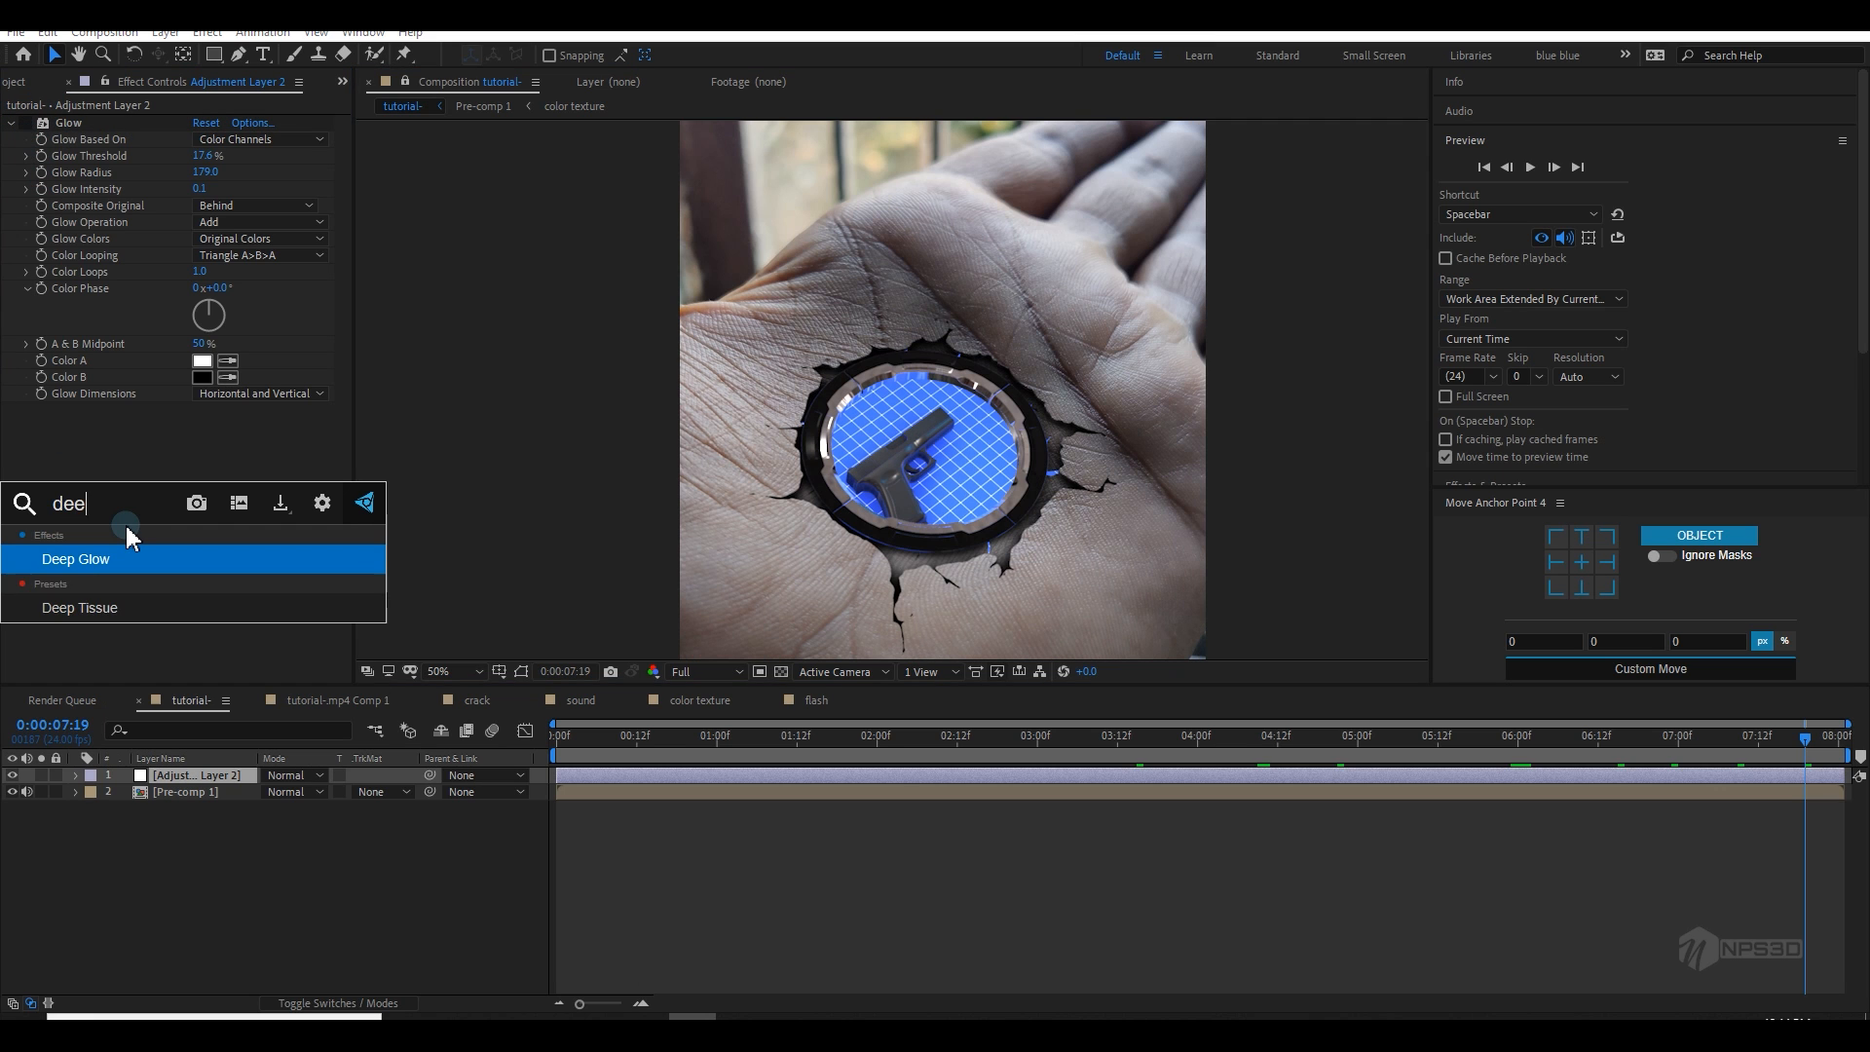
{"action": "key", "text": "Return"}
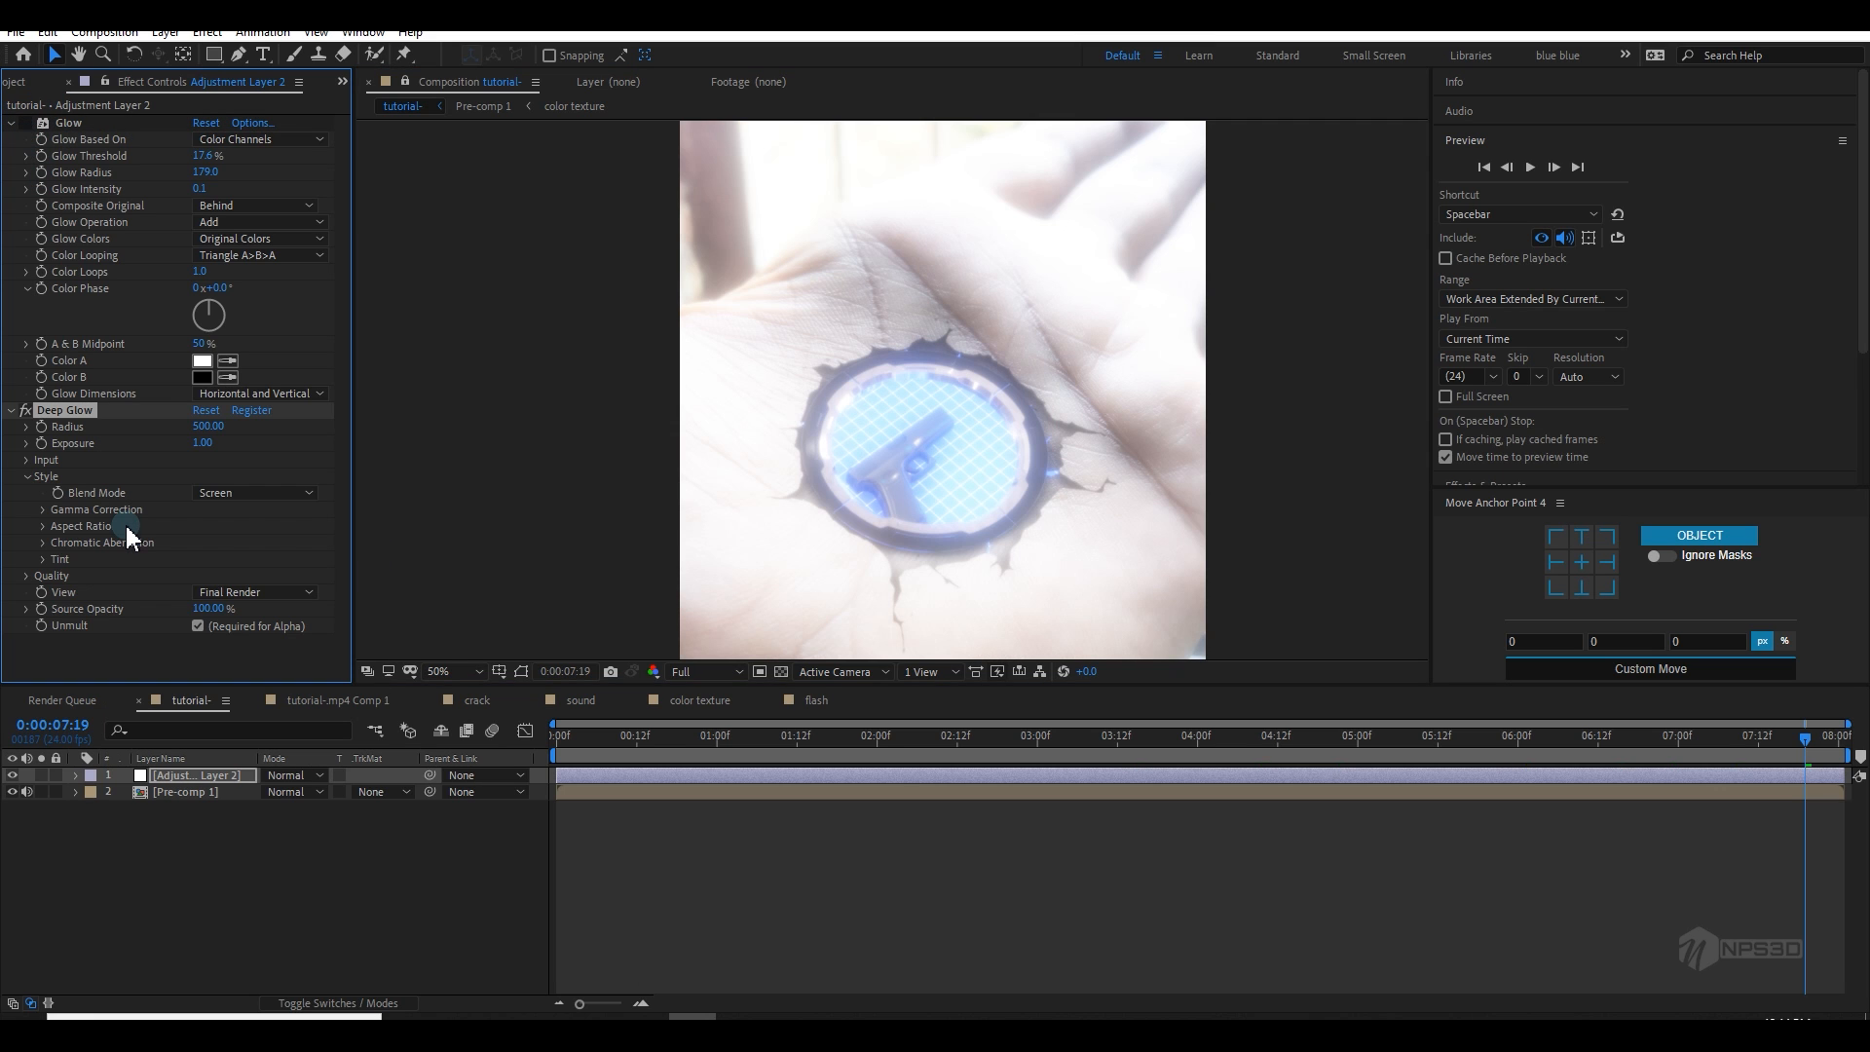
{"action": "left_click", "coordinate": [27, 459]}
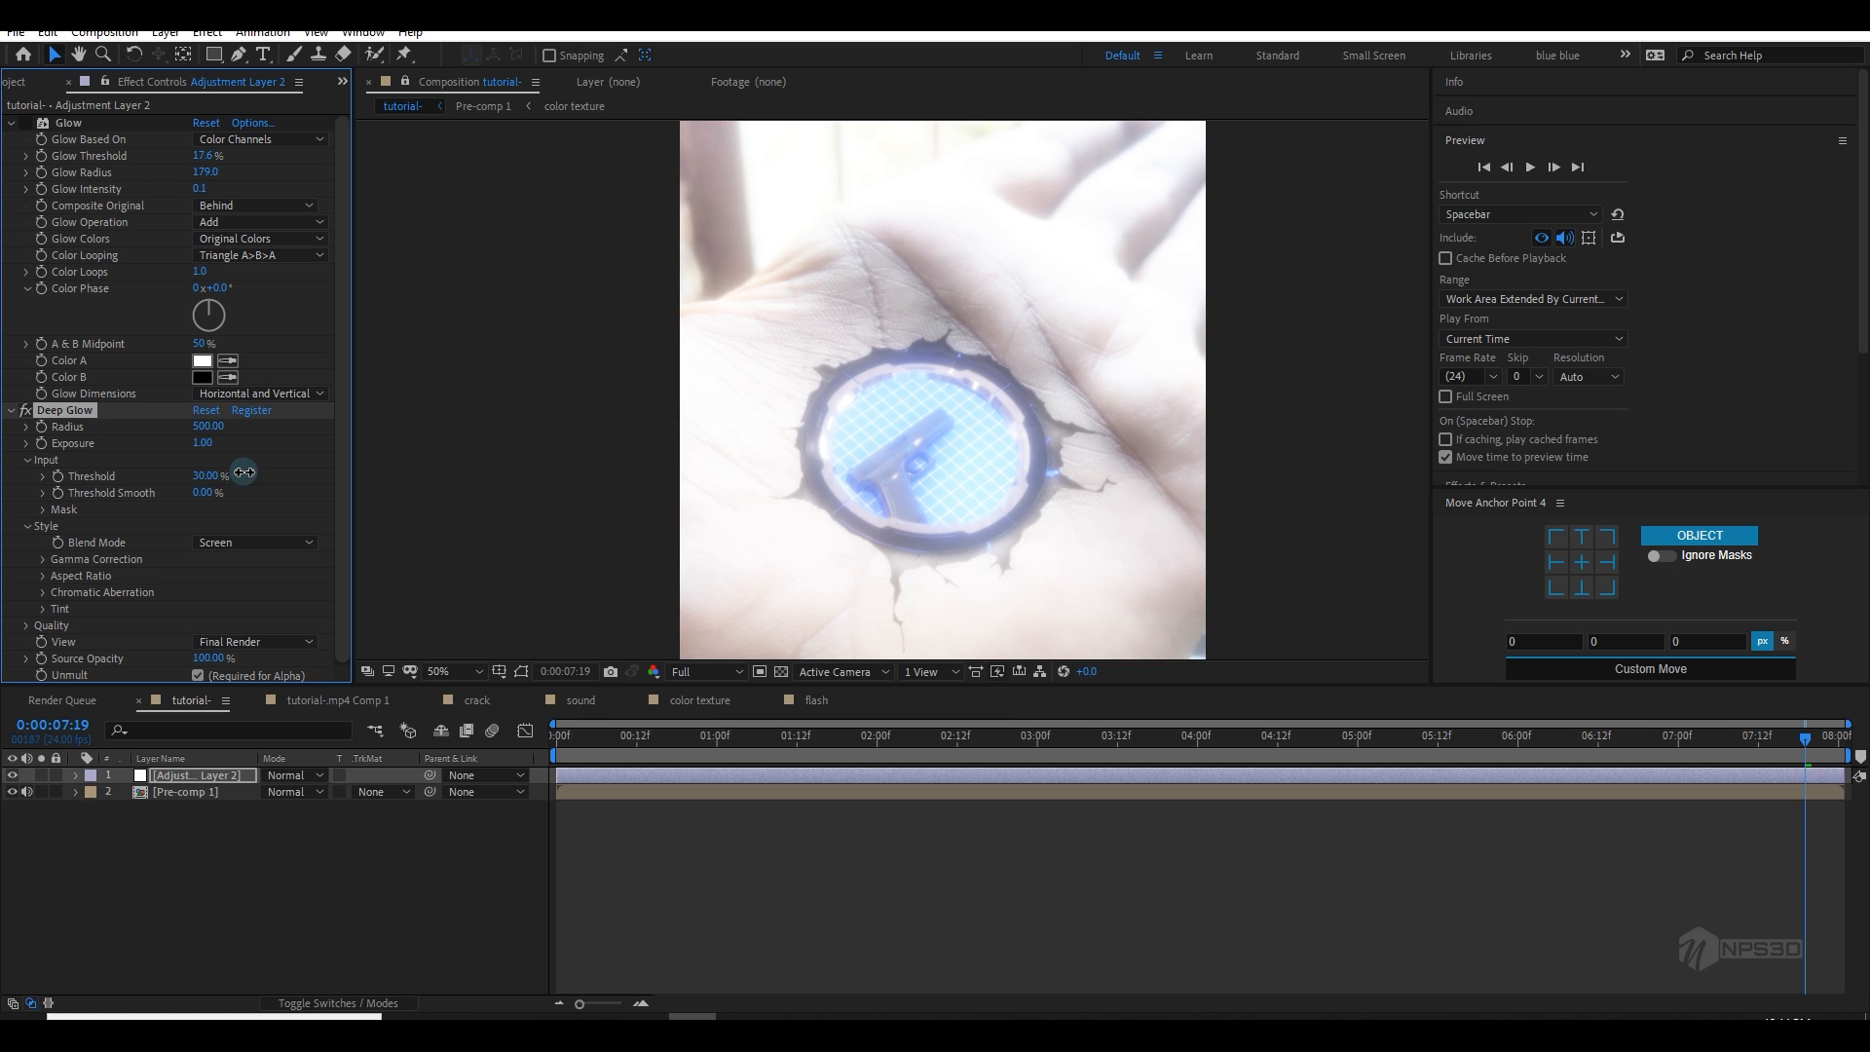
{"action": "left_click_drag", "start_coordinate": [244, 472], "coordinate": [285, 471]}
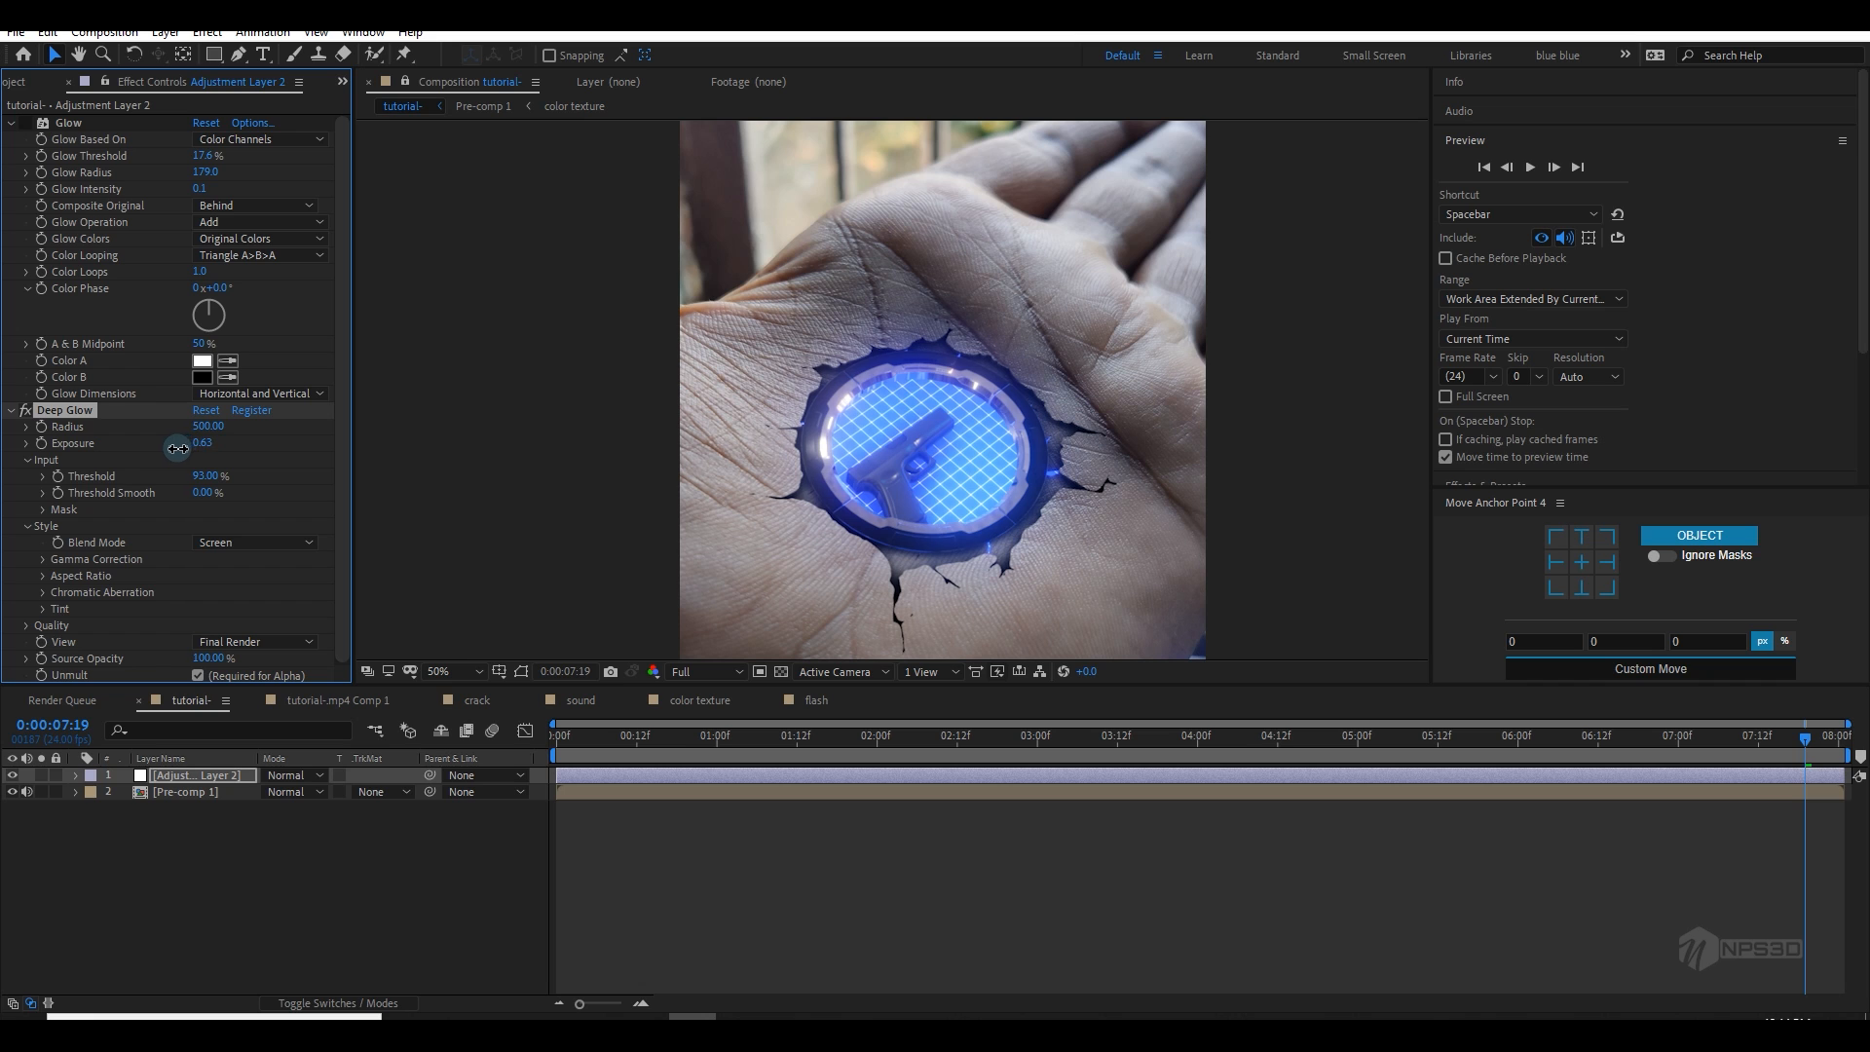
{"action": "left_click_drag", "start_coordinate": [208, 426], "coordinate": [273, 432]}
{"action": "left_click_drag", "start_coordinate": [781, 733], "coordinate": [938, 756]}
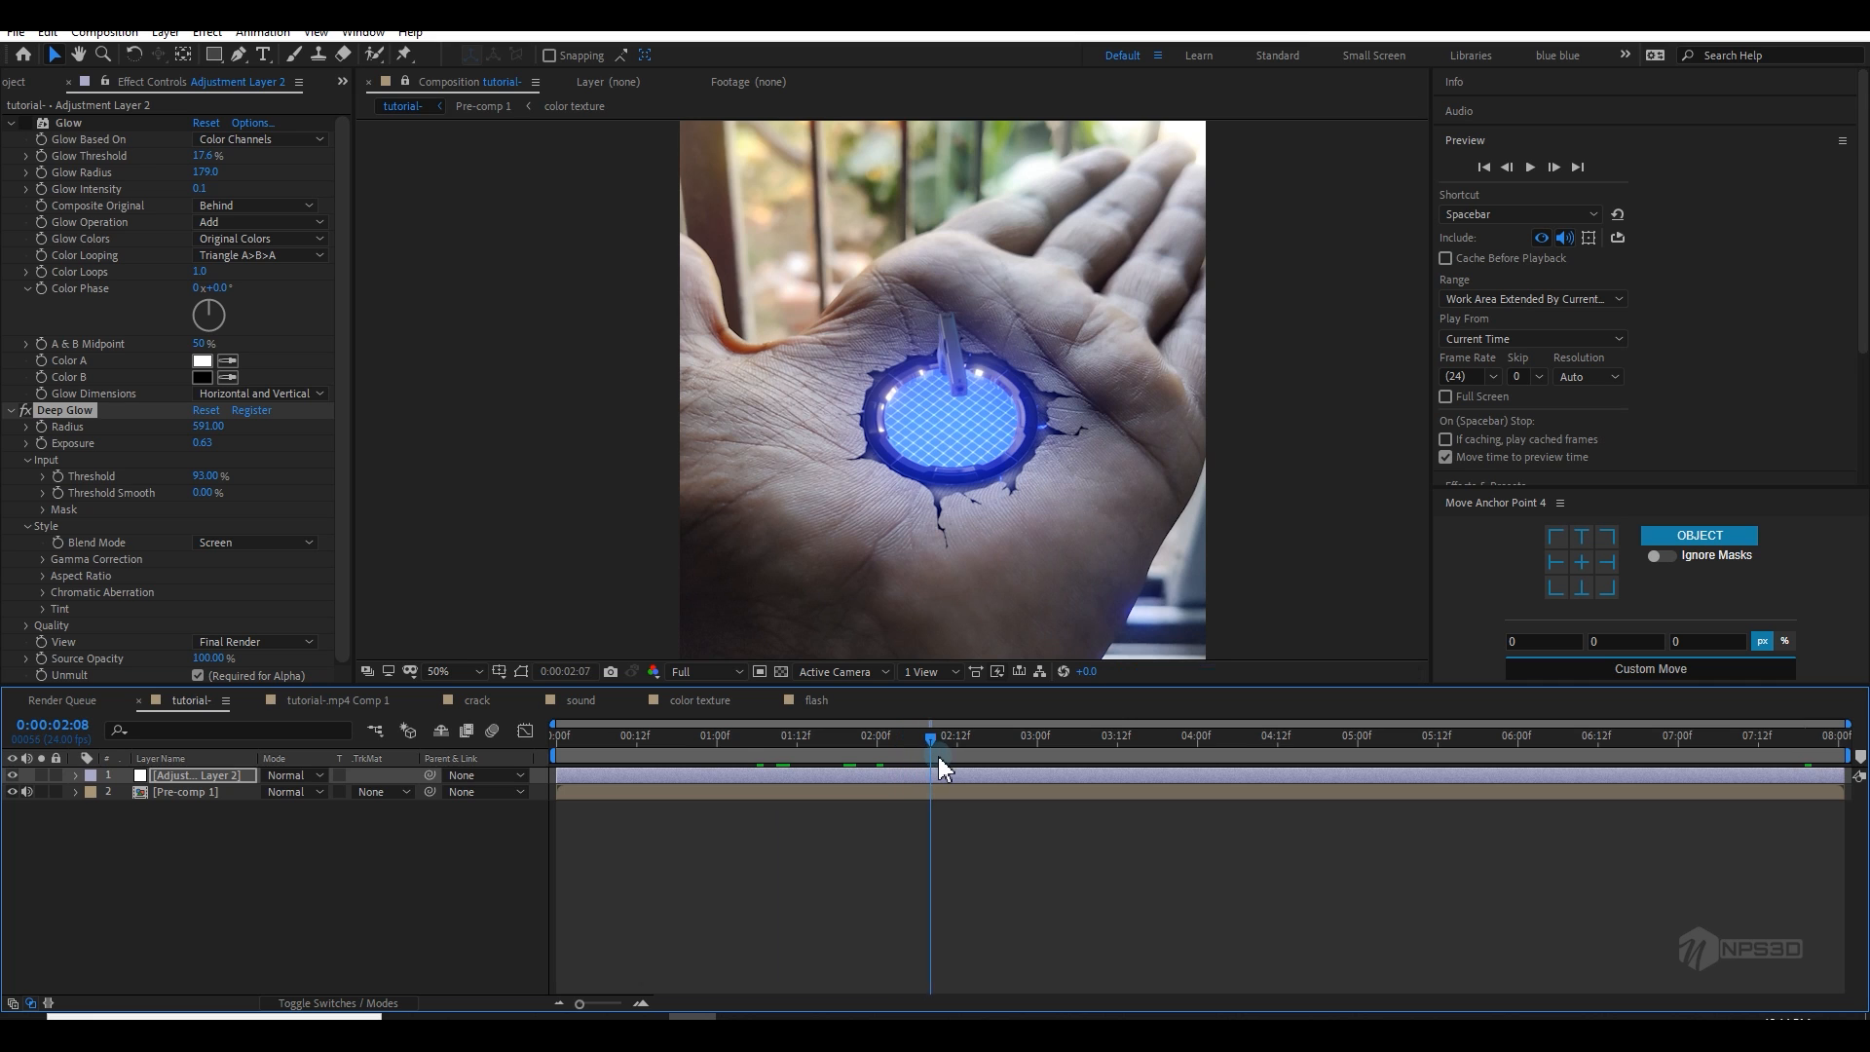
Step: Reveal the audio waveform of Pre-comp 1 and go to its first peak at 0:00:01:12
{"action": "left_click", "coordinate": [216, 792]}
{"action": "key", "text": "l"}
{"action": "key", "text": "l"}
{"action": "key", "text": "l"}
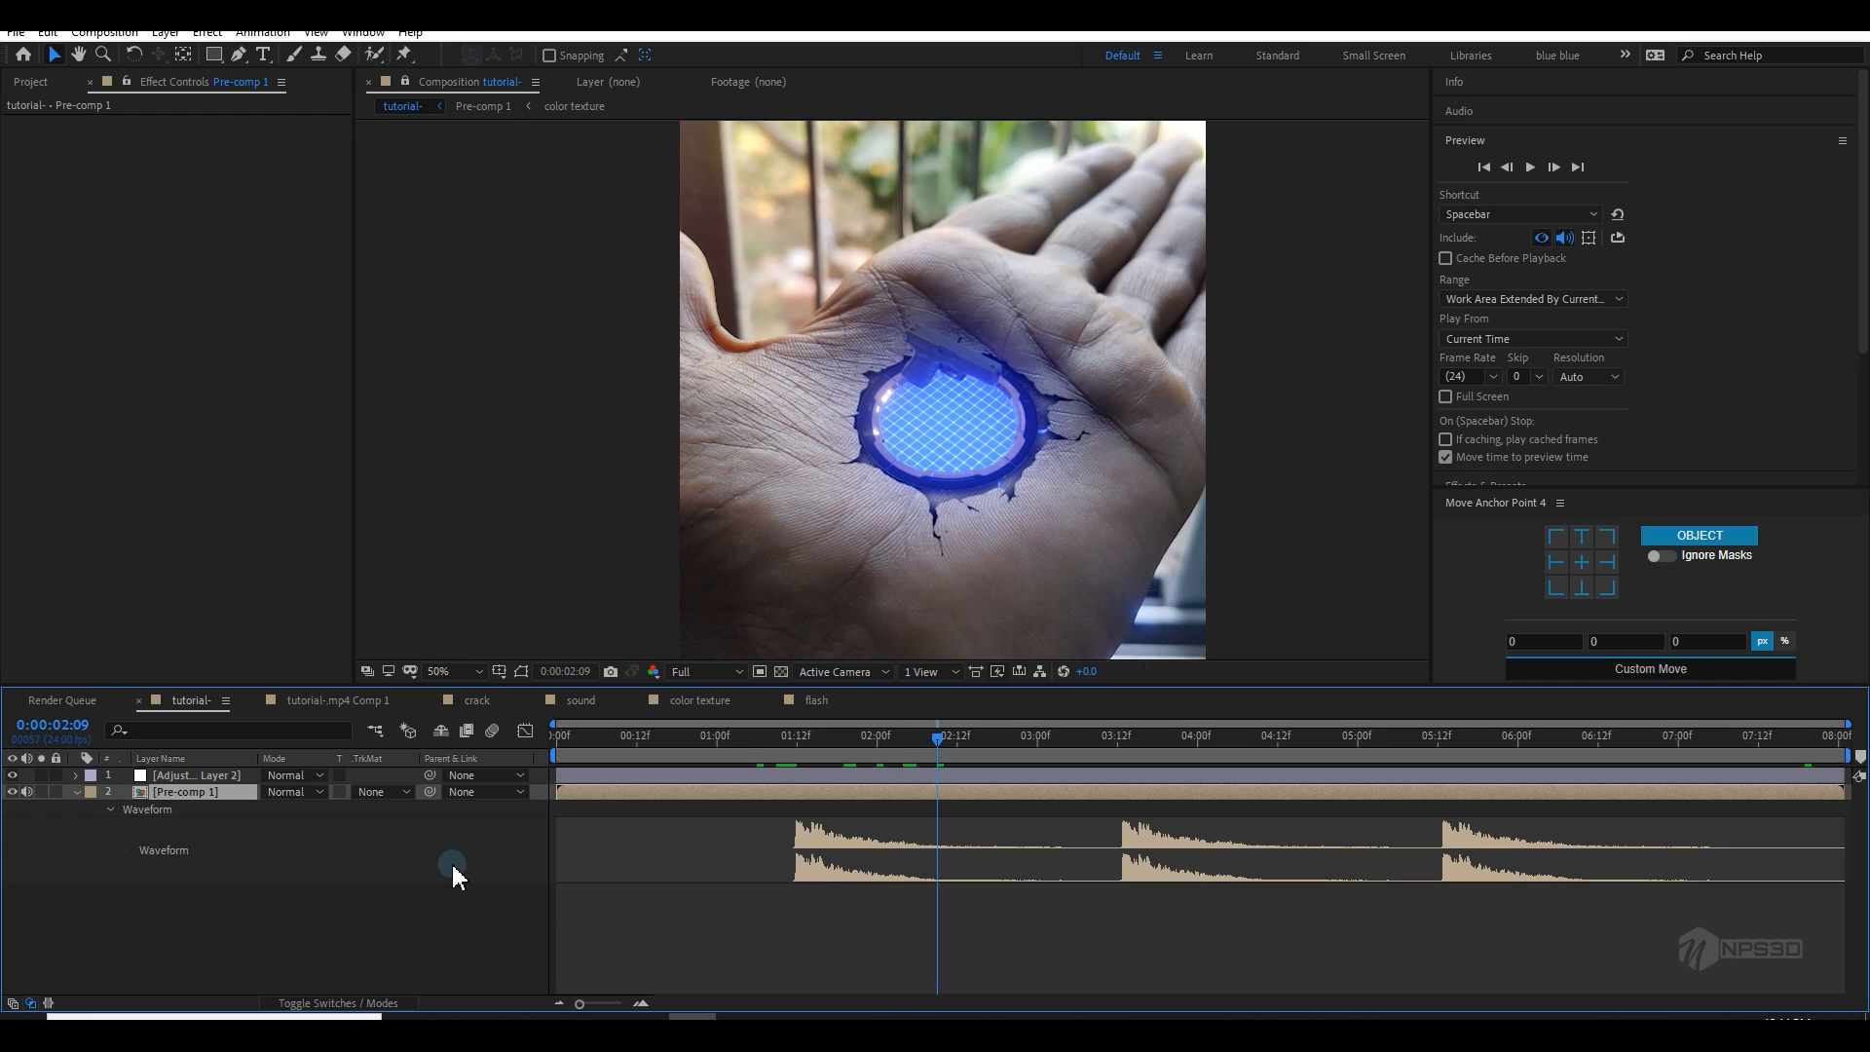
{"action": "left_click_drag", "start_coordinate": [811, 736], "coordinate": [797, 741]}
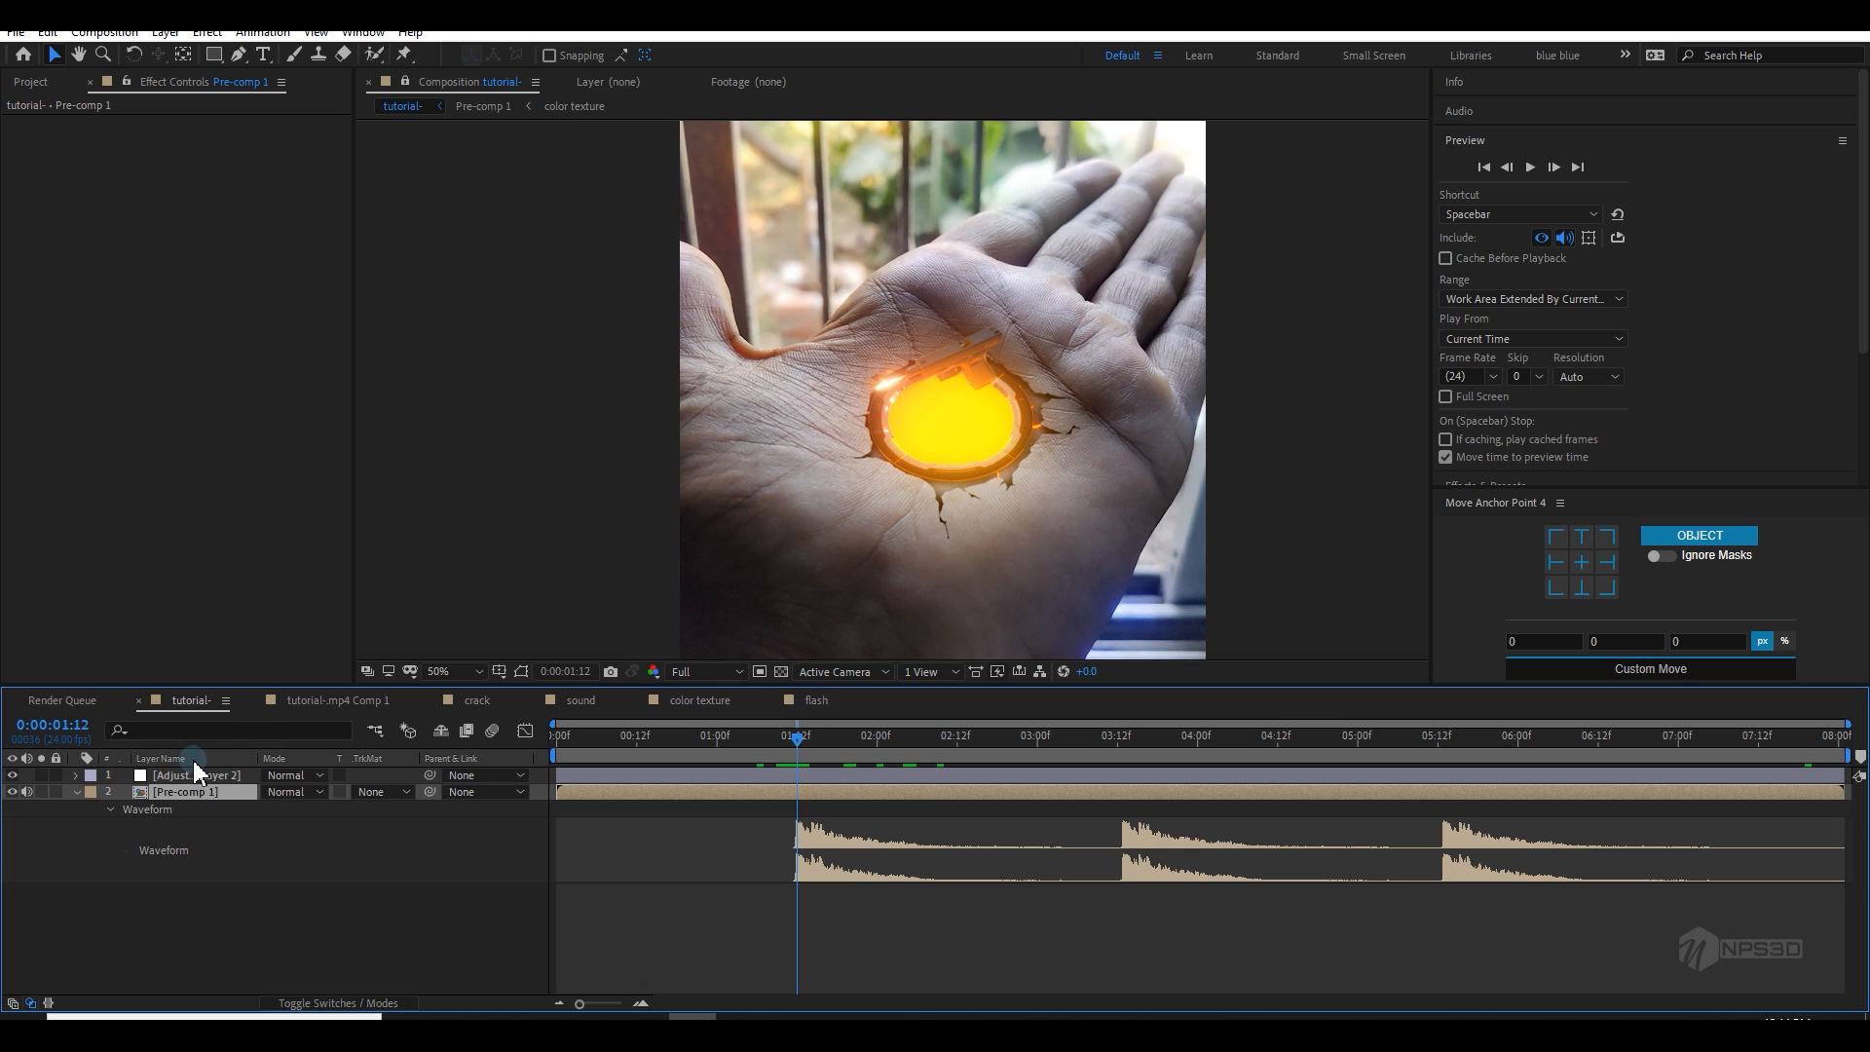
Step: Compare the shot with the adjustment layer hidden and shown, save the project, and collapse the waveform of Pre-comp 1
{"action": "left_click", "coordinate": [192, 775]}
{"action": "left_click", "coordinate": [14, 776]}
{"action": "left_click", "coordinate": [14, 775]}
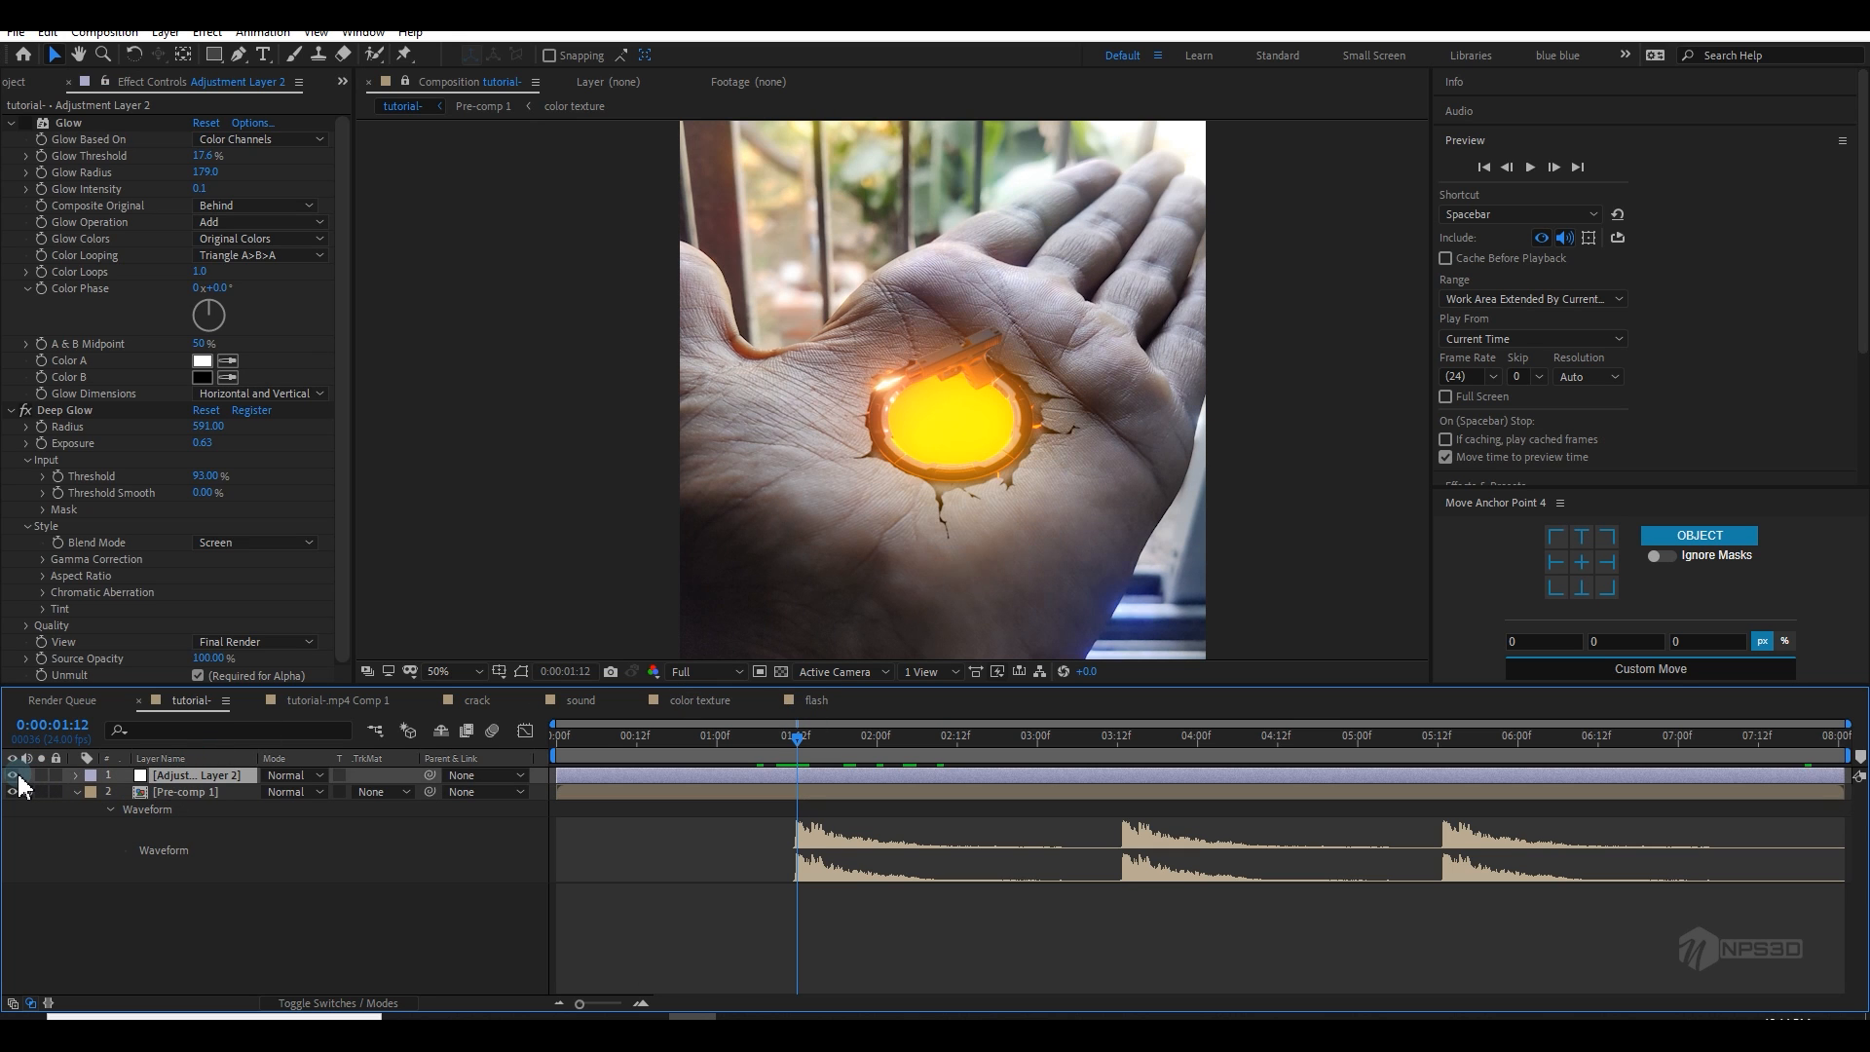
{"action": "key", "text": "ctrl+s"}
{"action": "left_click", "coordinate": [77, 791]}
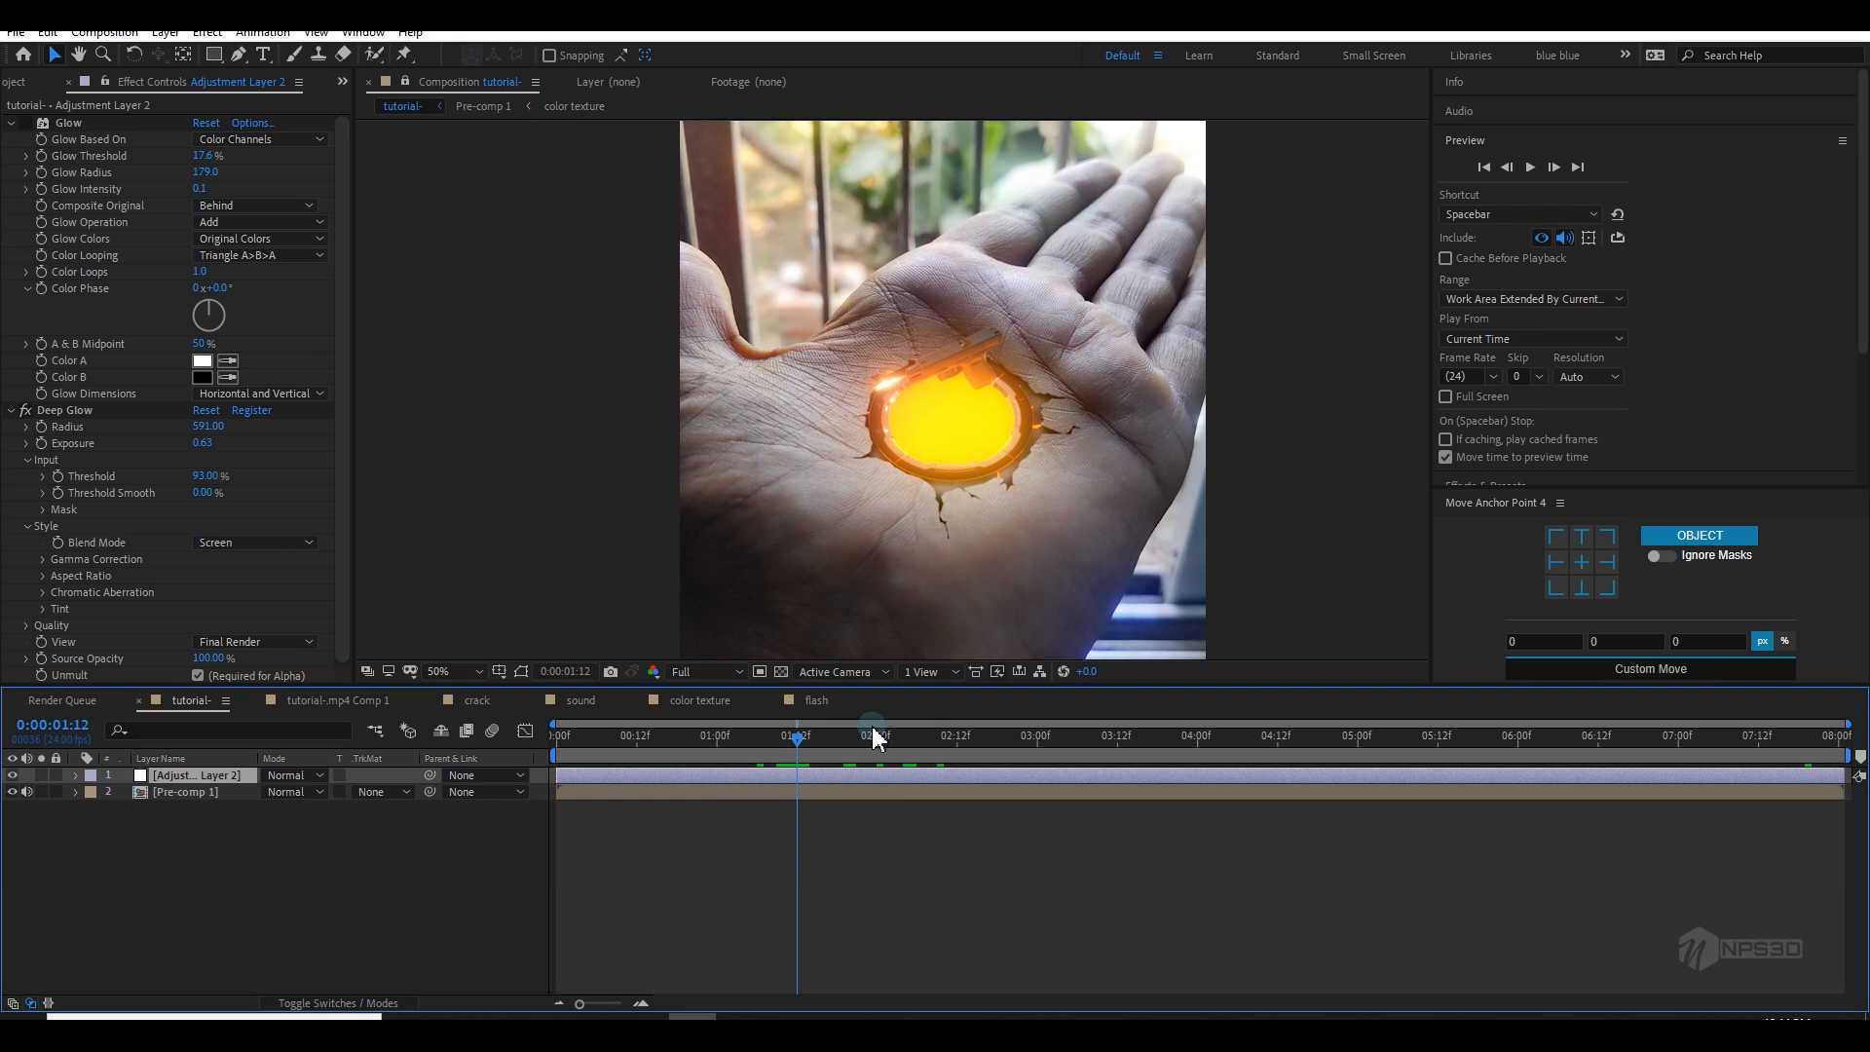
Step: Delete the disabled Glow effect from the adjustment layer, leaving only Deep Glow
{"action": "left_click", "coordinate": [845, 672]}
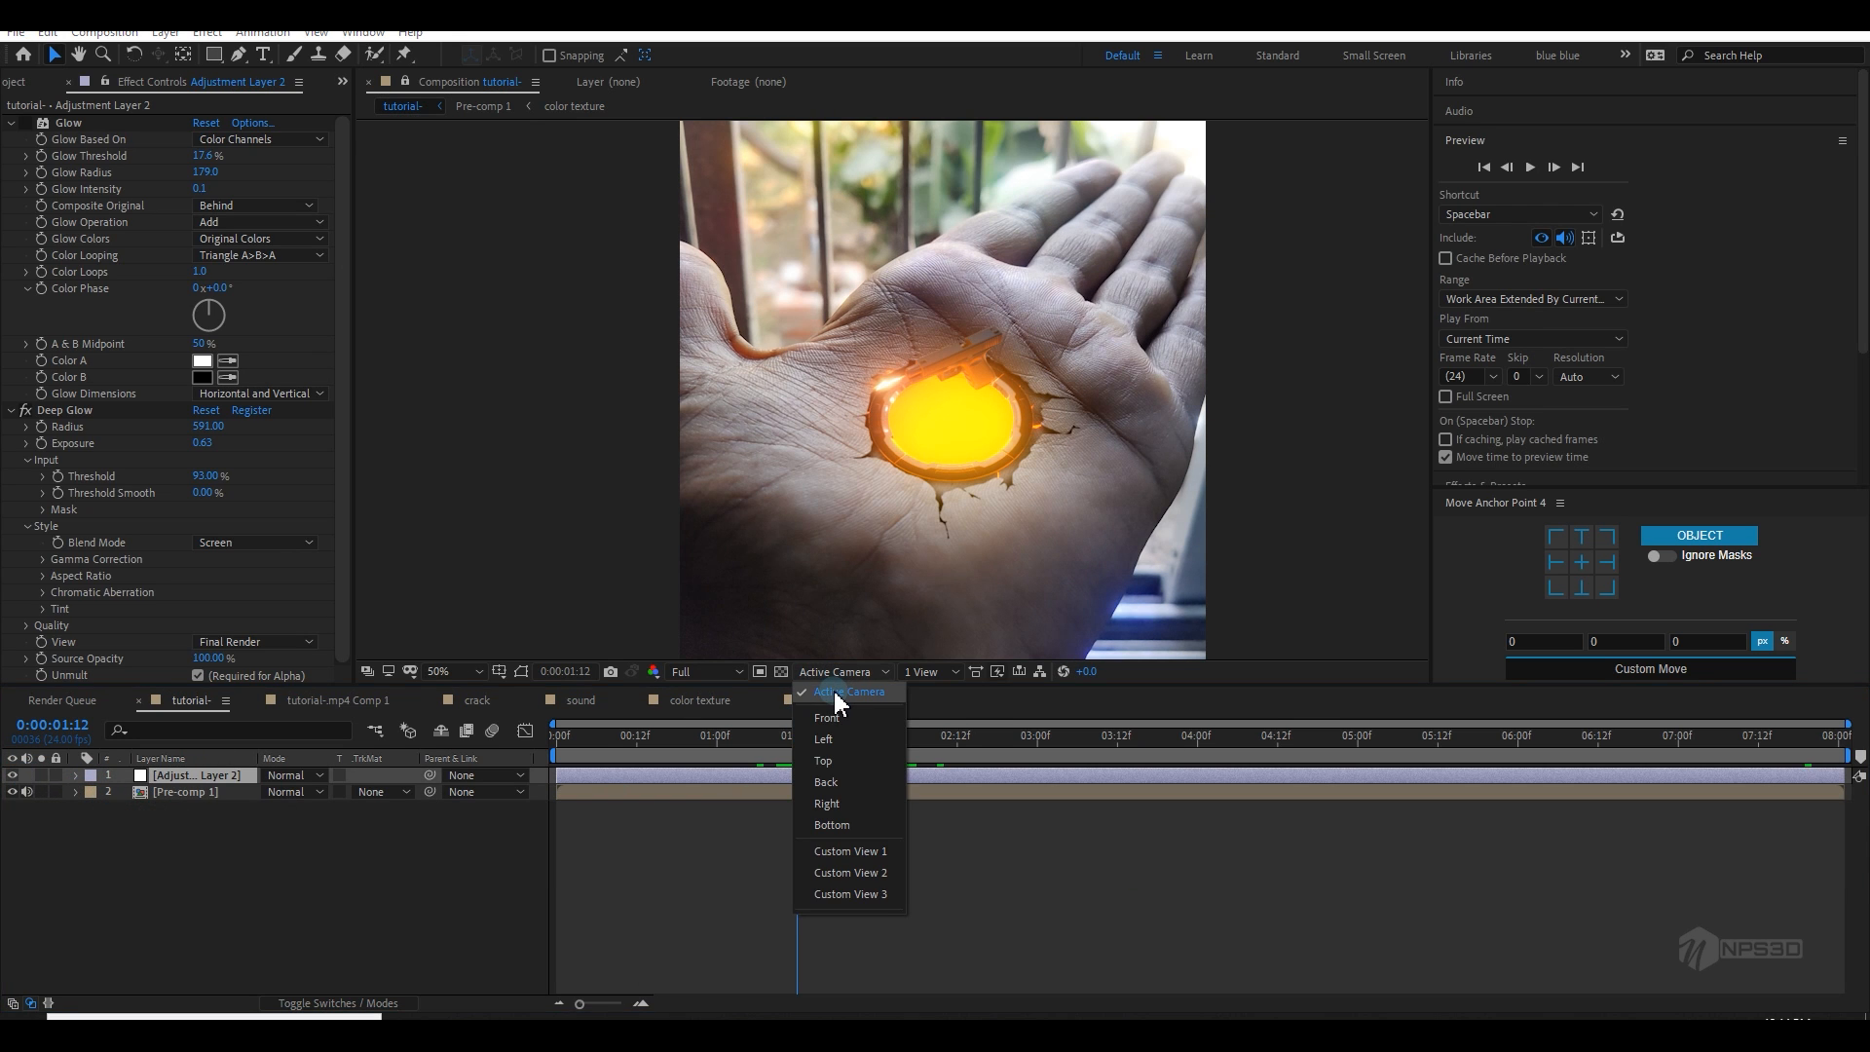
{"action": "left_click", "coordinate": [179, 810]}
{"action": "left_click", "coordinate": [64, 124]}
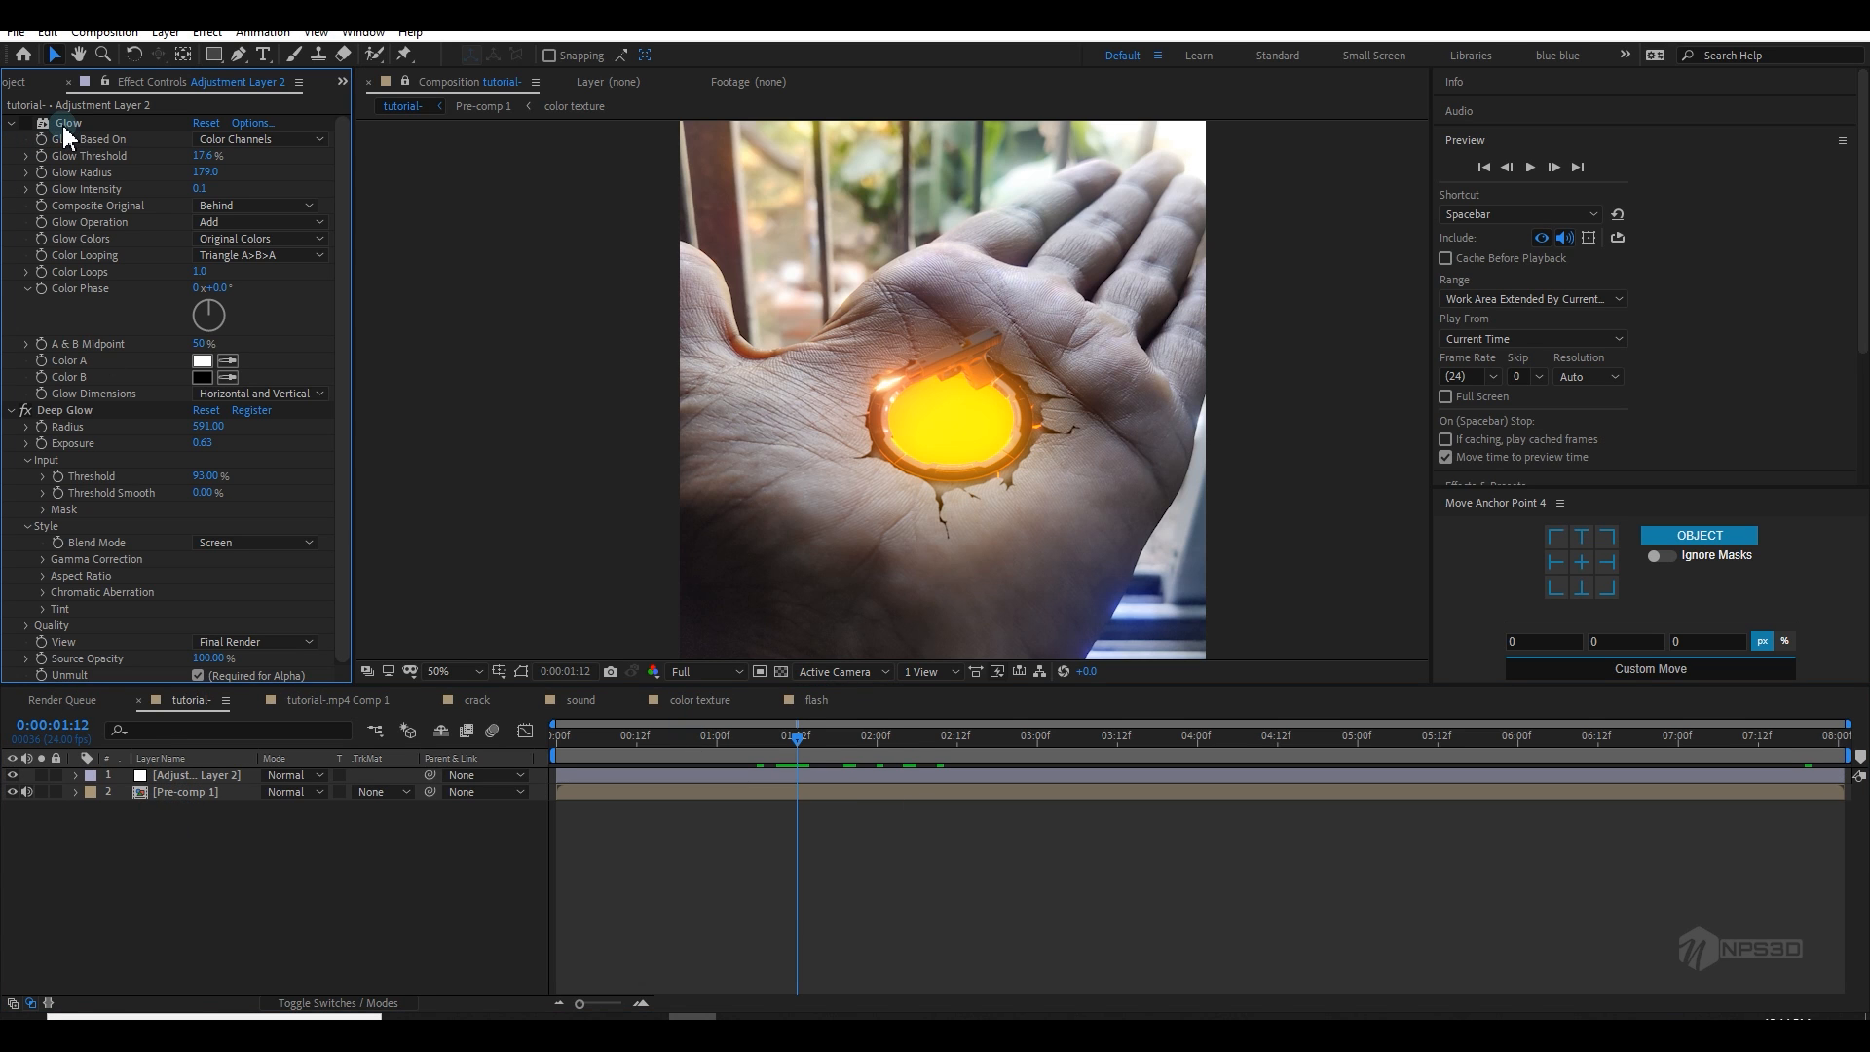
{"action": "key", "text": "Delete"}
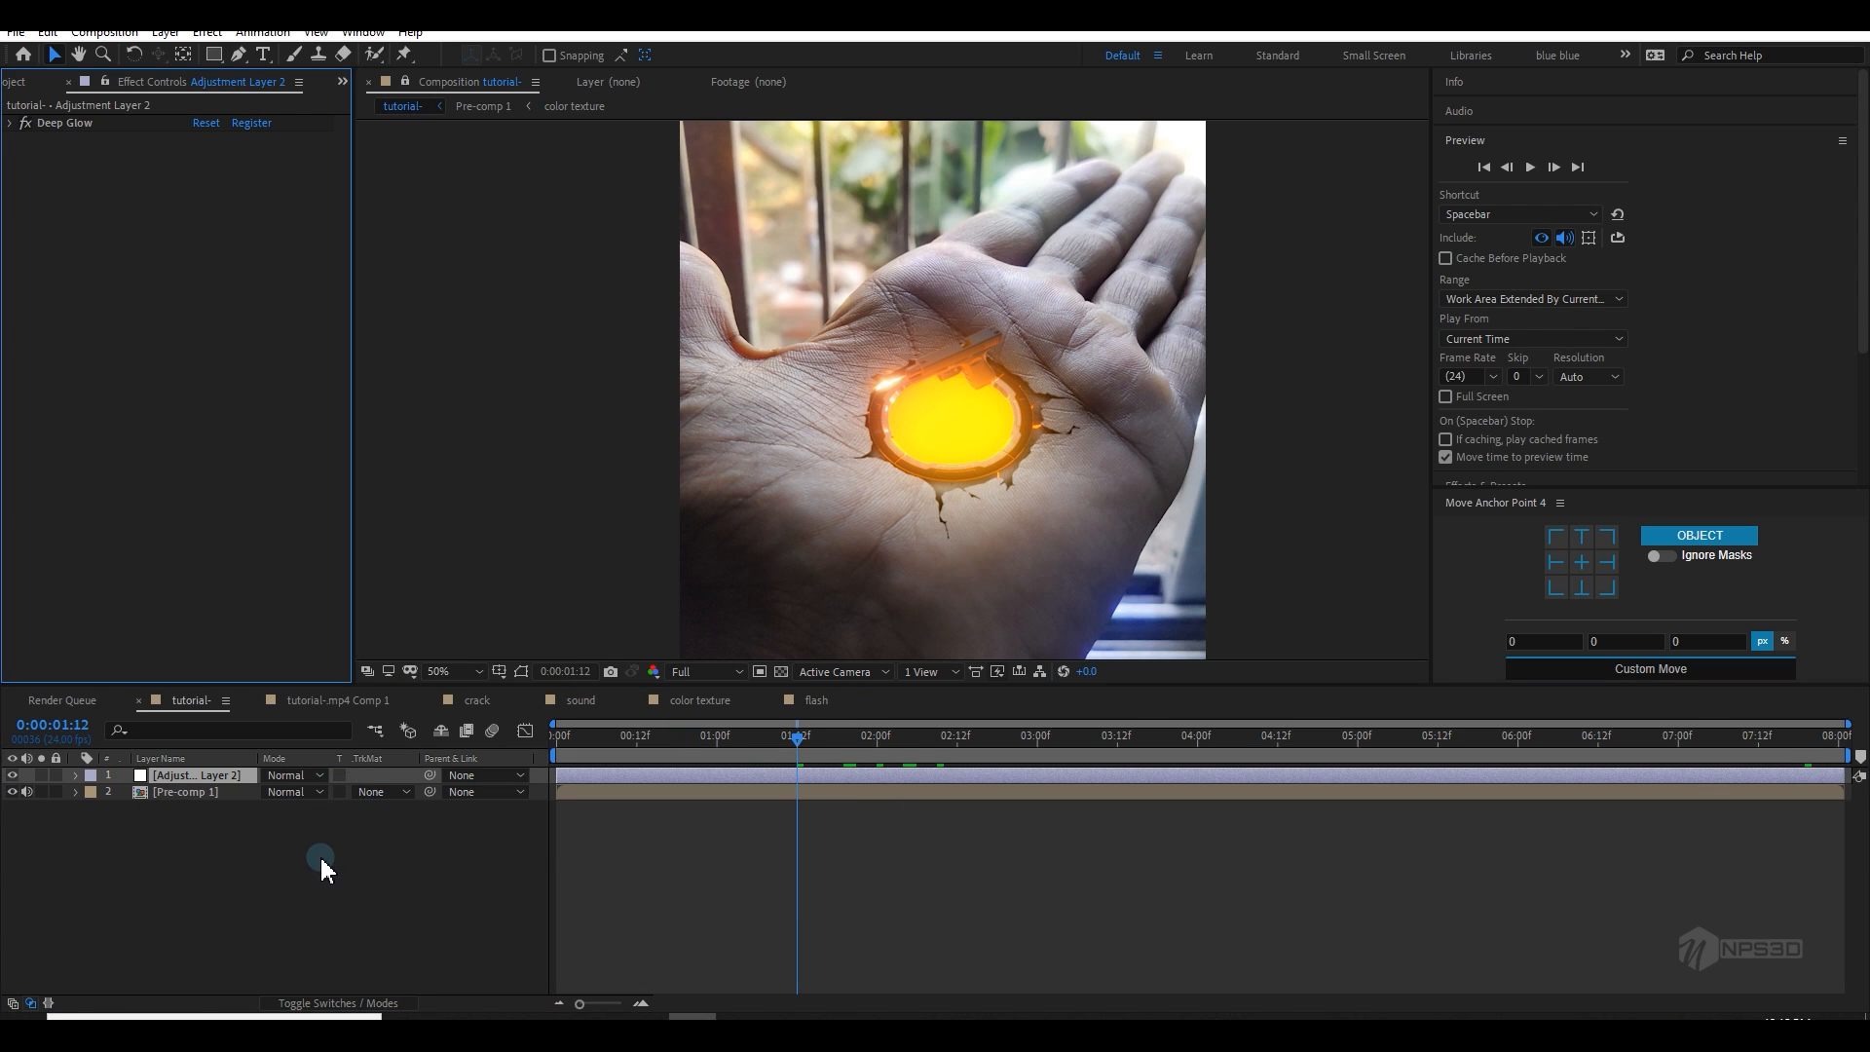
Step: Add a new adjustment layer above the Deep Glow layer and apply Selective Color to it
{"action": "right_click", "coordinate": [319, 856]}
{"action": "mouse_move", "coordinate": [370, 645]}
{"action": "left_click", "coordinate": [638, 800]}
{"action": "key", "text": "ctrl+space"}
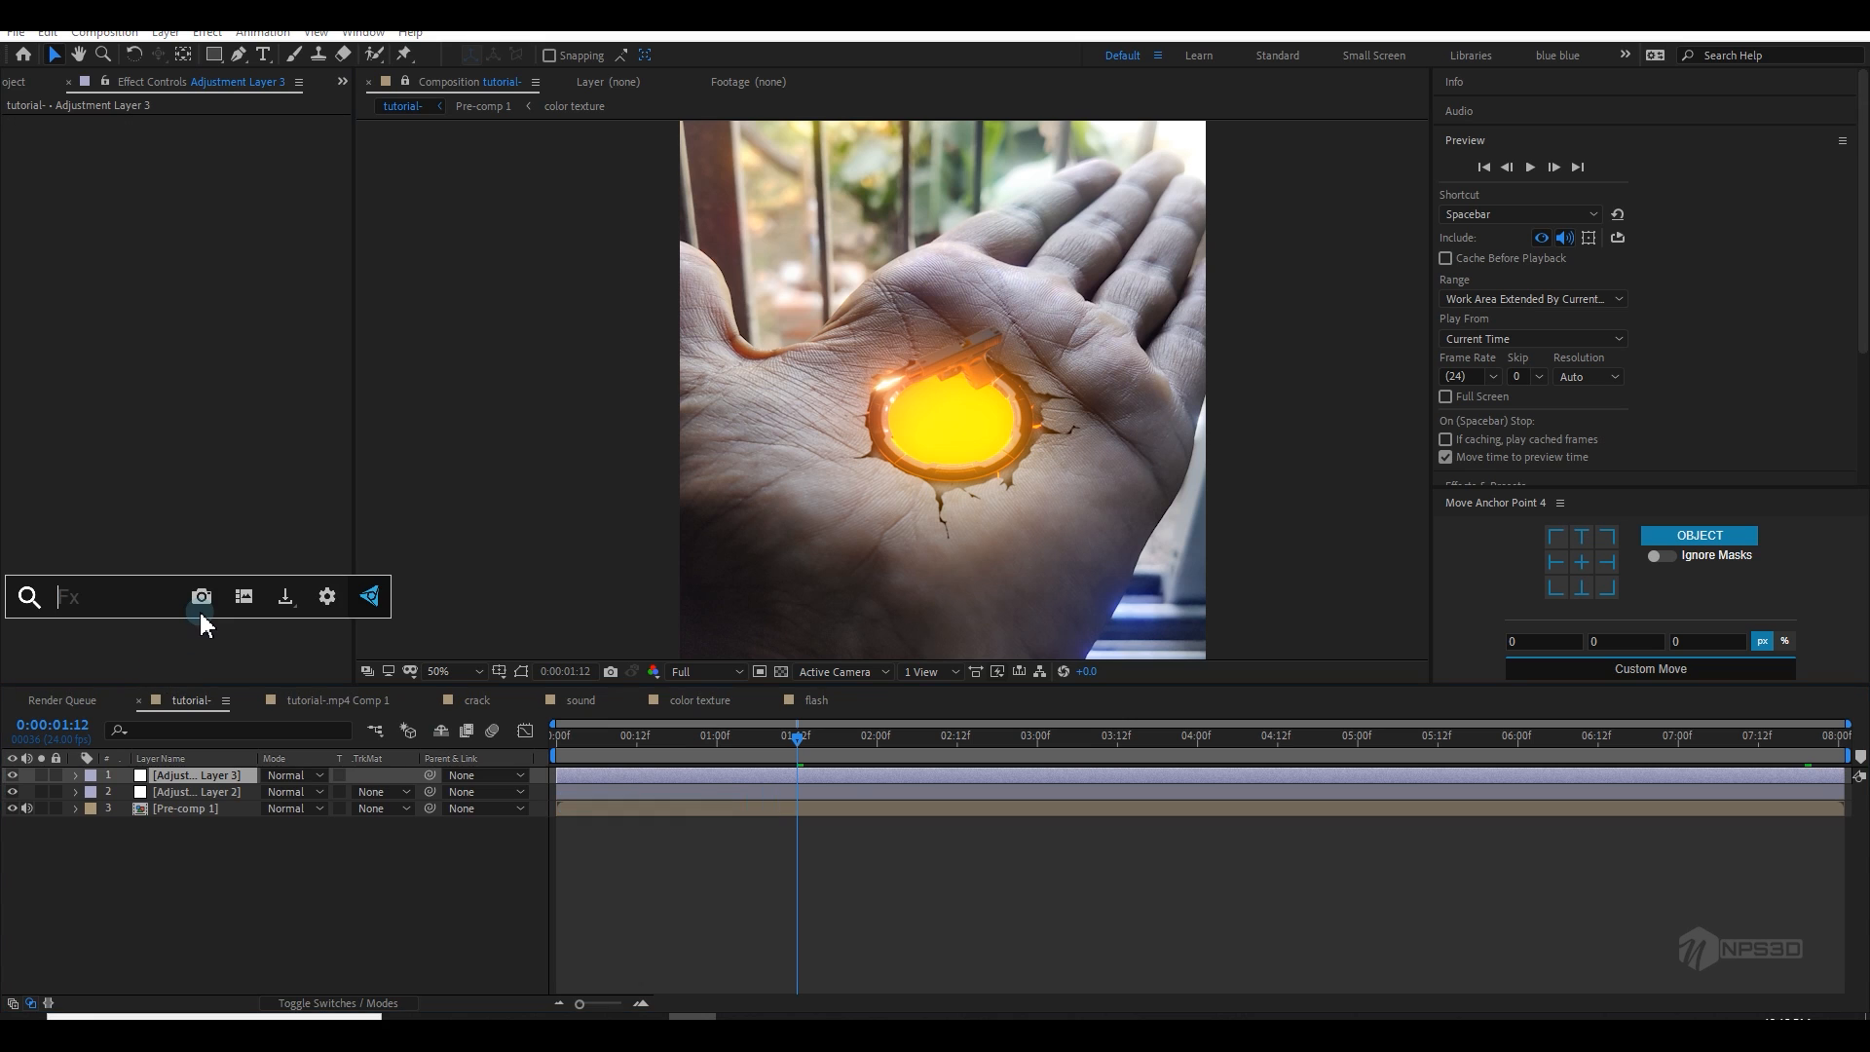
{"action": "type", "text": "sel"}
{"action": "key", "text": "Return"}
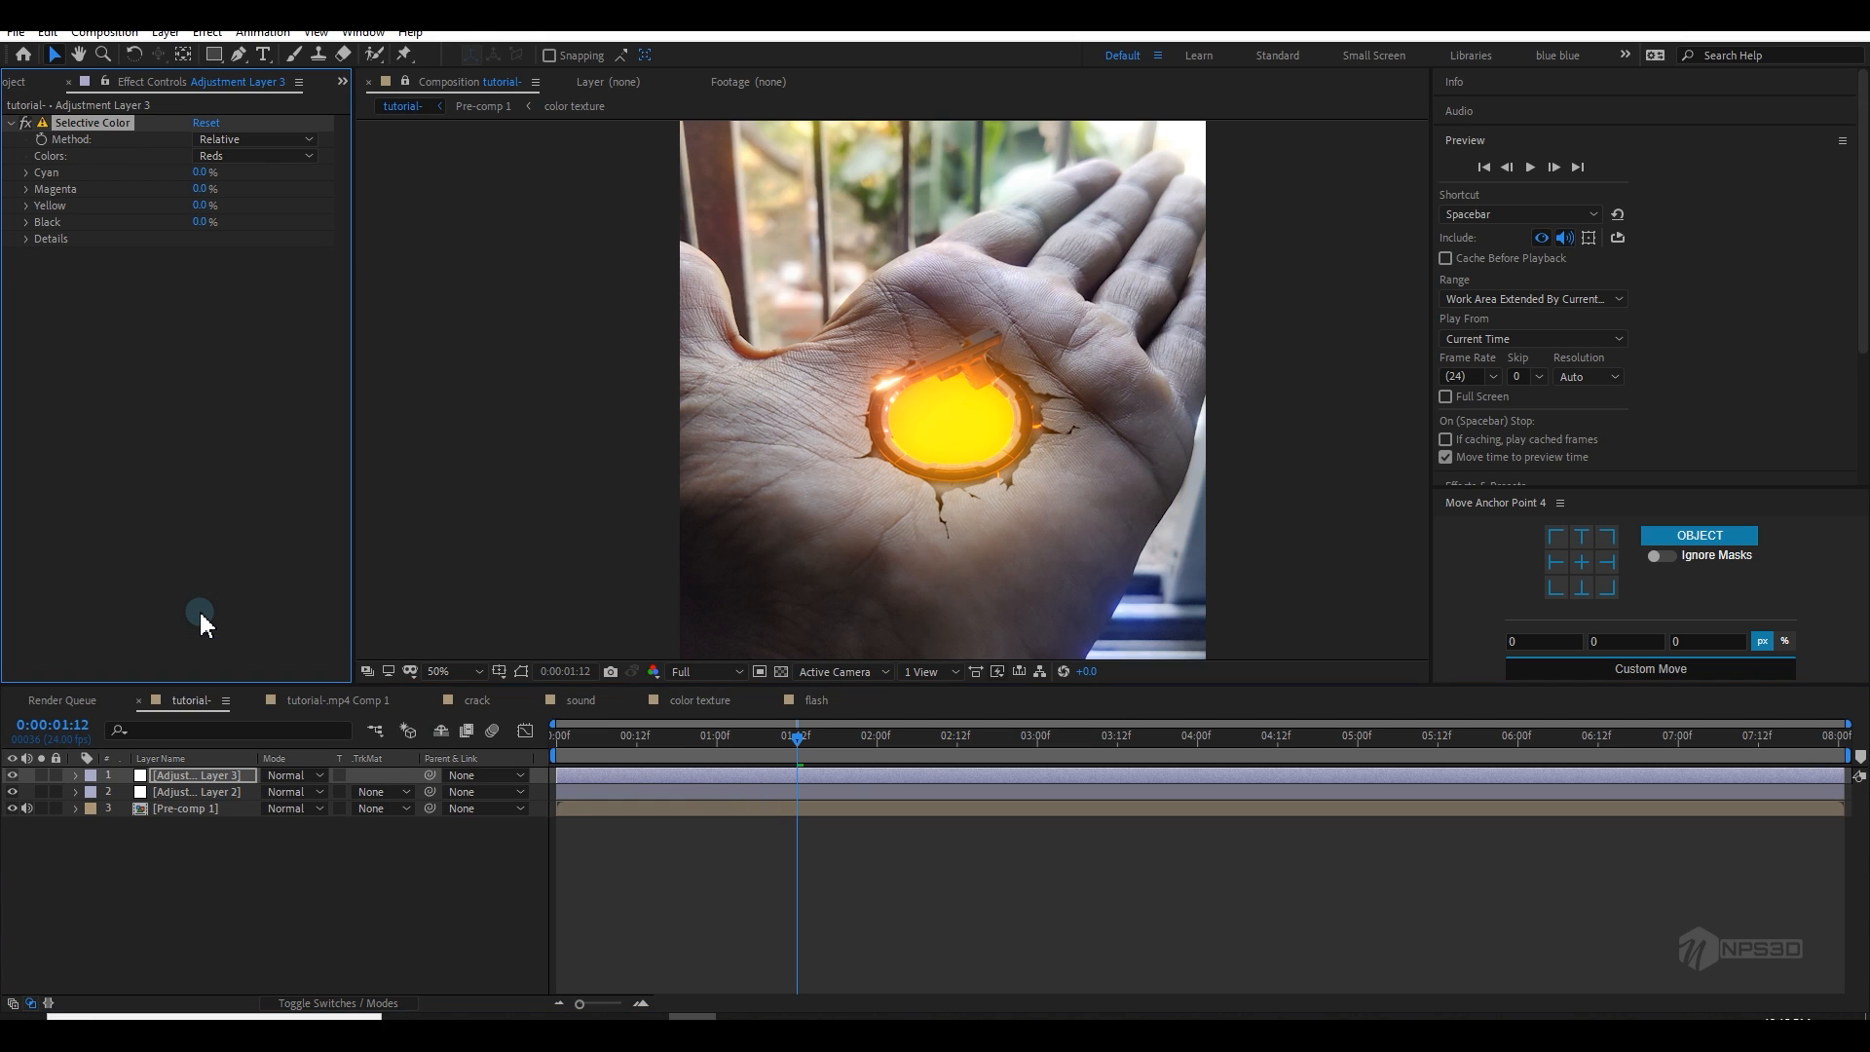
Step: In Selective Color, adjust Cyan and Magenta for the Reds, and set Cyan 100% and Magenta -57% for the Blues
{"action": "left_click", "coordinate": [234, 156]}
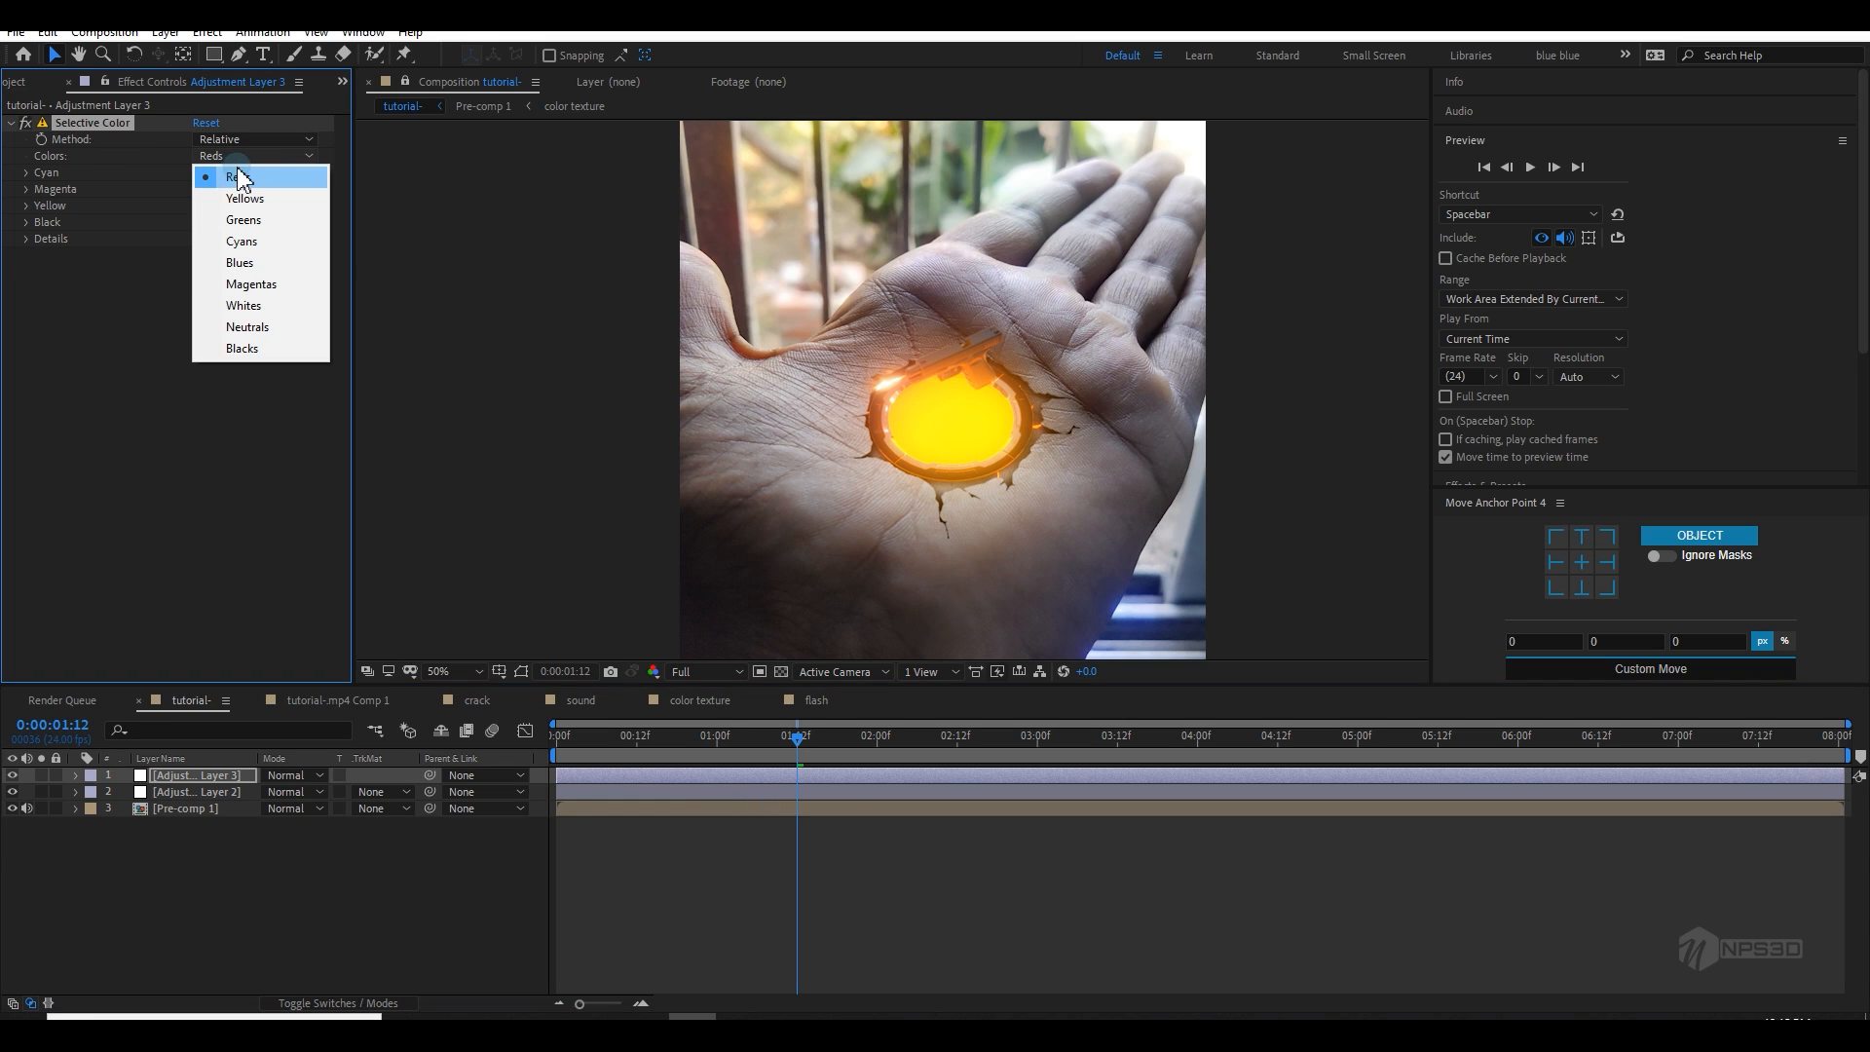
{"action": "left_click", "coordinate": [132, 250]}
{"action": "left_click_drag", "start_coordinate": [199, 173], "coordinate": [155, 184]}
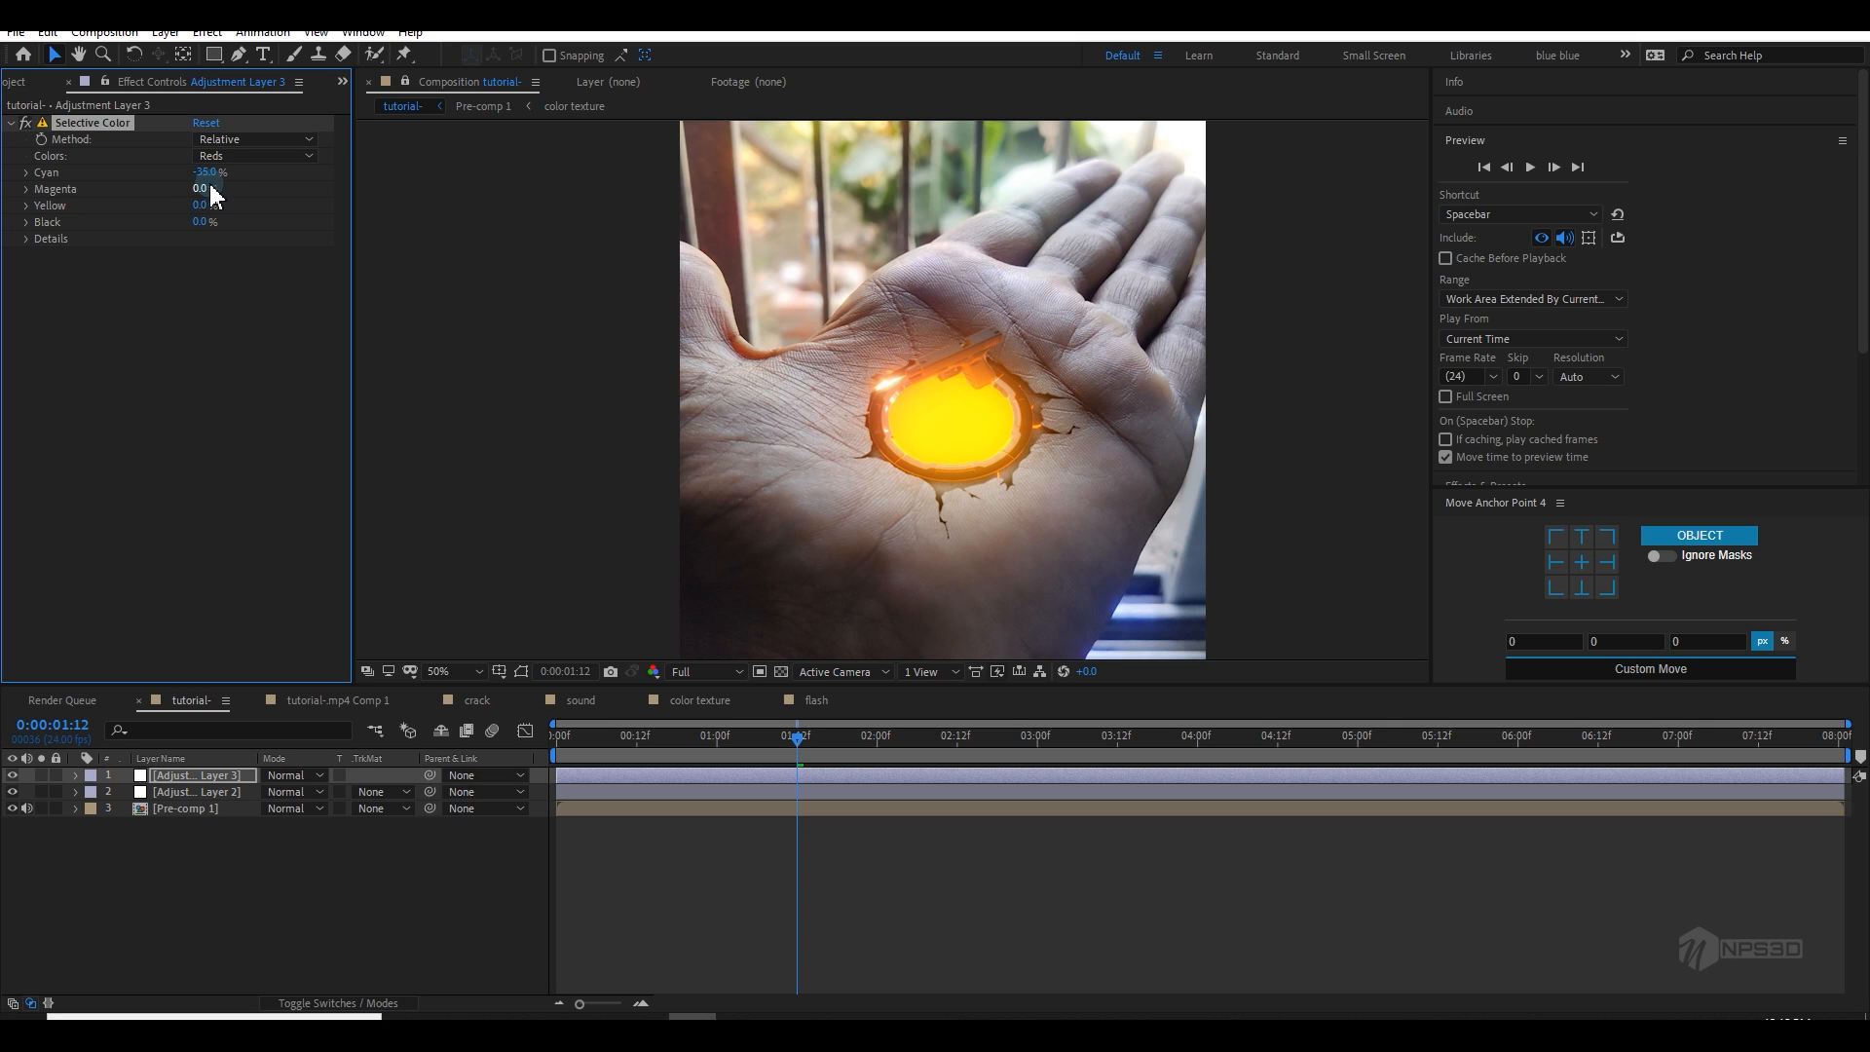
{"action": "left_click_drag", "start_coordinate": [213, 189], "coordinate": [237, 187]}
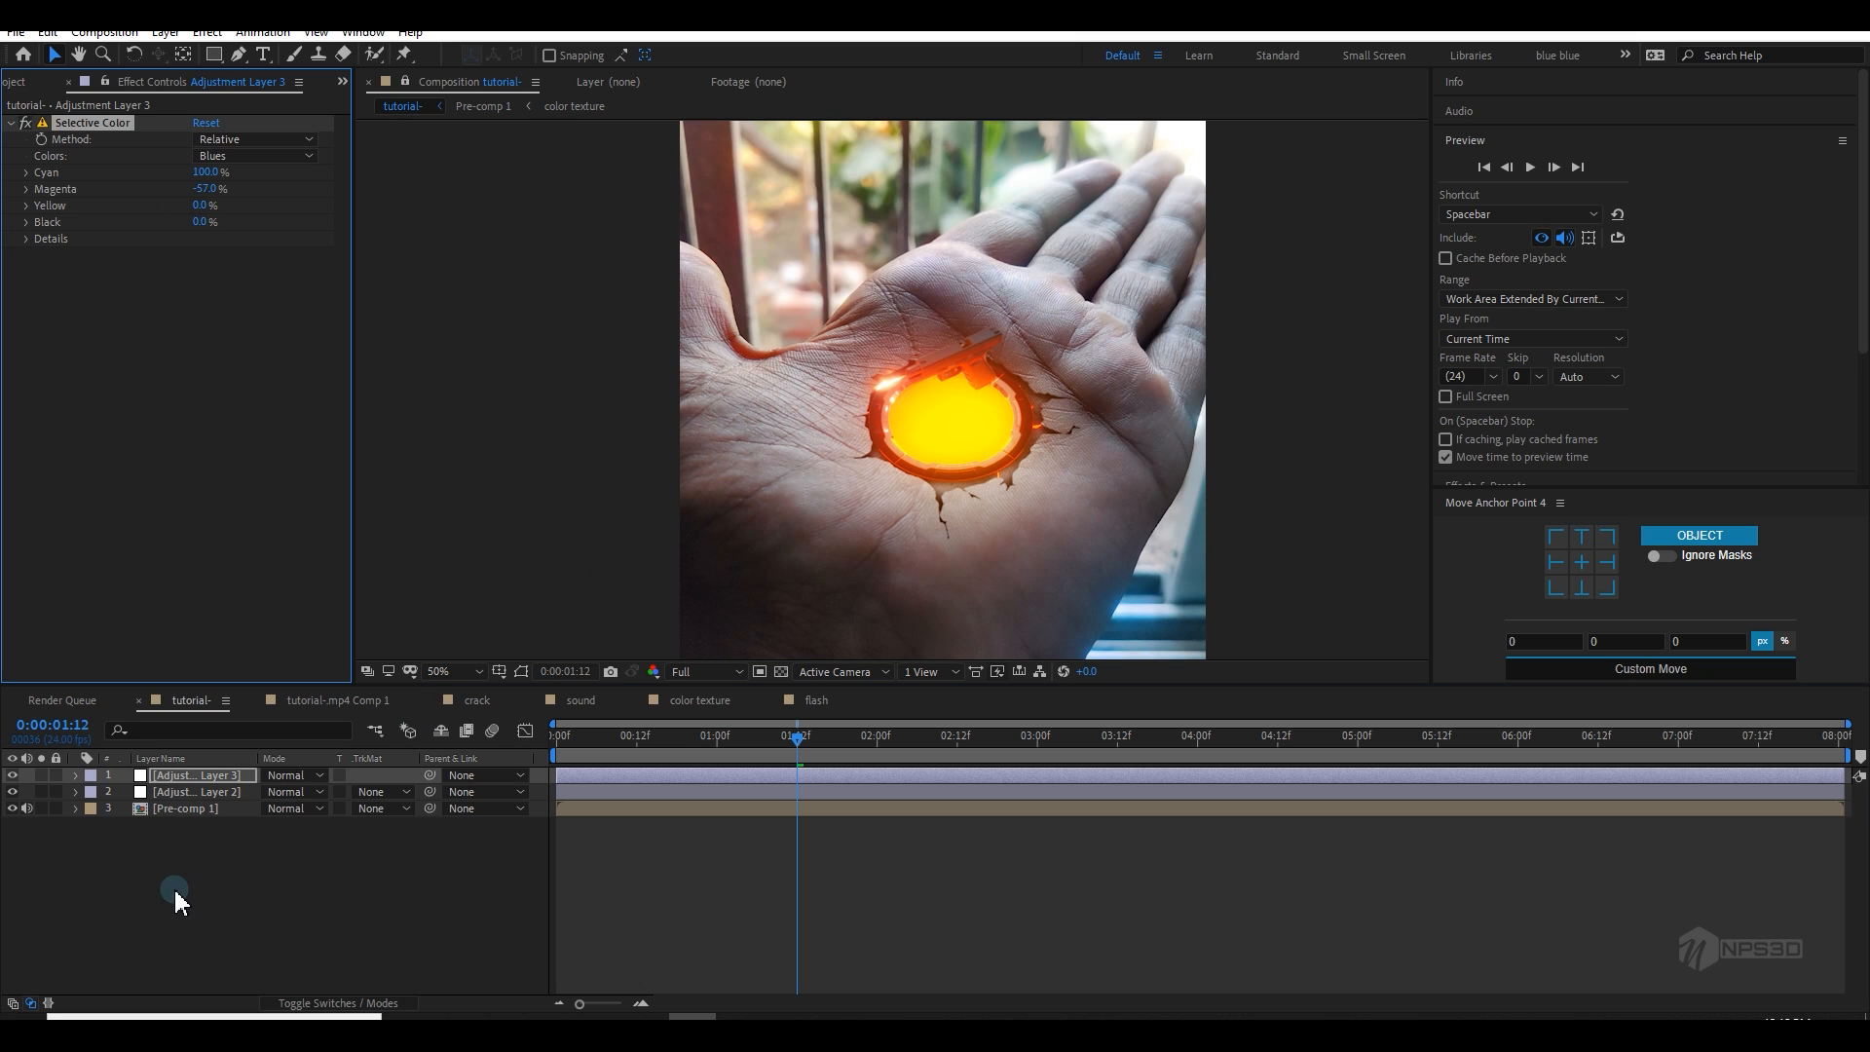
Step: Add another adjustment layer above the Selective Color layer
{"action": "right_click", "coordinate": [173, 887]}
{"action": "mouse_move", "coordinate": [293, 669]}
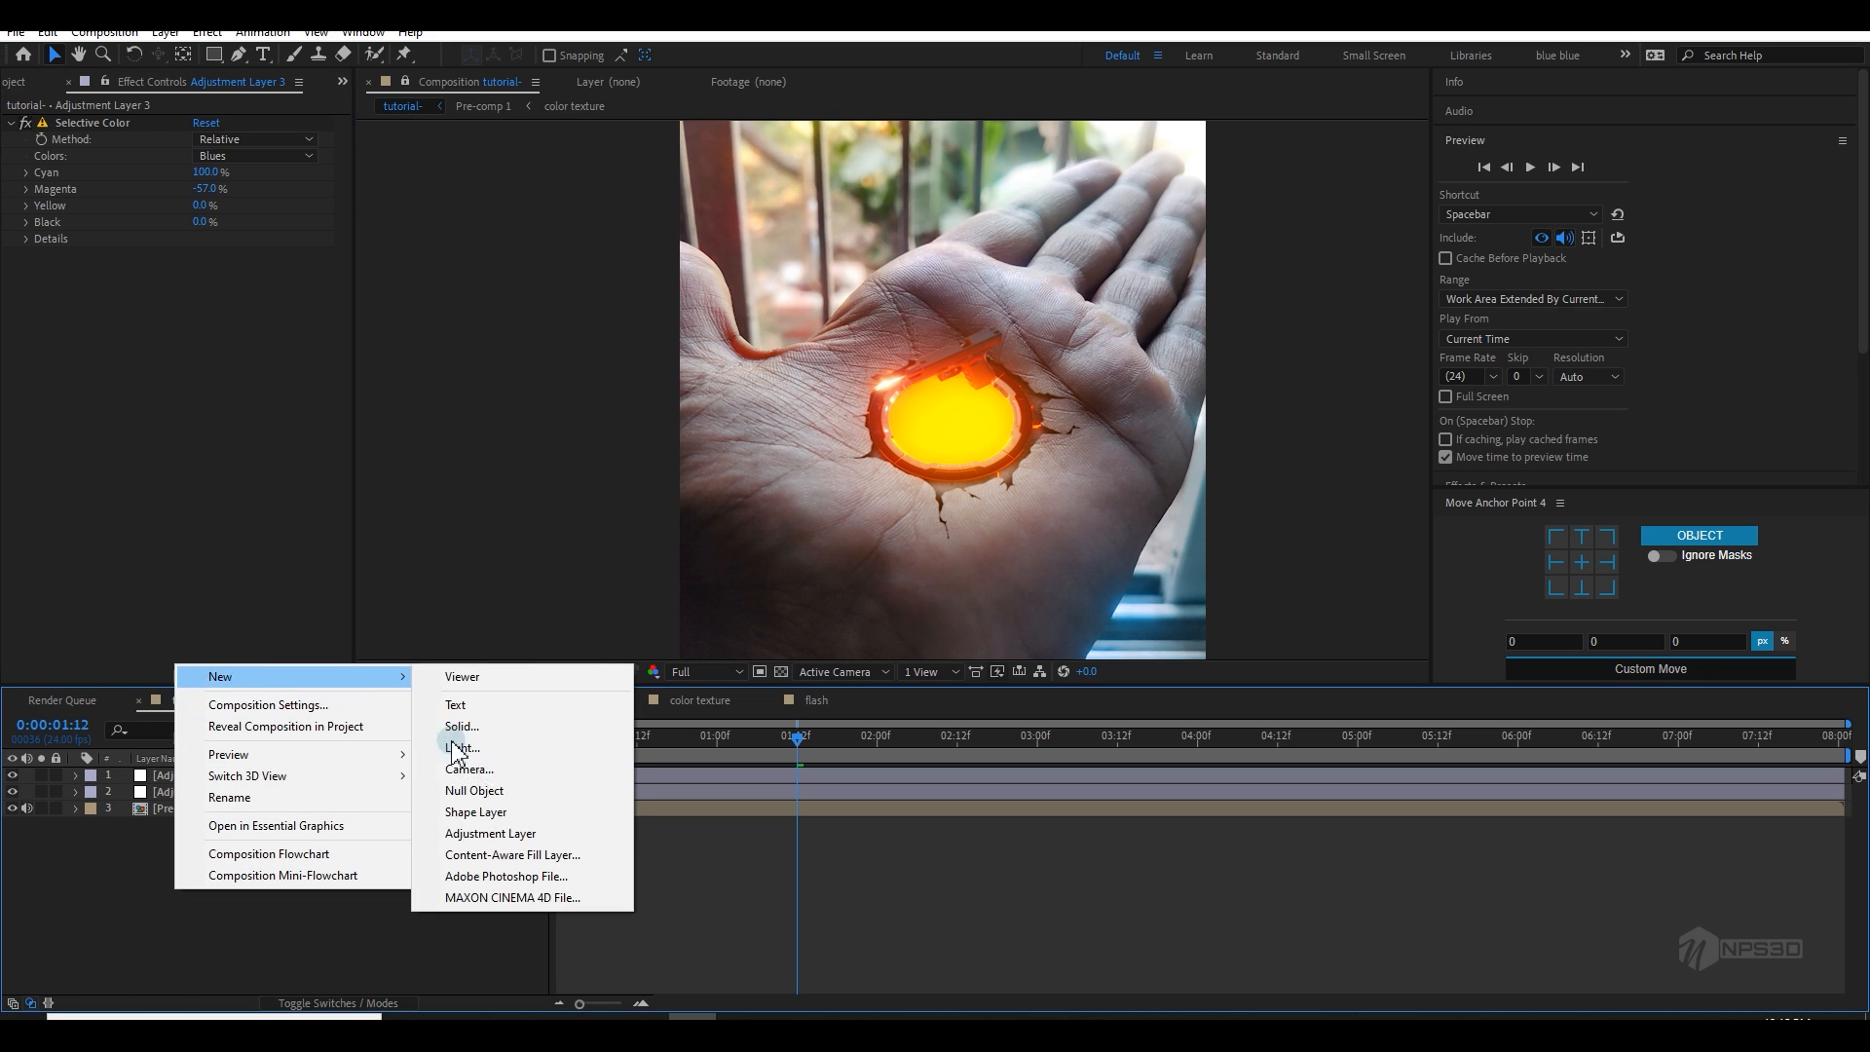
{"action": "left_click", "coordinate": [522, 831]}
{"action": "key", "text": "ctrl+space"}
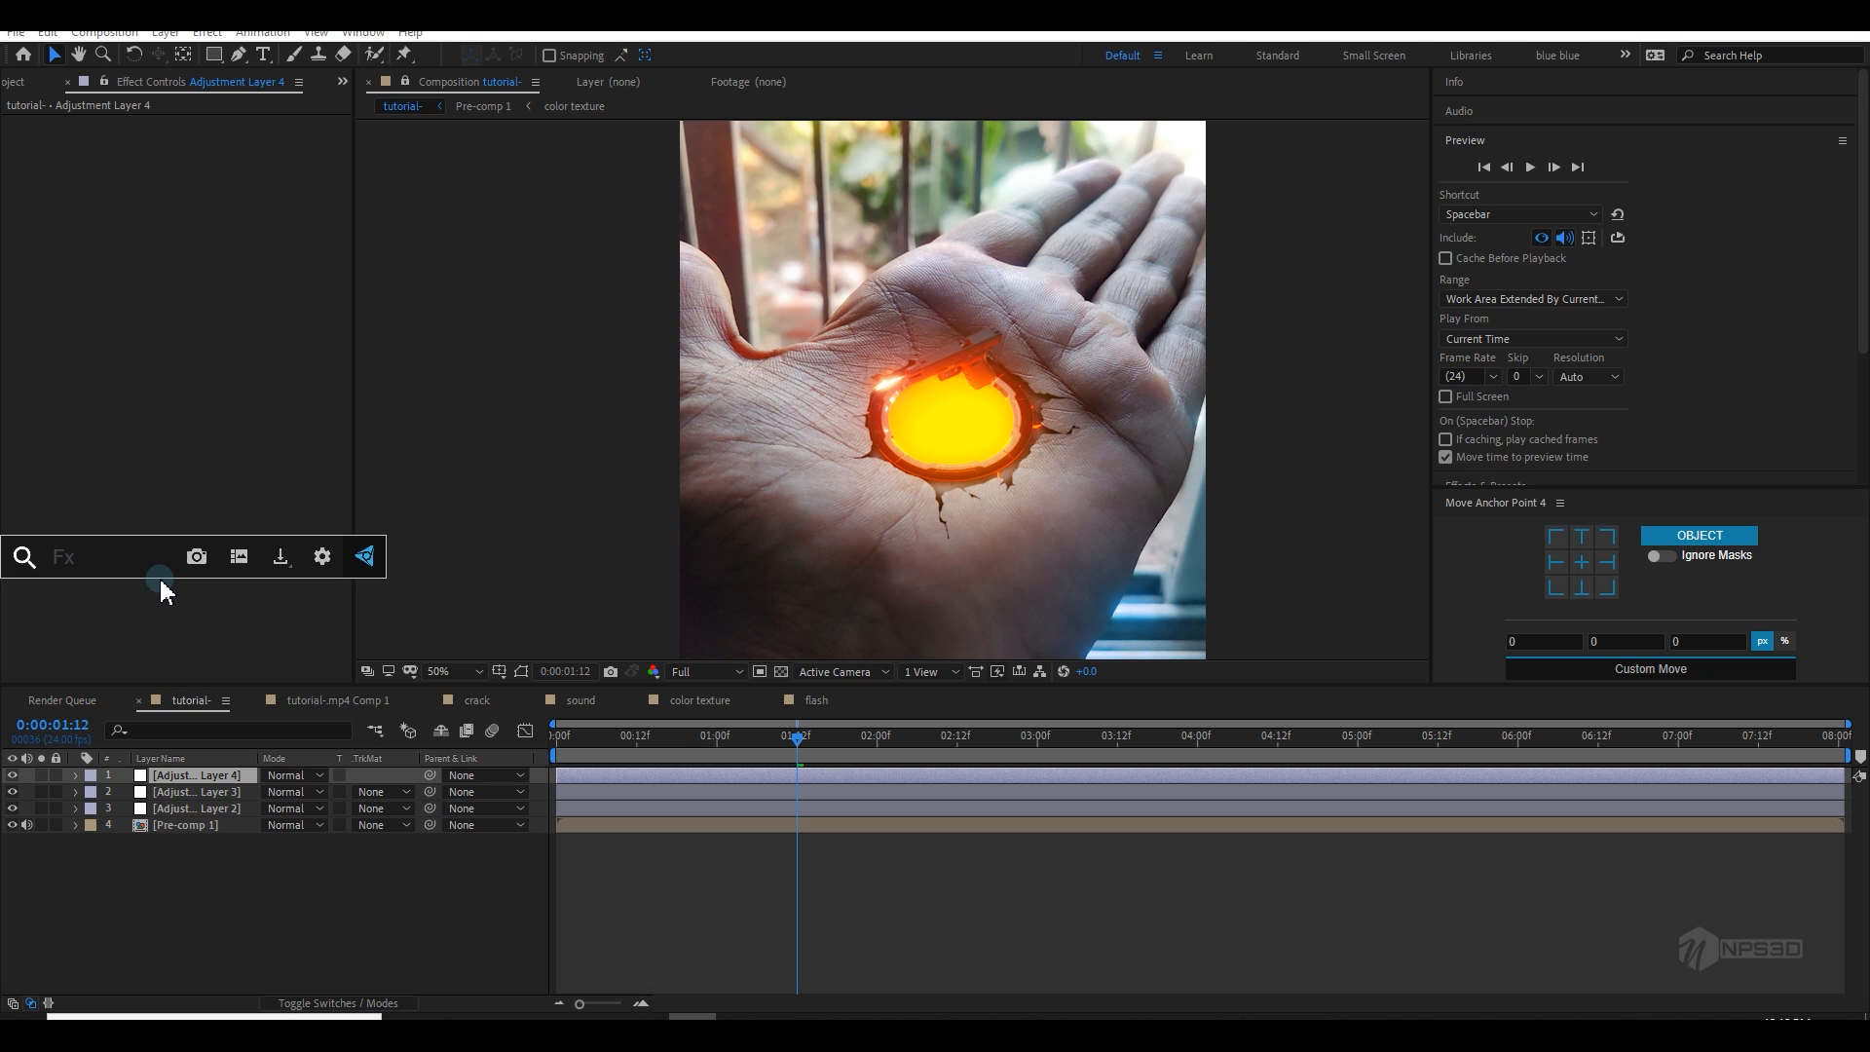
{"action": "type", "text": "hot"}
{"action": "key", "text": "Return"}
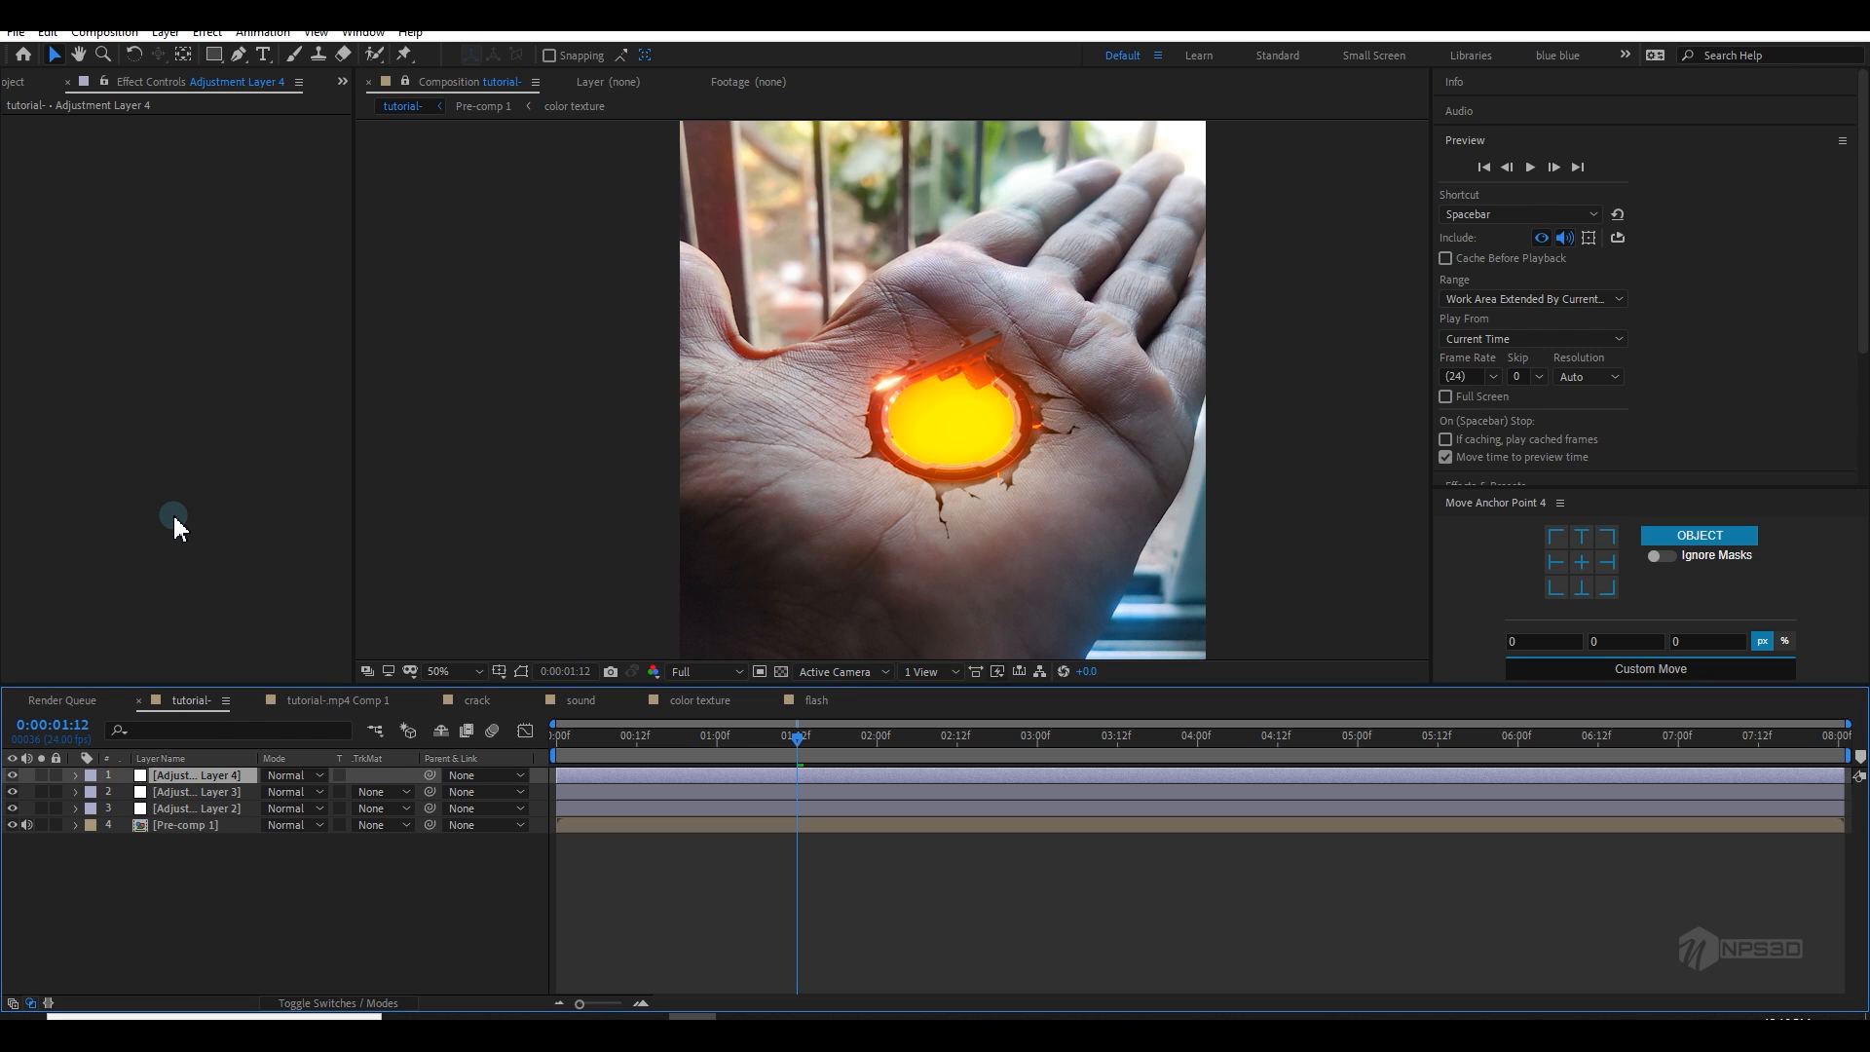
{"action": "key", "text": "ctrl+space"}
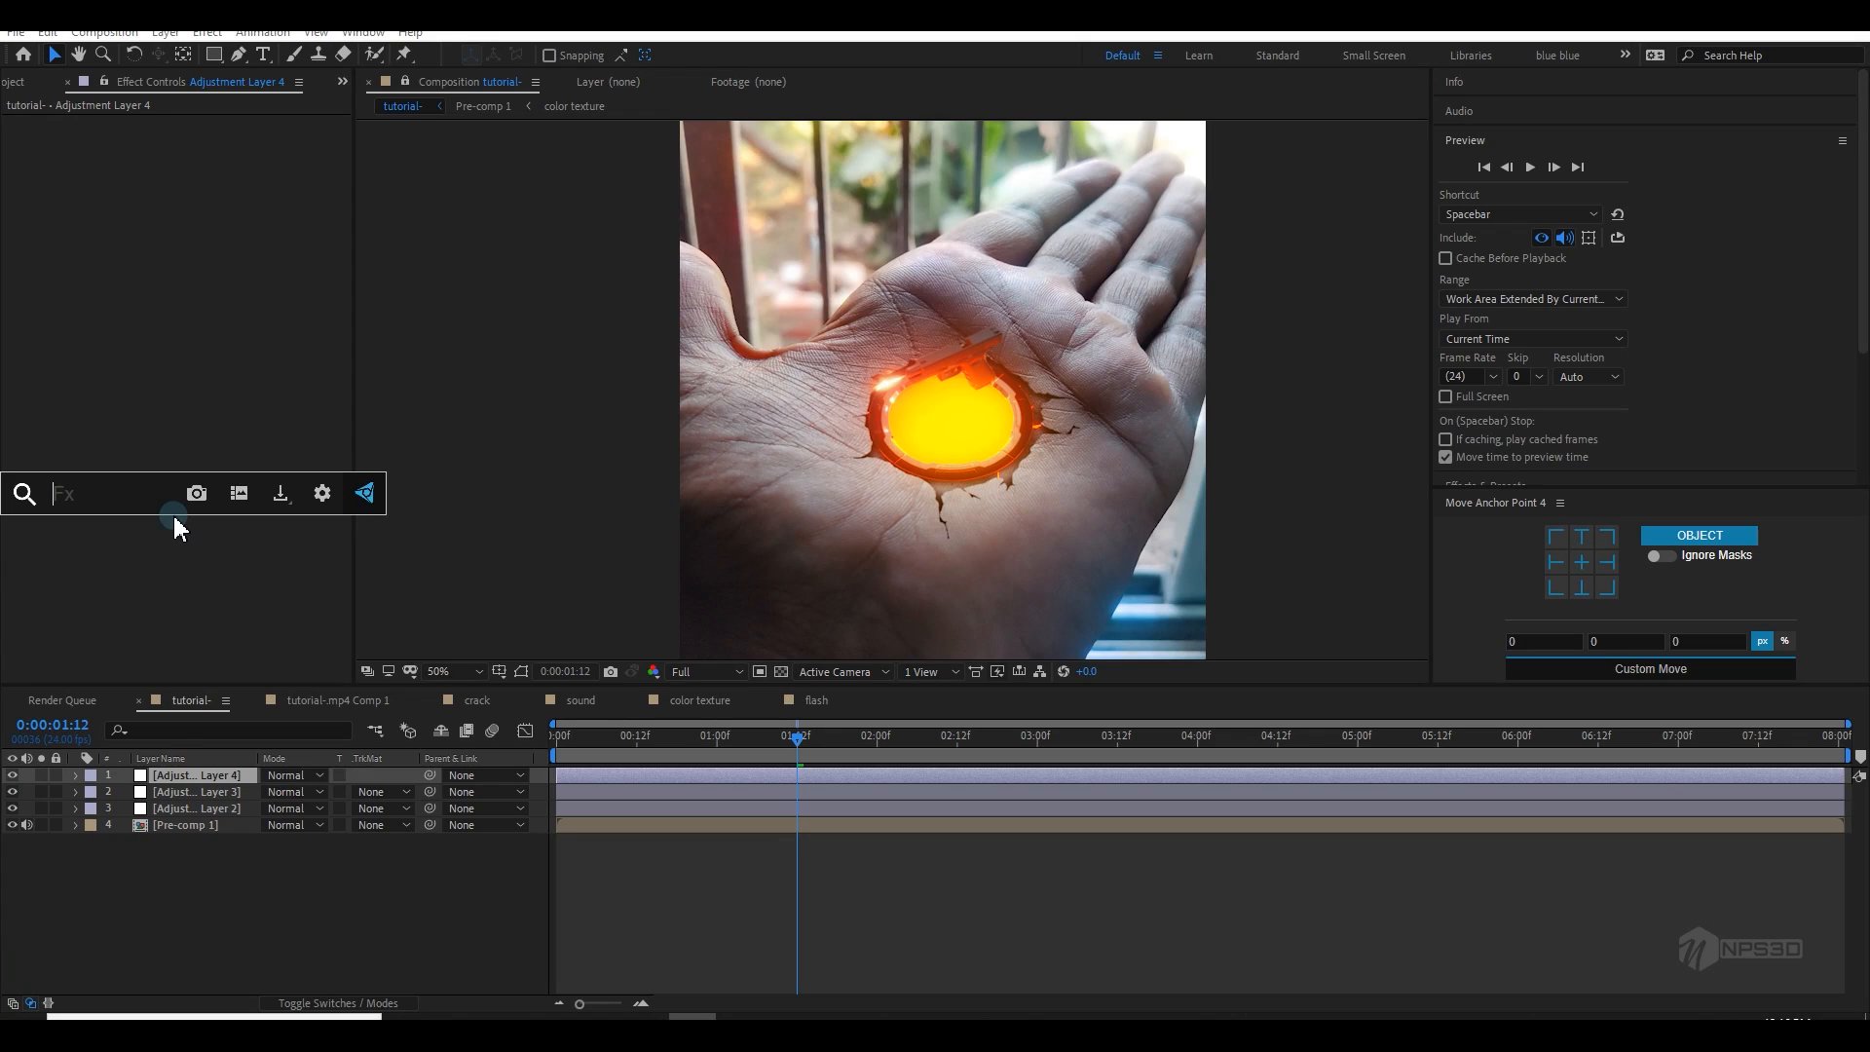
{"action": "left_click", "coordinate": [204, 891]}
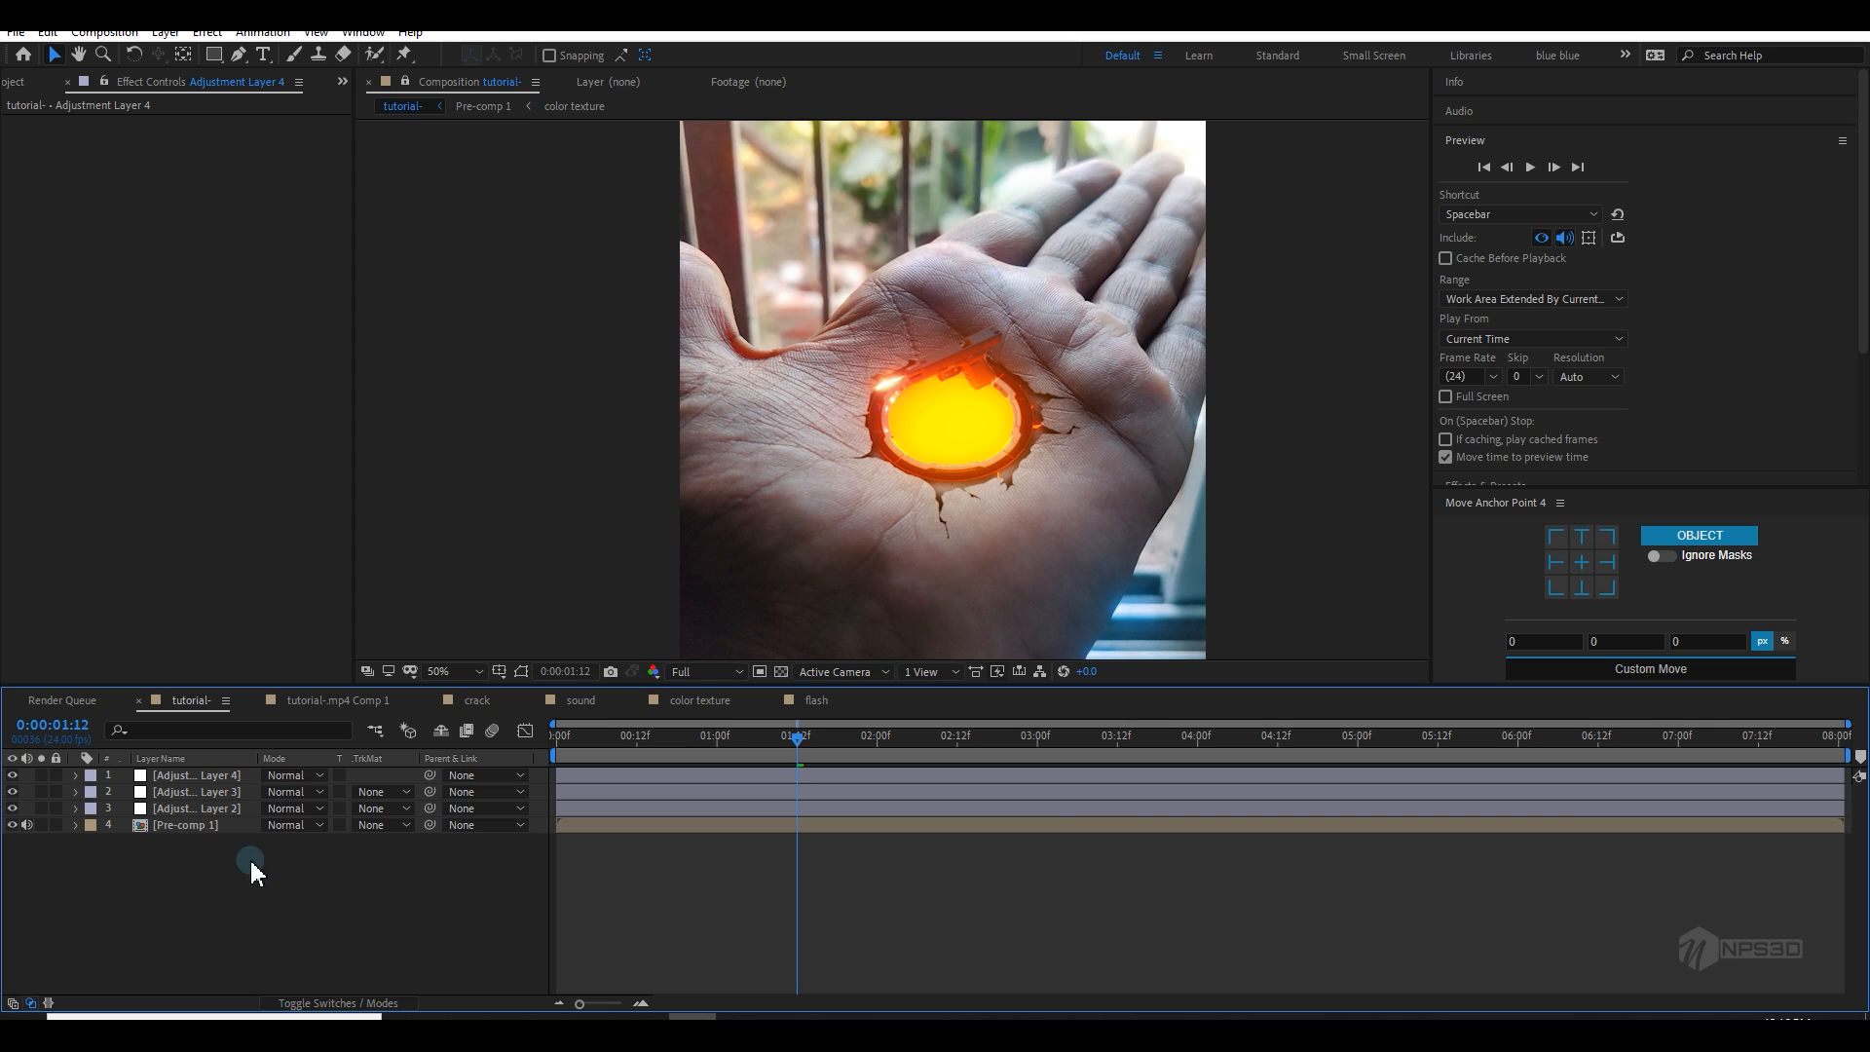
Step: Apply the Noise effect to the topmost adjustment layer with Amount of Noise 6%
{"action": "left_click", "coordinate": [212, 778]}
{"action": "key", "text": "ctrl+space"}
{"action": "type", "text": "noi"}
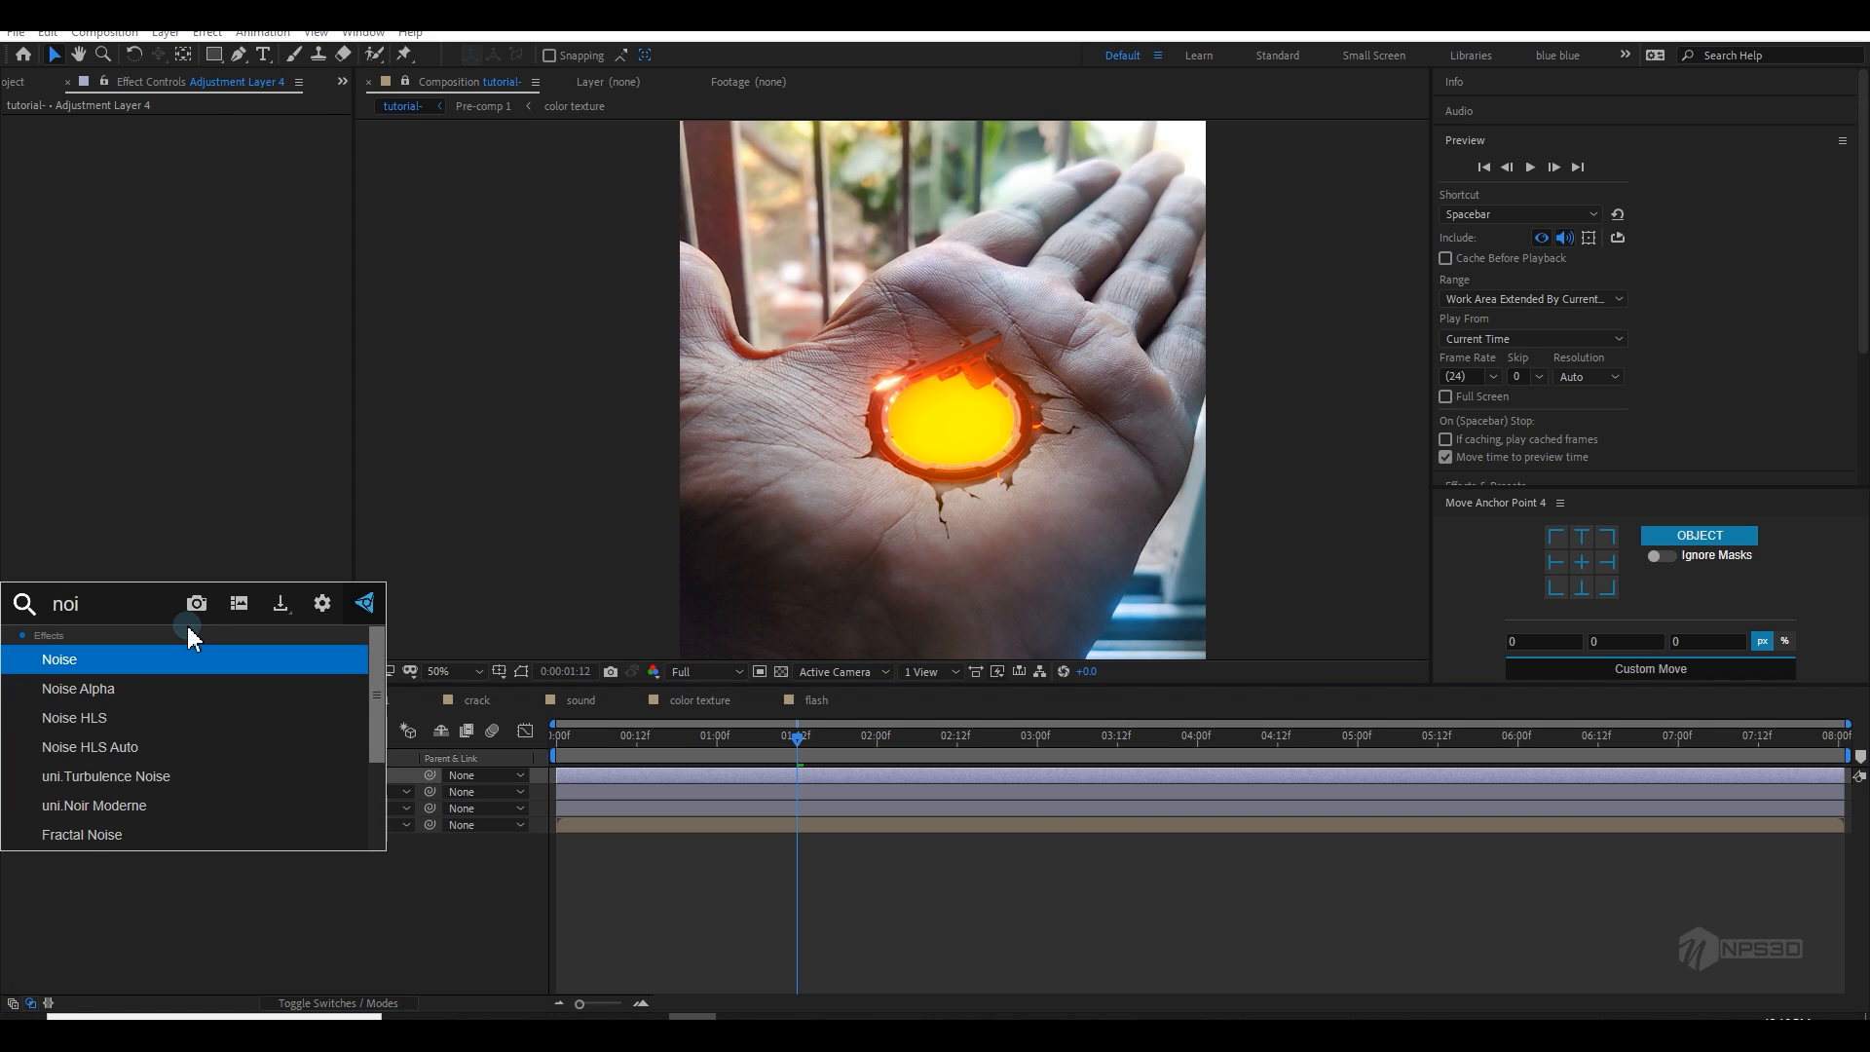
{"action": "key", "text": "Return"}
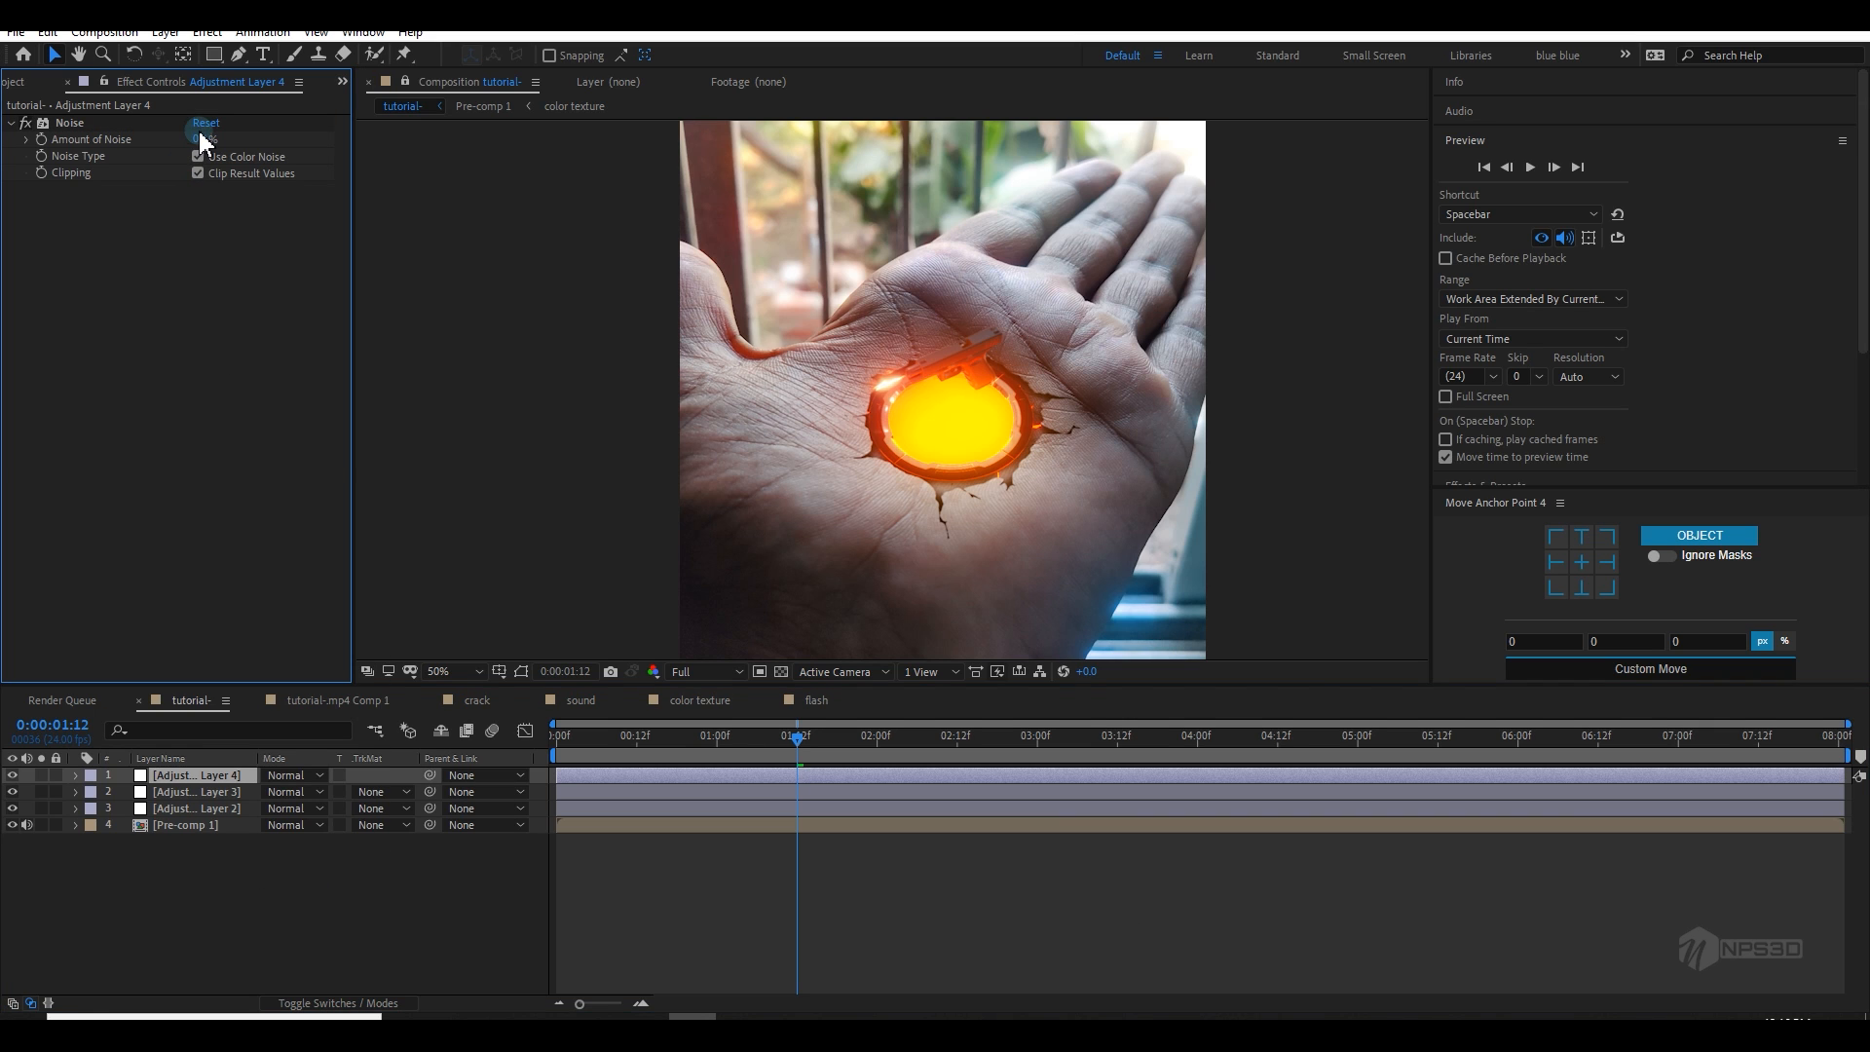
Step: Apply Sharpen with Sharpen Amount 24 to the topmost adjustment layer, save the project, and check the shot through 0:00:06:02
{"action": "key", "text": "ctrl+space"}
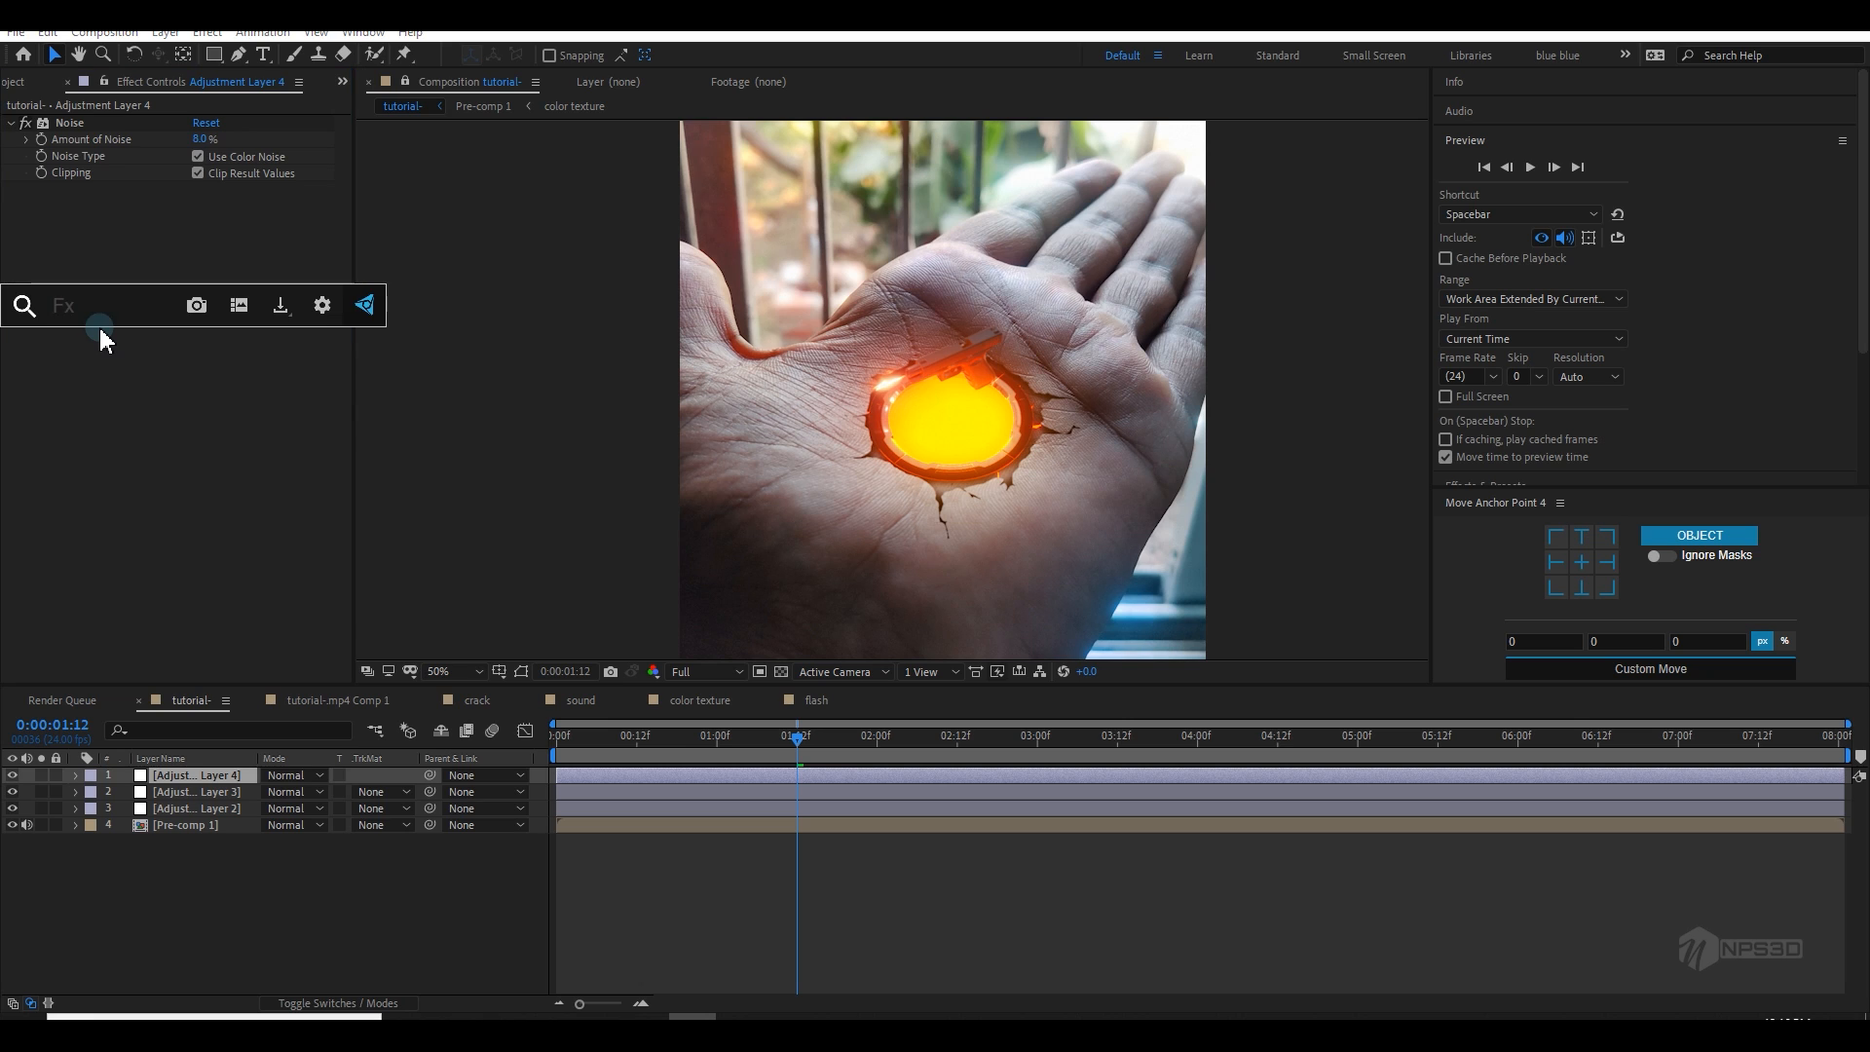
{"action": "type", "text": "shar"}
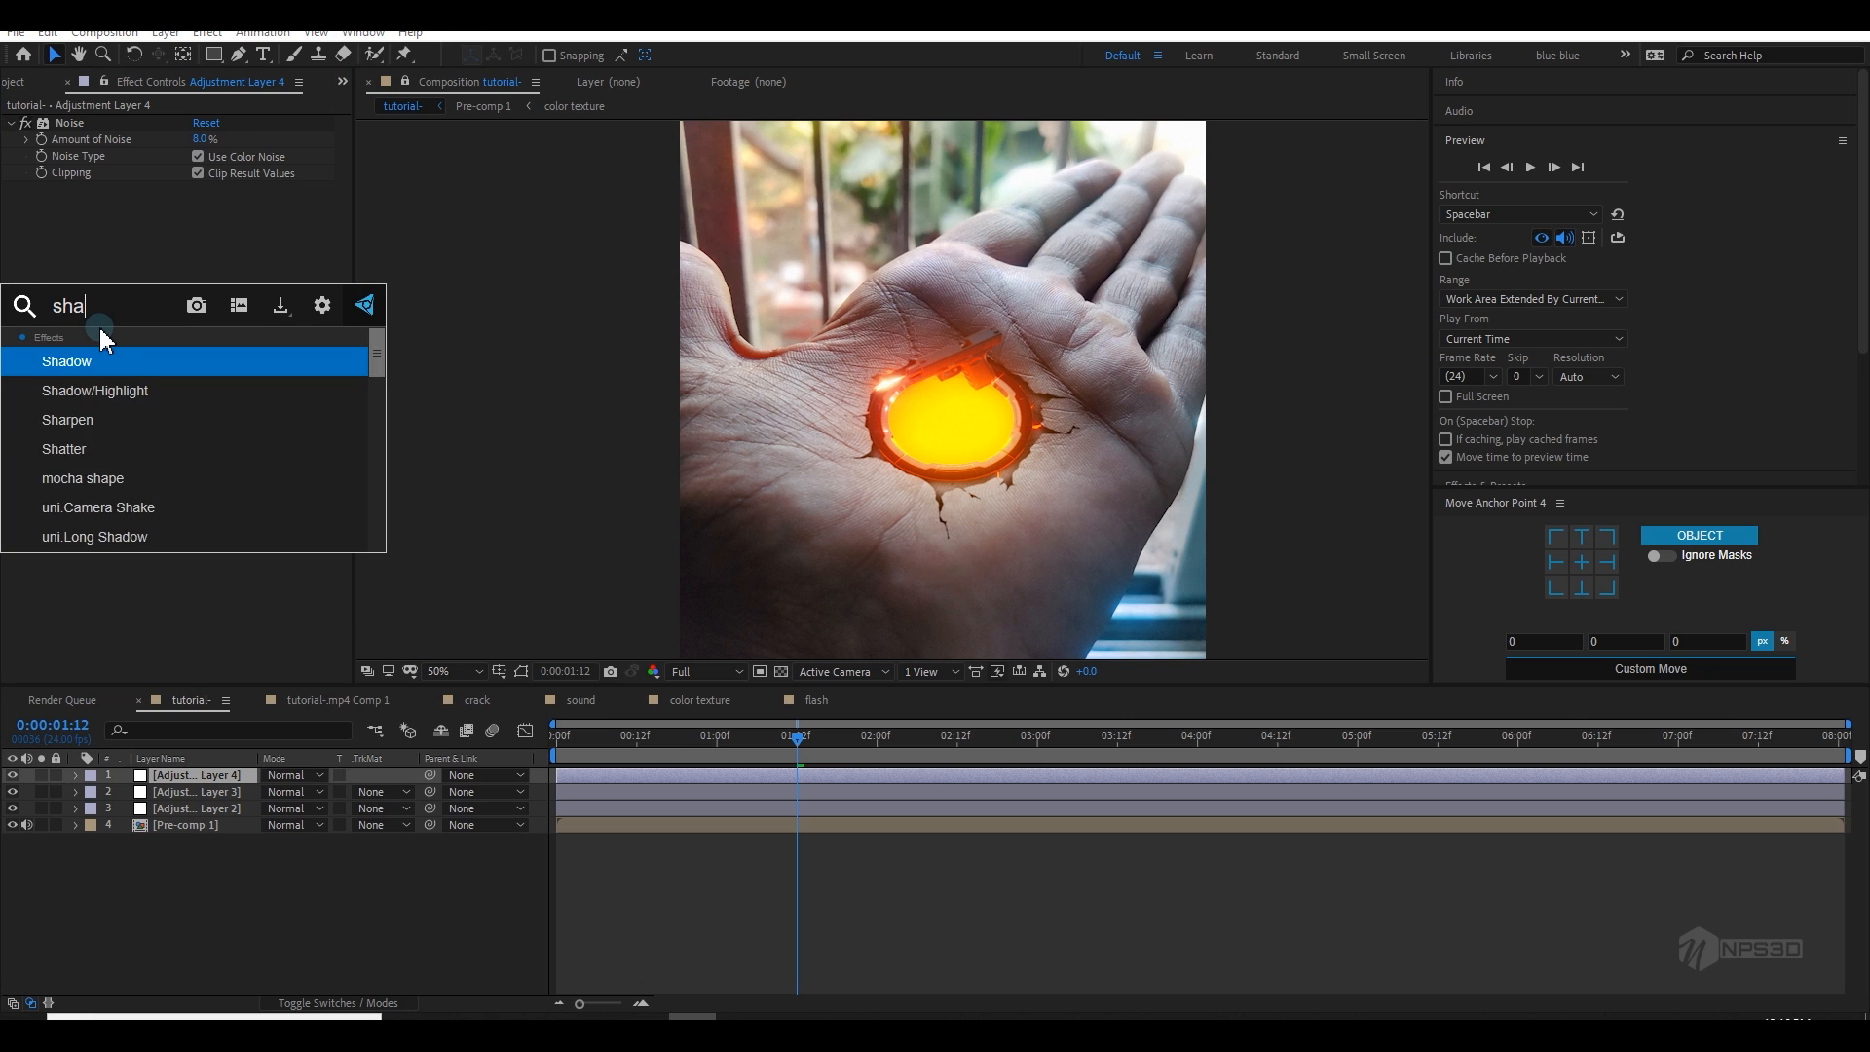
{"action": "key", "text": "Return"}
{"action": "left_click_drag", "start_coordinate": [196, 205], "coordinate": [219, 205]}
{"action": "key", "text": "ctrl+s"}
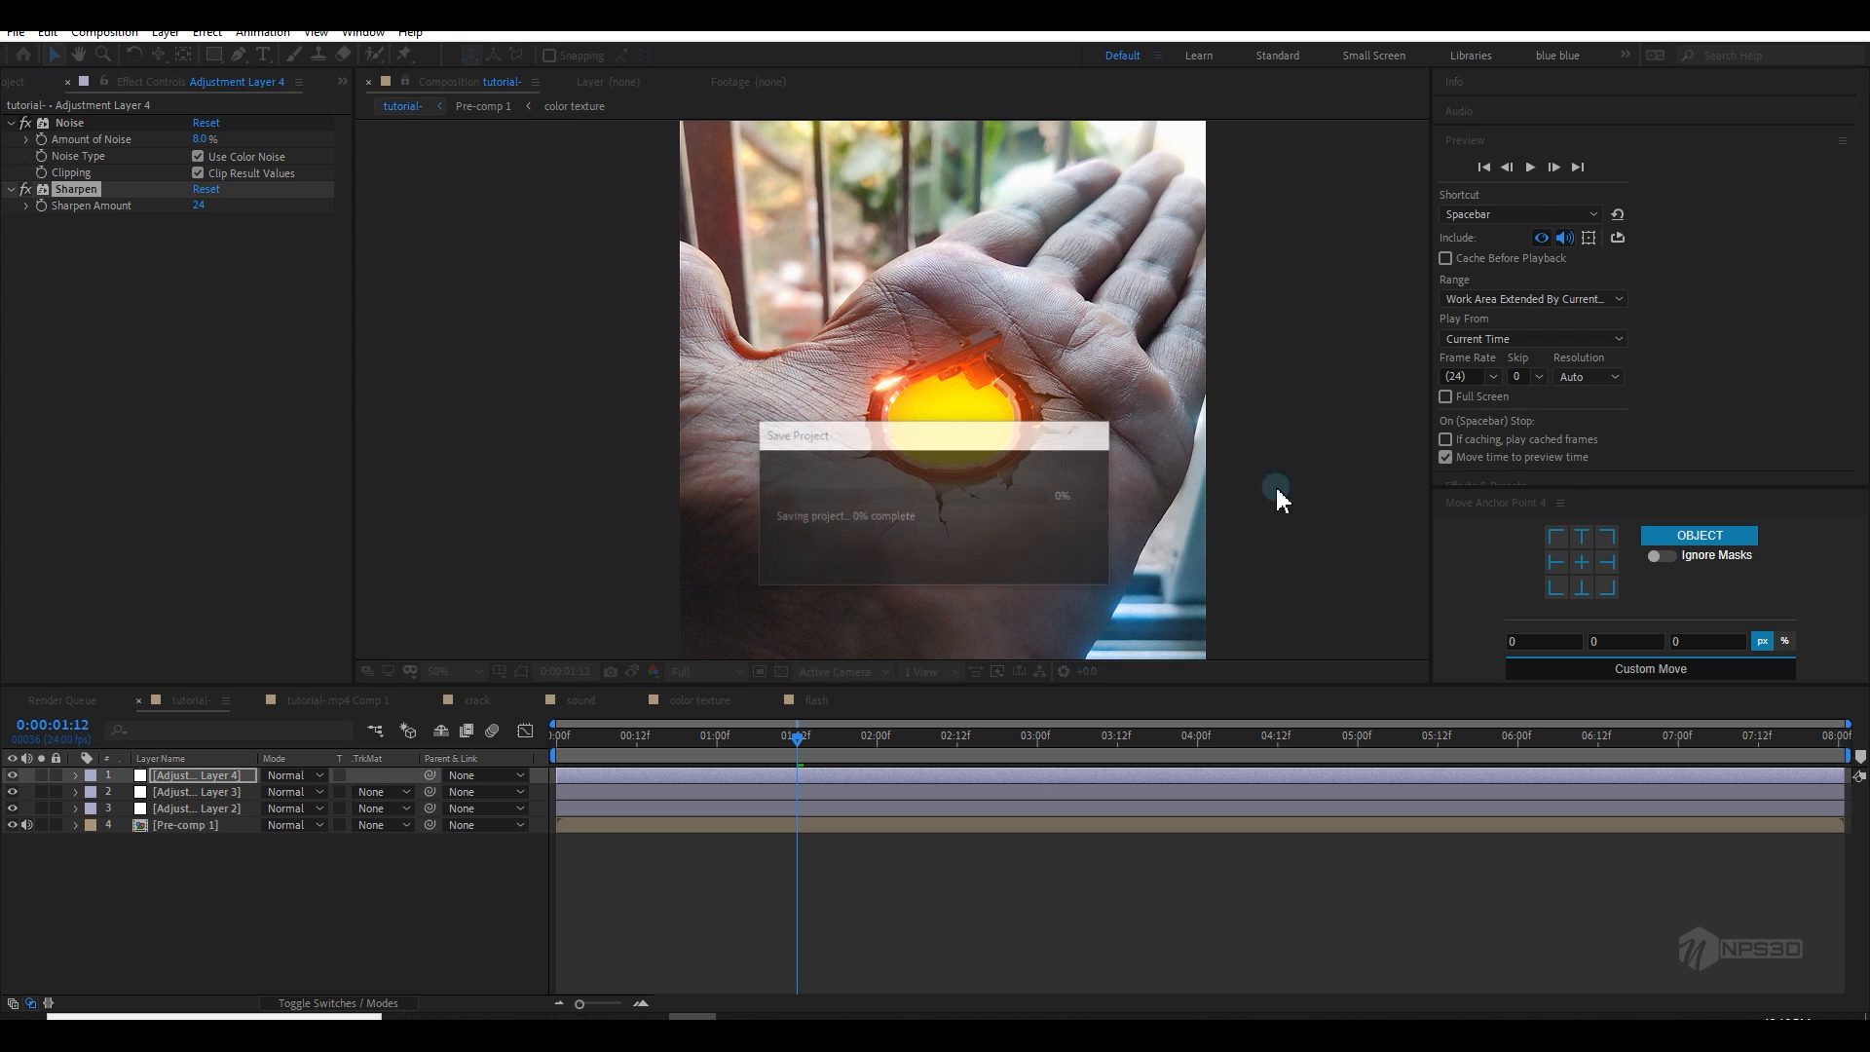
{"action": "left_click_drag", "start_coordinate": [916, 748], "coordinate": [1531, 747]}
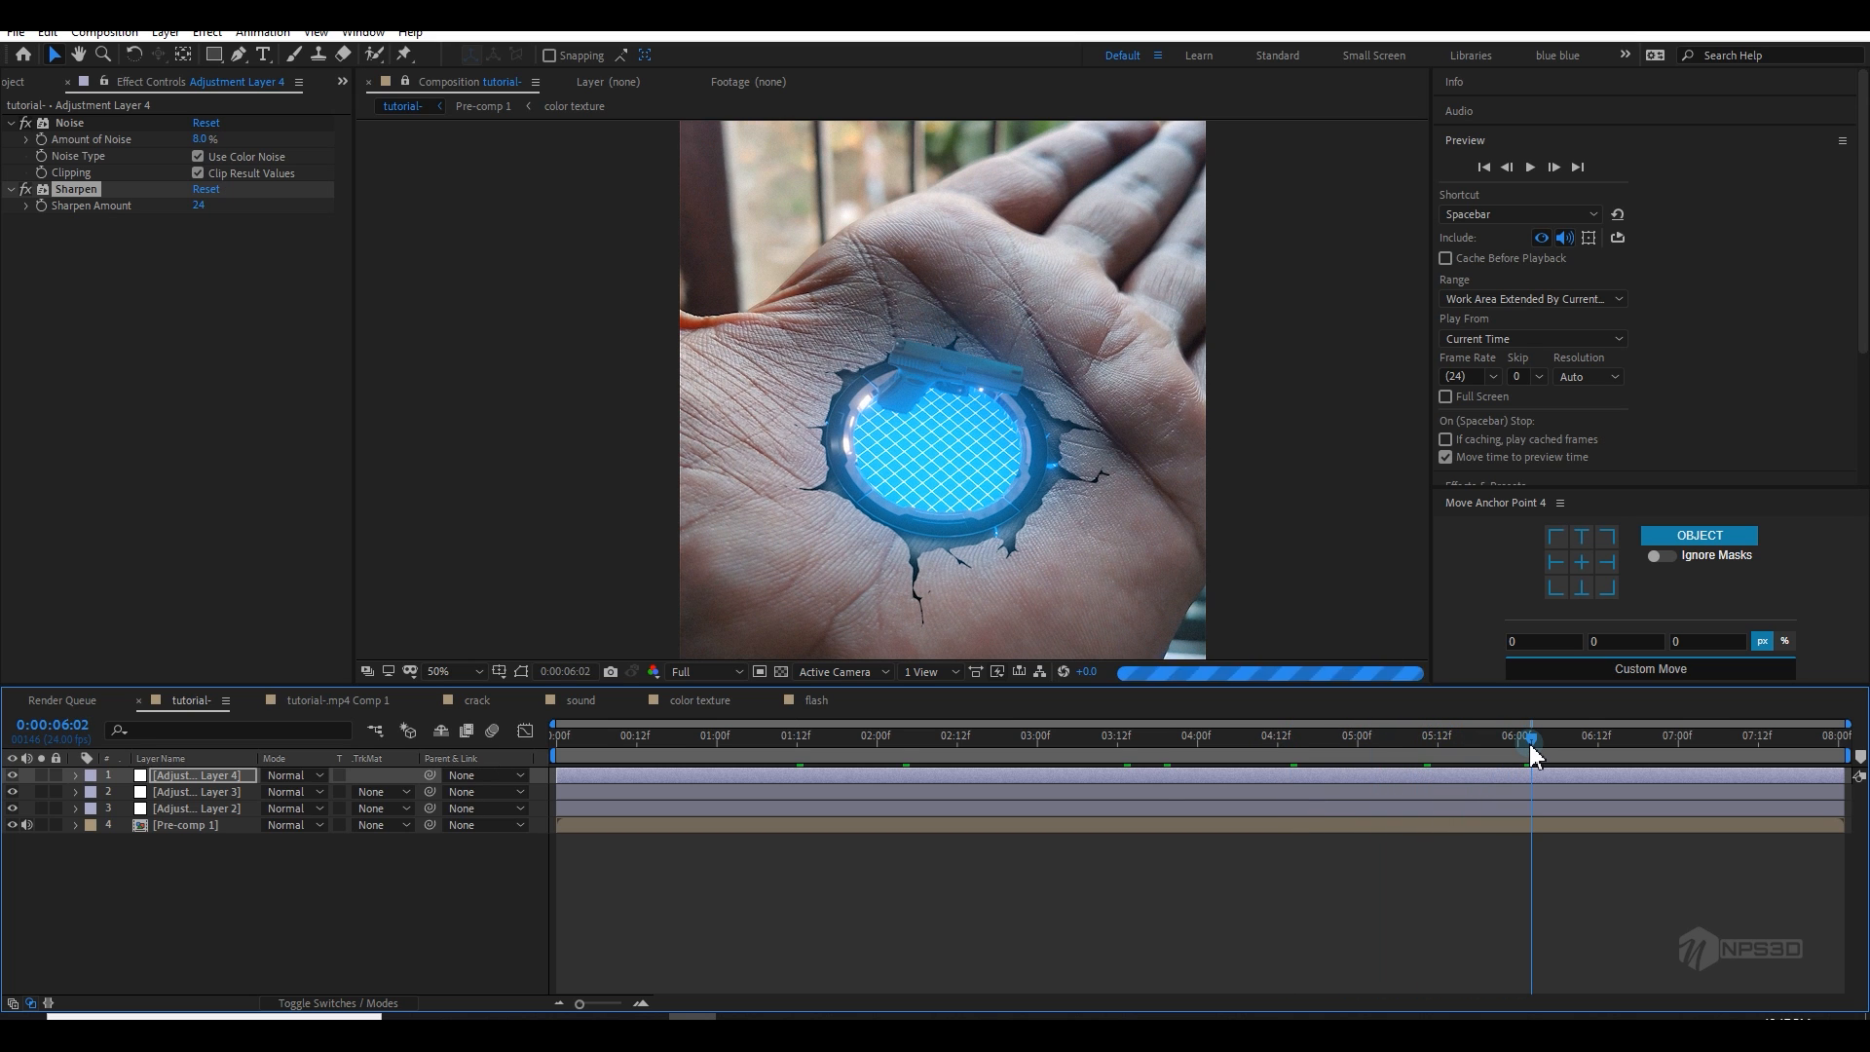